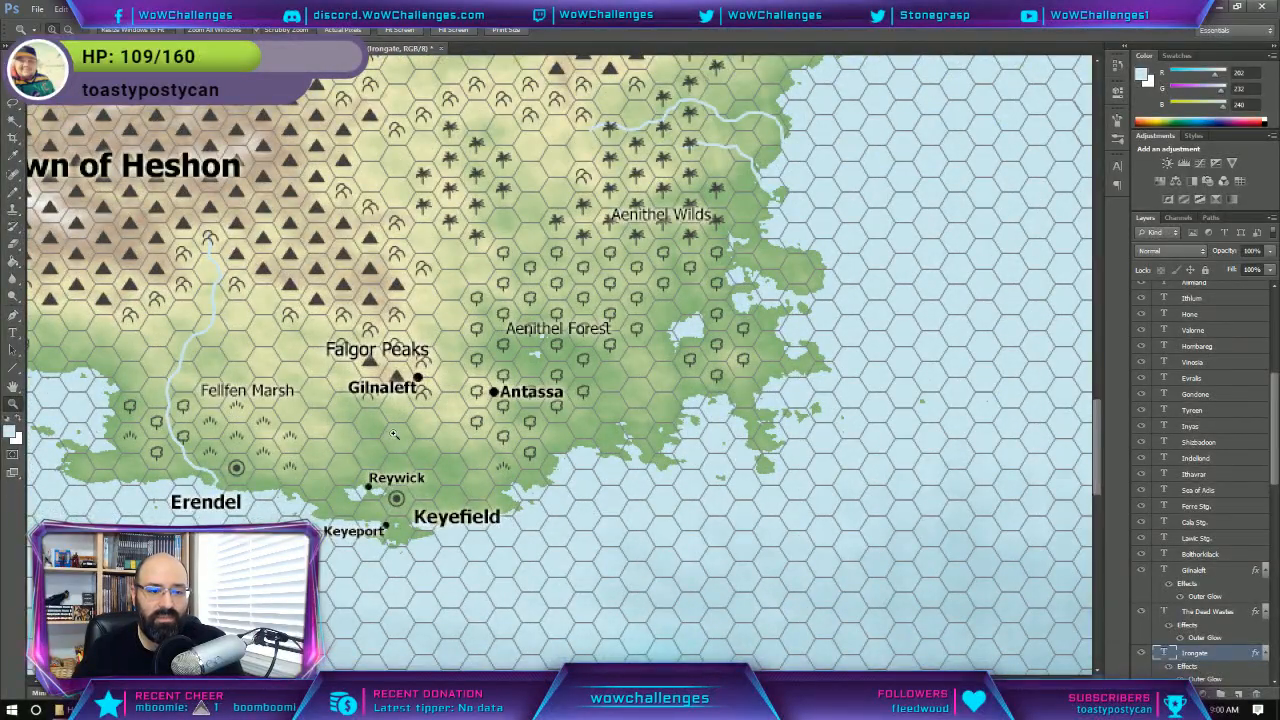
pyautogui.click(422, 436)
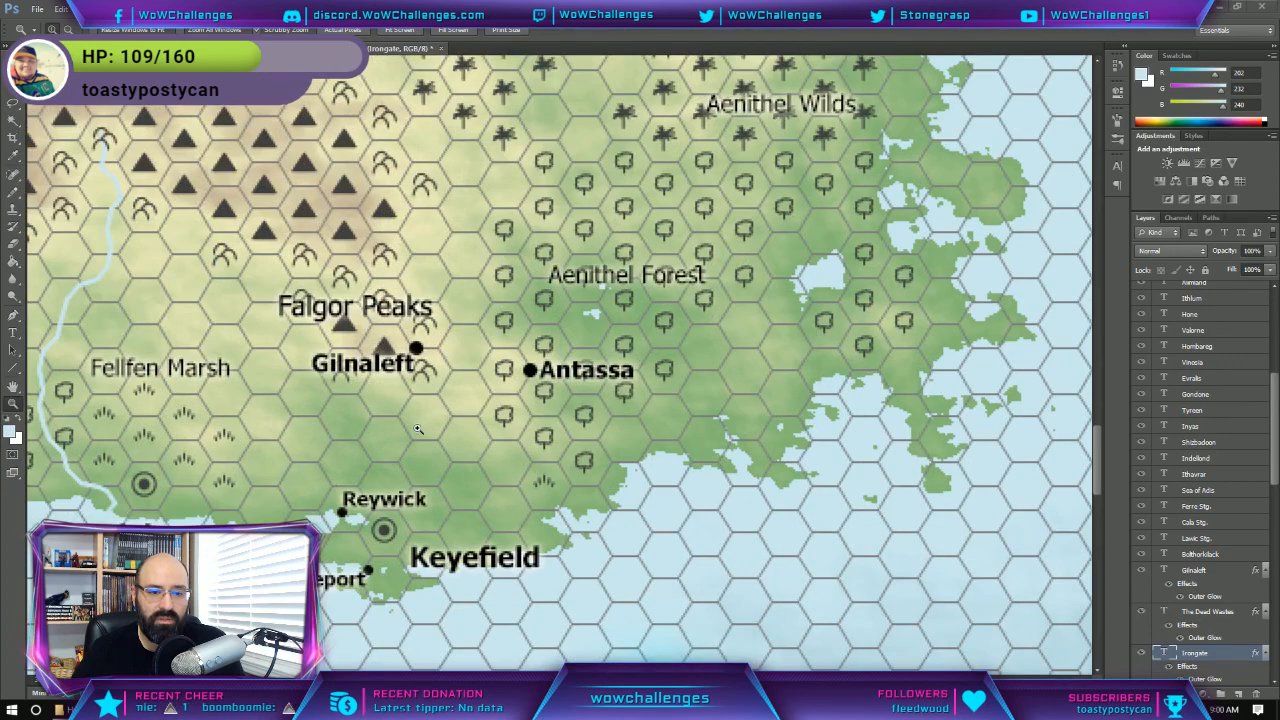
pyautogui.press('super')
pyautogui.click(1237, 7)
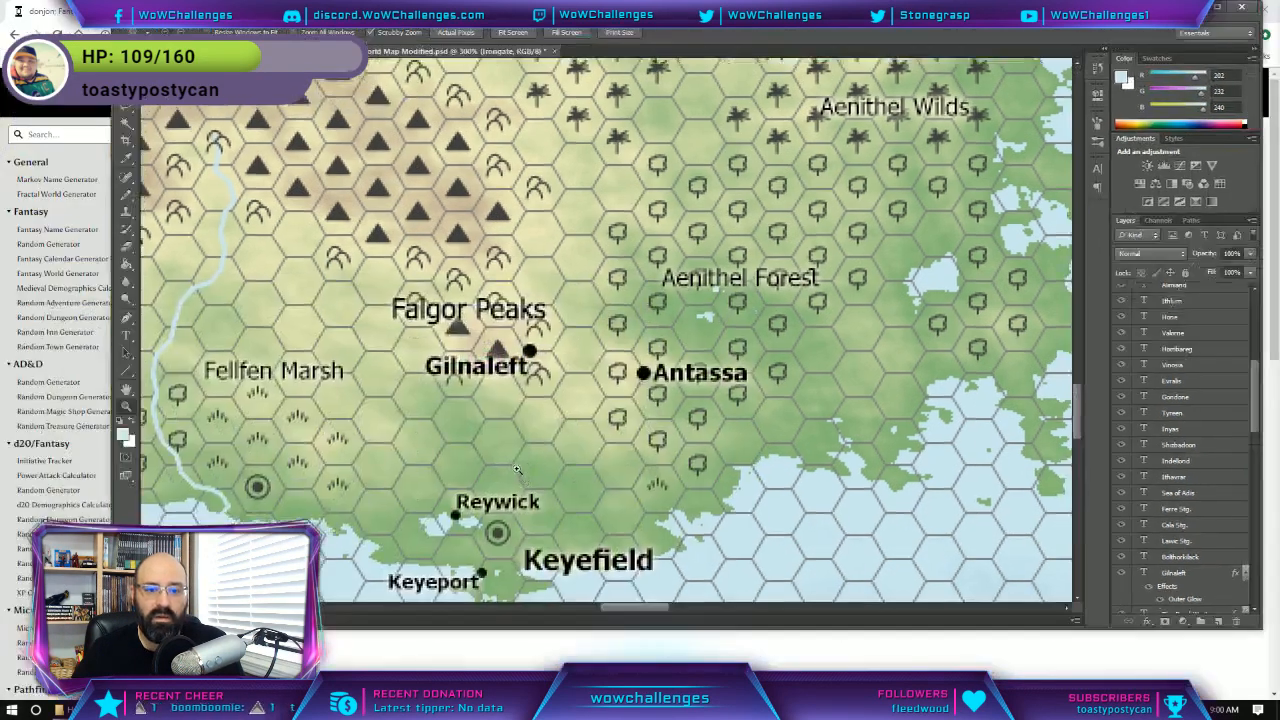
pyautogui.keyDown('alt'); pyautogui.click(532, 445); pyautogui.keyUp('alt')
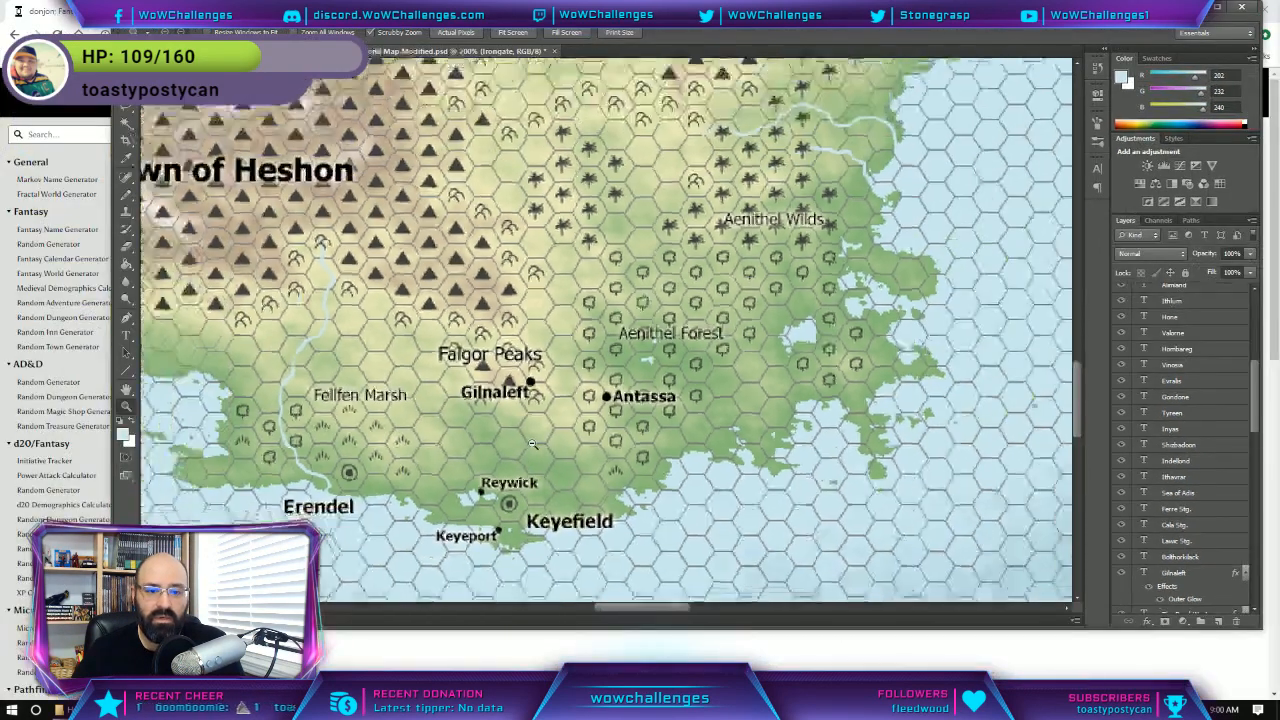
pyautogui.click(1217, 7)
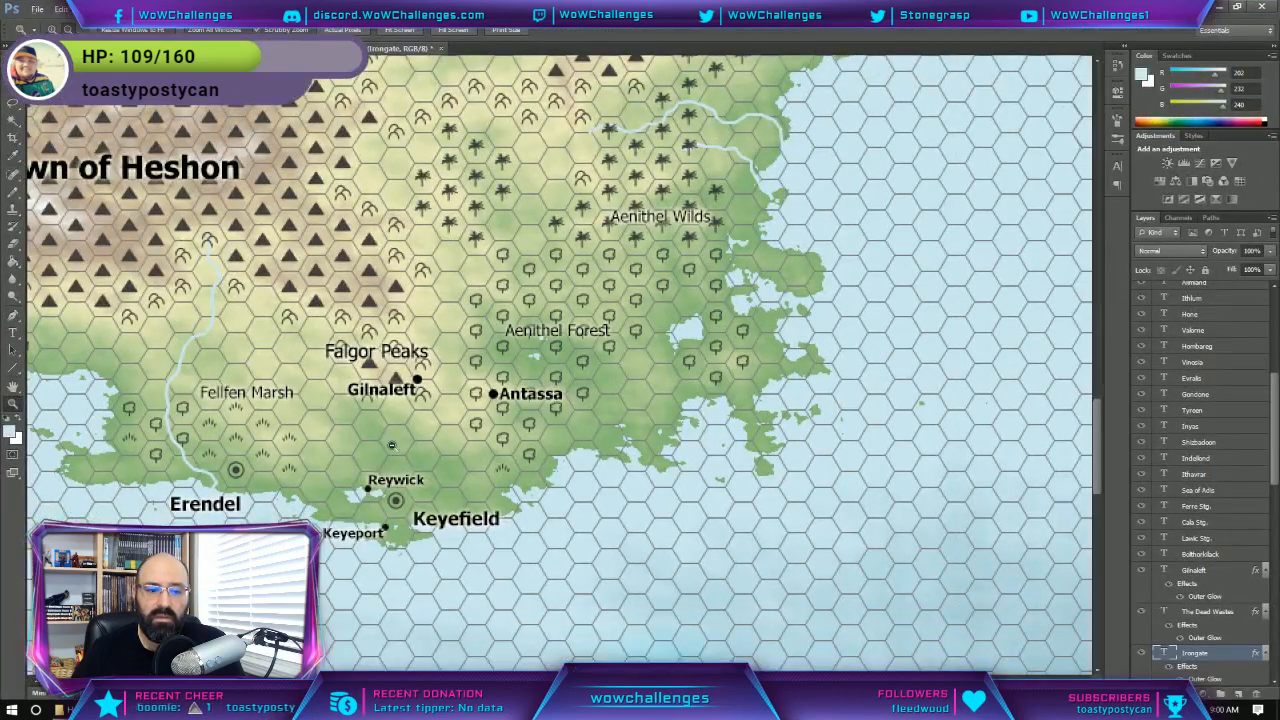
pyautogui.keyDown('alt'); pyautogui.click(380, 466); pyautogui.keyUp('alt')
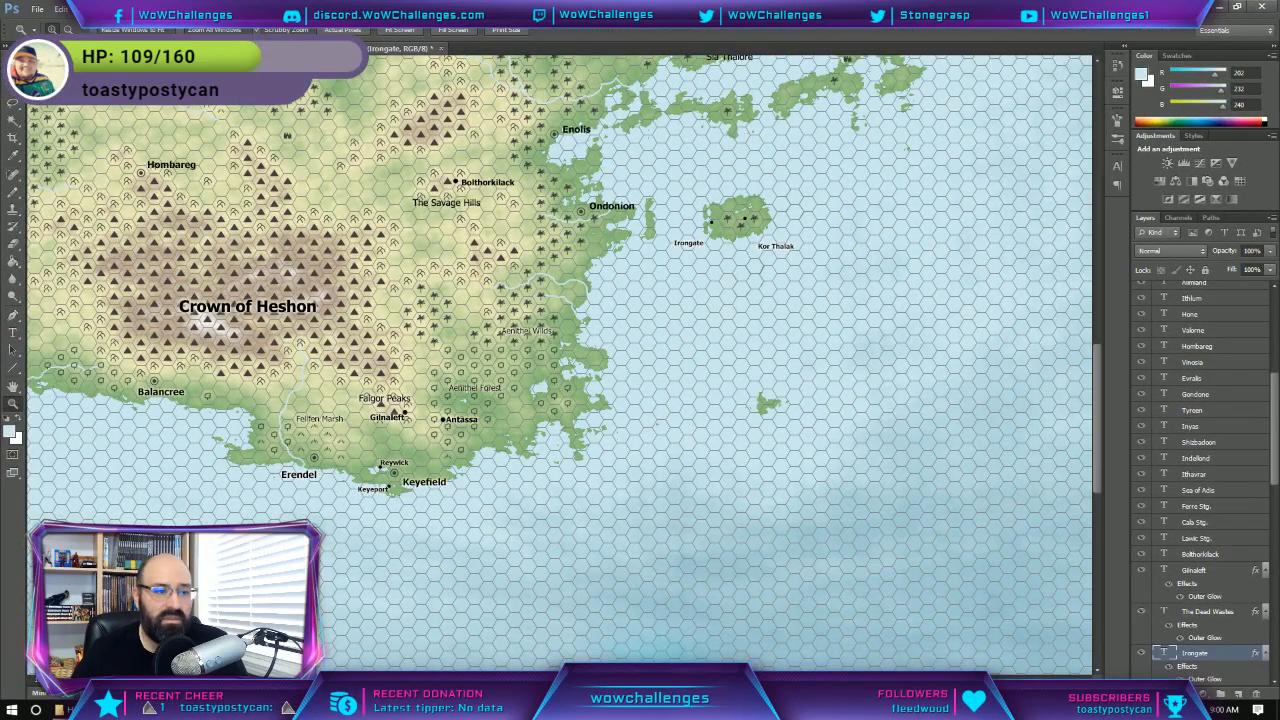
# Survey the world map from Crown of Heshon and the Elgalis Empire to the east coast and the island with Irongate.
pyautogui.click(12, 385)
pyautogui.moveTo(369, 241); pyautogui.dragTo(577, 336)
pyautogui.moveTo(634, 389); pyautogui.dragTo(618, 306)
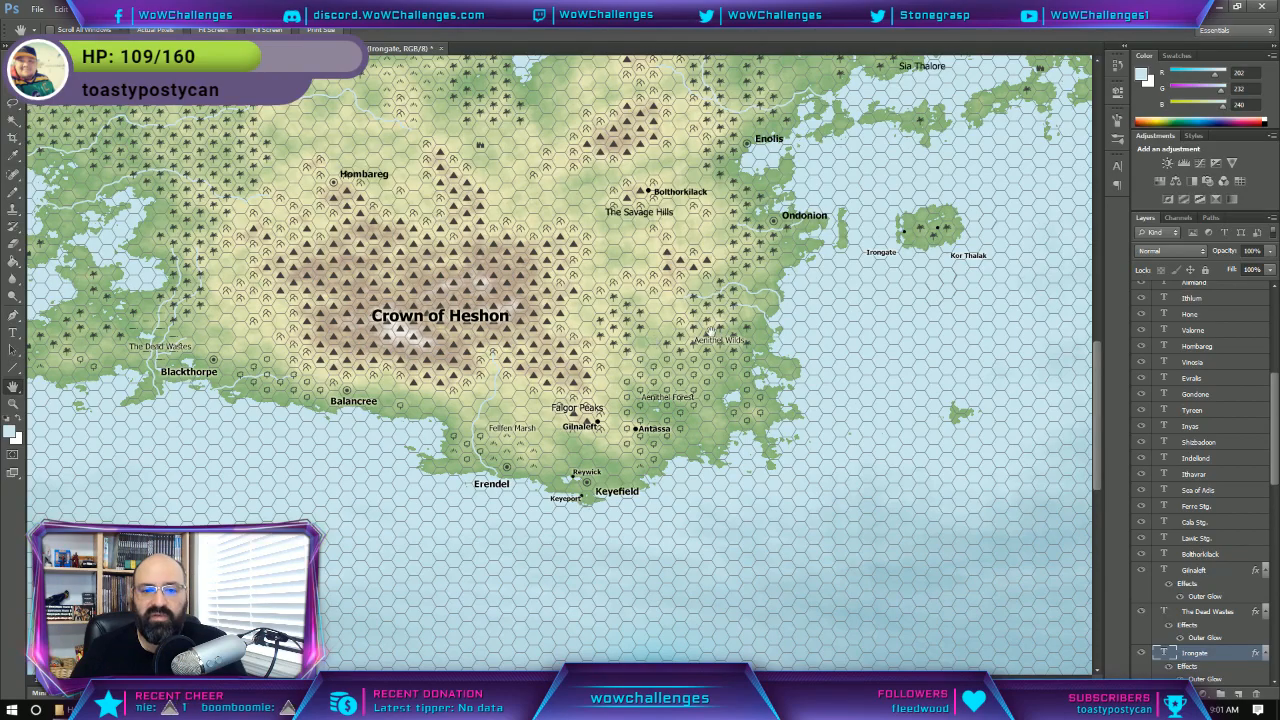
pyautogui.moveTo(592, 277); pyautogui.dragTo(805, 552)
pyautogui.moveTo(466, 121); pyautogui.dragTo(600, 279)
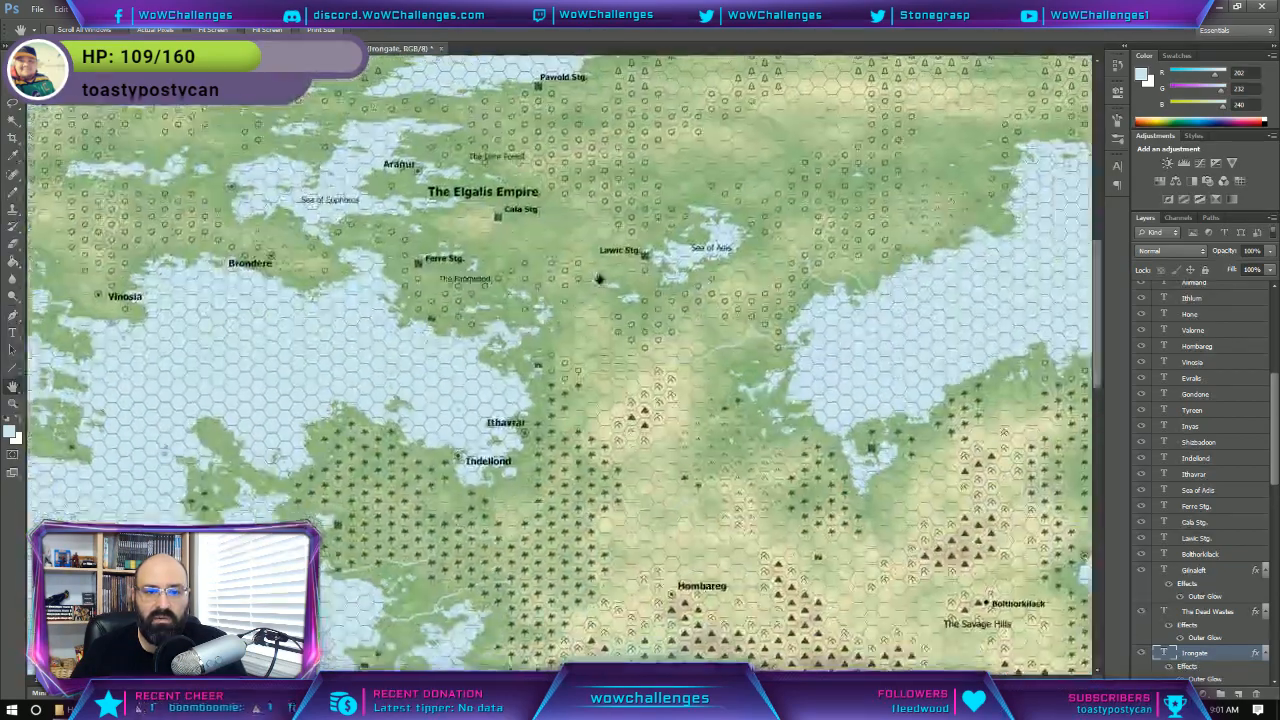
pyautogui.moveTo(666, 429); pyautogui.dragTo(624, 409)
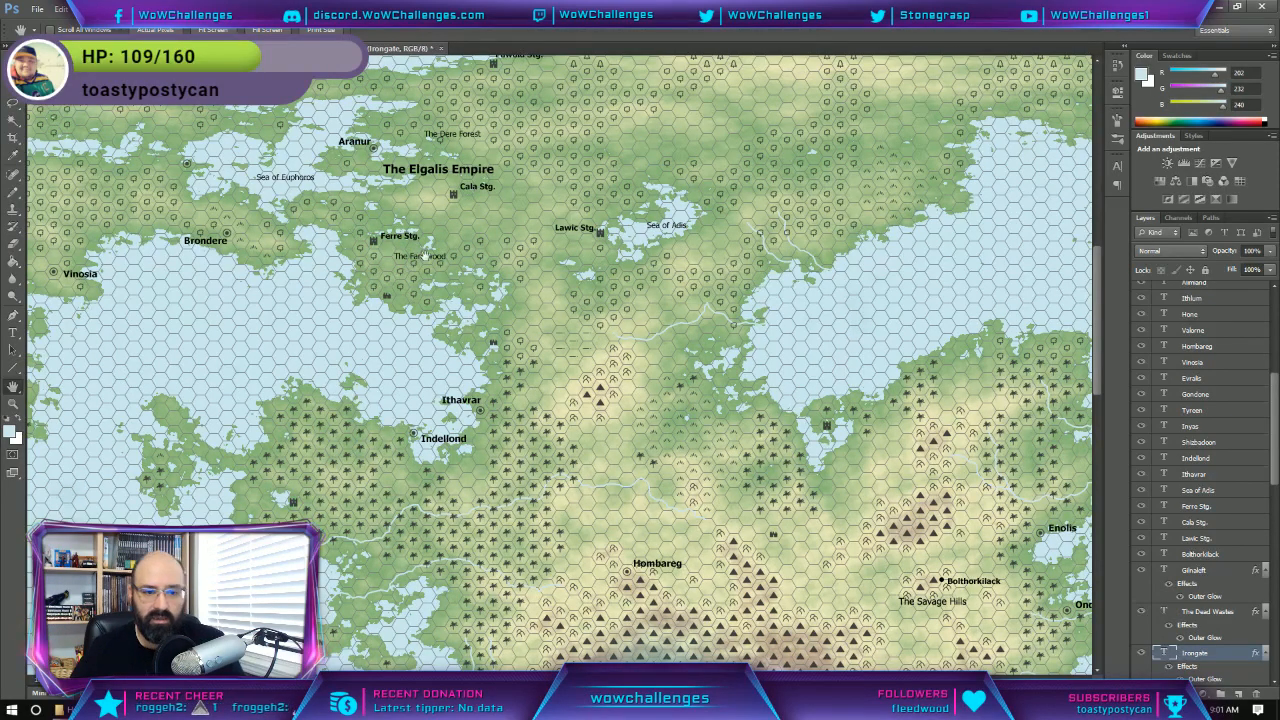
pyautogui.moveTo(624, 400); pyautogui.dragTo(301, 195)
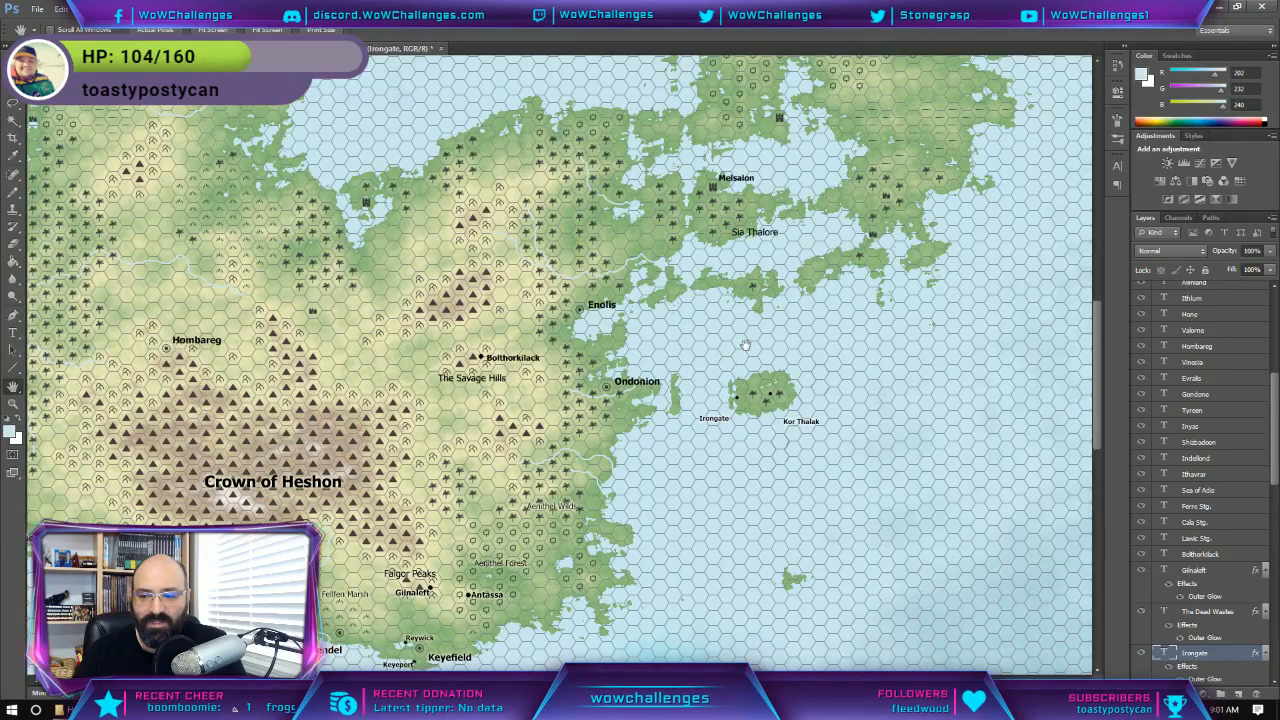
pyautogui.moveTo(761, 345); pyautogui.dragTo(675, 357)
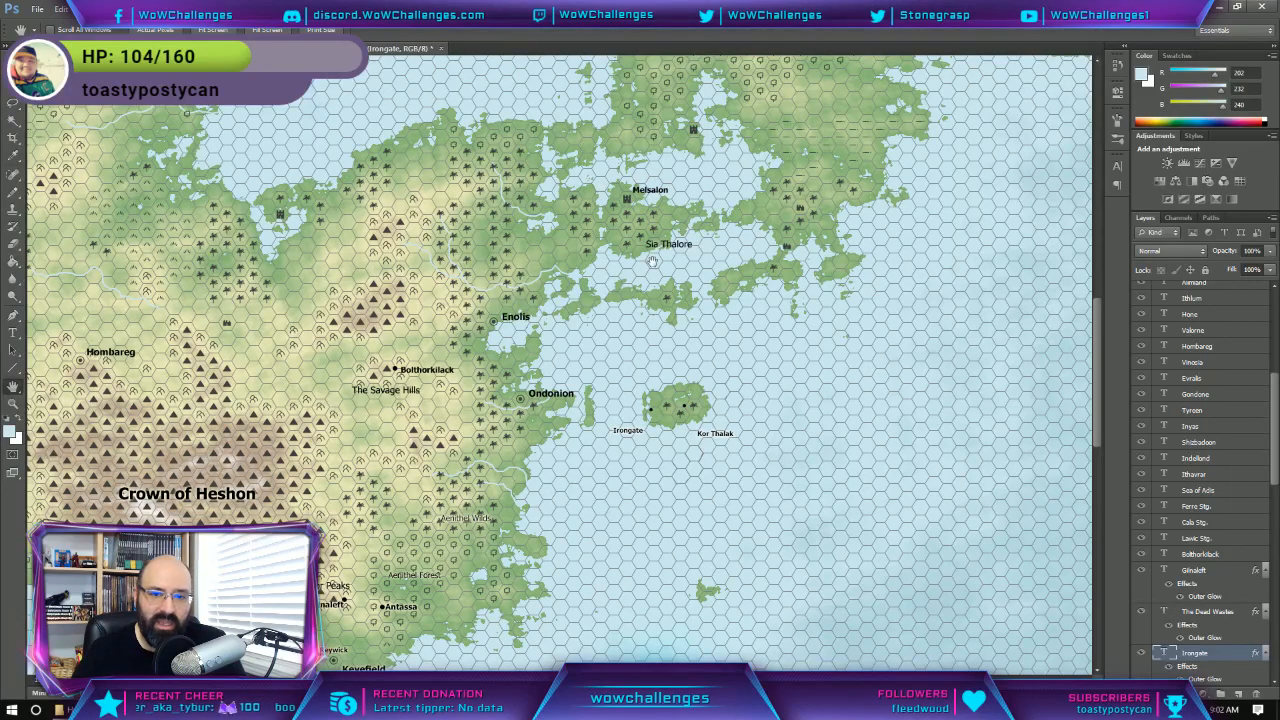
pyautogui.moveTo(636, 321); pyautogui.dragTo(667, 264)
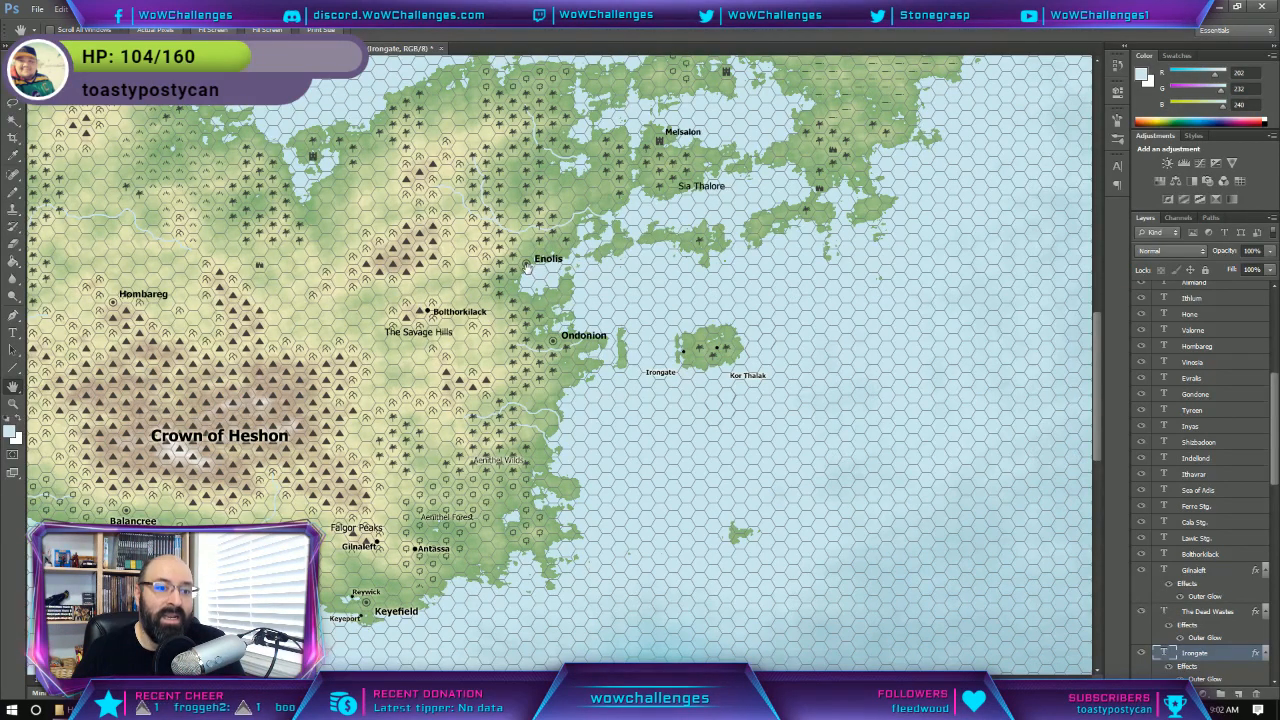
pyautogui.moveTo(640, 292); pyautogui.dragTo(570, 306)
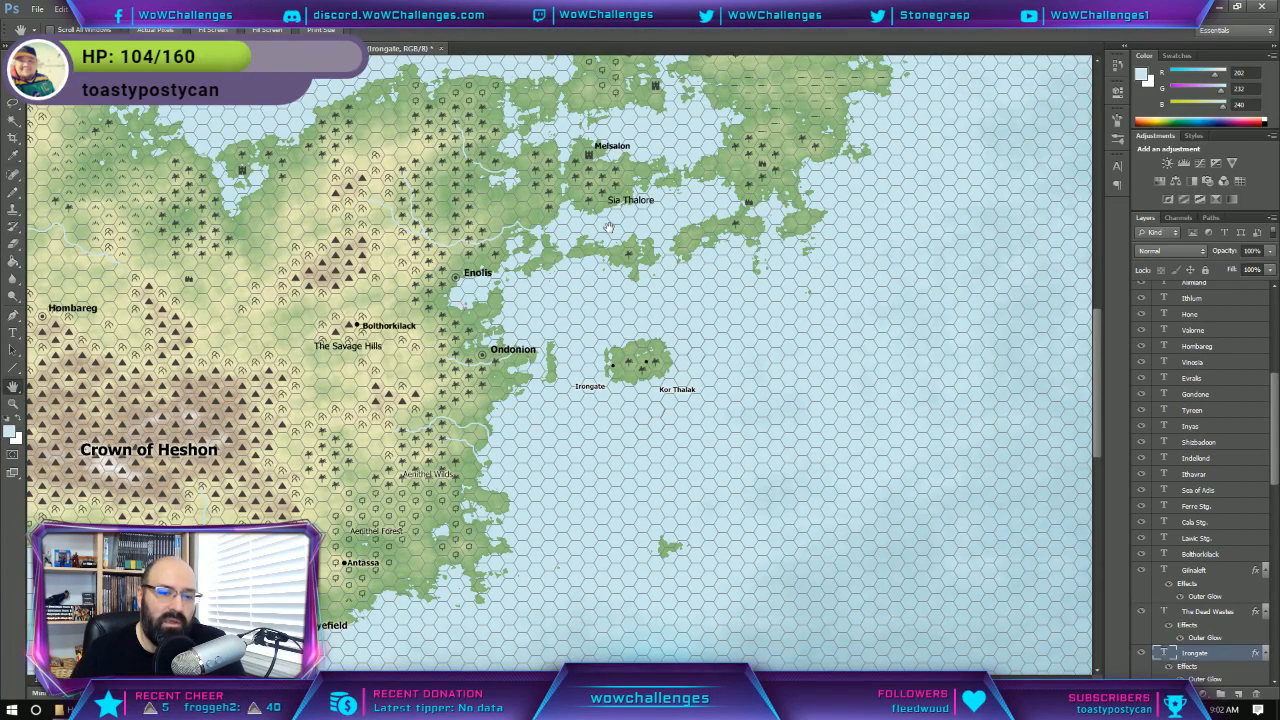
pyautogui.moveTo(550, 317); pyautogui.dragTo(518, 310)
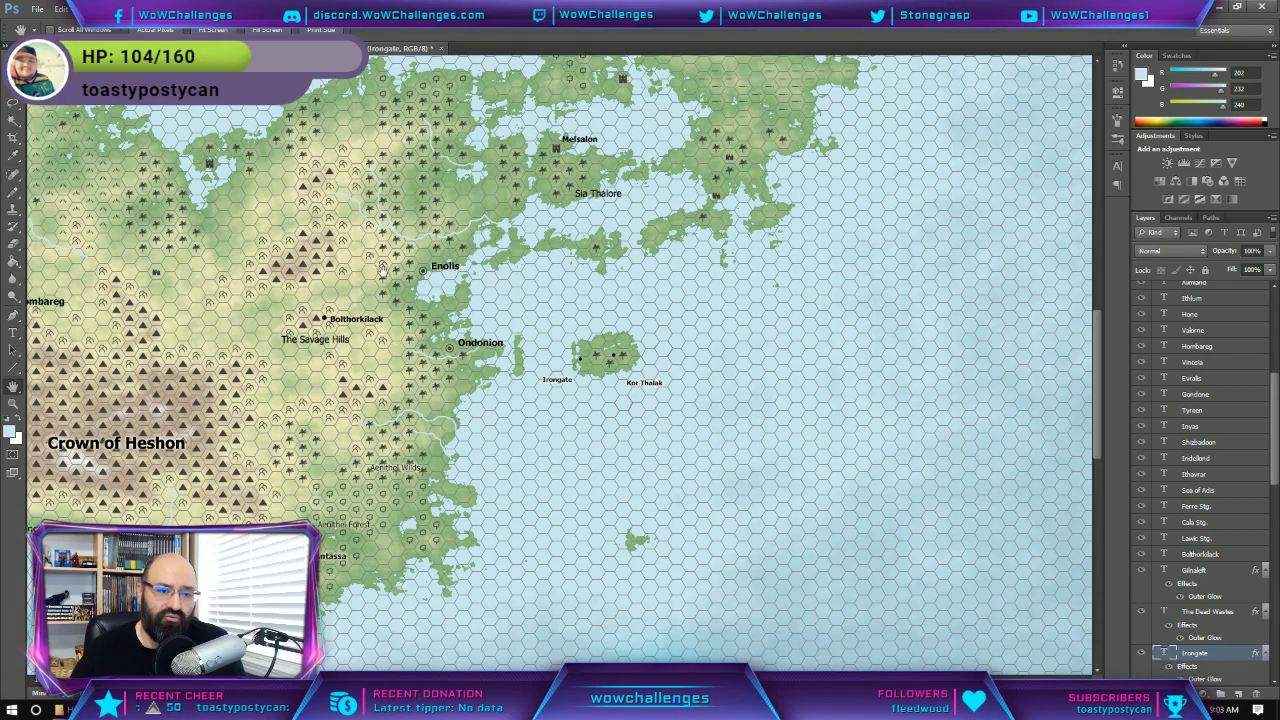
pyautogui.moveTo(370, 270); pyautogui.dragTo(436, 192)
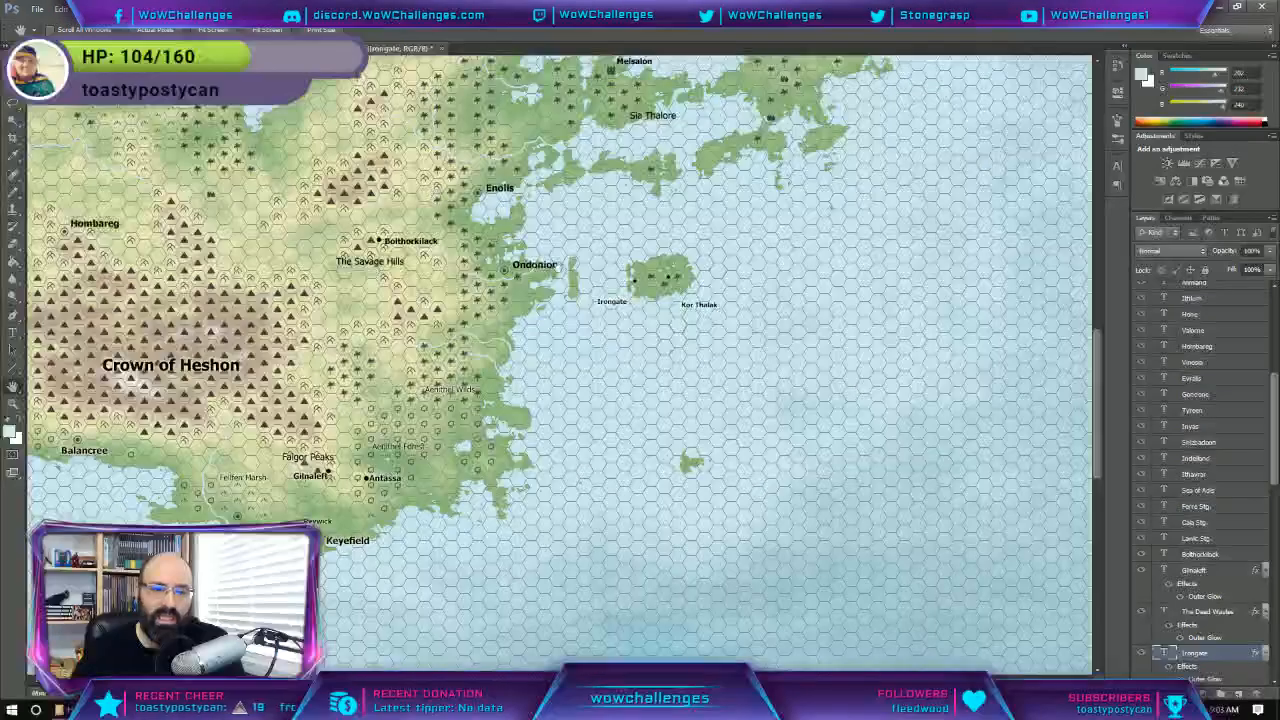
pyautogui.moveTo(692, 234); pyautogui.dragTo(651, 277)
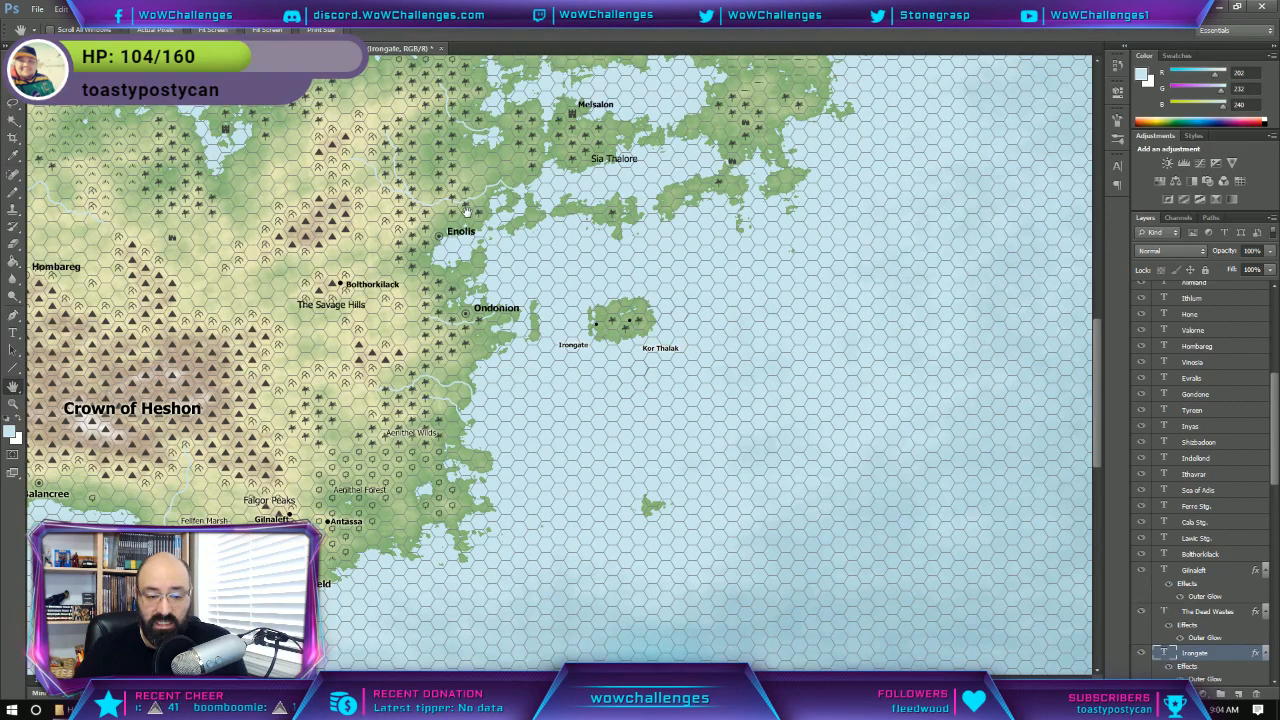
pyautogui.moveTo(559, 303); pyautogui.dragTo(517, 328)
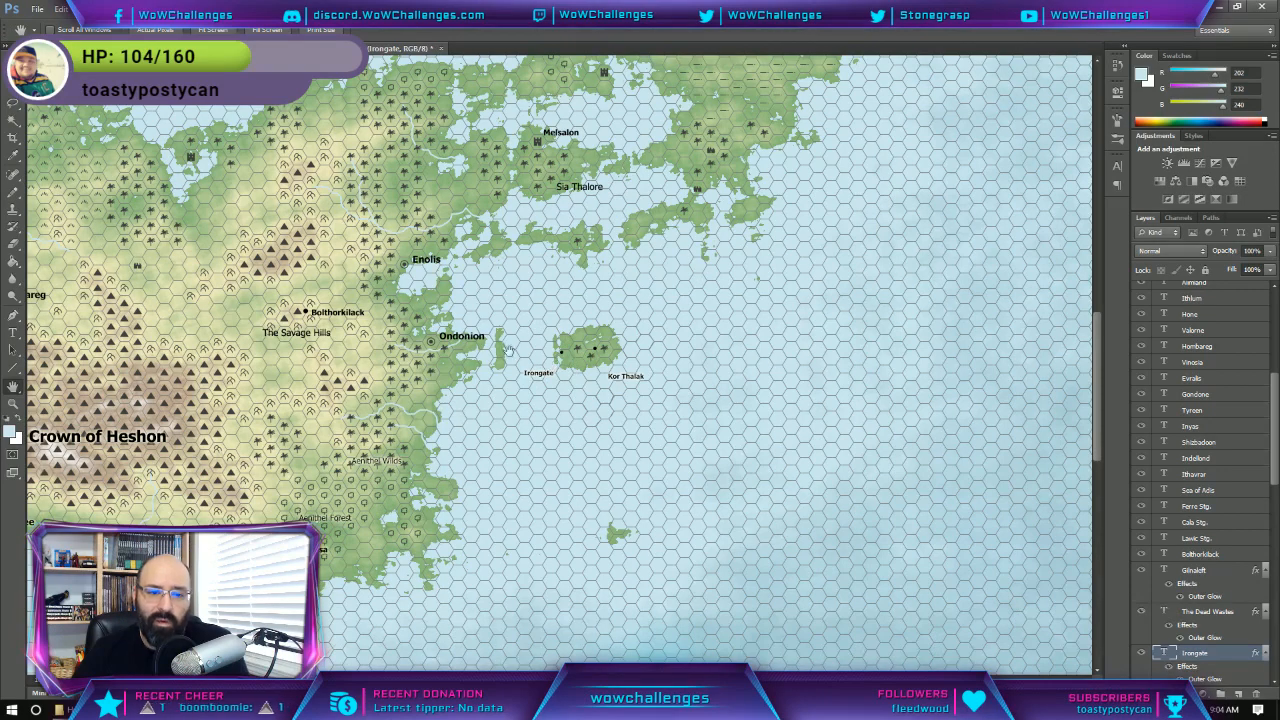
# Examine the Irongate and Kor Thalak island up close, along with the Sia Thalore islands and the coast near Ondonion.
pyautogui.click(13, 403)
pyautogui.click(488, 347)
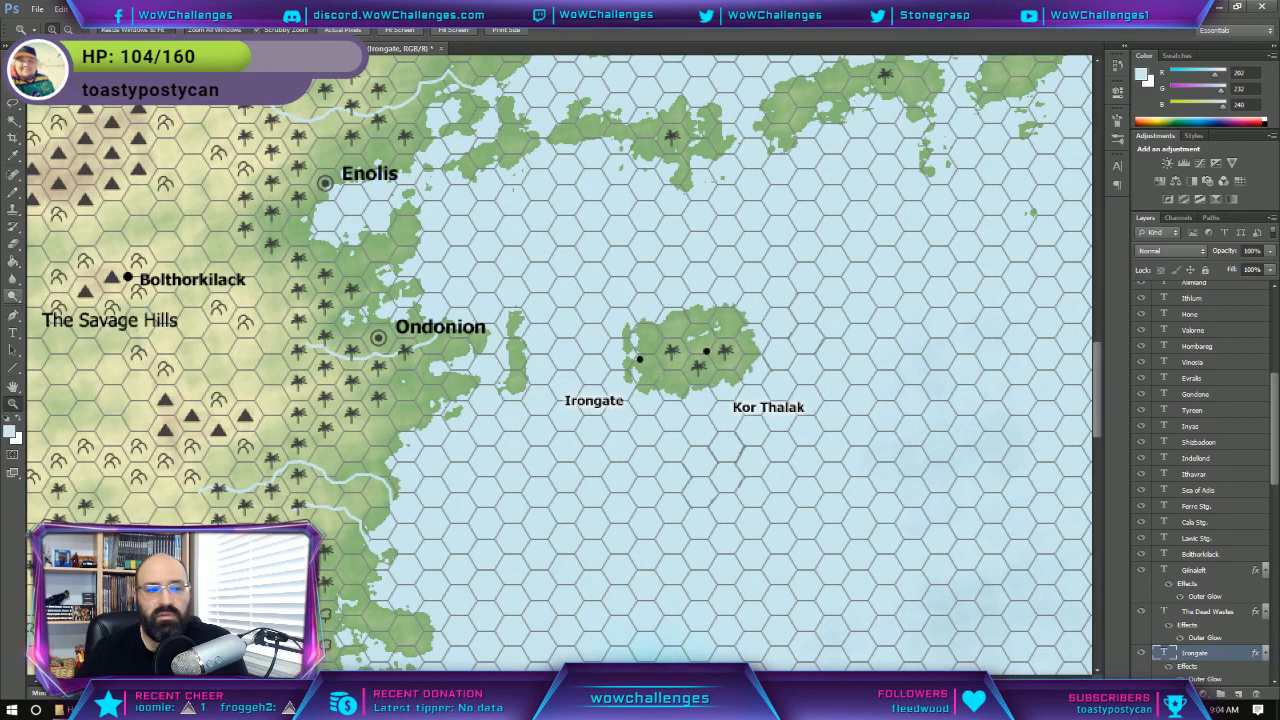
pyautogui.click(13, 386)
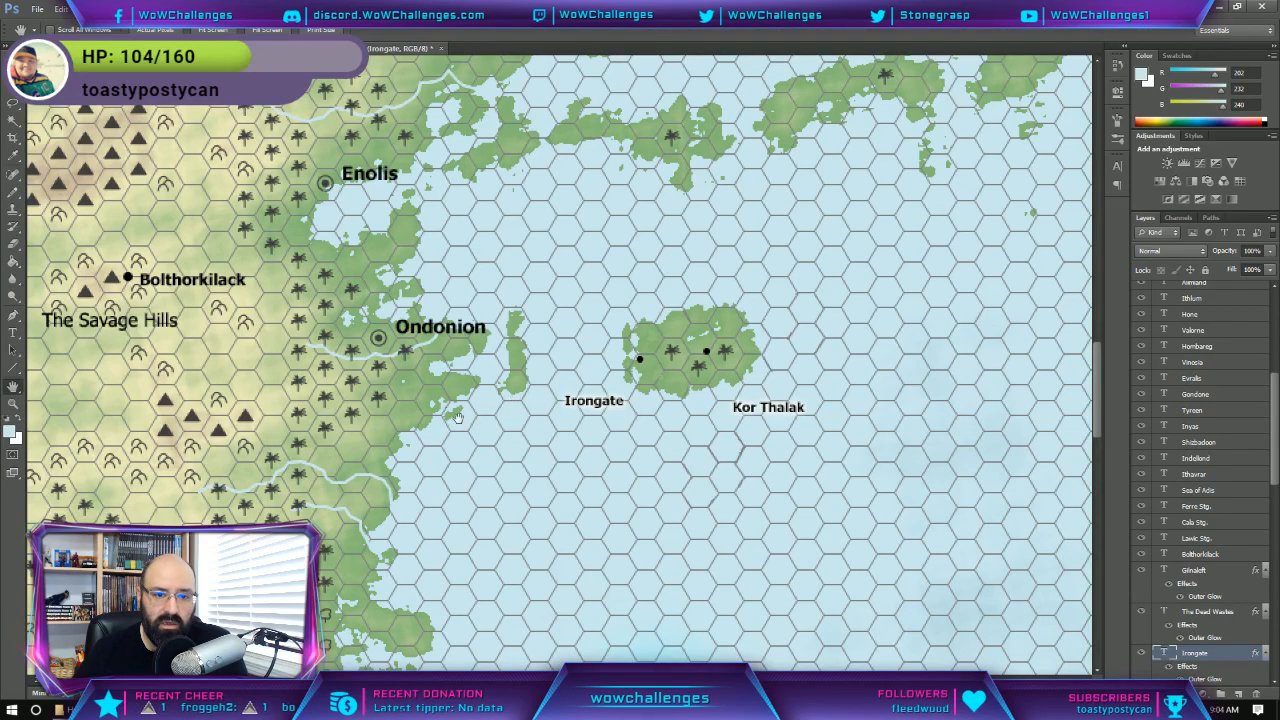
pyautogui.scroll(10, 560, 390)
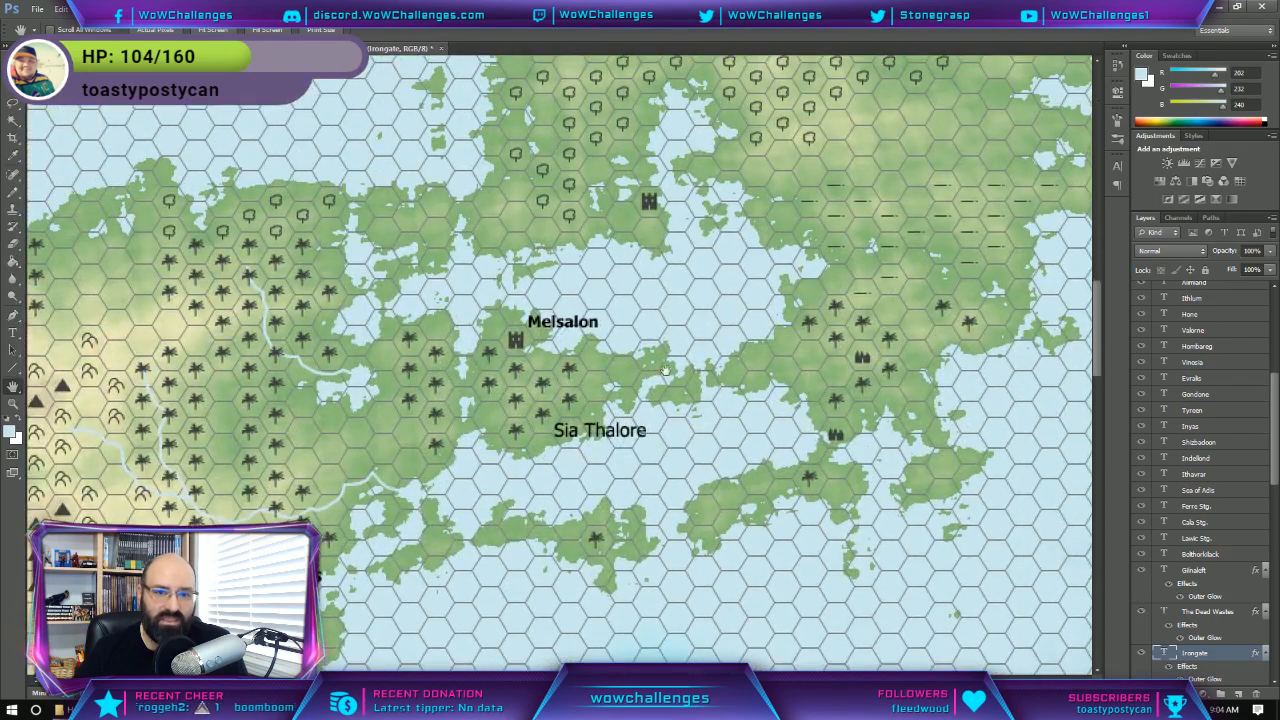
pyautogui.moveTo(630, 410); pyautogui.dragTo(706, 101)
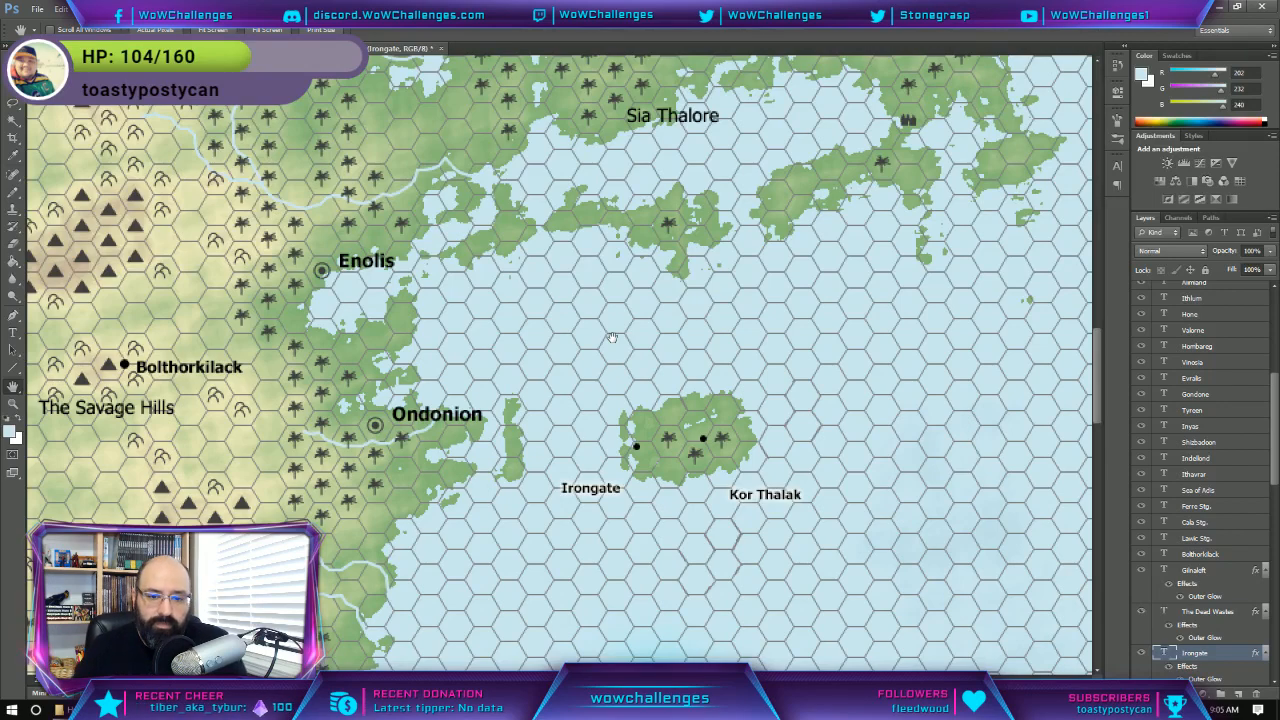
pyautogui.moveTo(700, 375); pyautogui.dragTo(674, 296)
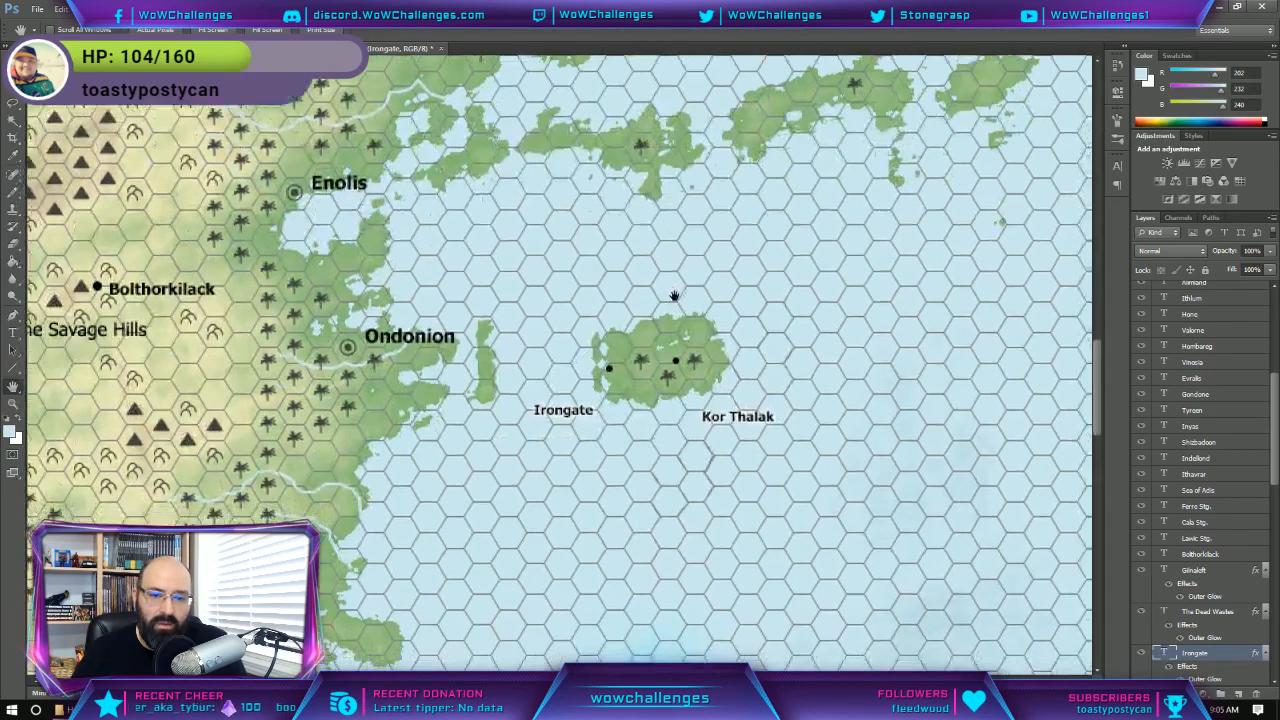
pyautogui.moveTo(686, 510); pyautogui.dragTo(588, 443)
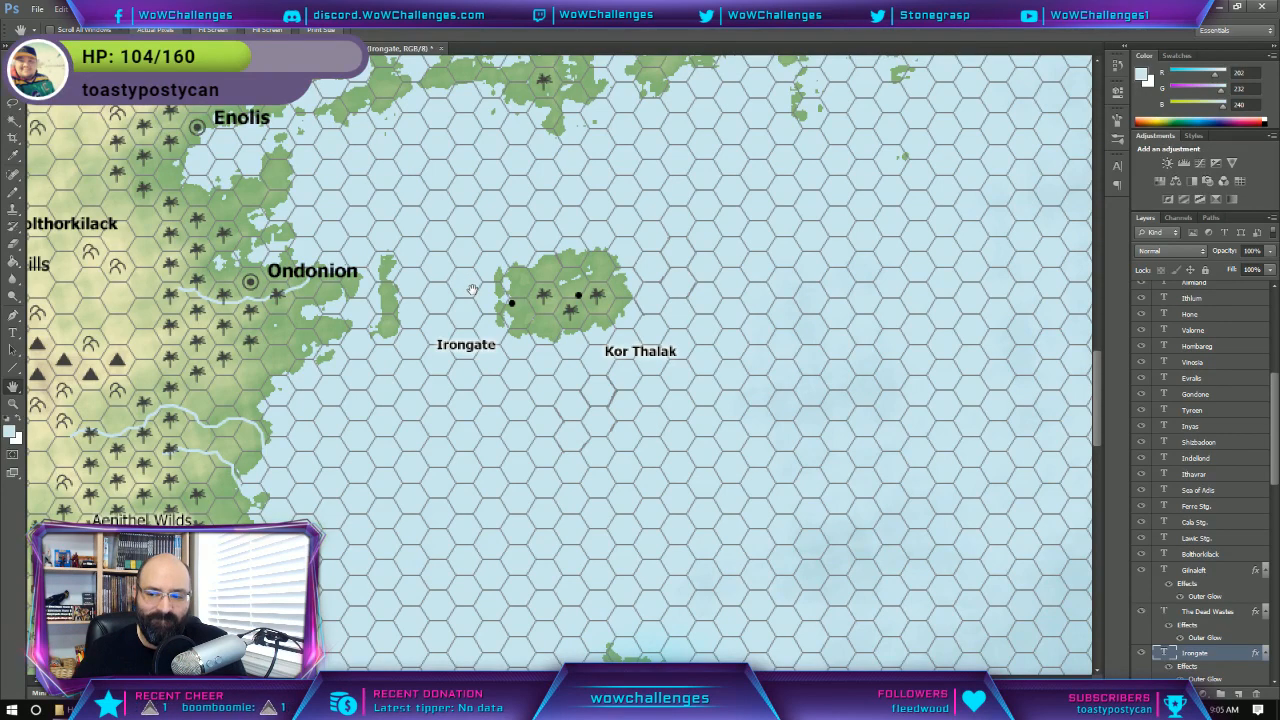
pyautogui.moveTo(485, 246); pyautogui.dragTo(535, 248)
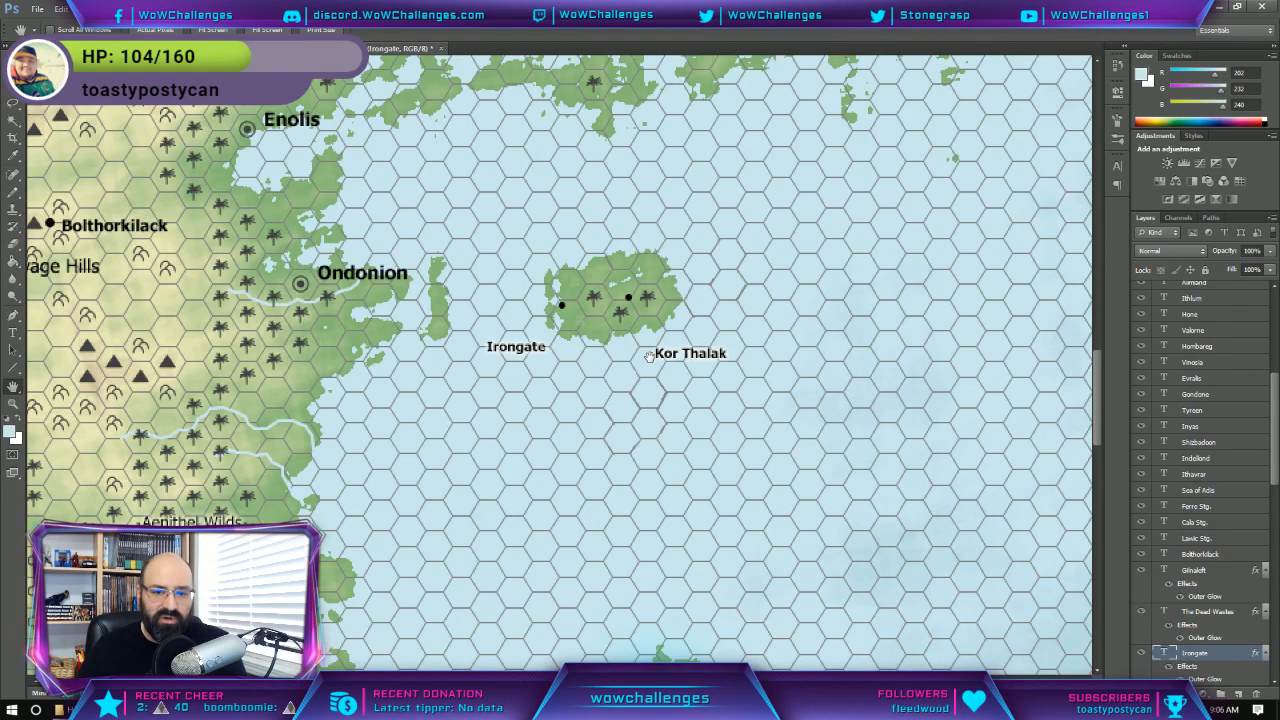
pyautogui.moveTo(731, 277); pyautogui.dragTo(700, 290)
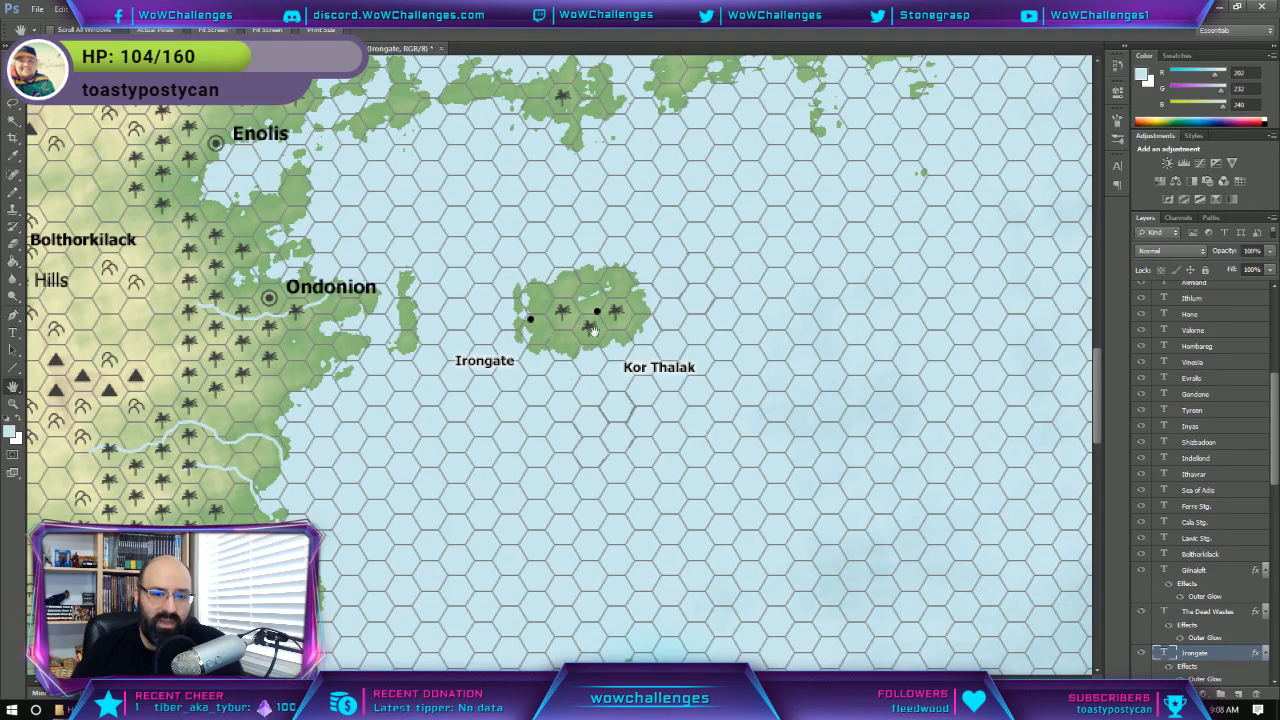
pyautogui.click(597, 312)
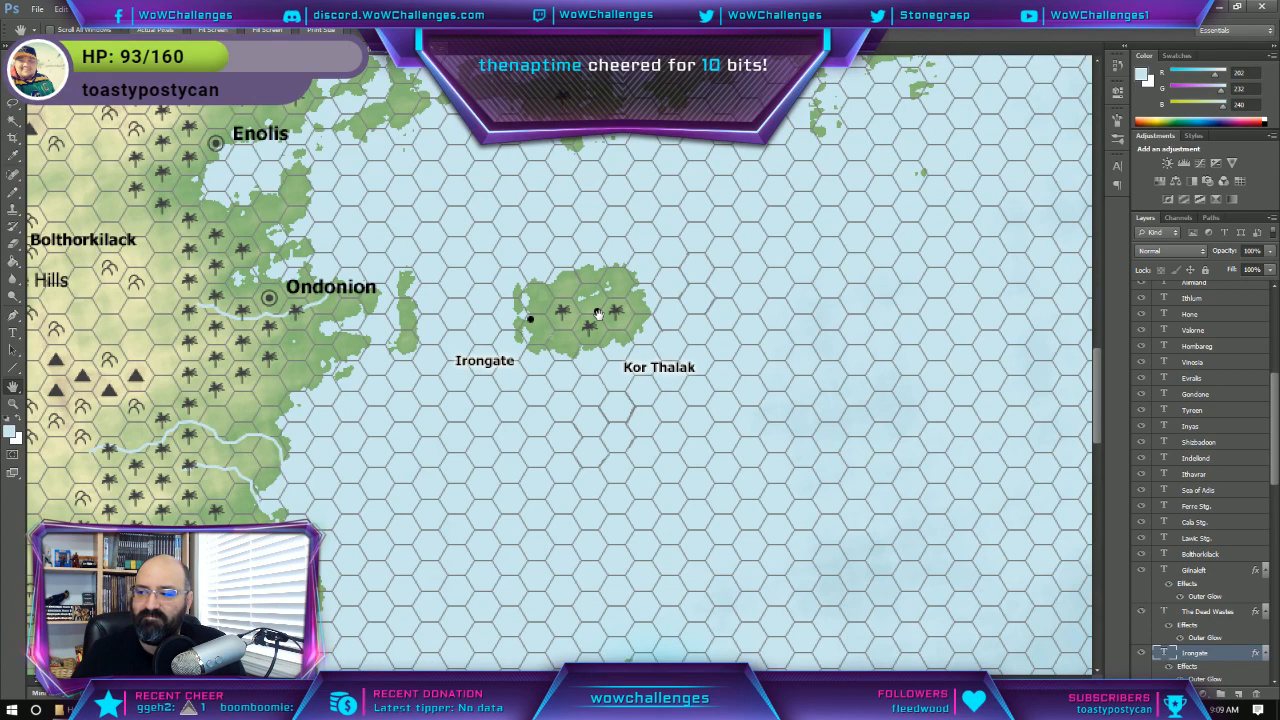
pyautogui.click(598, 312)
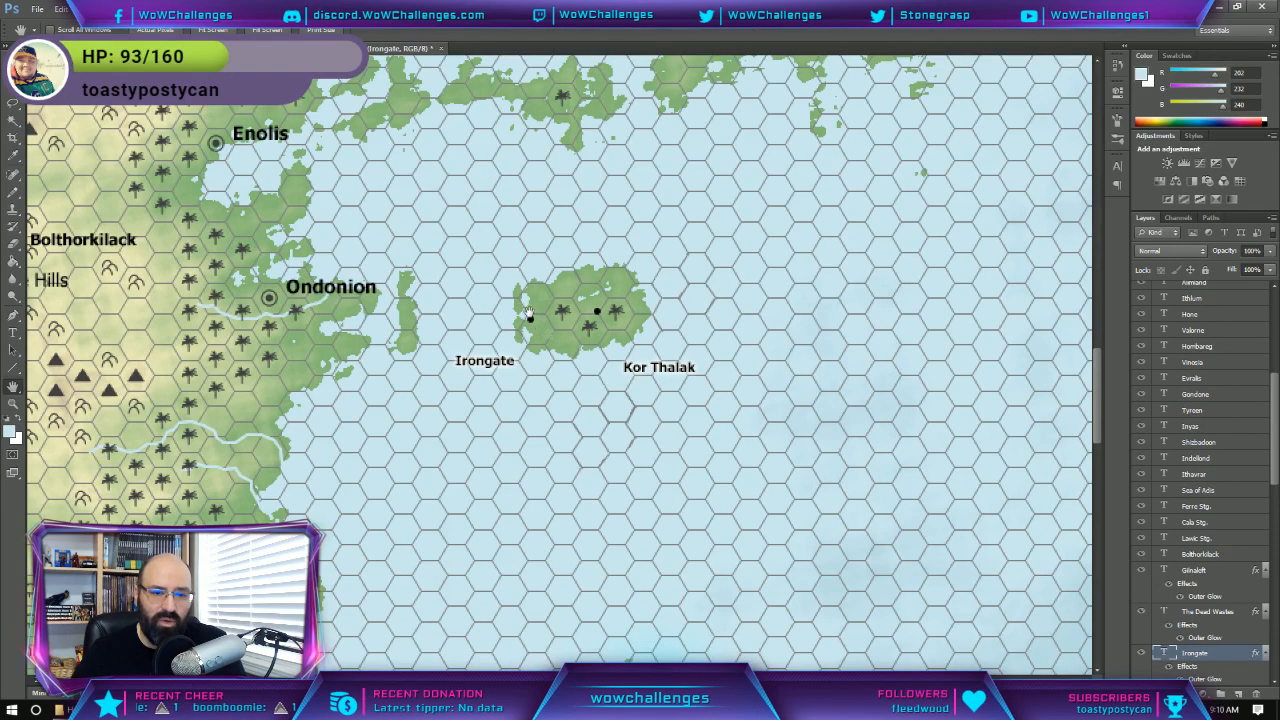
pyautogui.click(530, 319)
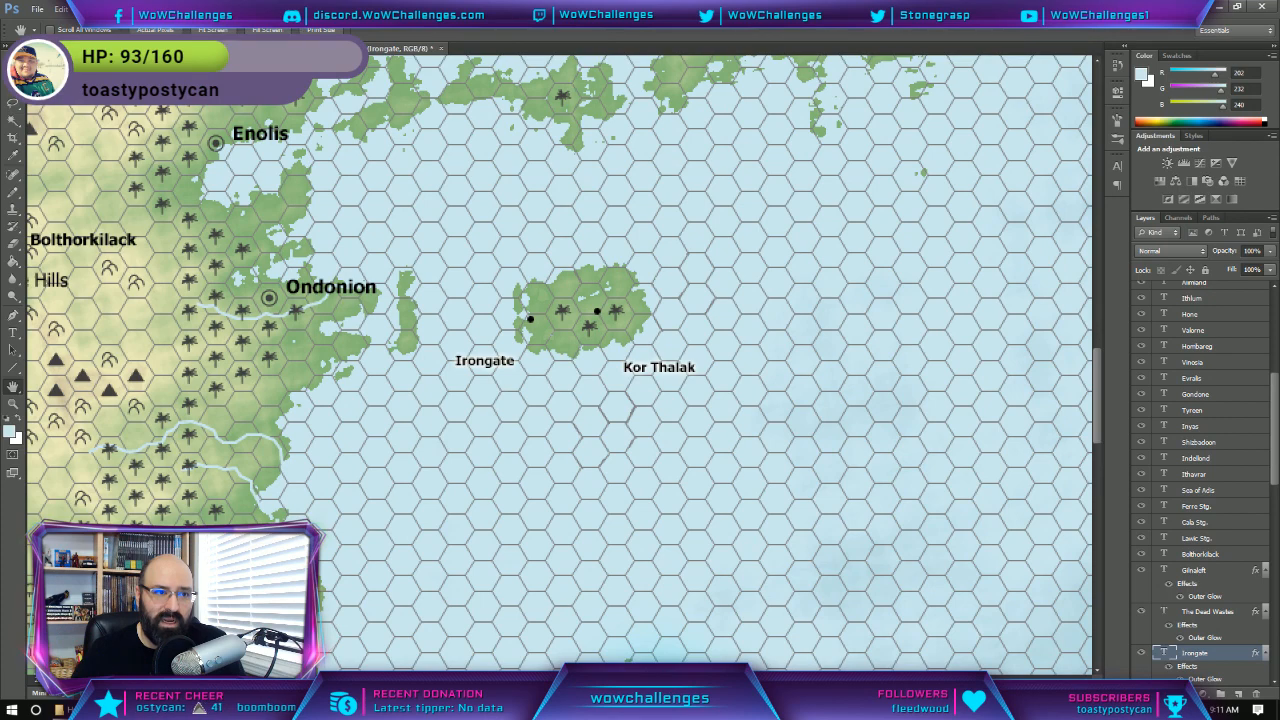
# Delete the Irongate and Kor Thalak text layers from the separate island close-up document.
pyautogui.click(200, 48)
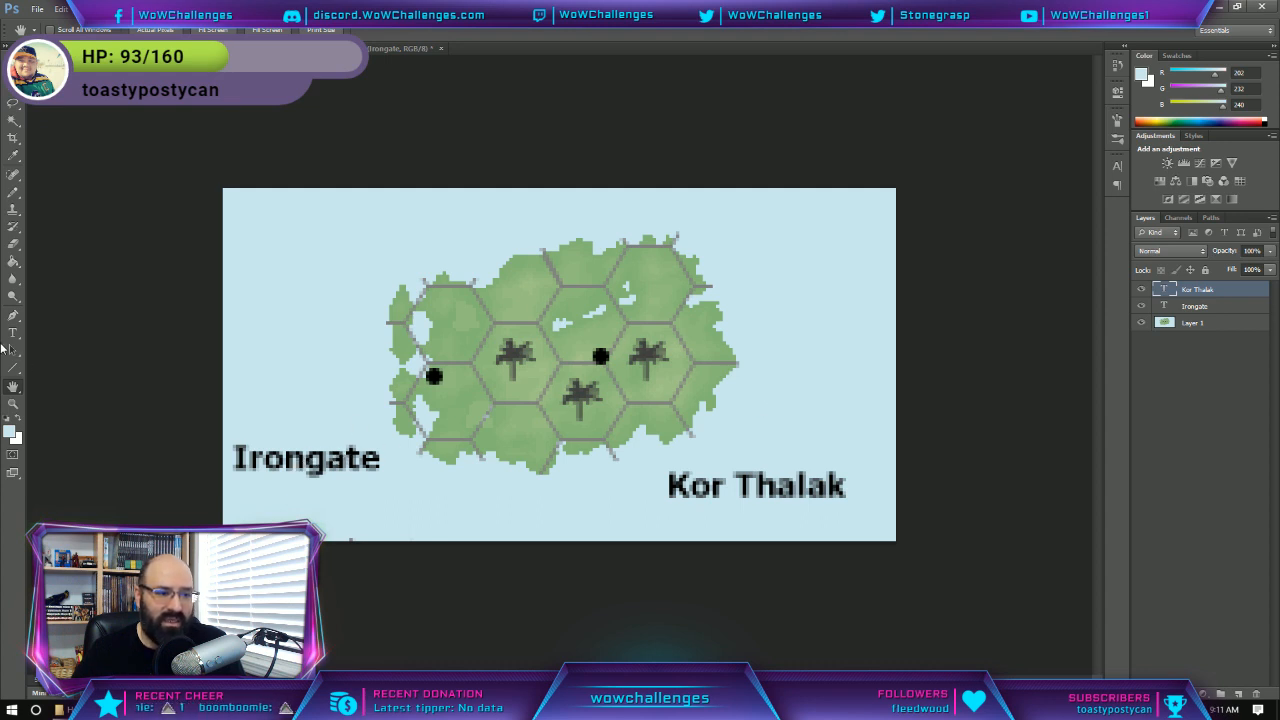
pyautogui.click(13, 70)
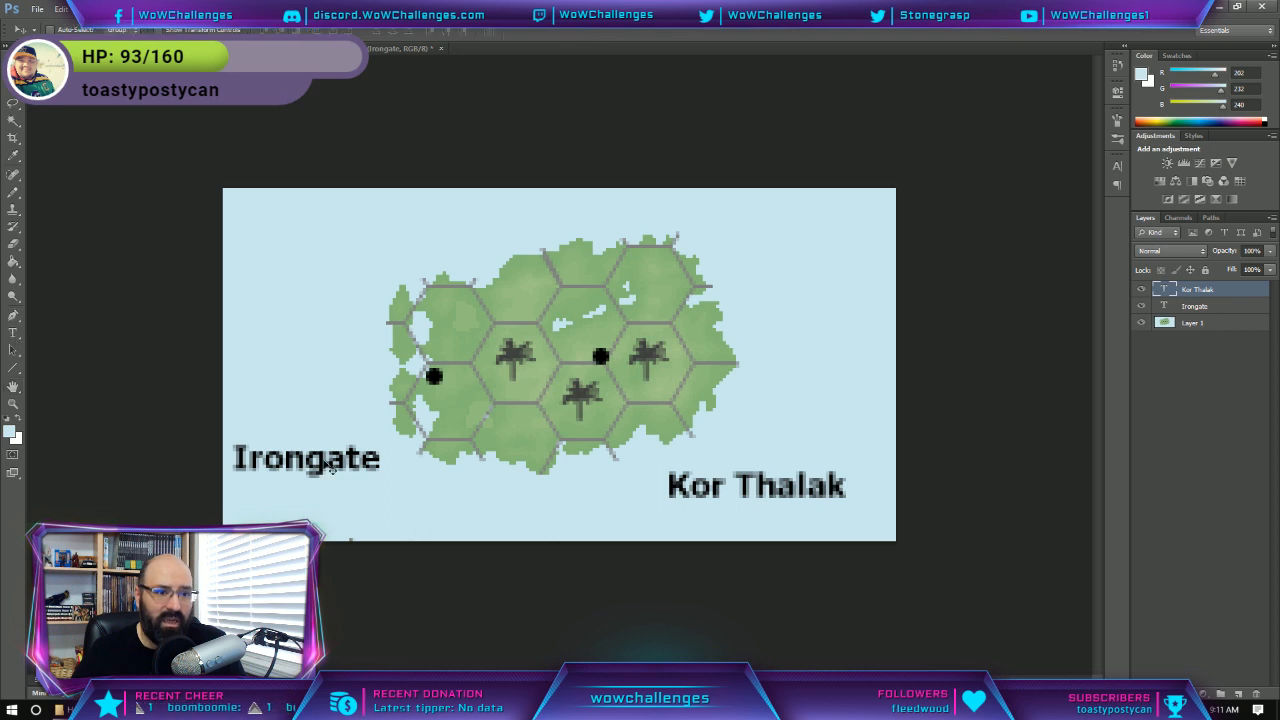
pyautogui.click(1208, 311)
pyautogui.press('Delete')
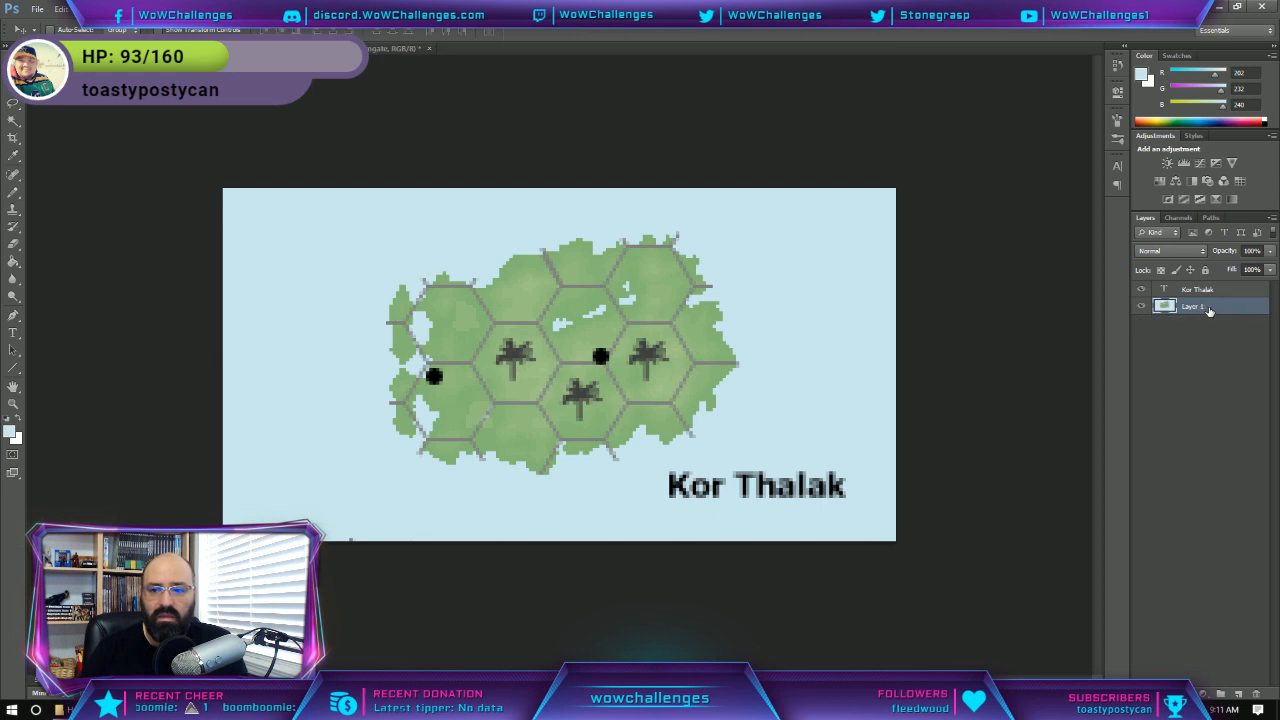
pyautogui.click(1212, 291)
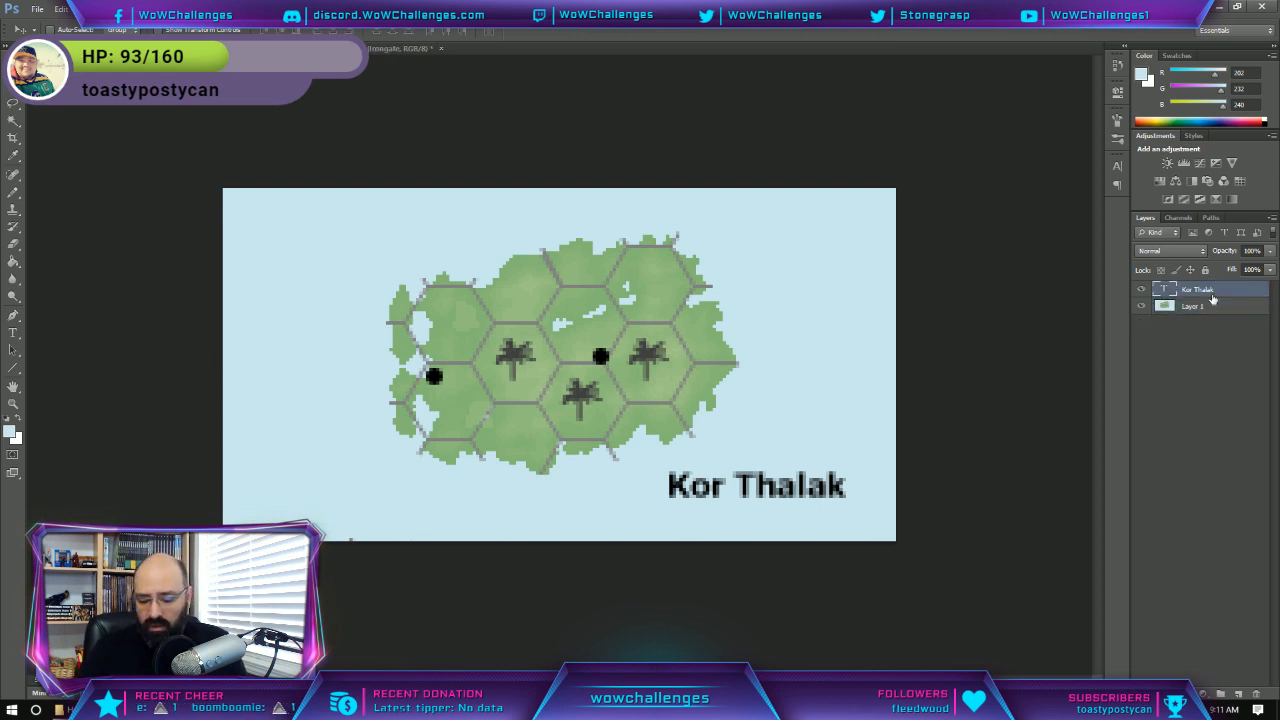
pyautogui.press('Delete')
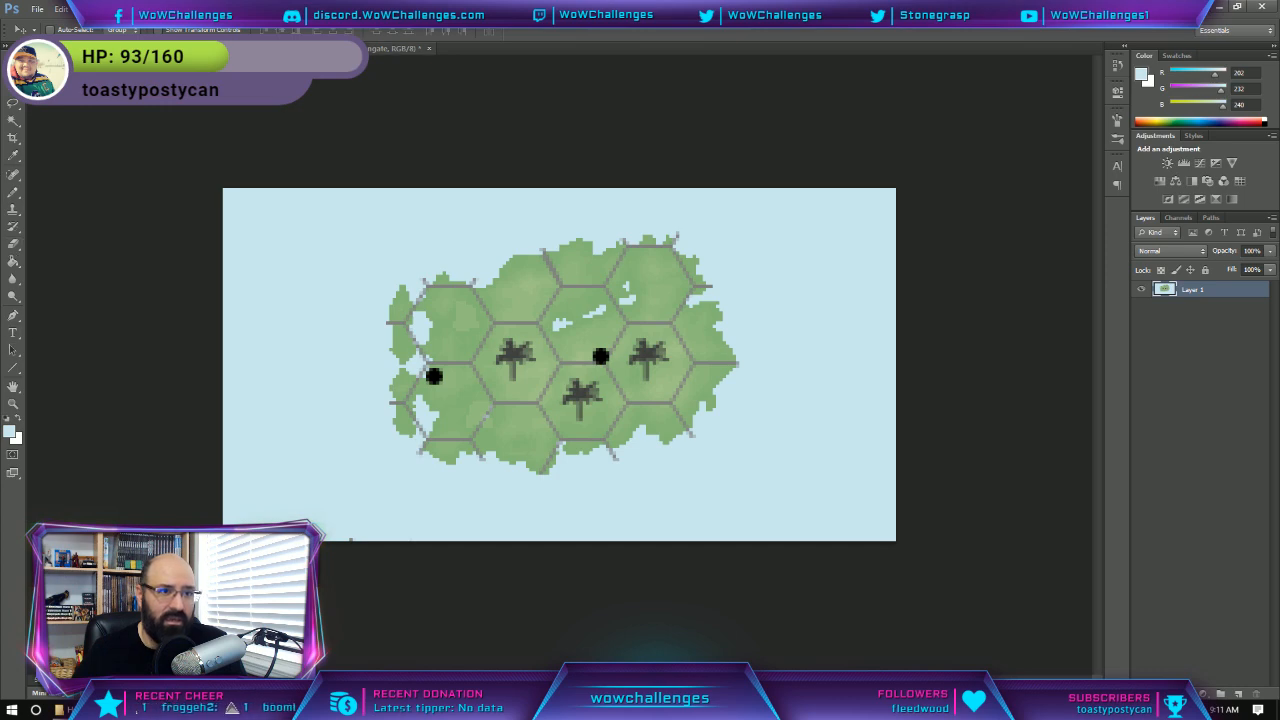
pyautogui.click(392, 49)
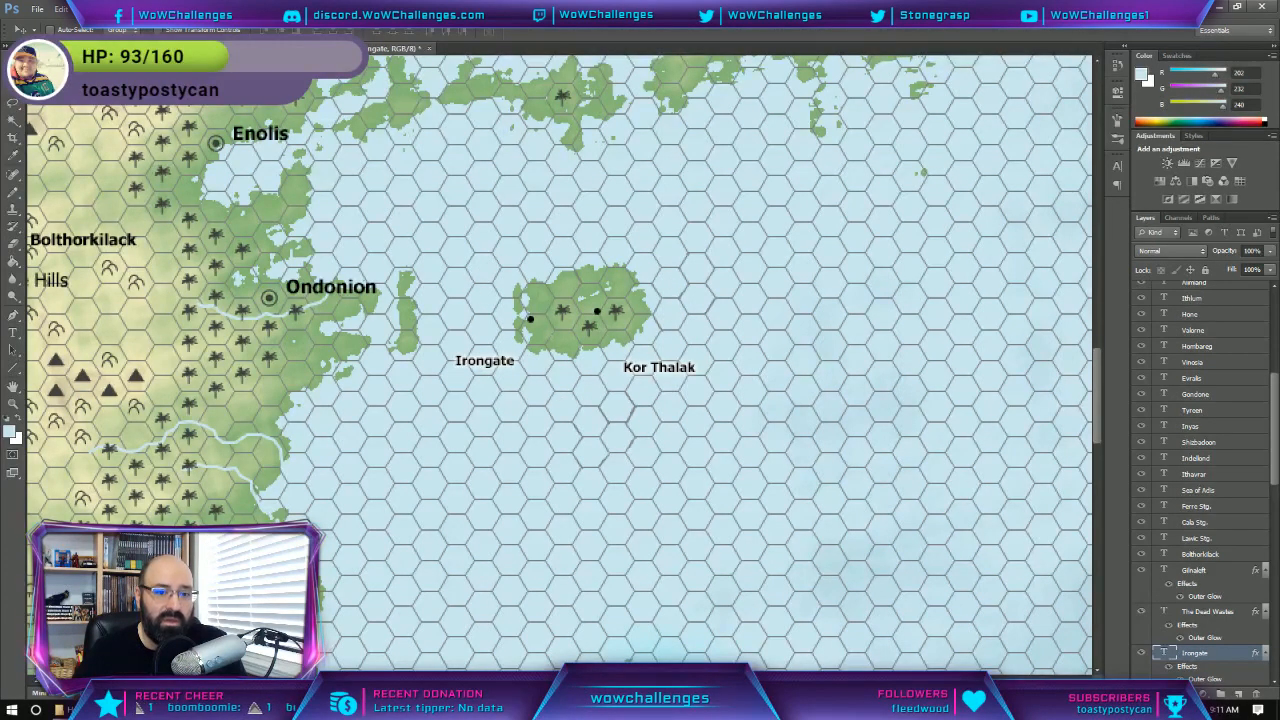
pyautogui.hotkey('ctrl', 'Tab')
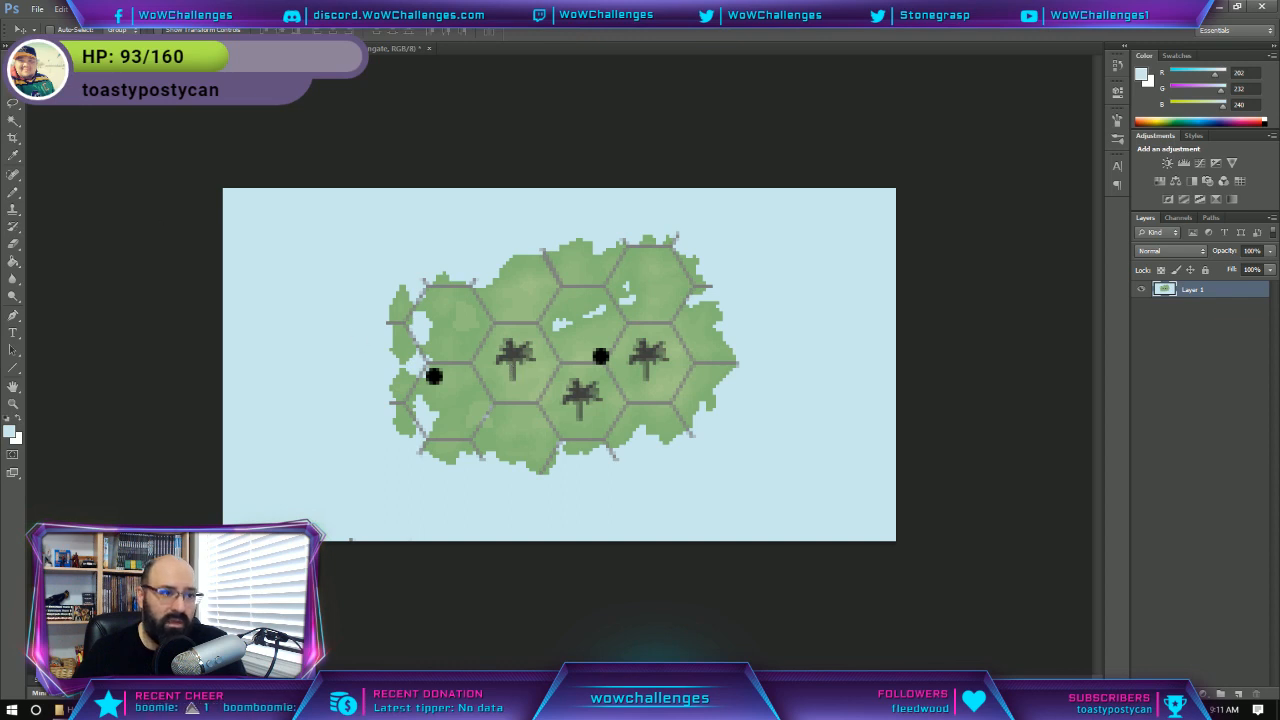
pyautogui.click(83, 8)
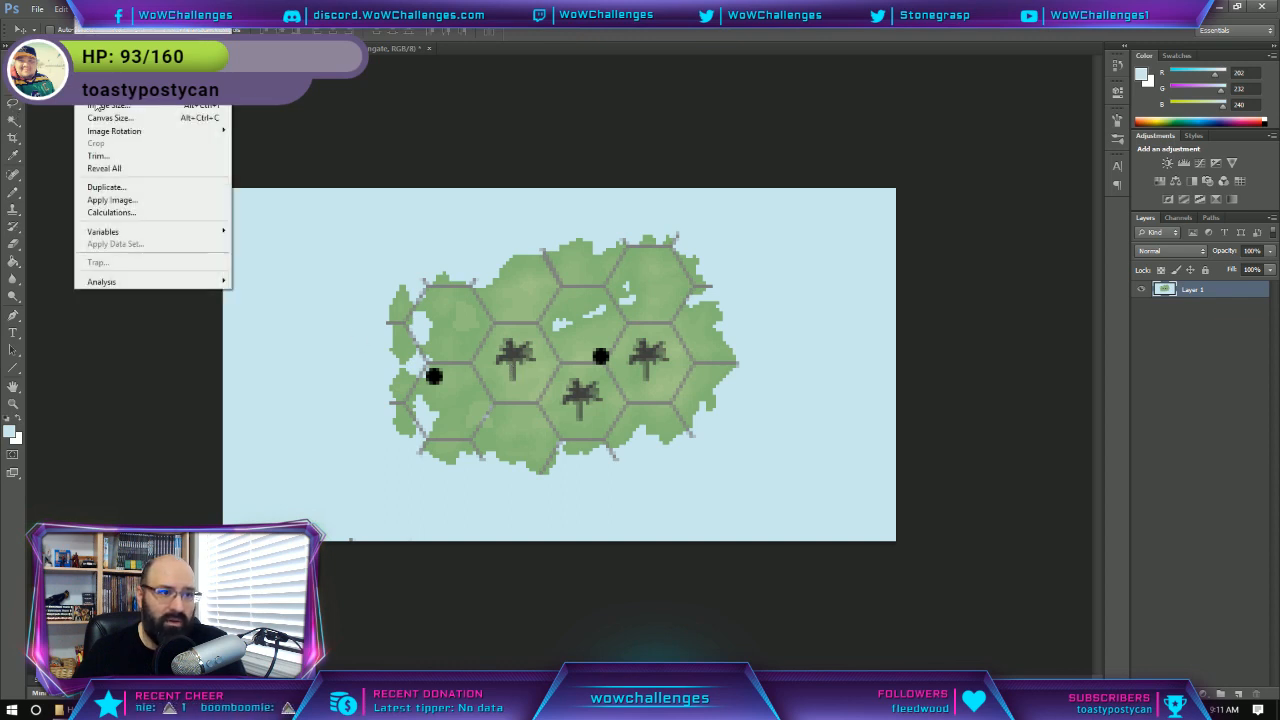
pyautogui.click(178, 107)
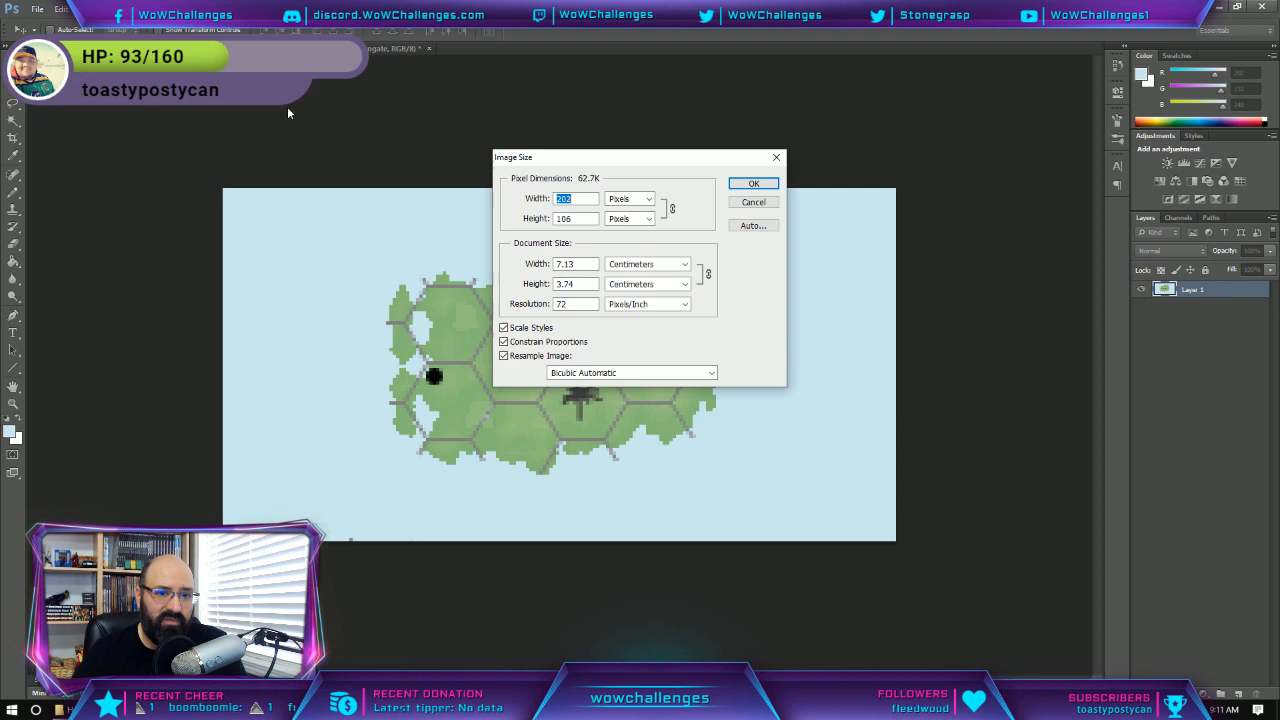
pyautogui.click(752, 203)
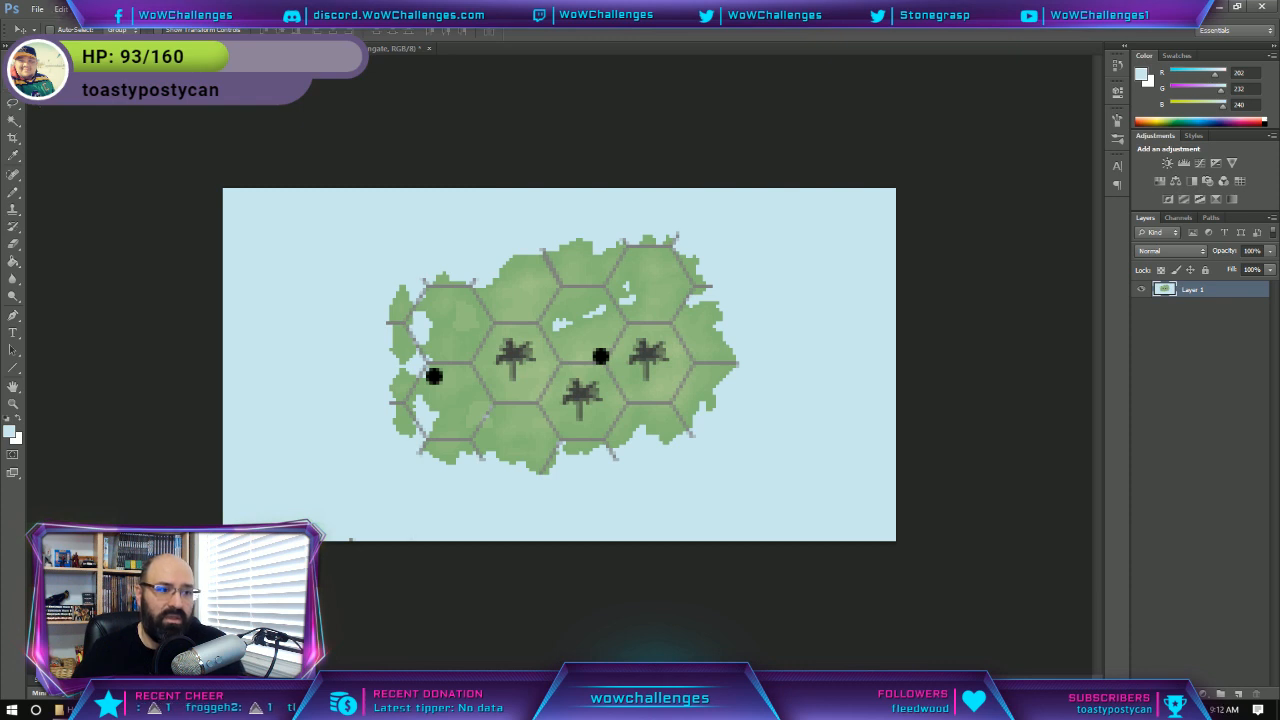
# Resize the island close-up image to 600 pixels wide with its proportions constrained.
pyautogui.click(14, 404)
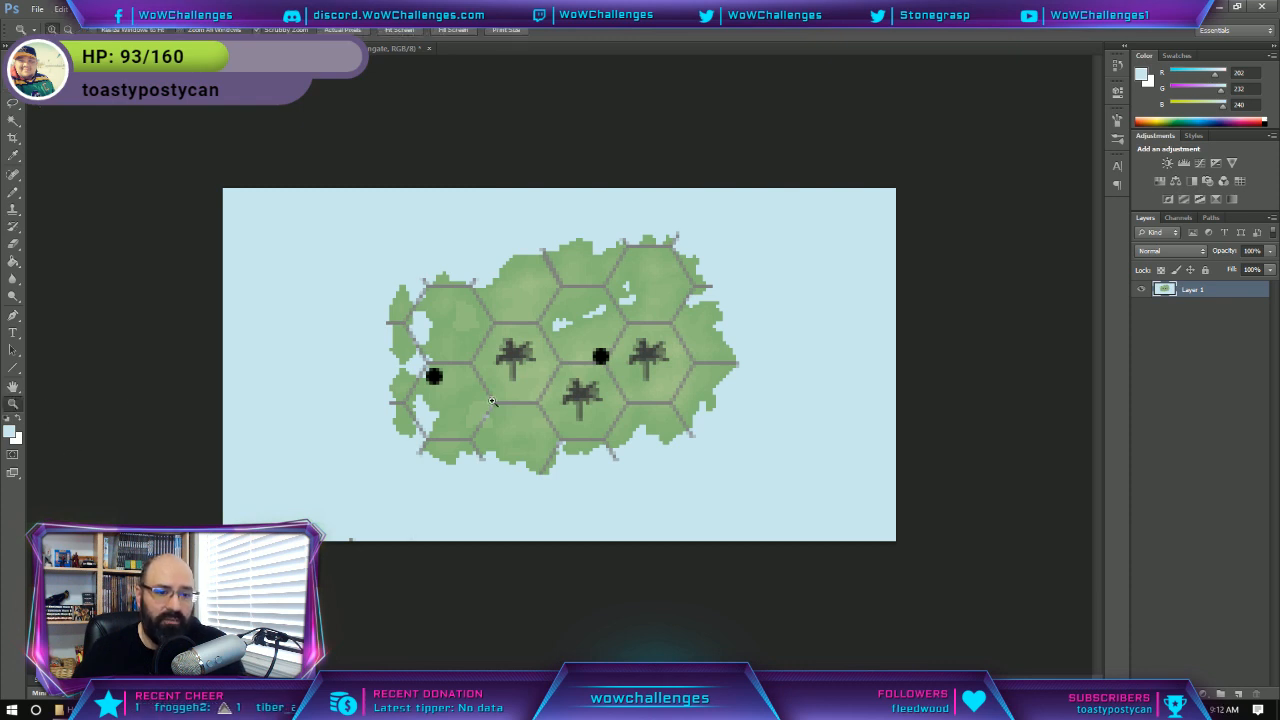
pyautogui.keyDown('alt'); pyautogui.click(543, 358); pyautogui.keyUp('alt')
pyautogui.keyDown('alt'); pyautogui.click(543, 358); pyautogui.keyUp('alt')
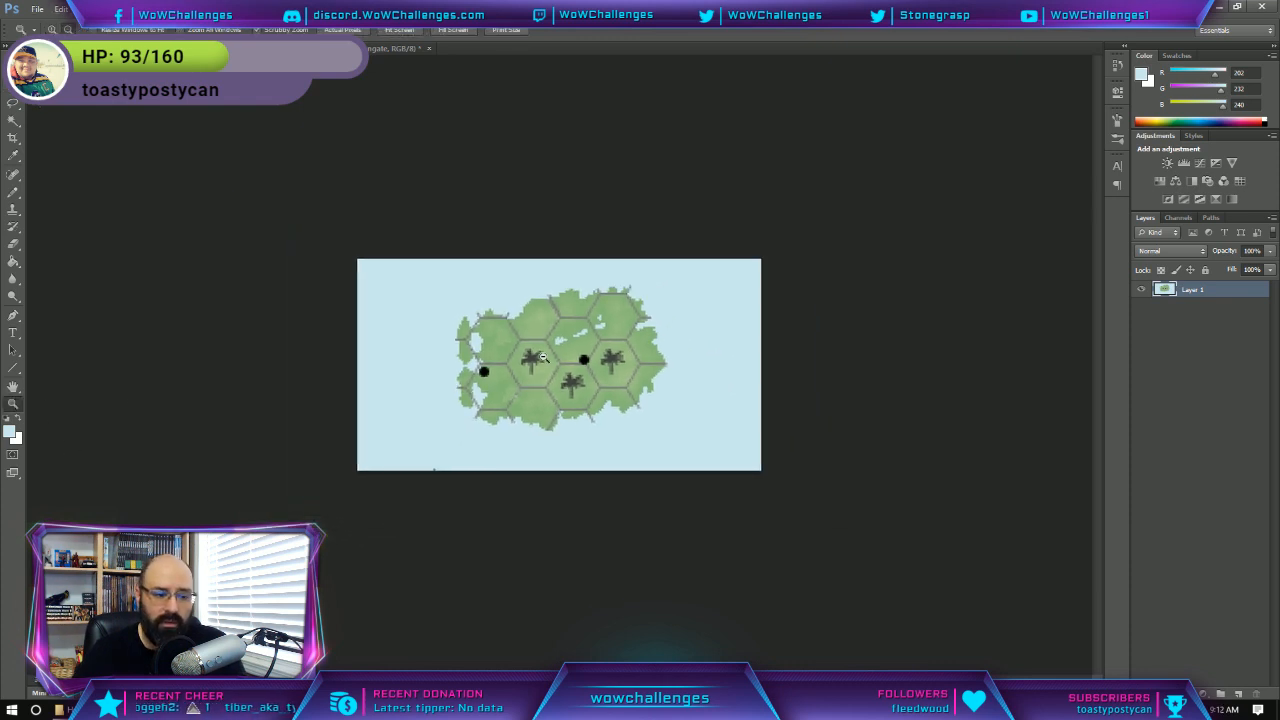
pyautogui.keyDown('alt'); pyautogui.click(543, 358); pyautogui.keyUp('alt')
pyautogui.keyDown('alt'); pyautogui.click(543, 358); pyautogui.keyUp('alt')
pyautogui.keyDown('alt'); pyautogui.click(543, 358); pyautogui.keyUp('alt')
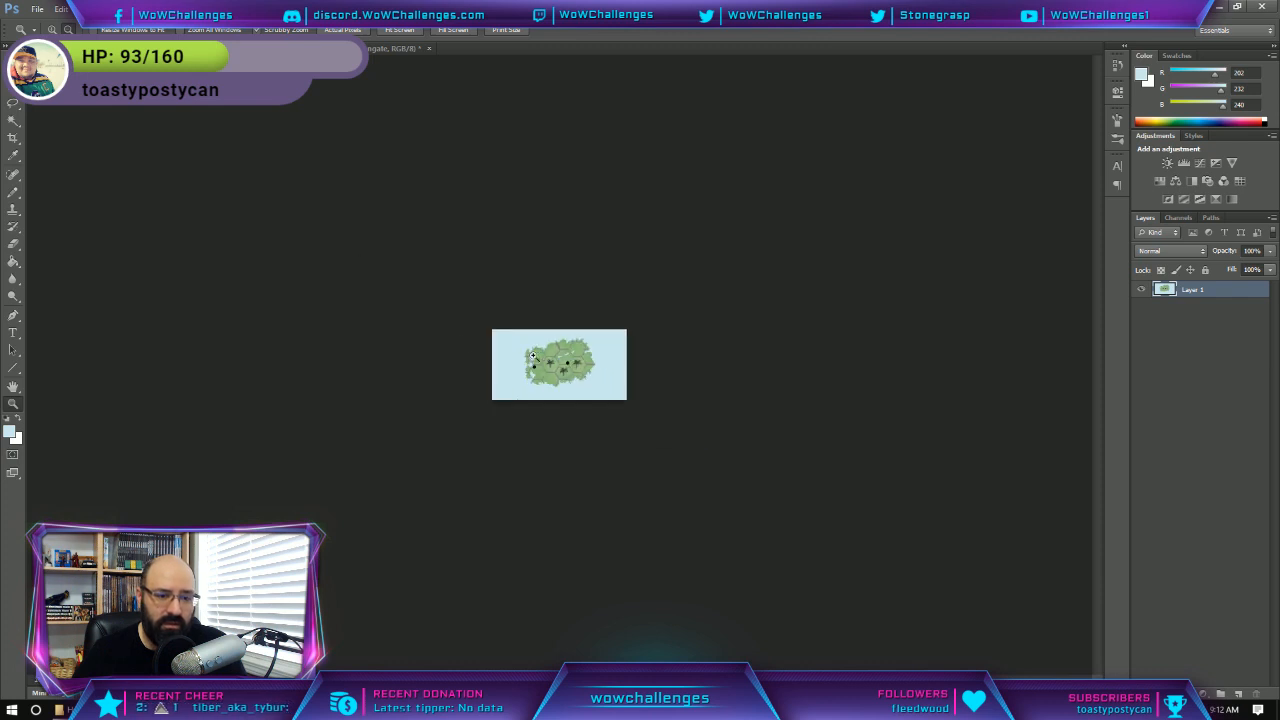
pyautogui.click(86, 9)
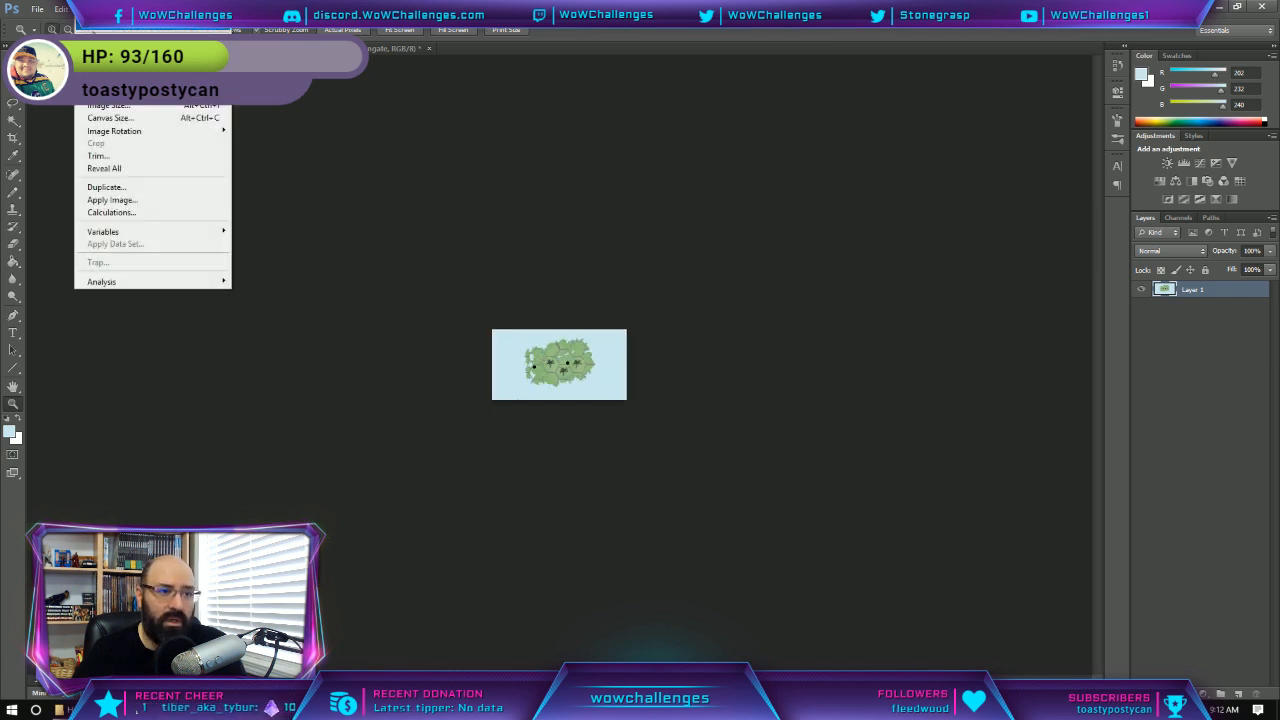
pyautogui.click(137, 107)
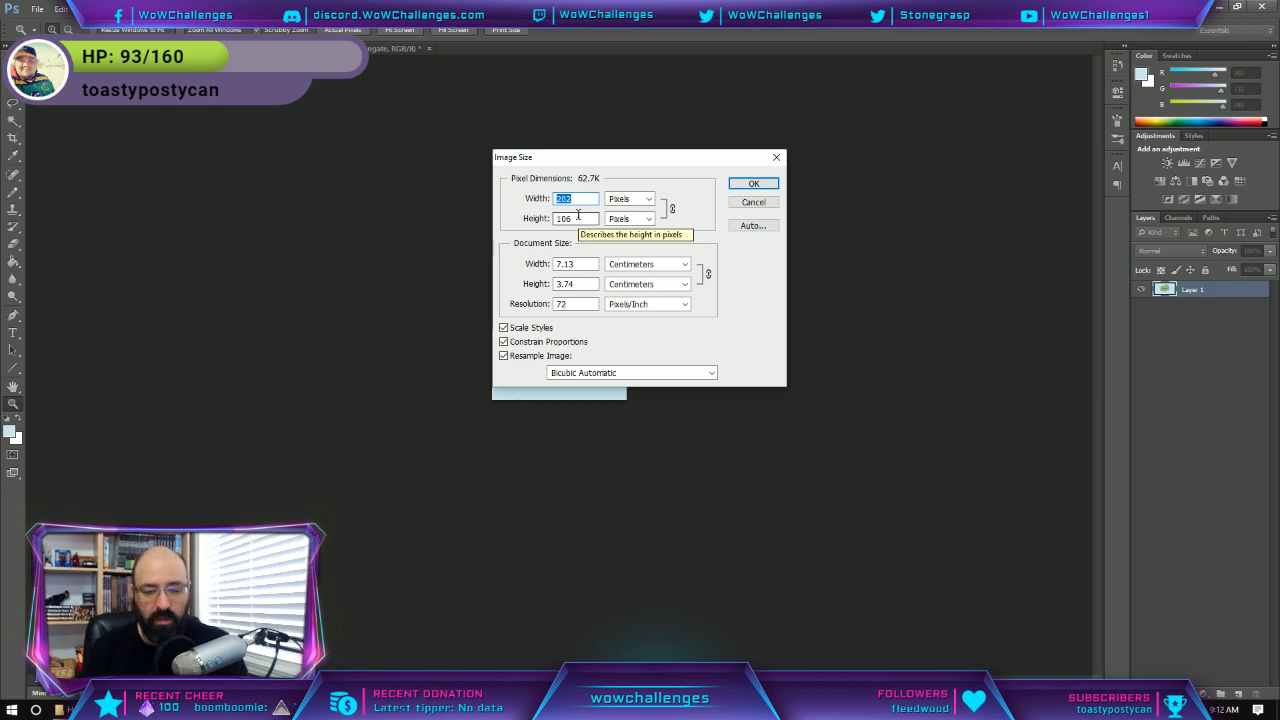
pyautogui.write('600')
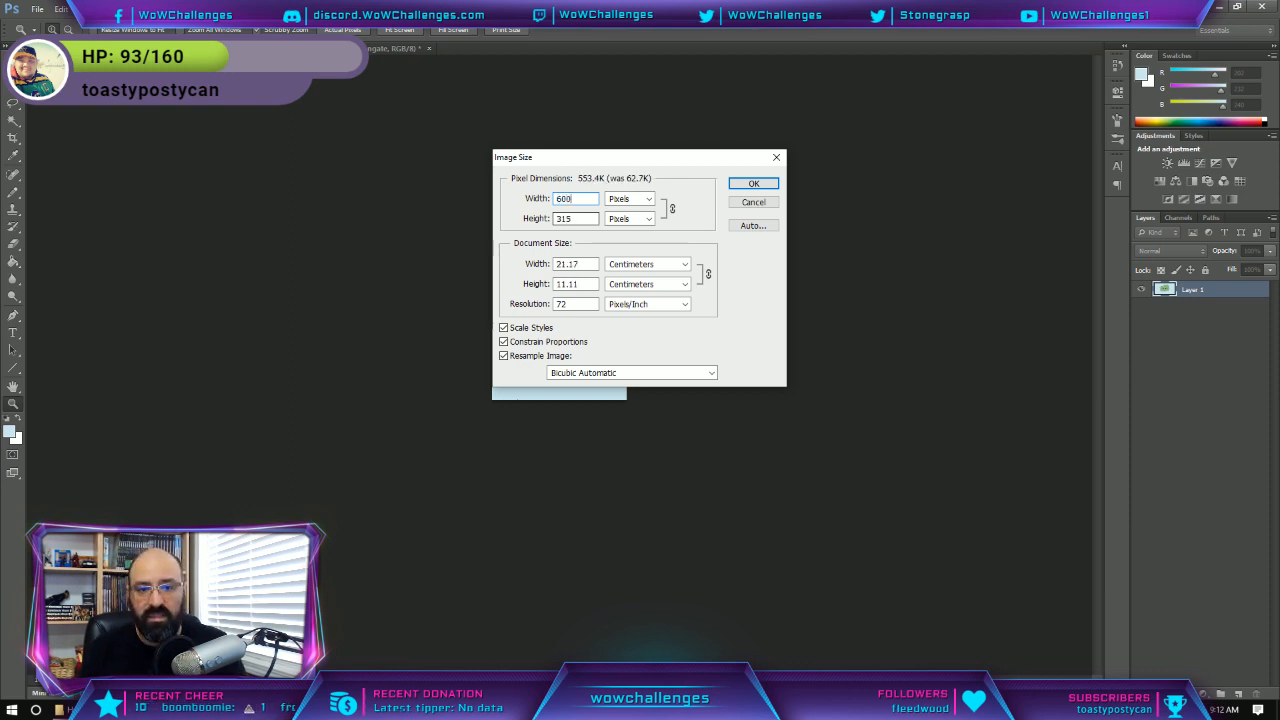
pyautogui.press('Return')
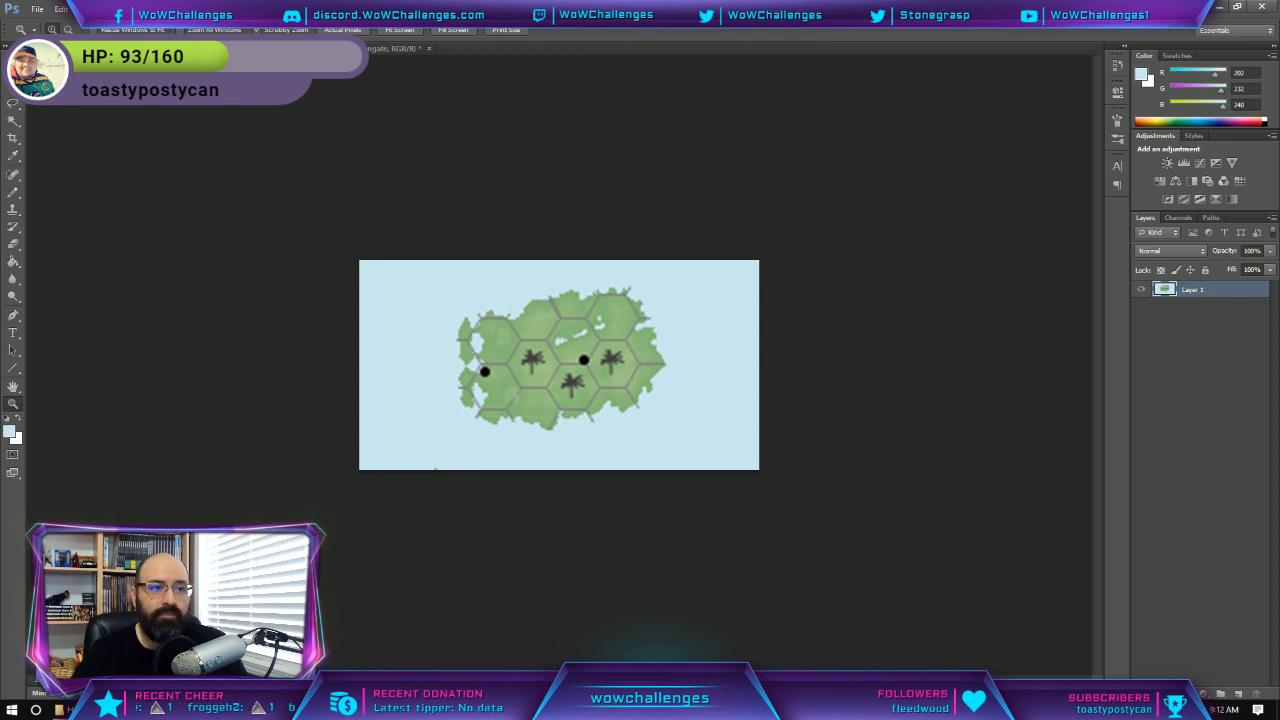
# Set the island close-up image's width to 800 pixels, keeping its proportions constrained.
pyautogui.click(85, 9)
pyautogui.click(118, 109)
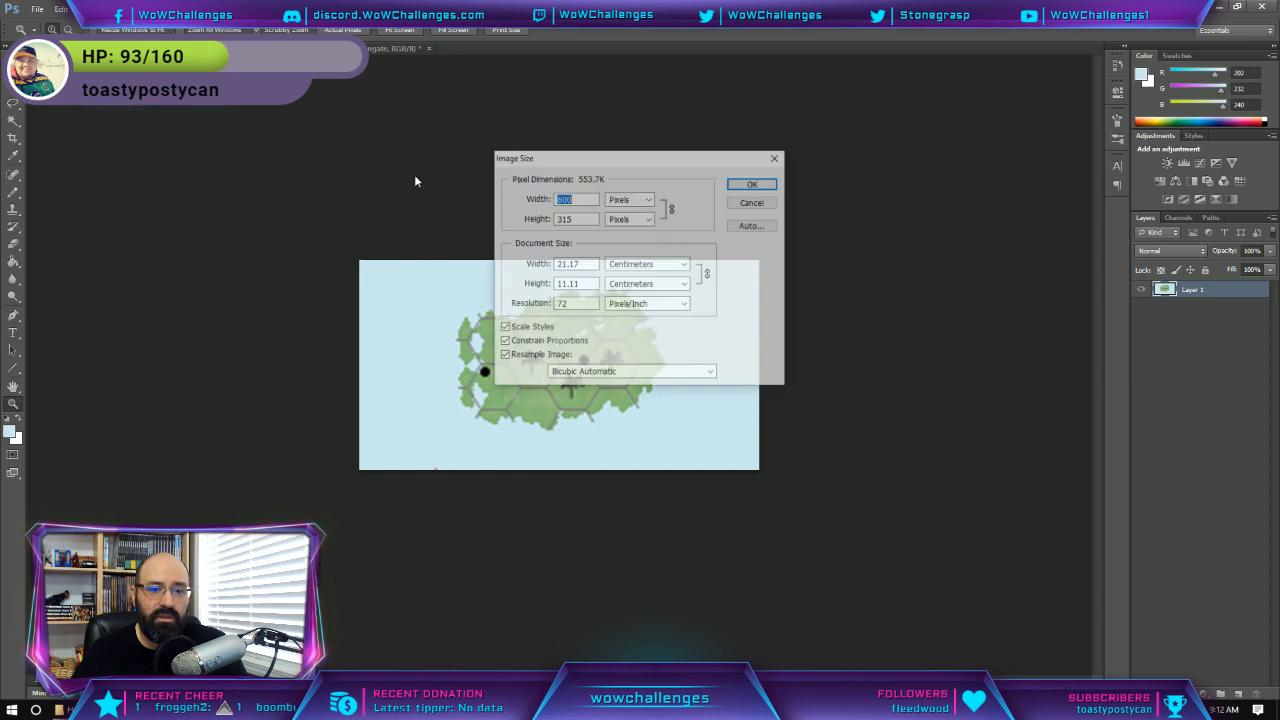
pyautogui.write('800')
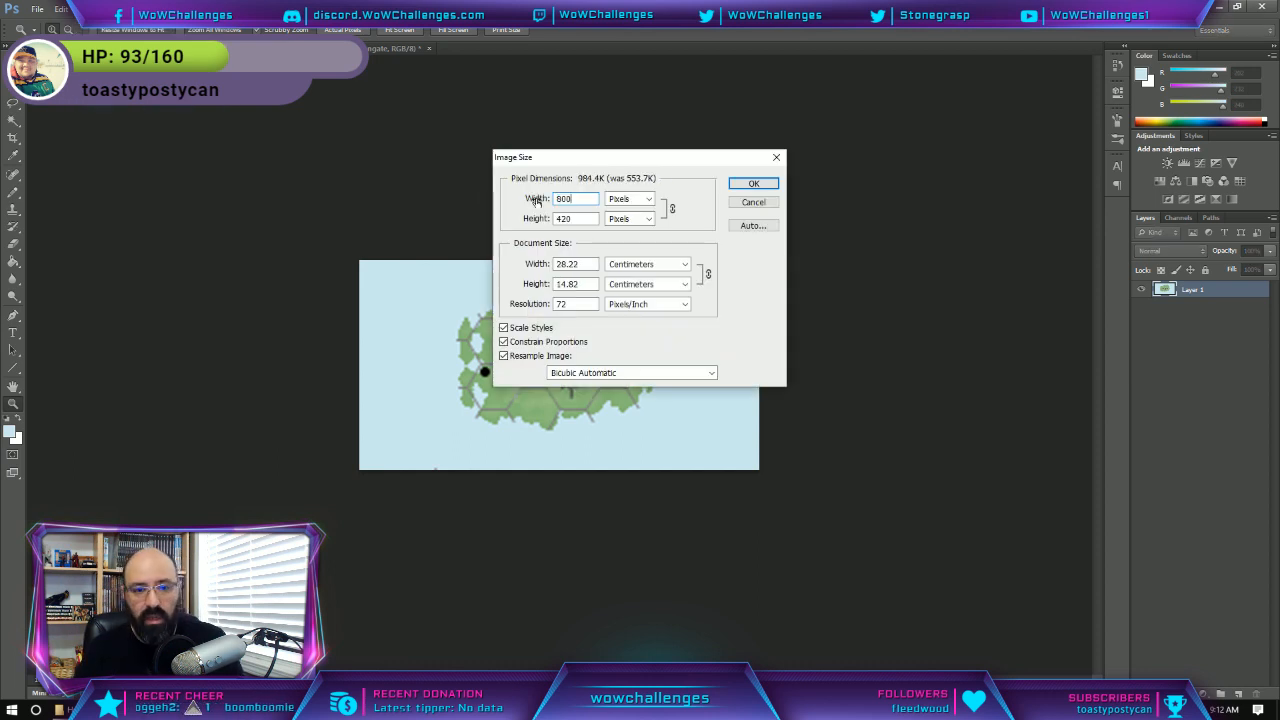
pyautogui.press('Return')
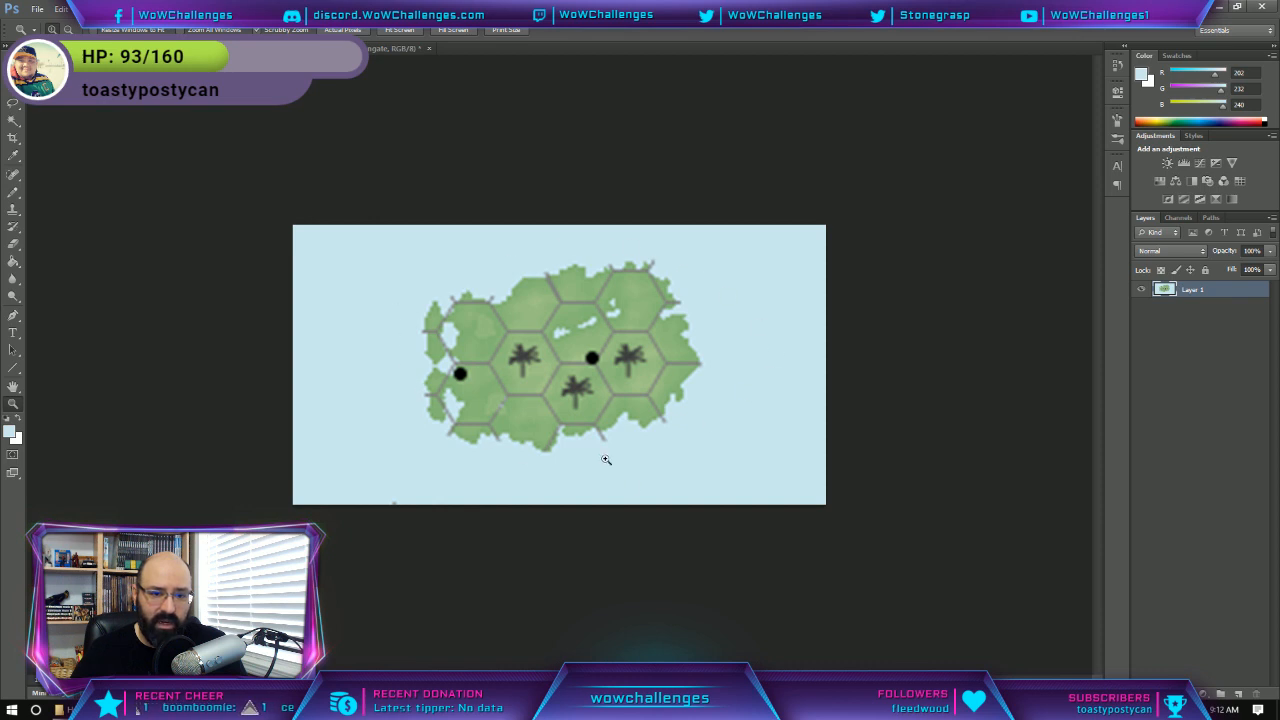
# Add an "Irongate" text label and place it just below and to the right of the island's western black marker.
pyautogui.click(13, 333)
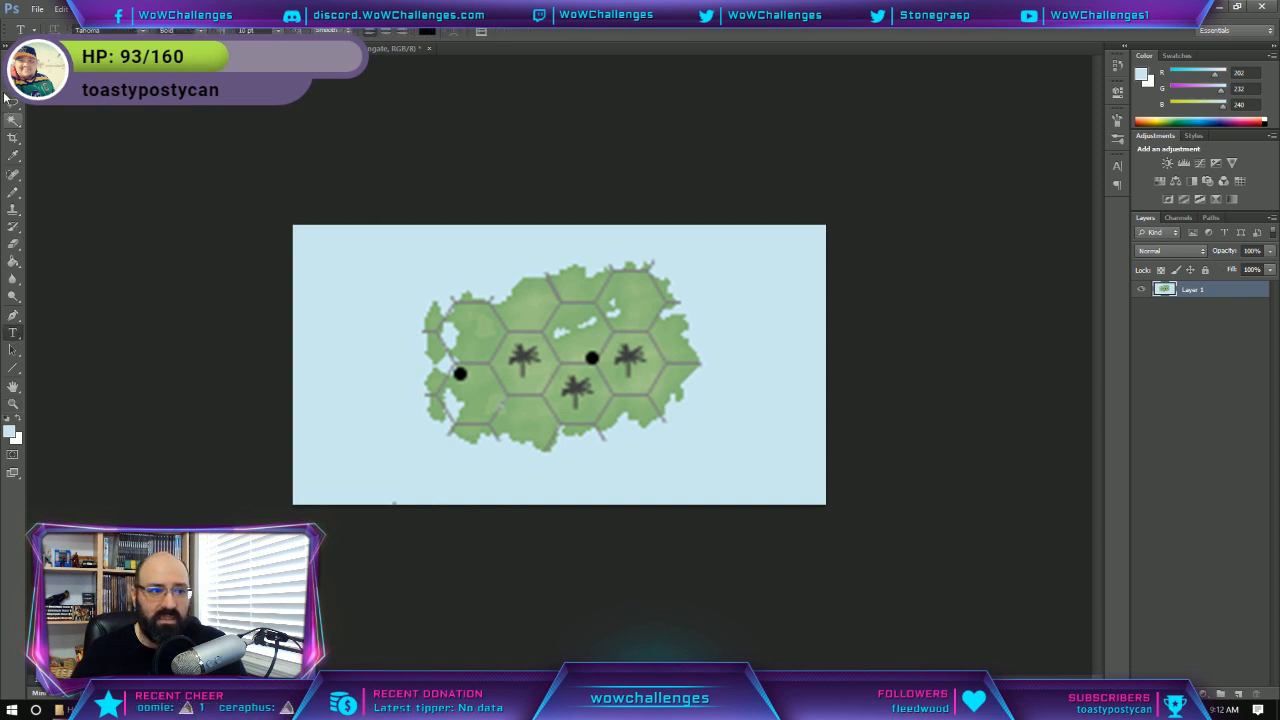
pyautogui.click(356, 426)
pyautogui.write('Iron')
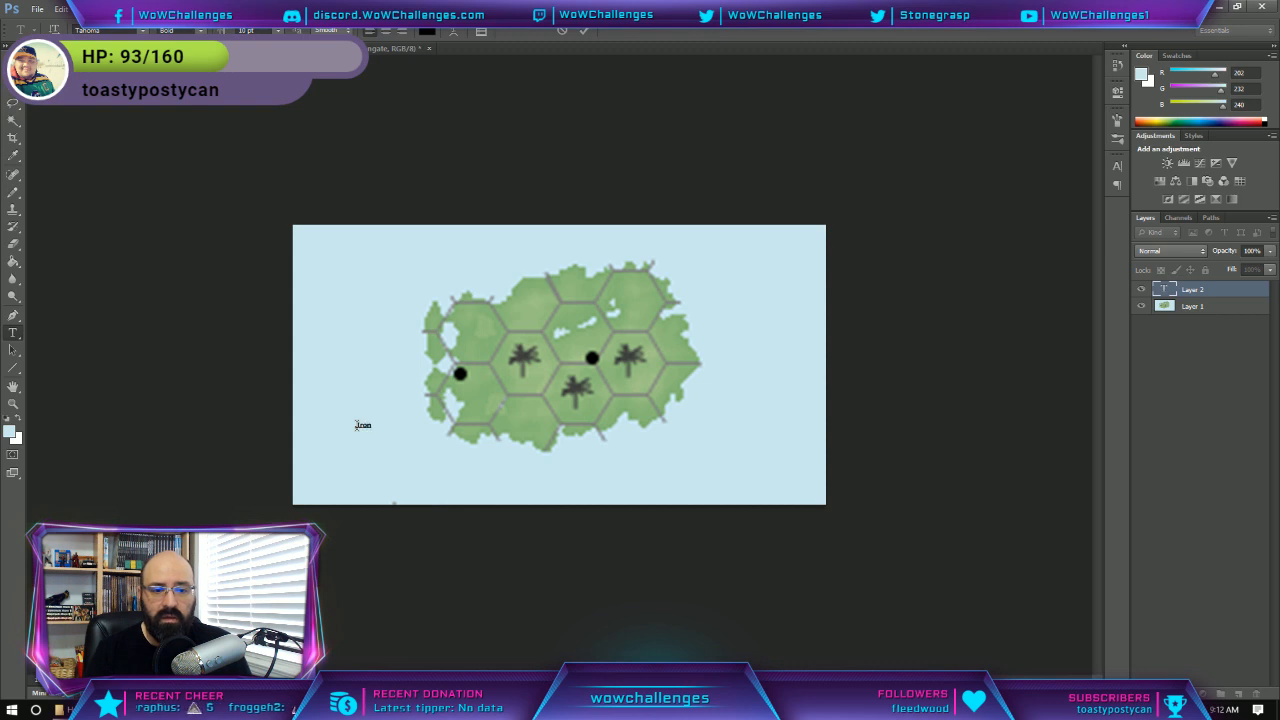
pyautogui.press('BackSpace')
pyautogui.press('BackSpace')
pyautogui.press('BackSpace')
pyautogui.press('BackSpace')
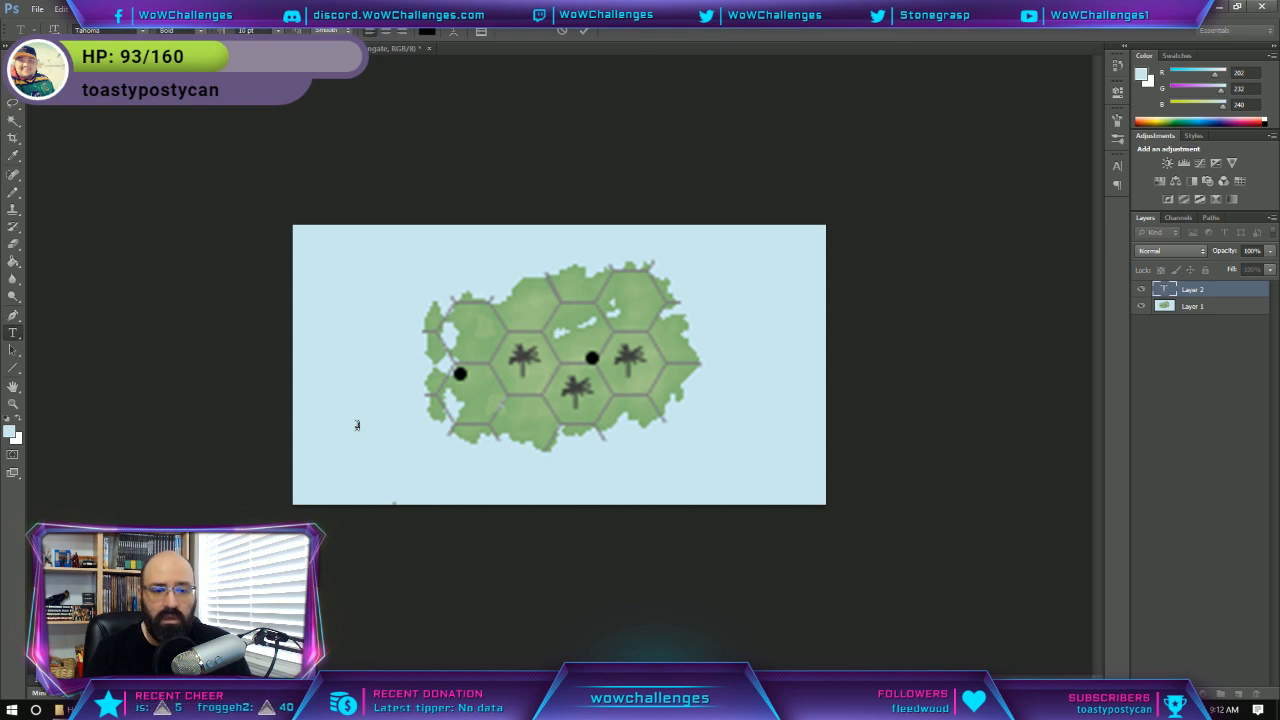
pyautogui.write('Irongate')
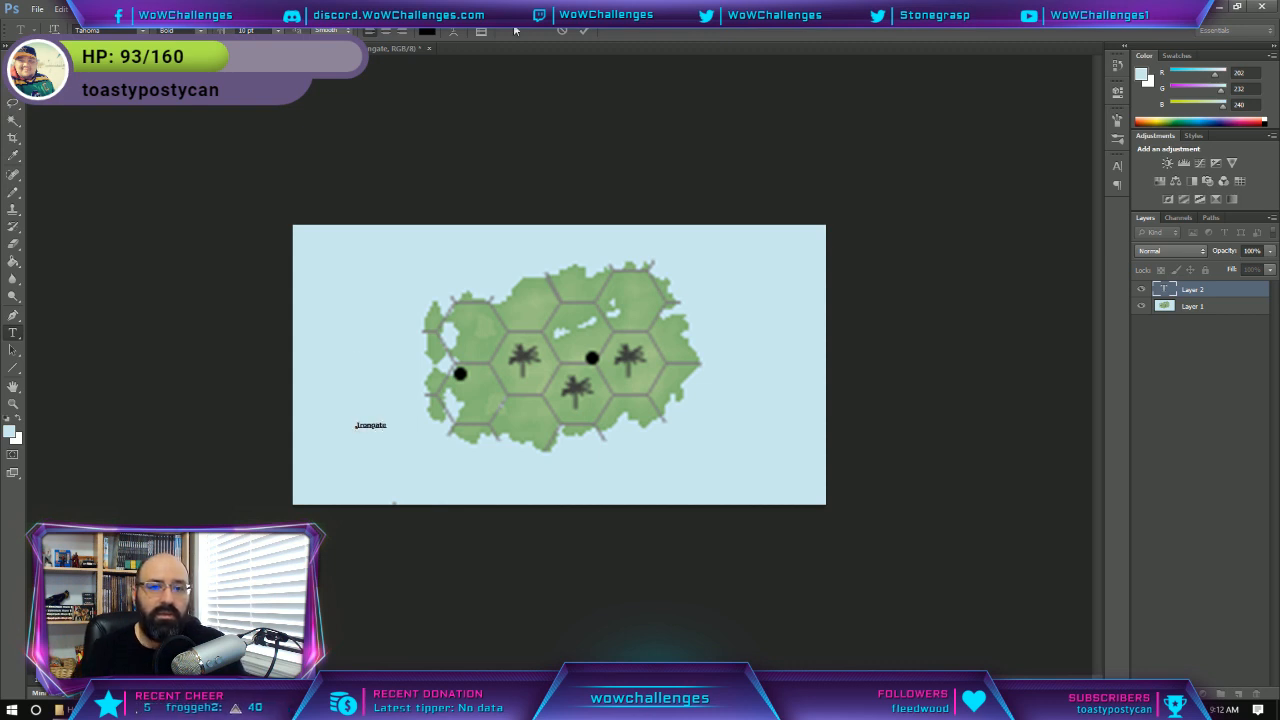
pyautogui.click(585, 31)
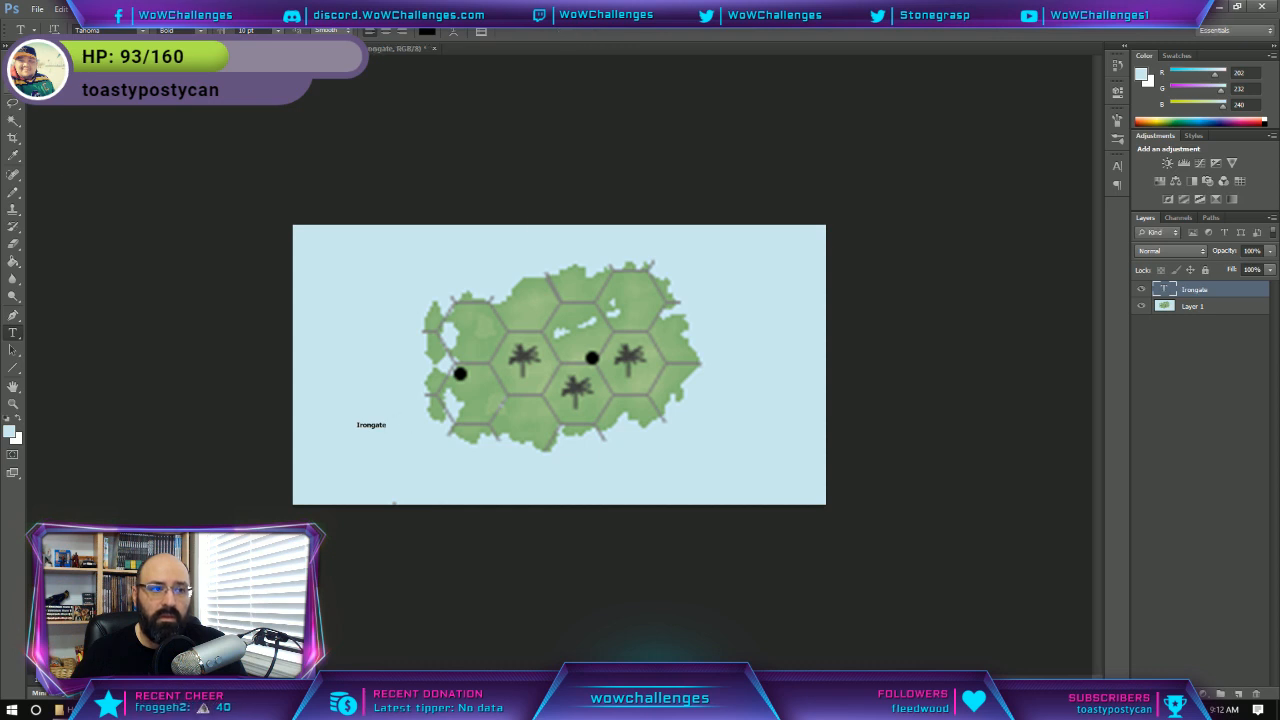
pyautogui.press('v')
pyautogui.moveTo(388, 425); pyautogui.dragTo(492, 385)
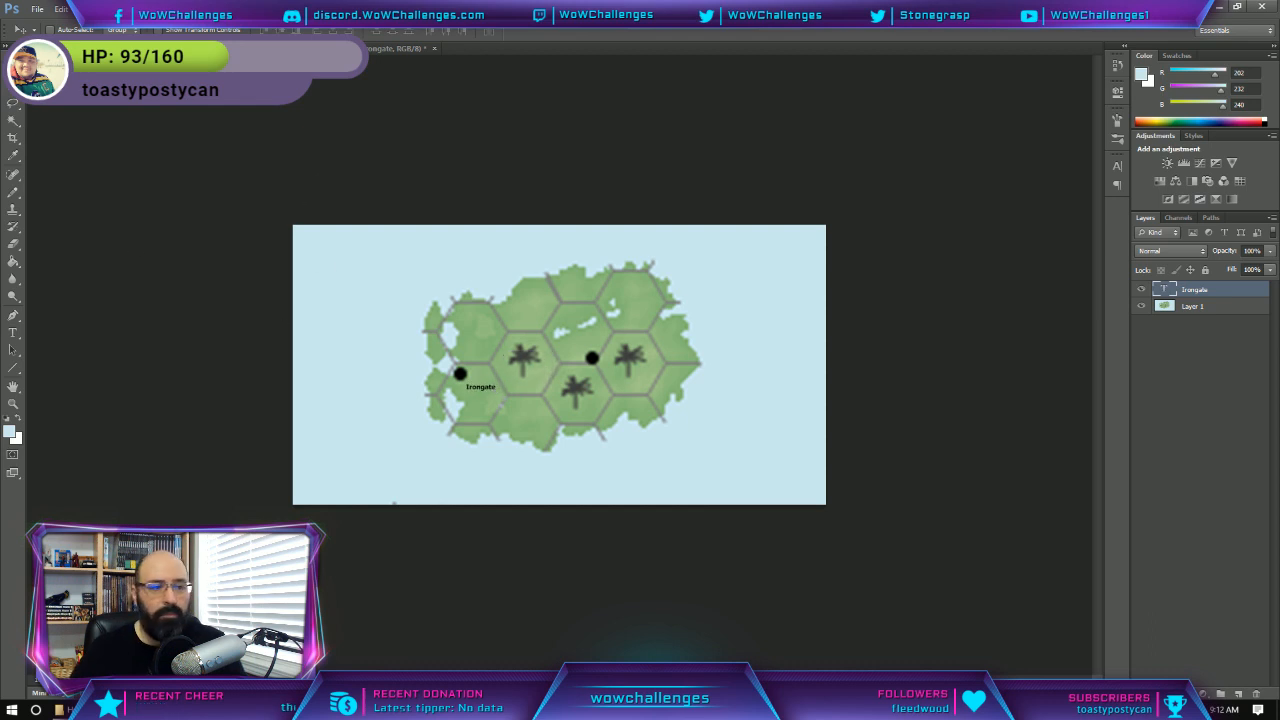
# Add a "Kor Thalak" text label and place it just above and to the left of the island's eastern black marker.
pyautogui.click(13, 332)
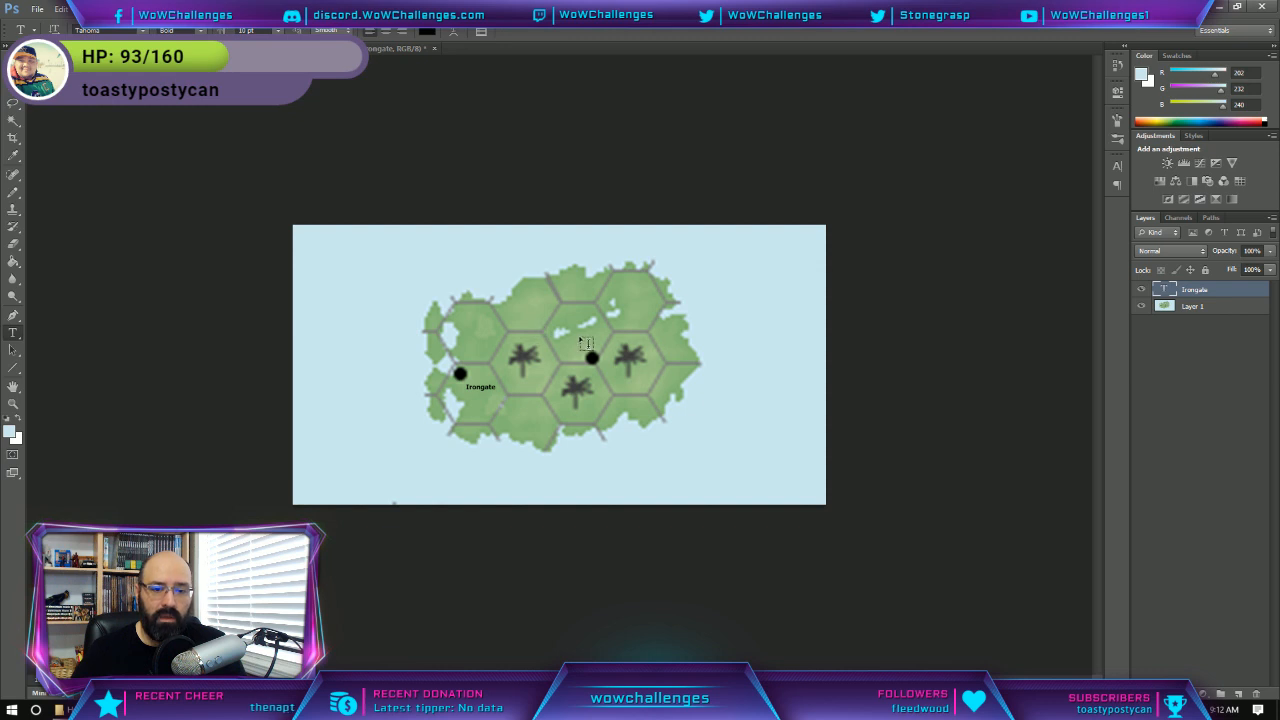
pyautogui.click(606, 373)
pyautogui.write('Kor')
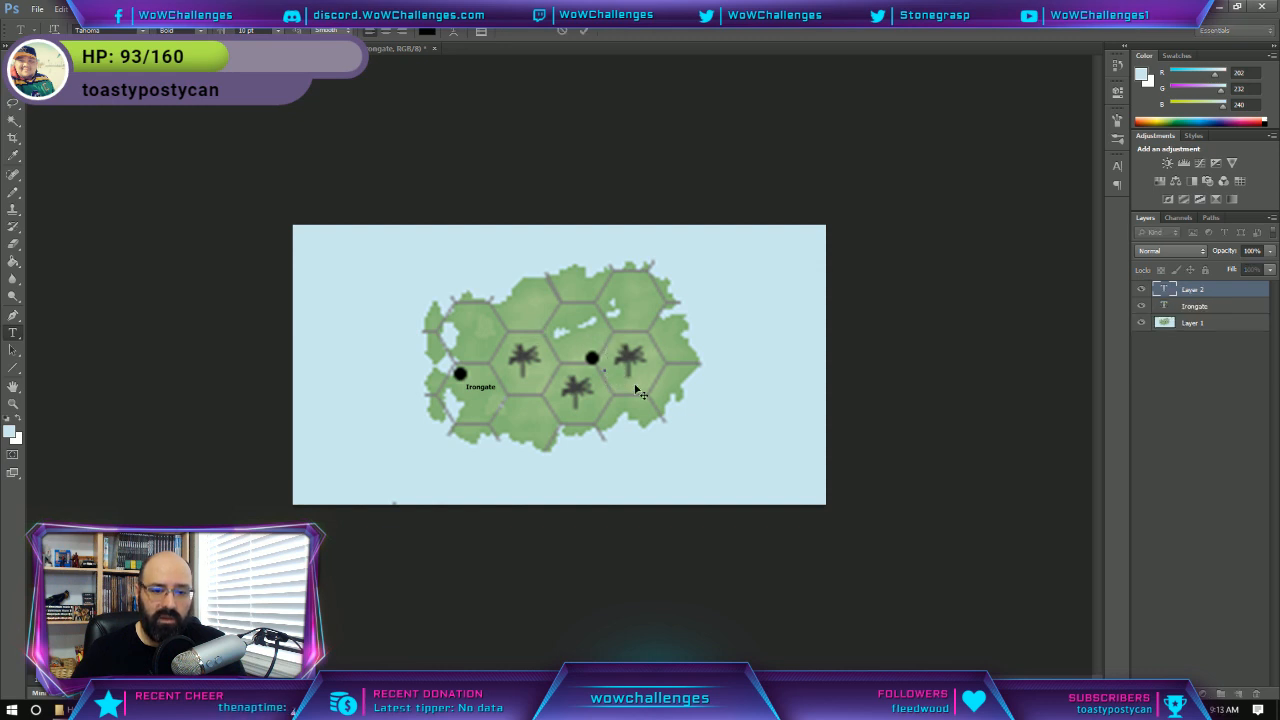
pyautogui.write(' Thalak')
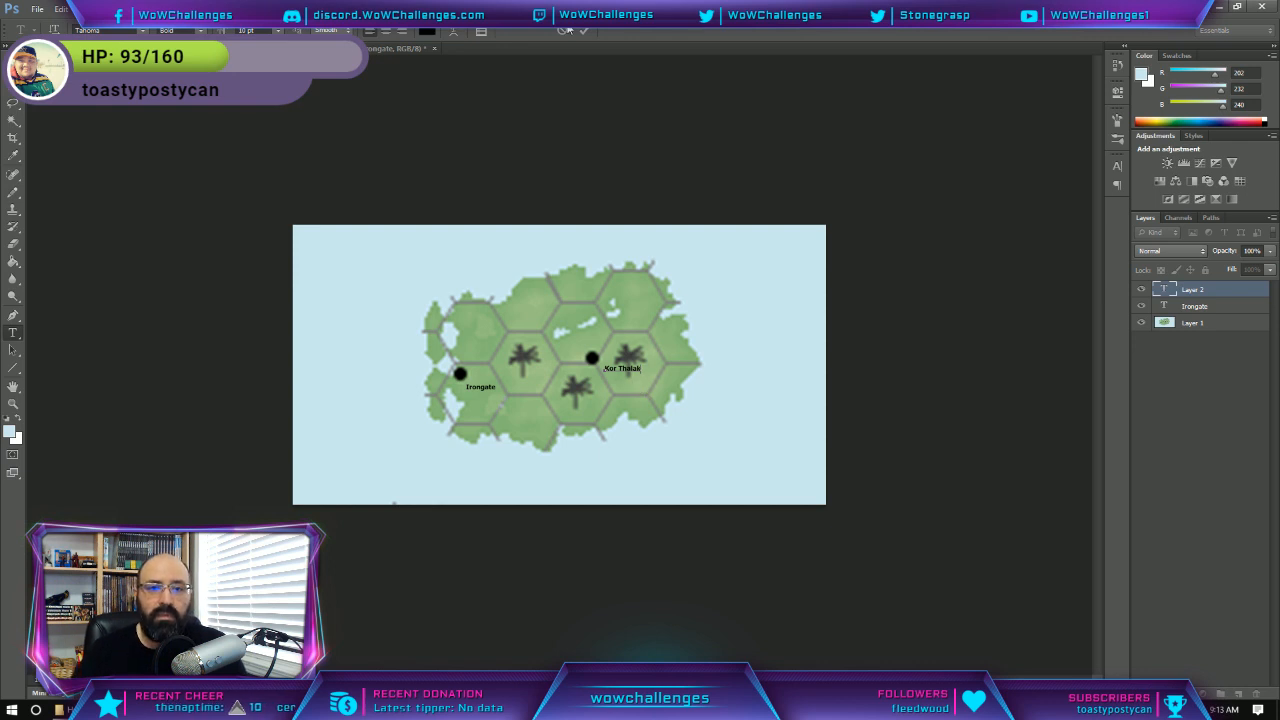
pyautogui.click(584, 30)
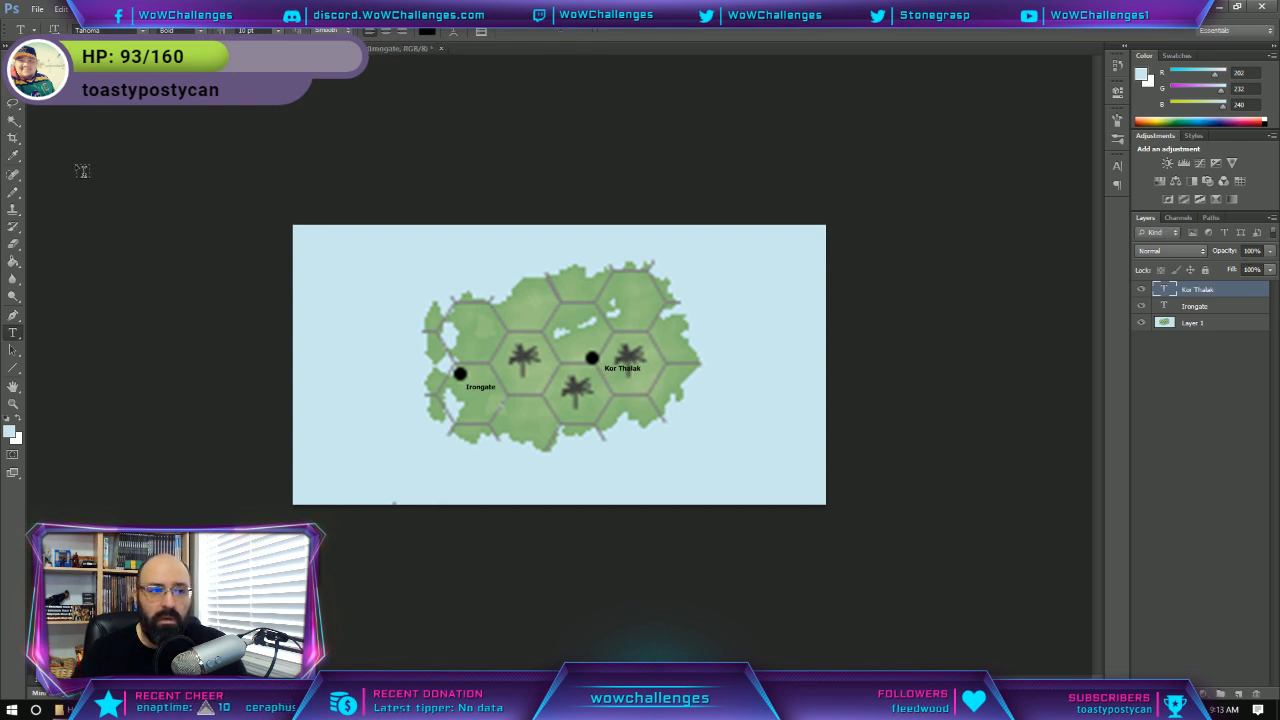
pyautogui.press('v')
pyautogui.moveTo(623, 374); pyautogui.dragTo(579, 349)
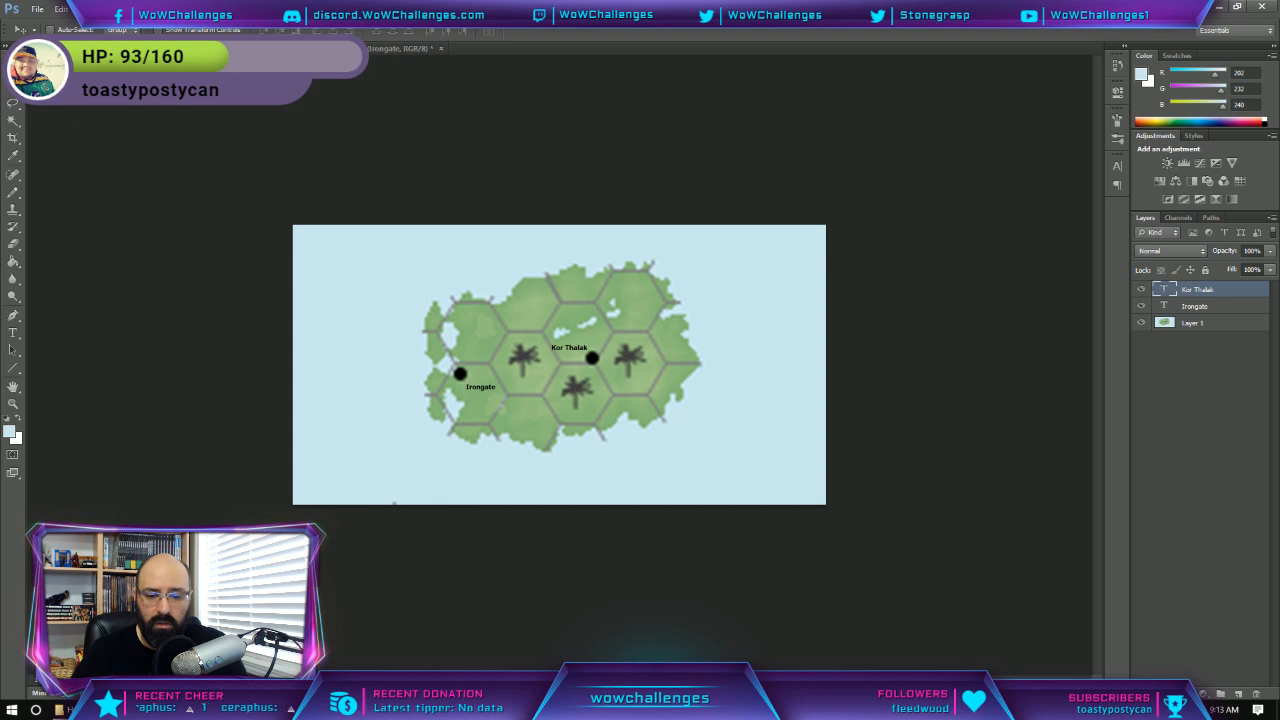
# Switch to the "Island of DEATH" document in Word and append "/ Elfhair" after Lord DwarfFace in the founder line.
pyautogui.hotkey('alt', 'Tab')
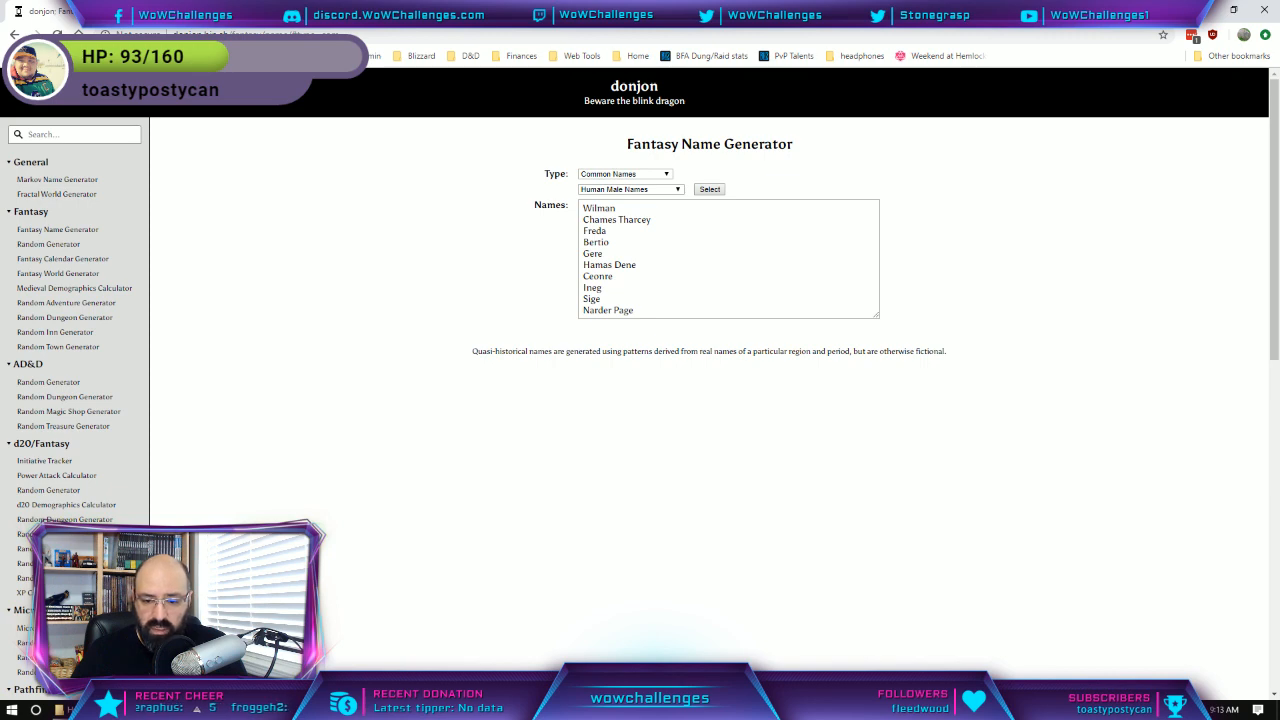
pyautogui.hotkey('alt', 'Tab')
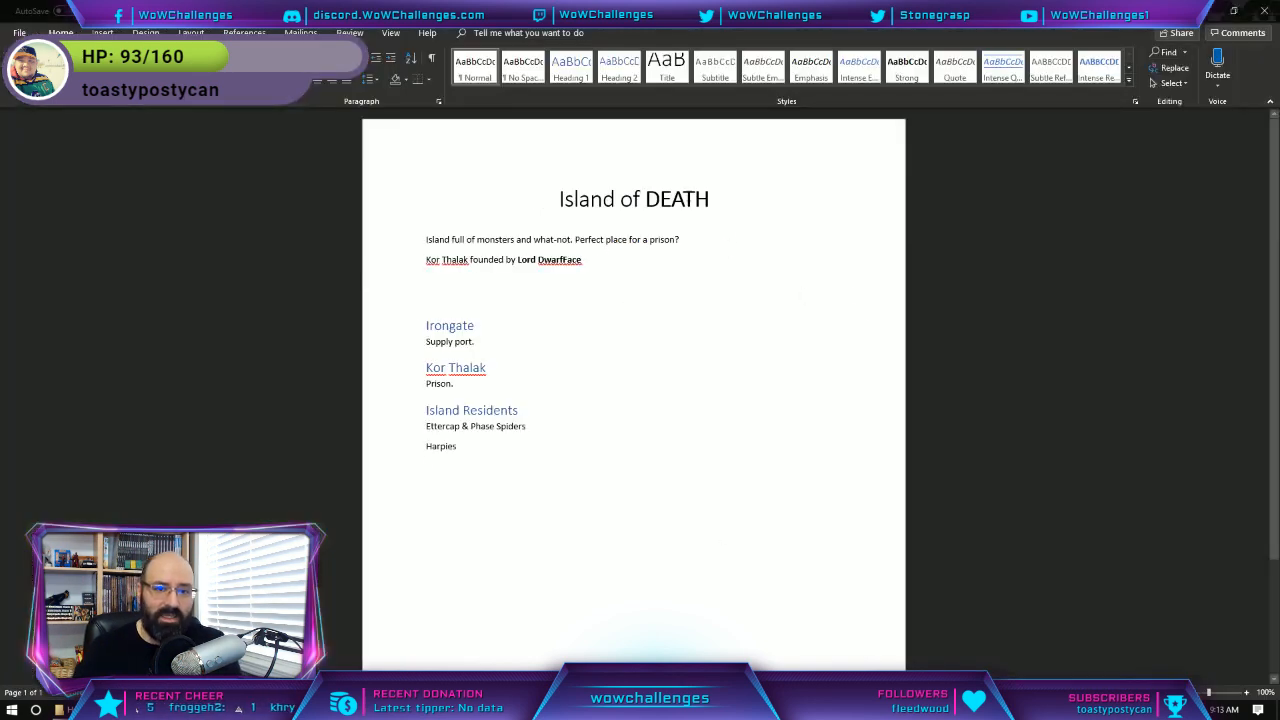
pyautogui.click(687, 200)
pyautogui.doubleClick(687, 200)
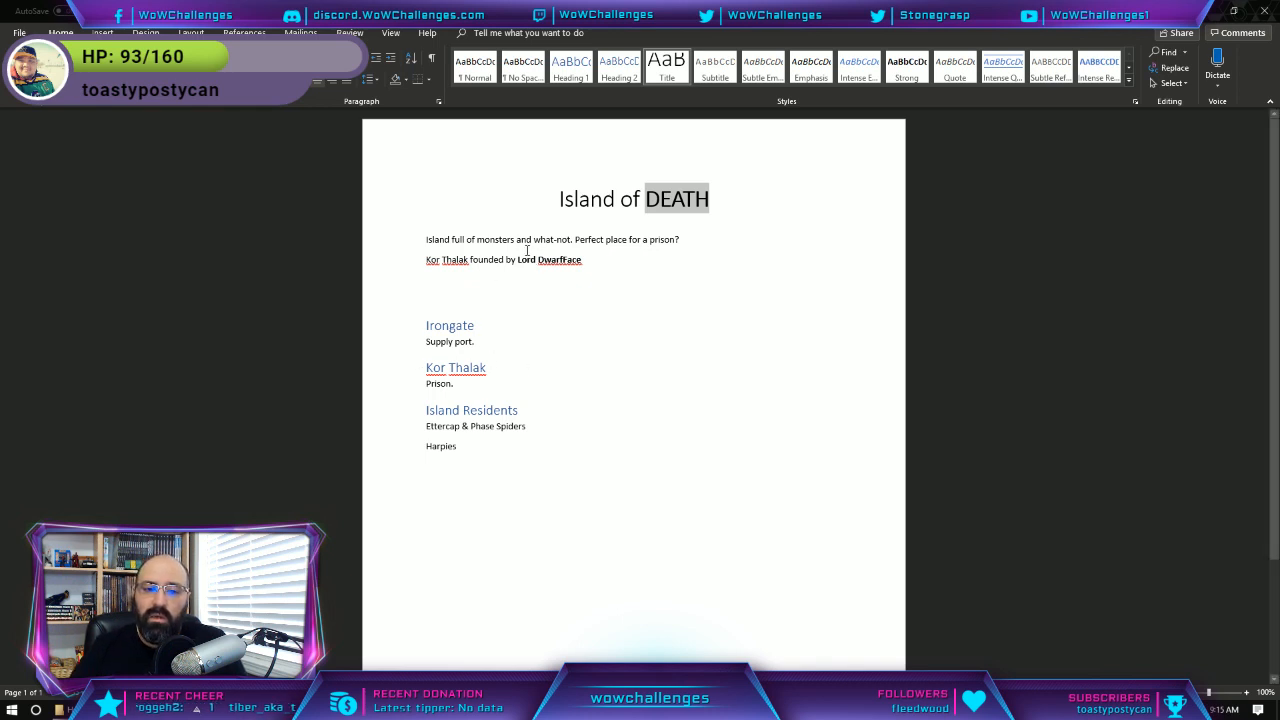
pyautogui.click(589, 258)
pyautogui.write('/ ')
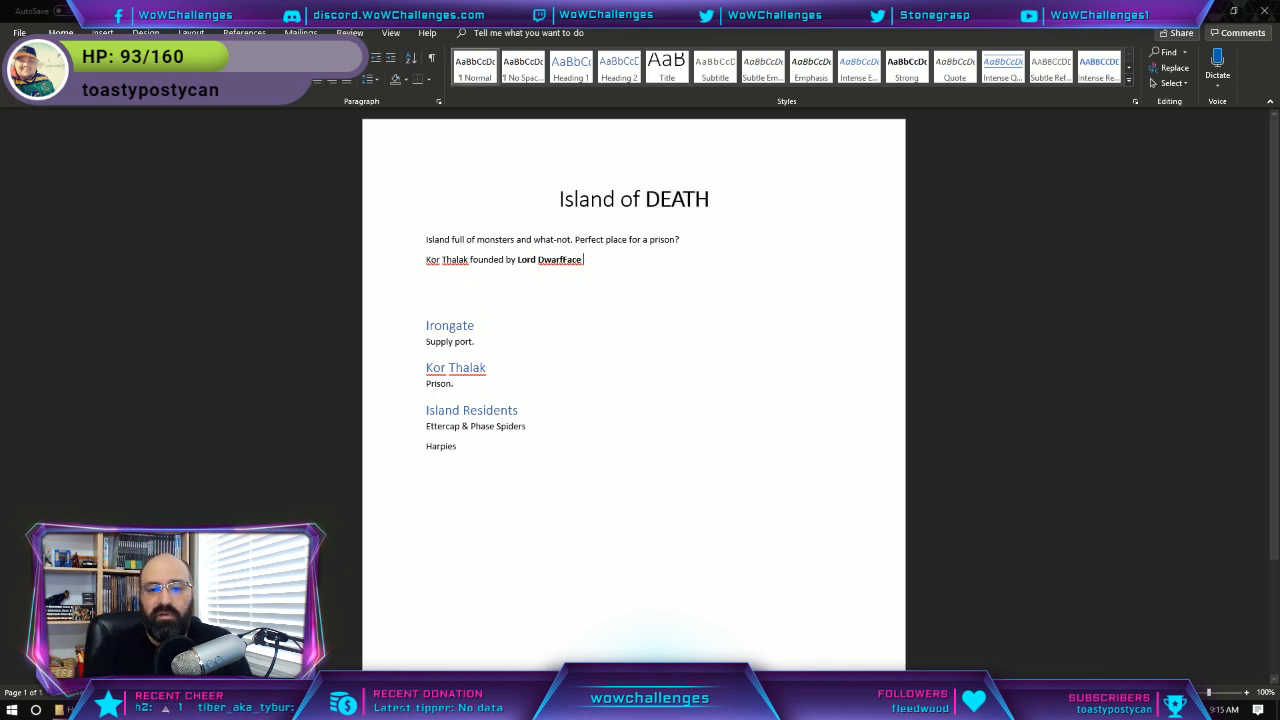
pyautogui.write('Elf')
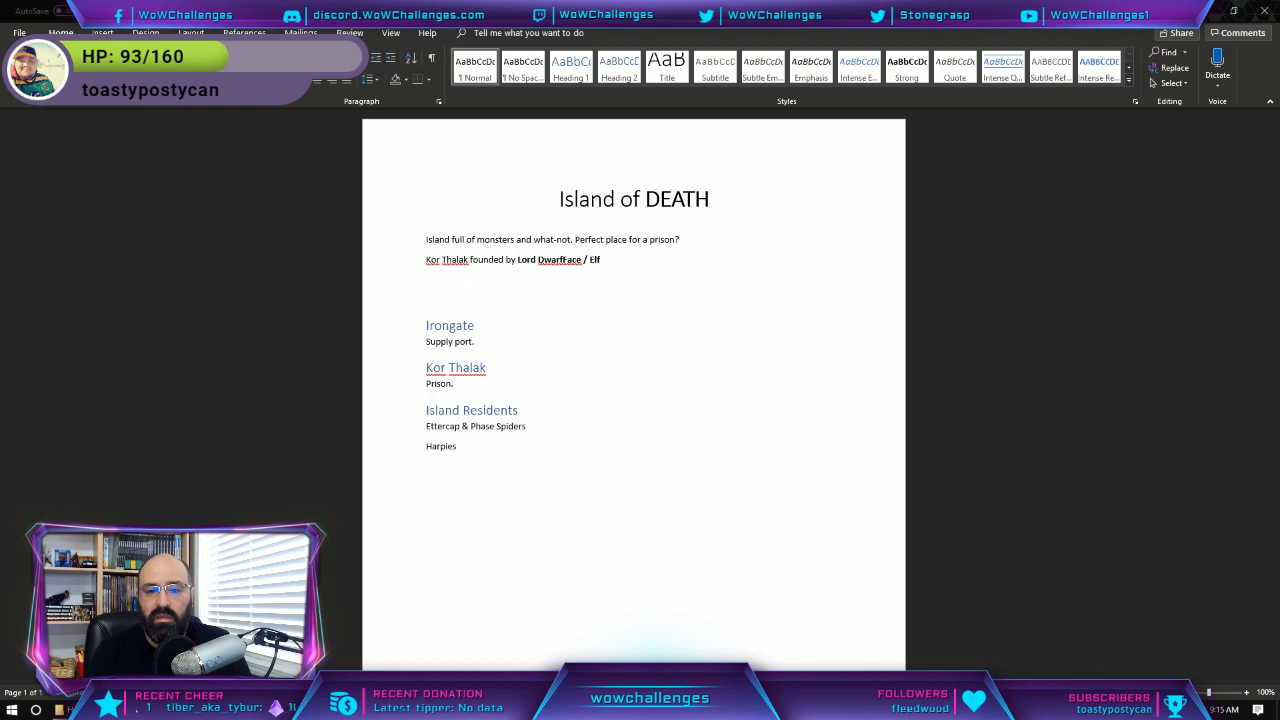
pyautogui.write('hair')
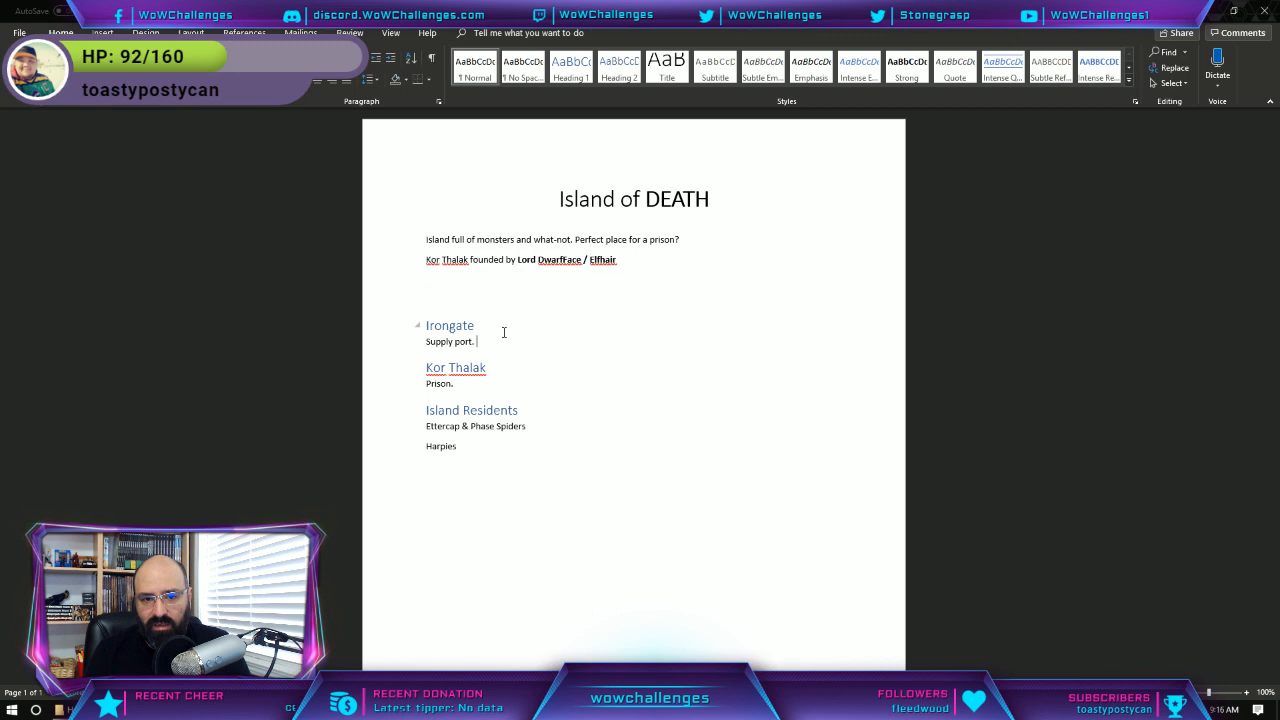
# Add the sentence "Founder lives here." after "Supply port." in the Irongate section.
pyautogui.write('Founder lives he')
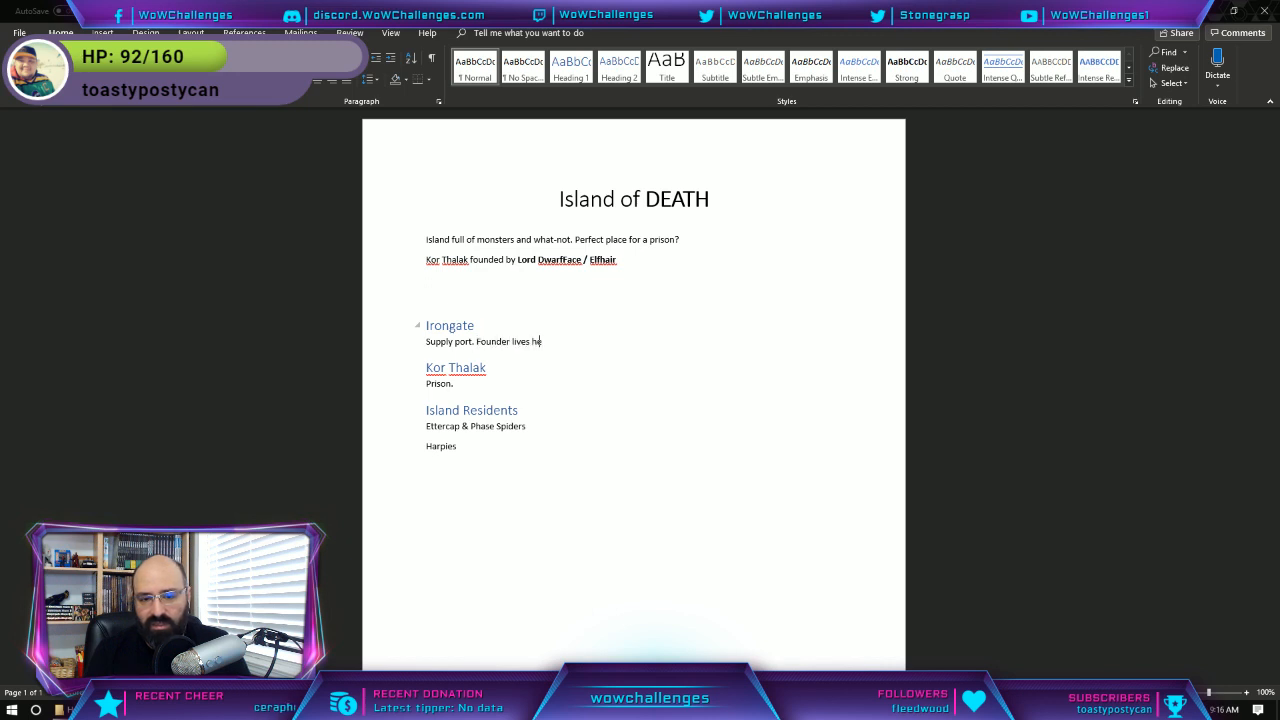
pyautogui.write('re.')
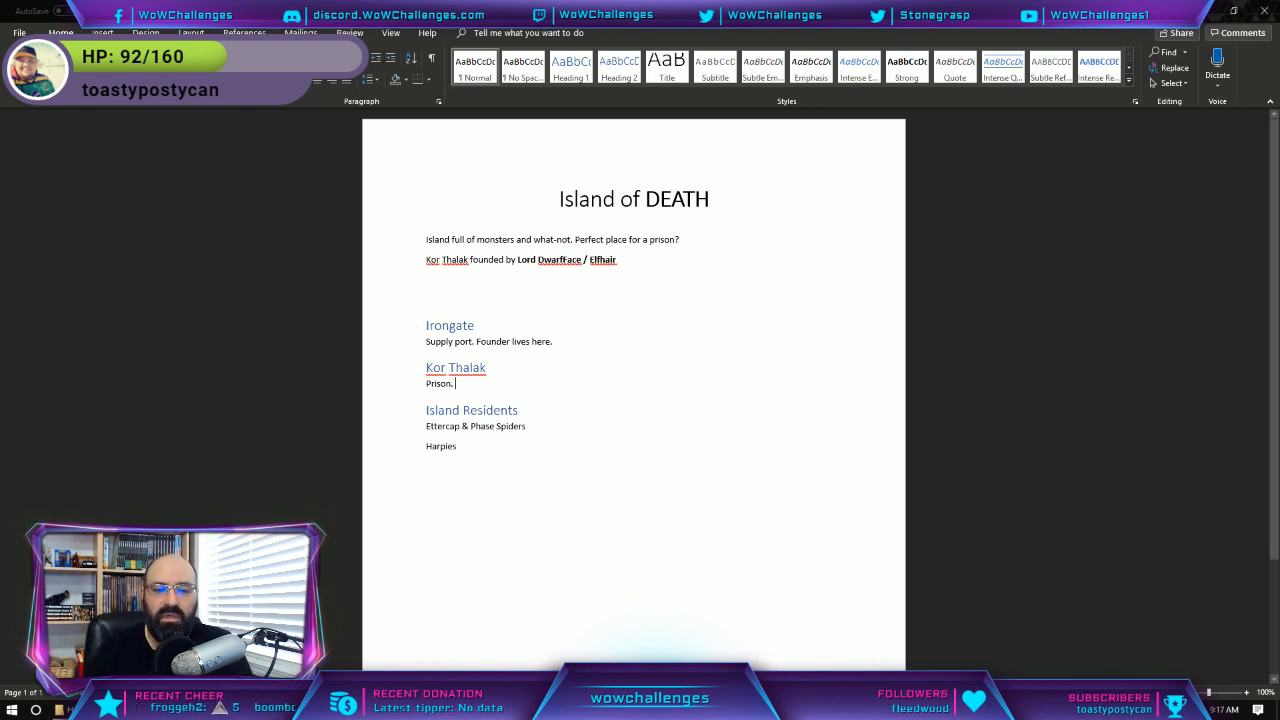
# Add a dash bullet reading "Use the Small prison map online" below "Prison." in the Kor Thalak section.
pyautogui.press('Return')
pyautogui.write('- ')
pyautogui.write('Use the ')
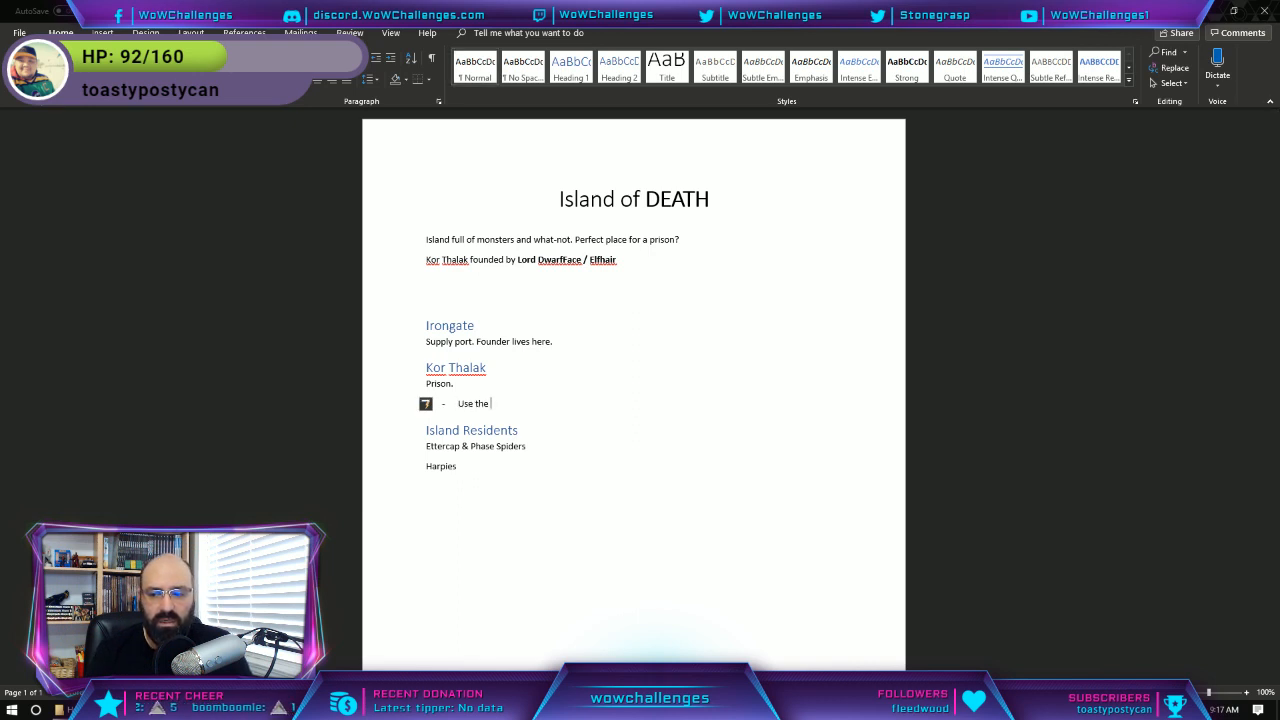
pyautogui.write('Small p')
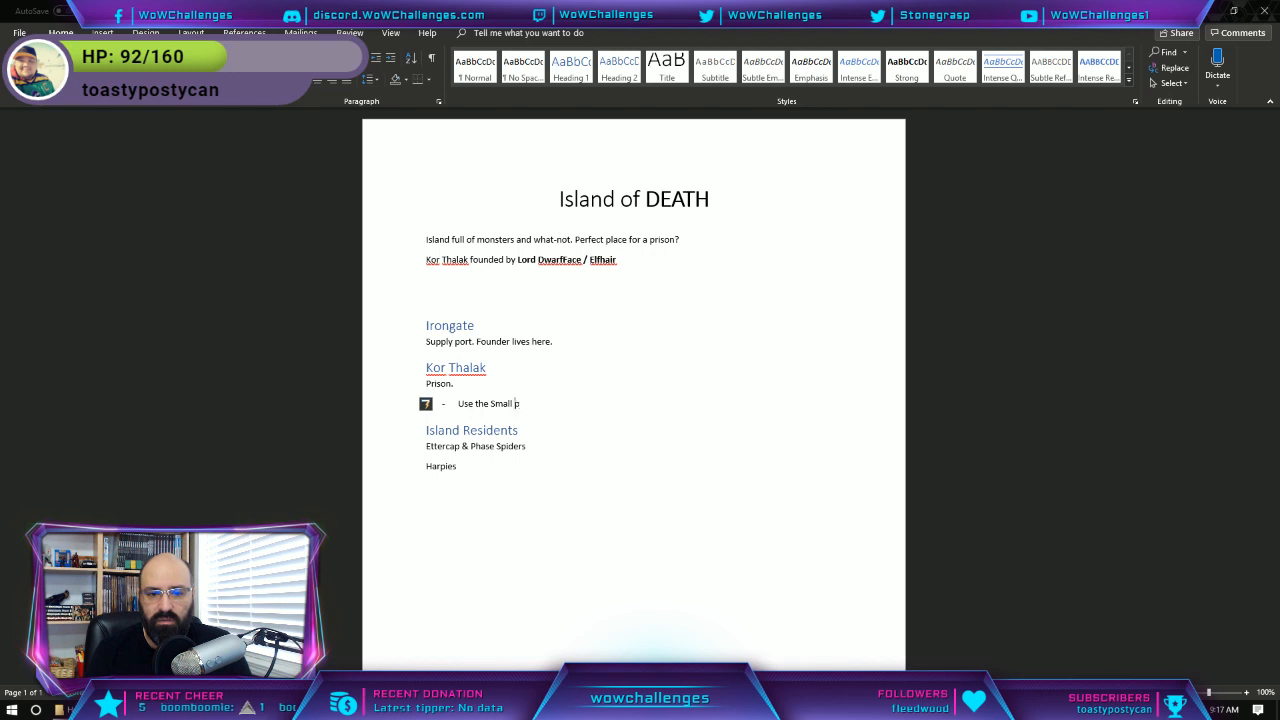
pyautogui.write('rison map online')
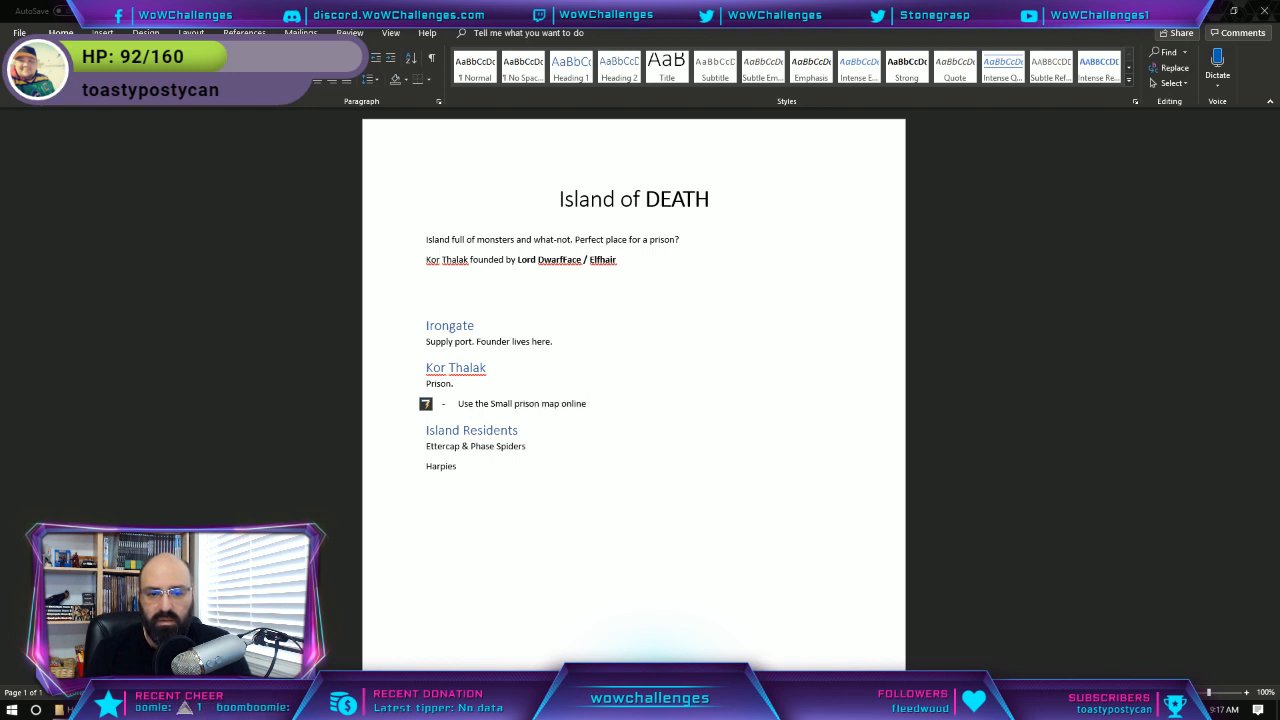
# Add a second Kor Thalak bullet reading "Use the Alliance Keep + Stockades underground.".
pyautogui.press('Return')
pyautogui.write('Use the')
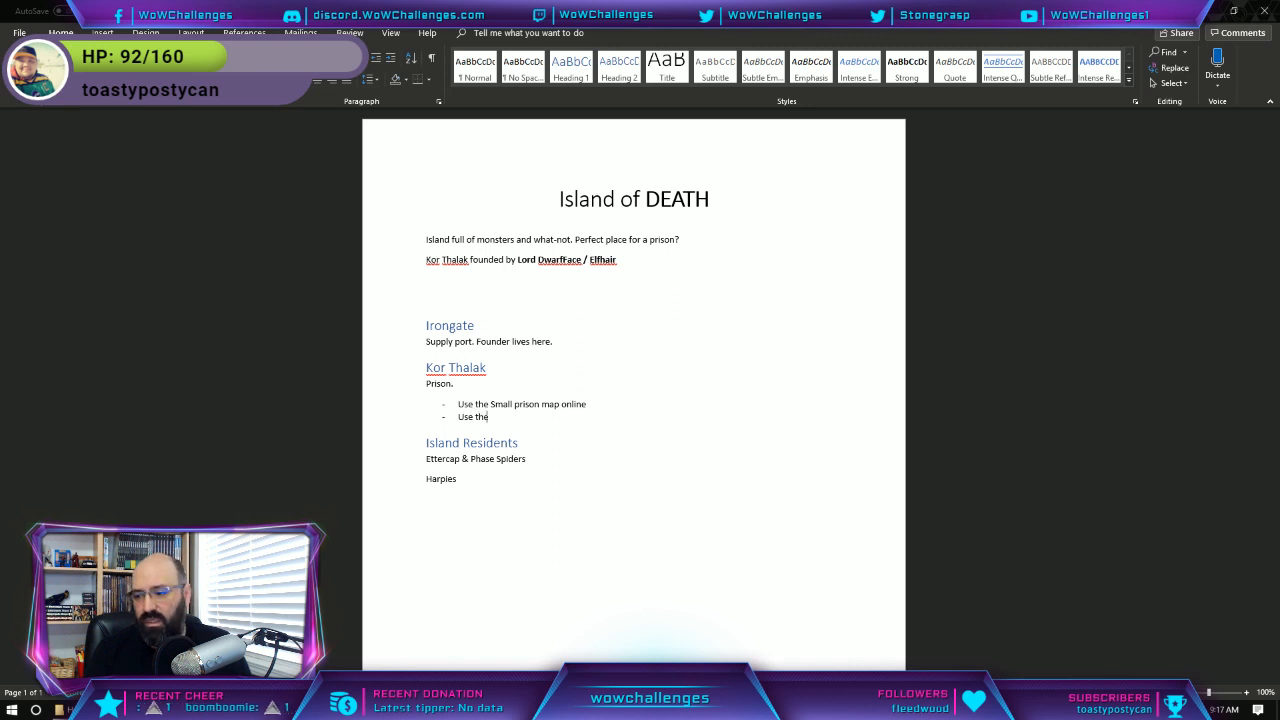
pyautogui.write('All')
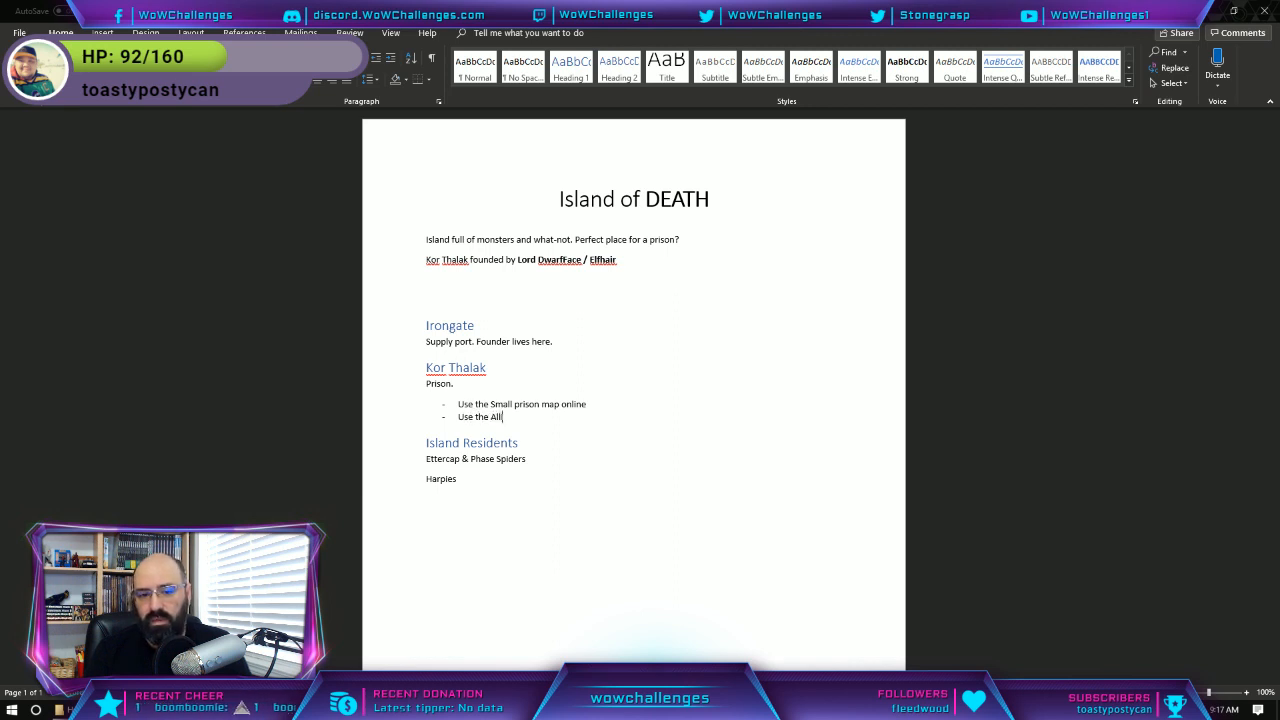
pyautogui.write('iance Keep +')
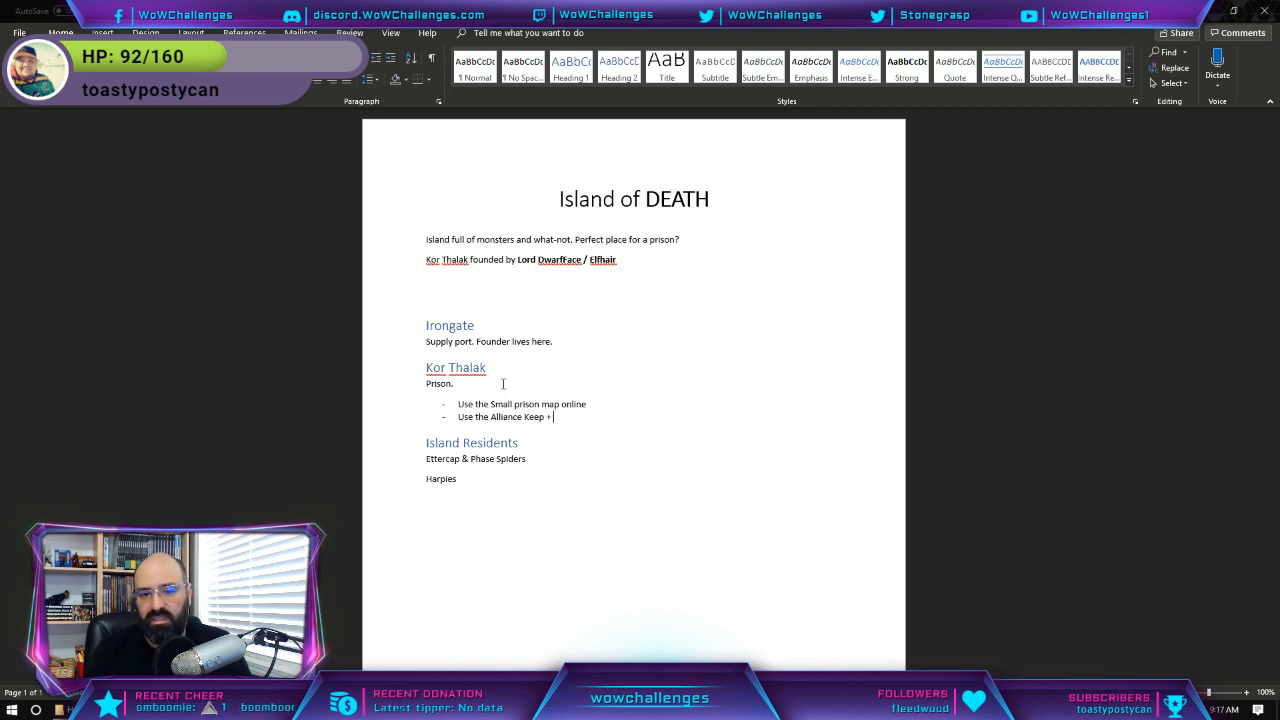
pyautogui.write(' Stockades underground')
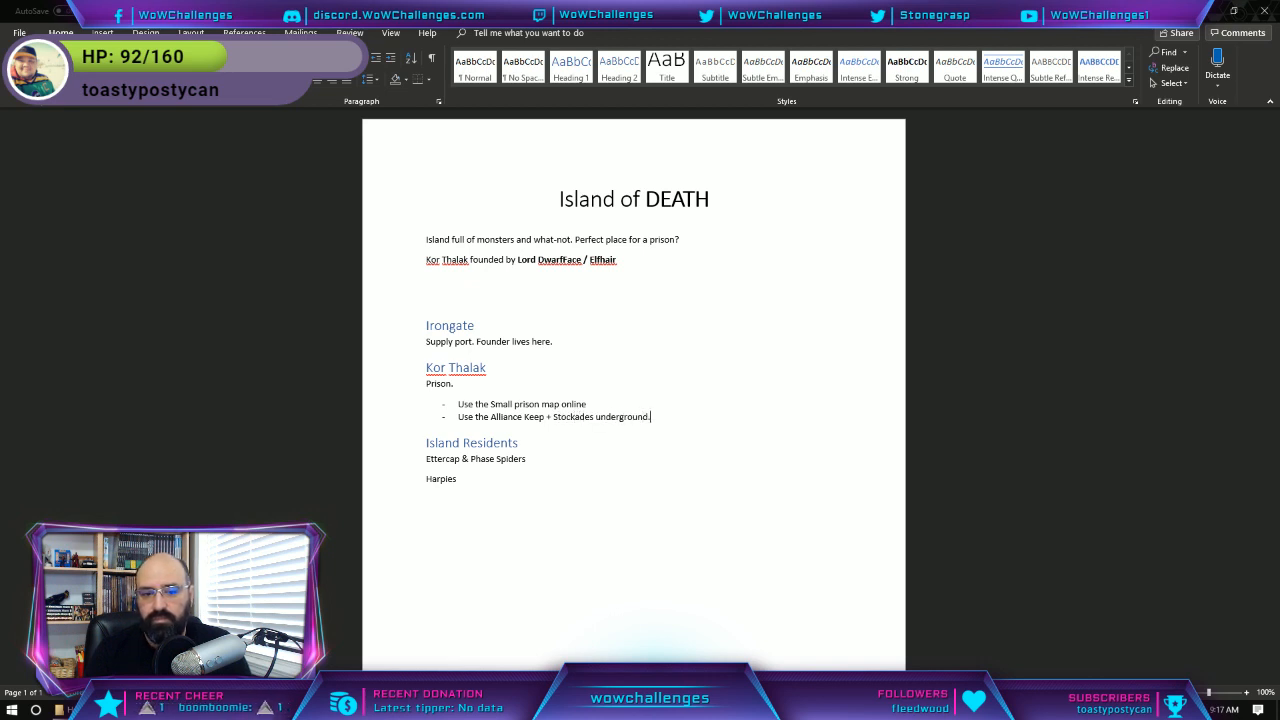
pyautogui.write('.')
pyautogui.press('Down')
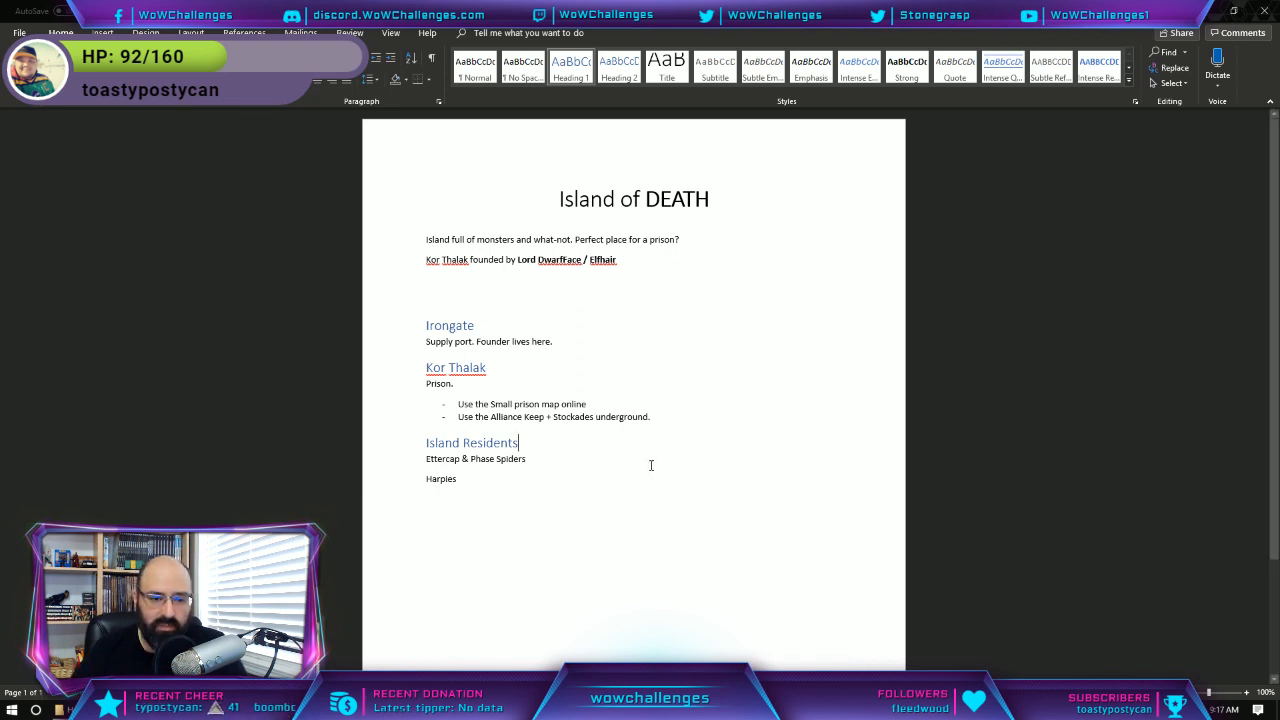
# Switch to the Chrome browser and open dndbeyond.com in a new tab.
pyautogui.hotkey('alt', 'Tab')
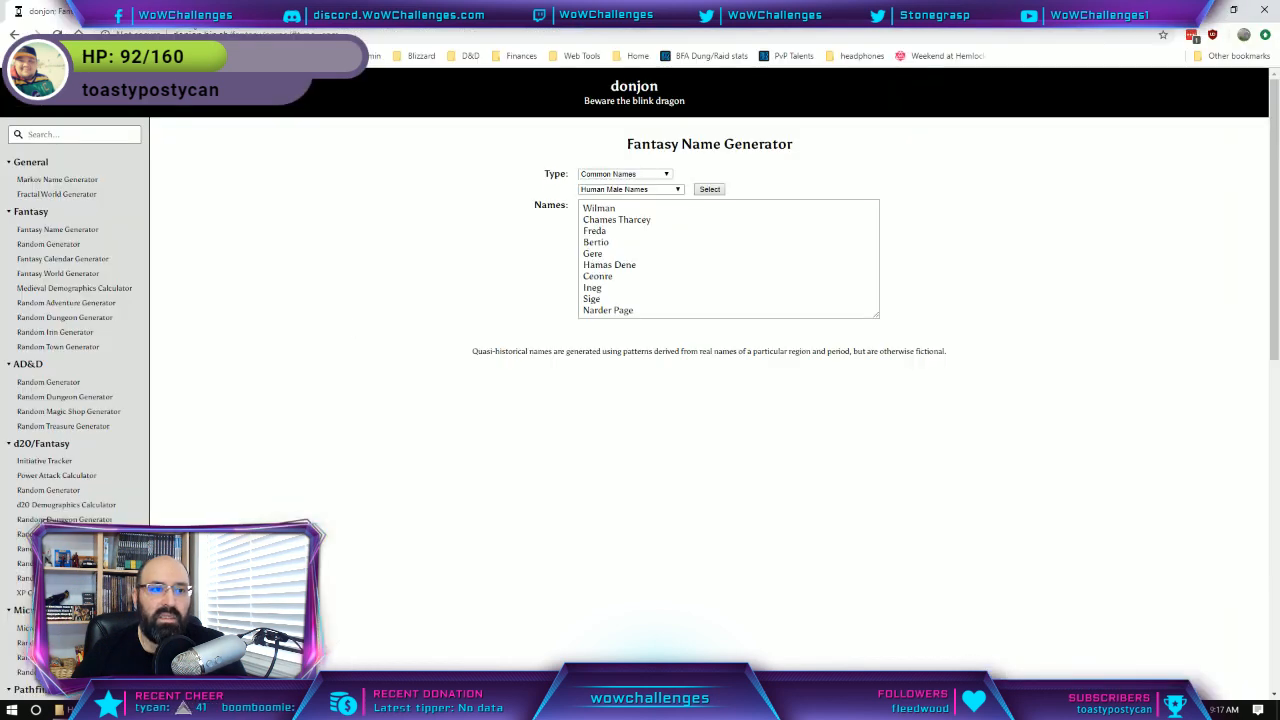
pyautogui.hotkey('ctrl', 't')
pyautogui.write('dndbeyond.com')
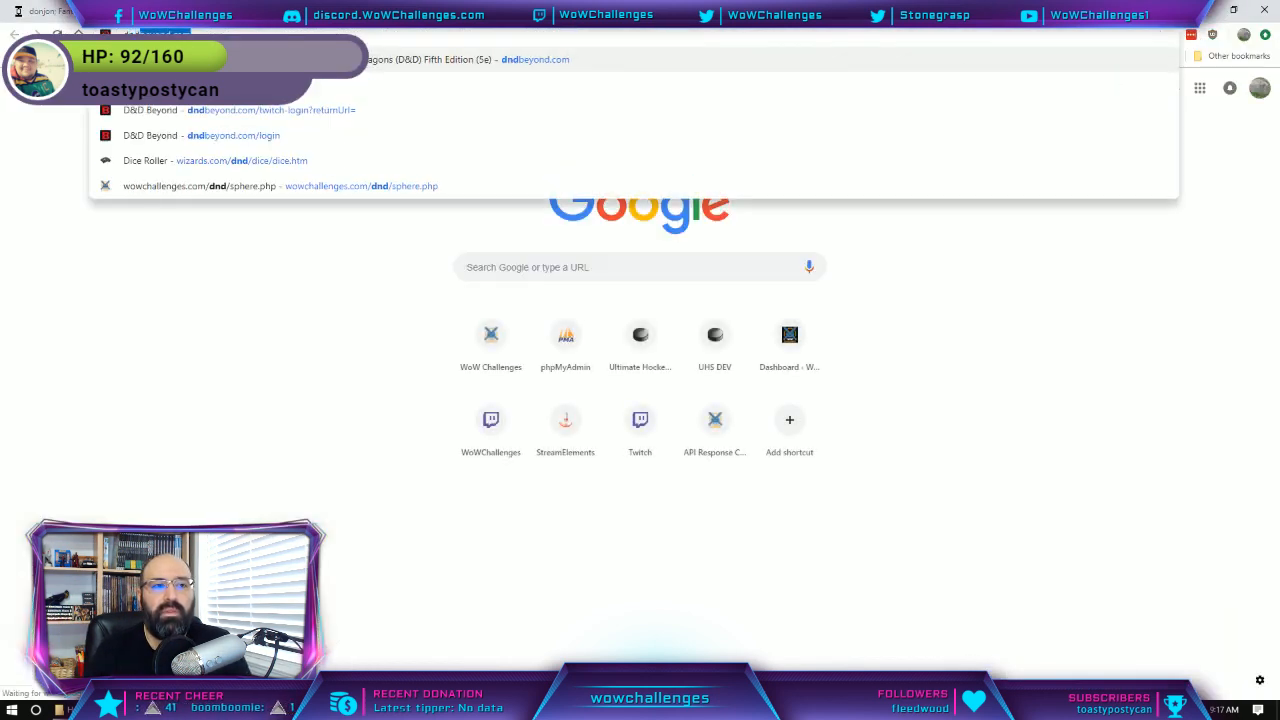
pyautogui.press('Return')
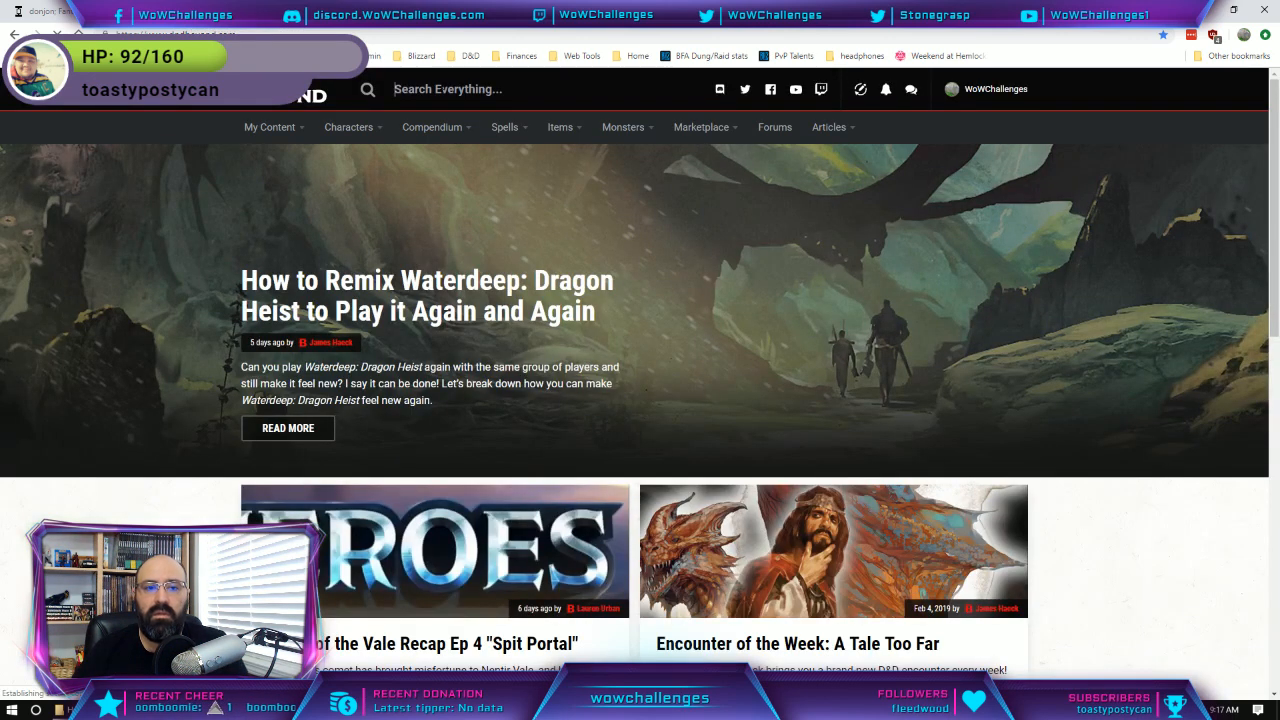
# Search D&D Beyond for "Ettercap", open its monster entry and read the stat block and description.
pyautogui.click(440, 86)
pyautogui.write('Ettercap')
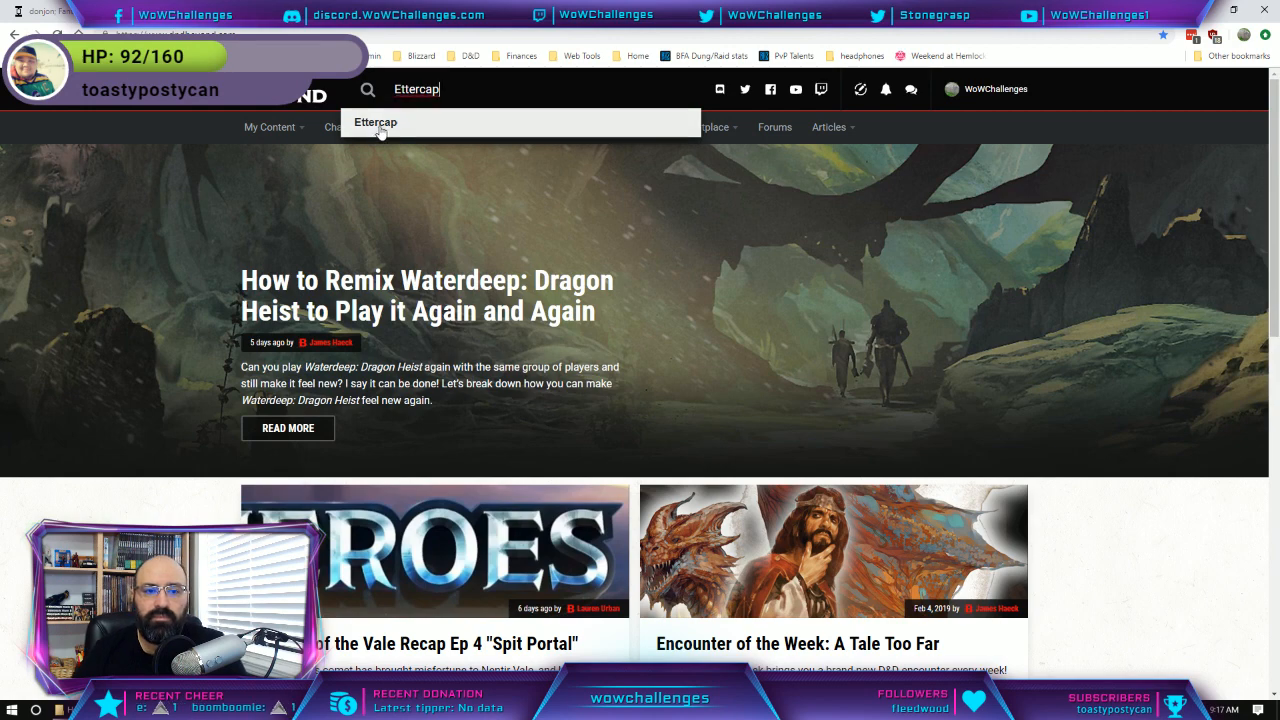
pyautogui.click(380, 131)
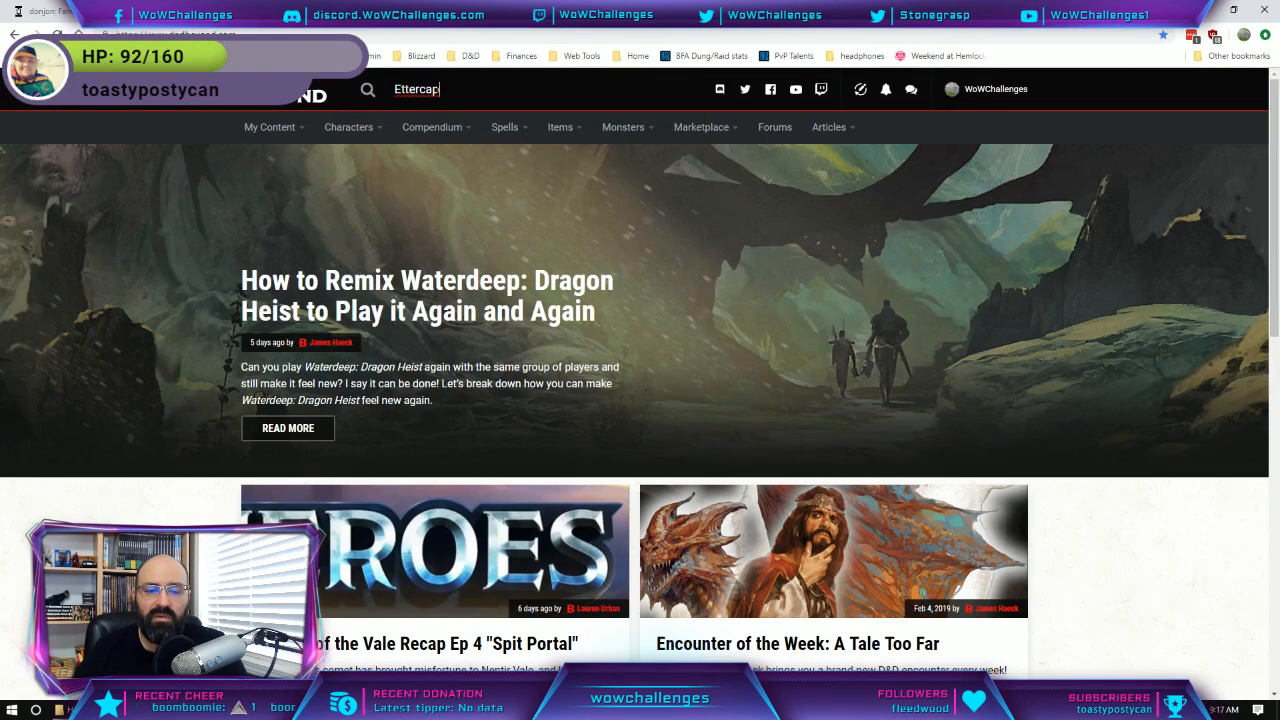
pyautogui.press('Return')
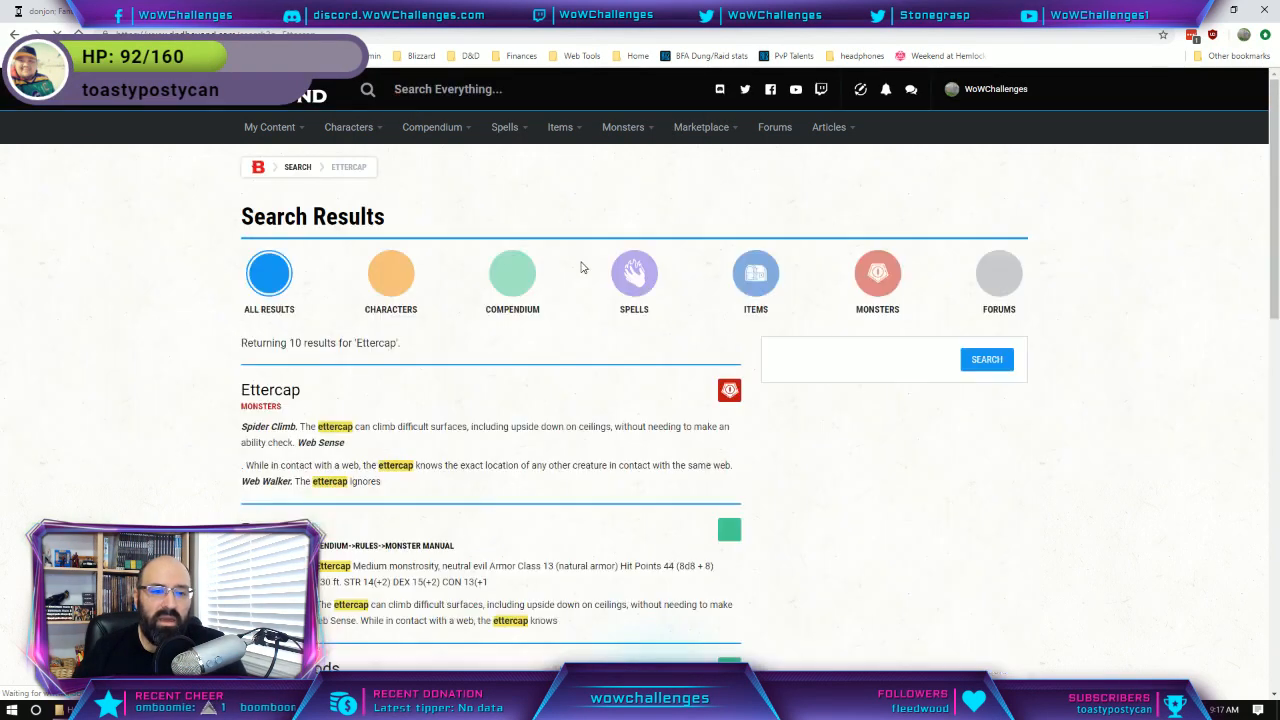
pyautogui.click(280, 394)
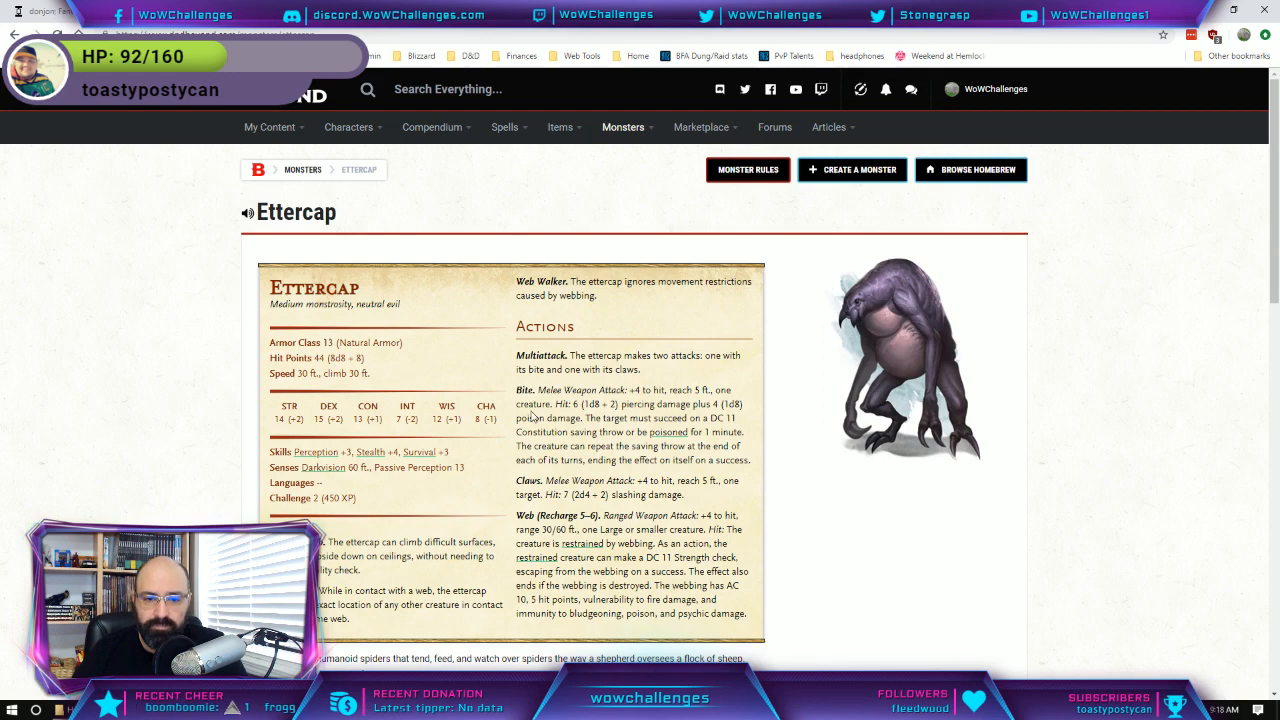
pyautogui.scroll(-1, 568, 400)
pyautogui.scroll(-1, 568, 402)
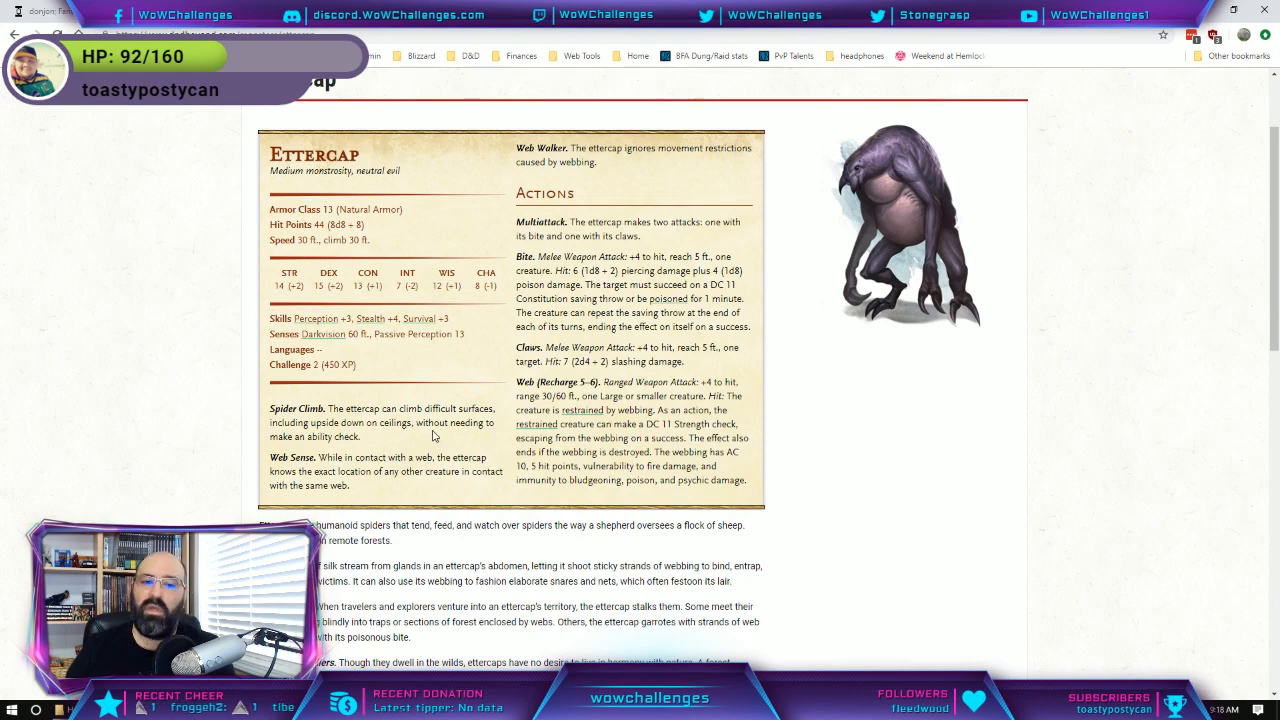
pyautogui.scroll(-3, 433, 436)
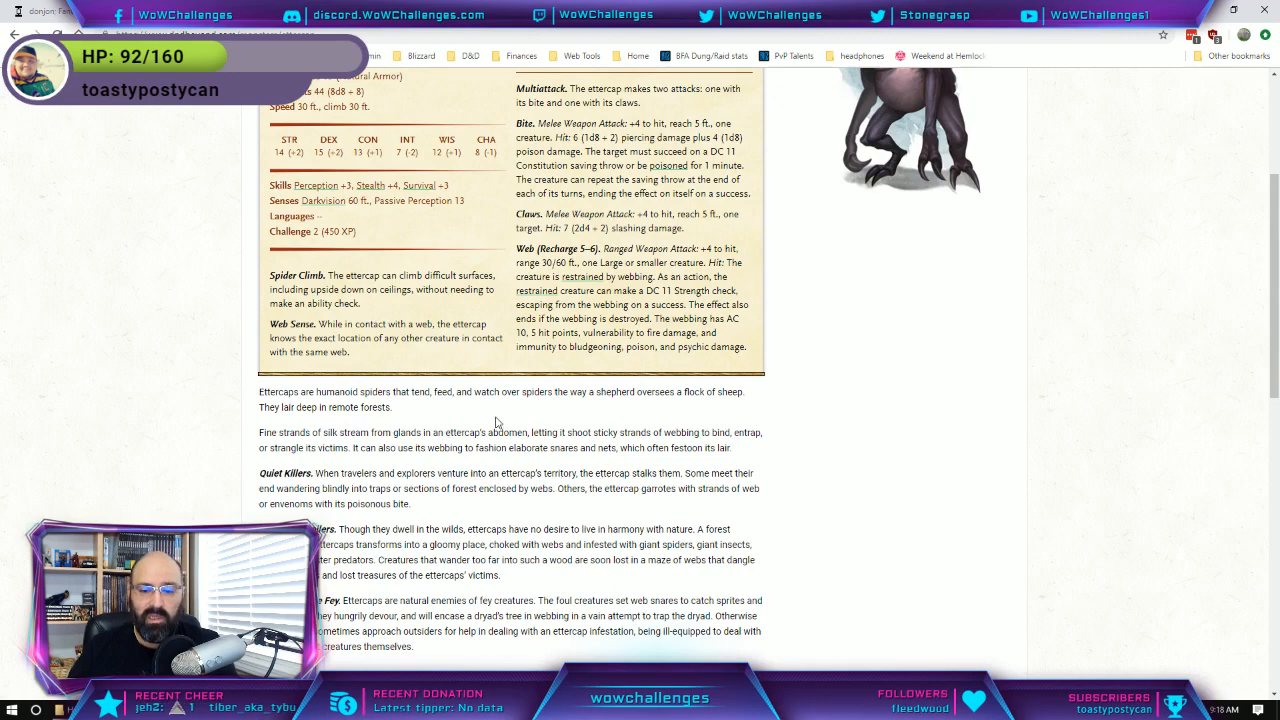
pyautogui.scroll(4, 497, 421)
pyautogui.scroll(-1, 497, 421)
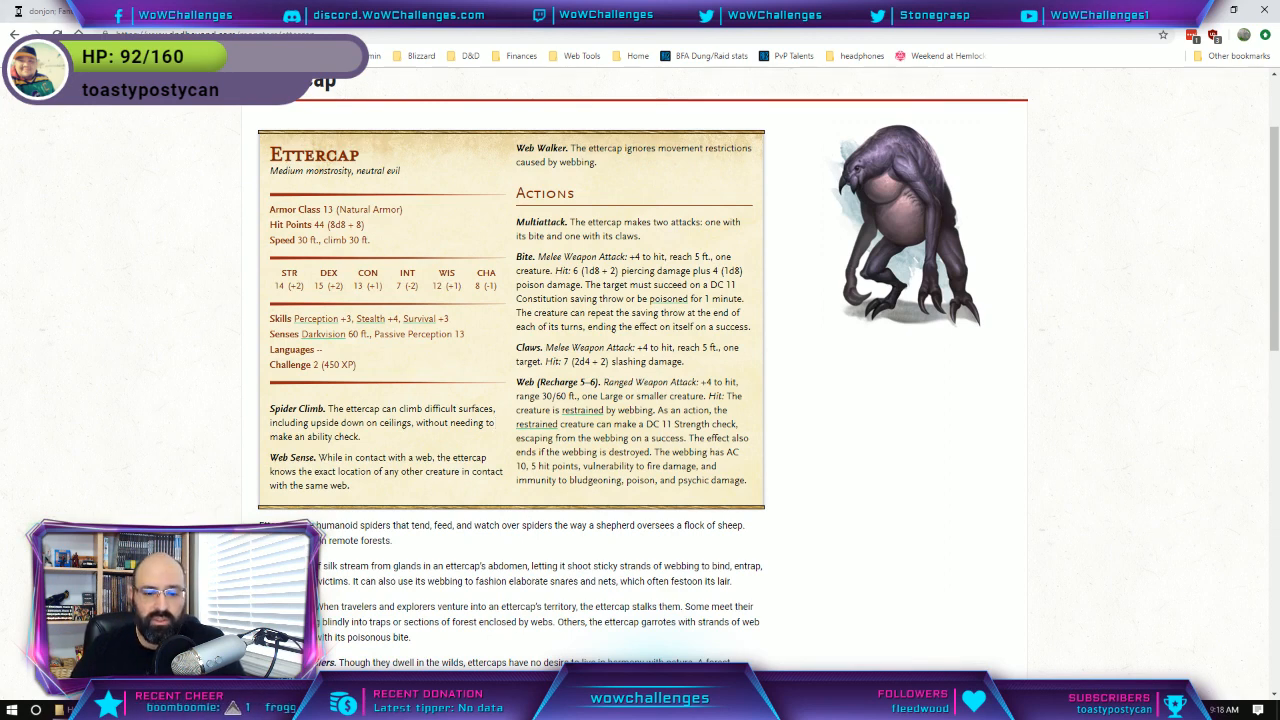
# Switch back to the Word document and add "Most of Players' gear / special stuff is in Warden's chambers." as a plain paragraph below the Kor Thalak bullets.
pyautogui.hotkey('alt', 'Tab')
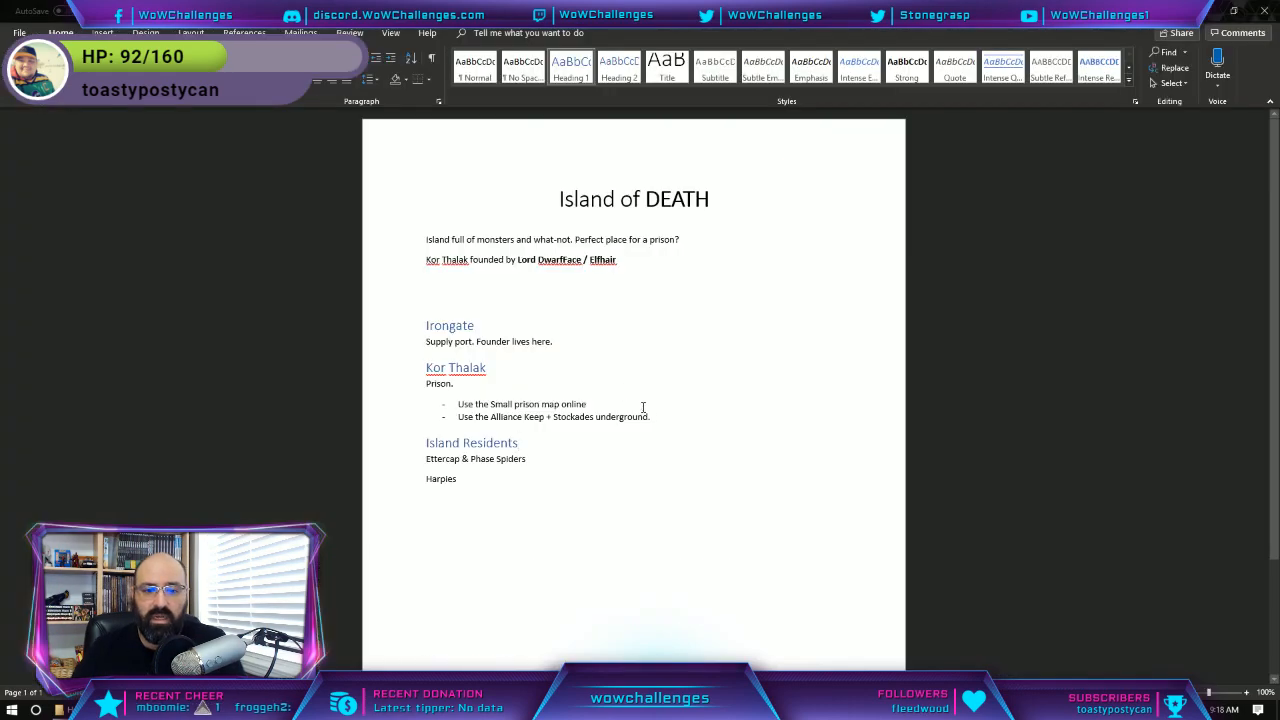
pyautogui.click(656, 417)
pyautogui.press('Return')
pyautogui.press('Return')
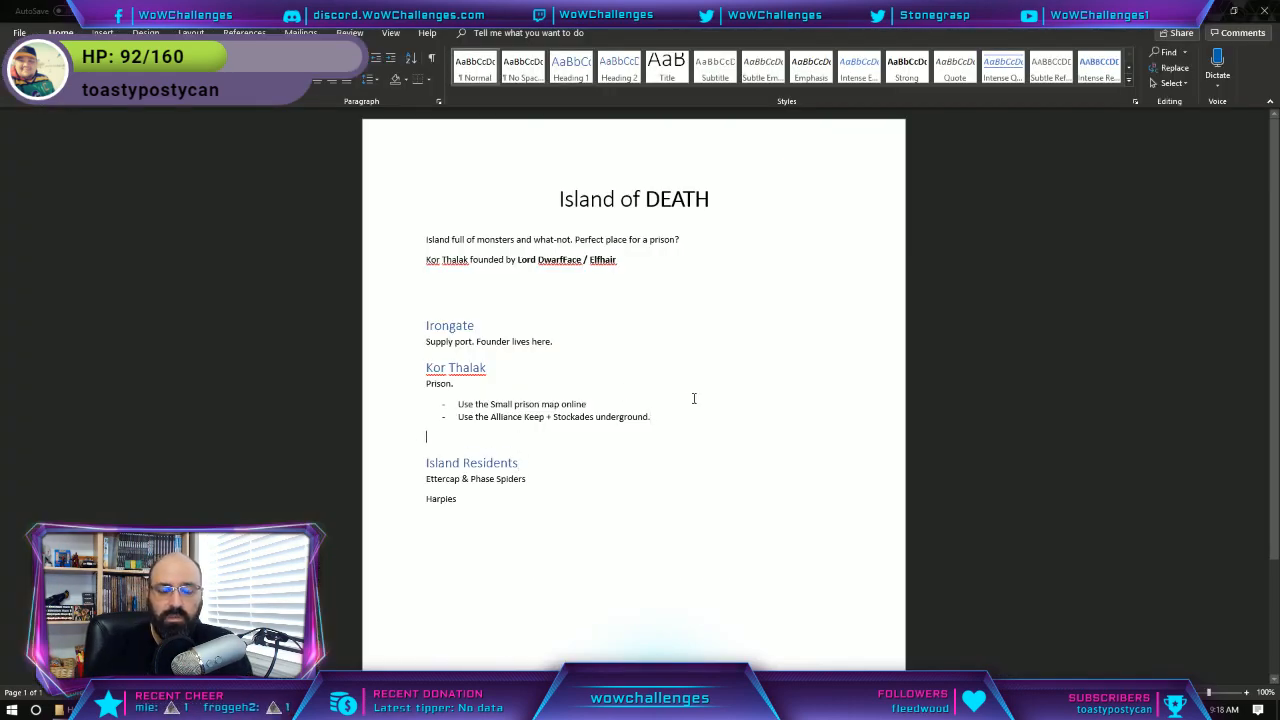
pyautogui.write('Players ')
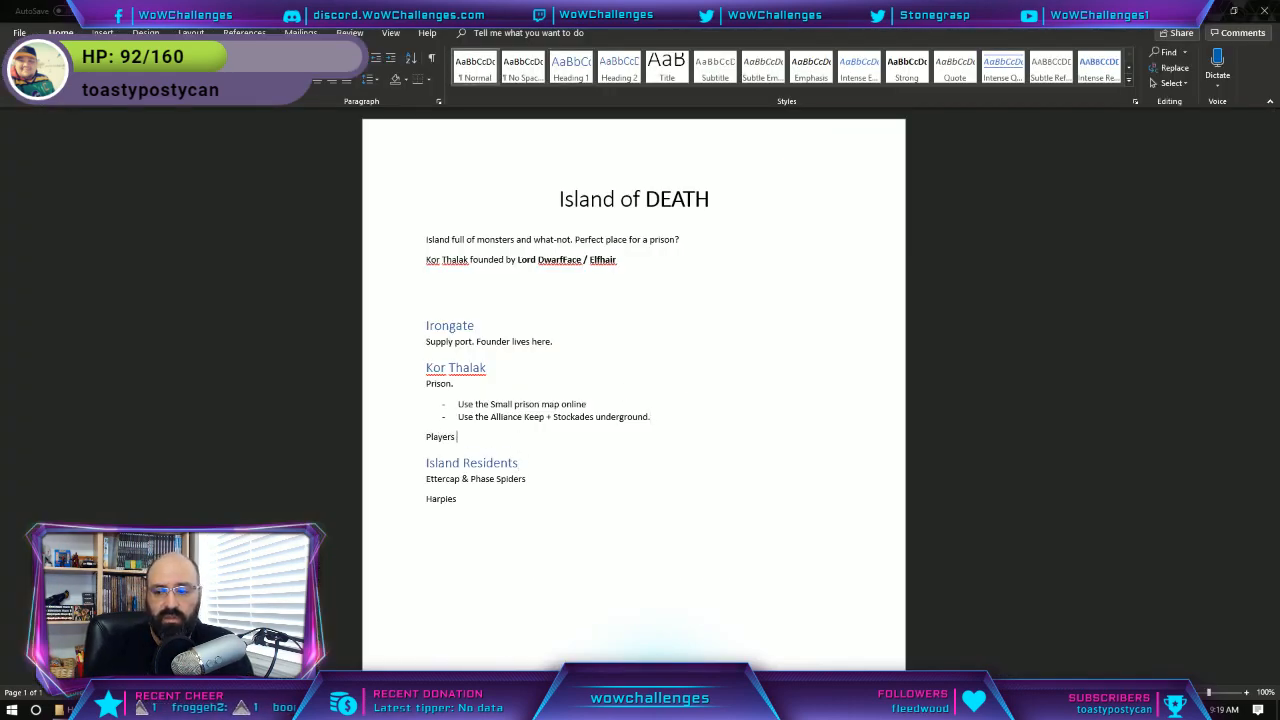
pyautogui.write('Most of ')
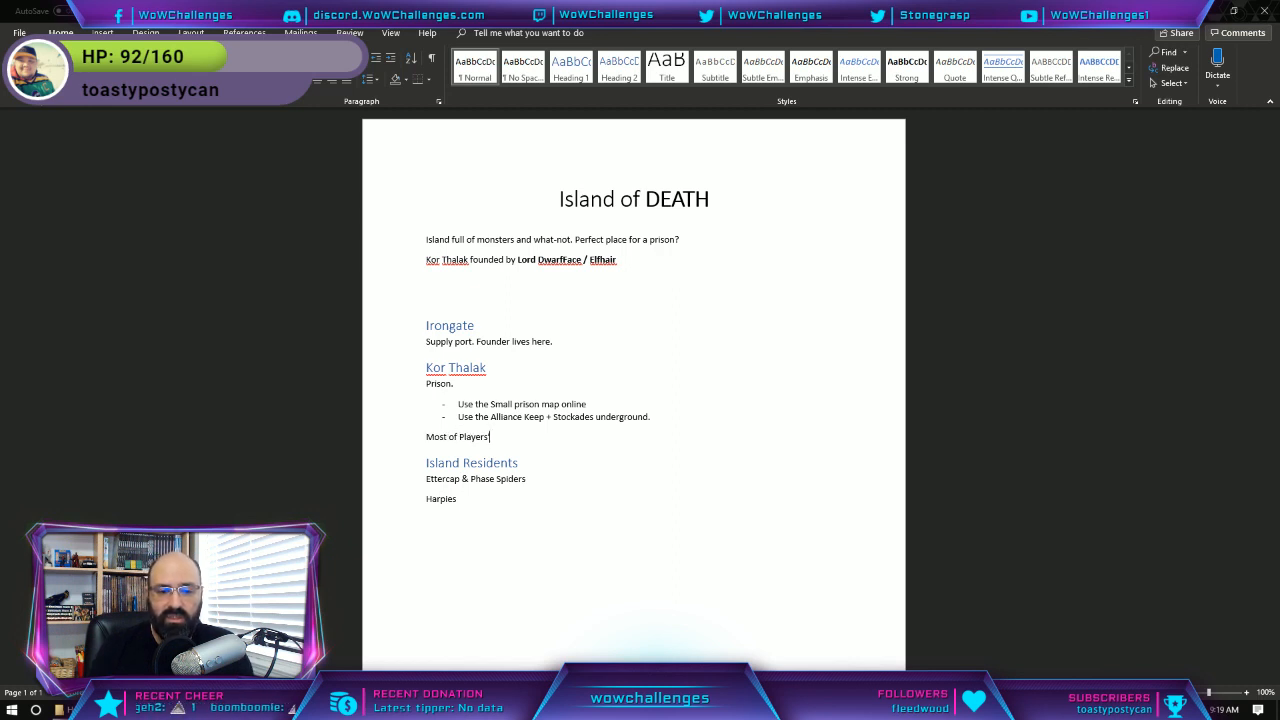
pyautogui.write("' gear / sp")
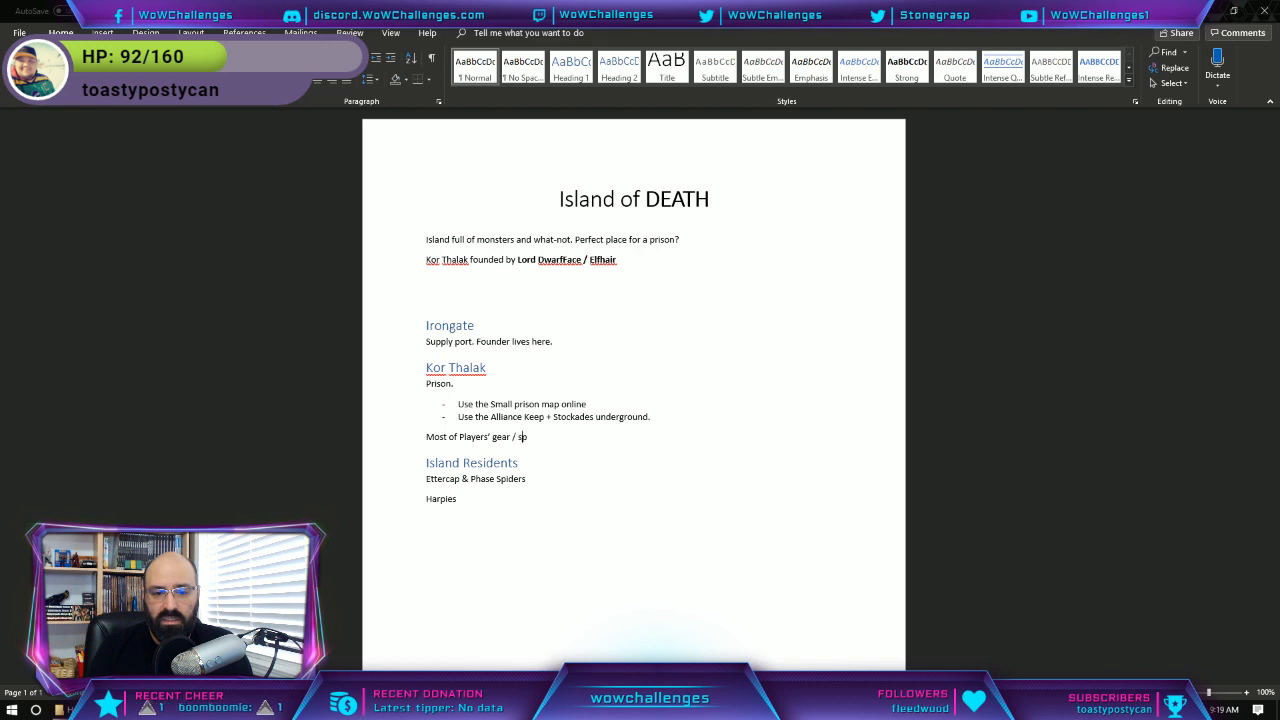
pyautogui.write('ecial stuff is')
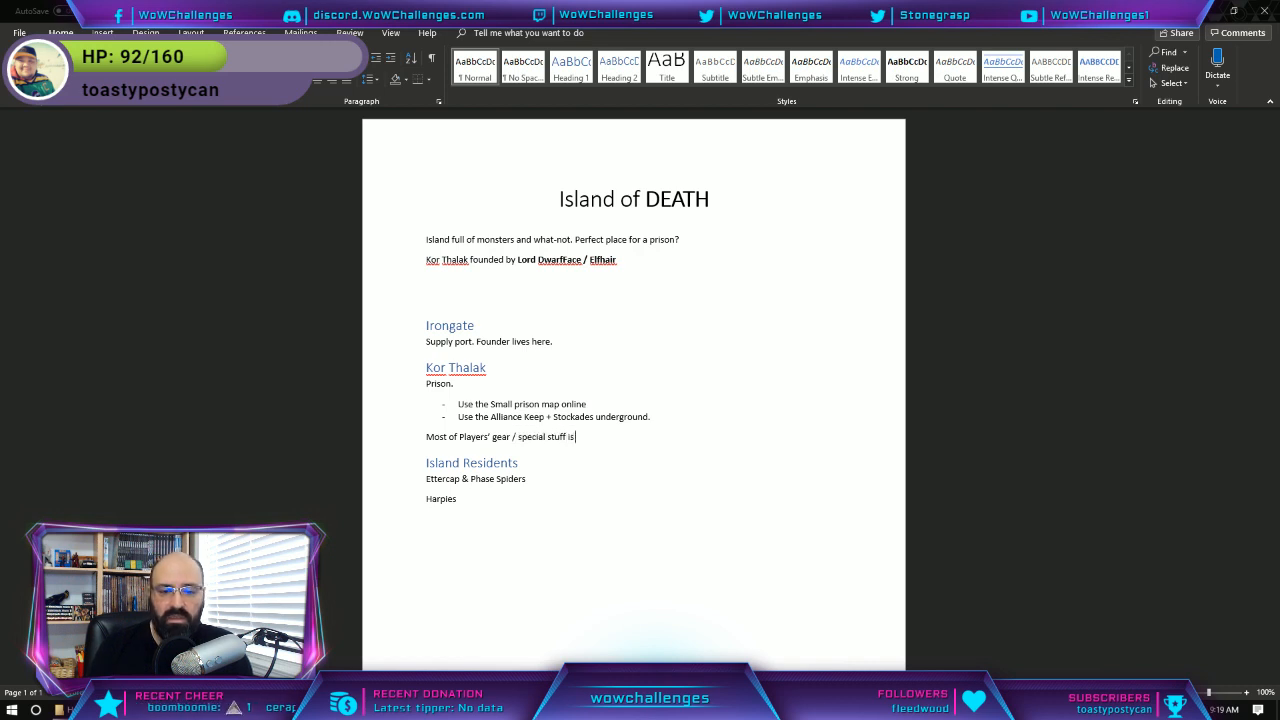
pyautogui.write(" in Warden's")
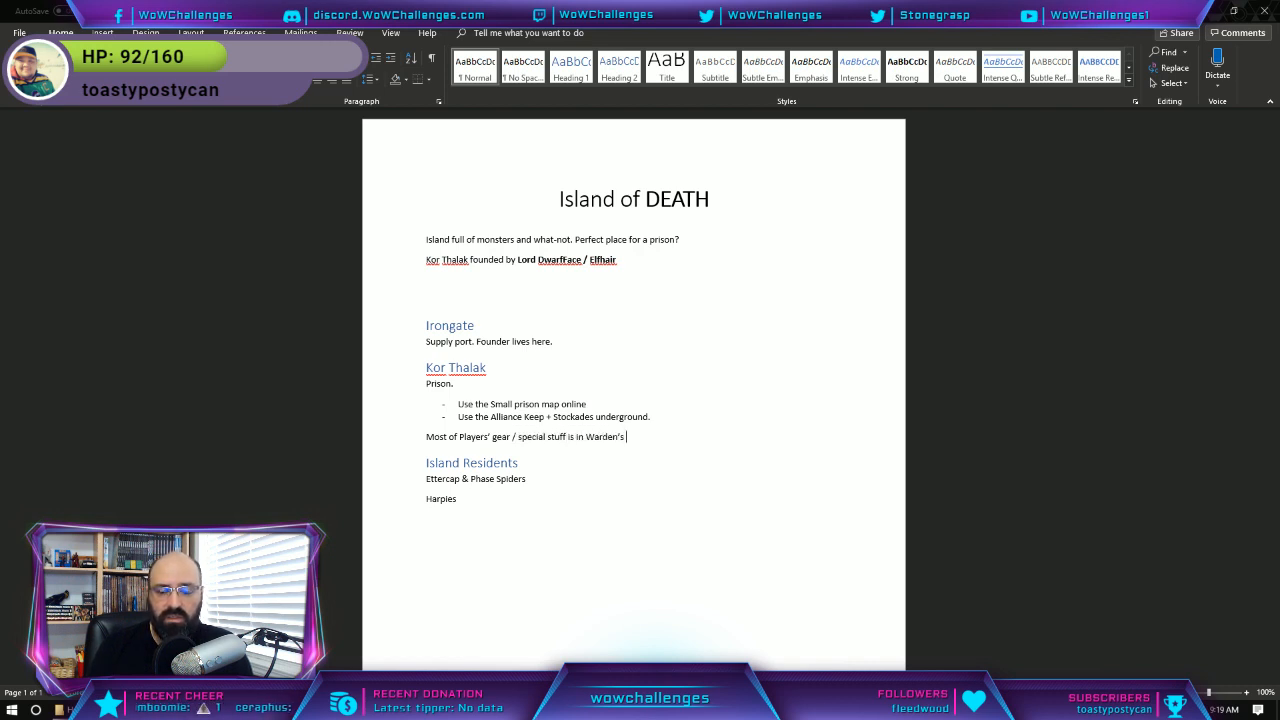
pyautogui.write(' chambers.')
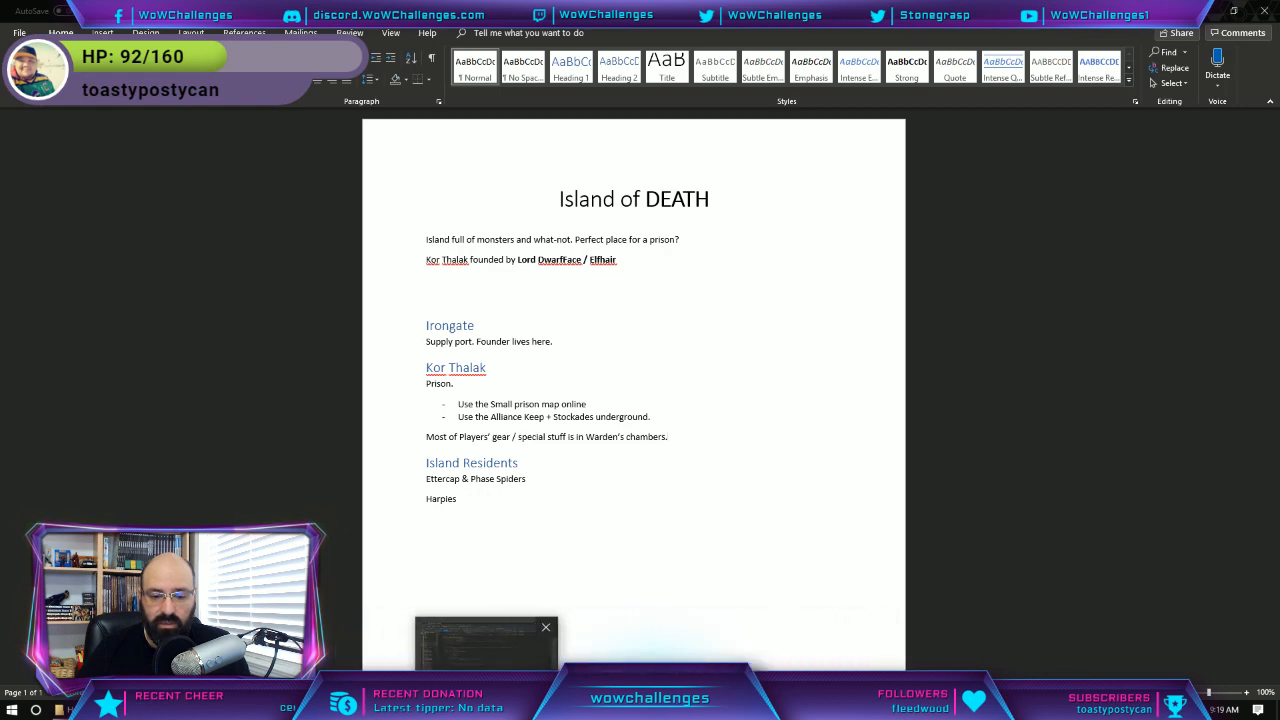
# Switch to Chrome, review the Ettercap's statistics and description again, and return to the D&D Beyond home page.
pyautogui.click(362, 709)
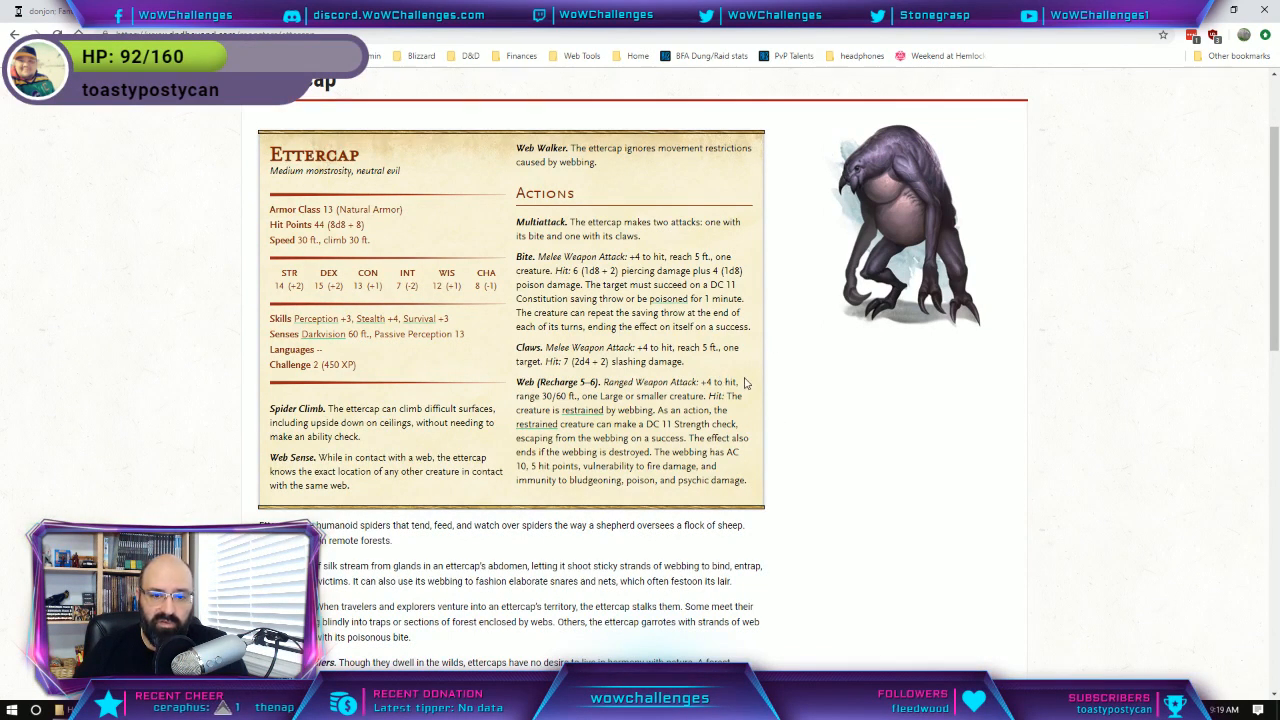
pyautogui.scroll(-2, 745, 382)
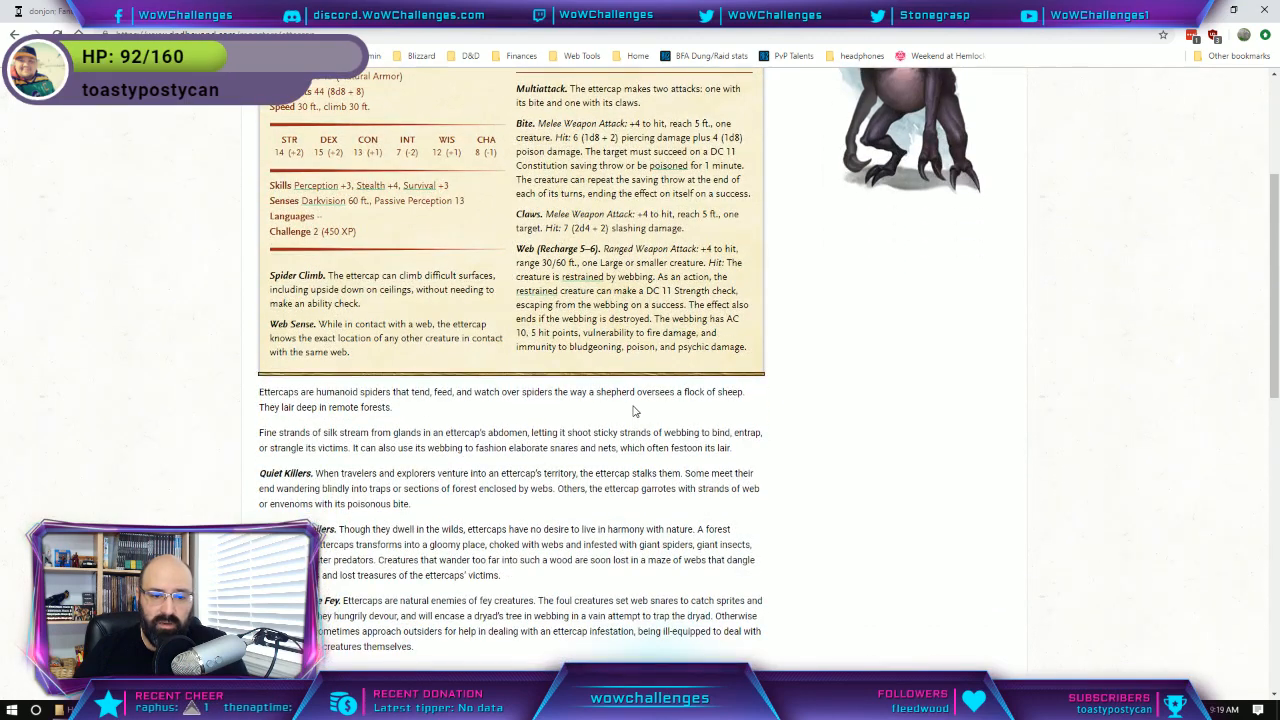
pyautogui.scroll(2, 634, 410)
pyautogui.scroll(-1, 631, 410)
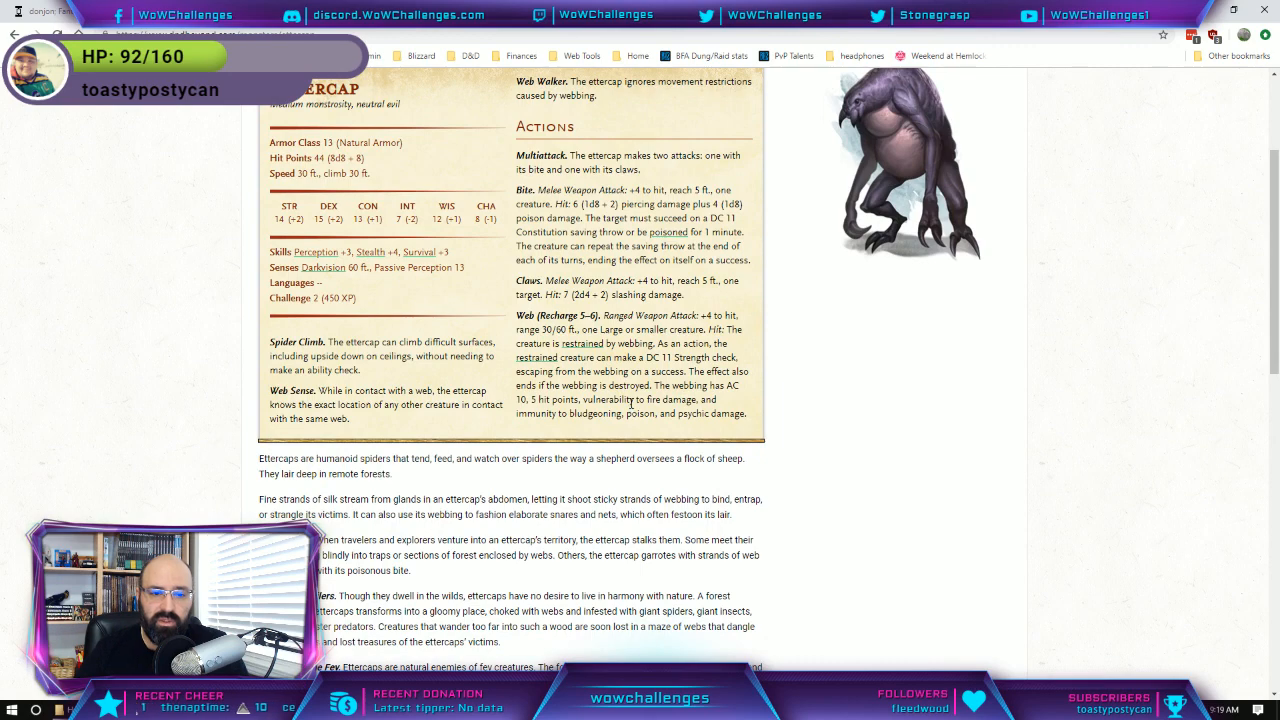
pyautogui.scroll(2, 636, 383)
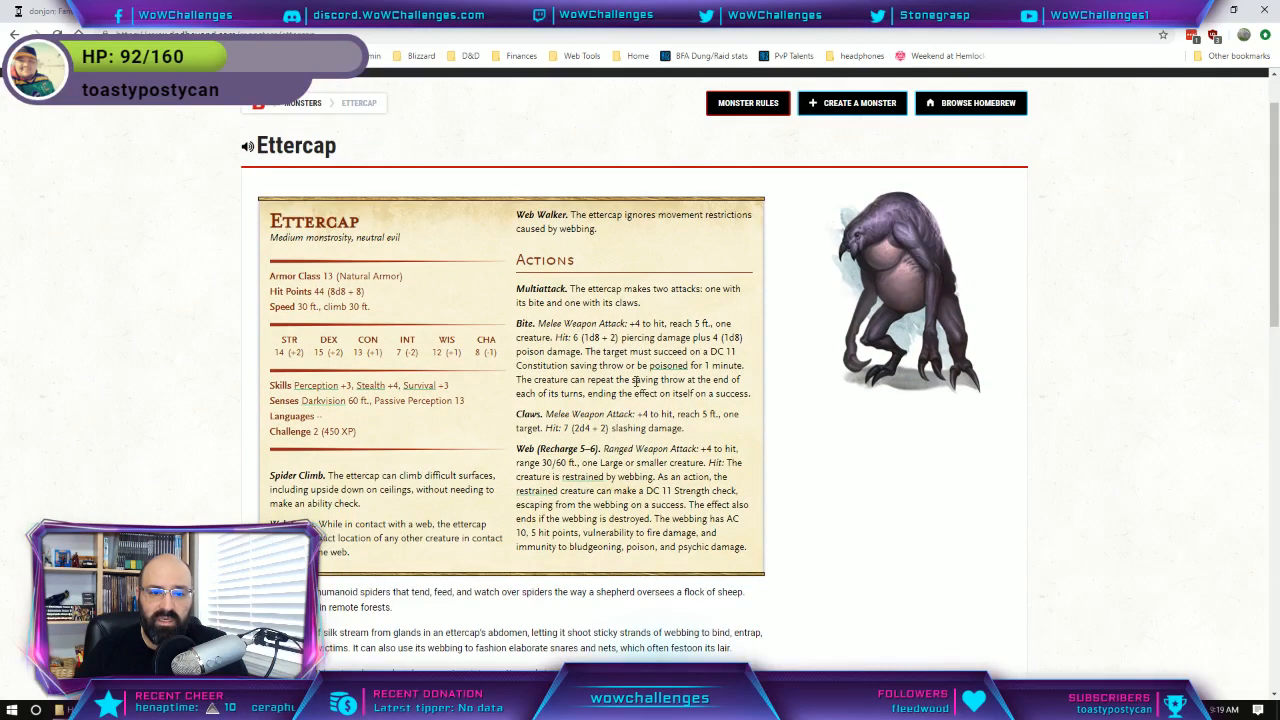
pyautogui.scroll(-1, 636, 383)
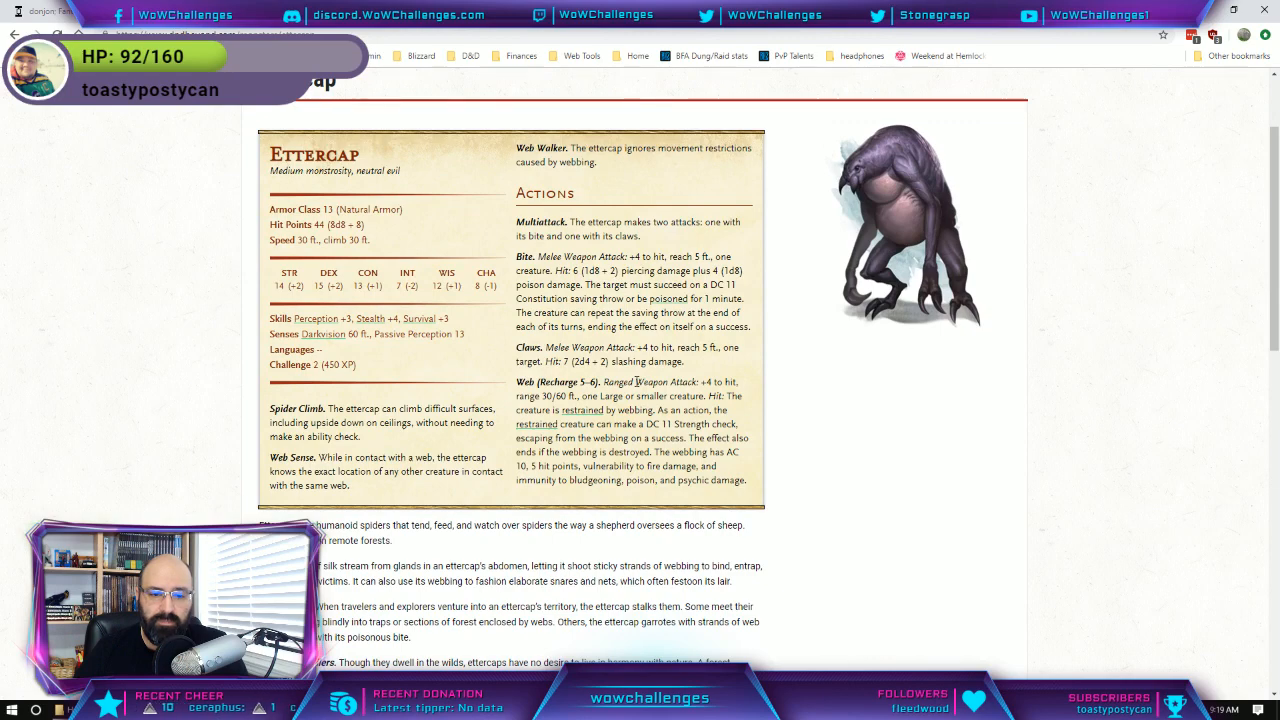
pyautogui.scroll(-1, 636, 383)
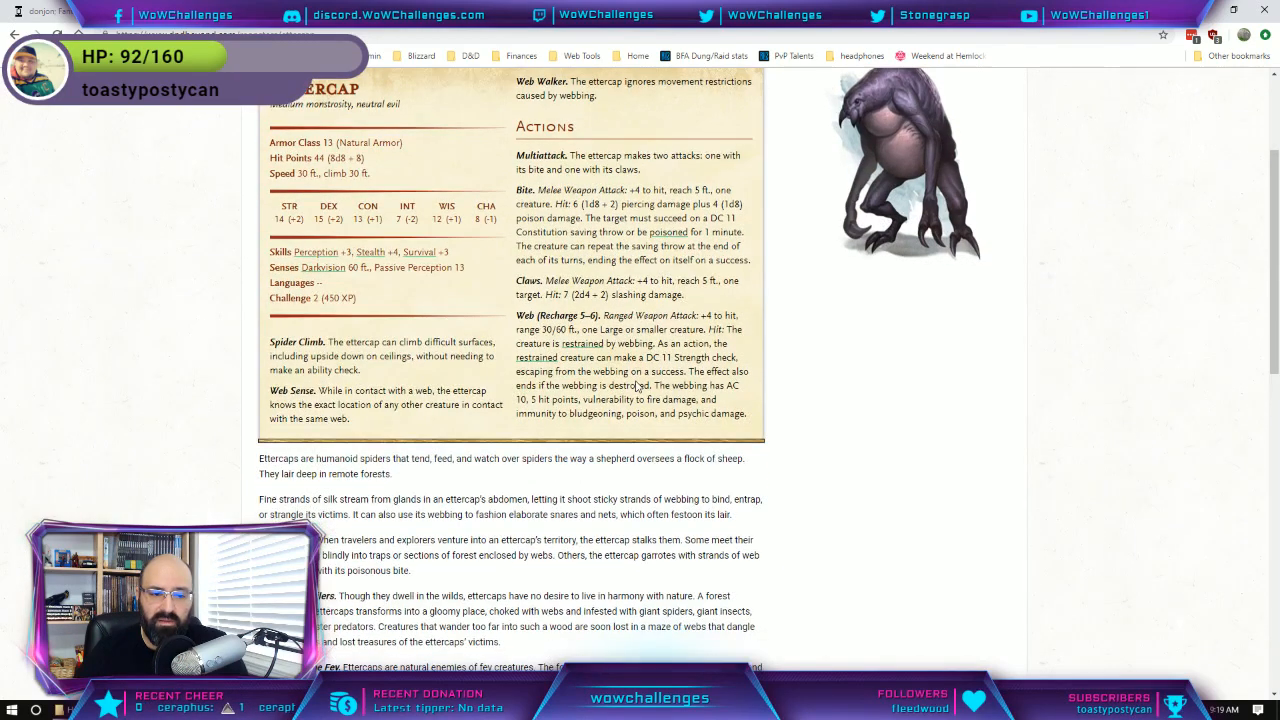
pyautogui.scroll(-1, 636, 385)
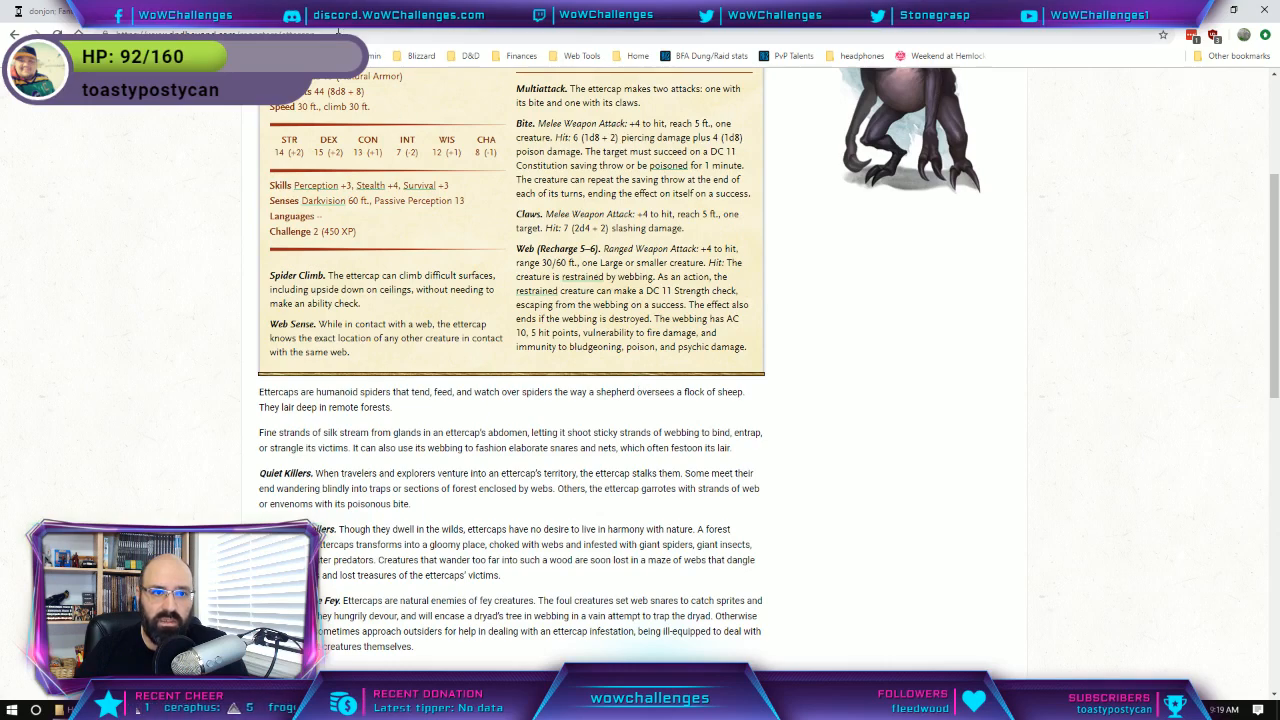
pyautogui.scroll(4, 314, 84)
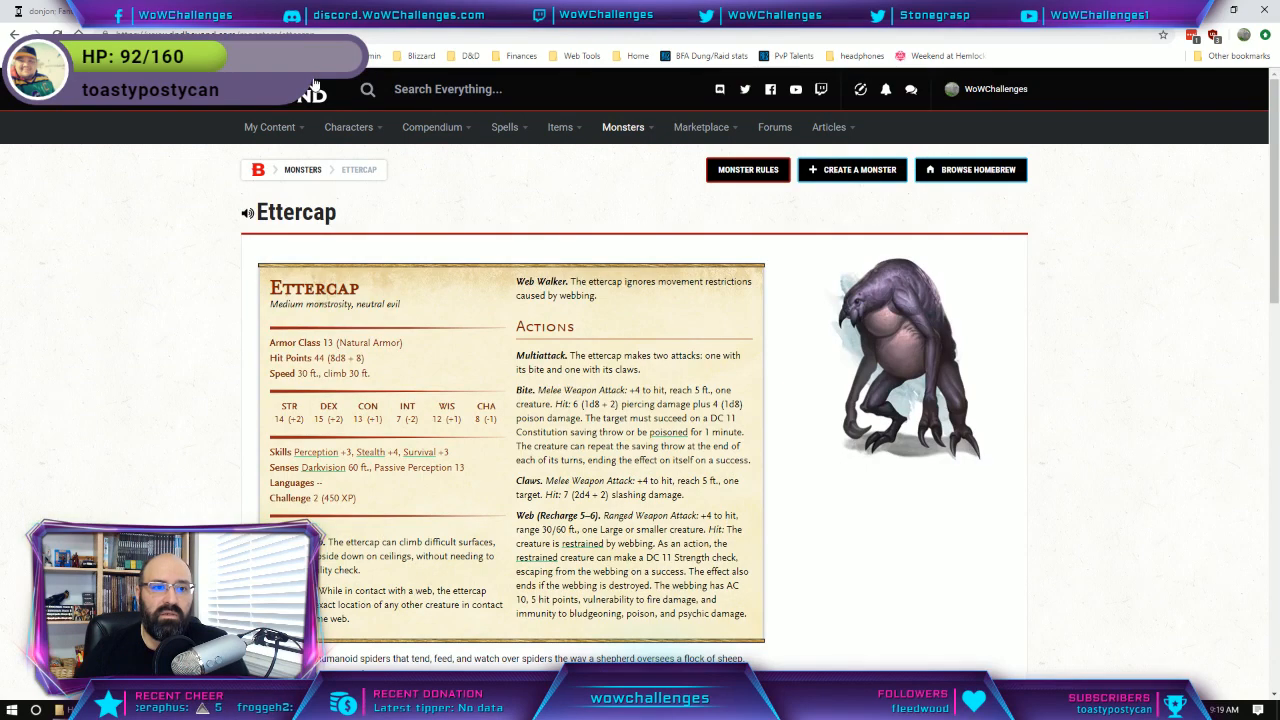
pyautogui.click(302, 98)
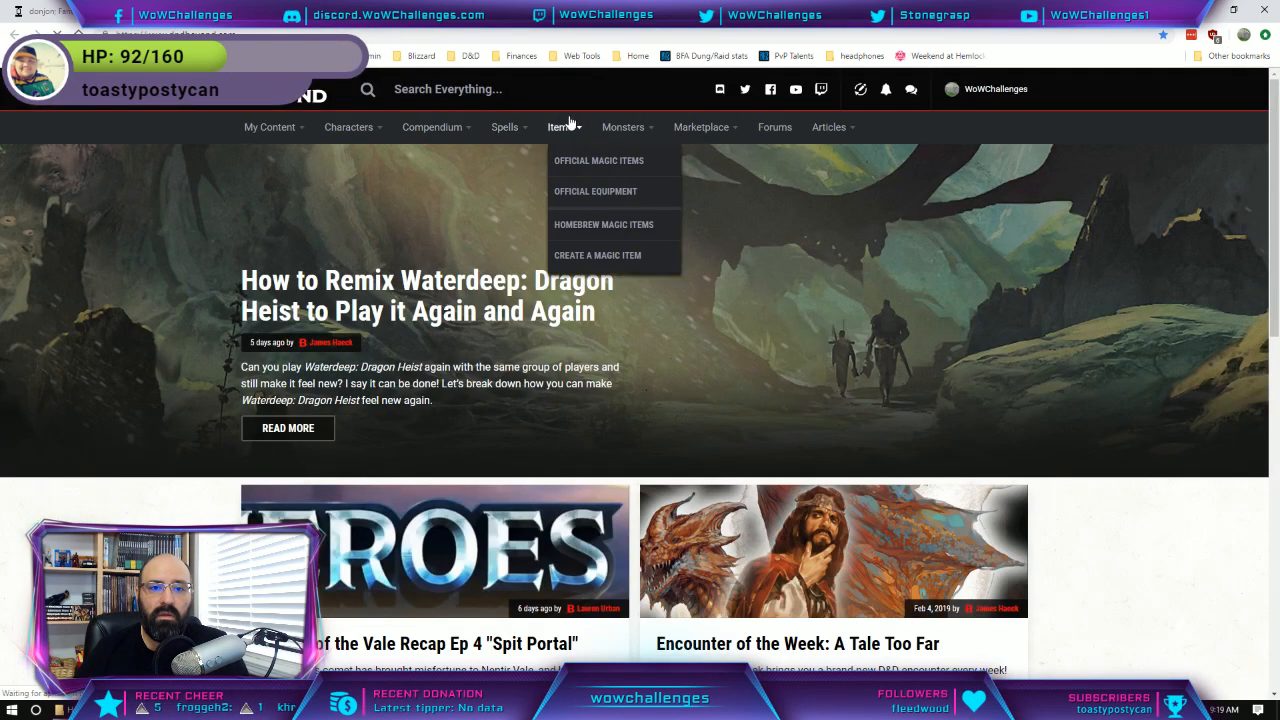
# Search D&D Beyond for "Phase Spider", open its monster entry and read the stat block and description.
pyautogui.click(444, 89)
pyautogui.write('Phase Spider')
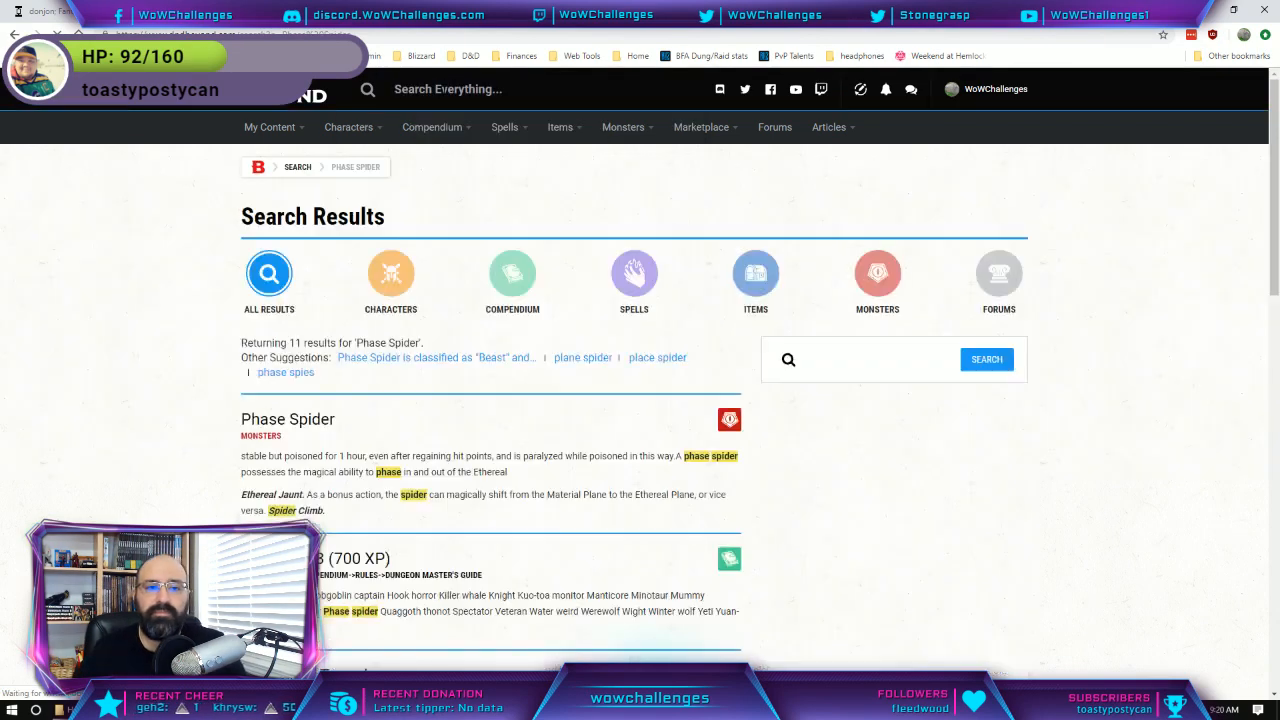
pyautogui.click(311, 418)
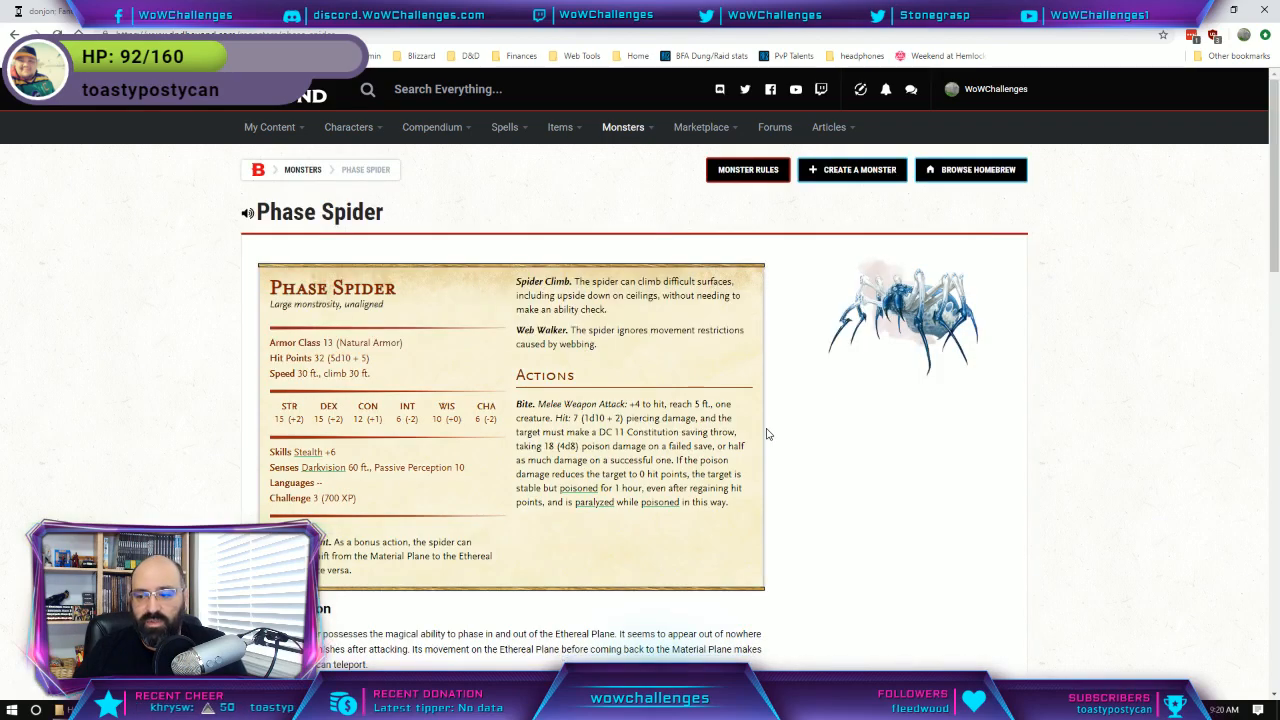
pyautogui.scroll(-1, 679, 406)
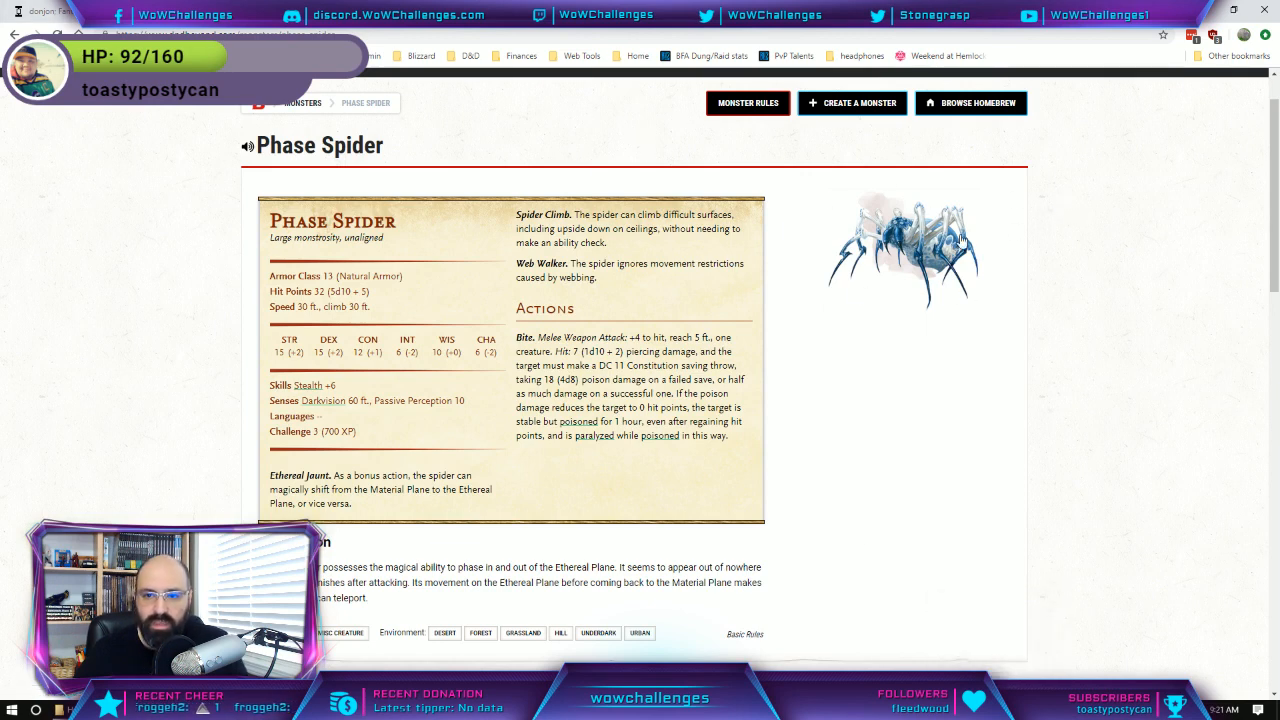
pyautogui.hotkey('ctrl', 'shift', 'Tab')
pyautogui.hotkey('ctrl', 'Tab')
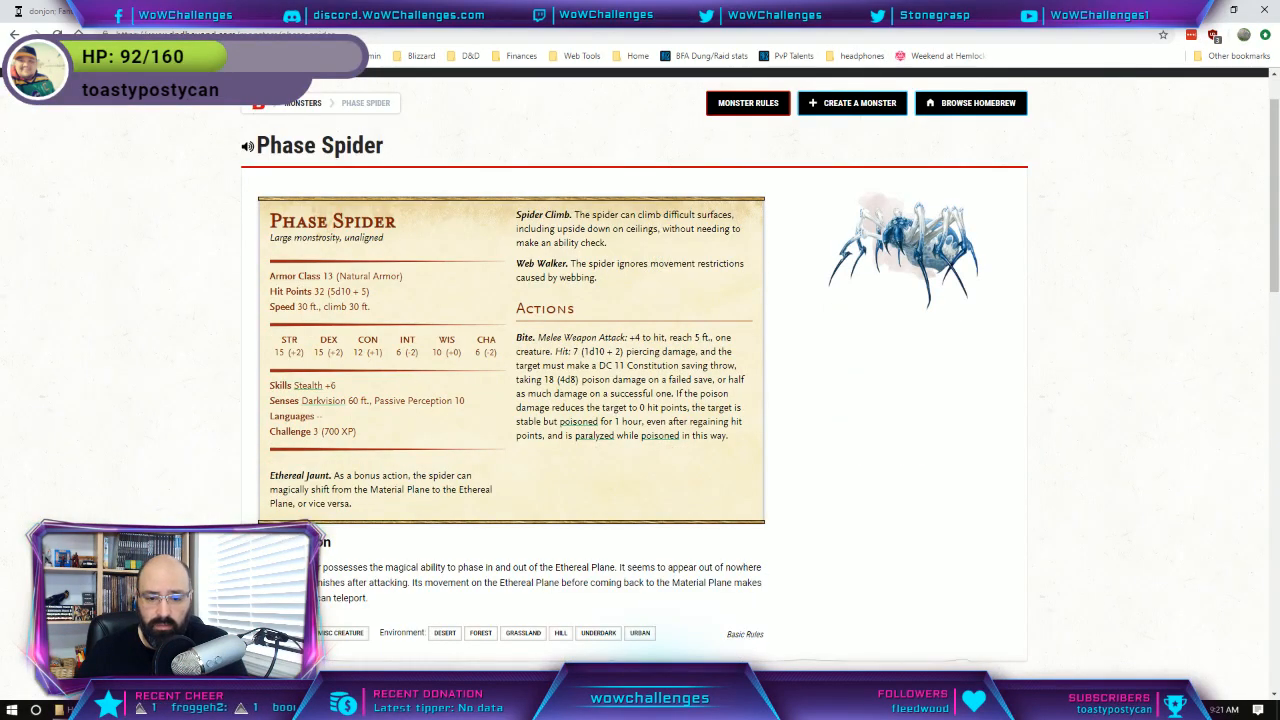
# Check the island map in Photoshop, and return to Chrome to review the Ettercap entry.
pyautogui.hotkey('alt', 'Tab')
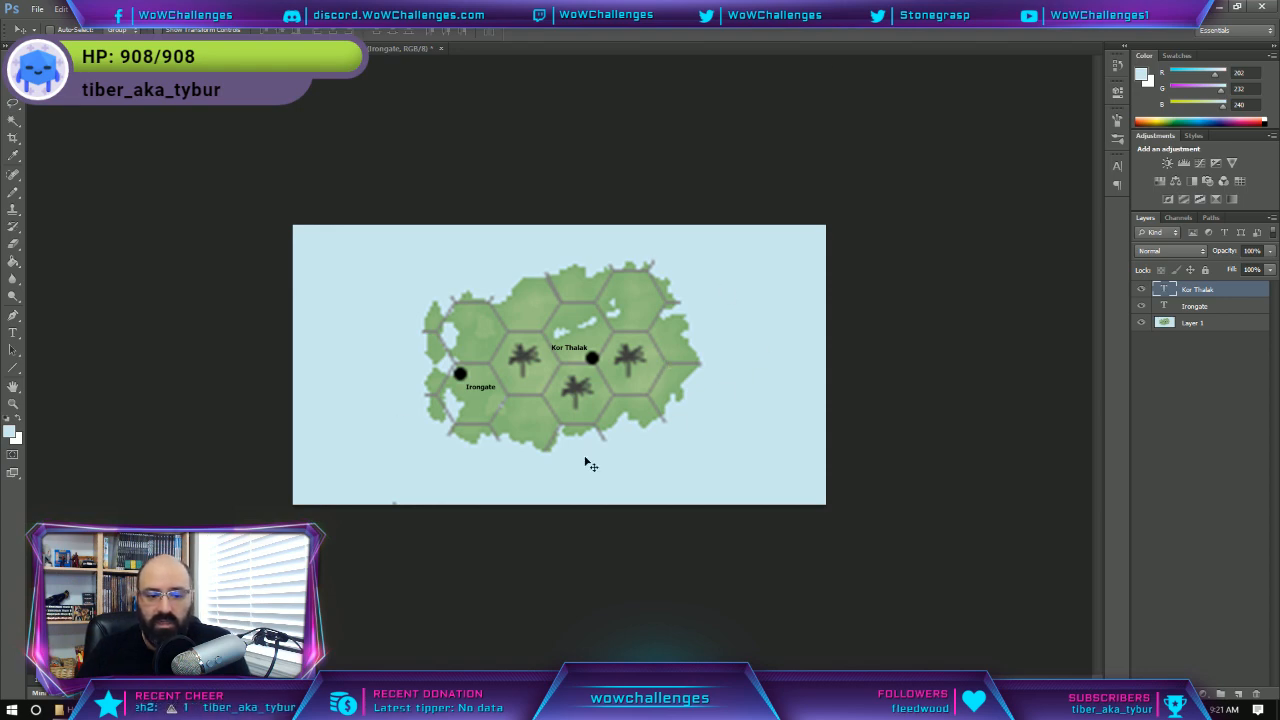
pyautogui.click(1221, 7)
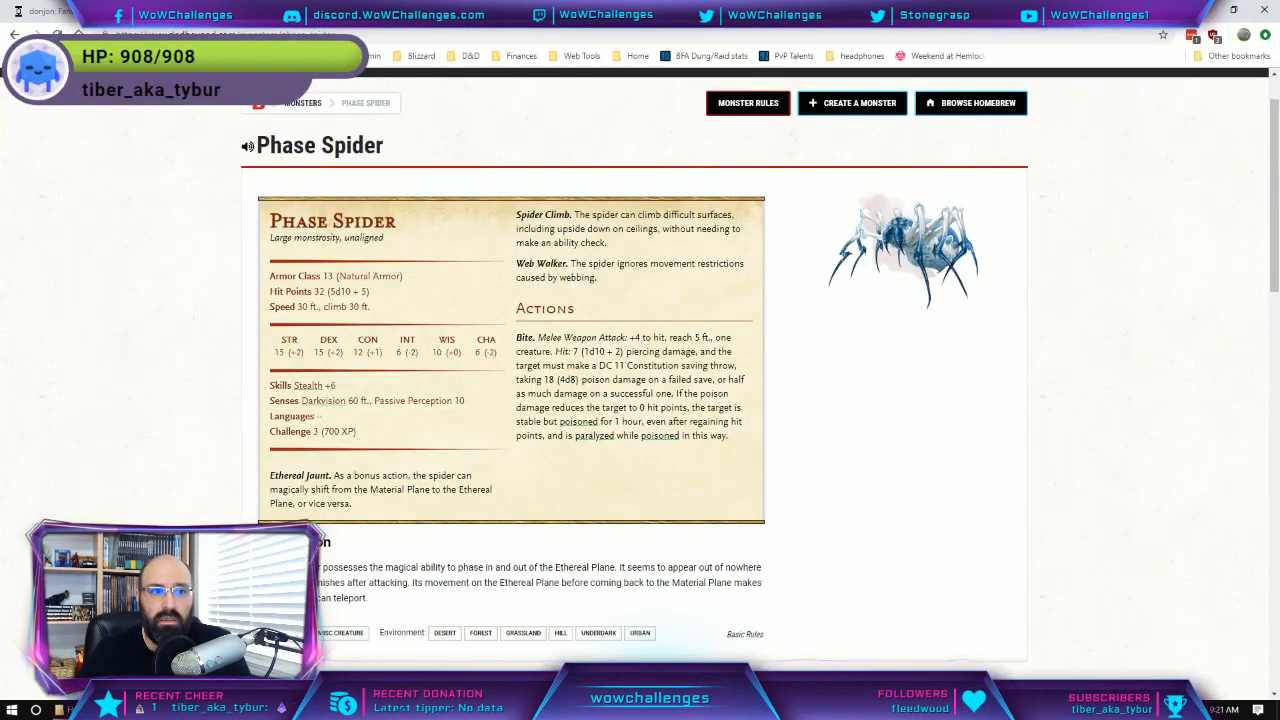
pyautogui.click(332, 16)
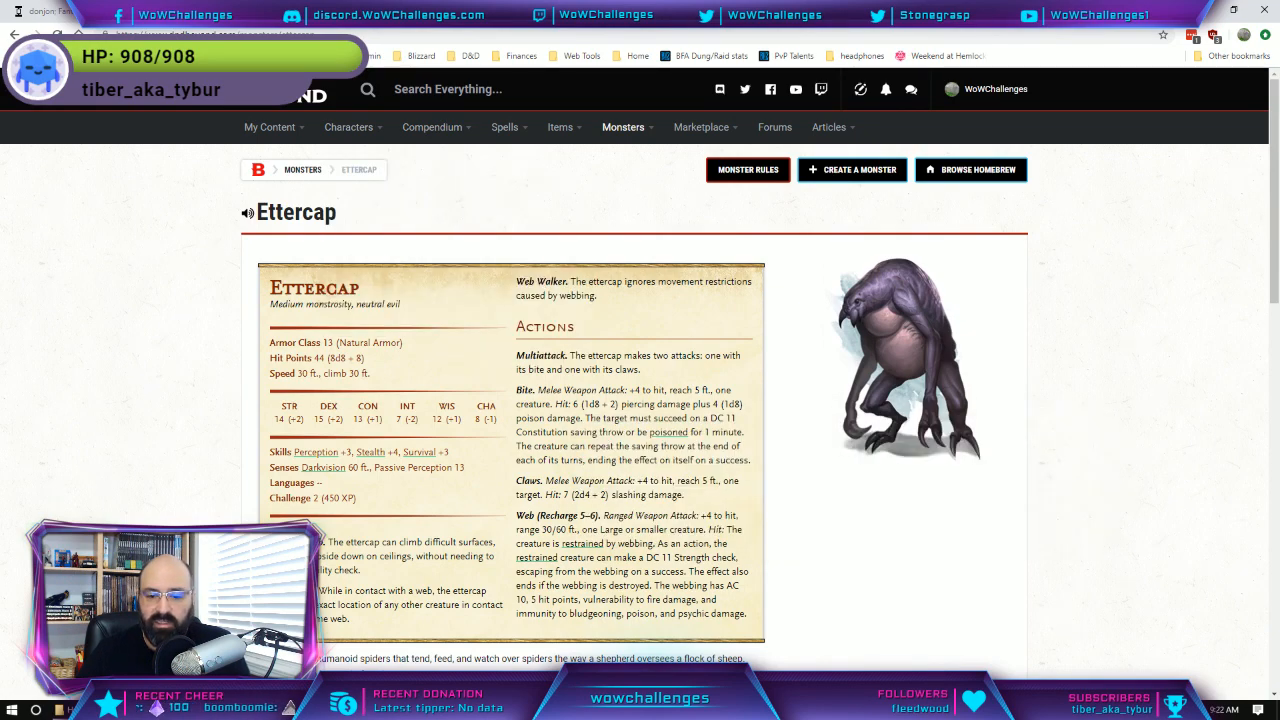
# Switch to Photoshop, add a "Webbed Hollow?" text label at the island's eastern edge and shift it slightly down and left.
pyautogui.click(400, 710)
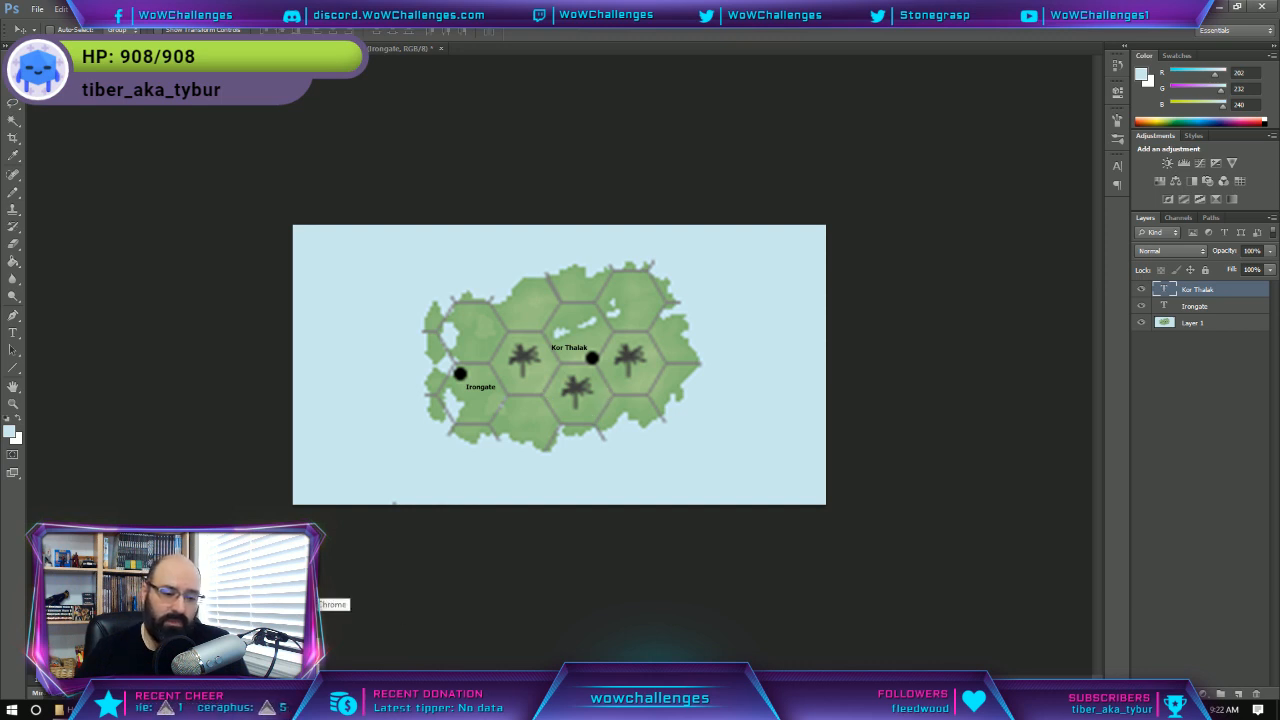
pyautogui.moveTo(308, 710)
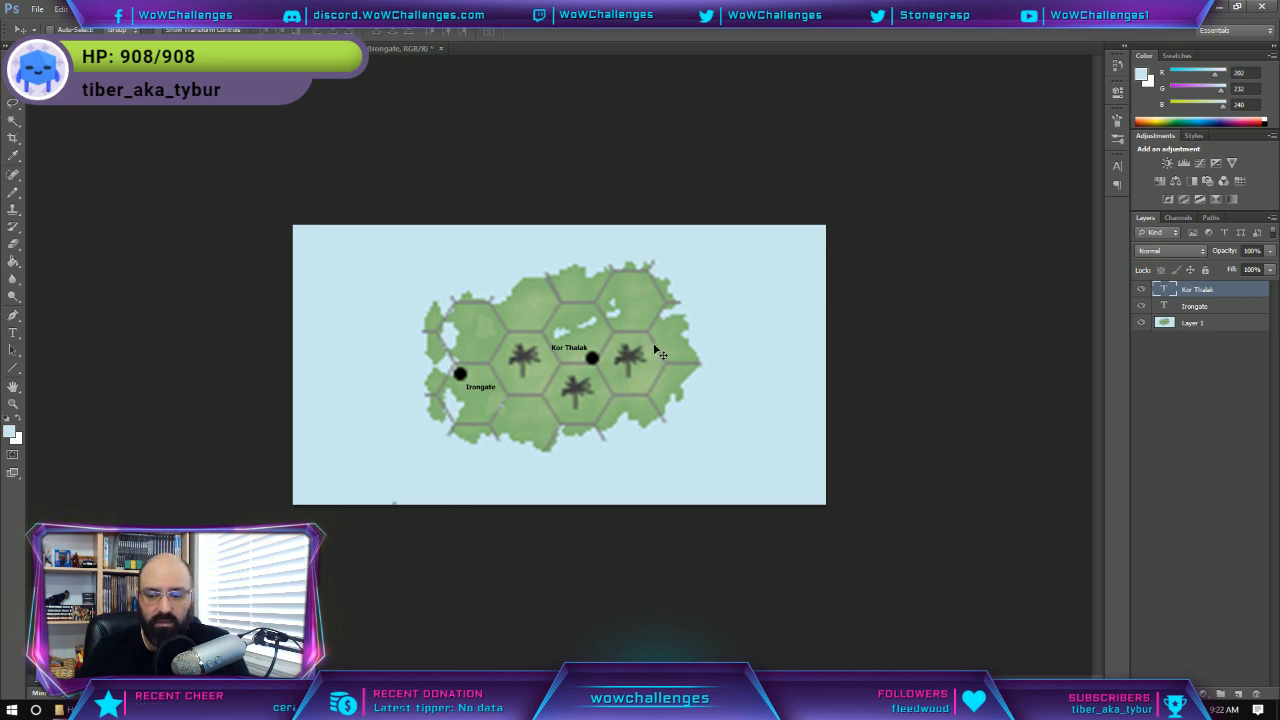
pyautogui.click(11, 334)
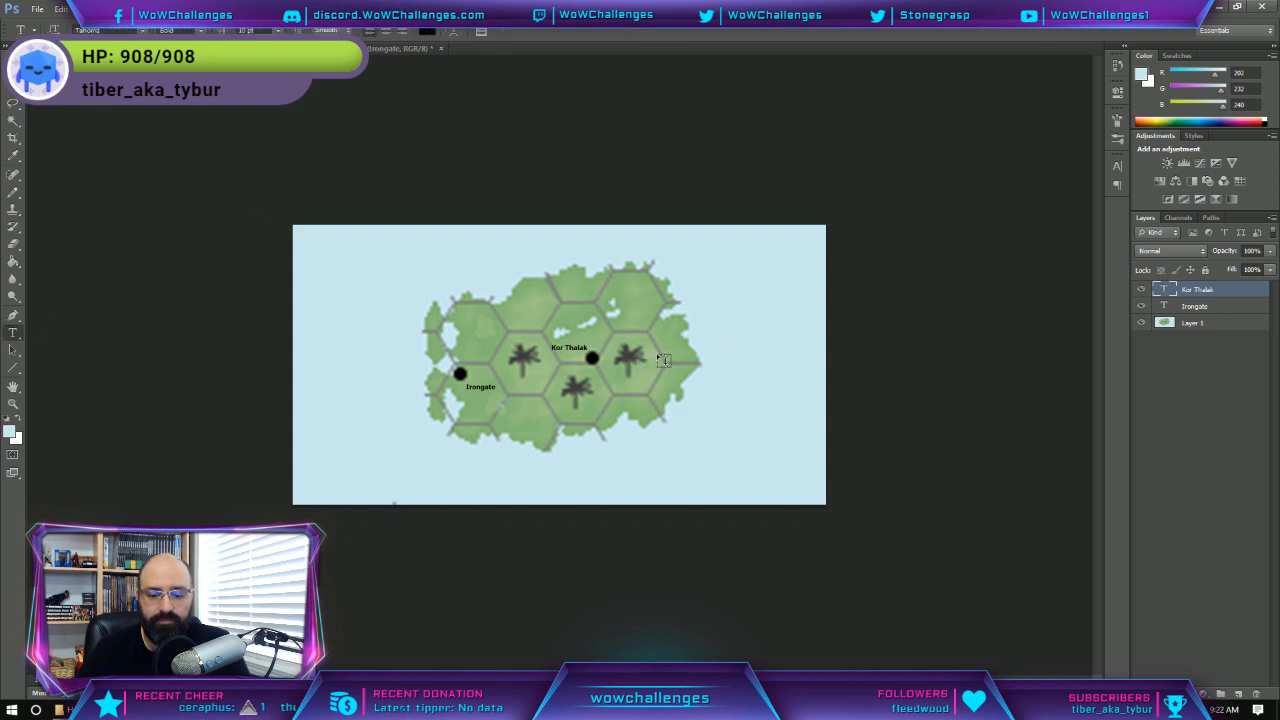
pyautogui.click(657, 356)
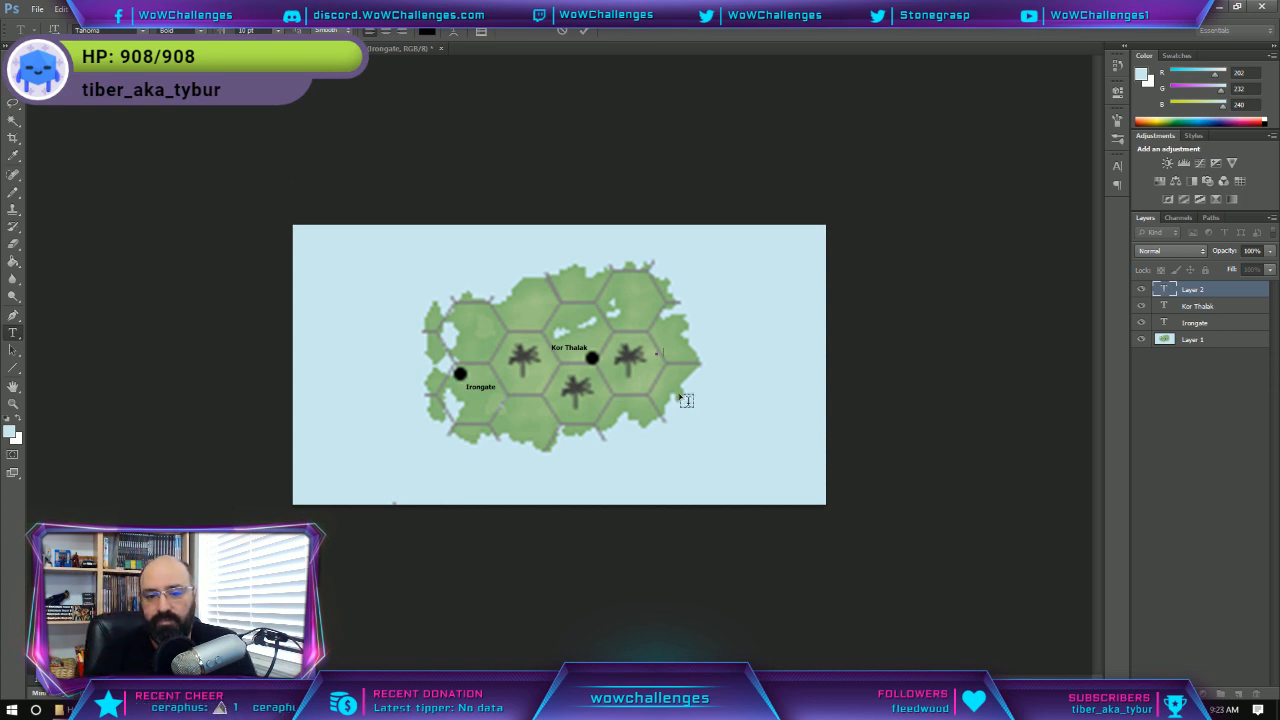
pyautogui.write('Webbed H')
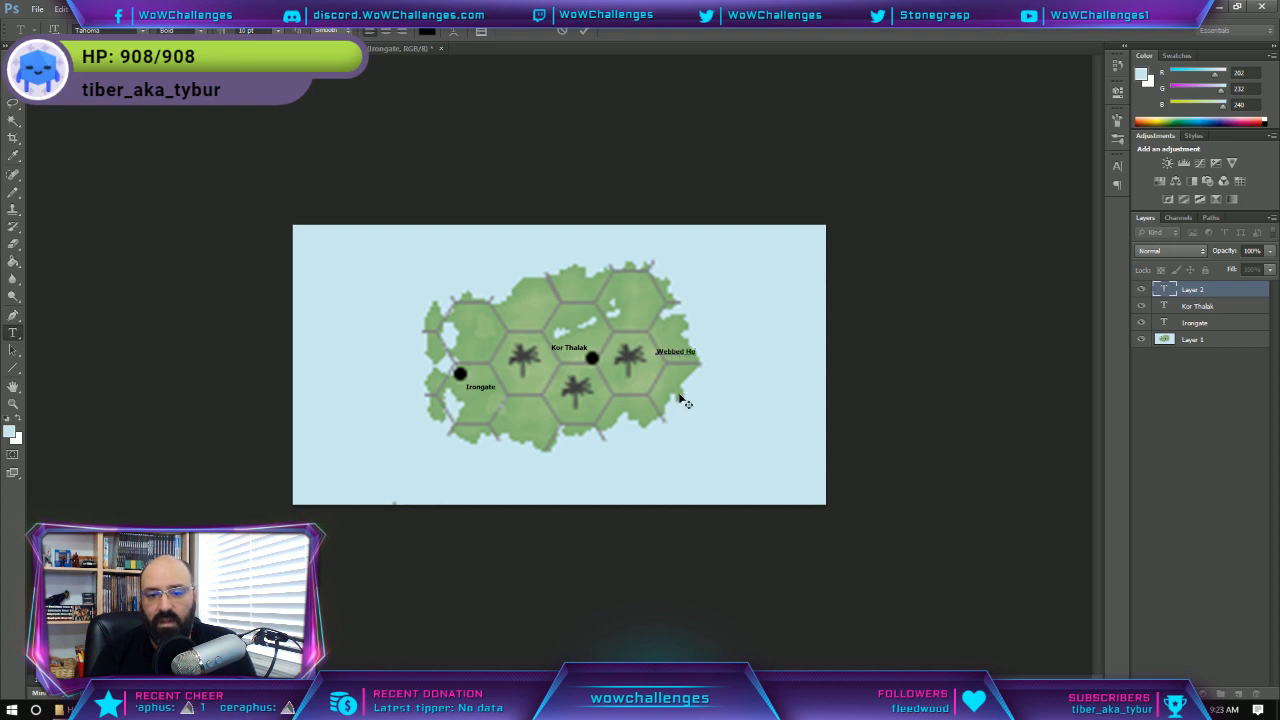
pyautogui.write('ollow?')
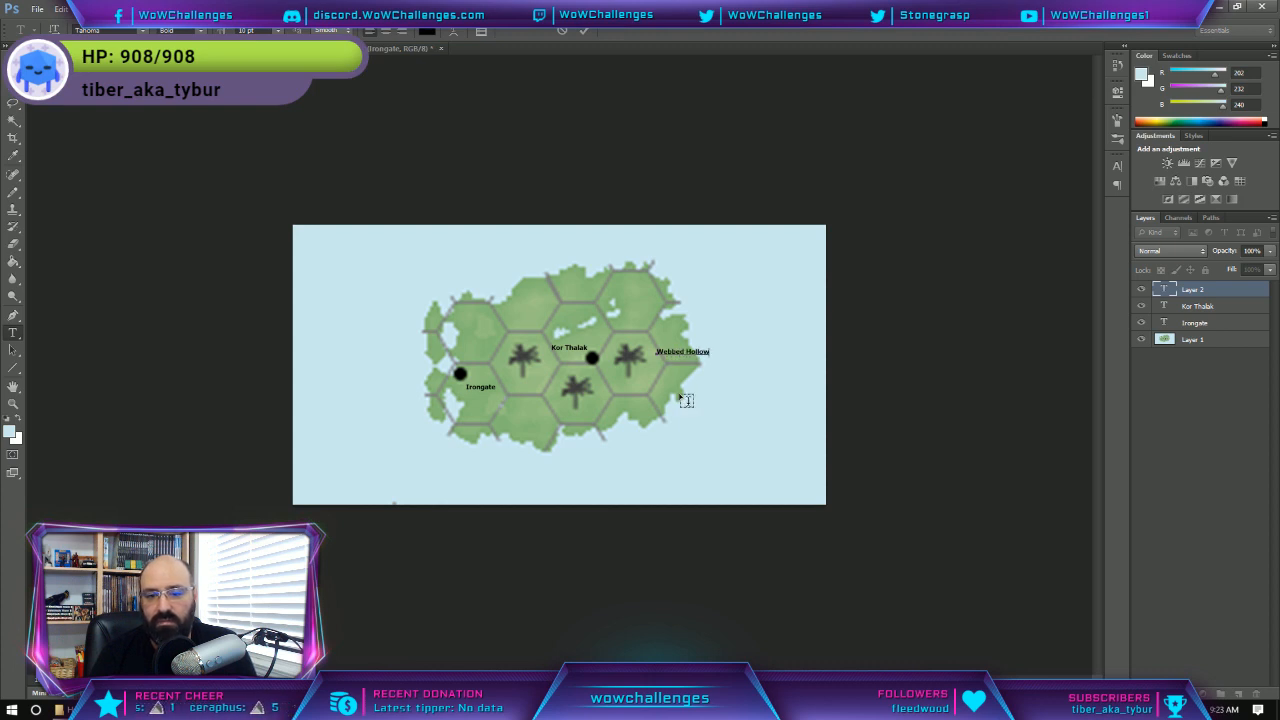
pyautogui.click(583, 31)
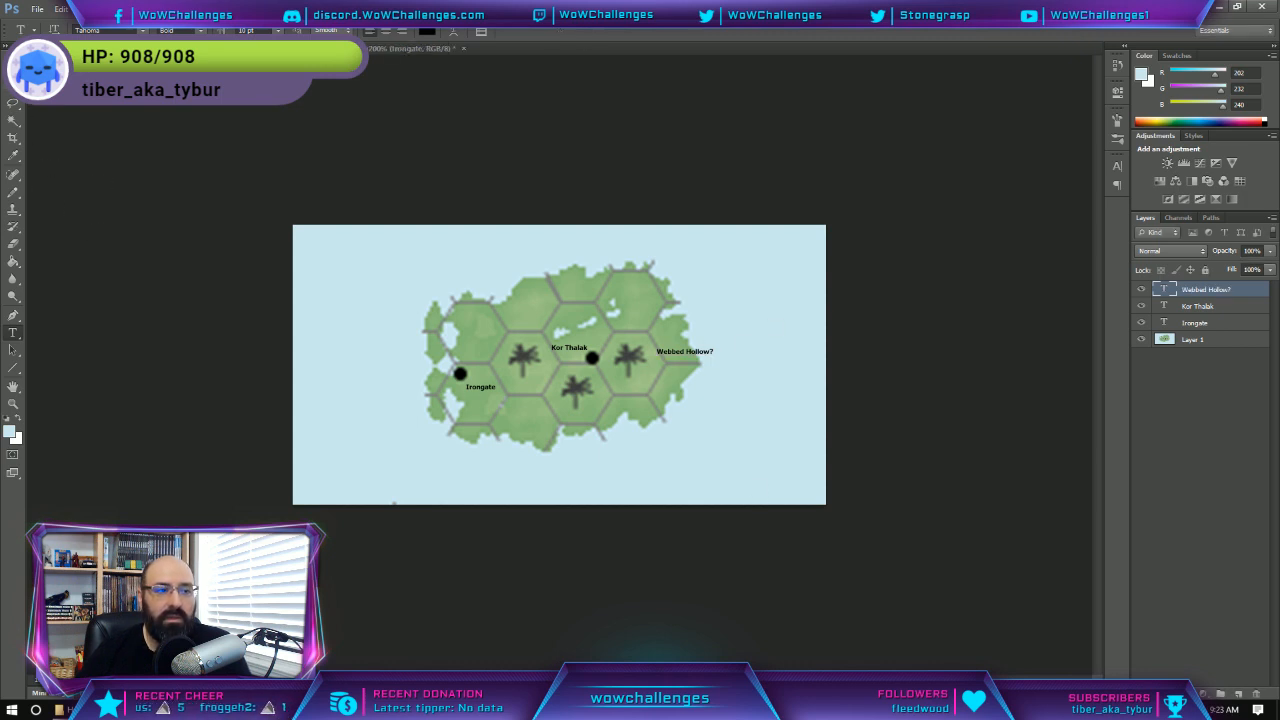
pyautogui.press('v')
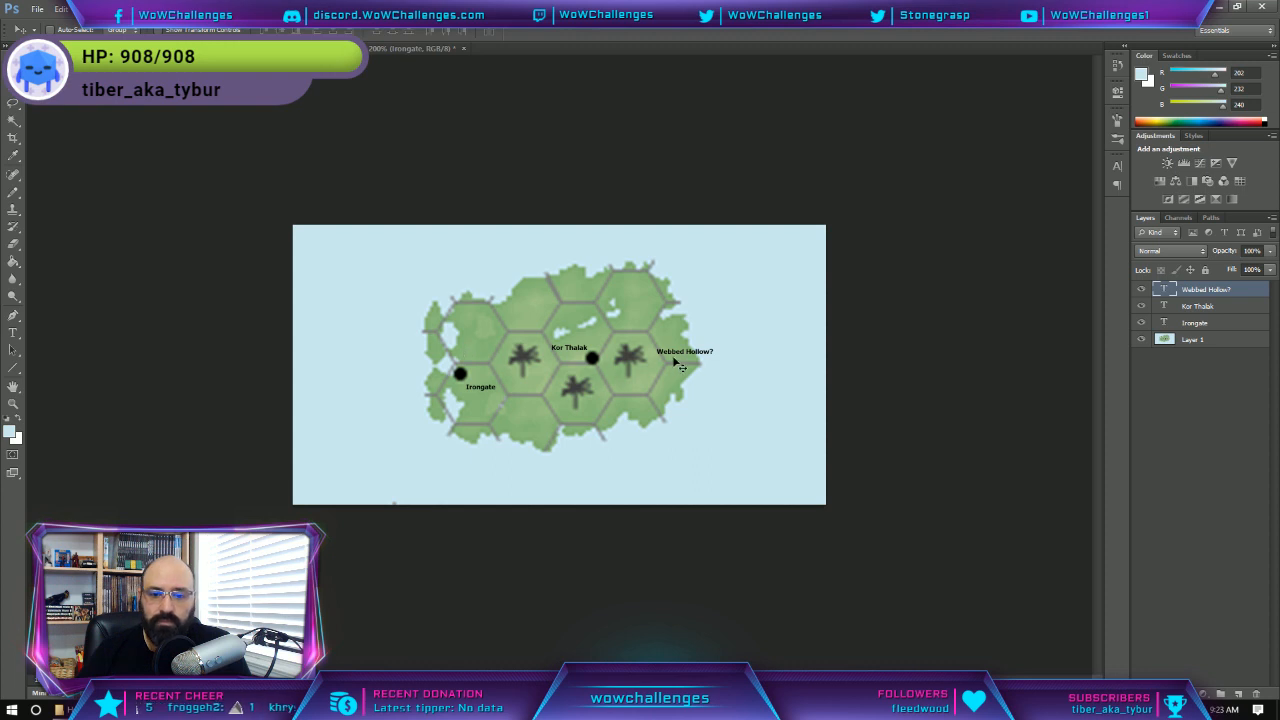
pyautogui.moveTo(683, 355); pyautogui.dragTo(675, 372)
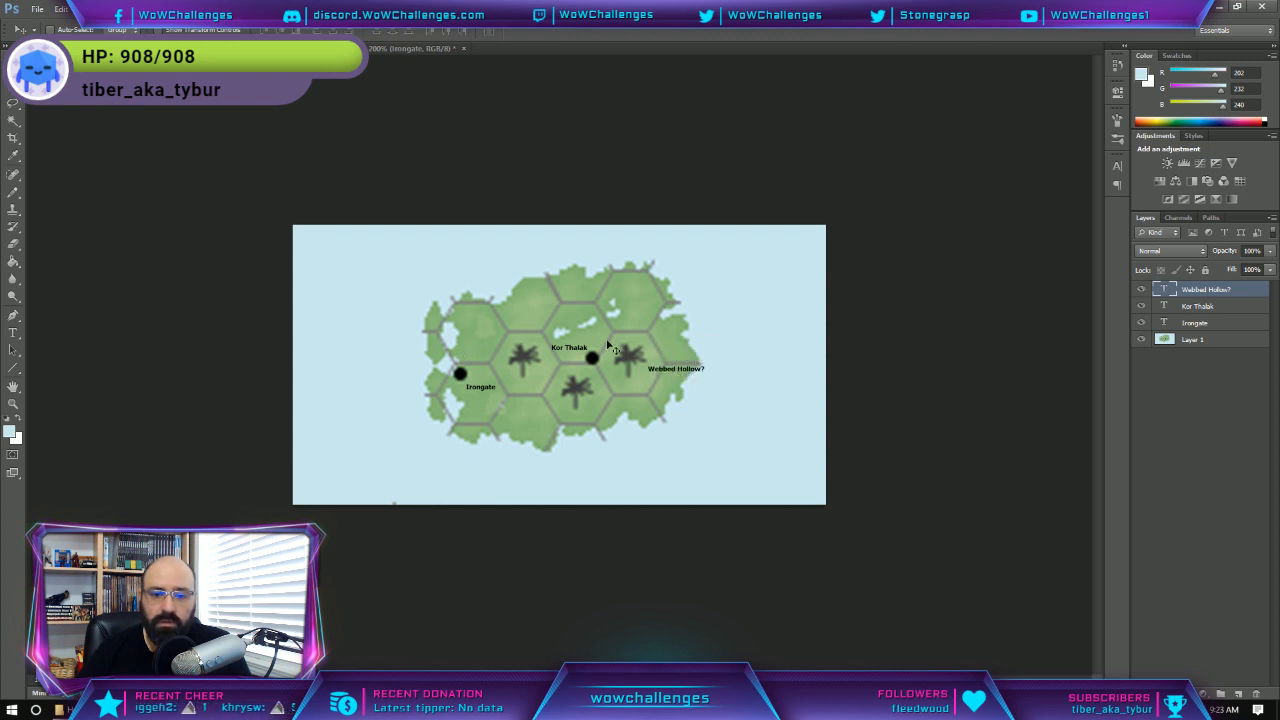
# Change the new map label at the island's eastern edge to read "Webbed Hollows".
pyautogui.click(13, 333)
pyautogui.click(703, 368)
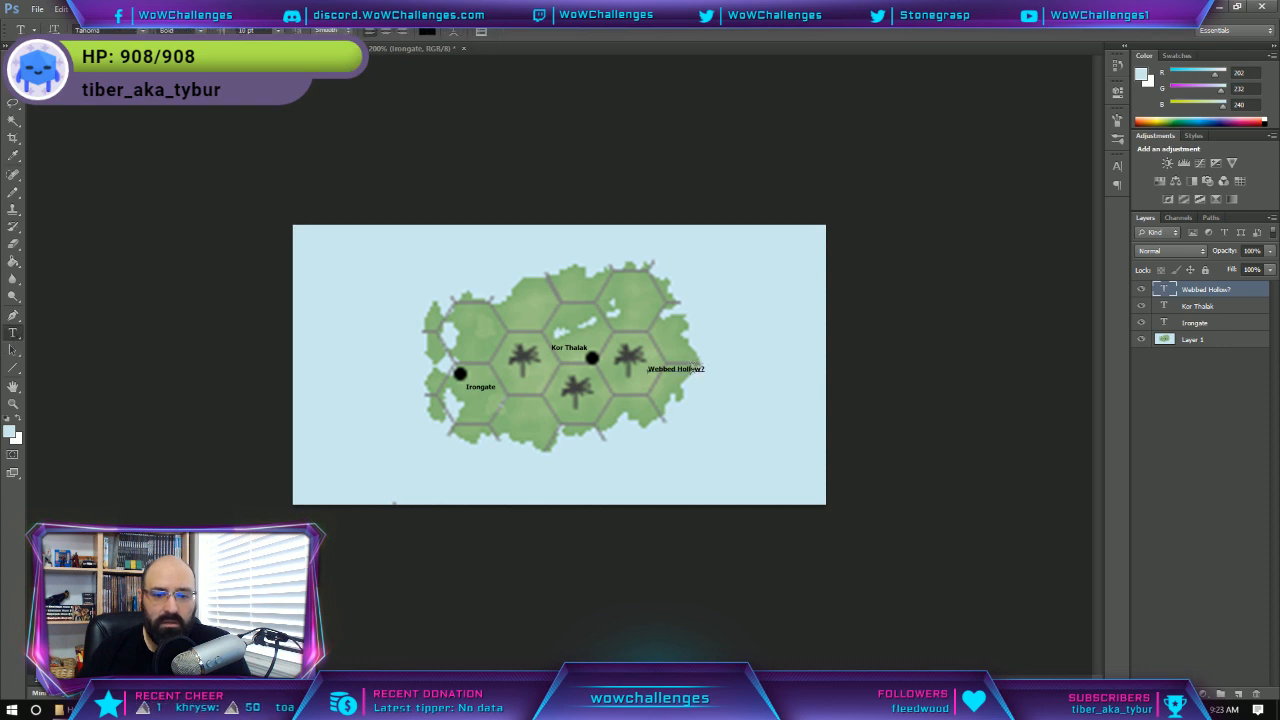
pyautogui.press('BackSpace')
pyautogui.write('s')
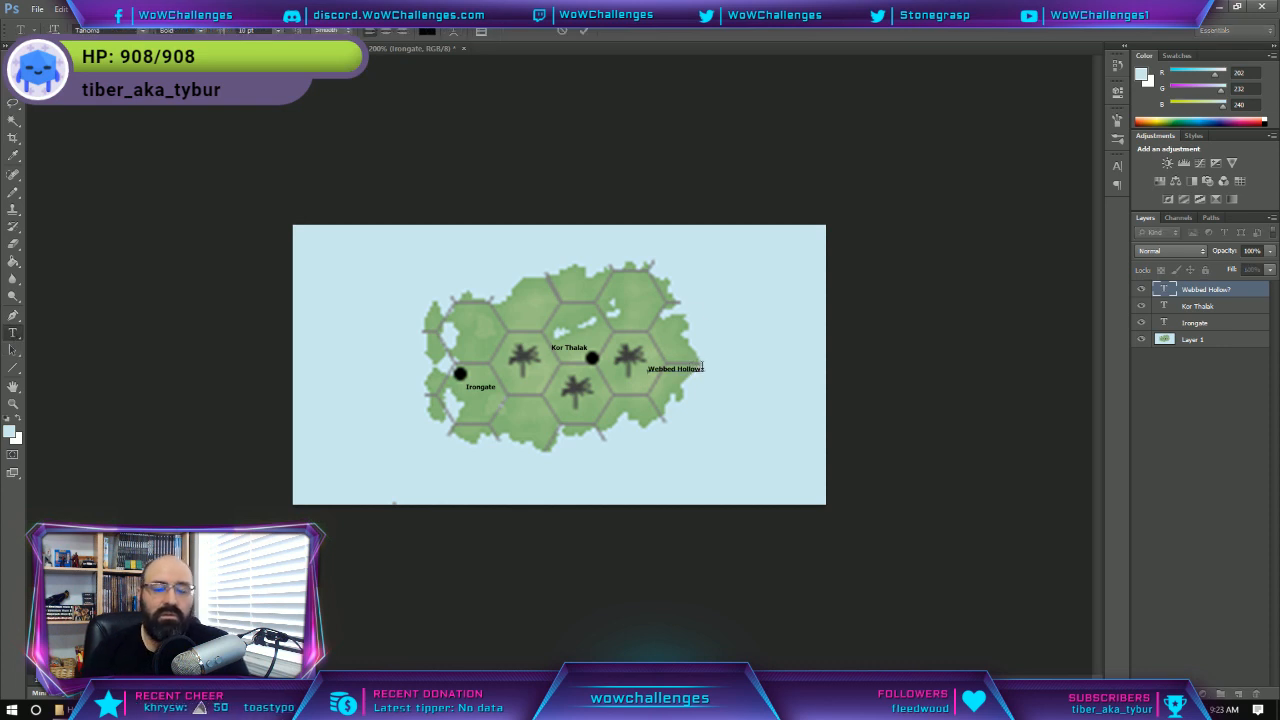
pyautogui.click(584, 32)
# Switch to the Word document and add the dash bullet "Located in the Webbed Hollows" below "Ettercap & Phase Spiders".
pyautogui.hotkey('alt', 'Tab')
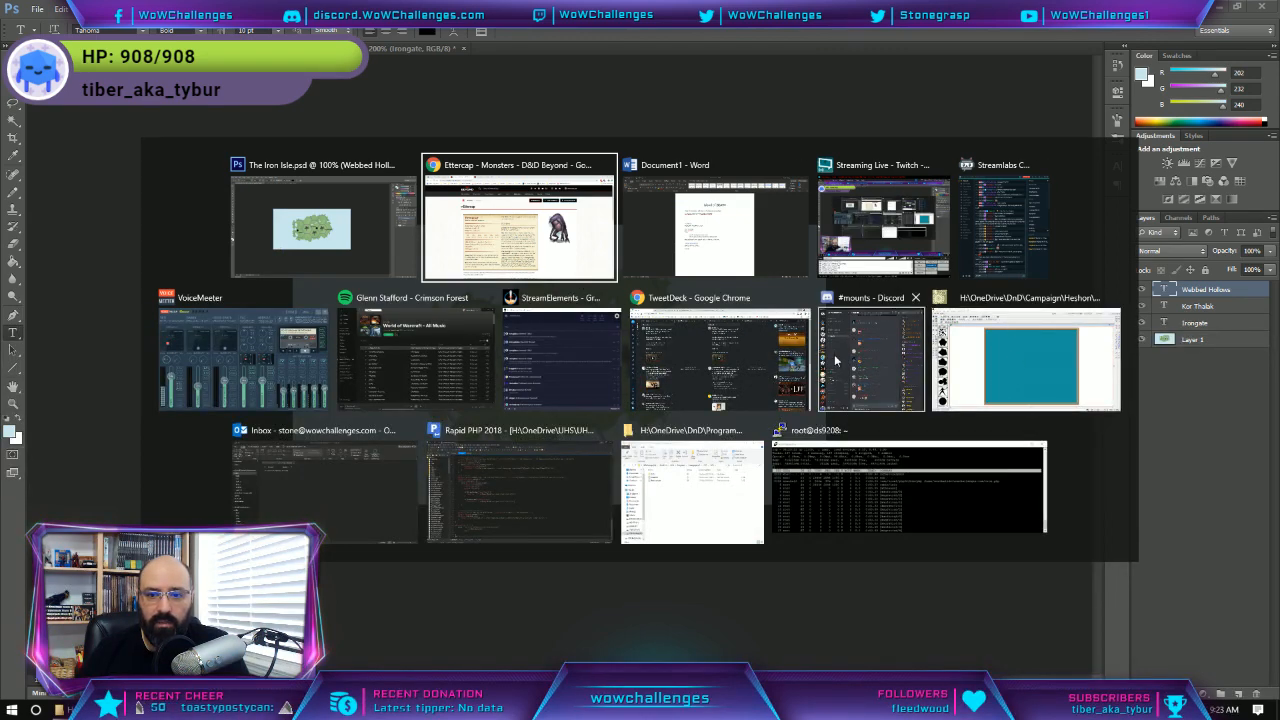
pyautogui.click(765, 220)
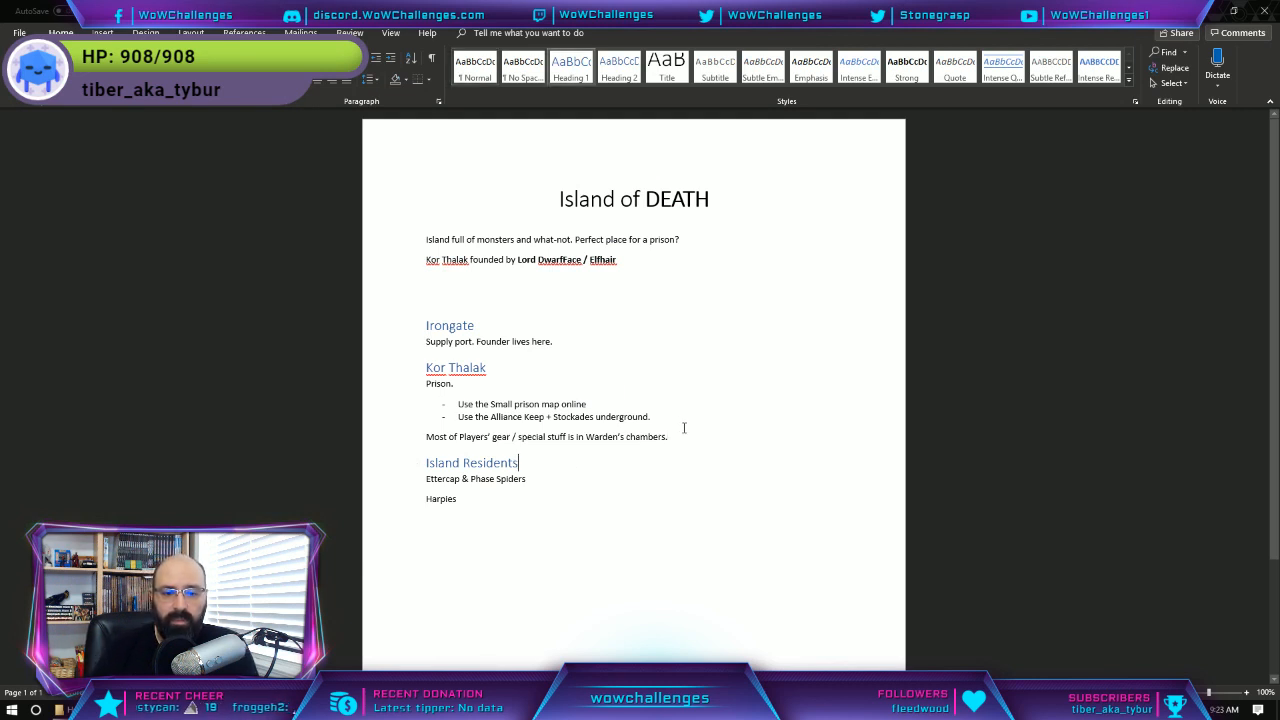
pyautogui.press('Return')
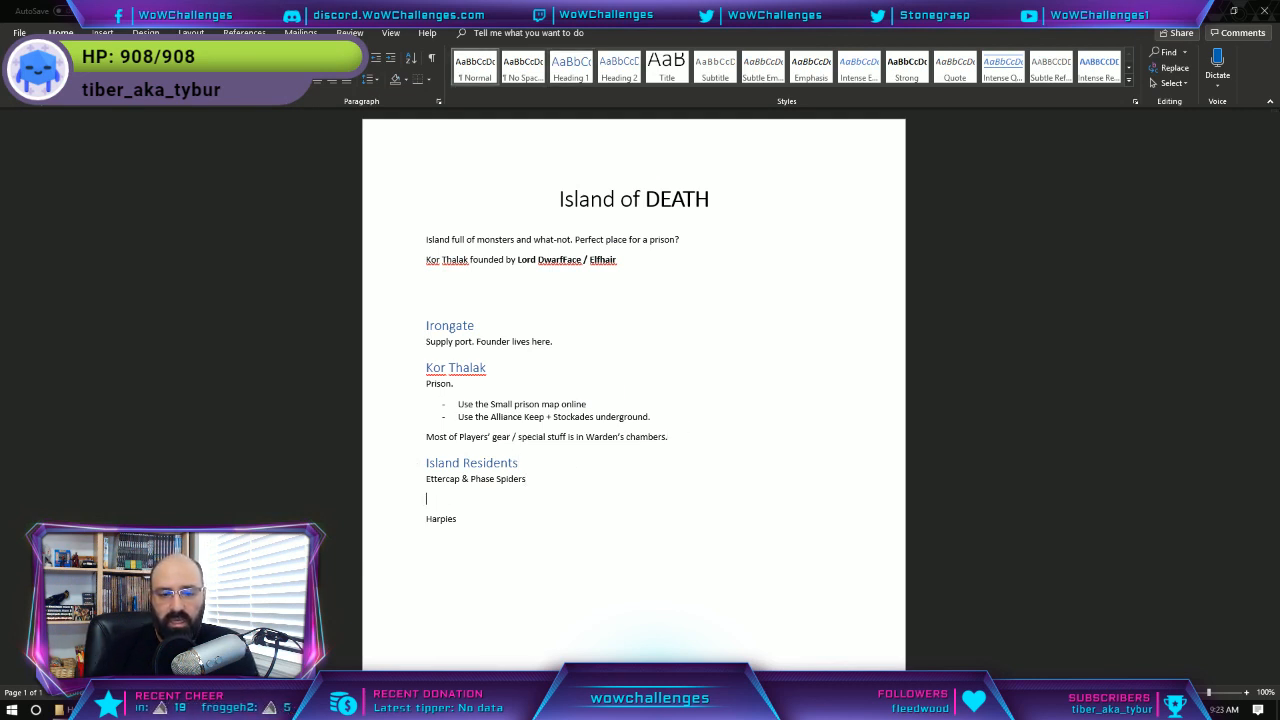
pyautogui.write('- Located in')
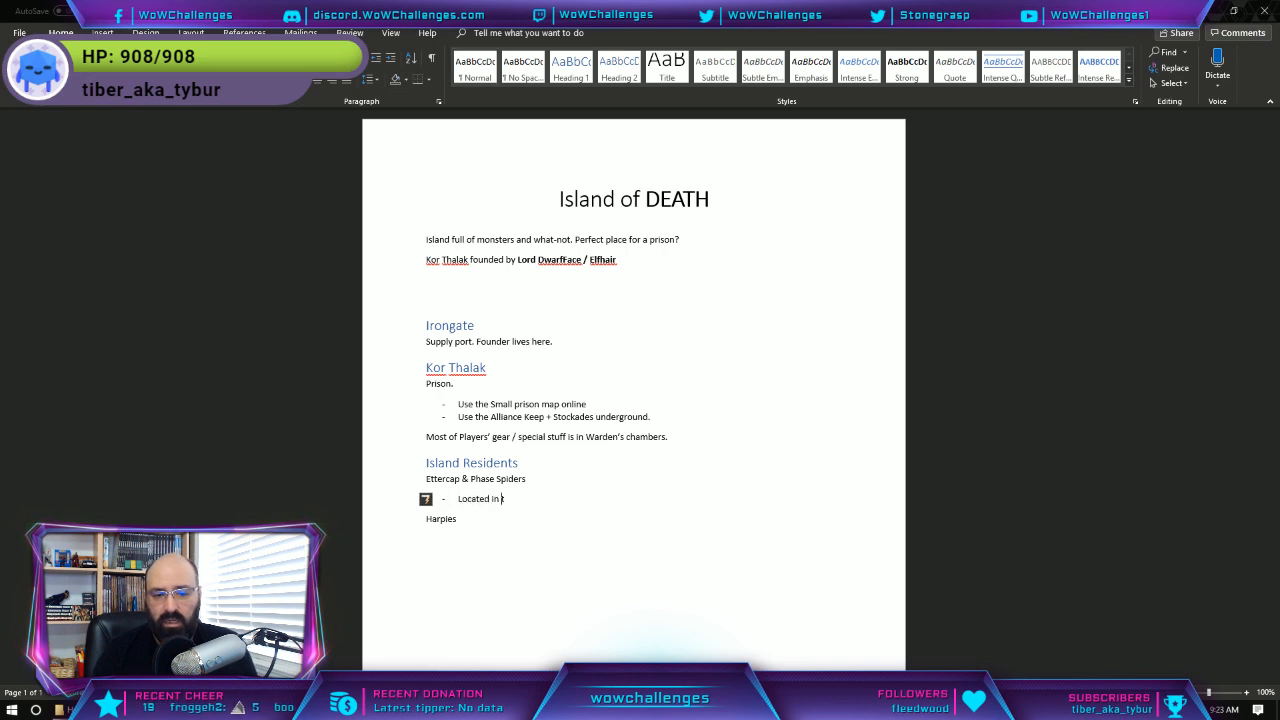
pyautogui.write(' the Webbed Hollows')
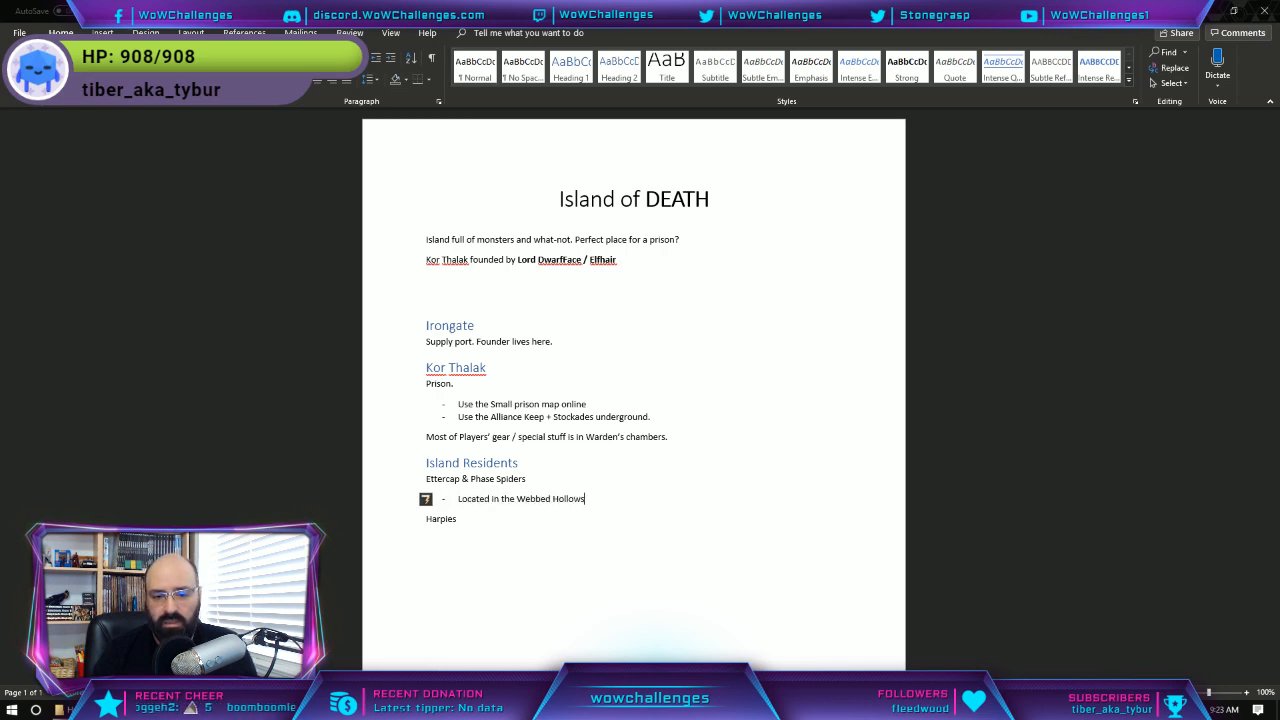
# Insert a new heading "Webbed Hollows" directly above the Island Residents heading.
pyautogui.press('Up')
pyautogui.press('Up')
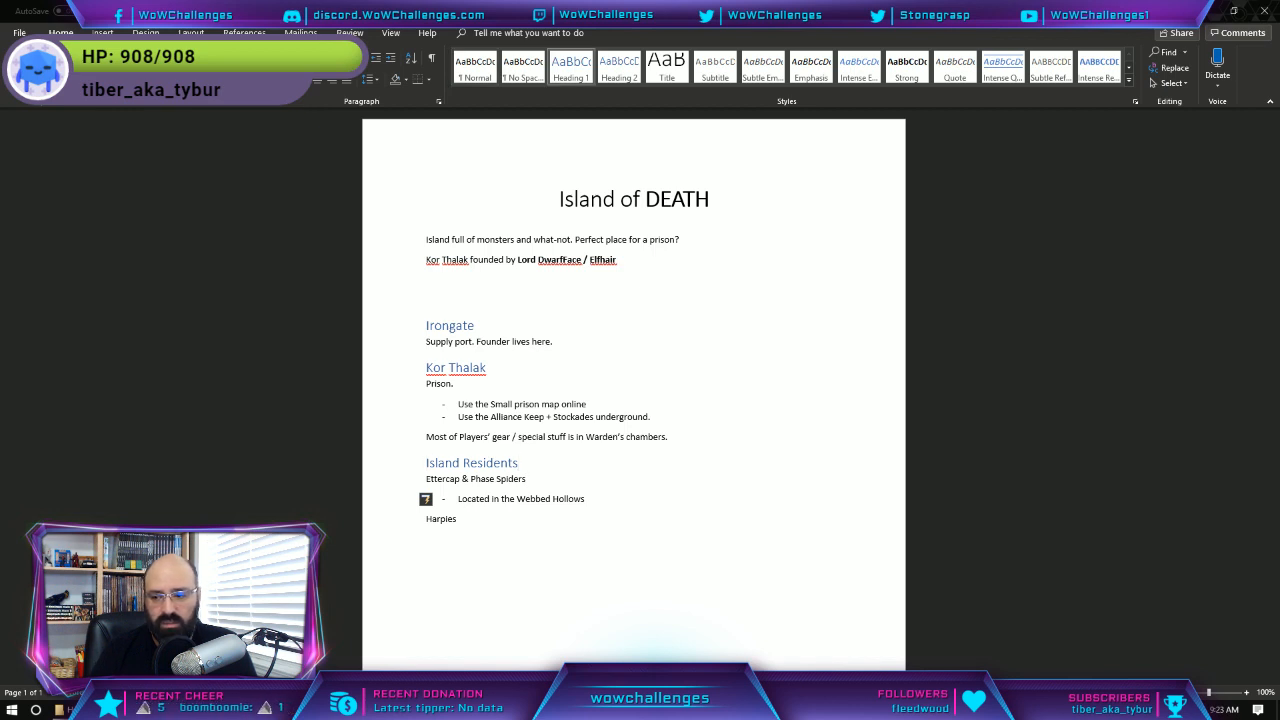
pyautogui.press('Return')
pyautogui.write('We')
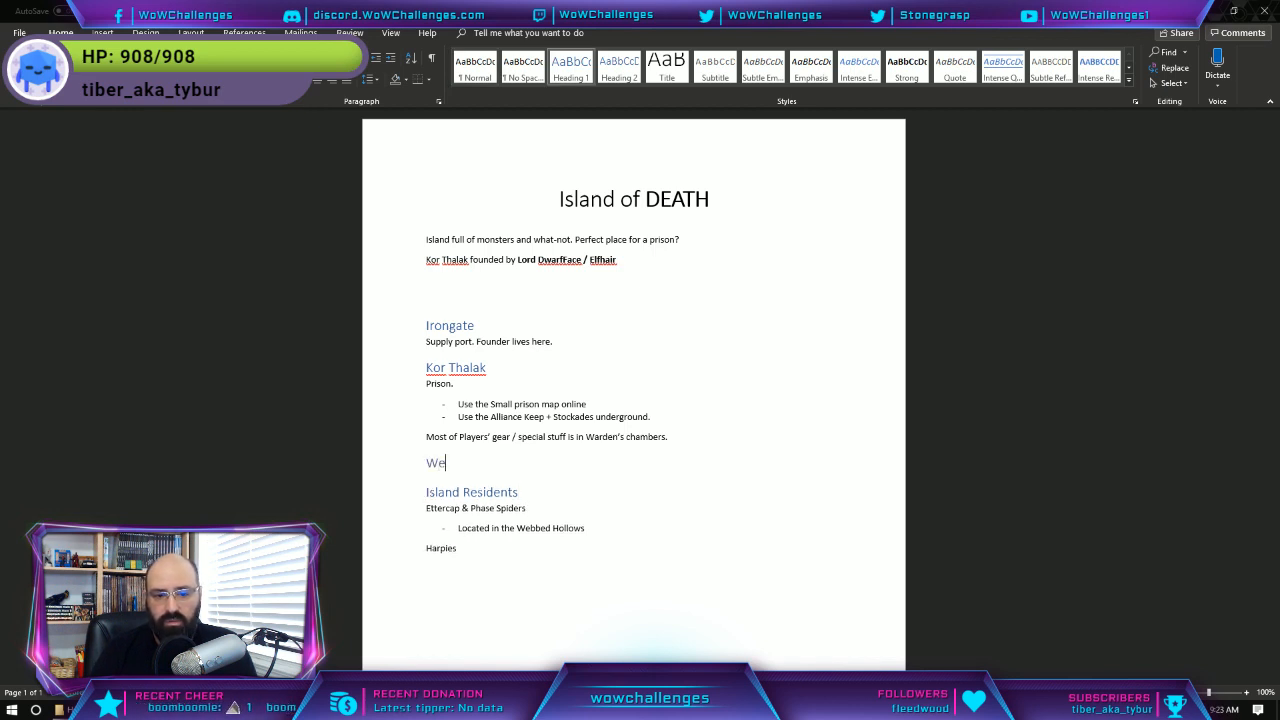
pyautogui.write('bbed Hollows')
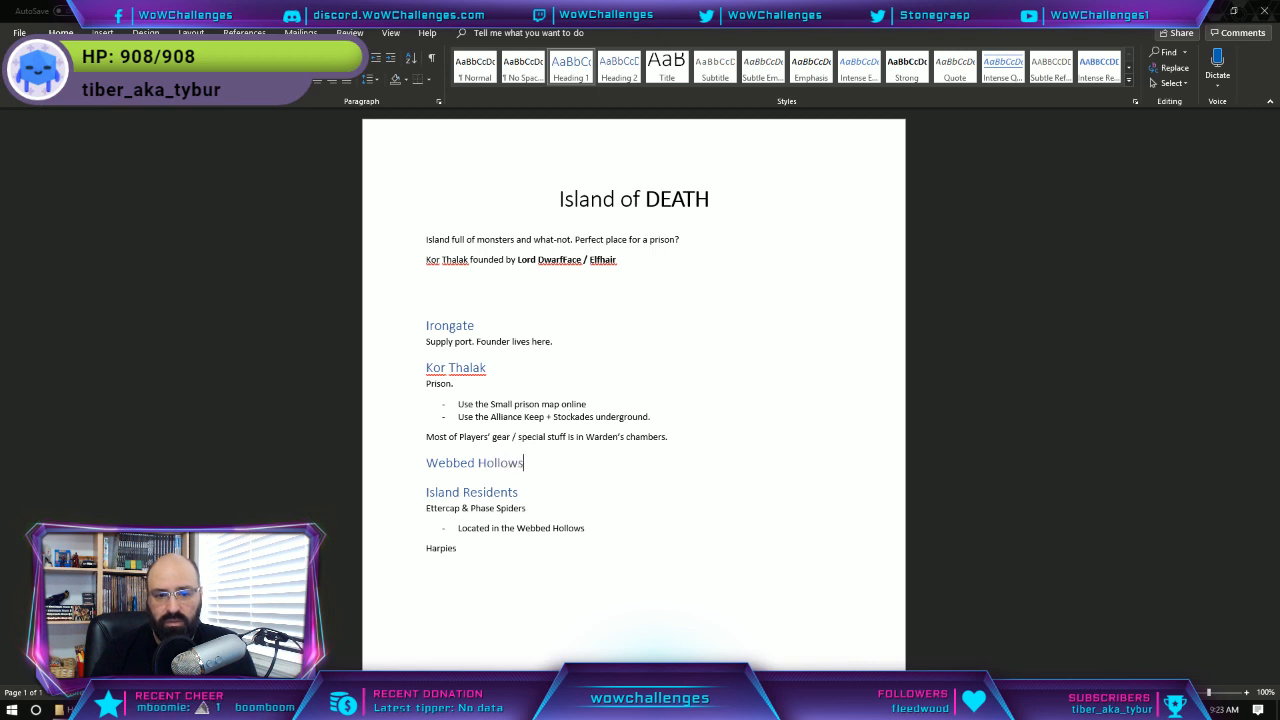
# Add the body text "Populated by Ettercaps & Phase Spiders predominantly." under the Webbed Hollows heading.
pyautogui.press('Return')
pyautogui.write('P')
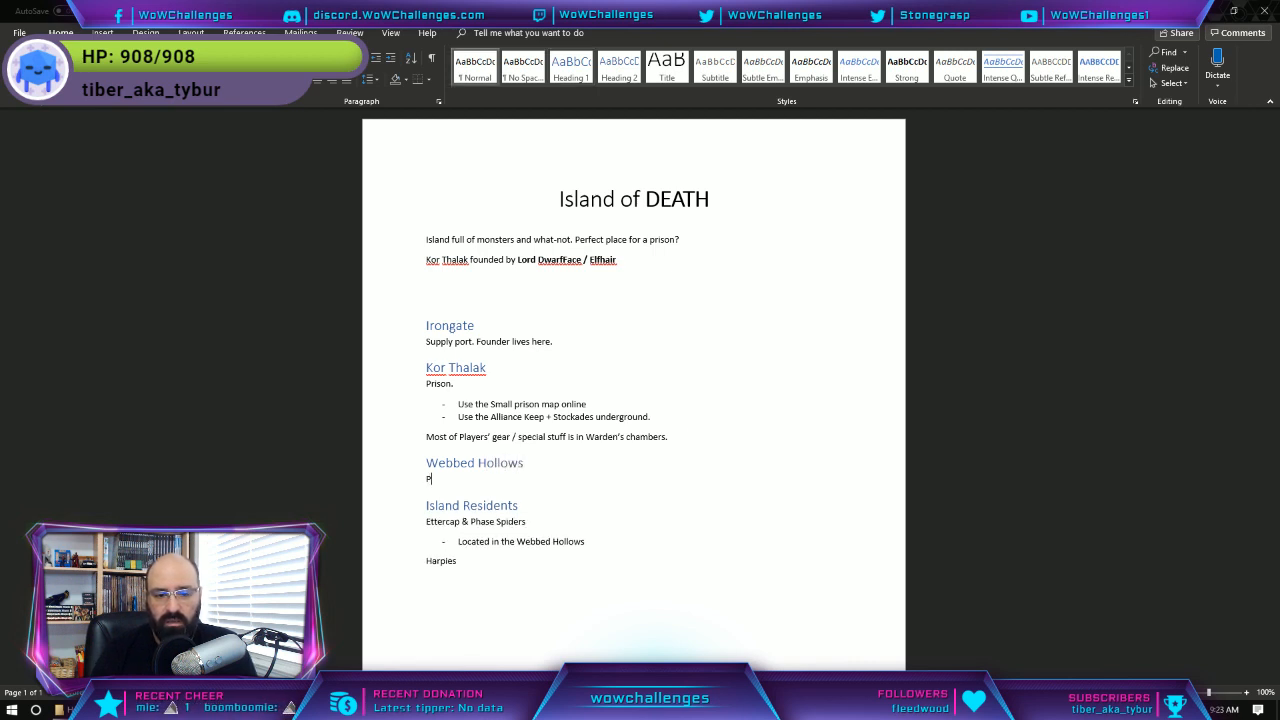
pyautogui.write('opulated ')
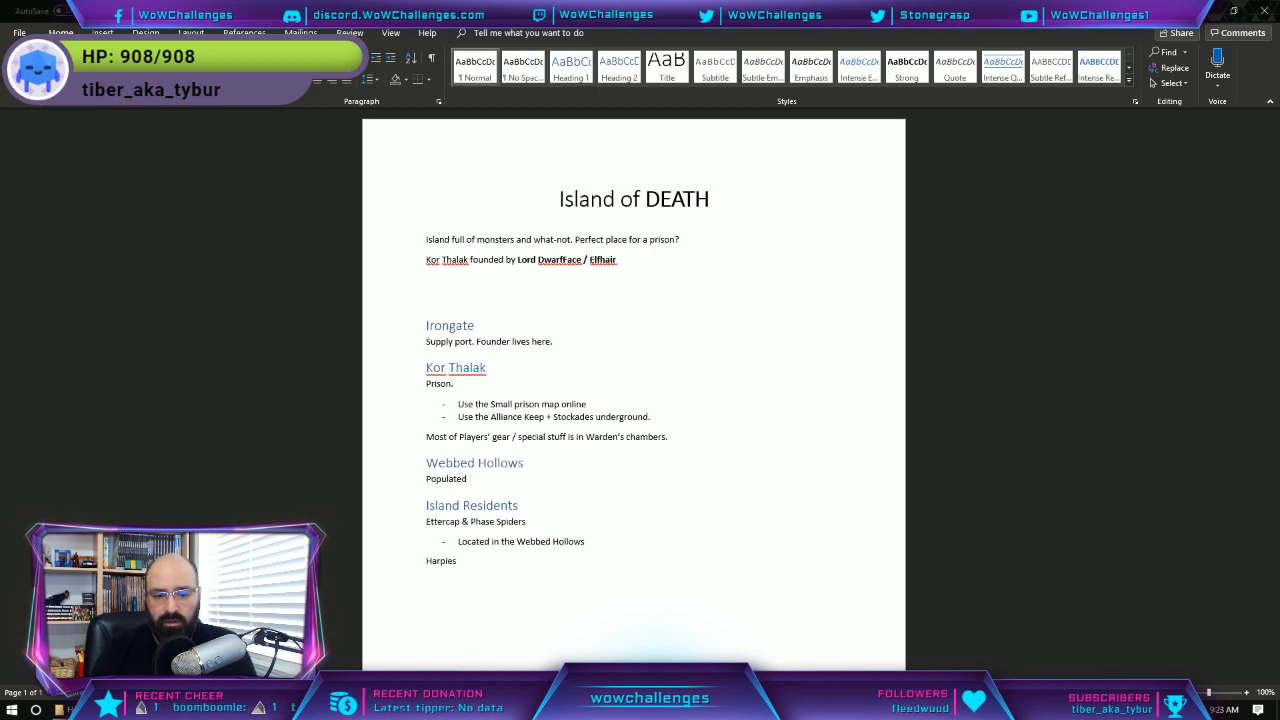
pyautogui.write('by Etterc')
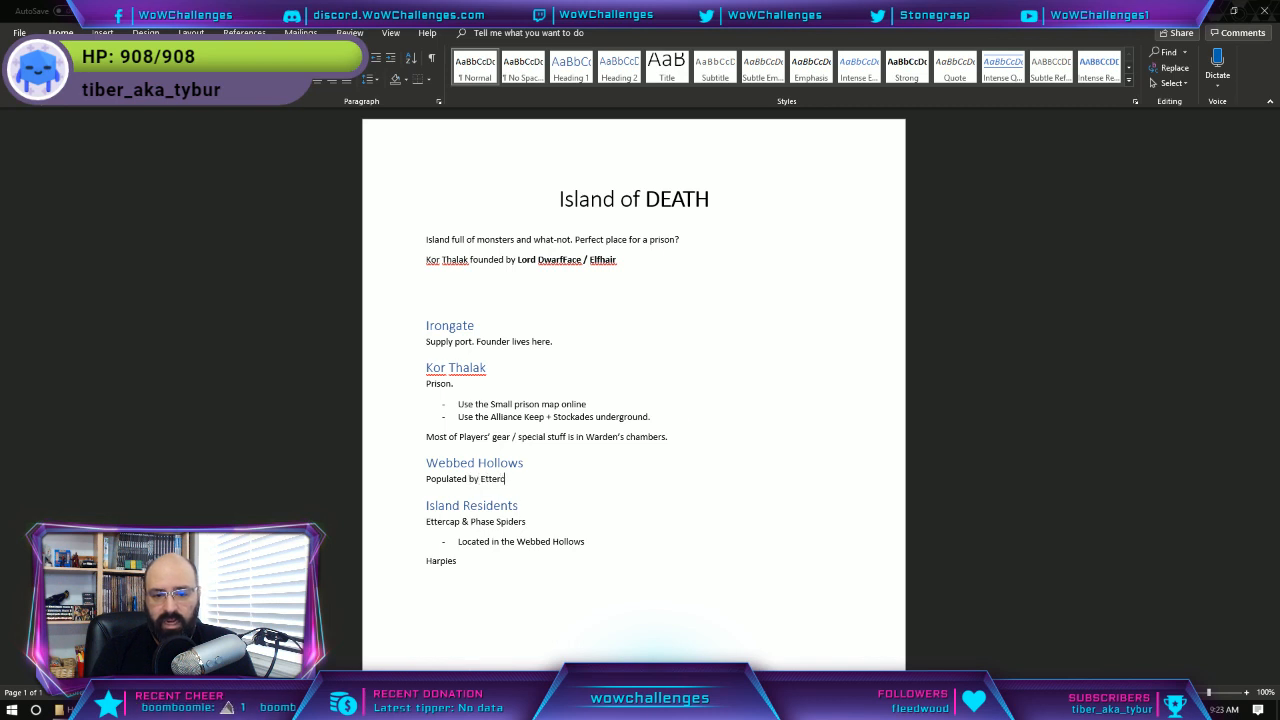
pyautogui.write('aps & Phase ')
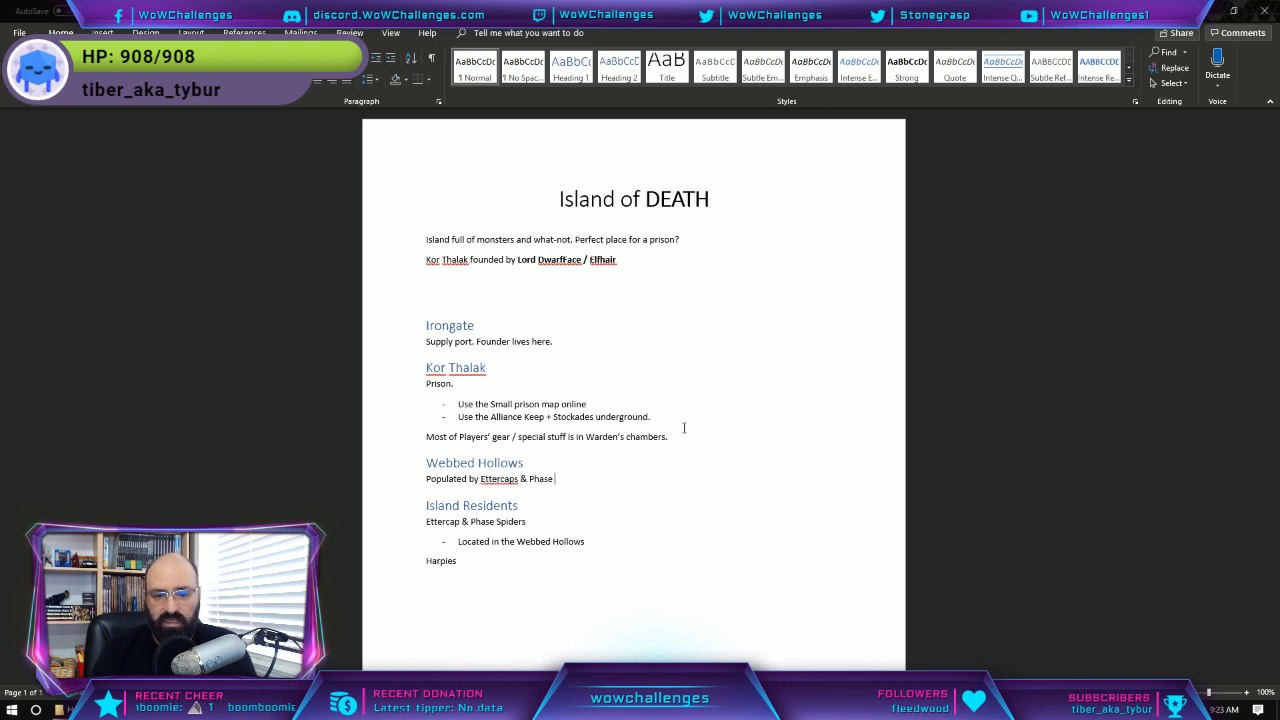
pyautogui.write('Spiders')
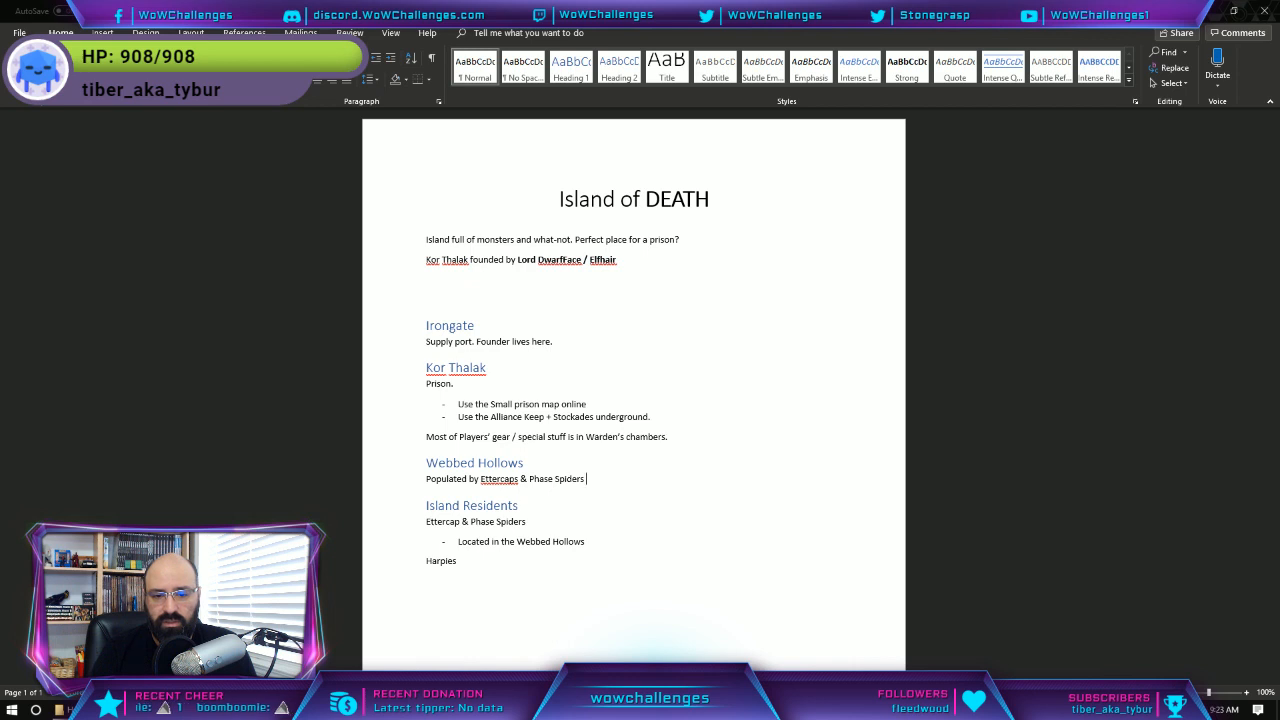
pyautogui.write(' predominat')
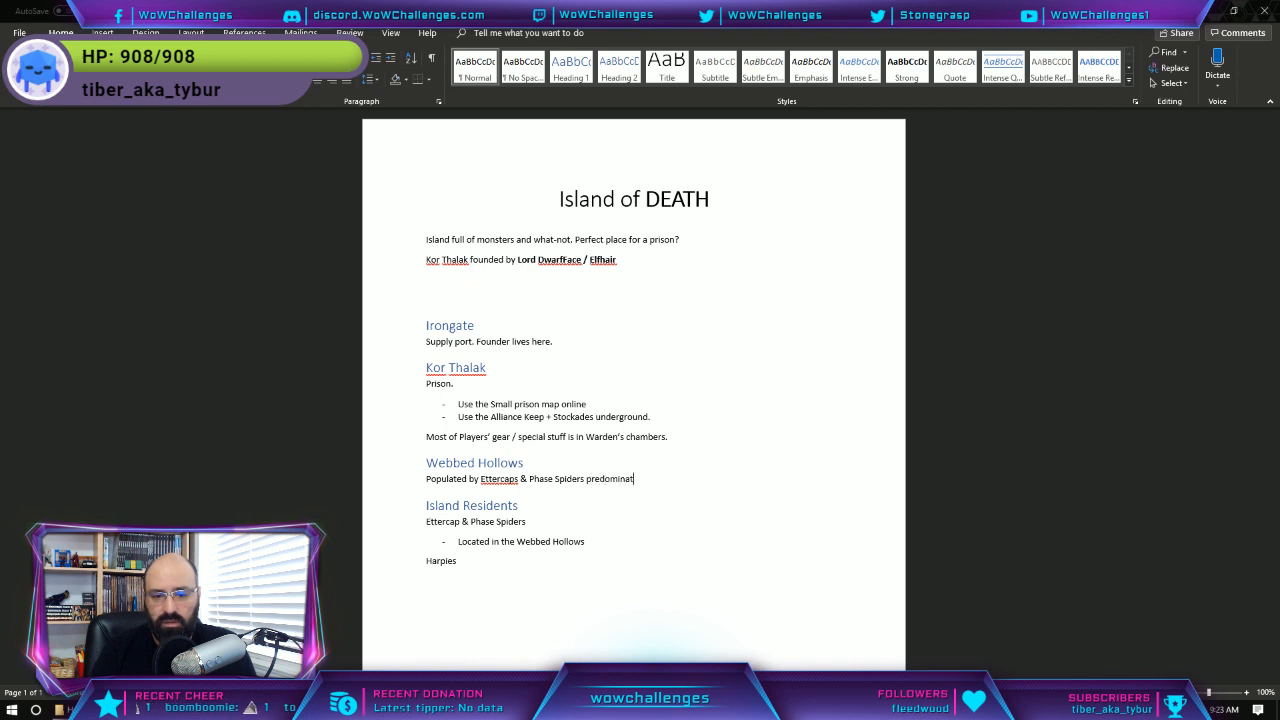
pyautogui.write('ntly ')
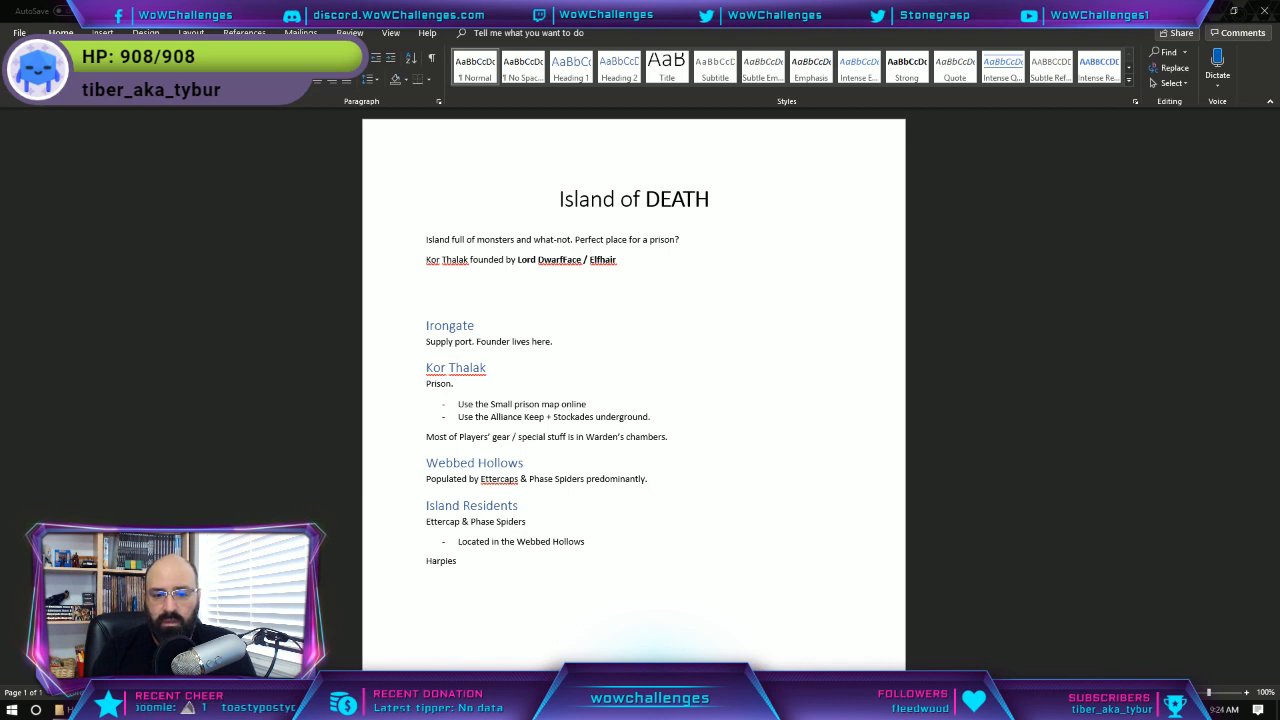
# Continue the Webbed Hollows paragraph with "Lots of sinkholes, pits, and a metric assload of web traps and snares.".
pyautogui.write('Lots of')
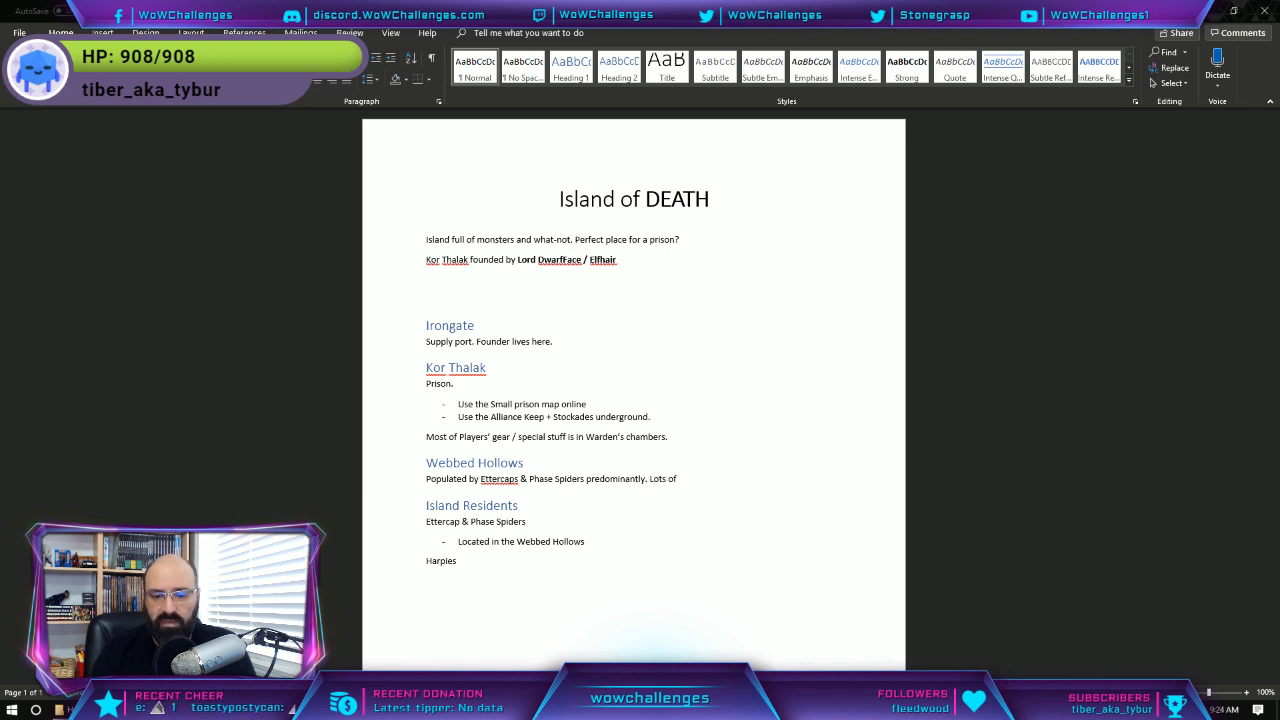
pyautogui.write('oles')
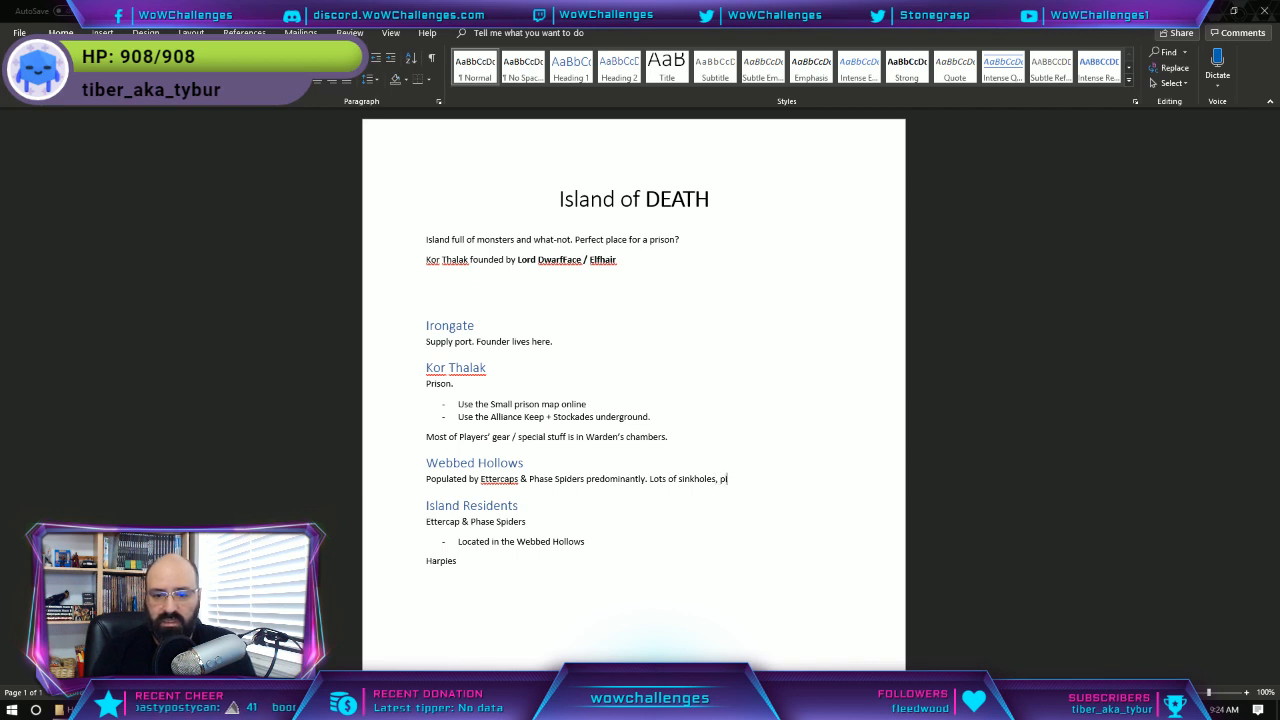
pyautogui.write(', pits, and a metri')
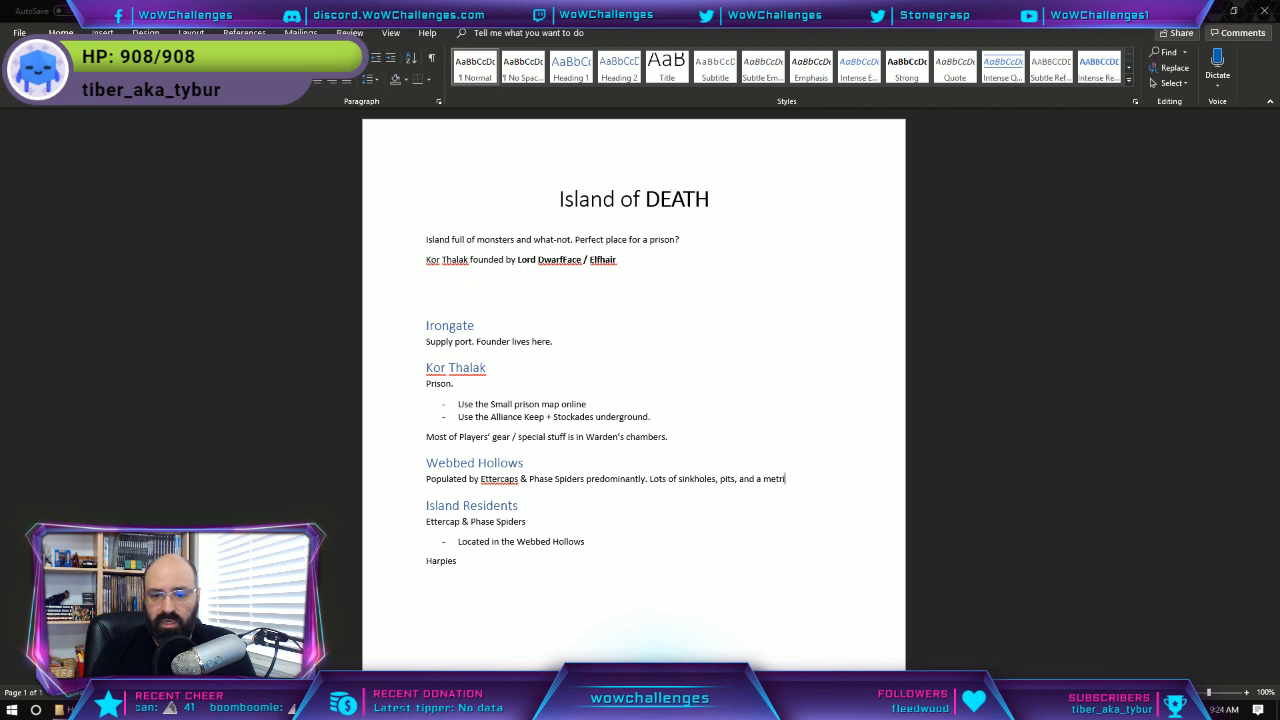
pyautogui.write('c assload of')
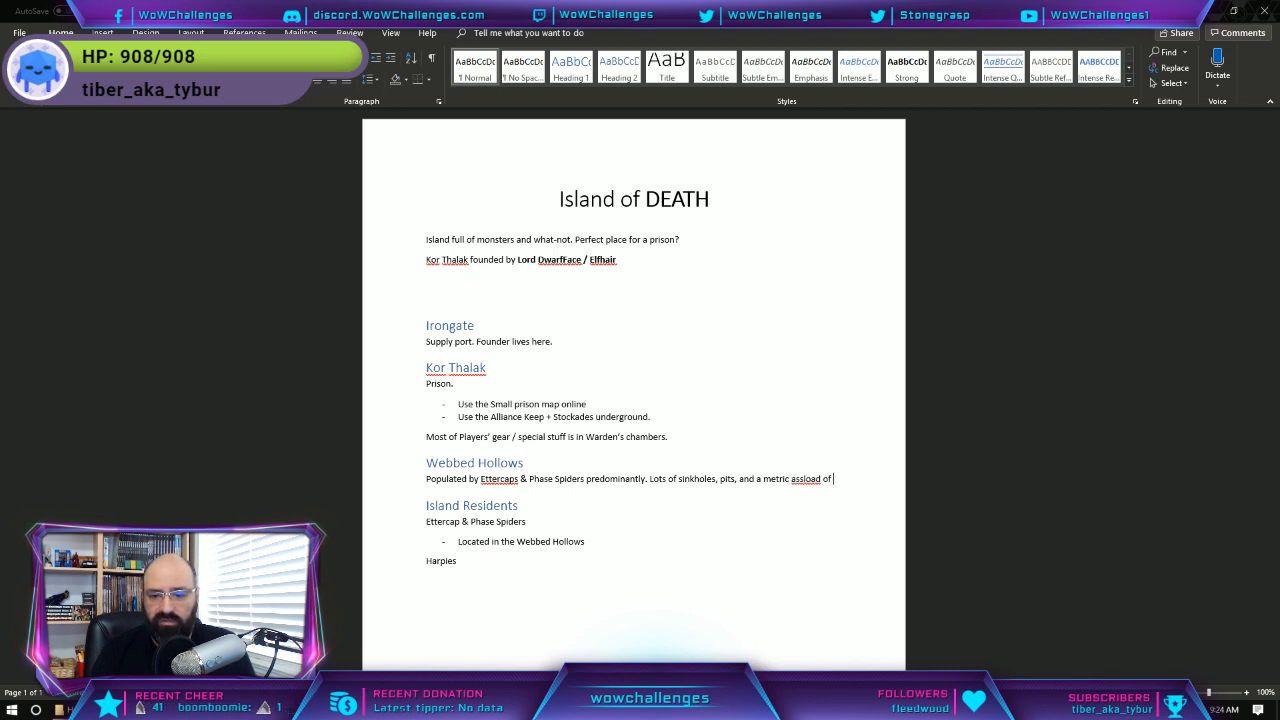
pyautogui.write(' web')
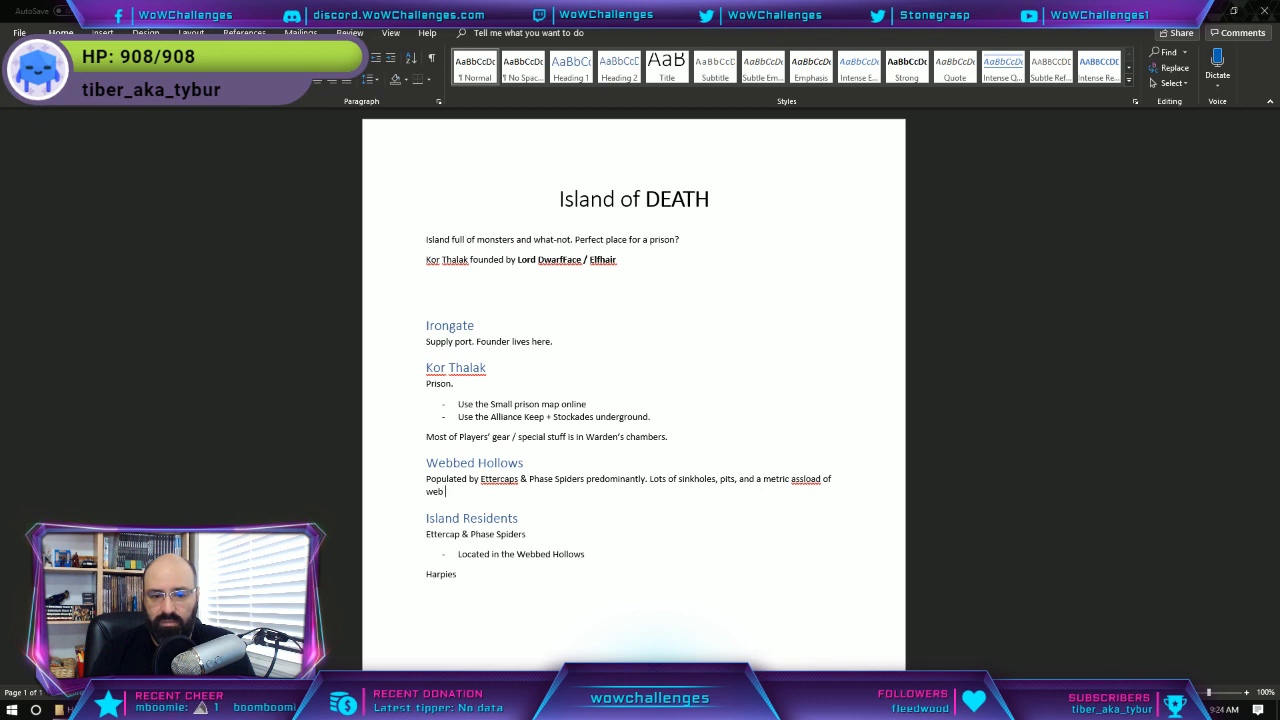
pyautogui.write(' traps and snares.')
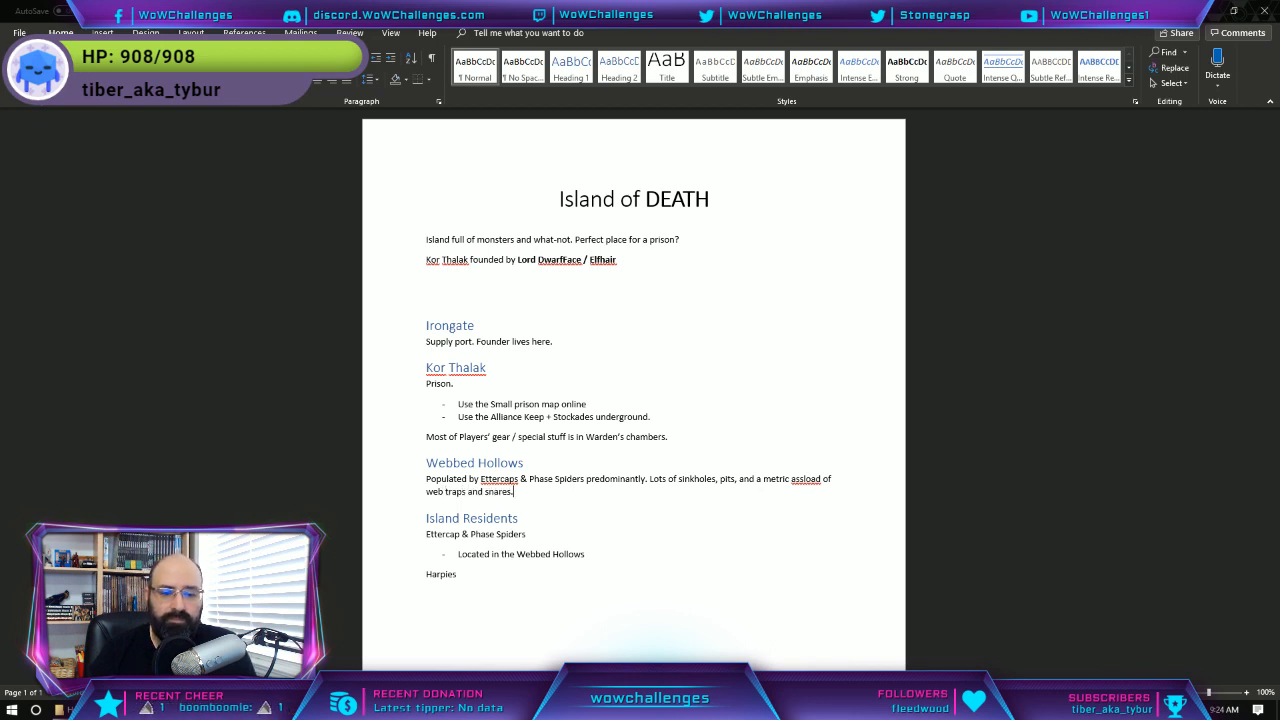
# Insert a blank line after the Webbed Hollows, Kor Thalak and Irongate sections to space them apart.
pyautogui.press('Return')
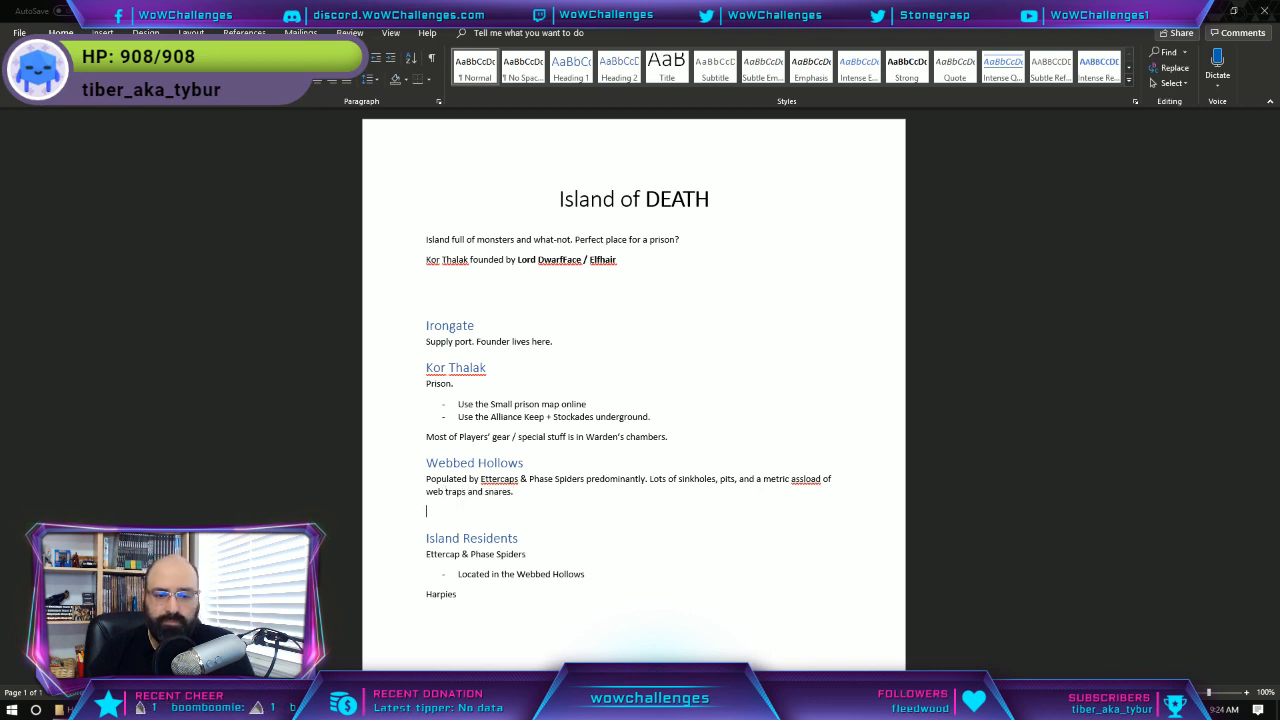
pyautogui.press('Down')
pyautogui.press('Down')
pyautogui.press('Up')
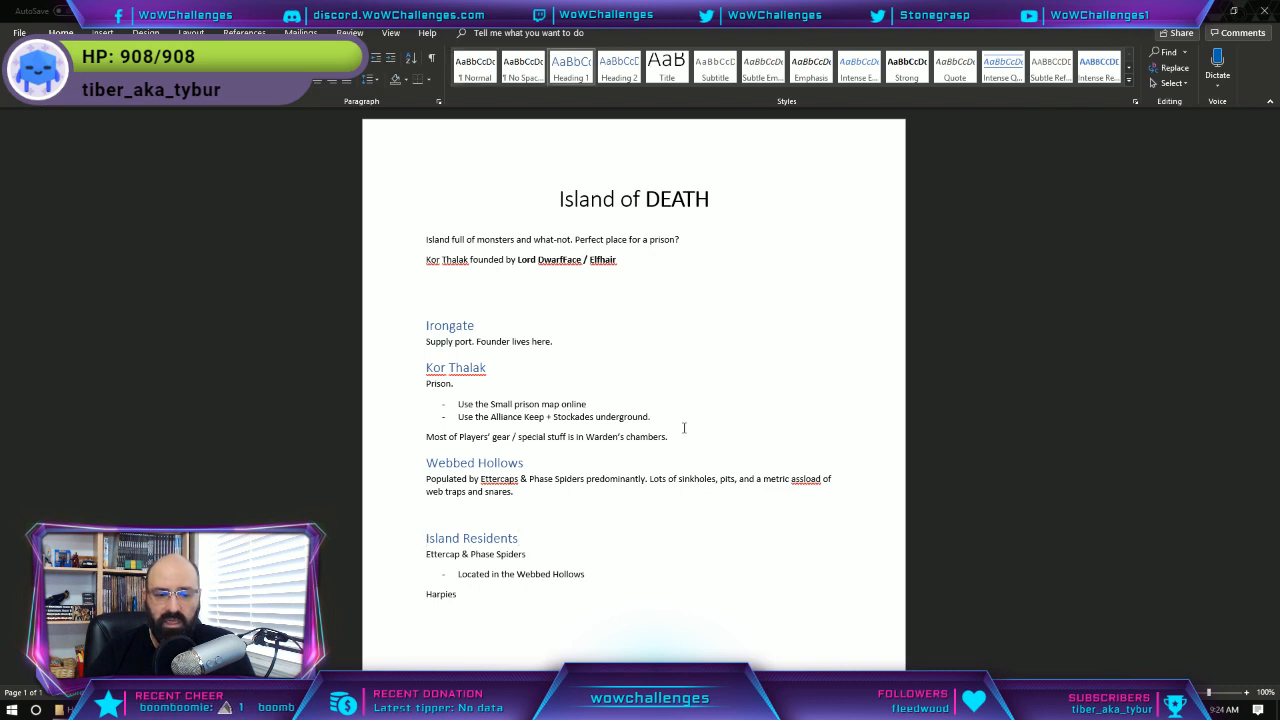
pyautogui.click(684, 428)
pyautogui.press('Return')
pyautogui.press('Up')
pyautogui.press('Up')
pyautogui.press('Up')
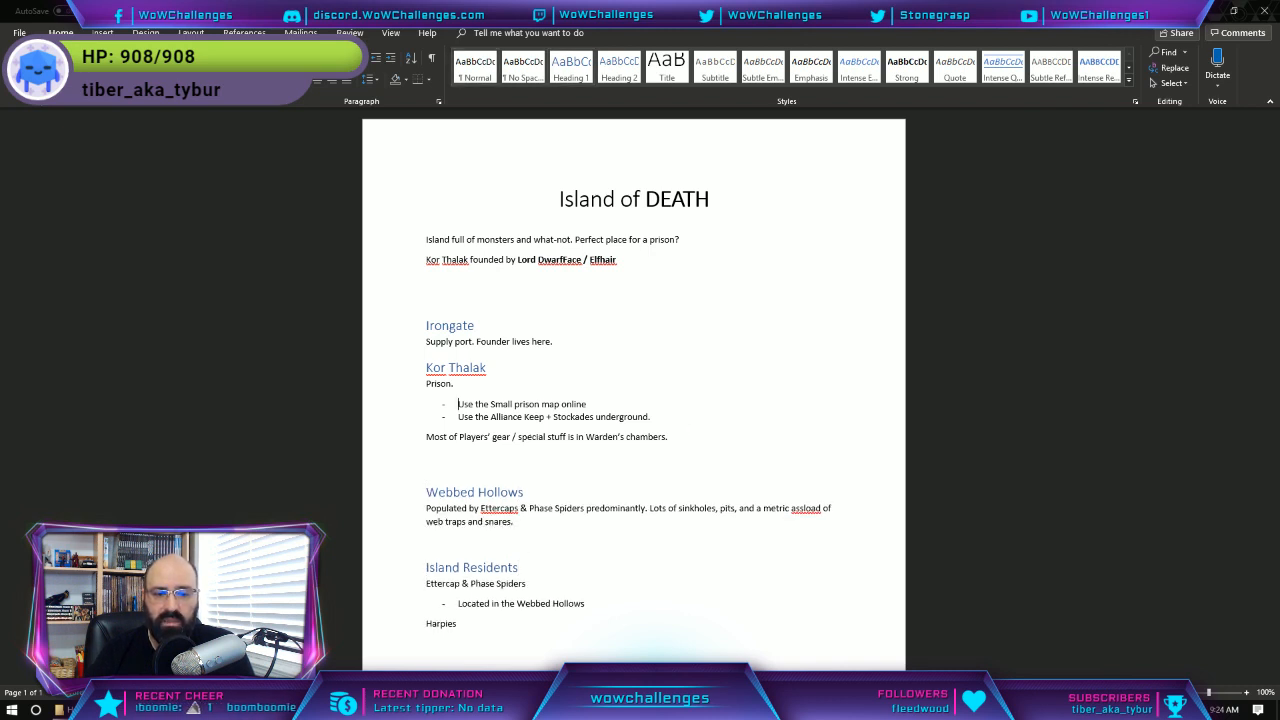
pyautogui.press('Up')
pyautogui.press('Up')
pyautogui.press('Return')
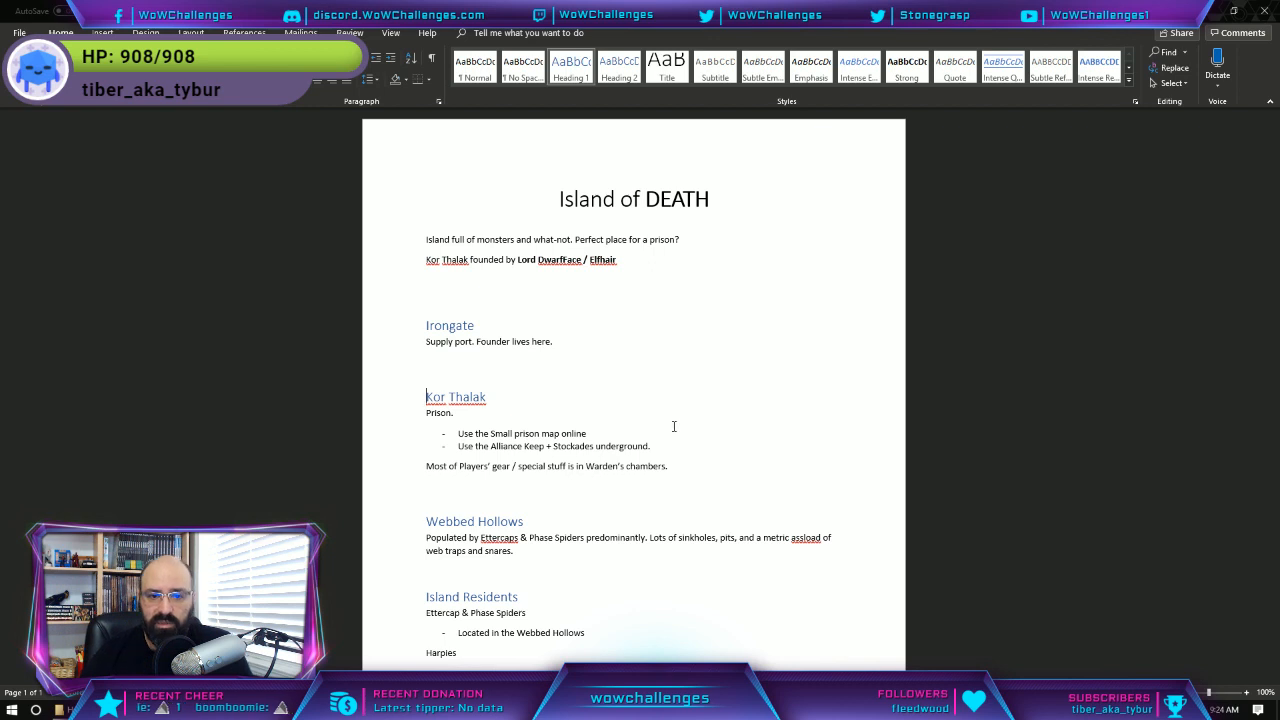
# Delete the Island Residents heading together with the Ettercap & Phase Spiders entry, its bullet and the Harpies line.
pyautogui.scroll(-2, 474, 504)
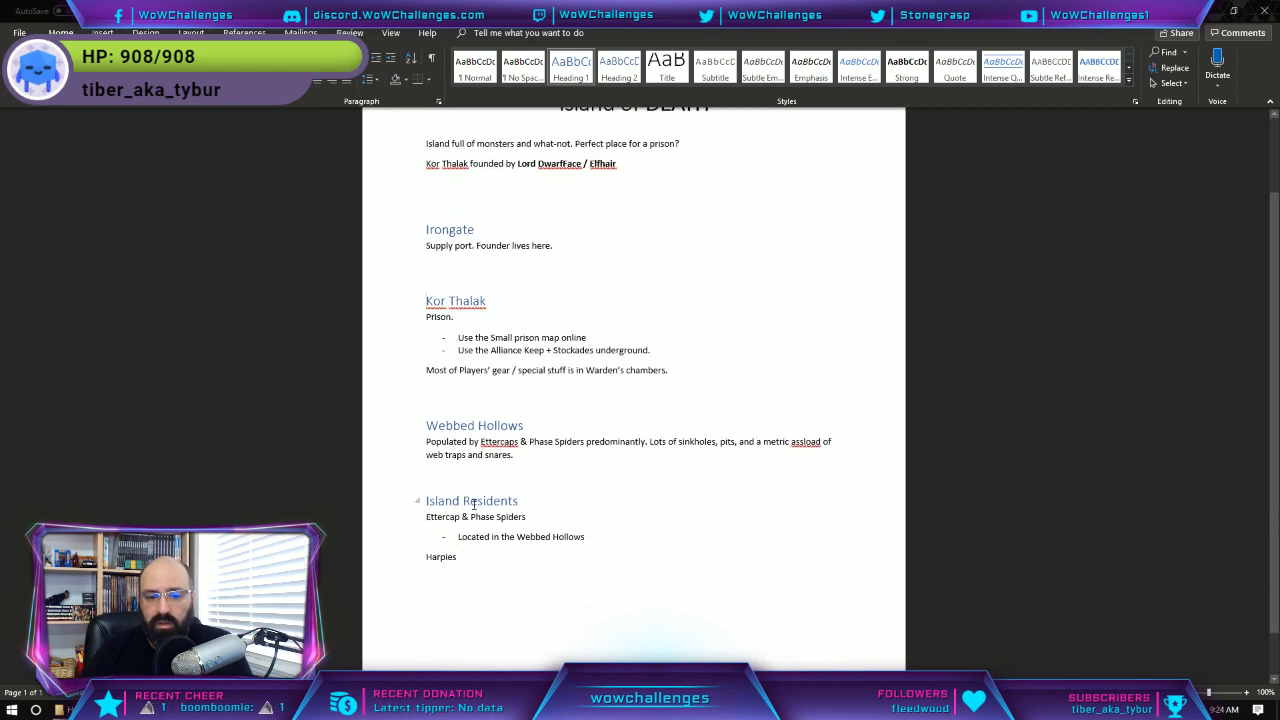
pyautogui.click(502, 557)
pyautogui.tripleClick(450, 500)
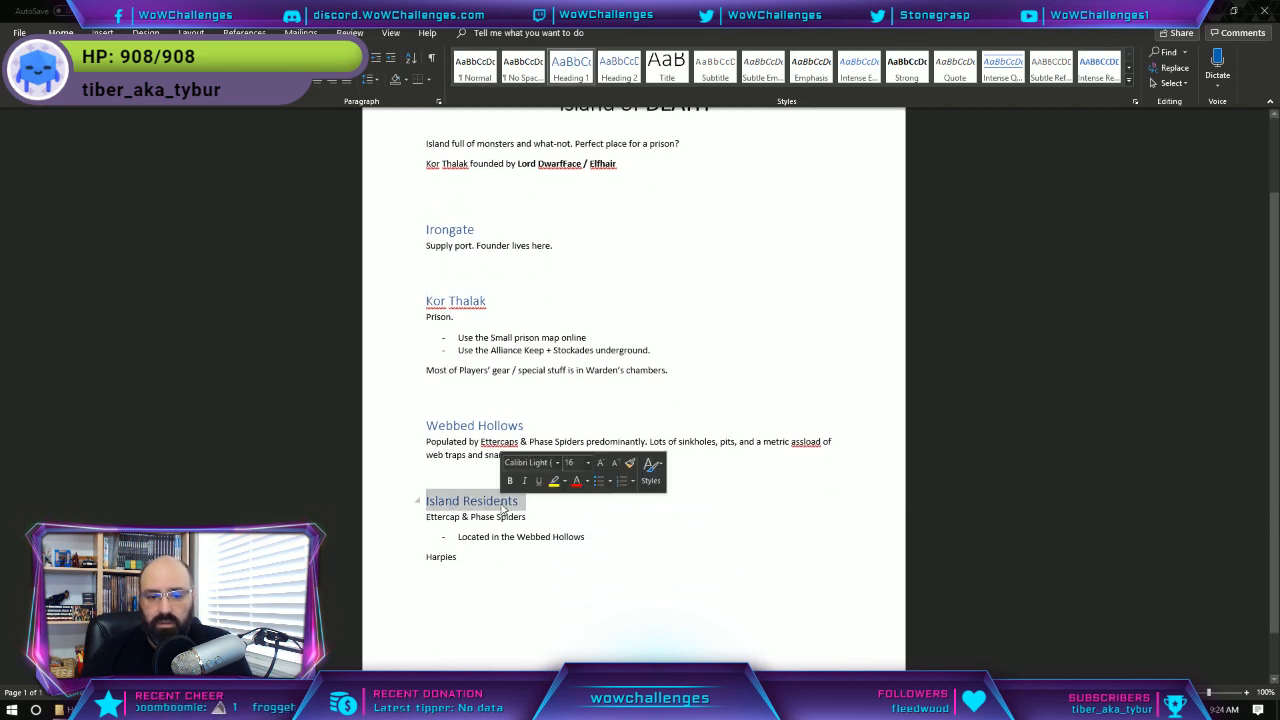
pyautogui.press('BackSpace')
pyautogui.hotkey('shift', 'Down')
pyautogui.hotkey('shift', 'Down')
pyautogui.hotkey('shift', 'Down')
pyautogui.press('BackSpace')
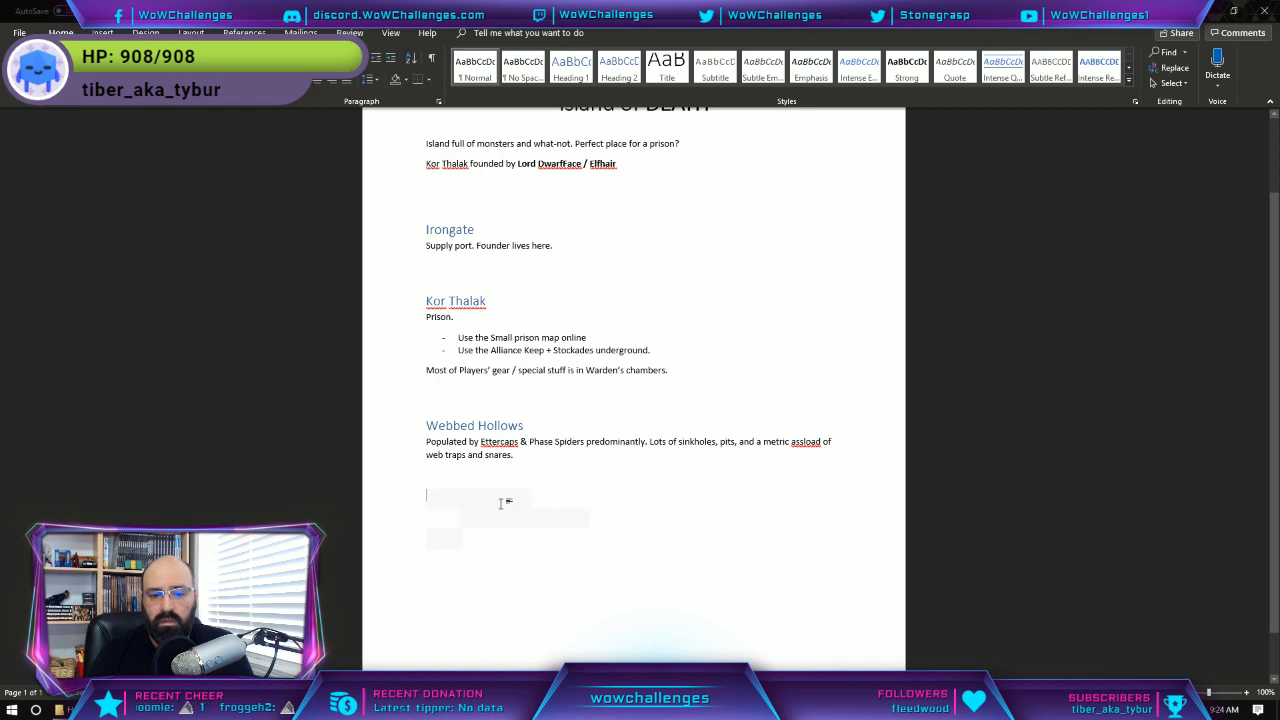
# Switch to D&D Beyond in the browser, search for "Harpy" and open the Harpy monster page.
pyautogui.hotkey('alt', 'Tab')
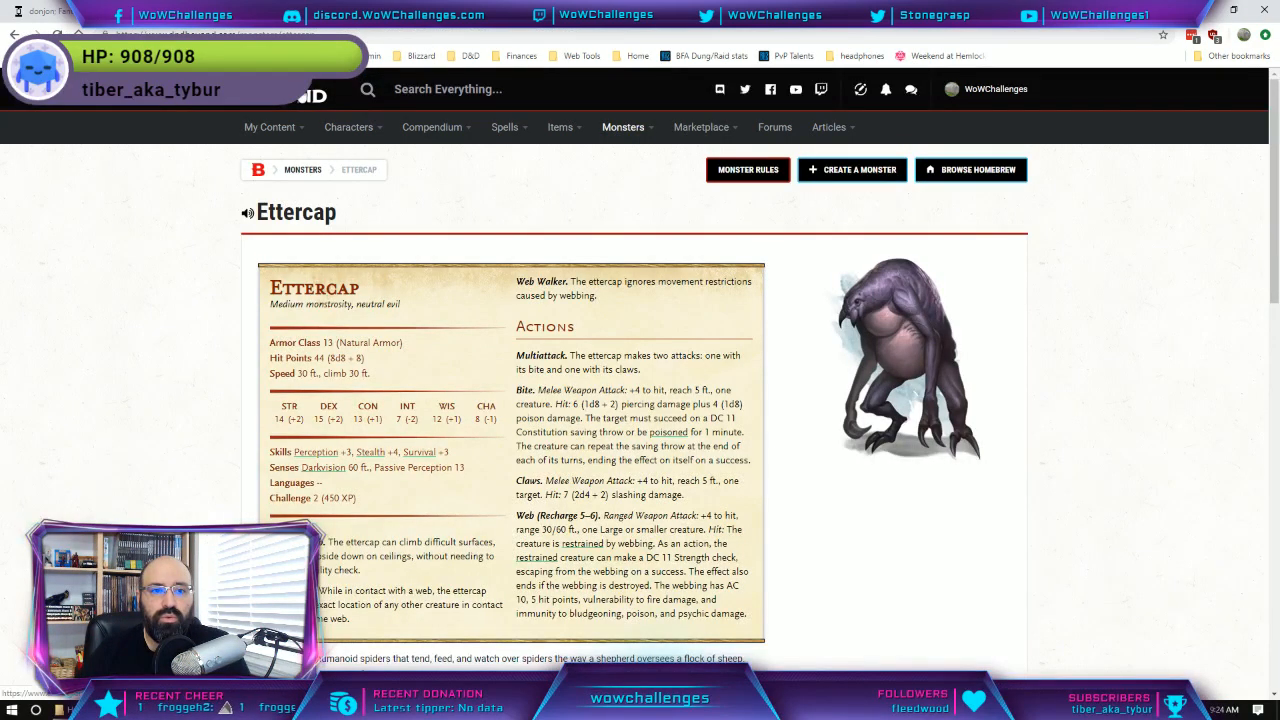
pyautogui.click(512, 13)
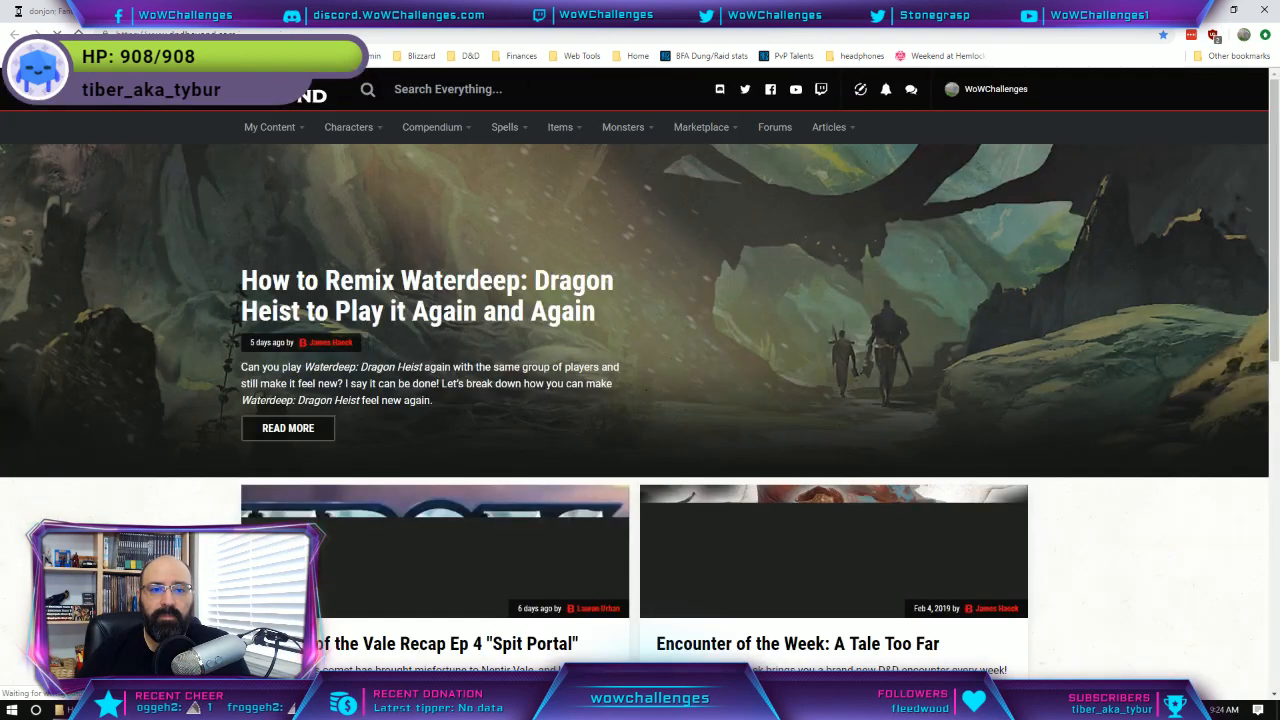
pyautogui.write('Harp')
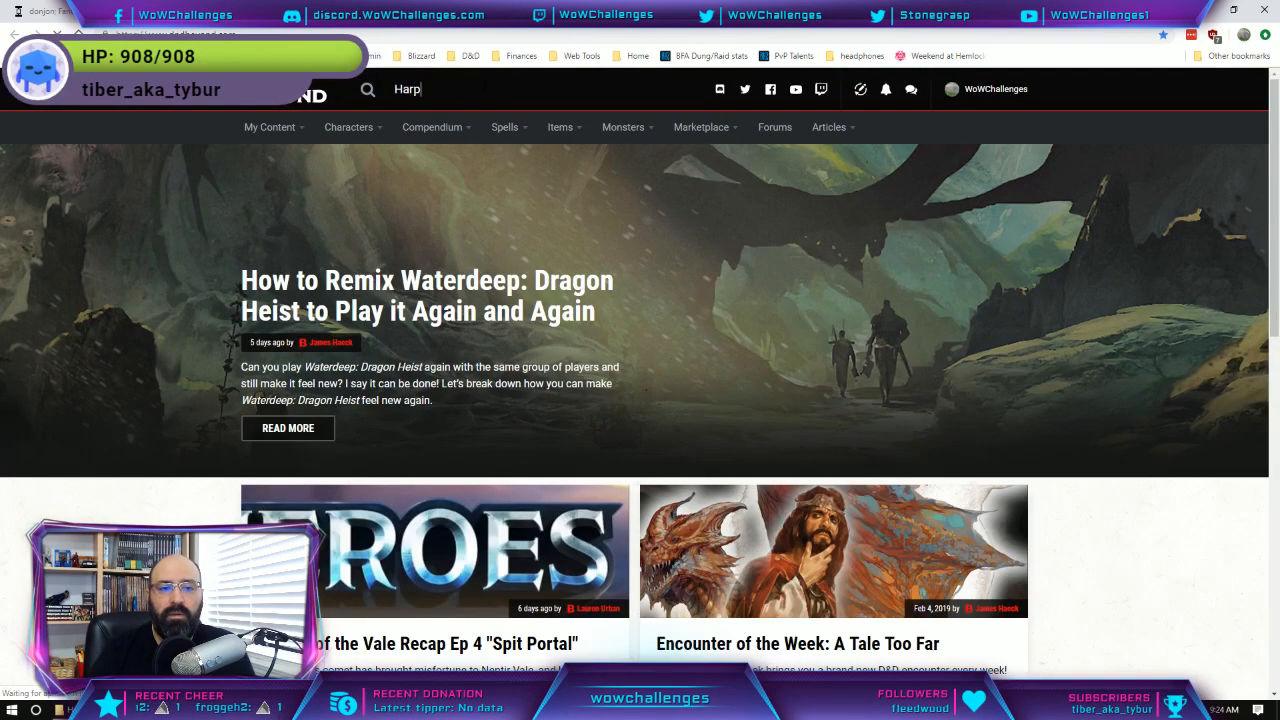
pyautogui.write('i')
pyautogui.press('BackSpace')
pyautogui.write('y')
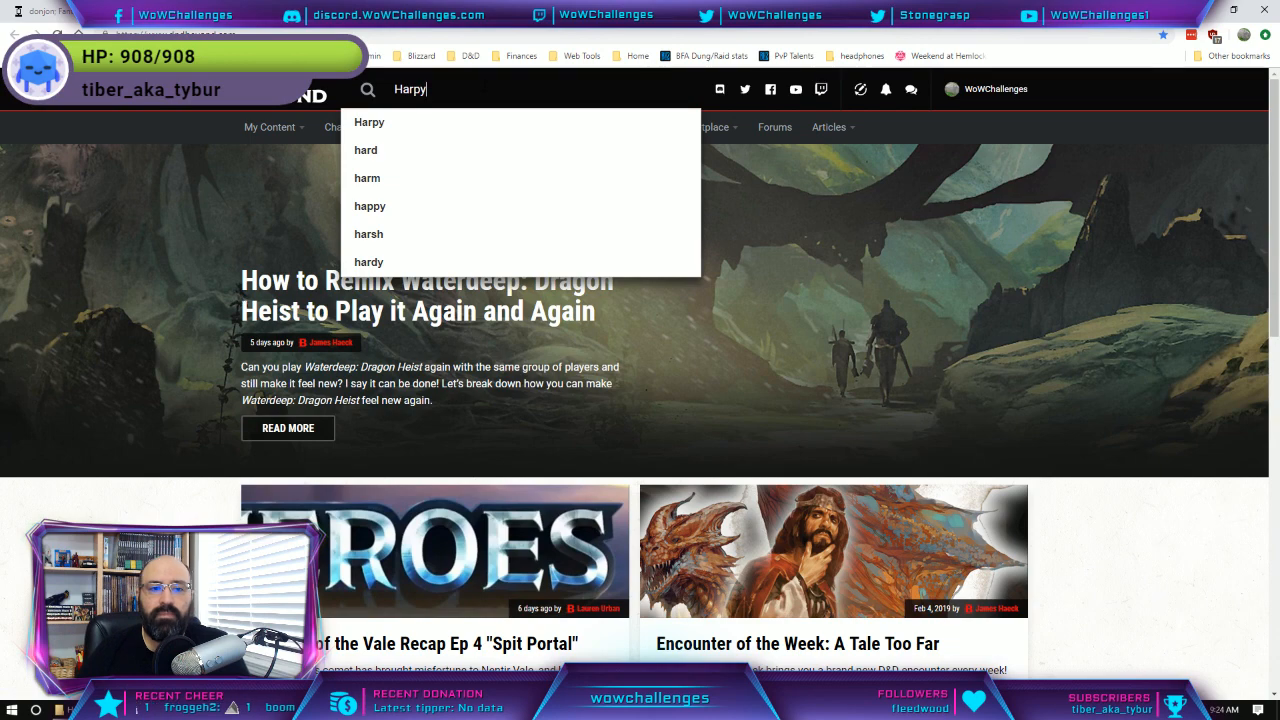
pyautogui.press('Return')
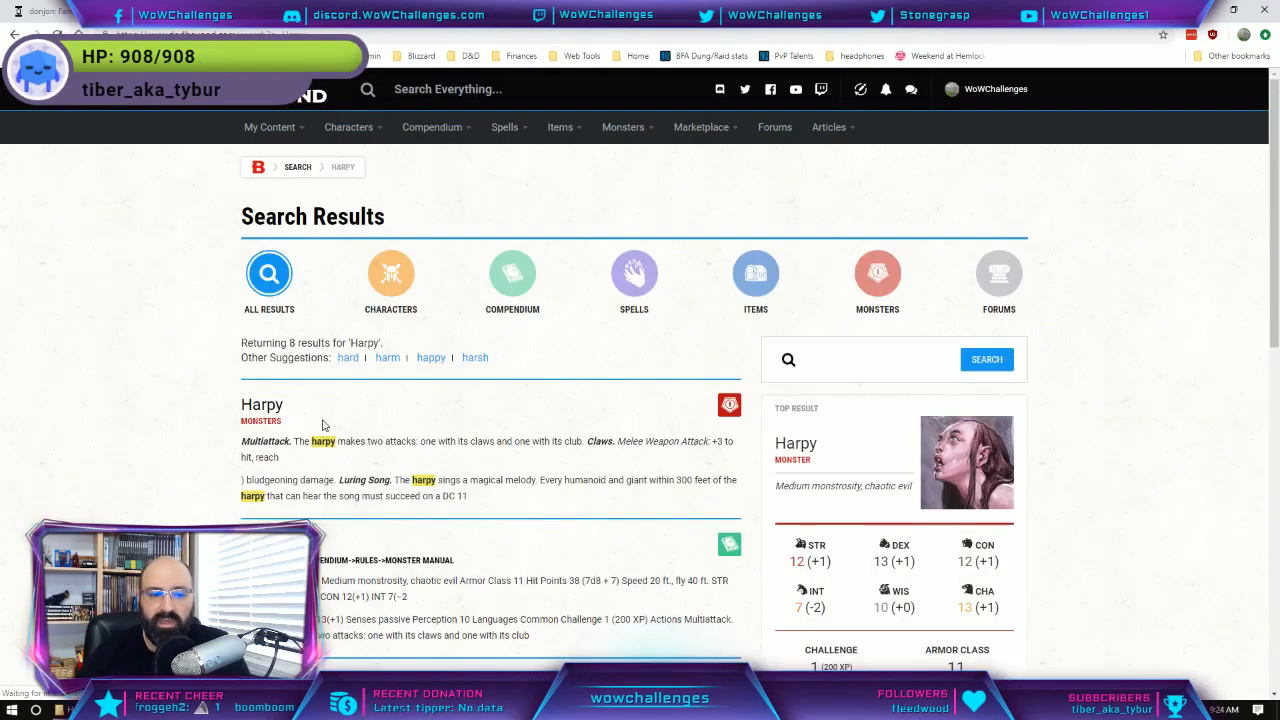
pyautogui.click(275, 407)
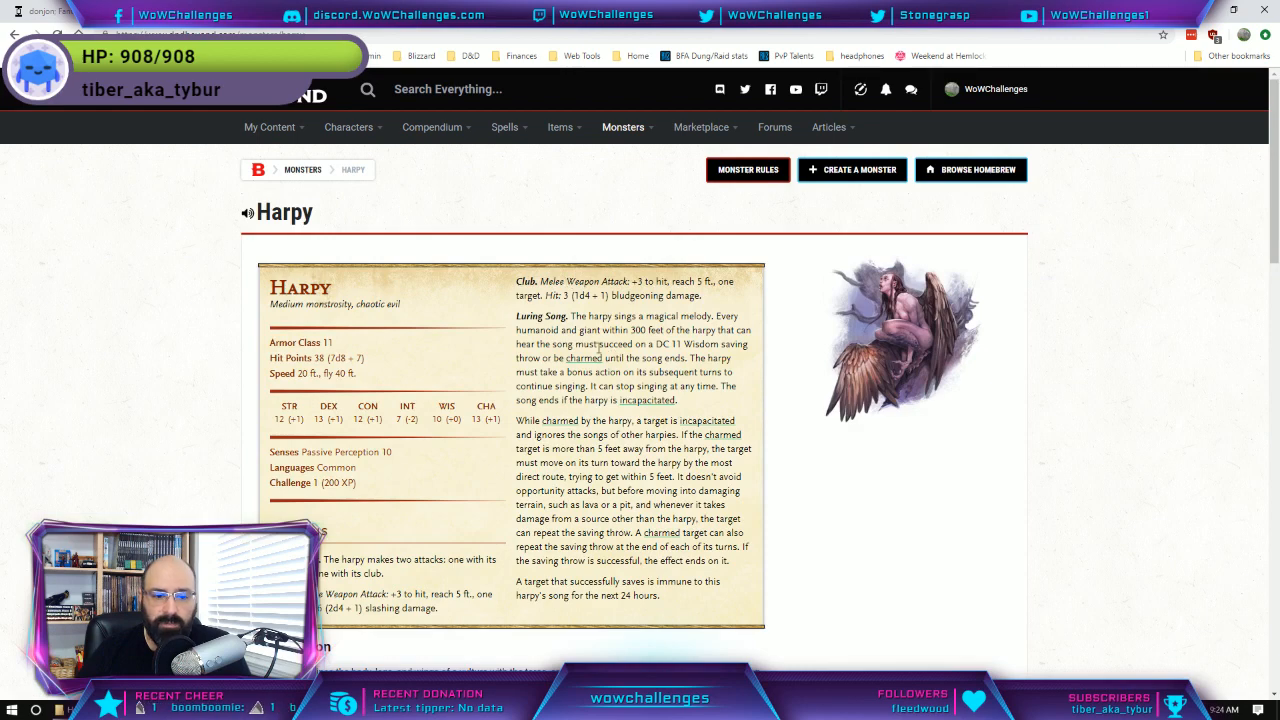
# Examine the Harpy illustration up close, then restore the page to 90% zoom.
pyautogui.scroll(-1, 598, 348)
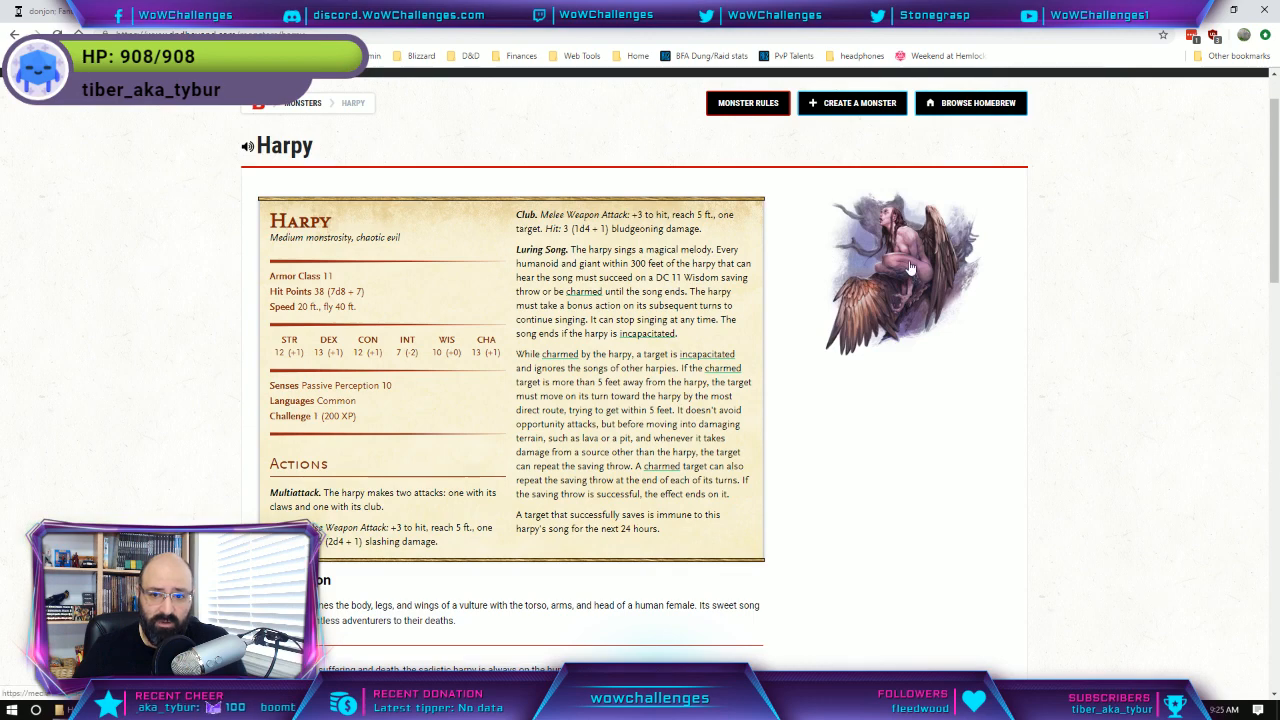
pyautogui.scroll(3, 930, 296)
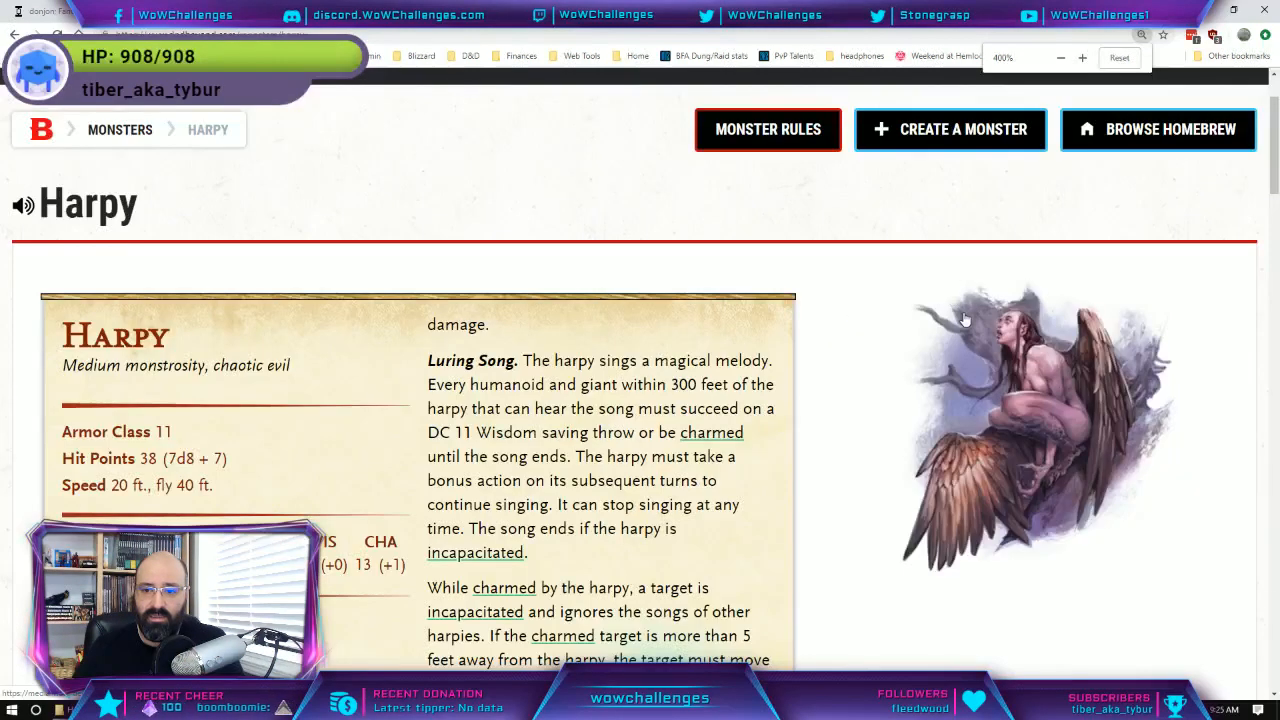
pyautogui.click(927, 360)
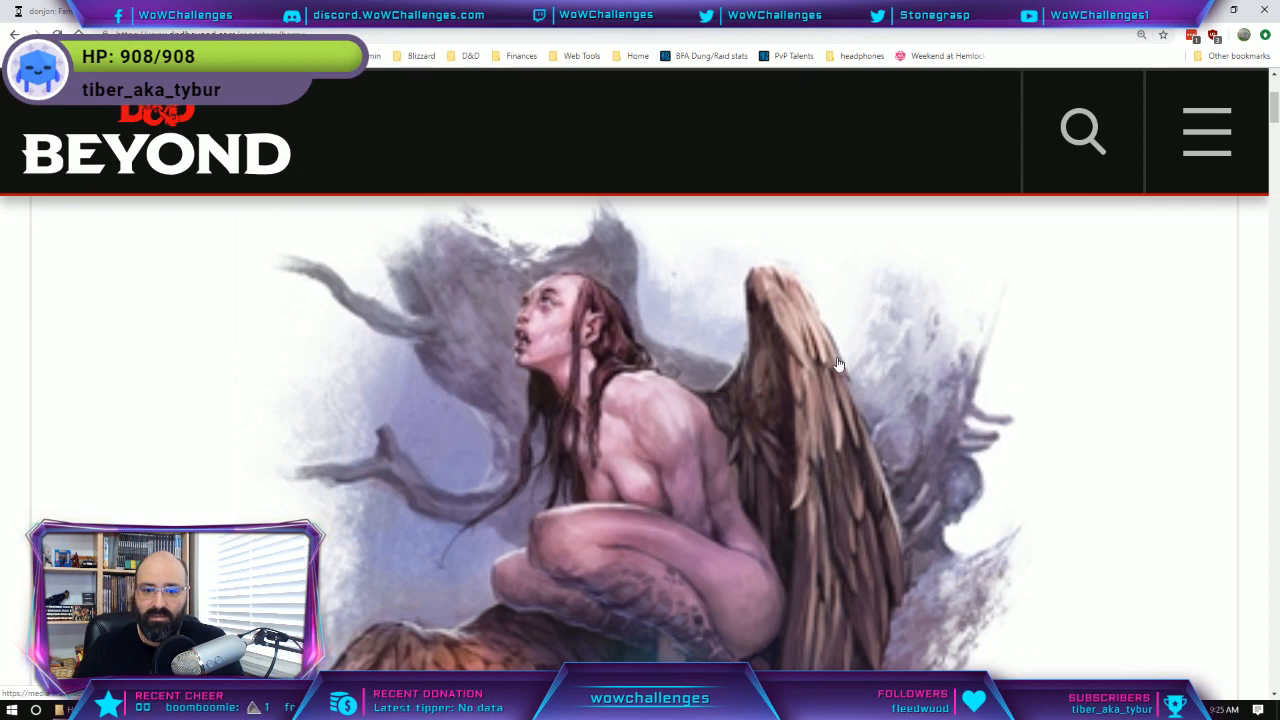
pyautogui.scroll(-1, 840, 366)
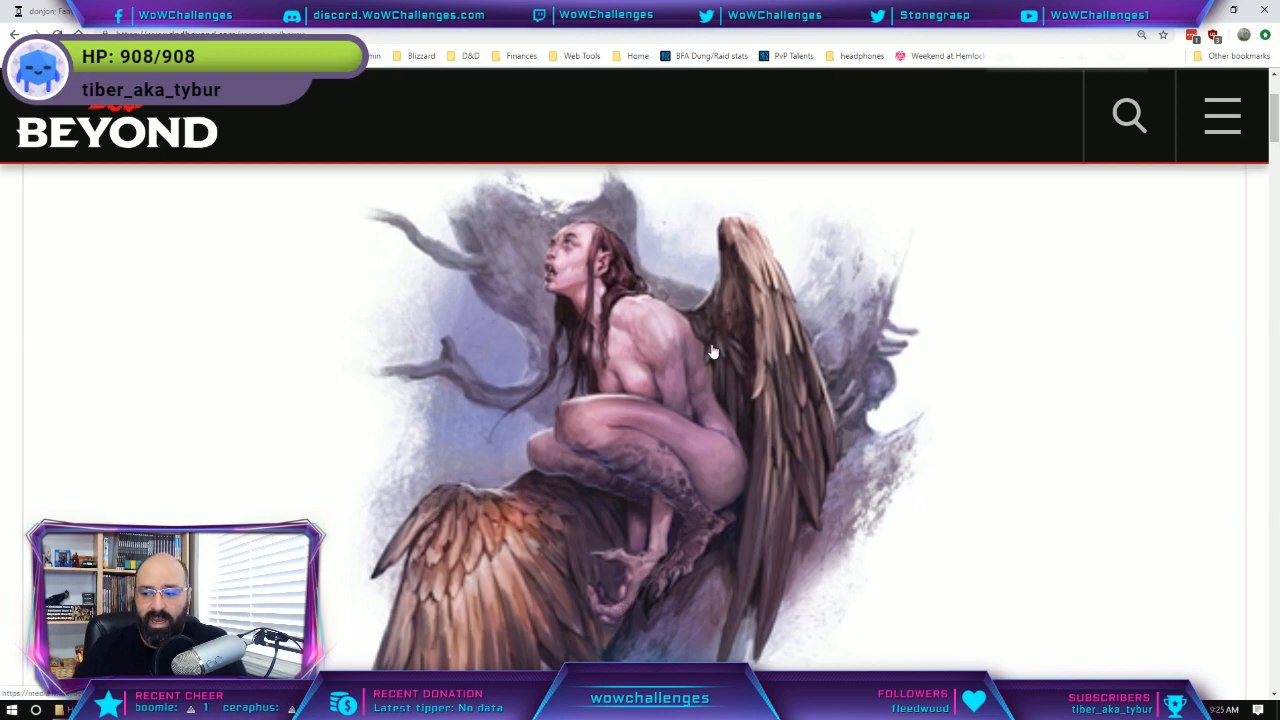
pyautogui.hotkey('ctrl', '-')
pyautogui.hotkey('ctrl', '-')
pyautogui.hotkey('ctrl', '-')
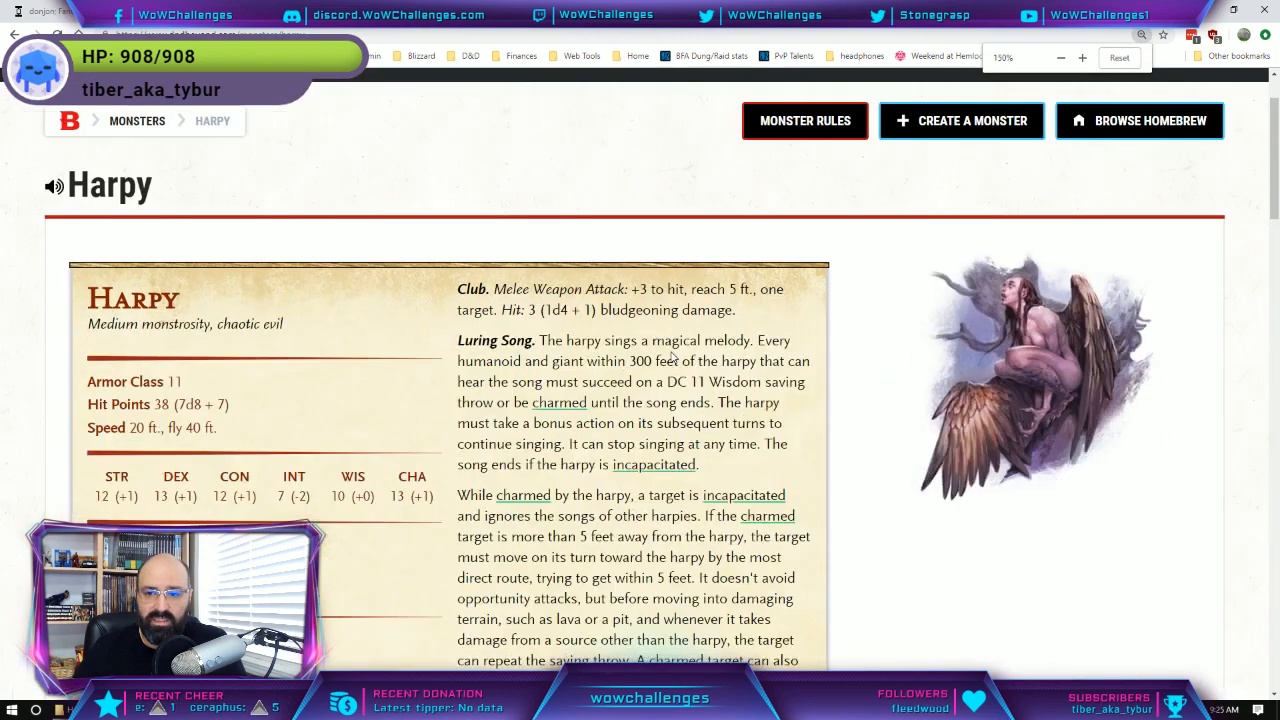
pyautogui.hotkey('ctrl', '-')
pyautogui.hotkey('ctrl', '-')
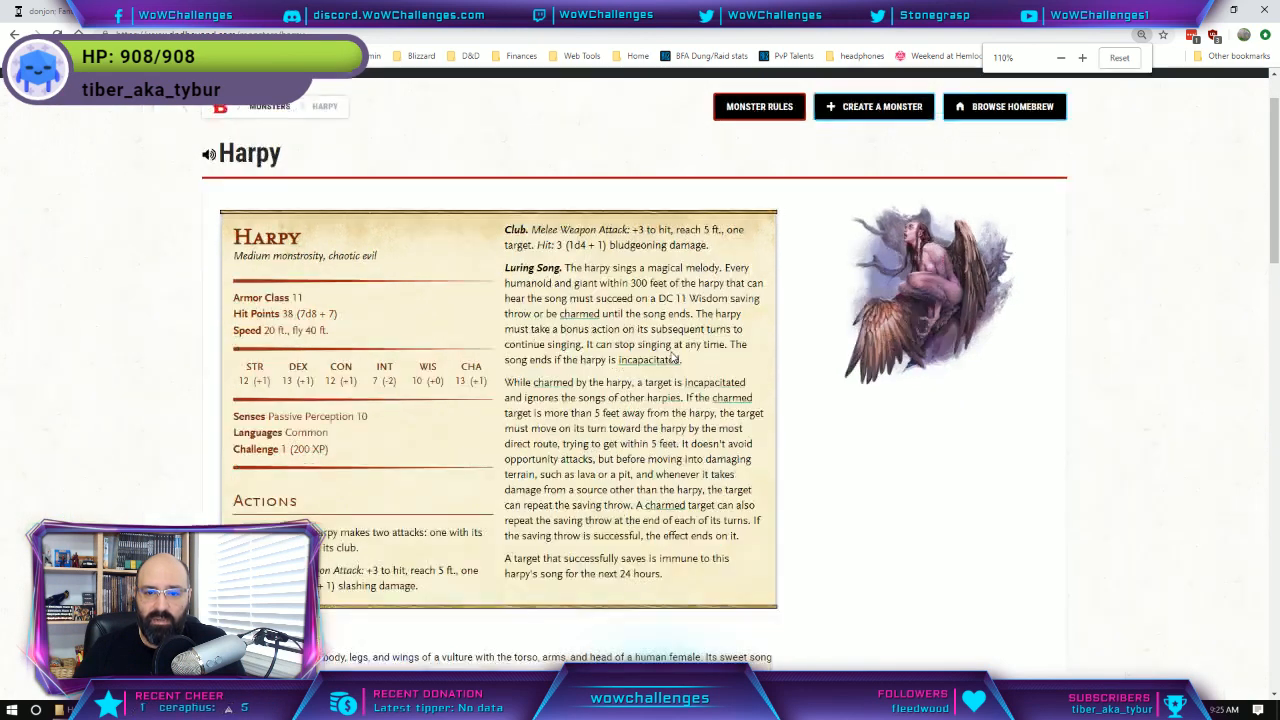
pyautogui.hotkey('ctrl', '-')
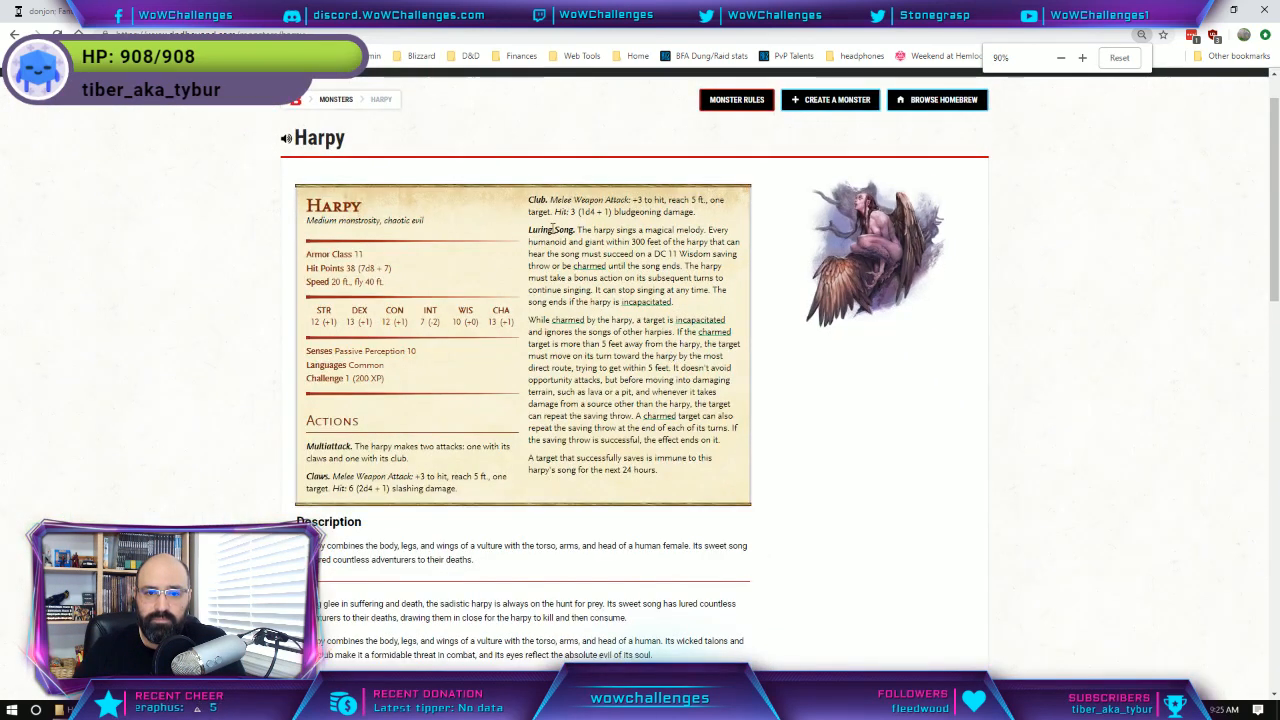
# Read the Harpy's Luring Song description and switch back to the Word document.
pyautogui.moveTo(538, 229); pyautogui.dragTo(720, 443)
pyautogui.click(590, 332)
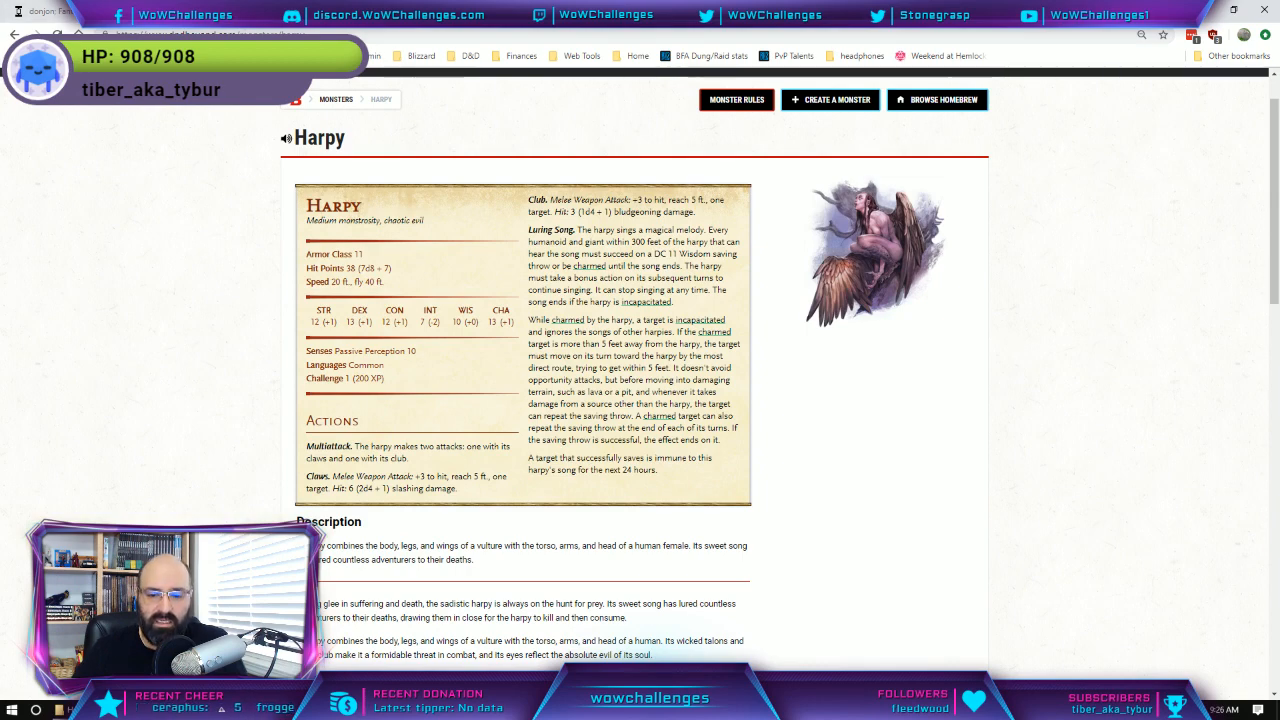
pyautogui.hotkey('alt', 'Tab')
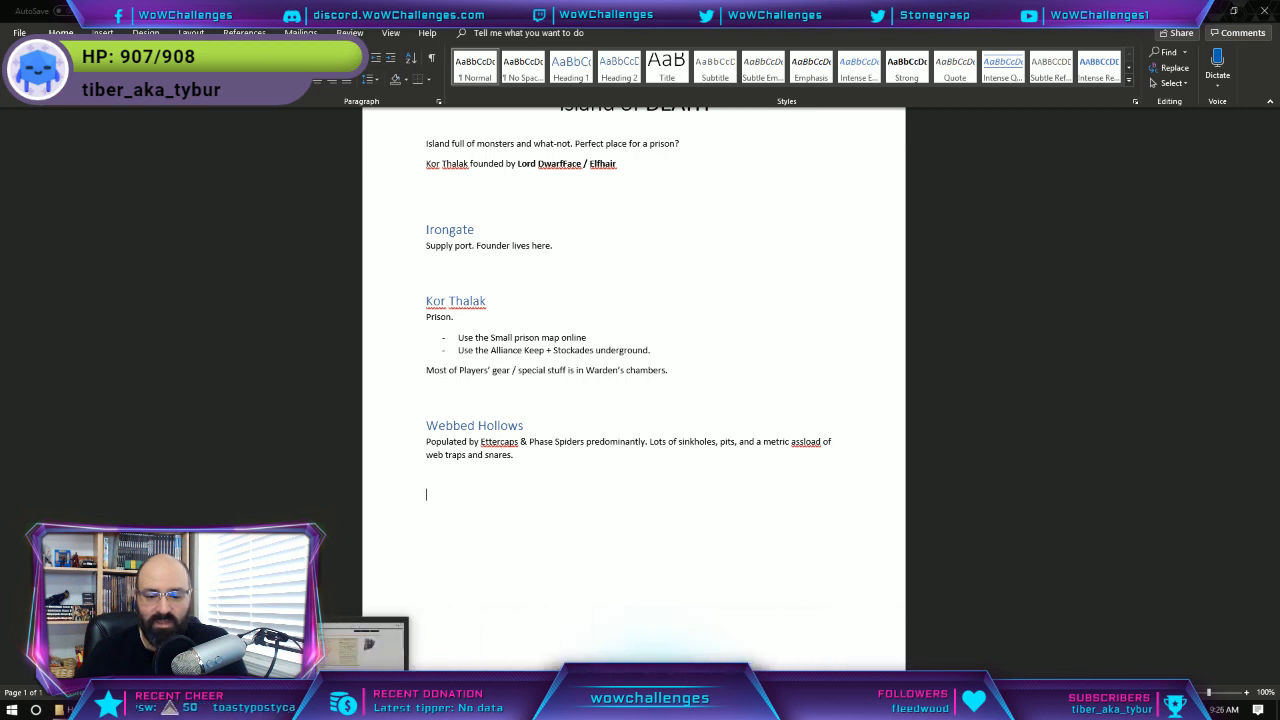
# Check the Photoshop map, then review the Ettercap and Phase Spider pages on D&D Beyond in the browser.
pyautogui.click(657, 708)
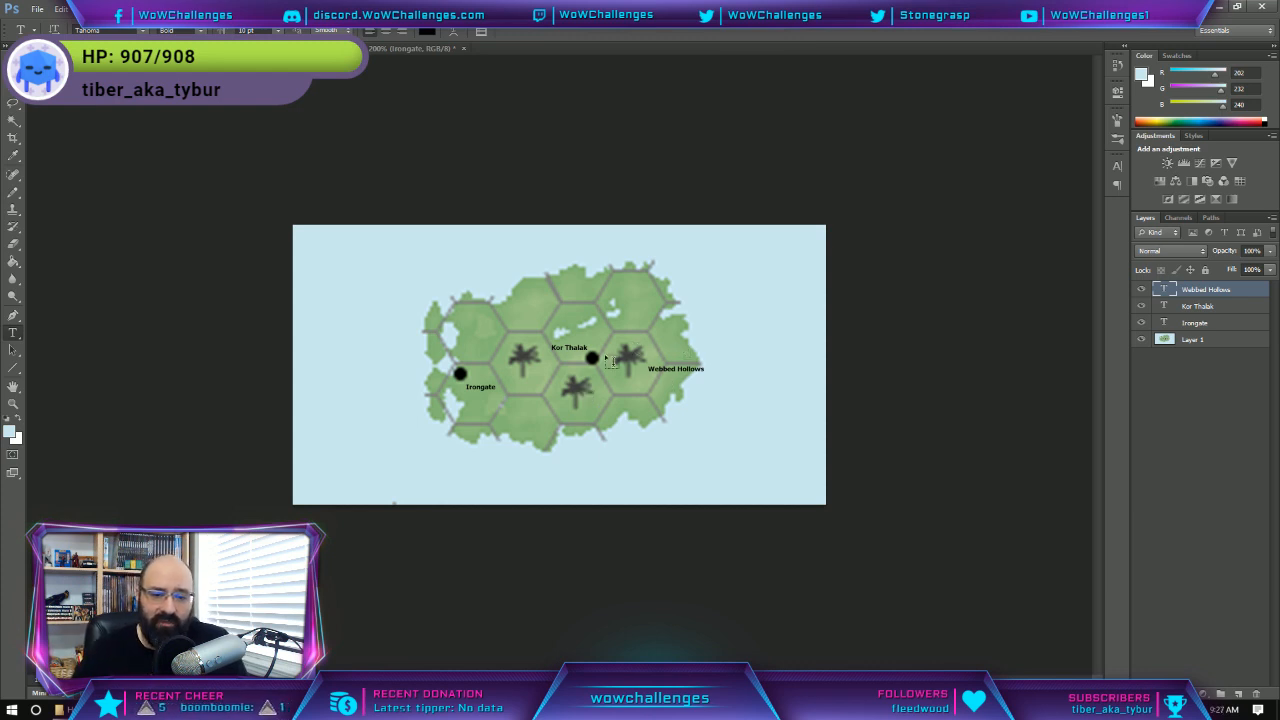
pyautogui.hotkey('alt', 'Tab')
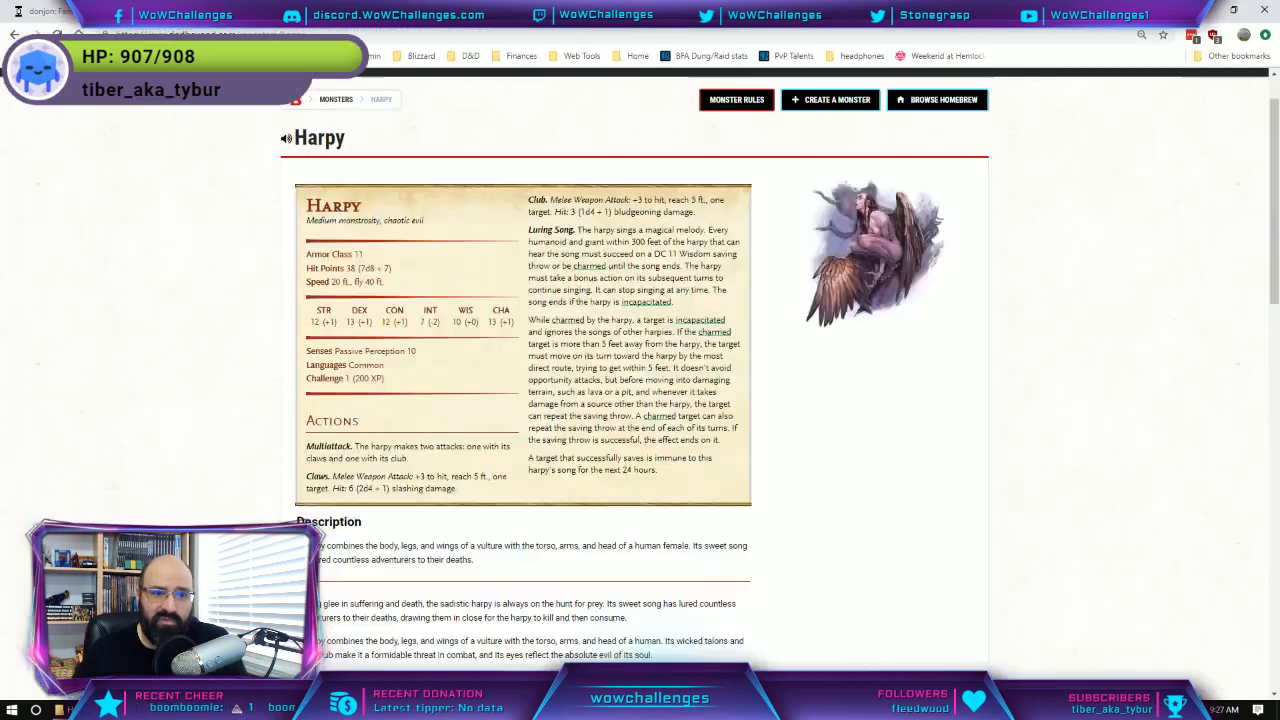
pyautogui.hotkey('ctrl', 'Tab')
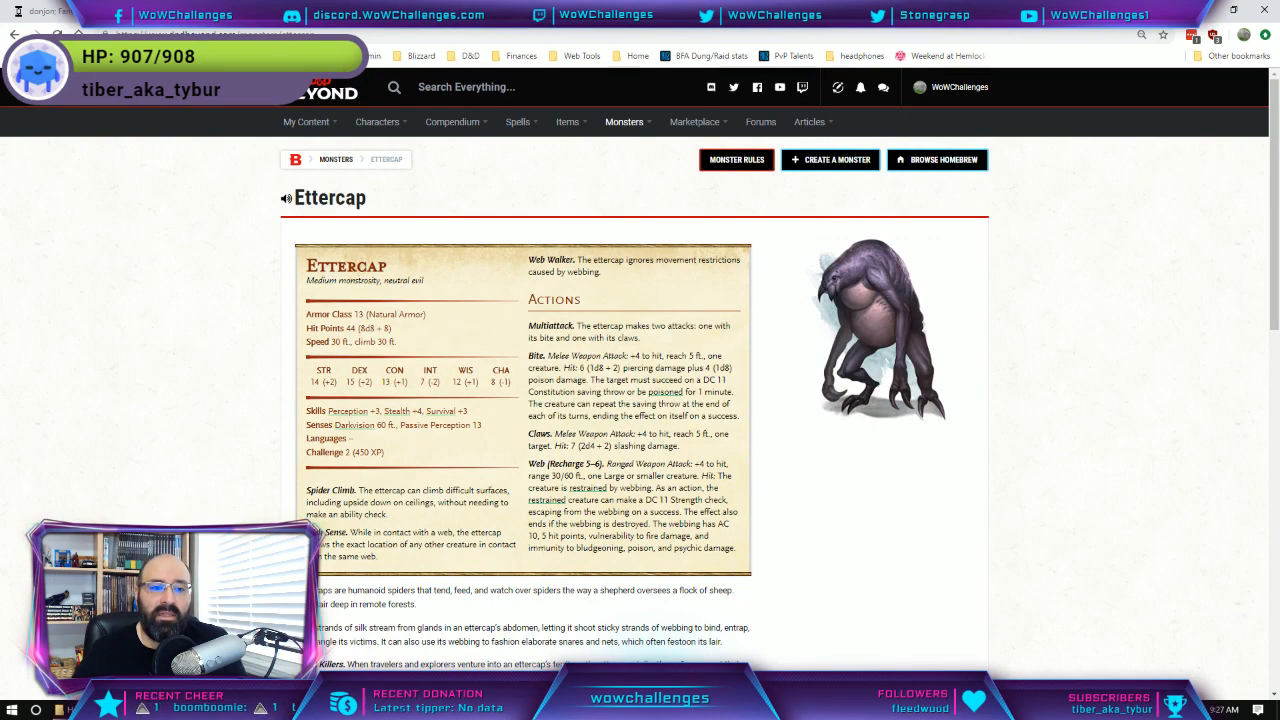
pyautogui.click(385, 11)
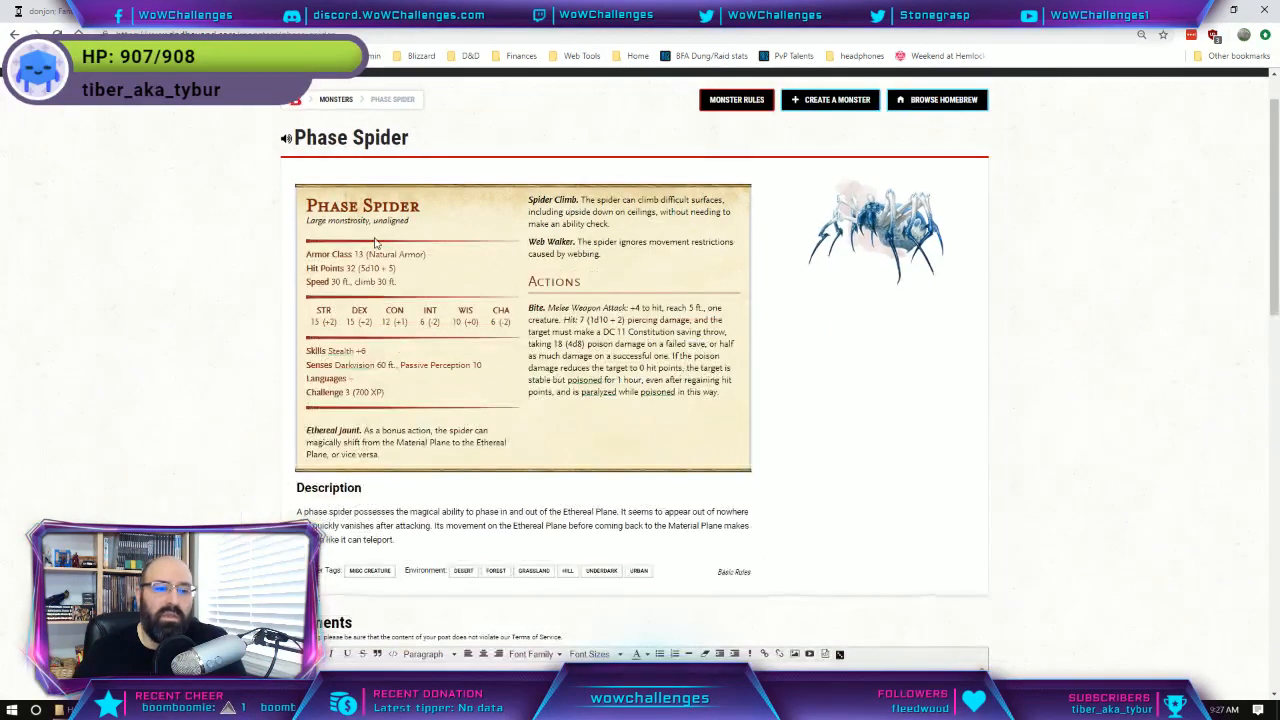
pyautogui.moveTo(356, 366)
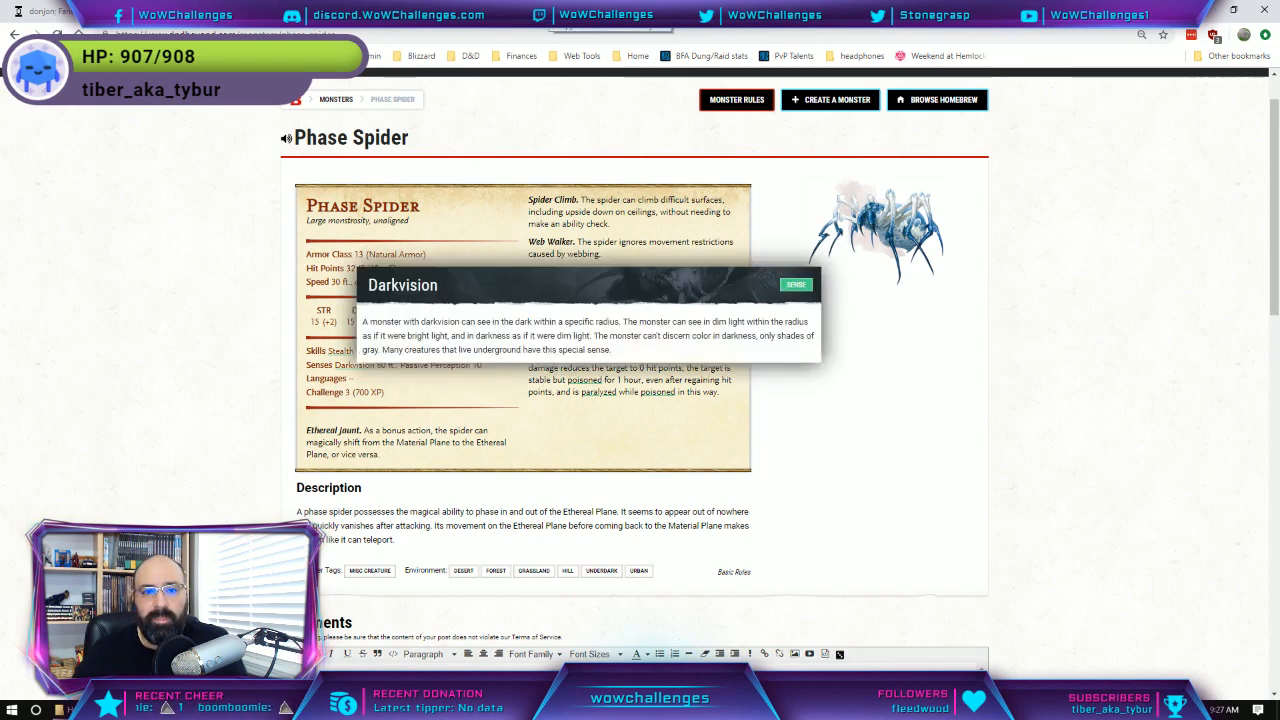
# Reread the Harpy stat block and description on D&D Beyond, then switch to the island map in Photoshop.
pyautogui.click(592, 11)
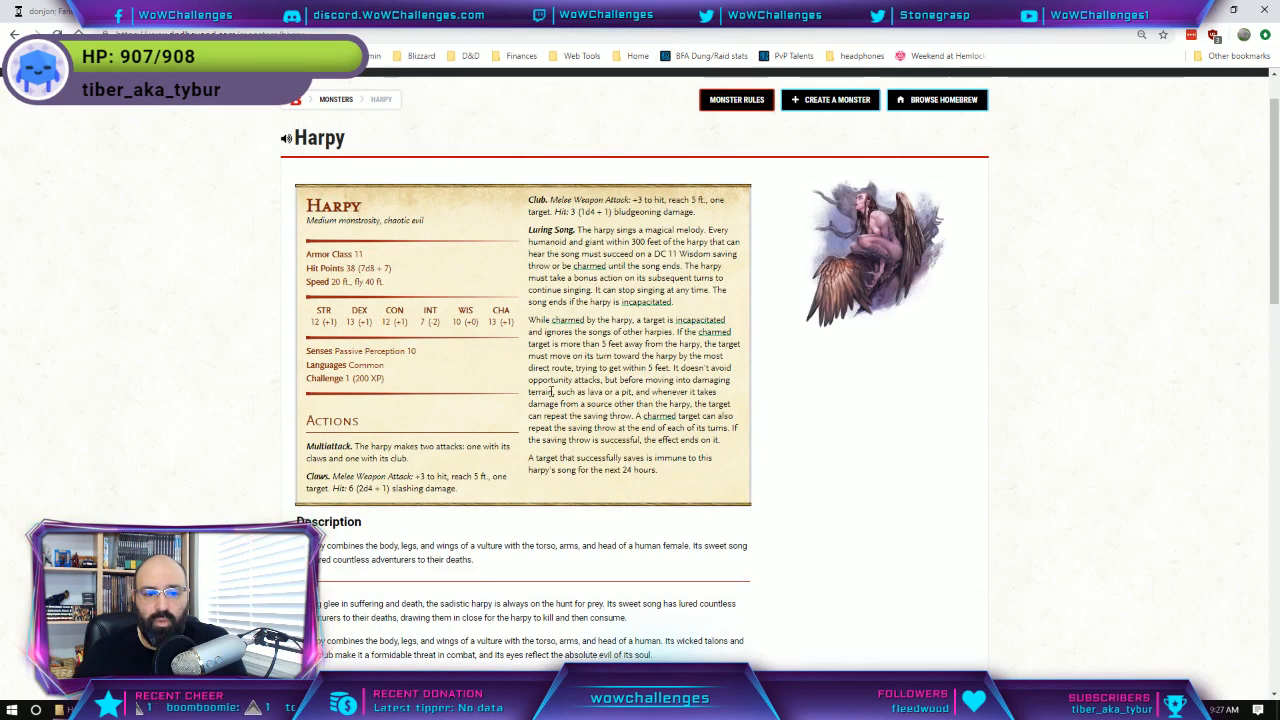
pyautogui.scroll(-2, 551, 392)
pyautogui.scroll(2, 551, 397)
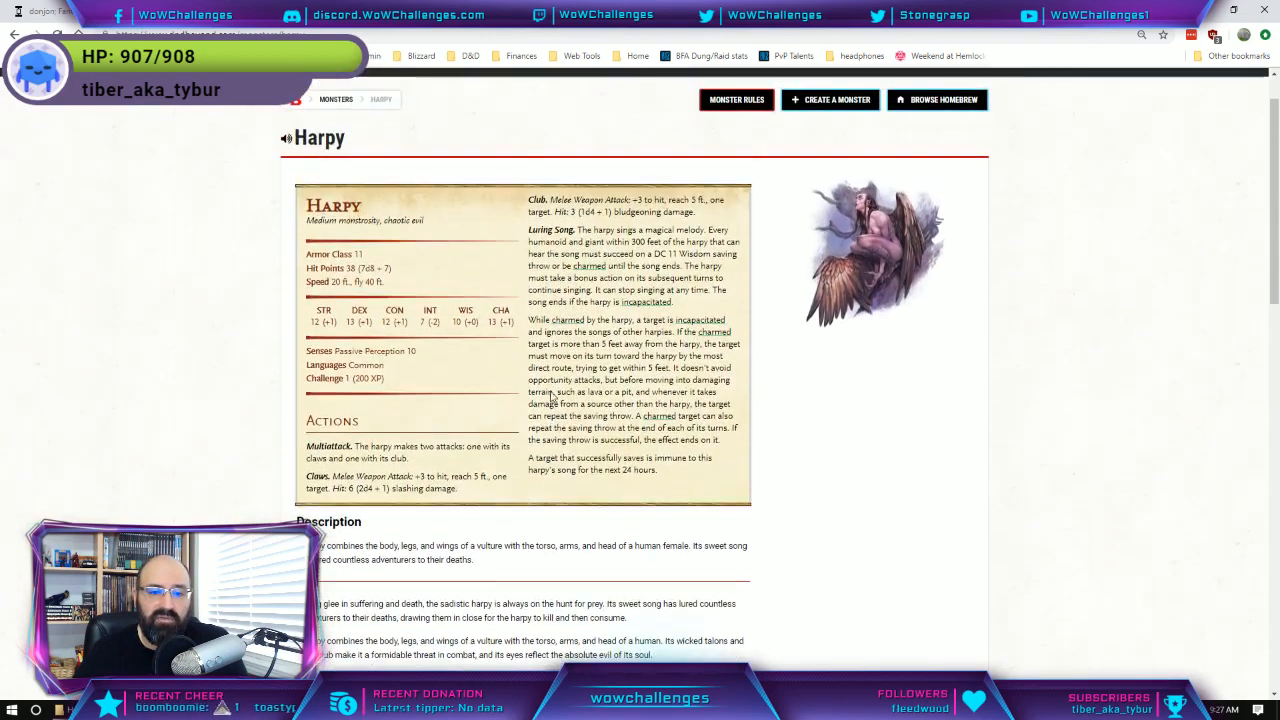
pyautogui.scroll(-1, 551, 392)
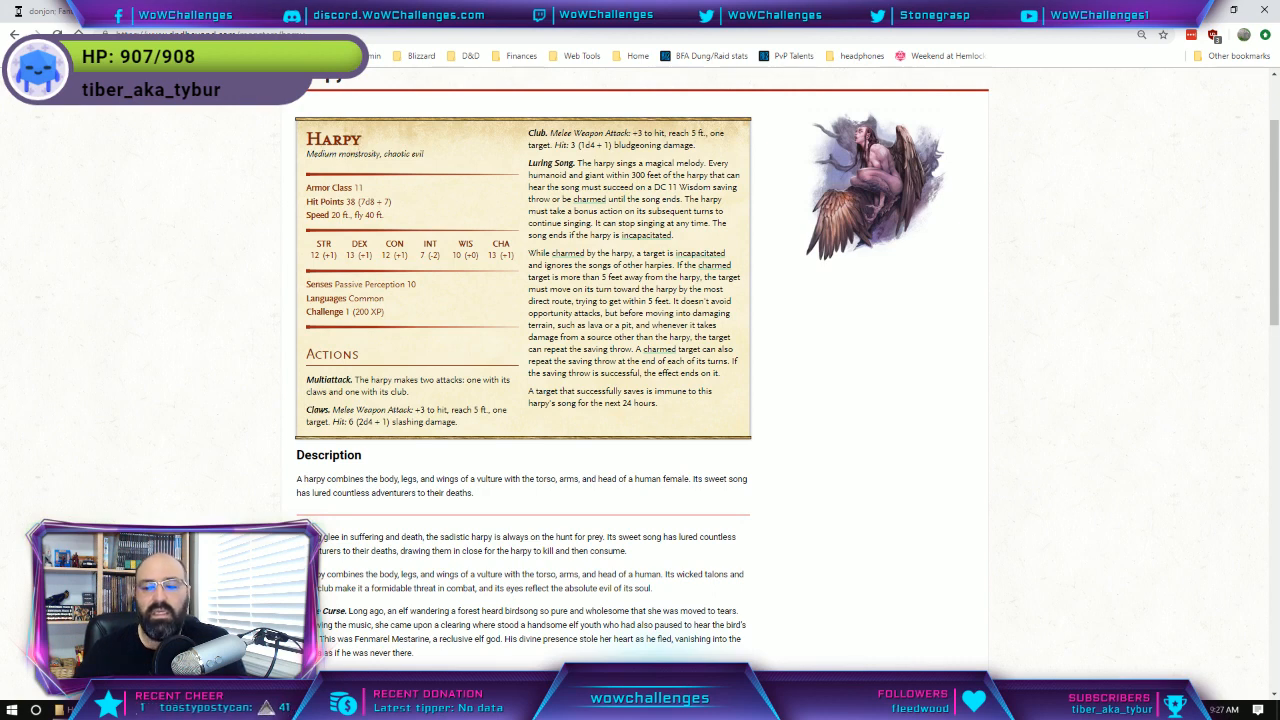
pyautogui.moveTo(731, 709)
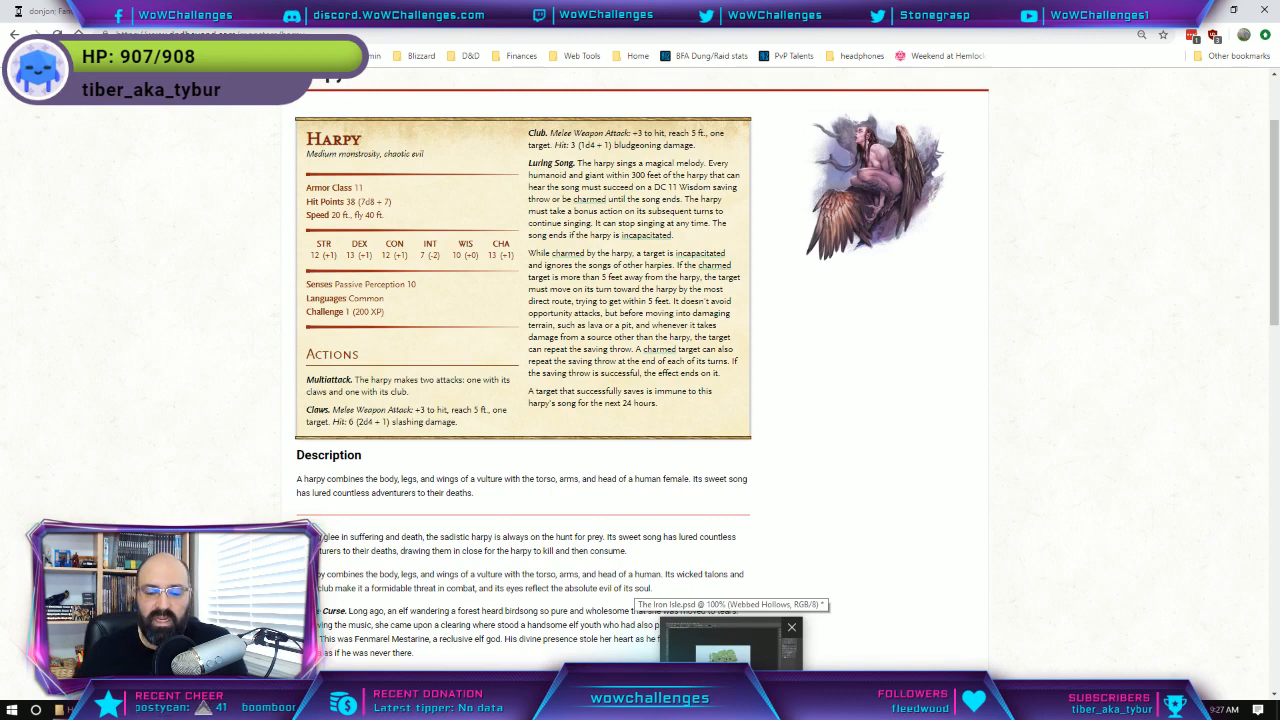
pyautogui.click(725, 645)
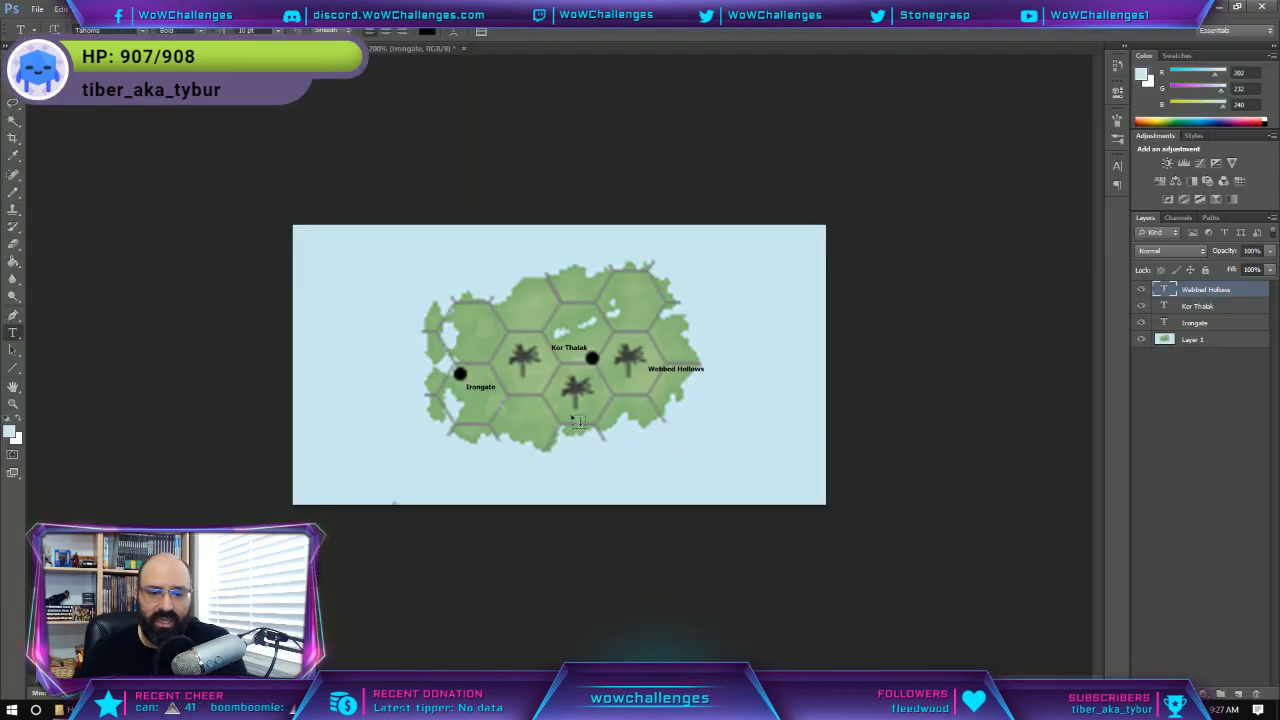
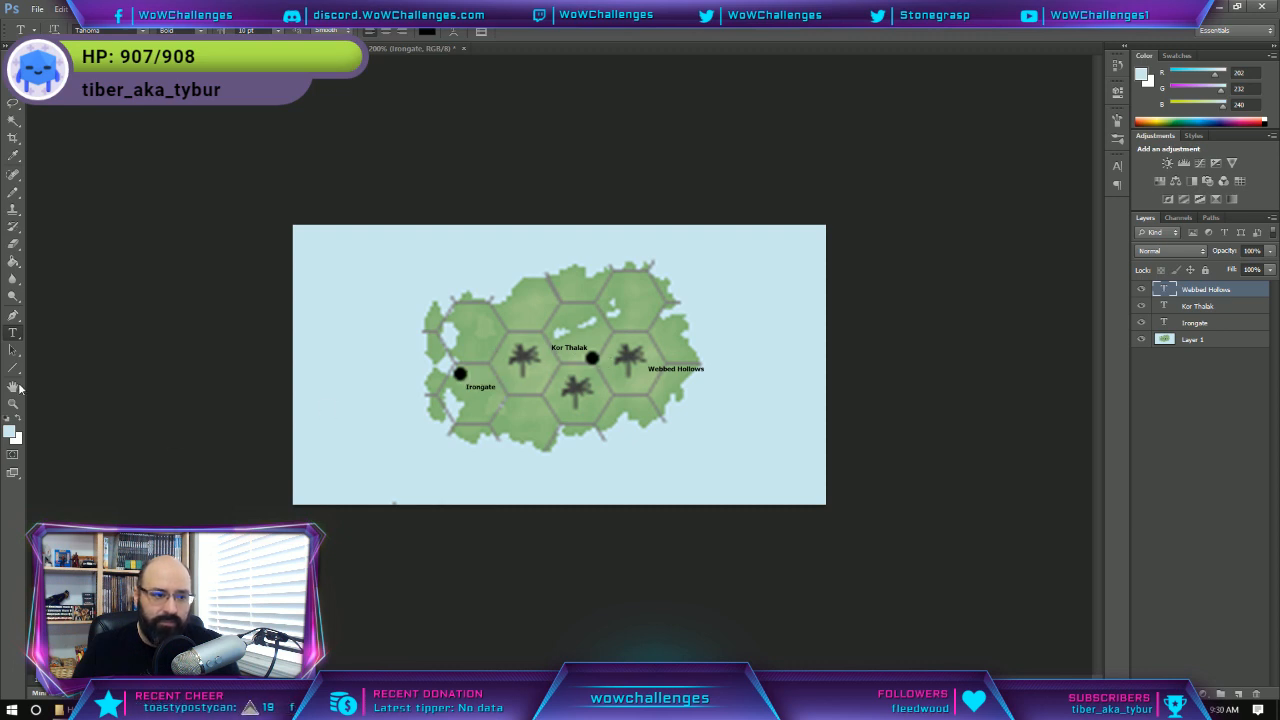
# Activate the Line tool and set its drawing mode to Shape.
pyautogui.click(14, 368)
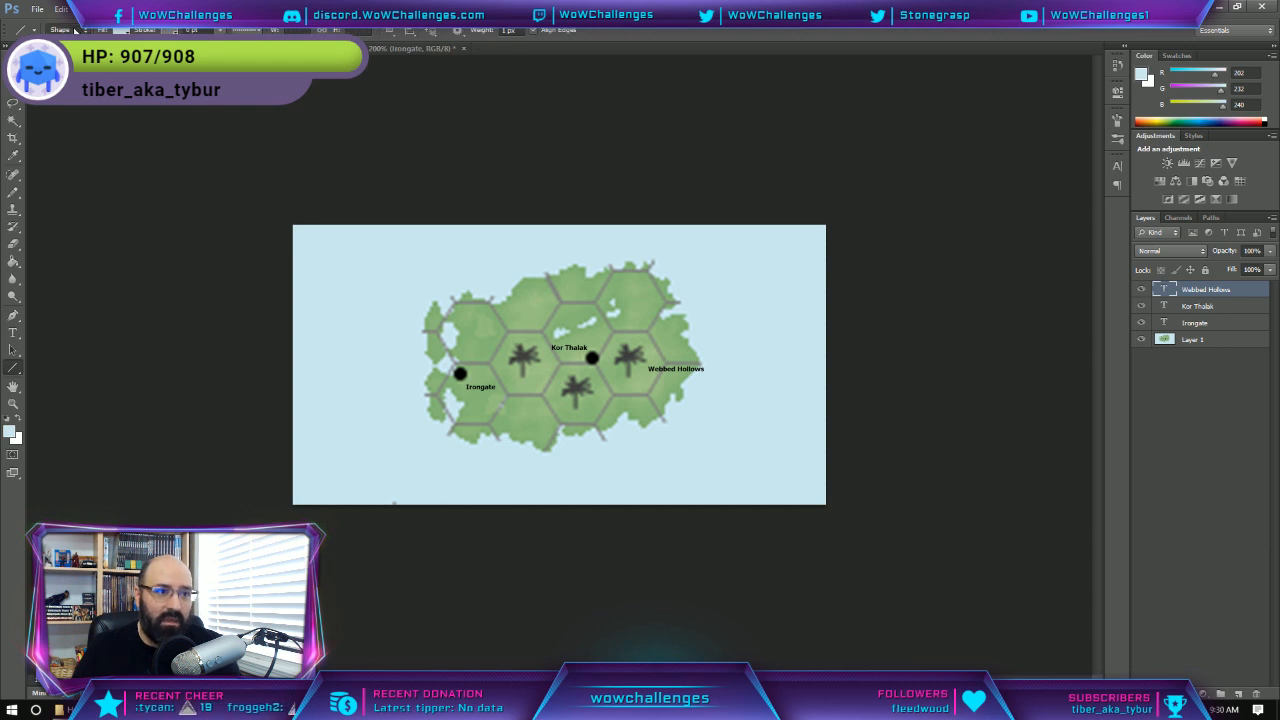
pyautogui.click(72, 56)
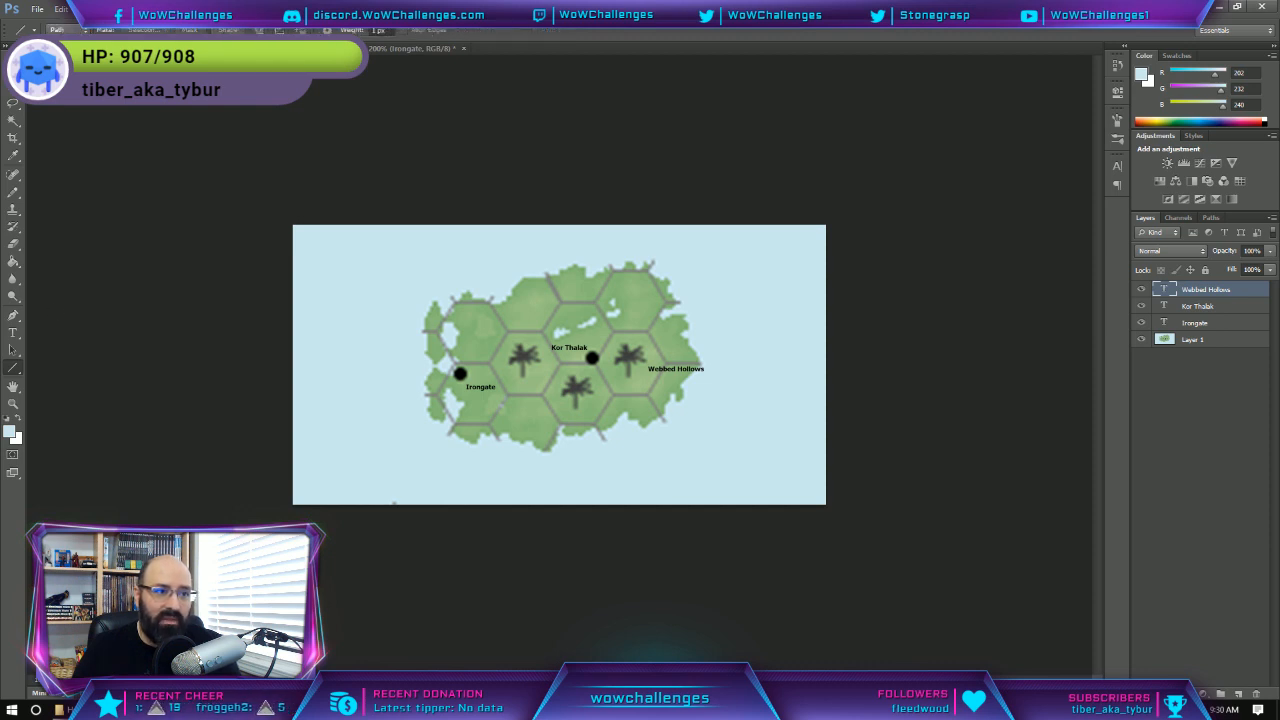
pyautogui.click(77, 31)
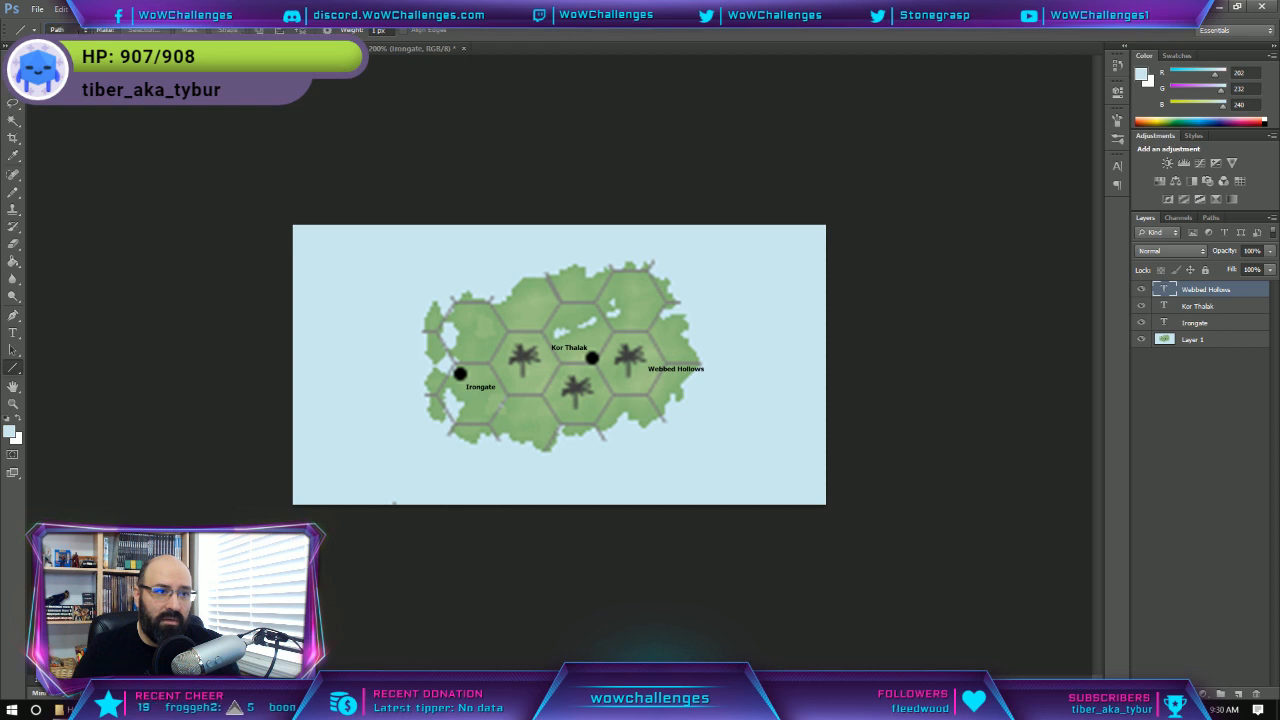
pyautogui.click(68, 43)
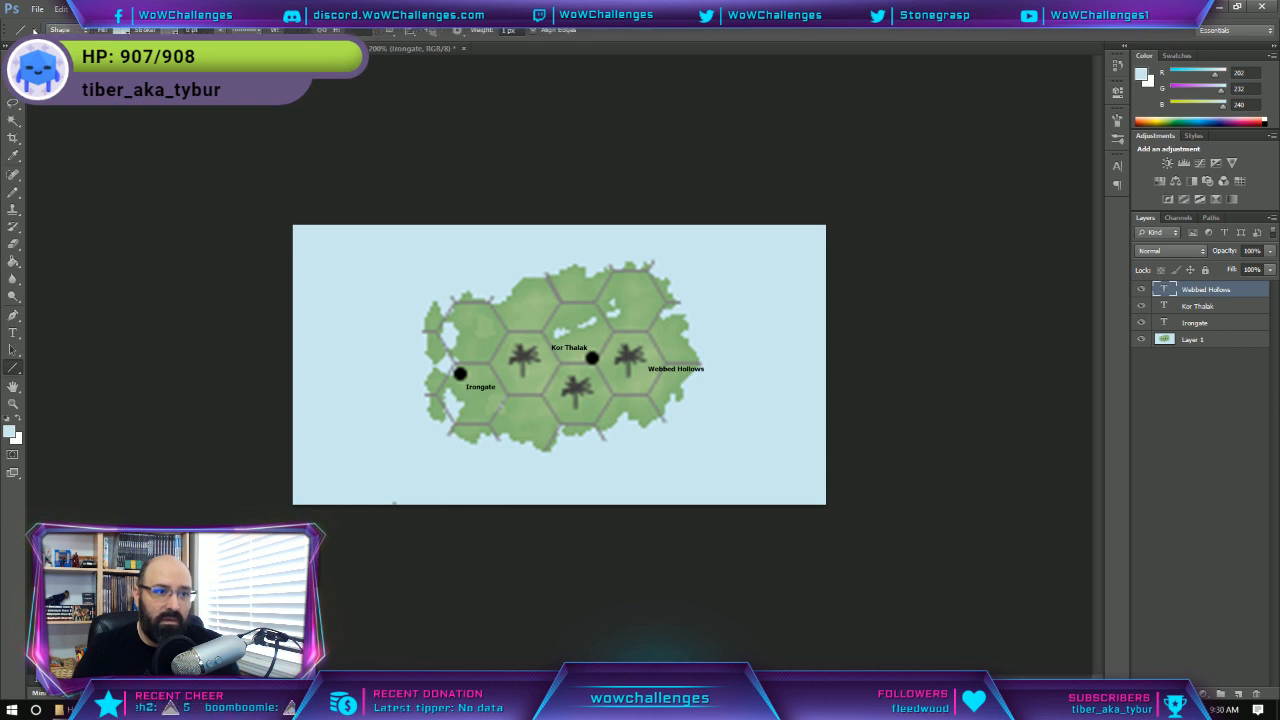
pyautogui.click(34, 31)
pyautogui.scroll(-5, 77, 105)
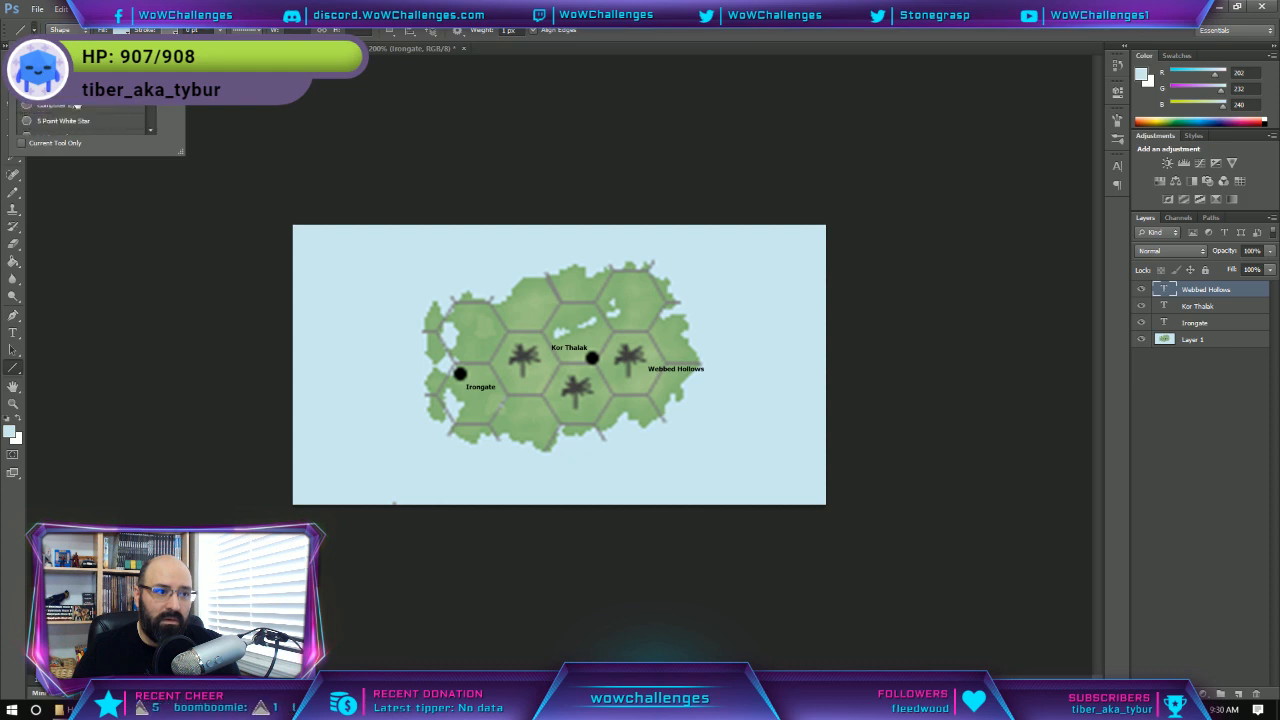
pyautogui.scroll(-3, 77, 104)
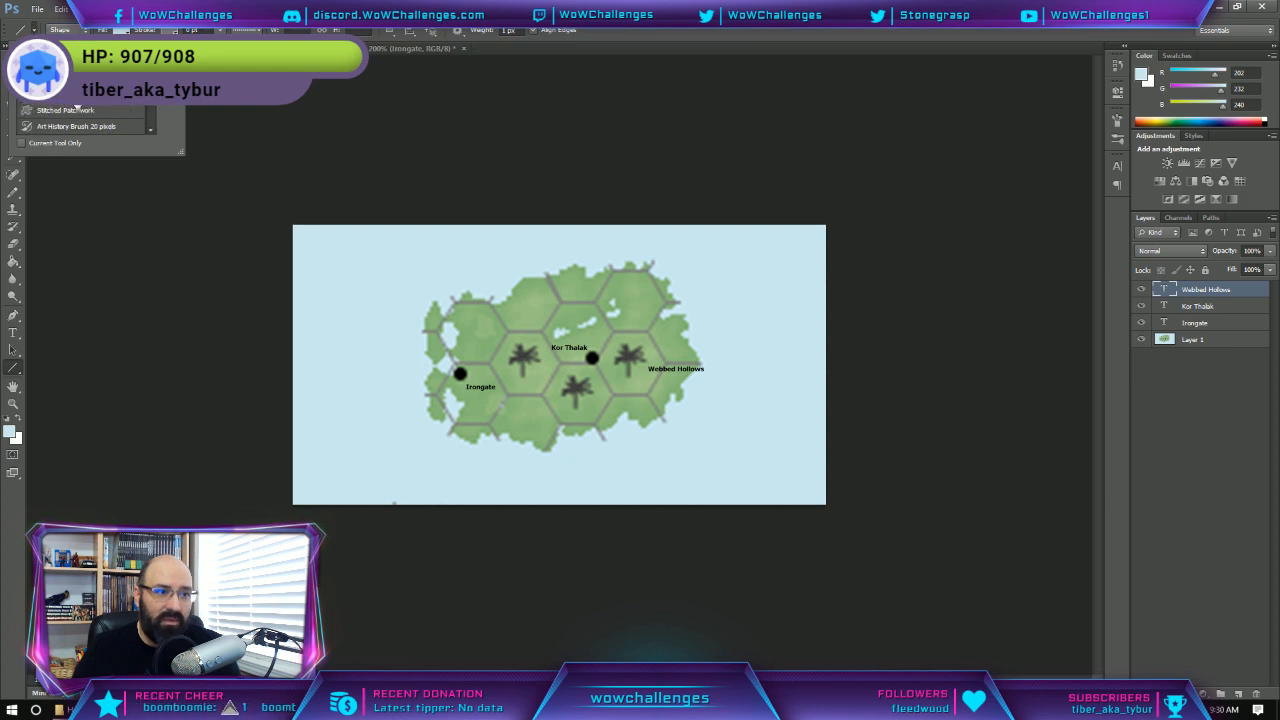
pyautogui.scroll(-4, 77, 112)
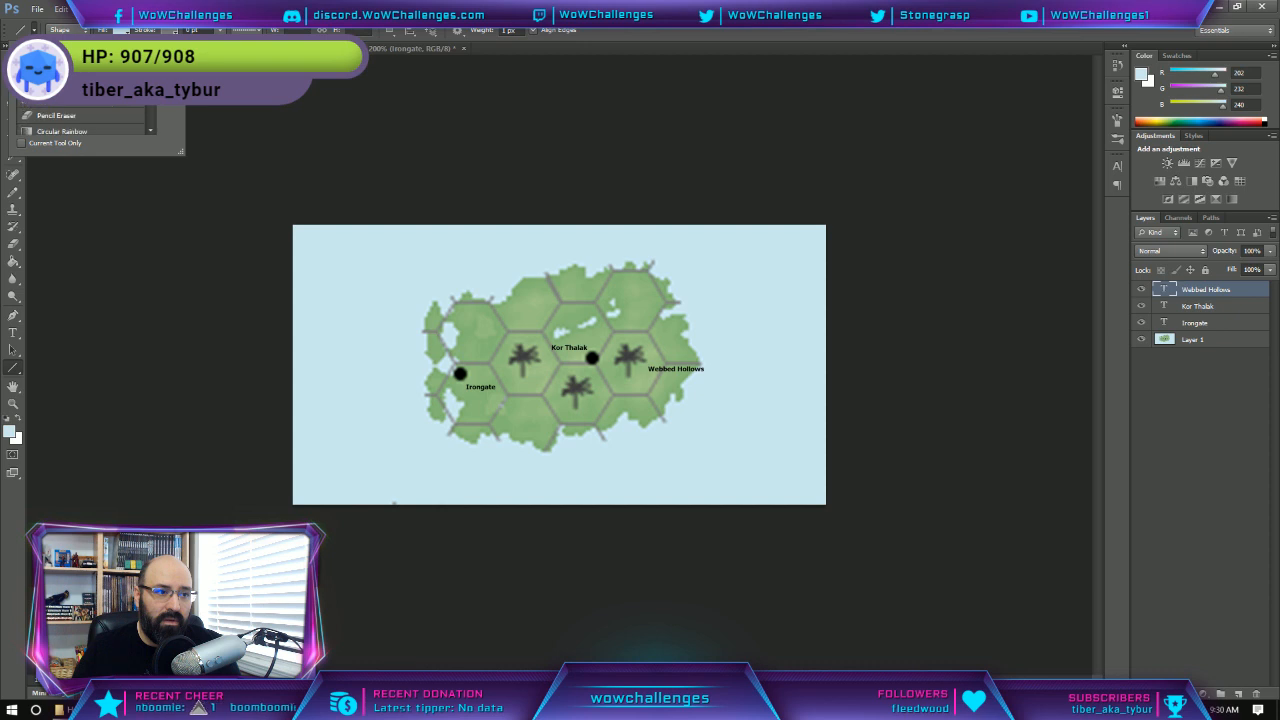
pyautogui.scroll(-4, 77, 115)
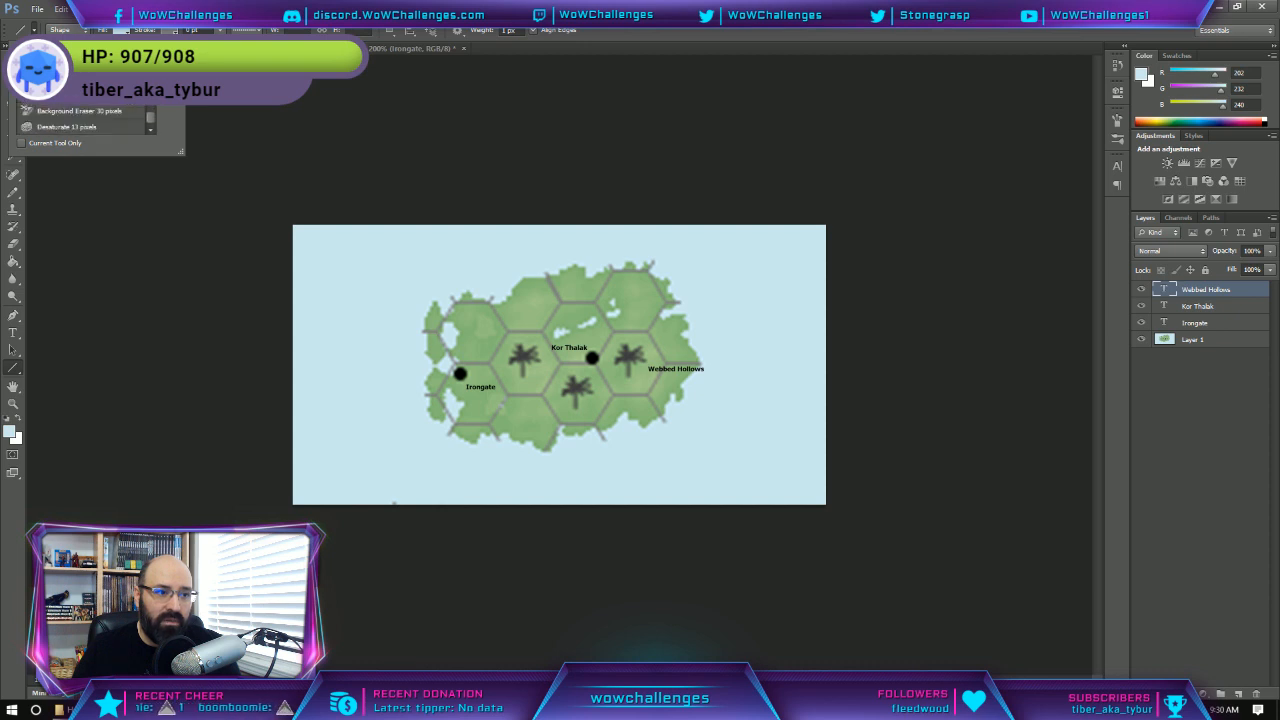
pyautogui.click(585, 30)
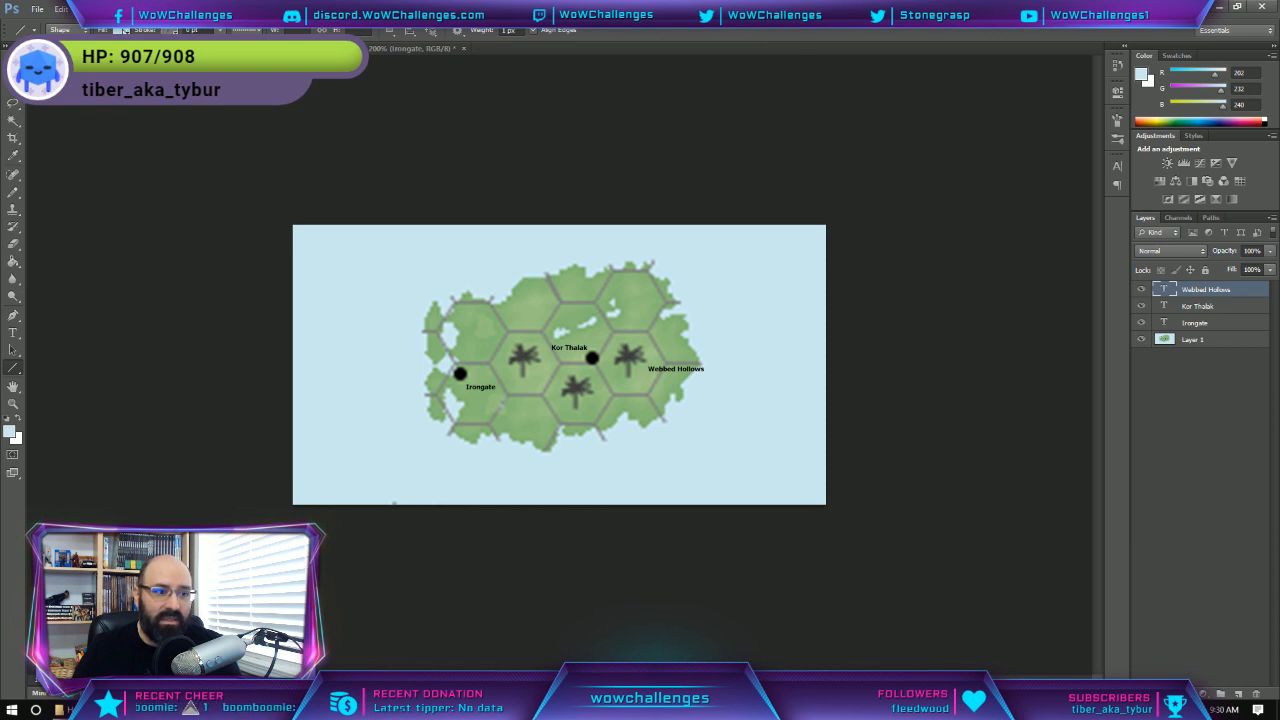
# Set the line's fill to black, try a line from Irongate to Kor Thalak and undo it.
pyautogui.click(121, 30)
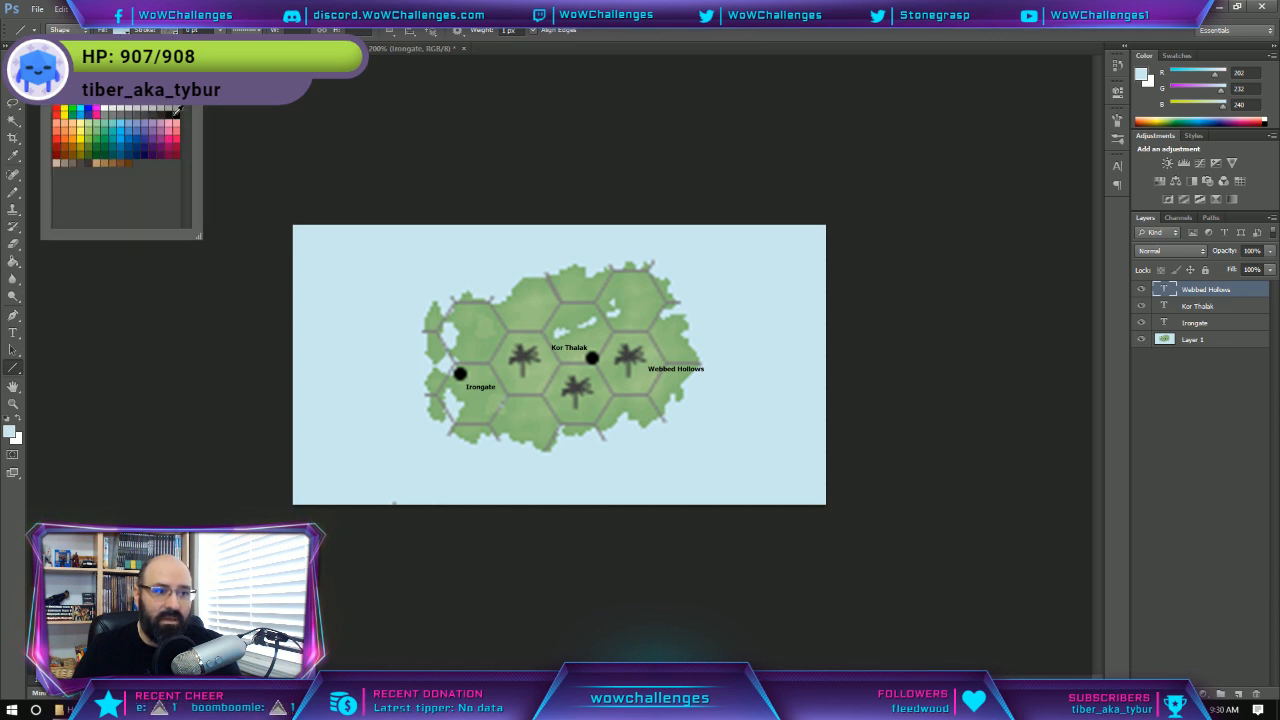
pyautogui.click(176, 108)
pyautogui.click(357, 191)
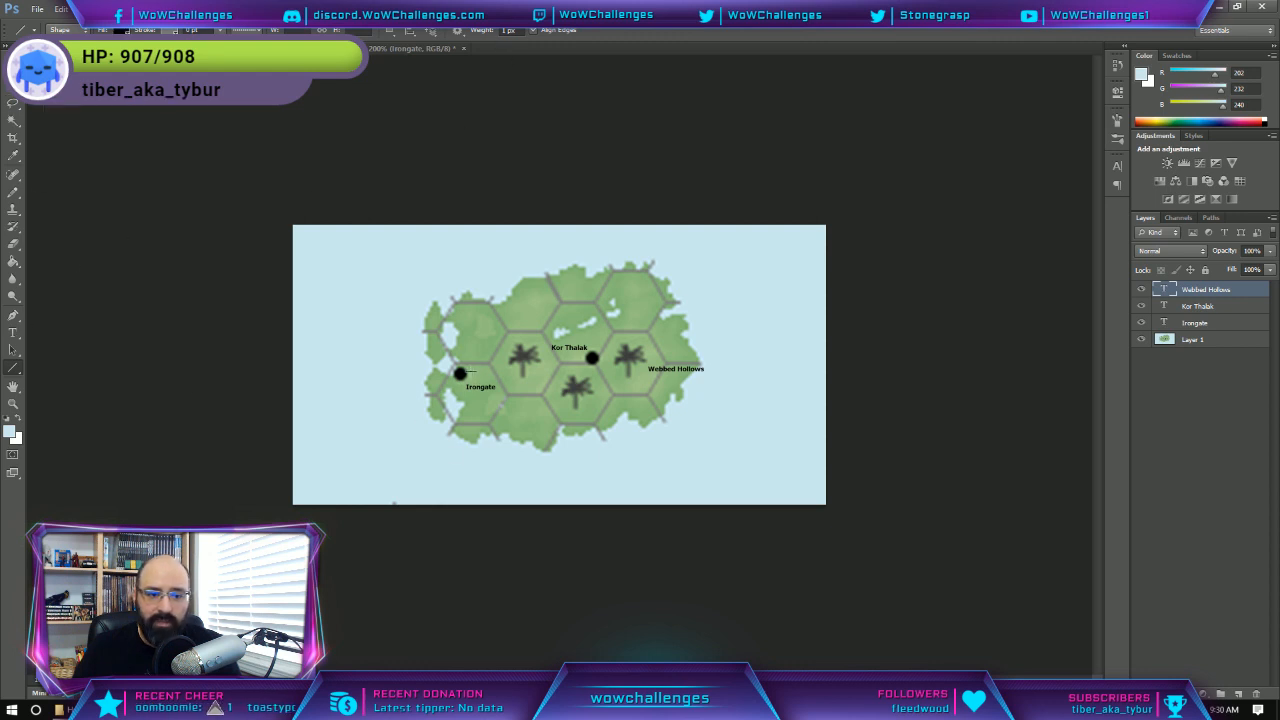
pyautogui.moveTo(470, 372); pyautogui.dragTo(588, 358)
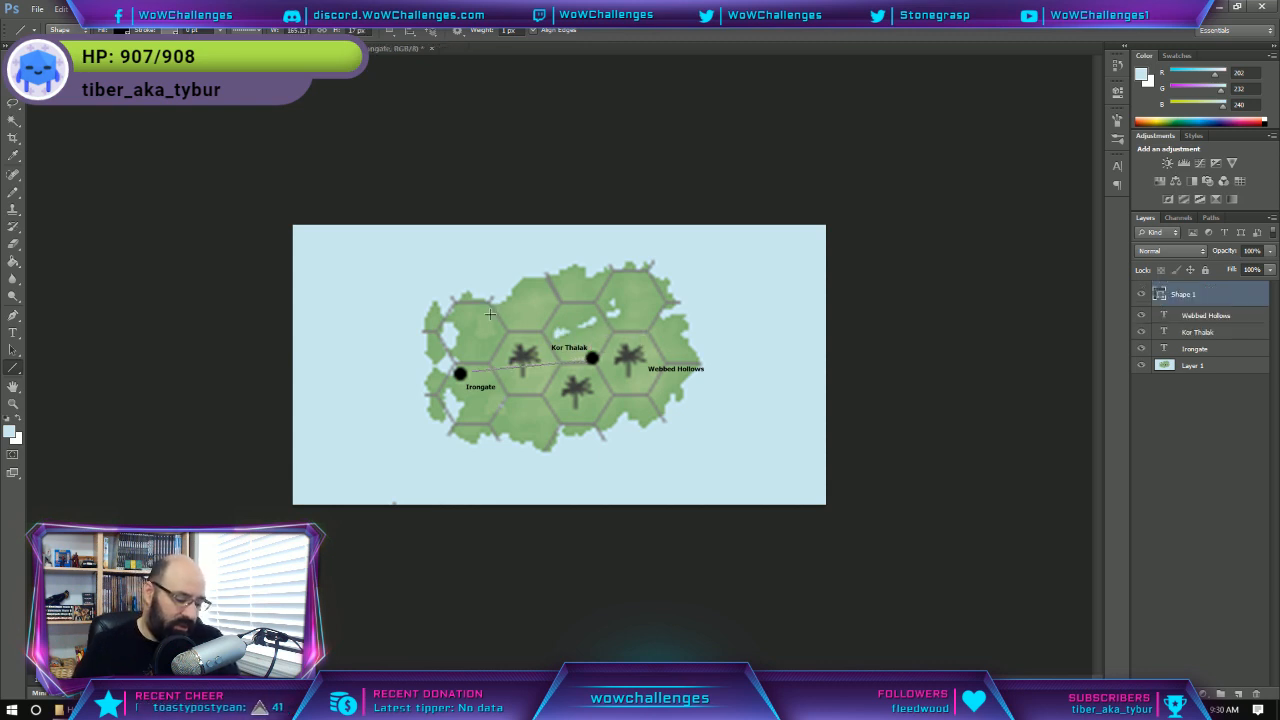
pyautogui.hotkey('ctrl', 'z')
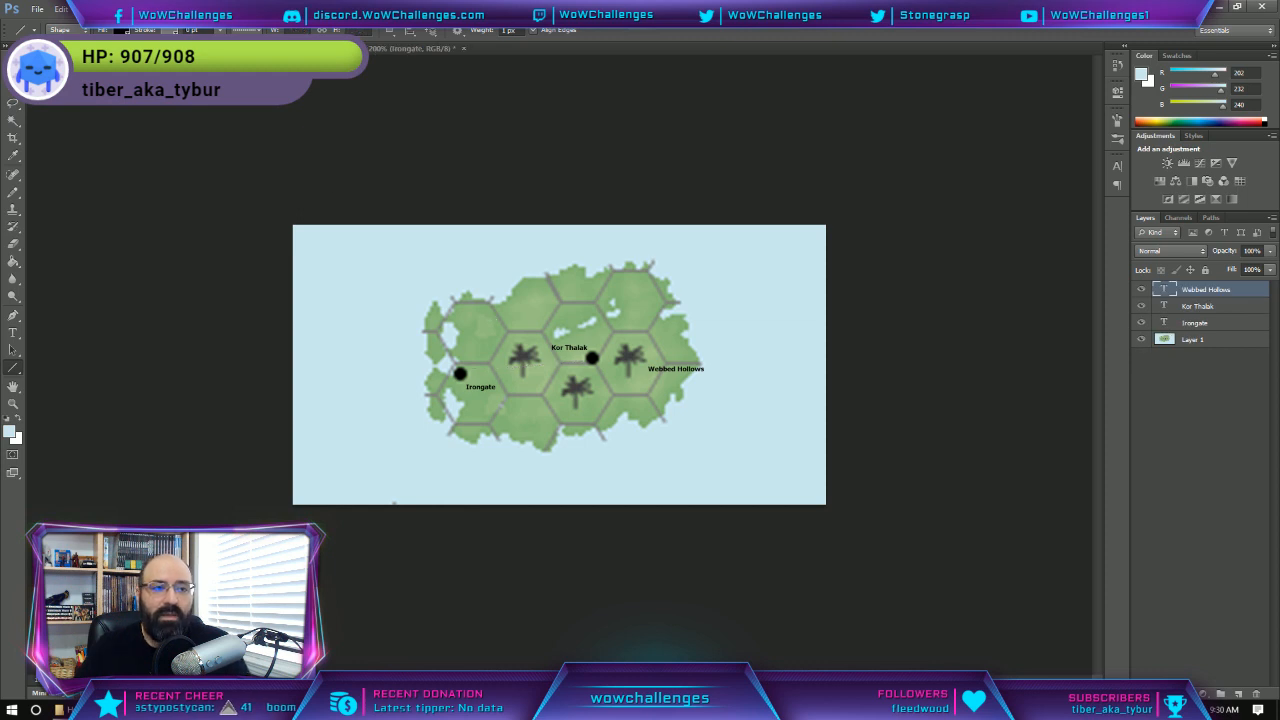
# Set the line's stroke to black, try another line between Irongate and Kor Thalak and undo it.
pyautogui.click(122, 31)
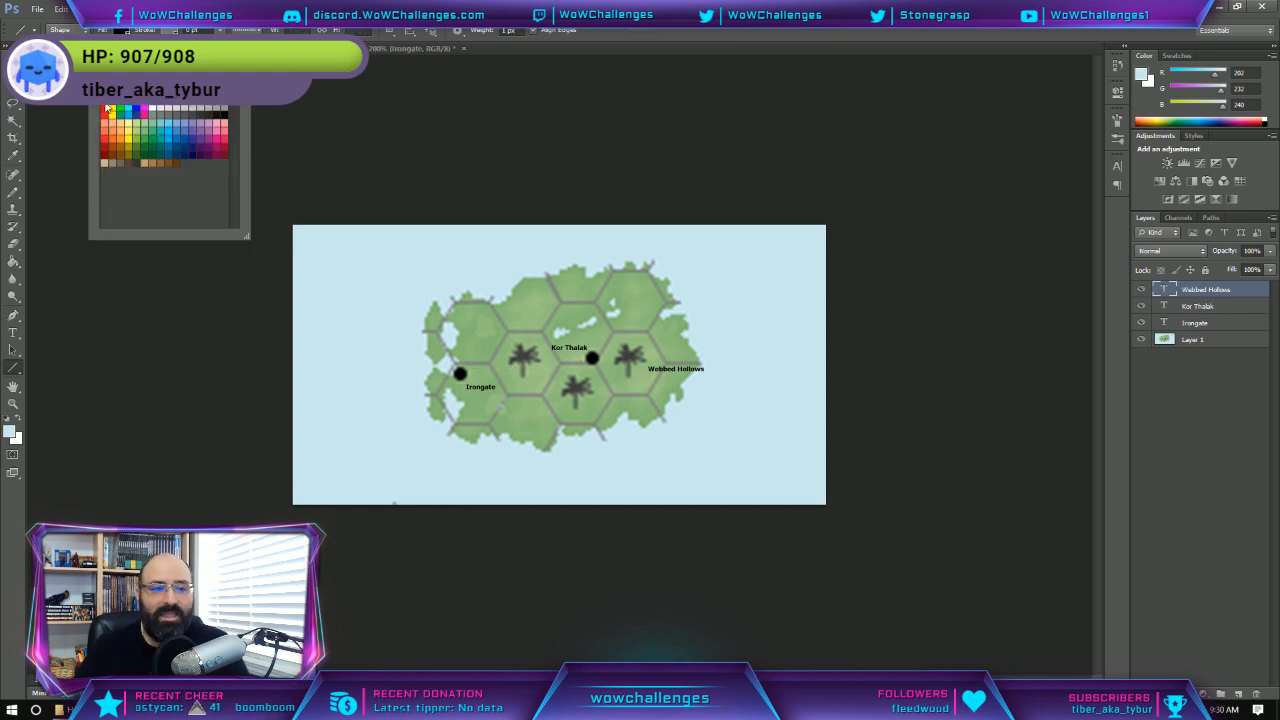
pyautogui.click(226, 116)
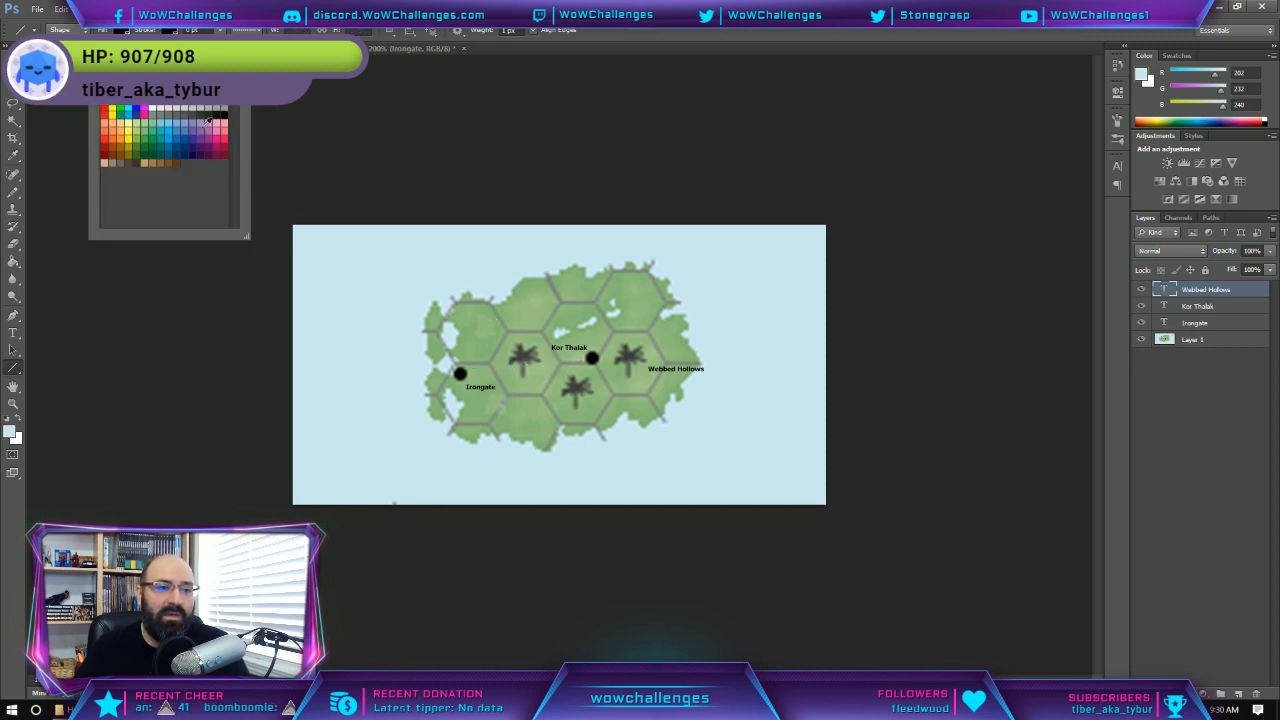
pyautogui.click(457, 31)
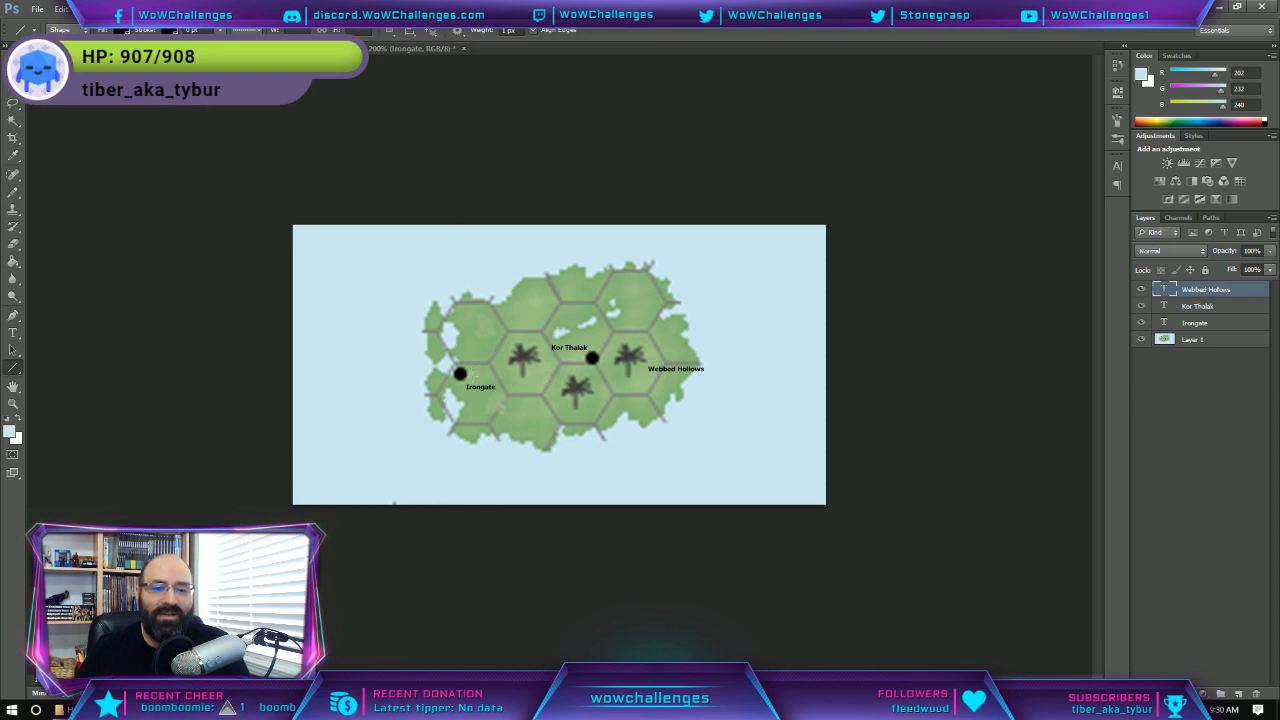
pyautogui.moveTo(465, 370); pyautogui.dragTo(591, 358)
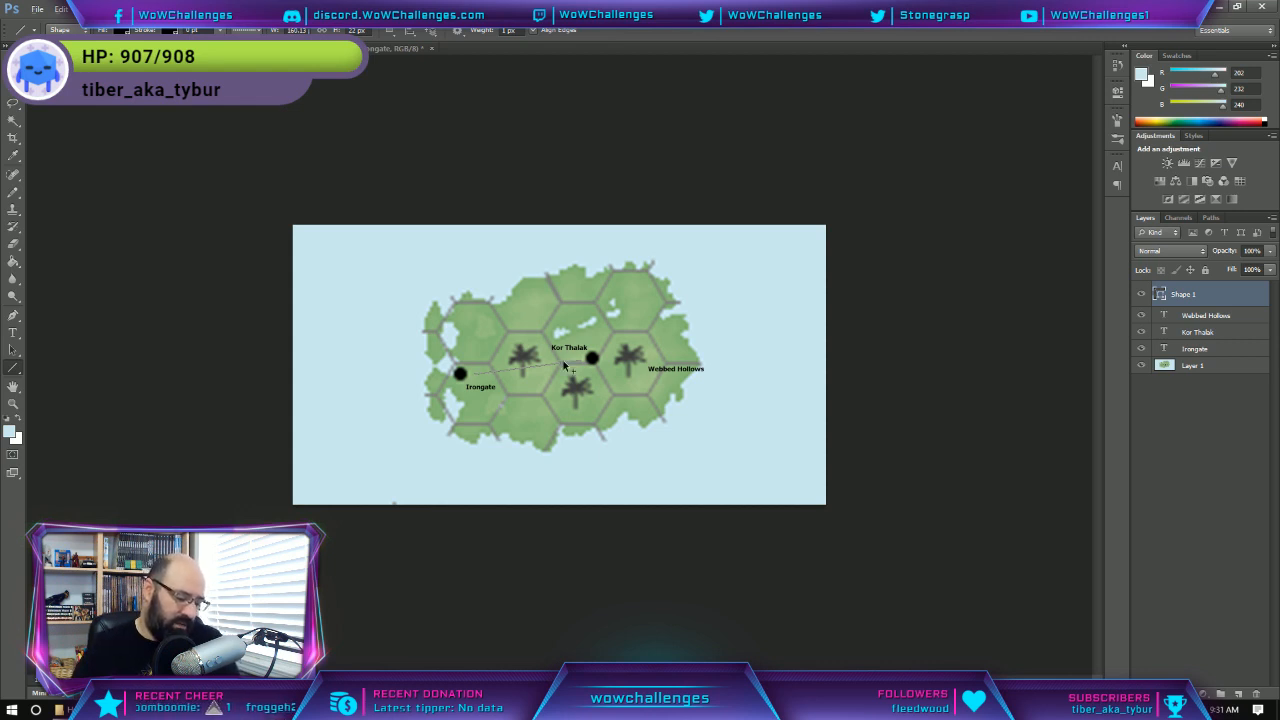
pyautogui.hotkey('ctrl', 'z')
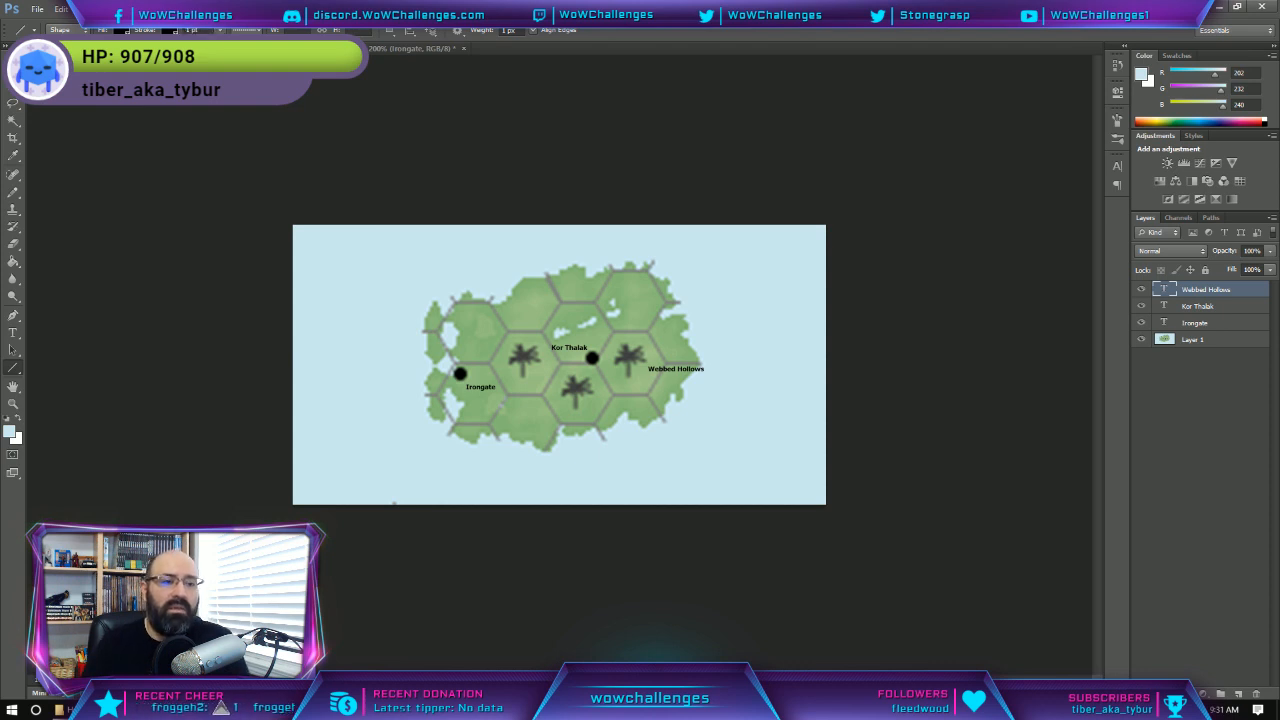
# Try a different stroke style on a new line connecting Irongate to Kor Thalak, then delete the line.
pyautogui.moveTo(476, 373); pyautogui.dragTo(593, 357)
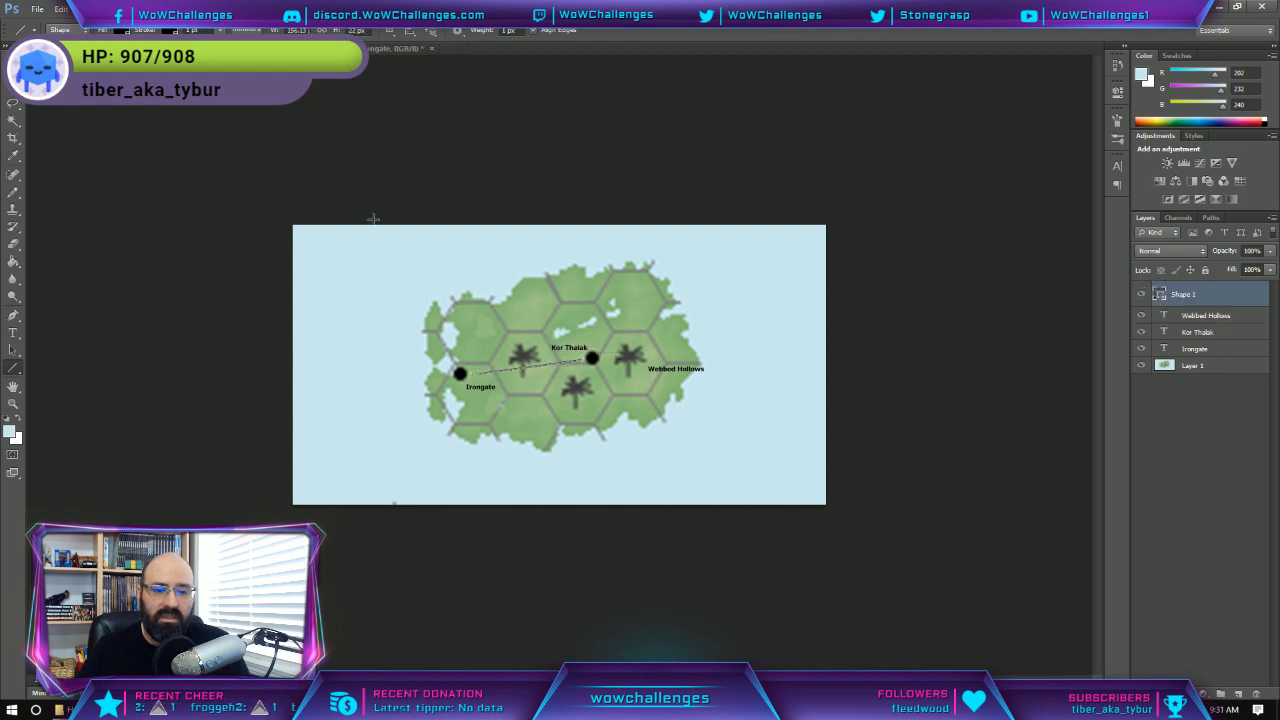
pyautogui.click(253, 30)
pyautogui.click(240, 75)
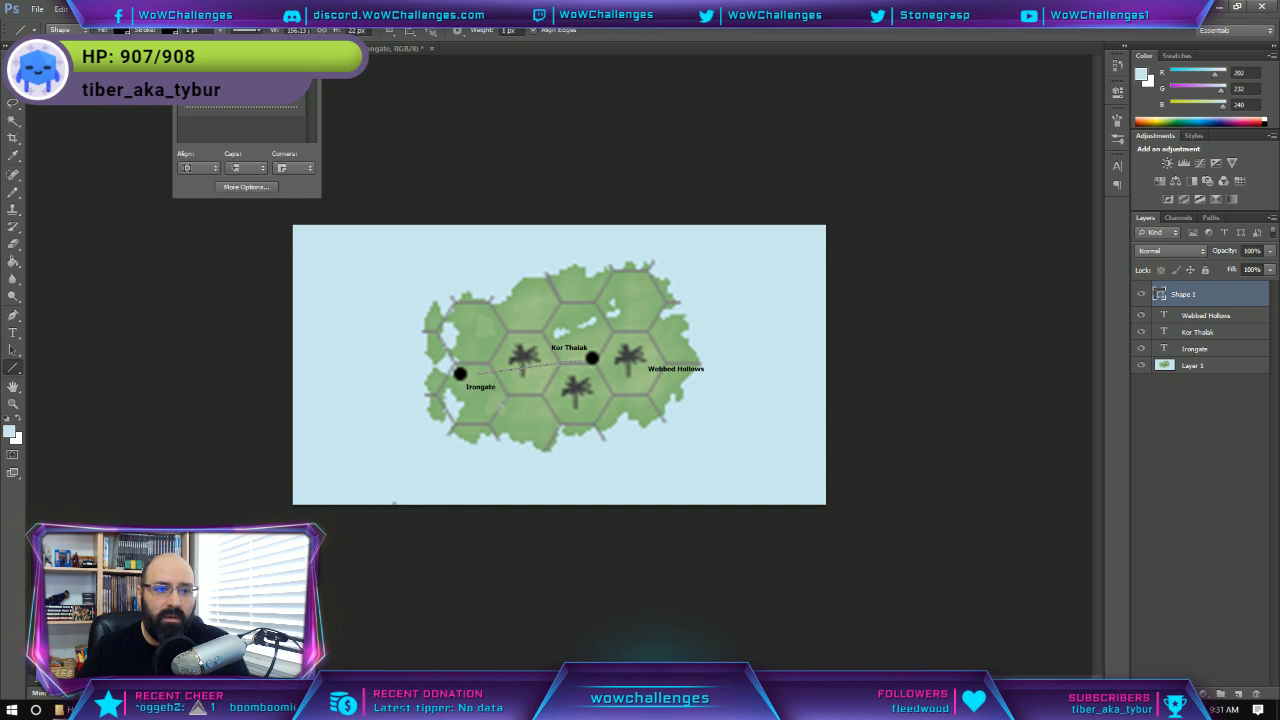
pyautogui.click(713, 35)
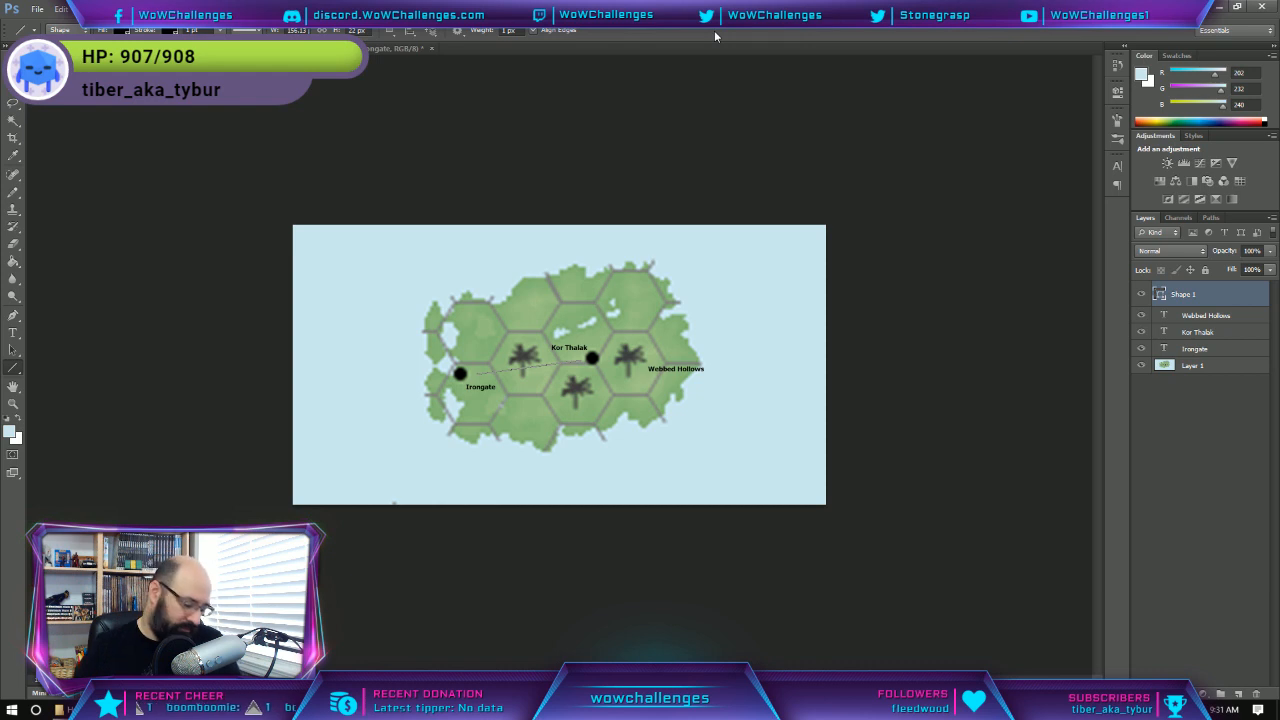
pyautogui.press('Delete')
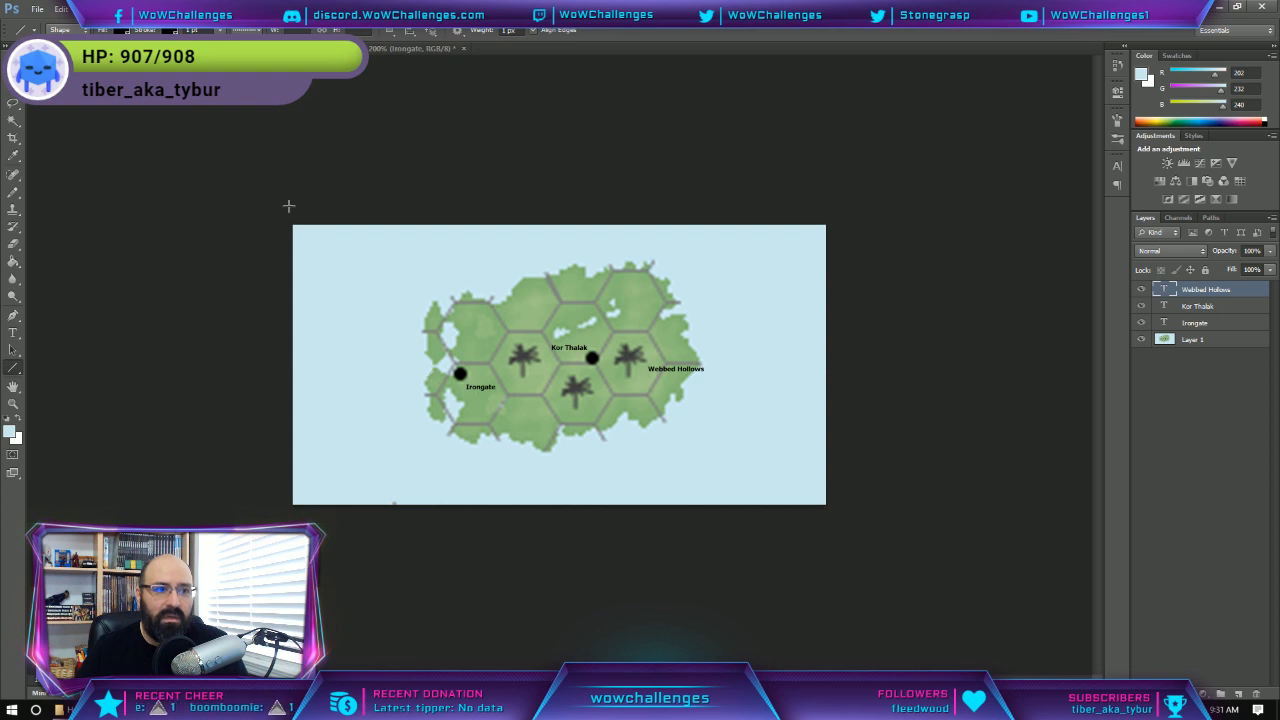
# Change the line's stroke colour, try a line running east from Irongate and undo it.
pyautogui.click(172, 30)
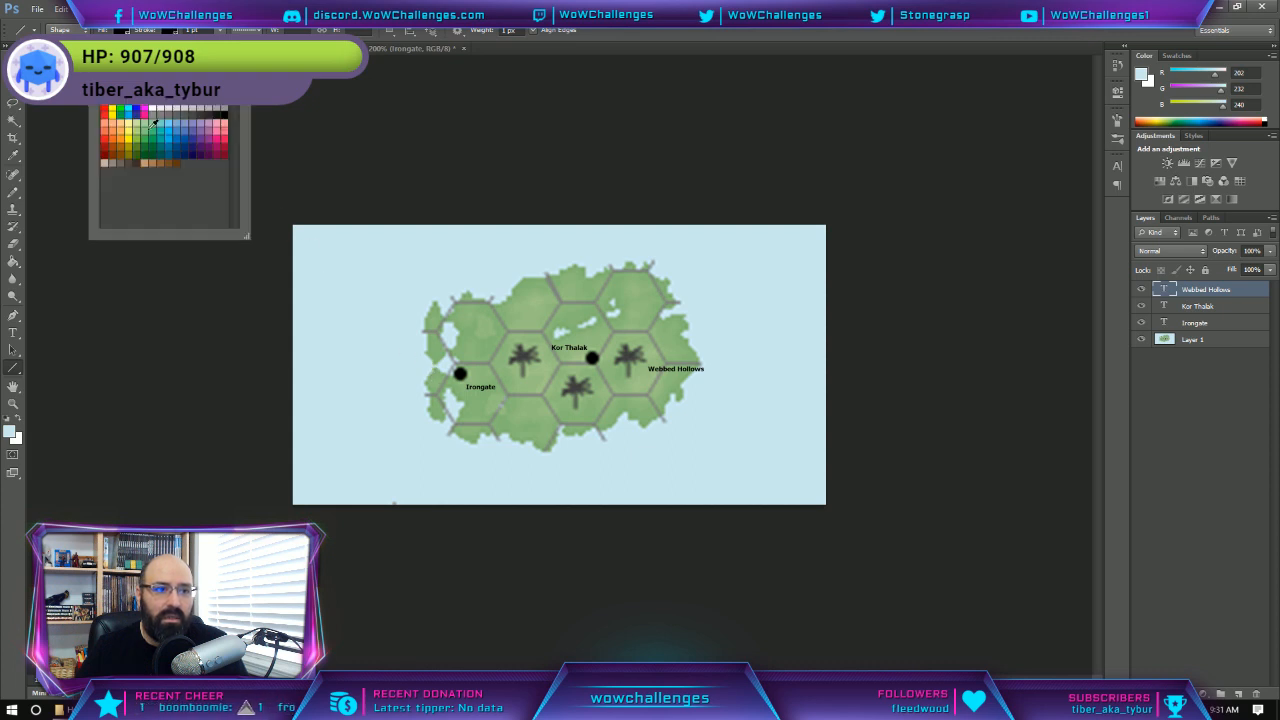
pyautogui.click(199, 149)
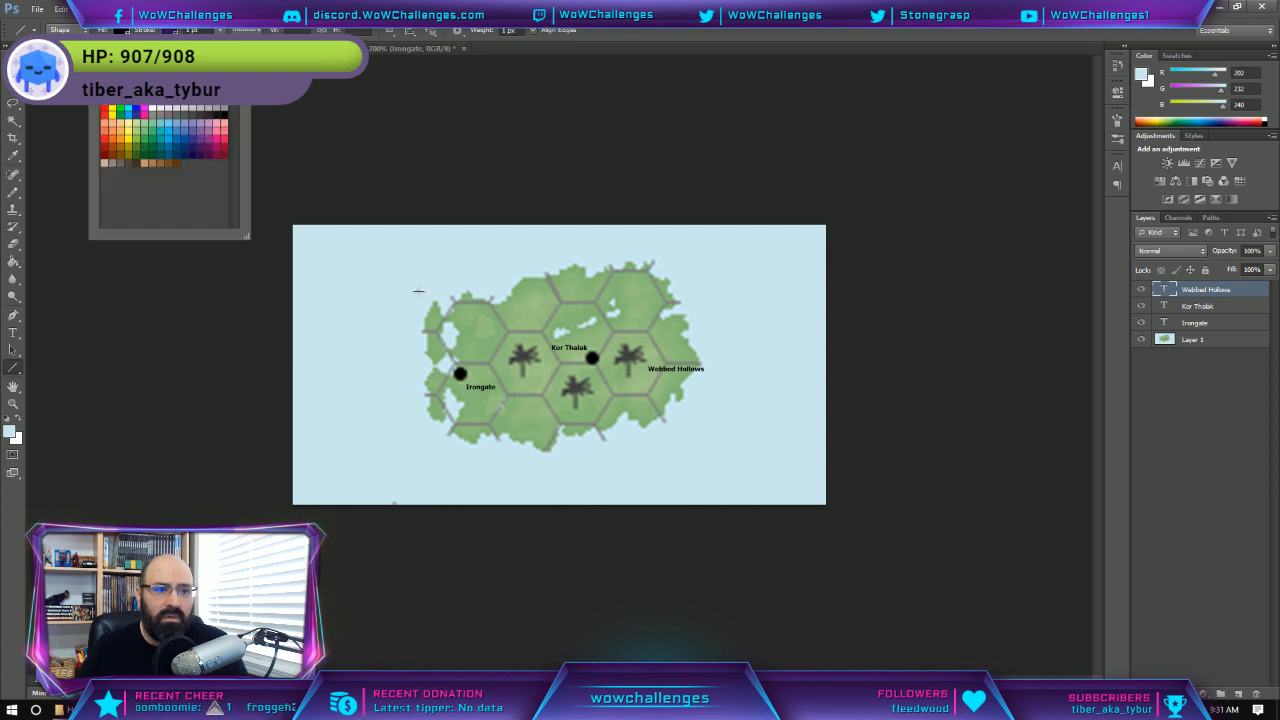
pyautogui.moveTo(476, 376); pyautogui.dragTo(579, 396)
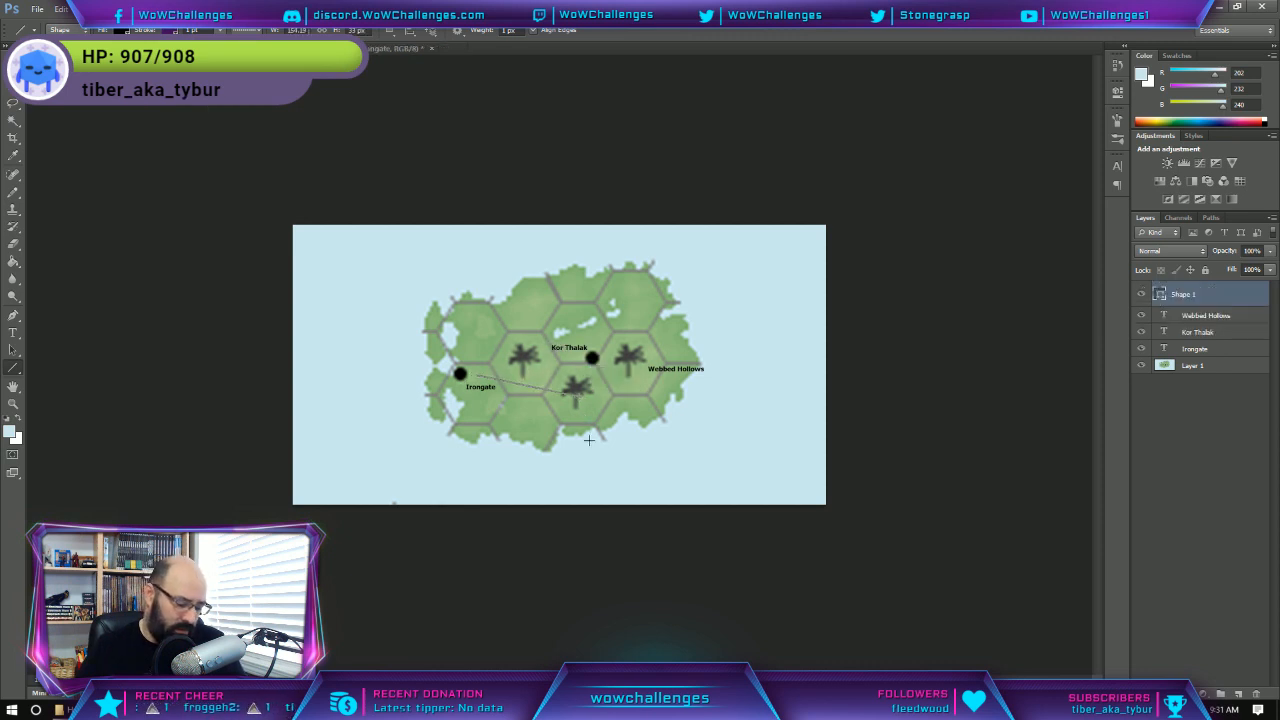
pyautogui.hotkey('ctrl', 'z')
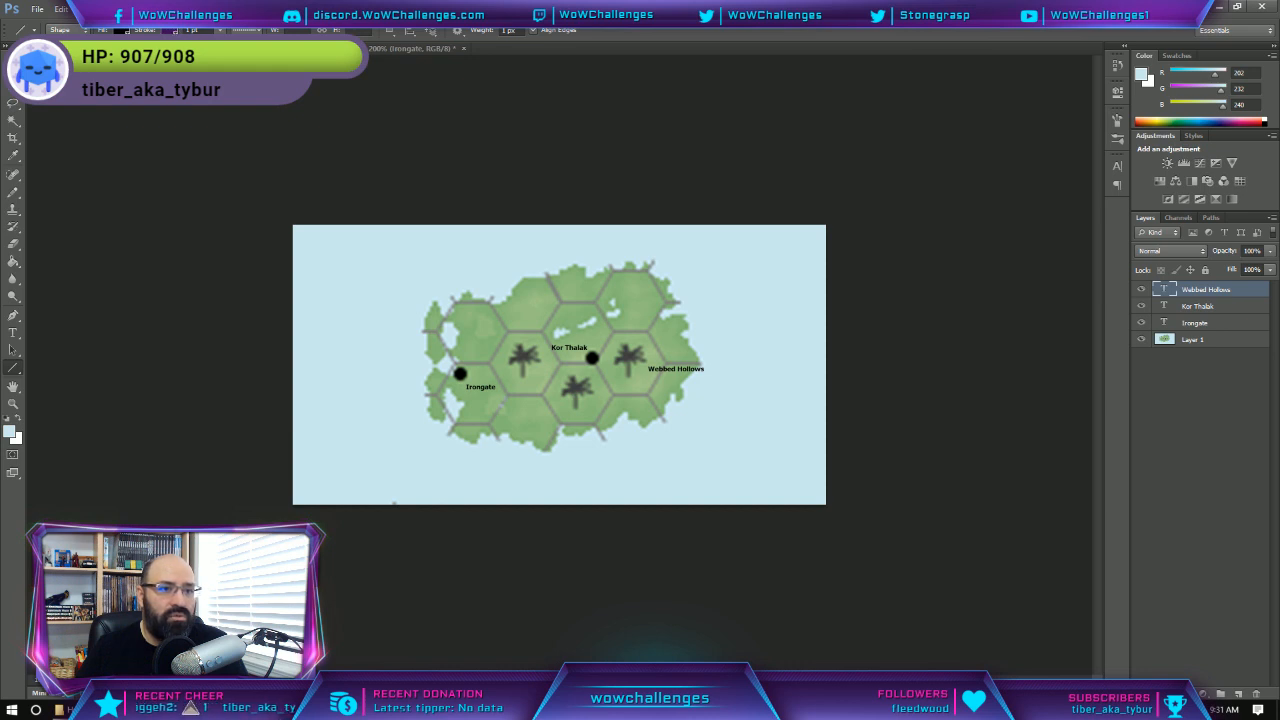
# Try another stroke style on a short line in the water northwest of the island, then undo the line.
pyautogui.click(246, 30)
pyautogui.click(240, 68)
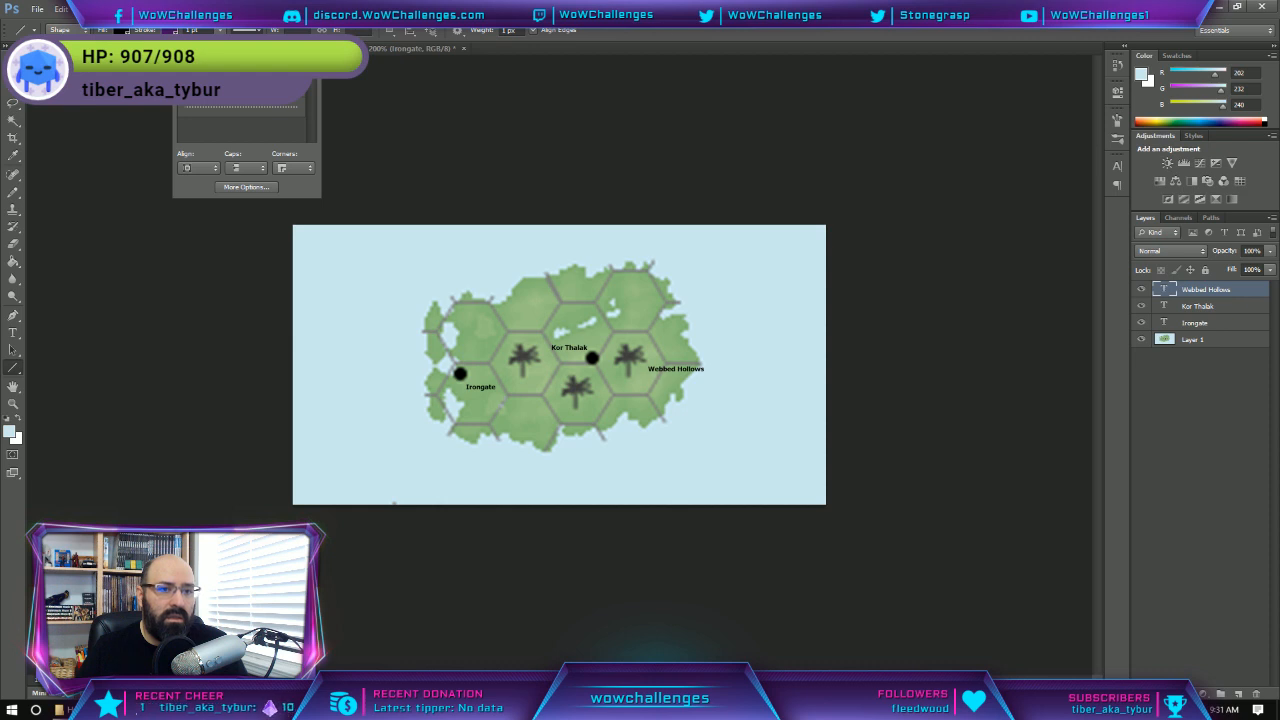
pyautogui.click(473, 55)
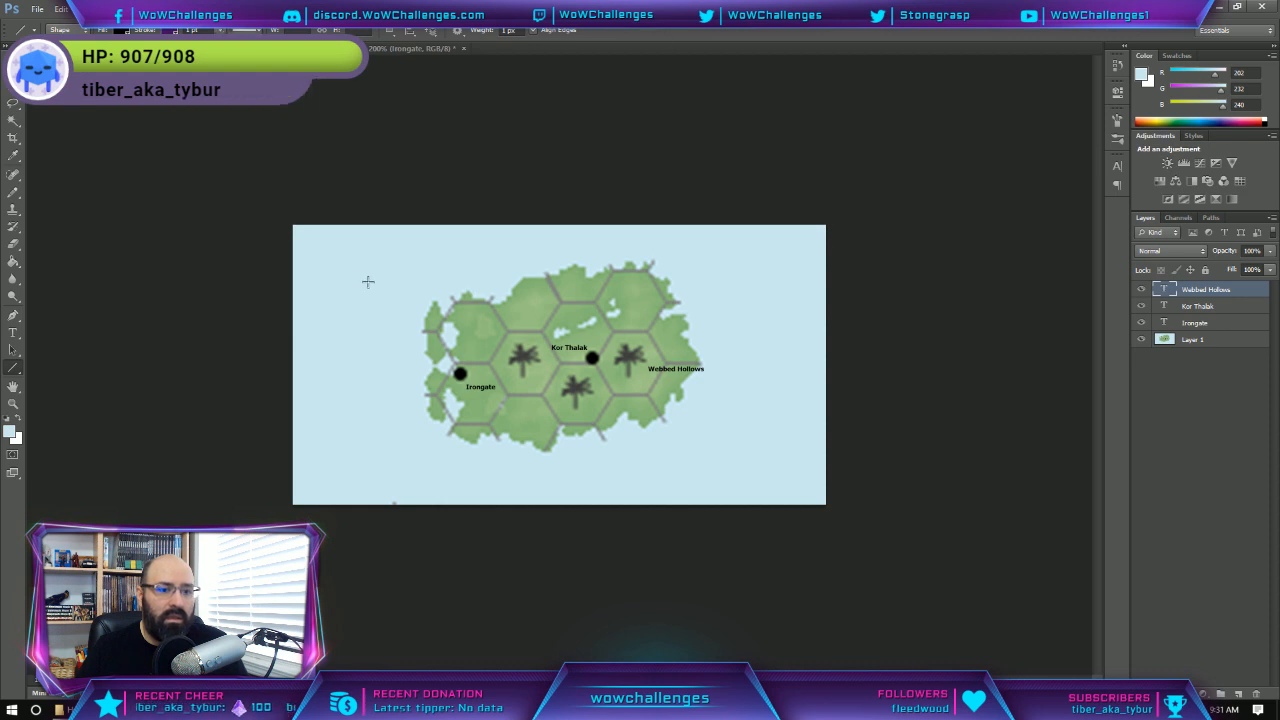
pyautogui.moveTo(367, 281); pyautogui.dragTo(452, 269)
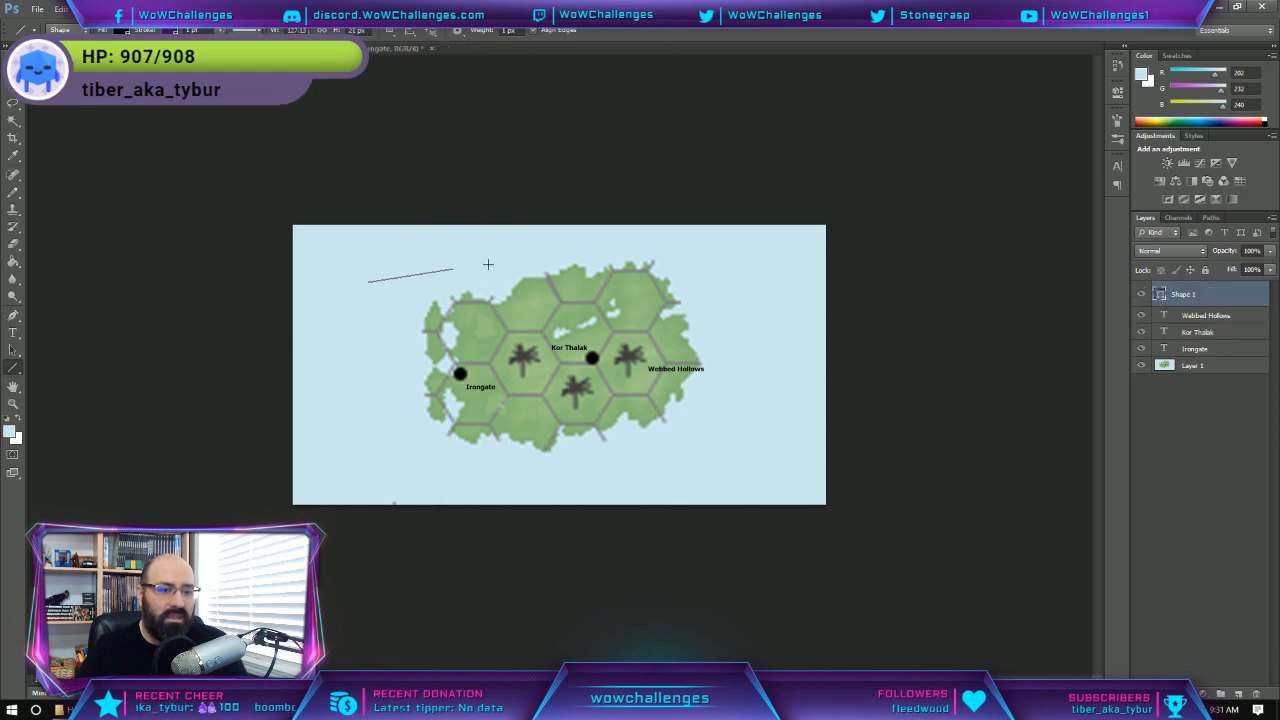
pyautogui.hotkey('ctrl', 'z')
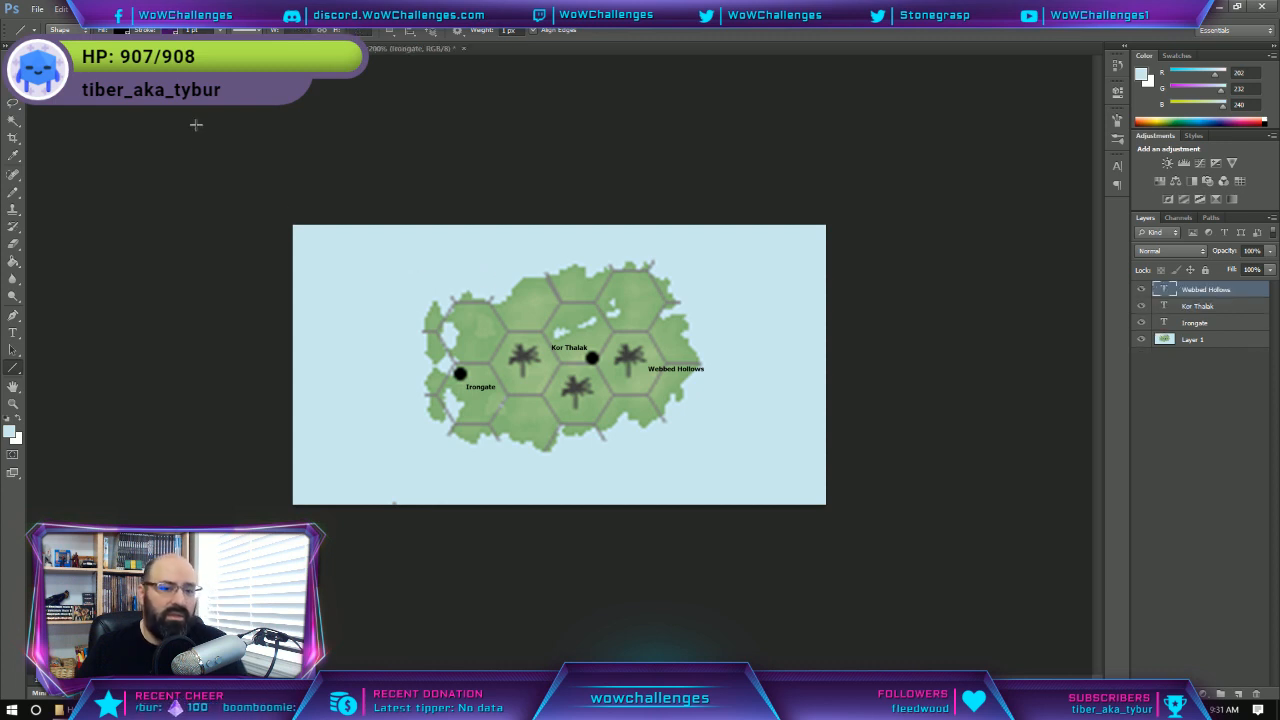
pyautogui.click(86, 9)
pyautogui.moveTo(167, 30)
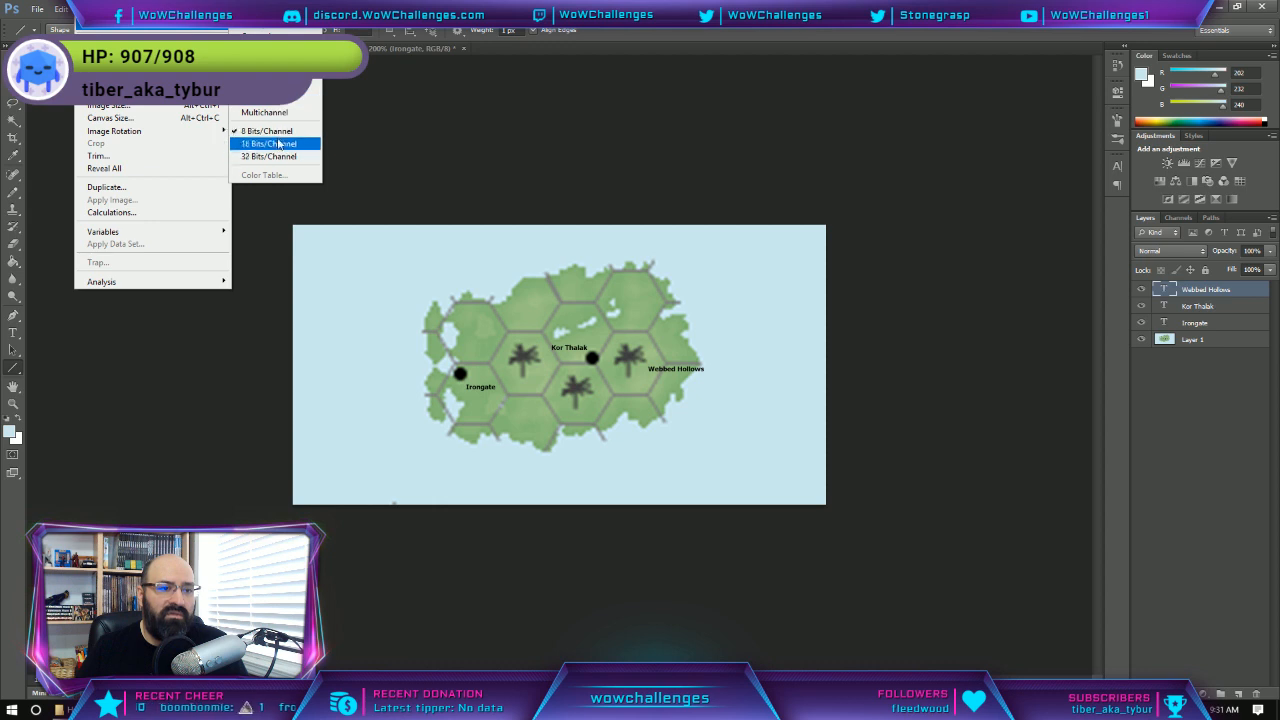
pyautogui.moveTo(121, 9)
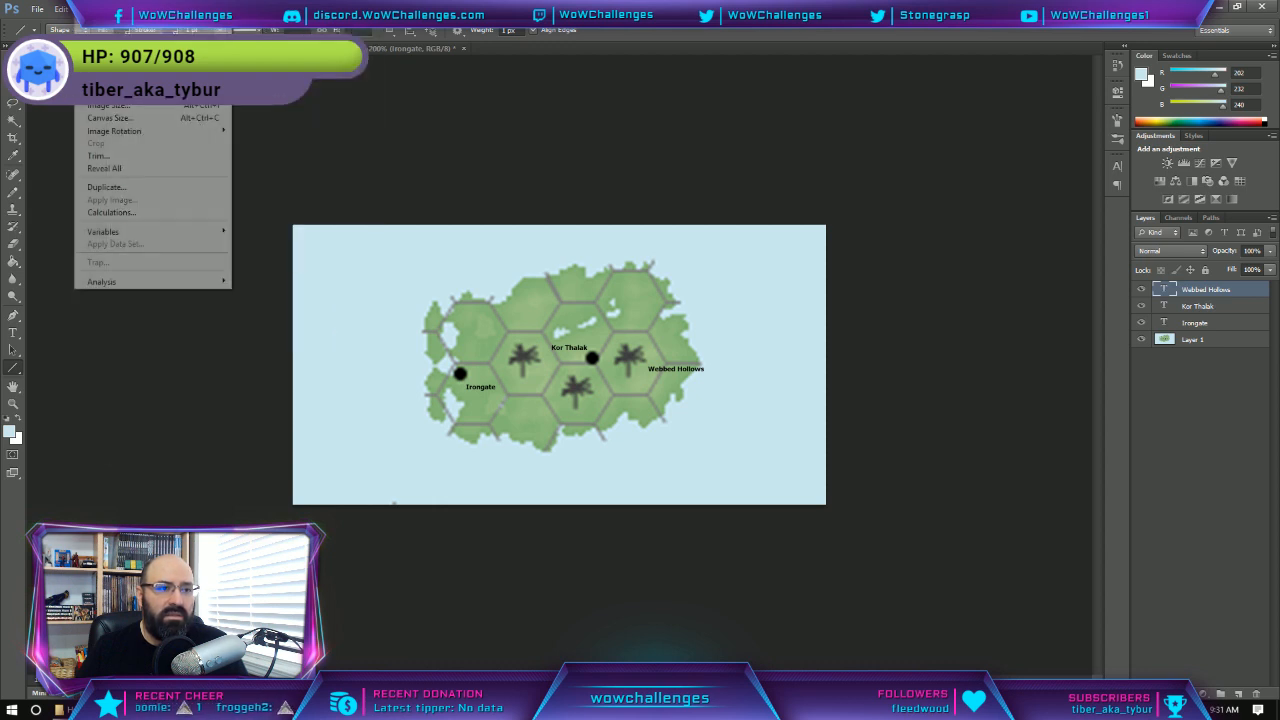
pyautogui.moveTo(228, 30)
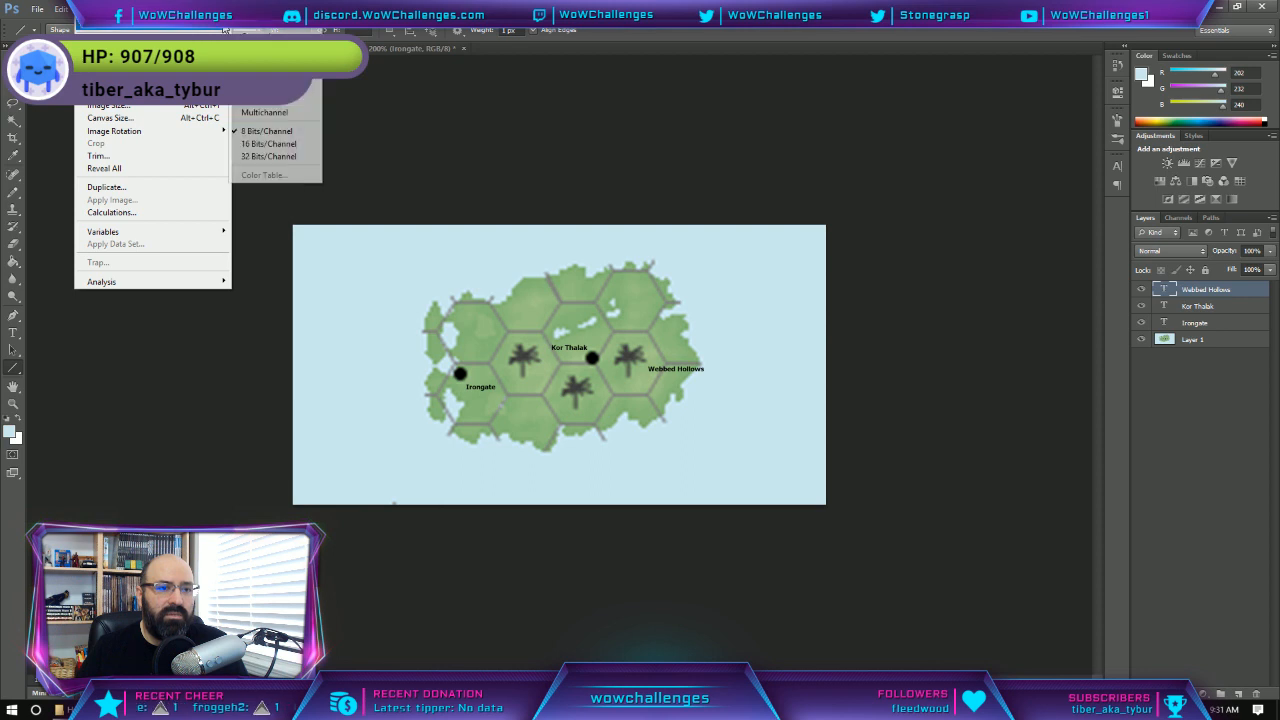
pyautogui.click(275, 146)
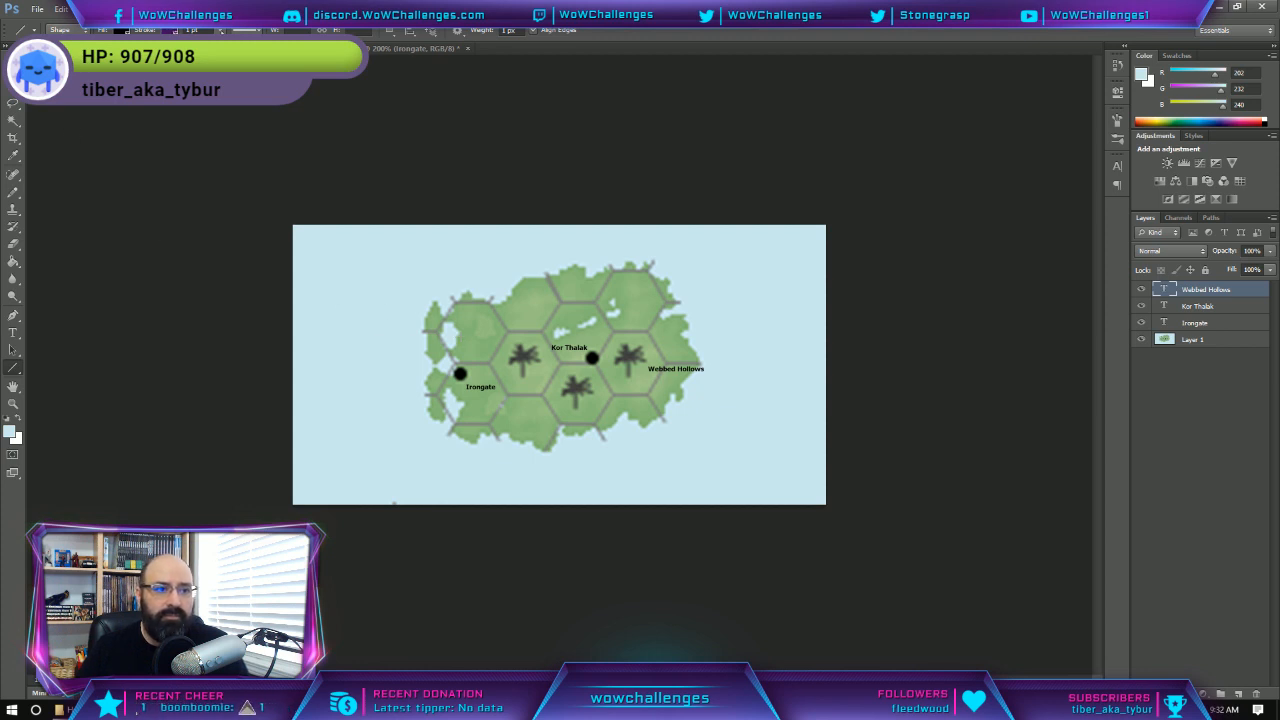
# Set the line's stroke width to about 15.30 pt and draw three crossing test lines in the water northwest of the island.
pyautogui.moveTo(190, 45); pyautogui.dragTo(202, 45)
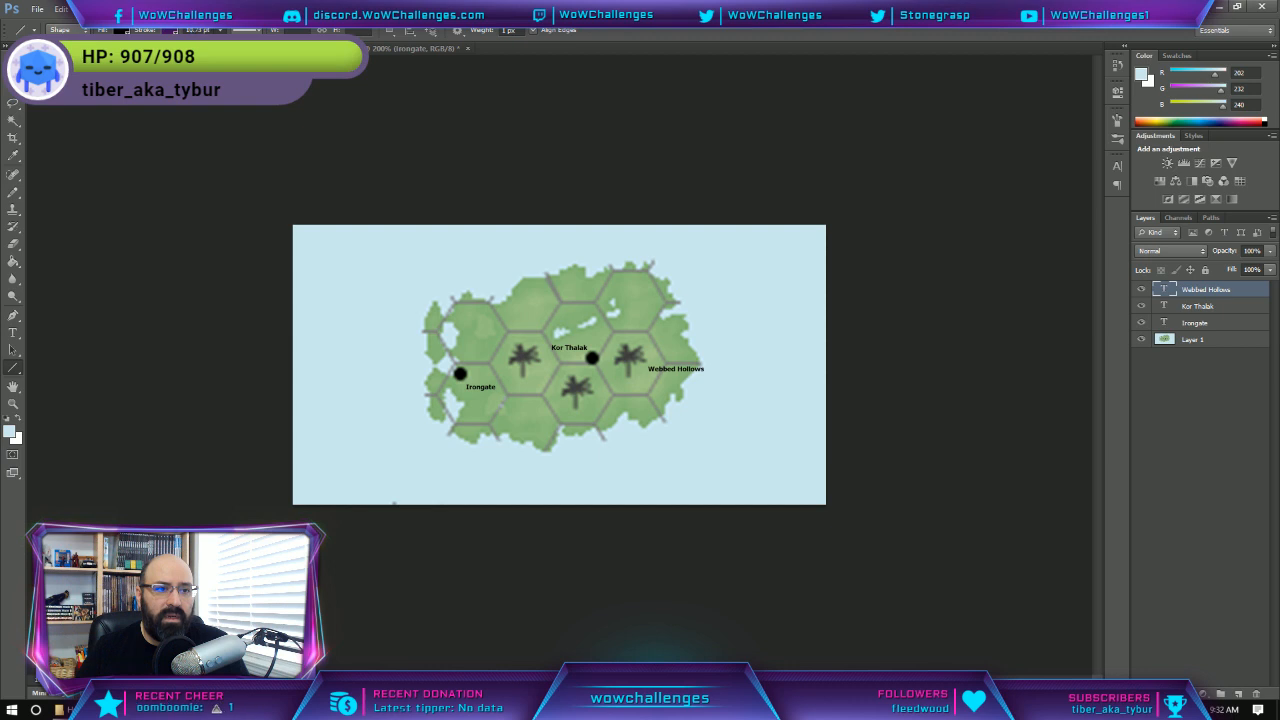
pyautogui.moveTo(339, 275); pyautogui.dragTo(484, 275)
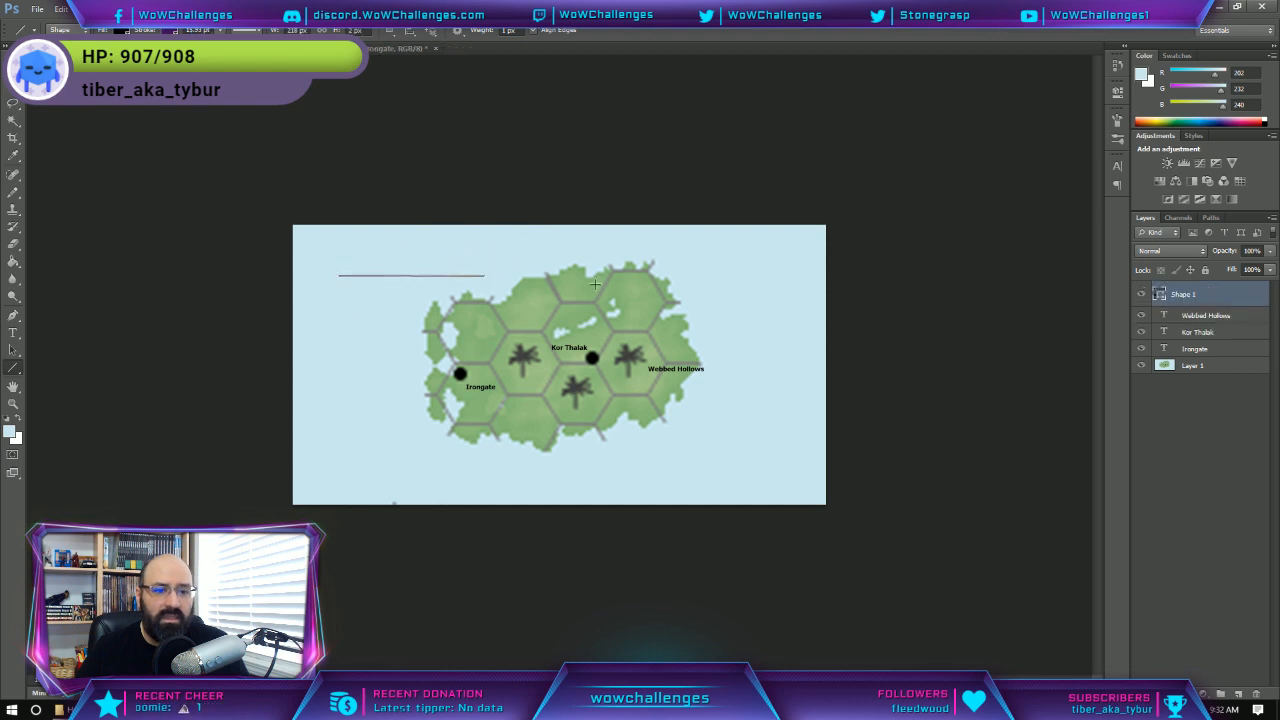
pyautogui.moveTo(353, 243); pyautogui.dragTo(383, 336)
pyautogui.moveTo(424, 247); pyautogui.dragTo(354, 314)
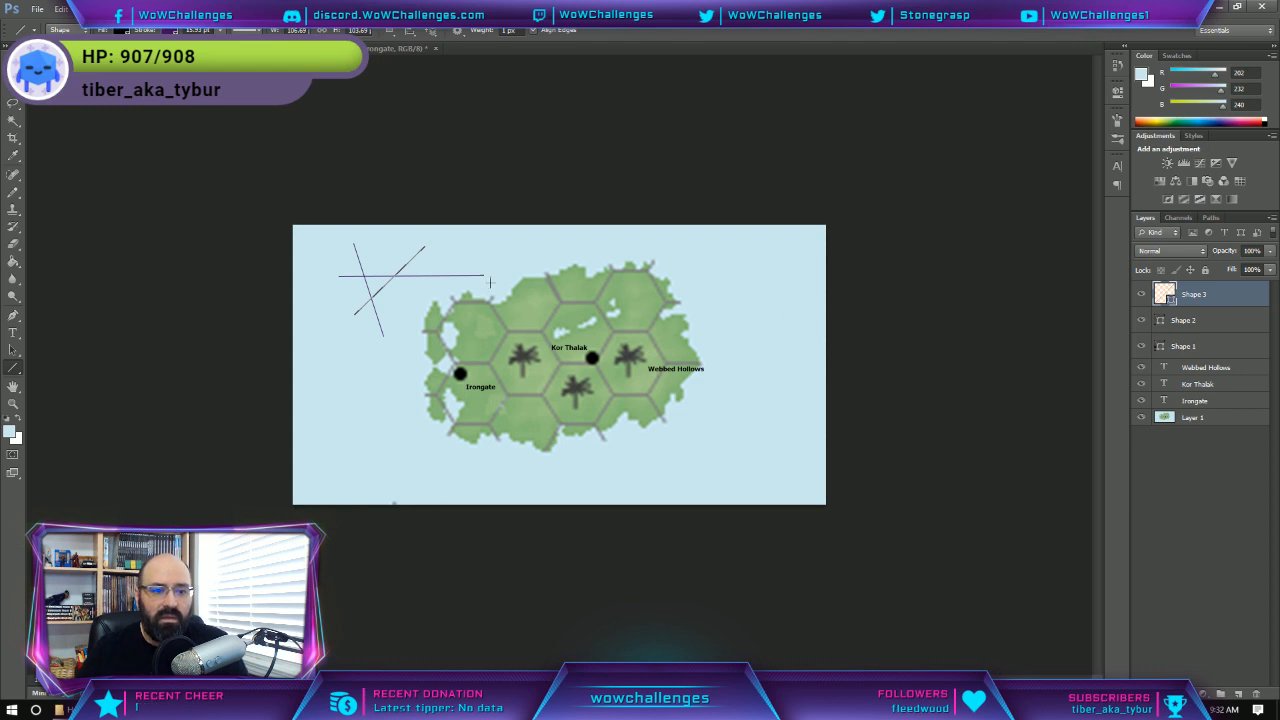
# Inspect the three crossing test lines up close and undo all of them.
pyautogui.click(13, 403)
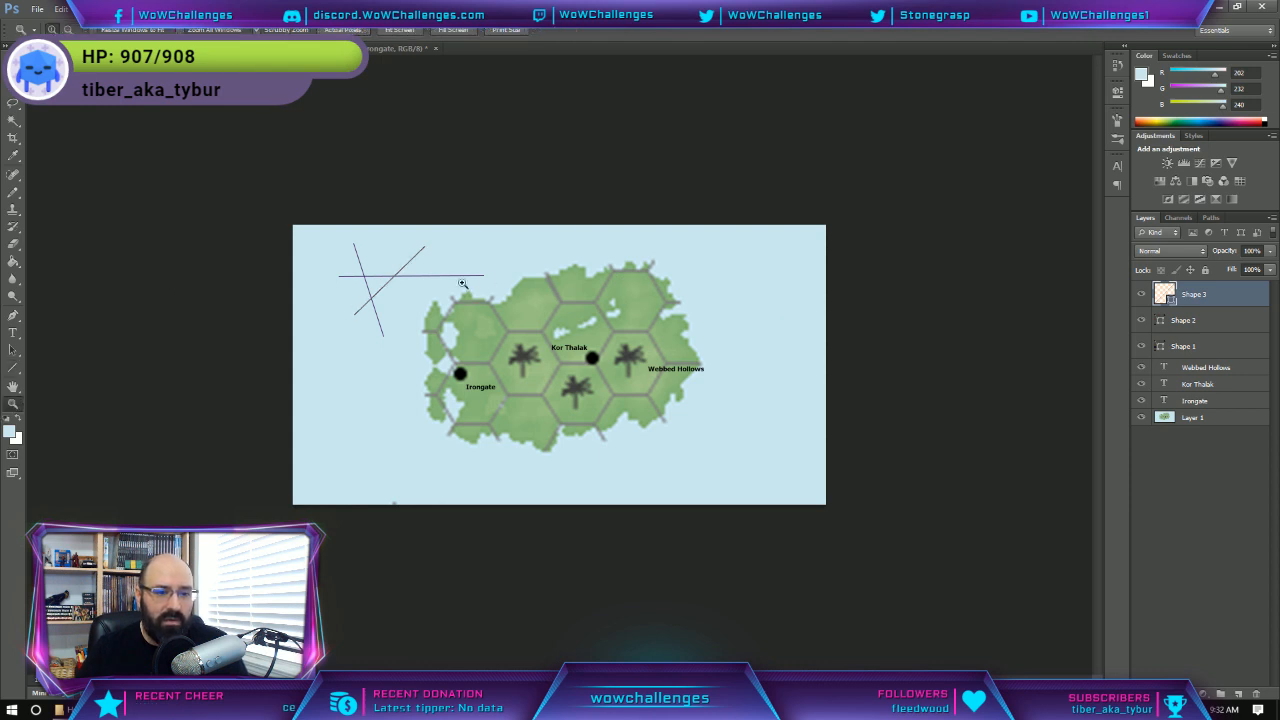
pyautogui.click(393, 286)
pyautogui.click(393, 286)
pyautogui.click(402, 283)
pyautogui.click(424, 340)
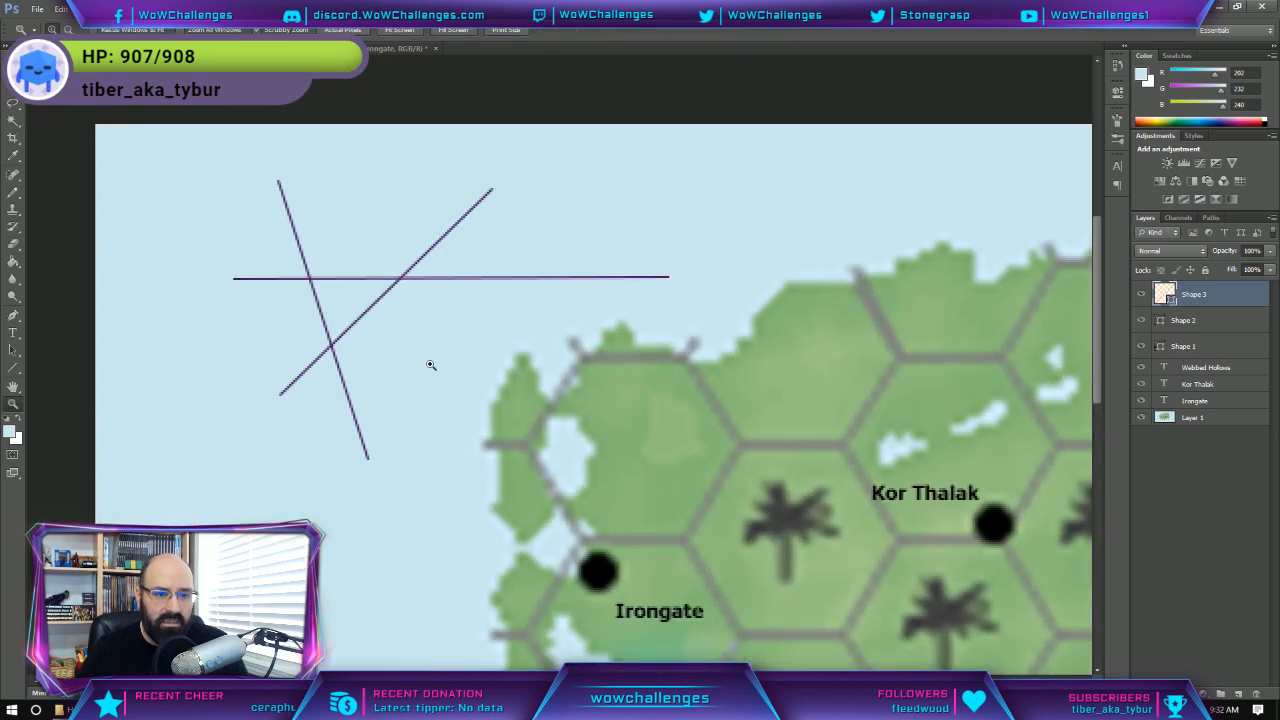
pyautogui.keyDown('alt'); pyautogui.click(401, 301); pyautogui.keyUp('alt')
pyautogui.keyDown('alt'); pyautogui.click(299, 223); pyautogui.keyUp('alt')
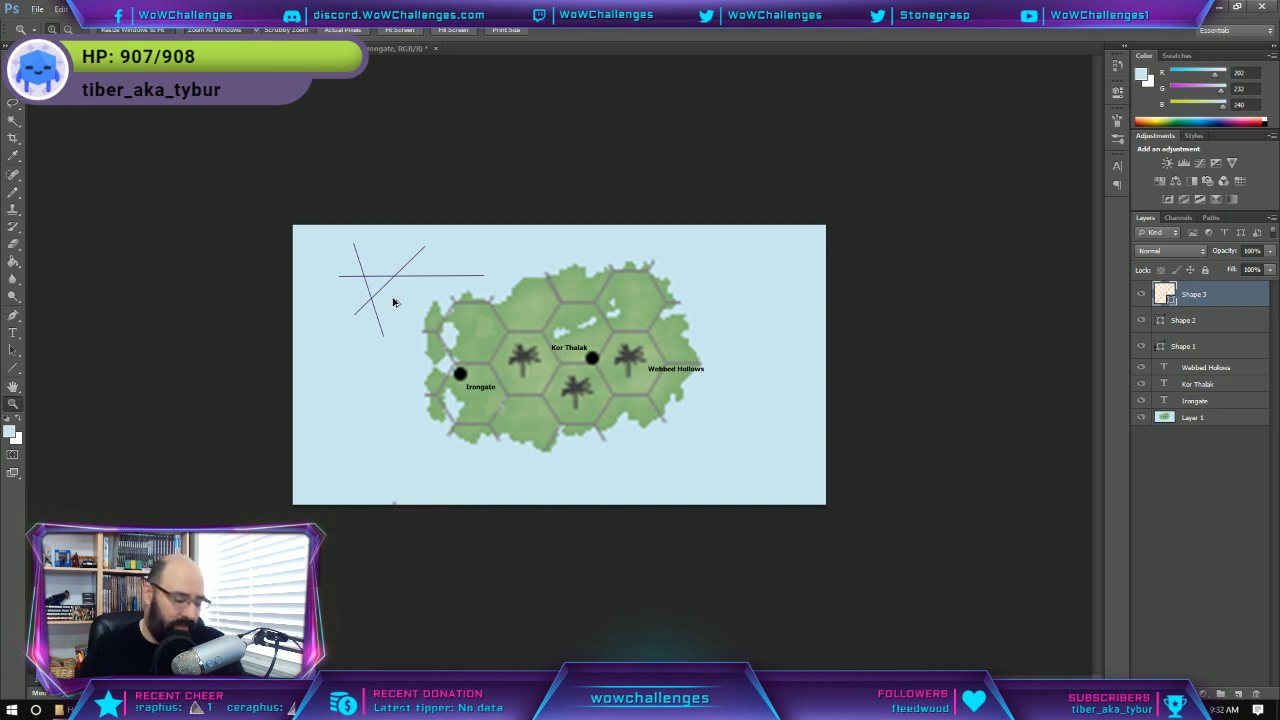
pyautogui.hotkey('ctrl', 'z')
pyautogui.hotkey('ctrl', 'alt', 'z')
pyautogui.hotkey('ctrl', 'alt', 'z')
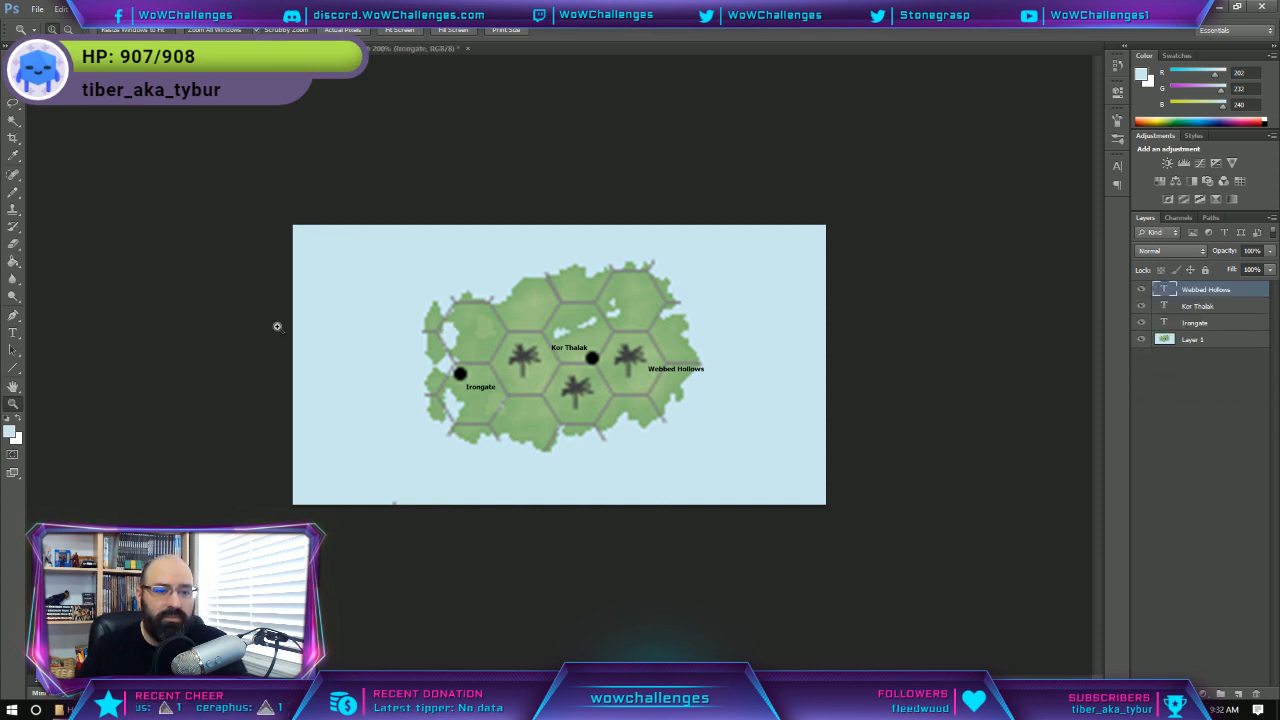
# Set the Line tool's fill to black, try a line from Irongate to Kor Thalak and undo it.
pyautogui.click(13, 367)
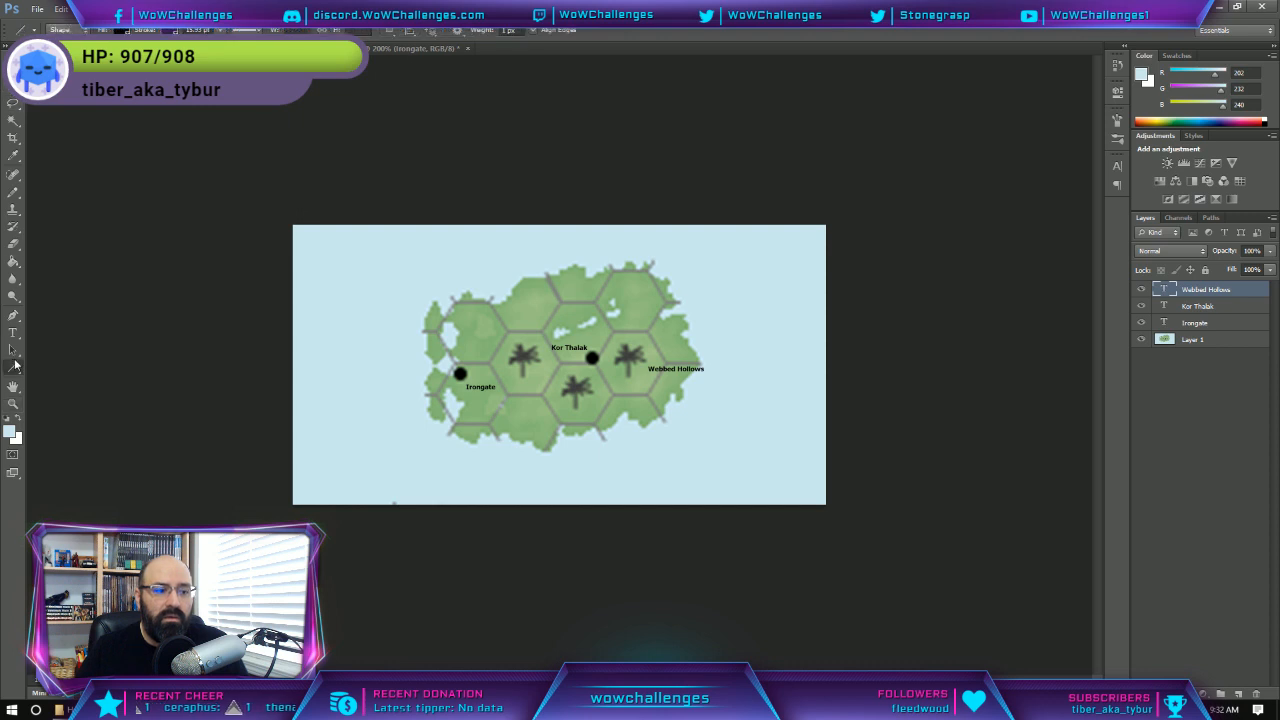
pyautogui.click(121, 31)
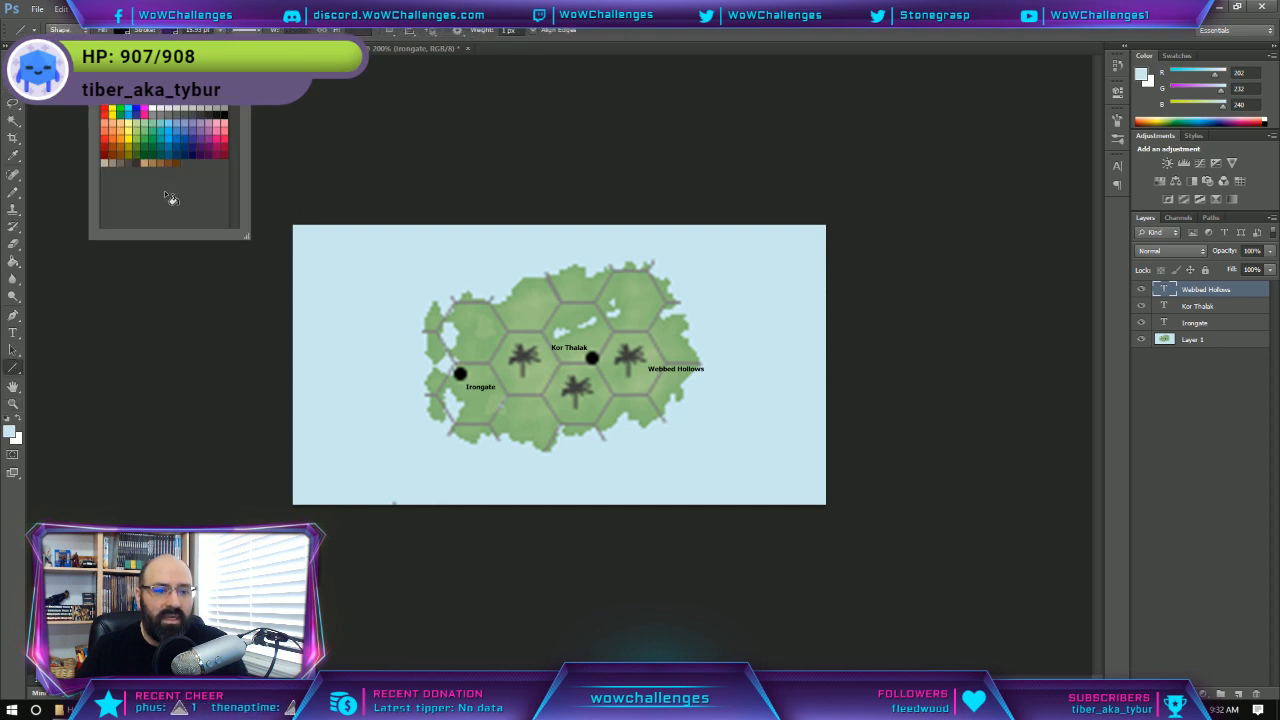
pyautogui.click(223, 116)
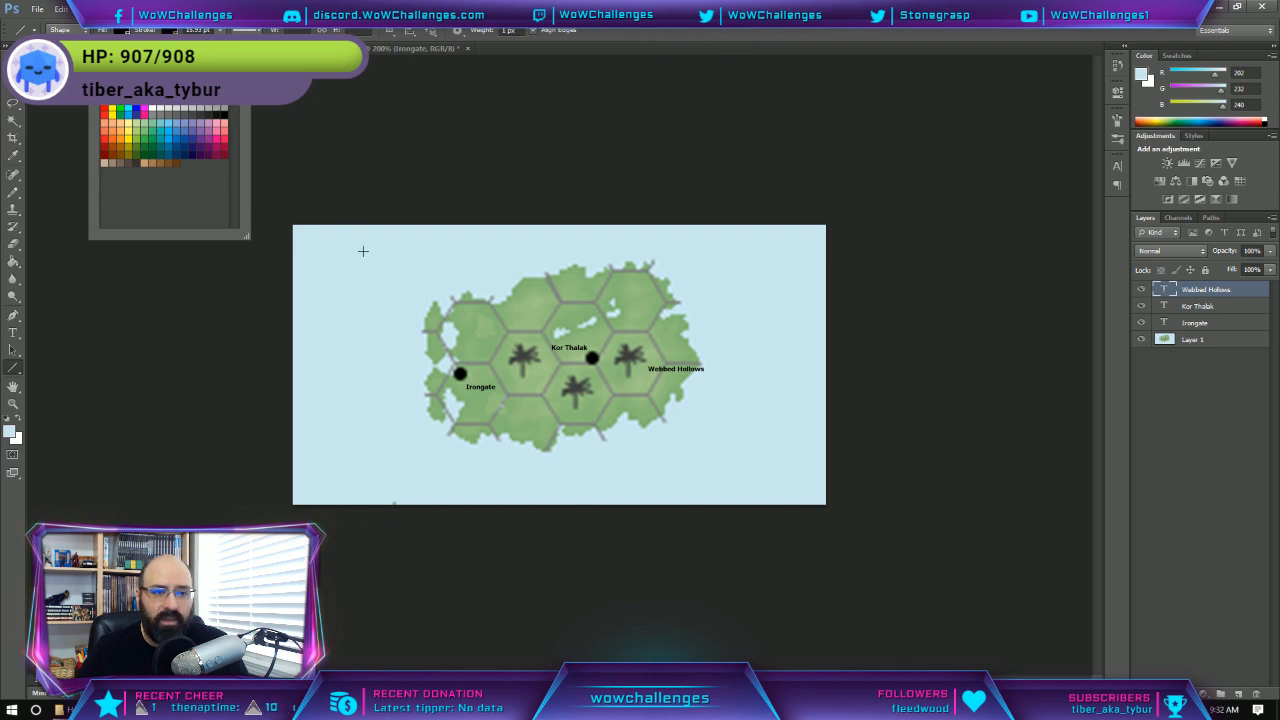
pyautogui.click(628, 31)
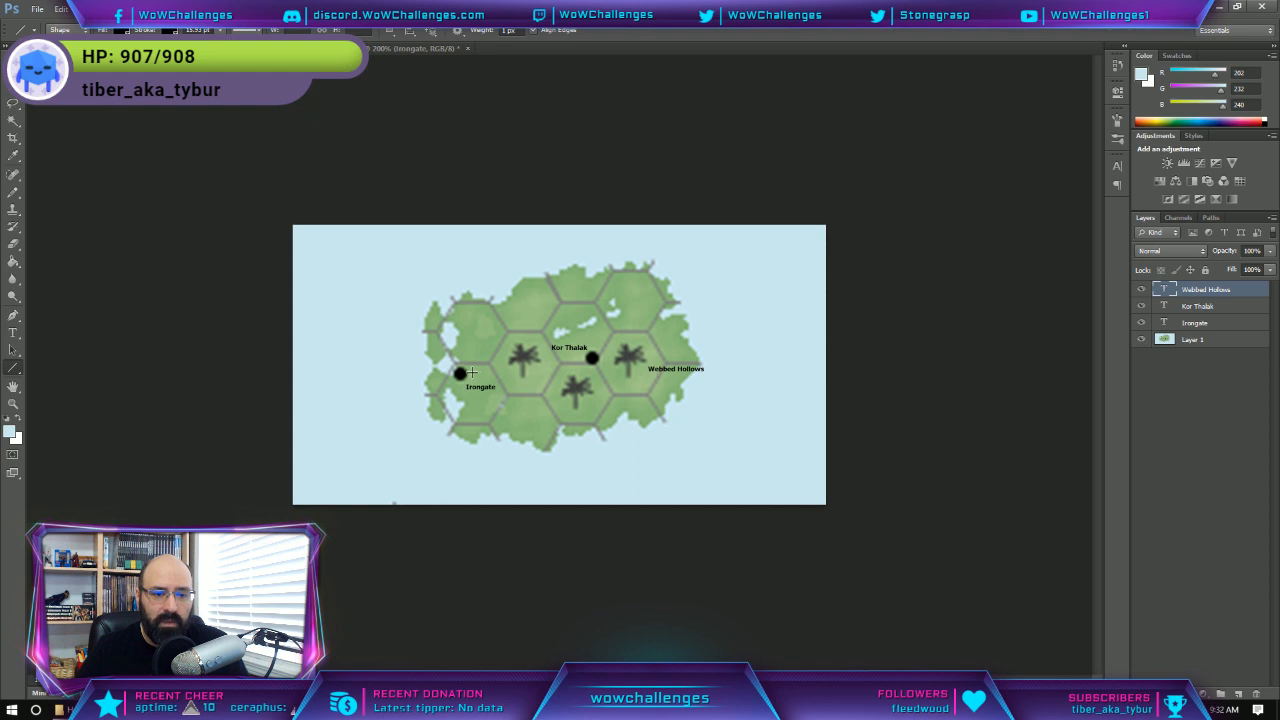
pyautogui.moveTo(468, 372); pyautogui.dragTo(580, 359)
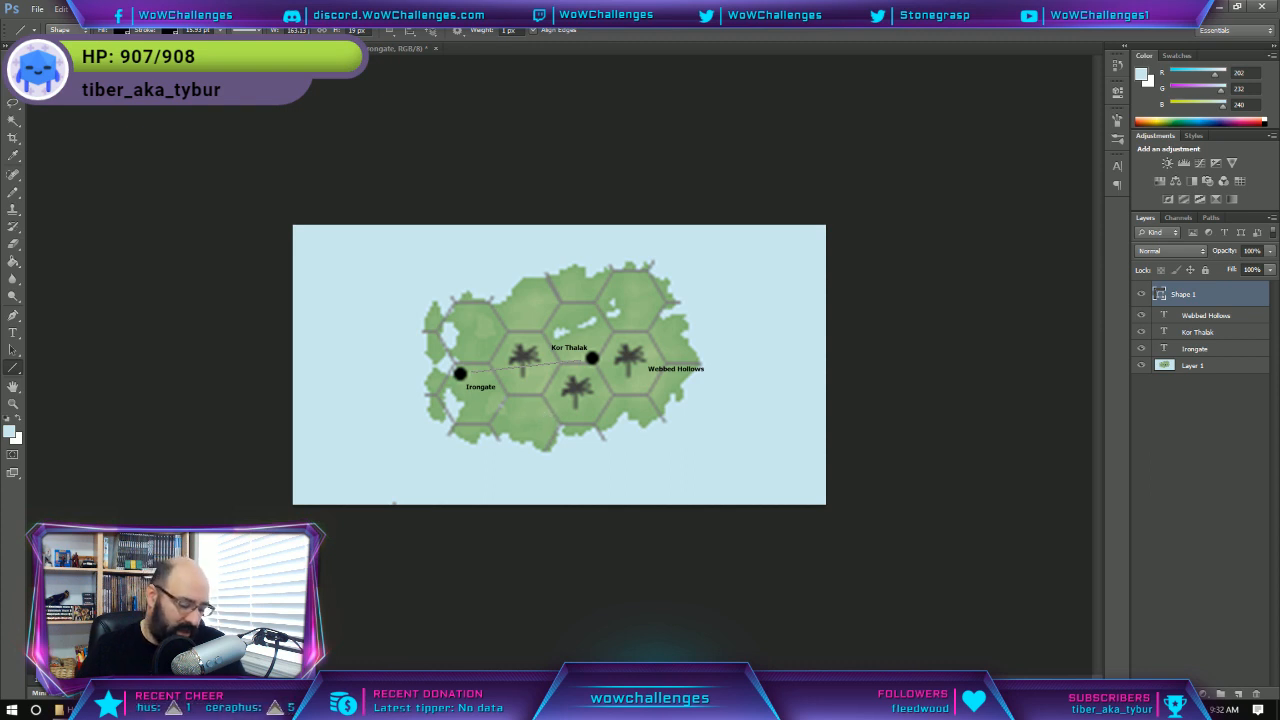
pyautogui.hotkey('ctrl', 'z')
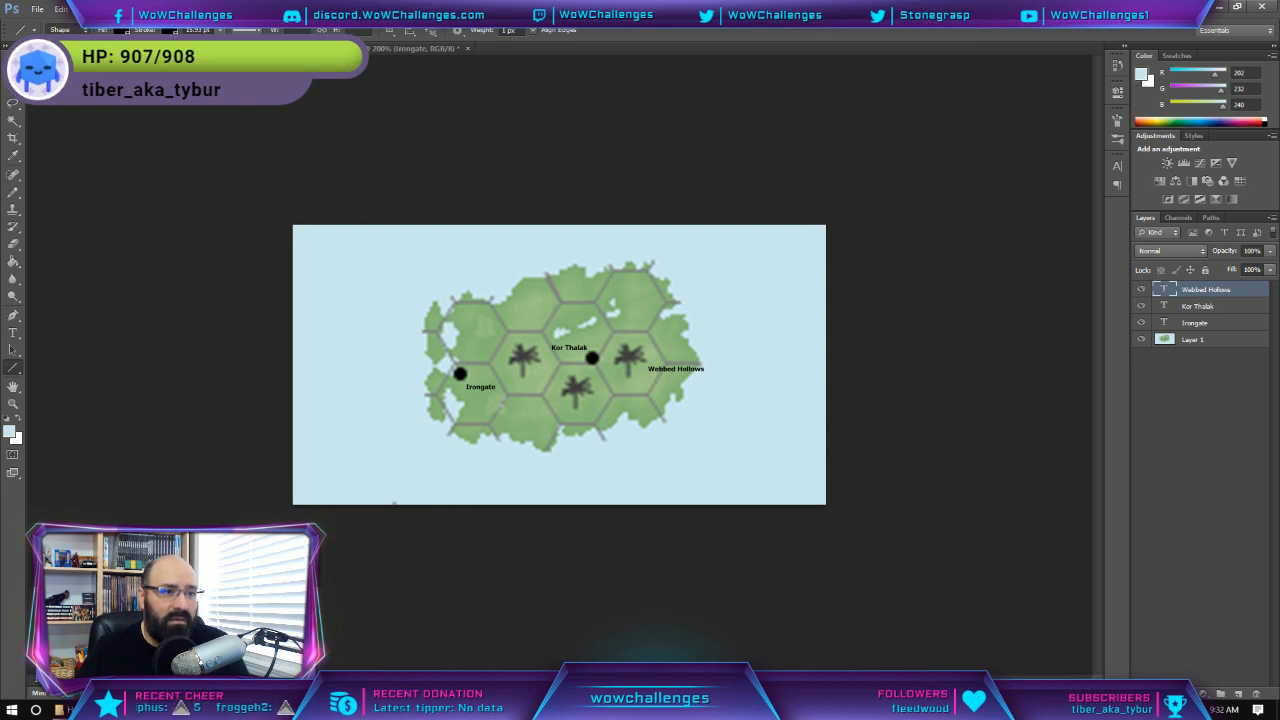
# Switch the Line tool's drawing mode to Path, try a line from Irongate to Kor Thalak and undo it.
pyautogui.click(62, 55)
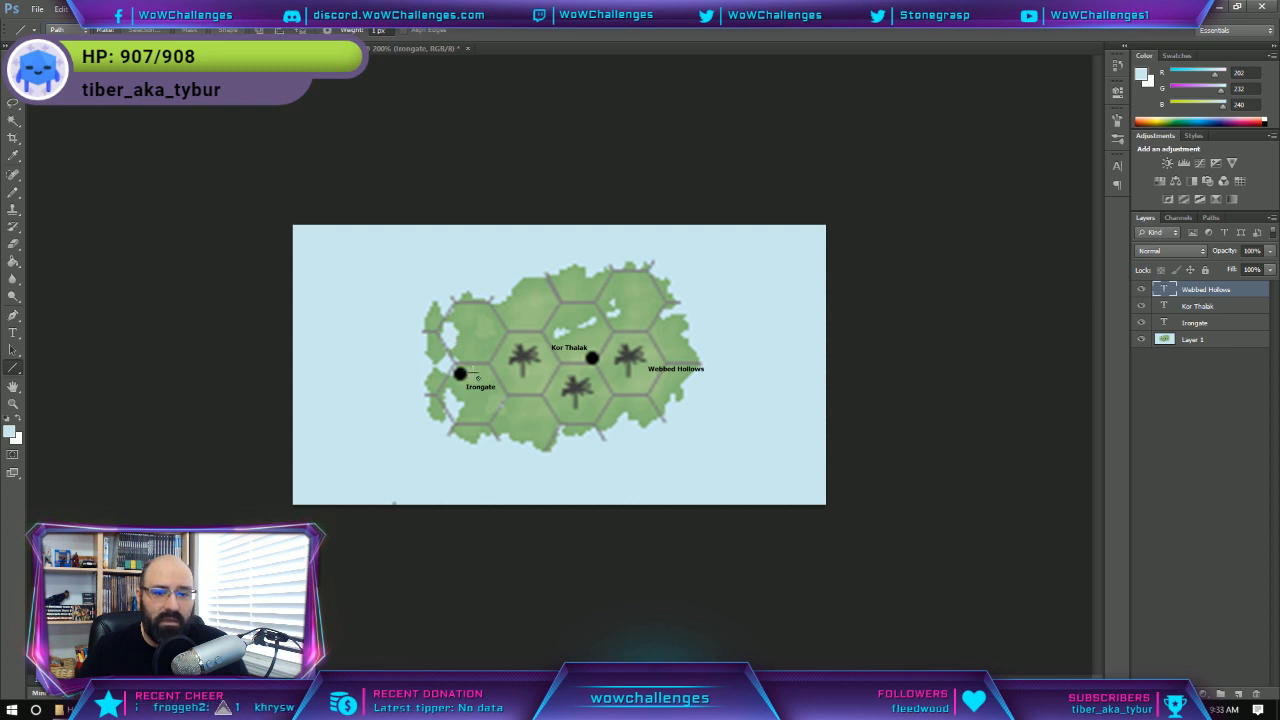
pyautogui.moveTo(470, 374); pyautogui.dragTo(590, 360)
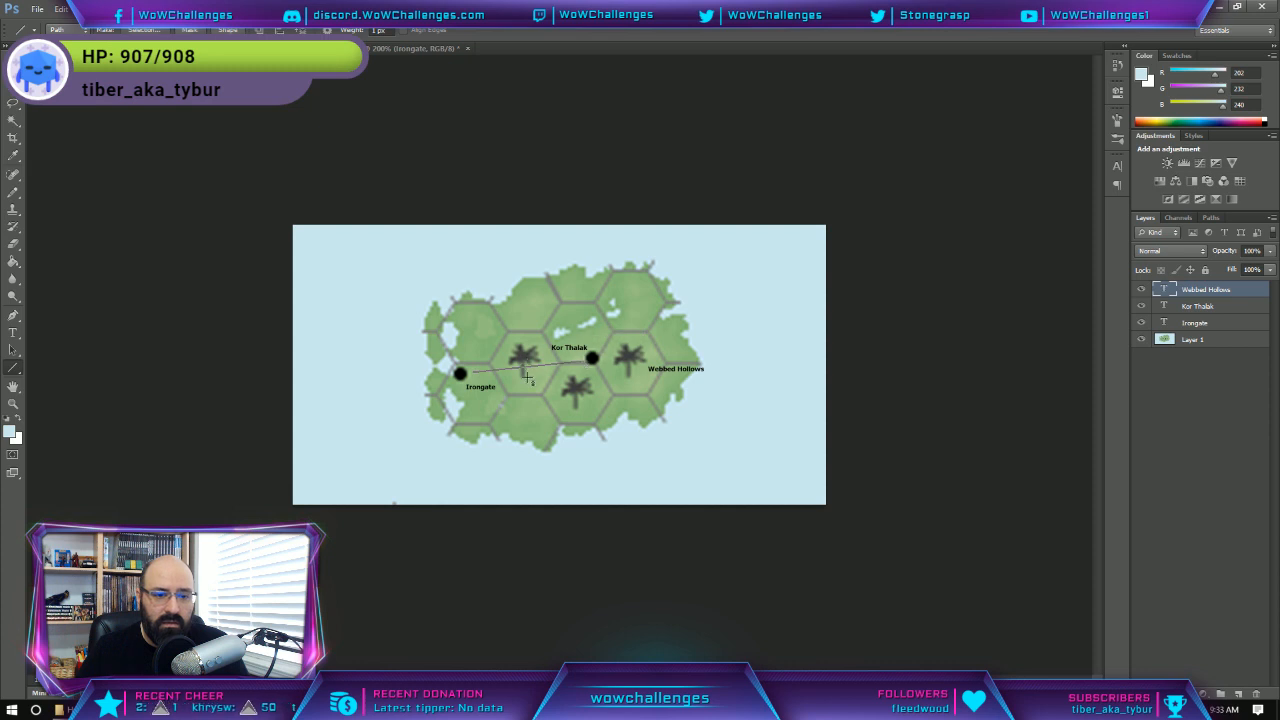
pyautogui.hotkey('ctrl', 'z')
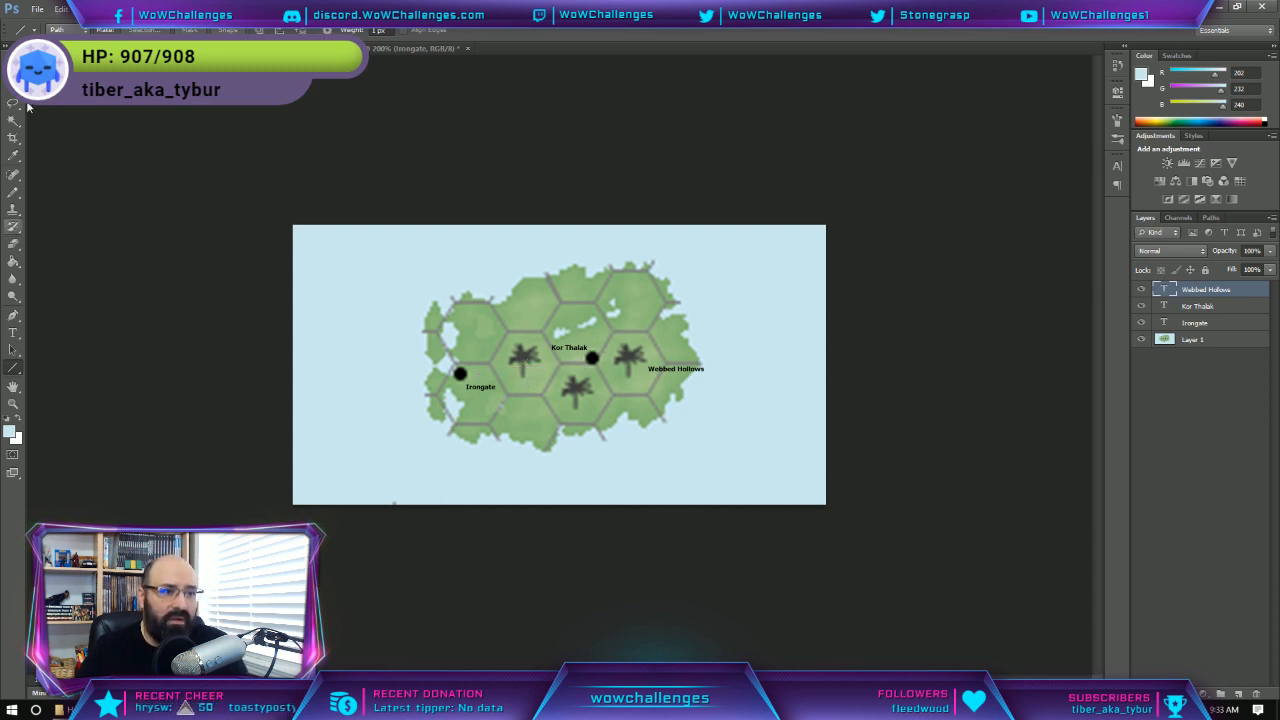
# Look through the full list of tool presets for the Line tool, including those for other tools, and close it.
pyautogui.click(33, 28)
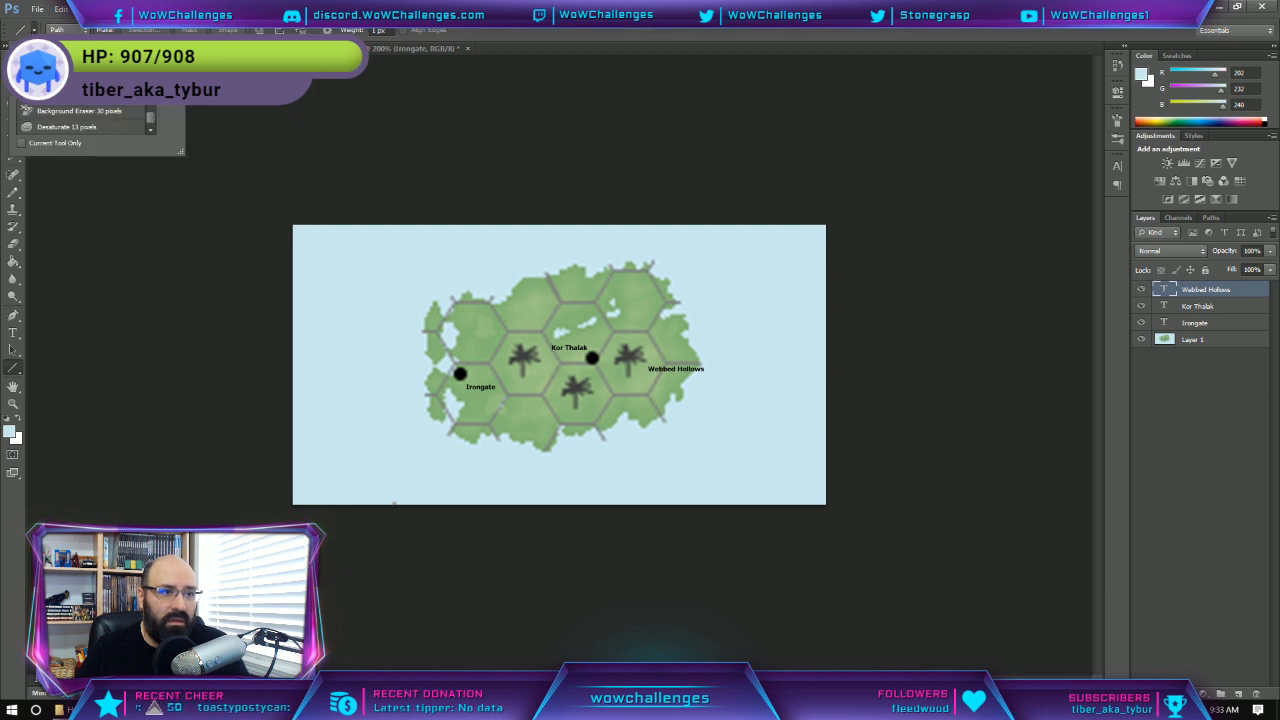
pyautogui.scroll(5, 85, 120)
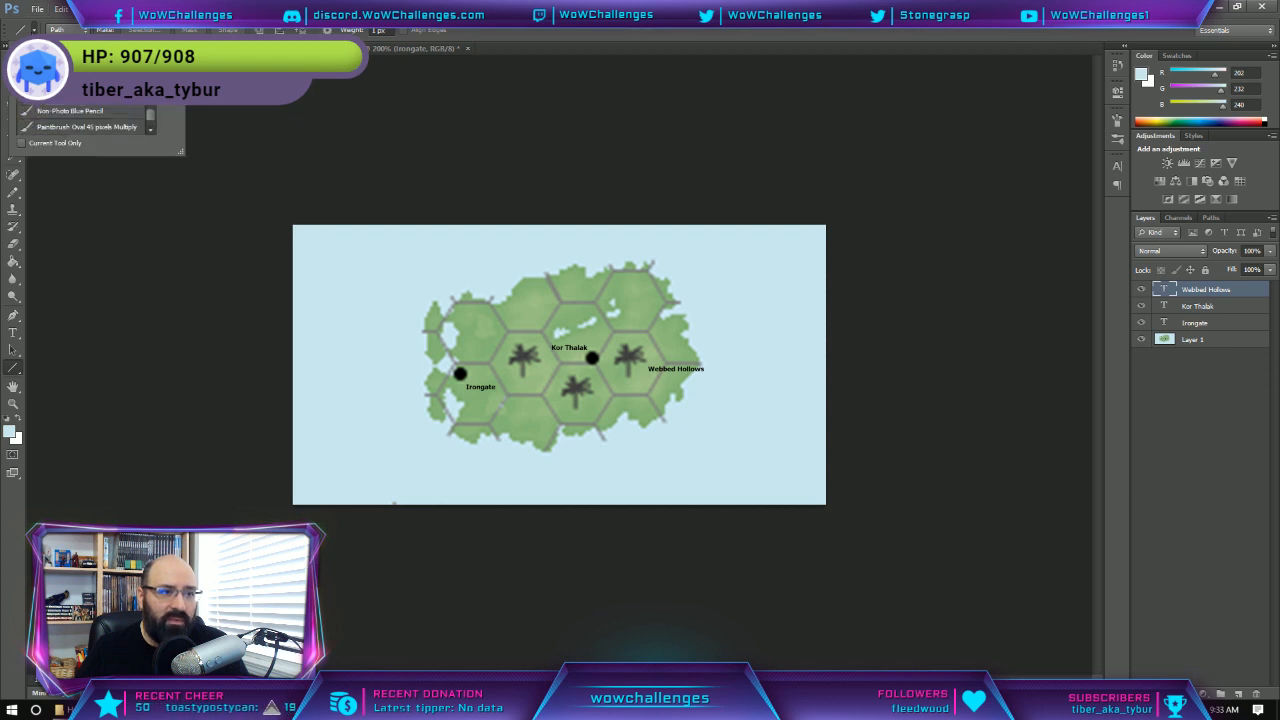
pyautogui.scroll(-8, 85, 120)
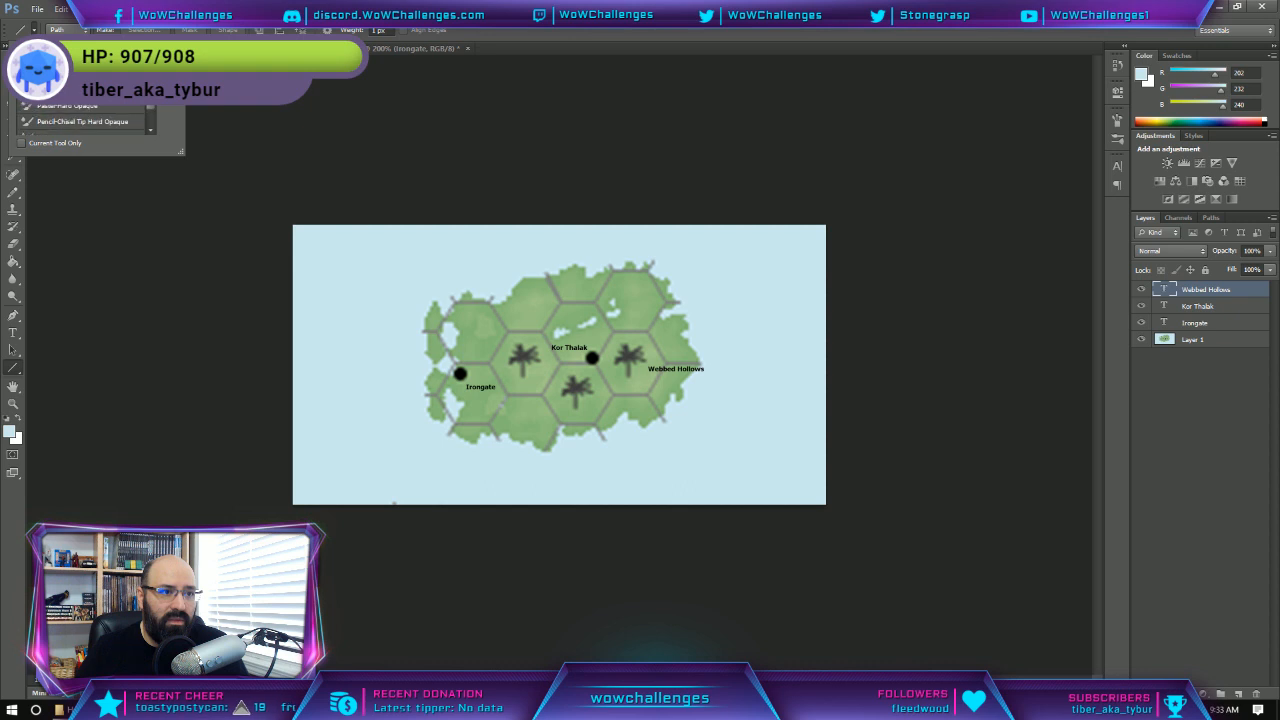
pyautogui.scroll(-6, 85, 120)
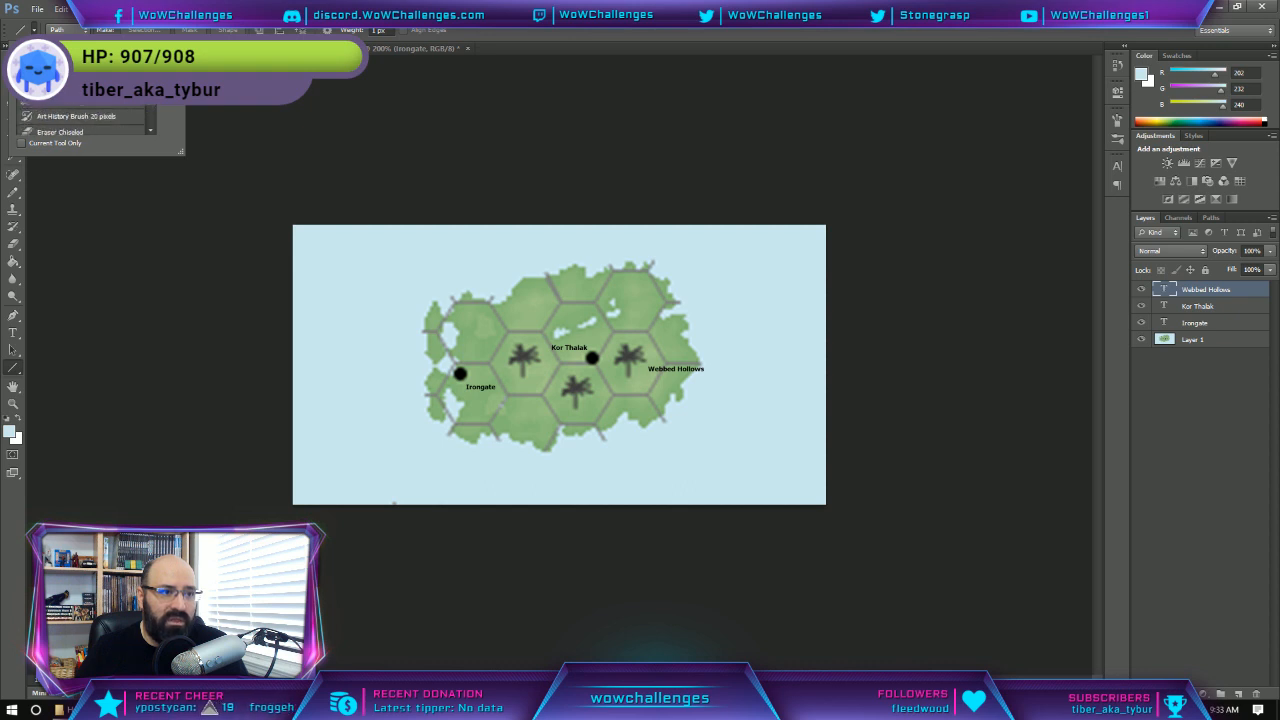
pyautogui.scroll(-6, 85, 120)
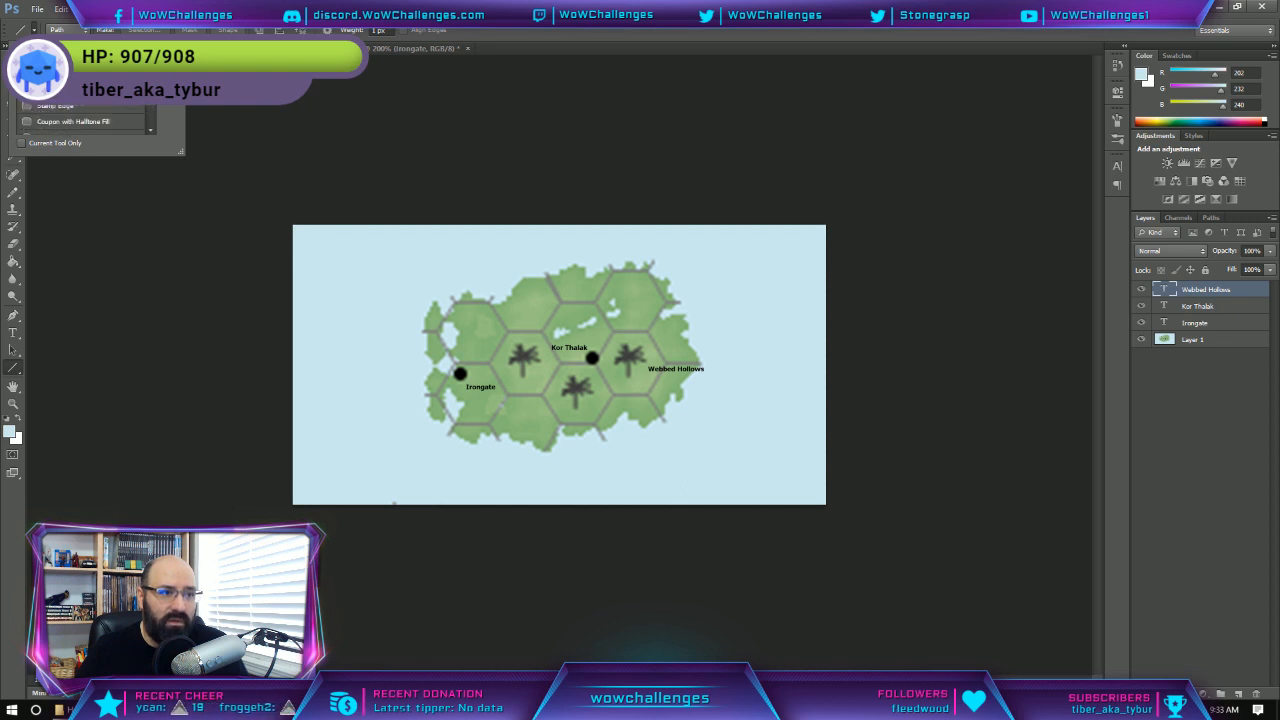
pyautogui.scroll(-2, 85, 120)
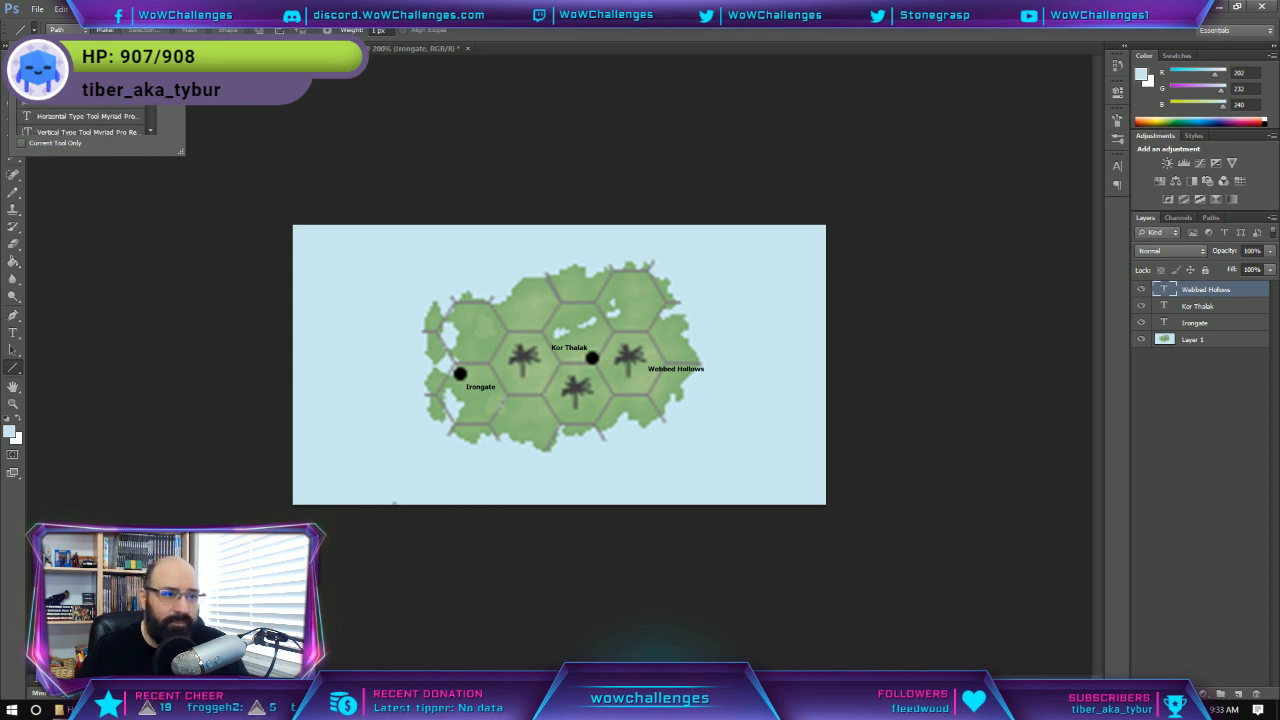
pyautogui.scroll(-6, 85, 120)
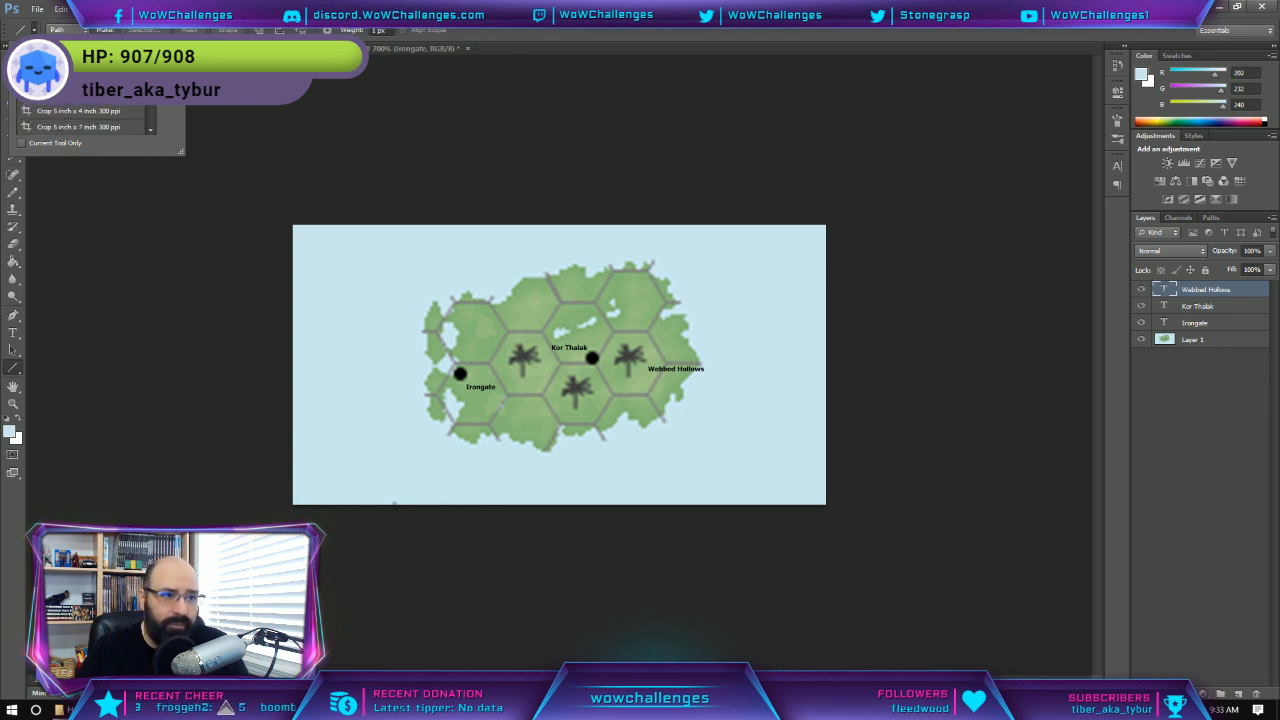
pyautogui.scroll(-7, 85, 120)
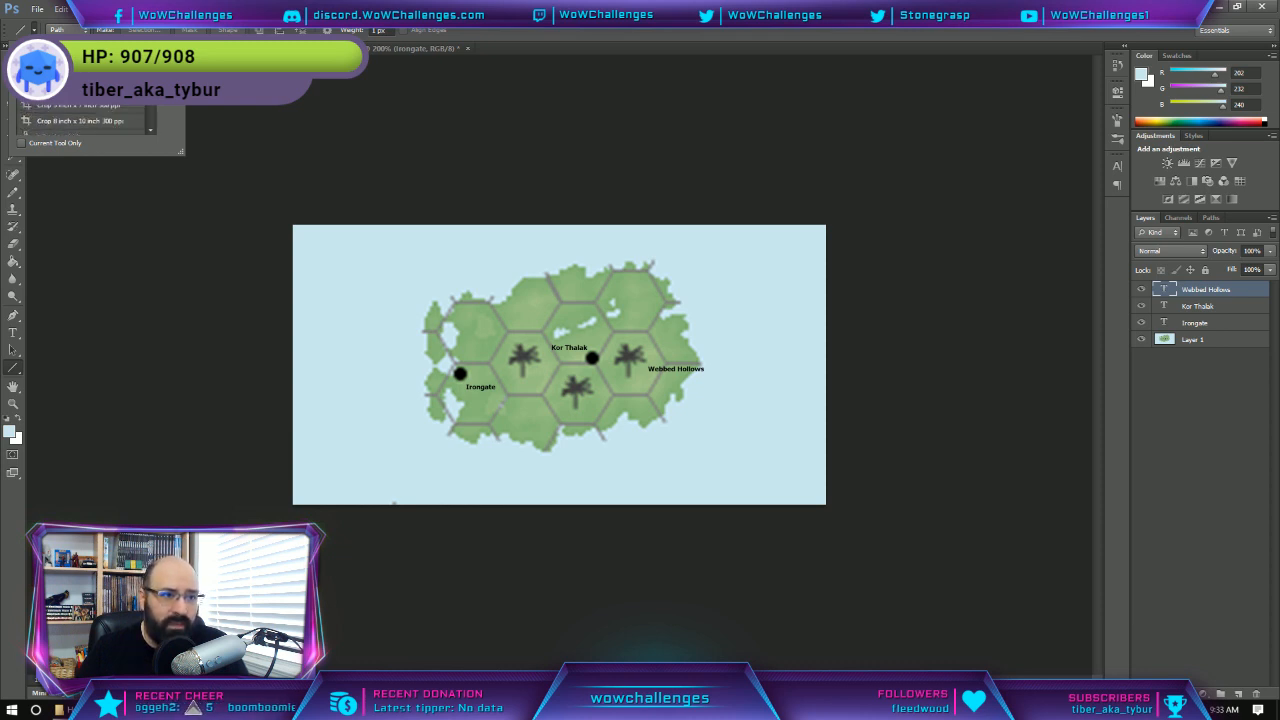
pyautogui.scroll(10, 85, 120)
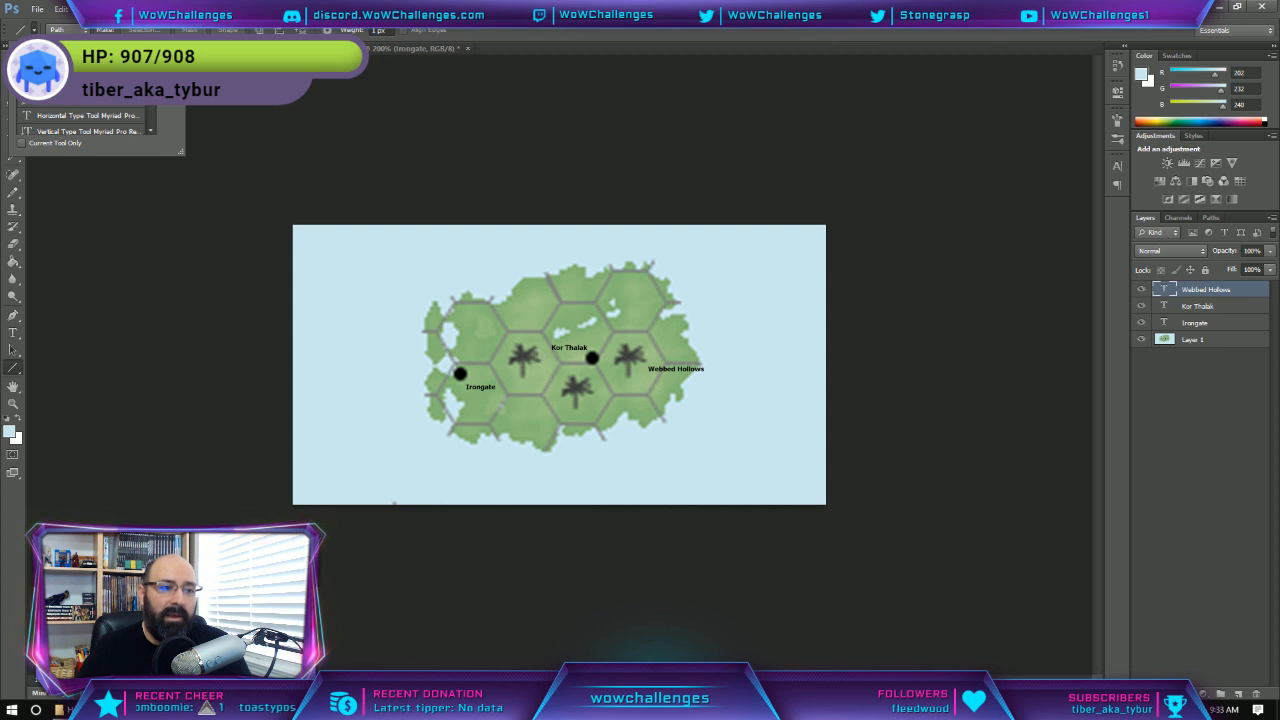
pyautogui.scroll(-1, 85, 122)
pyautogui.scroll(-3, 87, 115)
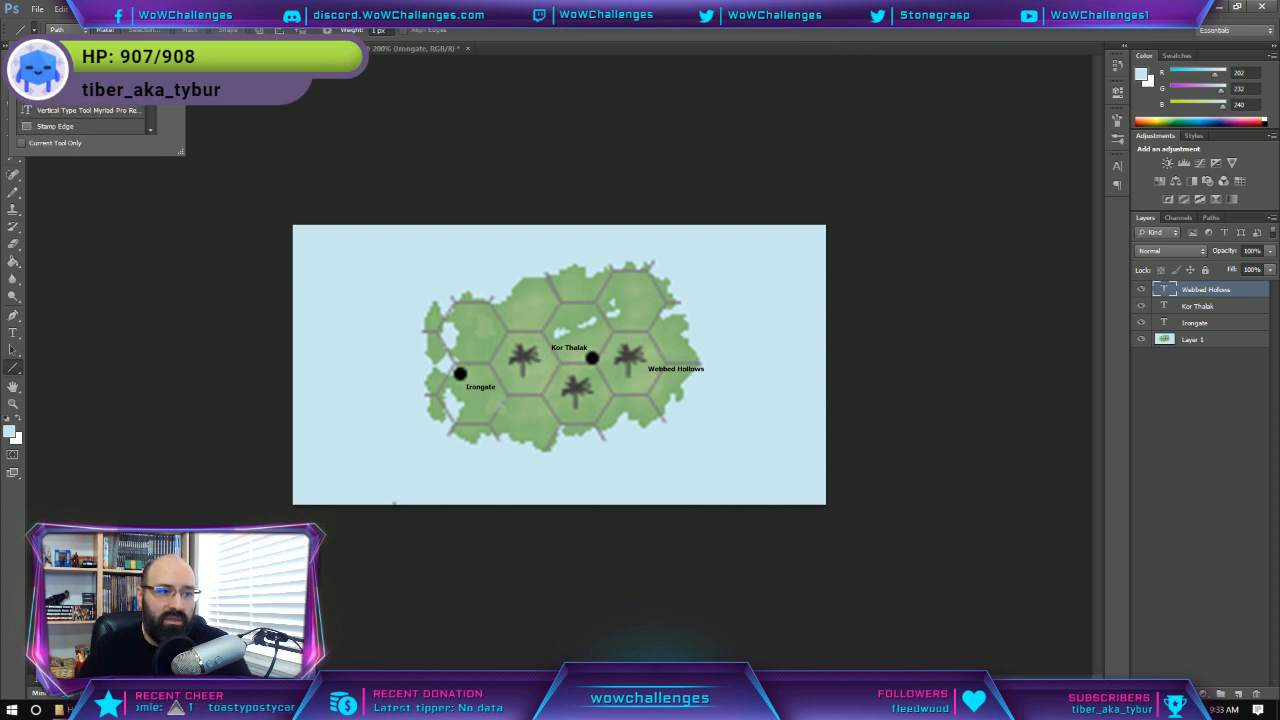
pyautogui.scroll(-3, 87, 115)
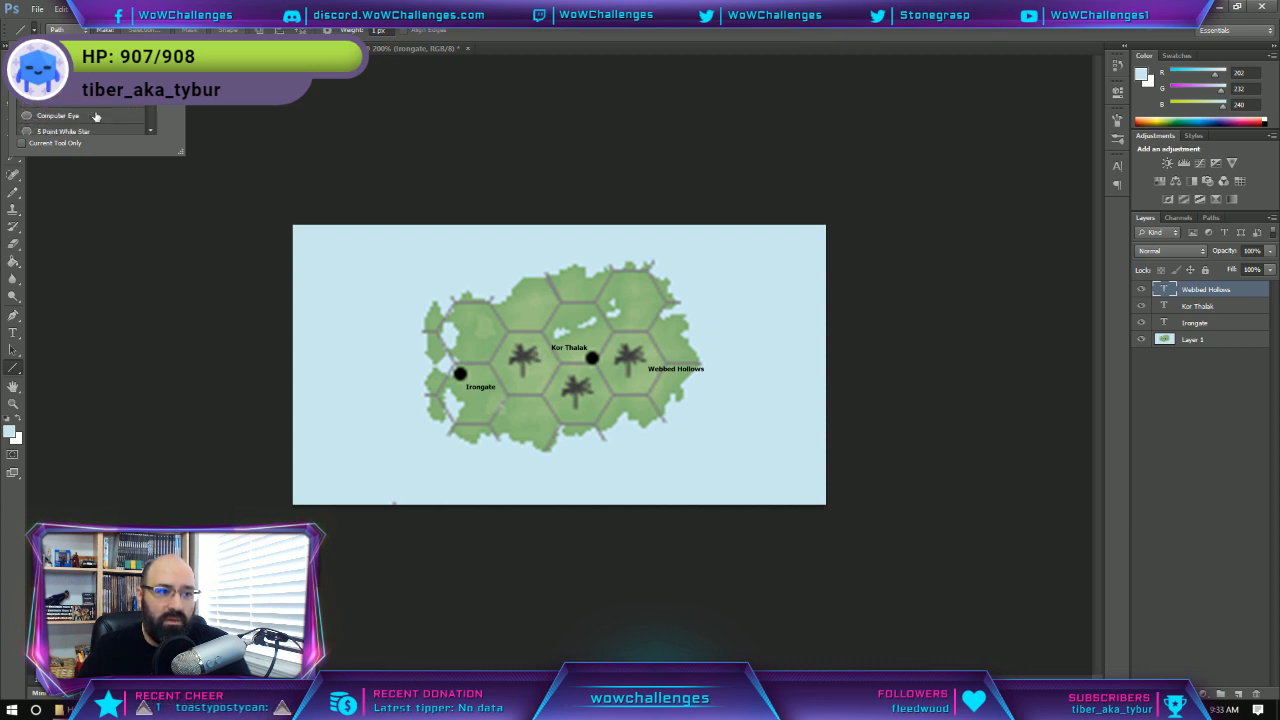
pyautogui.scroll(-1, 90, 130)
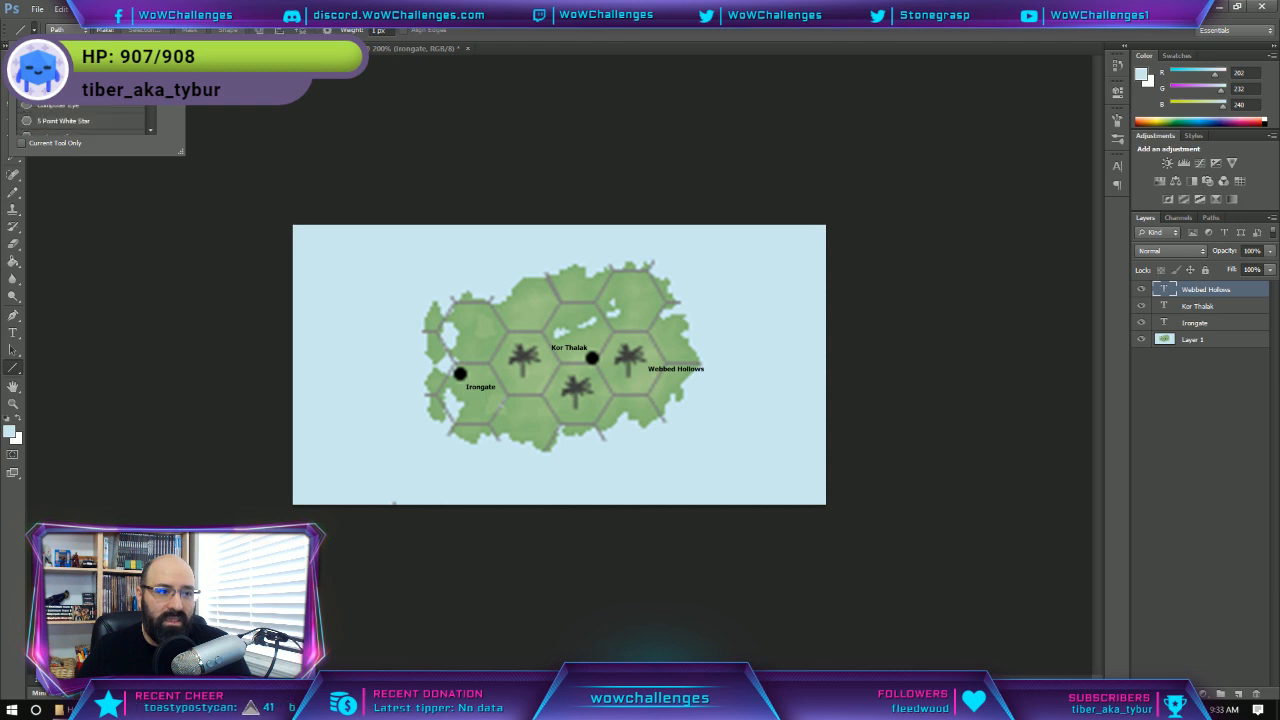
pyautogui.scroll(-3, 97, 106)
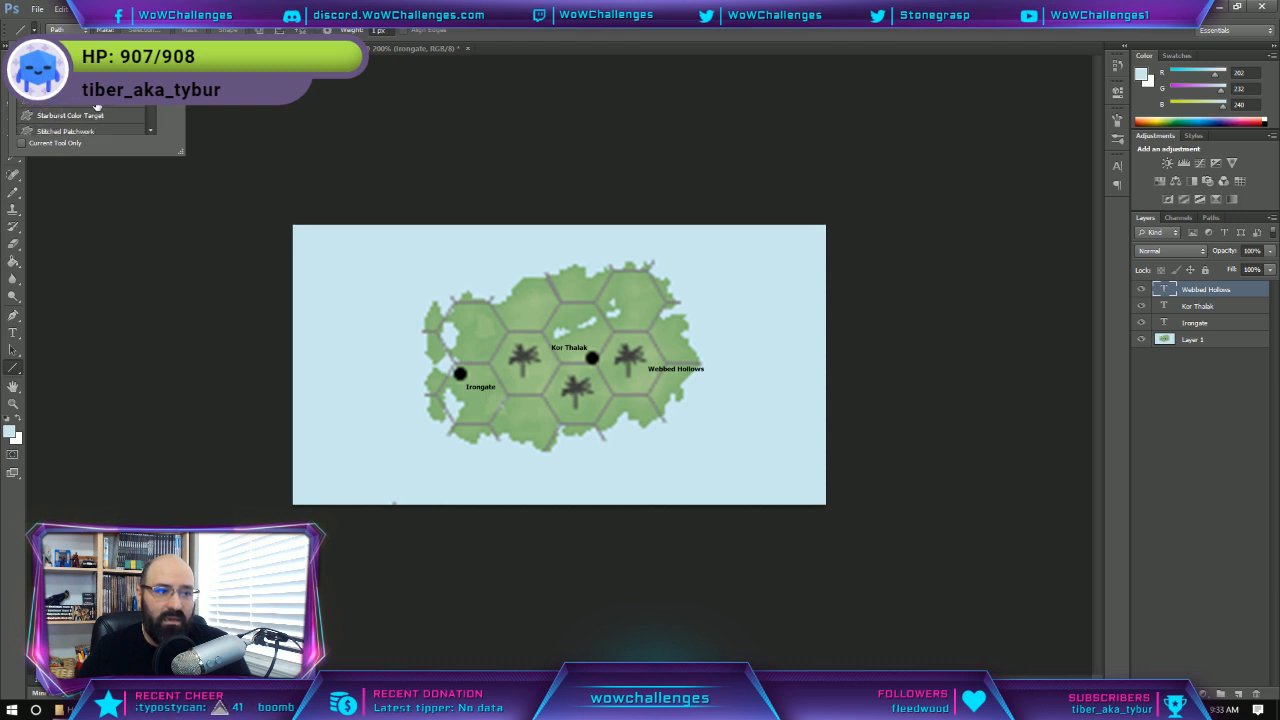
pyautogui.scroll(-3, 102, 110)
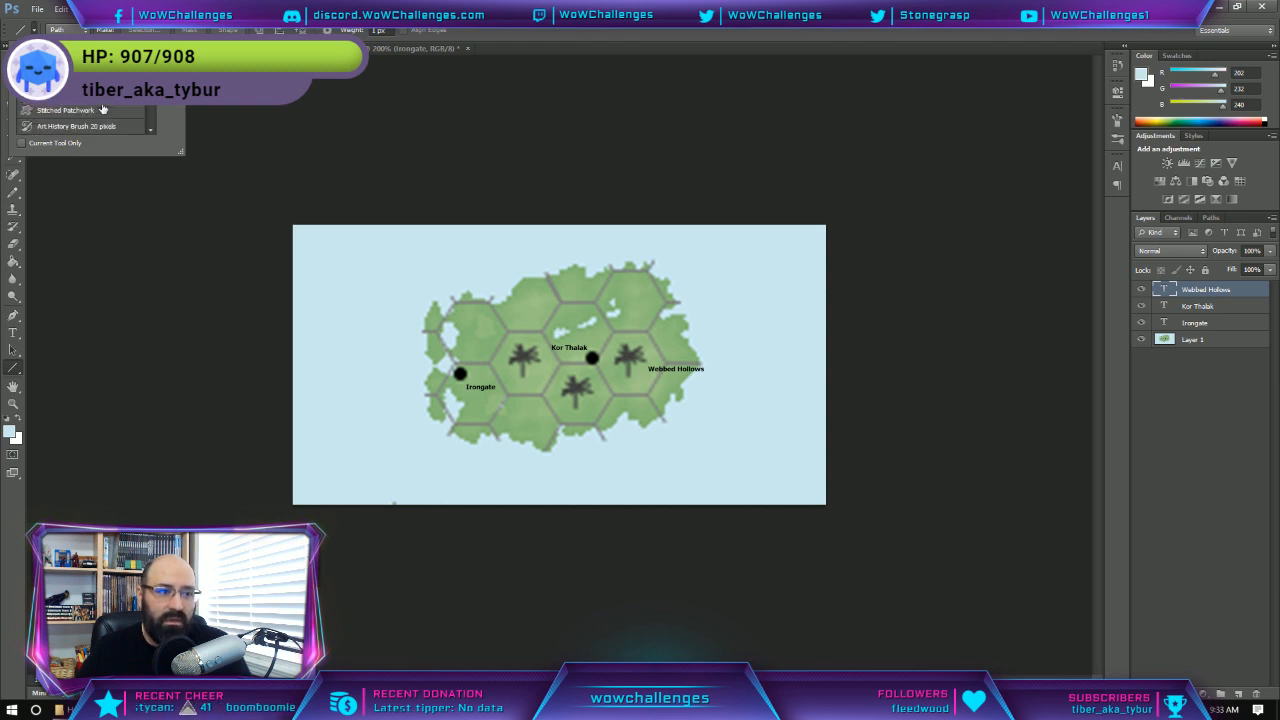
pyautogui.scroll(-4, 102, 110)
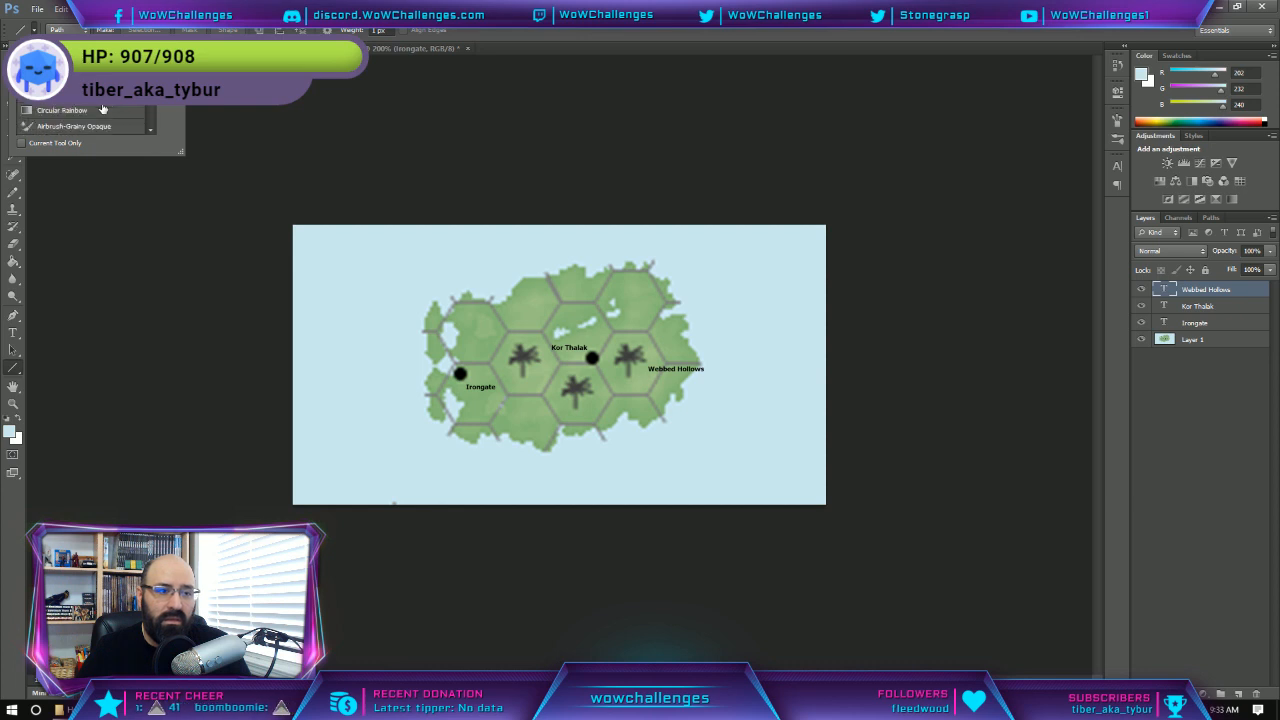
pyautogui.scroll(-5, 102, 110)
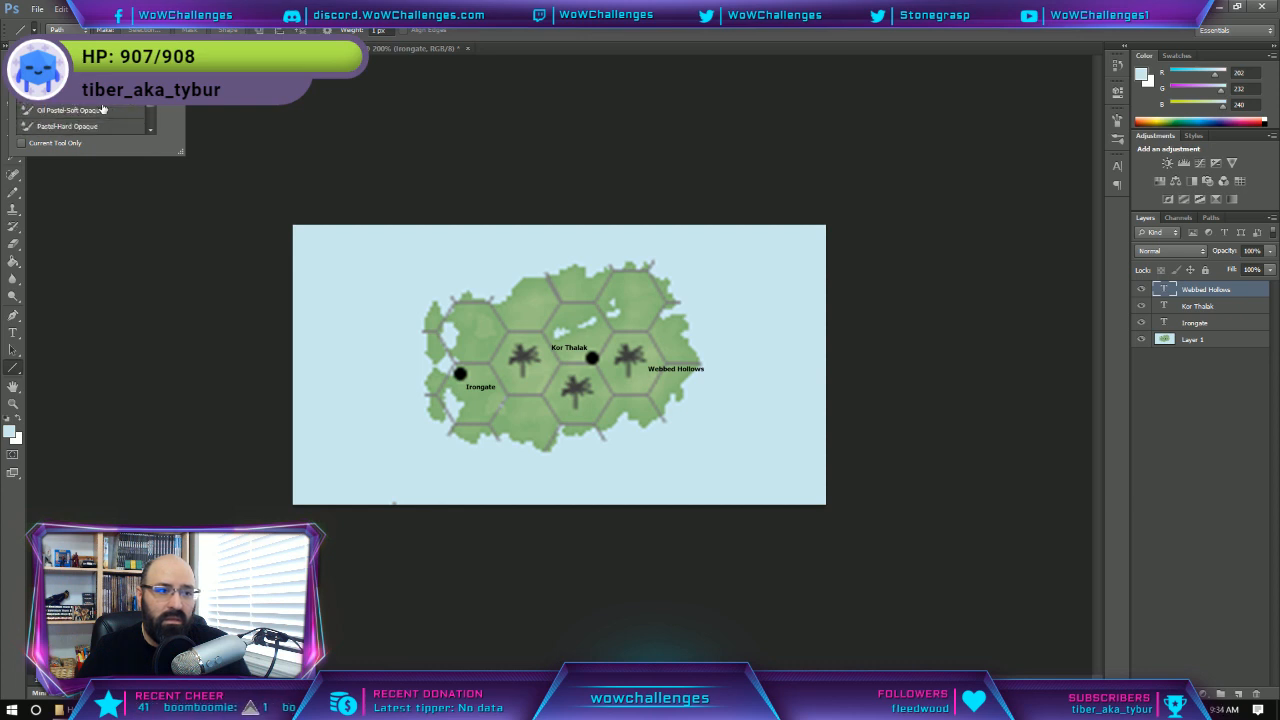
pyautogui.scroll(-2, 102, 110)
pyautogui.scroll(-5, 102, 108)
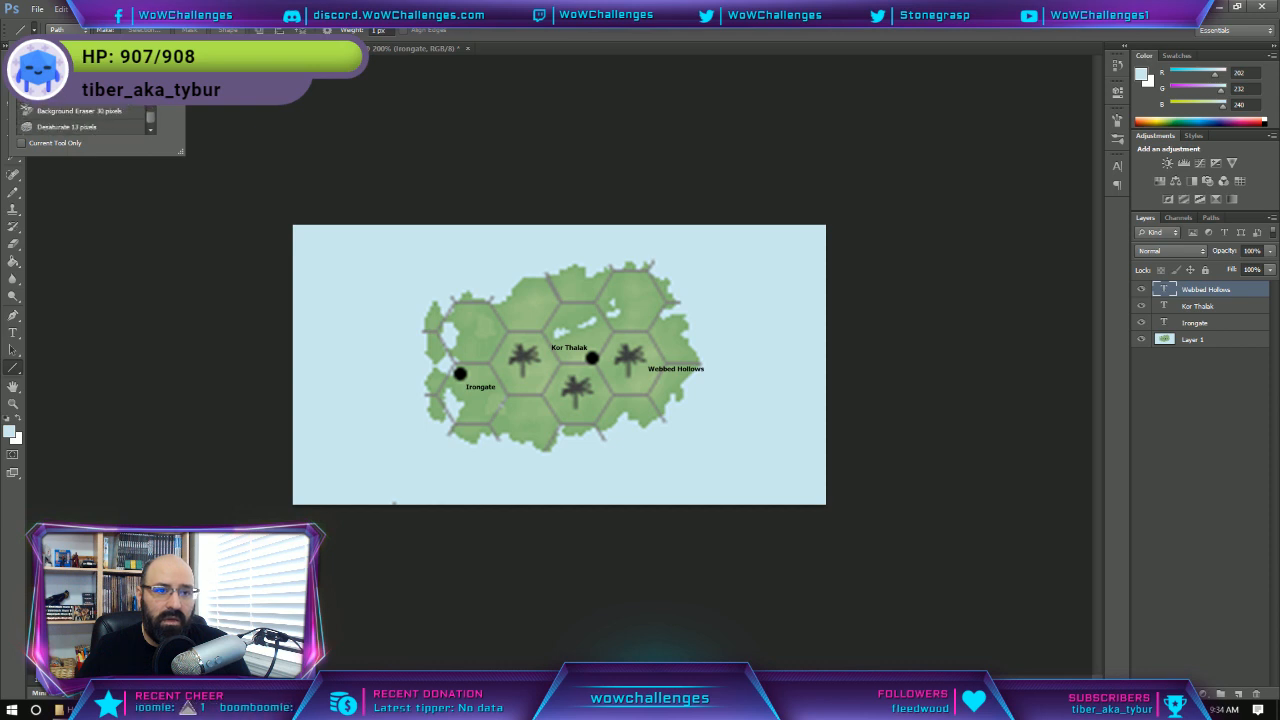
pyautogui.click(445, 419)
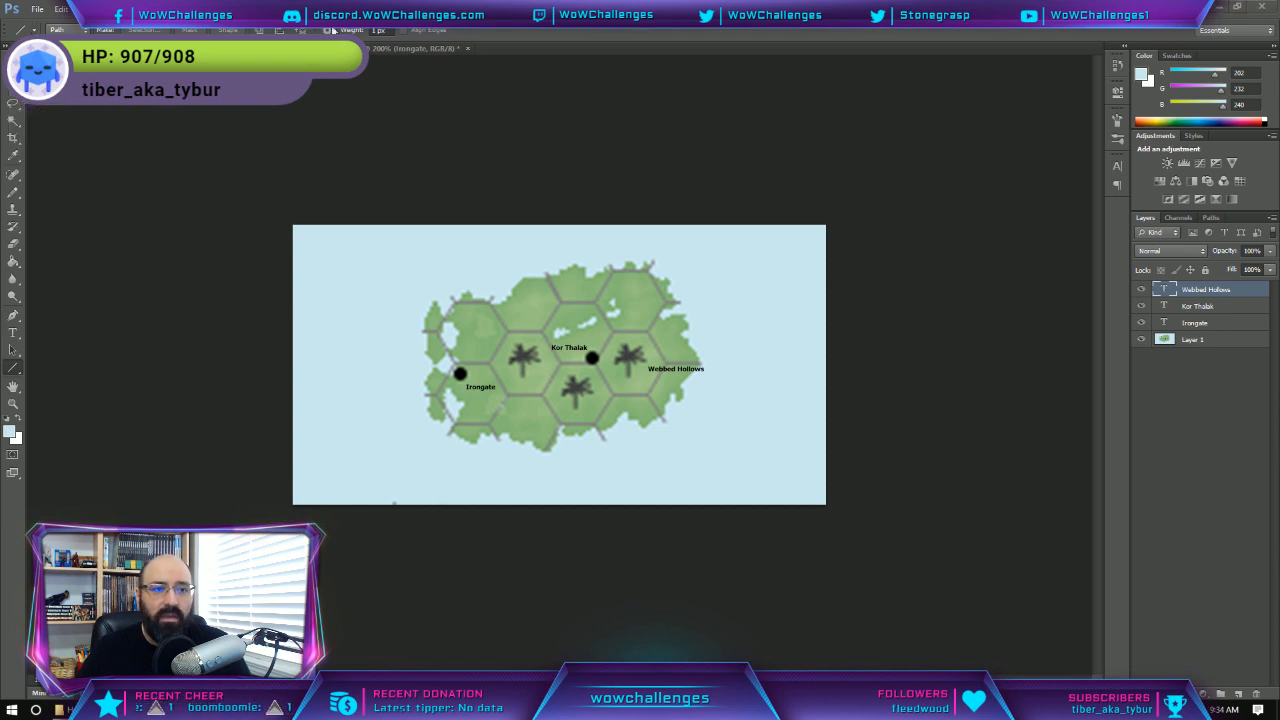
# Switch to the web browser and search Google for "Photoshop make curved lines" in a new tab.
pyautogui.hotkey('alt', 'Tab')
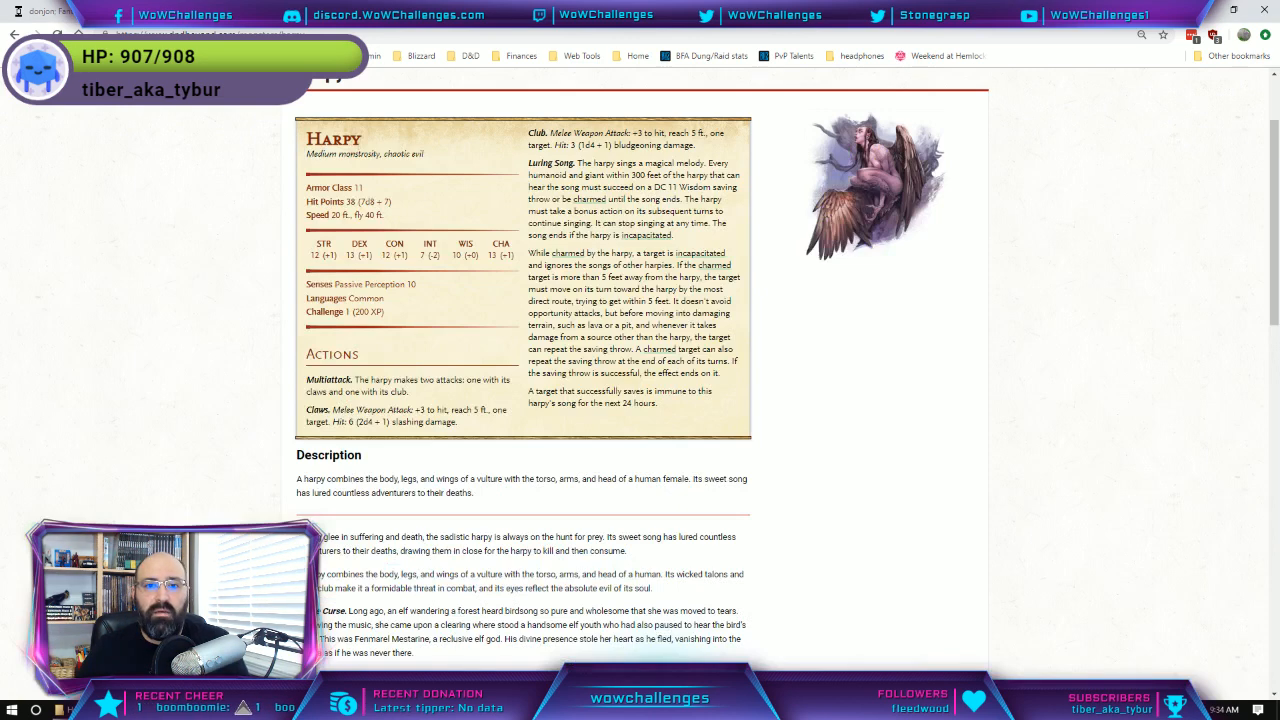
pyautogui.click(617, 12)
pyautogui.write('photo')
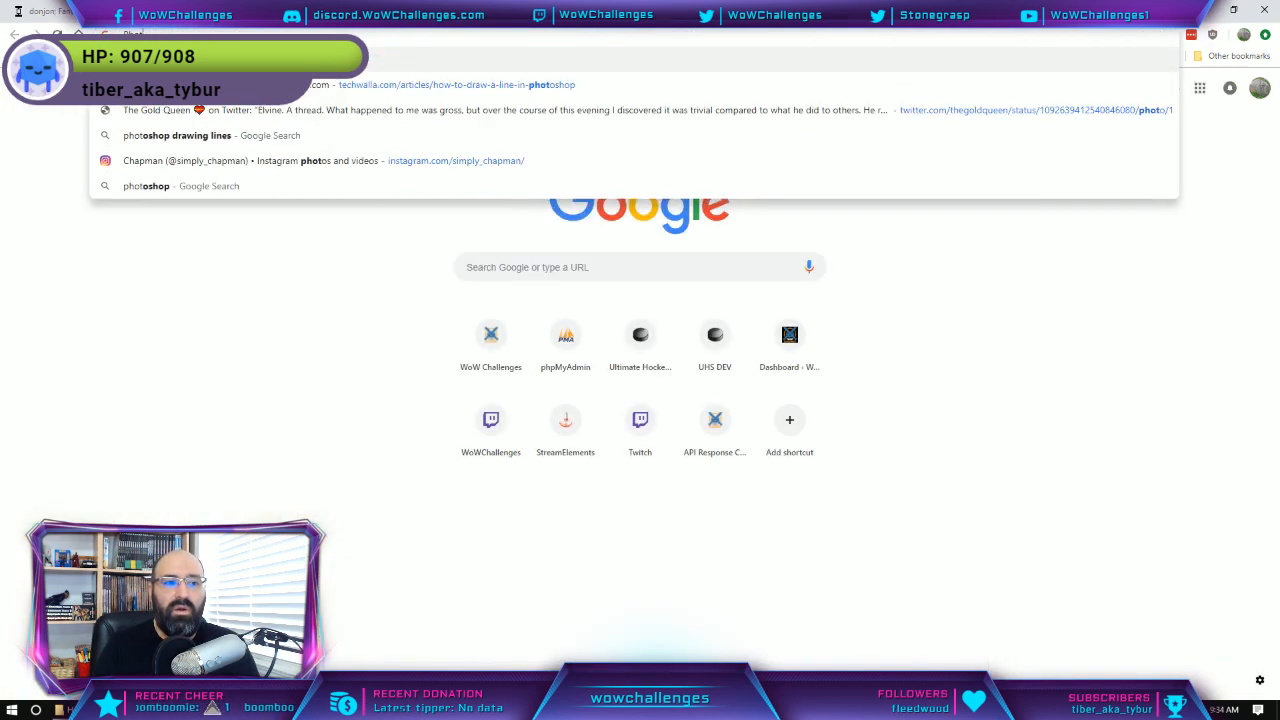
pyautogui.write('shop make s')
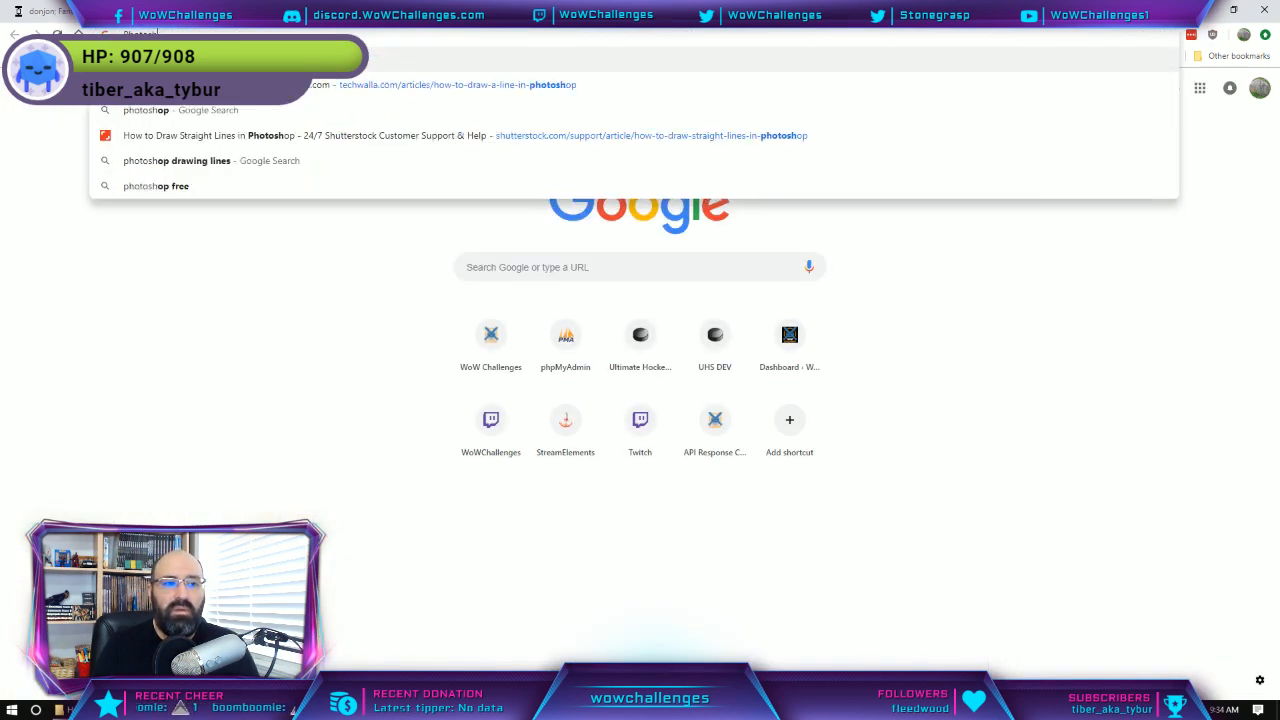
pyautogui.press('BackSpace')
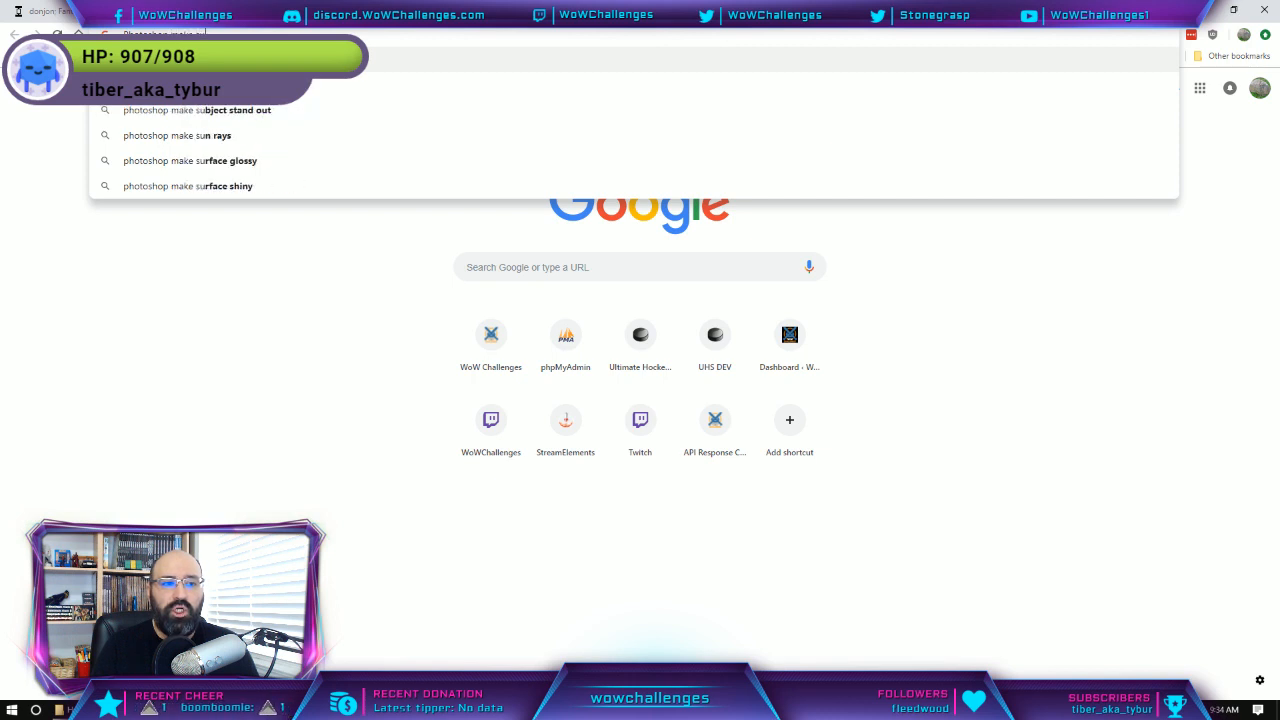
pyautogui.write('curved')
pyautogui.press('Return')
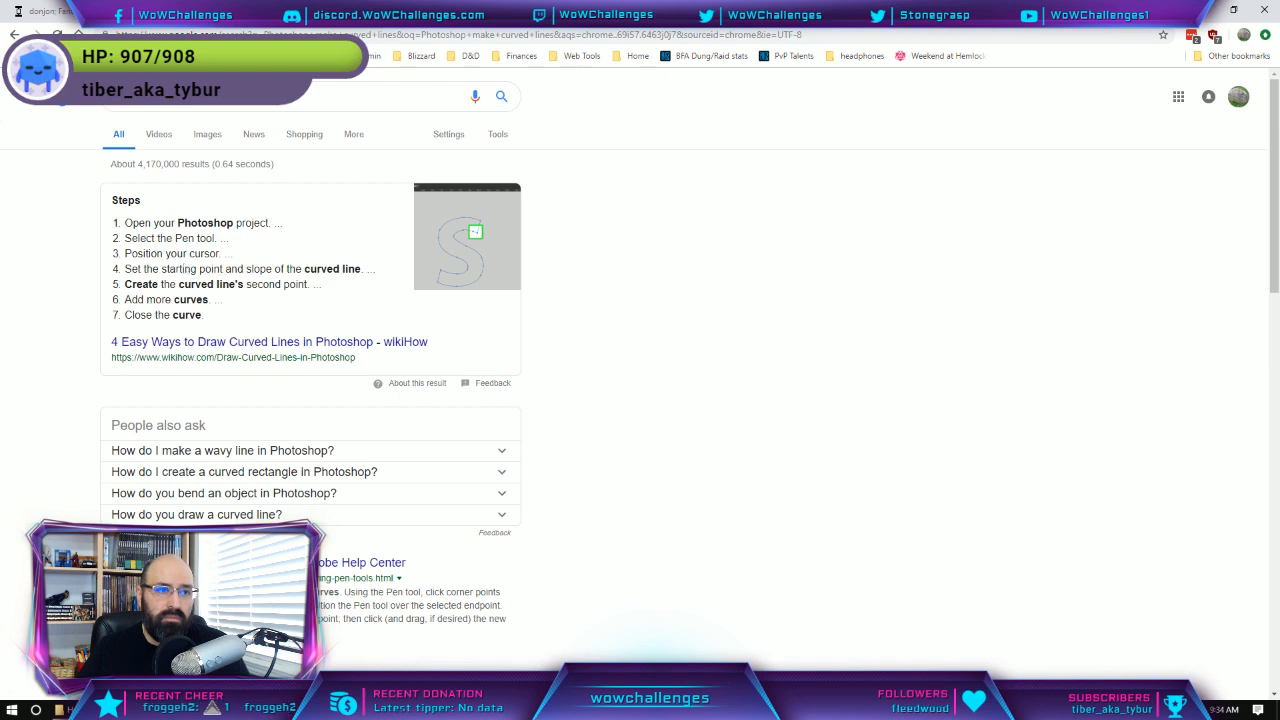
# Switch back to Photoshop and activate the standard Pen tool.
pyautogui.hotkey('alt', 'Tab')
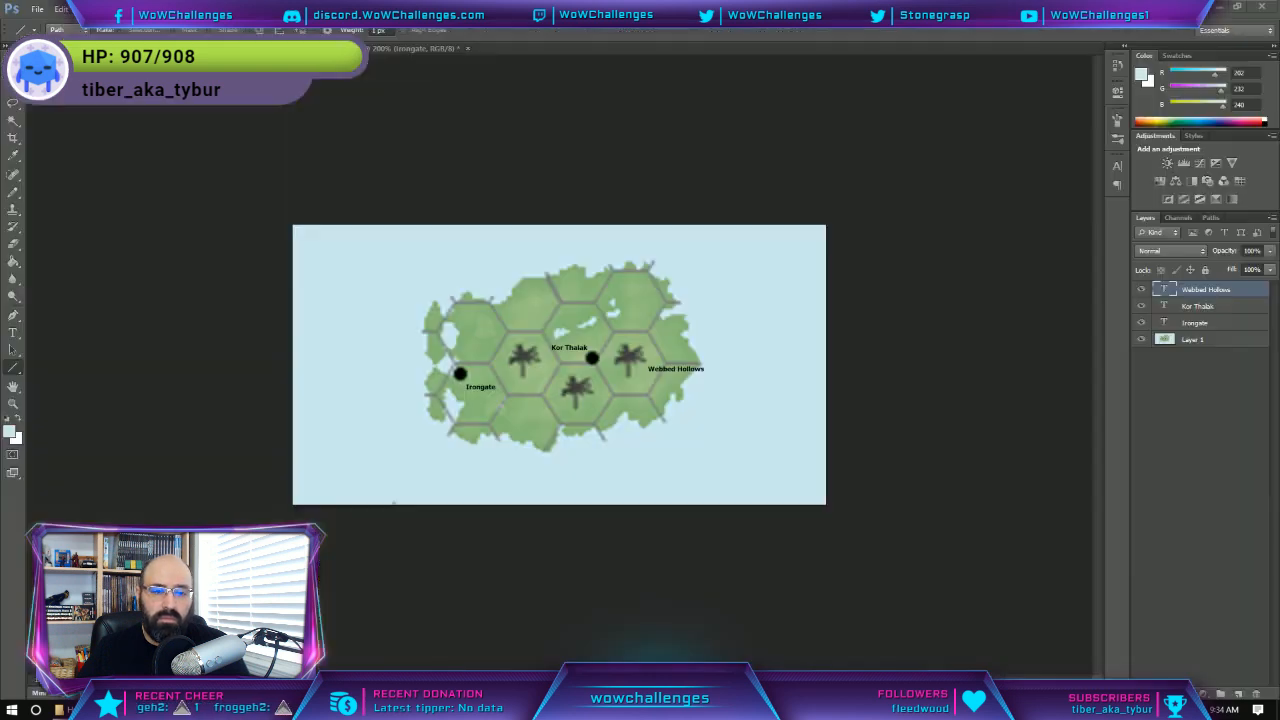
pyautogui.click(15, 318)
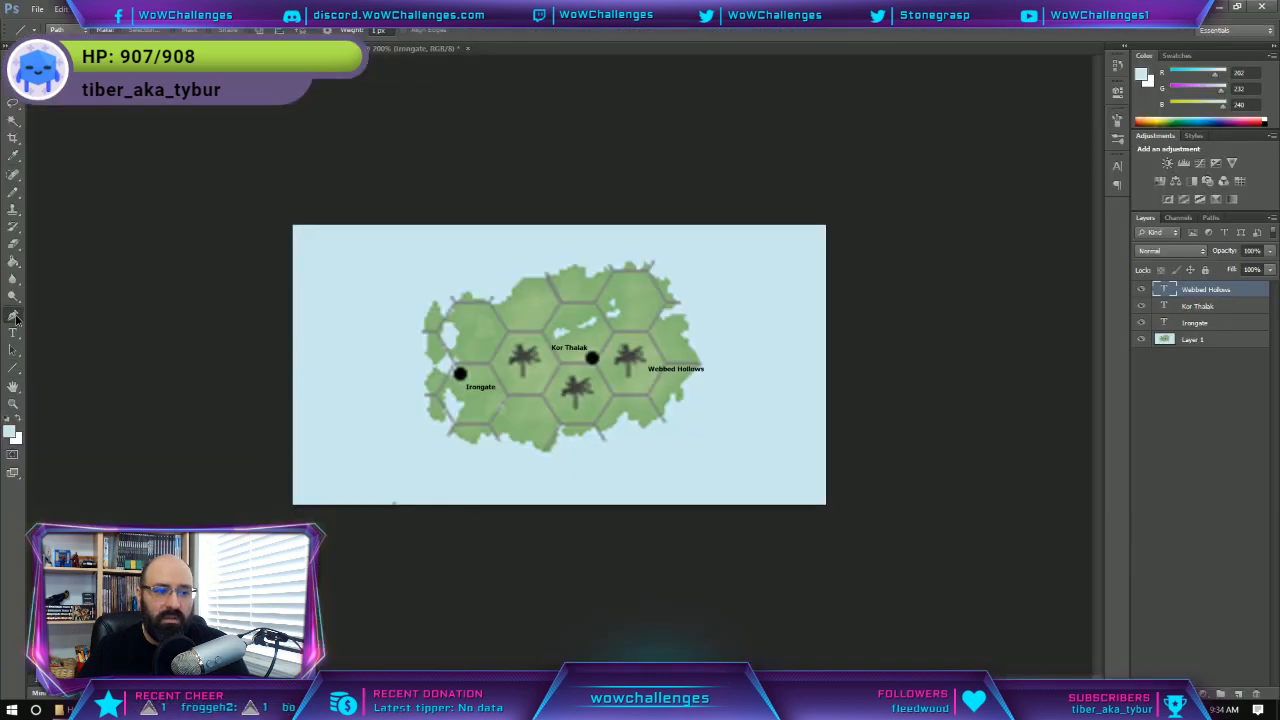
pyautogui.rightClick(15, 318)
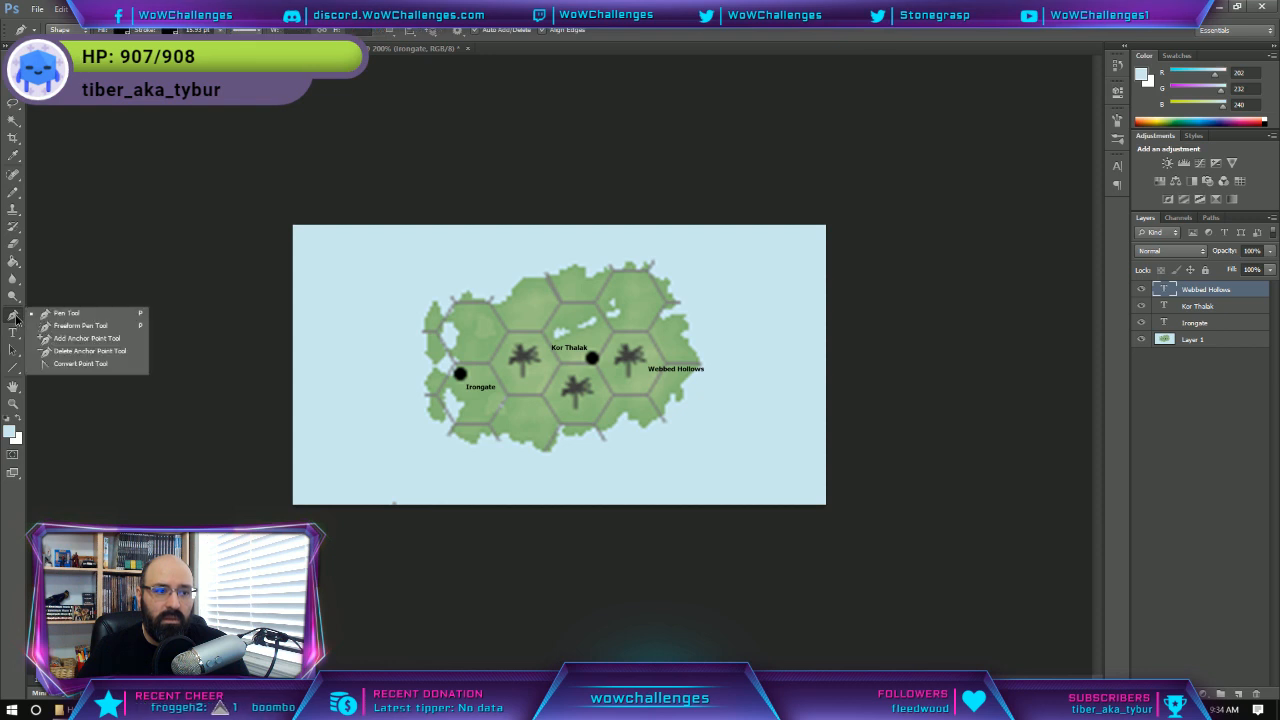
pyautogui.click(15, 318)
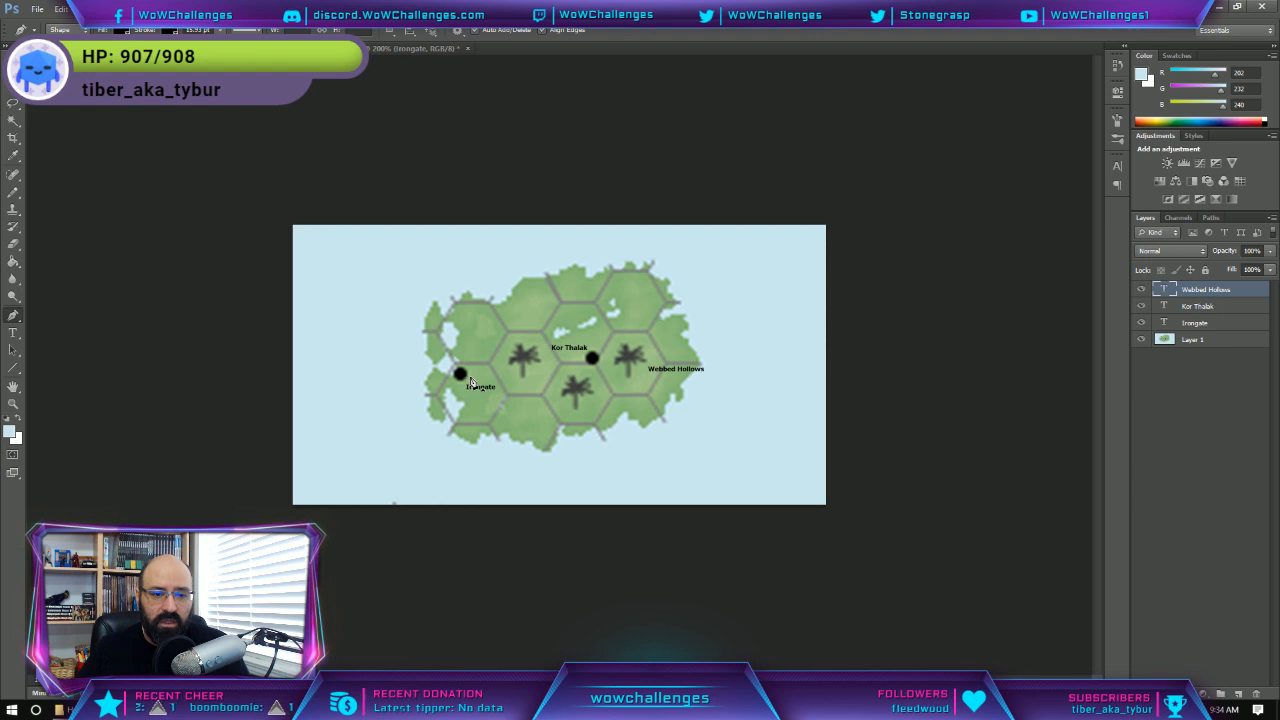
# Try to draw a multi-point Pen shape curving from Irongate south of the palm tree toward Kor Thalak.
pyautogui.click(472, 378)
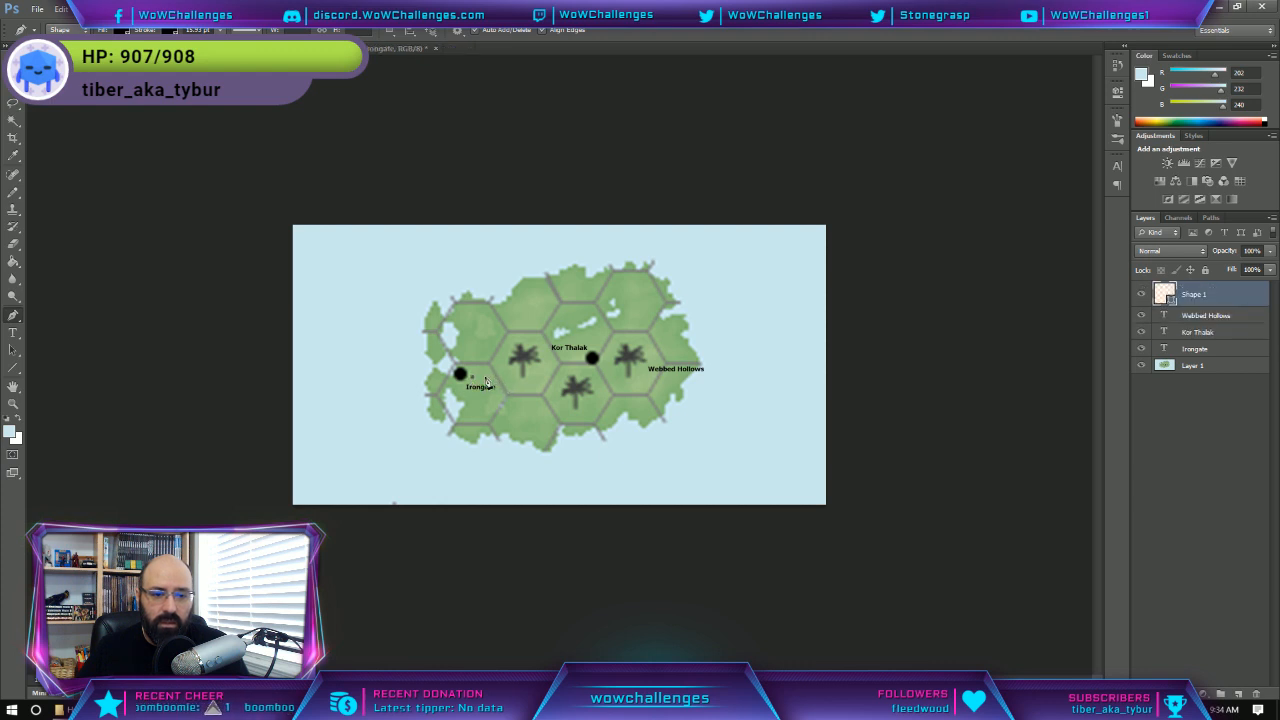
pyautogui.click(489, 381)
pyautogui.click(500, 388)
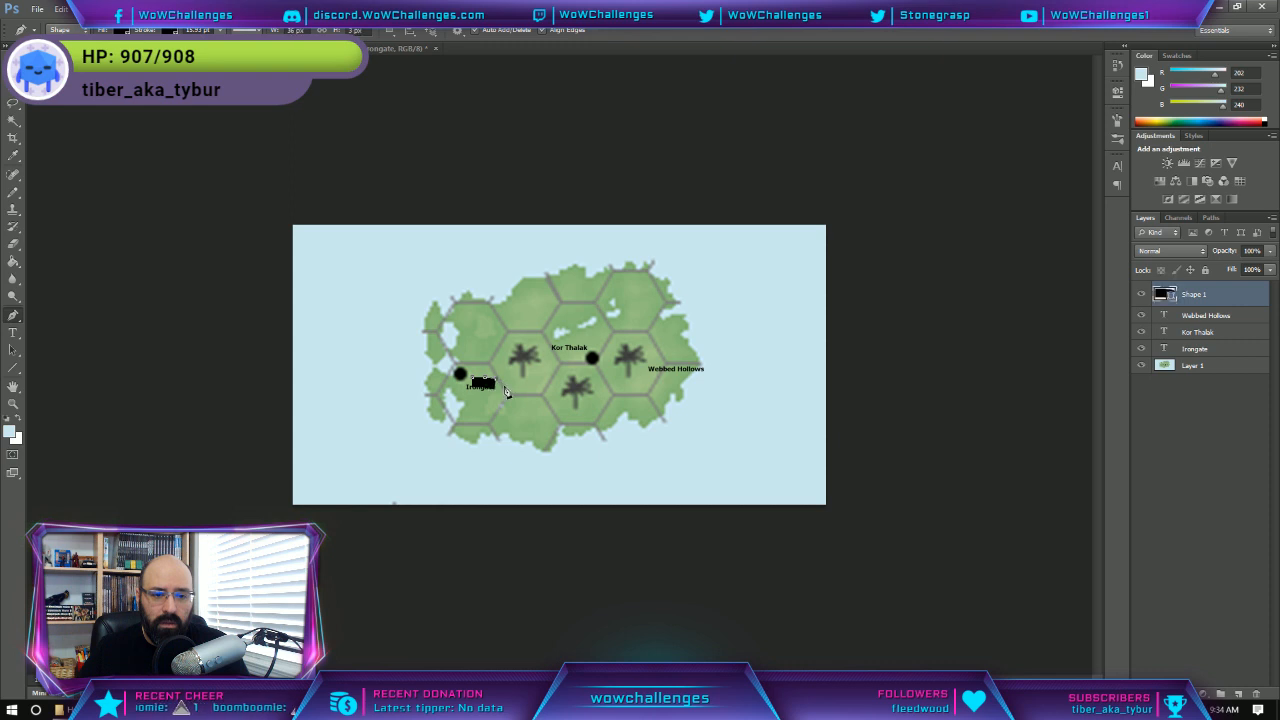
pyautogui.click(508, 392)
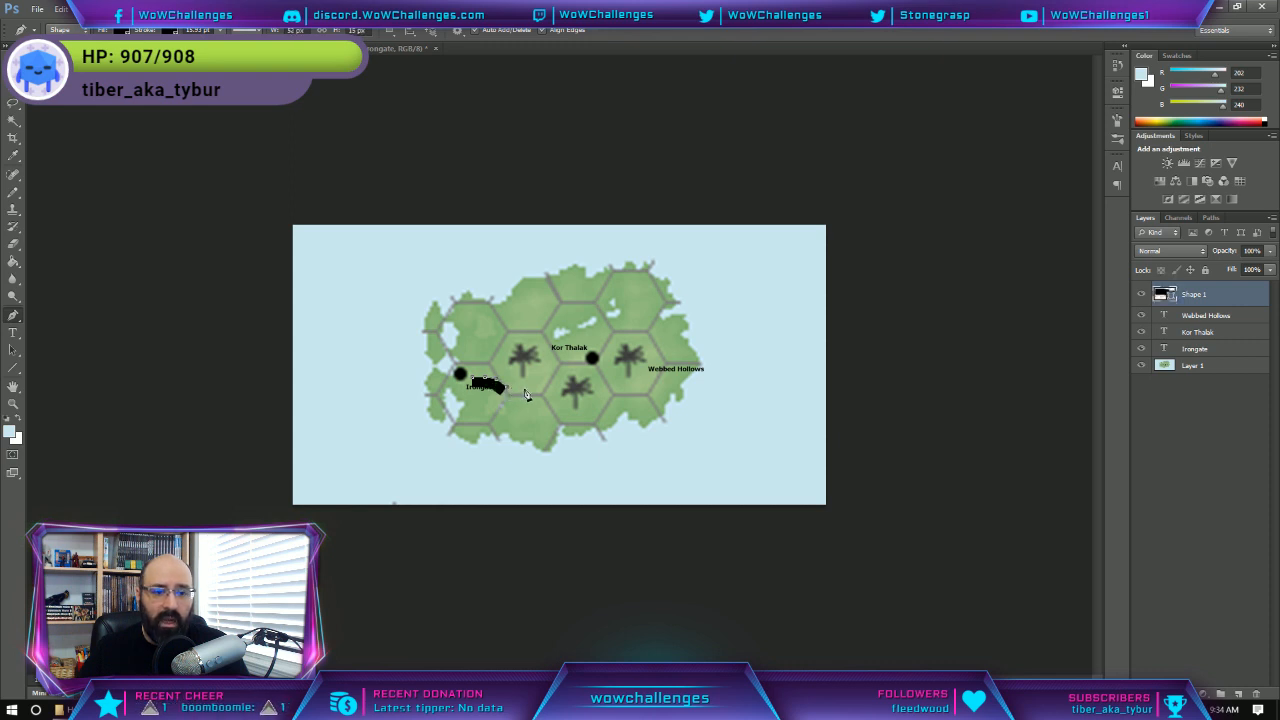
pyautogui.click(530, 398)
pyautogui.click(546, 376)
pyautogui.click(555, 370)
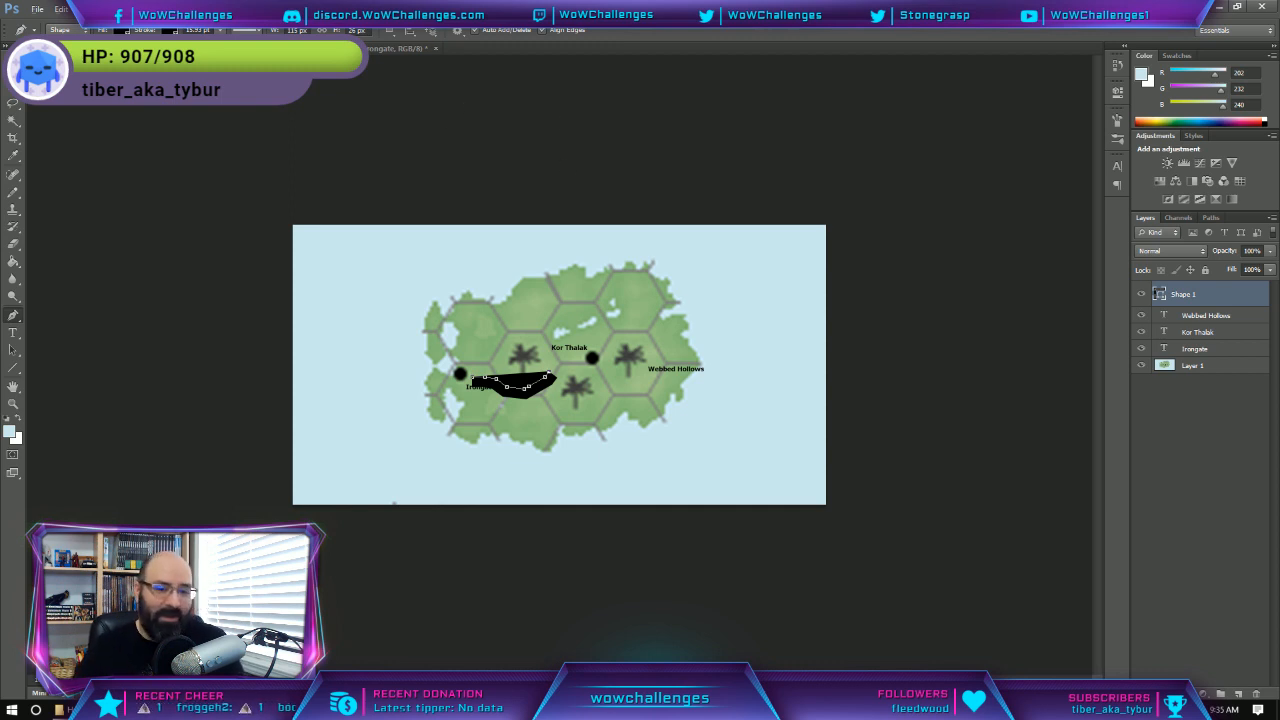
# Undo the Pen shape's added points back to its first anchor beside Irongate.
pyautogui.hotkey('ctrl', 'alt', 'z')
pyautogui.hotkey('ctrl', 'alt', 'z')
pyautogui.hotkey('ctrl', 'alt', 'z')
pyautogui.hotkey('ctrl', 'alt', 'z')
pyautogui.hotkey('ctrl', 'alt', 'z')
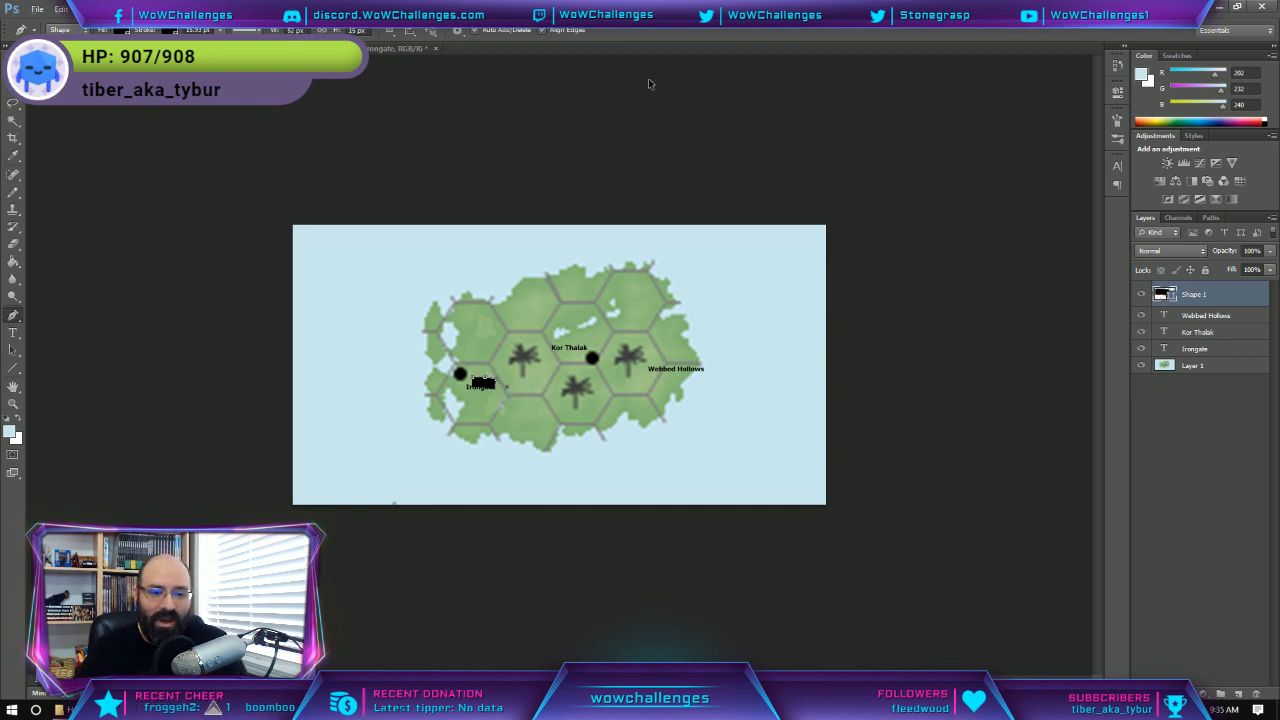
pyautogui.hotkey('ctrl', 'alt', 'z')
pyautogui.hotkey('ctrl', 'alt', 'z')
pyautogui.hotkey('ctrl', 'alt', 'z')
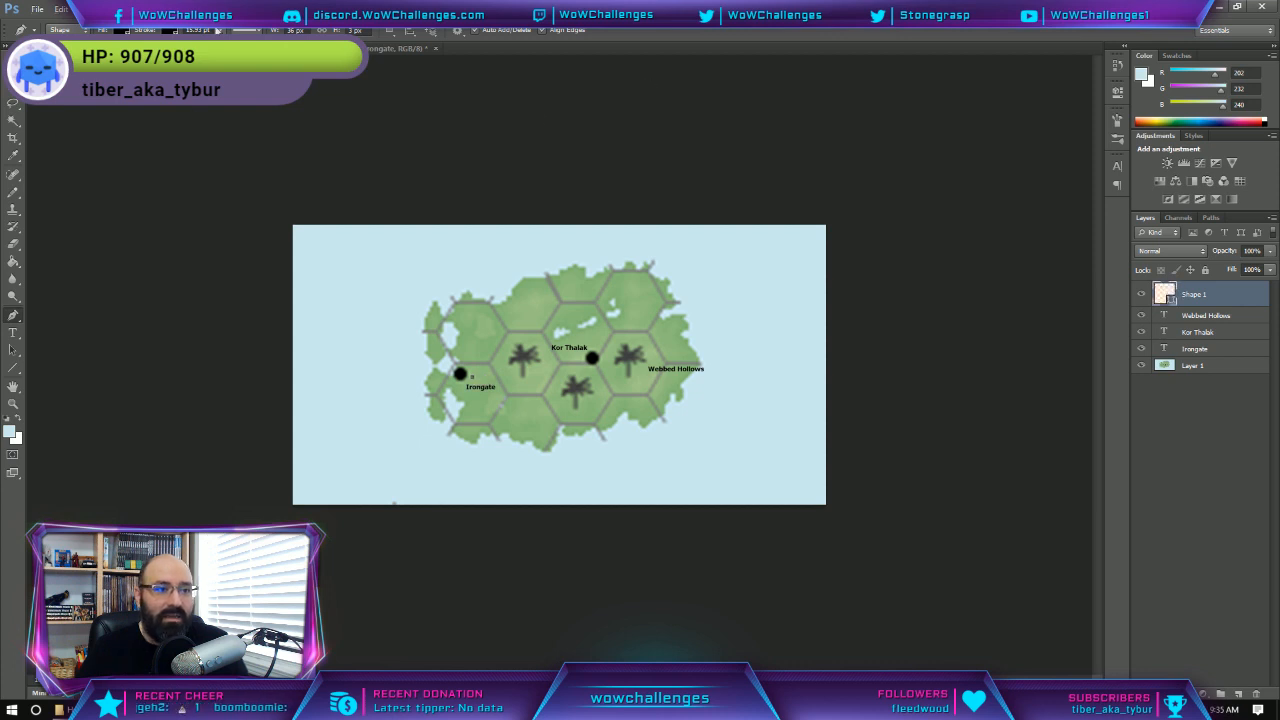
# Try to draw a multi-point Pen shape east from Irongate, below the nearby palm tree, with a 0 pt stroke.
pyautogui.moveTo(210, 45); pyautogui.dragTo(194, 45)
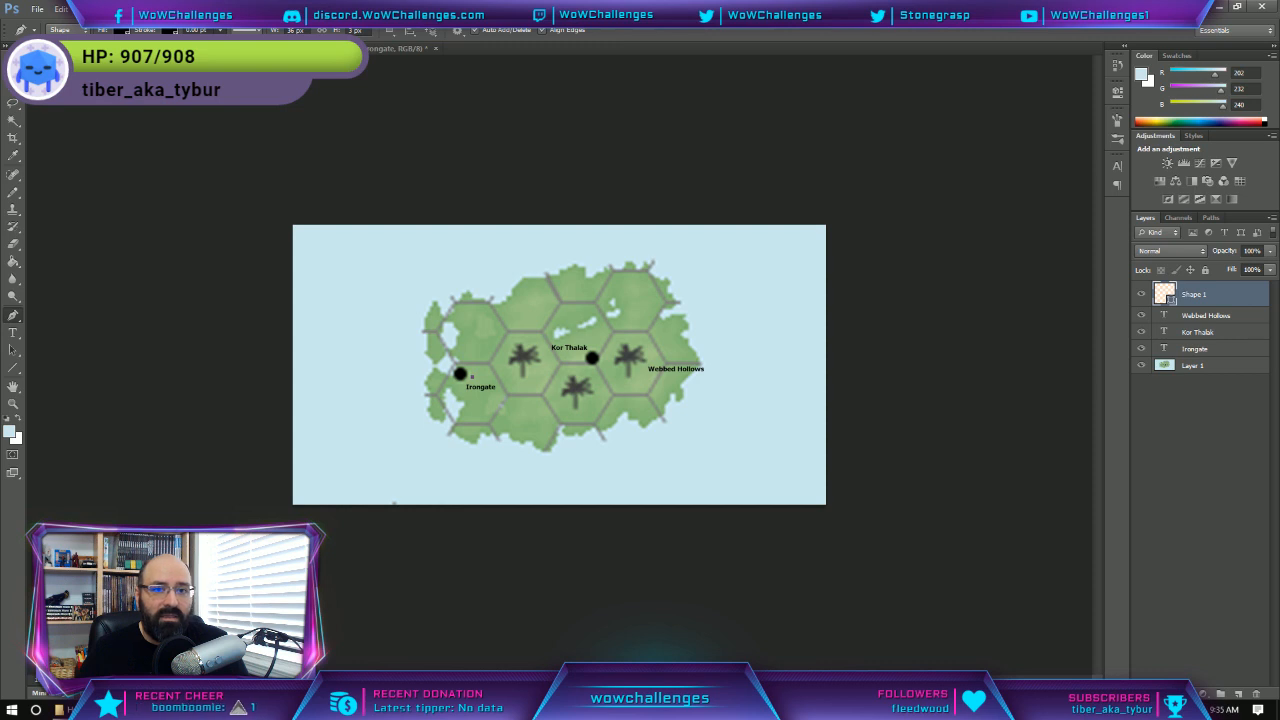
pyautogui.click(488, 386)
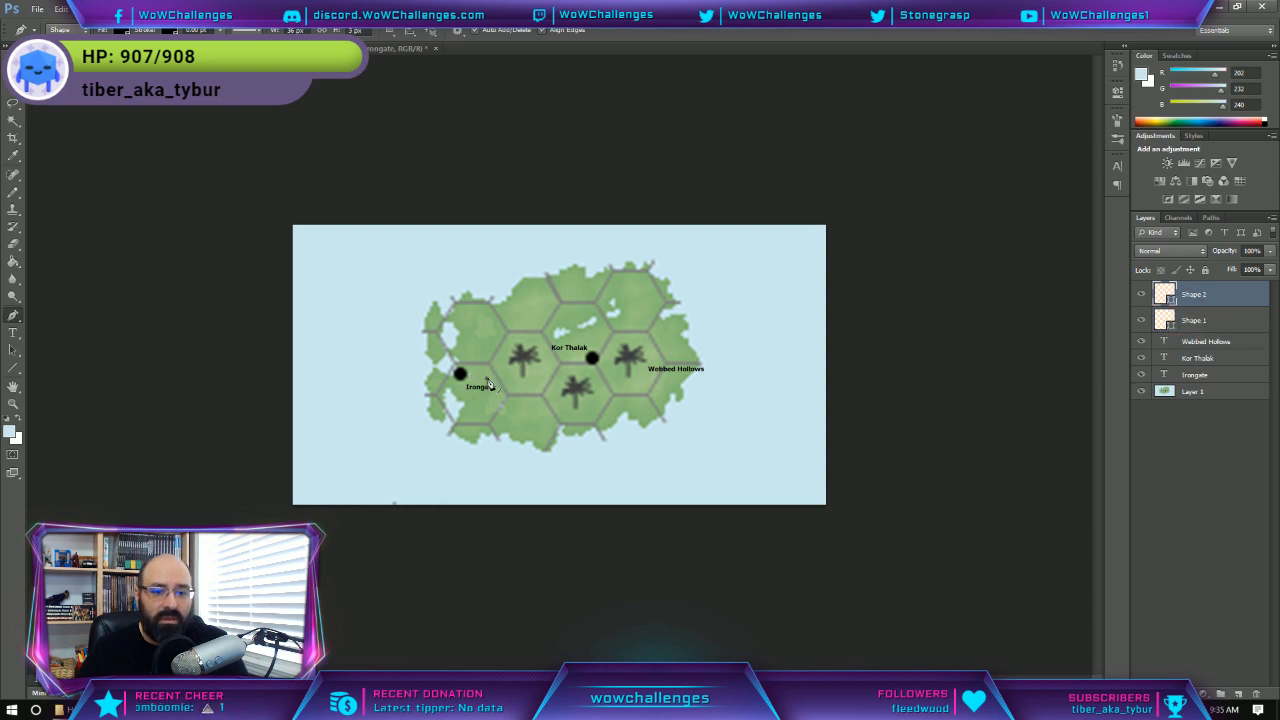
pyautogui.click(501, 386)
pyautogui.click(514, 389)
pyautogui.click(528, 390)
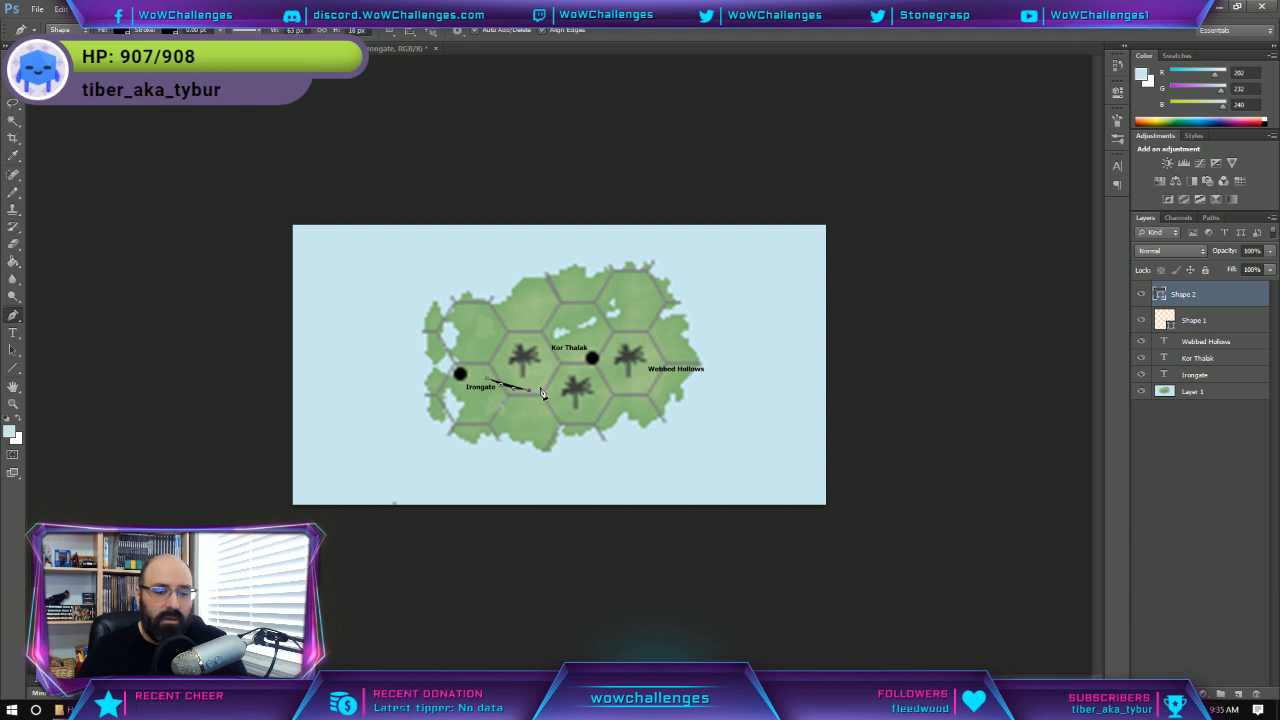
# Undo the new Pen shape and the leftover anchor shape beside Irongate.
pyautogui.hotkey('ctrl', 'alt', 'z')
pyautogui.hotkey('ctrl', 'alt', 'z')
pyautogui.hotkey('ctrl', 'alt', 'z')
pyautogui.hotkey('ctrl', 'alt', 'z')
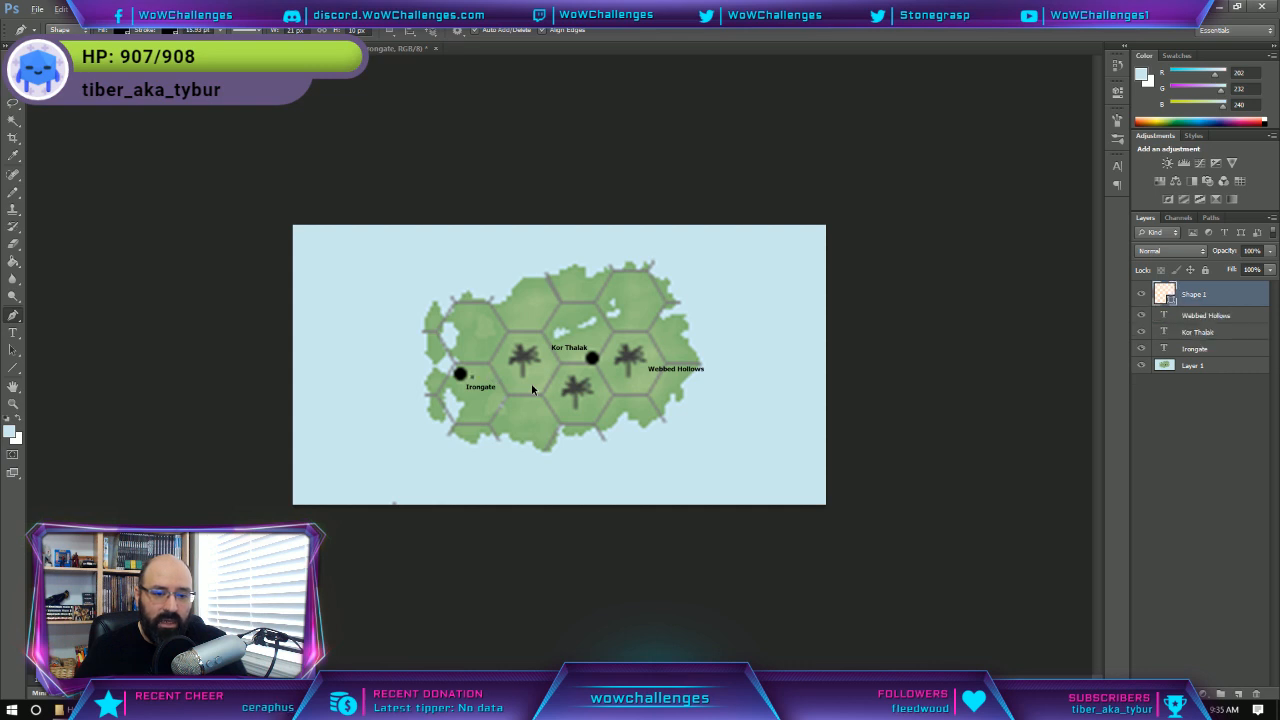
pyautogui.hotkey('ctrl', 'alt', 'z')
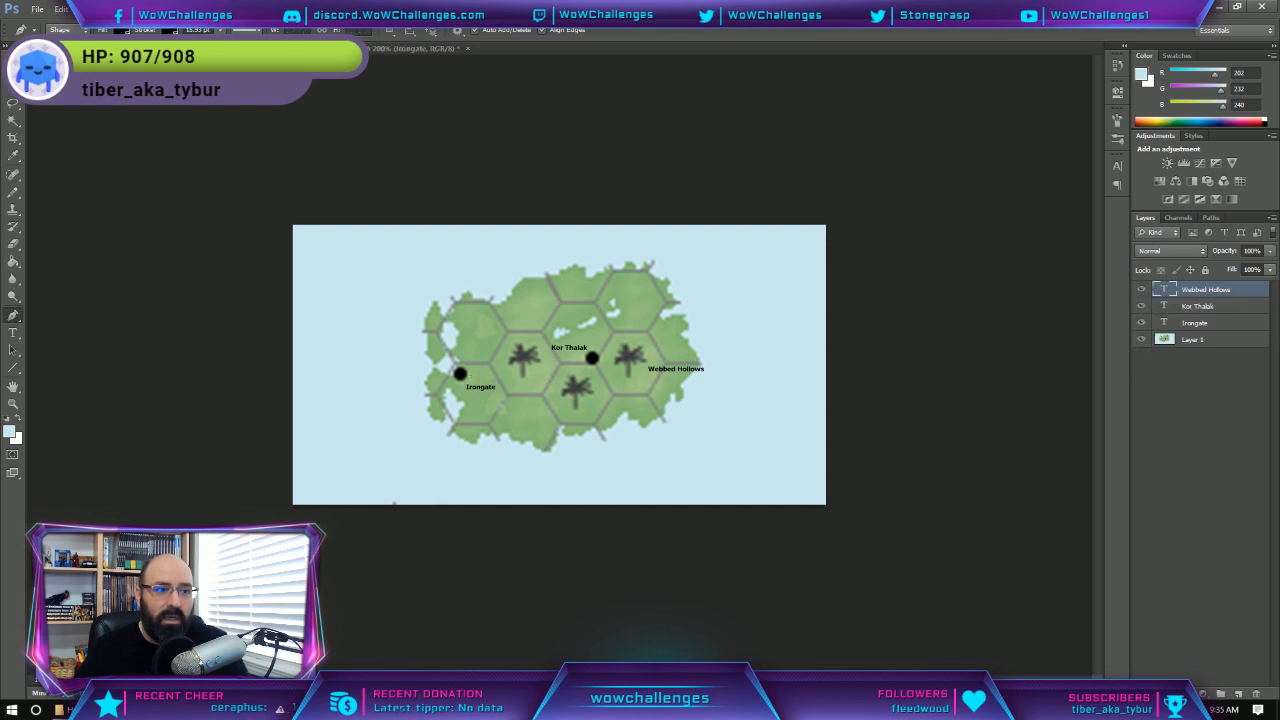
# Set the Pen shape fill to no colour.
pyautogui.click(121, 31)
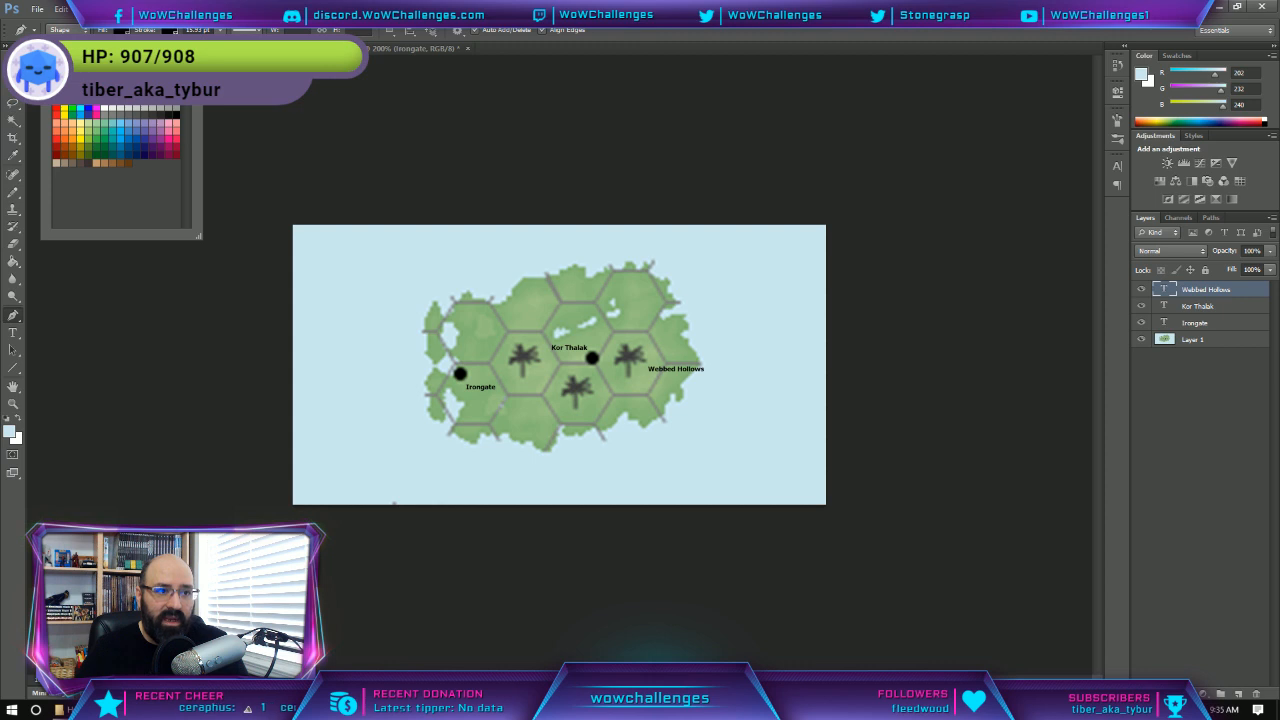
pyautogui.click(57, 51)
pyautogui.click(650, 32)
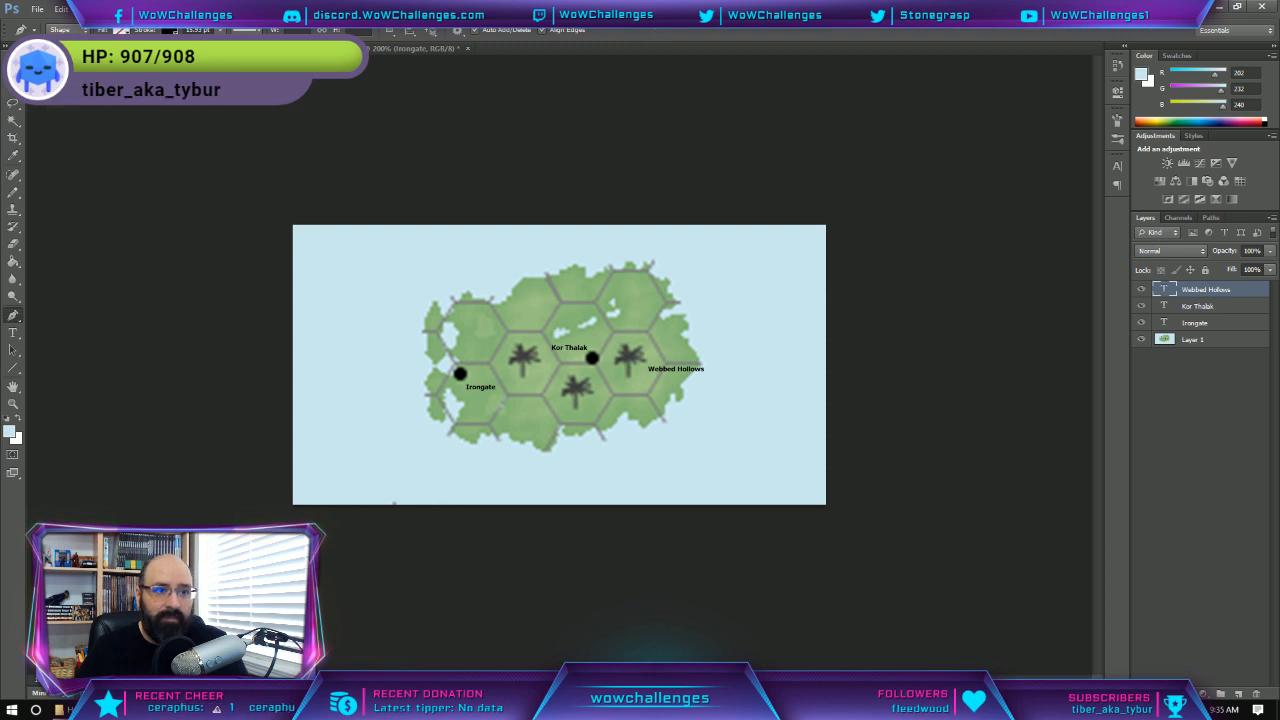
pyautogui.click(169, 31)
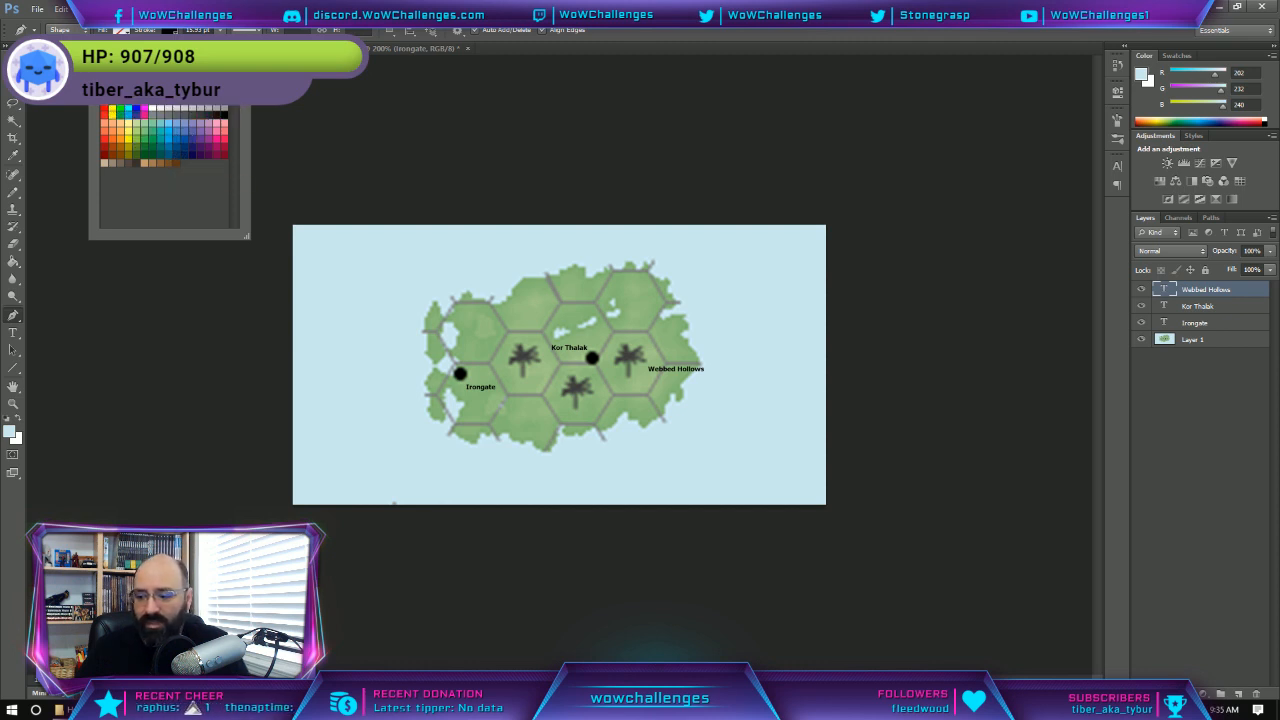
pyautogui.click(646, 32)
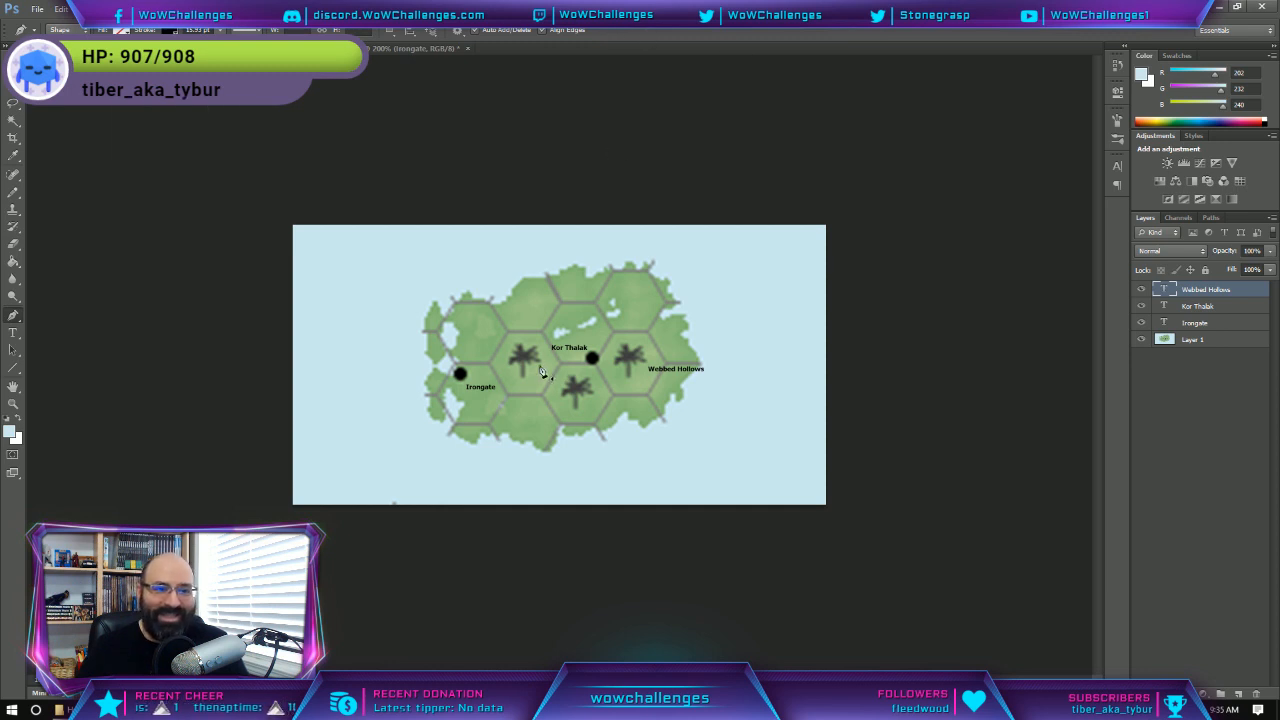
# Set the stroke width to 0 pt and draw a curving Pen line from Irongate below the palm tree to Kor Thalak.
pyautogui.click(220, 31)
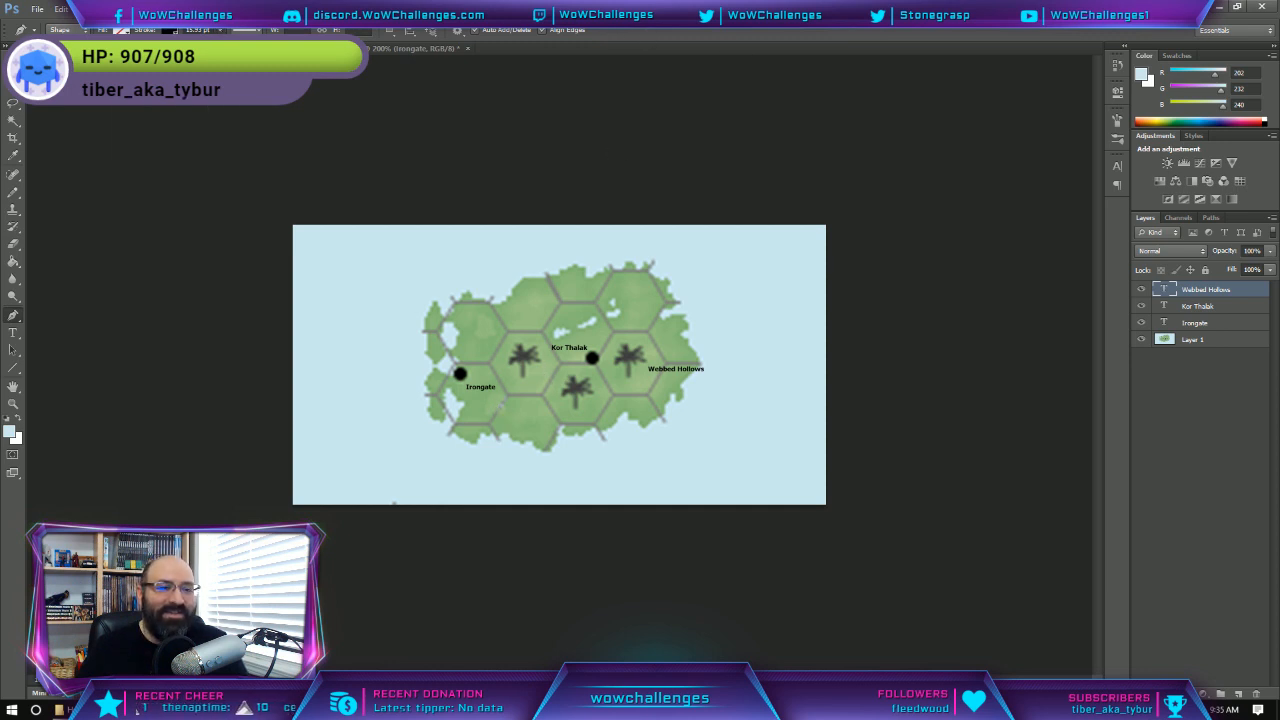
pyautogui.moveTo(202, 46); pyautogui.dragTo(180, 46)
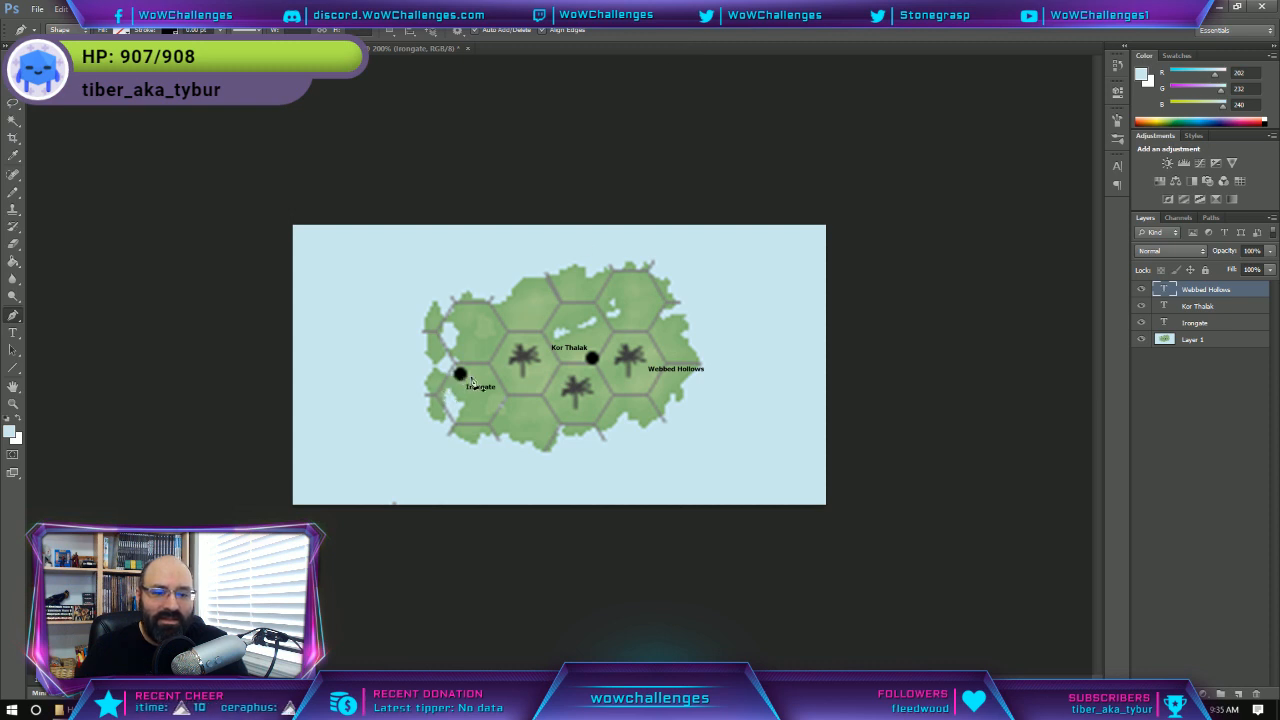
pyautogui.moveTo(470, 380)
pyautogui.mouseDown()
pyautogui.moveTo(528, 388)
pyautogui.moveTo(592, 358)
pyautogui.mouseUp()
pyautogui.press('v')
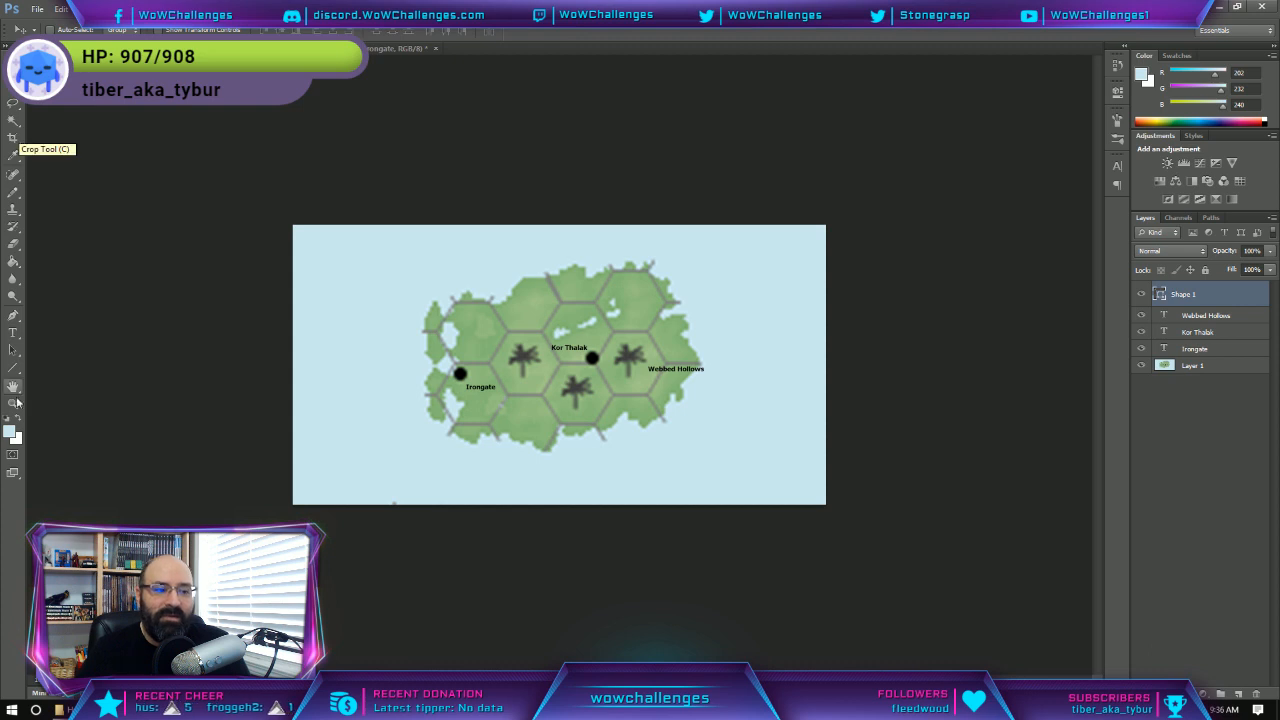
# Set the stroke width of the Irongate to Kor Thalak route to 1.49 pt.
pyautogui.click(14, 369)
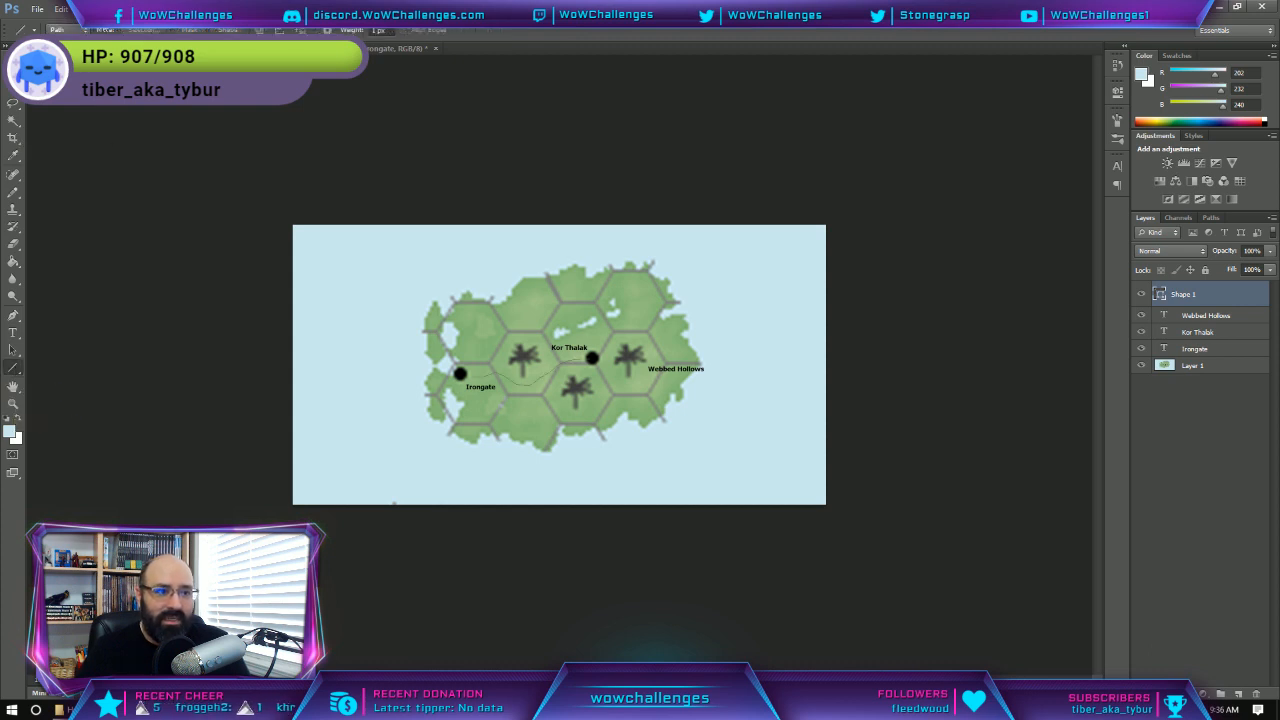
pyautogui.click(13, 315)
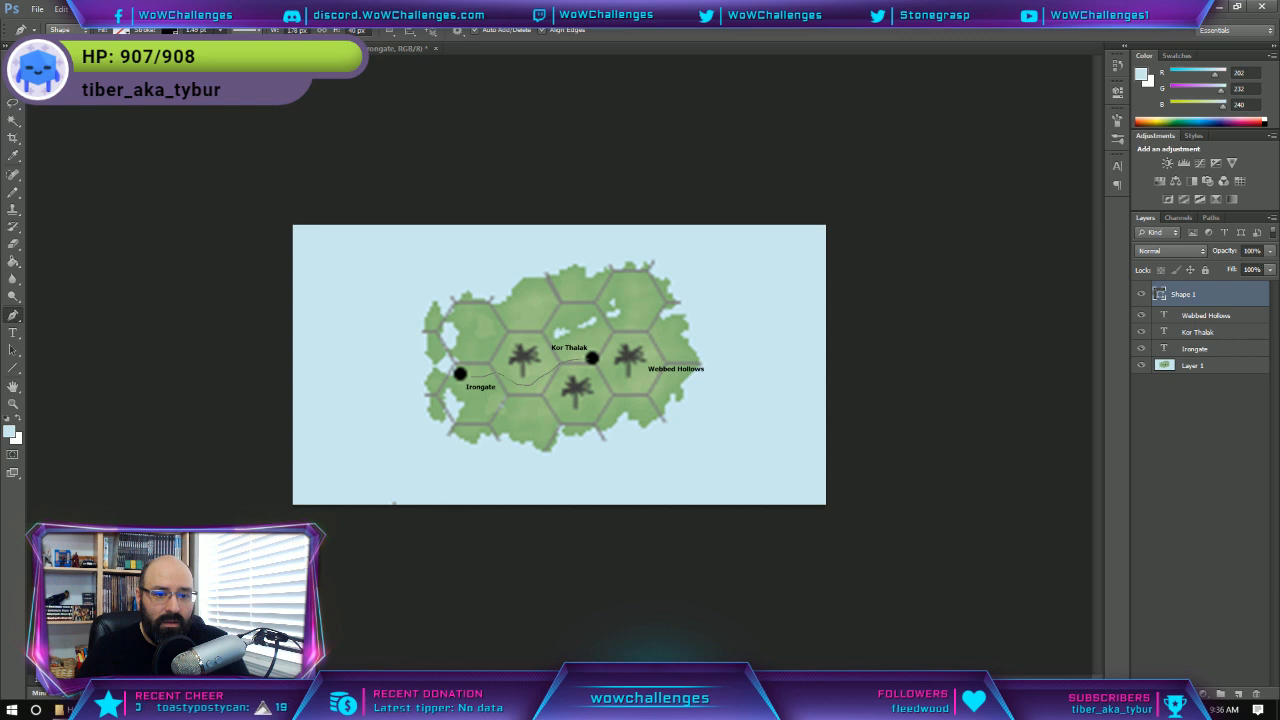
pyautogui.moveTo(188, 46)
pyautogui.mouseDown()
pyautogui.moveTo(204, 46)
pyautogui.moveTo(188, 46)
pyautogui.mouseUp()
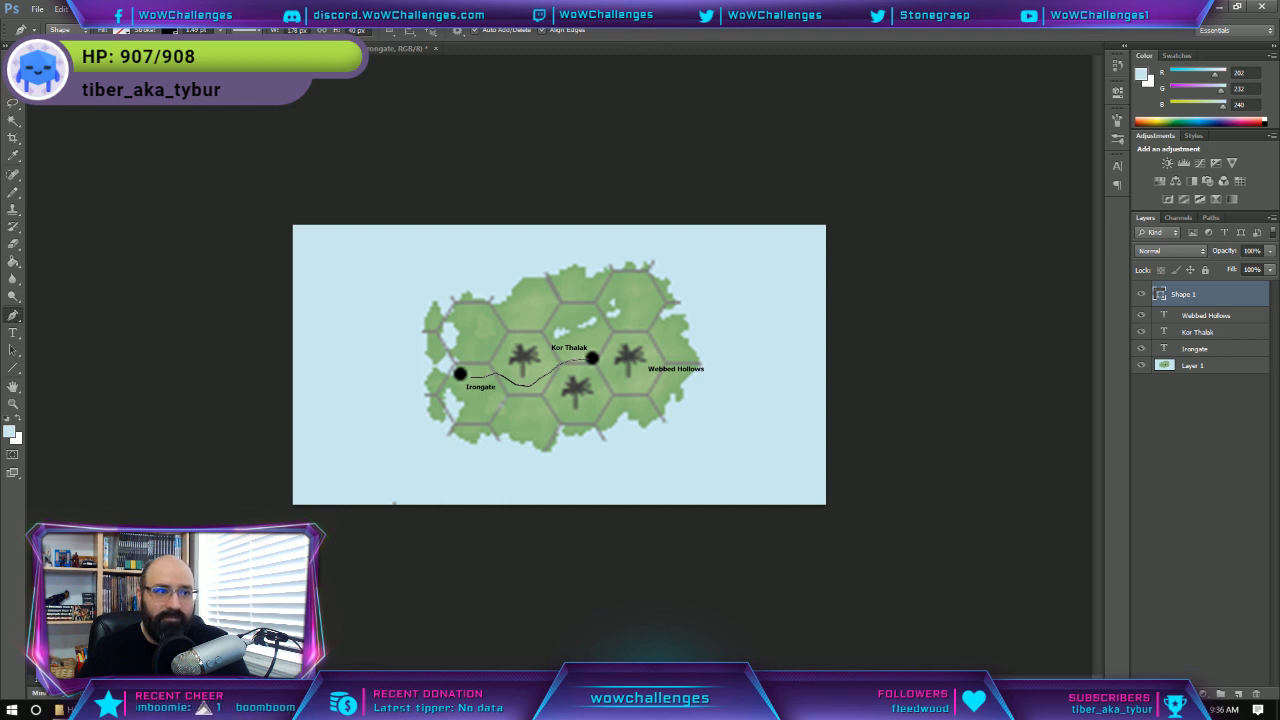
pyautogui.press('v')
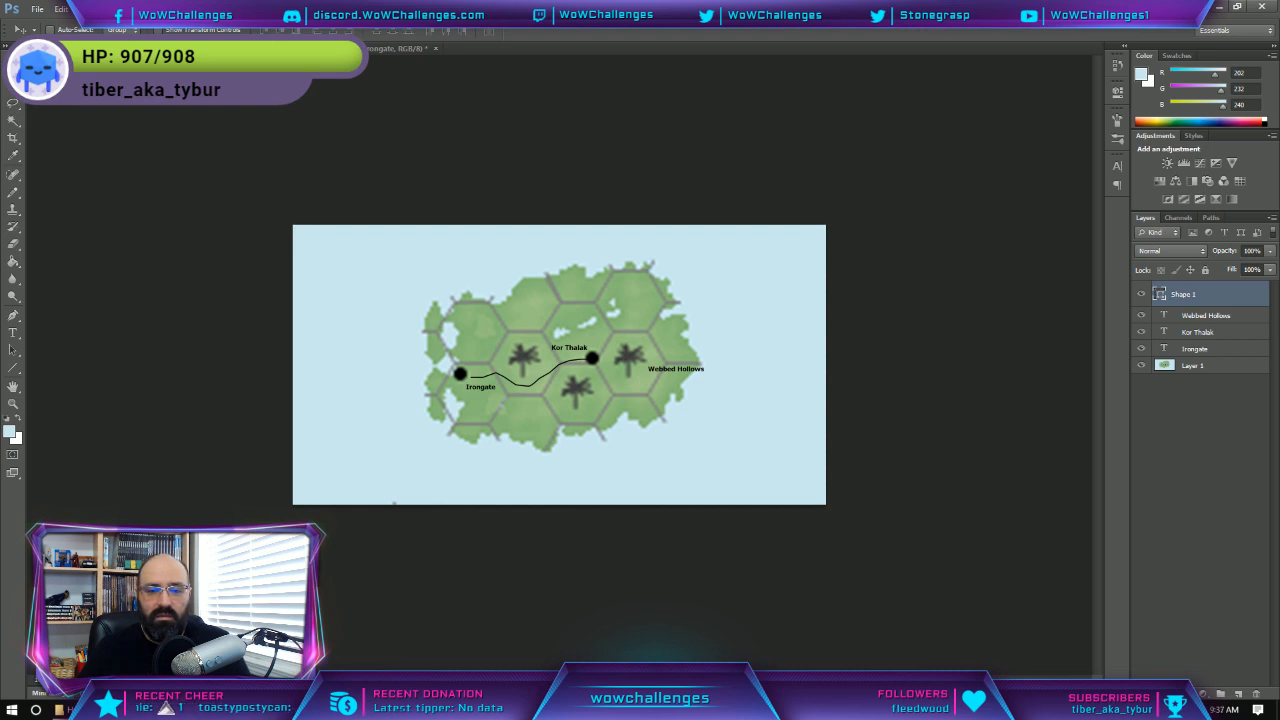
# Change the route's stroke colour to brown and deselect its layer to check the line.
pyautogui.click(13, 314)
pyautogui.click(170, 31)
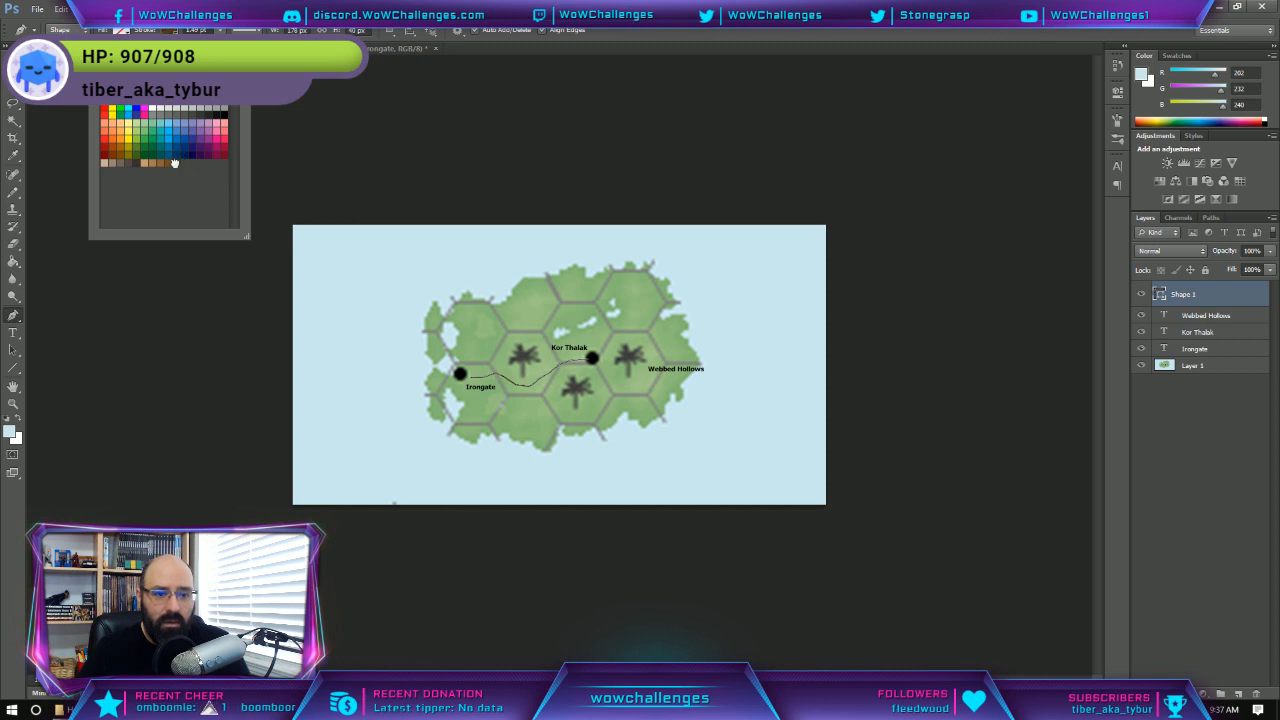
pyautogui.click(1218, 381)
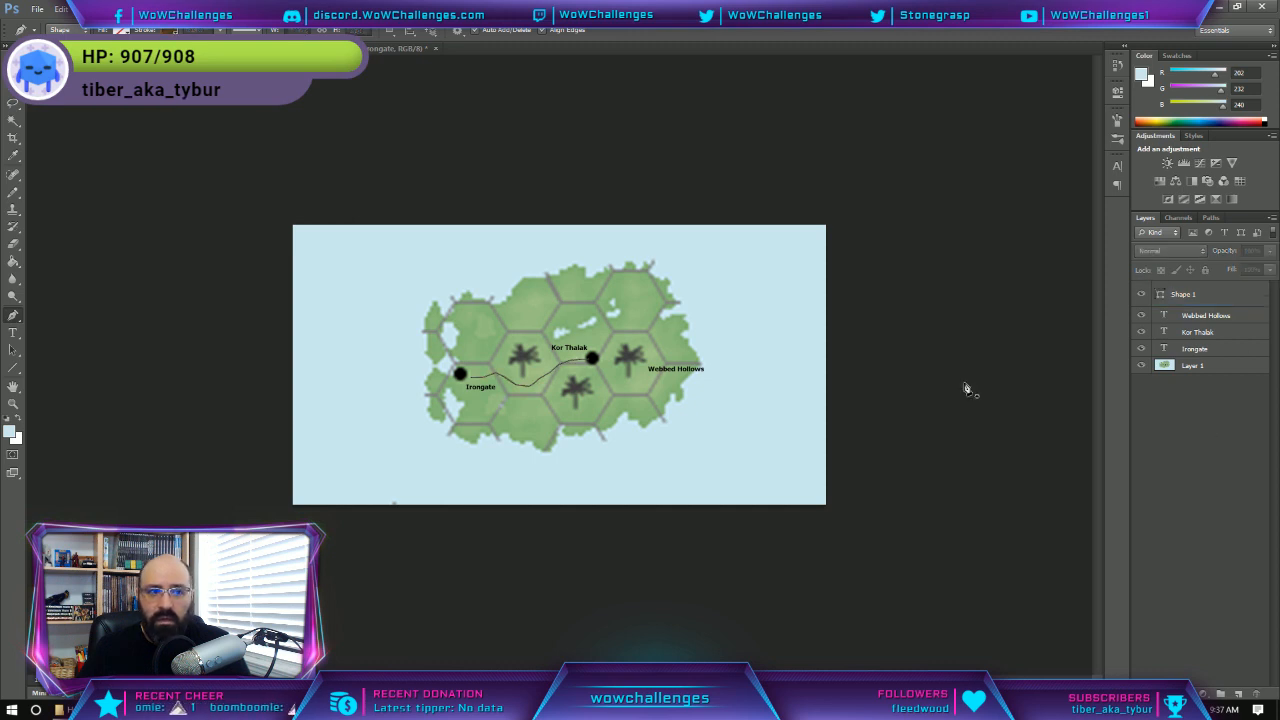
pyautogui.press('v')
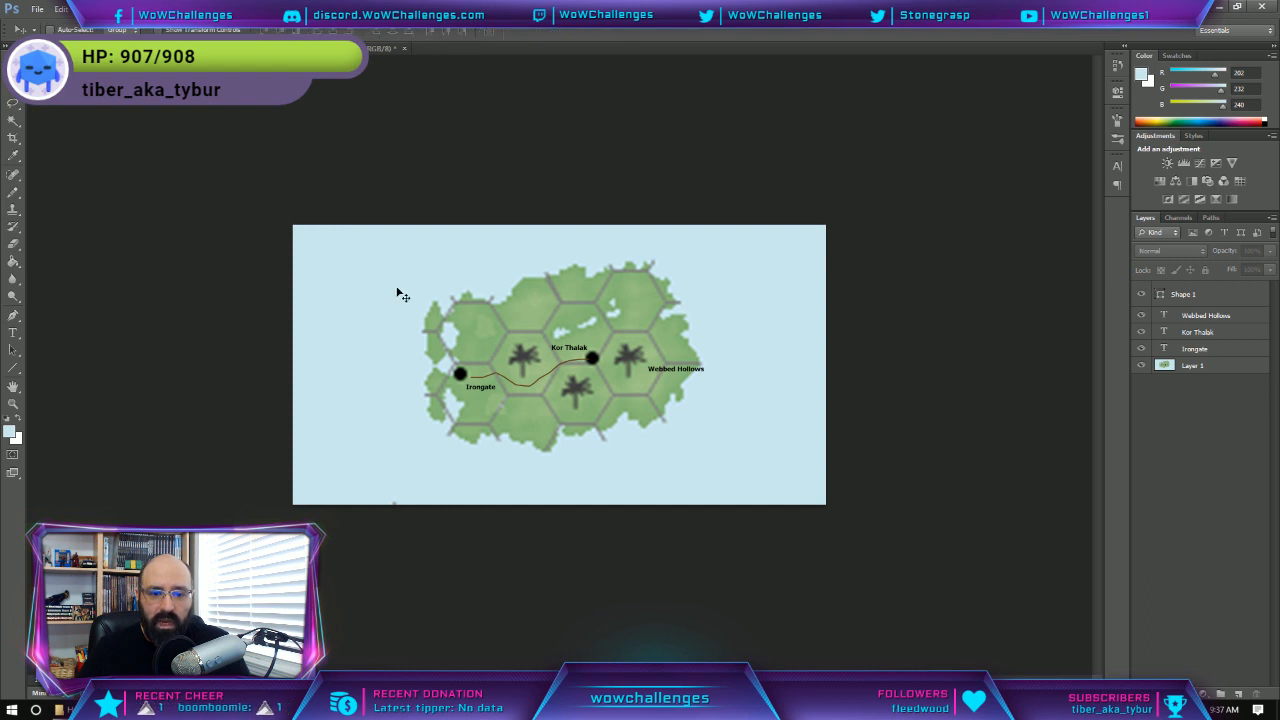
# Select the route's Shape 1 layer and lower its opacity to 50%.
pyautogui.click(538, 390)
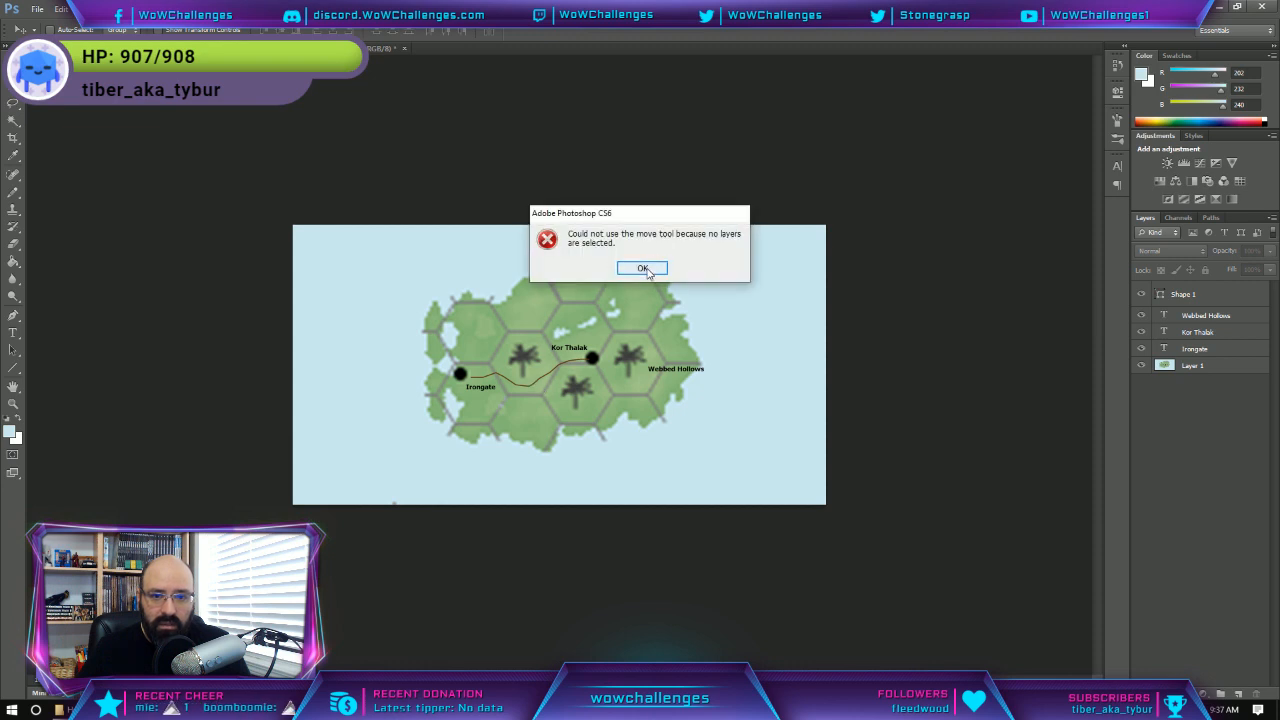
pyautogui.click(643, 268)
pyautogui.click(1224, 299)
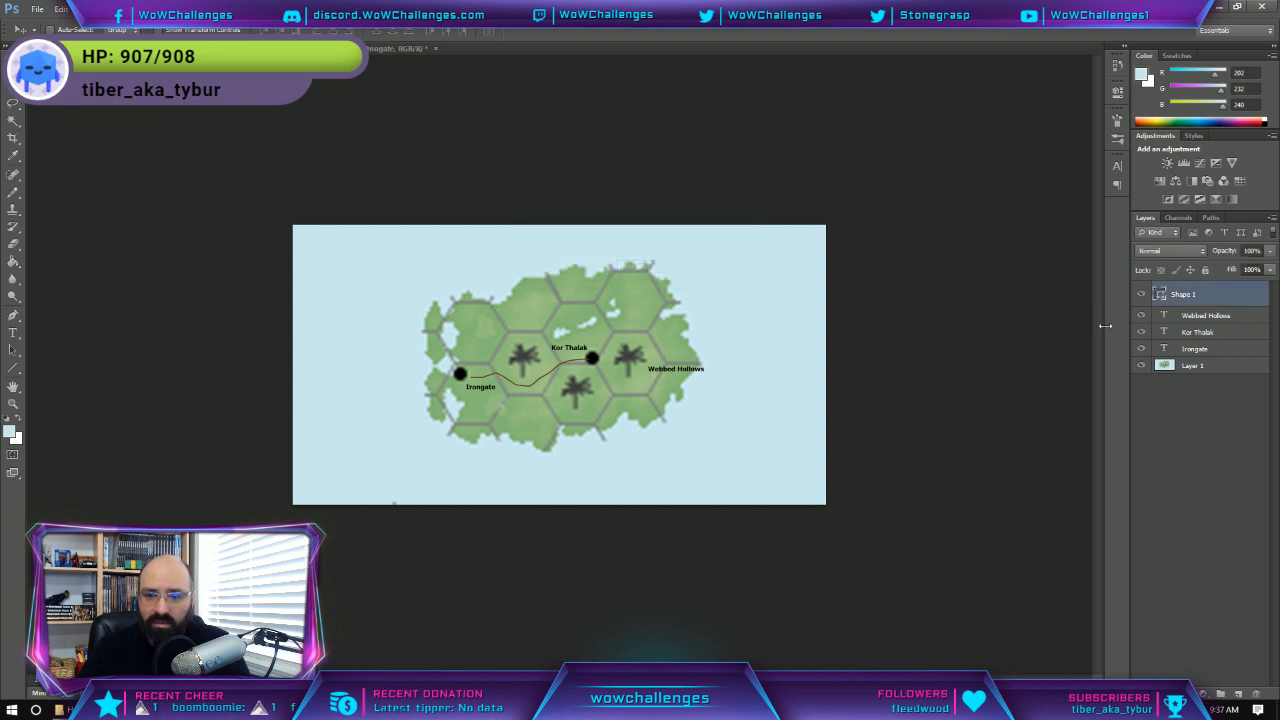
pyautogui.moveTo(538, 388); pyautogui.dragTo(532, 388)
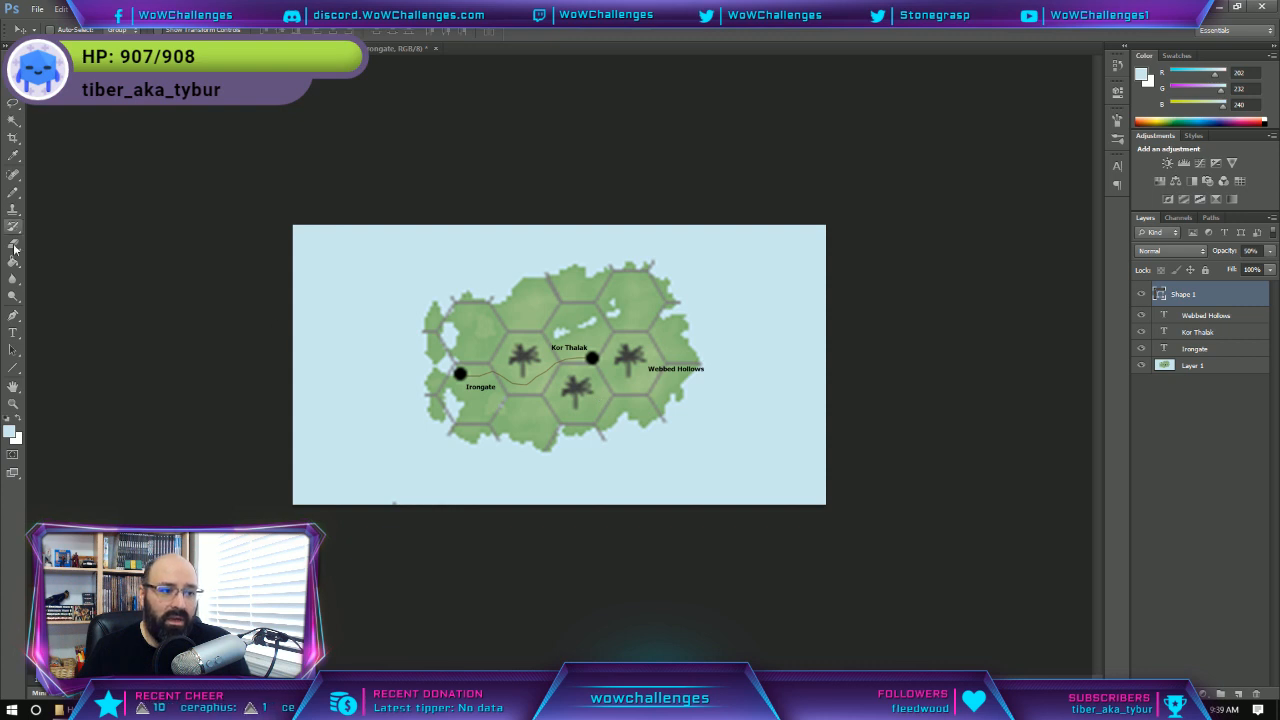
# Change the stroke style of the Irongate to Kor Thalak route to a dotted line.
pyautogui.click(13, 315)
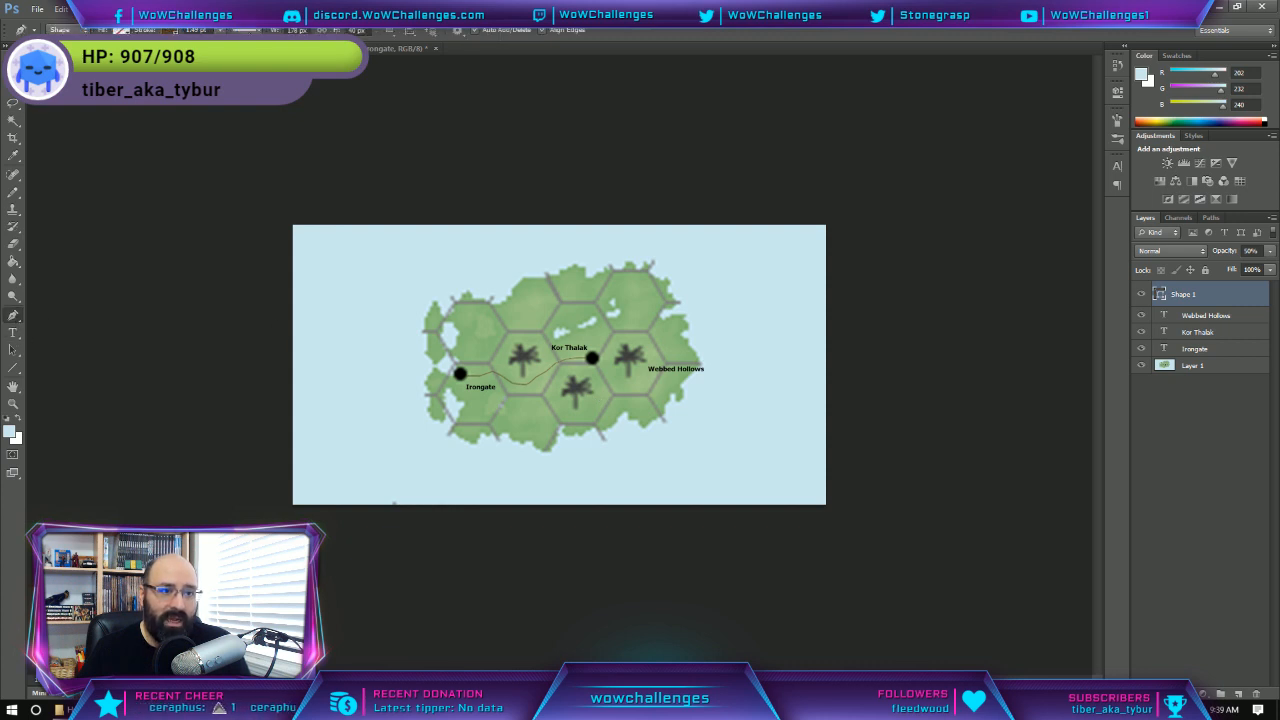
pyautogui.click(247, 30)
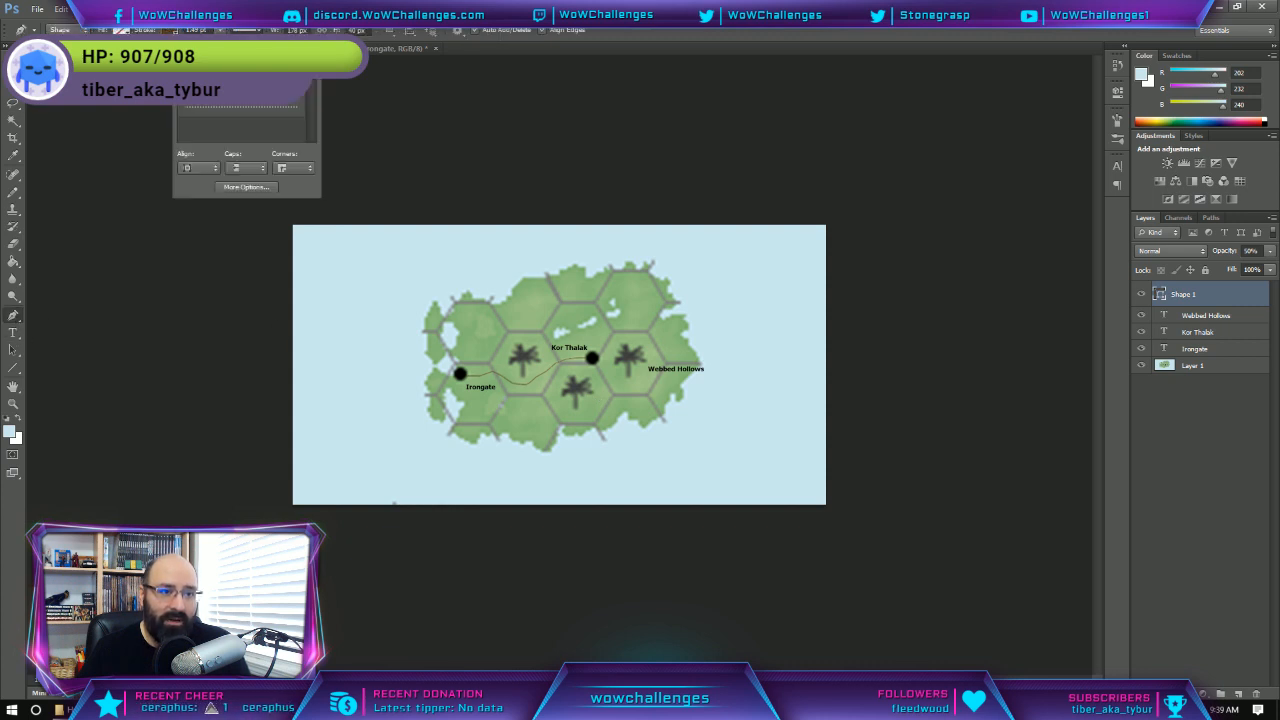
pyautogui.click(245, 112)
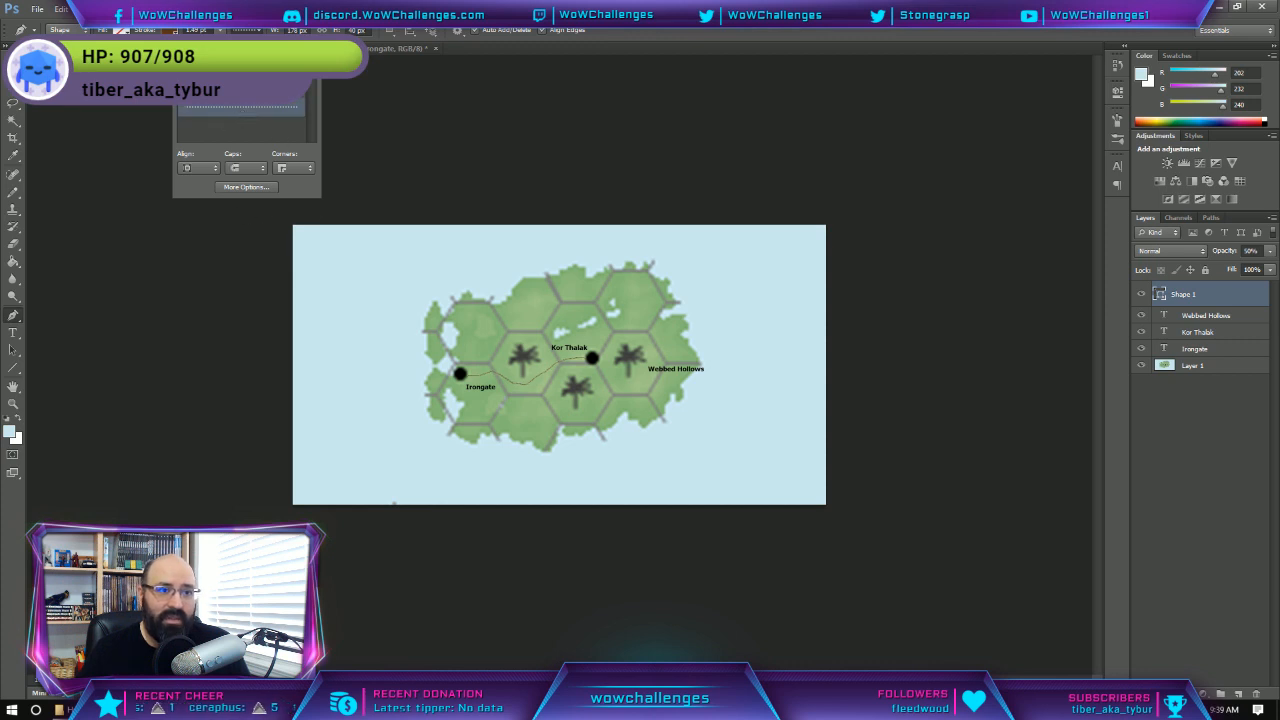
pyautogui.click(265, 231)
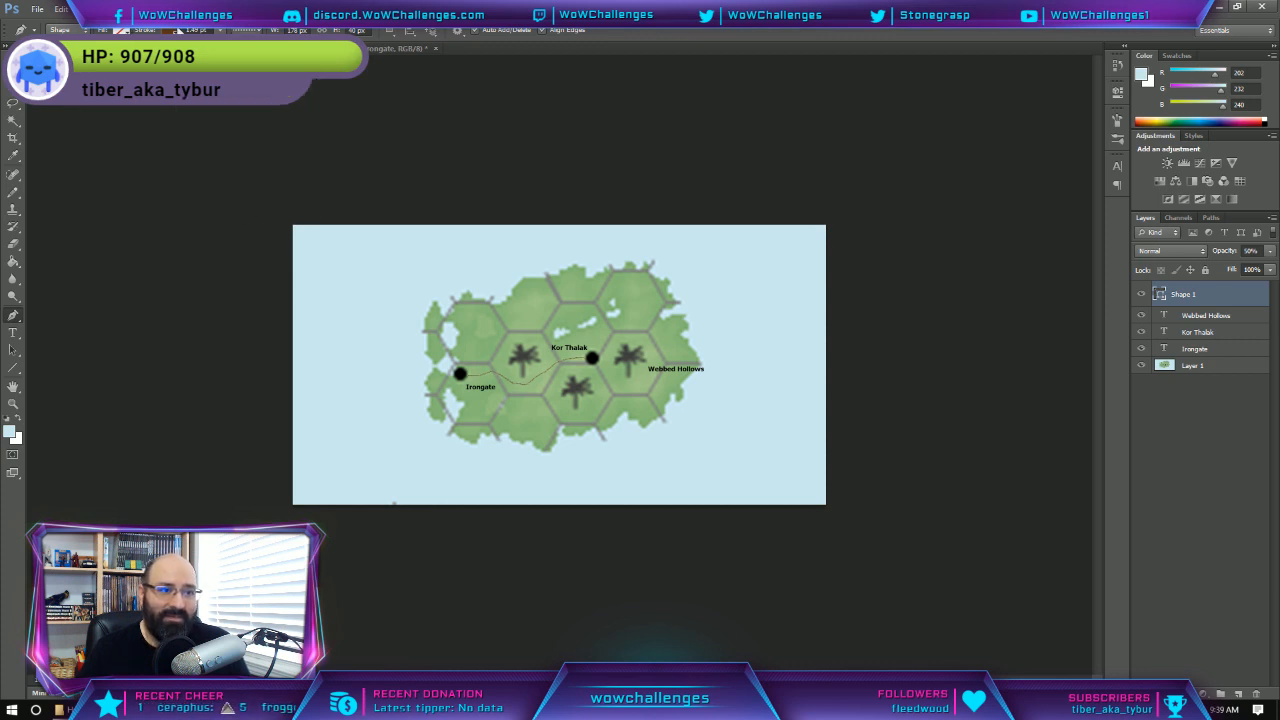
# Set the dotted route's stroke colour to yellow.
pyautogui.click(177, 30)
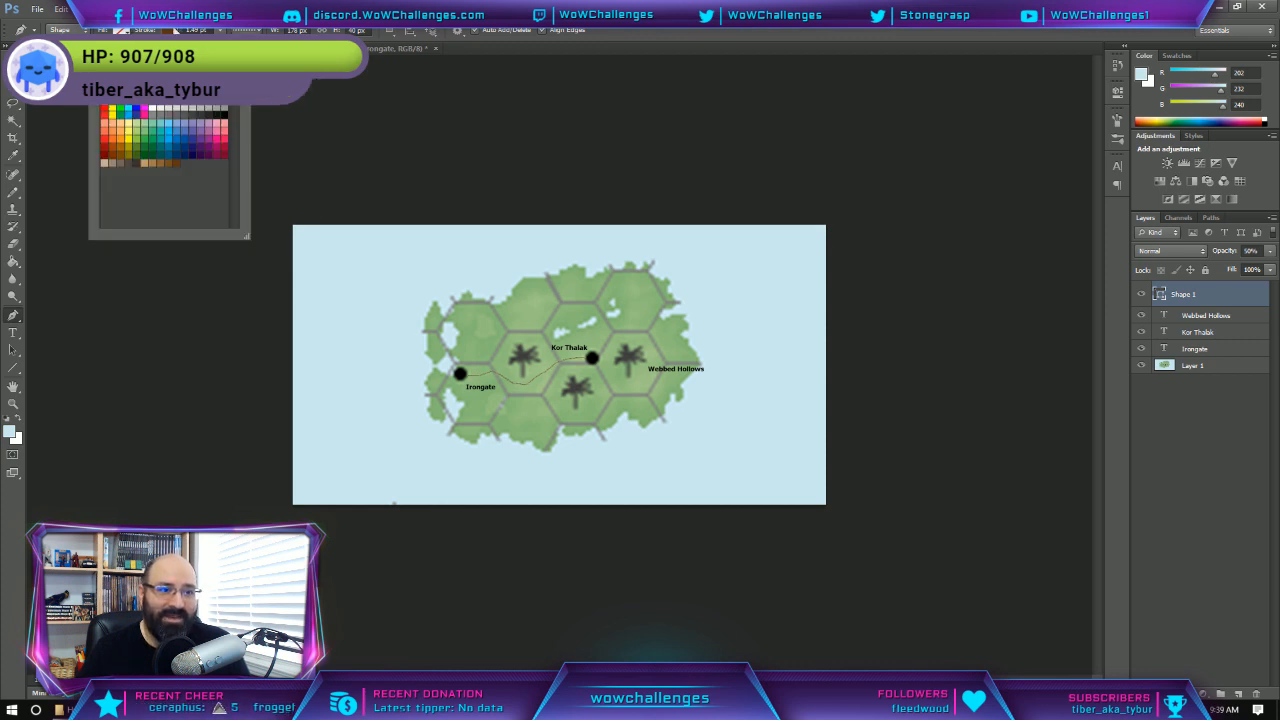
pyautogui.click(132, 139)
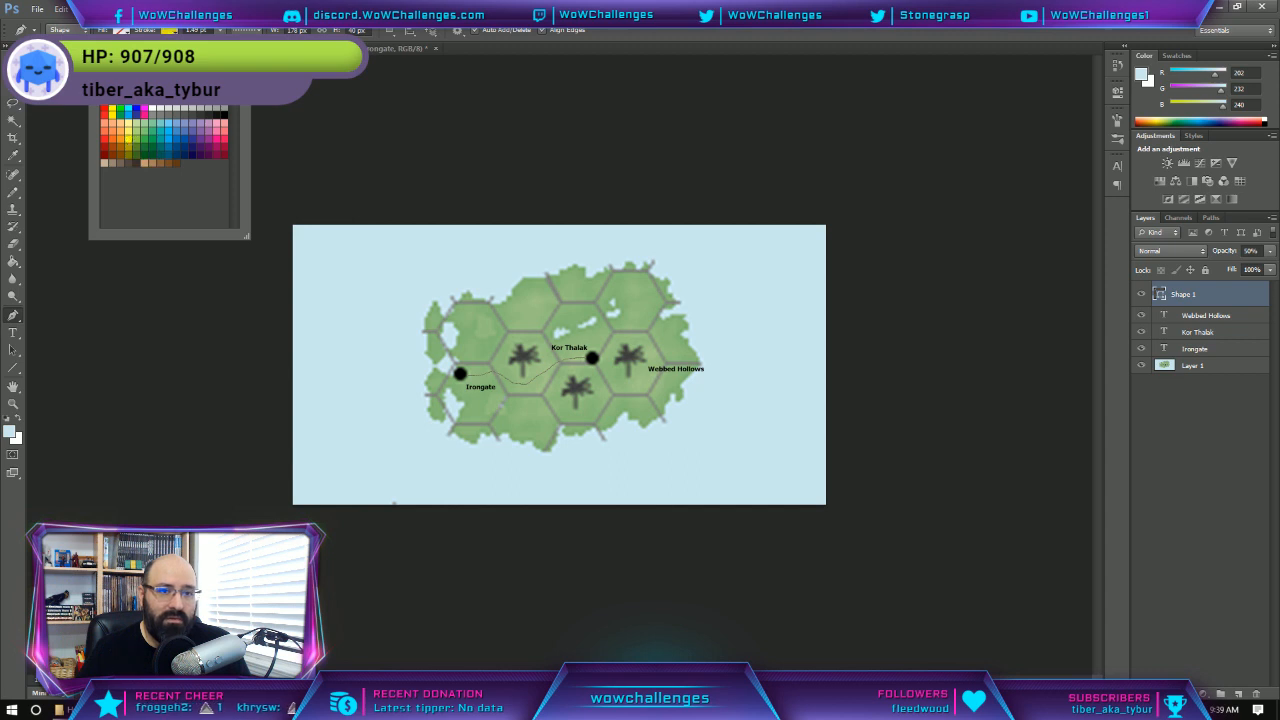
pyautogui.click(685, 228)
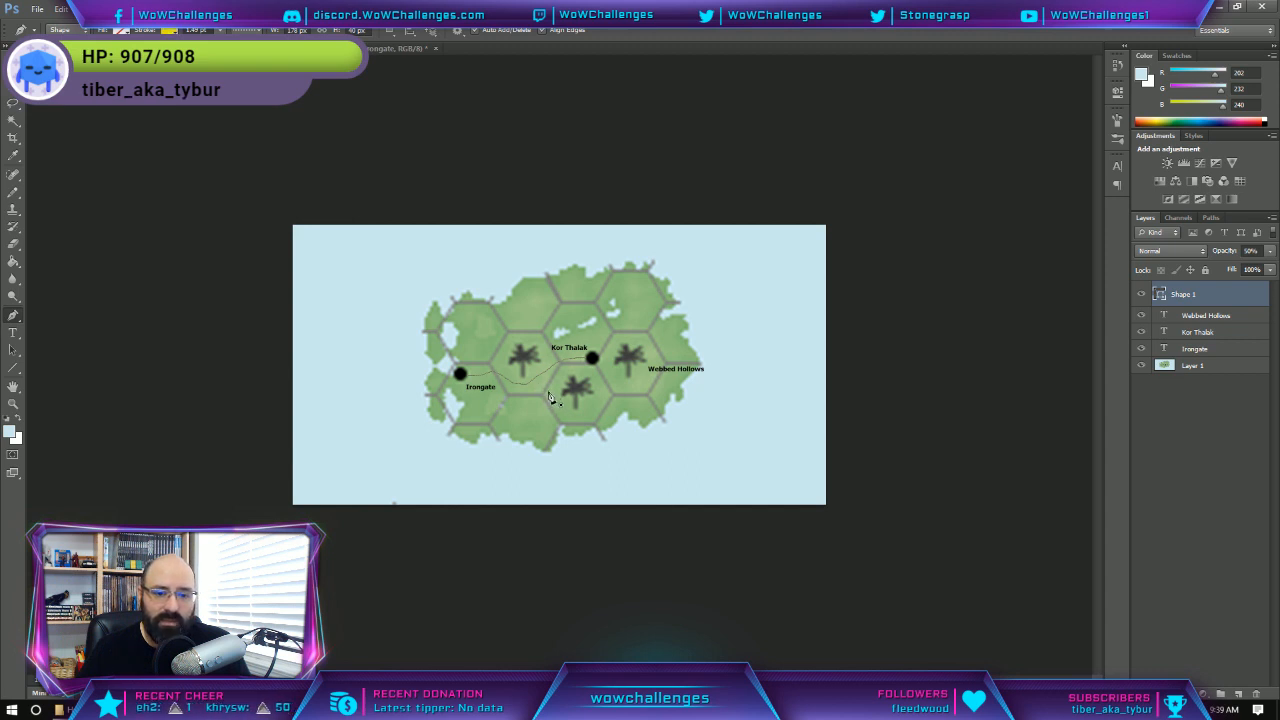
# Draw a second dotted route from the hex corner southwest of Kor Thalak, past the lower palm, up around the eastern palm, and deselect it.
pyautogui.click(550, 395)
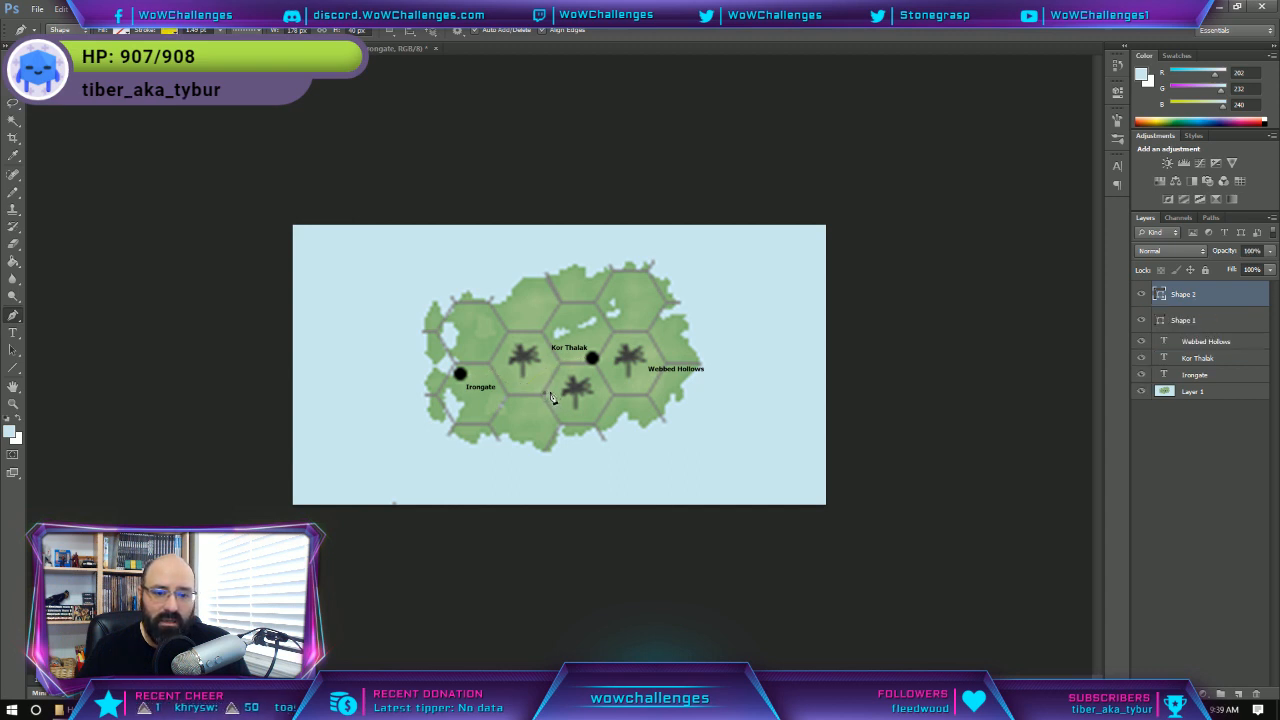
pyautogui.click(568, 398)
pyautogui.click(580, 396)
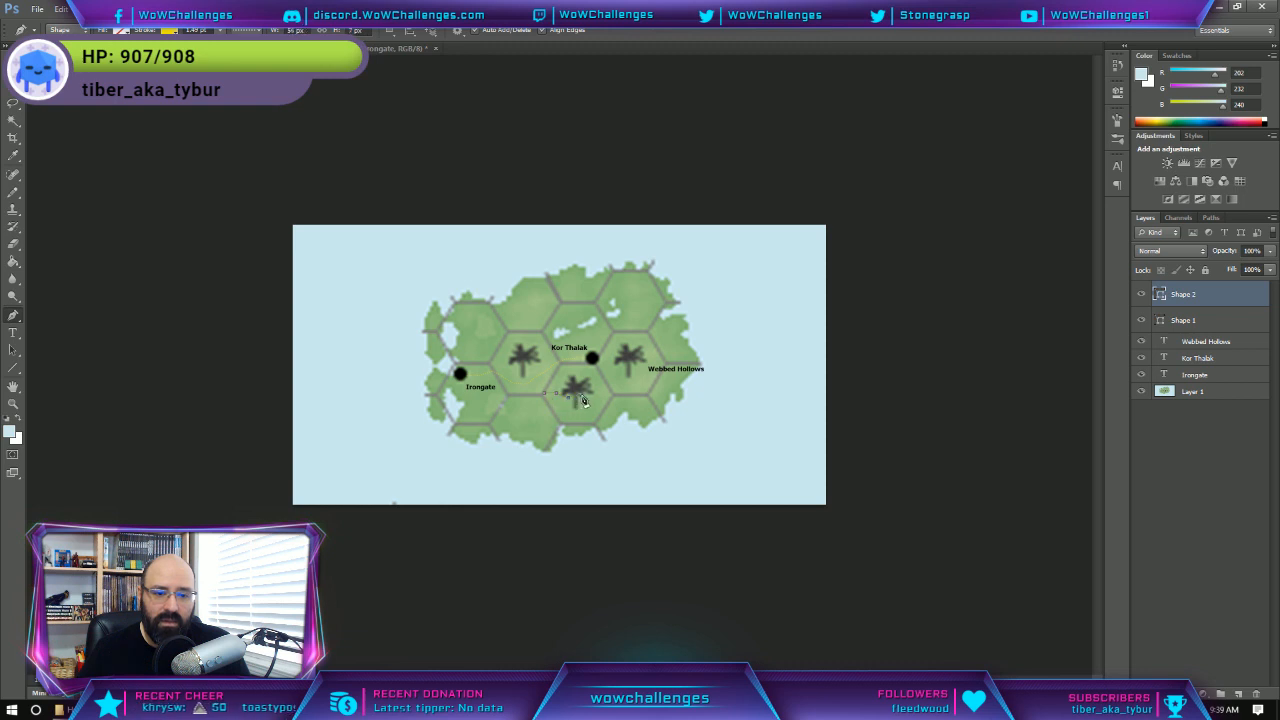
pyautogui.click(591, 391)
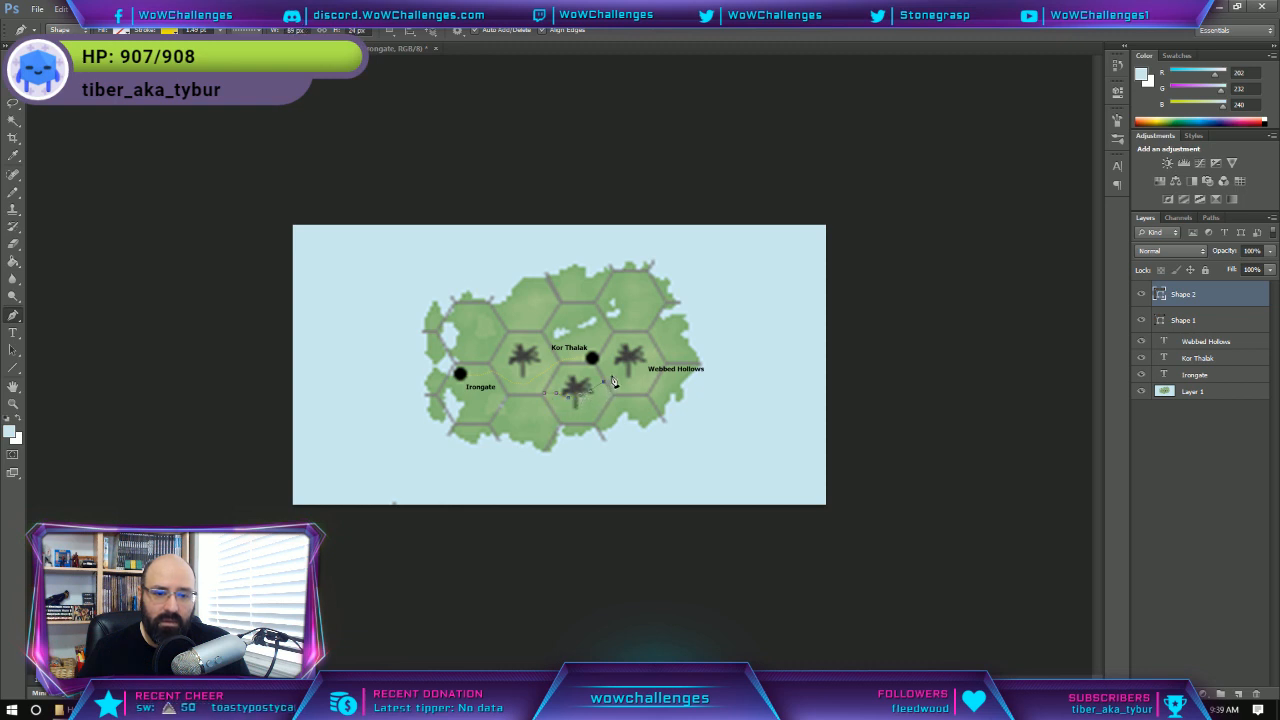
pyautogui.click(613, 380)
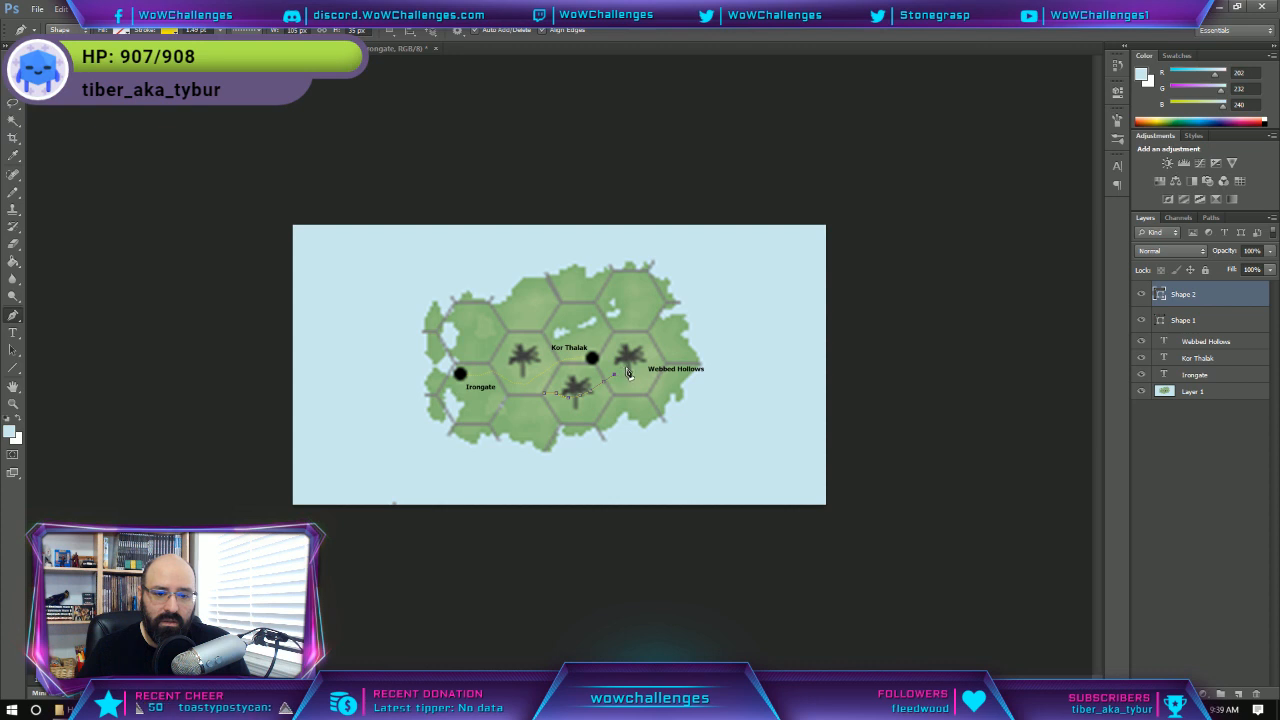
pyautogui.click(636, 360)
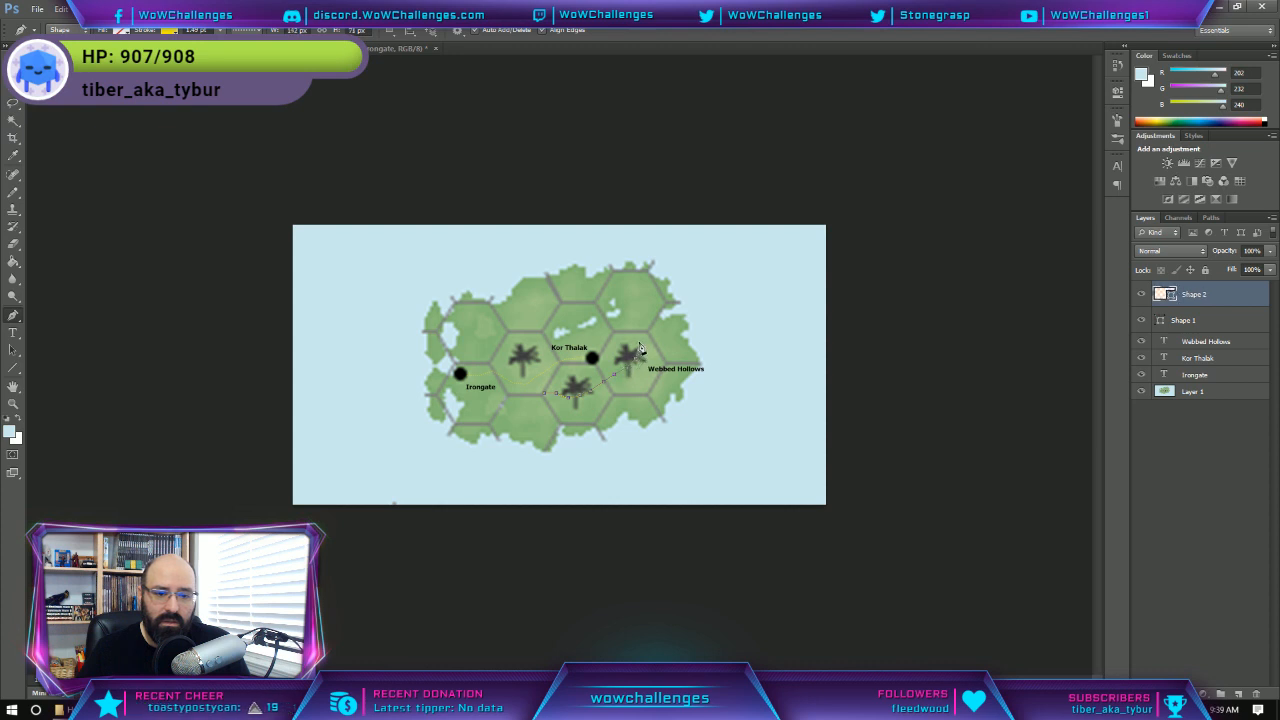
pyautogui.click(643, 345)
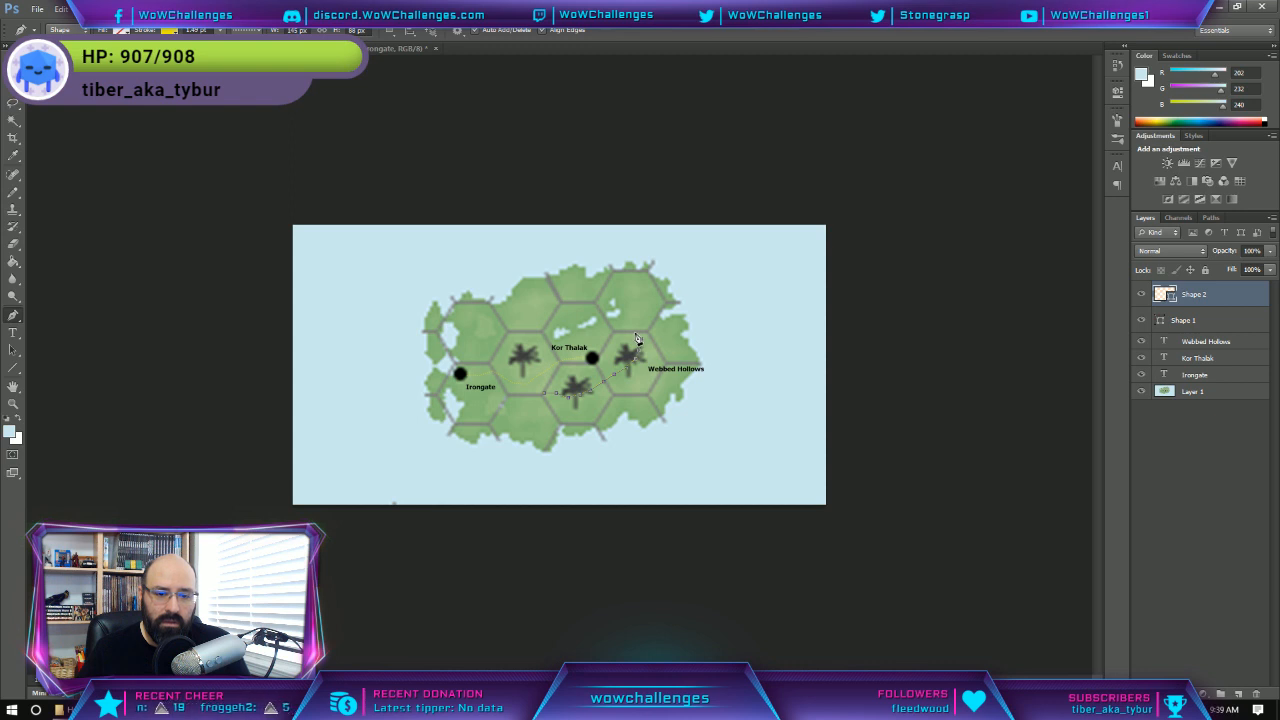
pyautogui.click(636, 338)
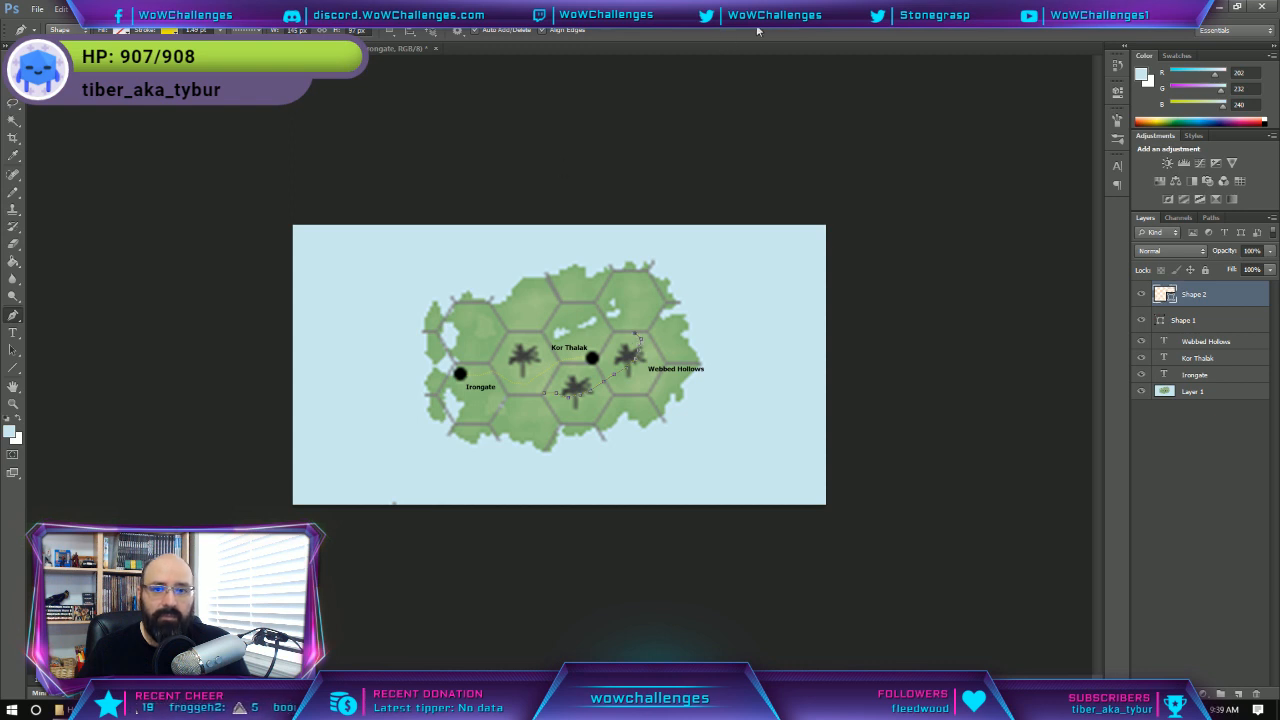
pyautogui.click(1174, 447)
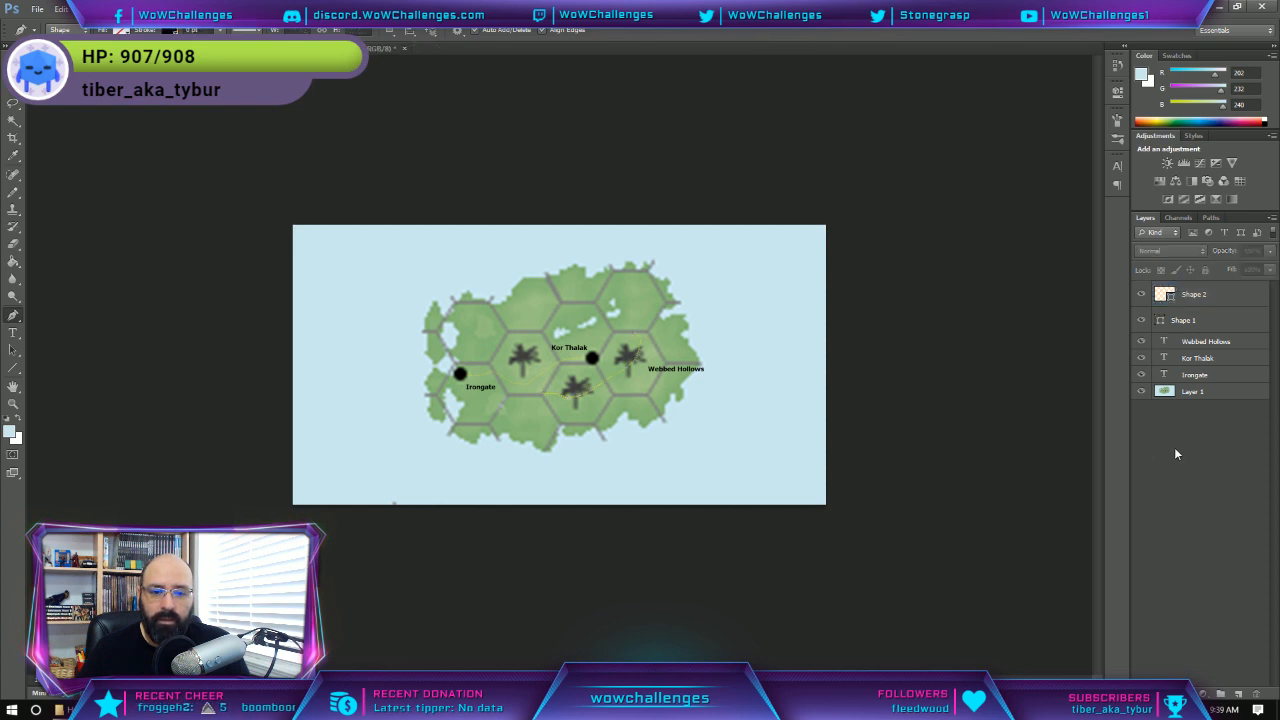
# Move the Webbed Hollows label southwest so it sits below the eastern palm tree and its route.
pyautogui.press('v')
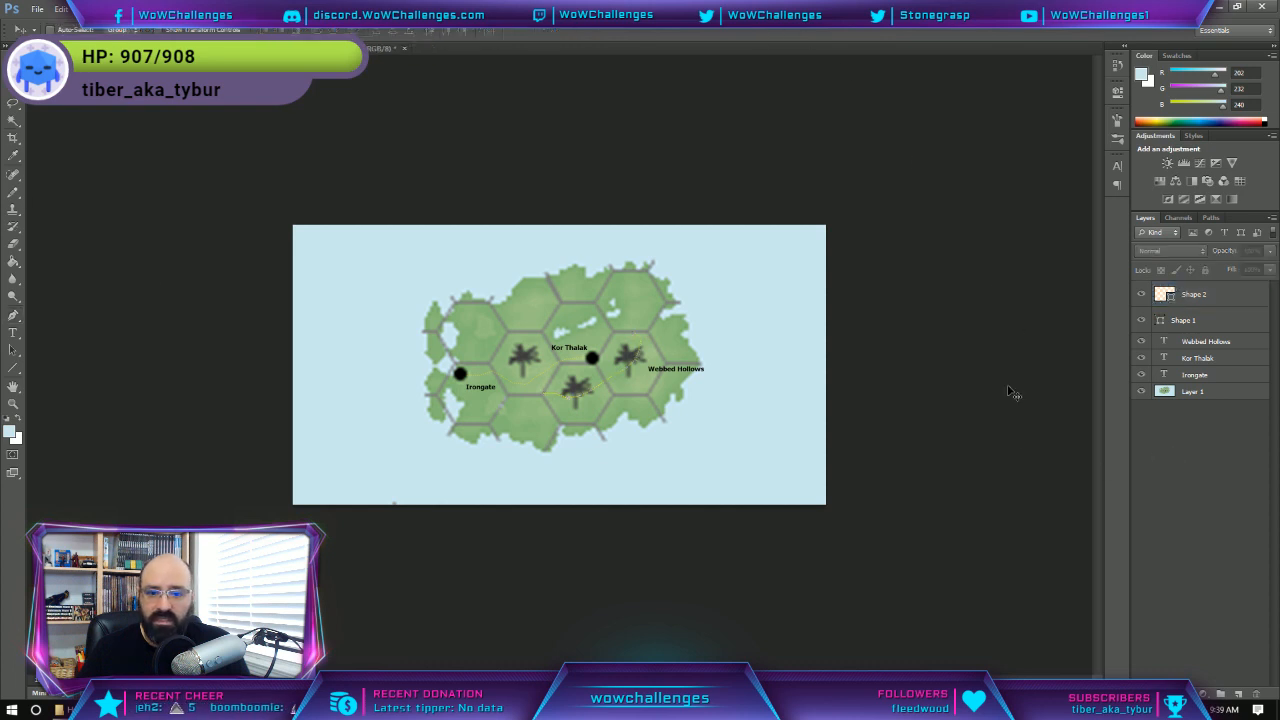
pyautogui.click(1216, 341)
pyautogui.moveTo(679, 372); pyautogui.dragTo(645, 392)
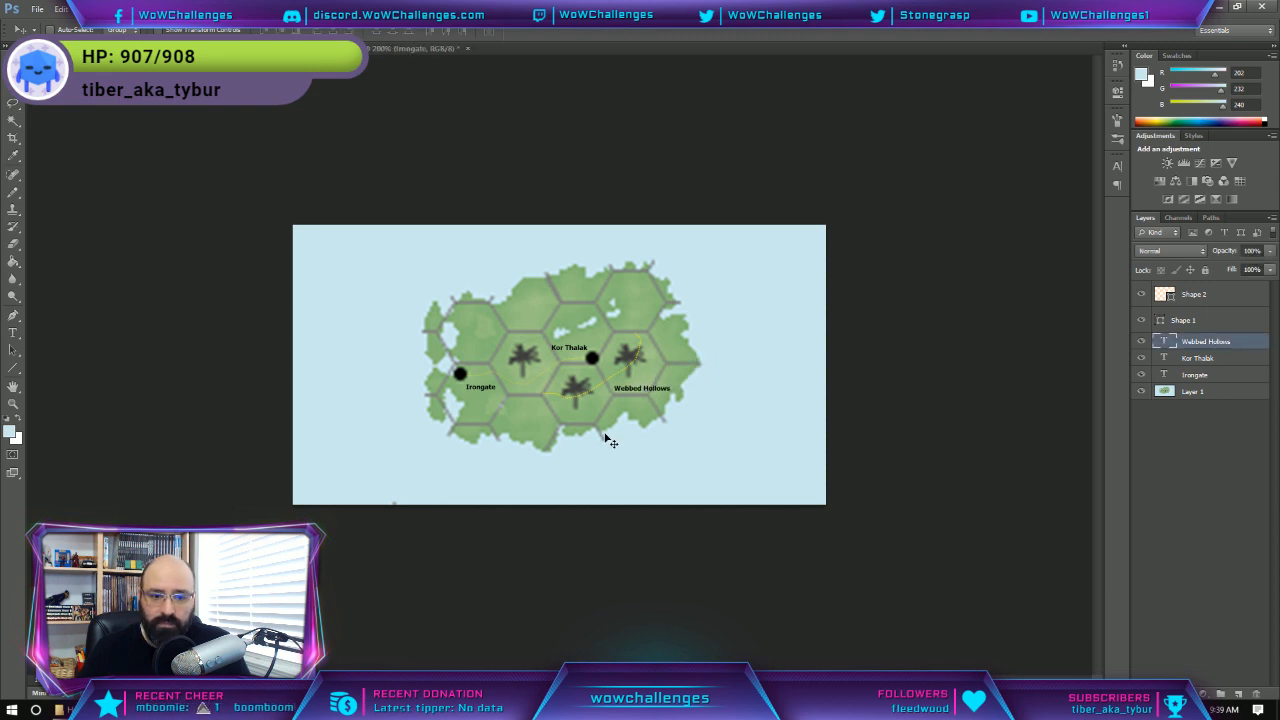
# Change the stroke colour of the Irongate to Kor Thalak route (Shape 1) to brown and deselect the layer.
pyautogui.click(1220, 321)
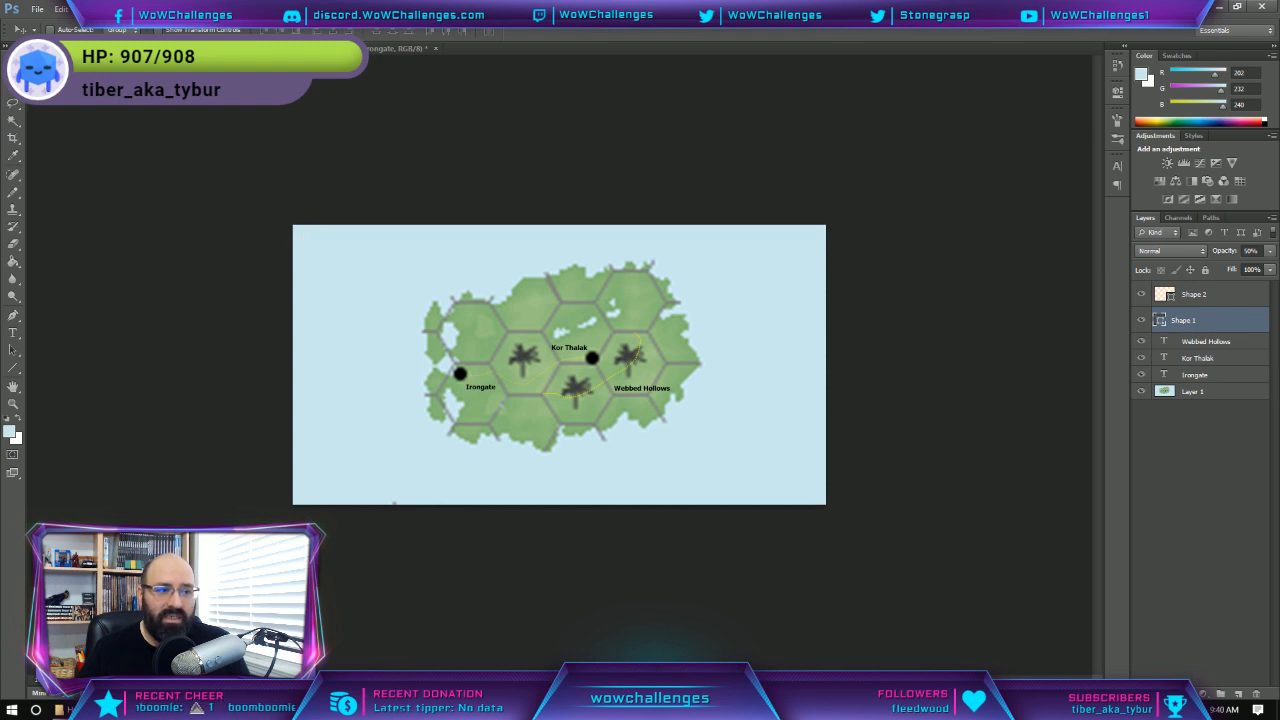
pyautogui.click(13, 315)
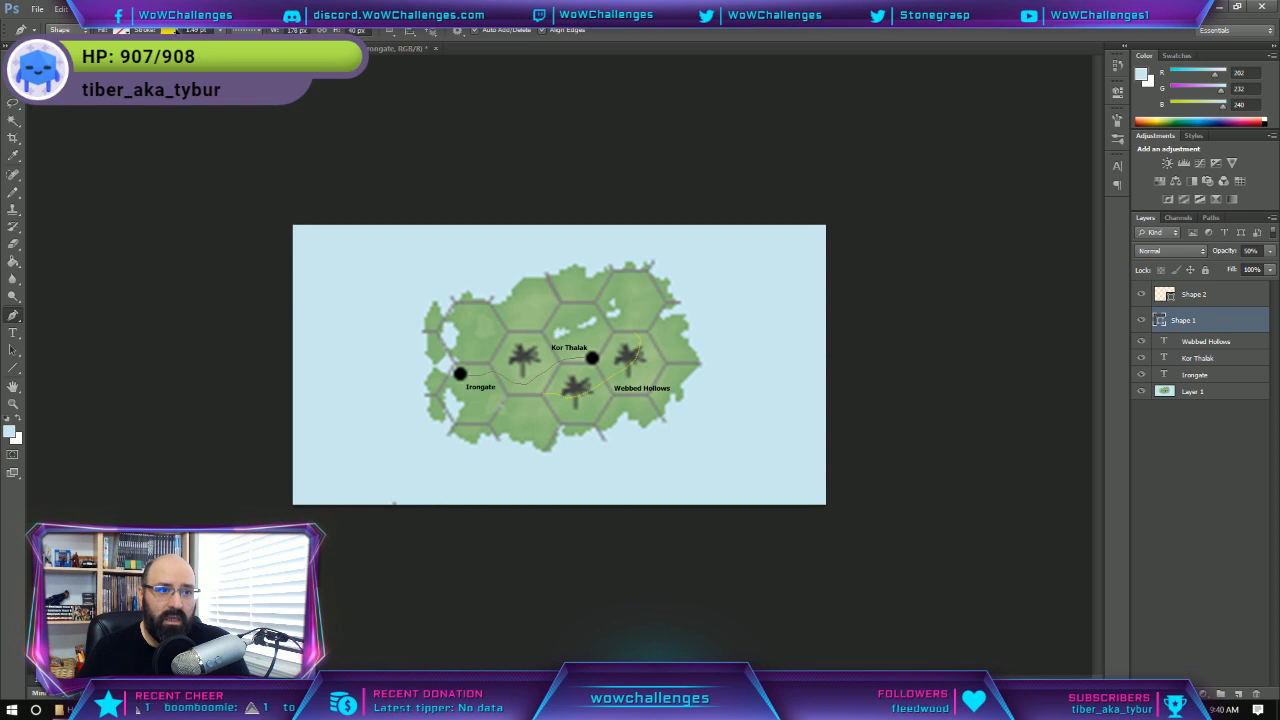
pyautogui.click(178, 31)
pyautogui.click(176, 163)
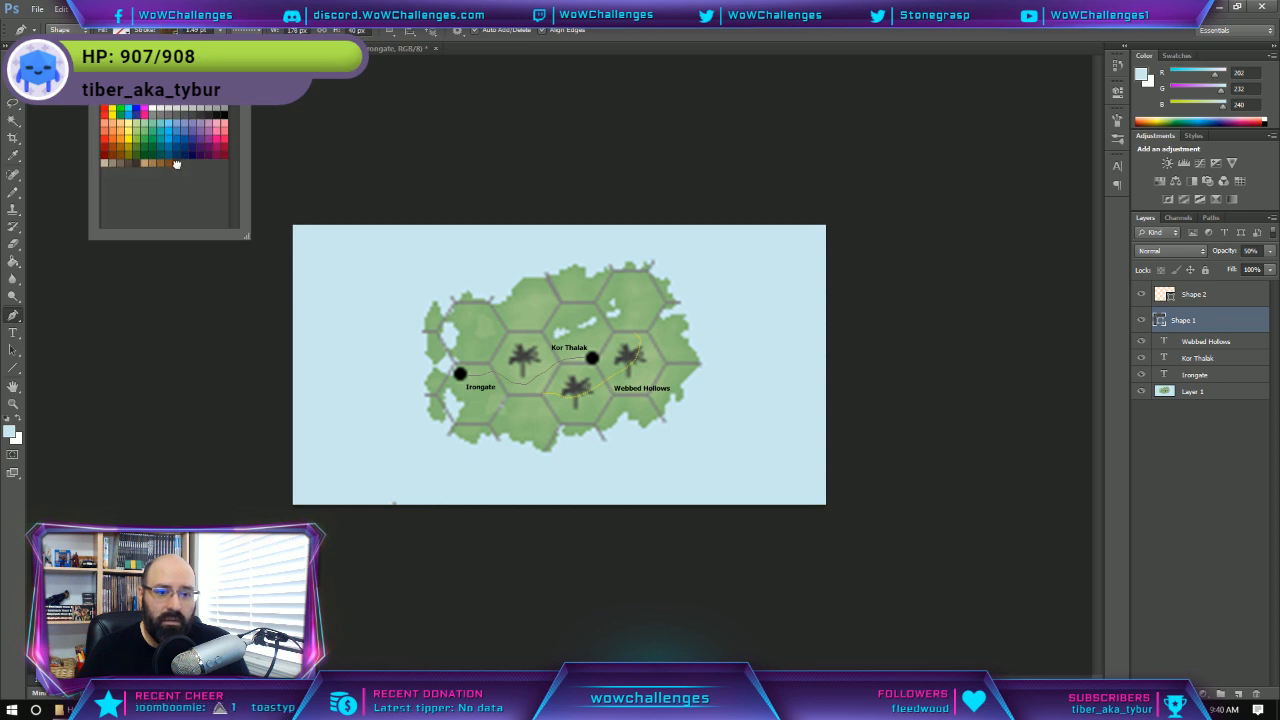
pyautogui.click(793, 31)
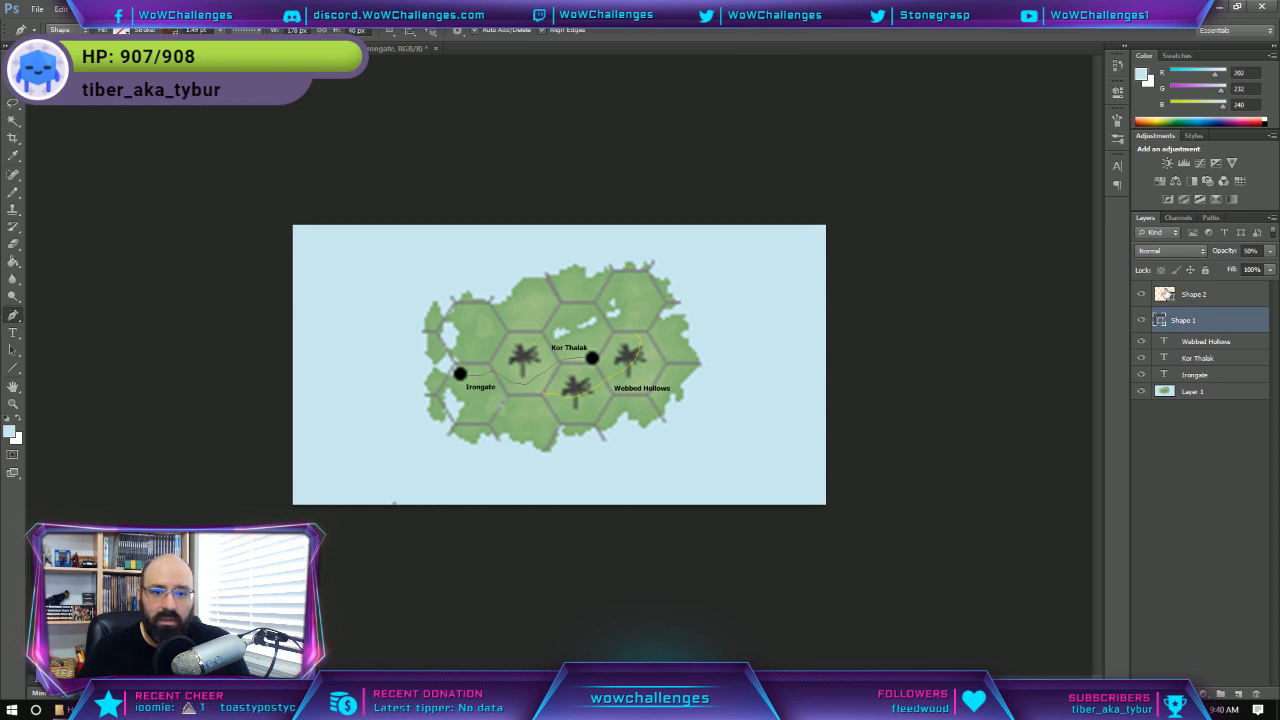
pyautogui.click(1205, 448)
pyautogui.click(1205, 451)
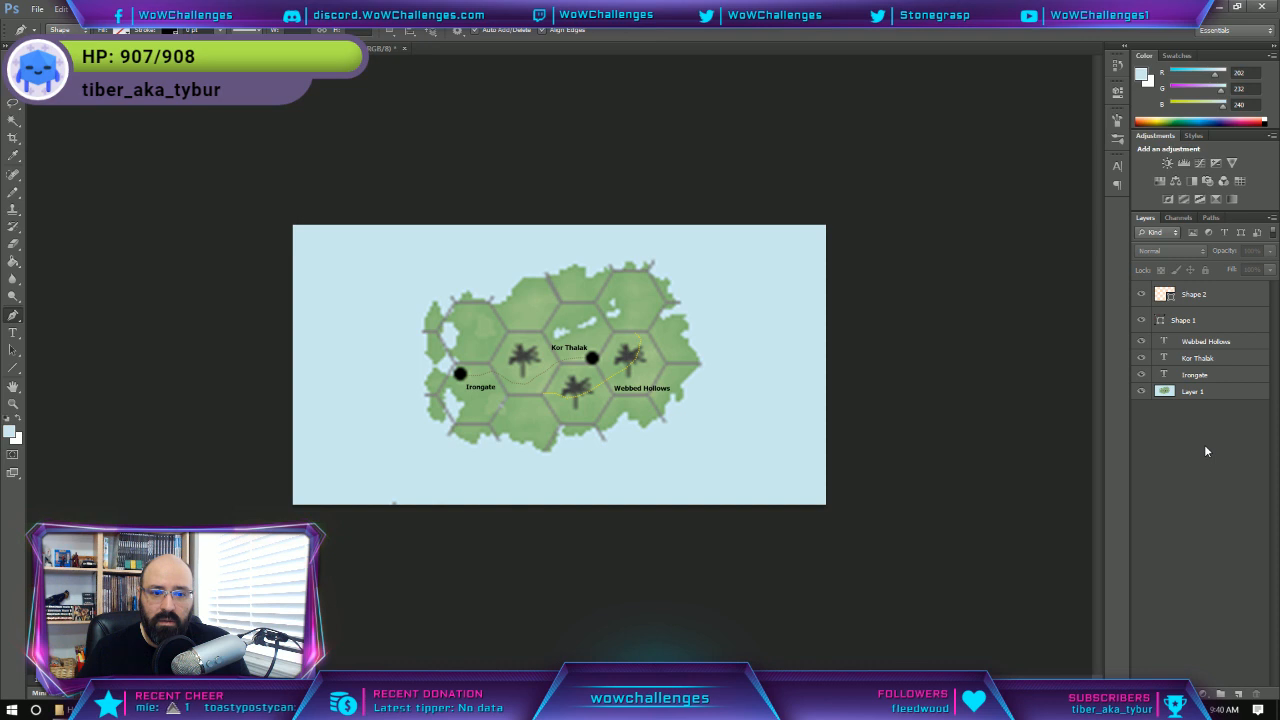
# Change the Shape 1 route's stroke style to a solid line and deselect the layer.
pyautogui.click(1210, 321)
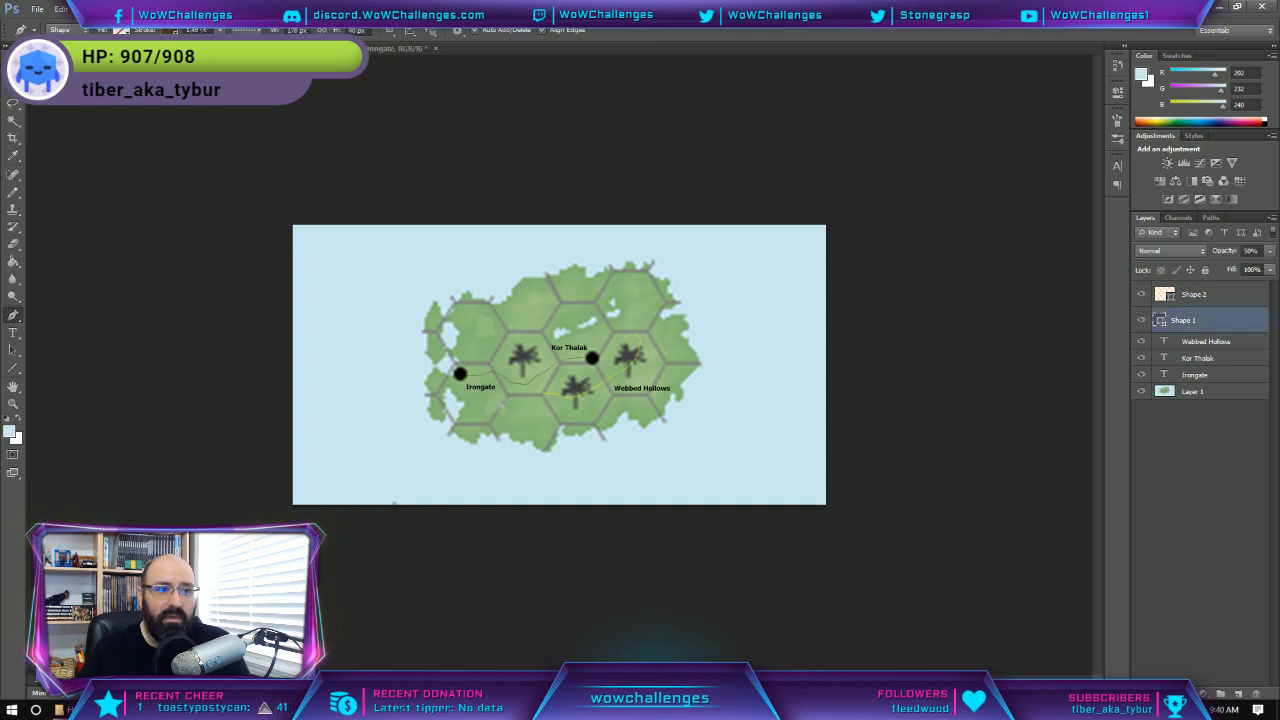
pyautogui.click(234, 31)
pyautogui.click(240, 68)
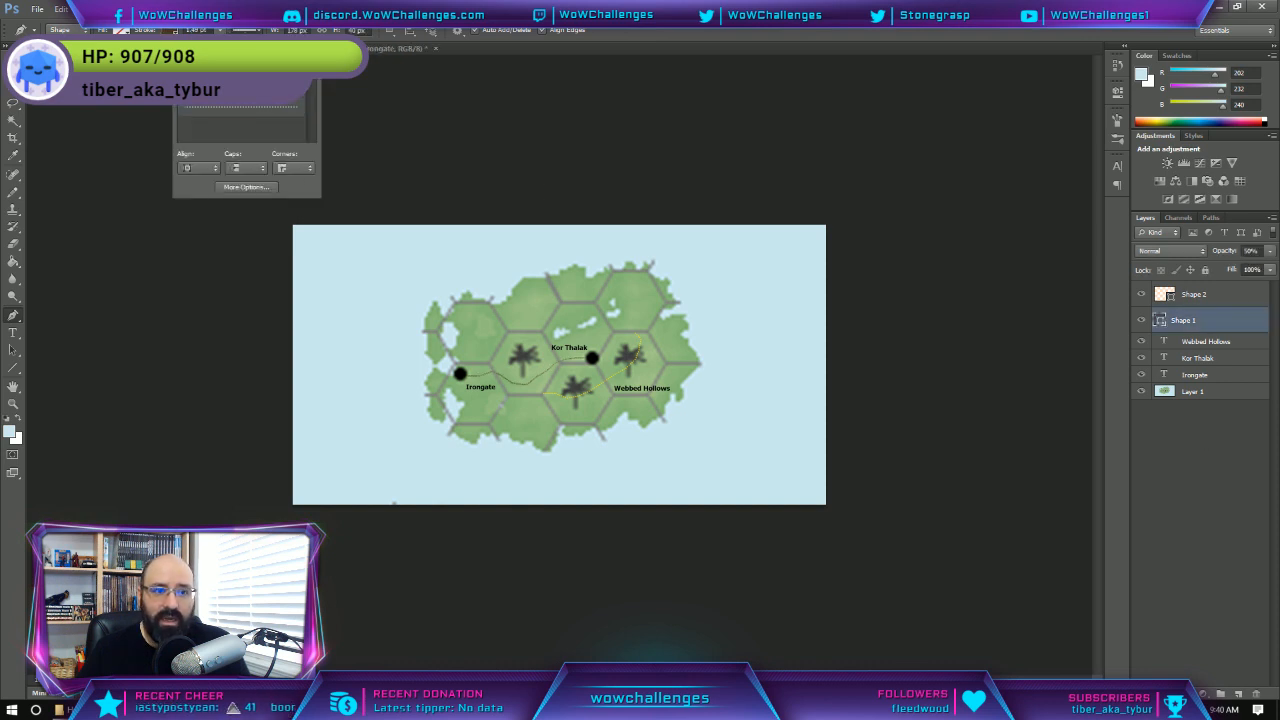
pyautogui.click(1174, 446)
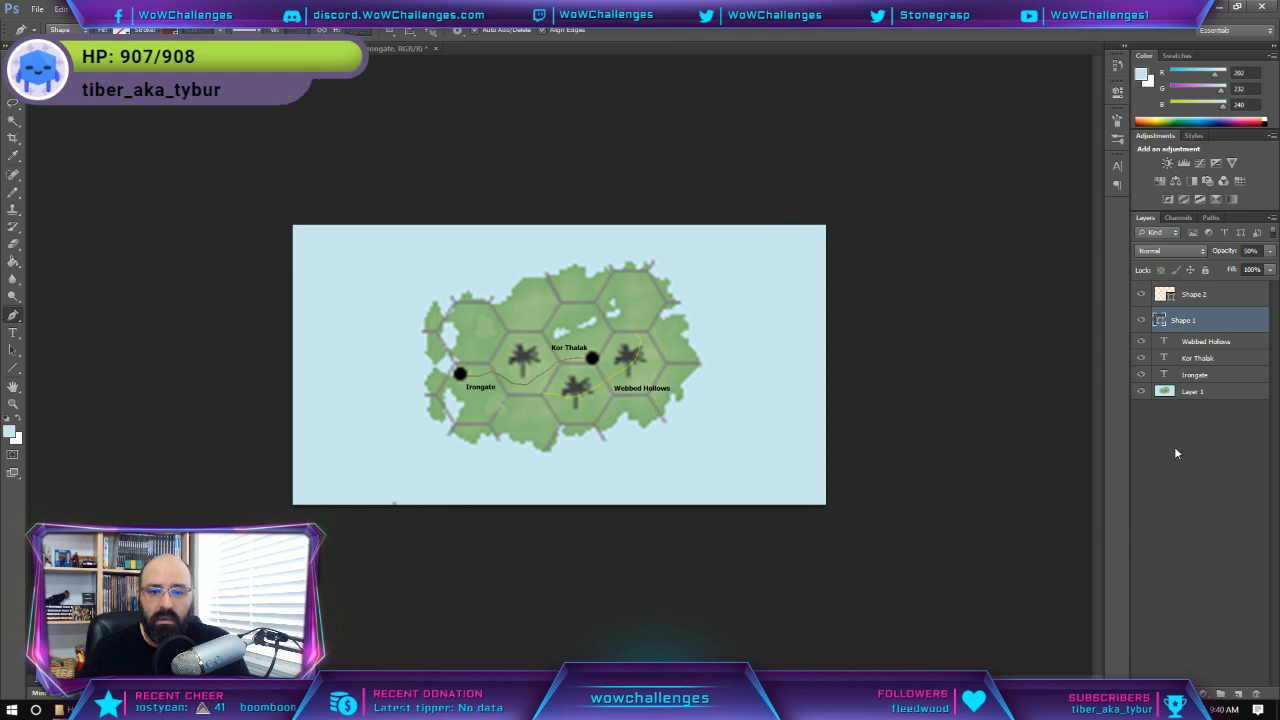
pyautogui.click(1175, 448)
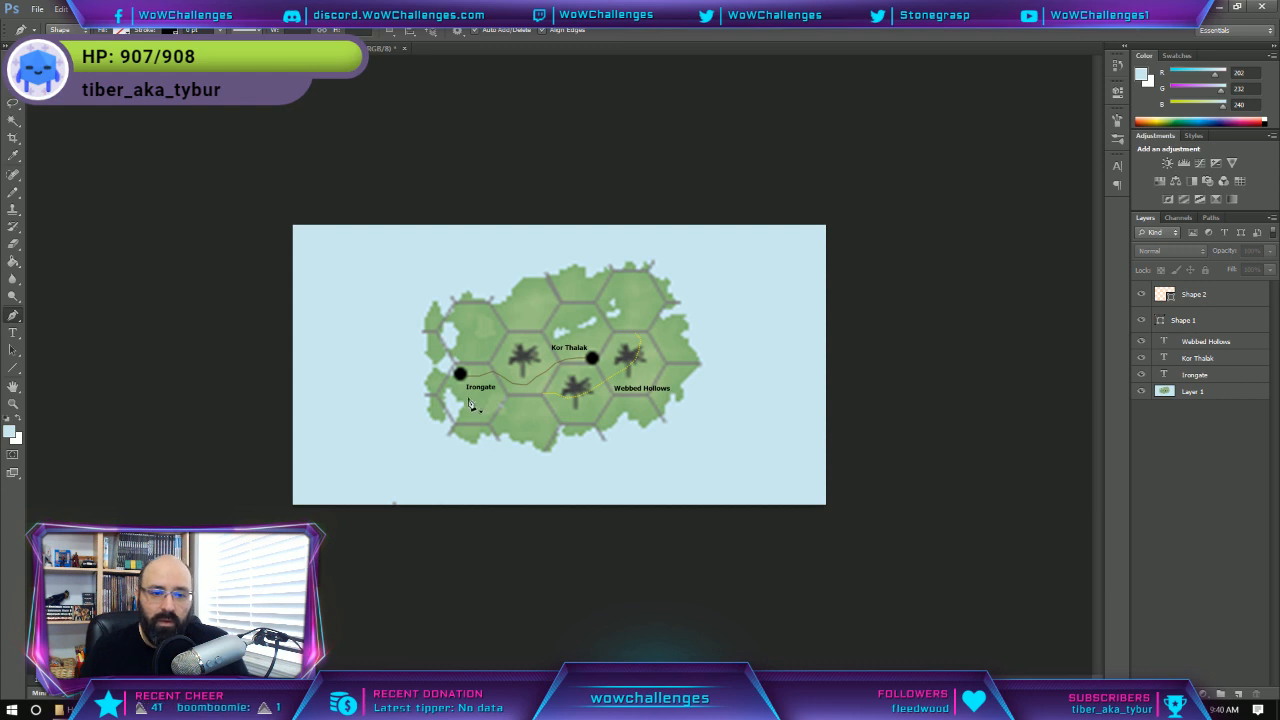
# Set the Shape 1 route's stroke width to 2 and deselect the layer.
pyautogui.click(1205, 321)
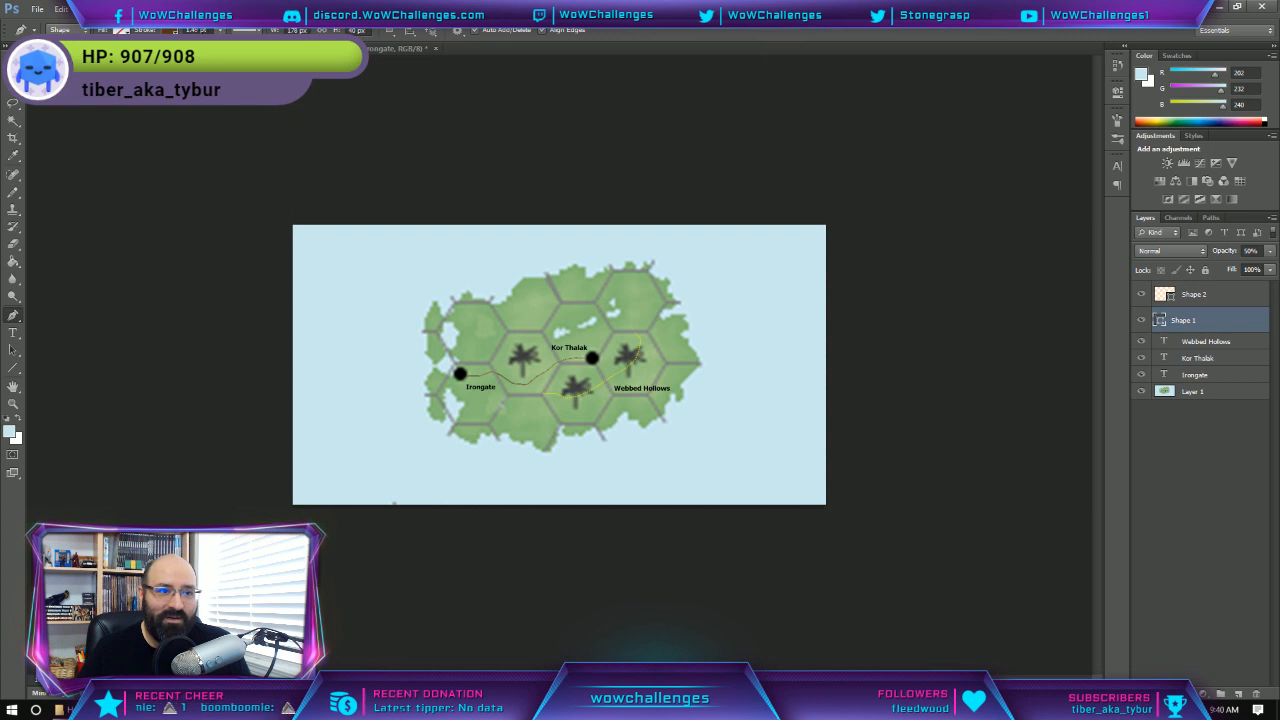
pyautogui.doubleClick(197, 30)
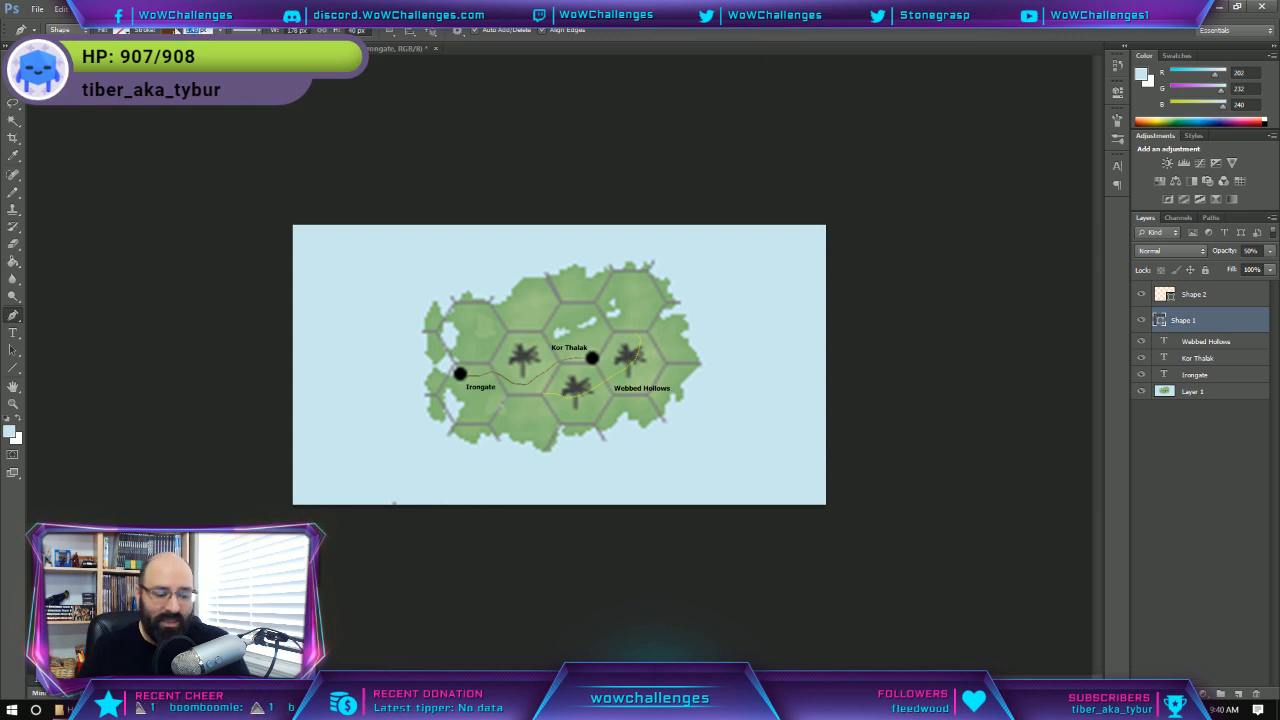
pyautogui.write('2')
pyautogui.press('Return')
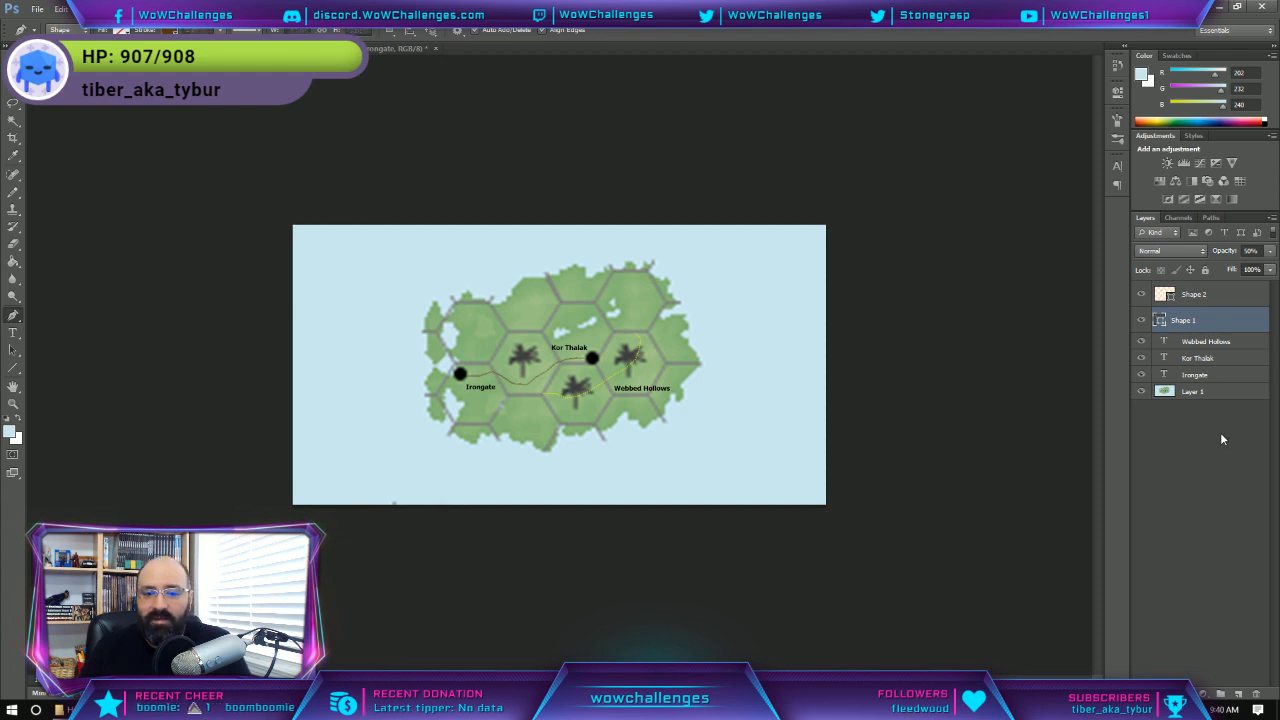
pyautogui.click(1205, 485)
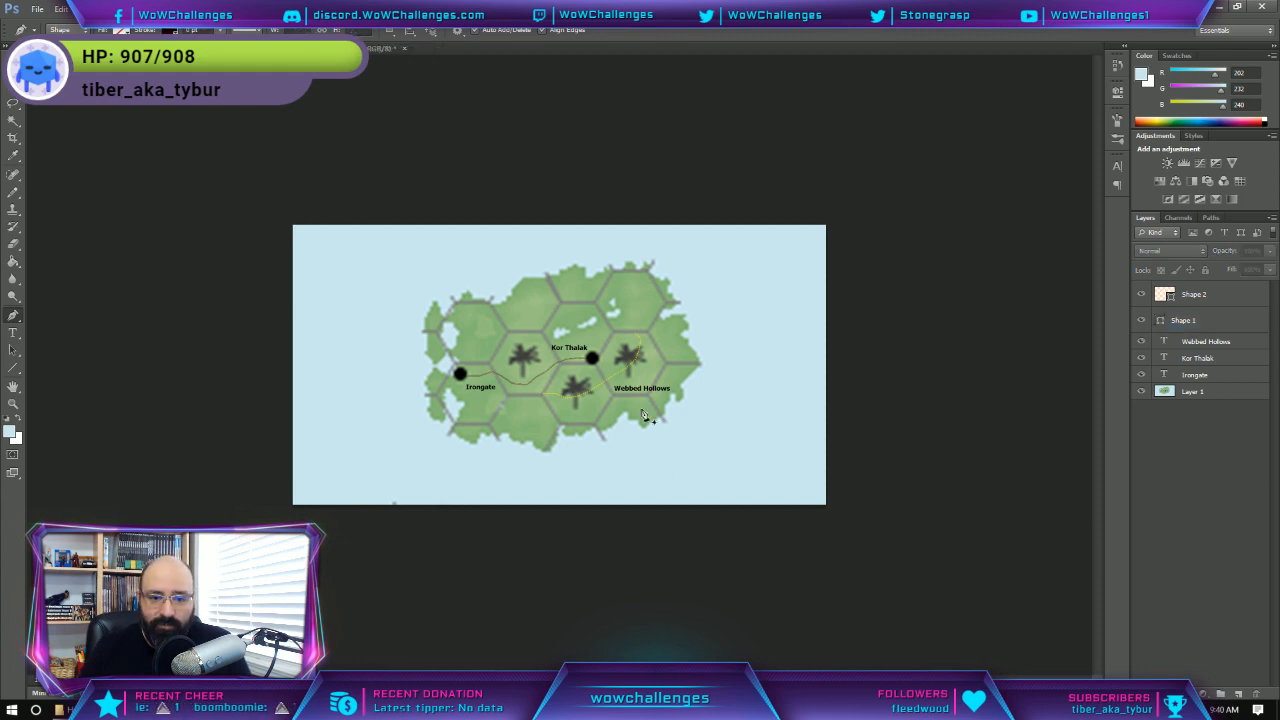
# Nudge the Webbed Hollows label slightly further down on the map.
pyautogui.press('v')
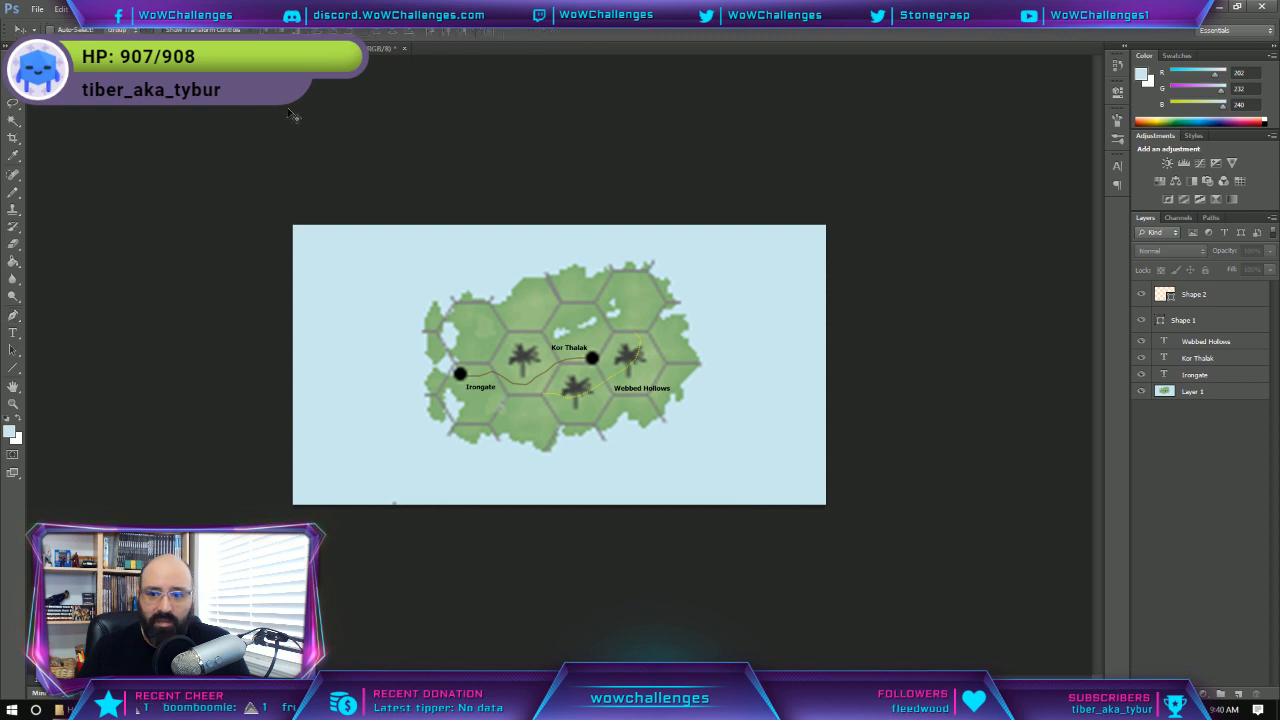
pyautogui.click(1208, 341)
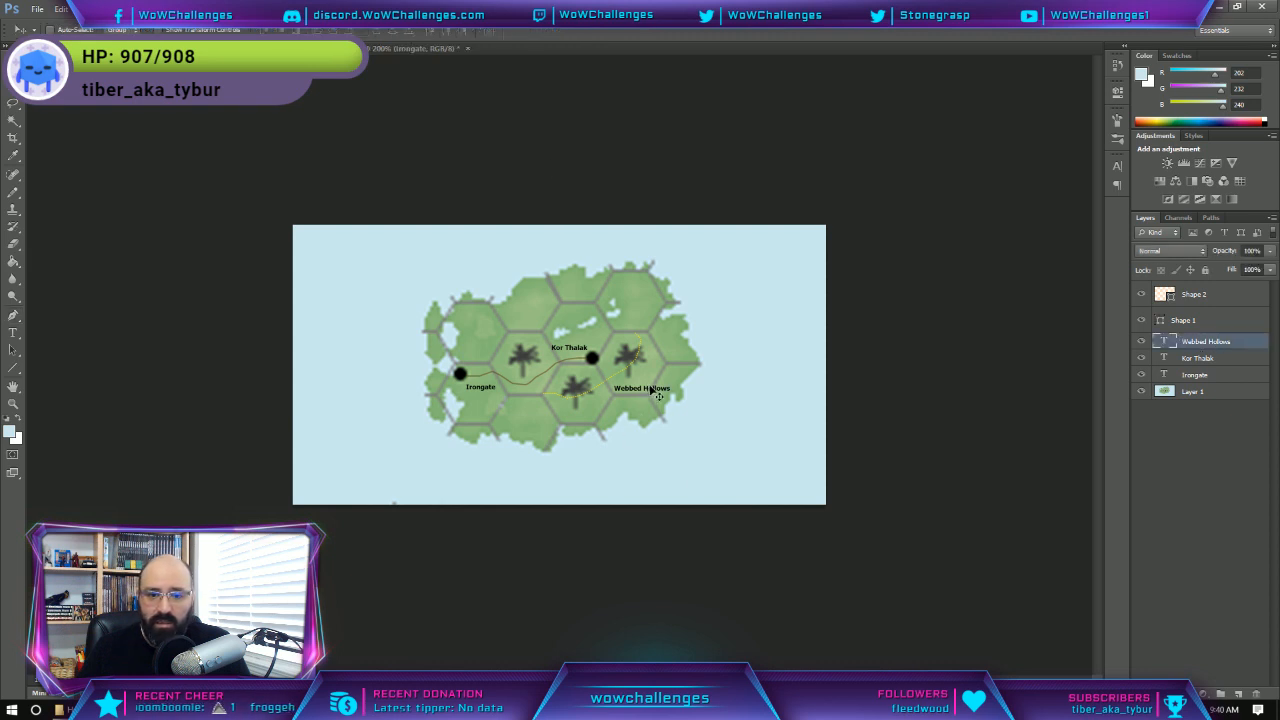
pyautogui.moveTo(650, 394); pyautogui.dragTo(650, 404)
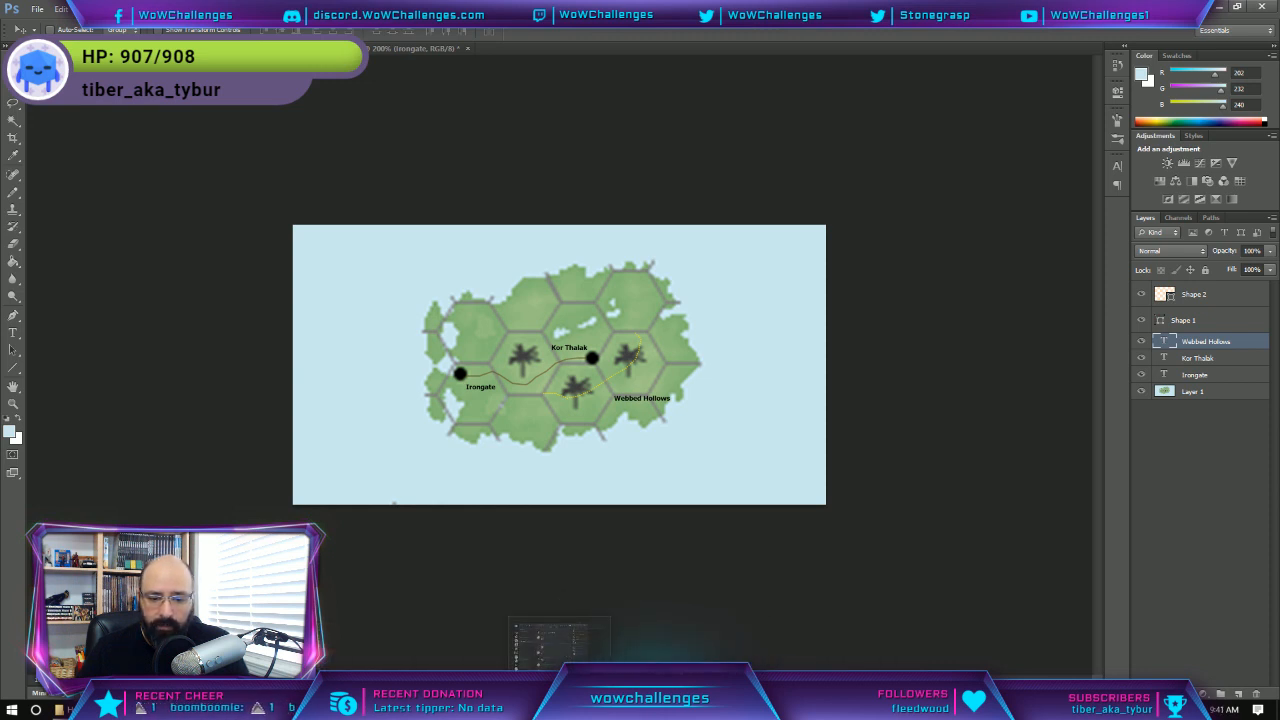
# Switch to the Word notes and add "A portion of the jungle to the south that is" on a new line under the Webbed Hollows heading.
pyautogui.click(735, 657)
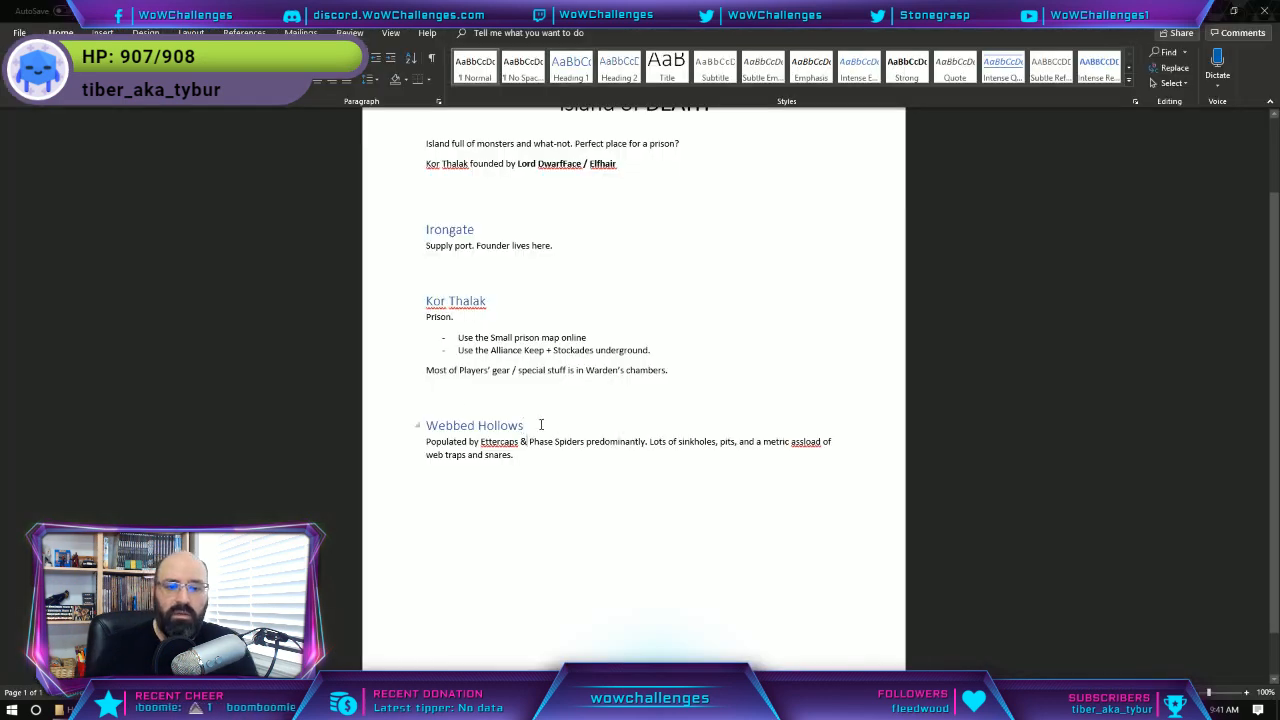
pyautogui.press('Return')
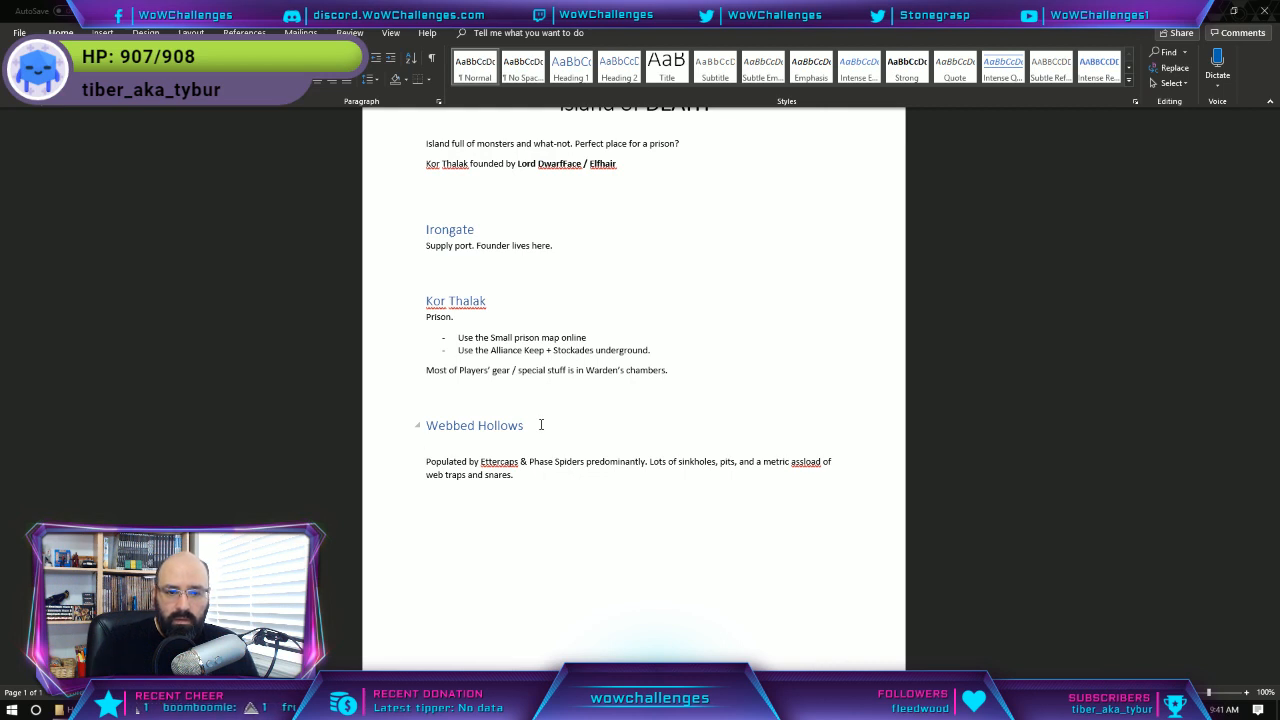
pyautogui.write('A potion of')
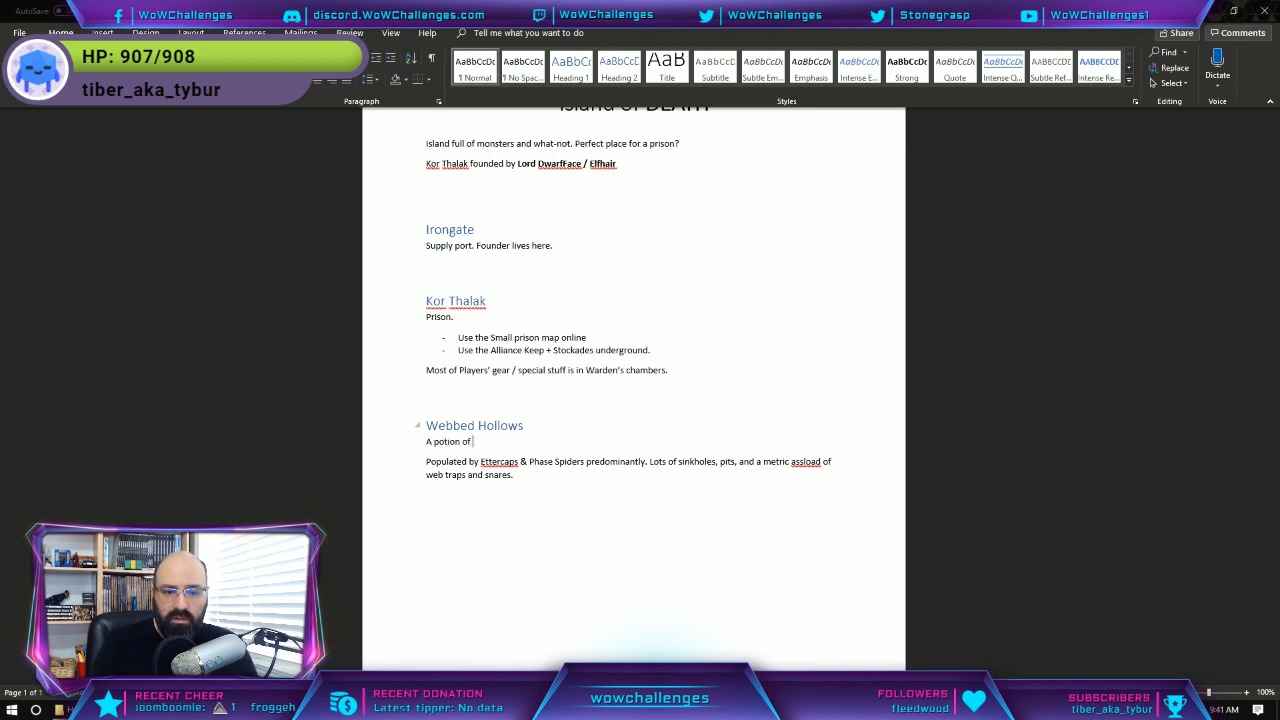
pyautogui.press('BackSpace')
pyautogui.press('BackSpace')
pyautogui.press('BackSpace')
pyautogui.press('BackSpace')
pyautogui.press('BackSpace')
pyautogui.press('BackSpace')
pyautogui.press('BackSpace')
pyautogui.press('BackSpace')
pyautogui.press('BackSpace')
pyautogui.write('portion')
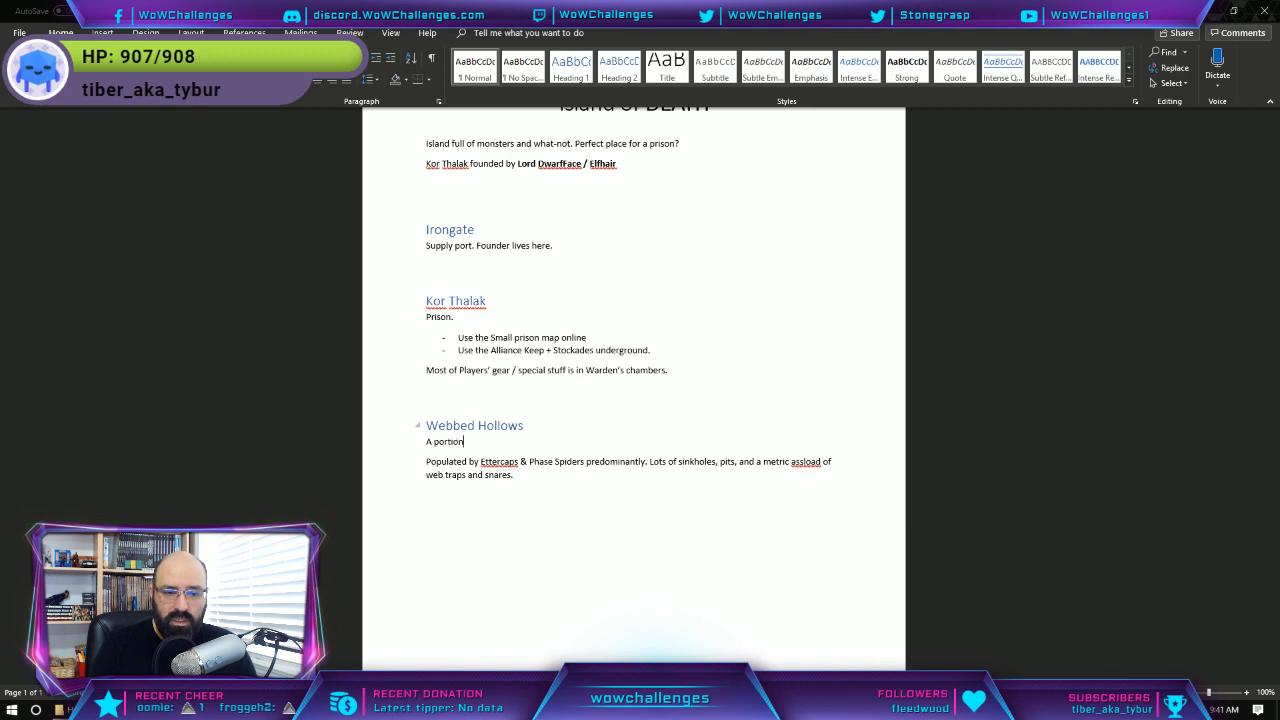
pyautogui.write(' of the jun')
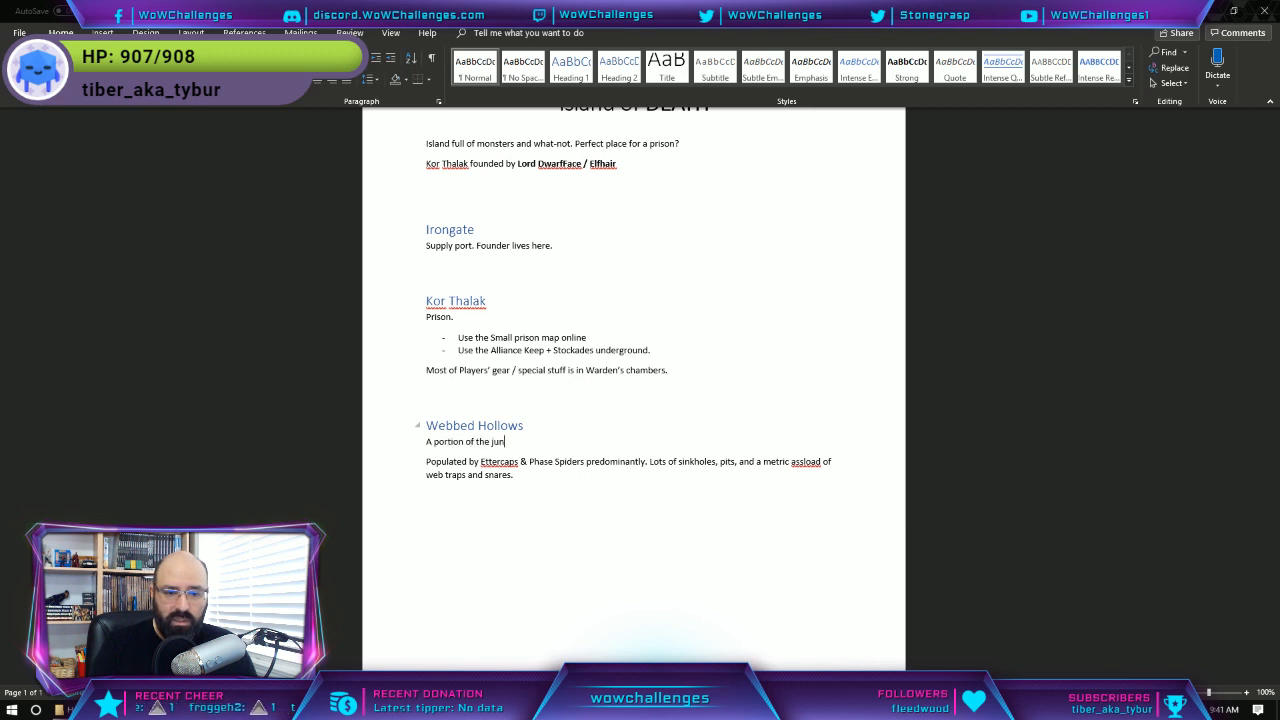
pyautogui.write('gle to the south that')
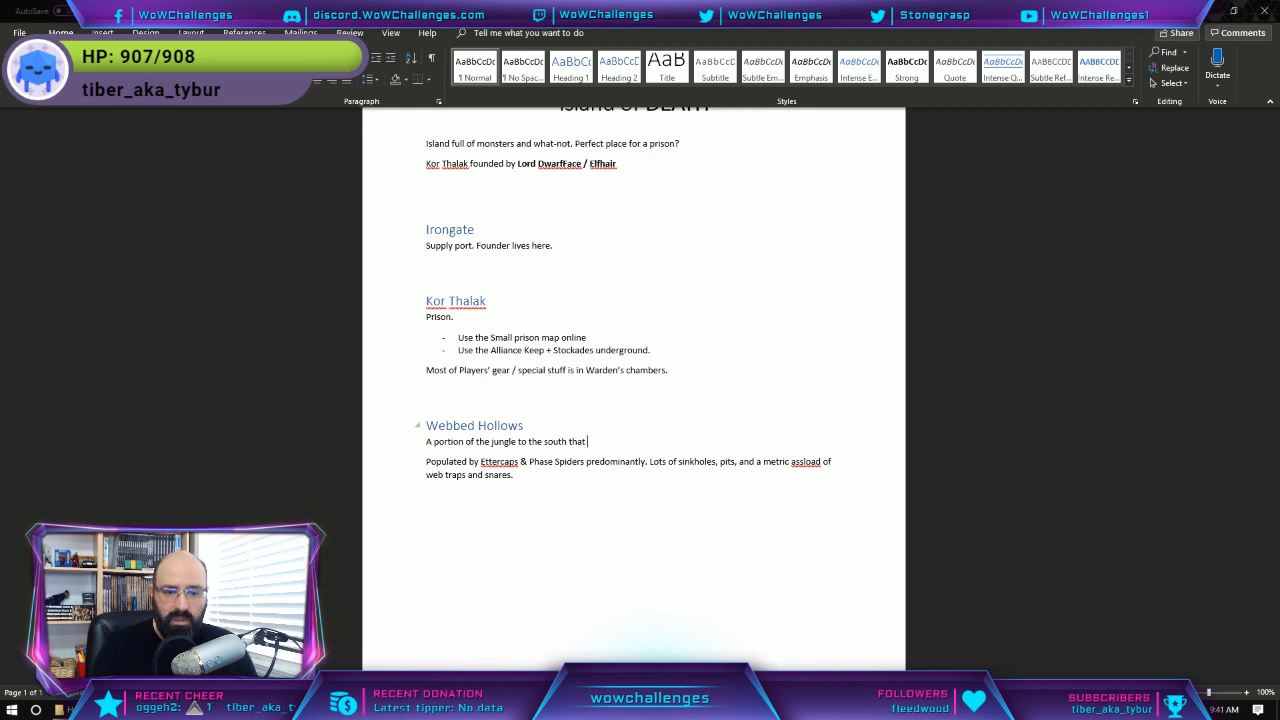
pyautogui.write(' is')
# Join the new line with the Webbed Hollows paragraph below it, changing "Populated" to lowercase "populated".
pyautogui.press('Delete')
pyautogui.press('Delete')
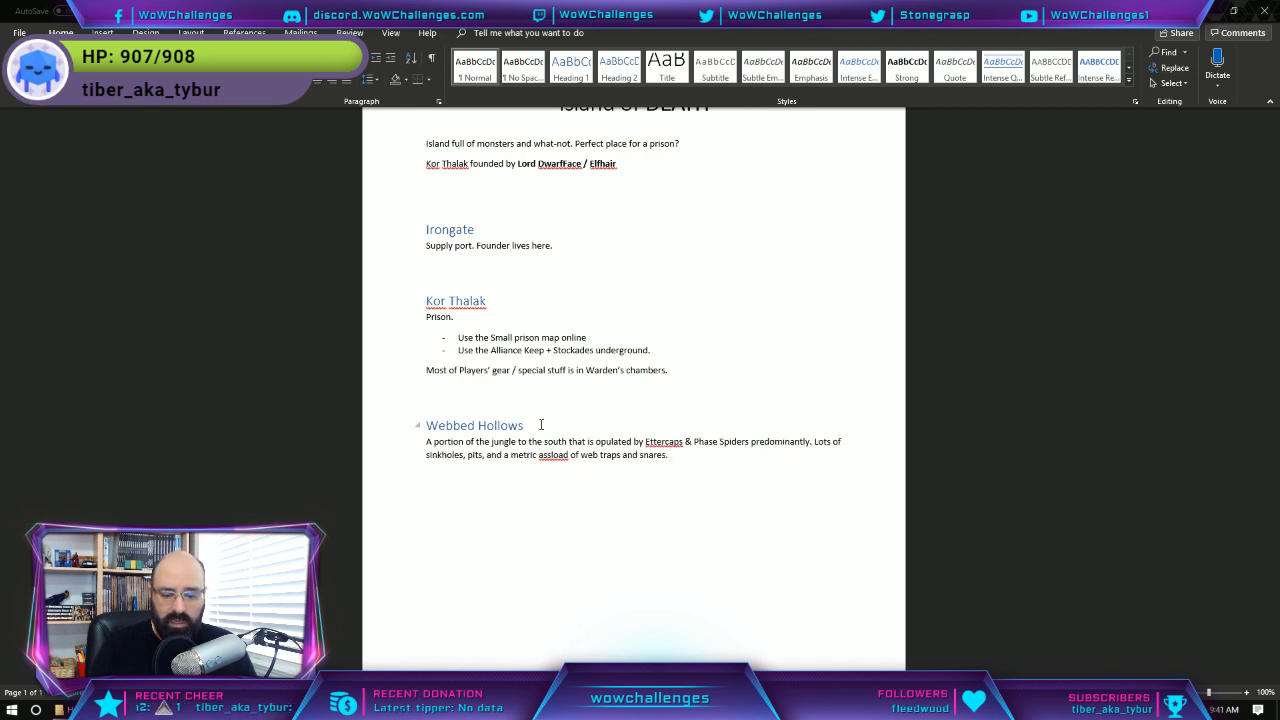
pyautogui.write('p')
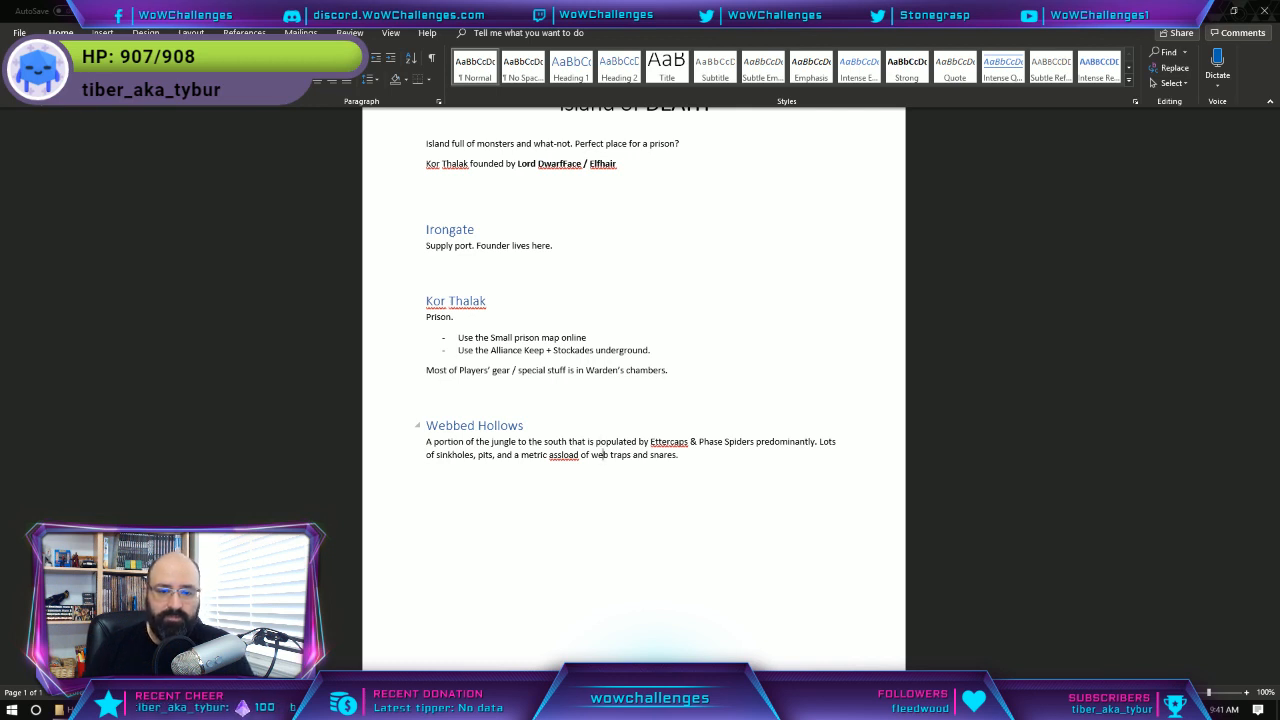
# Move the word "predominantly" in the Webbed Hollows paragraph so it sits between "populated" and "by Ettercaps".
pyautogui.doubleClick(790, 442)
pyautogui.hotkey('ctrl', 'c')
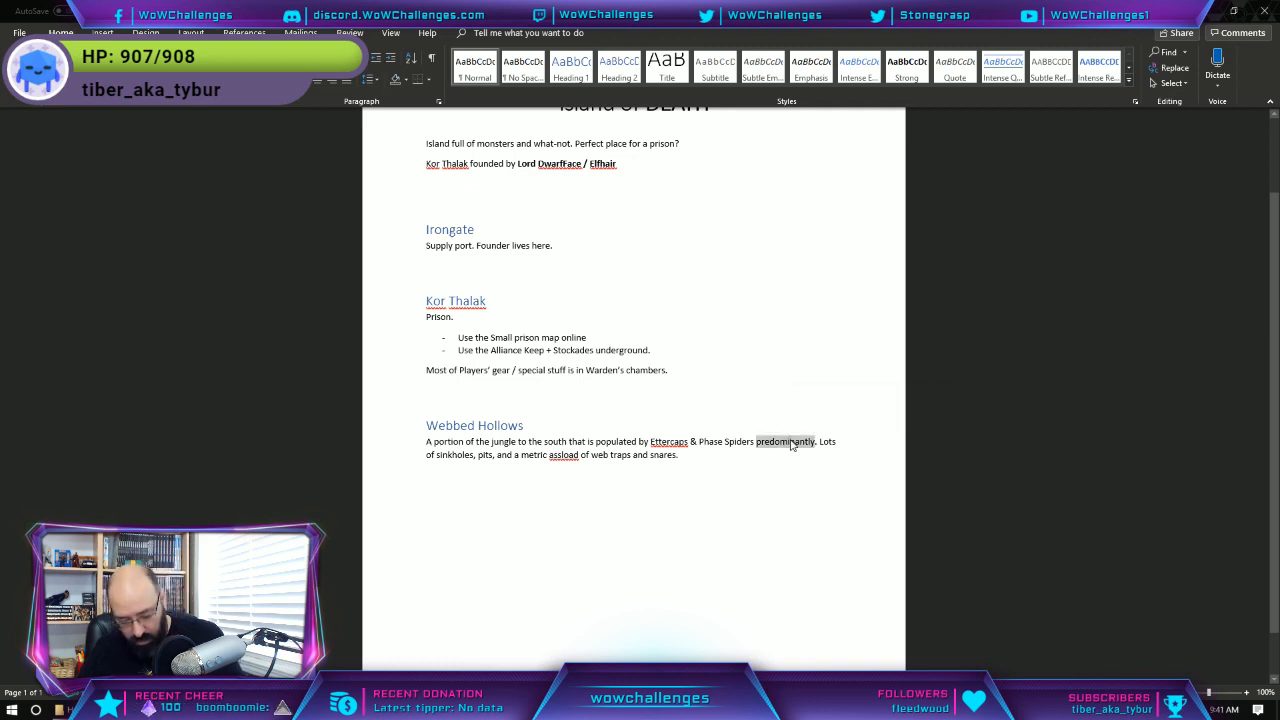
pyautogui.press('Delete')
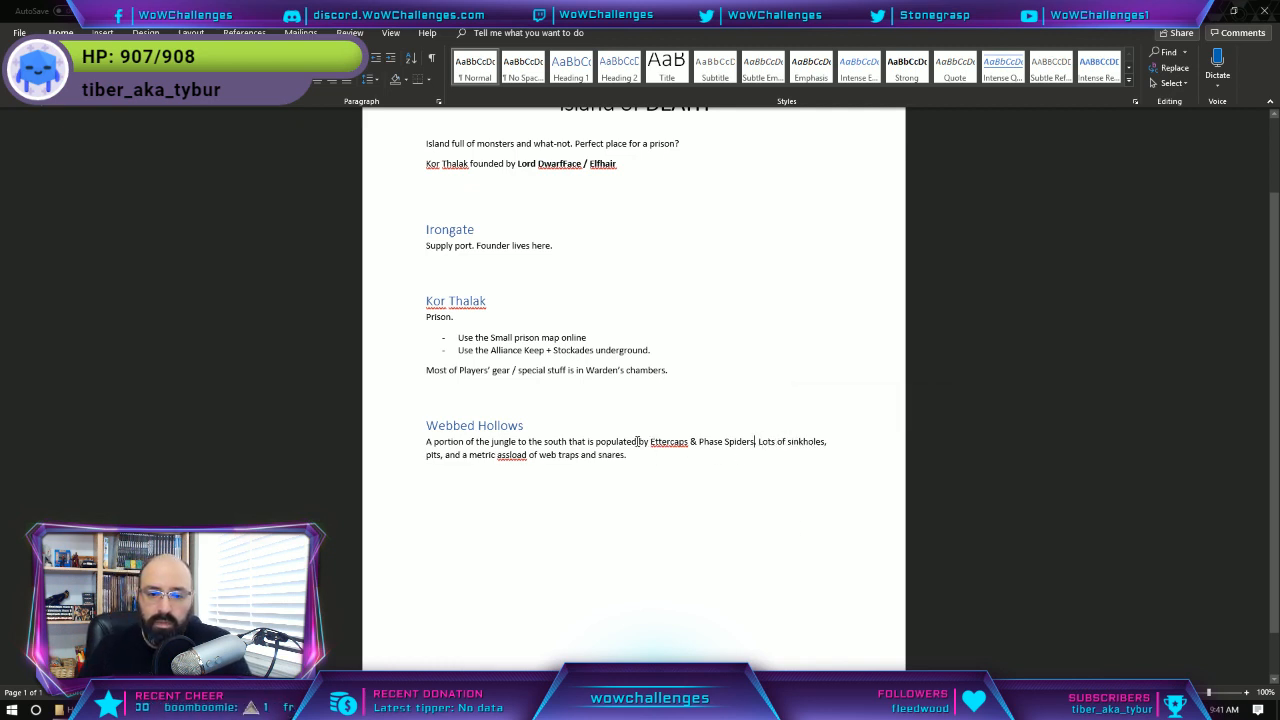
pyautogui.click(637, 441)
pyautogui.hotkey('ctrl', 'v')
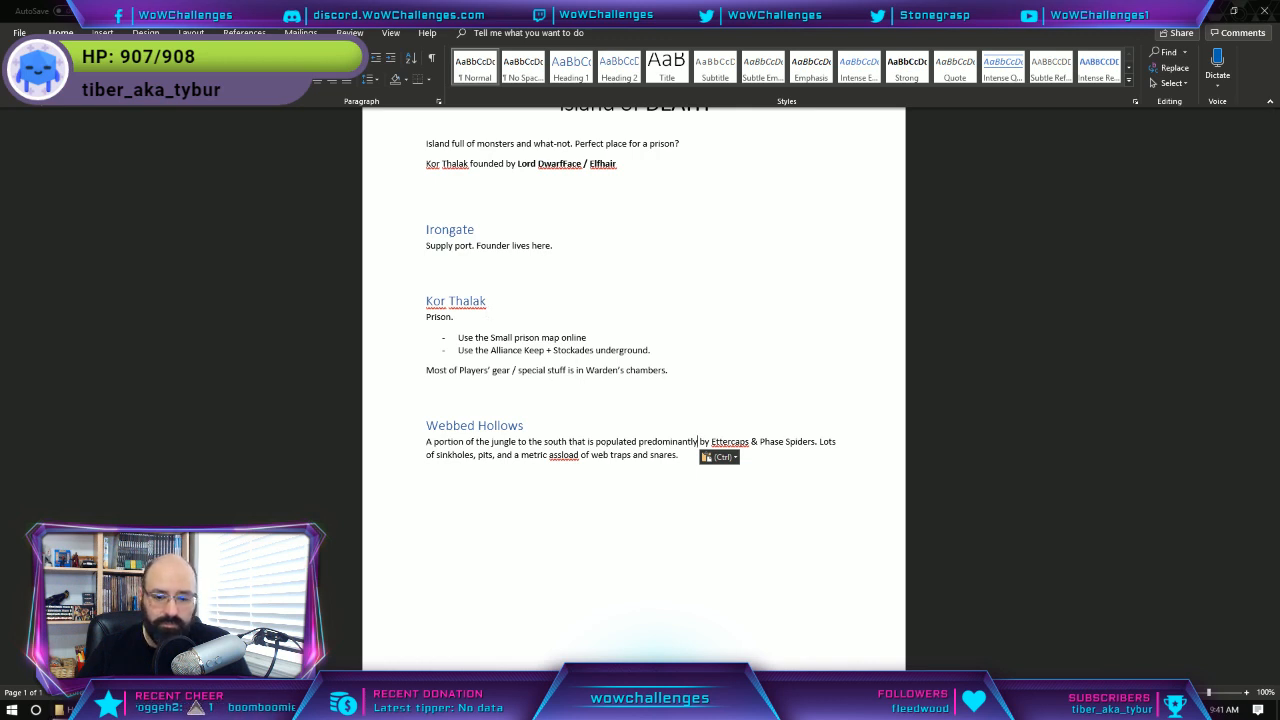
# Switch to the Photoshop map, try to place a Pen point along the Shape 1 route, and undo it.
pyautogui.hotkey('alt', 'Tab')
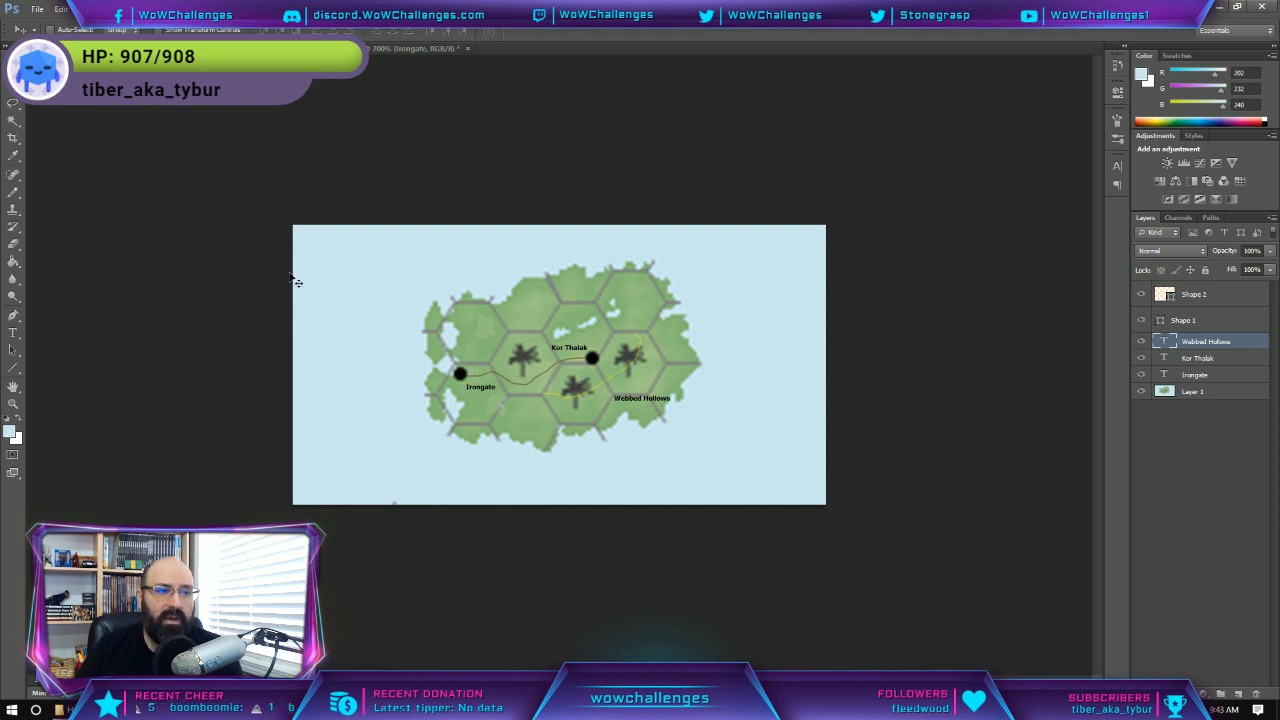
pyautogui.click(1216, 326)
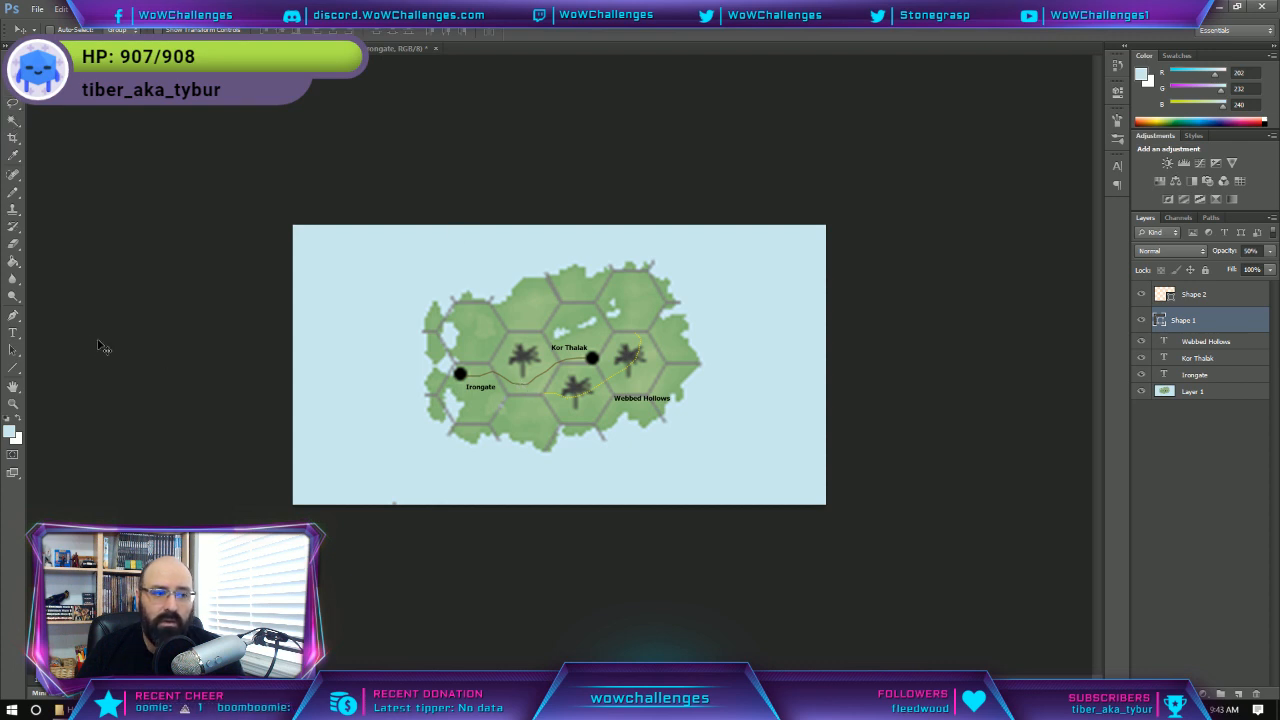
pyautogui.click(18, 318)
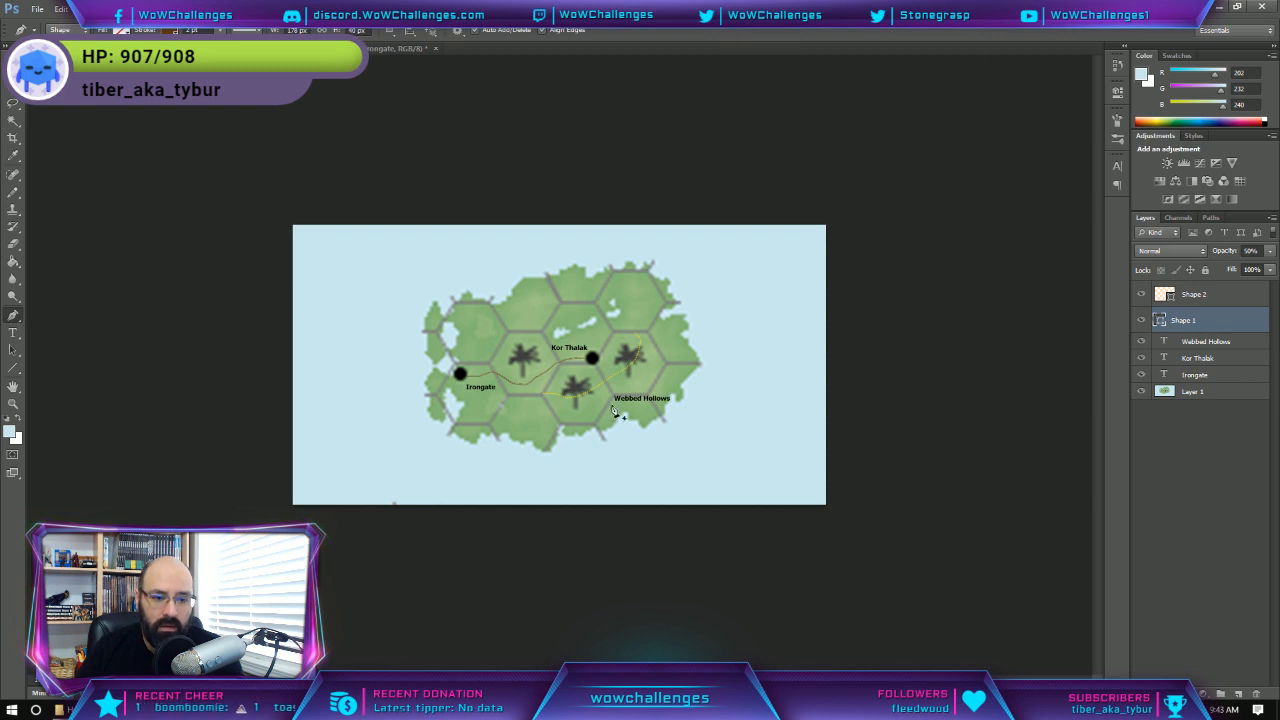
pyautogui.click(536, 385)
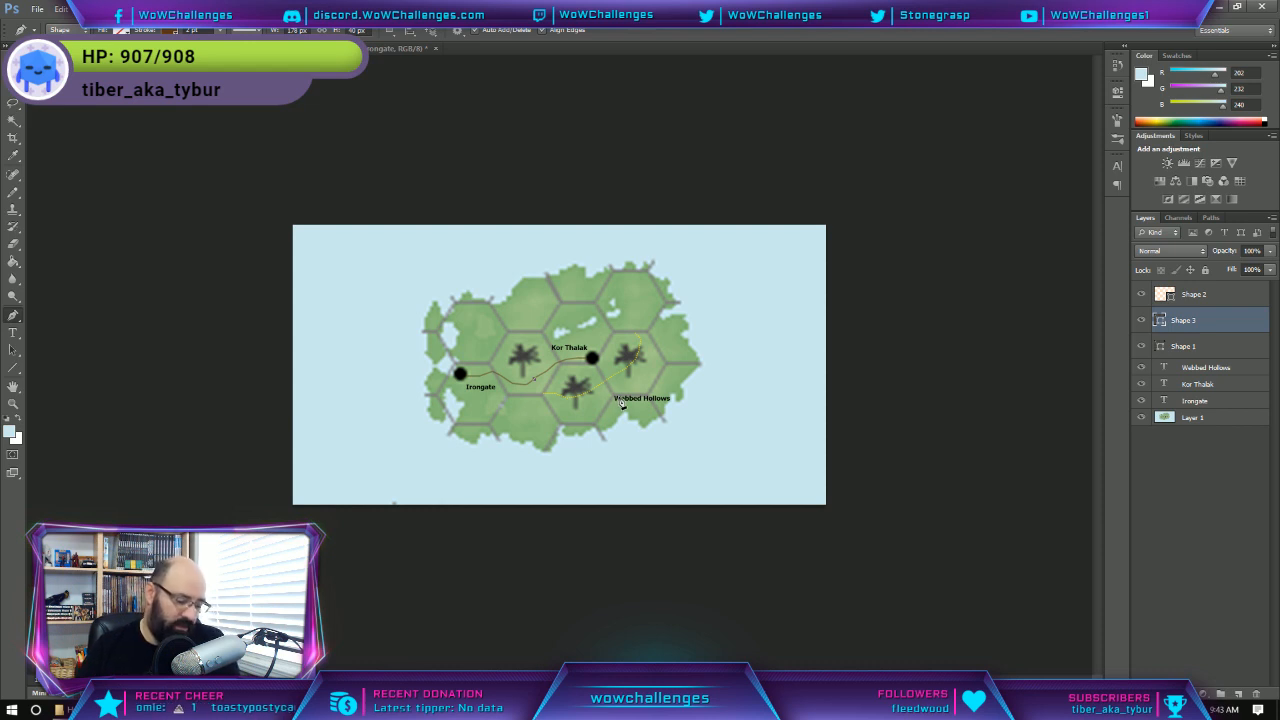
pyautogui.hotkey('ctrl', 'z')
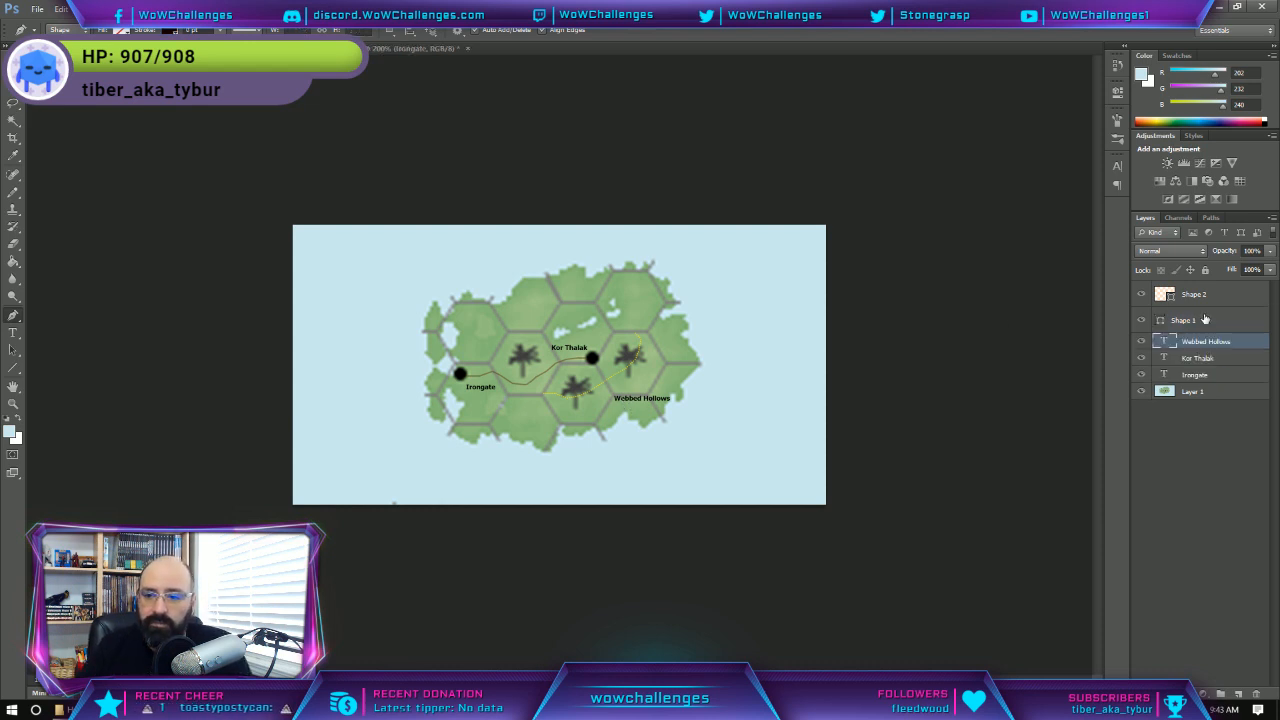
# With Shape 1 active, select the whole canvas and try pasting a copy, then clear the selection and delete the Shape 3 layer.
pyautogui.click(1205, 319)
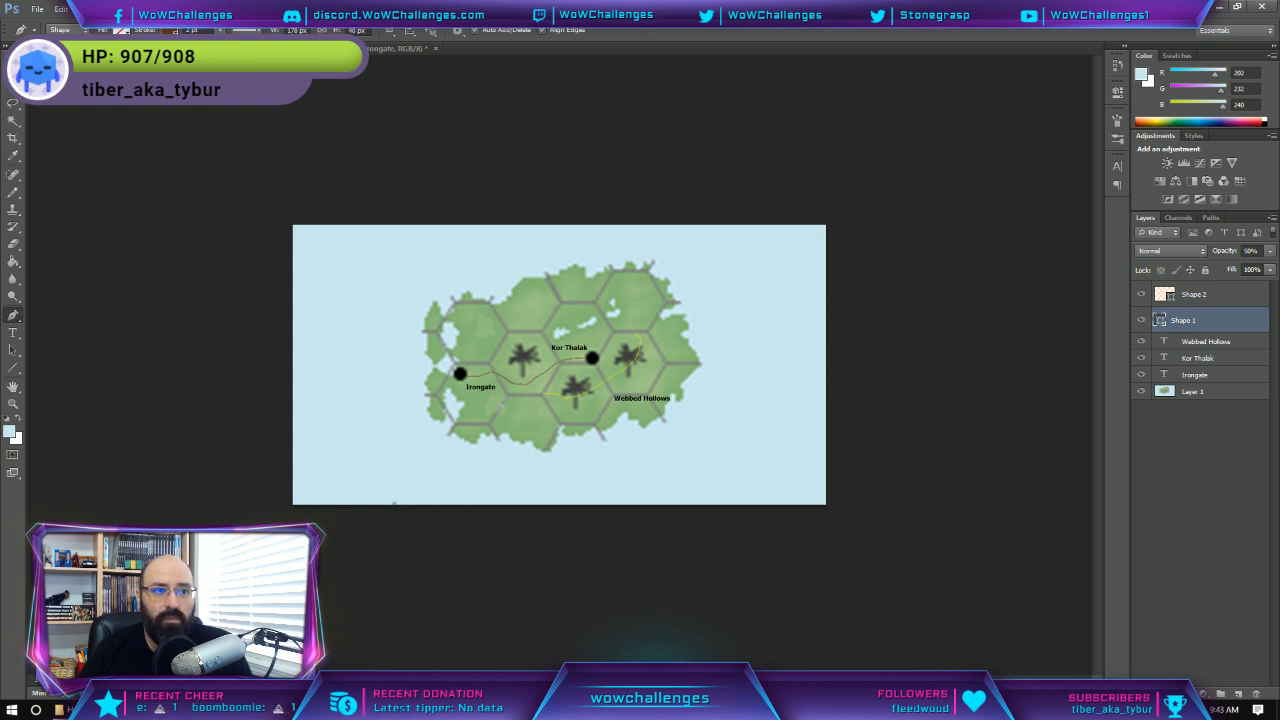
pyautogui.click(180, 8)
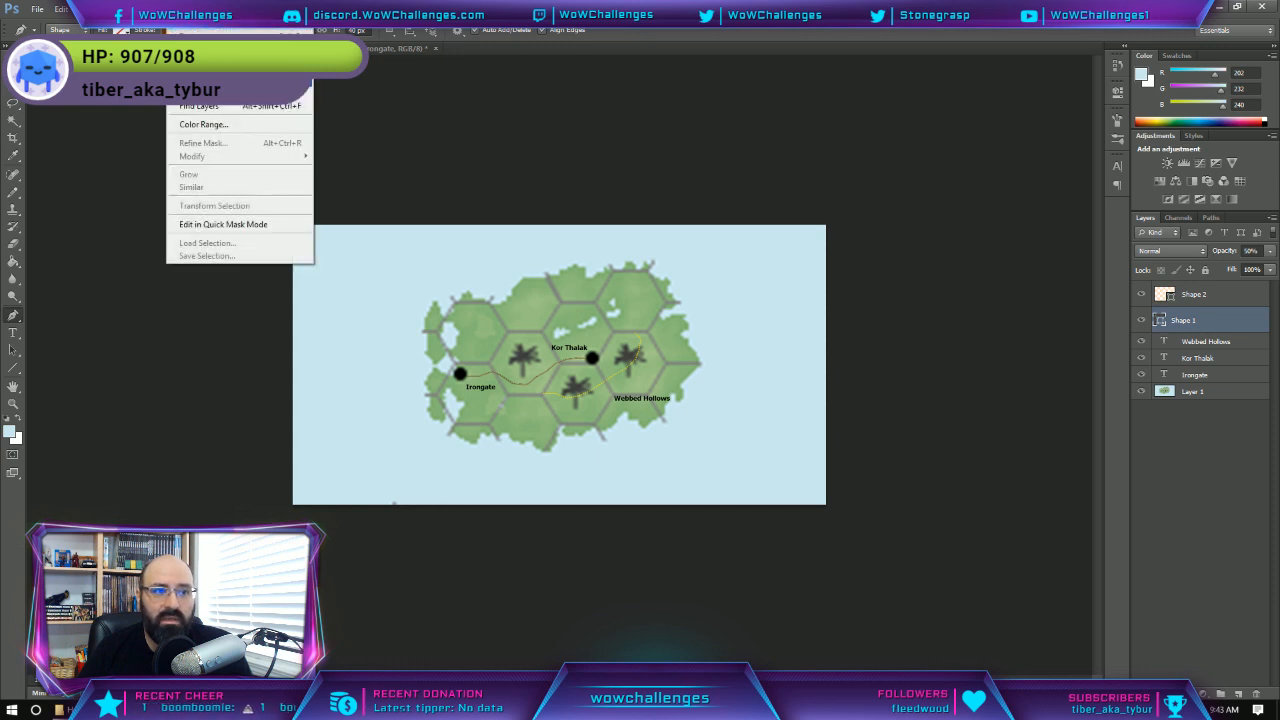
pyautogui.click(197, 30)
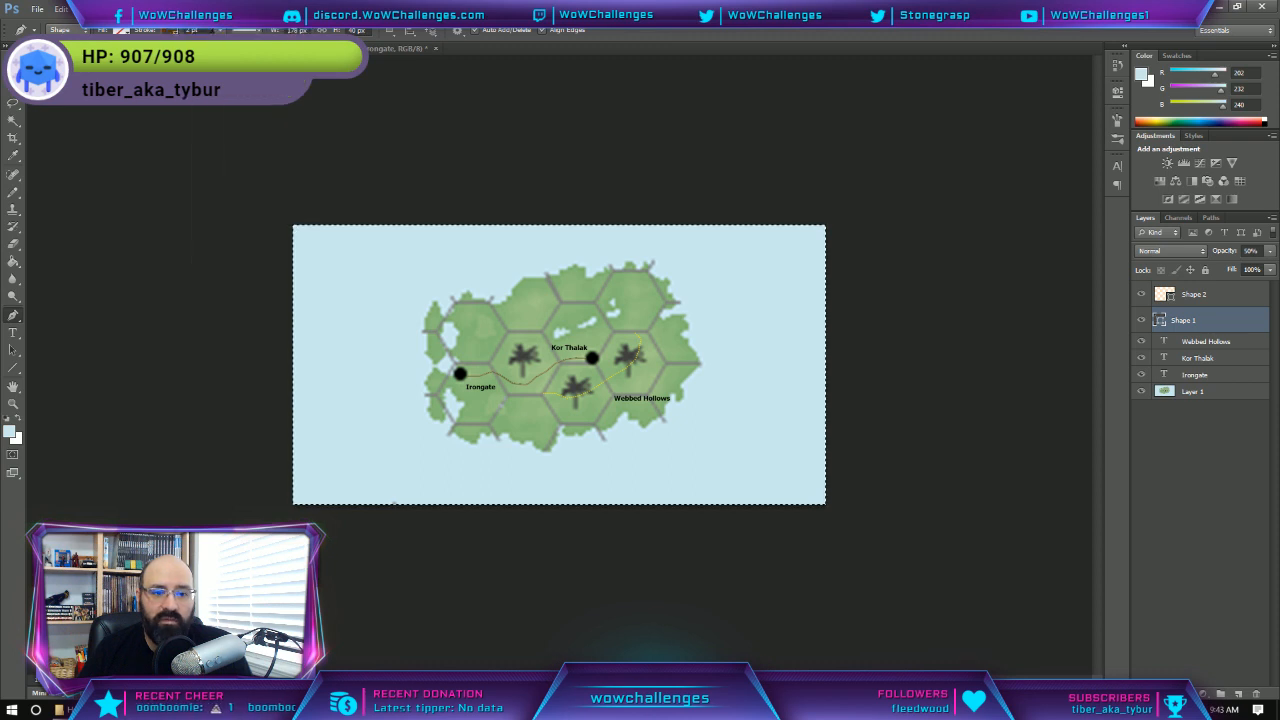
pyautogui.hotkey('ctrl', 'v')
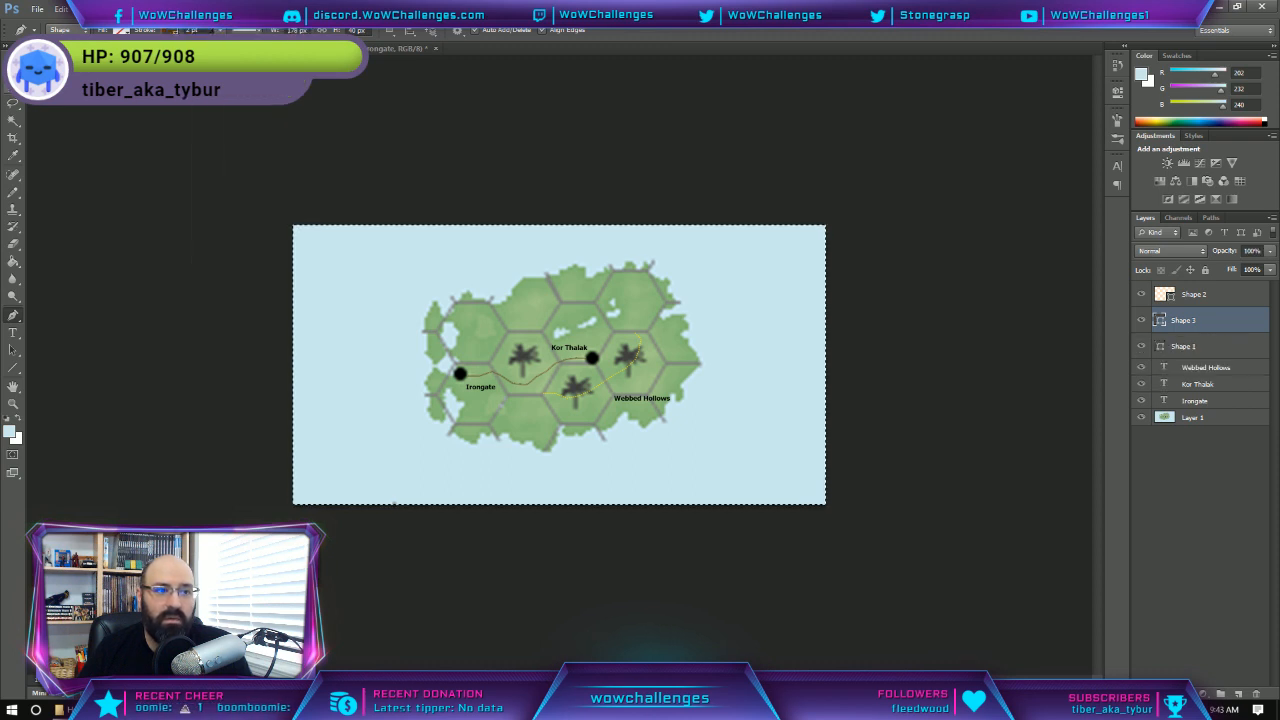
pyautogui.press('m')
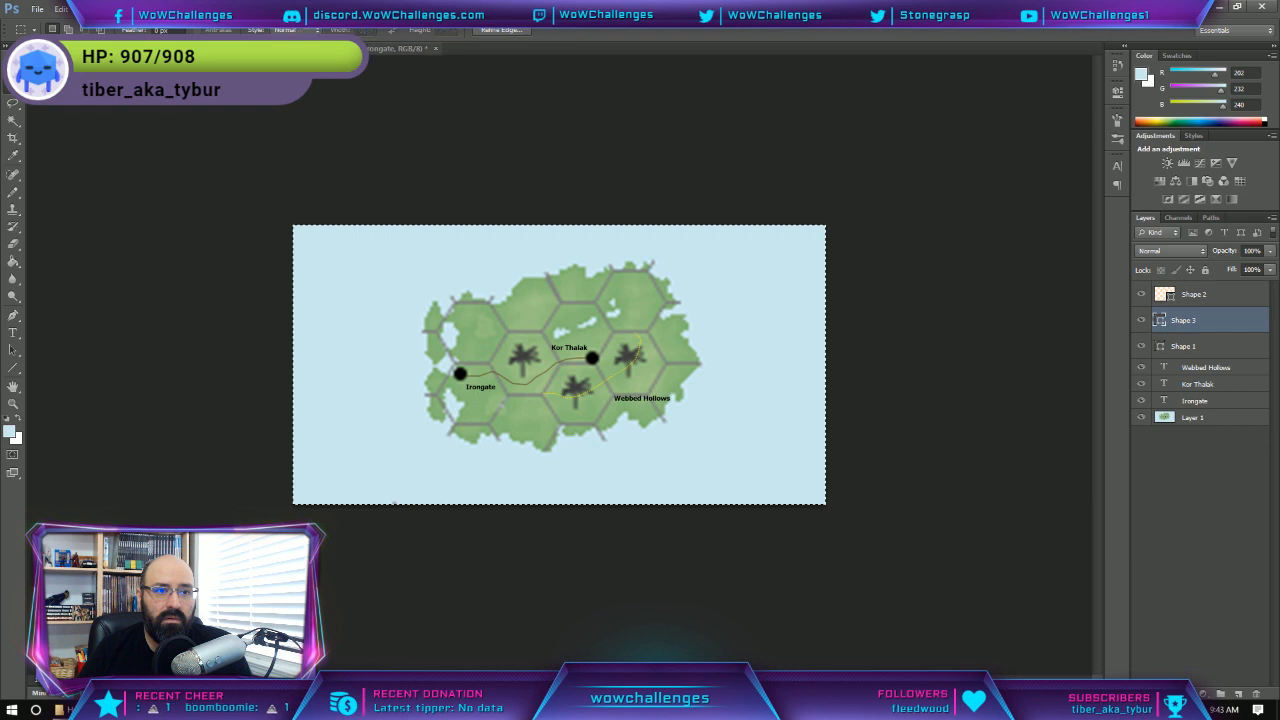
pyautogui.hotkey('ctrl', 'd')
pyautogui.press('v')
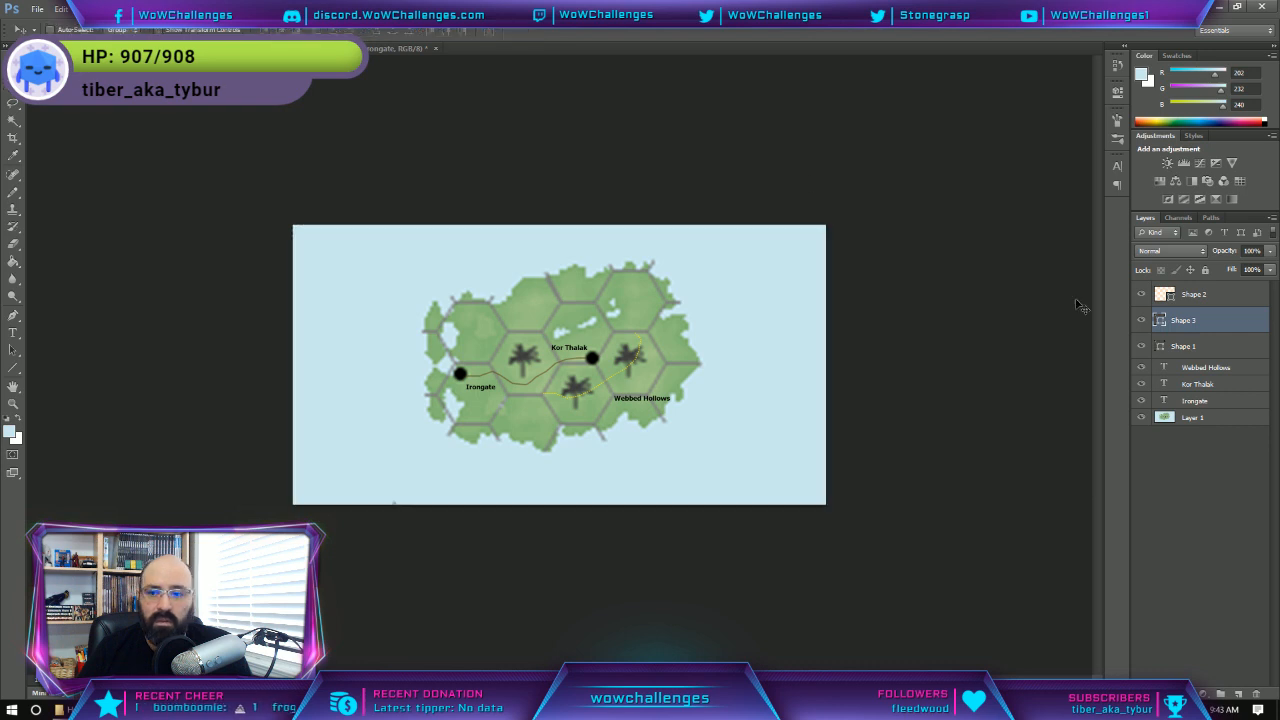
pyautogui.rightClick(1212, 323)
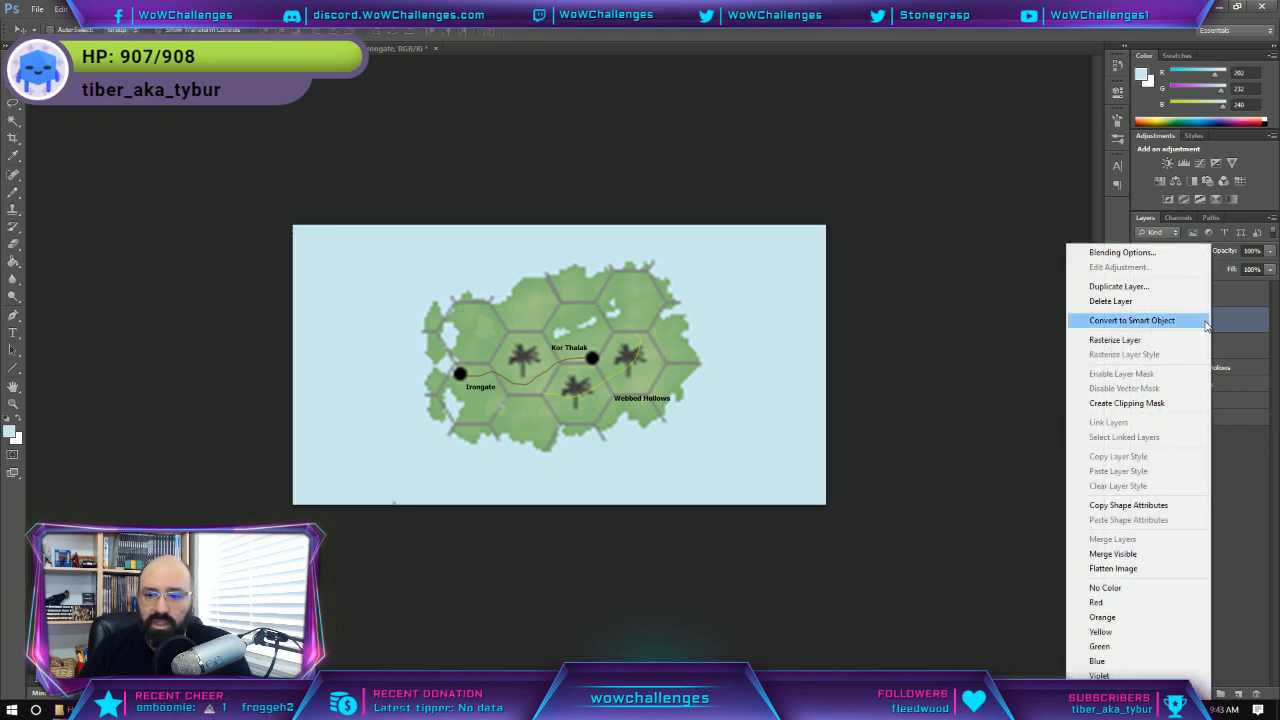
pyautogui.click(1110, 301)
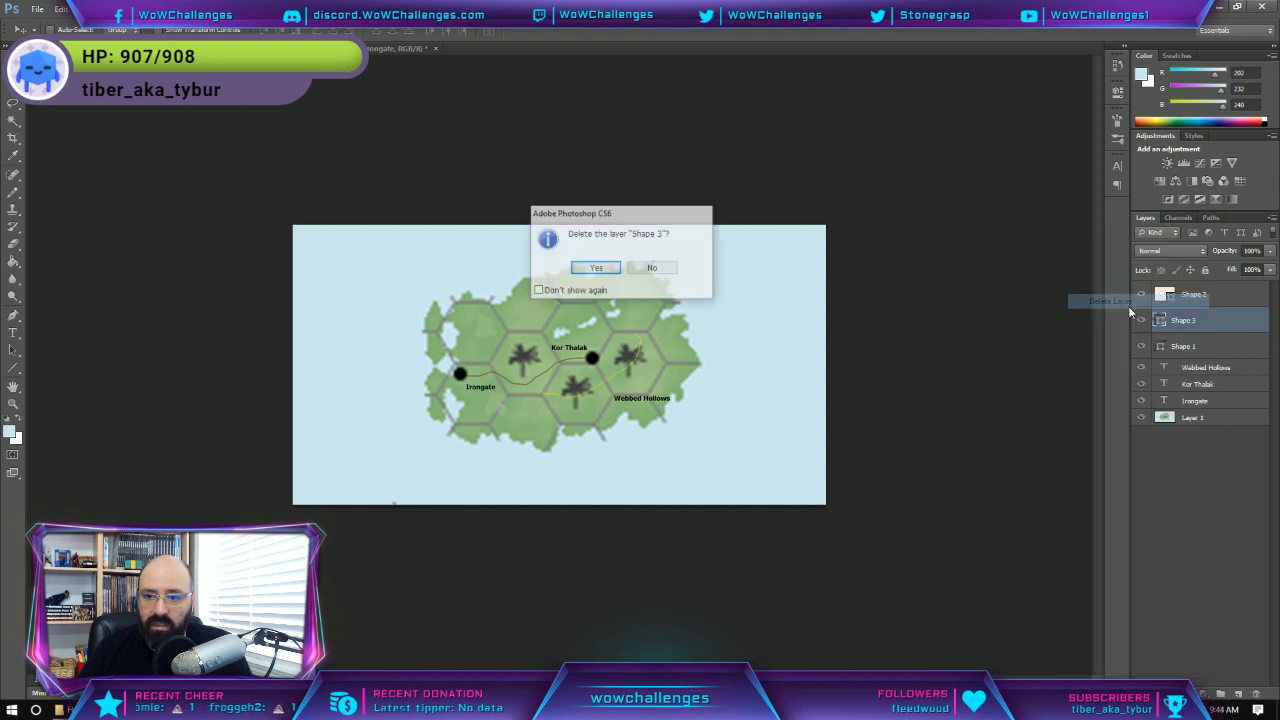
pyautogui.click(596, 270)
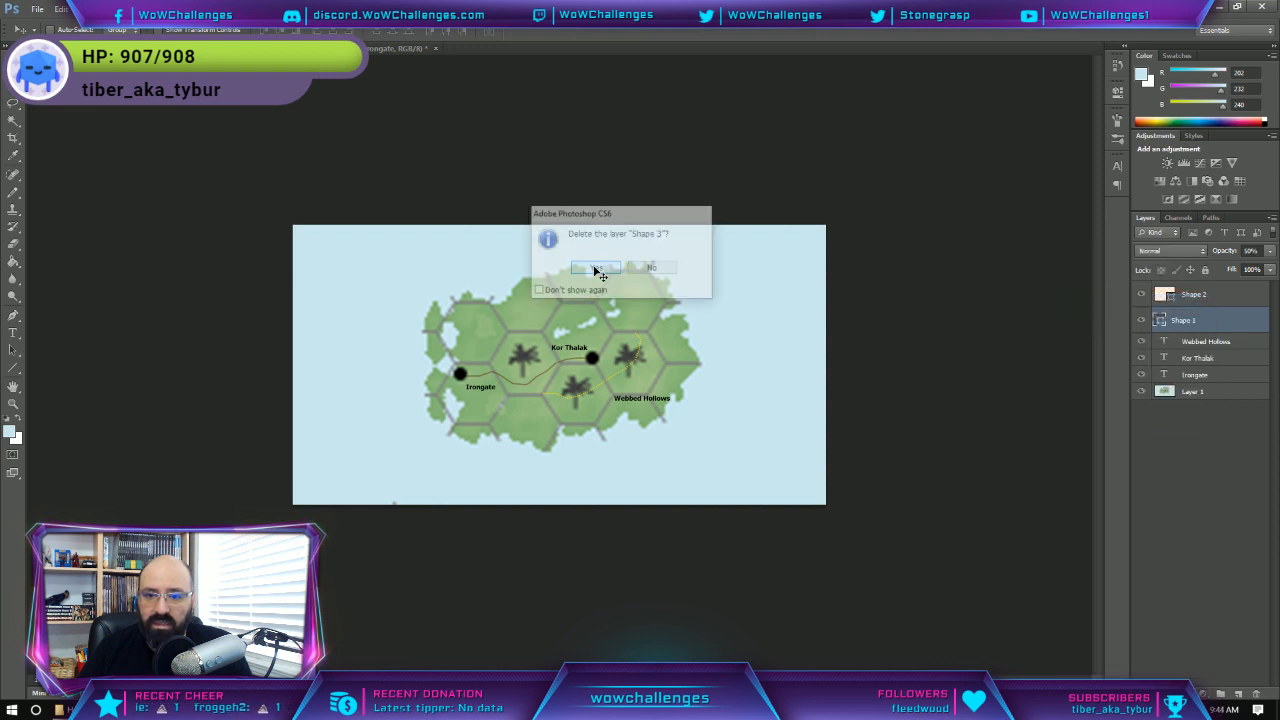
# Try starting a Pen path on the Irongate to Kor Thalak route again, and delete the stray Shape 3 layer.
pyautogui.click(14, 315)
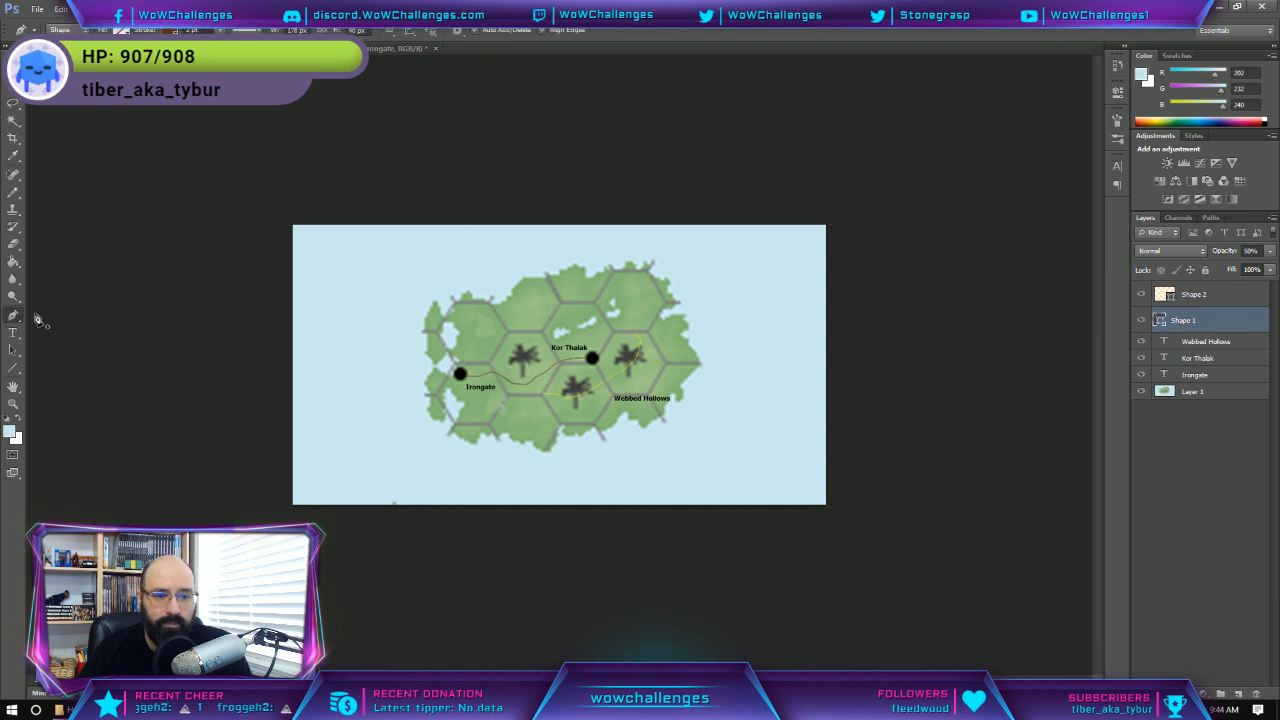
pyautogui.click(535, 388)
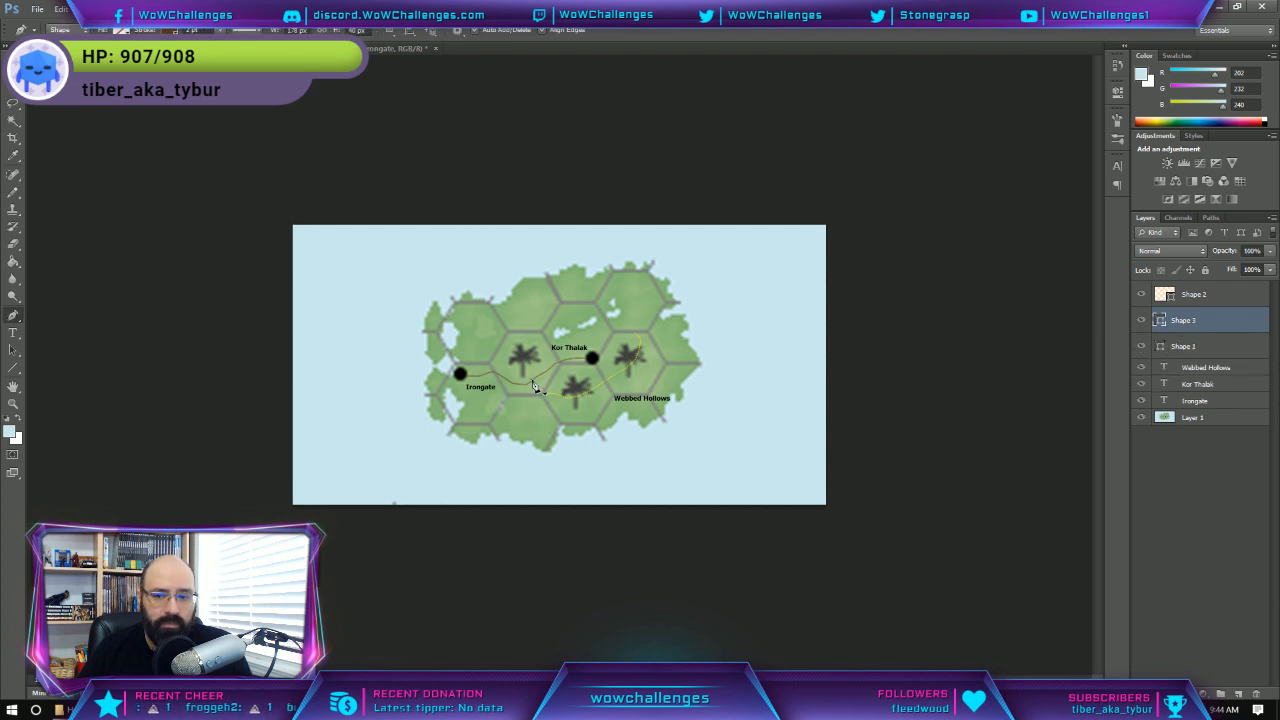
pyautogui.rightClick(1214, 322)
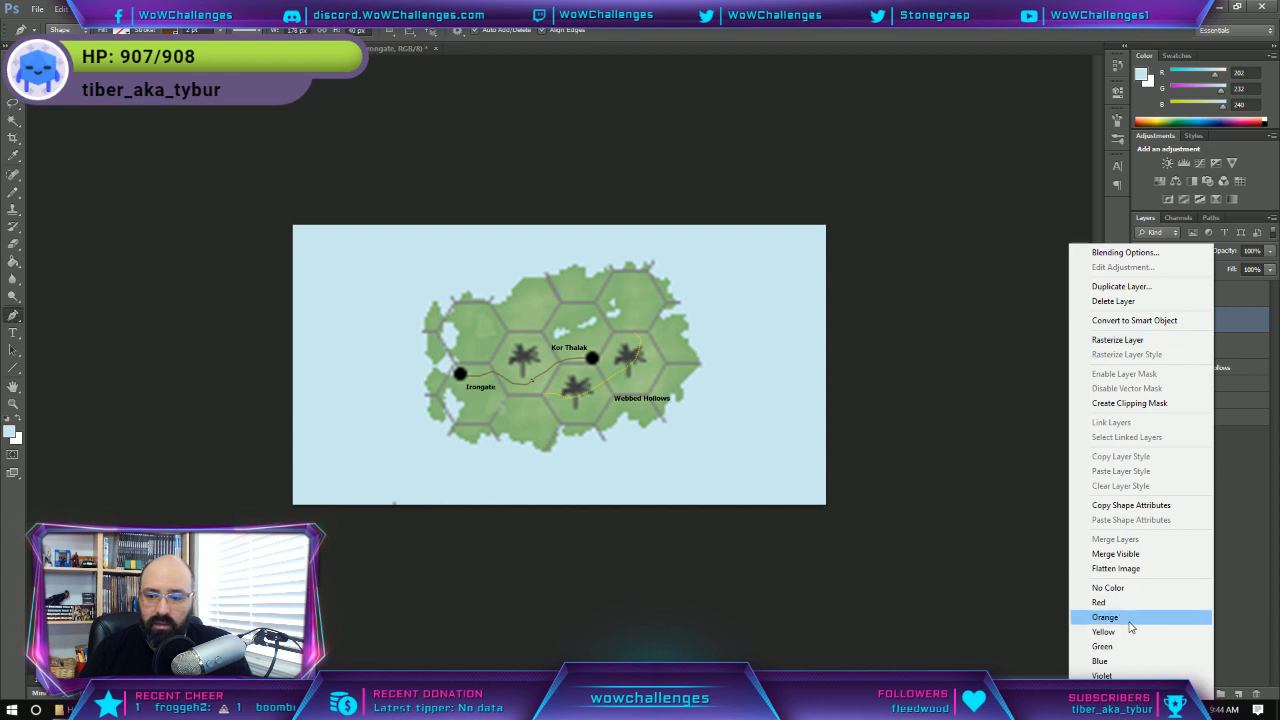
pyautogui.click(1120, 301)
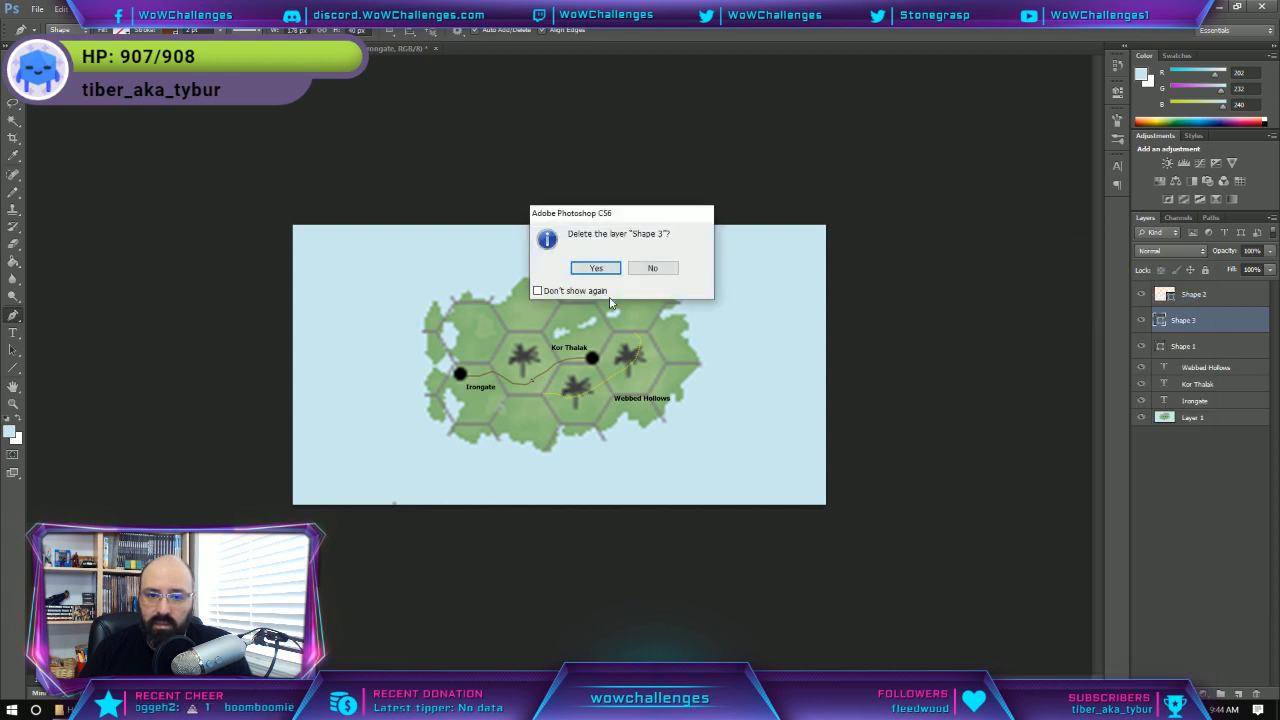
pyautogui.click(596, 268)
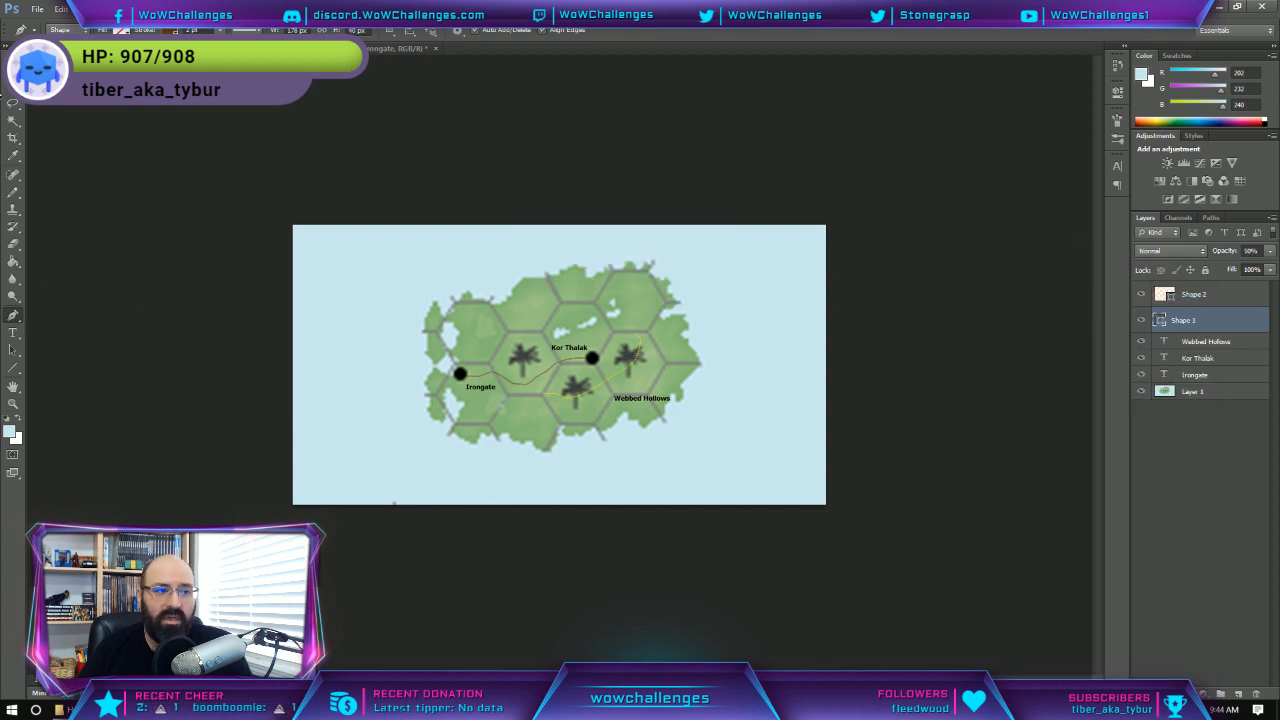
pyautogui.rightClick(1189, 321)
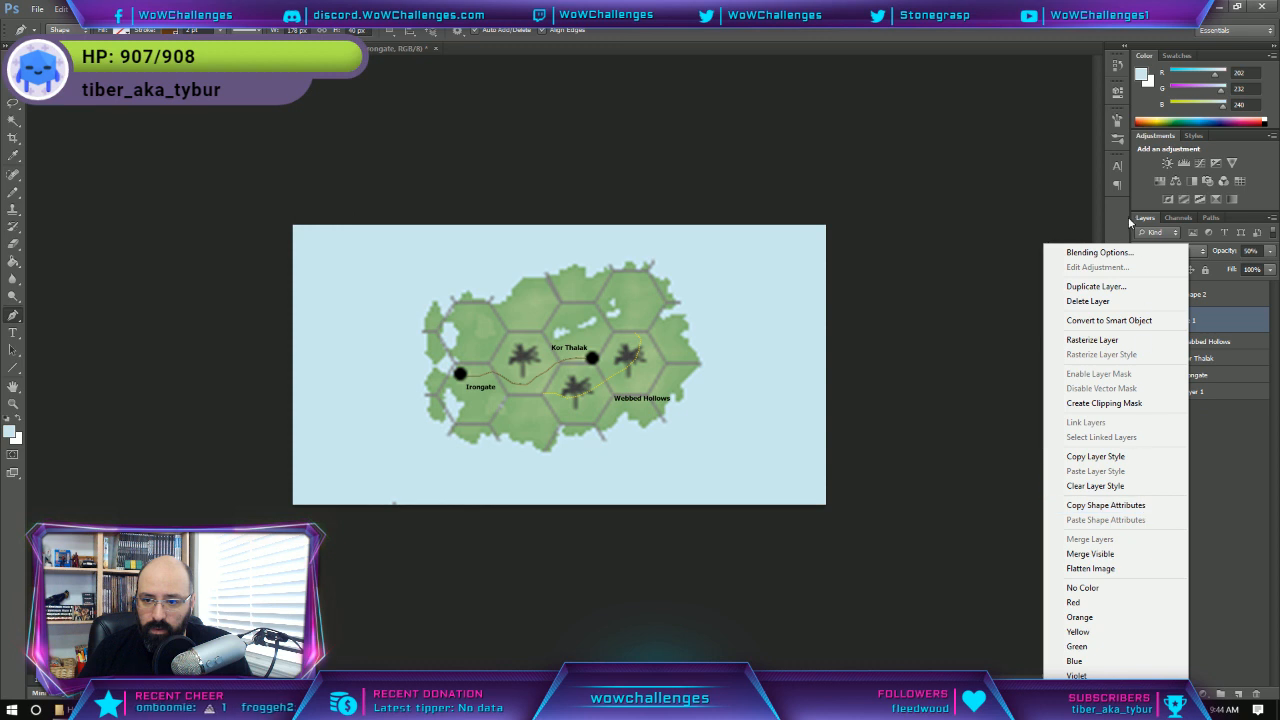
pyautogui.click(1238, 496)
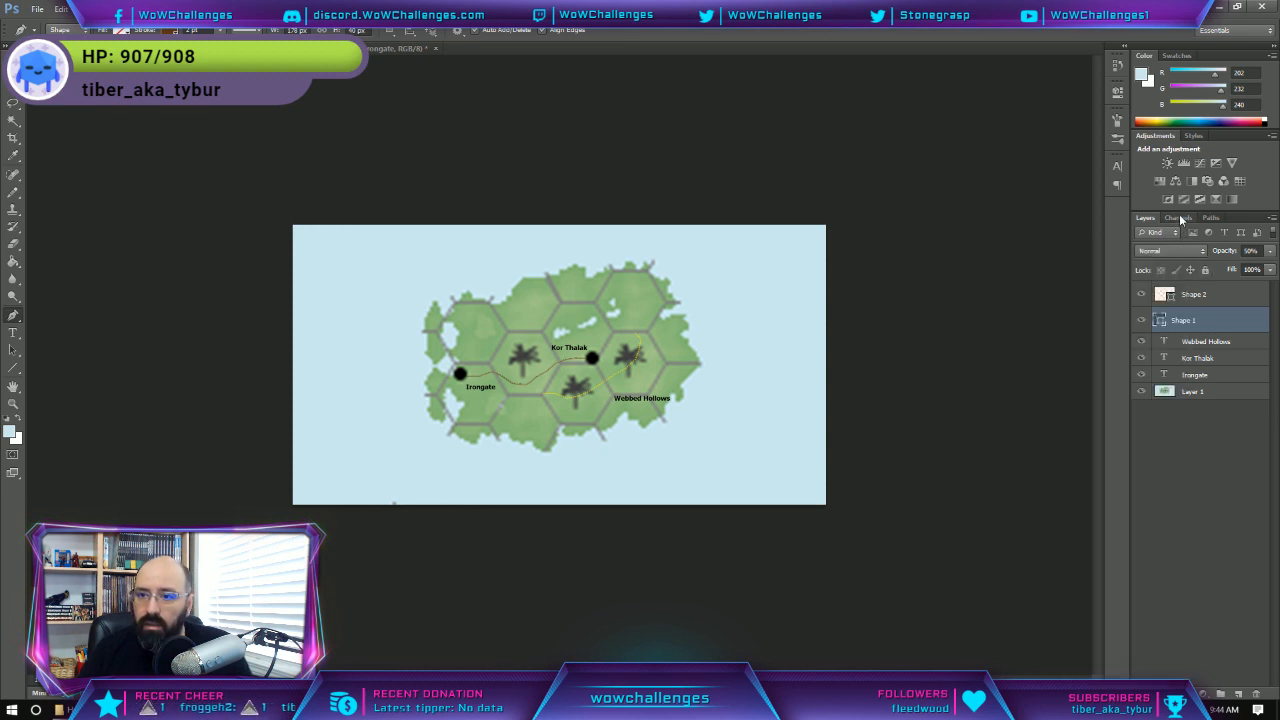
pyautogui.press('v')
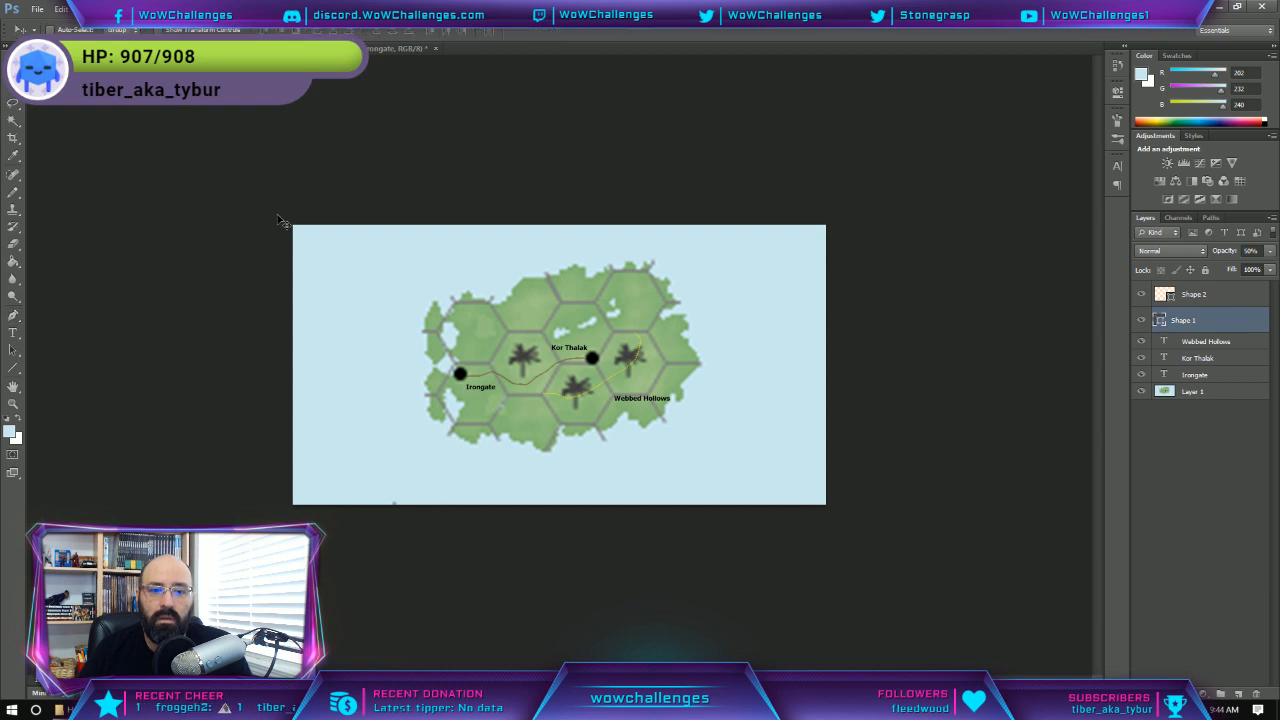
pyautogui.rightClick(523, 387)
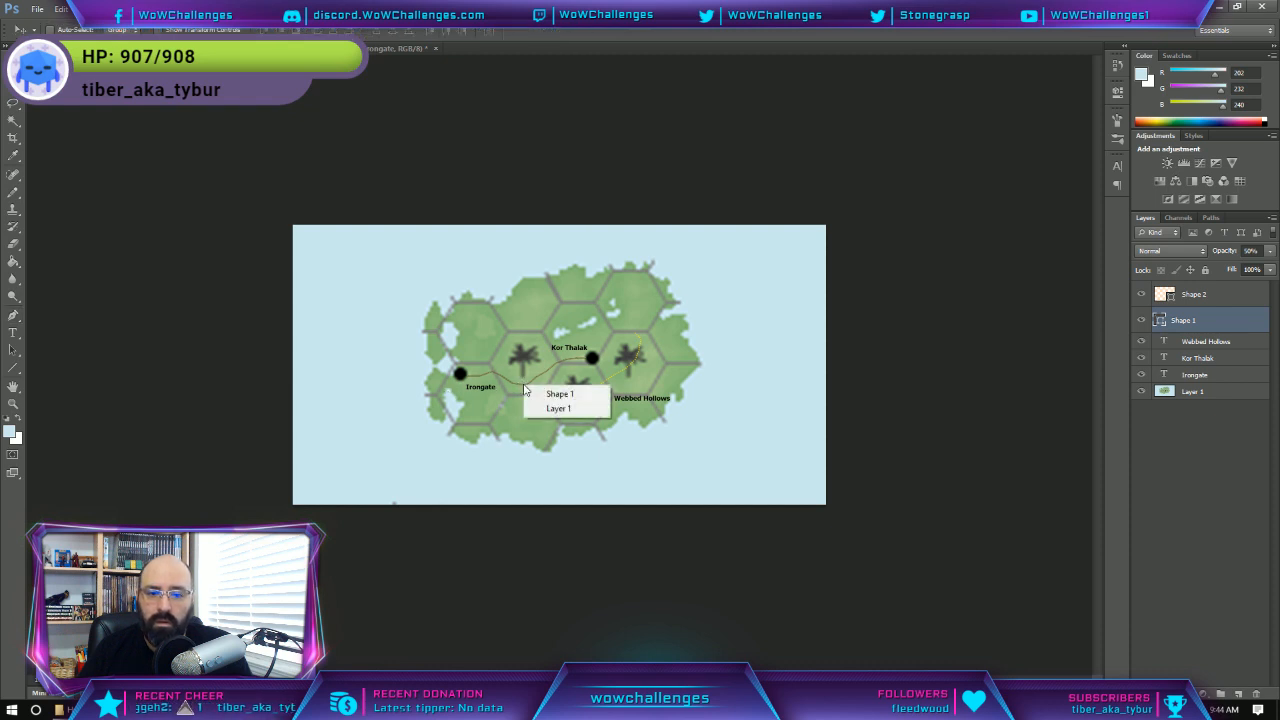
pyautogui.click(538, 394)
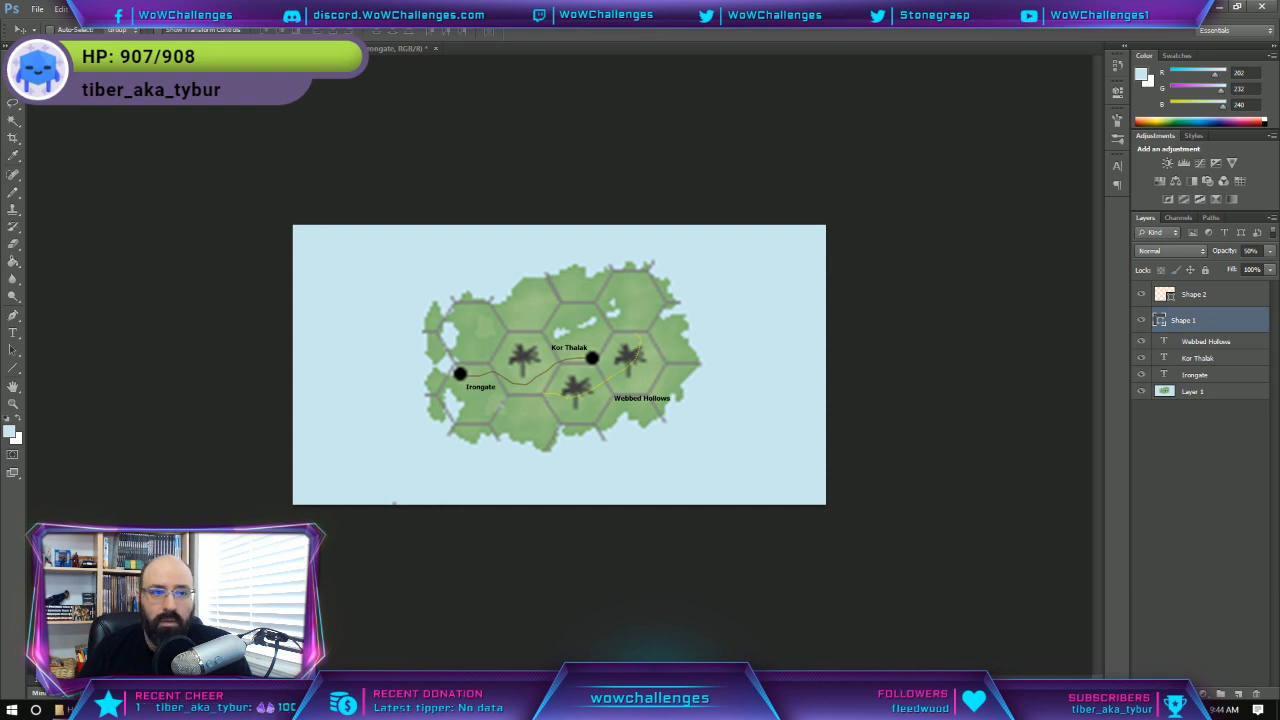
# Search the web in Chrome for "photoshop find length of pen shape" and read the Graphic Design answer on specifying a vector line's dimensions in Photoshop CS6.
pyautogui.hotkey('alt', 'Tab')
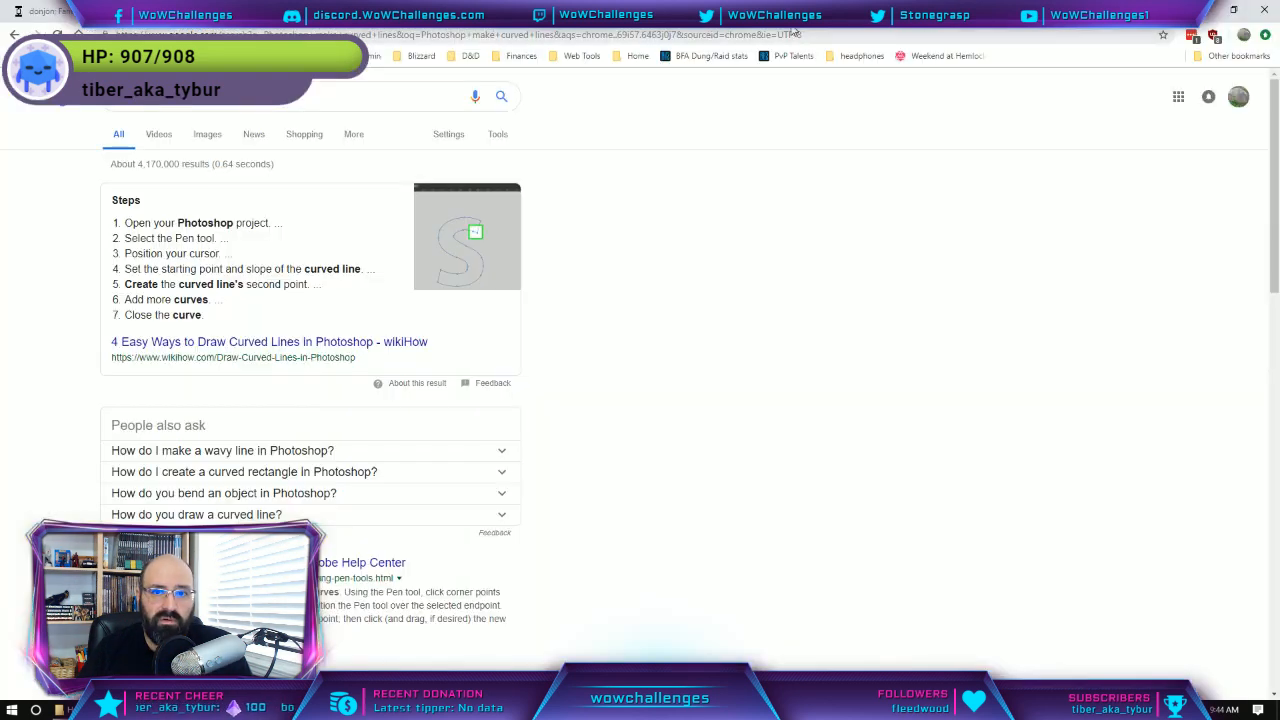
pyautogui.click(757, 38)
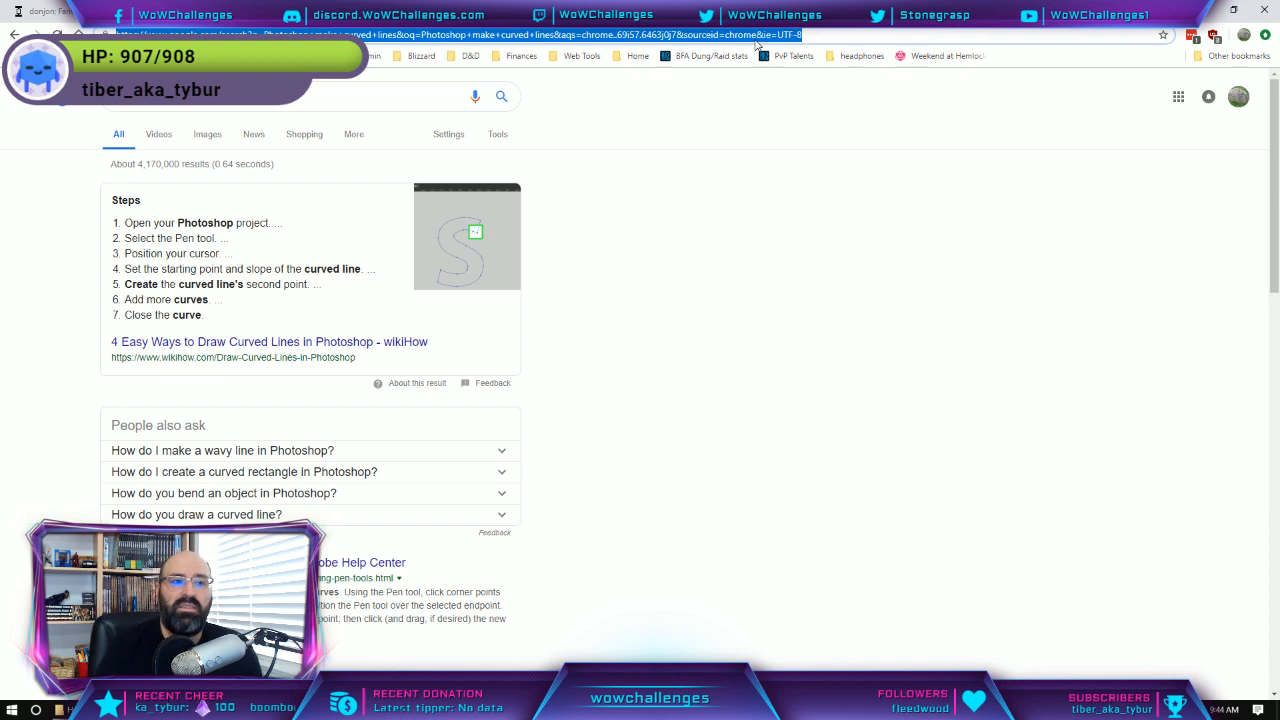
pyautogui.write('photo')
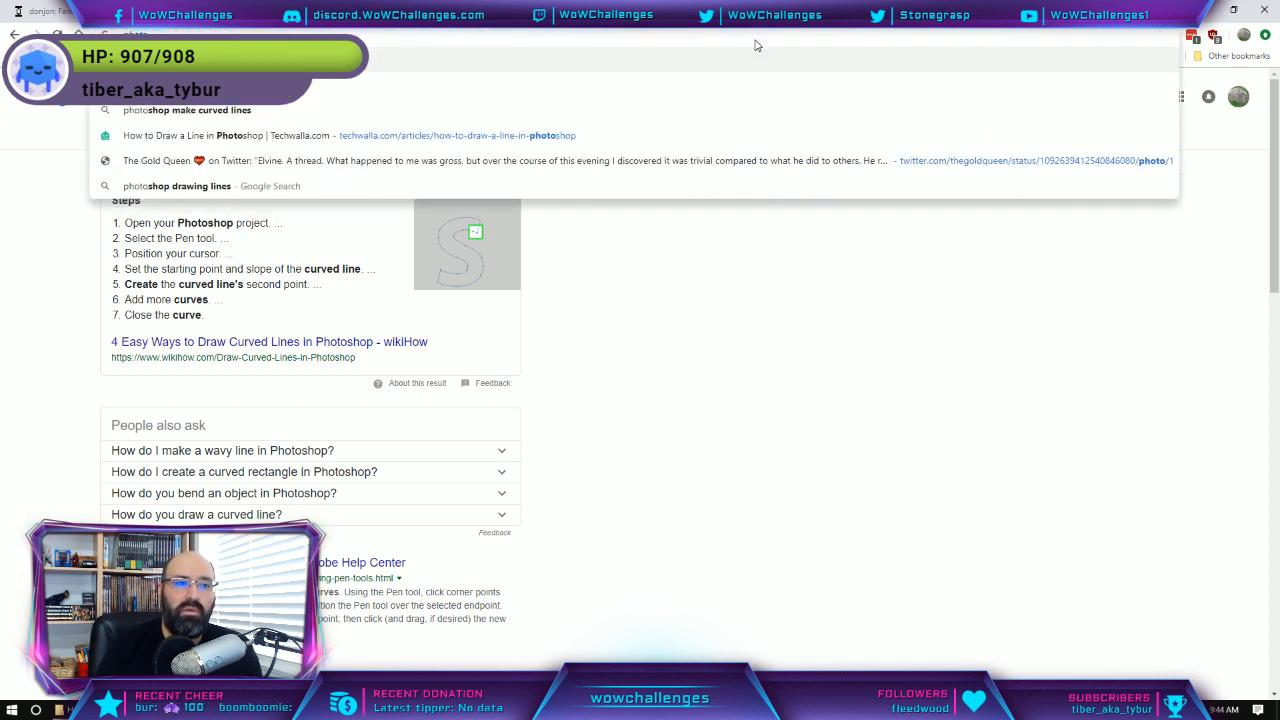
pyautogui.write('shop')
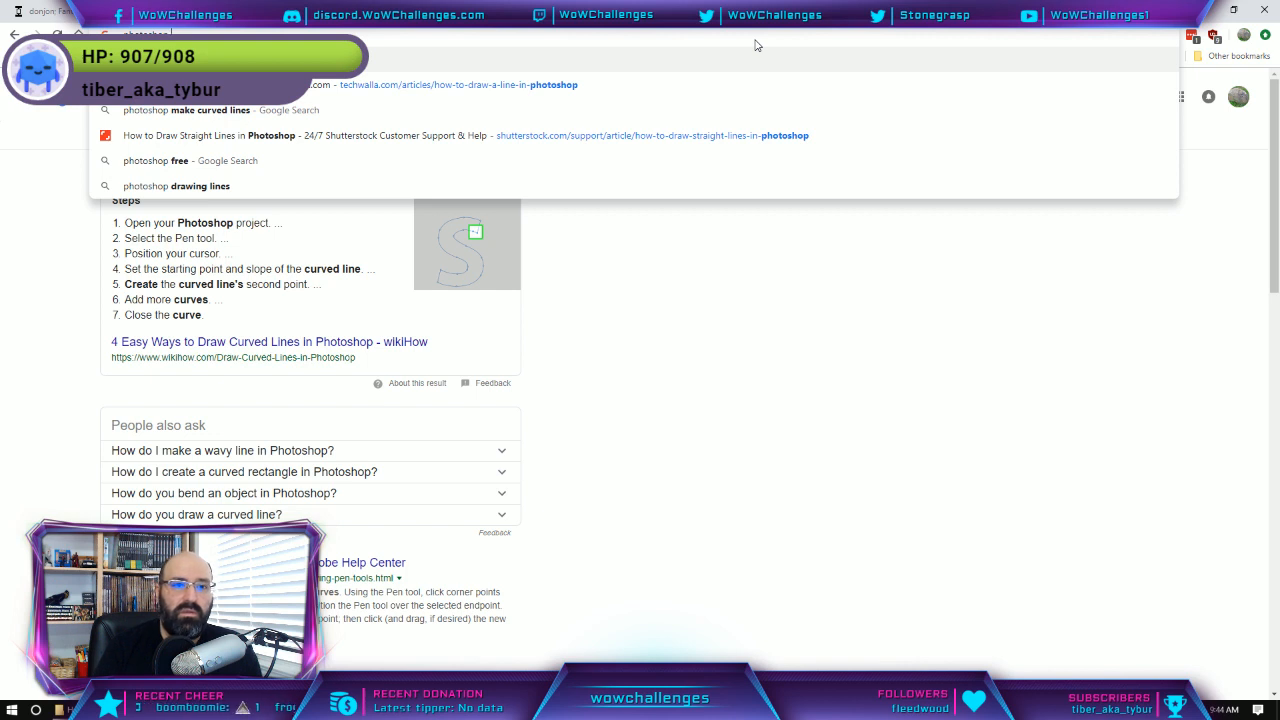
pyautogui.write(' find lines')
pyautogui.press('Return')
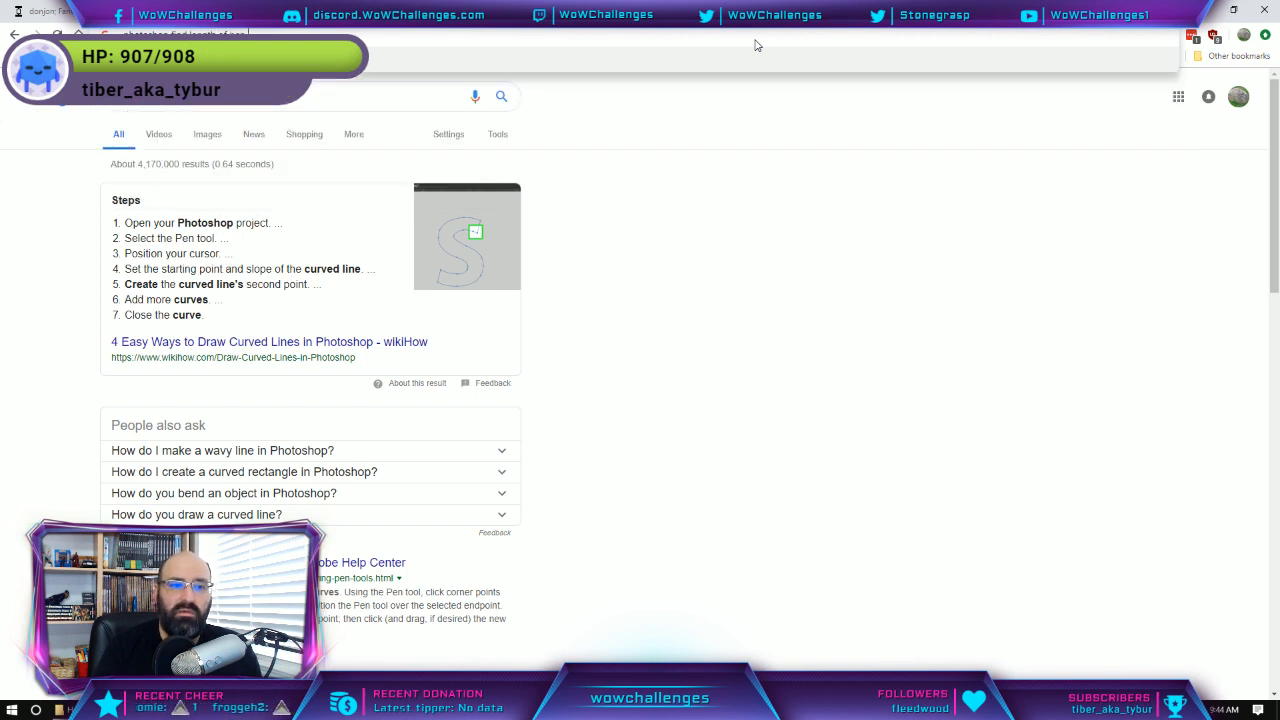
pyautogui.press('Return')
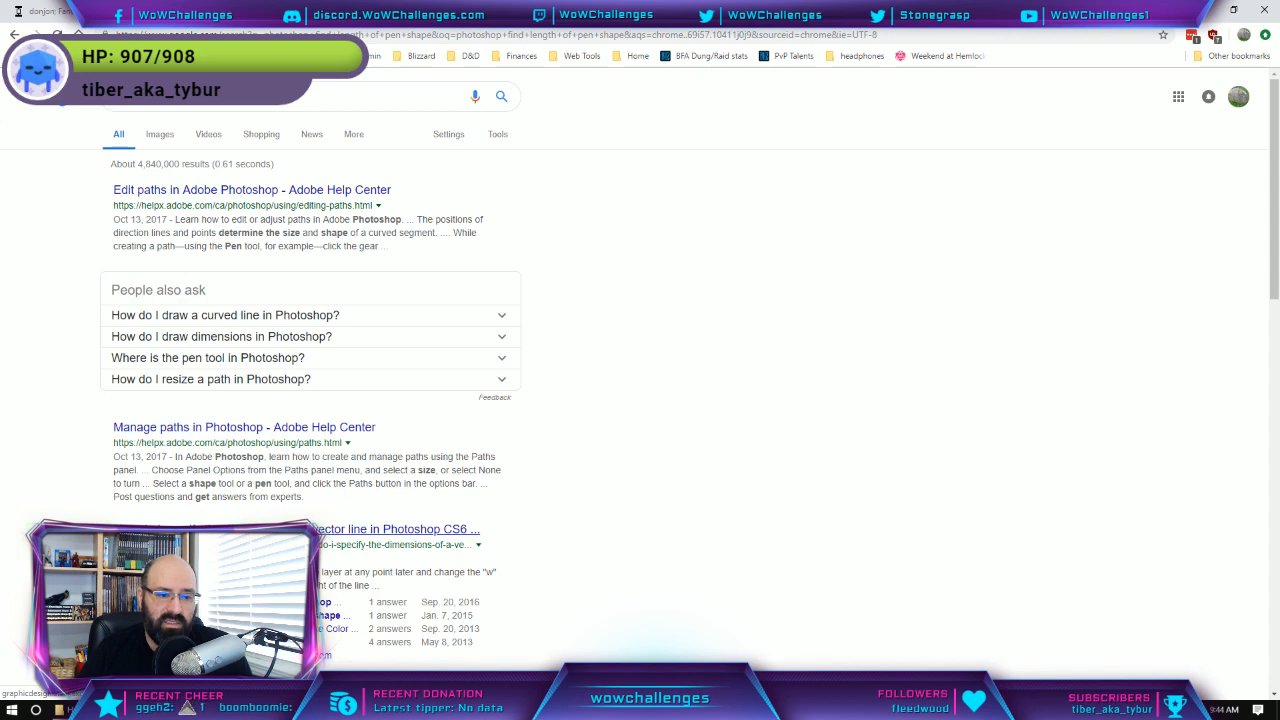
pyautogui.click(420, 529)
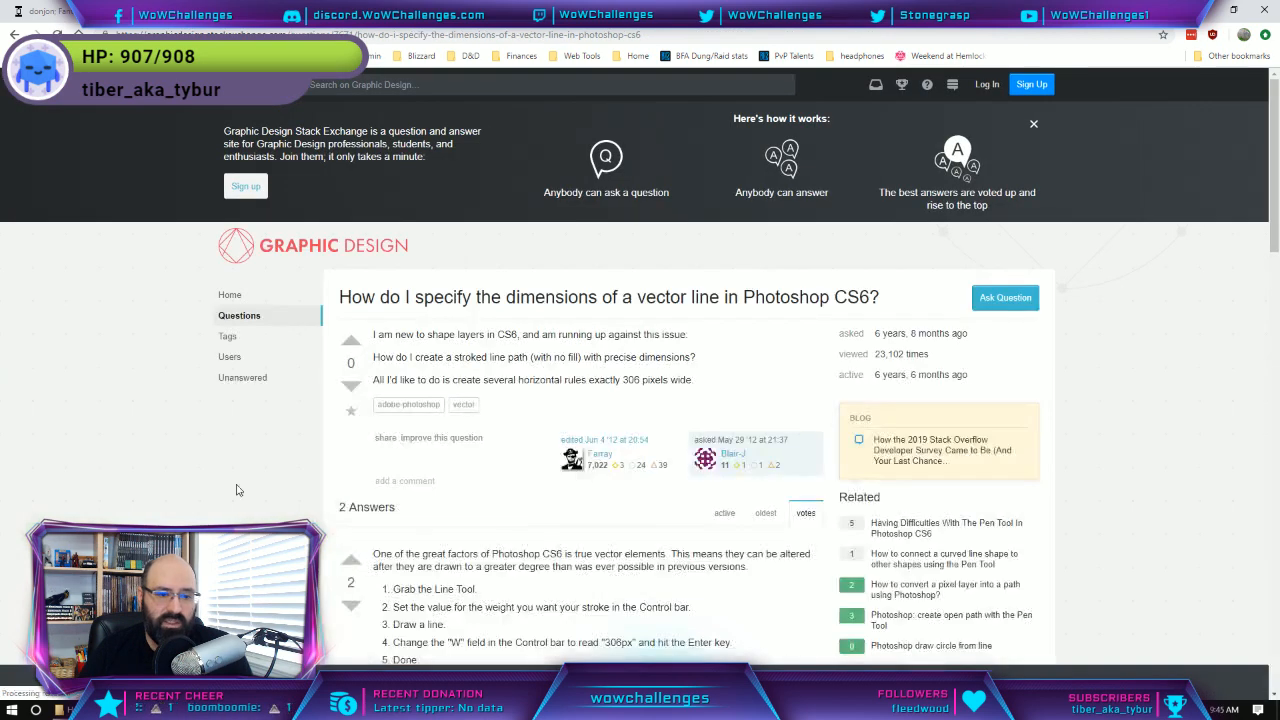
pyautogui.scroll(-2, 546, 427)
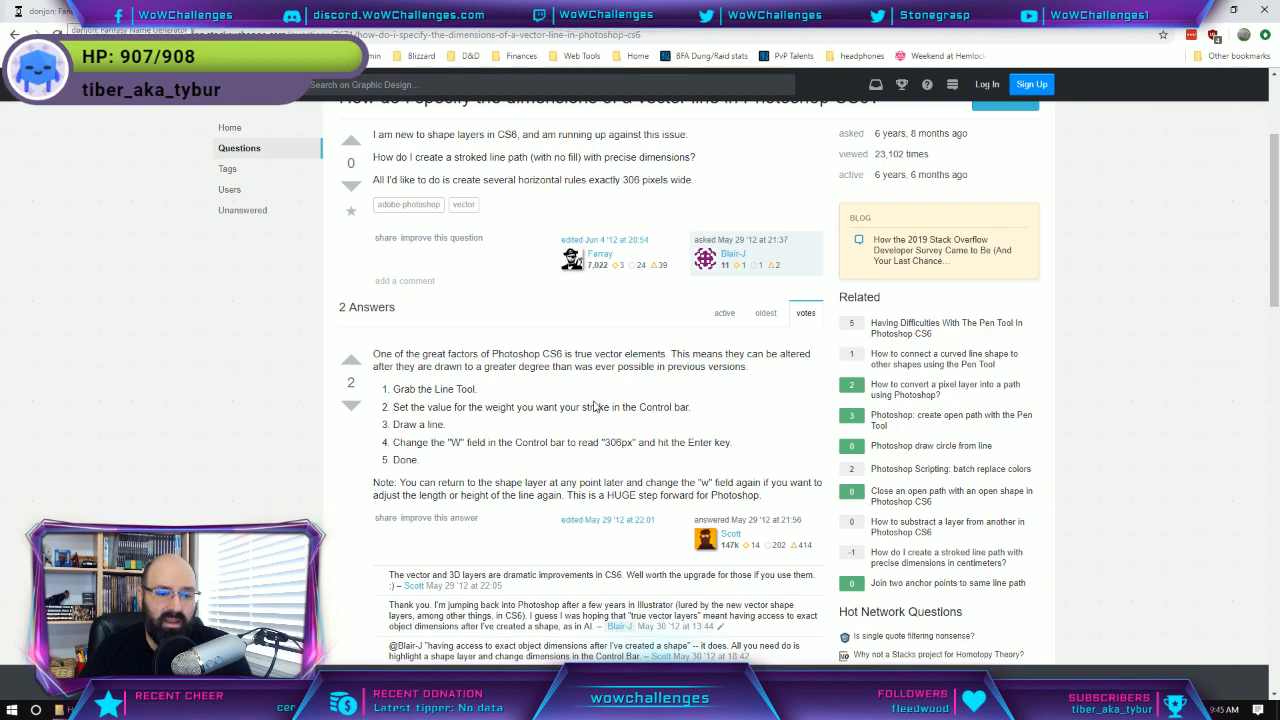
# Switch to the Photoshop map and examine the Pen tool's settings, including Rubber Band, shape arrangement, path alignment and path operations, for a length measurement.
pyautogui.click(600, 709)
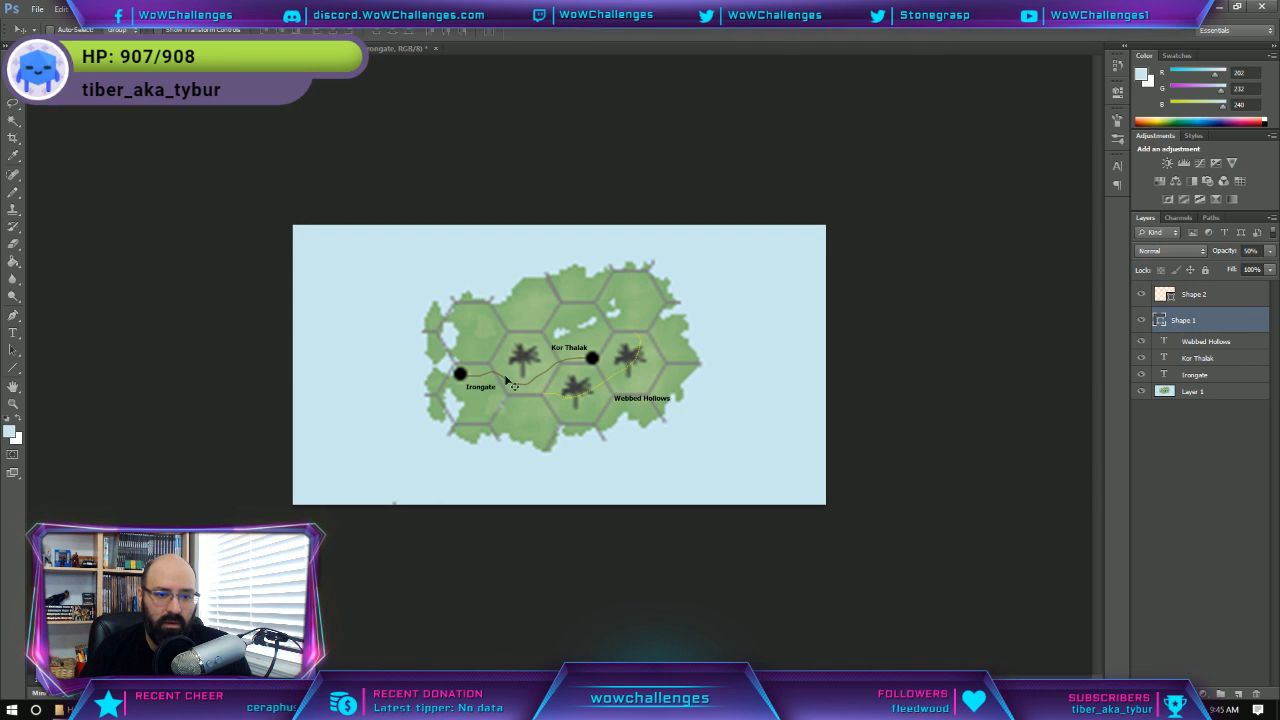
pyautogui.click(14, 317)
pyautogui.click(16, 371)
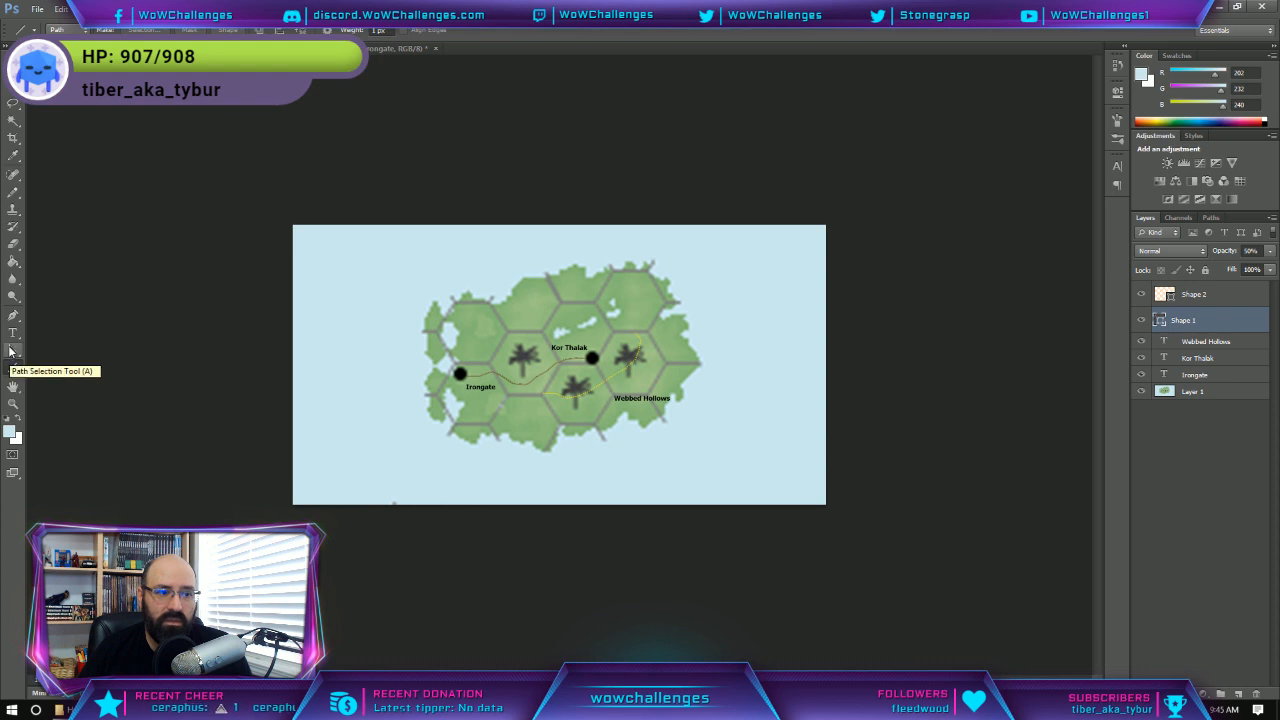
pyautogui.click(14, 320)
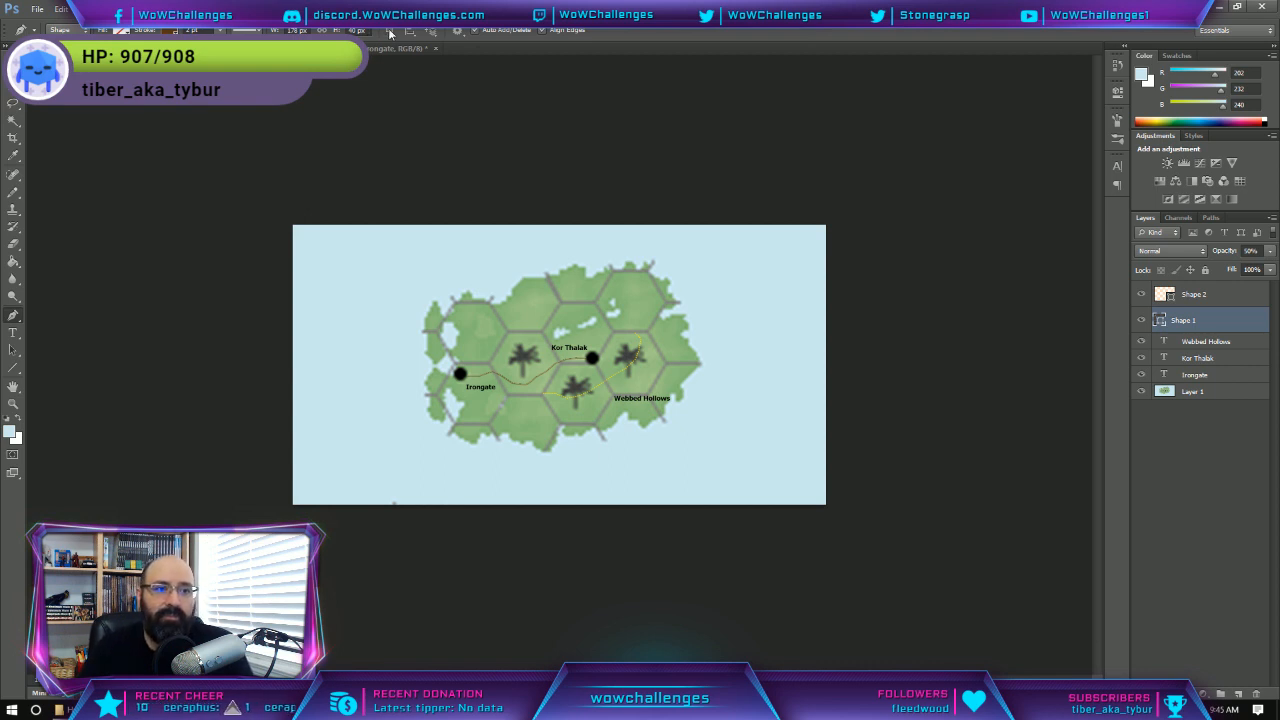
pyautogui.click(455, 33)
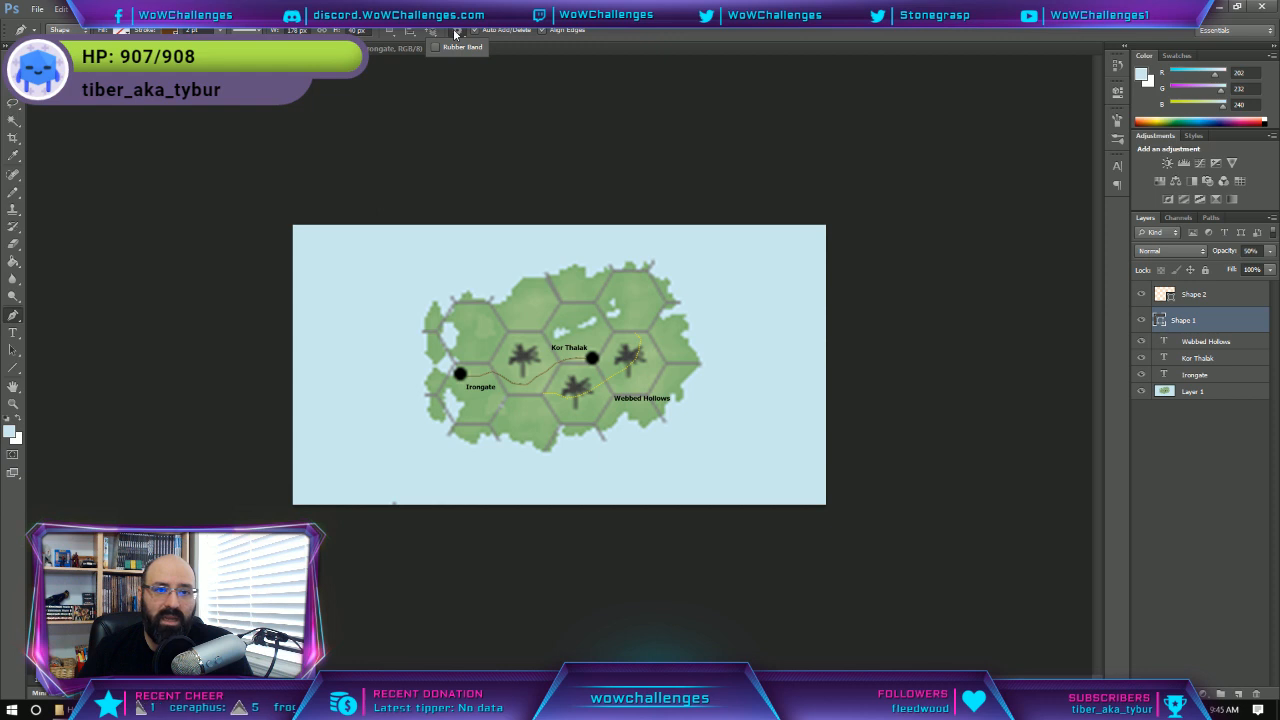
pyautogui.click(451, 52)
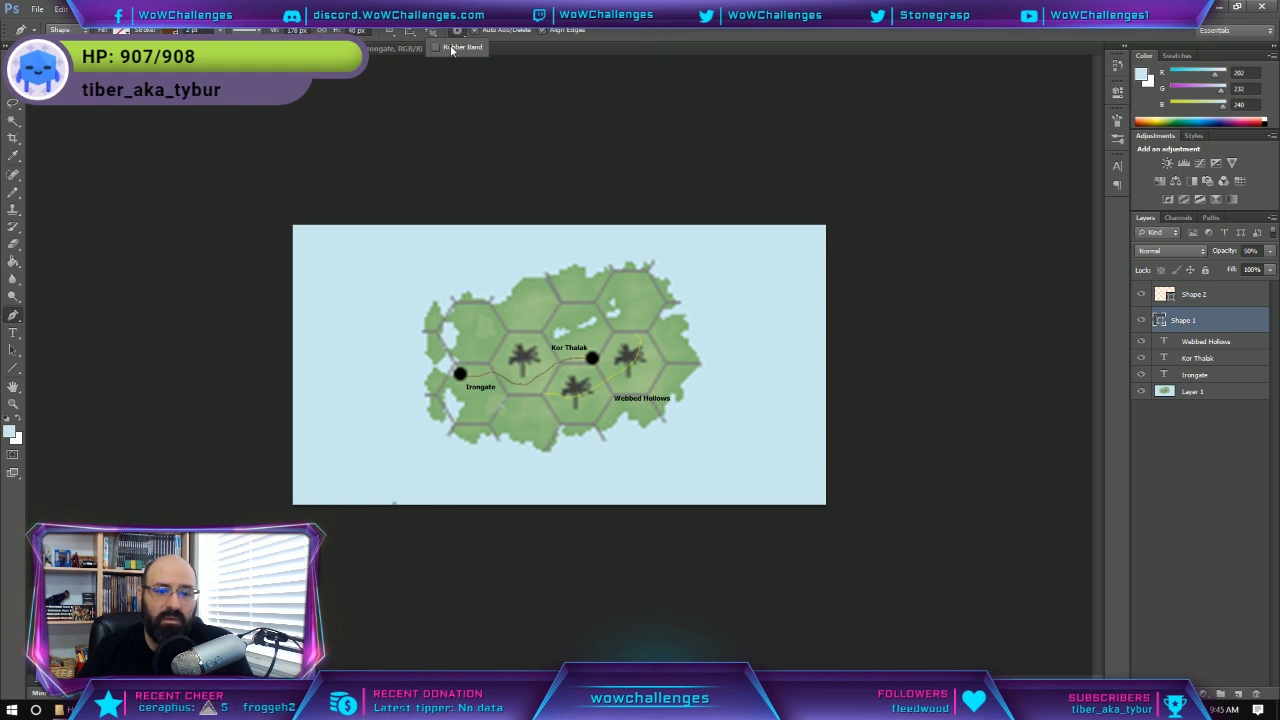
pyautogui.click(434, 32)
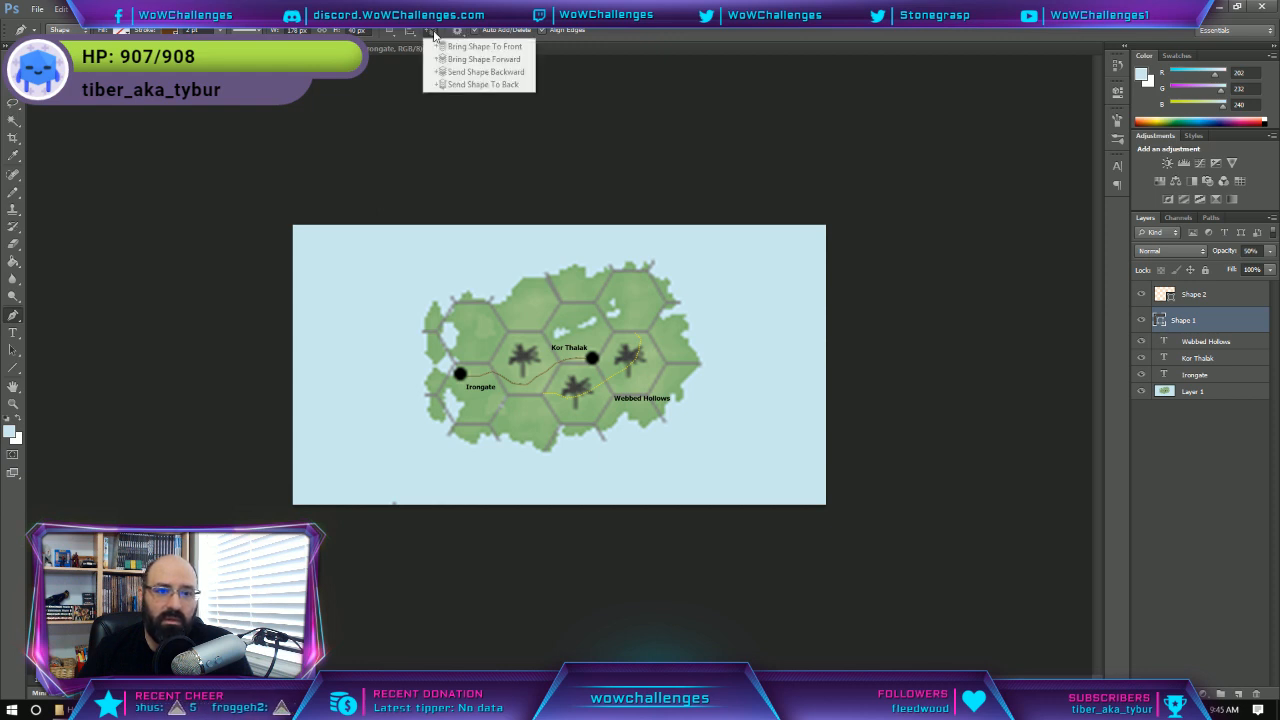
pyautogui.click(434, 32)
pyautogui.click(414, 33)
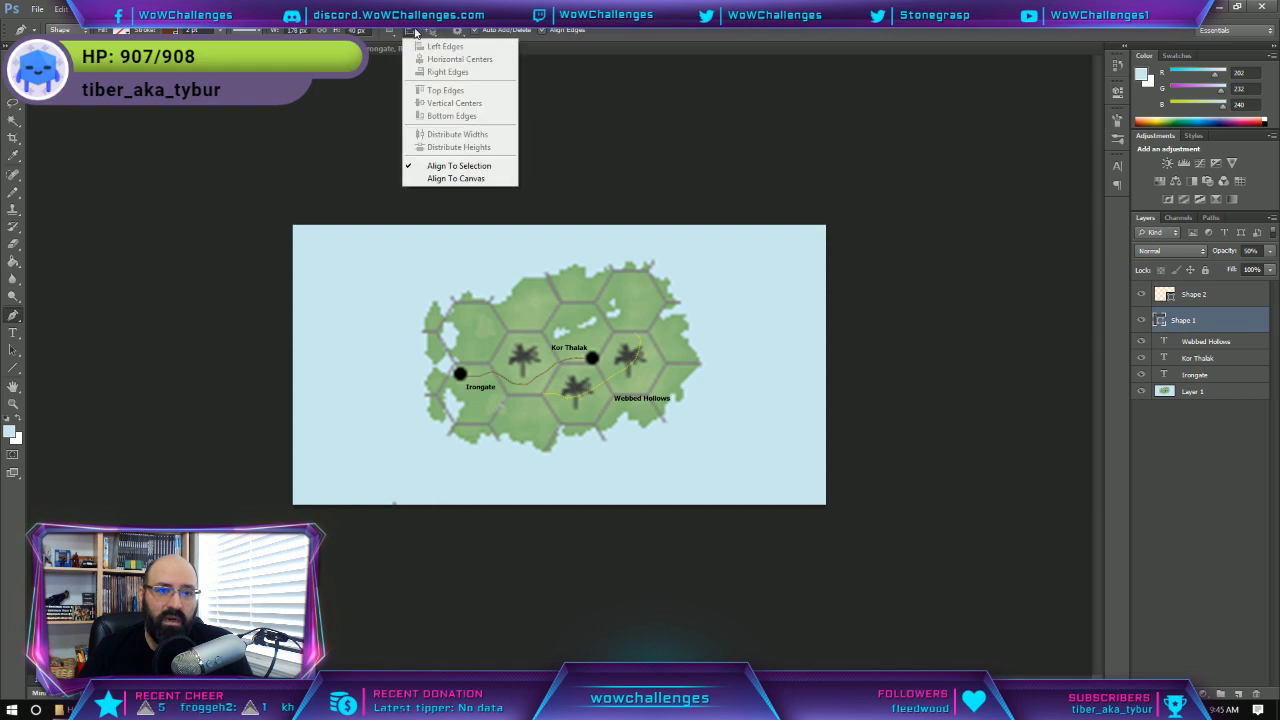
pyautogui.click(414, 33)
pyautogui.click(391, 33)
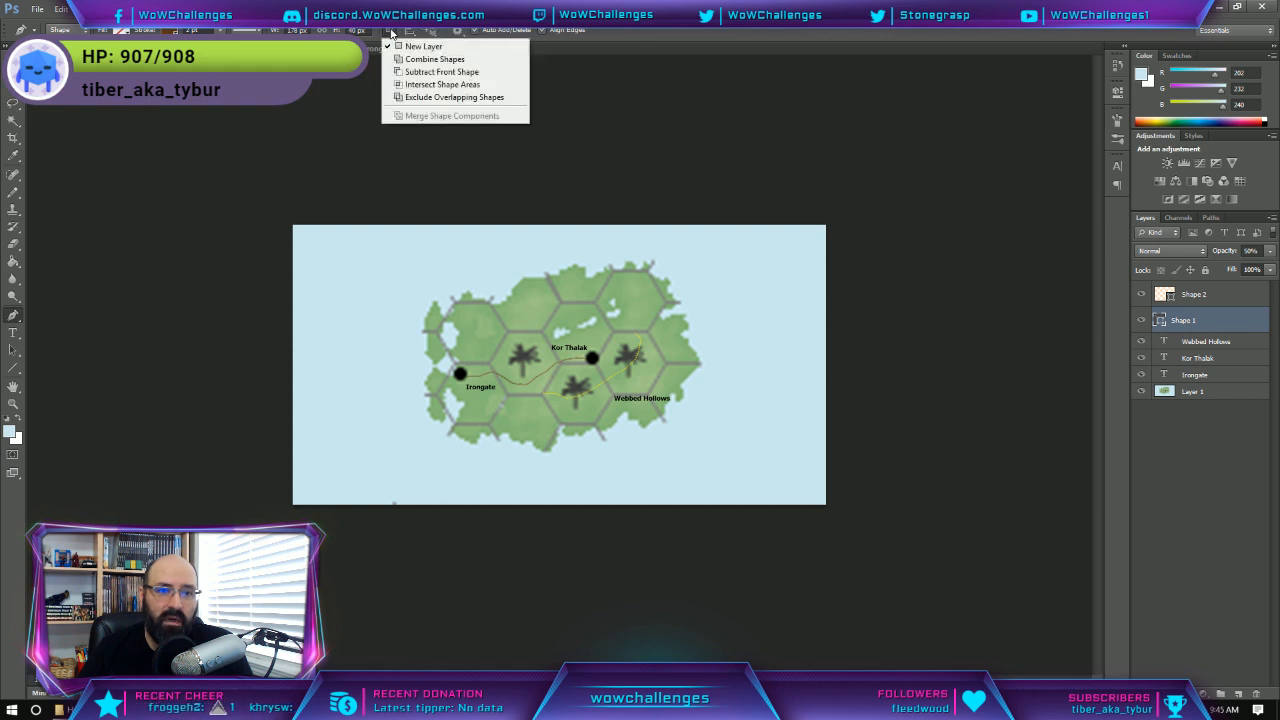
pyautogui.click(391, 33)
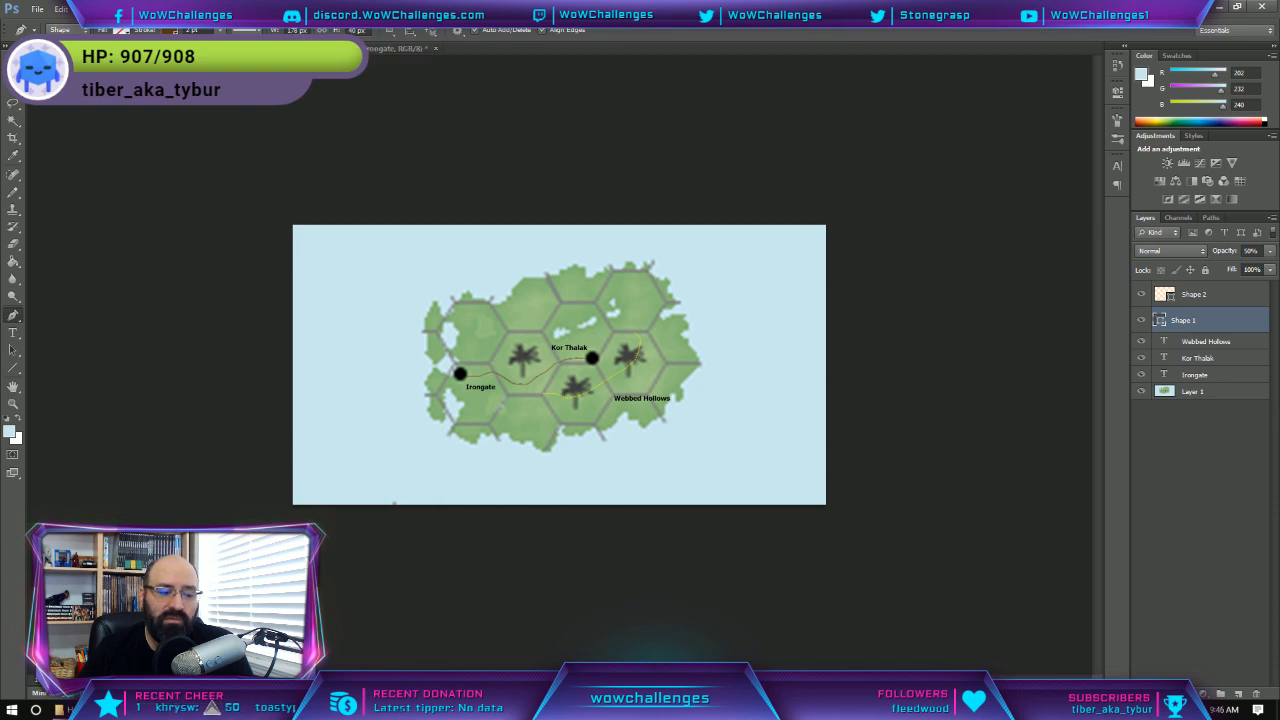
# Return to the search results in Chrome and read the Graphic Design answer on finding the current size of a drawn shape in Photoshop.
pyautogui.hotkey('alt', 'Tab')
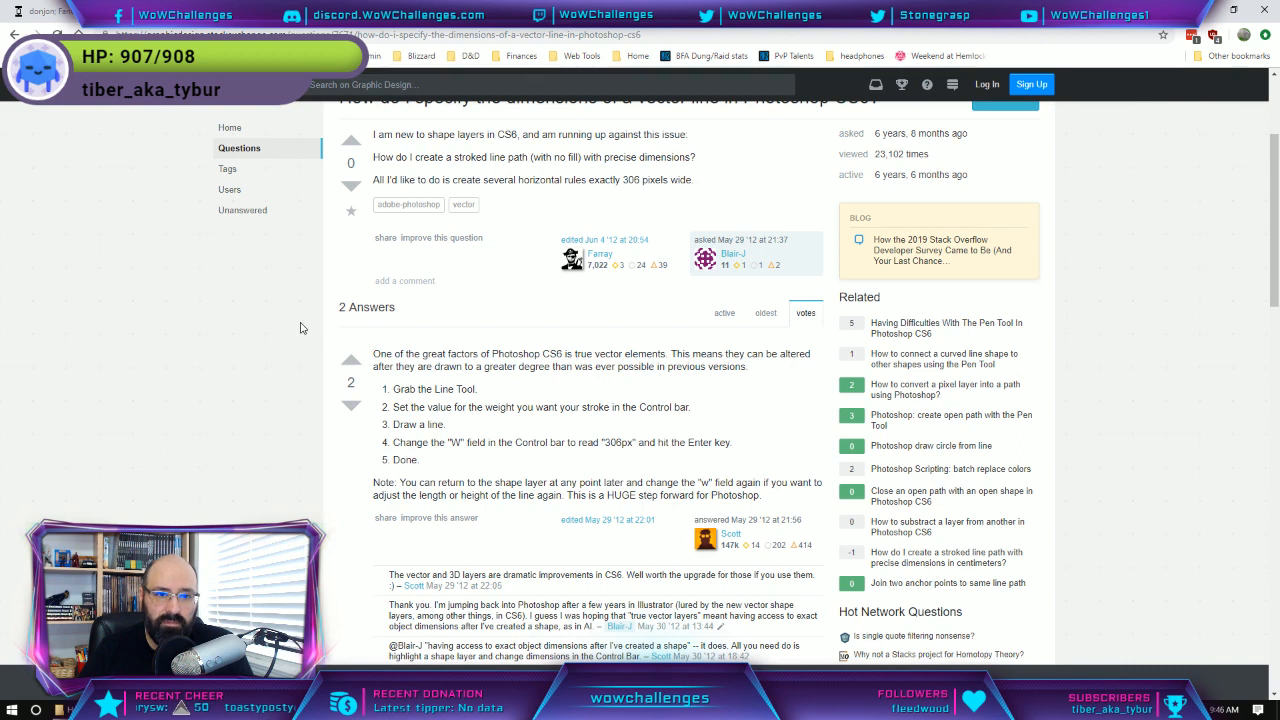
pyautogui.click(14, 35)
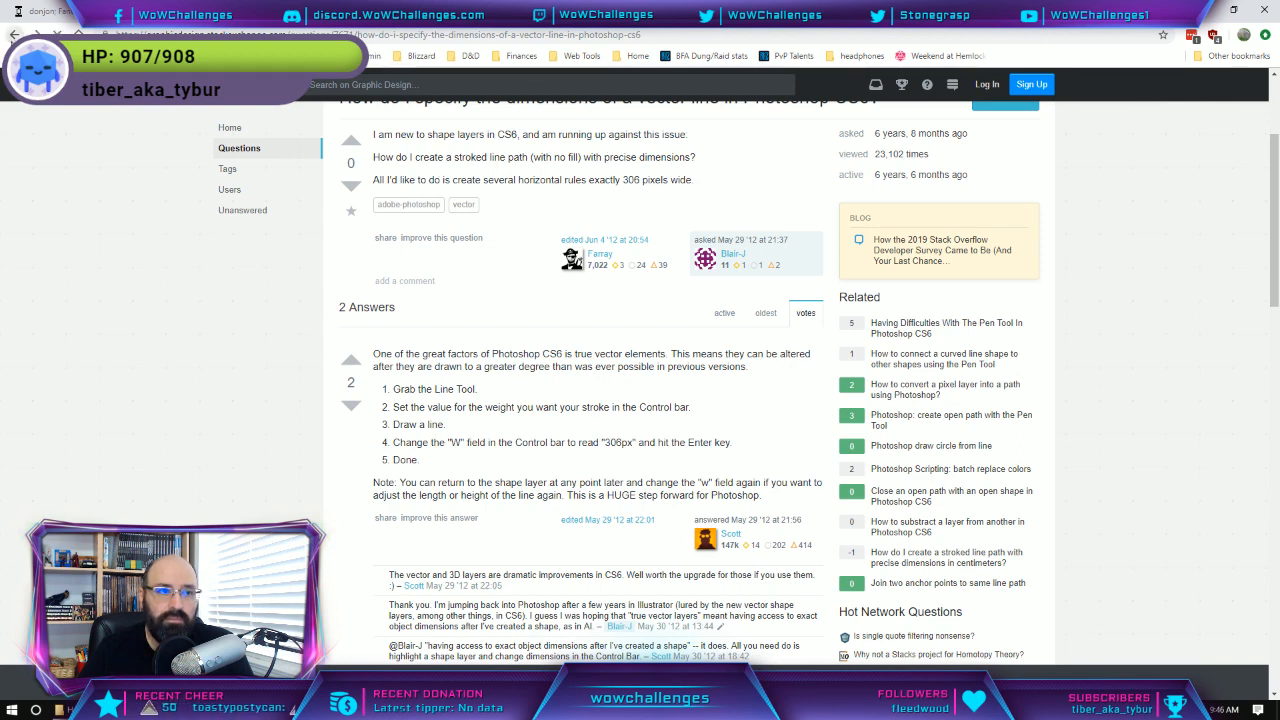
pyautogui.scroll(-3, 250, 370)
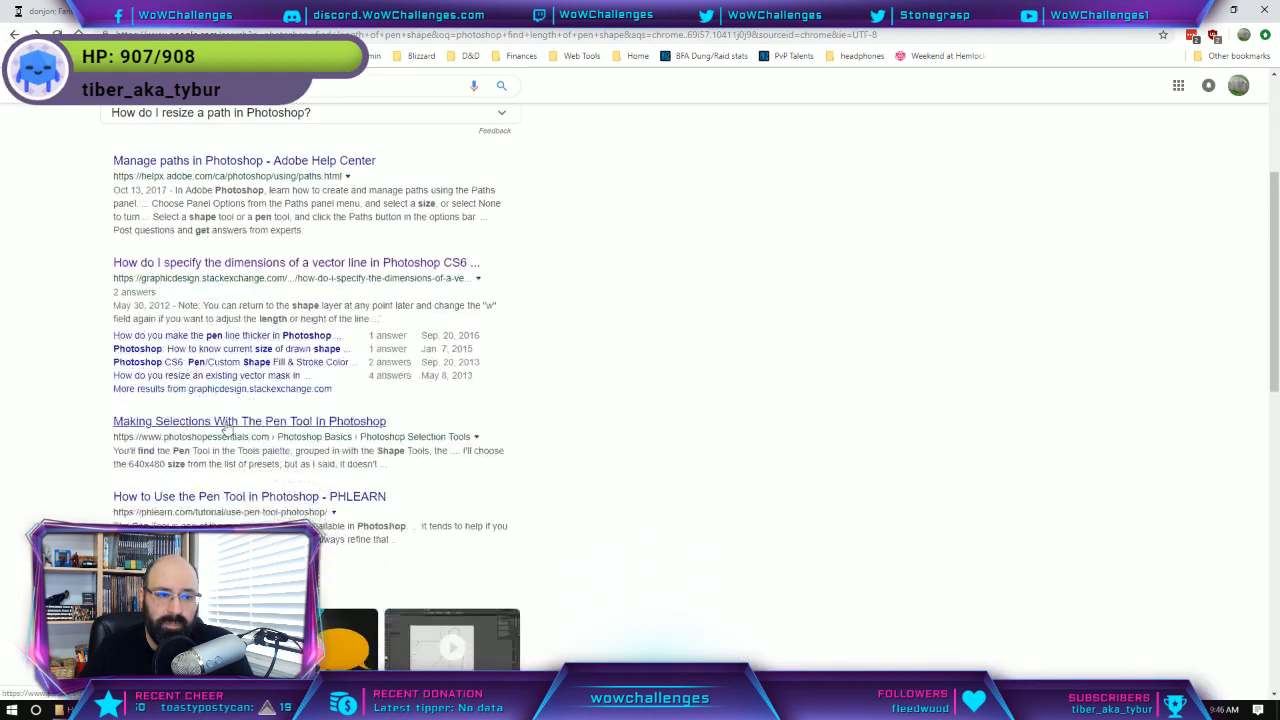
pyautogui.click(231, 352)
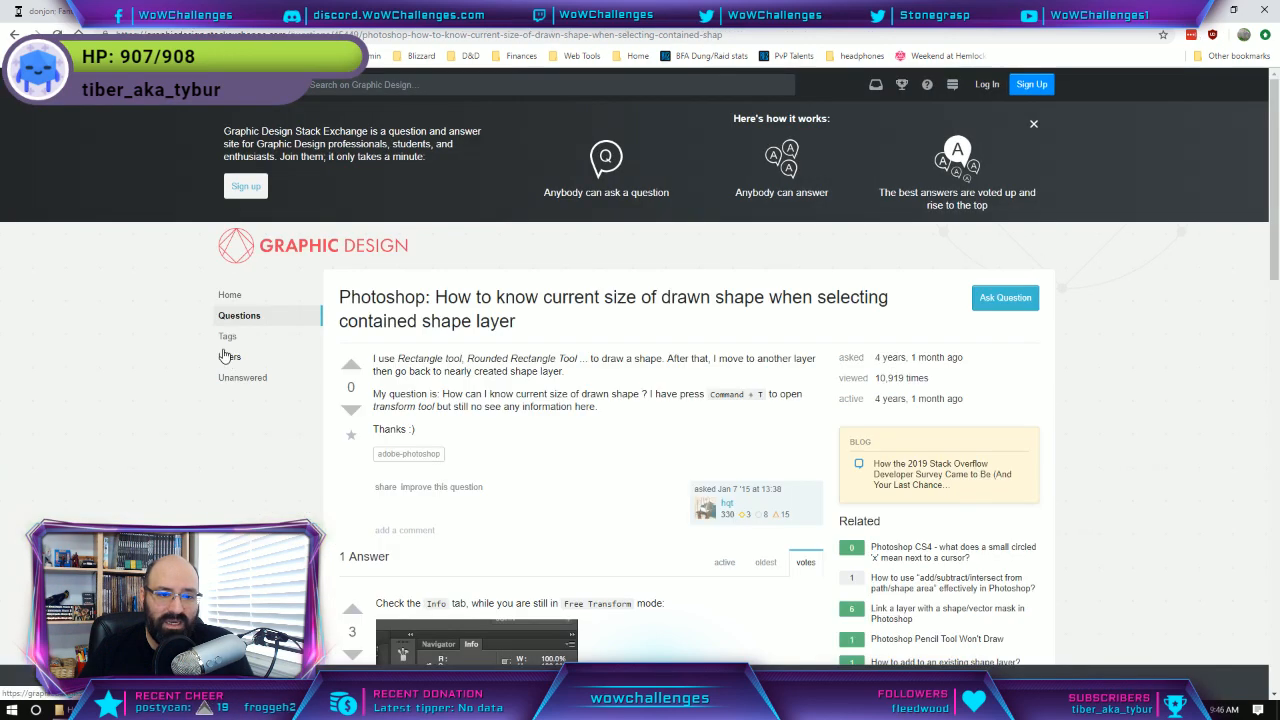
pyautogui.scroll(-3, 285, 360)
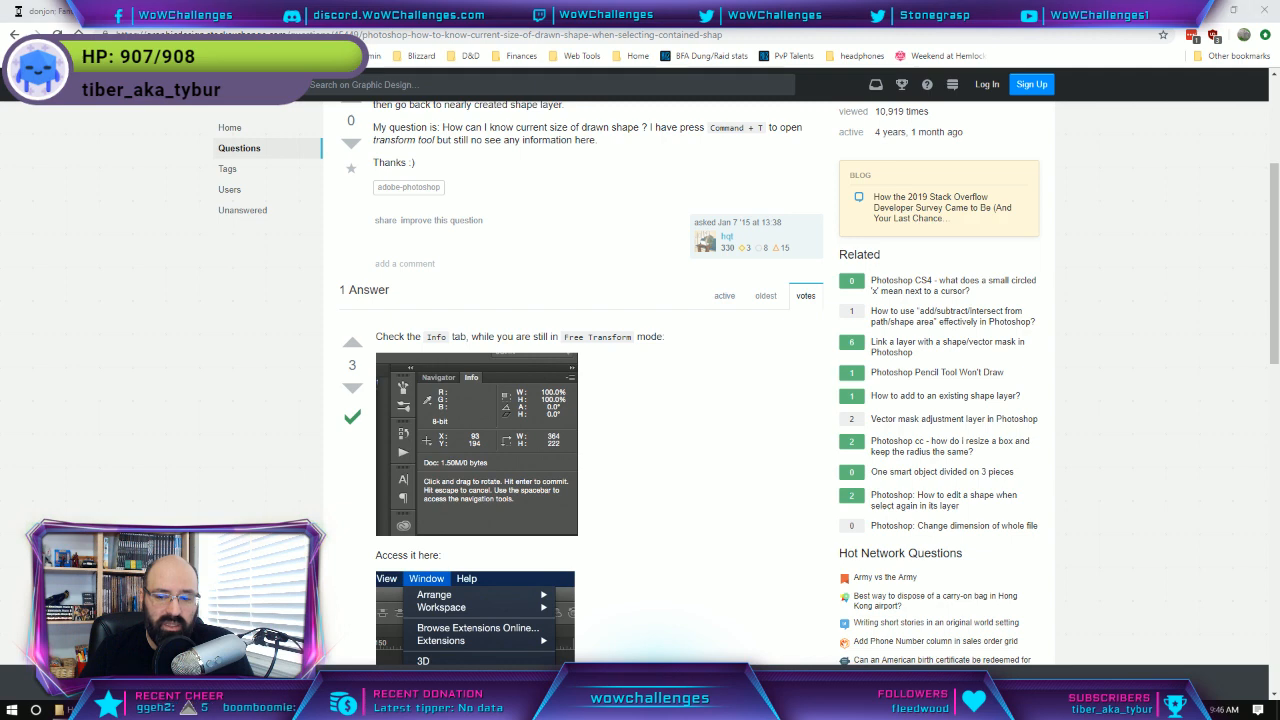
# Switch back to the Photoshop map and start Free Transform Path on the Shape 1 route between Irongate and Kor Thalak.
pyautogui.hotkey('alt', 'Tab')
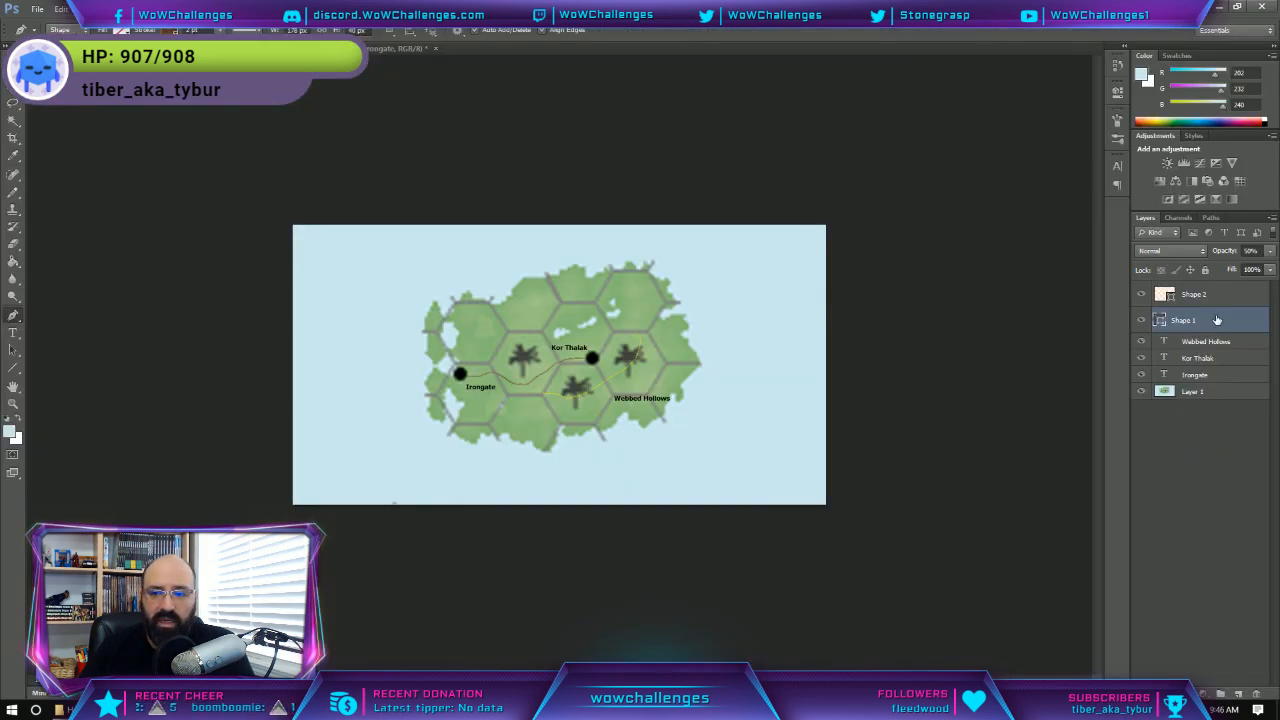
pyautogui.click(61, 8)
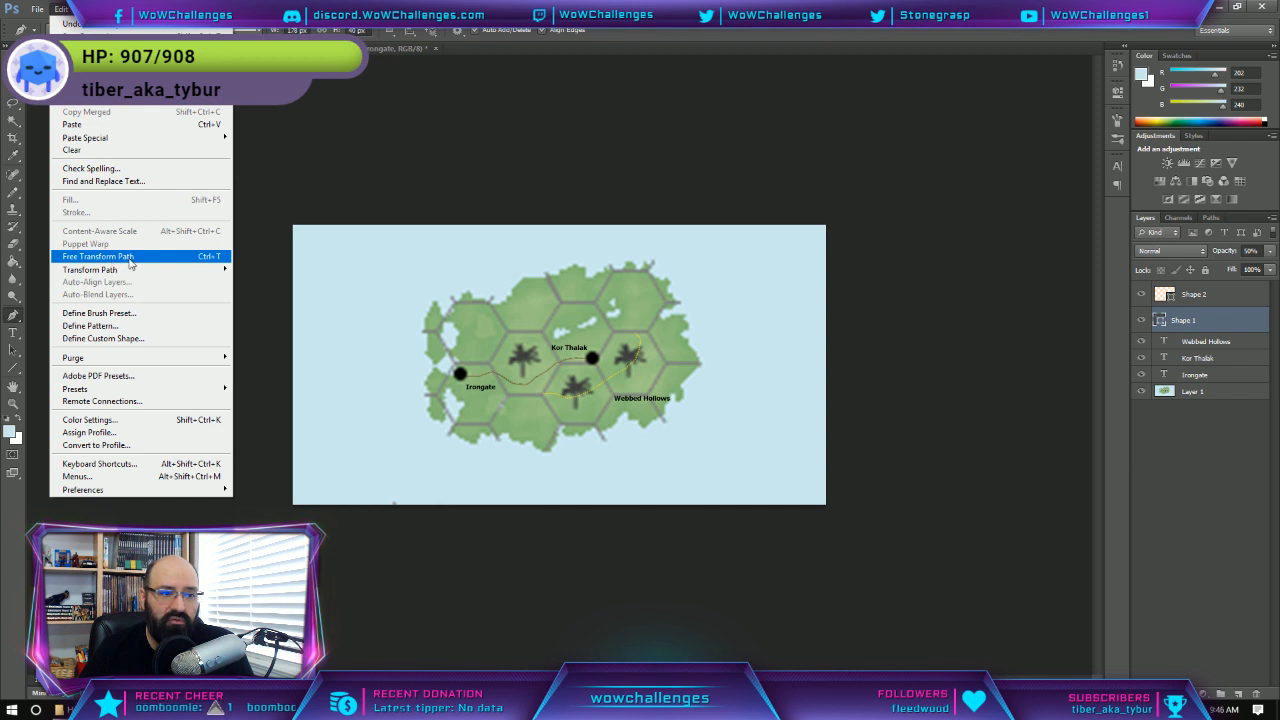
pyautogui.click(97, 256)
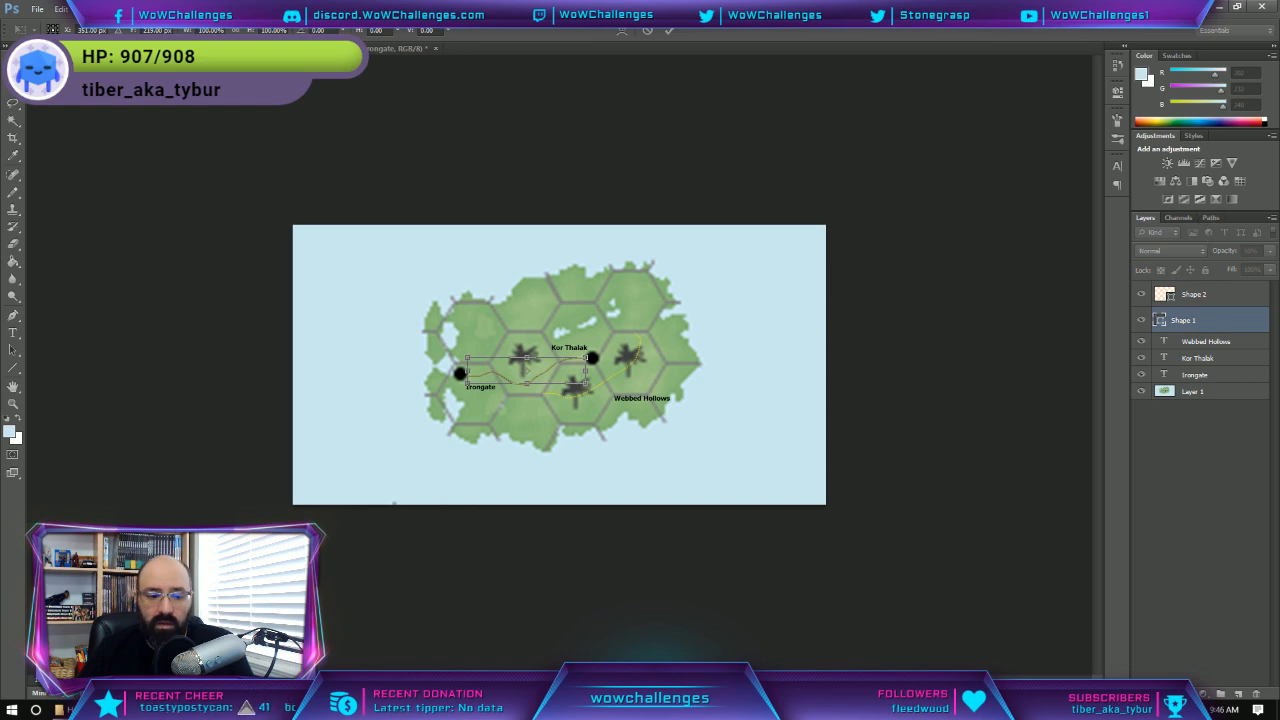
# Switch to the browser and read the forum answer about finding the current size of a drawn shape in Photoshop.
pyautogui.click(400, 710)
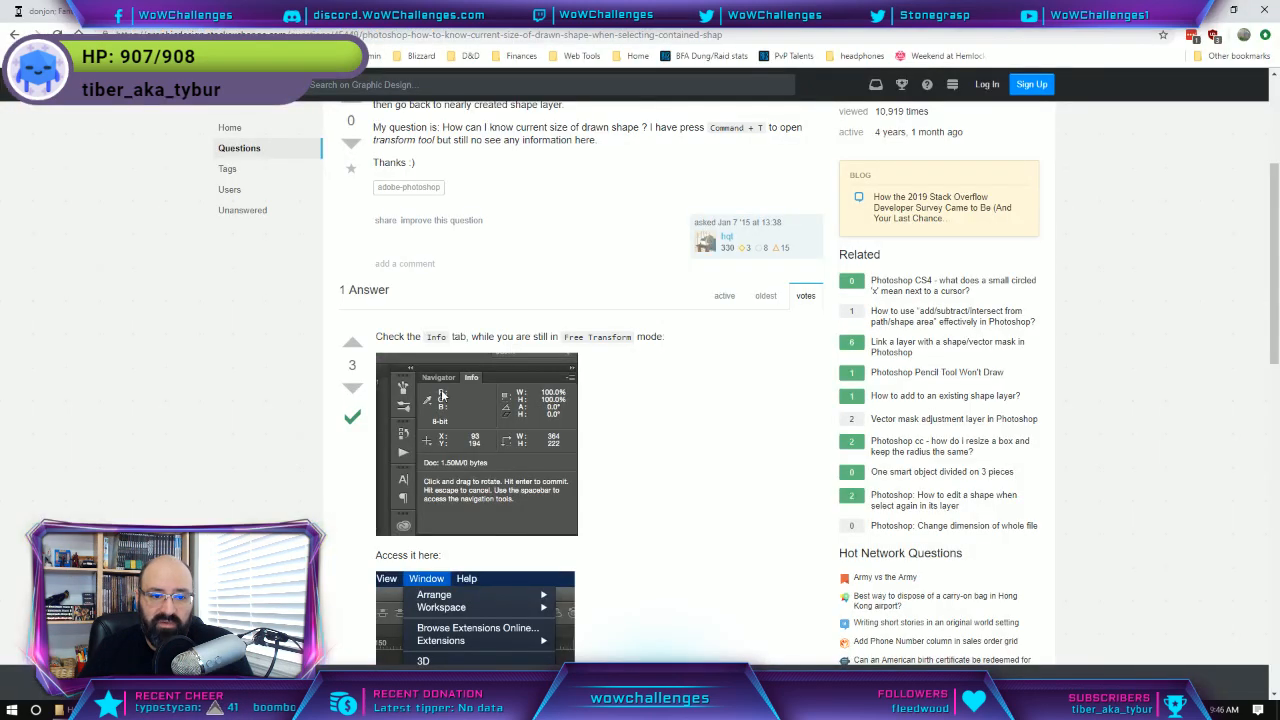
pyautogui.scroll(-3, 641, 381)
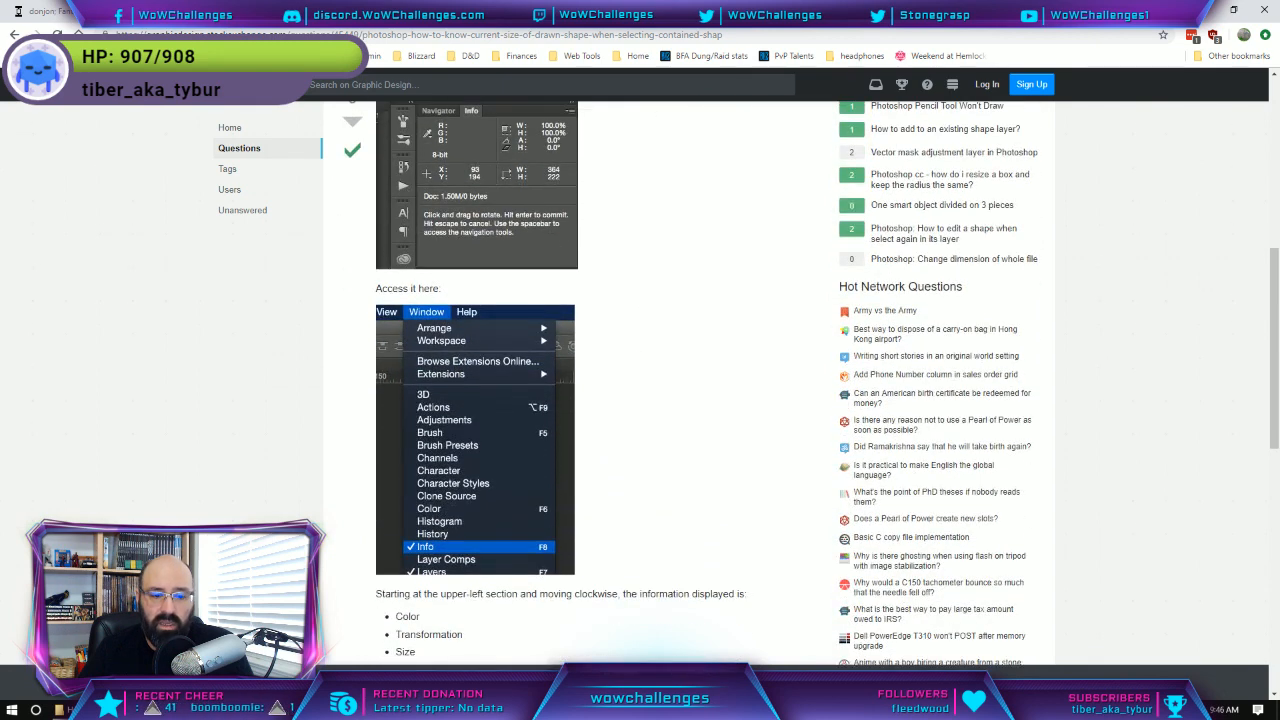
pyautogui.click(1206, 9)
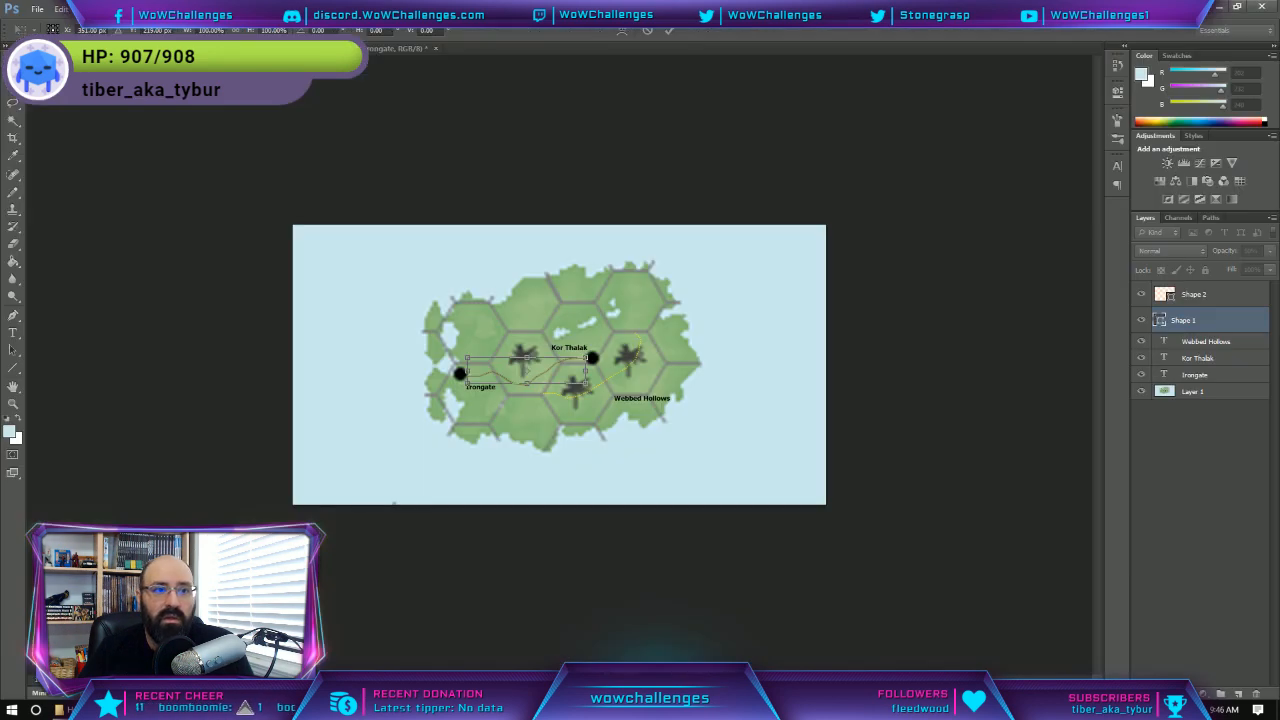
# Show the Info panel in Photoshop, read Shape 1's transform width and height, and leave the transform without applying it.
pyautogui.click(273, 10)
pyautogui.click(280, 213)
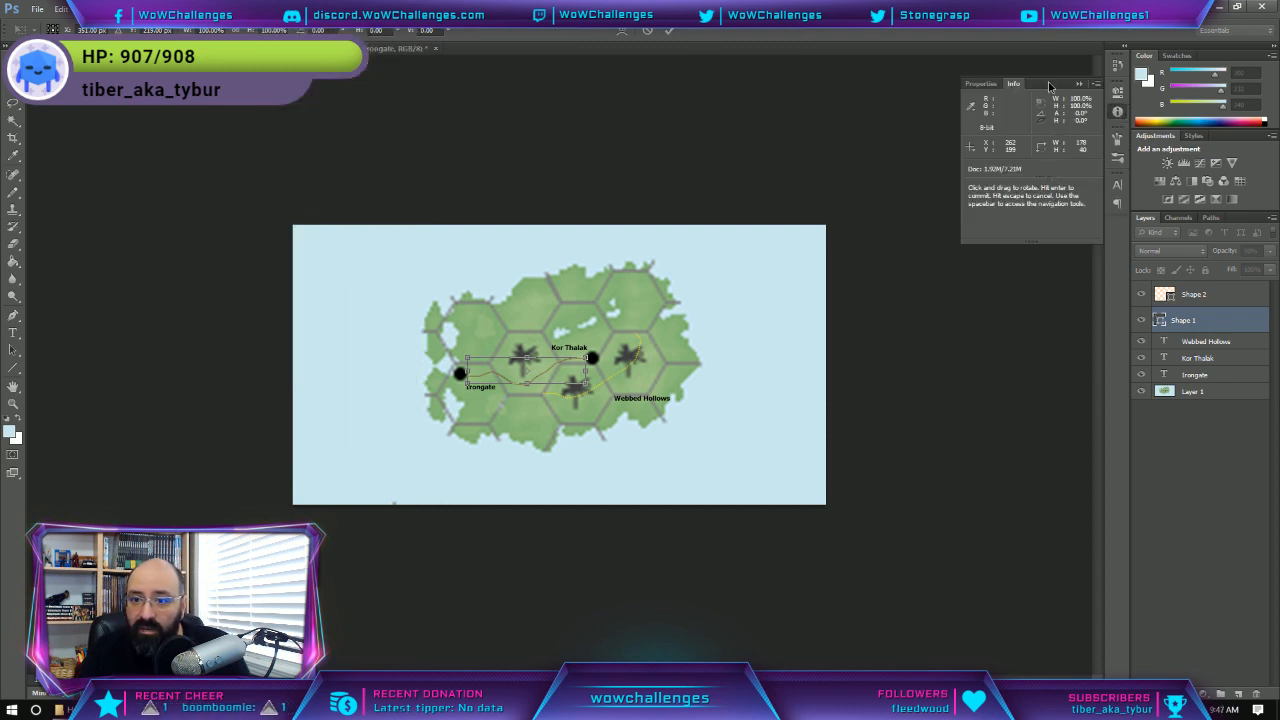
pyautogui.moveTo(1048, 86); pyautogui.dragTo(1046, 88)
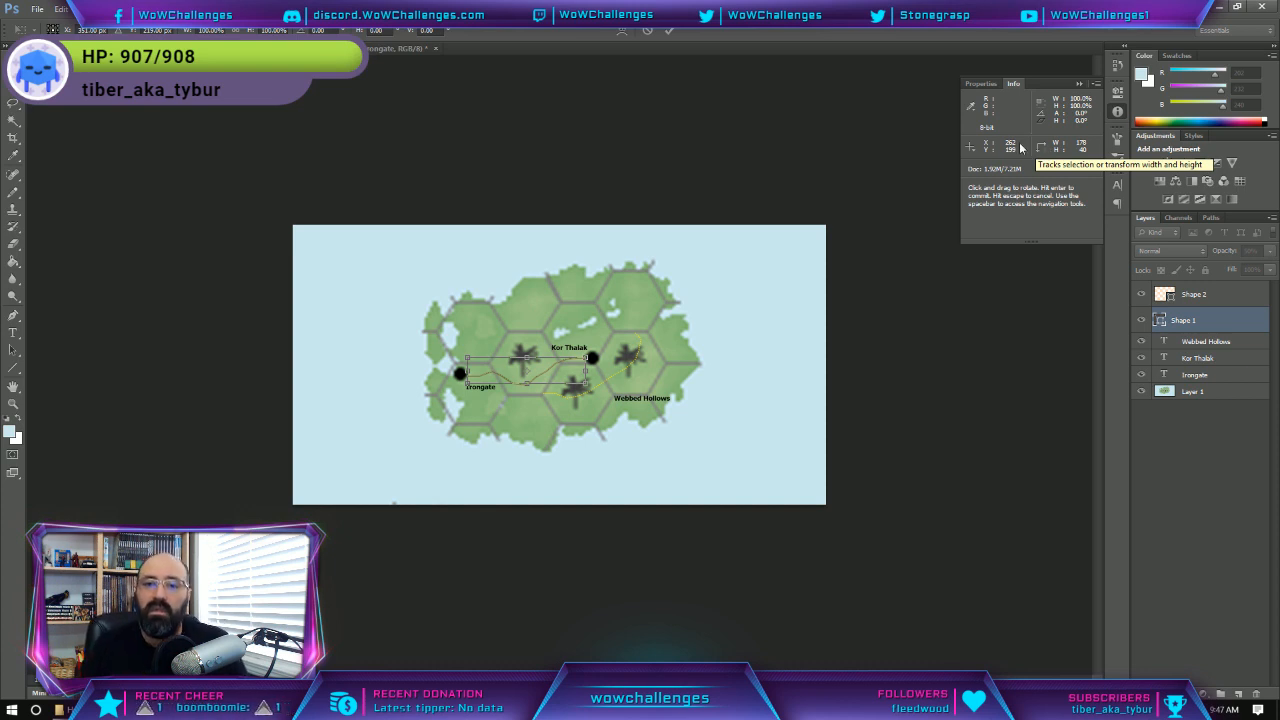
pyautogui.click(994, 83)
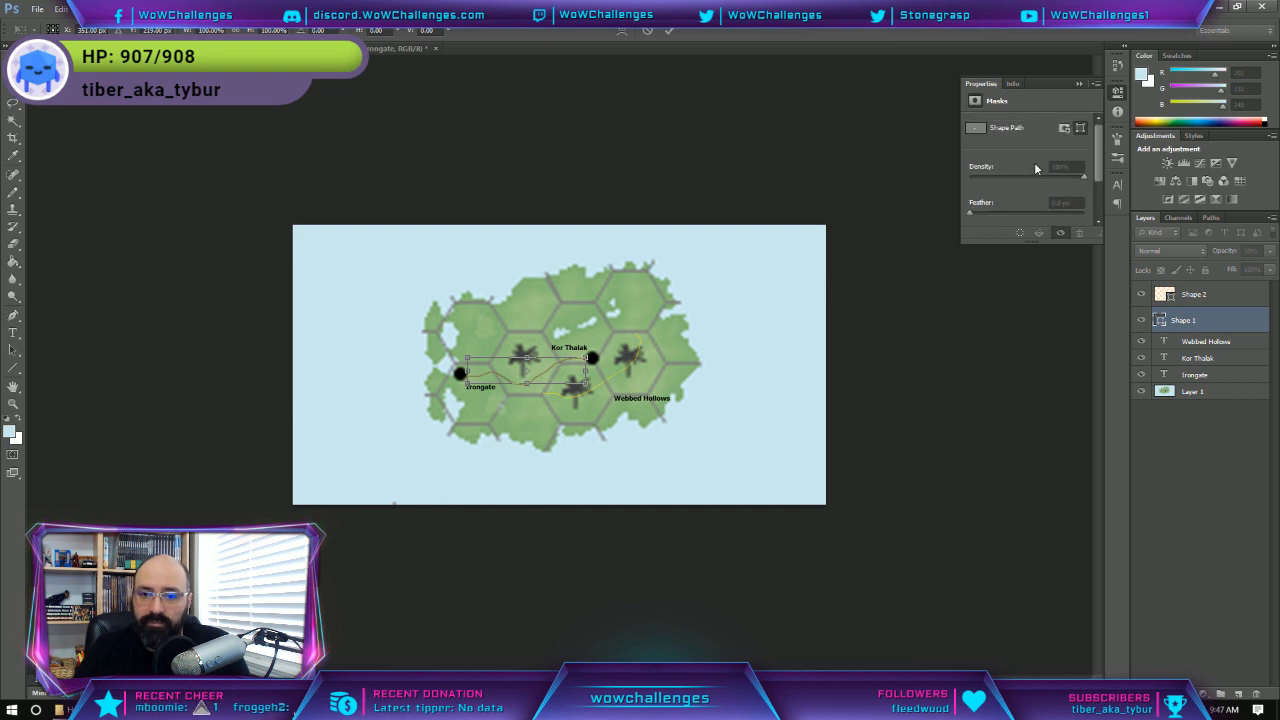
pyautogui.click(1014, 83)
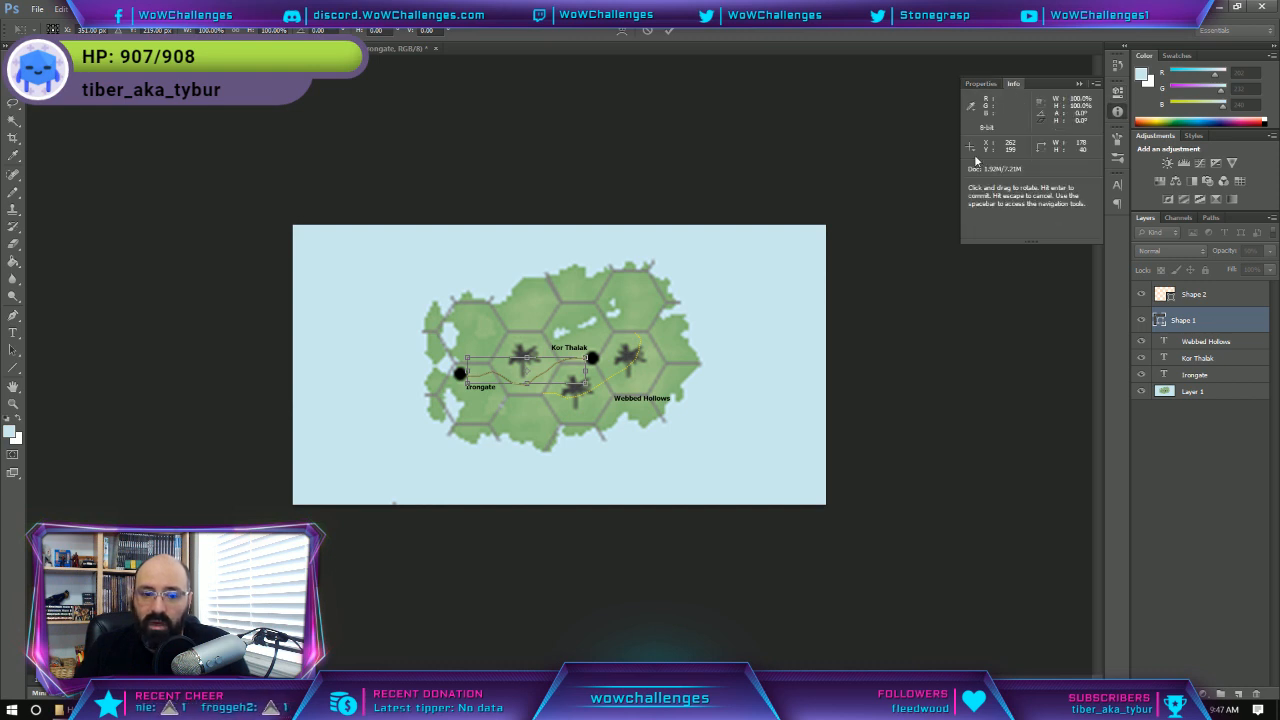
pyautogui.click(647, 31)
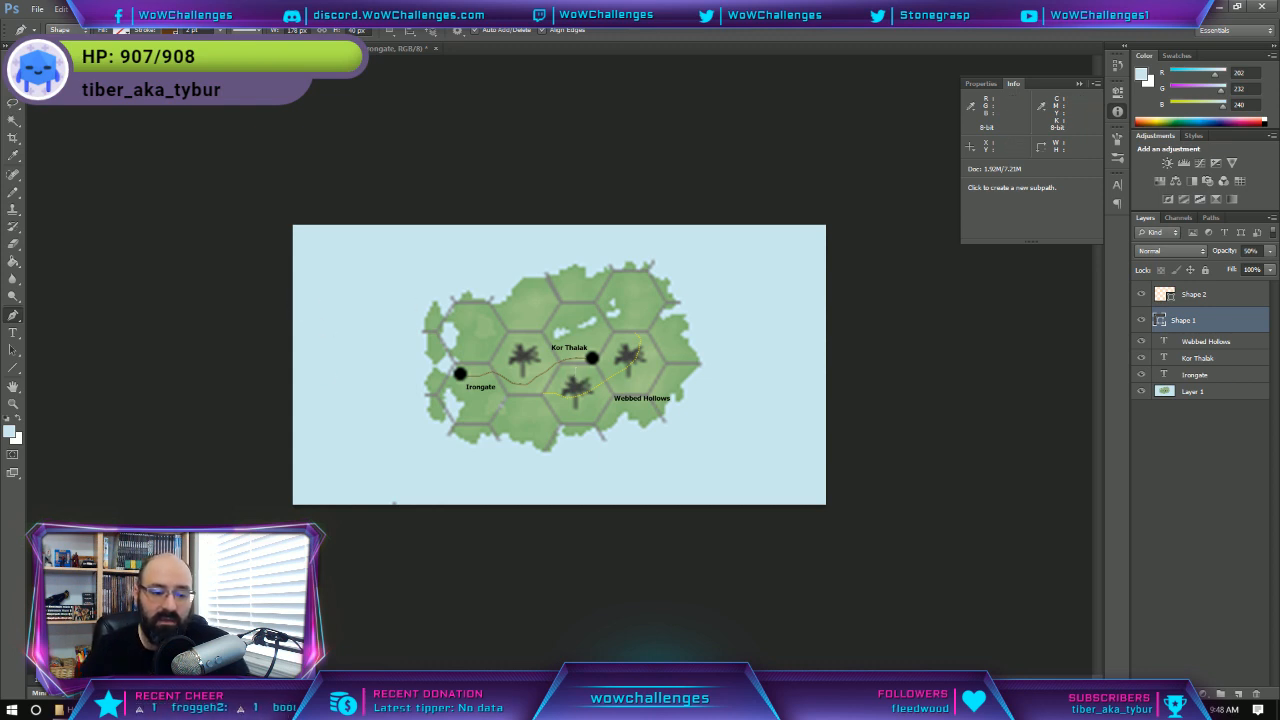
# Open a blank Excel workbook and enter =178*178 in K4 and =40*40 in K5.
pyautogui.rightClick(261, 709)
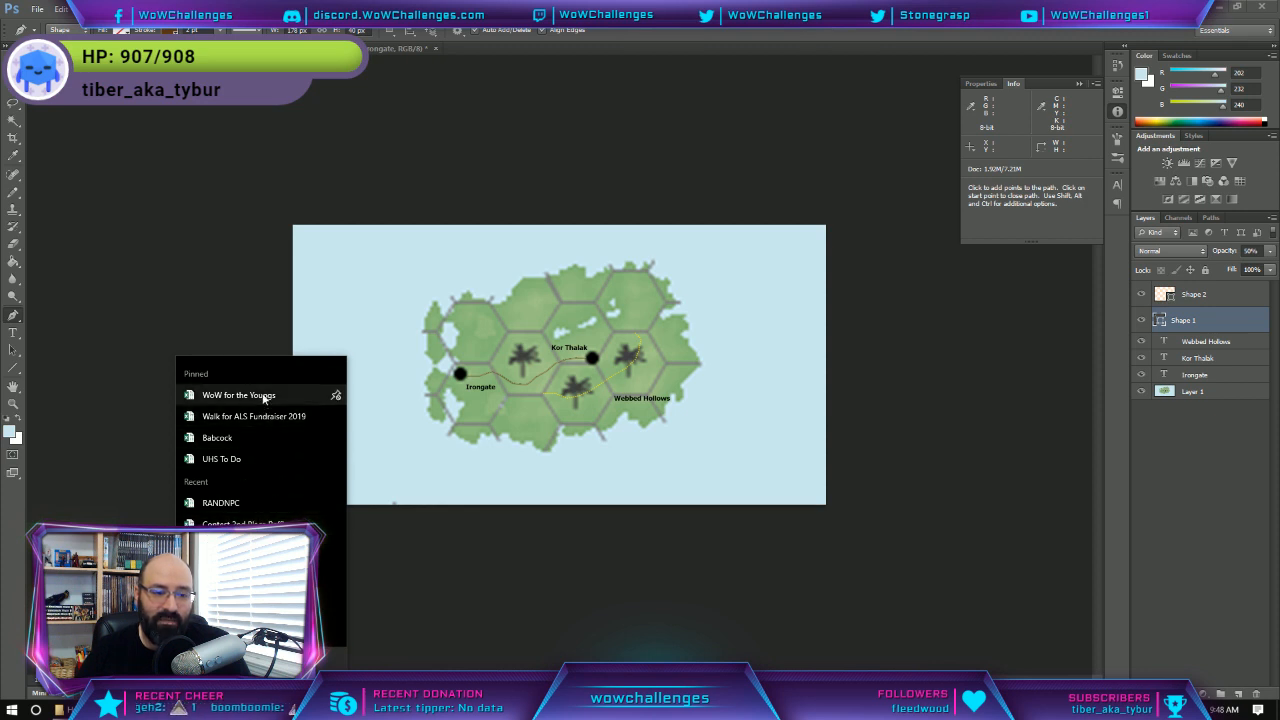
pyautogui.click(262, 662)
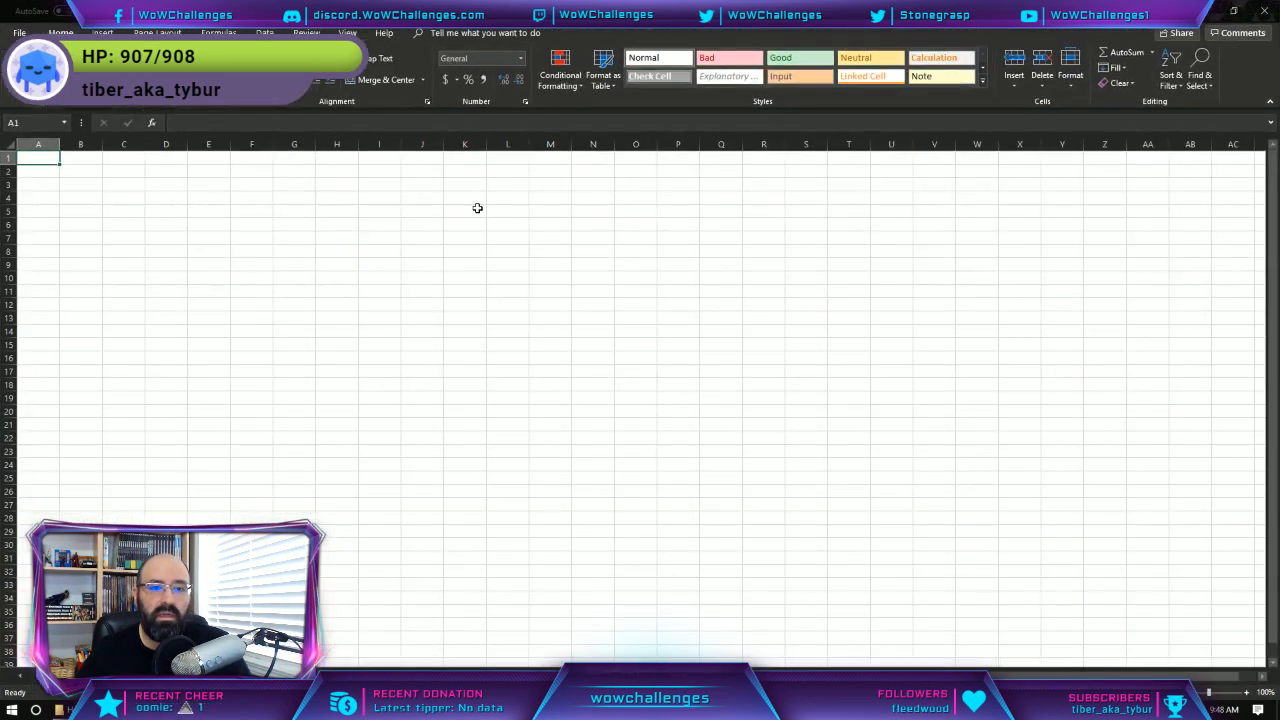
pyautogui.click(477, 198)
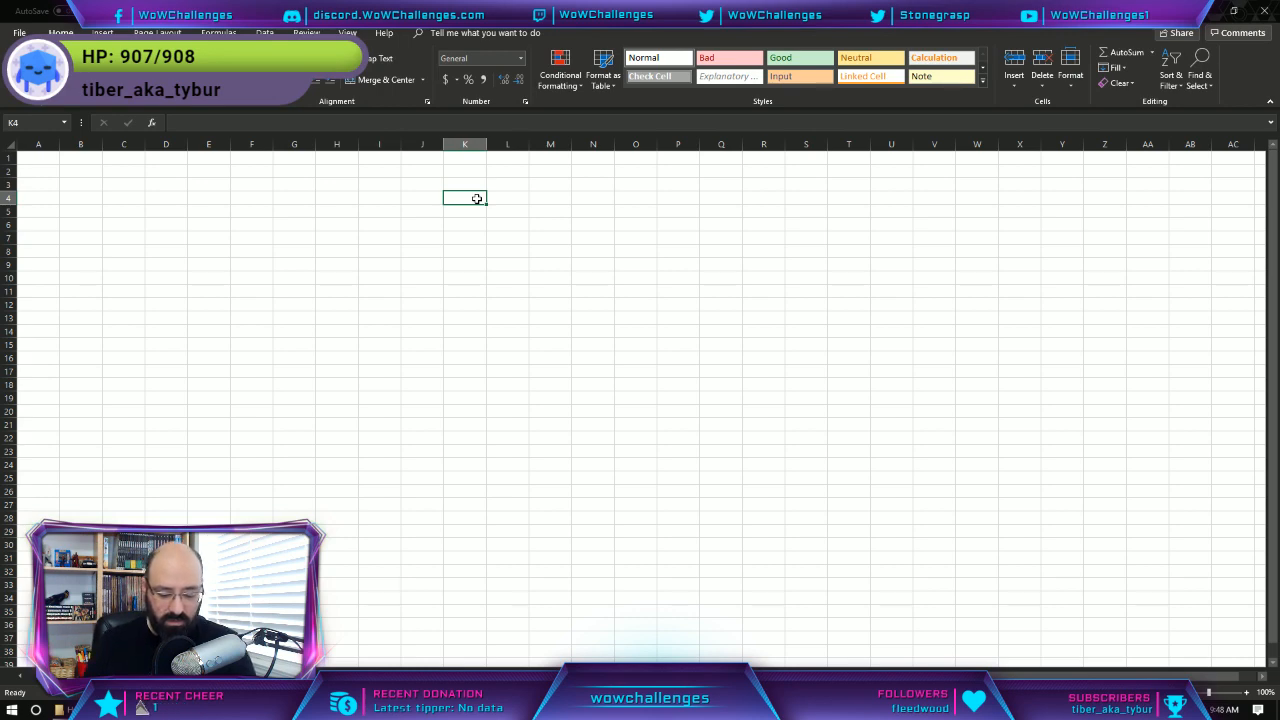
pyautogui.write('=178*178')
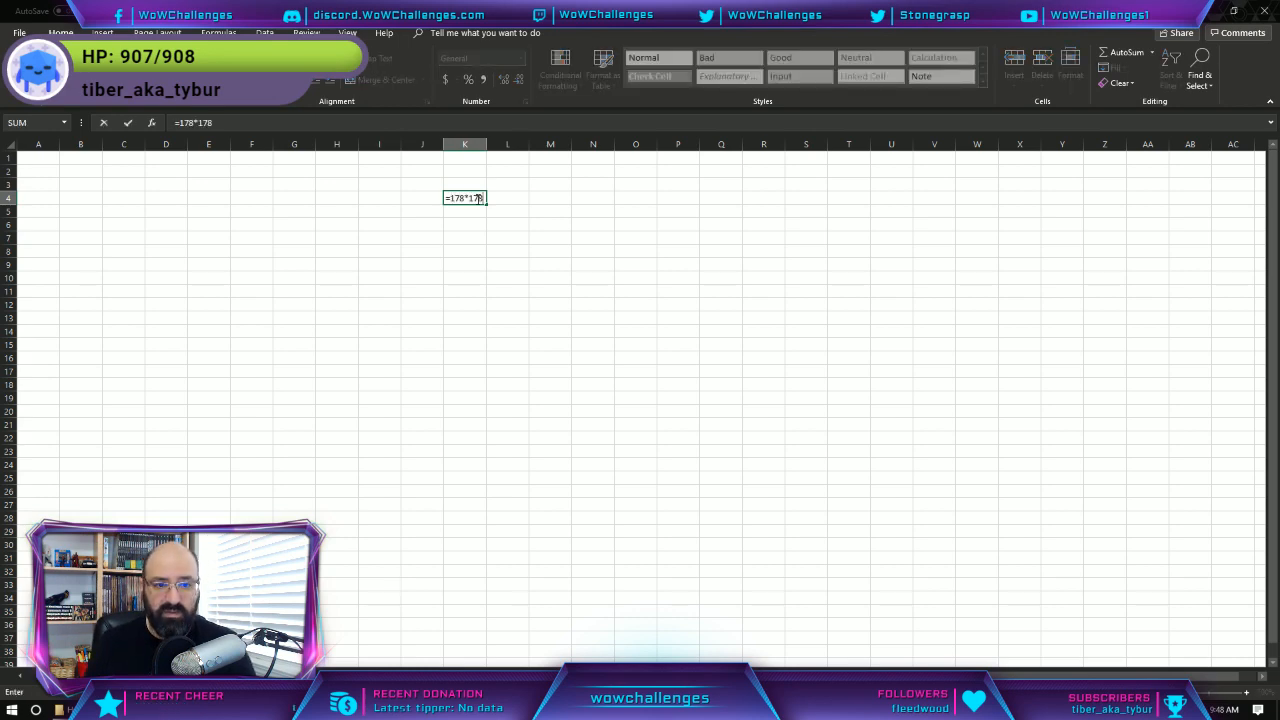
pyautogui.press('Return')
pyautogui.write('=')
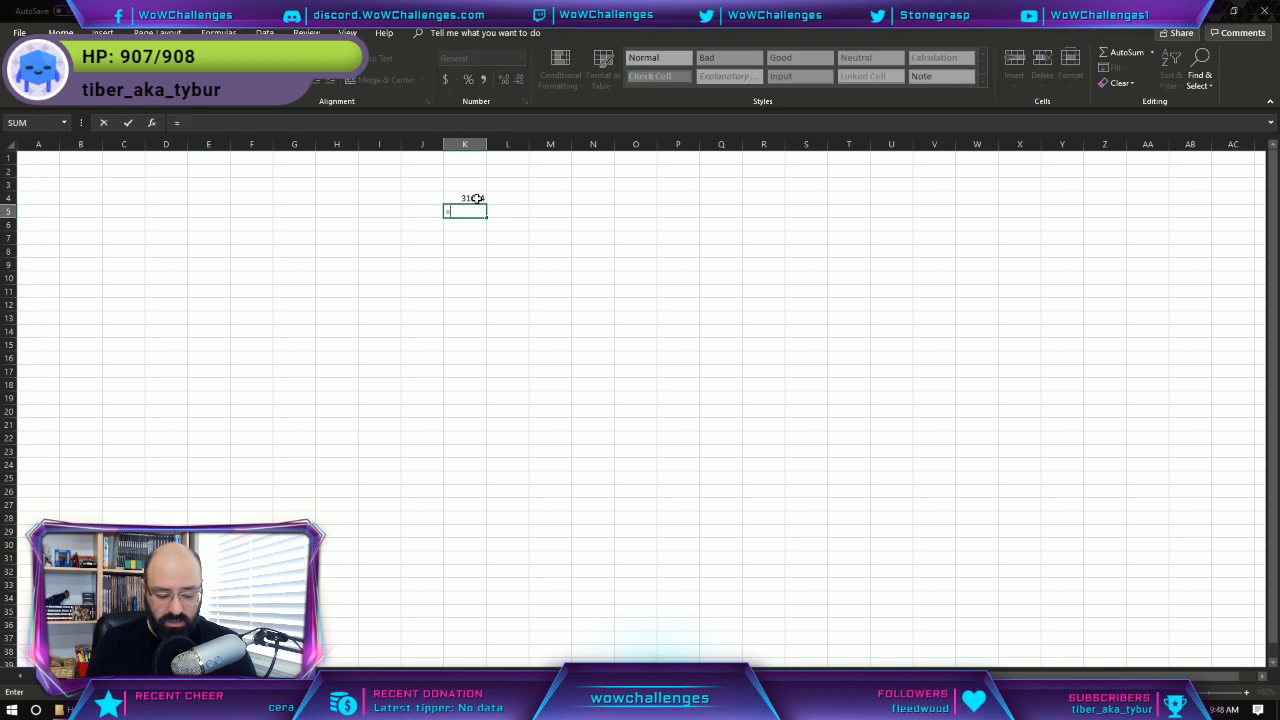
pyautogui.write('40*40')
pyautogui.press('Return')
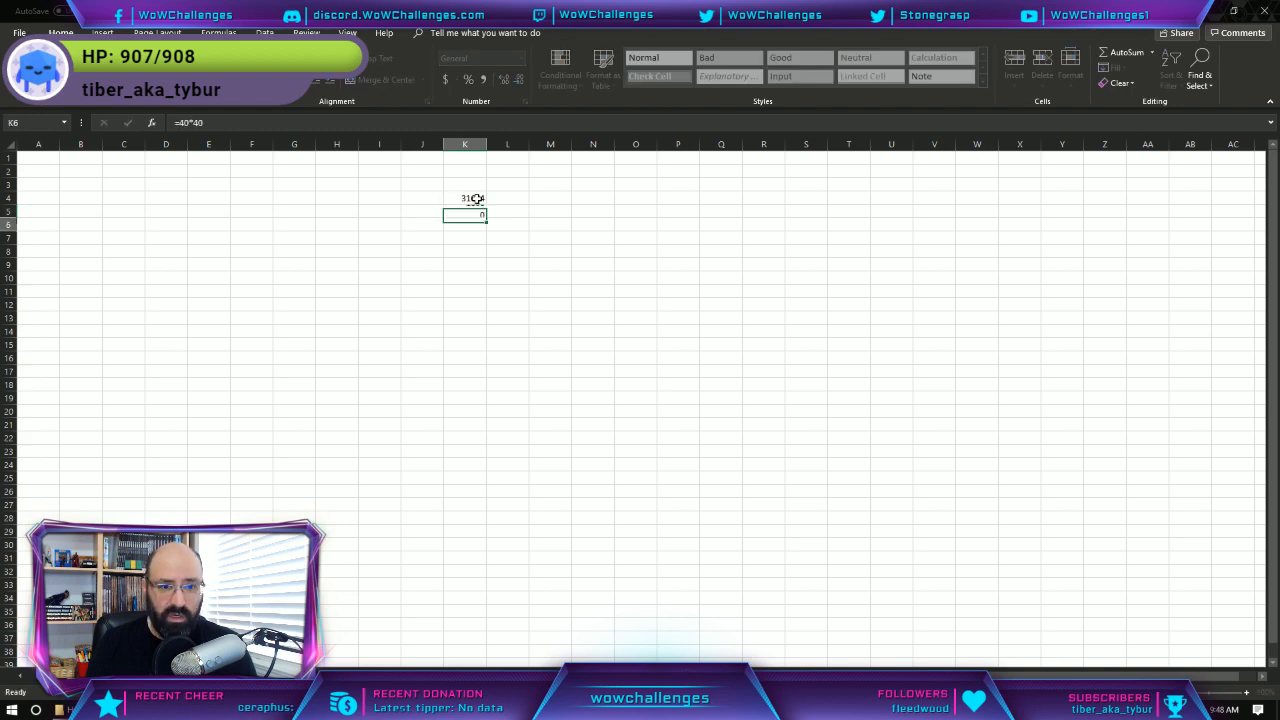
# Add K5 and K4 in cell K6 and calculate its square root in K7 with =SQRT(K6).
pyautogui.write('=')
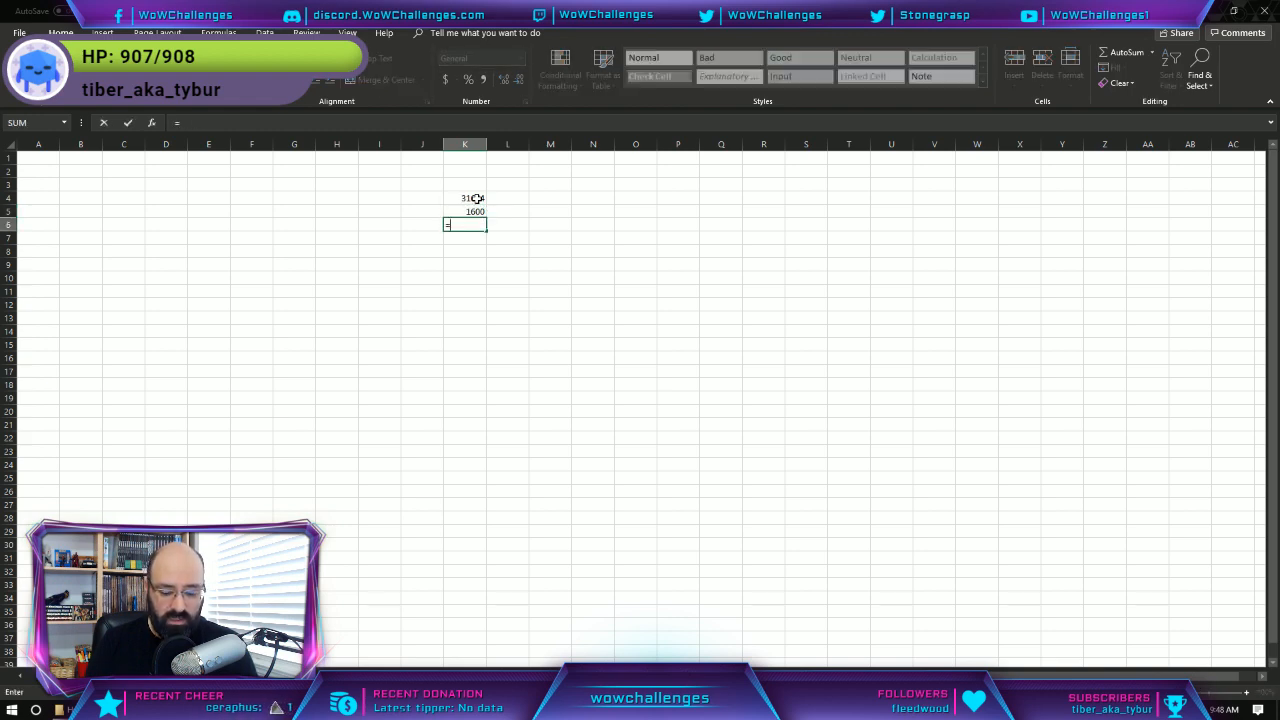
pyautogui.press('Up')
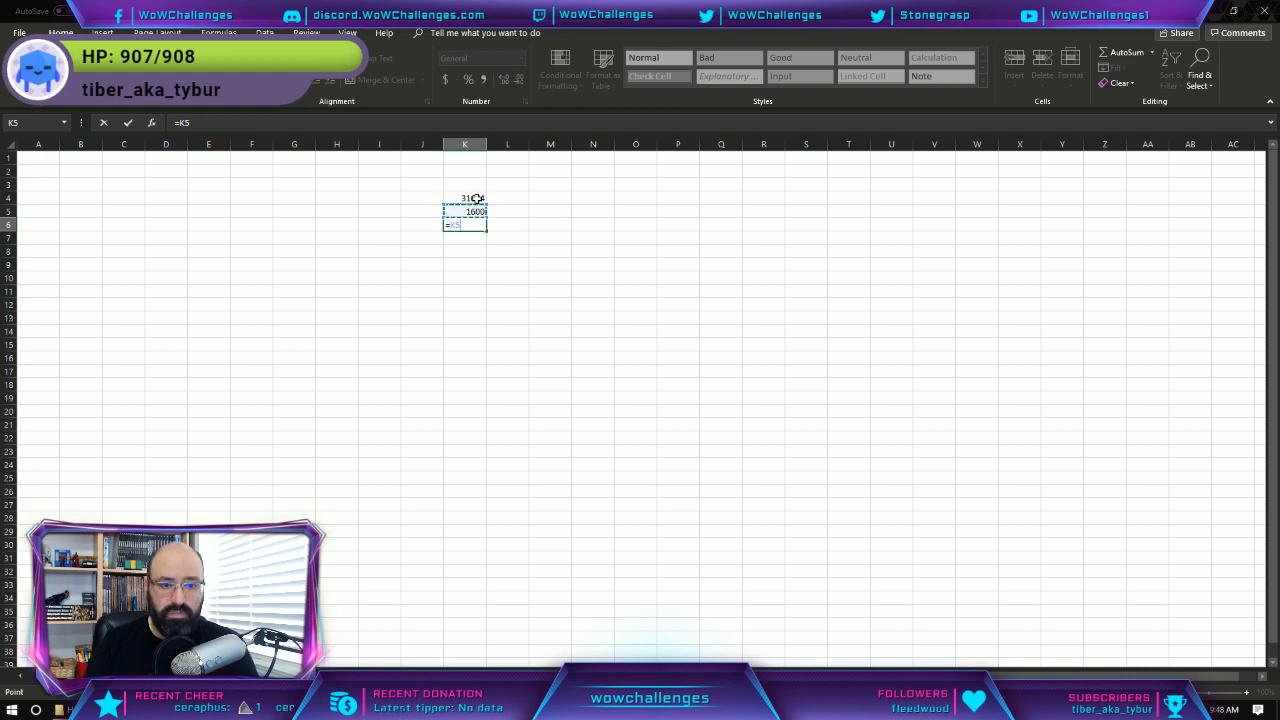
pyautogui.write('+')
pyautogui.click(476, 198)
pyautogui.press('Return')
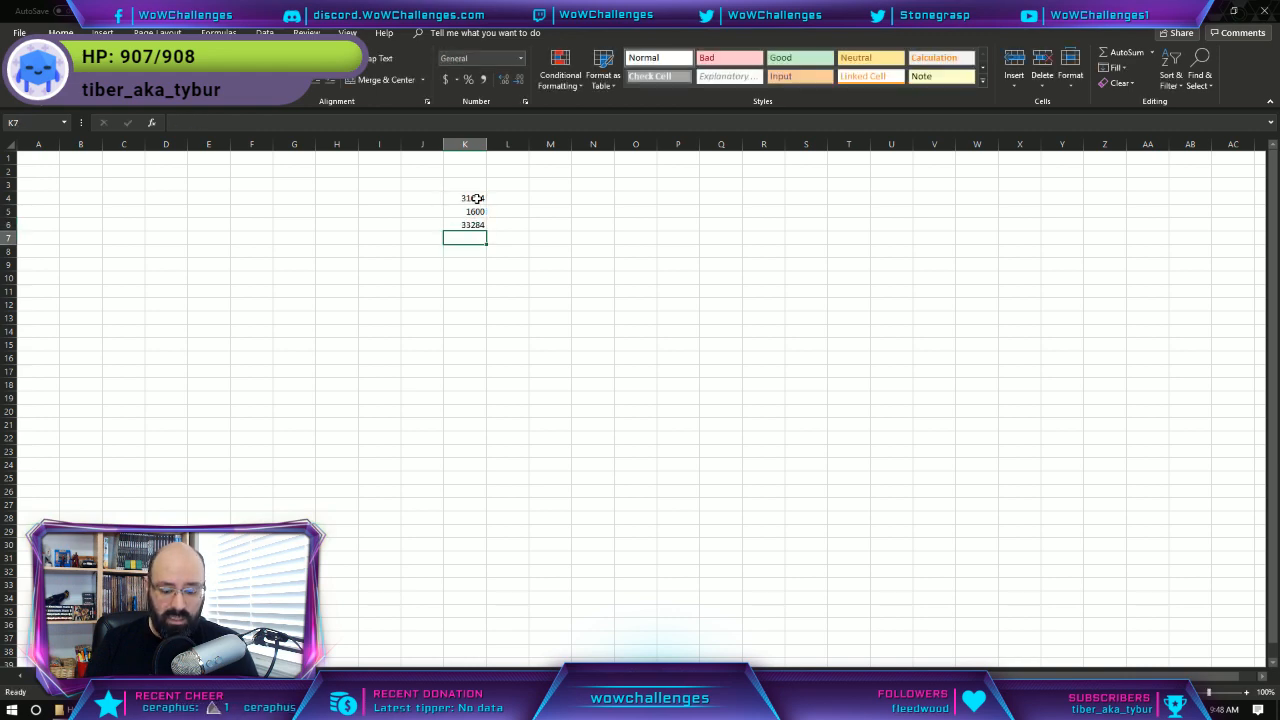
pyautogui.write('=')
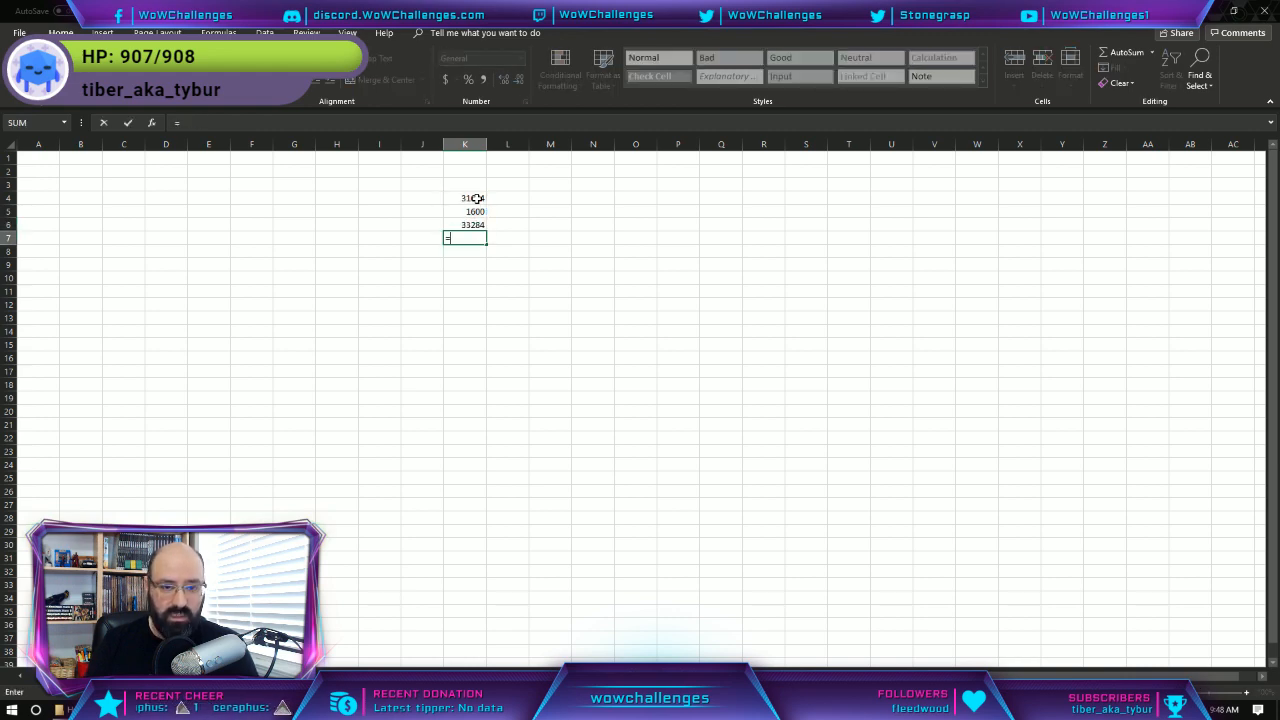
pyautogui.write('SQRT')
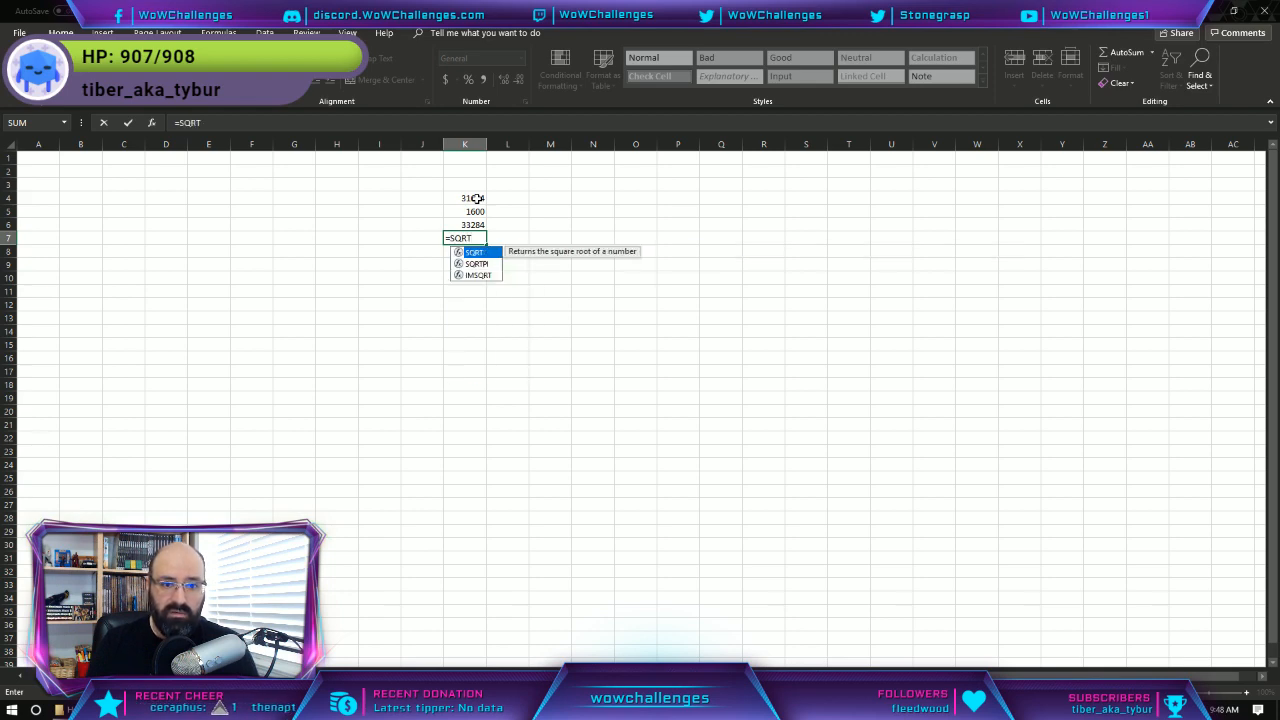
pyautogui.write('(K6)')
pyautogui.press('Return')
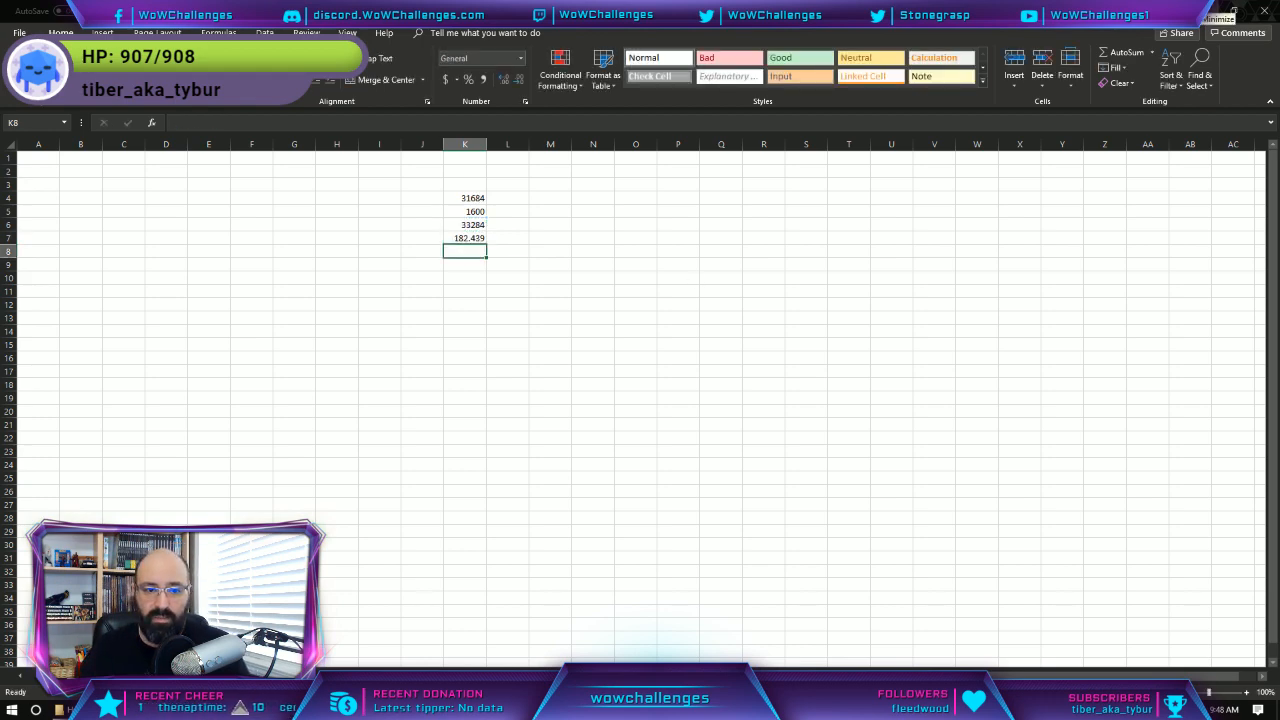
# Leave Excel, switch to the browser and search the web for "dnd 5e wagon speed".
pyautogui.click(1215, 8)
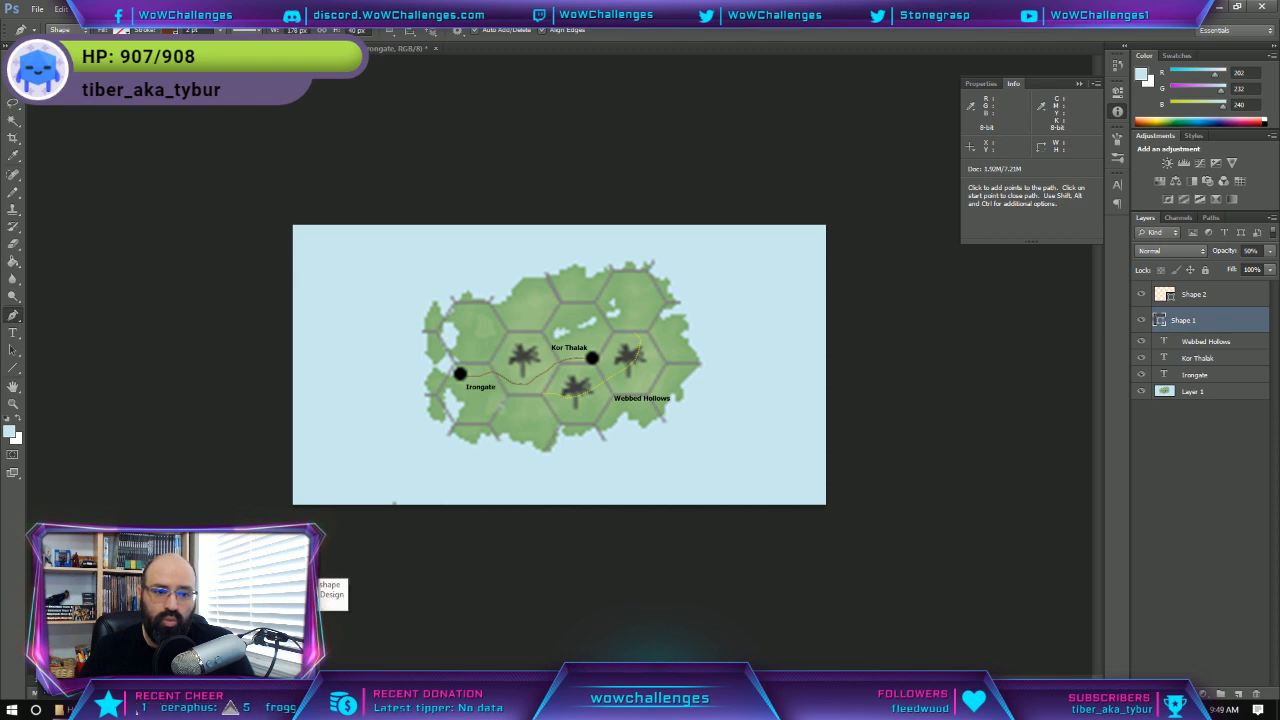
pyautogui.click(212, 709)
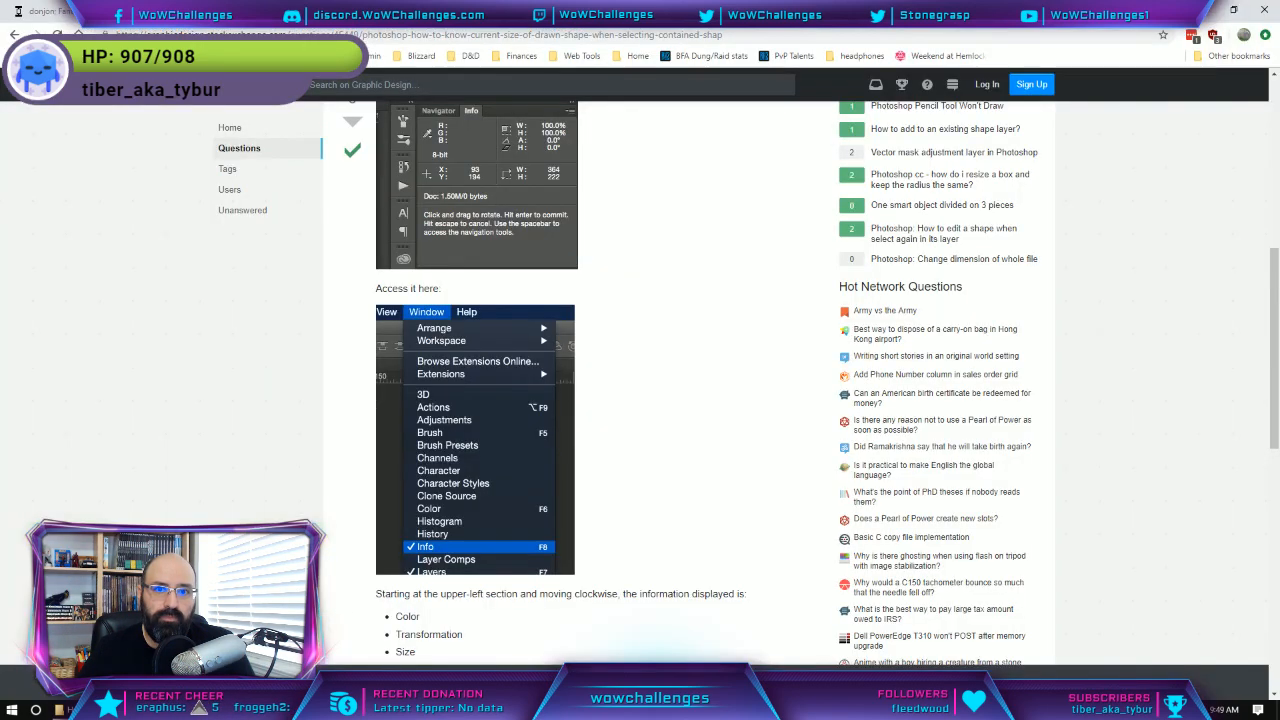
pyautogui.click(727, 35)
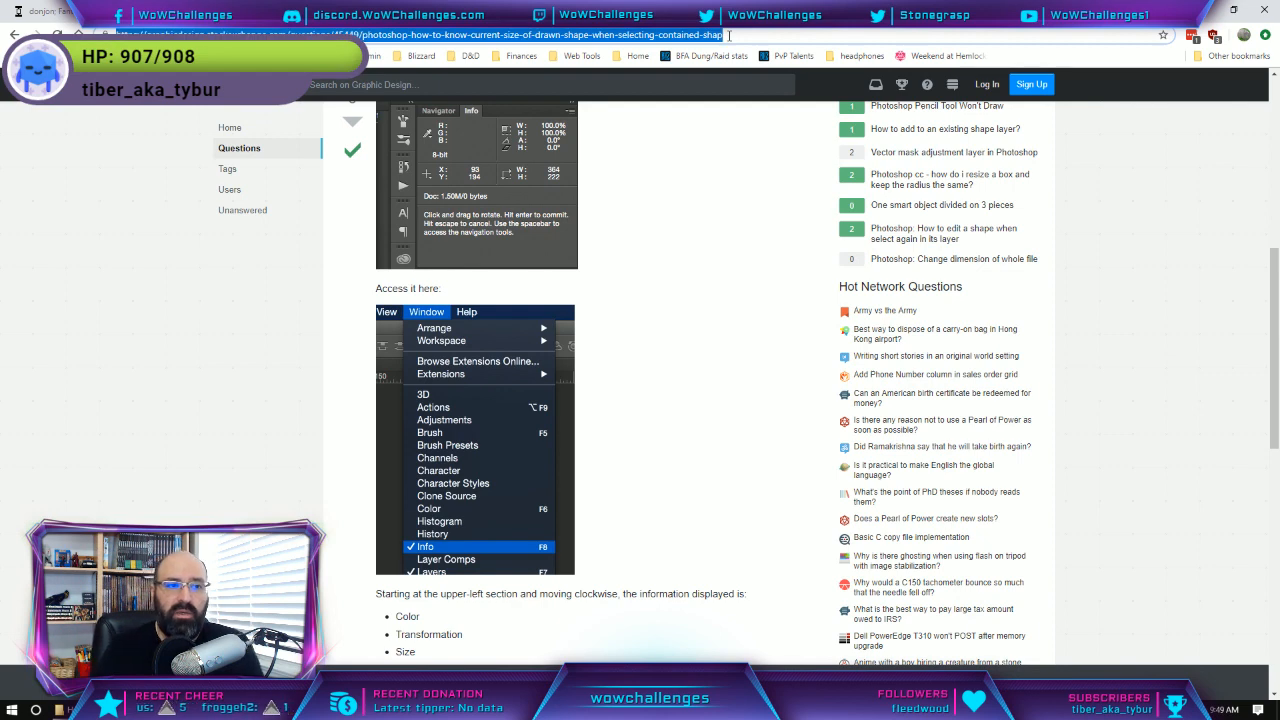
pyautogui.write('dnd')
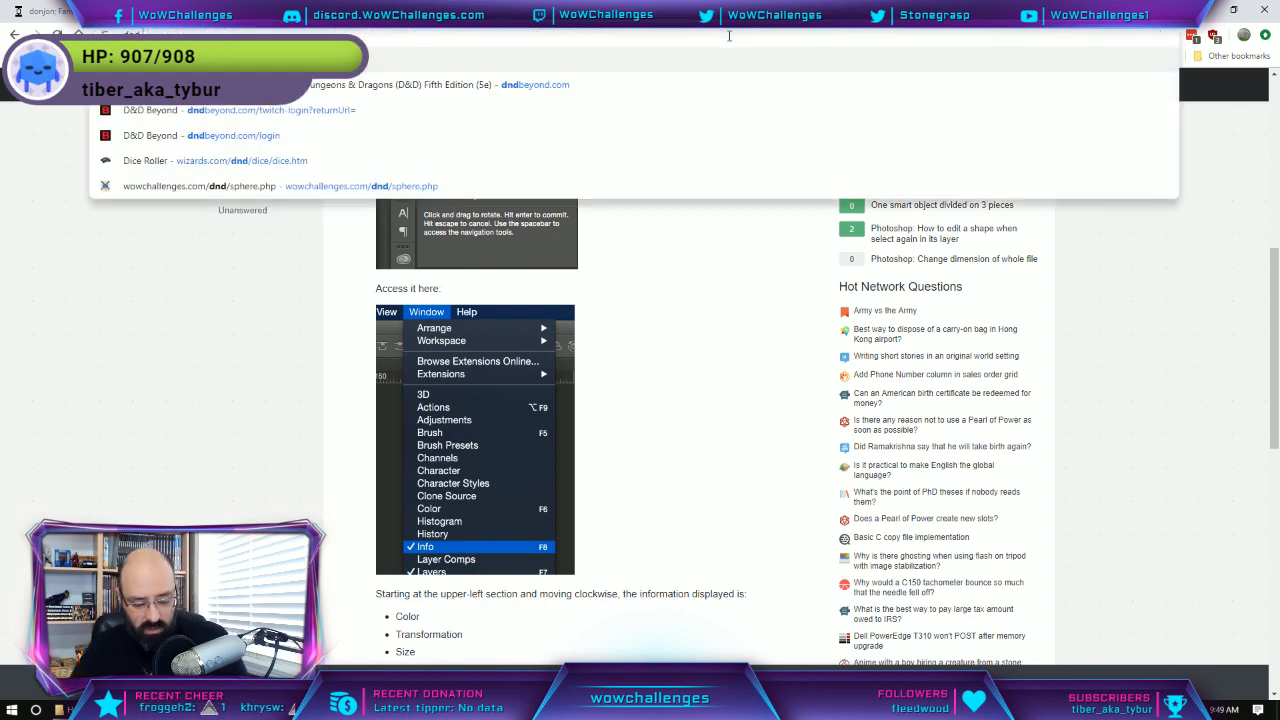
pyautogui.write(' 5e')
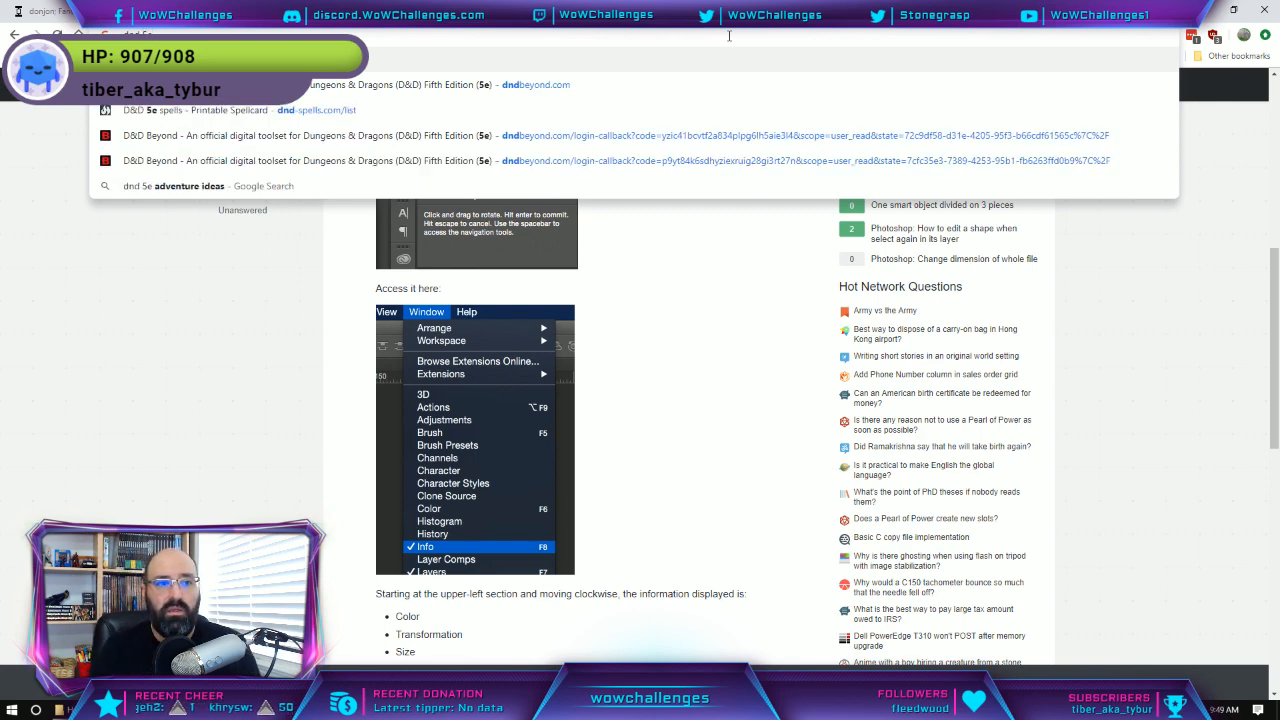
pyautogui.write(' wagon')
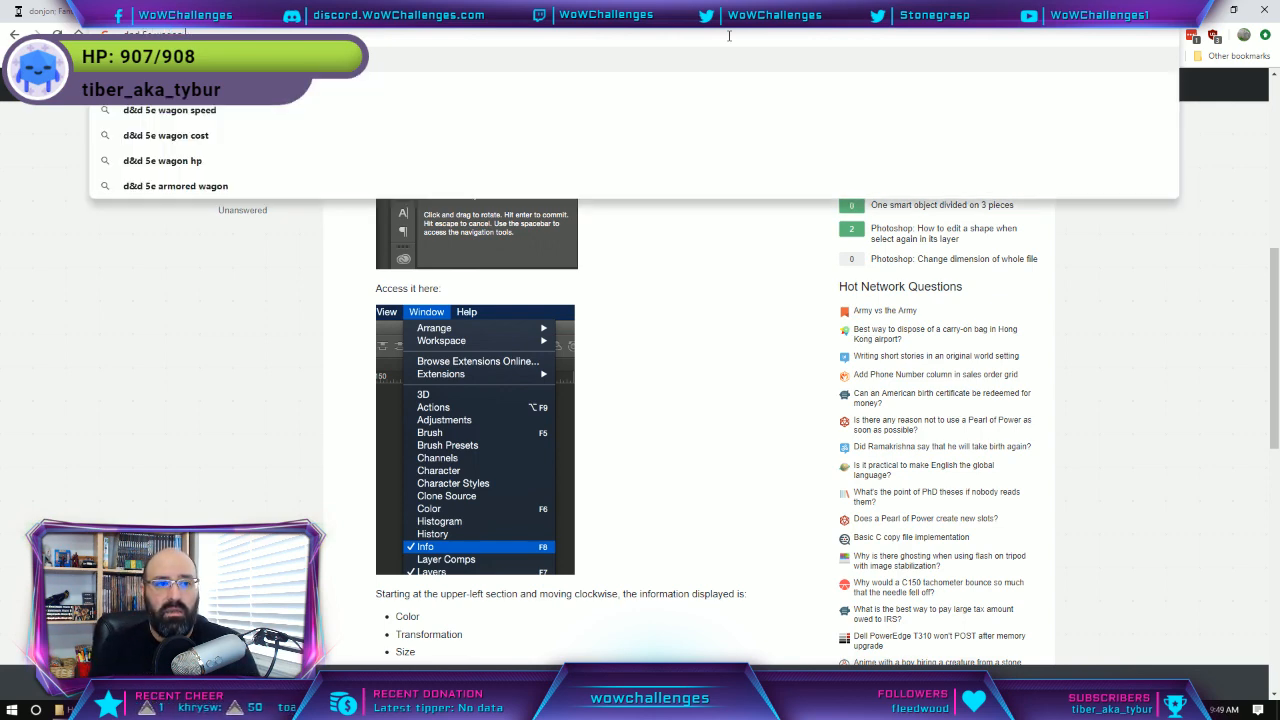
pyautogui.write(' speed')
pyautogui.press('Return')
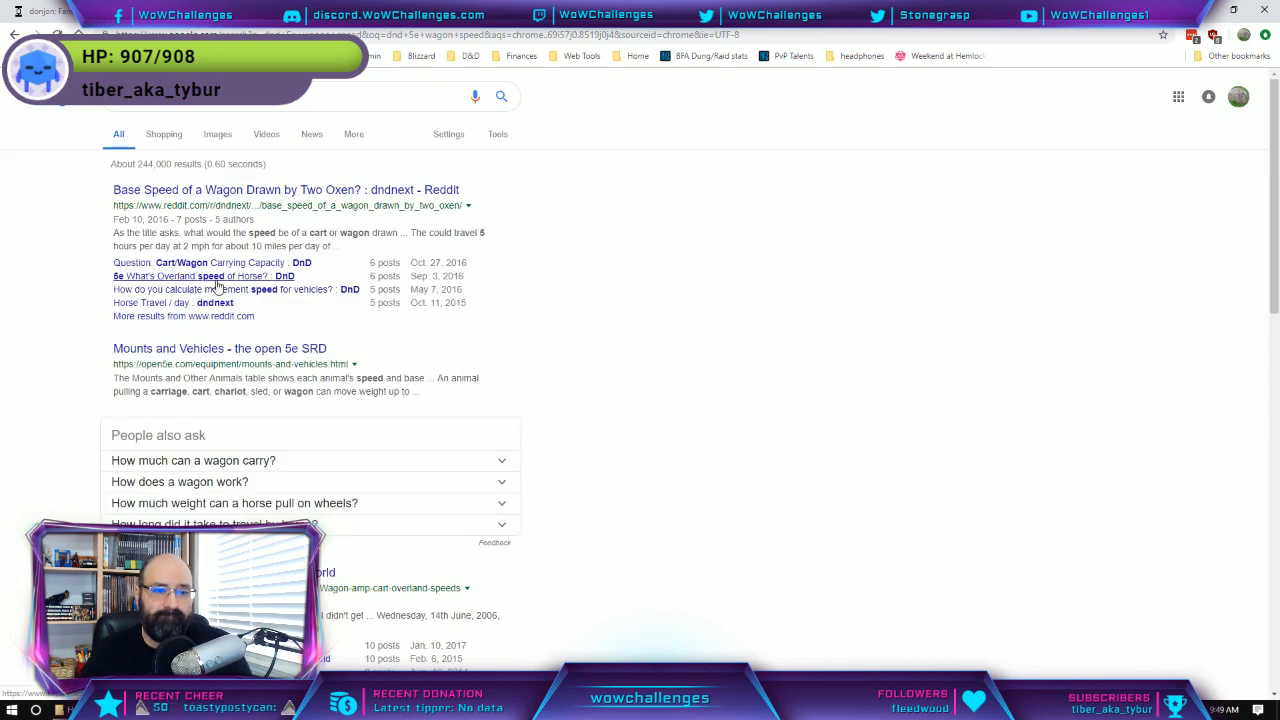
# Open the Reddit thread "Base Speed of a Wagon Drawn by Two Oxen?" and read the post and comments on wagon travel speed.
pyautogui.click(224, 203)
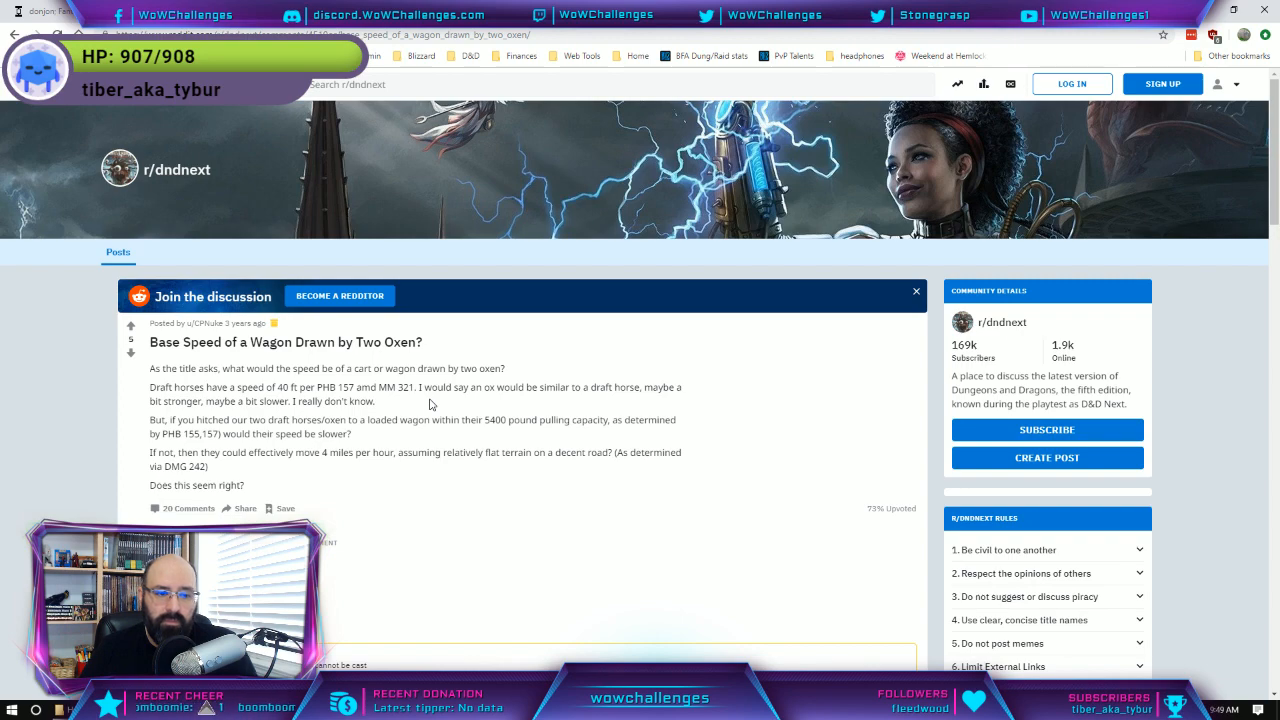
pyautogui.scroll(-4, 430, 404)
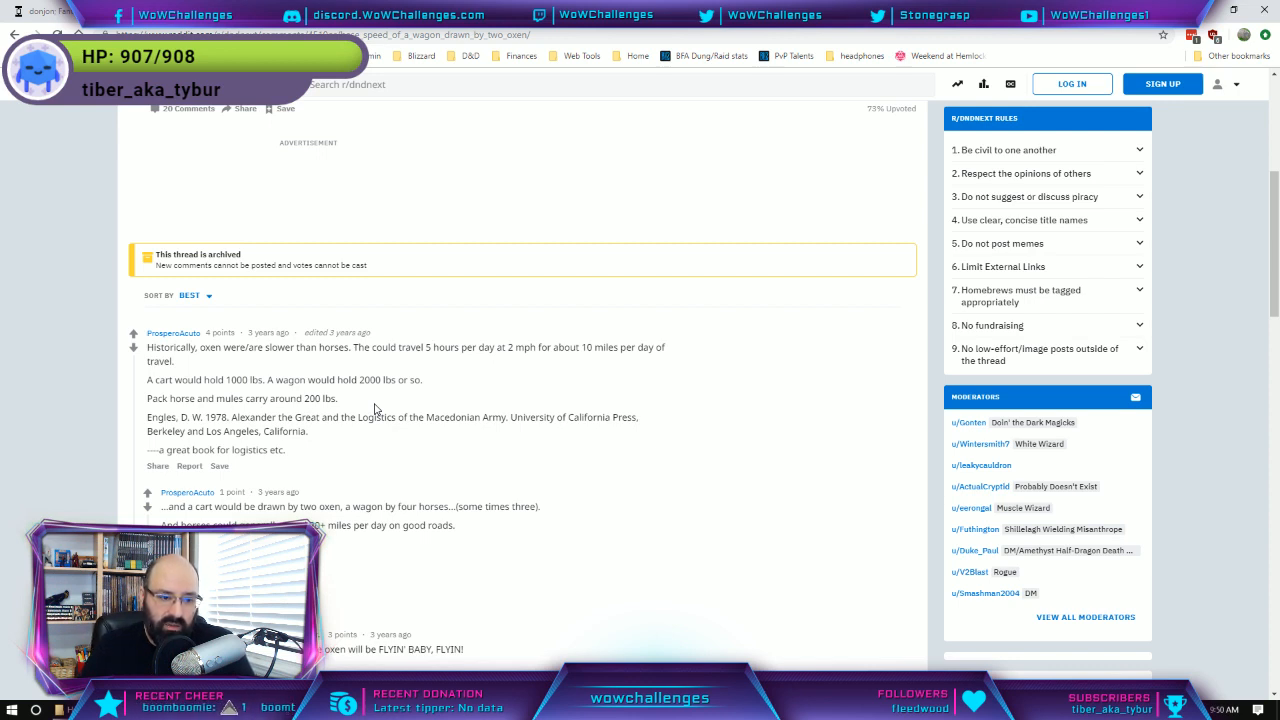
pyautogui.scroll(-1, 375, 408)
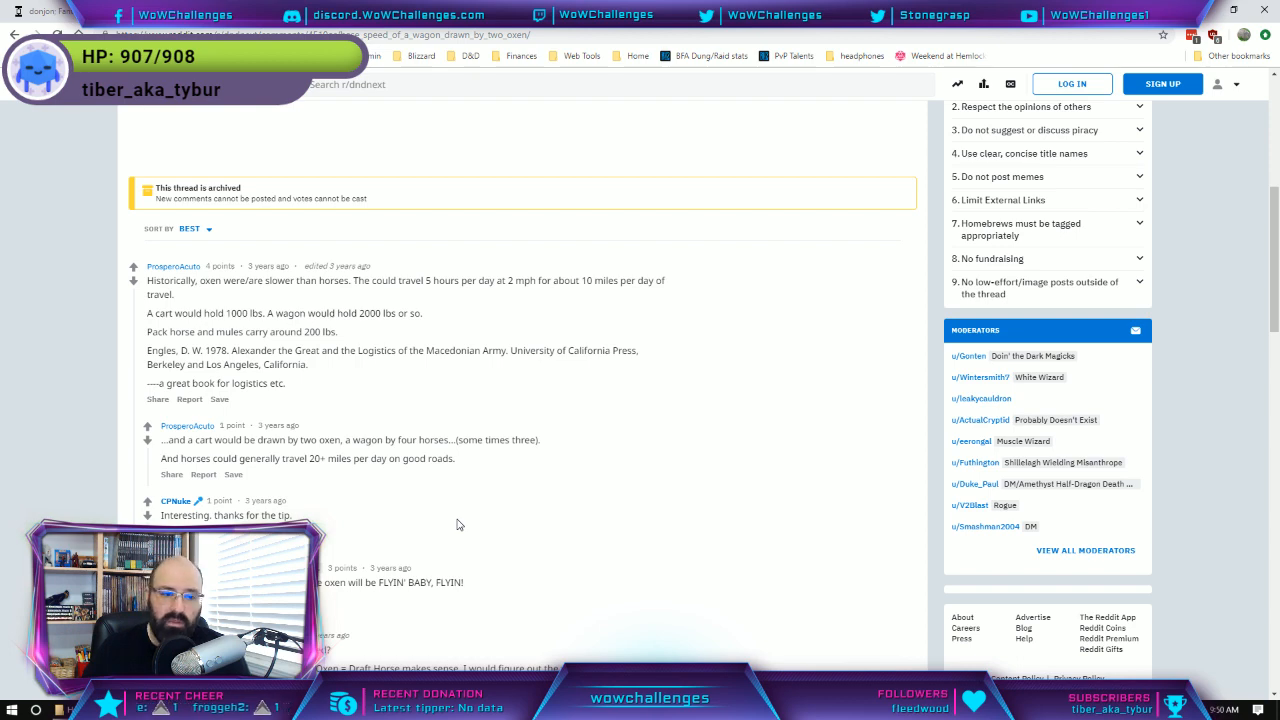
pyautogui.scroll(-3, 400, 500)
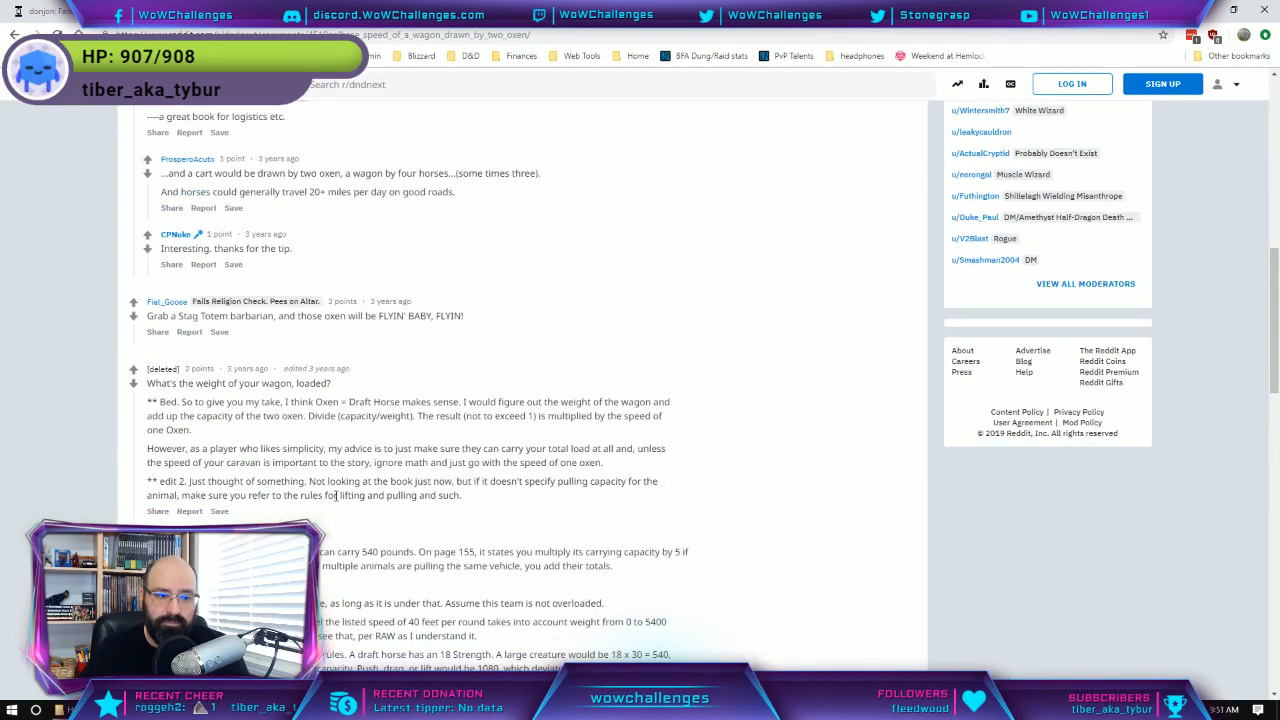
pyautogui.scroll(-3, 400, 450)
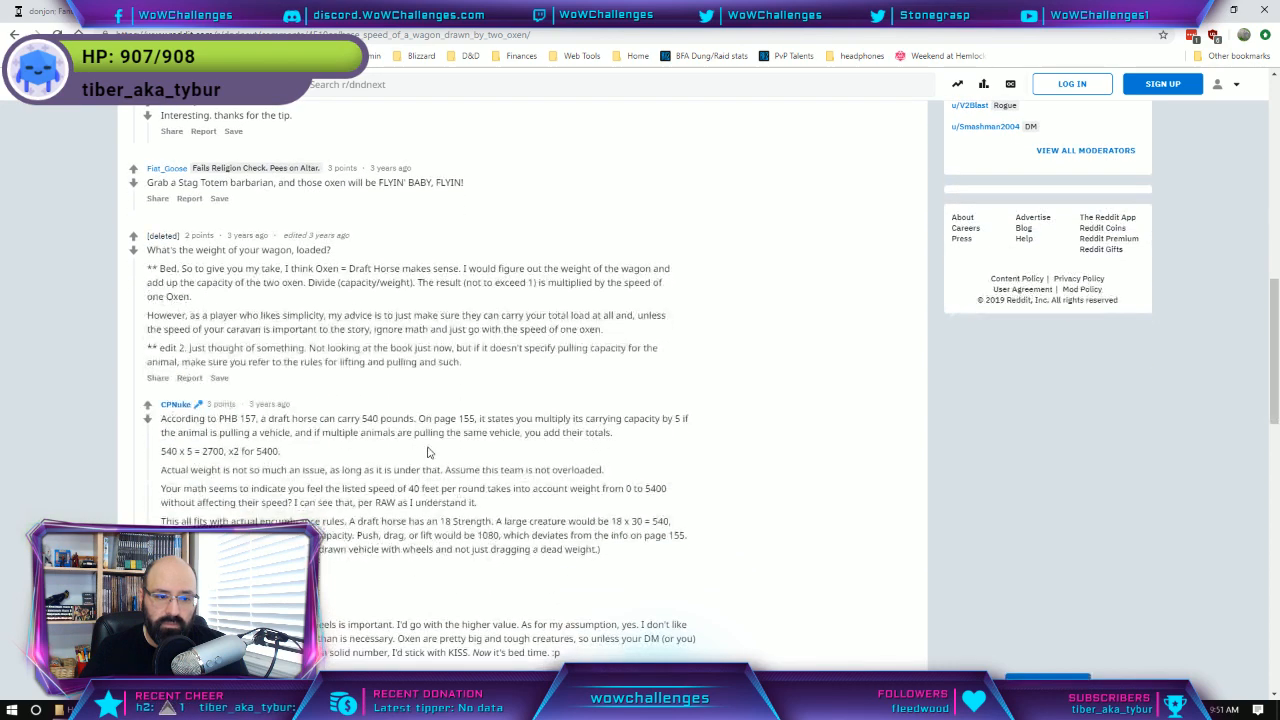
pyautogui.scroll(-1, 430, 453)
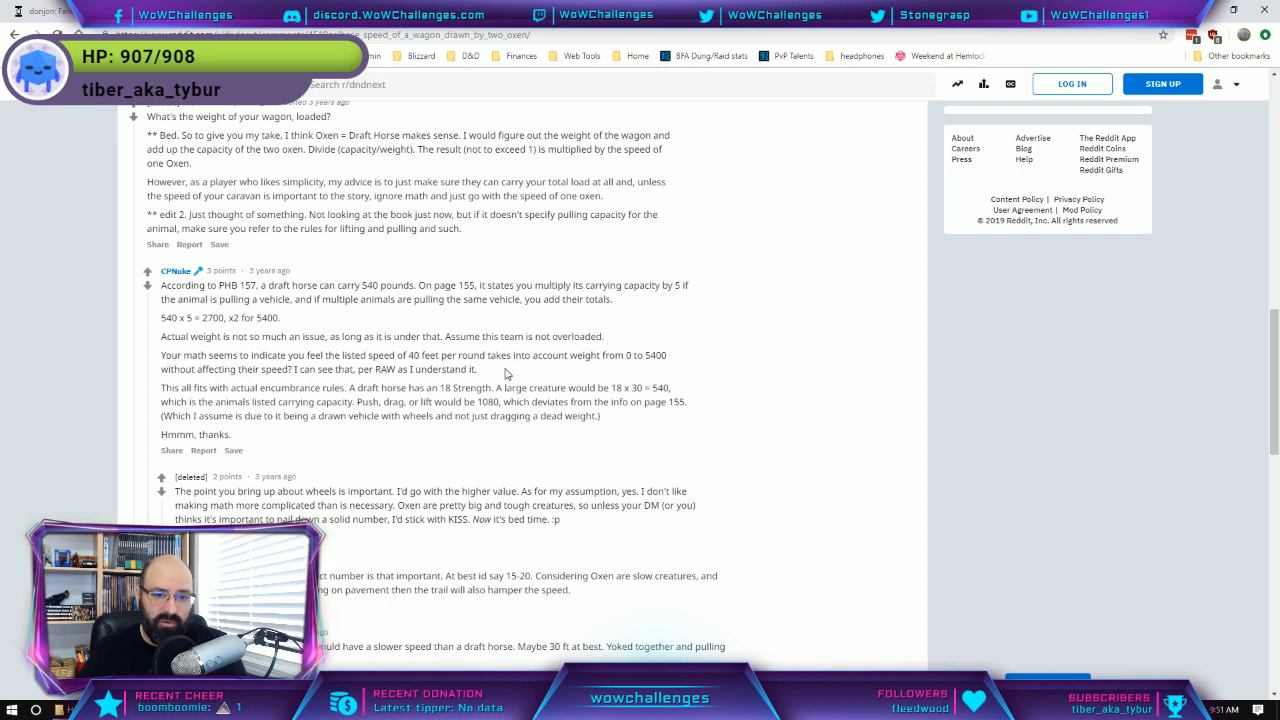
pyautogui.scroll(-1, 505, 374)
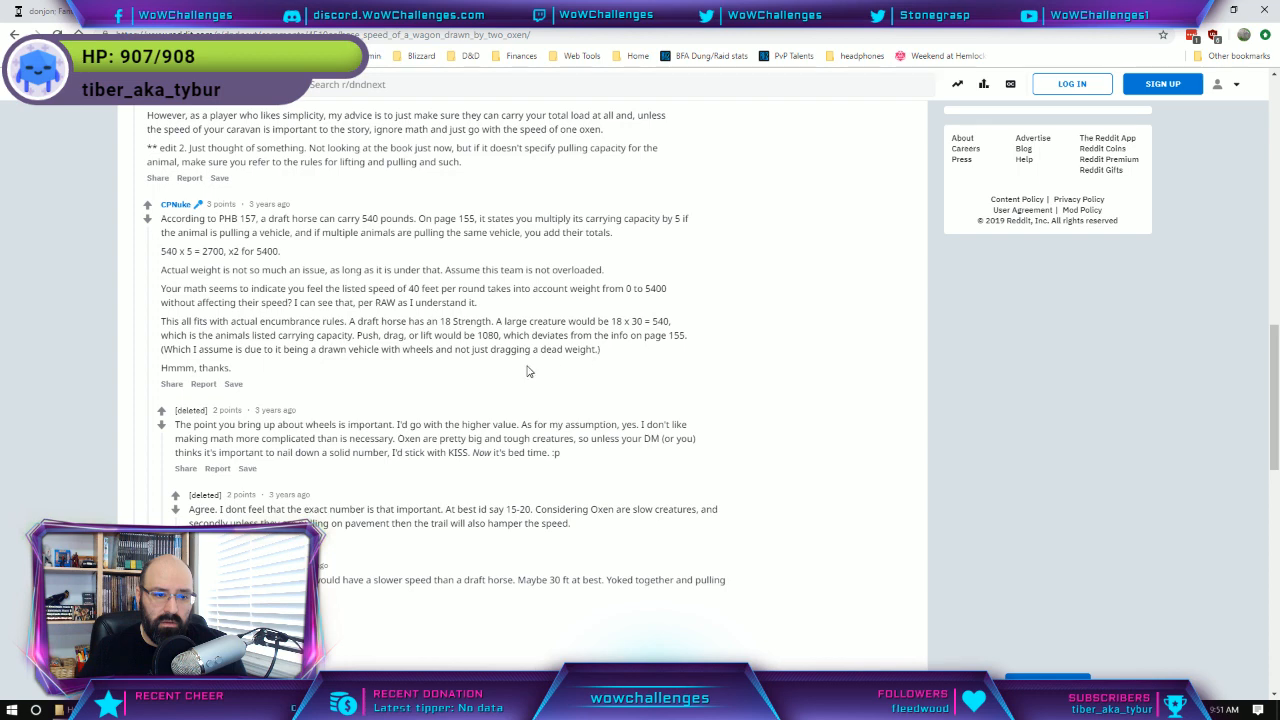
pyautogui.scroll(-3, 528, 371)
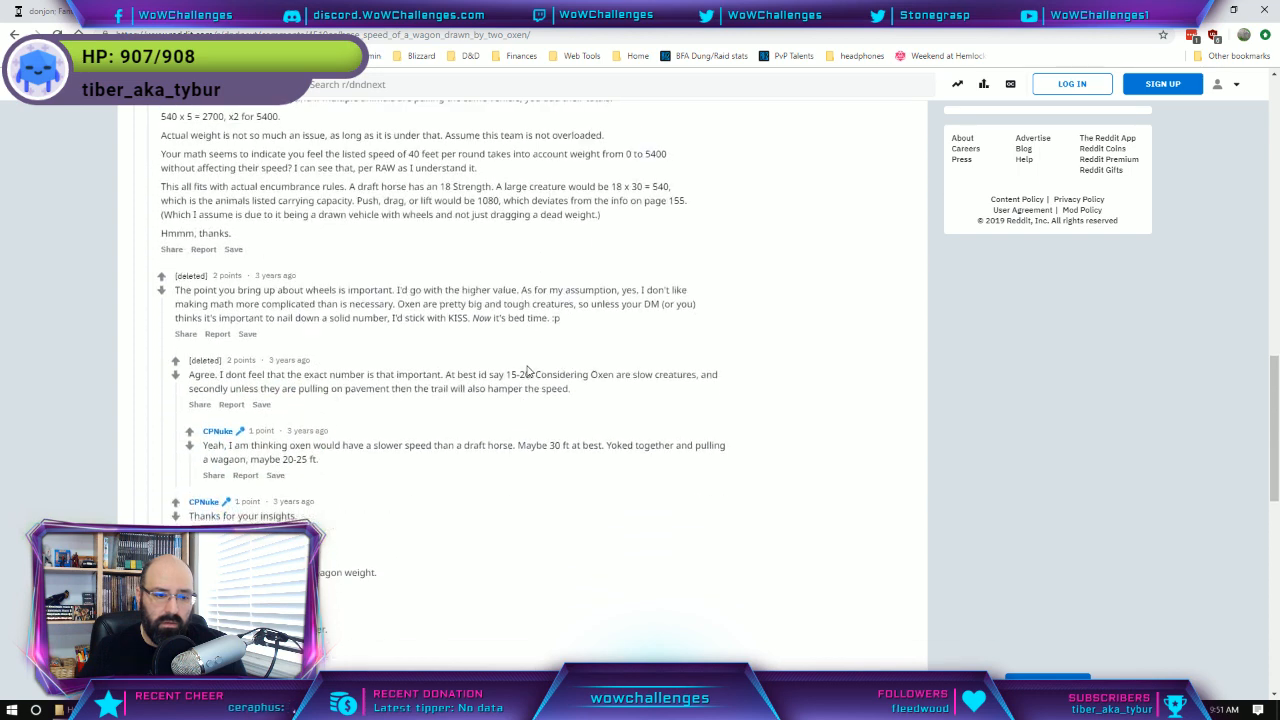
# Finish reading the Reddit comments on oxen speed, then open the Player's Handbook from the D&D Beyond rules compendium.
pyautogui.scroll(-3, 528, 371)
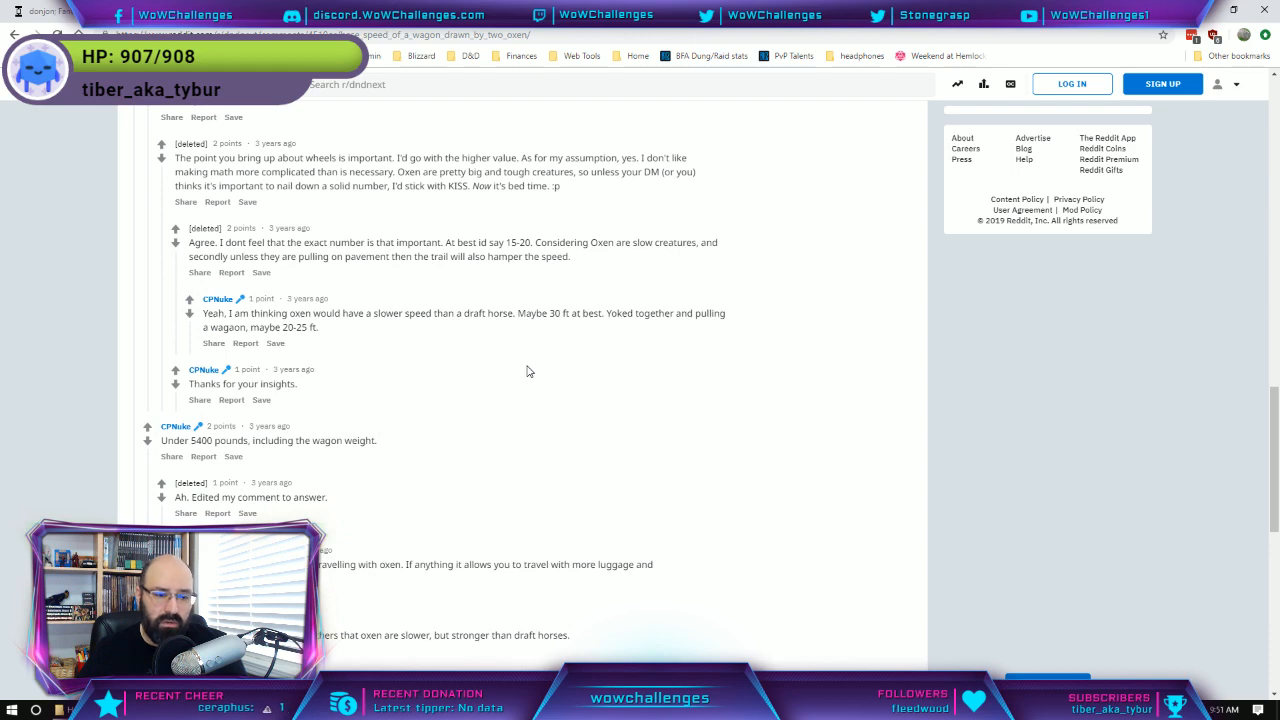
pyautogui.scroll(5, 528, 371)
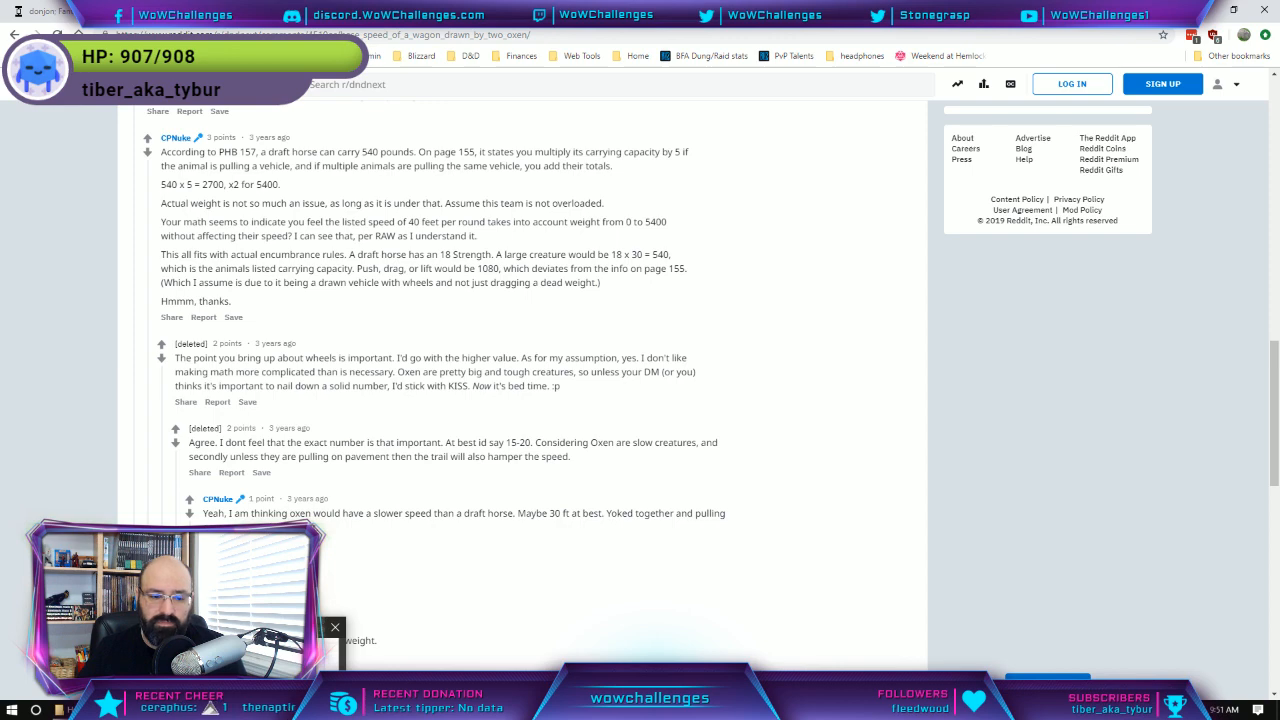
pyautogui.click(250, 11)
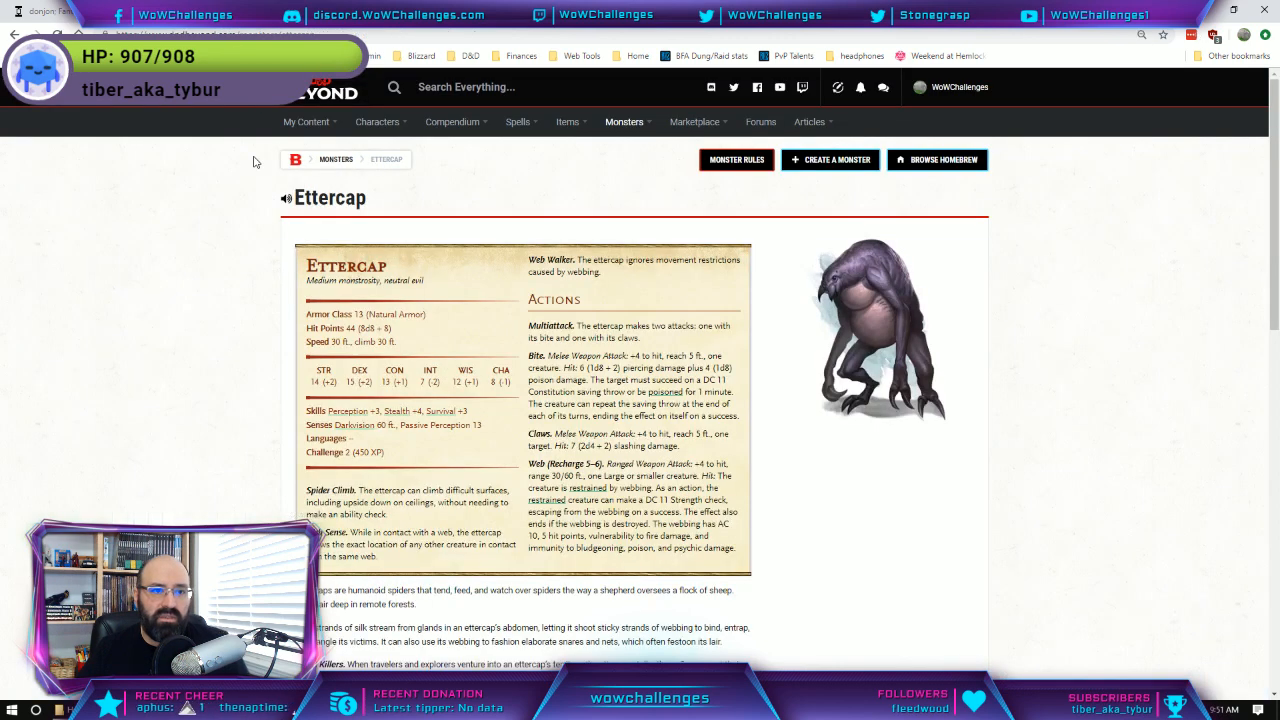
pyautogui.click(330, 90)
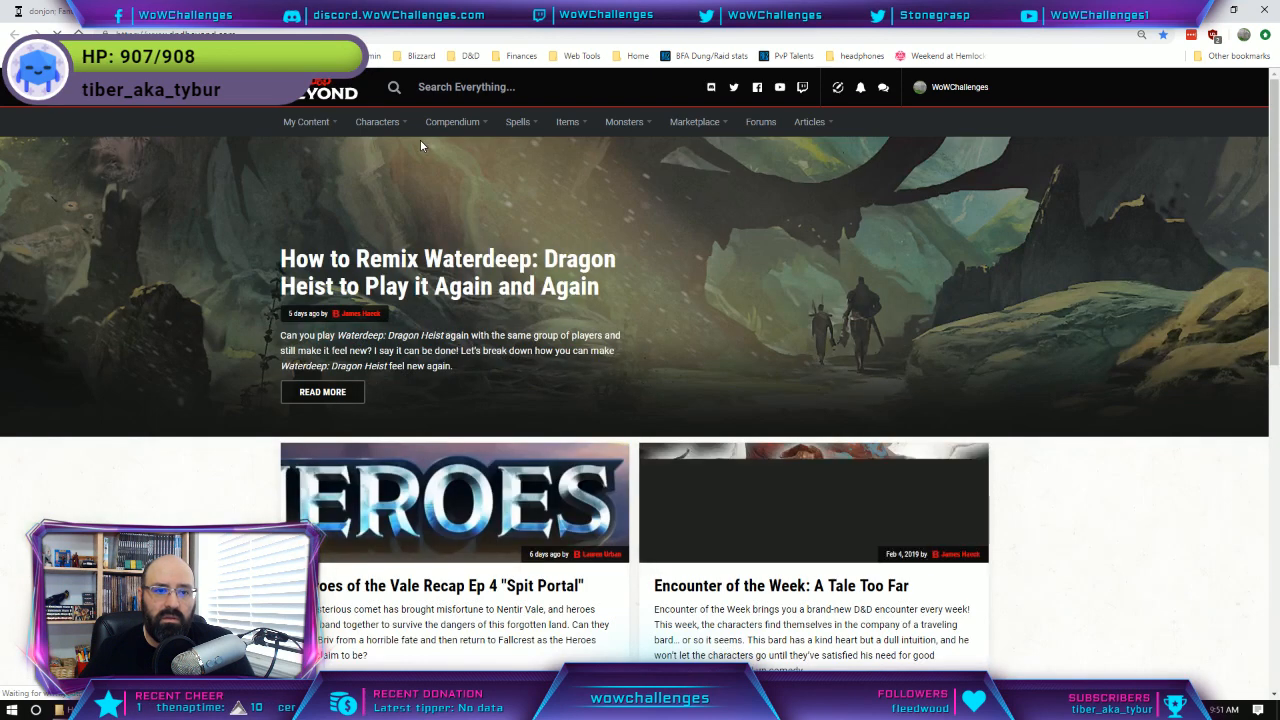
pyautogui.moveTo(444, 134)
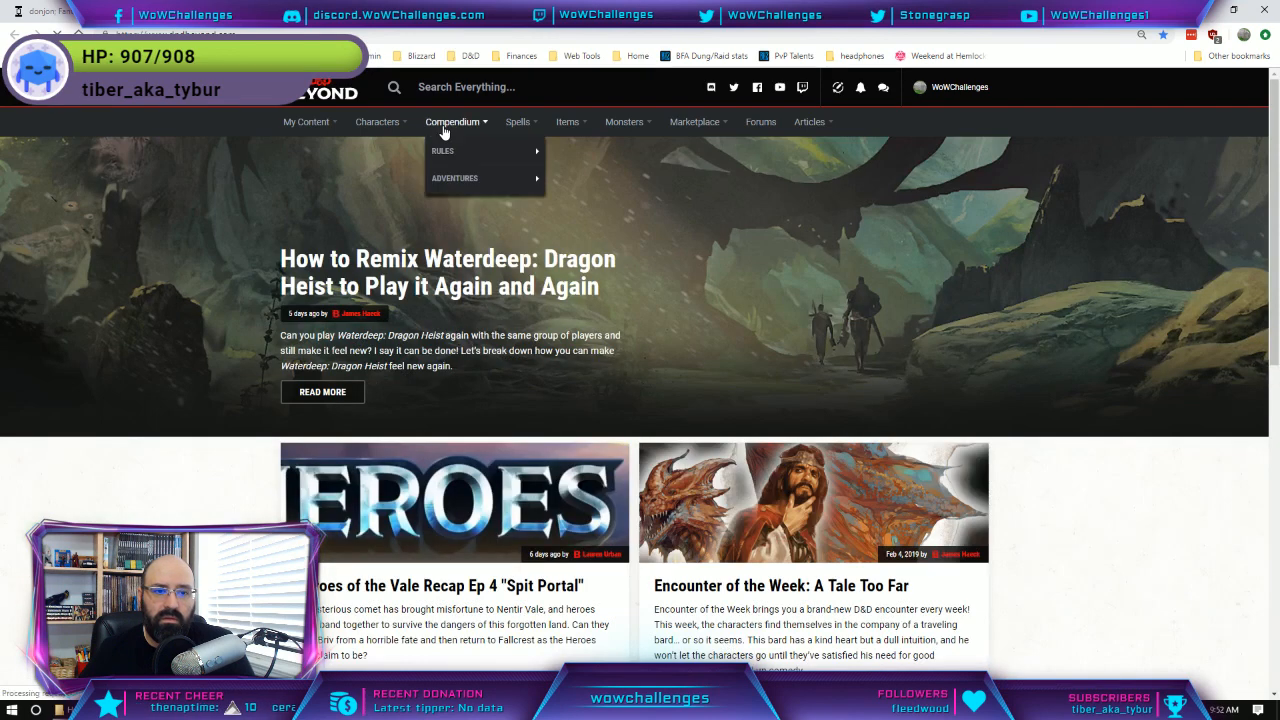
pyautogui.moveTo(490, 152)
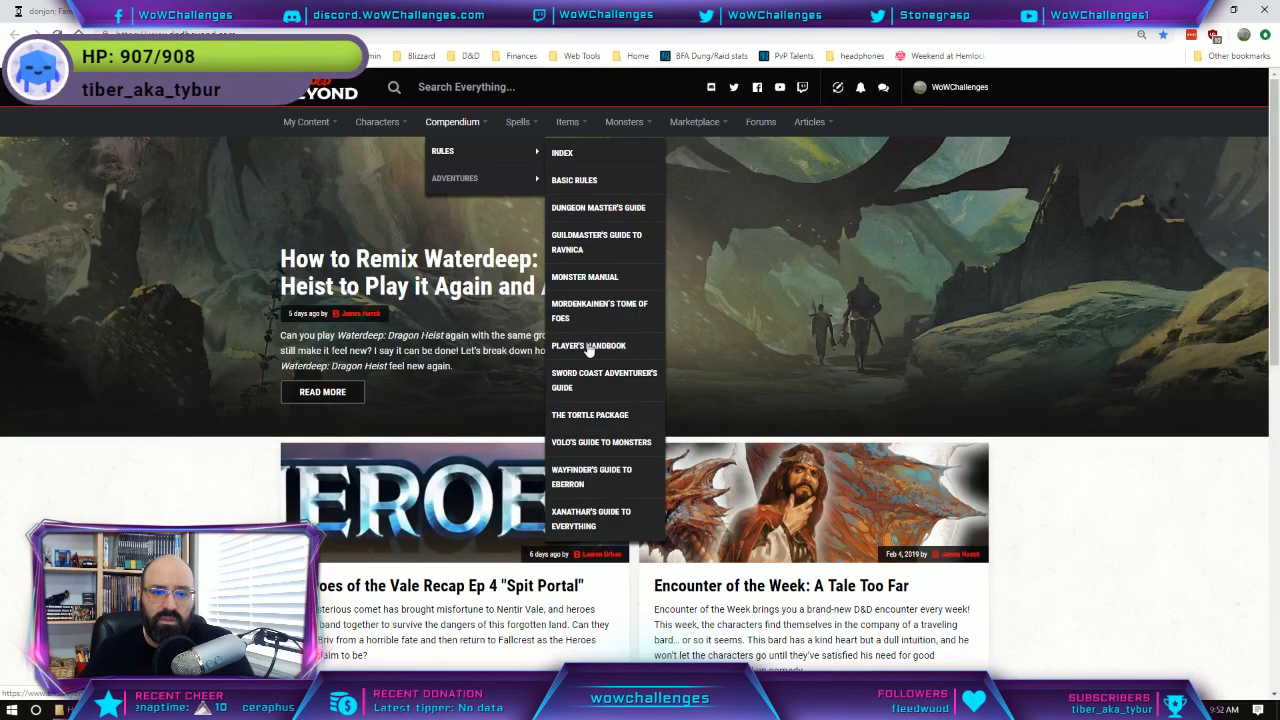
pyautogui.click(588, 347)
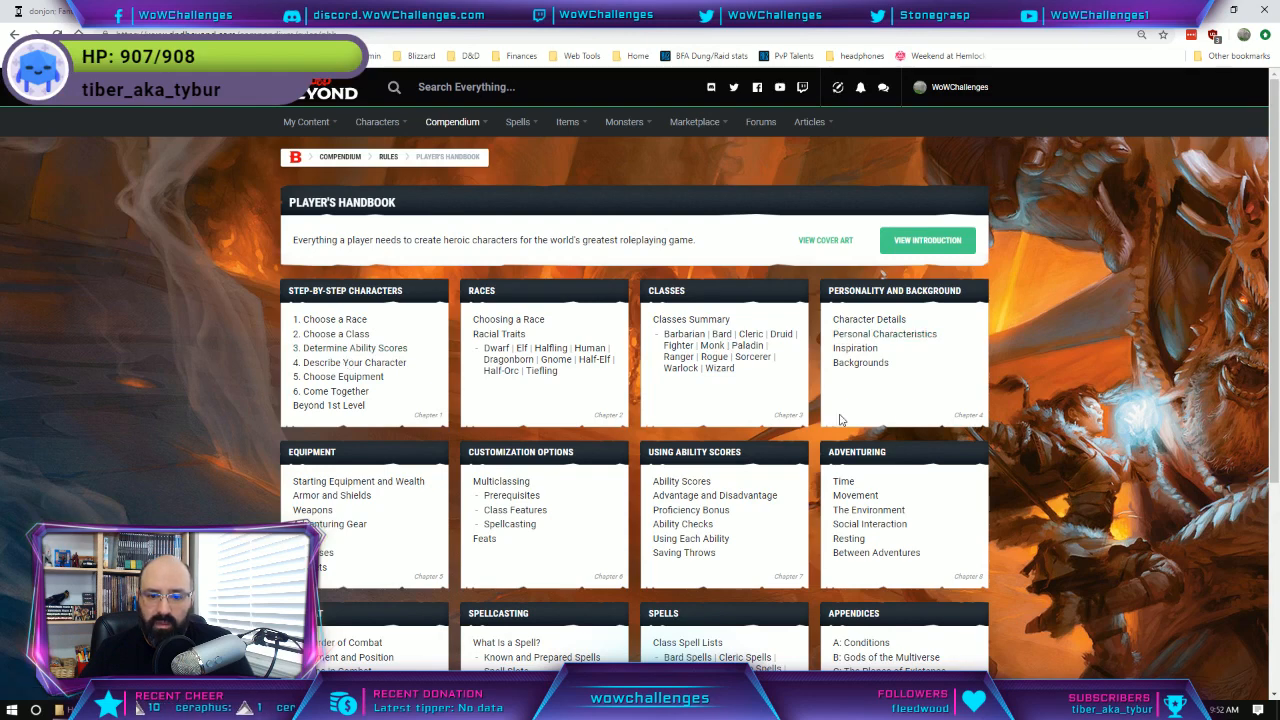
# Open the Movement section of the Player's Handbook Adventuring chapter and read through its travel pace, vehicle and terrain rules.
pyautogui.scroll(-1, 620, 410)
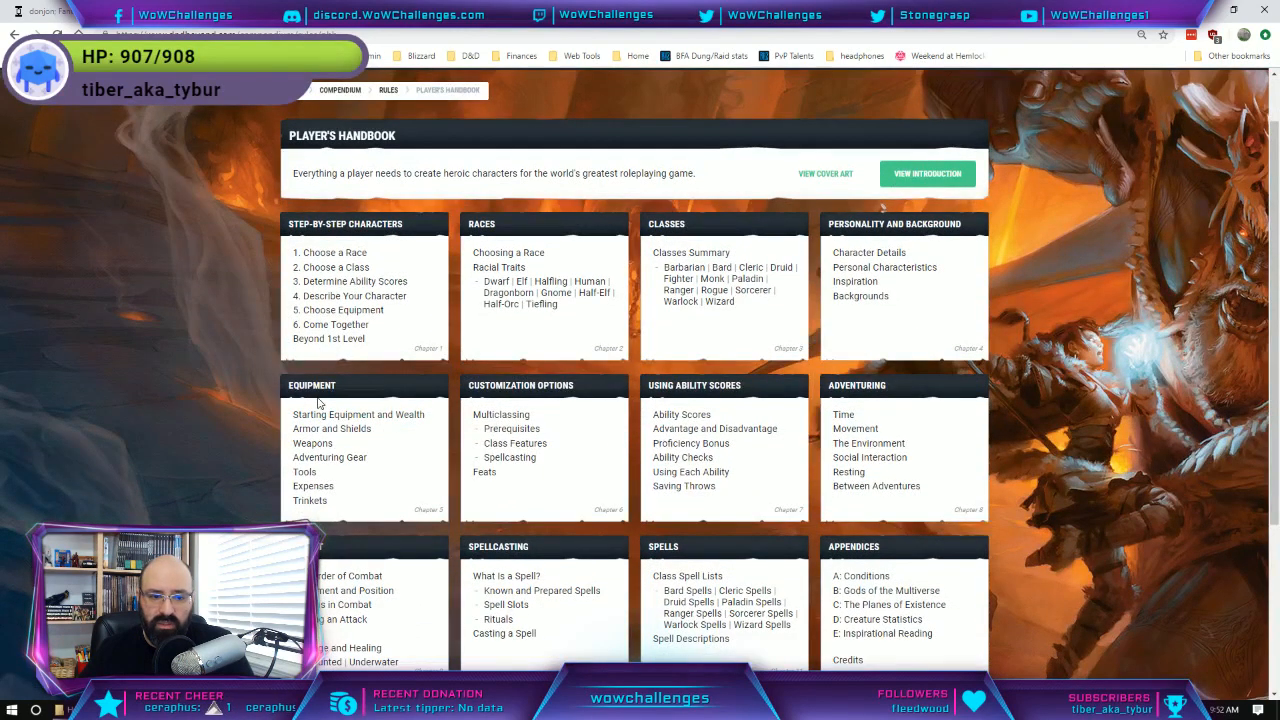
pyautogui.click(852, 429)
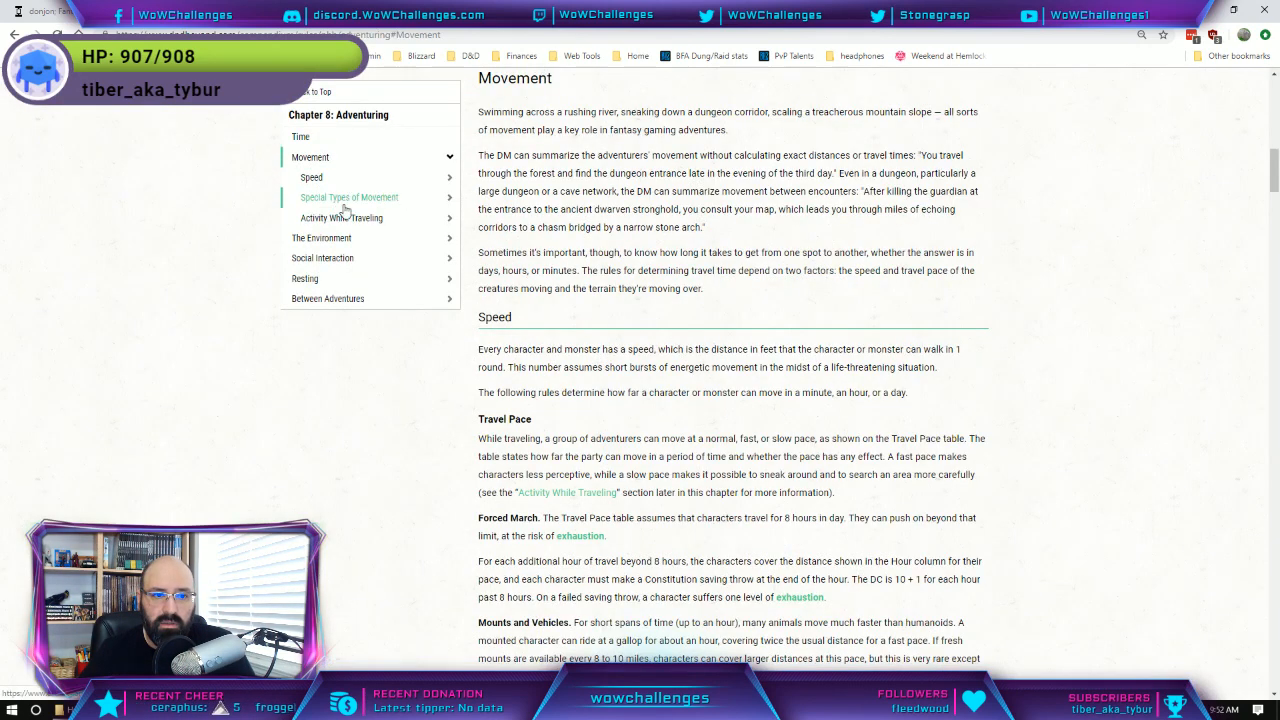
pyautogui.scroll(-5, 669, 300)
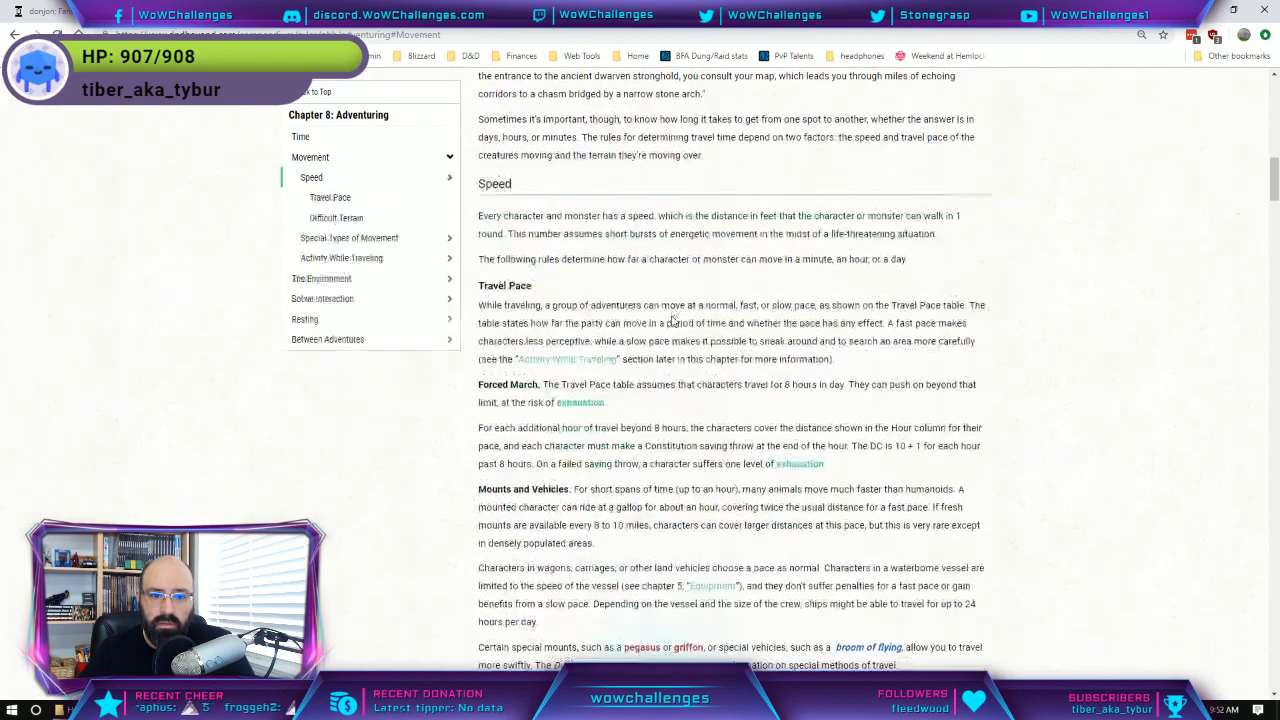
pyautogui.scroll(-10, 708, 360)
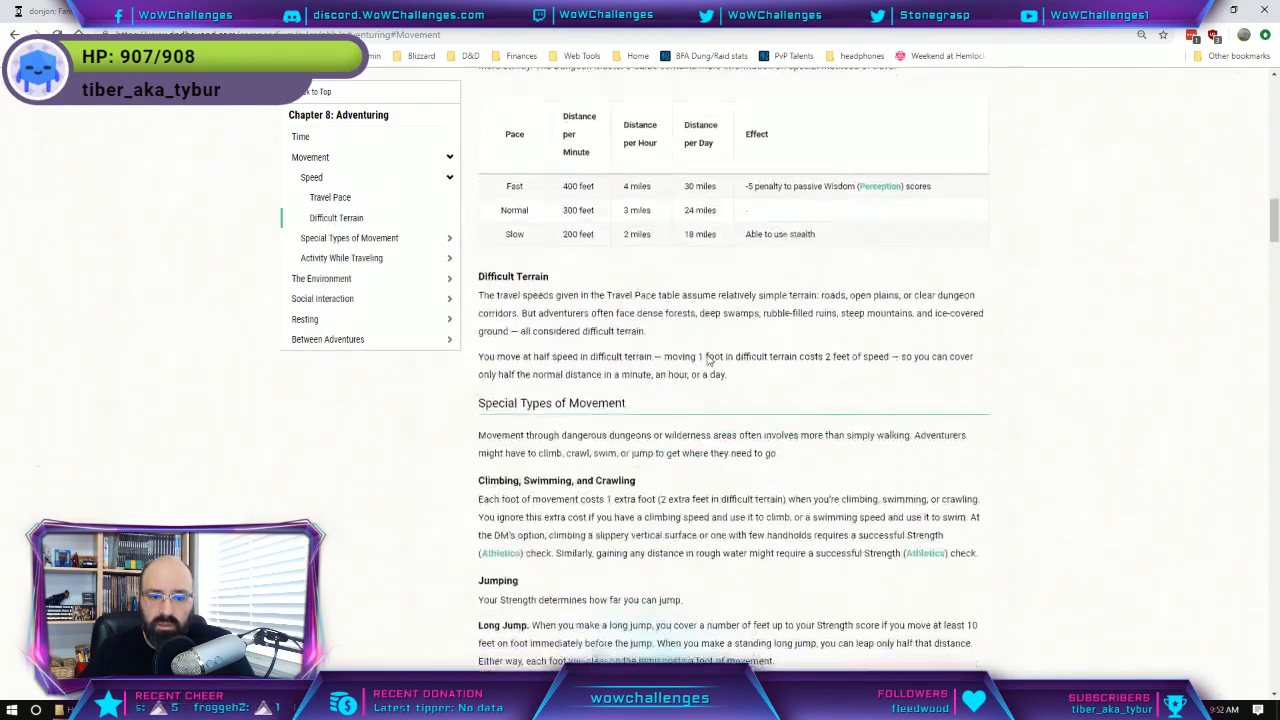
pyautogui.scroll(-10, 708, 355)
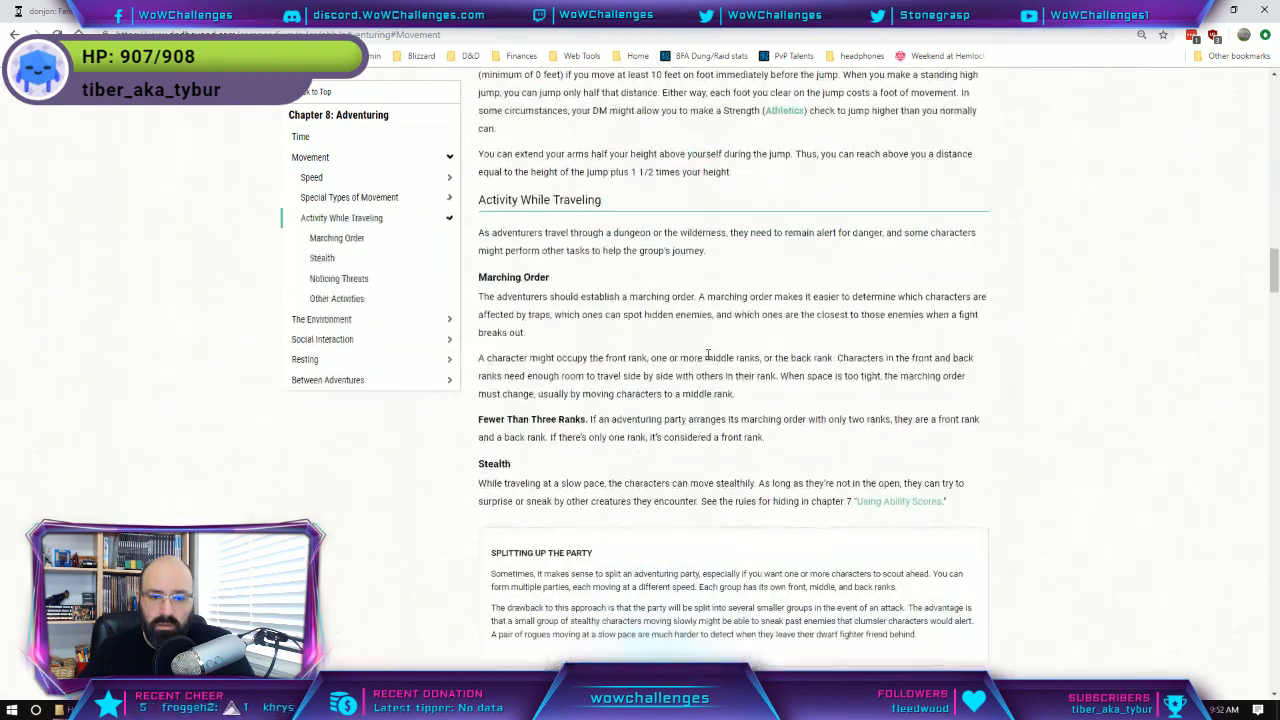
pyautogui.scroll(-10, 708, 358)
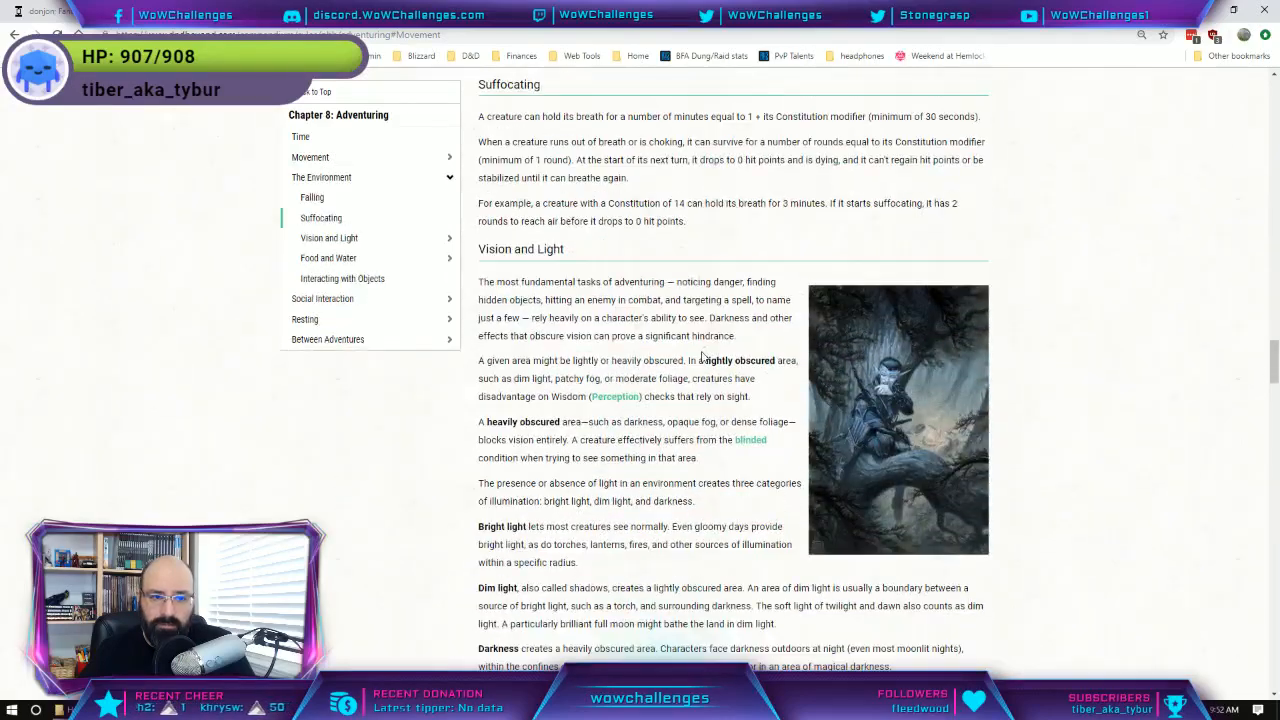
pyautogui.scroll(-4, 702, 351)
pyautogui.scroll(-8, 702, 351)
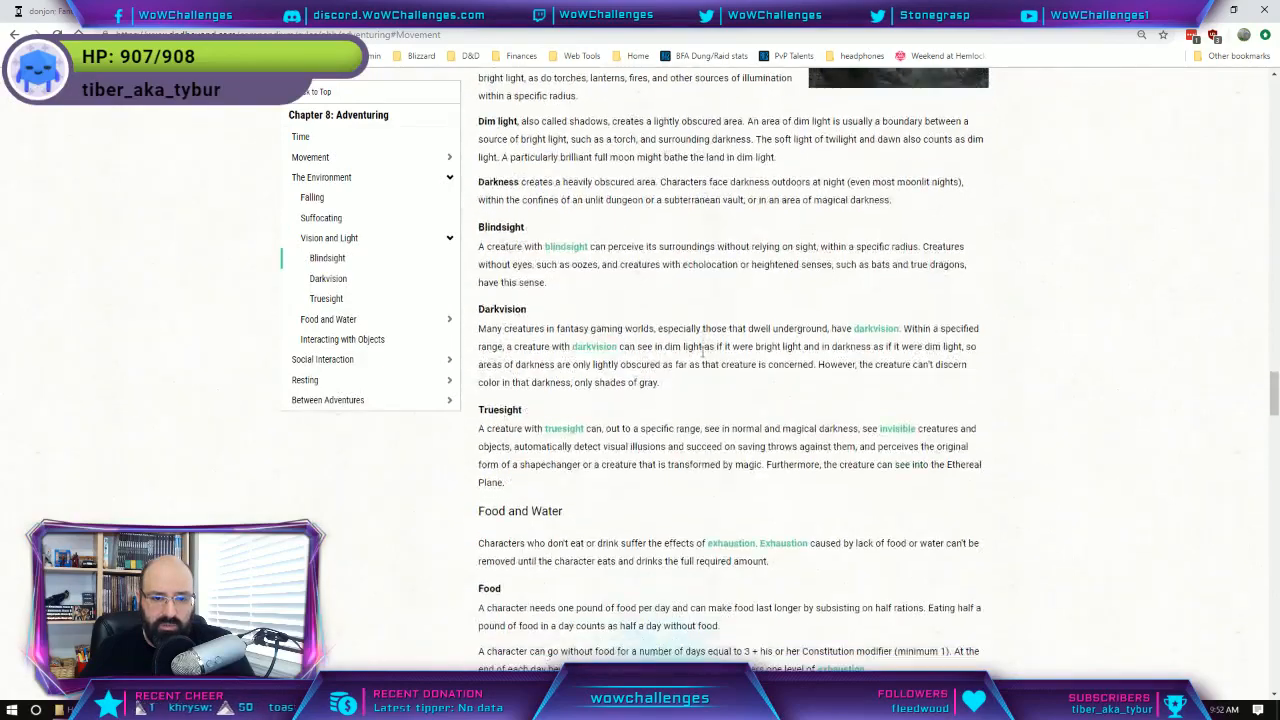
pyautogui.scroll(-3, 702, 357)
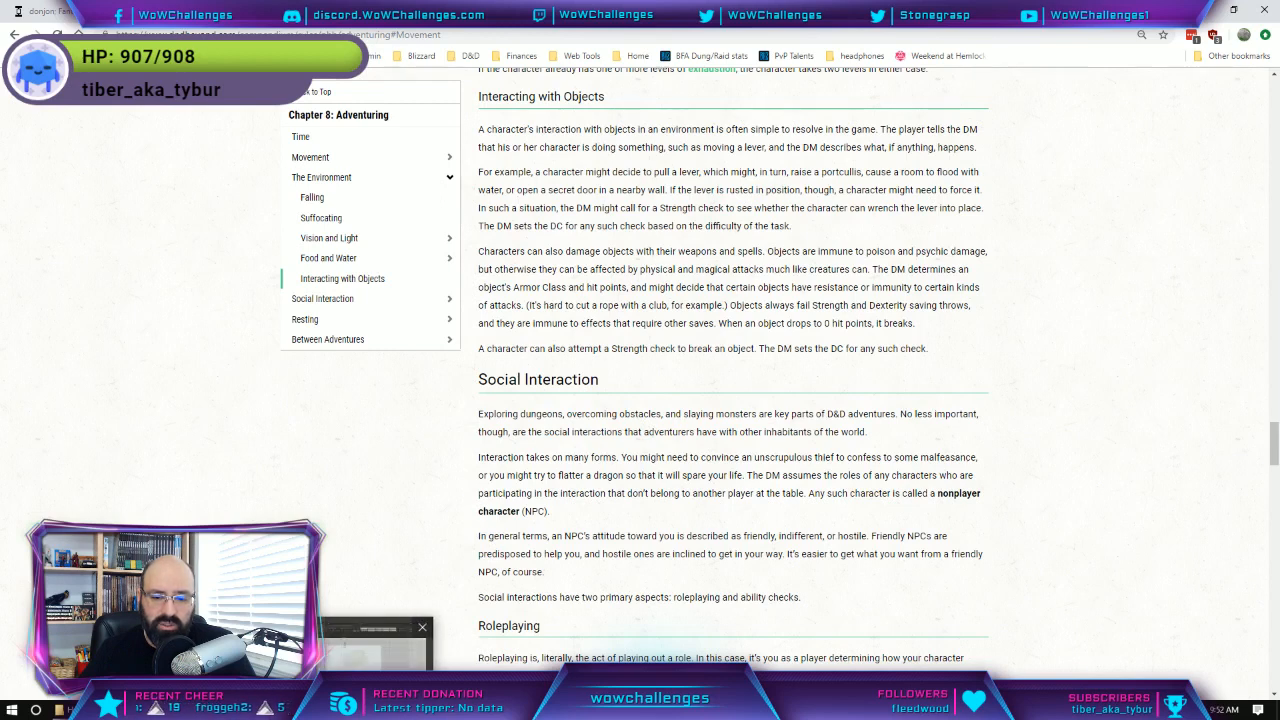
# Switch to the island map in Photoshop and hide the Shape 1 layer with the road between Irongate and Kor Thalak.
pyautogui.click(382, 710)
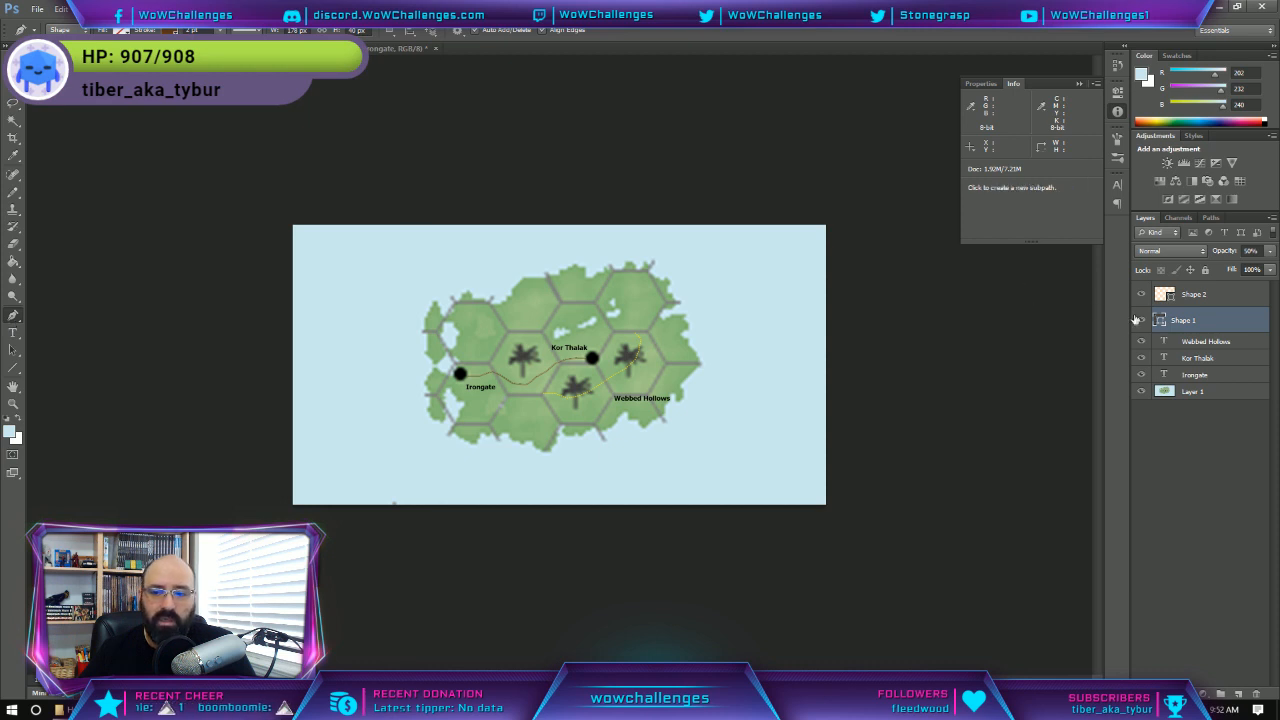
pyautogui.click(1141, 320)
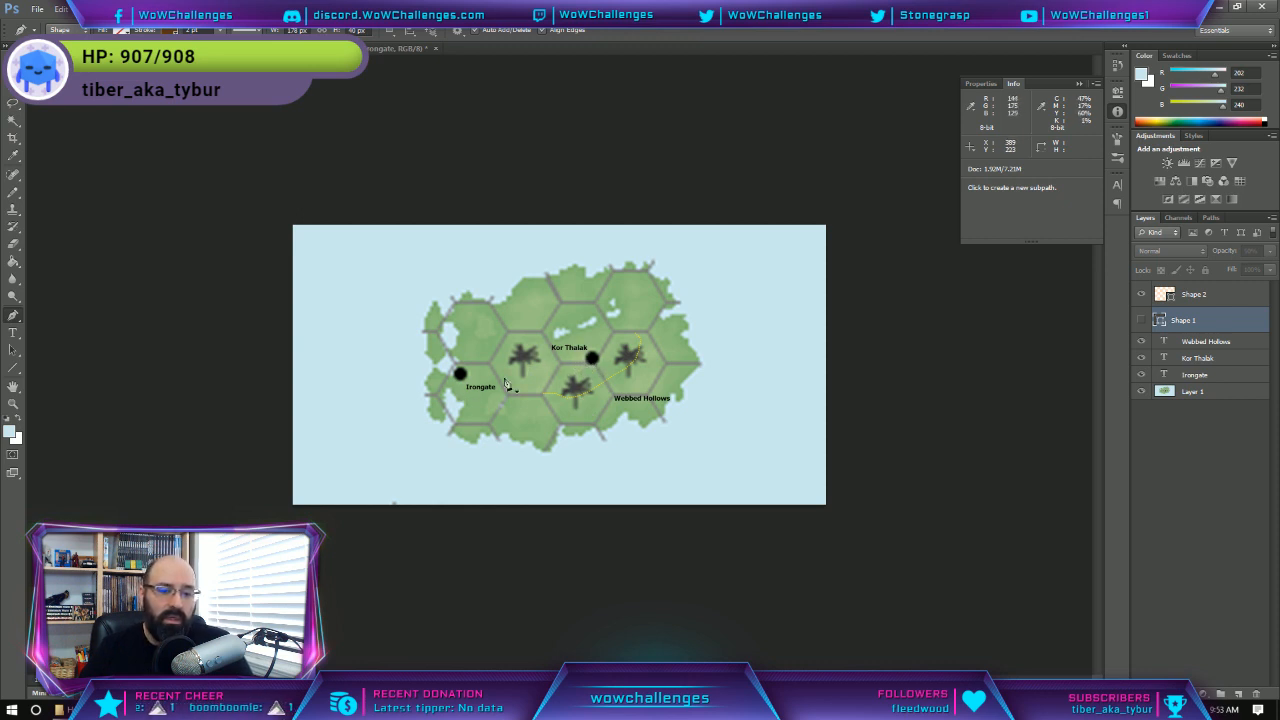
pyautogui.click(579, 385)
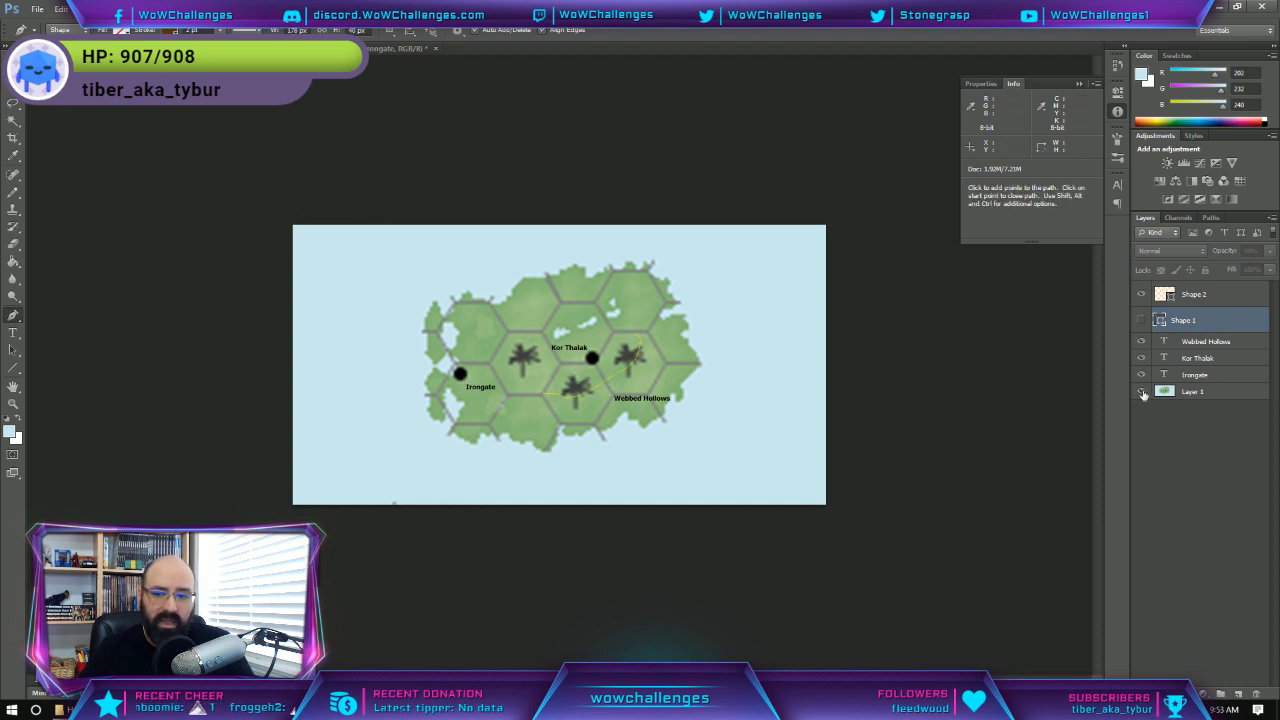
# Reposition the Webbed Hollows label below the palm trees in the island's southeast and show the Shape 1 road layer again.
pyautogui.click(1227, 344)
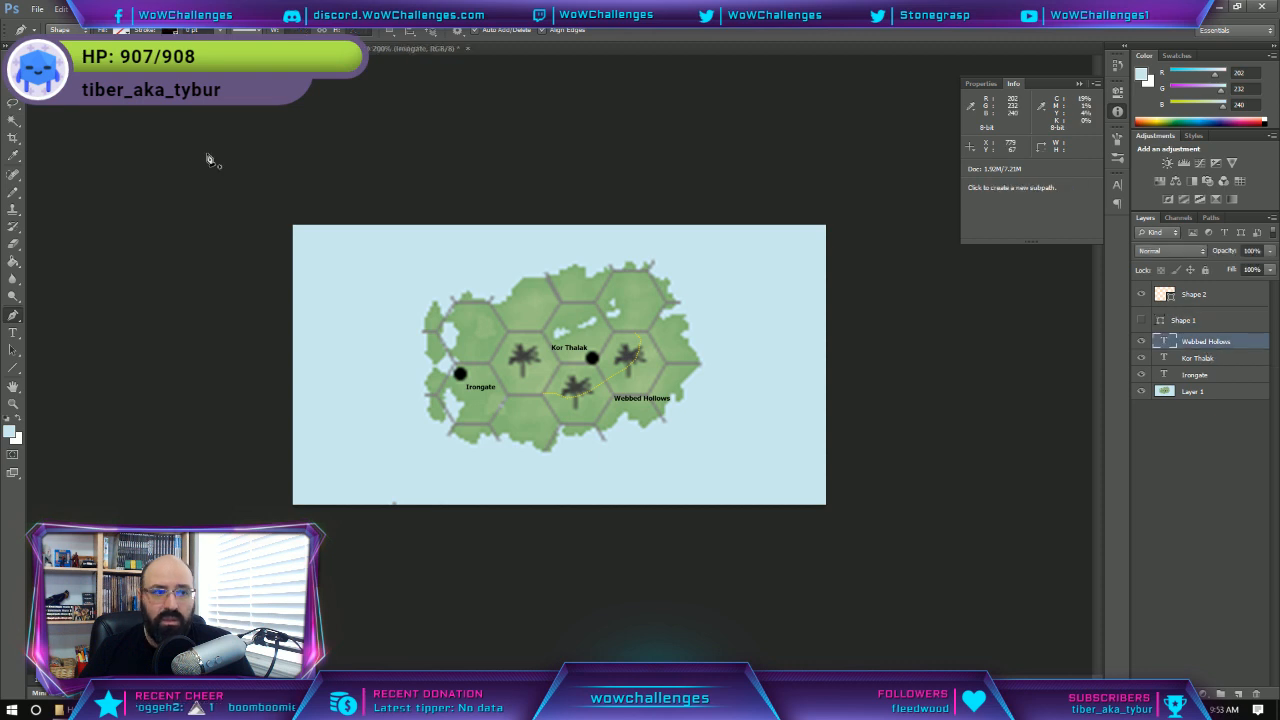
pyautogui.click(13, 103)
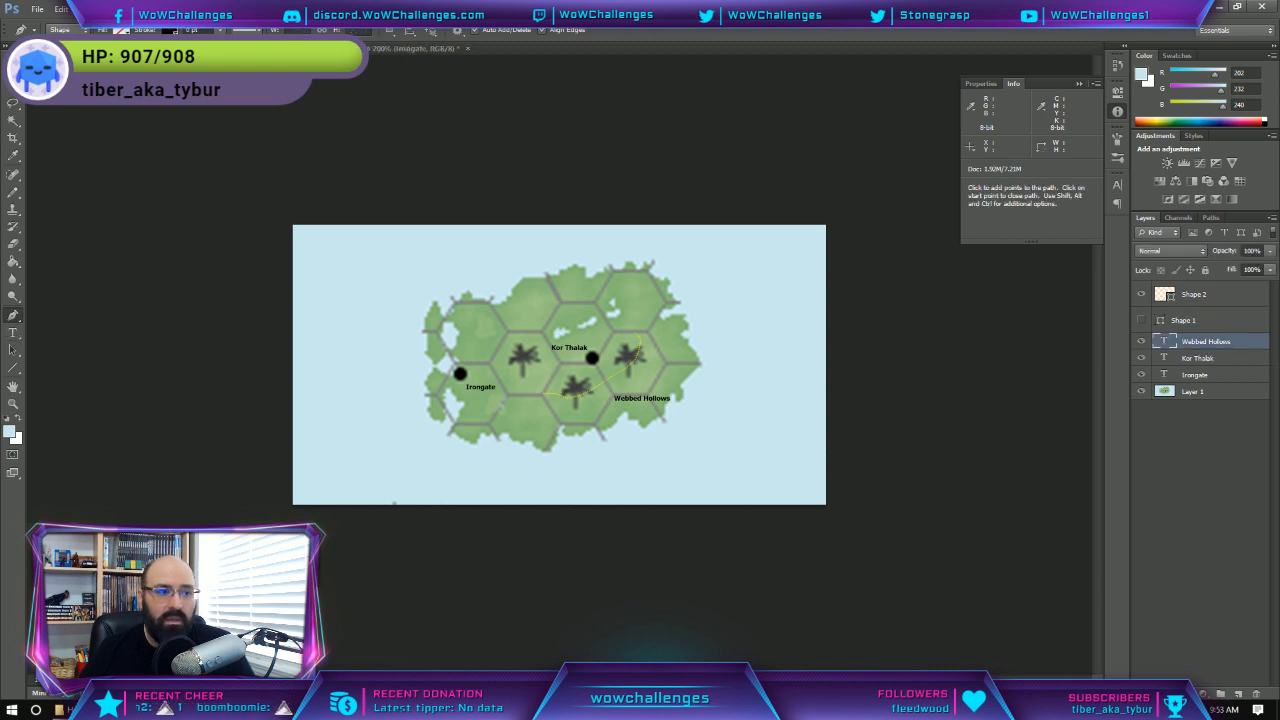
pyautogui.moveTo(652, 400); pyautogui.dragTo(498, 350)
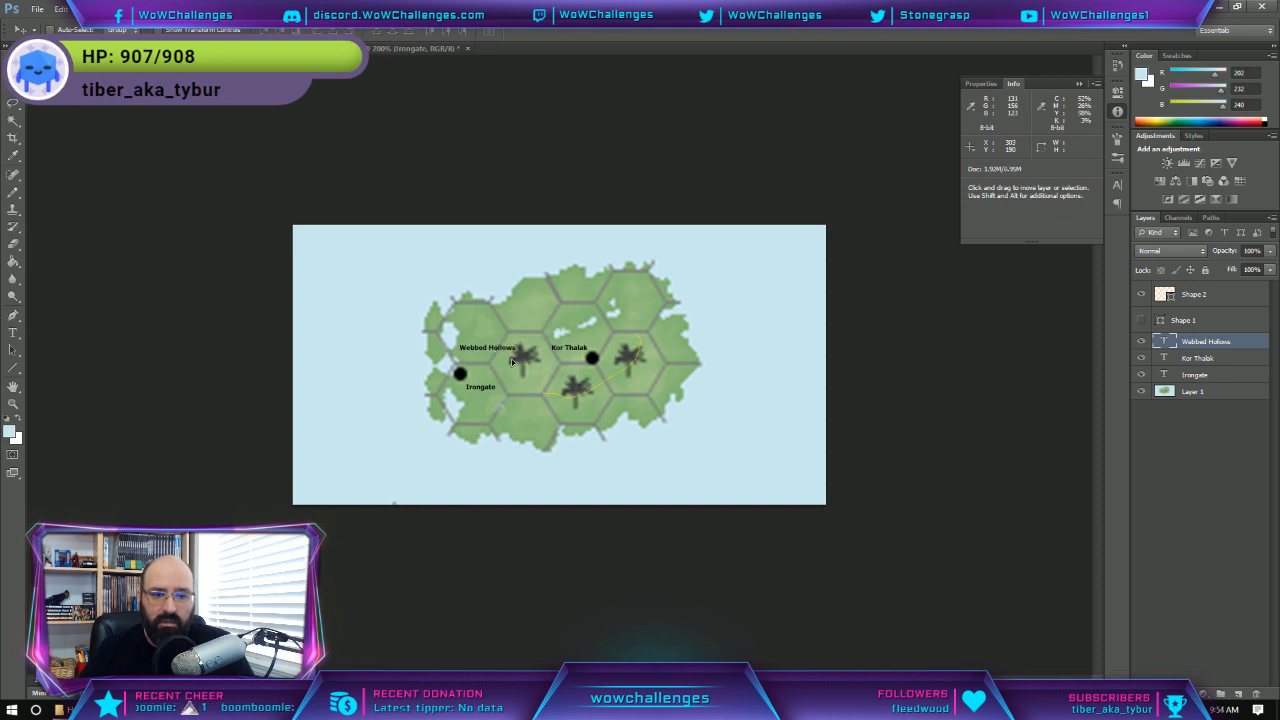
pyautogui.moveTo(497, 349); pyautogui.dragTo(625, 418)
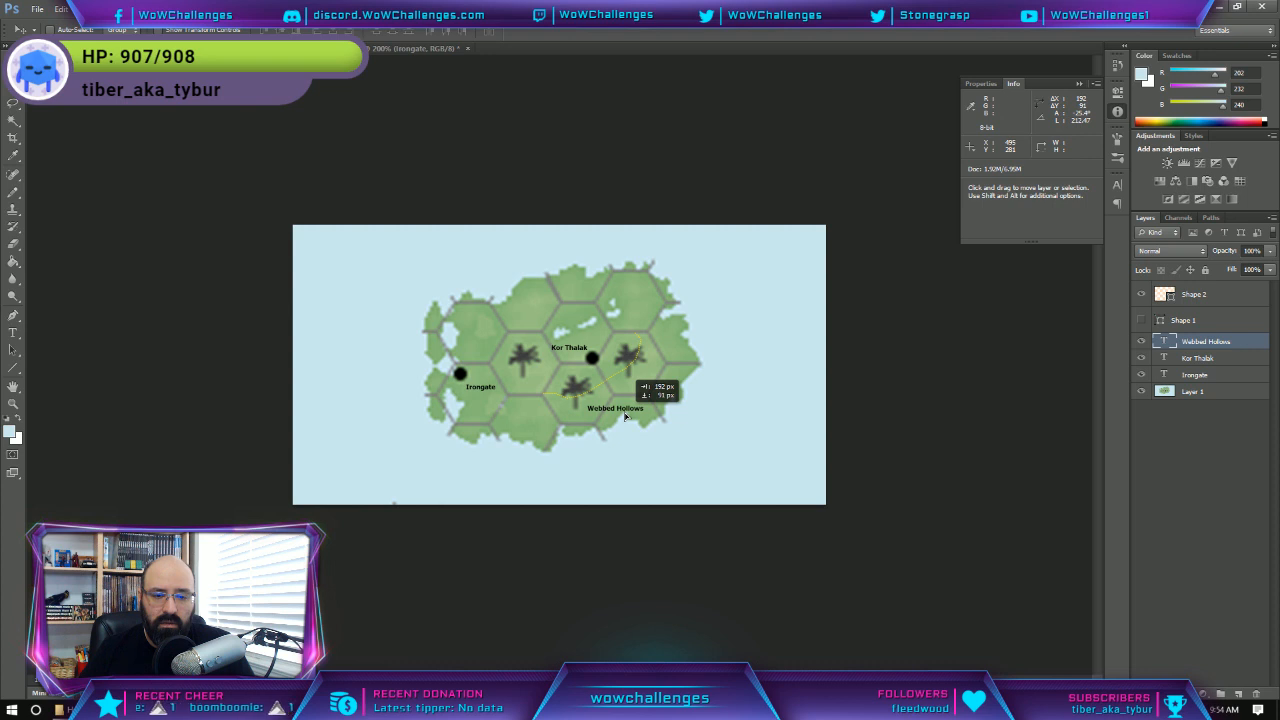
pyautogui.moveTo(624, 416); pyautogui.dragTo(624, 416)
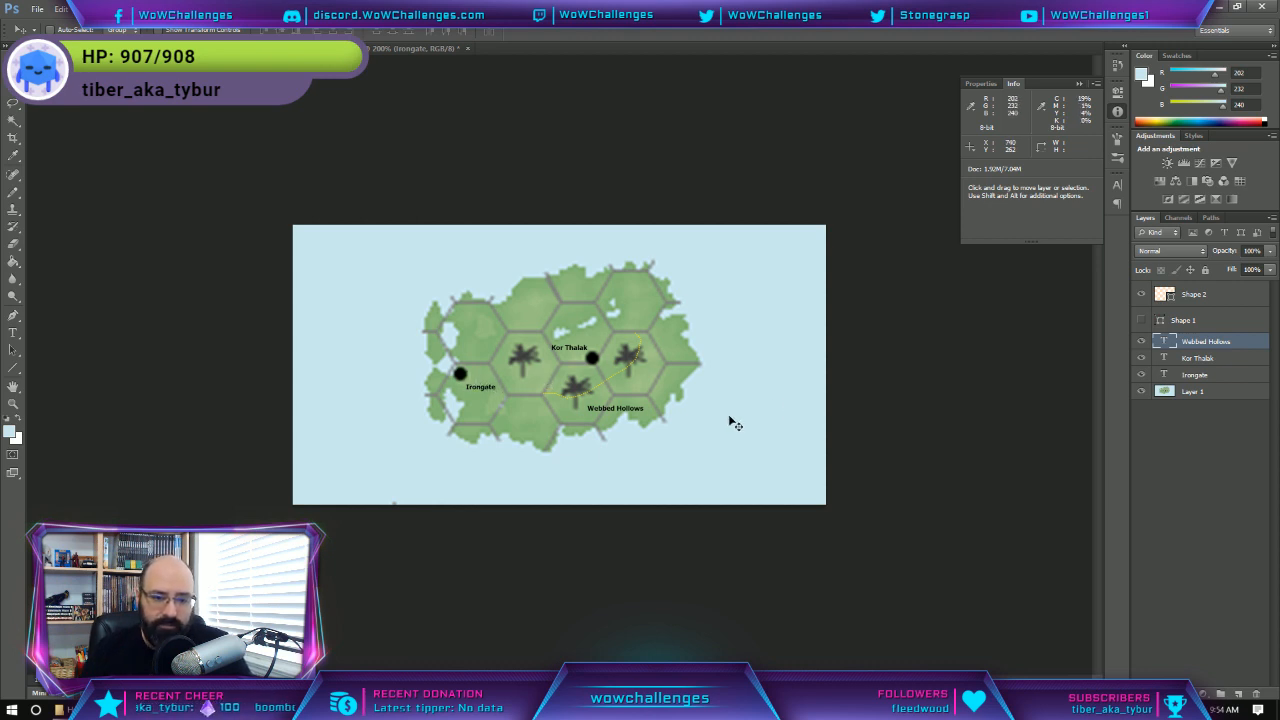
pyautogui.moveTo(610, 408); pyautogui.dragTo(637, 401)
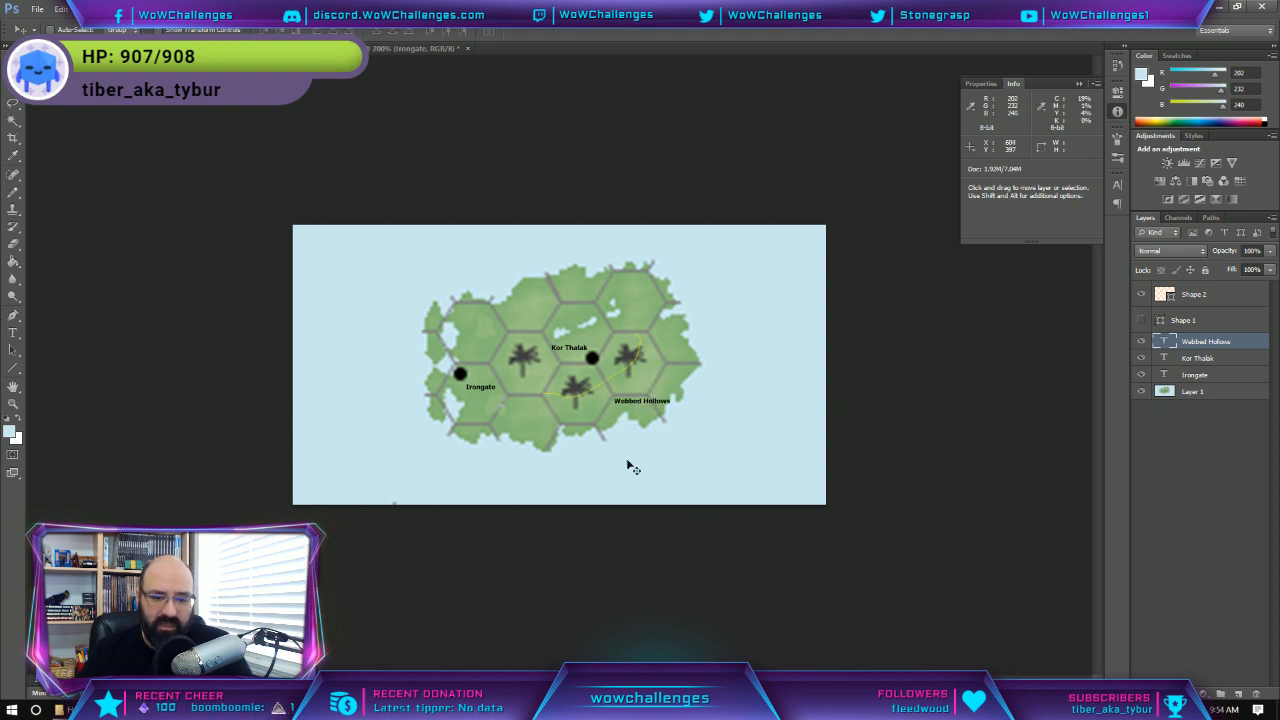
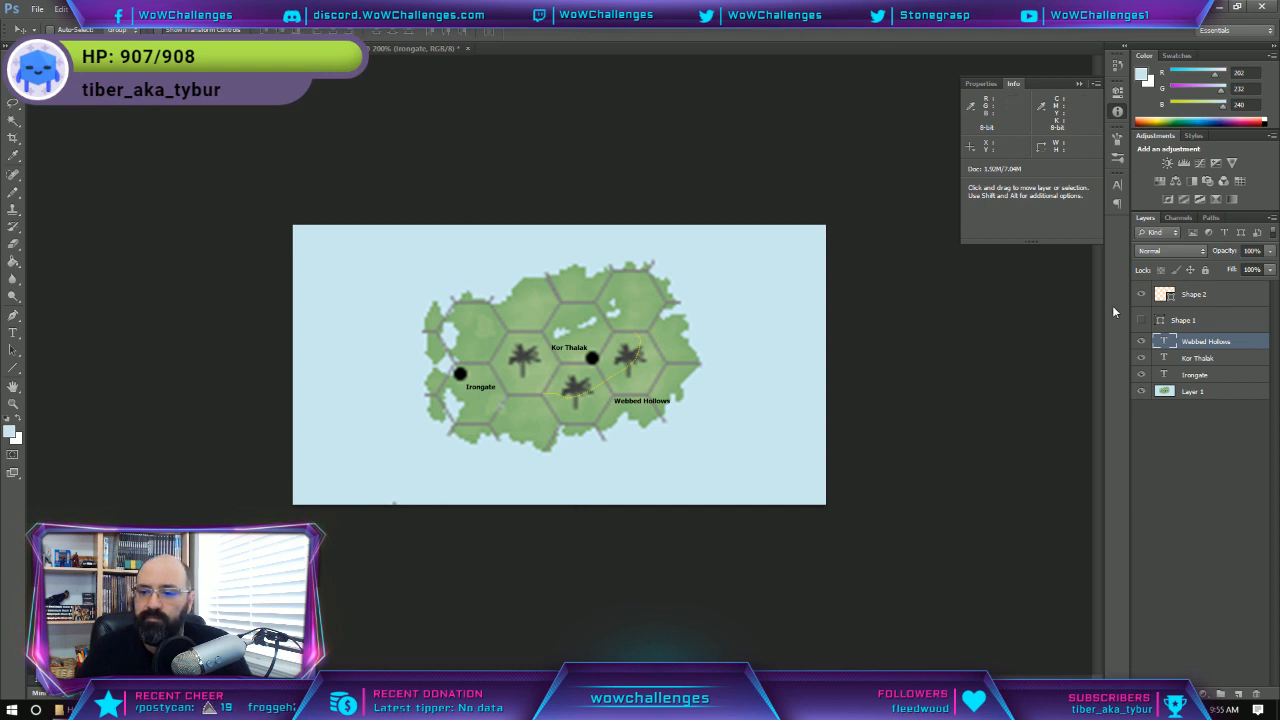
pyautogui.click(1142, 320)
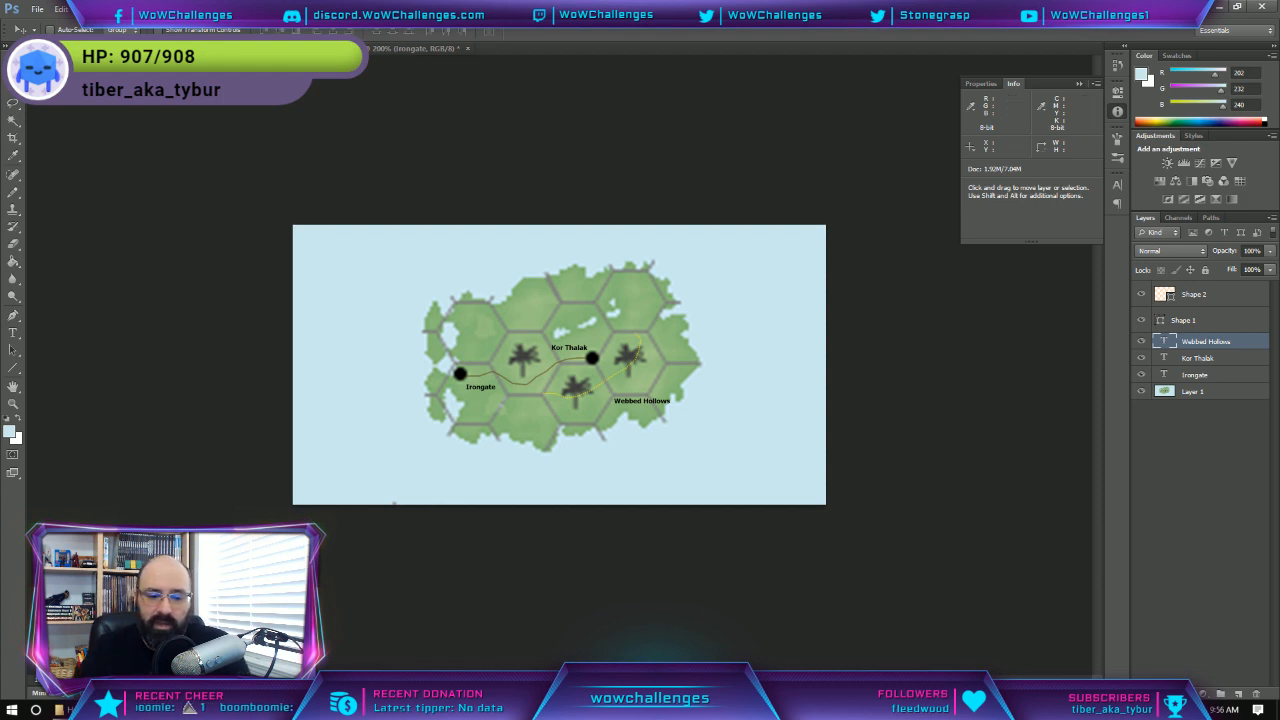
# Switch to the Word notes and add the line "Road to Kor Thalak is about 182 km;" beneath the Irongate description.
pyautogui.moveTo(490, 709)
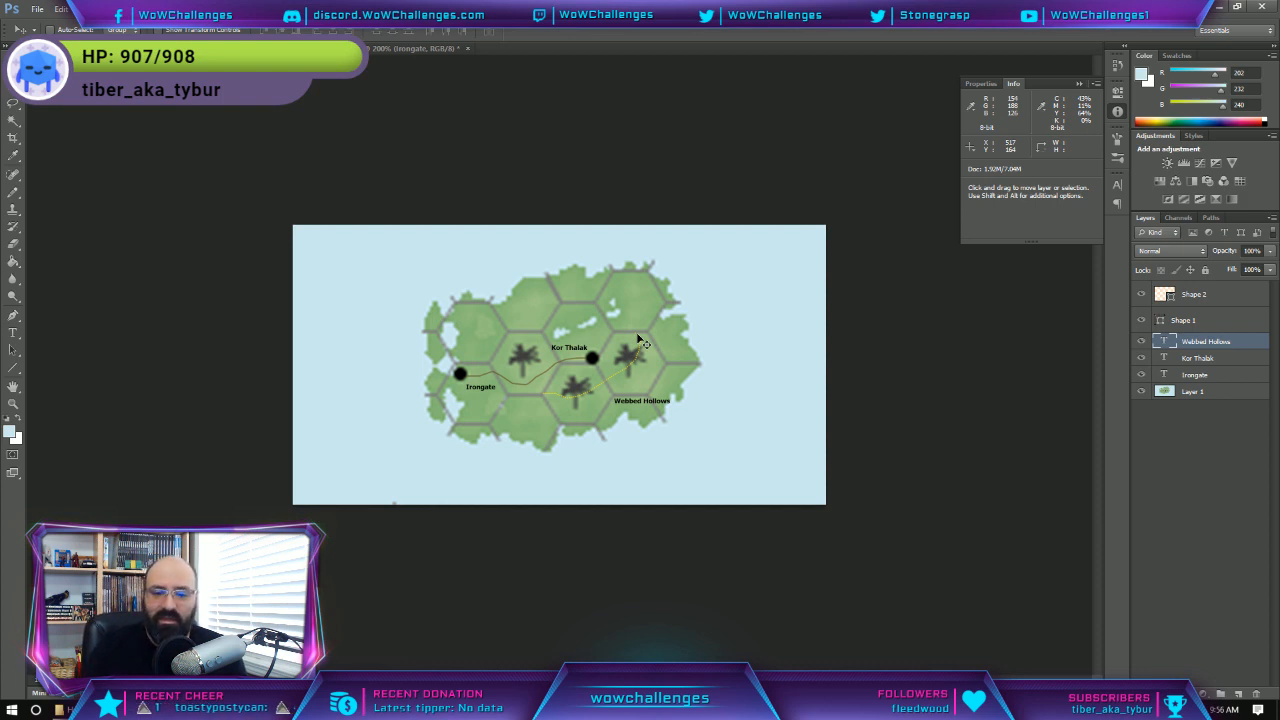
pyautogui.hotkey('alt', 'Tab')
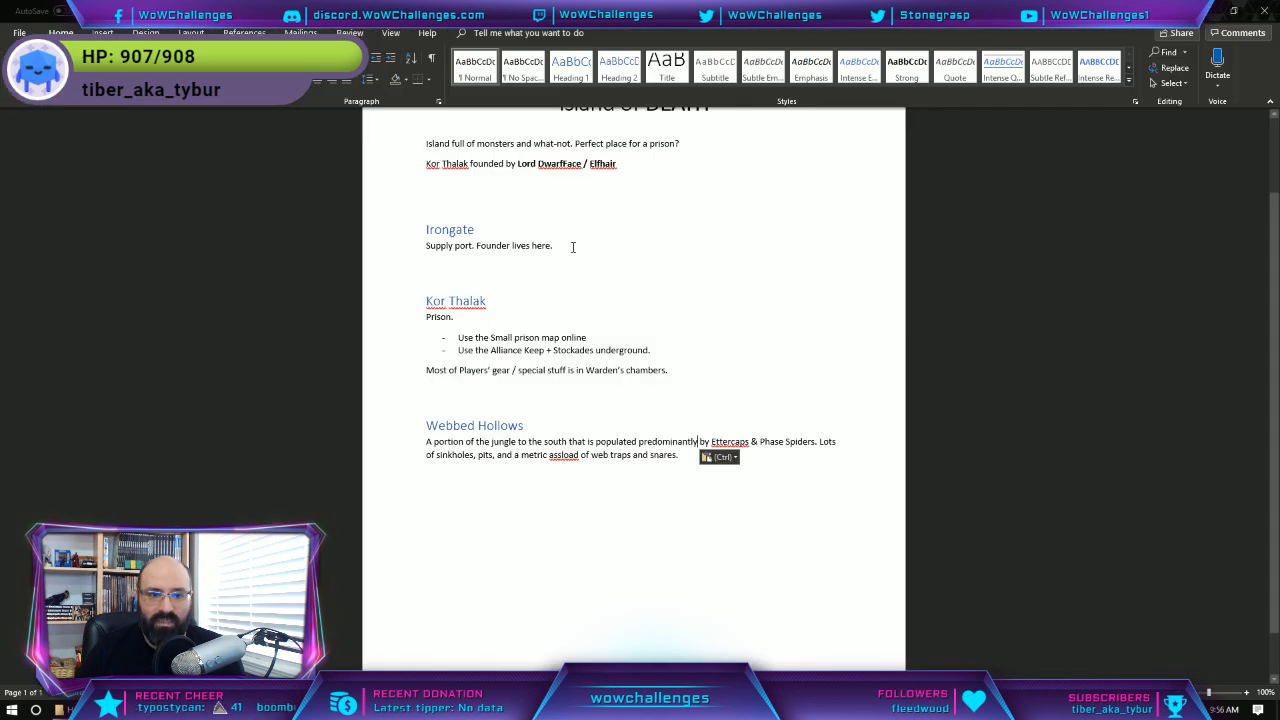
pyautogui.click(640, 245)
pyautogui.press('Return')
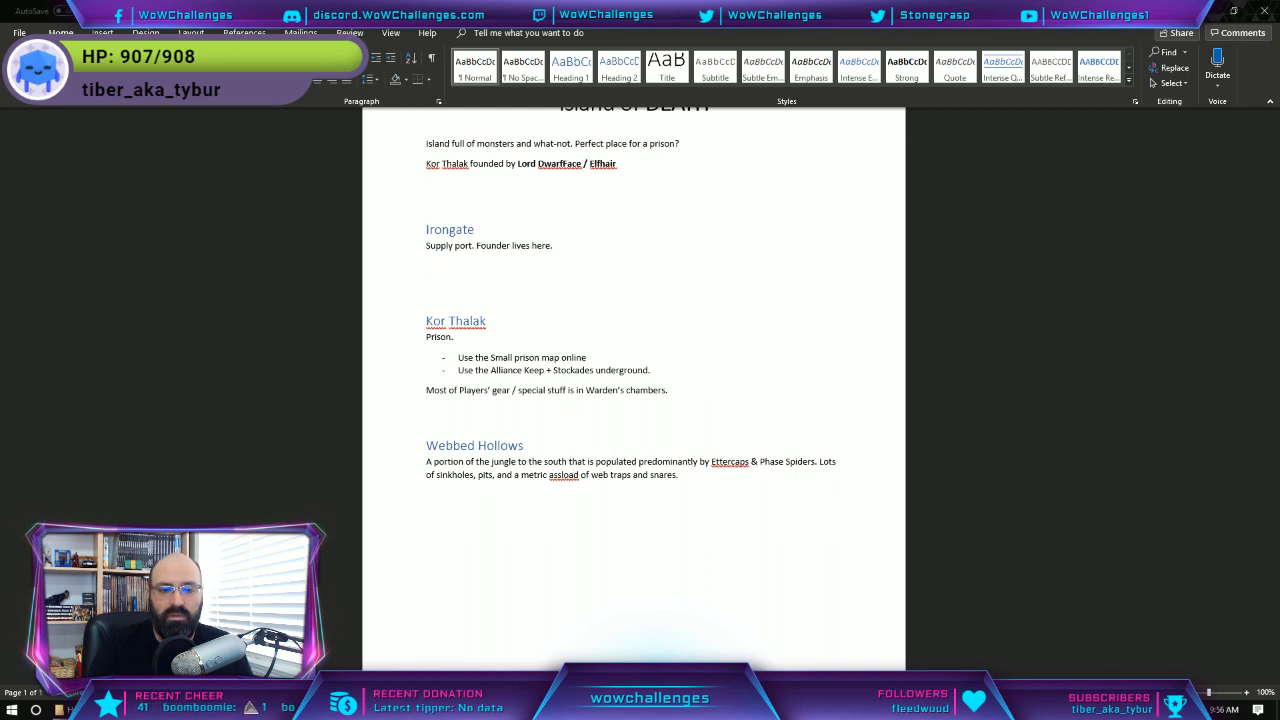
pyautogui.write('Ro')
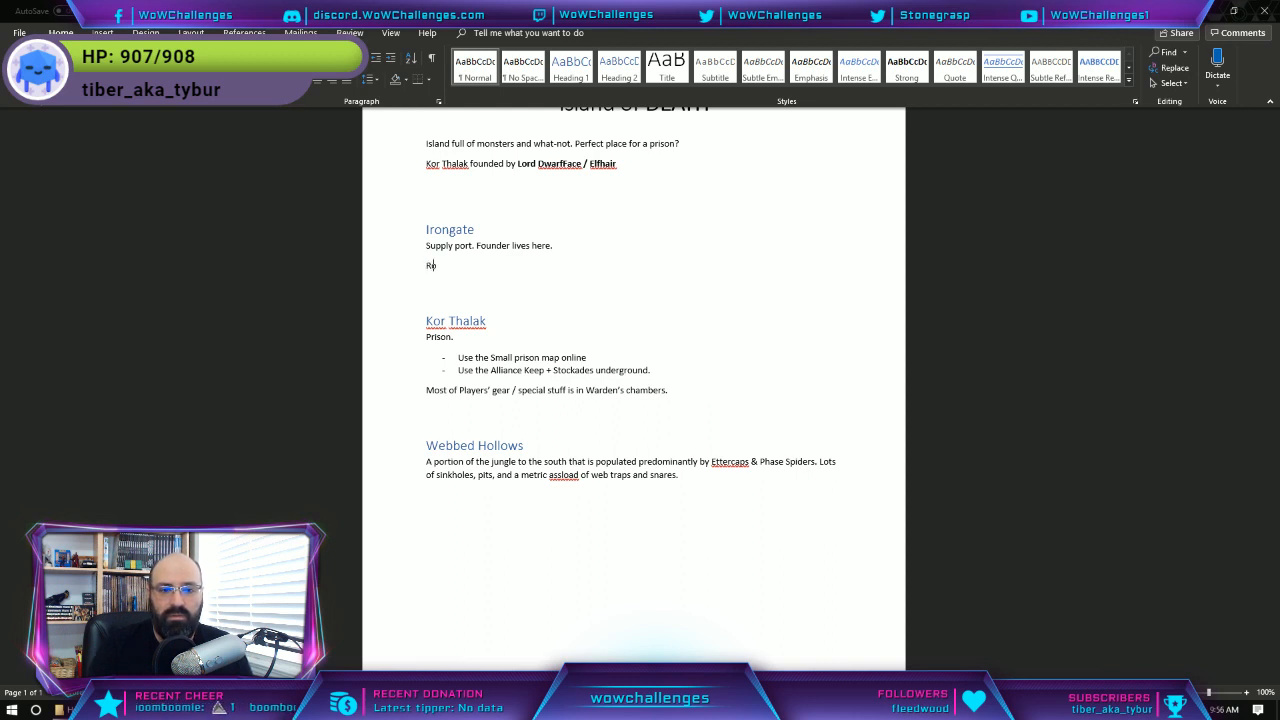
pyautogui.write('ad to Kor Thal')
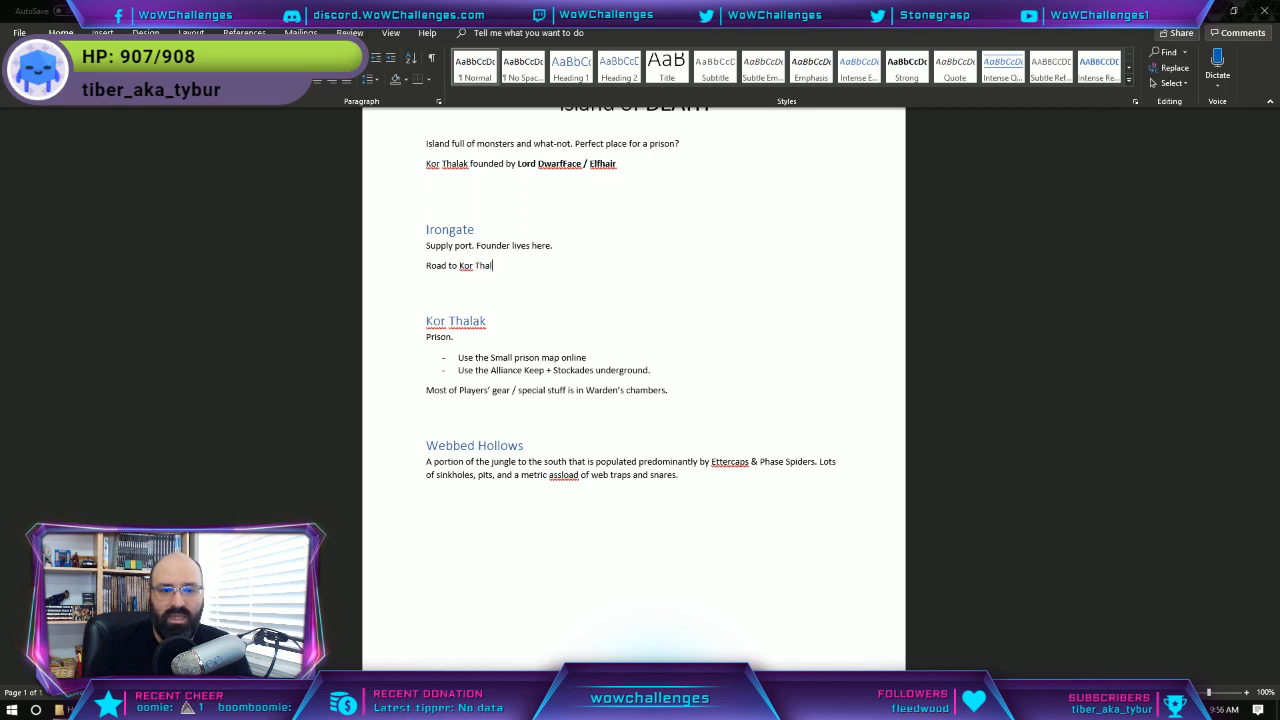
pyautogui.write('ak is about ')
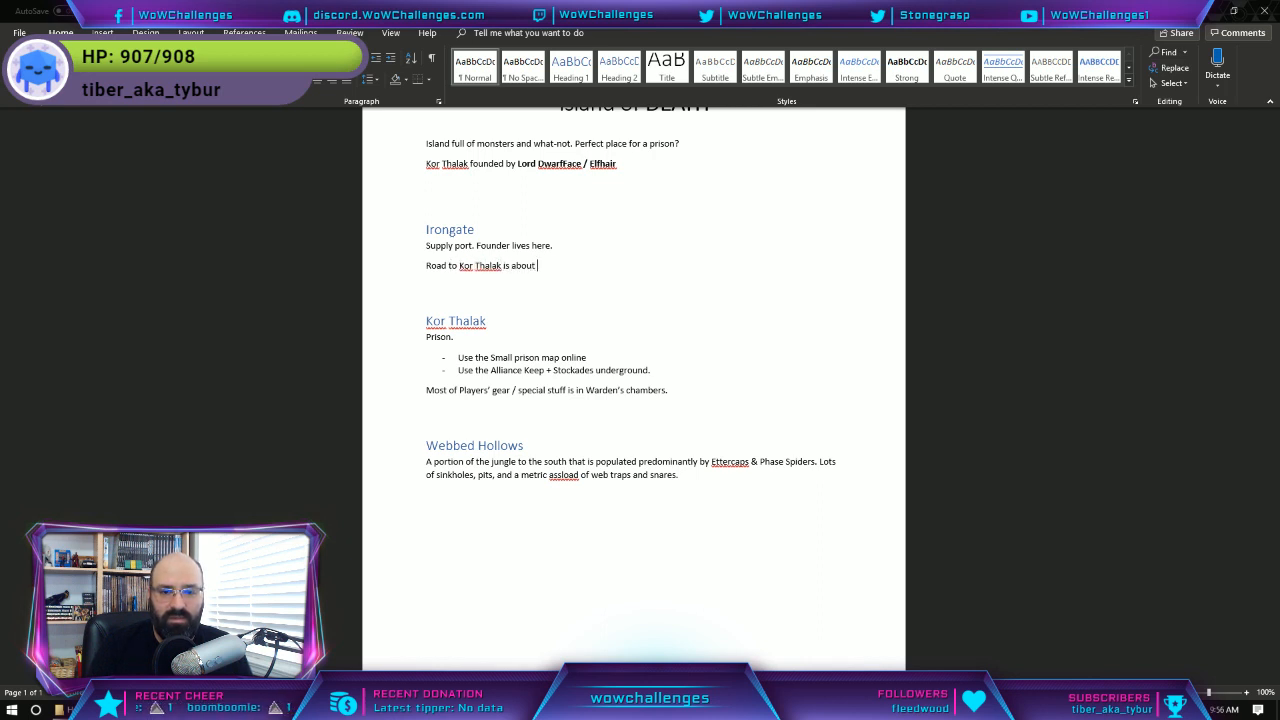
pyautogui.write('182 km')
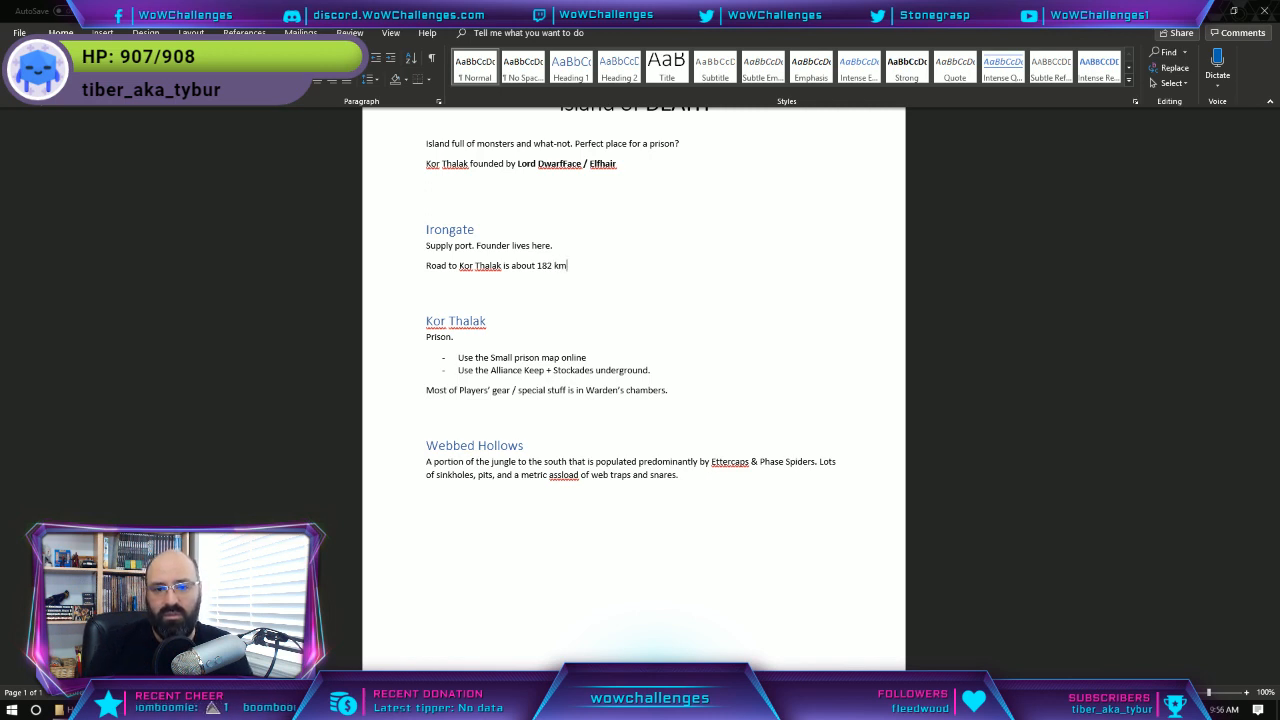
pyautogui.write(';')
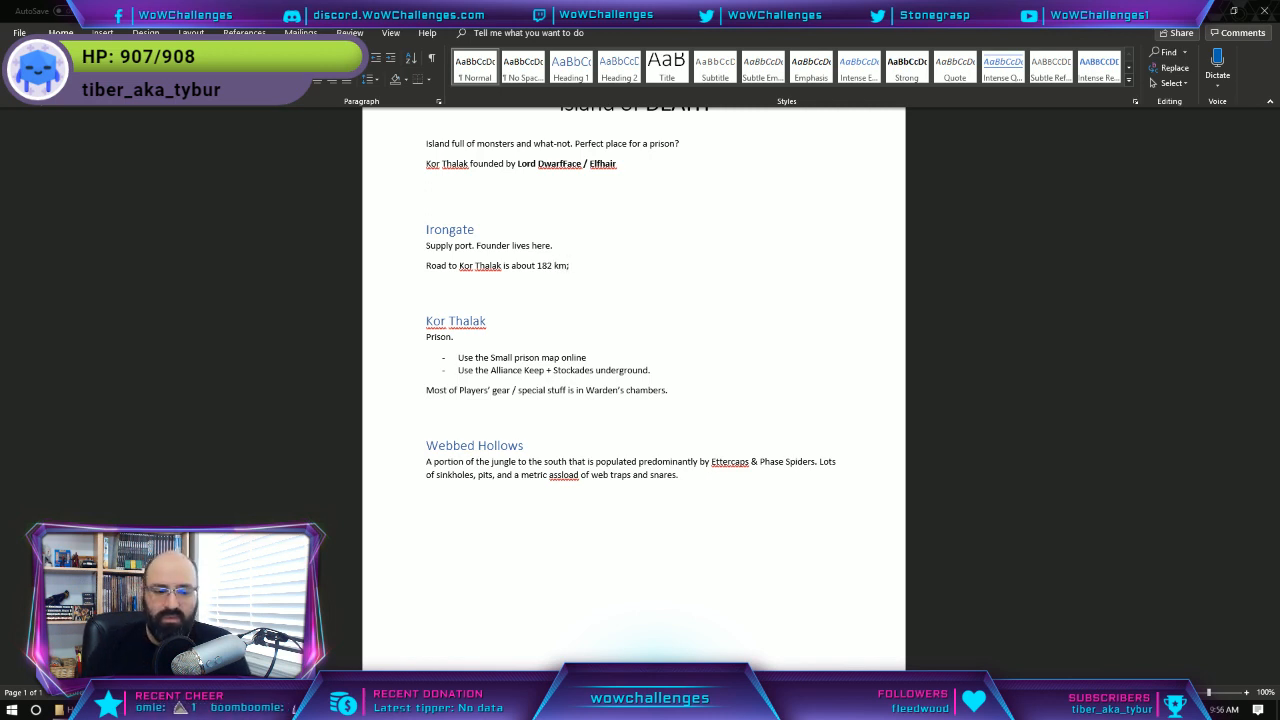
# Switch to the browser, return to the Player's Handbook contents page and look through its chapters for overland travel rules.
pyautogui.hotkey('alt', 'Tab')
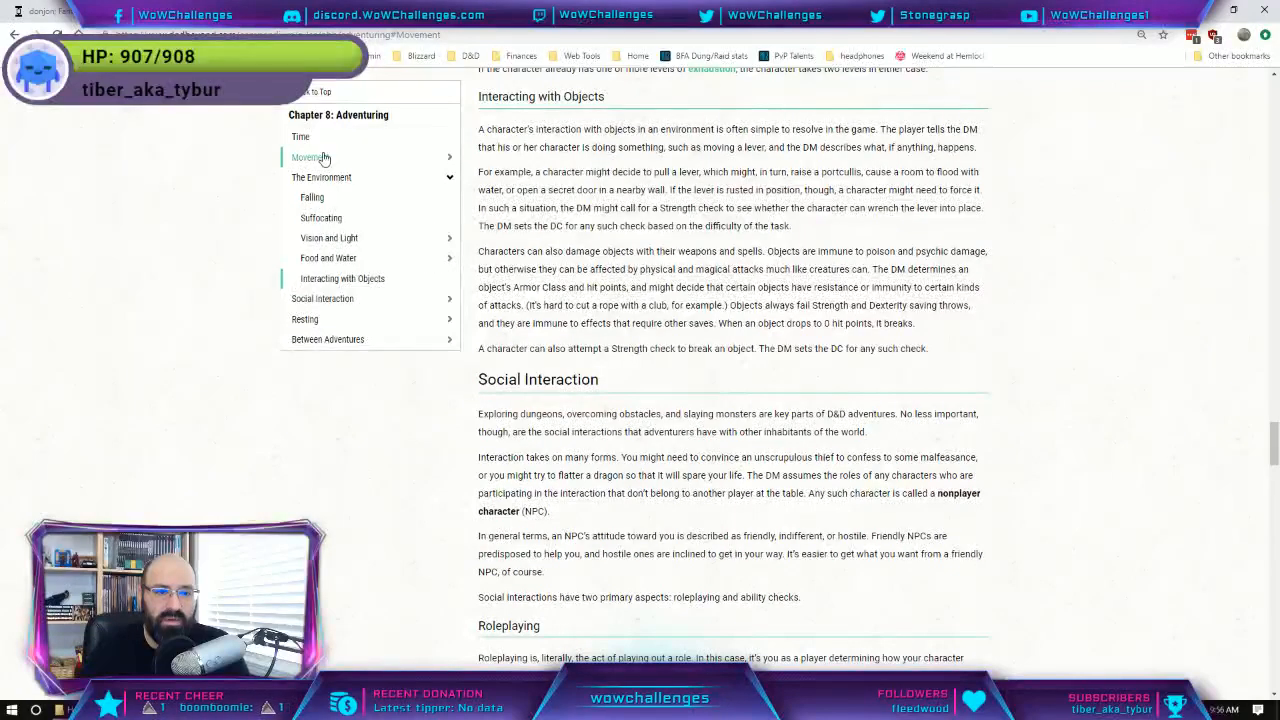
pyautogui.click(14, 34)
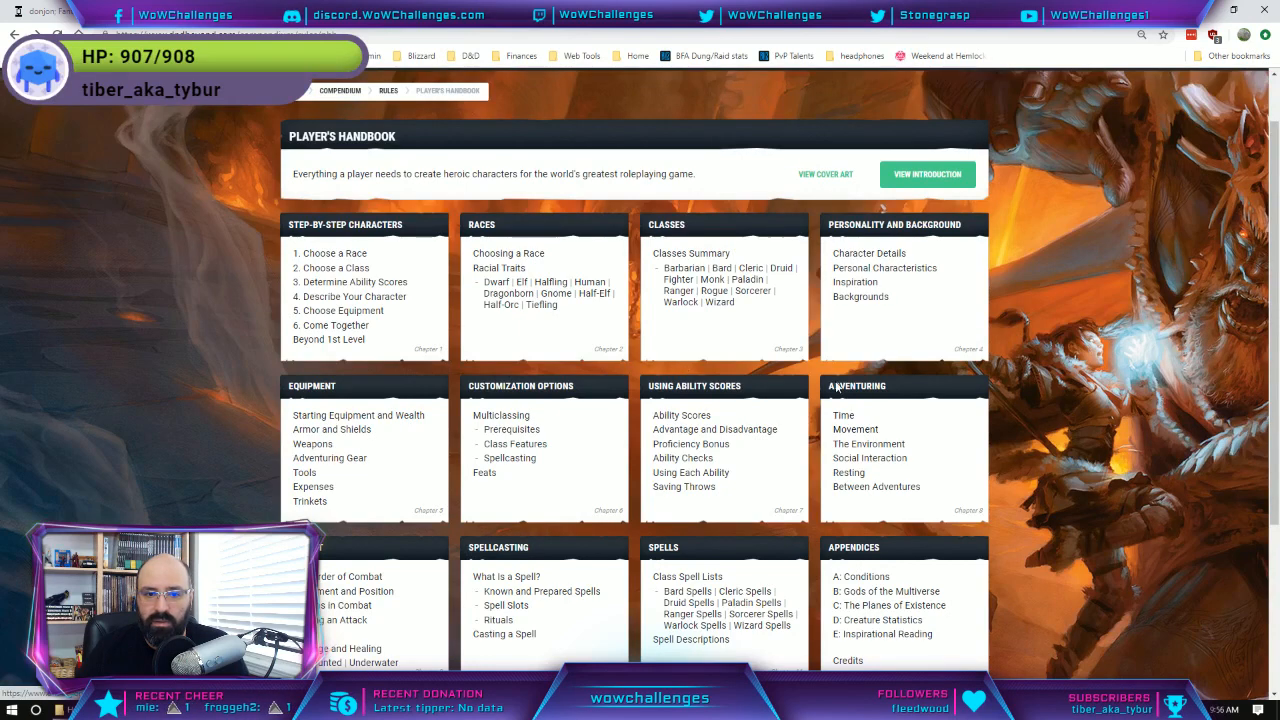
pyautogui.scroll(-1, 835, 388)
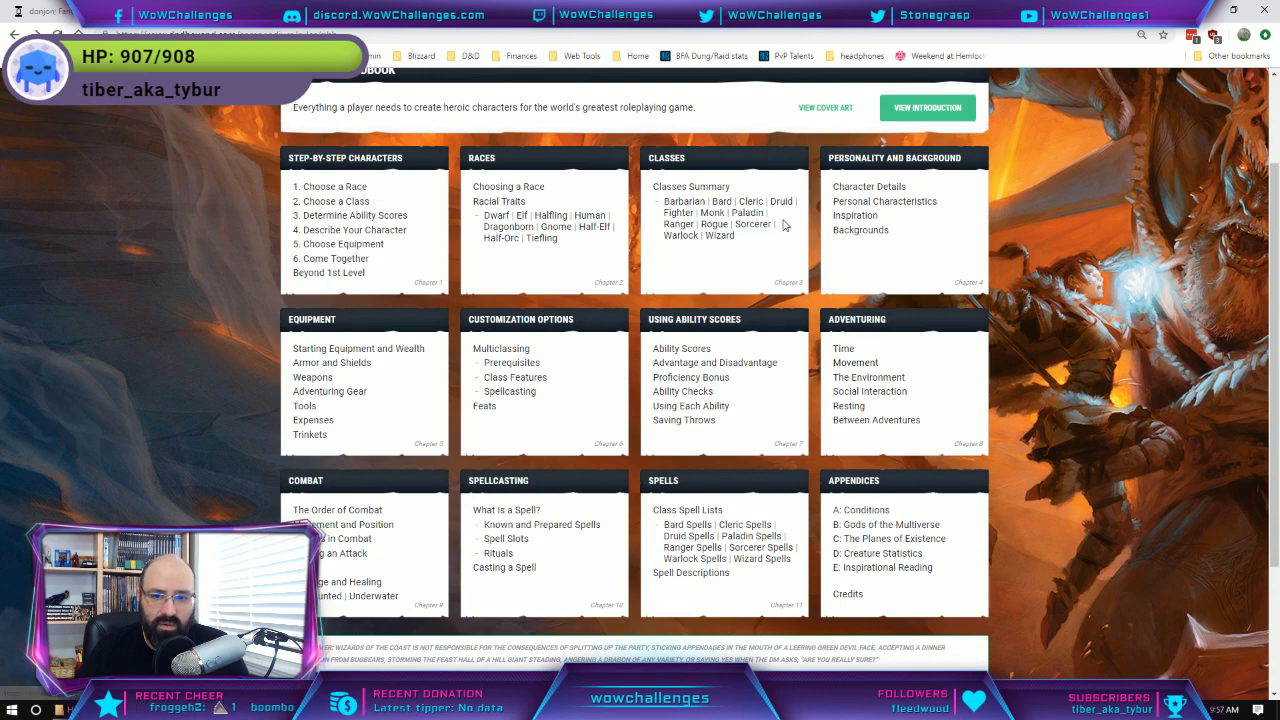
pyautogui.scroll(1, 704, 340)
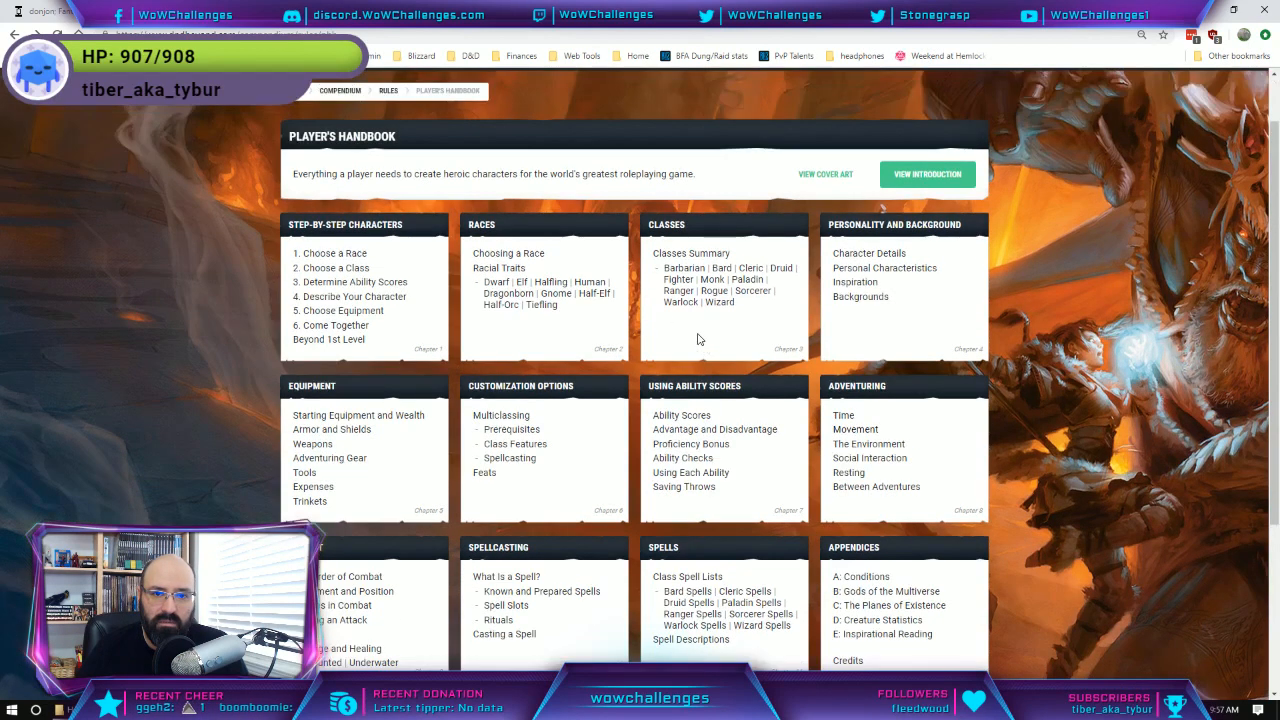
# Open the Dungeon Master's Guide from the compendium's Rules page and look through its chapter list for travel rules.
pyautogui.click(388, 92)
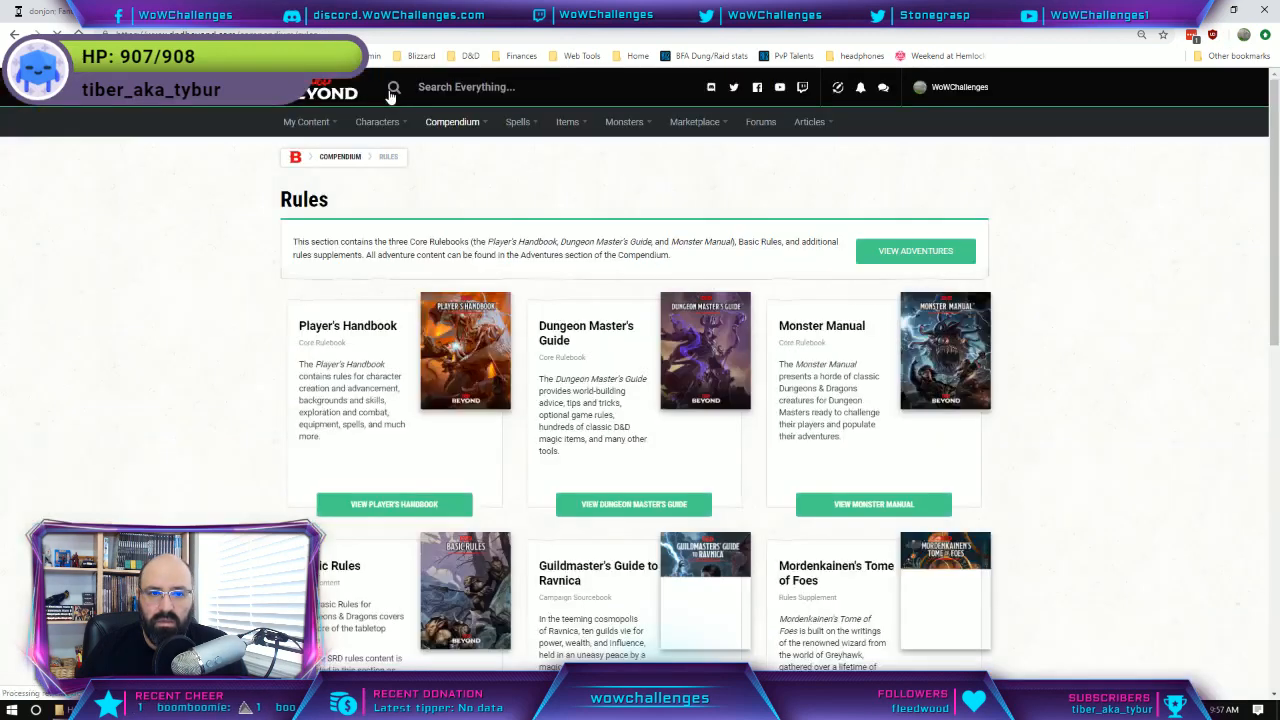
pyautogui.click(625, 505)
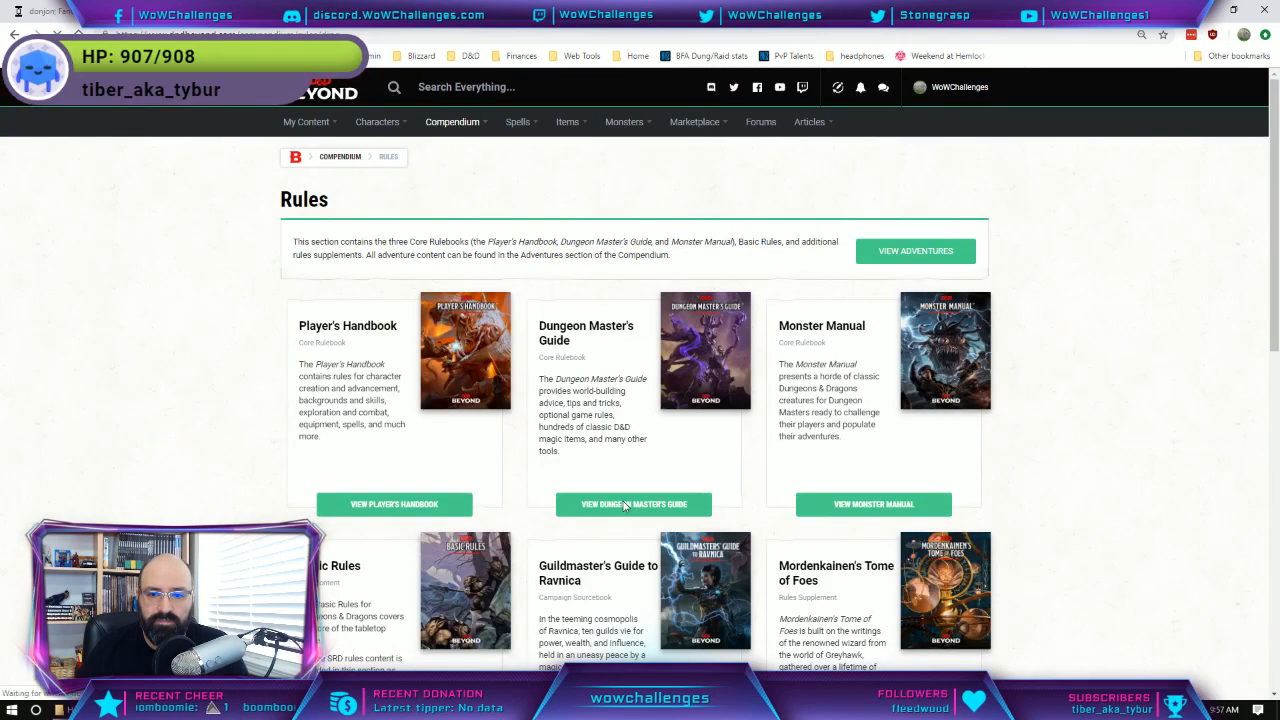
pyautogui.scroll(-1, 575, 337)
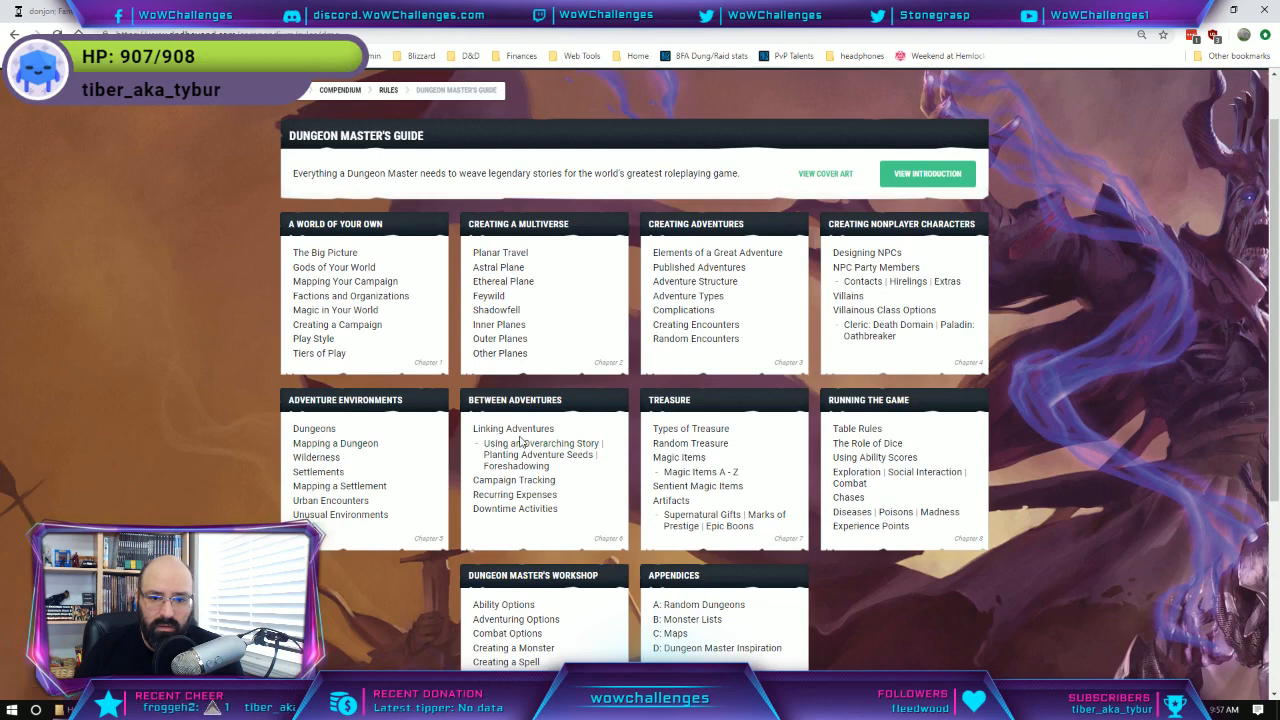
pyautogui.scroll(-1, 655, 443)
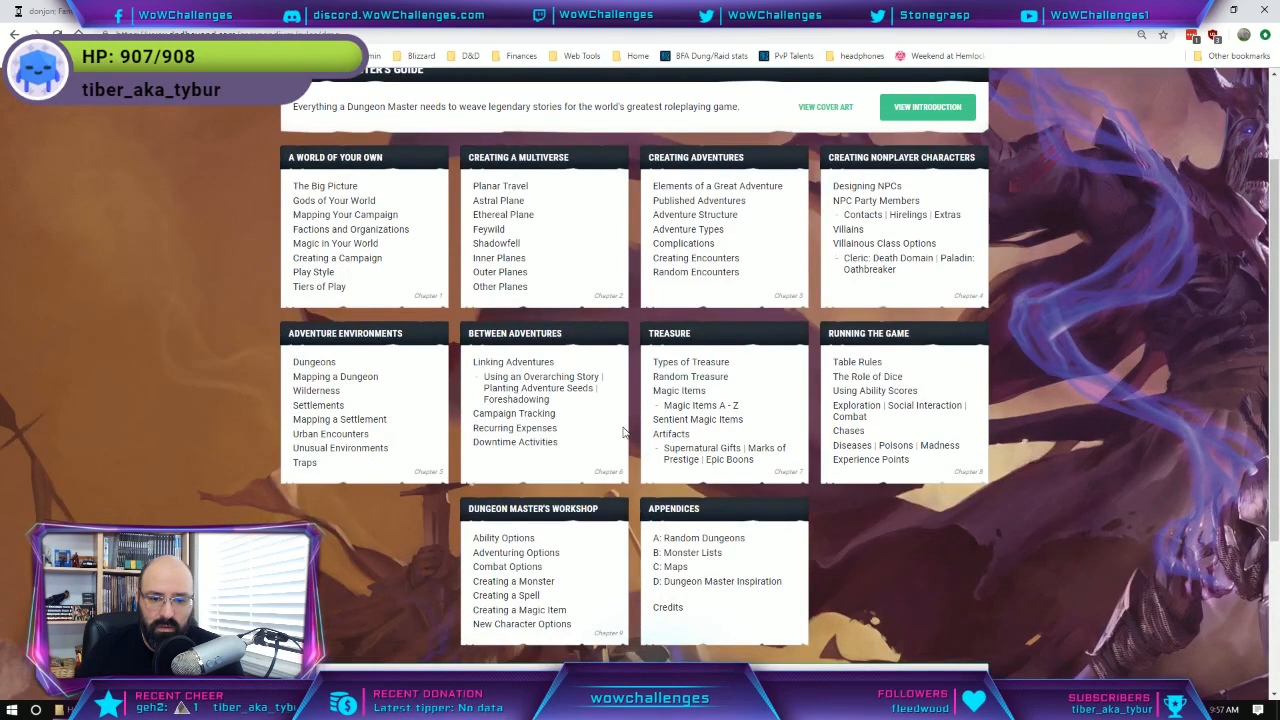
pyautogui.scroll(1, 622, 432)
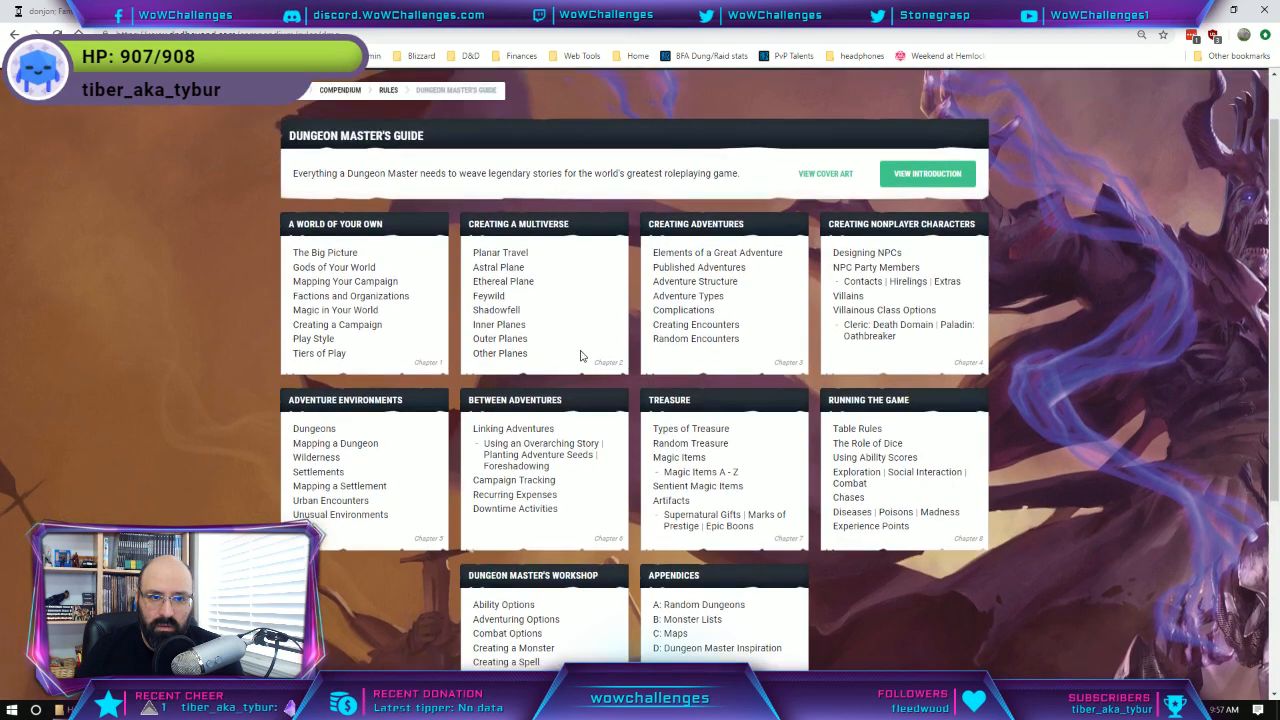
# Return to the Player's Handbook page, search the site for "Overland Movement" and look over the results.
pyautogui.click(12, 35)
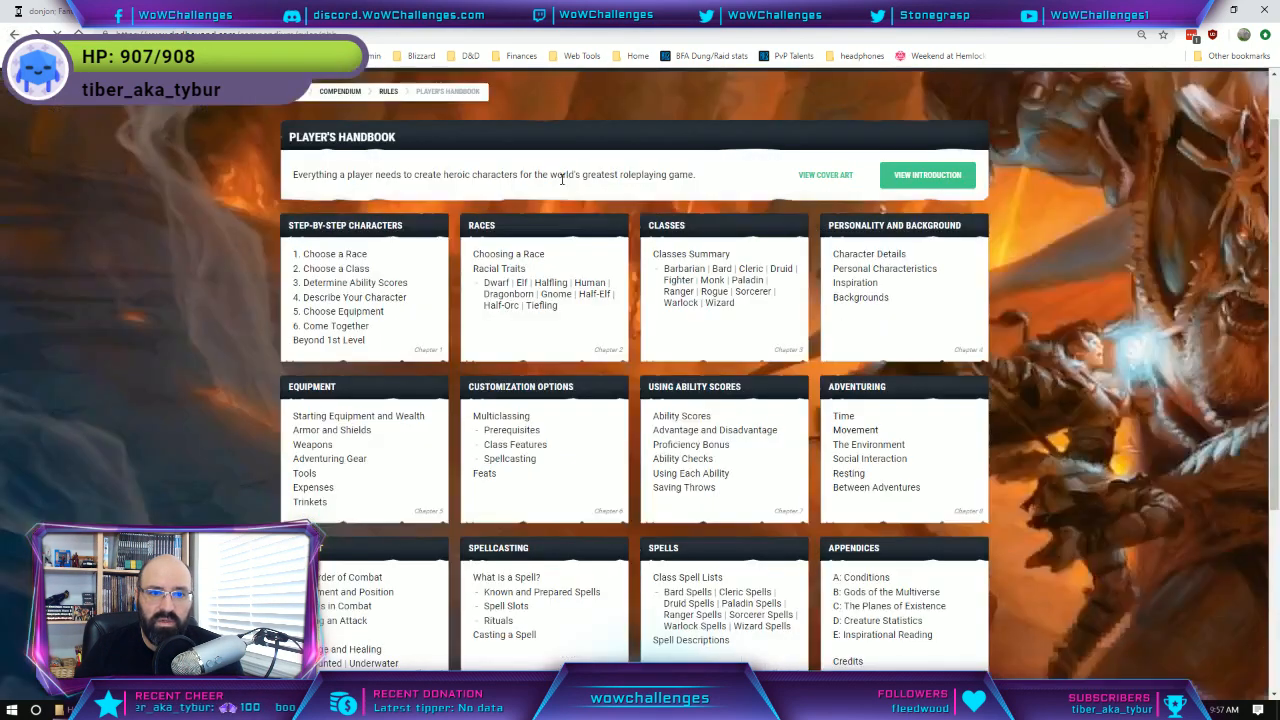
pyautogui.scroll(1, 613, 250)
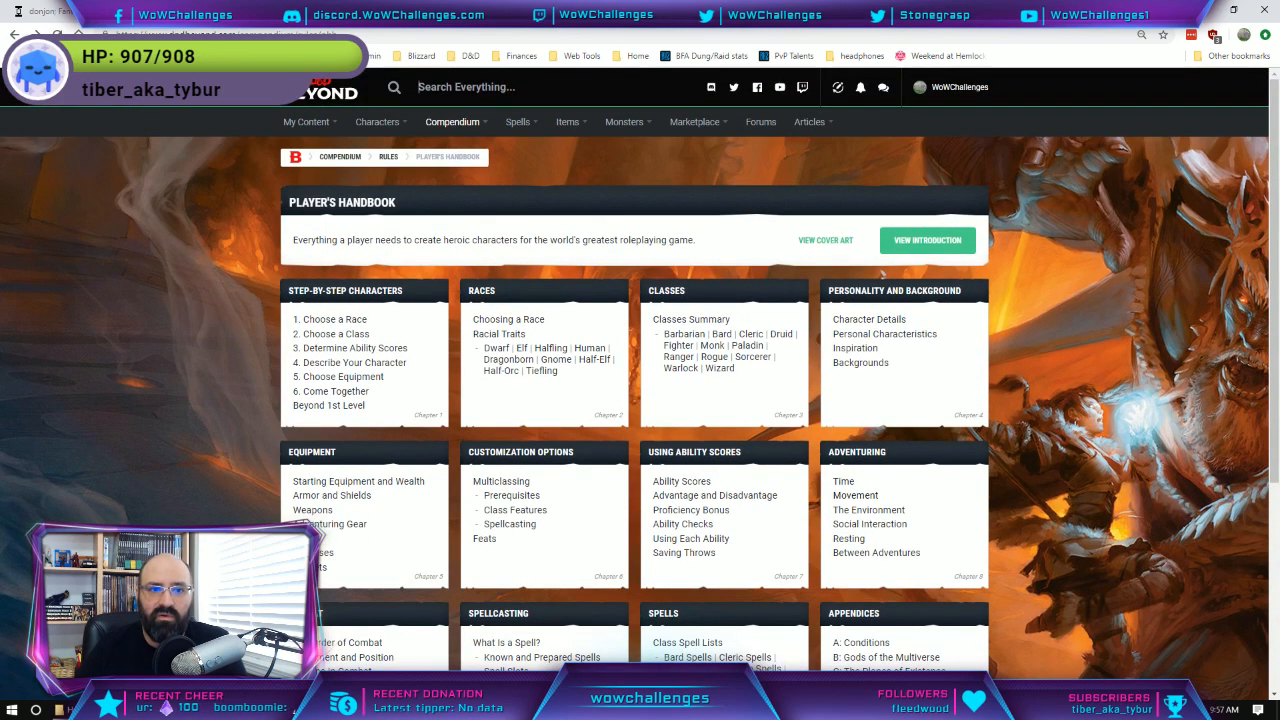
pyautogui.write('Overland Movement')
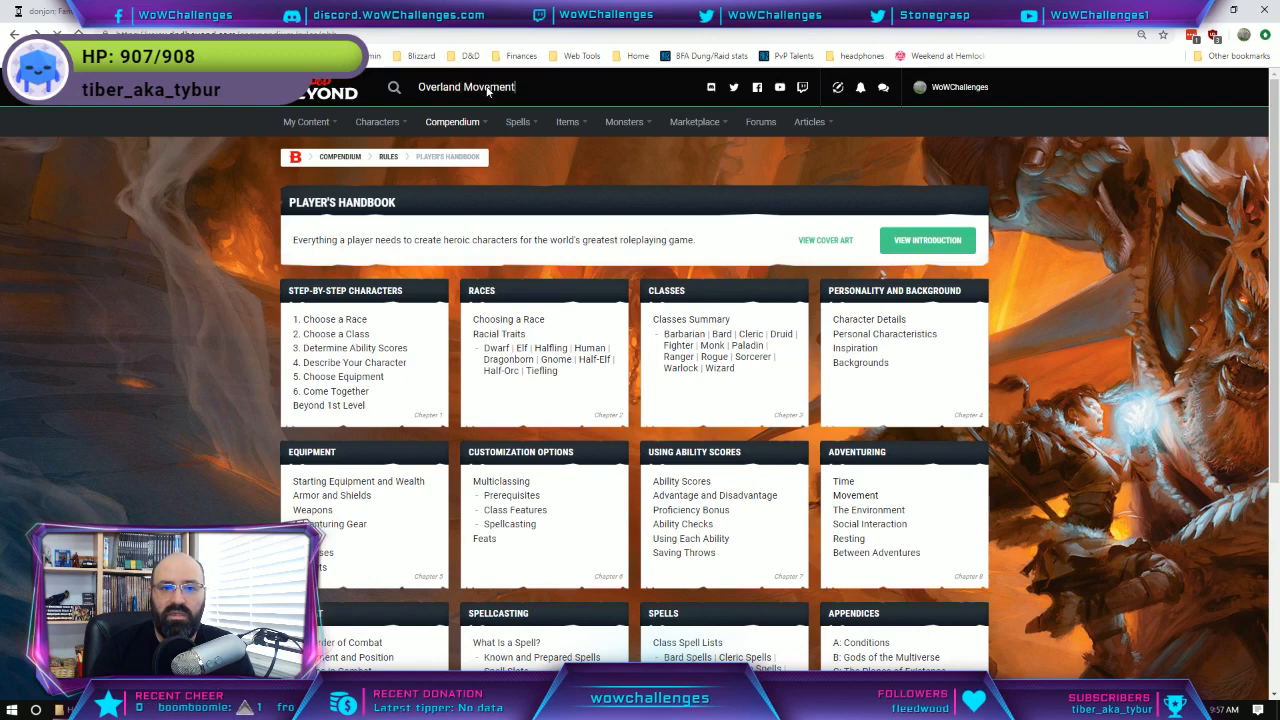
pyautogui.press('Return')
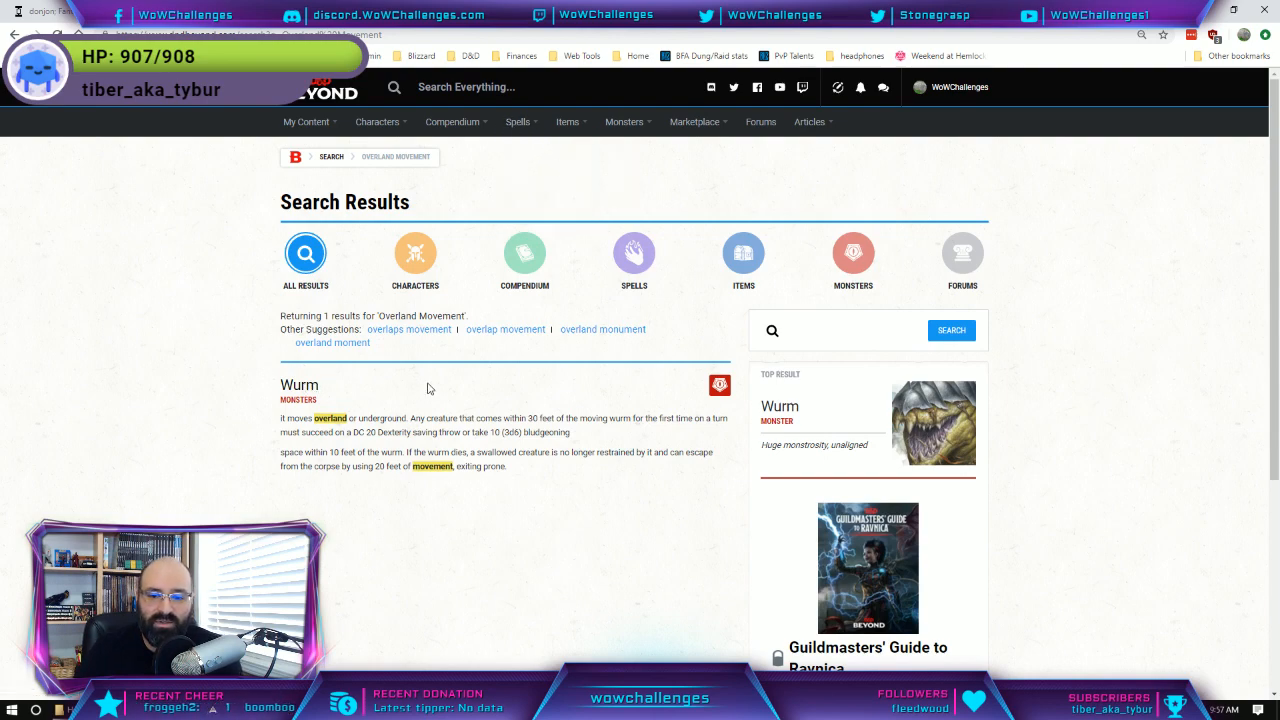
pyautogui.scroll(-3, 449, 369)
pyautogui.scroll(3, 455, 370)
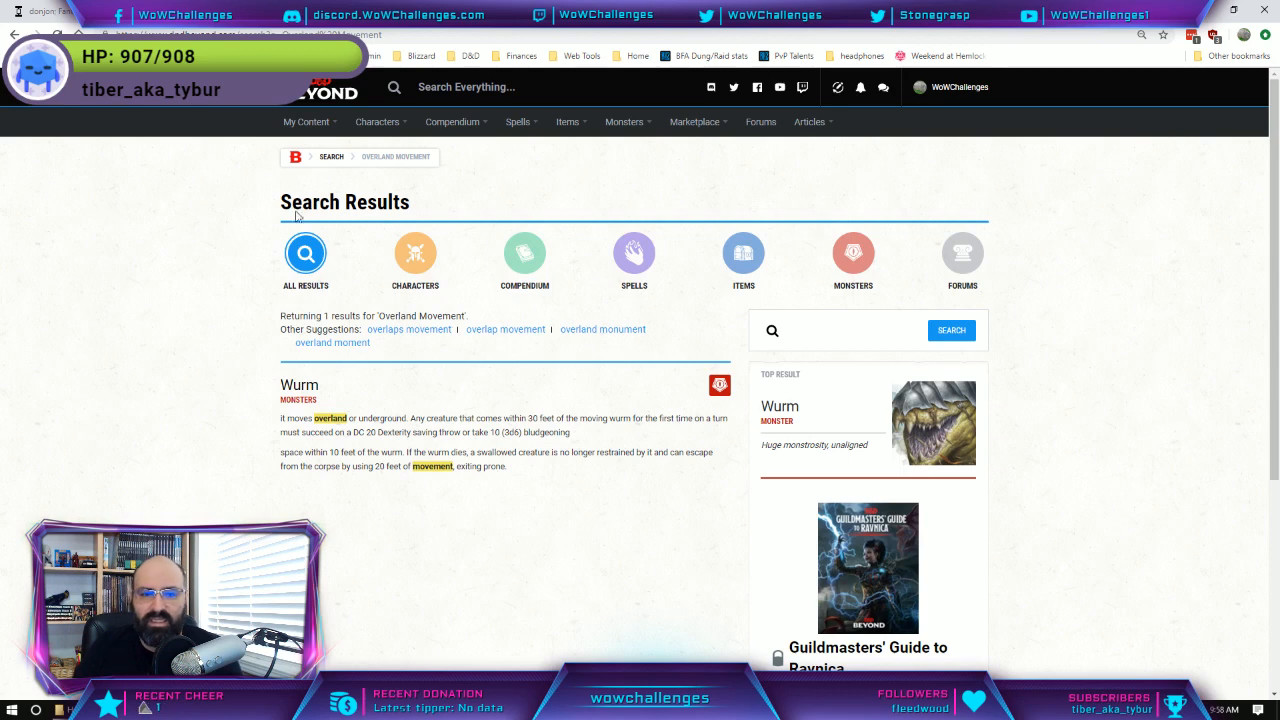
# Search the site for "Overland" and open the Overland Travel entry from Out of the Abyss.
pyautogui.moveTo(480, 126)
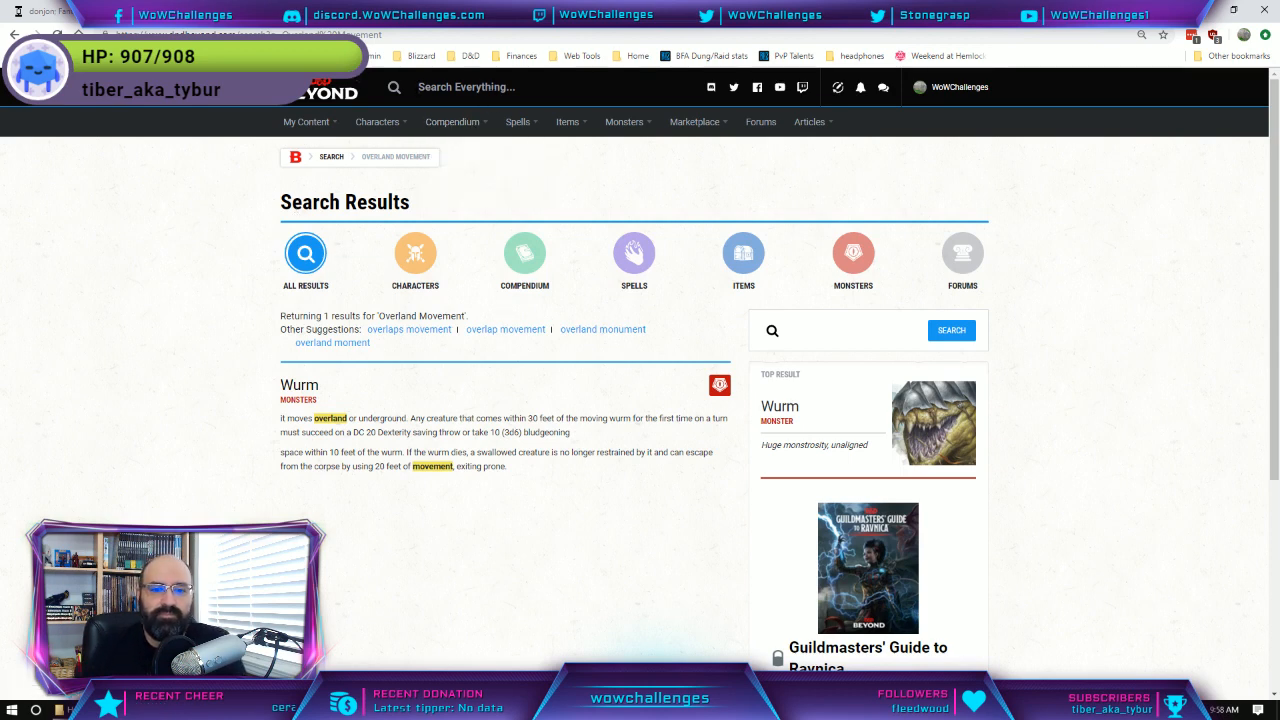
pyautogui.click(482, 88)
pyautogui.write('Overland')
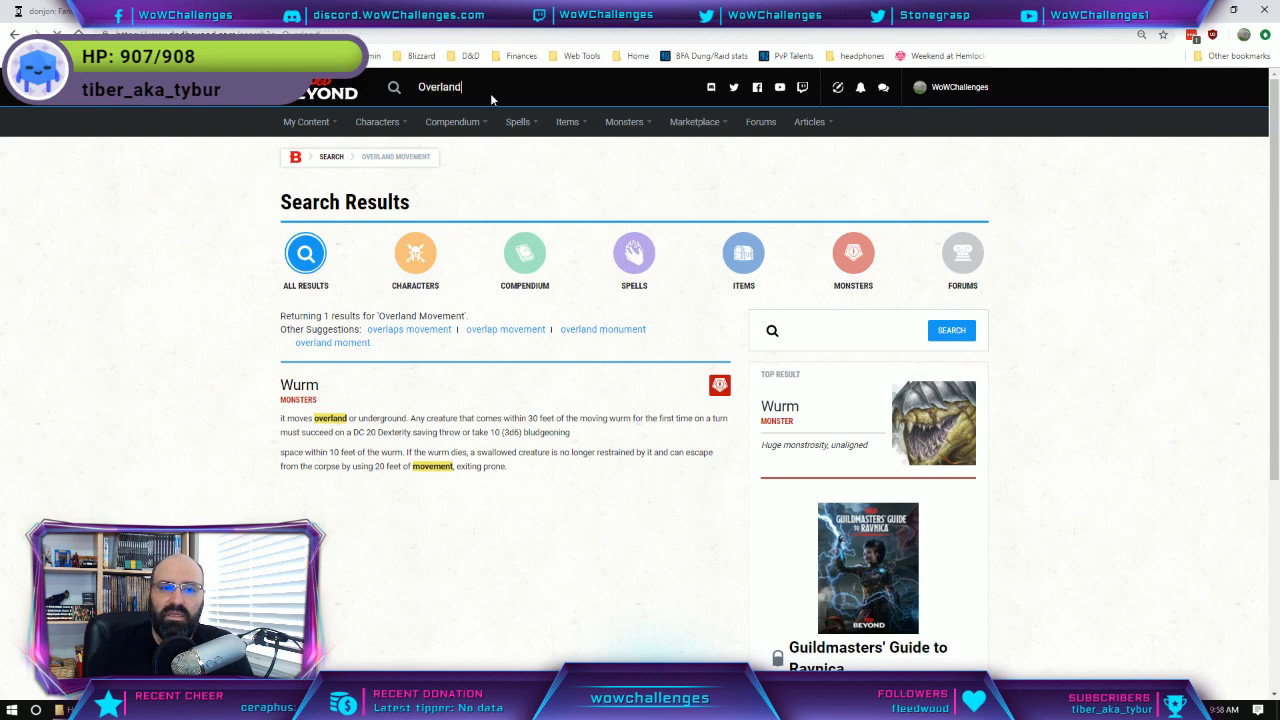
pyautogui.press('Return')
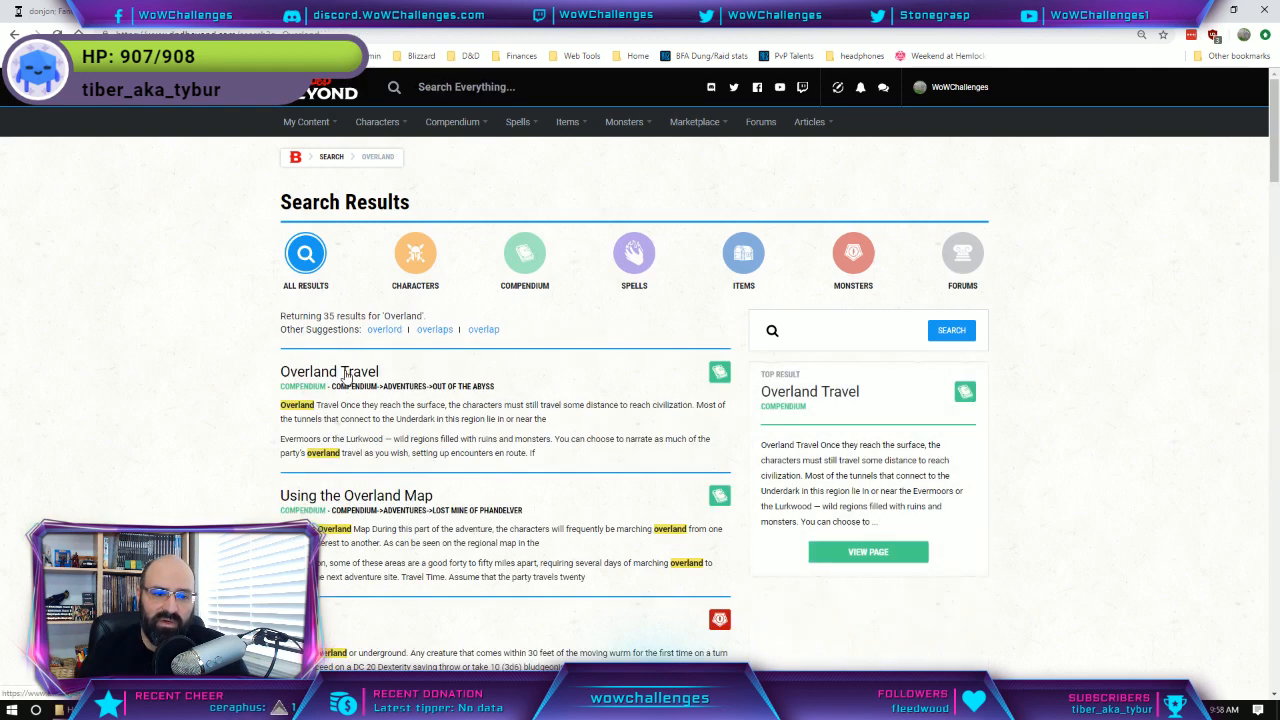
pyautogui.click(343, 376)
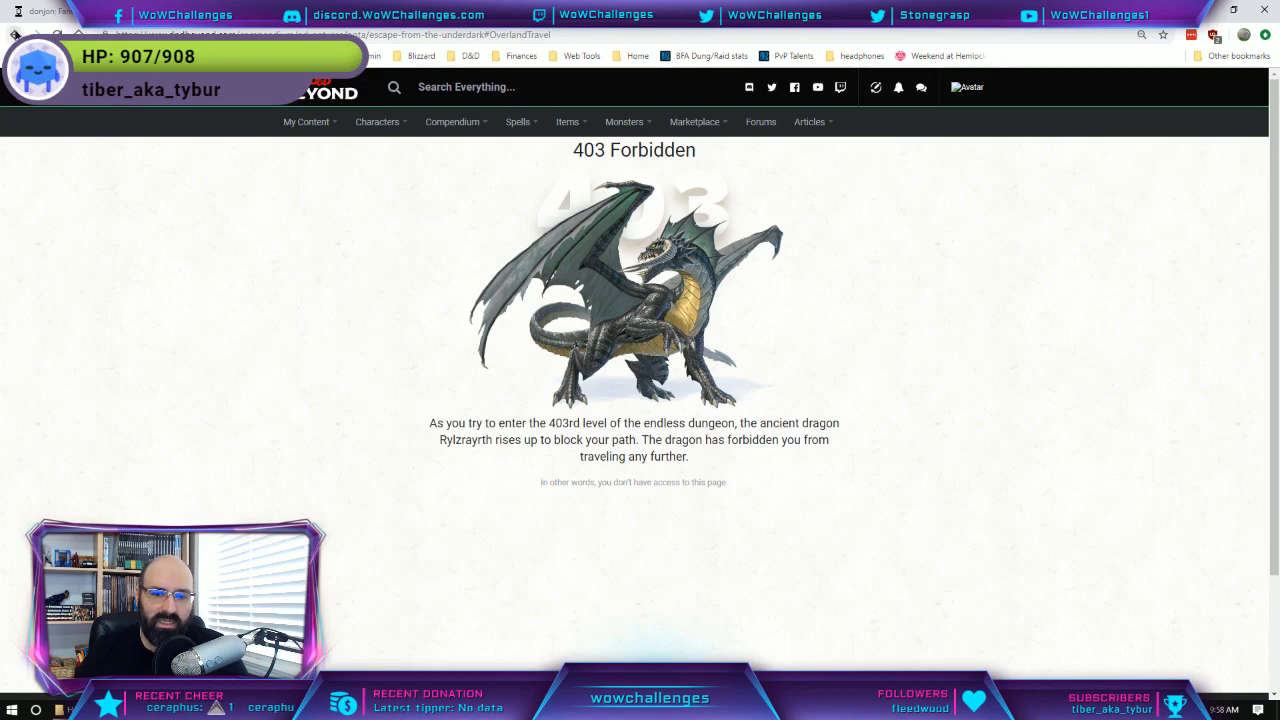
# Return to the "Overland" search results and look through the remaining entries for travel rules.
pyautogui.click(15, 34)
pyautogui.scroll(-1, 428, 497)
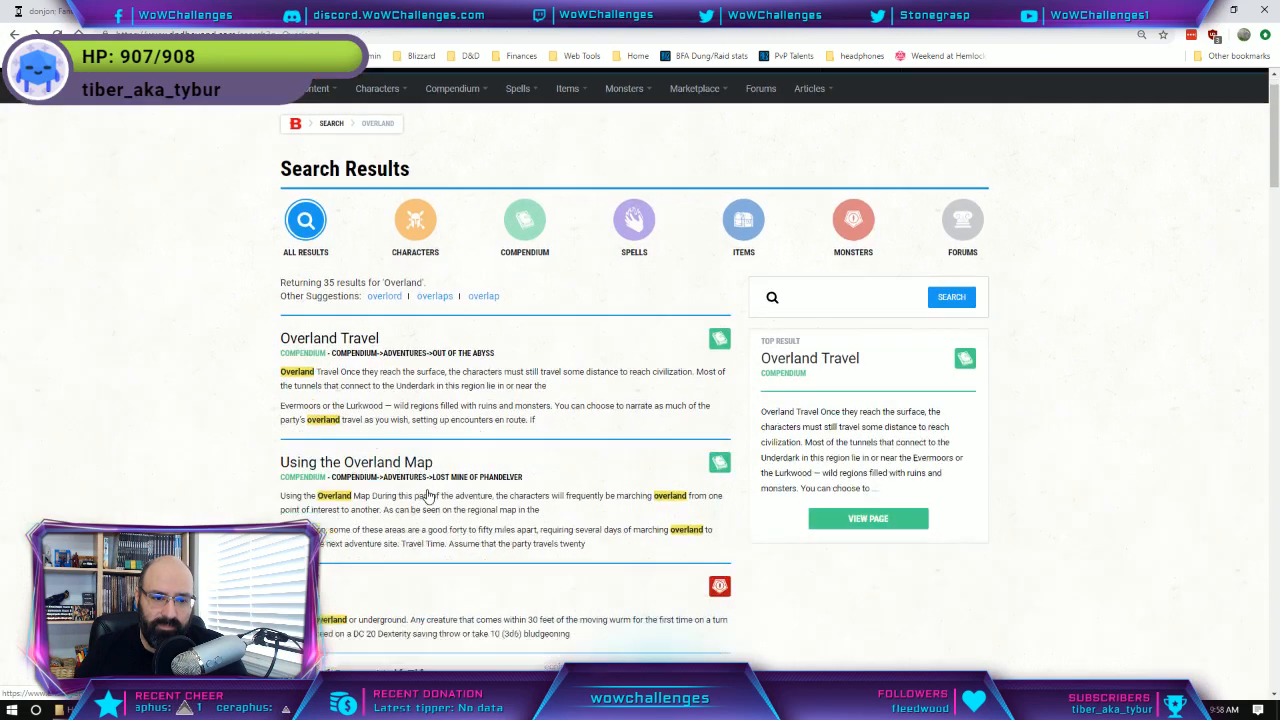
pyautogui.scroll(-3, 420, 453)
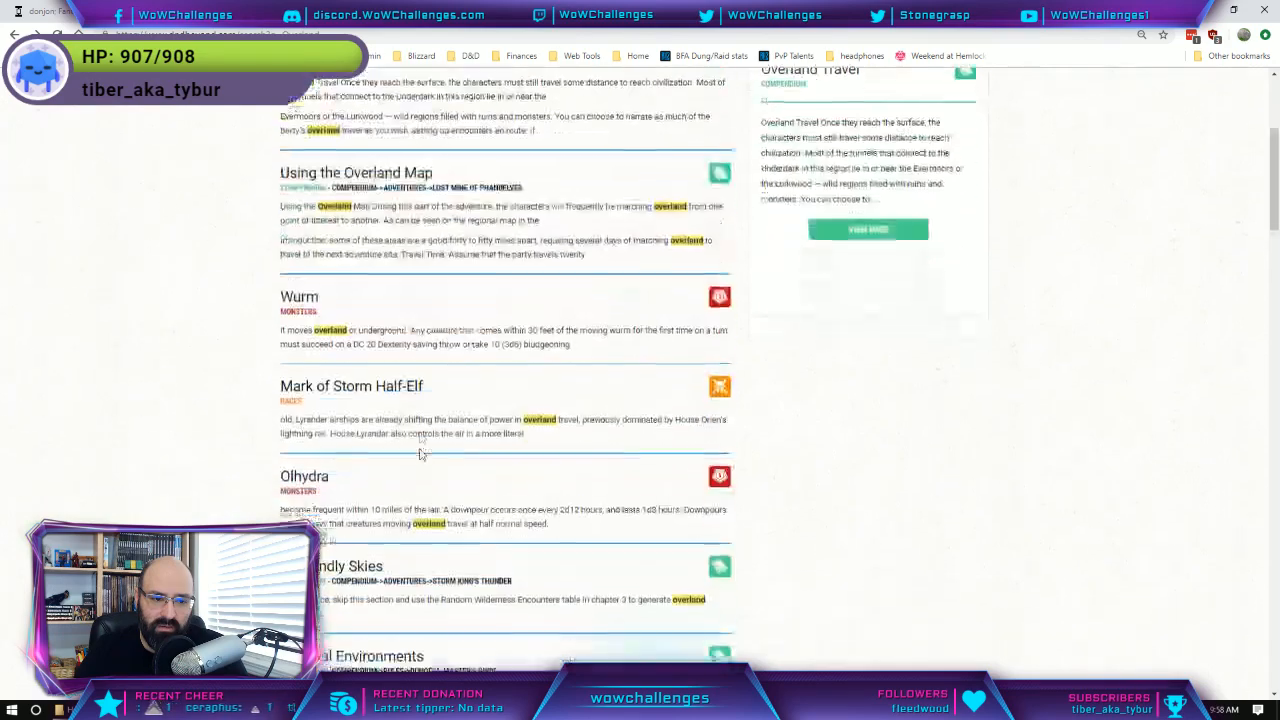
pyautogui.scroll(-6, 420, 453)
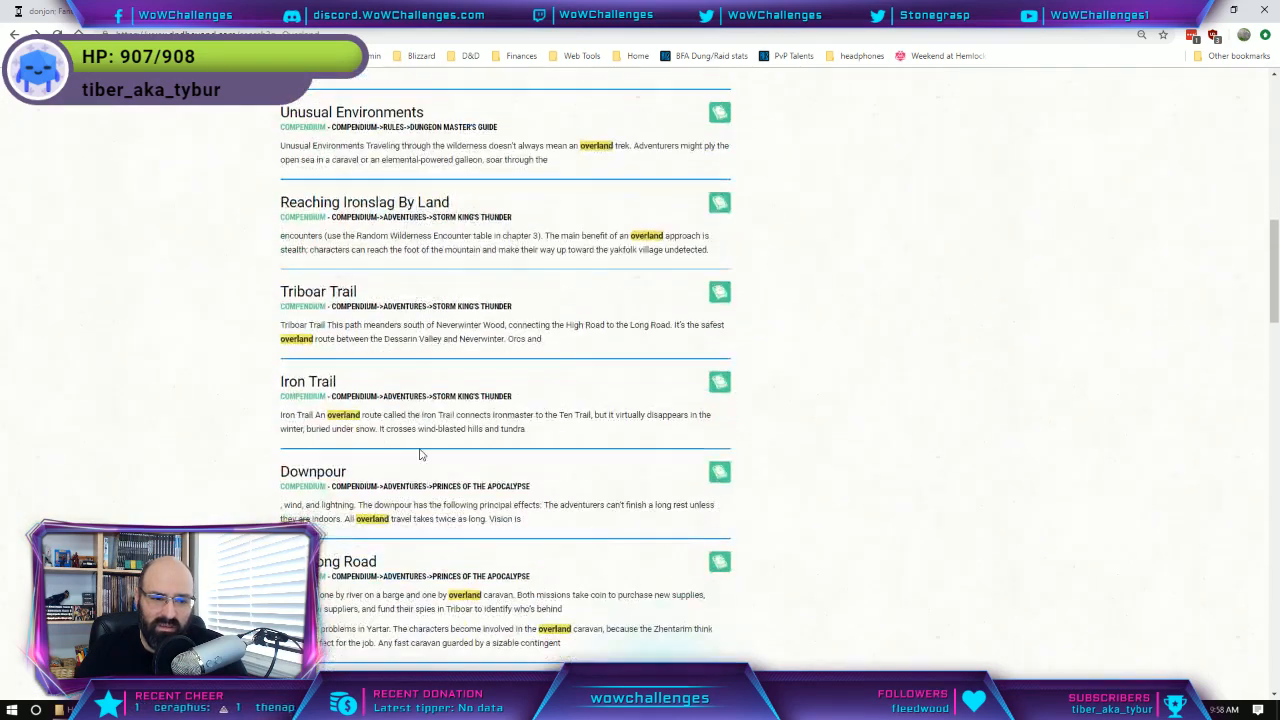
pyautogui.scroll(10, 420, 455)
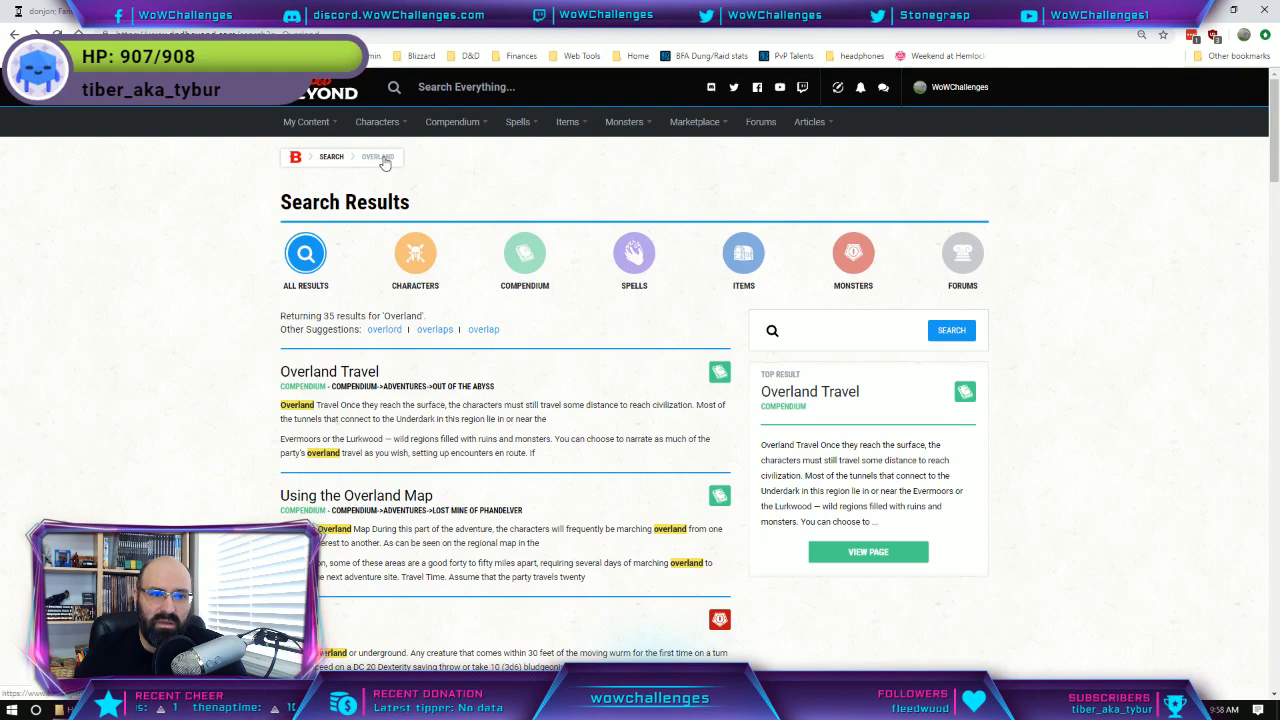
# Switch to the Reddit thread on the base speed of a wagon drawn by two oxen and reread the original post.
pyautogui.click(878, 11)
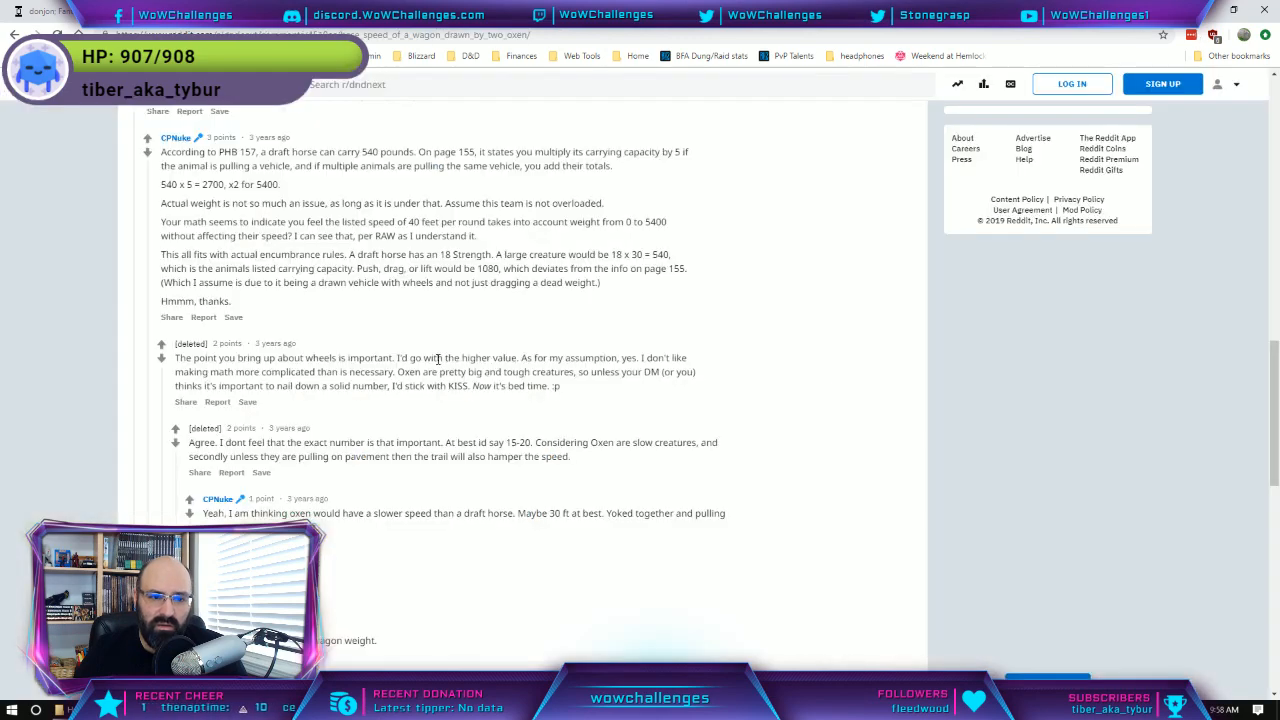
pyautogui.scroll(9, 387, 385)
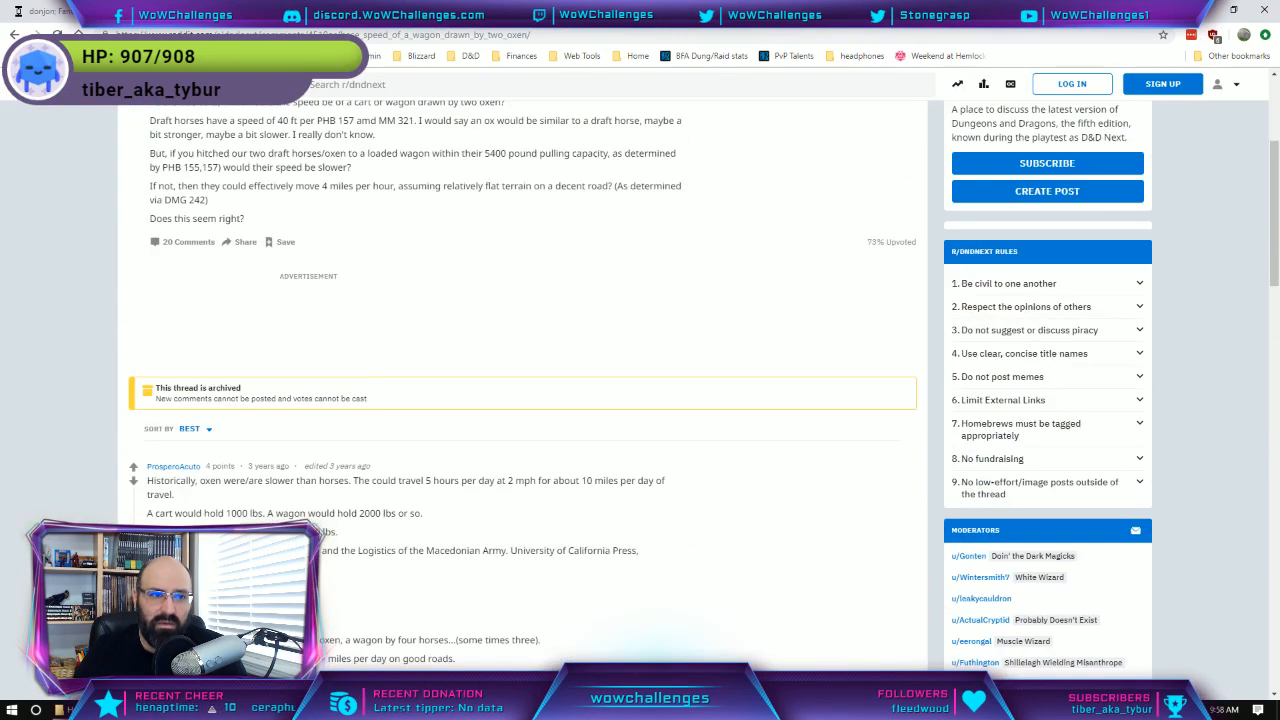
pyautogui.scroll(1, 187, 204)
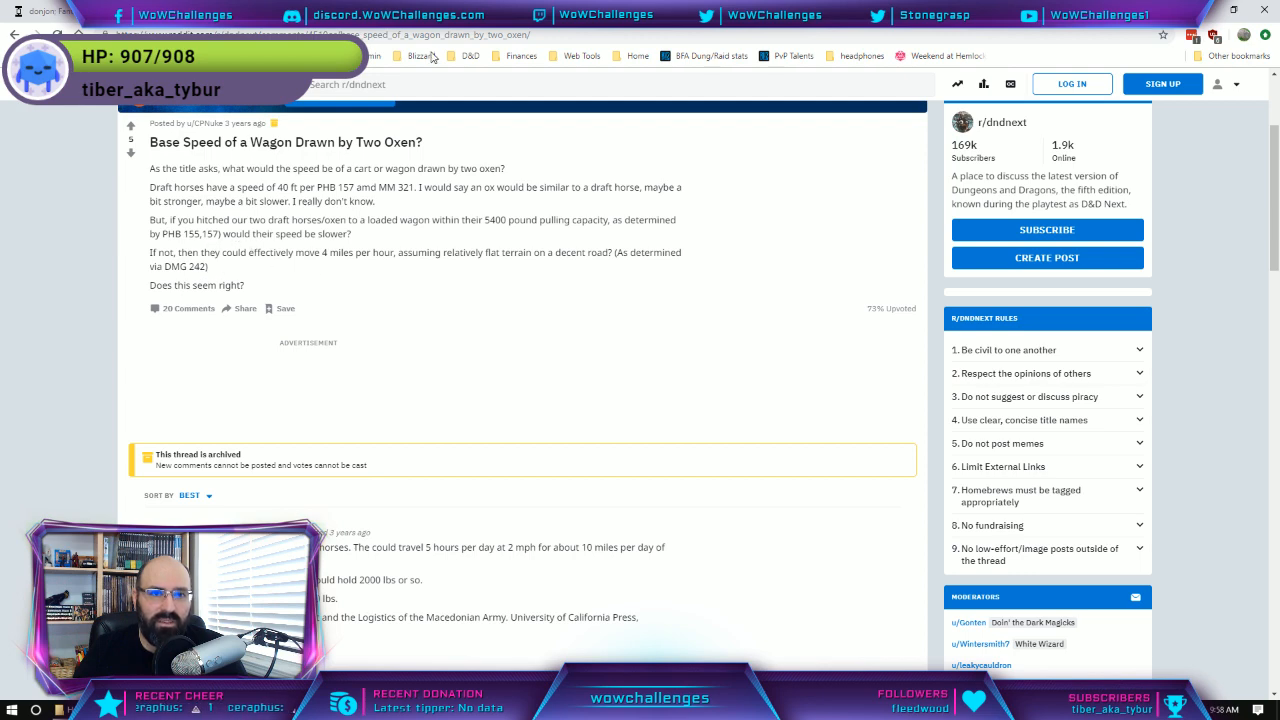
# Return to D&D Beyond and open the Wilderness section of the Dungeon Master's Guide's Adventure Environments chapter.
pyautogui.click(310, 12)
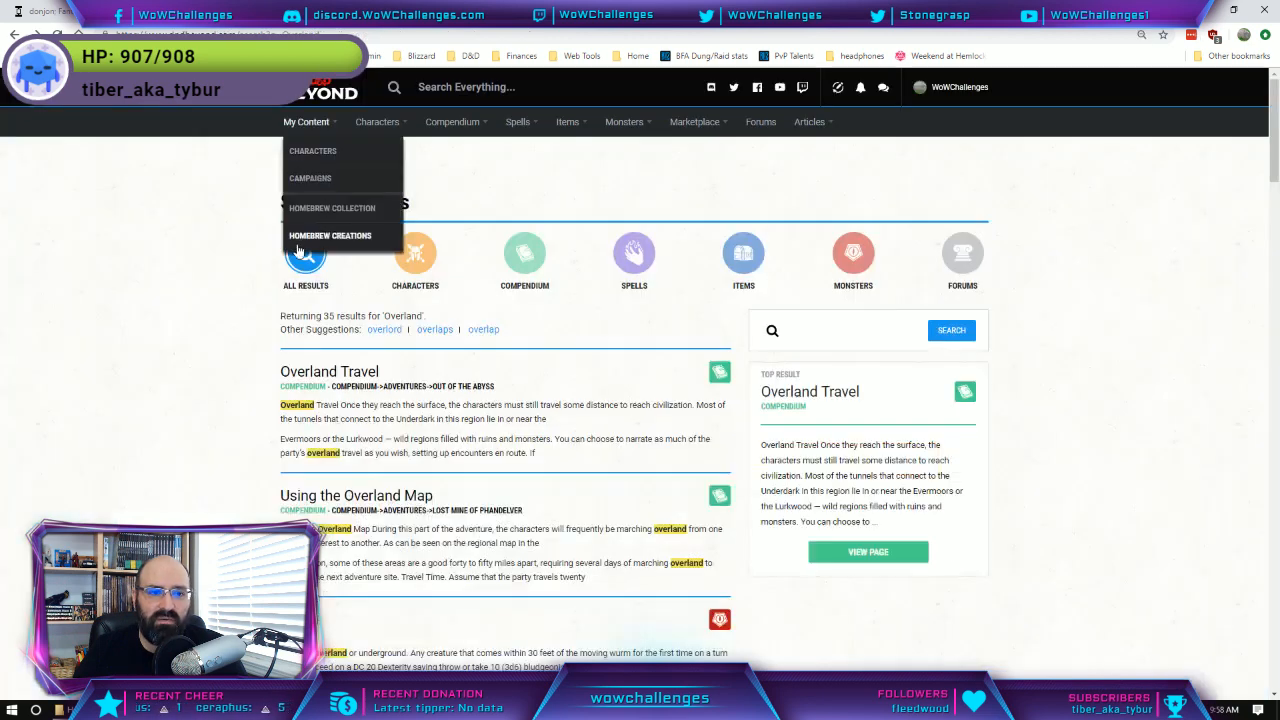
pyautogui.moveTo(471, 123)
pyautogui.moveTo(486, 150)
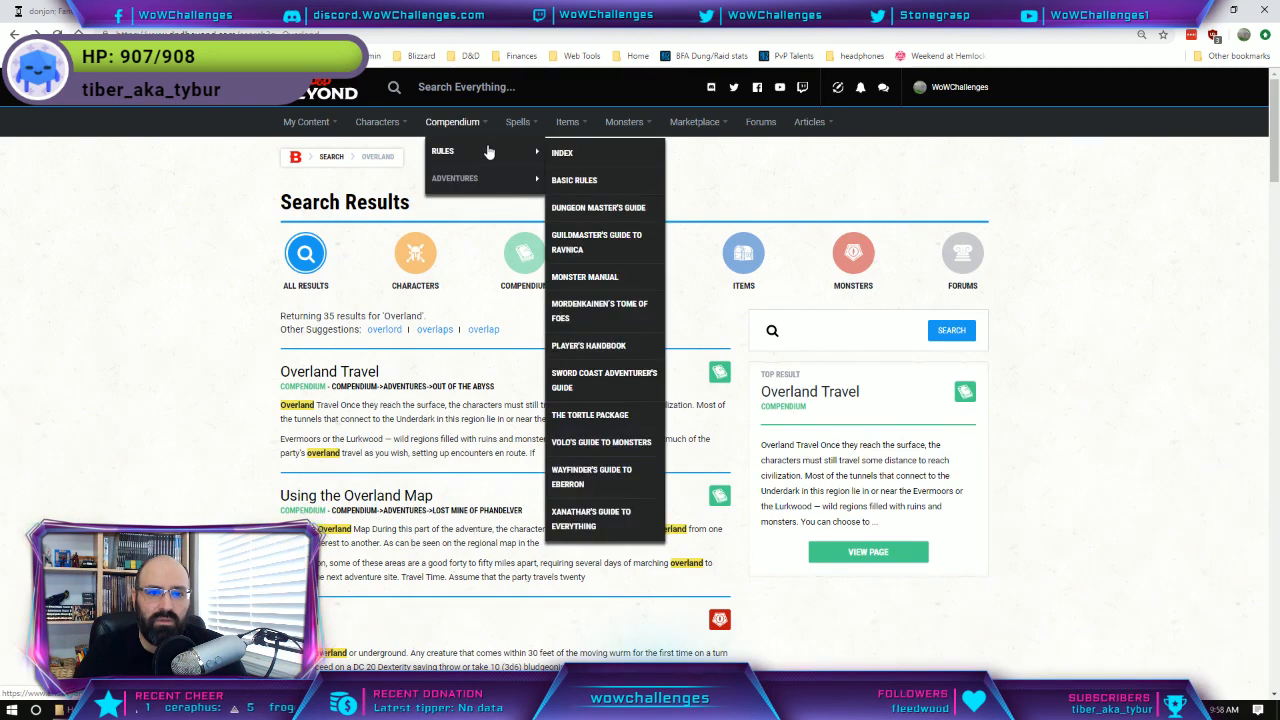
pyautogui.click(601, 210)
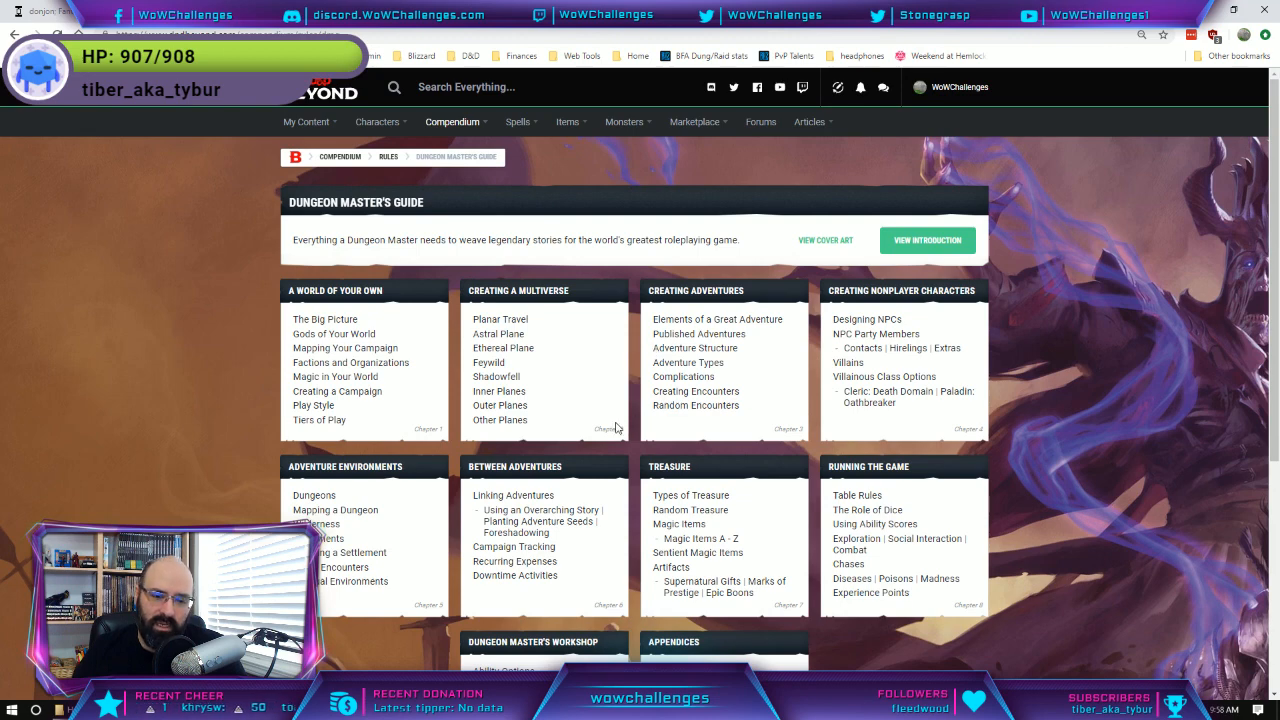
pyautogui.scroll(-2, 615, 361)
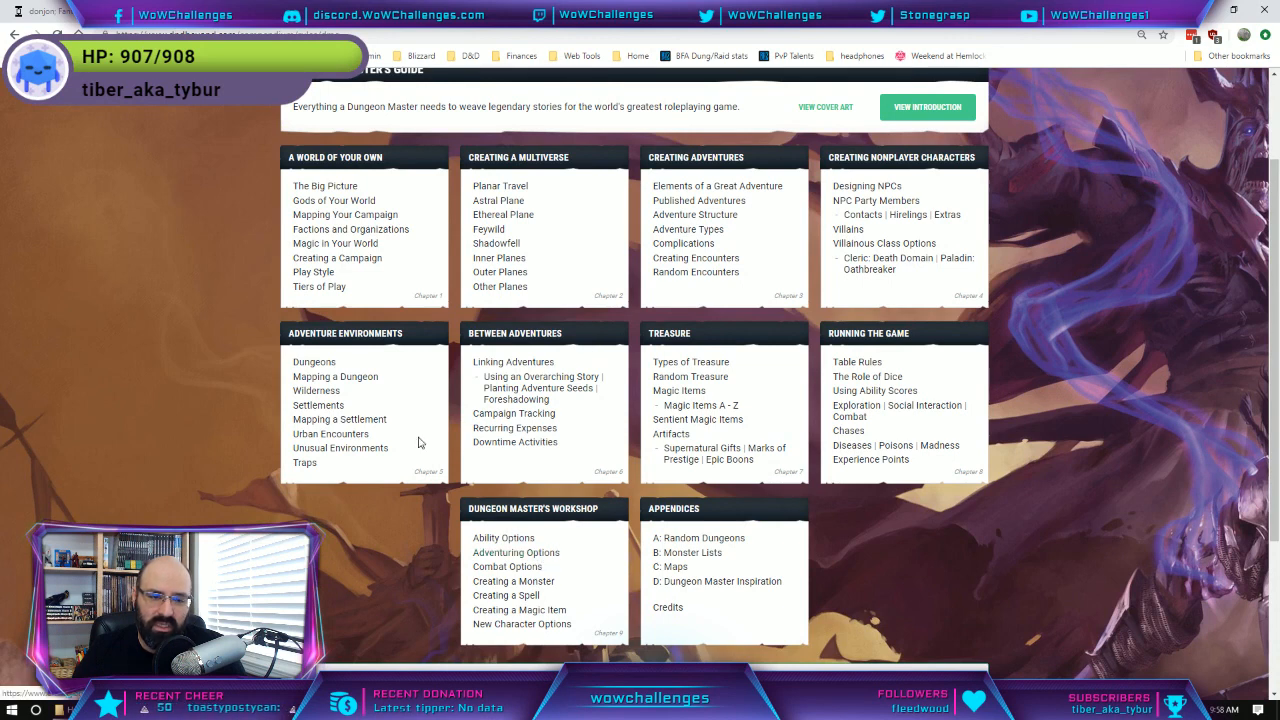
pyautogui.click(318, 391)
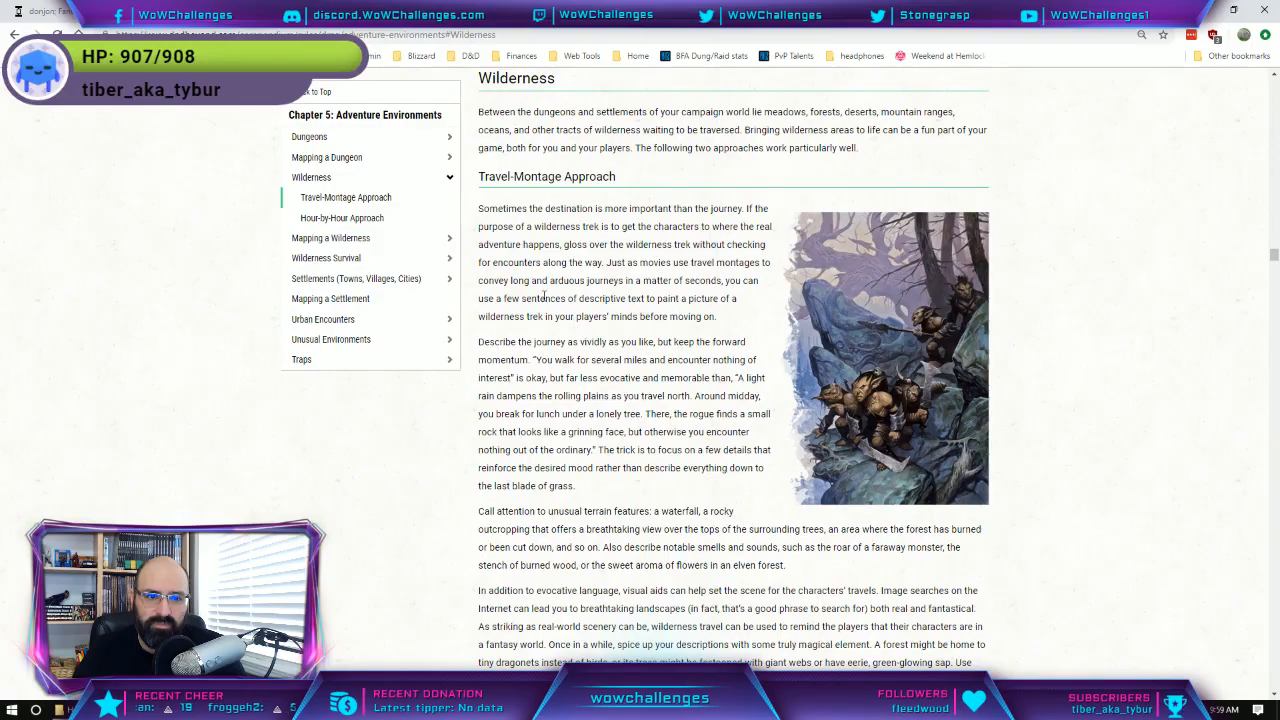
# Read through the Wilderness, Mapping a Wilderness and Wilderness Survival sections for rules on overland movement.
pyautogui.scroll(-6, 678, 316)
pyautogui.scroll(-10, 678, 364)
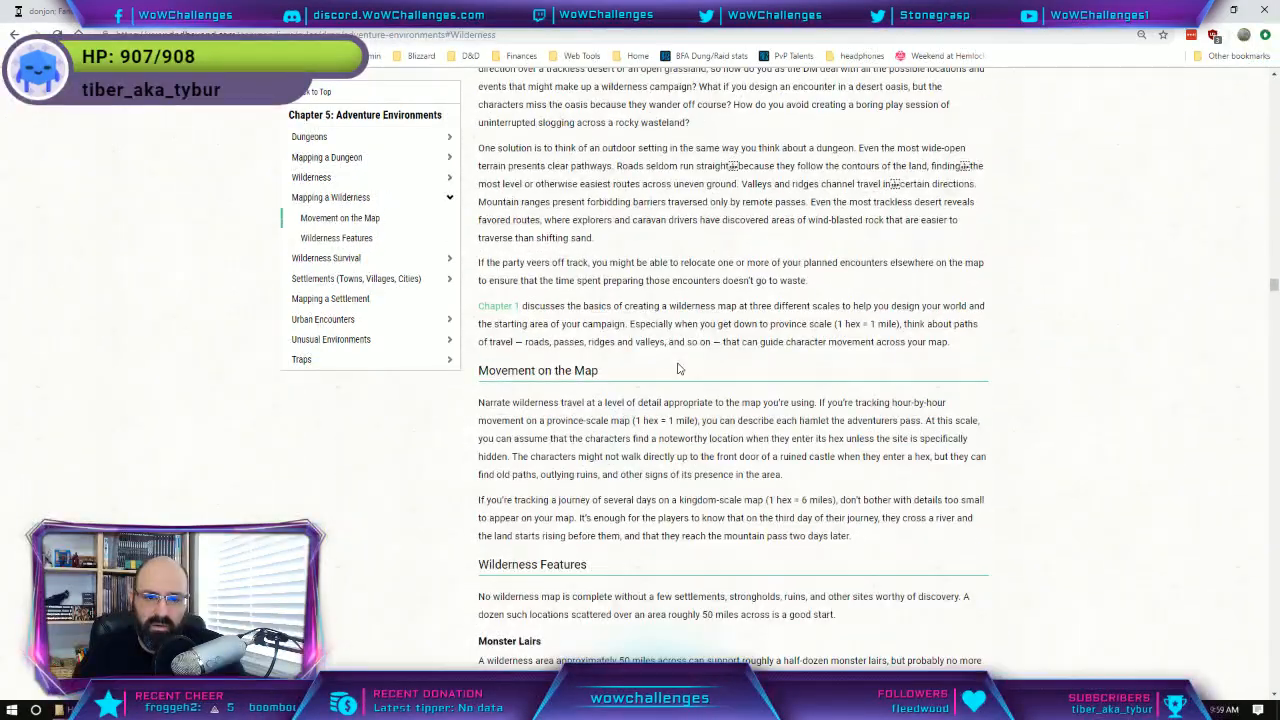
pyautogui.scroll(3, 678, 368)
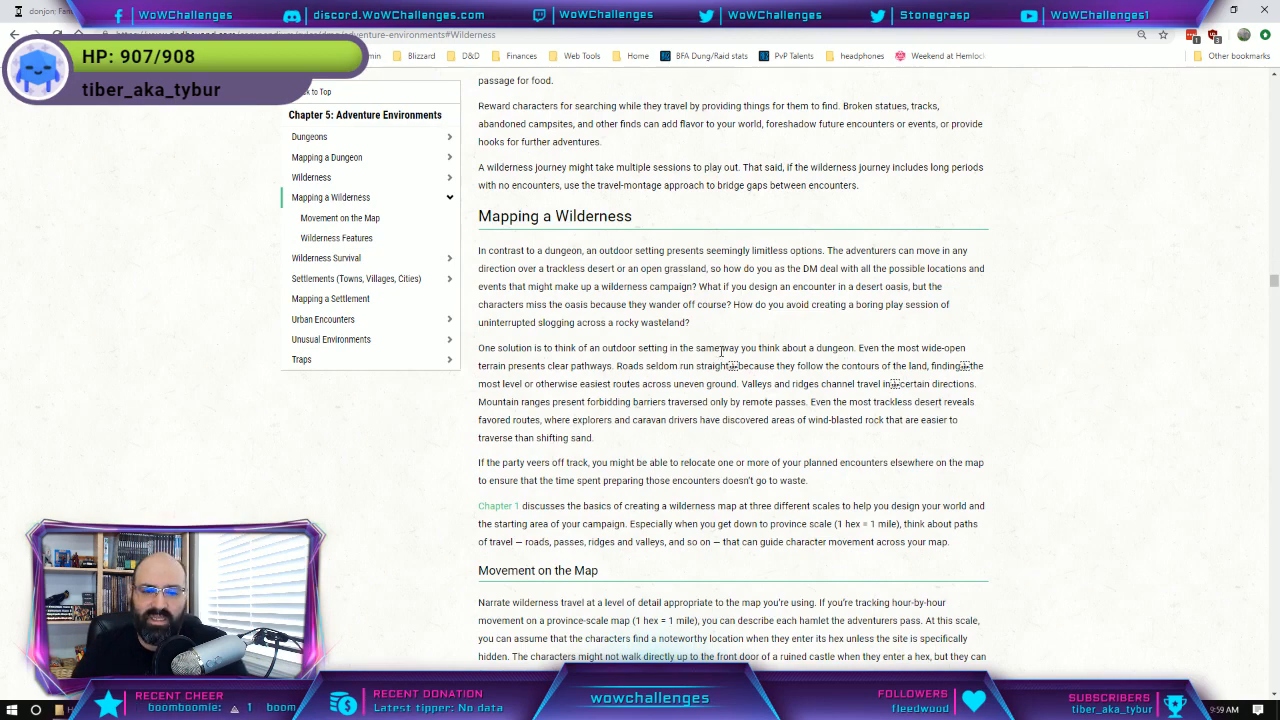
pyautogui.scroll(-3, 647, 268)
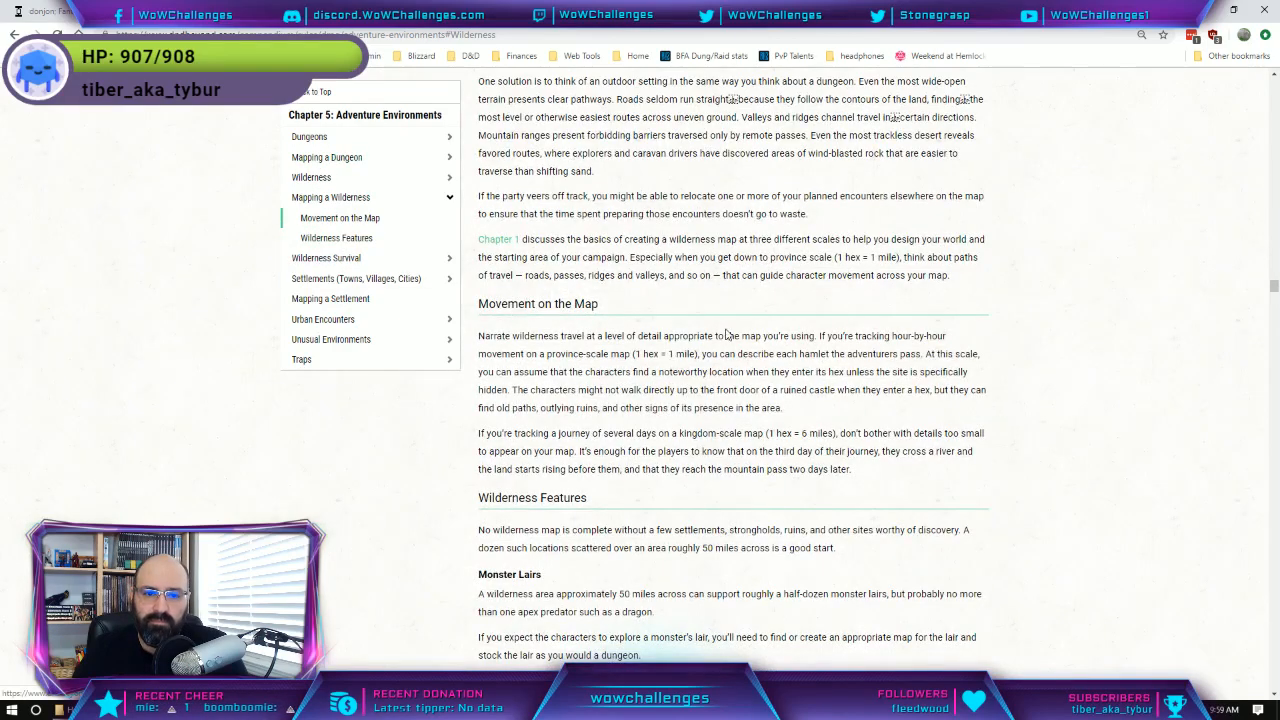
pyautogui.scroll(-8, 614, 374)
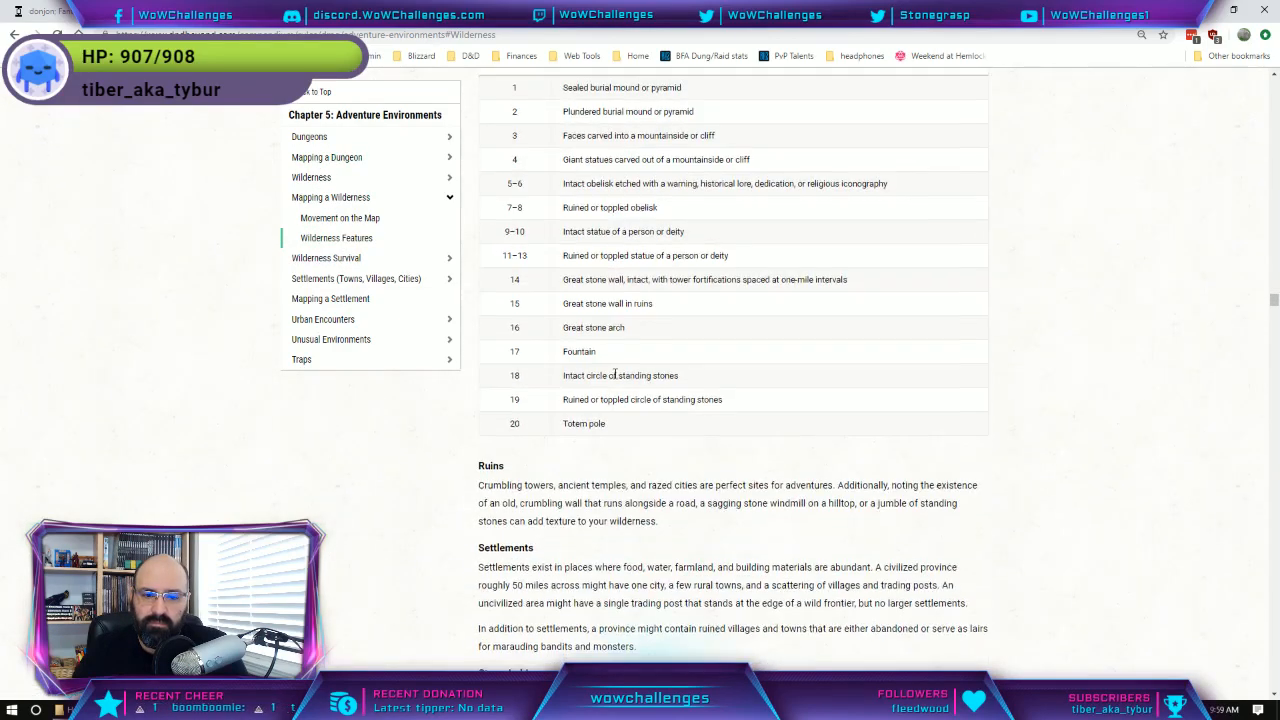
pyautogui.scroll(-7, 614, 374)
pyautogui.scroll(-11, 612, 373)
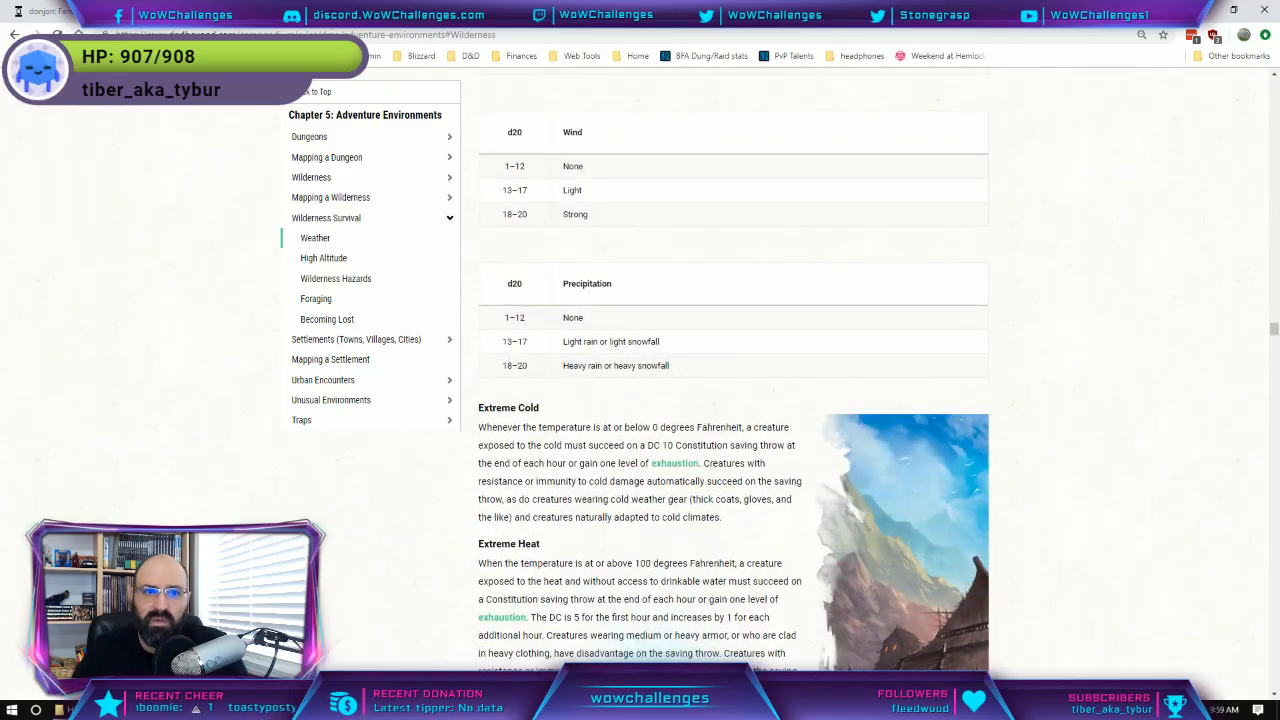
# Go back to the start of the Adventure Environments chapter and open the Player's Handbook from the rules compendium.
pyautogui.scroll(20, 548, 354)
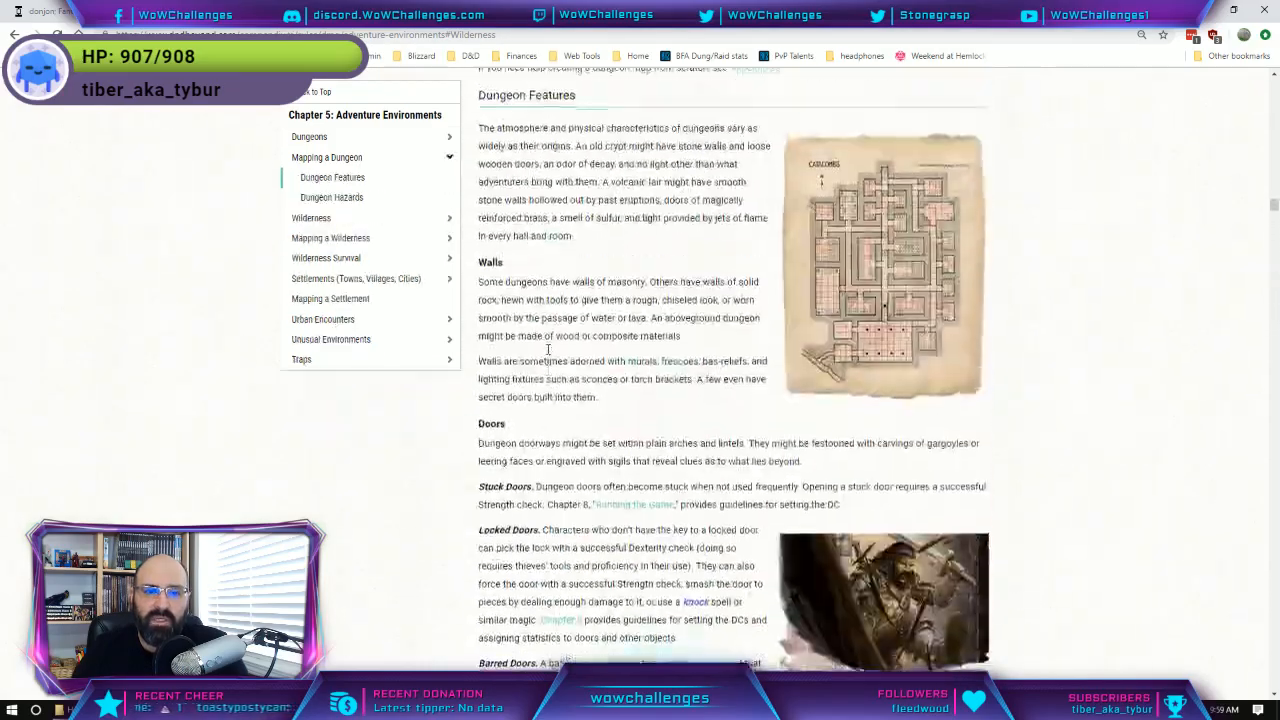
pyautogui.scroll(15, 548, 354)
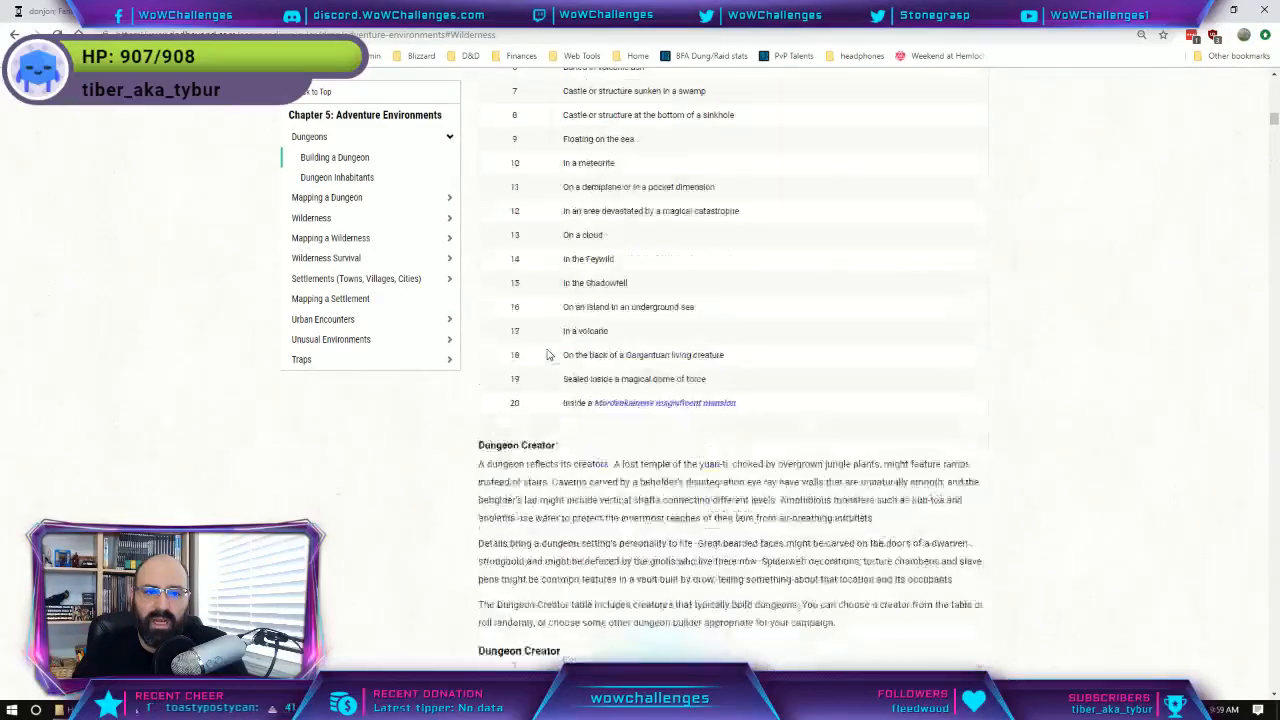
pyautogui.click(328, 92)
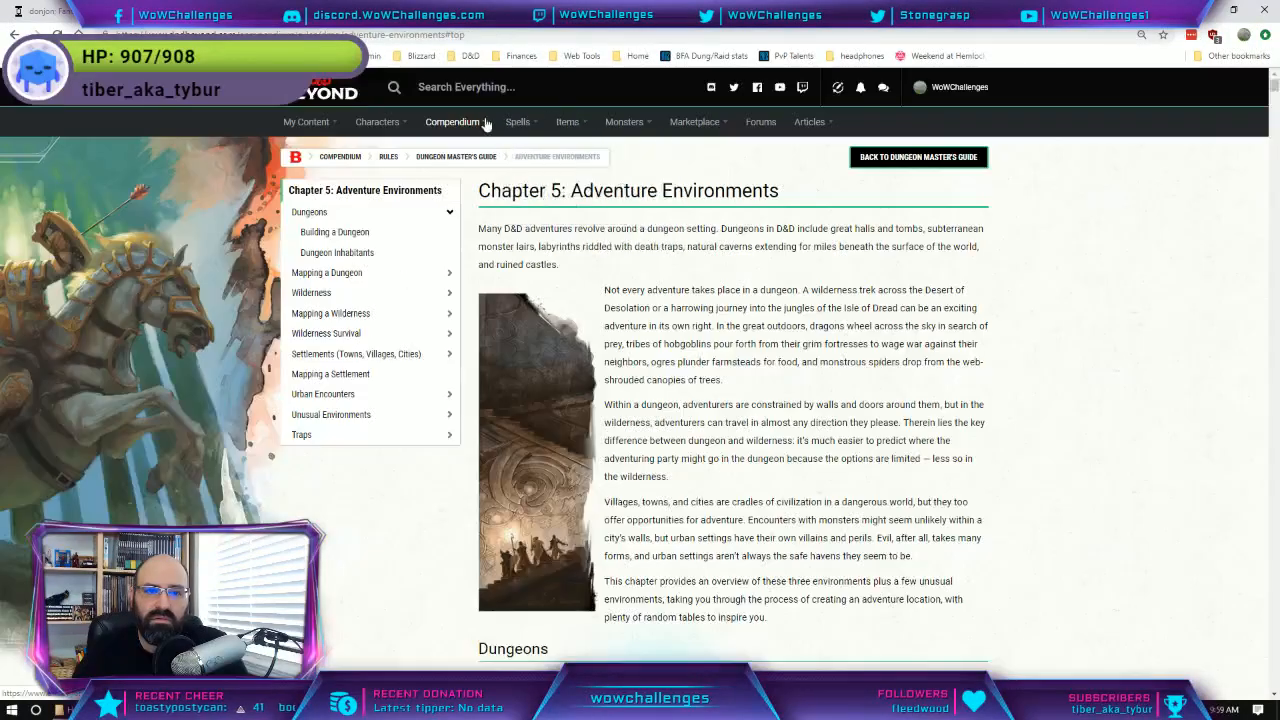
pyautogui.moveTo(376, 130)
pyautogui.moveTo(482, 128)
pyautogui.moveTo(470, 152)
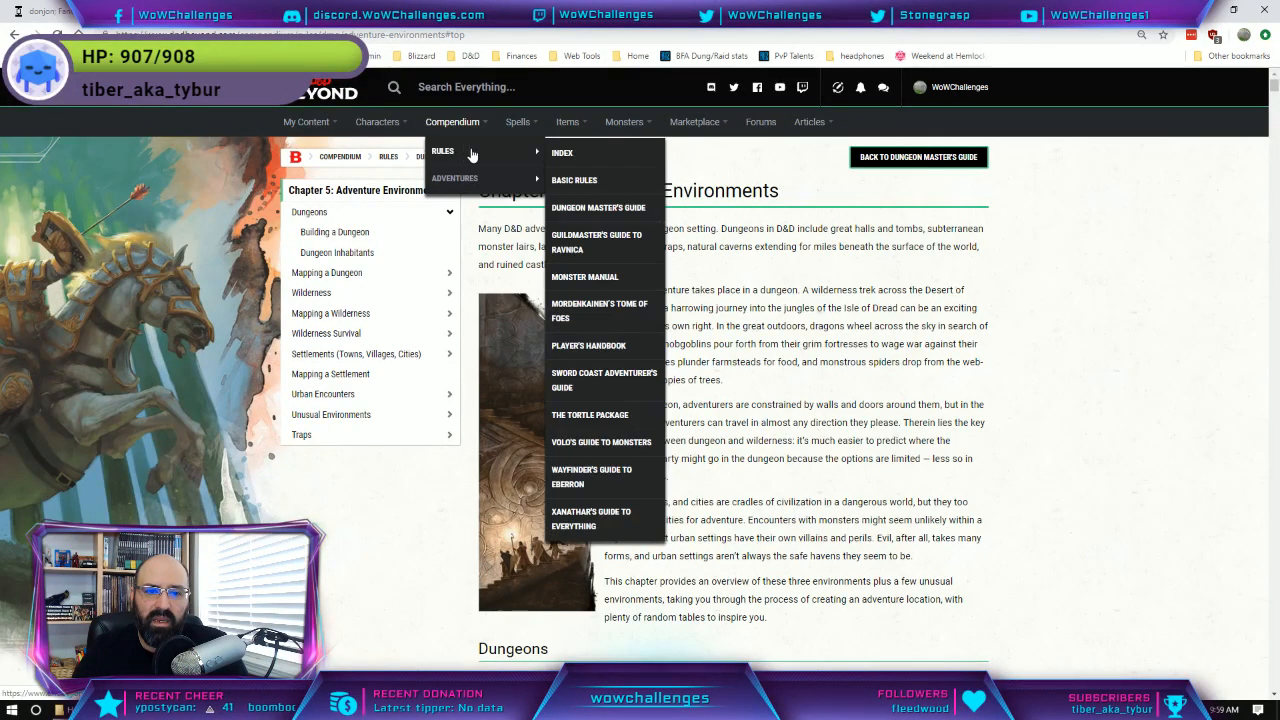
pyautogui.click(596, 345)
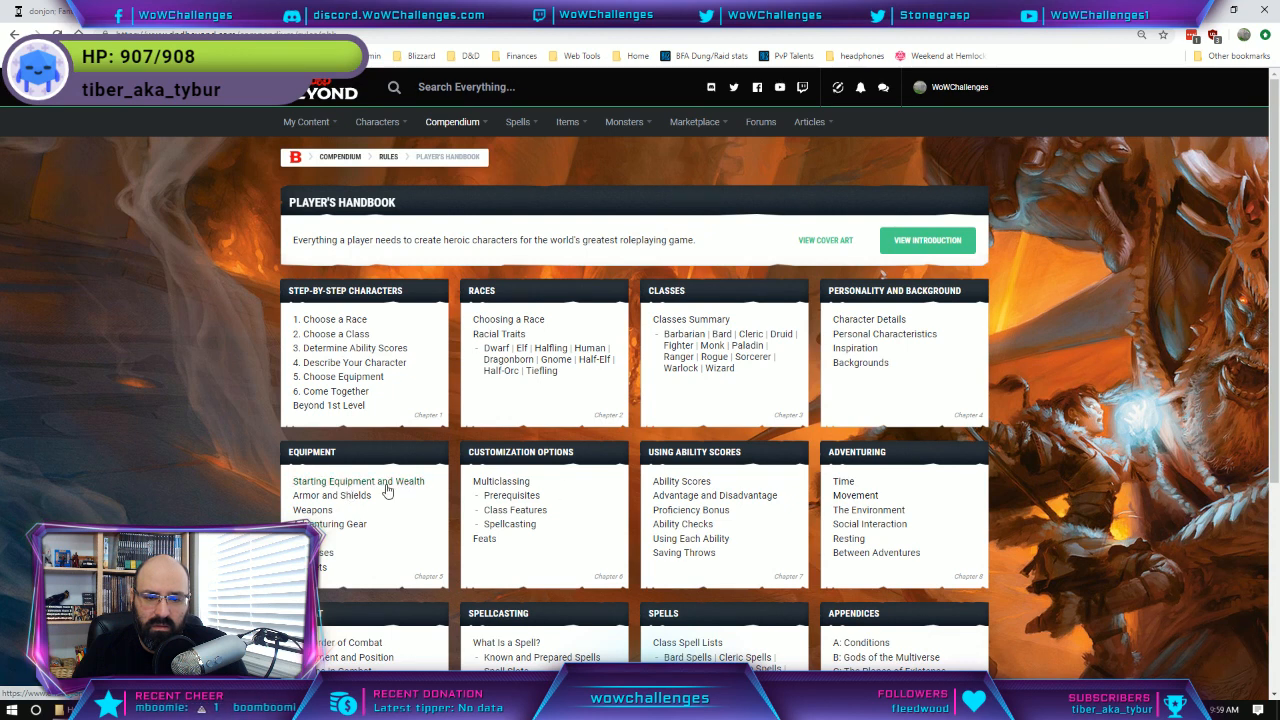
# Open Starting Equipment and Wealth in the Player's Handbook and look through the Equipment chapter from coinage to adventuring gear for travel information.
pyautogui.click(329, 484)
pyautogui.scroll(-7, 712, 340)
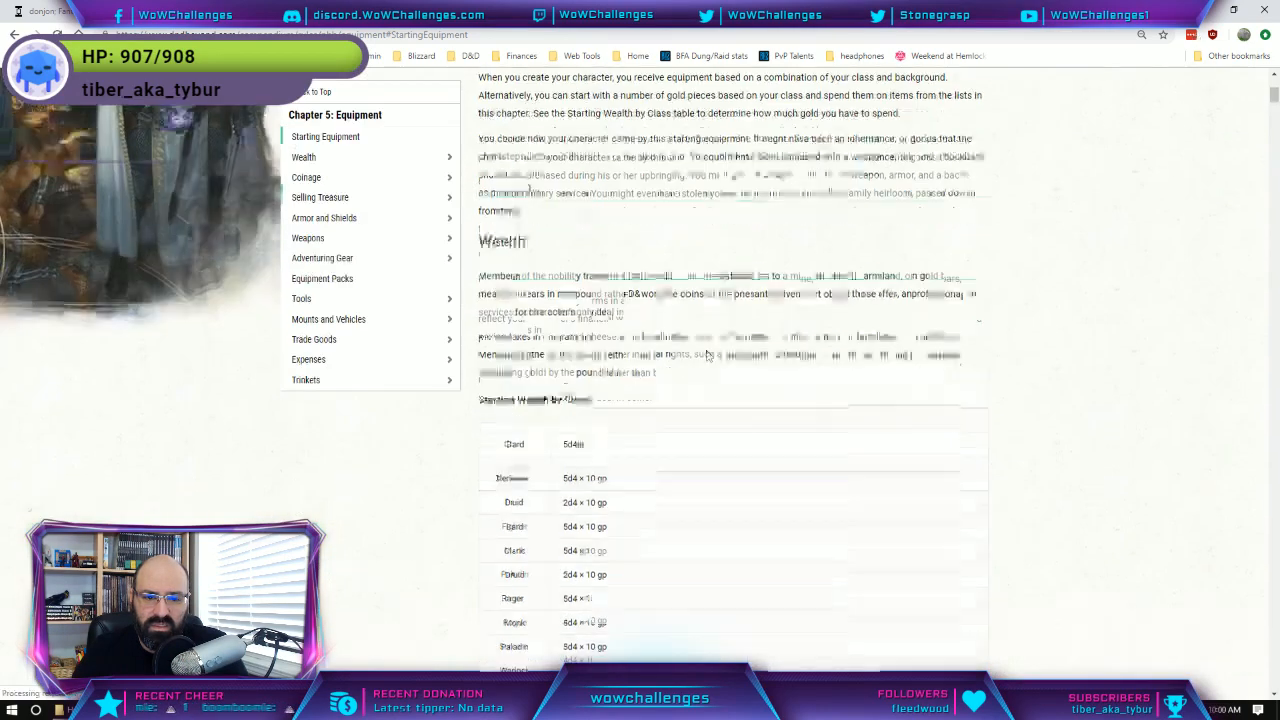
pyautogui.scroll(-10, 706, 355)
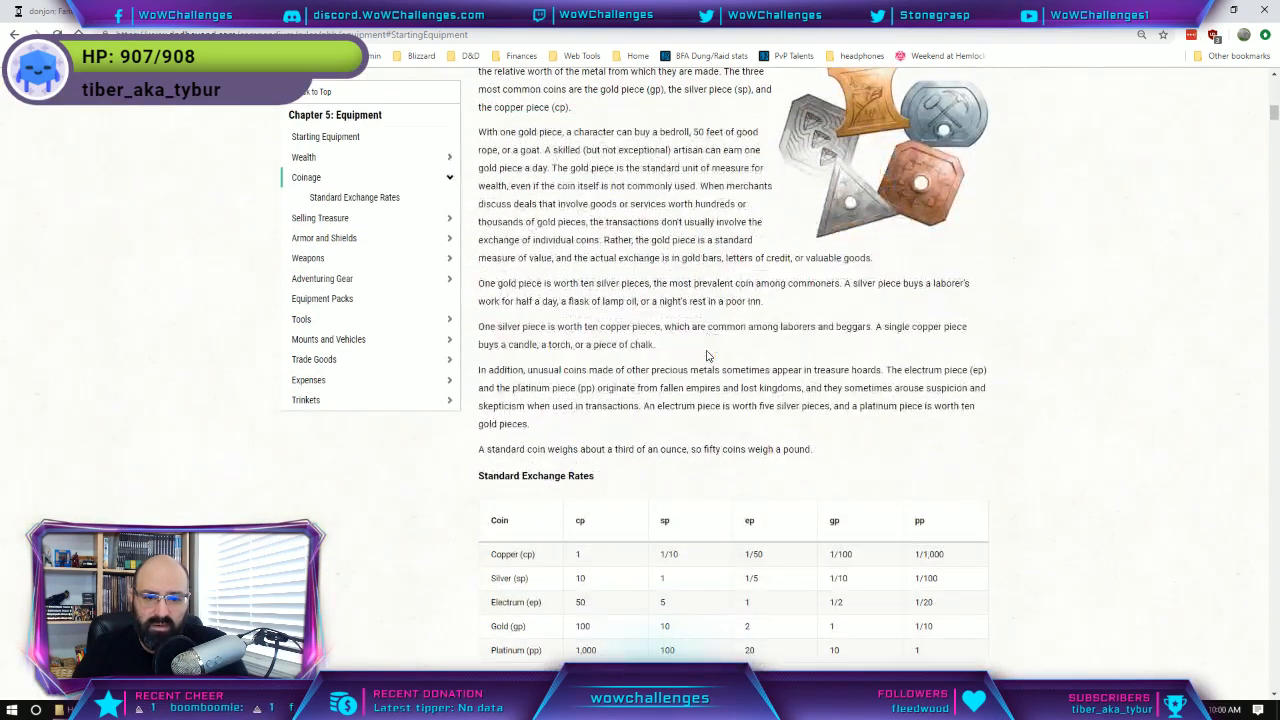
pyautogui.scroll(-4, 706, 355)
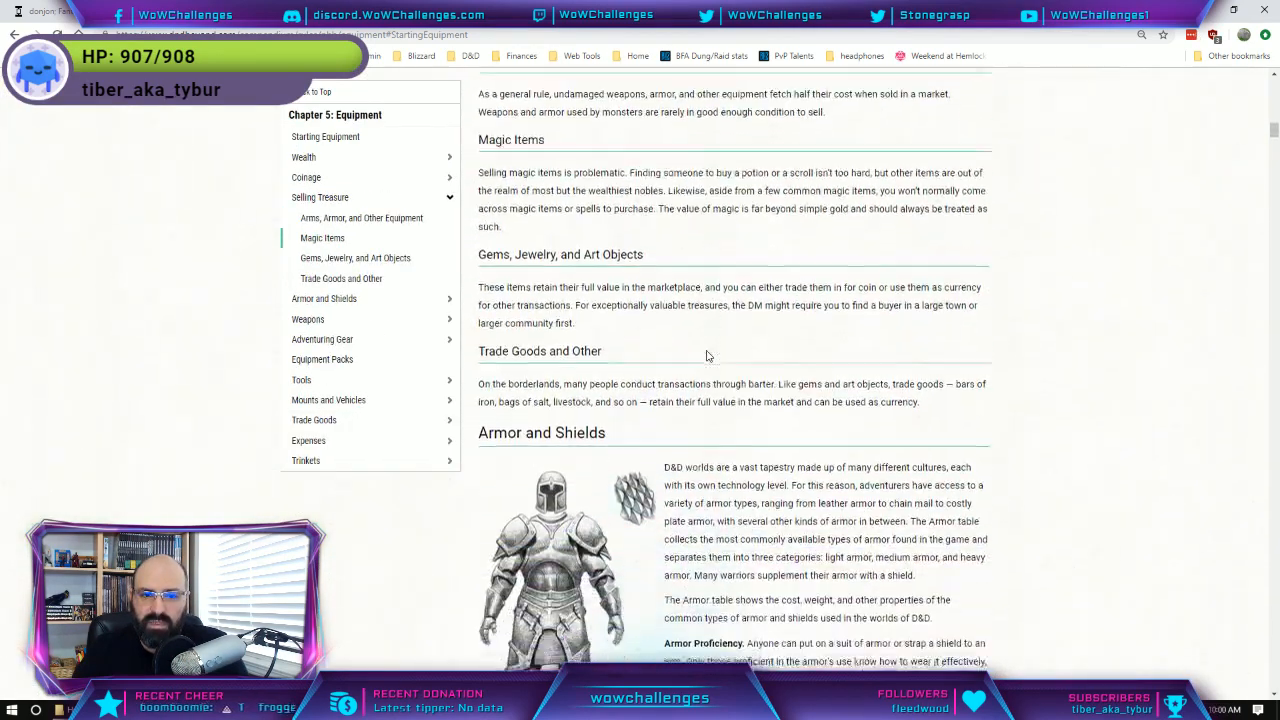
pyautogui.scroll(-5, 706, 355)
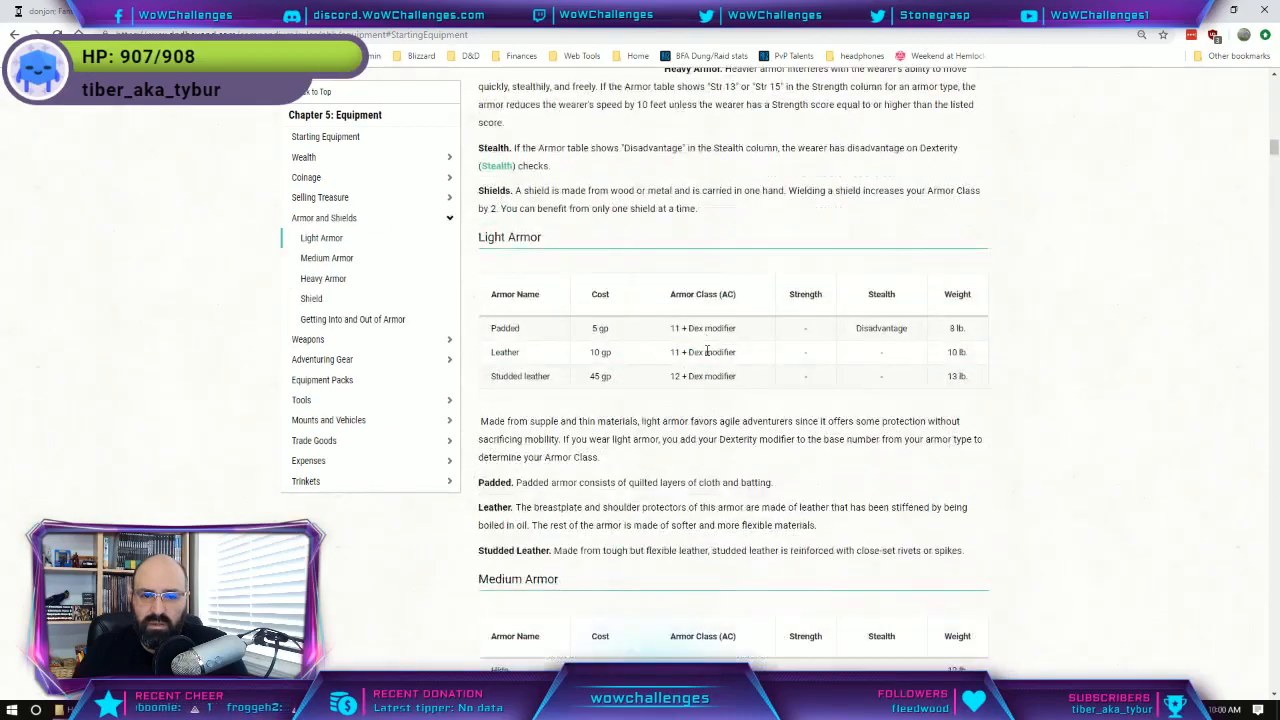
pyautogui.scroll(-12, 706, 352)
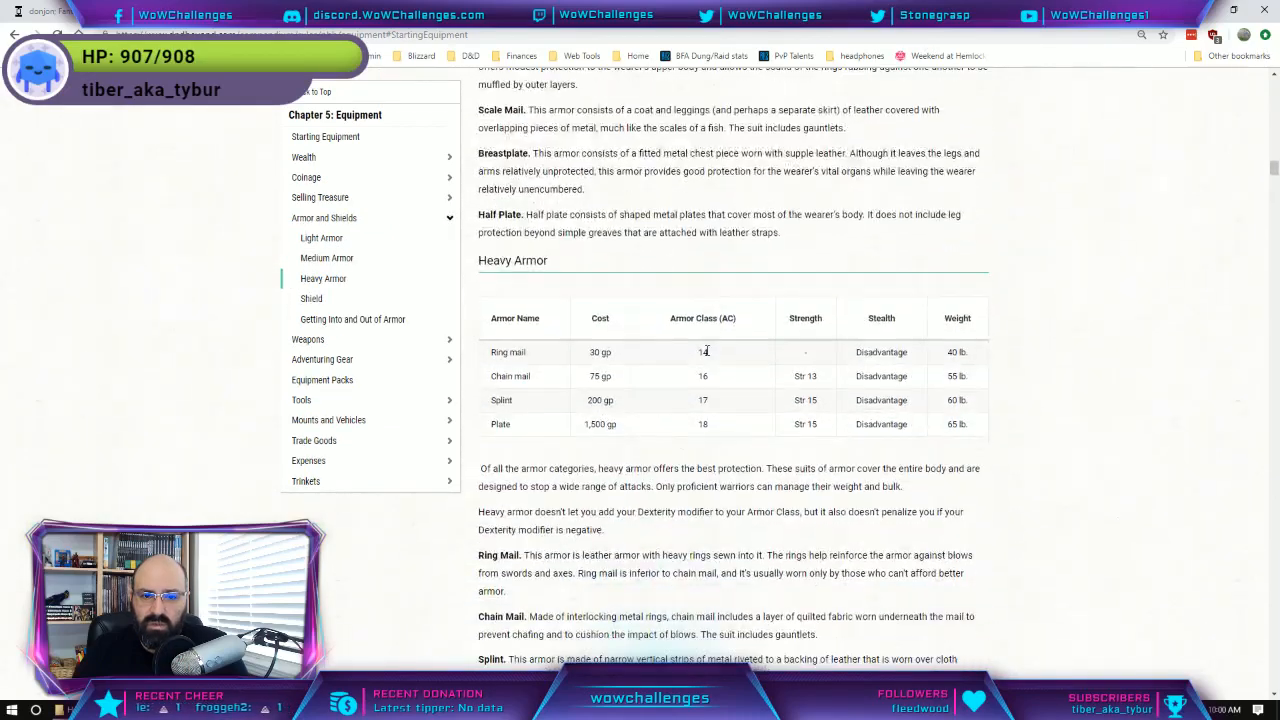
pyautogui.scroll(-15, 706, 352)
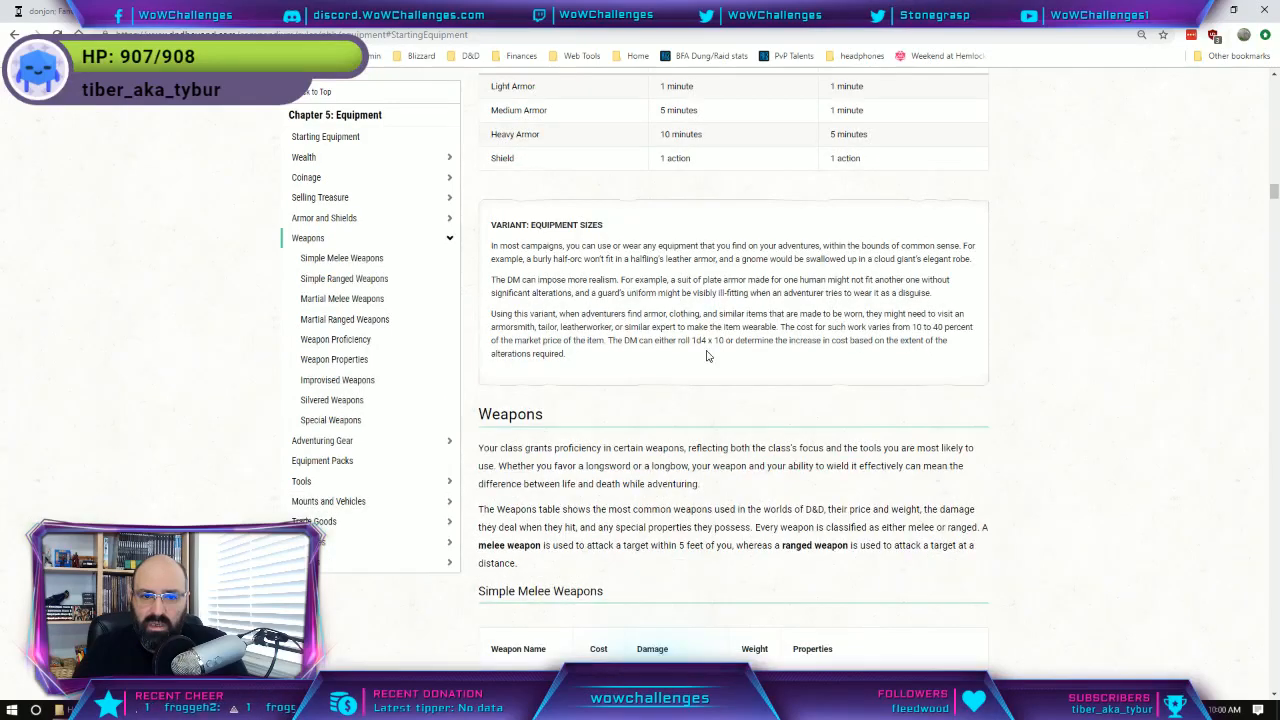
pyautogui.scroll(-10, 706, 355)
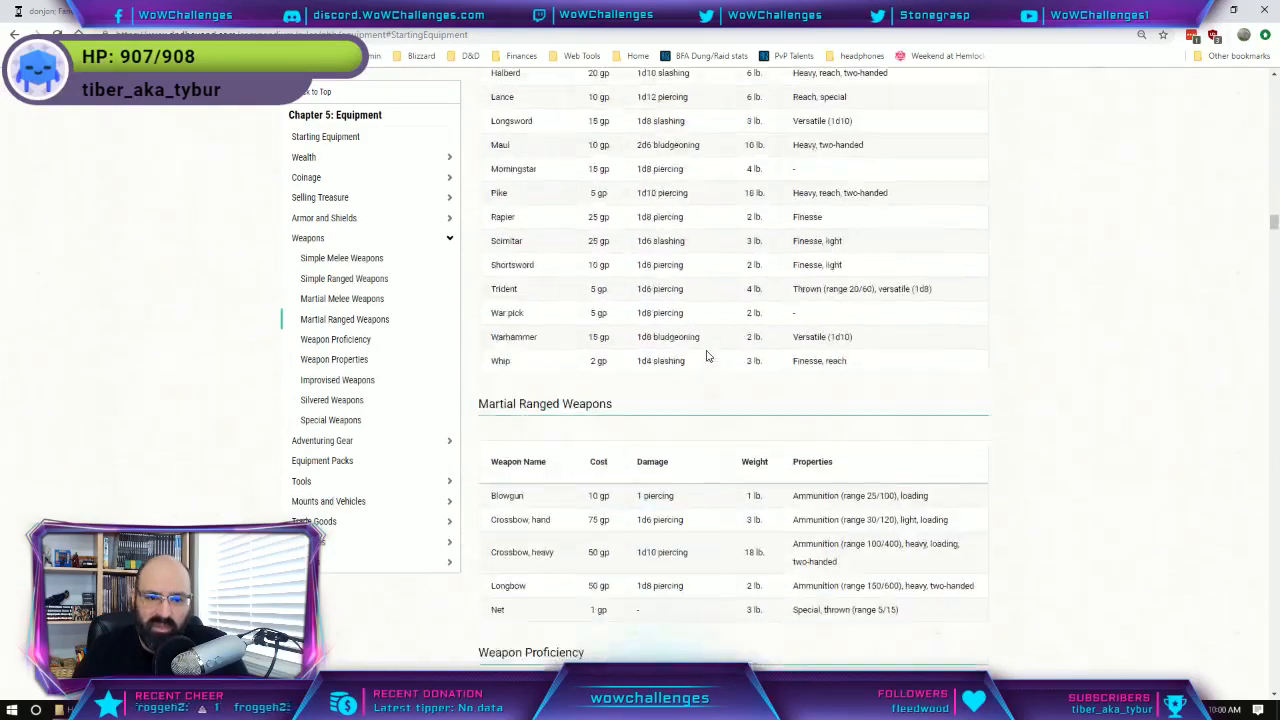
pyautogui.scroll(-4, 706, 355)
pyautogui.scroll(-6, 706, 355)
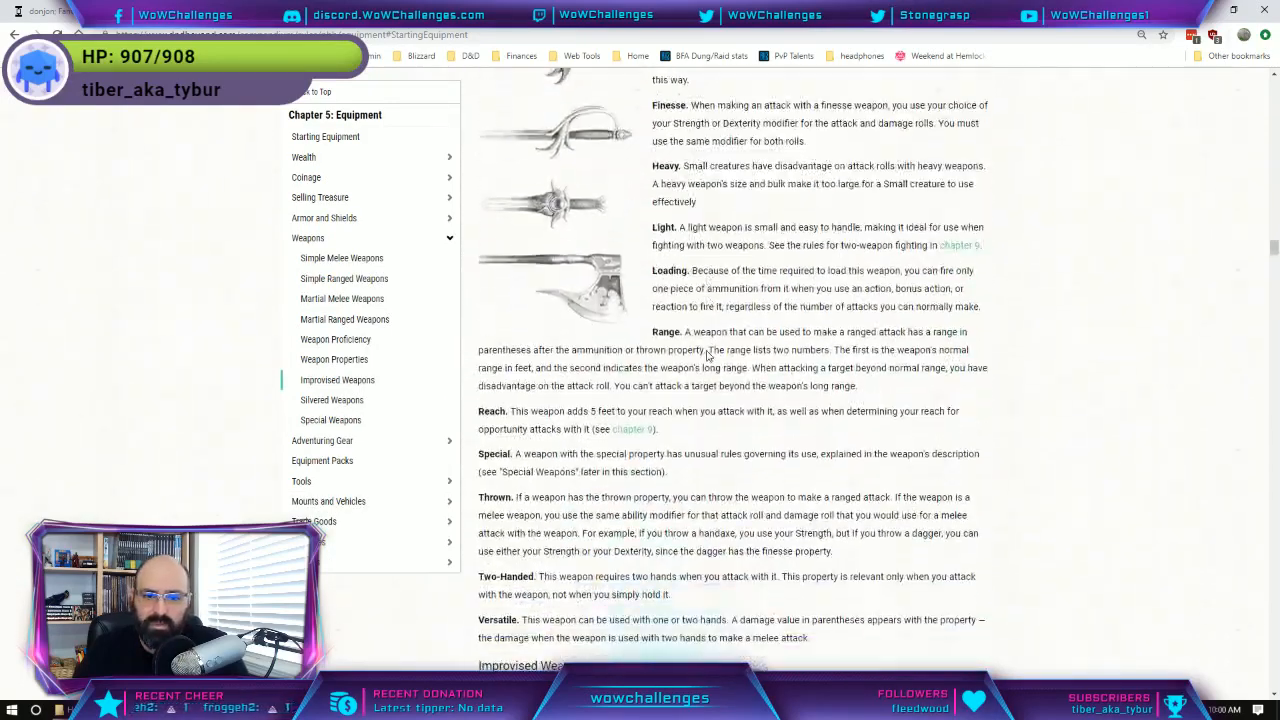
pyautogui.scroll(-15, 706, 351)
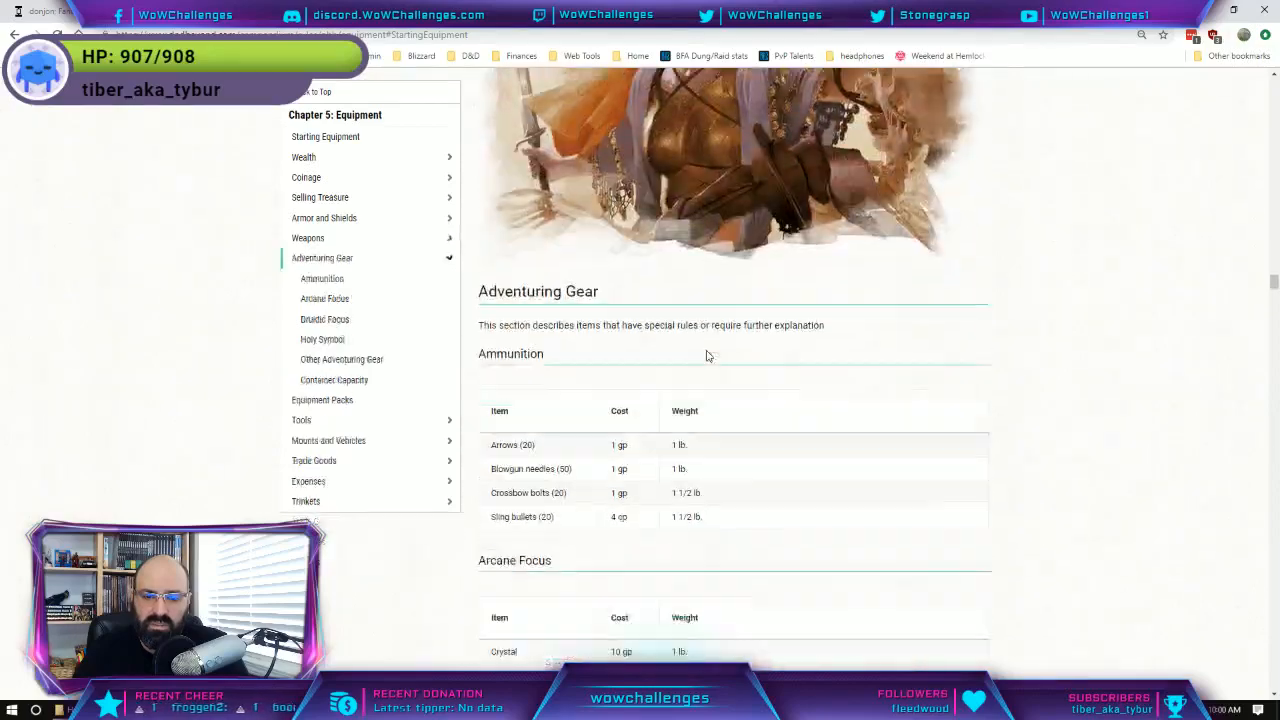
pyautogui.scroll(-5, 706, 355)
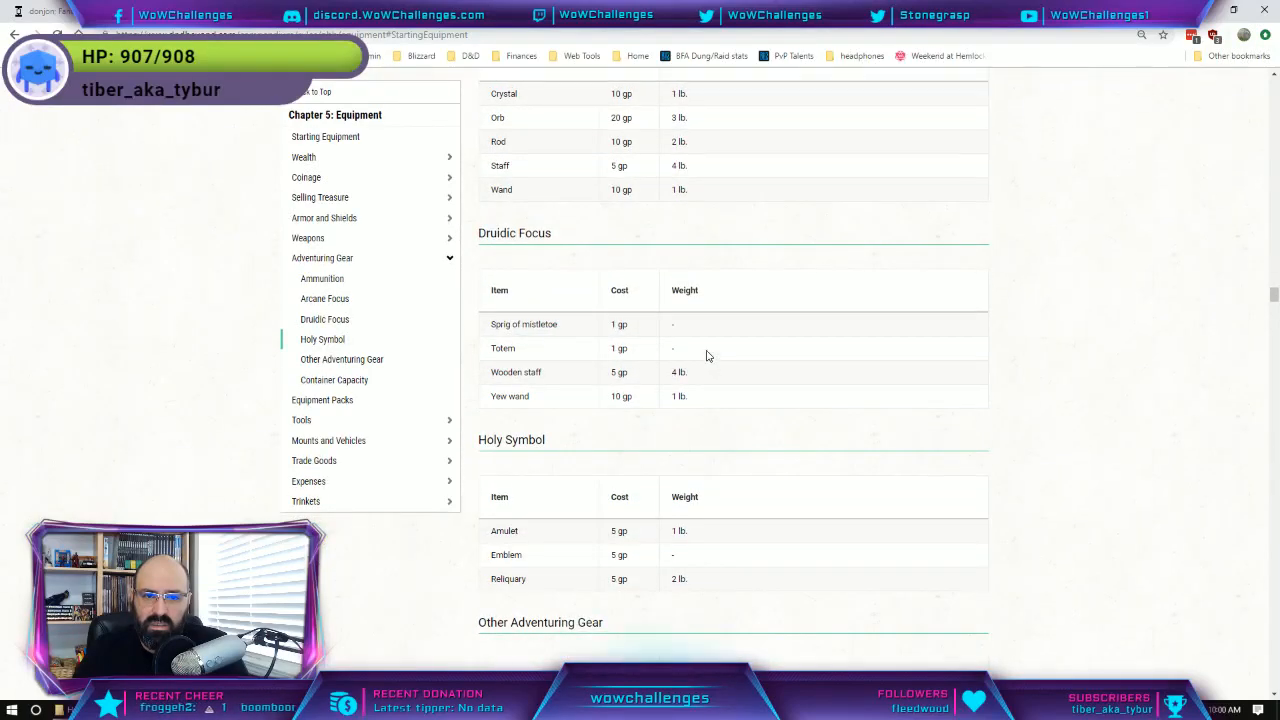
pyautogui.scroll(2, 706, 355)
pyautogui.scroll(-5, 706, 355)
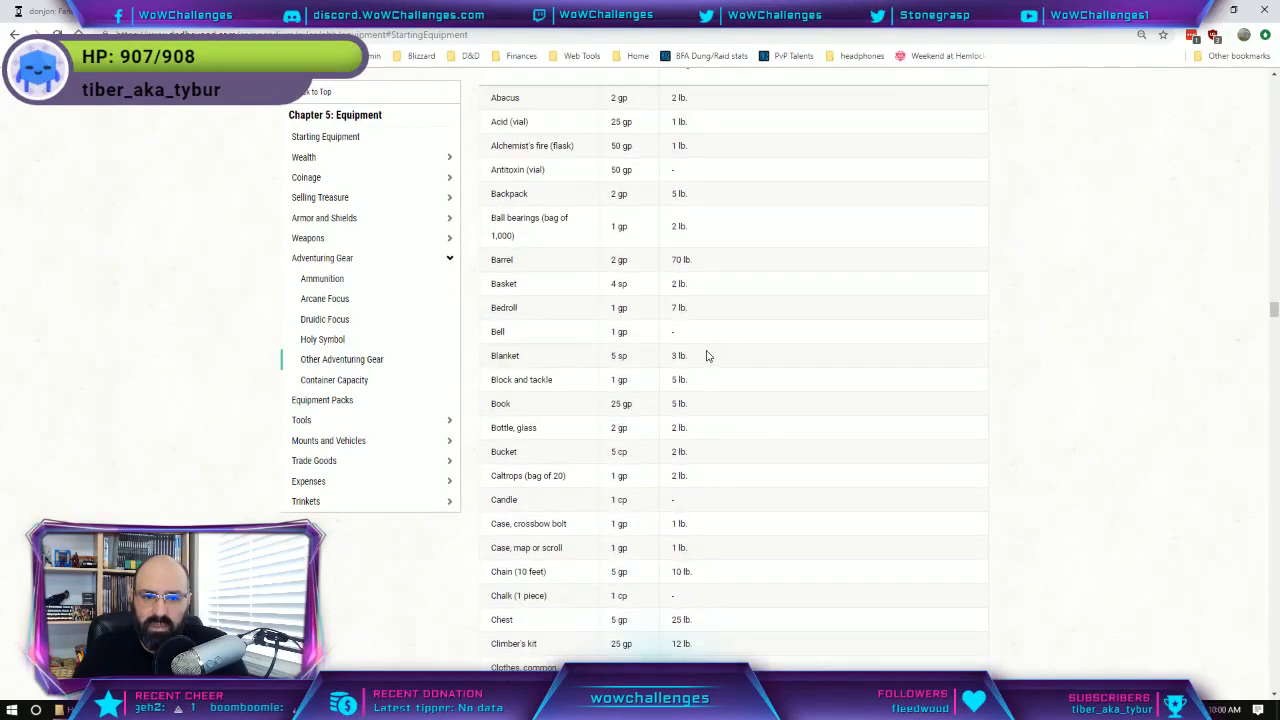
pyautogui.scroll(-14, 706, 355)
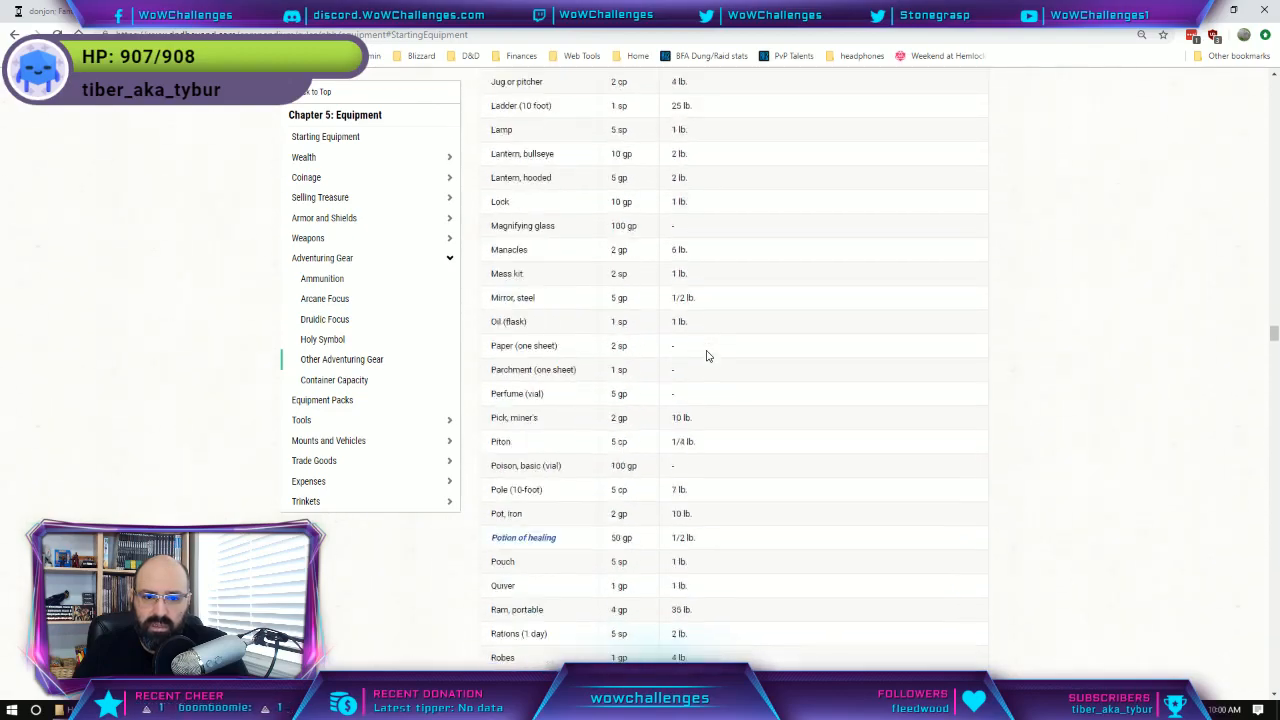
pyautogui.scroll(-15, 706, 355)
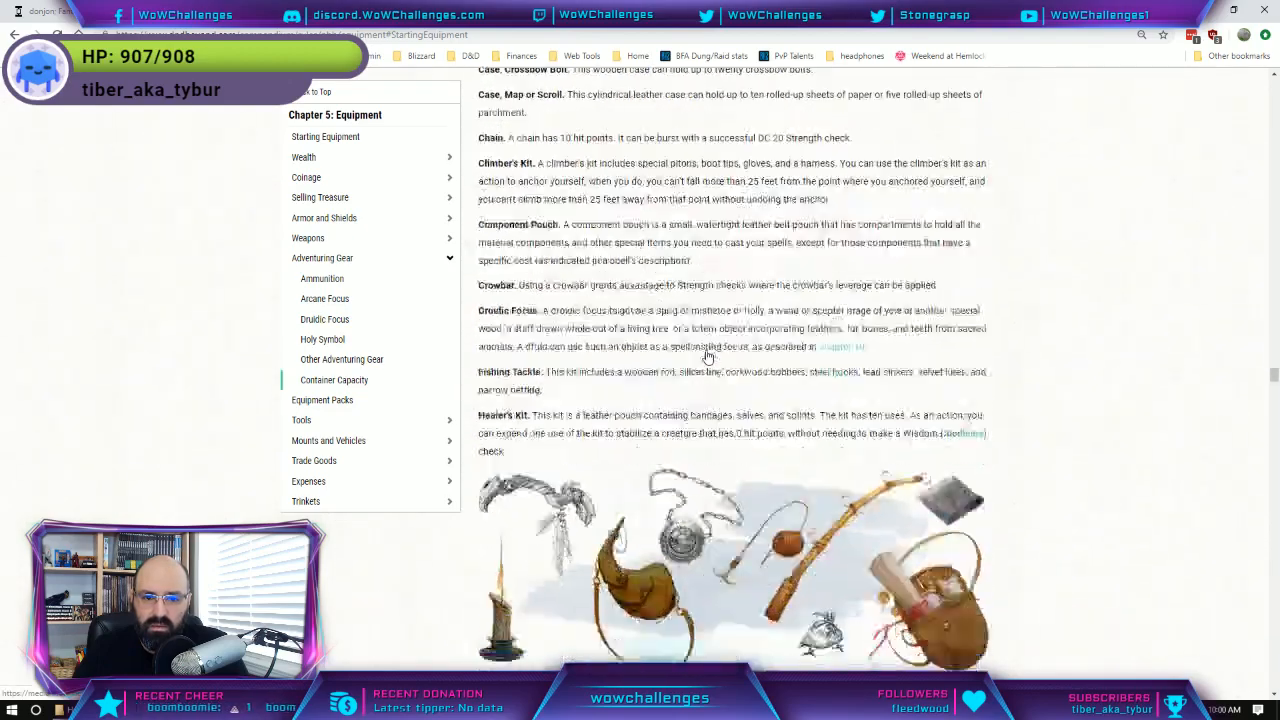
pyautogui.scroll(-8, 706, 351)
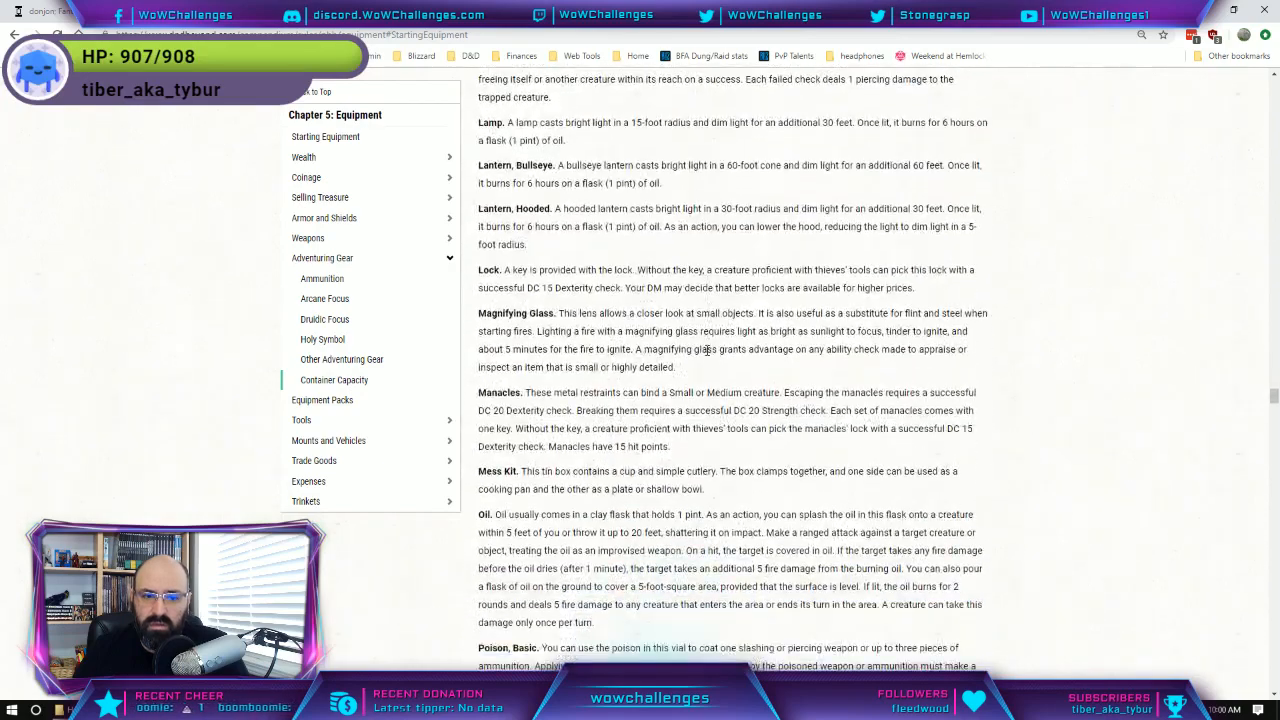
# Go to the Mounts and Vehicles section and examine the speeds in the Mounts and Waterborne Vehicles tables.
pyautogui.click(360, 442)
pyautogui.scroll(-4, 790, 362)
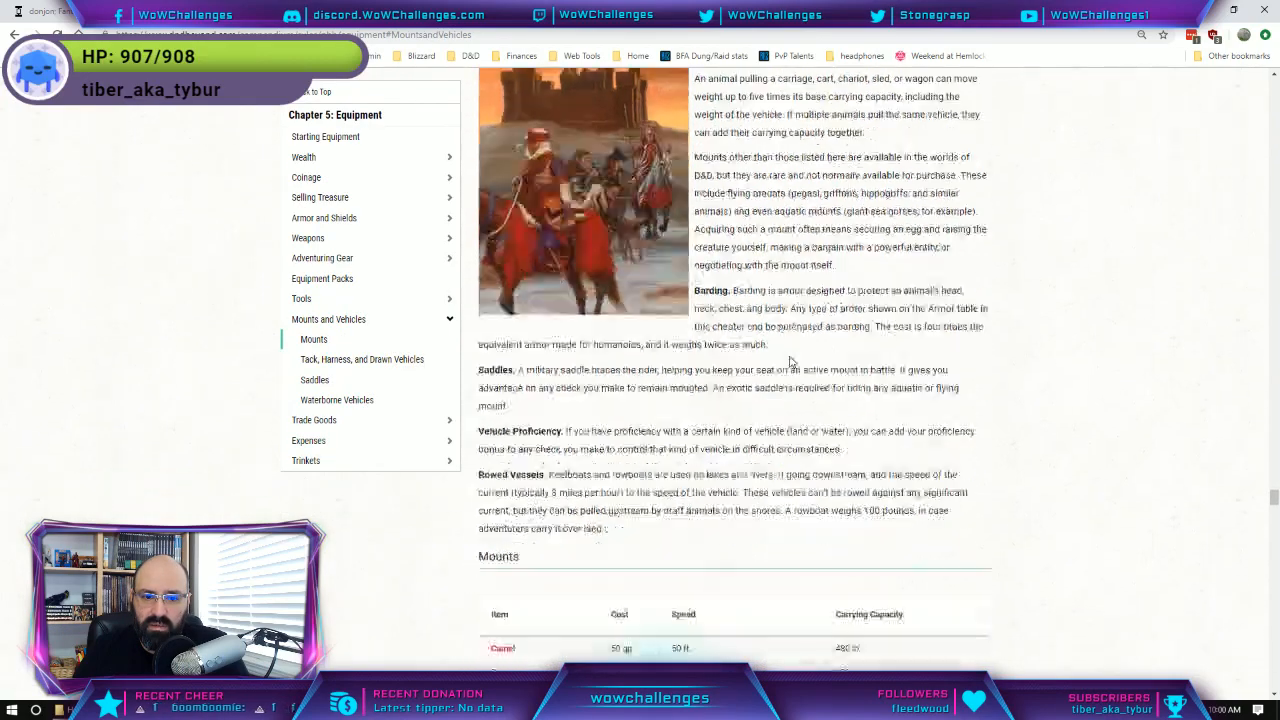
pyautogui.scroll(-2, 871, 326)
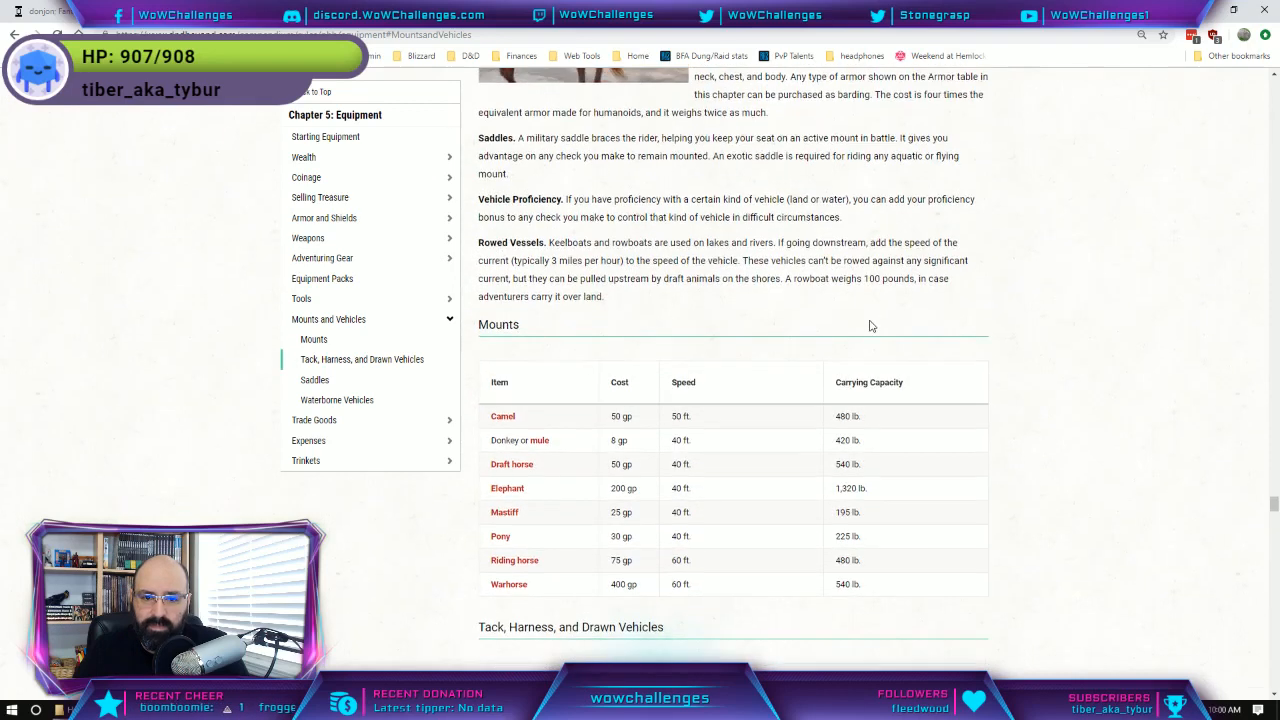
pyautogui.scroll(-2, 893, 367)
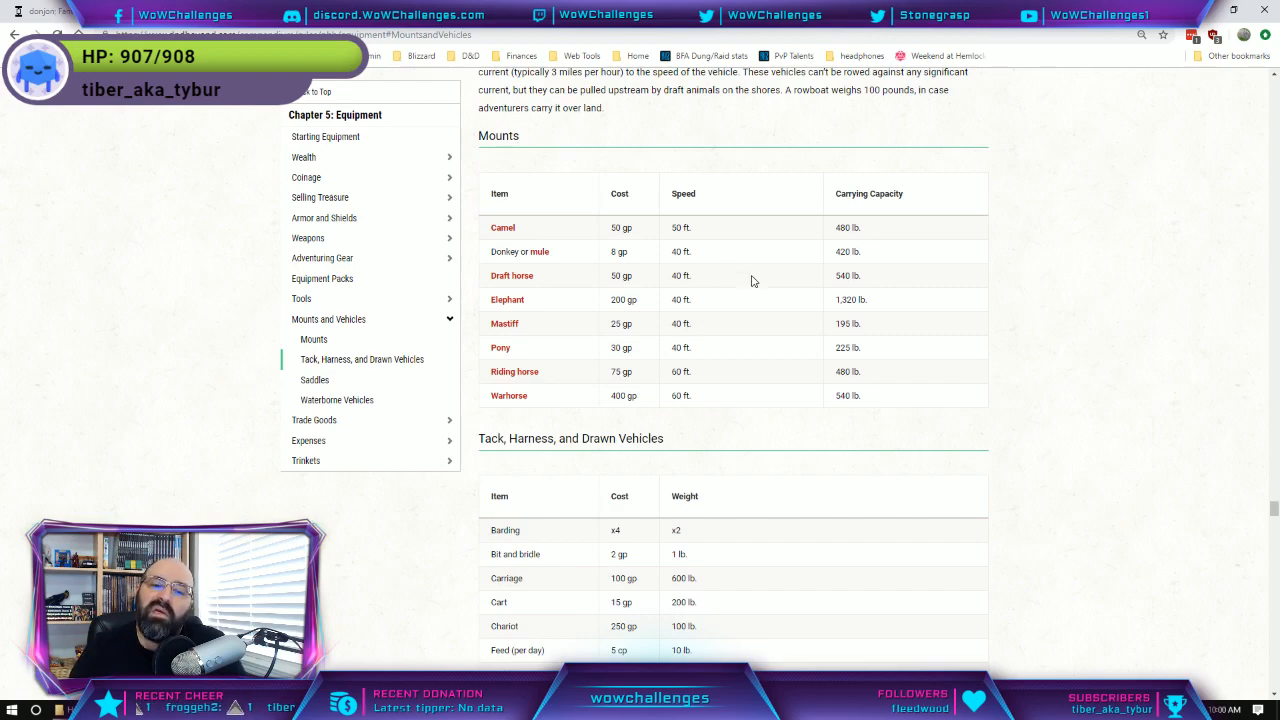
pyautogui.scroll(-4, 753, 281)
pyautogui.scroll(-5, 753, 281)
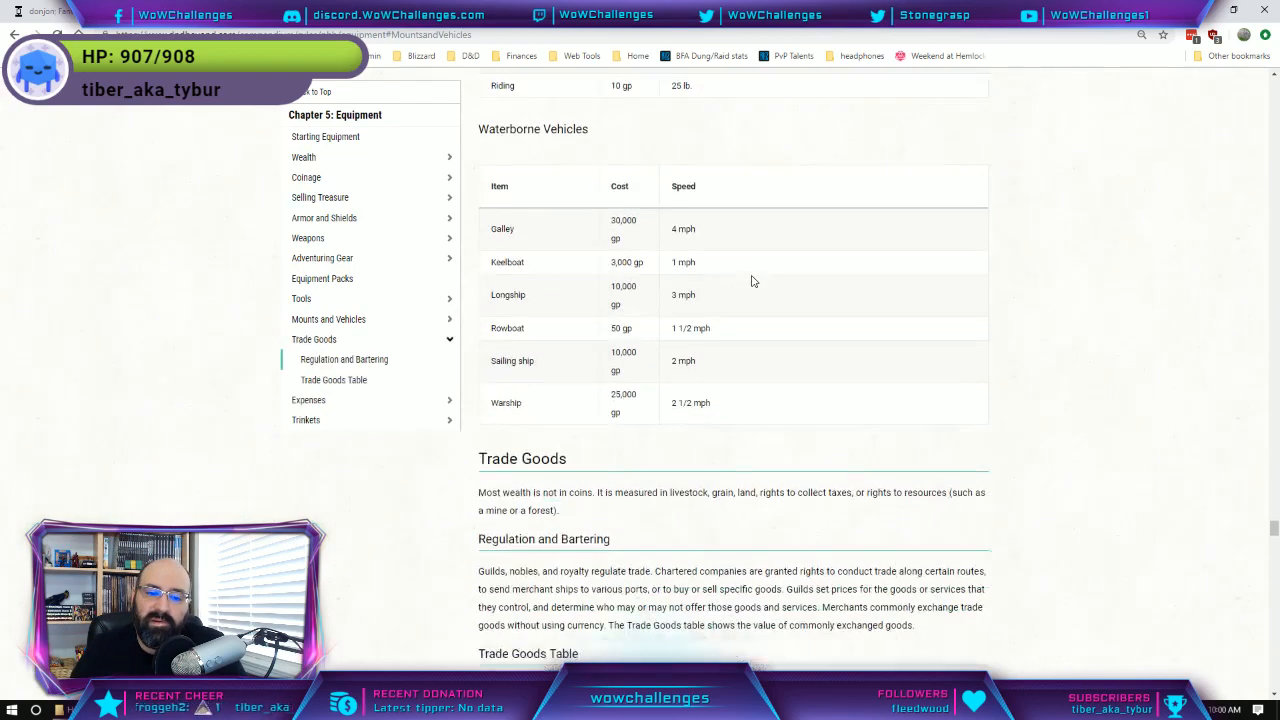
pyautogui.scroll(1, 753, 281)
pyautogui.scroll(3, 753, 281)
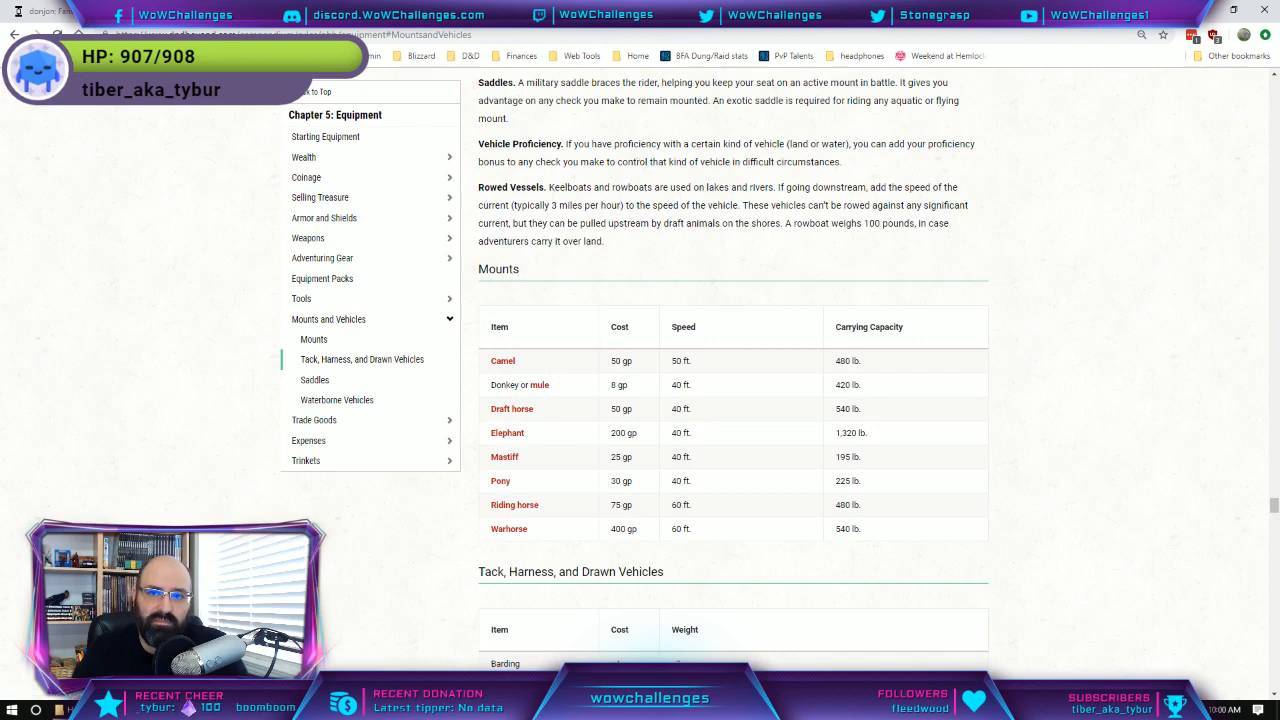
# Search Google in a new tab for "how many feet in a mile".
pyautogui.hotkey('ctrl', 't')
pyautogui.write('h')
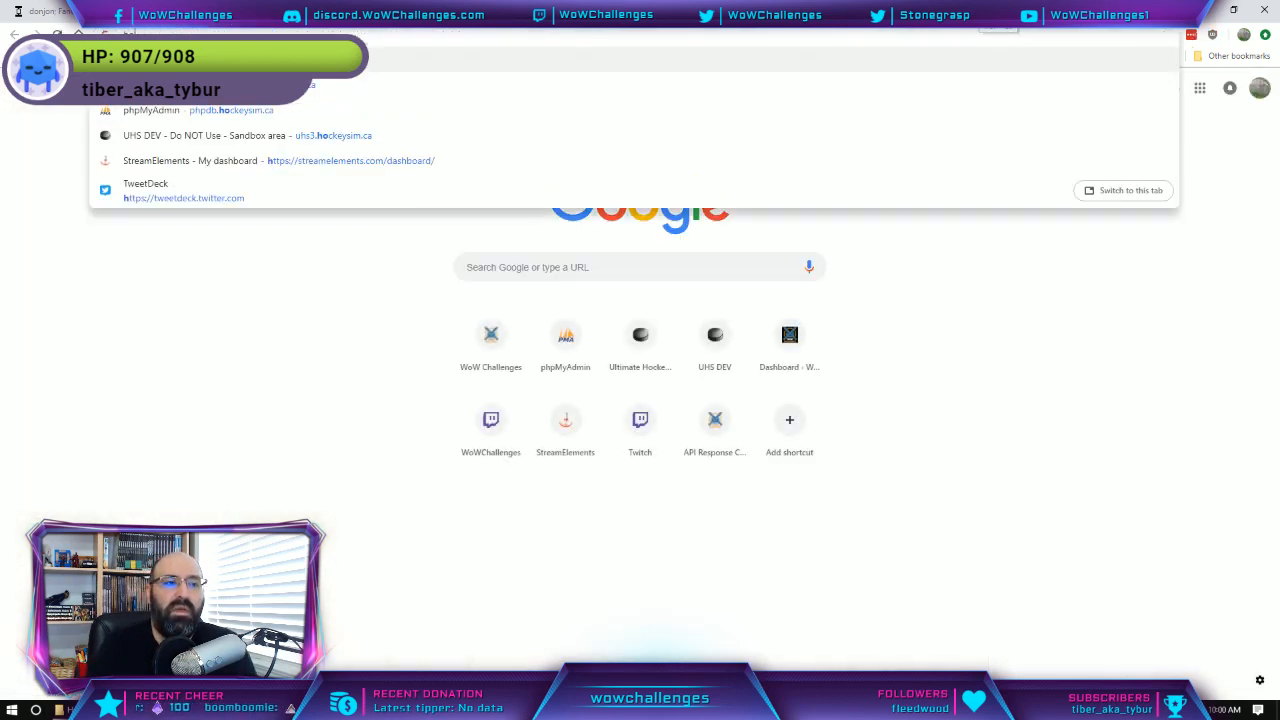
pyautogui.write('ow many feet')
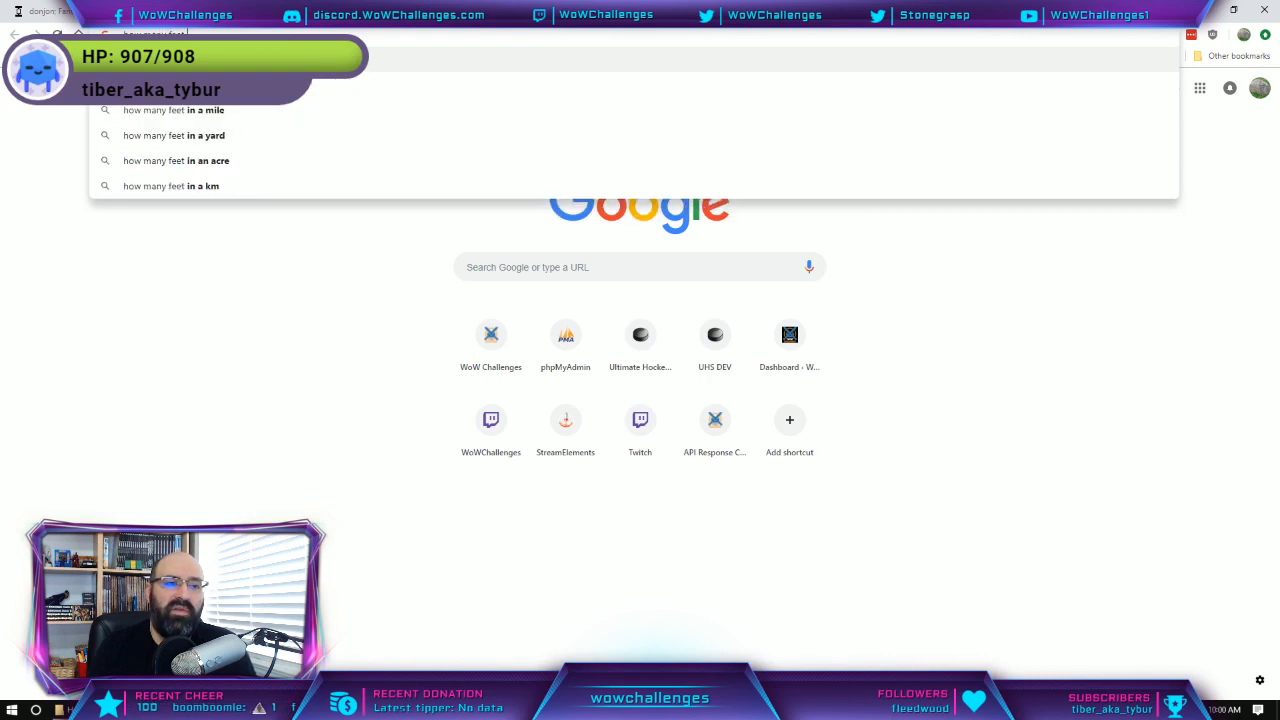
pyautogui.write(' in a mile')
pyautogui.press('Return')
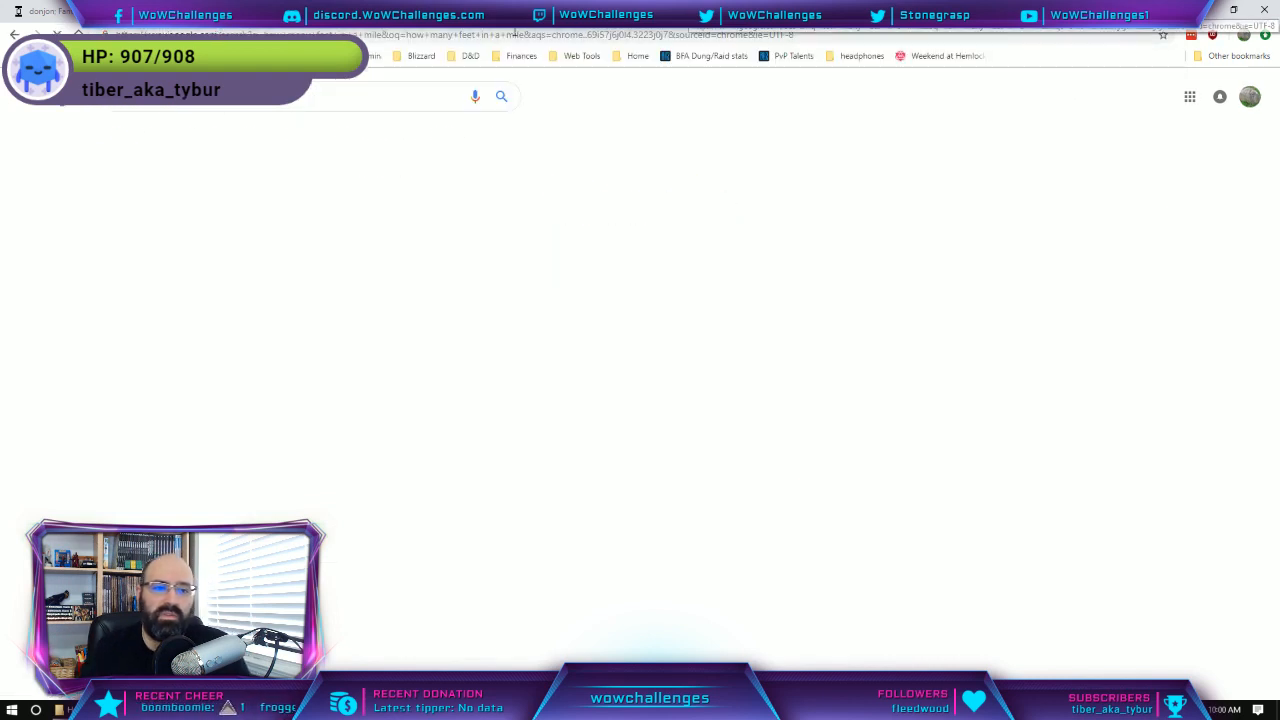
# Change the Google search to "how many feet in a km".
pyautogui.click(210, 95)
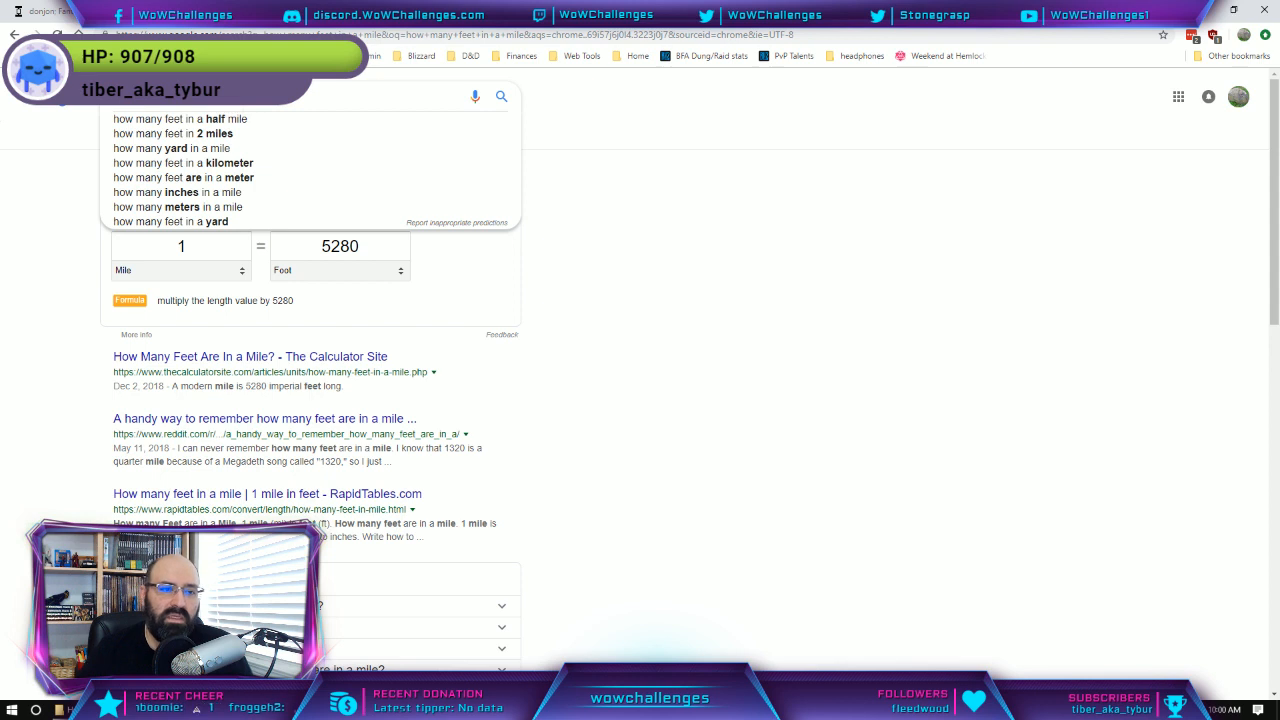
pyautogui.write('km')
pyautogui.press('Return')
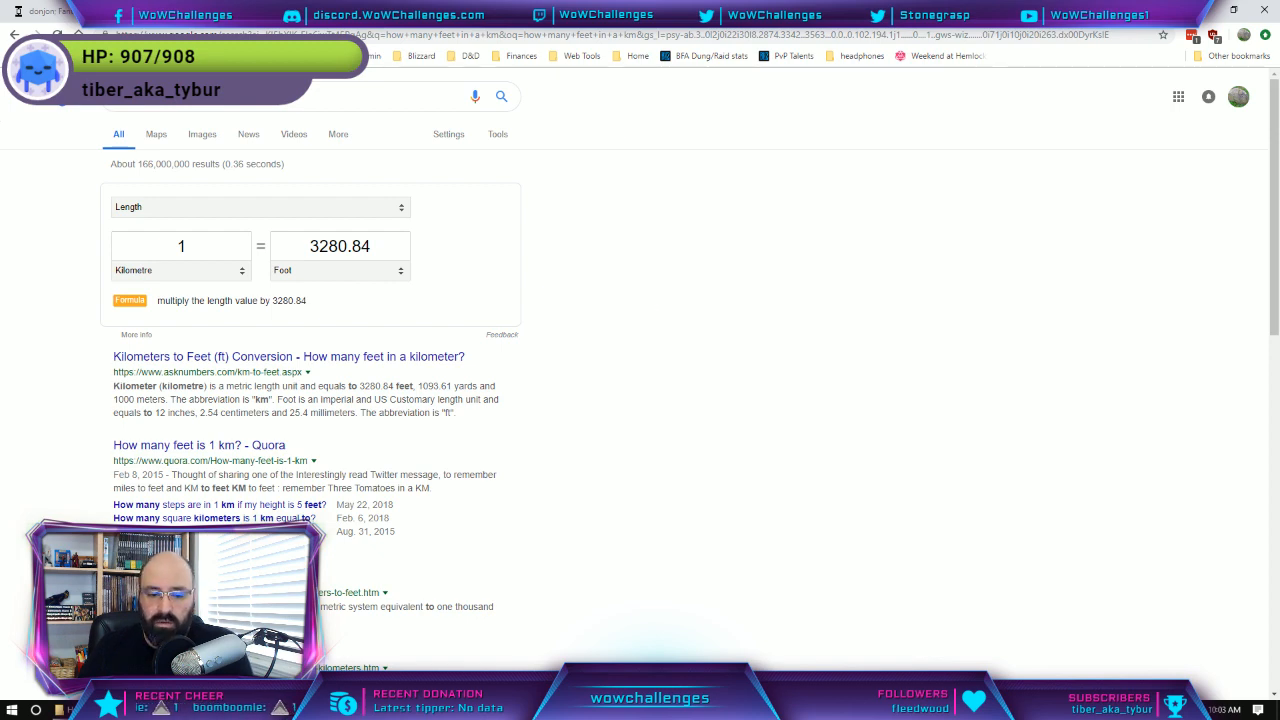
# Switch to the Excel workbook and enter 24000 in cell N4 with the unit label "ft / hr" in O4.
pyautogui.hotkey('alt', 'Tab')
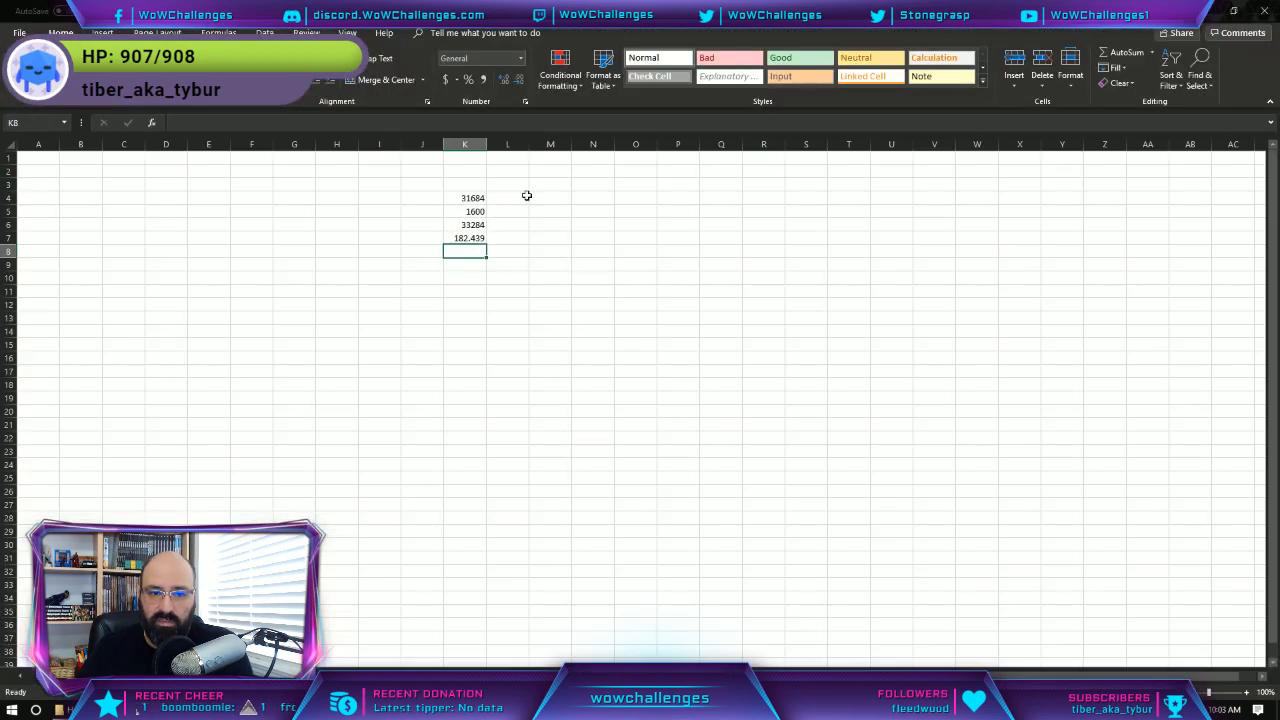
pyautogui.click(526, 196)
pyautogui.click(601, 197)
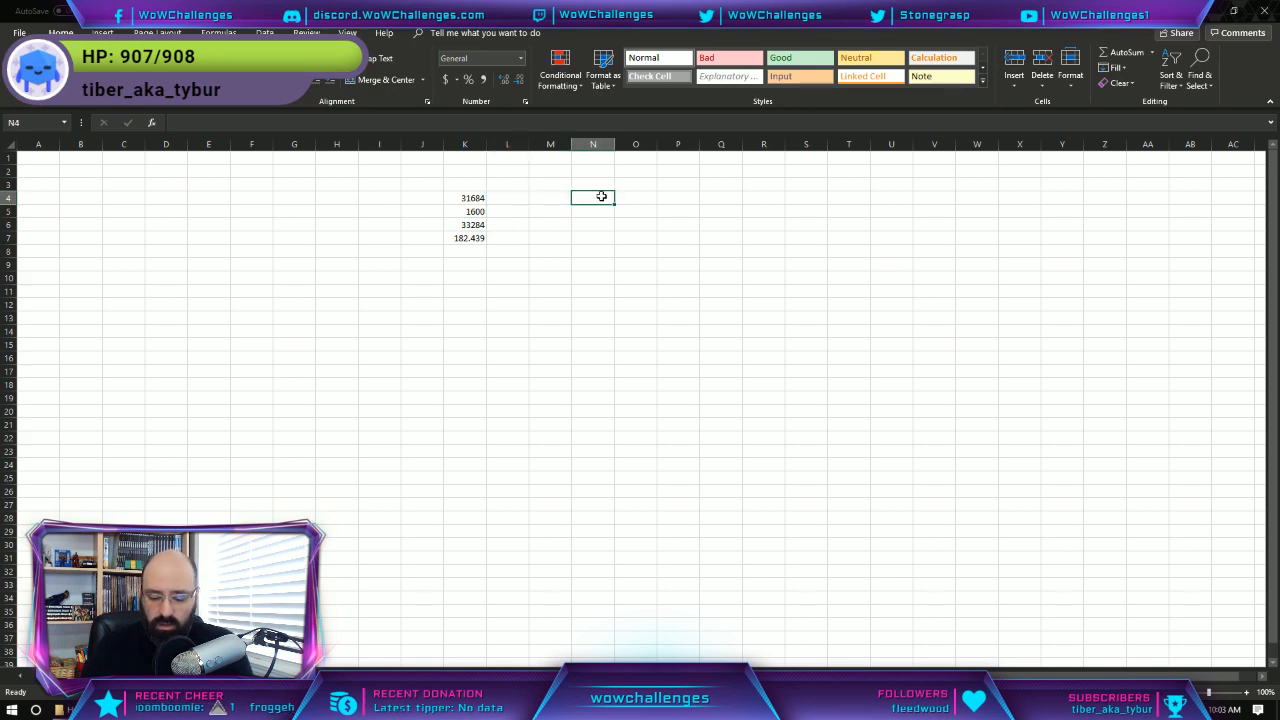
pyautogui.write('24000')
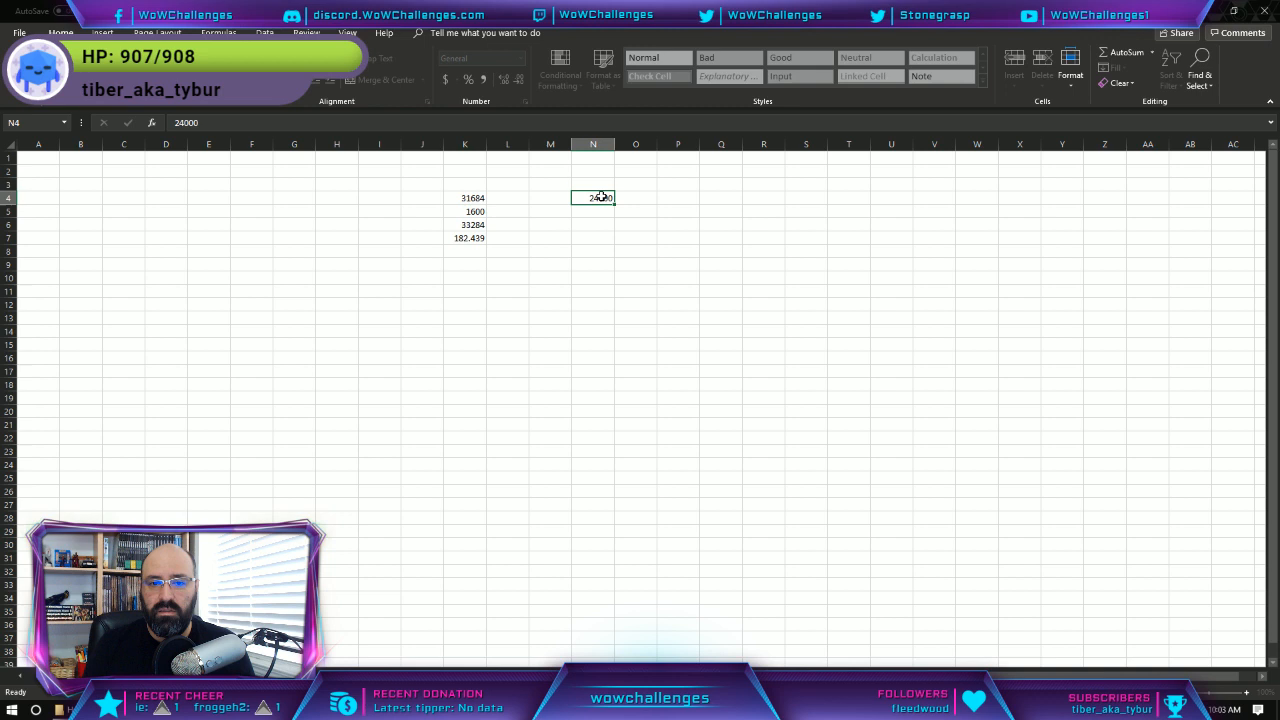
pyautogui.press('Tab')
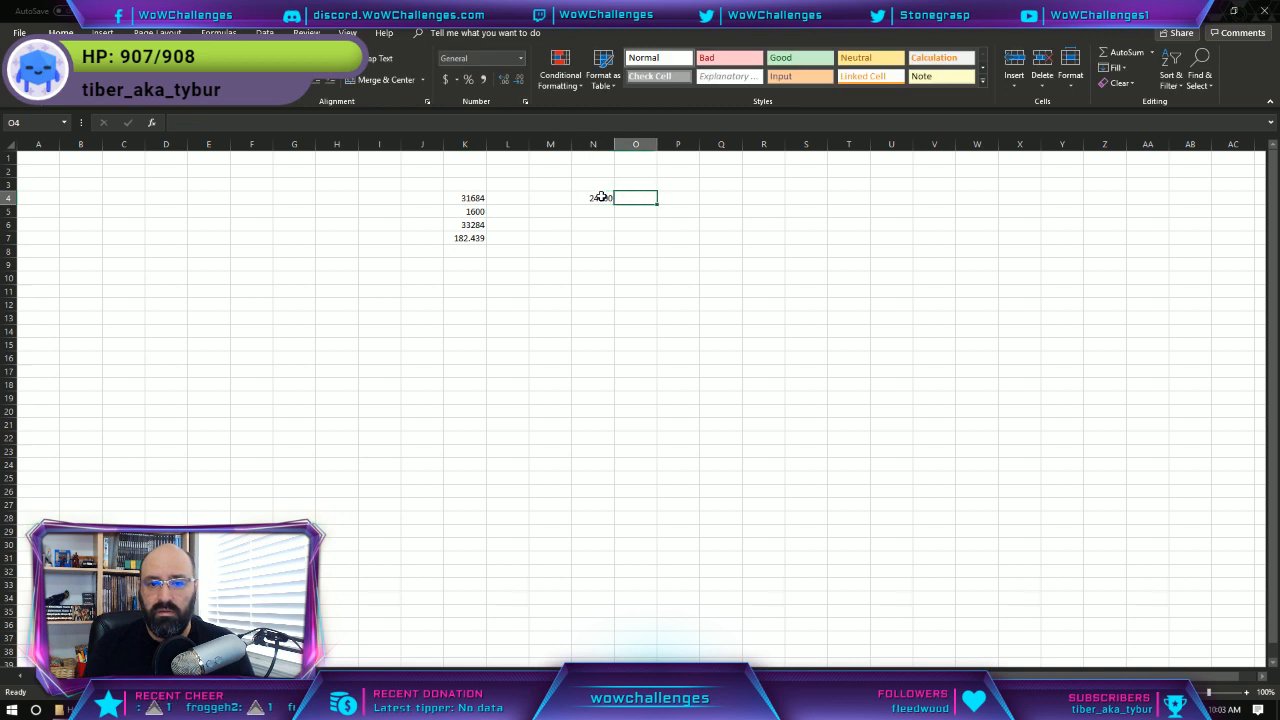
pyautogui.write('ft / hr')
pyautogui.press('Return')
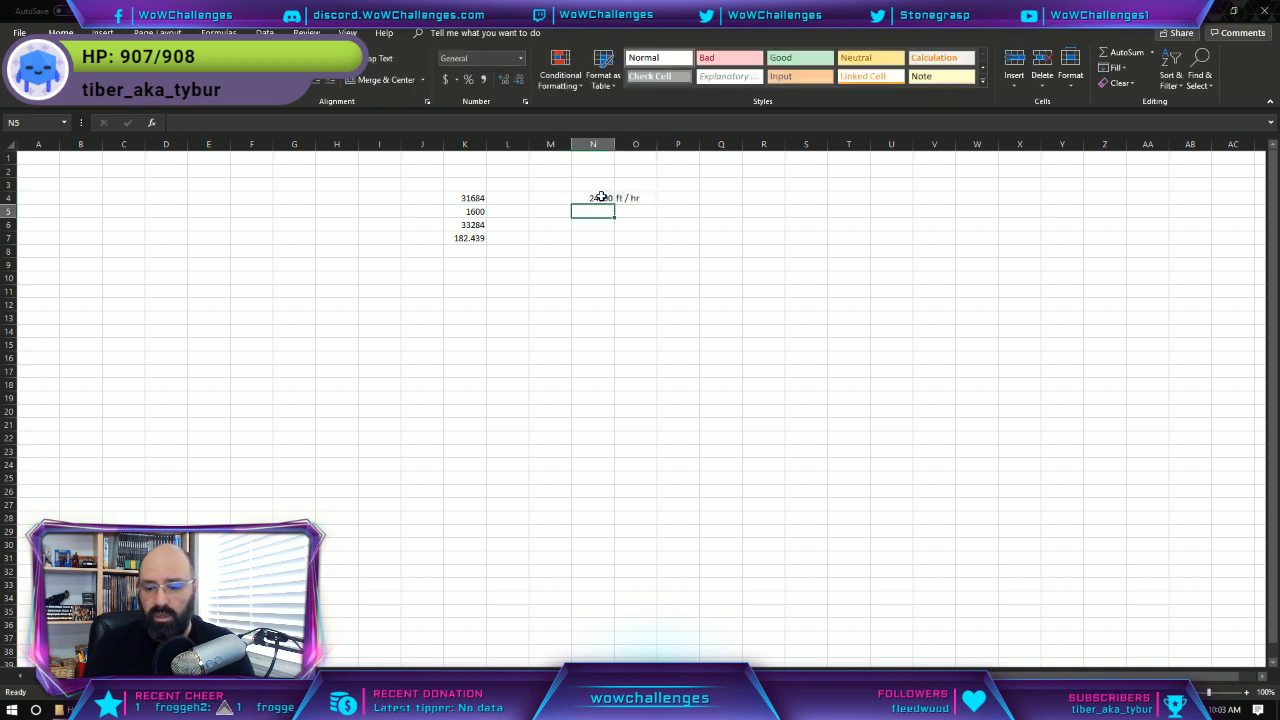
# Enter the formula =182 * 3280 in cell N5 to convert the route distance from kilometres to feet.
pyautogui.write('=182')
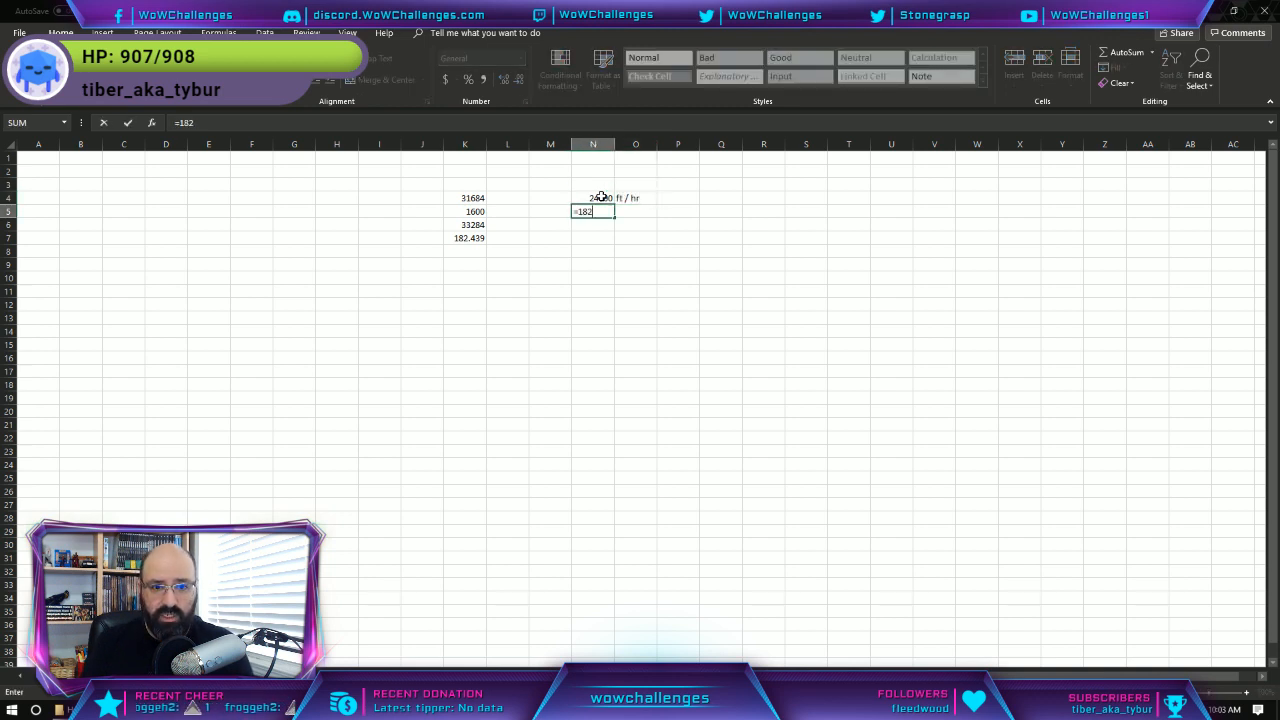
pyautogui.write(' *')
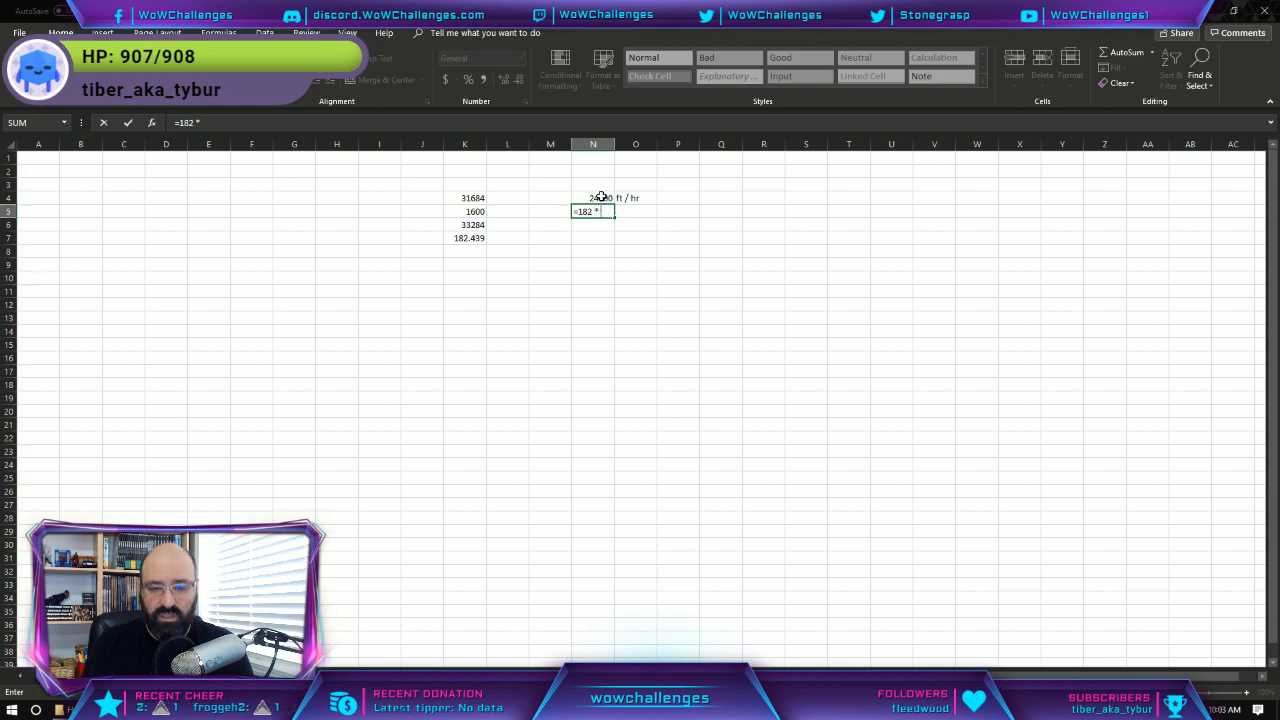
pyautogui.hotkey('alt', 'Tab')
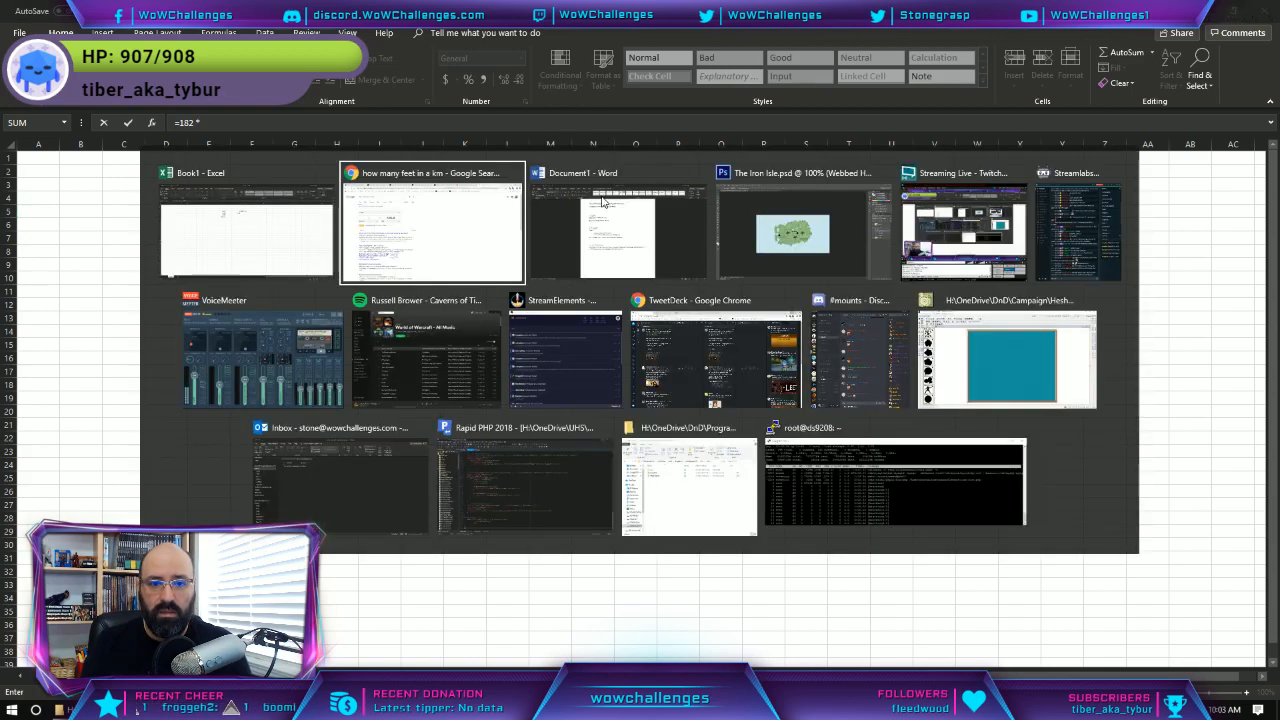
pyautogui.hotkey('alt', 'Tab')
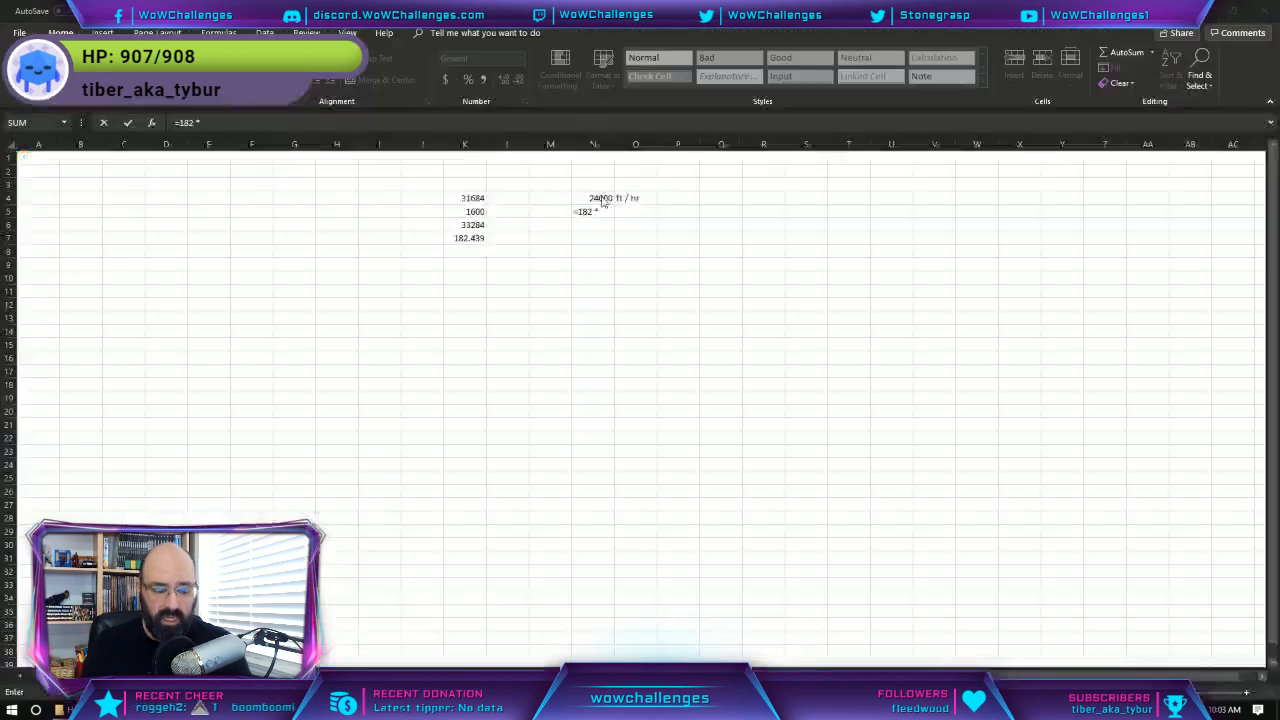
pyautogui.write('3280')
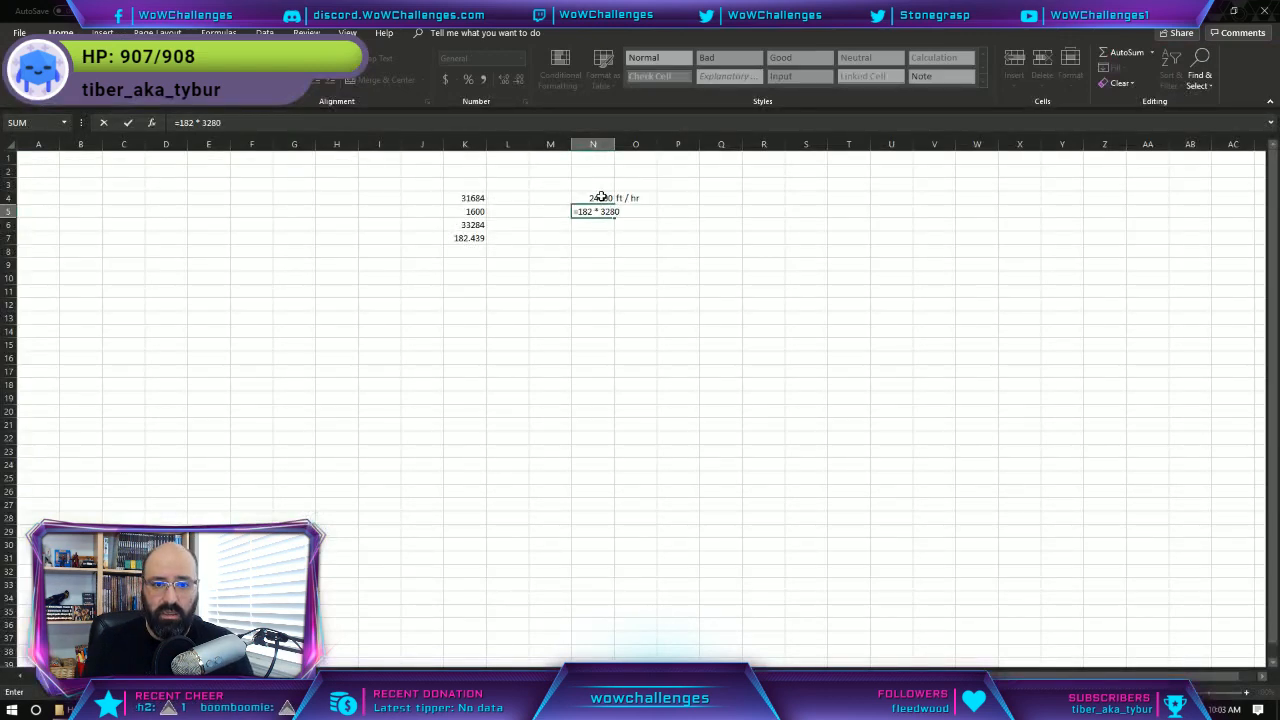
pyautogui.press('Tab')
pyautogui.press('Return')
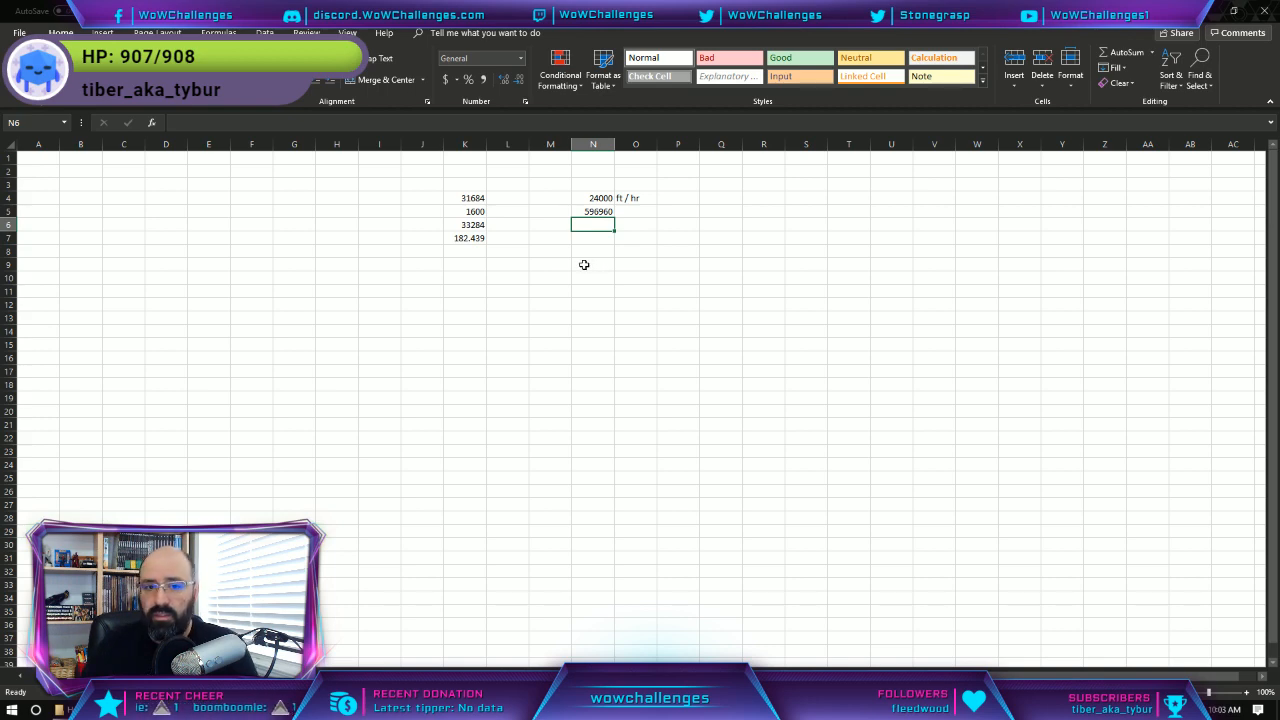
# Calculate the travel hours in cell N6 by dividing the distance in N5 by the hourly speed in N4.
pyautogui.write('=')
pyautogui.press('Up')
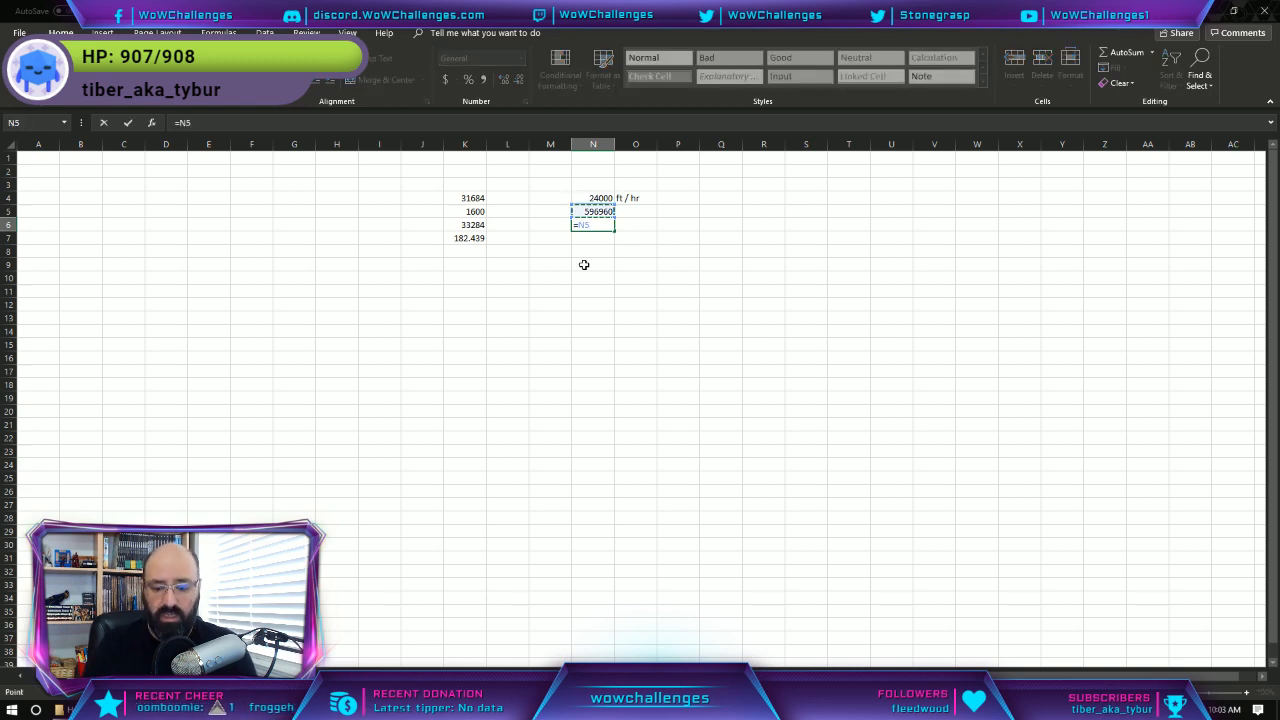
pyautogui.write('/')
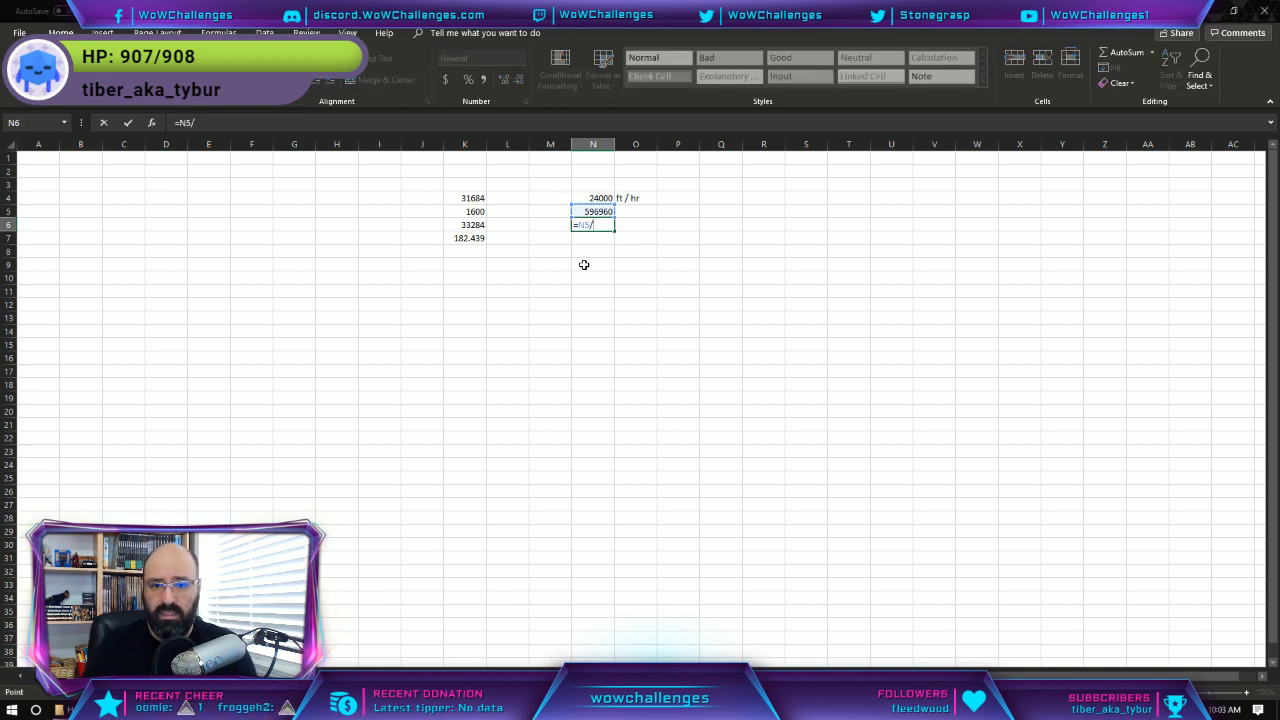
pyautogui.press('Up')
pyautogui.press('Return')
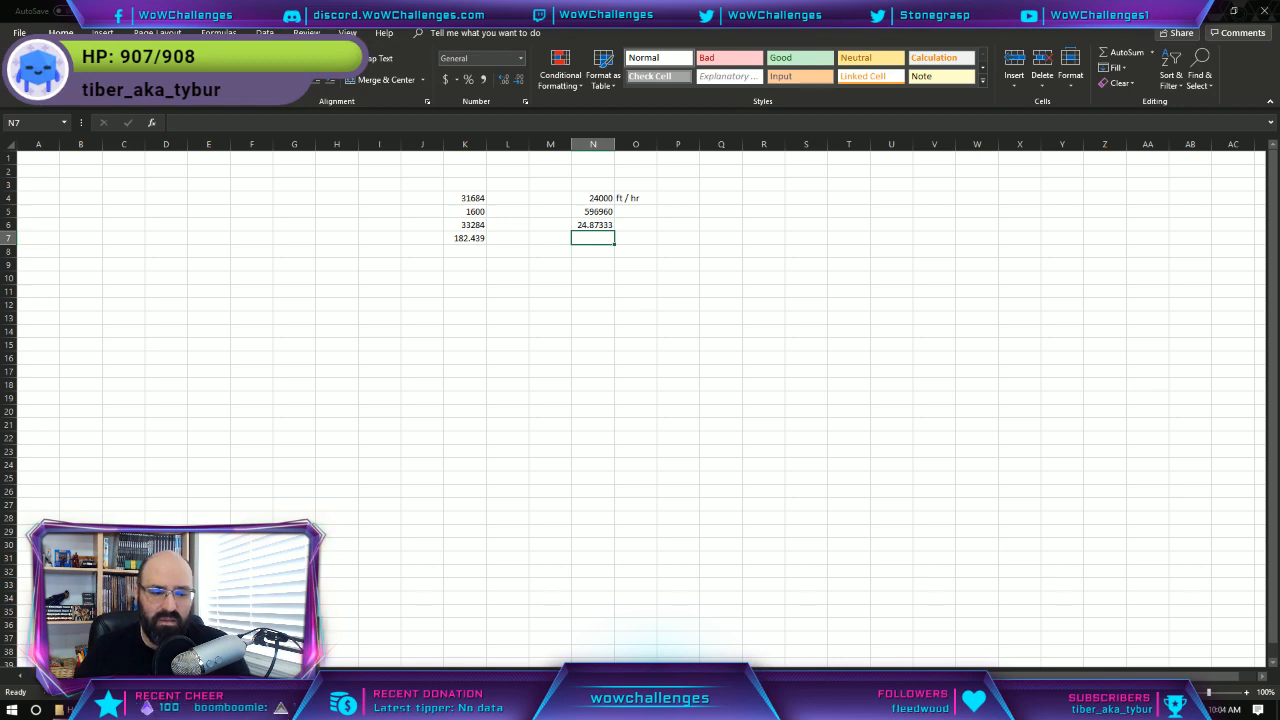
# Switch to Chrome, return to the Mounts table and highlight the draft horse's speed.
pyautogui.hotkey('alt', 'Tab')
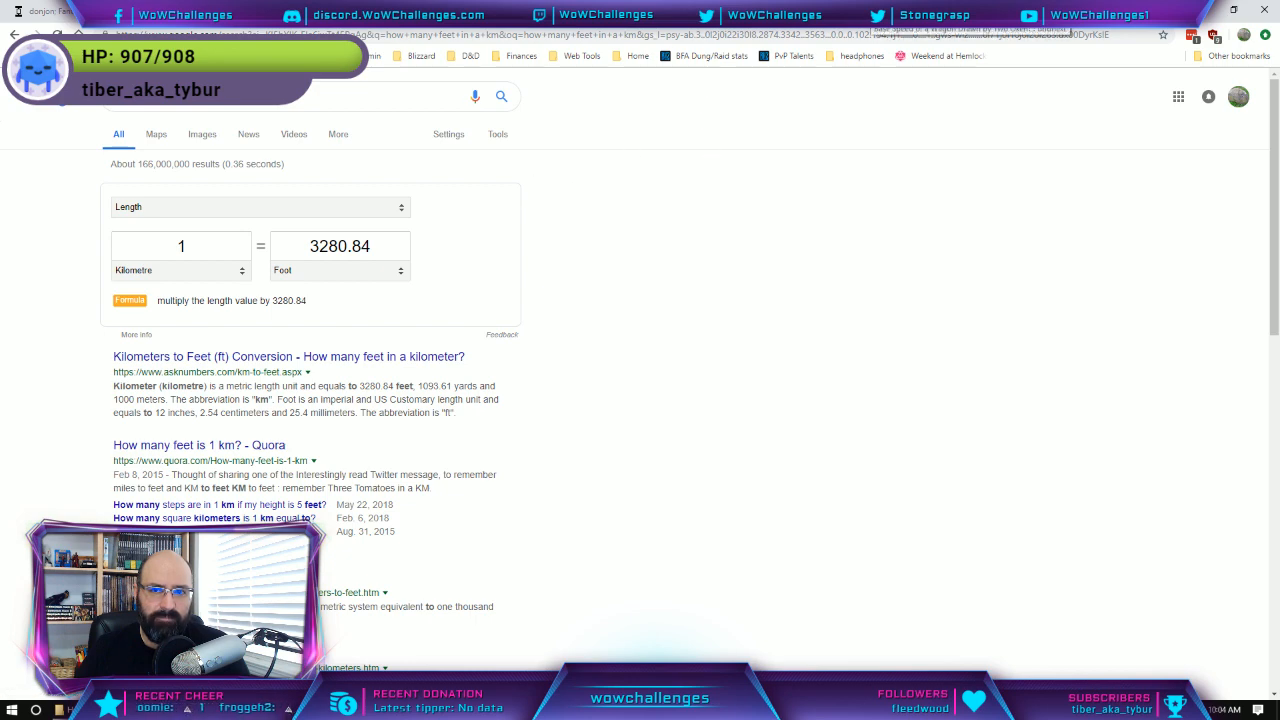
pyautogui.click(780, 9)
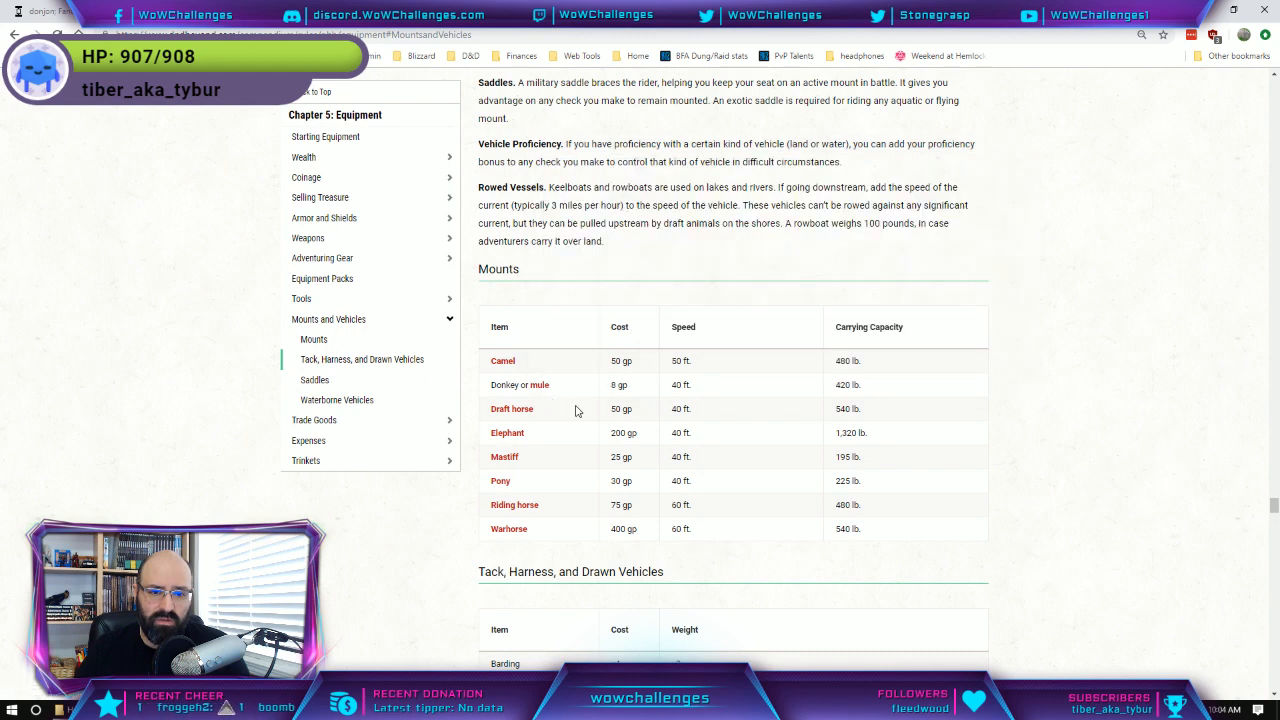
pyautogui.moveTo(699, 413); pyautogui.dragTo(671, 410)
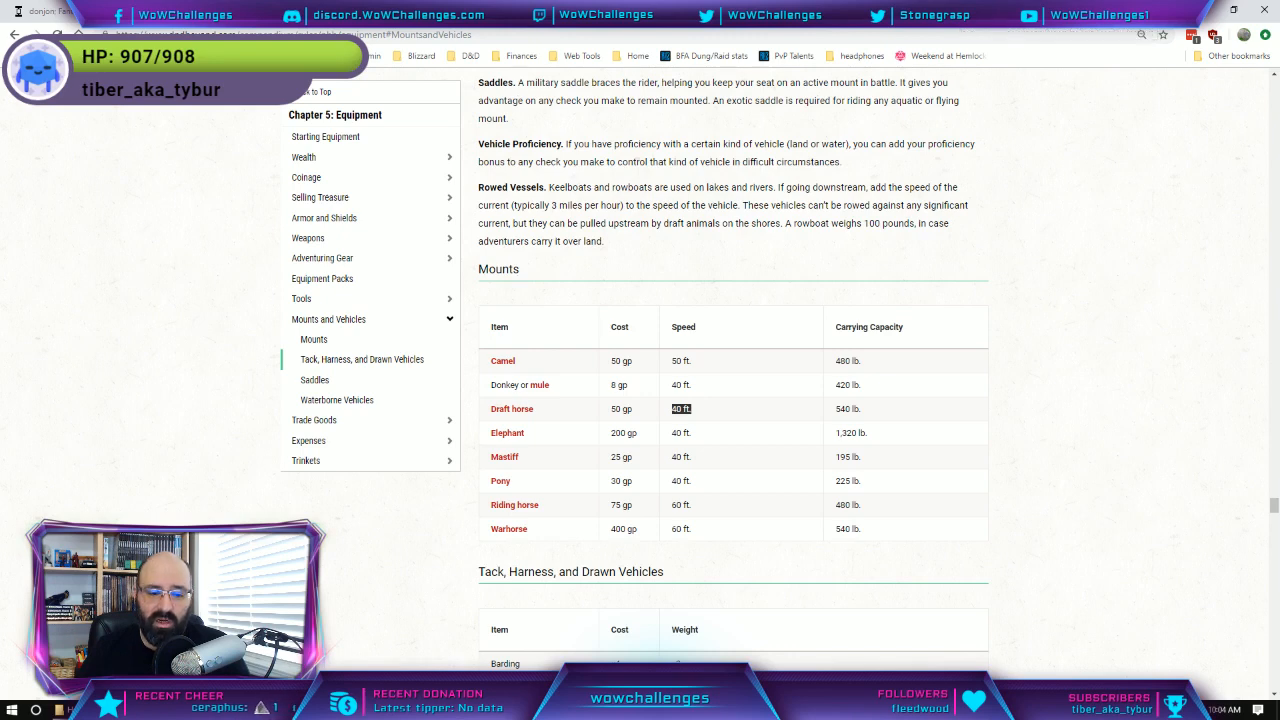
# Switch back to the Excel workbook and enter =40/6 in cell N11 for the speed in feet per second.
pyautogui.hotkey('alt', 'Tab')
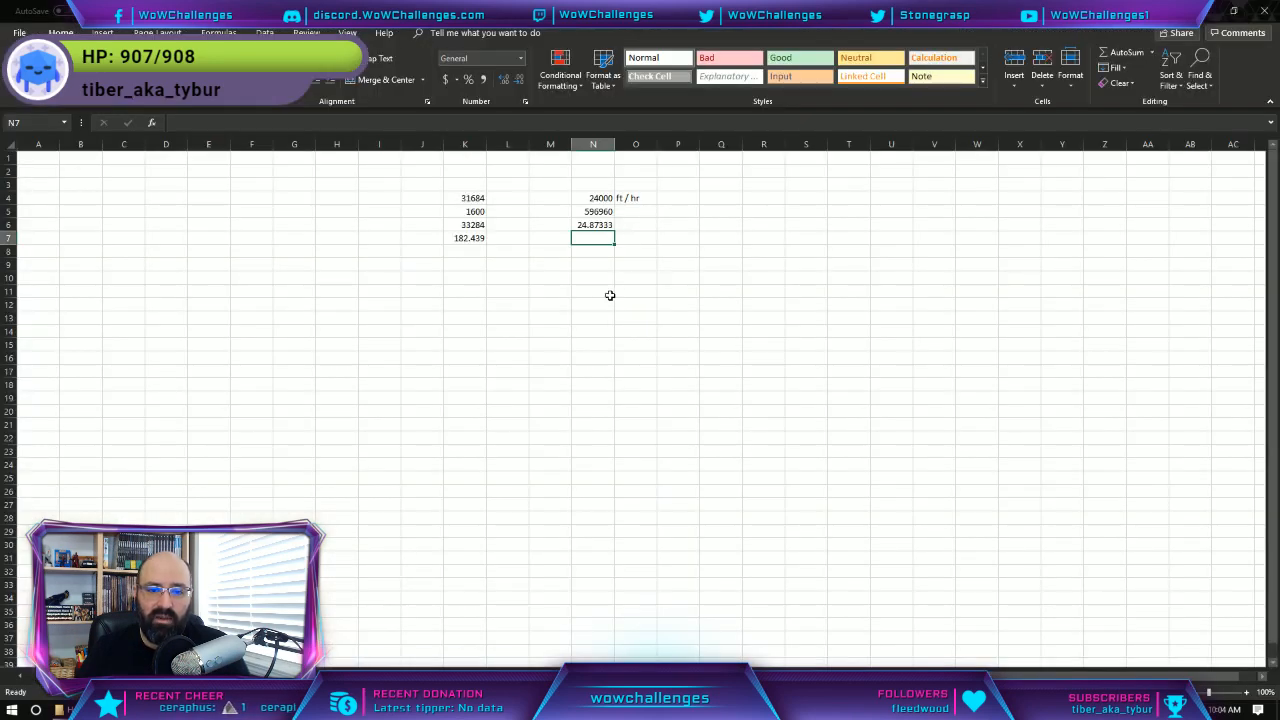
pyautogui.click(607, 296)
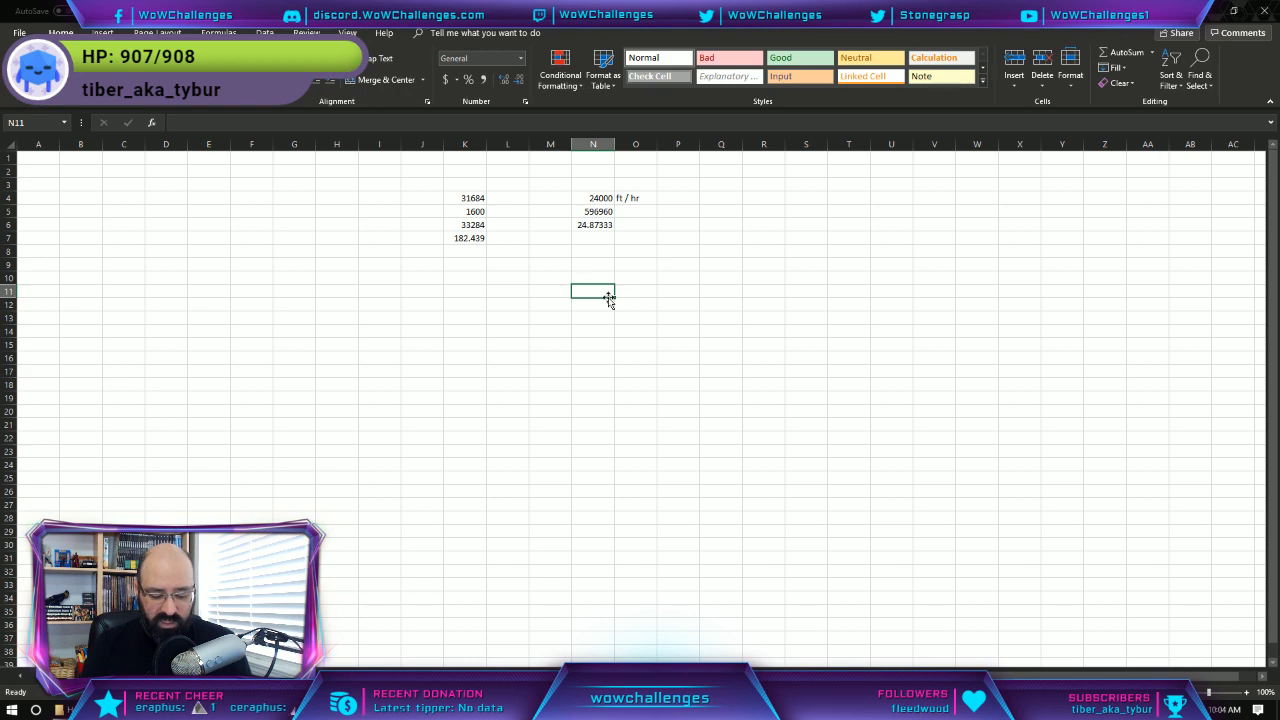
pyautogui.write('40')
pyautogui.press('BackSpace')
pyautogui.press('BackSpace')
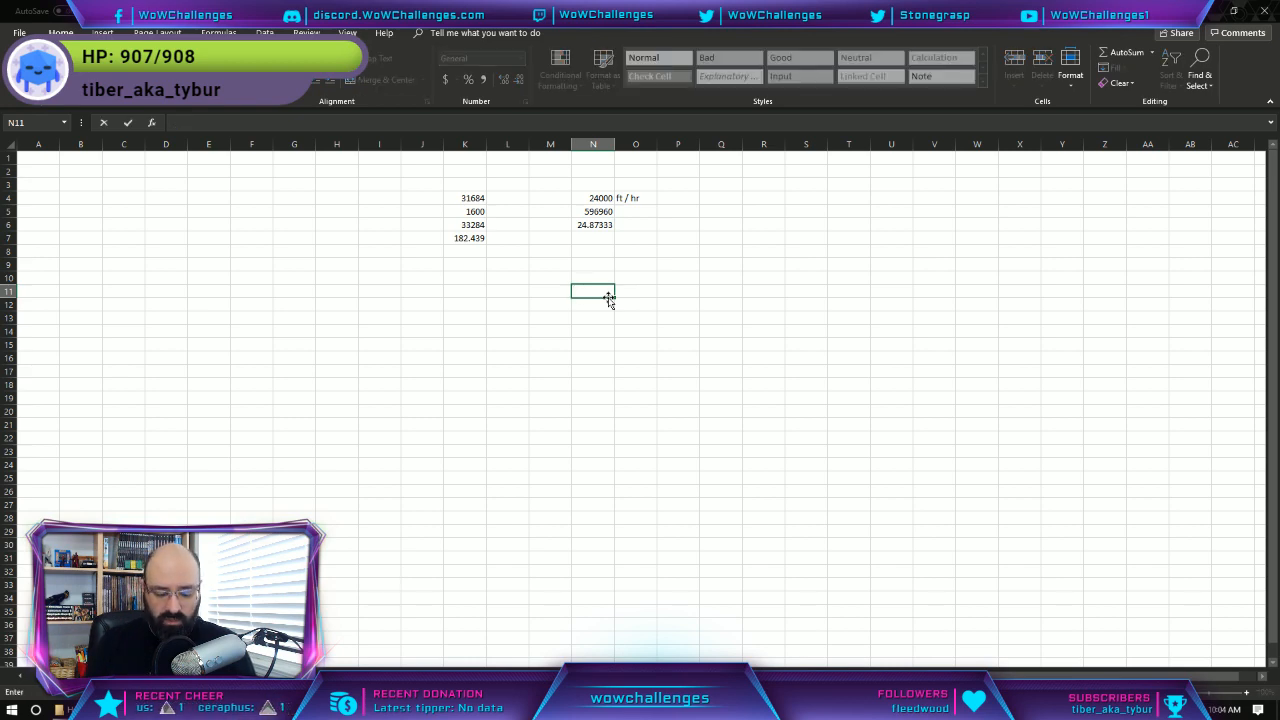
pyautogui.write('=40/6')
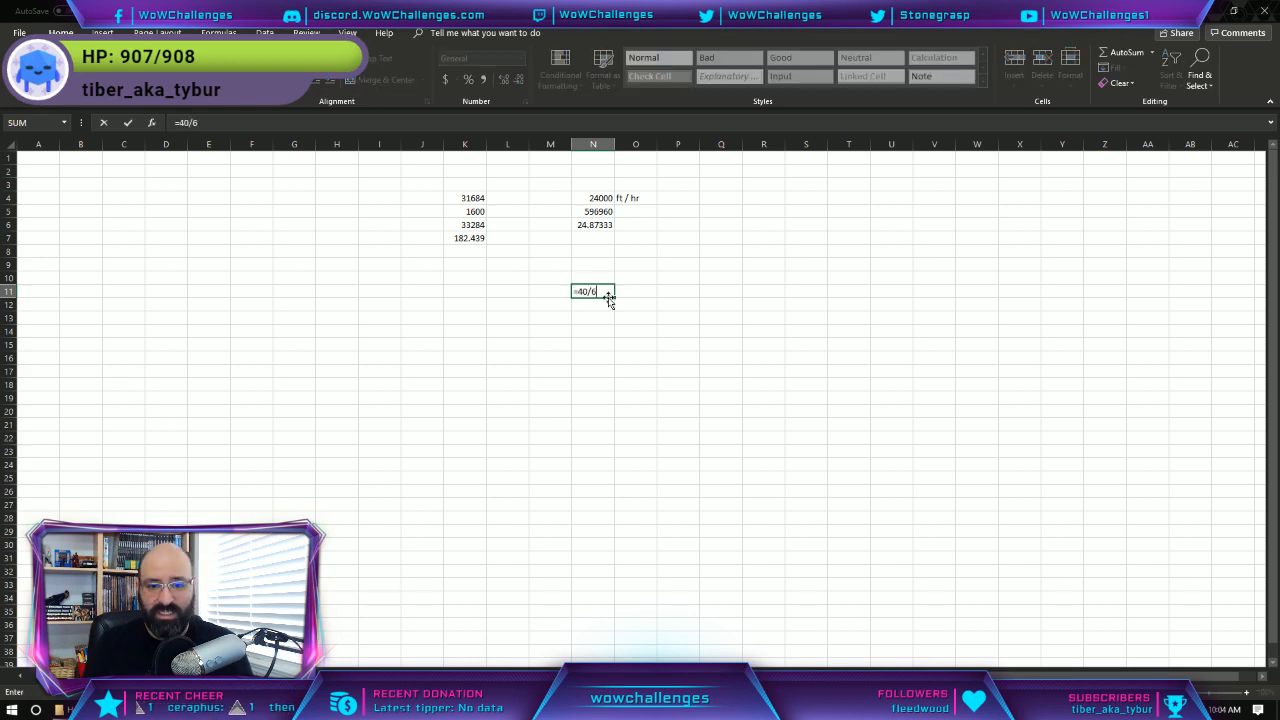
pyautogui.press('Return')
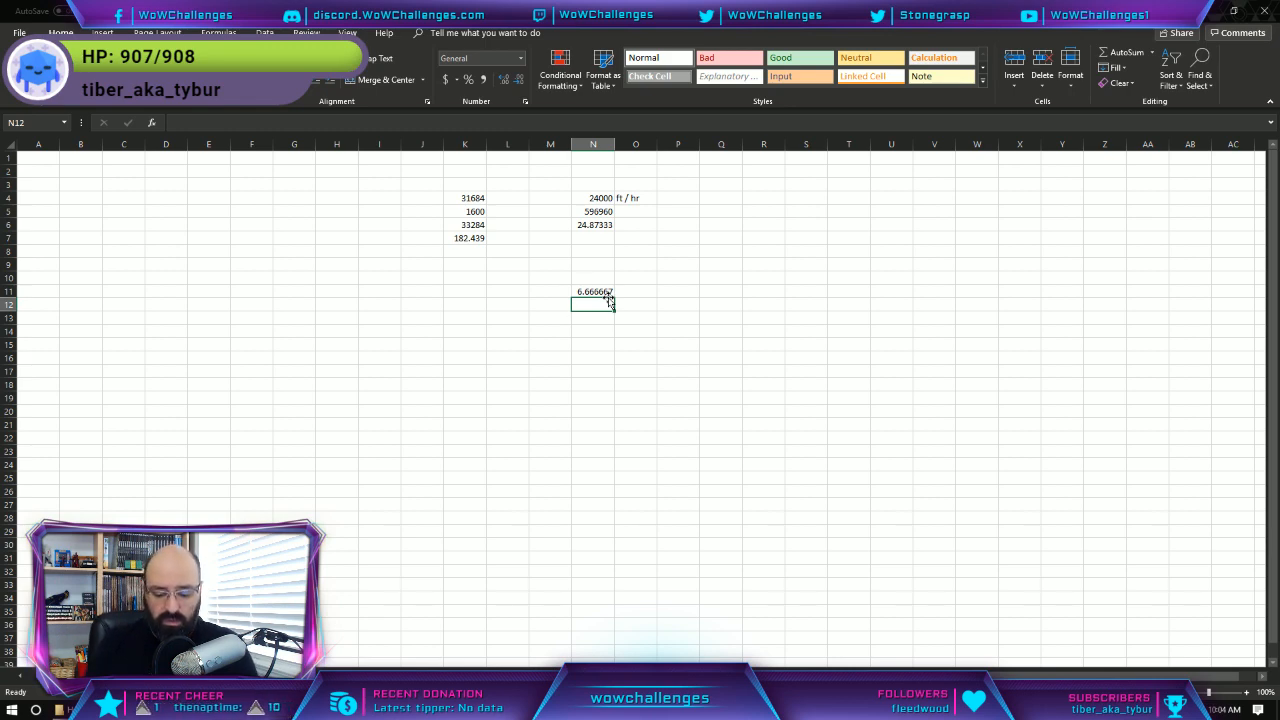
# Enter the formula =N11*3600 in cell N12 to convert the speed to feet per hour.
pyautogui.write('=')
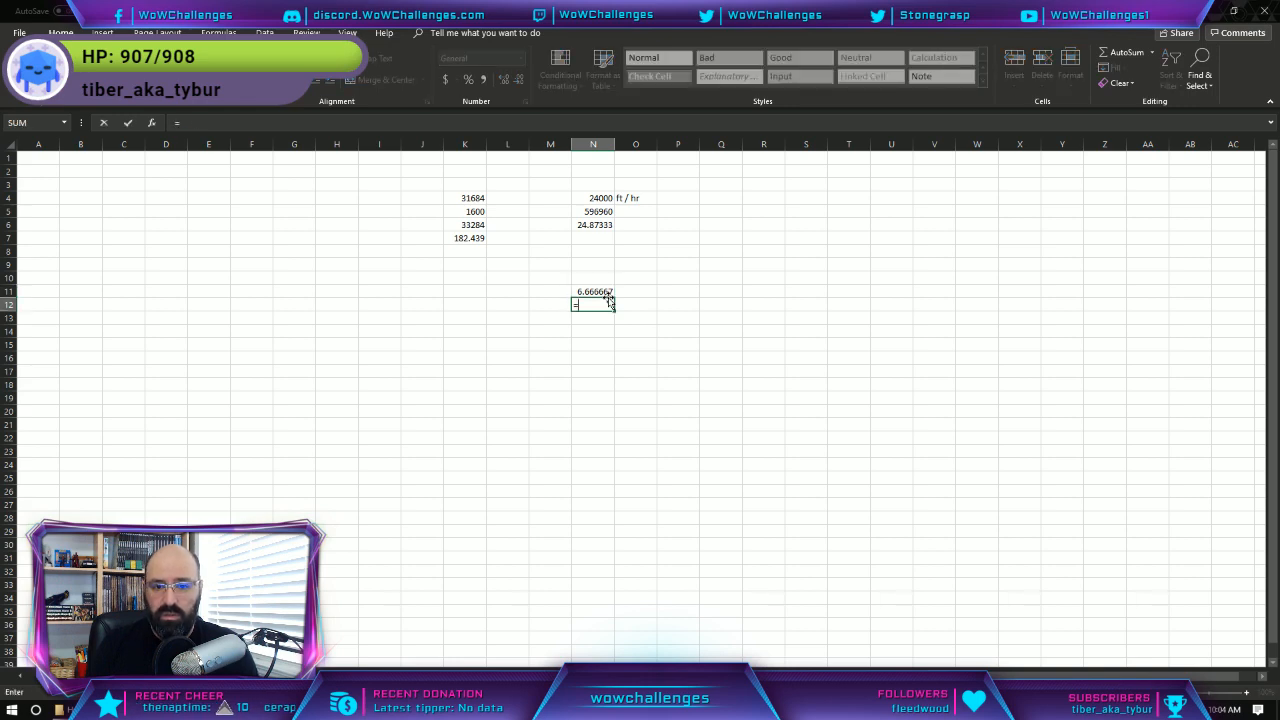
pyautogui.click(608, 293)
pyautogui.write('*')
pyautogui.press('BackSpace')
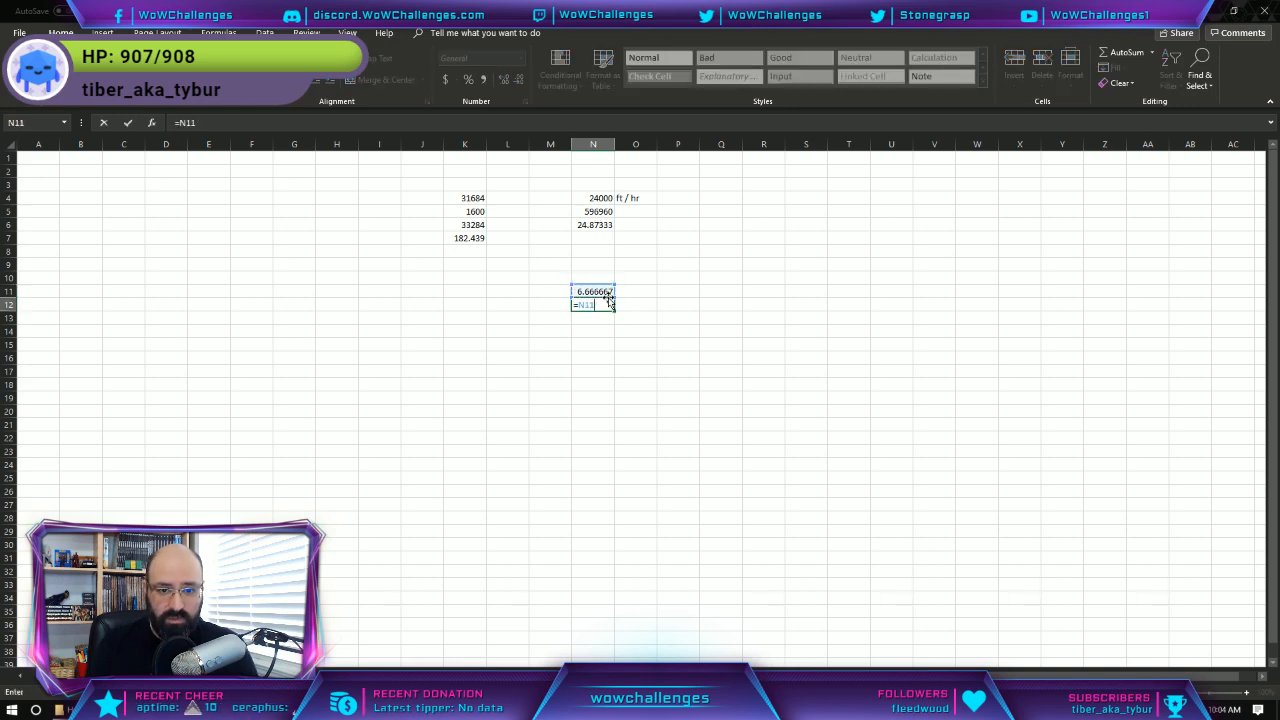
pyautogui.write('*3600')
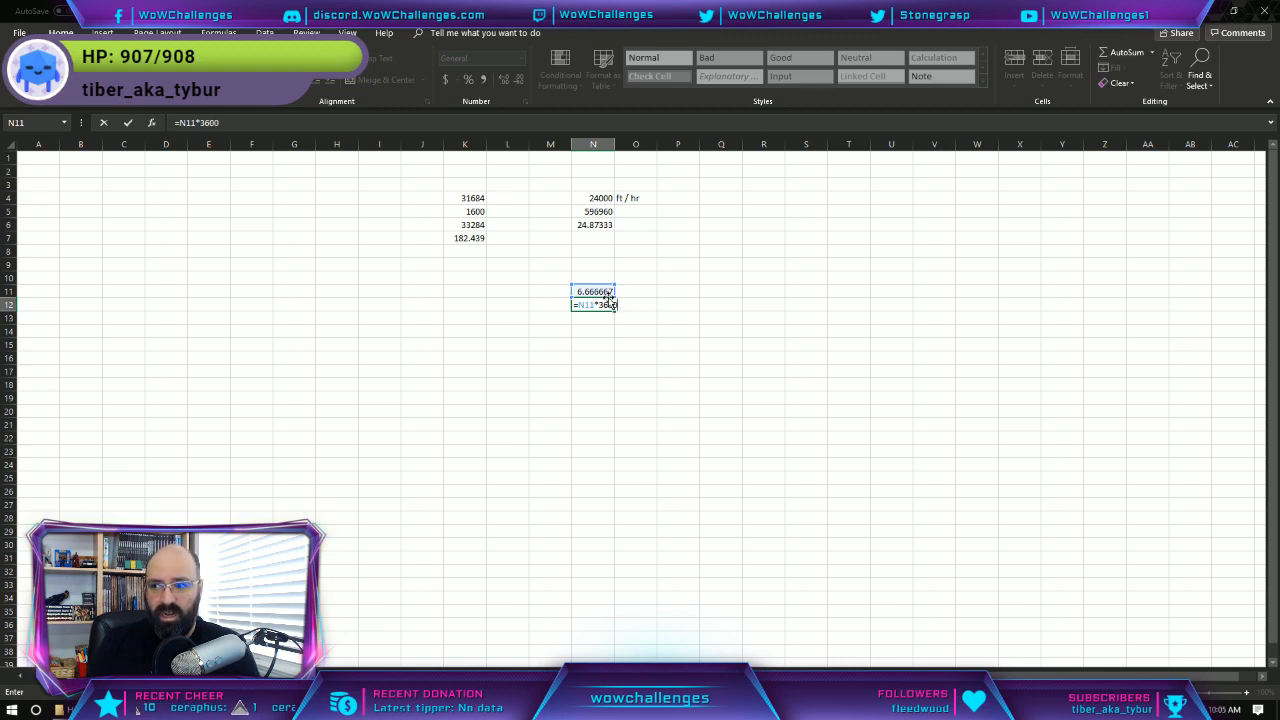
pyautogui.press('Return')
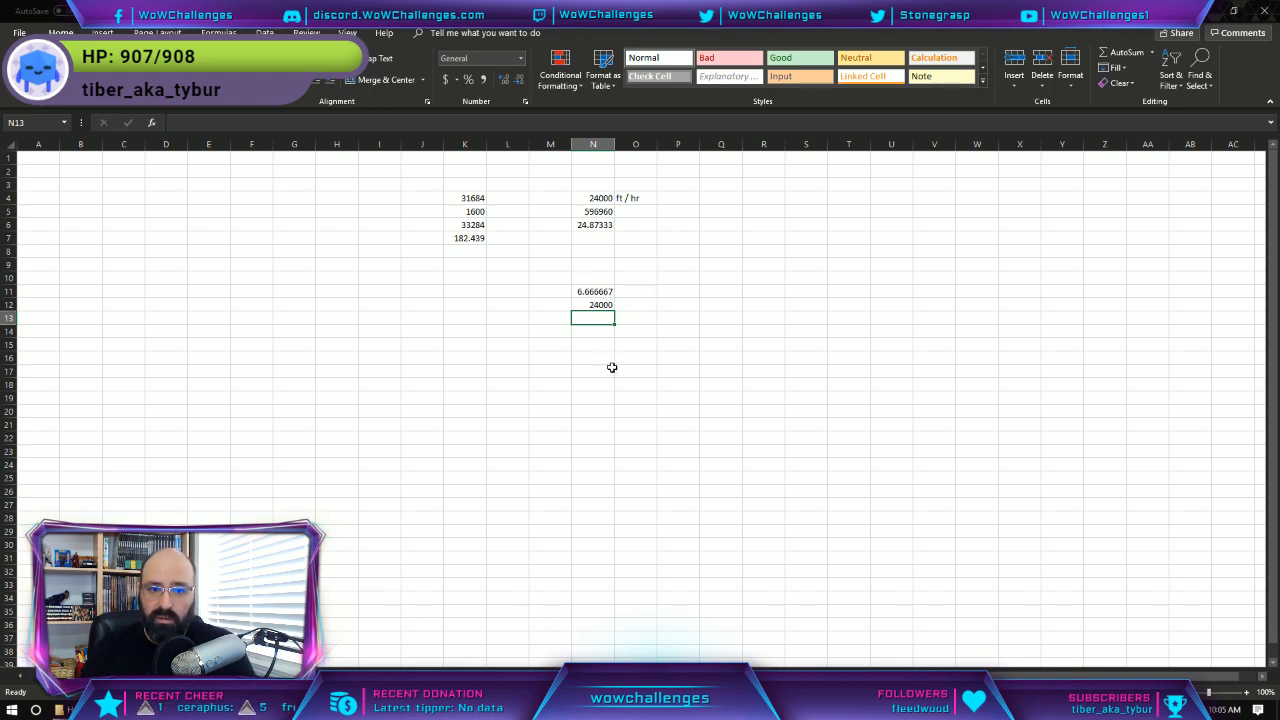
# Enter =182*3280 in cell K12, checking the kilometre-to-feet factor in Chrome, and apply the comma number style to the cell.
pyautogui.click(470, 240)
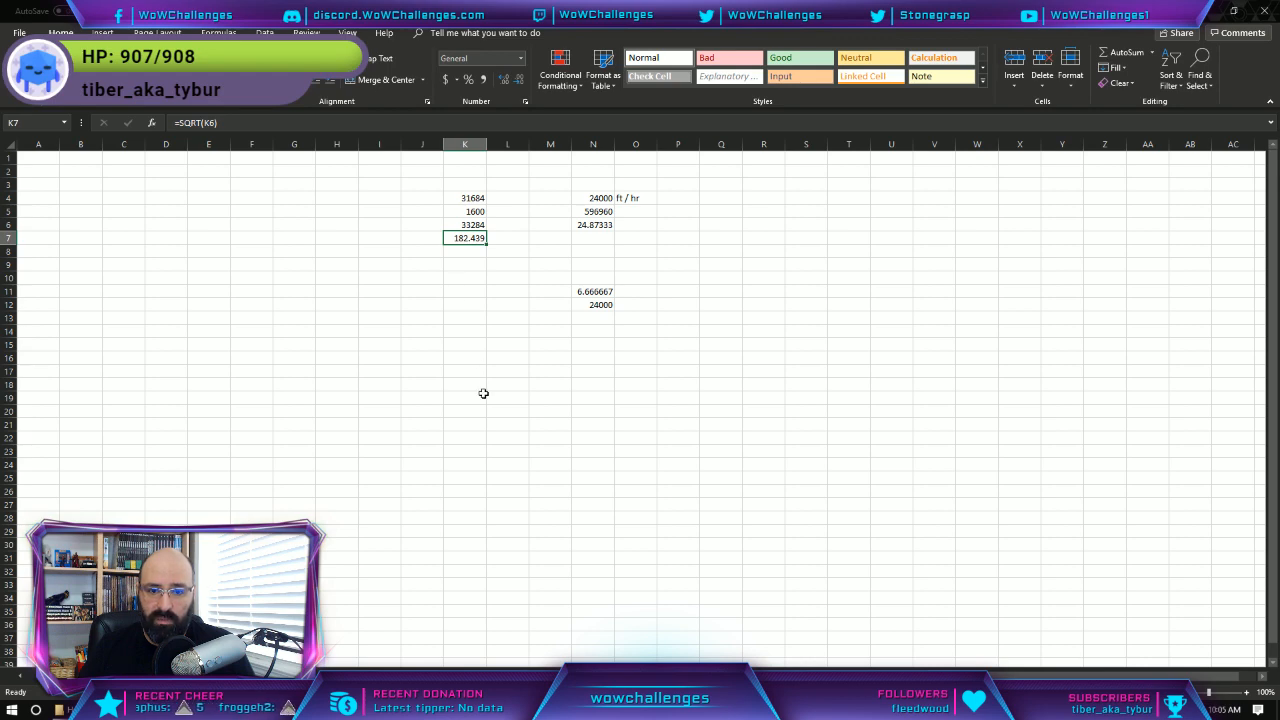
pyautogui.click(468, 305)
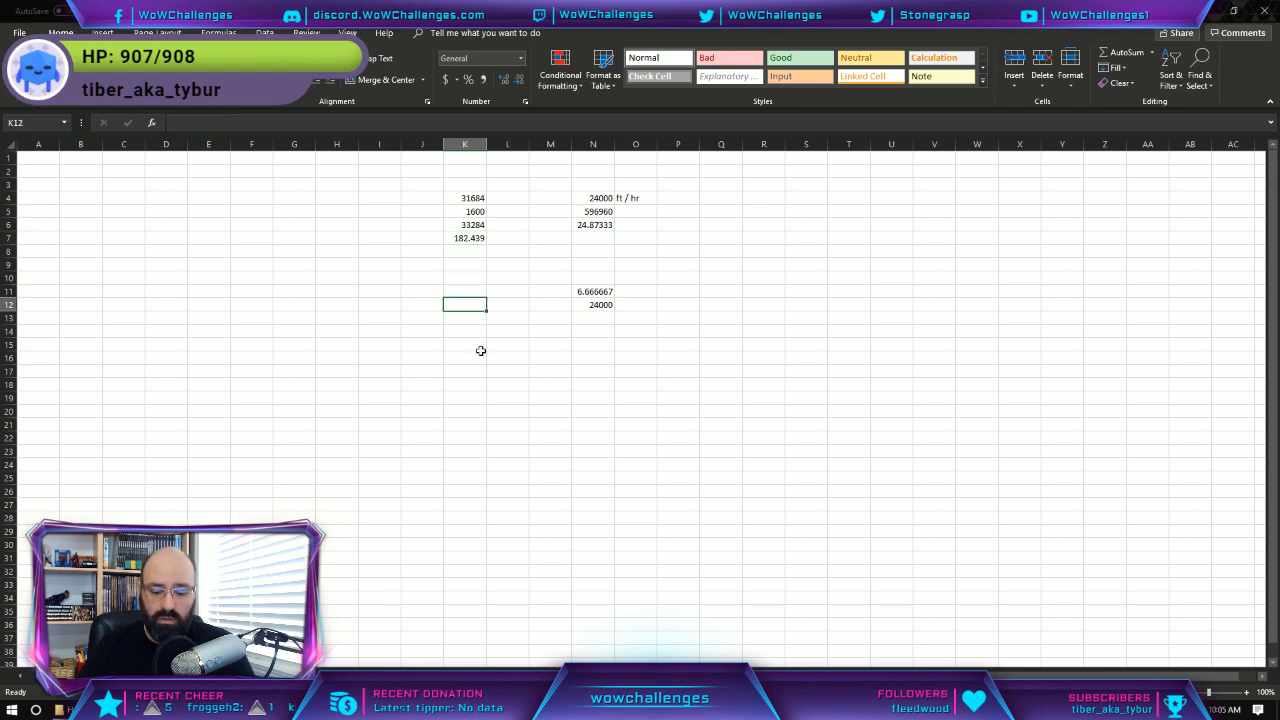
pyautogui.write('=182*')
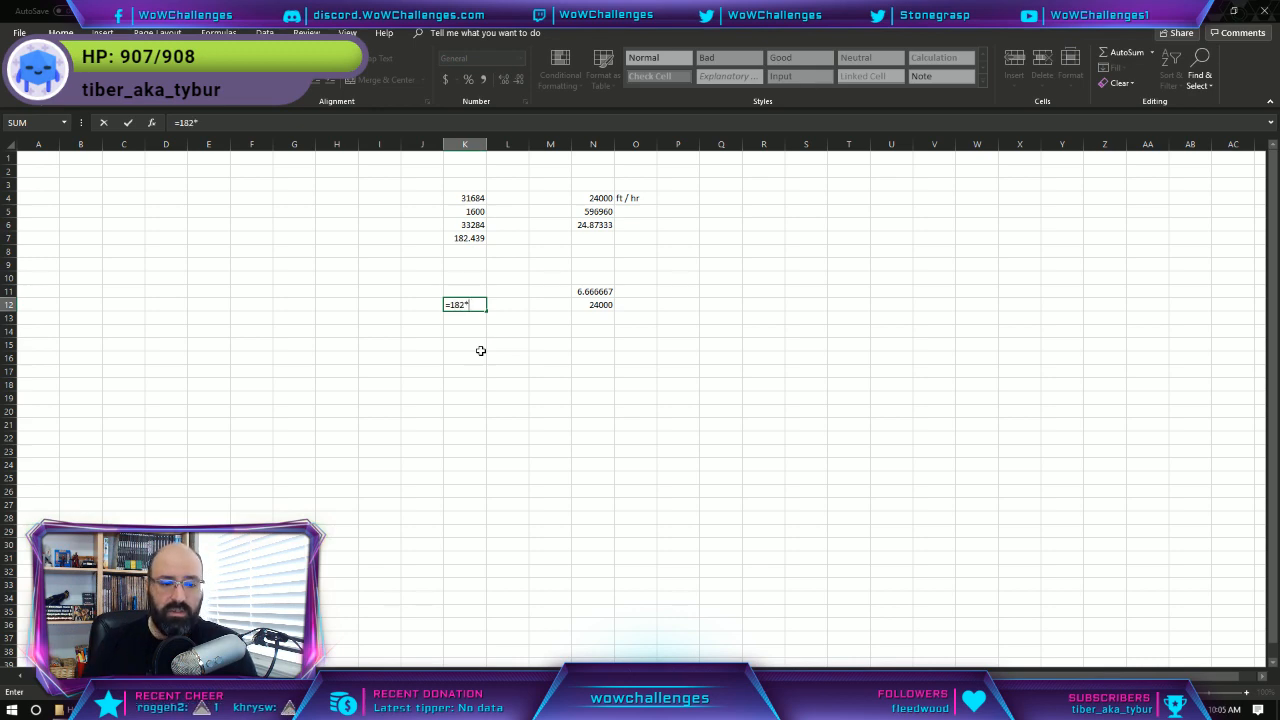
pyautogui.hotkey('alt', 'Tab')
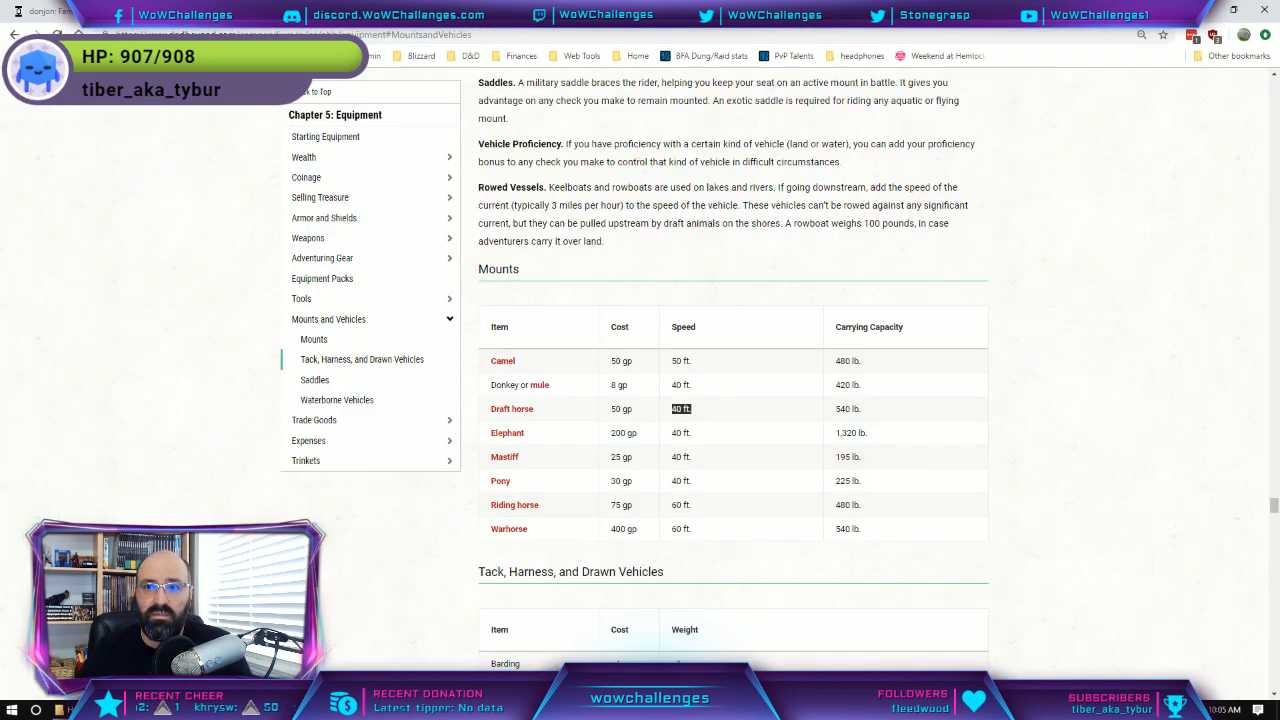
pyautogui.click(345, 11)
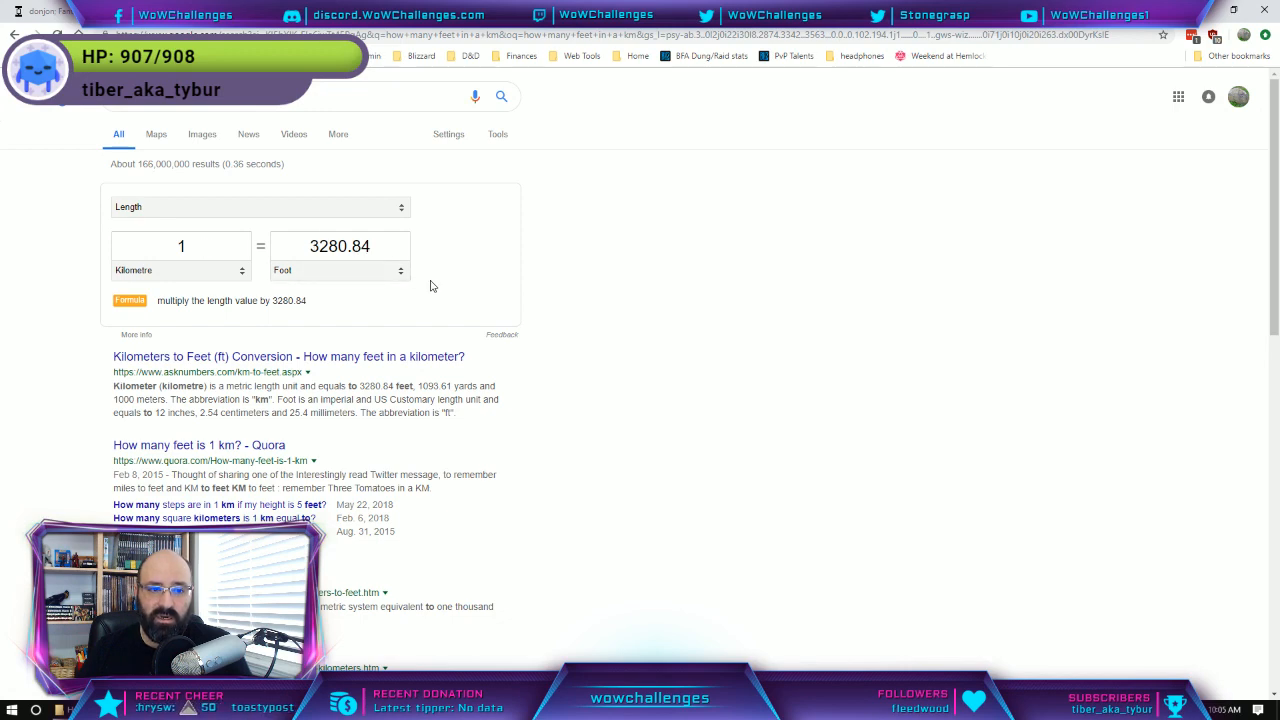
pyautogui.hotkey('alt', 'Tab')
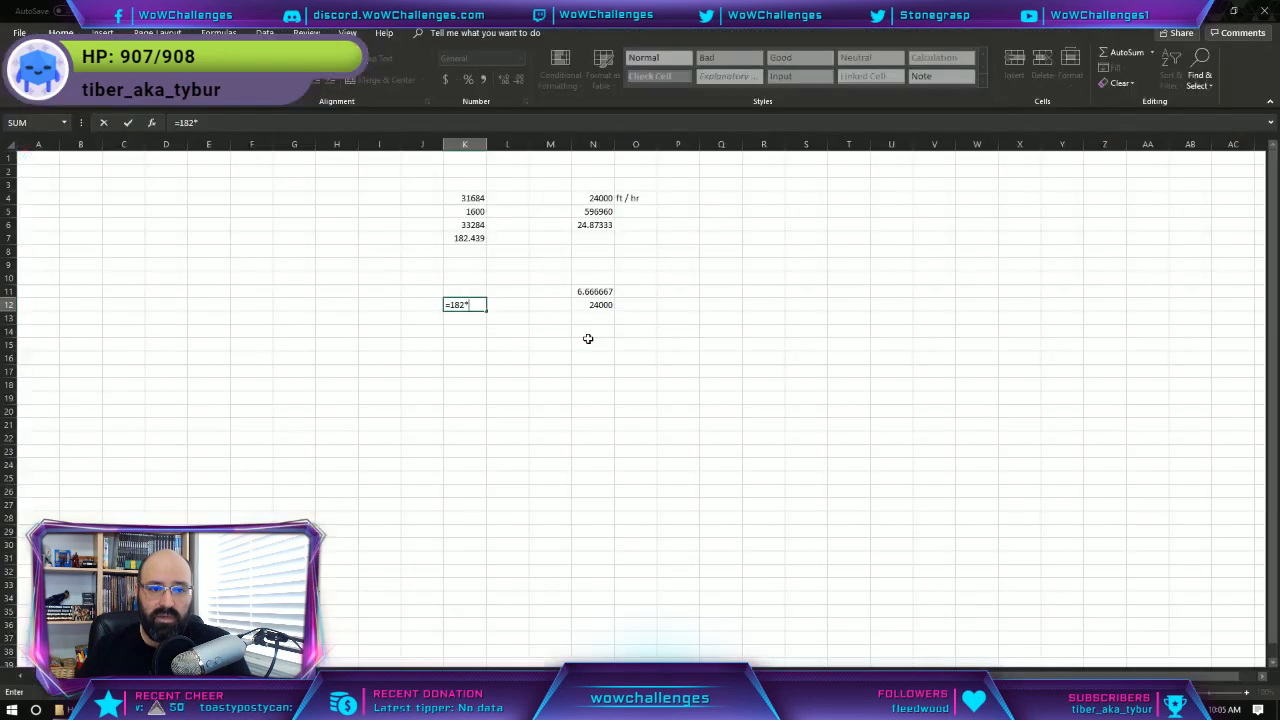
pyautogui.write('3280')
pyautogui.press('Return')
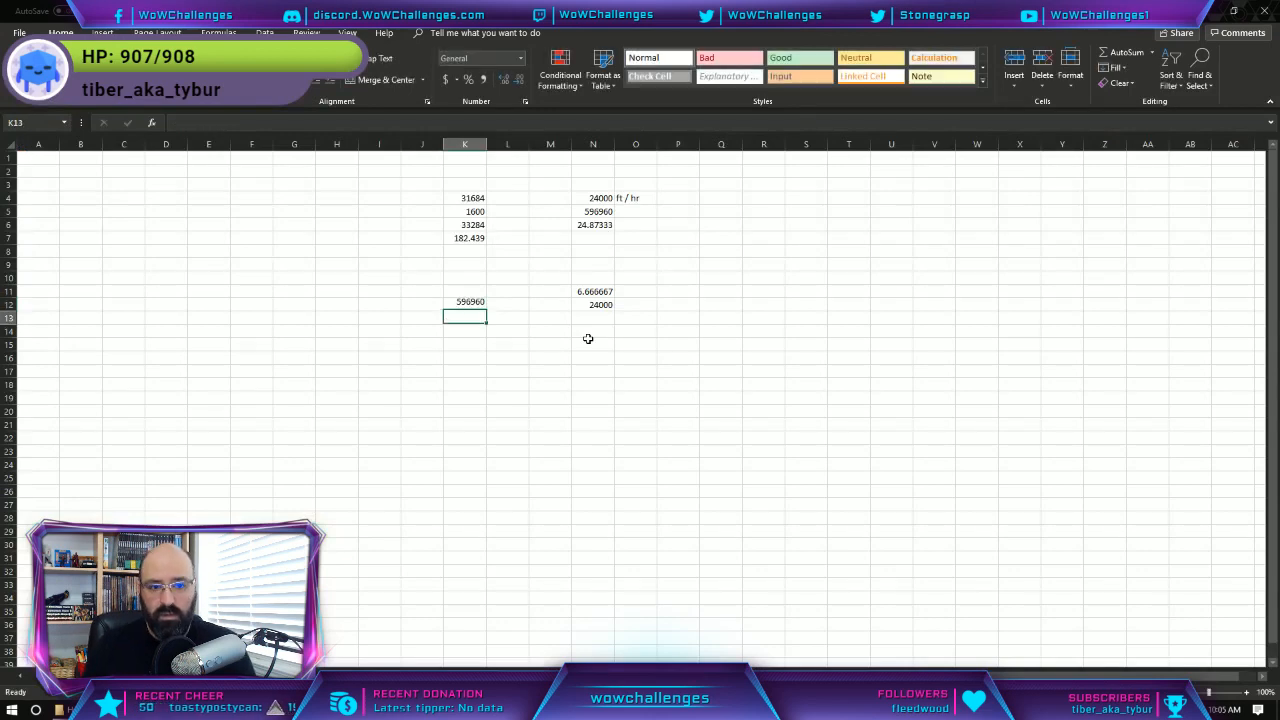
pyautogui.press('Up')
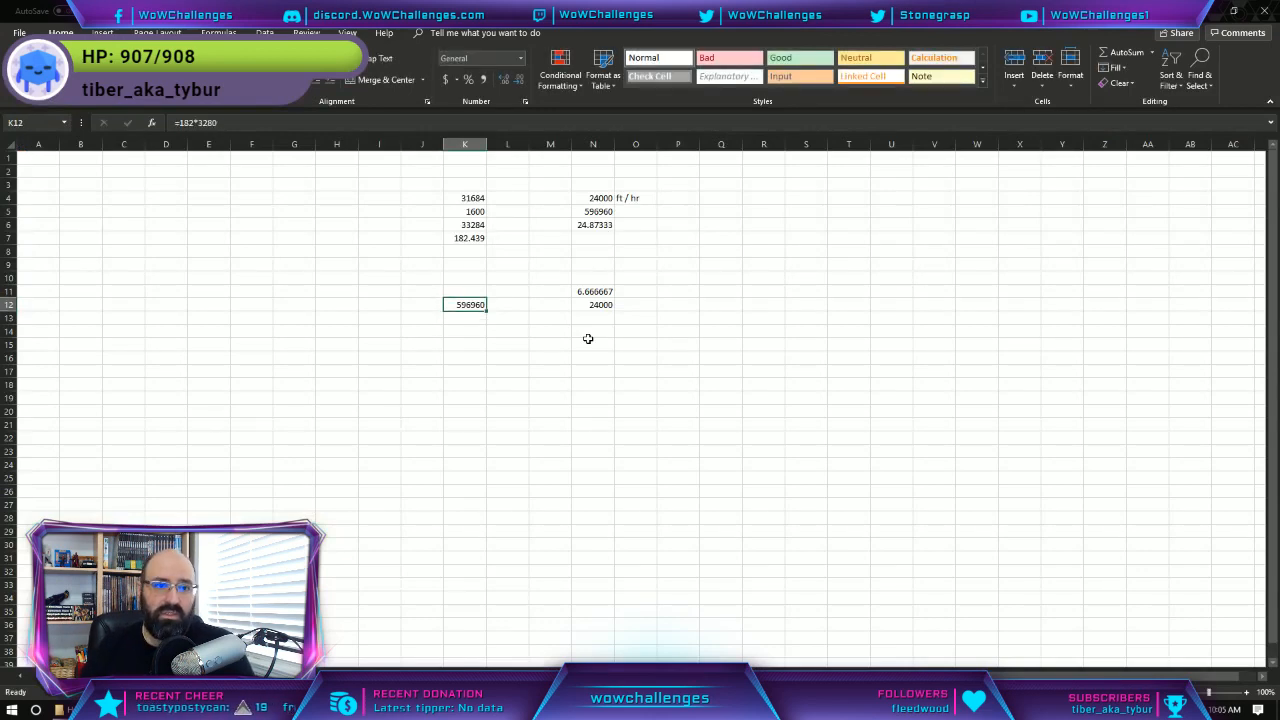
pyautogui.click(483, 79)
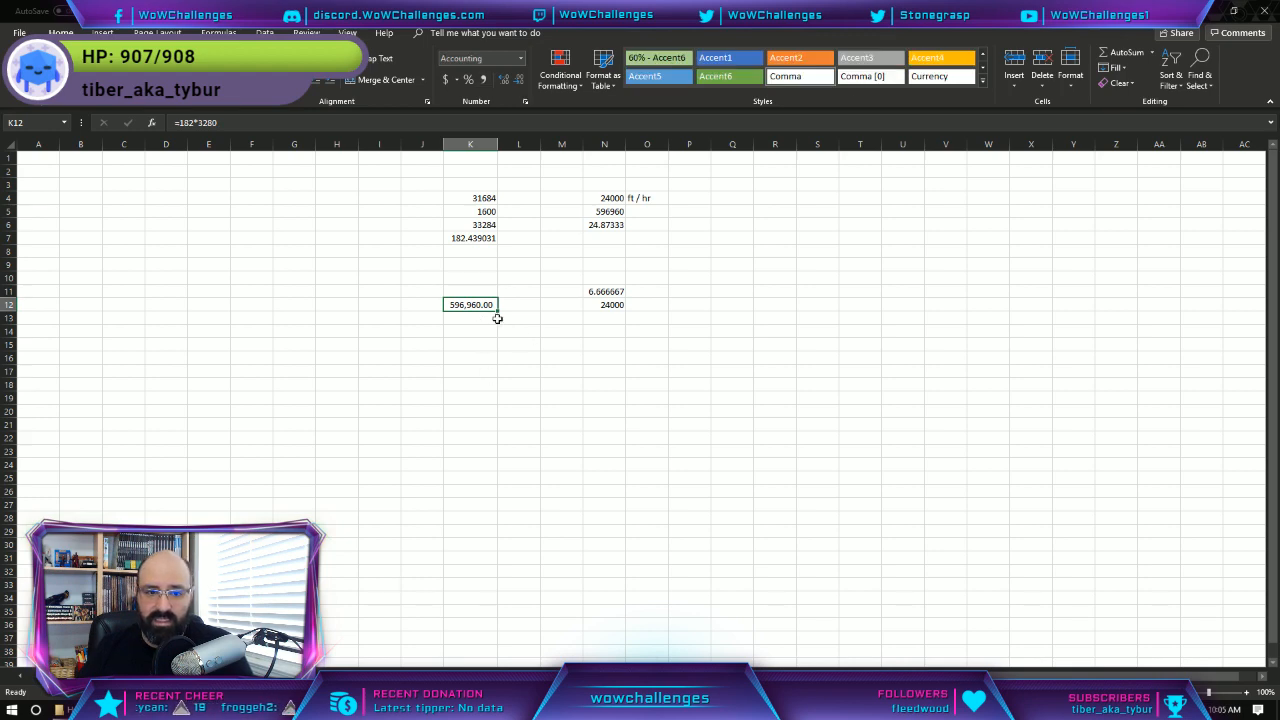
# Enter the formula =K12/N12 in cell N14 to calculate the travel time in hours.
pyautogui.click(590, 334)
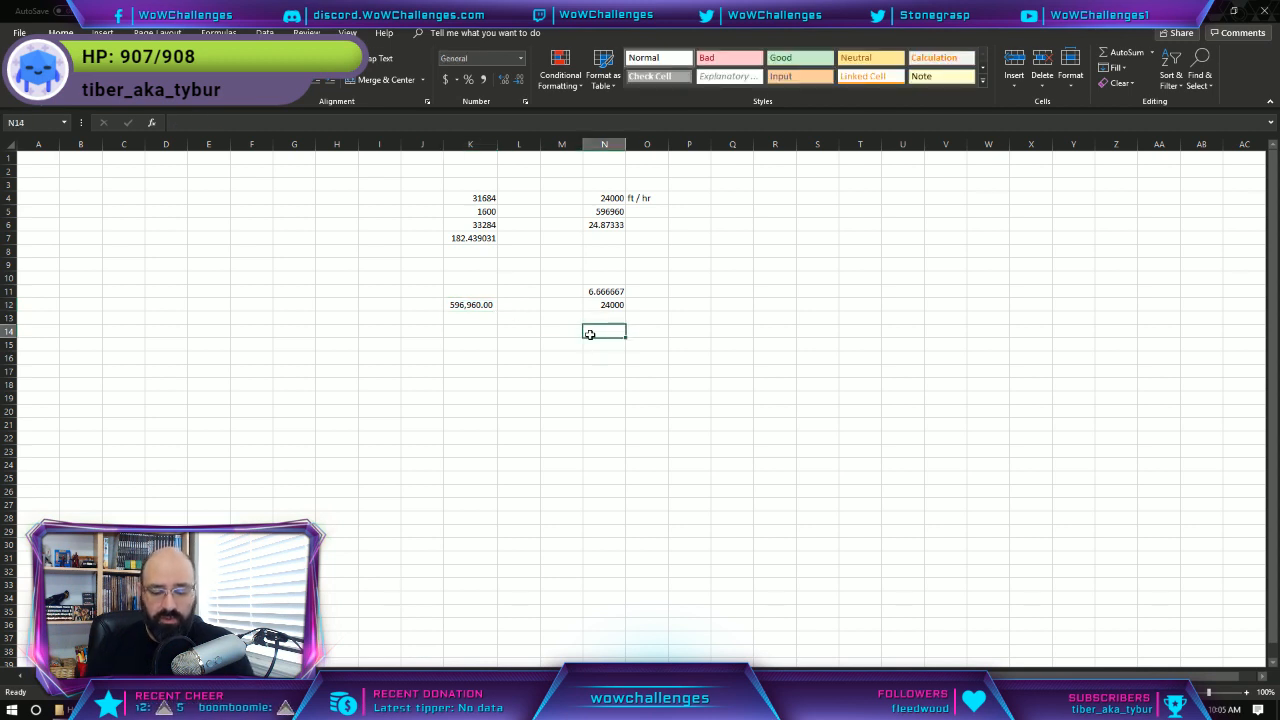
pyautogui.write('=')
pyautogui.press('Up')
pyautogui.press('Up')
pyautogui.press('Left')
pyautogui.press('Left')
pyautogui.press('Left')
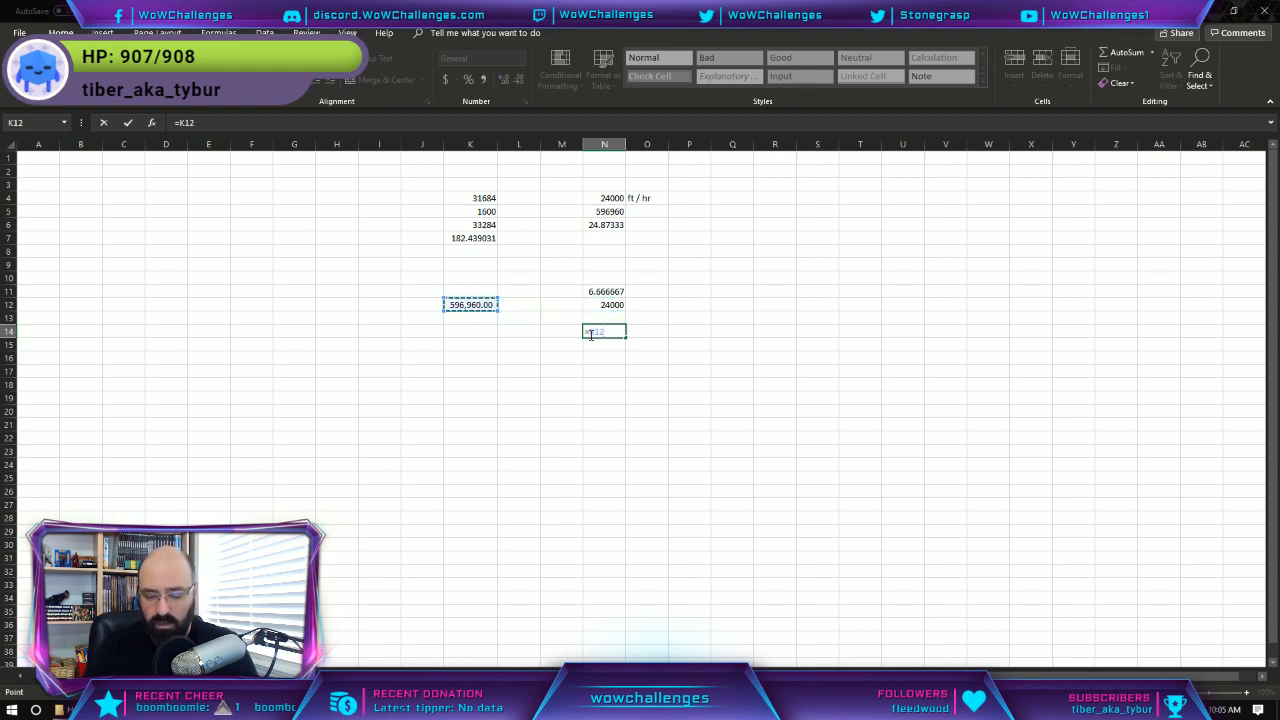
pyautogui.write('/')
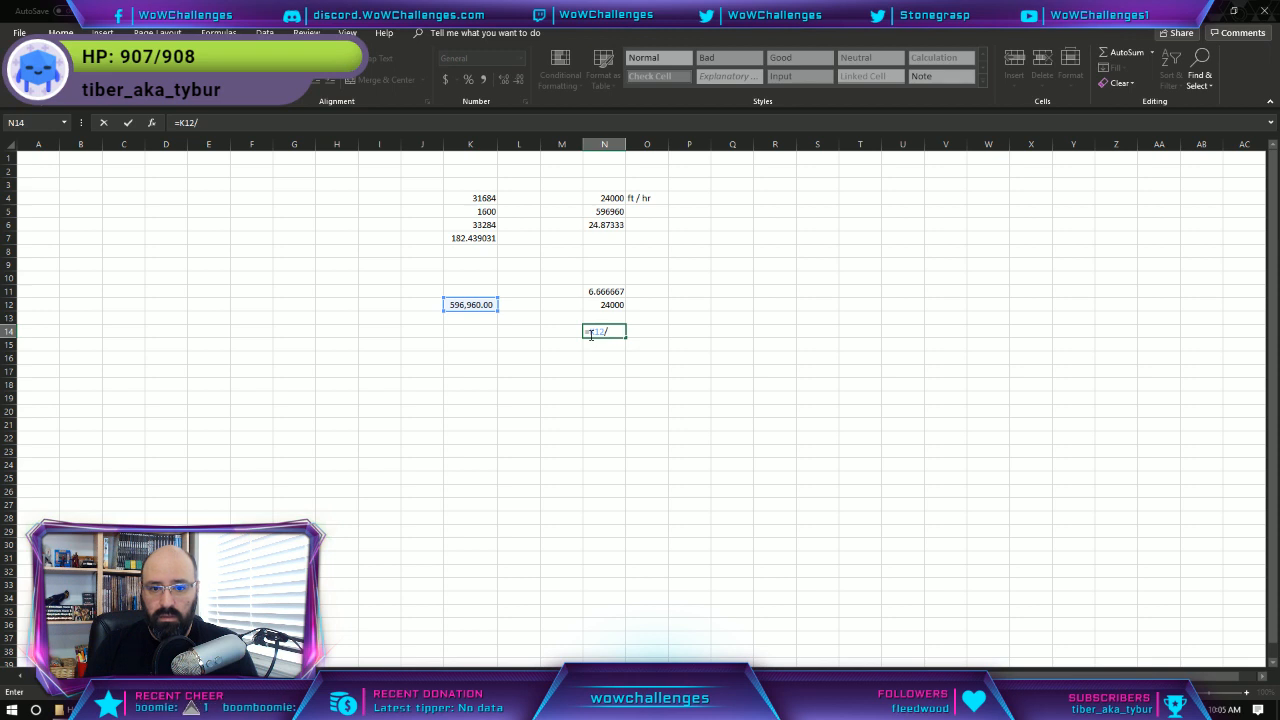
pyautogui.press('Up')
pyautogui.press('Up')
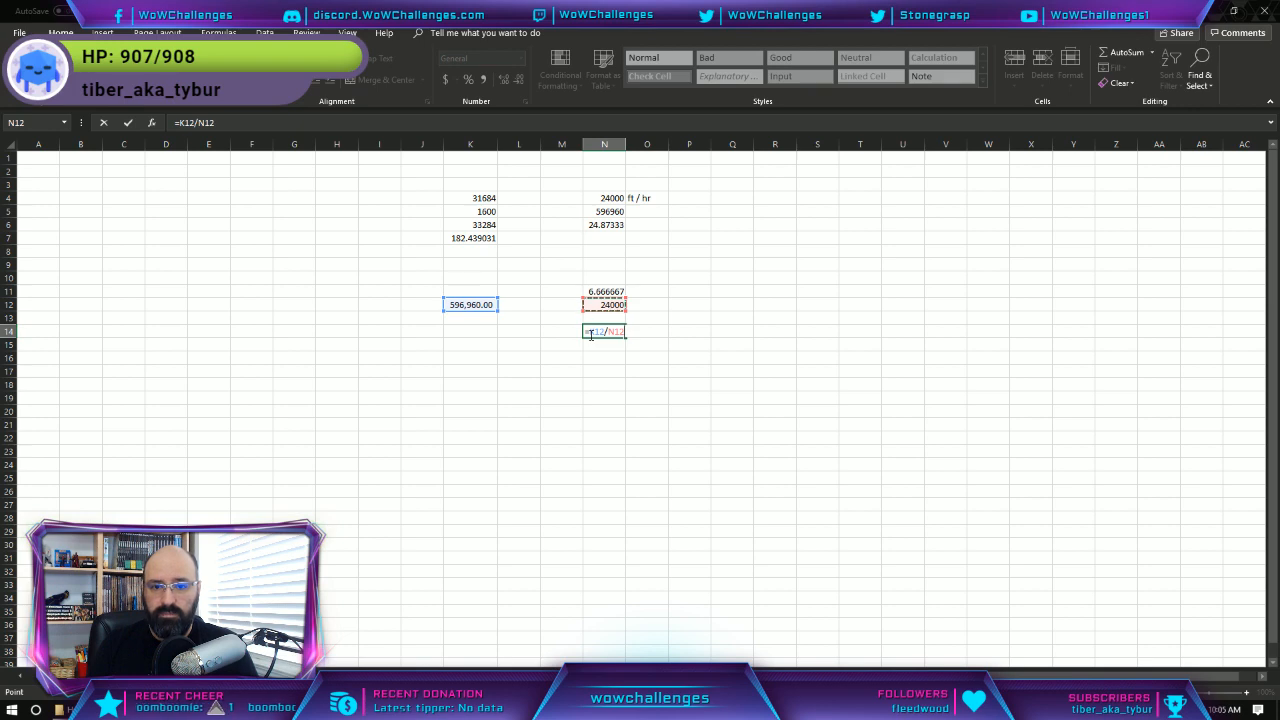
pyautogui.press('Return')
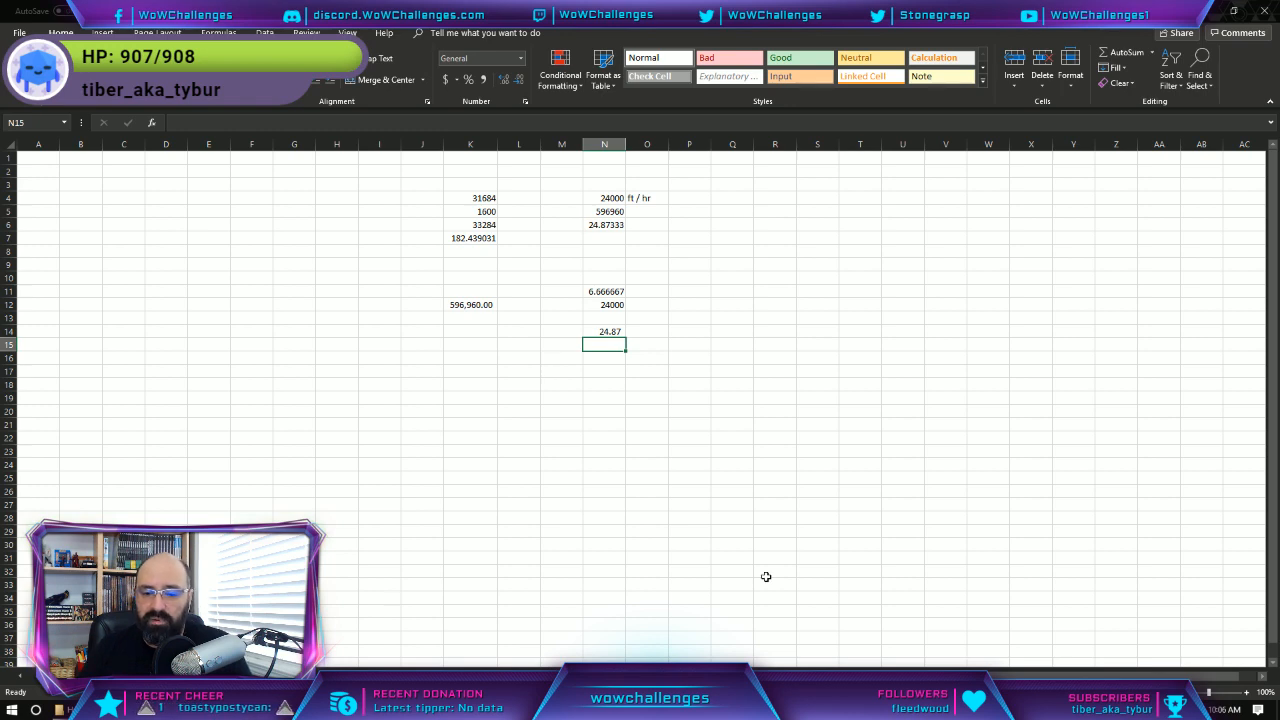
# Switch to the Word campaign notes and rewrite the Irongate road distance as "182km" without the trailing text.
pyautogui.click(748, 709)
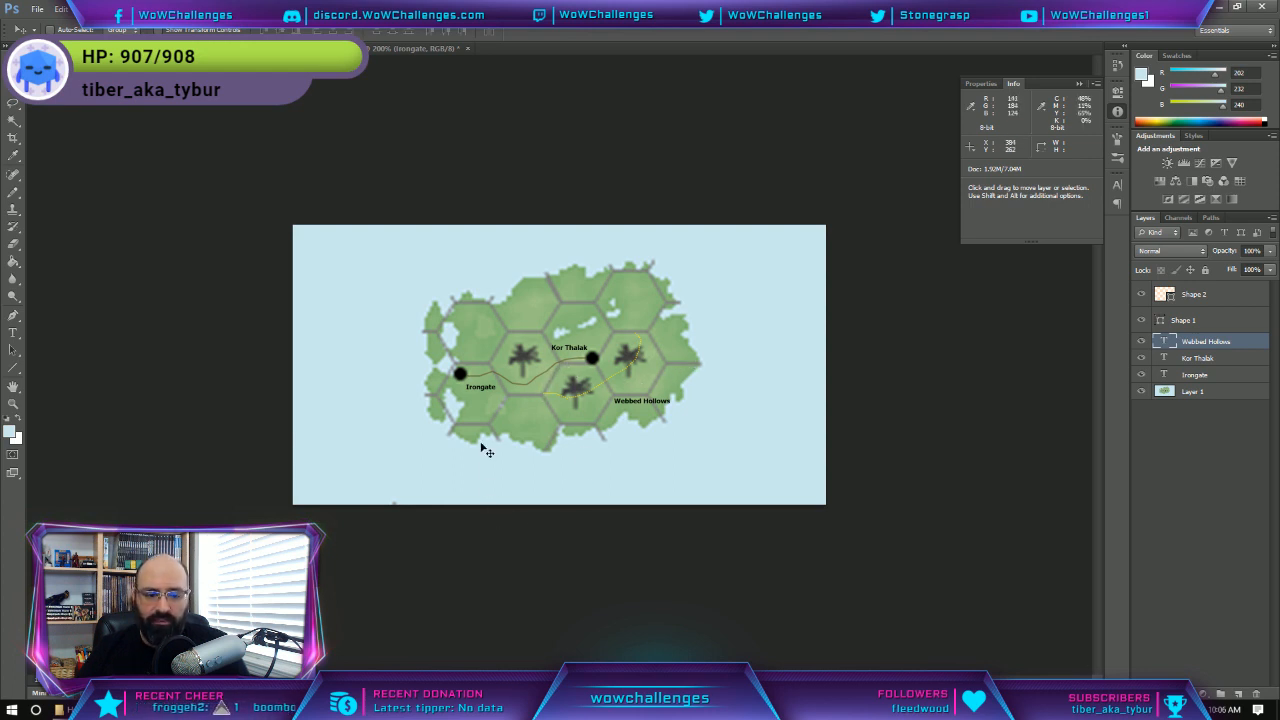
pyautogui.hotkey('alt', 'Tab')
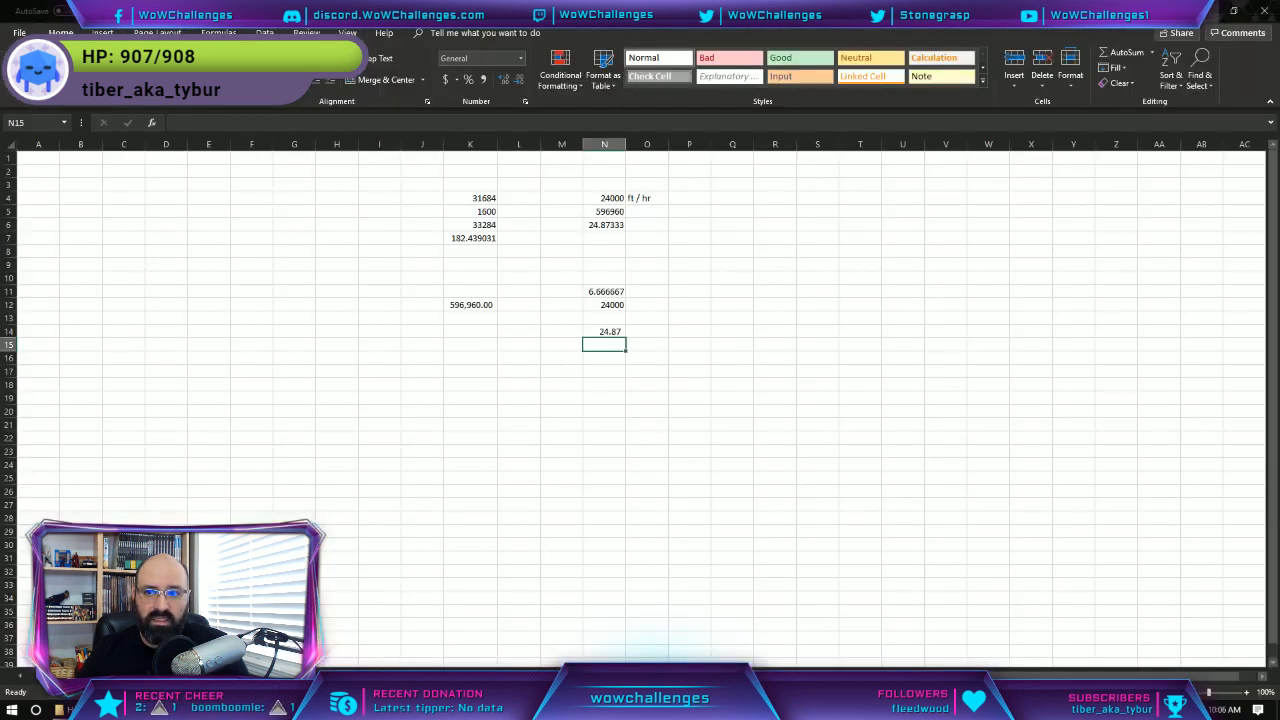
pyautogui.hotkey('alt', 'Tab')
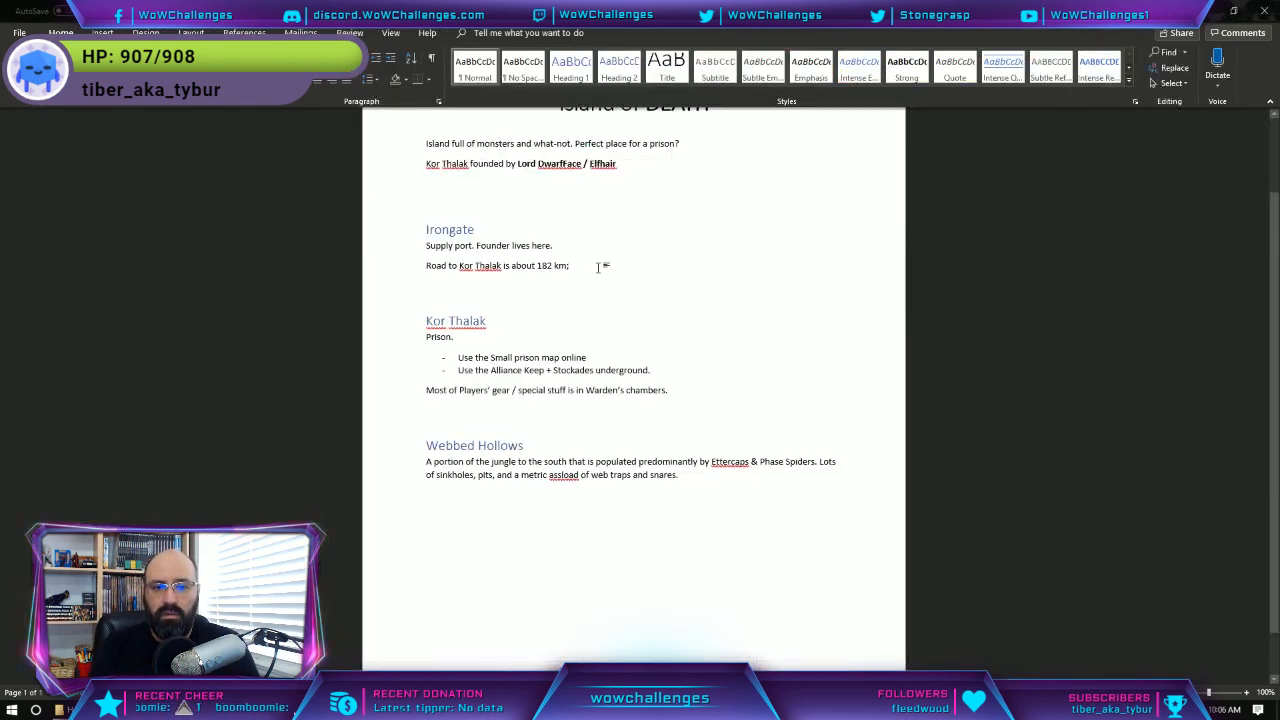
pyautogui.press('BackSpace')
pyautogui.press('BackSpace')
pyautogui.press('BackSpace')
pyautogui.press('BackSpace')
pyautogui.press('BackSpace')
pyautogui.press('BackSpace')
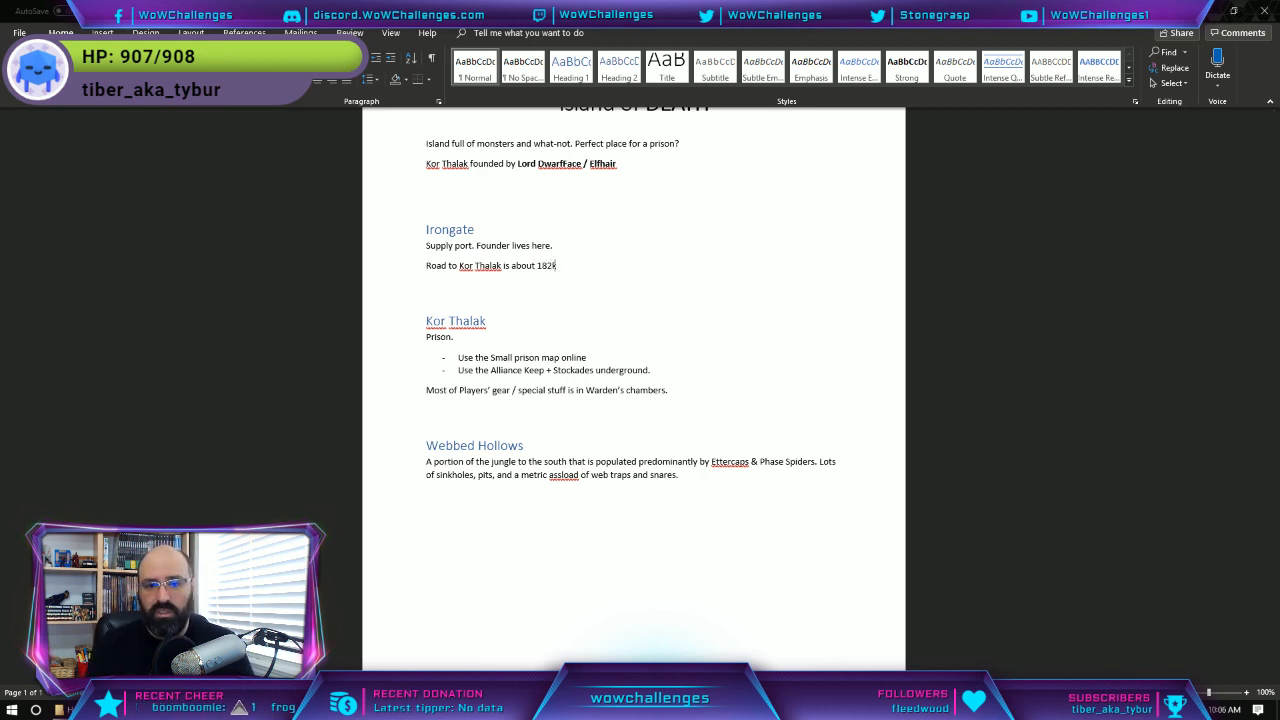
pyautogui.write('2km (')
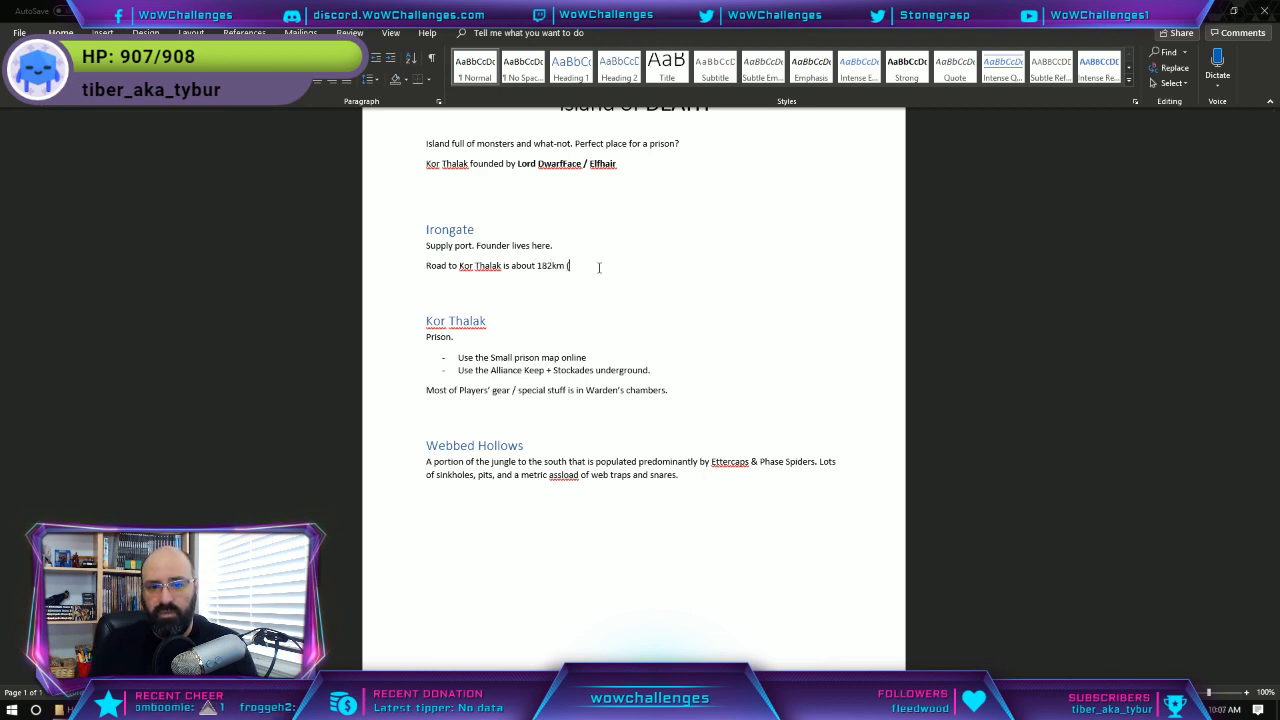
pyautogui.press('BackSpace')
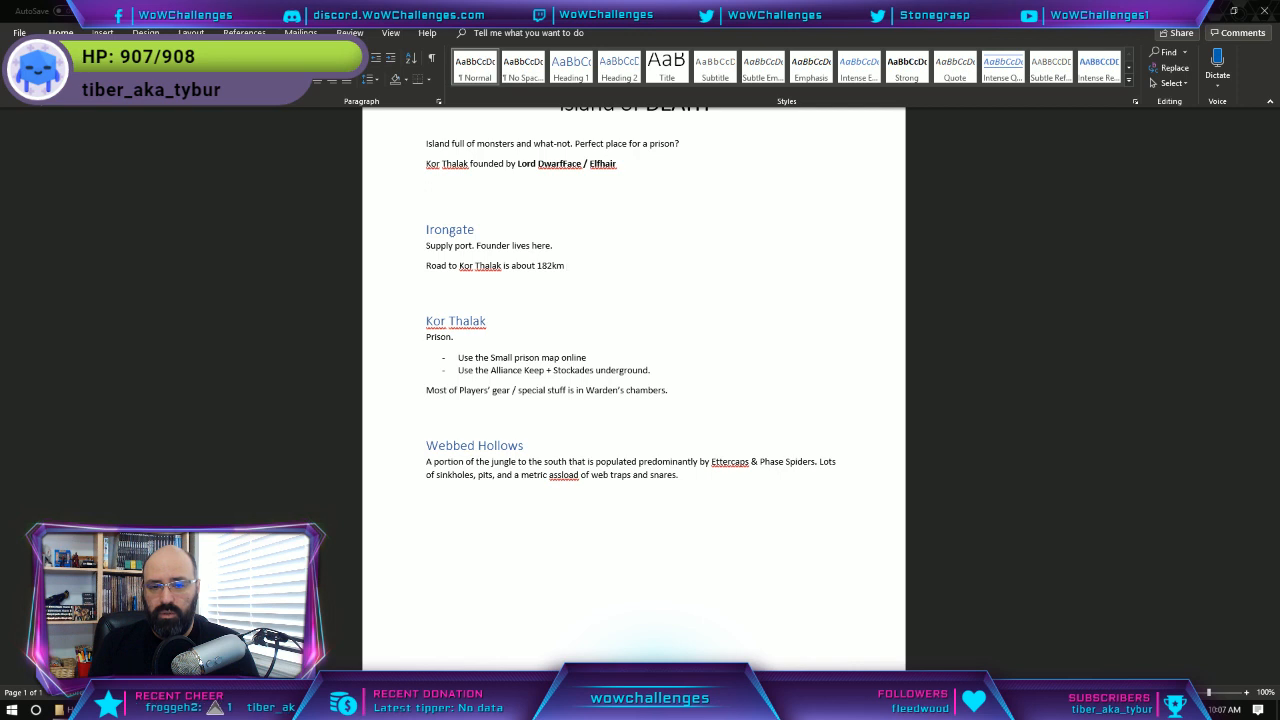
# Complete the Irongate road sentence with "; approximately 3 days travel by two draft horses with a prison wagon.".
pyautogui.write('; approx')
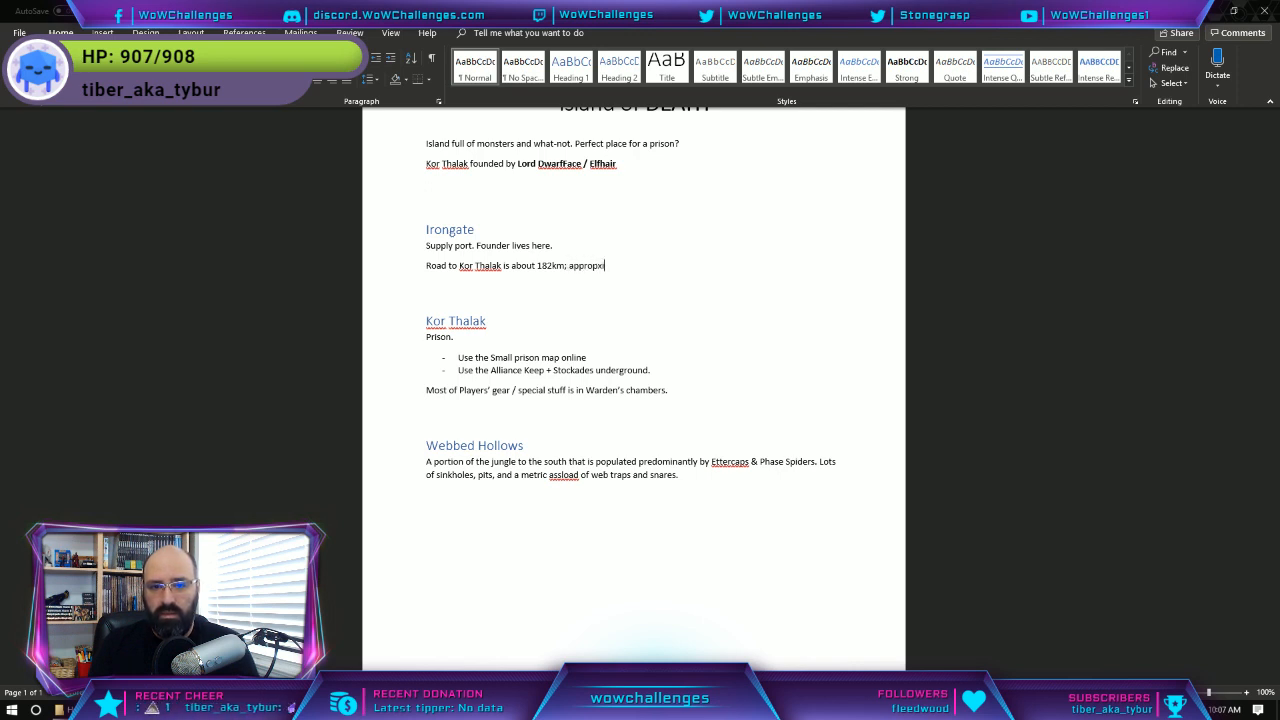
pyautogui.press('BackSpace')
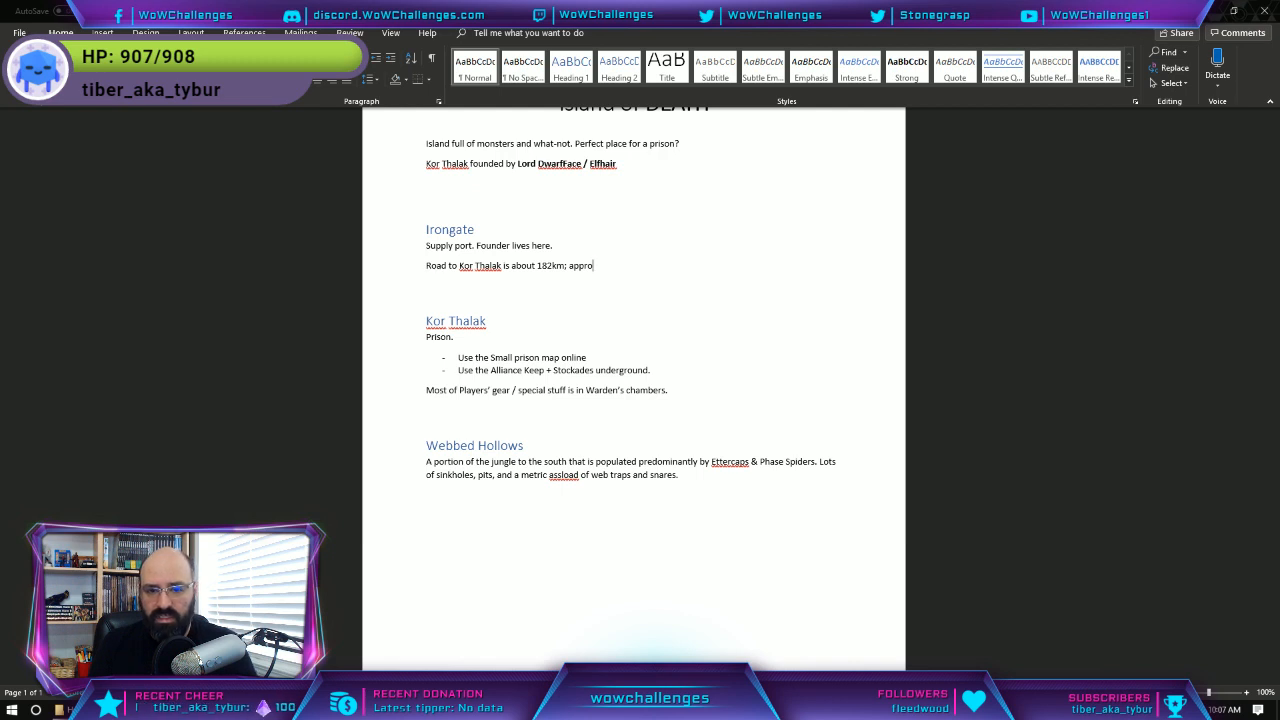
pyautogui.write('ximatel')
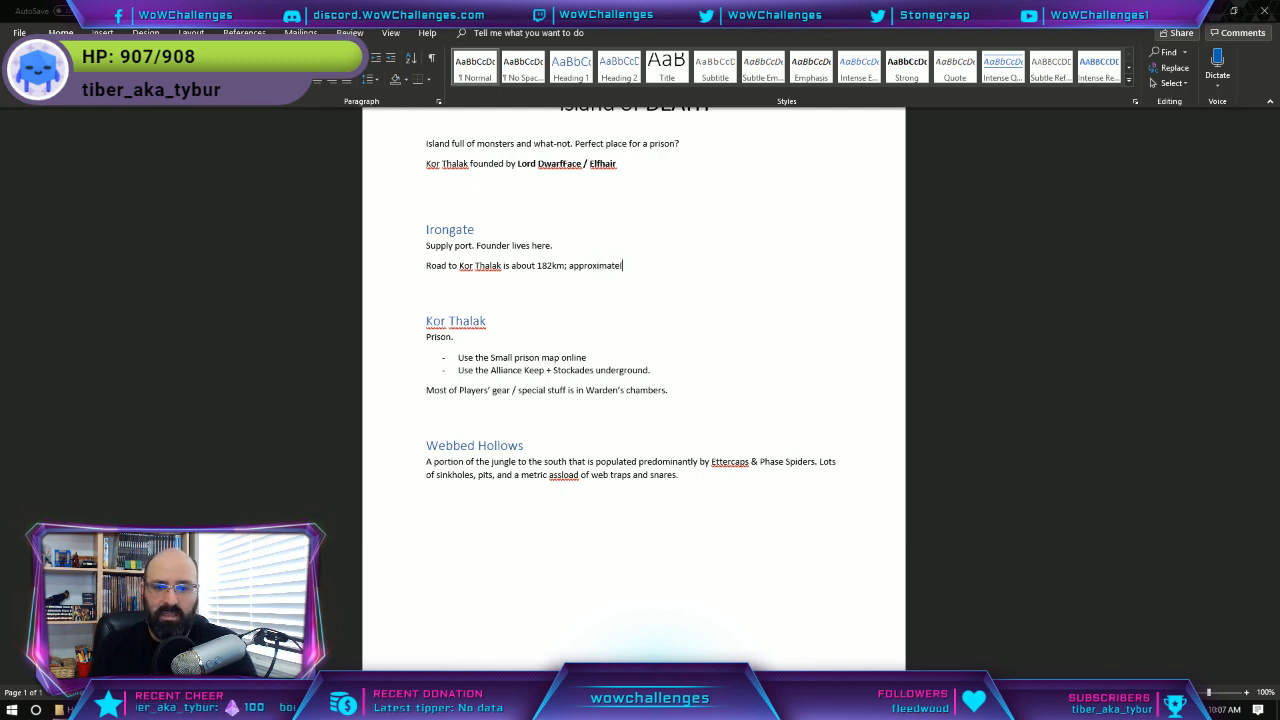
pyautogui.write('y 3 days travel')
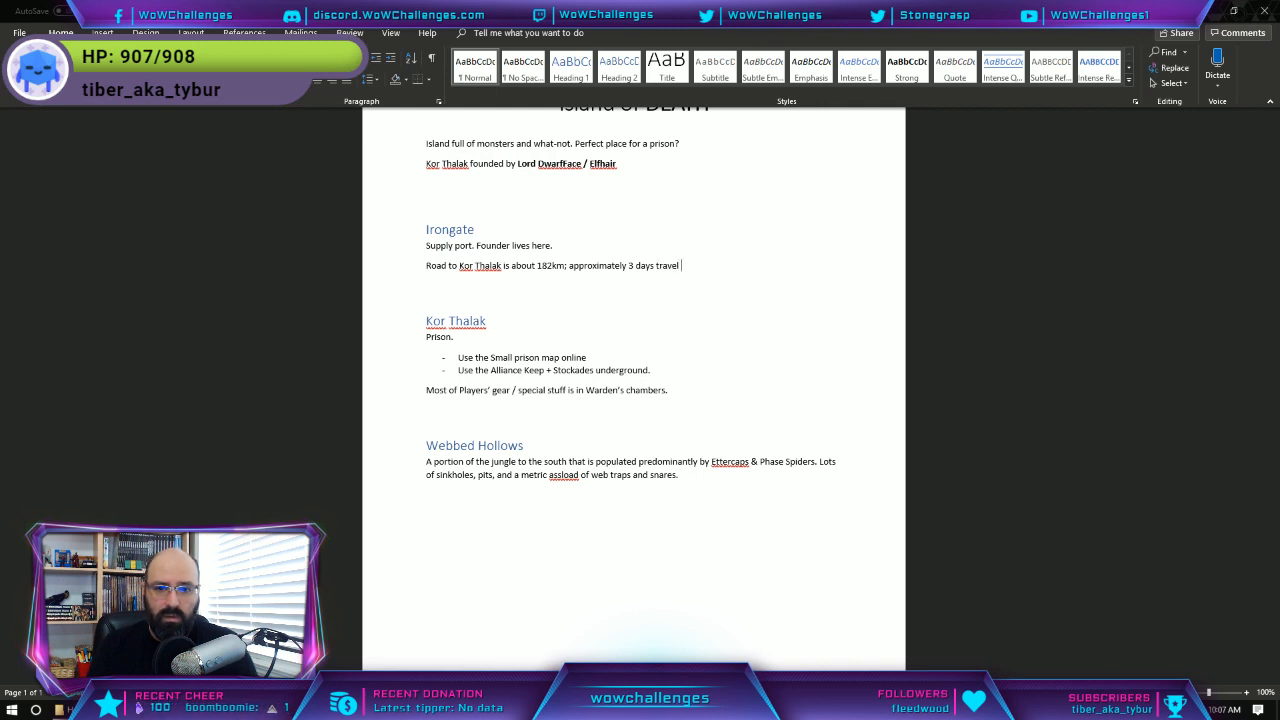
pyautogui.write('by two ')
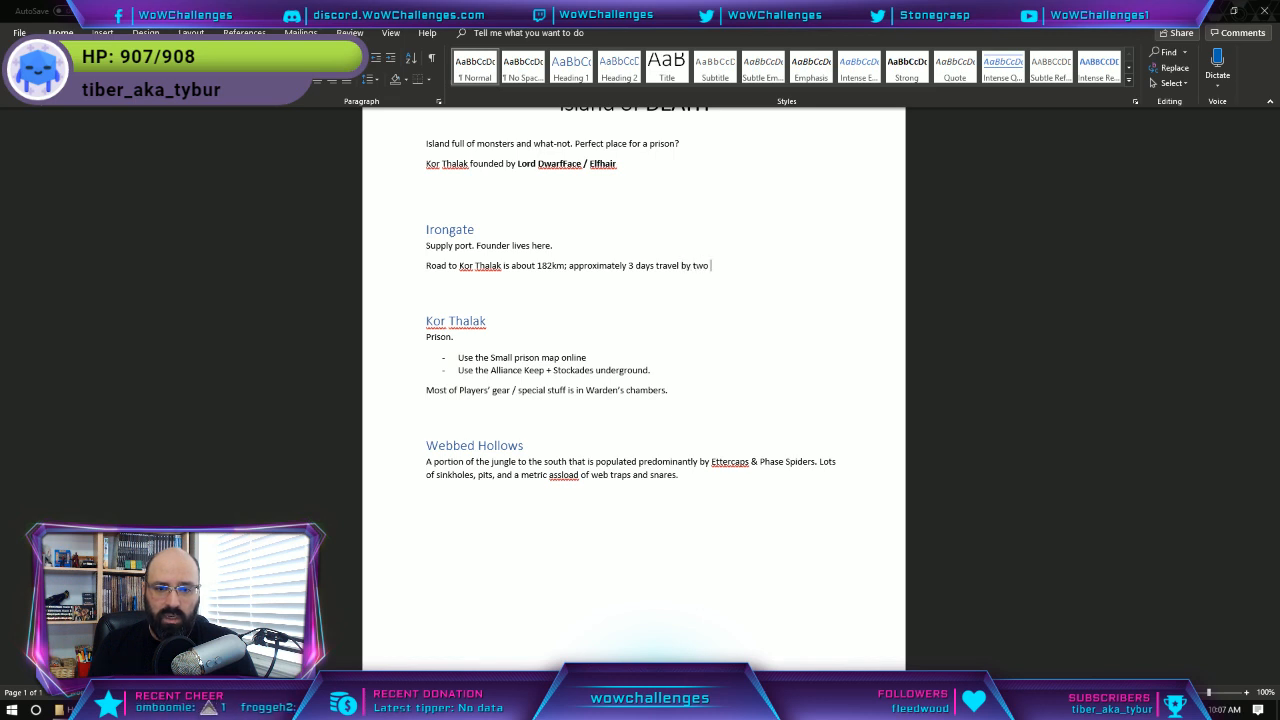
pyautogui.write('draft horses')
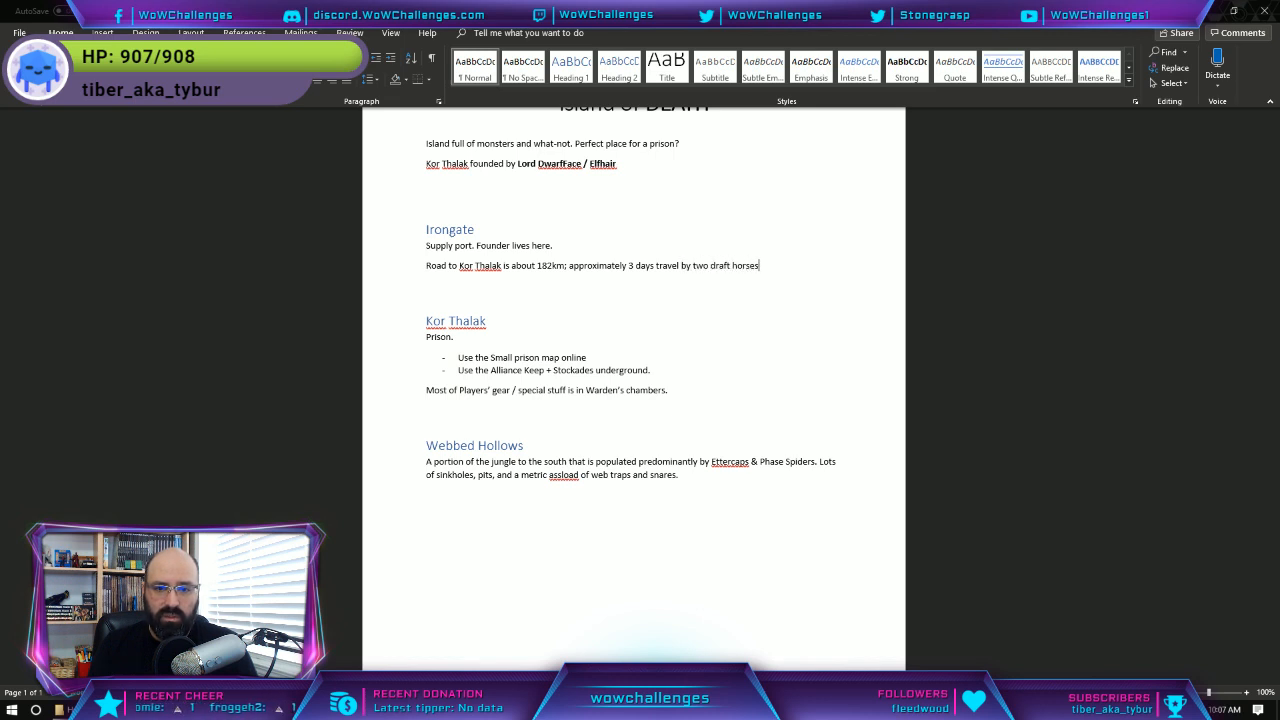
pyautogui.write(' with a p')
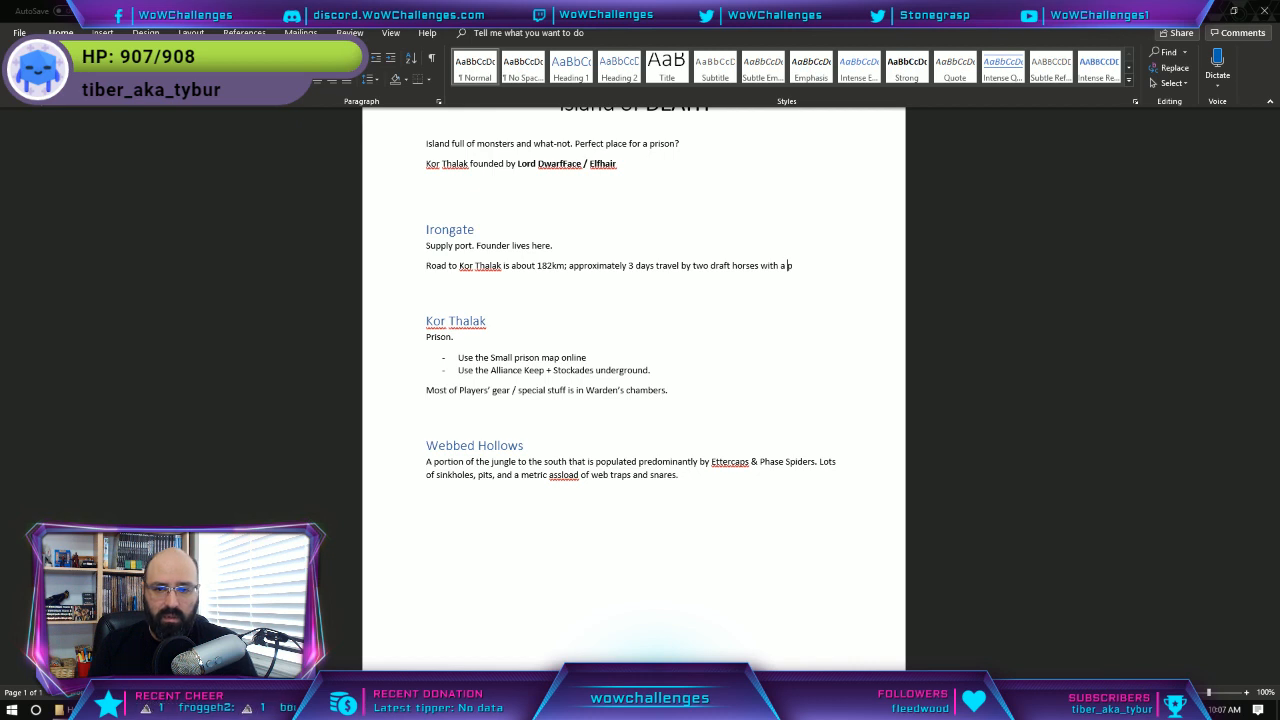
pyautogui.write('rison wagon.')
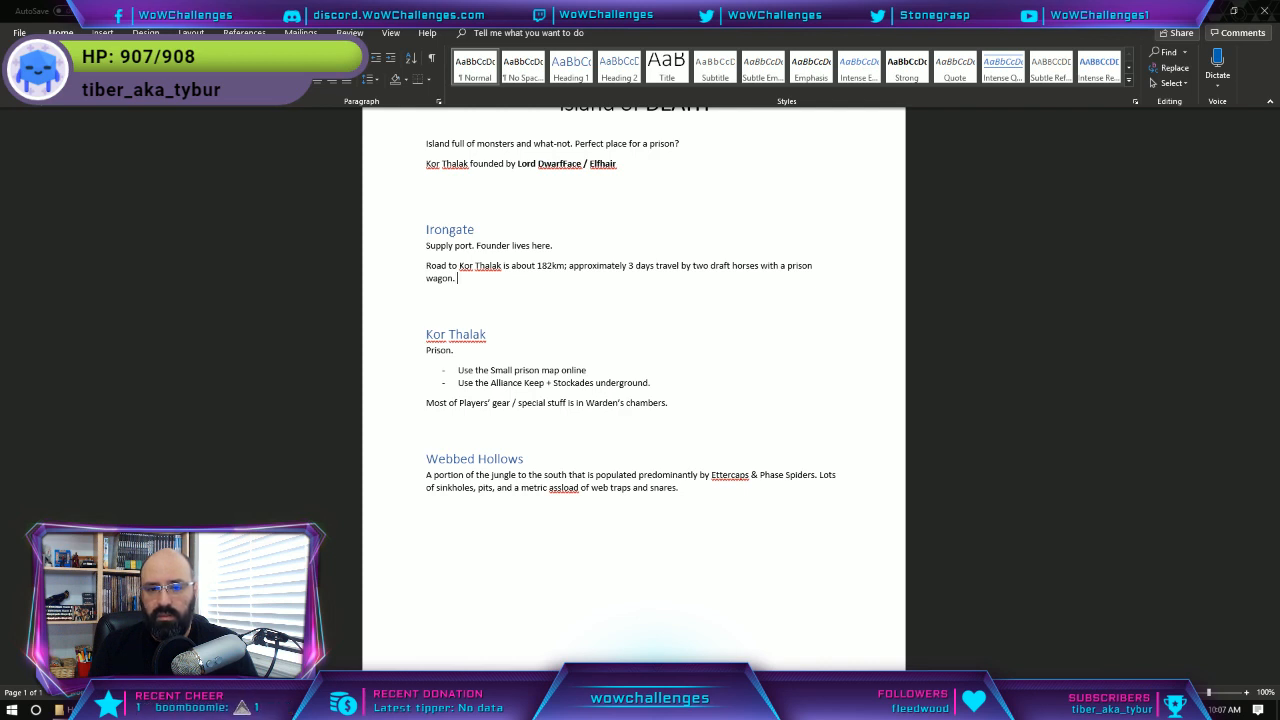
# Start a new paragraph below the Irongate road sentence reading "Any travelers on the road need to".
pyautogui.press('Return')
pyautogui.write('A')
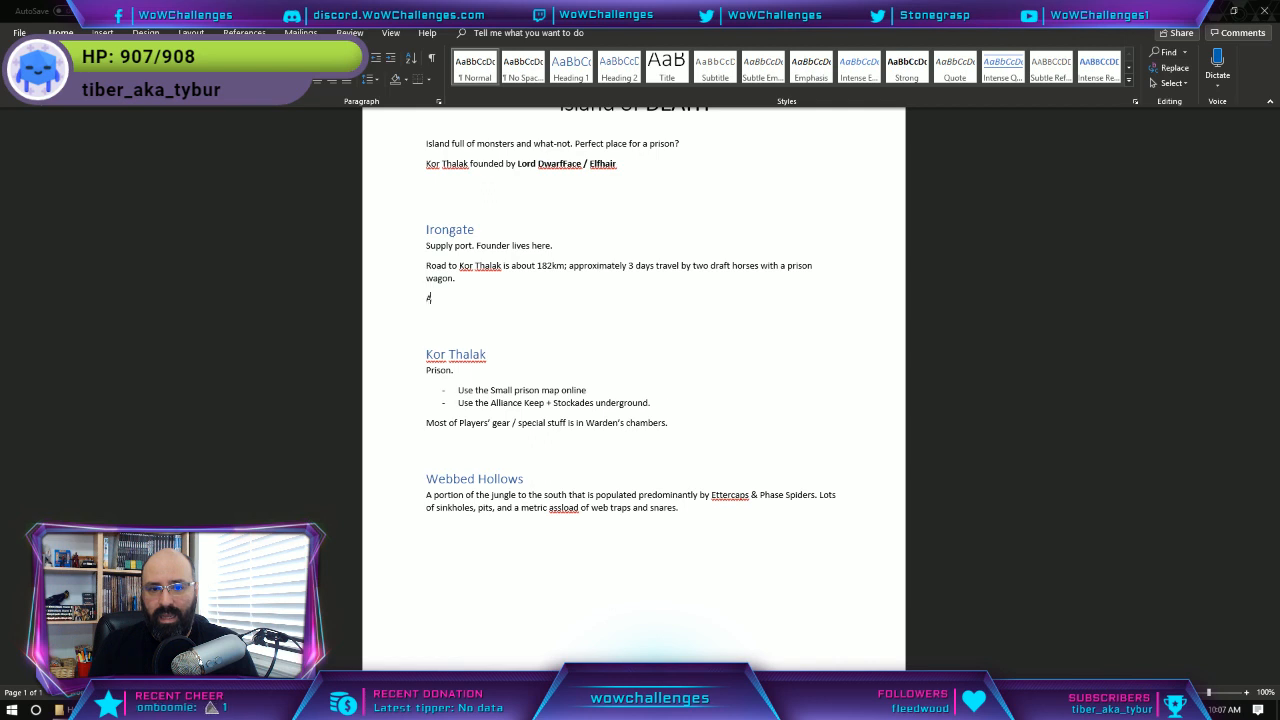
pyautogui.write('ny trave')
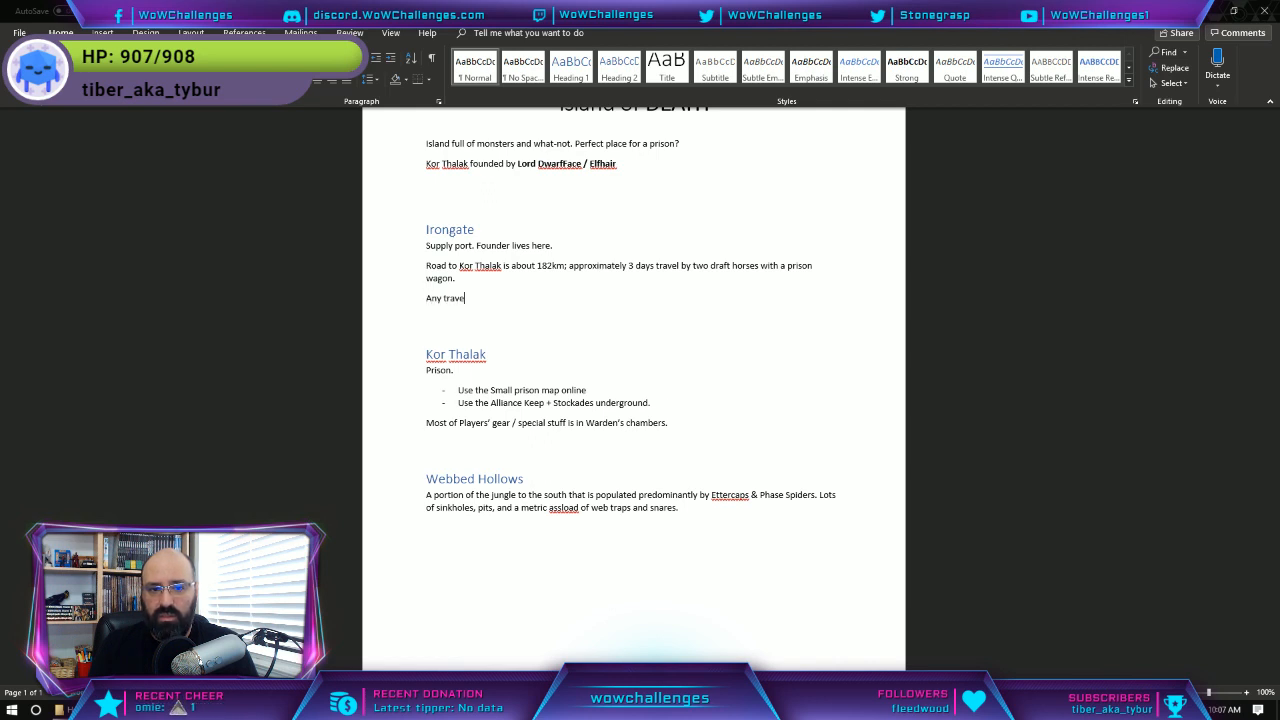
pyautogui.write('ls between the to')
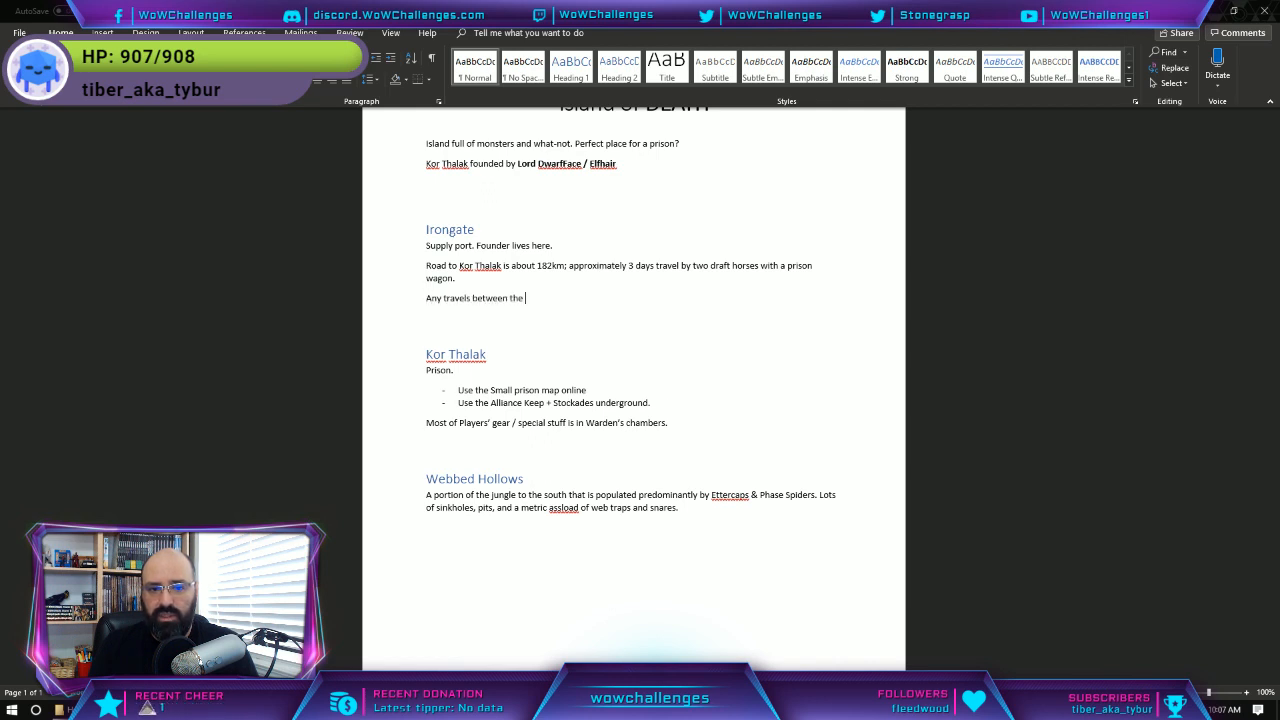
pyautogui.press('BackSpace')
pyautogui.press('BackSpace')
pyautogui.press('BackSpace')
pyautogui.press('BackSpace')
pyautogui.press('BackSpace')
pyautogui.press('BackSpace')
pyautogui.press('BackSpace')
pyautogui.press('BackSpace')
pyautogui.press('BackSpace')
pyautogui.press('BackSpace')
pyautogui.press('BackSpace')
pyautogui.press('BackSpace')
pyautogui.press('BackSpace')
pyautogui.press('BackSpace')
pyautogui.press('BackSpace')
pyautogui.write('ers on the r')
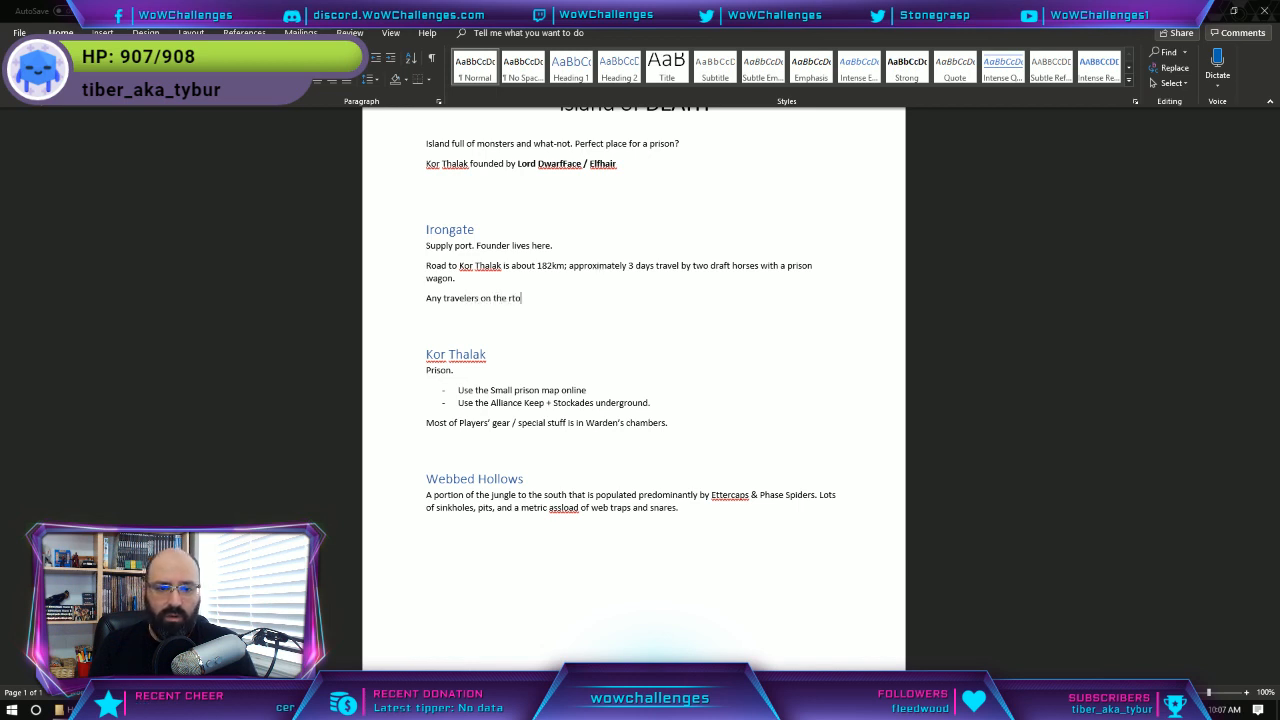
pyautogui.write('oad need to')
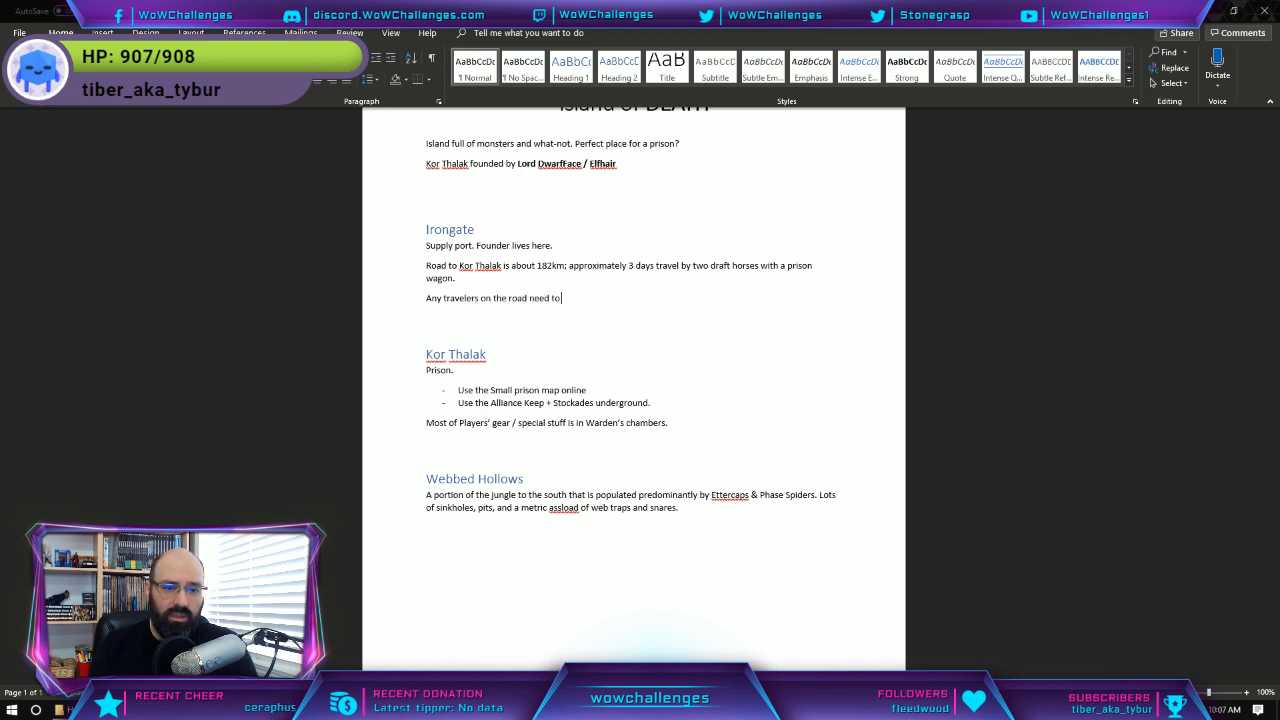
# Continue the travelers sentence with "offer up some kind of tribute (aka MEAT or a prisoner) to".
pyautogui.write(' offer up s')
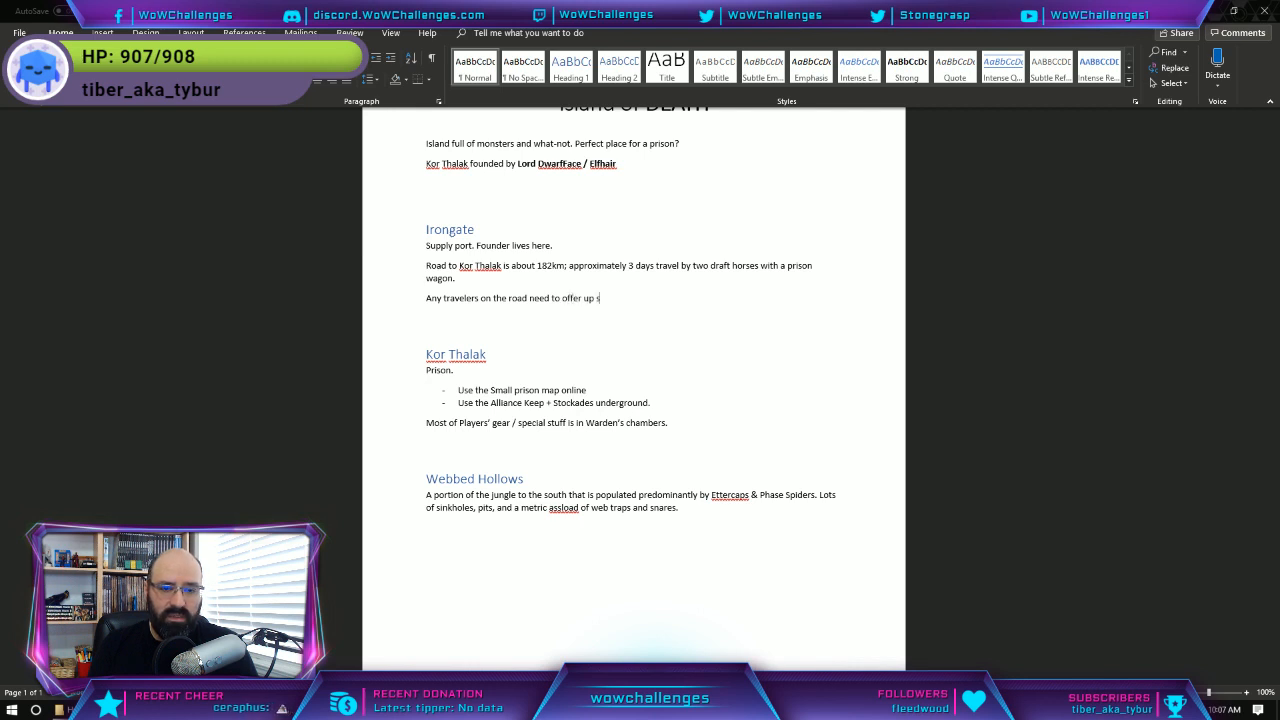
pyautogui.write('ome kind of ')
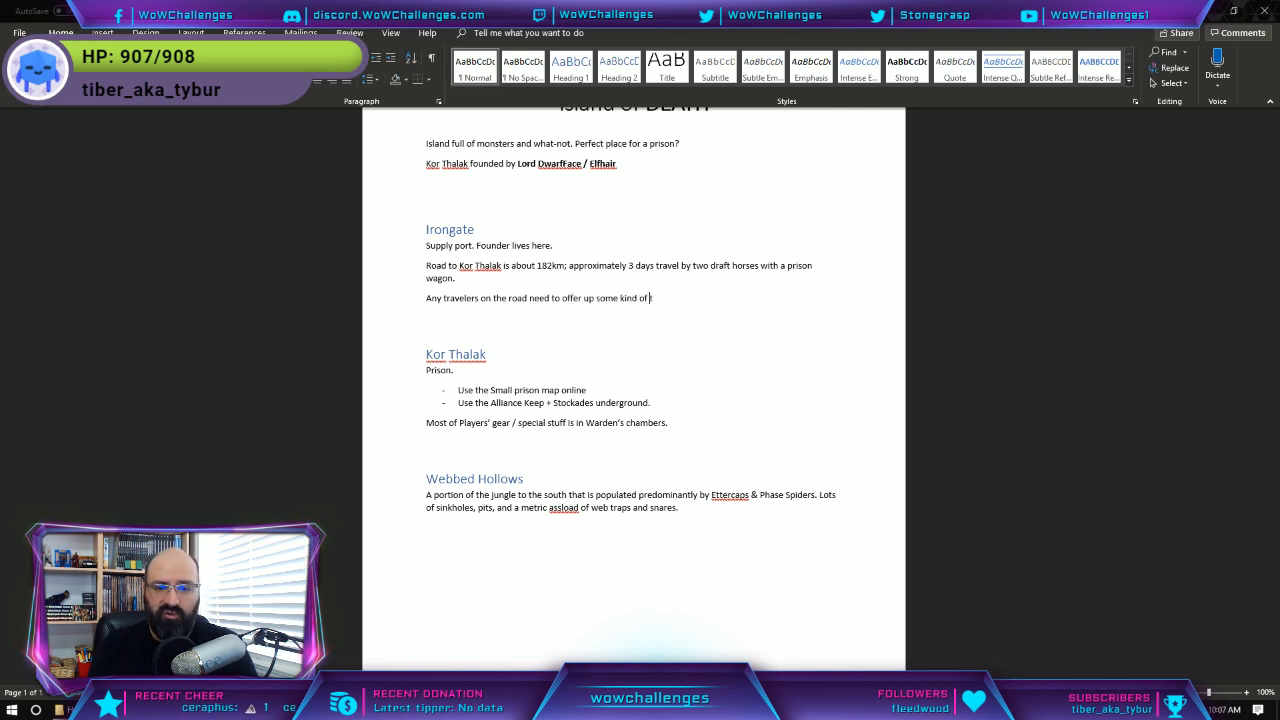
pyautogui.write('tribute')
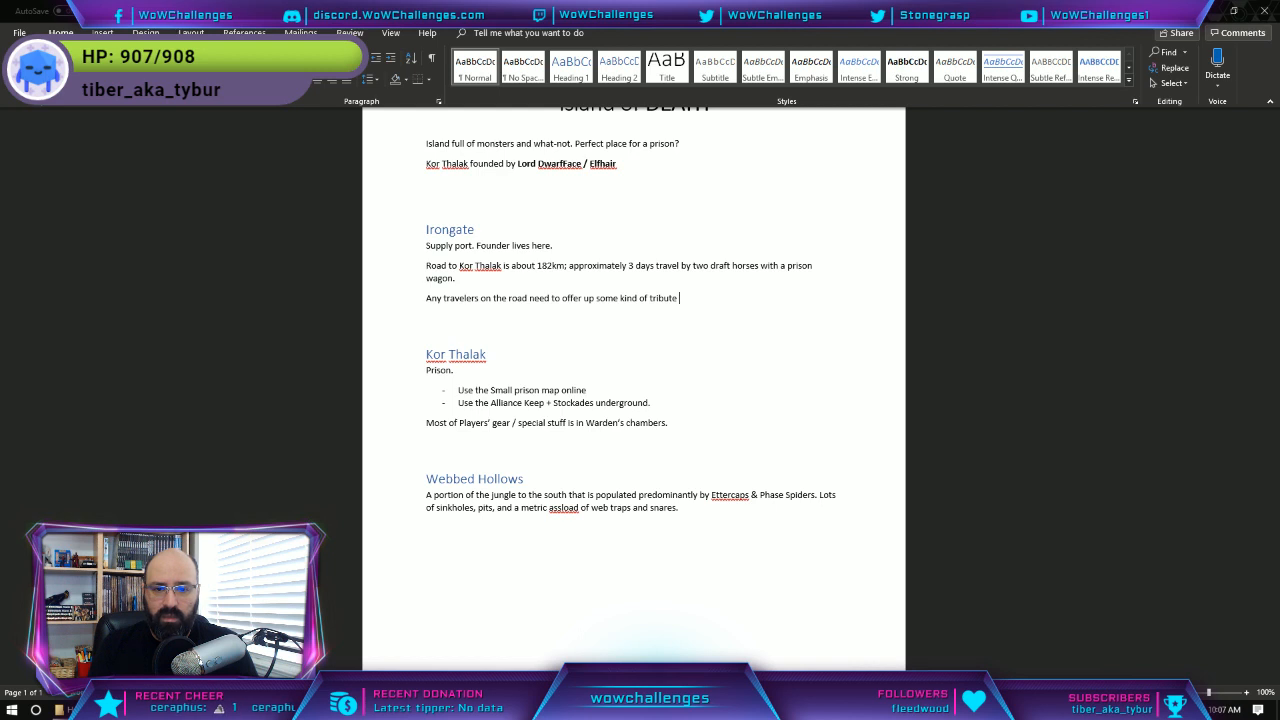
pyautogui.write(' (aka MEAT')
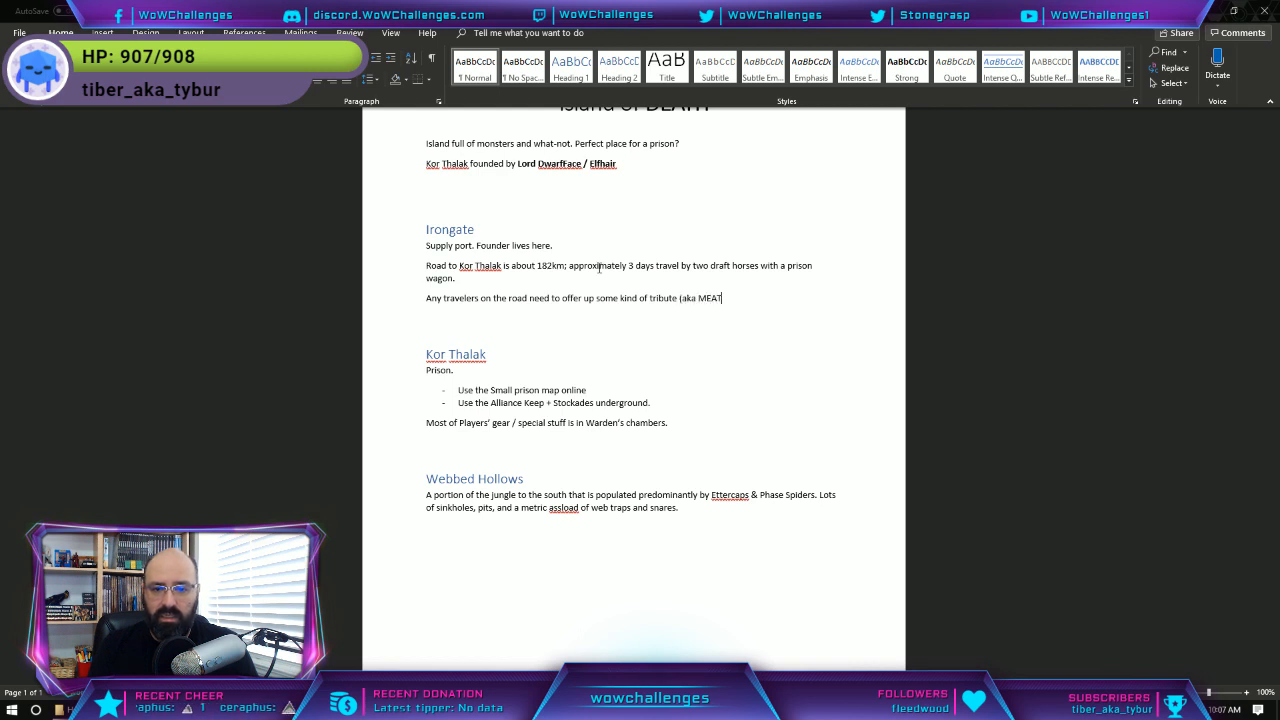
pyautogui.write(' or a prison')
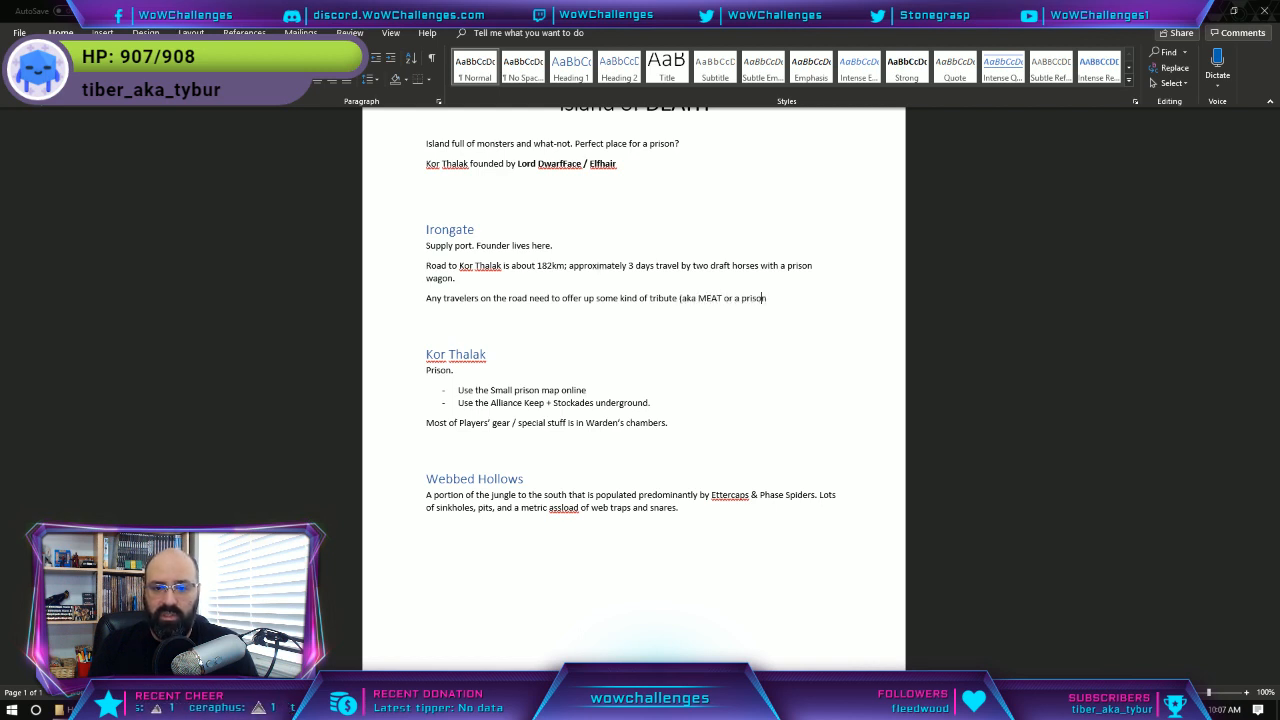
pyautogui.write('er) to ')
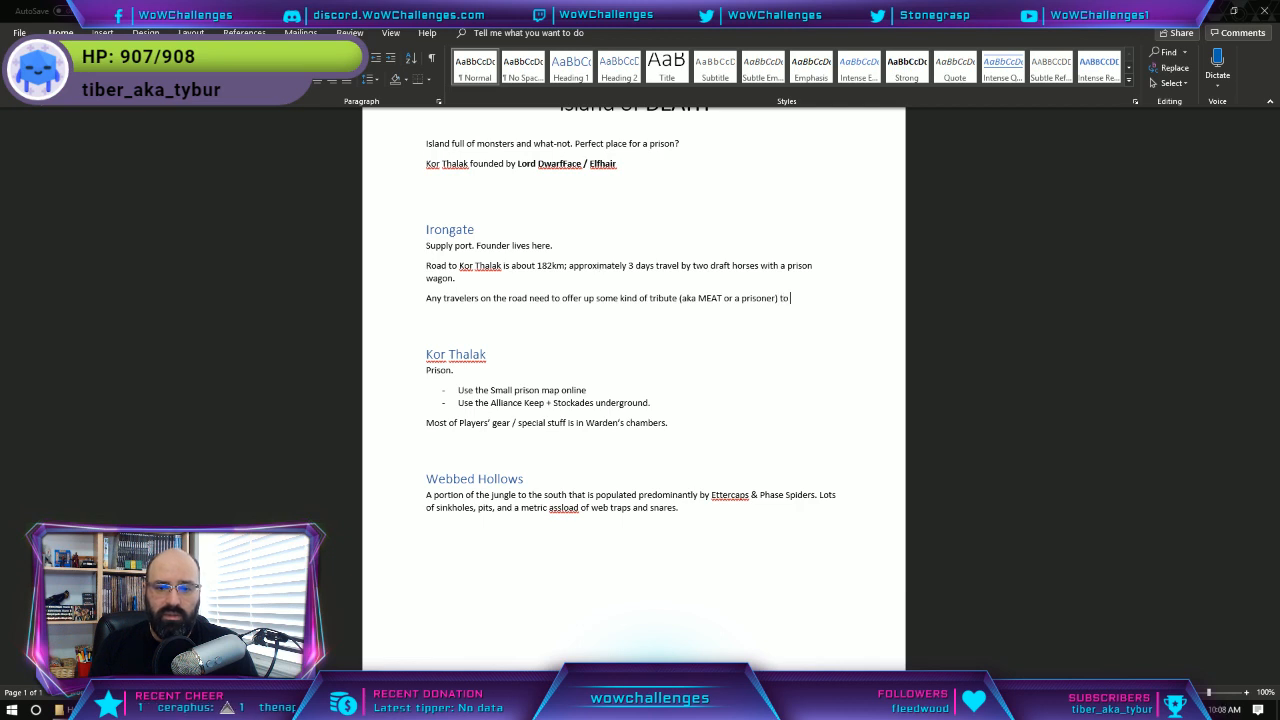
# Finish the travelers sentence with "the harpies or else risk an attack by the 2nd night.".
pyautogui.write('the ')
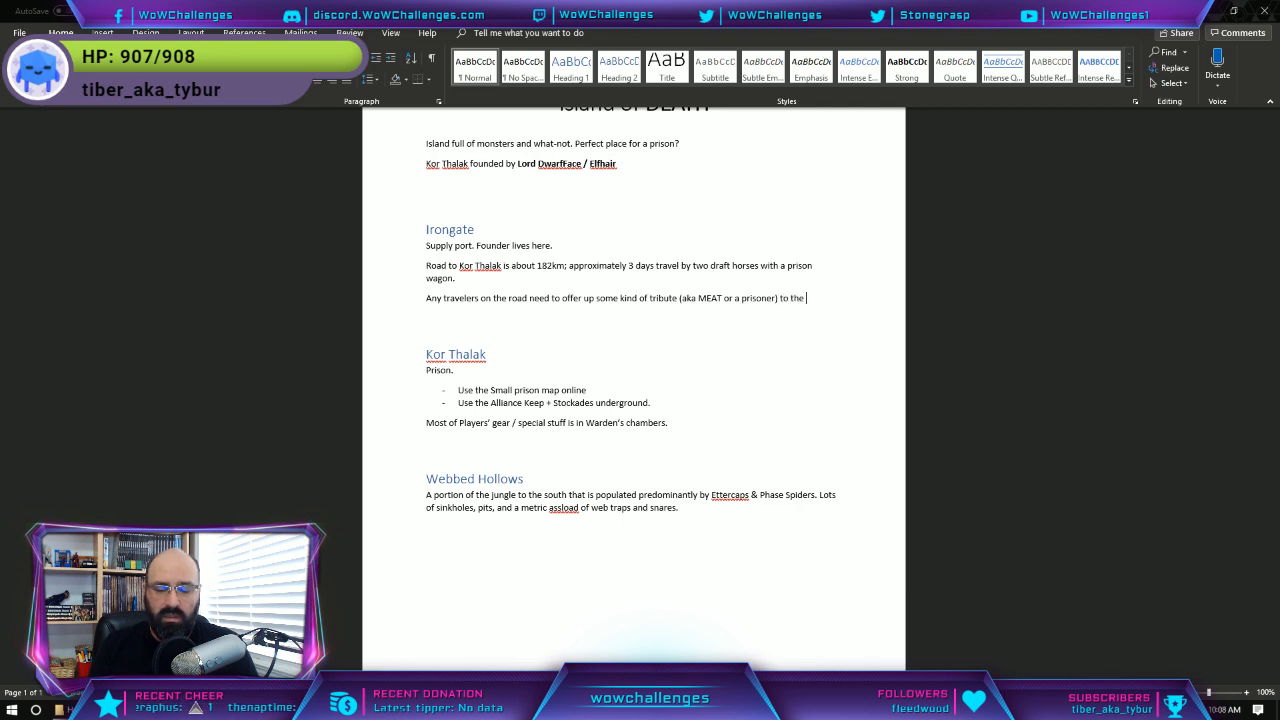
pyautogui.write('harpies')
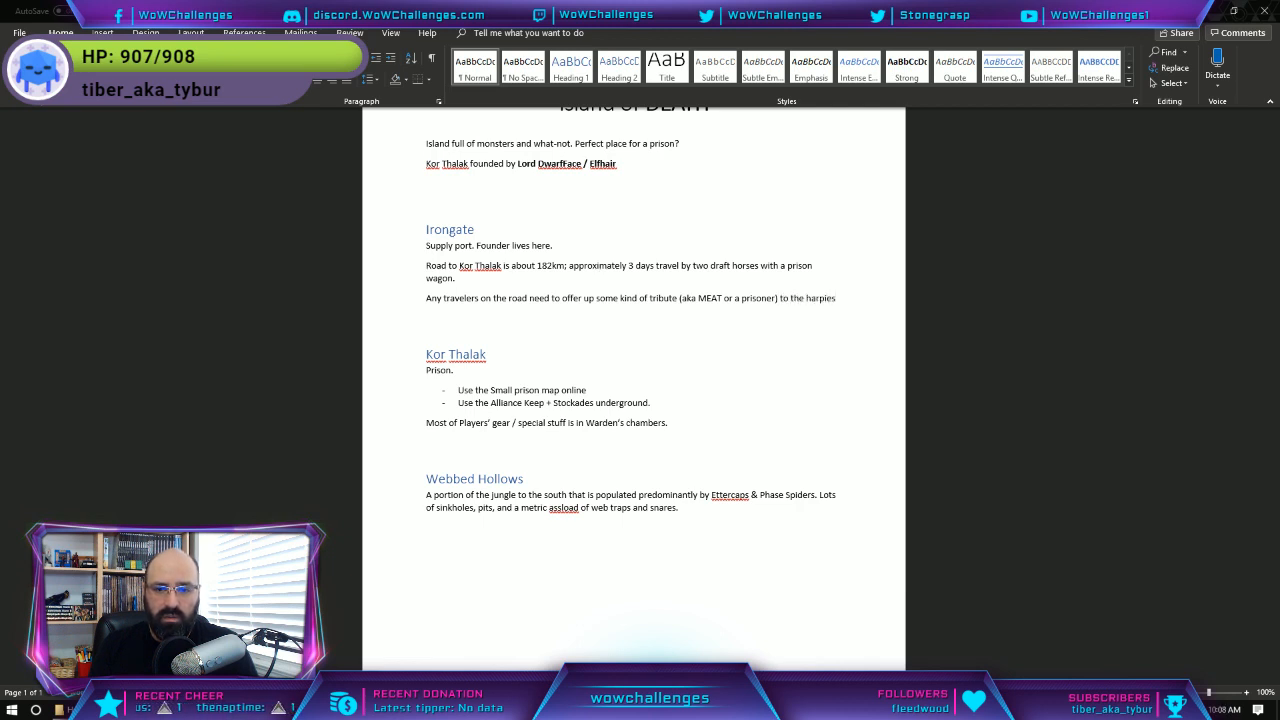
pyautogui.write(' o')
pyautogui.write('r els')
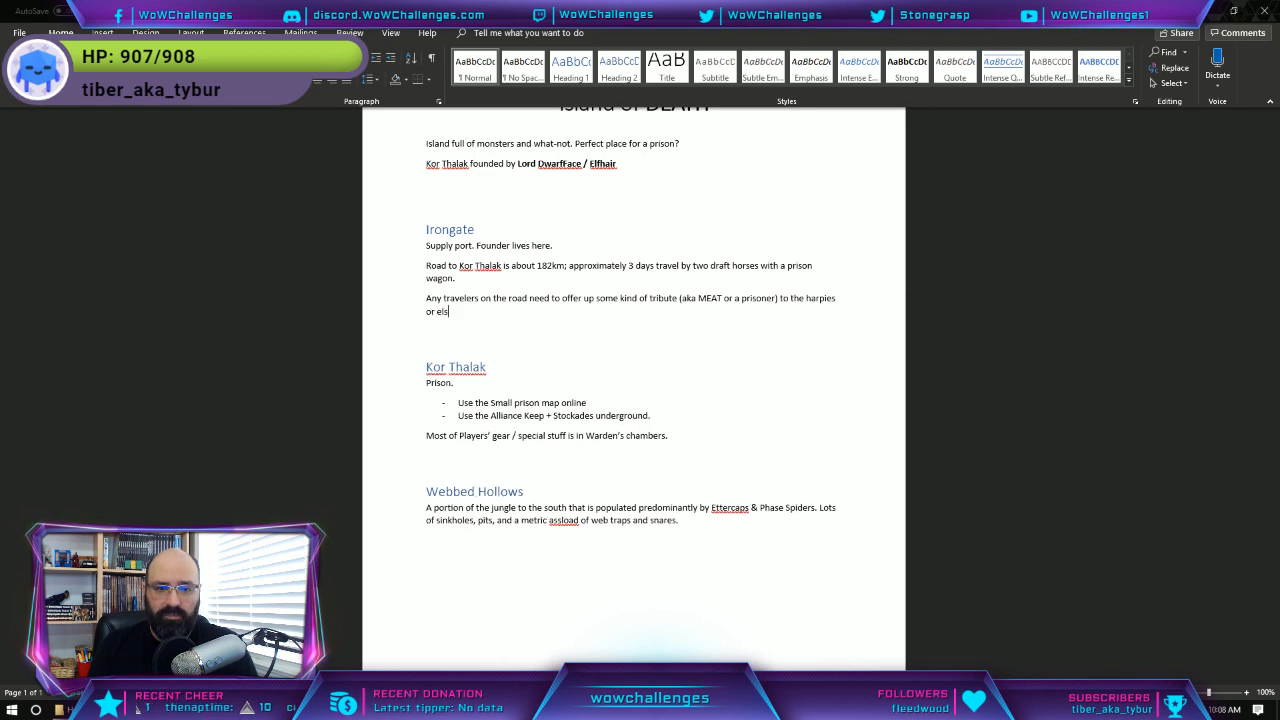
pyautogui.write('e risk an')
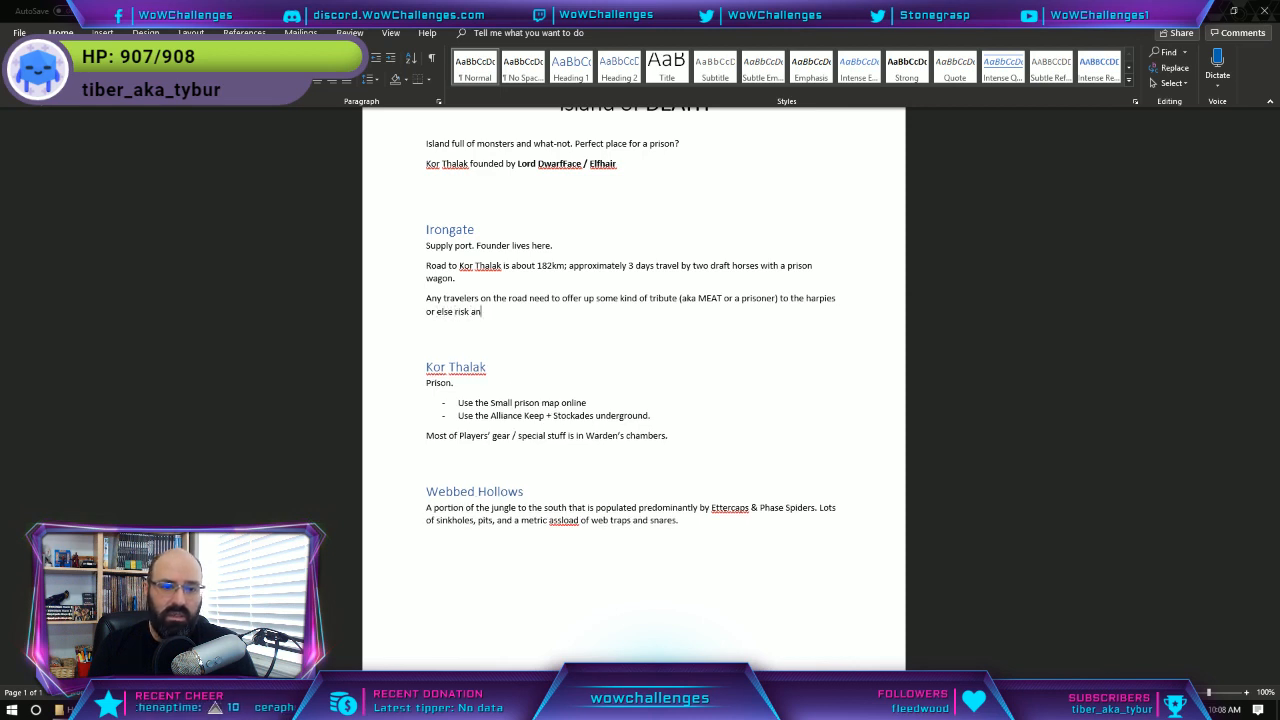
pyautogui.write(' attack.')
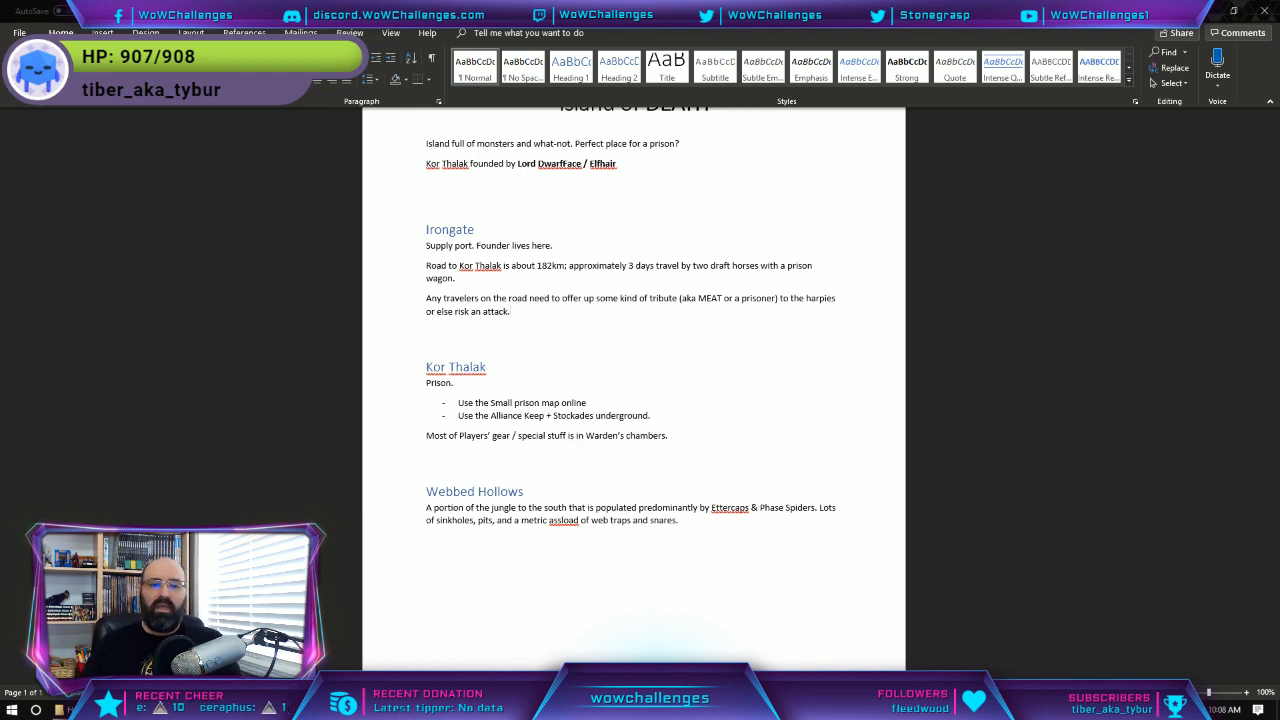
pyautogui.press('BackSpace')
pyautogui.write('by the 2nd night.')
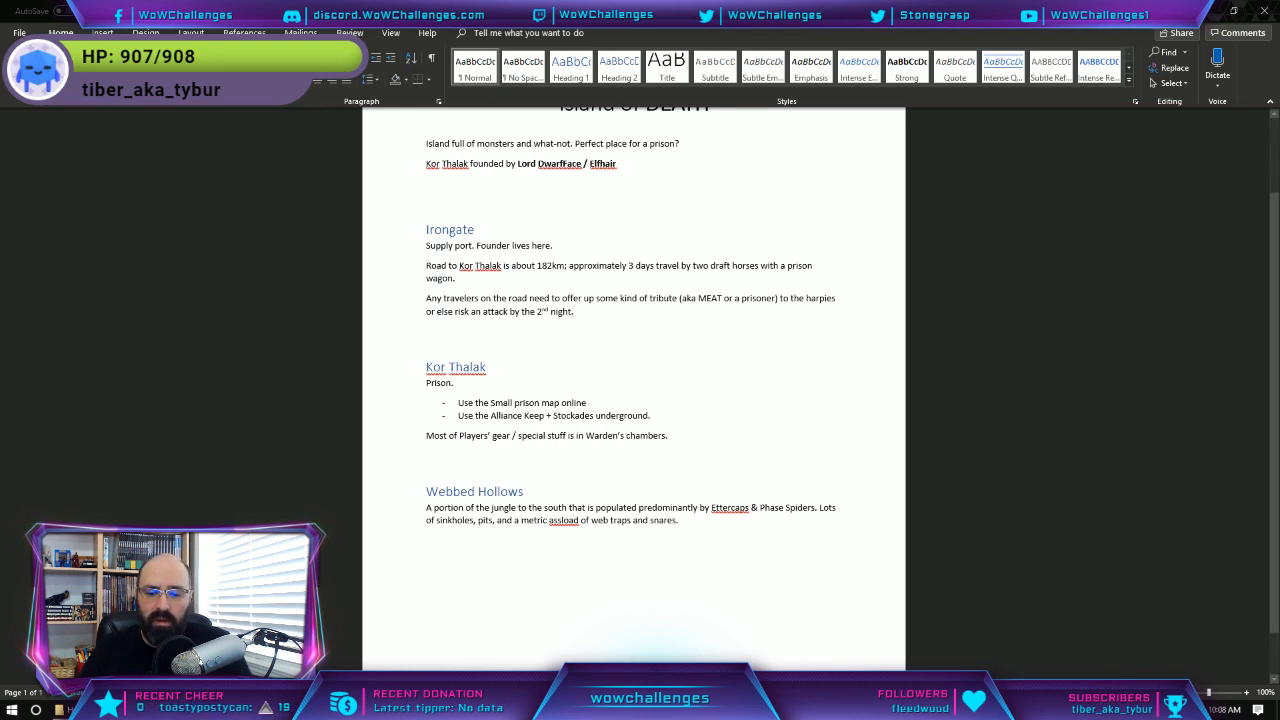
# Switch to Campaign Cartographer and draw an irregular rounded island as a closed fractal polygon in the middle of the sea.
pyautogui.hotkey('alt', 'Tab')
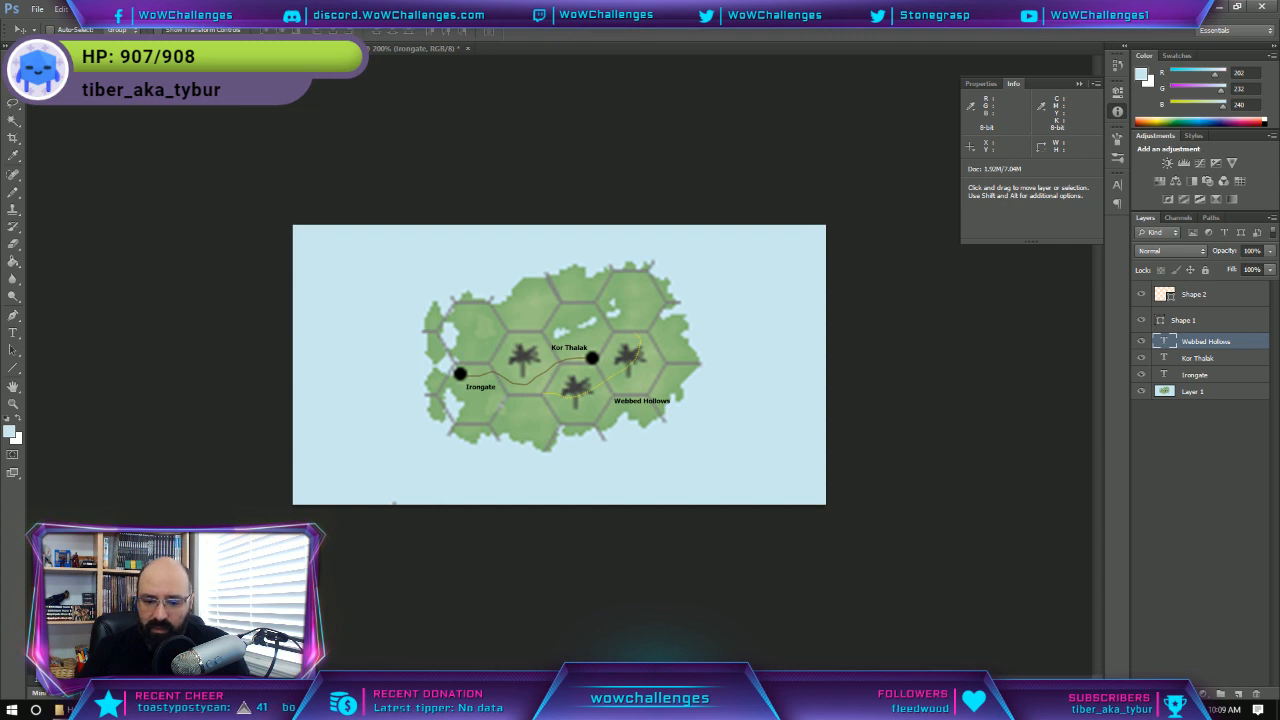
pyautogui.hotkey('alt', 'Tab')
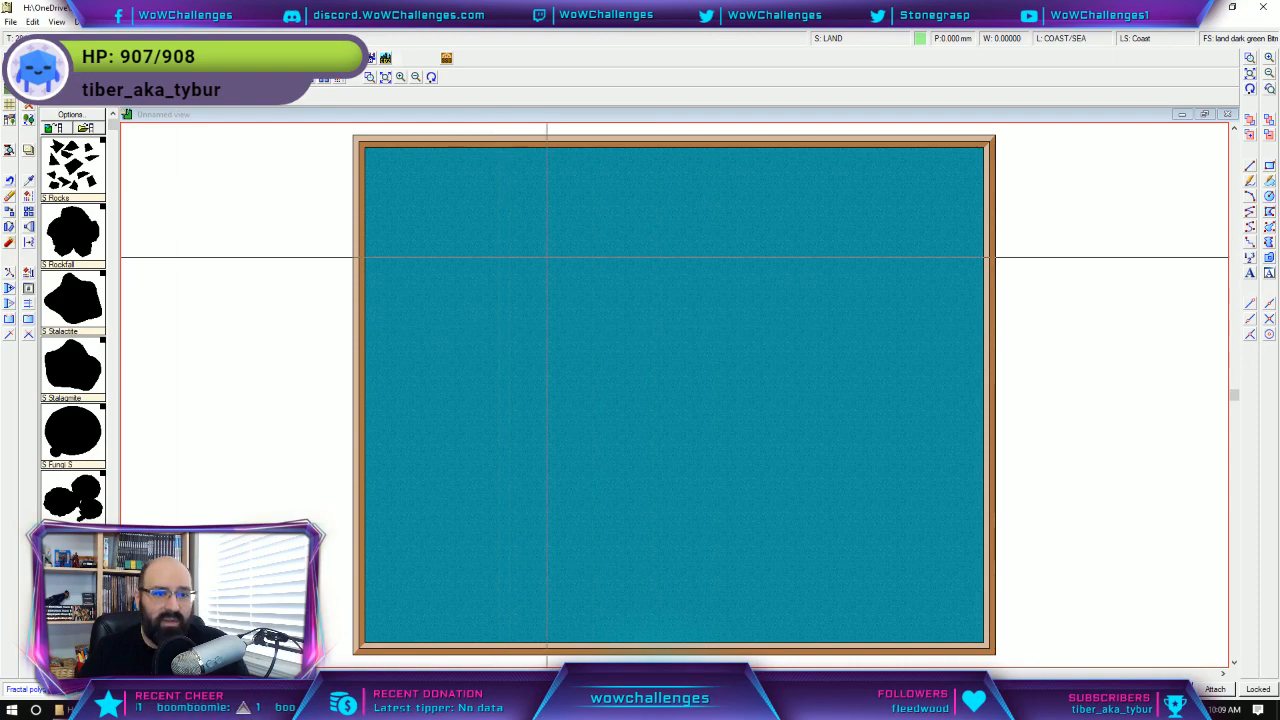
pyautogui.click(529, 256)
pyautogui.click(691, 254)
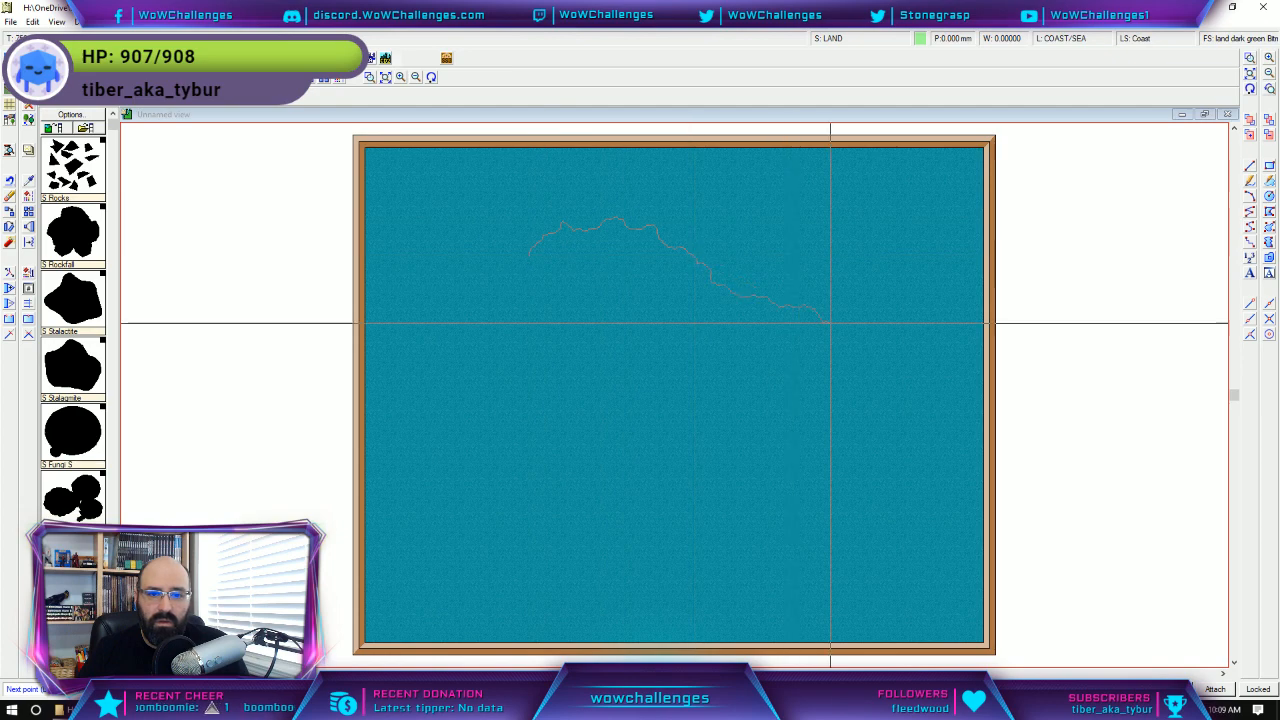
pyautogui.click(829, 323)
pyautogui.click(781, 445)
pyautogui.click(632, 496)
pyautogui.click(470, 397)
pyautogui.click(479, 283)
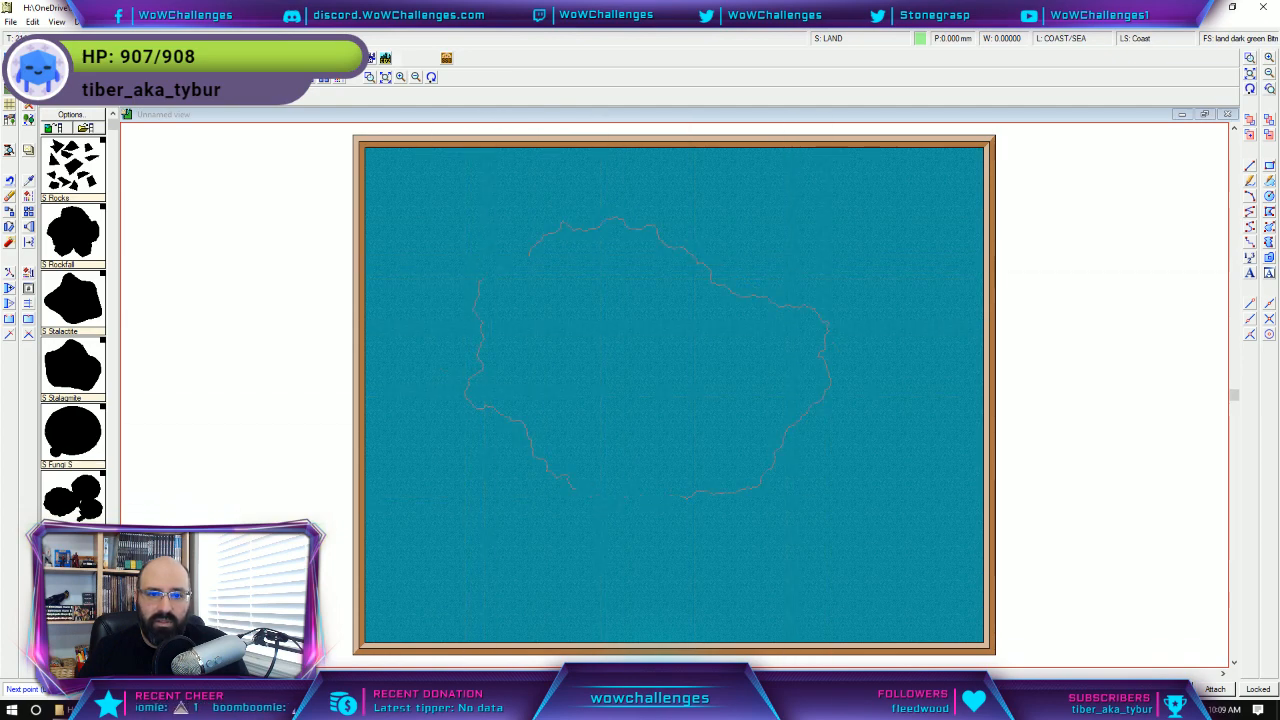
pyautogui.click(528, 256)
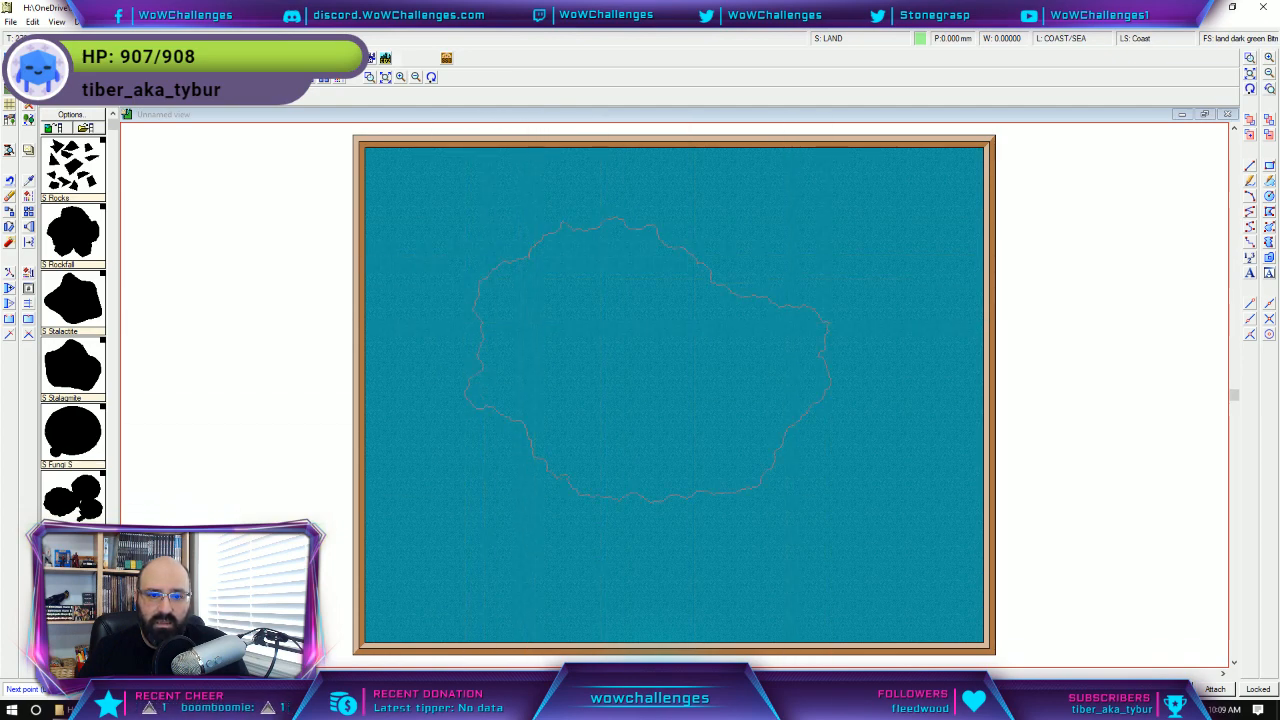
pyautogui.rightClick(528, 257)
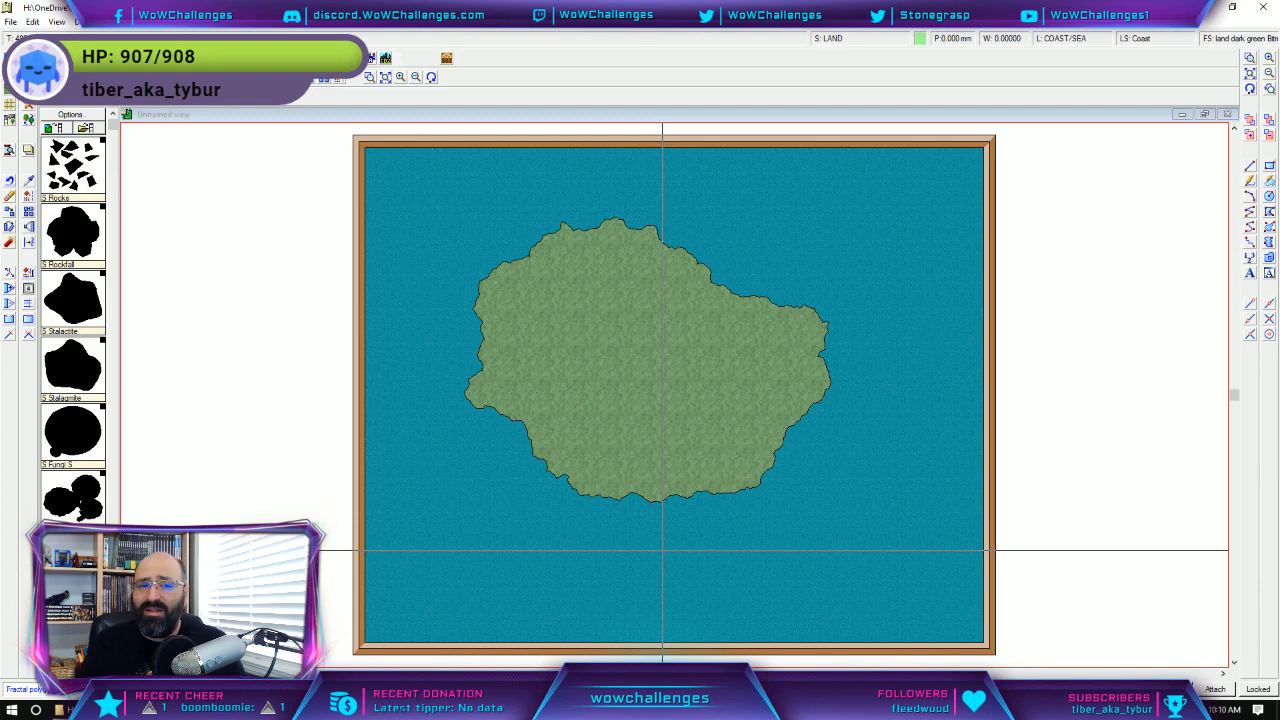
# Switch to the browser and enlarge the Harpy monster page to examine the creature's illustration.
pyautogui.hotkey('alt', 'Tab')
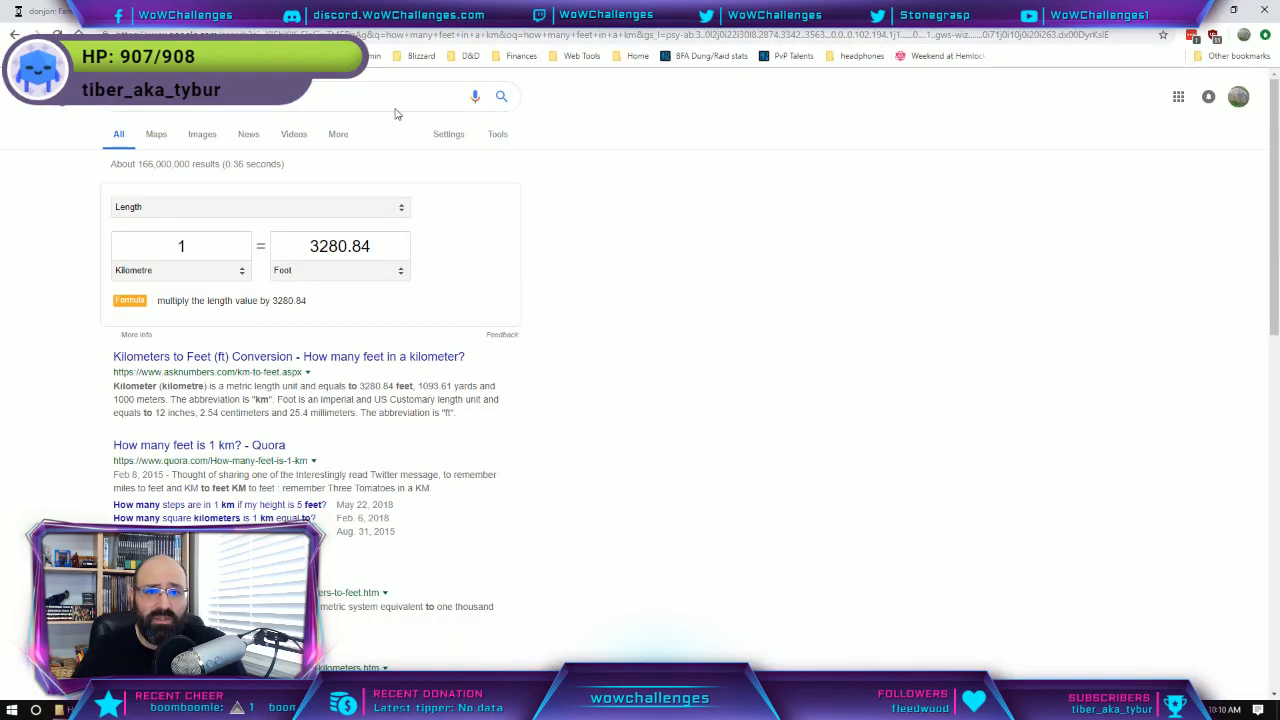
pyautogui.click(725, 11)
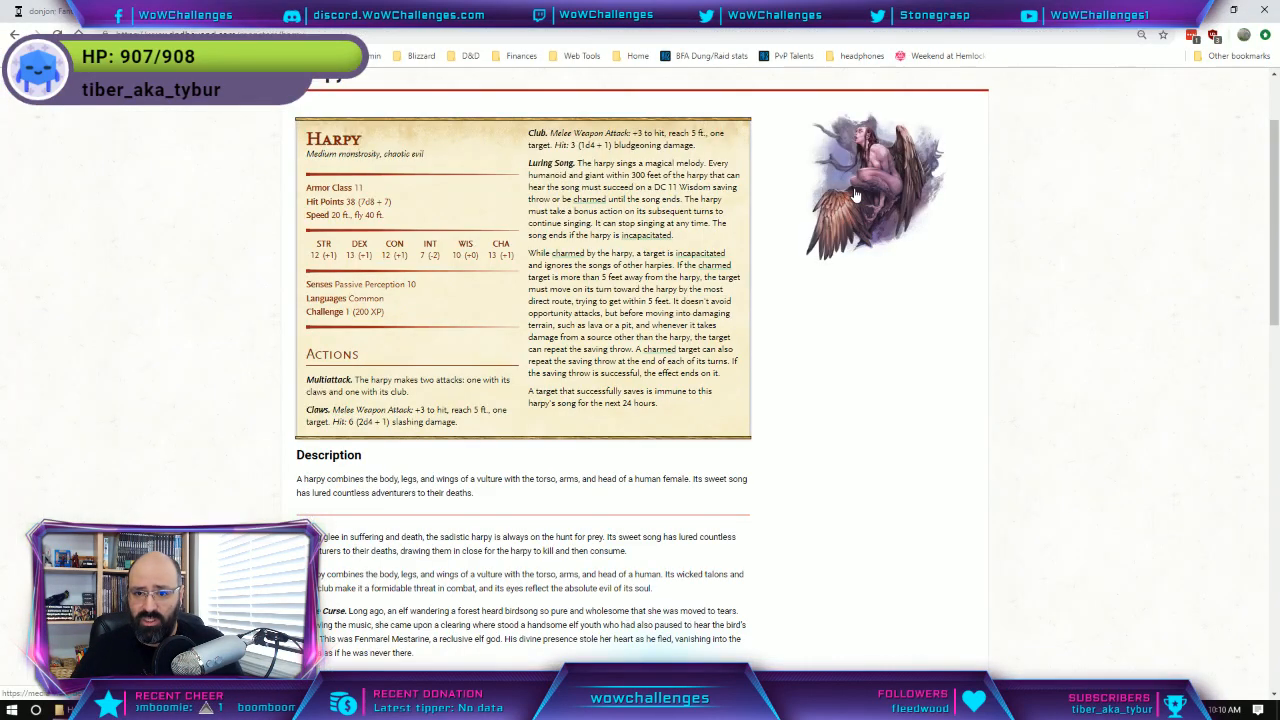
pyautogui.scroll(1, 880, 210)
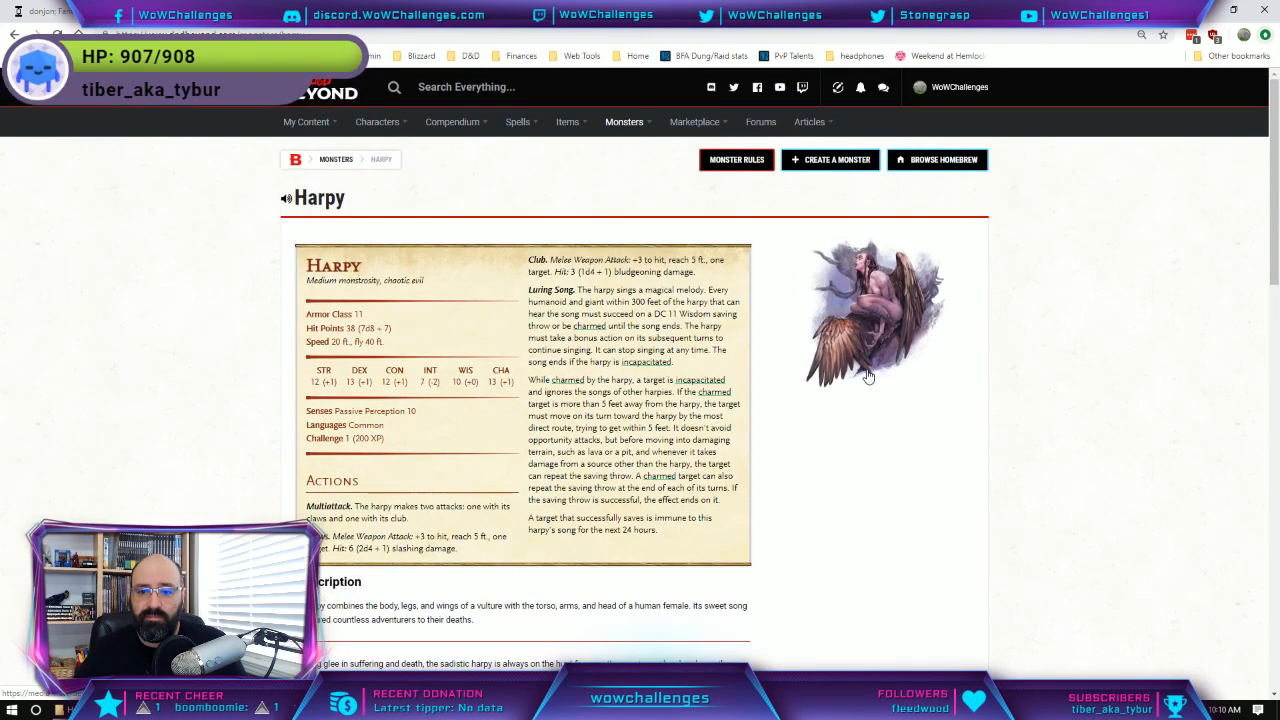
pyautogui.hotkey('ctrl', '+')
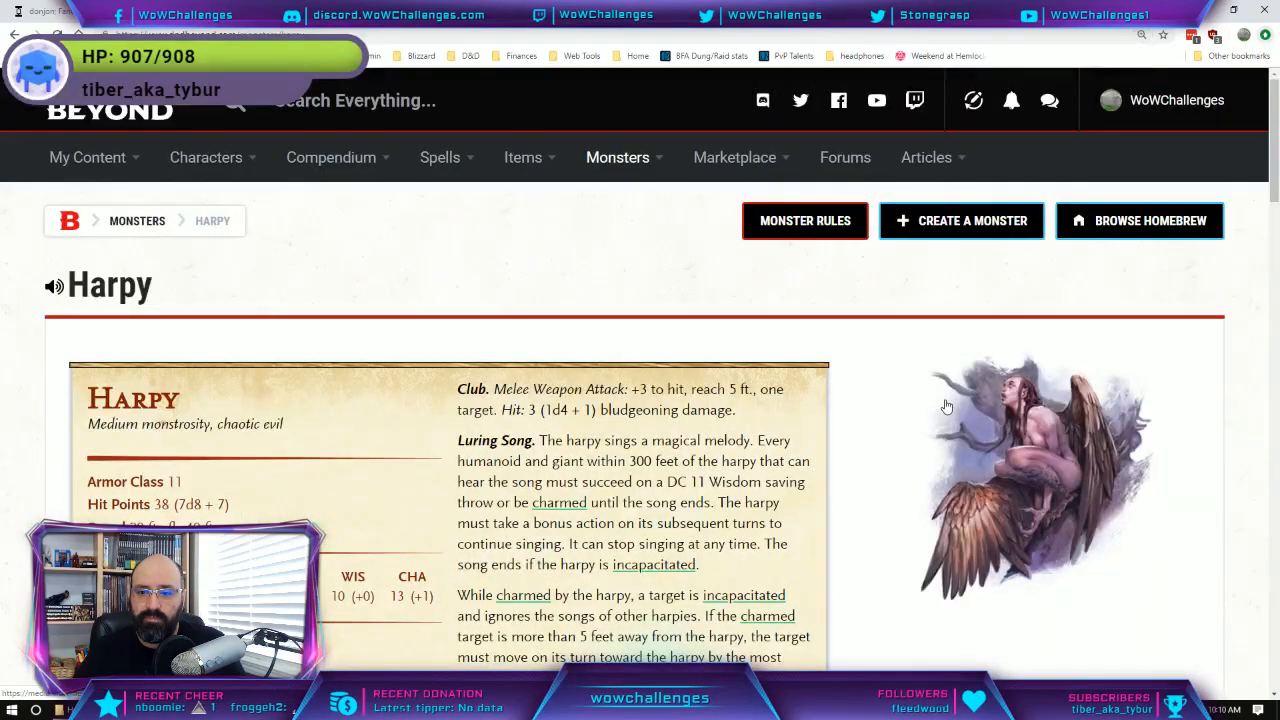
pyautogui.hotkey('ctrl', '+')
pyautogui.hotkey('ctrl', '+')
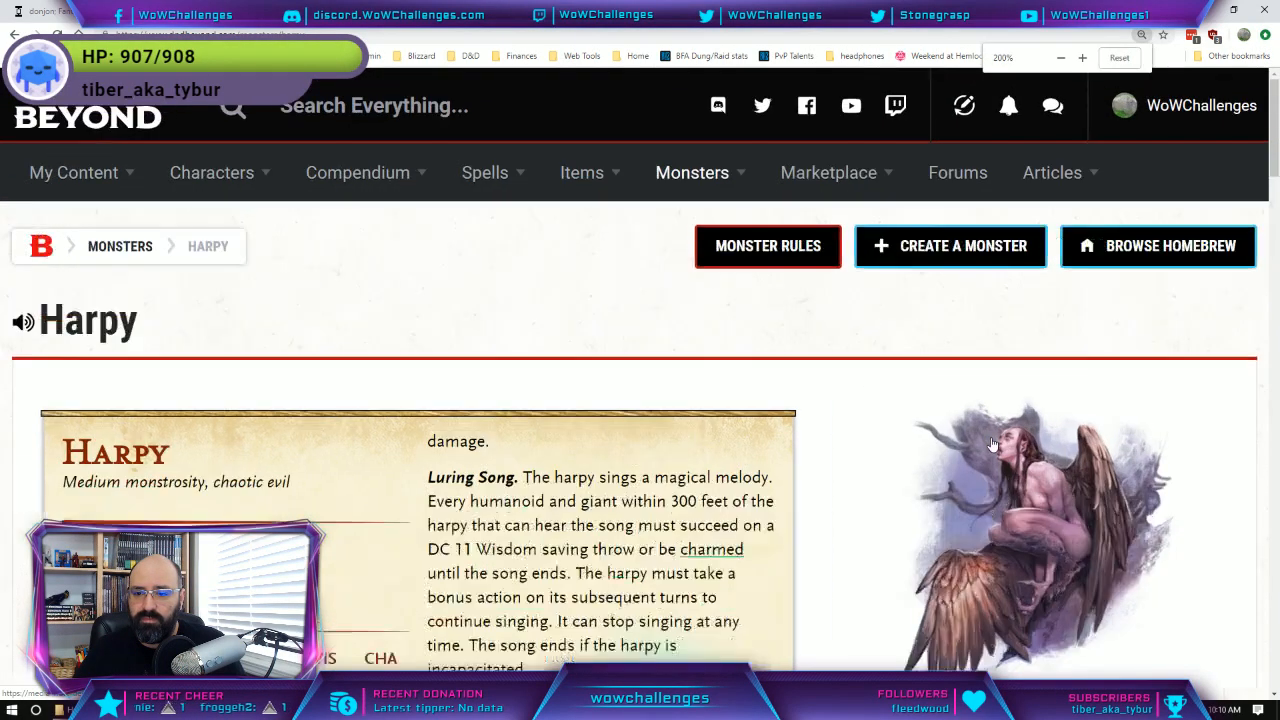
pyautogui.scroll(-1, 907, 458)
pyautogui.scroll(1, 907, 458)
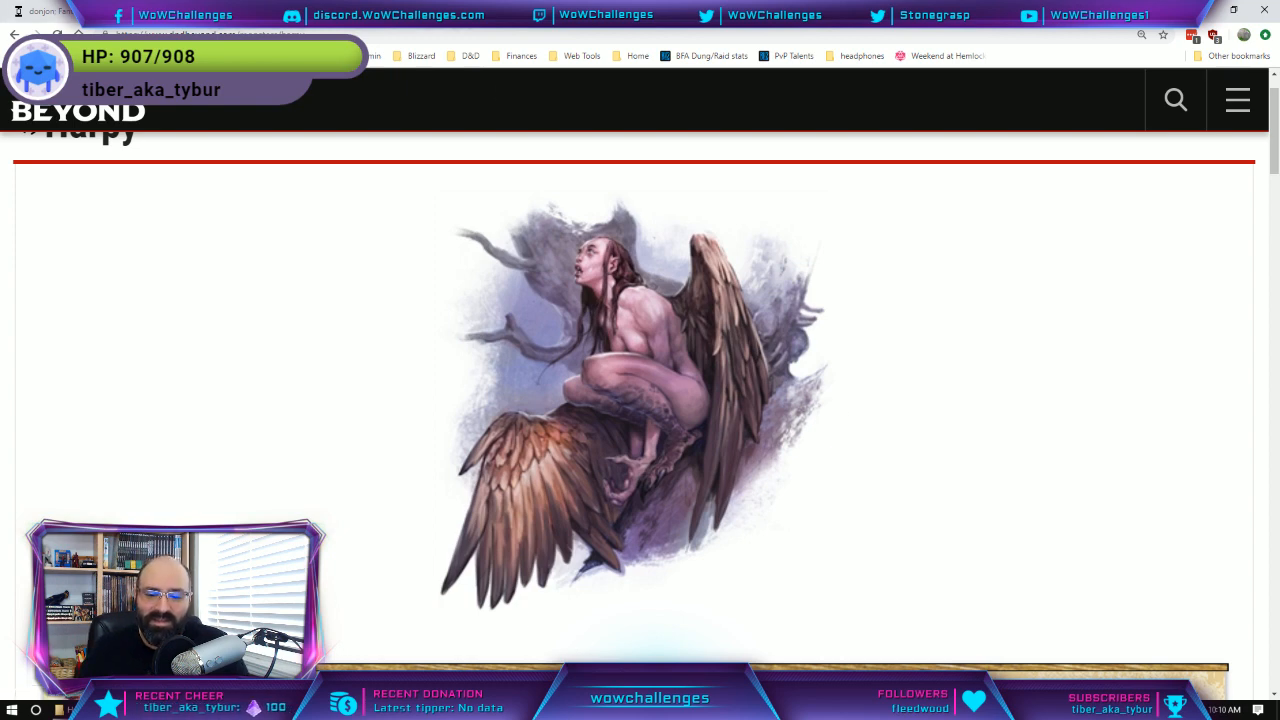
pyautogui.moveTo(810, 710)
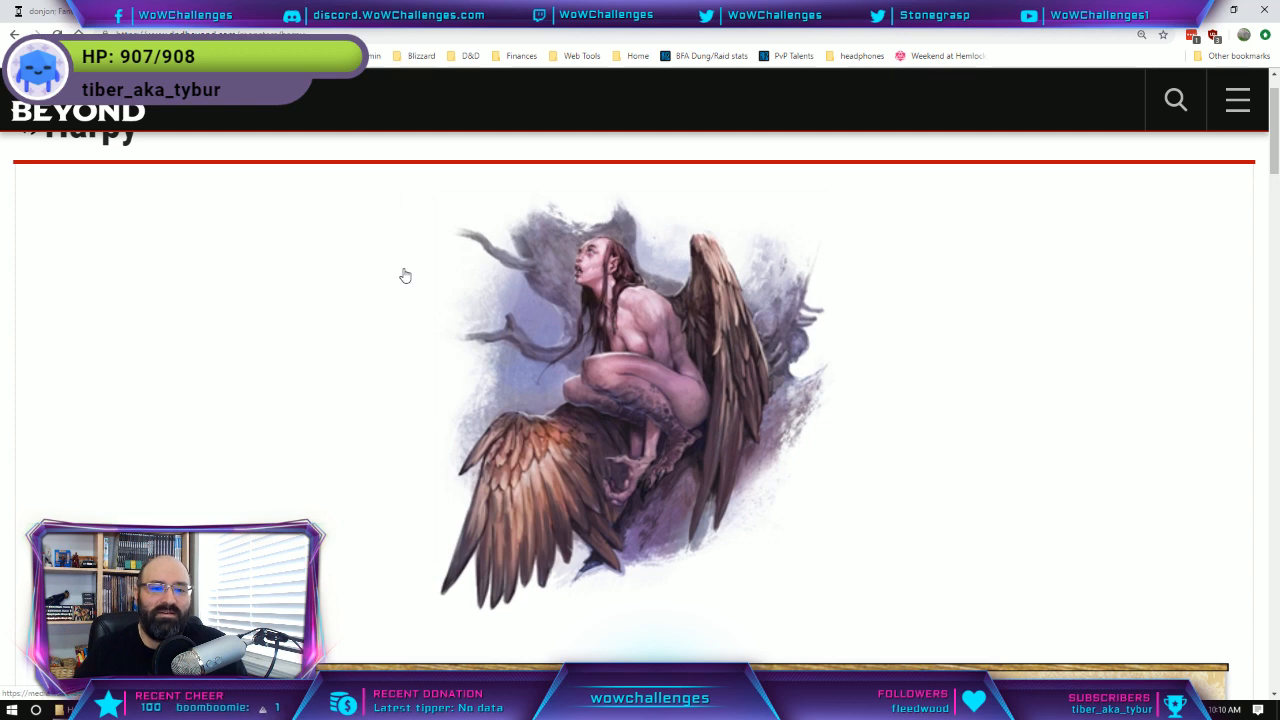
pyautogui.scroll(1, 397, 290)
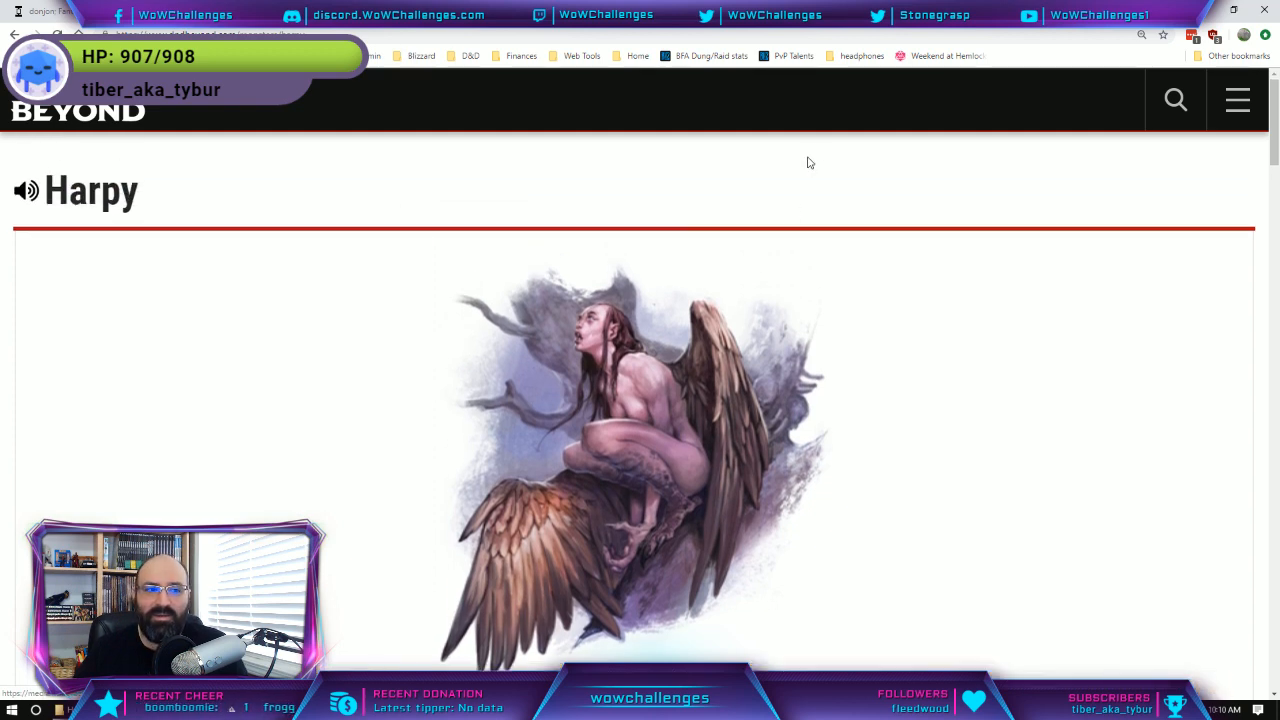
# Open the D&D Beyond home page separately and search the site for "Otyugh", opening its monster page.
pyautogui.middleClick(78, 108)
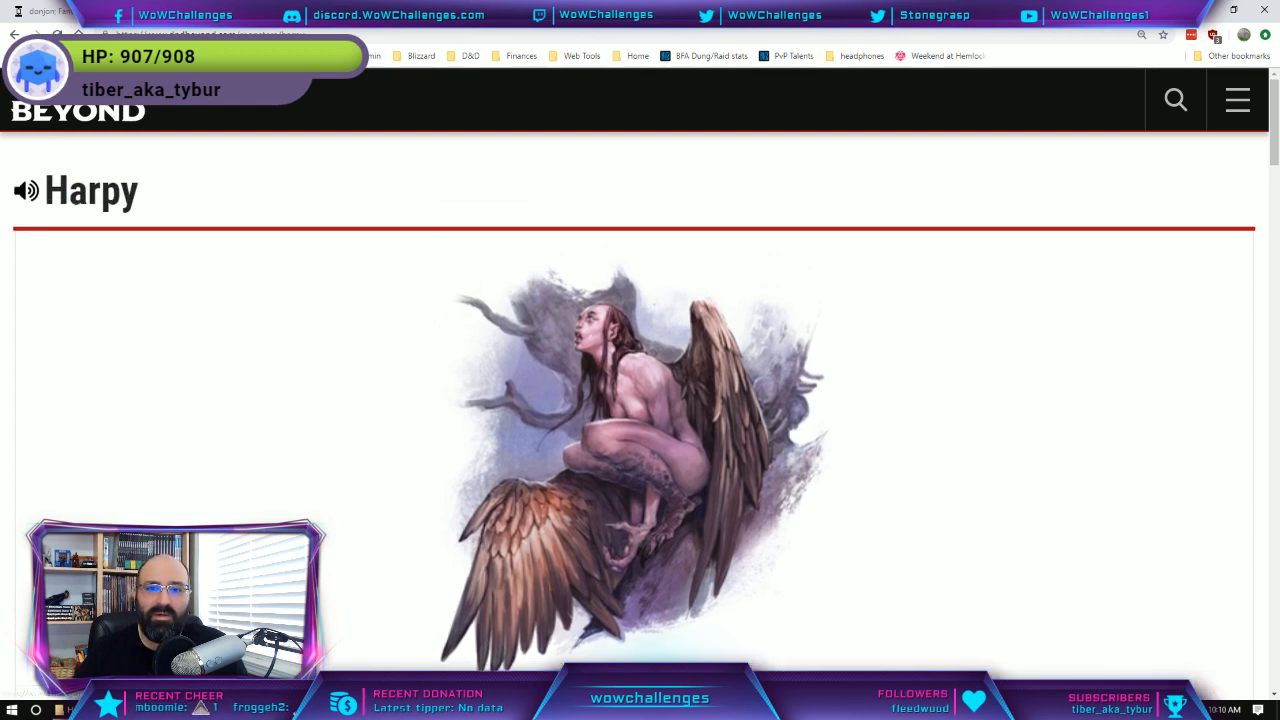
pyautogui.click(645, 12)
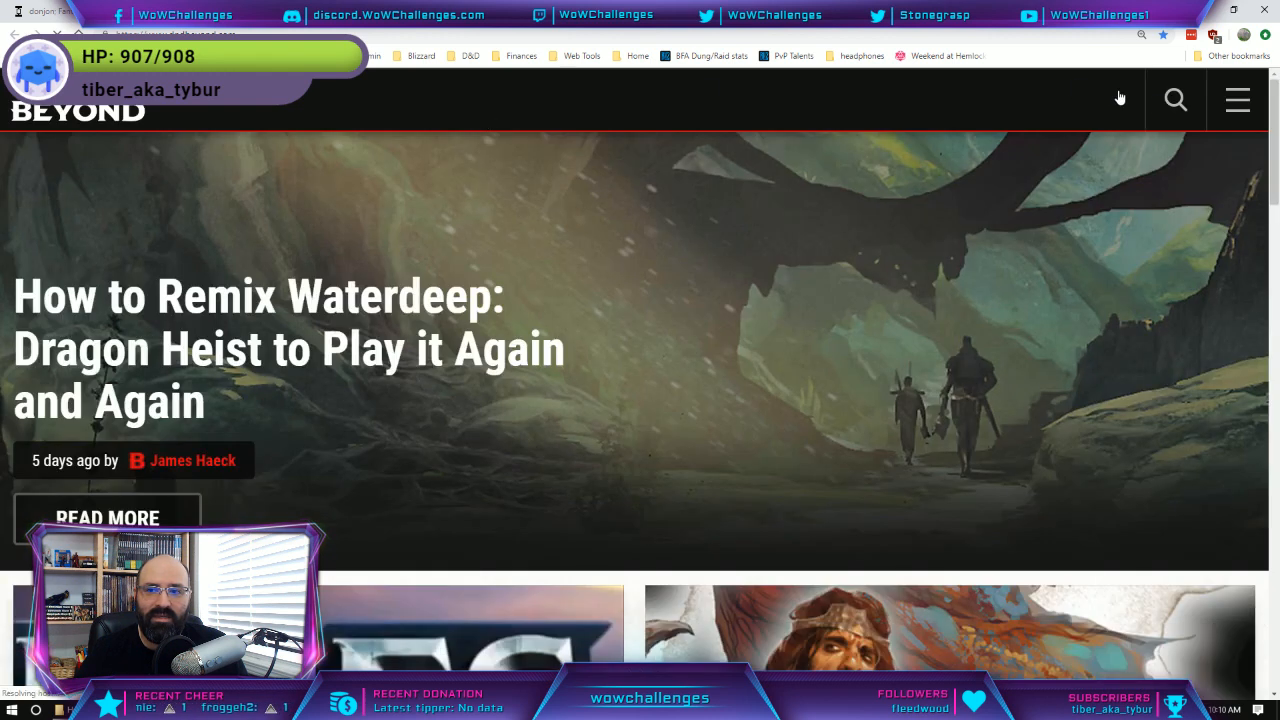
pyautogui.click(1165, 102)
pyautogui.click(332, 213)
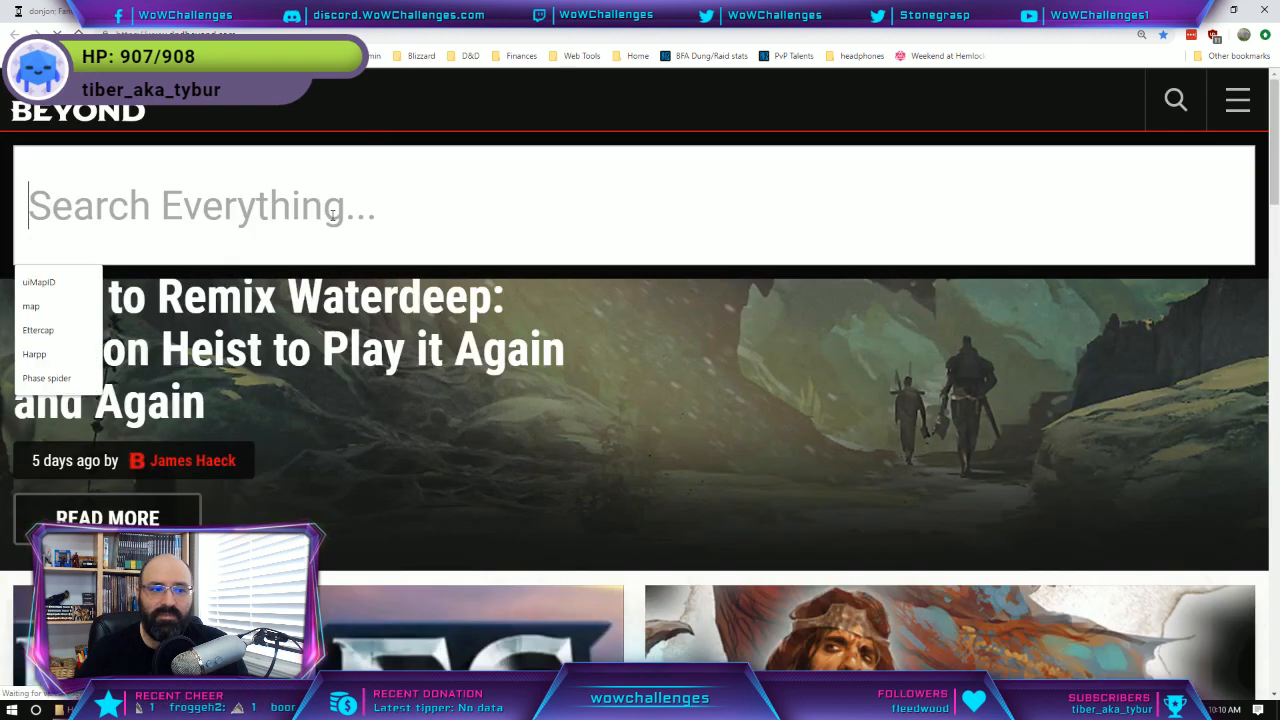
pyautogui.write('Oty')
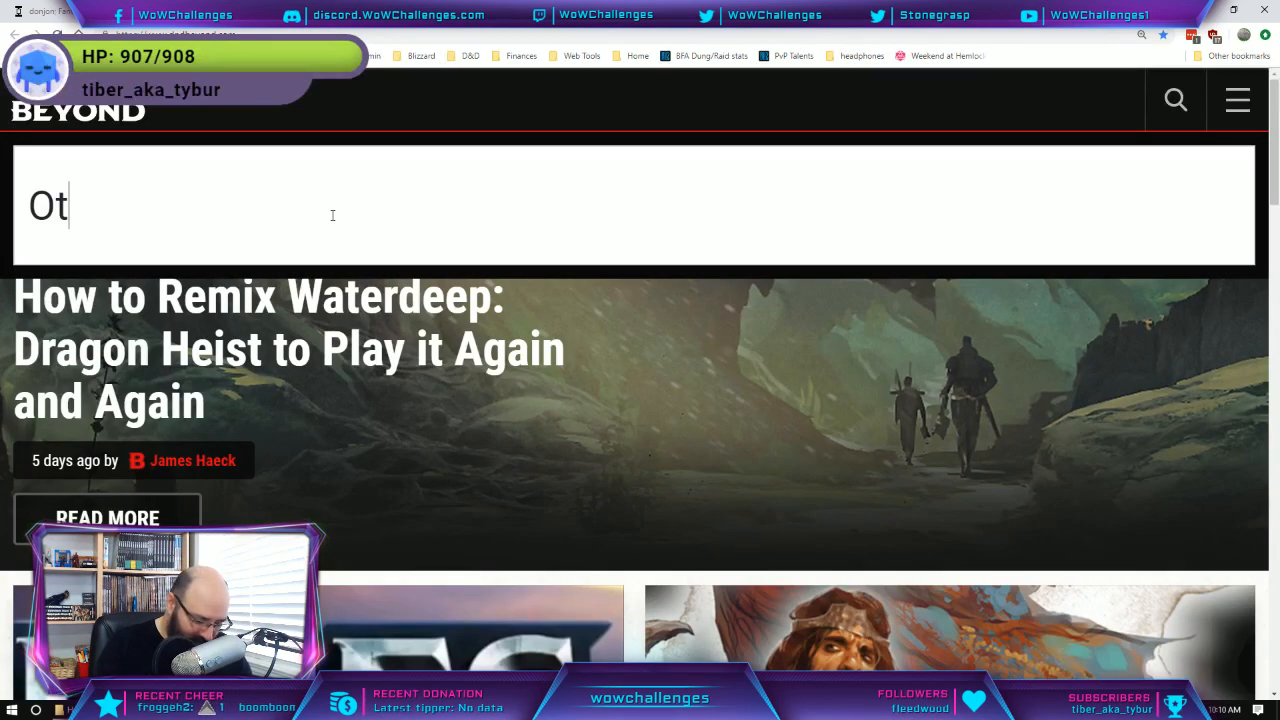
pyautogui.write('ugh')
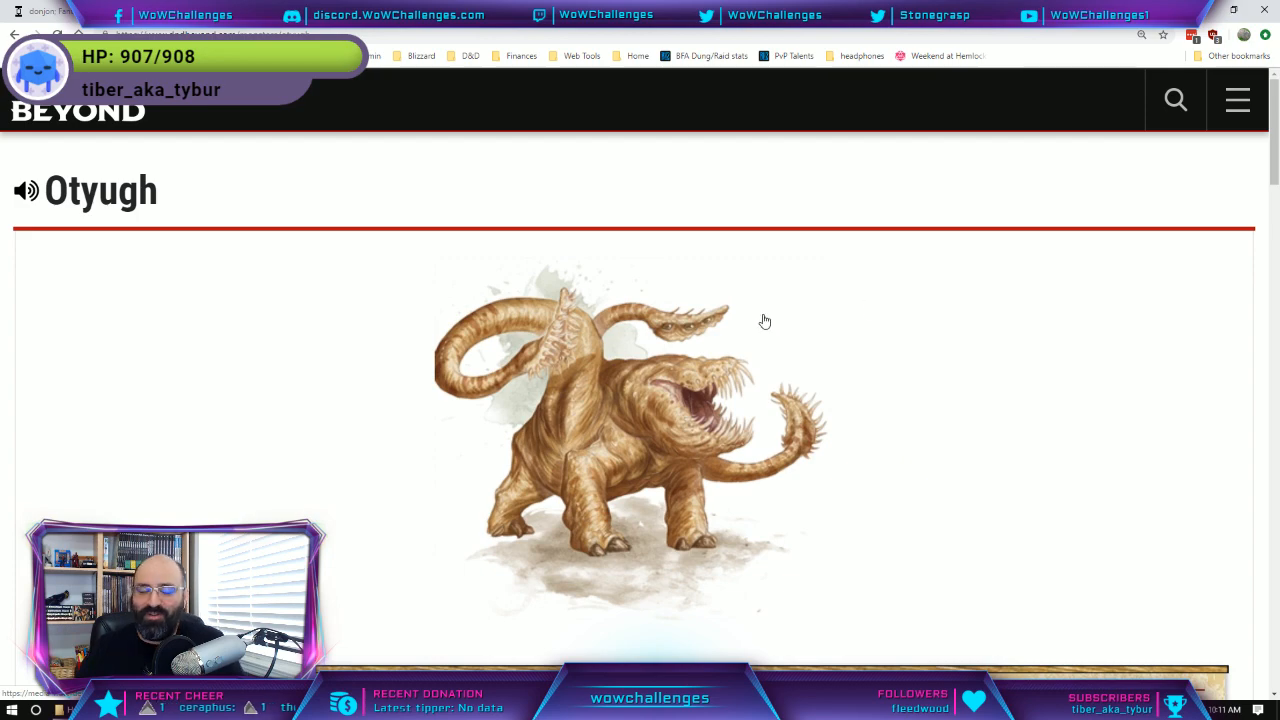
# Examine the Otyugh's illustration, stat block and actions down to its written description.
pyautogui.scroll(-4, 837, 355)
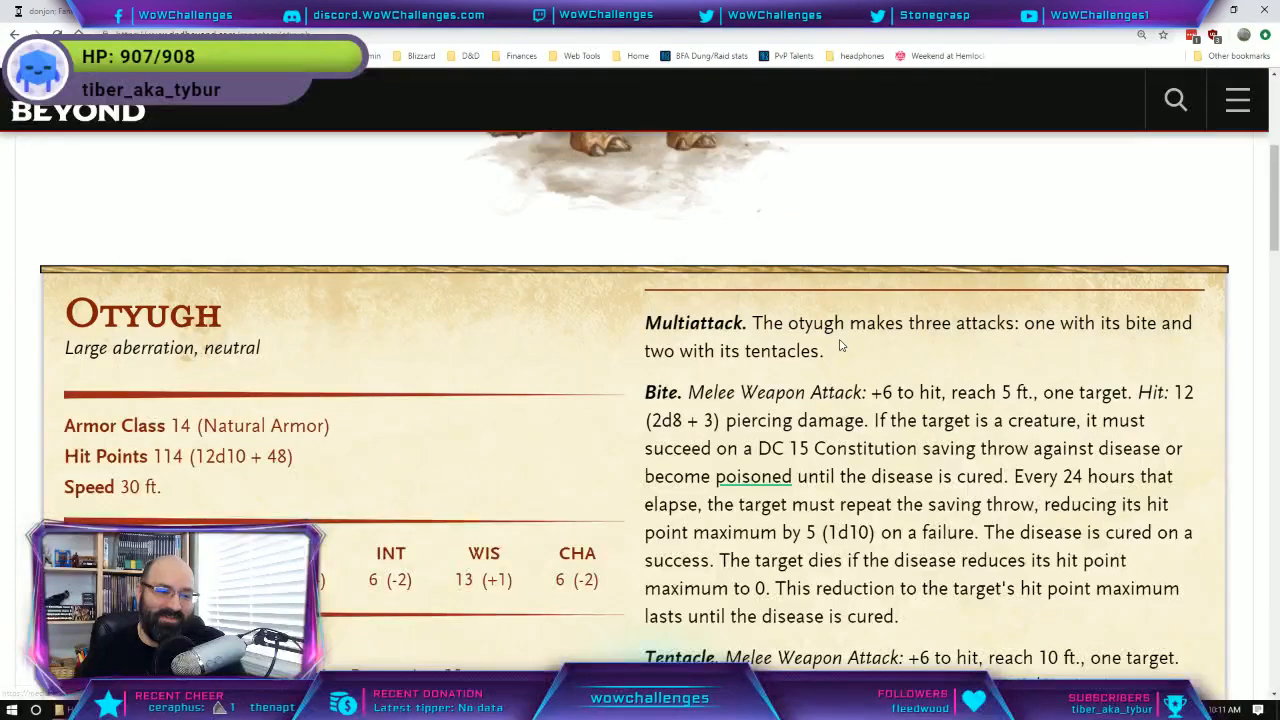
pyautogui.scroll(-2, 840, 346)
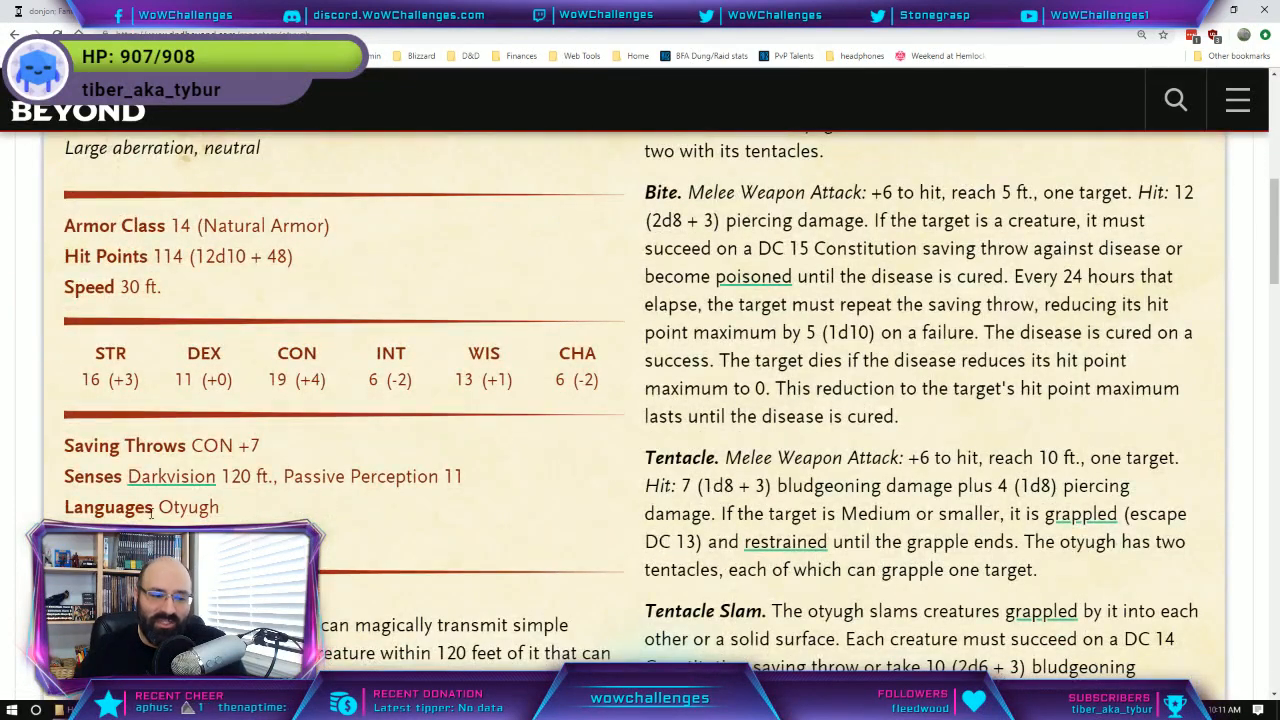
pyautogui.scroll(3, 492, 436)
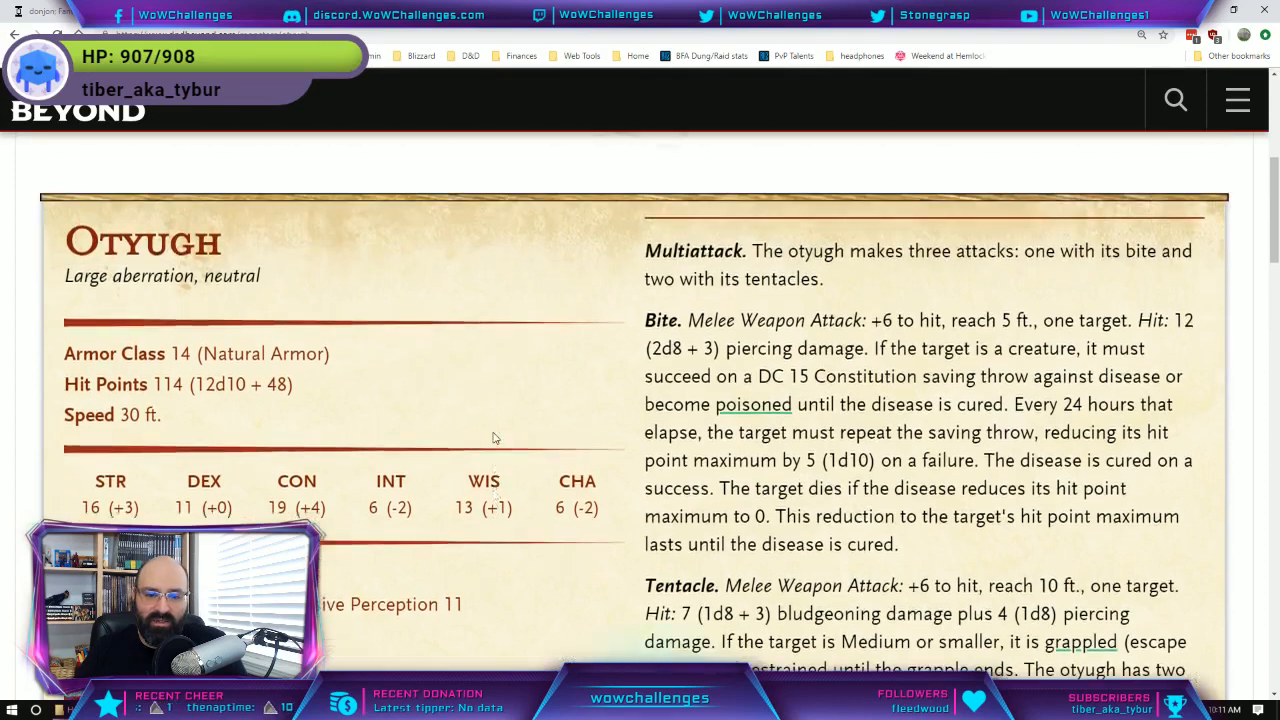
pyautogui.scroll(1, 492, 437)
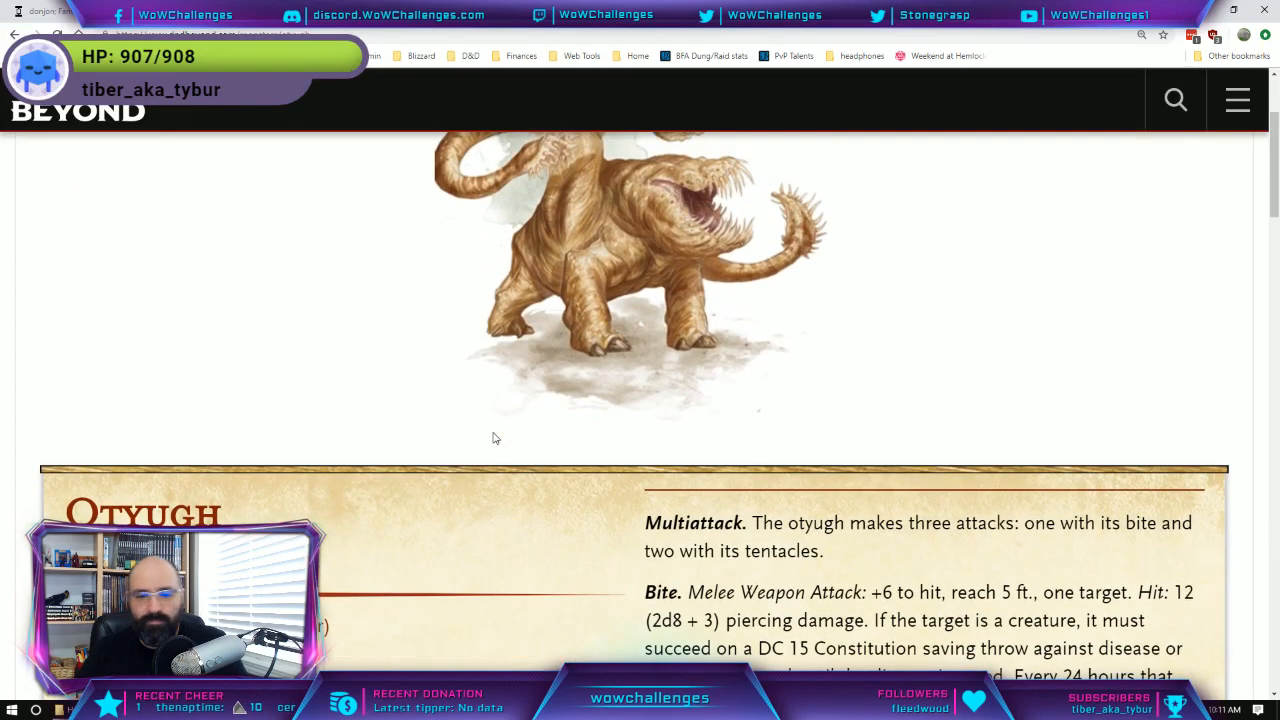
pyautogui.scroll(1, 492, 437)
pyautogui.scroll(-4, 494, 437)
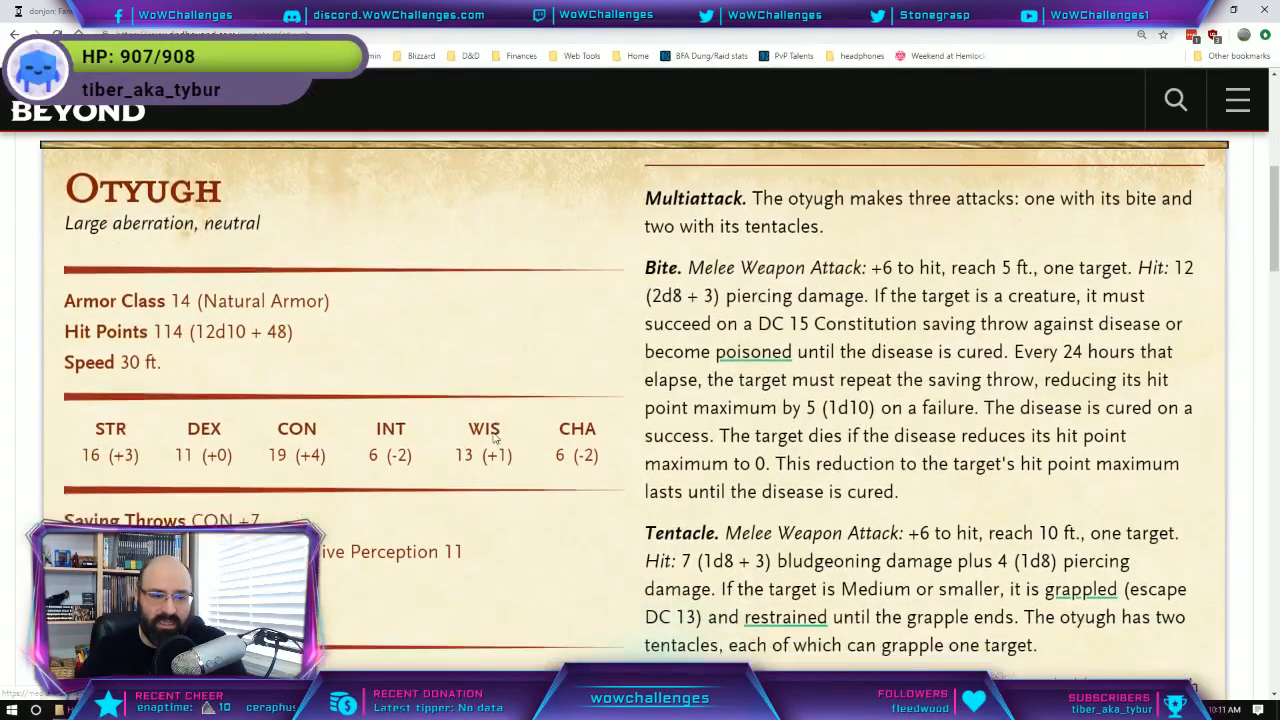
pyautogui.scroll(-3, 492, 437)
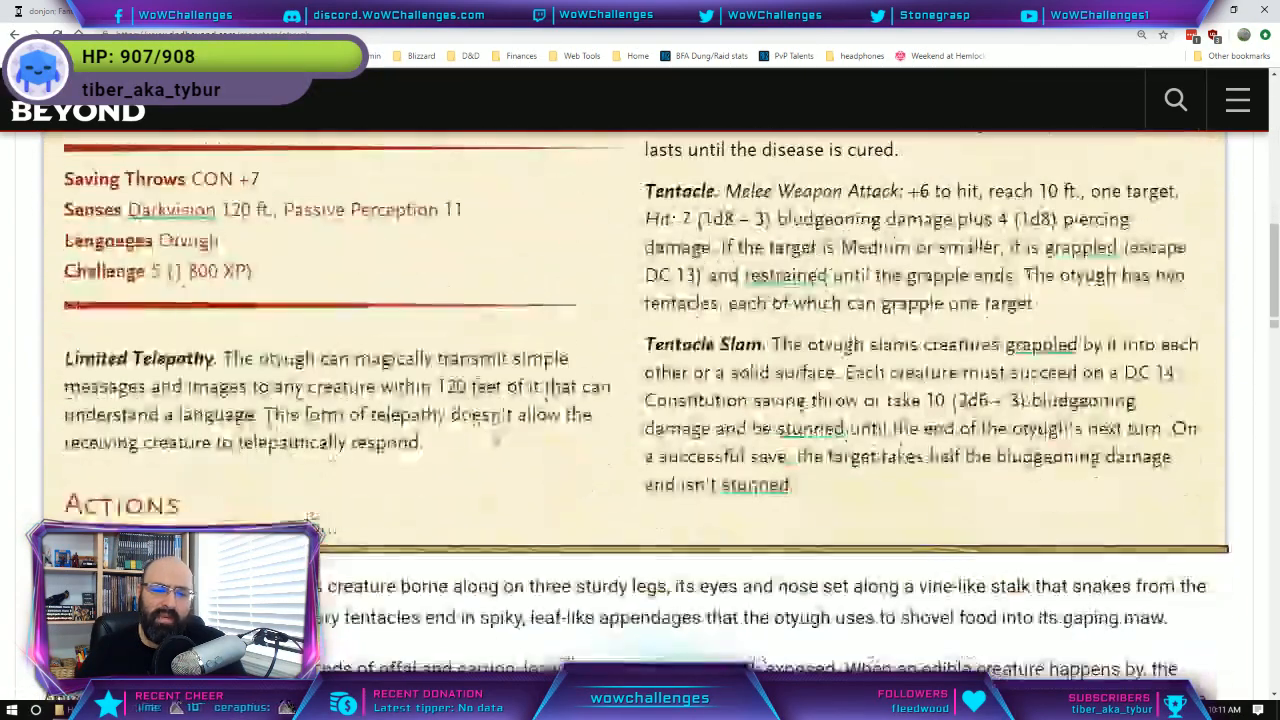
pyautogui.scroll(-1, 493, 437)
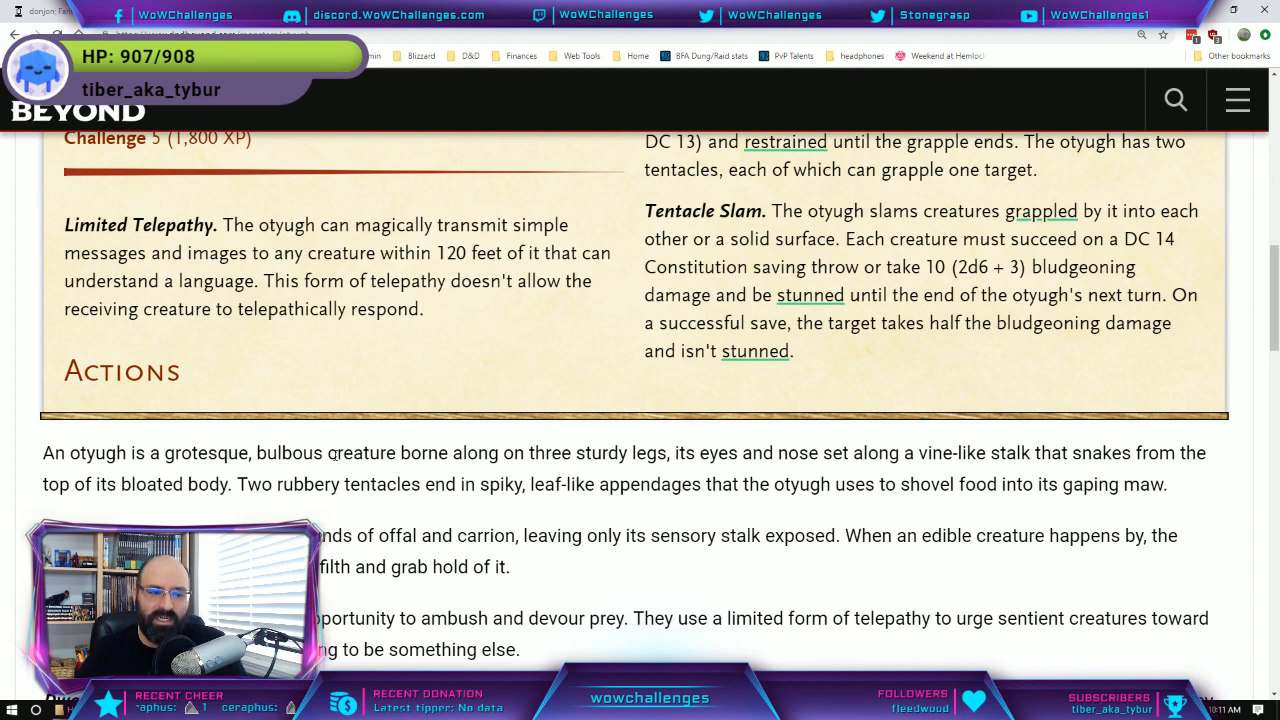
# Read the Otyugh description, highlighting "grotesque, bulbous creature", "bloated body" and "rubbery tentacles", and return to its illustration.
pyautogui.moveTo(191, 450); pyautogui.dragTo(348, 452)
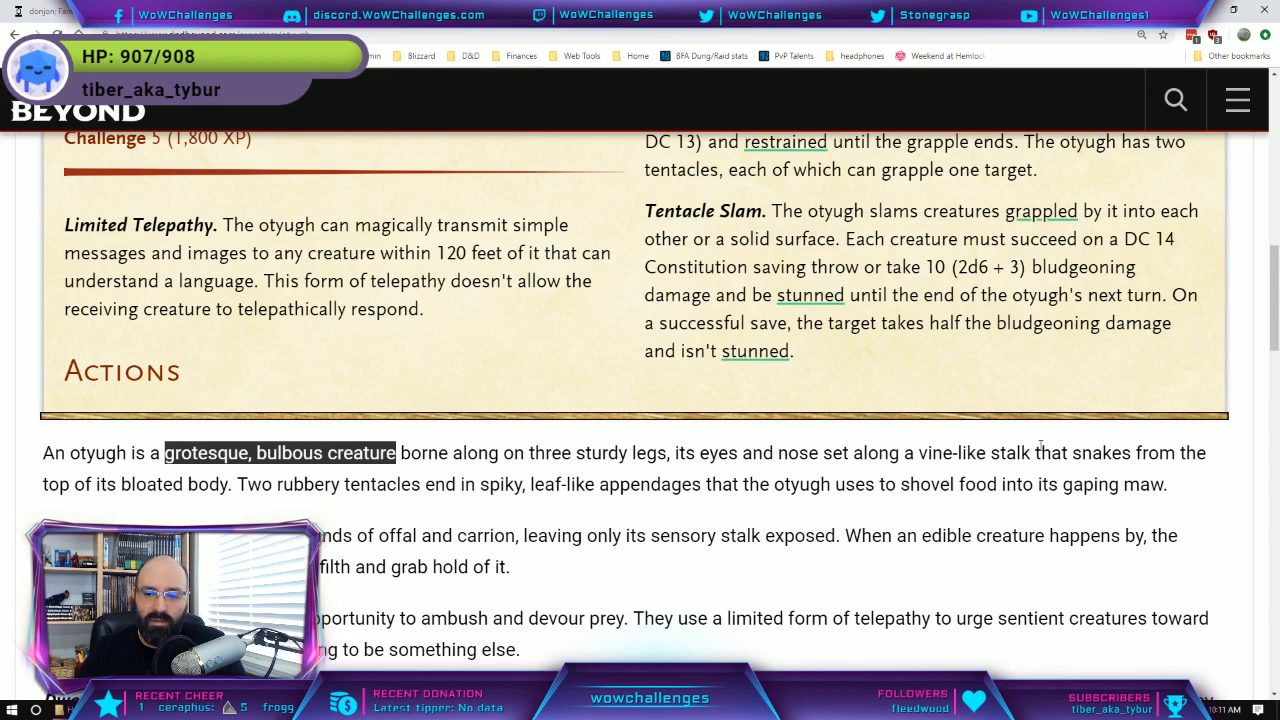
pyautogui.doubleClick(147, 484)
pyautogui.moveTo(147, 484); pyautogui.dragTo(192, 486)
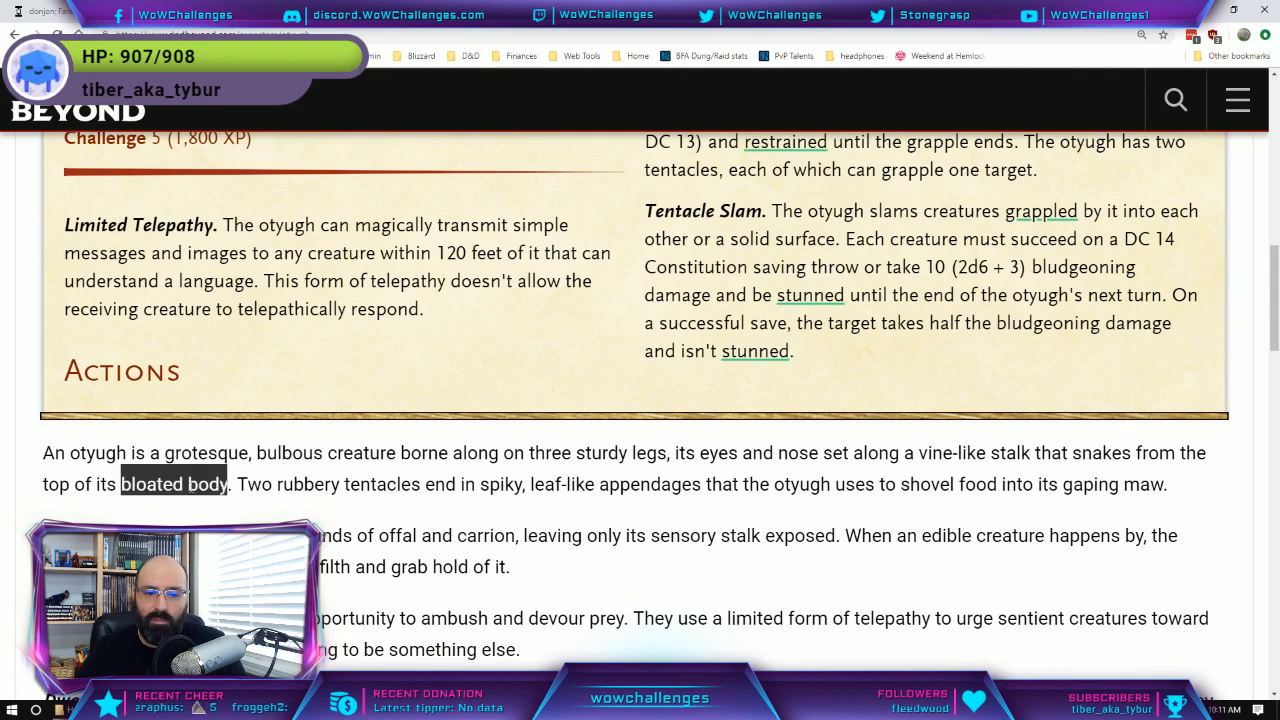
pyautogui.doubleClick(328, 487)
pyautogui.moveTo(328, 487); pyautogui.dragTo(372, 485)
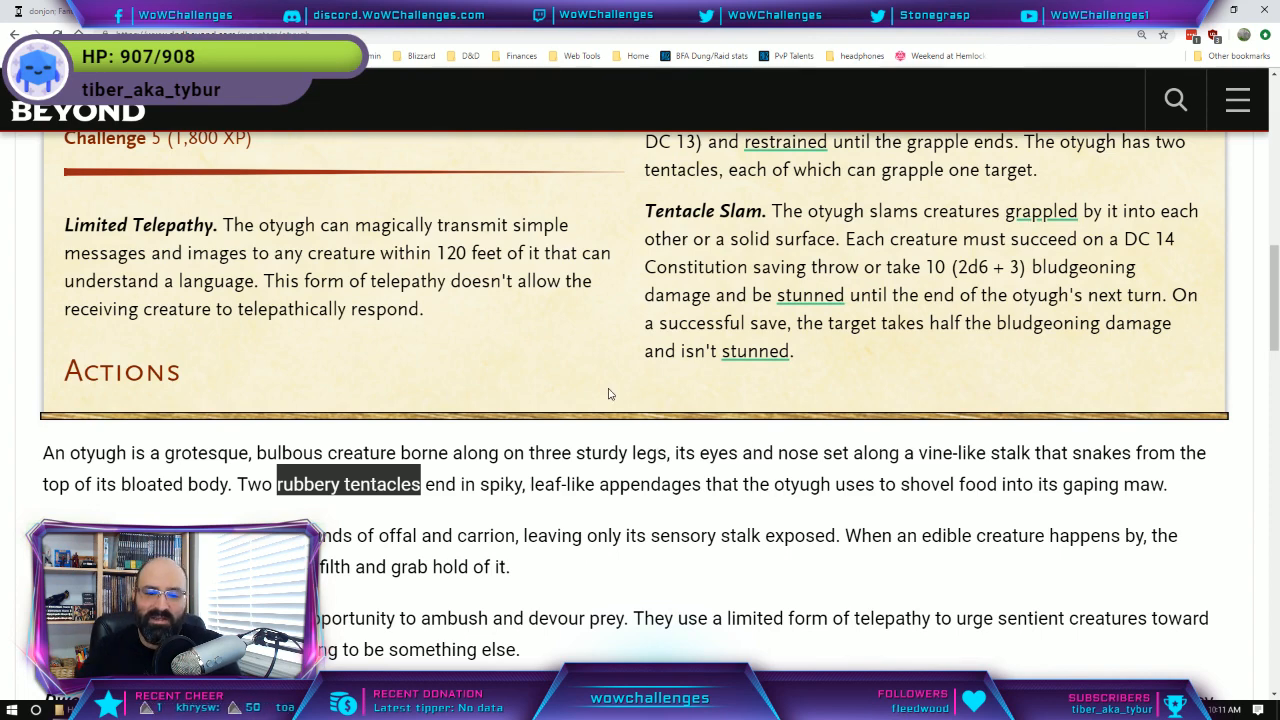
pyautogui.scroll(15, 611, 416)
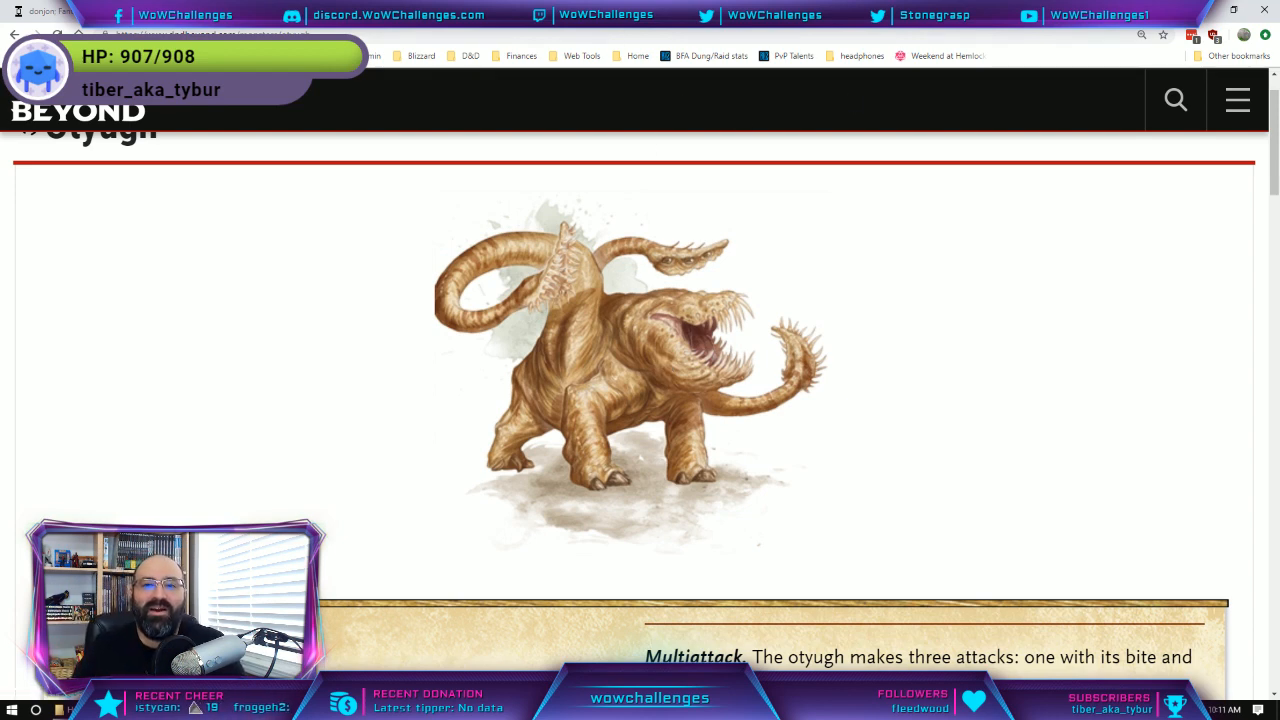
# Return the Harpy page to 100% zoom and bring up the already open Ettercap monster page.
pyautogui.click(790, 10)
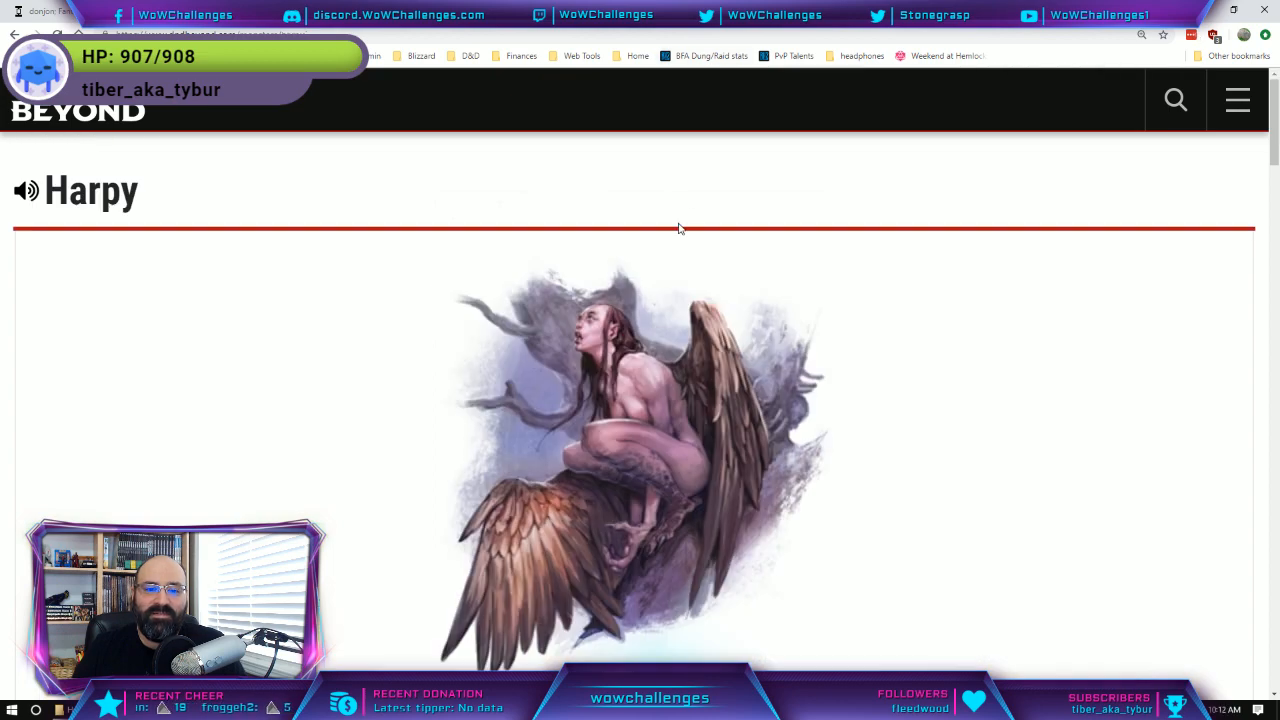
pyautogui.hotkey('ctrl', '-')
pyautogui.hotkey('ctrl', '-')
pyautogui.hotkey('ctrl', '-')
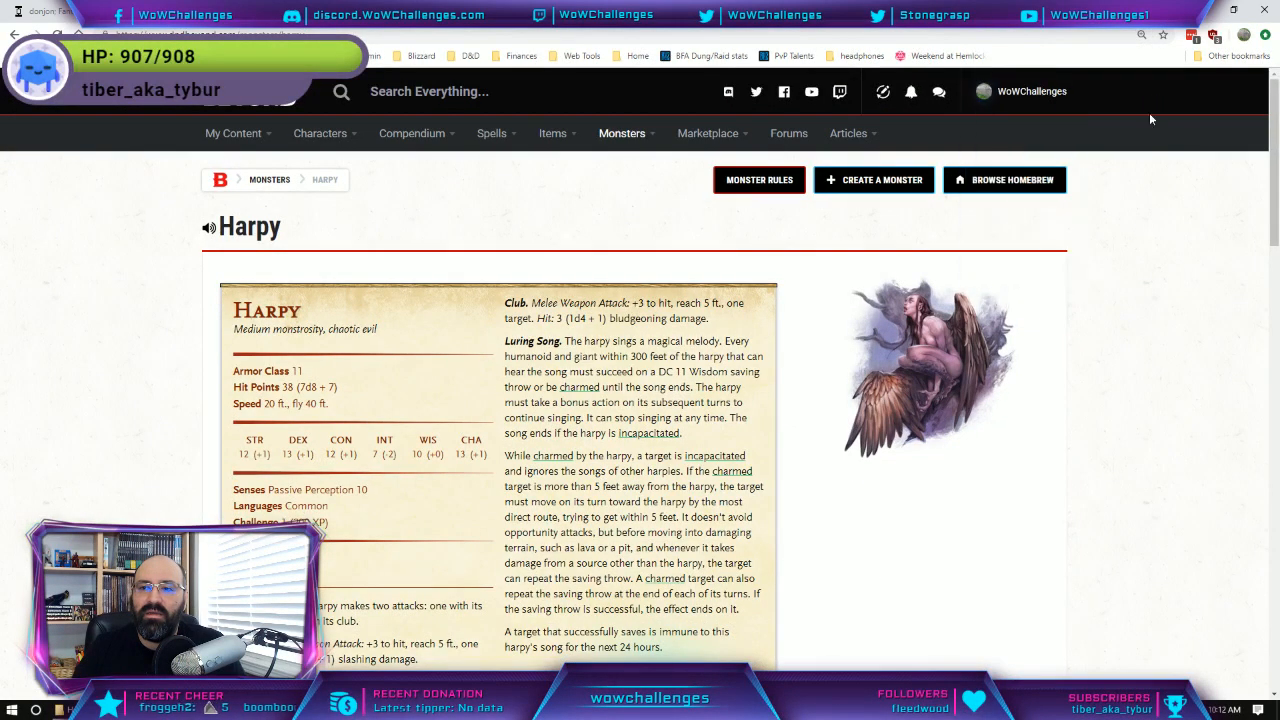
pyautogui.hotkey('ctrl', '-')
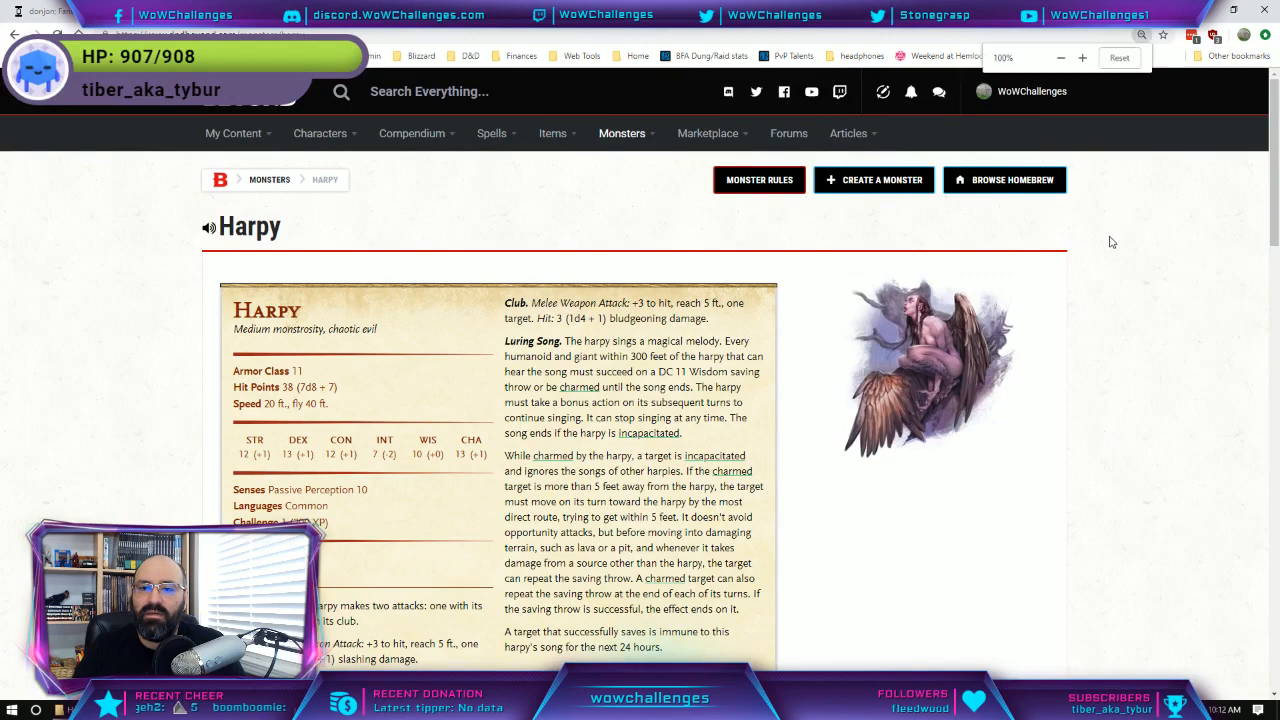
pyautogui.click(495, 14)
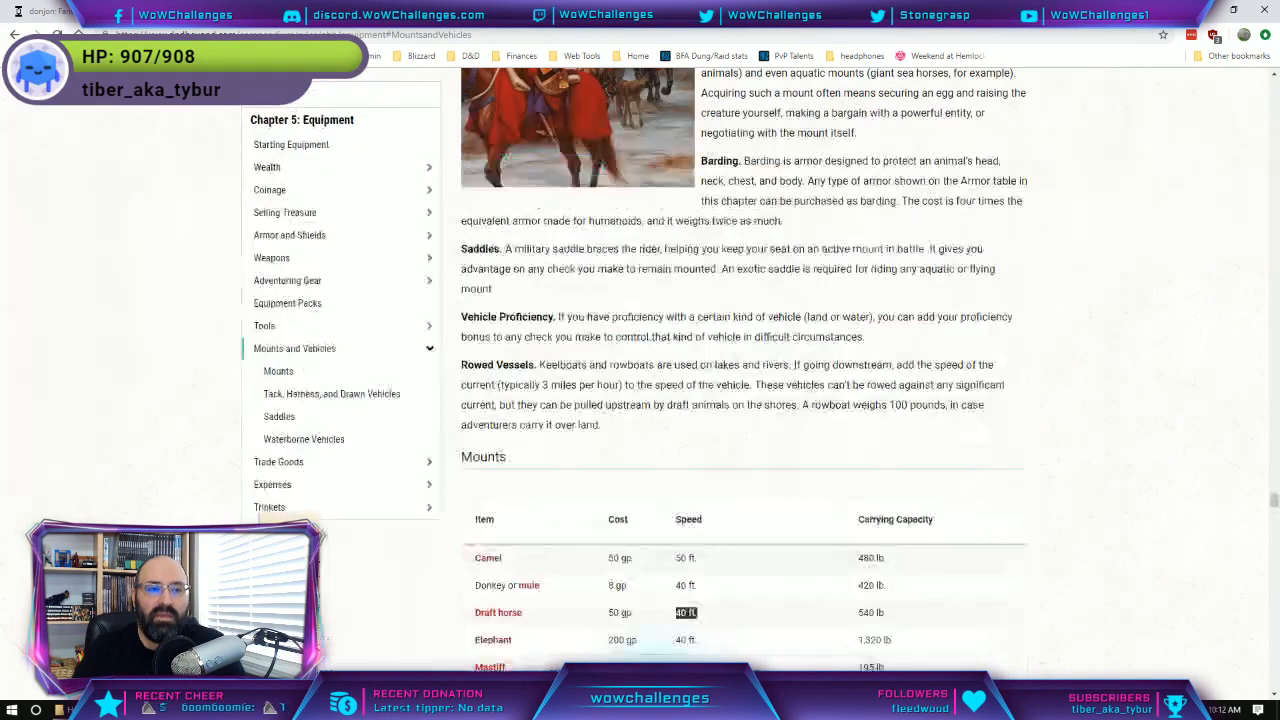
pyautogui.click(508, 14)
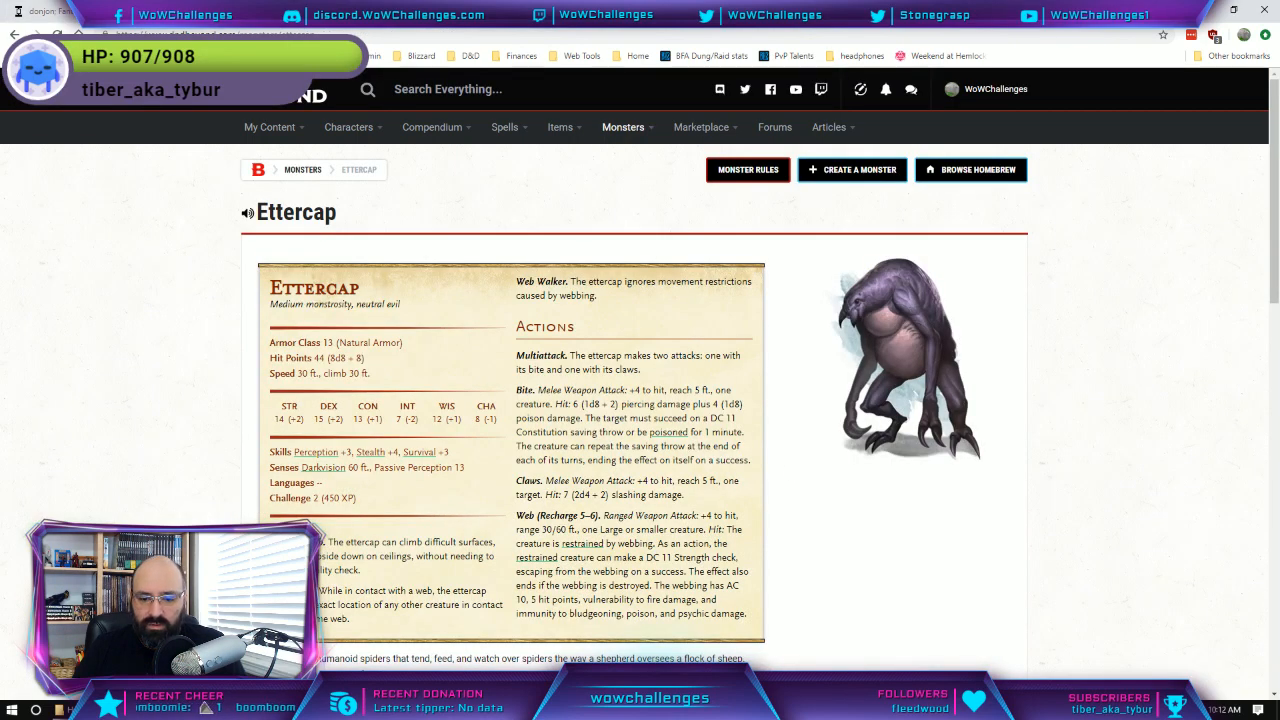
# Check the Irongate hex map in Photoshop and switch to the island map in Campaign Cartographer.
pyautogui.click(748, 710)
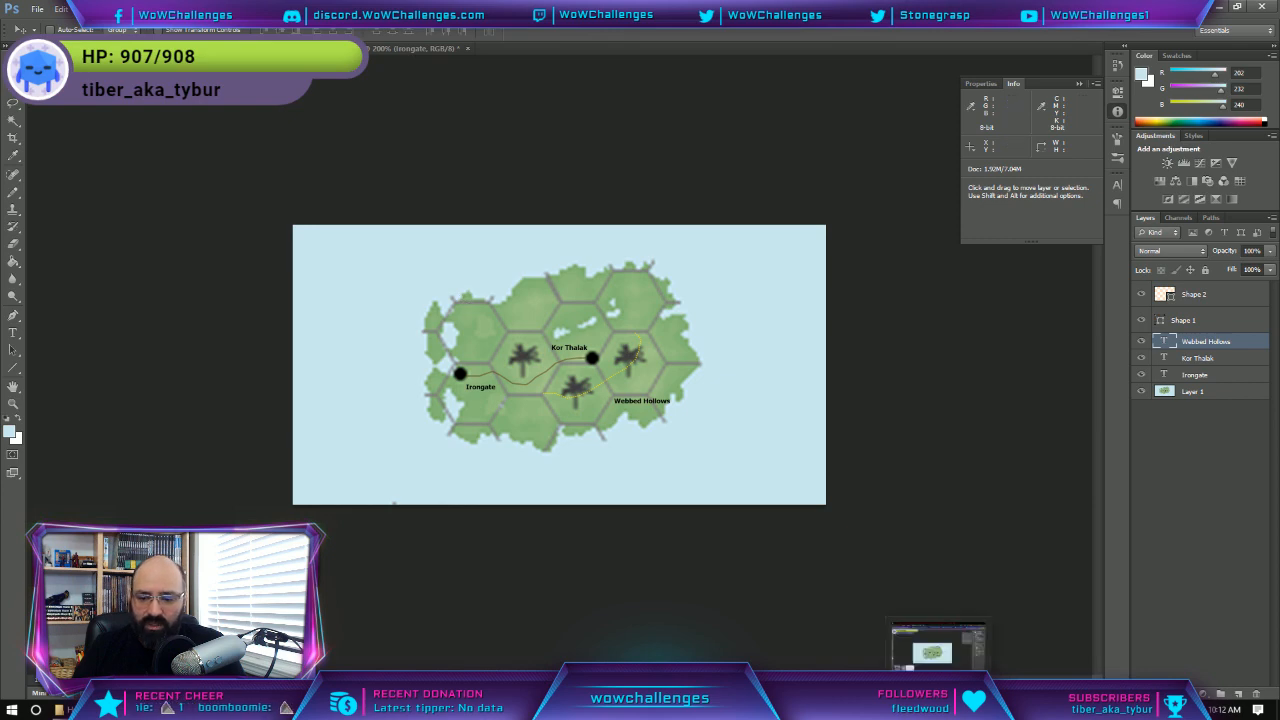
pyautogui.click(686, 709)
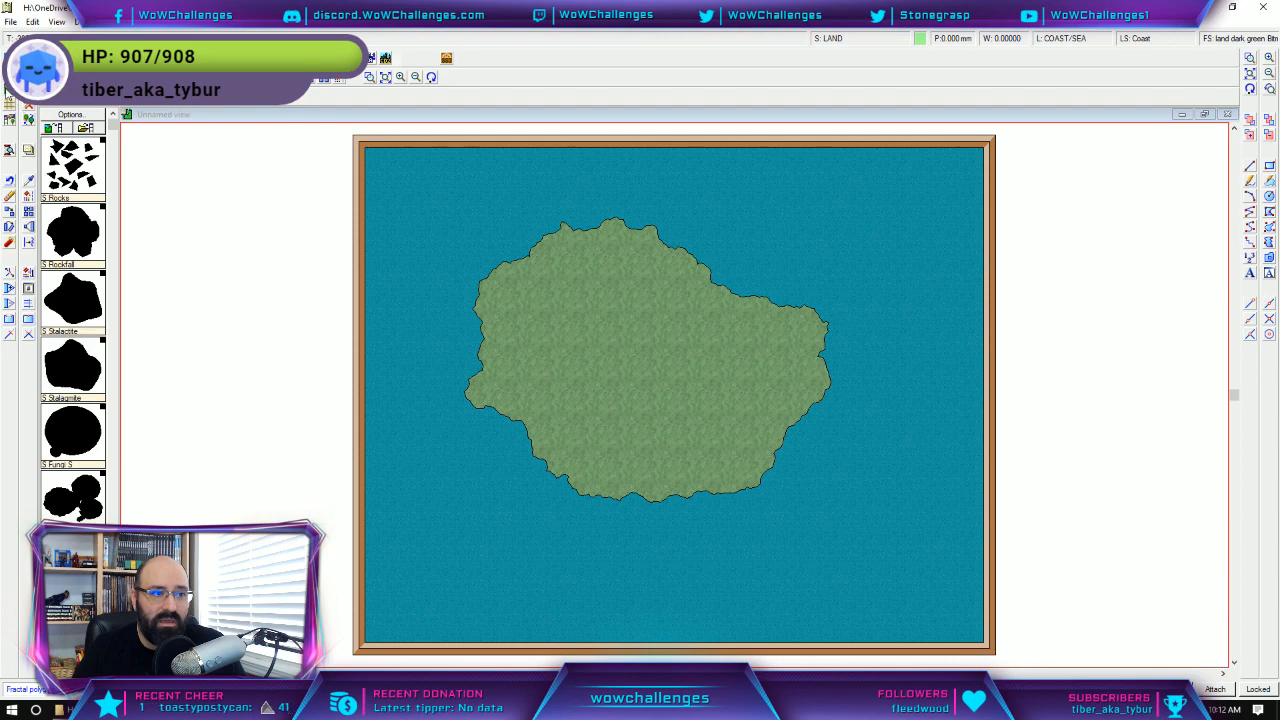
pyautogui.click(9, 119)
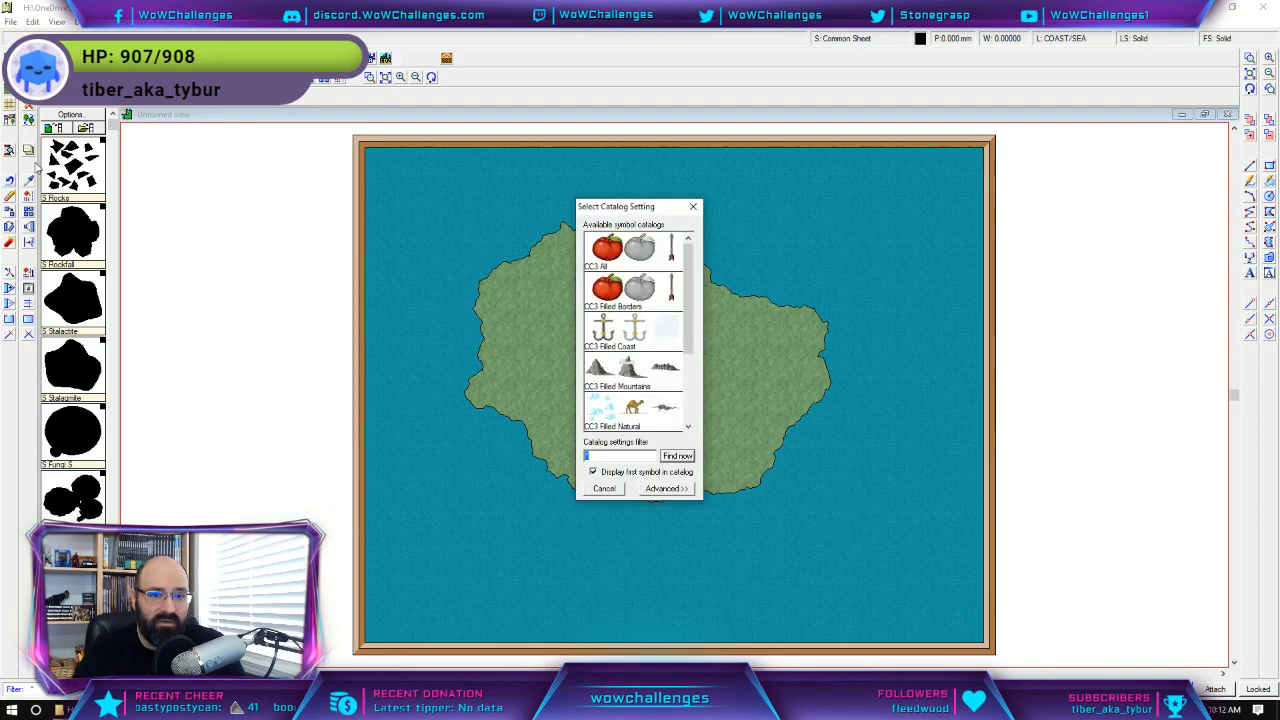
pyautogui.moveTo(620, 212); pyautogui.dragTo(208, 187)
pyautogui.scroll(-1, 203, 287)
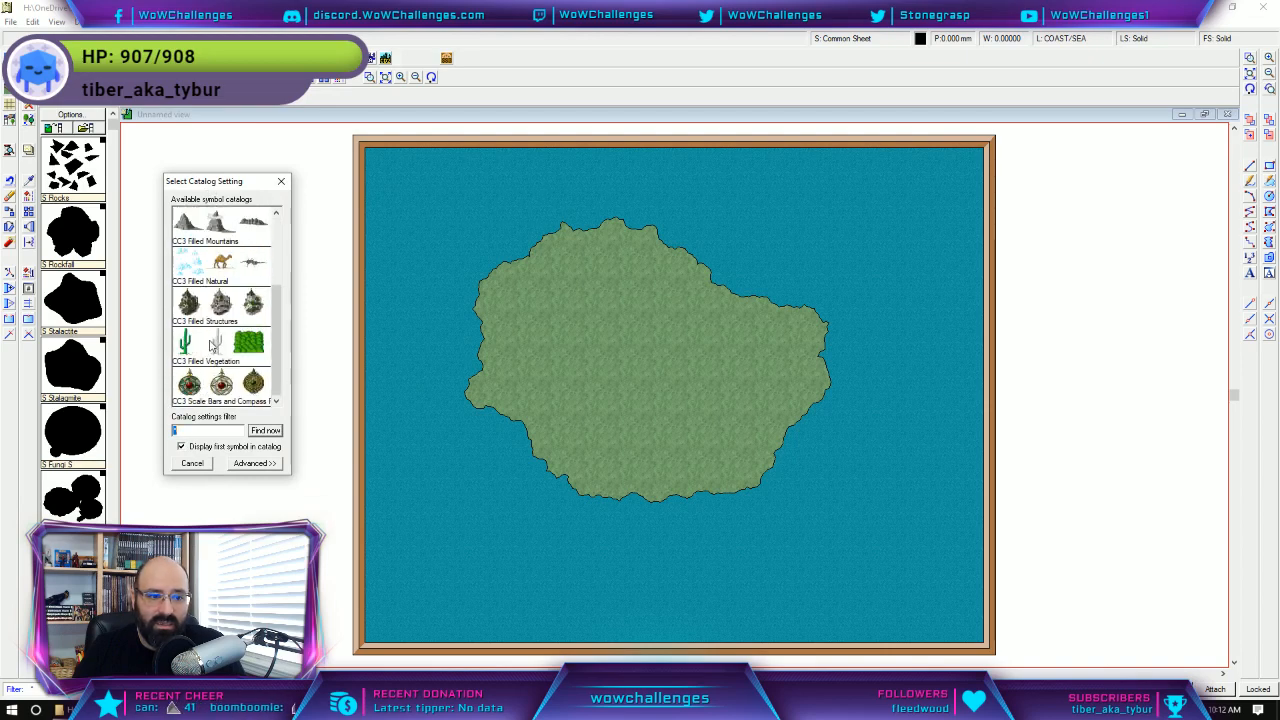
pyautogui.scroll(-1, 212, 345)
pyautogui.scroll(3, 212, 330)
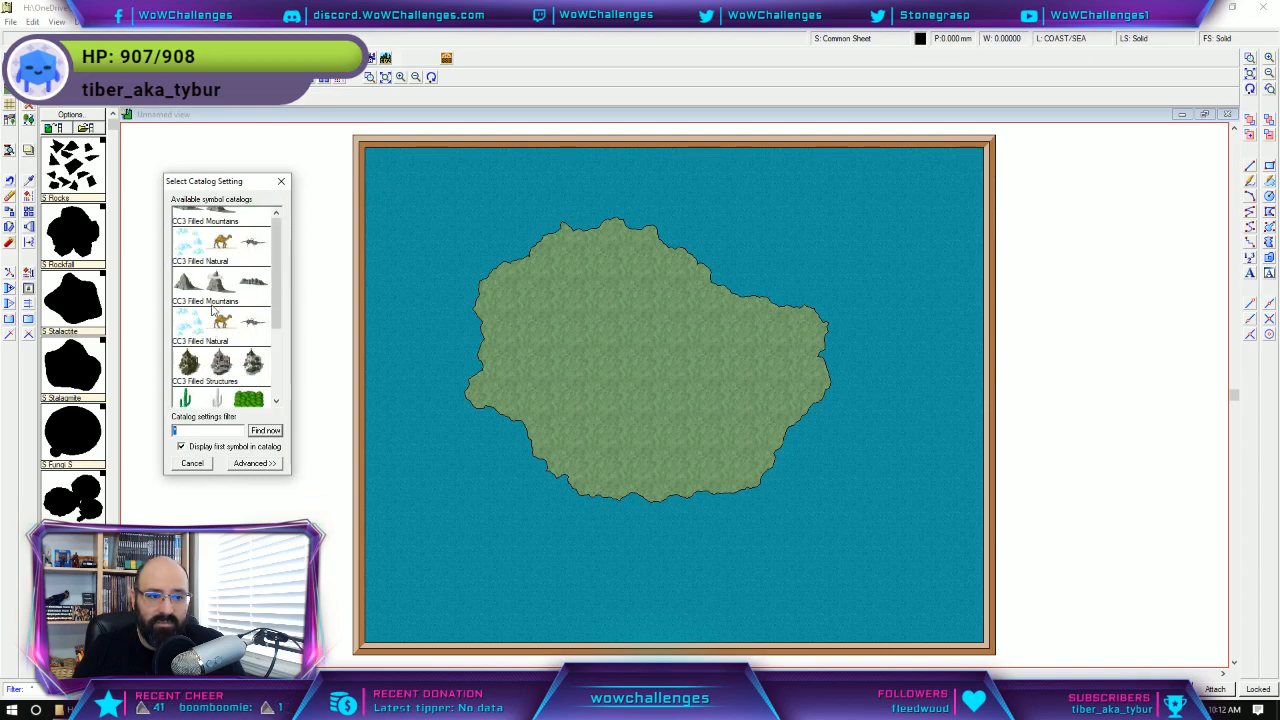
pyautogui.scroll(-1, 212, 312)
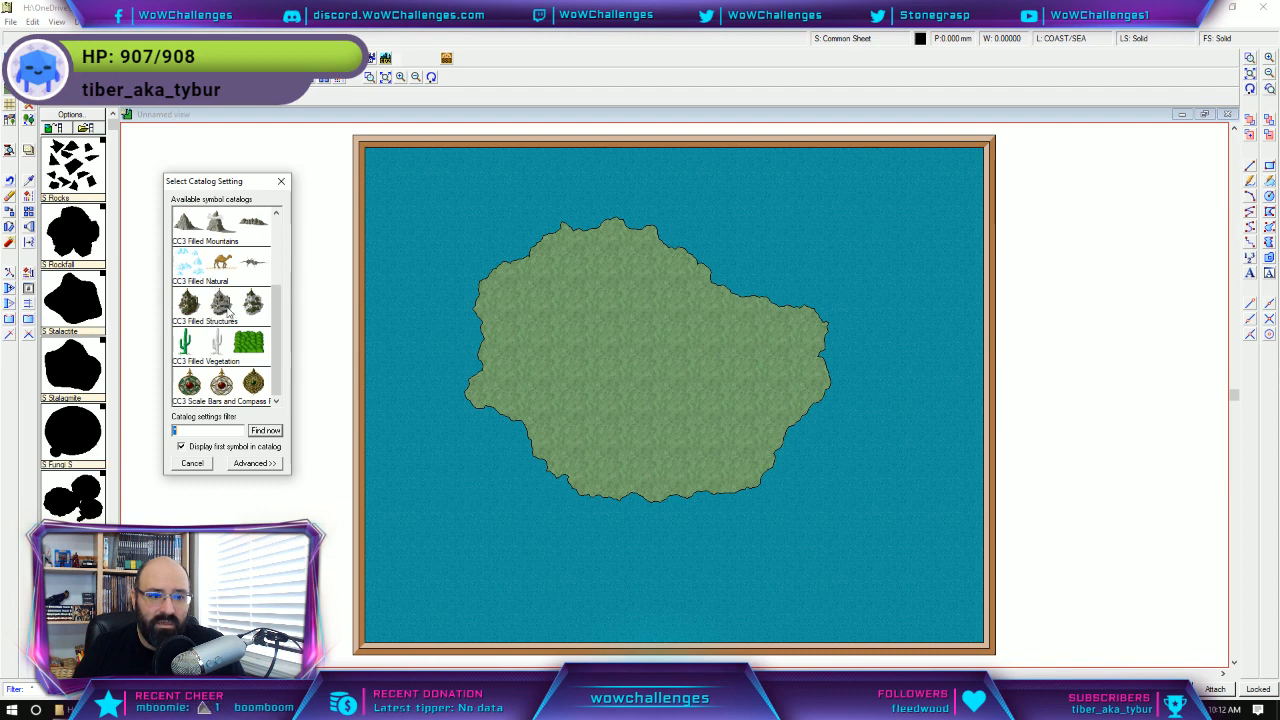
pyautogui.scroll(3, 228, 313)
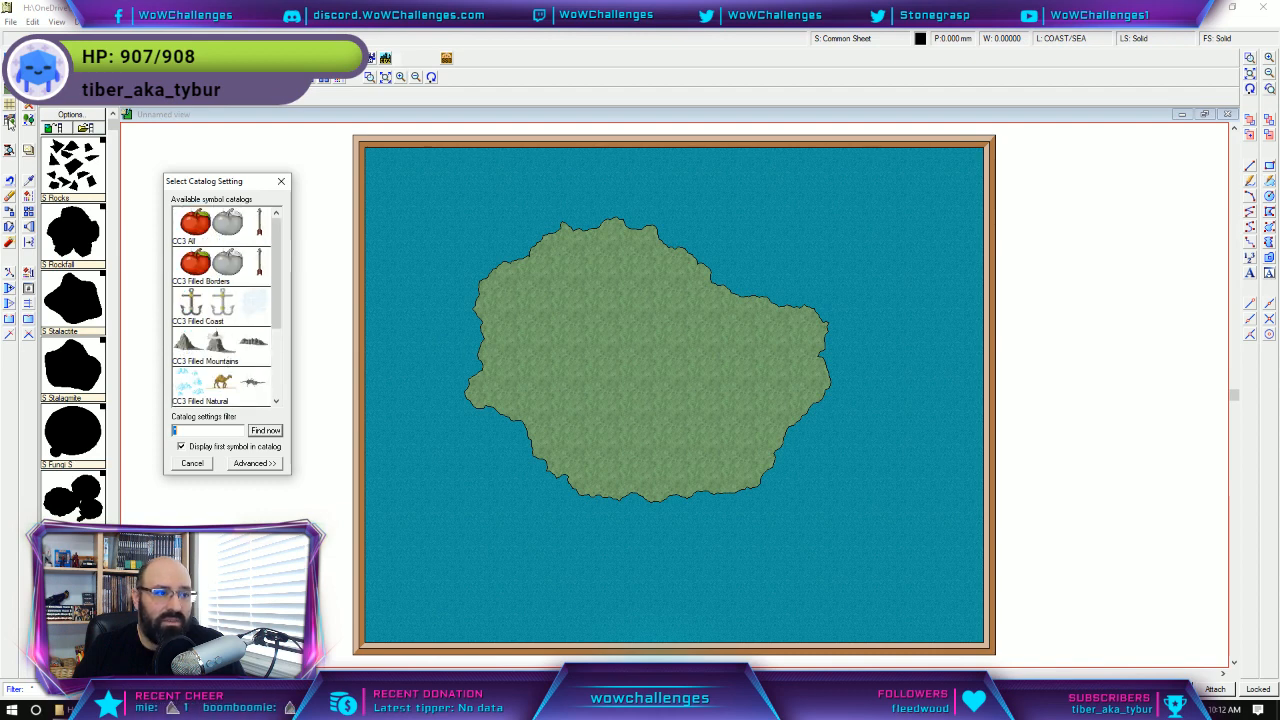
pyautogui.click(28, 108)
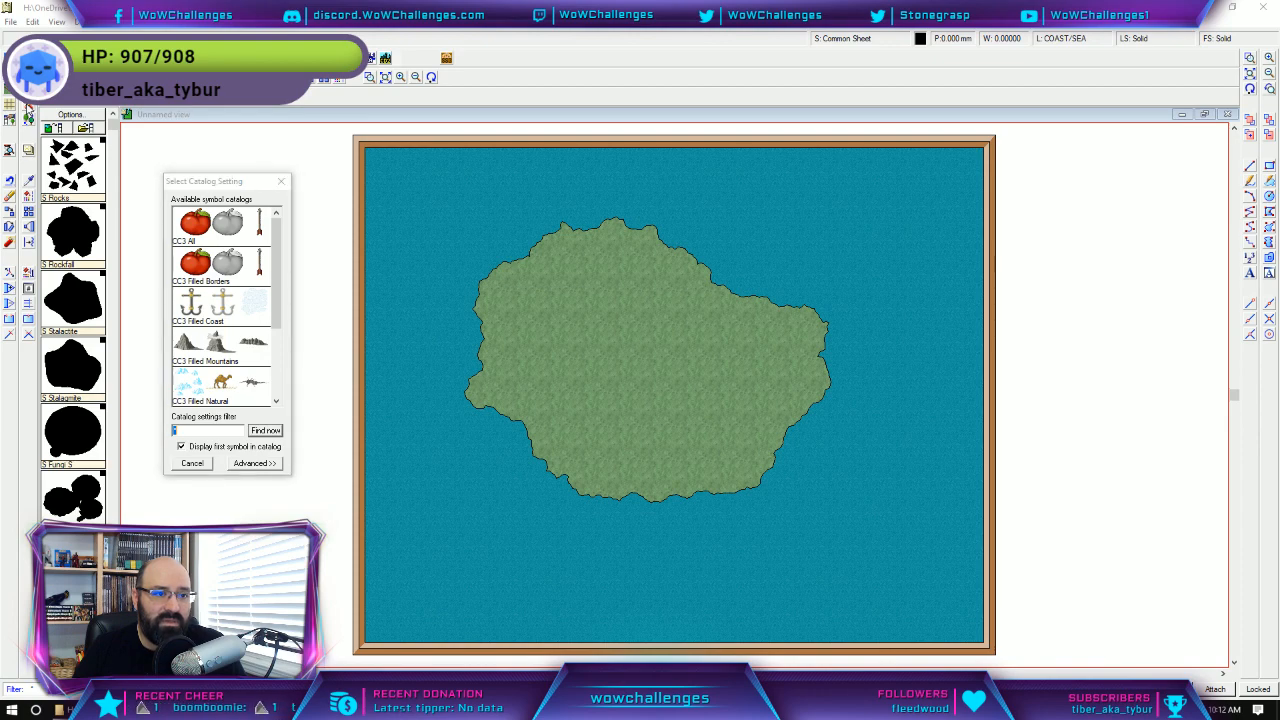
pyautogui.click(281, 181)
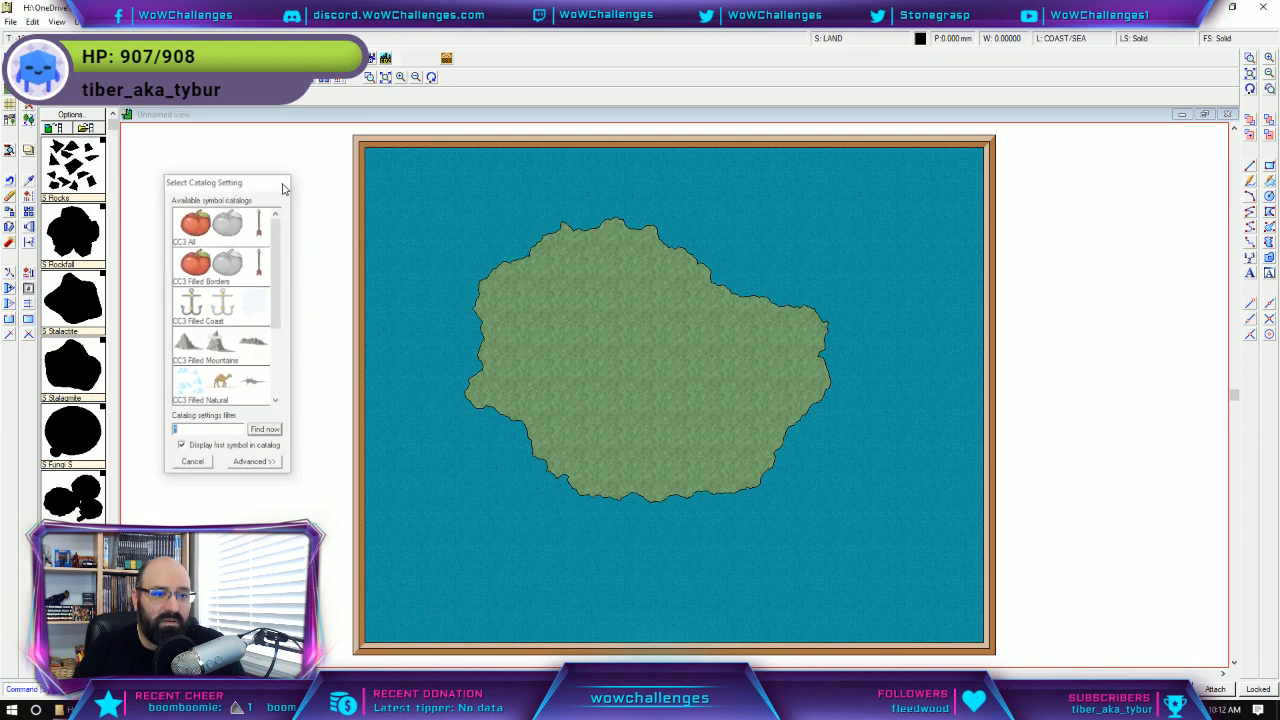
# Load the CC3 Filled Mountains symbol catalog, then replace it with the structures catalog of cities and towns.
pyautogui.click(12, 119)
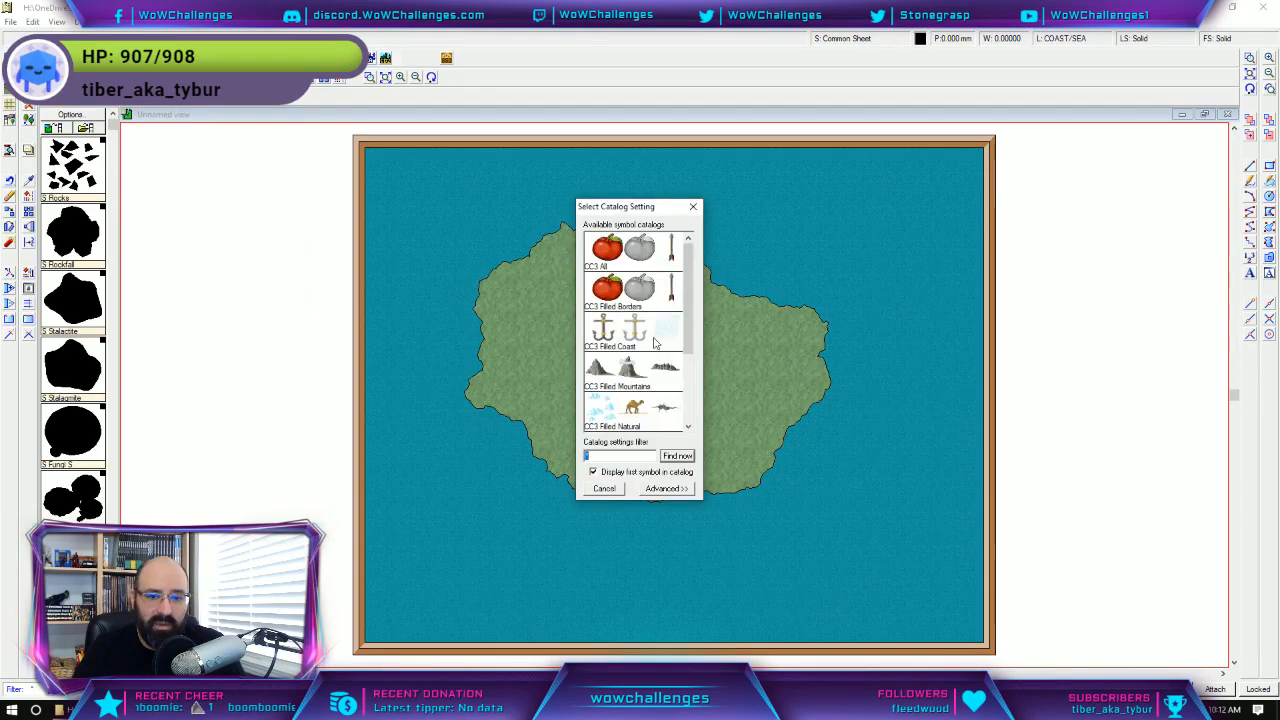
pyautogui.scroll(-3, 645, 335)
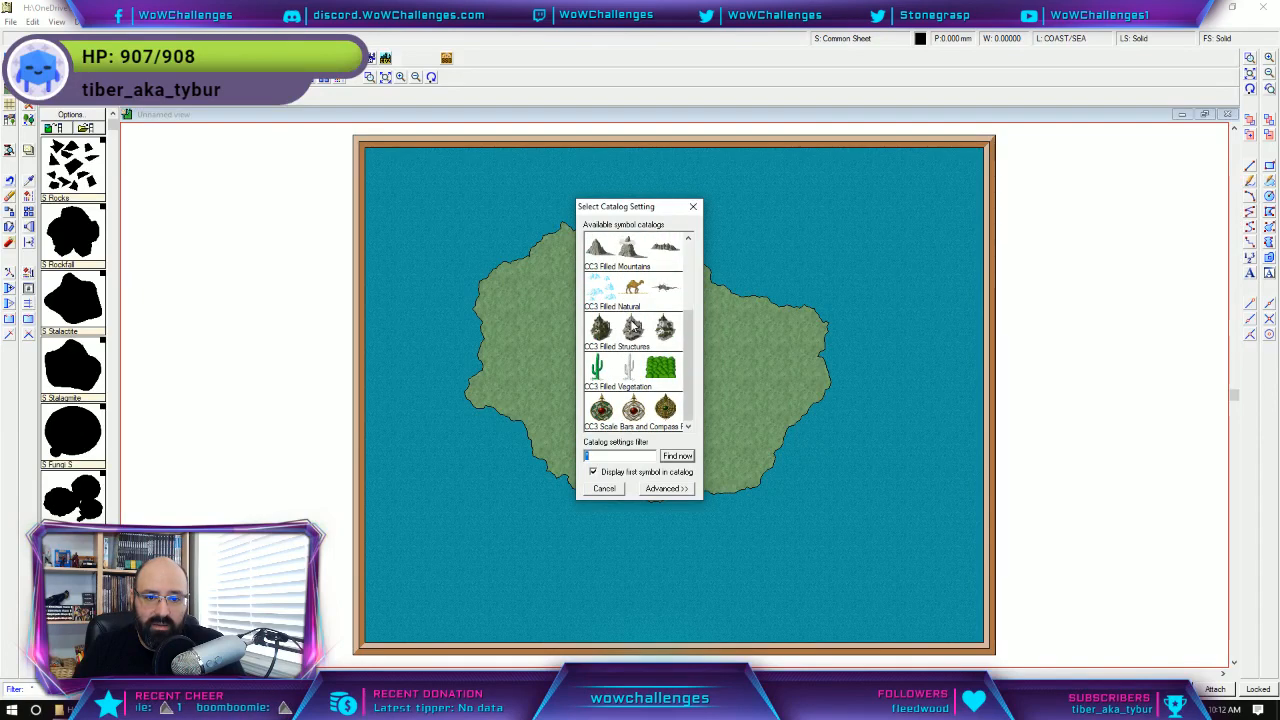
pyautogui.scroll(3, 626, 377)
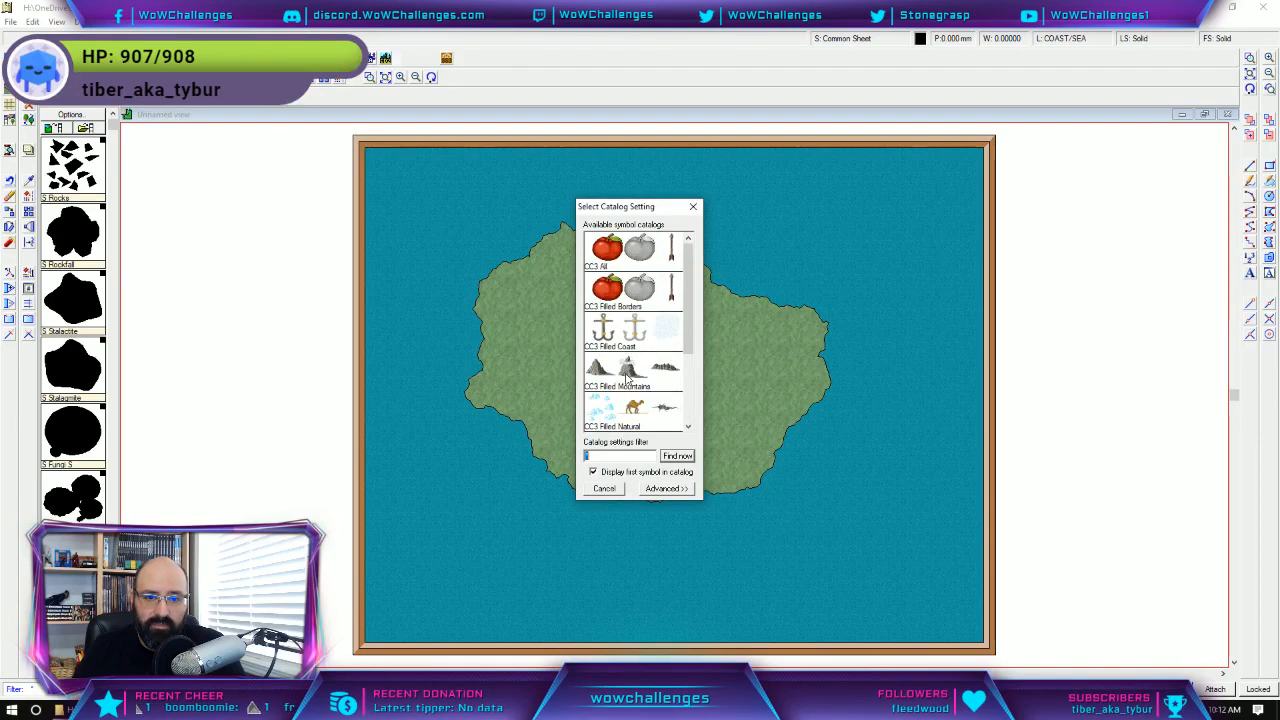
pyautogui.doubleClick(626, 369)
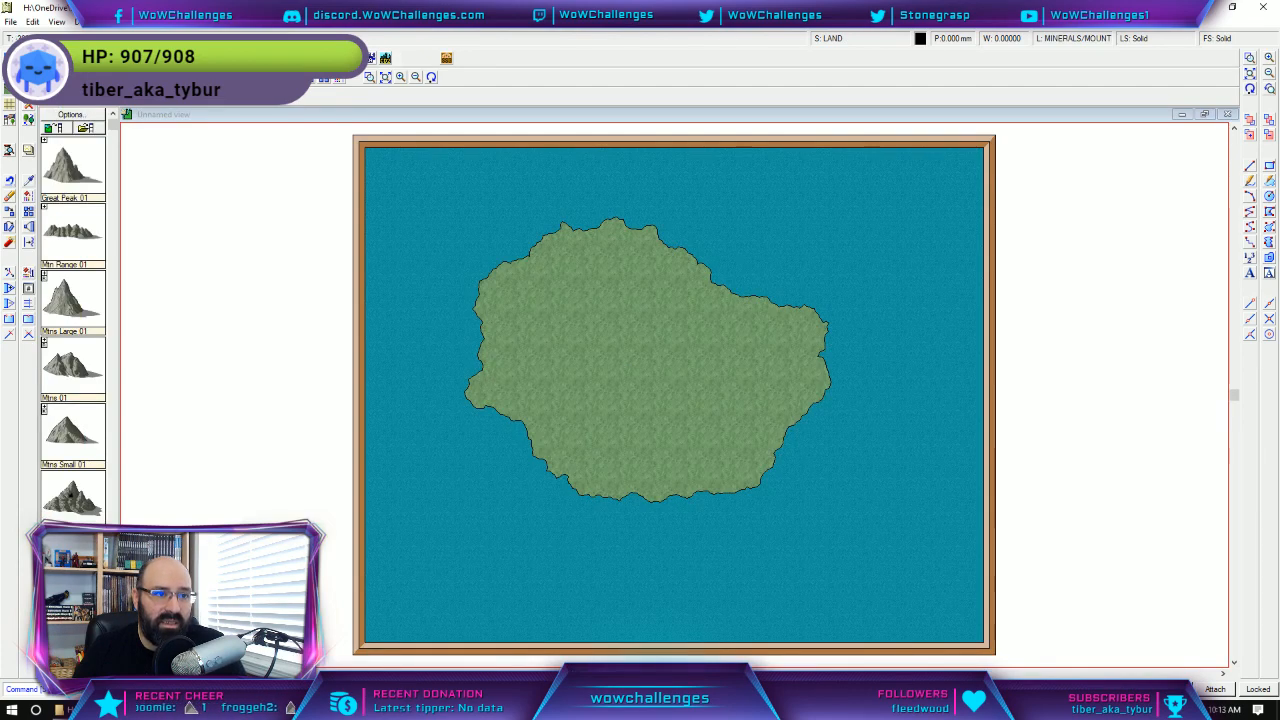
pyautogui.click(152, 98)
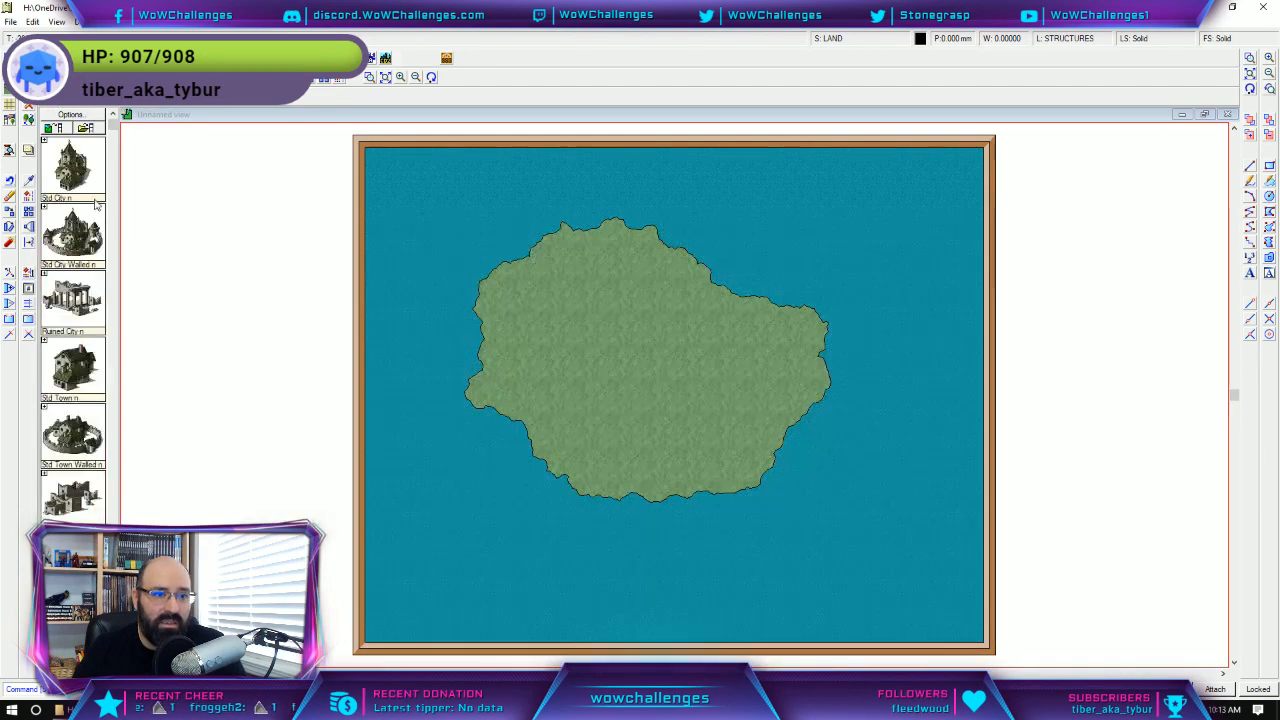
# Try placing a Std City symbol on the island's west coast.
pyautogui.click(78, 174)
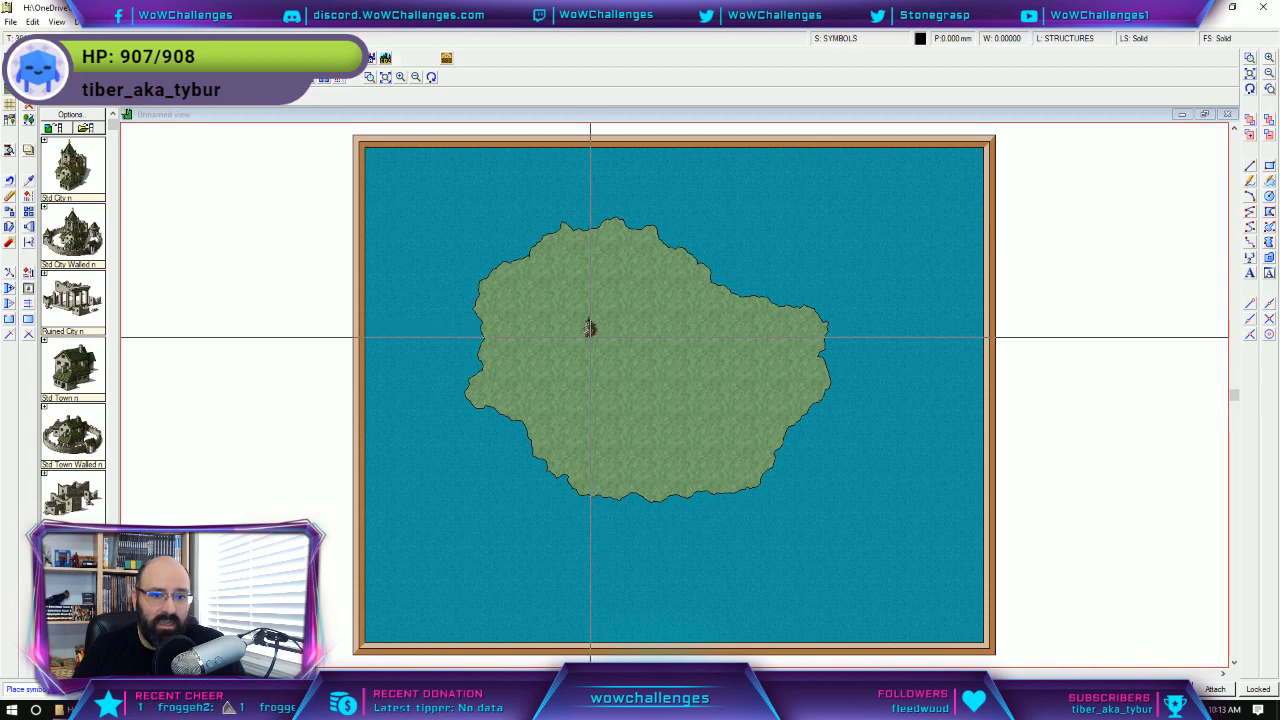
pyautogui.click(491, 345)
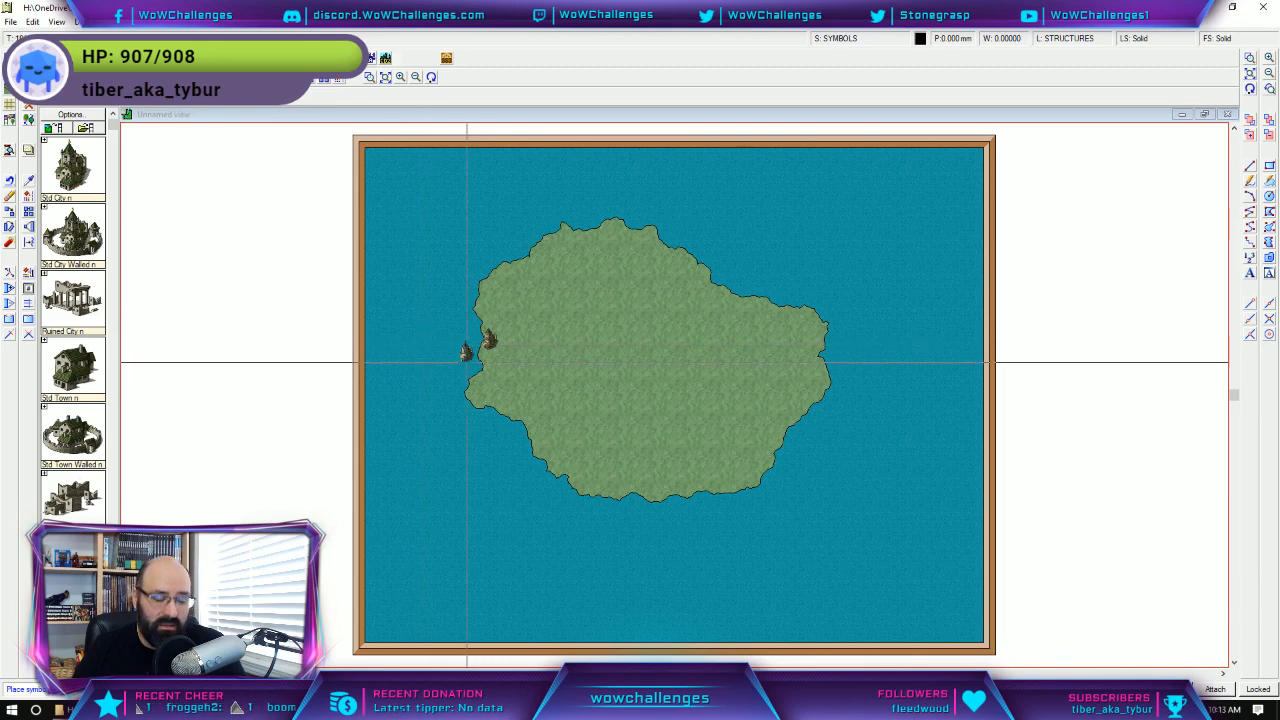
pyautogui.press('Escape')
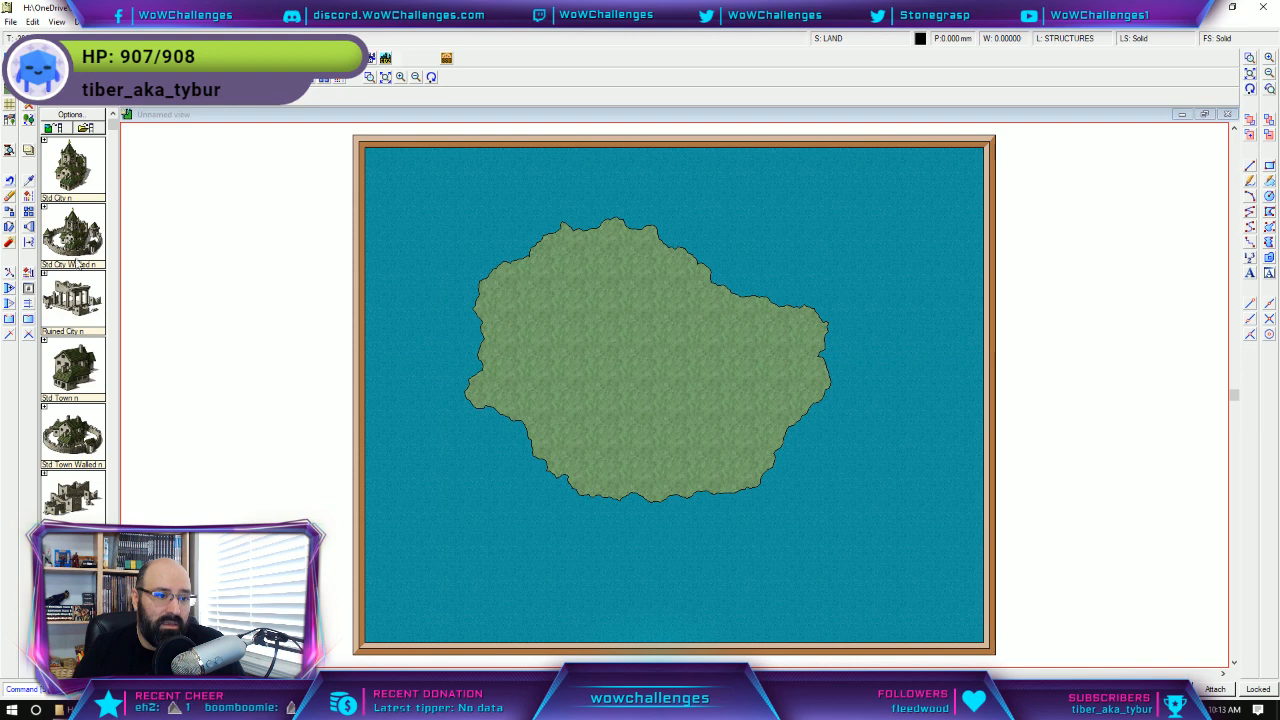
# Place a walled city symbol on the island's west coast and end the placement without changing the symbol parameters.
pyautogui.click(73, 298)
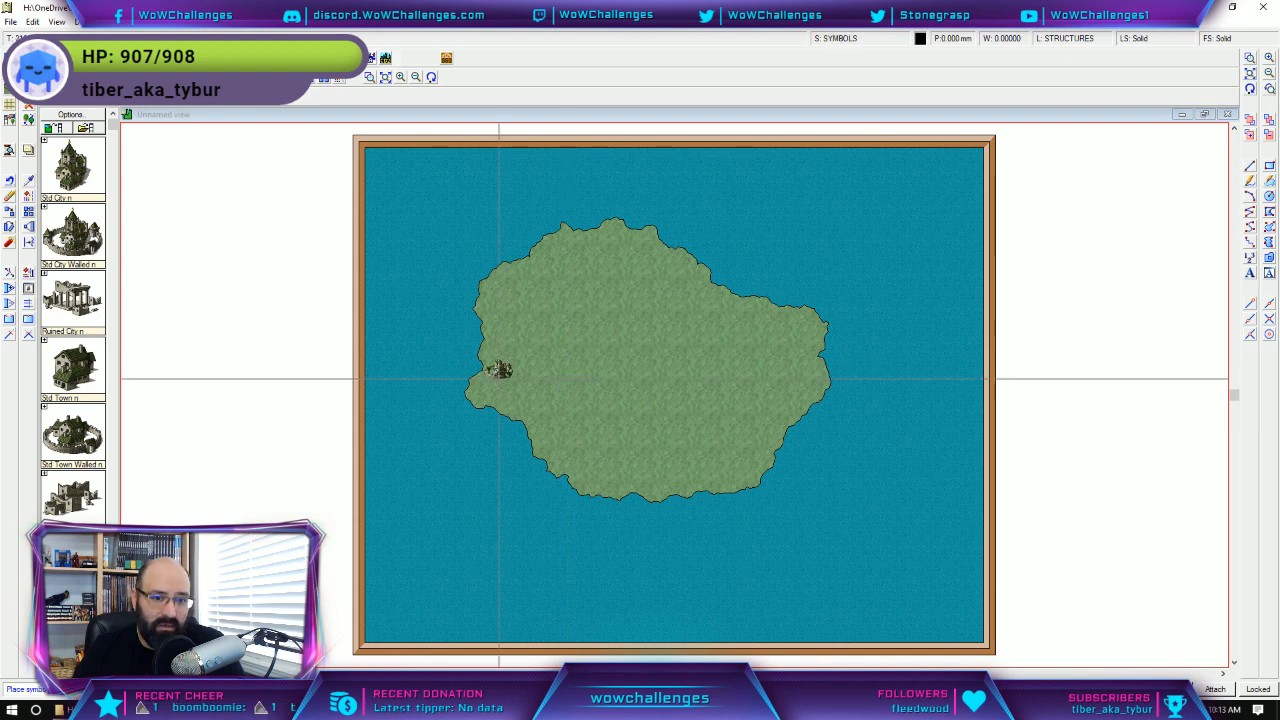
pyautogui.click(490, 355)
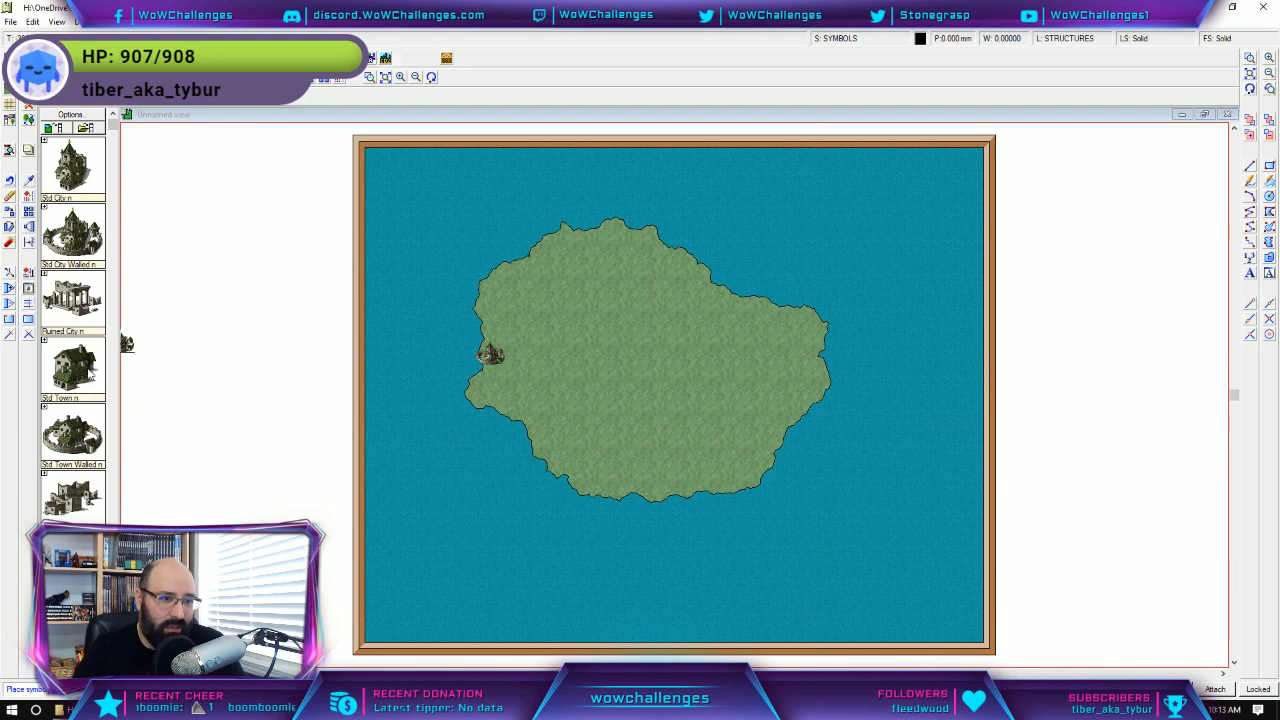
pyautogui.rightClick(247, 292)
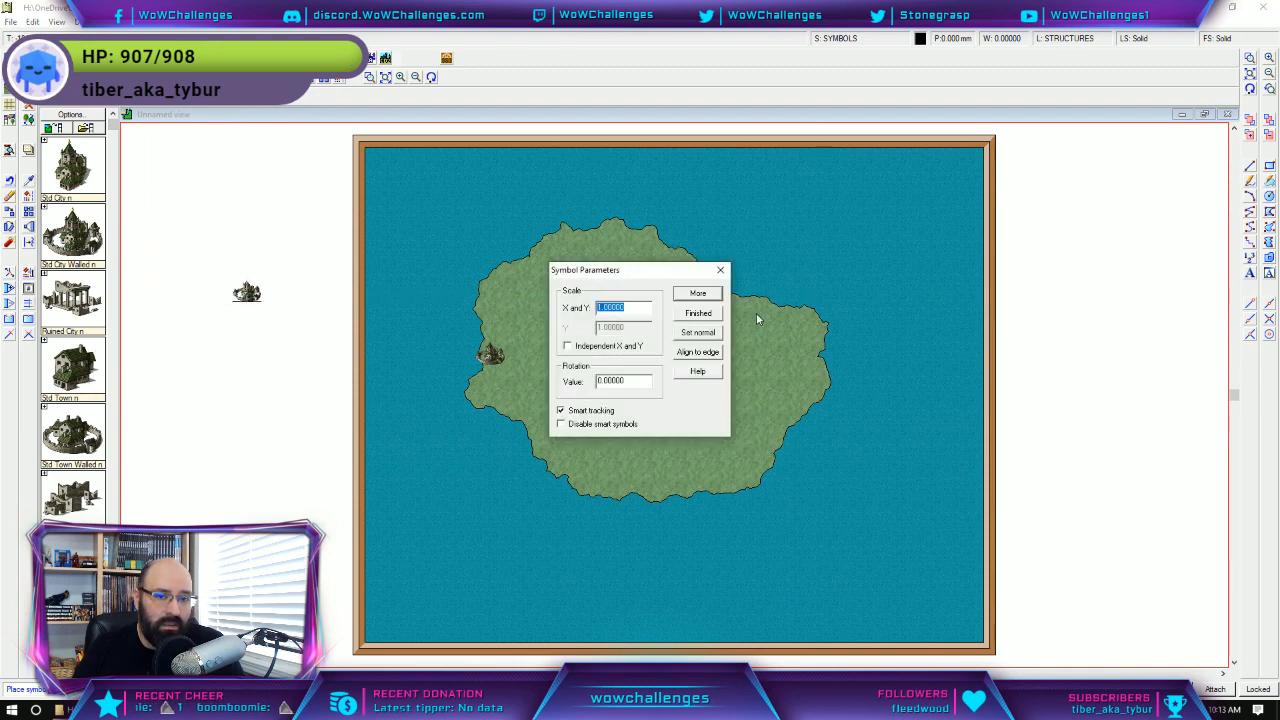
pyautogui.click(720, 270)
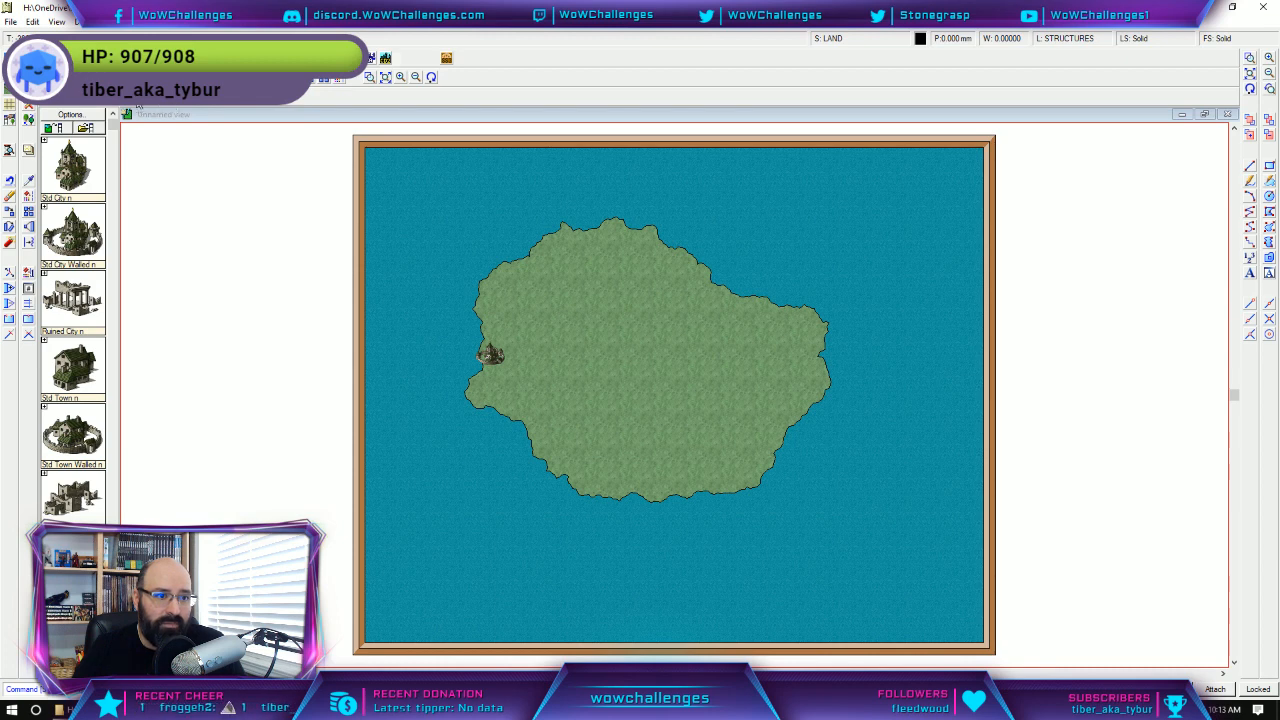
# Look through the natural features, mountains and borders symbol catalogs.
pyautogui.click(300, 58)
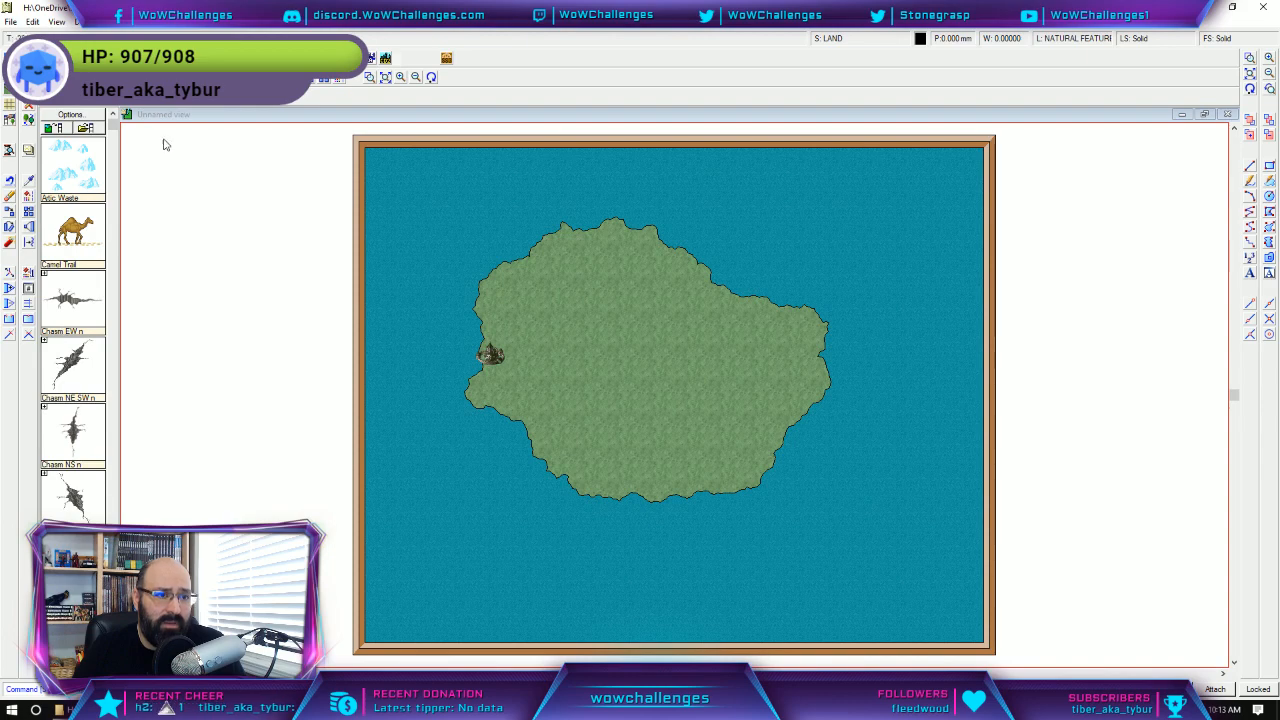
pyautogui.click(200, 58)
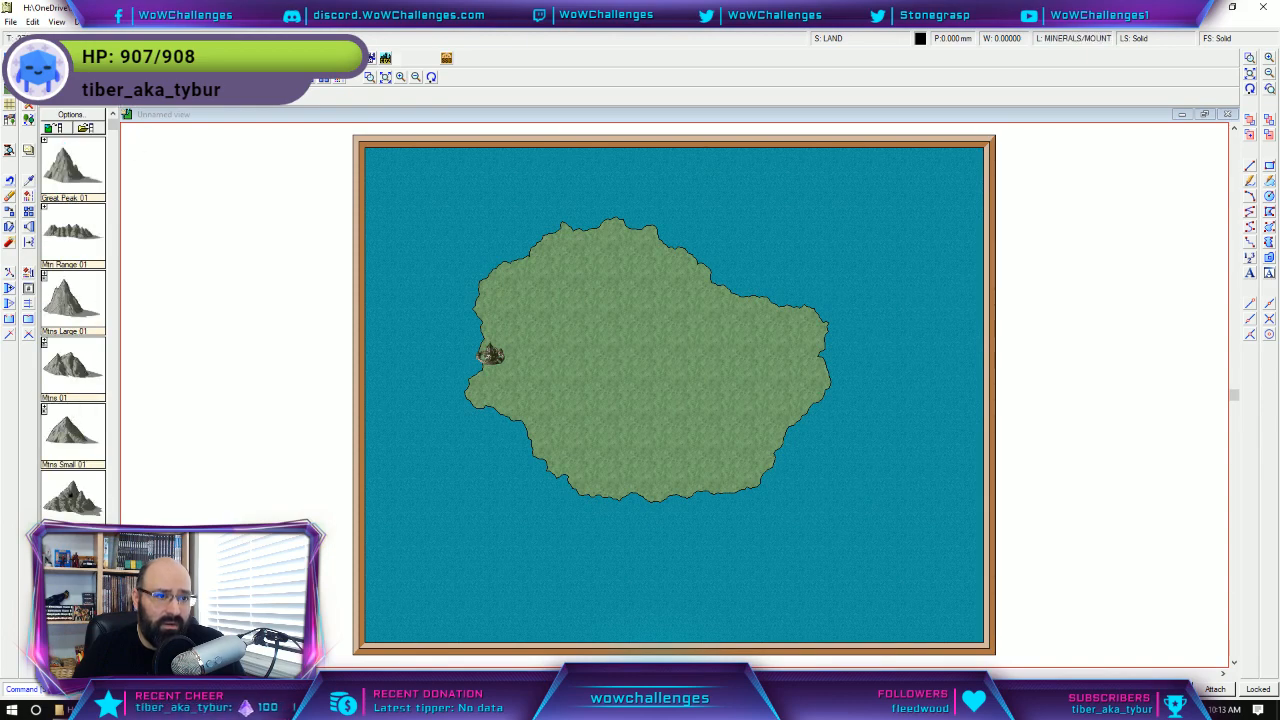
pyautogui.click(316, 58)
pyautogui.click(332, 58)
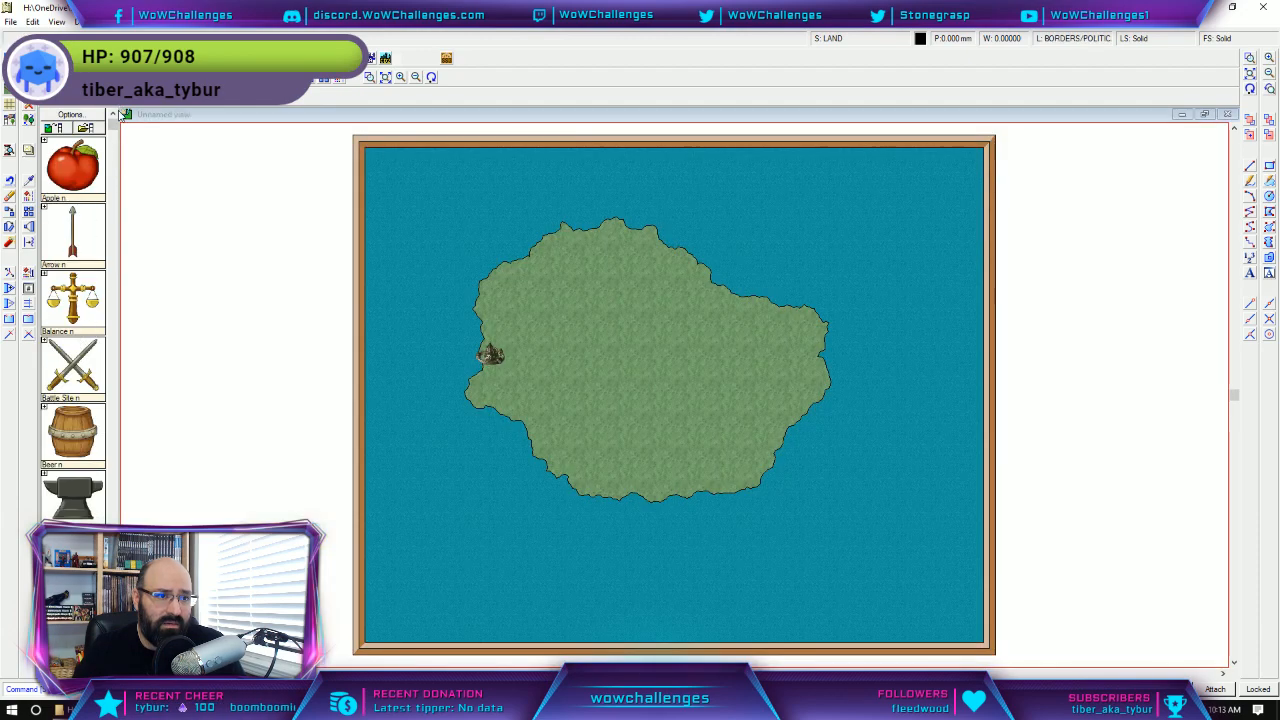
# Browse the structures catalog for a settlement and place a Classic Village symbol at the center of the island.
pyautogui.click(160, 96)
pyautogui.moveTo(113, 127); pyautogui.dragTo(112, 207)
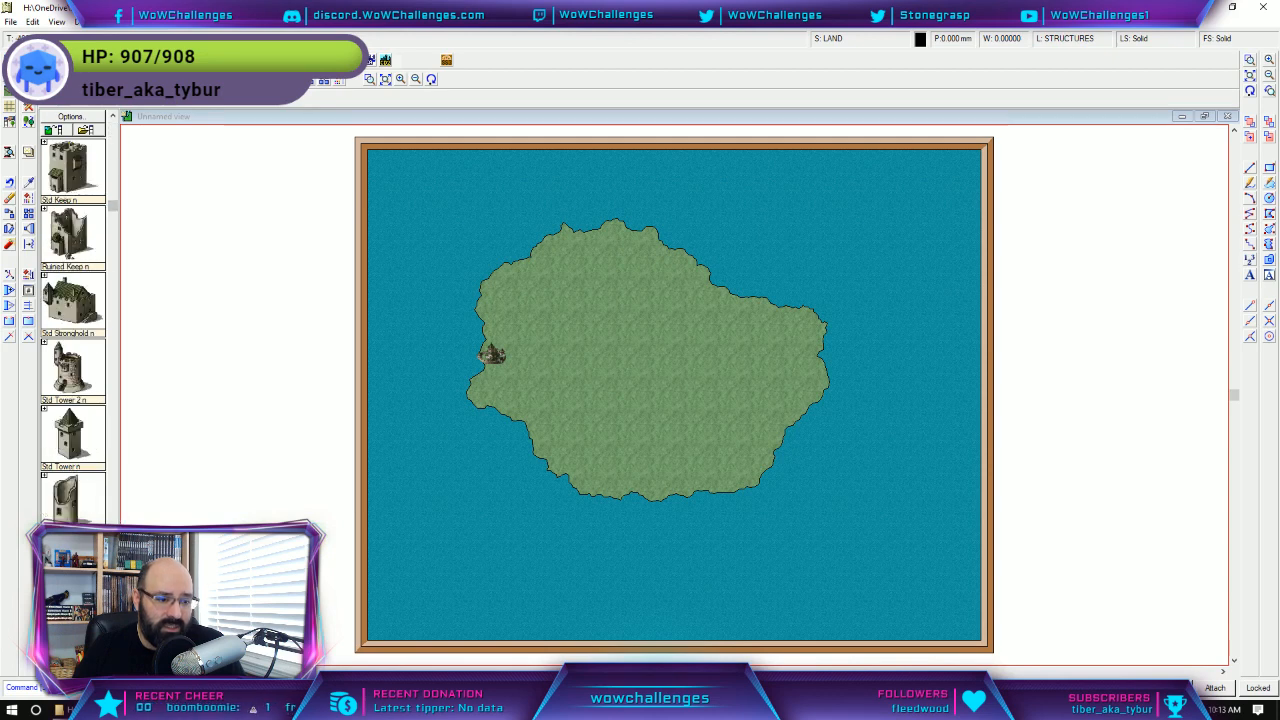
pyautogui.scroll(-1, 72, 320)
pyautogui.scroll(-8, 72, 320)
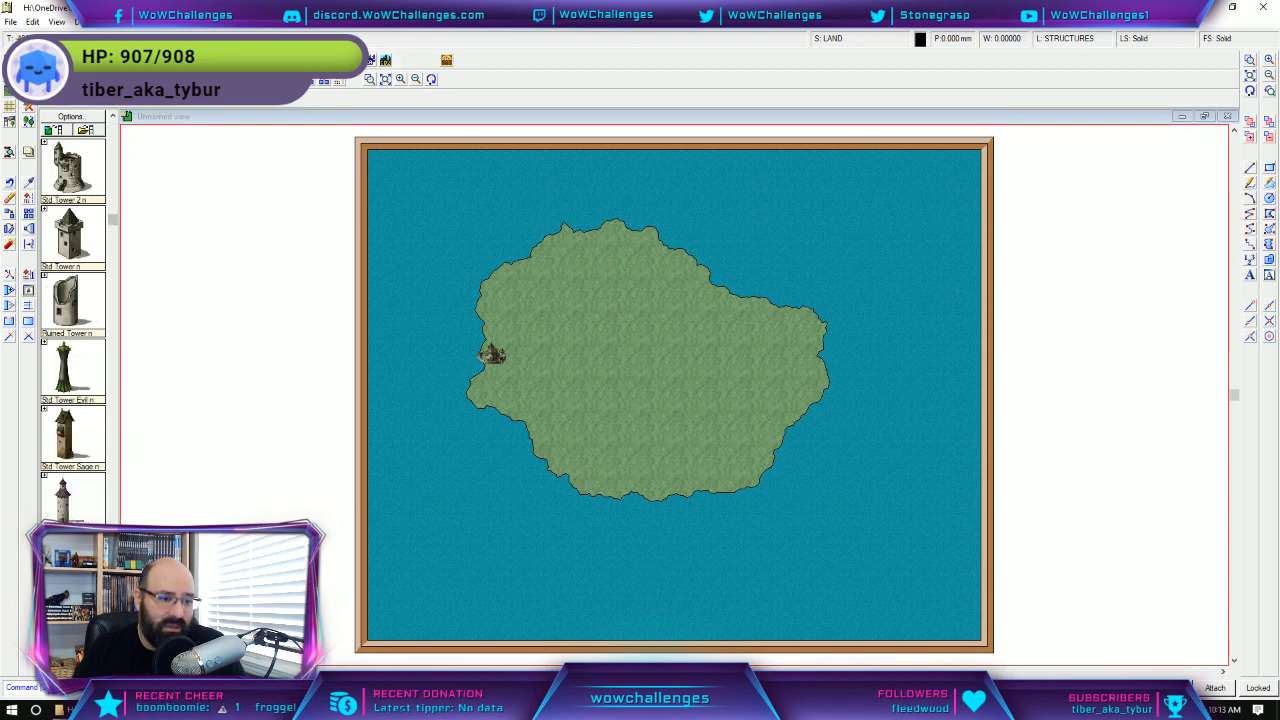
pyautogui.scroll(-6, 72, 320)
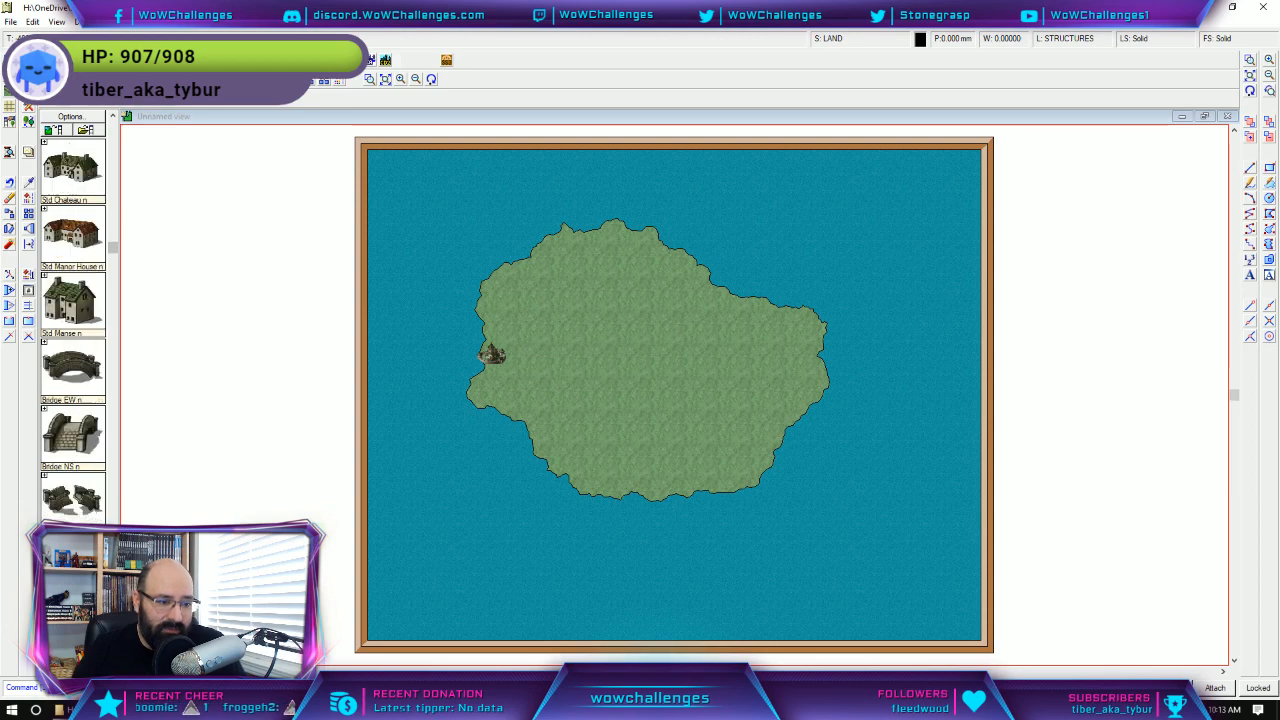
pyautogui.scroll(-8, 72, 320)
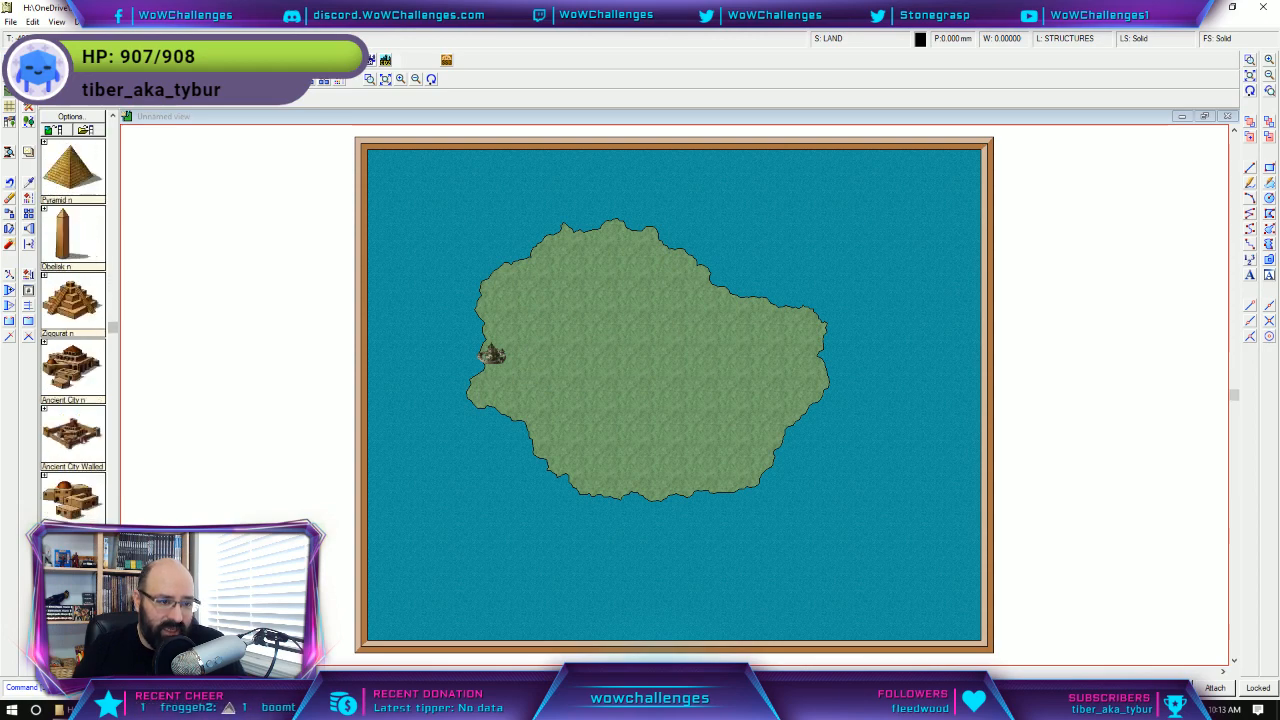
pyautogui.scroll(-5, 72, 320)
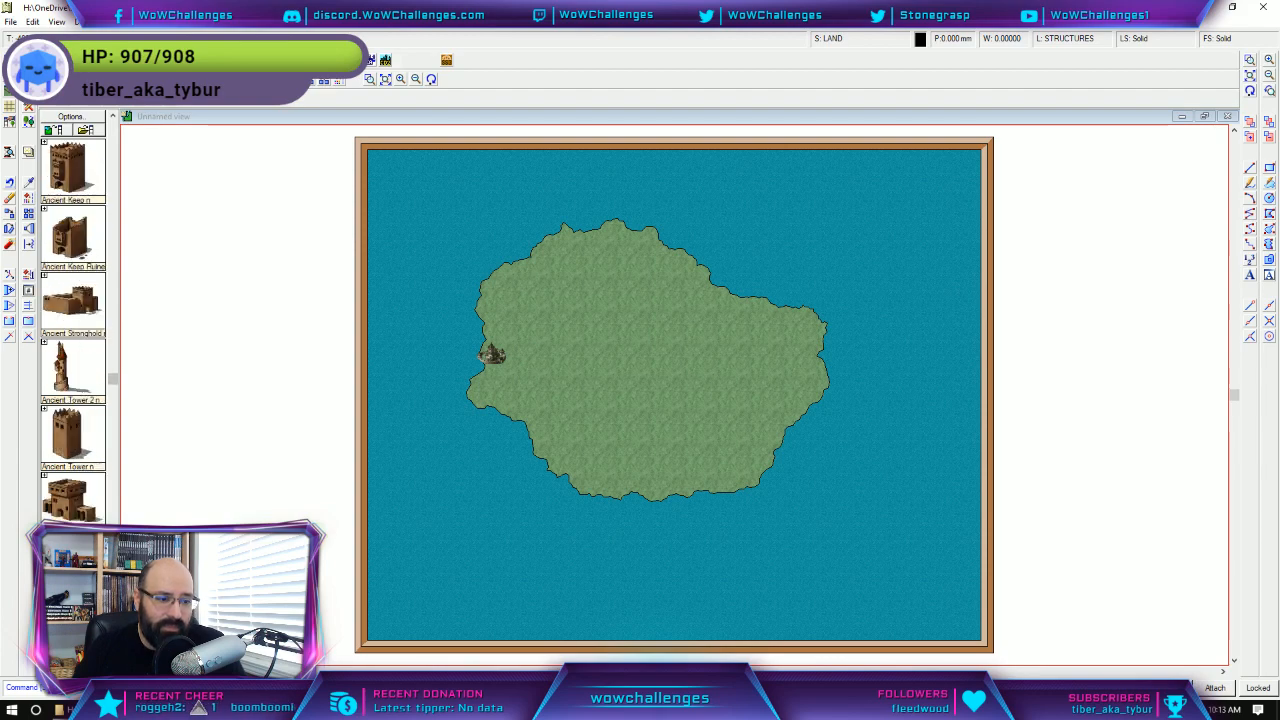
pyautogui.scroll(-4, 72, 320)
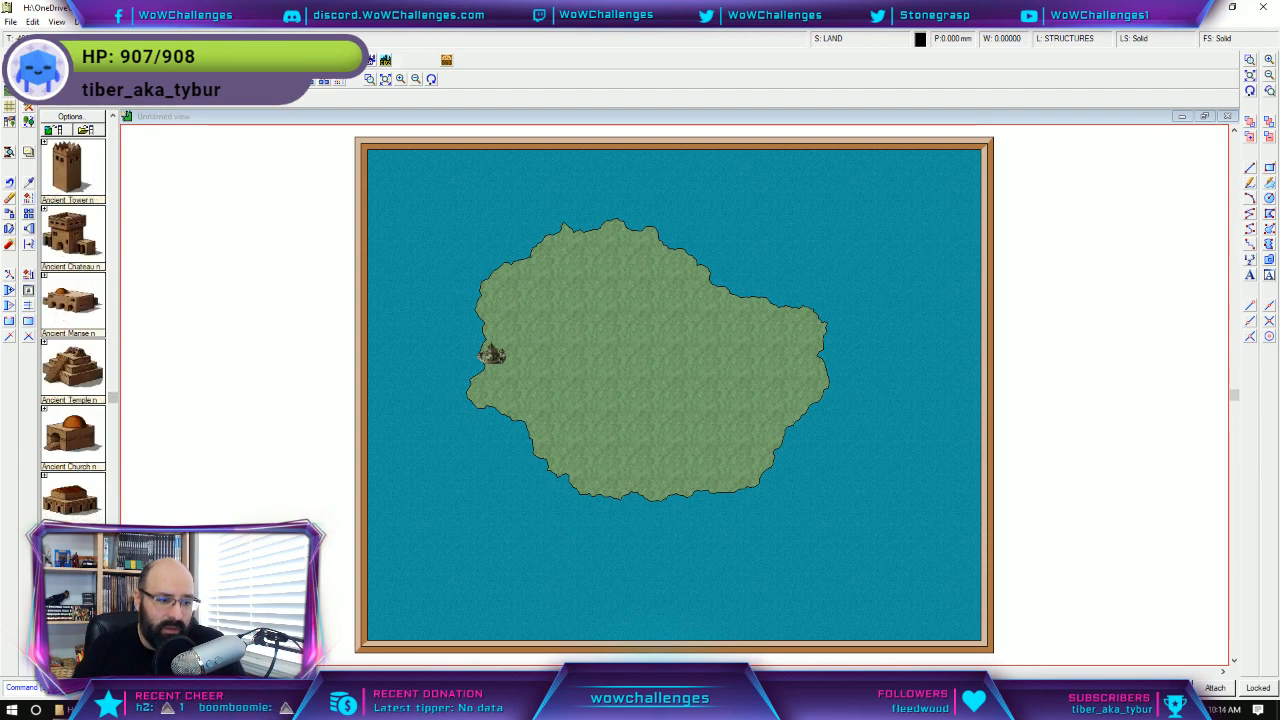
pyautogui.scroll(-4, 73, 330)
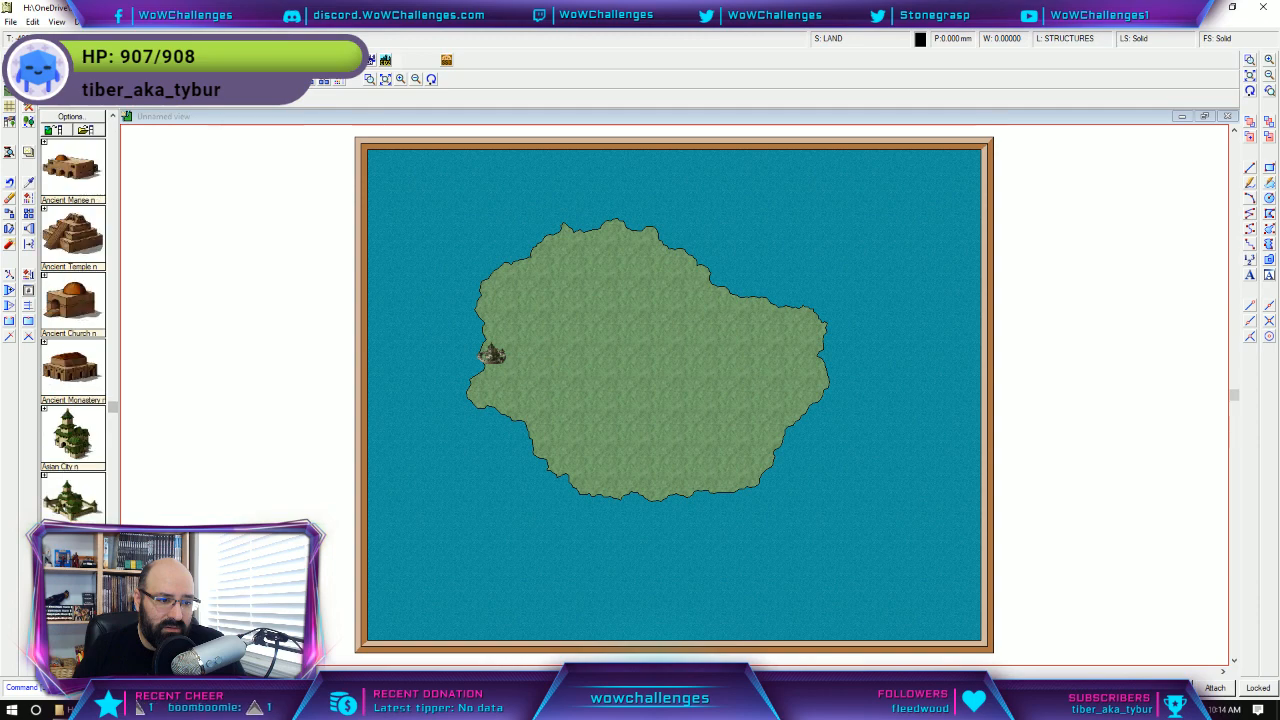
pyautogui.scroll(-2, 73, 330)
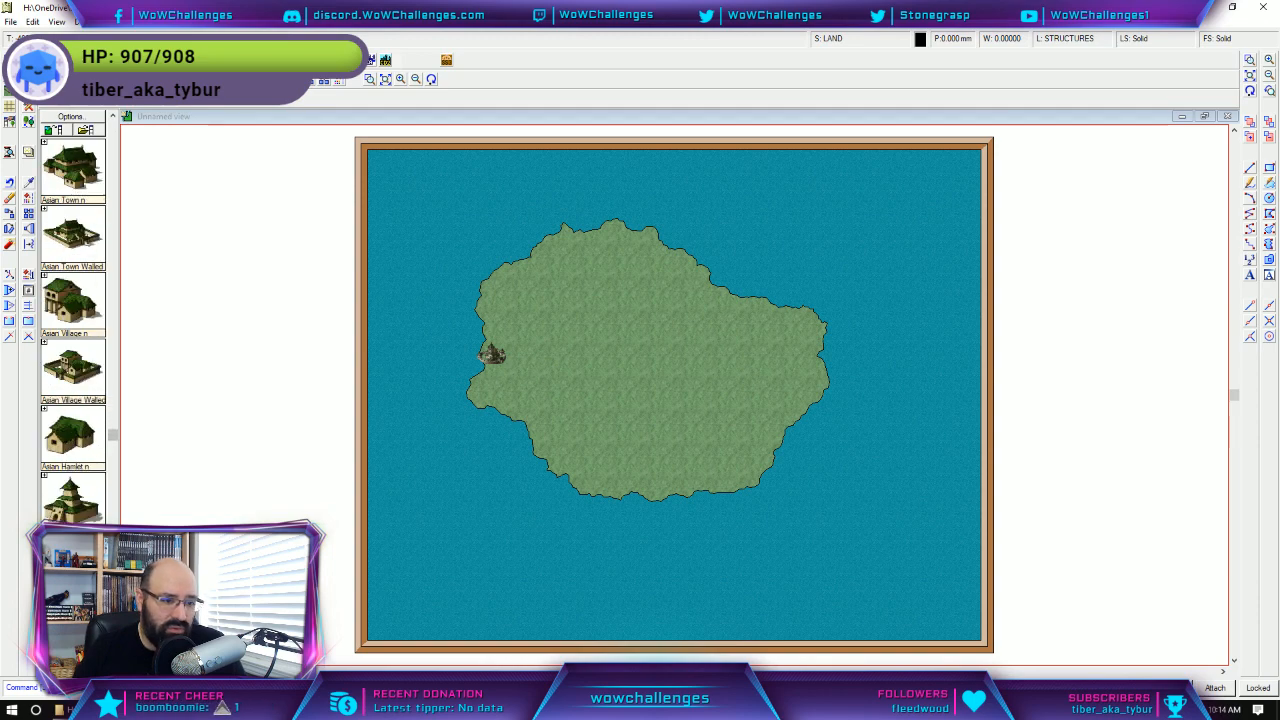
pyautogui.scroll(-5, 73, 330)
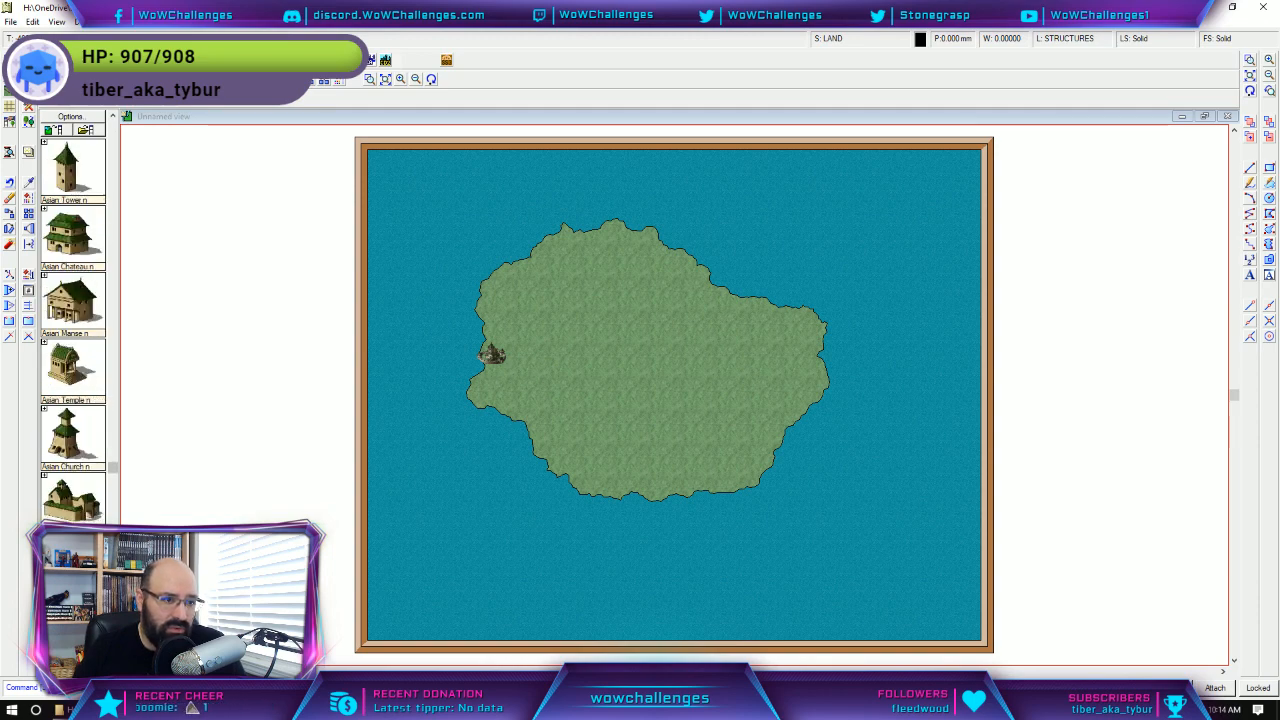
pyautogui.scroll(-5, 73, 330)
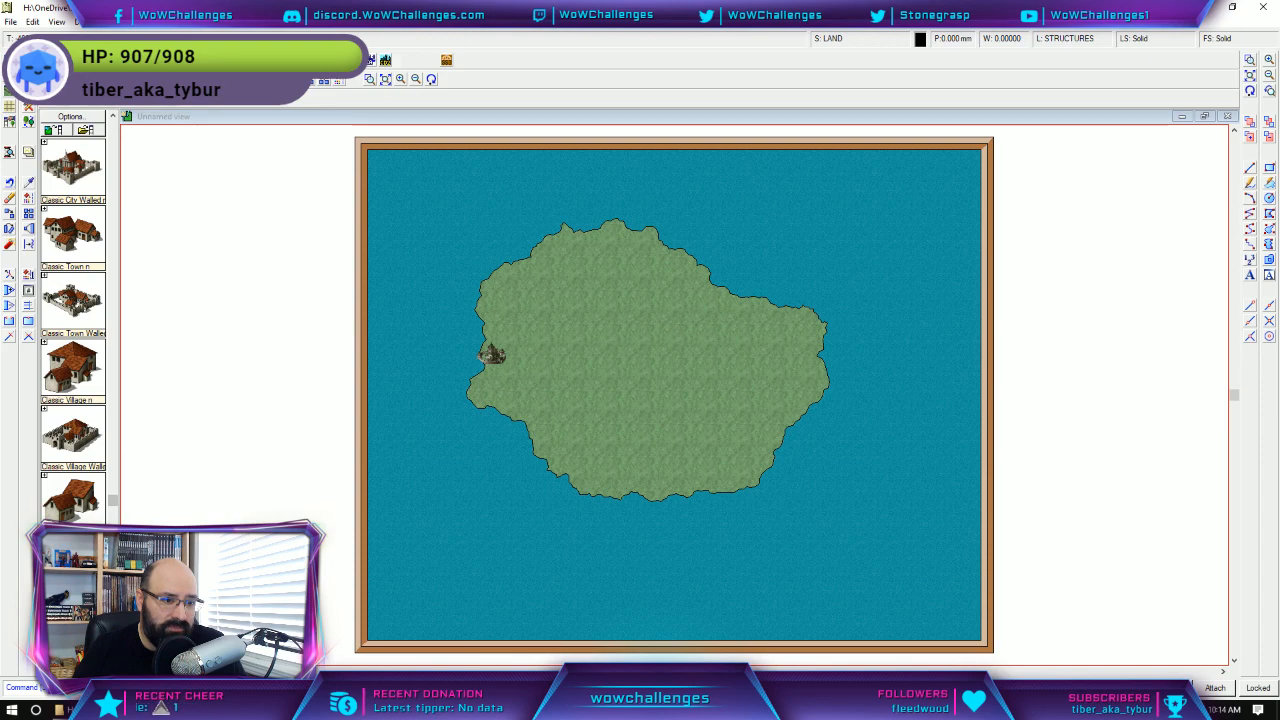
pyautogui.click(73, 368)
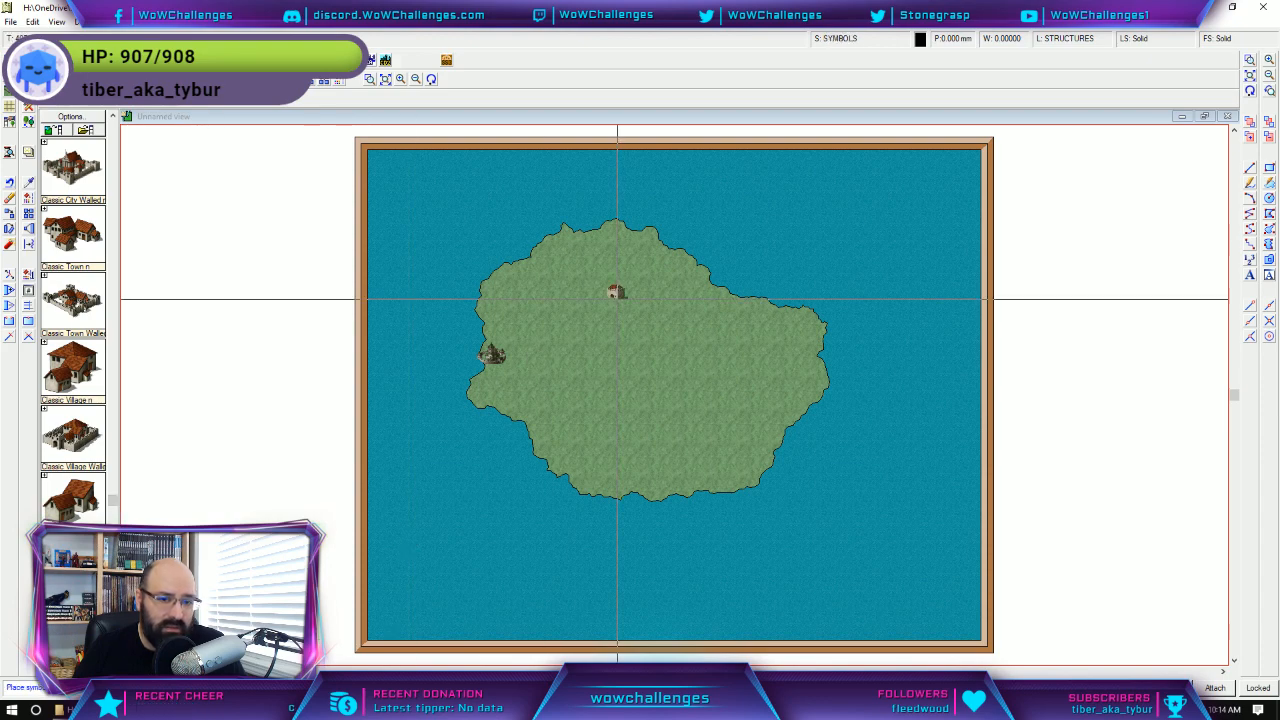
pyautogui.click(655, 357)
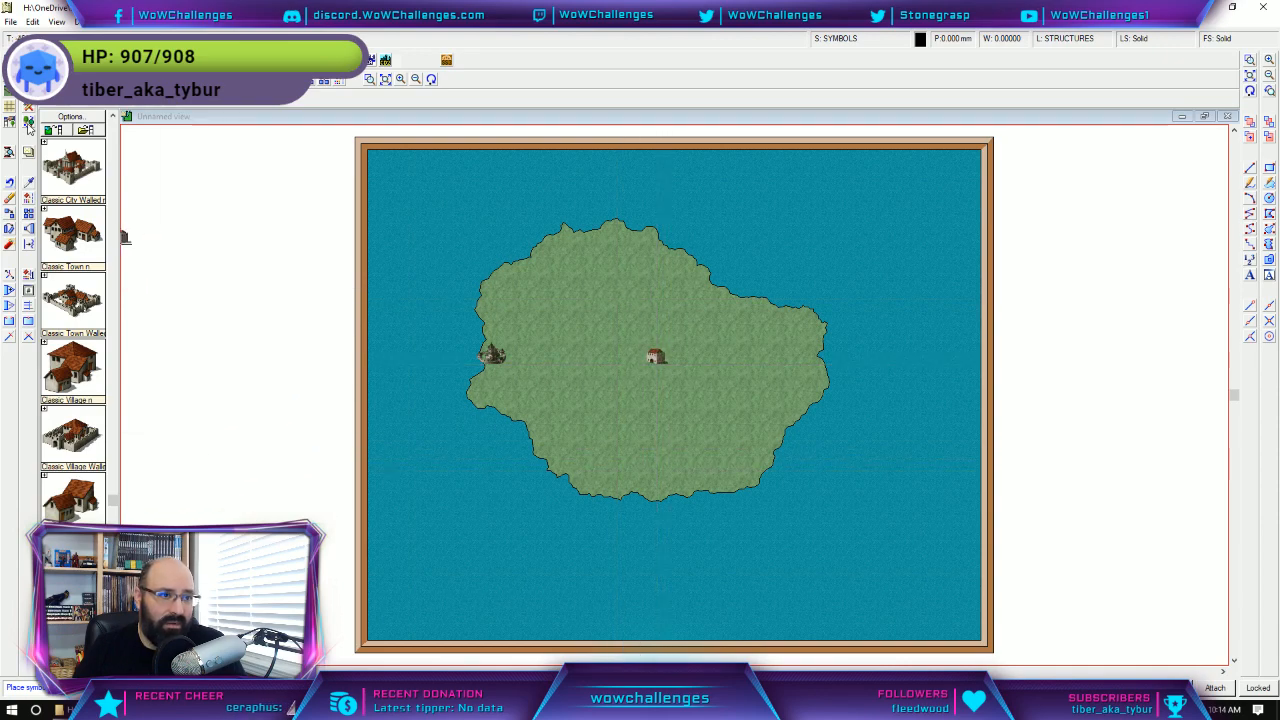
# Load the vegetation catalog and place a diagonal strip of Jungle Woods symbols southwest of the village.
pyautogui.click(178, 61)
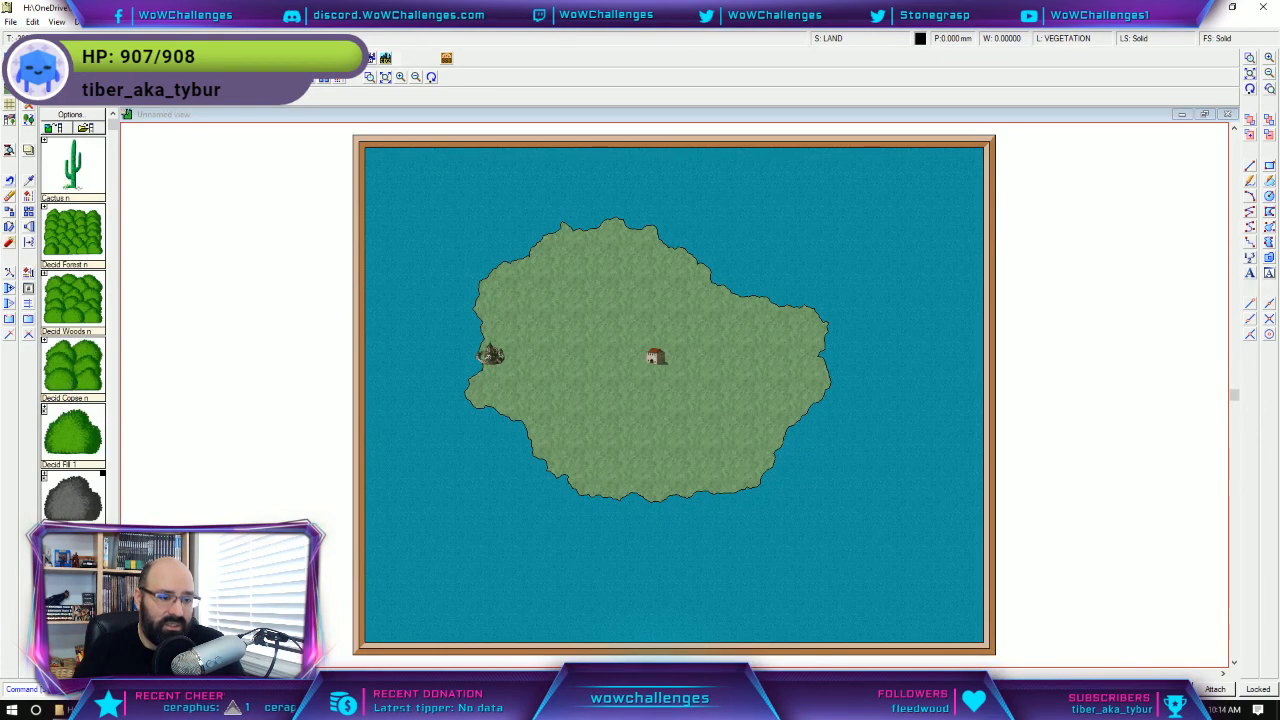
pyautogui.scroll(-5, 72, 330)
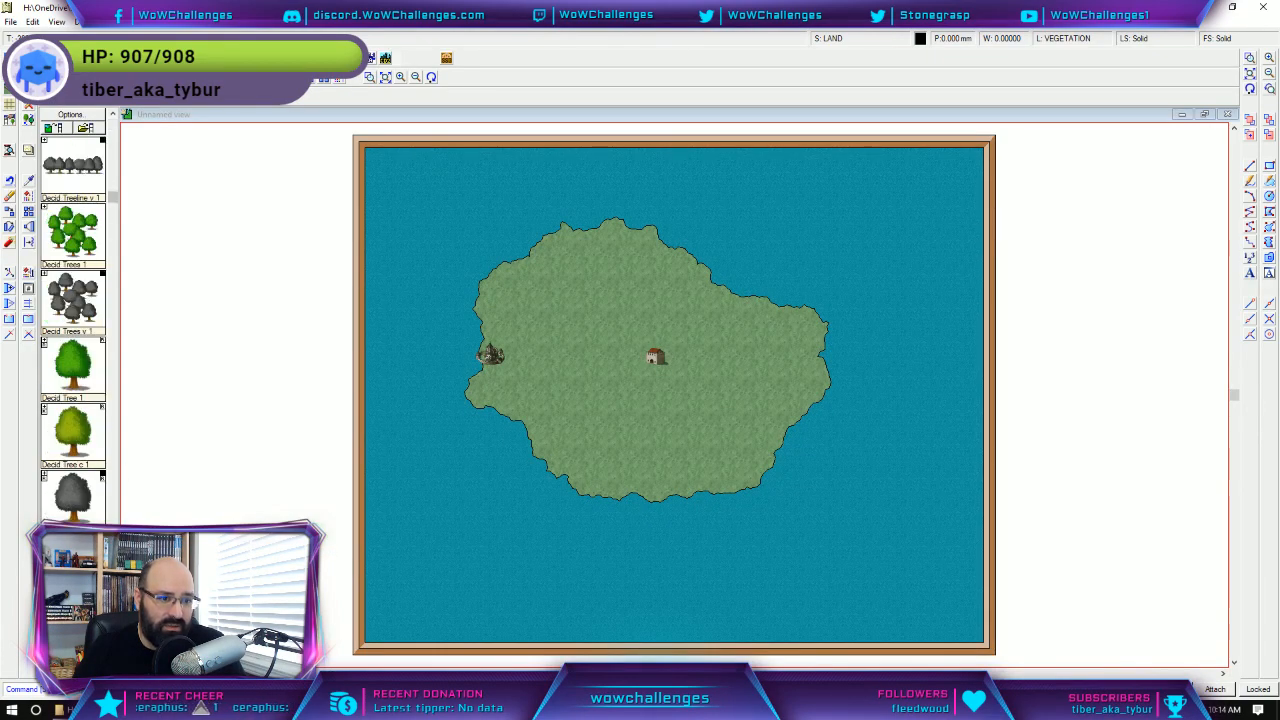
pyautogui.scroll(-5, 72, 330)
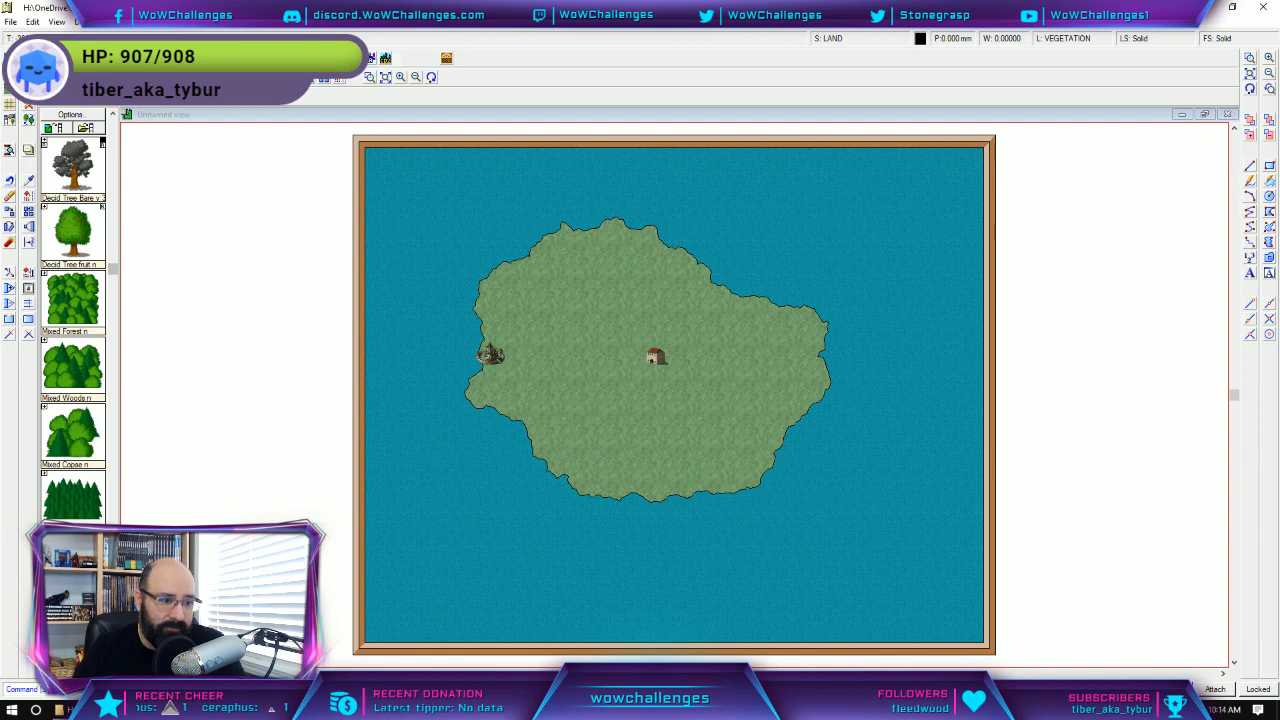
pyautogui.scroll(-5, 72, 330)
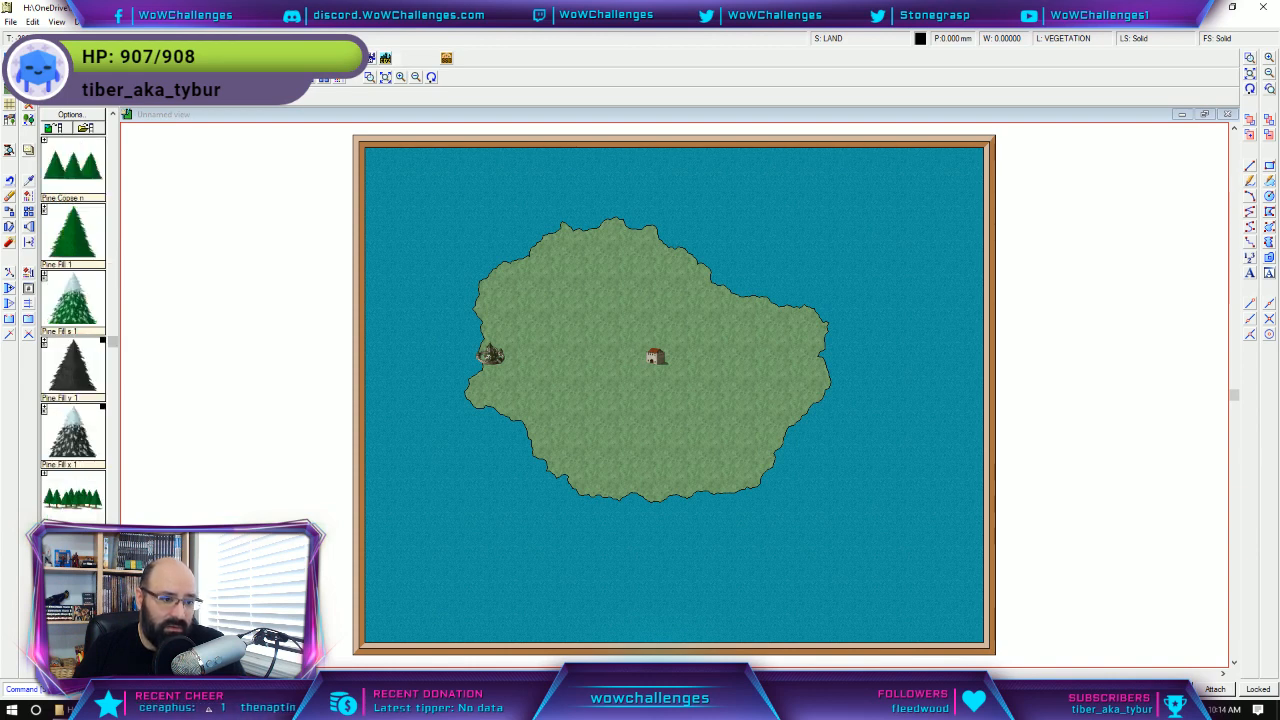
pyautogui.scroll(-5, 72, 330)
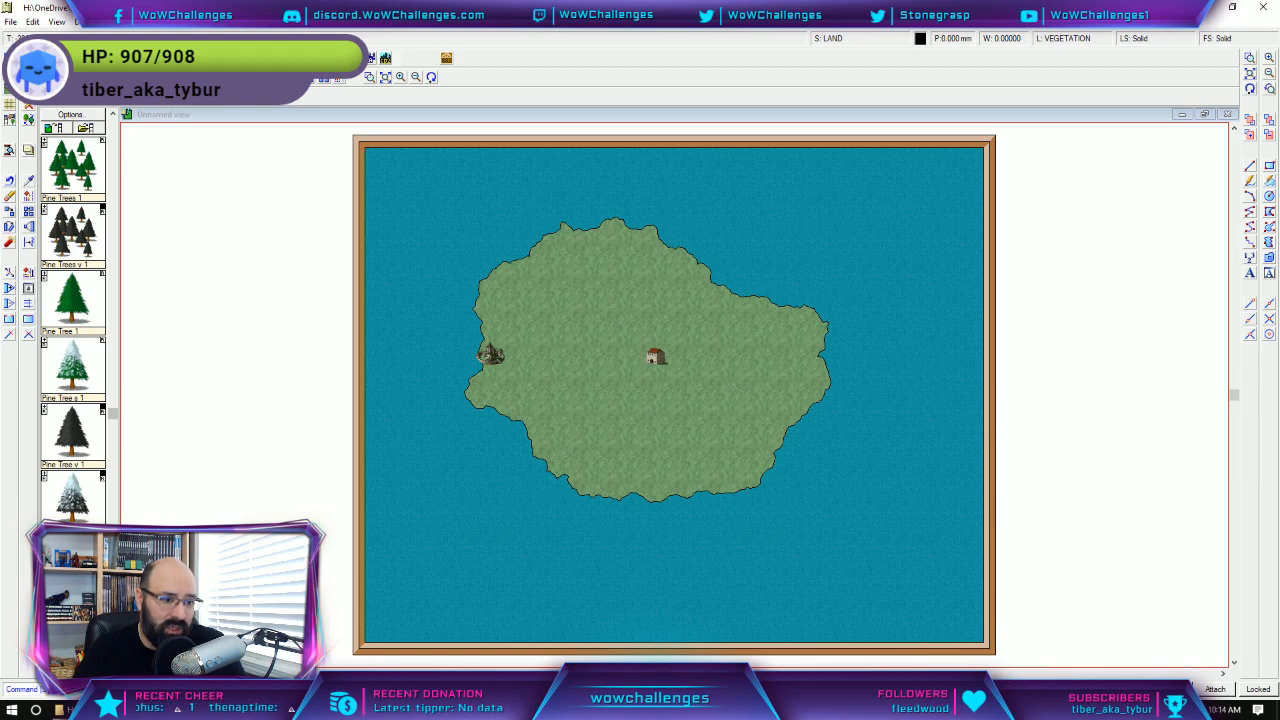
pyautogui.scroll(-5, 72, 330)
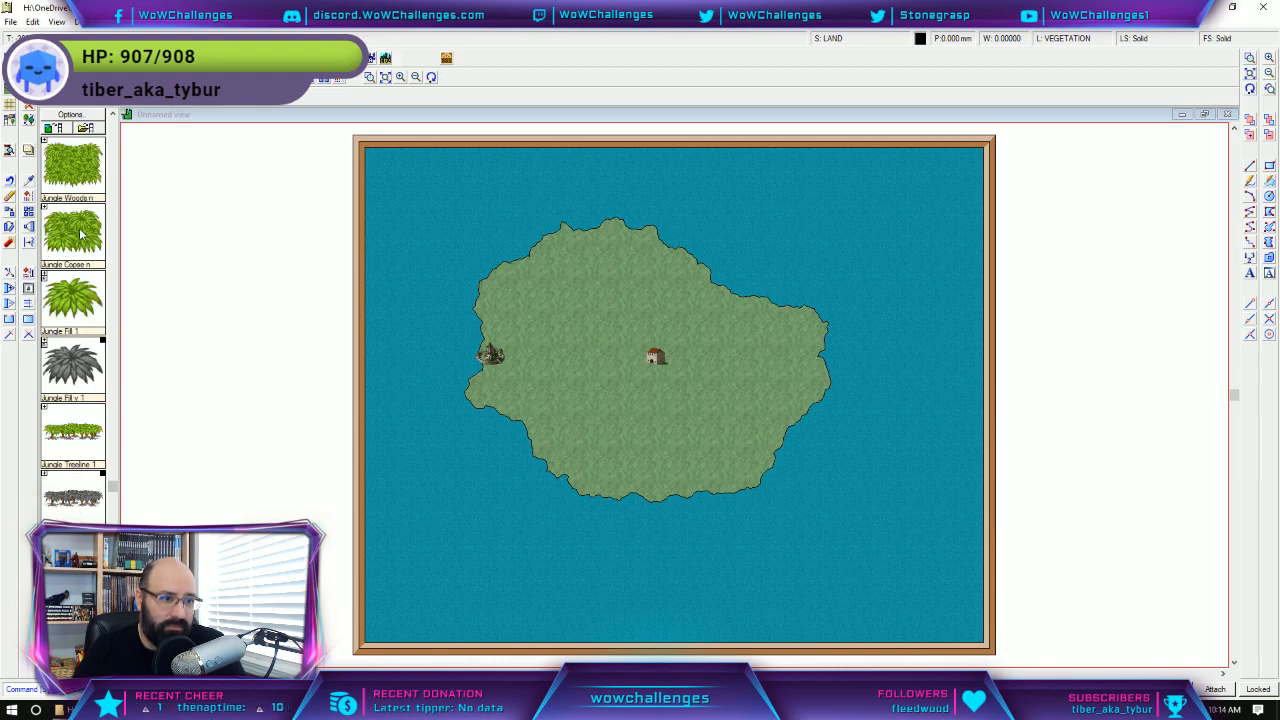
pyautogui.click(72, 172)
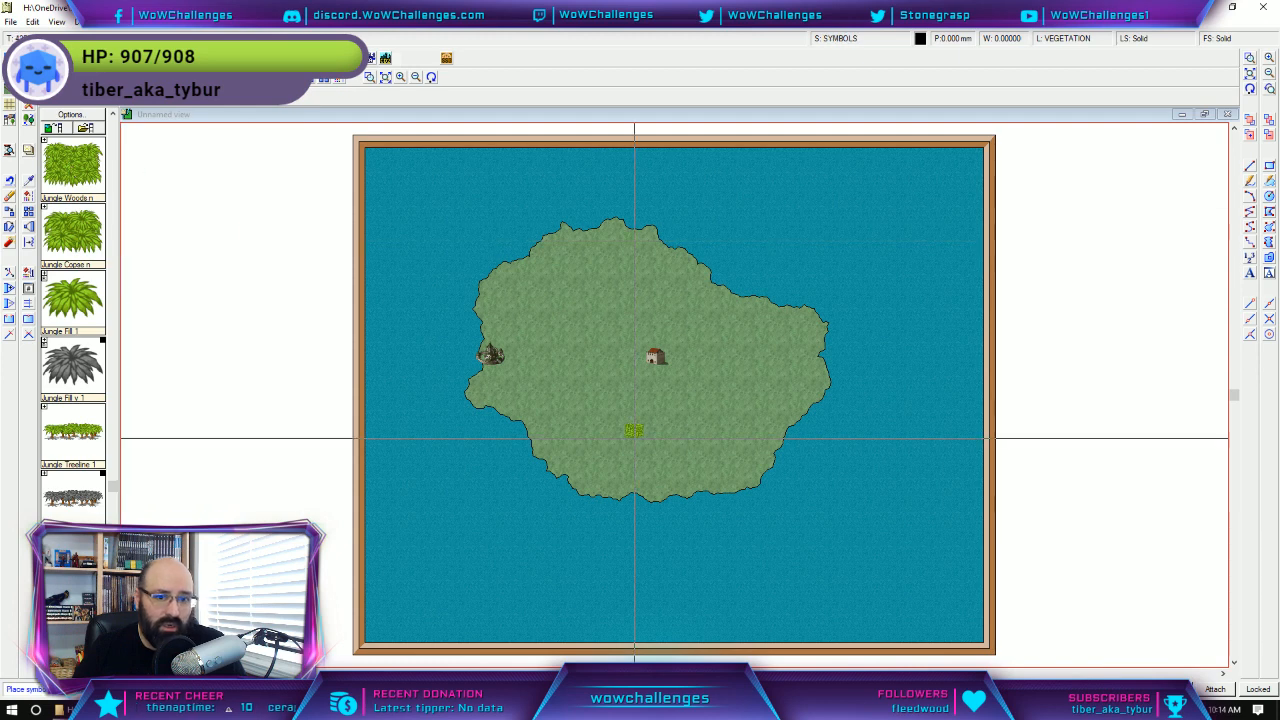
pyautogui.click(586, 363)
pyautogui.click(597, 374)
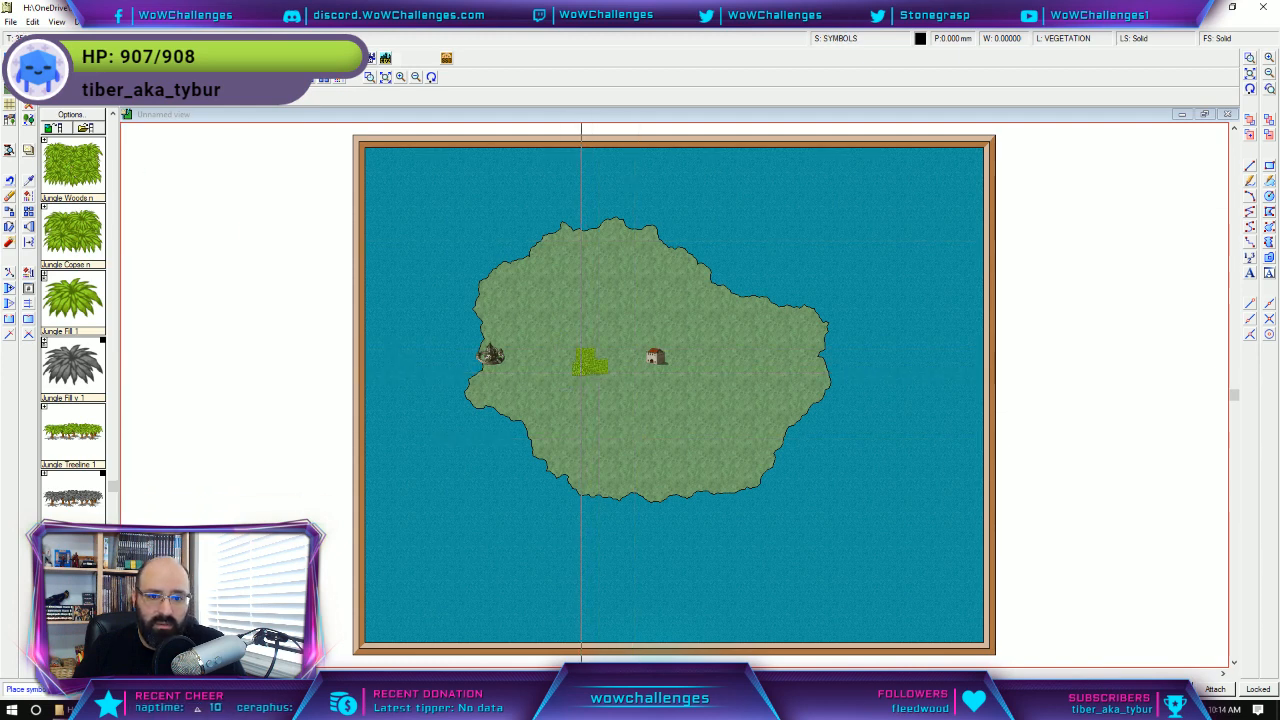
pyautogui.click(580, 379)
pyautogui.click(599, 389)
pyautogui.click(611, 401)
pyautogui.click(620, 395)
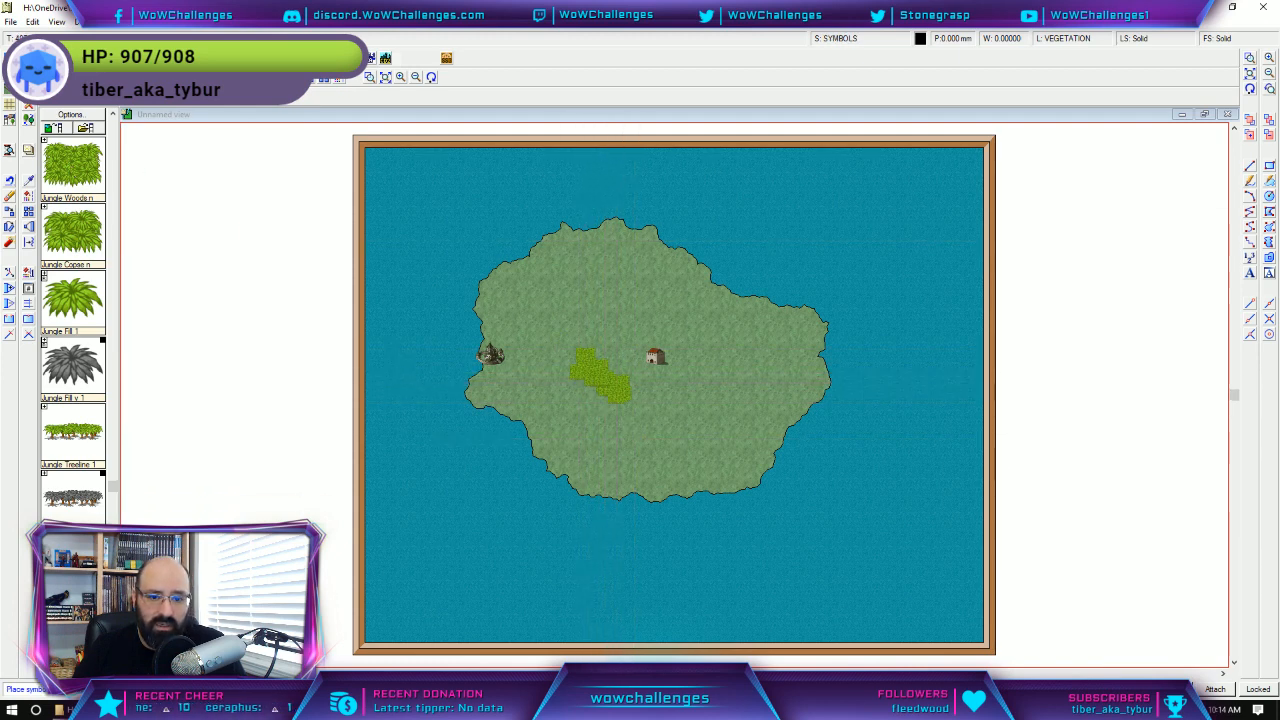
# Widen the jungle west of the village northward and fill its gaps with more Jungle Woods symbols.
pyautogui.click(593, 399)
pyautogui.click(573, 369)
pyautogui.click(574, 330)
pyautogui.click(603, 335)
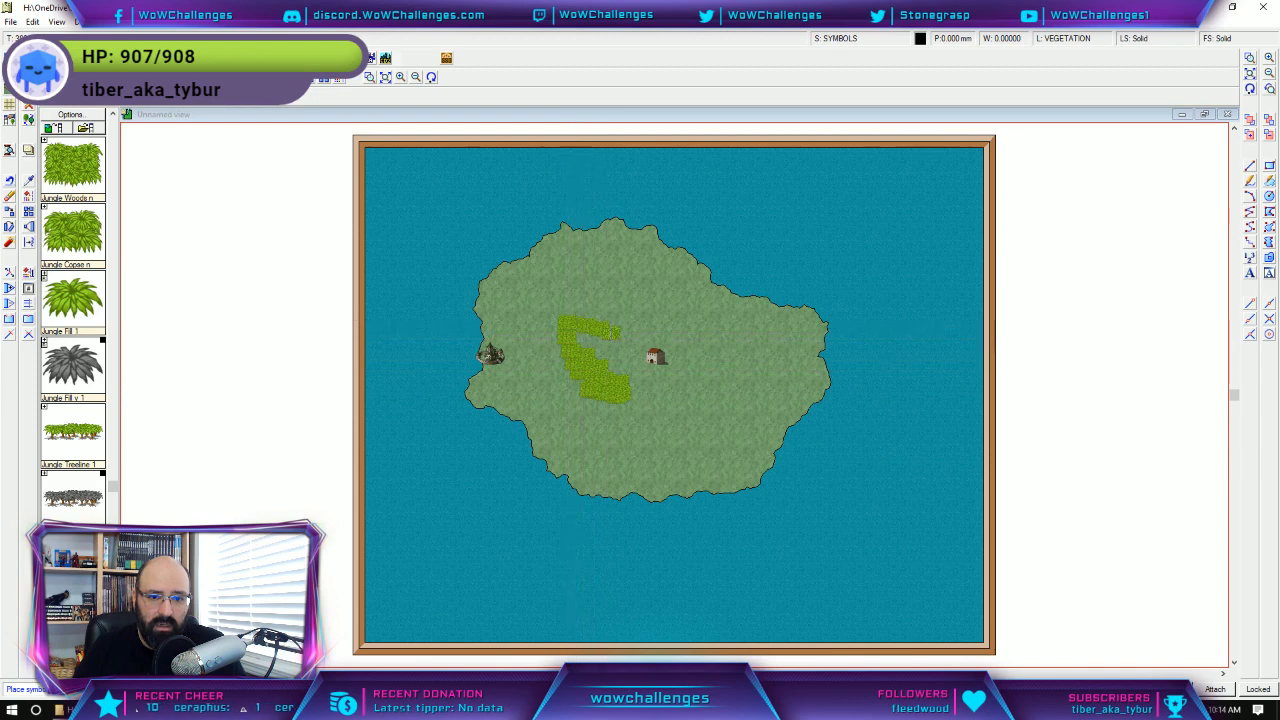
pyautogui.click(611, 358)
pyautogui.click(592, 354)
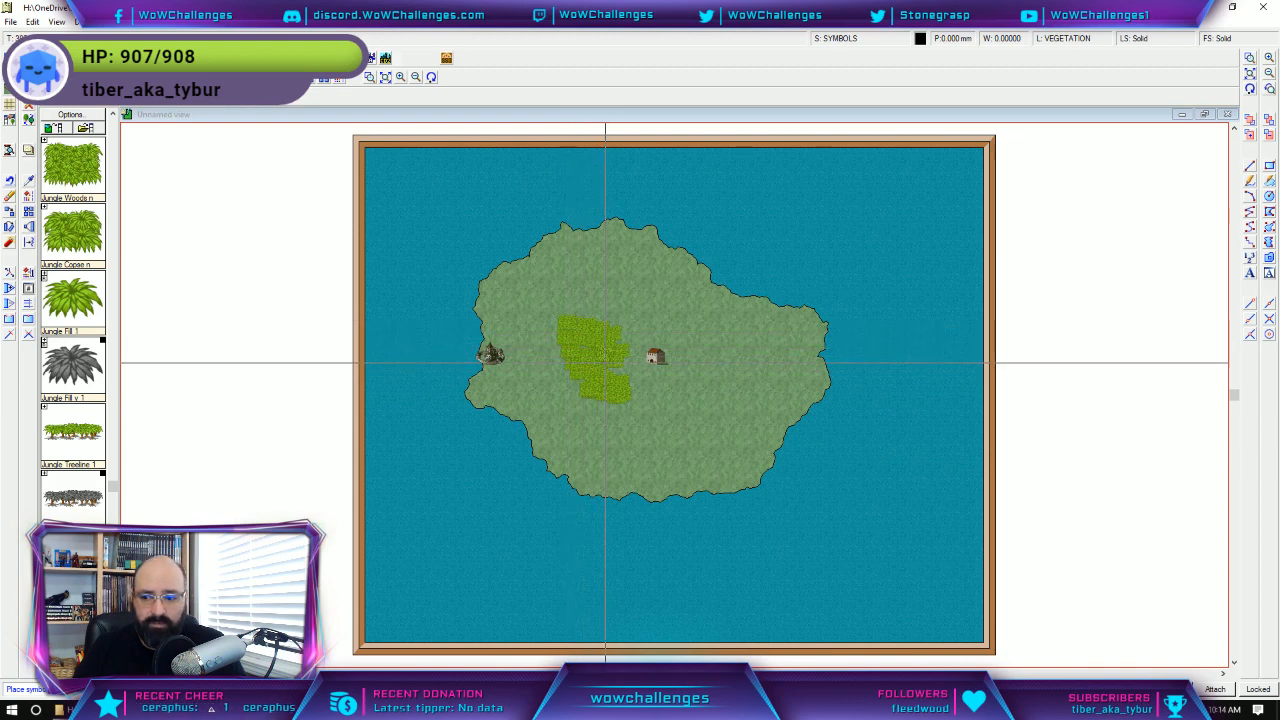
pyautogui.click(636, 405)
pyautogui.click(613, 379)
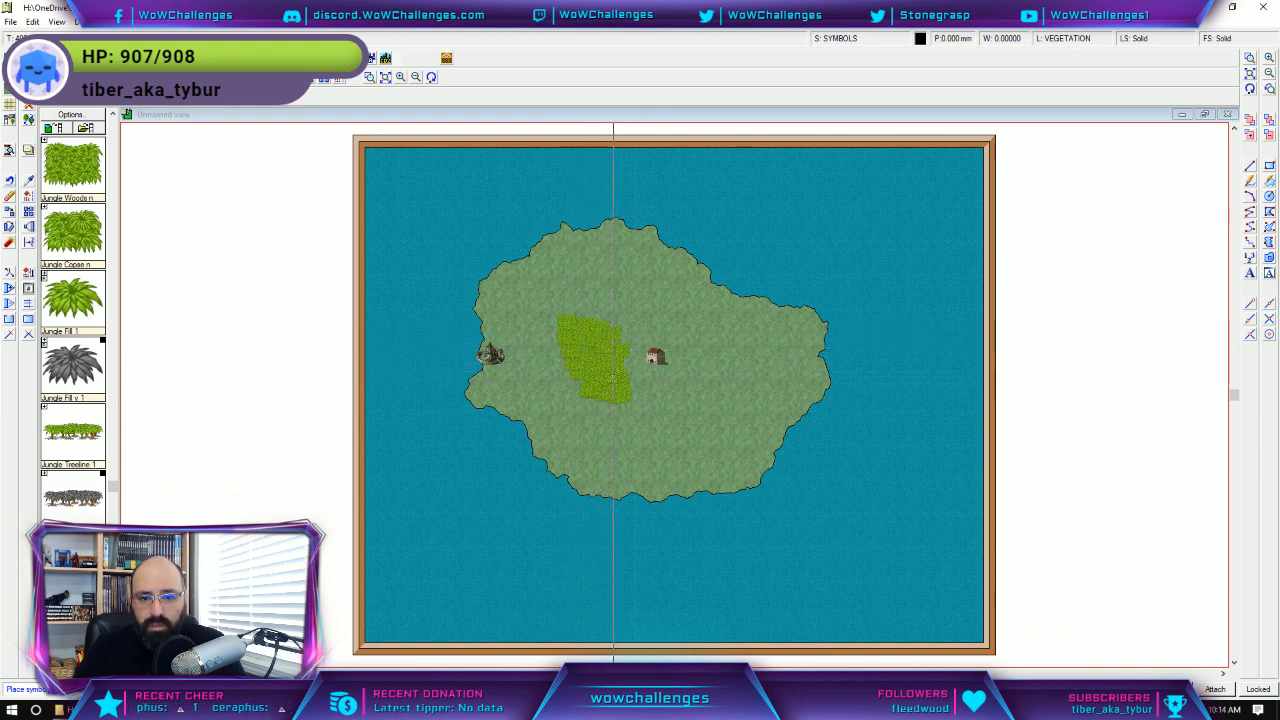
pyautogui.click(575, 384)
# Extend the jungle eastward with scattered Jungle Woods symbols in a band south of the village.
pyautogui.click(597, 411)
pyautogui.click(634, 416)
pyautogui.click(646, 413)
pyautogui.click(674, 413)
pyautogui.click(687, 415)
pyautogui.click(711, 417)
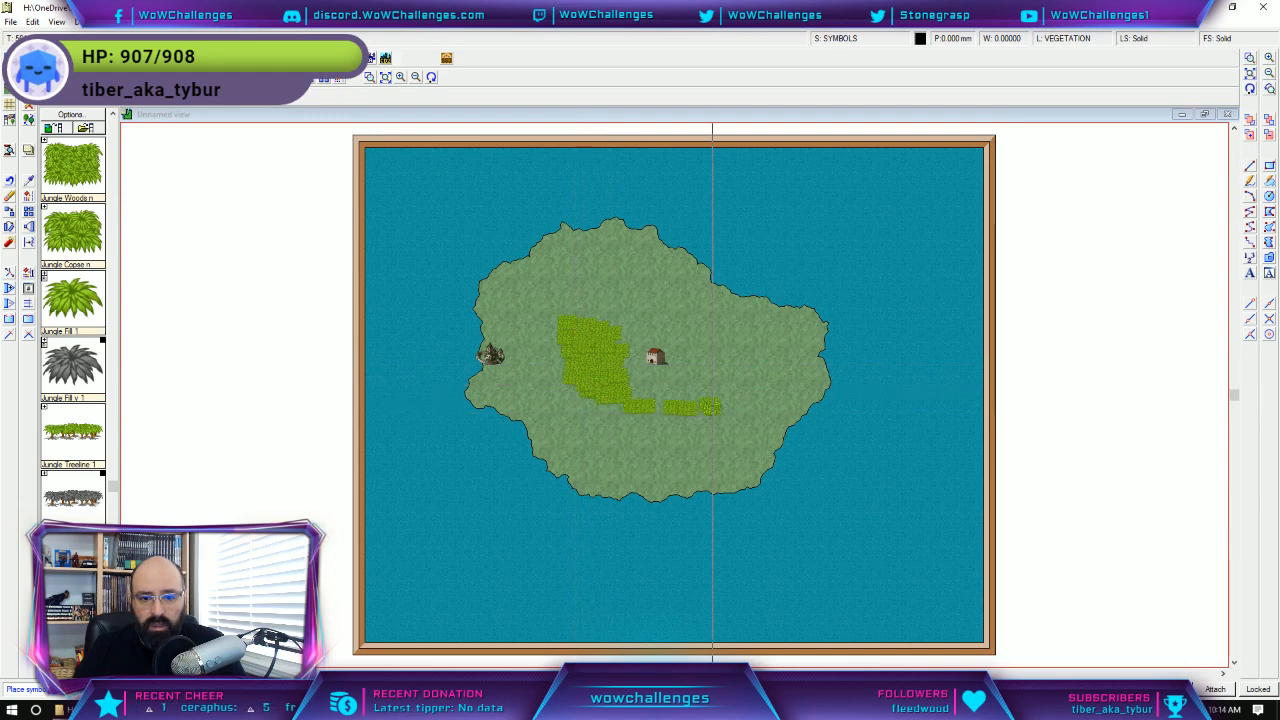
pyautogui.click(711, 425)
pyautogui.click(681, 434)
pyautogui.click(608, 433)
pyautogui.click(722, 427)
pyautogui.click(697, 417)
pyautogui.click(663, 423)
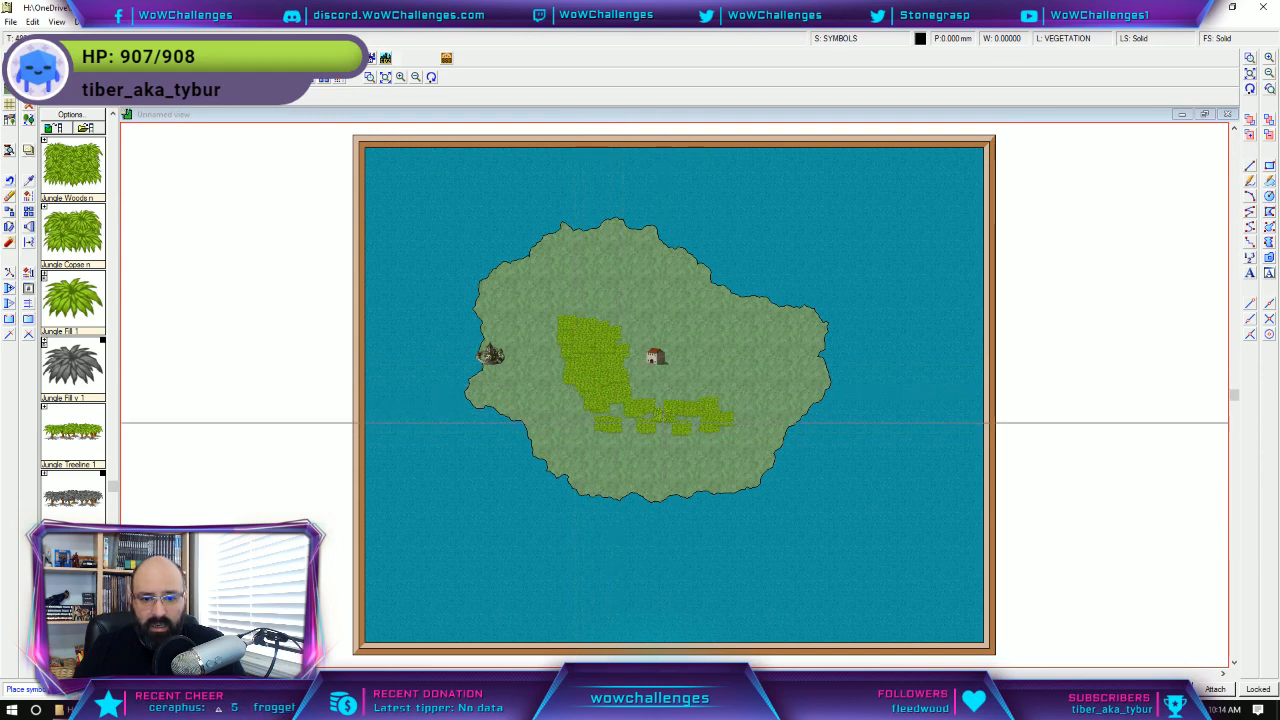
# Fill the gaps in the southern jungle band and extend its lower edge with more Jungle Woods symbols.
pyautogui.click(656, 415)
pyautogui.click(634, 427)
pyautogui.click(643, 431)
pyautogui.click(711, 429)
pyautogui.click(680, 420)
pyautogui.click(616, 425)
pyautogui.click(650, 432)
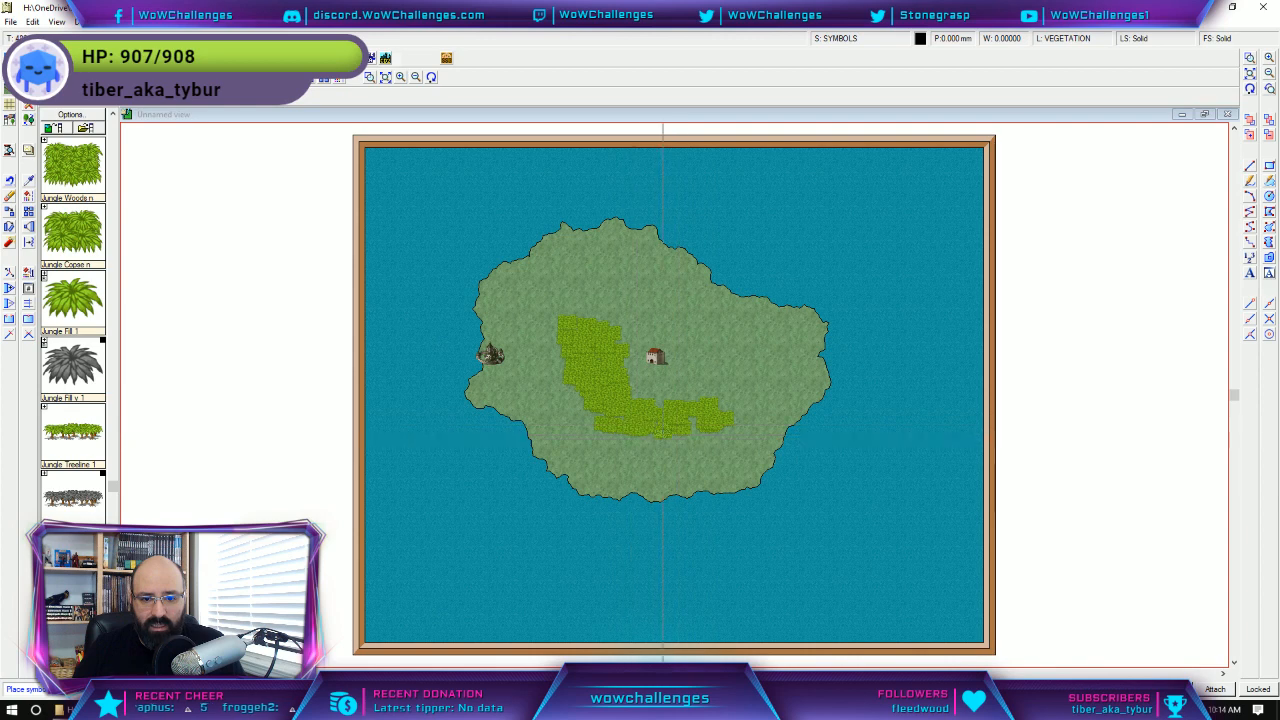
pyautogui.click(731, 433)
pyautogui.click(703, 435)
pyautogui.click(678, 438)
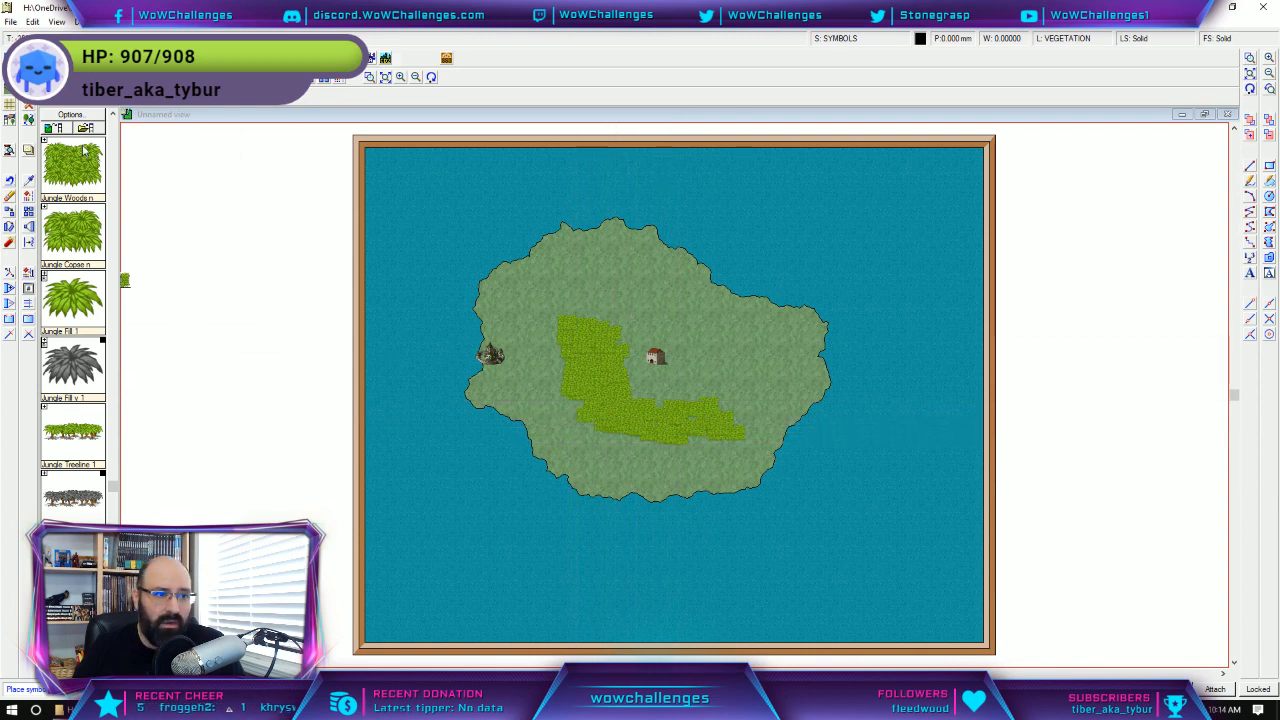
# Load the mountains catalog and place Mtns Small symbols along the west coast north of the walled city.
pyautogui.click(112, 78)
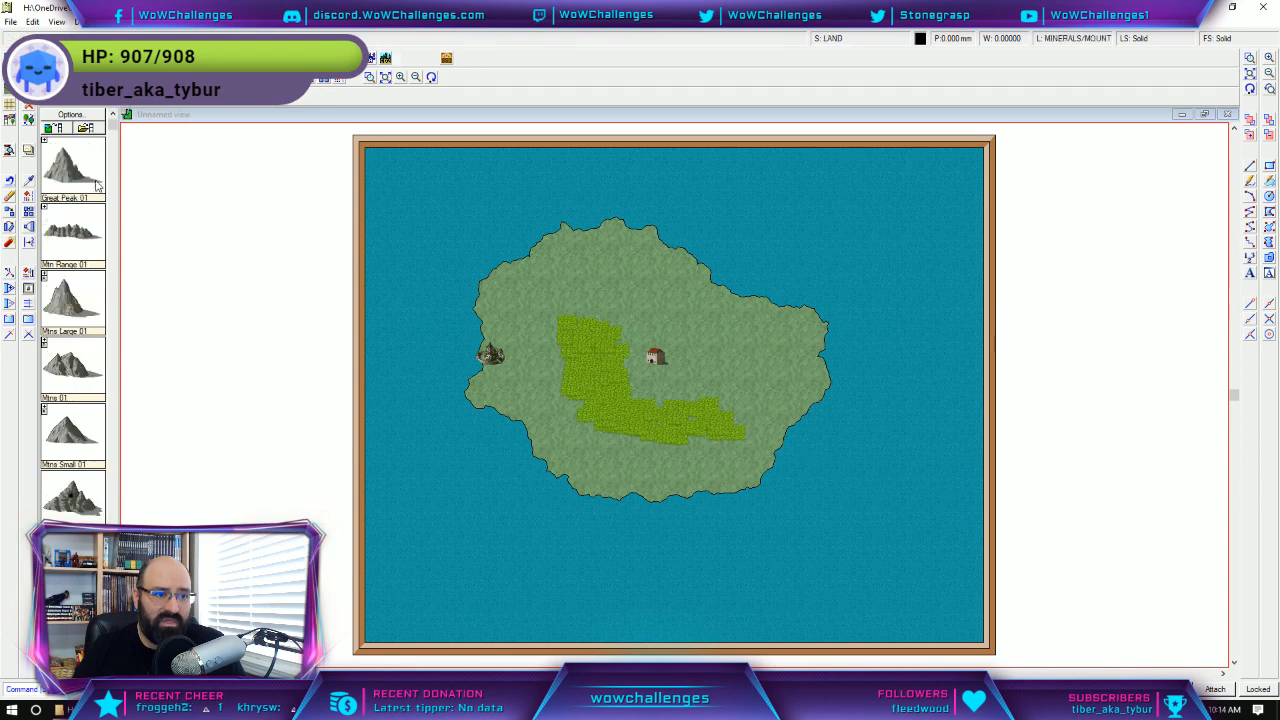
pyautogui.click(80, 427)
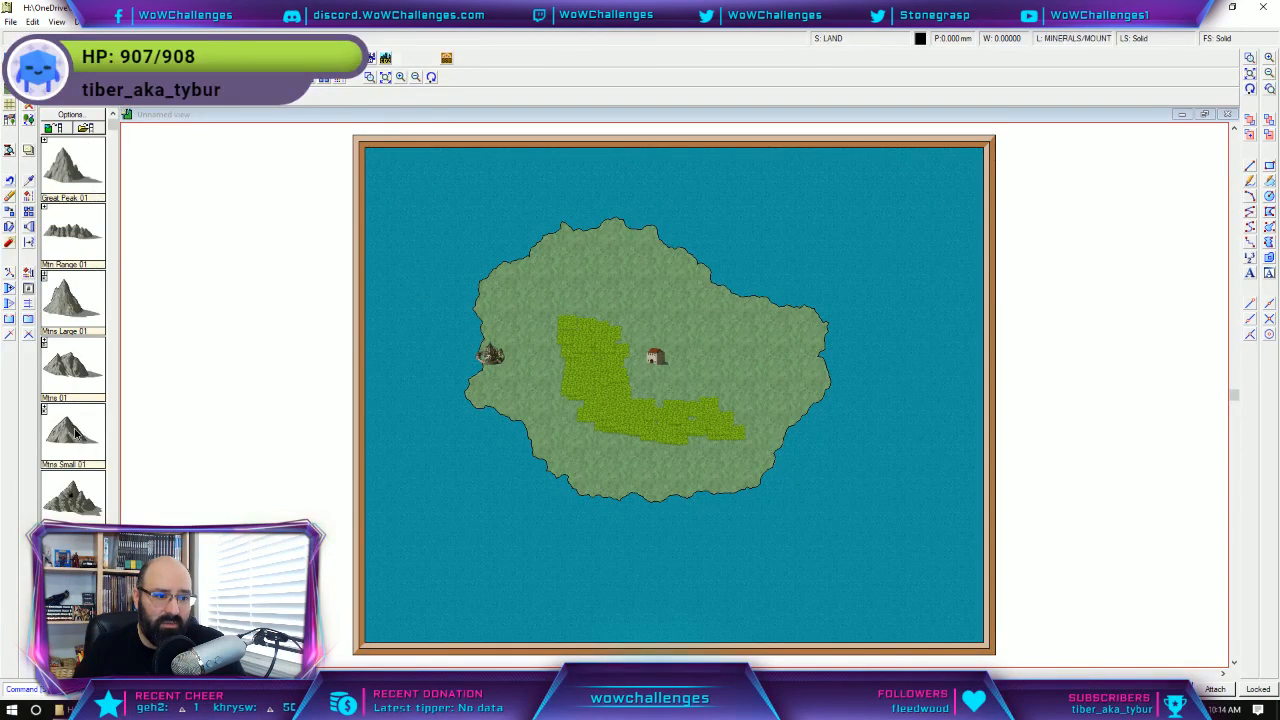
pyautogui.click(497, 343)
pyautogui.click(492, 327)
pyautogui.click(495, 314)
pyautogui.click(490, 302)
pyautogui.click(499, 289)
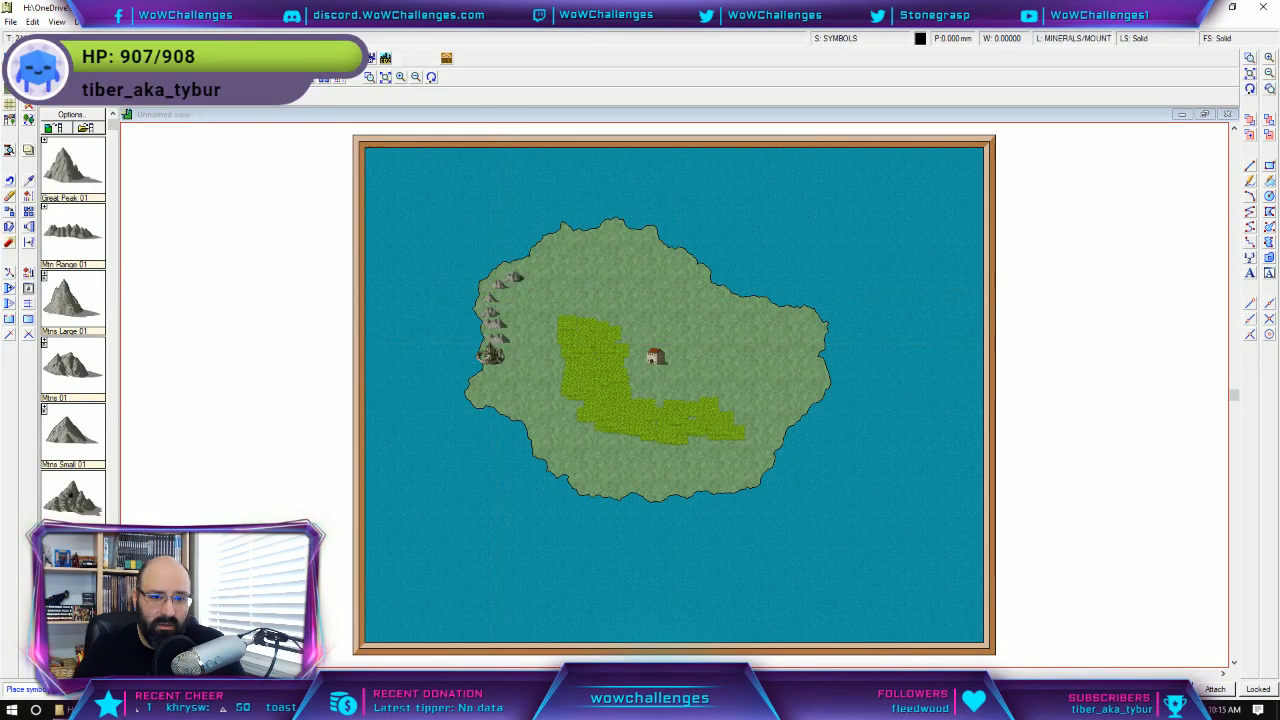
pyautogui.click(514, 281)
# Add Mtns Small symbols inland of the walled city and down along the island's southwest coast.
pyautogui.click(513, 326)
pyautogui.click(513, 347)
pyautogui.click(513, 361)
pyautogui.click(512, 377)
pyautogui.click(490, 398)
pyautogui.click(518, 416)
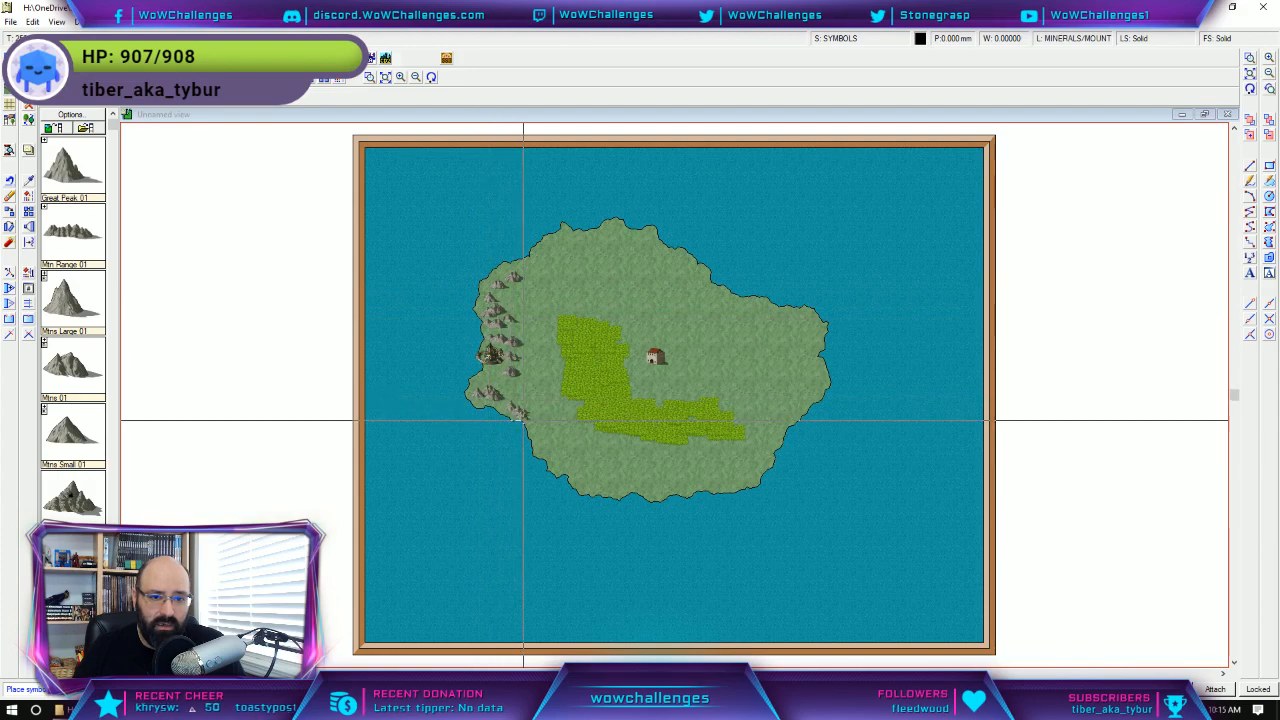
pyautogui.click(490, 378)
pyautogui.click(512, 395)
pyautogui.click(532, 417)
pyautogui.click(543, 432)
pyautogui.click(546, 448)
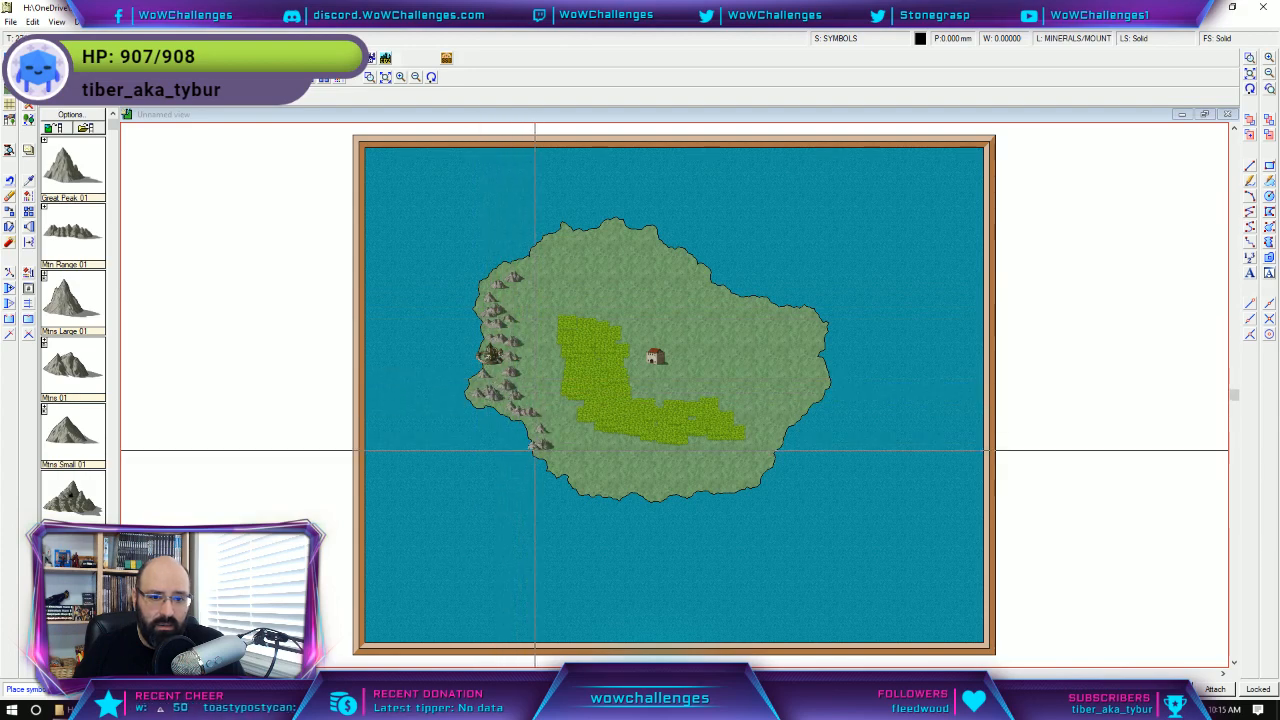
pyautogui.click(535, 431)
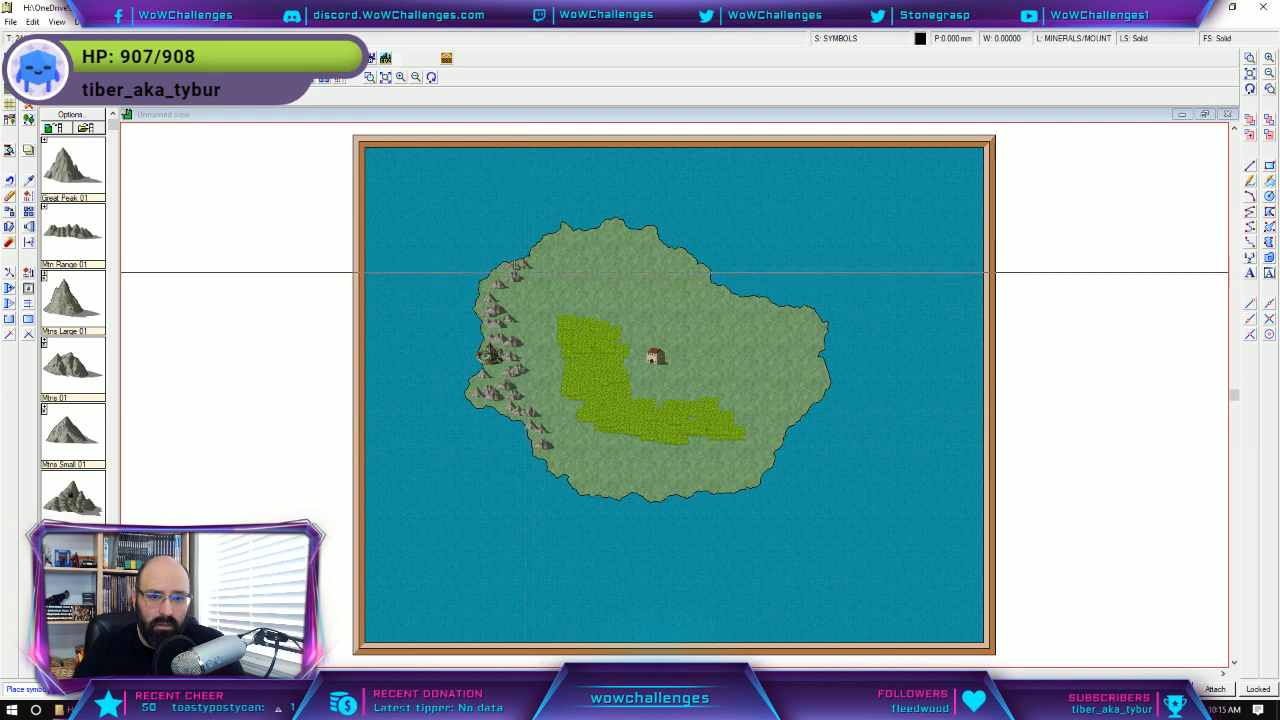
# Place Mtns Small symbols along the island's northwest coast.
pyautogui.click(528, 269)
pyautogui.click(543, 268)
pyautogui.click(534, 255)
pyautogui.click(546, 255)
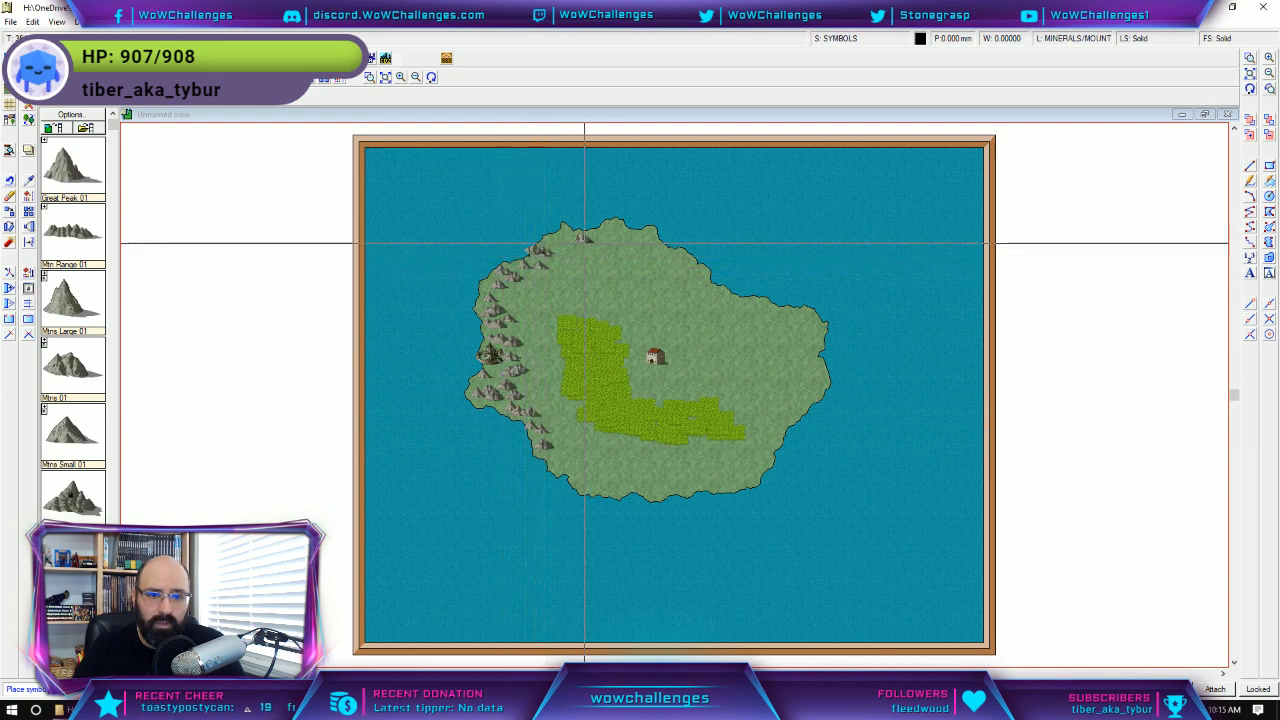
# Continue the mountain range with scattered Mtns Small symbols along the island's north coast and slightly inland.
pyautogui.click(586, 243)
pyautogui.click(610, 249)
pyautogui.click(598, 234)
pyautogui.click(614, 238)
pyautogui.click(627, 241)
pyautogui.click(645, 237)
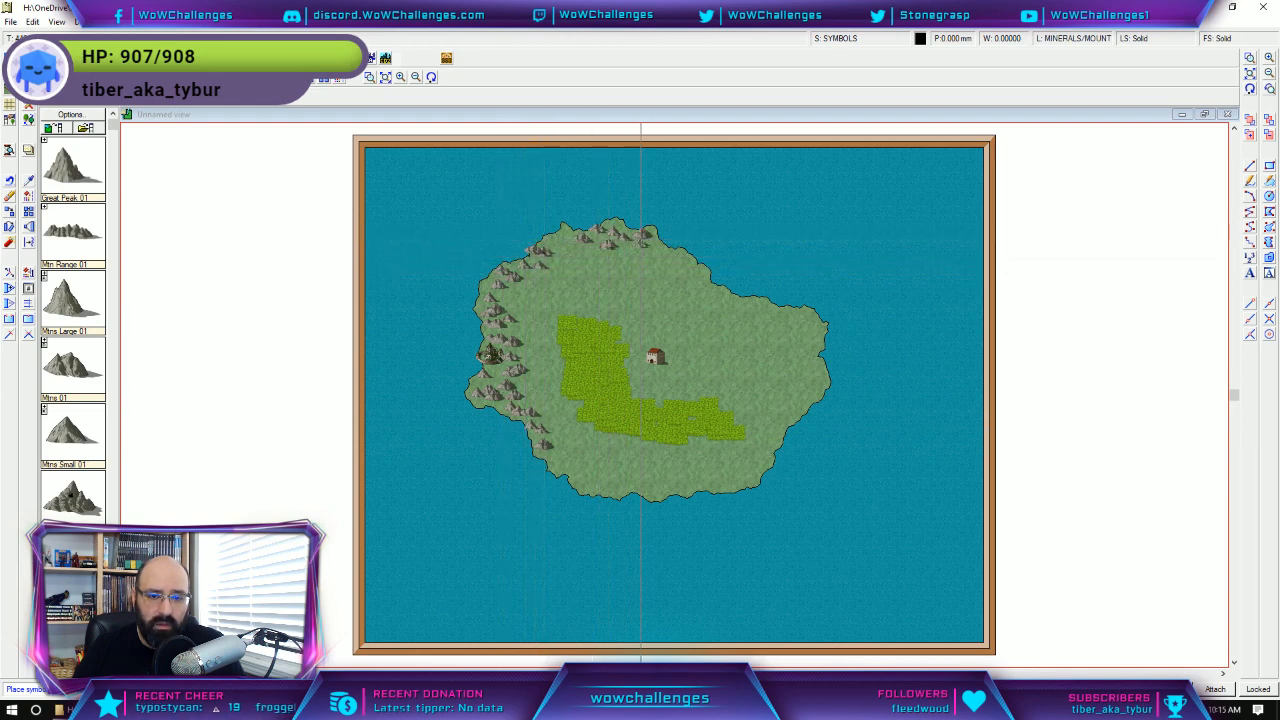
pyautogui.click(640, 264)
pyautogui.click(655, 257)
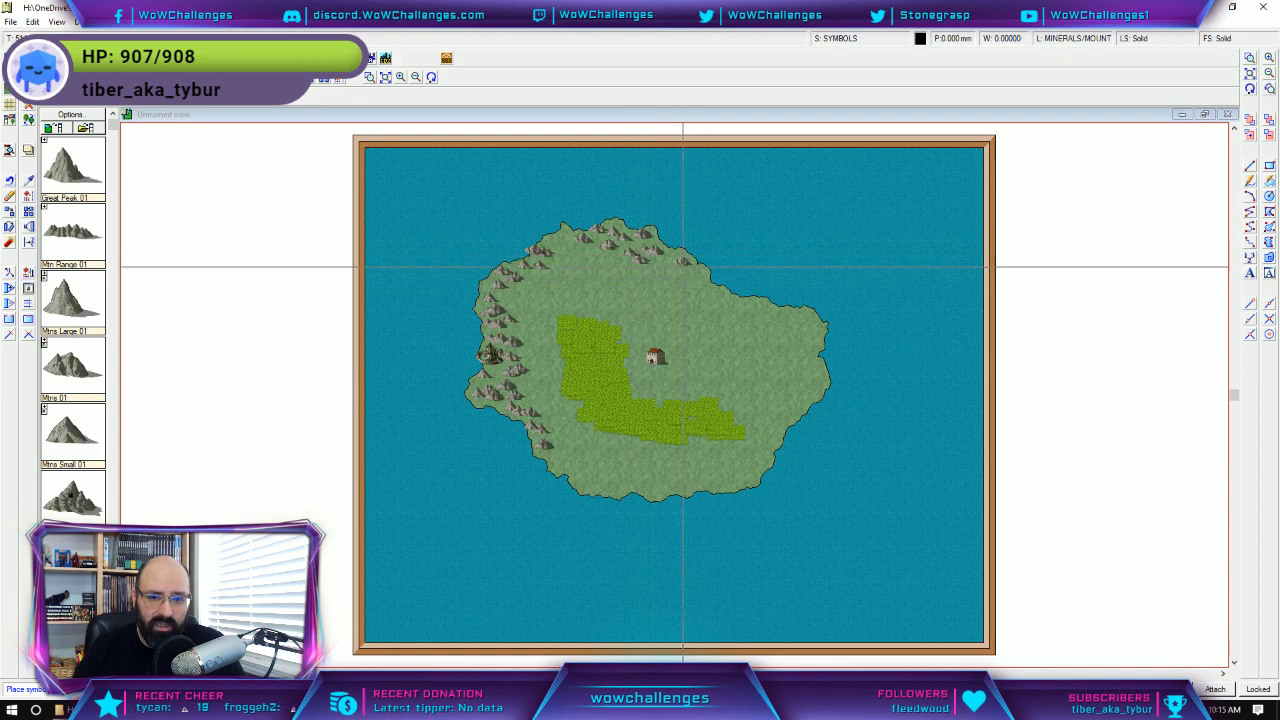
# Add a small cluster of Mtns Small symbols on the island's south-southwest coast.
pyautogui.click(575, 473)
pyautogui.click(594, 495)
pyautogui.click(610, 482)
pyautogui.click(584, 485)
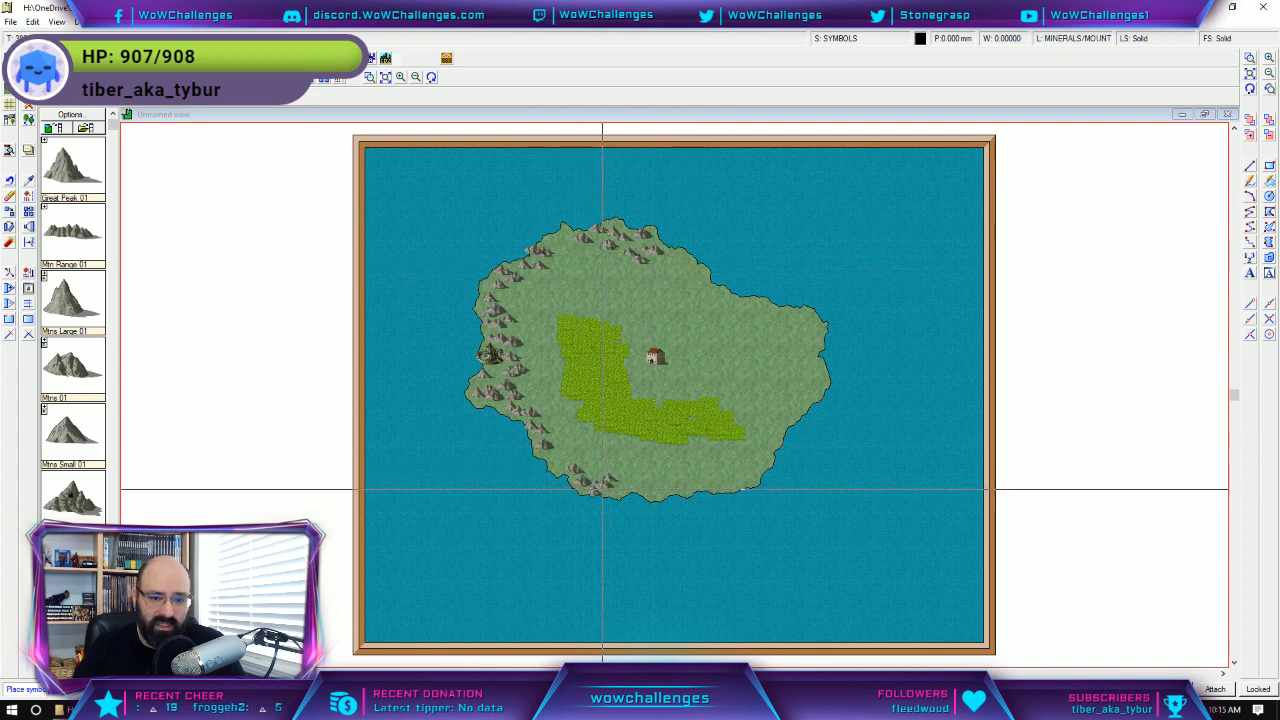
pyautogui.click(614, 493)
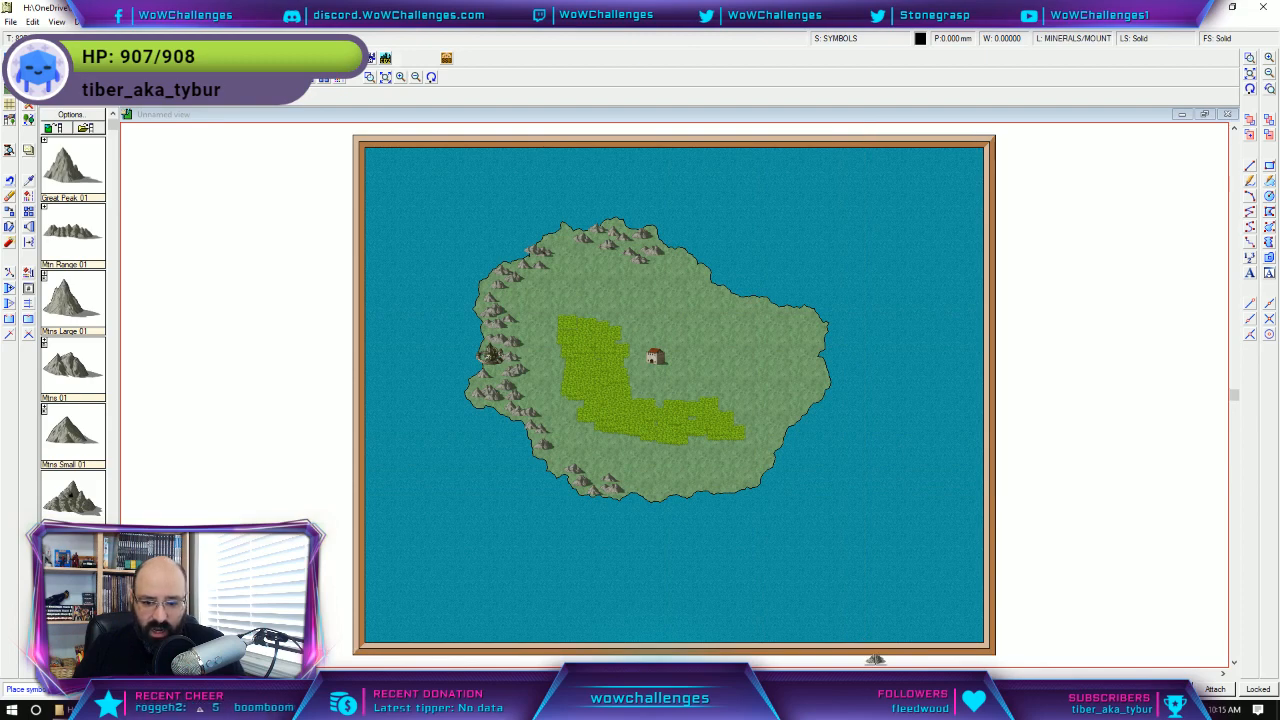
# Switch to Photoshop and examine the Irongate island's hex map, its location on the world map and the surrounding continent.
pyautogui.click(868, 709)
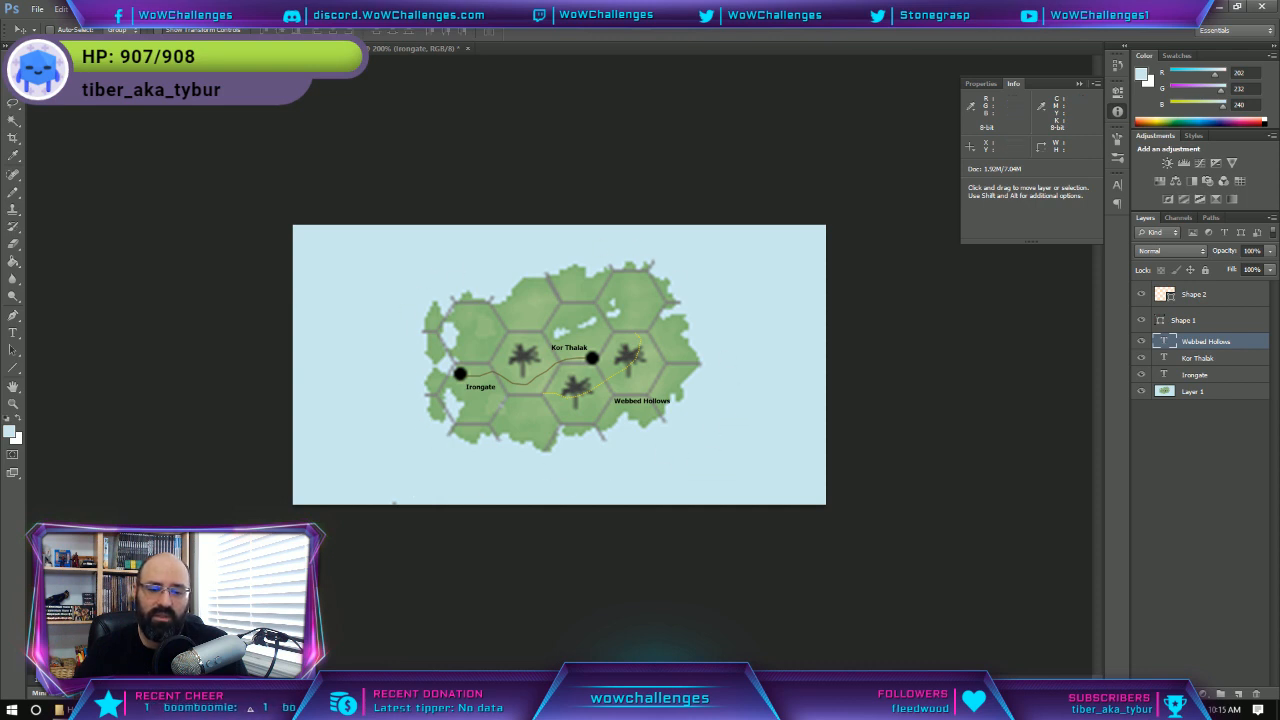
pyautogui.hotkey('alt', 'Tab')
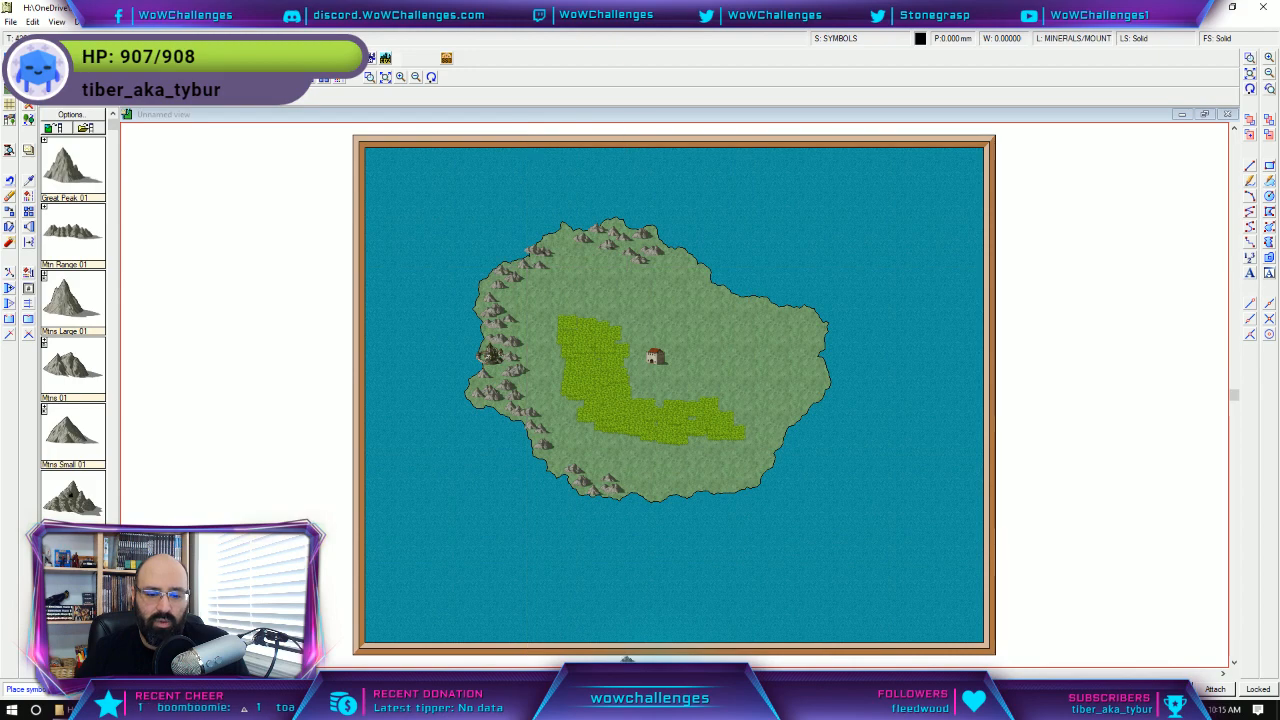
pyautogui.click(628, 709)
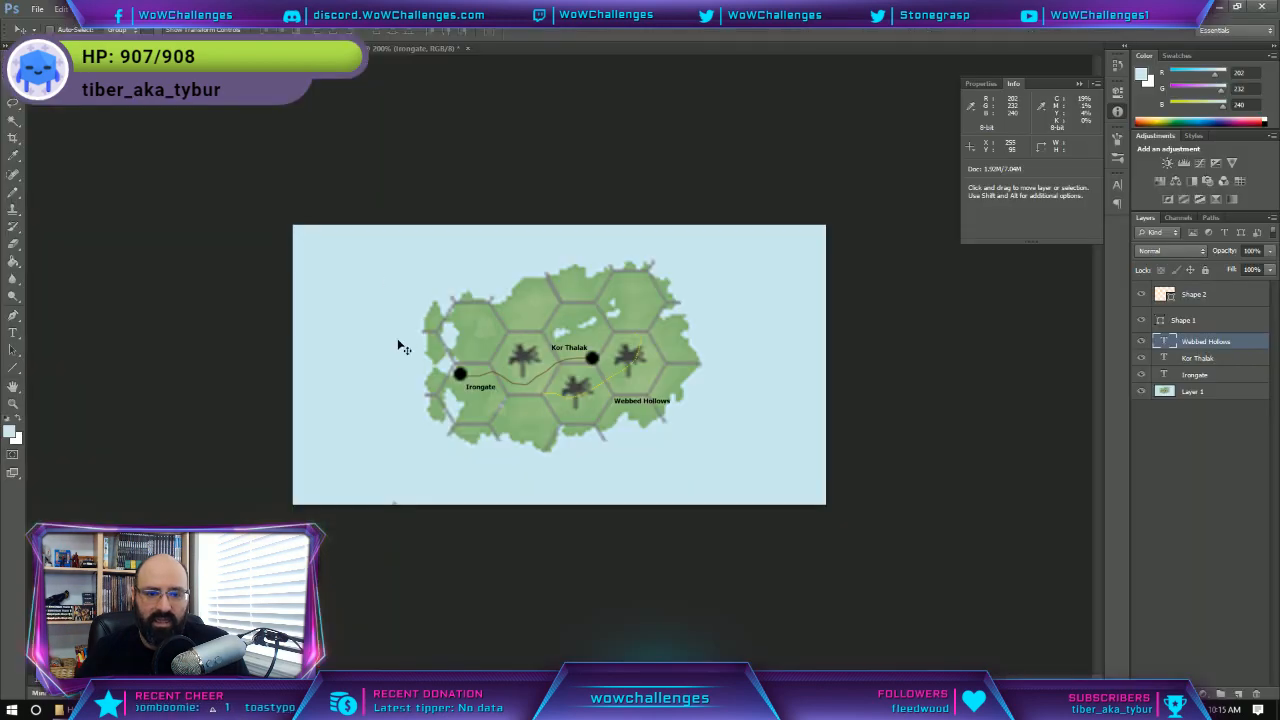
pyautogui.click(381, 48)
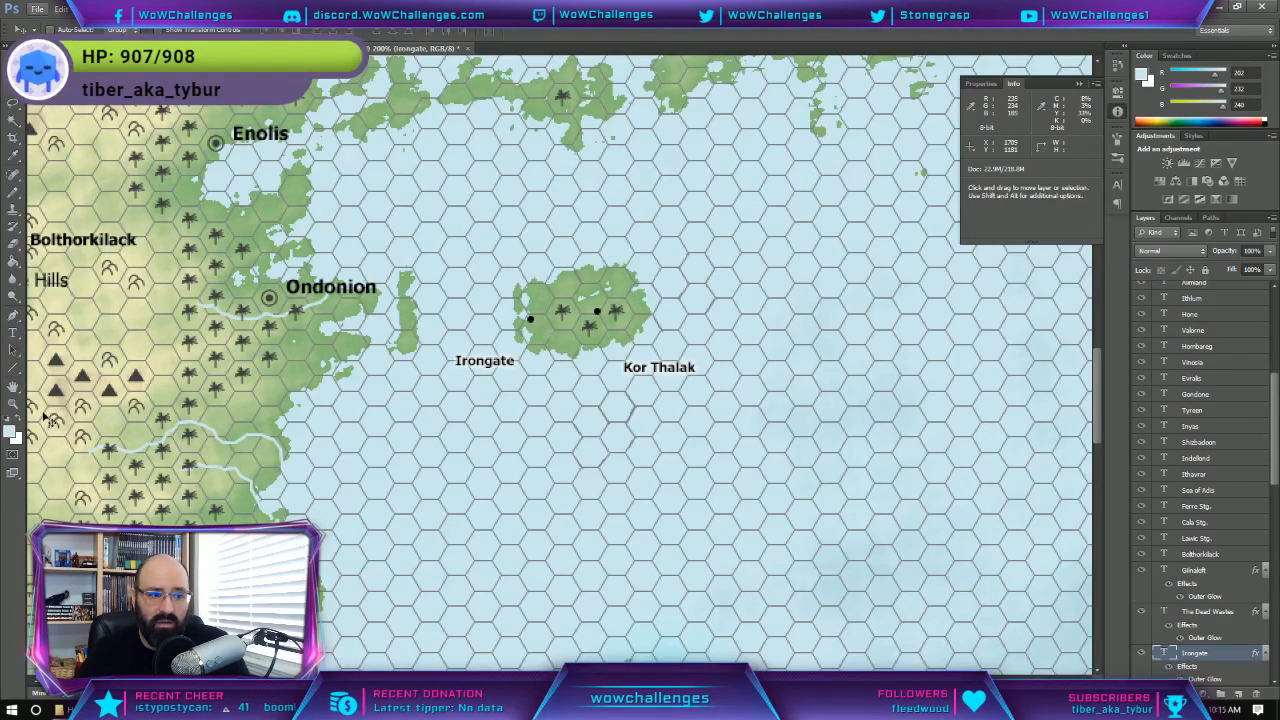
pyautogui.press('z')
pyautogui.keyDown('alt'); pyautogui.click(540, 437); pyautogui.keyUp('alt')
pyautogui.keyDown('alt'); pyautogui.click(580, 436); pyautogui.keyUp('alt')
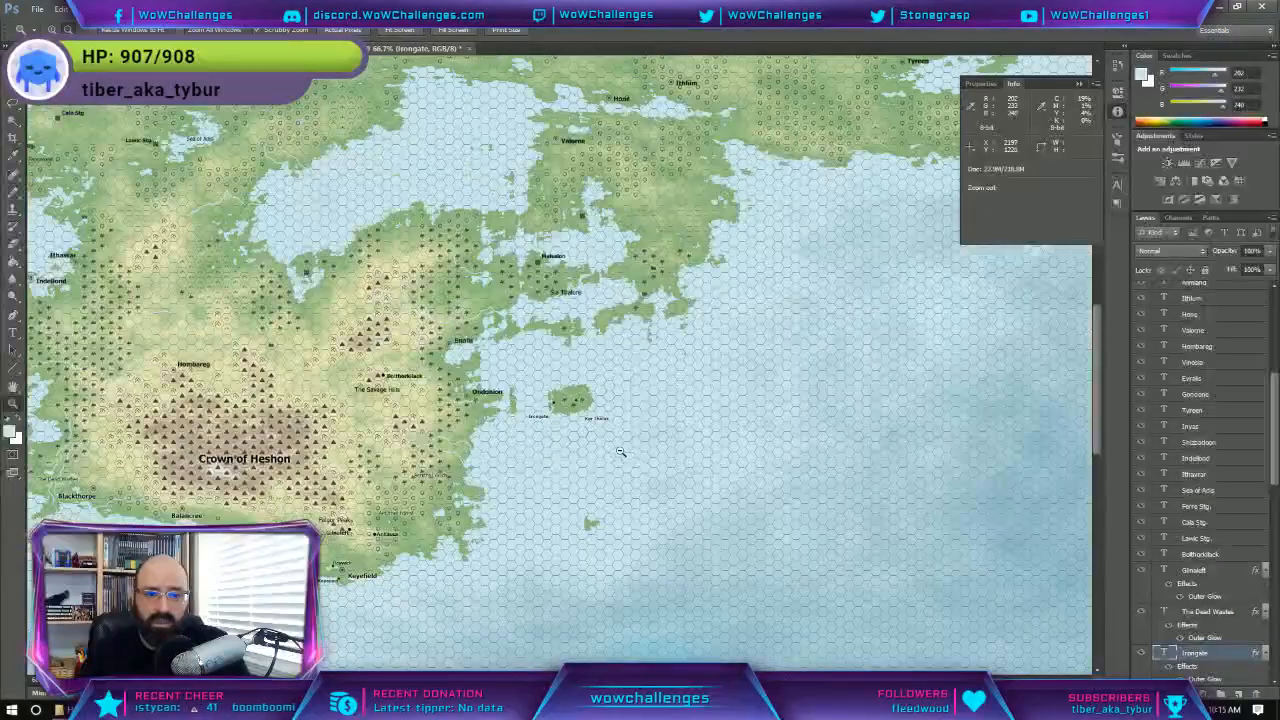
pyautogui.keyDown('alt'); pyautogui.click(620, 435); pyautogui.keyUp('alt')
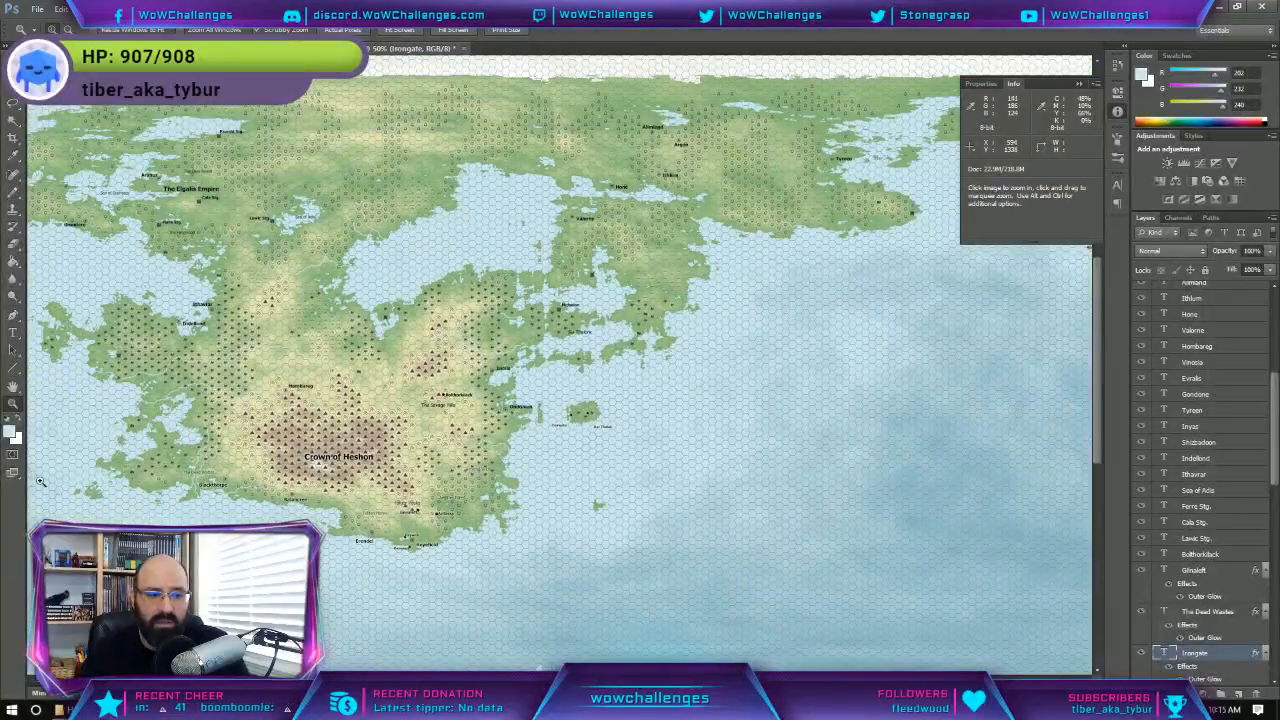
pyautogui.press('h')
pyautogui.moveTo(494, 296); pyautogui.dragTo(530, 295)
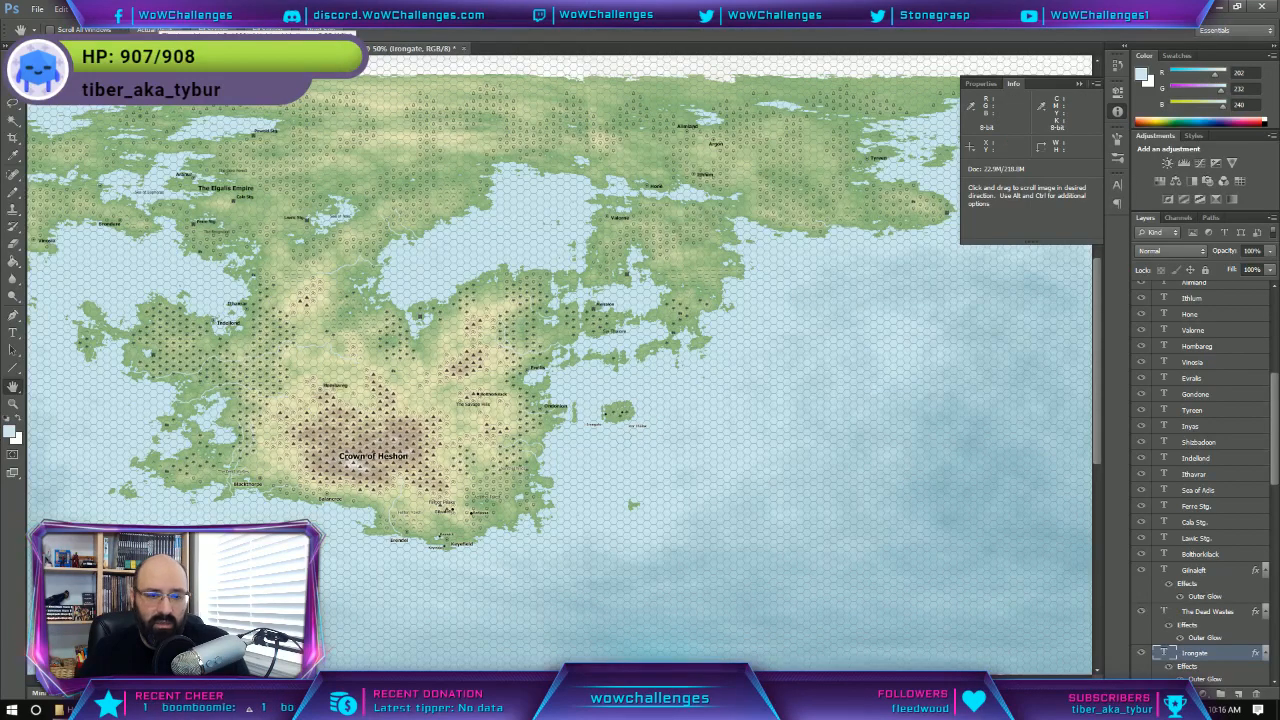
# Return to the small Irongate island document in Photoshop and choose the Magic Wand tool.
pyautogui.click(160, 48)
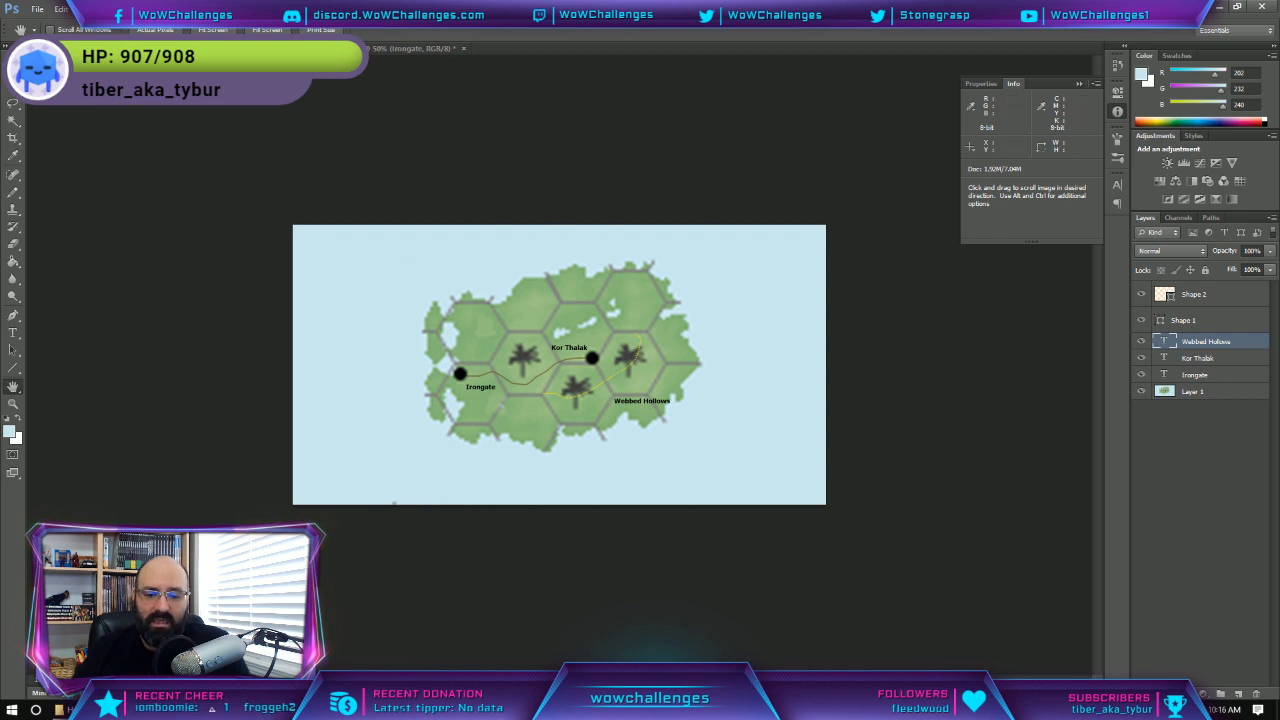
pyautogui.click(682, 710)
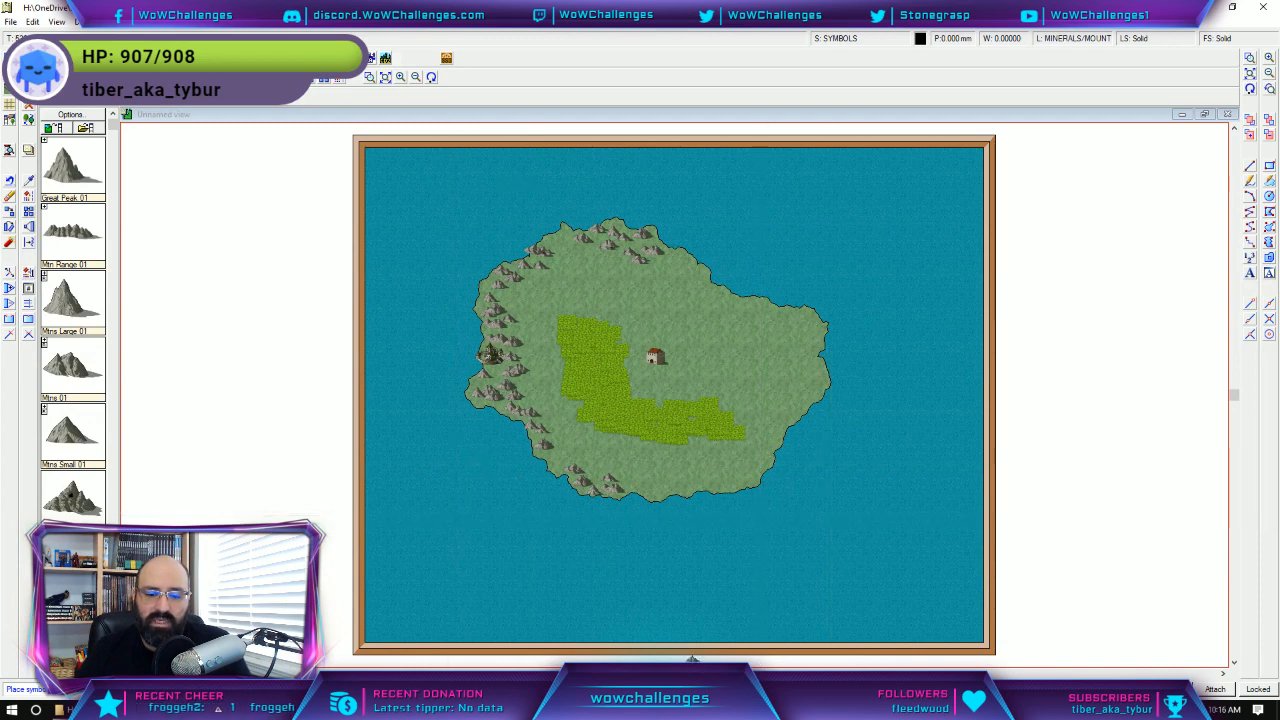
pyautogui.click(690, 709)
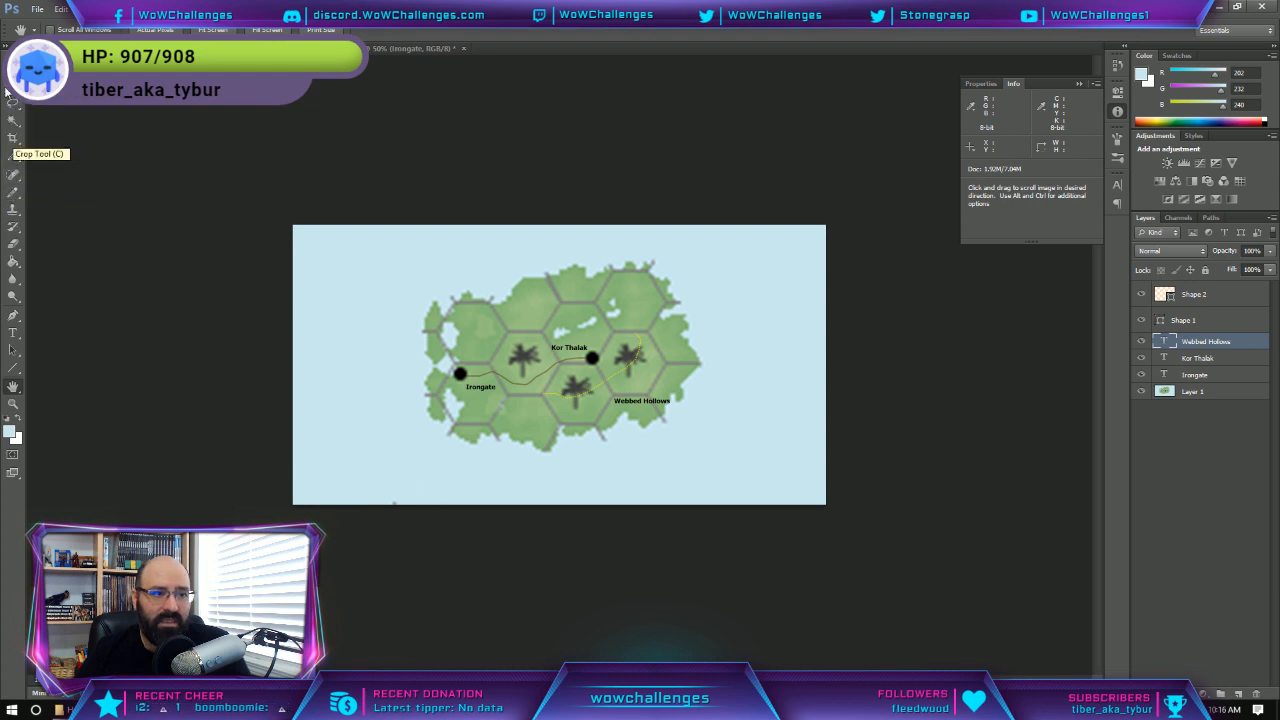
pyautogui.click(15, 120)
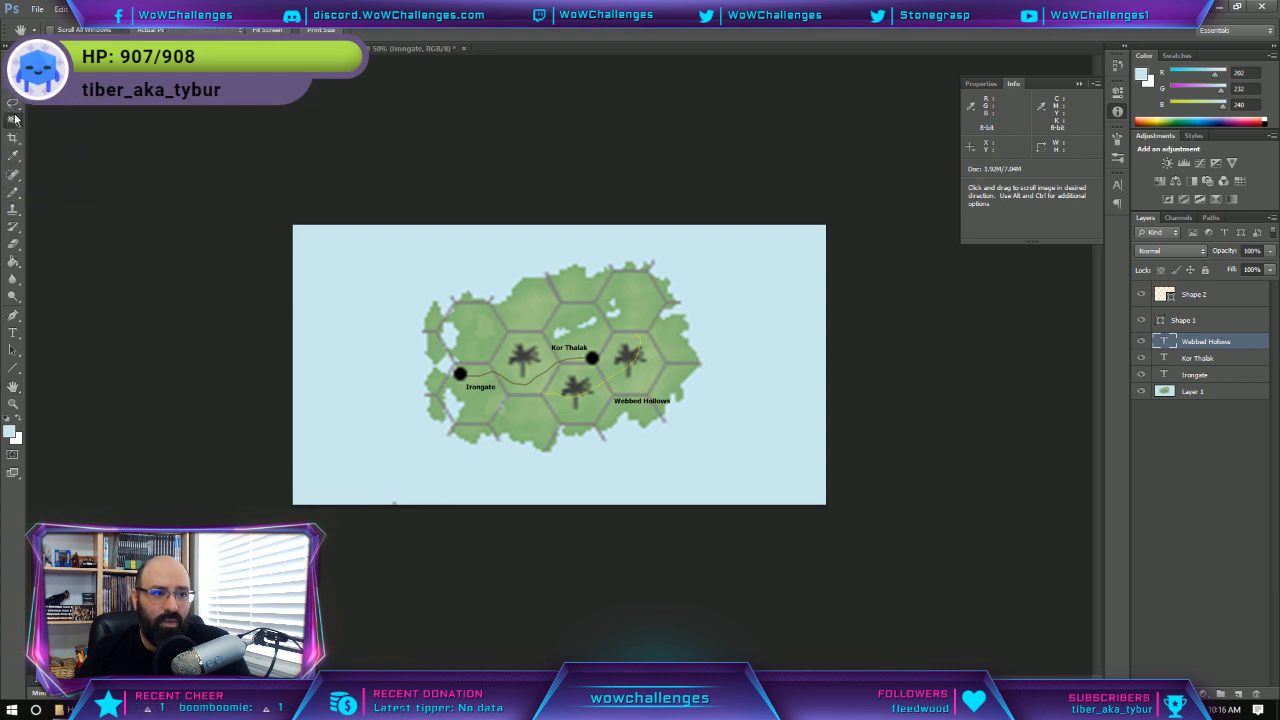
pyautogui.click(537, 302)
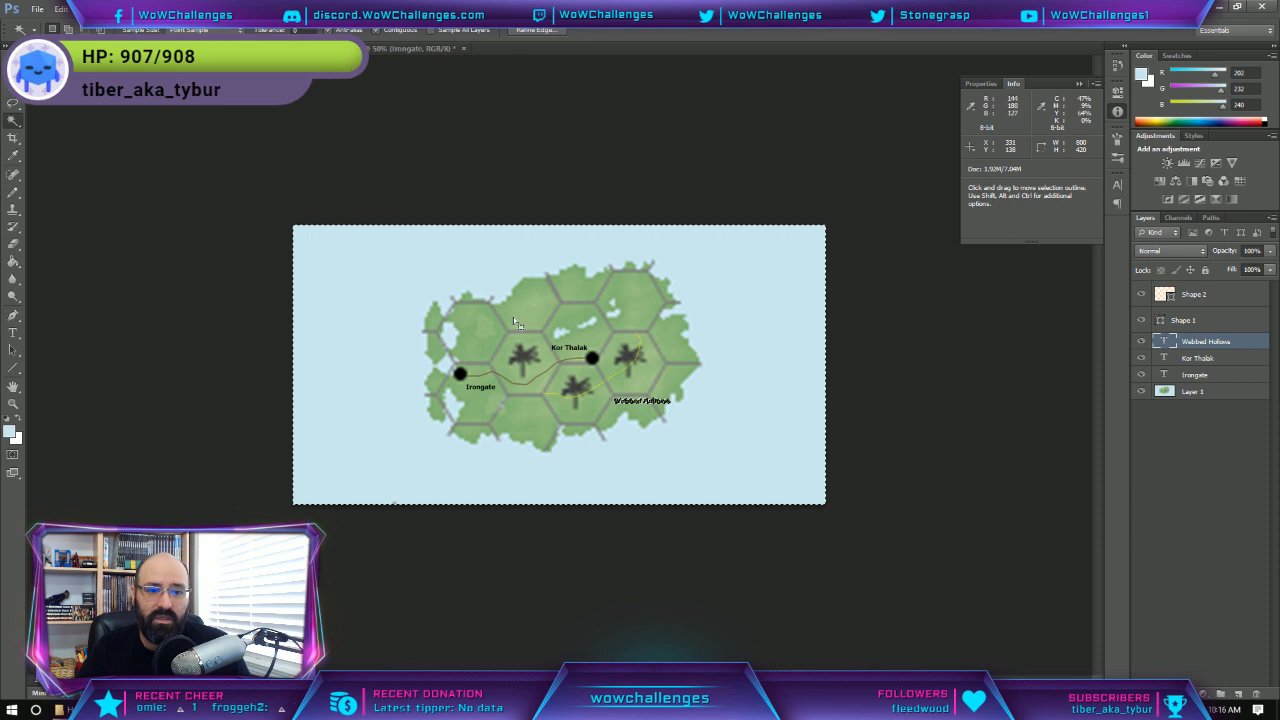
pyautogui.hotkey('ctrl', 'd')
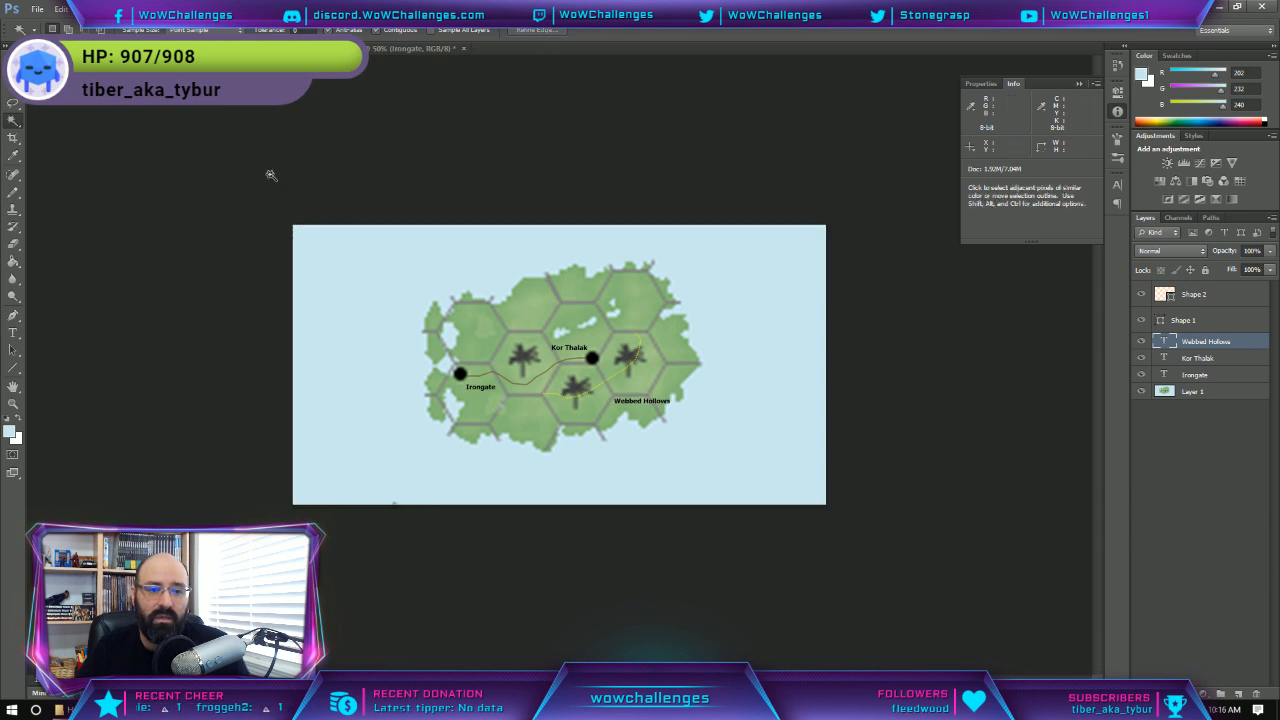
pyautogui.click(524, 316)
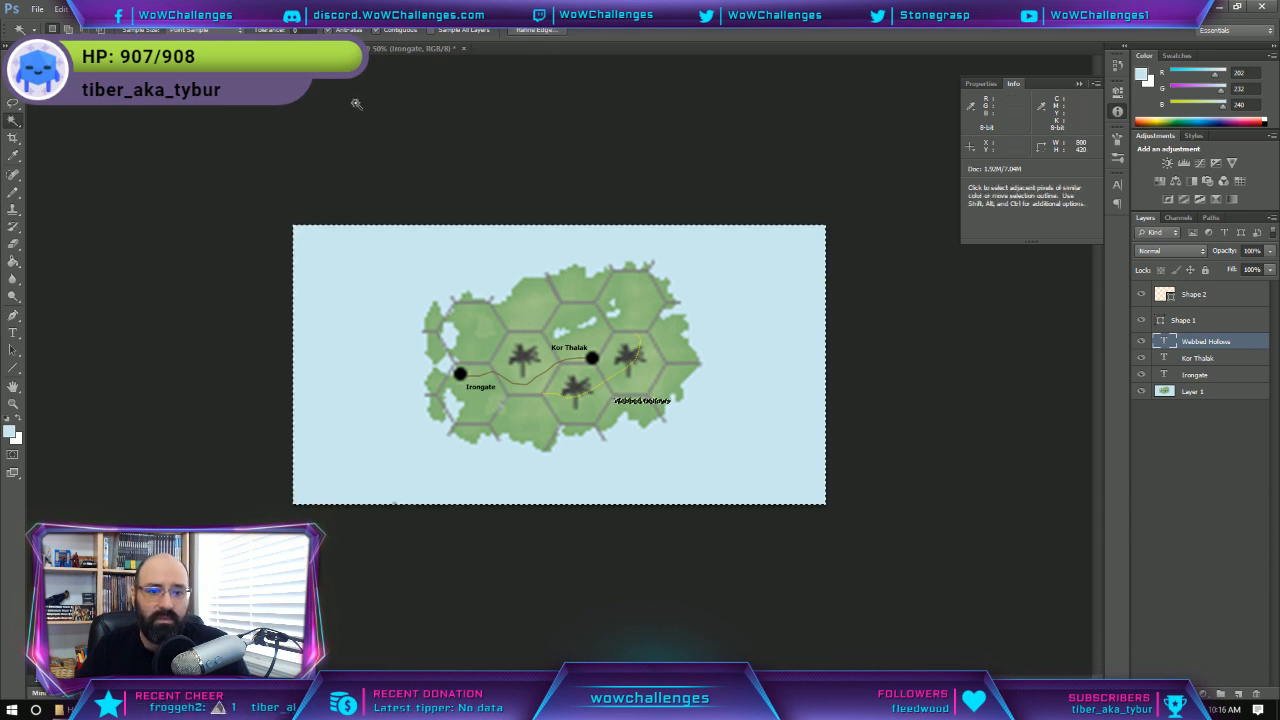
pyautogui.hotkey('ctrl', 'd')
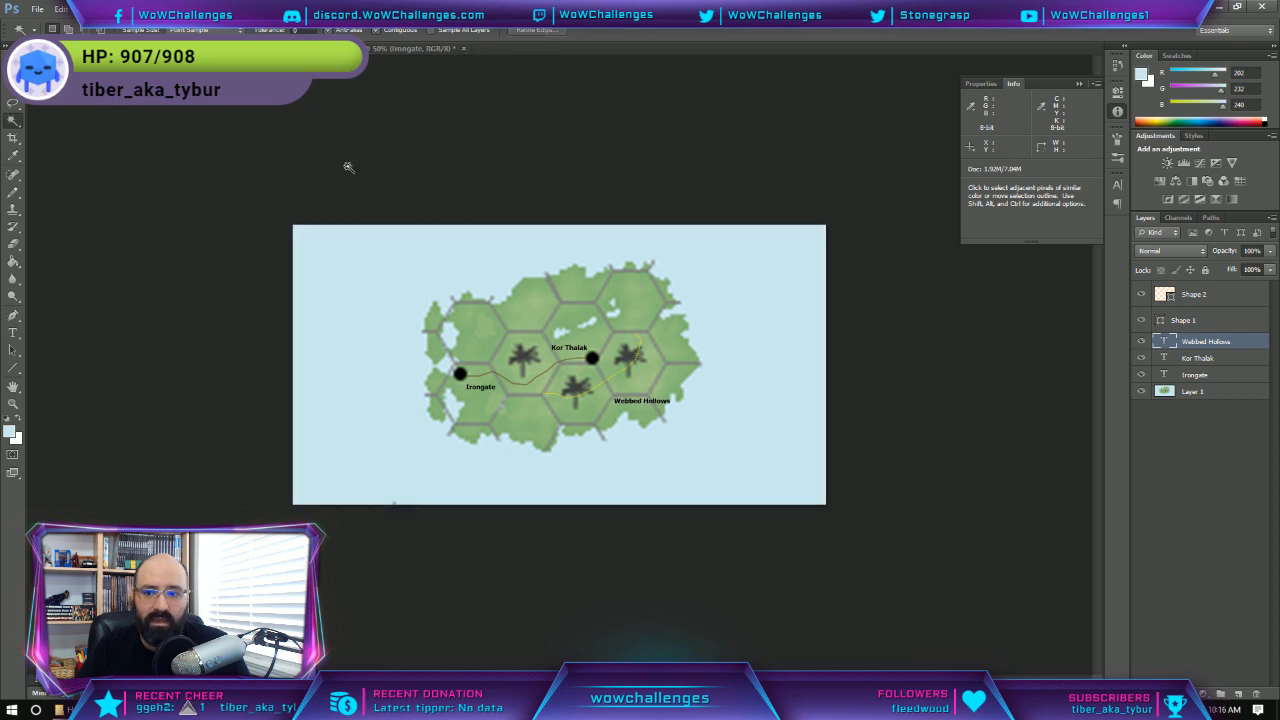
# Activate Layer 1 and try selecting the two northwestern land hexes with the Magic Wand.
pyautogui.click(1229, 398)
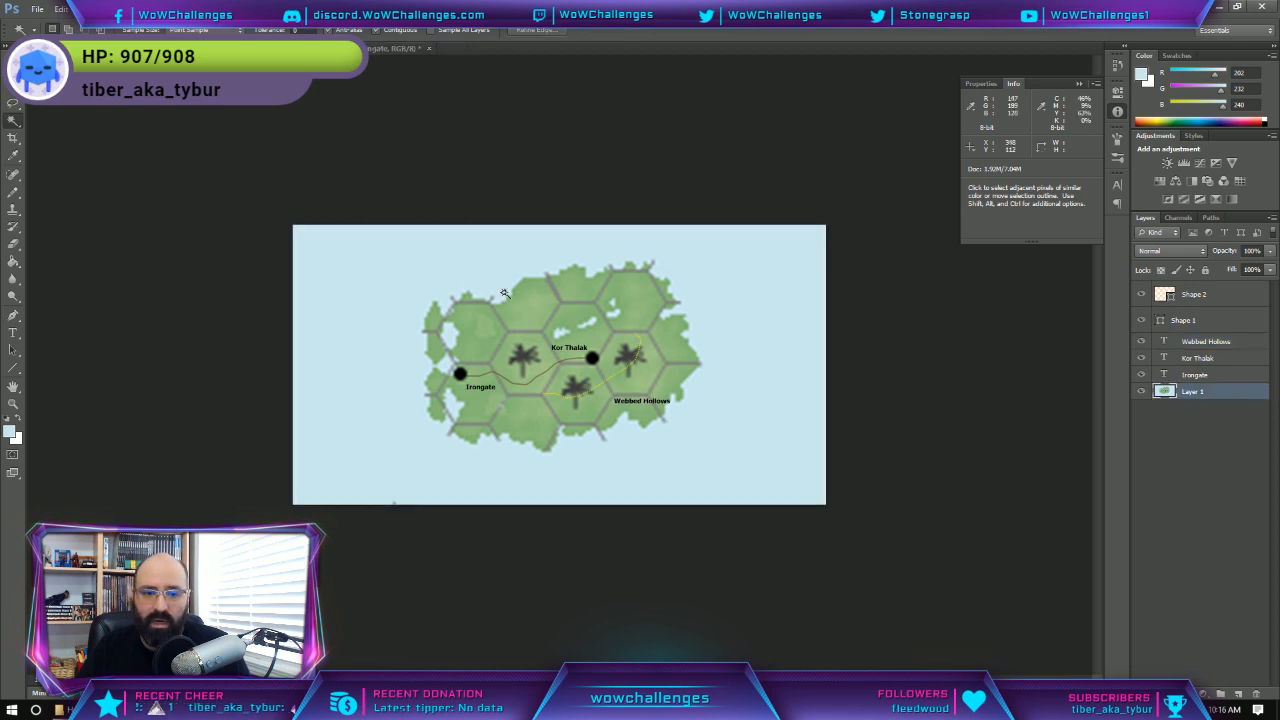
pyautogui.click(533, 314)
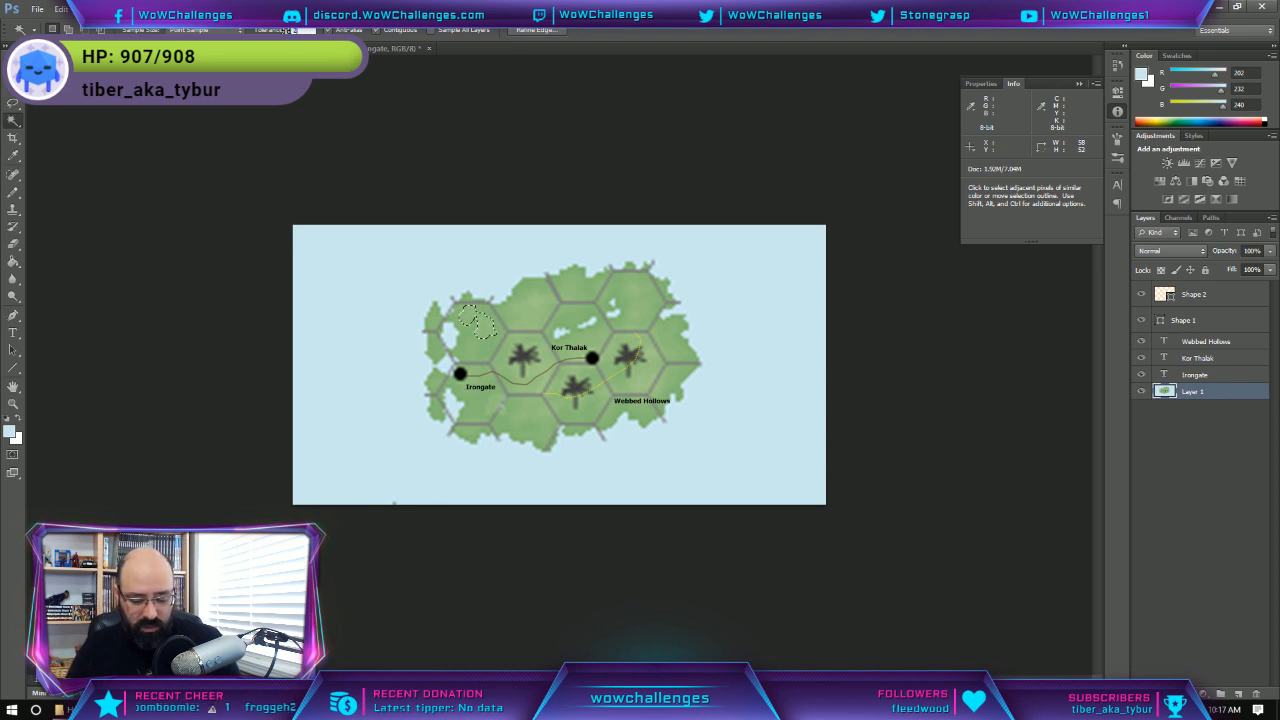
pyautogui.click(525, 316)
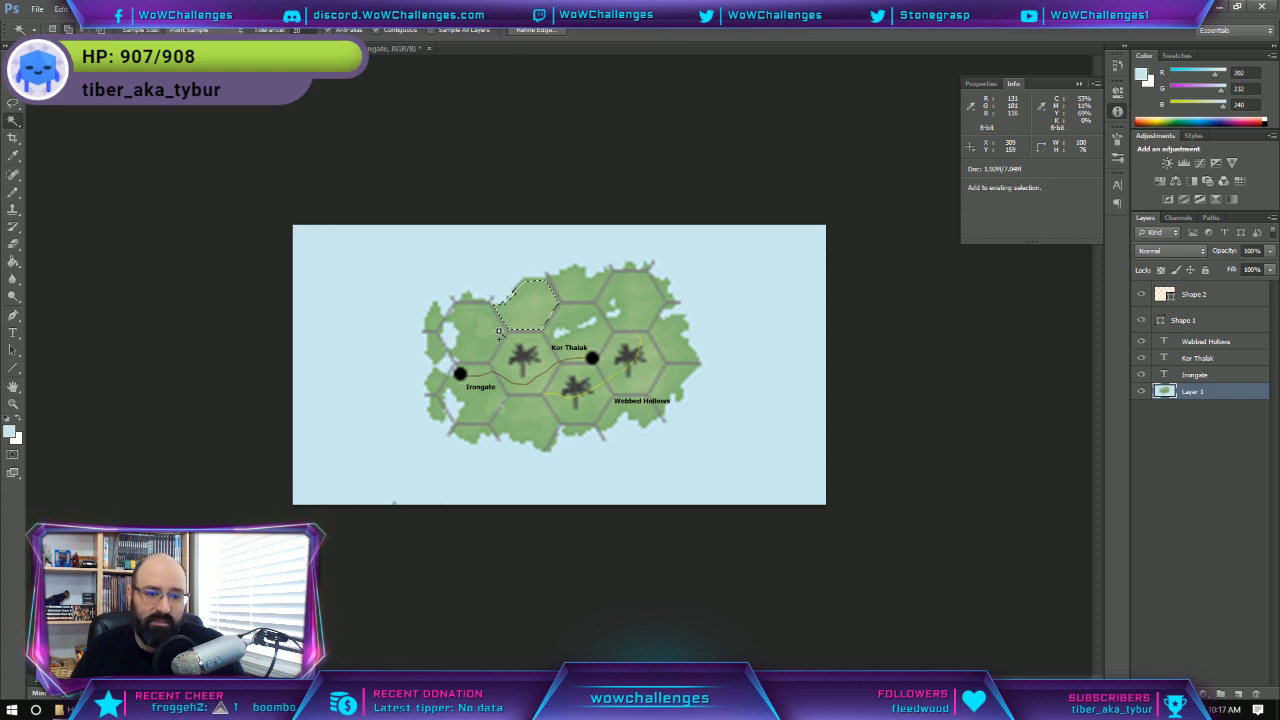
pyautogui.keyDown('shift'); pyautogui.click(500, 333); pyautogui.keyUp('shift')
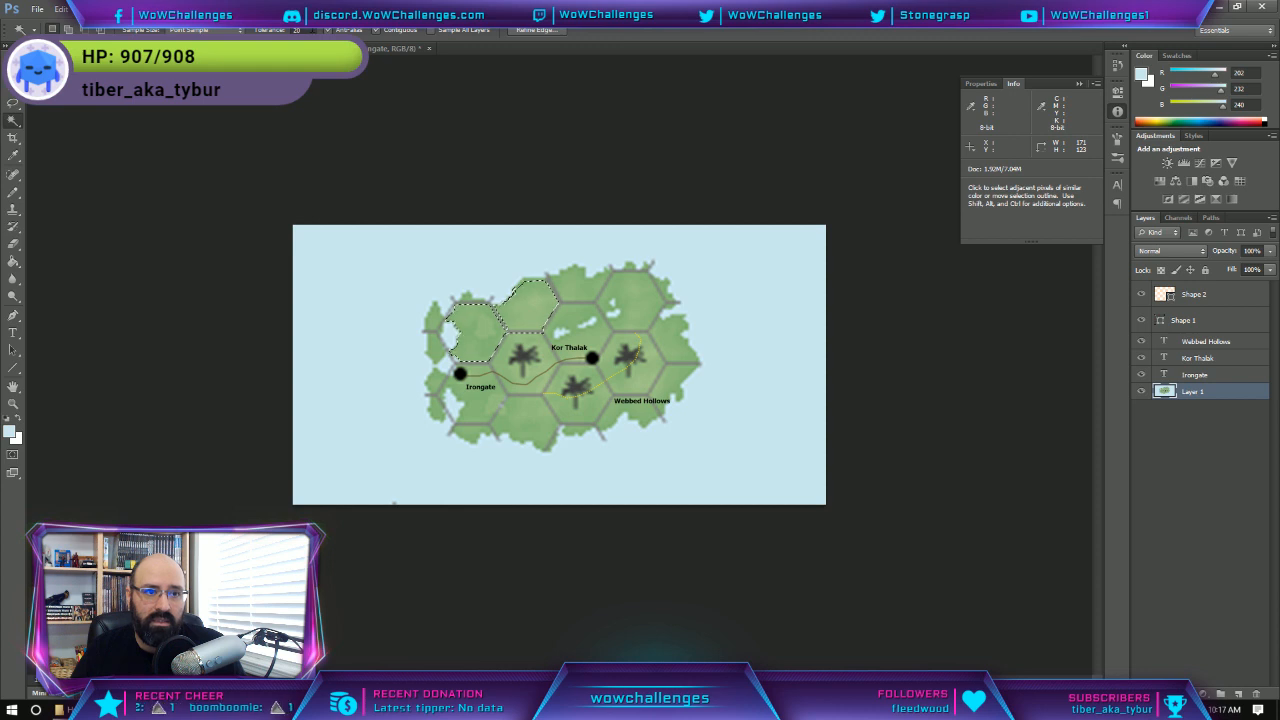
# Set the Magic Wand tolerance to 30 and try selecting the northern land hexes.
pyautogui.moveTo(305, 30); pyautogui.dragTo(281, 30)
pyautogui.write('3')
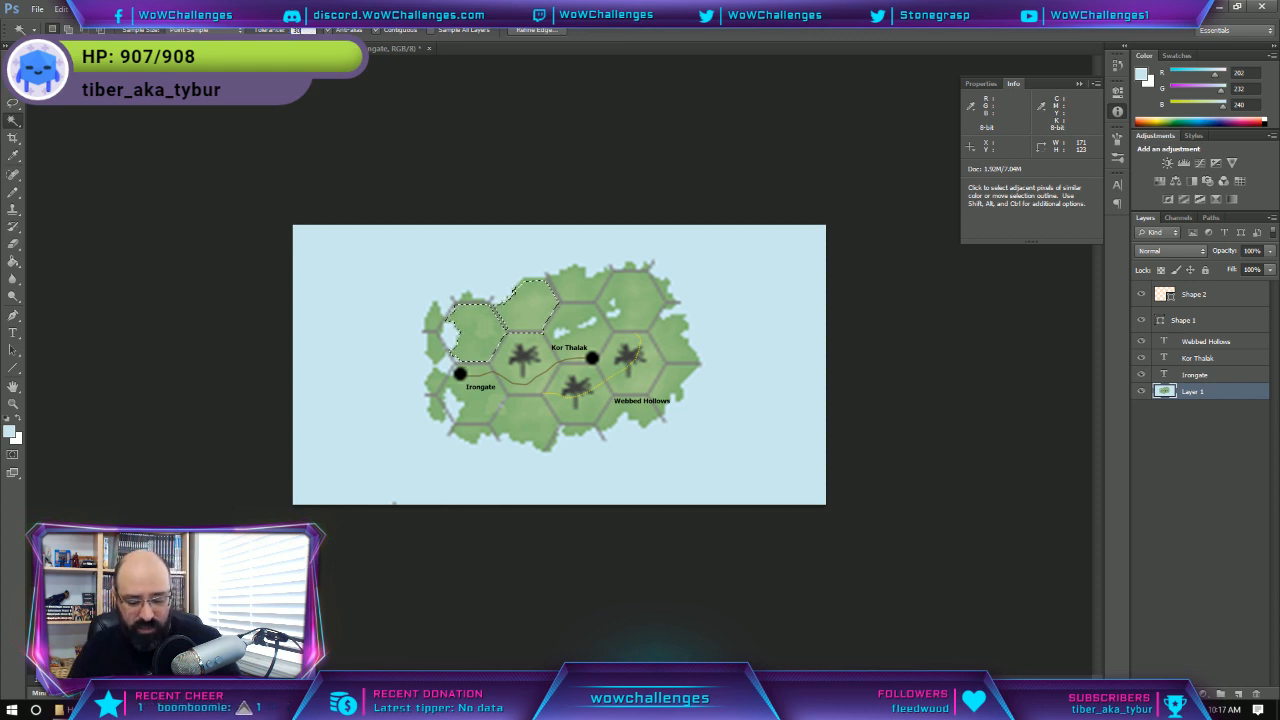
pyautogui.write('0')
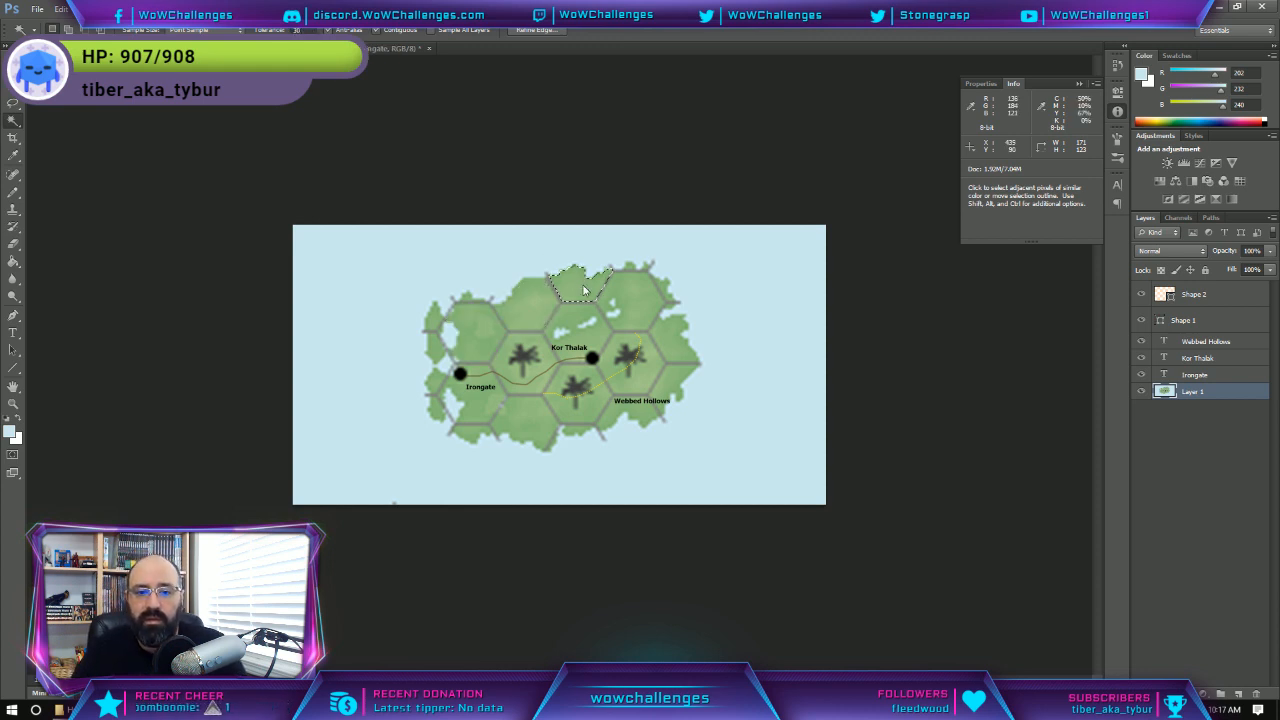
pyautogui.click(613, 308)
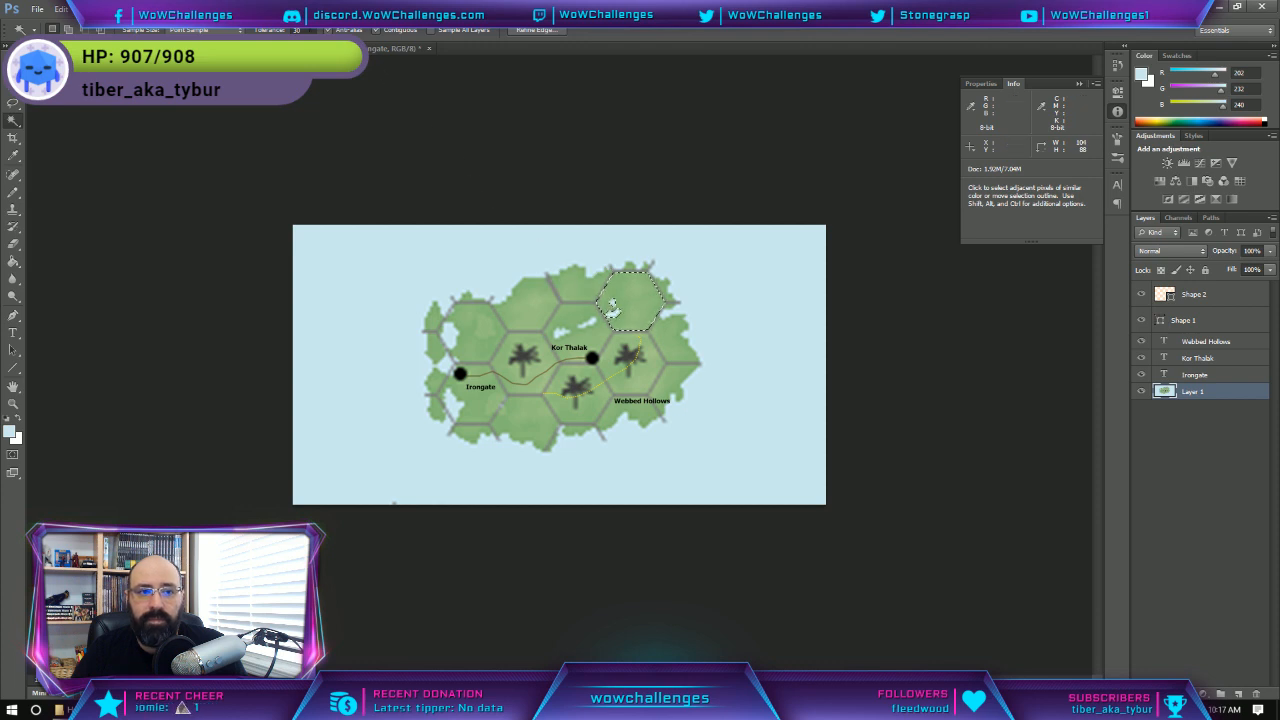
# Set the Magic Wand tolerance to 50, select the whole island's land and copy it with Copy Merged.
pyautogui.write('50')
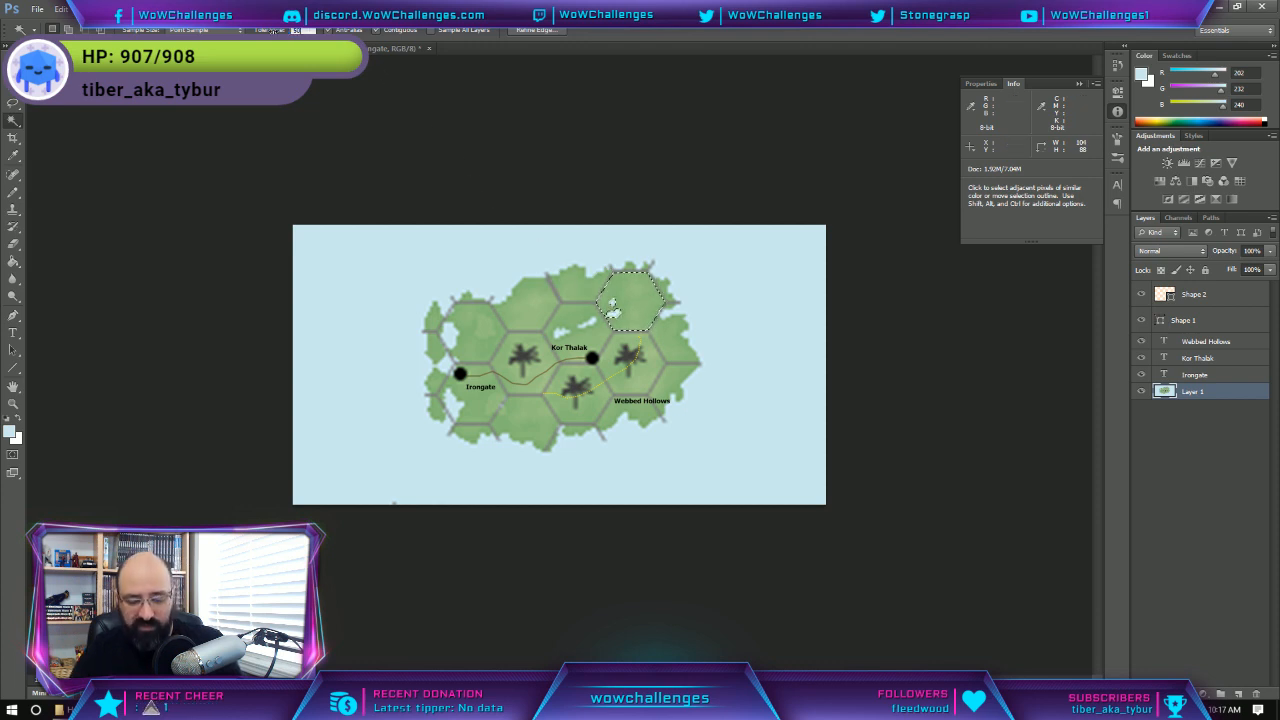
pyautogui.click(548, 305)
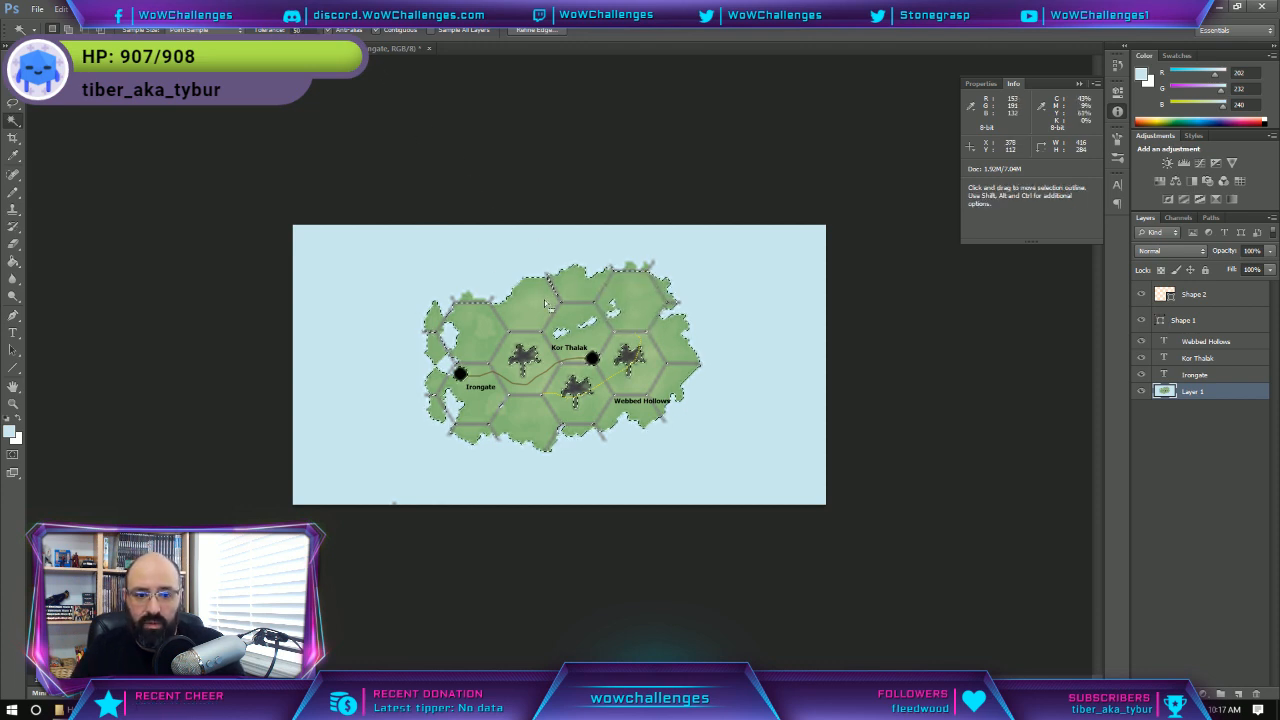
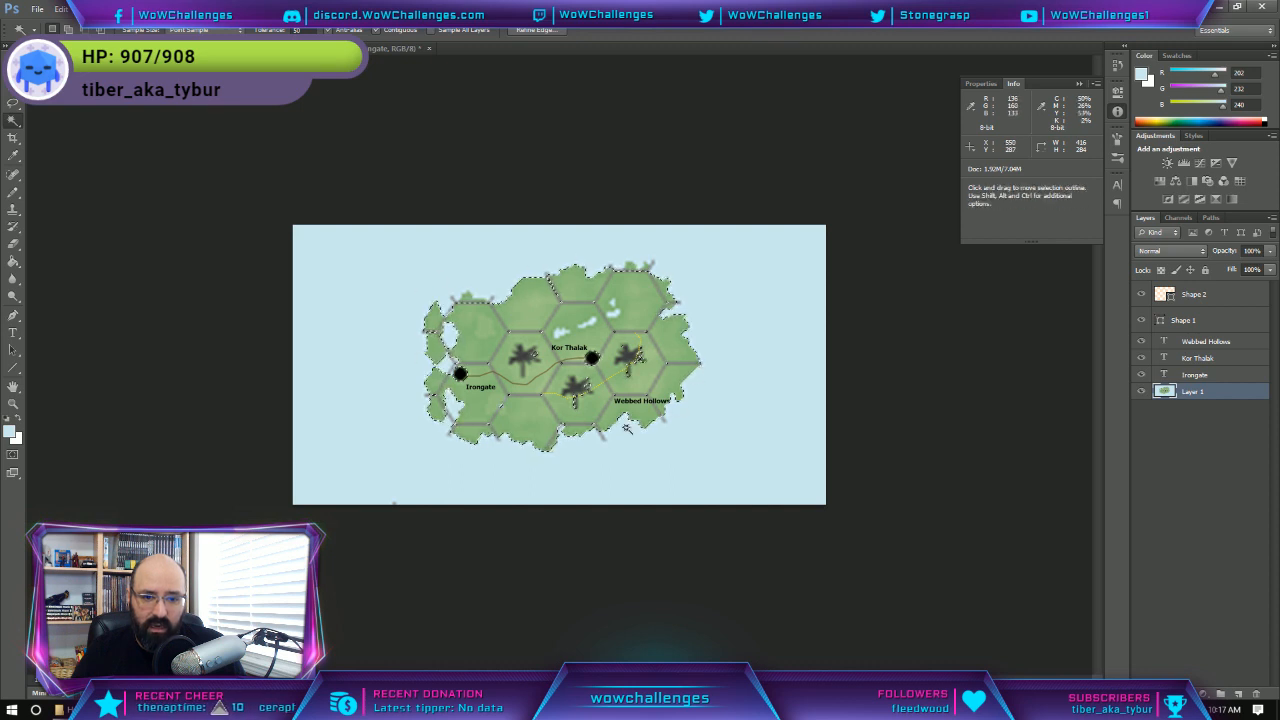
pyautogui.click(61, 9)
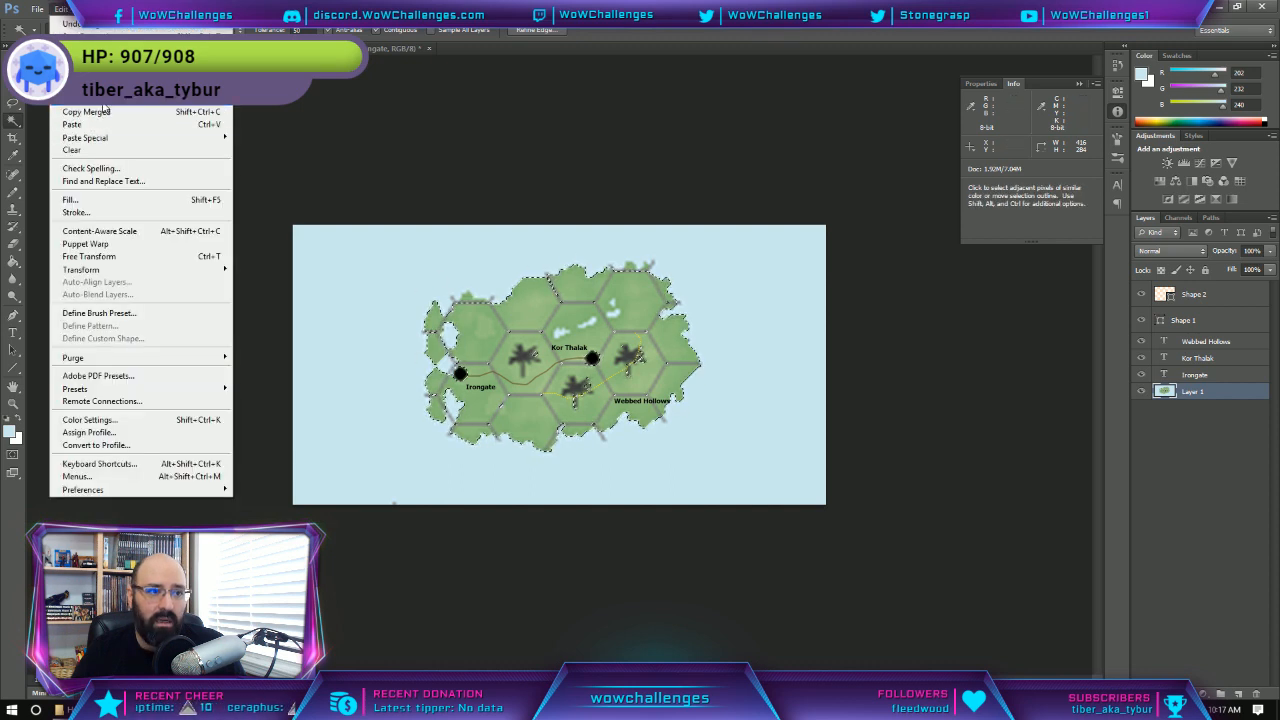
pyautogui.click(88, 112)
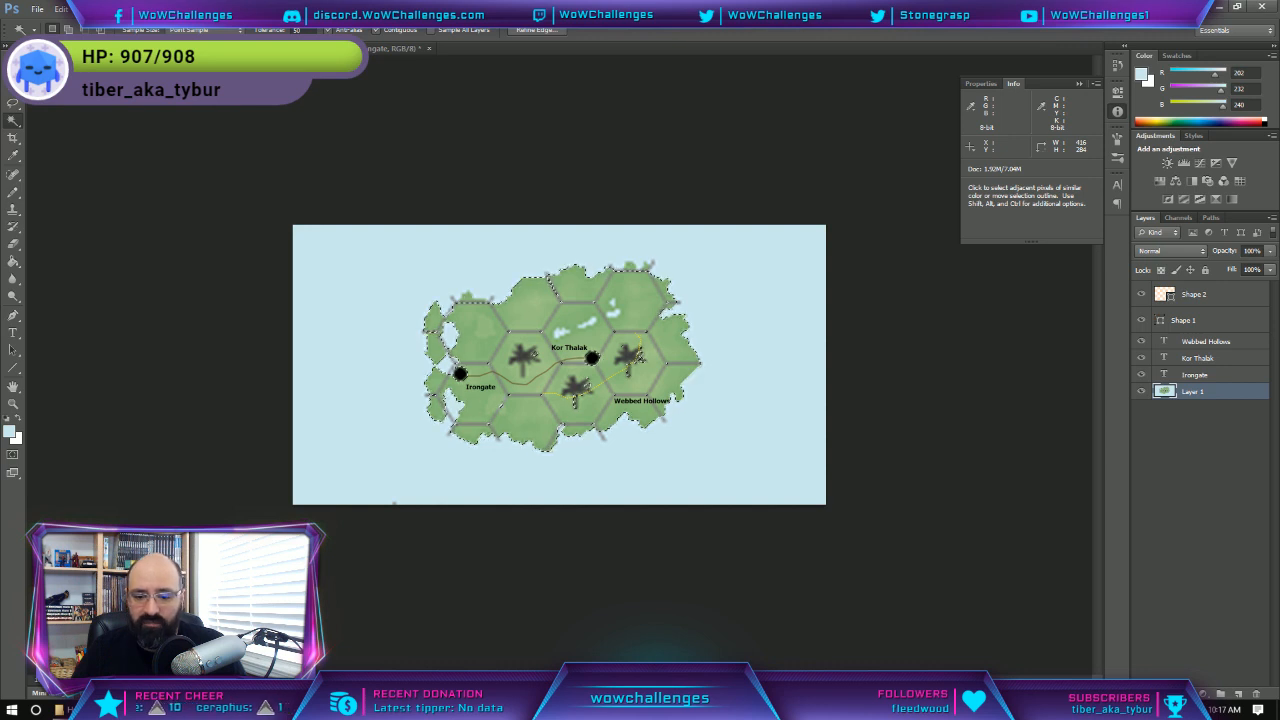
# Switch to Campaign Cartographer and create a new overland map in the CC3 standard overland style, sized 1000 by 800.
pyautogui.hotkey('alt', 'Tab')
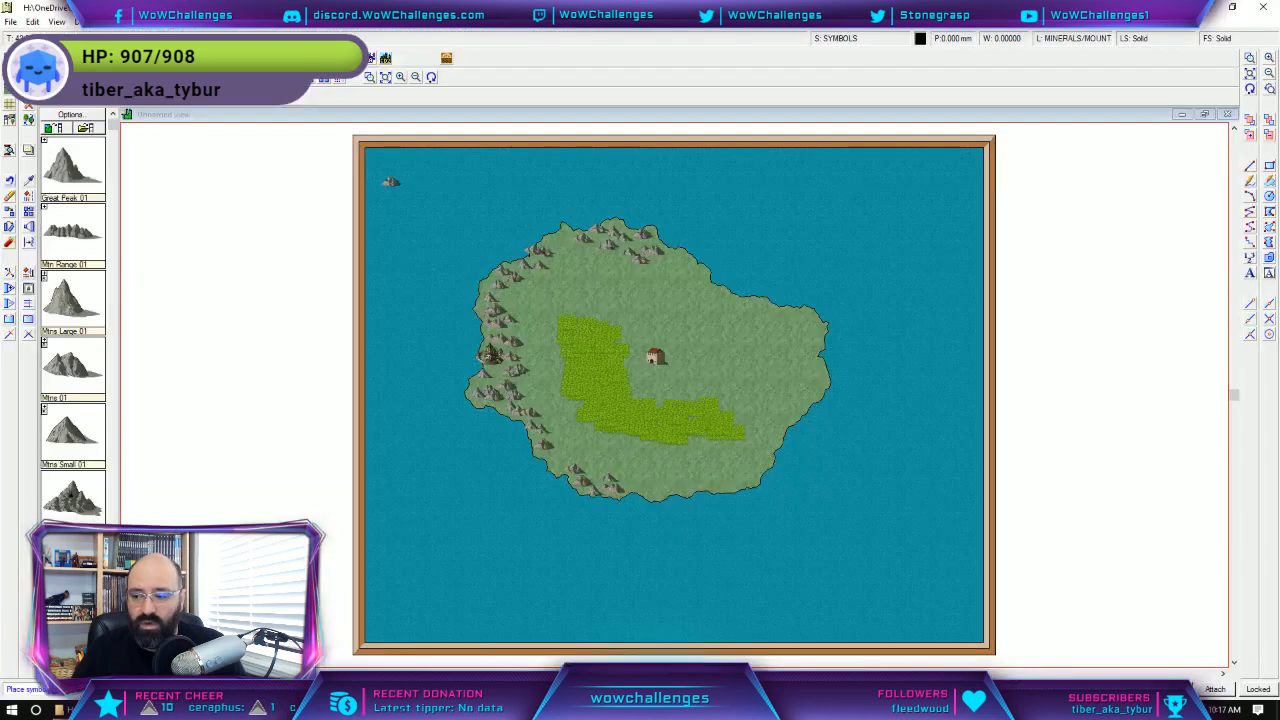
pyautogui.click(14, 22)
pyautogui.click(28, 38)
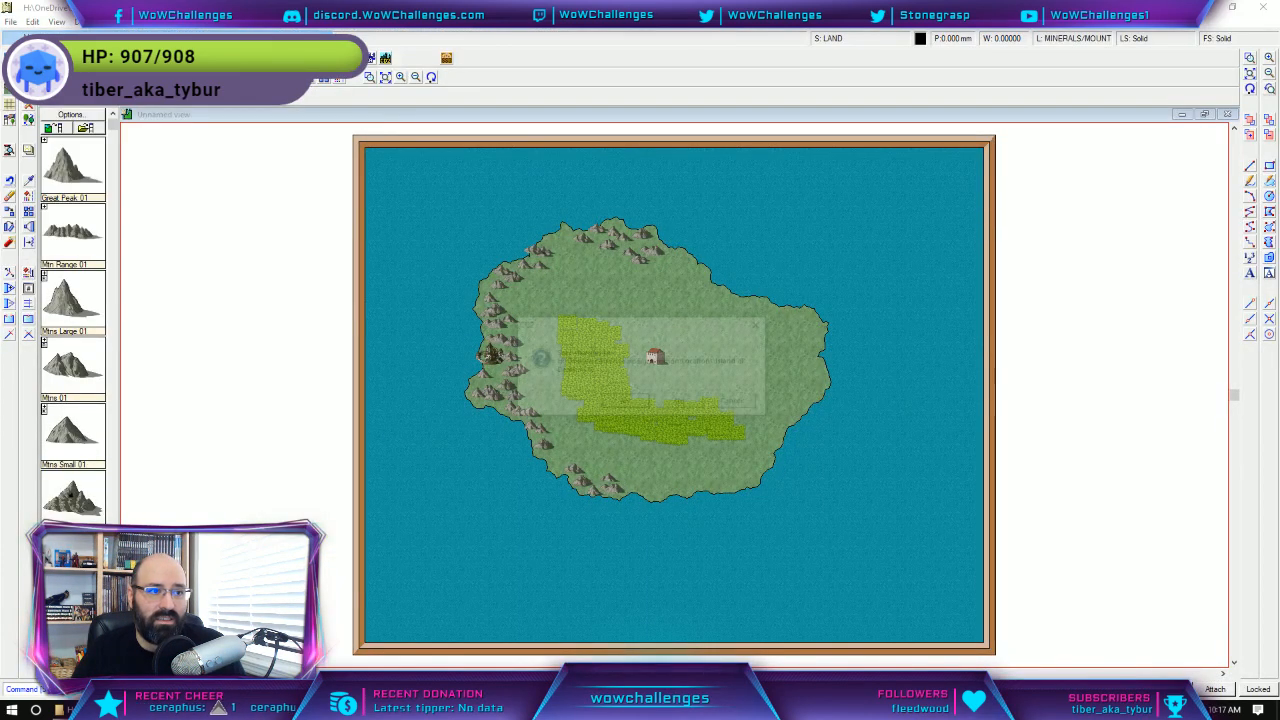
pyautogui.click(689, 403)
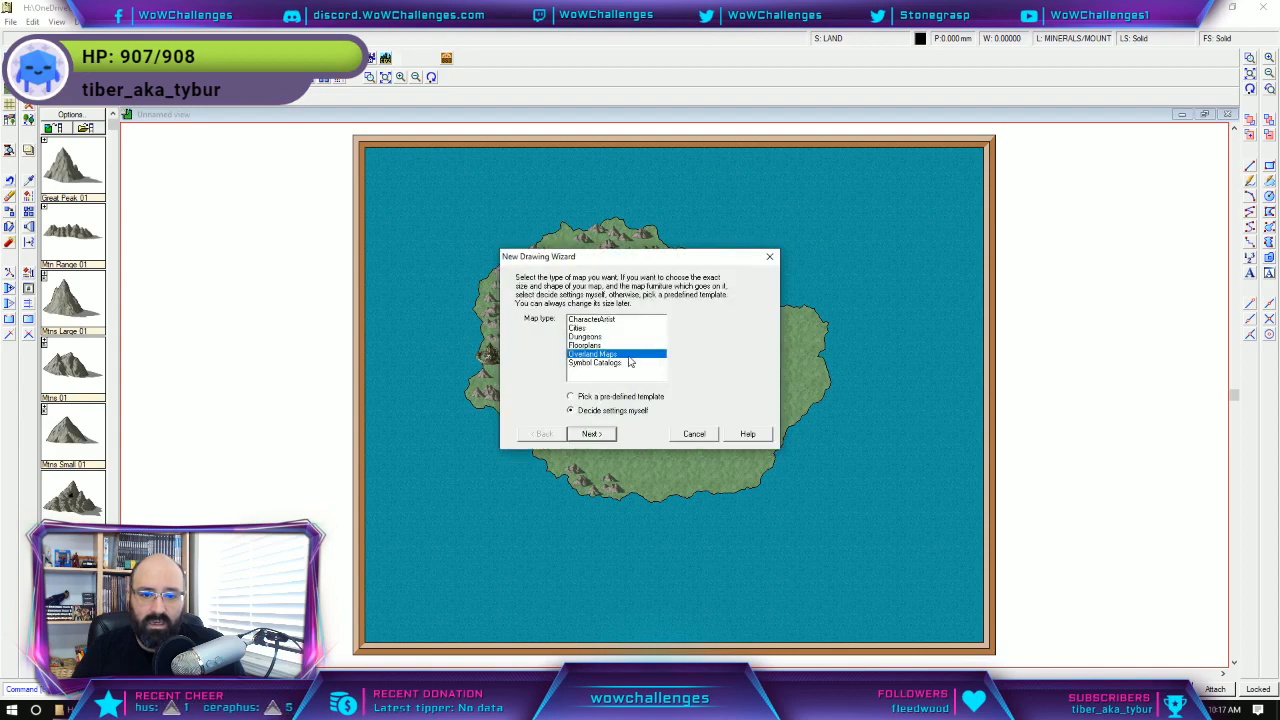
pyautogui.click(603, 434)
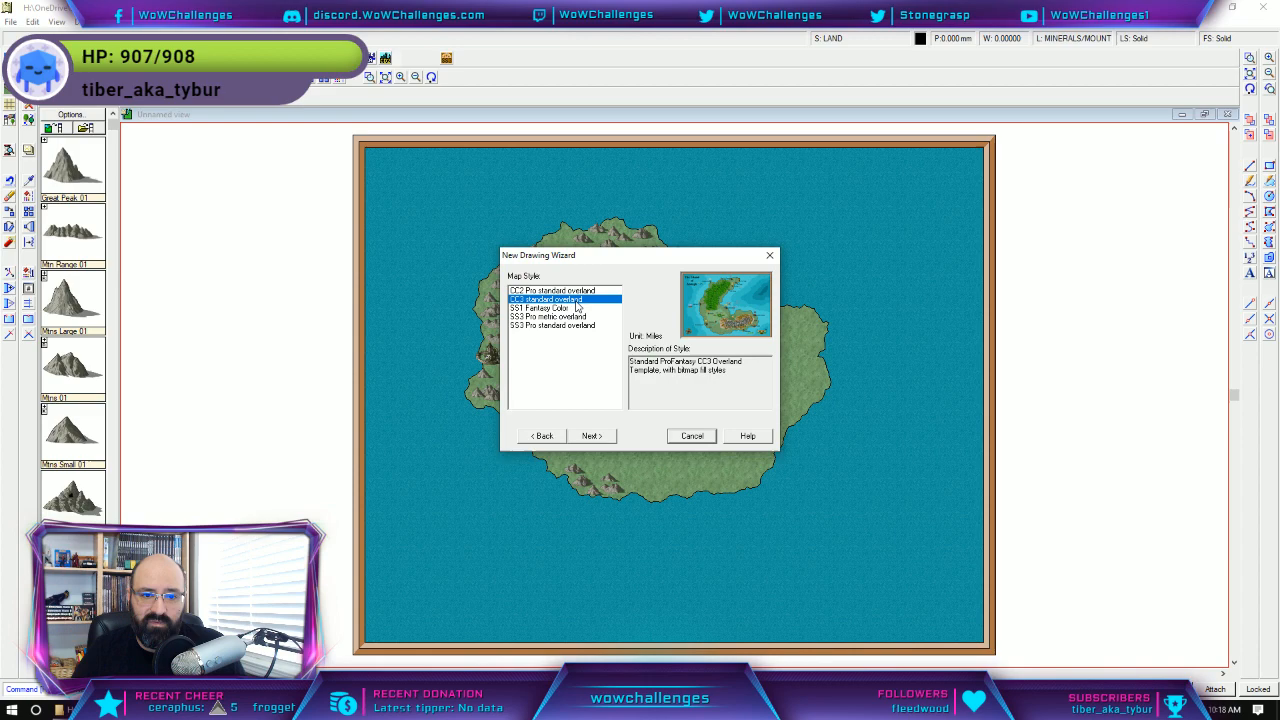
pyautogui.click(604, 437)
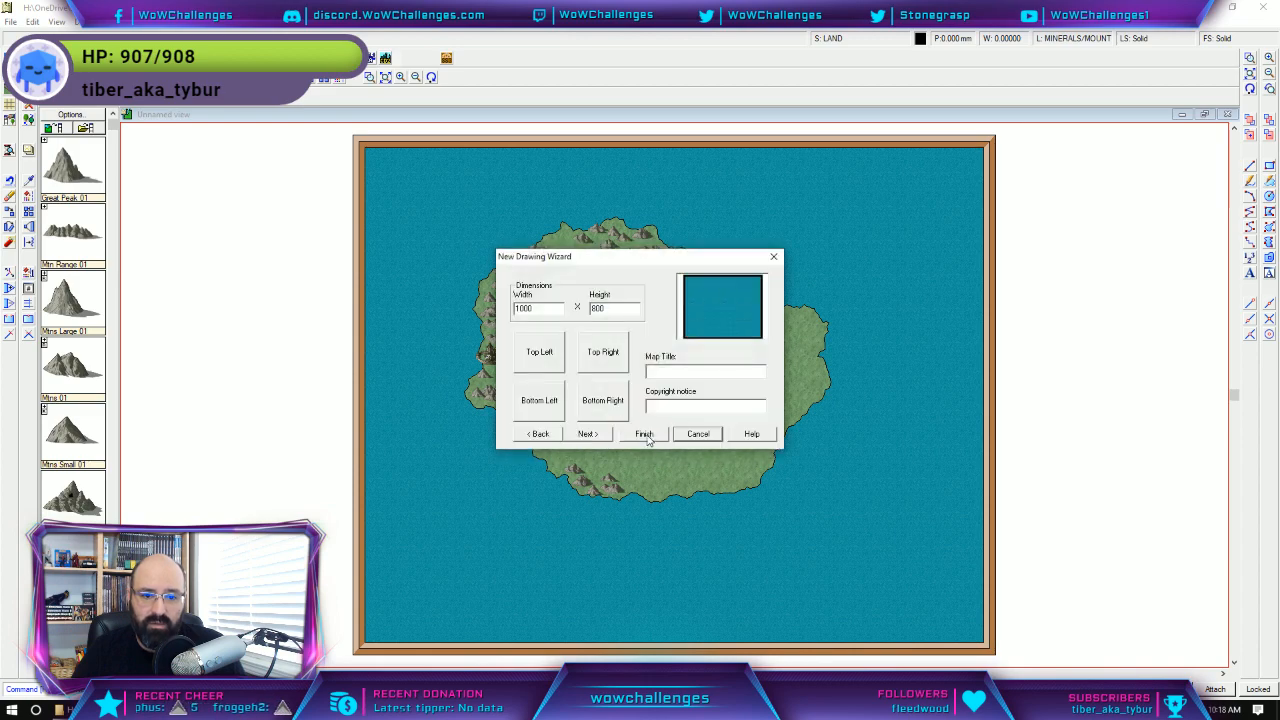
pyautogui.click(645, 436)
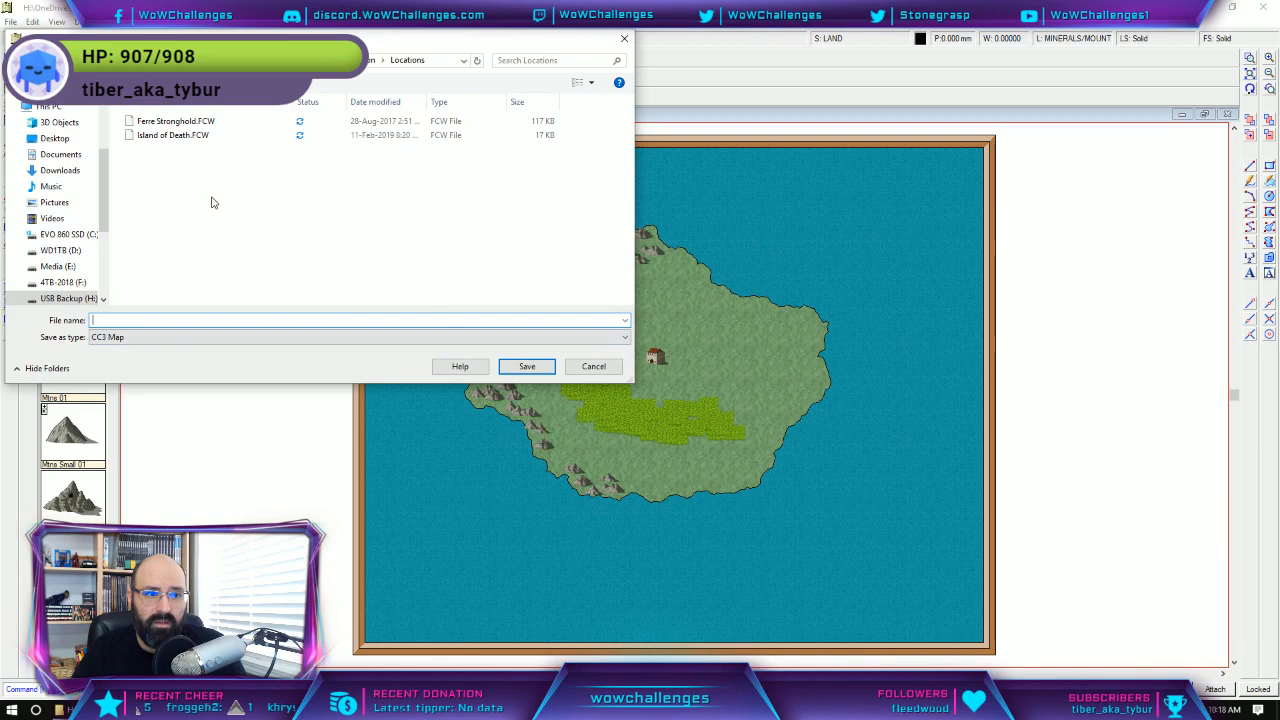
# Save the new map as Island of Death.FCW in the Locations folder, replacing the existing file.
pyautogui.click(173, 135)
pyautogui.click(524, 367)
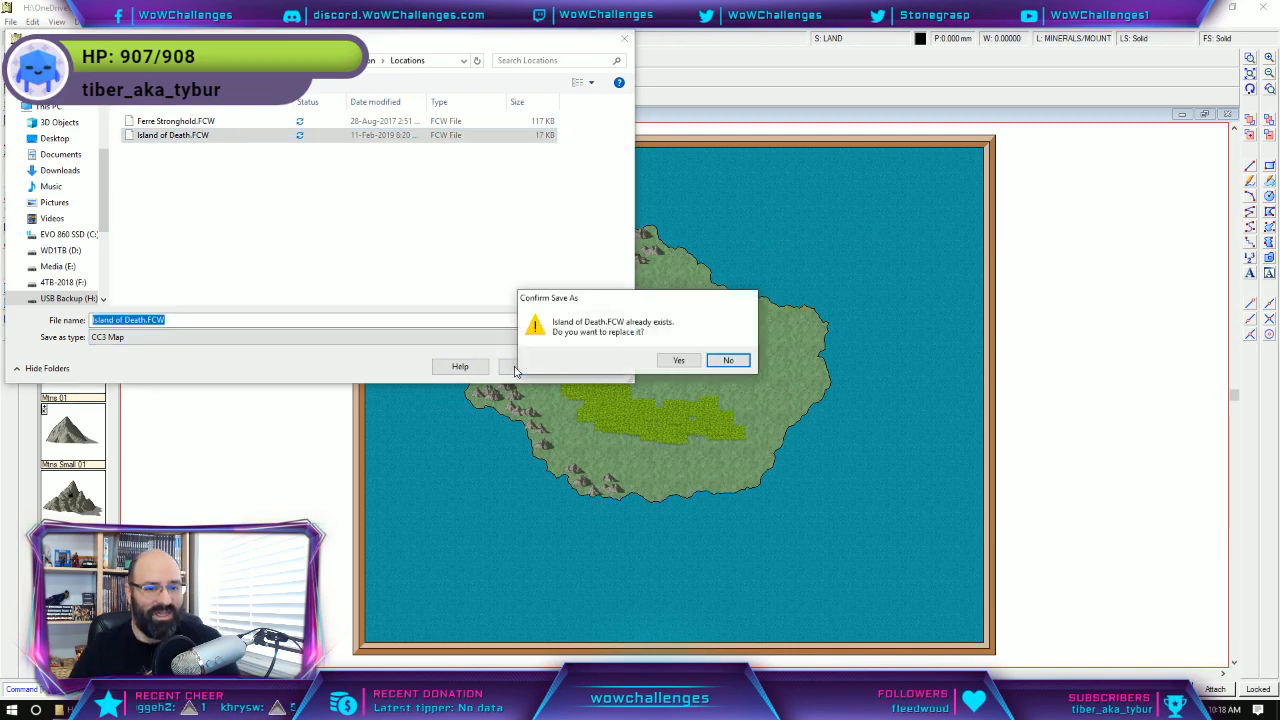
pyautogui.click(679, 360)
# Try to paste the copied island into the empty ocean map.
pyautogui.click(32, 21)
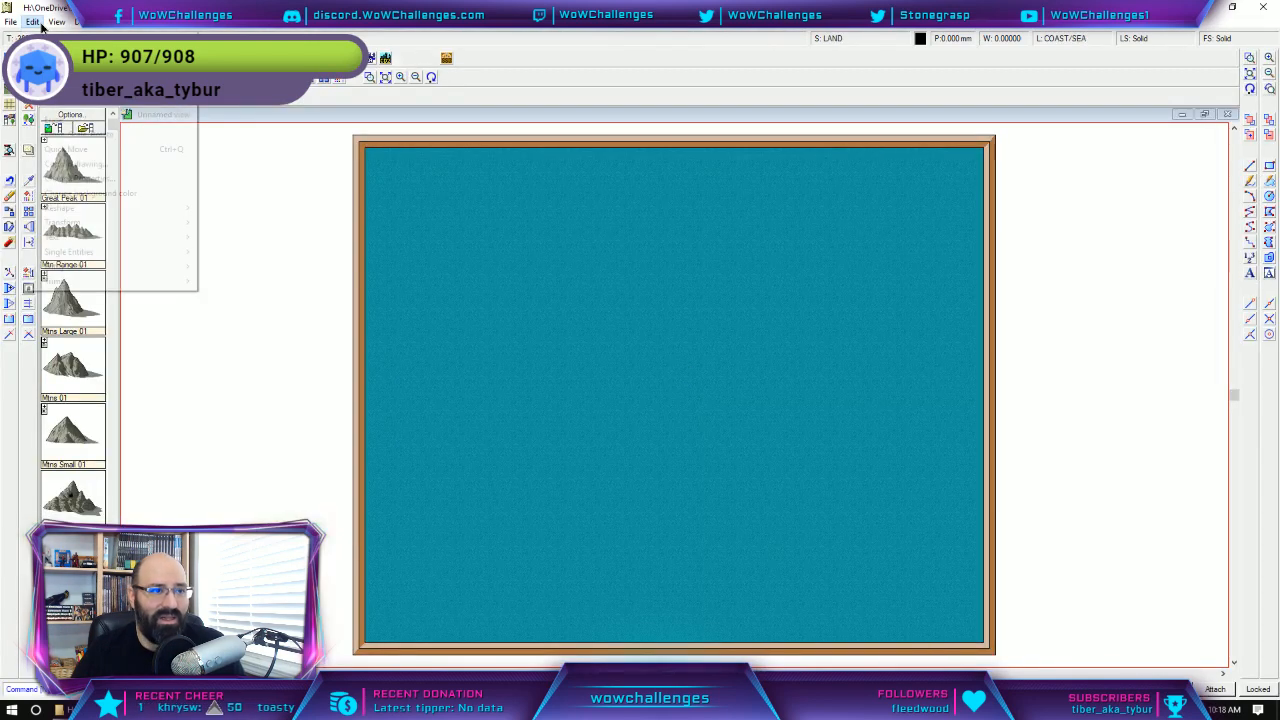
pyautogui.click(97, 106)
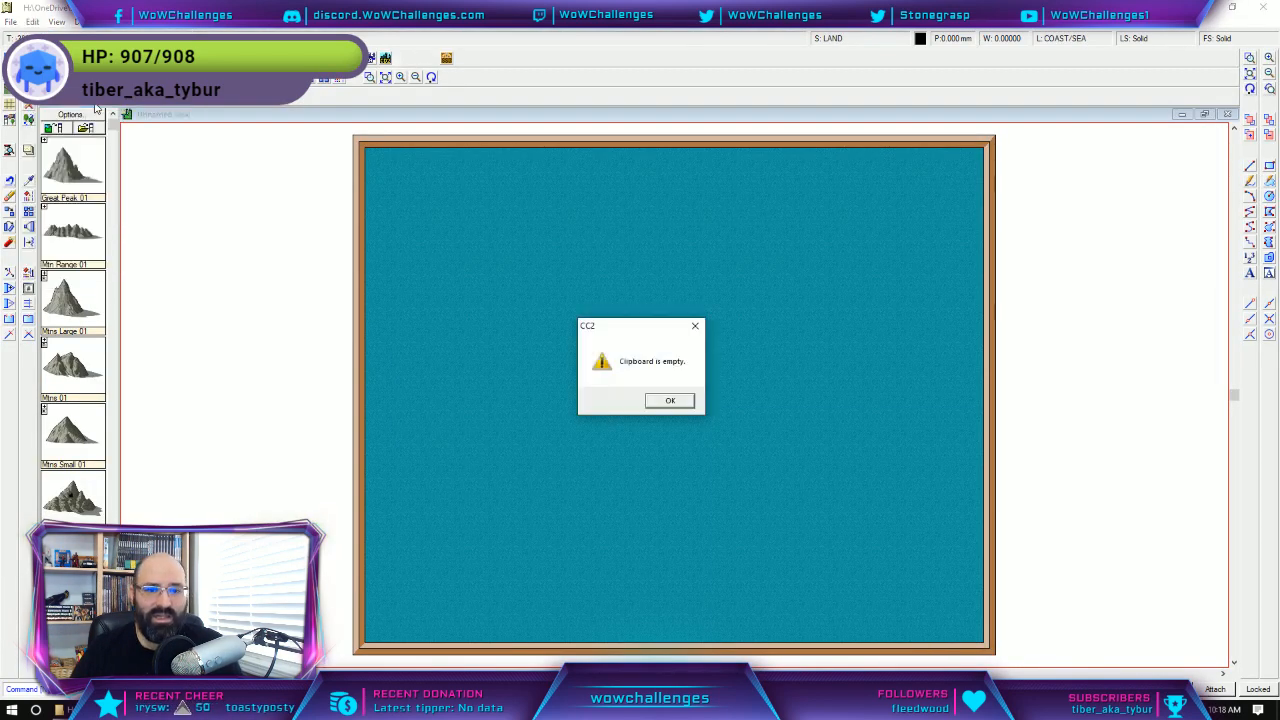
pyautogui.click(671, 404)
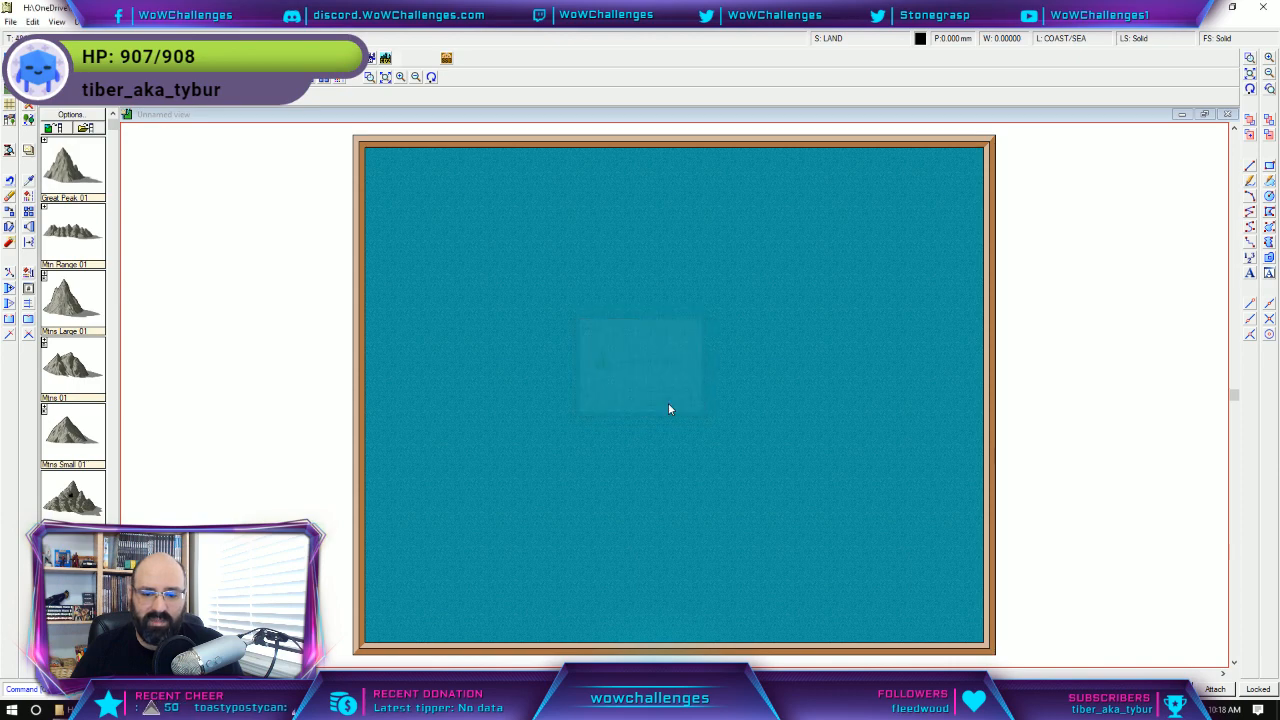
# Copy the selected island again with Copy Merged in Photoshop and try pasting it into the Campaign Cartographer map.
pyautogui.hotkey('alt', 'Tab')
pyautogui.click(61, 8)
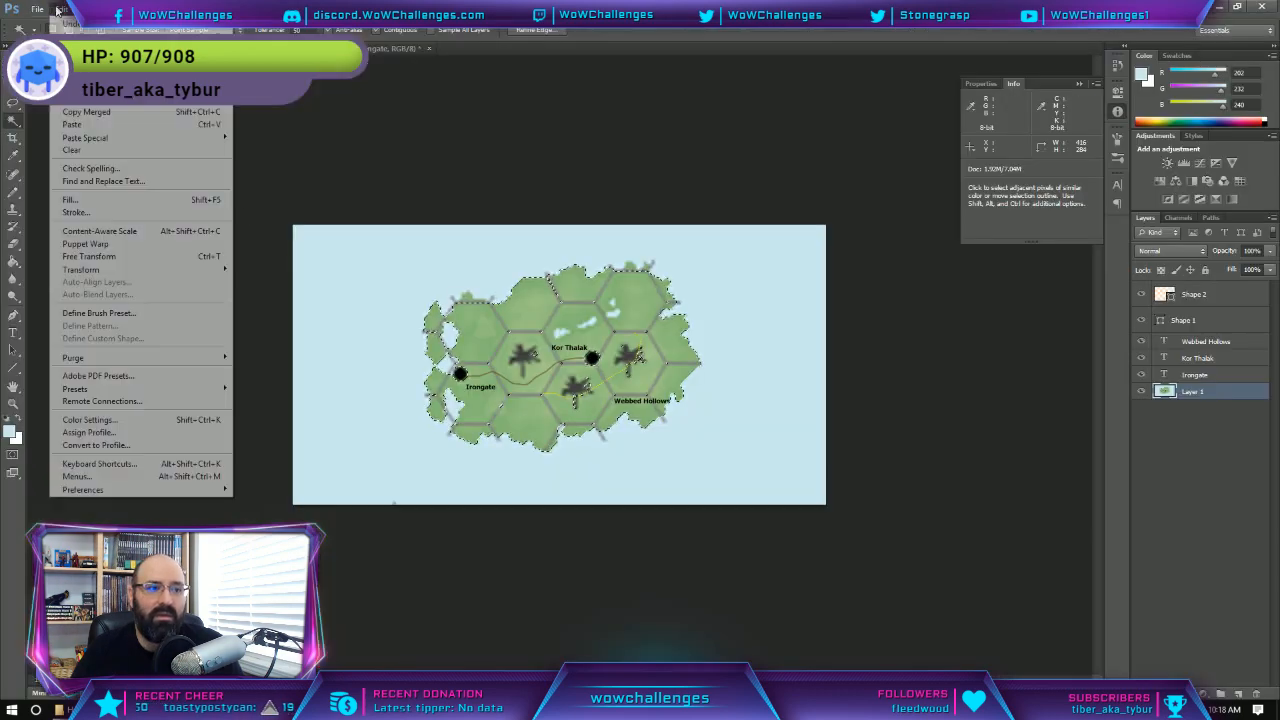
pyautogui.click(100, 111)
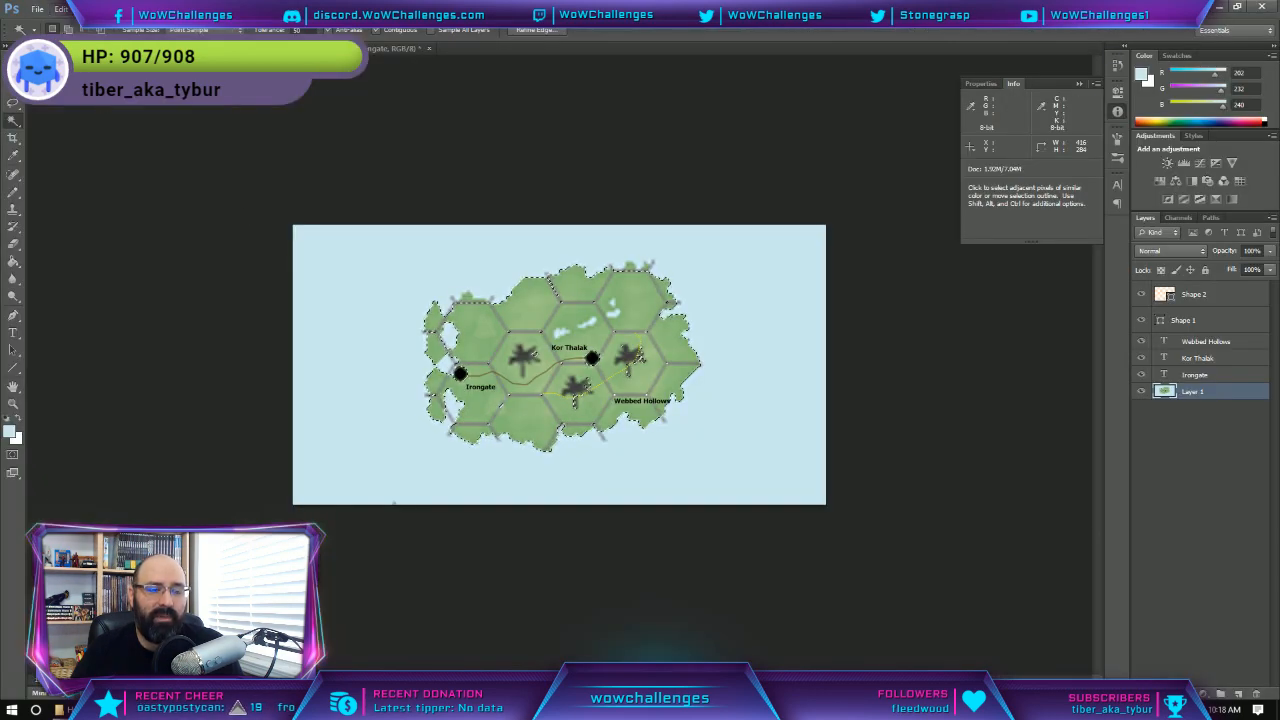
pyautogui.hotkey('alt', 'Tab')
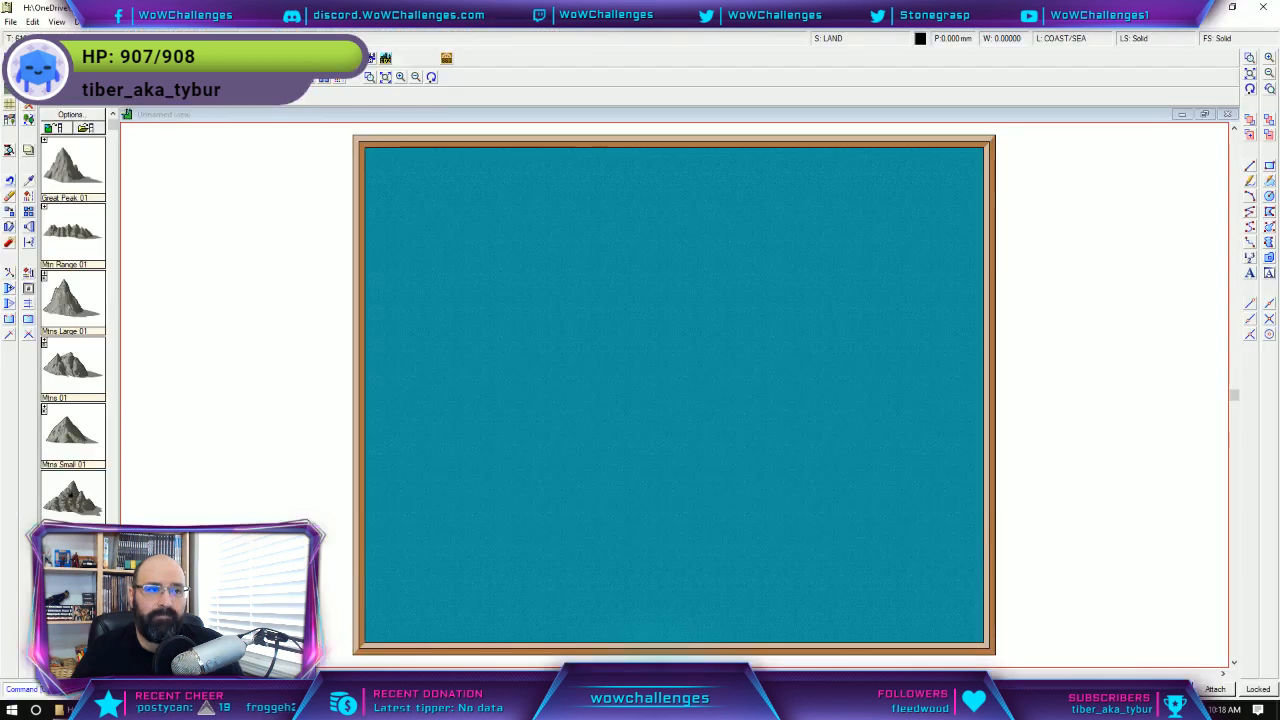
pyautogui.click(32, 21)
pyautogui.click(62, 106)
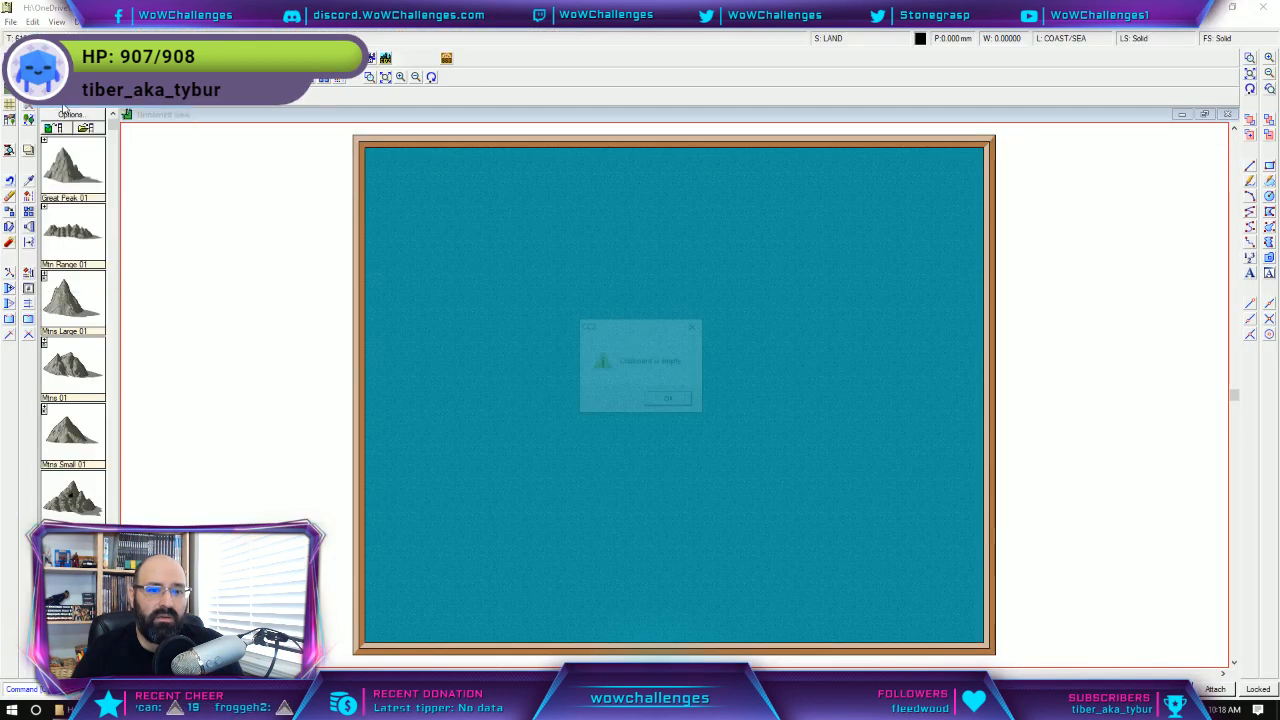
pyautogui.click(660, 402)
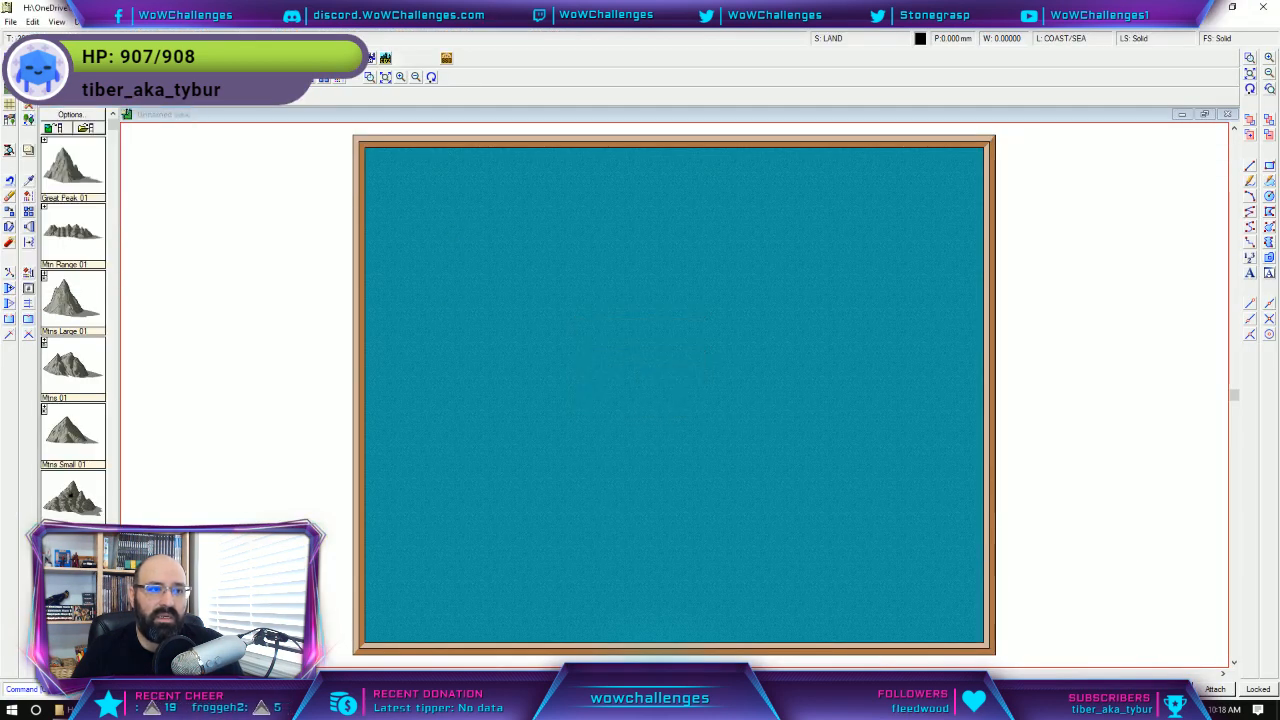
pyautogui.click(33, 21)
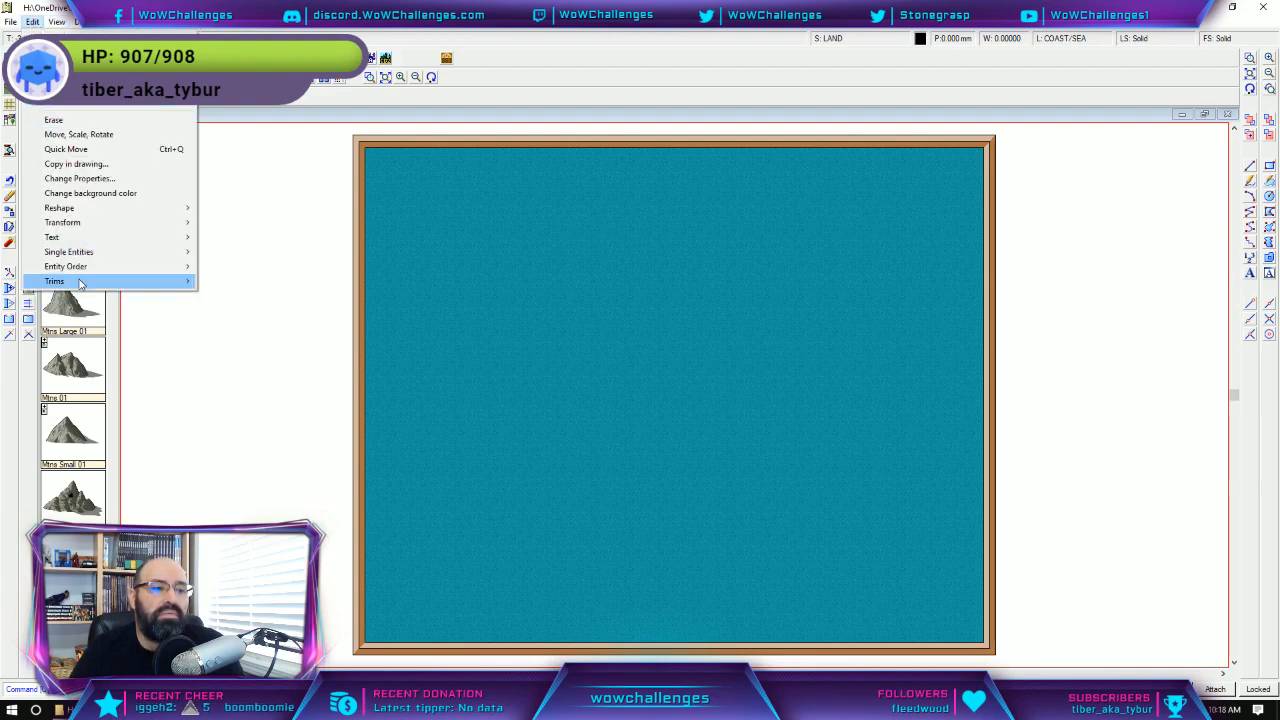
pyautogui.moveTo(10, 22)
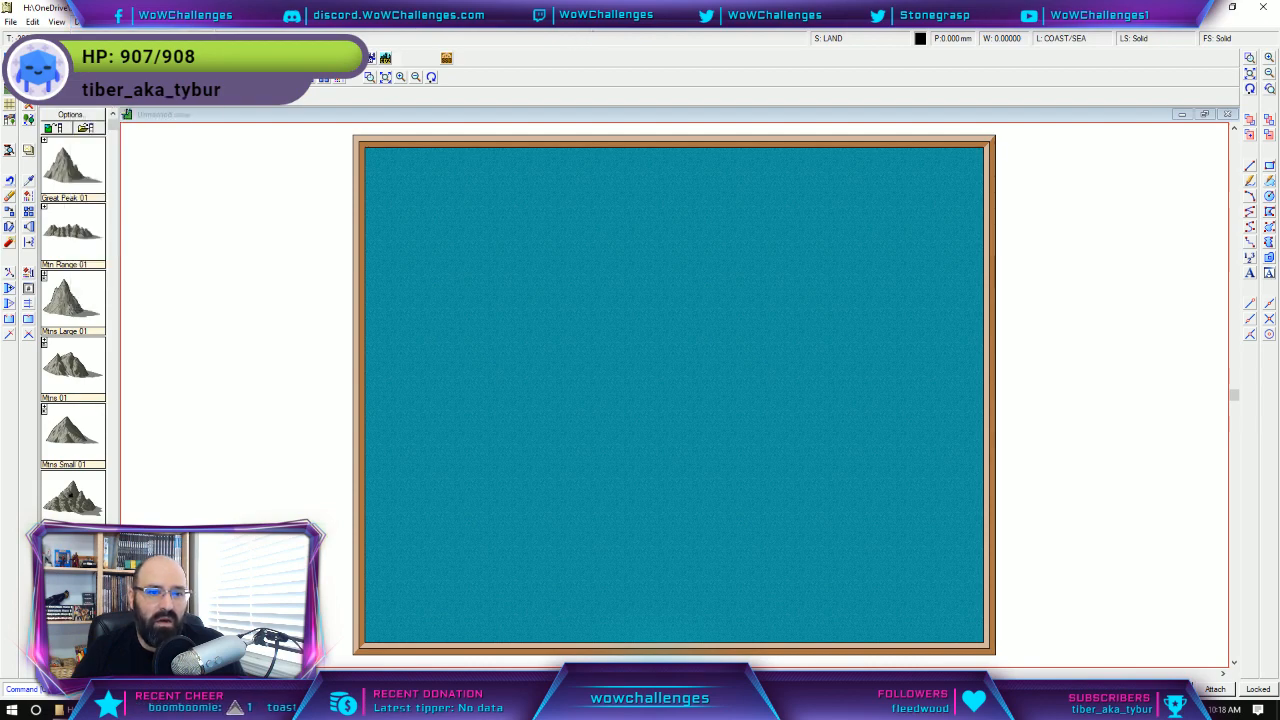
pyautogui.hotkey('alt', 'Tab')
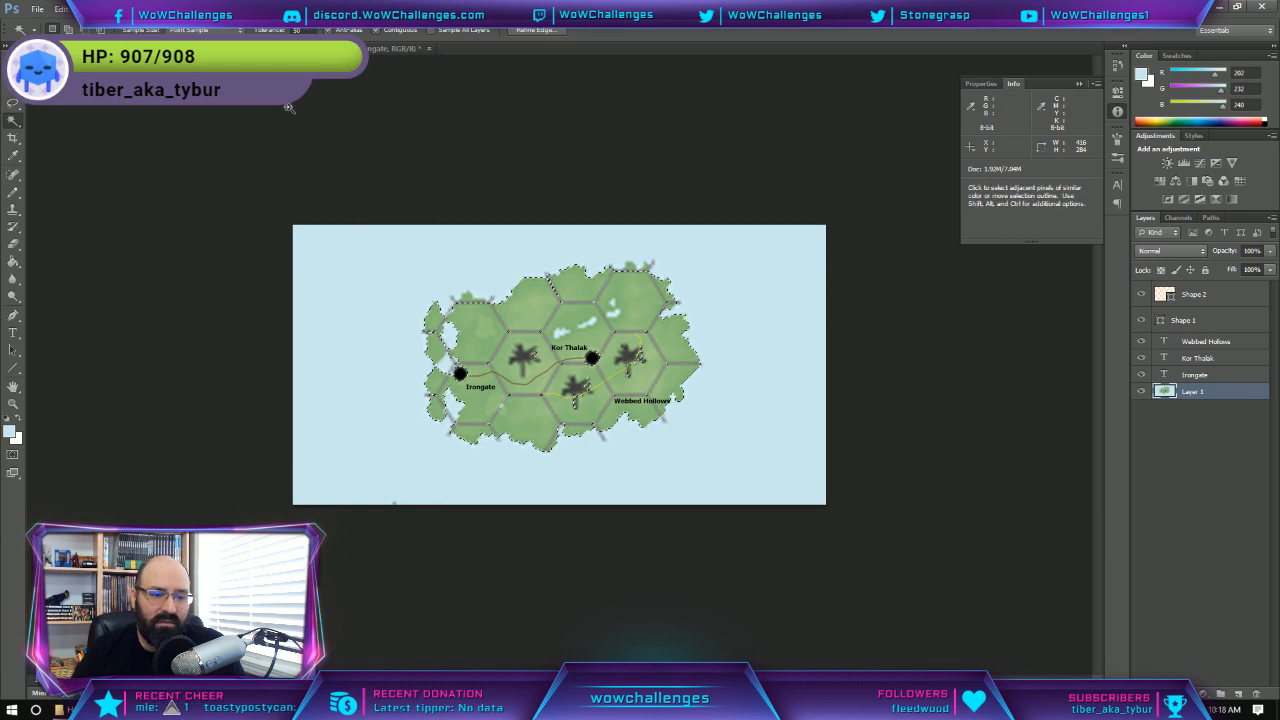
pyautogui.hotkey('alt', 'Tab')
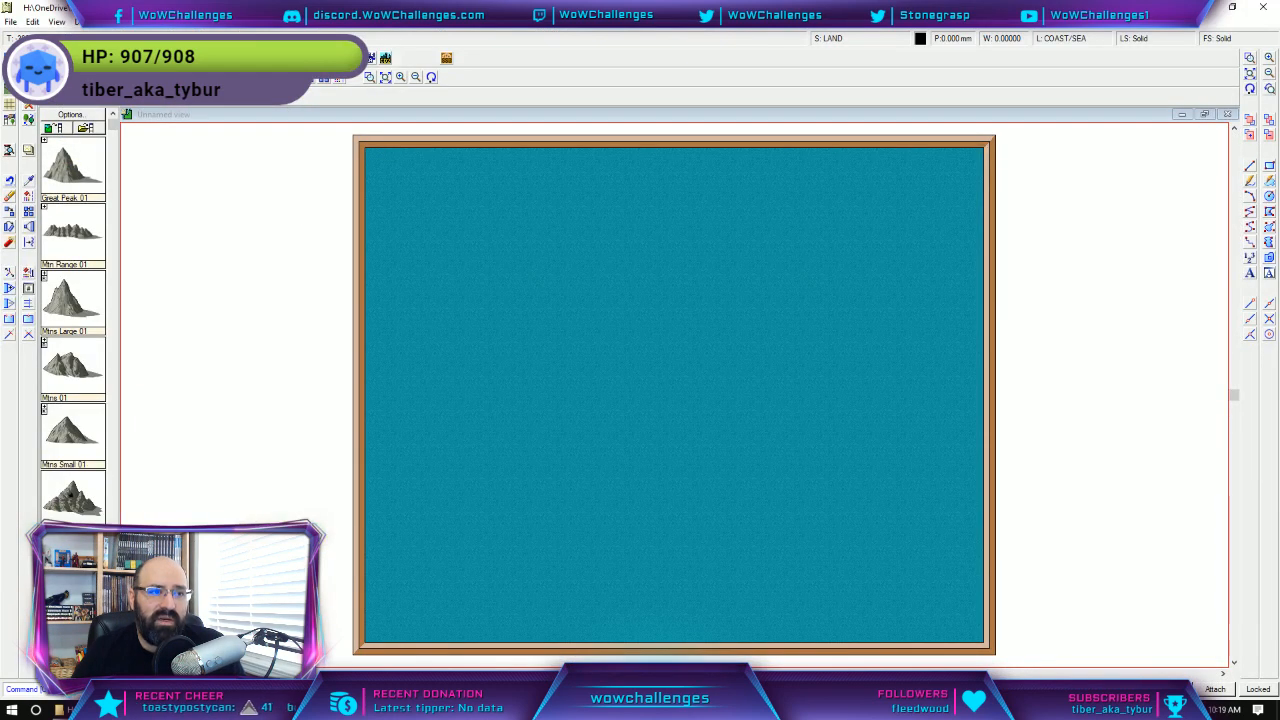
pyautogui.click(9, 58)
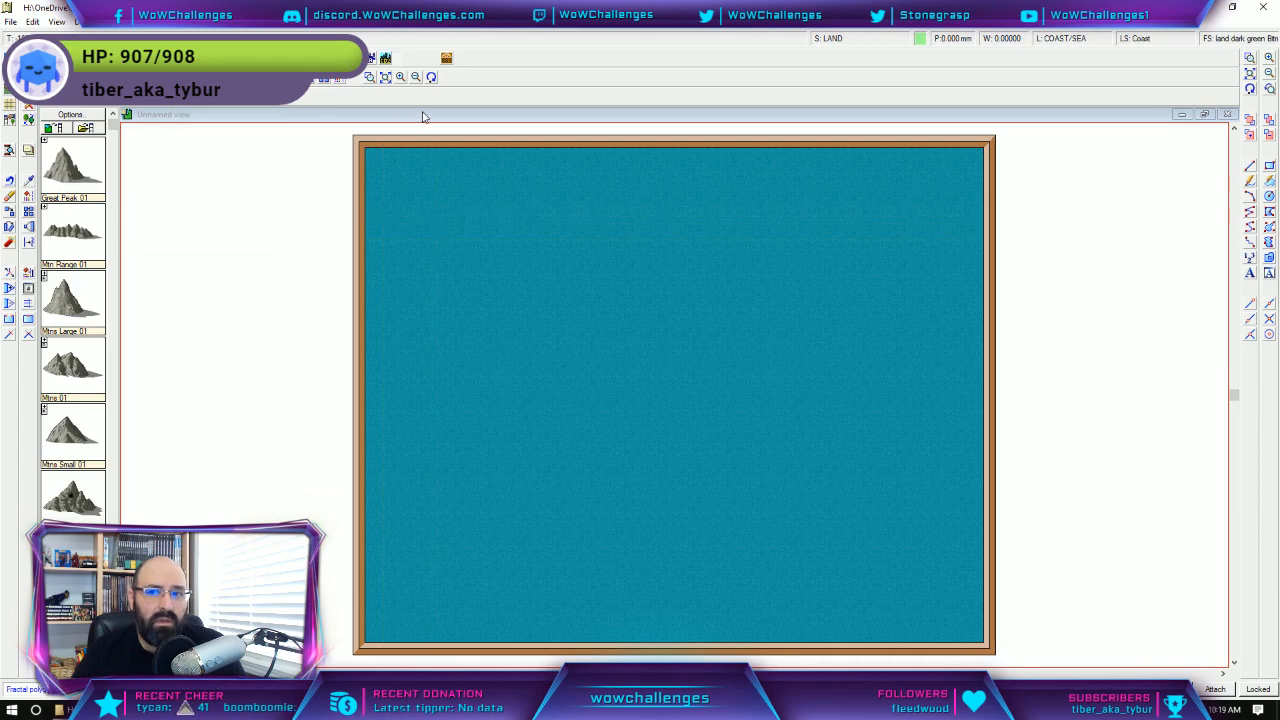
pyautogui.click(57, 22)
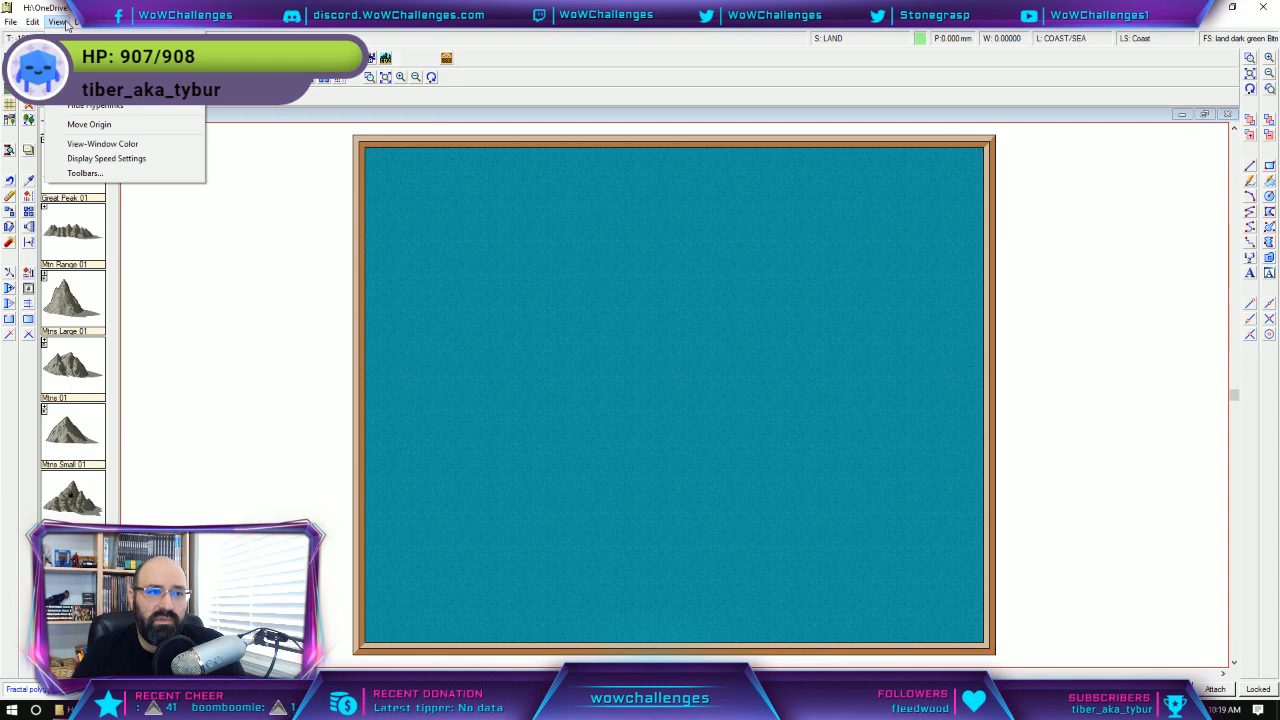
pyautogui.moveTo(100, 68)
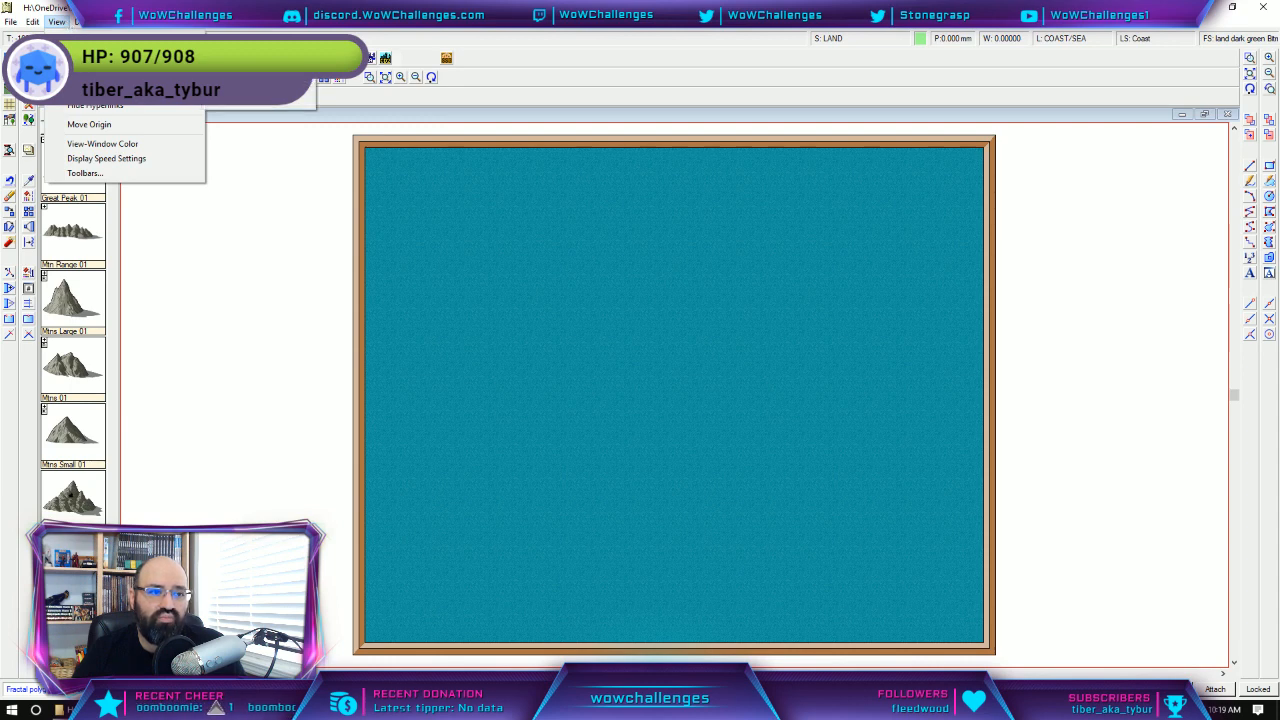
pyautogui.moveTo(88, 25)
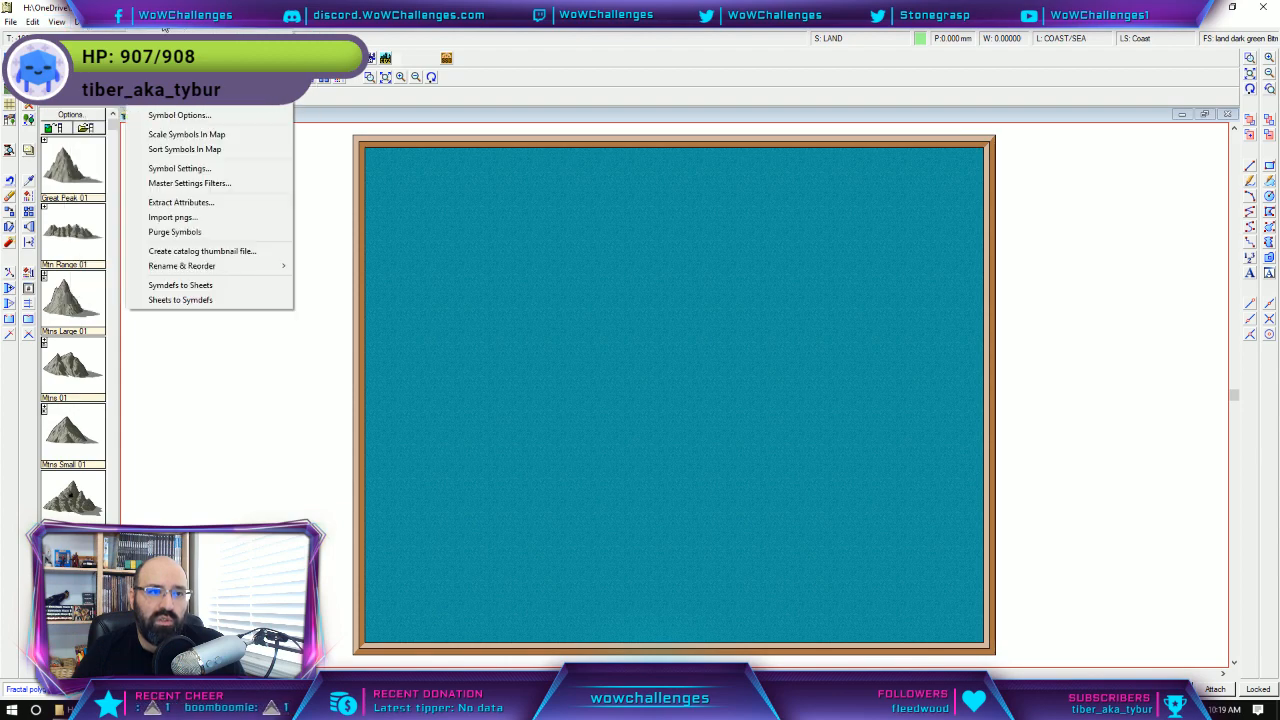
pyautogui.moveTo(219, 31)
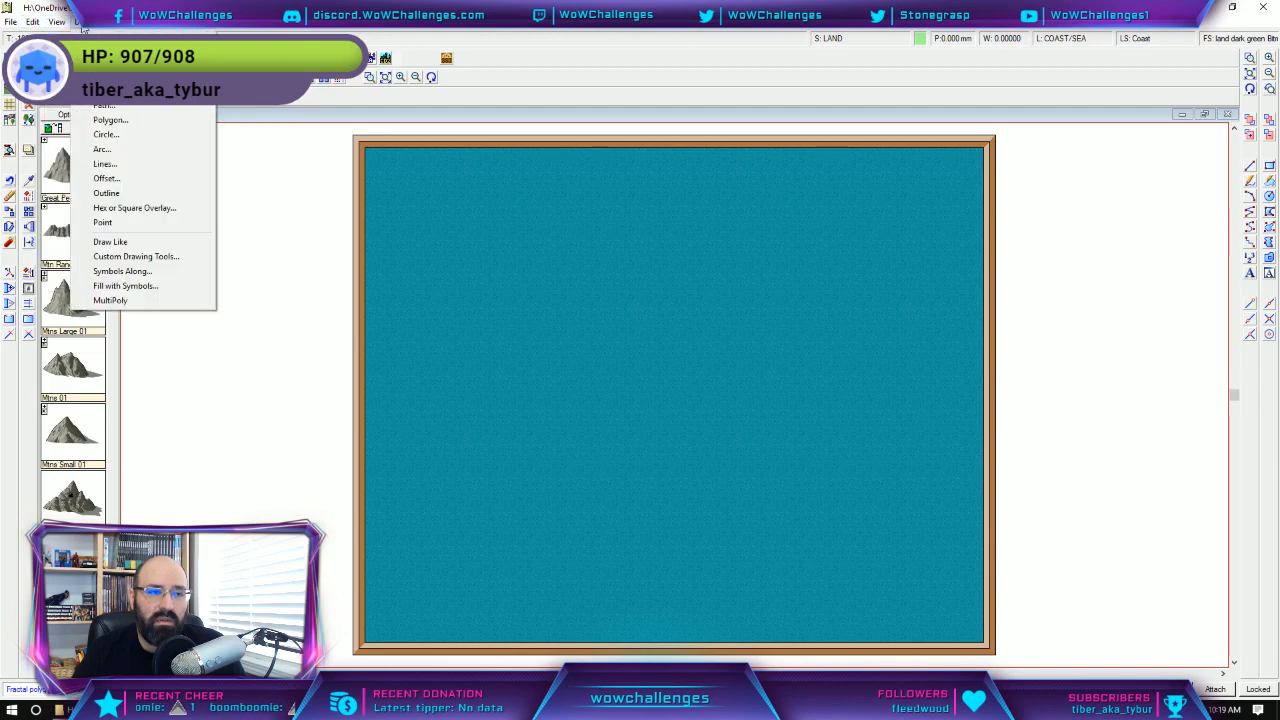
pyautogui.click(644, 308)
pyautogui.press('super')
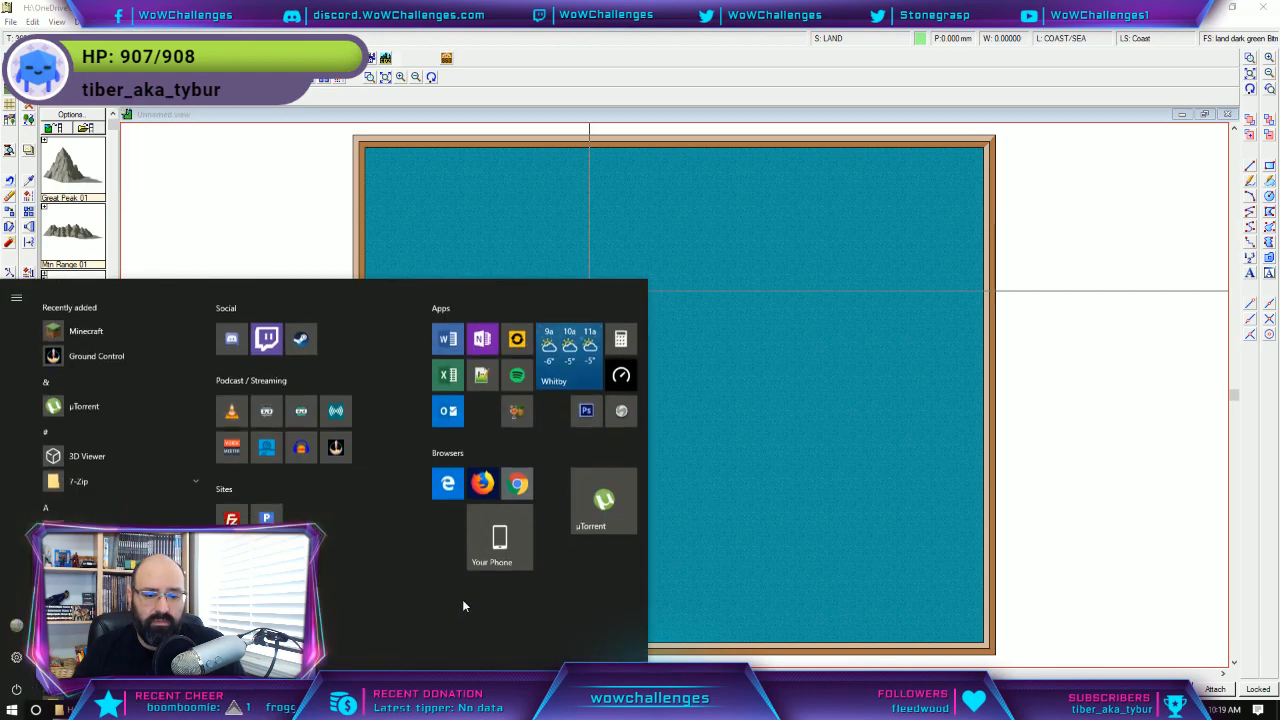
# Switch to the Word notes, paste the copied island image below the Webbed Hollows section and delete it again.
pyautogui.hotkey('alt', 'Tab')
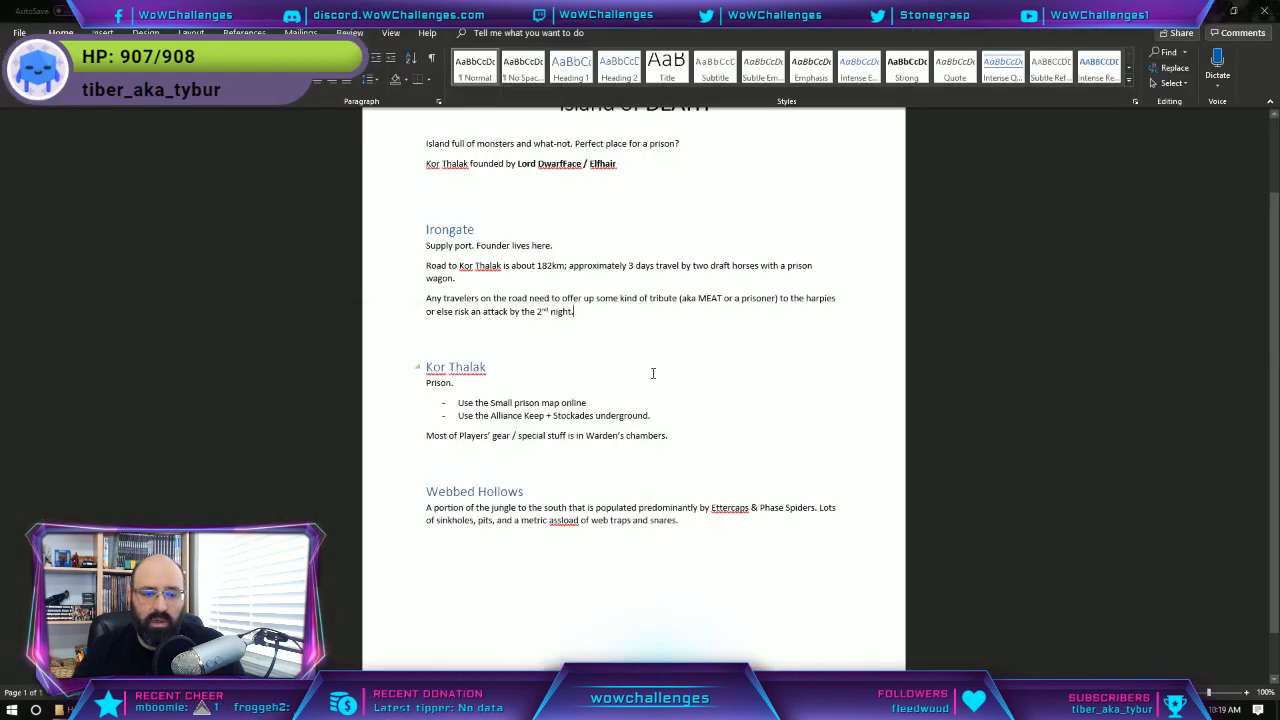
pyautogui.scroll(-2, 616, 392)
pyautogui.click(668, 531)
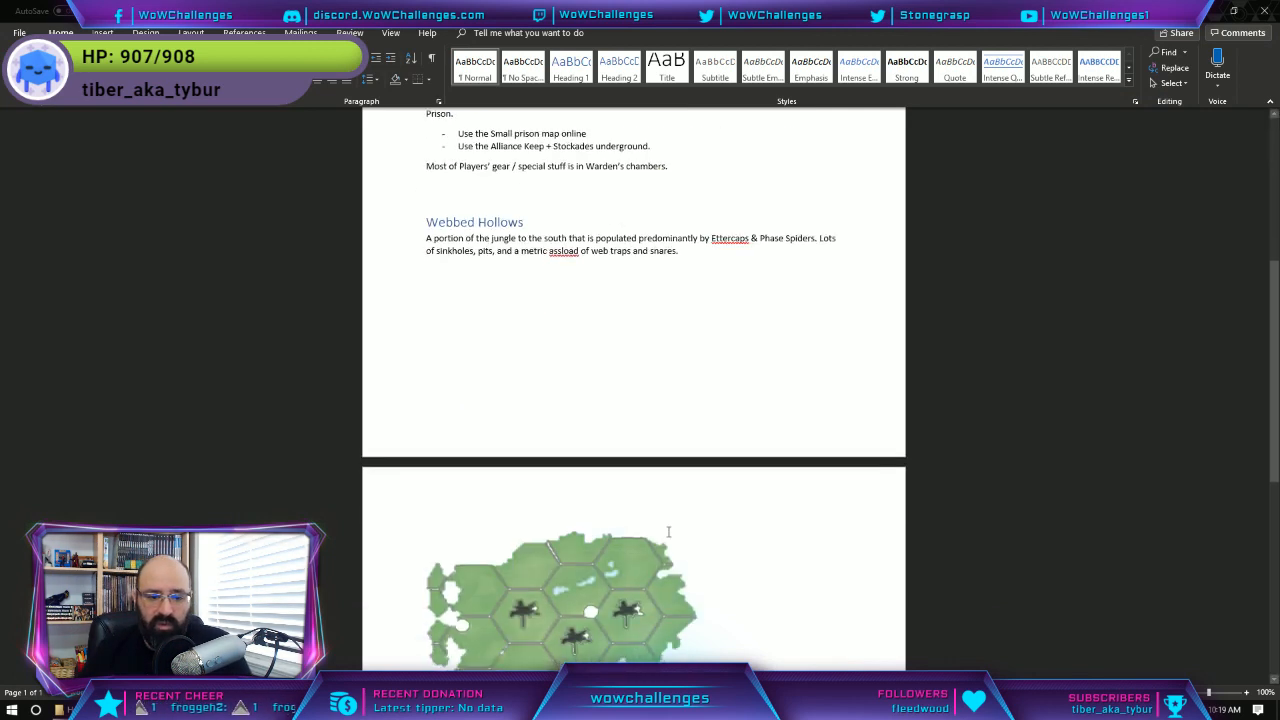
pyautogui.hotkey('ctrl', 'v')
pyautogui.scroll(-1, 594, 548)
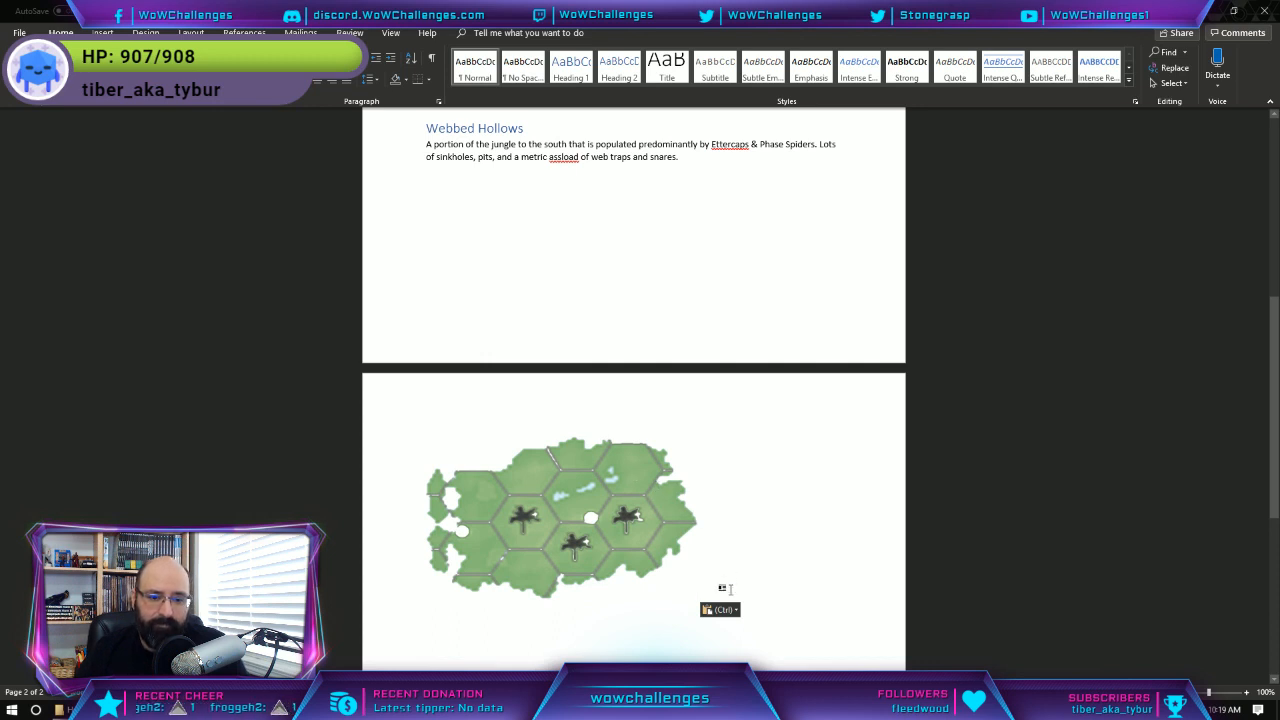
pyautogui.click(579, 474)
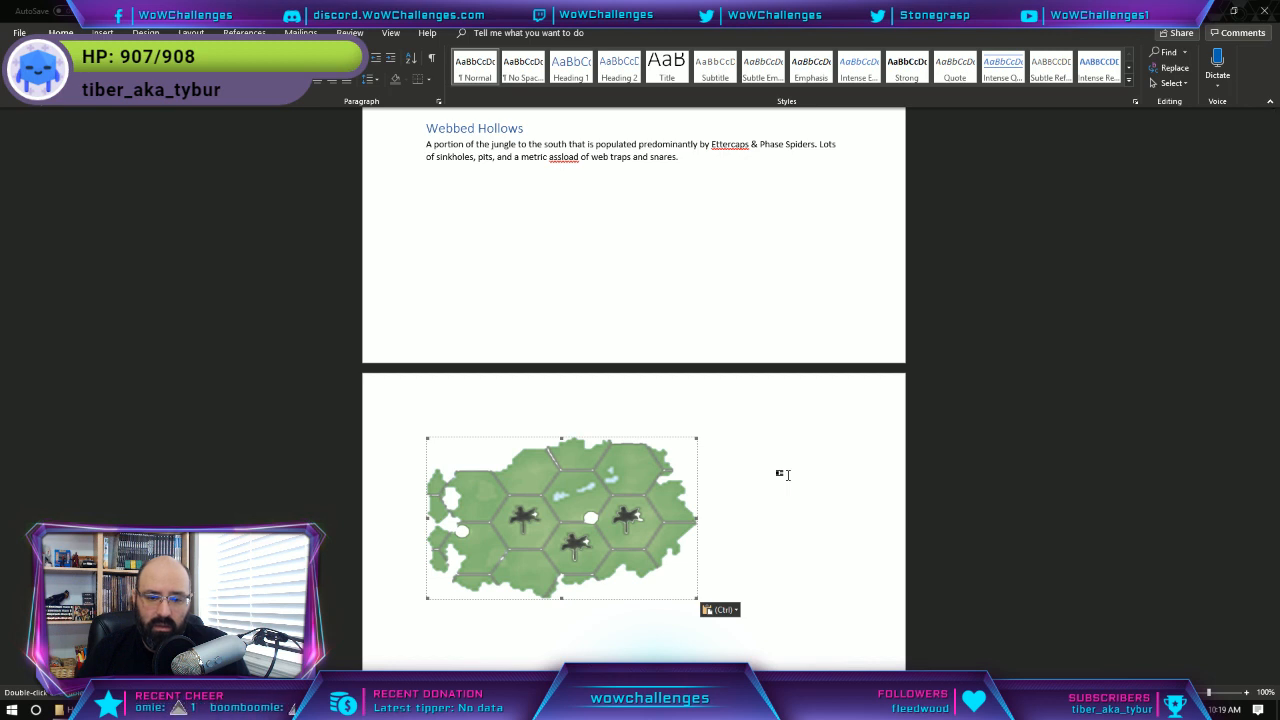
pyautogui.press('Delete')
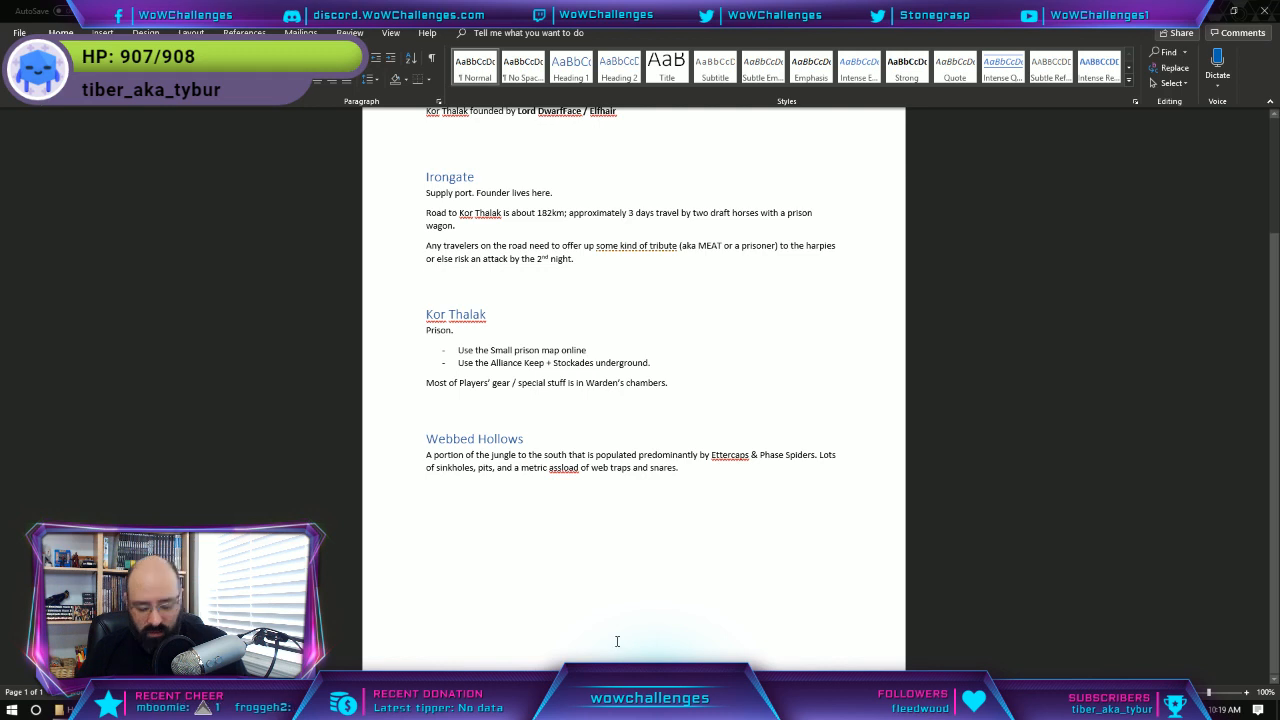
# Select and copy the island image on the page following the Webbed Hollows section.
pyautogui.scroll(-5, 535, 535)
pyautogui.click(548, 558)
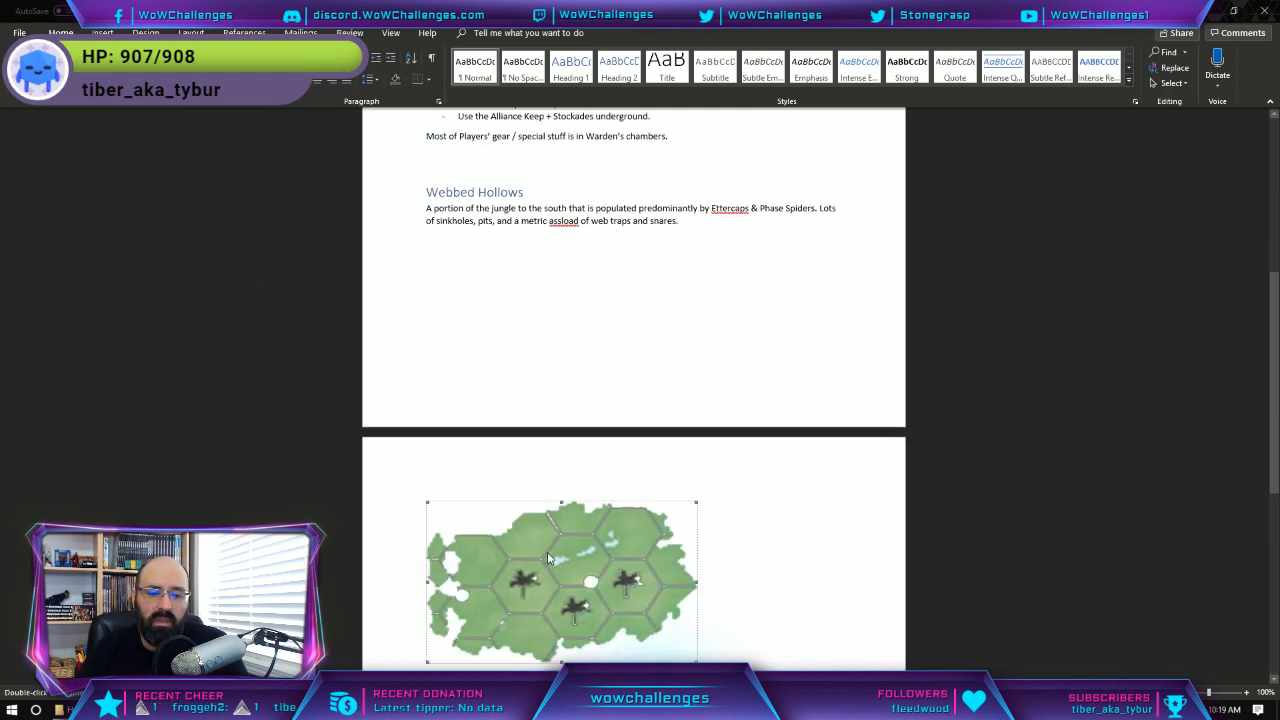
pyautogui.rightClick(543, 536)
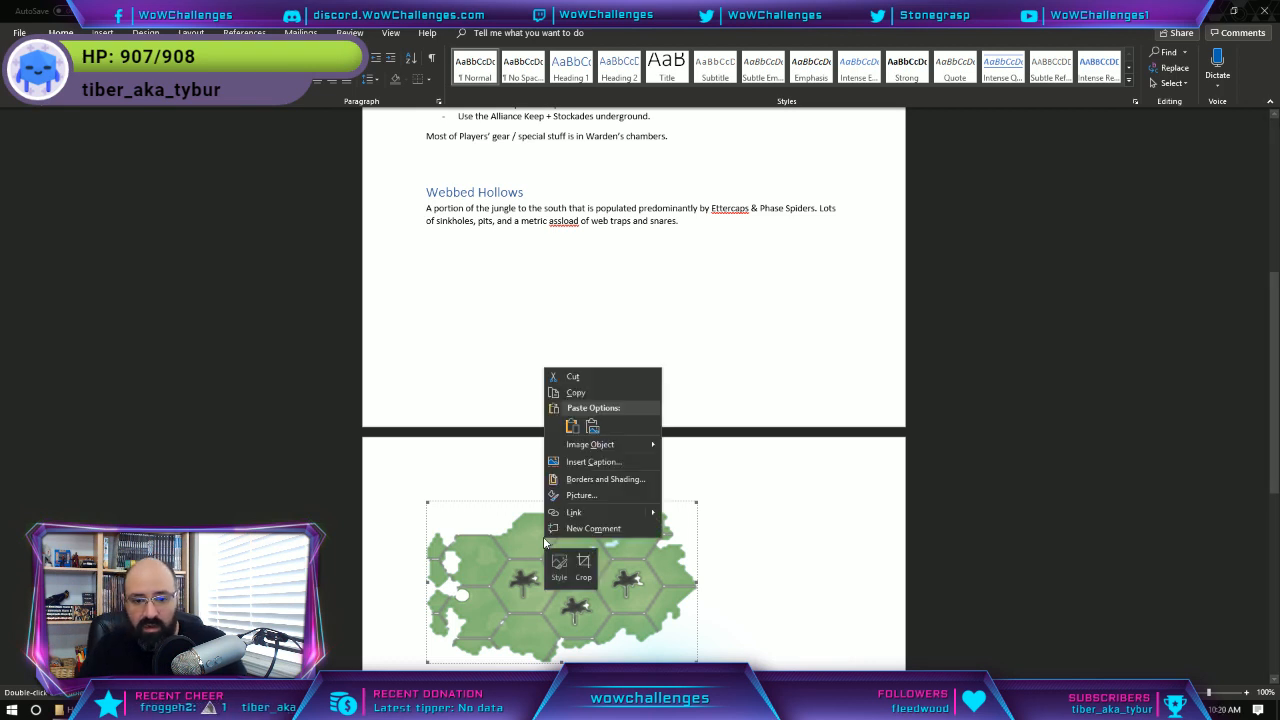
pyautogui.click(599, 390)
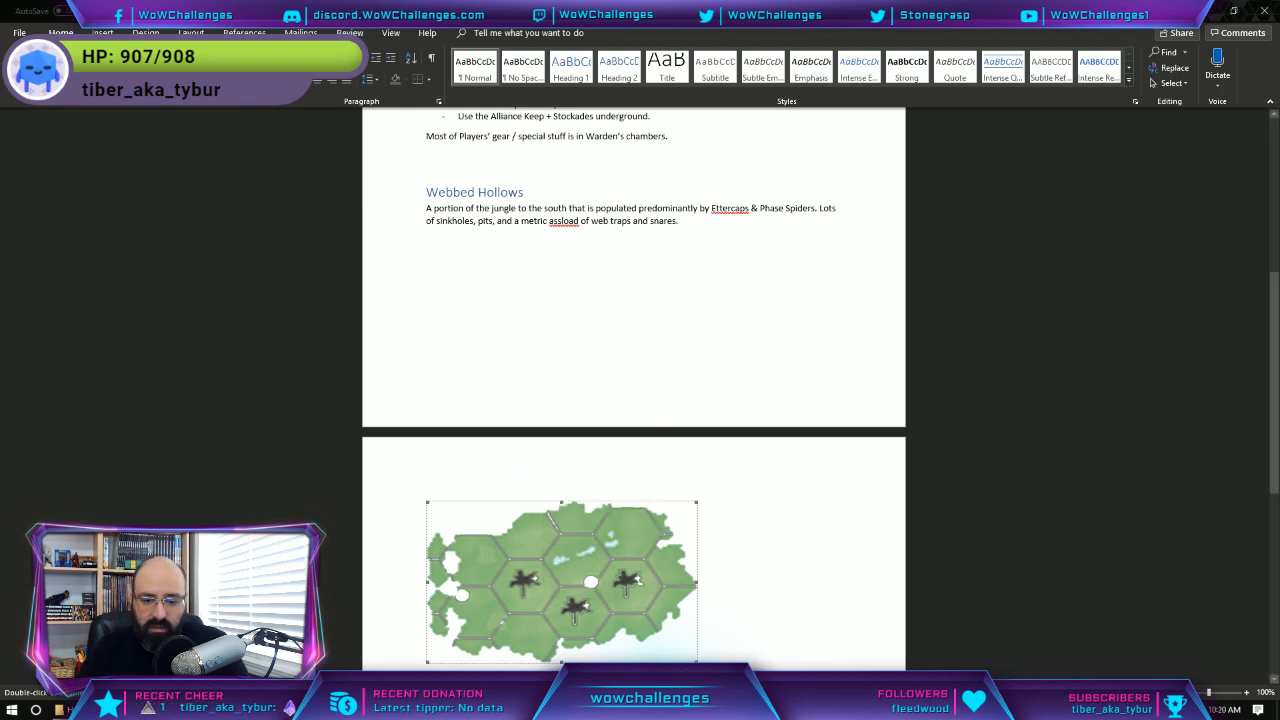
# Switch to Campaign Cartographer and try pasting the island image copied from Word into the map.
pyautogui.click(747, 709)
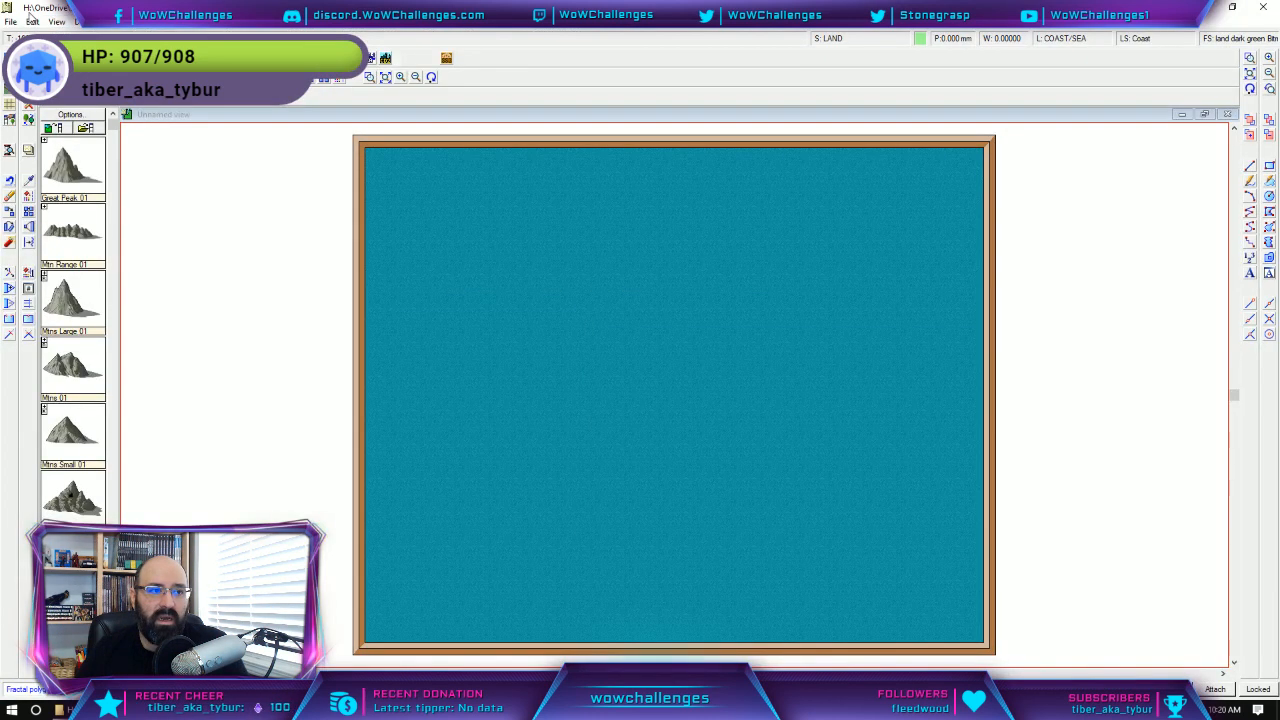
pyautogui.click(31, 20)
pyautogui.click(107, 113)
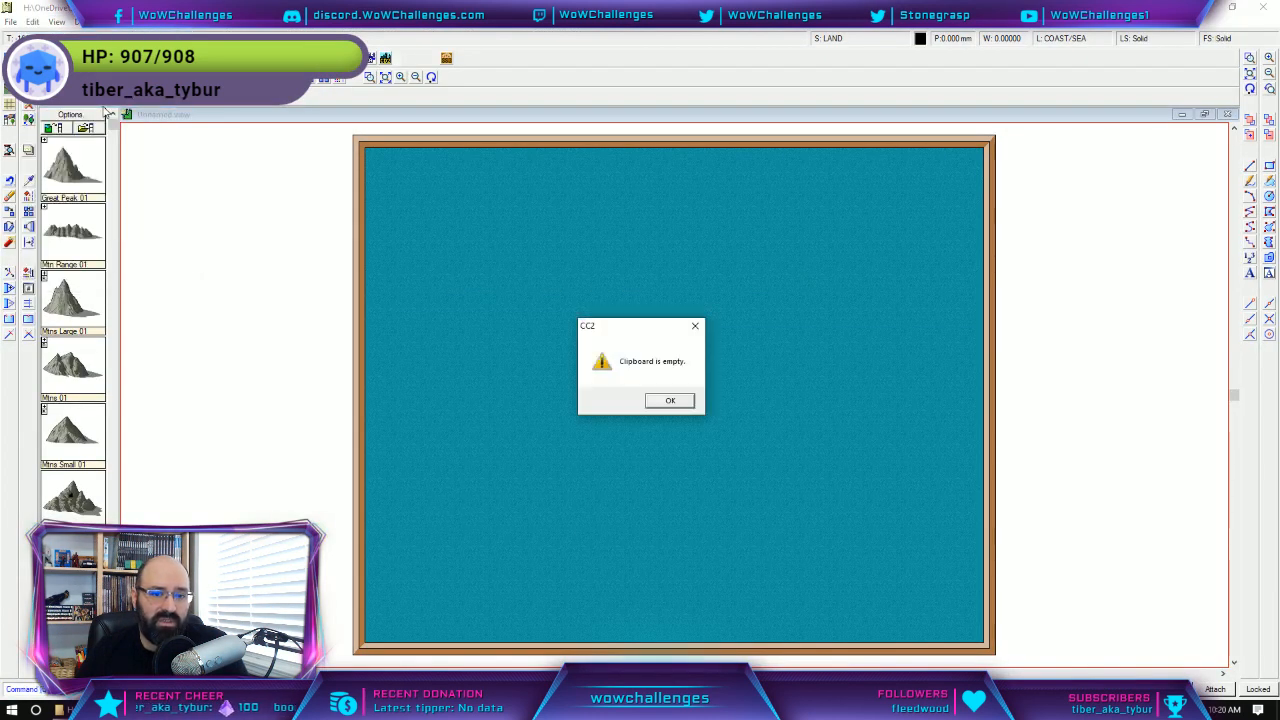
# Dismiss the clipboard warning and check the drawing's available commands for a way to import an image.
pyautogui.click(679, 401)
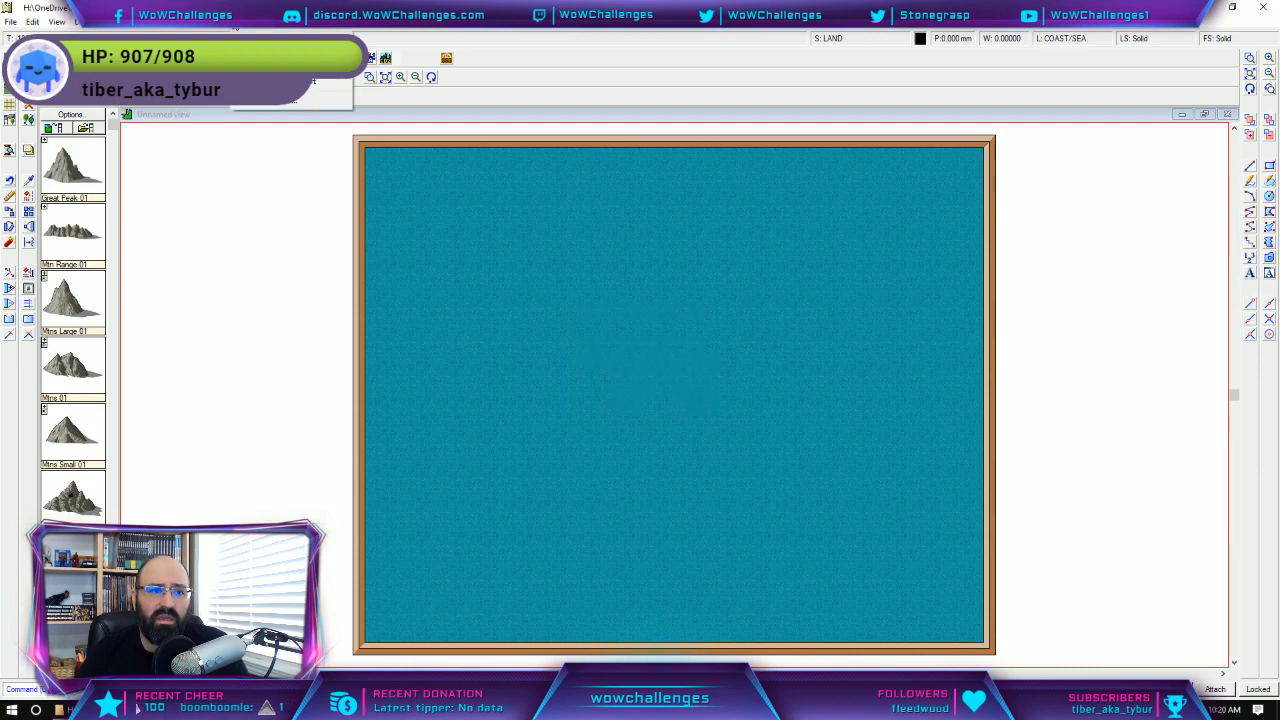
pyautogui.click(208, 29)
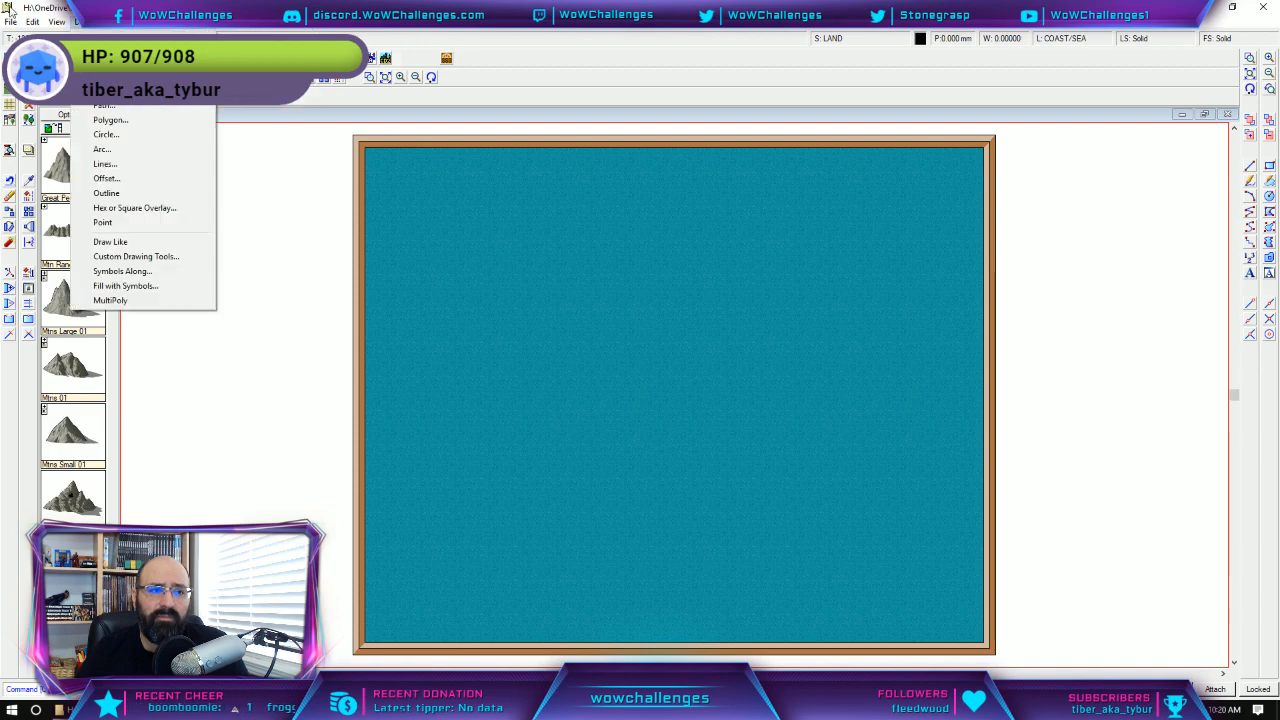
pyautogui.moveTo(15, 25)
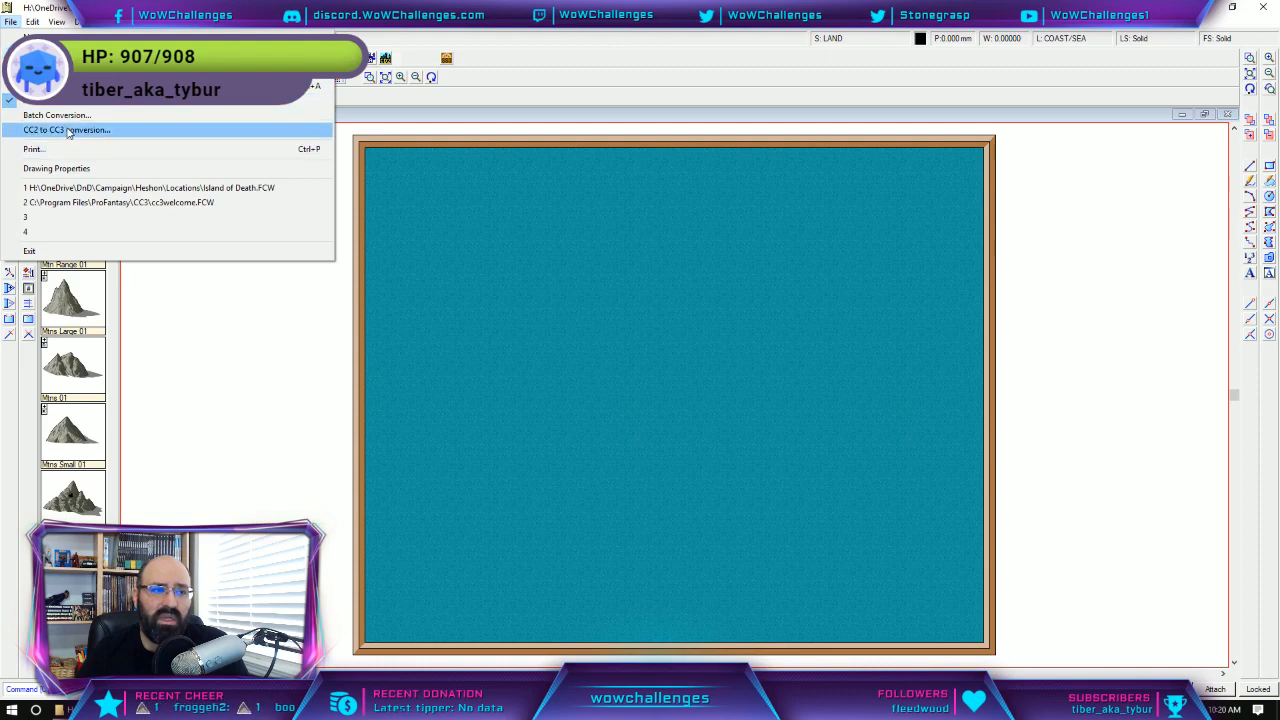
pyautogui.moveTo(148, 30)
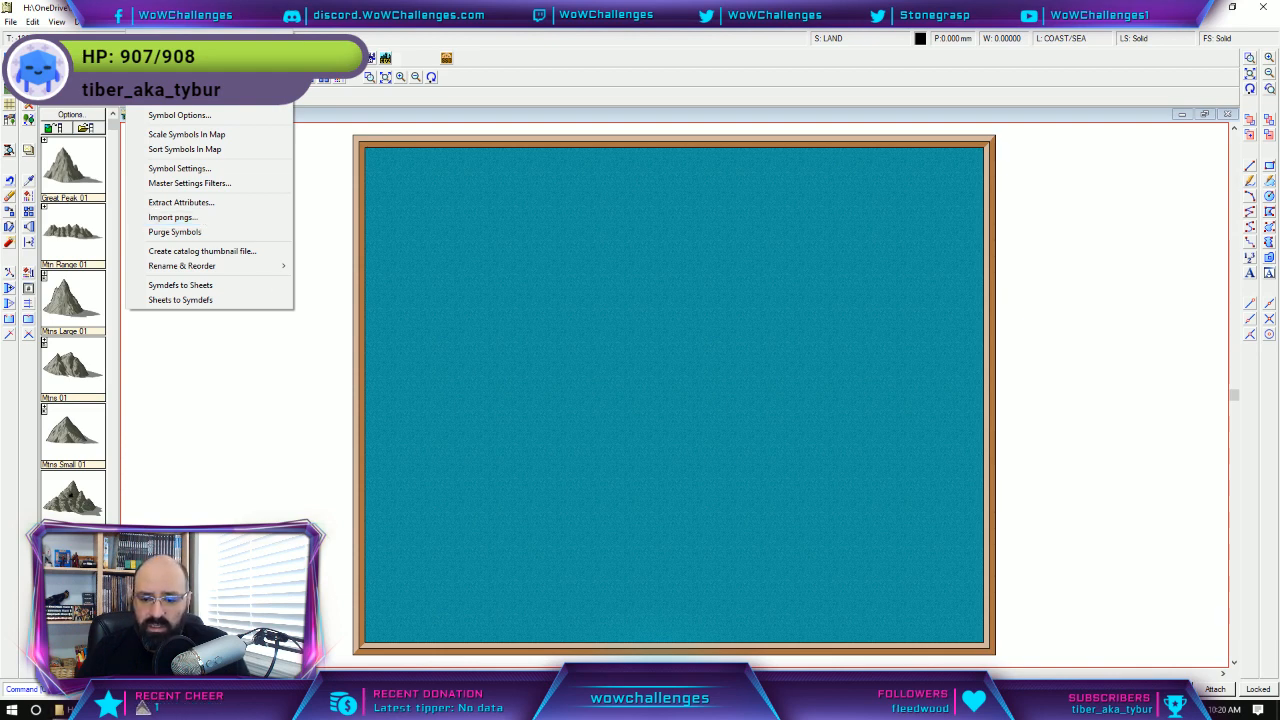
# Switch to Photoshop and create a new transparent document of 416 by 284 pixels from the Clipboard preset.
pyautogui.hotkey('alt', 'Tab')
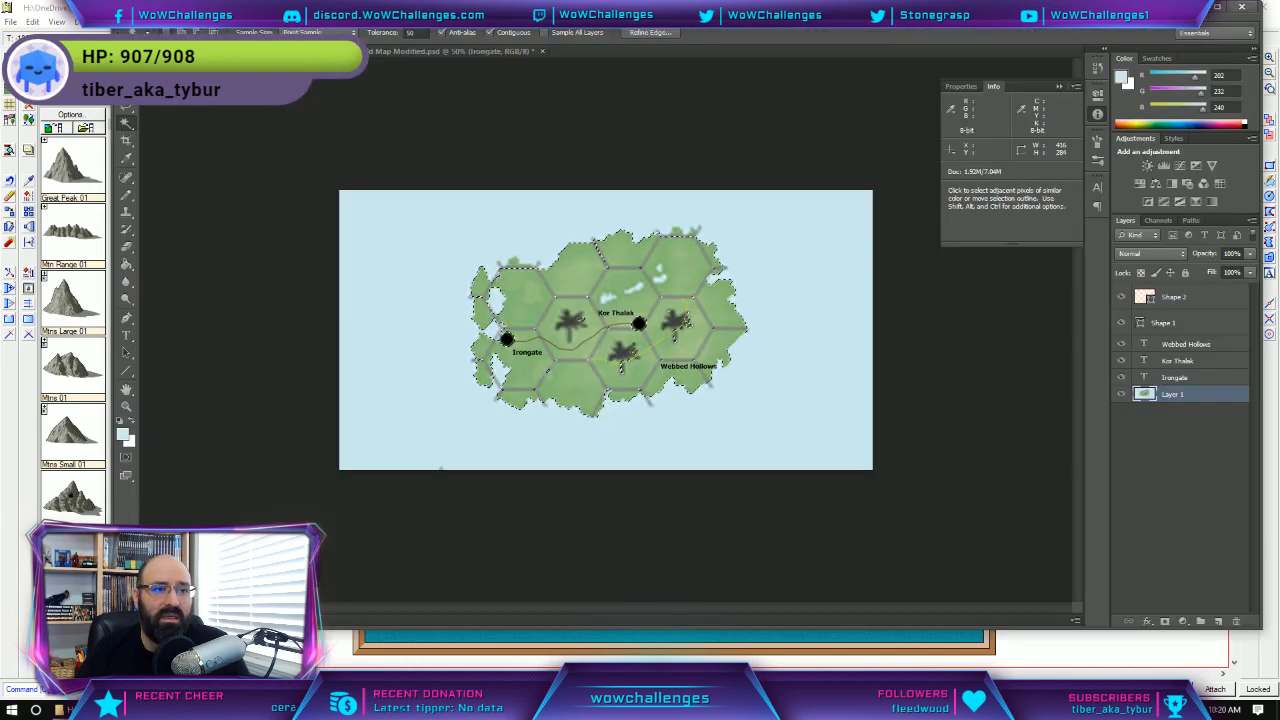
pyautogui.click(152, 19)
pyautogui.click(168, 30)
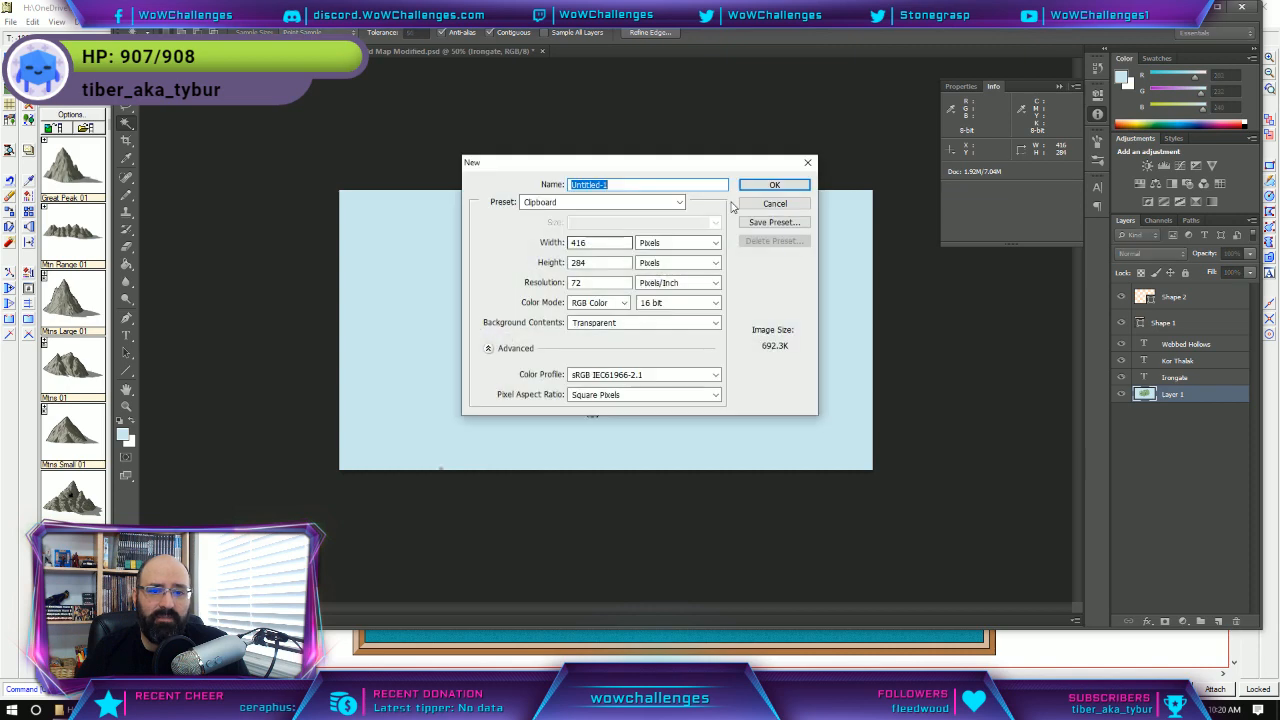
pyautogui.click(774, 190)
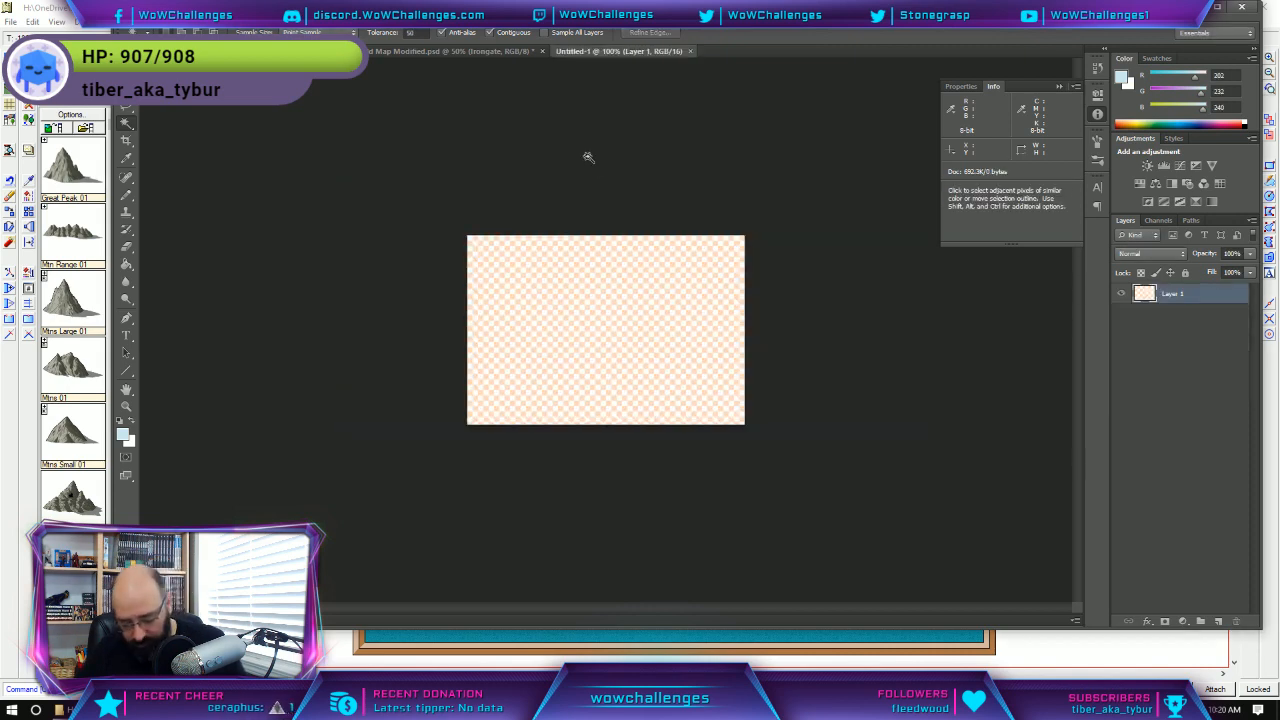
# Paste the island image into the blank document and save it for web as a PNG-24 named island on the Desktop.
pyautogui.hotkey('ctrl', 'v')
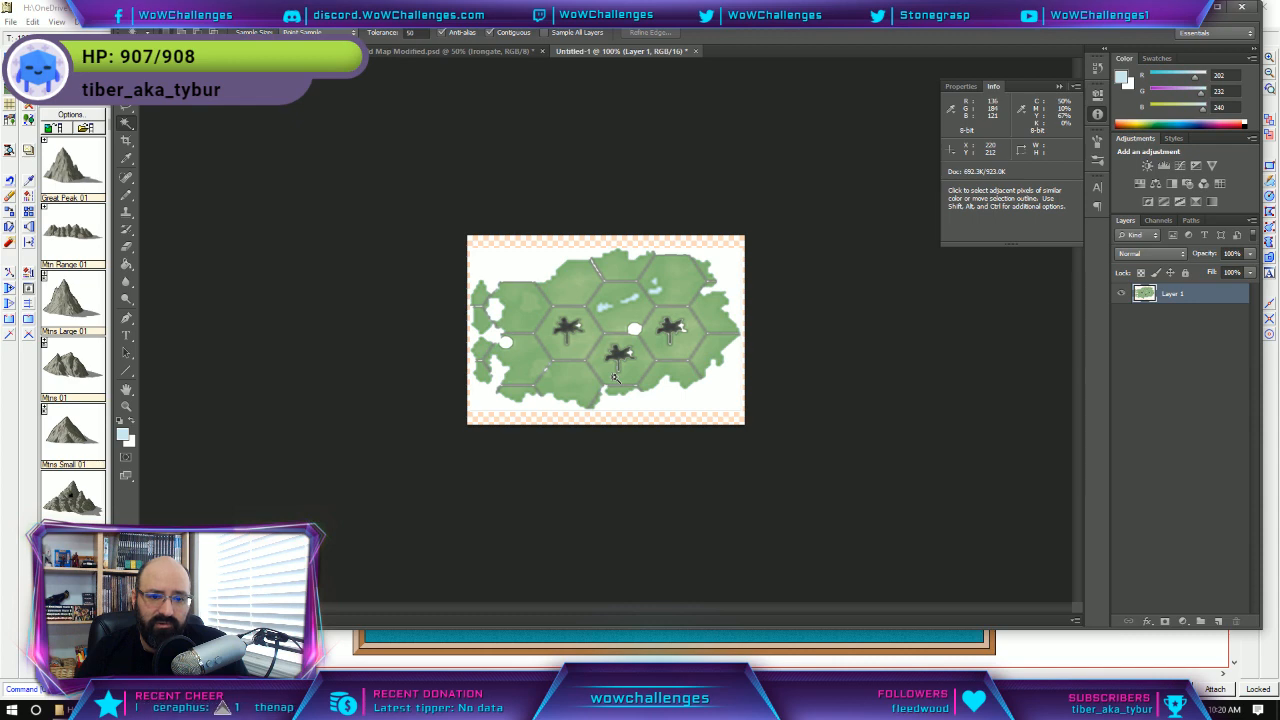
pyautogui.click(152, 14)
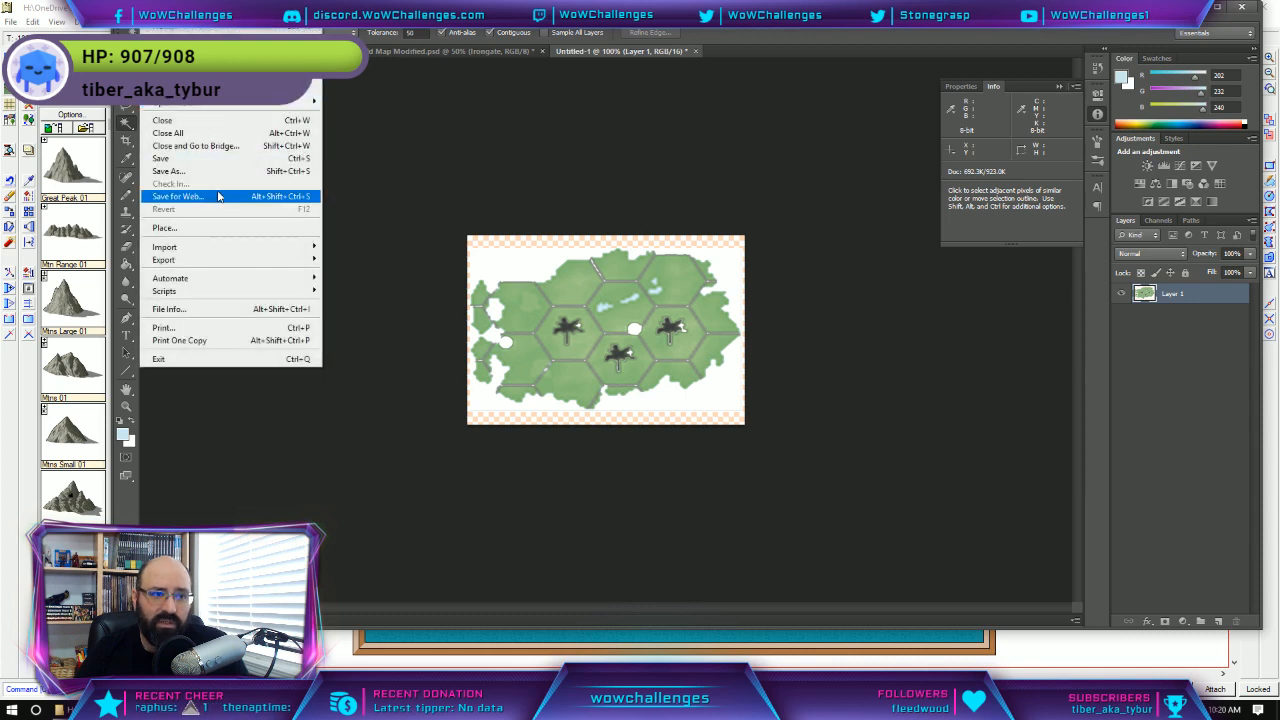
pyautogui.click(249, 196)
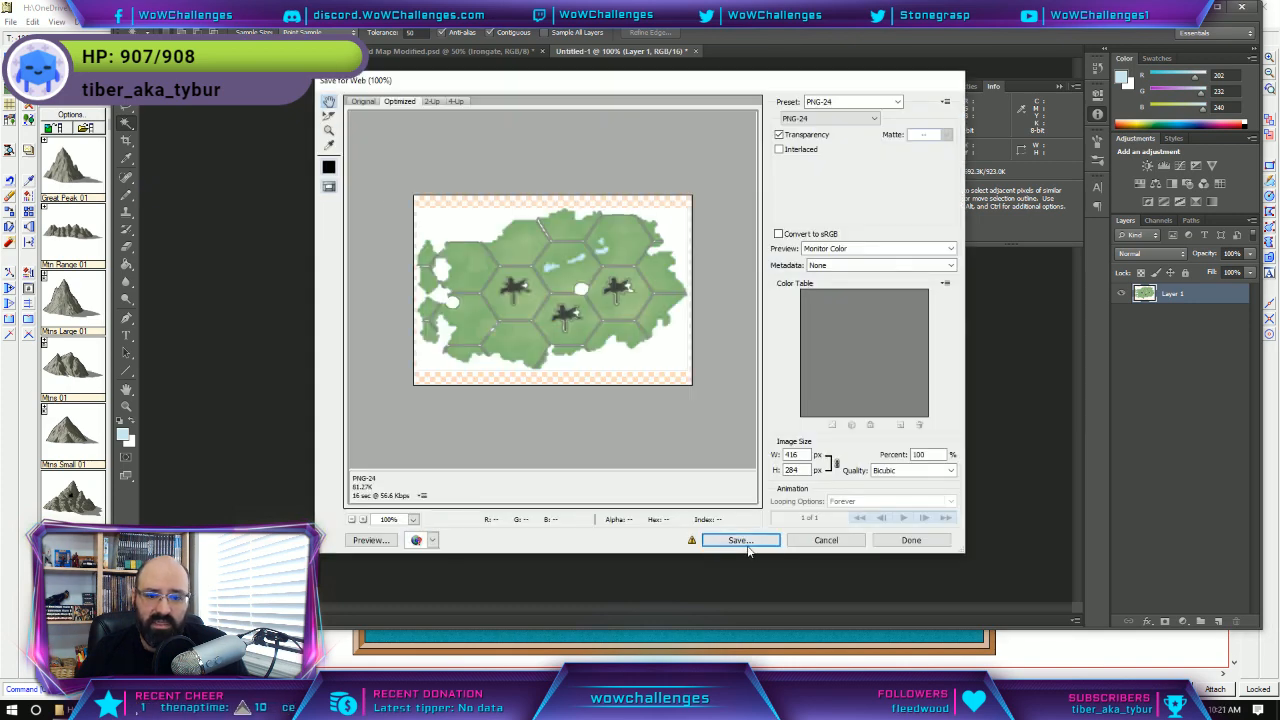
pyautogui.click(738, 540)
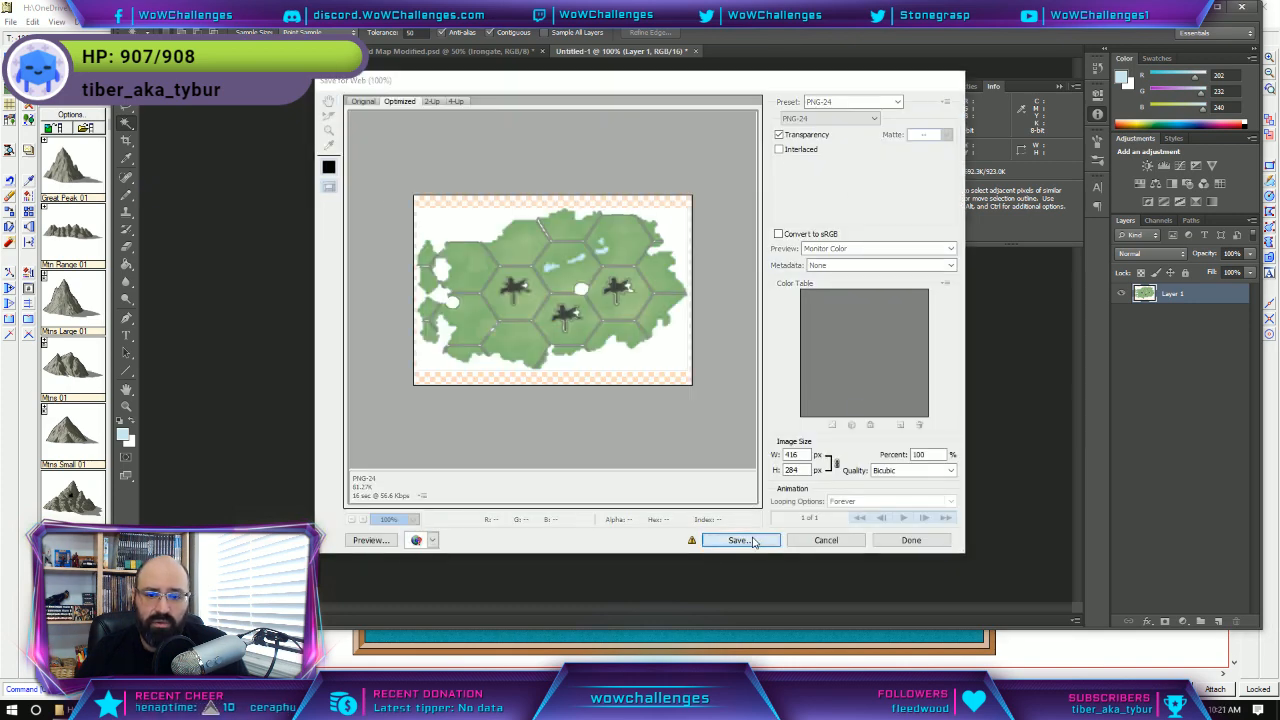
pyautogui.click(353, 197)
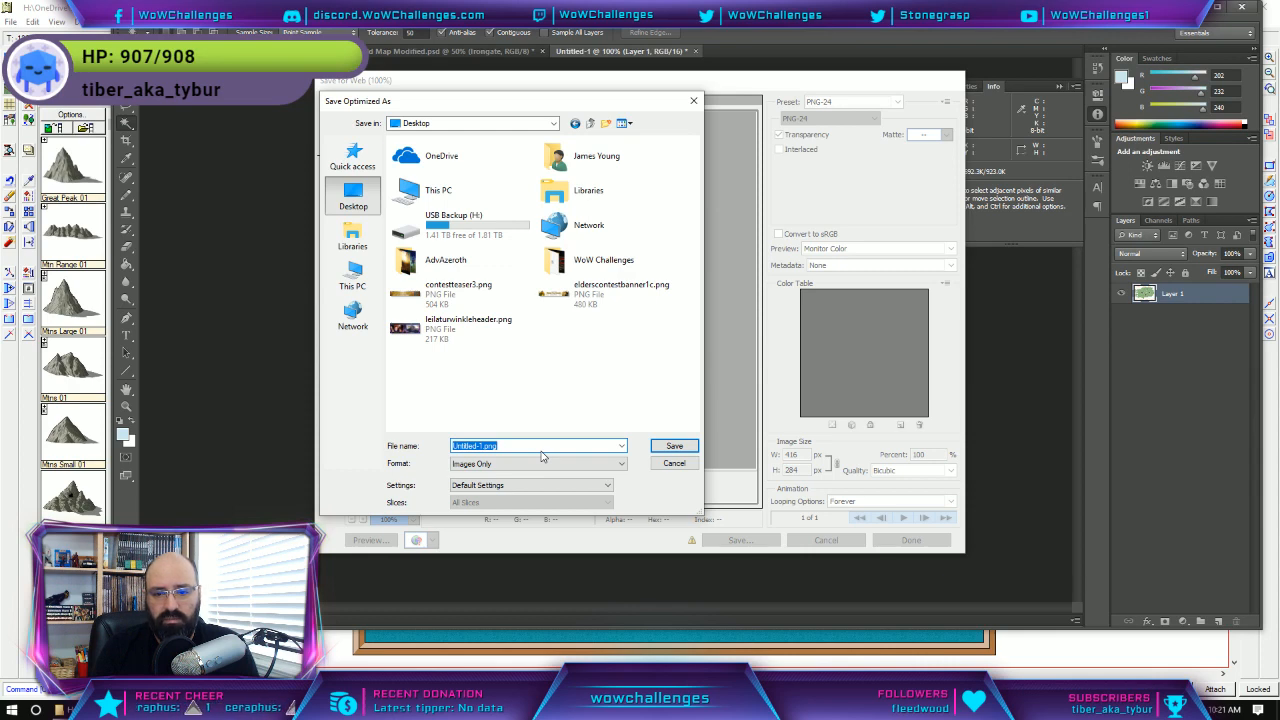
pyautogui.write('island')
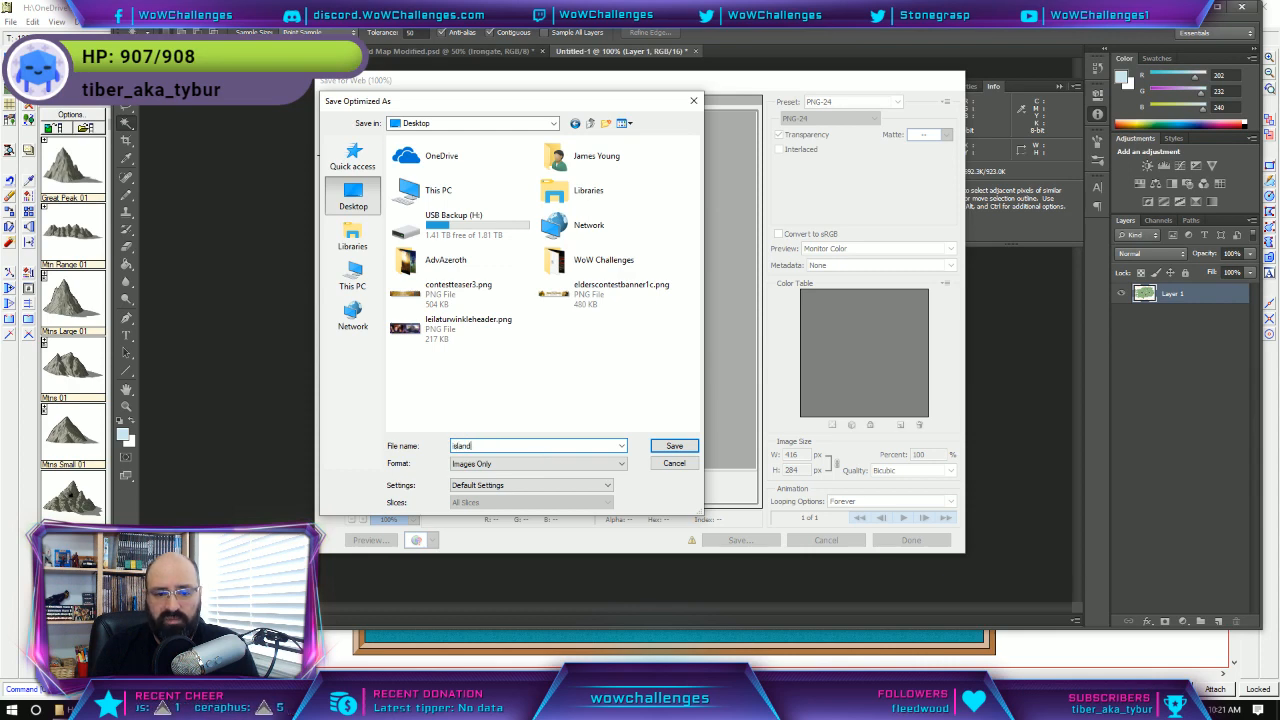
pyautogui.press('Return')
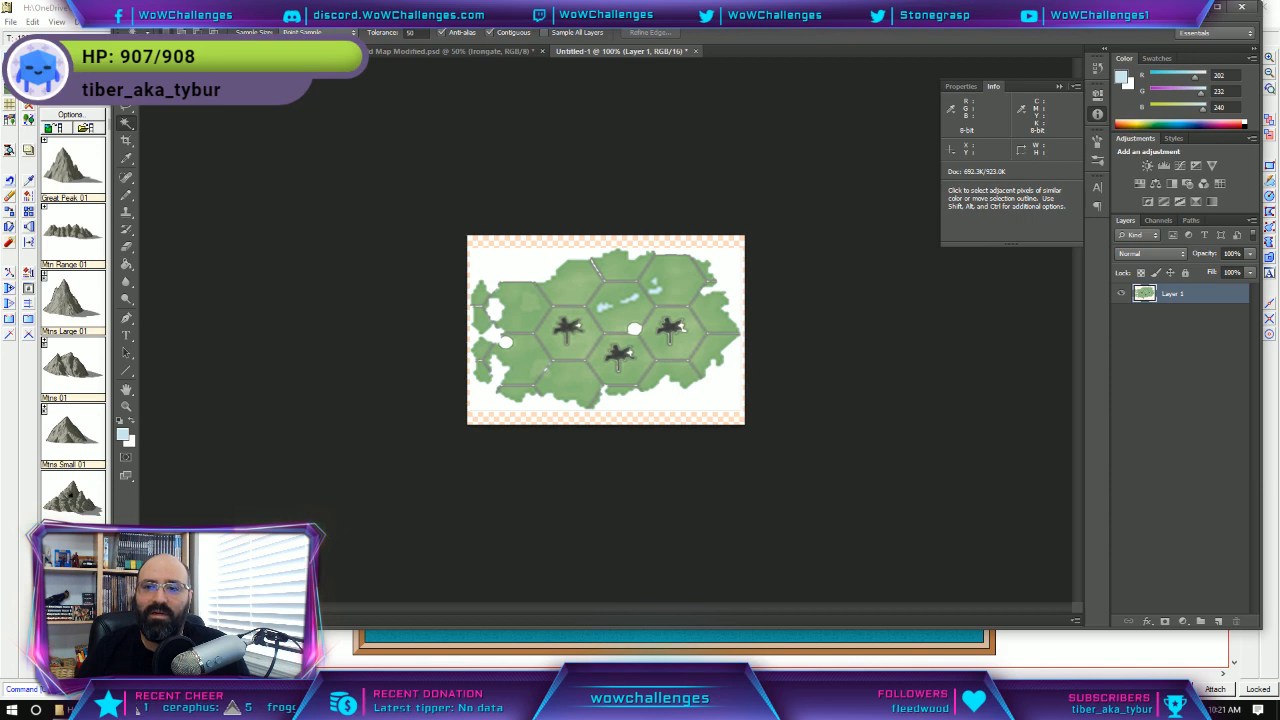
# Switch to CC3 and import the PNG files from the Desktop folder into the map as symbols.
pyautogui.click(1193, 7)
pyautogui.click(145, 21)
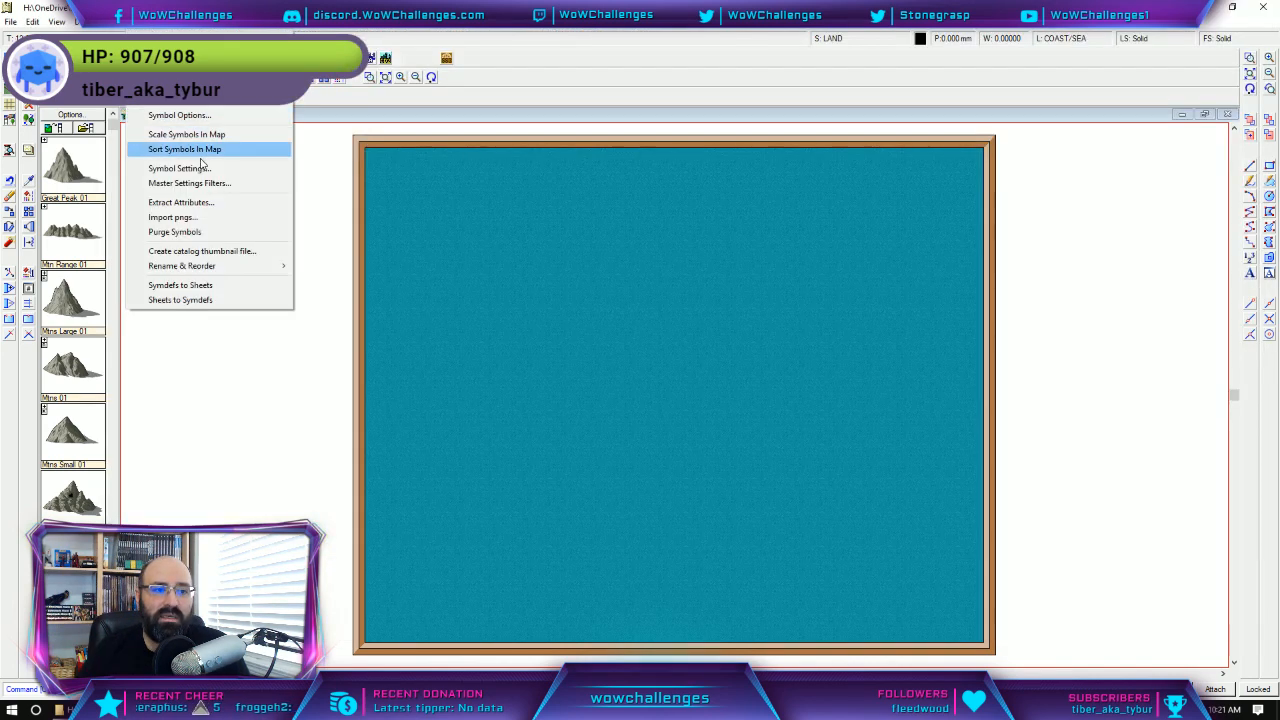
pyautogui.click(213, 216)
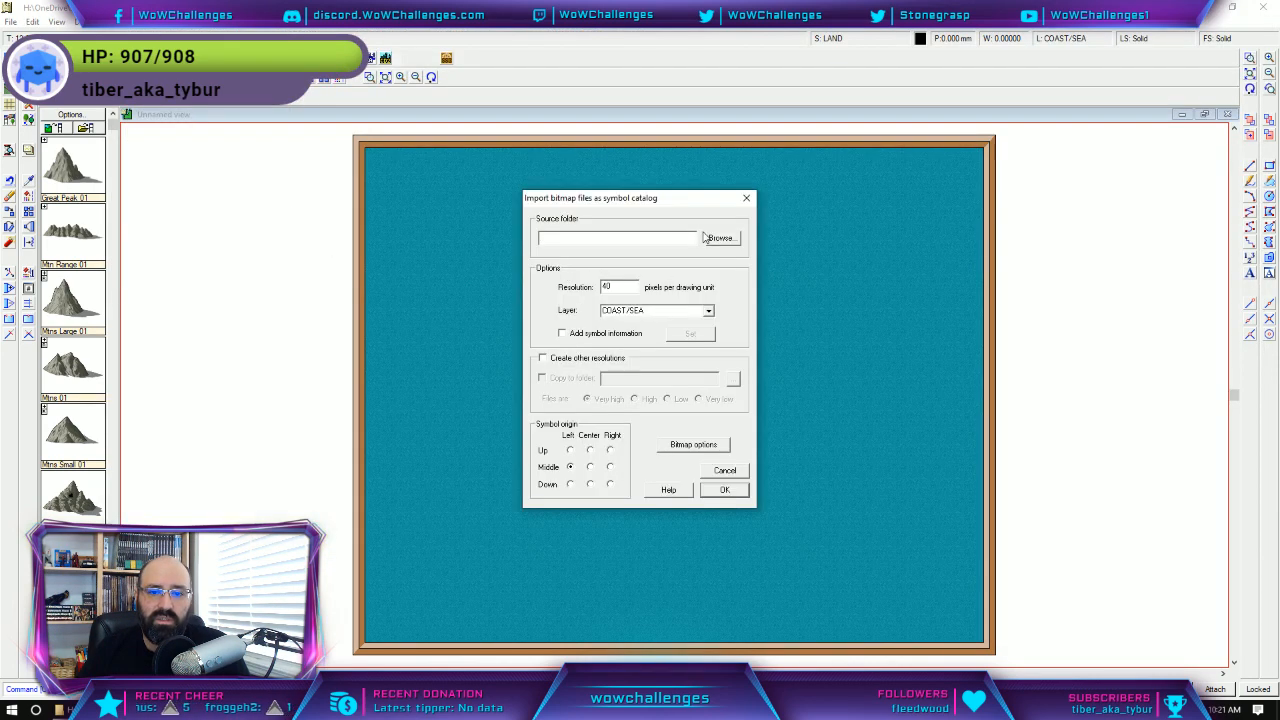
pyautogui.click(719, 240)
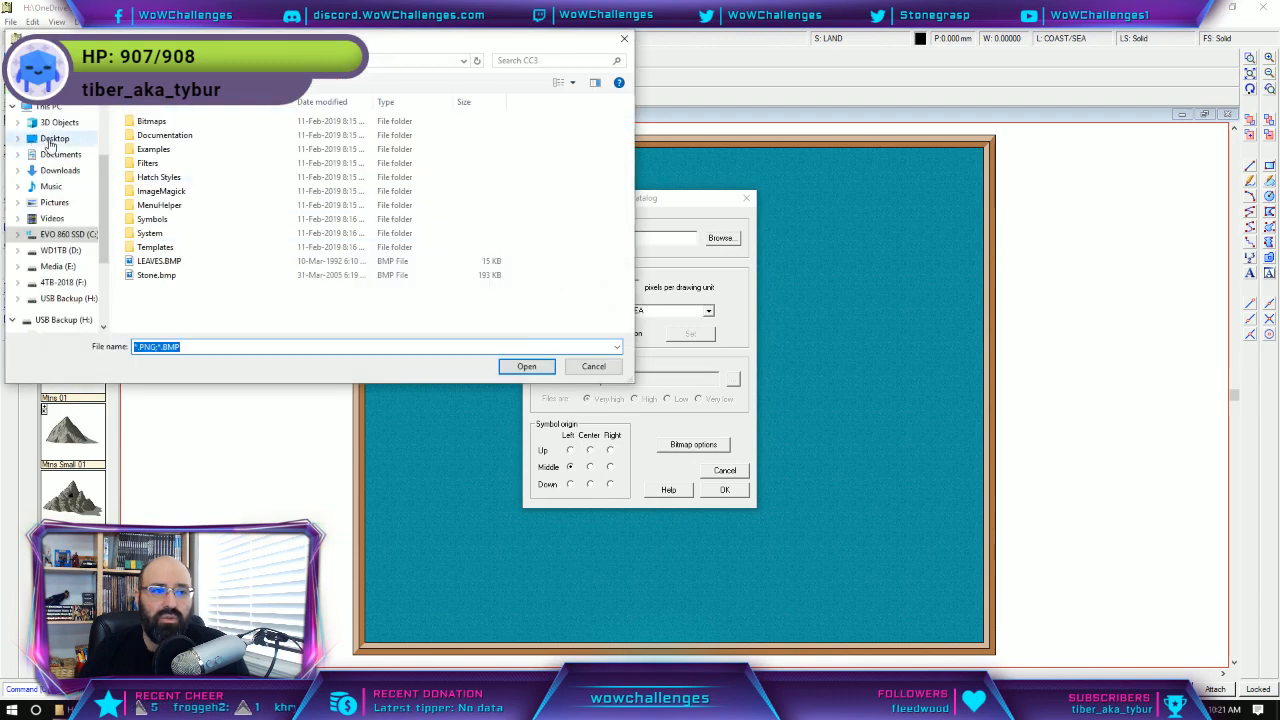
pyautogui.click(50, 138)
pyautogui.doubleClick(447, 160)
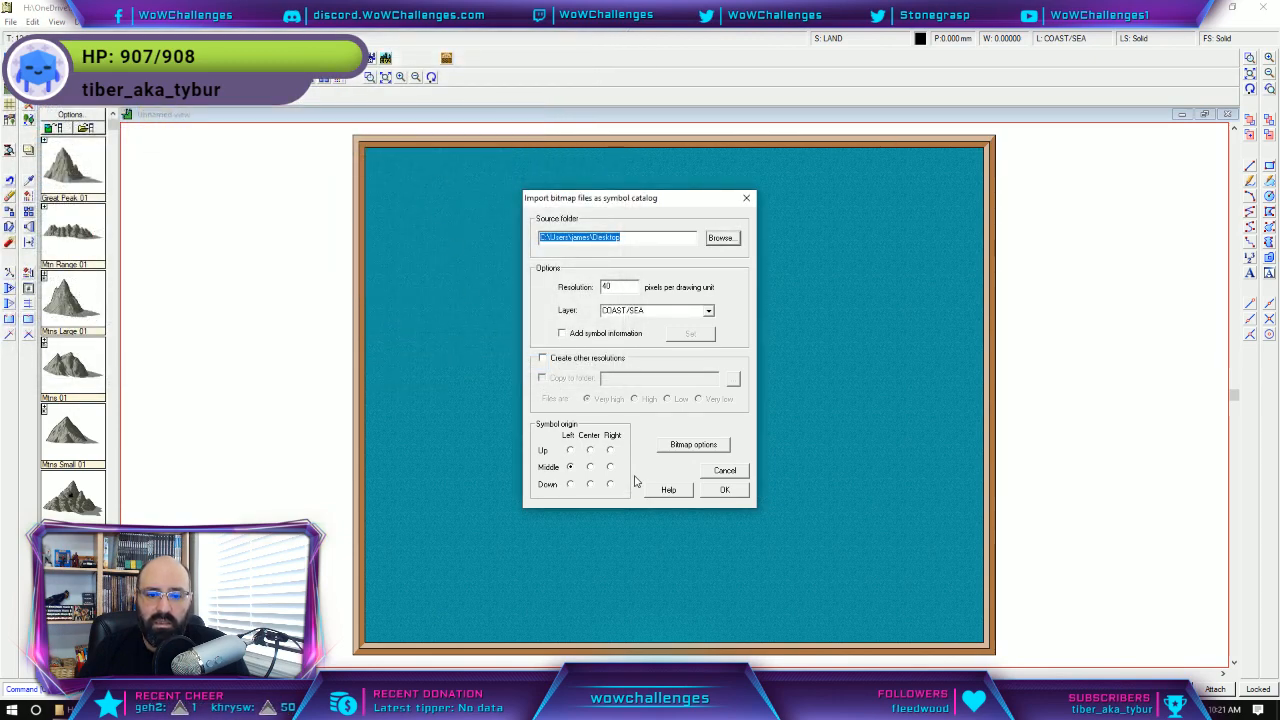
pyautogui.click(724, 490)
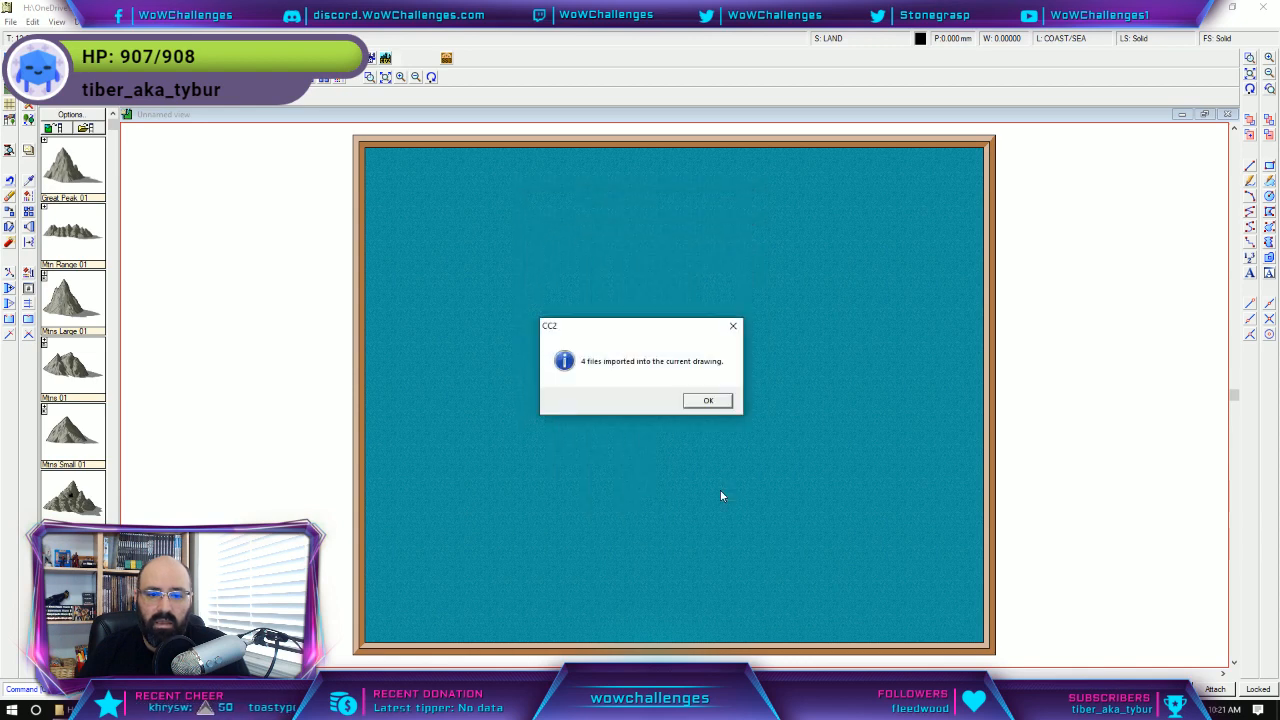
pyautogui.click(697, 402)
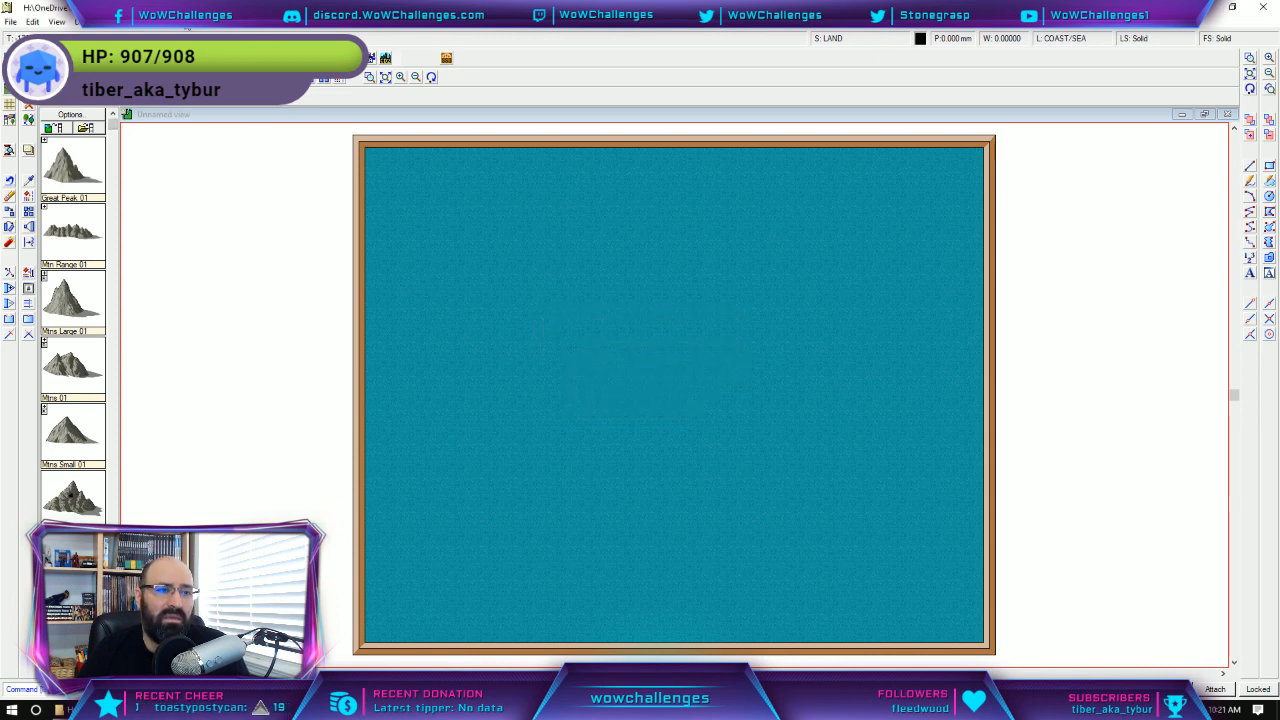
# Find and select the imported island symbol in the Symbol Manager.
pyautogui.click(148, 30)
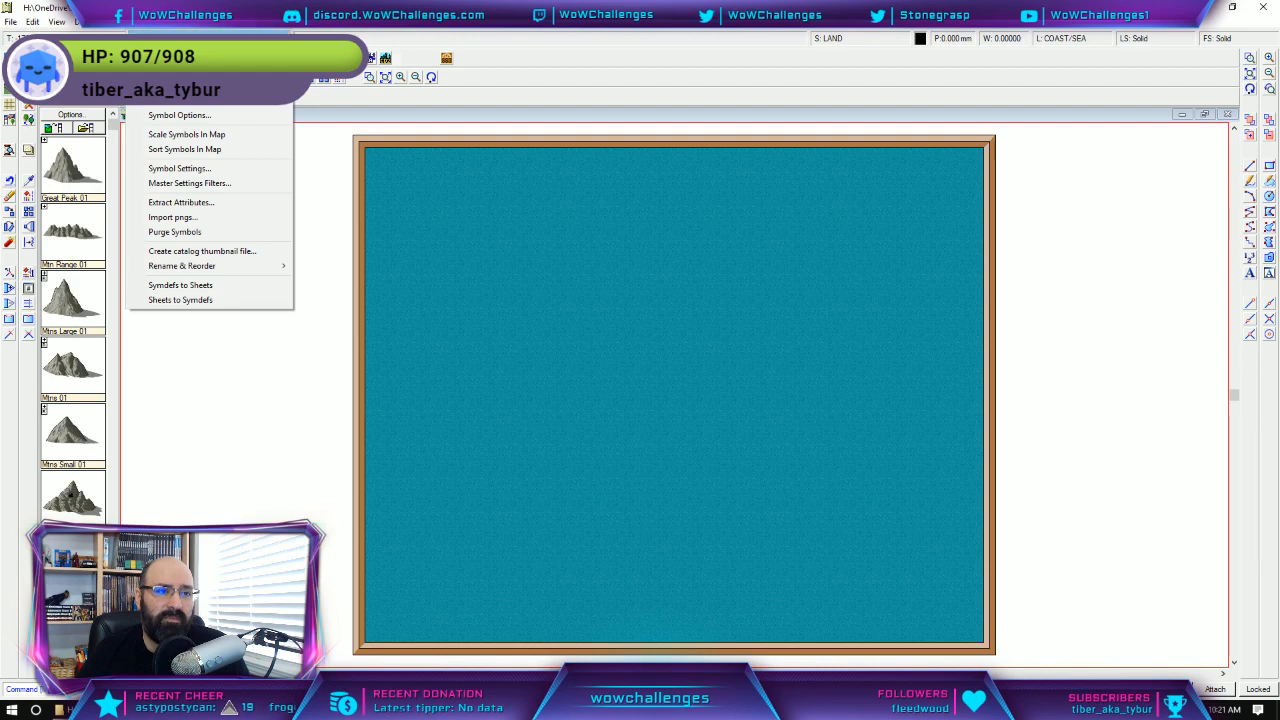
pyautogui.click(190, 38)
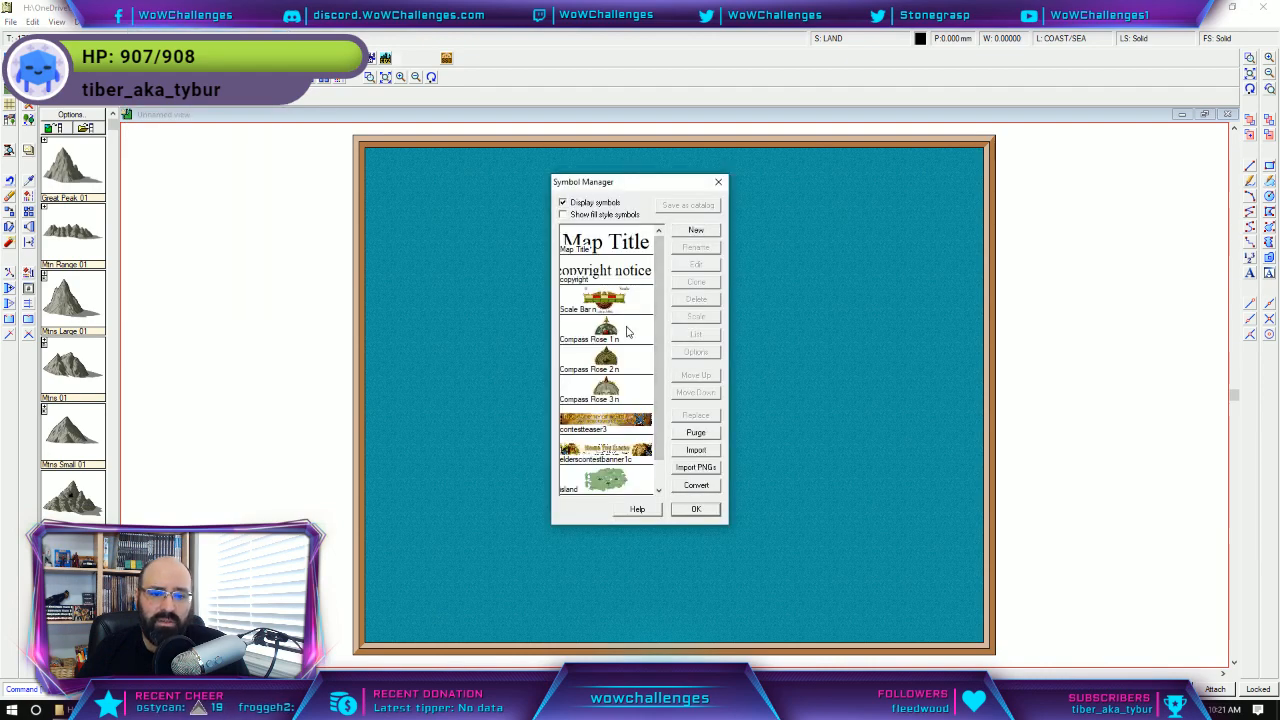
pyautogui.scroll(-2, 631, 335)
pyautogui.click(629, 455)
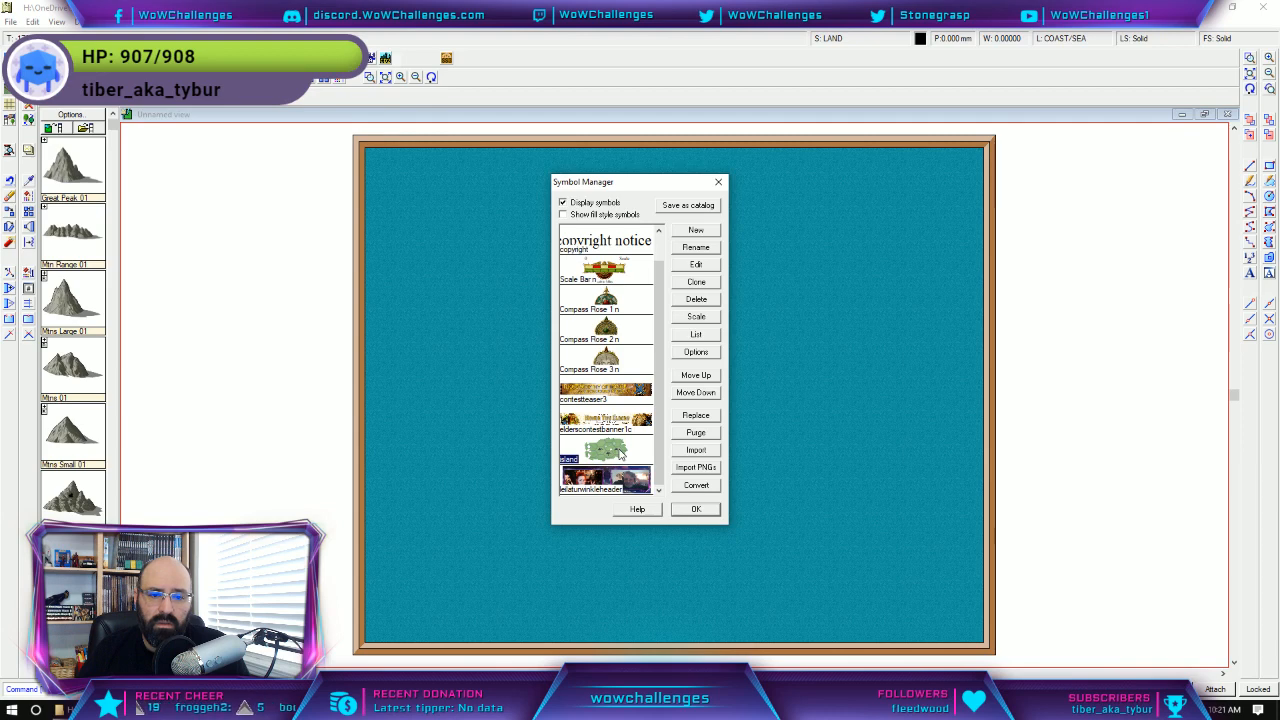
pyautogui.click(696, 510)
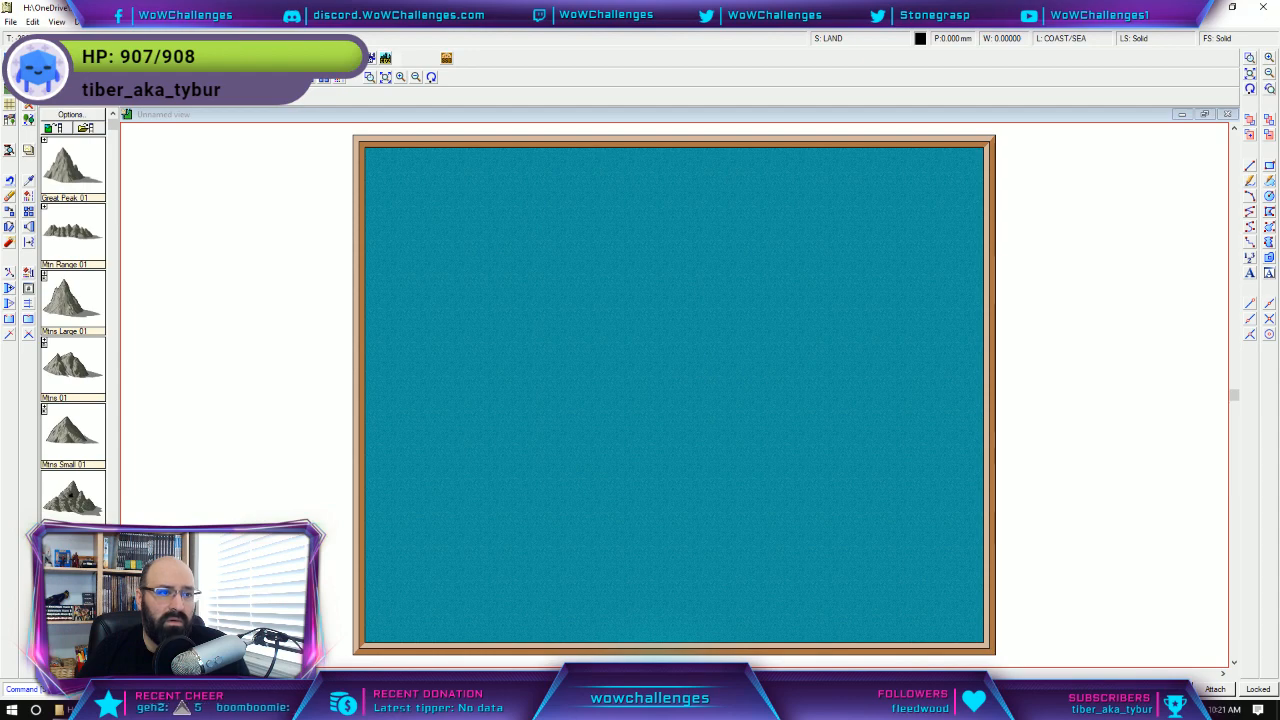
pyautogui.click(145, 21)
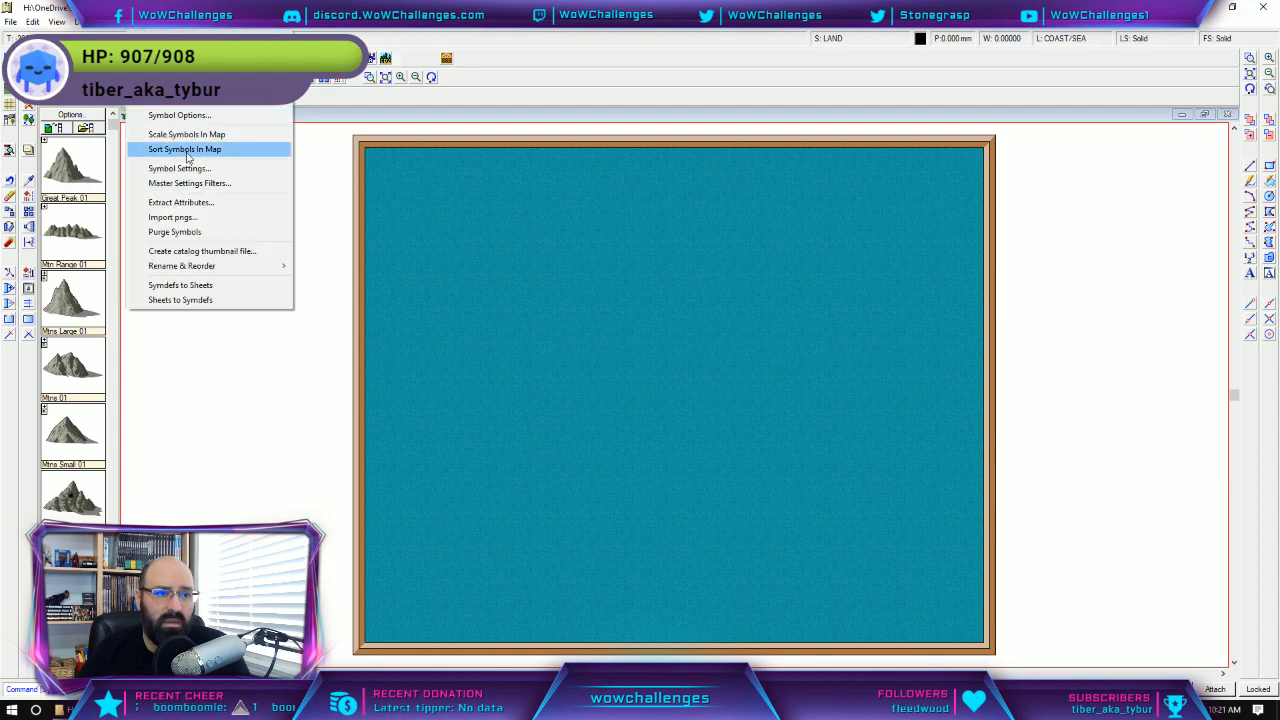
pyautogui.click(677, 89)
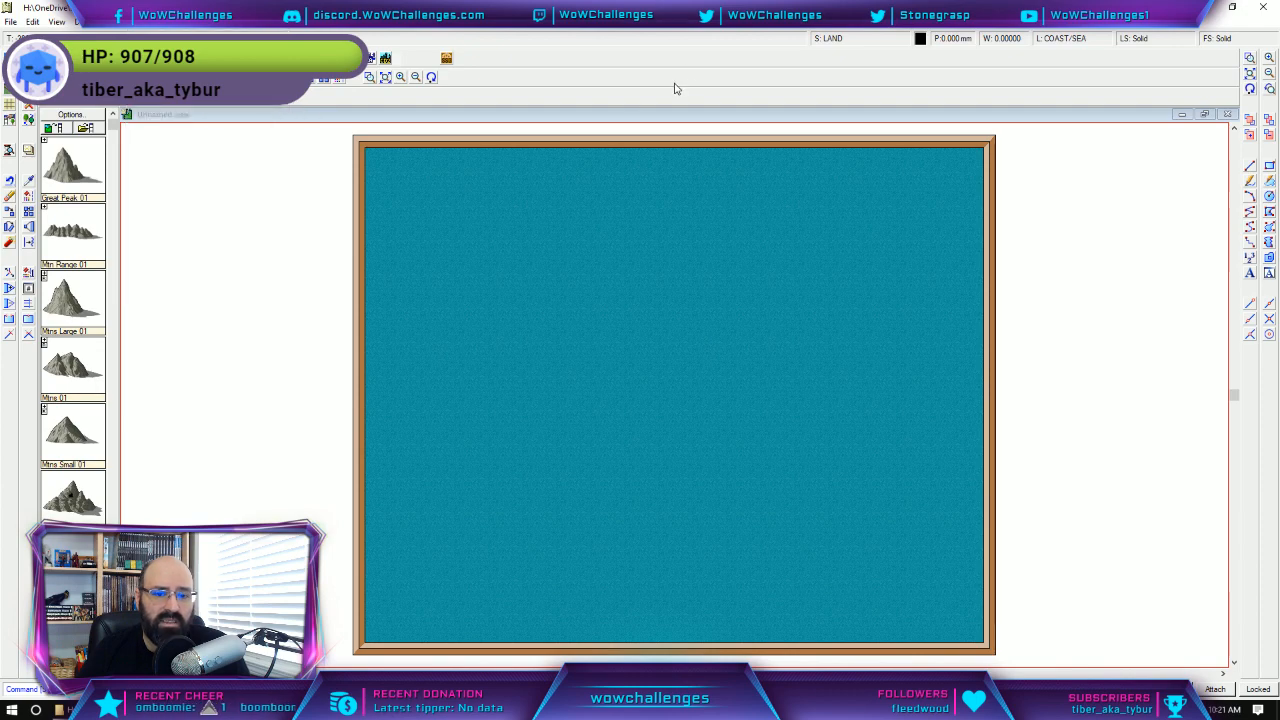
pyautogui.rightClick(502, 322)
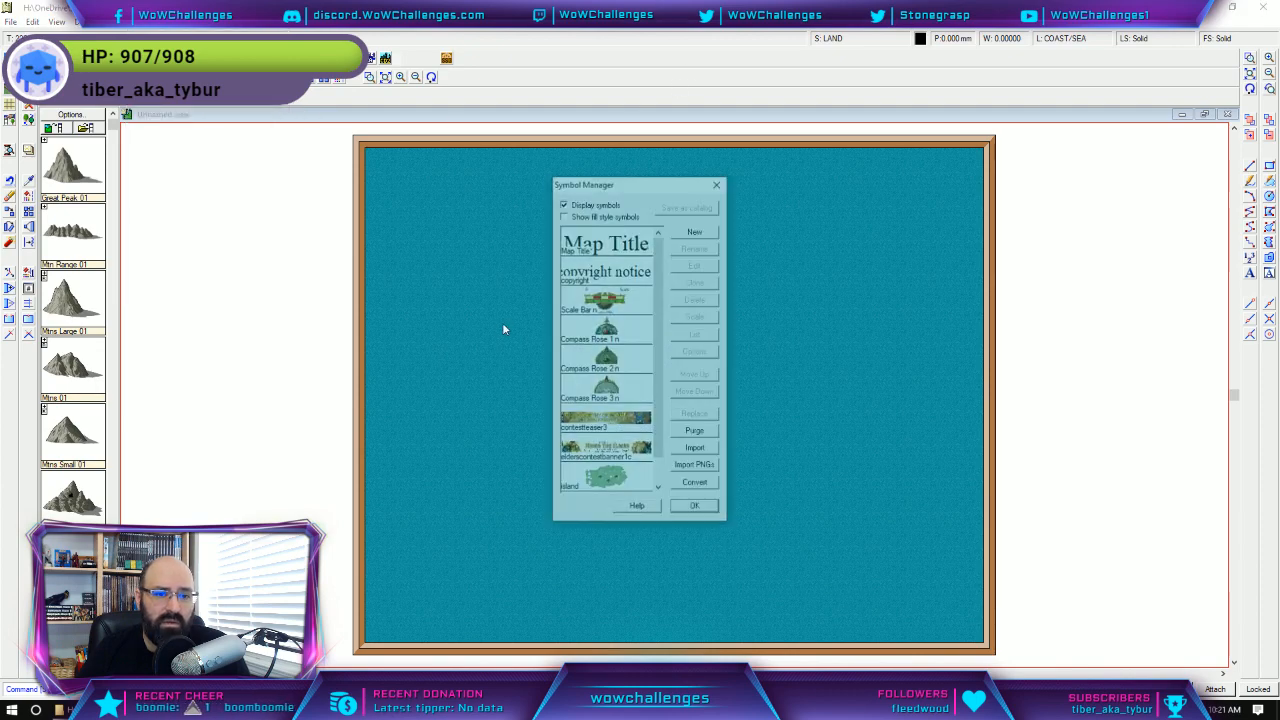
pyautogui.click(605, 480)
pyautogui.click(694, 509)
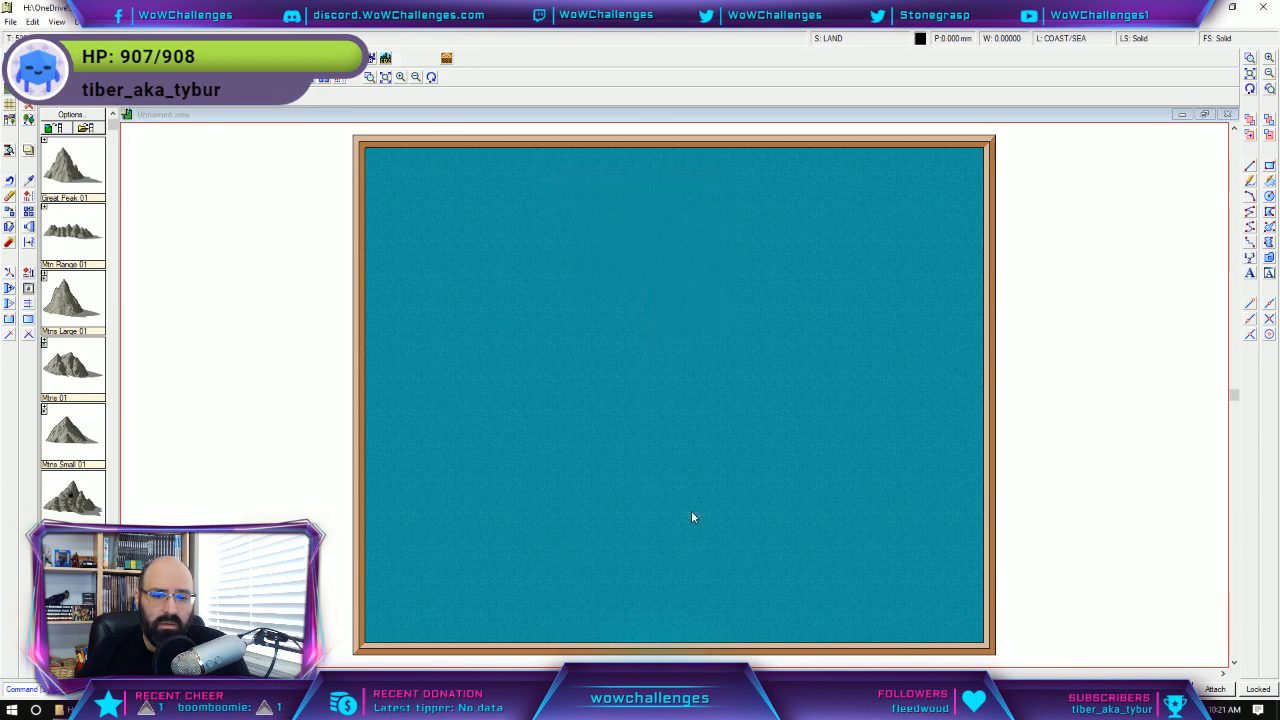
pyautogui.rightClick(524, 369)
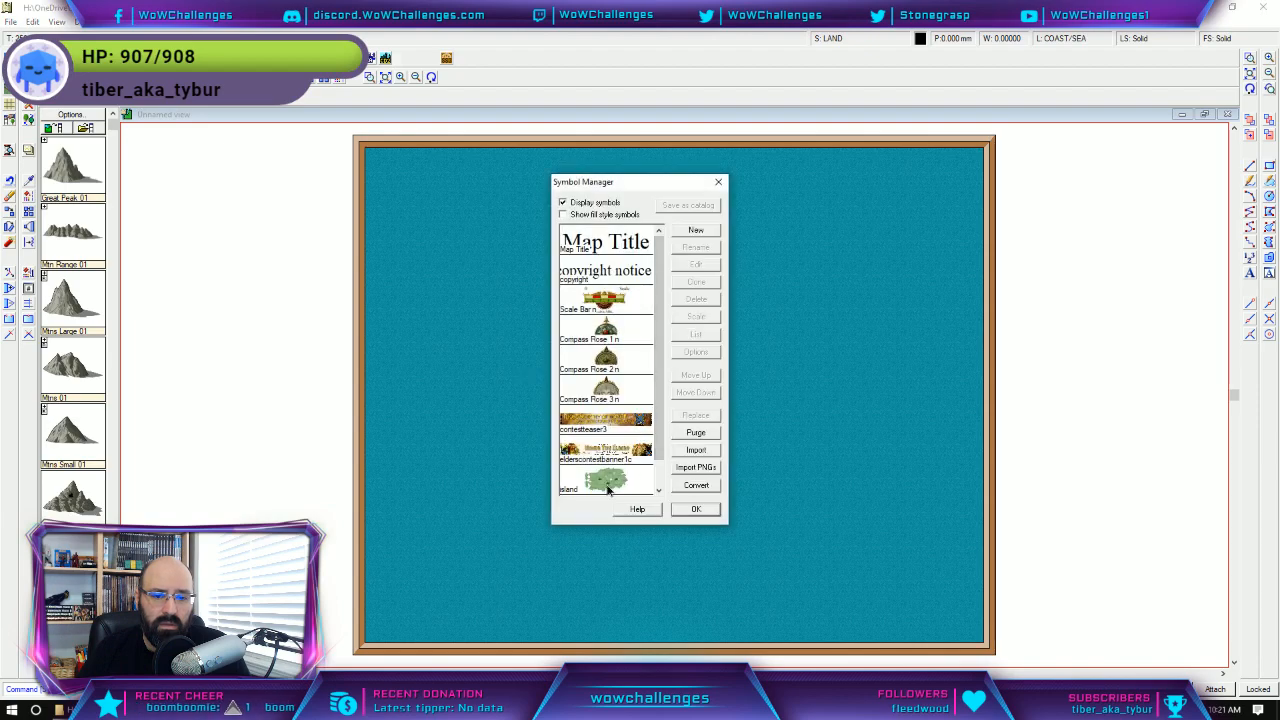
pyautogui.click(695, 486)
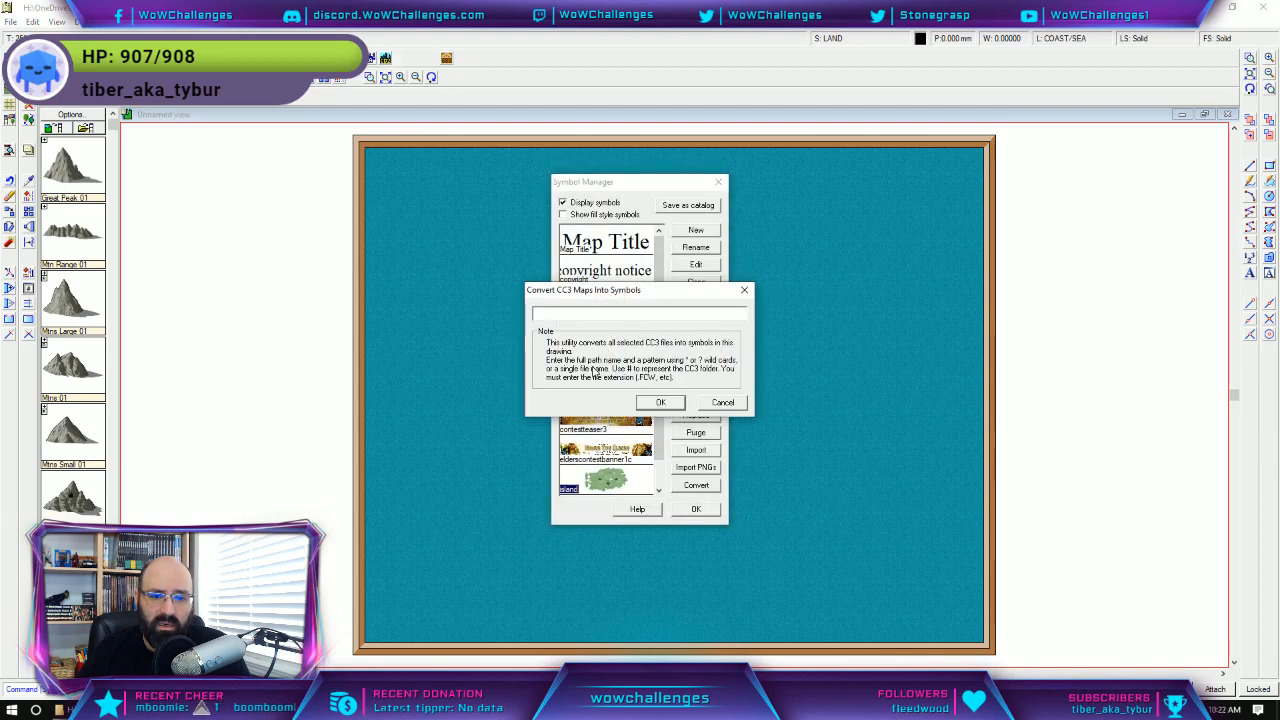
pyautogui.click(724, 403)
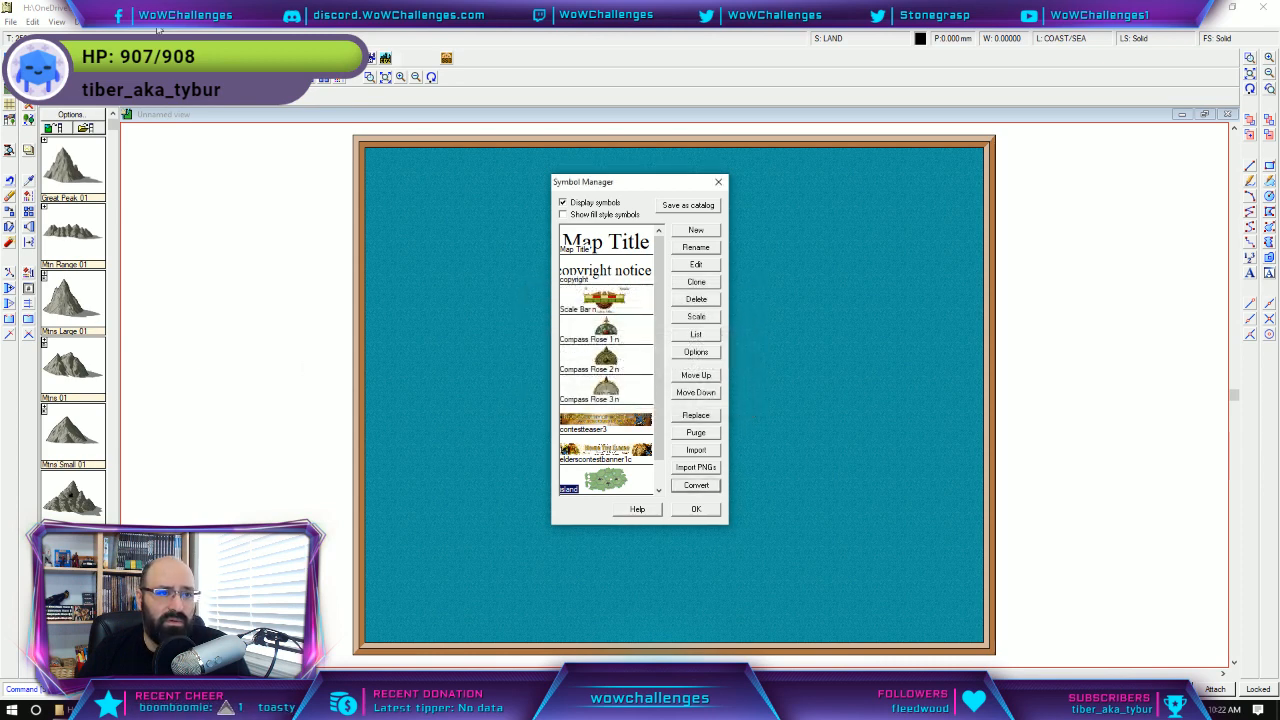
pyautogui.click(717, 181)
# Look through the available symbol catalogs and symbol commands for a way to use the island symbol.
pyautogui.click(53, 128)
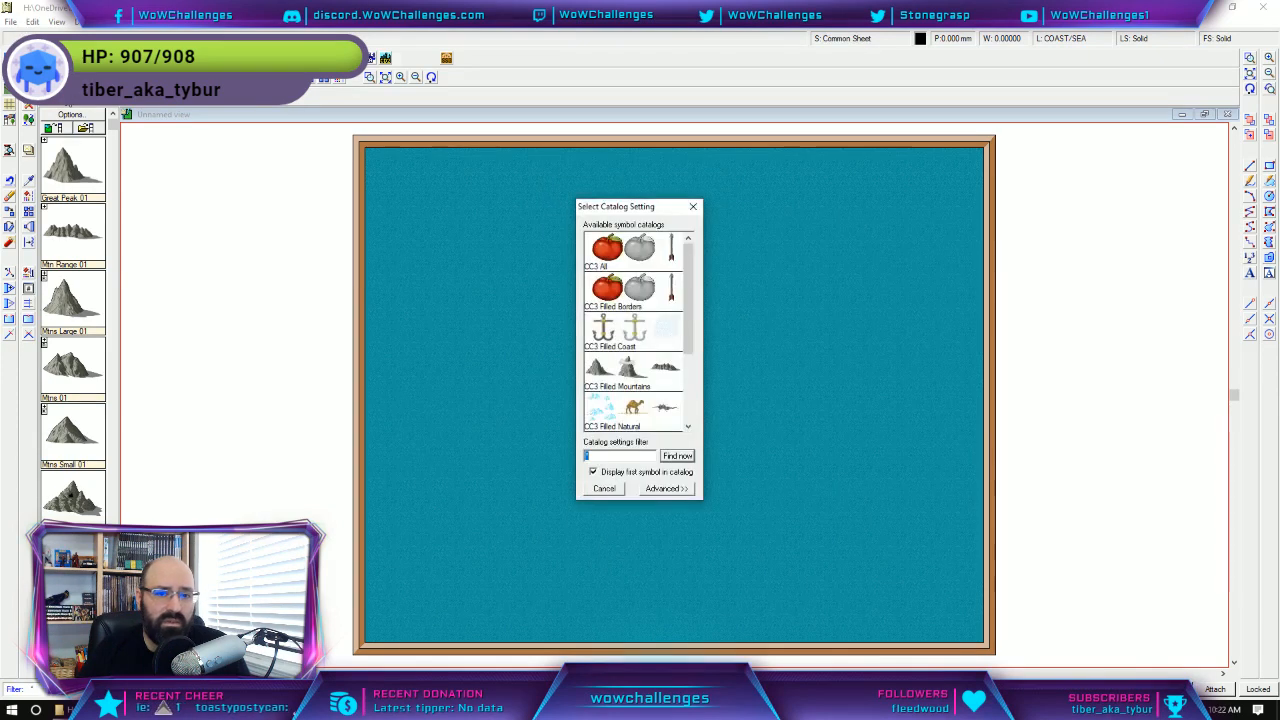
pyautogui.scroll(-1, 656, 400)
pyautogui.scroll(3, 656, 400)
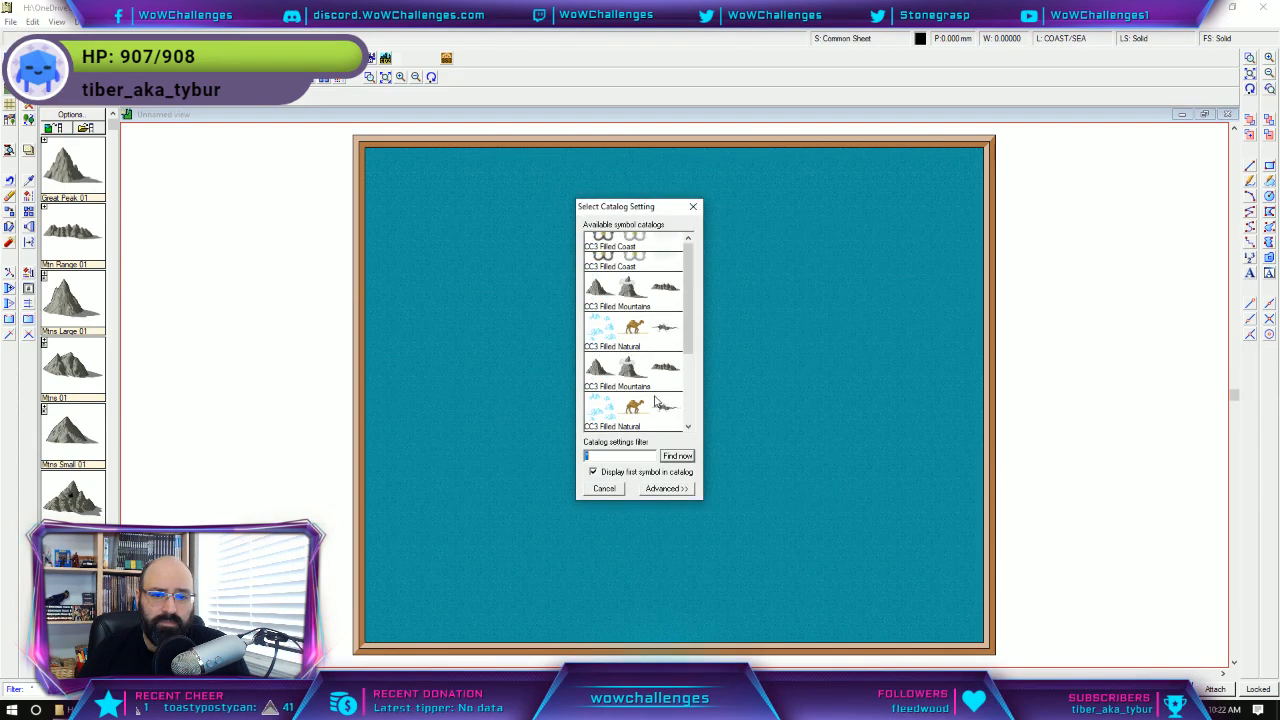
pyautogui.click(604, 488)
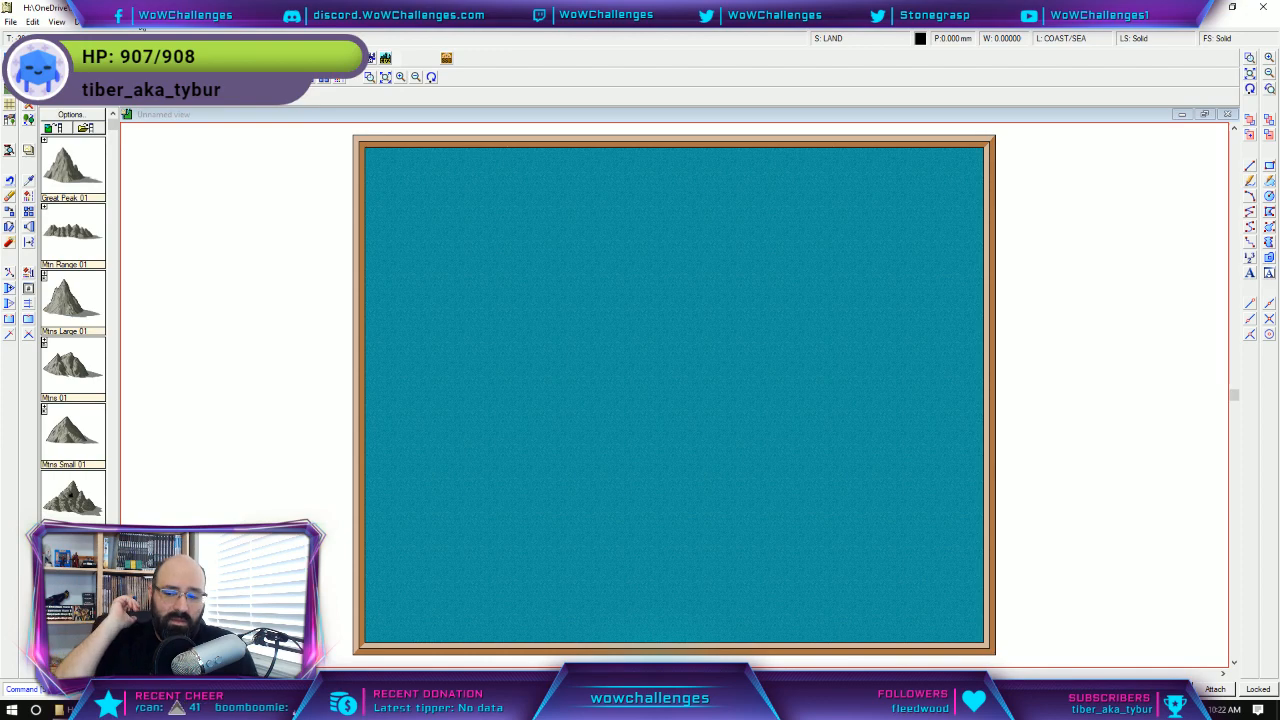
pyautogui.click(139, 22)
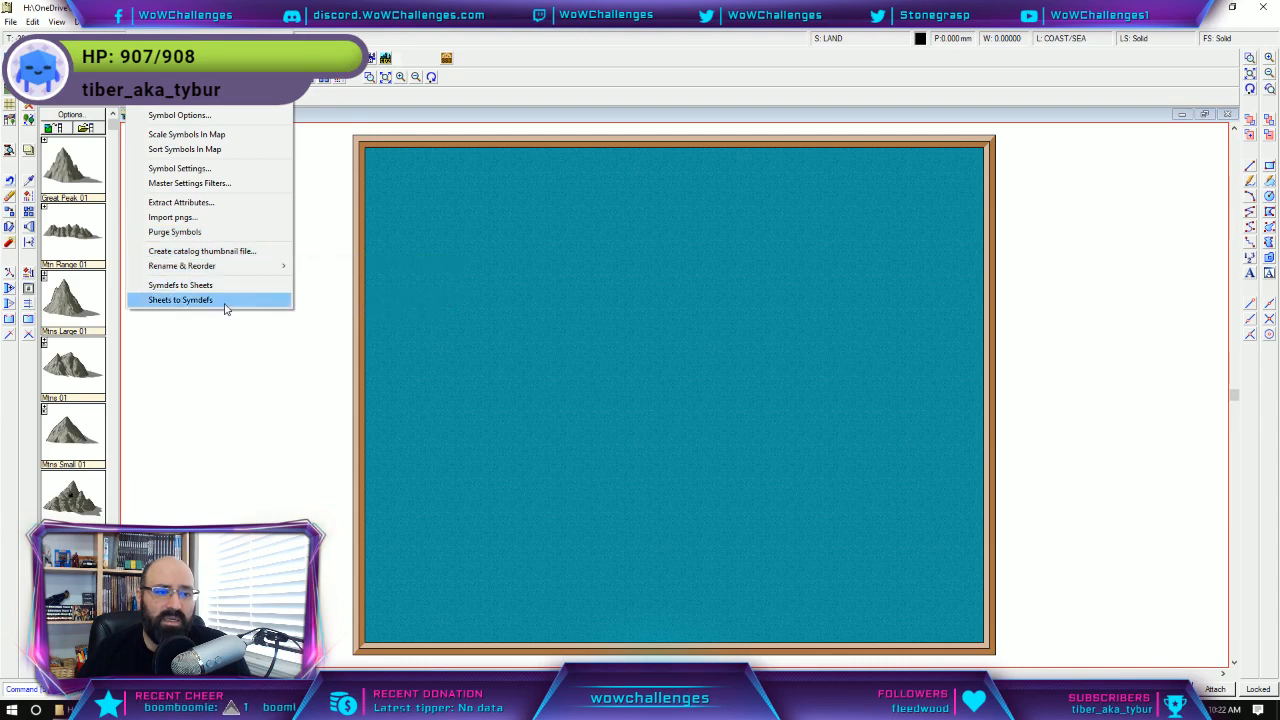
pyautogui.click(530, 278)
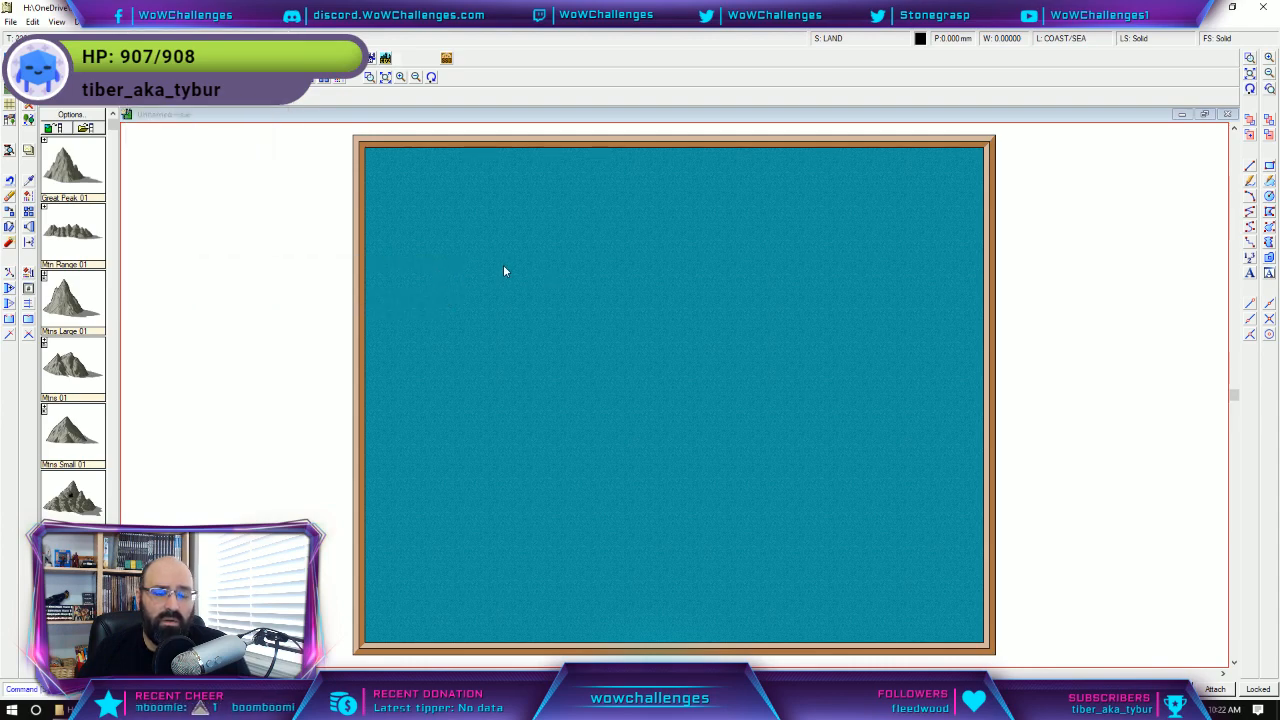
# Browse the vegetation symbols and switch the symbol catalog to structures.
pyautogui.click(163, 77)
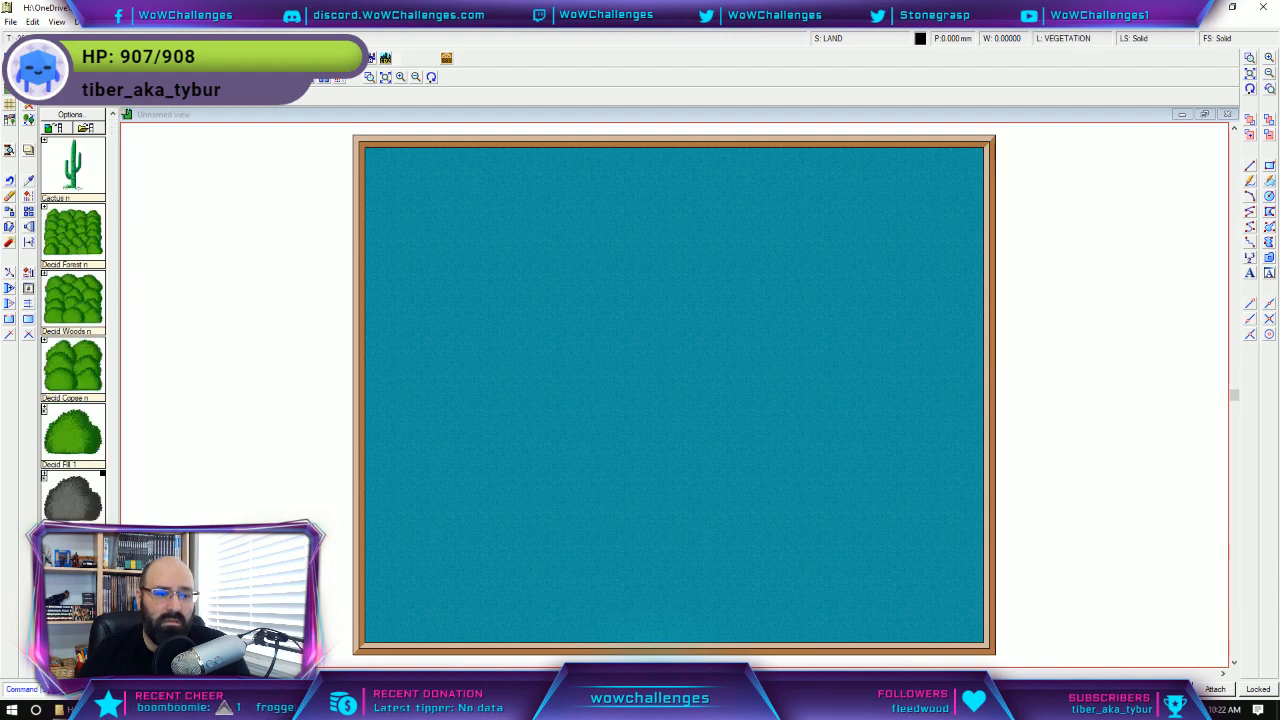
pyautogui.scroll(-10, 103, 450)
pyautogui.click(172, 77)
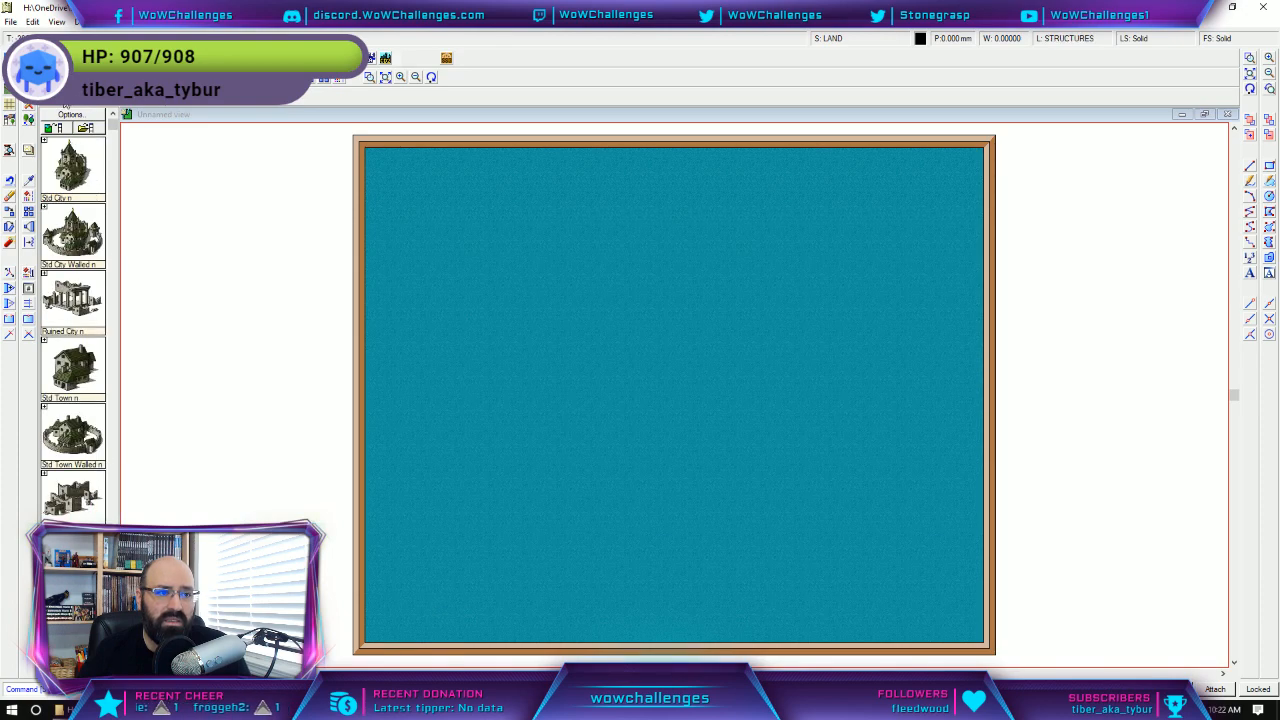
# Look through the available symbol catalogs and search the catalog settings for Island.
pyautogui.click(70, 114)
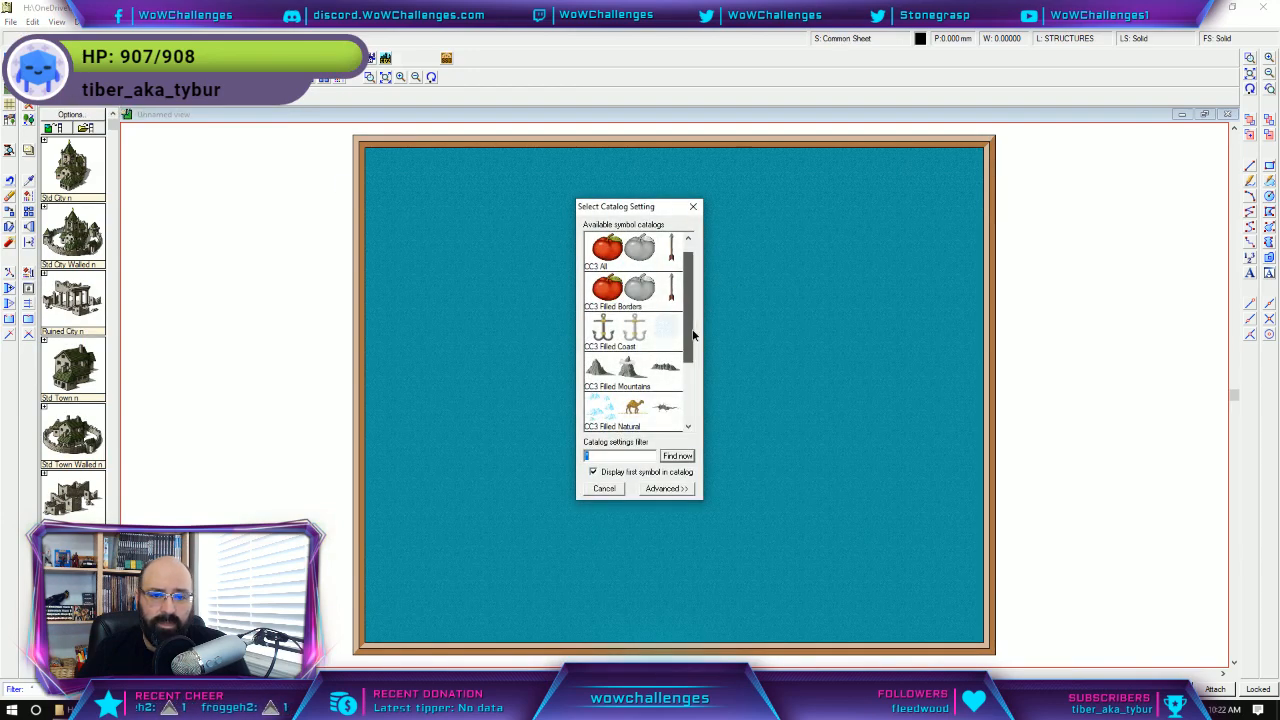
pyautogui.moveTo(690, 323); pyautogui.dragTo(699, 415)
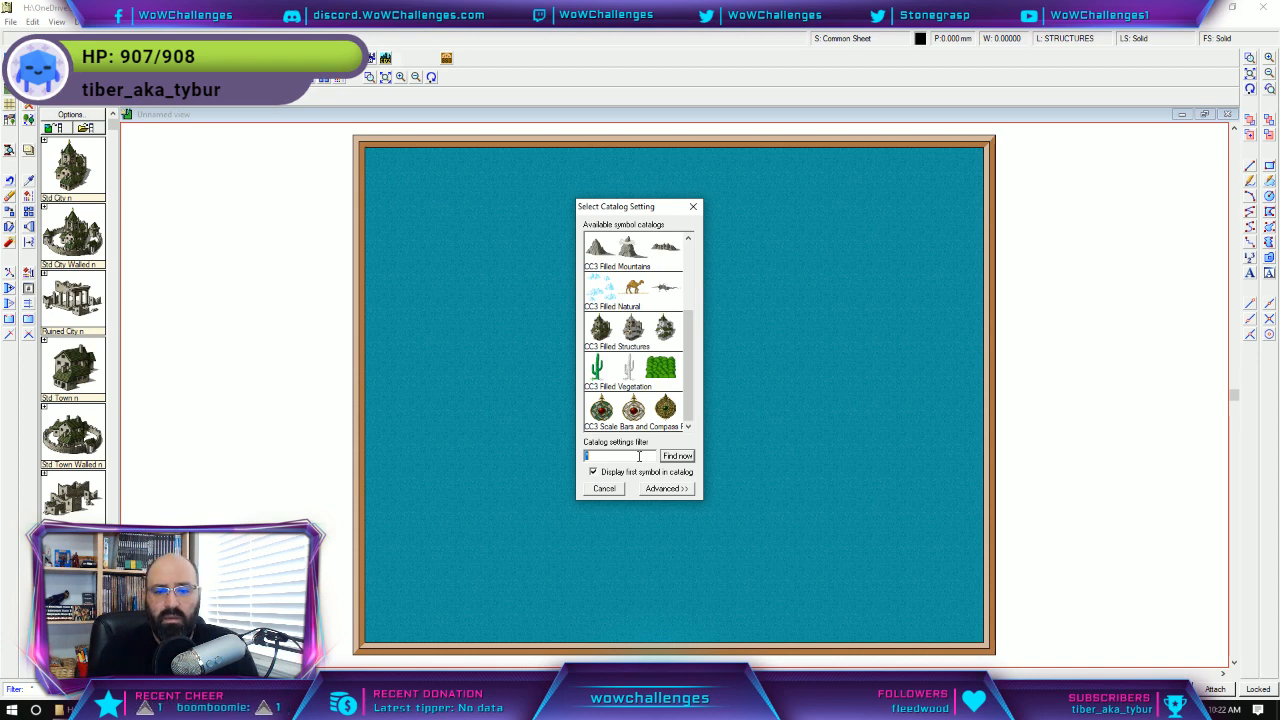
pyautogui.write('Island')
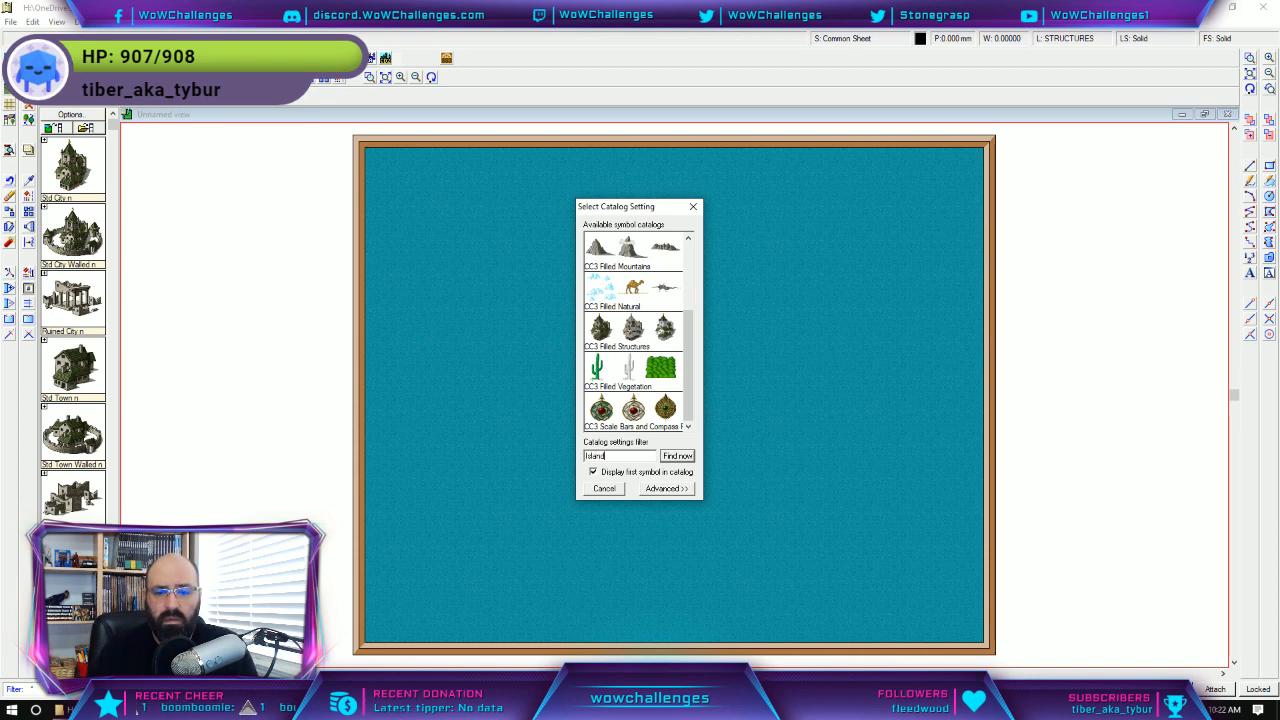
pyautogui.click(673, 457)
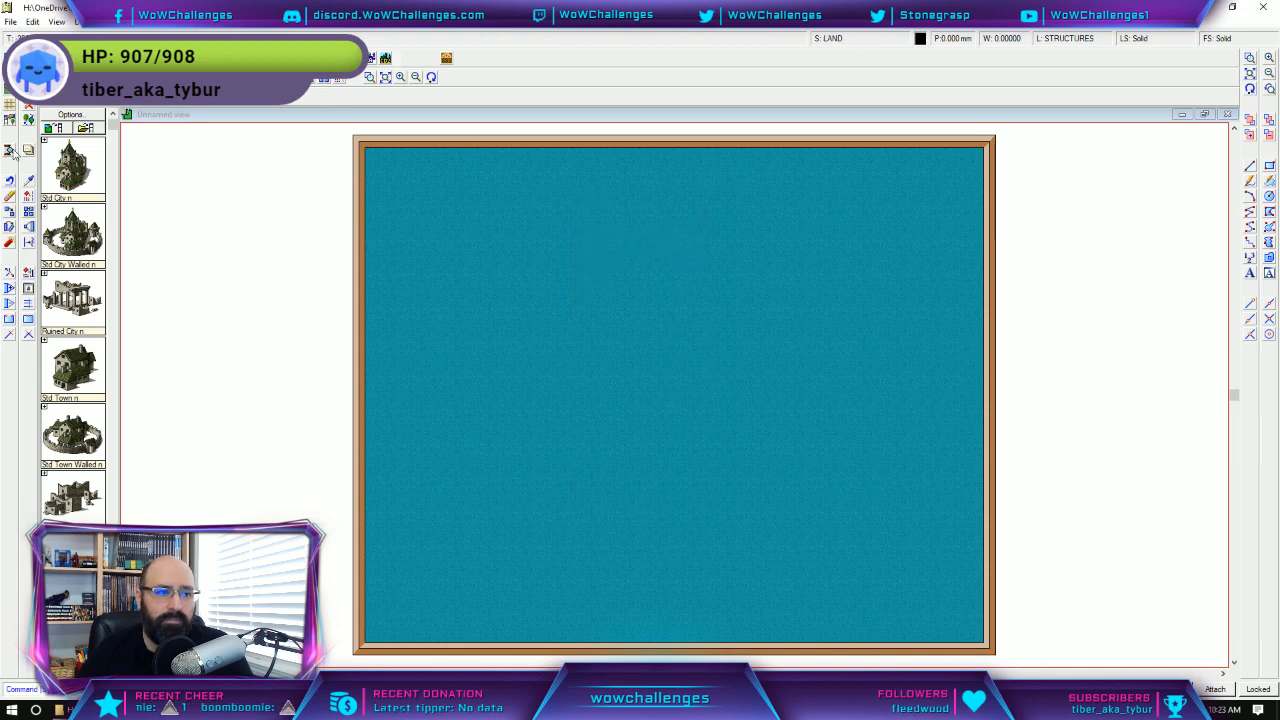
# Delete the contestteaser3, elderscontestbanner1c and header image symbols in the Symbol Manager, keeping the island symbol.
pyautogui.click(142, 23)
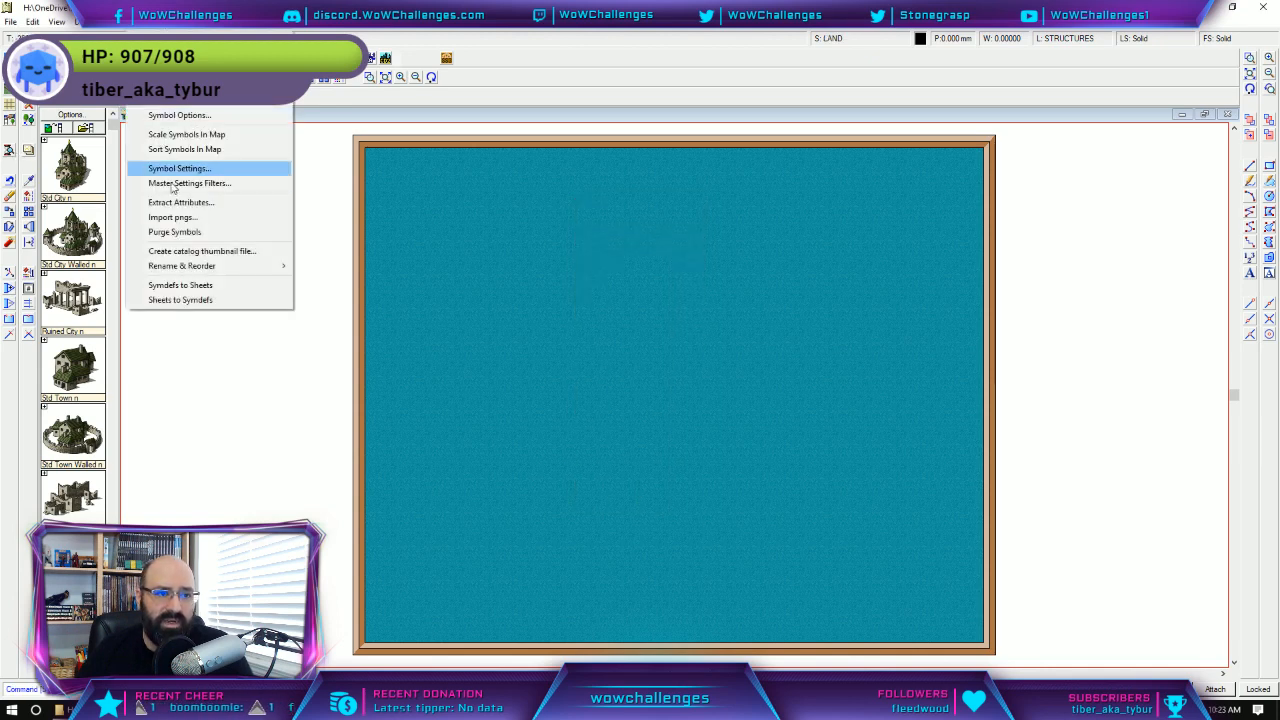
pyautogui.click(155, 34)
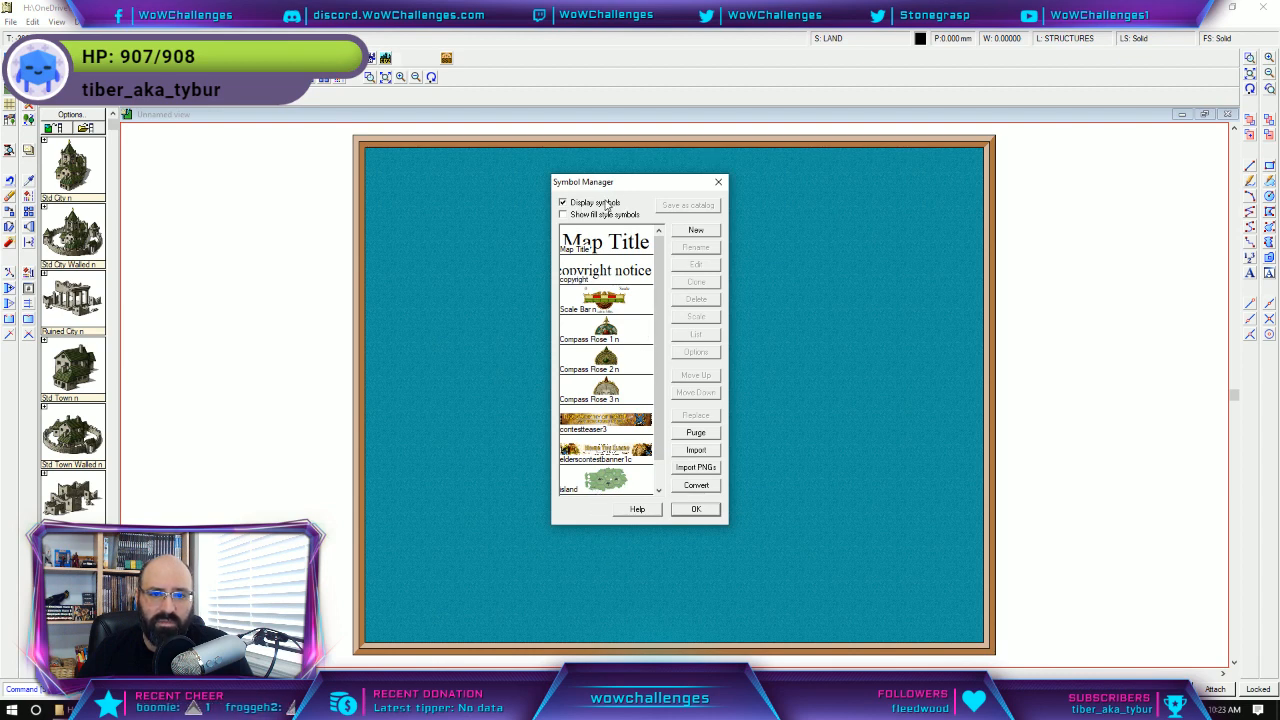
pyautogui.click(620, 487)
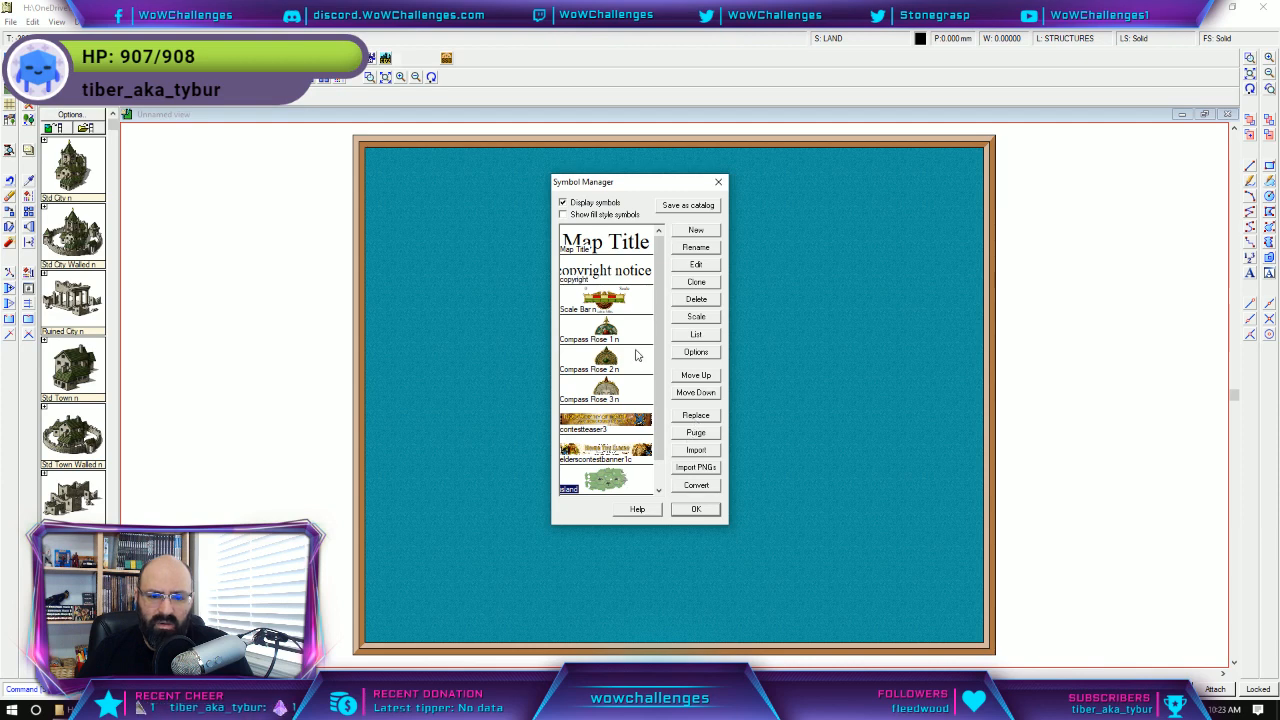
pyautogui.click(598, 426)
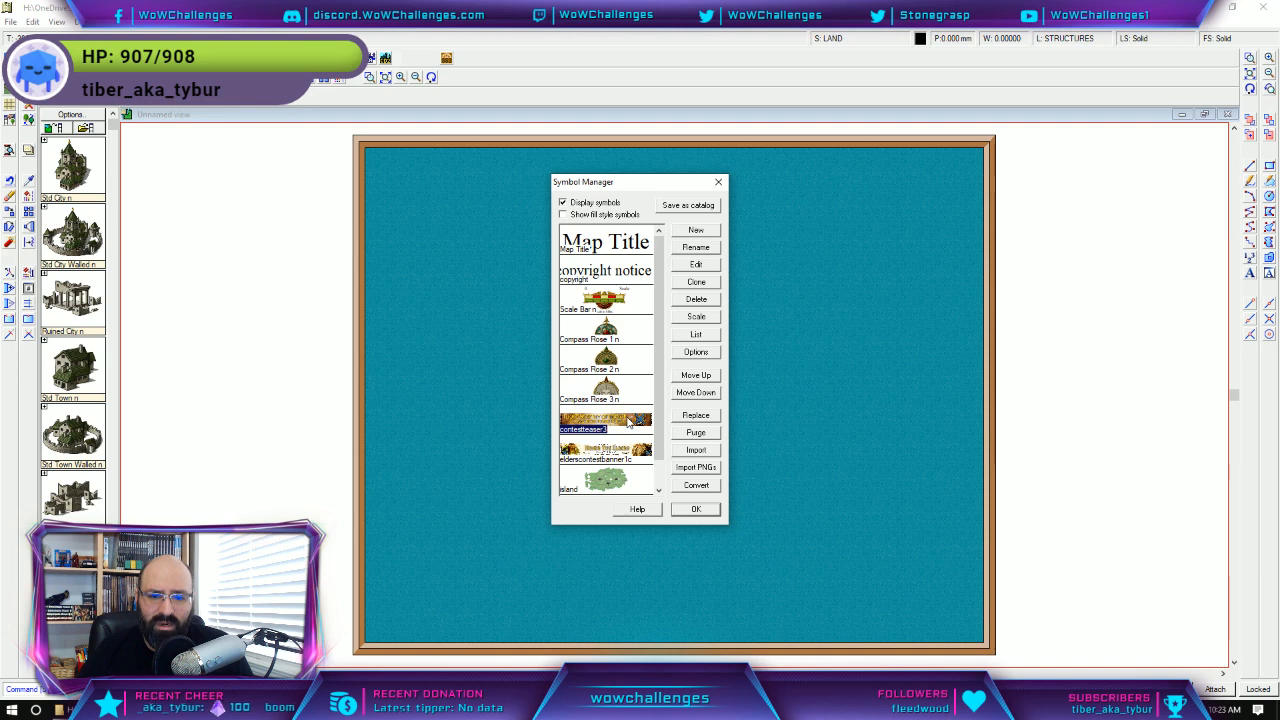
pyautogui.click(696, 299)
pyautogui.click(647, 420)
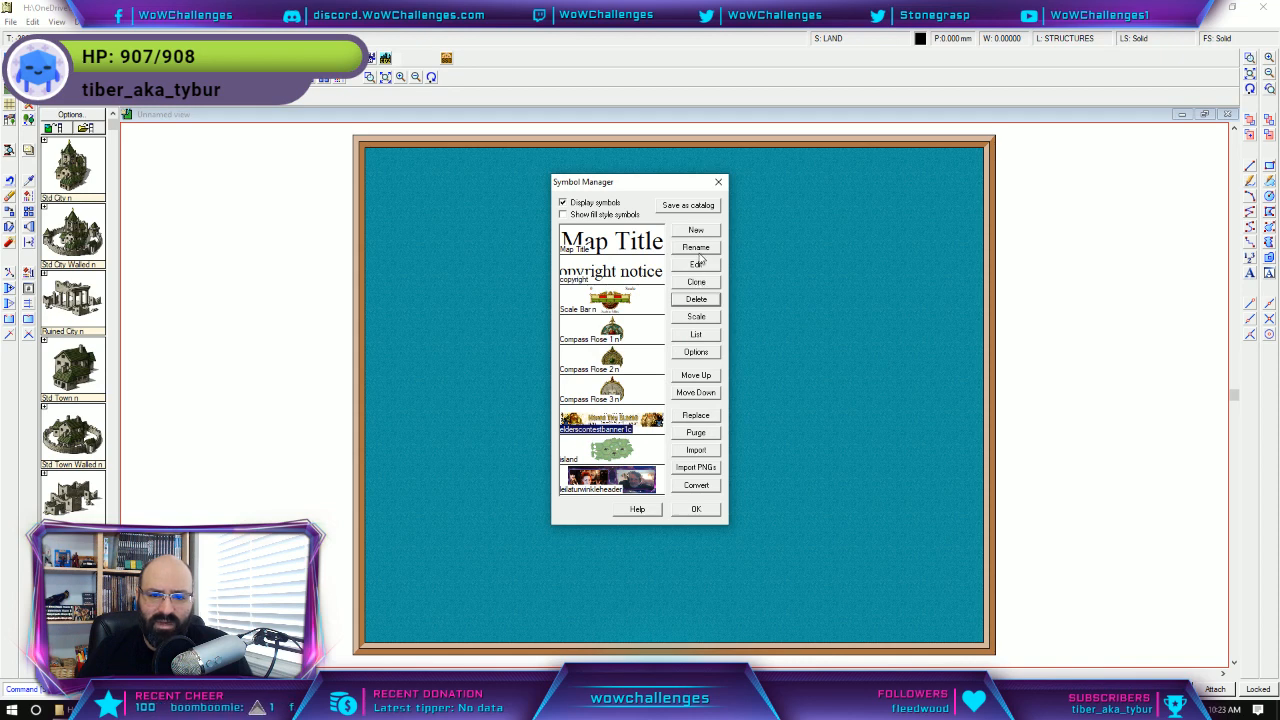
pyautogui.click(696, 299)
pyautogui.click(629, 417)
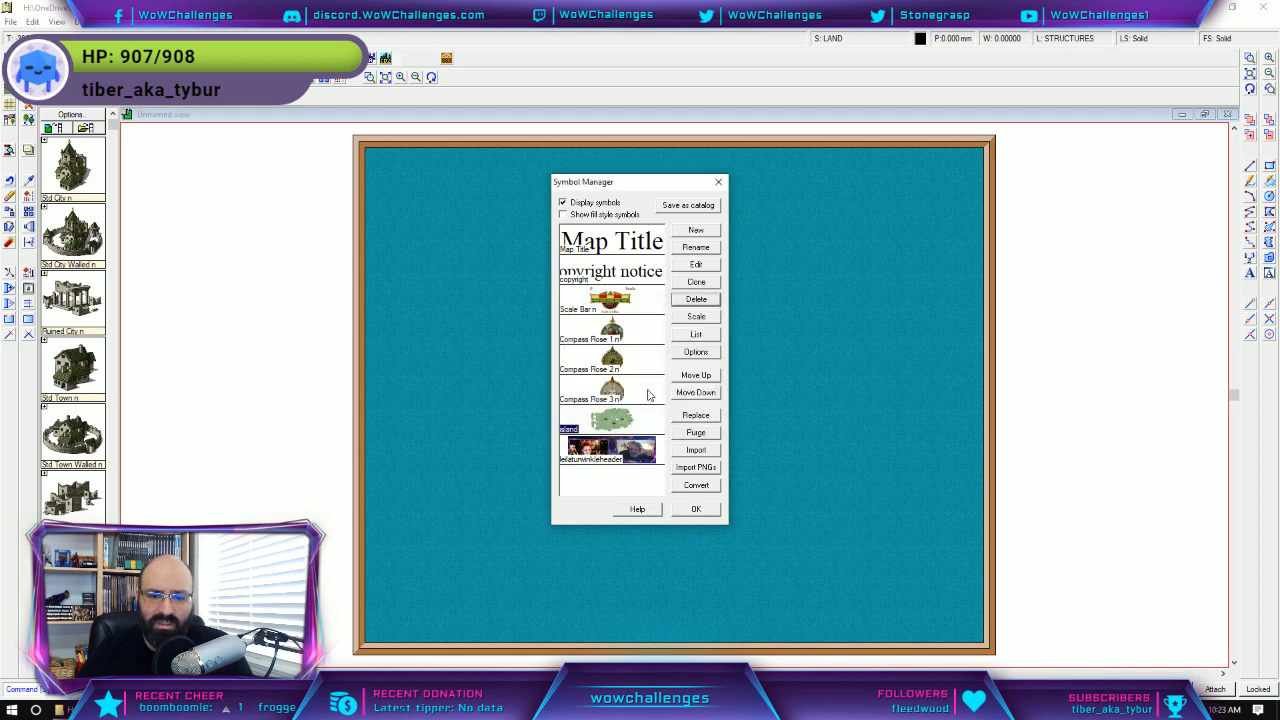
pyautogui.click(640, 453)
pyautogui.click(694, 299)
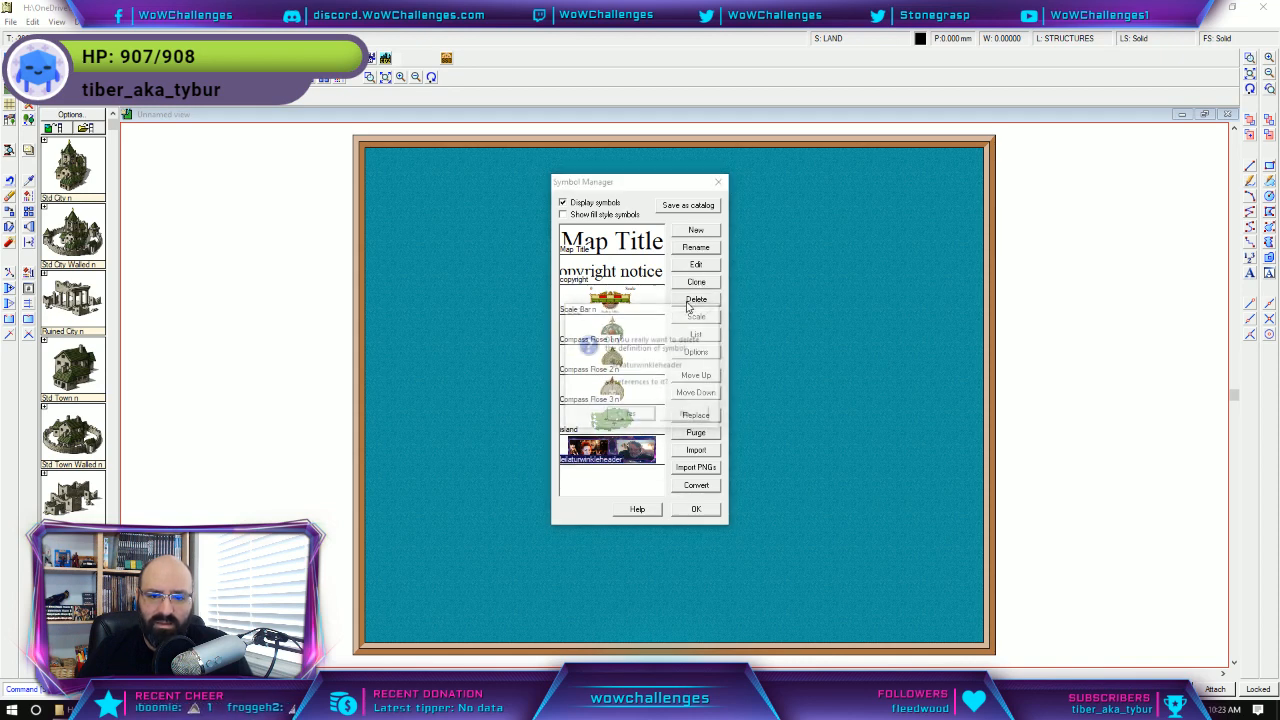
pyautogui.click(634, 415)
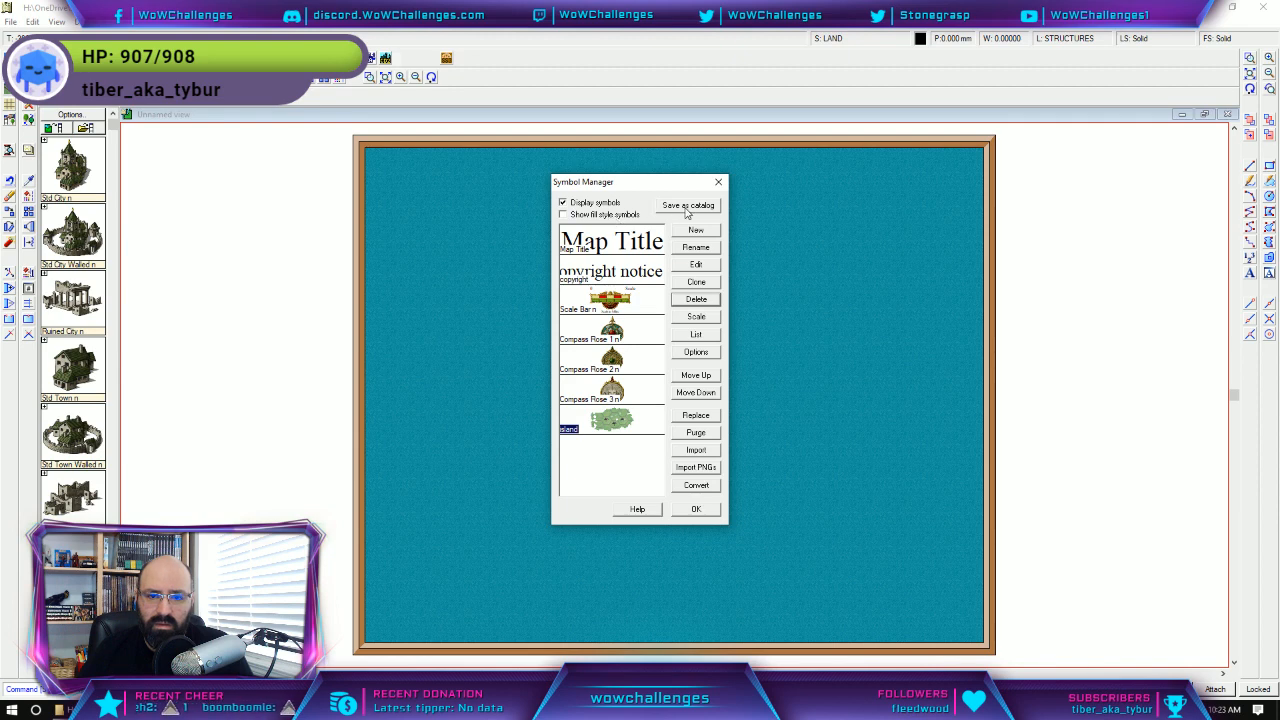
pyautogui.click(693, 510)
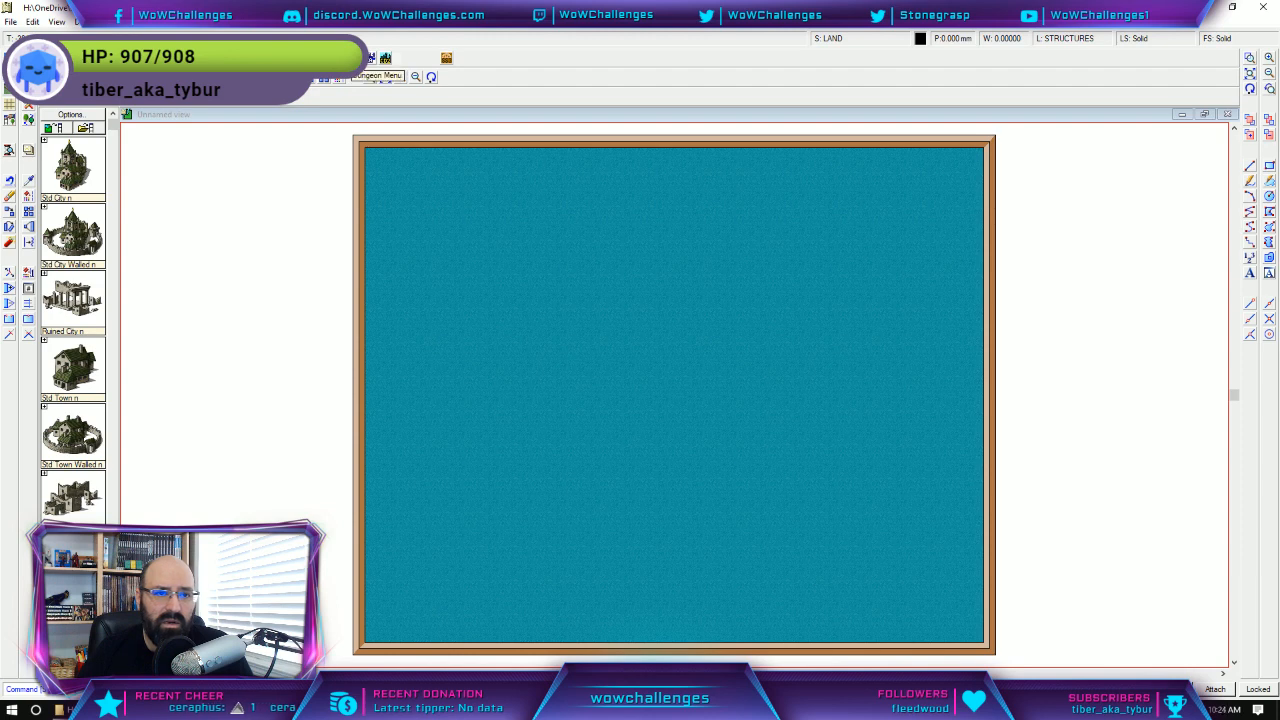
# Switch to another set of mapping tools and try its landmass and neighbouring drawing tools.
pyautogui.click(447, 60)
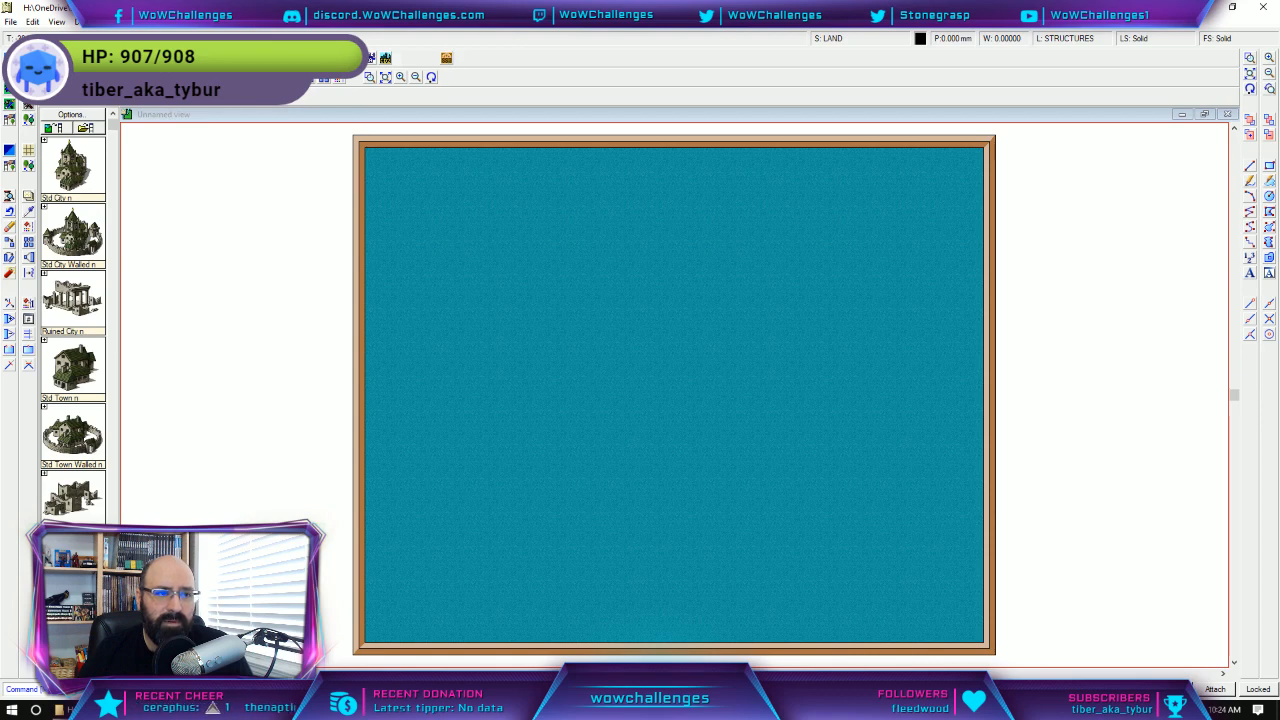
pyautogui.click(10, 89)
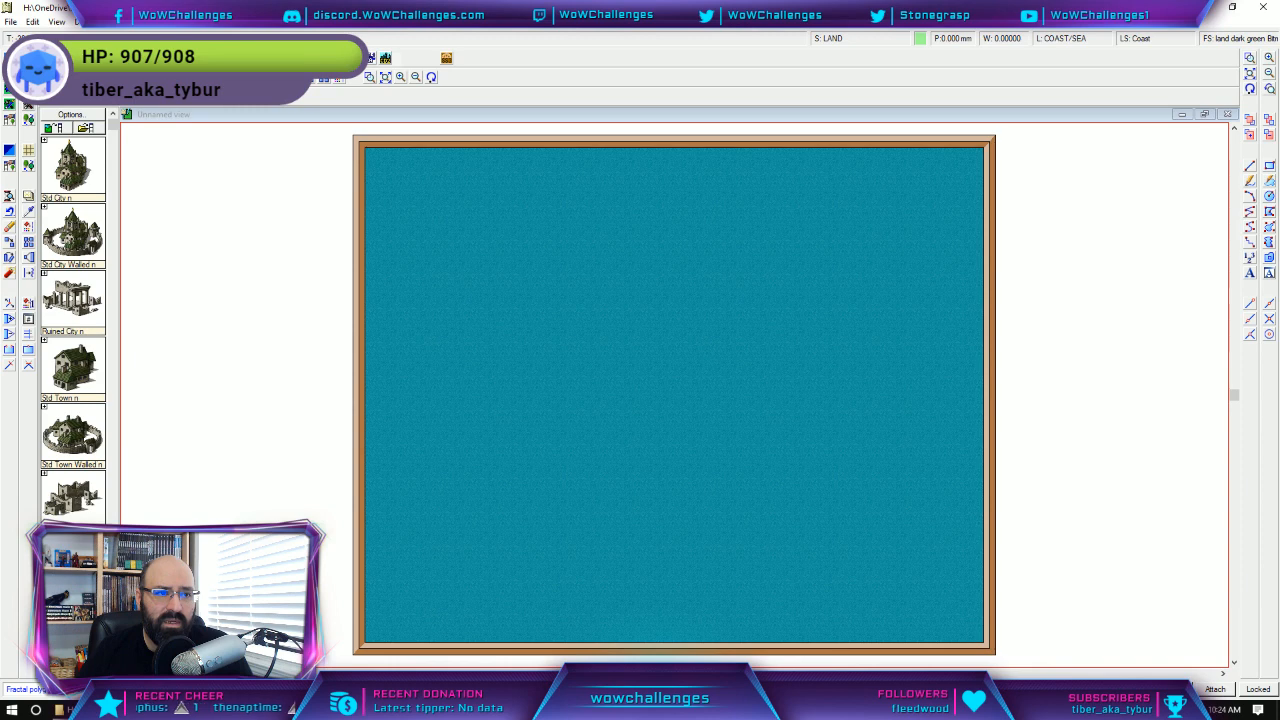
pyautogui.click(28, 89)
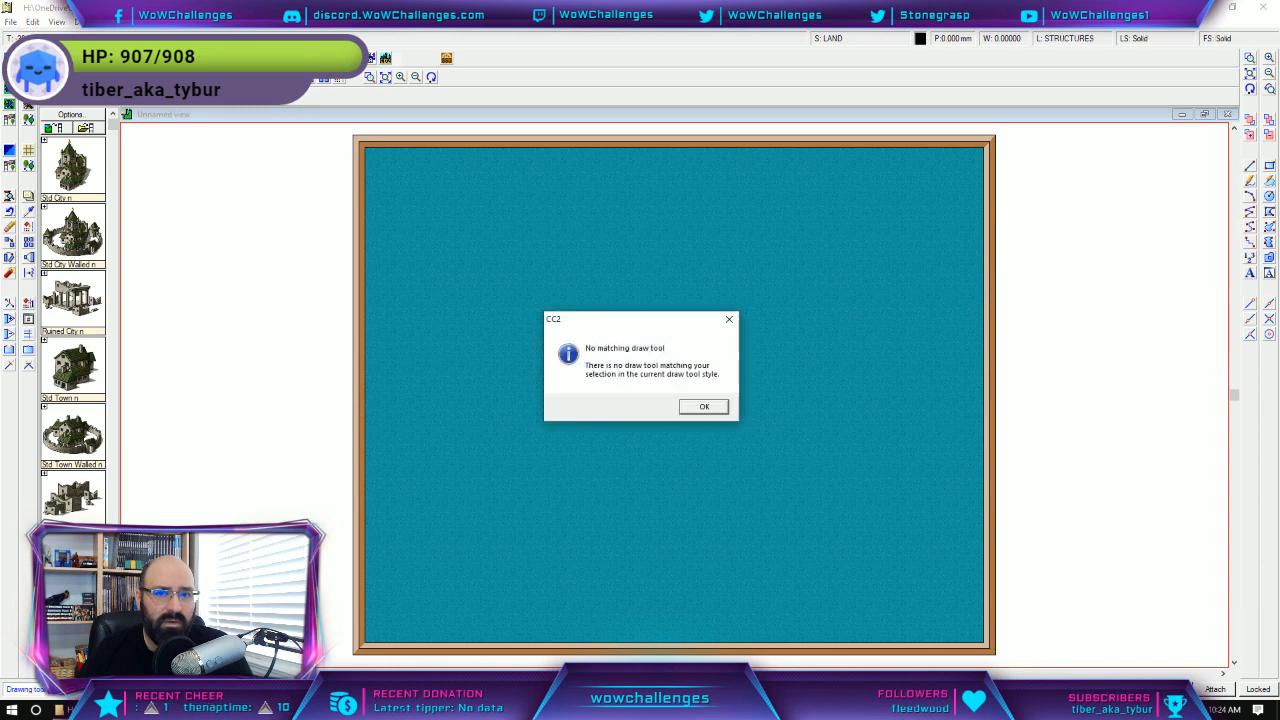
pyautogui.click(703, 406)
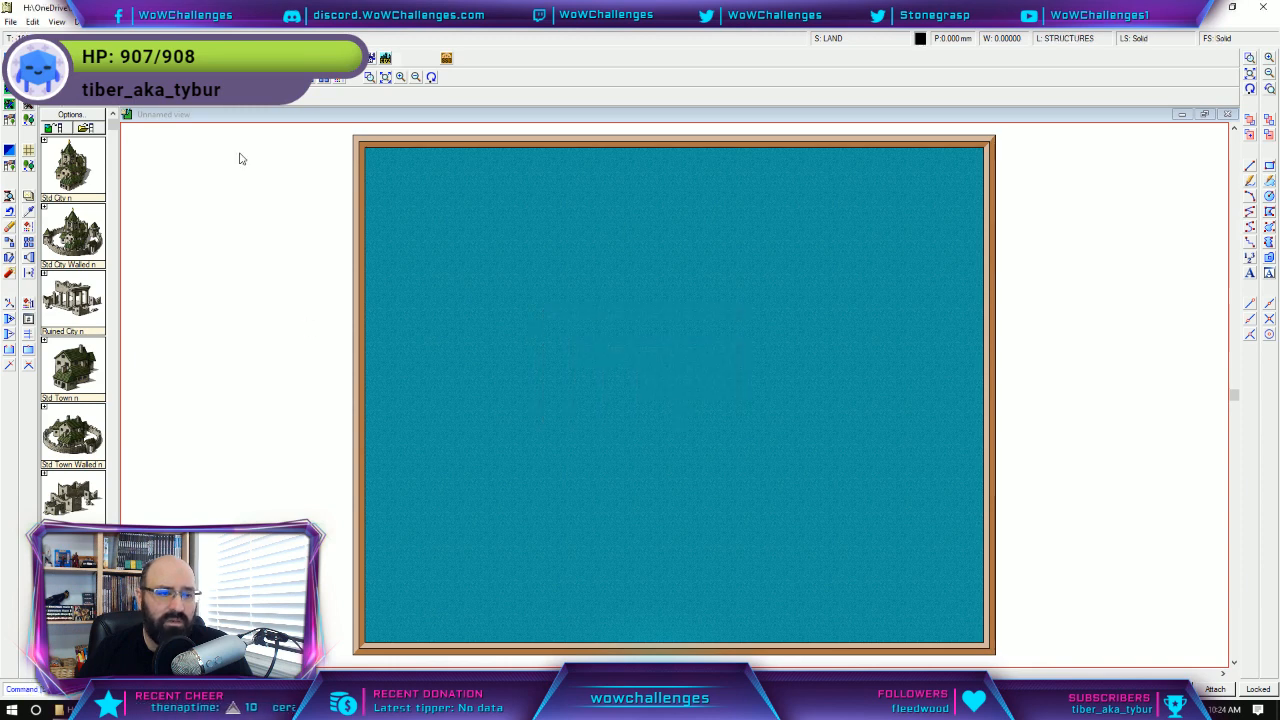
# Load the symbol catalog with the M-Warning and M-Pylon markers and retry the matching drawing tool.
pyautogui.click(167, 101)
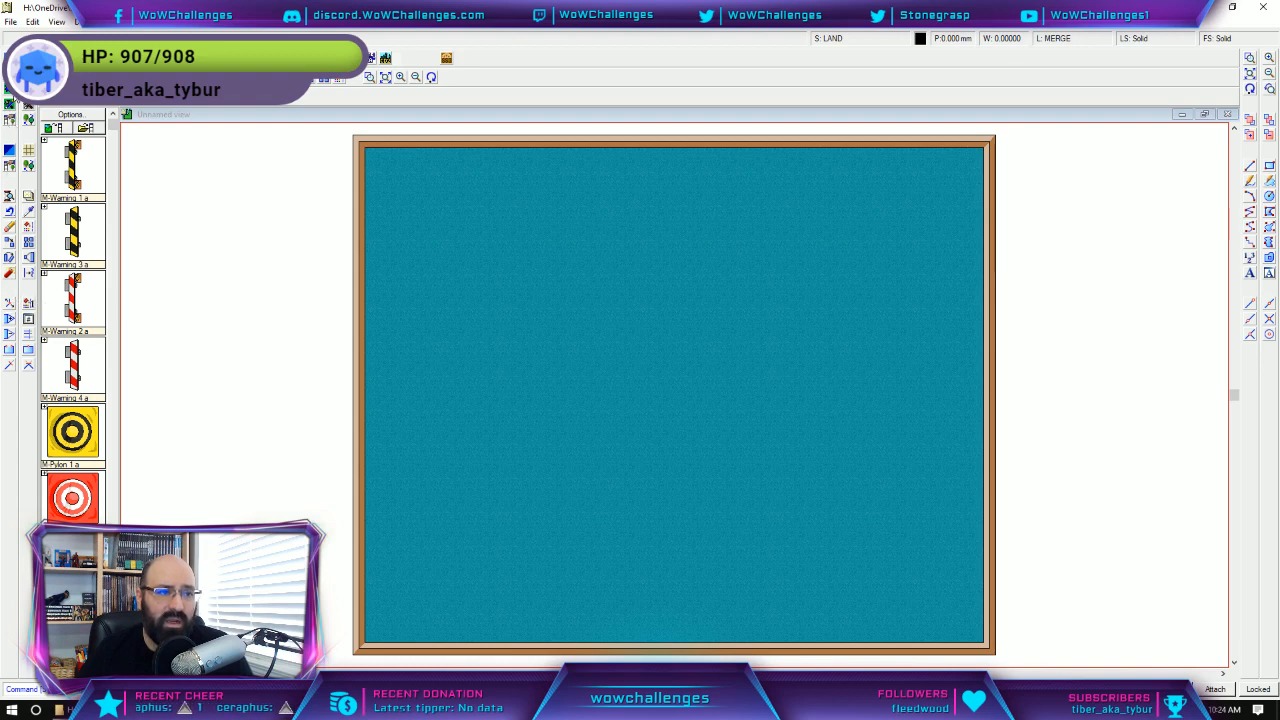
pyautogui.click(28, 89)
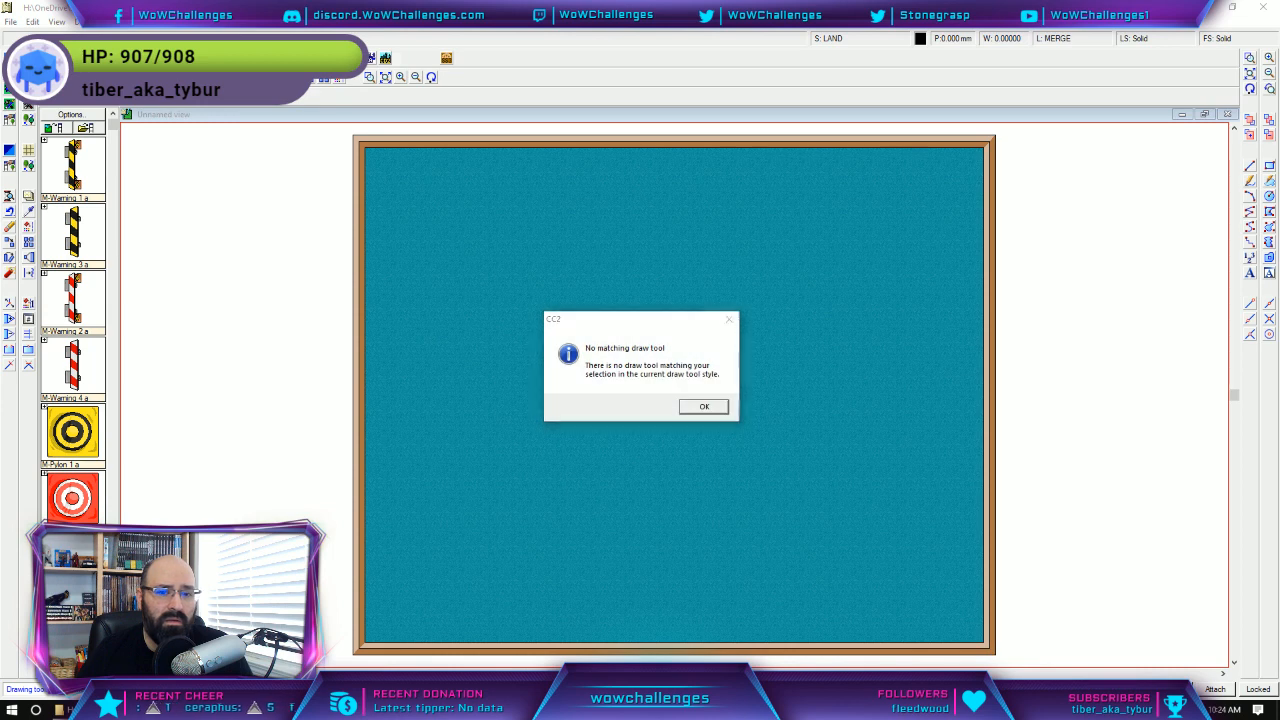
pyautogui.click(697, 406)
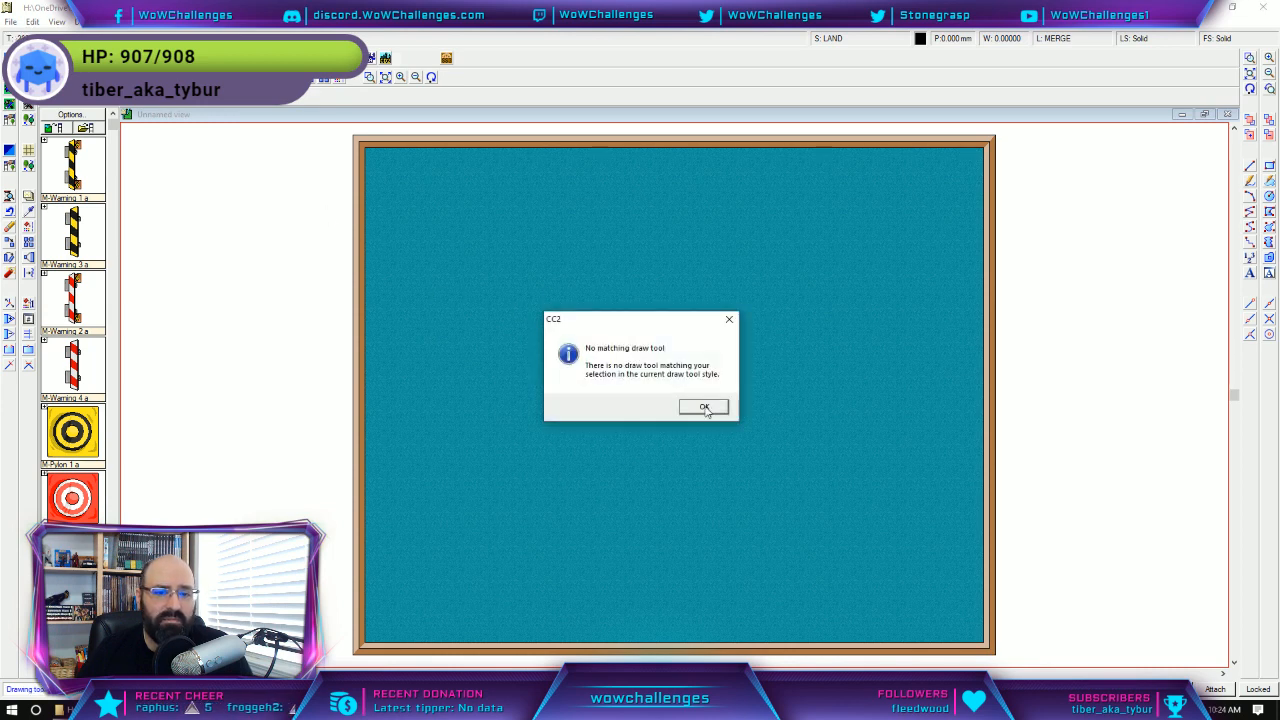
pyautogui.click(702, 408)
pyautogui.click(28, 89)
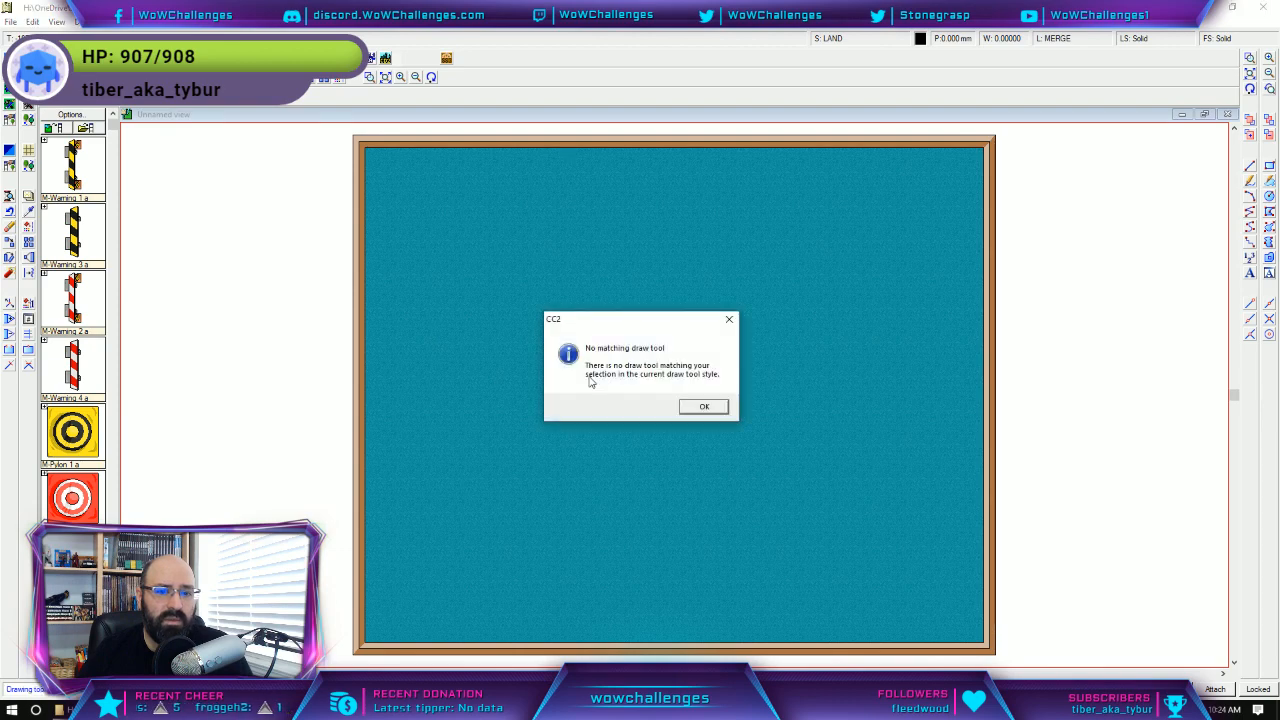
pyautogui.click(724, 407)
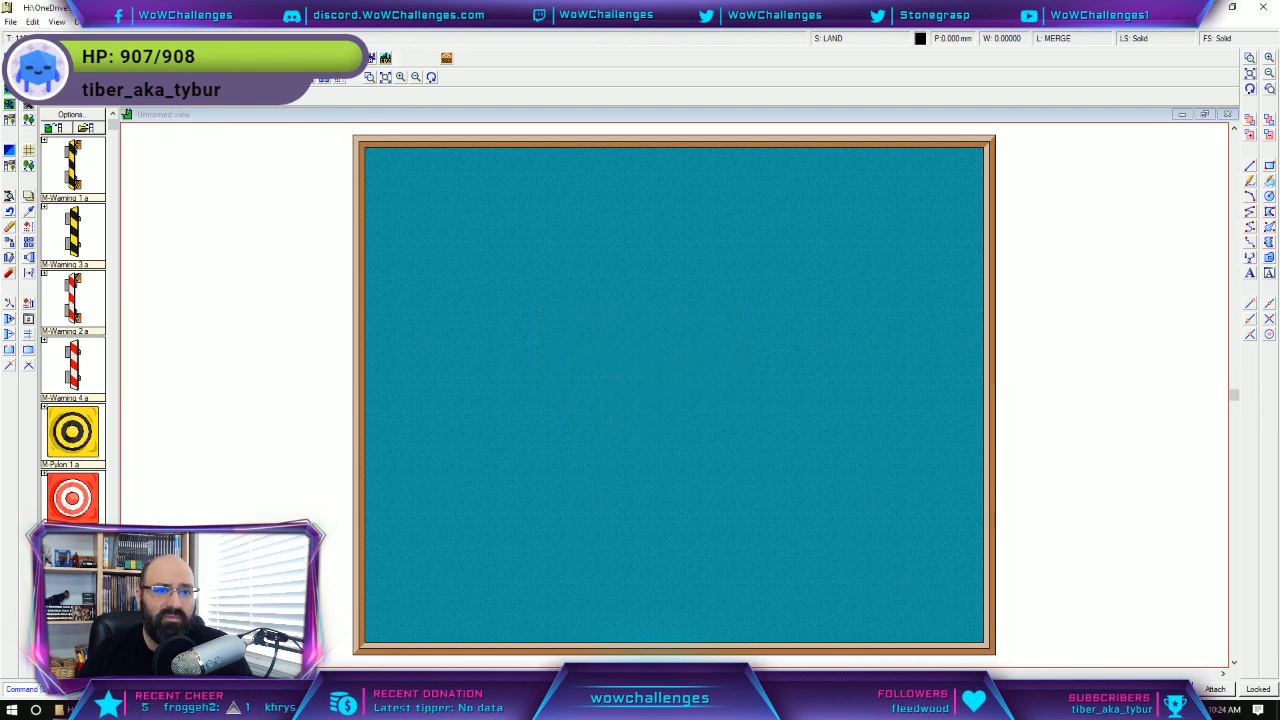
# Return to the previous set of mapping tools and look through the available CC3 symbol catalogs.
pyautogui.click(340, 58)
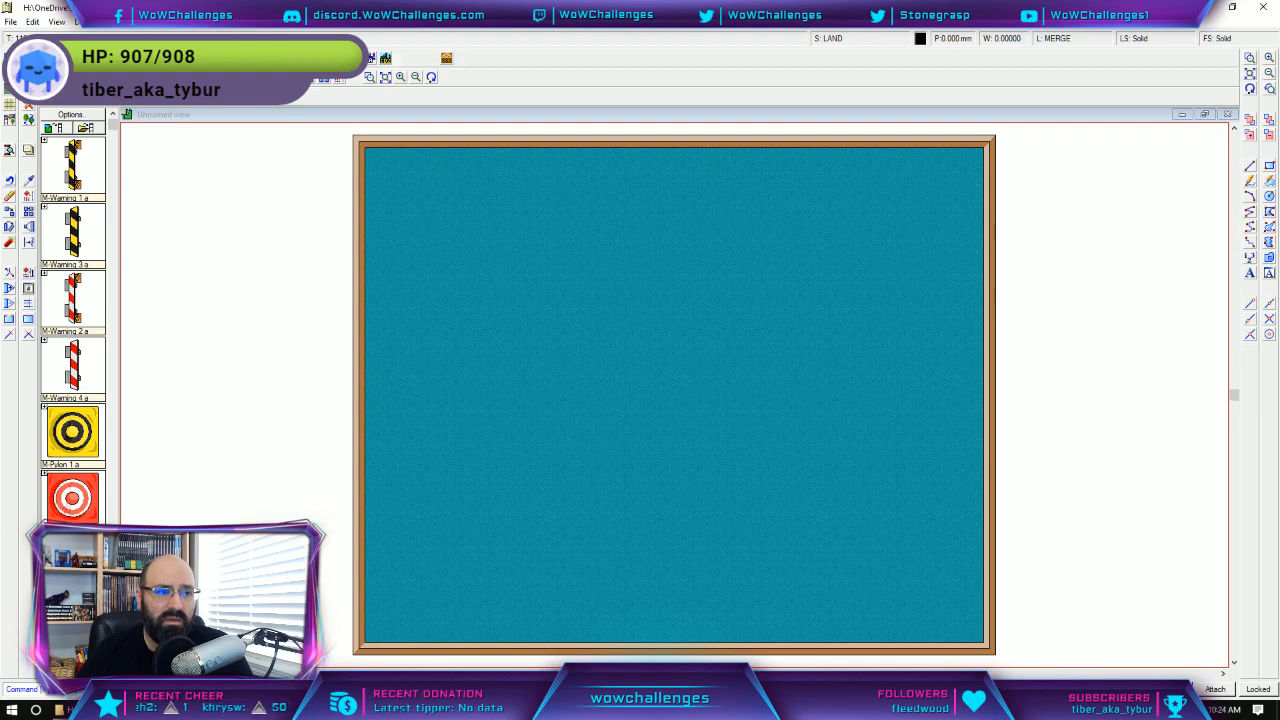
pyautogui.click(10, 120)
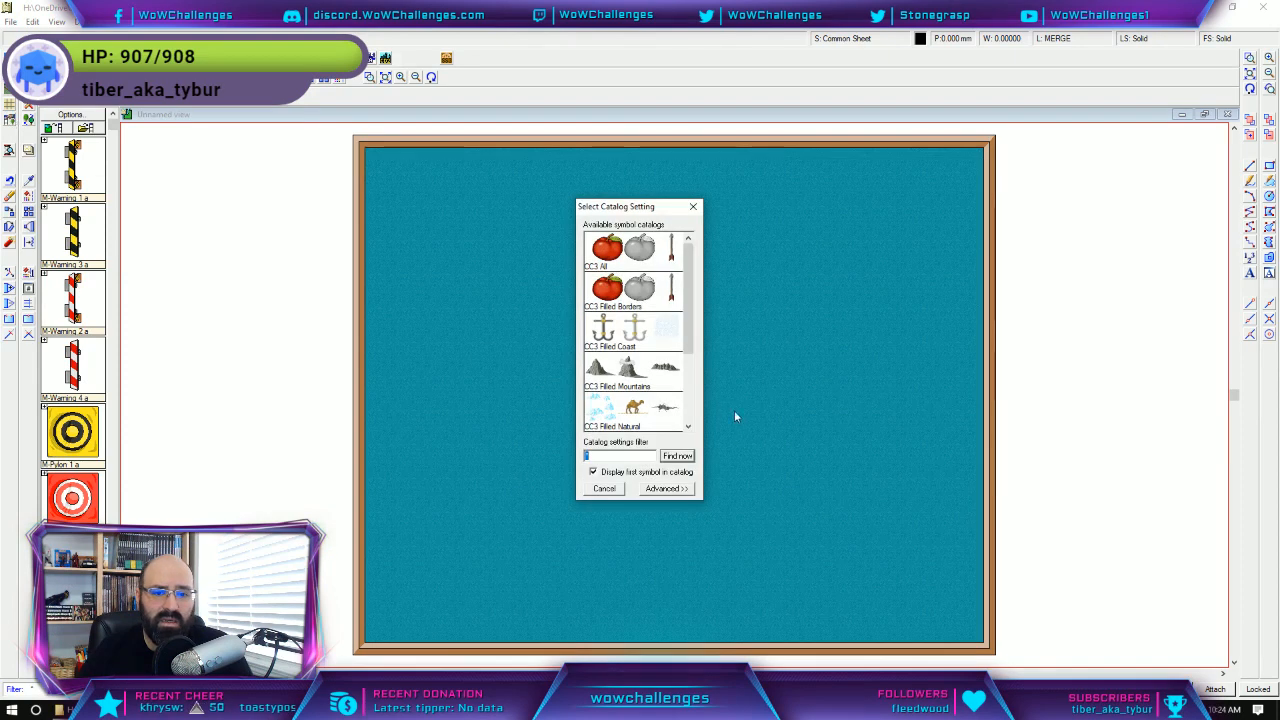
pyautogui.scroll(-1, 631, 367)
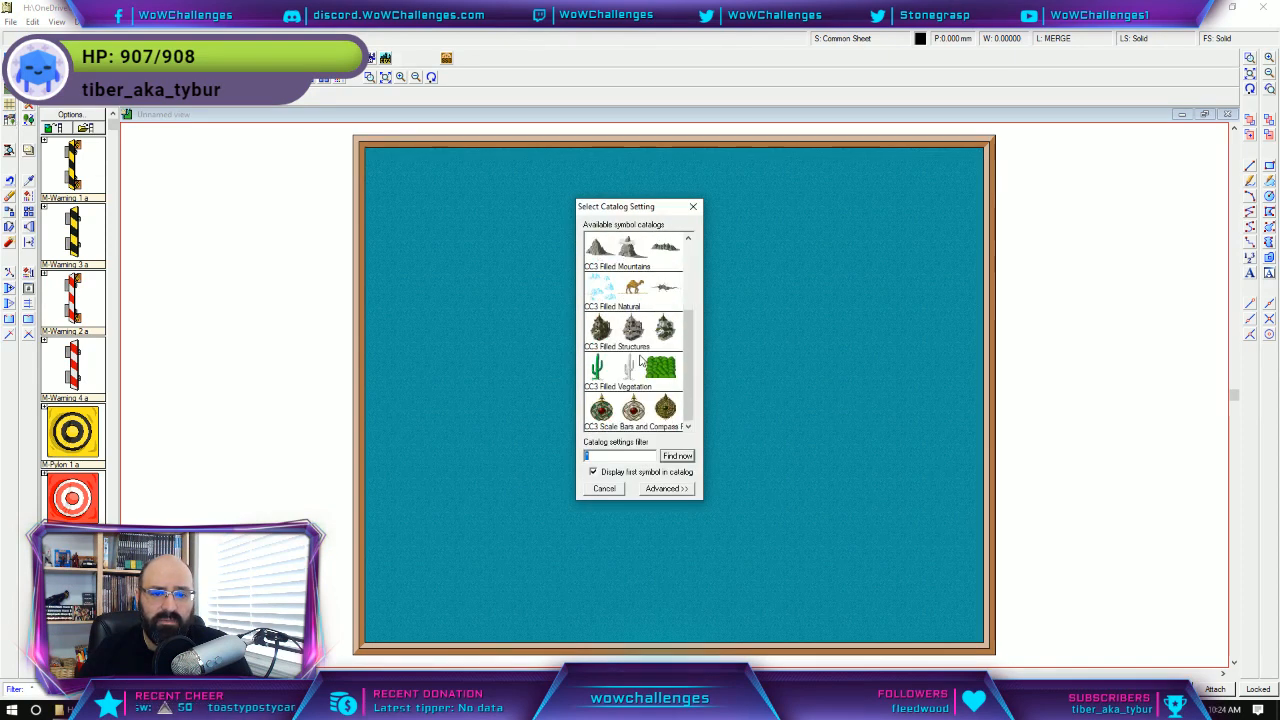
pyautogui.scroll(3, 635, 365)
pyautogui.scroll(-1, 640, 362)
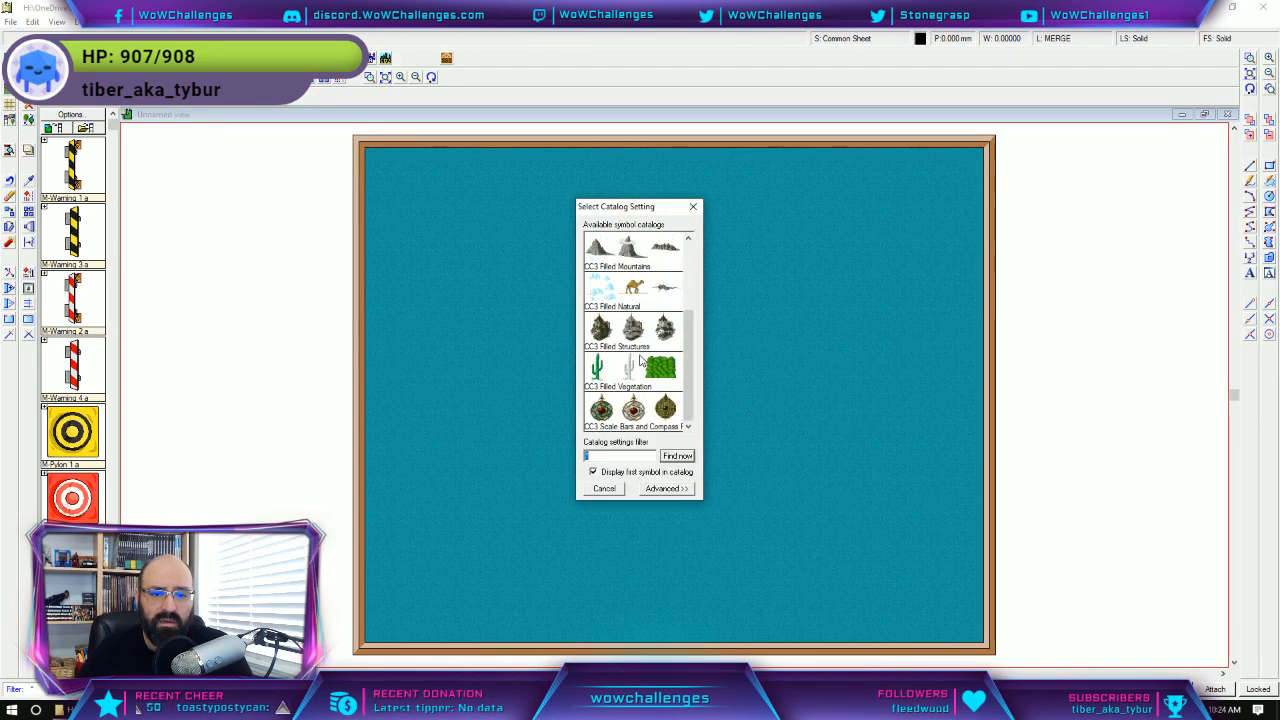
pyautogui.click(617, 489)
# Open the island symbol for editing in a new view window, inspect it, and close it keeping the symbol changes.
pyautogui.click(143, 21)
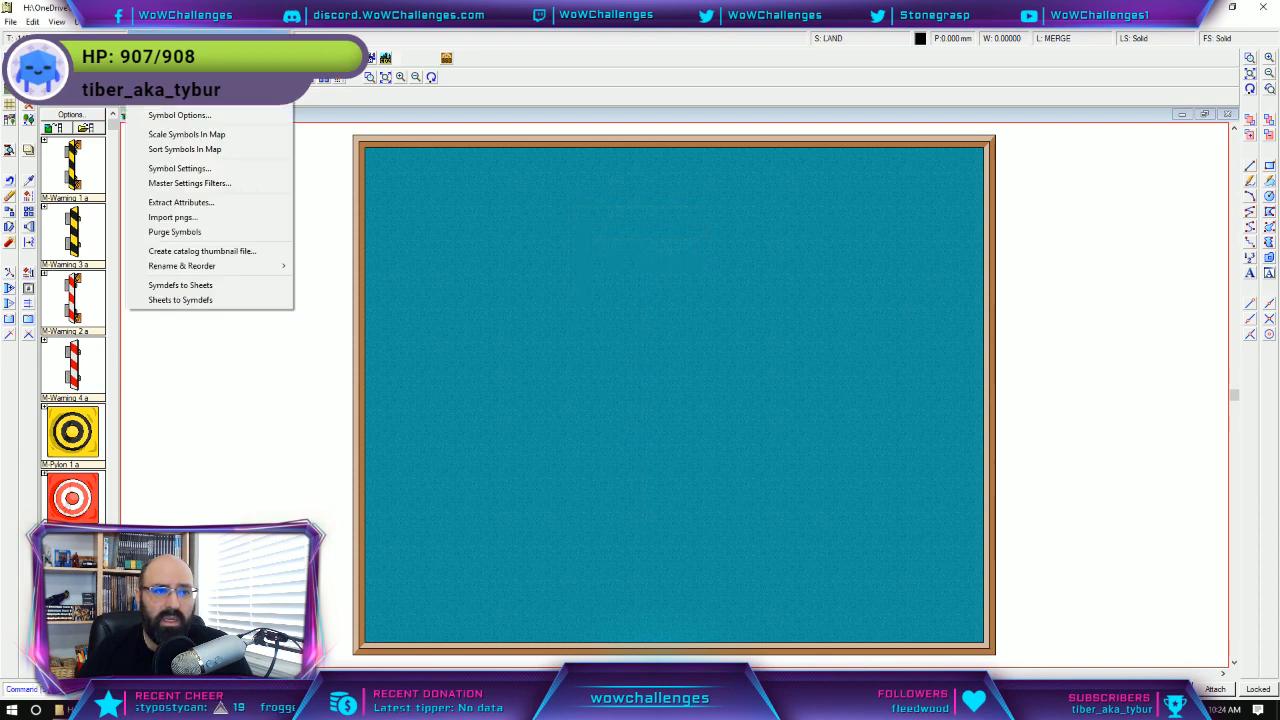
pyautogui.click(160, 36)
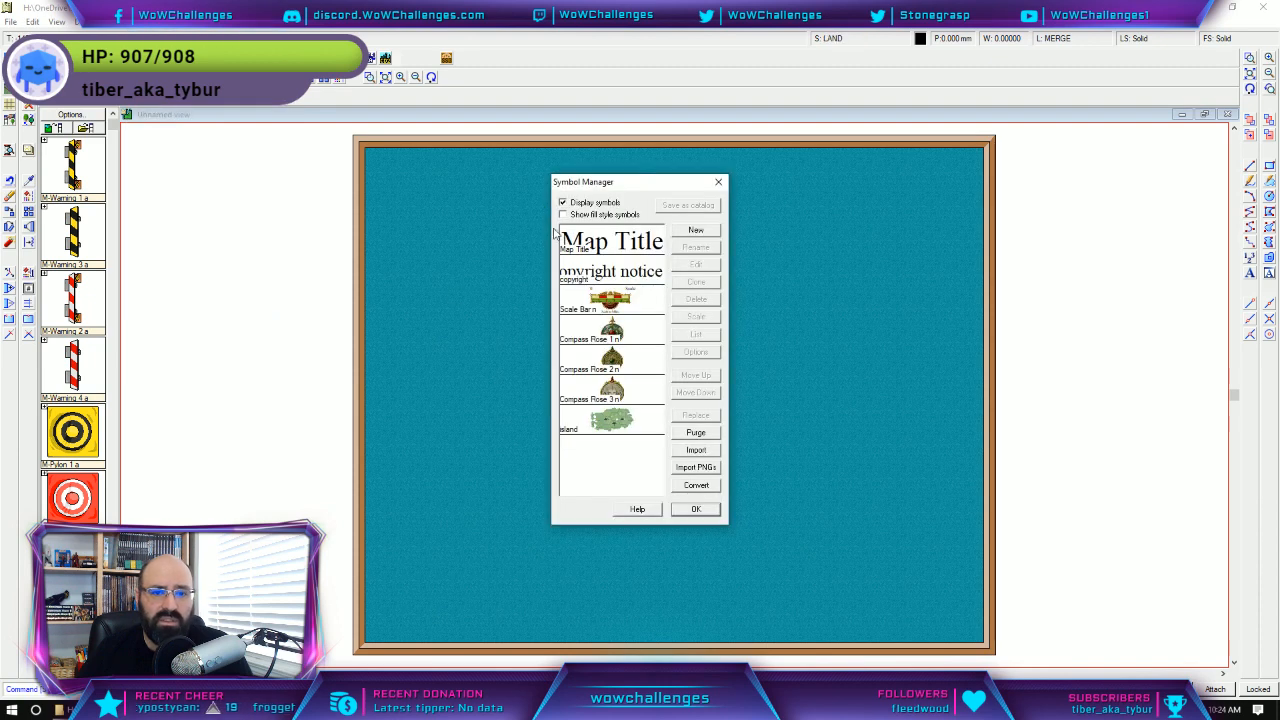
pyautogui.click(622, 422)
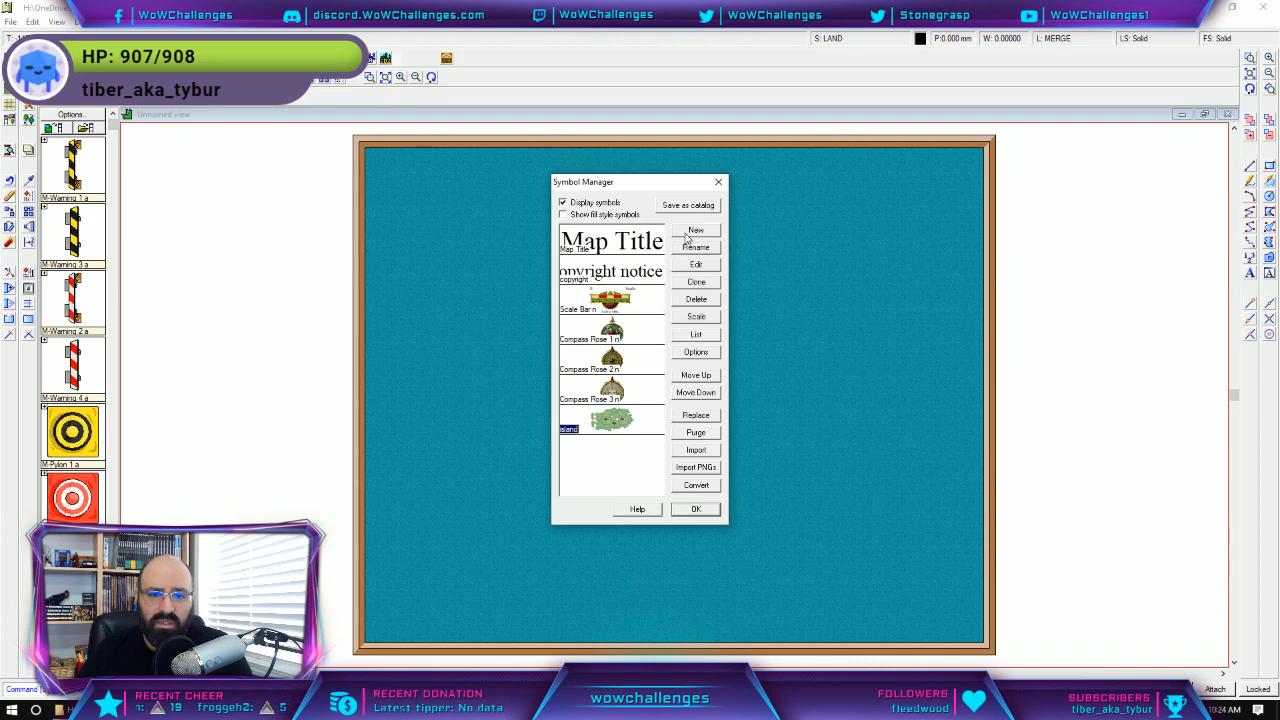
pyautogui.click(697, 264)
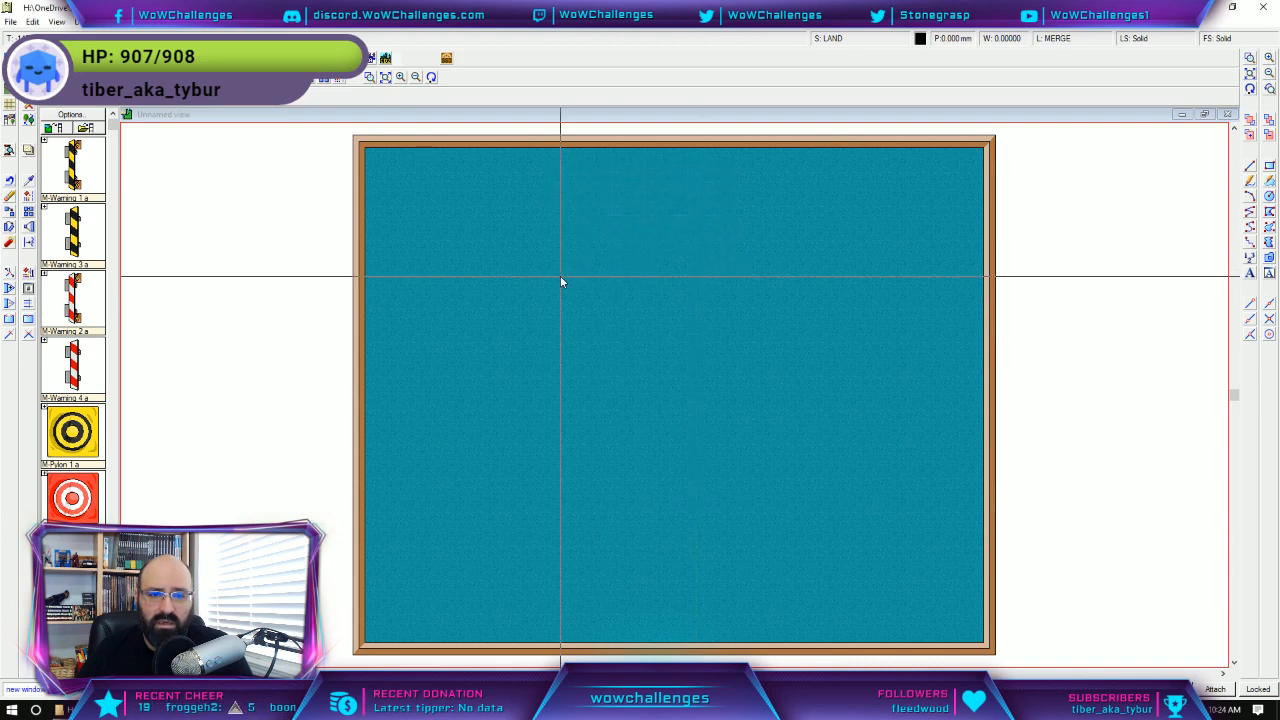
pyautogui.click(478, 273)
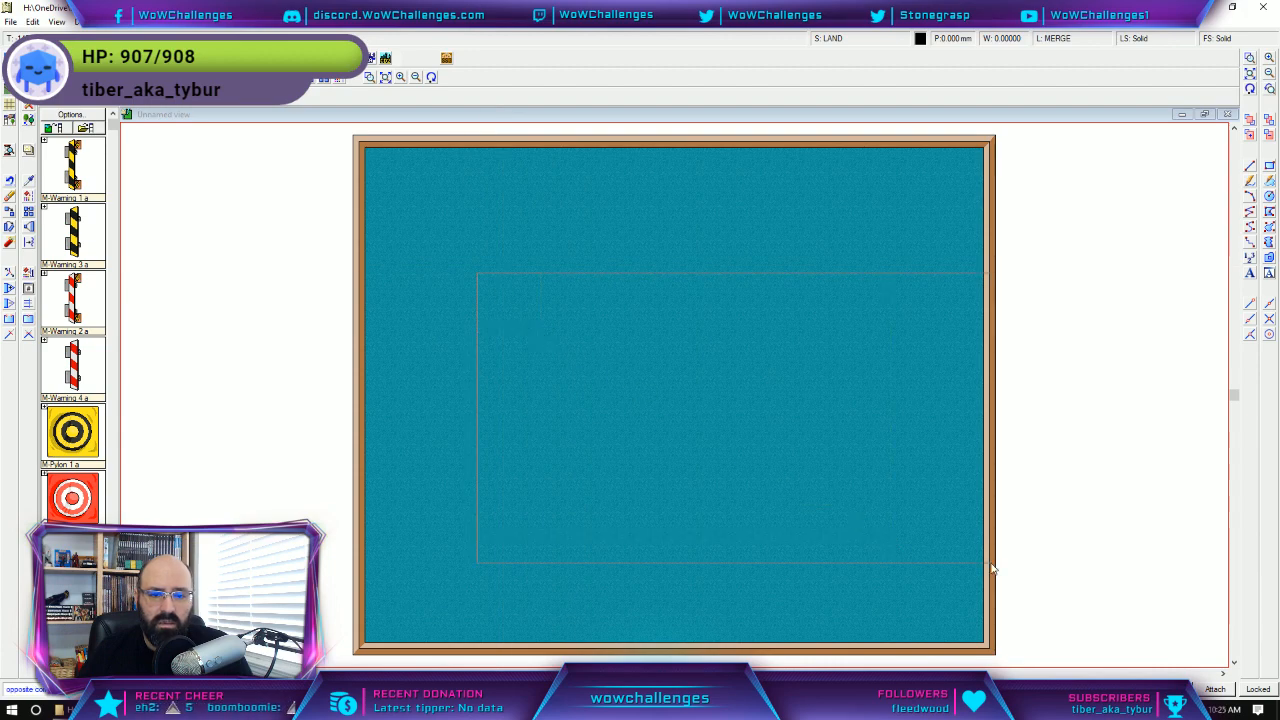
pyautogui.click(809, 485)
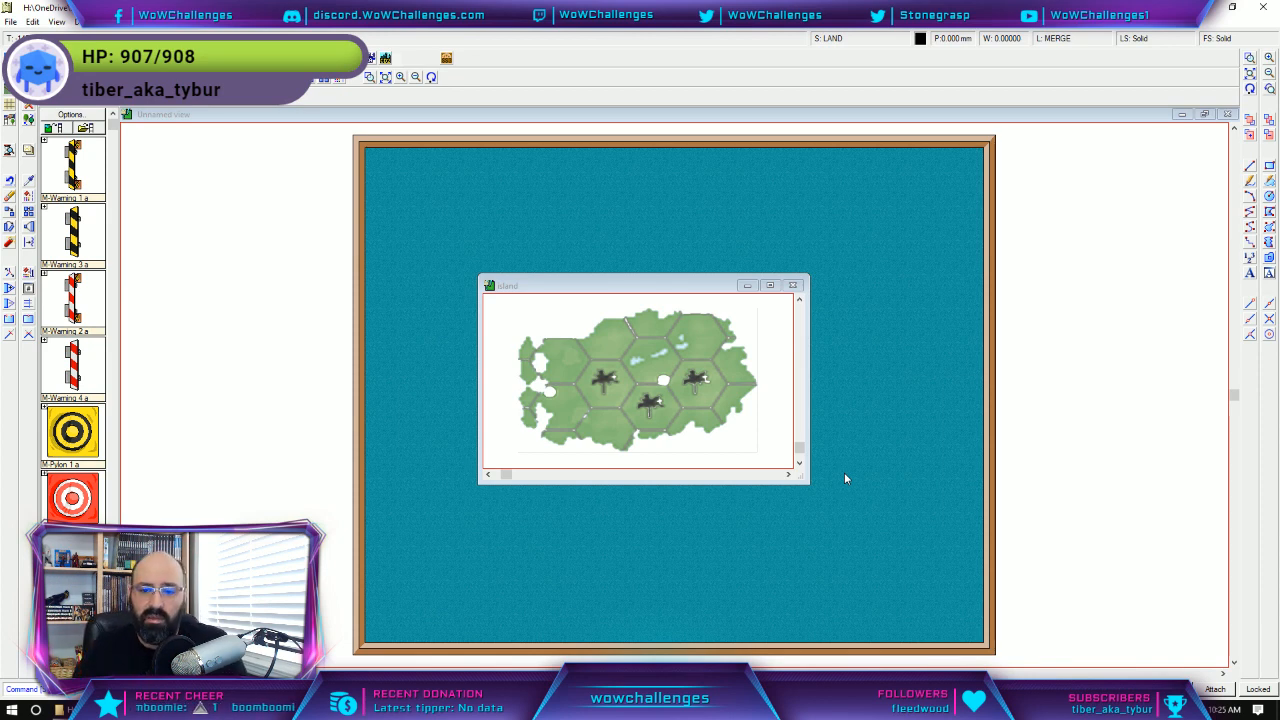
pyautogui.moveTo(800, 452); pyautogui.dragTo(810, 380)
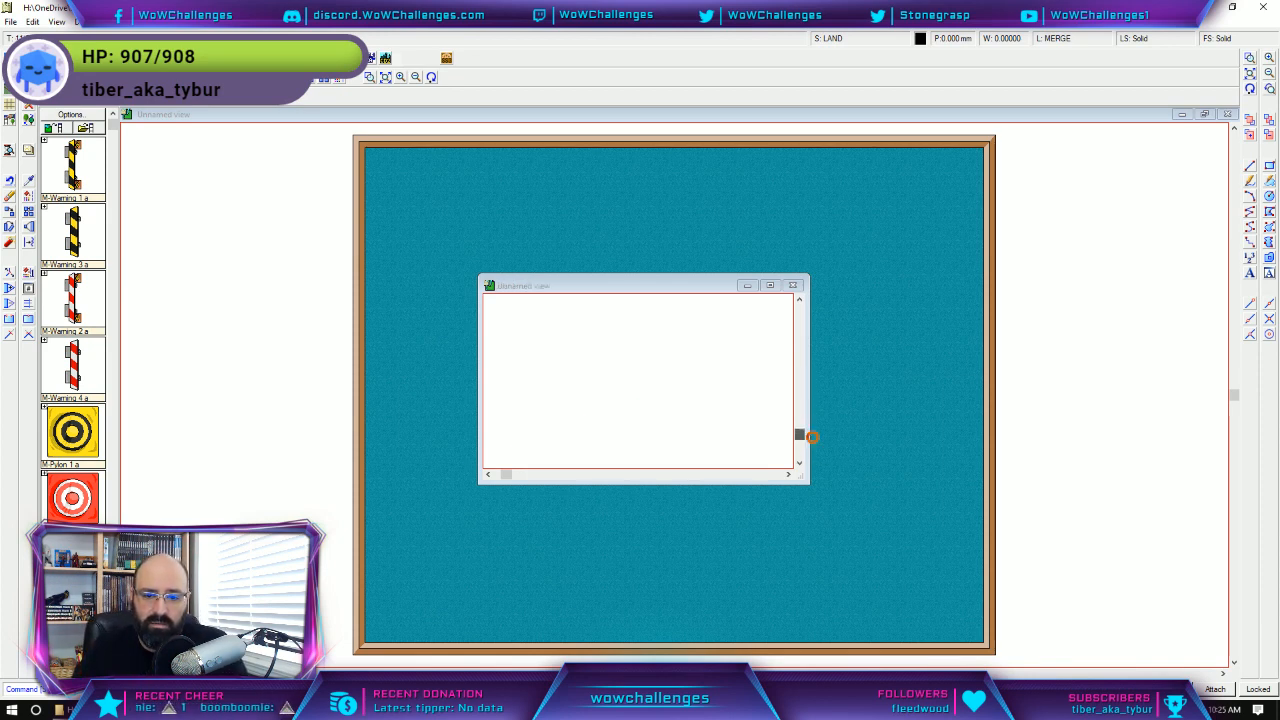
pyautogui.click(795, 286)
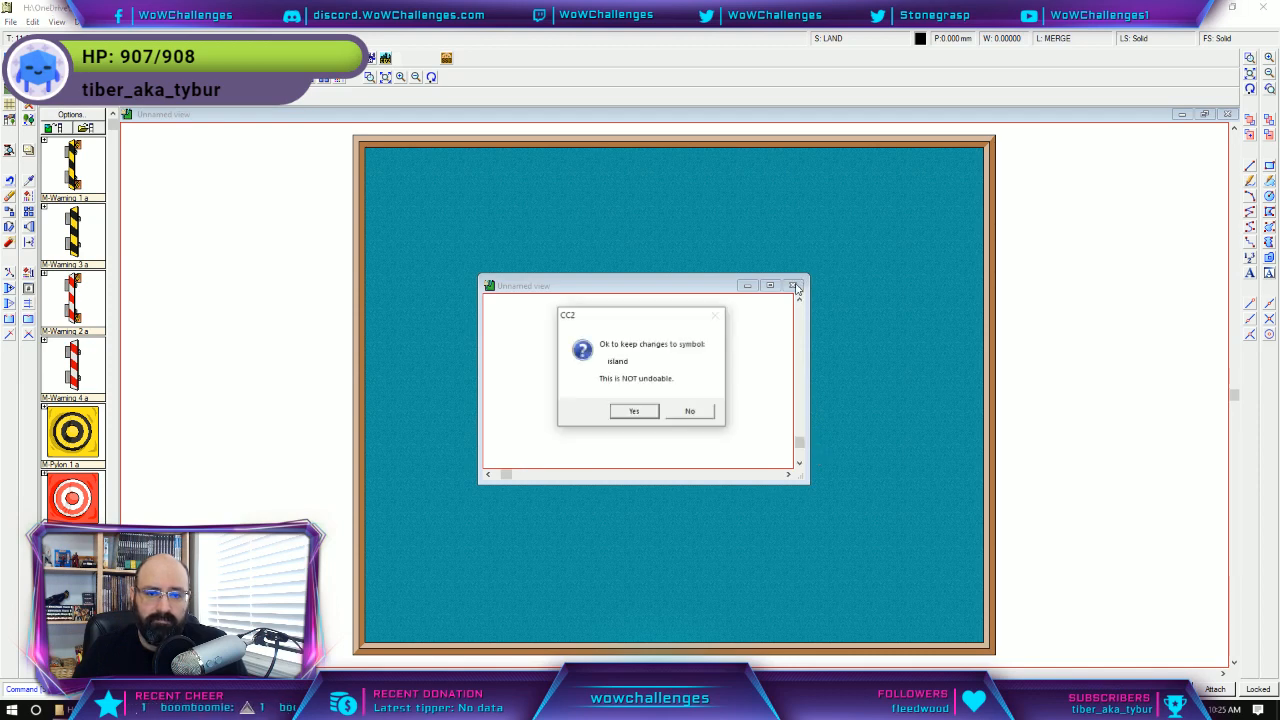
pyautogui.click(633, 412)
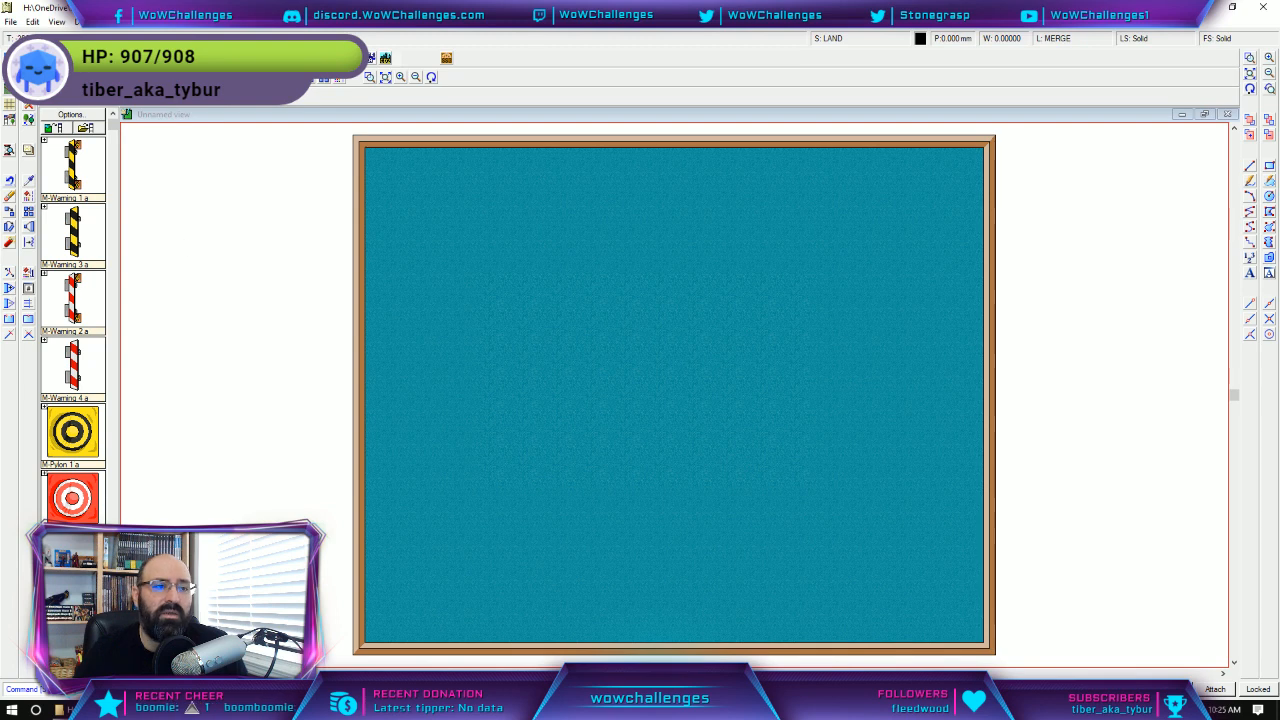
# Save the island symbol from the Symbol Manager as the symbol catalog Island of Death.FSC.
pyautogui.click(145, 22)
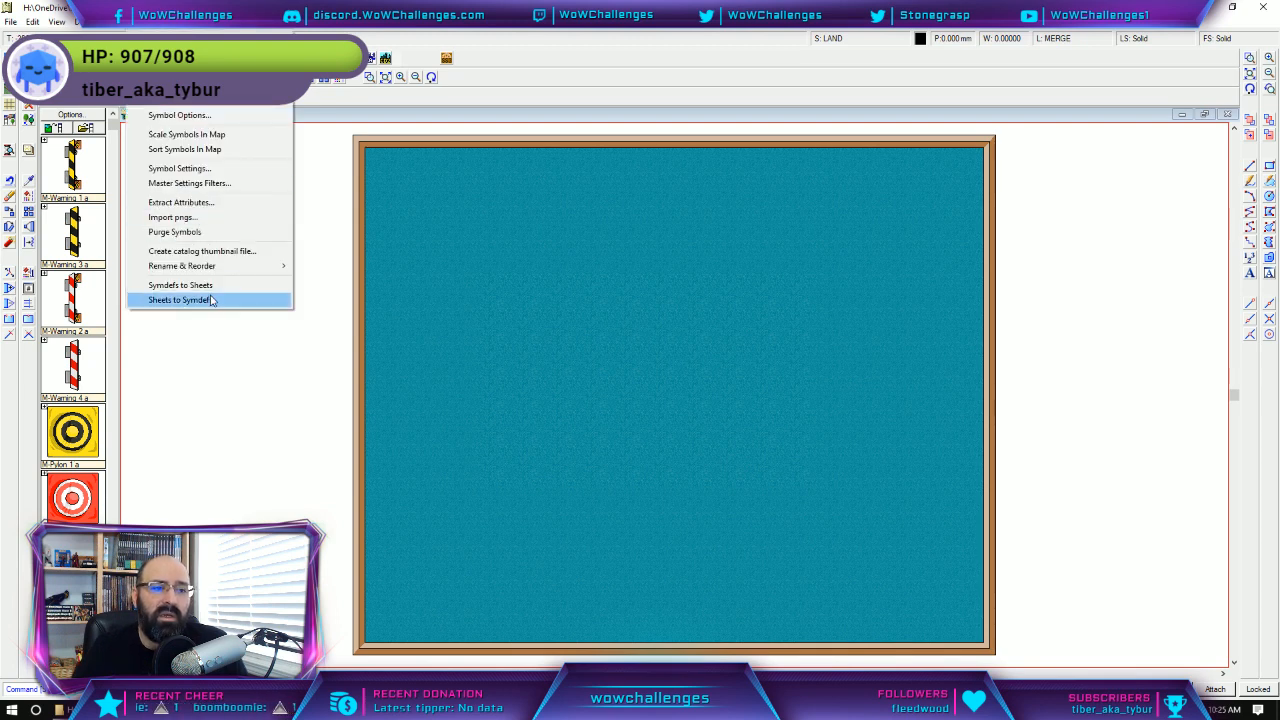
pyautogui.click(175, 37)
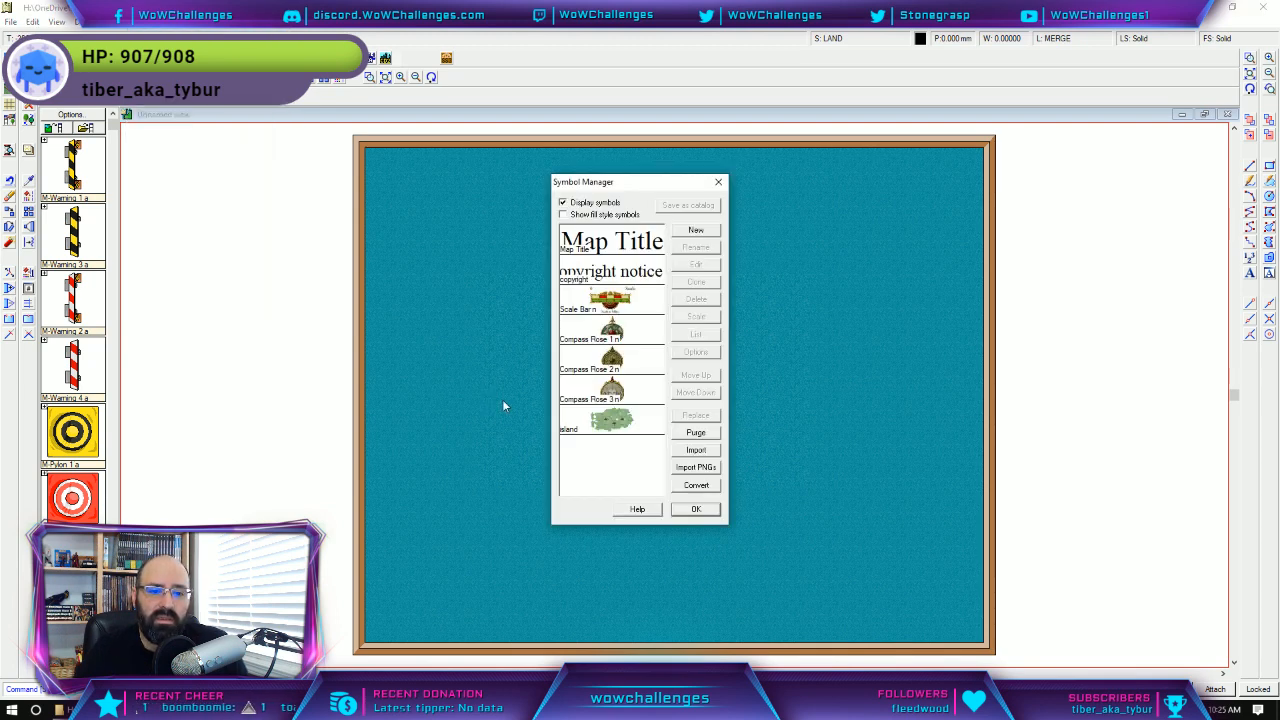
pyautogui.click(617, 427)
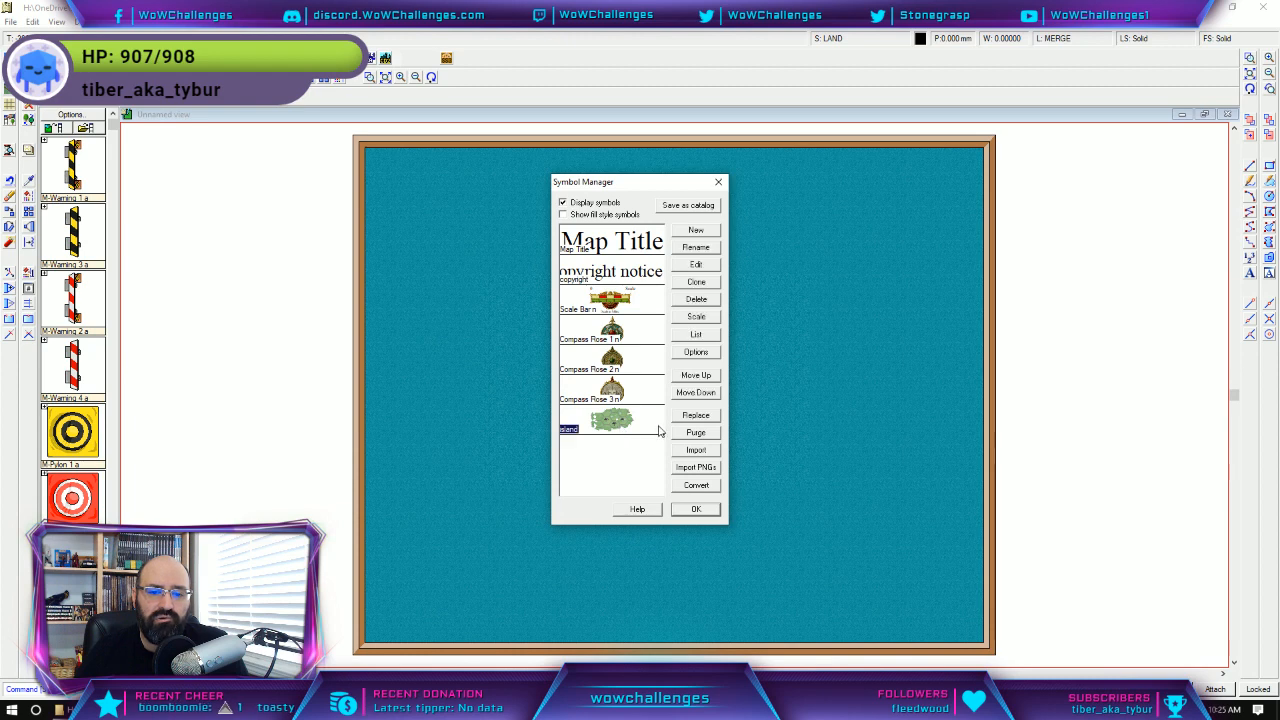
pyautogui.click(696, 318)
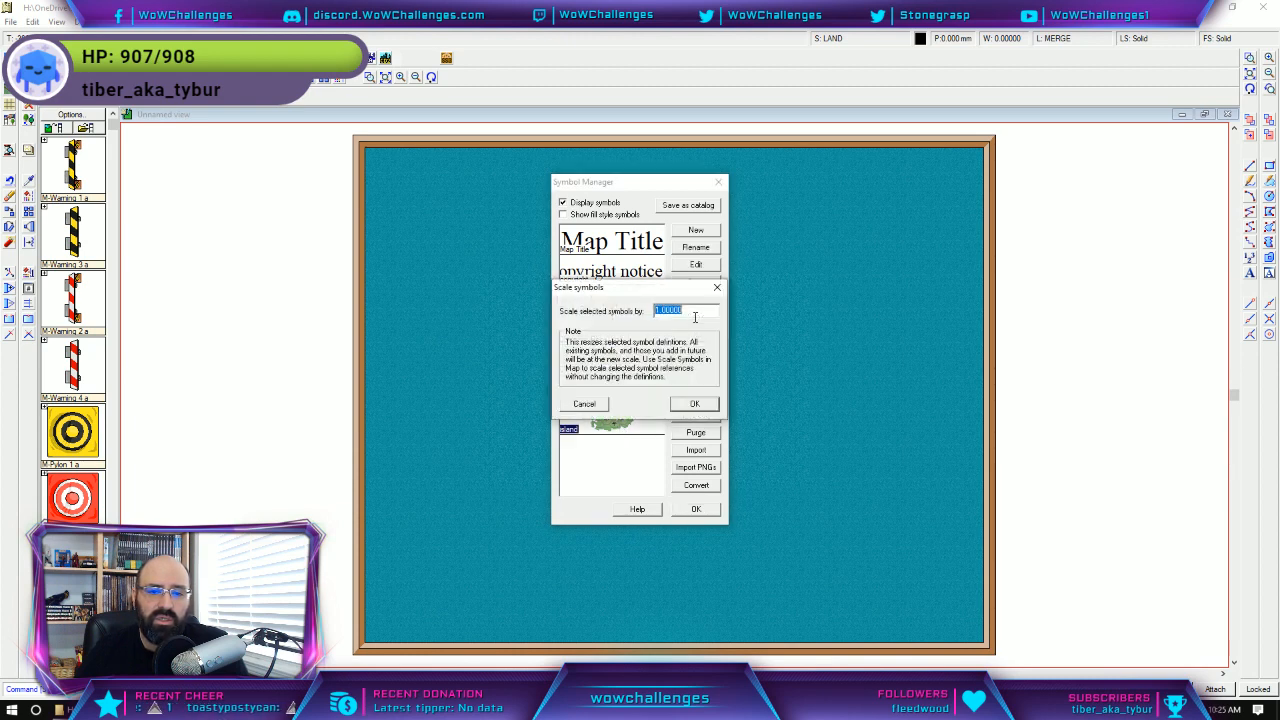
pyautogui.click(586, 403)
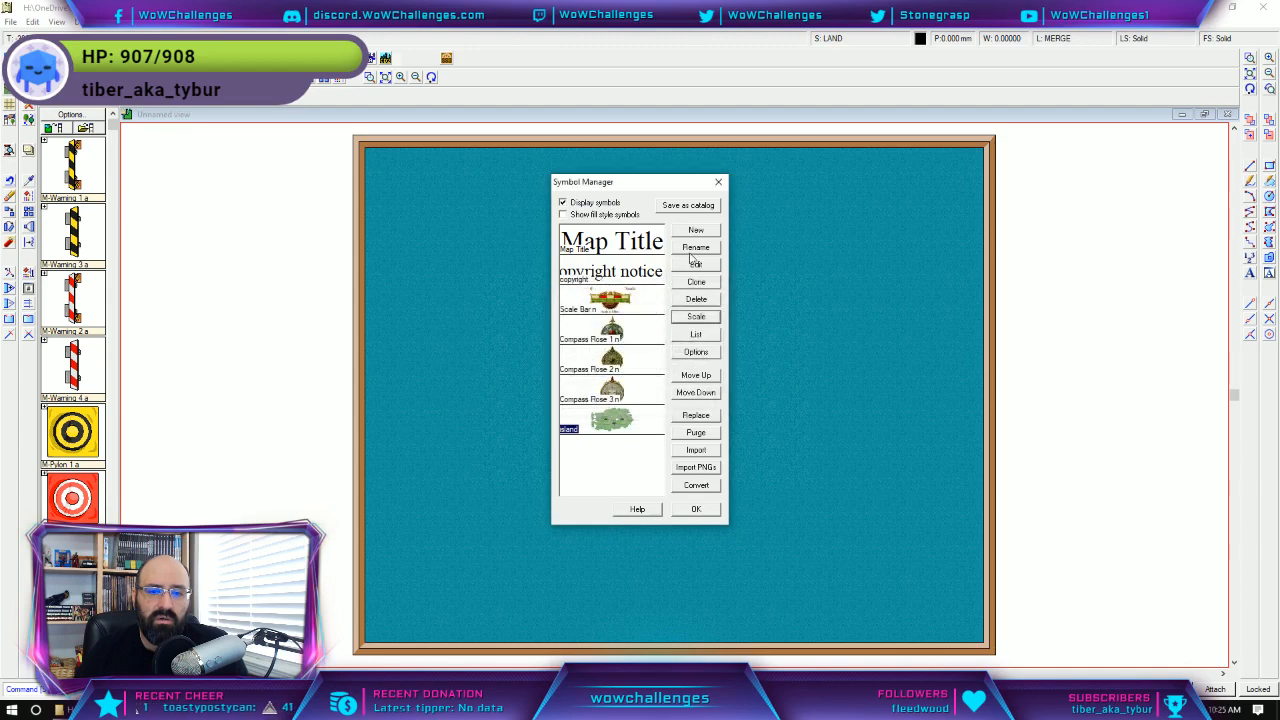
pyautogui.click(688, 205)
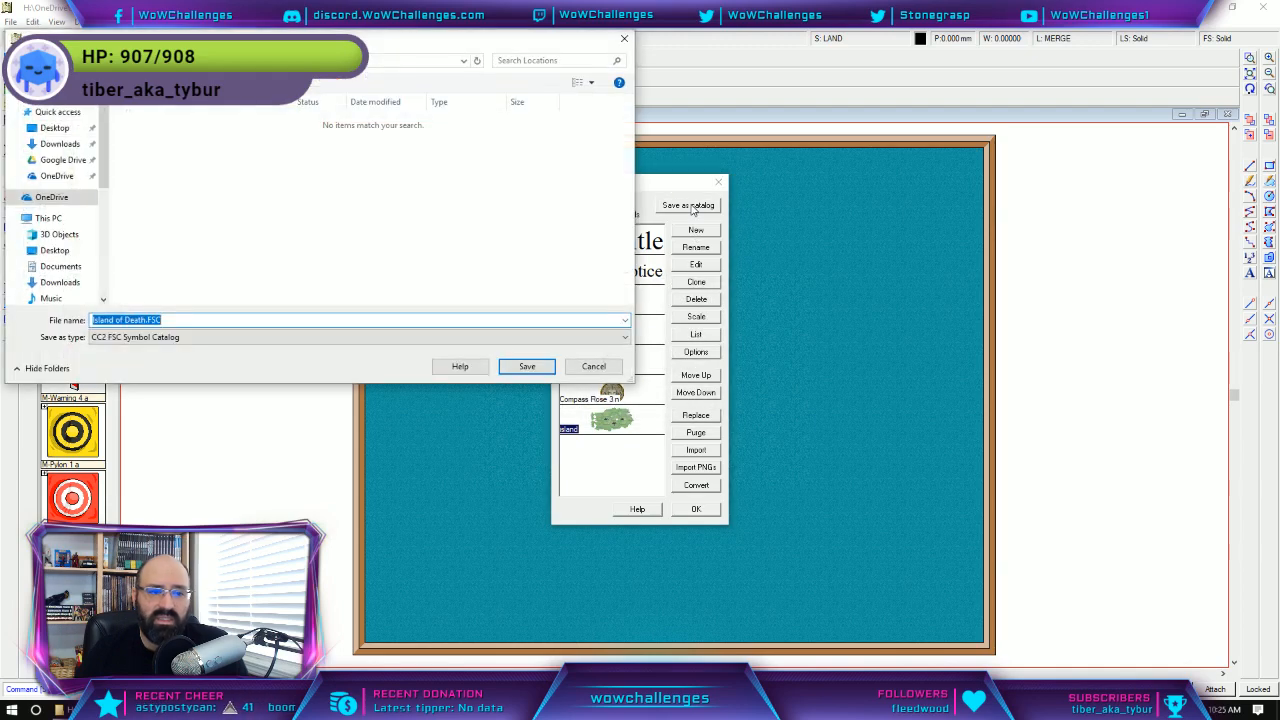
pyautogui.click(520, 367)
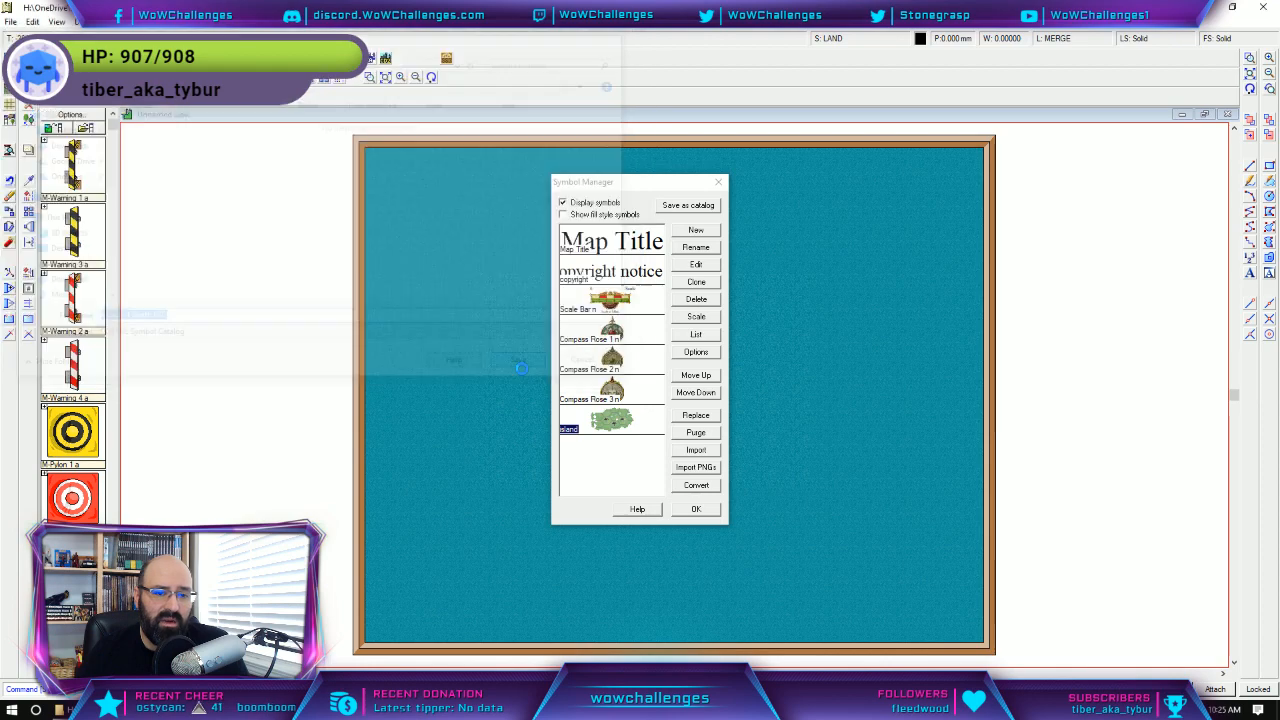
pyautogui.click(683, 400)
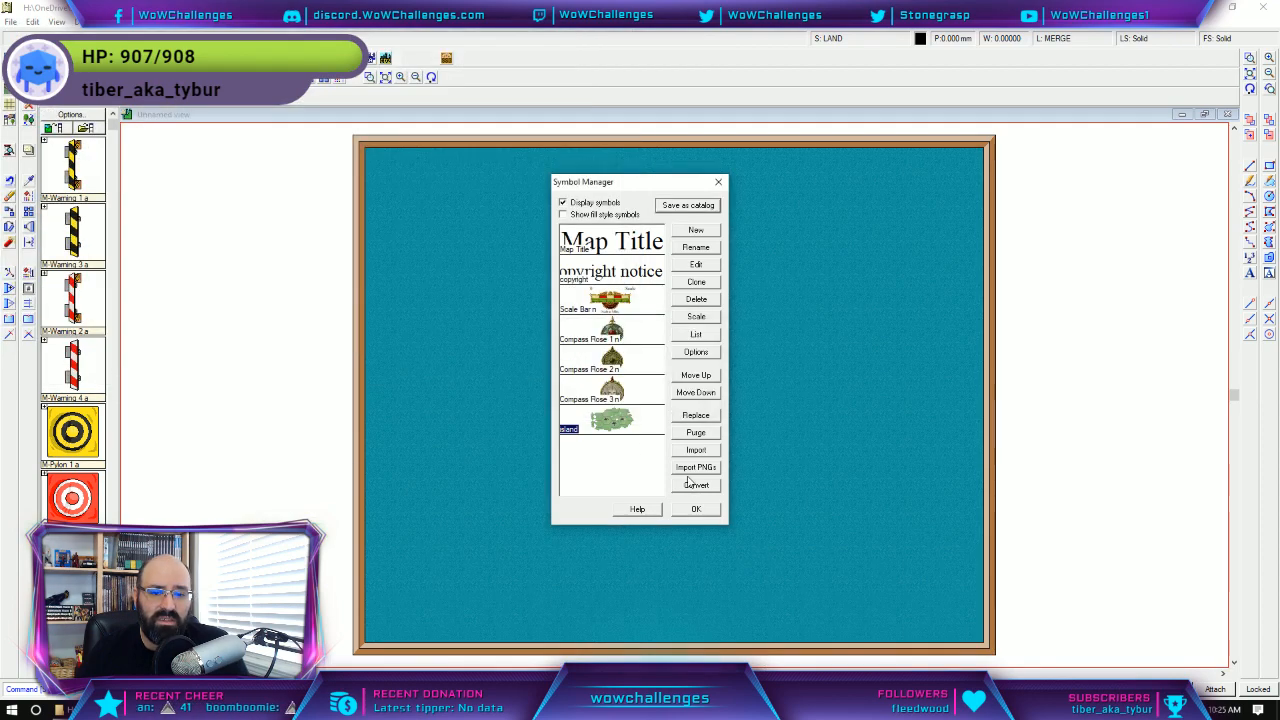
pyautogui.click(700, 510)
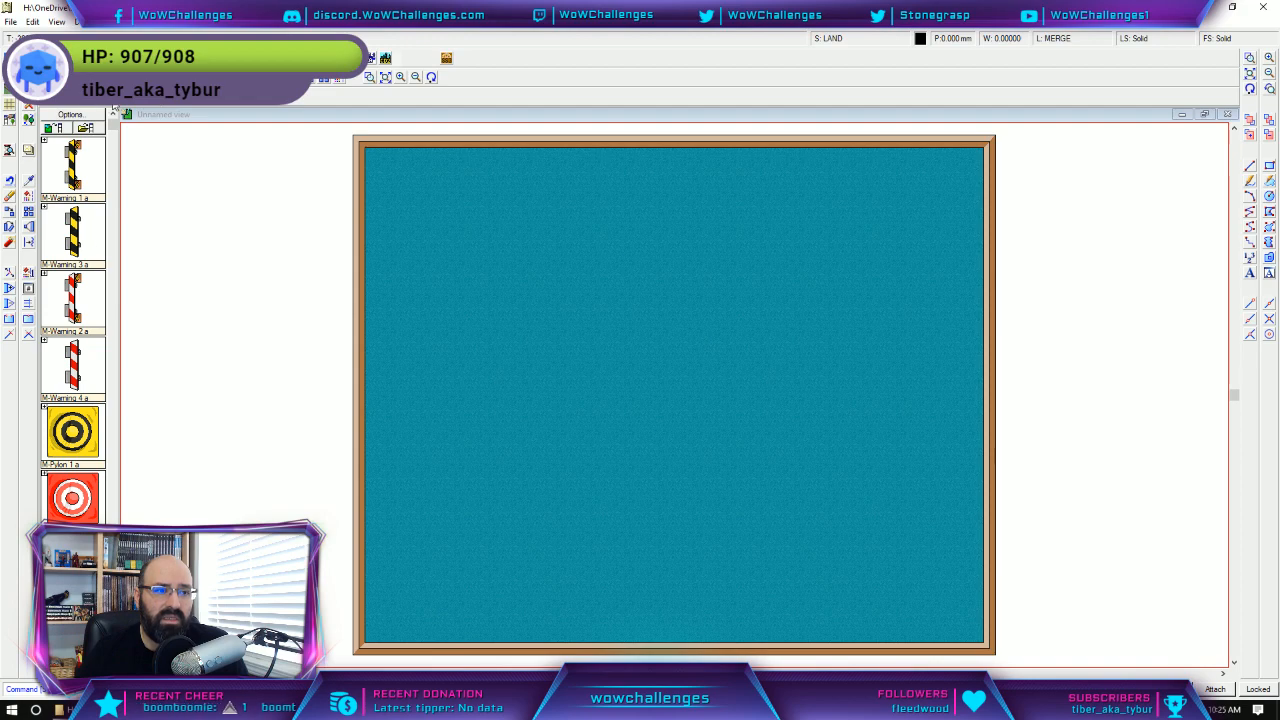
# Load the vegetation symbols and look through the available CC3 symbol catalog settings for the new island catalog.
pyautogui.click(172, 79)
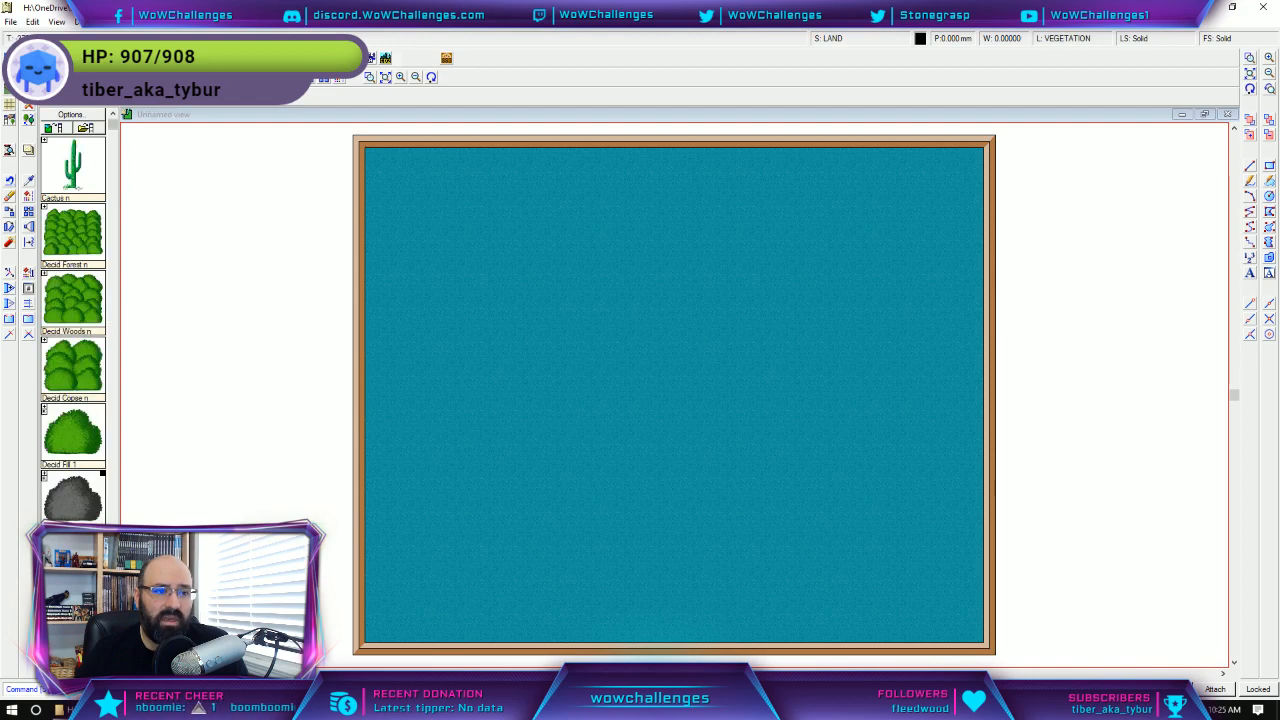
pyautogui.click(72, 112)
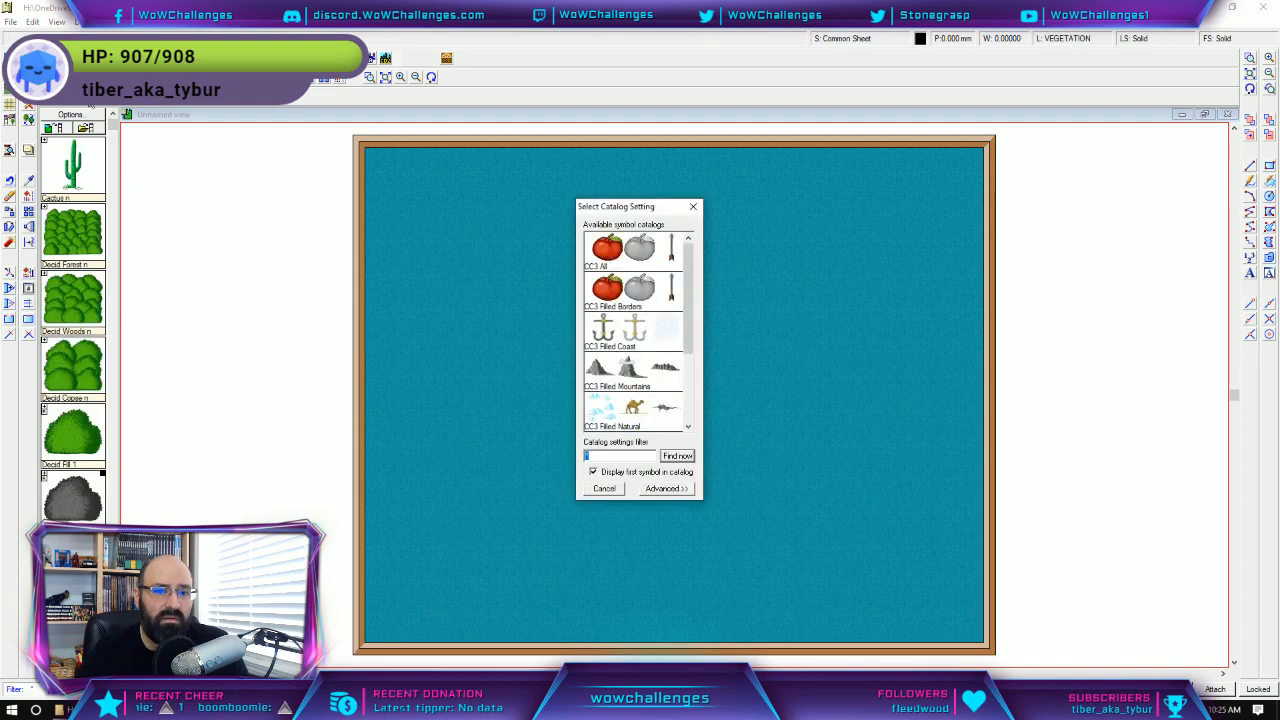
pyautogui.scroll(-3, 613, 300)
pyautogui.scroll(3, 638, 360)
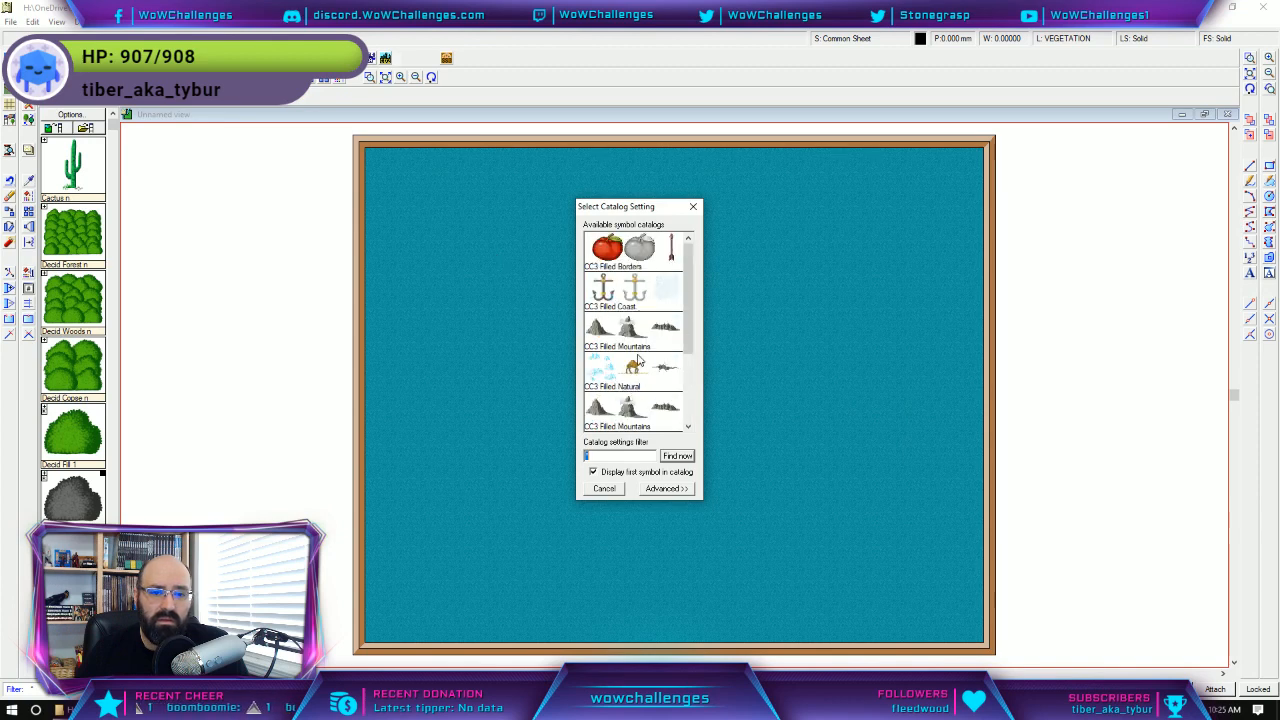
pyautogui.scroll(-3, 638, 360)
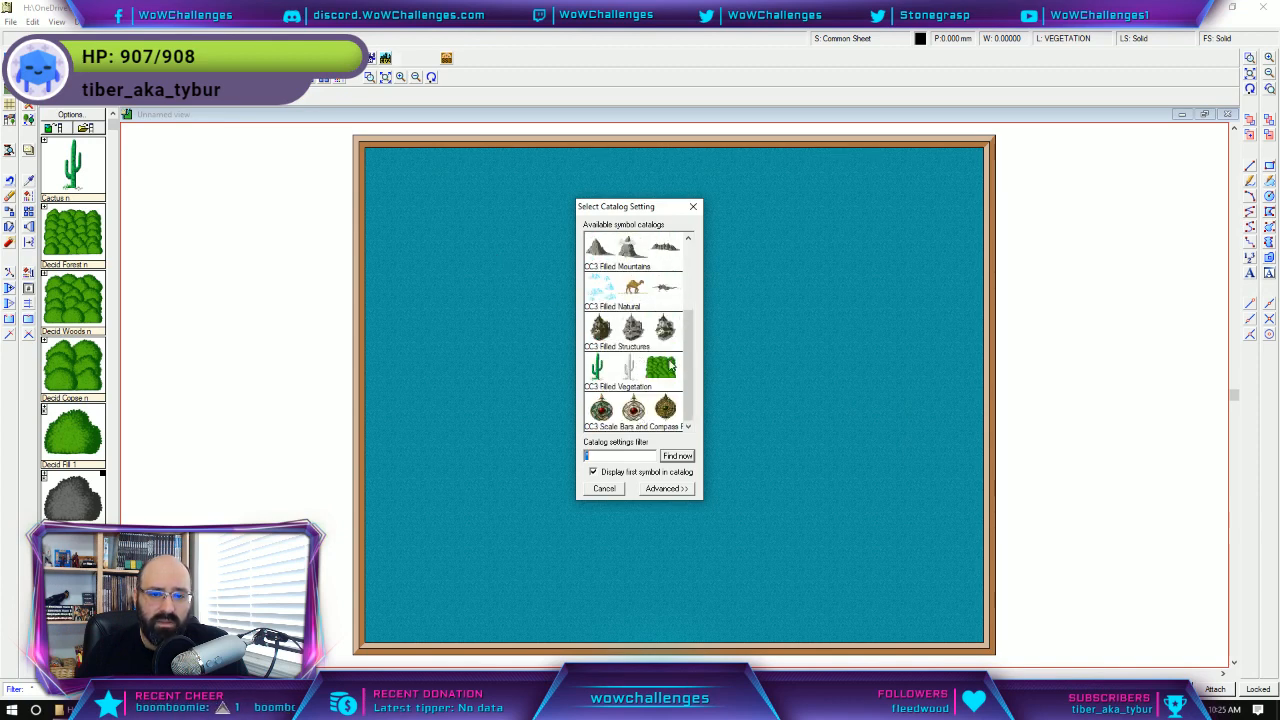
pyautogui.moveTo(686, 366)
pyautogui.mouseDown()
pyautogui.moveTo(686, 290)
pyautogui.moveTo(688, 377)
pyautogui.mouseUp()
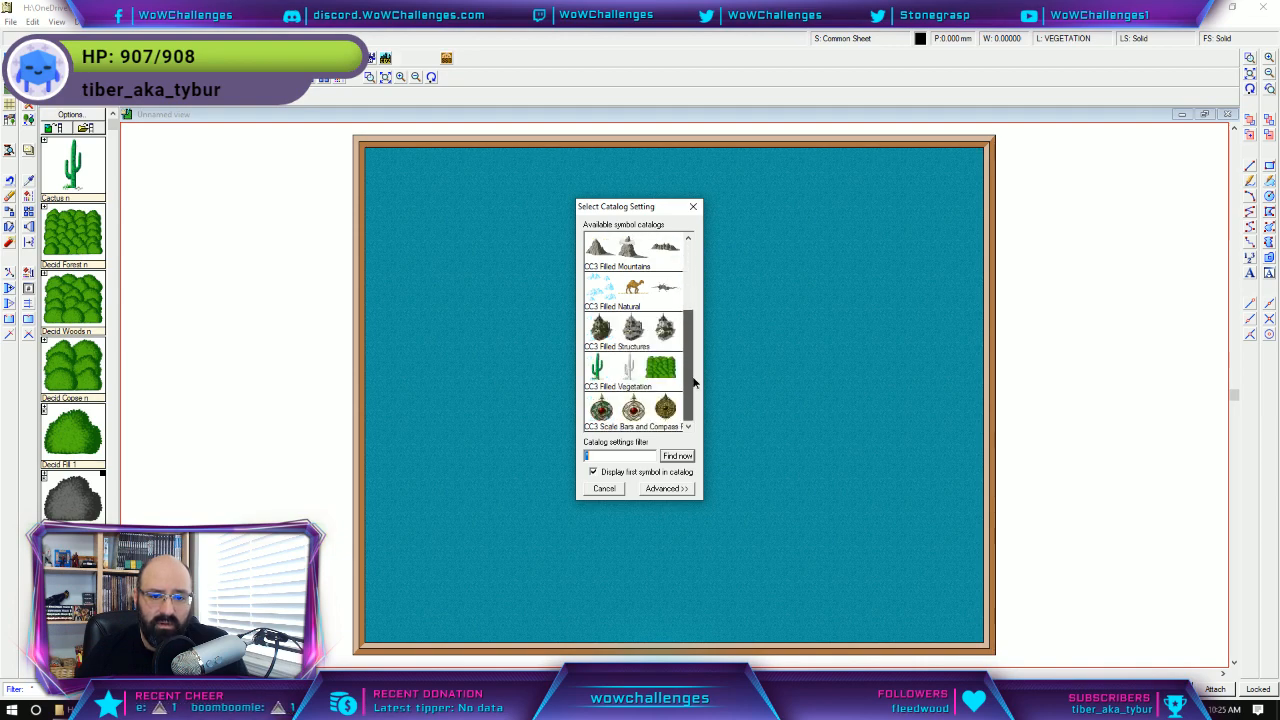
# Show the advanced catalog settings and list every catalog by setting the master filter to *.
pyautogui.click(668, 488)
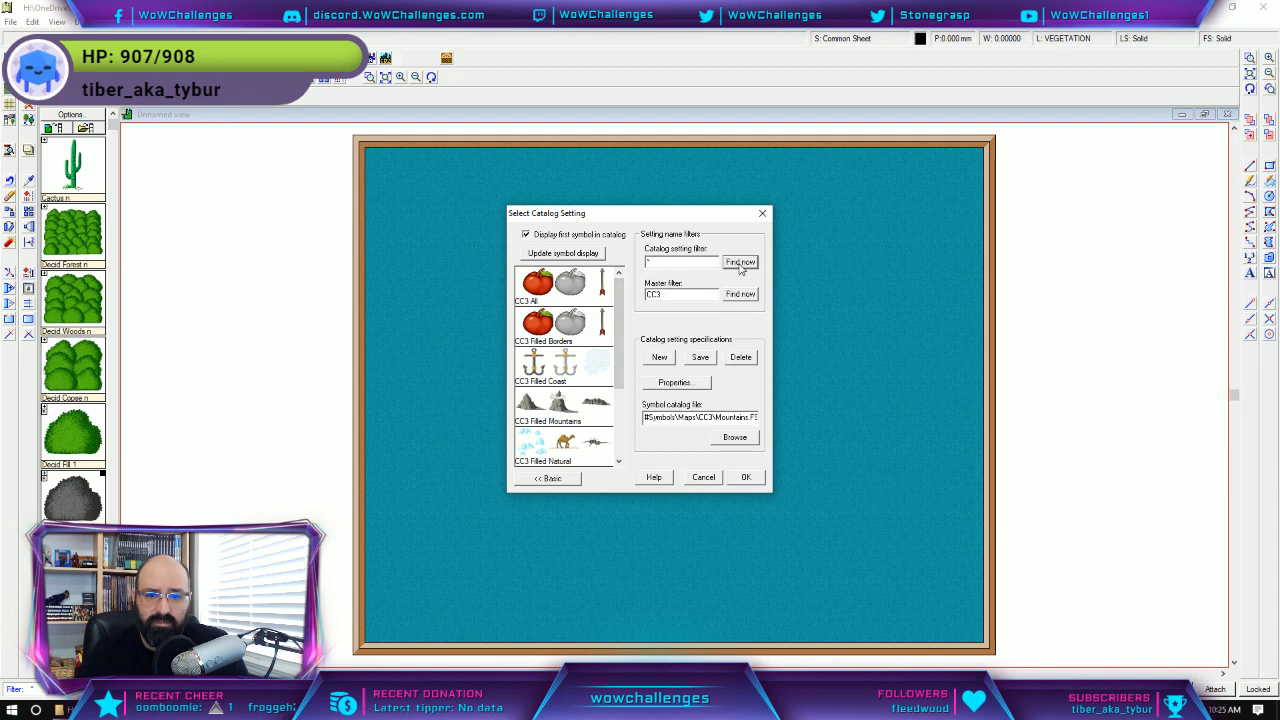
pyautogui.click(740, 296)
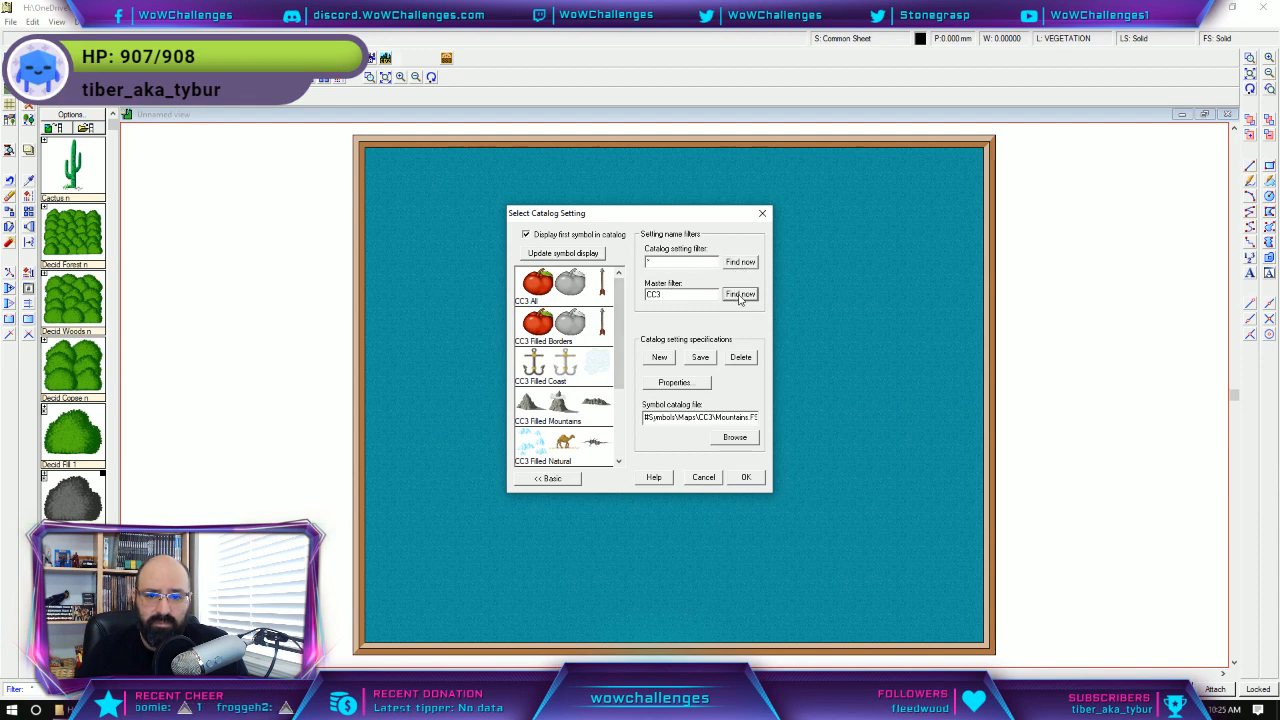
pyautogui.moveTo(670, 296); pyautogui.dragTo(638, 295)
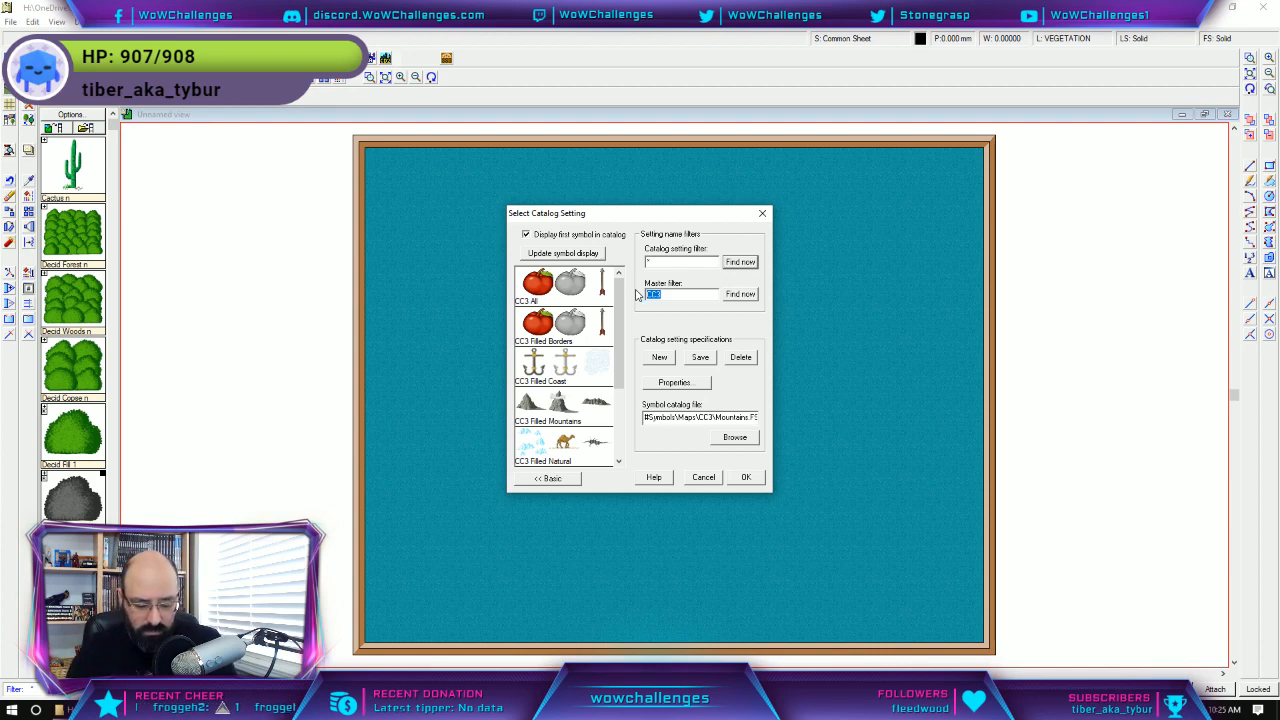
pyautogui.write('*')
pyautogui.click(735, 294)
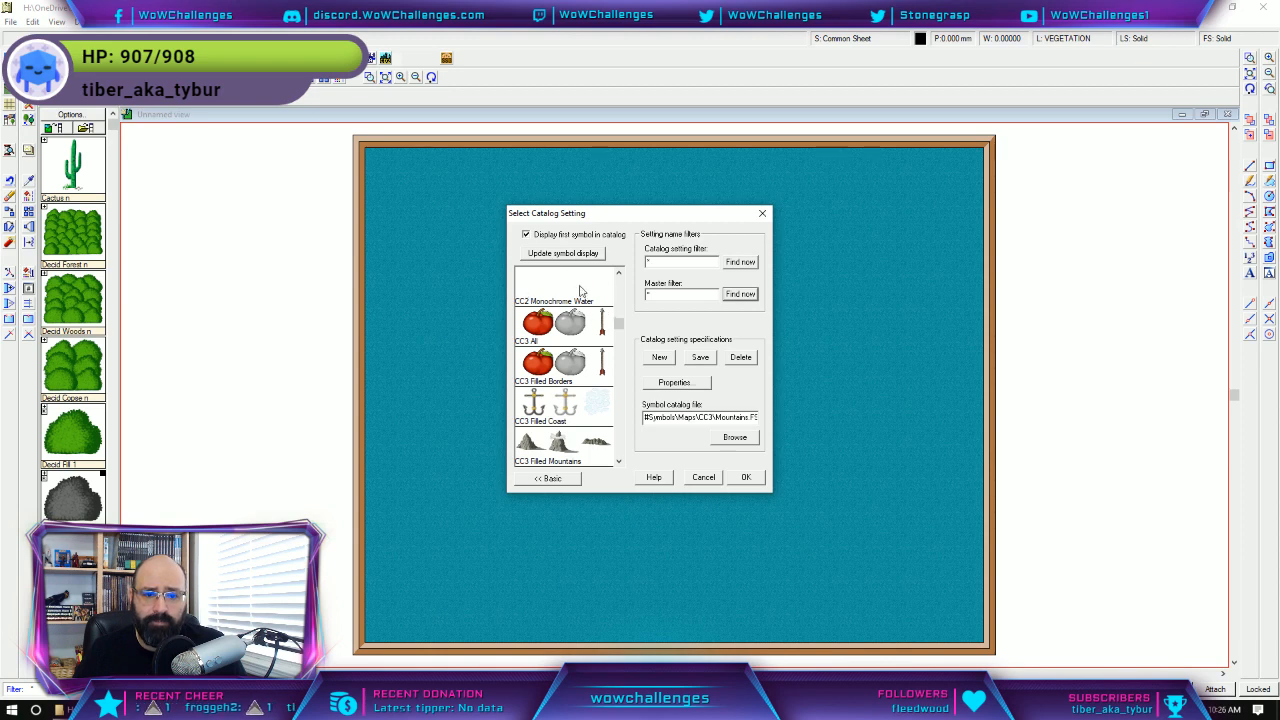
# Look through the full list of symbol catalogs for the island catalog and return to its beginning.
pyautogui.scroll(-2, 586, 347)
pyautogui.scroll(1, 585, 348)
pyautogui.scroll(-6, 586, 345)
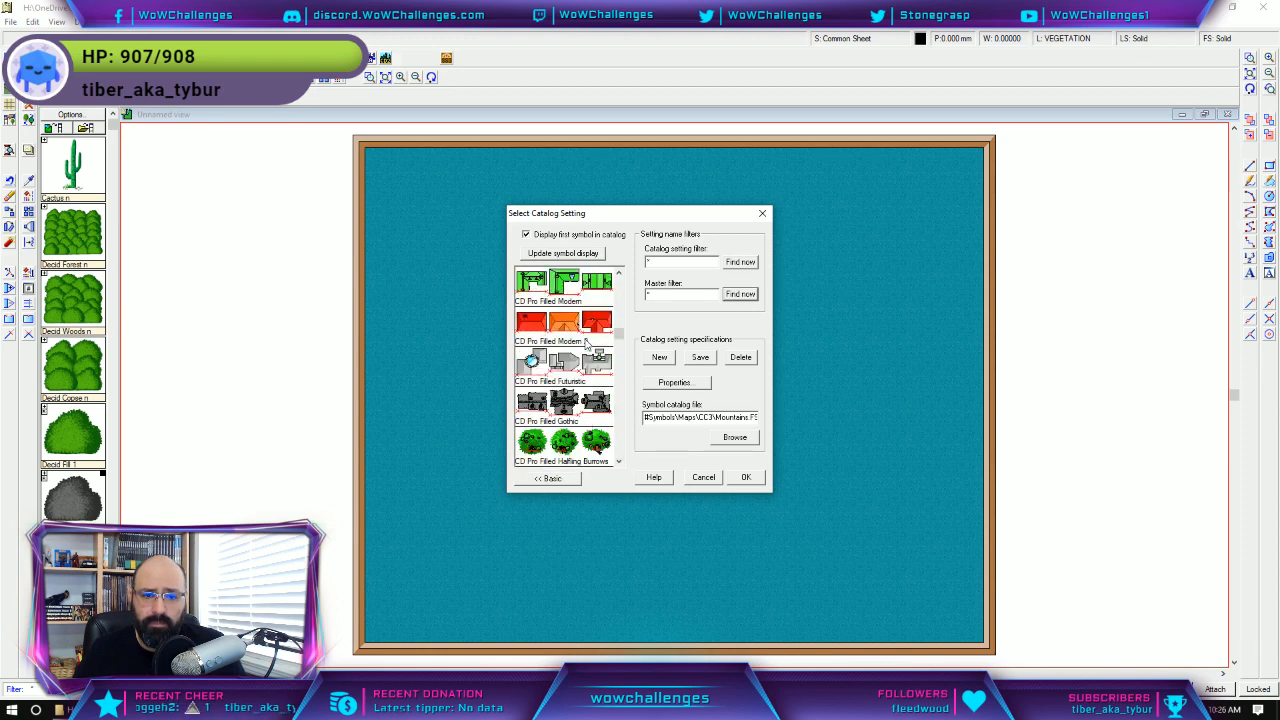
pyautogui.scroll(-6, 586, 345)
pyautogui.scroll(-5, 586, 345)
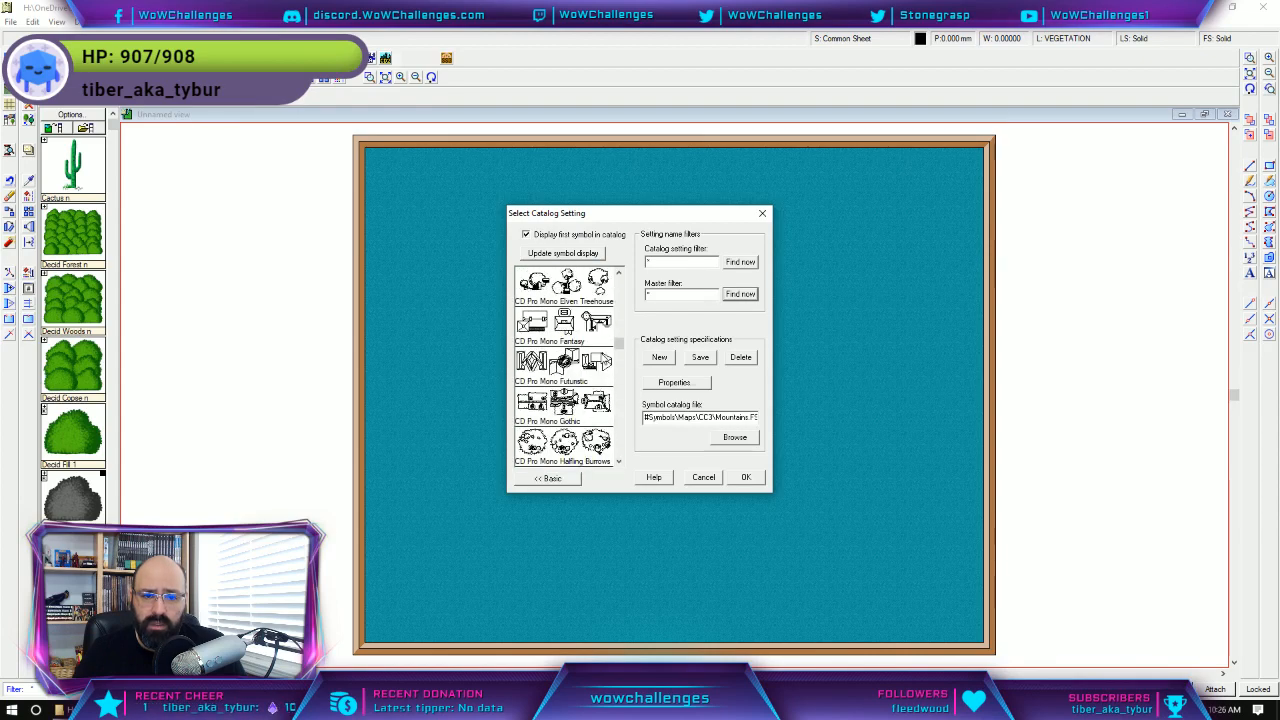
pyautogui.scroll(-5, 586, 345)
pyautogui.scroll(-6, 586, 345)
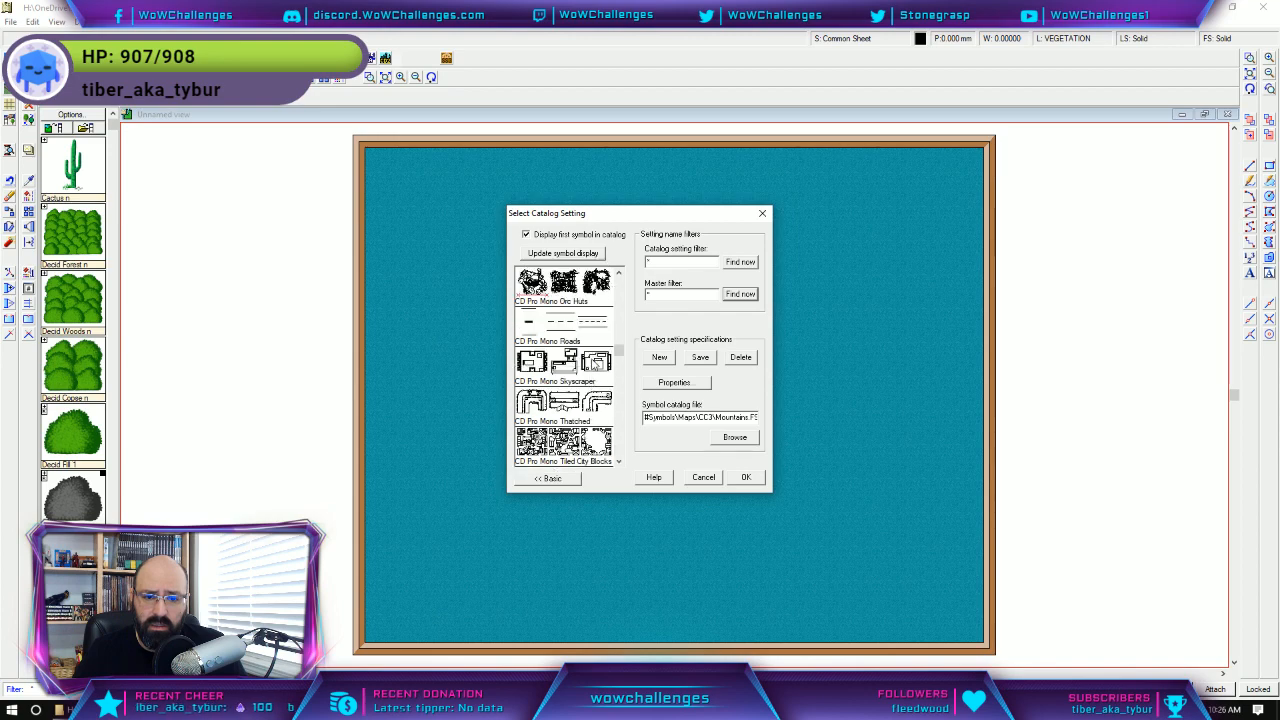
pyautogui.moveTo(619, 357)
pyautogui.mouseDown()
pyautogui.moveTo(632, 459)
pyautogui.moveTo(630, 264)
pyautogui.mouseUp()
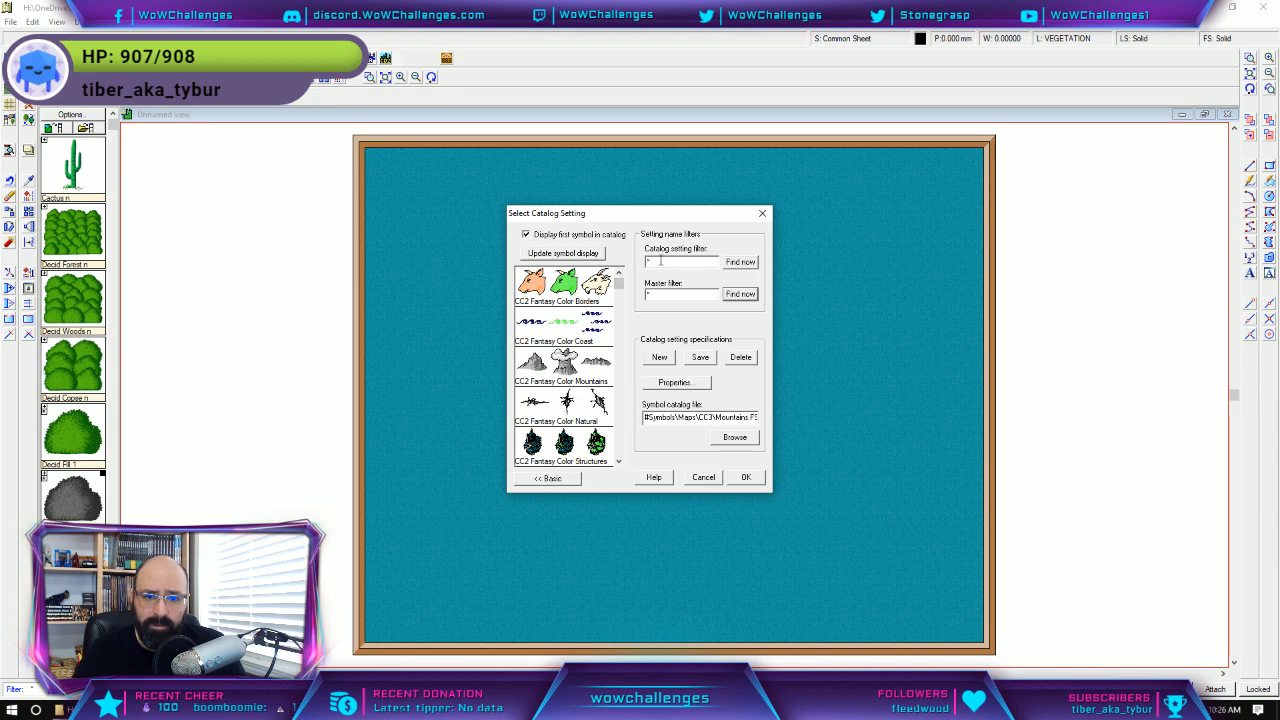
# Search the catalog settings for "island" and leave the catalog selection without choosing one.
pyautogui.doubleClick(660, 261)
pyautogui.press('BackSpace')
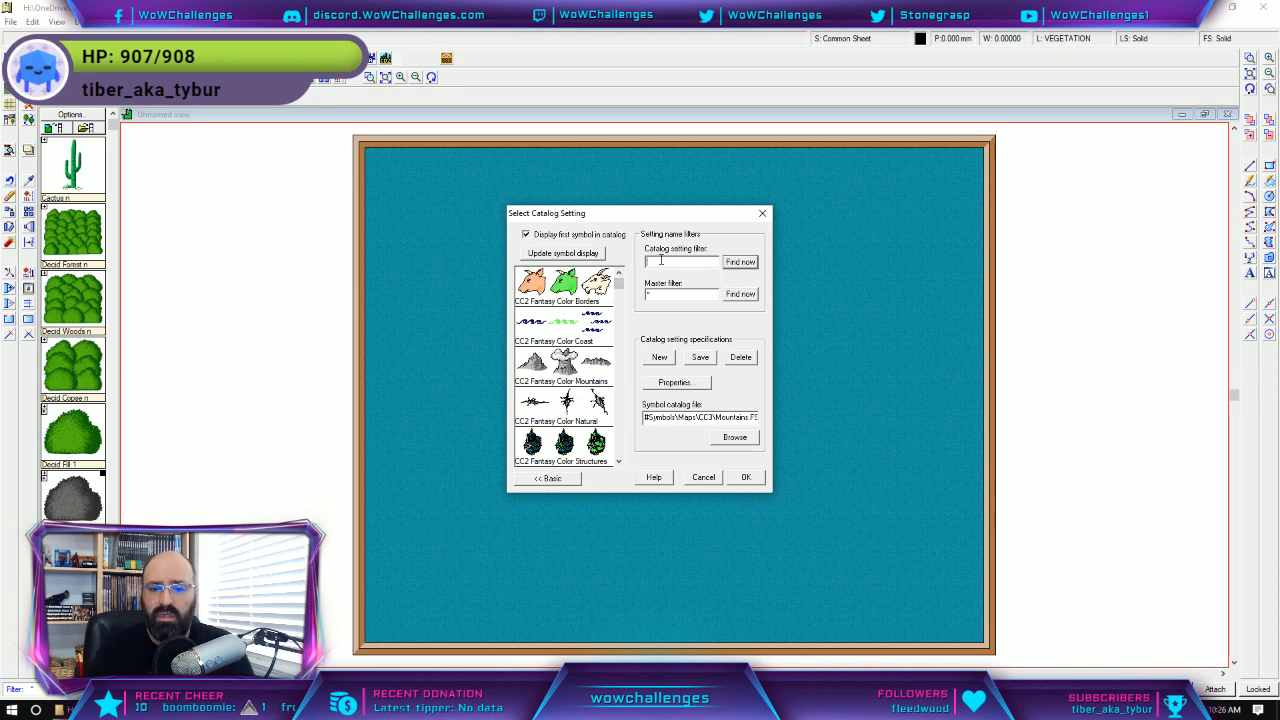
pyautogui.write('island')
pyautogui.press('Return')
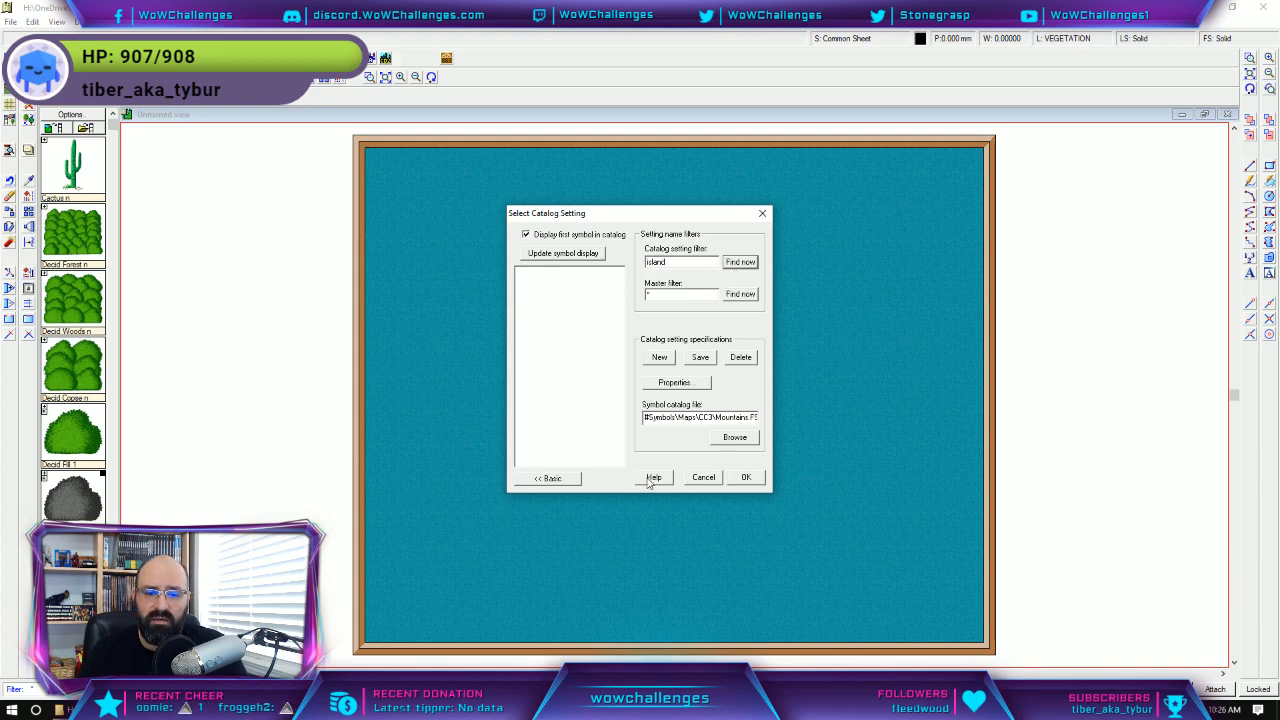
pyautogui.click(703, 477)
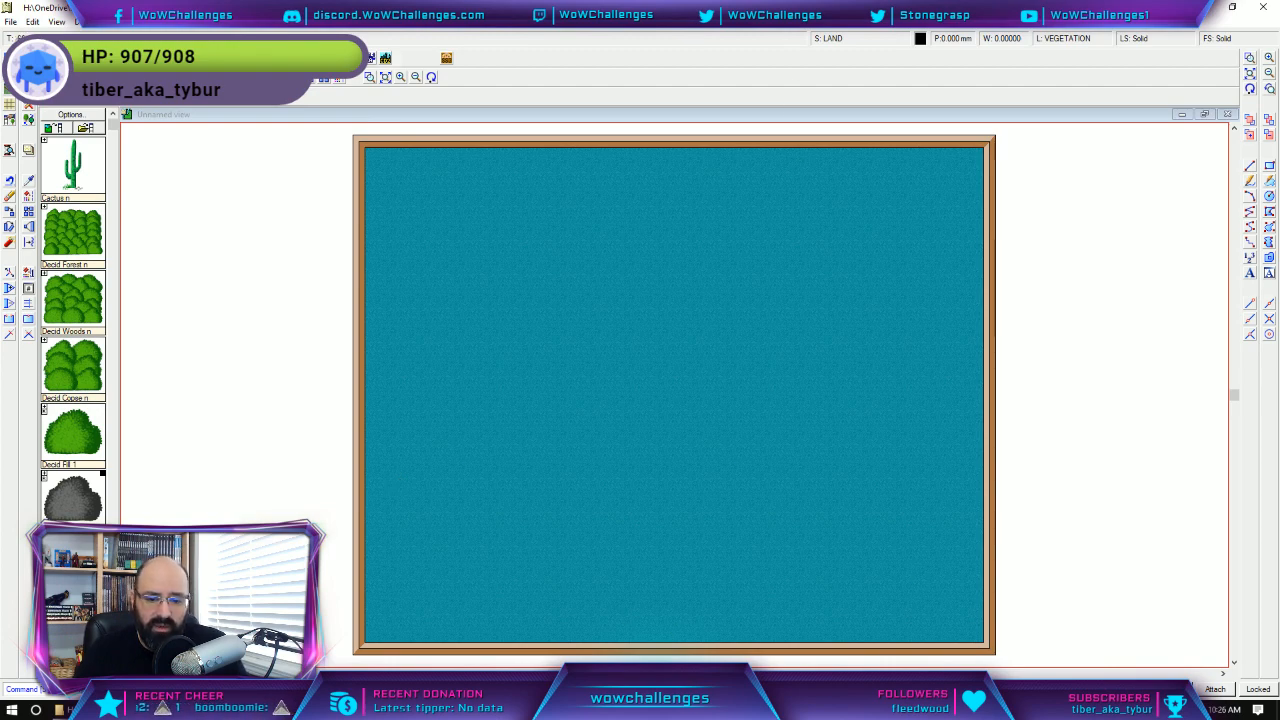
# Switch to Photoshop, close Untitled-1 without saving, deselect the island on the original map, and move the Photoshop window off the CC3 map.
pyautogui.hotkey('alt', 'Tab')
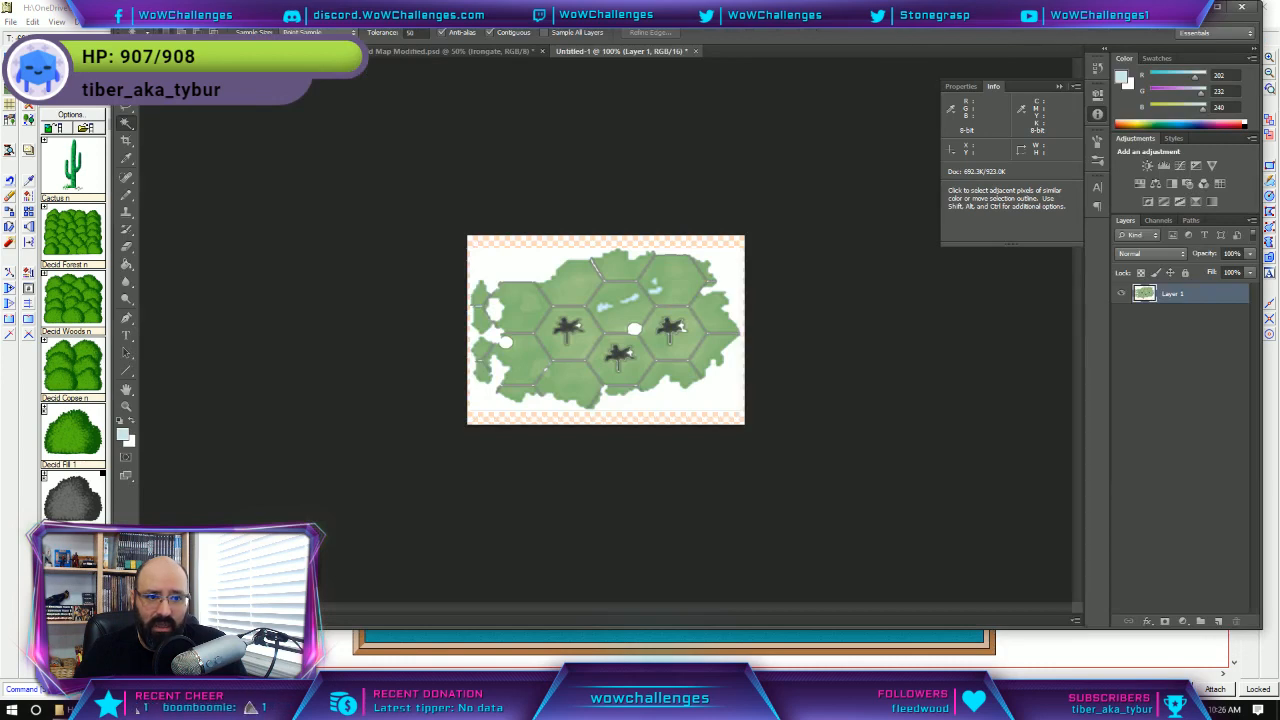
pyautogui.click(695, 51)
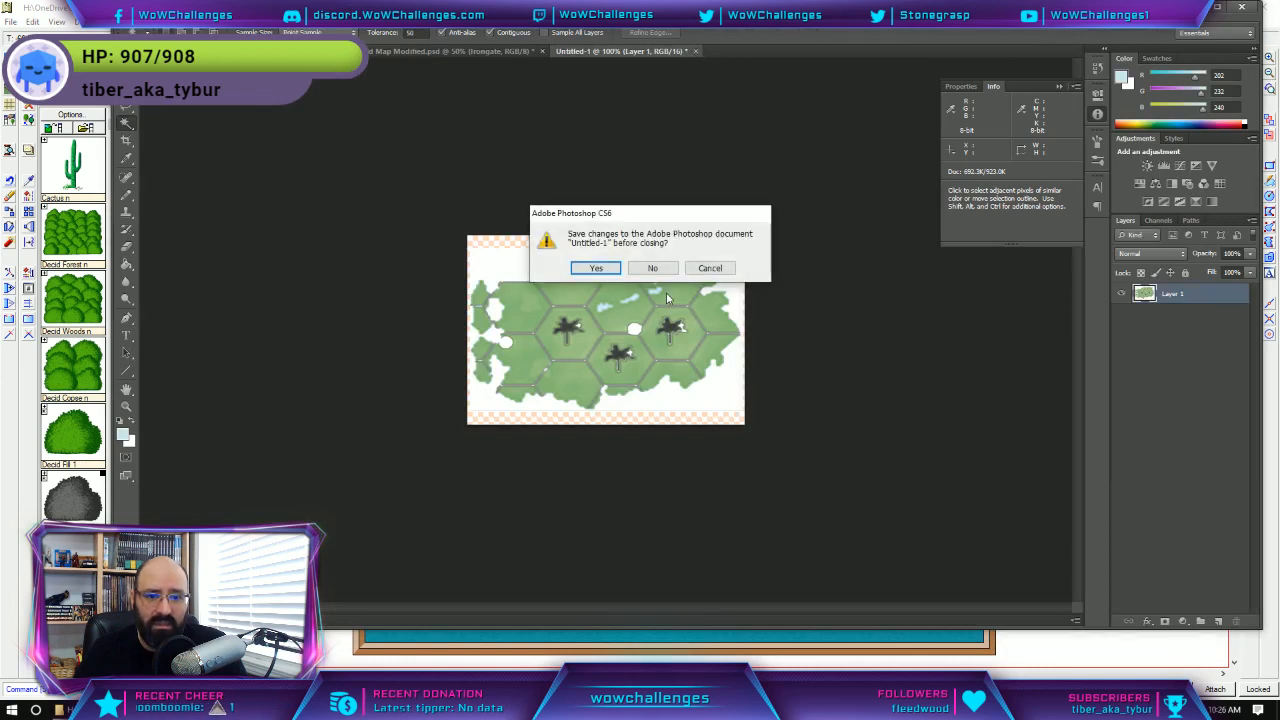
pyautogui.click(651, 267)
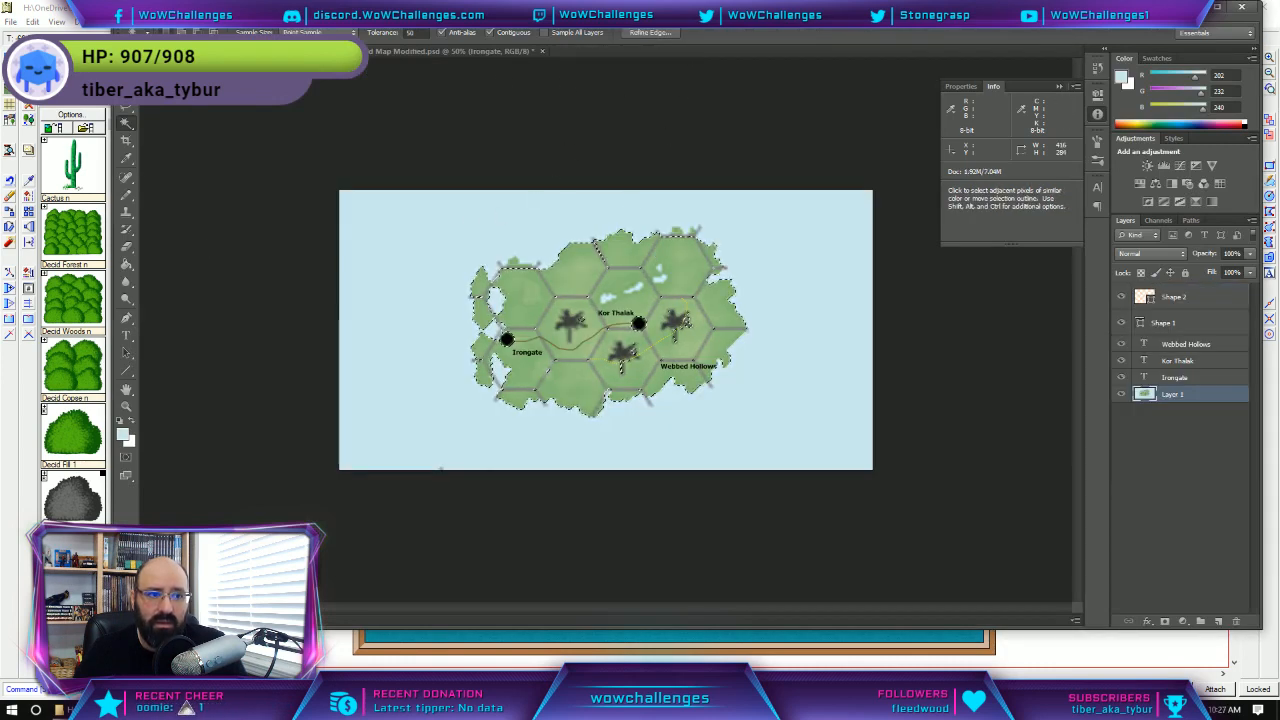
pyautogui.press('m')
pyautogui.click(369, 221)
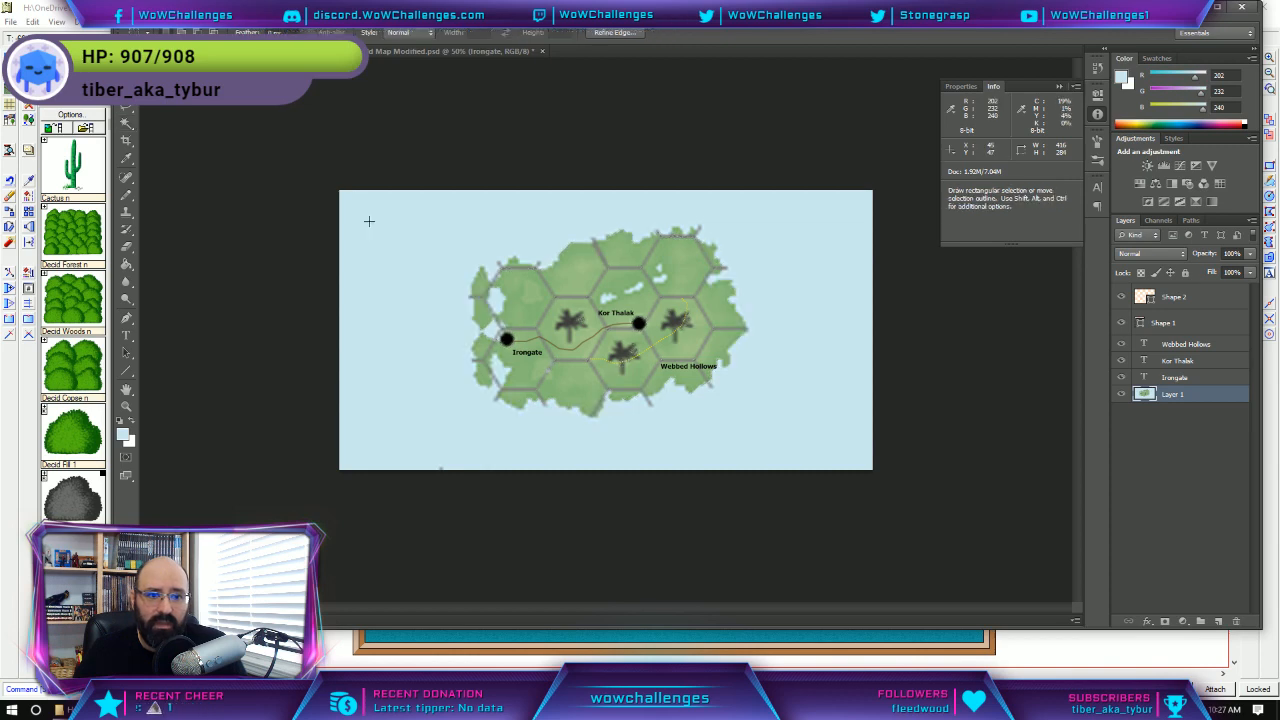
pyautogui.click(137, 709)
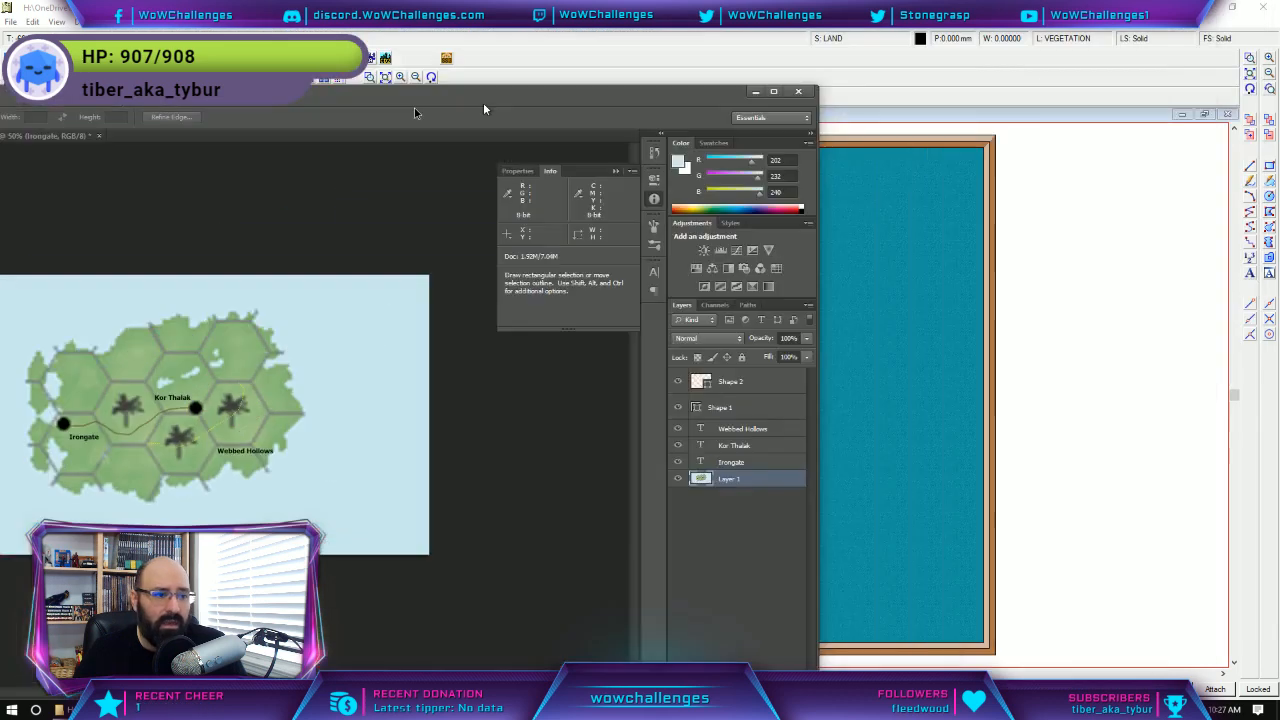
pyautogui.moveTo(0, 45); pyautogui.dragTo(0, 30)
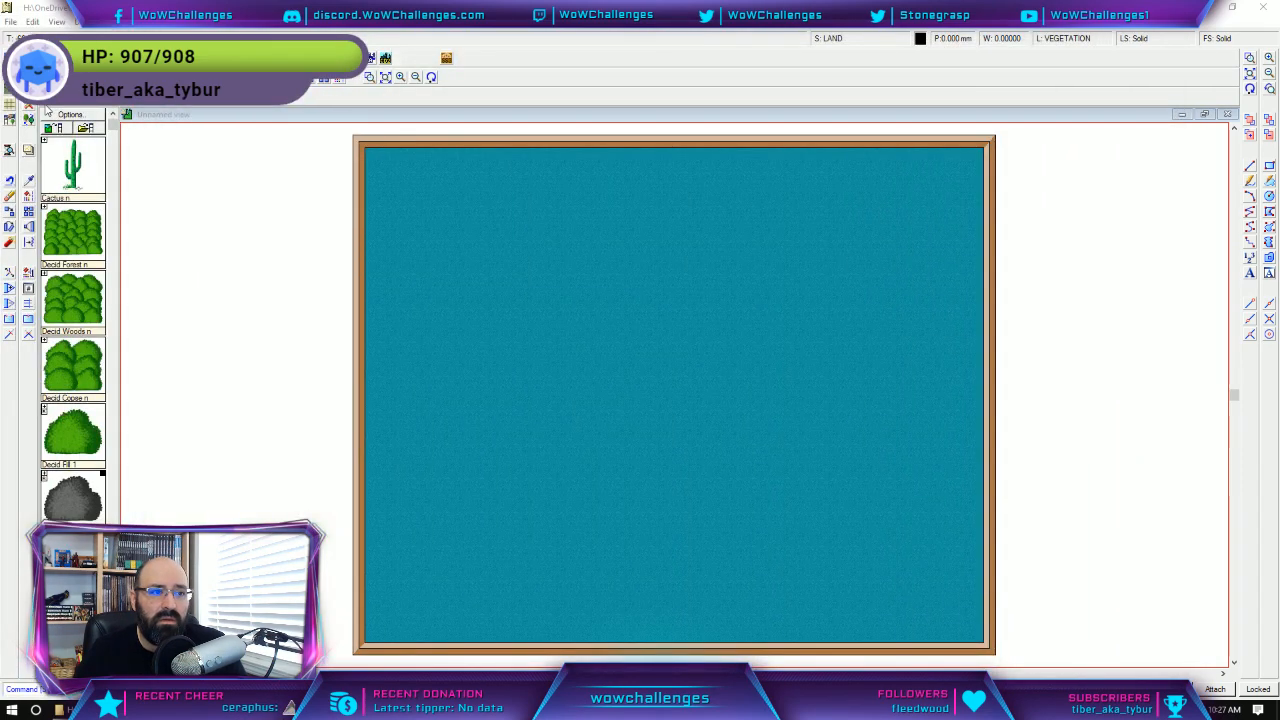
pyautogui.click(10, 58)
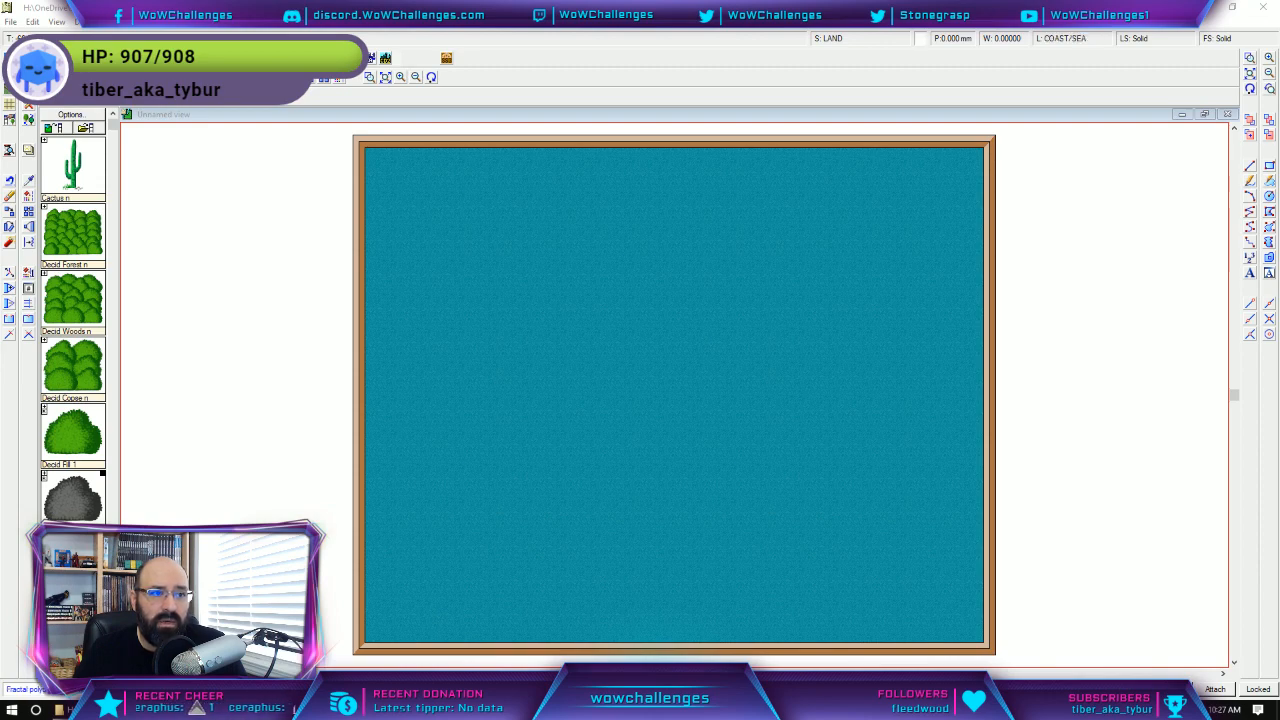
pyautogui.click(10, 88)
pyautogui.click(702, 414)
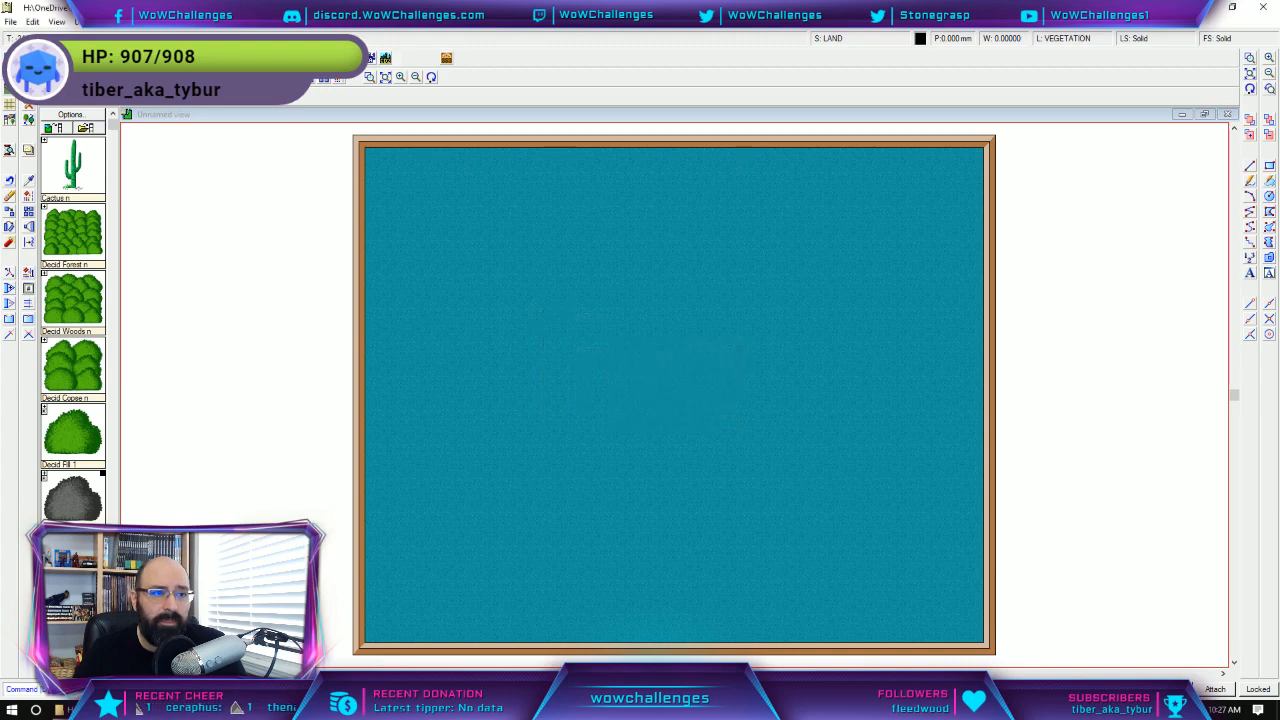
pyautogui.click(10, 58)
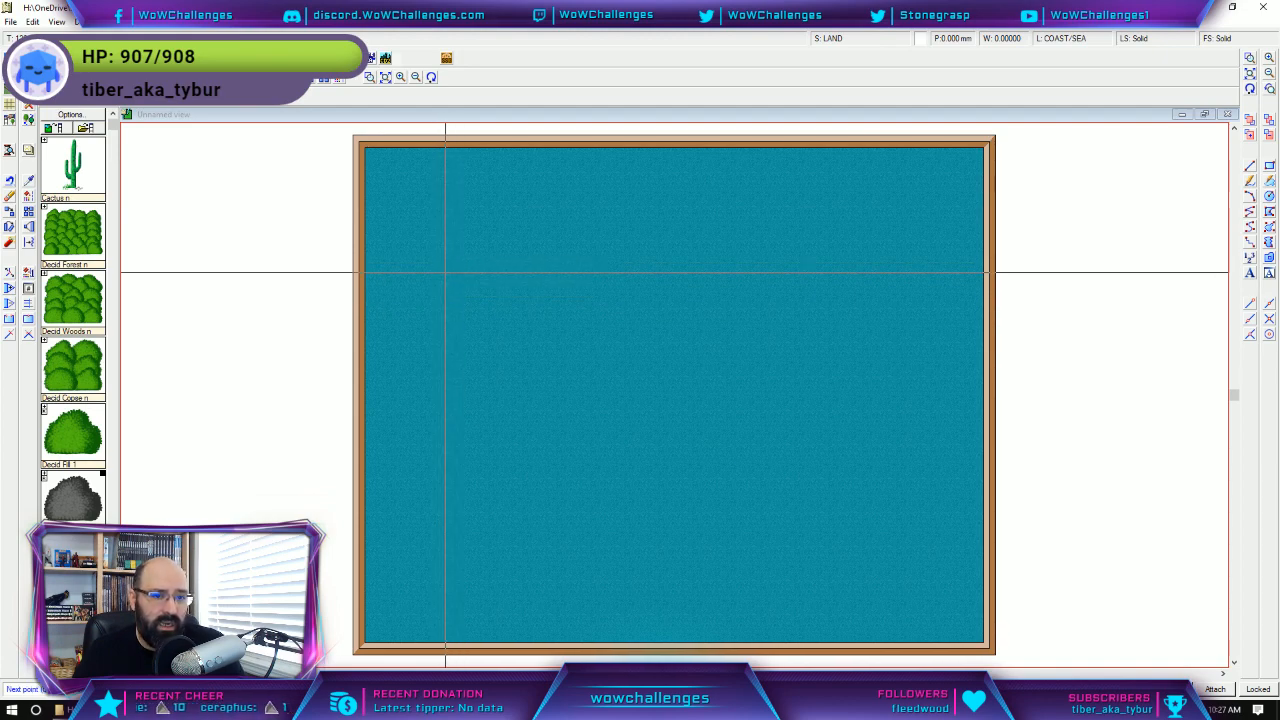
pyautogui.click(445, 272)
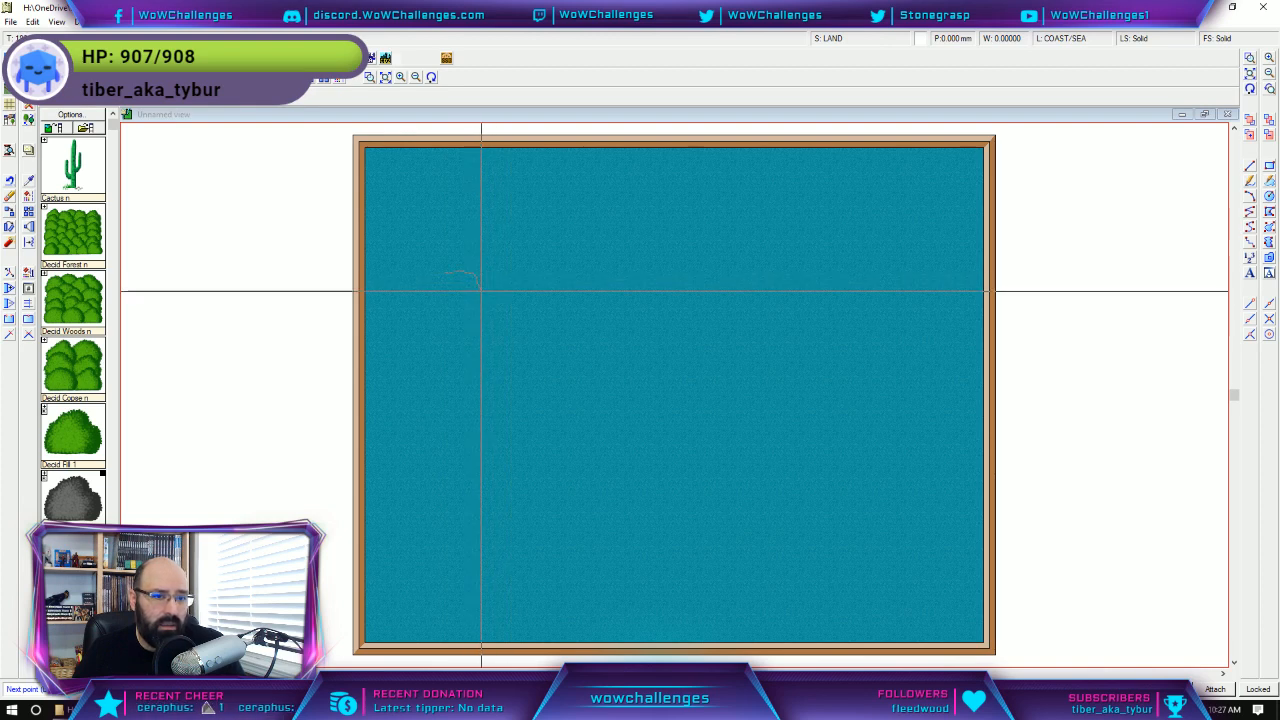
pyautogui.click(477, 290)
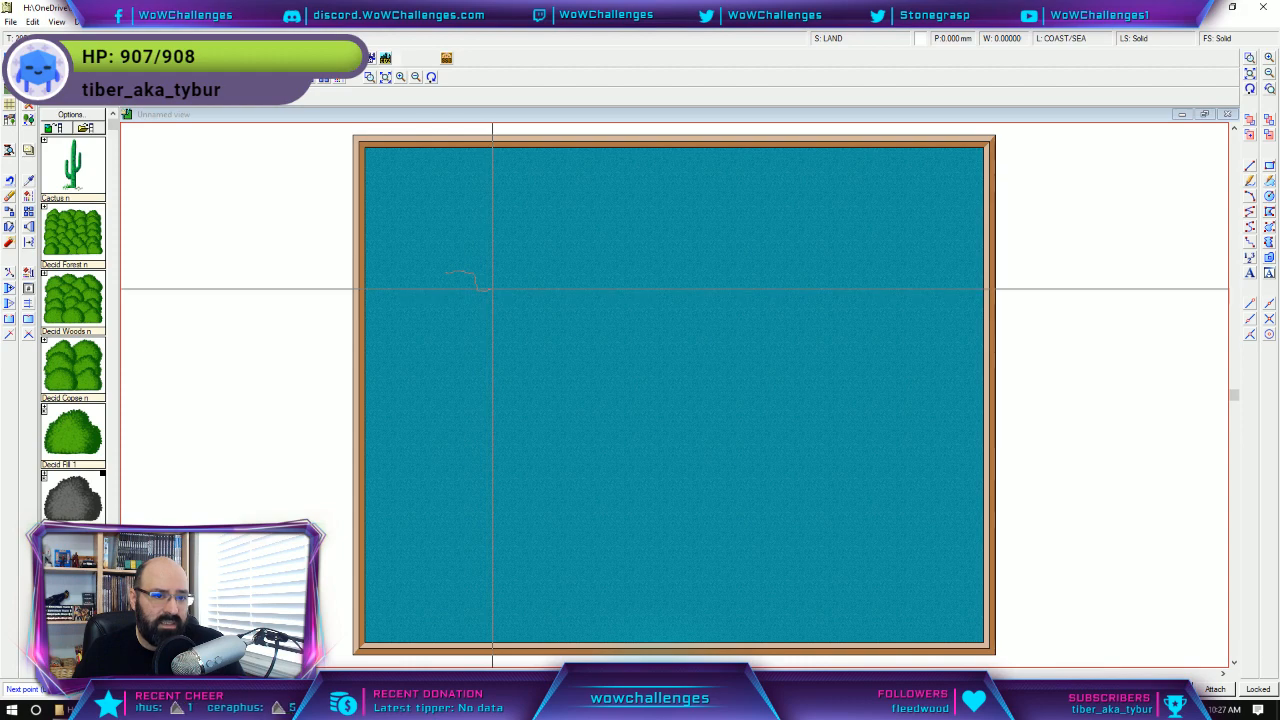
pyautogui.click(498, 289)
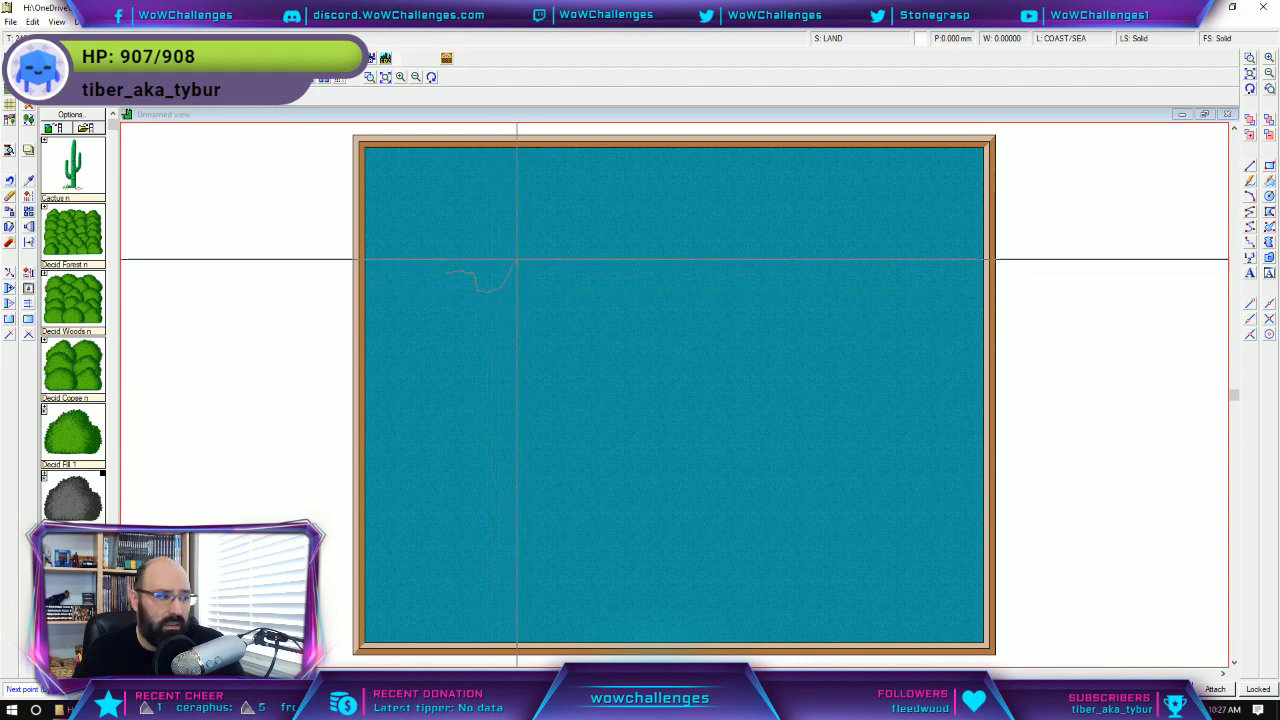
pyautogui.click(523, 250)
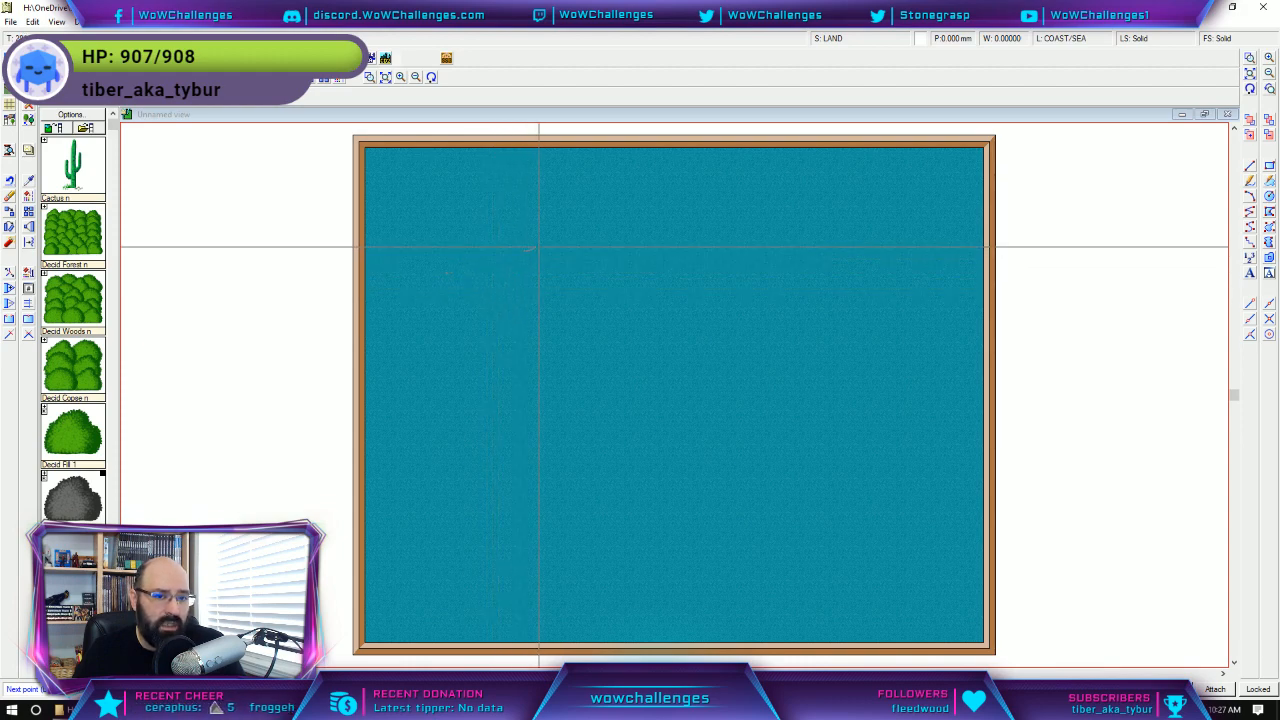
pyautogui.click(545, 257)
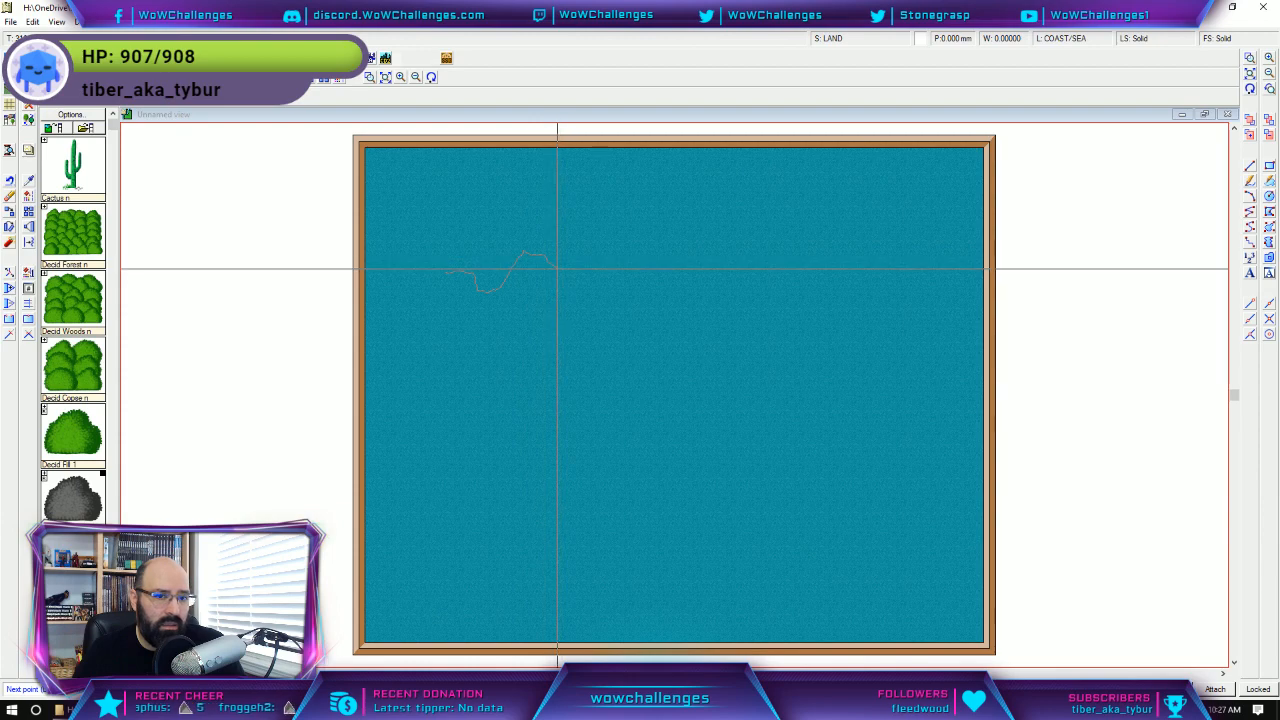
pyautogui.click(557, 269)
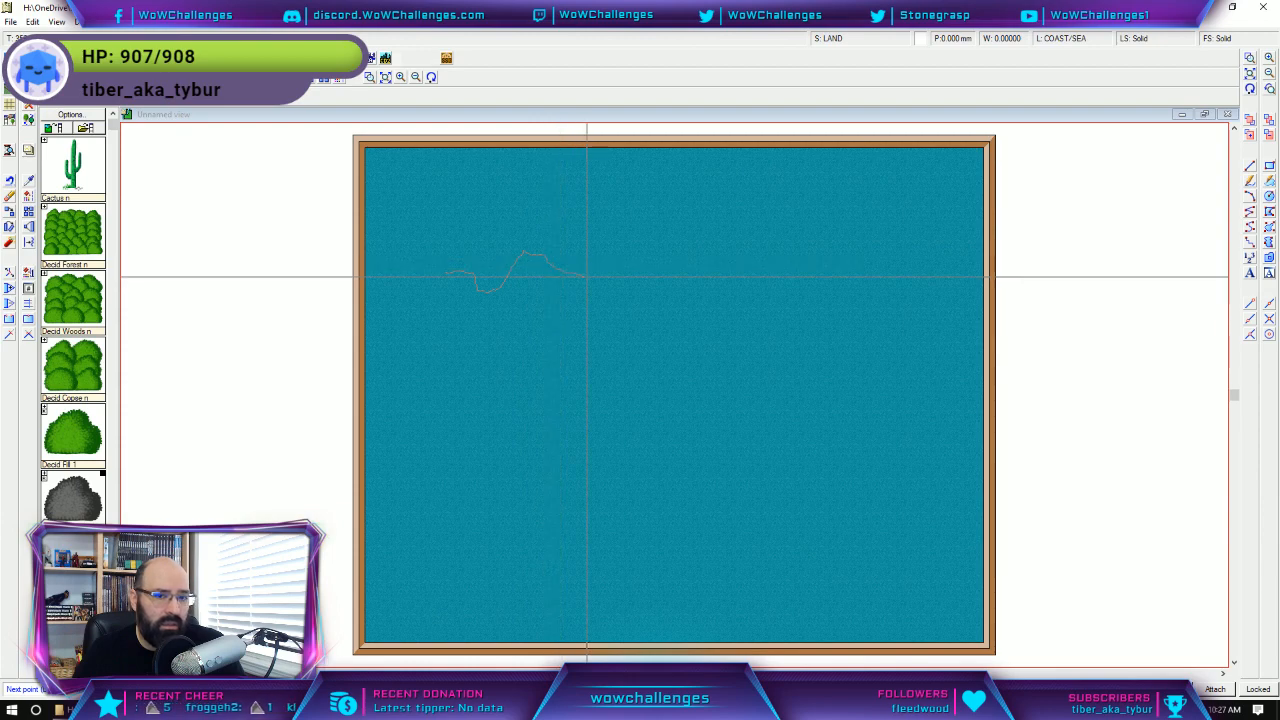
pyautogui.click(593, 279)
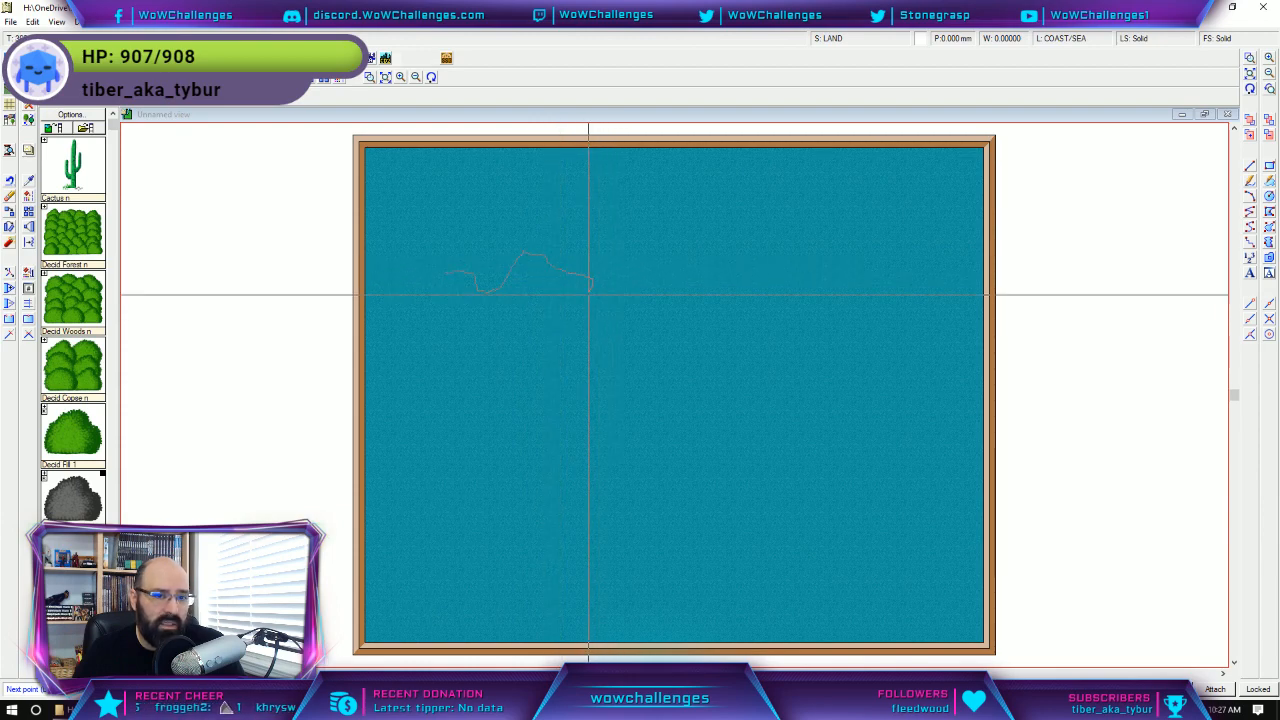
pyautogui.click(603, 297)
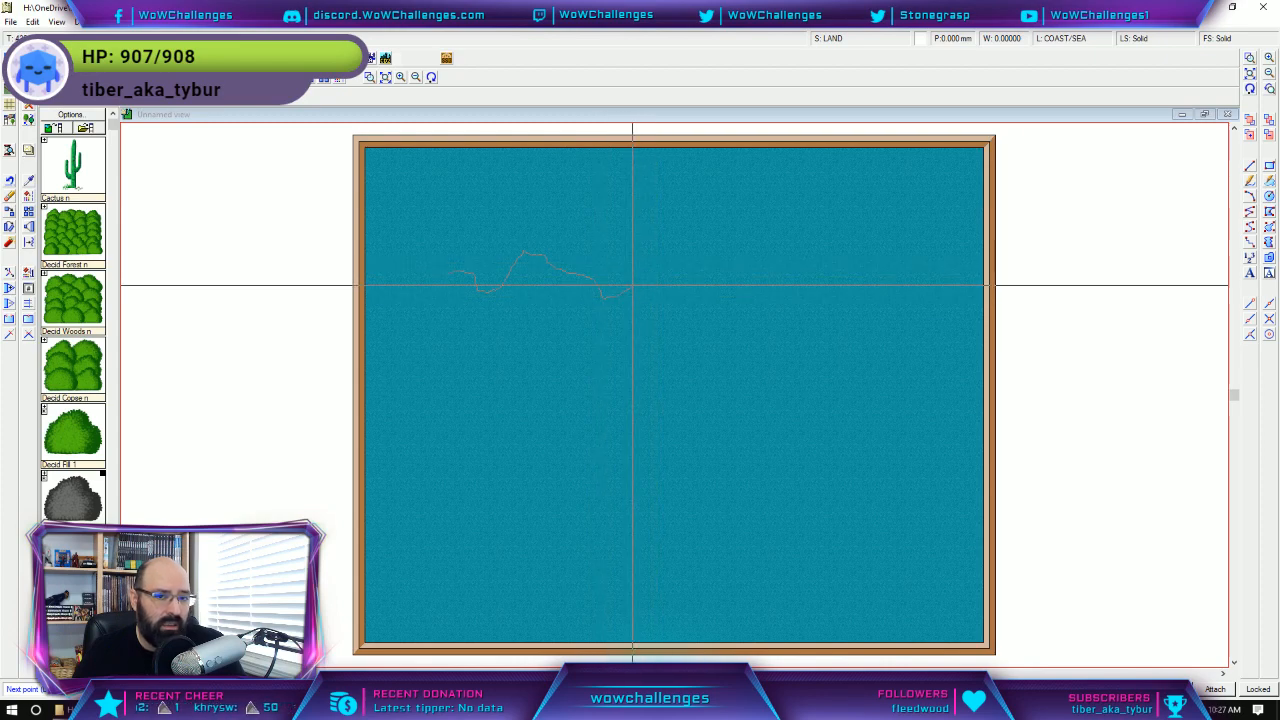
pyautogui.click(624, 291)
pyautogui.click(637, 278)
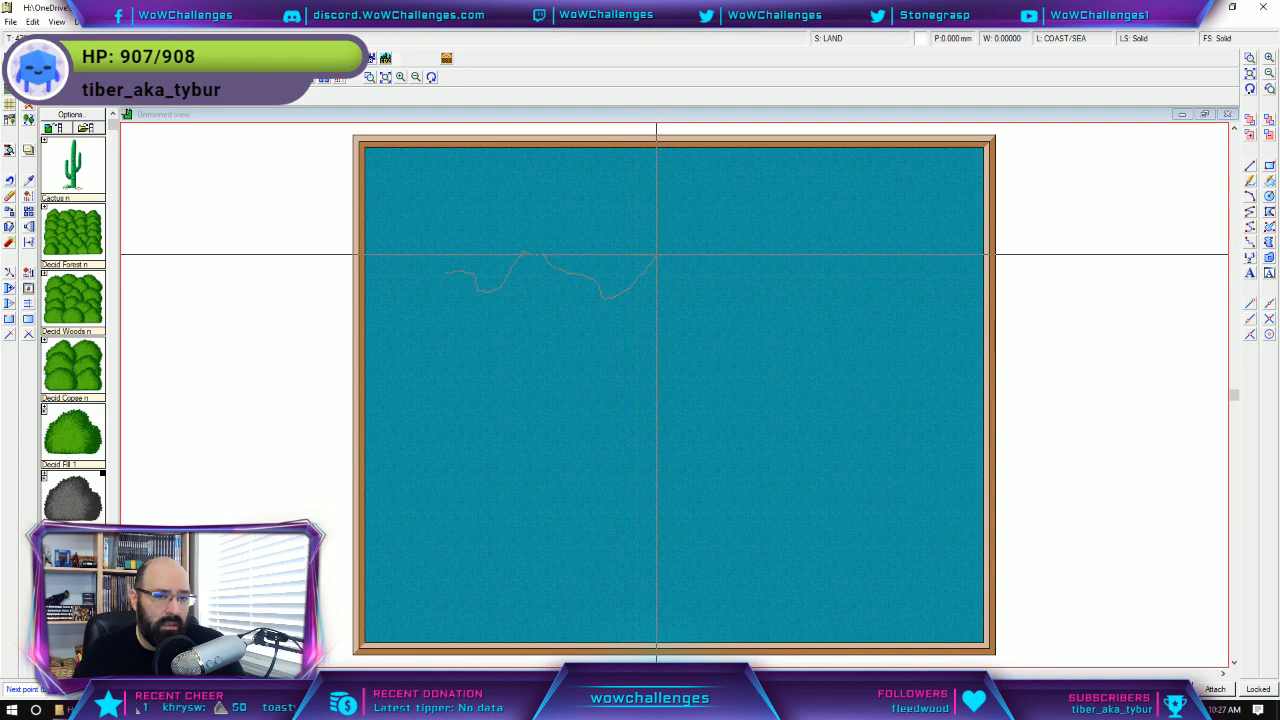
pyautogui.click(657, 237)
pyautogui.click(668, 219)
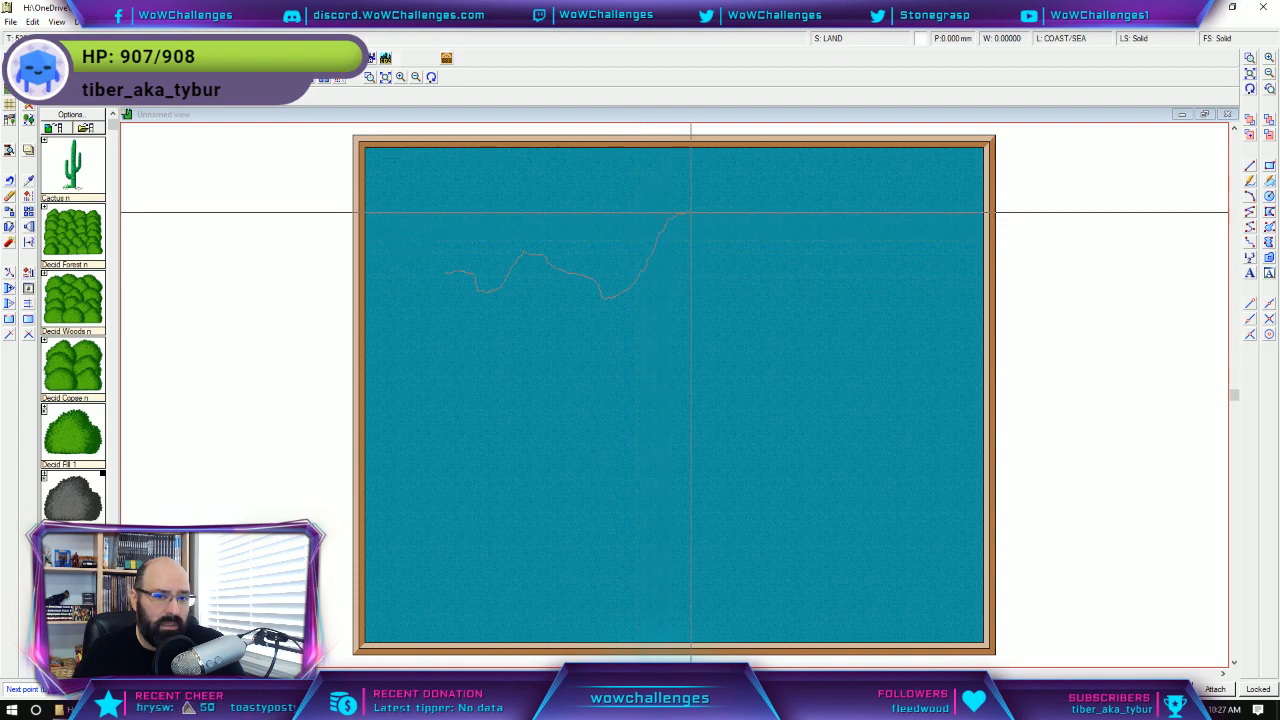
pyautogui.click(692, 212)
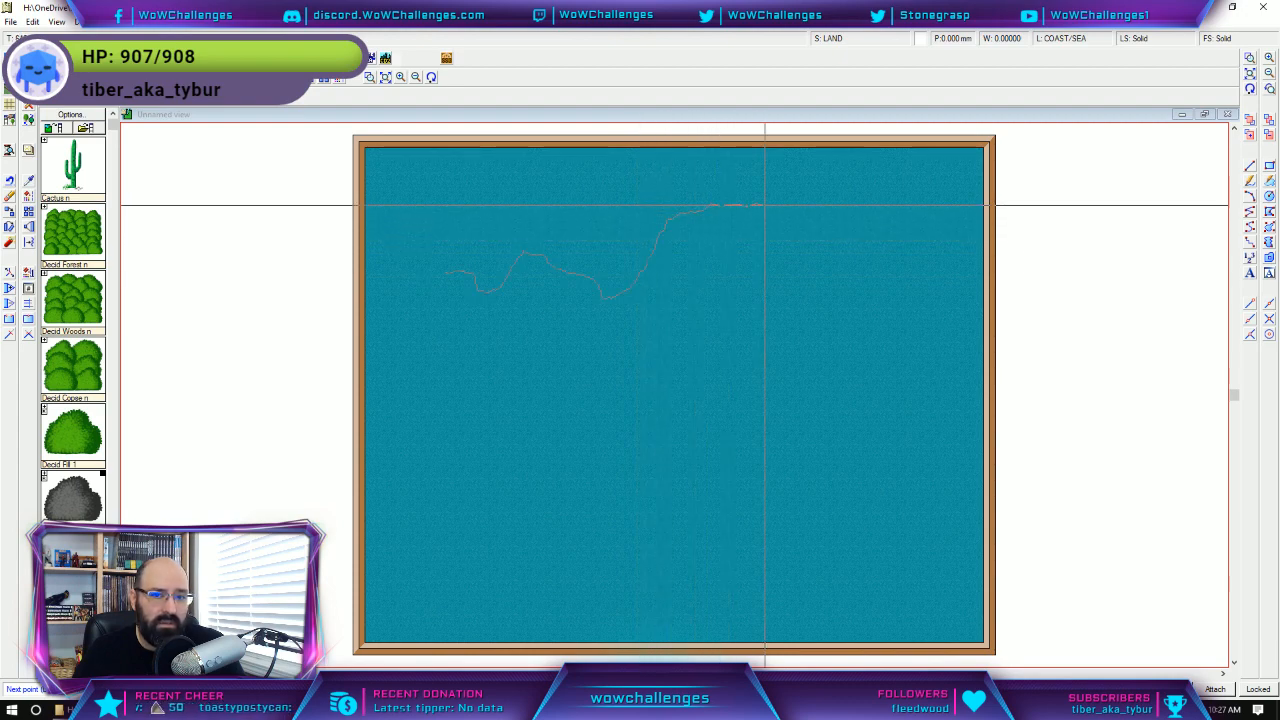
pyautogui.click(765, 205)
pyautogui.click(815, 201)
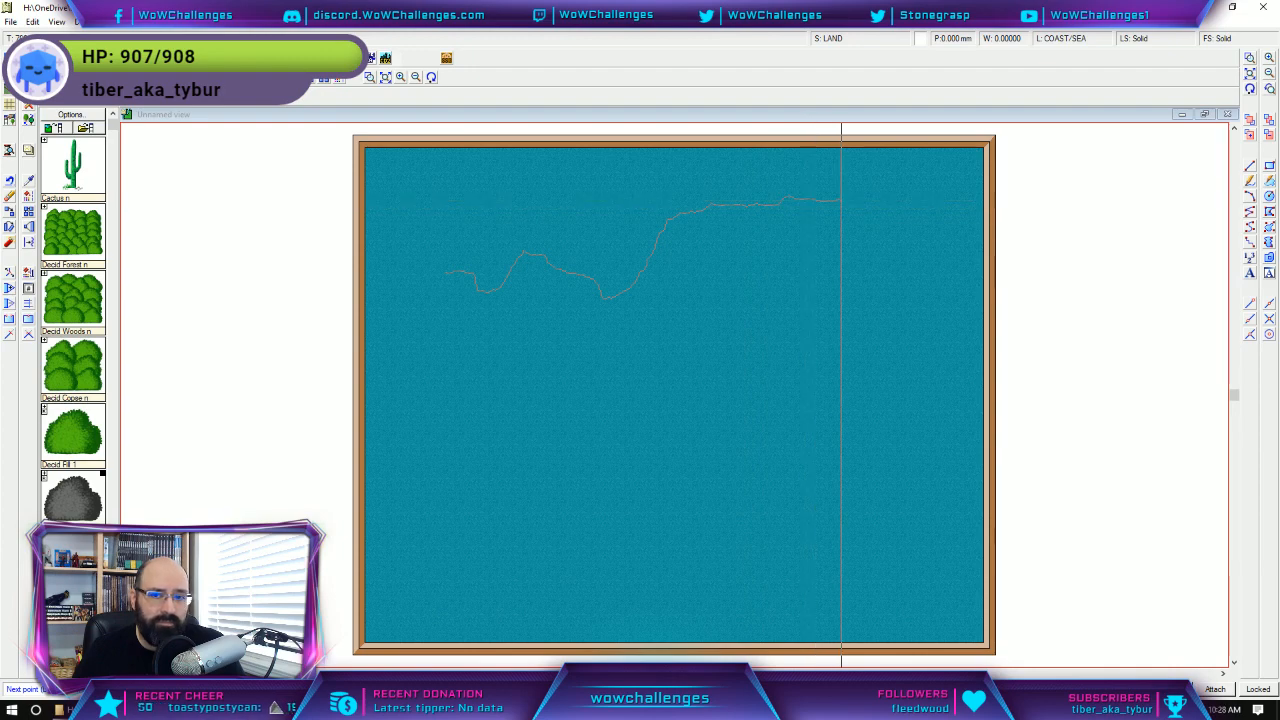
pyautogui.click(849, 195)
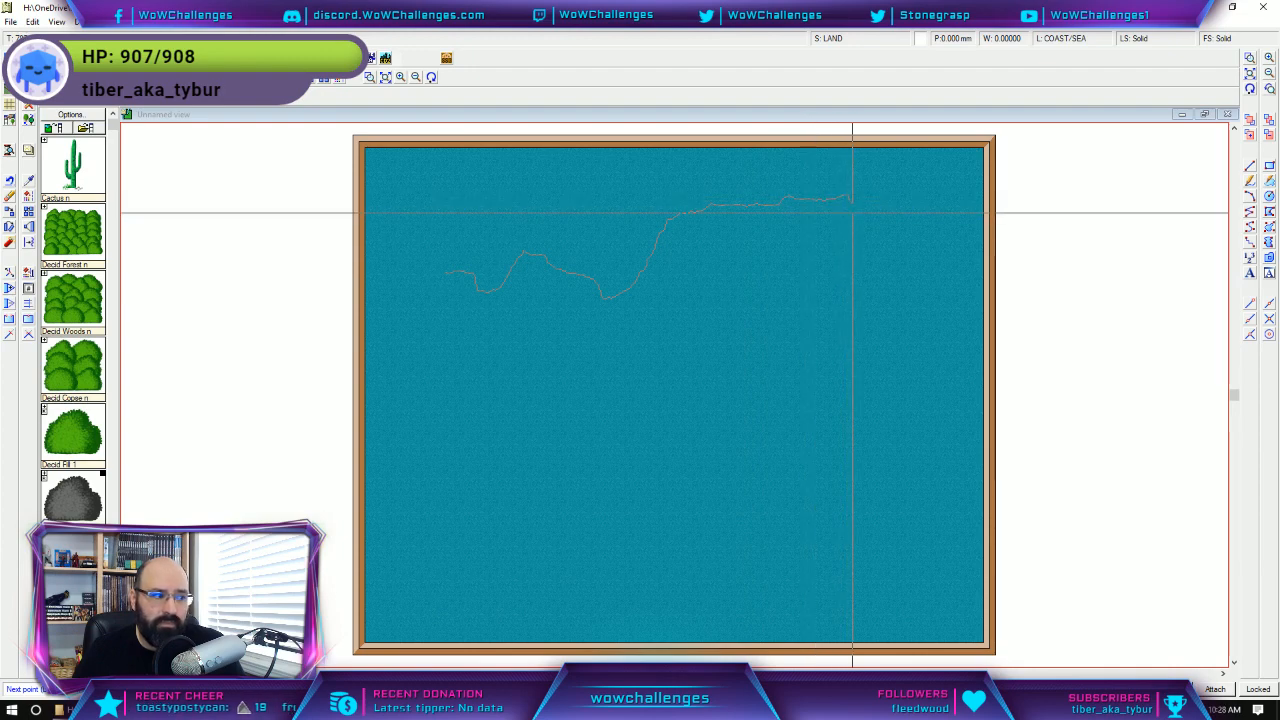
pyautogui.click(852, 212)
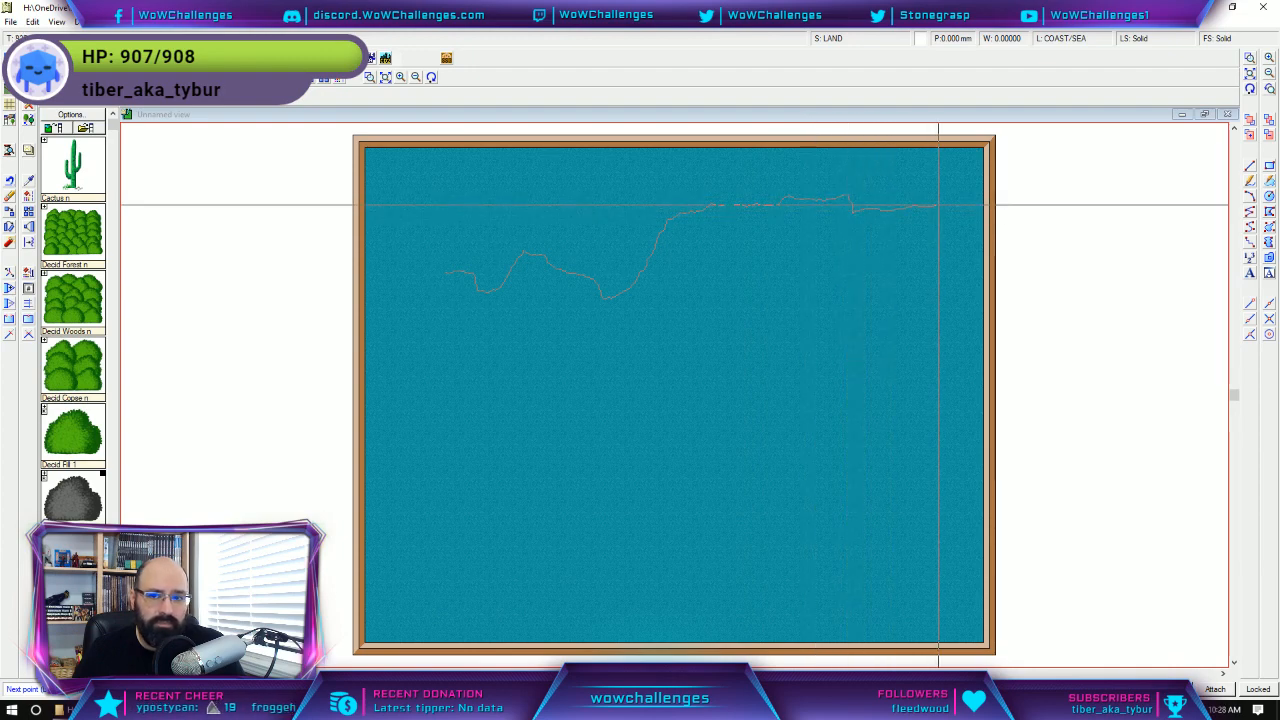
pyautogui.click(925, 203)
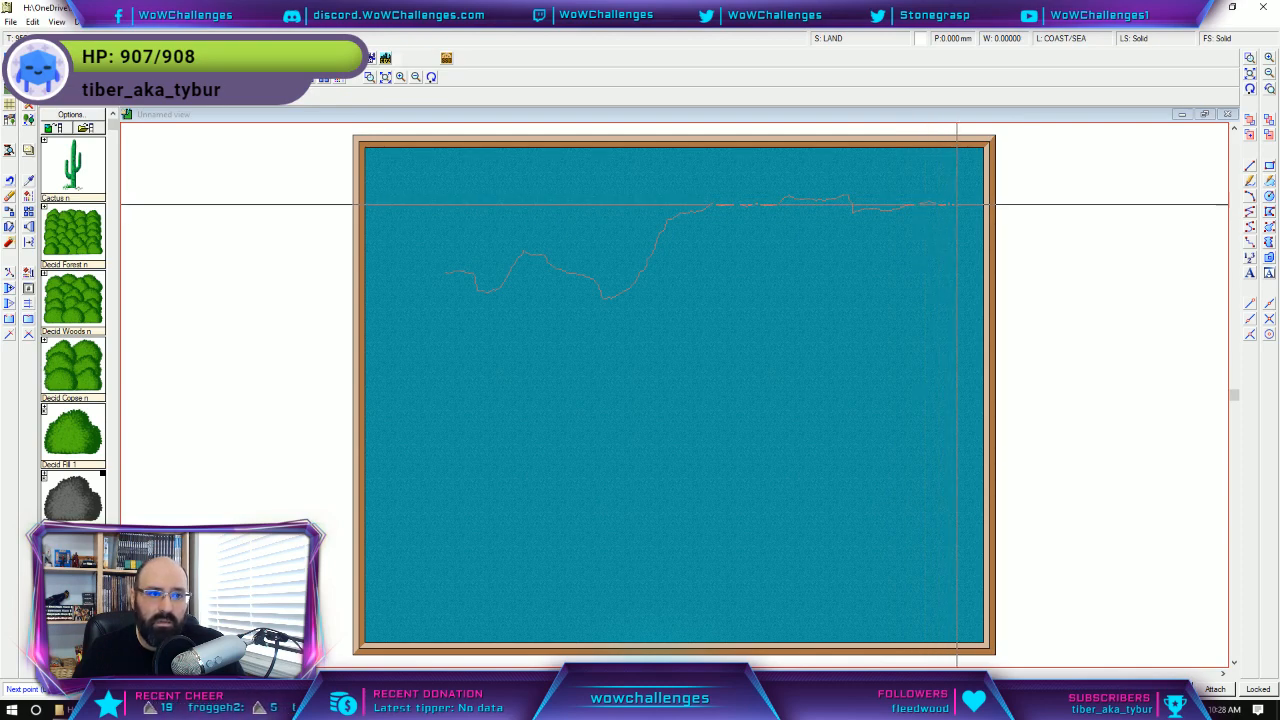
# Check the drawtools style in the drawing properties and leave the dialog without applying anything.
pyautogui.click(10, 21)
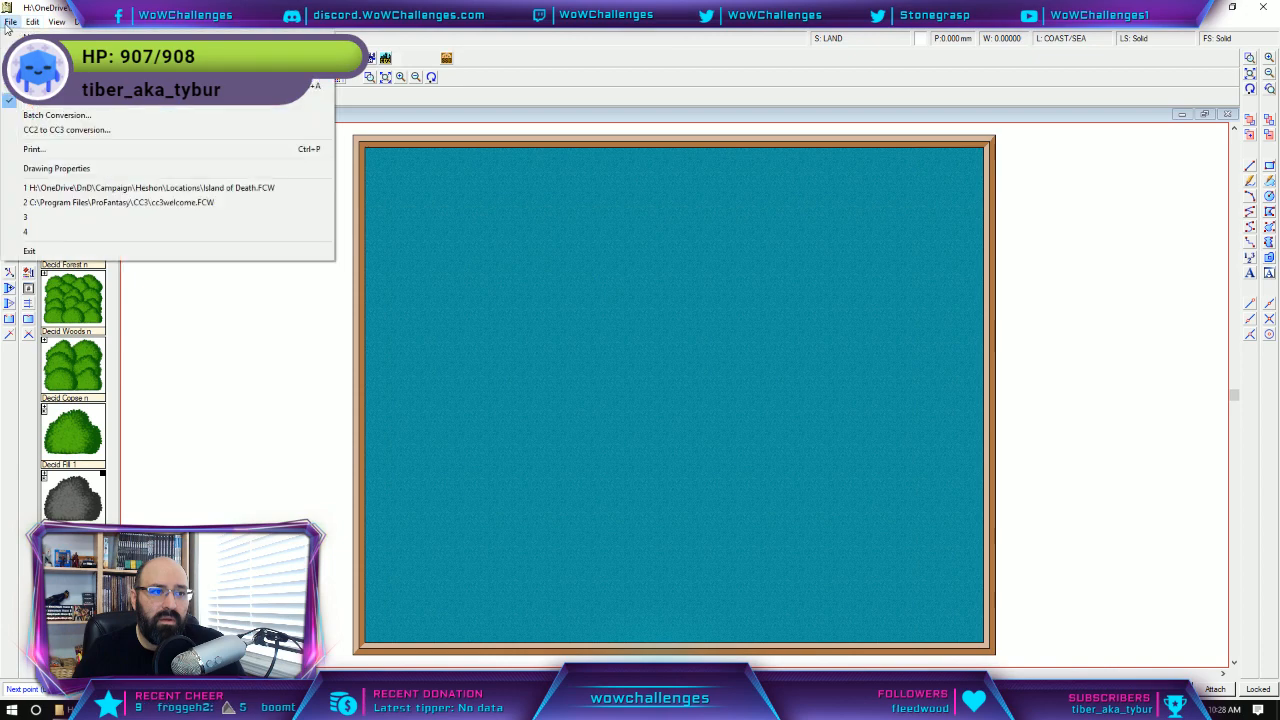
pyautogui.click(95, 169)
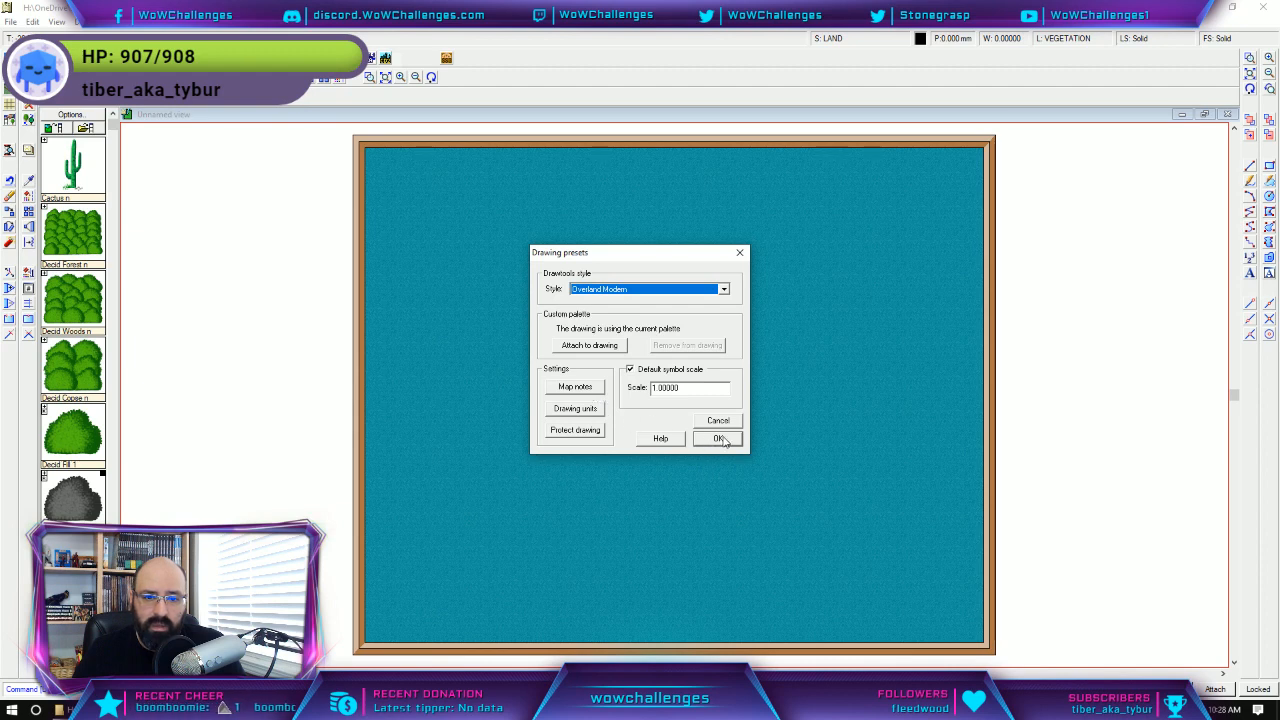
pyautogui.click(724, 290)
pyautogui.click(724, 290)
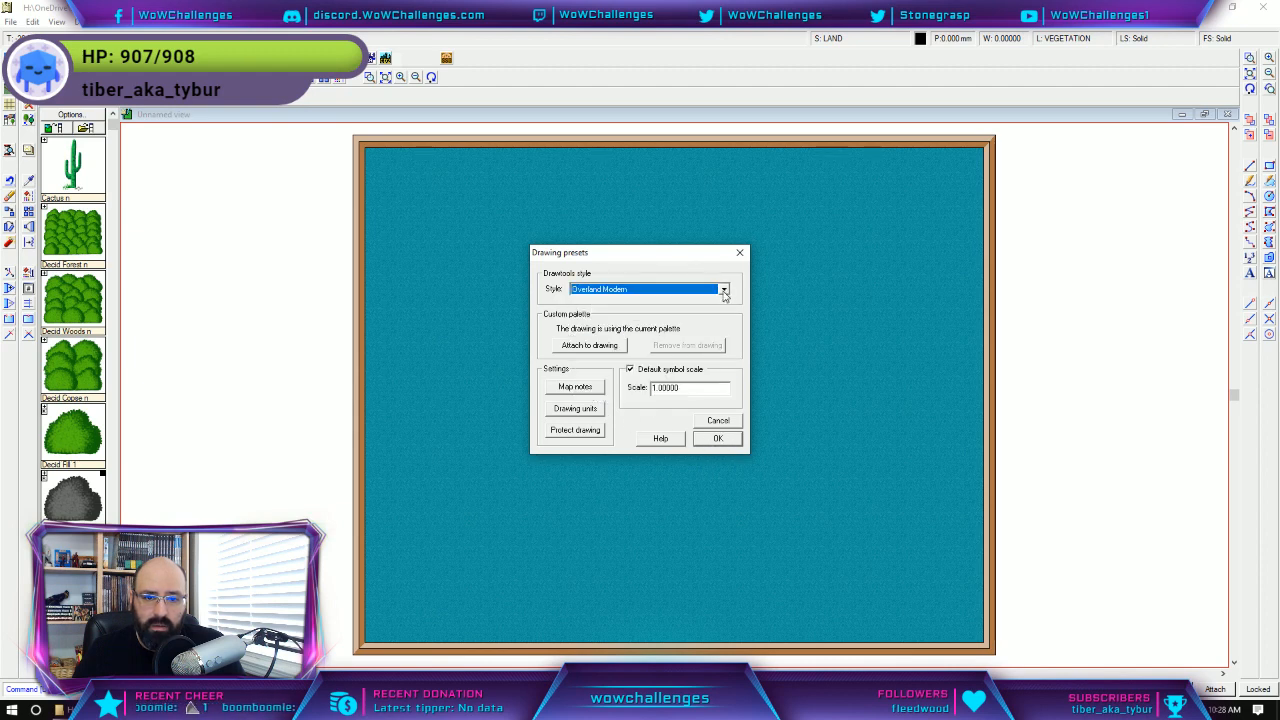
pyautogui.click(719, 422)
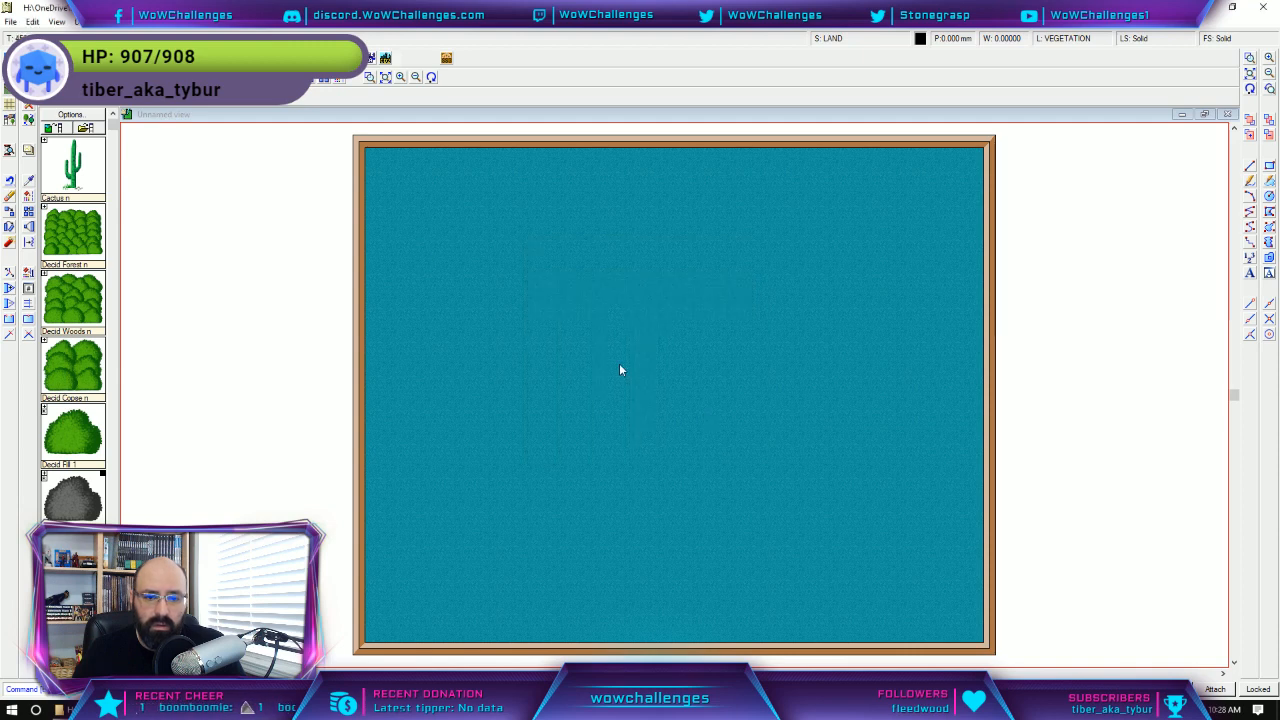
# Discard the current map's changes and create a new CC3 standard overland map with self-decided settings and a width of 1400.
pyautogui.click(10, 21)
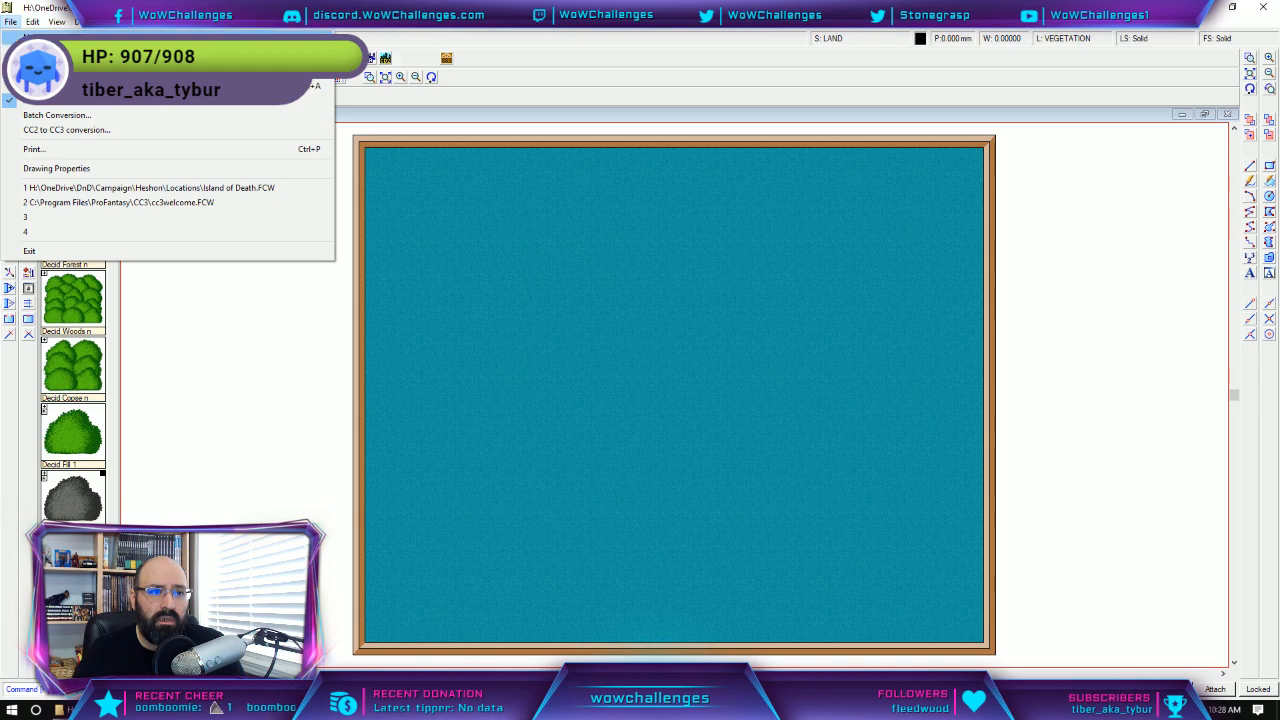
pyautogui.click(32, 38)
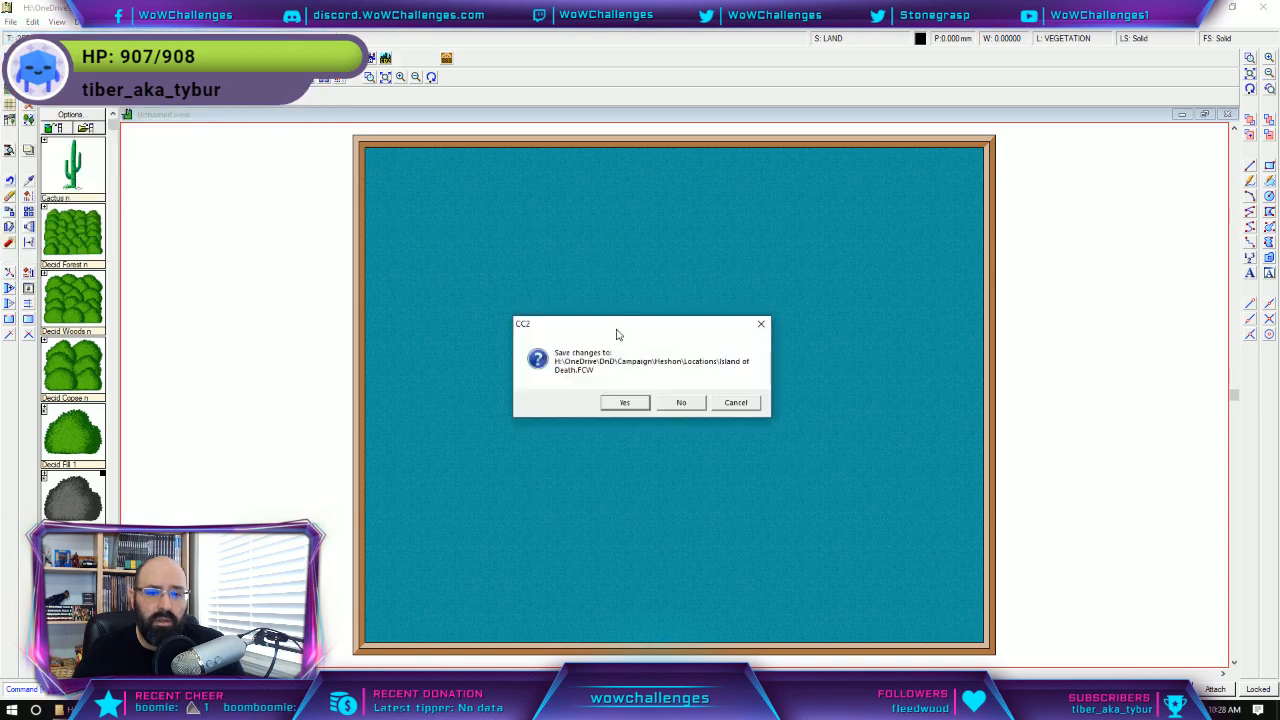
pyautogui.click(677, 404)
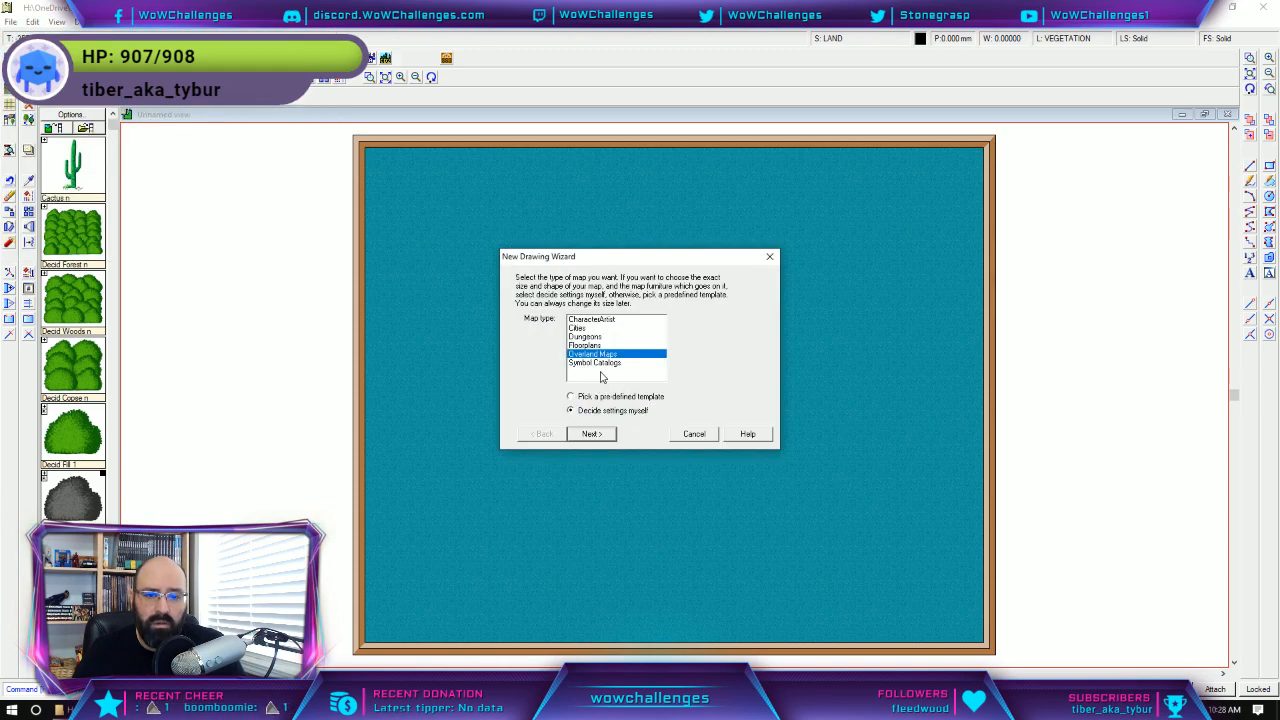
pyautogui.click(605, 436)
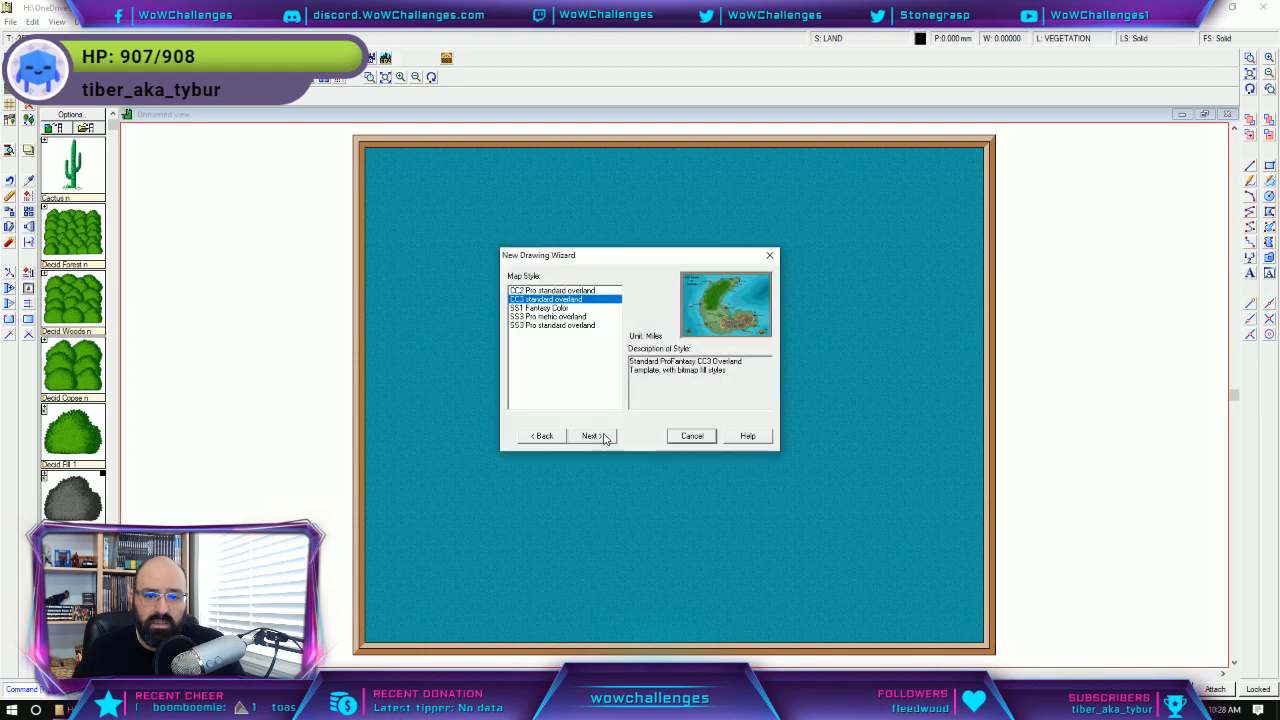
pyautogui.click(592, 436)
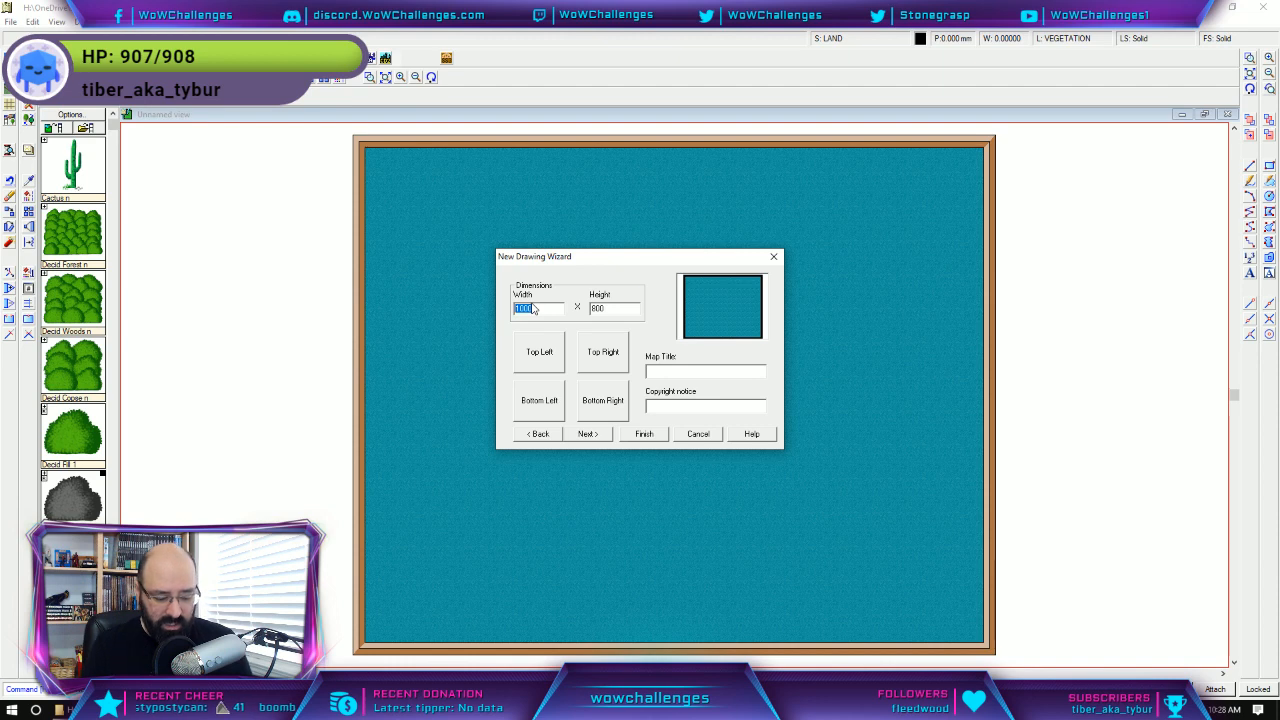
pyautogui.write('14')
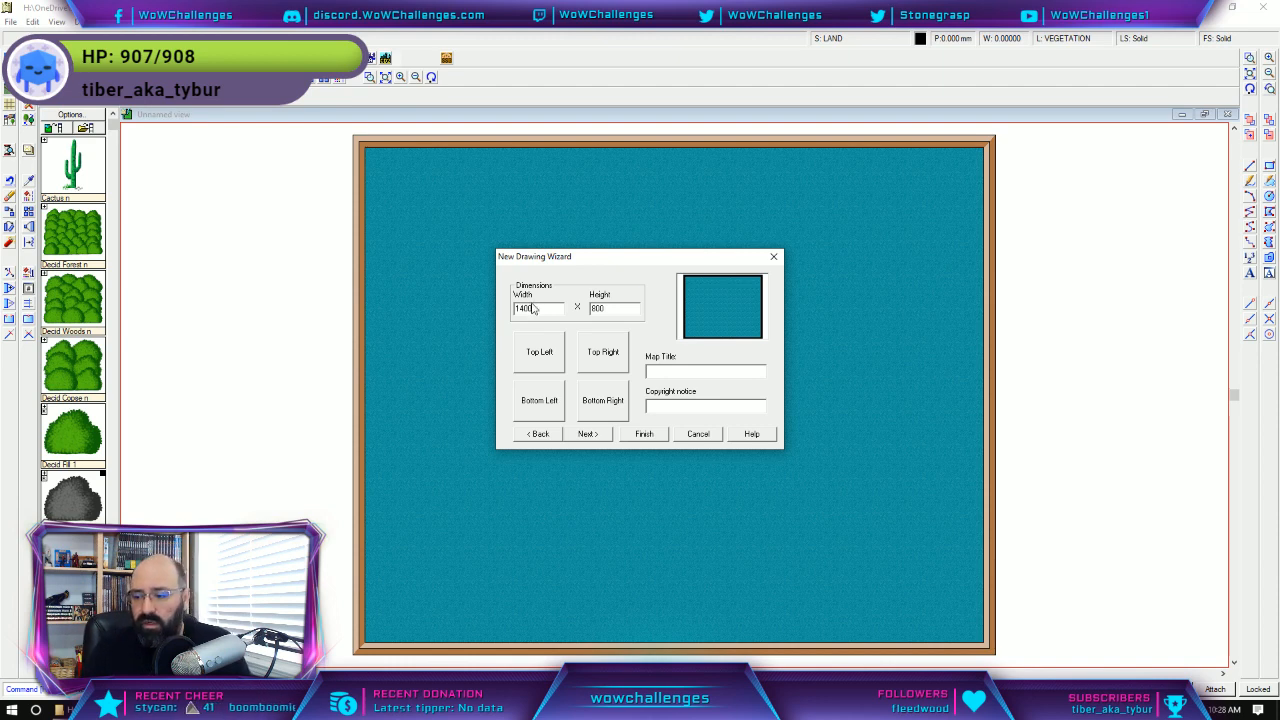
pyautogui.click(644, 436)
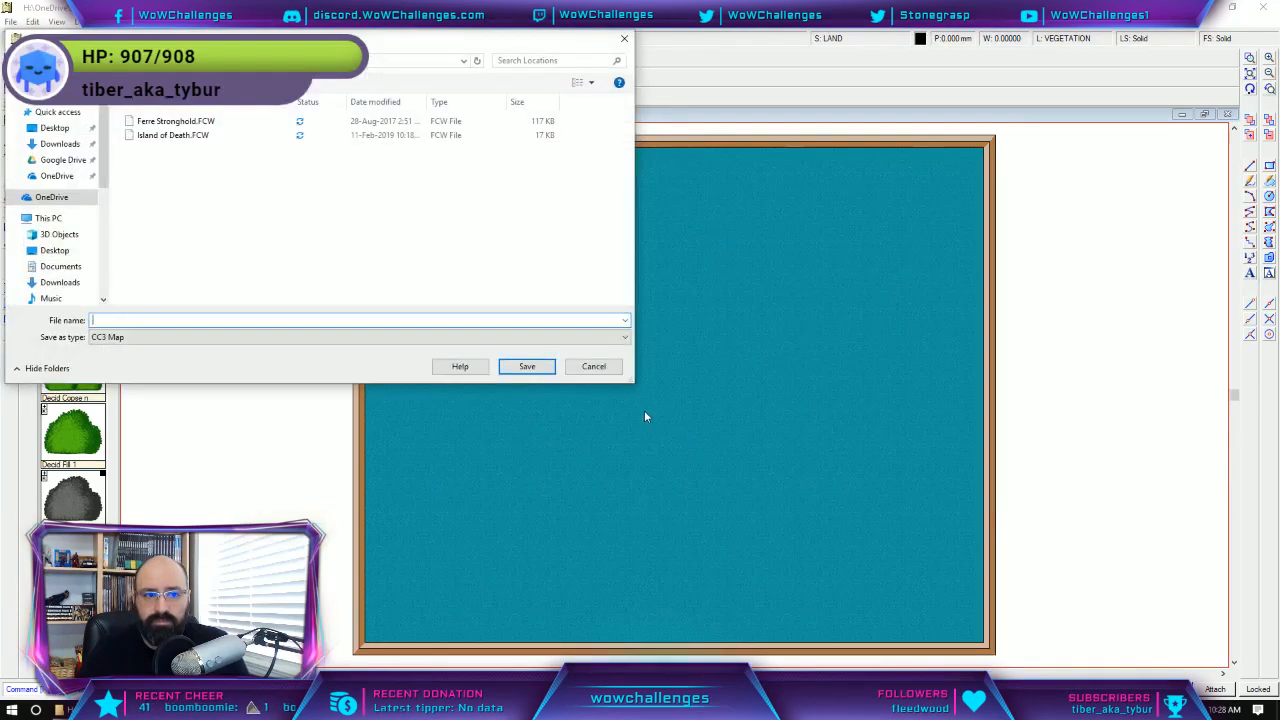
# Save the new map as Island of Death.FCW, replacing the existing file.
pyautogui.click(176, 136)
pyautogui.click(527, 367)
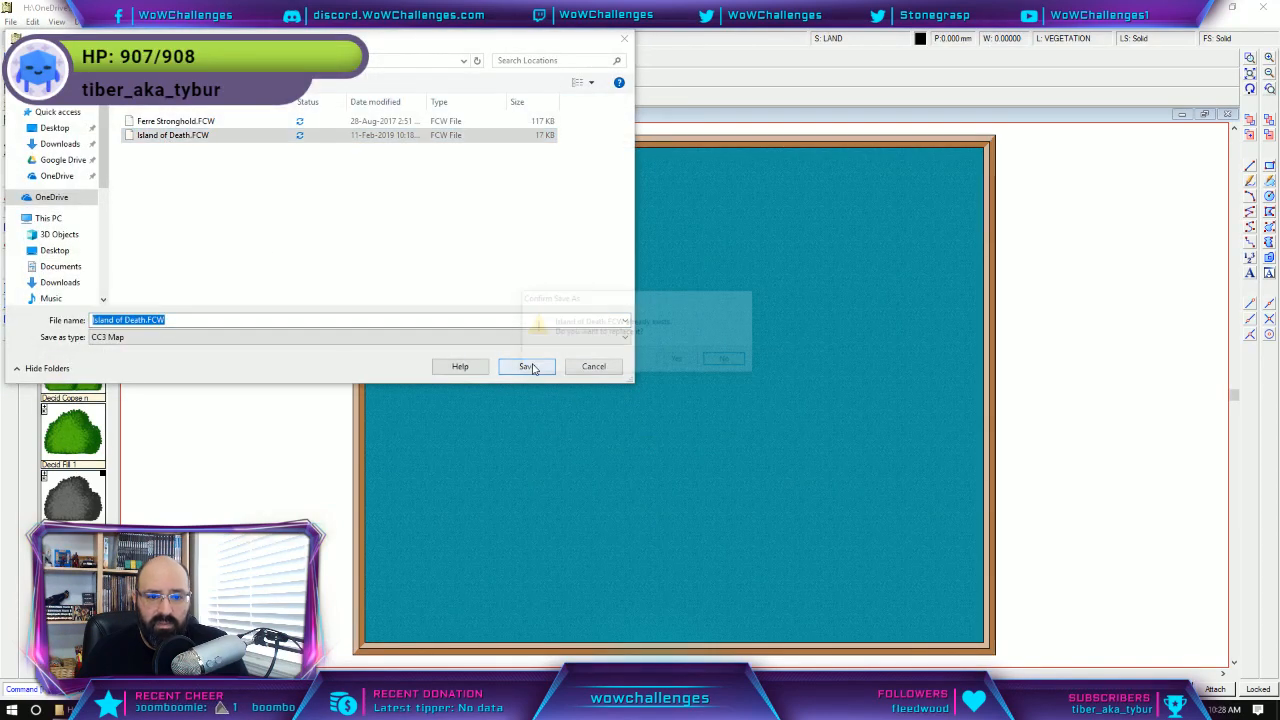
pyautogui.click(690, 366)
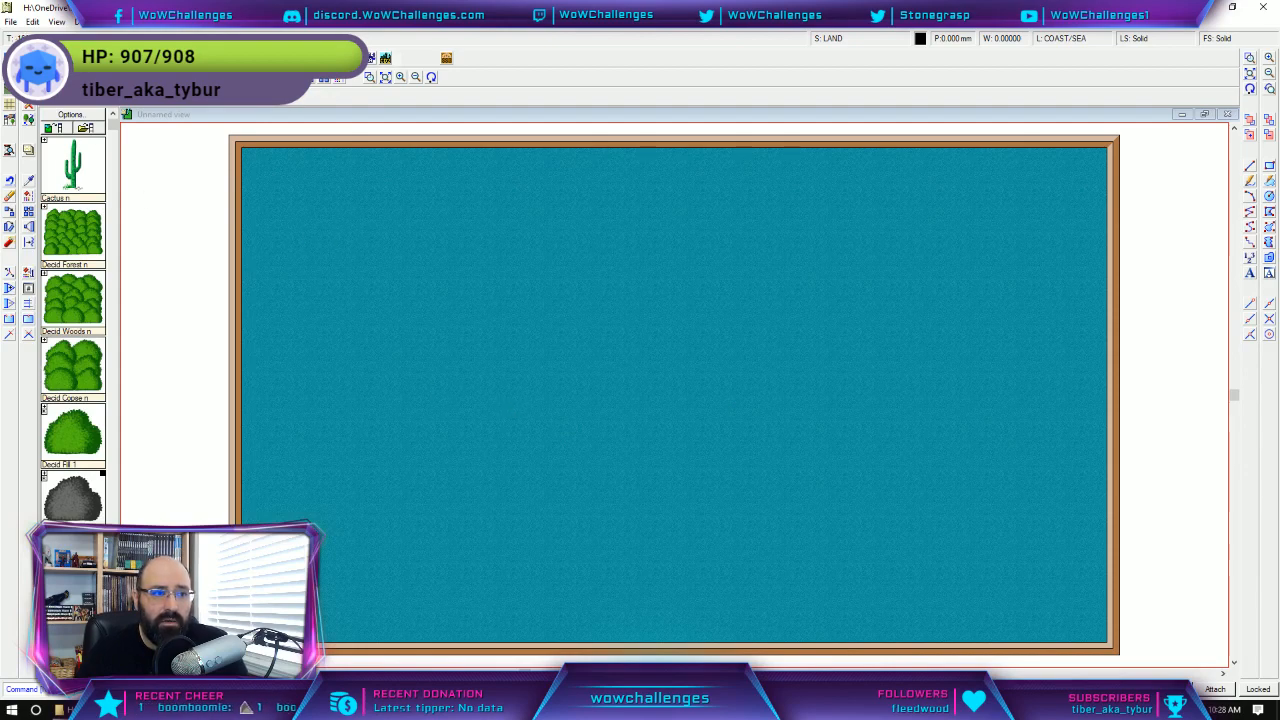
# Draw a closed, green-filled landmass with an irregular coastline over most of the sea, with a tall bulge on its northern coast.
pyautogui.click(10, 58)
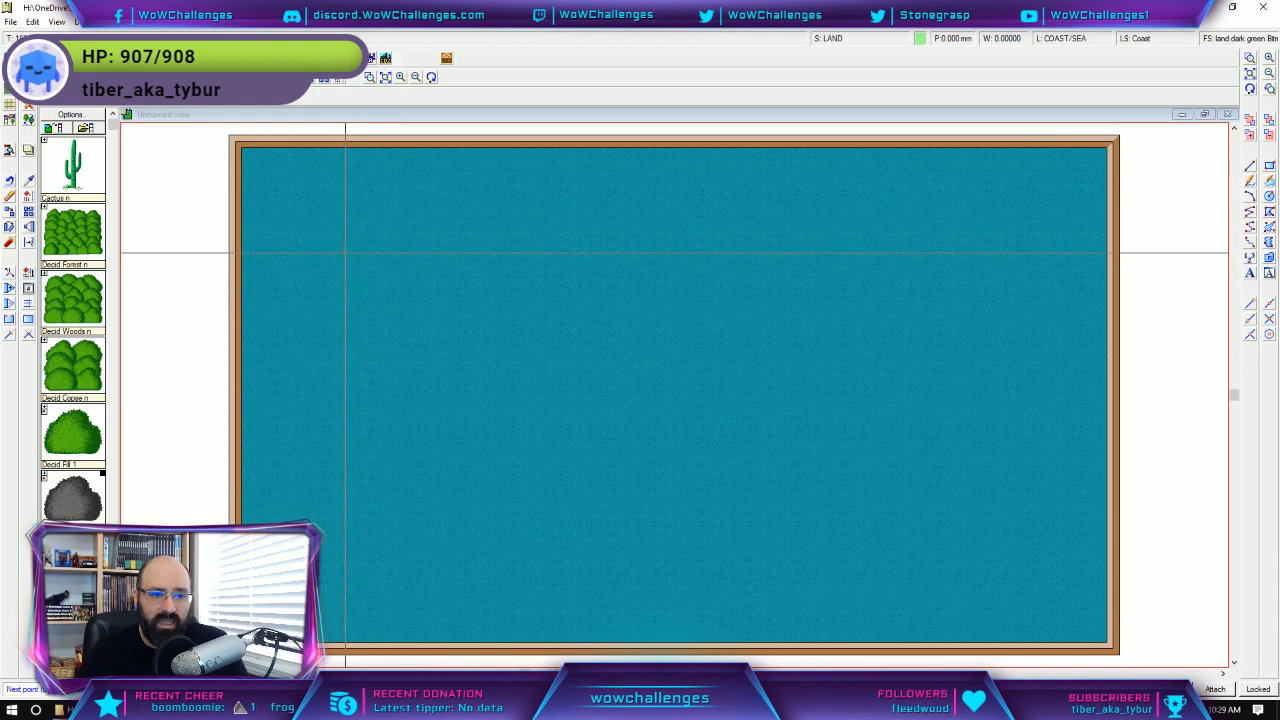
pyautogui.click(344, 440)
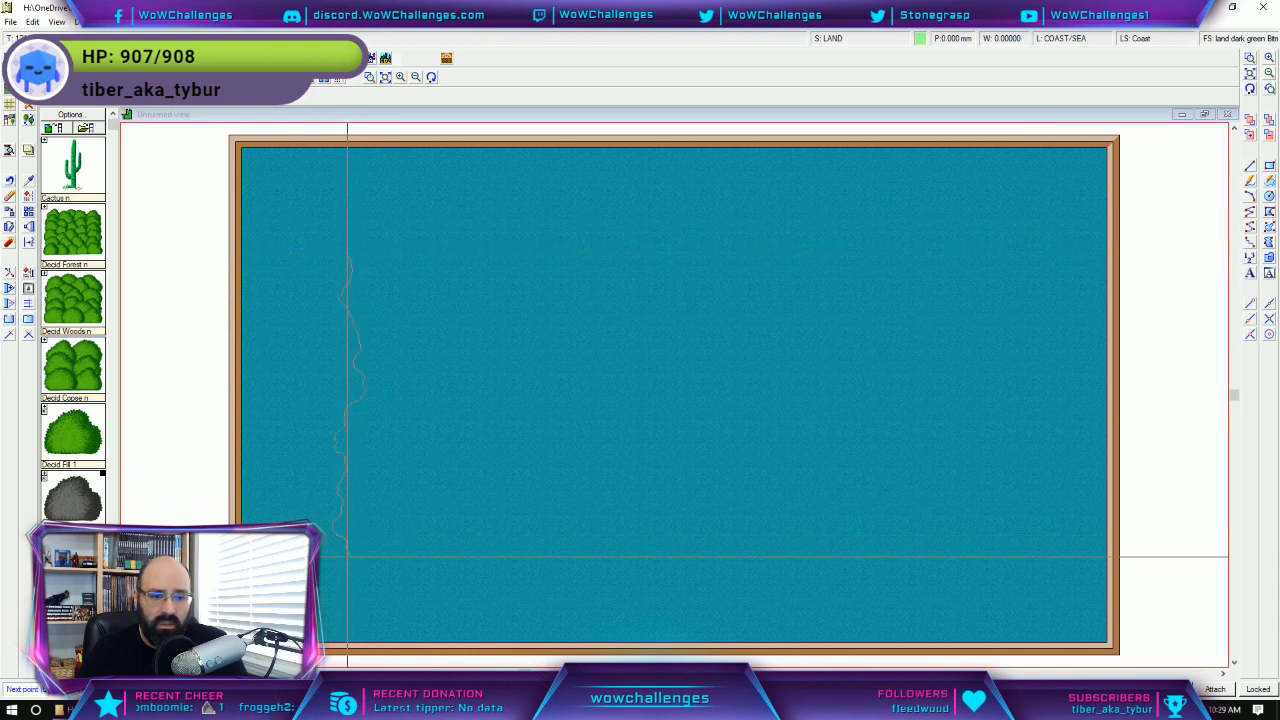
pyautogui.click(349, 560)
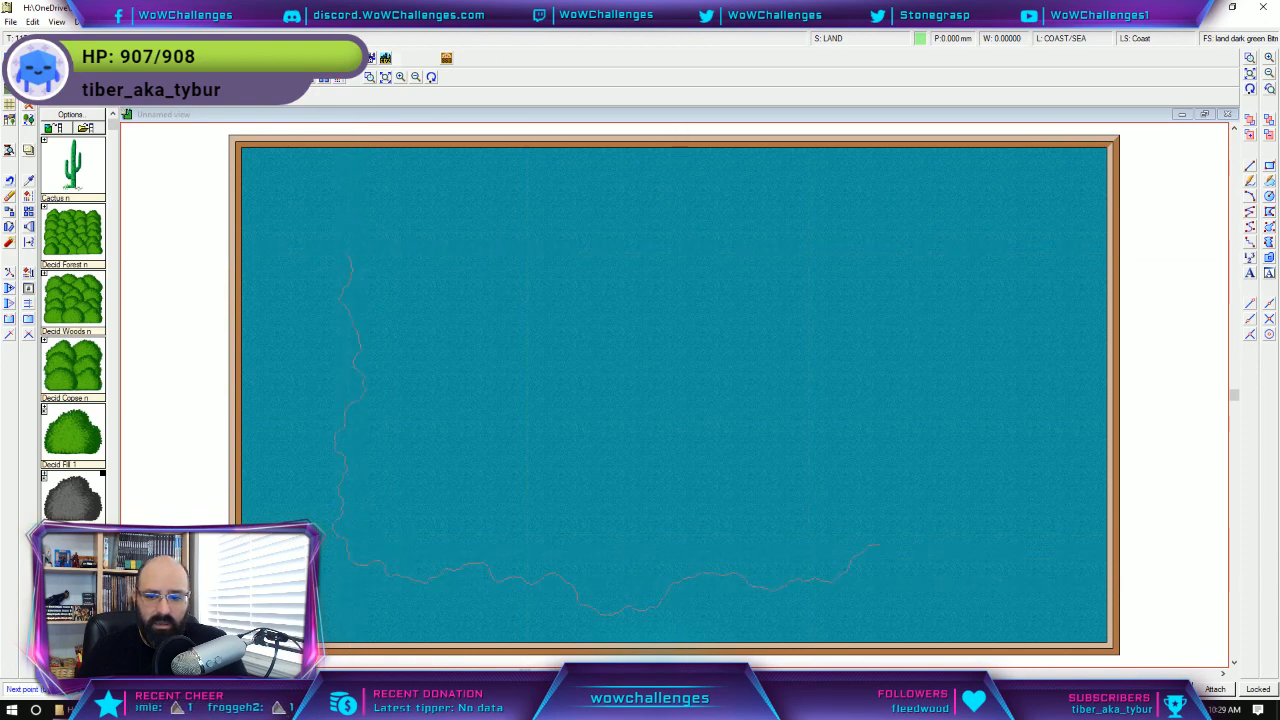
pyautogui.click(1003, 574)
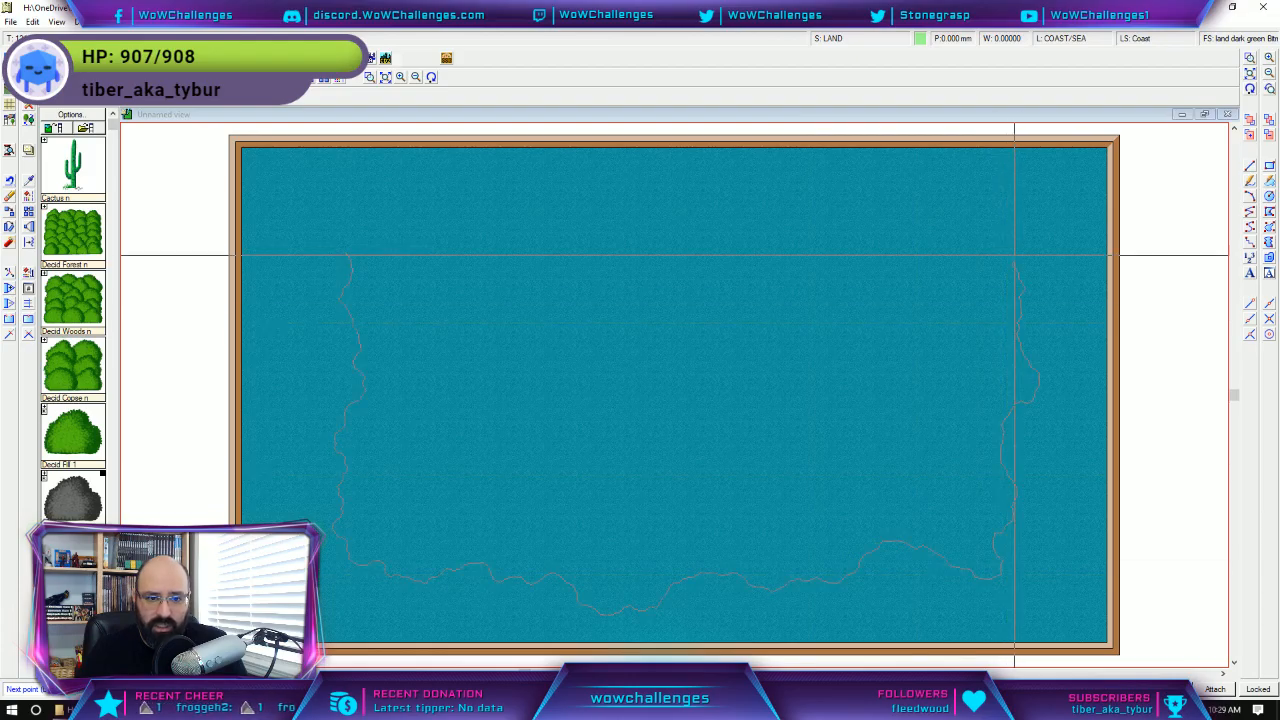
pyautogui.click(609, 254)
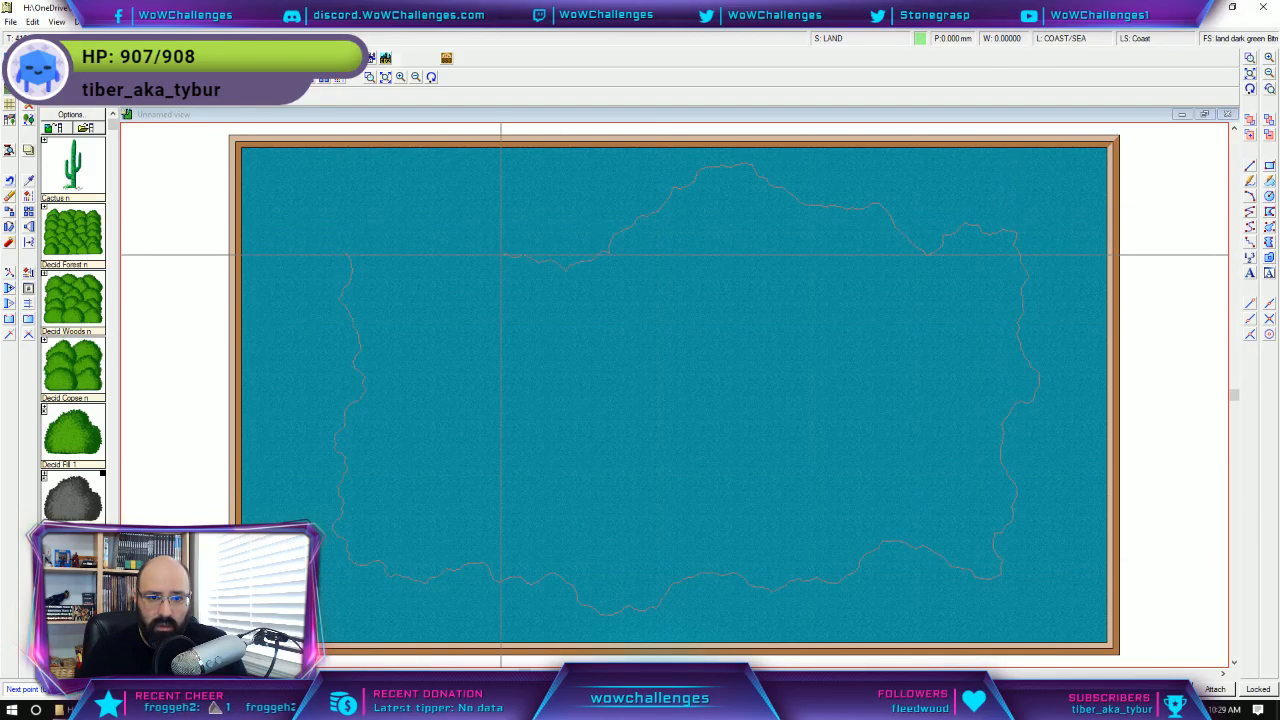
pyautogui.rightClick(347, 250)
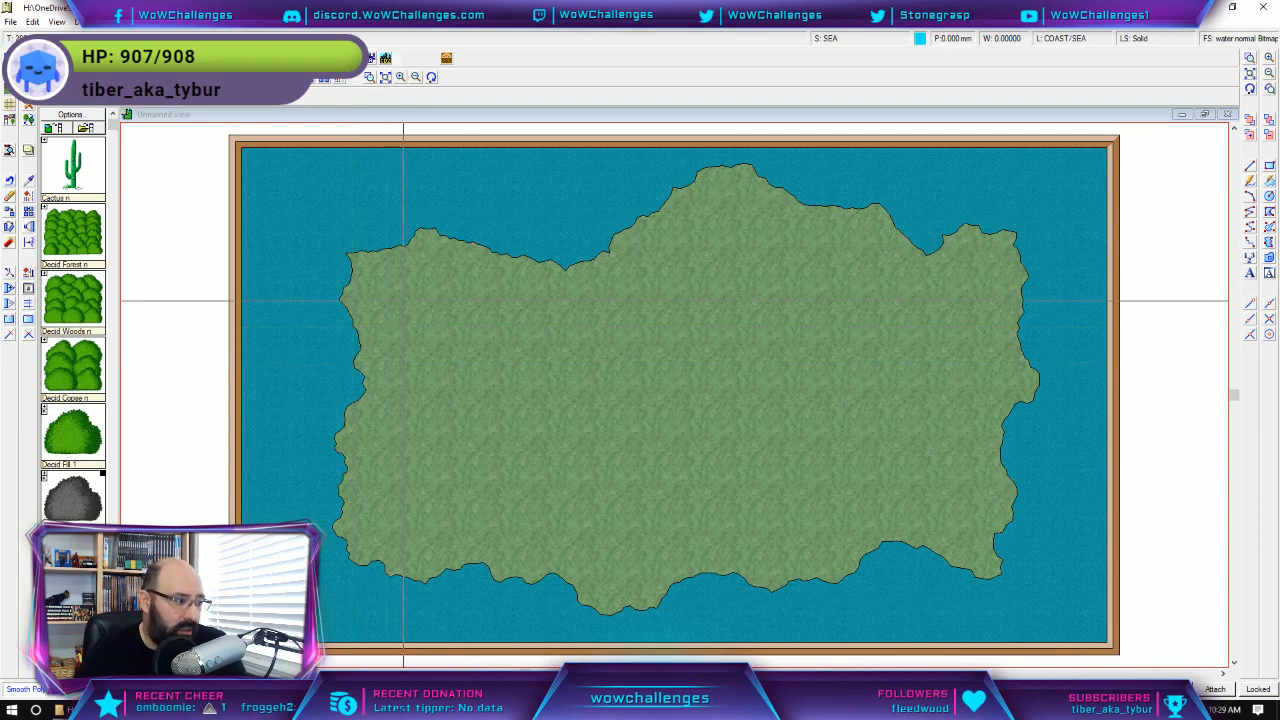
# Try to draw a rounded water-filled inlet cutting into the island's western coast with the sea drawing tool, and undo it.
pyautogui.click(360, 384)
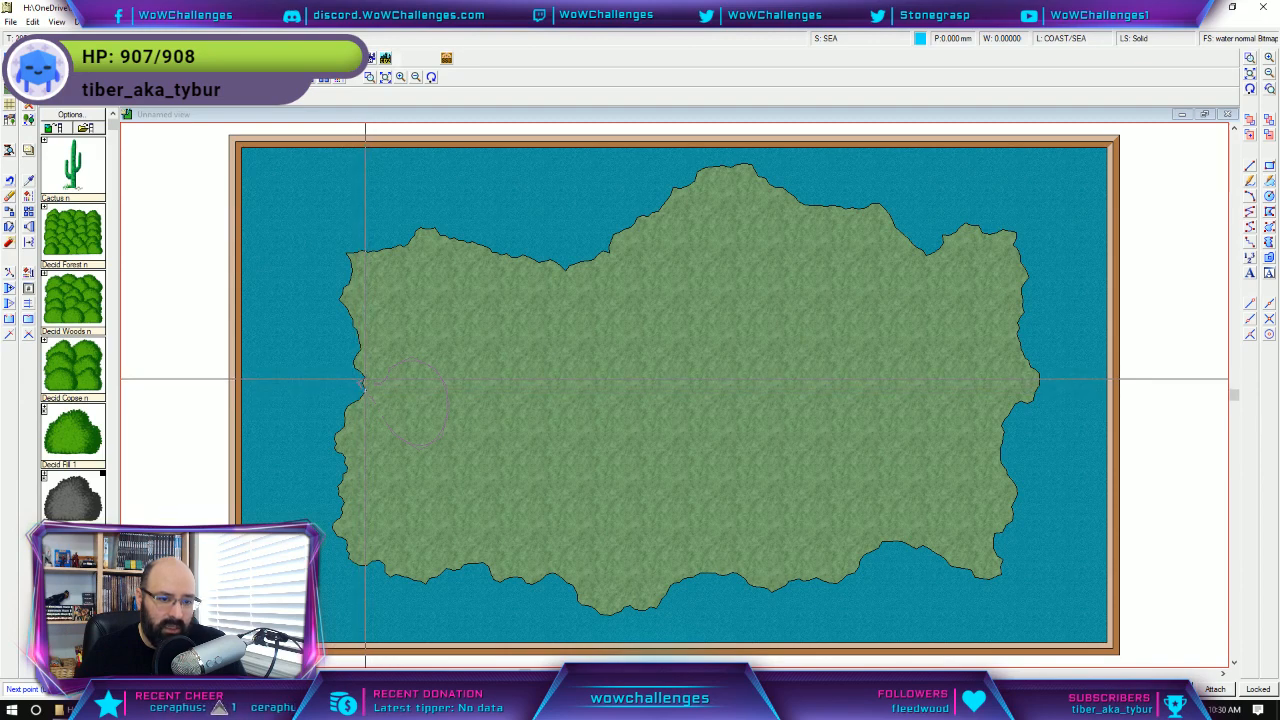
pyautogui.click(366, 381)
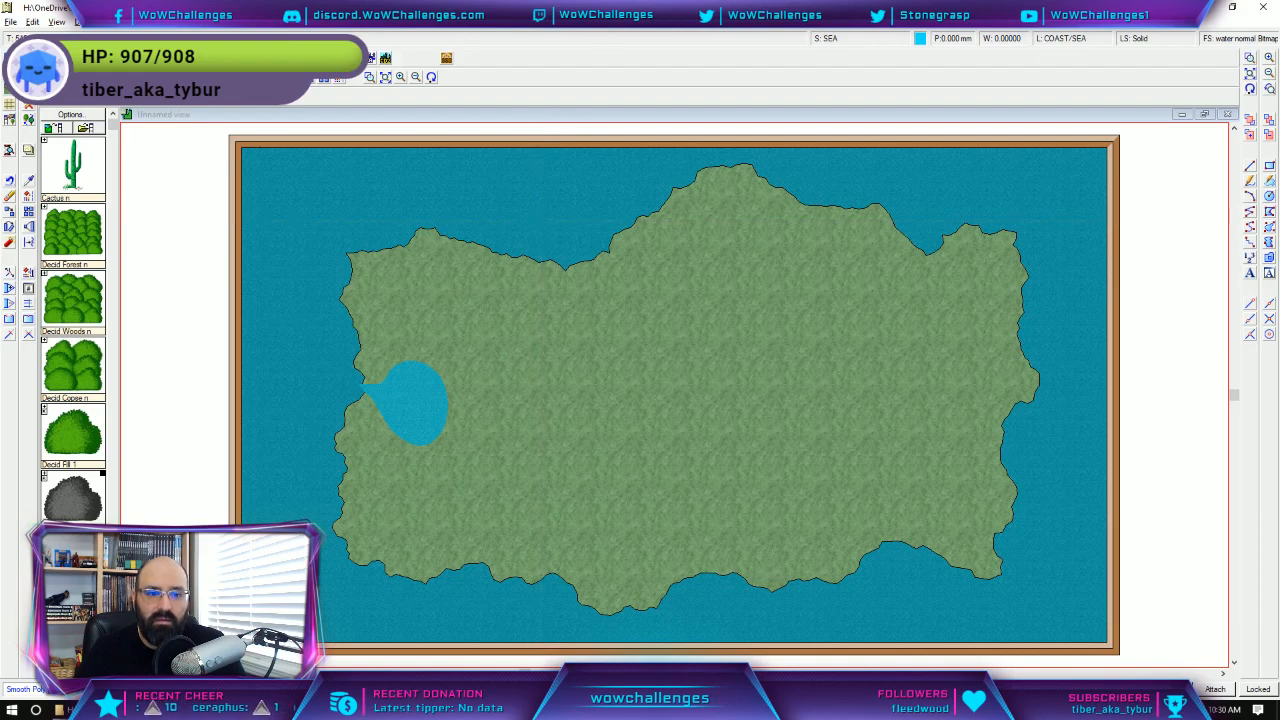
pyautogui.press('Escape')
pyautogui.hotkey('ctrl', 'z')
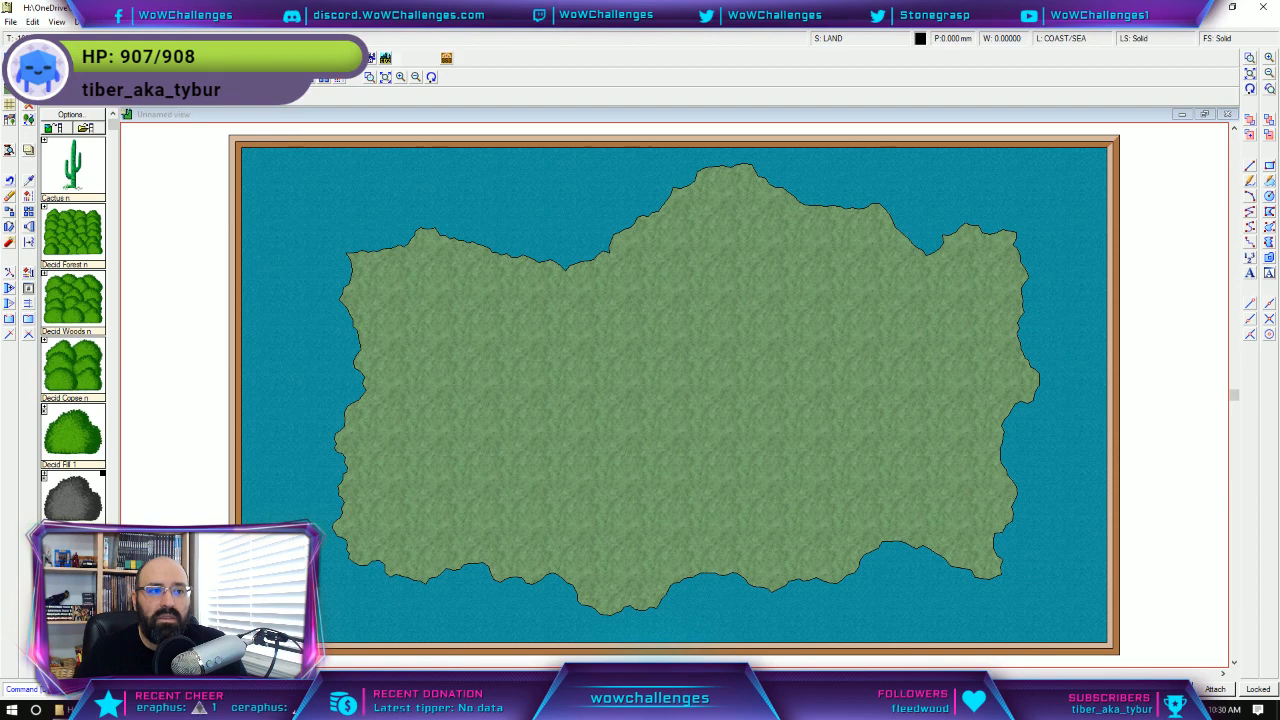
# Check the sea drawing tool's color without changing it, and compare its drawing settings with those of the road tool.
pyautogui.click(28, 74)
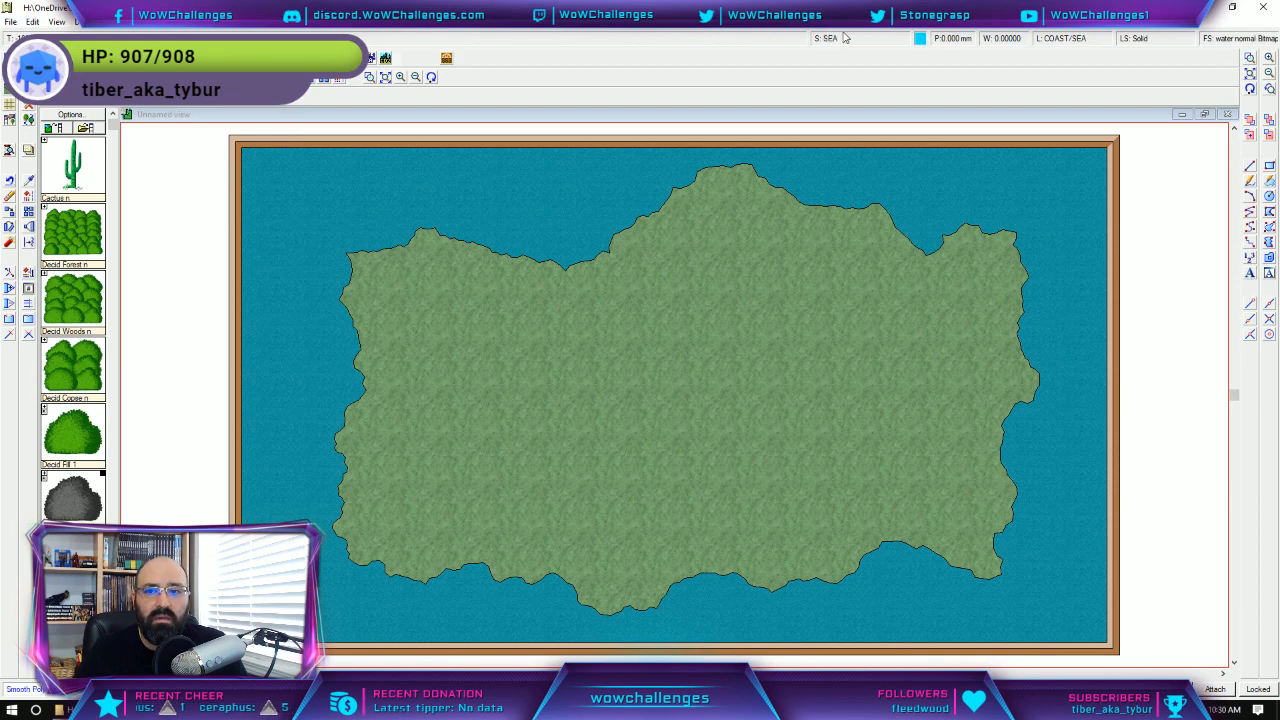
pyautogui.click(919, 38)
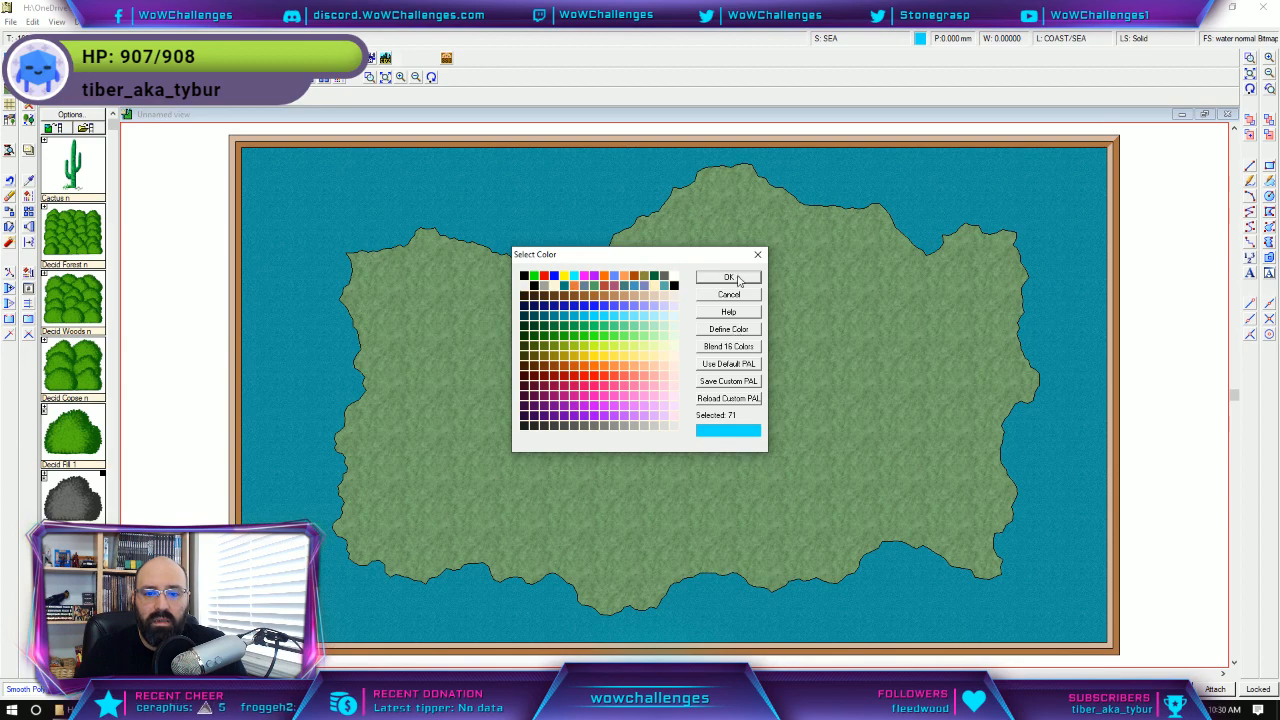
pyautogui.click(757, 254)
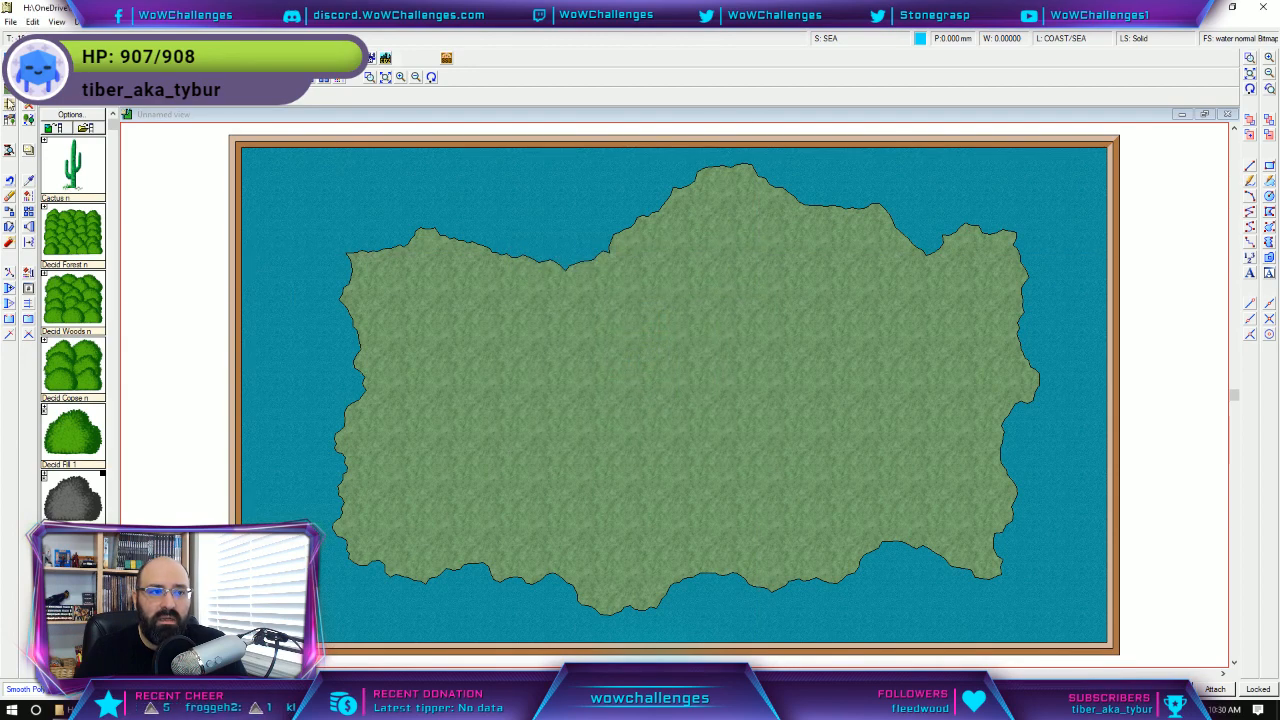
pyautogui.click(10, 102)
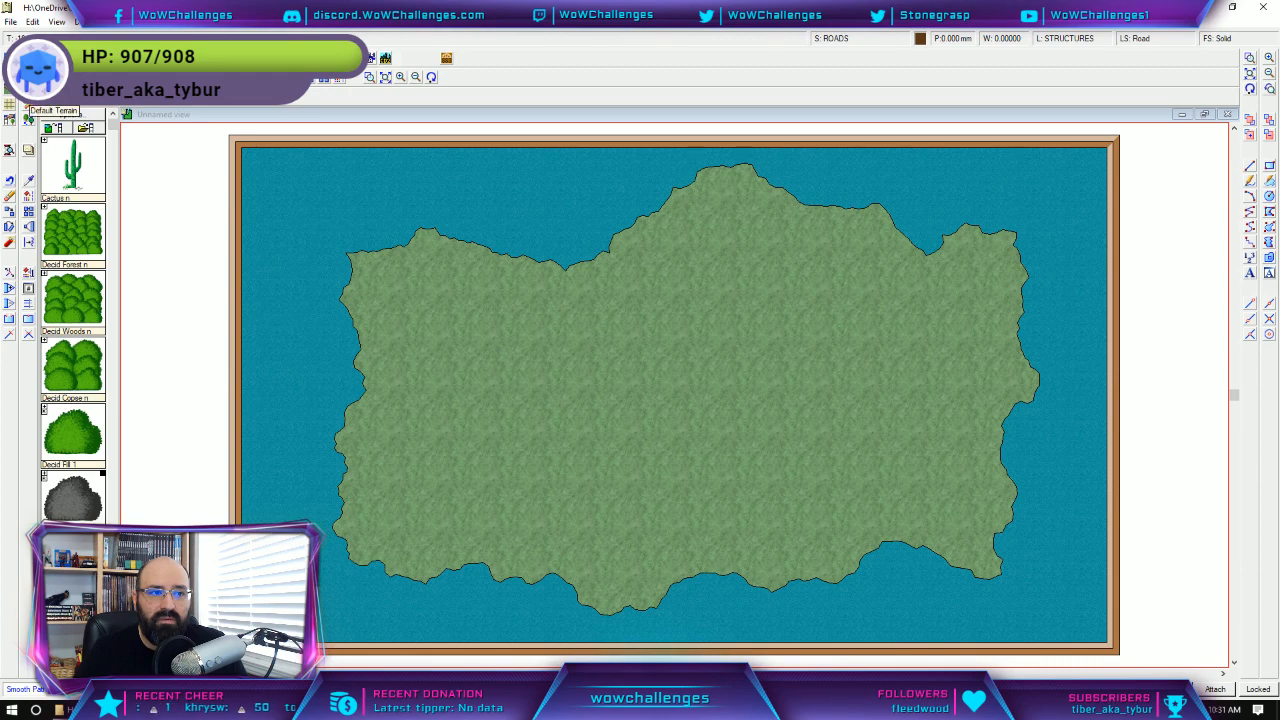
pyautogui.click(28, 88)
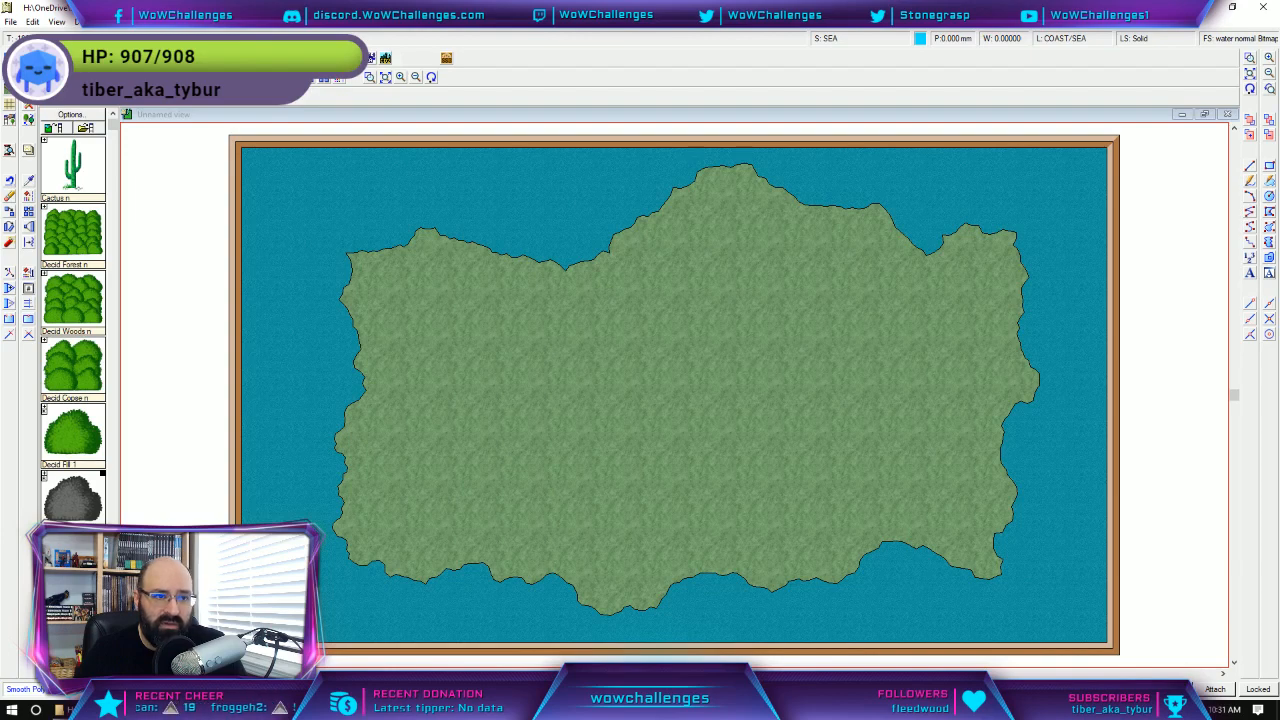
# Browse the default contour tools in the Overland CC3 style, try a small blue Contour, Default 01 shape on the western land, and undo it.
pyautogui.click(28, 74)
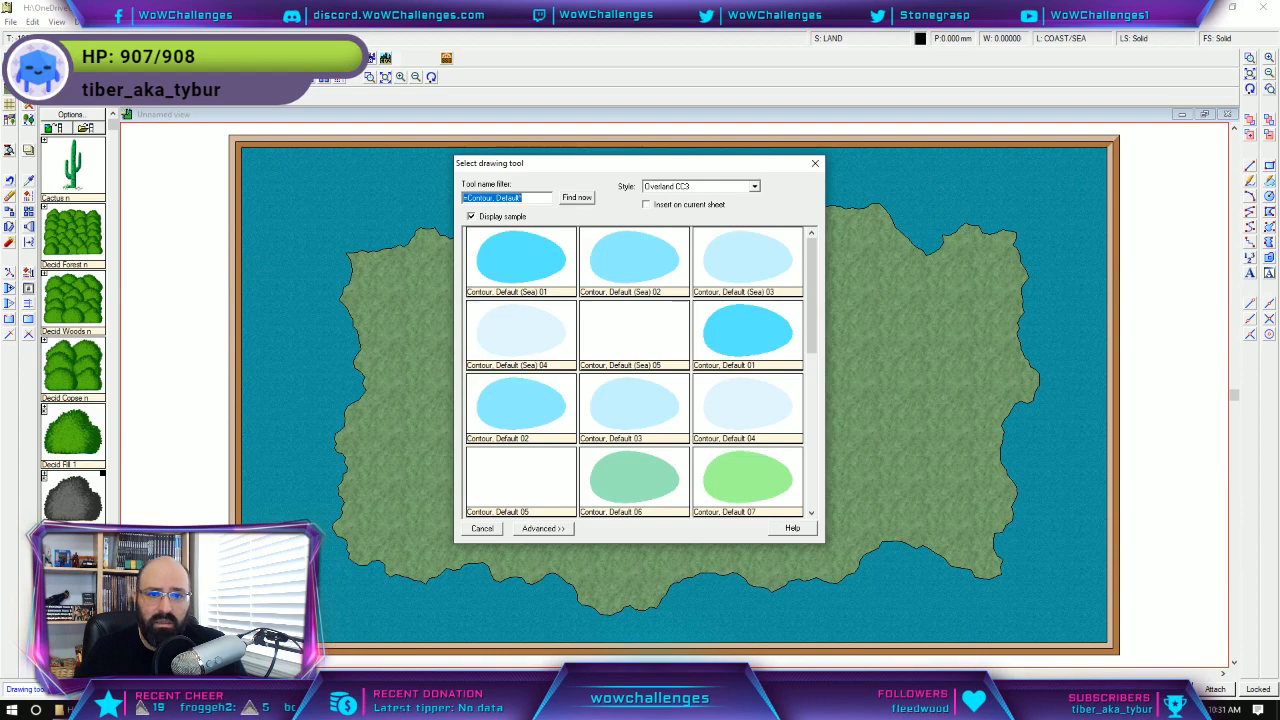
pyautogui.scroll(-3, 728, 355)
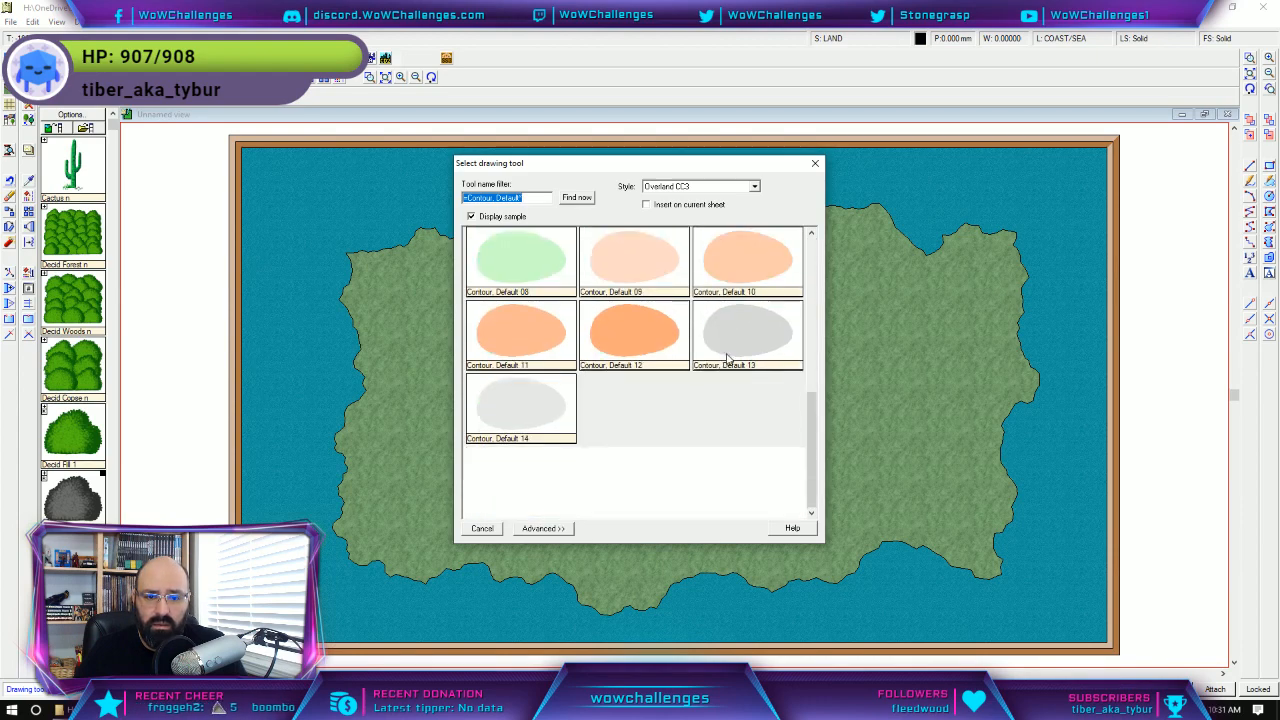
pyautogui.scroll(3, 728, 358)
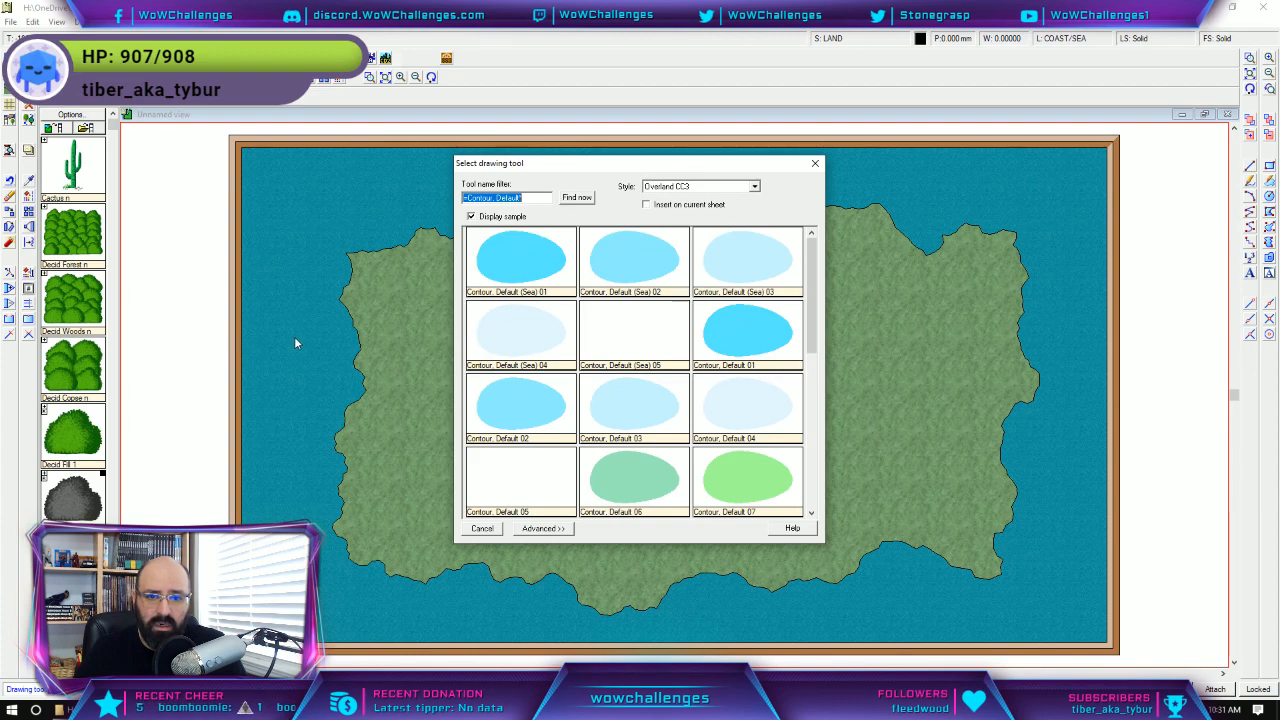
pyautogui.scroll(-3, 650, 340)
pyautogui.scroll(3, 650, 340)
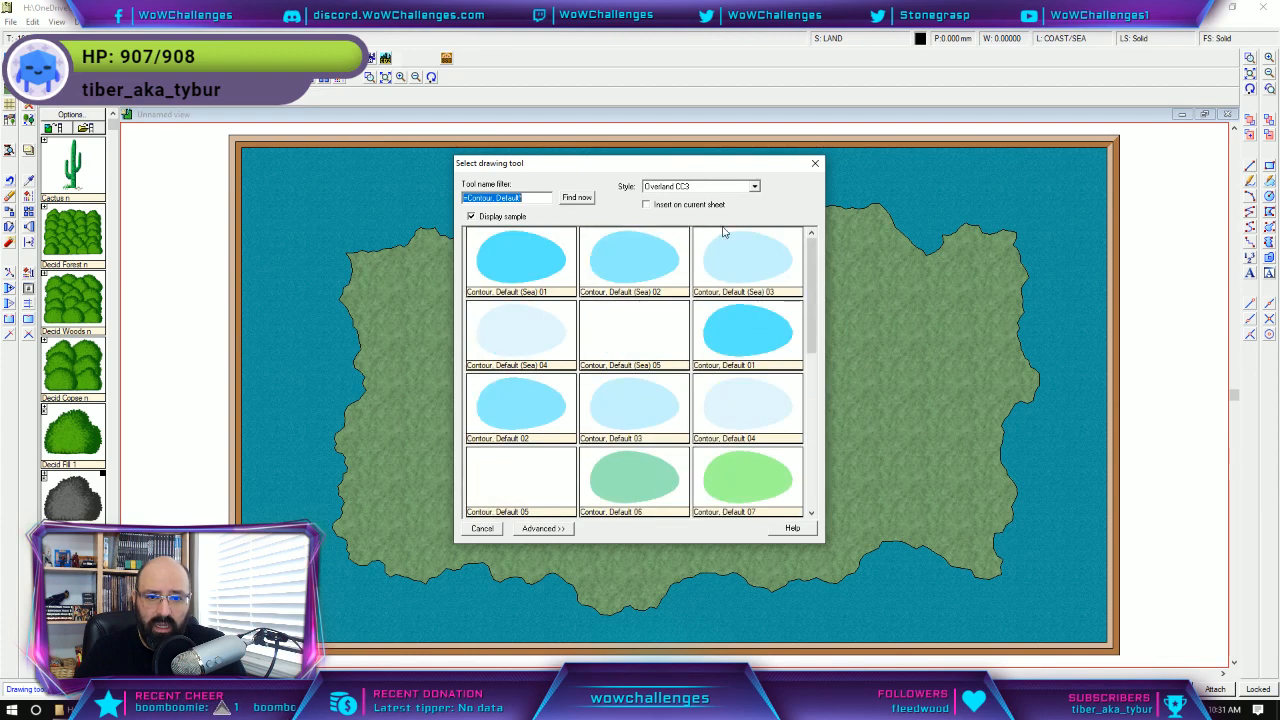
pyautogui.click(755, 187)
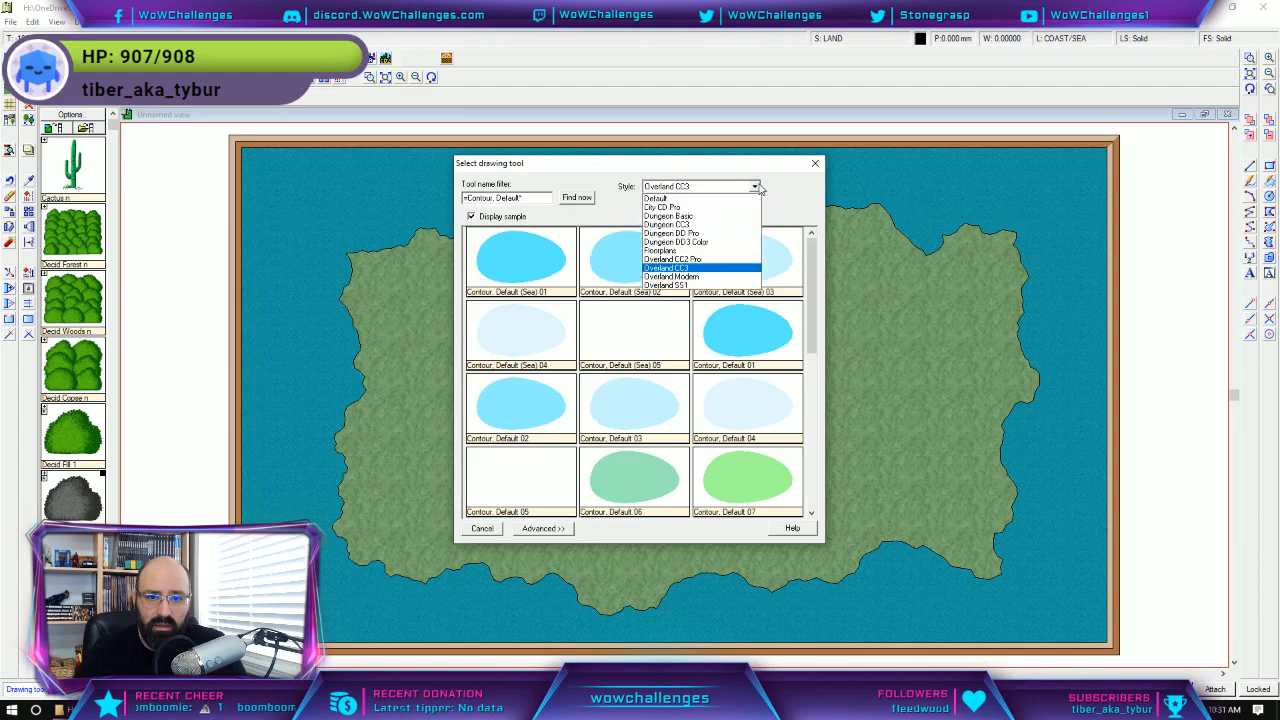
pyautogui.click(718, 270)
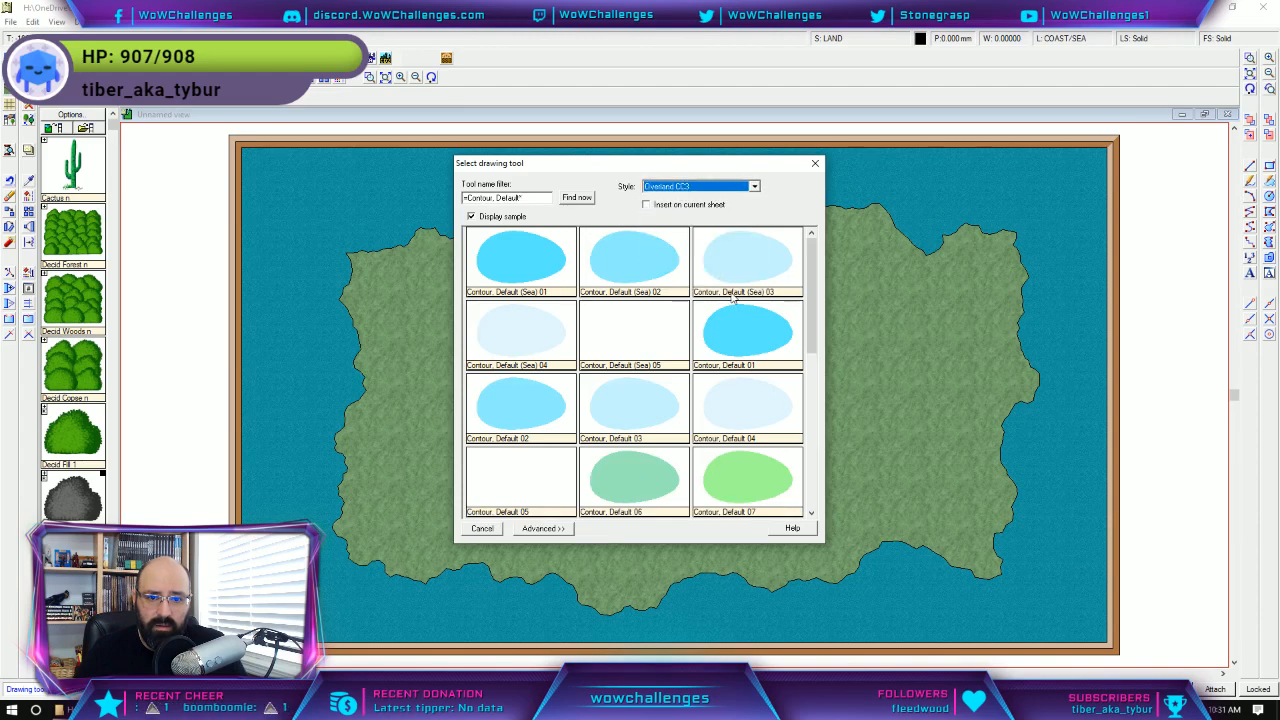
pyautogui.doubleClick(733, 299)
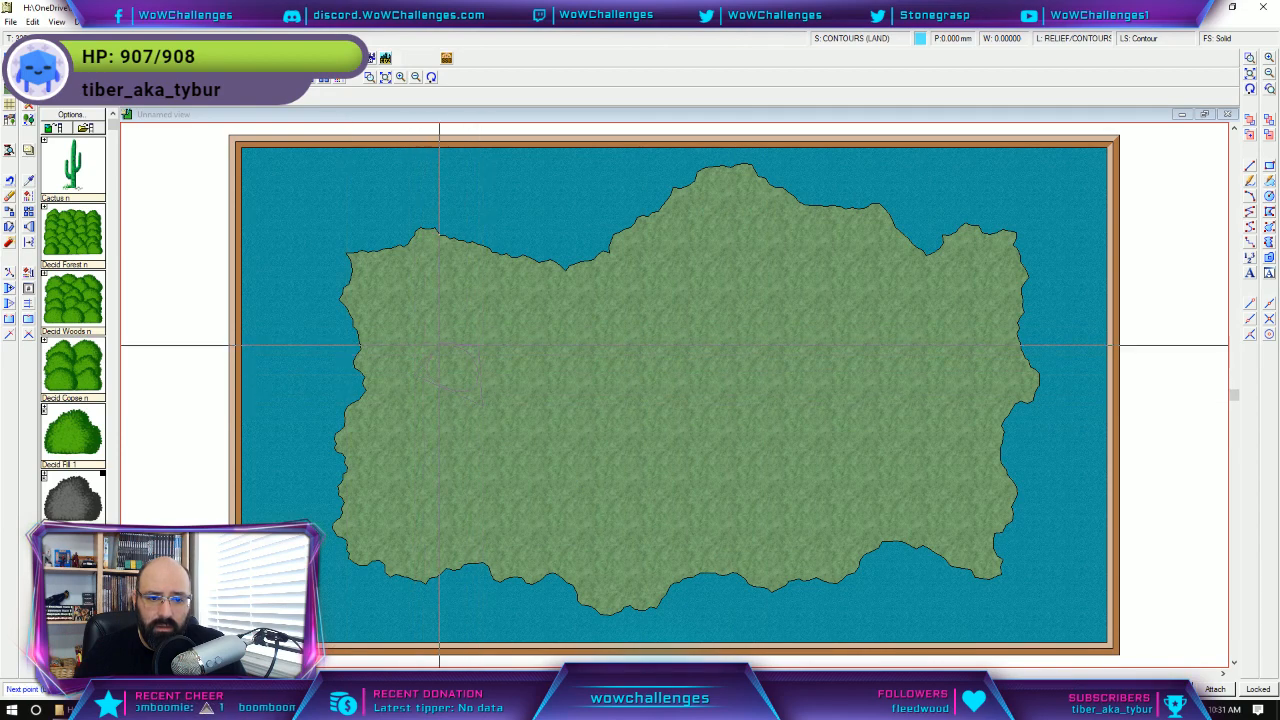
pyautogui.rightClick(430, 335)
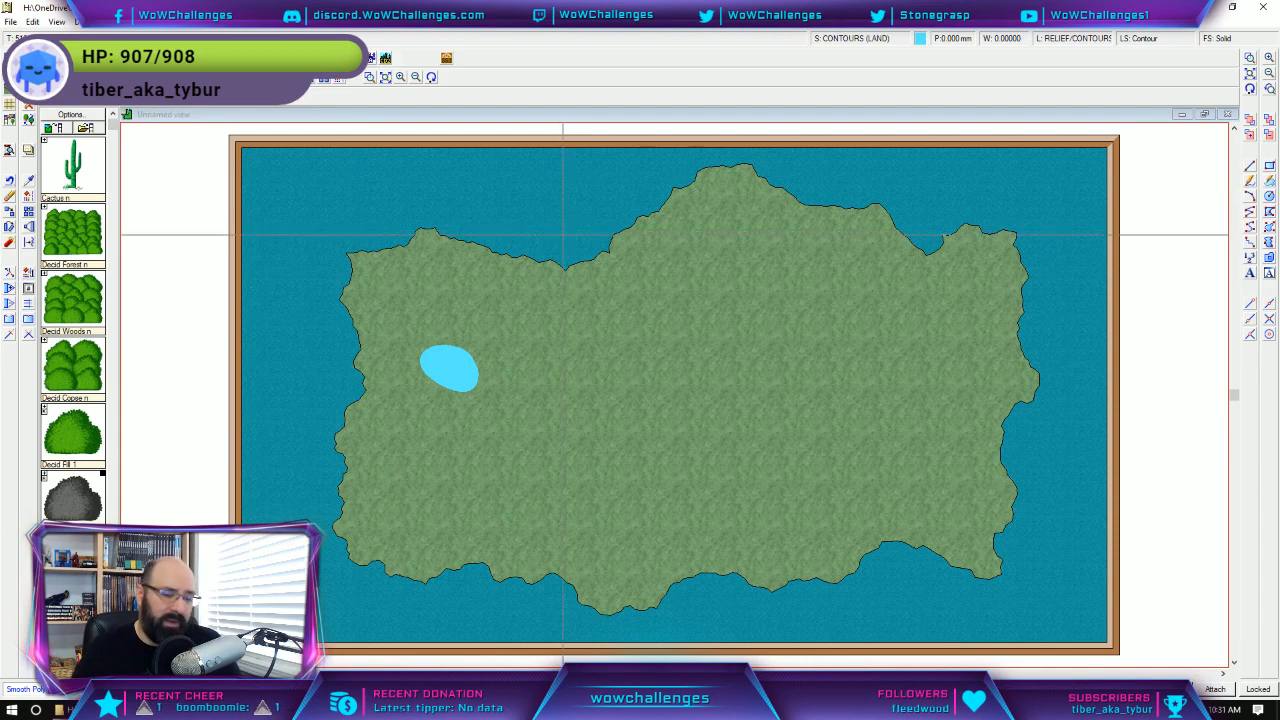
pyautogui.hotkey('ctrl', 'z')
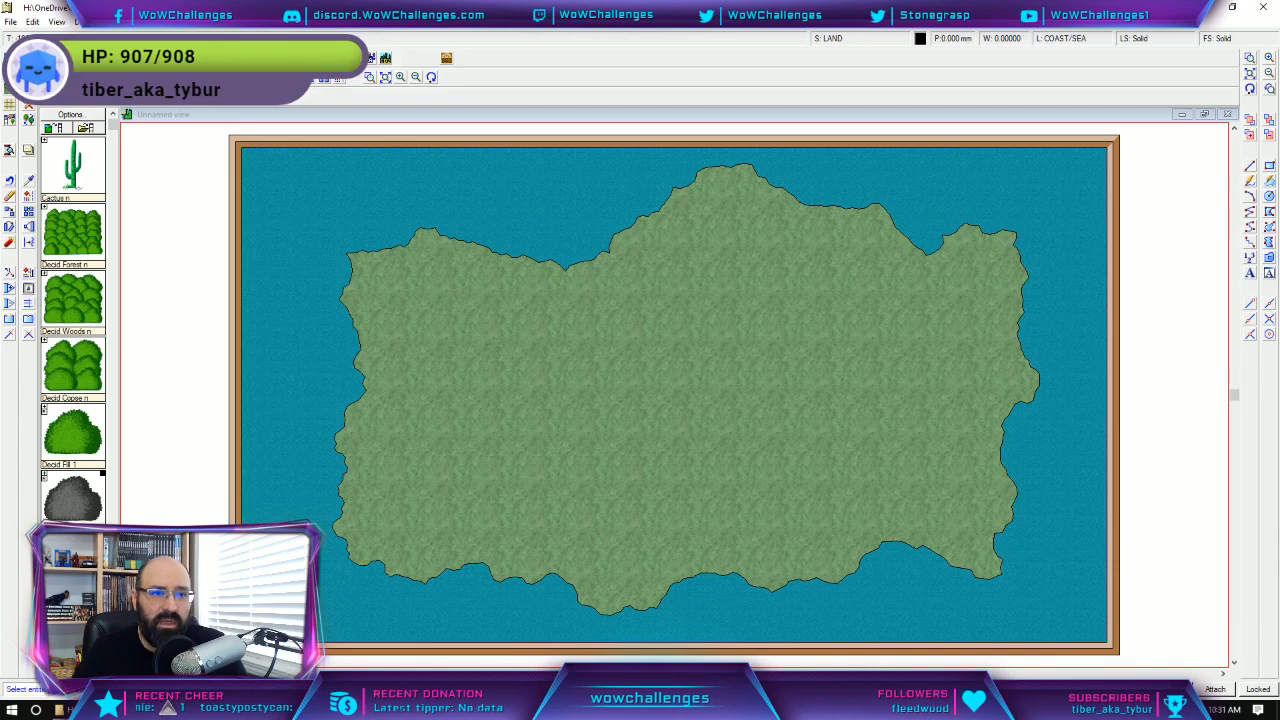
# Erase the whole green landmass from the map.
pyautogui.click(356, 371)
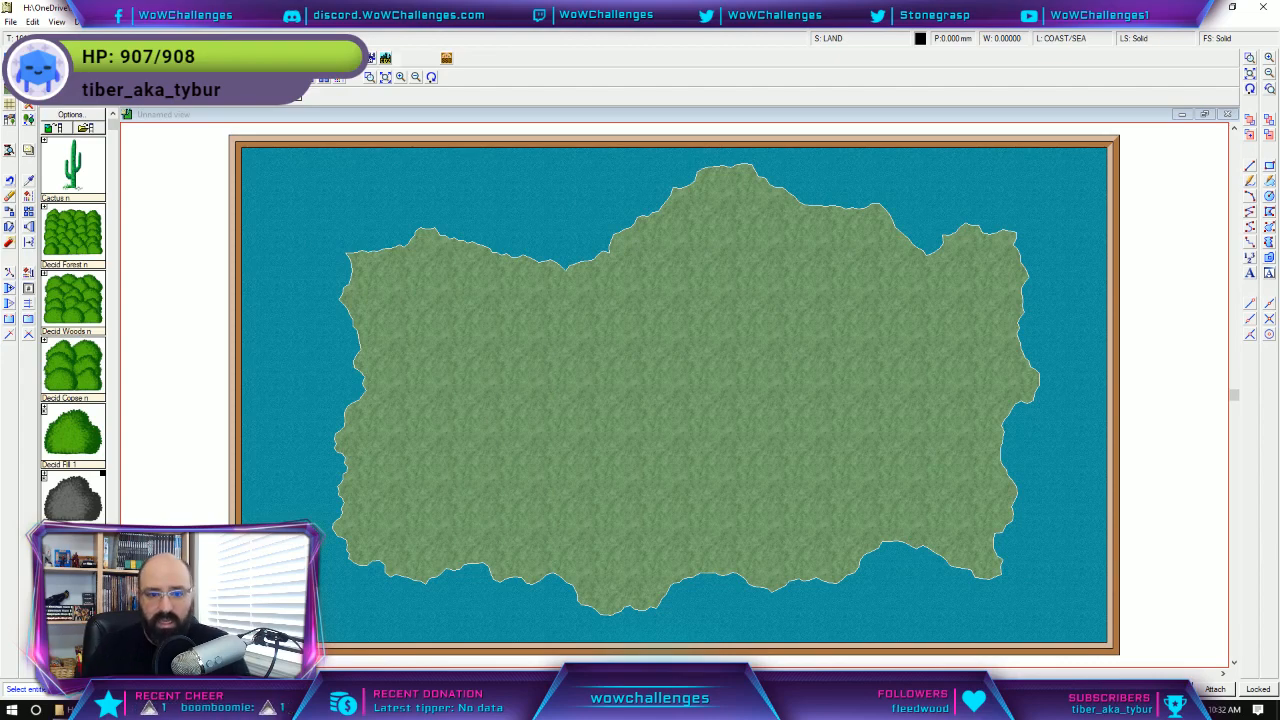
pyautogui.rightClick(380, 255)
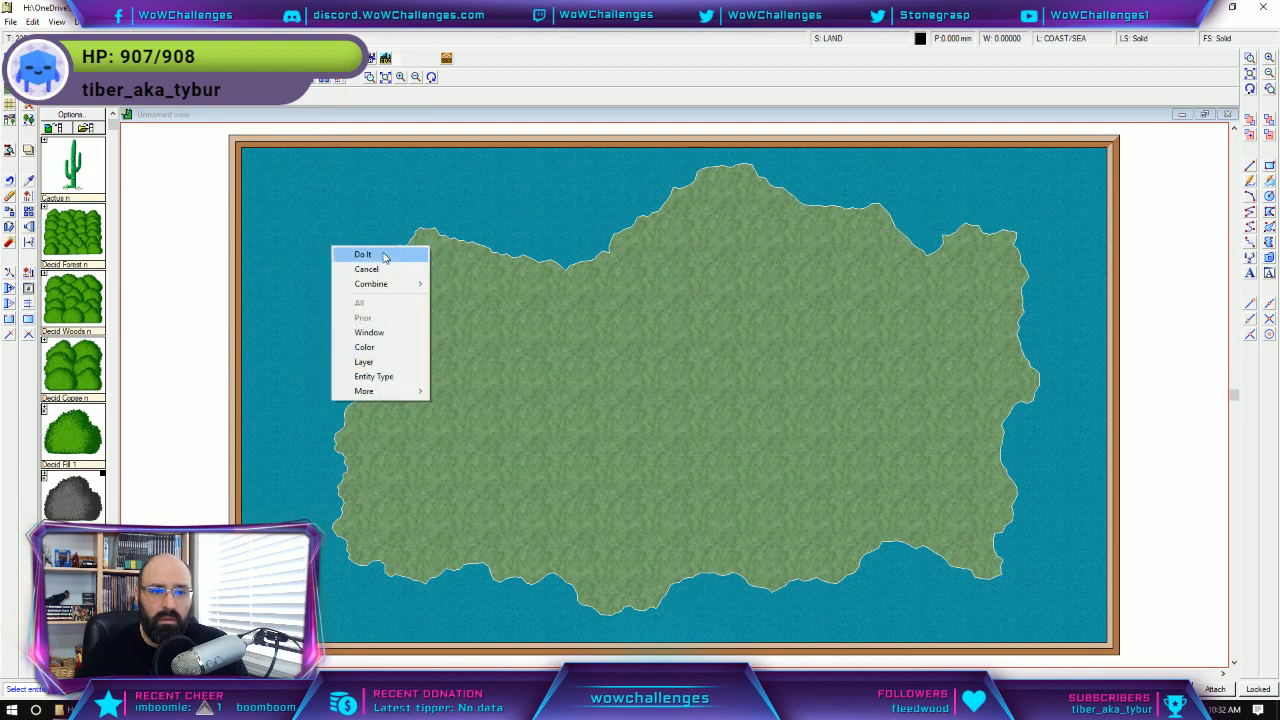
pyautogui.click(386, 257)
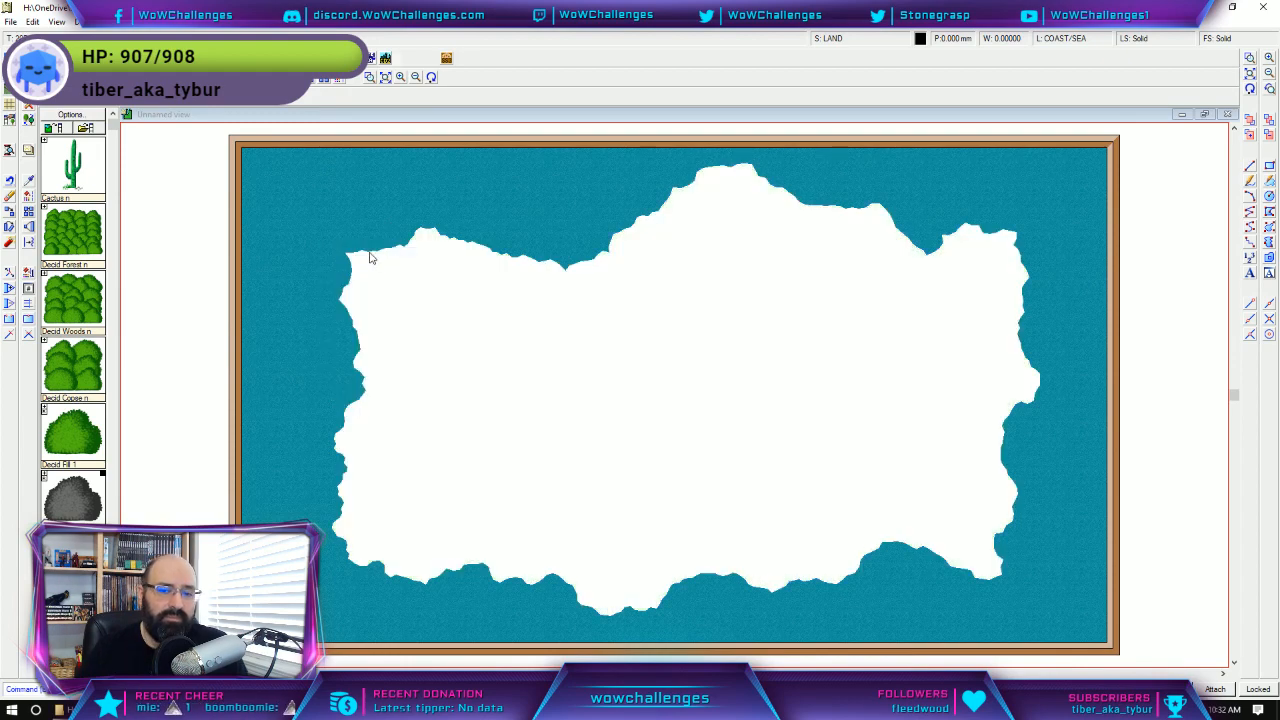
# Discard the current map's changes and set up a new CC3 standard overland map 1400 wide.
pyautogui.click(10, 22)
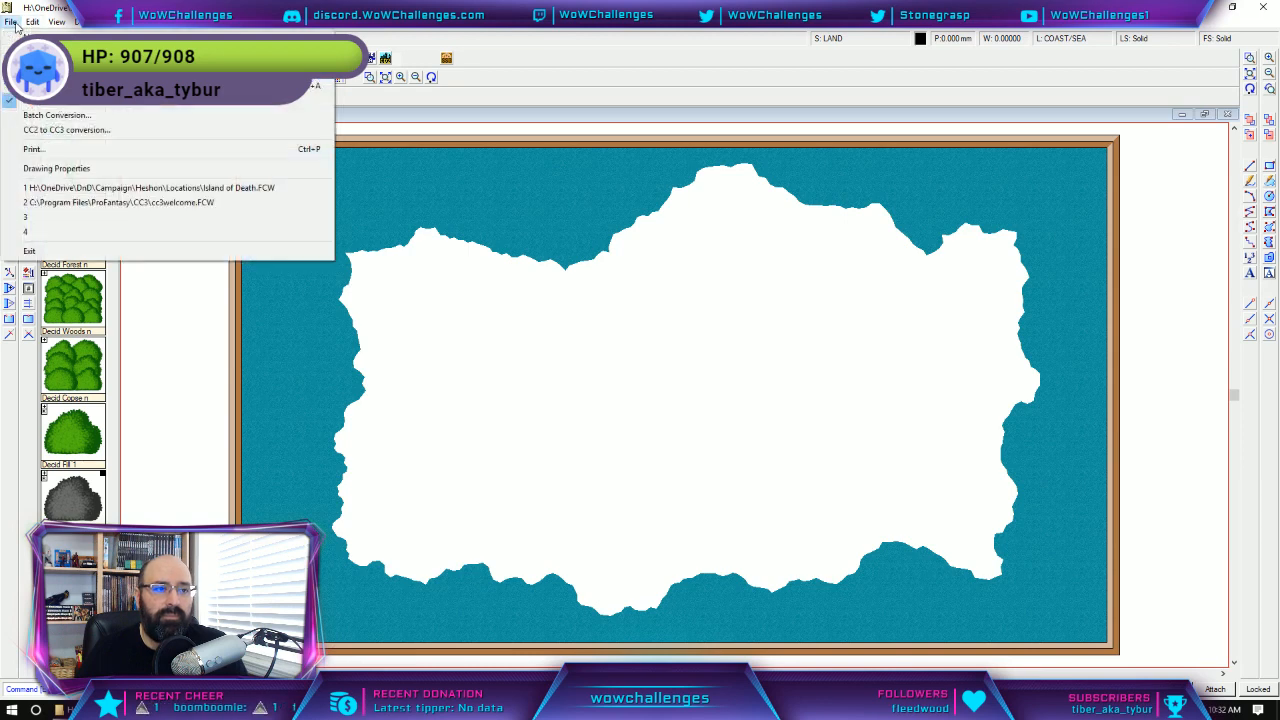
pyautogui.click(30, 38)
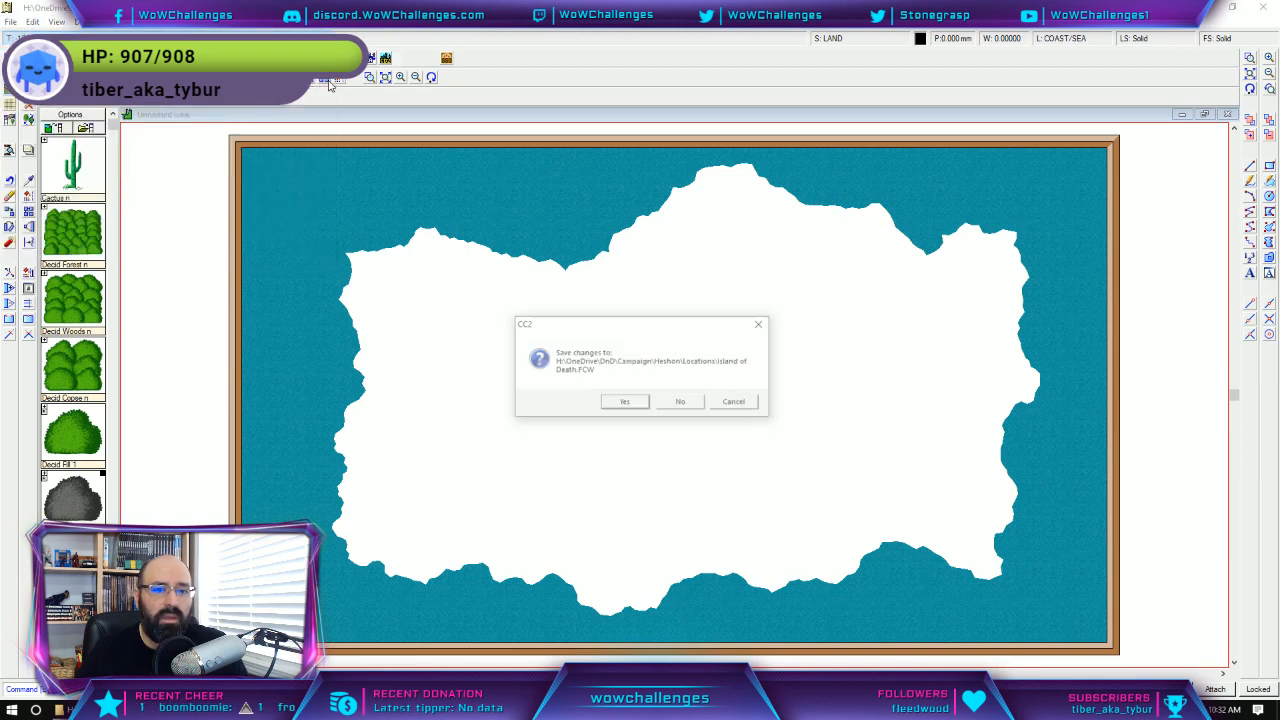
pyautogui.click(678, 402)
pyautogui.click(595, 434)
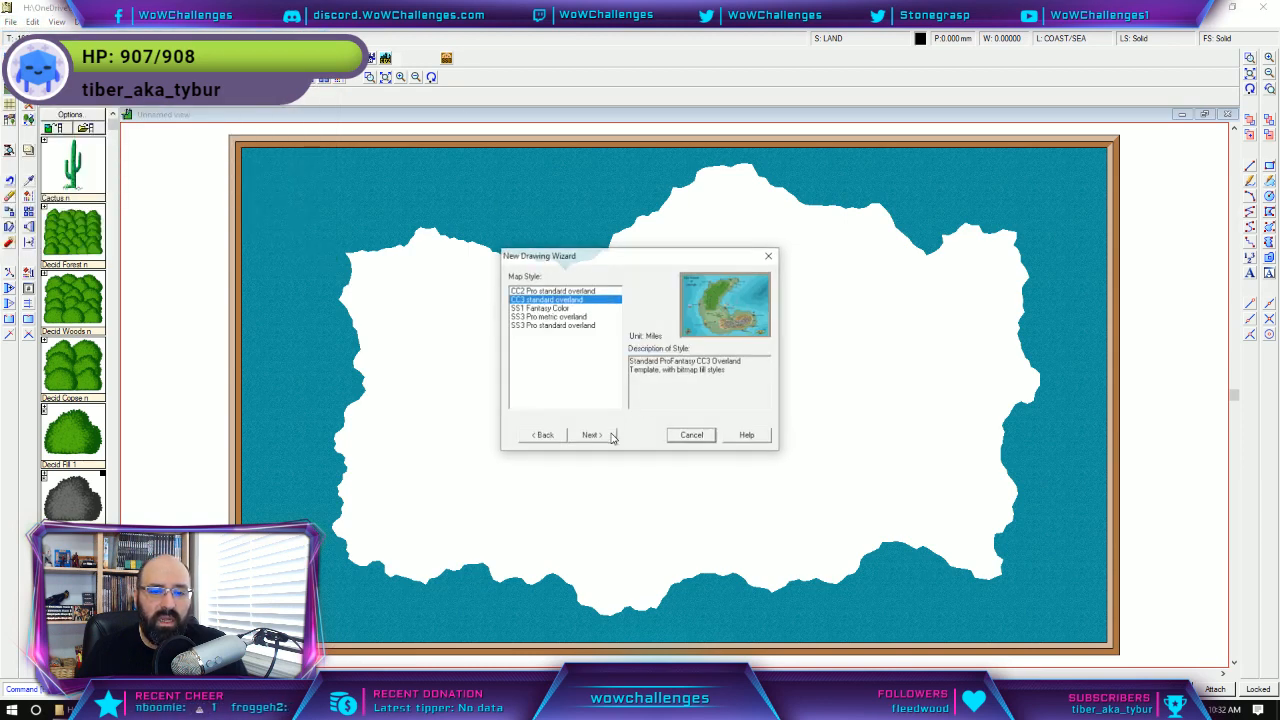
pyautogui.click(601, 437)
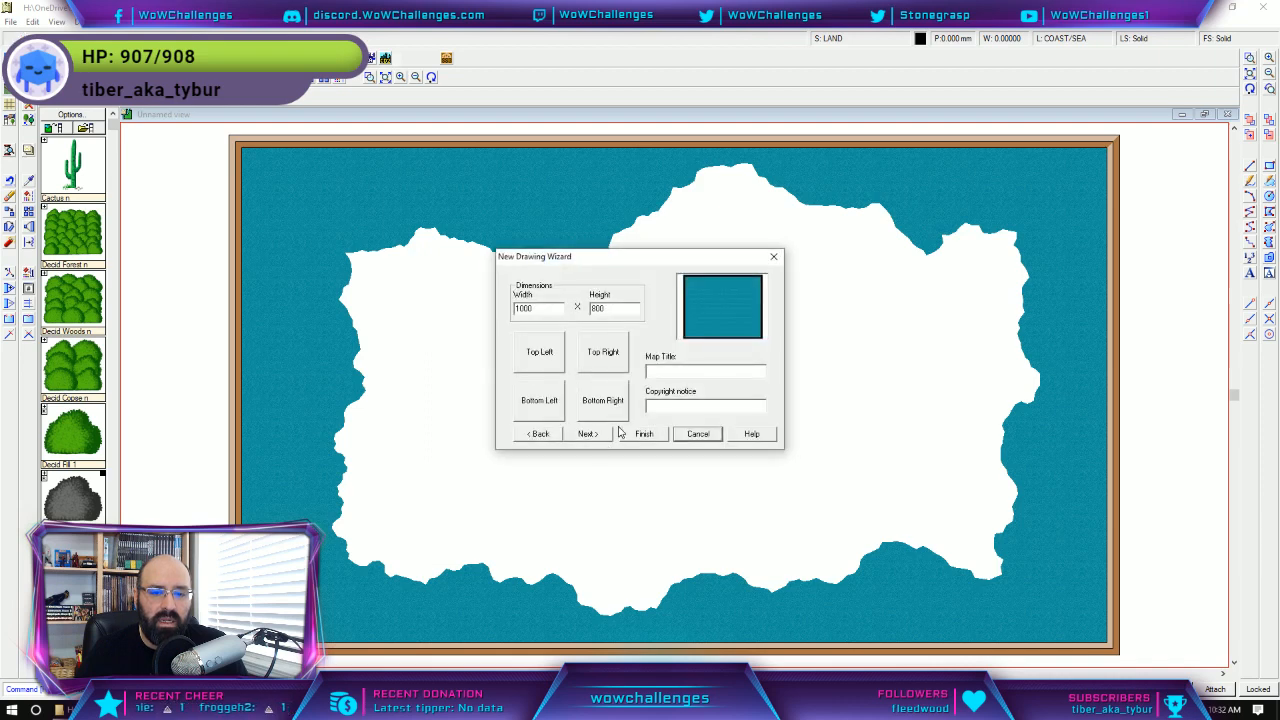
pyautogui.moveTo(544, 307); pyautogui.dragTo(487, 310)
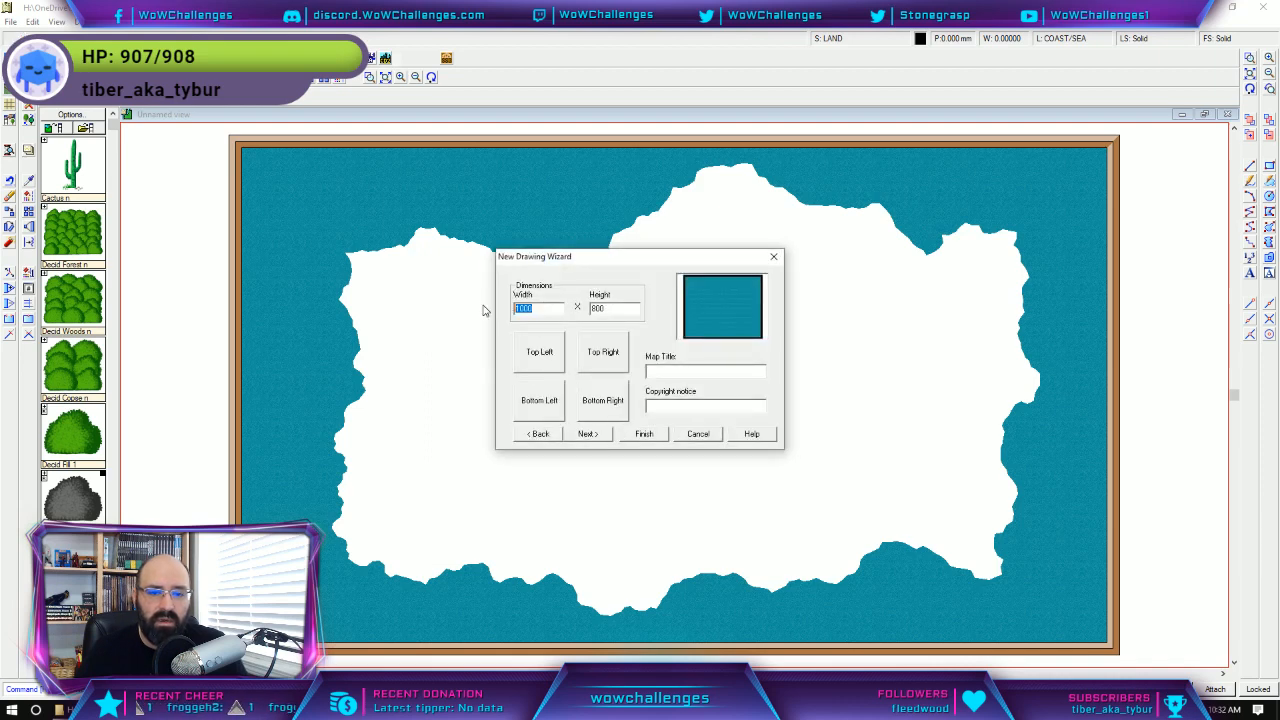
pyautogui.write('14')
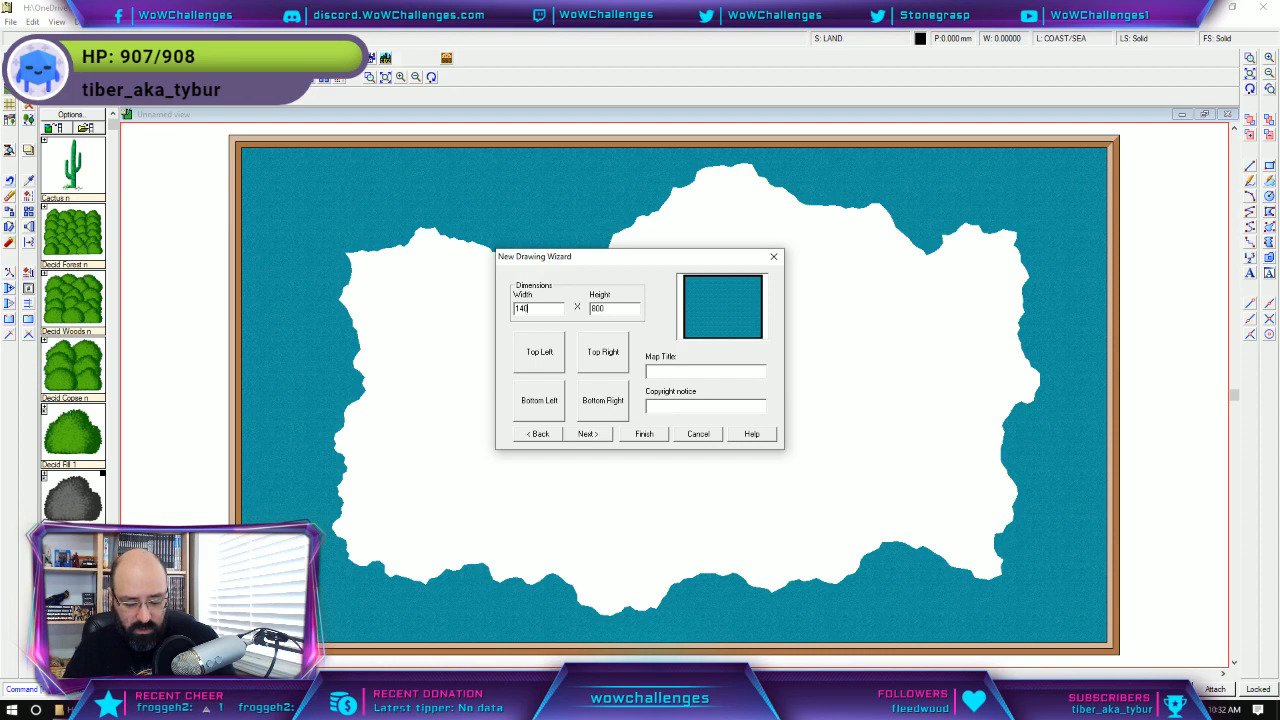
pyautogui.write('00')
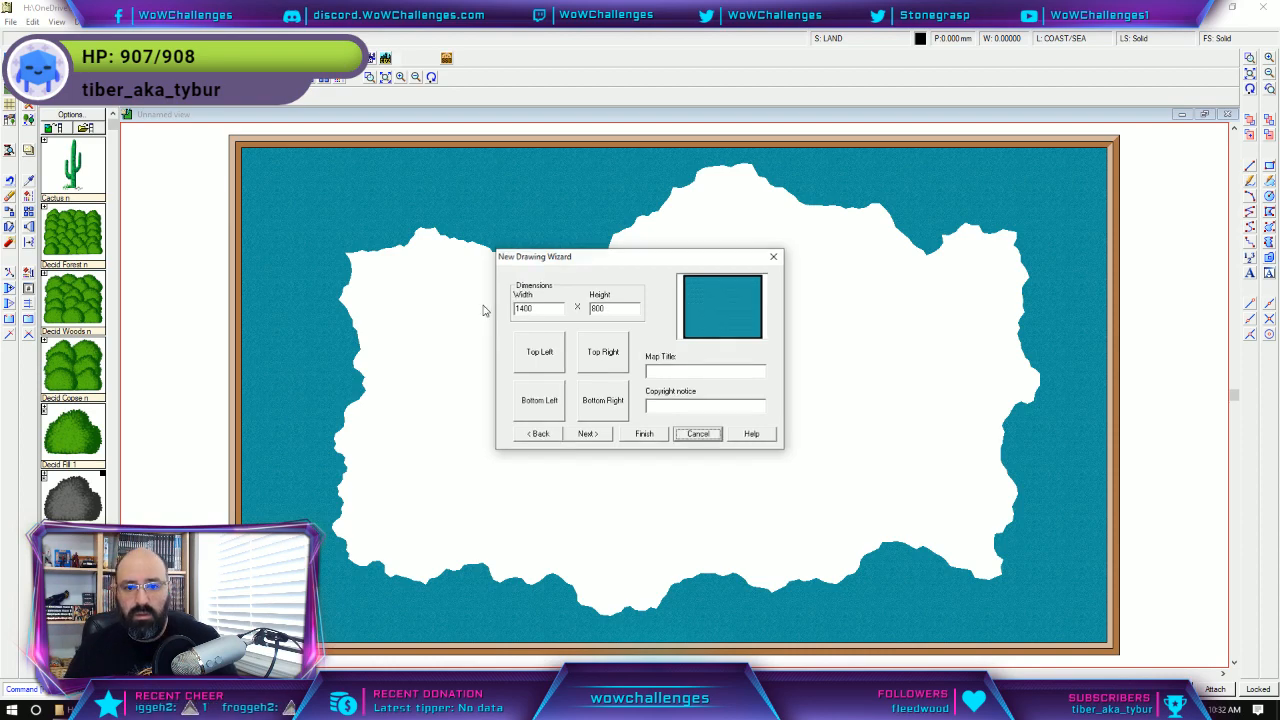
pyautogui.click(645, 435)
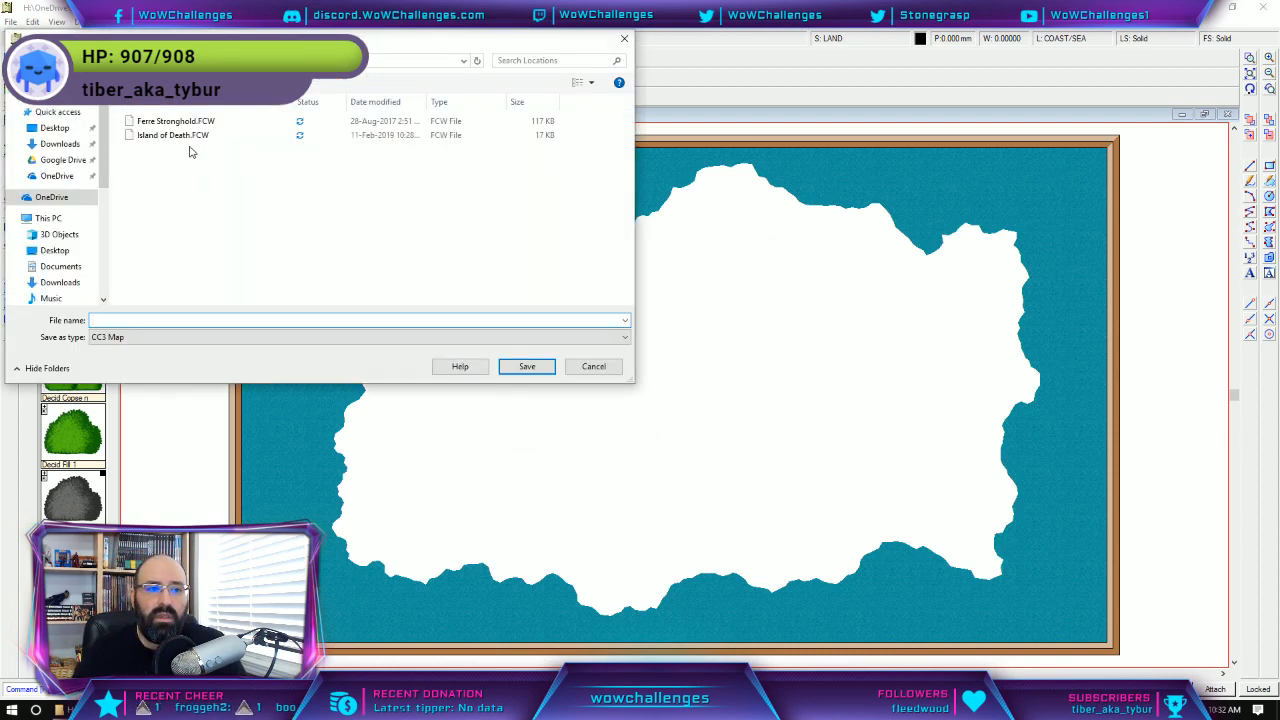
# Save the new 1400-wide map as Island of Death.FCW, replacing the existing file.
pyautogui.click(180, 136)
pyautogui.click(515, 366)
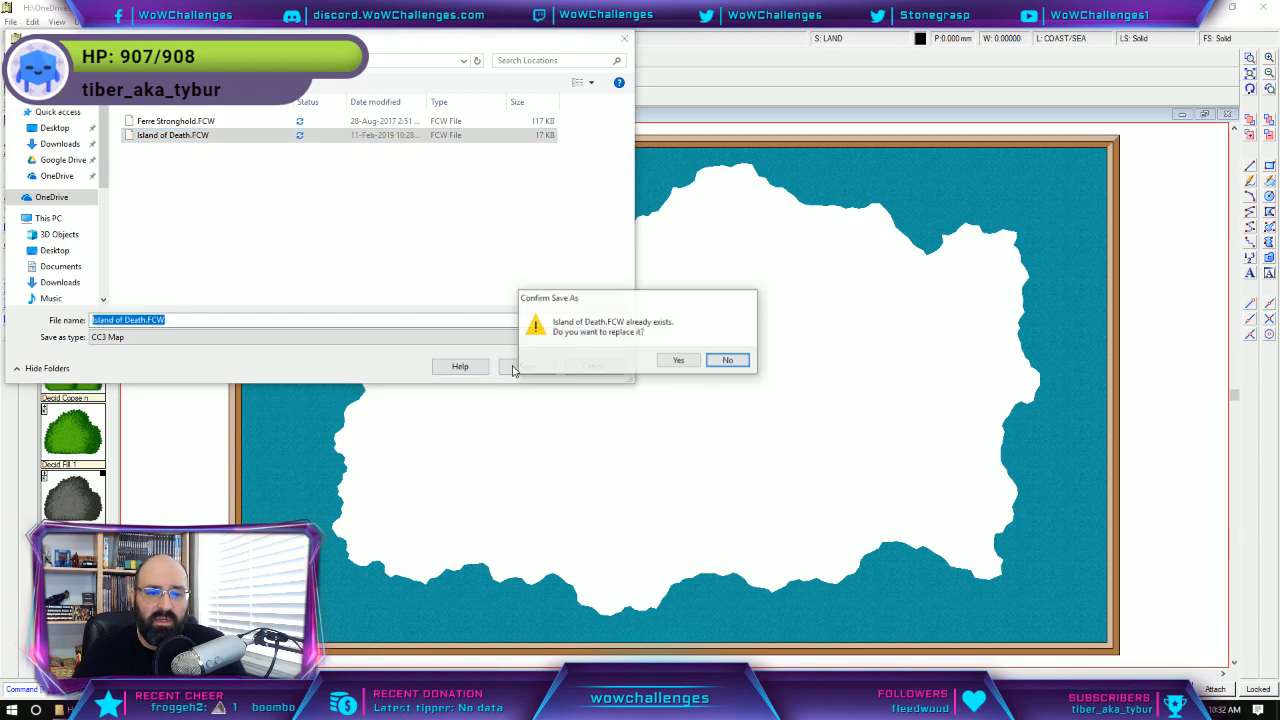
pyautogui.click(664, 362)
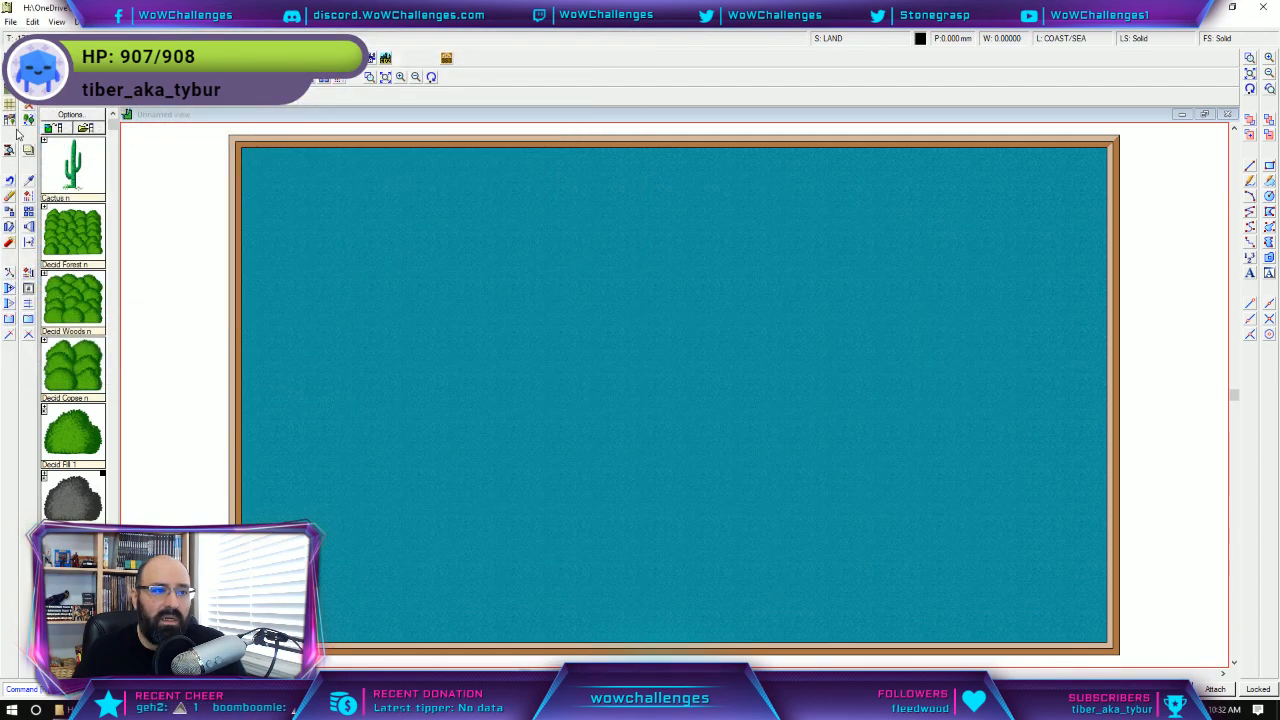
# Draw the island as one dark green fractal landmass, shaping the western bays, the western peninsulas and the northeastern inlet into its coastline.
pyautogui.click(18, 66)
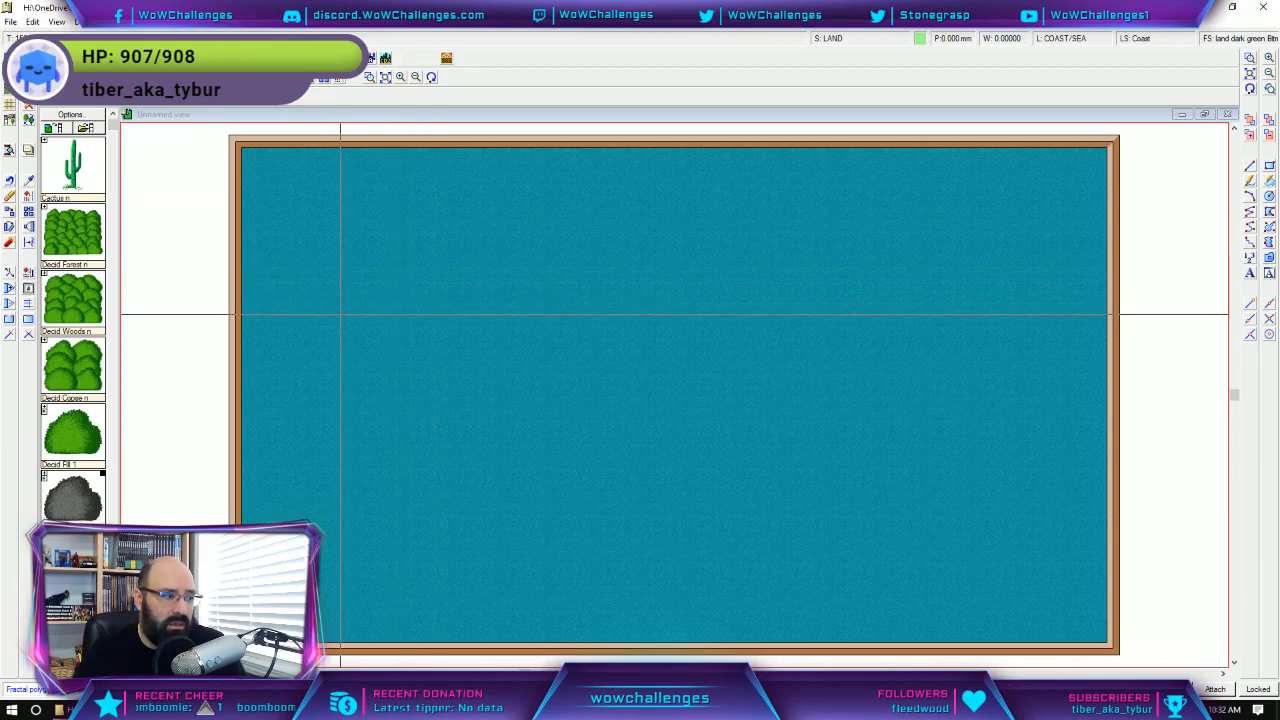
pyautogui.click(357, 316)
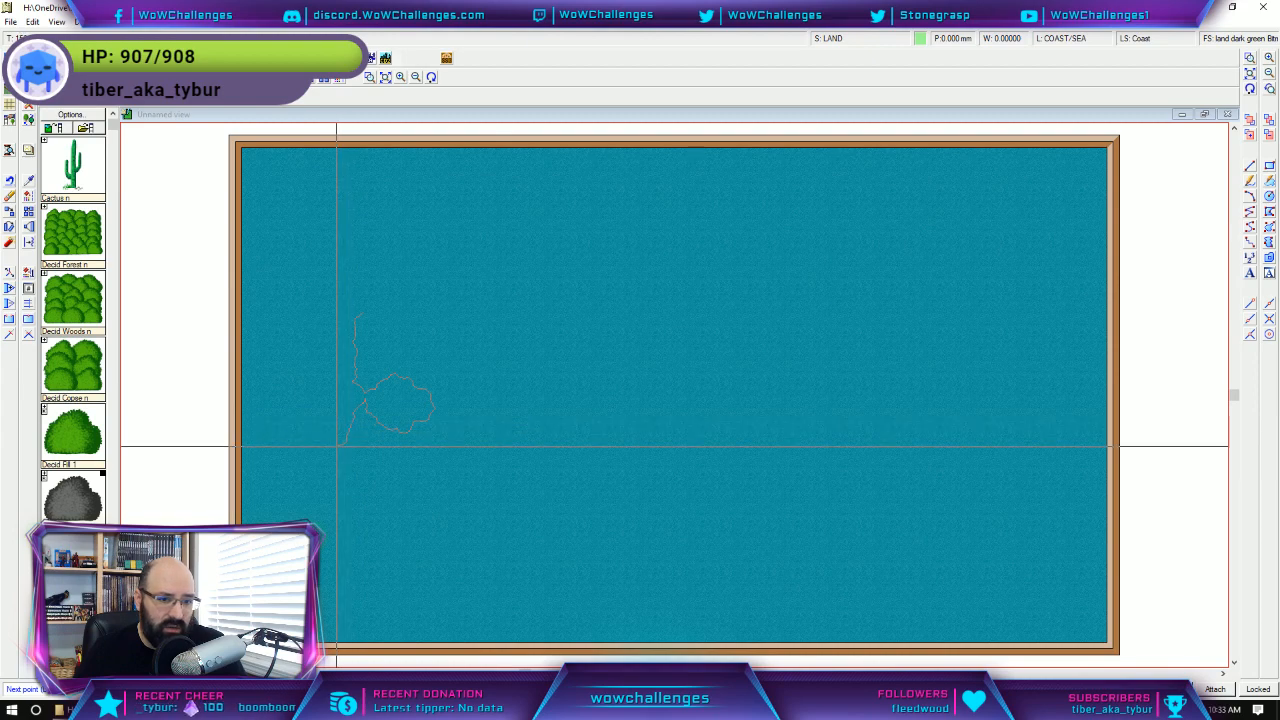
pyautogui.press('Escape')
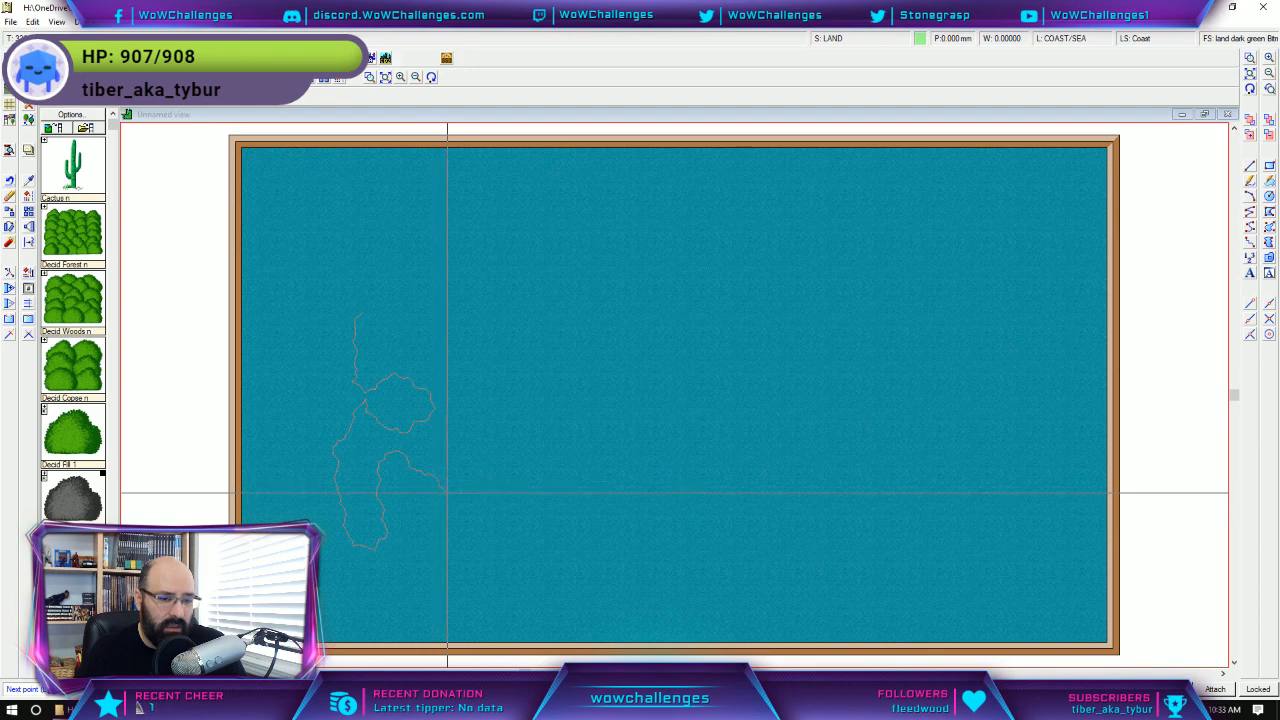
pyautogui.click(440, 507)
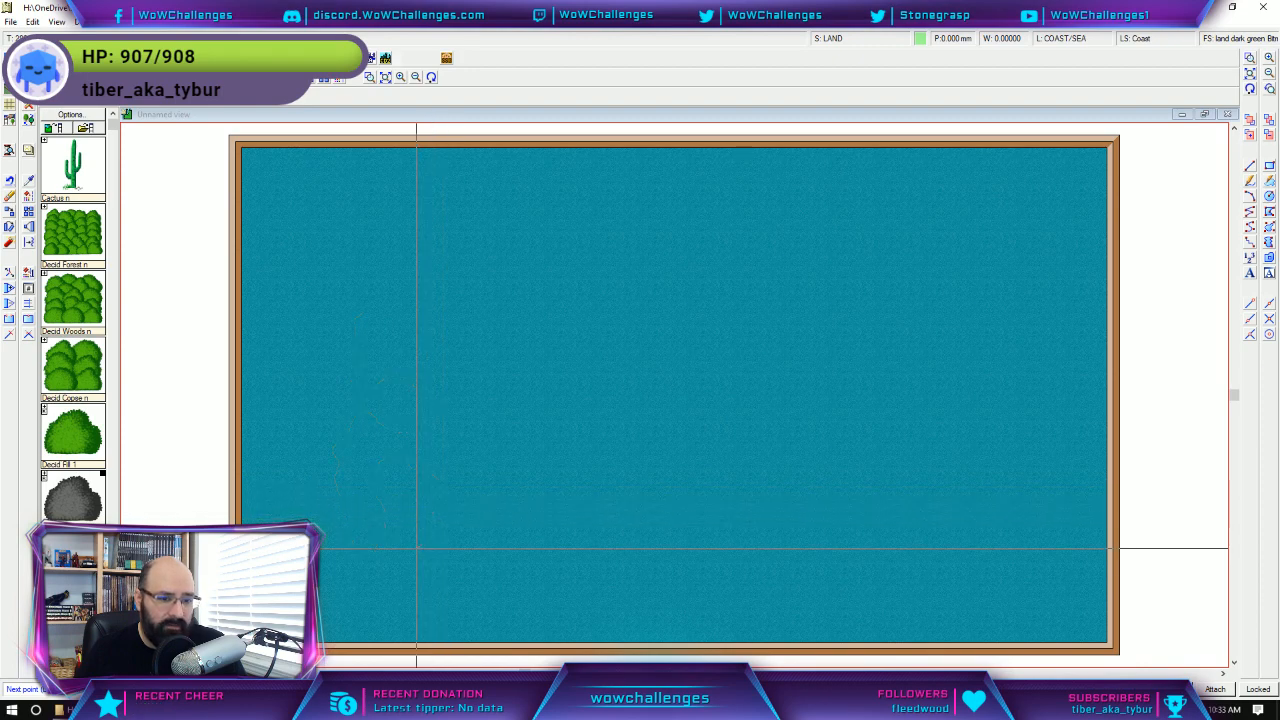
pyautogui.click(408, 594)
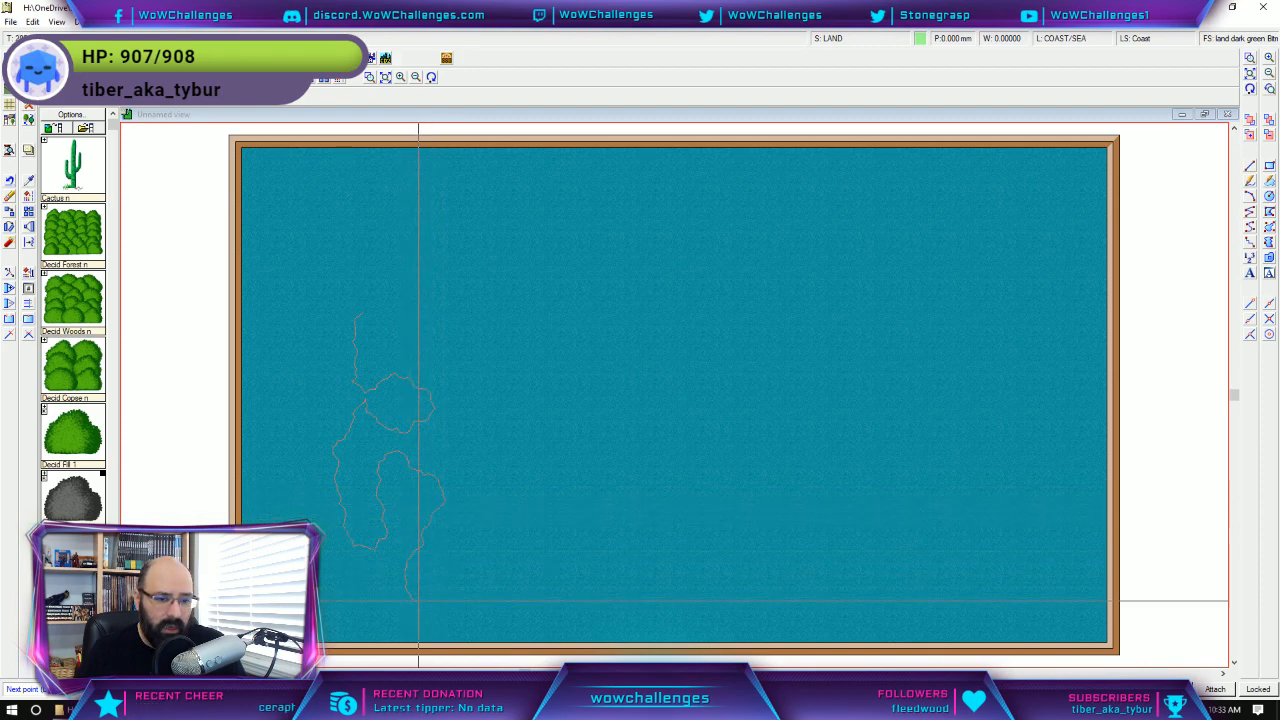
pyautogui.click(524, 606)
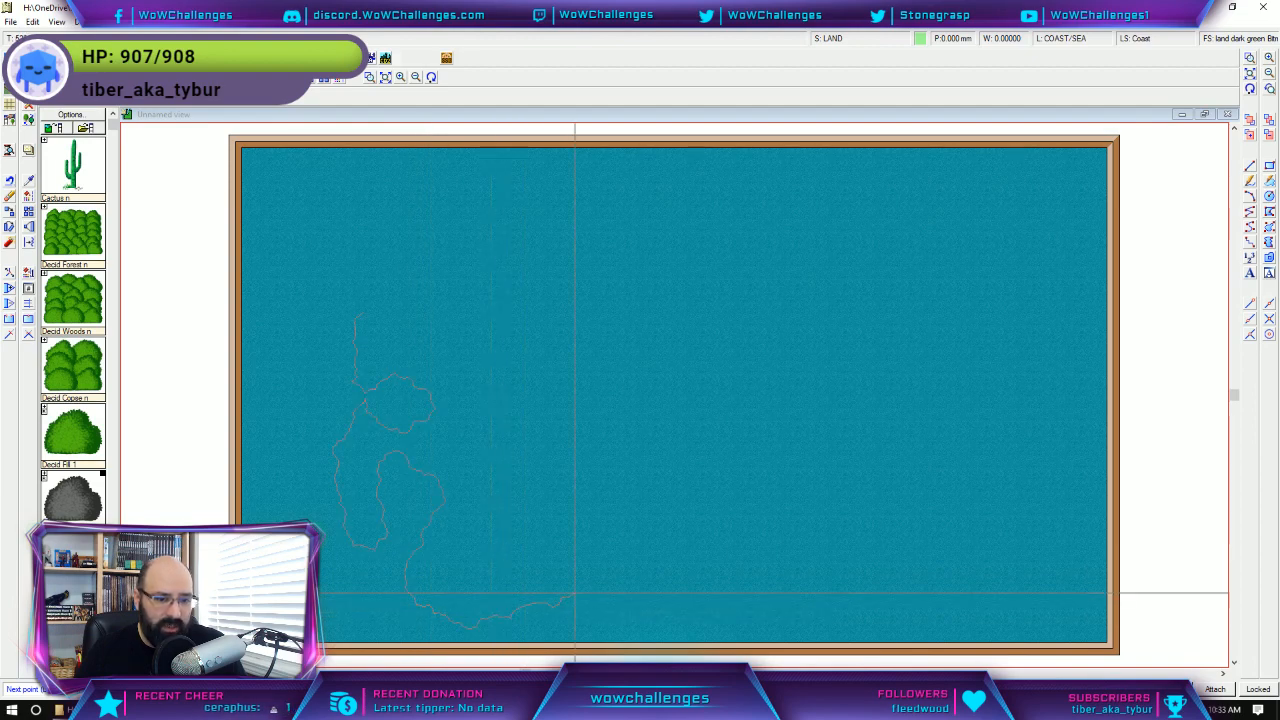
pyautogui.click(575, 593)
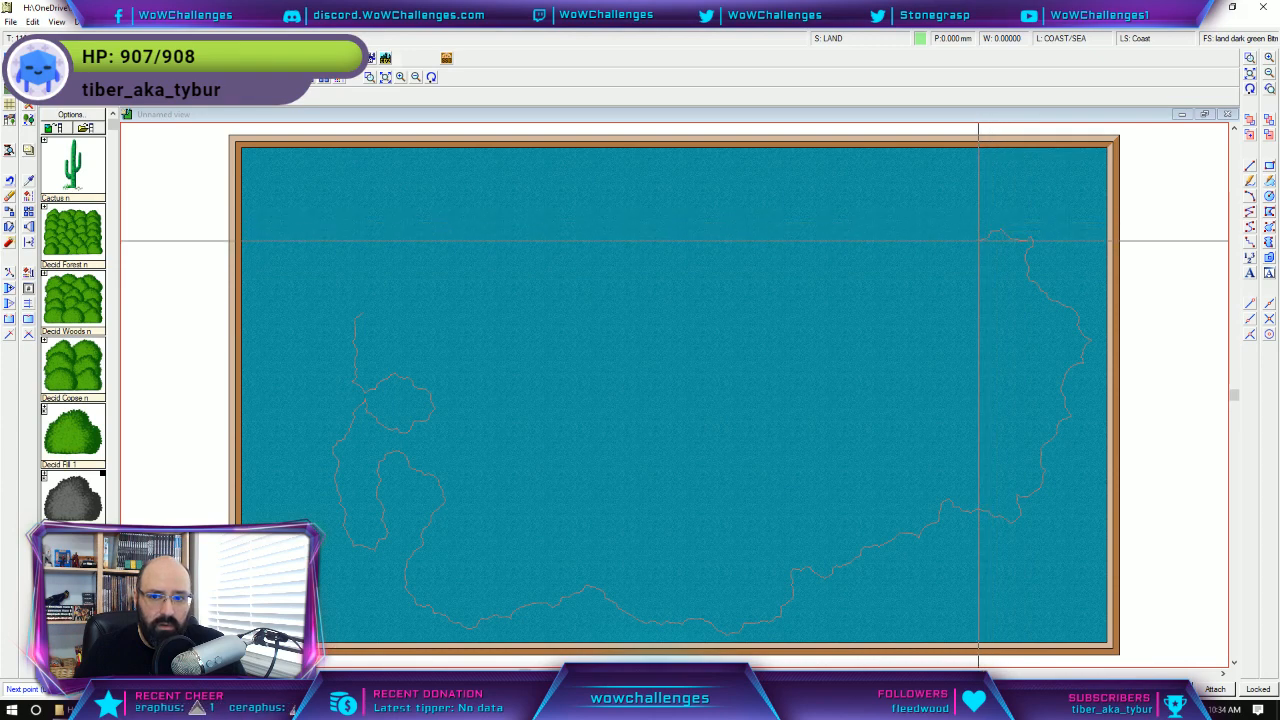
pyautogui.click(949, 240)
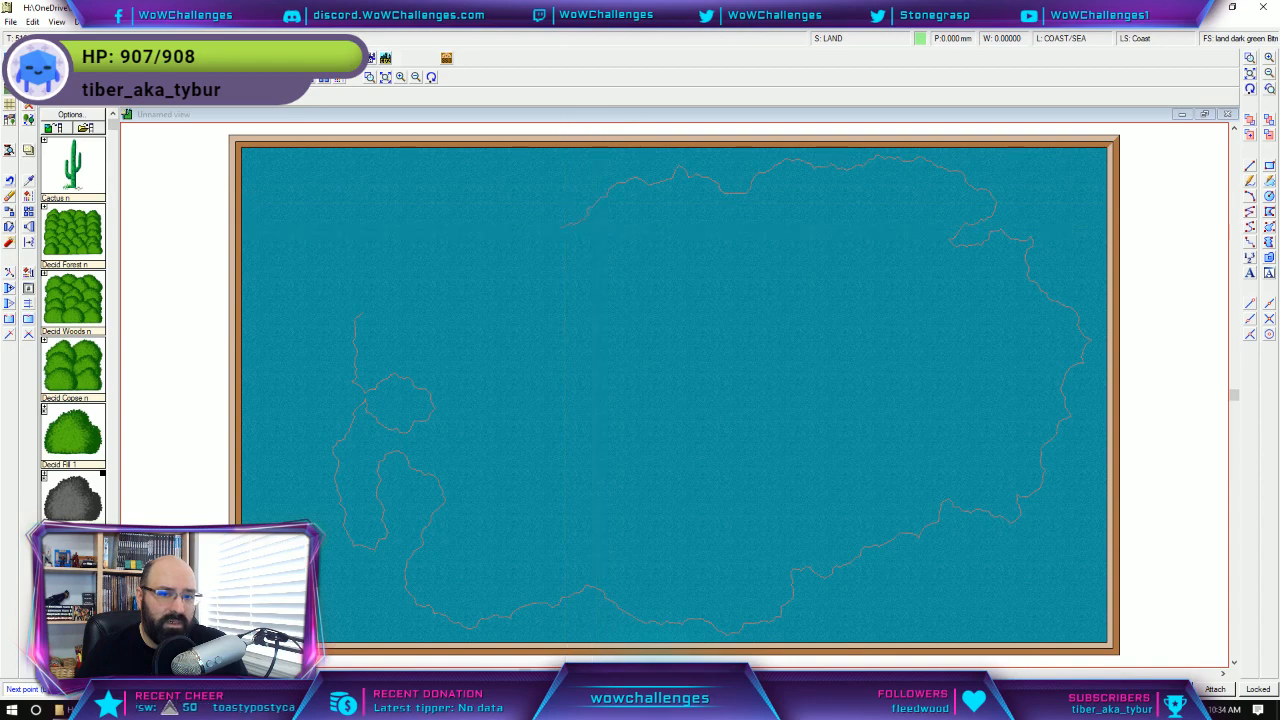
pyautogui.click(533, 235)
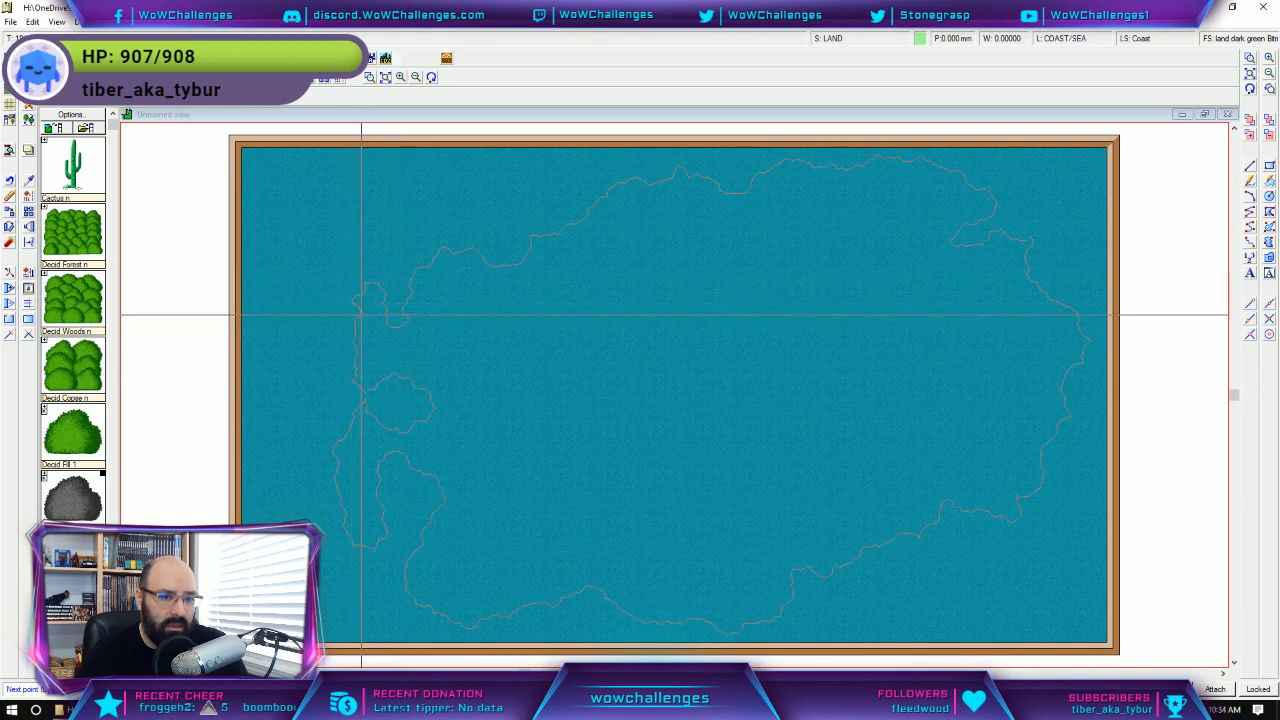
pyautogui.rightClick(355, 314)
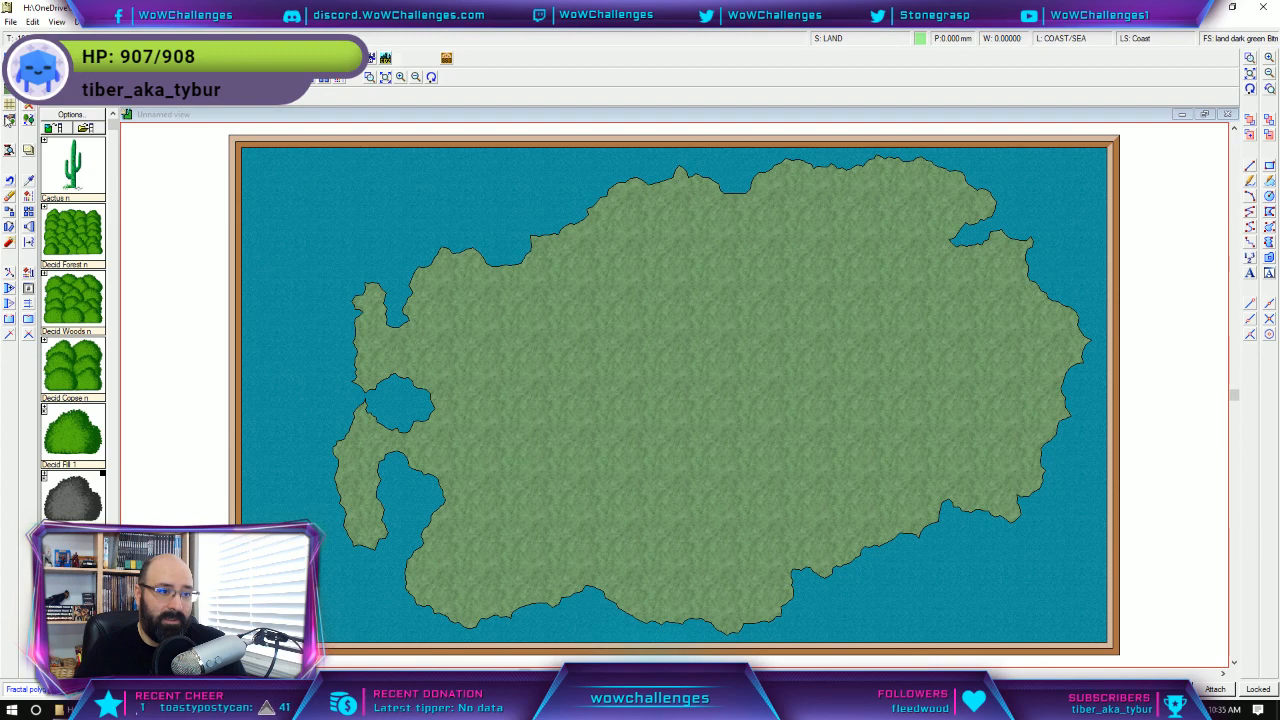
# Load the structure symbols and choose the Std City symbol.
pyautogui.click(9, 119)
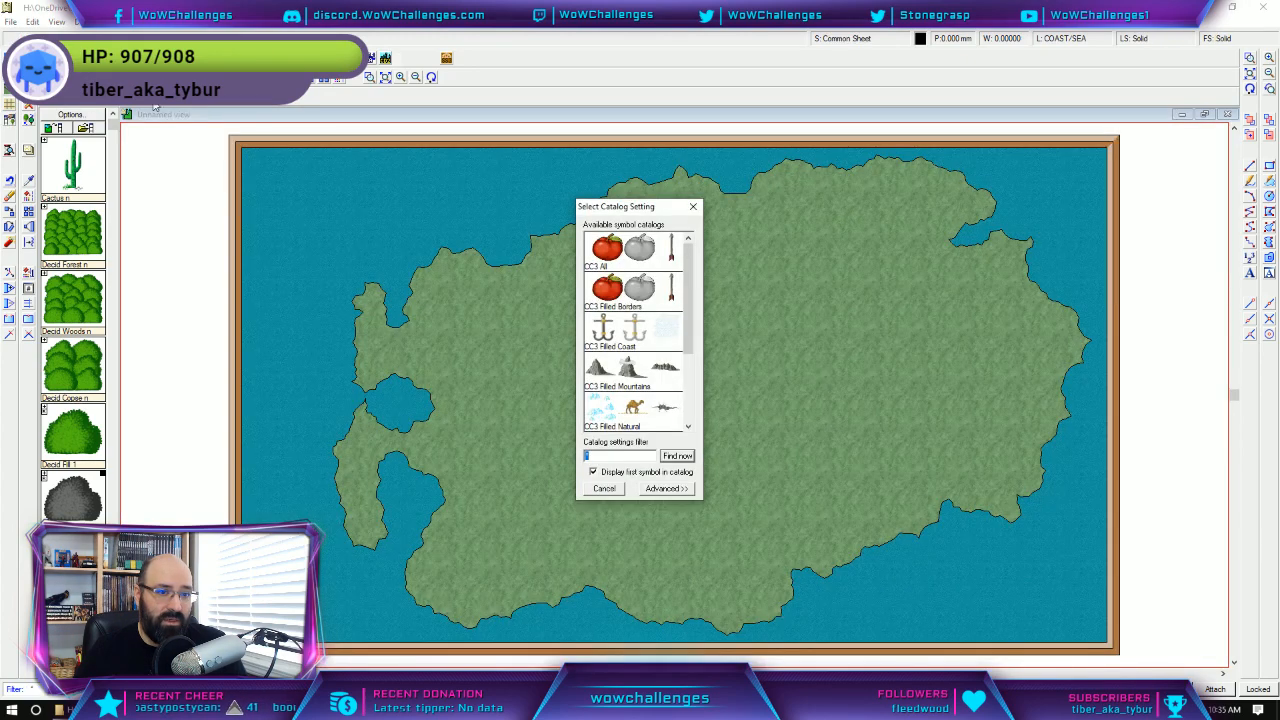
pyautogui.click(693, 206)
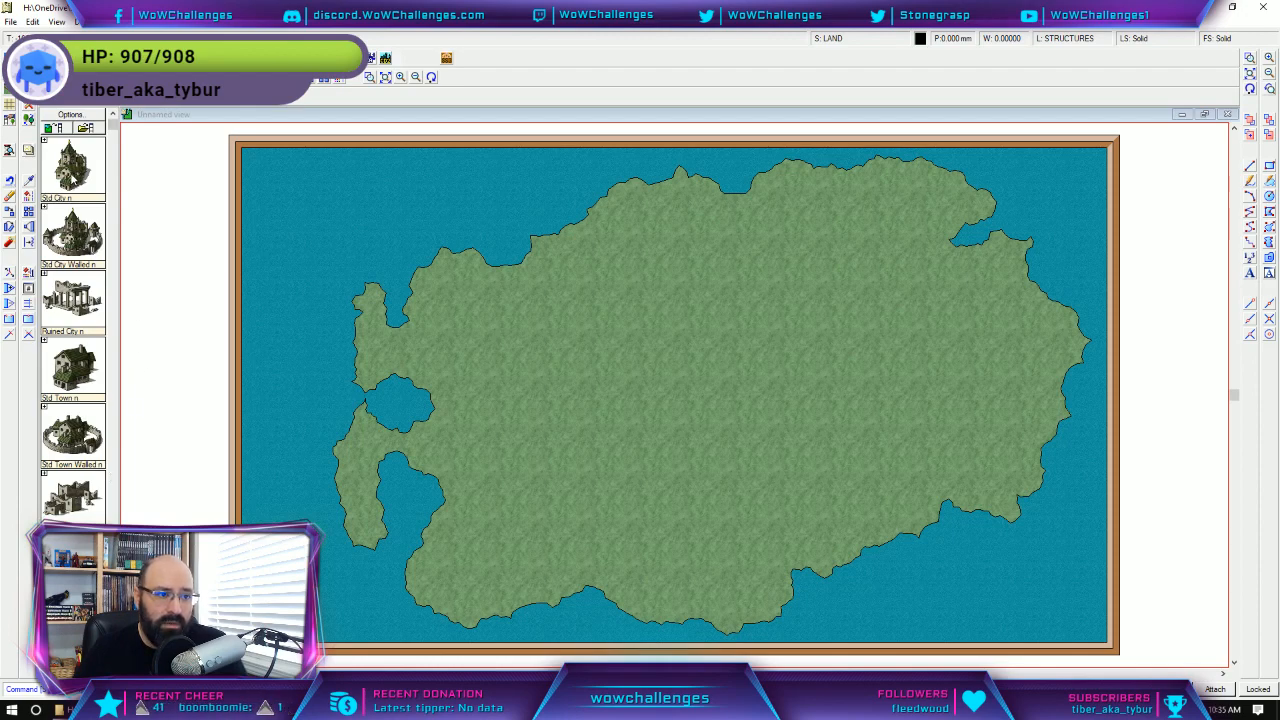
pyautogui.click(72, 180)
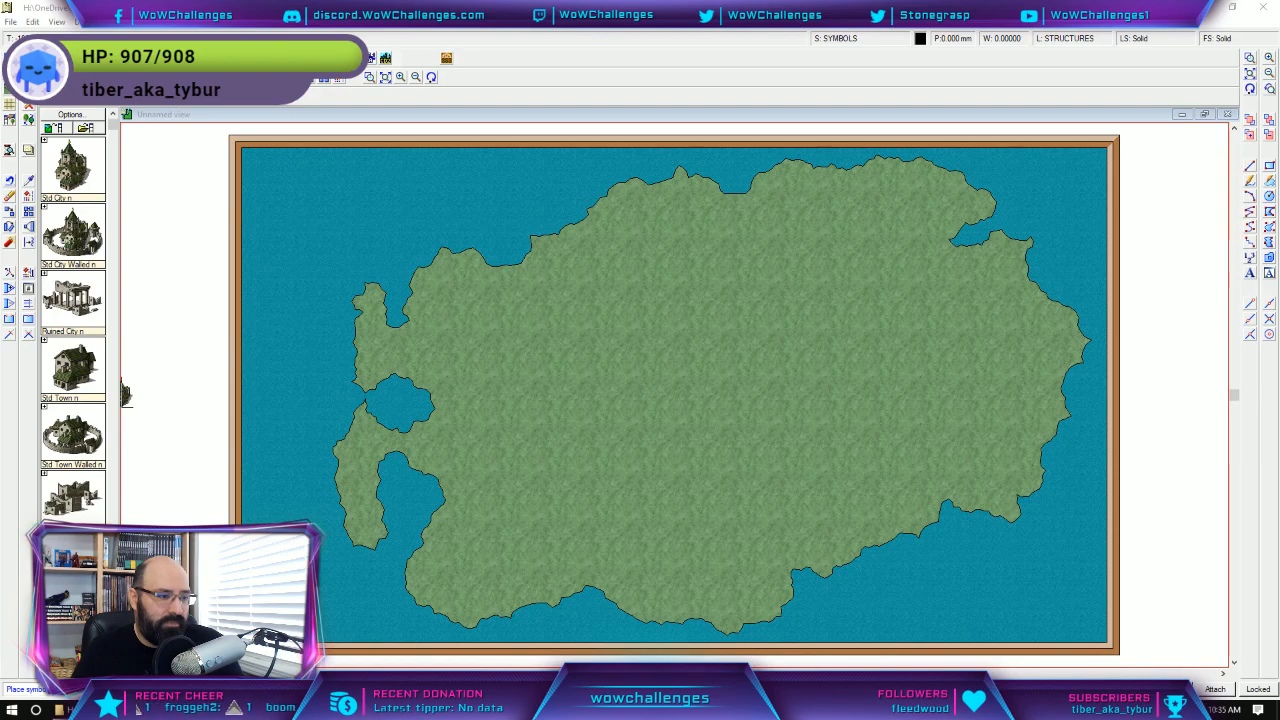
# Switch to Photoshop and examine the settlement locations on the The Iron Isle.psd reference map.
pyautogui.moveTo(2, 75); pyautogui.dragTo(1085, 14)
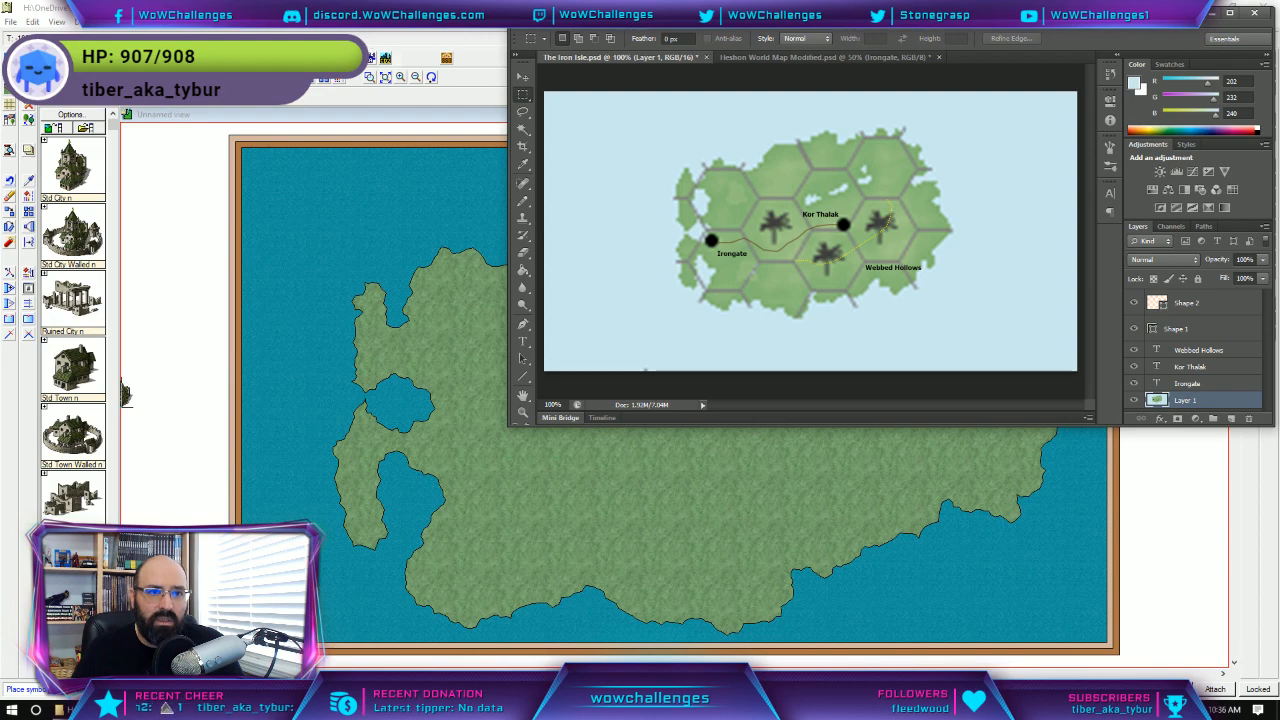
pyautogui.click(418, 14)
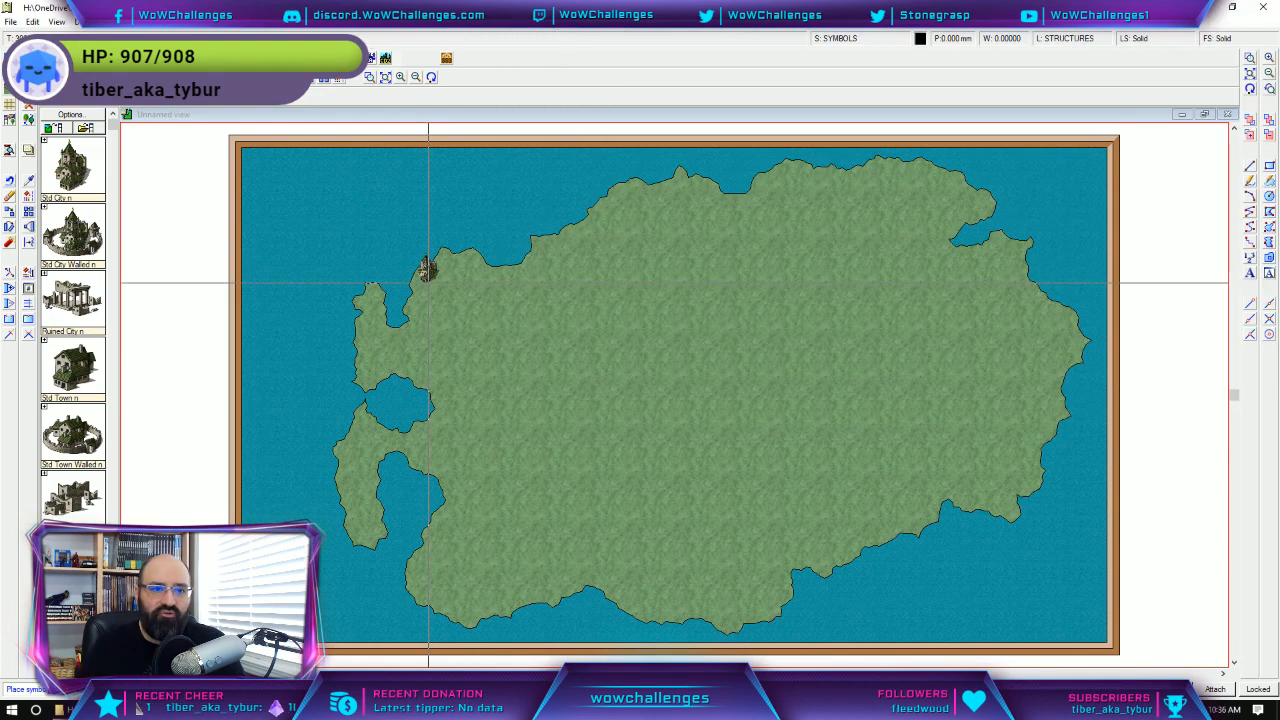
pyautogui.click(60, 22)
pyautogui.moveTo(110, 31)
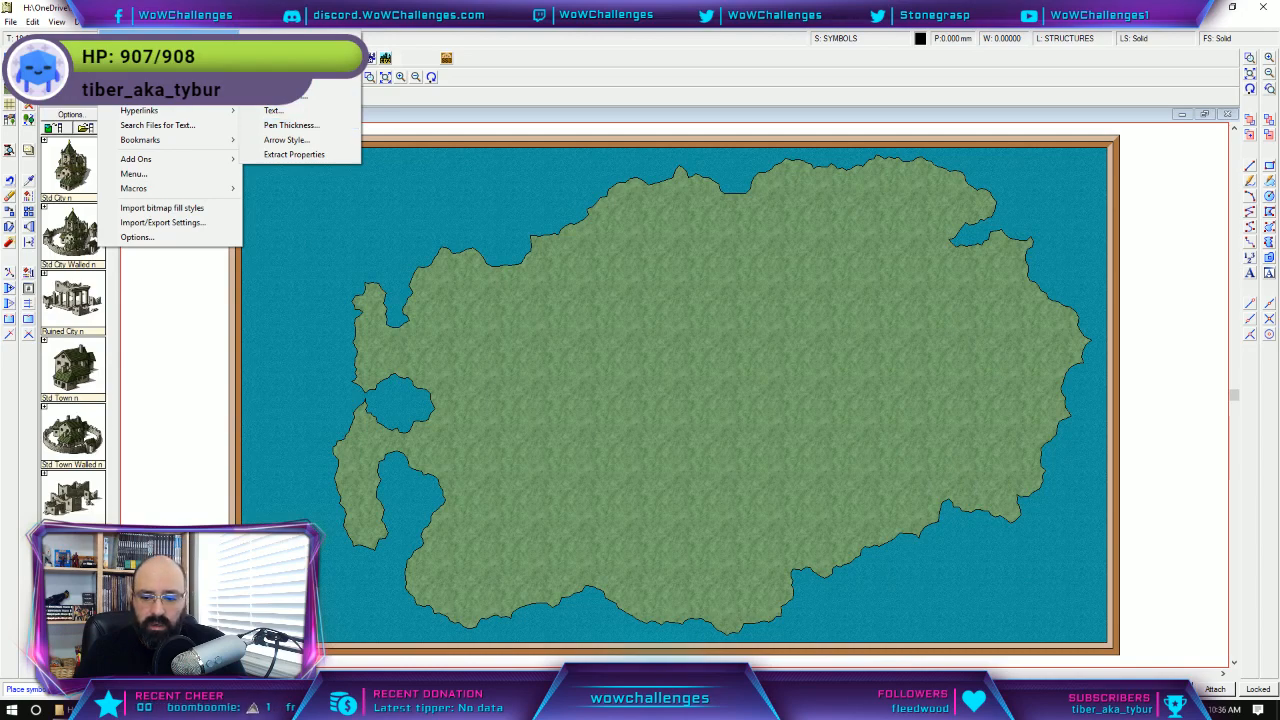
pyautogui.click(290, 66)
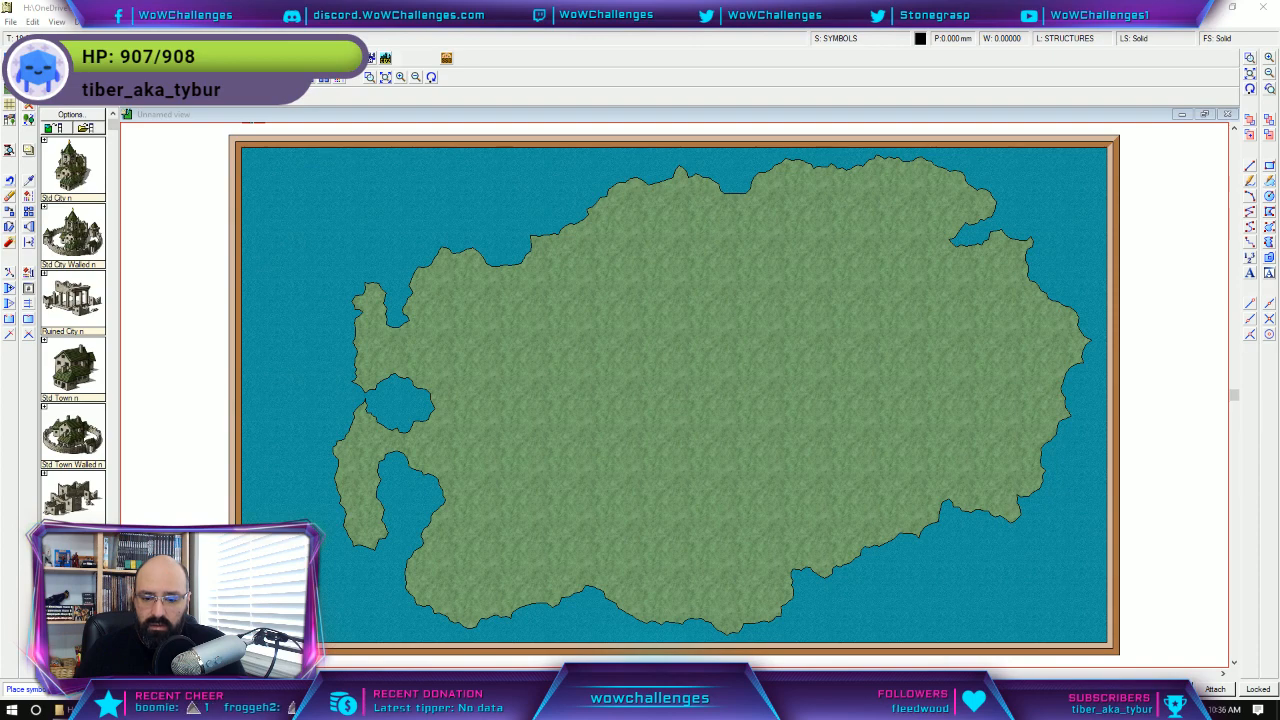
pyautogui.hotkey('alt', 'Tab')
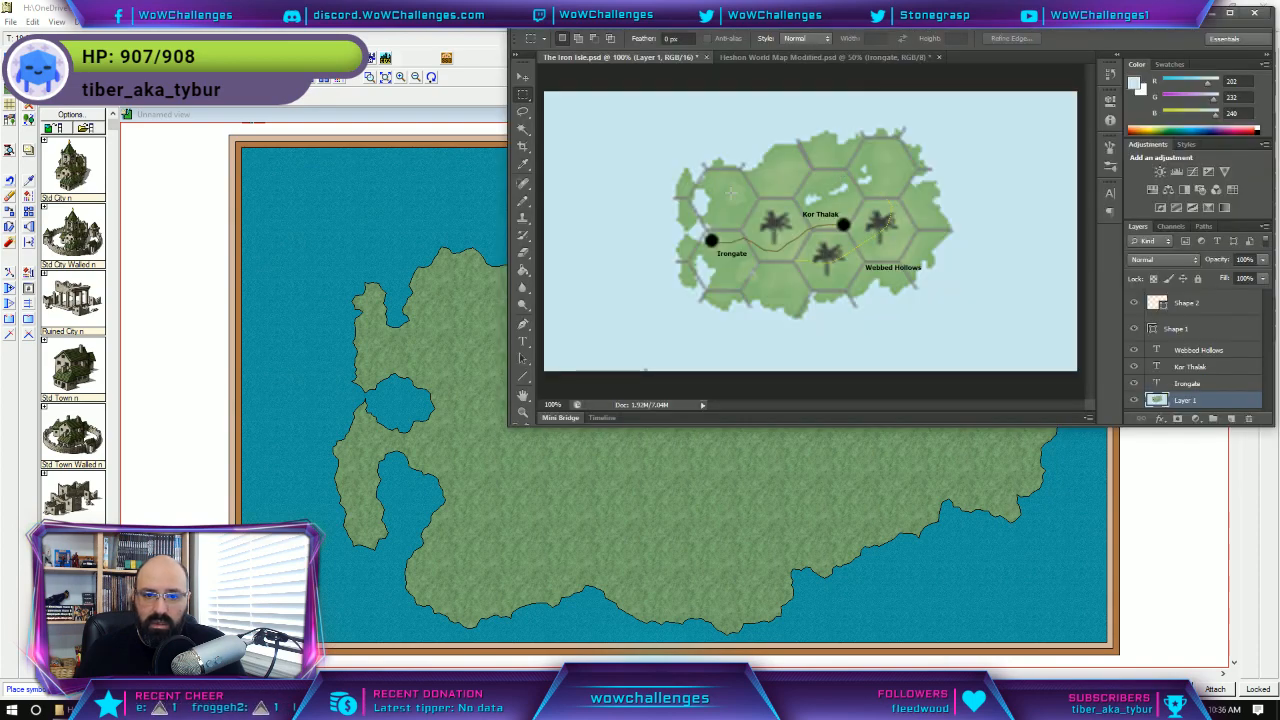
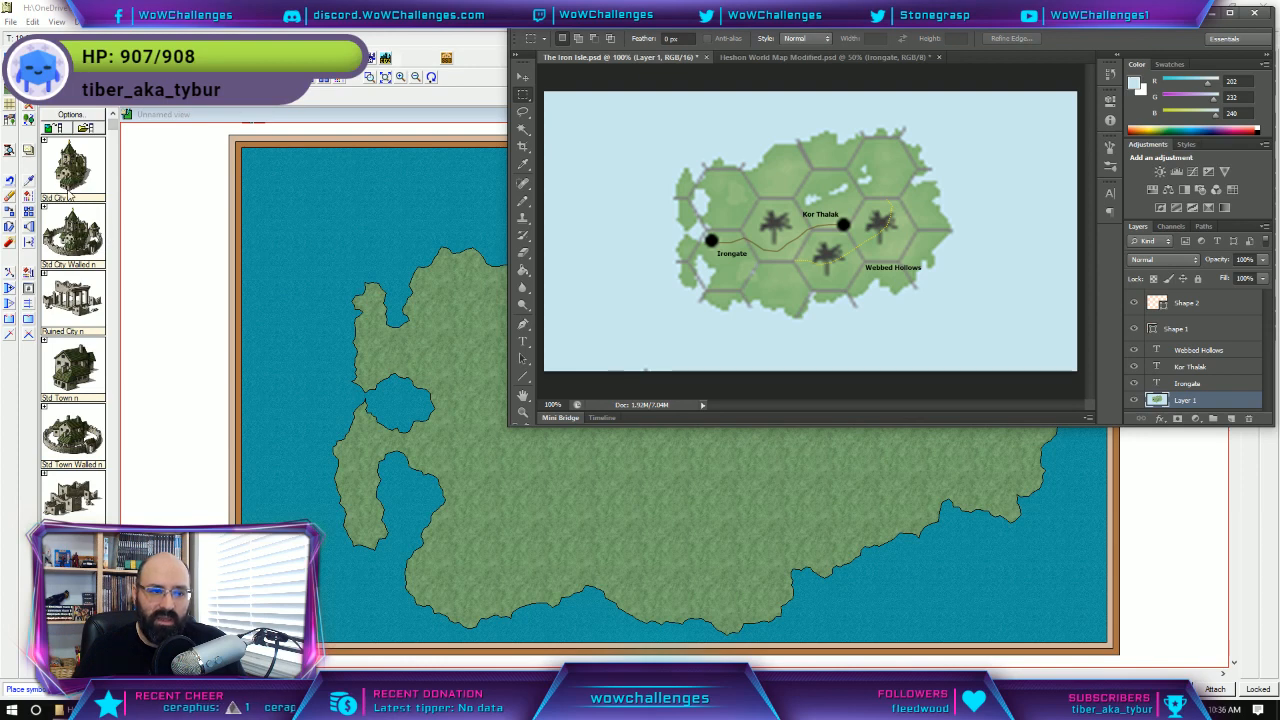
# Place a Std City symbol on the eastern shore of the enclosed western bay, where the reference map marks Irongate.
pyautogui.click(76, 240)
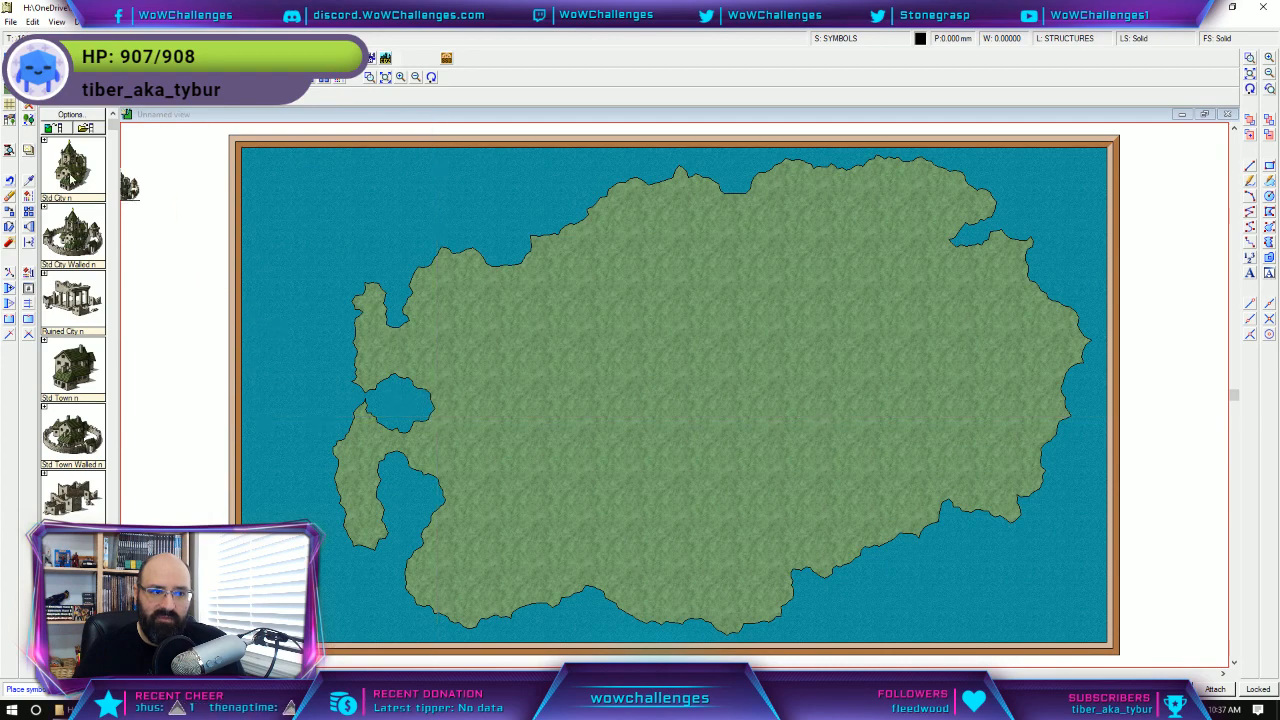
pyautogui.click(65, 175)
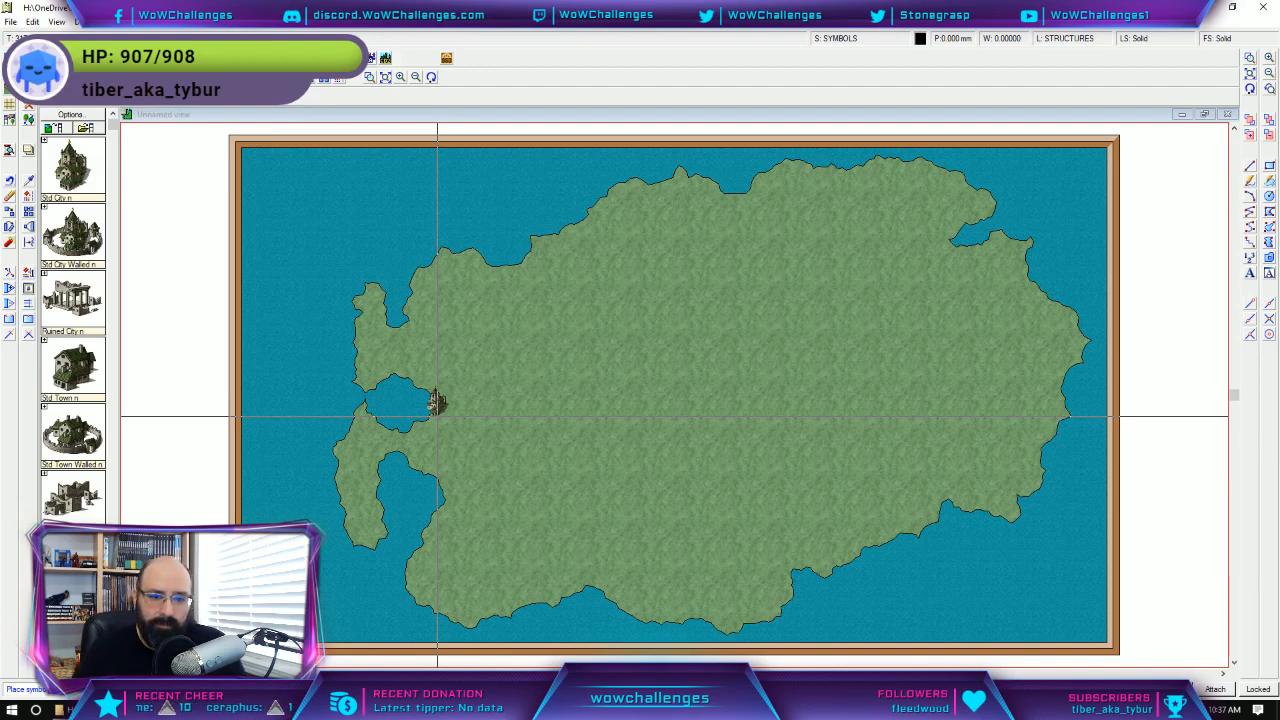
pyautogui.click(437, 403)
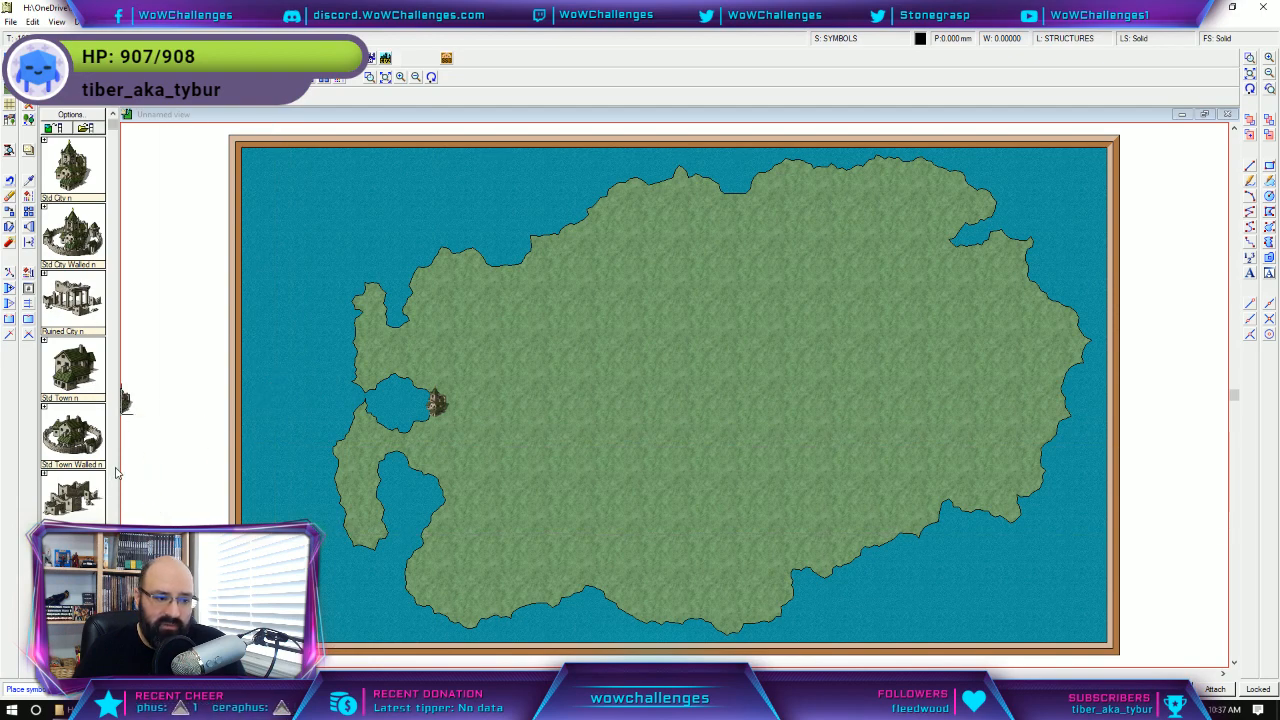
# Find the Classic Castle symbol among the structures and place it inland, east of the island's centre, where the reference marks Kor Thalak.
pyautogui.scroll(-3, 116, 473)
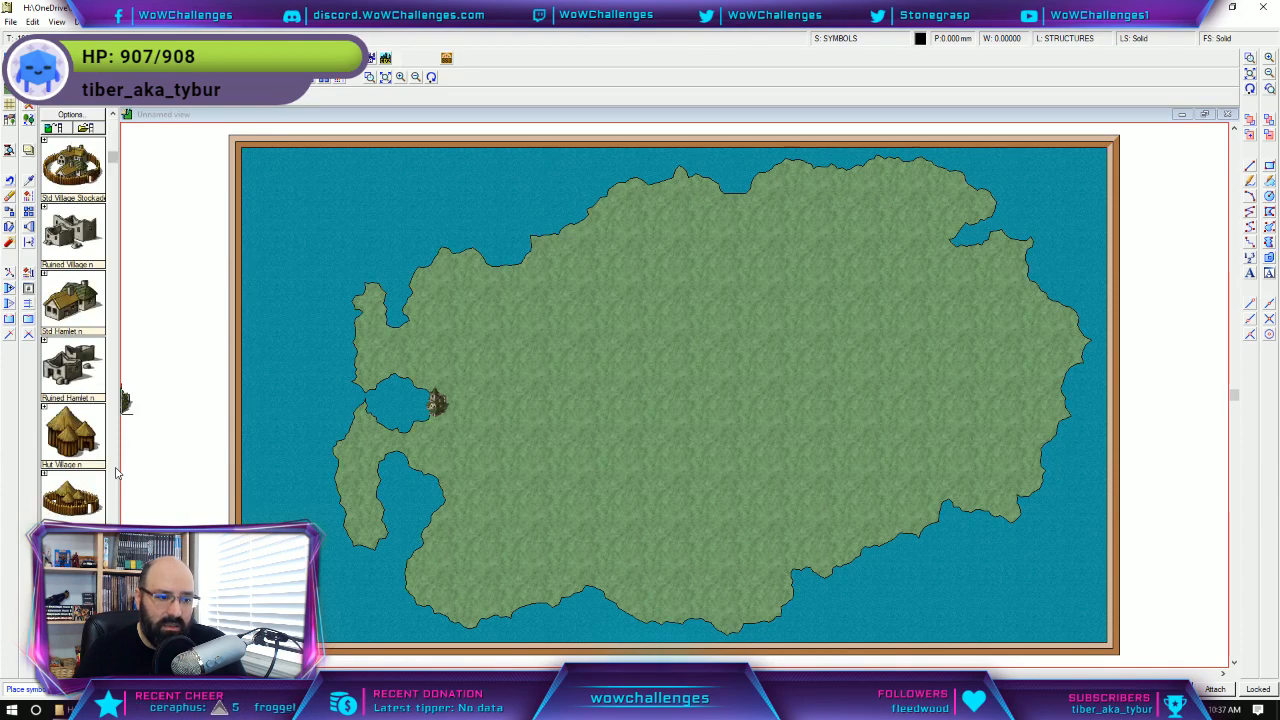
pyautogui.scroll(-3, 116, 474)
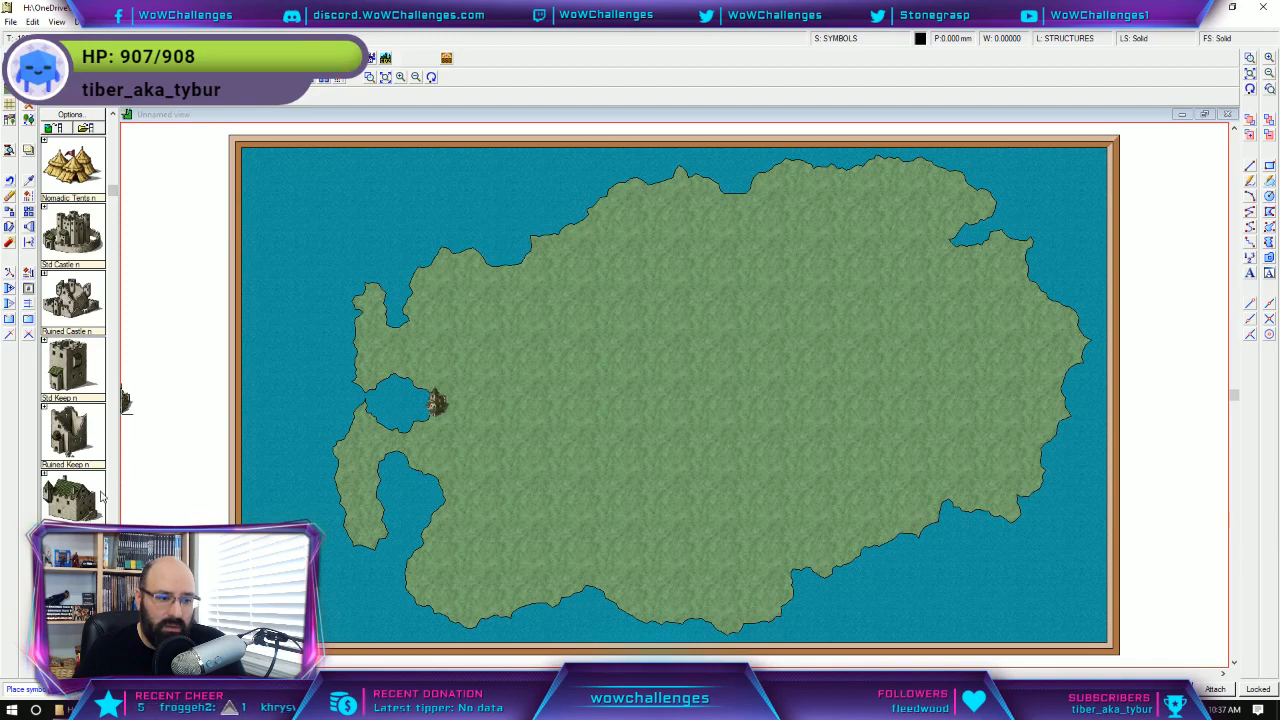
pyautogui.scroll(-3, 113, 458)
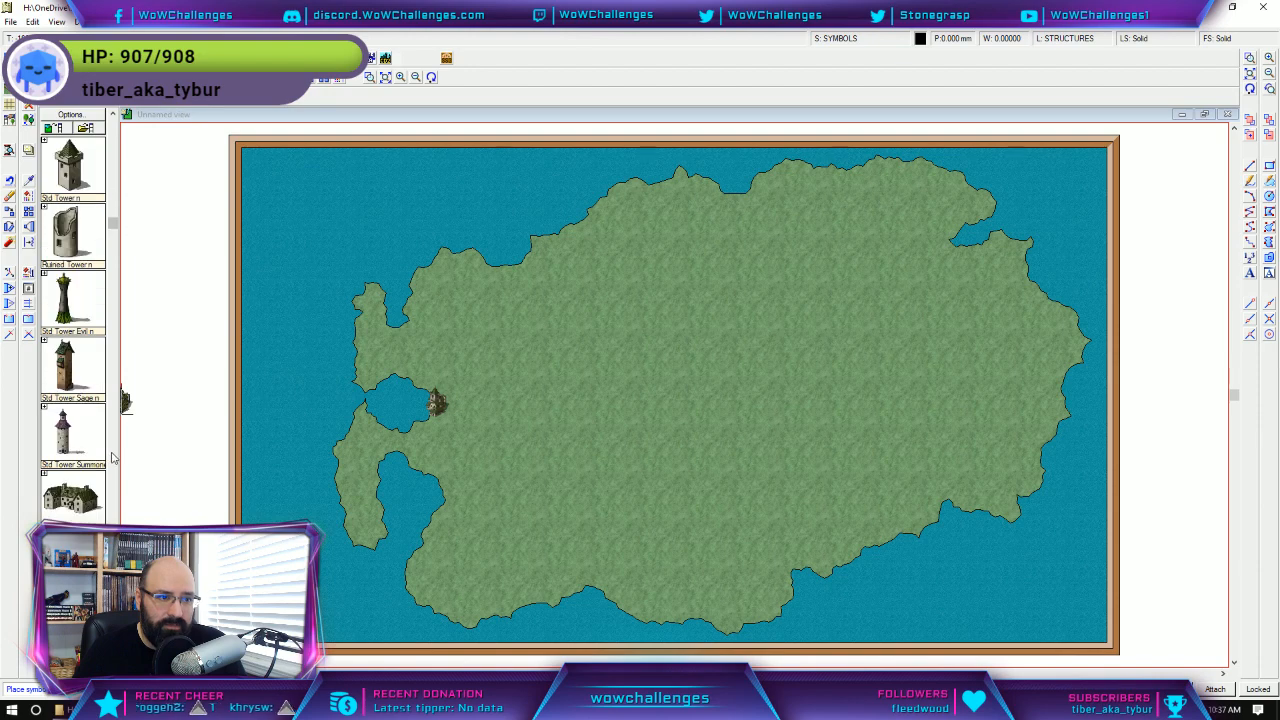
pyautogui.scroll(-3, 113, 458)
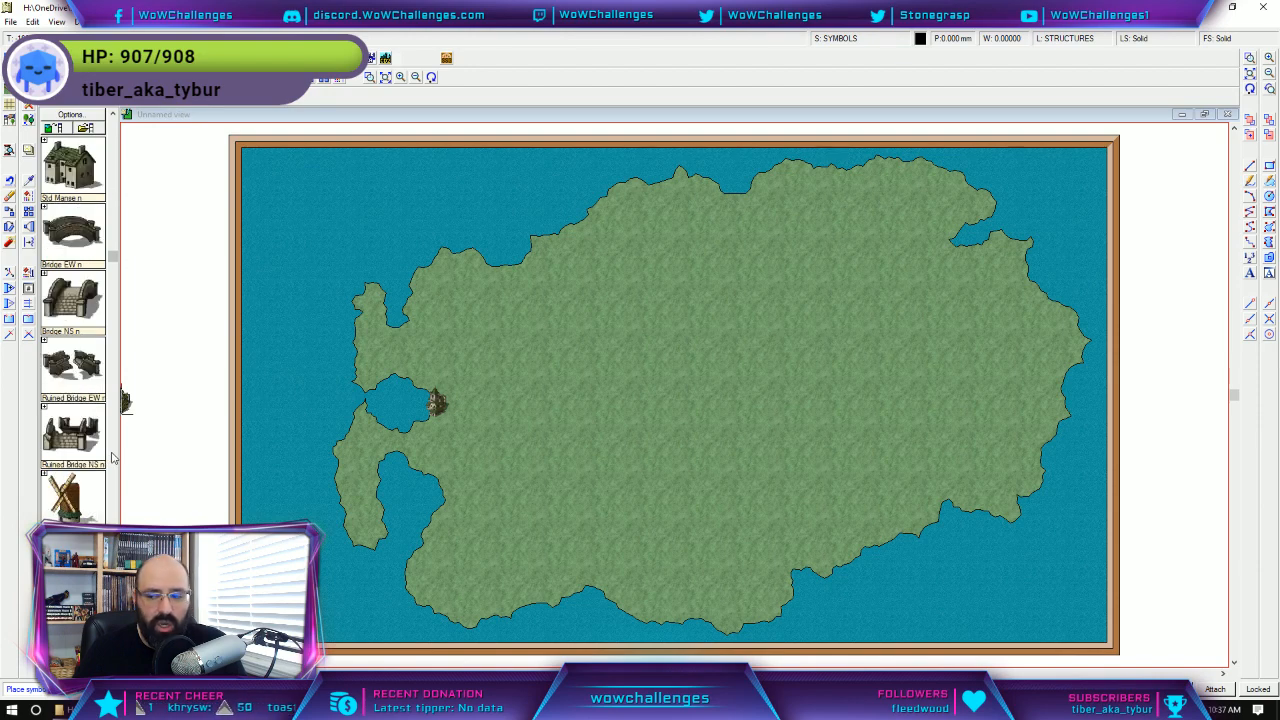
pyautogui.scroll(-3, 113, 458)
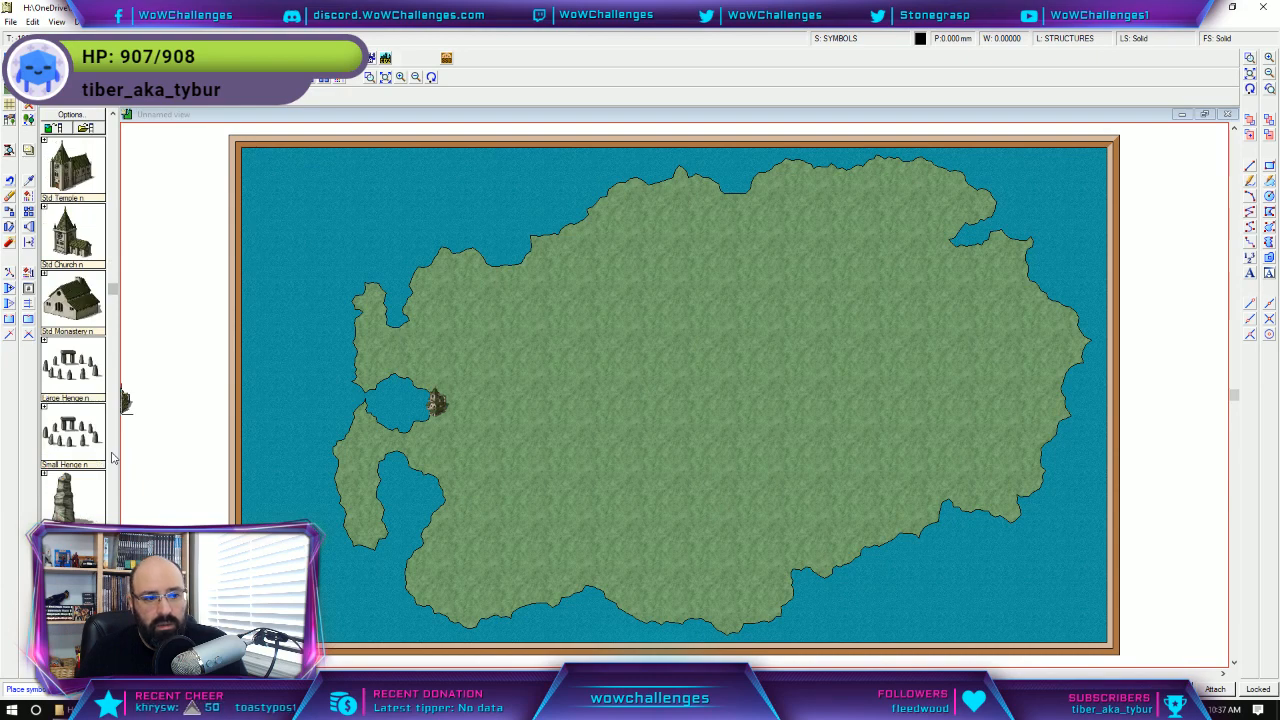
pyautogui.scroll(-10, 113, 458)
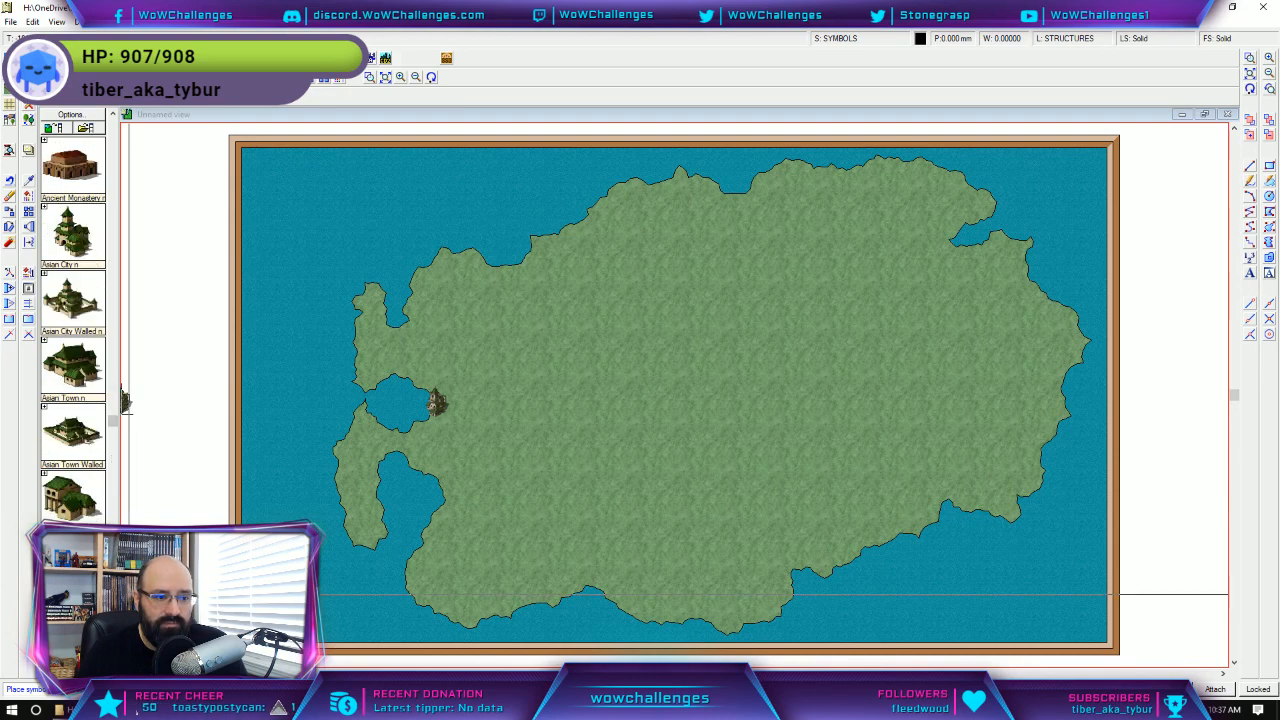
pyautogui.scroll(-3, 72, 330)
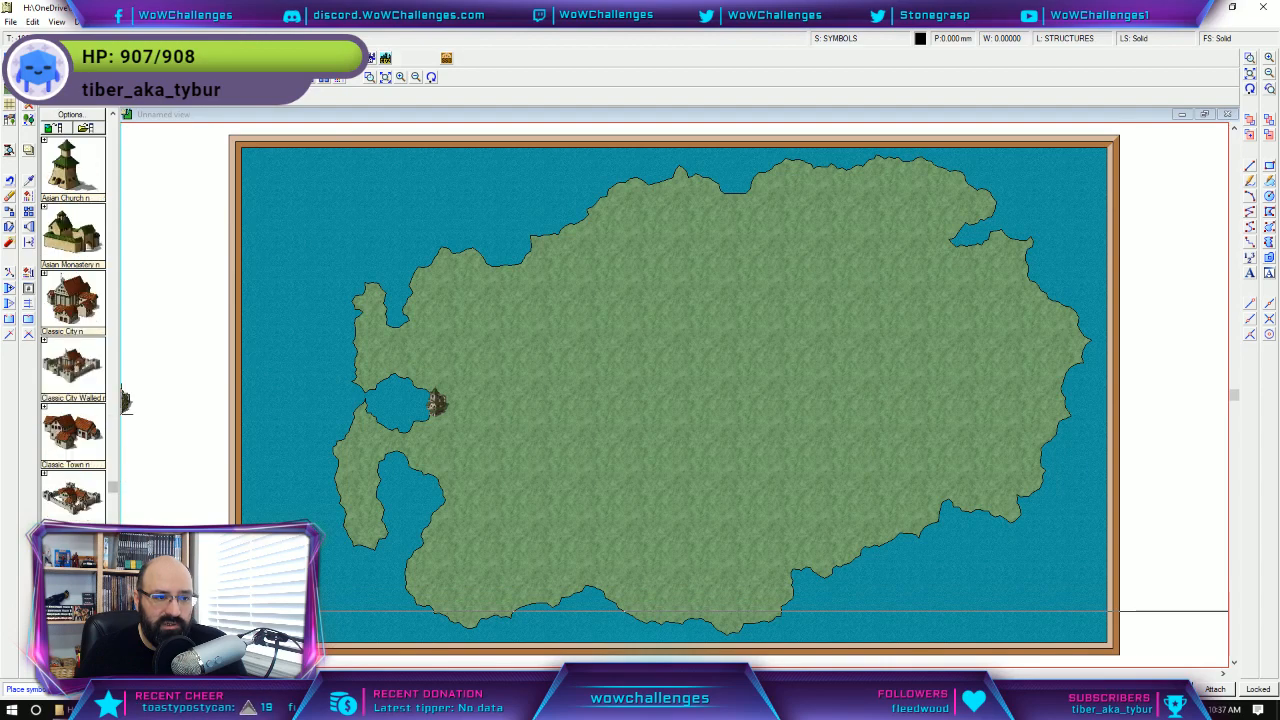
pyautogui.scroll(-5, 72, 330)
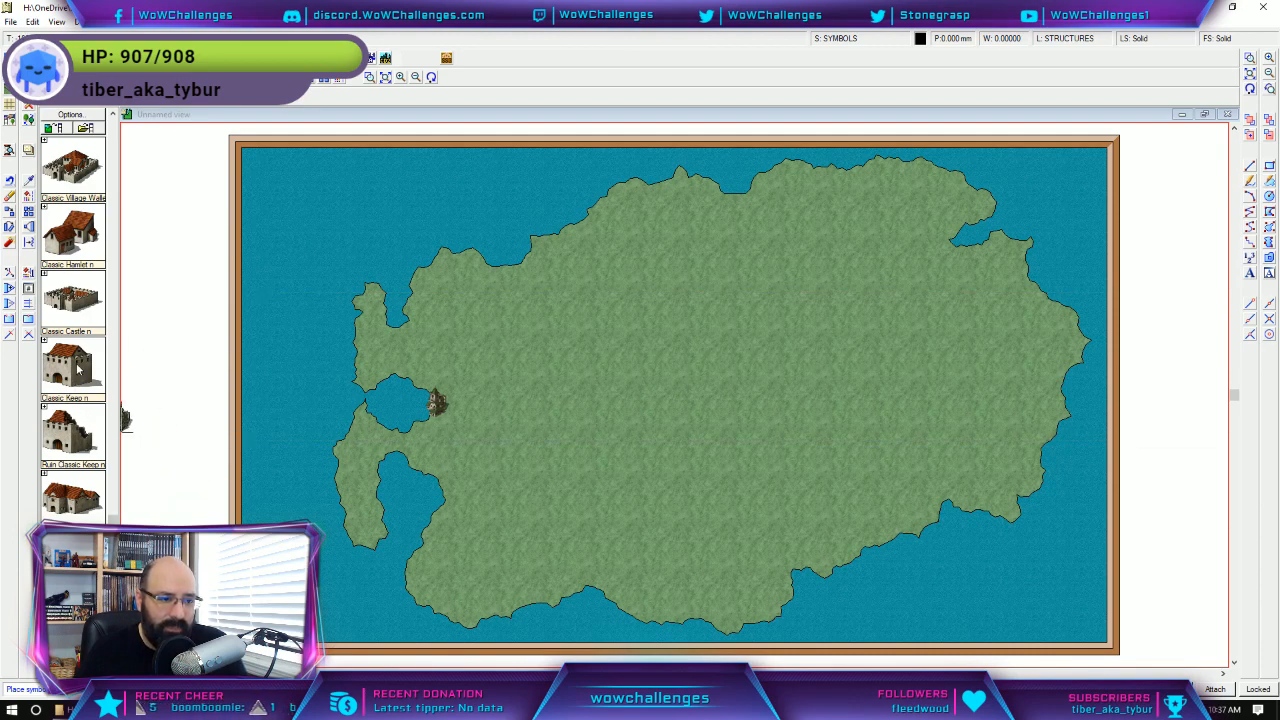
pyautogui.click(62, 310)
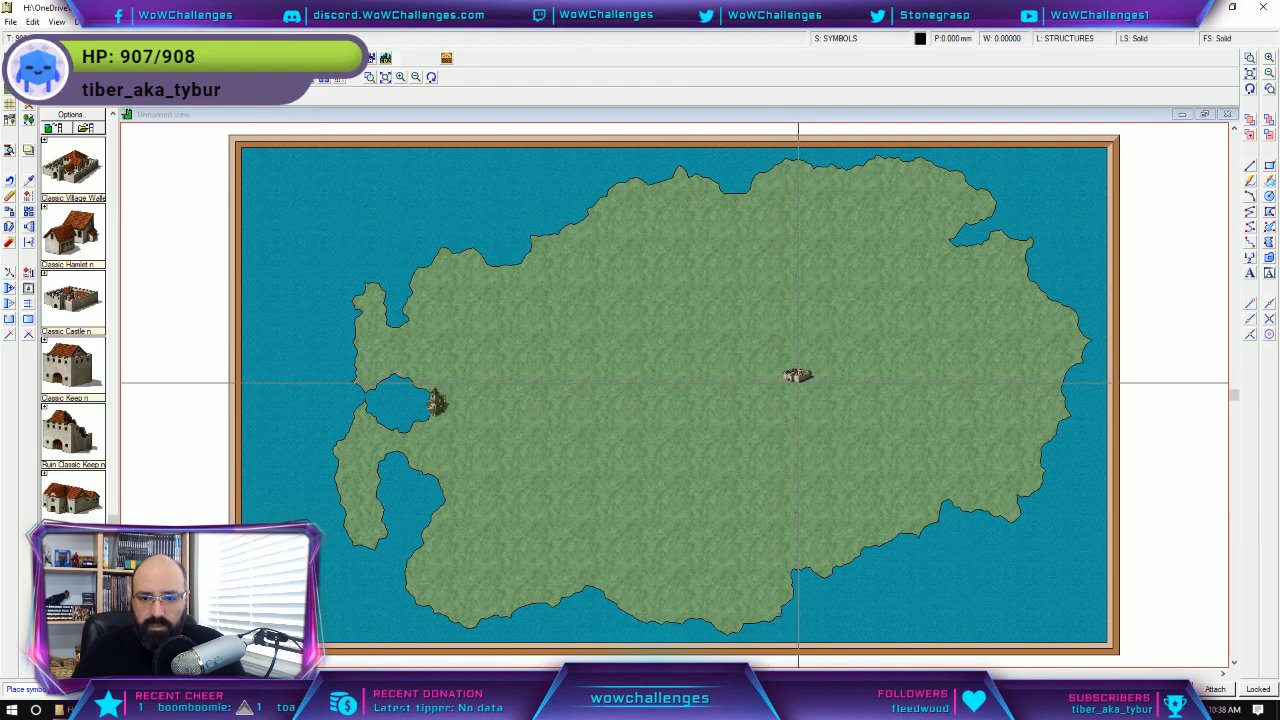
pyautogui.click(798, 383)
# Load the vegetation symbols and choose the Jungle Woods symbol.
pyautogui.rightClick(488, 8)
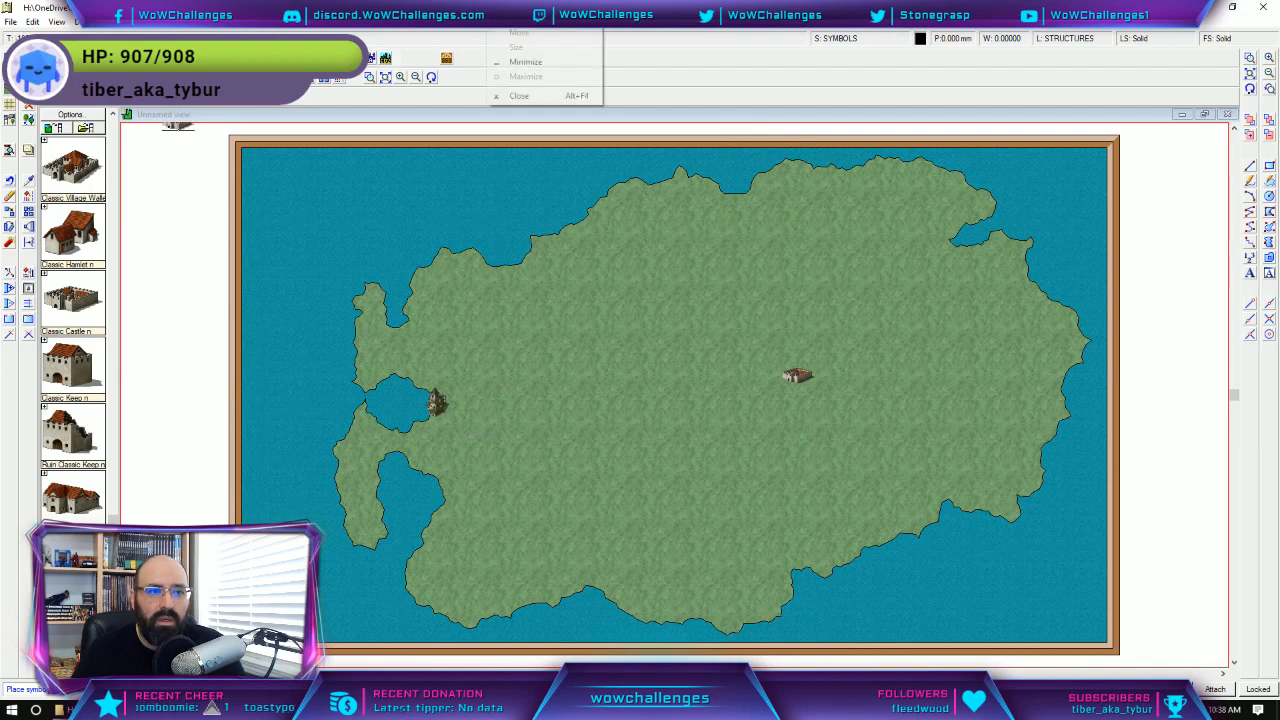
pyautogui.click(486, 8)
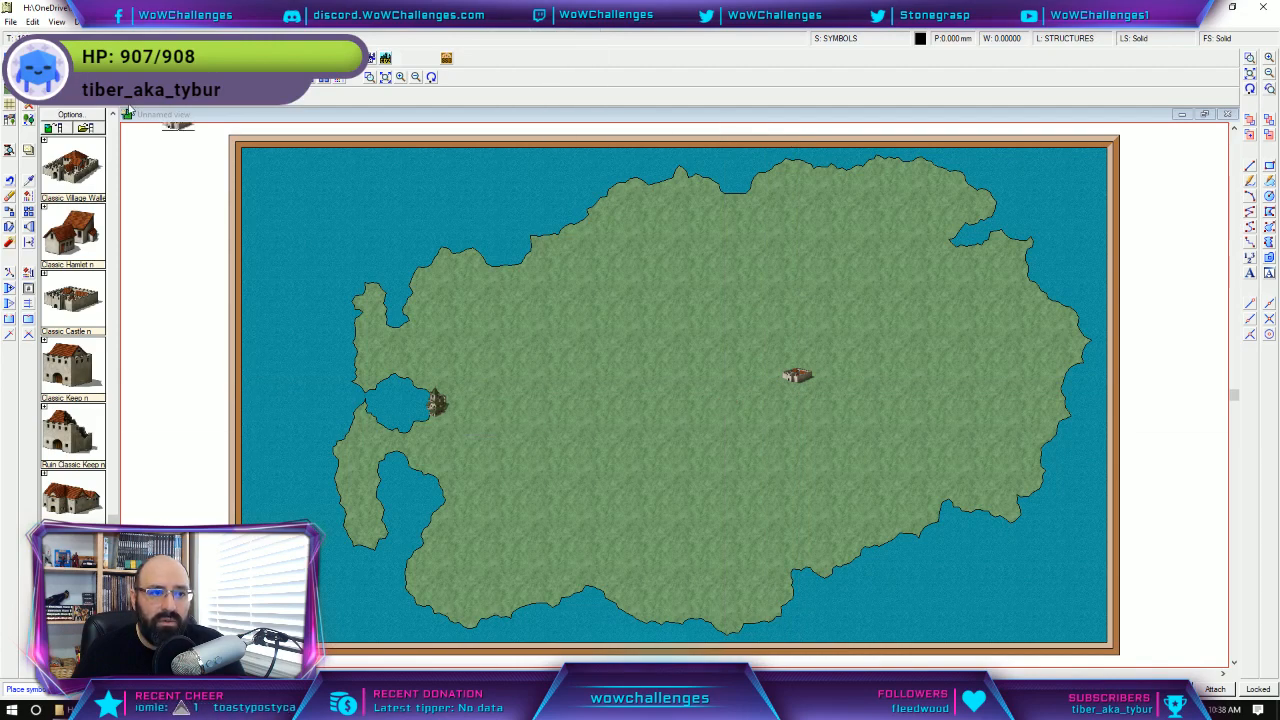
pyautogui.click(172, 79)
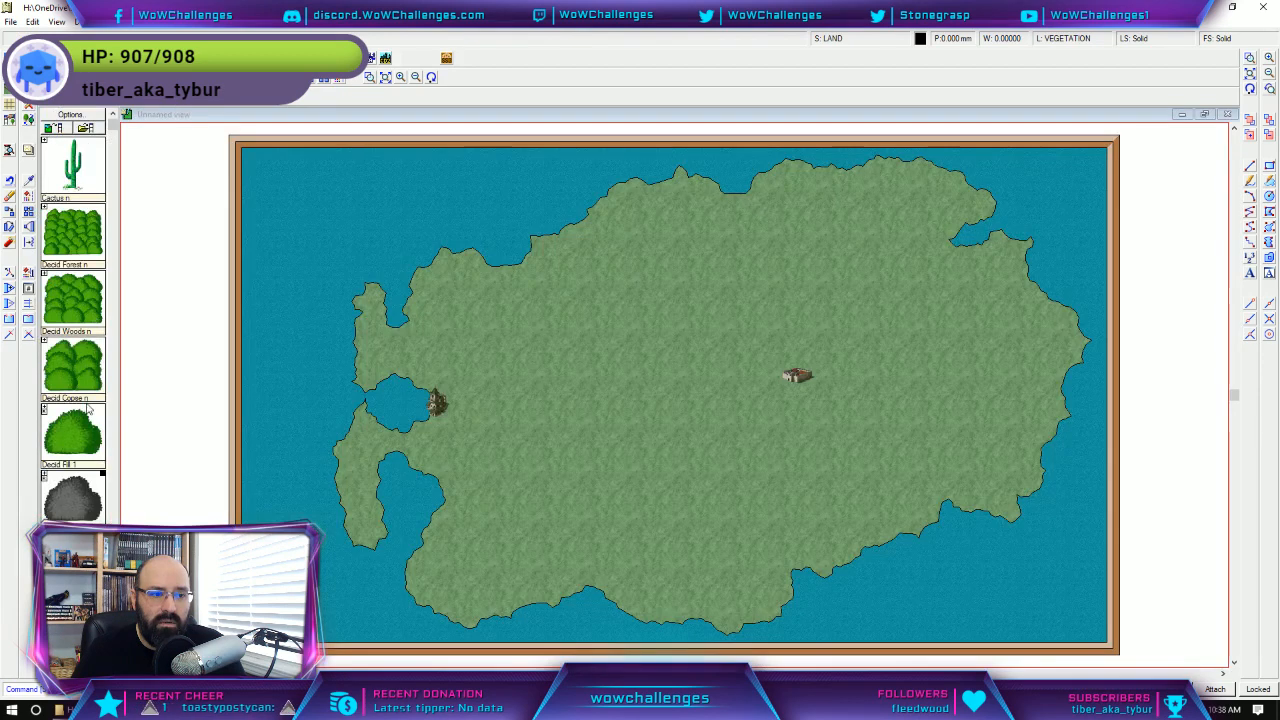
pyautogui.scroll(-5, 72, 330)
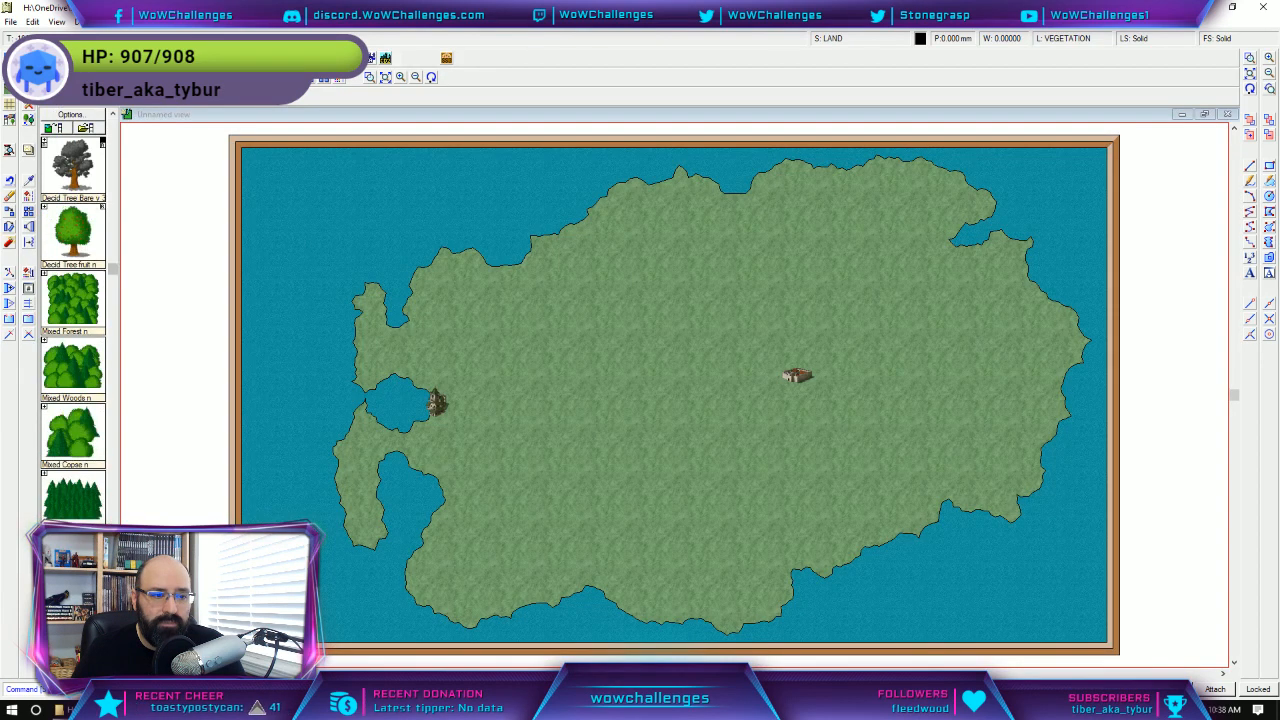
pyautogui.scroll(-2, 72, 330)
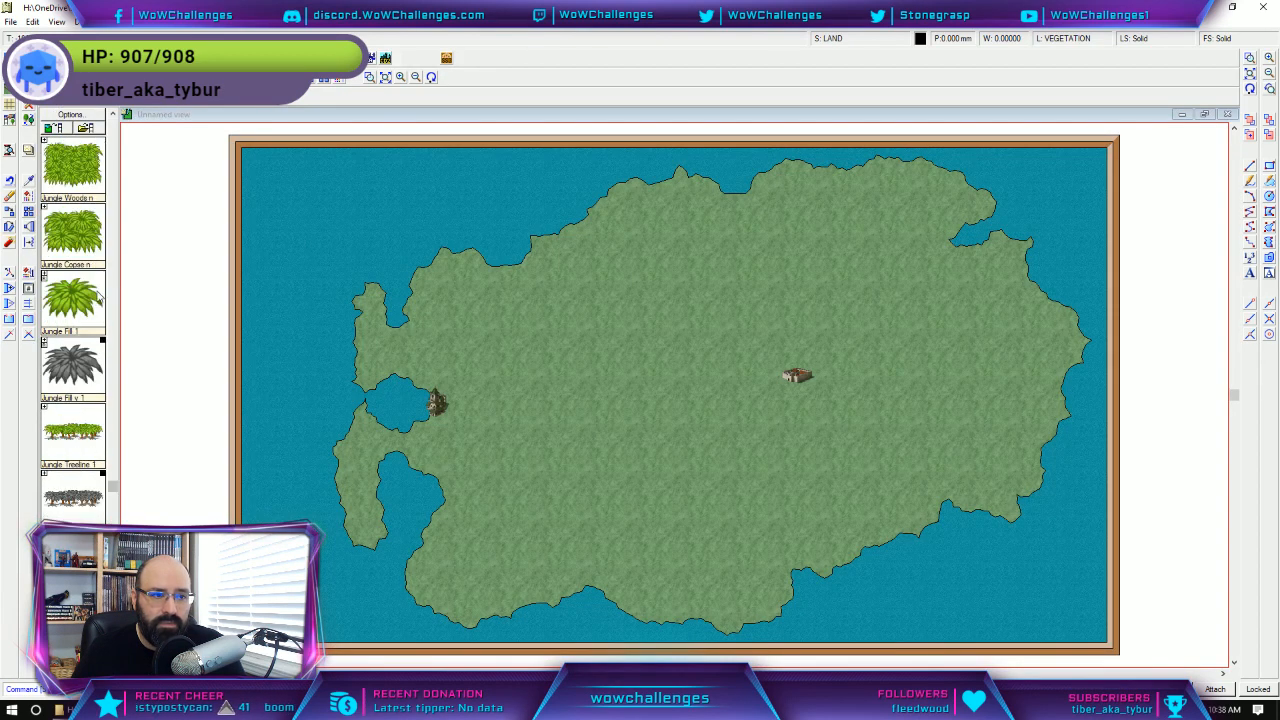
pyautogui.click(72, 170)
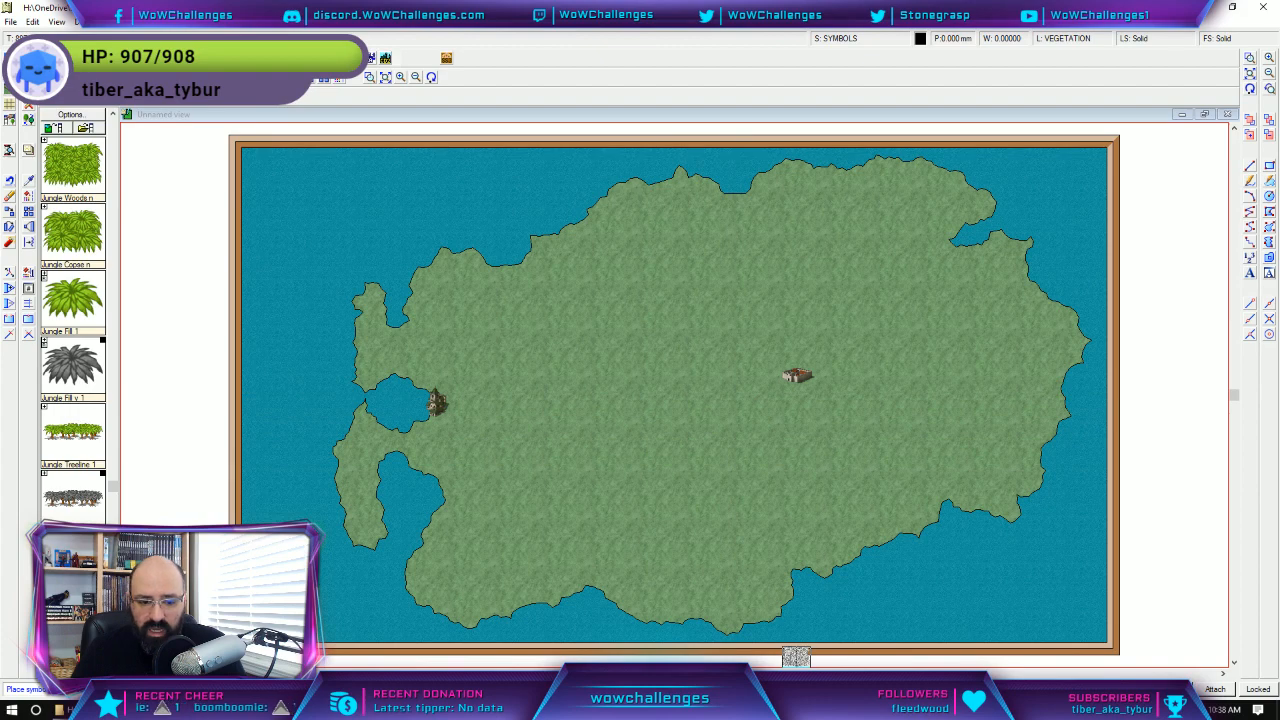
# Switch to Photoshop and examine where The Iron Isle.psd reference map marks the jungle areas.
pyautogui.hotkey('alt', 'Tab')
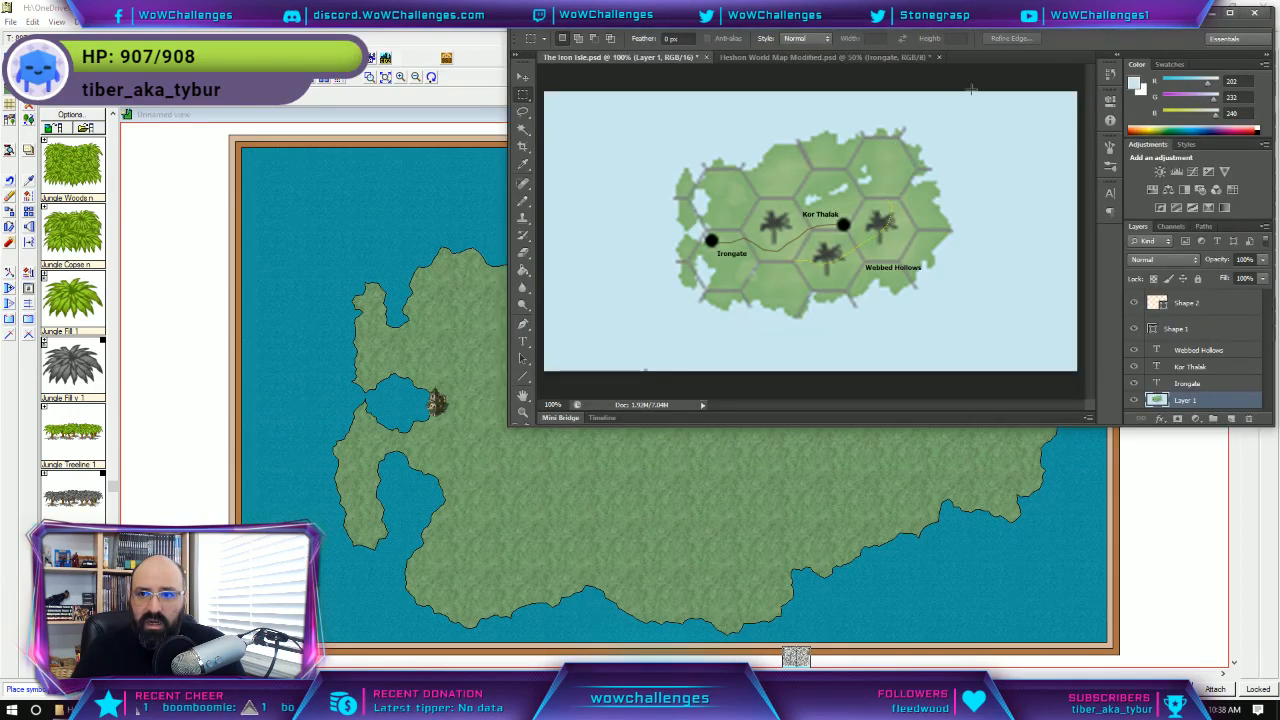
pyautogui.moveTo(950, 13); pyautogui.dragTo(0, 152)
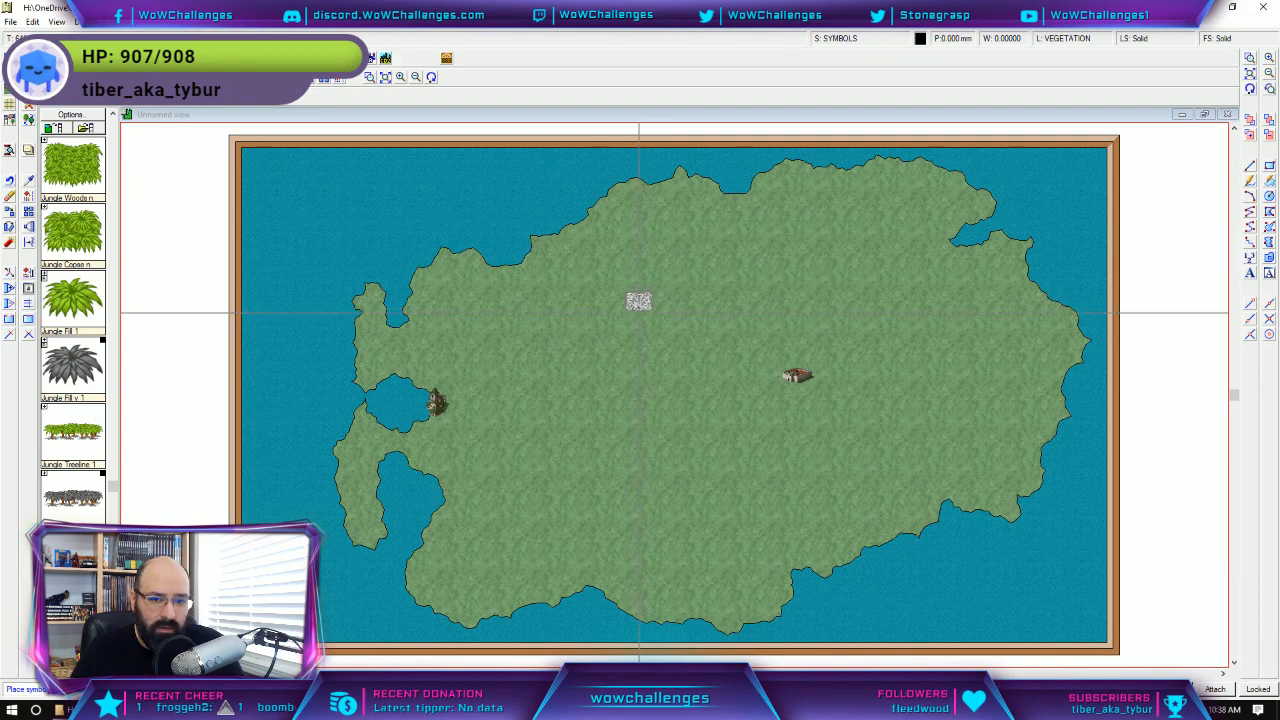
# Try to place three Jungle Woods symbols in a diagonal row on the island's north-western interior, and undo them.
pyautogui.click(640, 313)
pyautogui.click(617, 317)
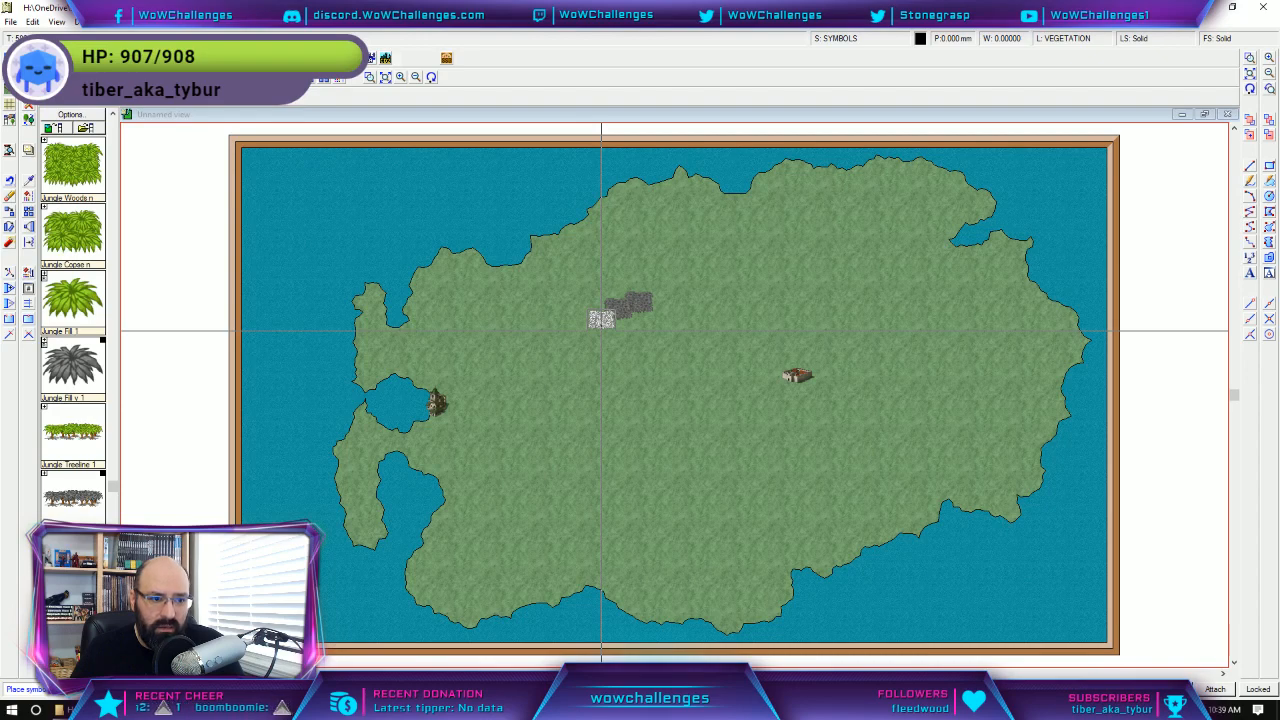
pyautogui.click(601, 330)
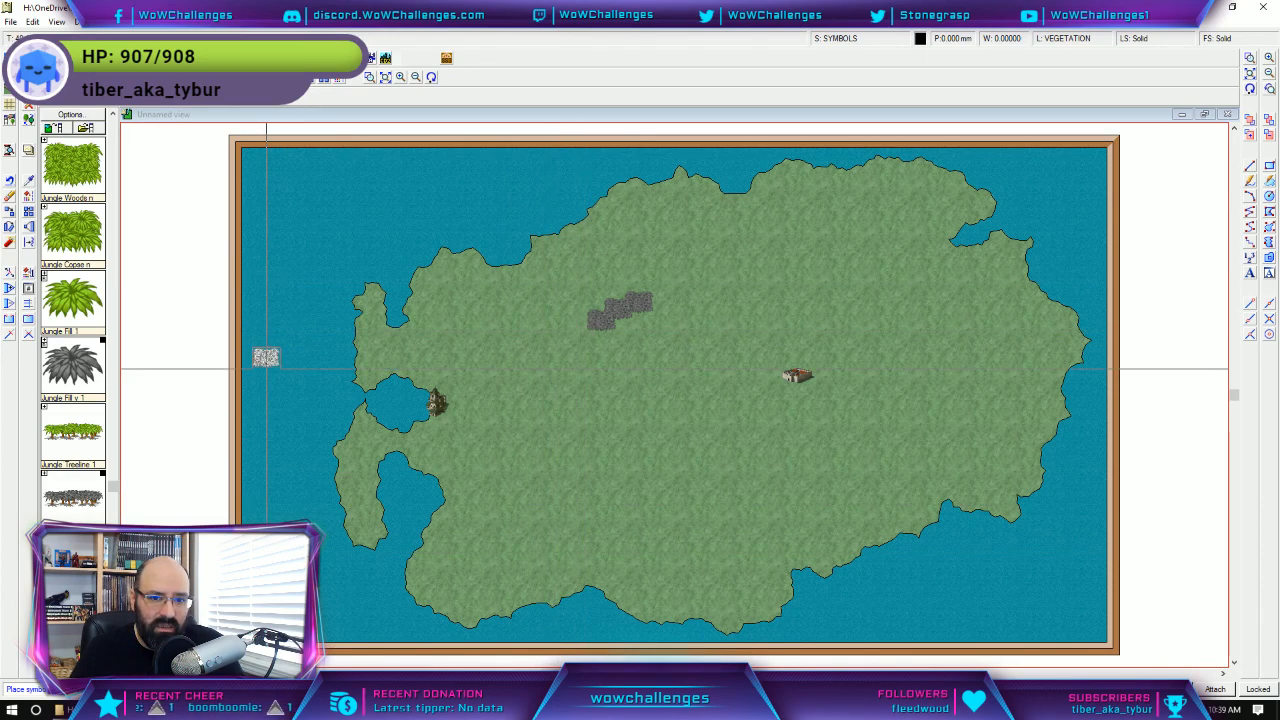
pyautogui.rightClick(184, 286)
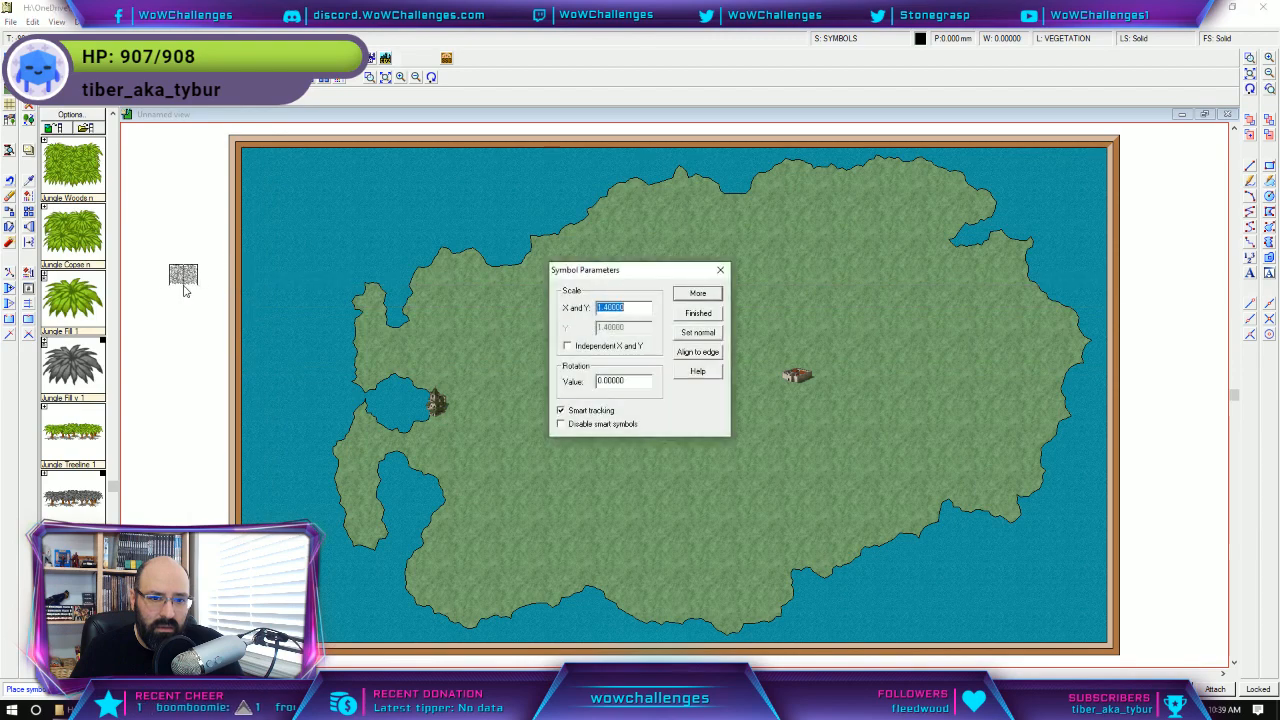
pyautogui.click(699, 314)
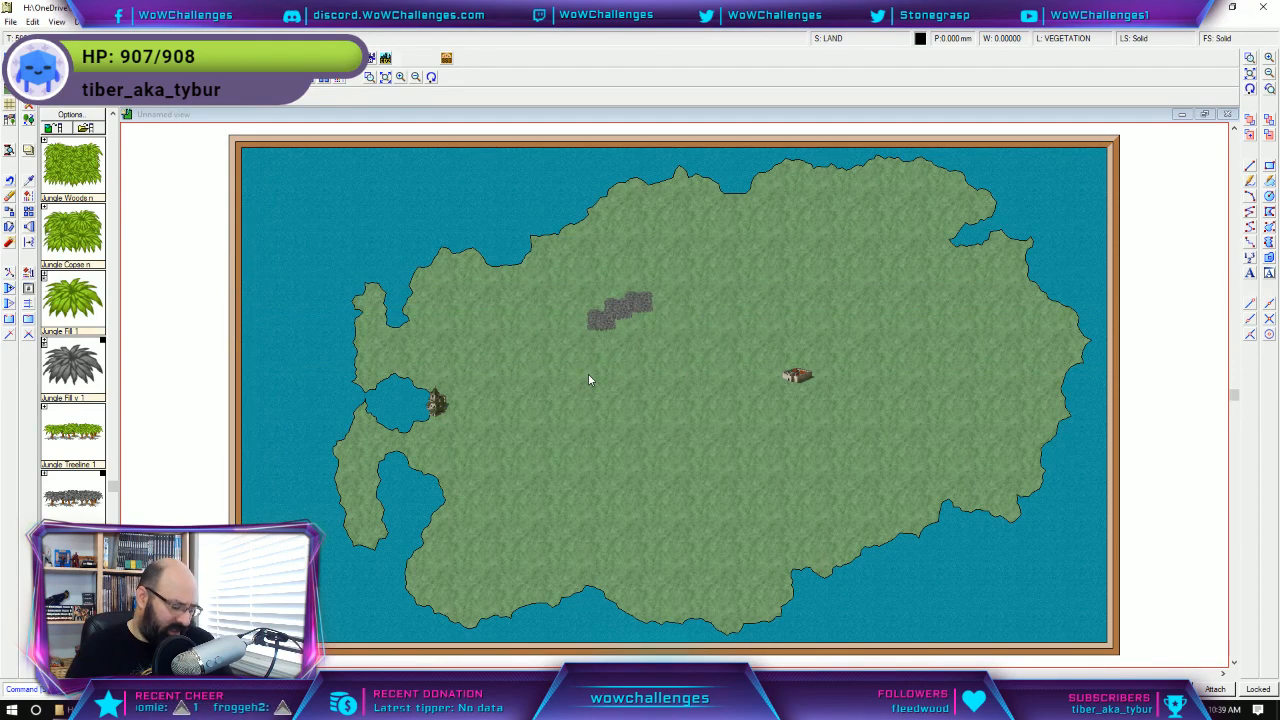
pyautogui.hotkey('ctrl', 'z')
pyautogui.hotkey('ctrl', 'z')
pyautogui.hotkey('ctrl', 'z')
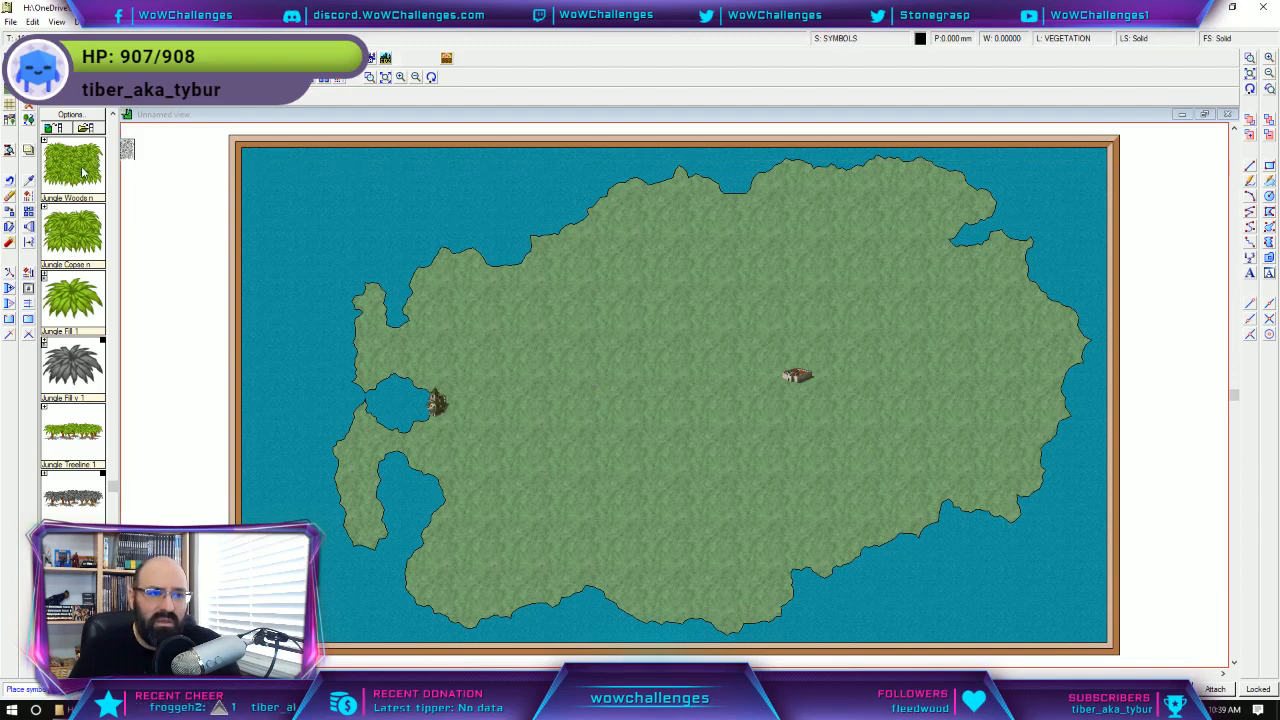
# Look through the vegetation symbols for an alternative and try out the Pine Copse symbol.
pyautogui.click(74, 22)
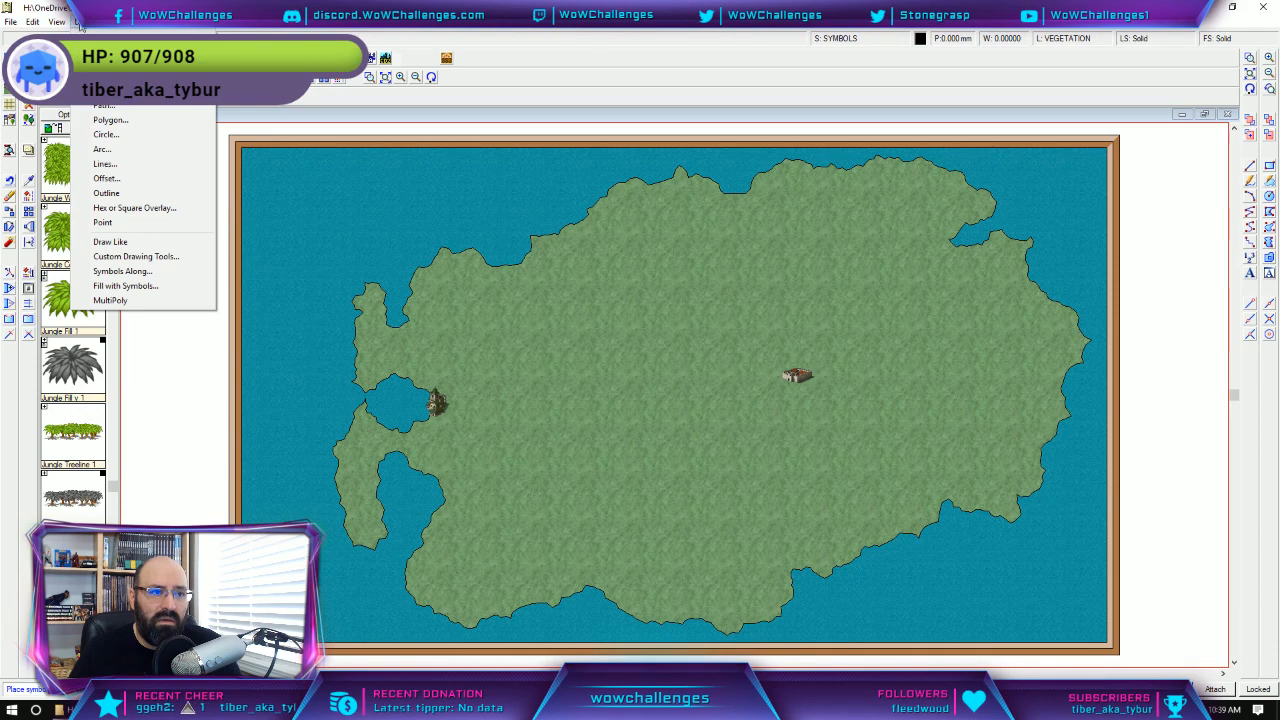
pyautogui.moveTo(140, 22)
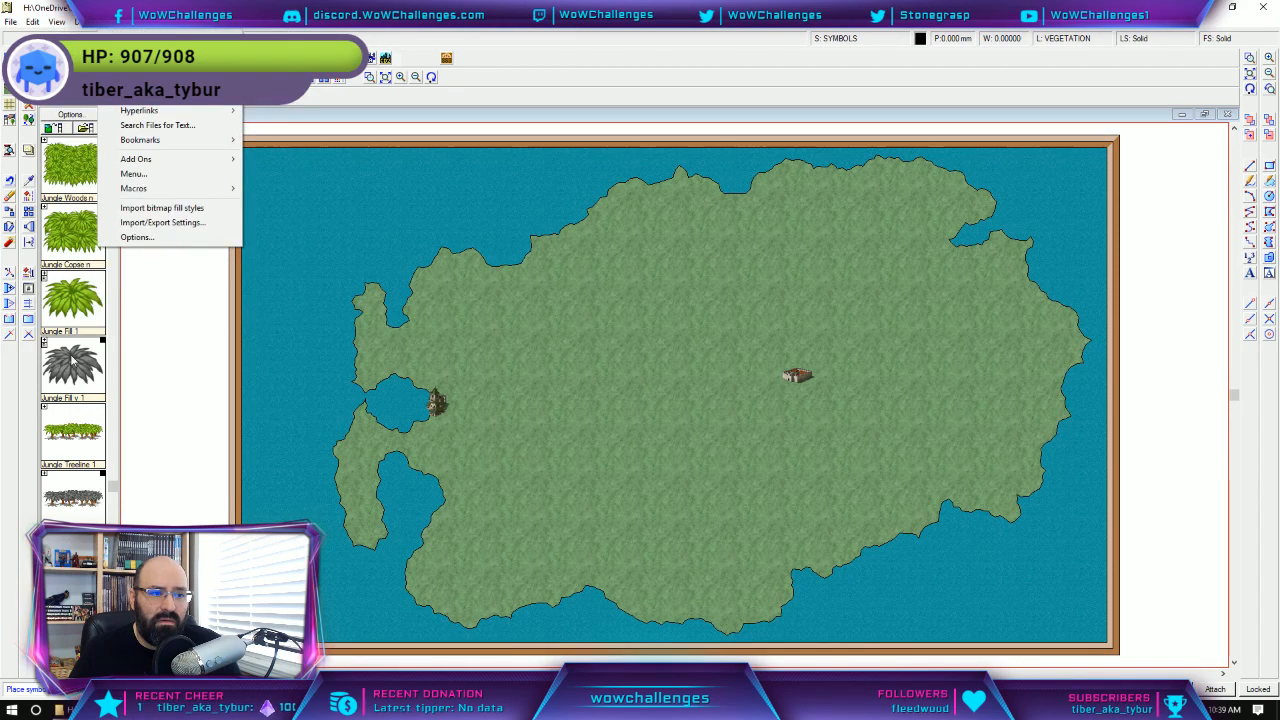
pyautogui.click(73, 379)
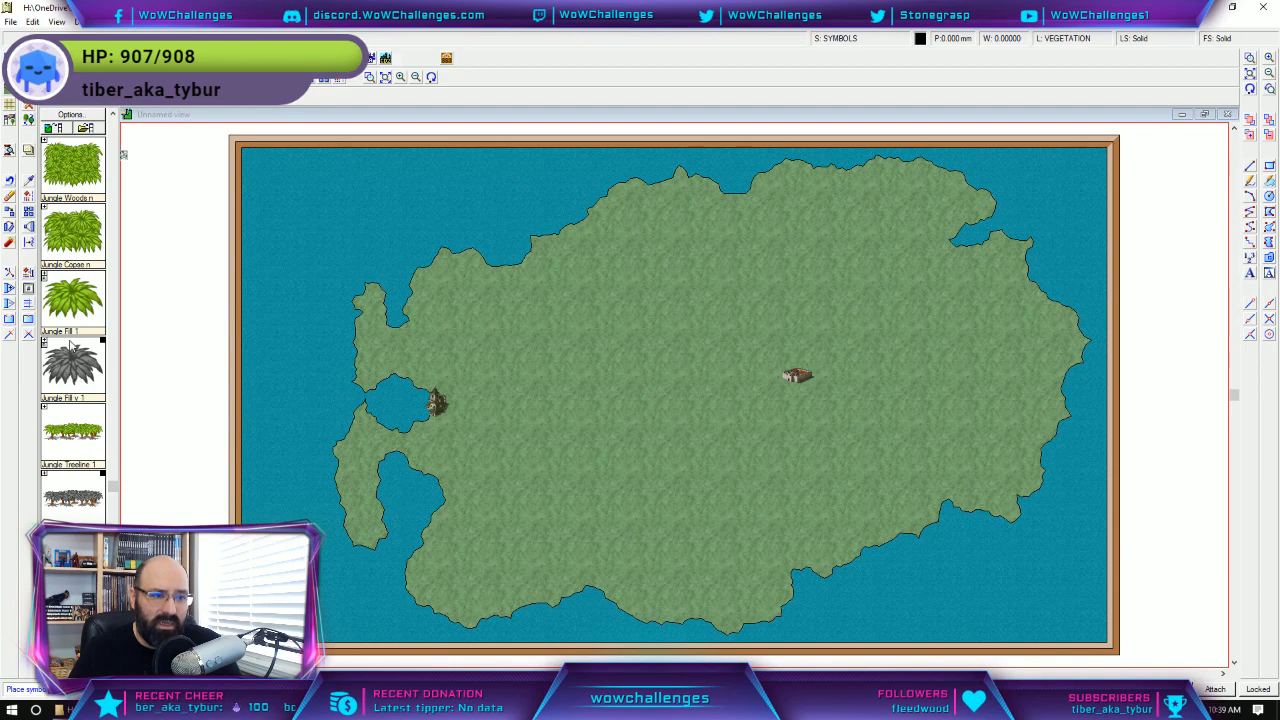
pyautogui.scroll(5, 117, 155)
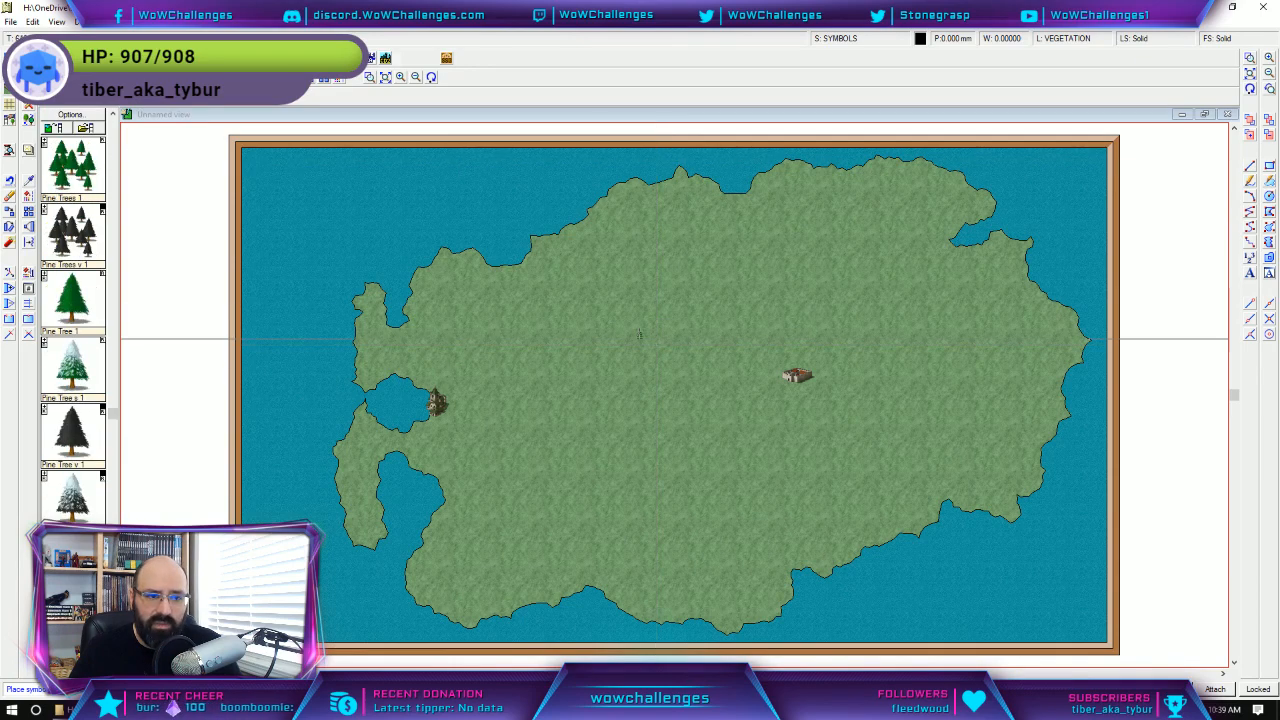
pyautogui.scroll(3, 116, 172)
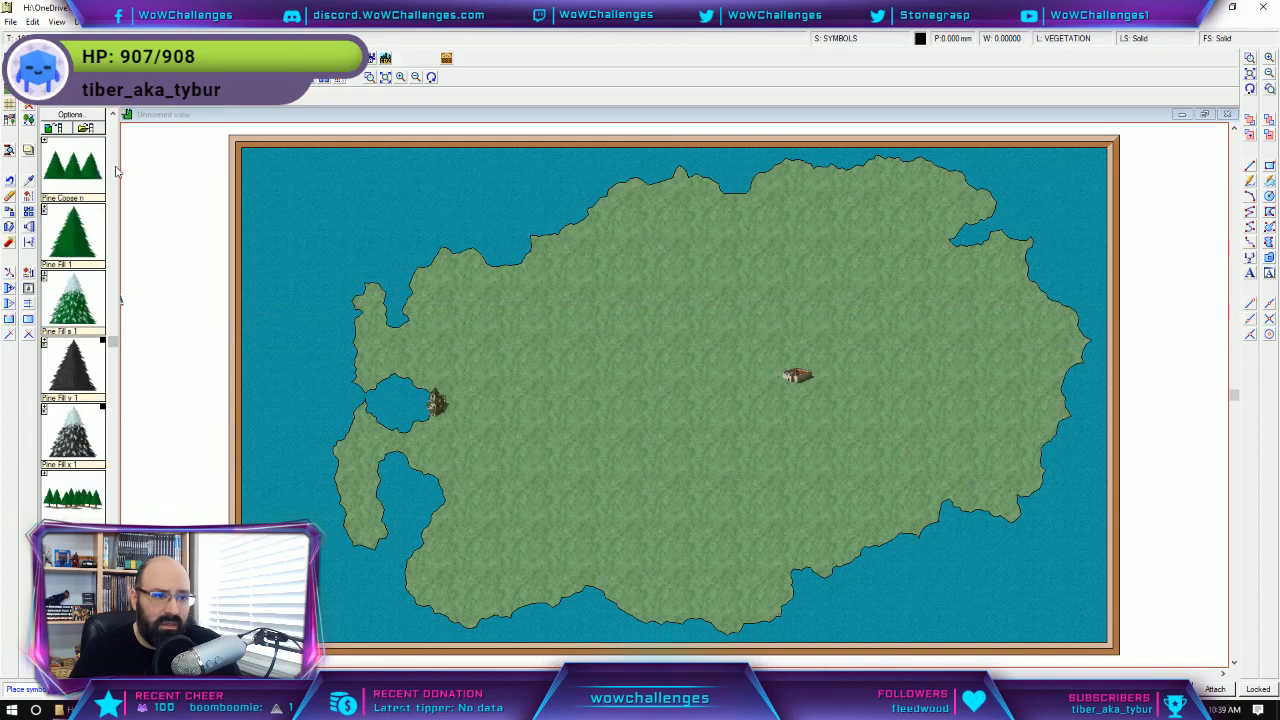
pyautogui.click(86, 180)
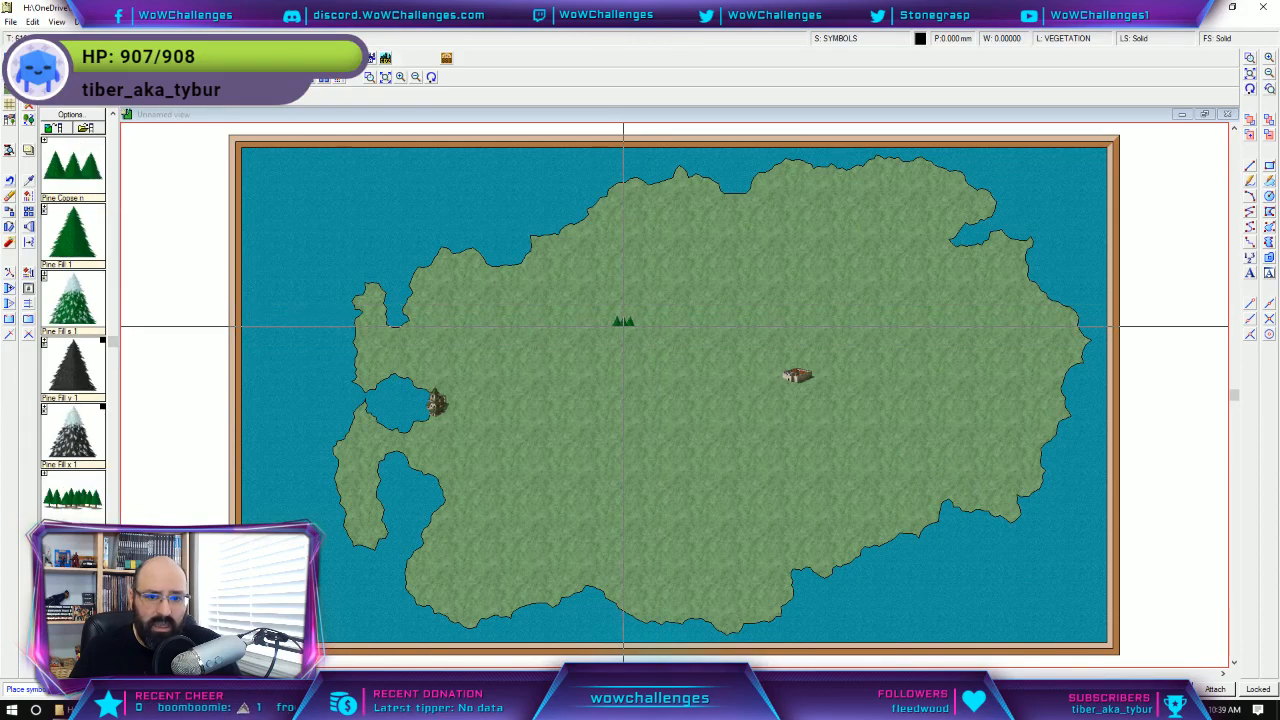
# Return to the jungle symbols and place them in an overlapping band curving from the north-central interior south-west towards the city.
pyautogui.scroll(-3, 126, 448)
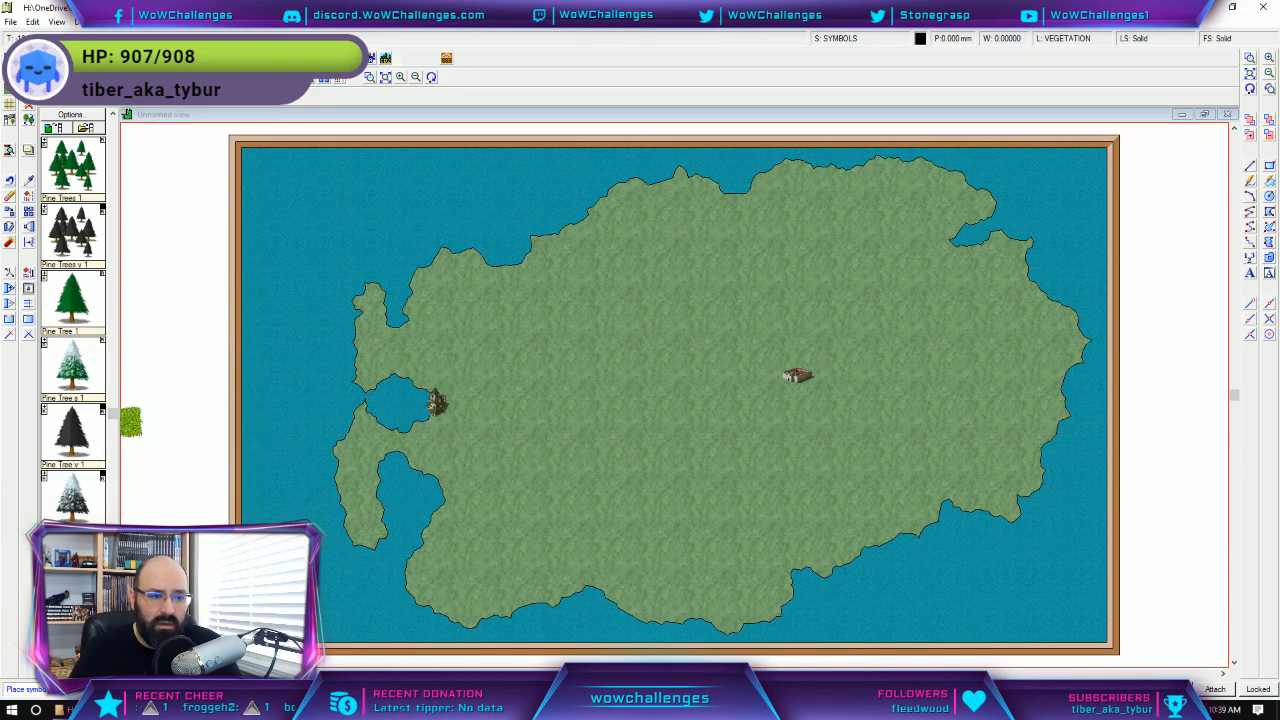
pyautogui.scroll(-4, 131, 443)
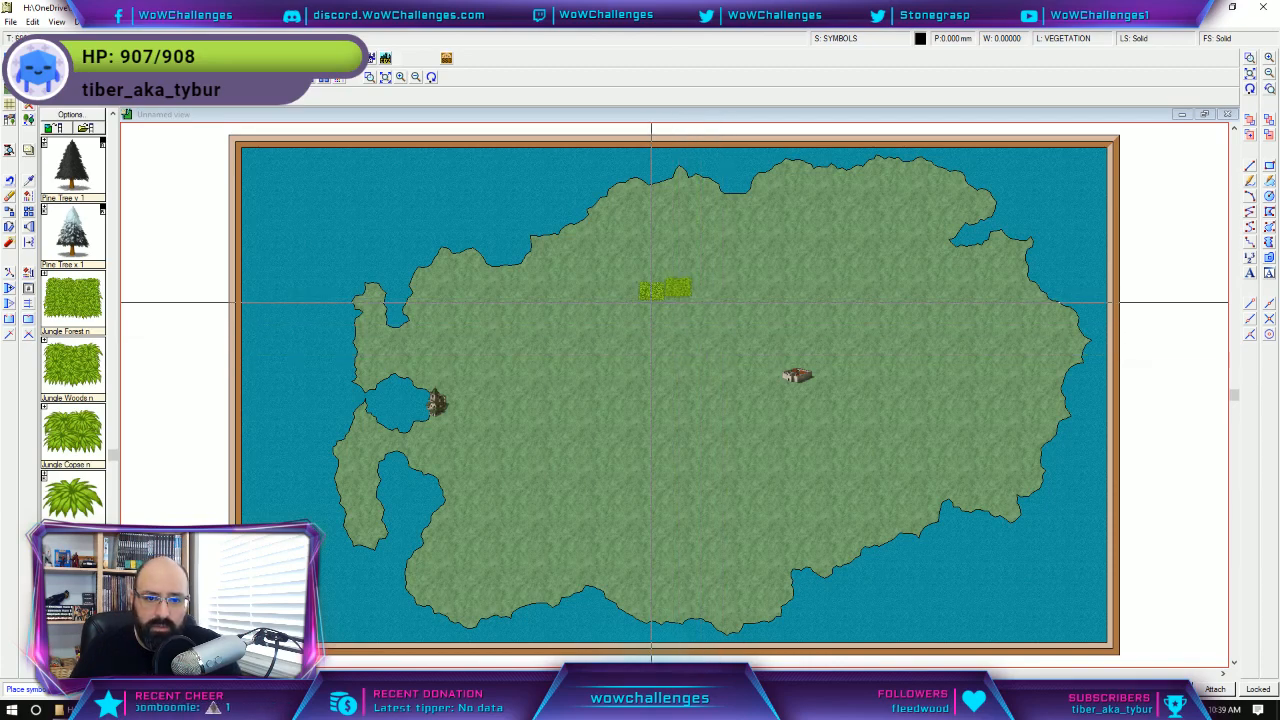
pyautogui.click(657, 302)
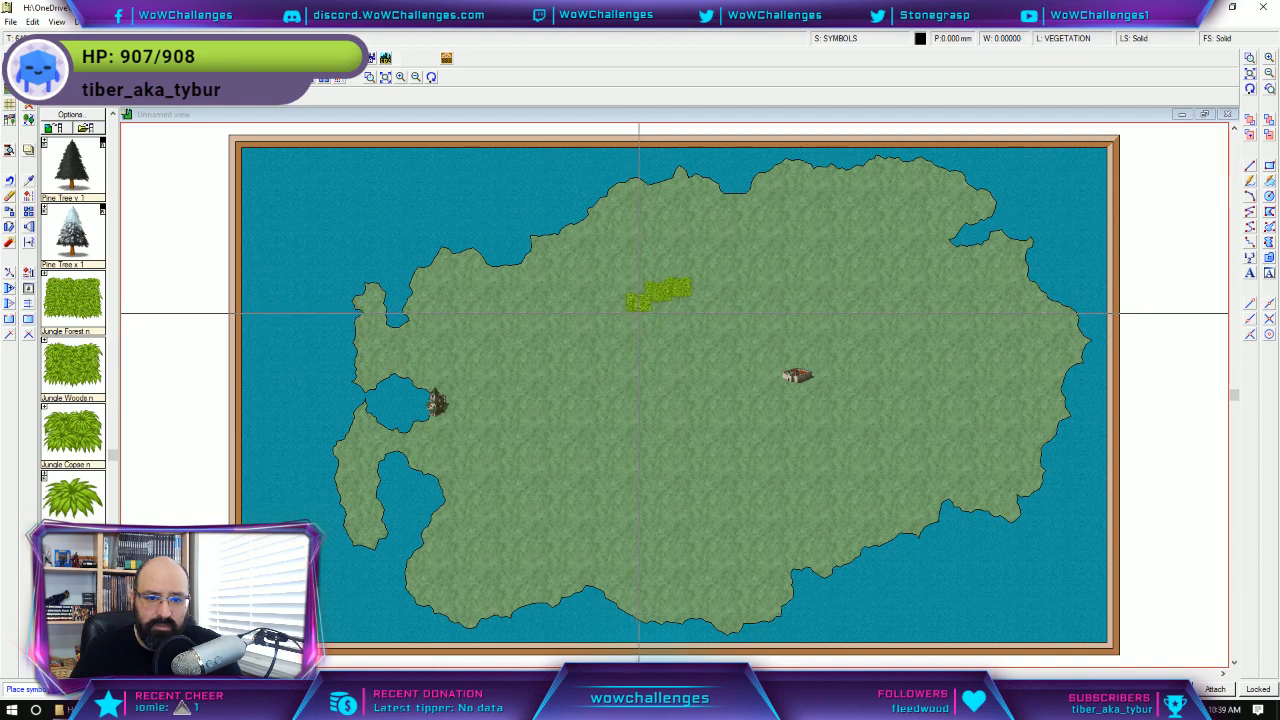
pyautogui.click(640, 310)
pyautogui.click(626, 317)
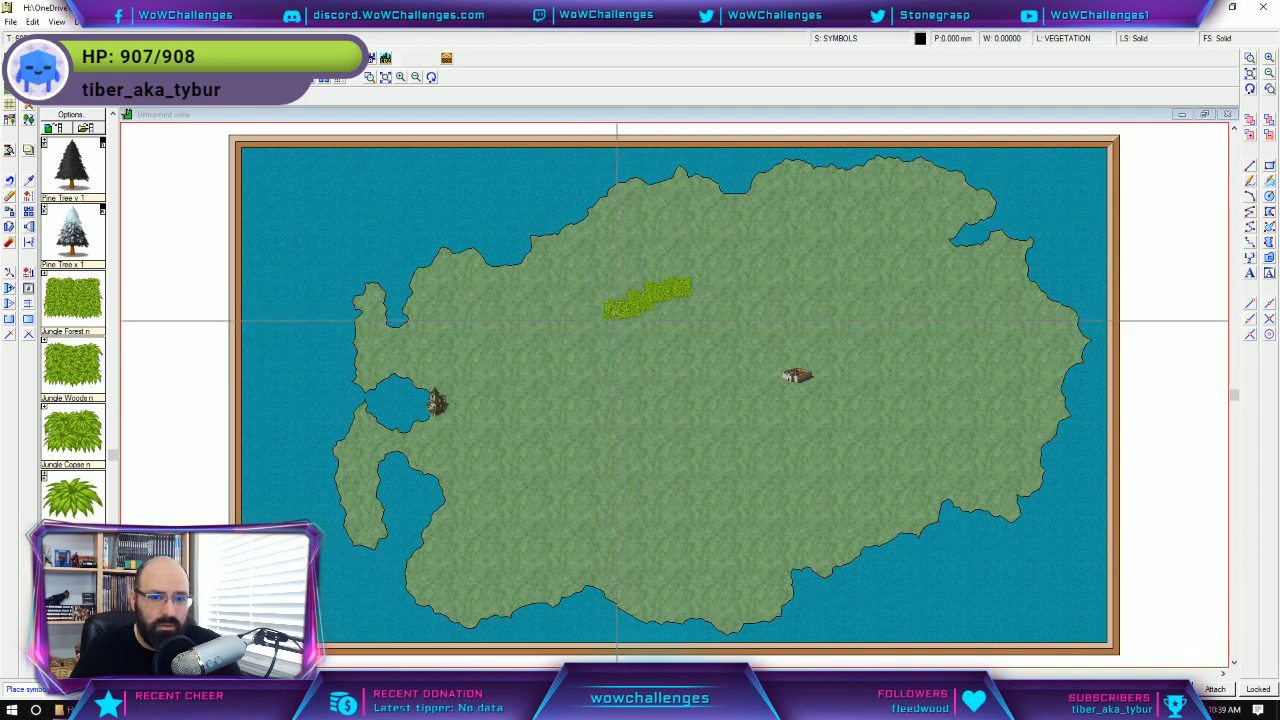
pyautogui.click(612, 325)
pyautogui.click(586, 338)
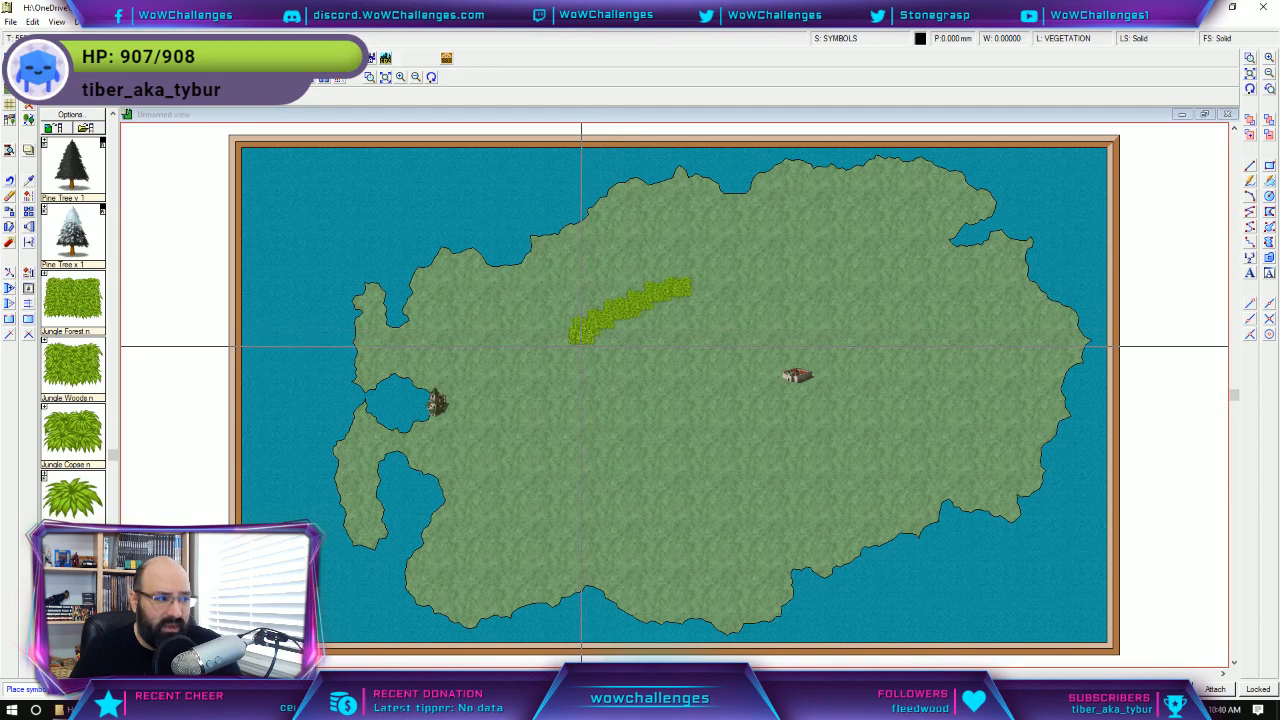
pyautogui.click(581, 352)
pyautogui.click(565, 373)
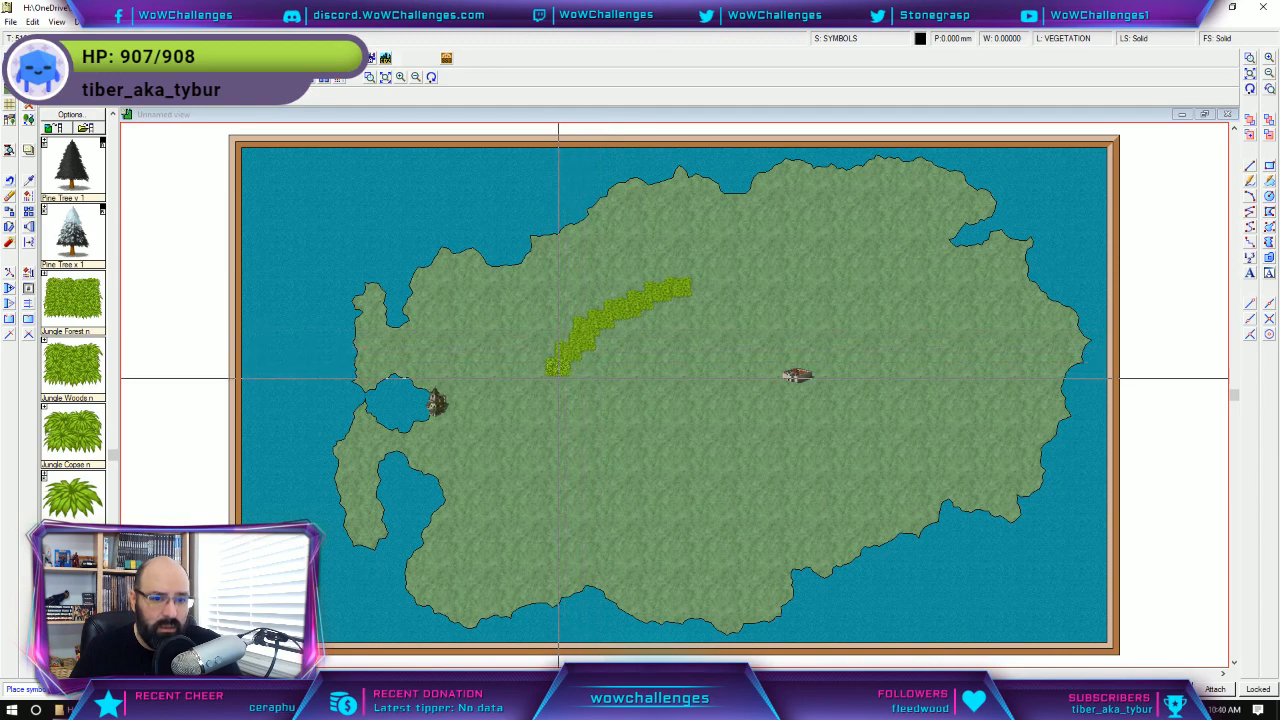
pyautogui.click(559, 387)
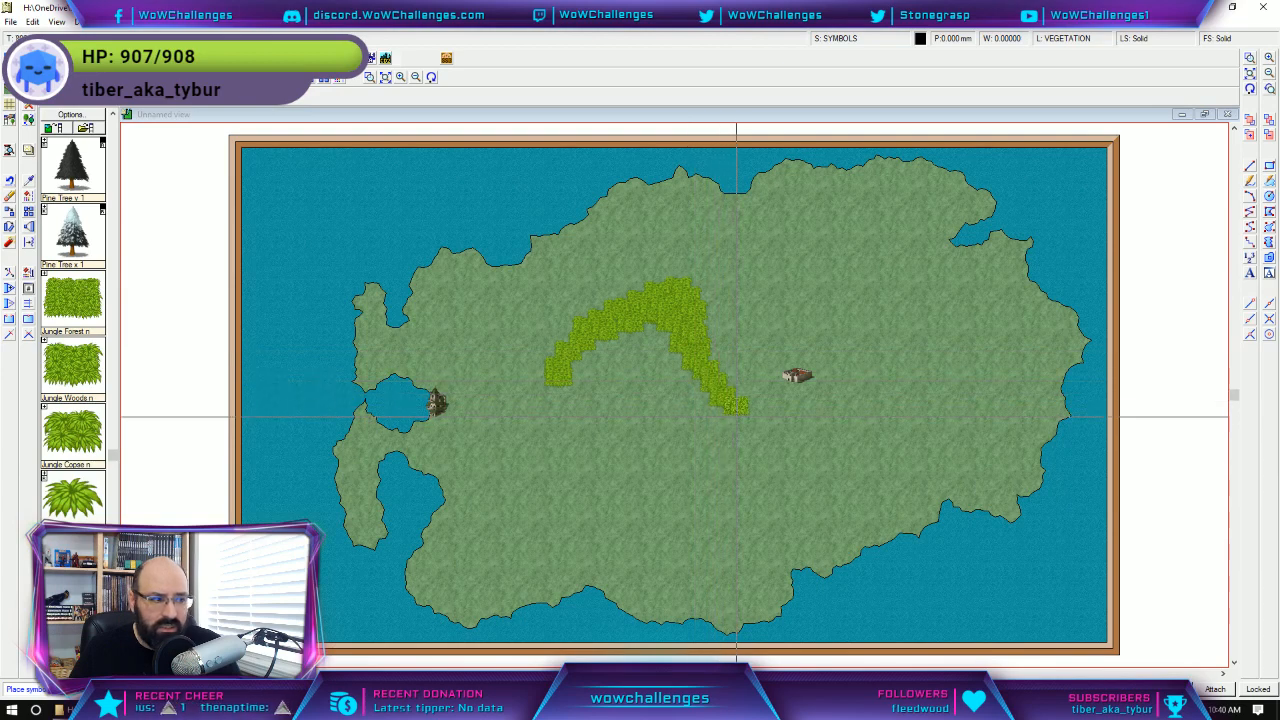
# Extend the jungle band eastward so that it passes just south of the castle.
pyautogui.click(751, 417)
pyautogui.click(765, 420)
pyautogui.click(782, 425)
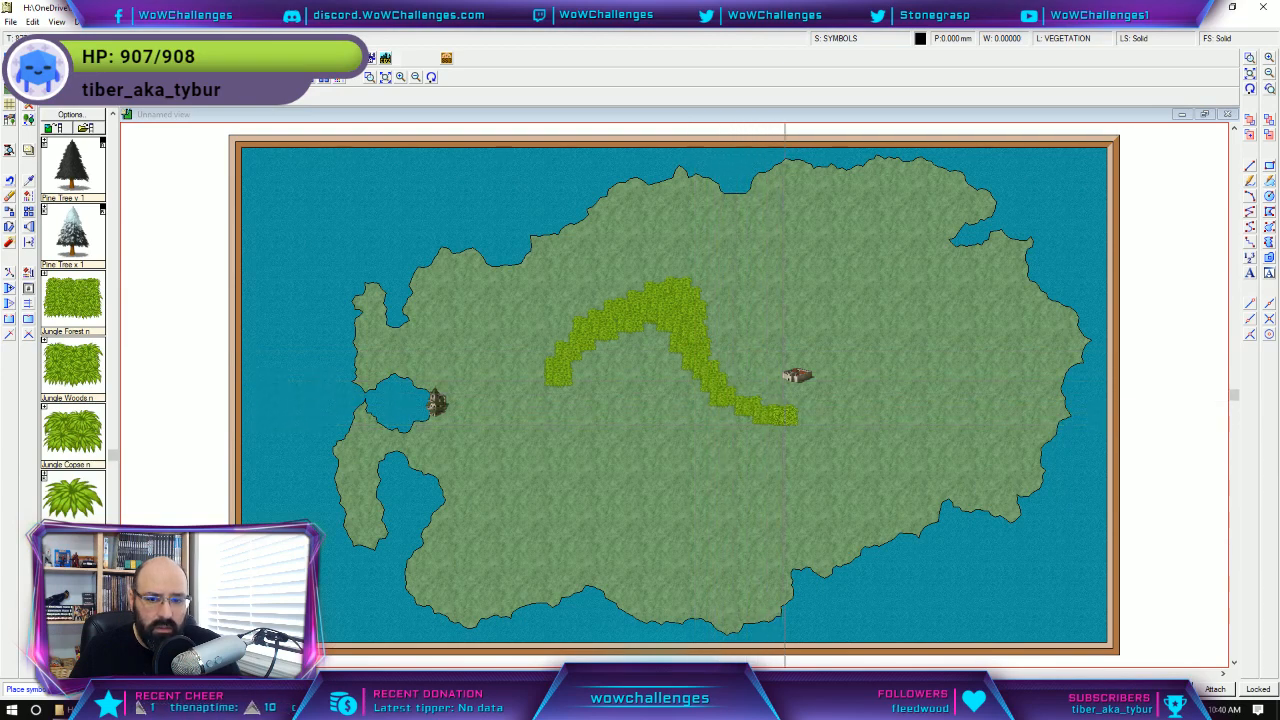
pyautogui.click(800, 433)
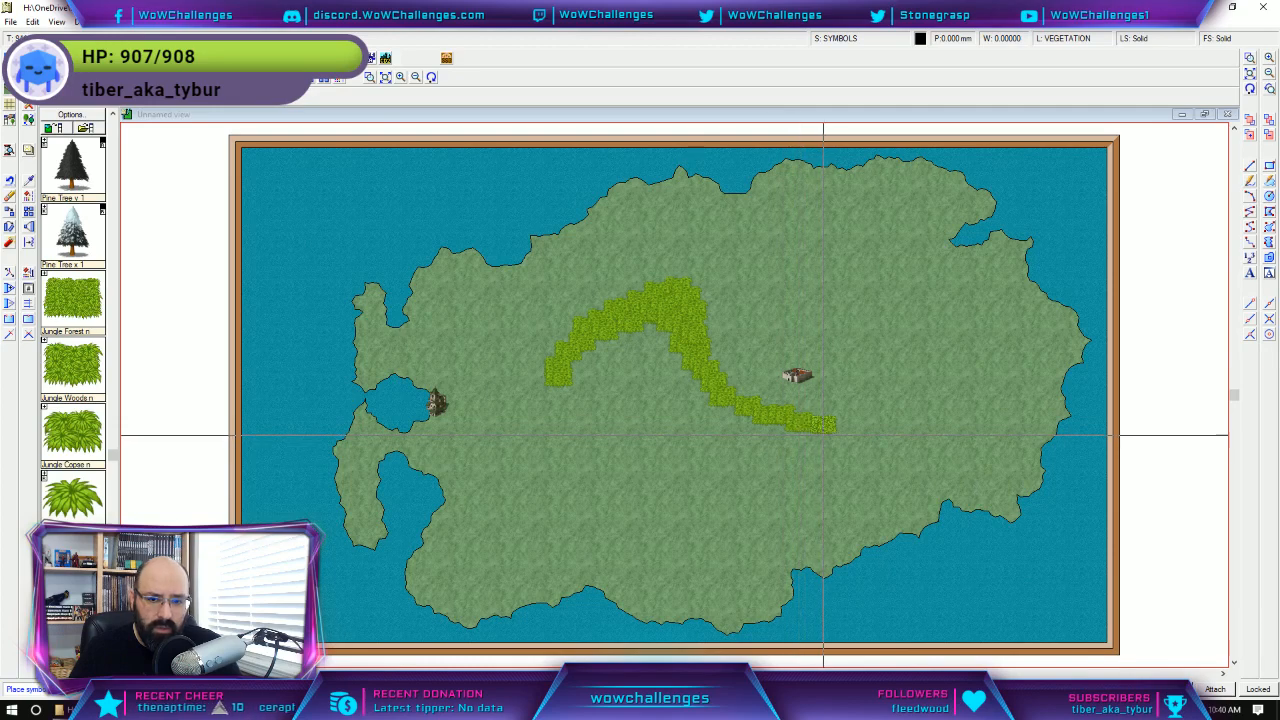
pyautogui.click(823, 436)
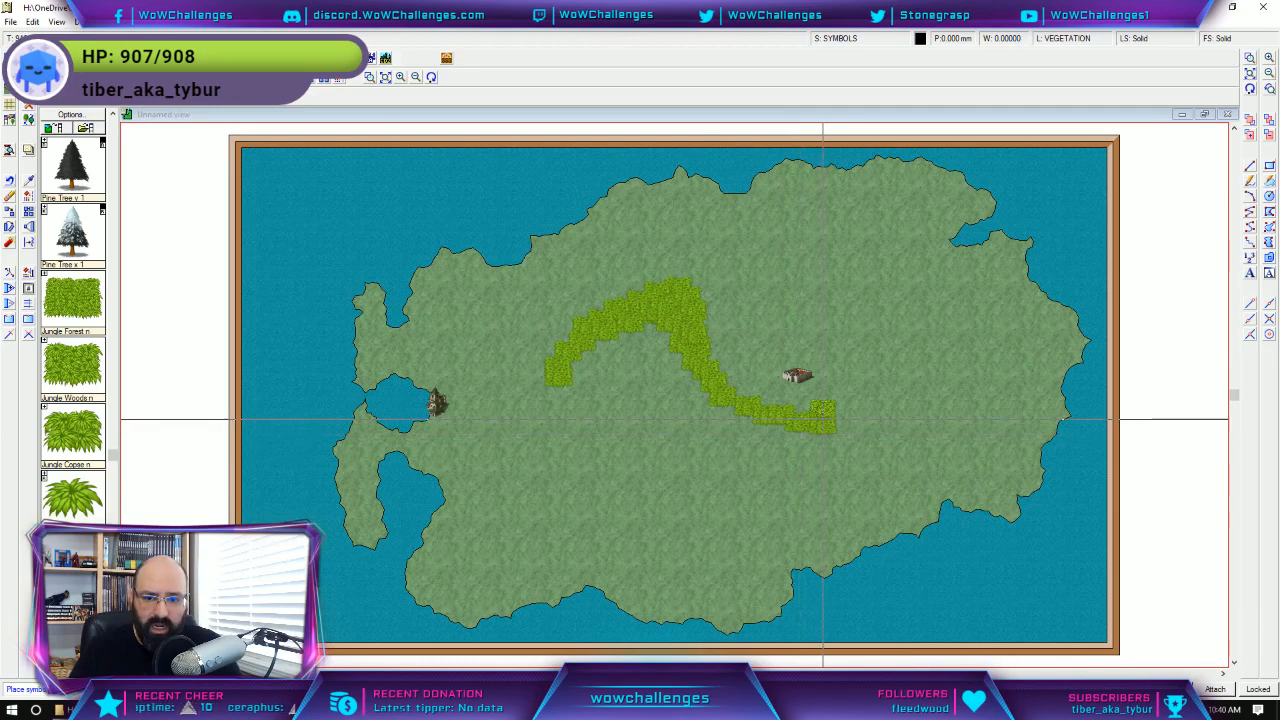
pyautogui.click(809, 422)
pyautogui.click(821, 422)
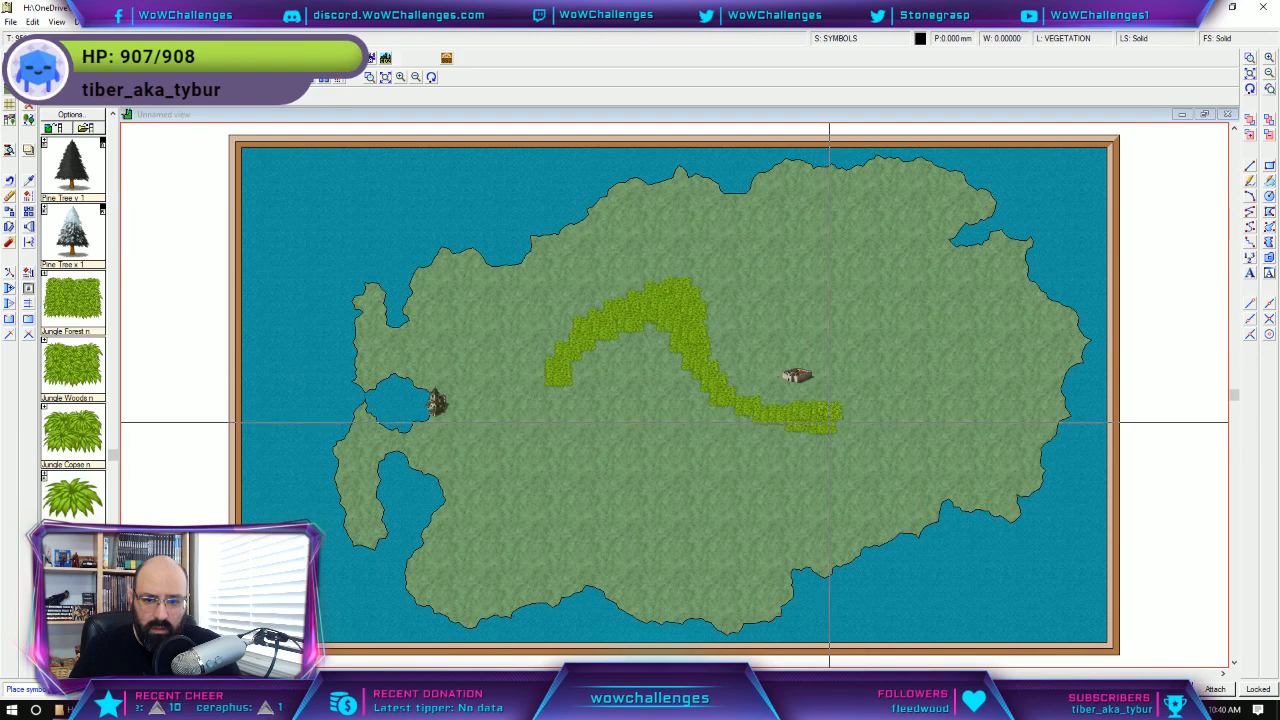
# Continue the jungle band north-eastward around the castle's eastern side with overlapping jungle symbols.
pyautogui.click(835, 417)
pyautogui.click(844, 401)
pyautogui.click(860, 390)
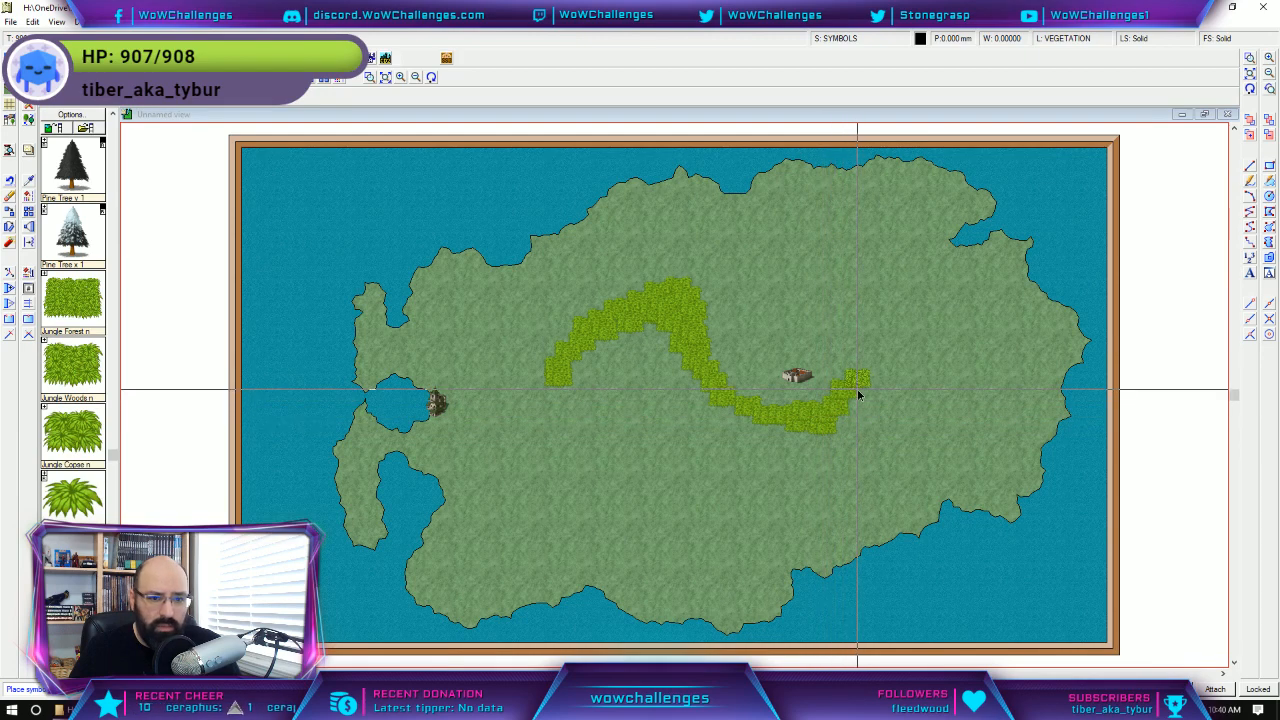
pyautogui.click(861, 376)
pyautogui.click(867, 362)
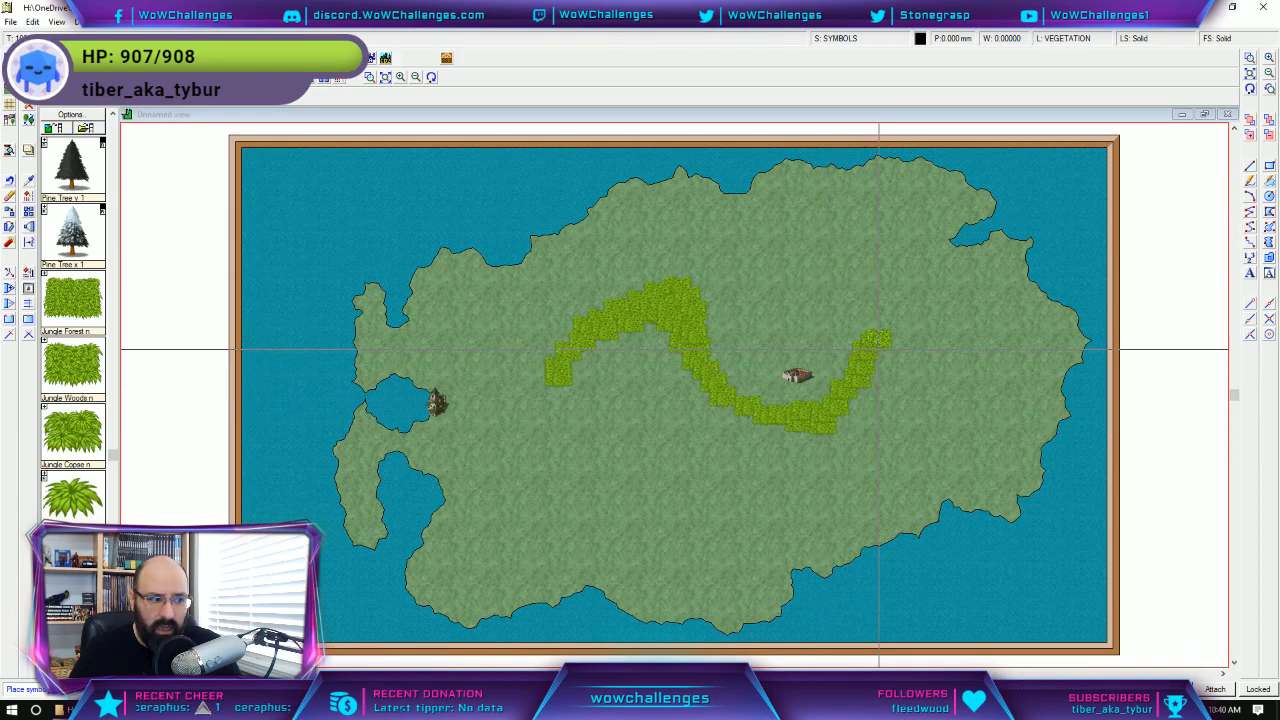
pyautogui.click(878, 350)
pyautogui.click(883, 337)
pyautogui.click(904, 331)
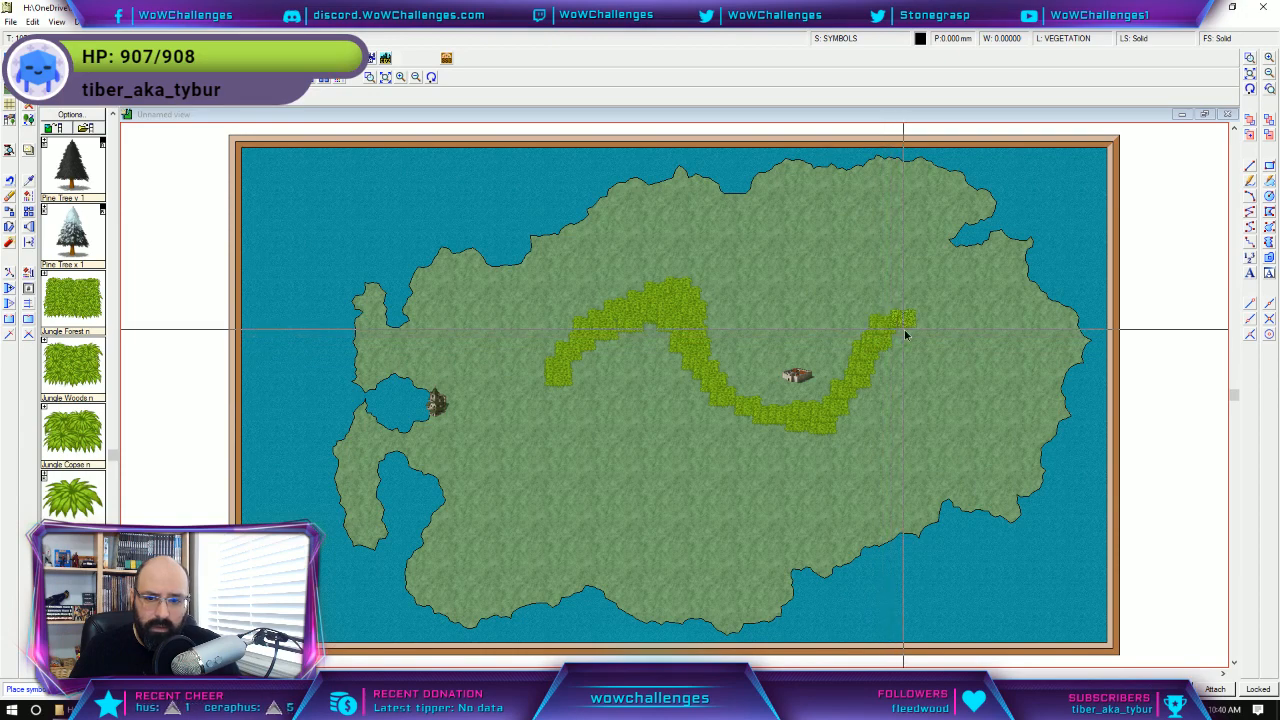
# Curve the jungle band over its north-eastern peak and southward along the island's eastern interior with overlapping jungle symbols.
pyautogui.click(929, 336)
pyautogui.click(942, 348)
pyautogui.click(950, 362)
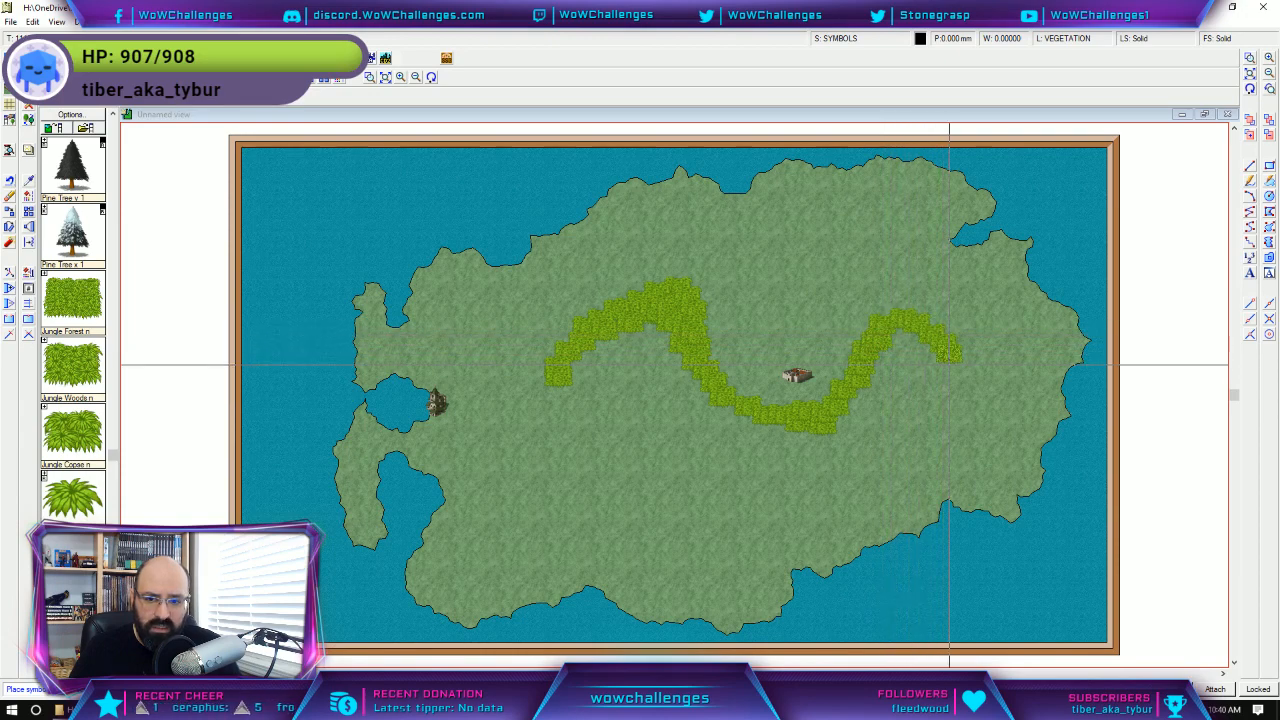
pyautogui.click(953, 377)
pyautogui.click(957, 391)
pyautogui.click(959, 402)
pyautogui.click(958, 412)
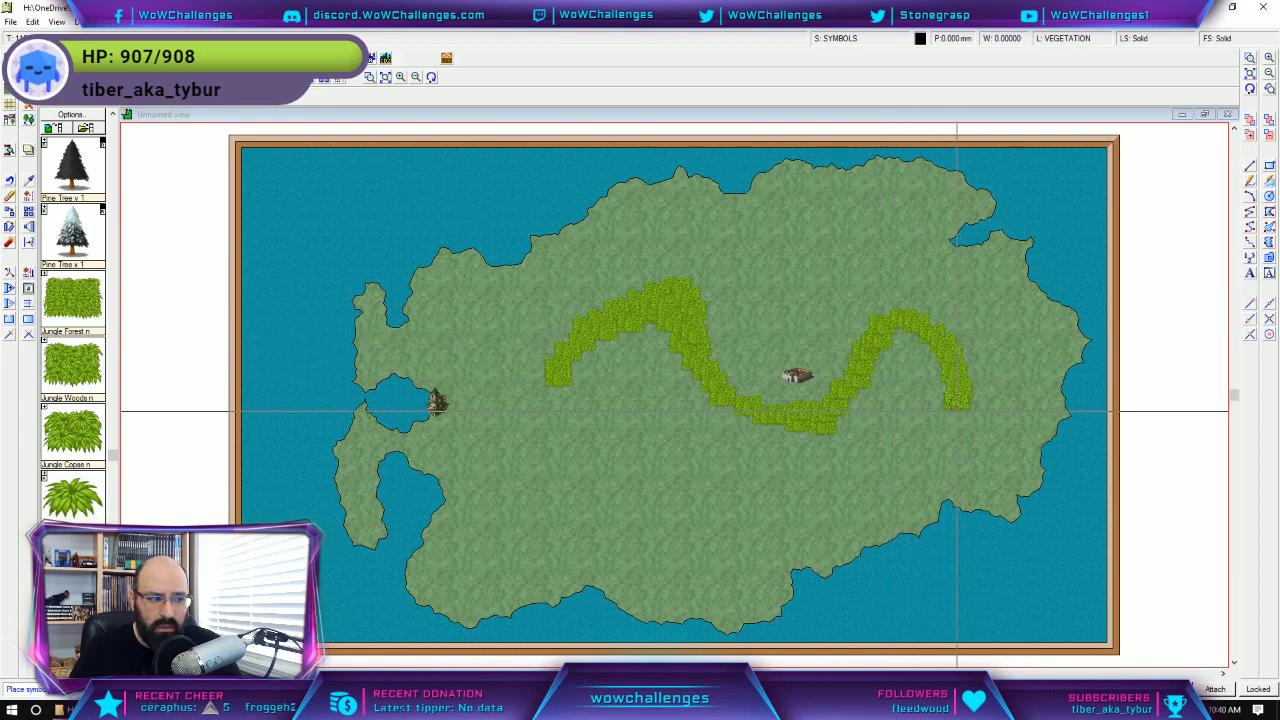
# Continue the jungle band south-westward from the eastern interior to the area above the south coast.
pyautogui.click(953, 423)
pyautogui.click(947, 433)
pyautogui.click(935, 450)
pyautogui.click(922, 463)
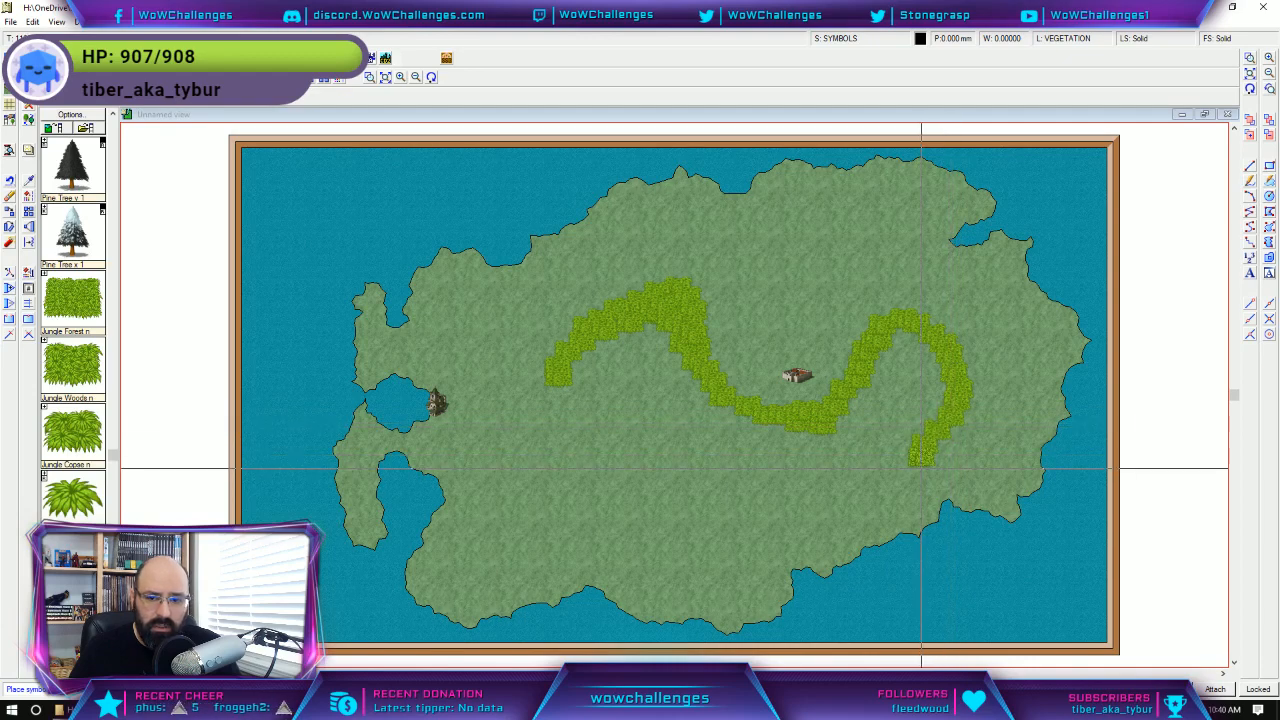
pyautogui.click(910, 476)
pyautogui.click(899, 488)
pyautogui.click(884, 500)
pyautogui.click(860, 512)
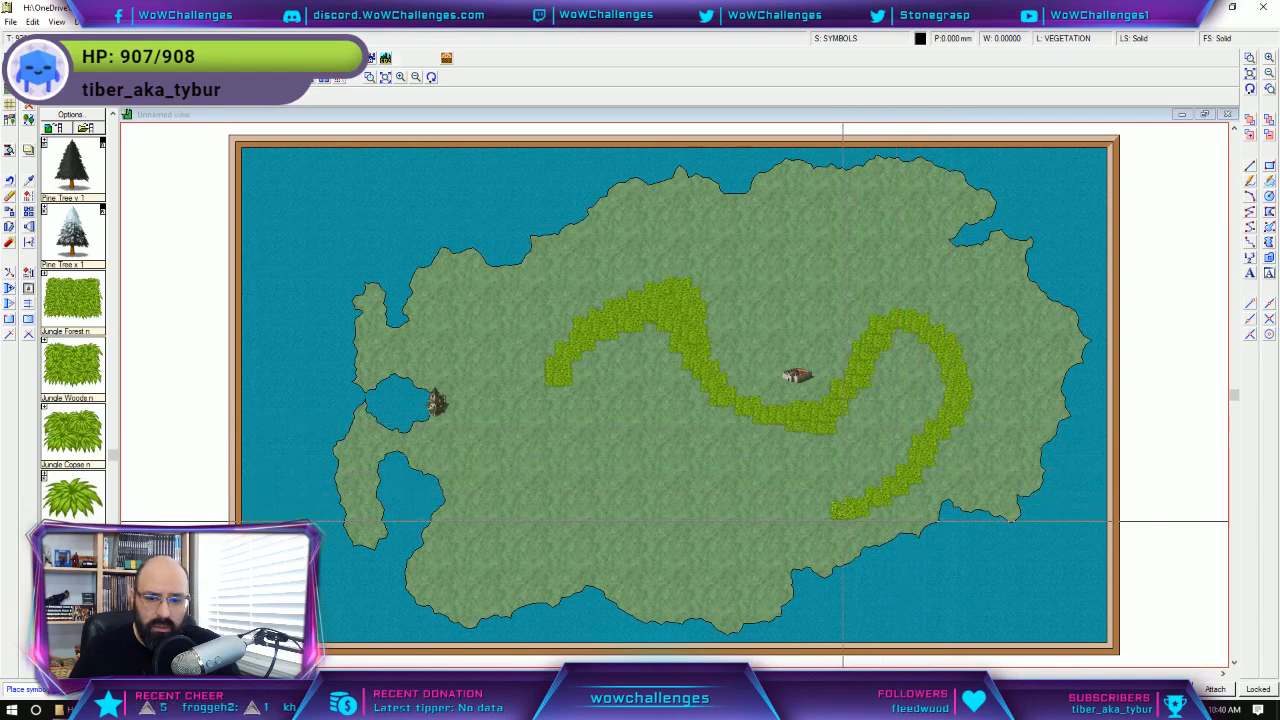
pyautogui.click(838, 527)
pyautogui.click(812, 537)
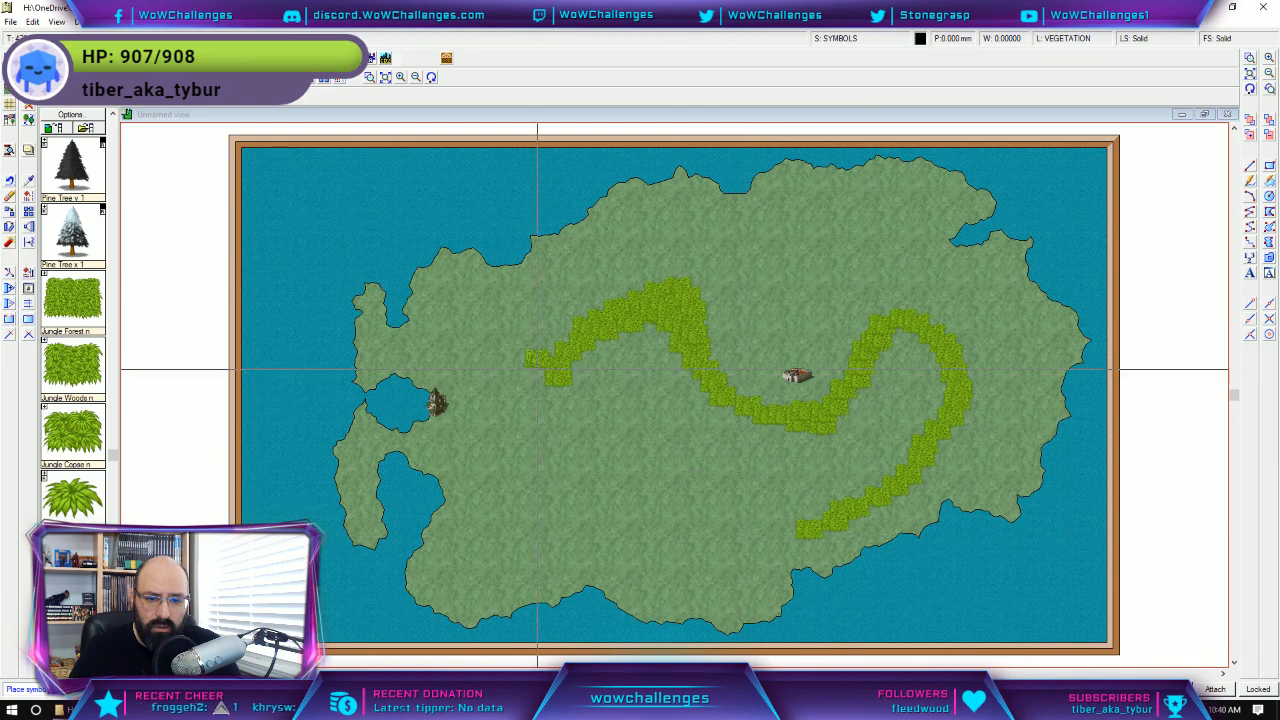
# Extend the western end of the jungle band southward past the city and curve it south-east towards the south coast.
pyautogui.click(552, 387)
pyautogui.click(539, 407)
pyautogui.click(541, 425)
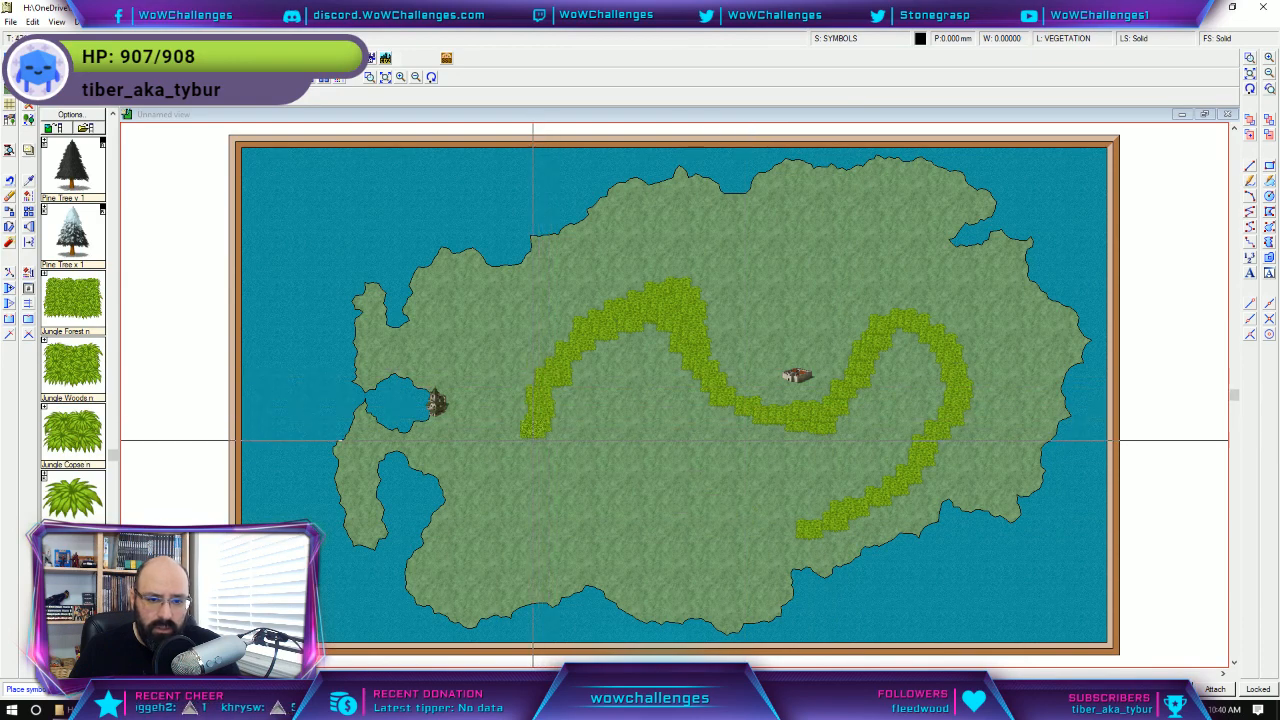
pyautogui.click(536, 445)
pyautogui.click(529, 460)
pyautogui.click(531, 478)
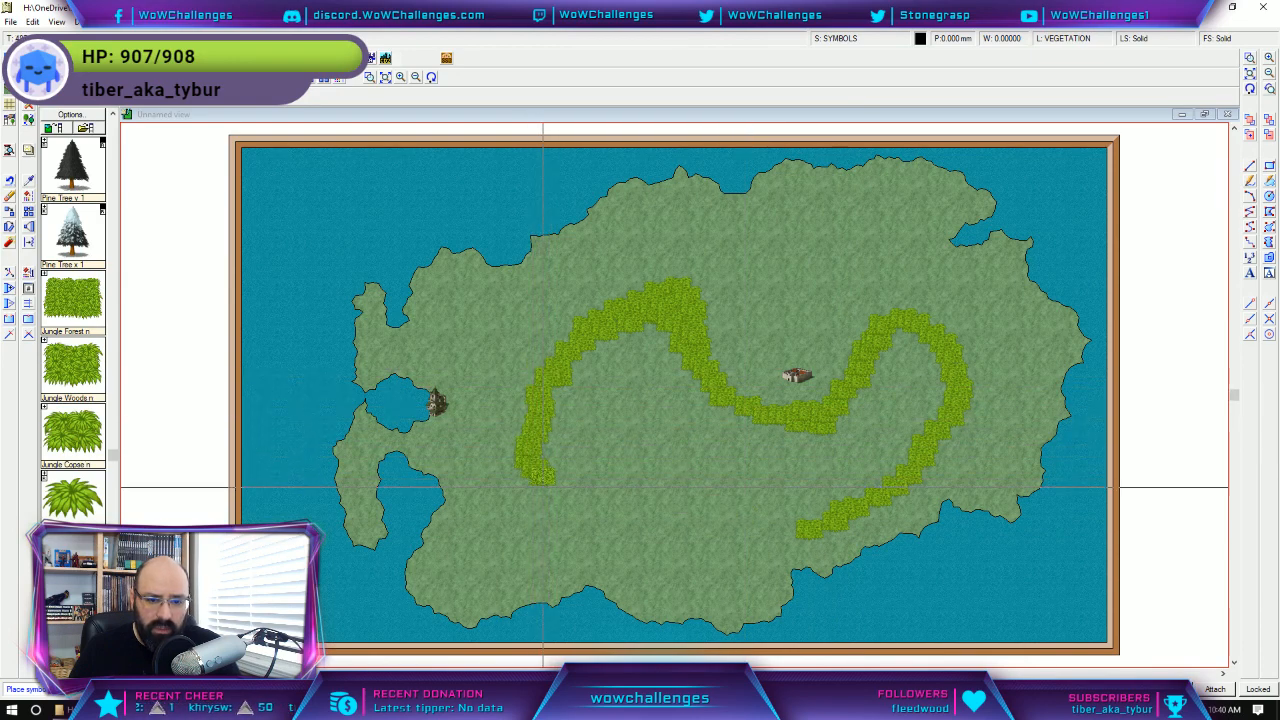
pyautogui.click(545, 479)
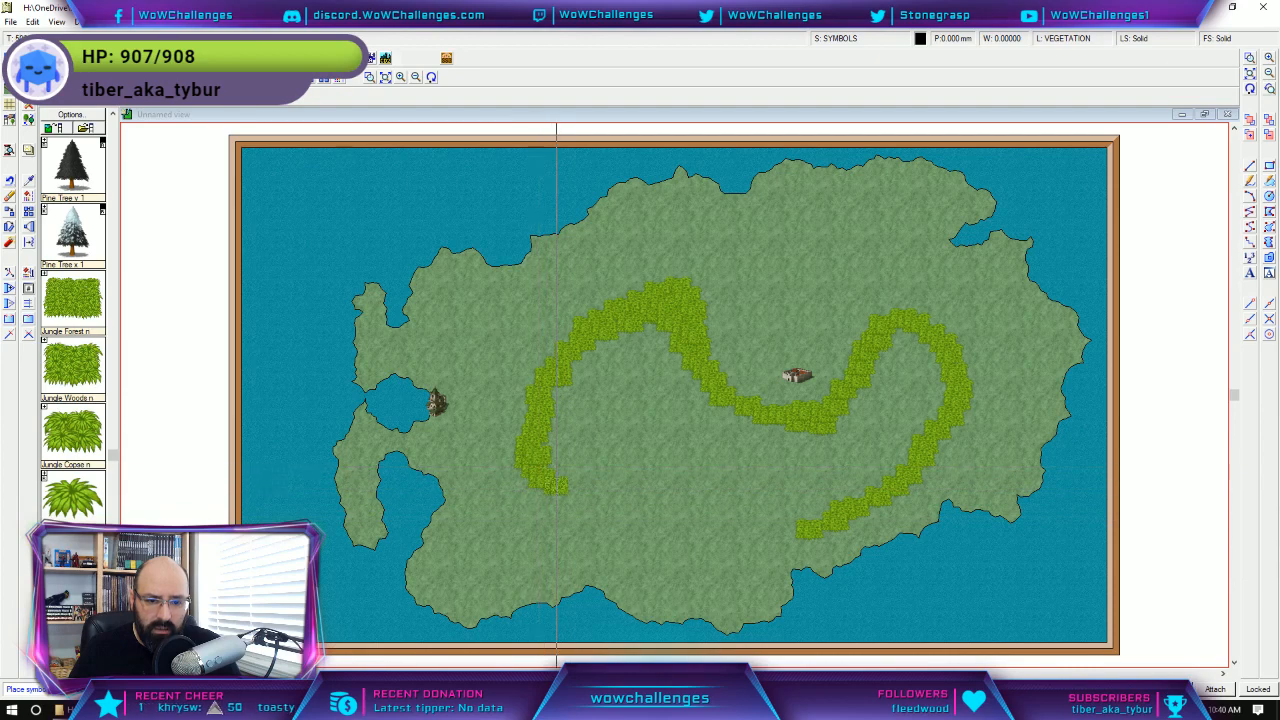
pyautogui.click(559, 506)
pyautogui.click(574, 515)
pyautogui.click(586, 526)
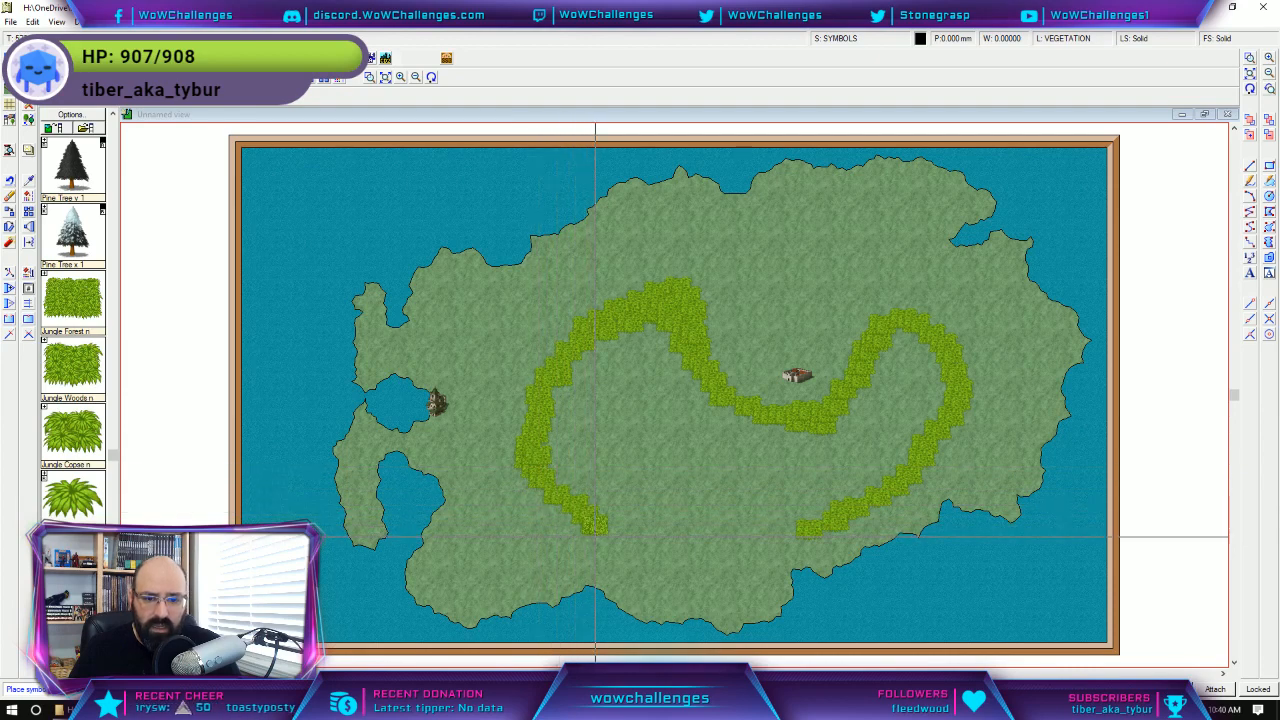
pyautogui.click(598, 537)
# Place jungle symbols eastward across the southern interior to join both ends of the band into a closed outline.
pyautogui.click(636, 522)
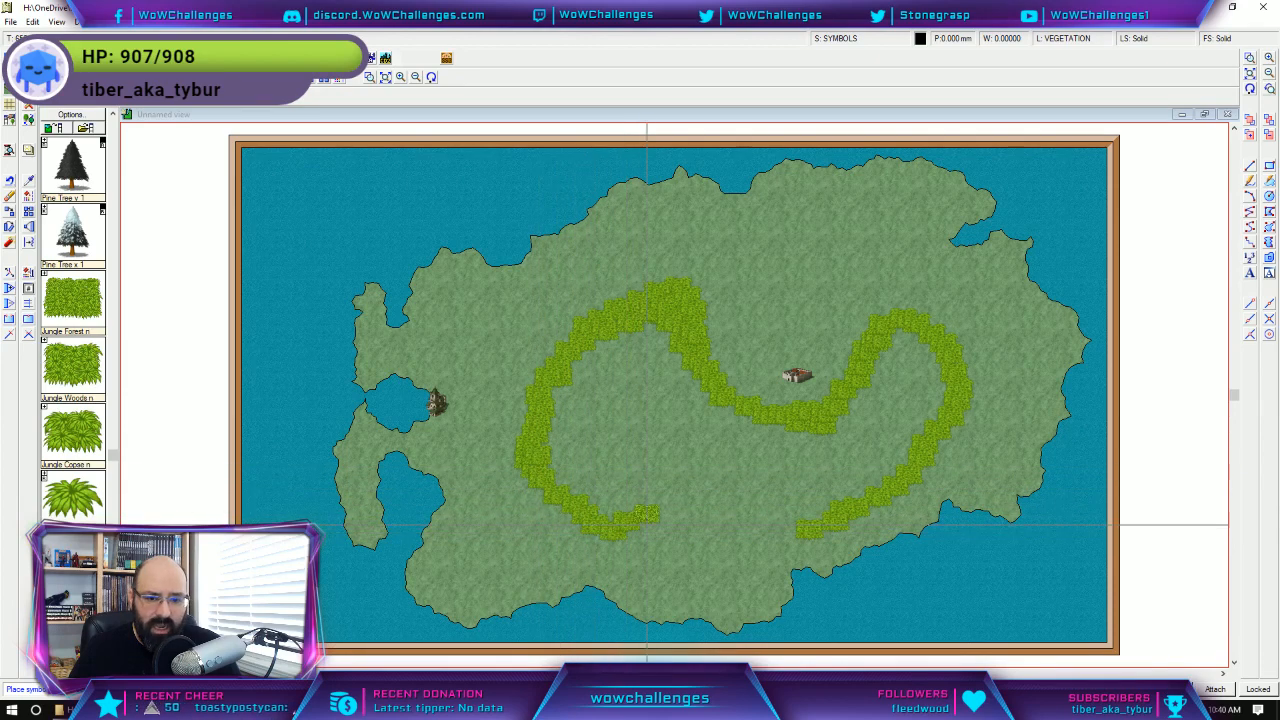
pyautogui.click(660, 522)
pyautogui.click(680, 512)
pyautogui.click(709, 521)
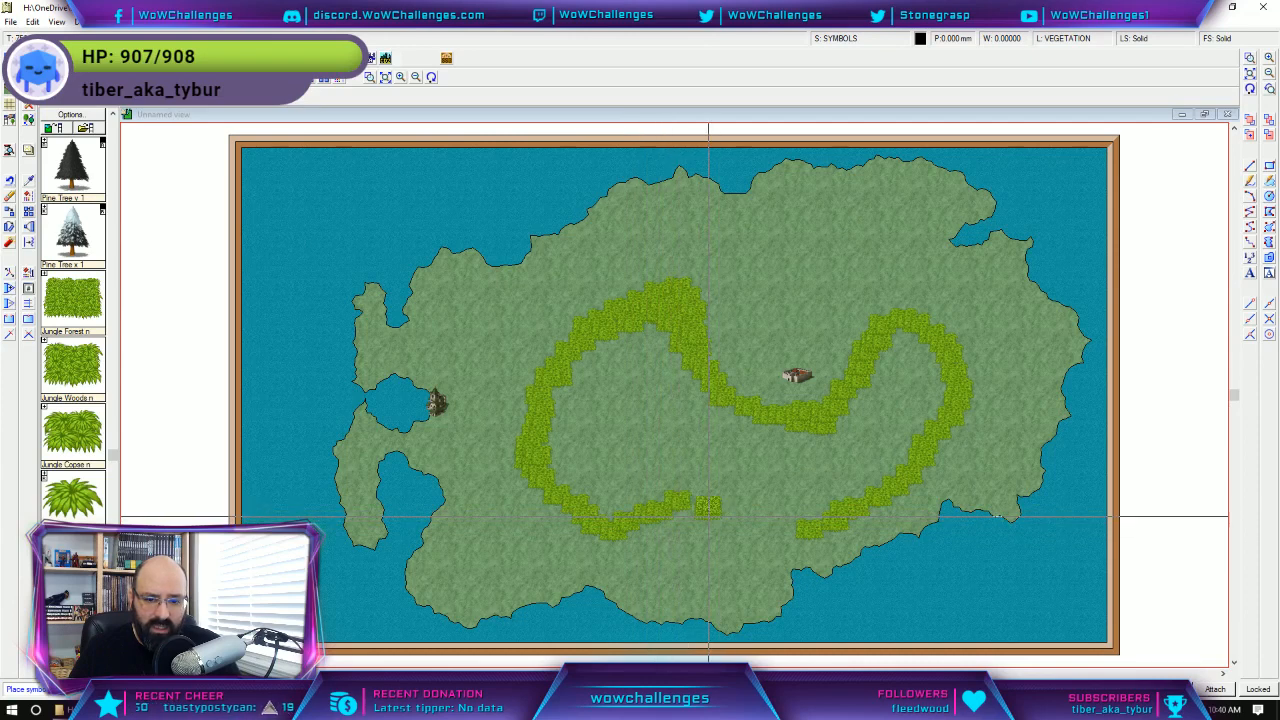
pyautogui.click(732, 522)
pyautogui.click(756, 523)
pyautogui.click(787, 537)
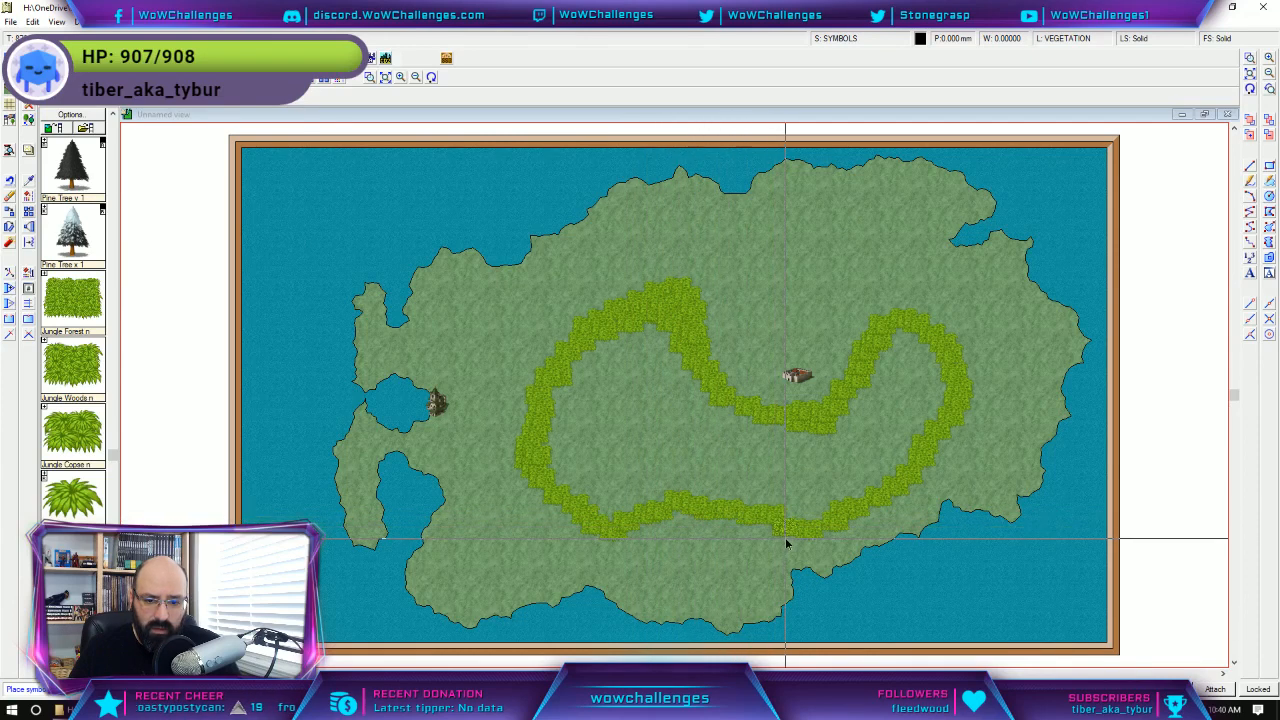
# Begin filling the enclosed area with jungle symbols, thickening the inner side of the north-western band.
pyautogui.click(592, 500)
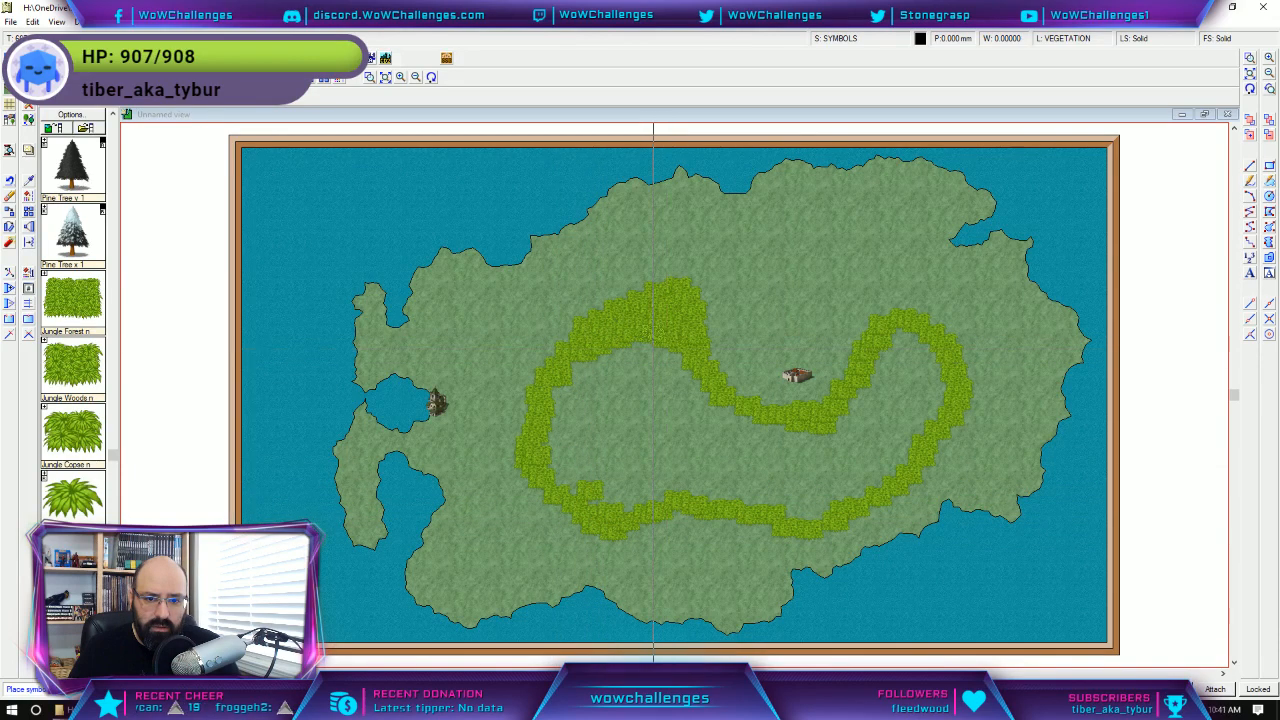
pyautogui.click(622, 360)
pyautogui.click(603, 367)
pyautogui.click(578, 377)
pyautogui.click(565, 386)
pyautogui.click(589, 388)
pyautogui.click(613, 384)
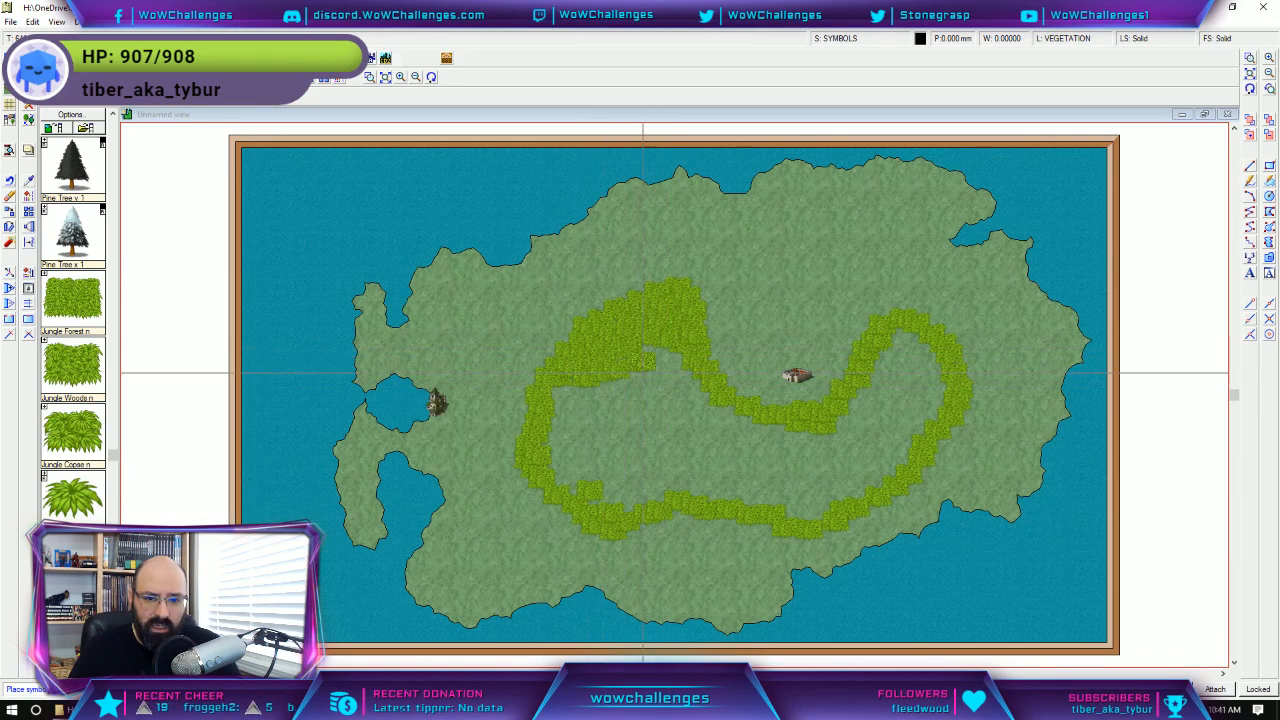
# Fill the pocket below the north-central peak of the outline with overlapping jungle symbols.
pyautogui.click(645, 373)
pyautogui.click(663, 373)
pyautogui.click(683, 380)
pyautogui.click(668, 382)
pyautogui.click(653, 373)
pyautogui.click(641, 389)
pyautogui.click(604, 400)
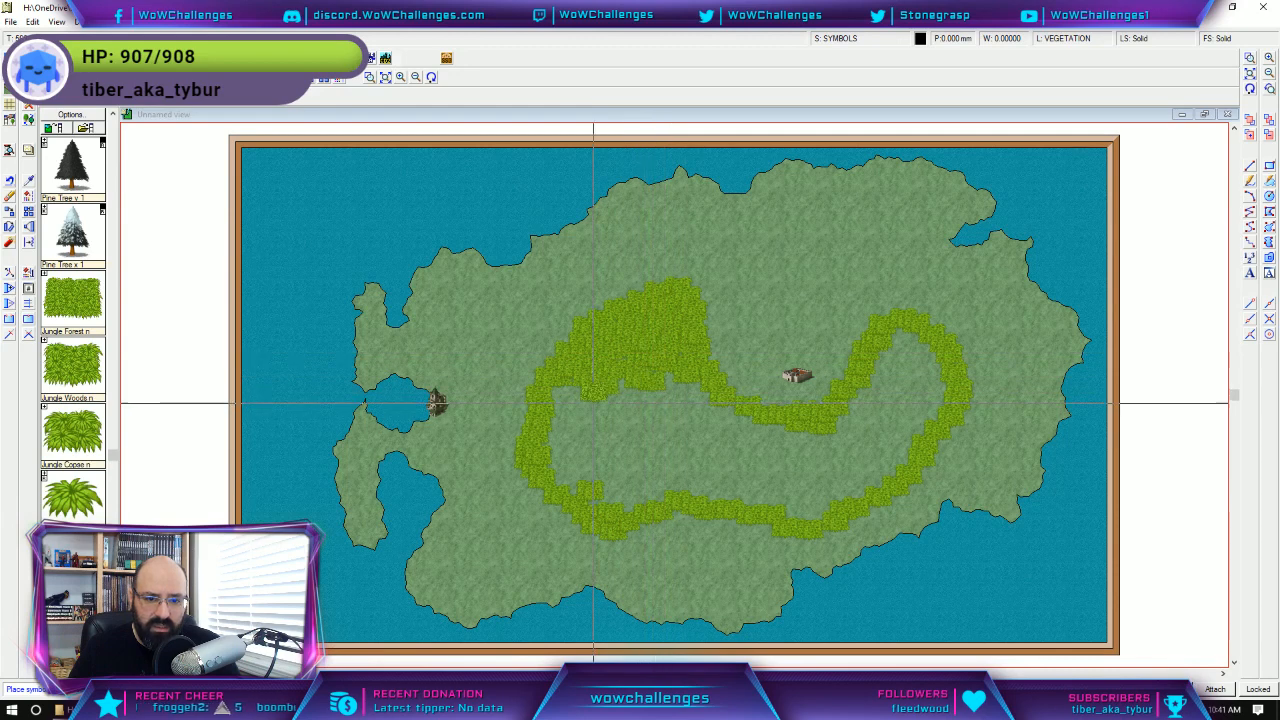
# Add a further row of jungle symbols below the filled north-western part, starting from the western band.
pyautogui.click(592, 403)
pyautogui.click(574, 408)
pyautogui.click(562, 412)
pyautogui.click(580, 403)
pyautogui.click(613, 398)
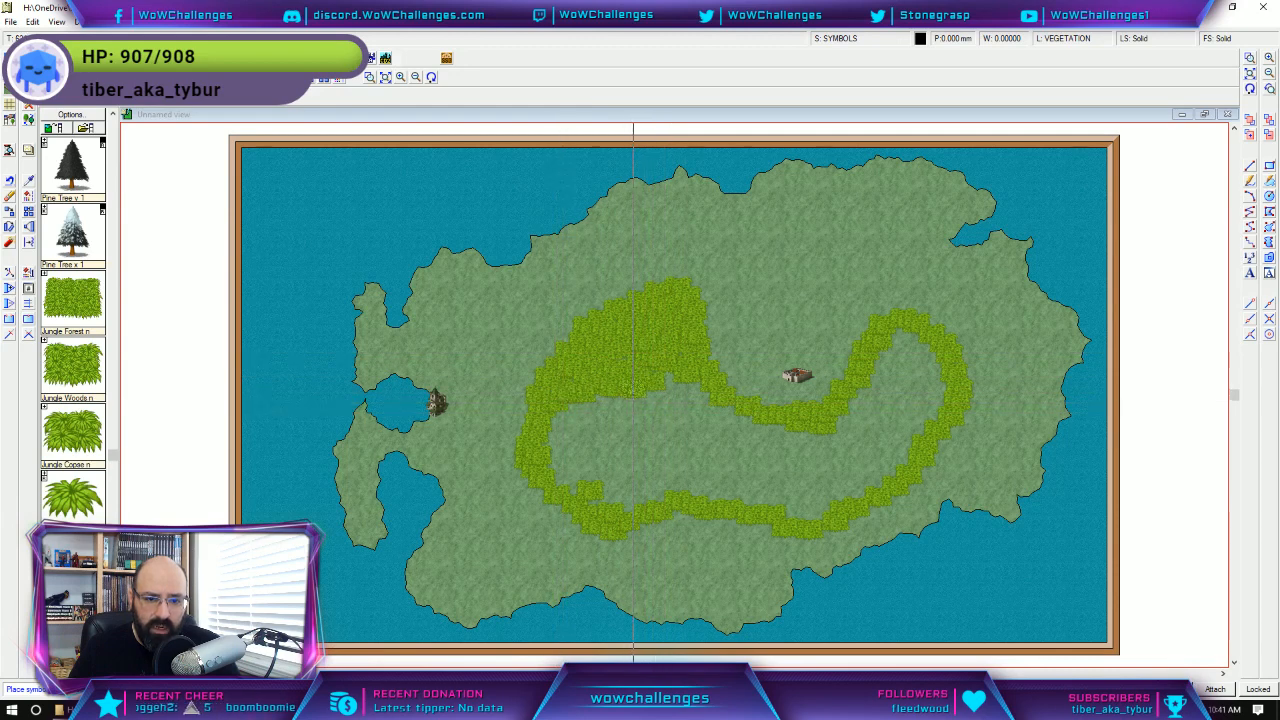
# Carry the jungle fill eastward to meet the band south-west of the castle and patch the gaps in it.
pyautogui.click(660, 396)
pyautogui.click(673, 391)
pyautogui.click(661, 396)
pyautogui.click(691, 399)
pyautogui.click(703, 408)
pyautogui.click(682, 411)
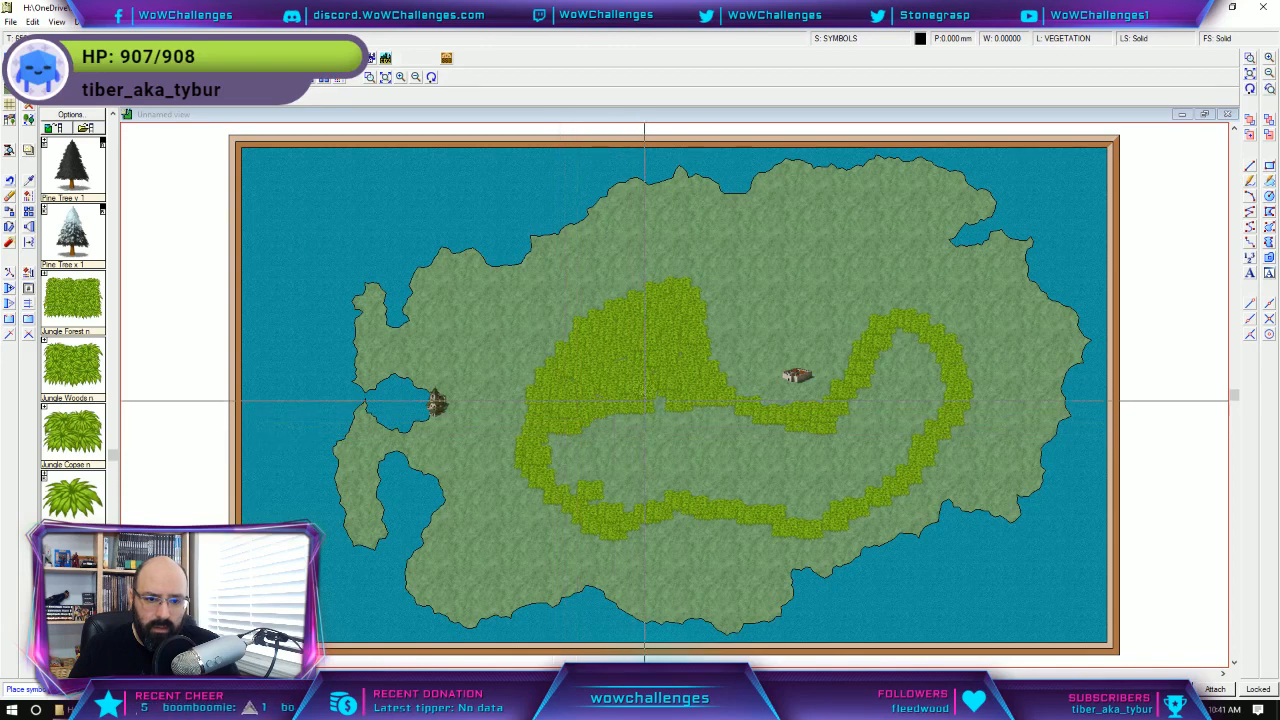
pyautogui.click(661, 407)
pyautogui.click(648, 406)
pyautogui.click(678, 400)
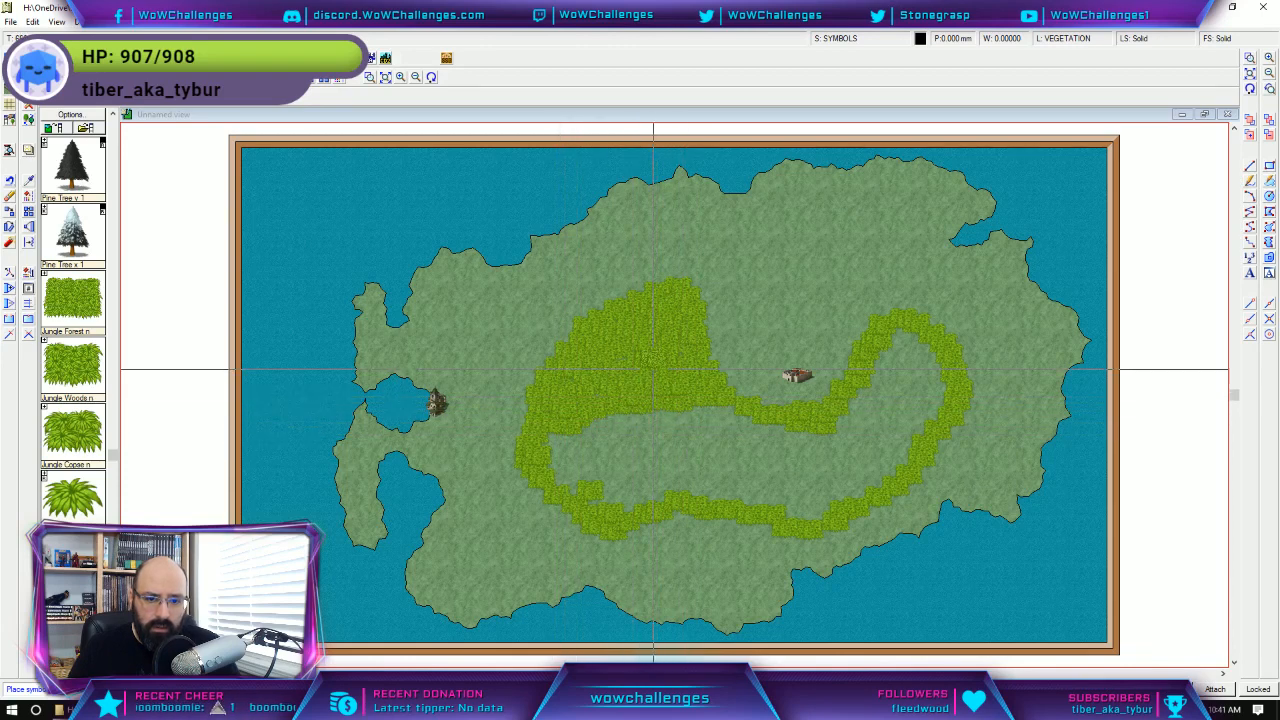
# Place another row of jungle symbols along the fill's lower edge, from the western interior towards the castle.
pyautogui.click(594, 440)
pyautogui.click(619, 438)
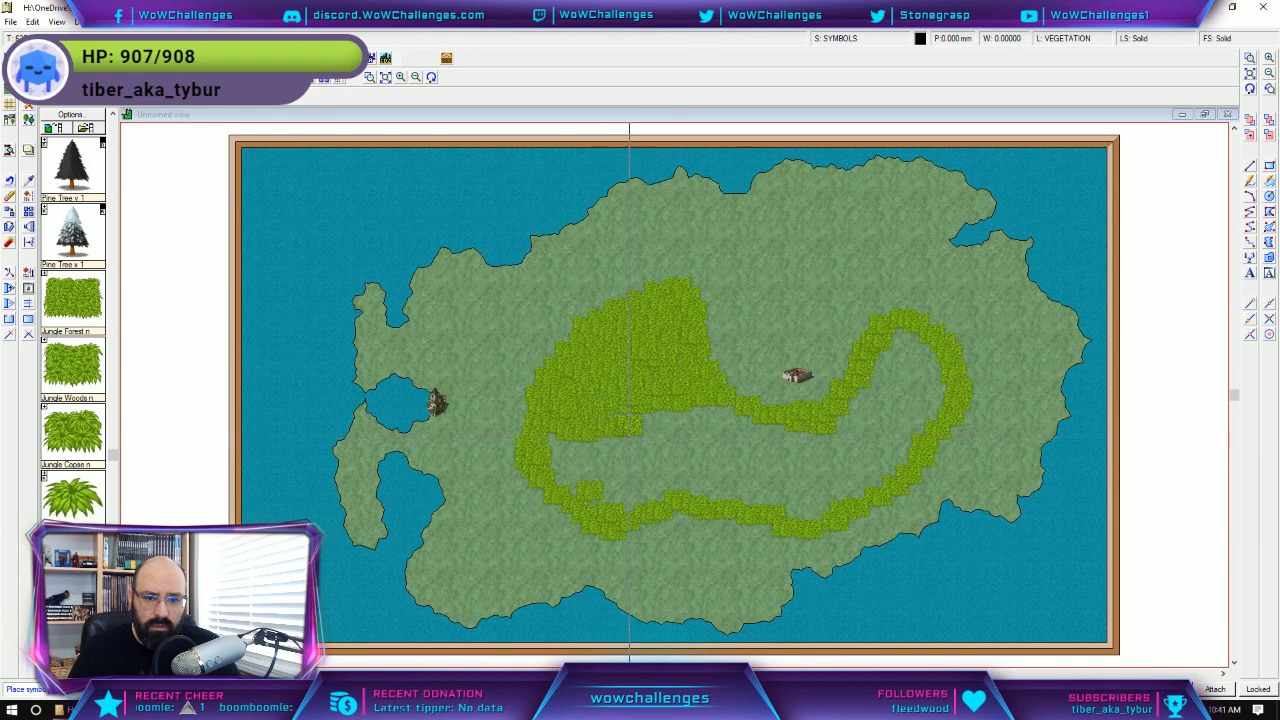
pyautogui.click(629, 436)
pyautogui.click(649, 428)
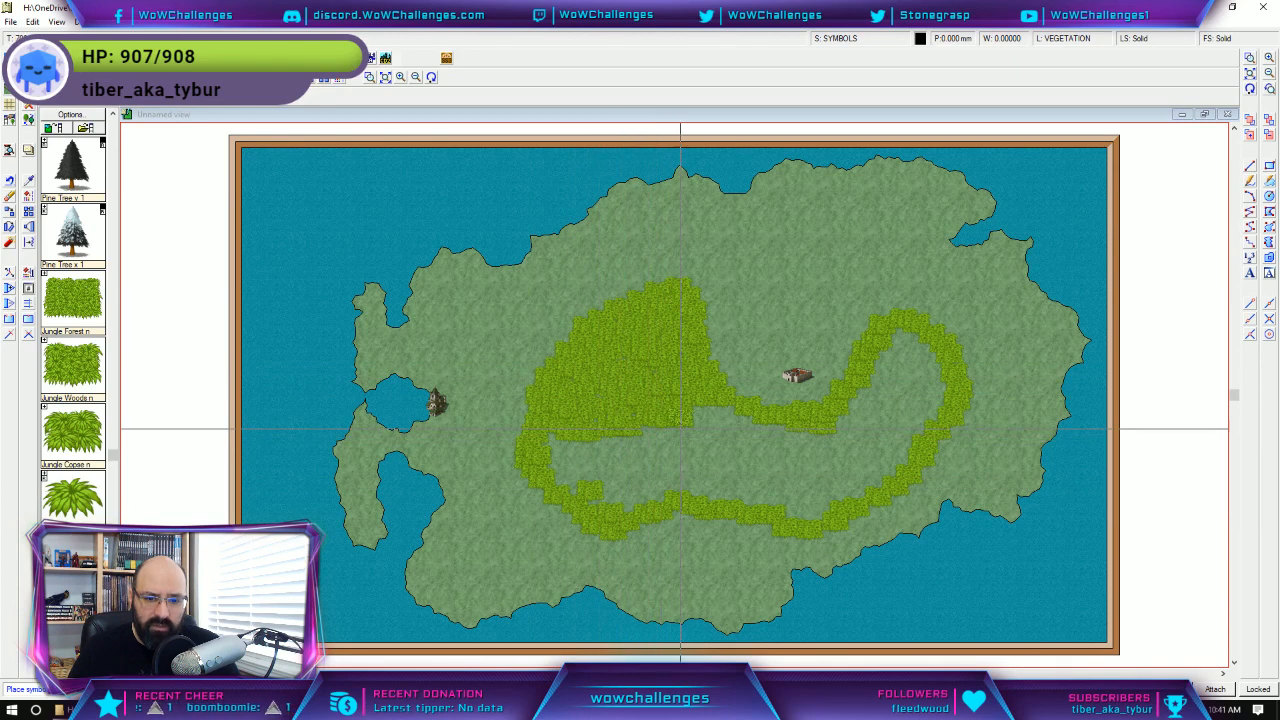
pyautogui.click(680, 429)
pyautogui.click(702, 429)
pyautogui.click(729, 428)
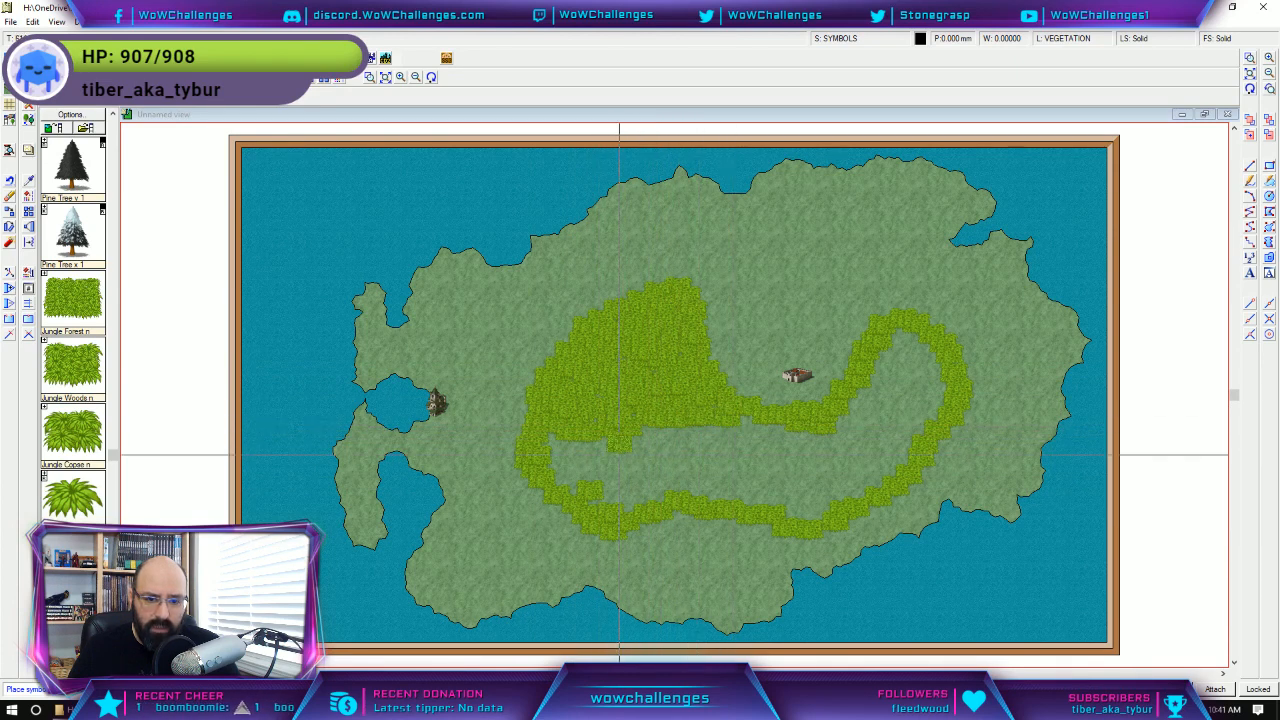
# Thicken the jungle inside the south-western bend and start the next fill row eastward across the western half.
pyautogui.click(557, 454)
pyautogui.click(566, 474)
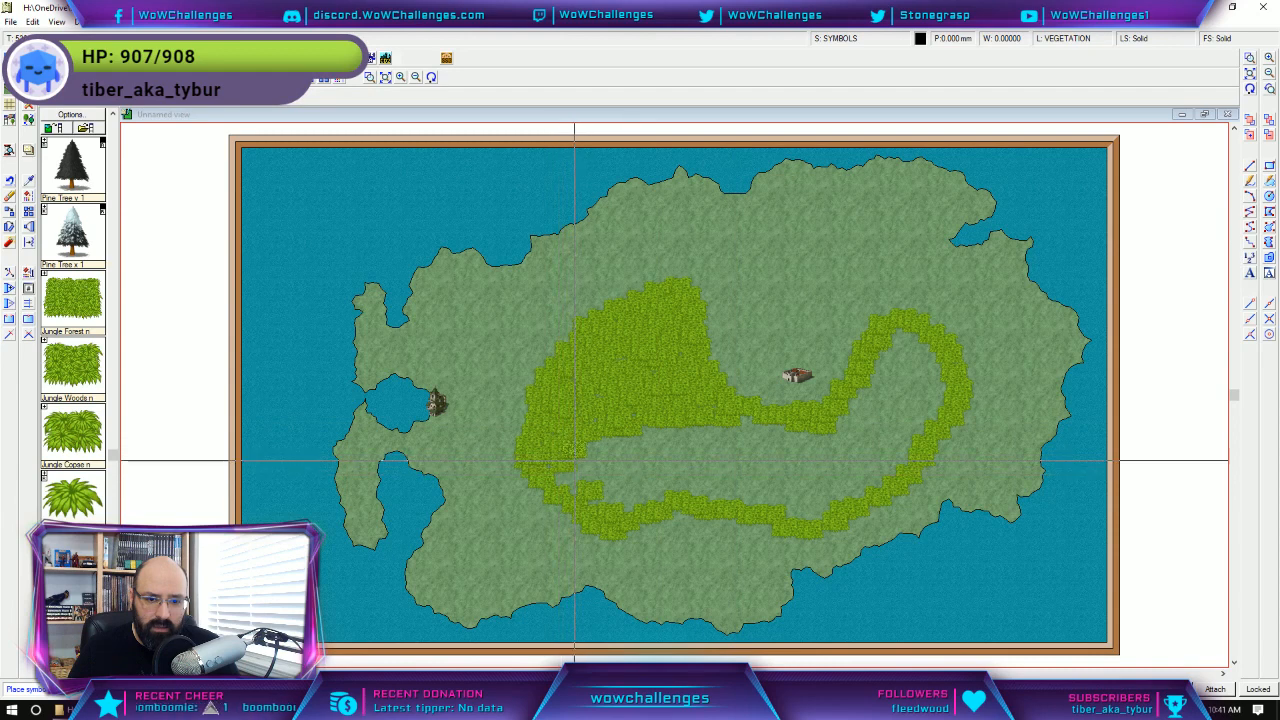
pyautogui.click(599, 455)
pyautogui.click(619, 455)
pyautogui.click(641, 453)
pyautogui.click(663, 446)
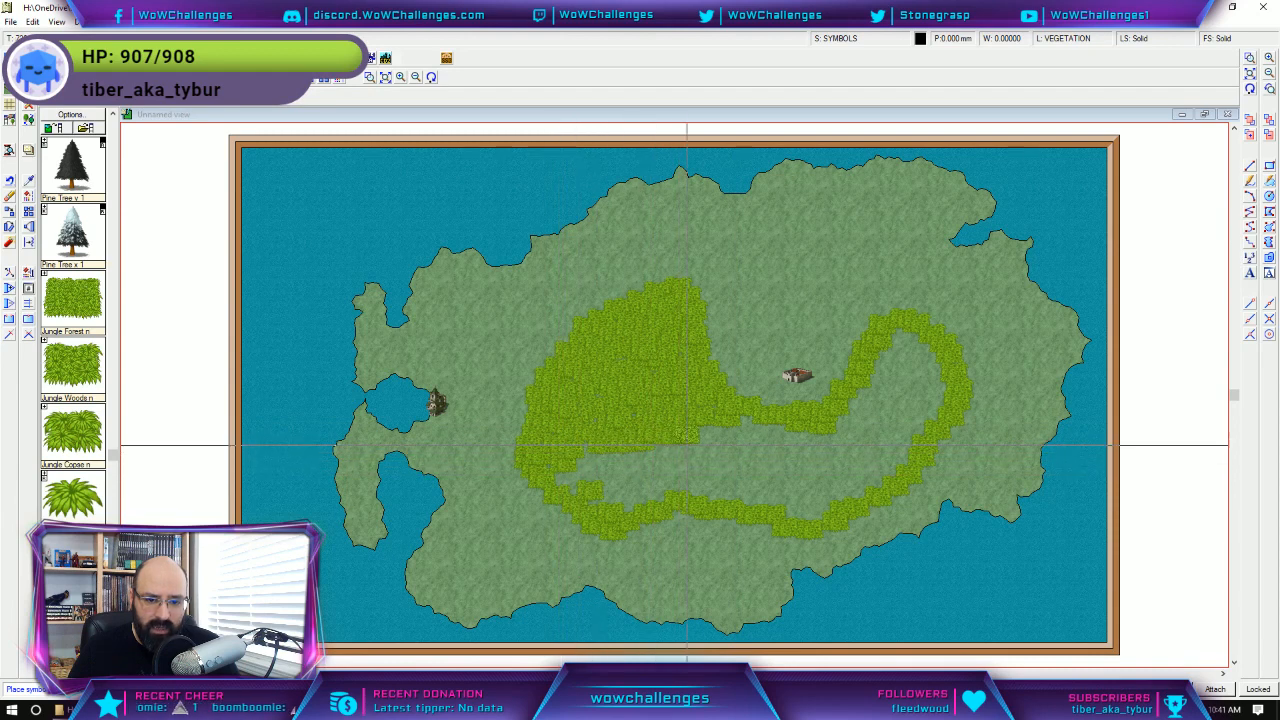
# Continue the lower row of jungle fill eastward until it runs beneath the band south of the castle.
pyautogui.click(687, 445)
pyautogui.click(706, 443)
pyautogui.click(727, 442)
pyautogui.click(746, 438)
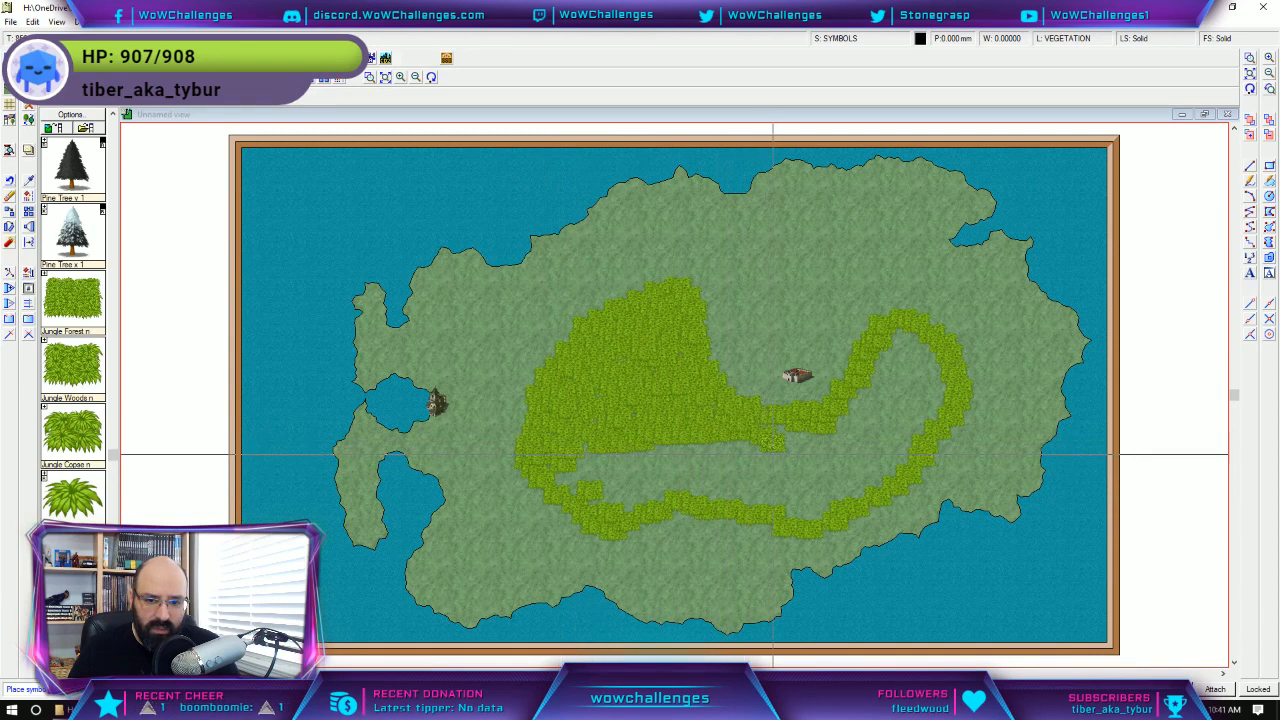
pyautogui.click(781, 441)
pyautogui.click(810, 449)
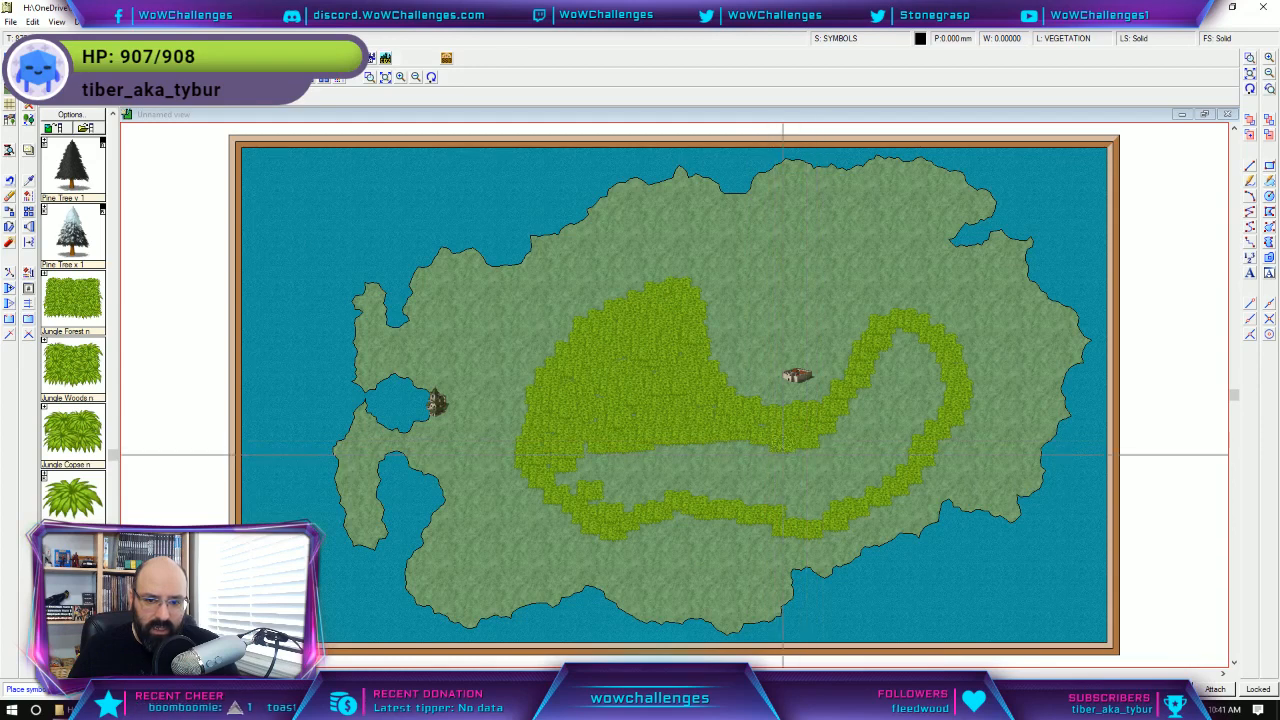
pyautogui.click(837, 445)
# Fill the upper part of the eastern jungle loop, working down from beneath its northern peak.
pyautogui.click(896, 347)
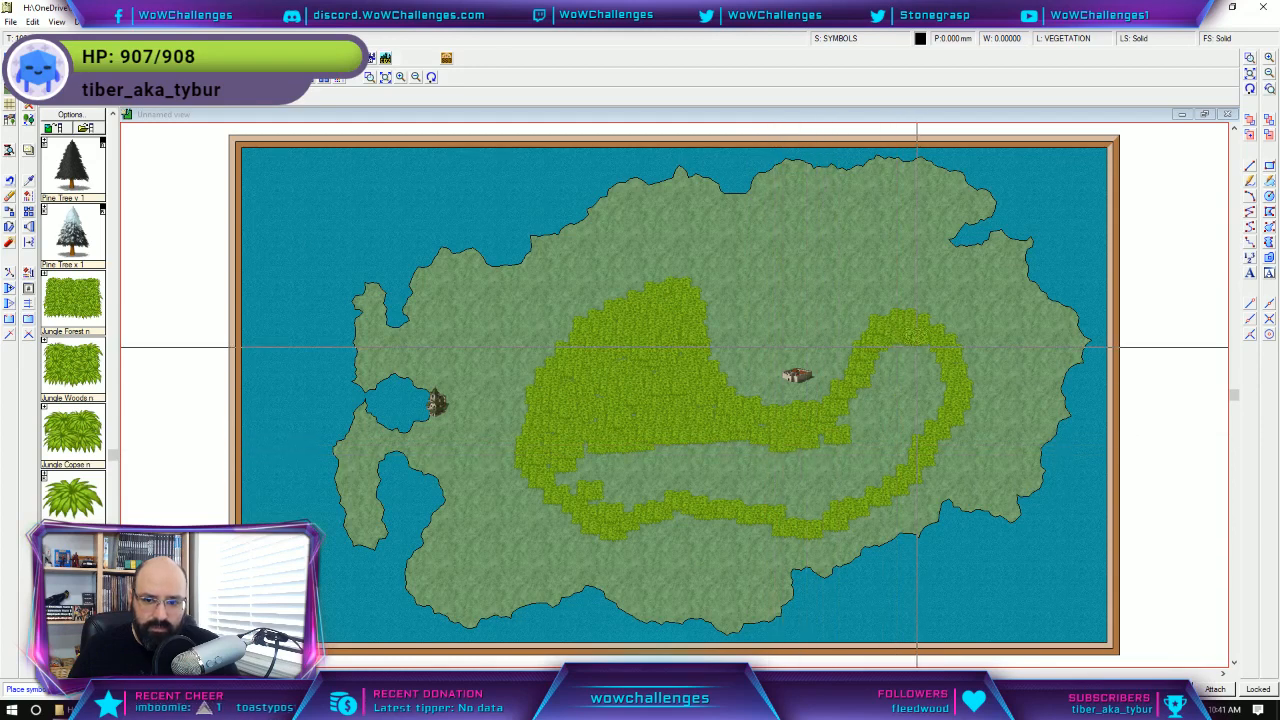
pyautogui.click(917, 346)
pyautogui.click(892, 359)
pyautogui.click(911, 360)
pyautogui.click(927, 361)
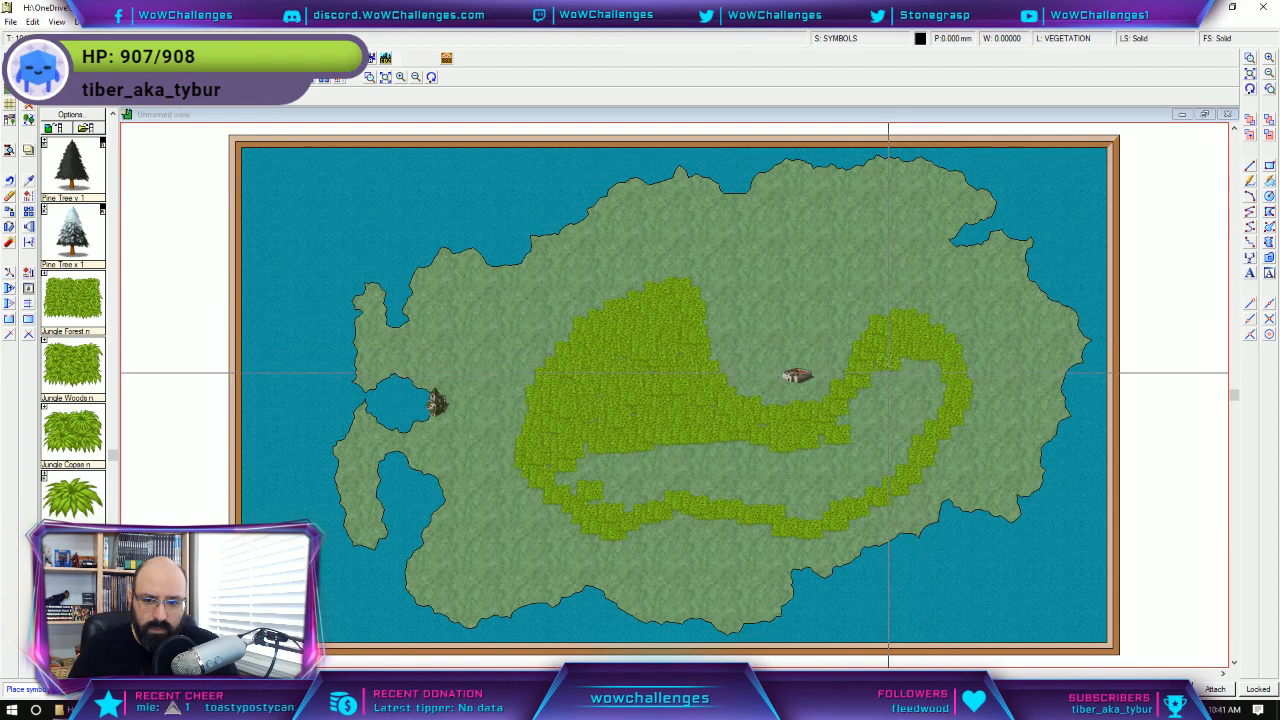
pyautogui.click(933, 381)
pyautogui.click(882, 389)
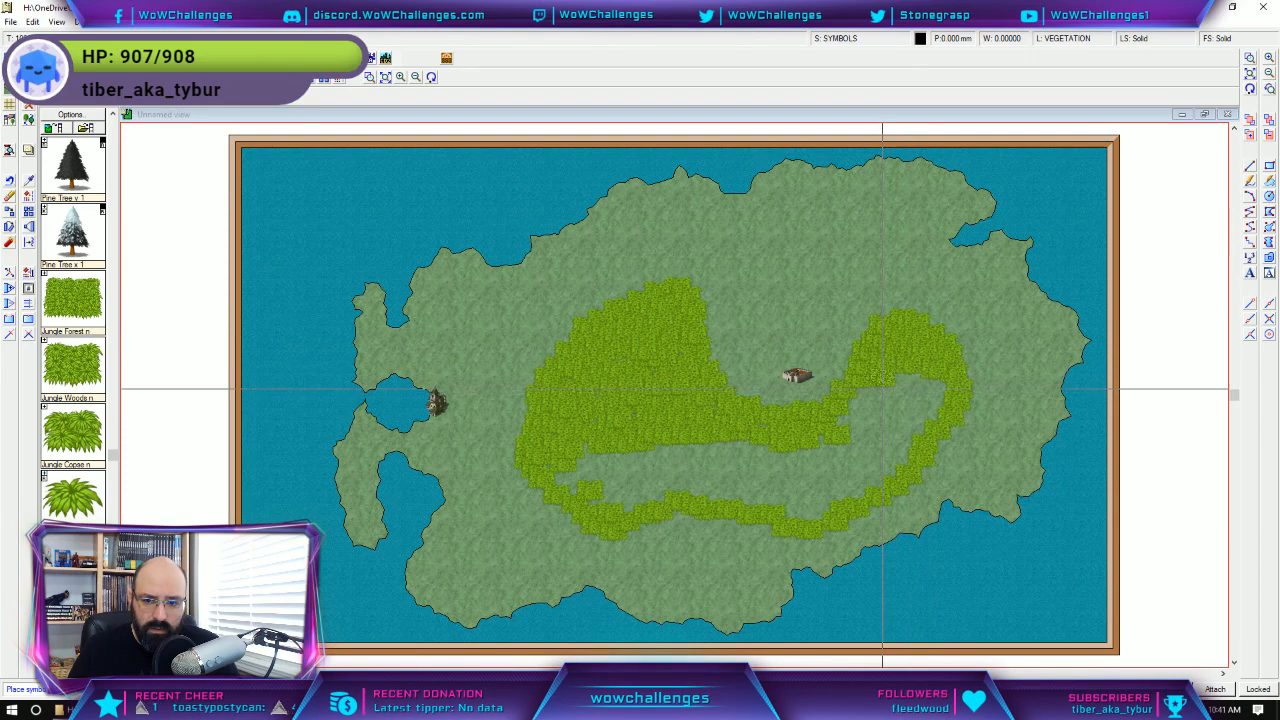
pyautogui.click(899, 387)
pyautogui.click(935, 401)
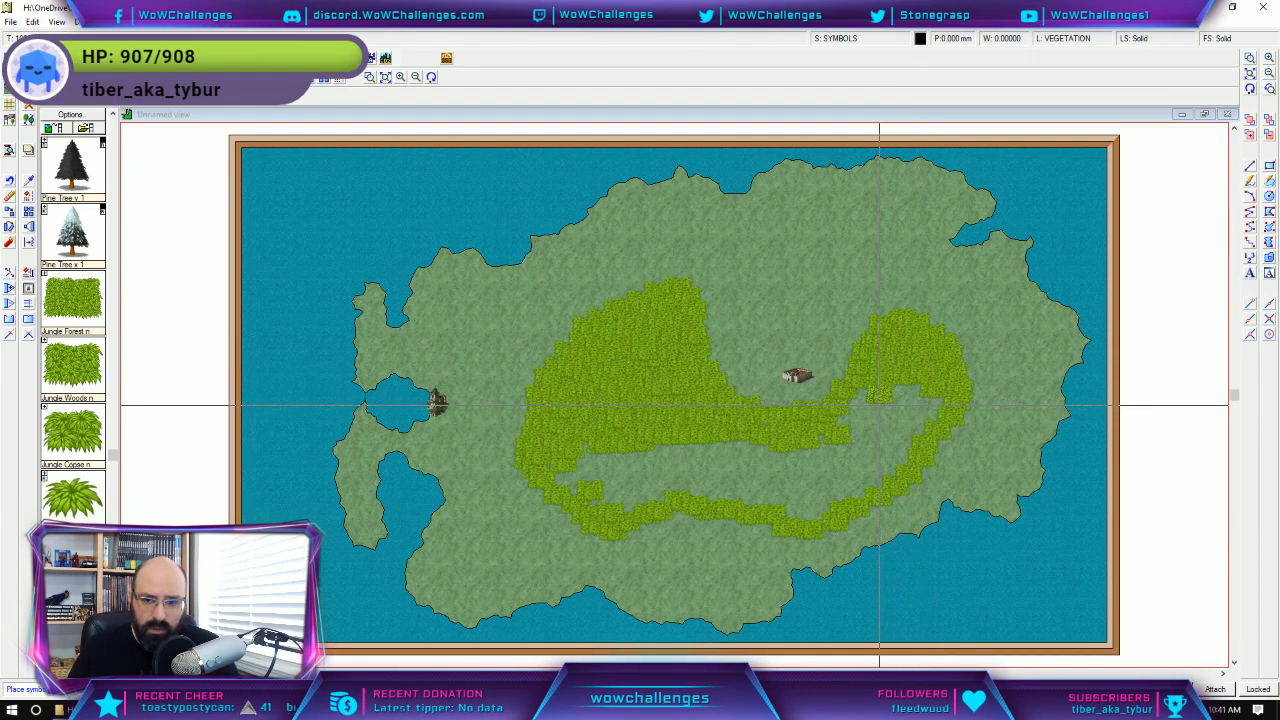
# Fill the middle of the eastern loop with rows of jungle symbols spanning between its two sides.
pyautogui.click(864, 406)
pyautogui.click(888, 403)
pyautogui.click(907, 401)
pyautogui.click(921, 402)
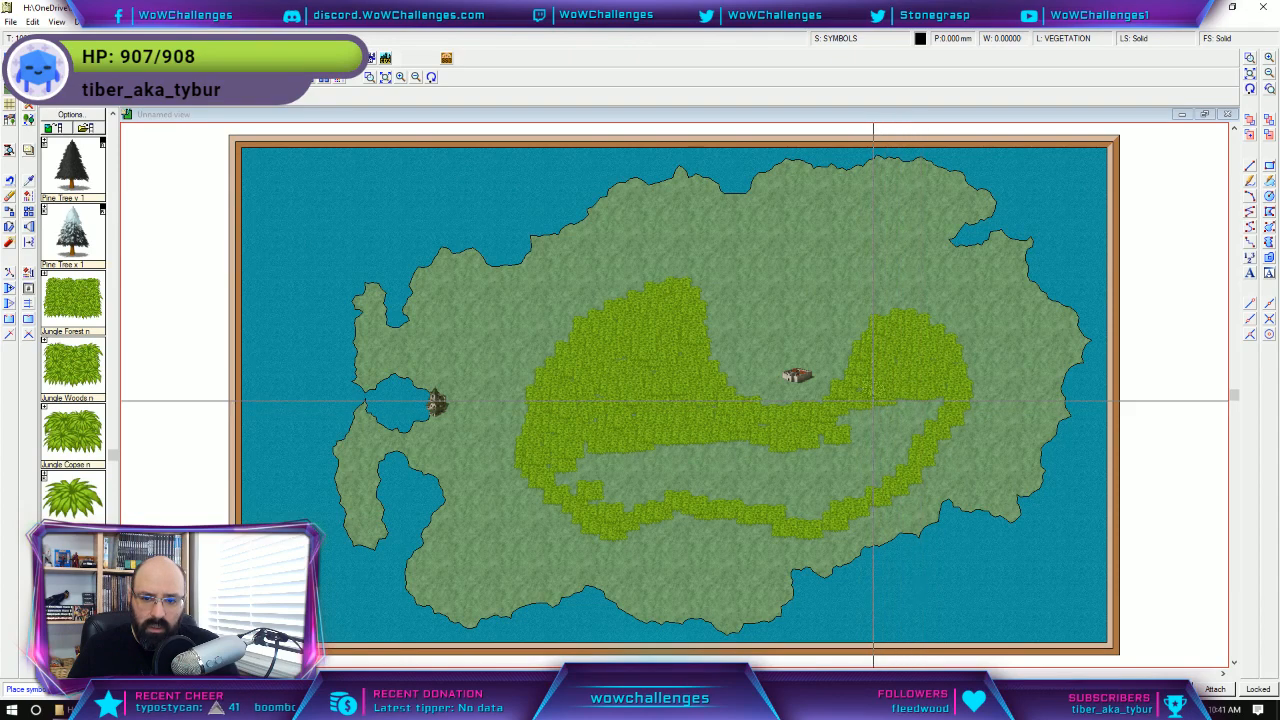
pyautogui.click(871, 402)
pyautogui.click(871, 421)
pyautogui.click(896, 420)
pyautogui.click(916, 415)
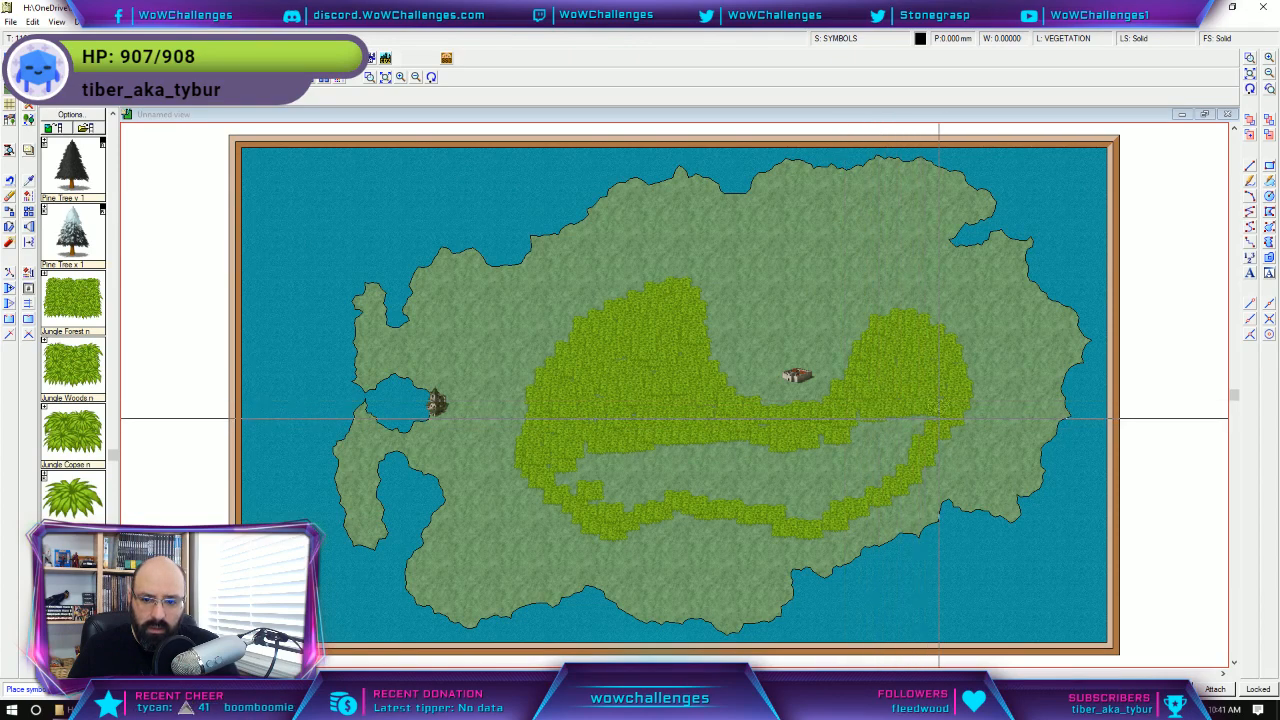
pyautogui.click(939, 417)
# Add another row of jungle symbols across the lower part of the eastern loop, joining its two sides.
pyautogui.click(862, 427)
pyautogui.click(866, 425)
pyautogui.click(896, 422)
pyautogui.click(928, 424)
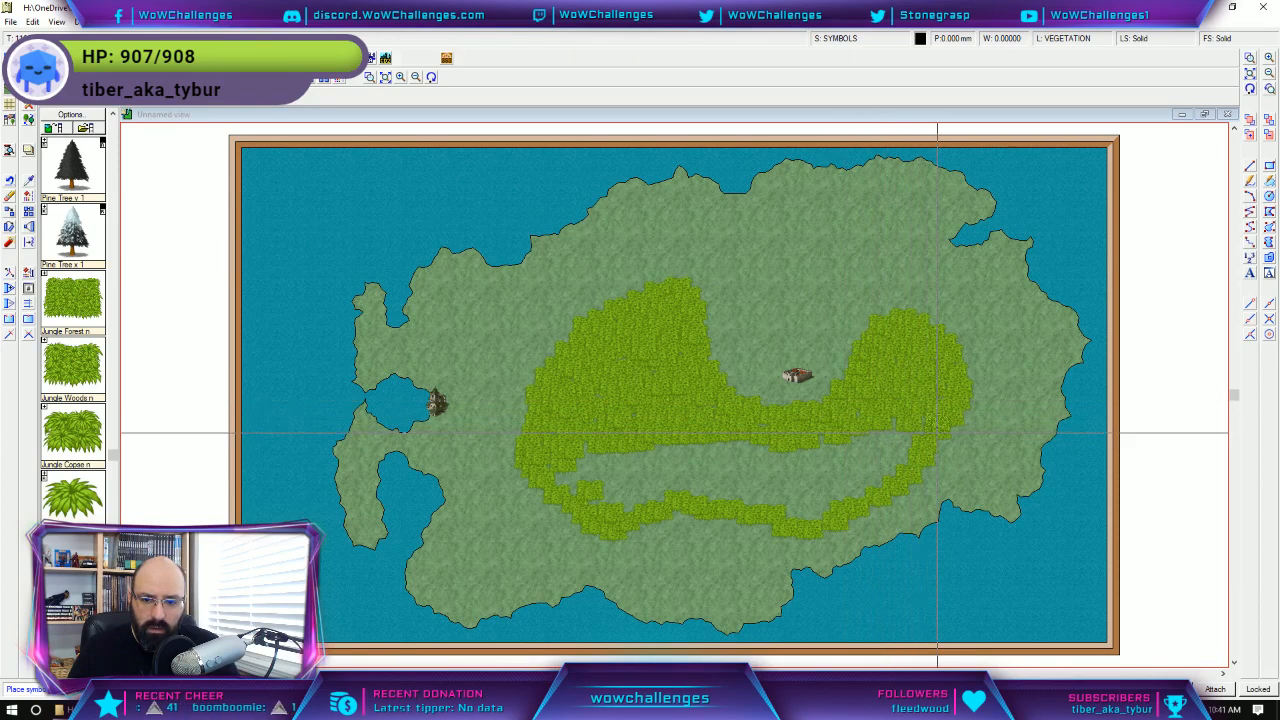
pyautogui.click(929, 425)
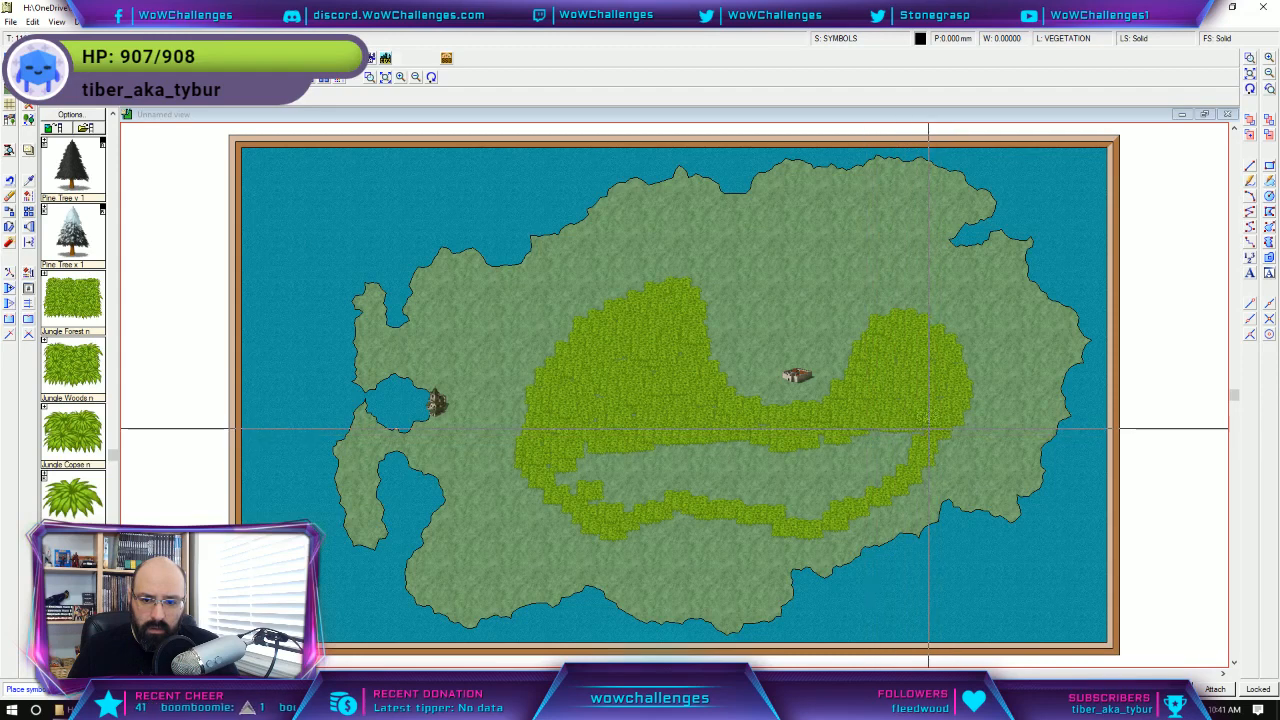
# Fill the remaining gap inside the jungle from east to west, down to its southern outline.
pyautogui.click(886, 436)
pyautogui.click(827, 440)
pyautogui.click(844, 440)
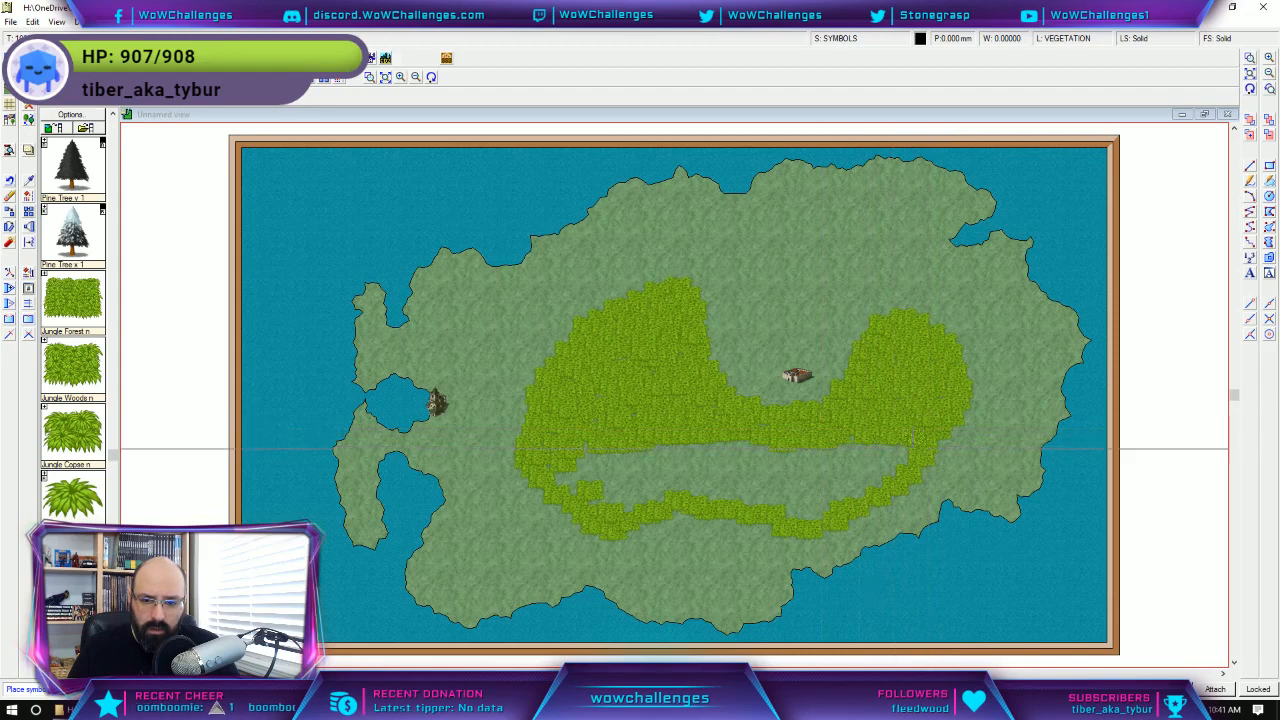
pyautogui.click(773, 457)
pyautogui.click(589, 457)
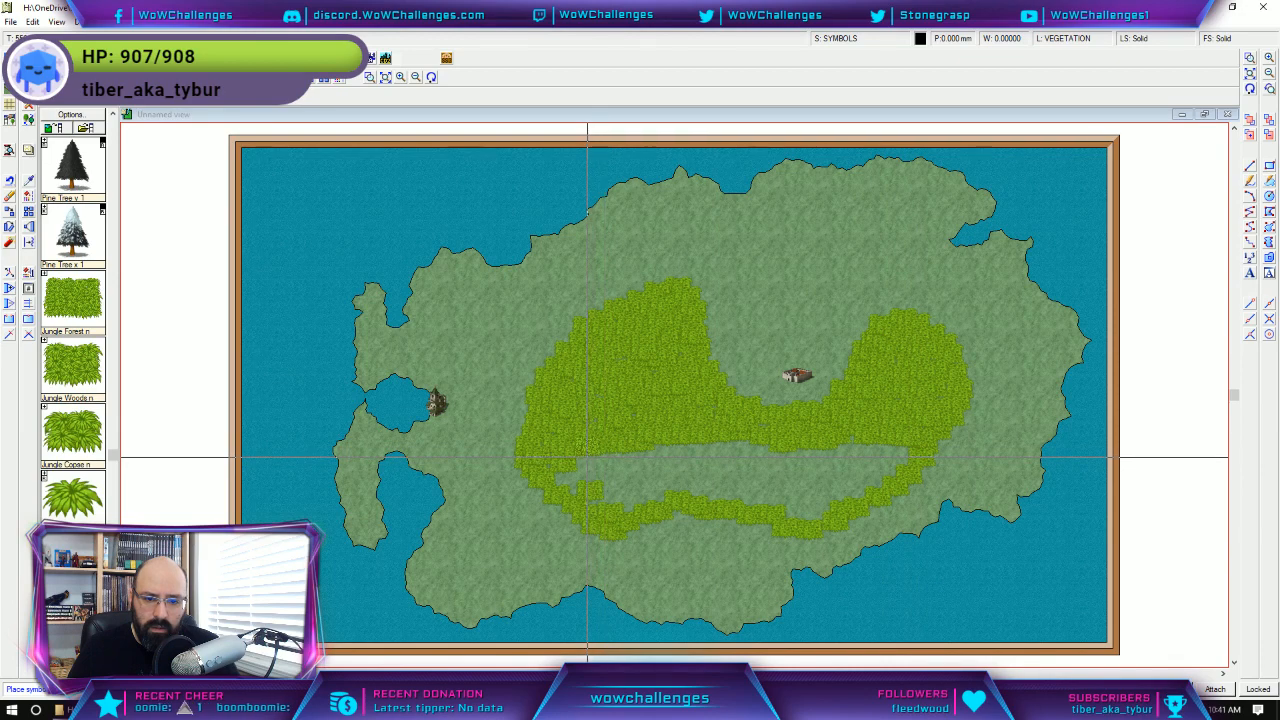
pyautogui.click(565, 483)
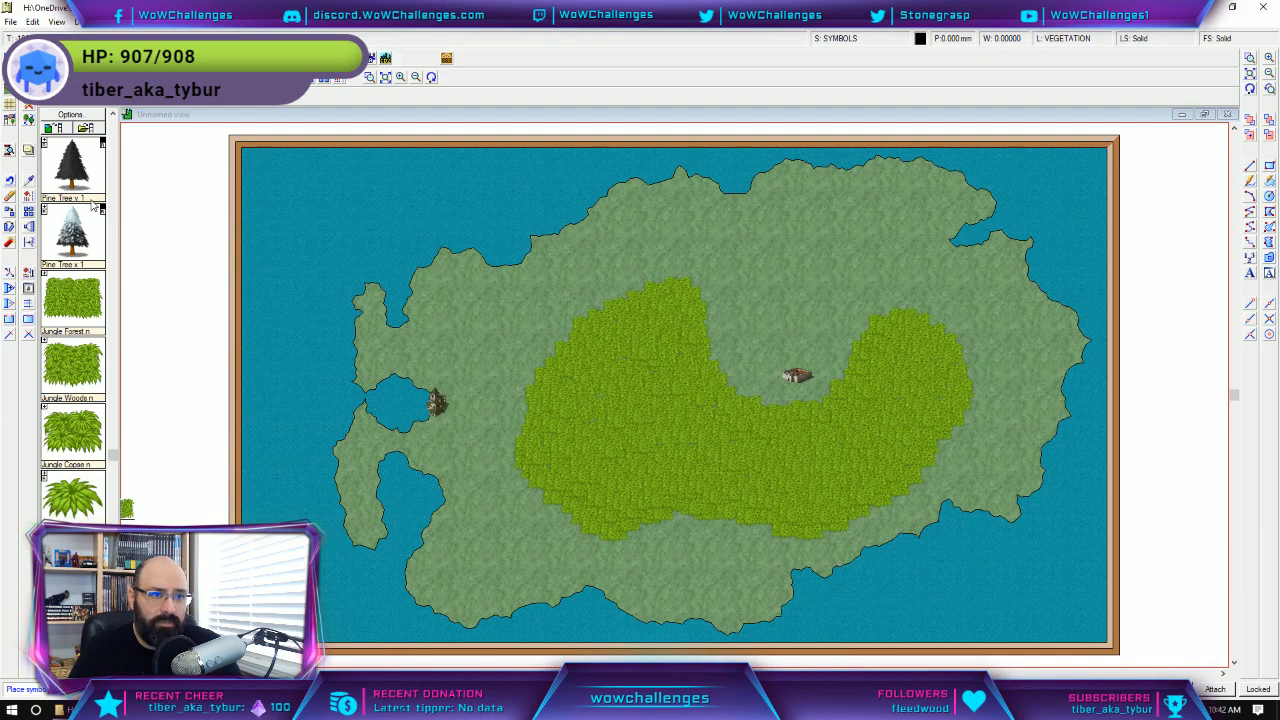
# Try to create a map text label reading "Irongate".
pyautogui.click(297, 77)
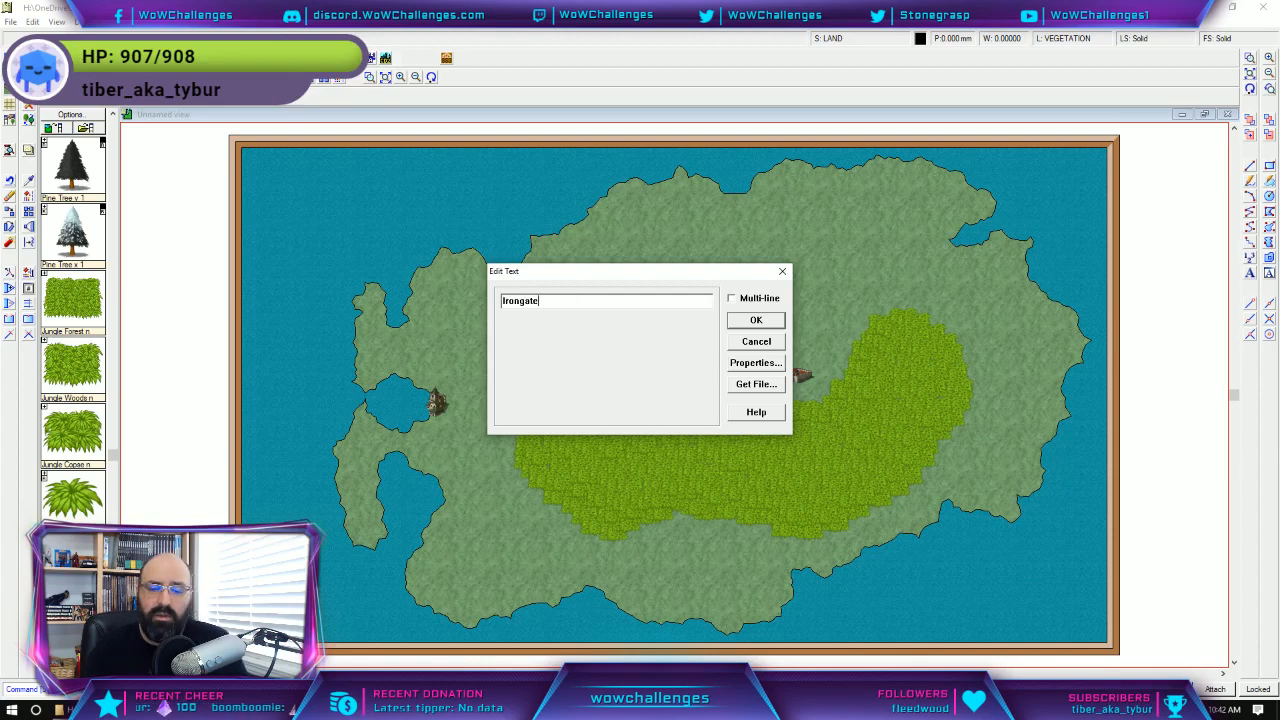
pyautogui.click(742, 322)
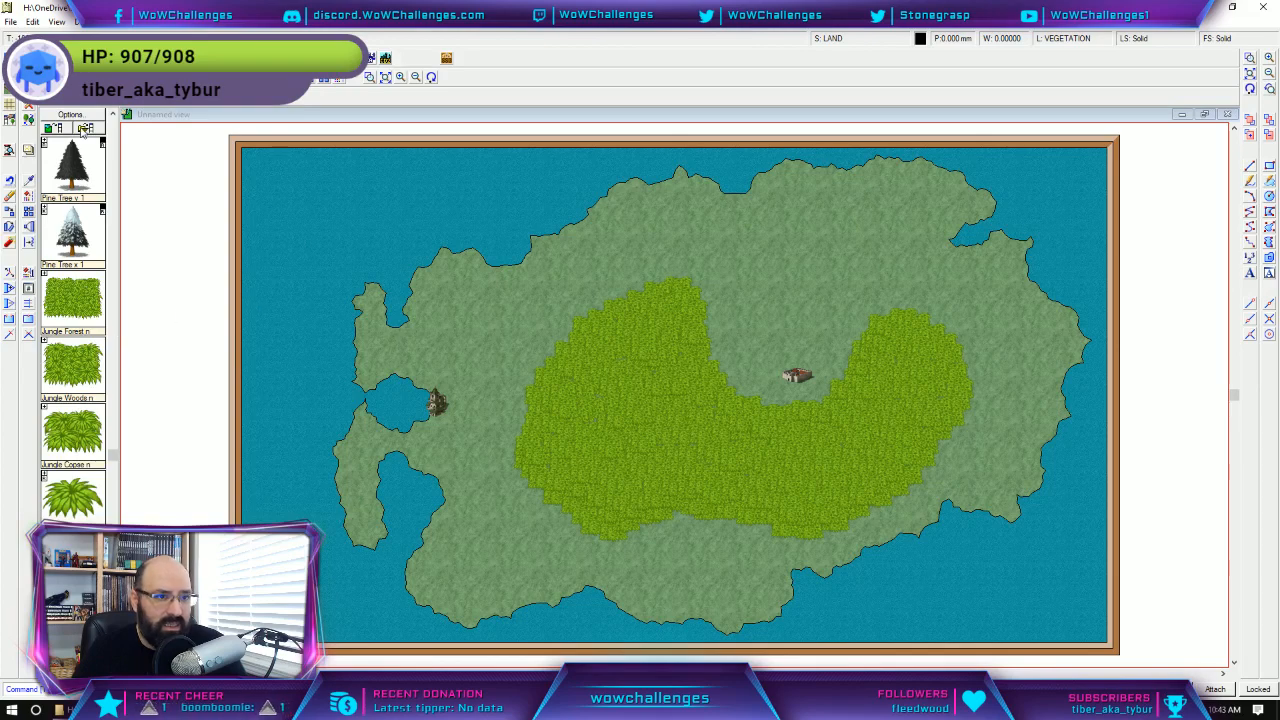
# Load the mountain symbol catalog and find the Rocky Land symbols for placement.
pyautogui.click(129, 79)
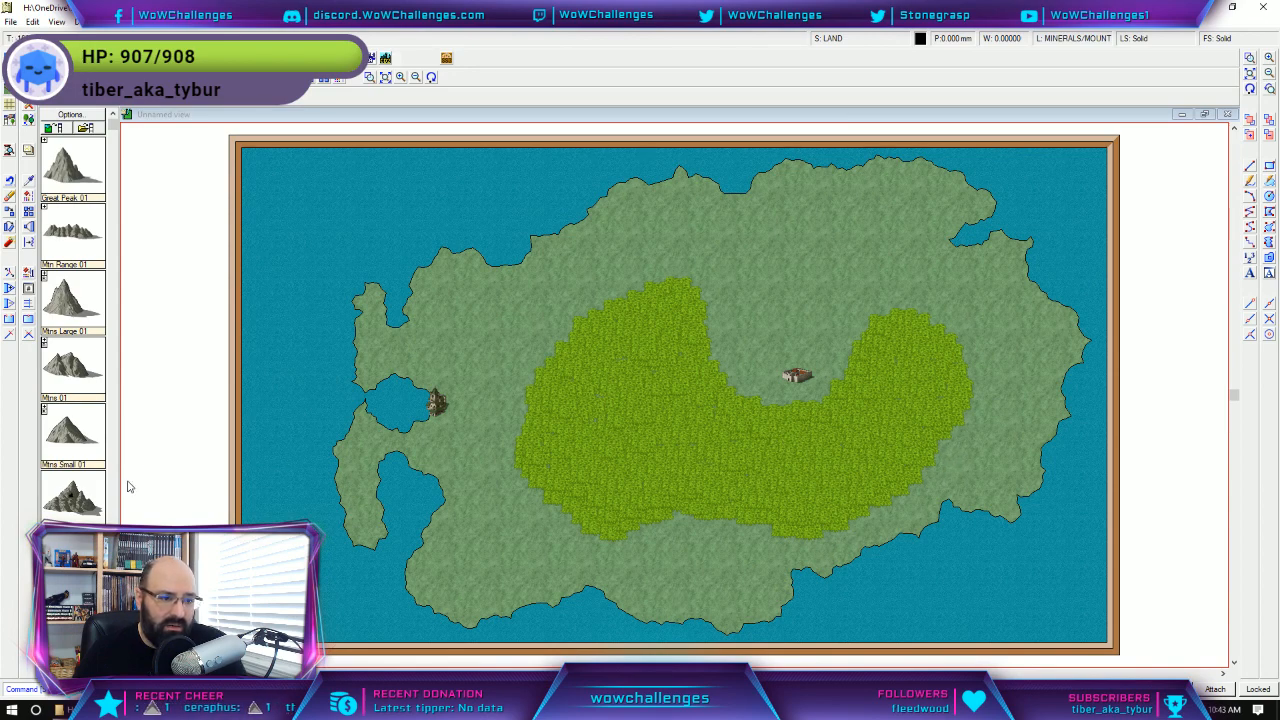
pyautogui.scroll(-3, 110, 489)
pyautogui.scroll(-3, 111, 494)
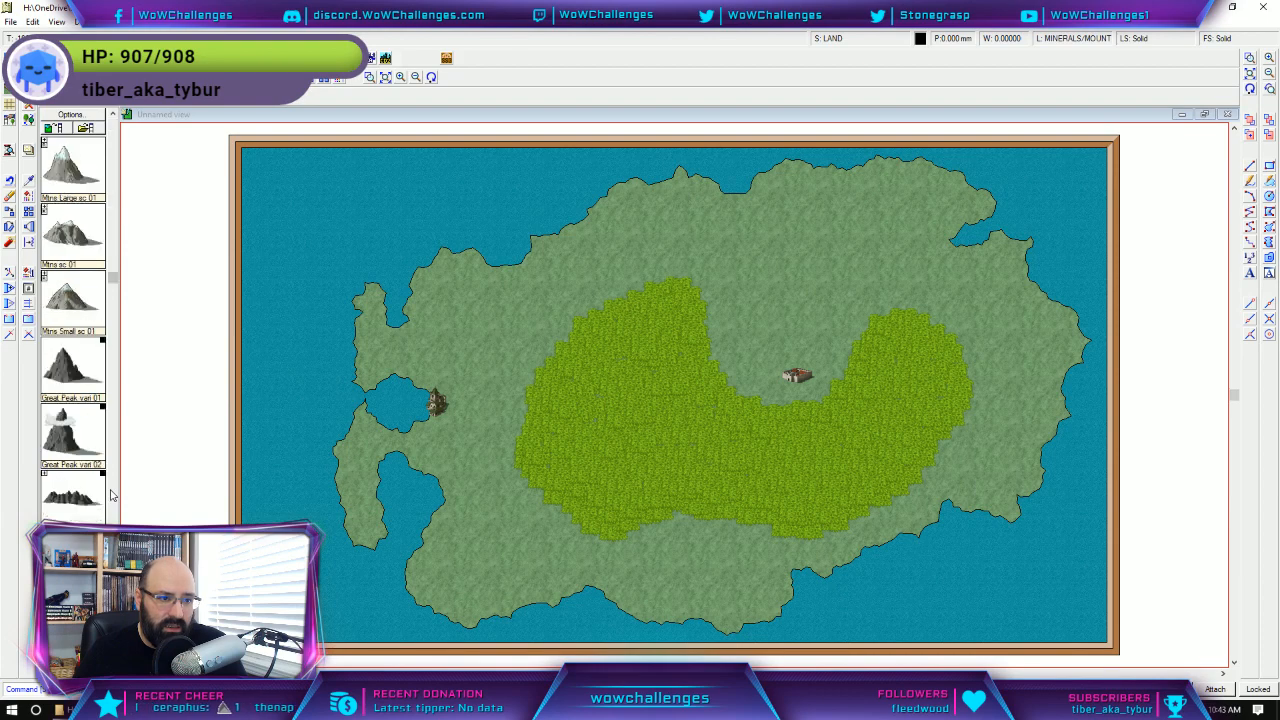
pyautogui.scroll(-3, 110, 489)
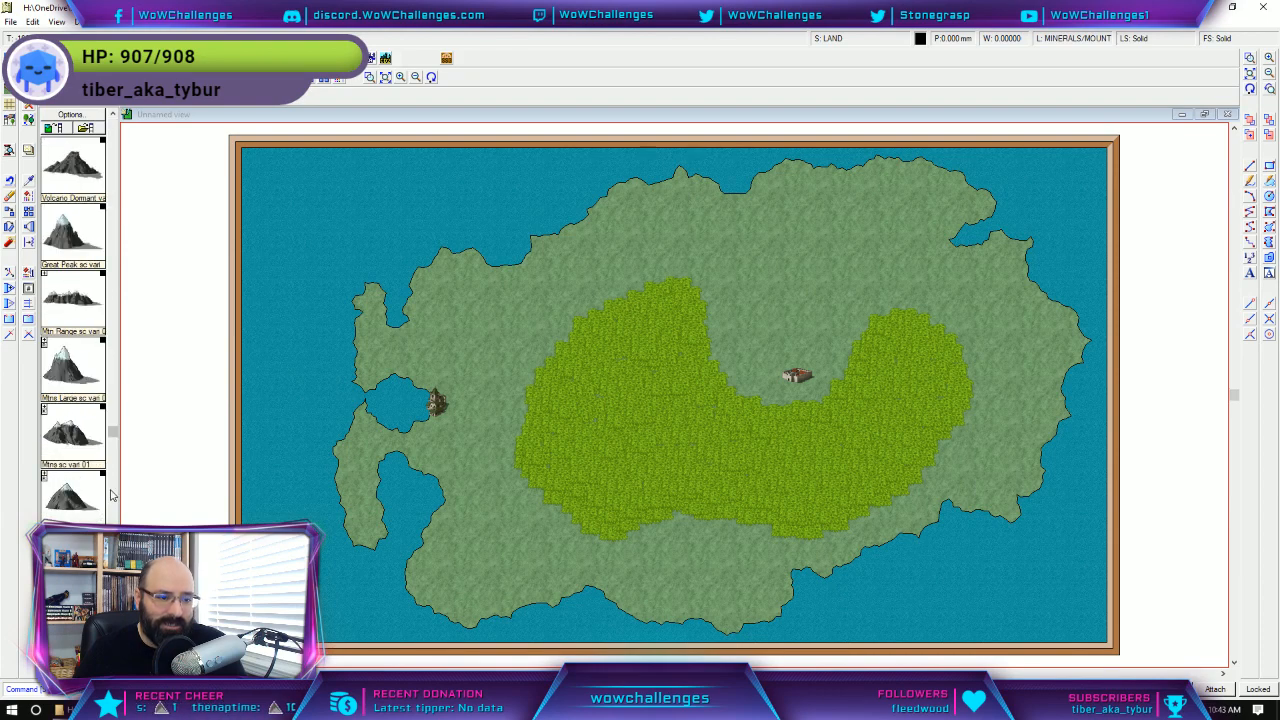
pyautogui.scroll(-3, 111, 494)
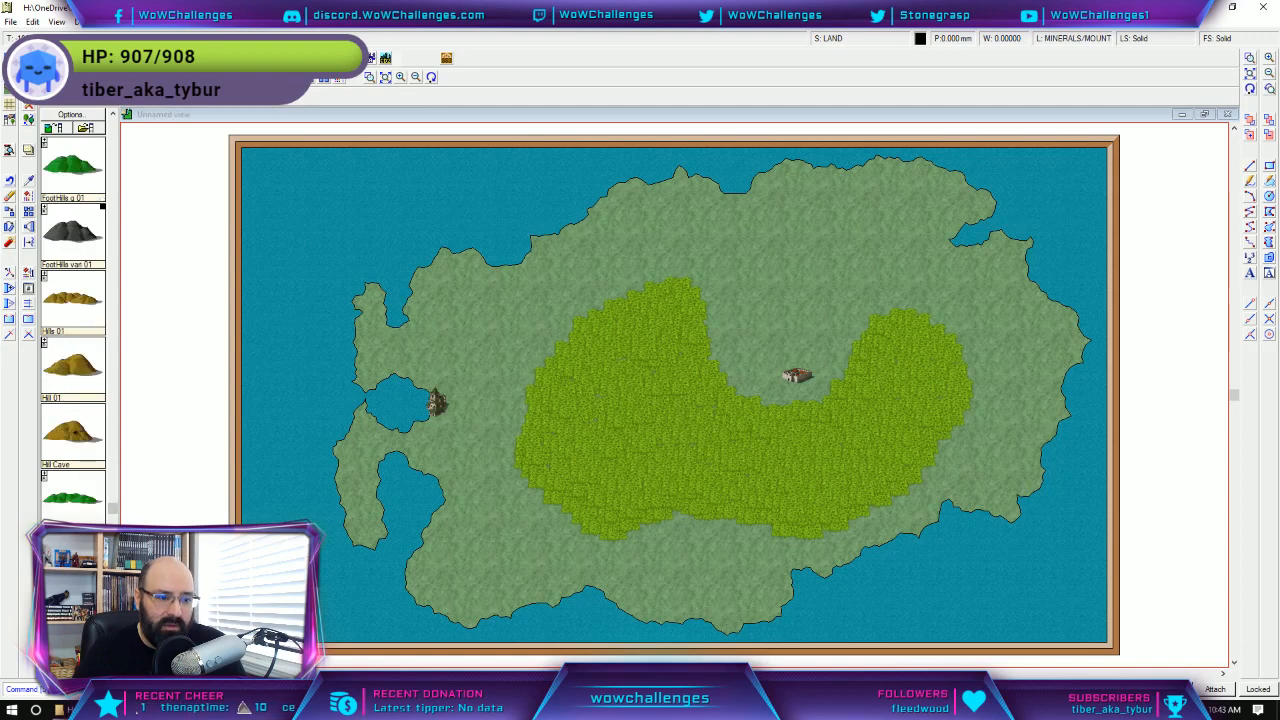
pyautogui.scroll(-3, 111, 494)
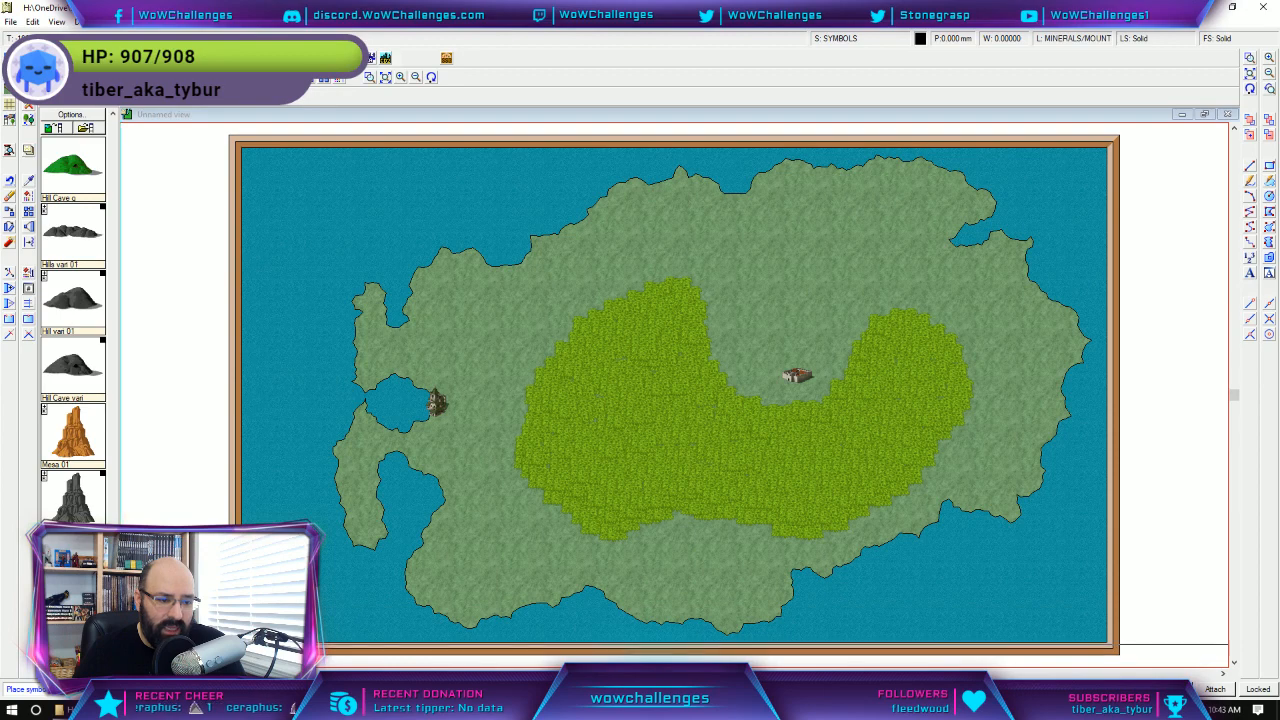
pyautogui.scroll(-1, 72, 320)
pyautogui.scroll(-1, 72, 320)
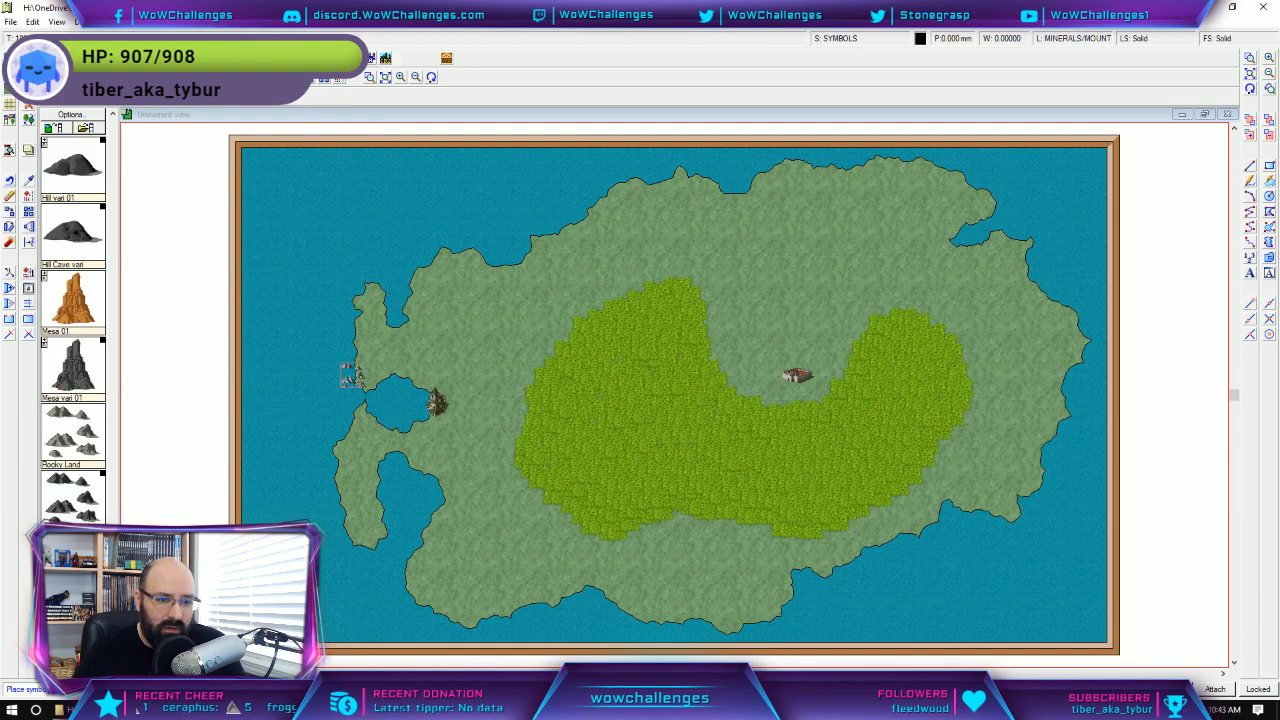
# Scatter rocky land symbols across the north-western peninsula and the land north of the western bay.
pyautogui.click(373, 373)
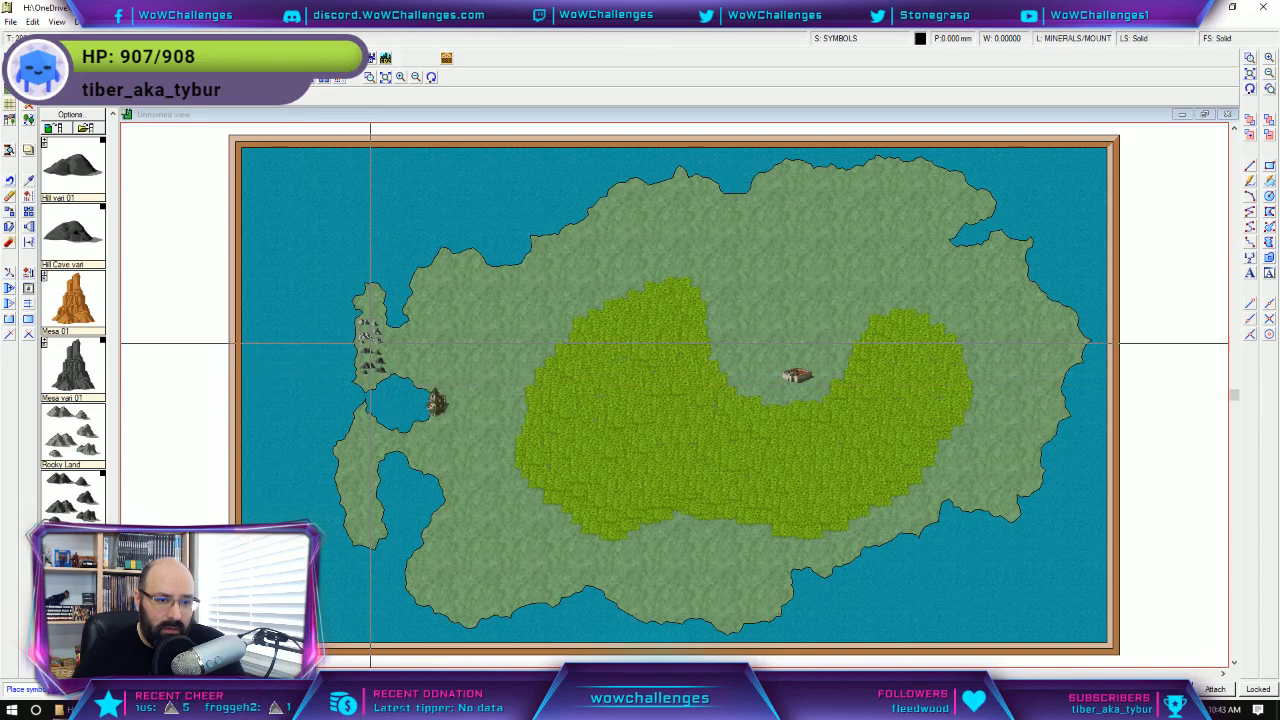
pyautogui.click(371, 343)
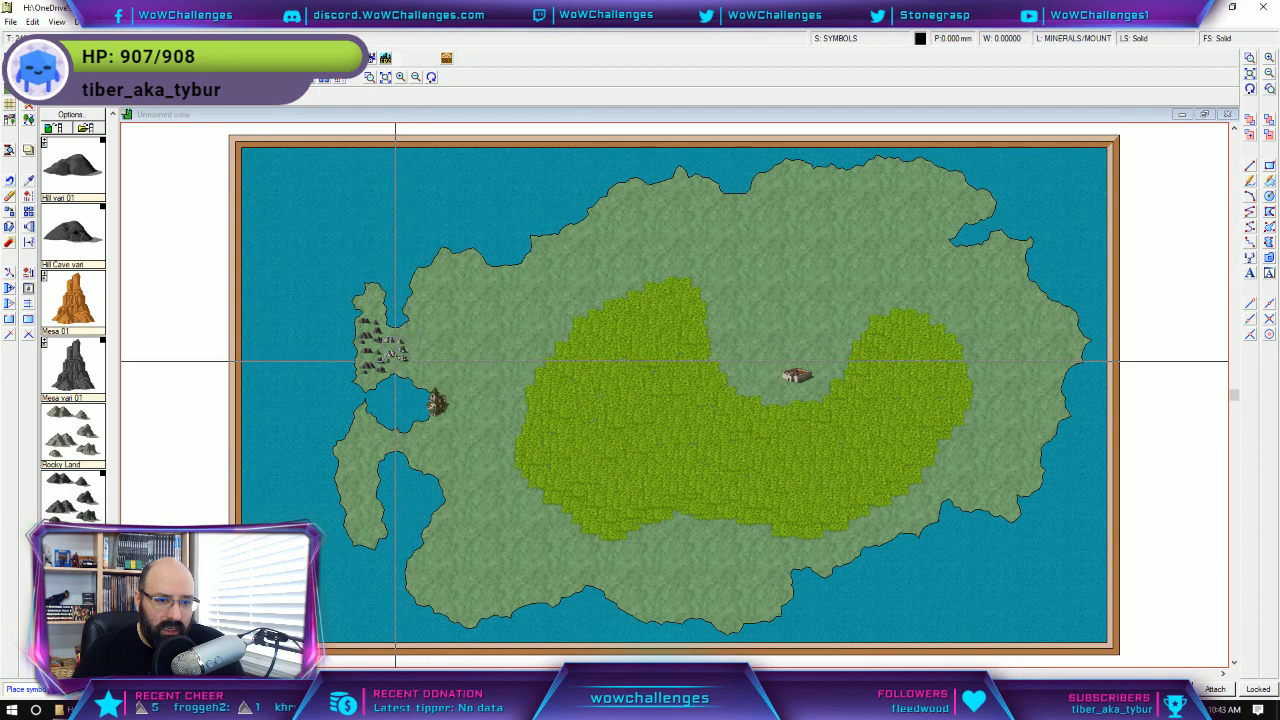
pyautogui.click(391, 361)
pyautogui.click(417, 371)
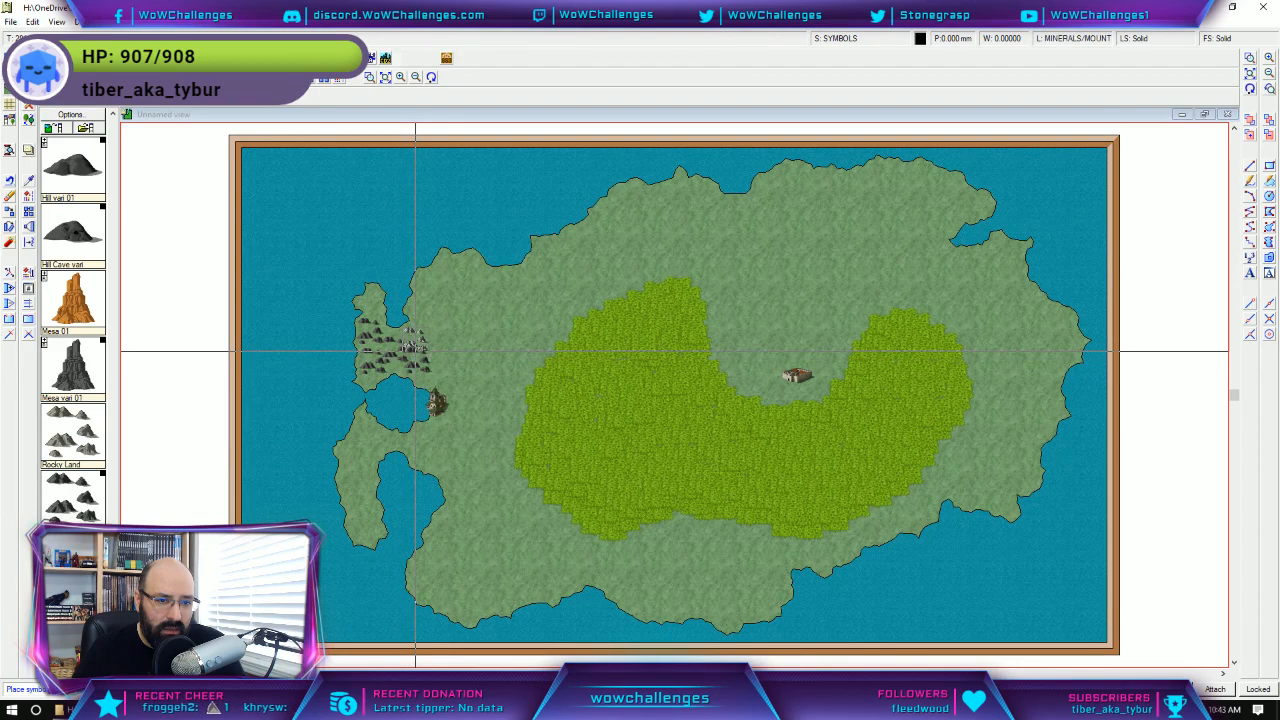
pyautogui.click(424, 350)
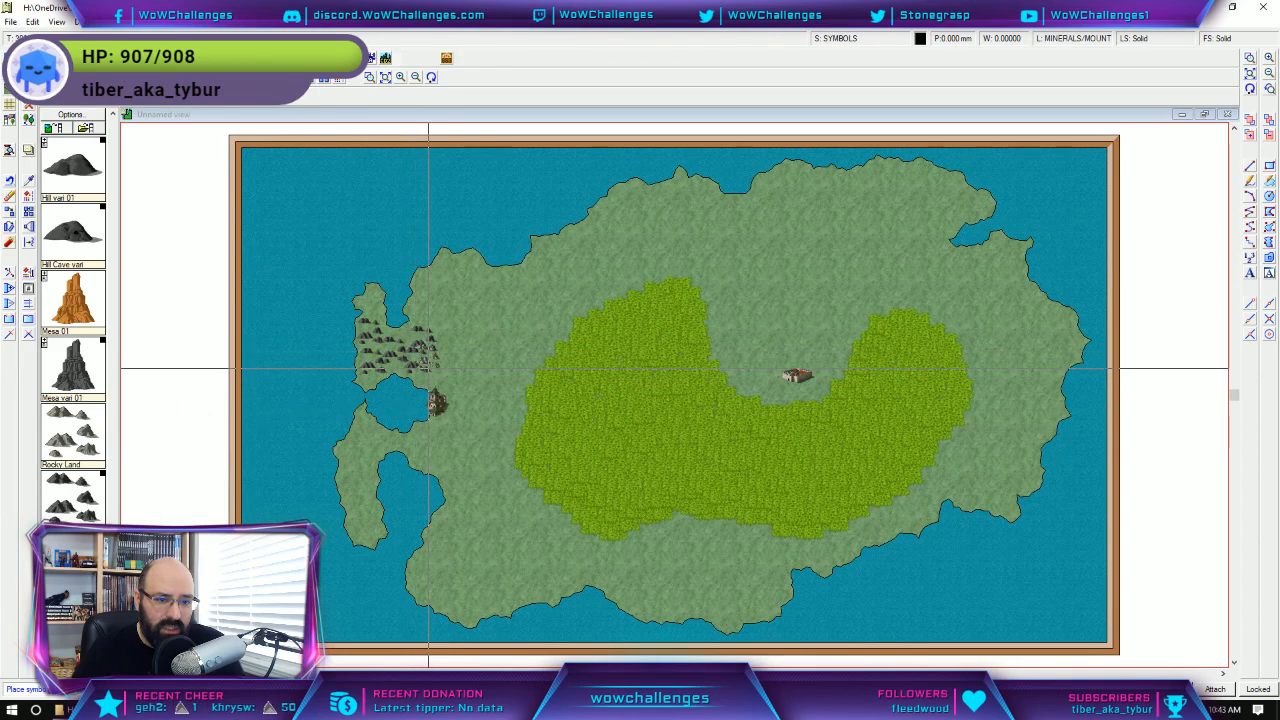
pyautogui.click(409, 359)
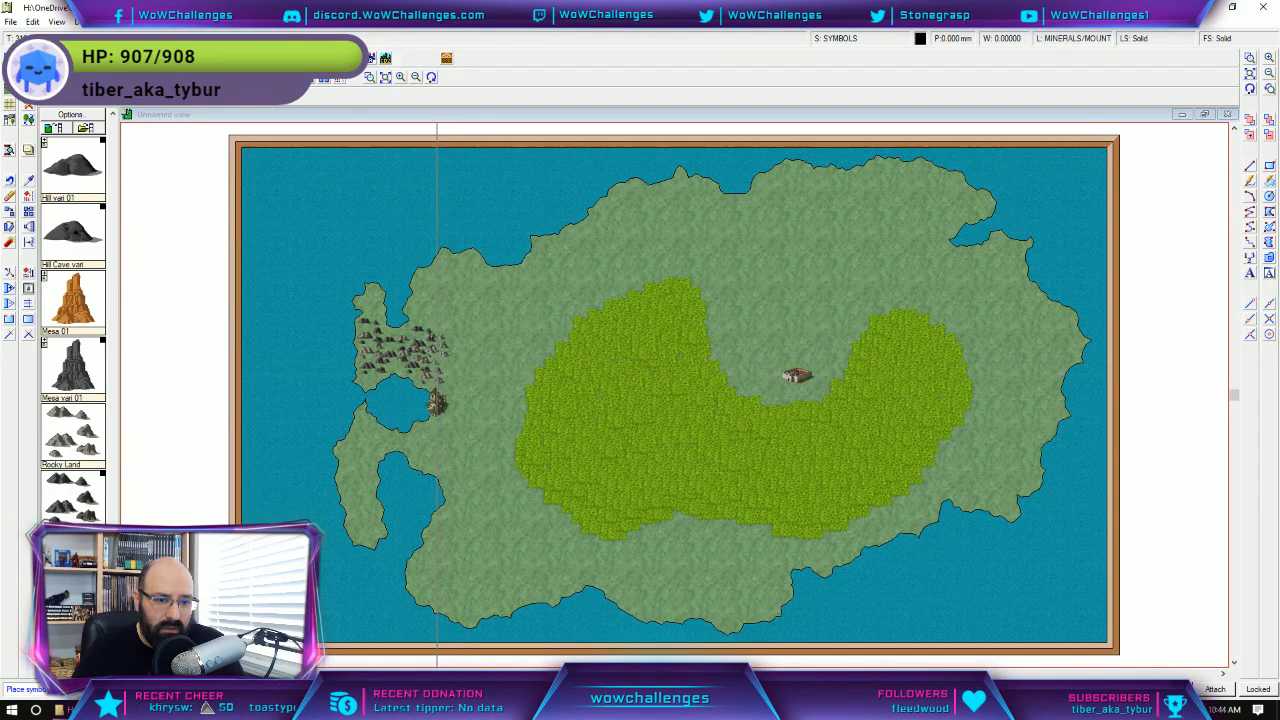
pyautogui.click(435, 341)
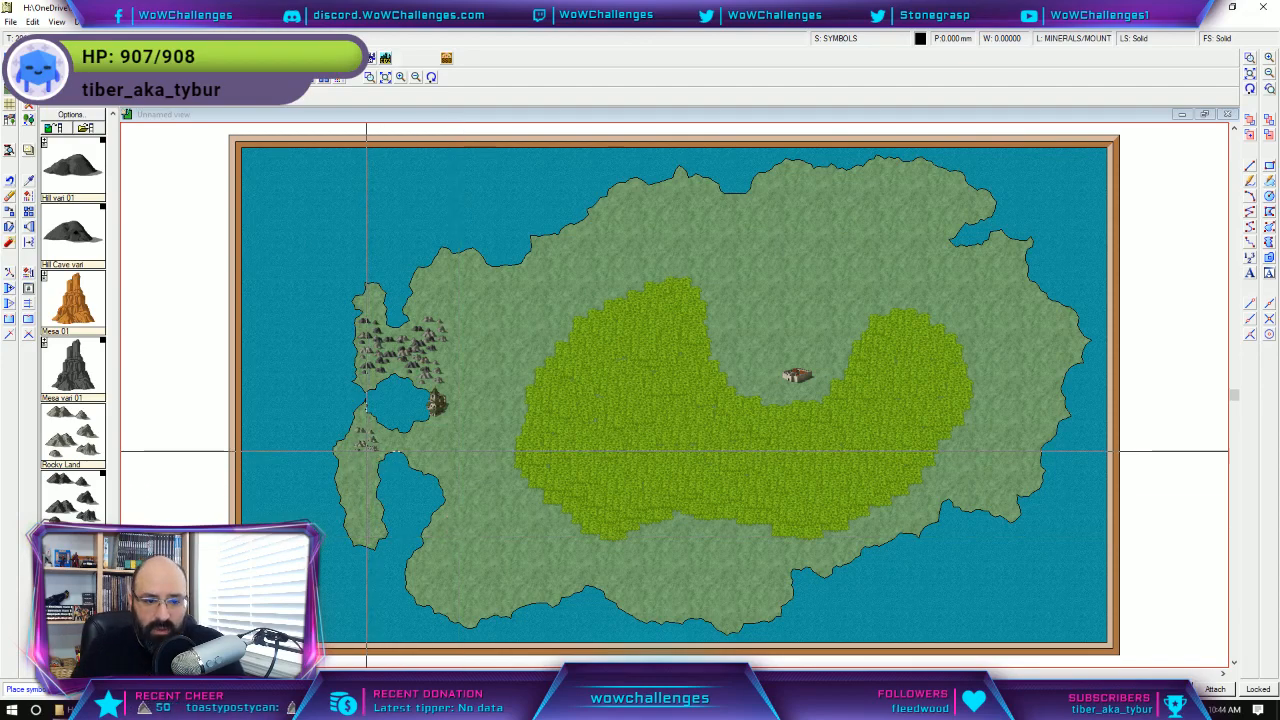
# Place rocky land symbols down the length of the south-western peninsula to its southern tip.
pyautogui.click(368, 443)
pyautogui.click(357, 468)
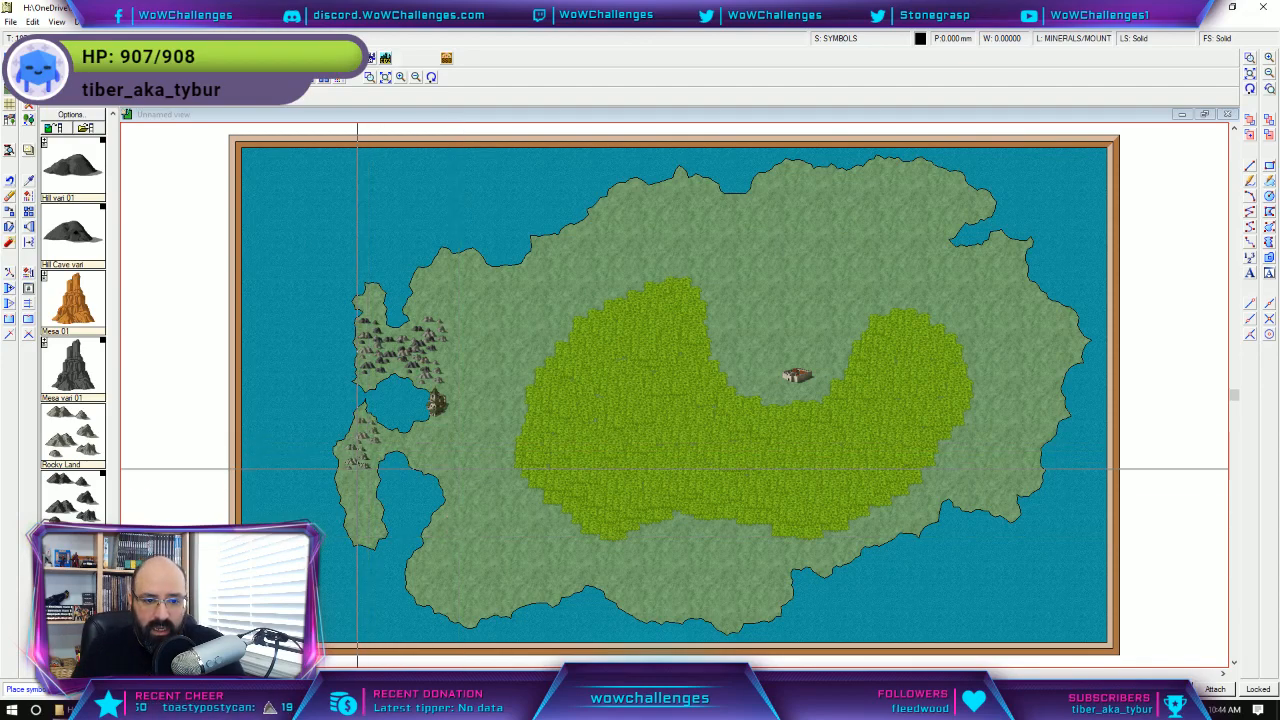
pyautogui.click(358, 497)
pyautogui.click(361, 526)
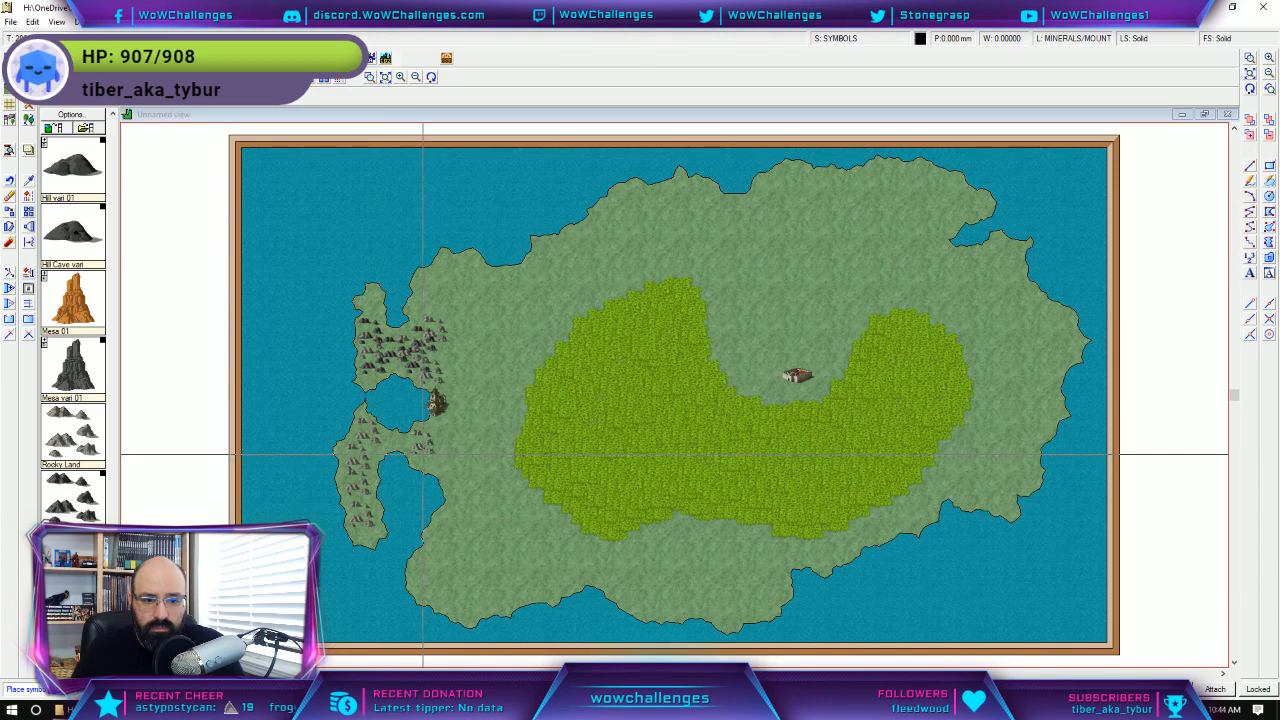
# Scatter rocky land symbols from south of the bay settlement down the strip between the western coast and the jungle.
pyautogui.click(427, 458)
pyautogui.click(450, 448)
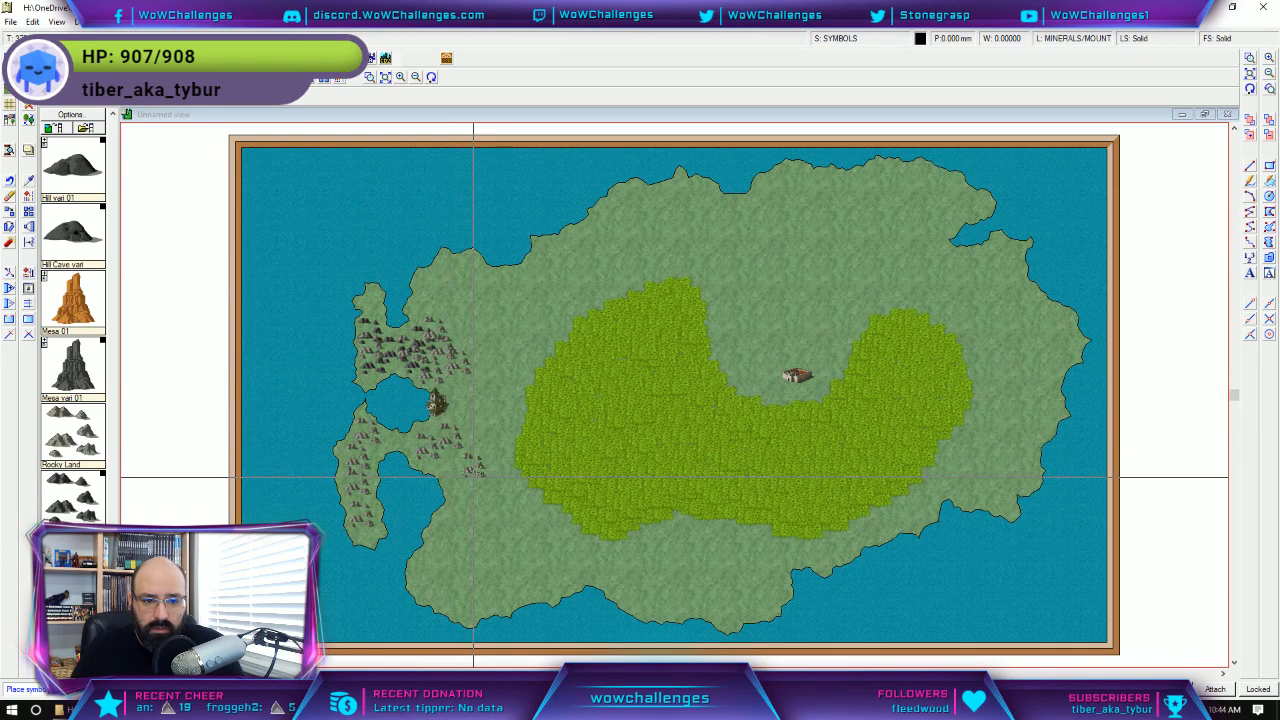
pyautogui.click(473, 477)
pyautogui.click(454, 475)
pyautogui.click(463, 510)
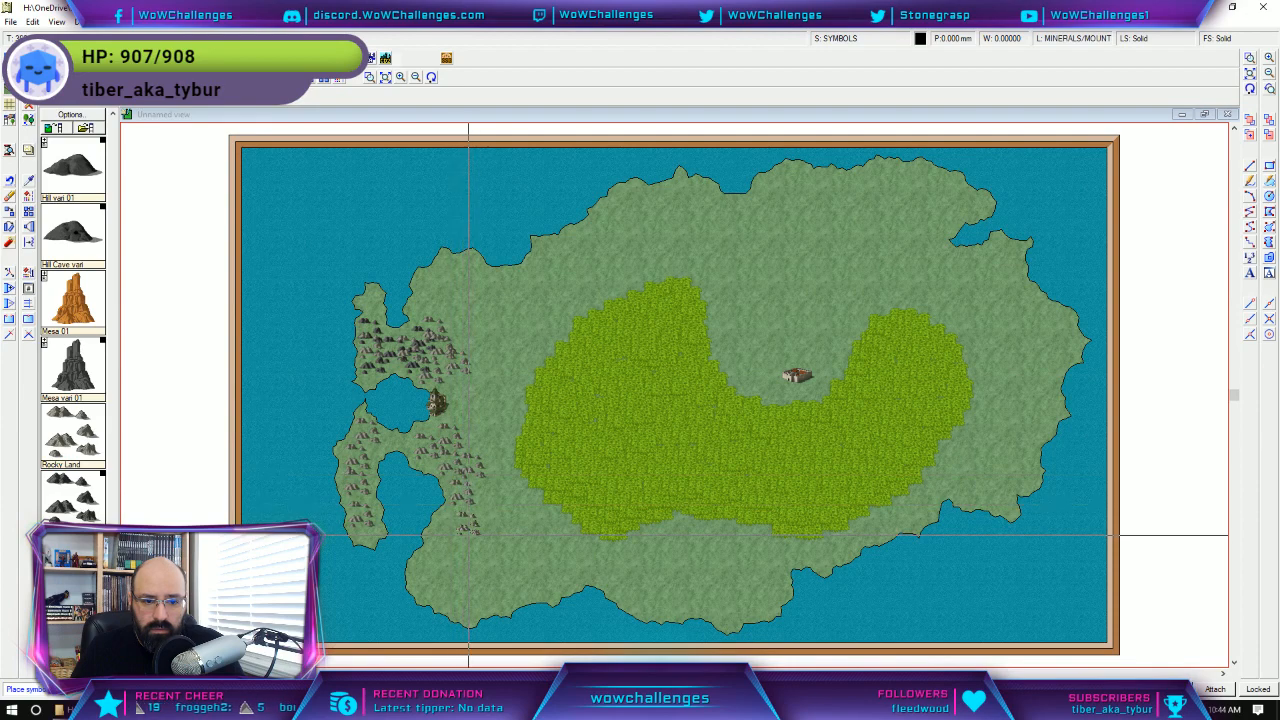
pyautogui.click(460, 535)
pyautogui.click(442, 559)
pyautogui.click(470, 561)
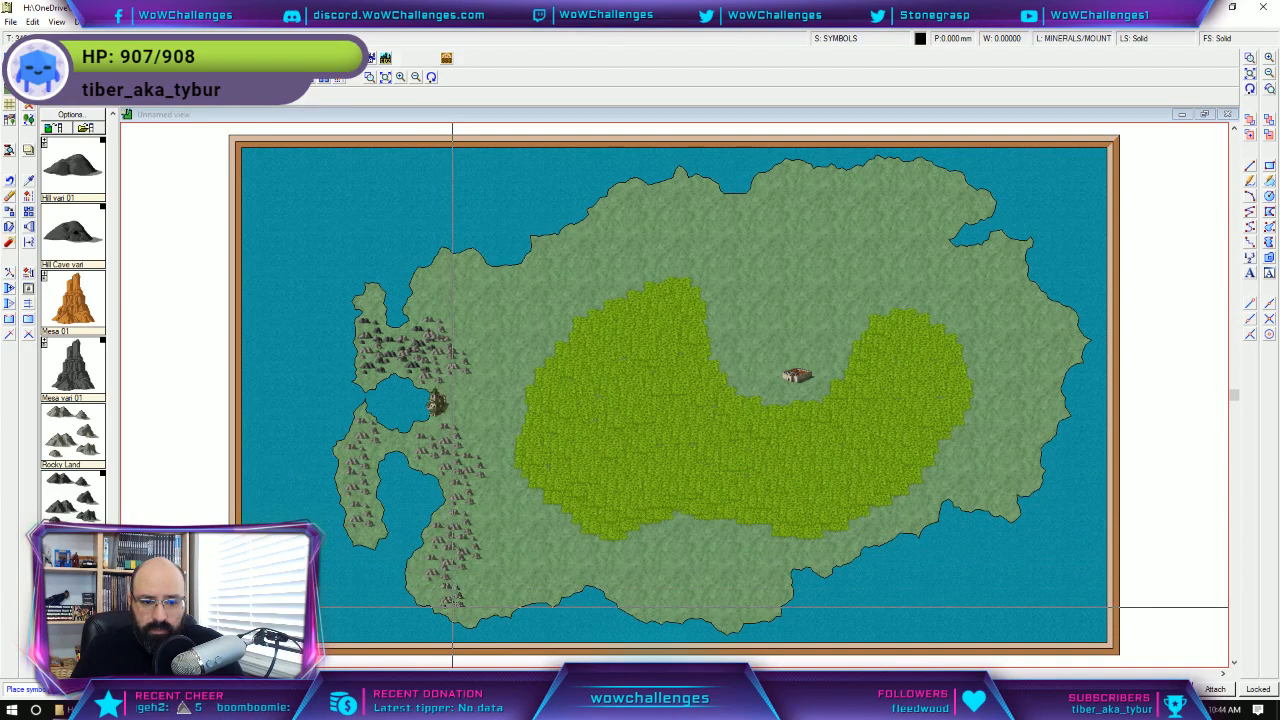
# Cover the island's south-western corner with rocky land symbols, extending them eastward along the southern coast.
pyautogui.click(452, 606)
pyautogui.click(469, 588)
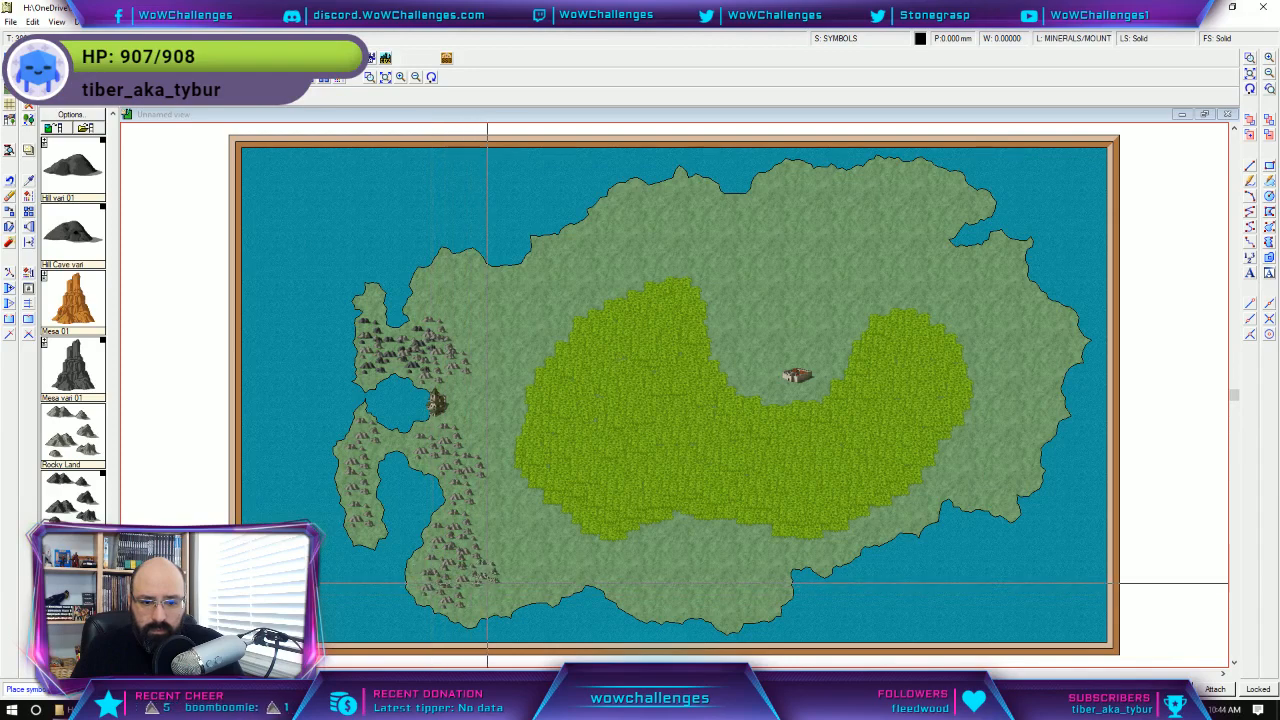
pyautogui.click(477, 603)
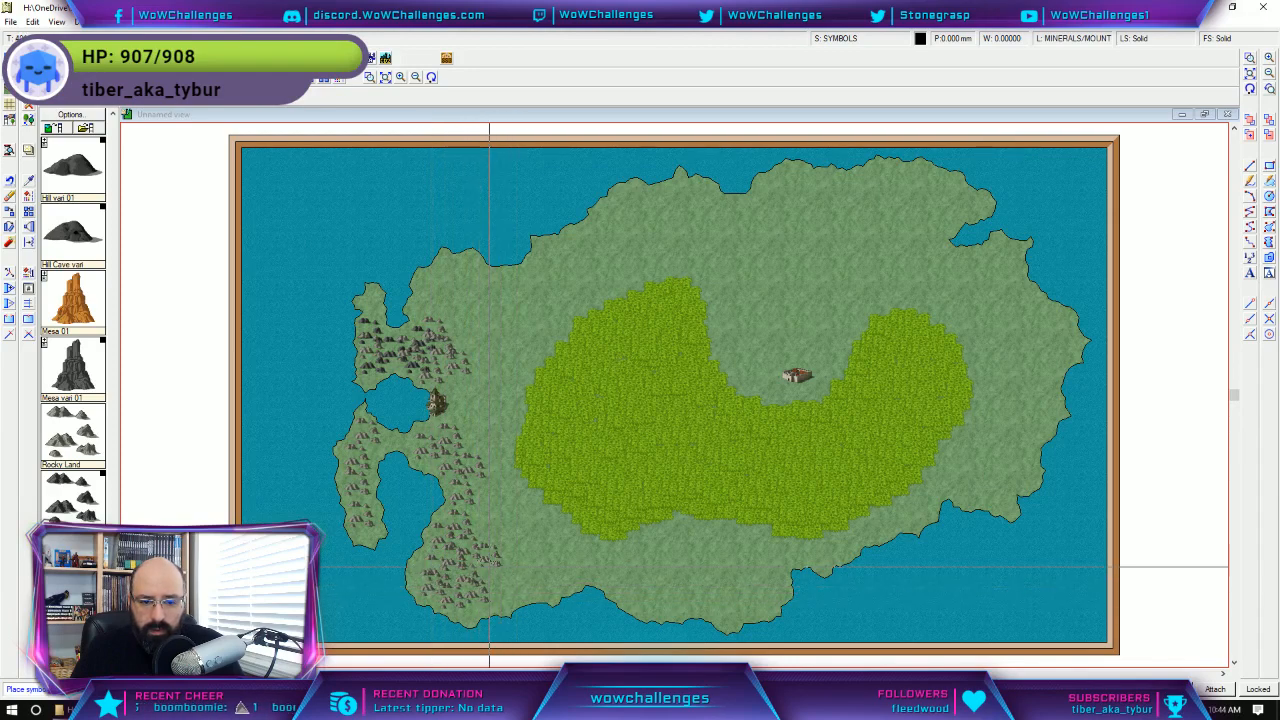
pyautogui.click(492, 577)
pyautogui.click(520, 578)
pyautogui.click(505, 595)
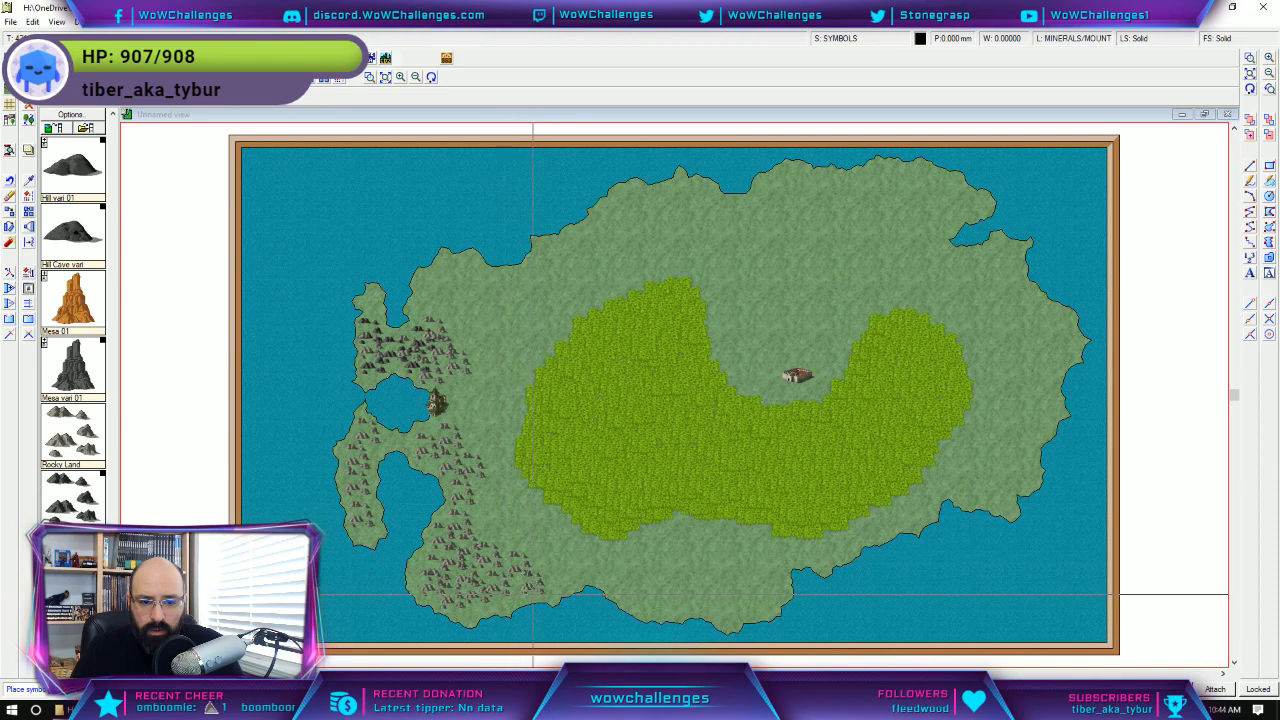
pyautogui.click(545, 595)
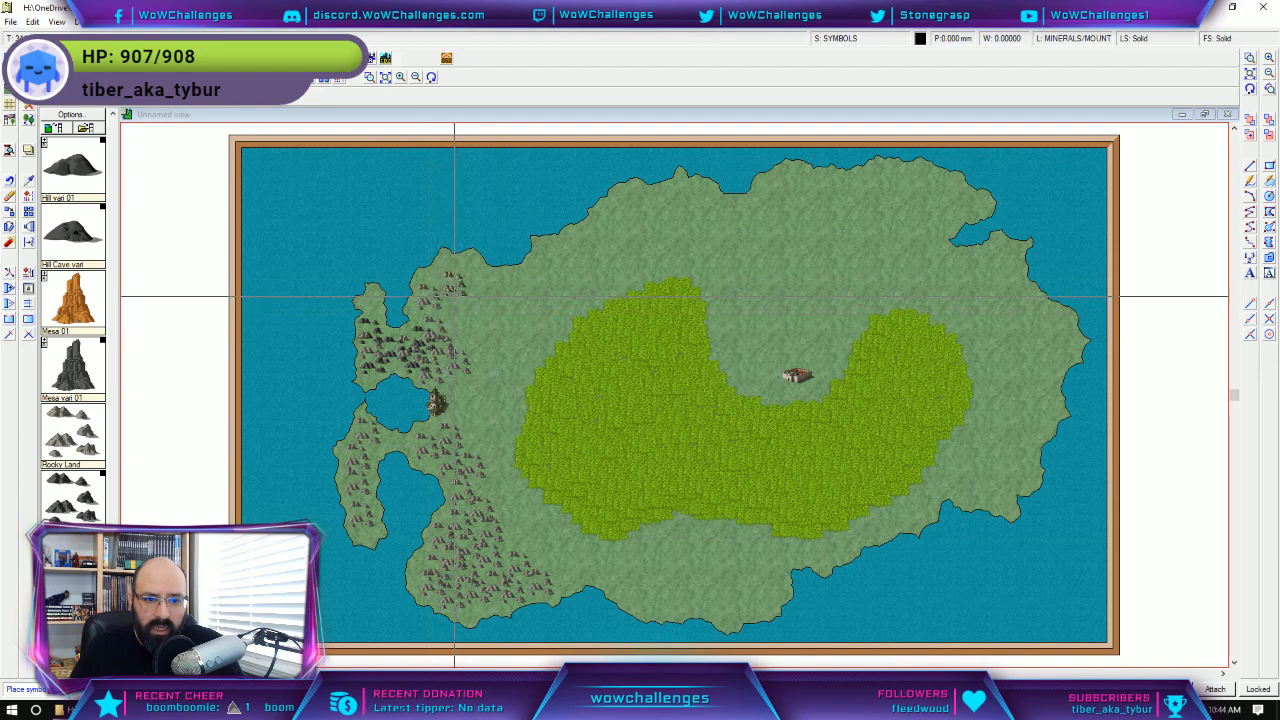
# Extend the rocky land symbols north-eastward along the north-western coast above the jungle.
pyautogui.click(482, 297)
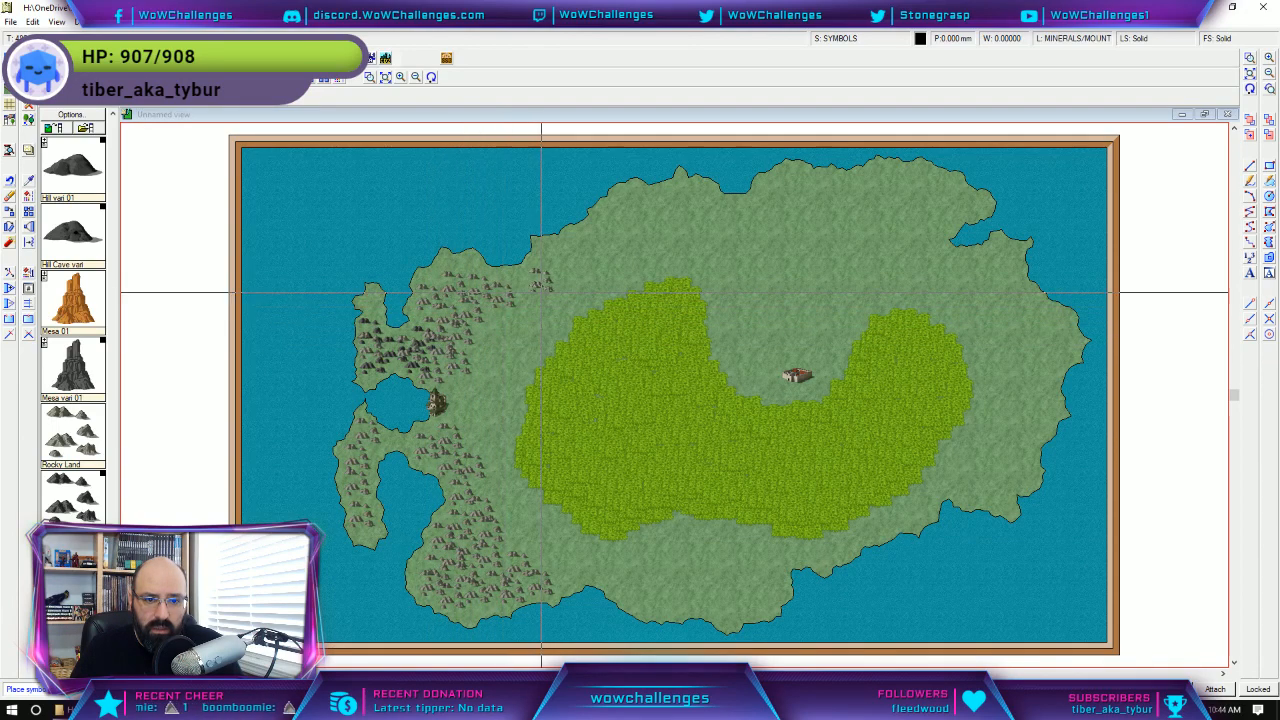
pyautogui.click(529, 294)
pyautogui.click(557, 278)
pyautogui.click(575, 261)
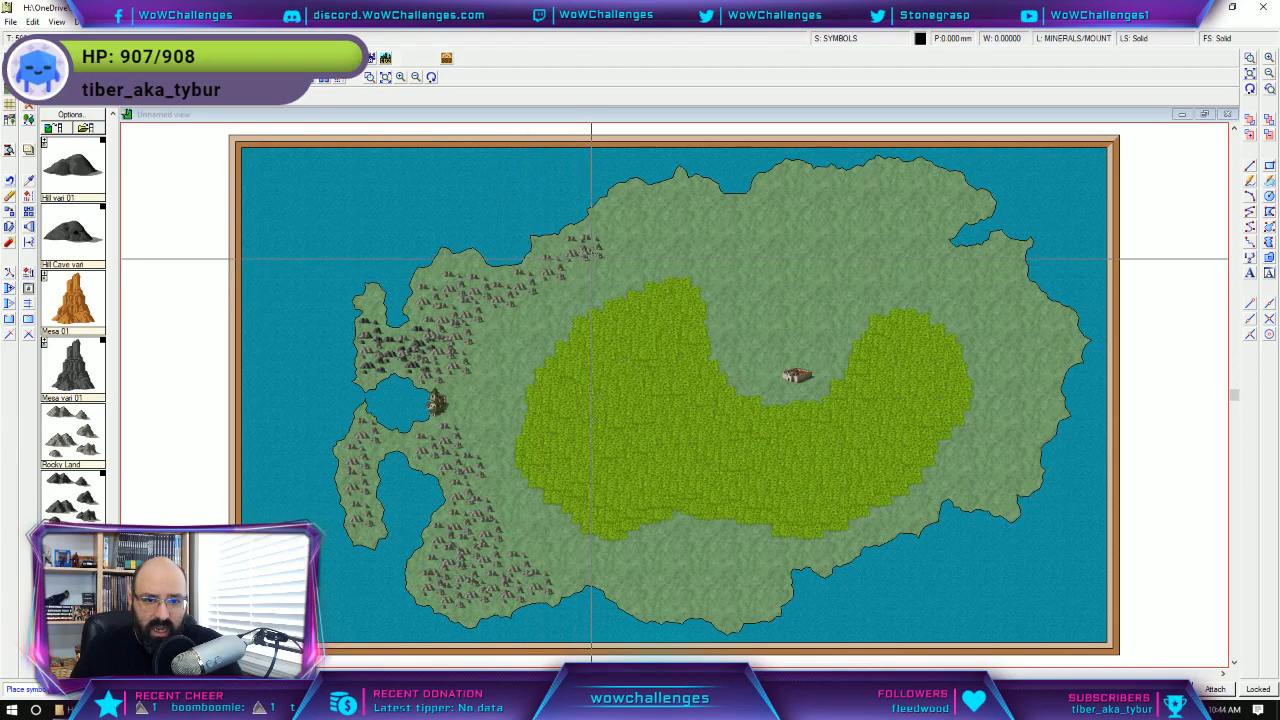
pyautogui.click(592, 258)
pyautogui.click(611, 241)
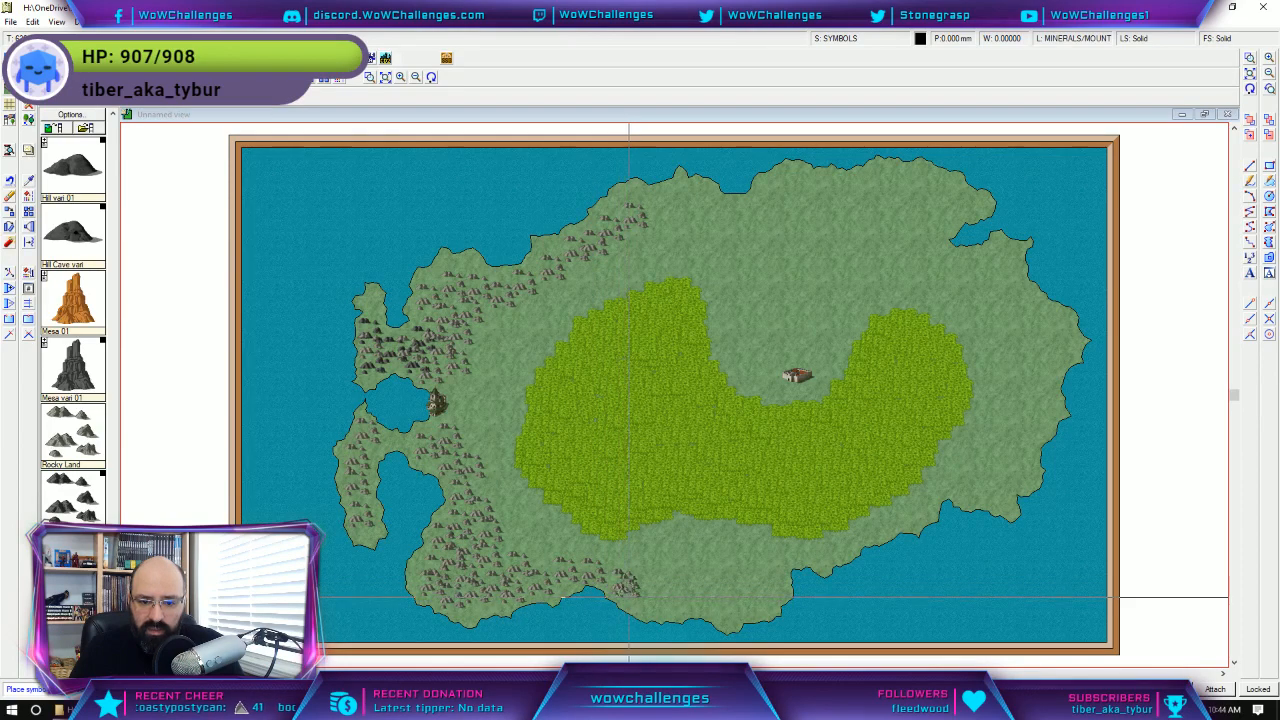
# Continue the rocky land symbols eastward along the southern coast to the island's southernmost point.
pyautogui.click(670, 617)
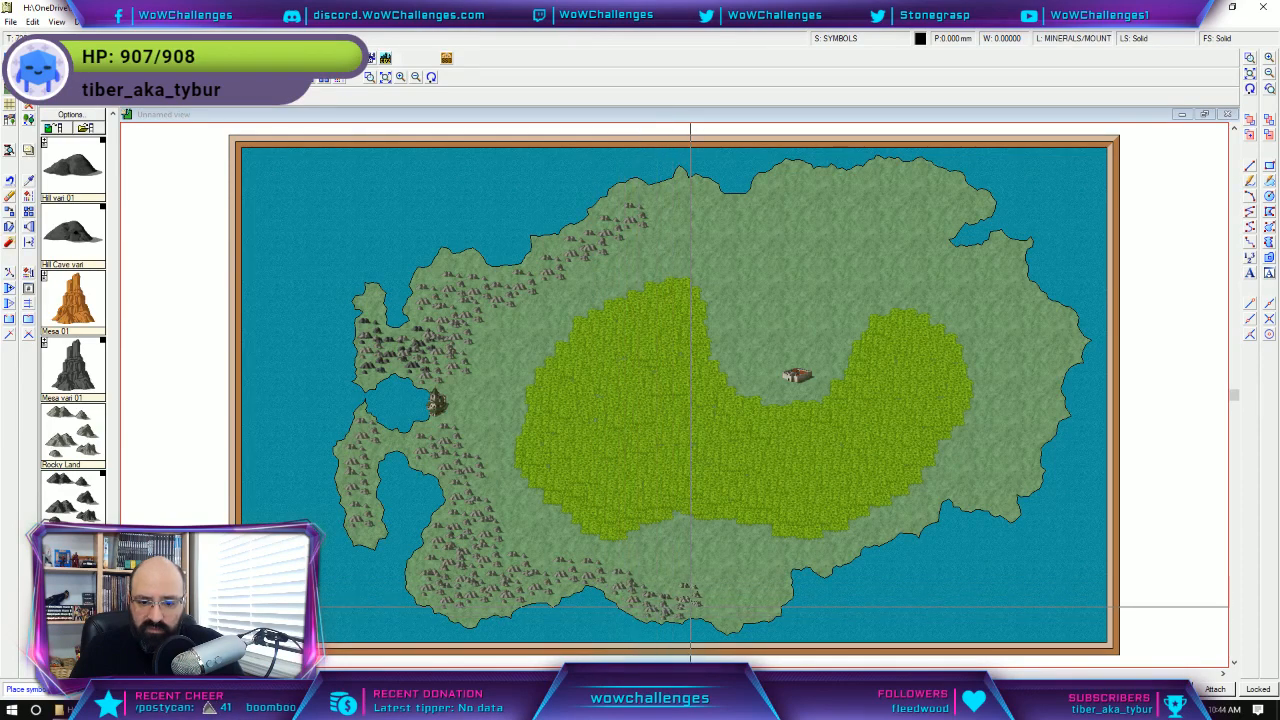
pyautogui.click(696, 607)
pyautogui.click(715, 616)
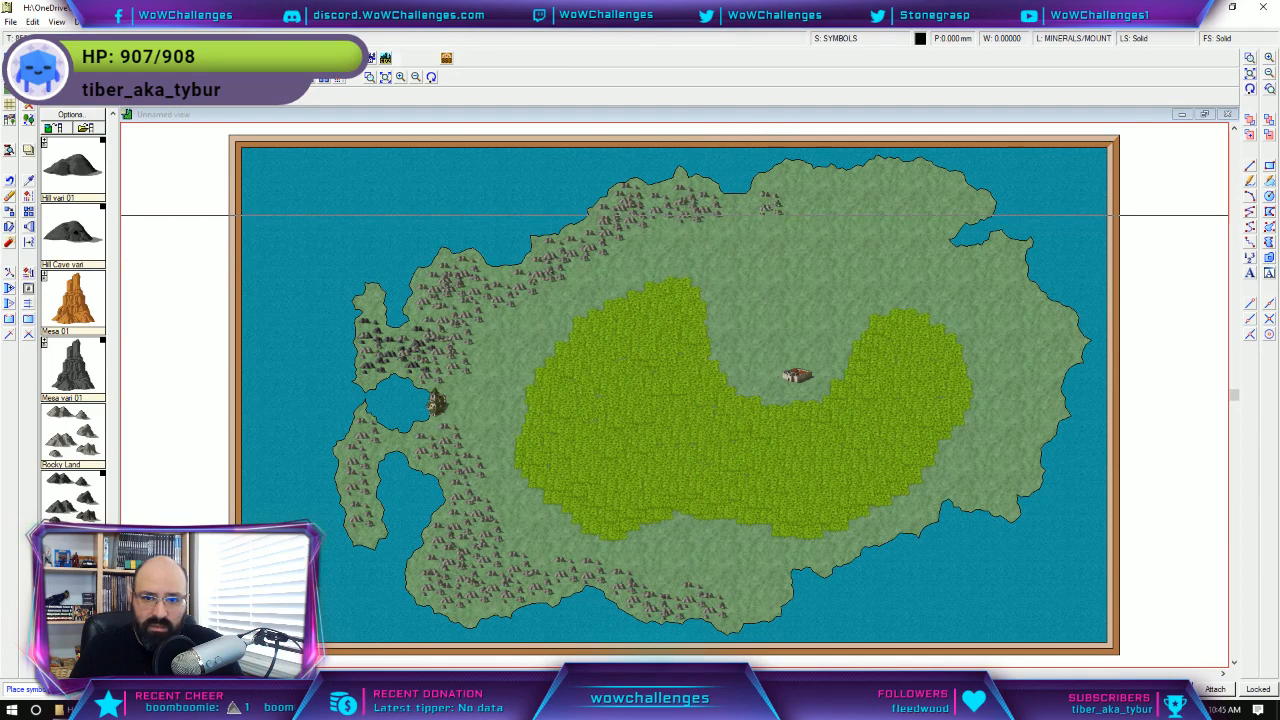
# Extend the rocky land symbols along the island's northern coast and down its eastern coast.
pyautogui.click(776, 209)
pyautogui.click(748, 231)
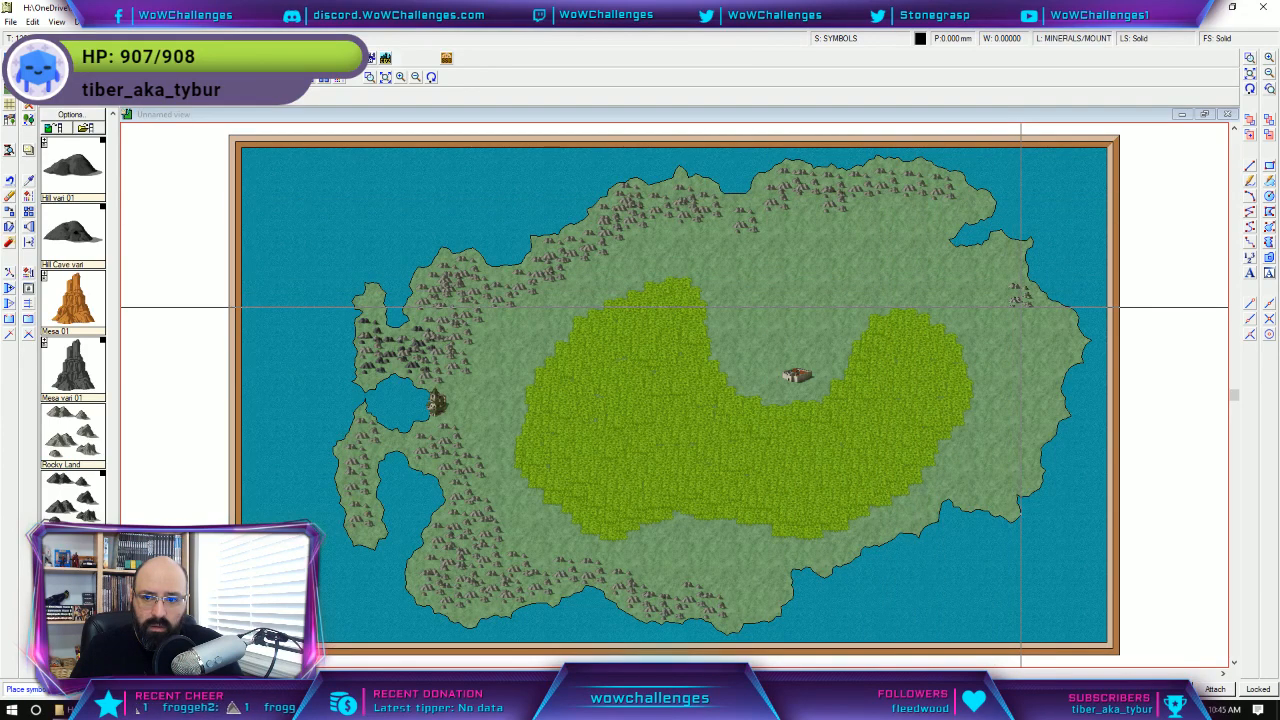
pyautogui.click(1010, 285)
pyautogui.click(1021, 306)
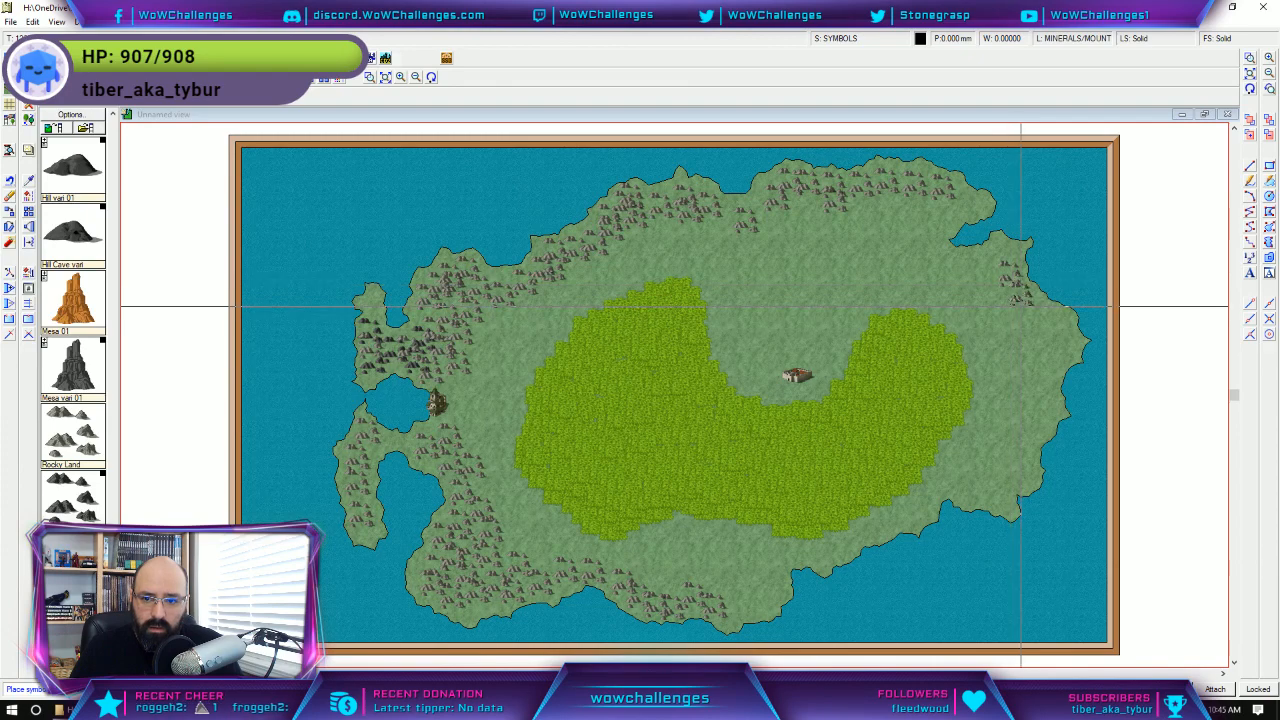
pyautogui.click(998, 305)
pyautogui.click(1039, 323)
pyautogui.click(1060, 343)
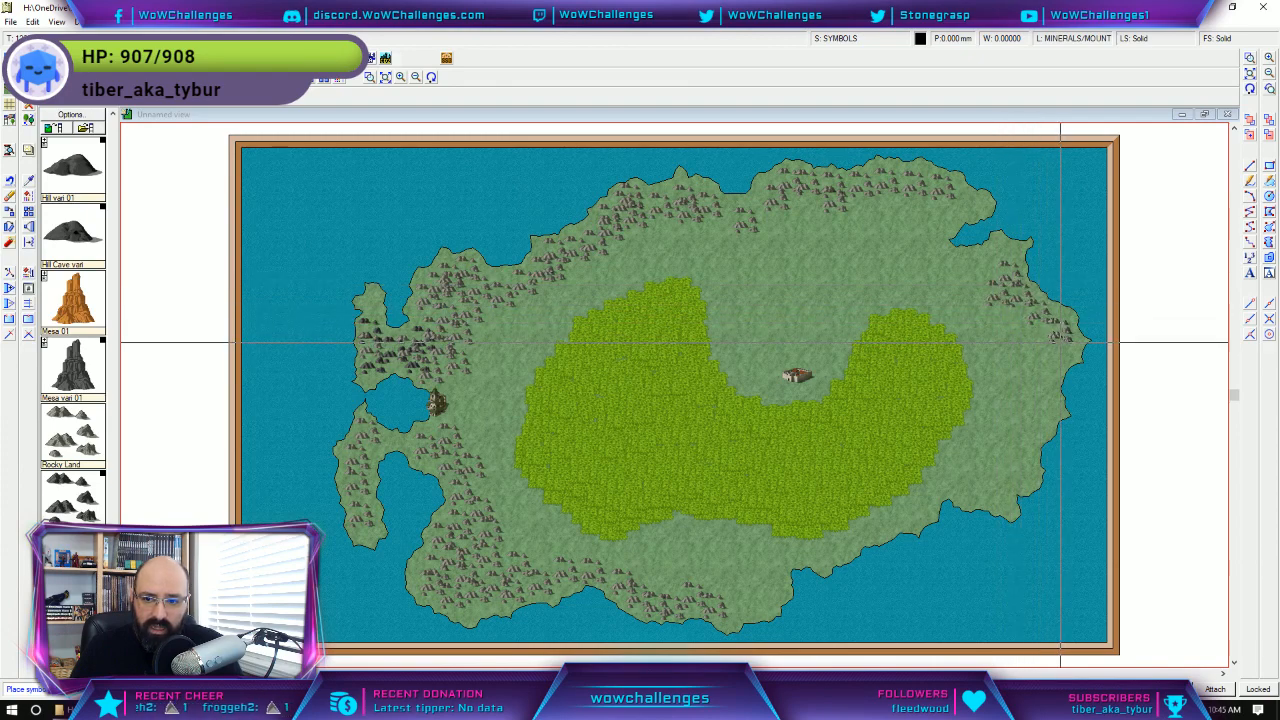
pyautogui.click(1046, 362)
pyautogui.click(1042, 388)
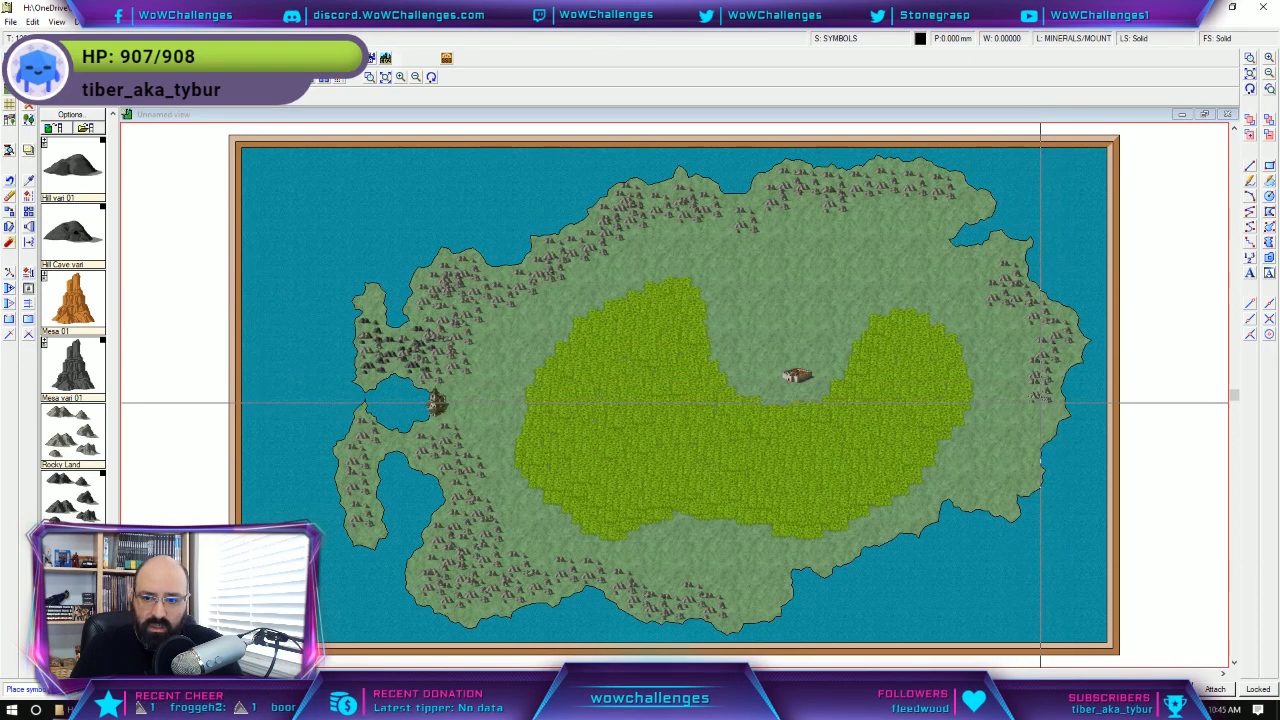
pyautogui.click(1020, 340)
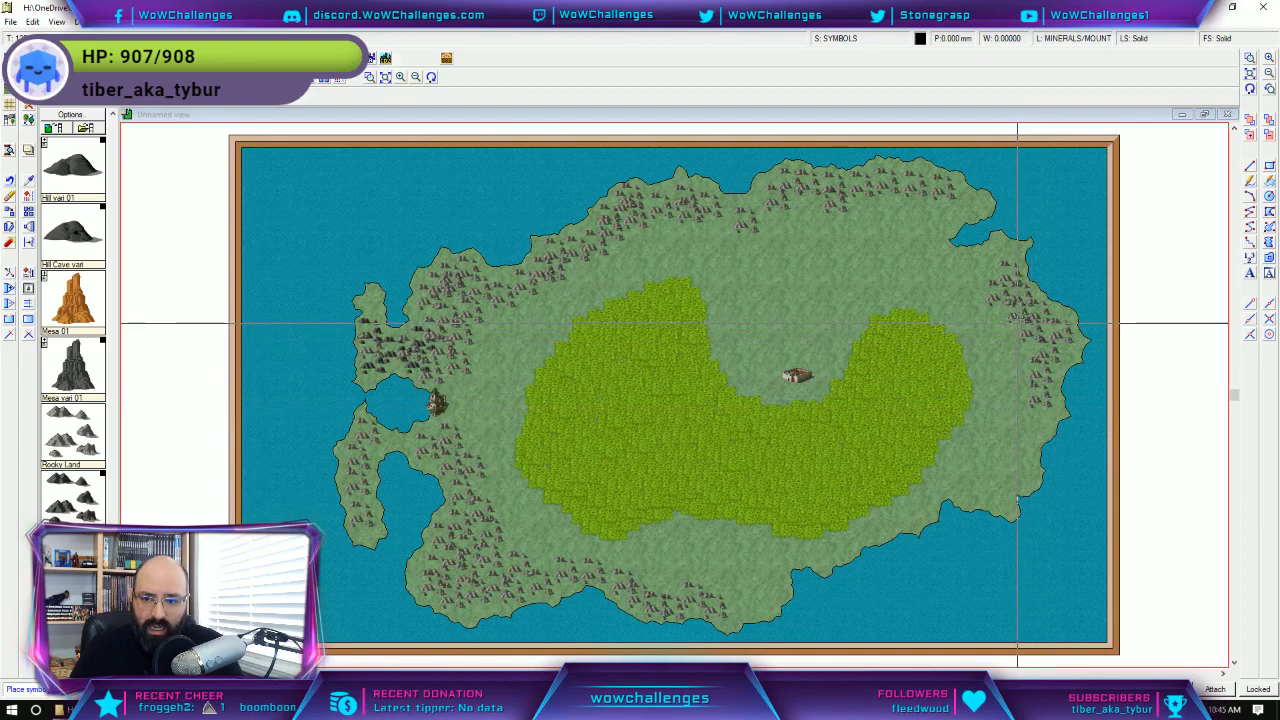
pyautogui.click(1018, 323)
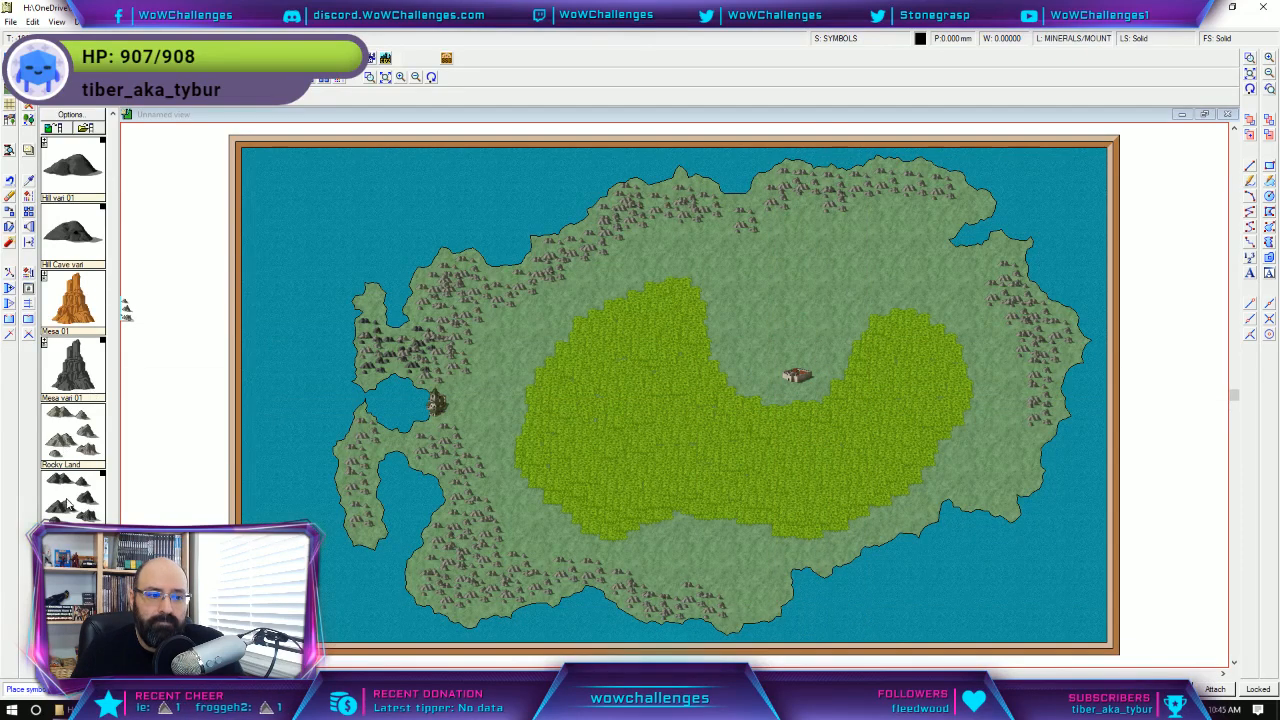
# Overlay darker rocky land variant symbols on the existing rocky areas, from the north-western coast along the northern coast and down the eastern coast.
pyautogui.click(444, 304)
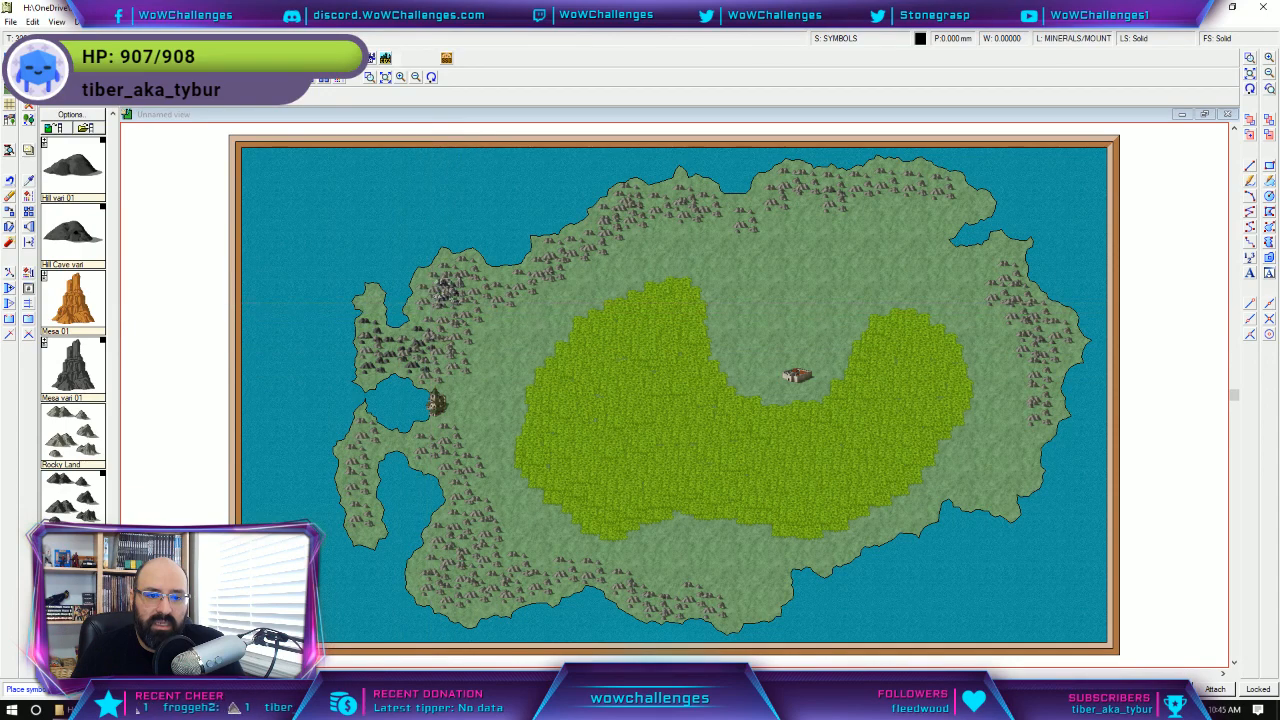
pyautogui.click(465, 304)
pyautogui.click(481, 305)
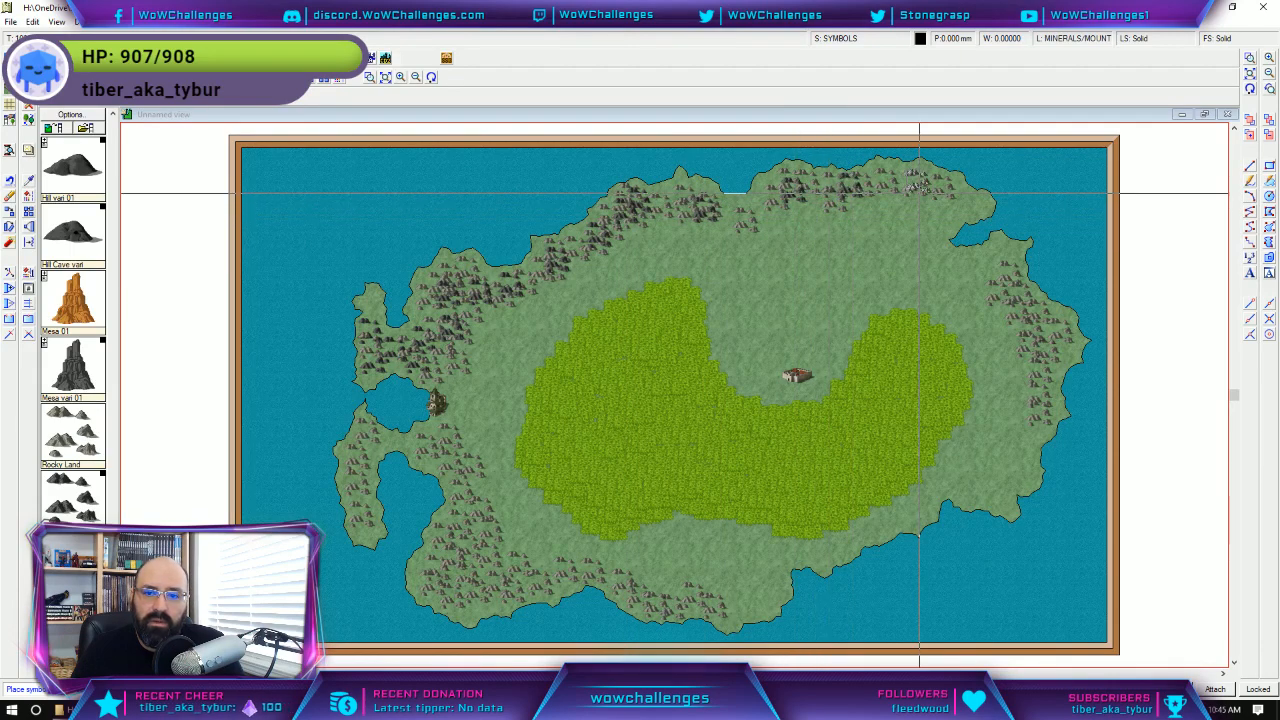
pyautogui.click(1010, 307)
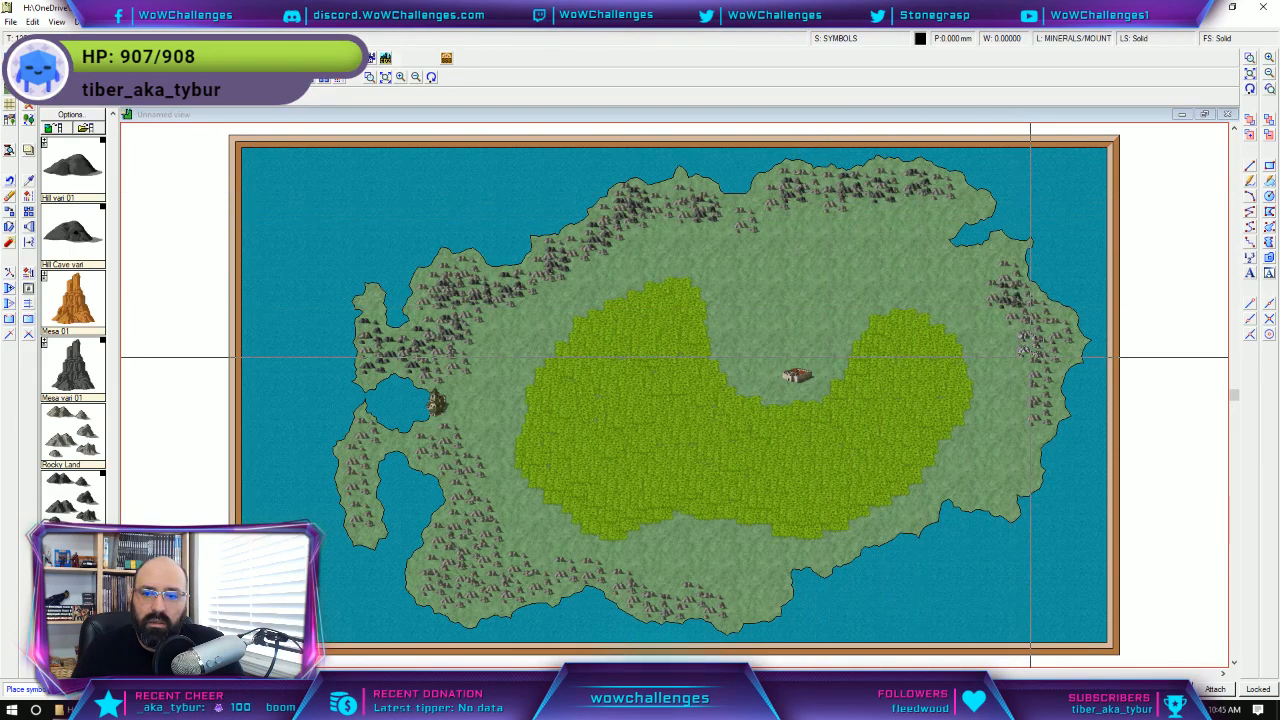
pyautogui.click(1041, 347)
pyautogui.click(1039, 401)
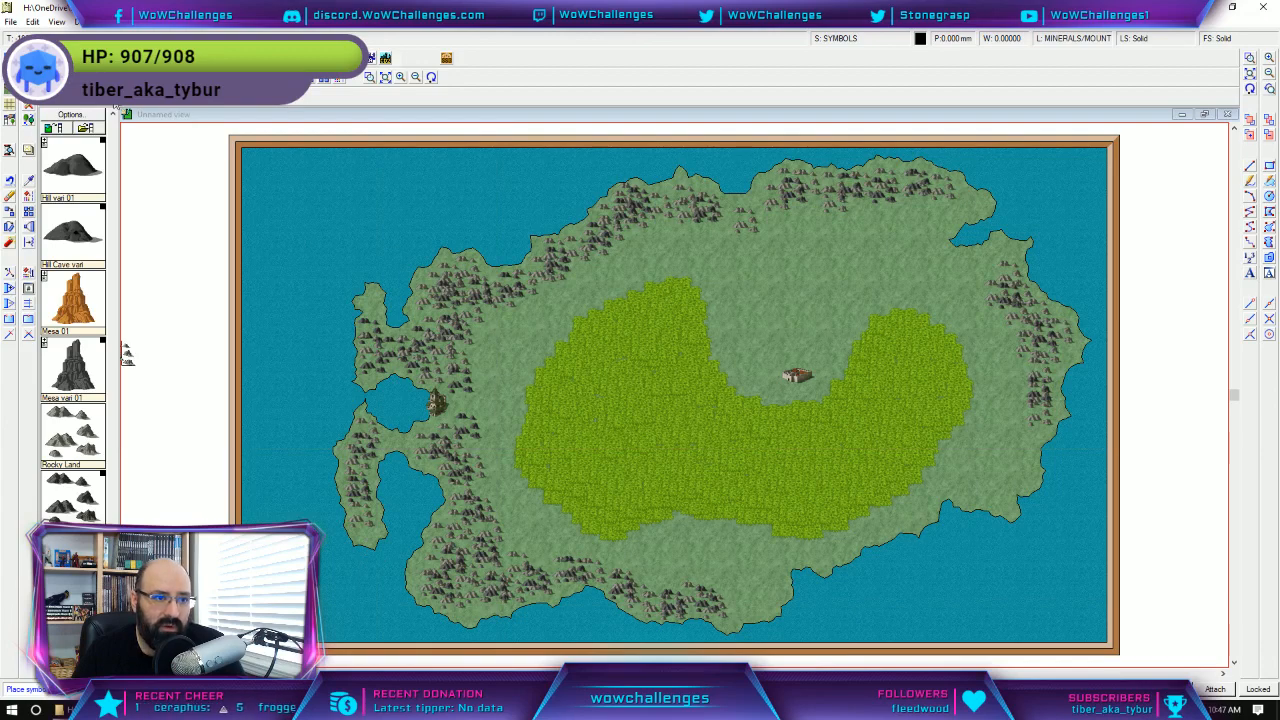
# Switch the symbol catalog to vegetation and bring up the jungle symbols.
pyautogui.click(163, 94)
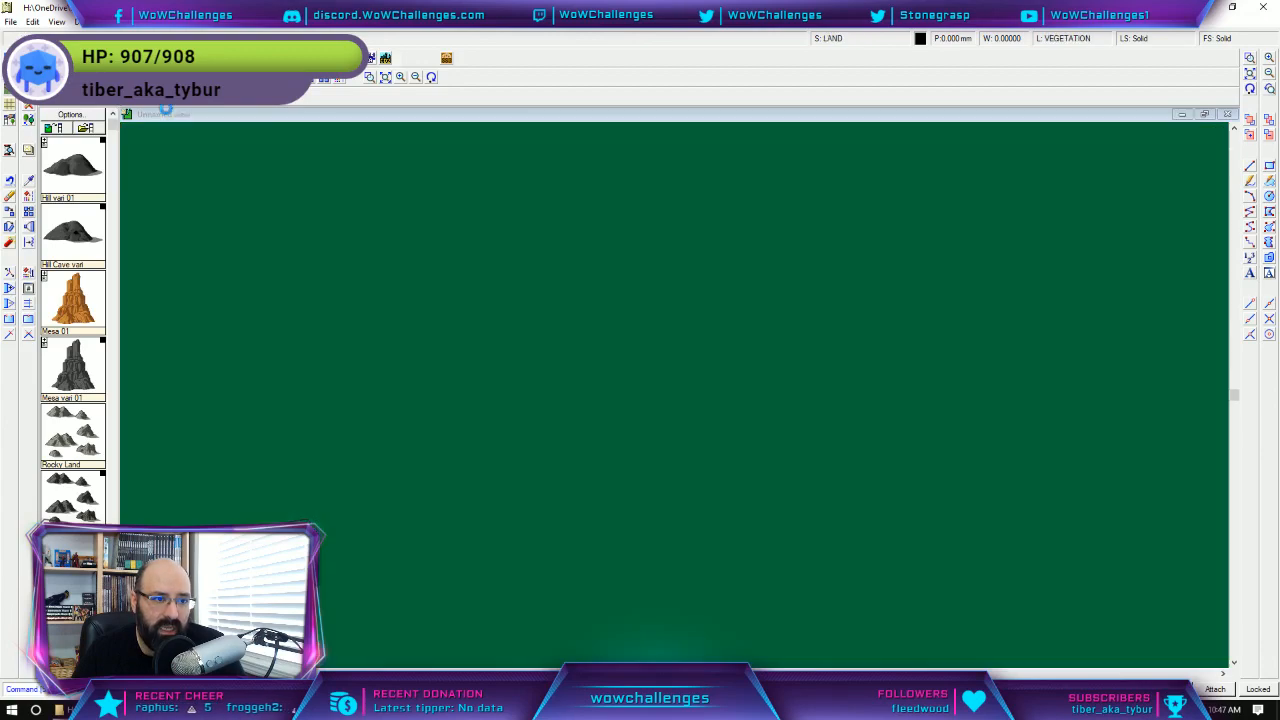
pyautogui.scroll(-10, 72, 330)
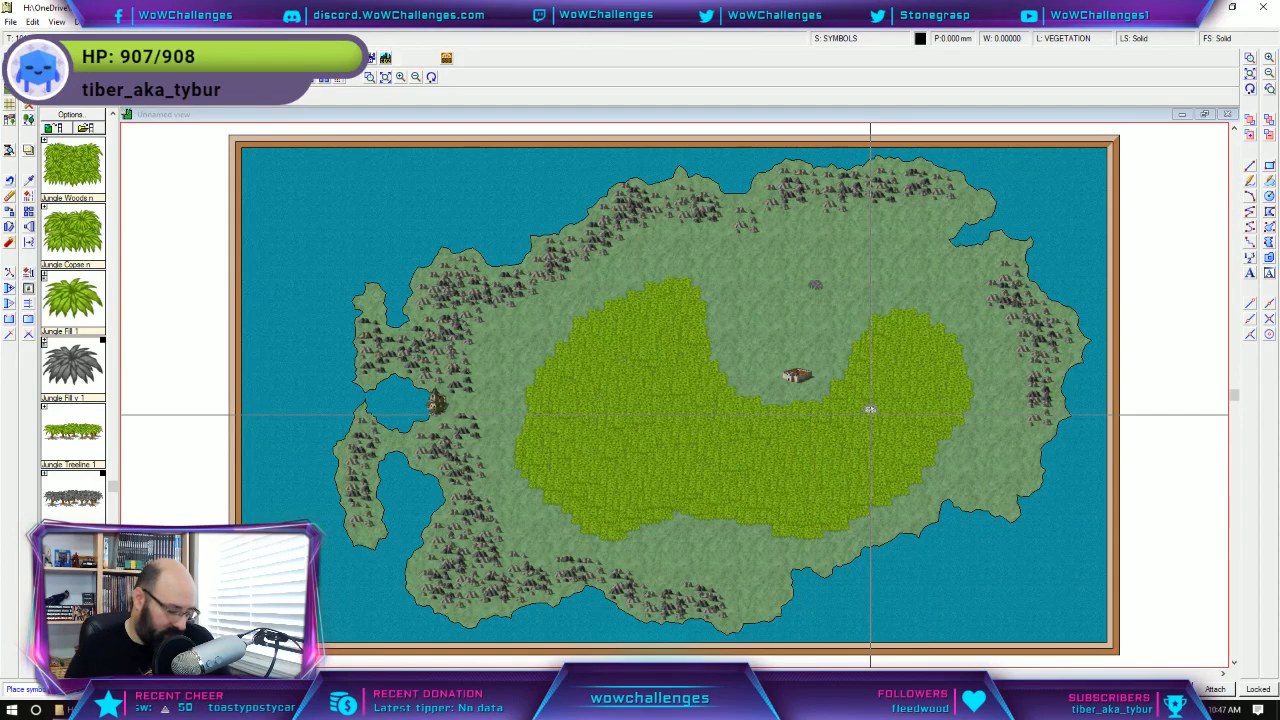
pyautogui.press('Escape')
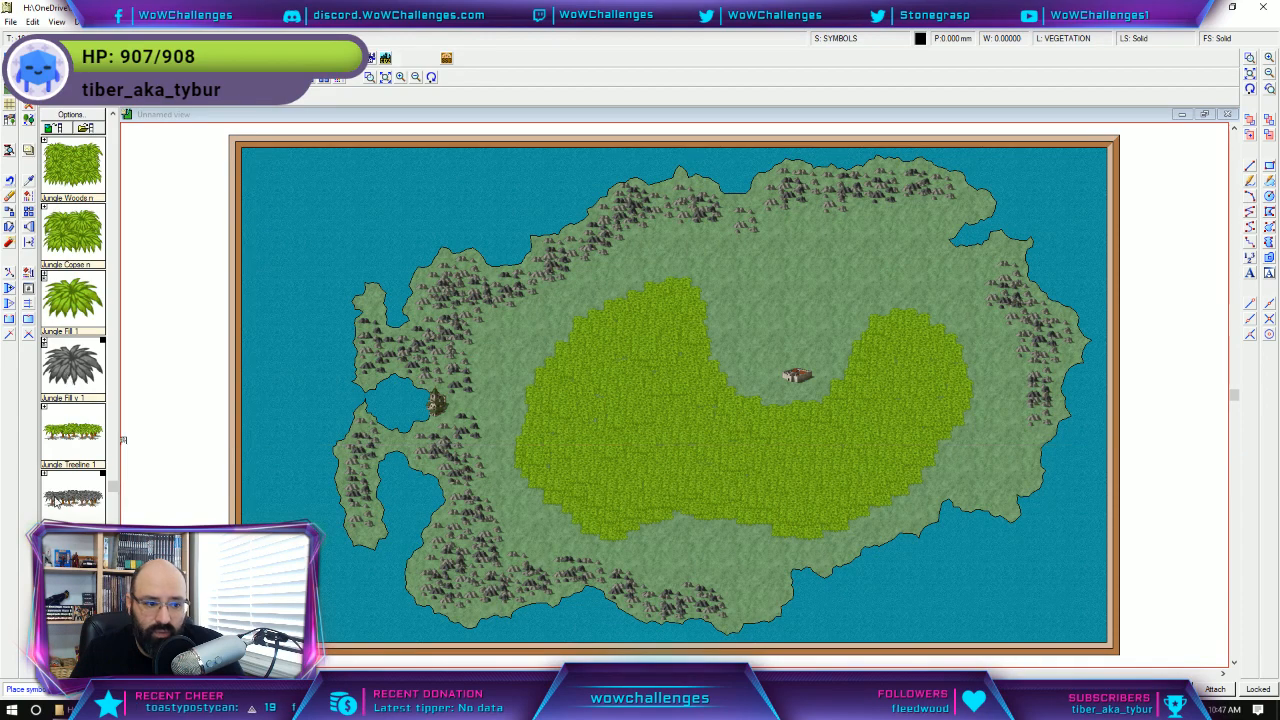
# Try a rising row of grey jungle treeline symbols across the south-eastern part of the jungle.
pyautogui.click(70, 498)
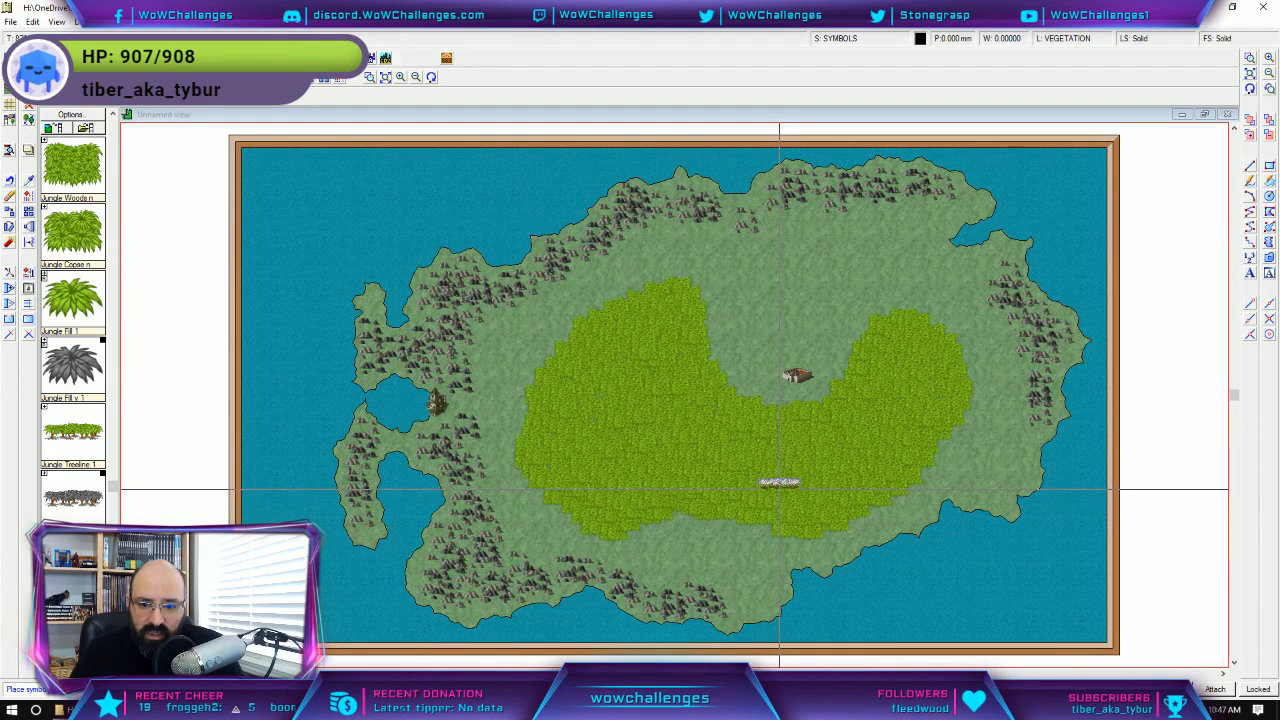
pyautogui.click(785, 484)
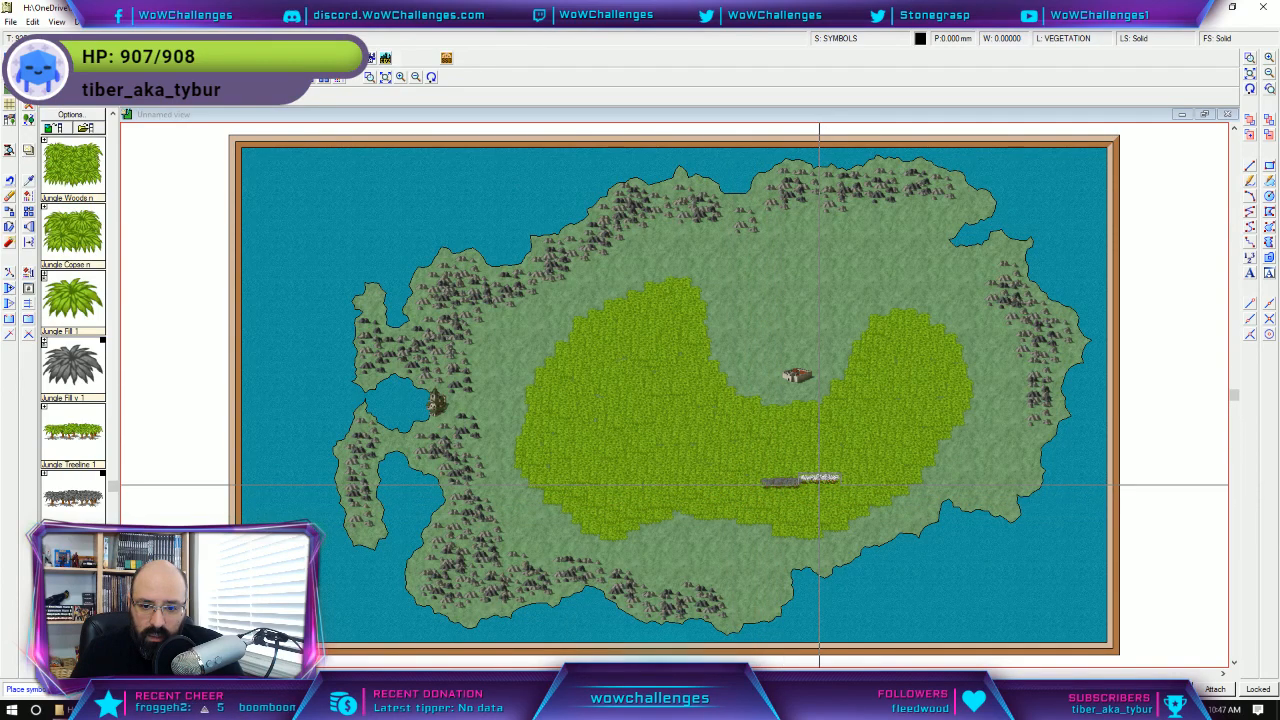
pyautogui.click(819, 486)
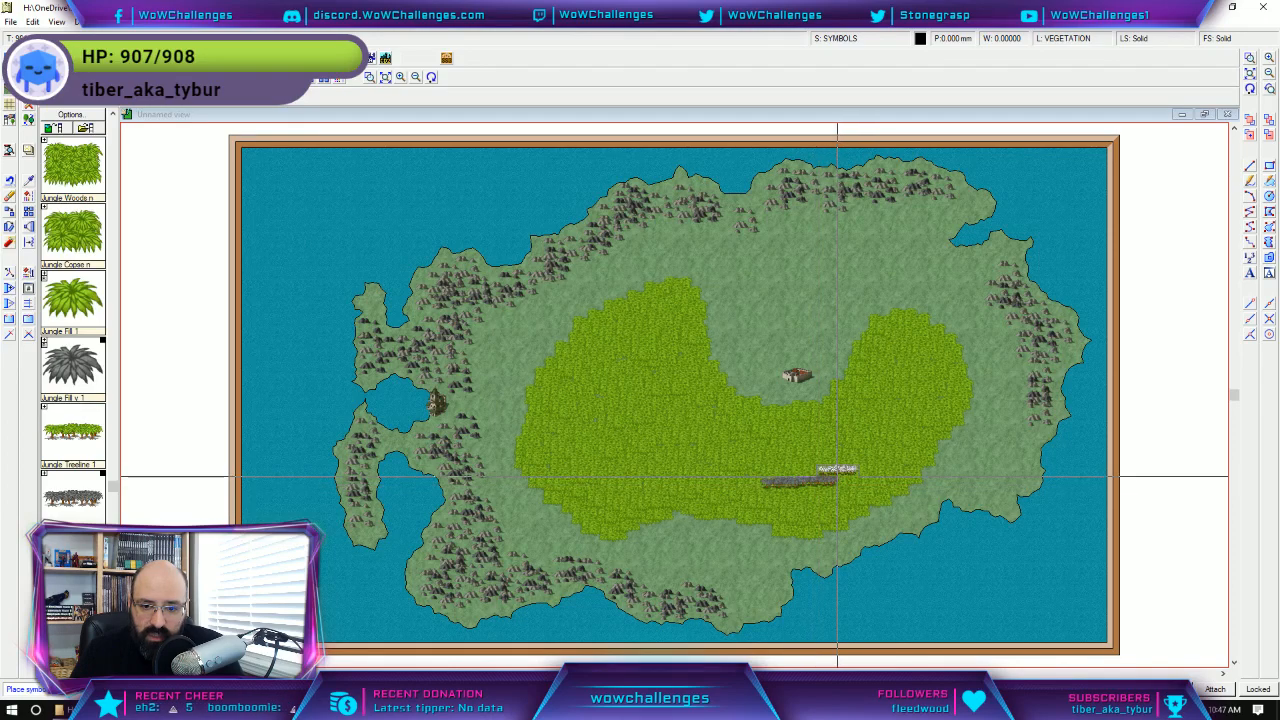
pyautogui.click(841, 477)
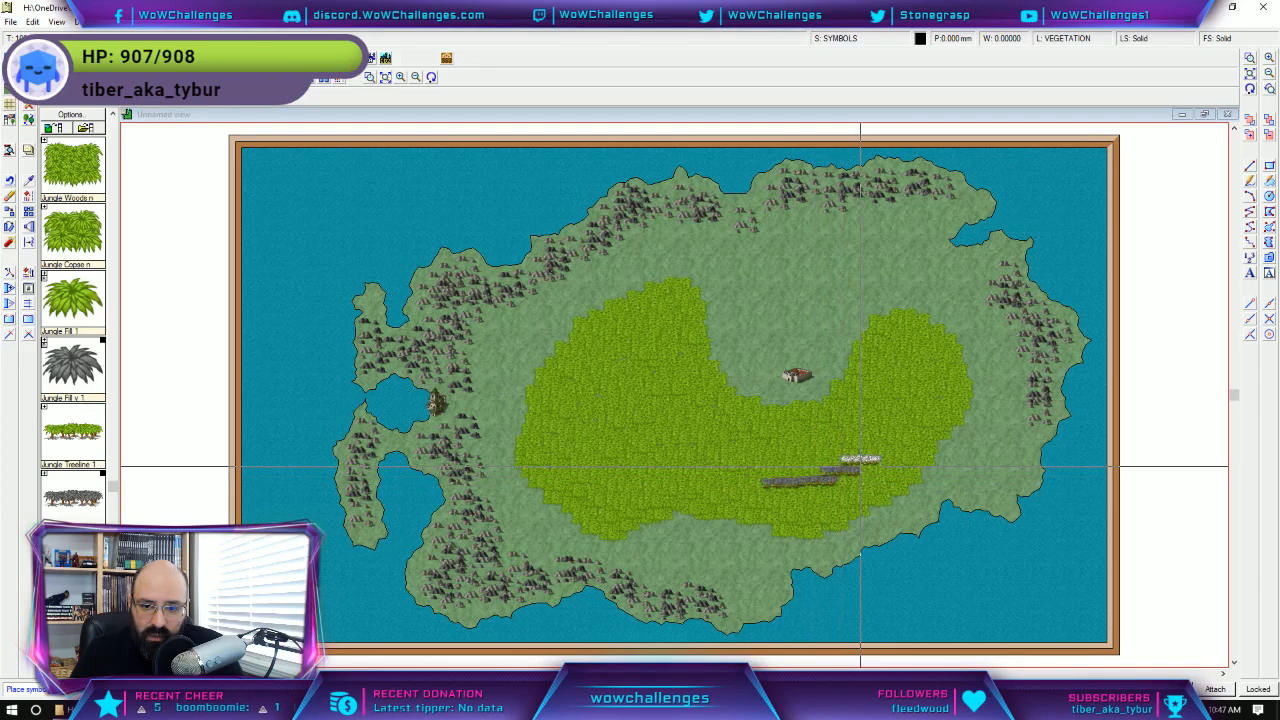
pyautogui.click(863, 470)
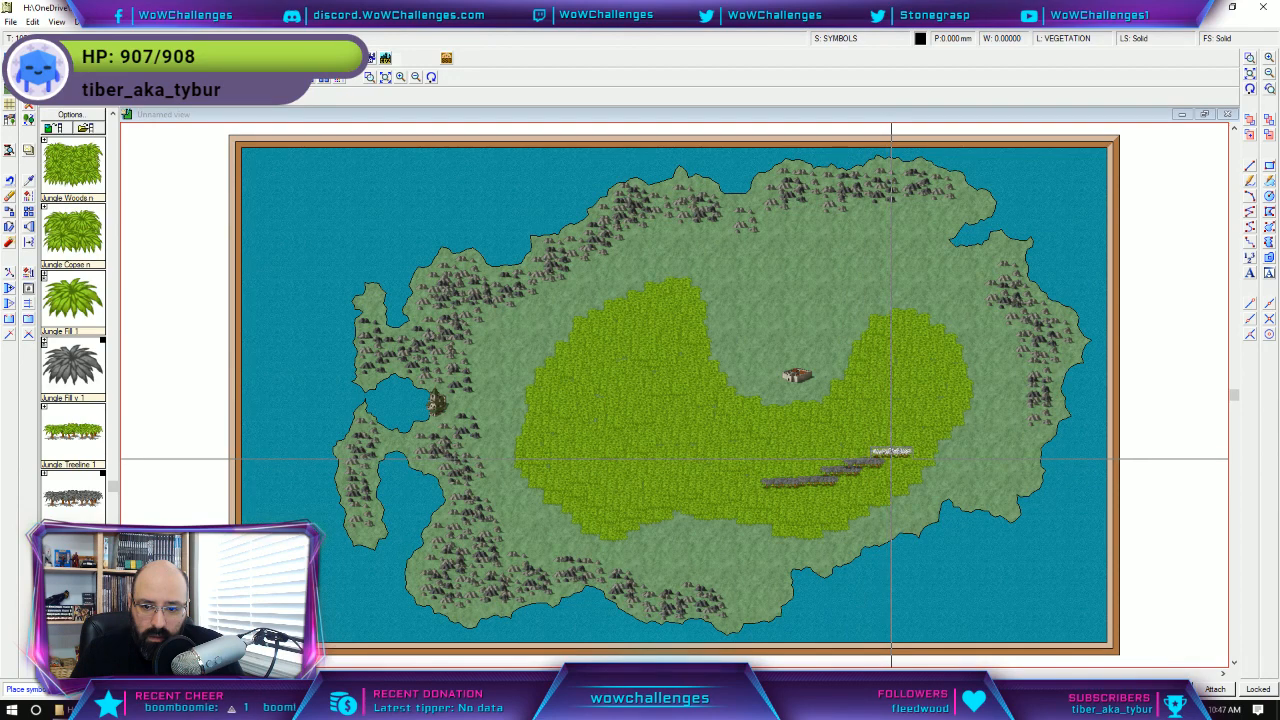
pyautogui.click(891, 455)
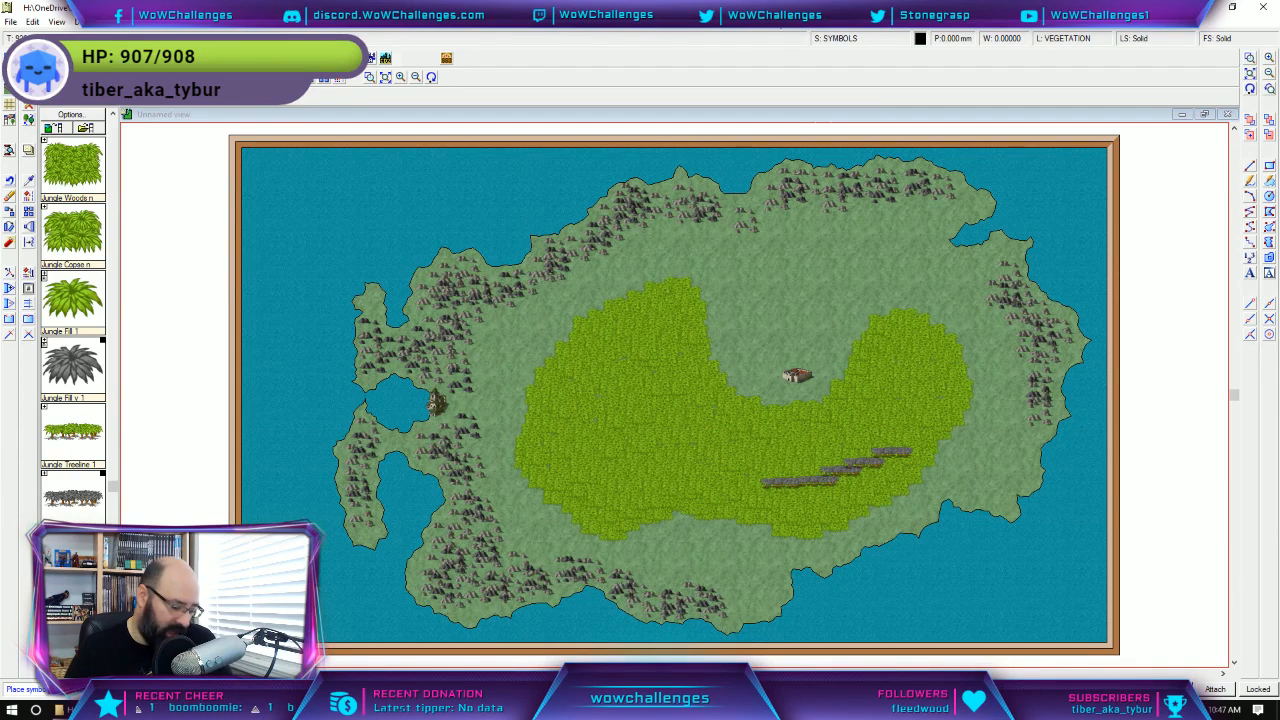
pyautogui.press('Escape')
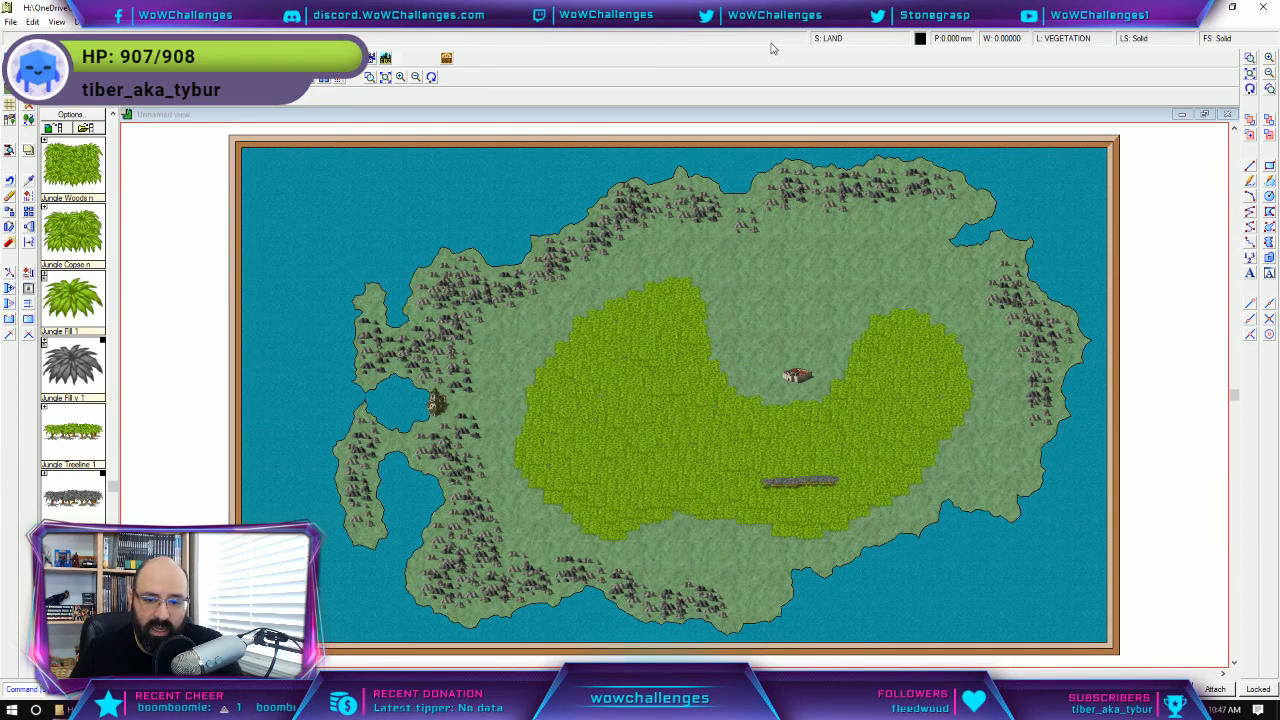
# Place grey tree cluster symbols along the jungle's southern edge, working eastward from below the central settlement.
pyautogui.click(75, 630)
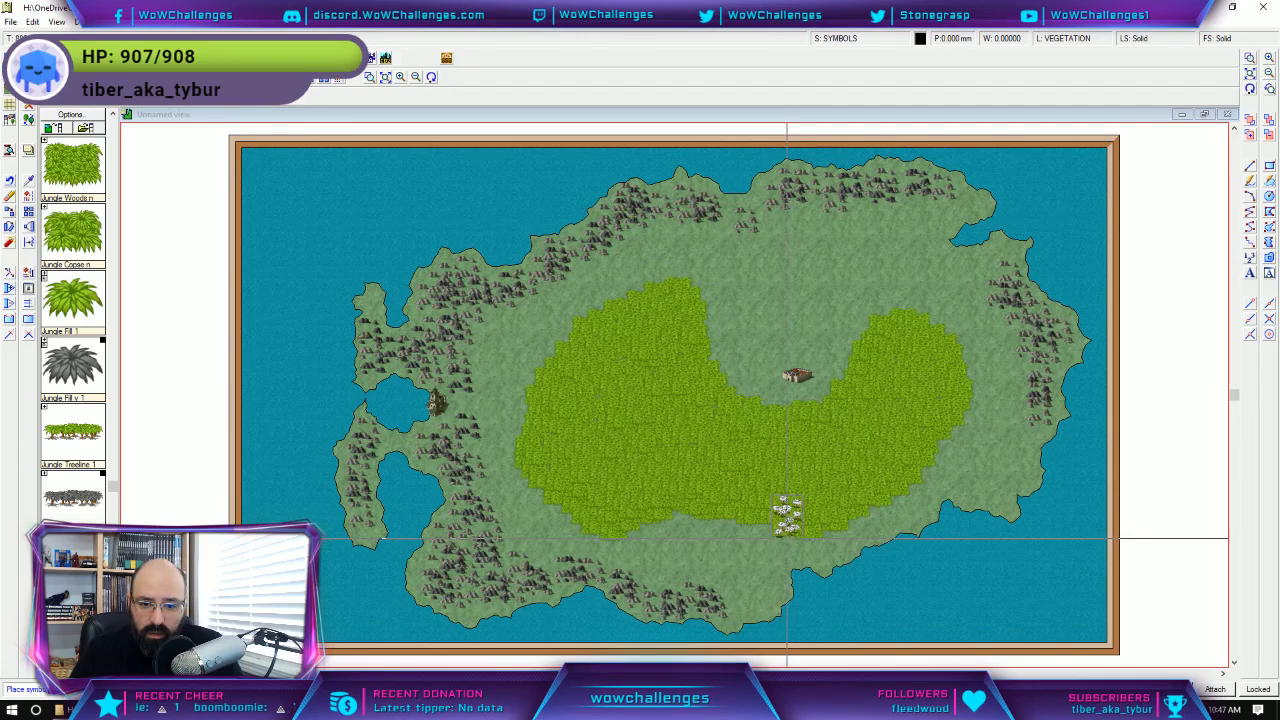
pyautogui.click(786, 539)
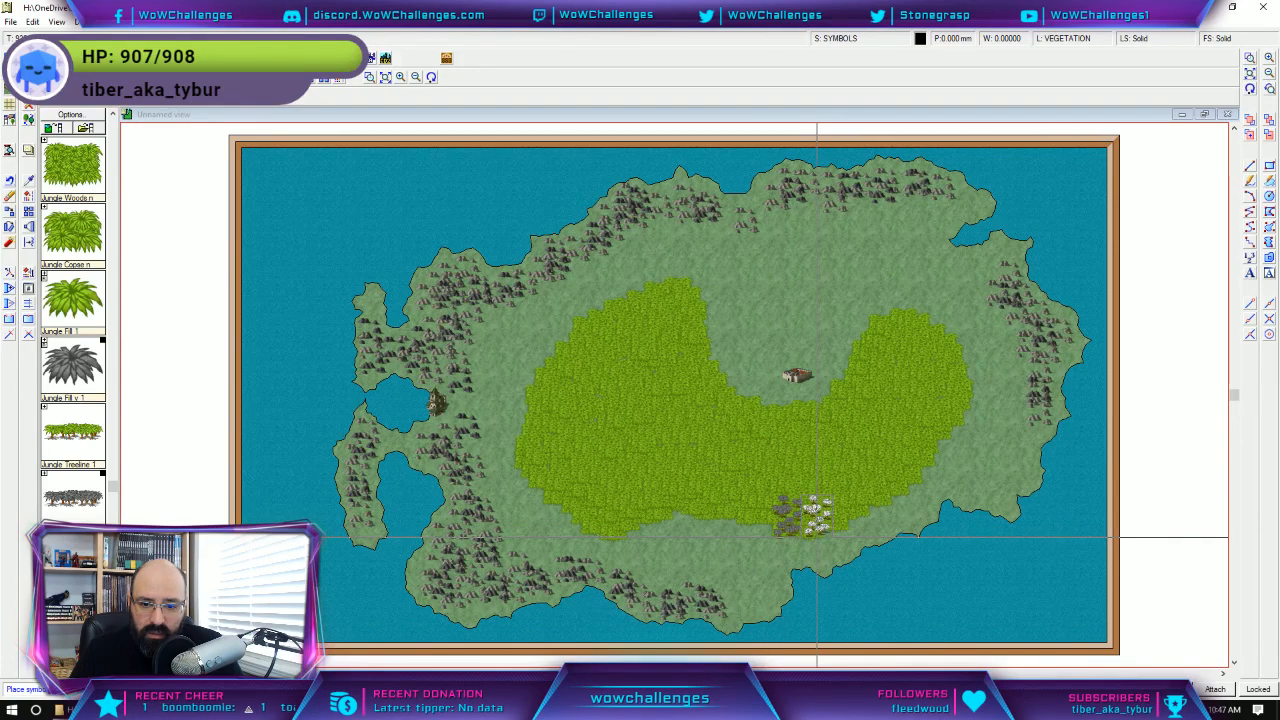
pyautogui.click(815, 537)
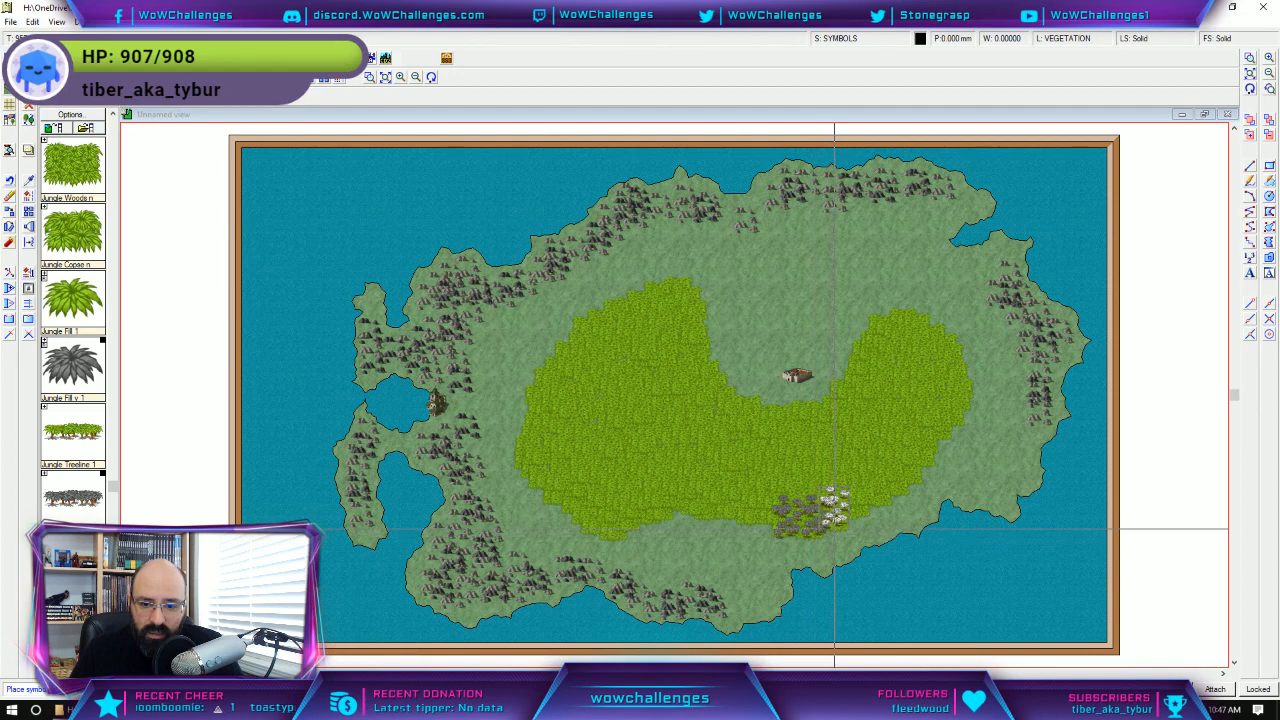
pyautogui.click(840, 530)
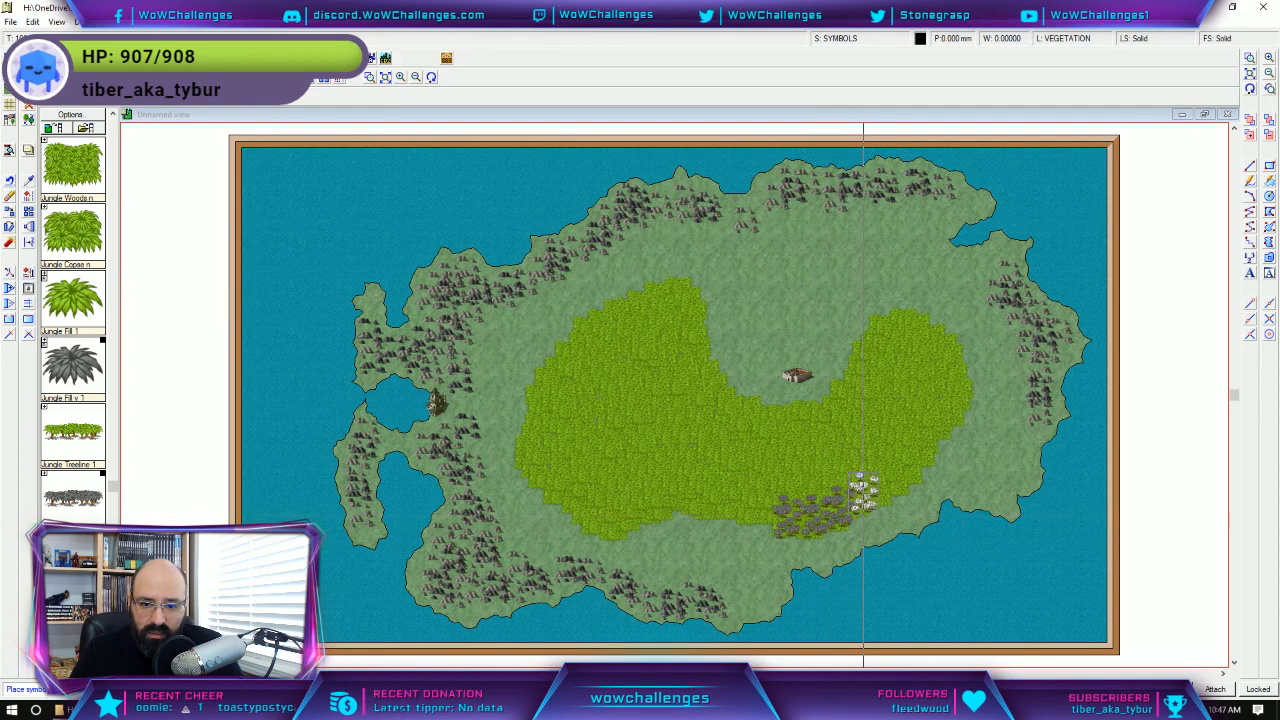
pyautogui.click(865, 518)
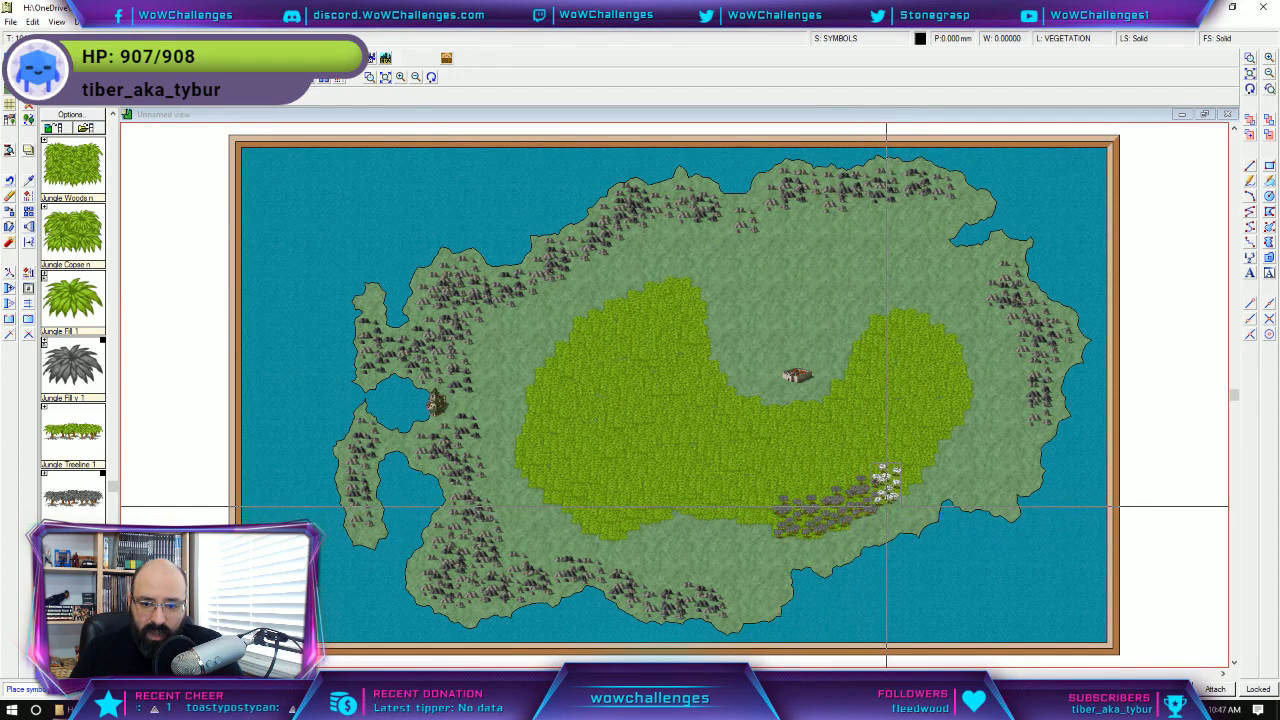
pyautogui.click(889, 503)
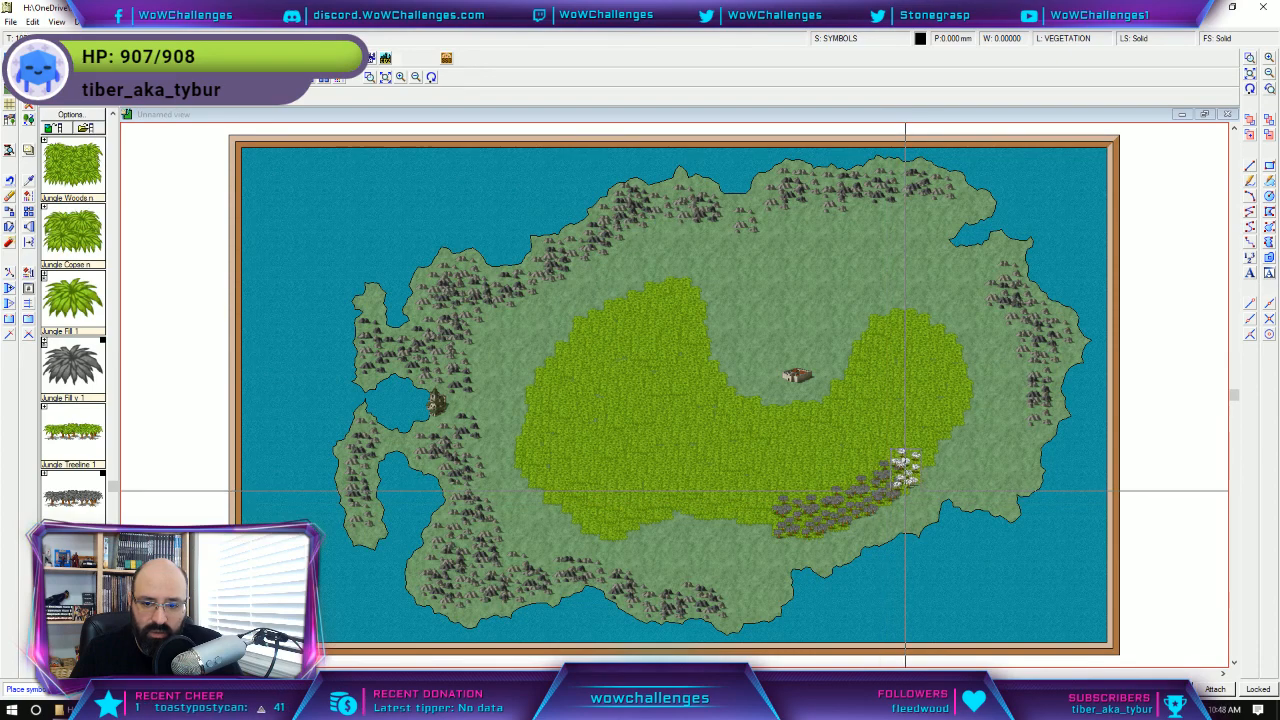
# Continue the grey tree clusters up the jungle's south-eastern and eastern edge, thickening the band inside its eastern arm.
pyautogui.click(905, 485)
pyautogui.click(921, 468)
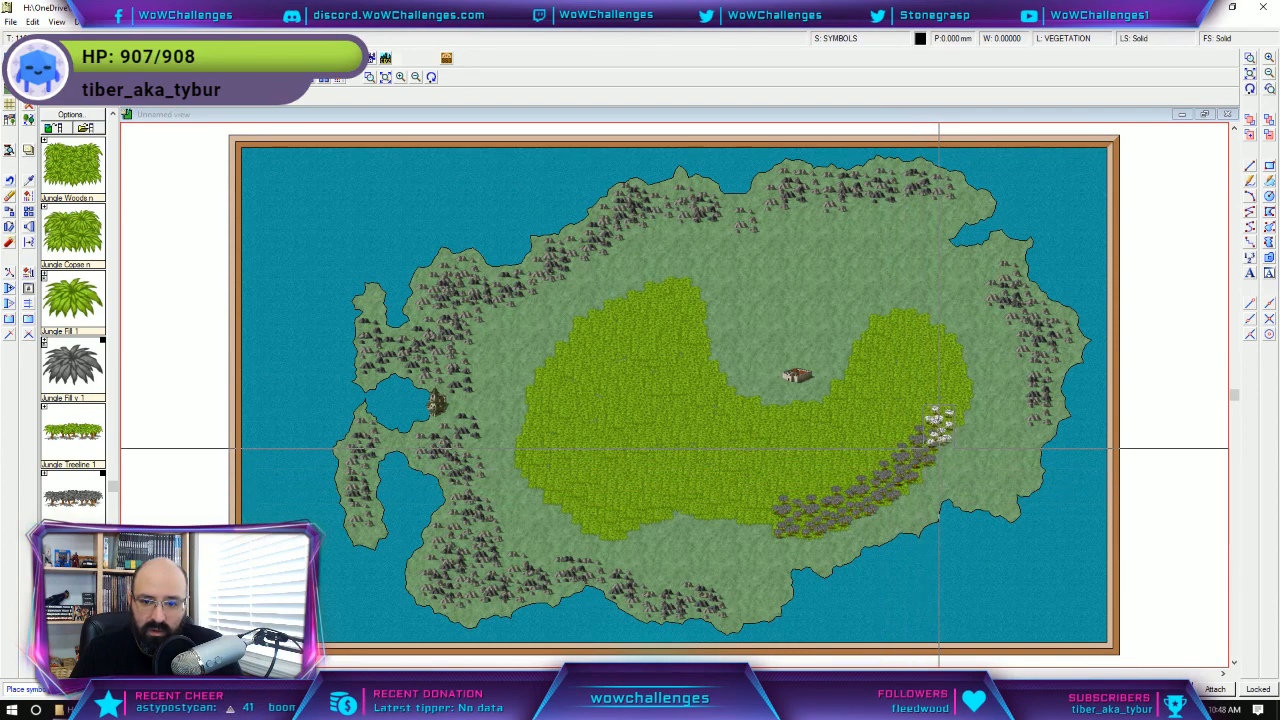
pyautogui.click(936, 441)
pyautogui.click(953, 425)
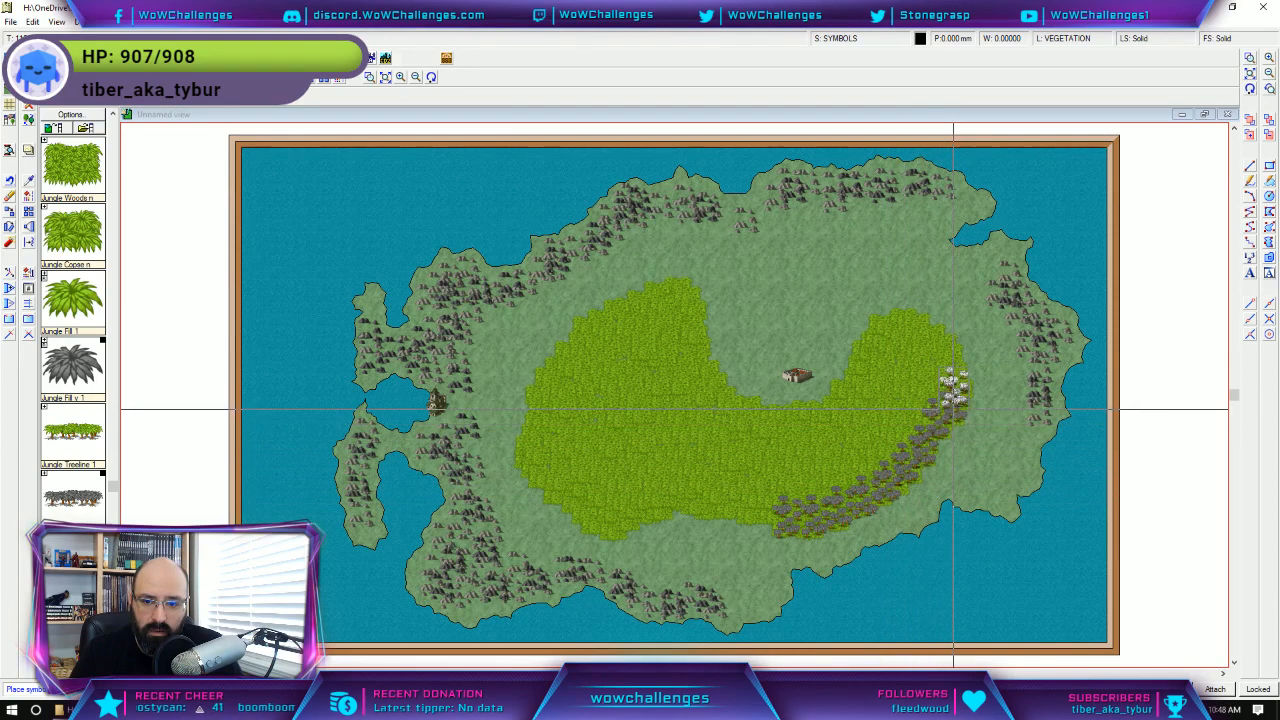
pyautogui.click(943, 390)
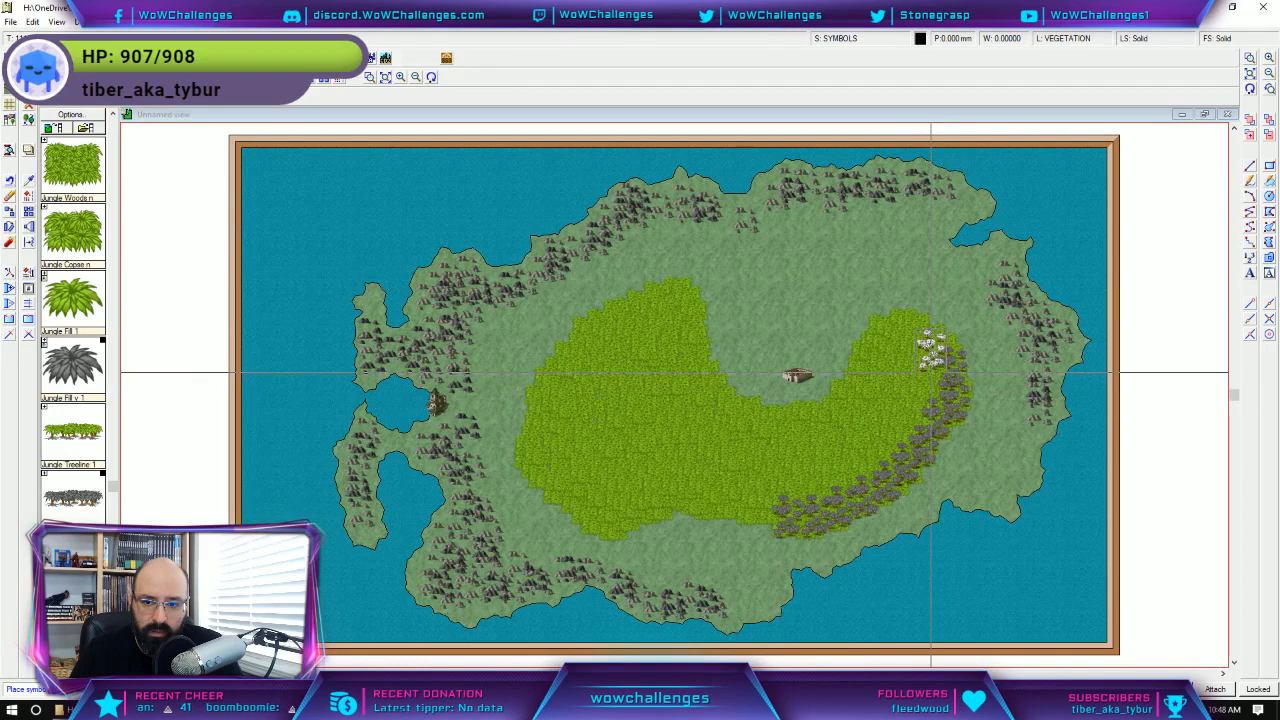
pyautogui.click(939, 372)
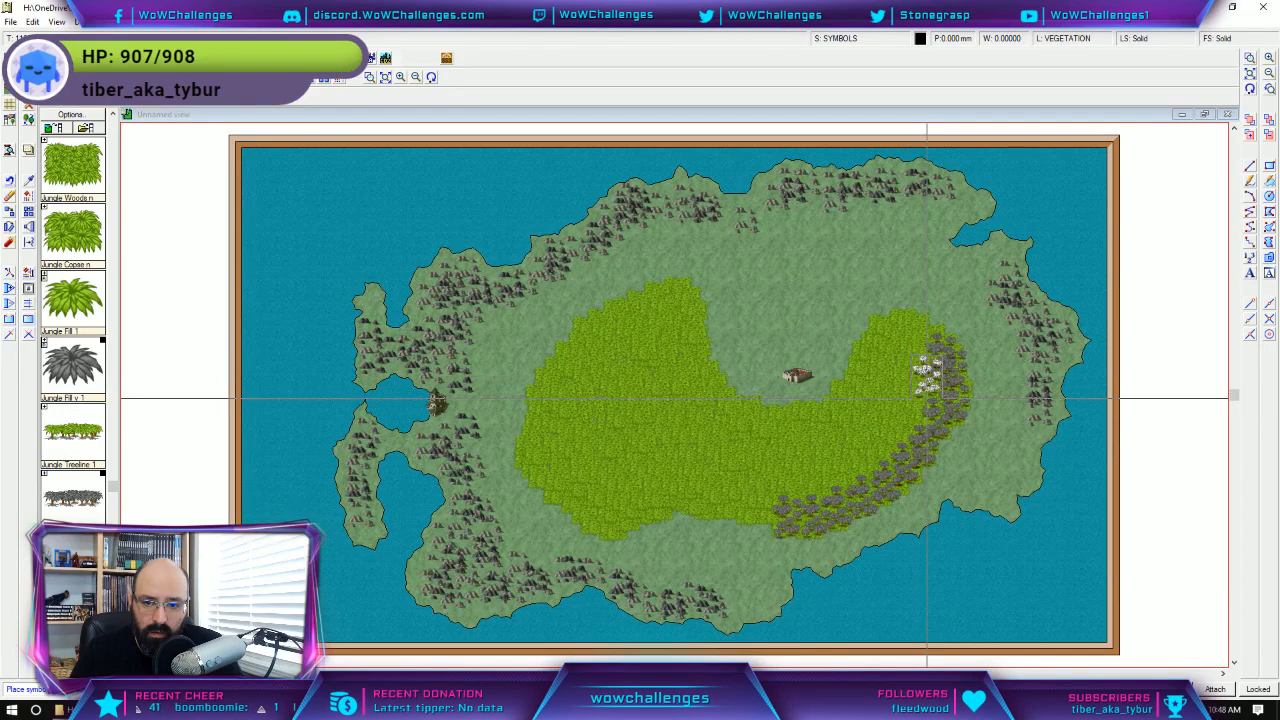
pyautogui.click(927, 398)
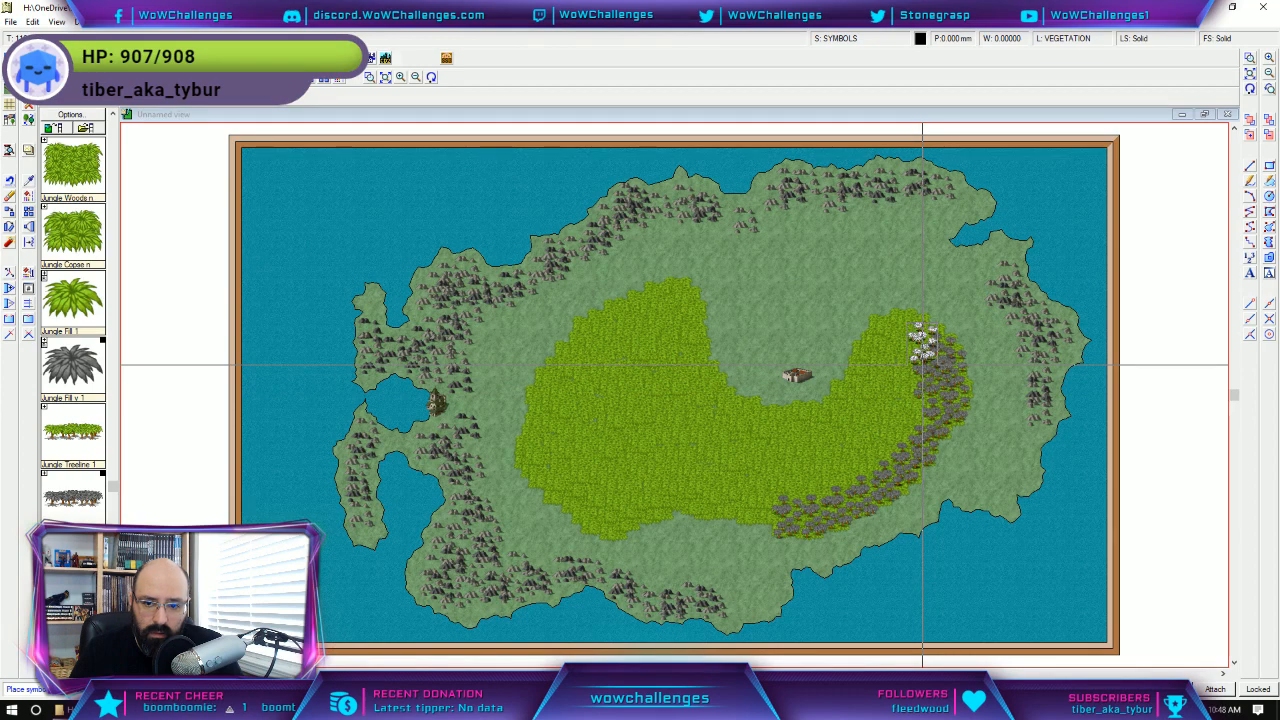
# Extend the grey tree clusters westward along the jungle's southern edge and thicken the existing band south of the central settlement.
pyautogui.click(773, 523)
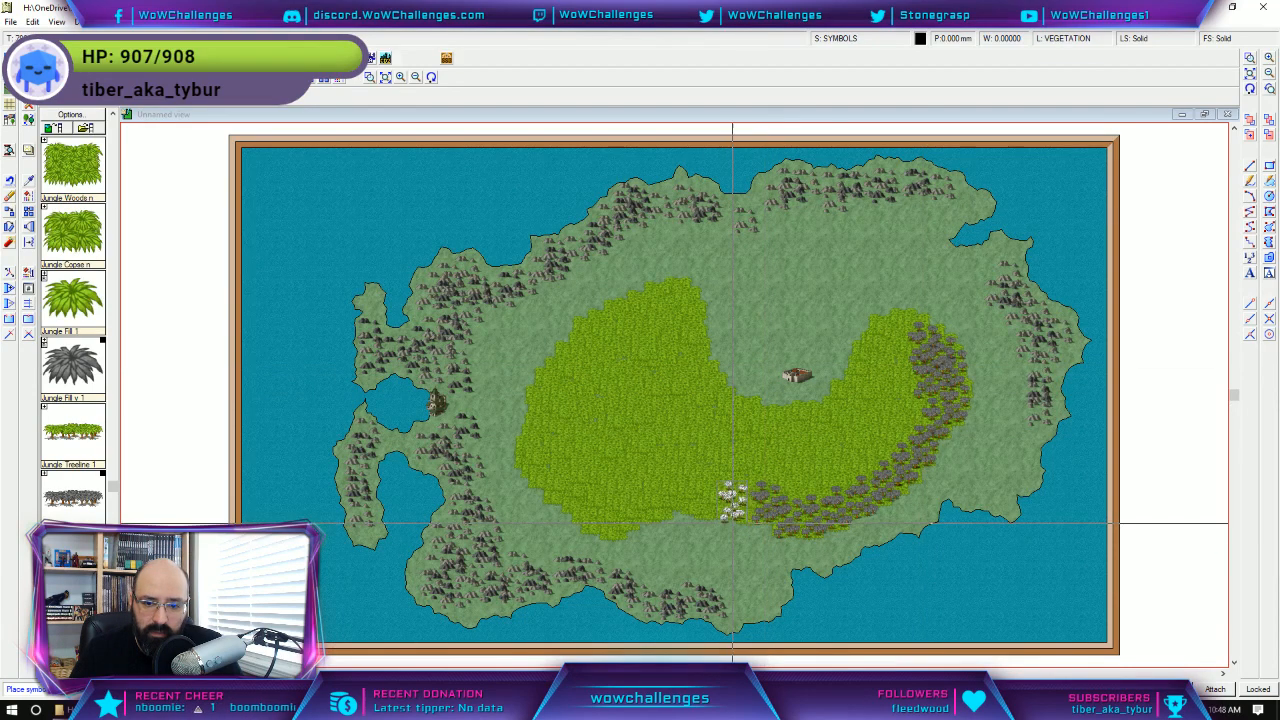
pyautogui.click(738, 522)
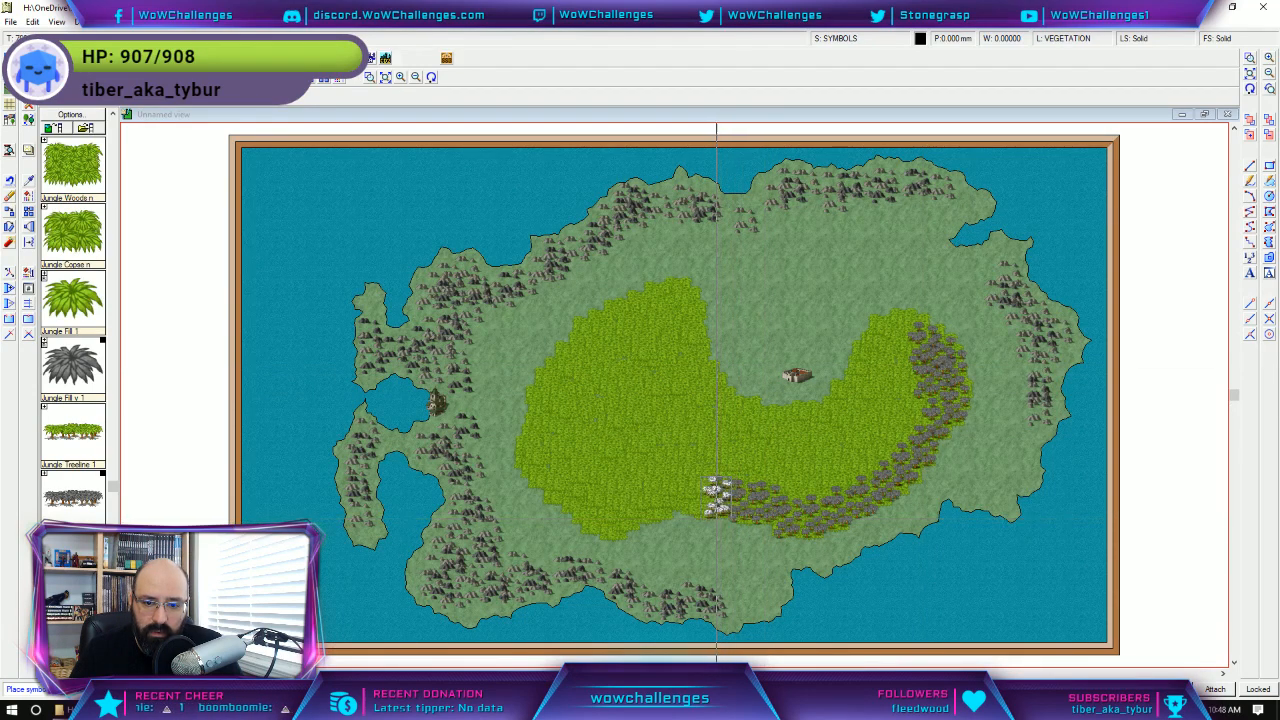
pyautogui.click(716, 519)
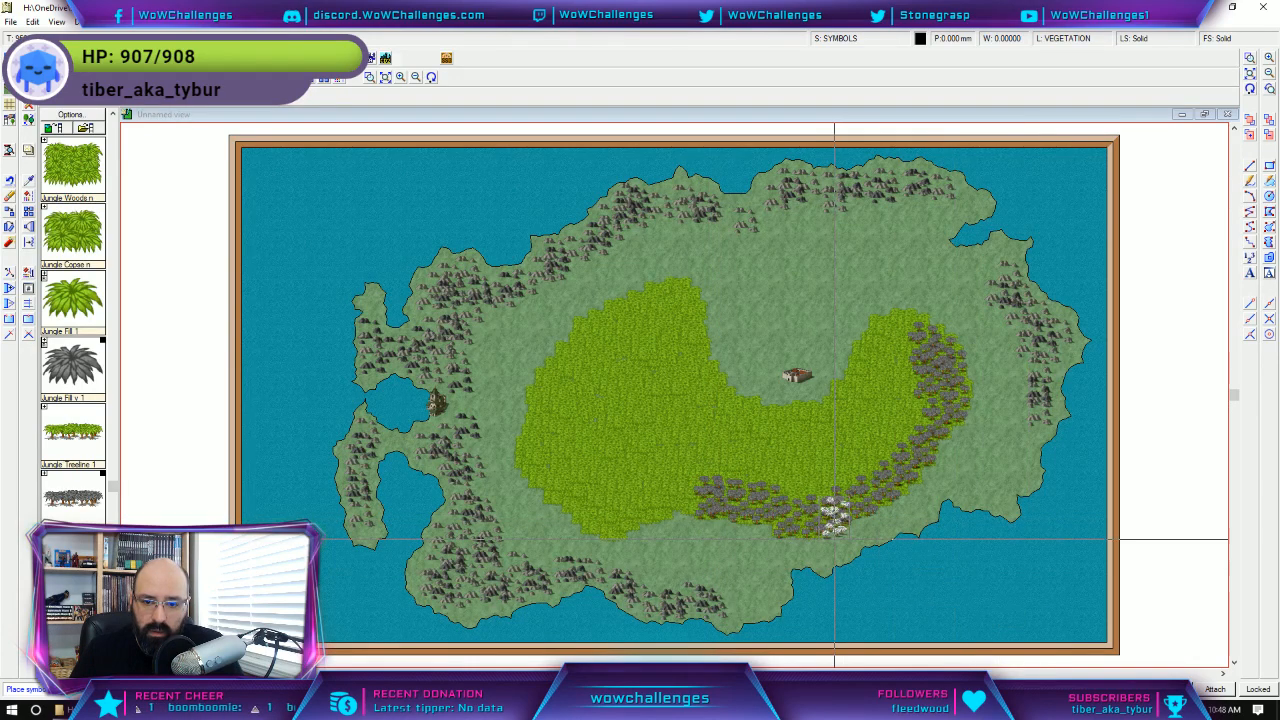
pyautogui.click(800, 521)
pyautogui.click(831, 514)
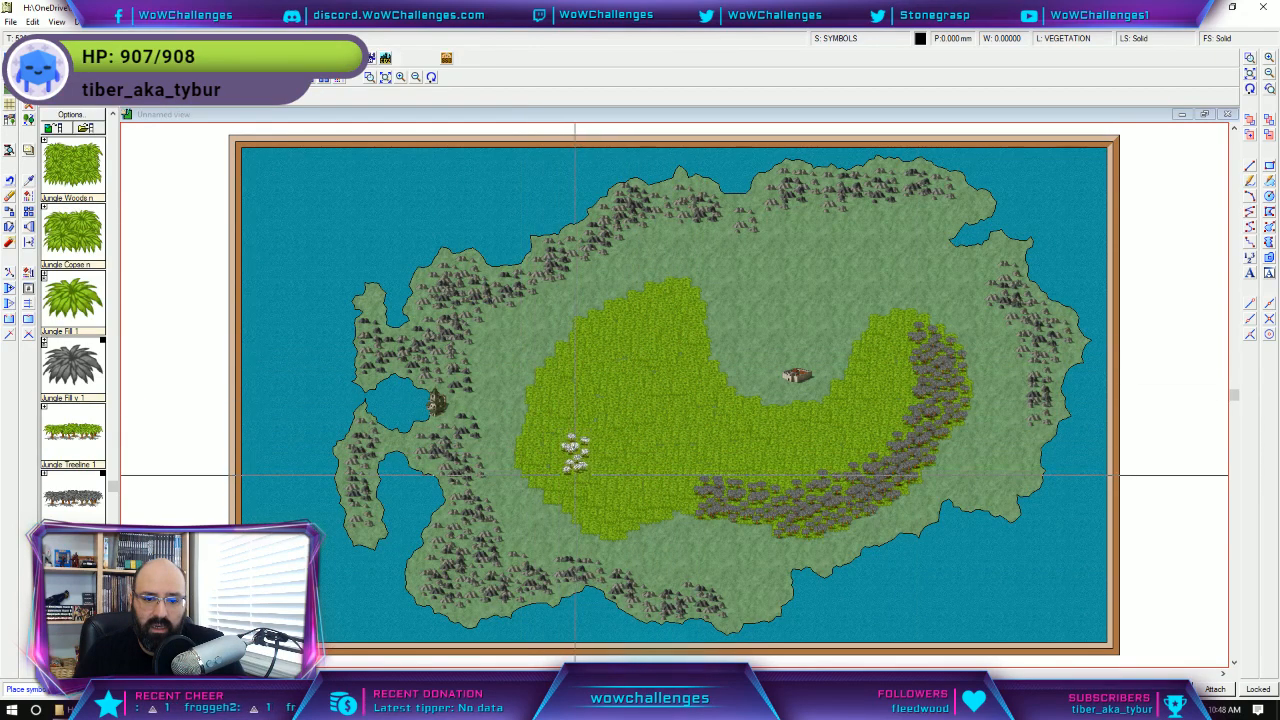
# Extend the grey tree clusters westward along the jungle's southern edge to its south-western corner, closing the gap in the band.
pyautogui.click(592, 535)
pyautogui.click(614, 543)
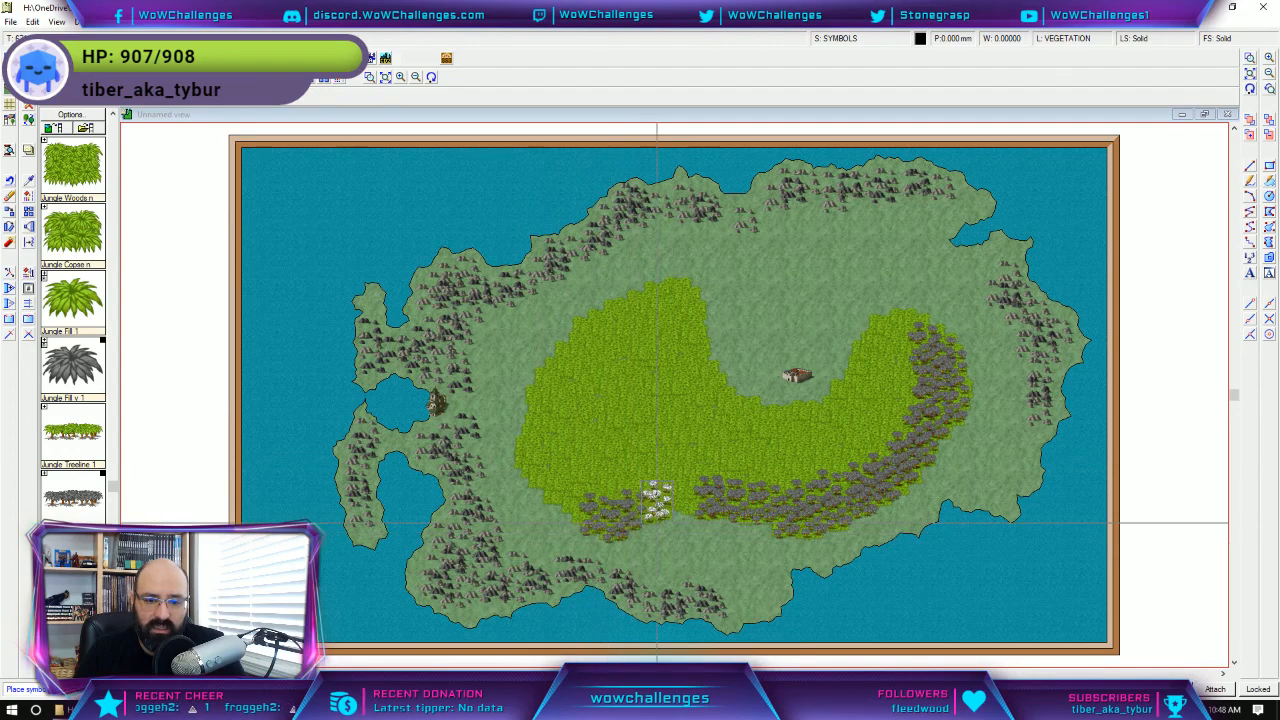
pyautogui.click(655, 524)
pyautogui.click(675, 520)
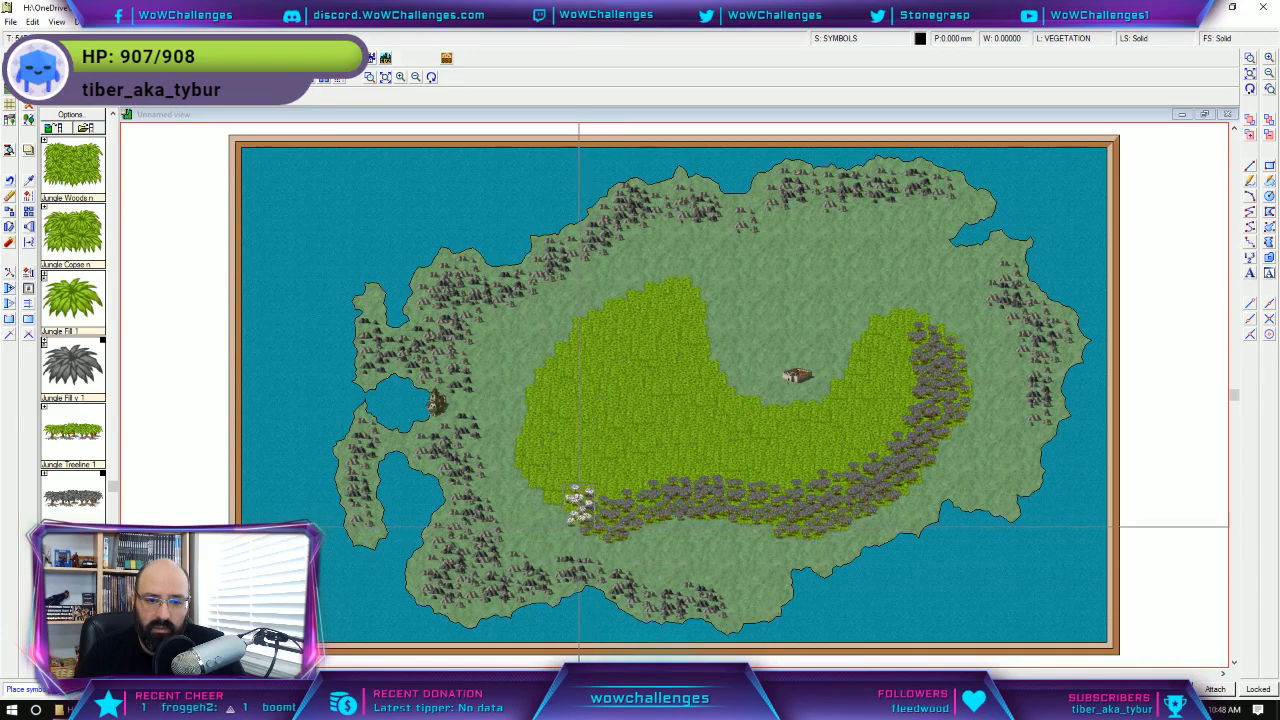
pyautogui.click(571, 527)
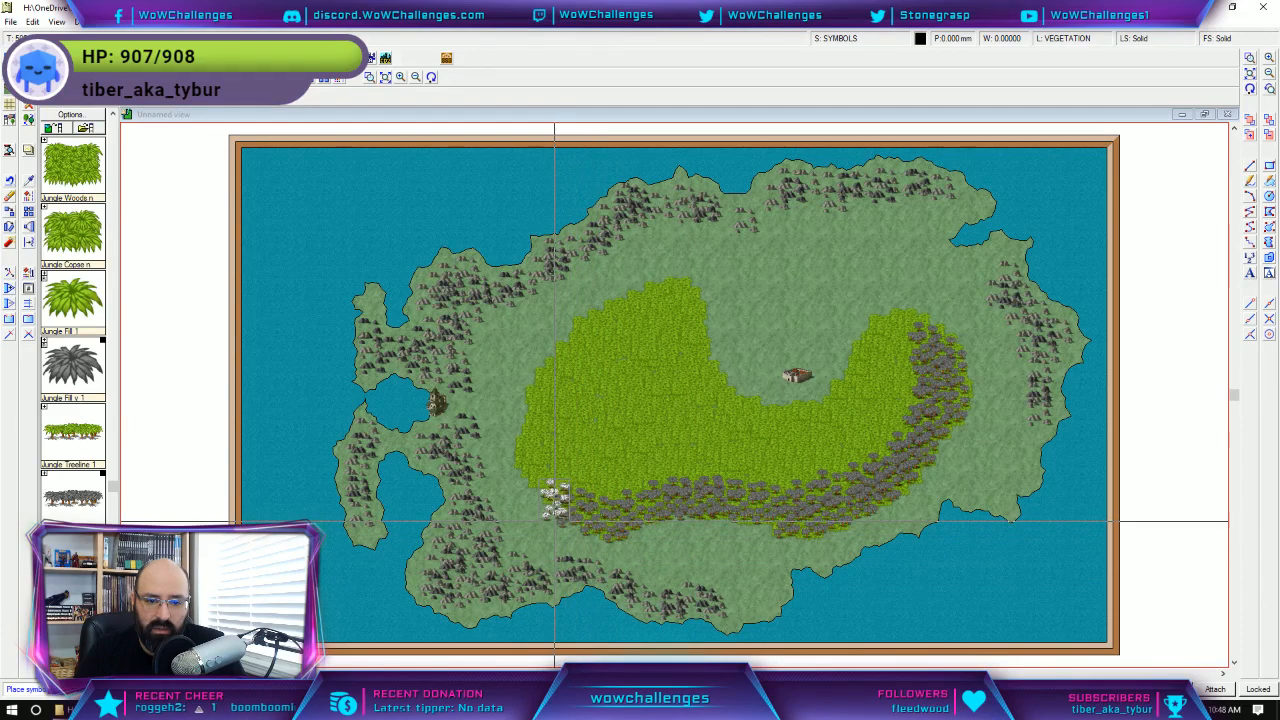
pyautogui.click(556, 521)
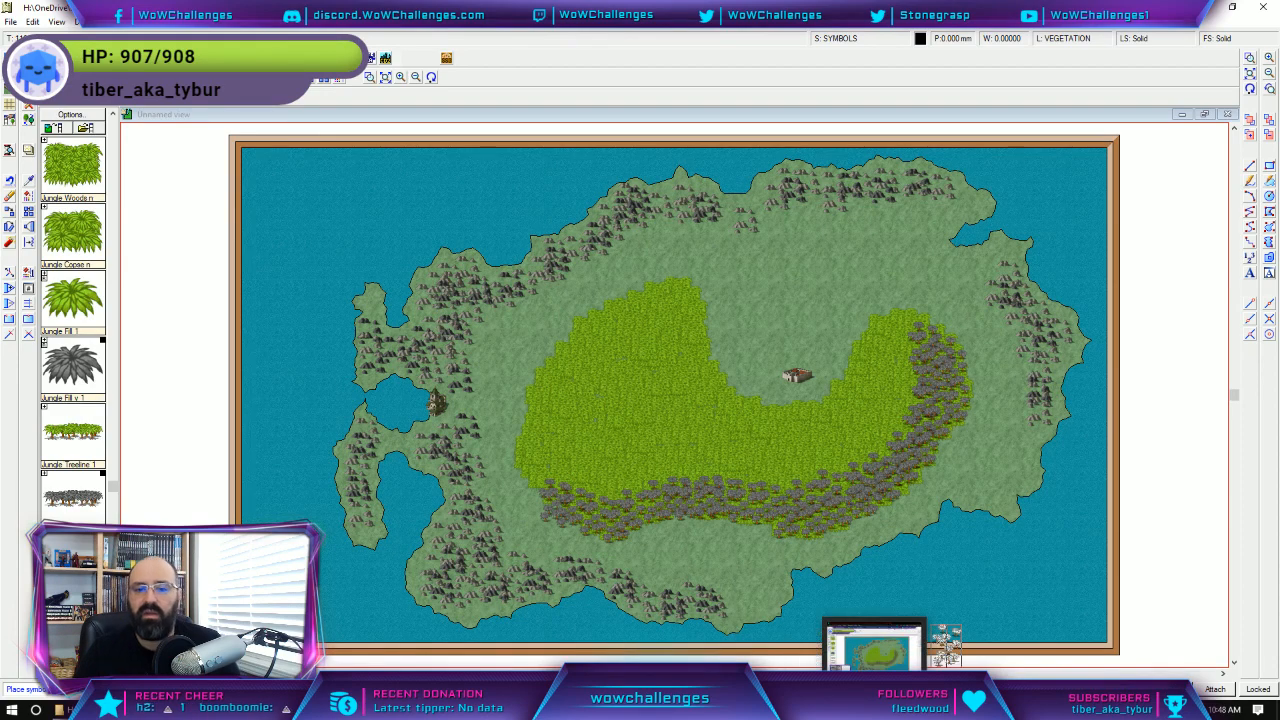
# Thicken the grey tree clusters on the jungle's outer eastern edge and place one at the northern tip of its eastern arm.
pyautogui.moveTo(938, 710)
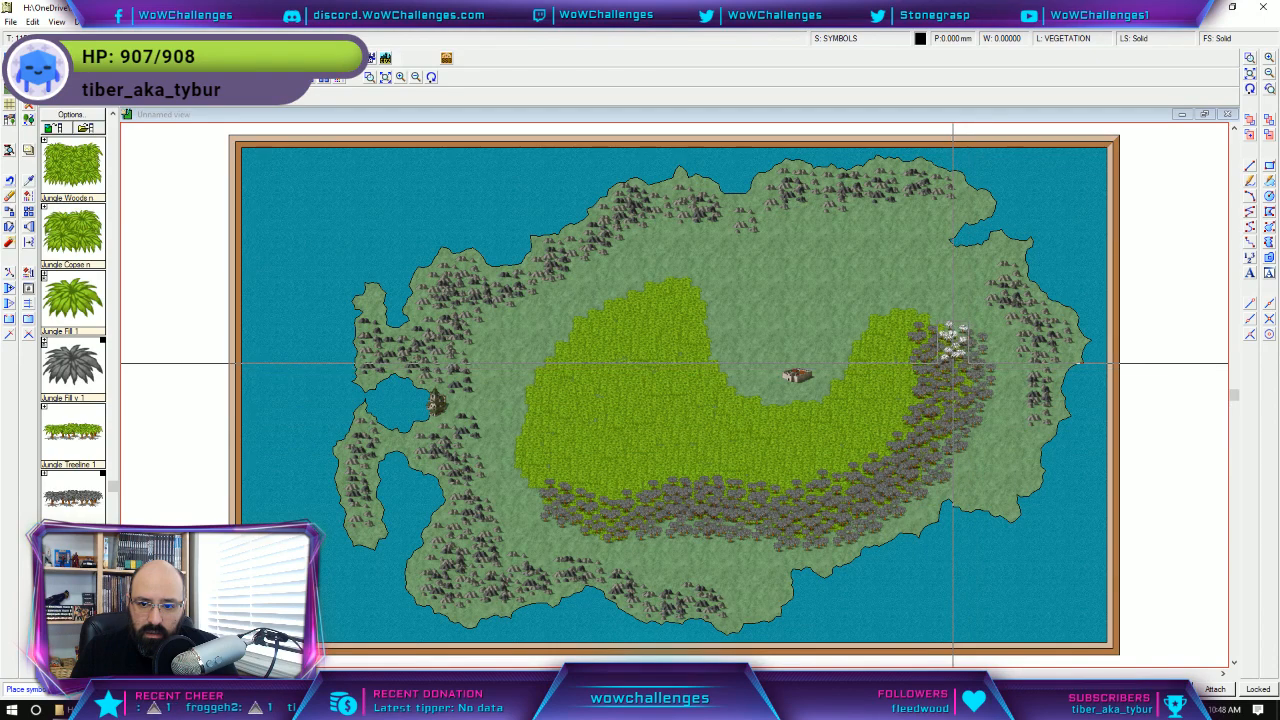
pyautogui.click(953, 362)
pyautogui.click(928, 339)
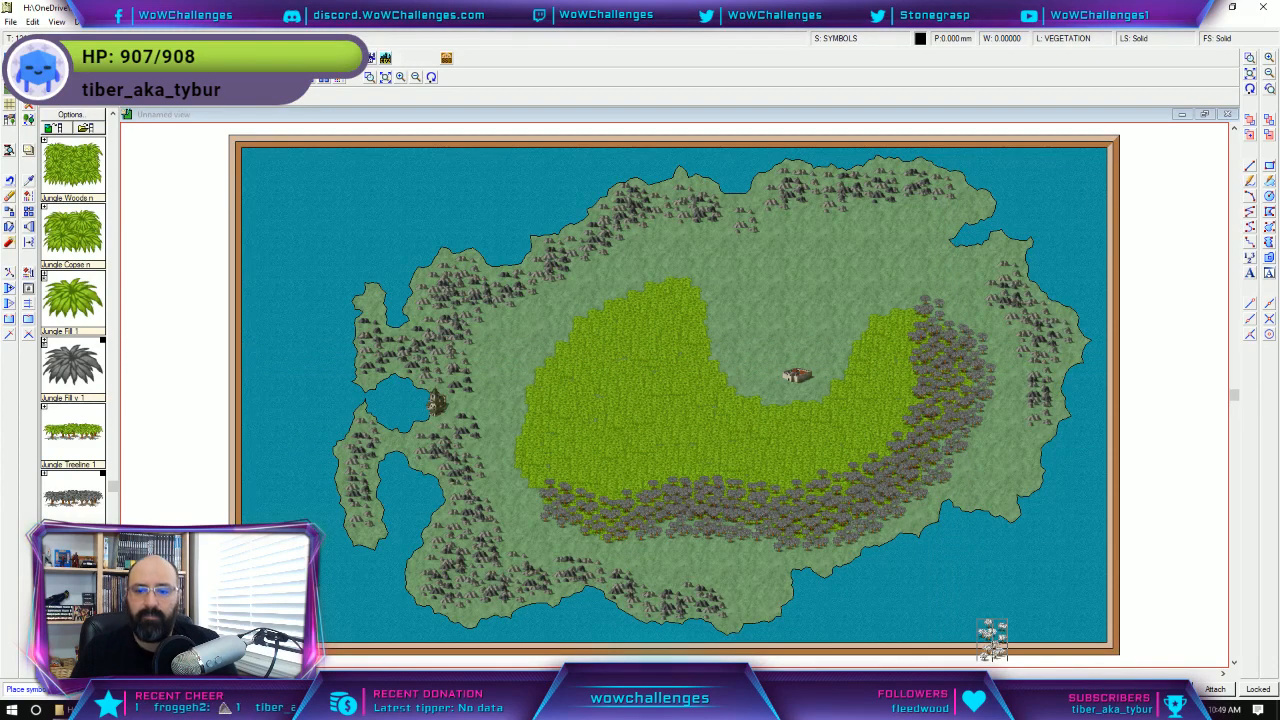
pyautogui.moveTo(1000, 710)
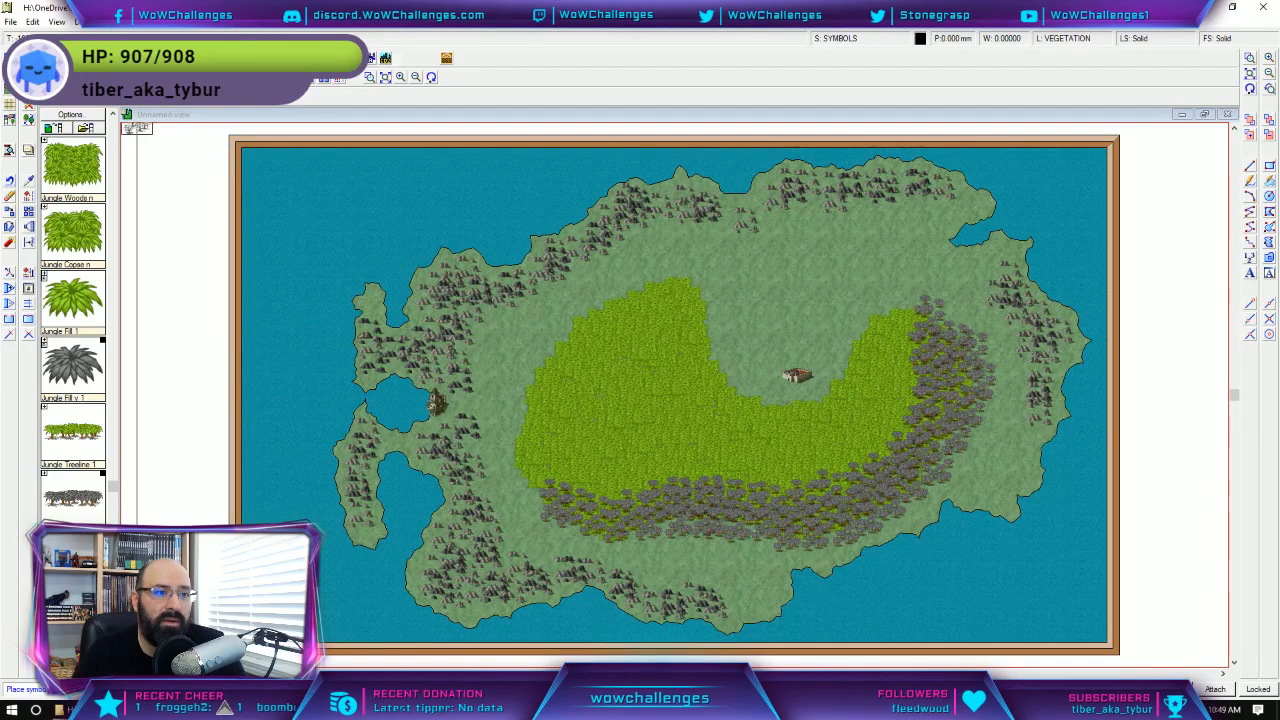
# Try to draw four small bright-blue lakes with the sea polygon tool across the clearing north and north-east of the central settlement.
pyautogui.click(28, 73)
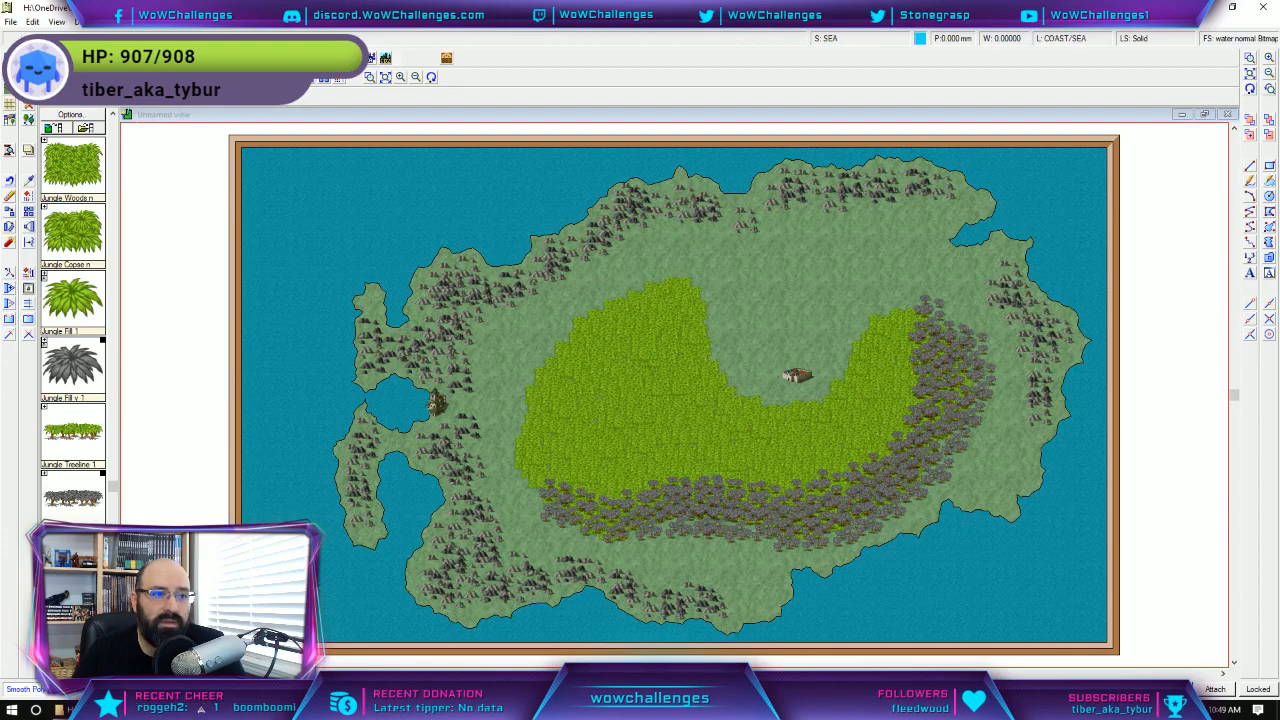
pyautogui.click(921, 38)
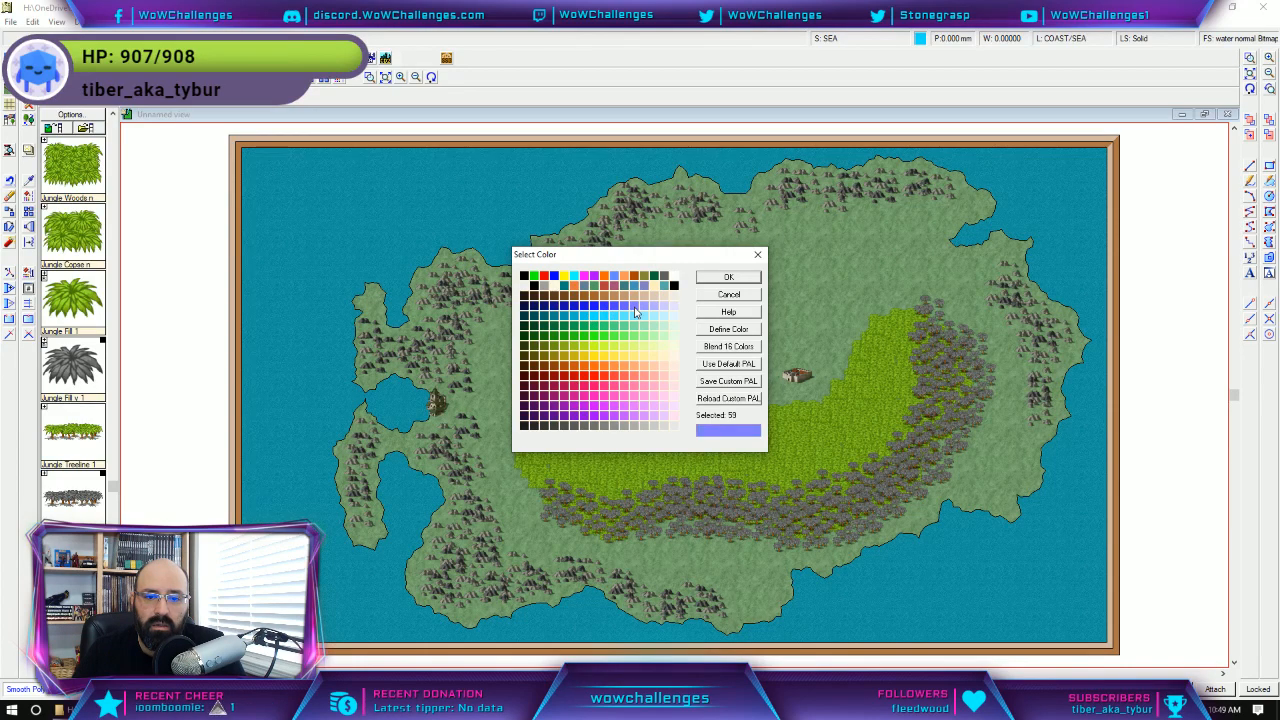
pyautogui.click(605, 318)
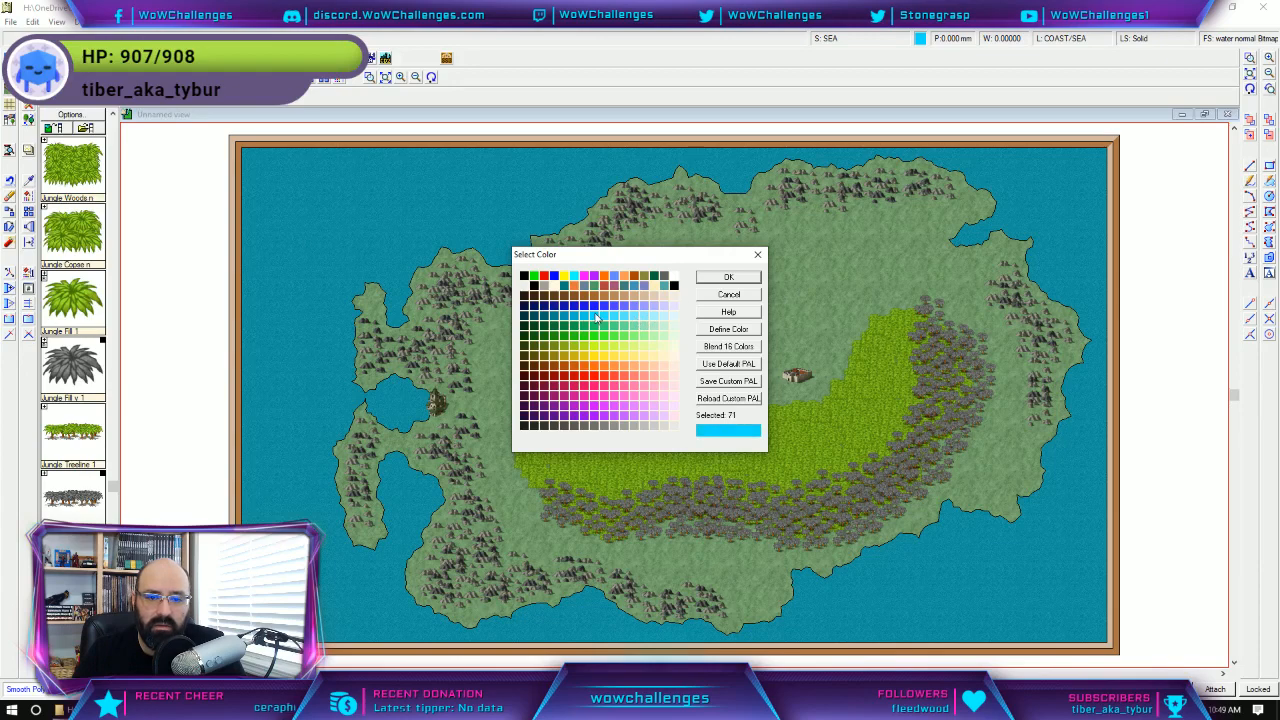
pyautogui.click(730, 279)
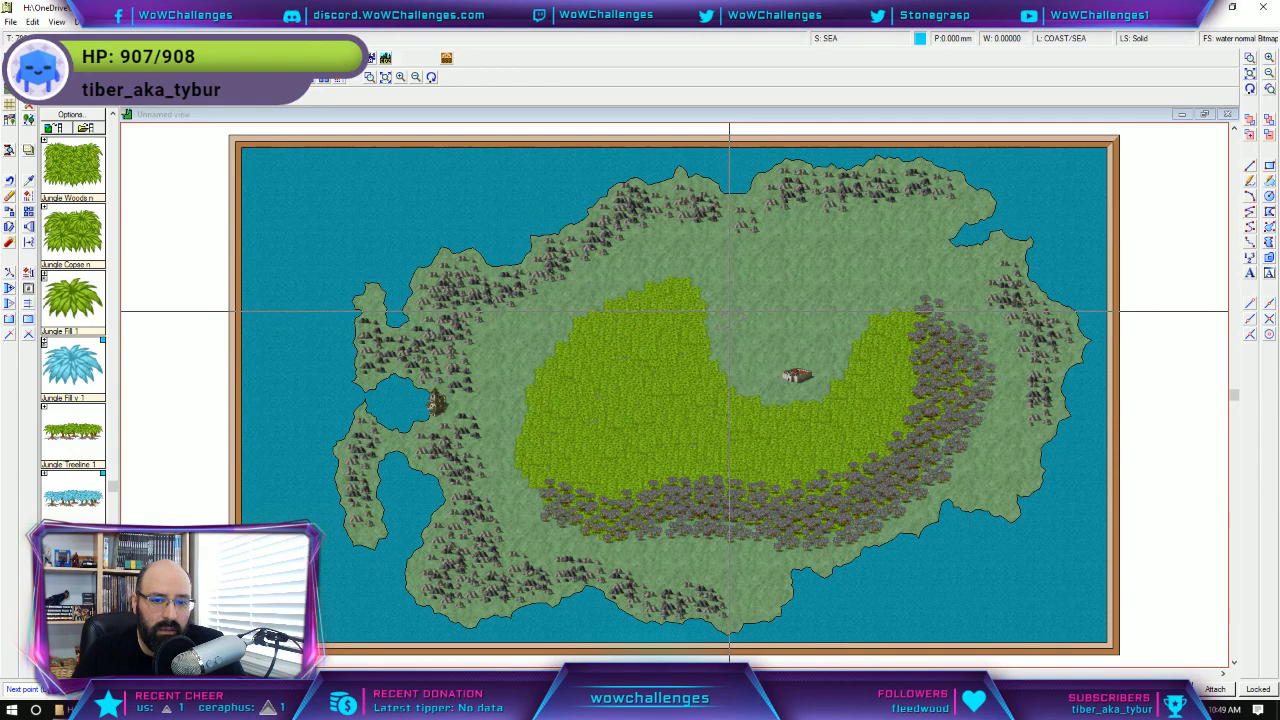
pyautogui.rightClick(724, 311)
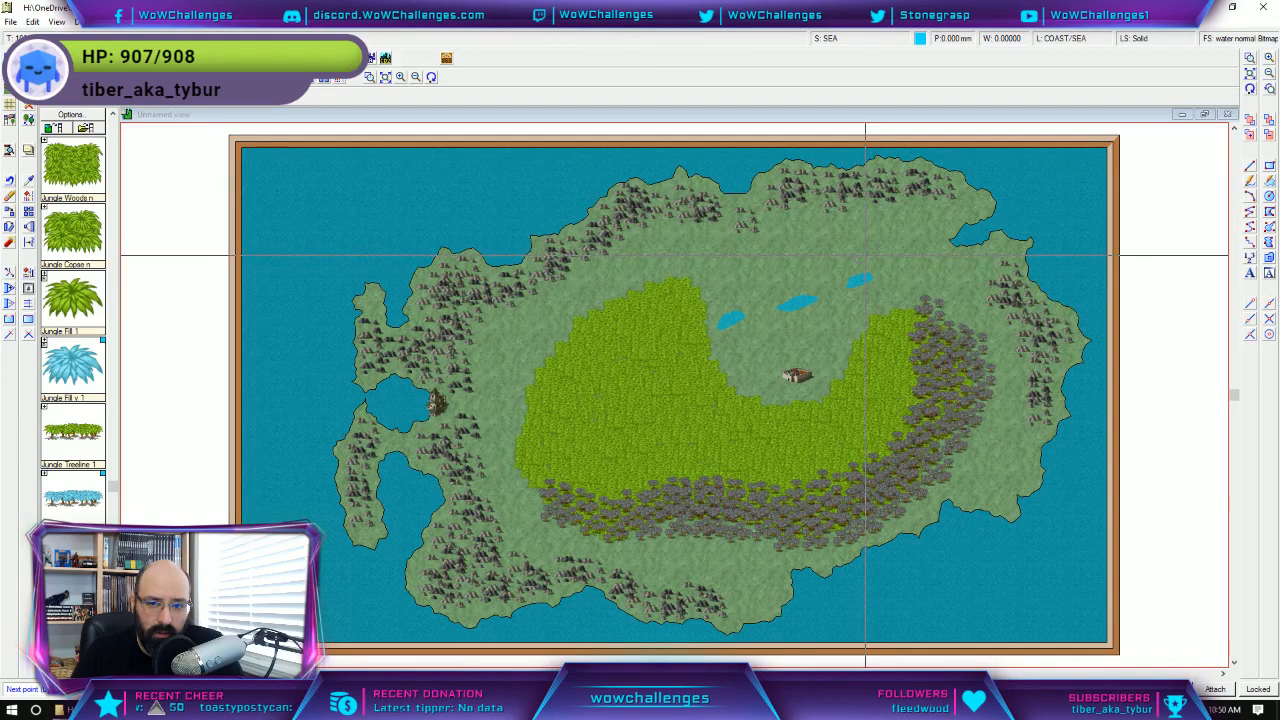
pyautogui.rightClick(861, 252)
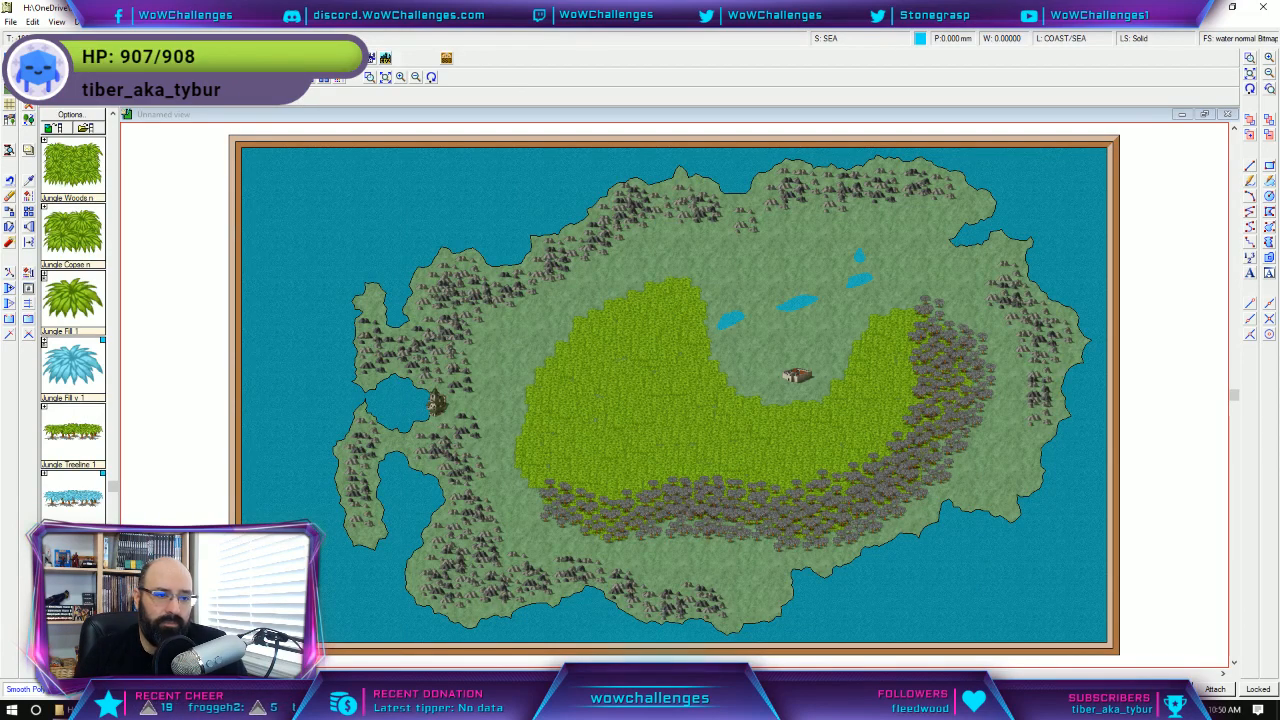
# Look through the borders and political symbol catalogue for symbols suited to the island.
pyautogui.click(8, 96)
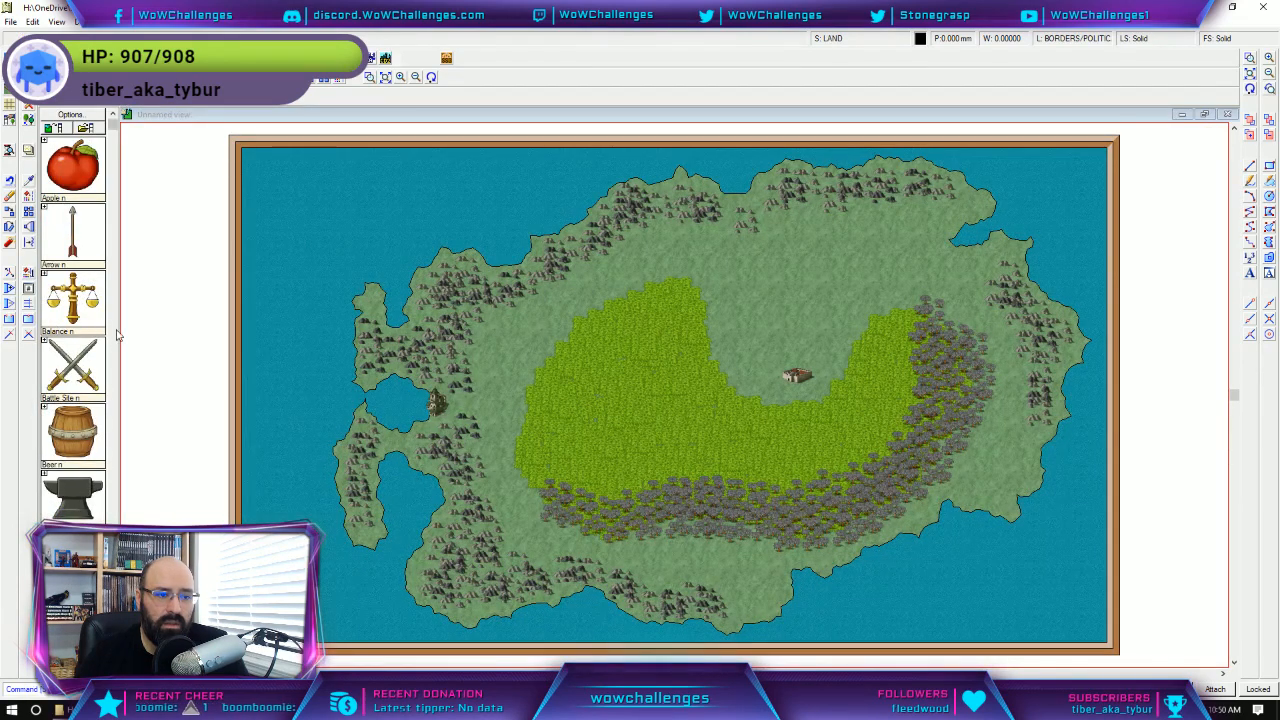
pyautogui.scroll(-5, 110, 335)
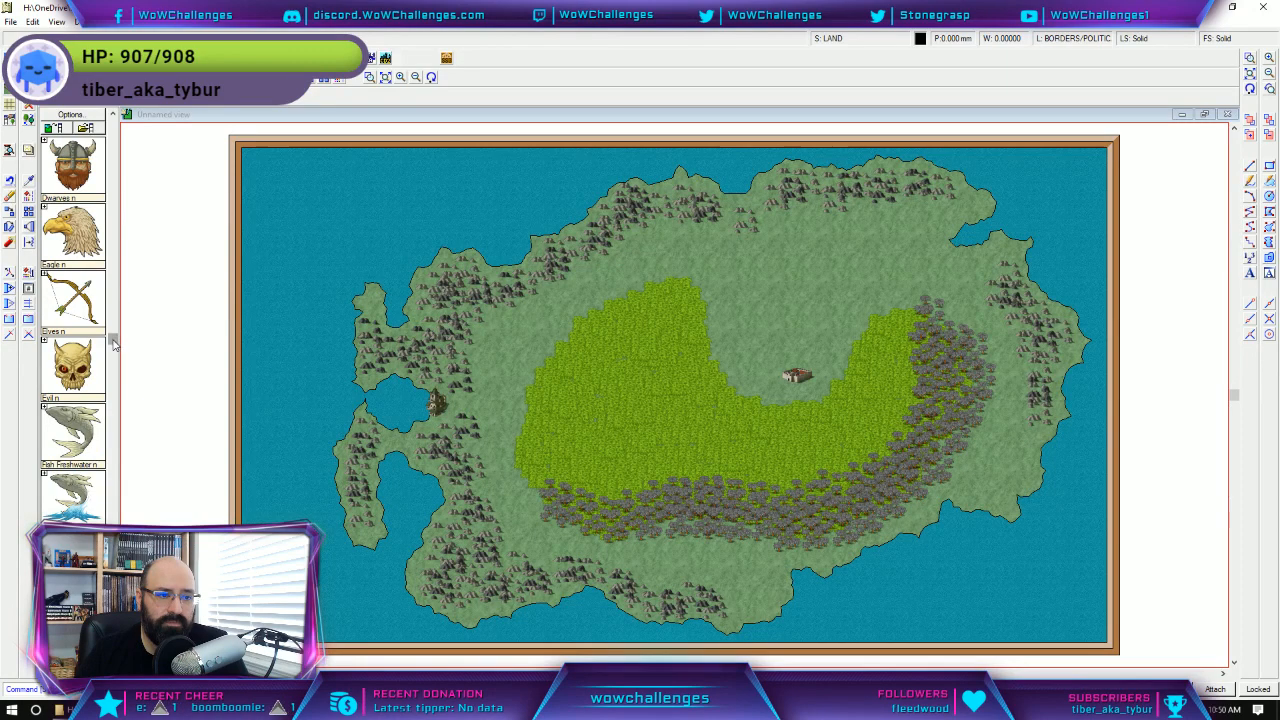
pyautogui.scroll(-3, 121, 484)
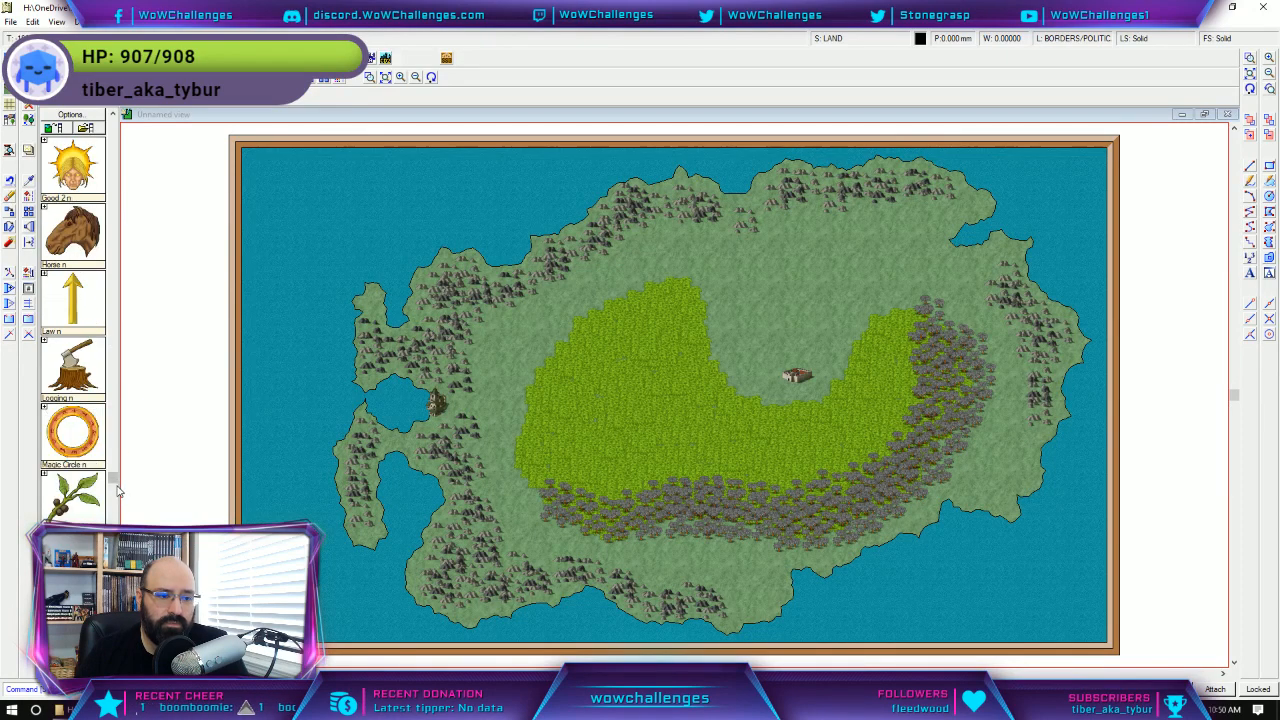
pyautogui.moveTo(117, 481); pyautogui.dragTo(114, 404)
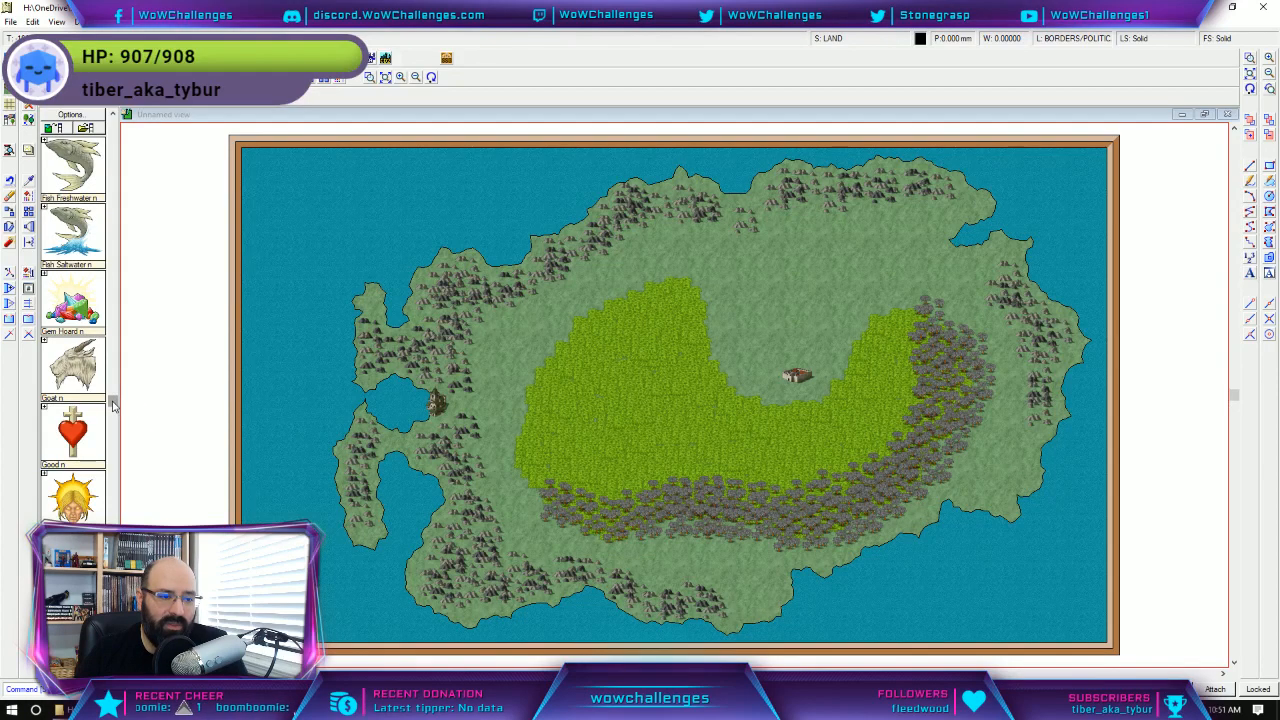
pyautogui.moveTo(114, 404); pyautogui.dragTo(114, 640)
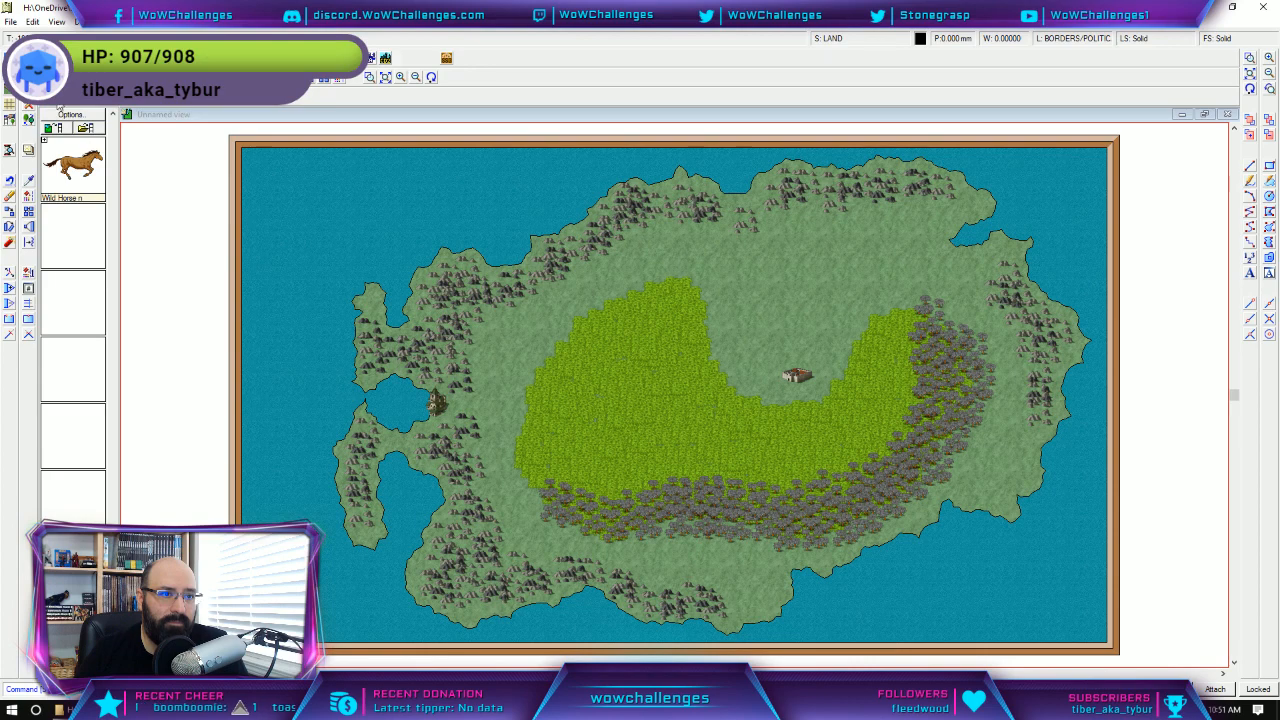
pyautogui.click(94, 100)
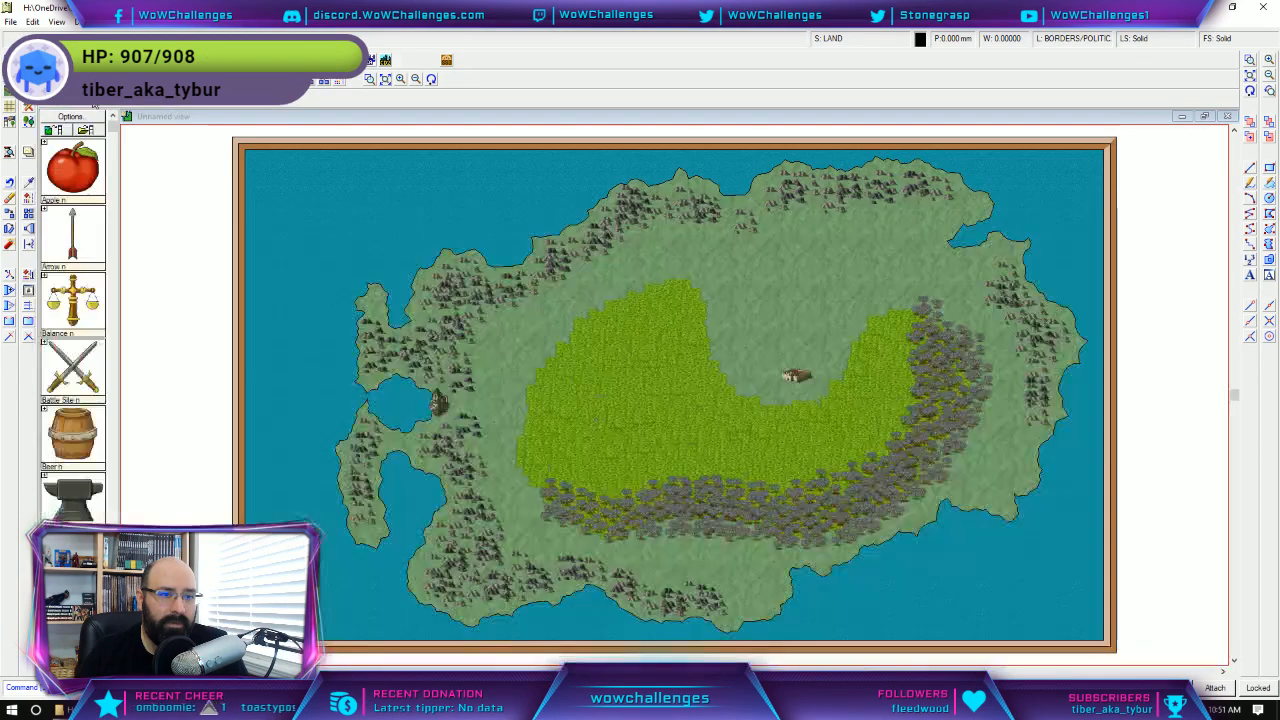
# Load the coast and sea symbols and place Rocks At Sea symbols in the island's south-western bay.
pyautogui.click(111, 96)
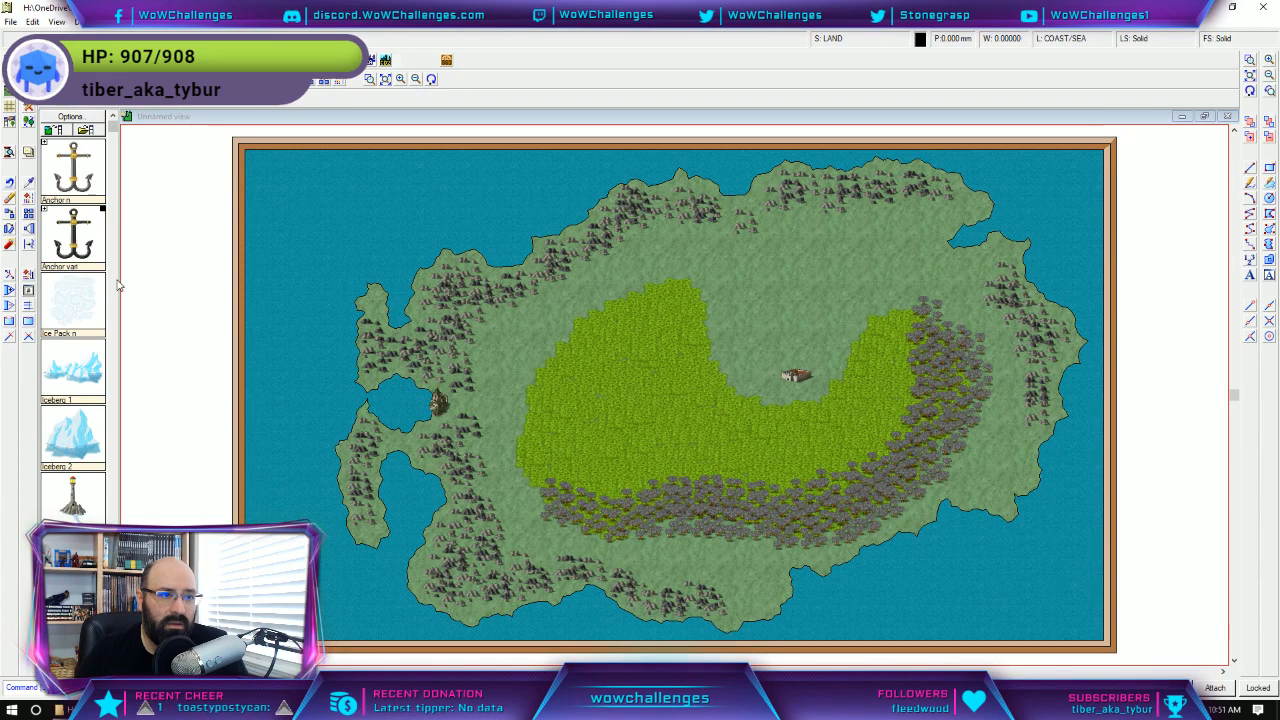
pyautogui.scroll(-3, 73, 320)
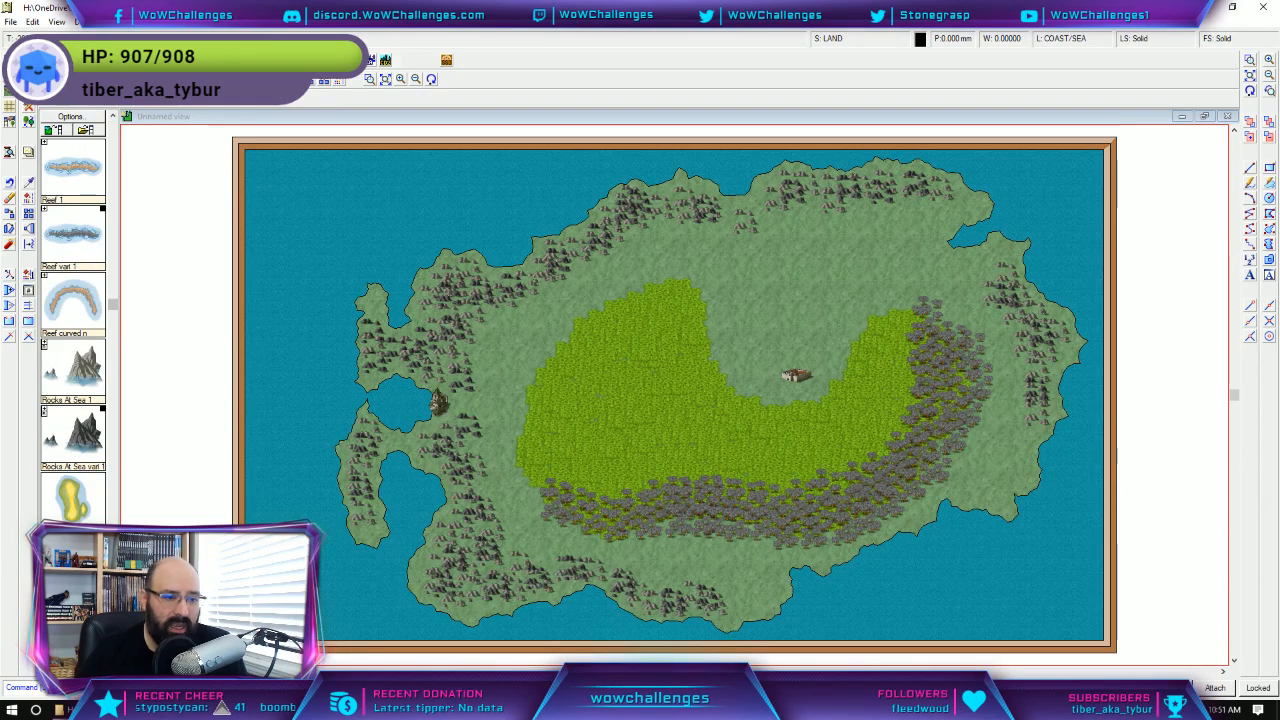
pyautogui.click(77, 385)
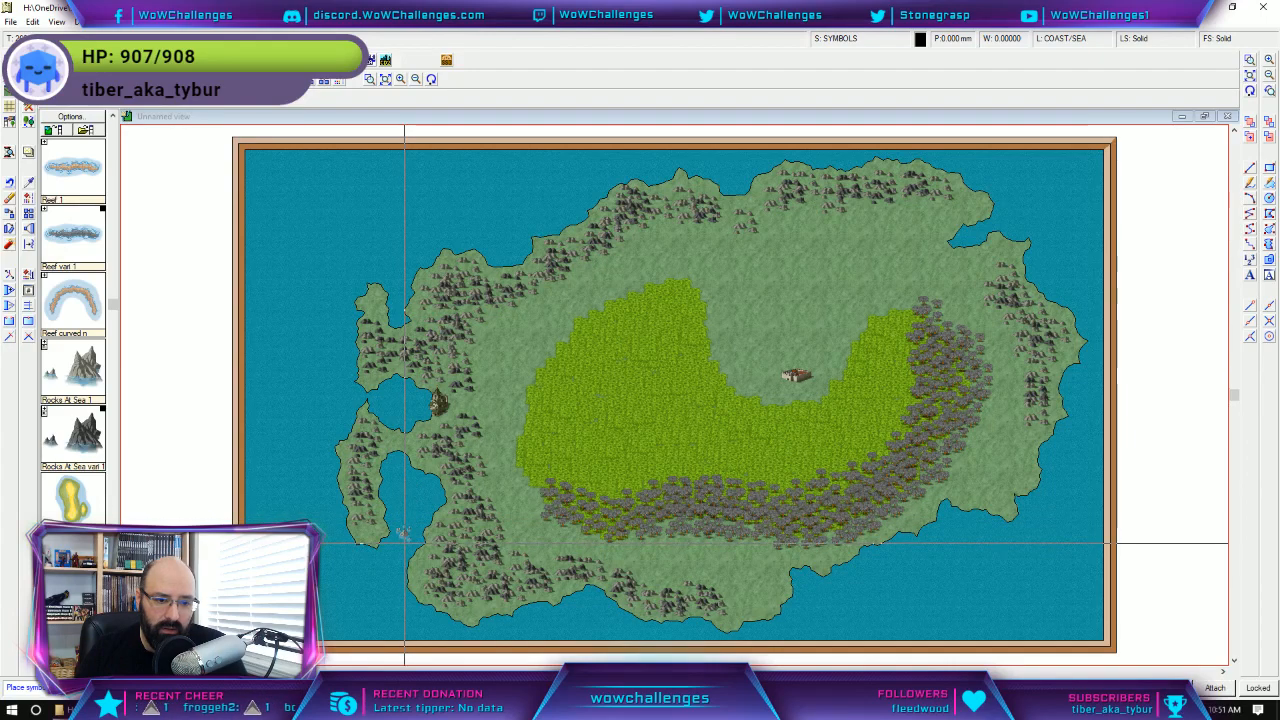
pyautogui.click(404, 542)
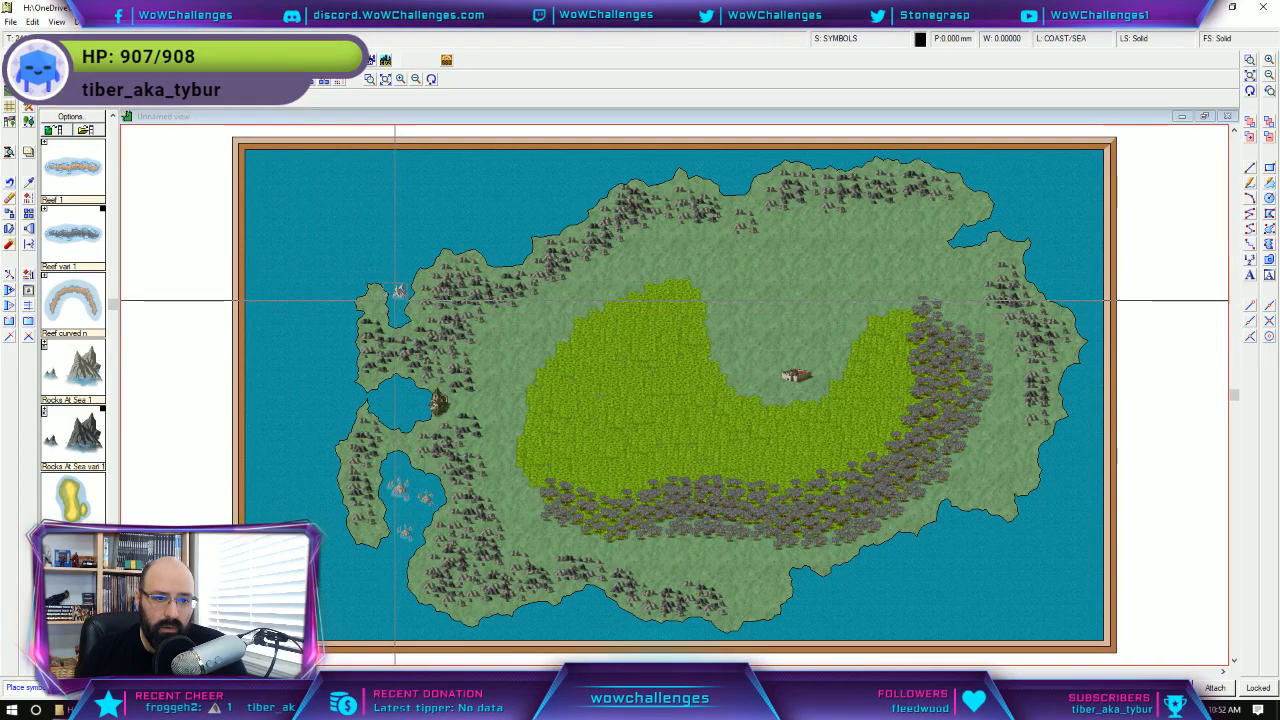
# Add more sea rocks off the north-western coast, in the south-western bay and off the island's south-western shores.
pyautogui.click(506, 258)
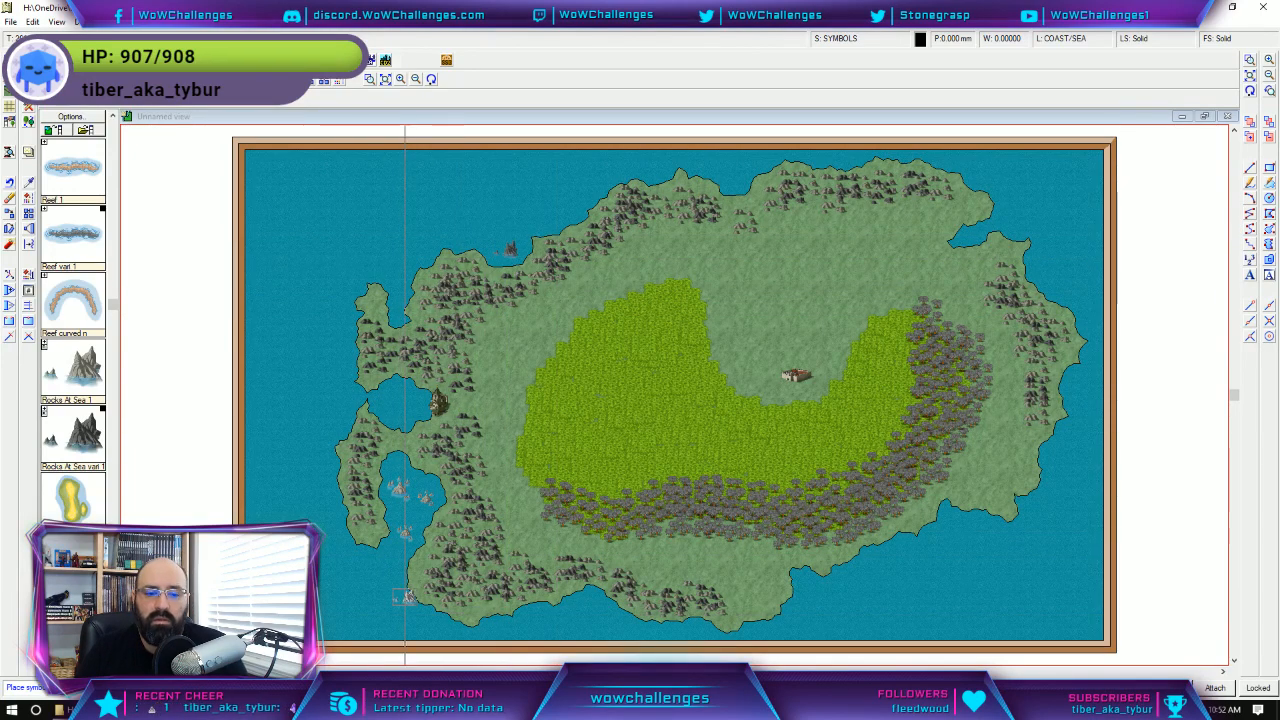
pyautogui.click(408, 505)
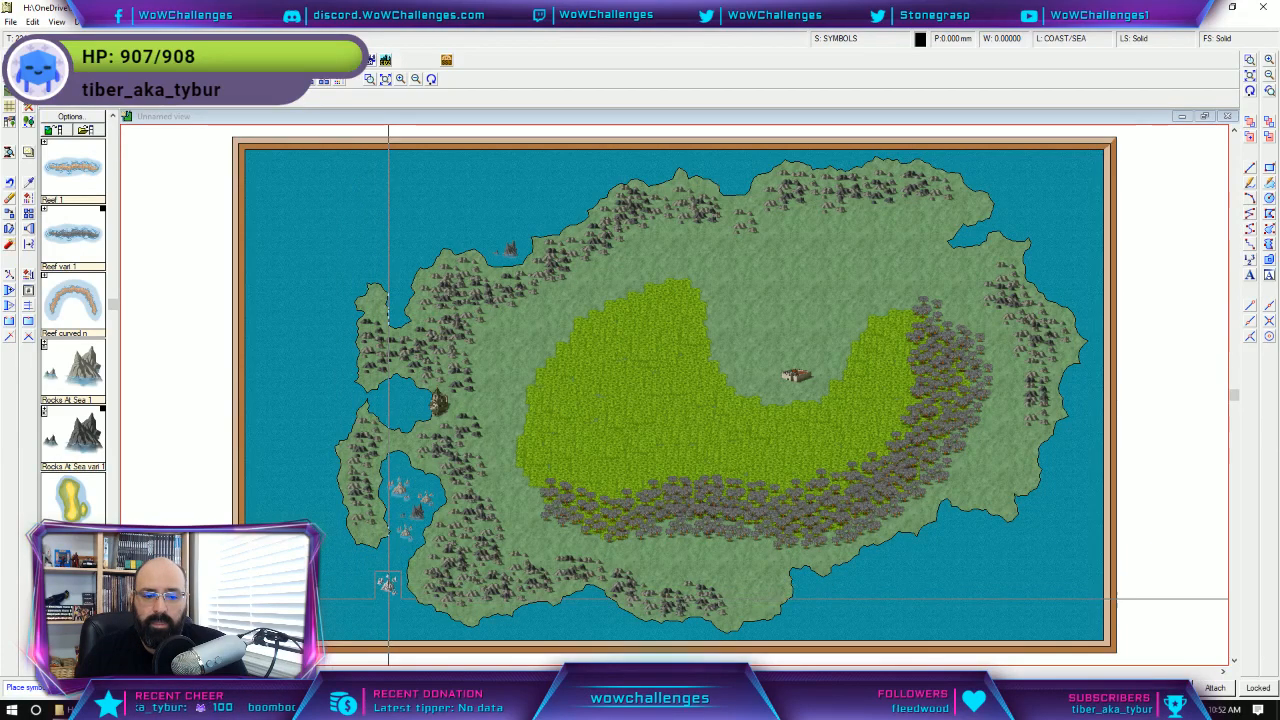
pyautogui.click(388, 590)
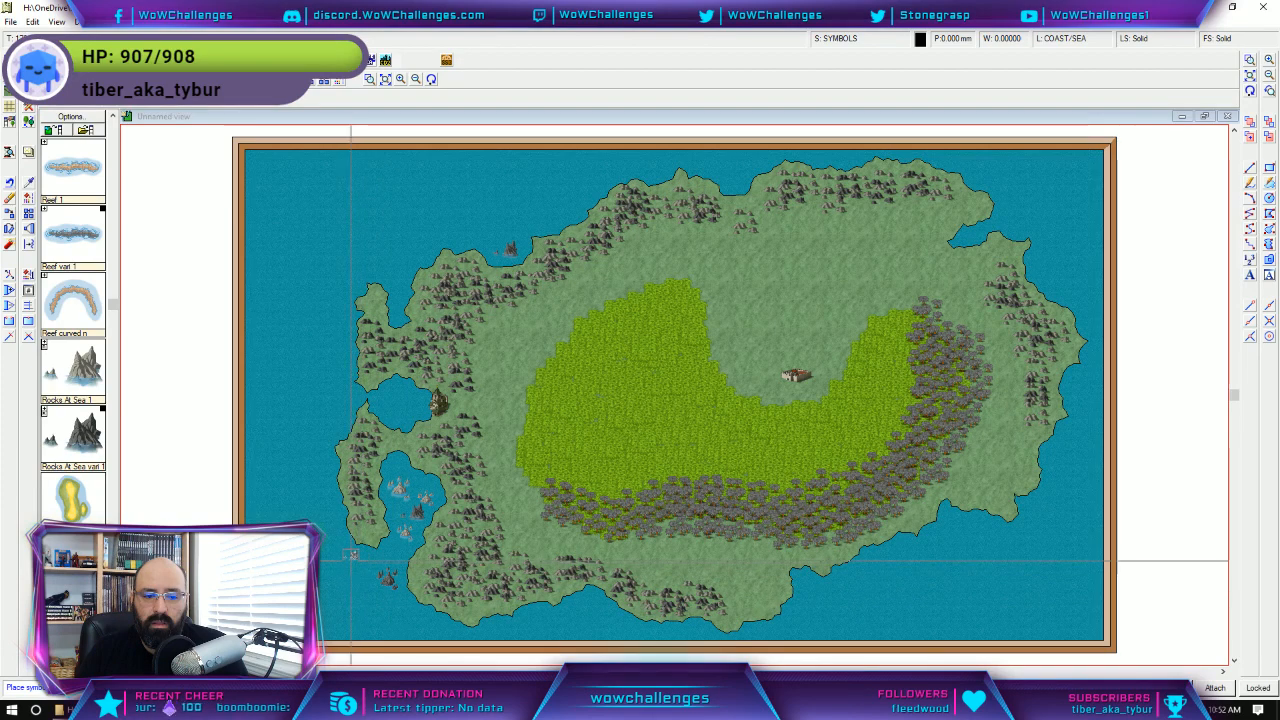
pyautogui.click(341, 552)
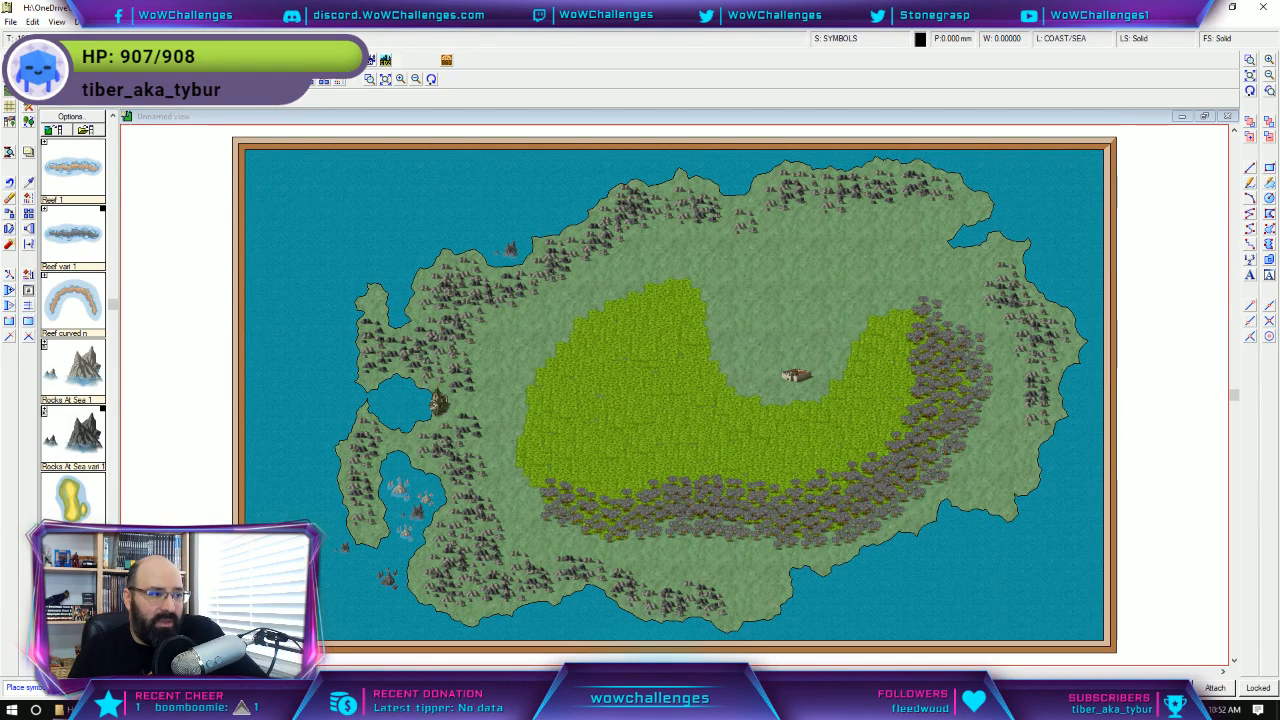
# Switch to the Photoshop reference map, collapse its panels, narrow its window to compare it beside the island, and return to the CC3 map.
pyautogui.hotkey('alt', 'Tab')
pyautogui.moveTo(480, 36); pyautogui.dragTo(545, 10)
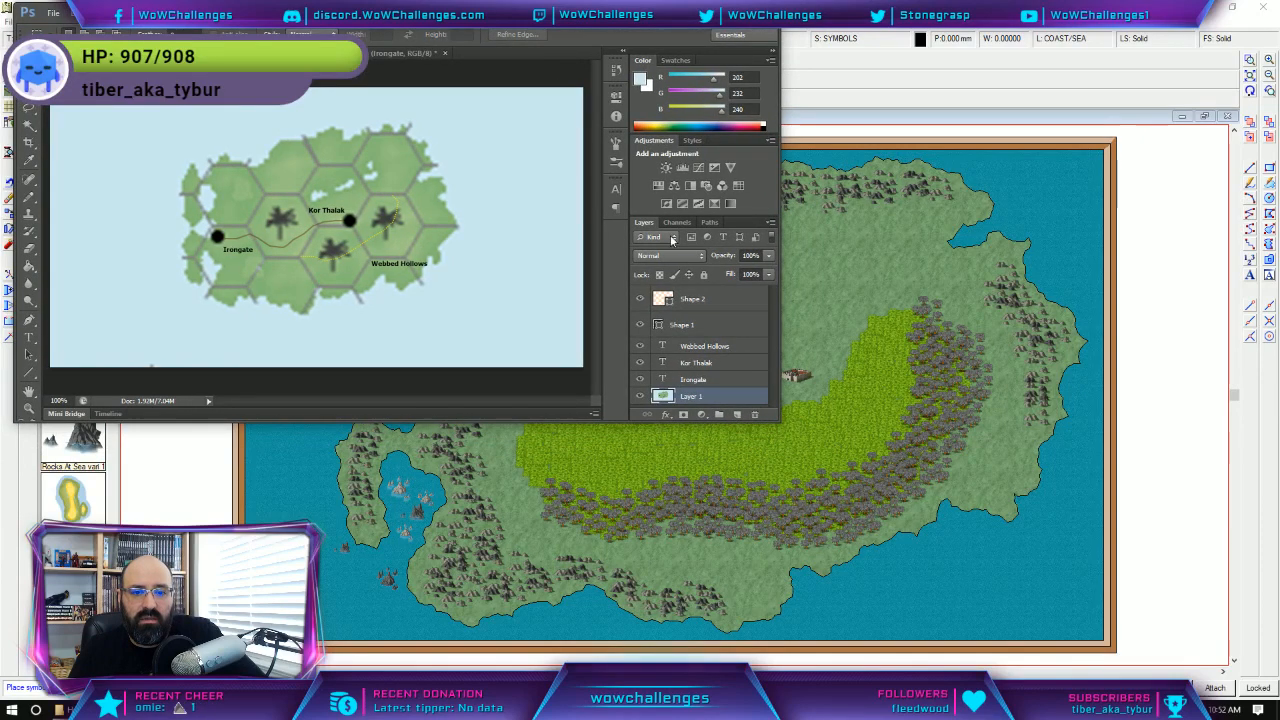
pyautogui.click(773, 55)
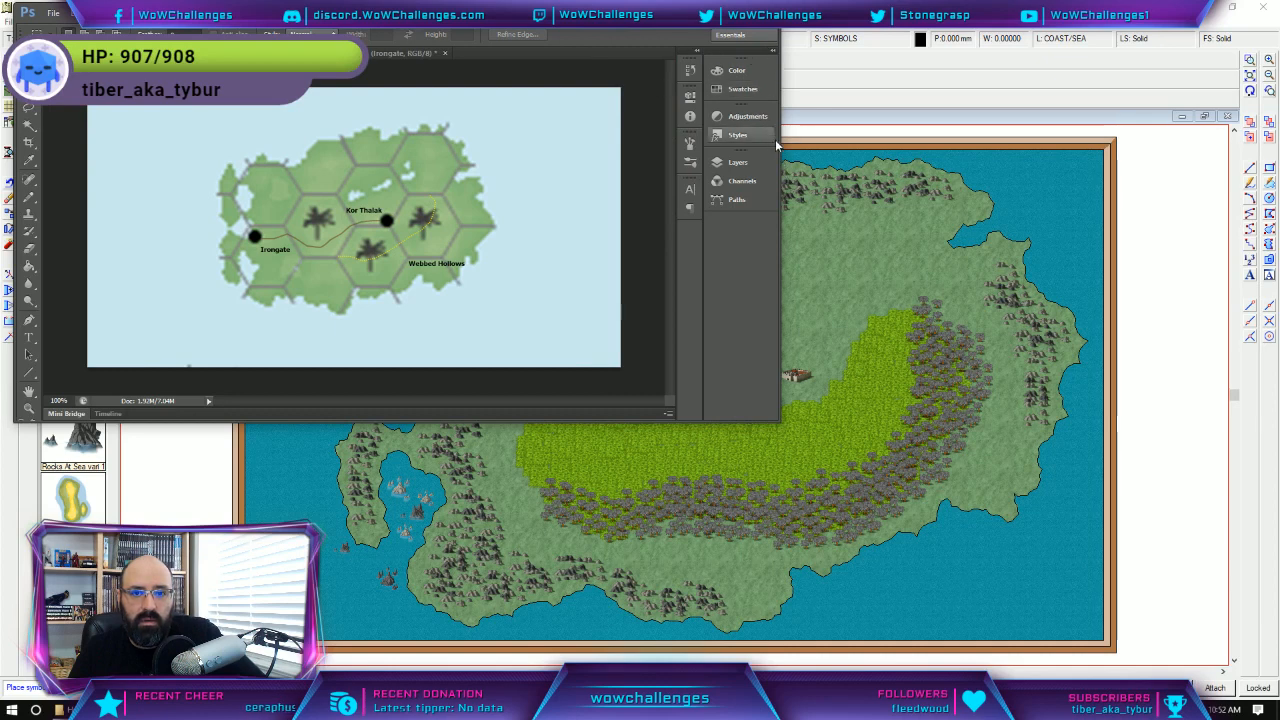
pyautogui.moveTo(778, 144); pyautogui.dragTo(590, 138)
pyautogui.moveTo(331, 401); pyautogui.dragTo(340, 401)
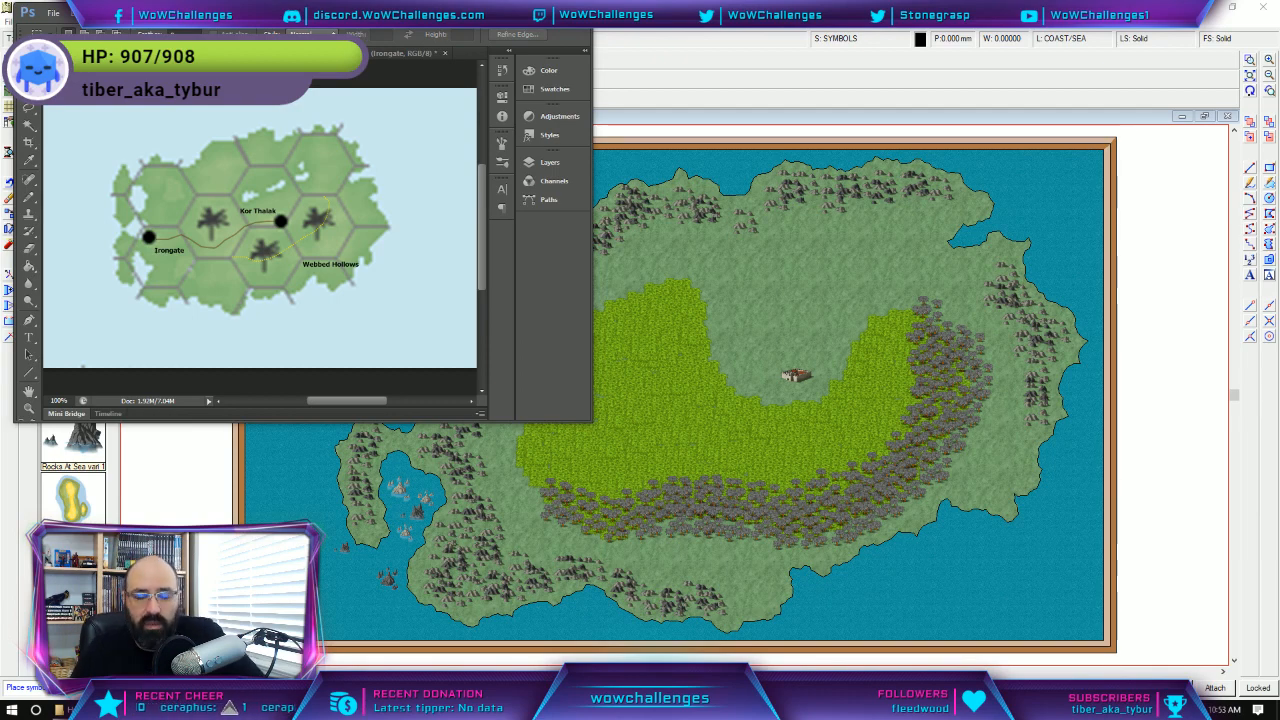
pyautogui.moveTo(414, 21); pyautogui.dragTo(419, 31)
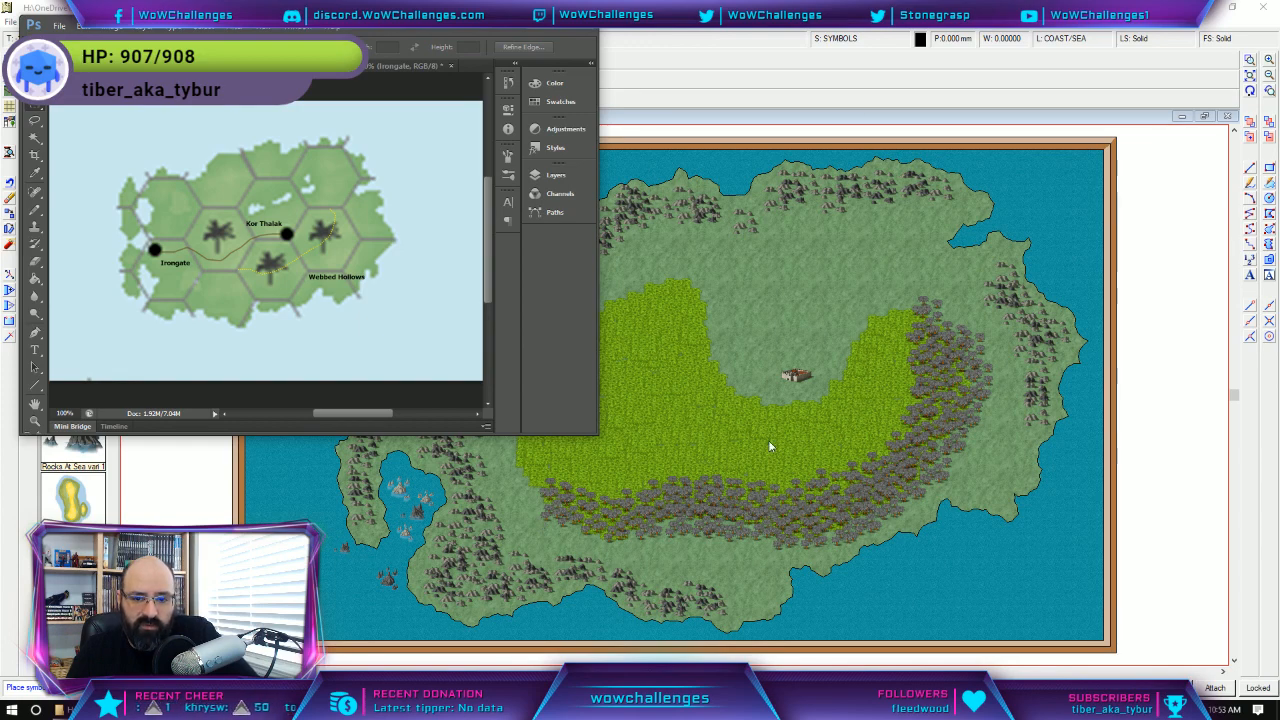
pyautogui.click(806, 264)
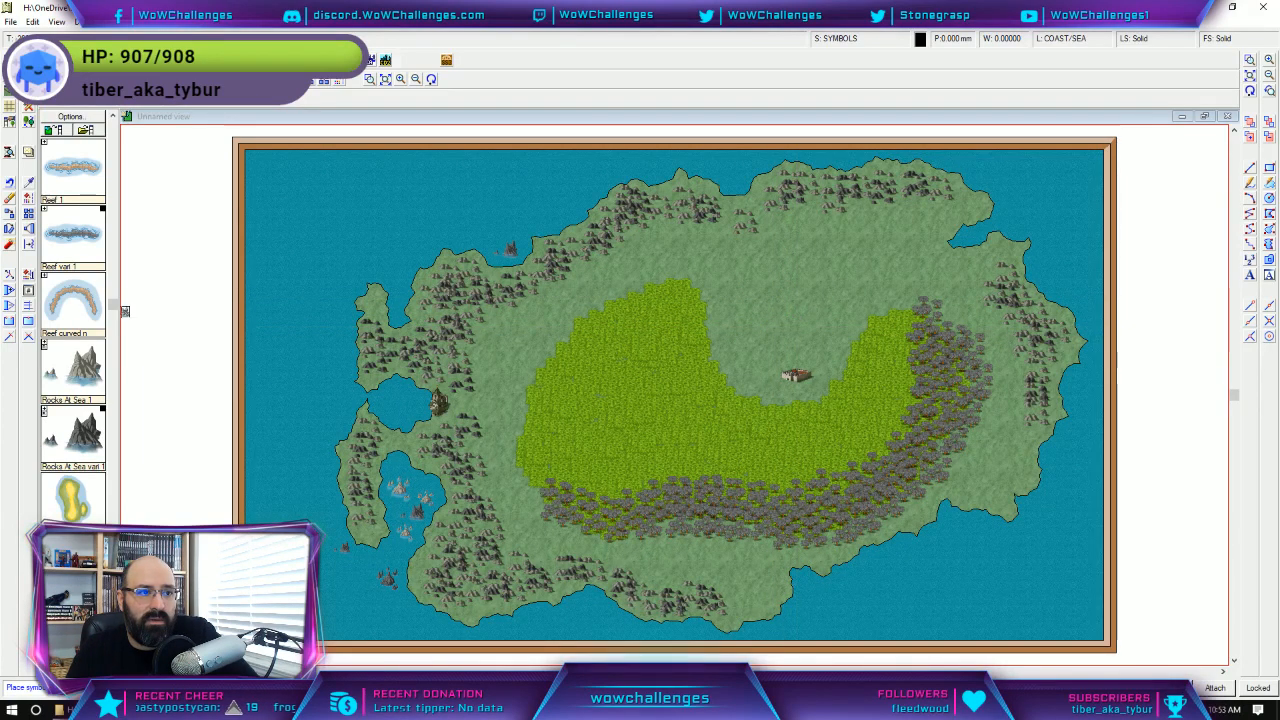
# Look through the coast and sea symbol catalogue for further symbols suited to the waters around the island.
pyautogui.click(10, 91)
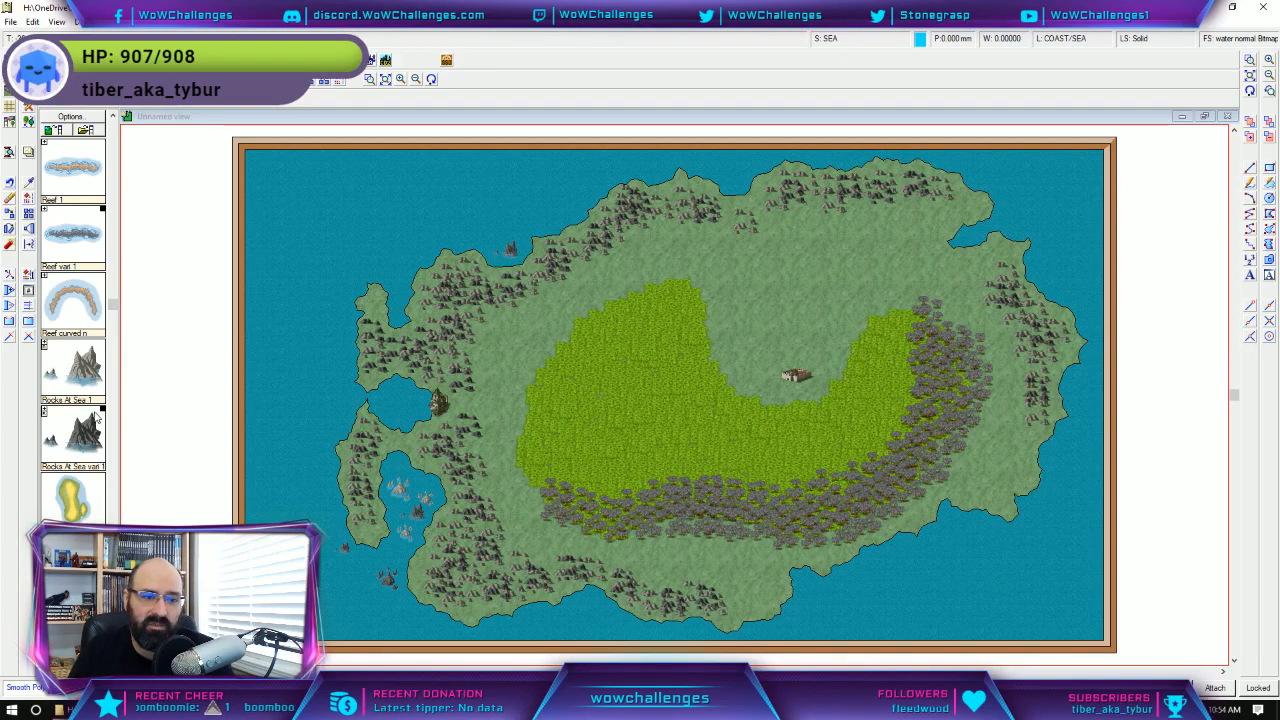
pyautogui.click(113, 600)
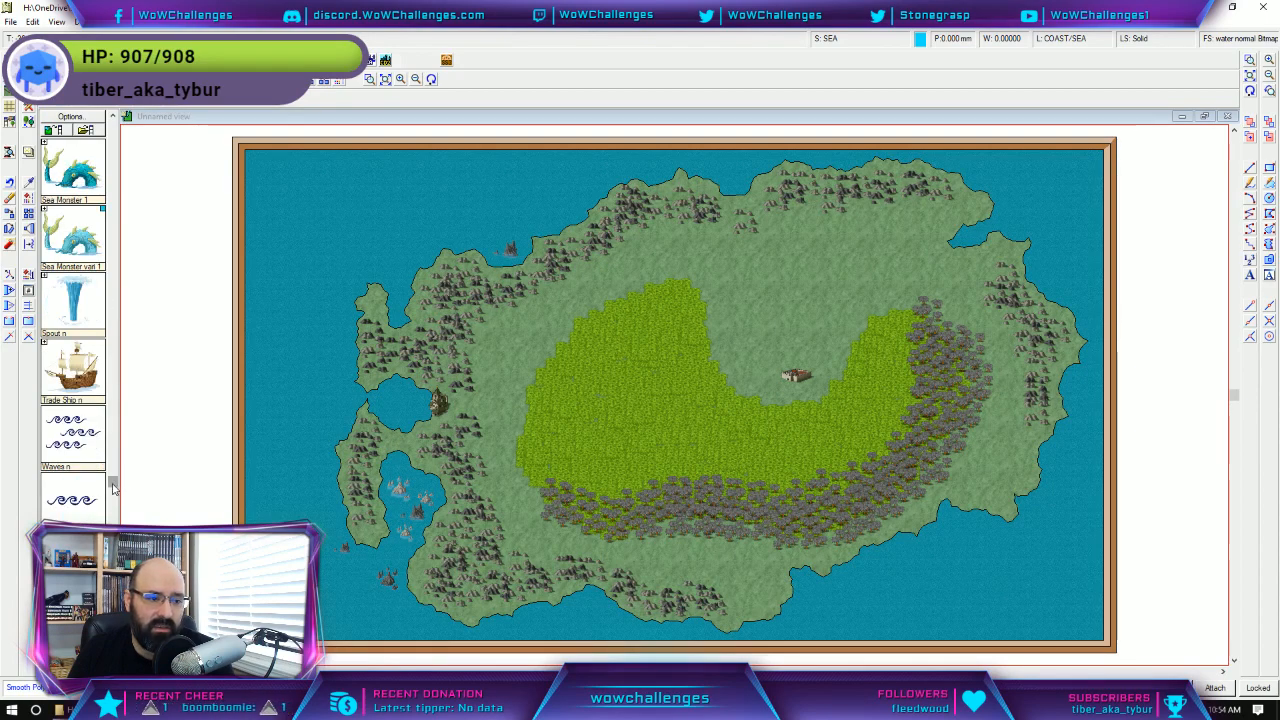
pyautogui.moveTo(114, 405); pyautogui.dragTo(104, 122)
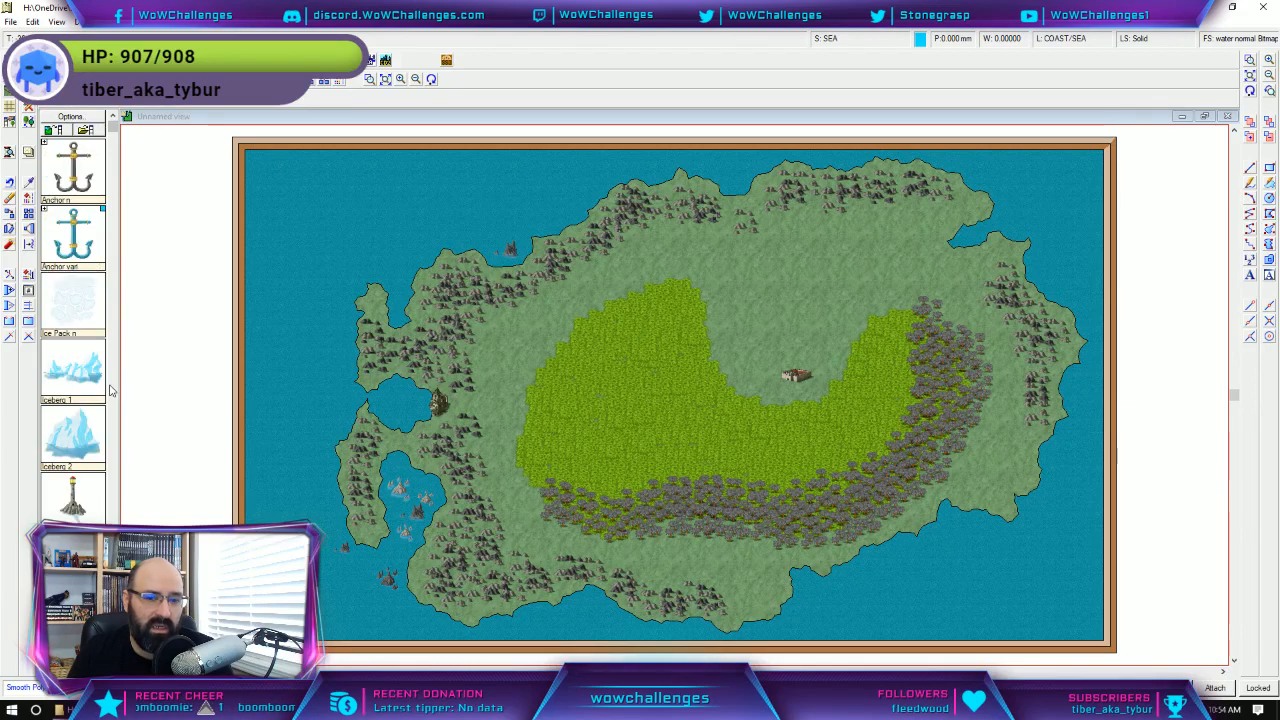
pyautogui.scroll(-5, 110, 390)
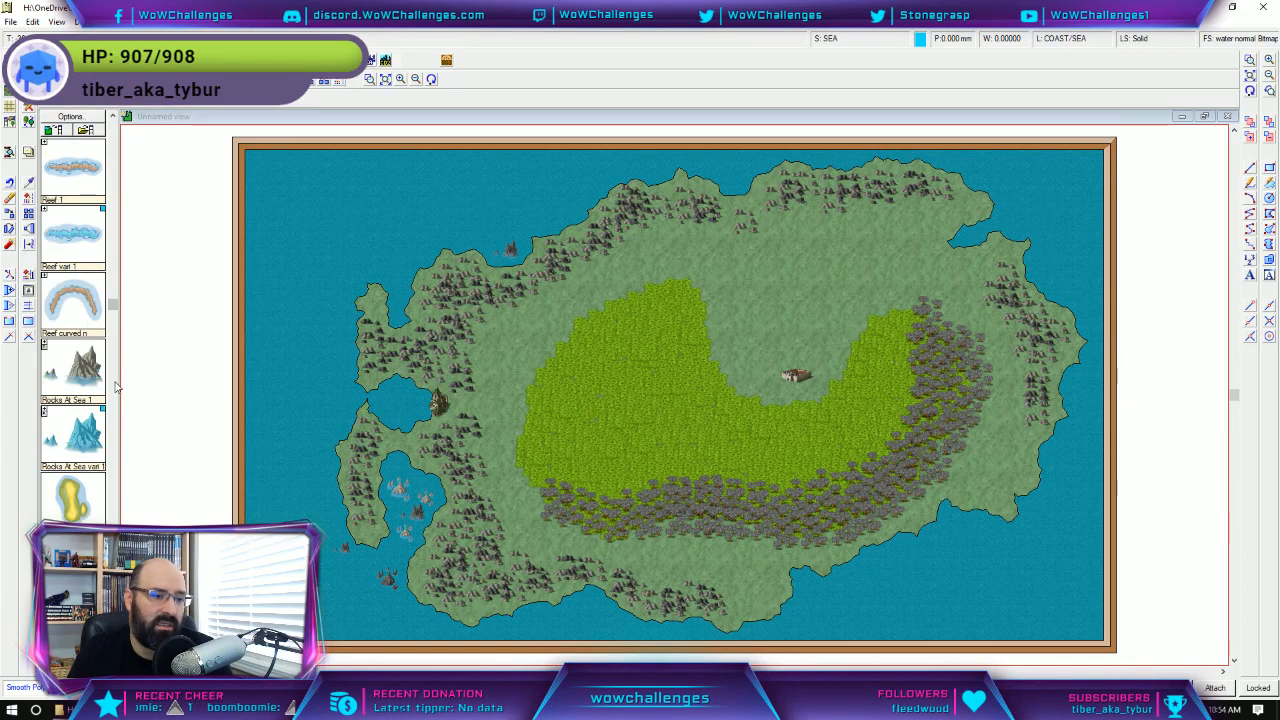
pyautogui.scroll(-5, 116, 388)
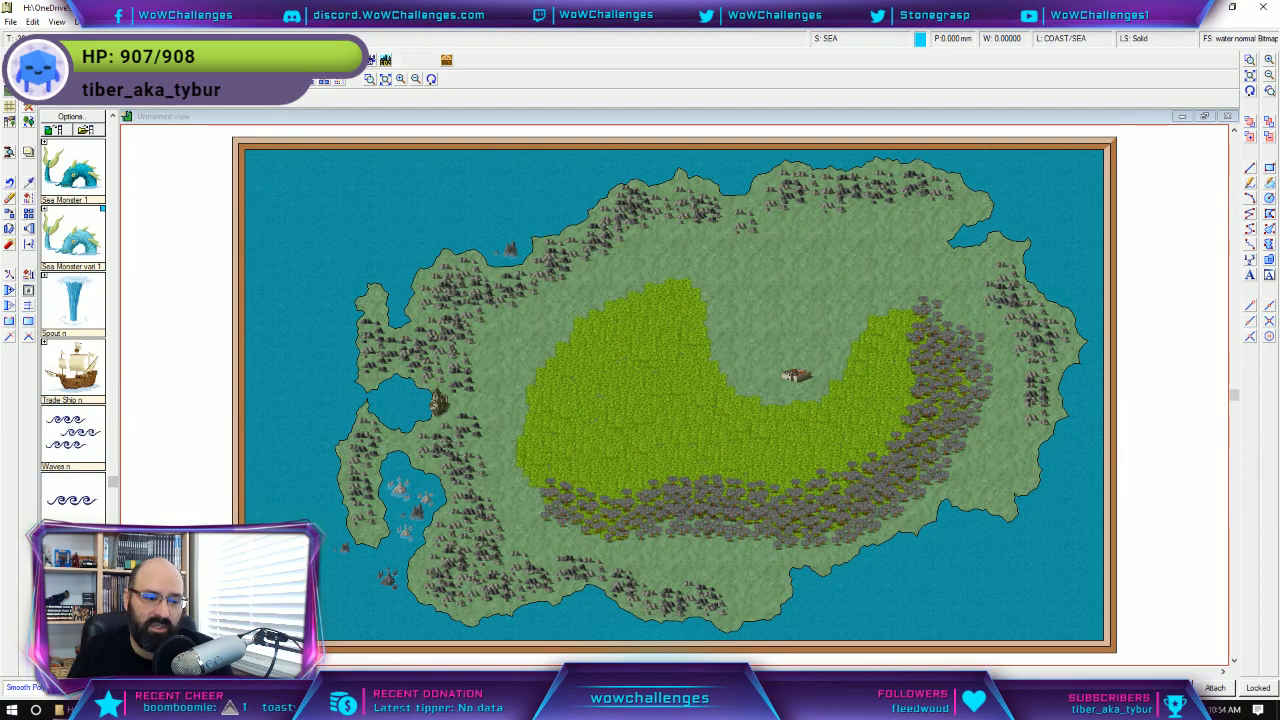
pyautogui.scroll(-2, 72, 320)
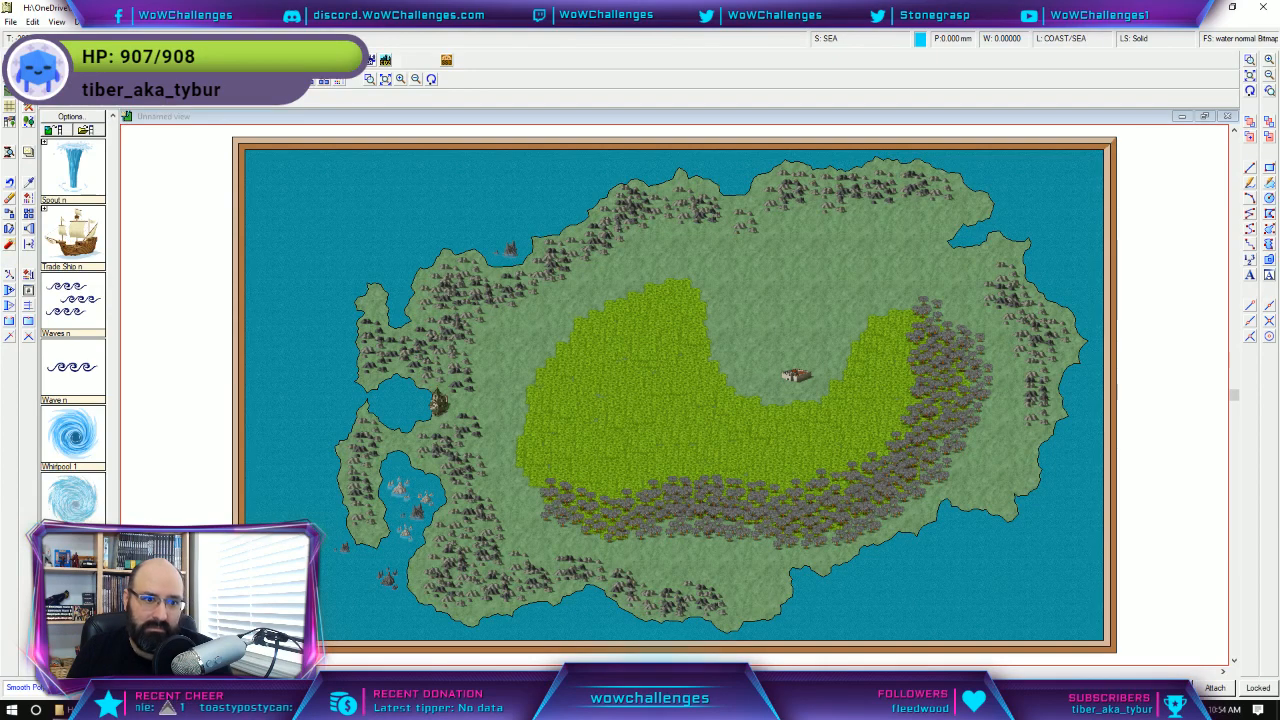
pyautogui.moveTo(107, 293); pyautogui.dragTo(110, 120)
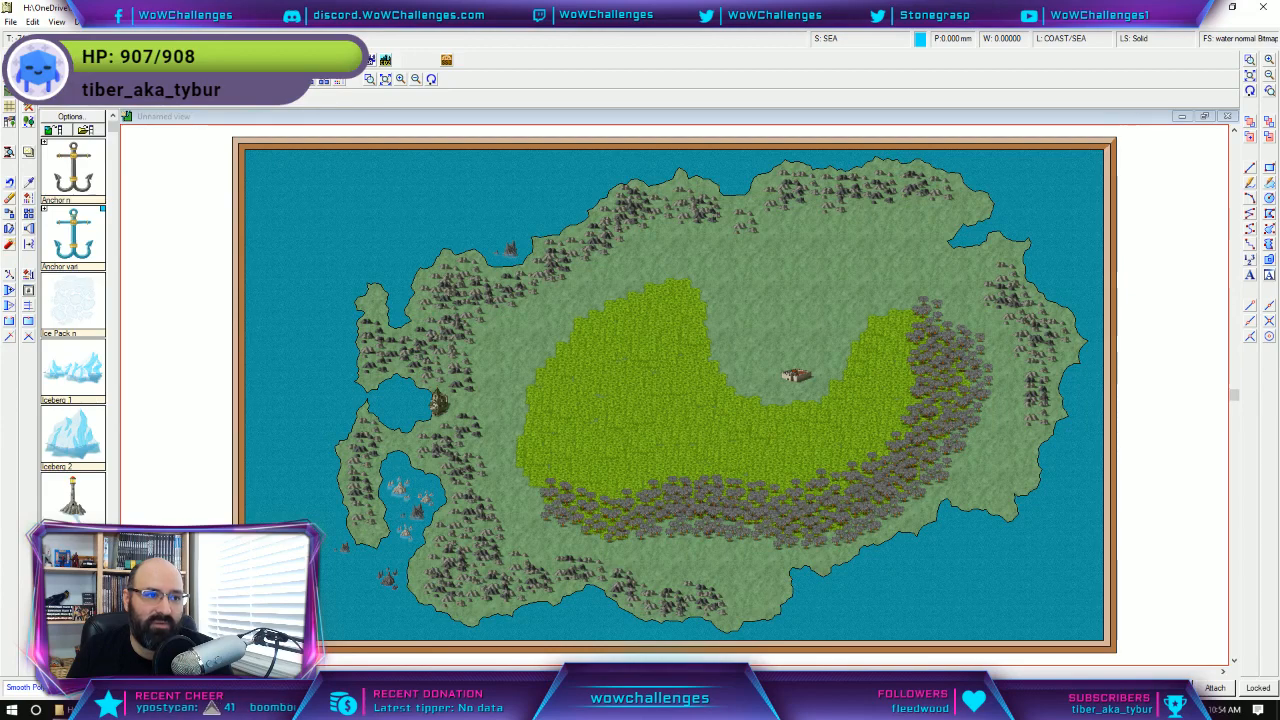
# Draw a smooth road from the western coastal settlement, curving east through the bright green jungle area, to the central settlement.
pyautogui.click(8, 96)
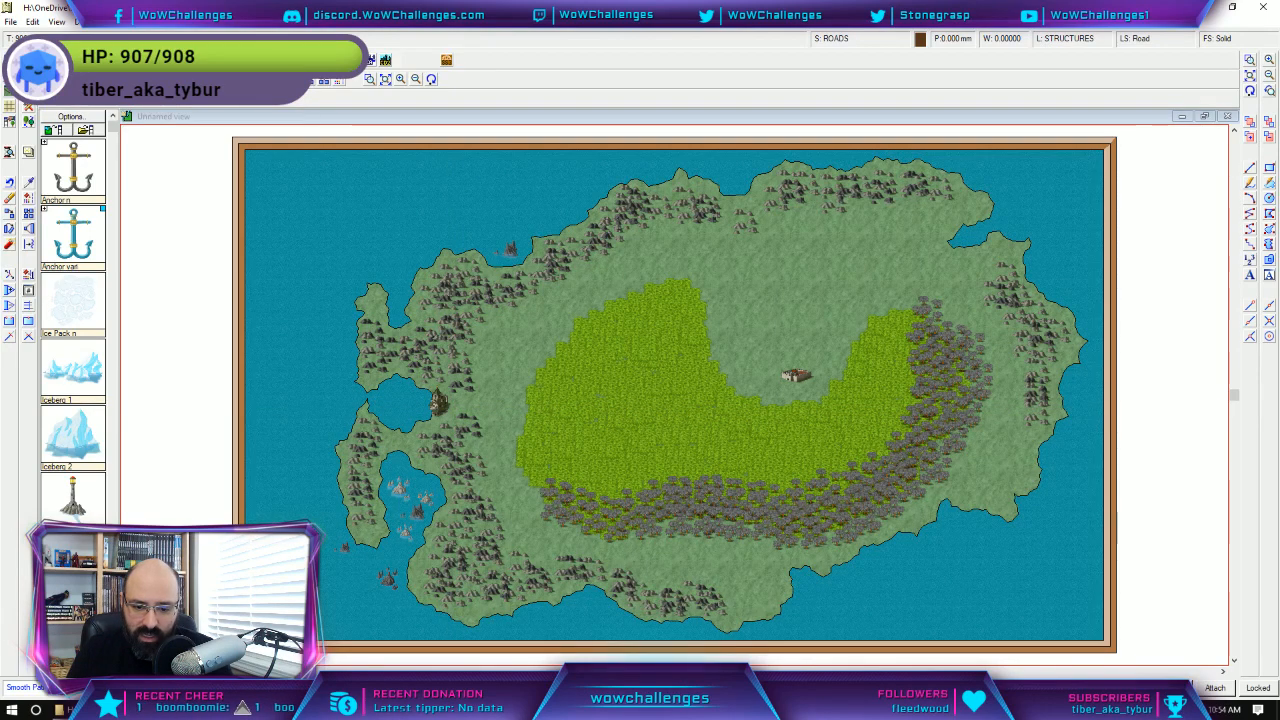
pyautogui.click(585, 710)
pyautogui.moveTo(378, 22); pyautogui.dragTo(0, 22)
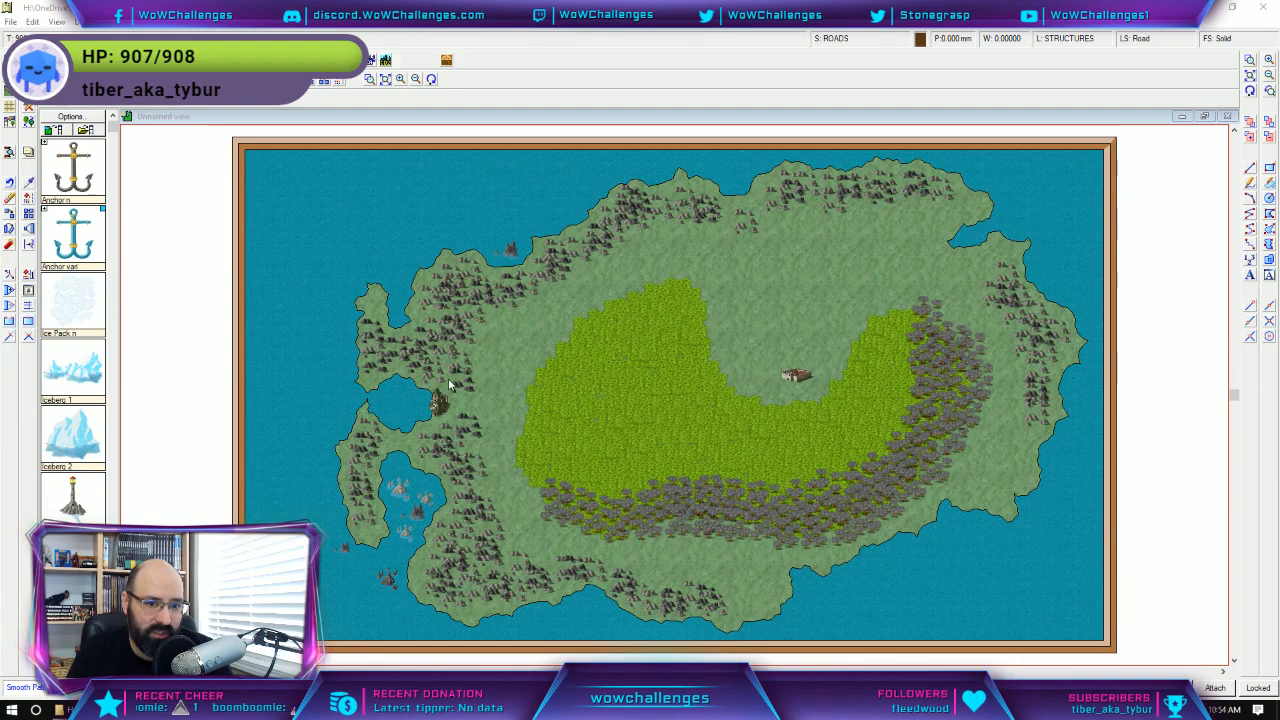
pyautogui.click(453, 406)
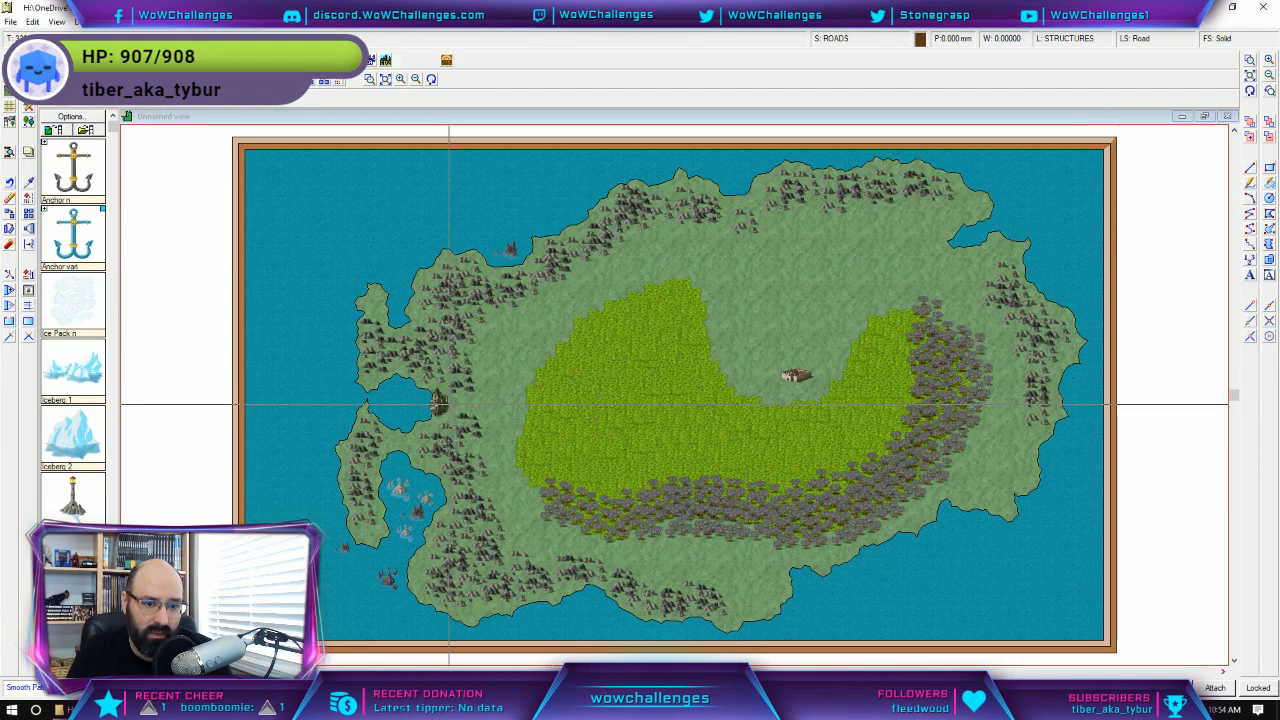
pyautogui.click(450, 405)
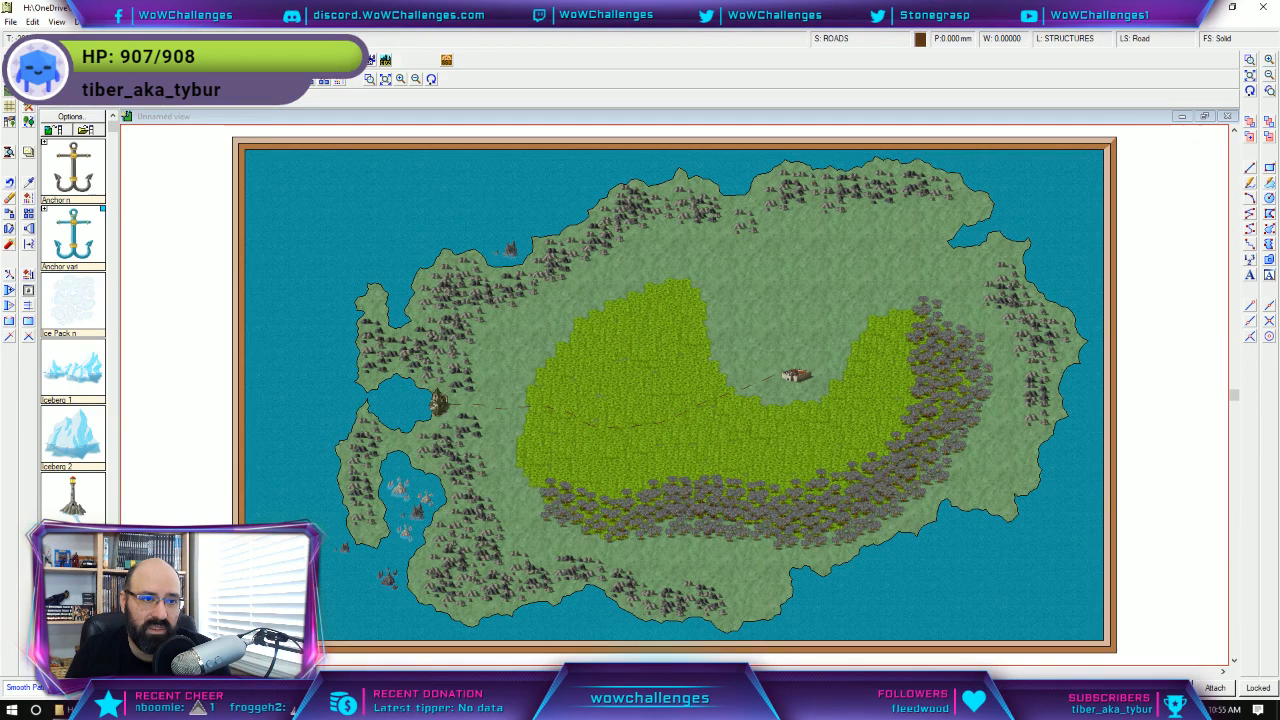
pyautogui.click(53, 130)
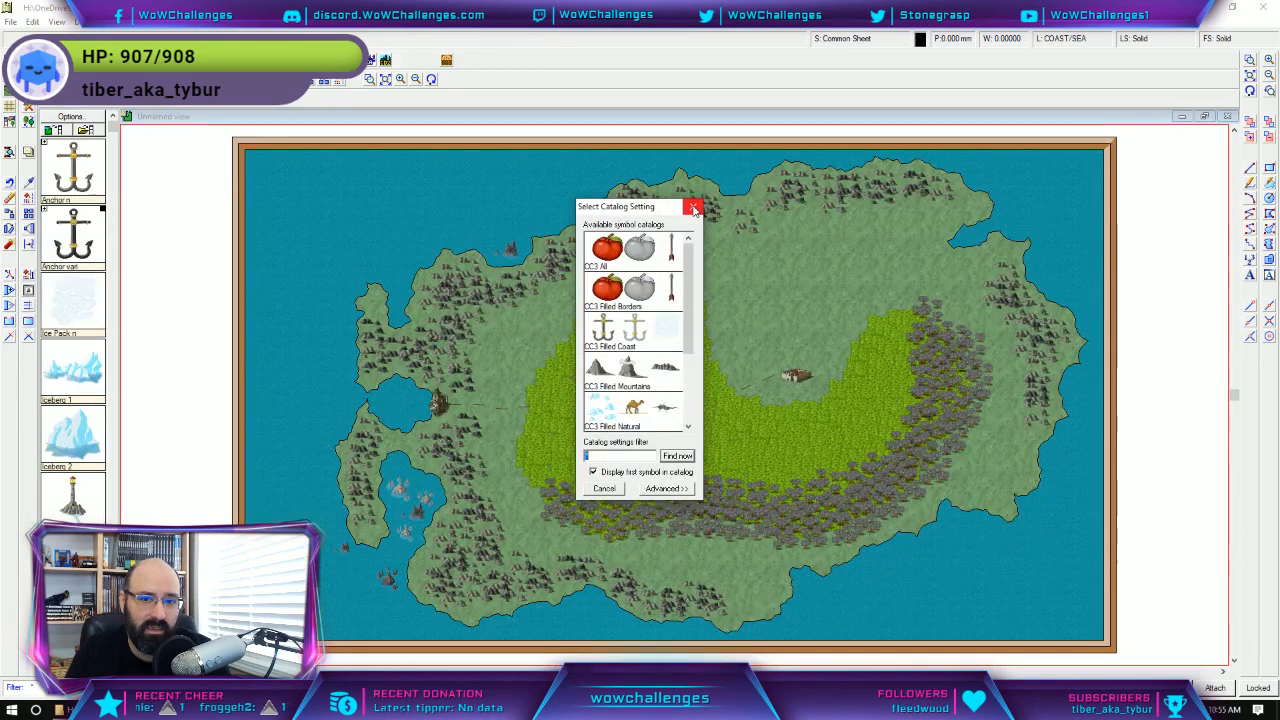
pyautogui.press('Escape')
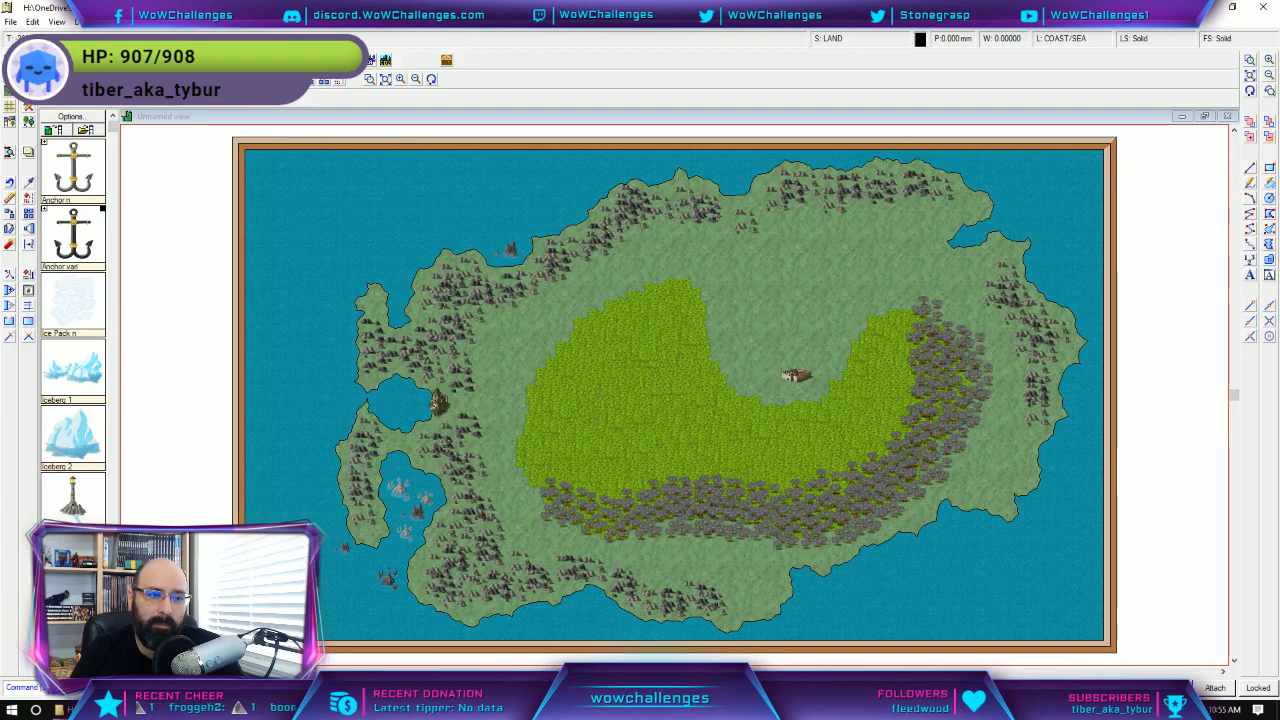
pyautogui.click(9, 92)
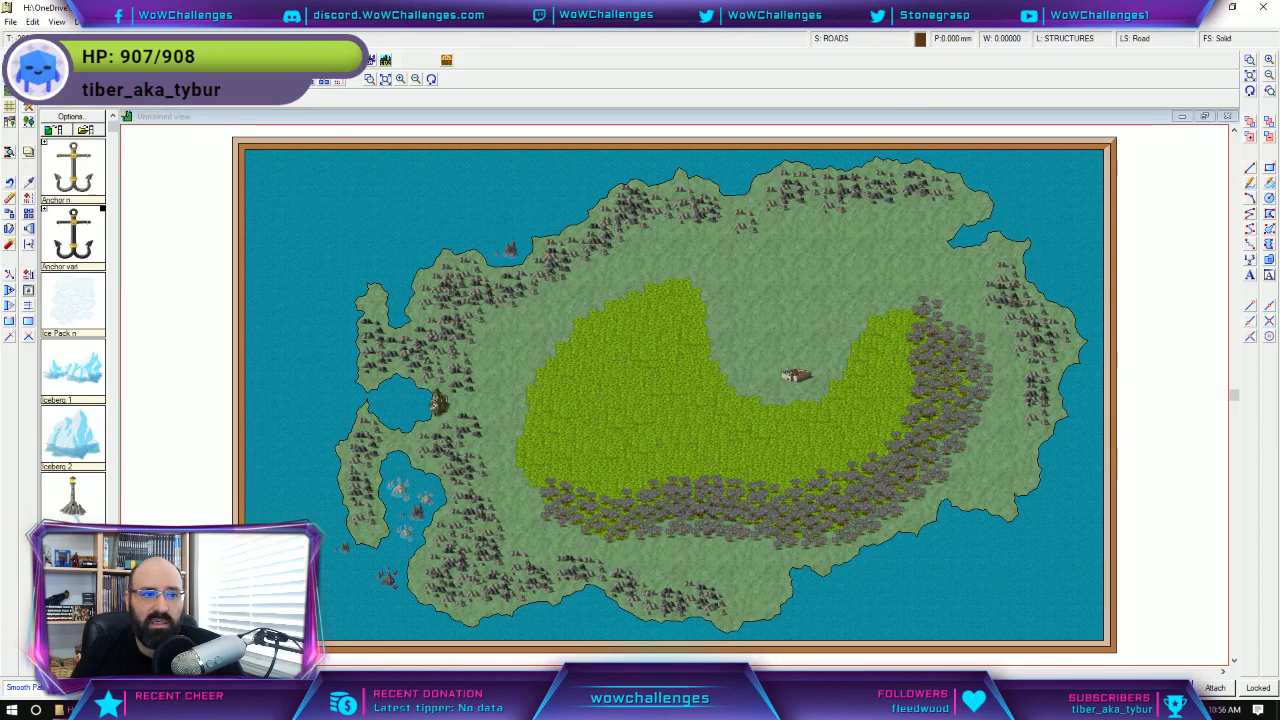
# Draw a small triangular island in the open sea northwest of the main landmass with the Land, No Outline tool, and undo it.
pyautogui.click(28, 104)
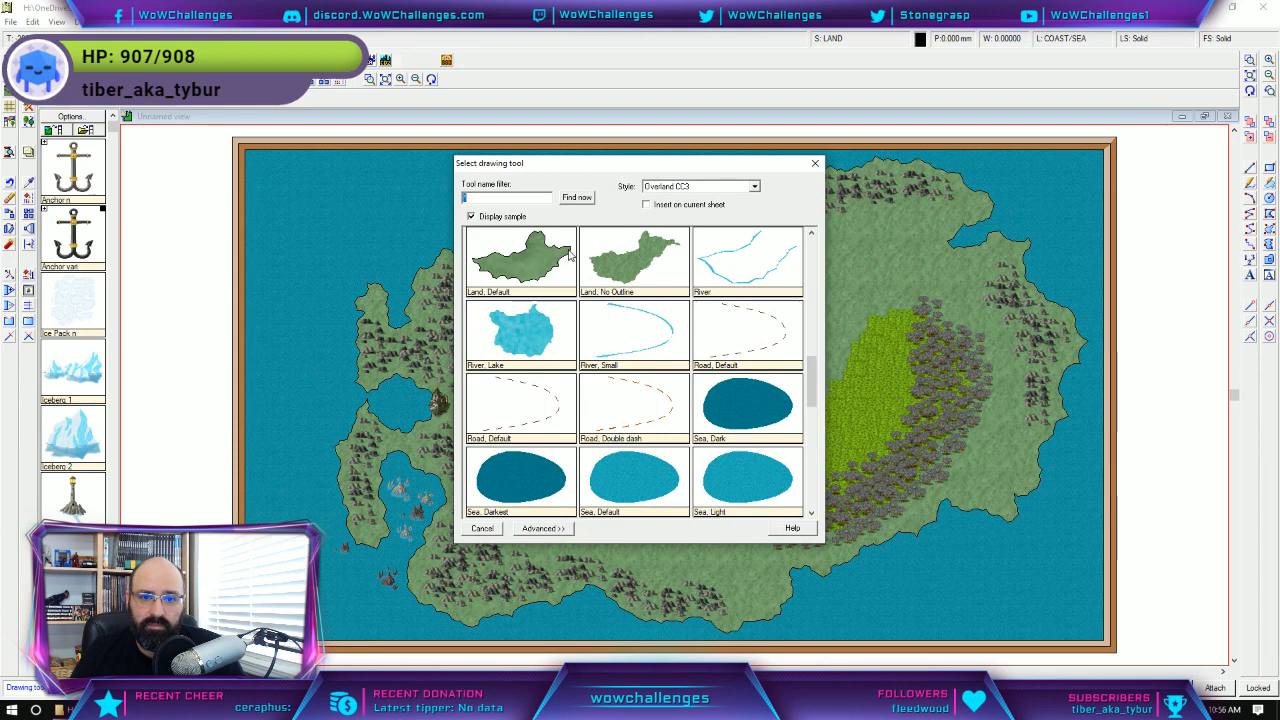
pyautogui.doubleClick(636, 258)
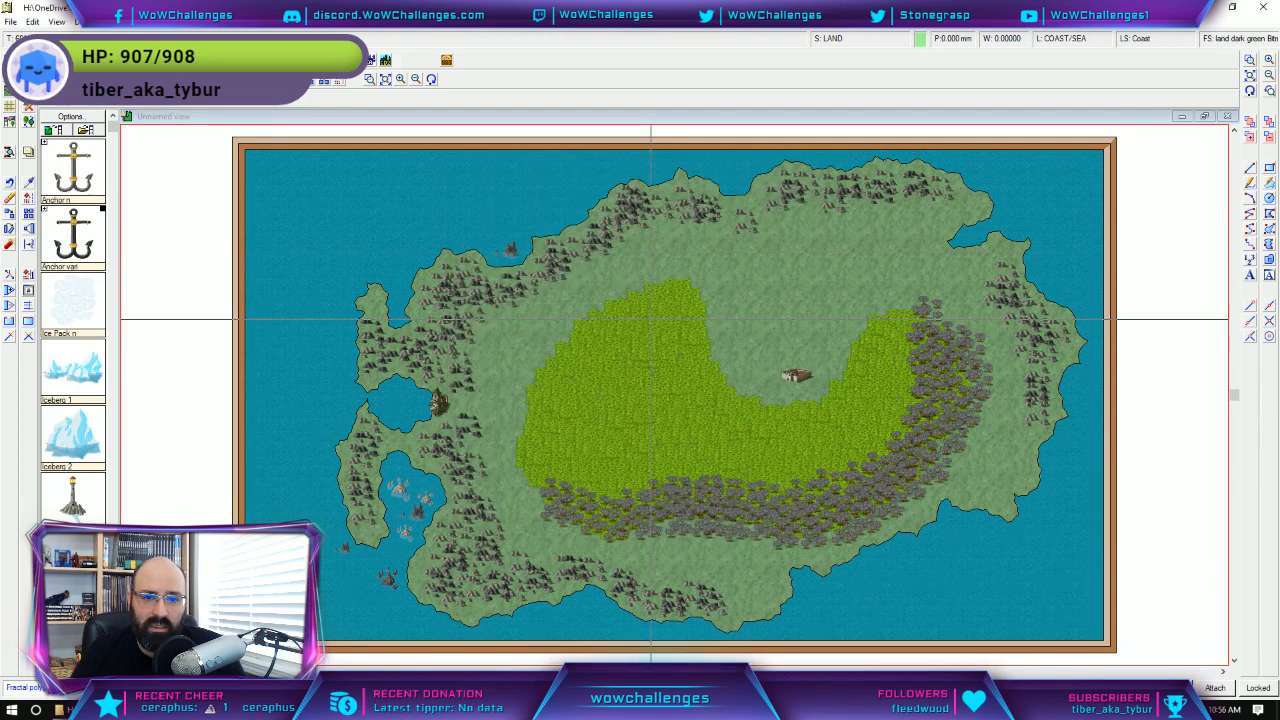
pyautogui.click(321, 188)
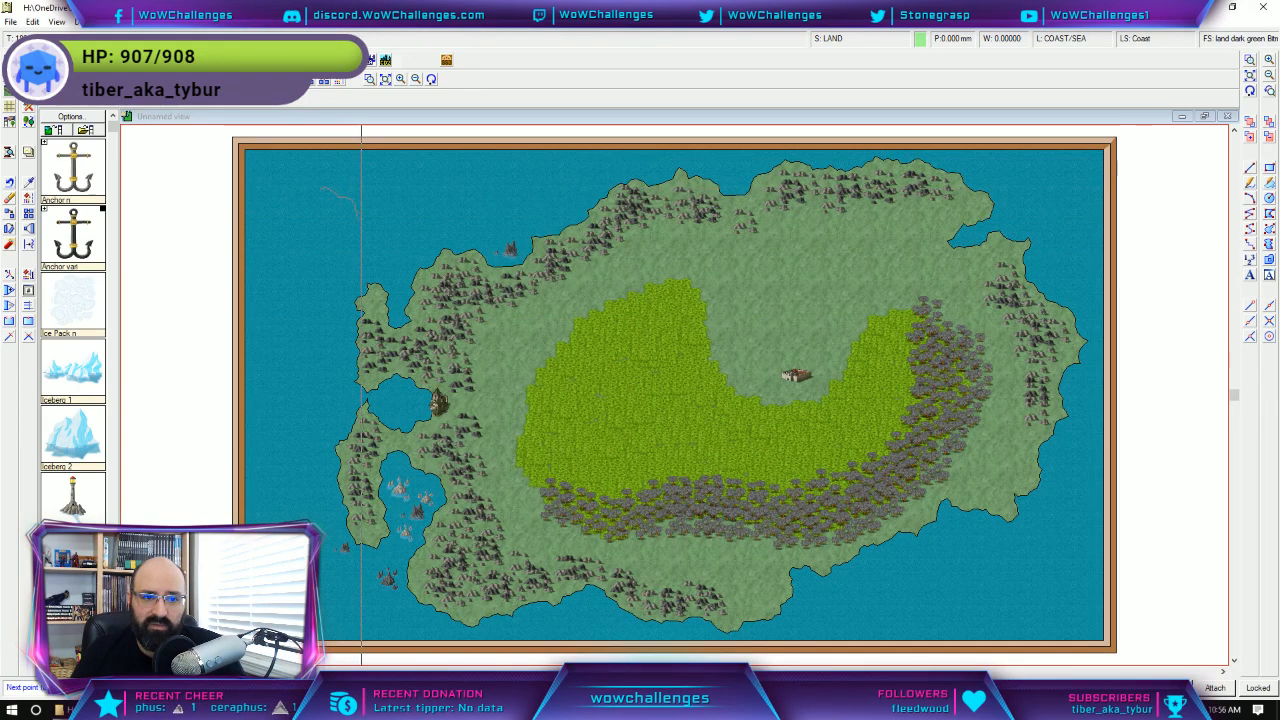
pyautogui.click(343, 238)
pyautogui.click(279, 237)
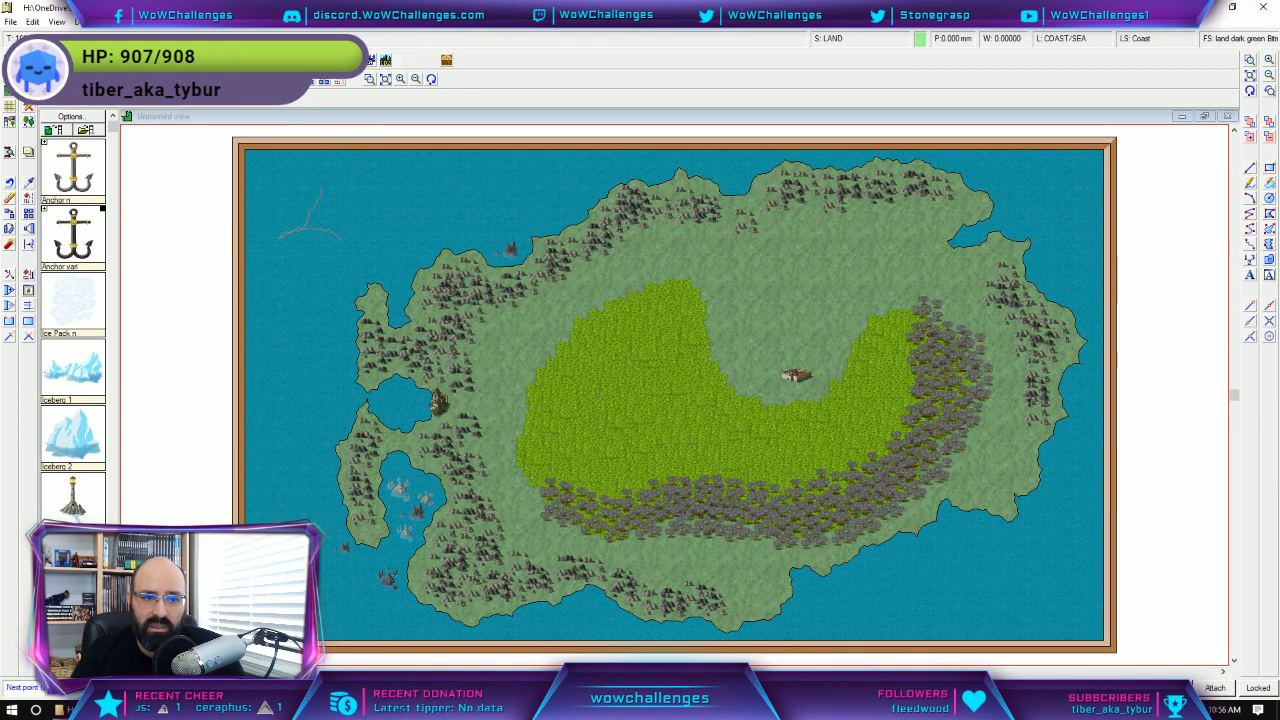
pyautogui.rightClick(321, 188)
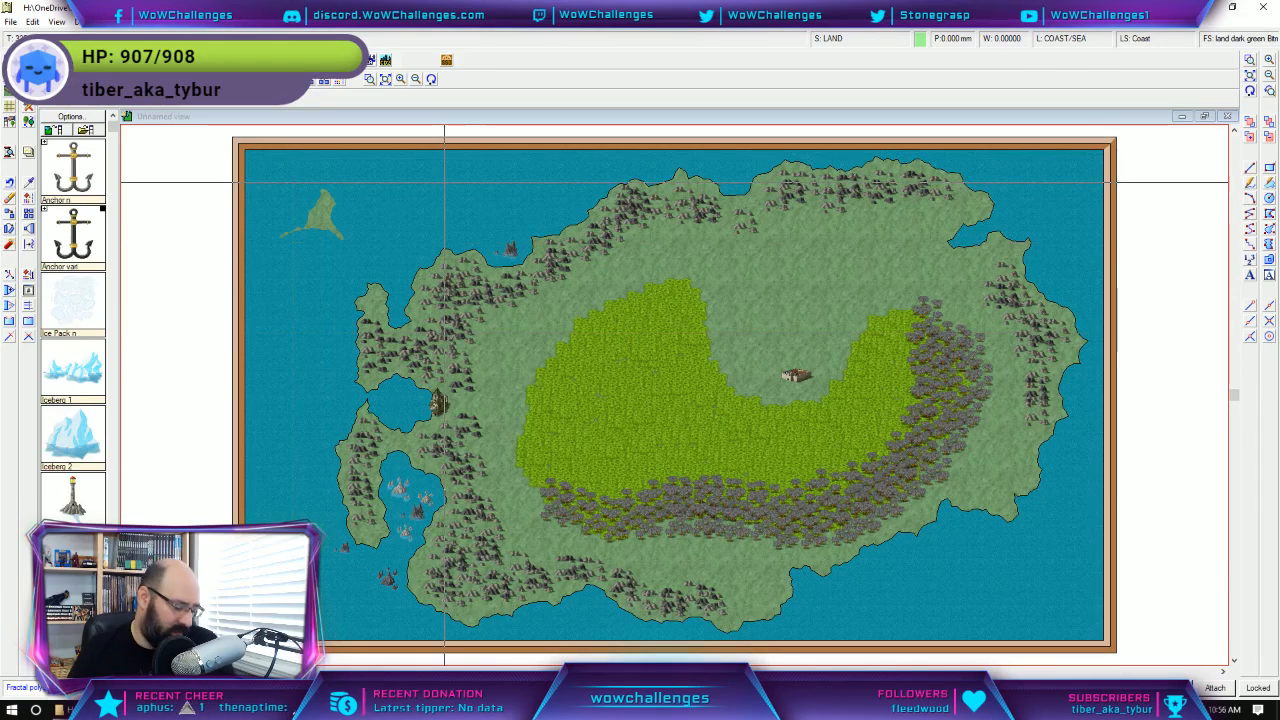
pyautogui.press('Escape')
pyautogui.hotkey('ctrl', 'z')
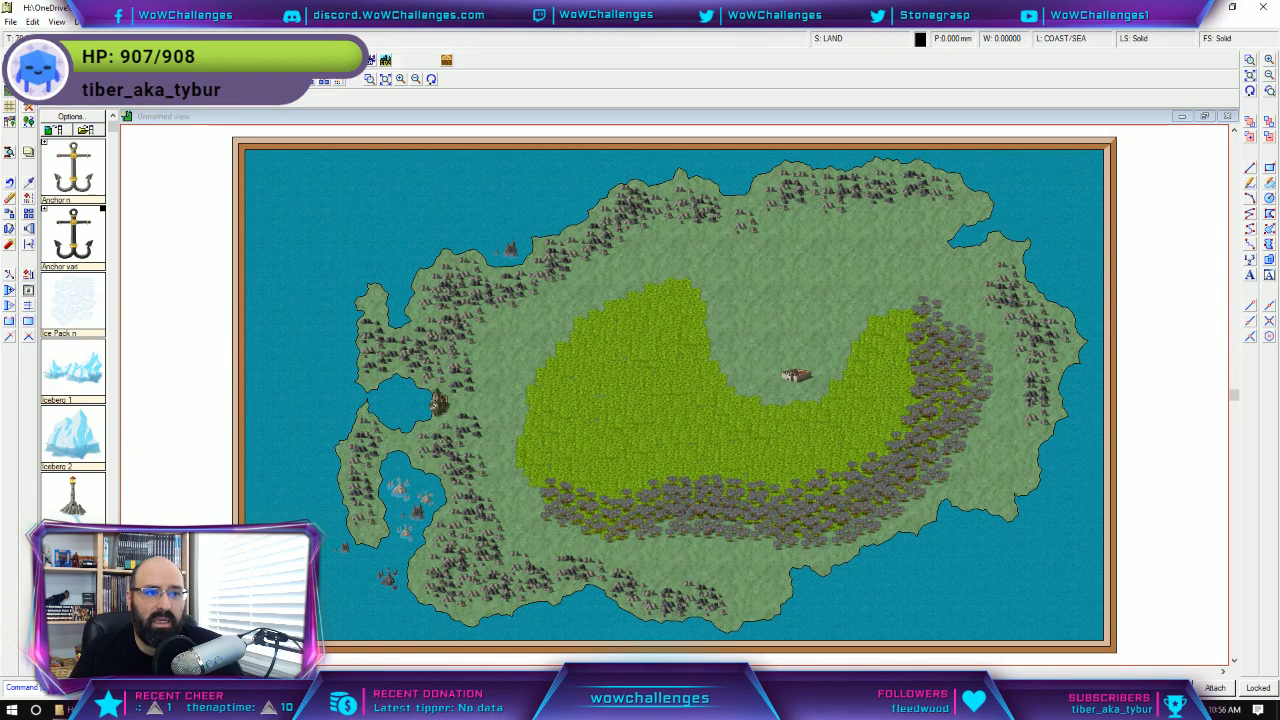
# Look through the Overland CC3 drawing tools and choose the second Road, Default tool.
pyautogui.click(28, 76)
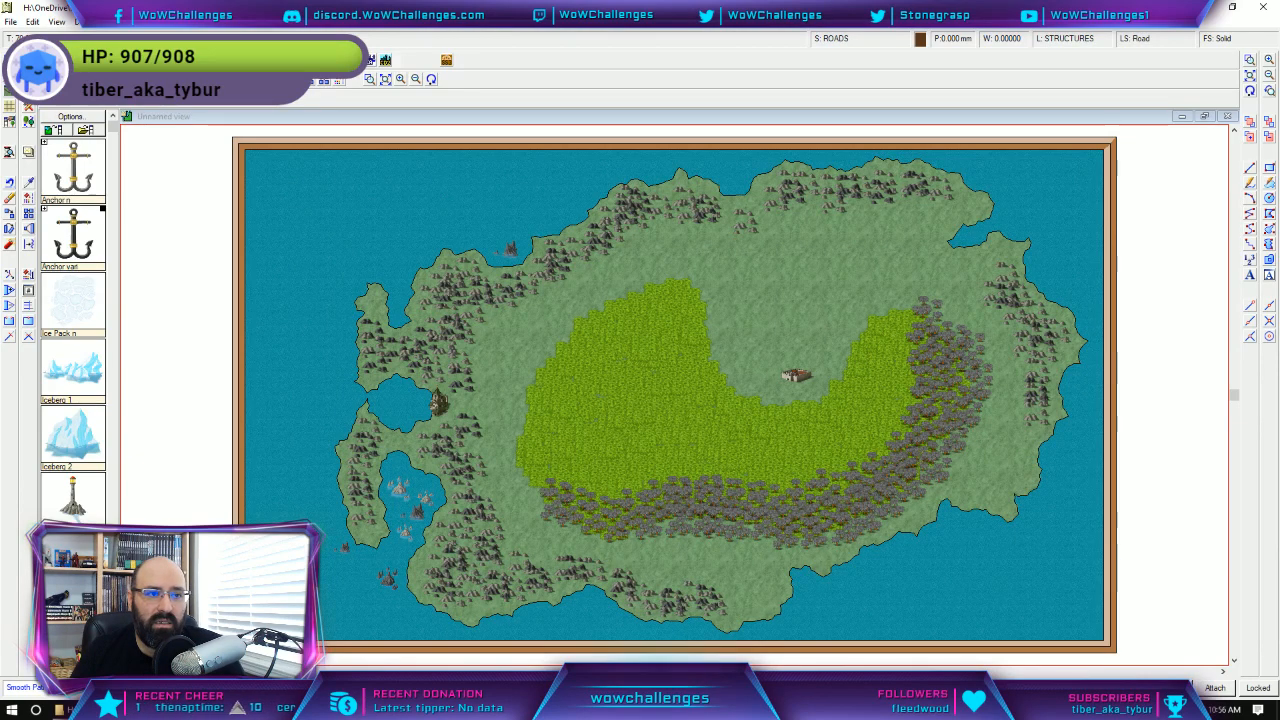
pyautogui.click(28, 106)
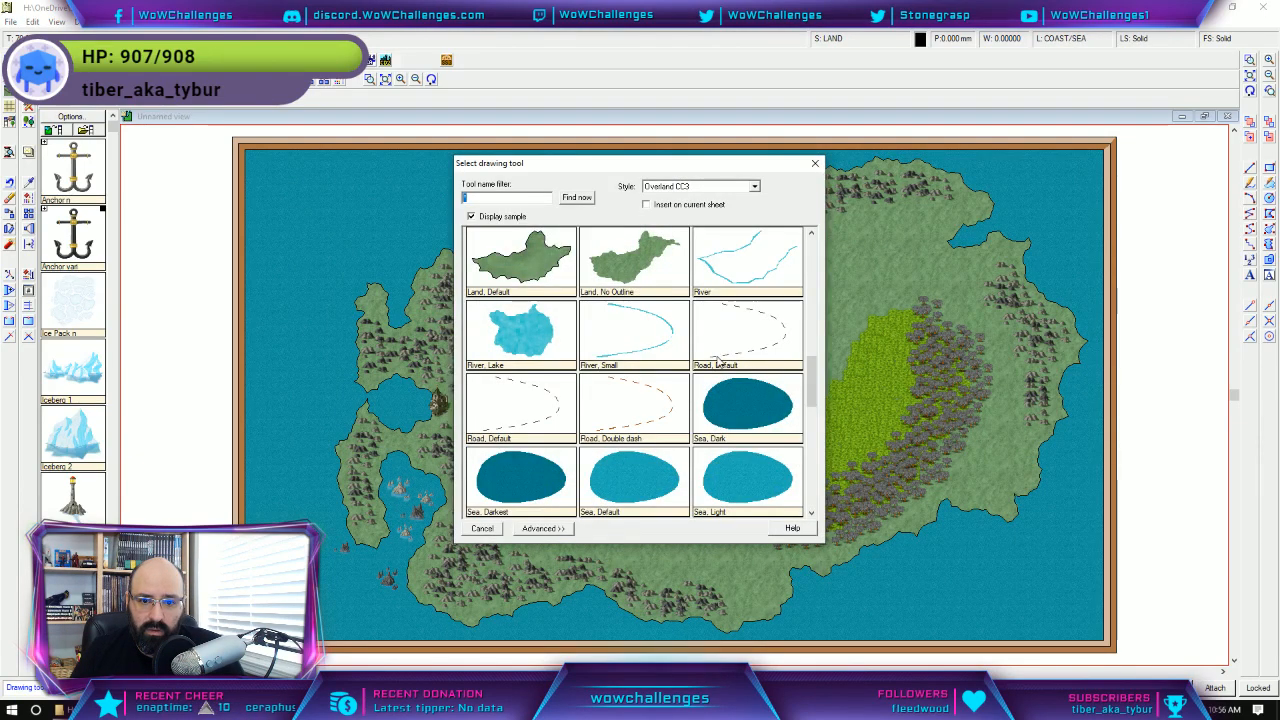
pyautogui.moveTo(813, 387); pyautogui.dragTo(816, 487)
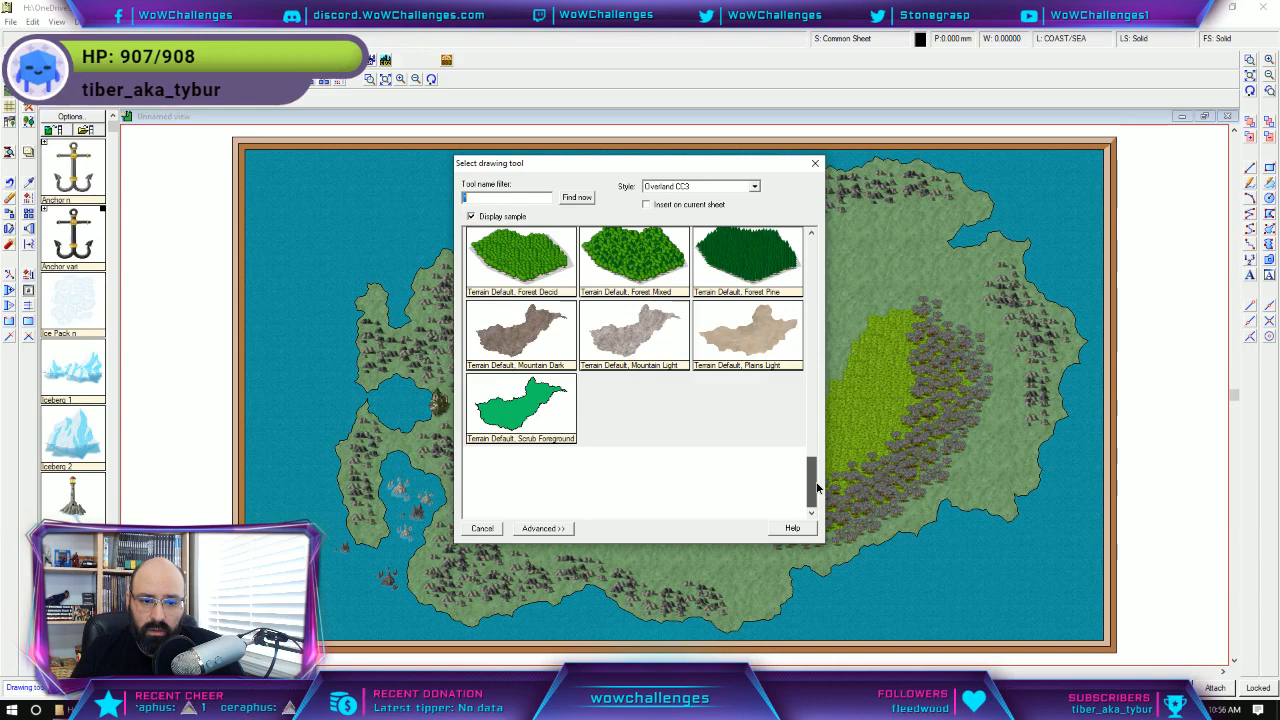
pyautogui.moveTo(816, 487); pyautogui.dragTo(820, 468)
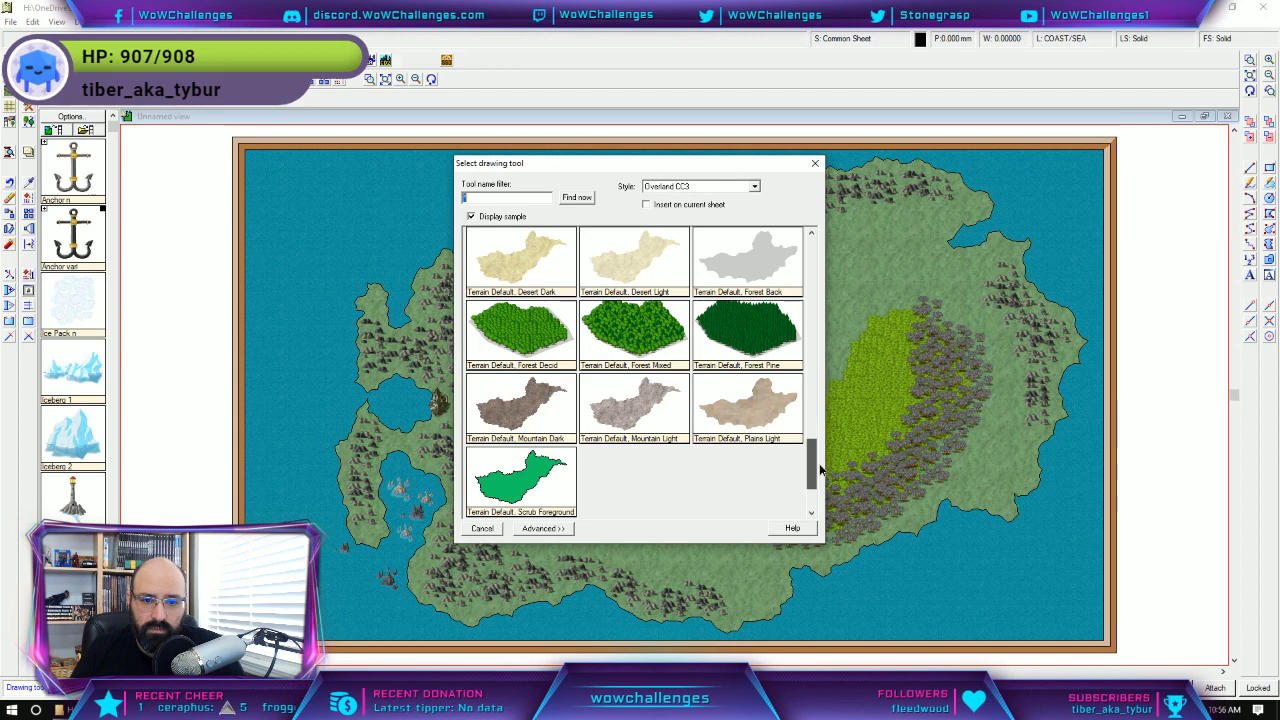
pyautogui.moveTo(820, 468); pyautogui.dragTo(811, 349)
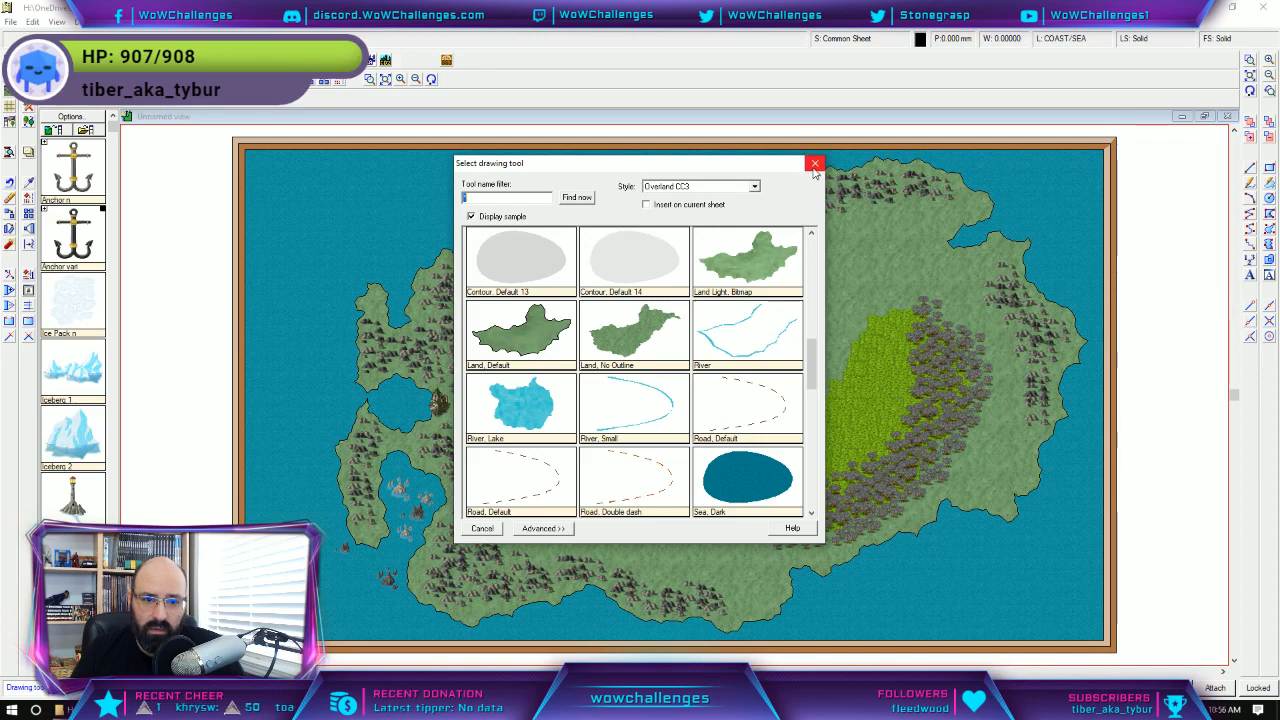
pyautogui.scroll(-3, 724, 340)
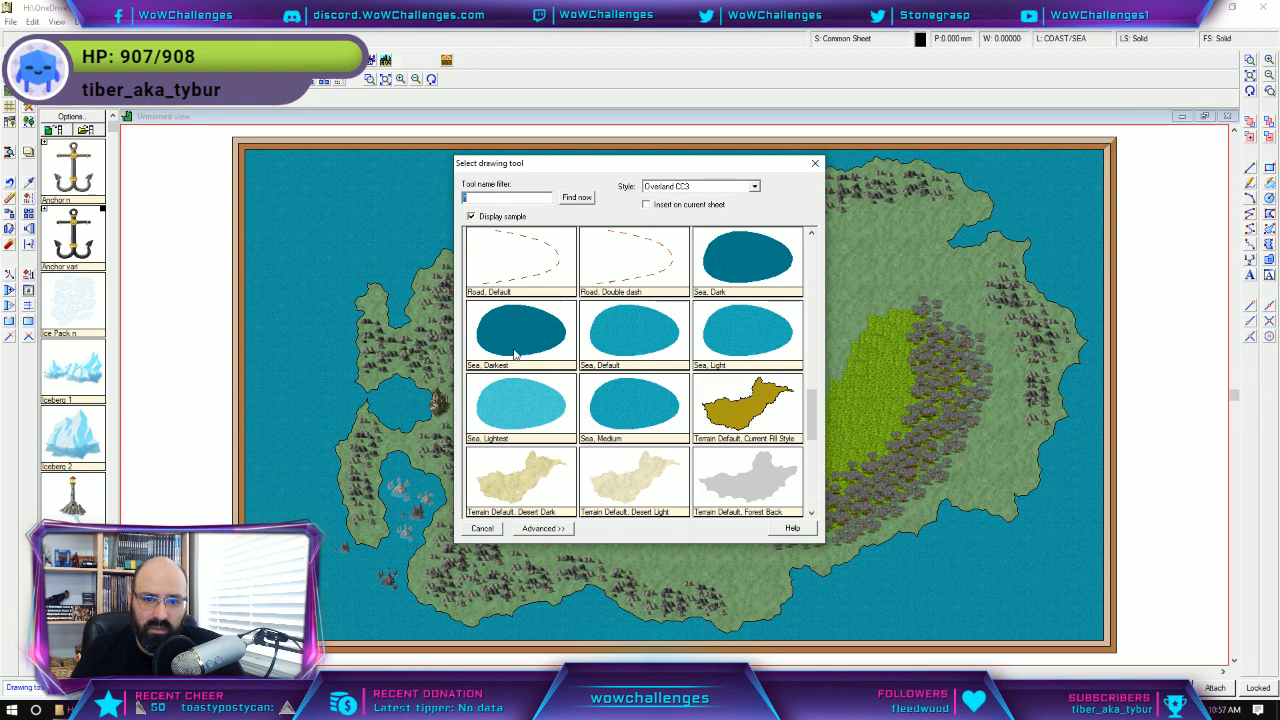
pyautogui.scroll(-3, 646, 378)
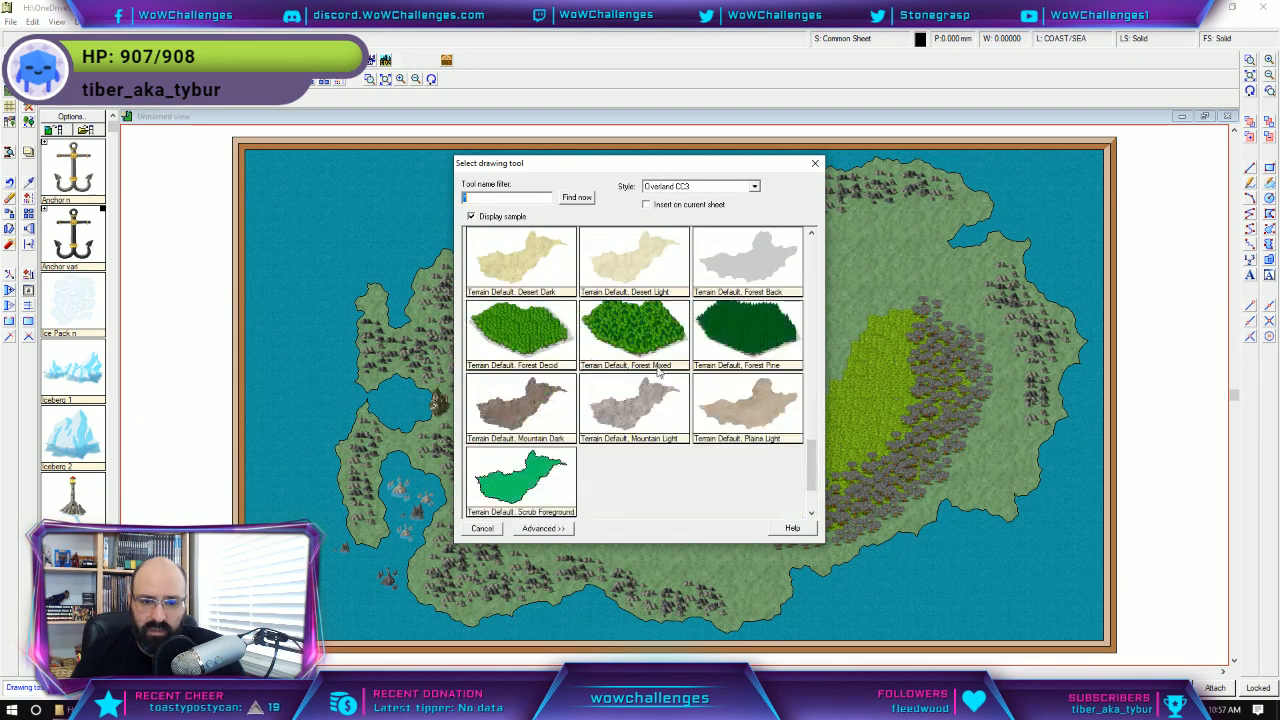
pyautogui.scroll(18, 658, 368)
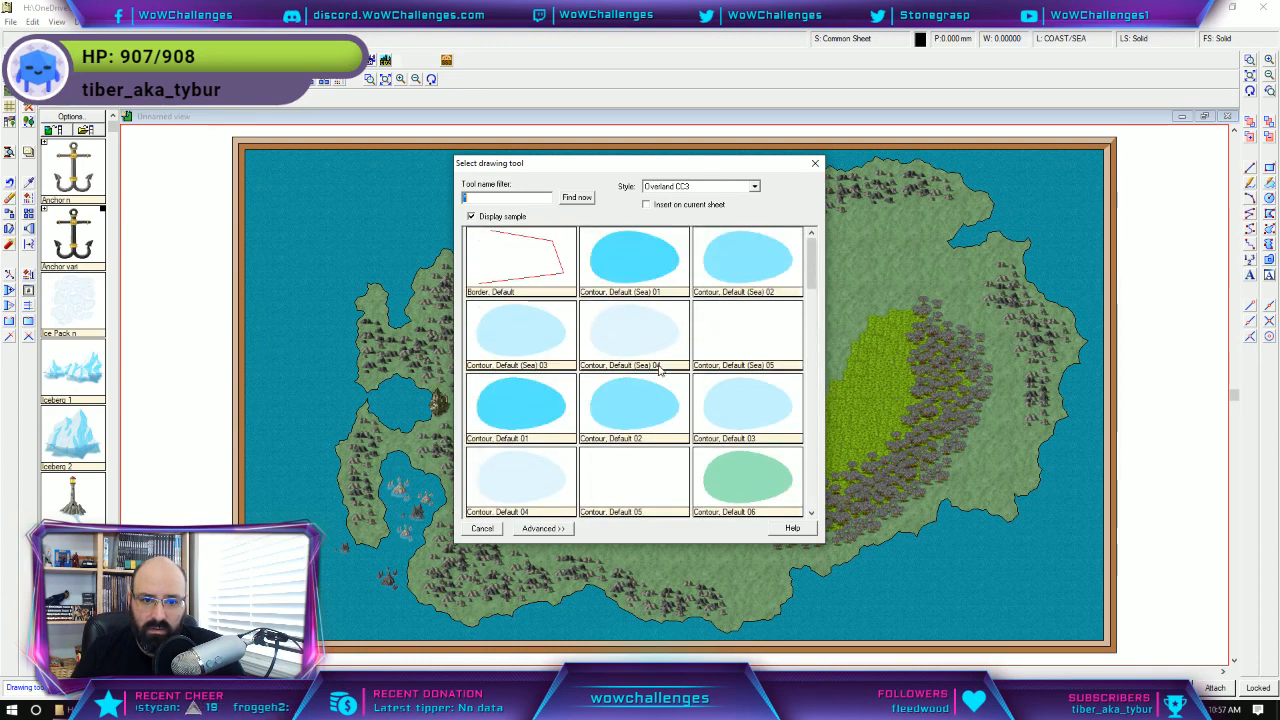
pyautogui.scroll(-6, 658, 368)
pyautogui.scroll(-3, 660, 369)
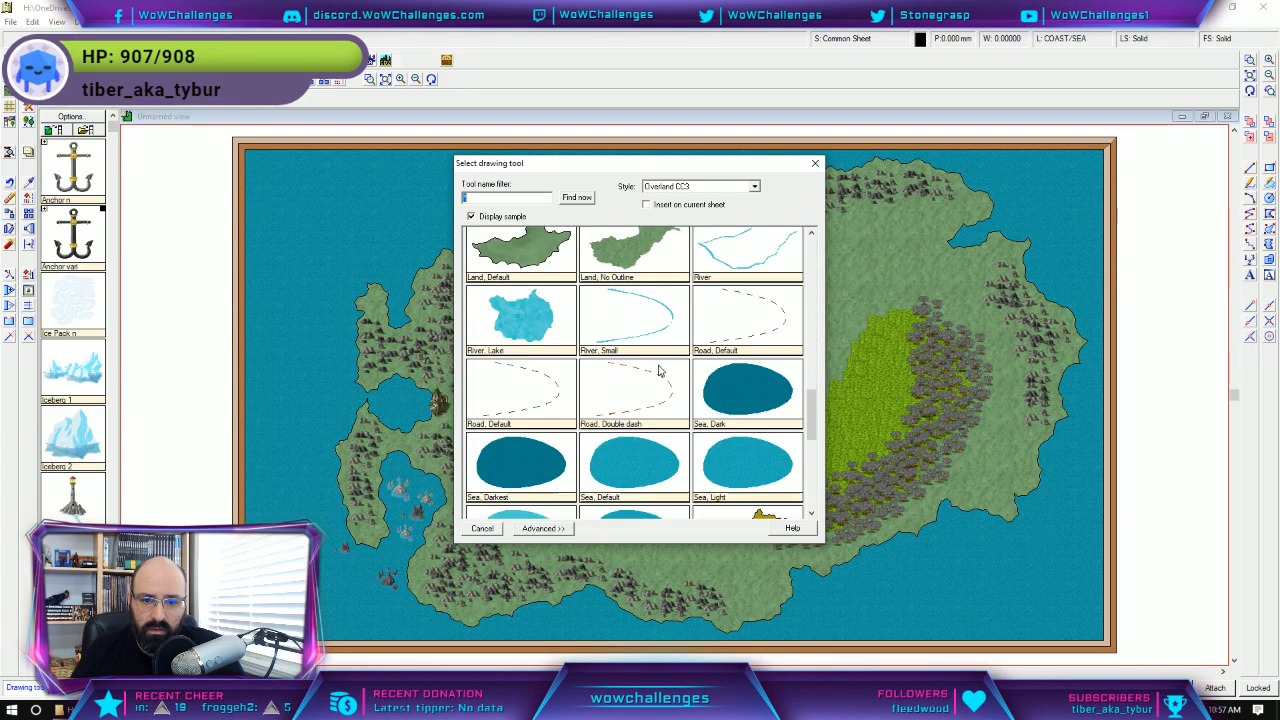
pyautogui.scroll(3, 660, 369)
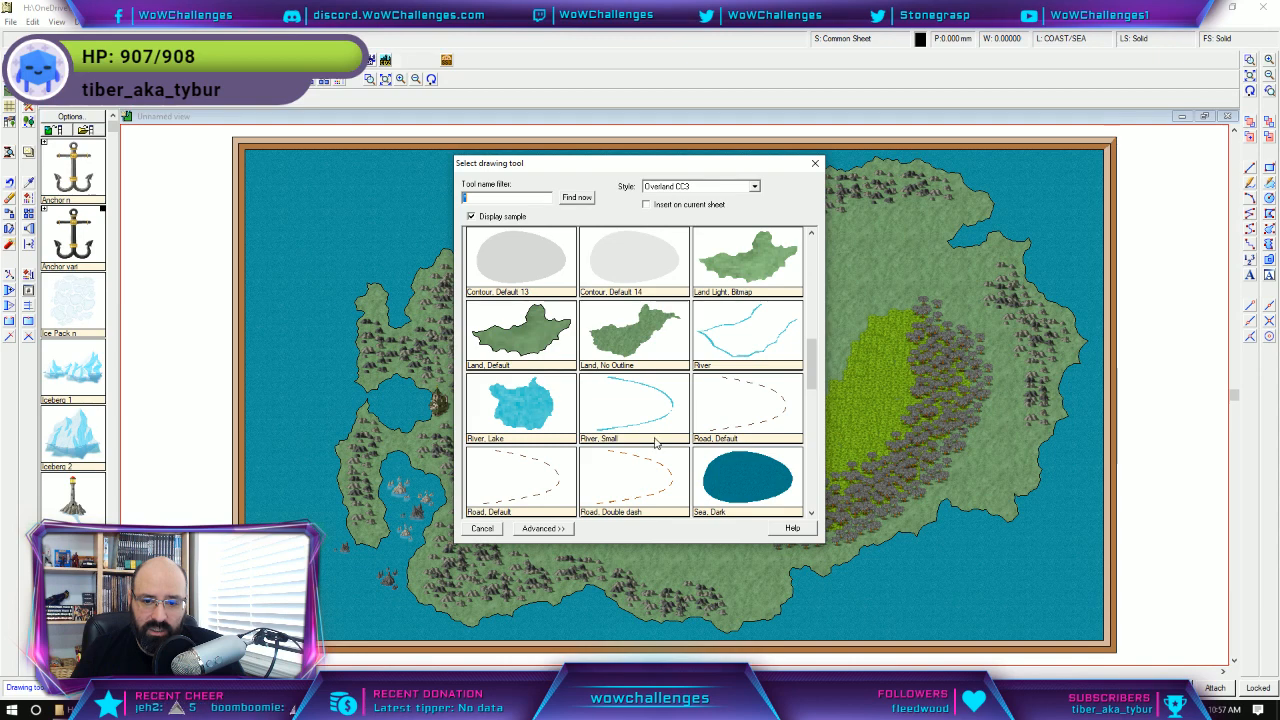
pyautogui.click(811, 512)
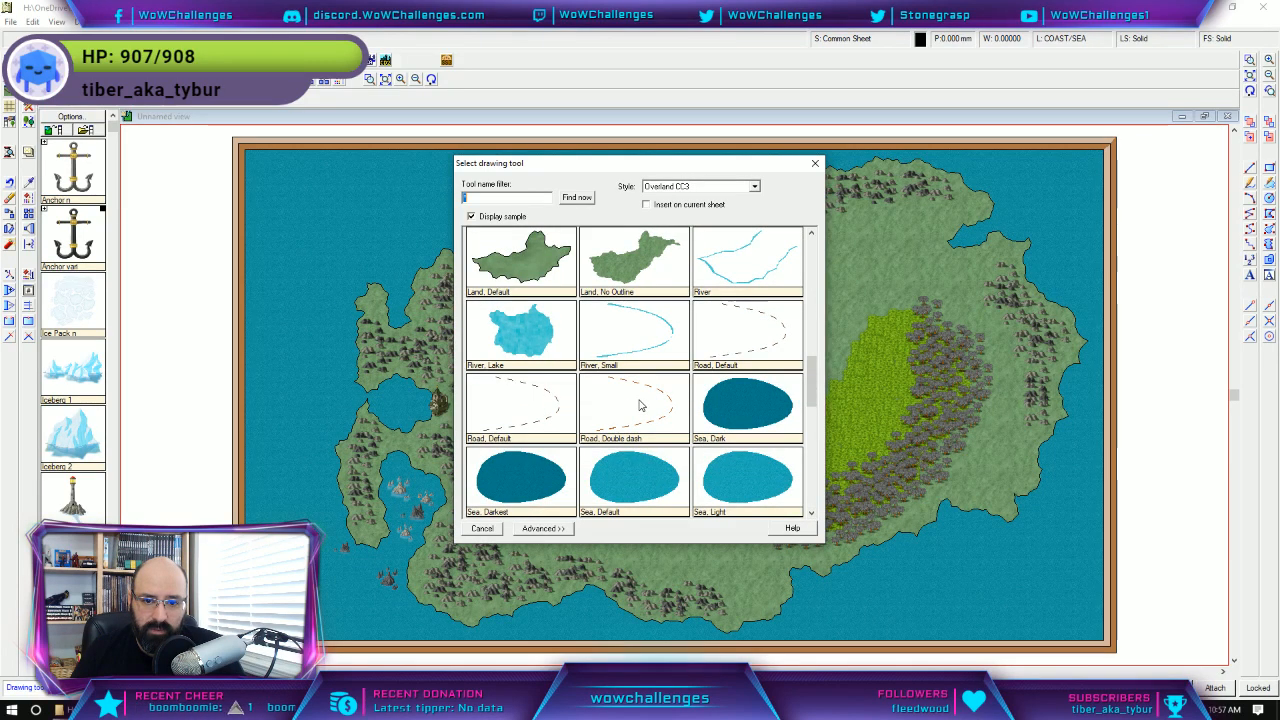
pyautogui.doubleClick(553, 404)
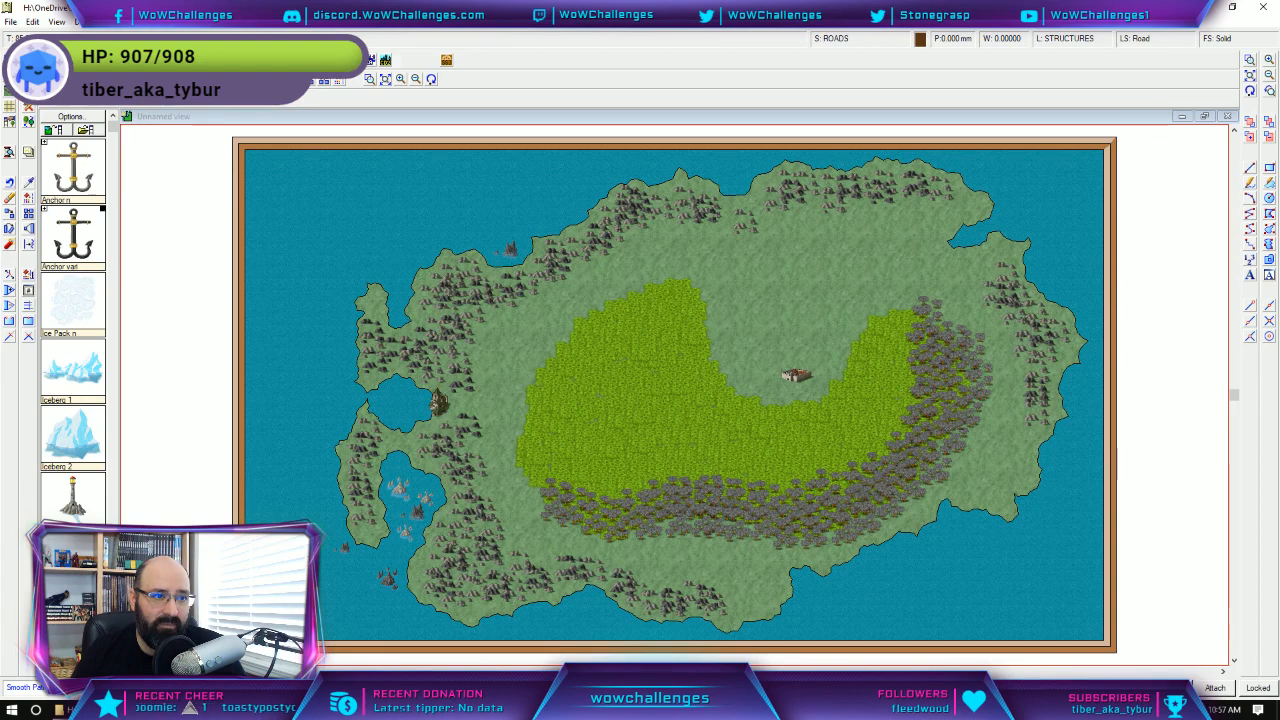
pyautogui.click(13, 107)
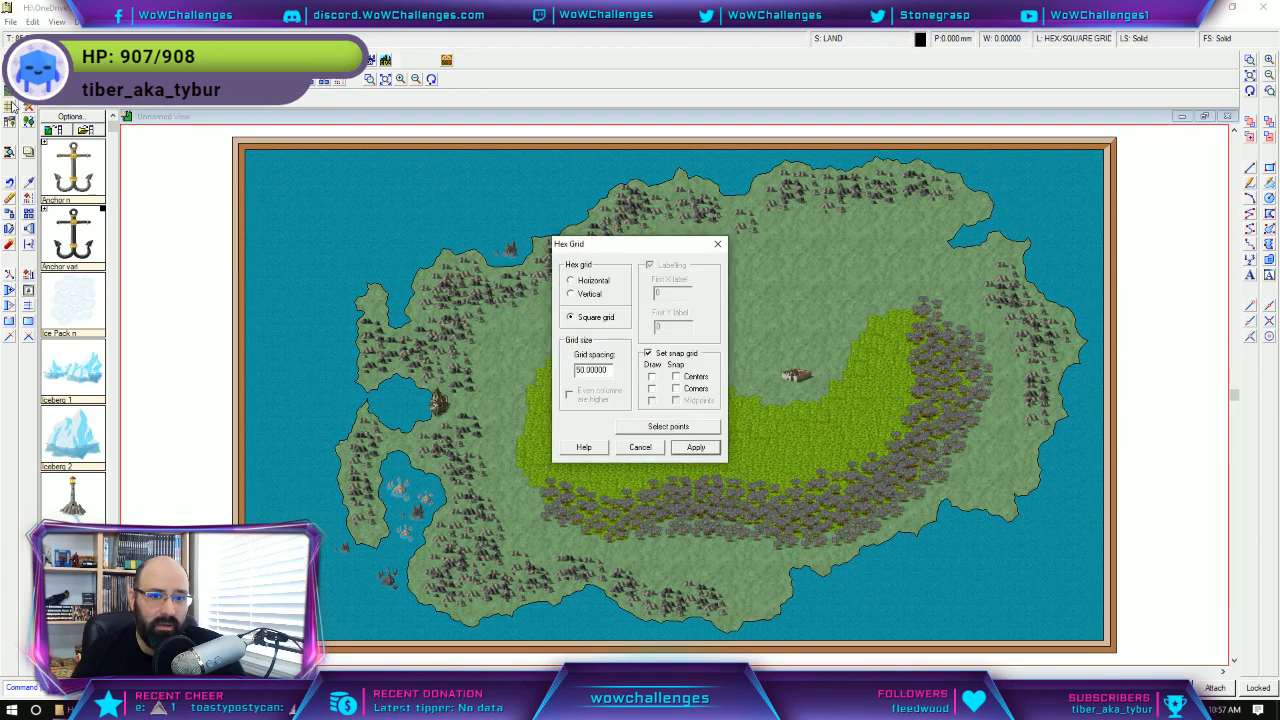
pyautogui.click(640, 447)
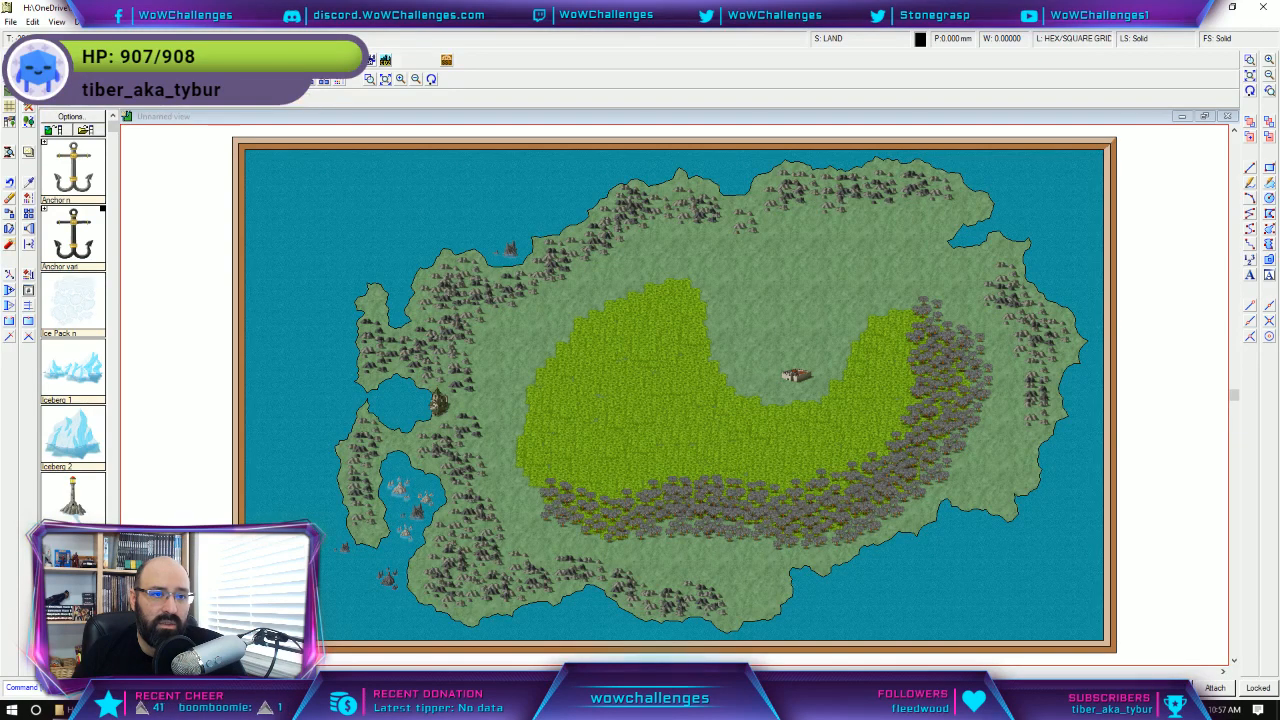
# Review the drawing's sheet list and make SEA the active sheet.
pyautogui.click(238, 79)
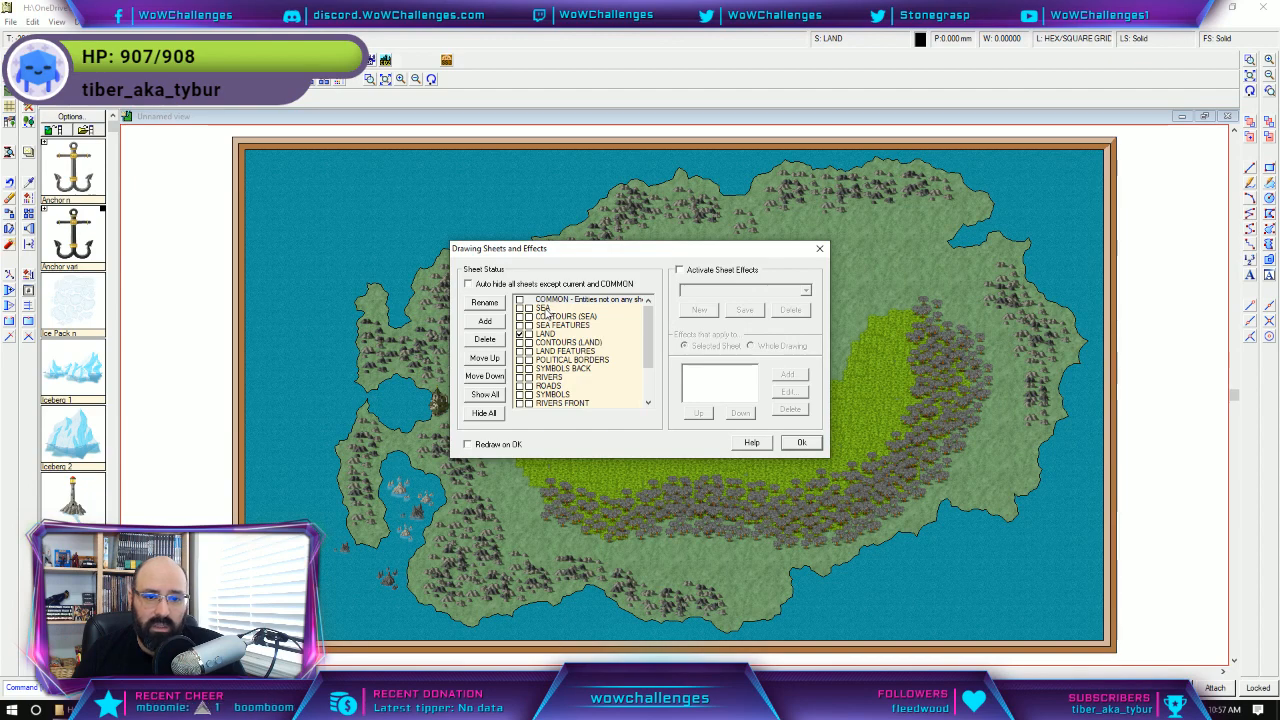
pyautogui.scroll(-2, 610, 360)
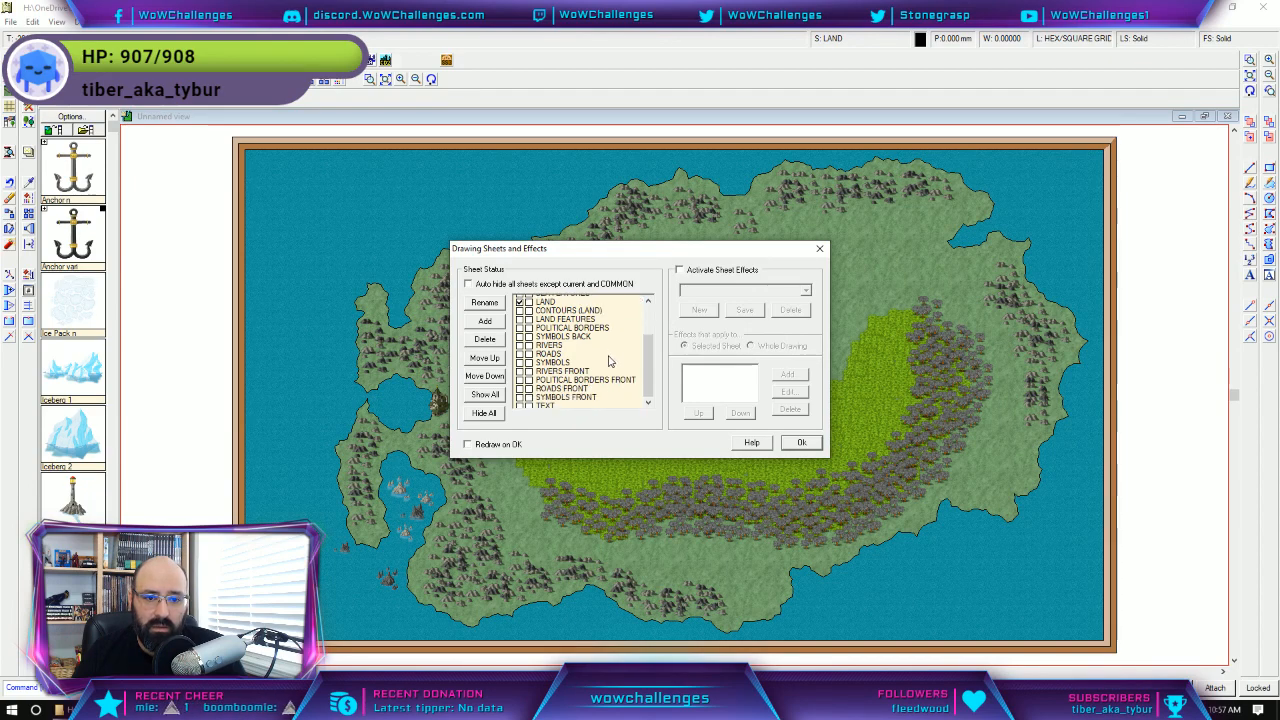
pyautogui.scroll(1, 610, 362)
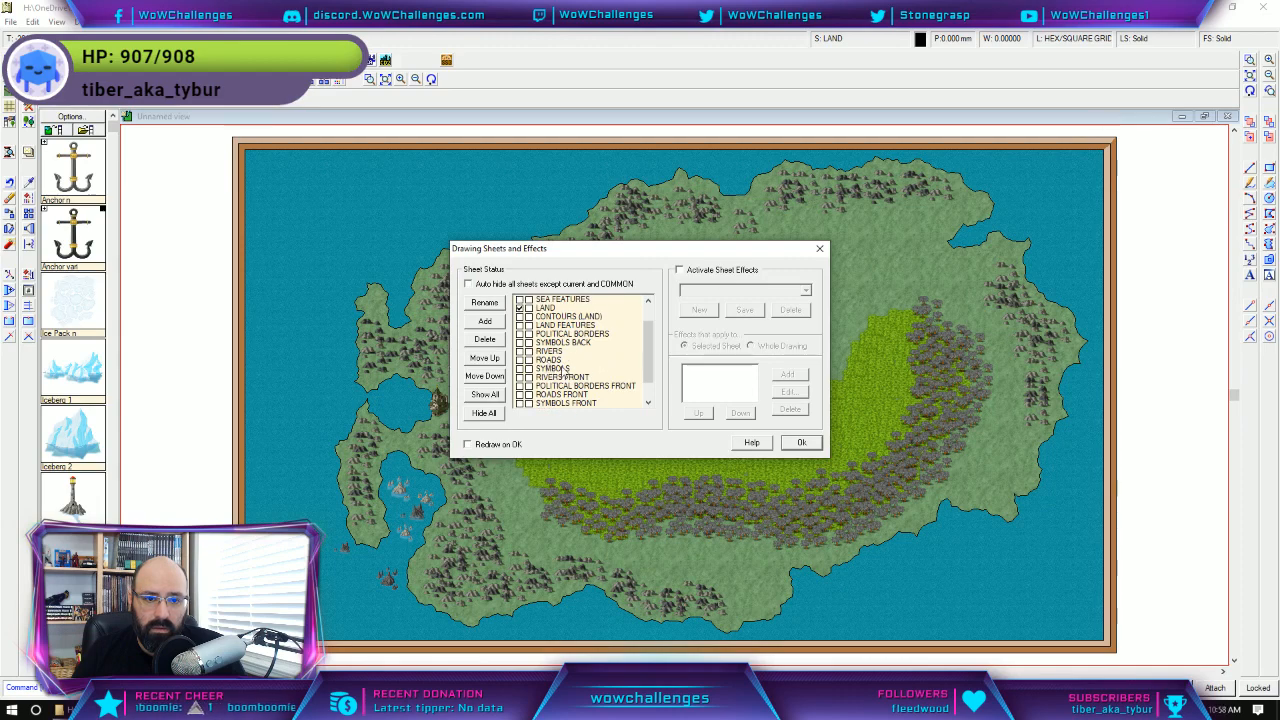
pyautogui.scroll(1, 563, 372)
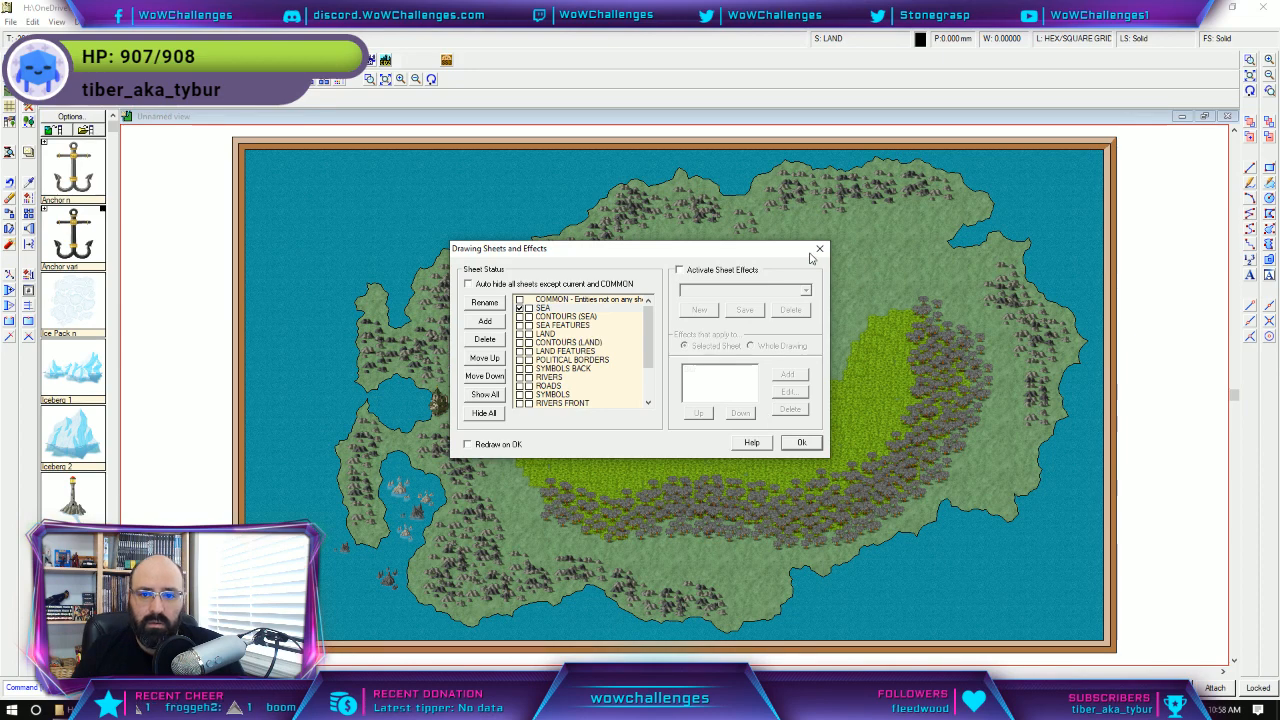
pyautogui.press('Return')
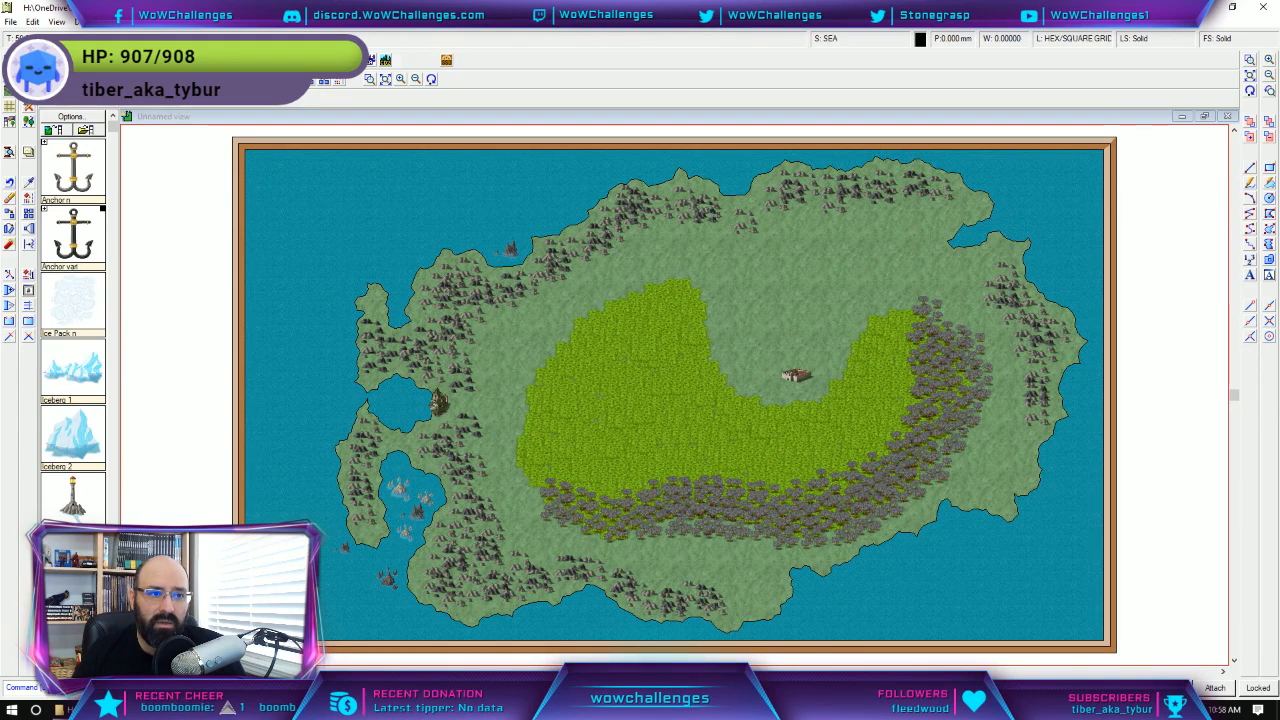
pyautogui.click(150, 62)
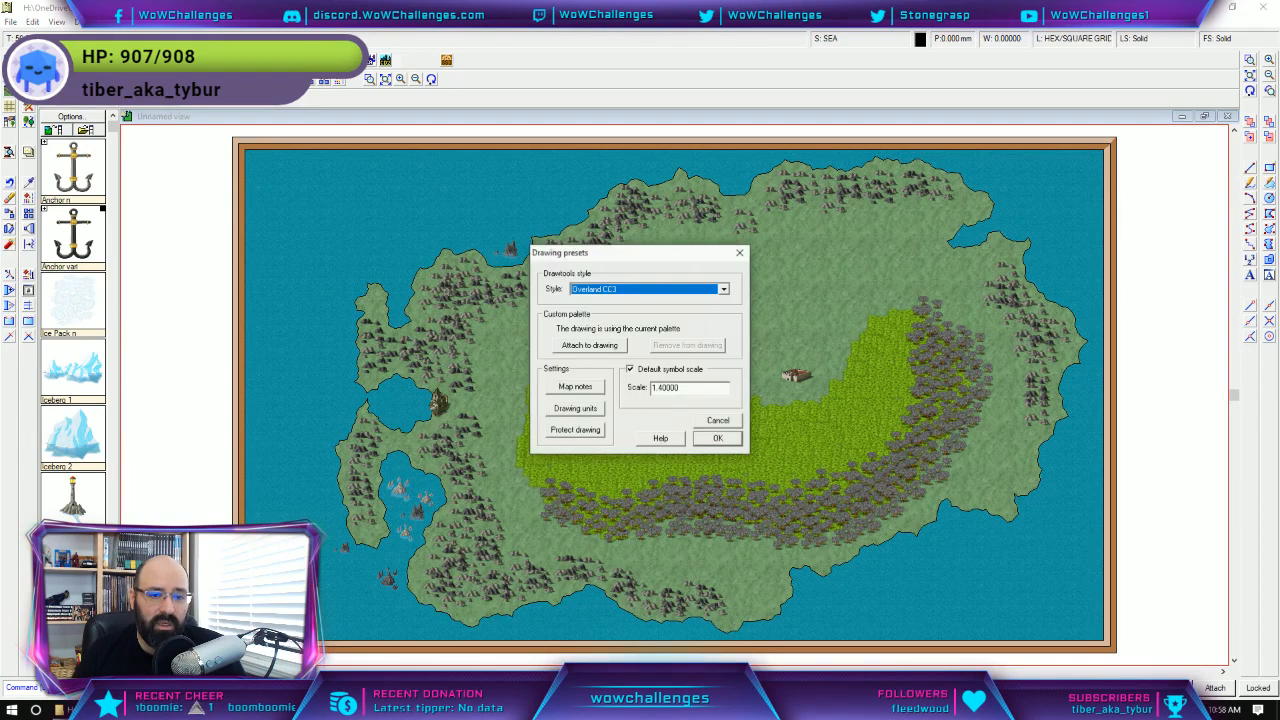
pyautogui.click(717, 439)
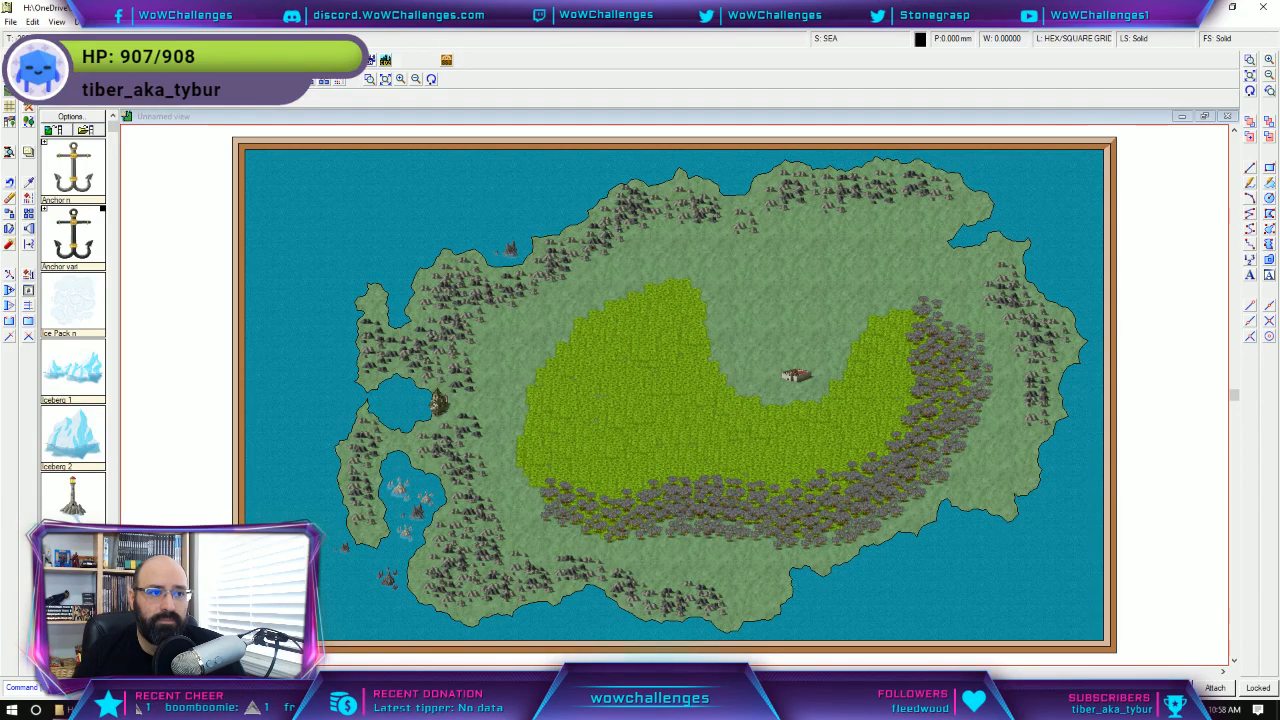
# Select the default road drawing tool and review the fill style properties, keeping the Solid fill.
pyautogui.click(150, 62)
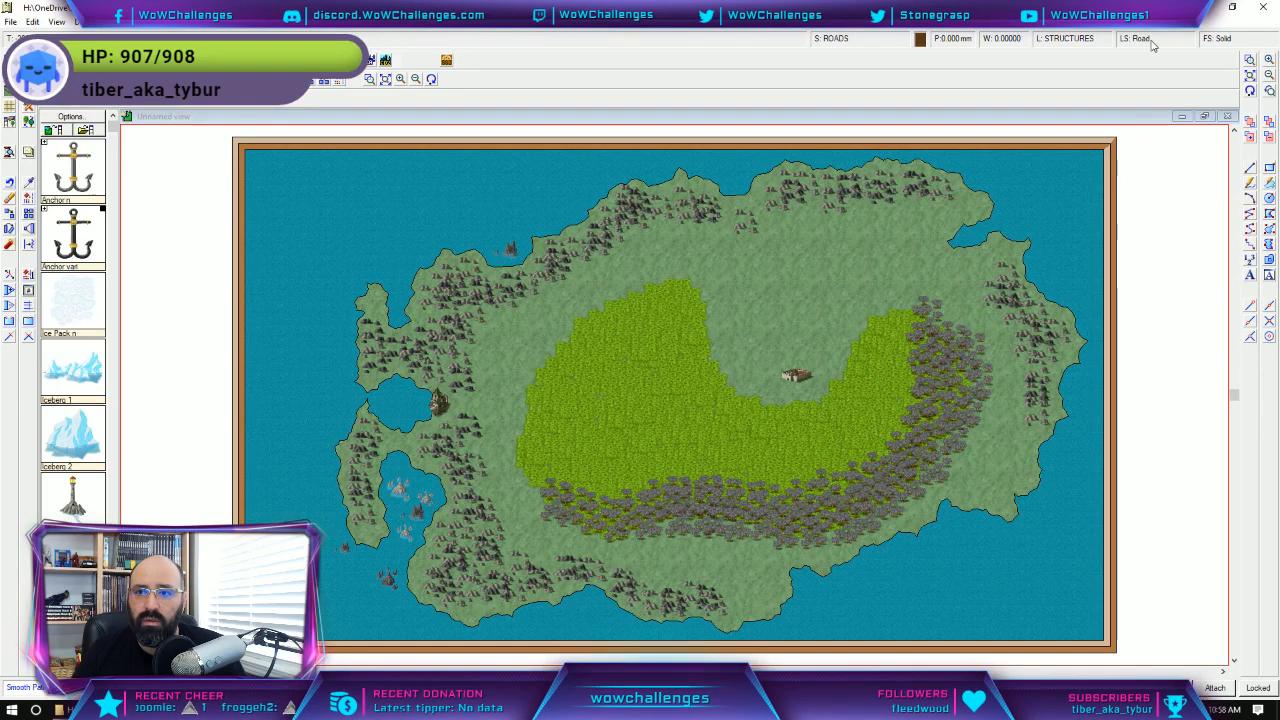
pyautogui.click(1220, 40)
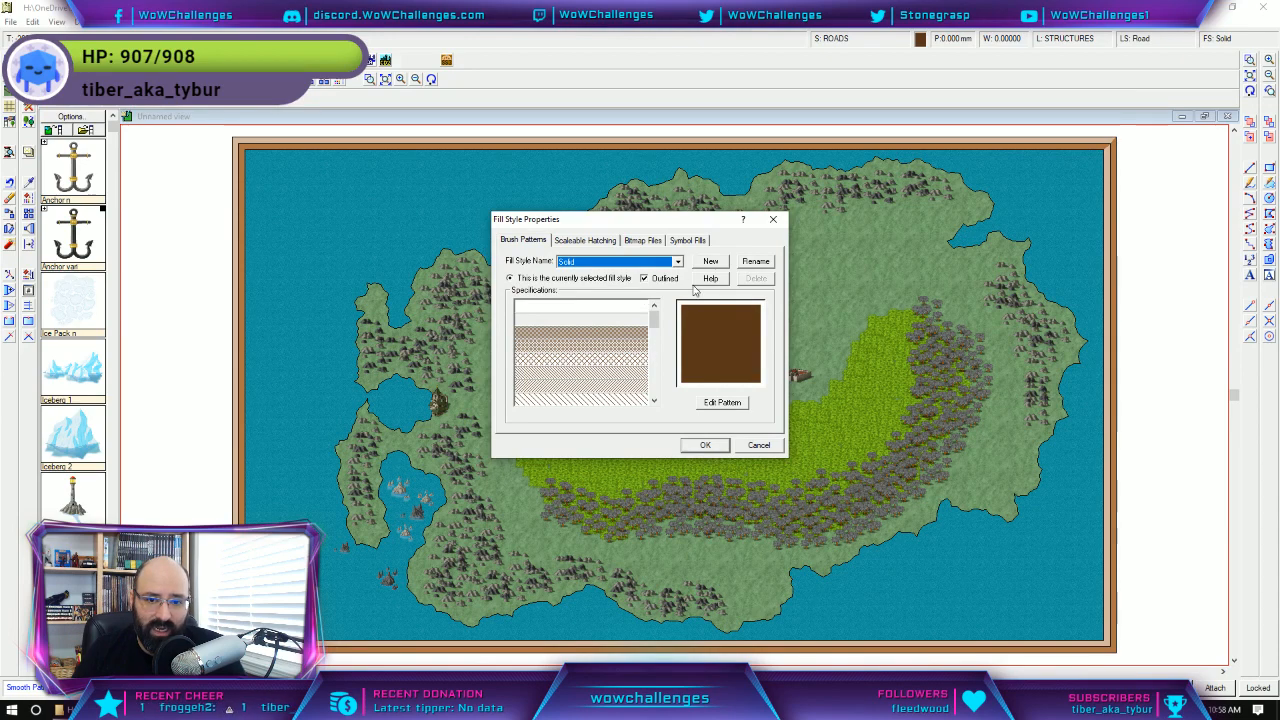
pyautogui.click(709, 324)
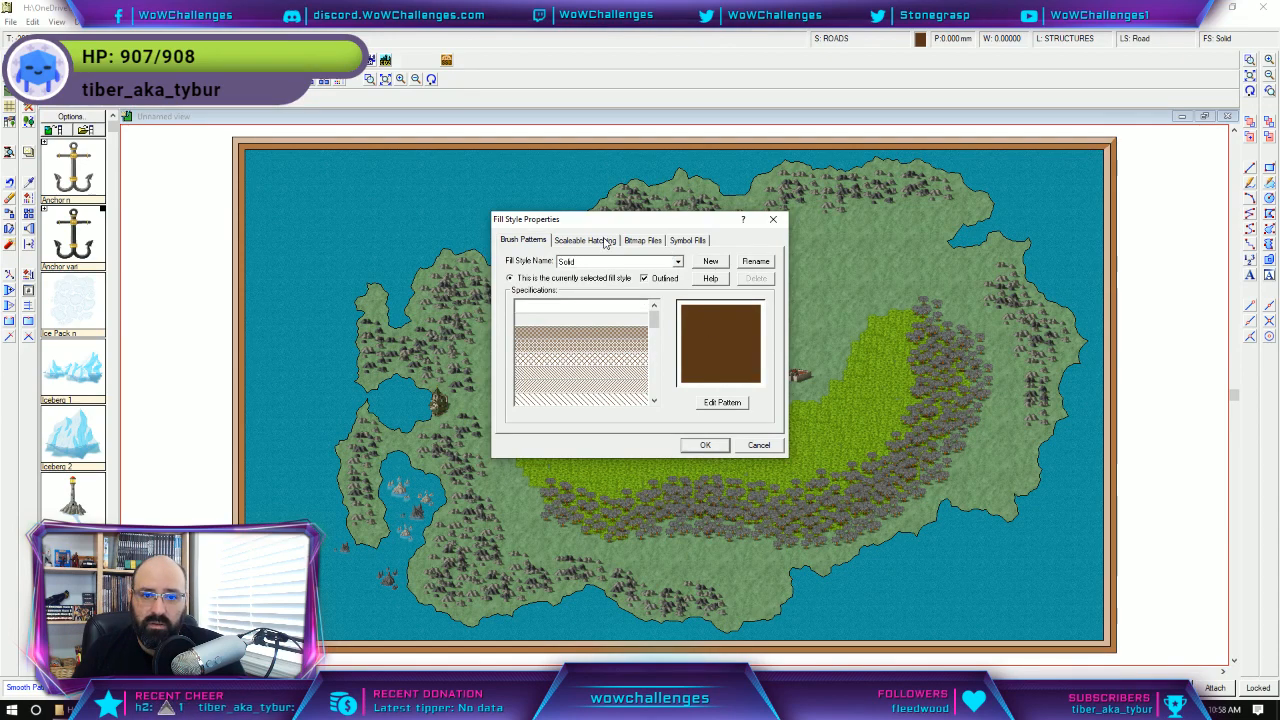
pyautogui.click(708, 446)
# Look through the available line styles and set the road tool's line style to Dungeon.
pyautogui.click(1153, 42)
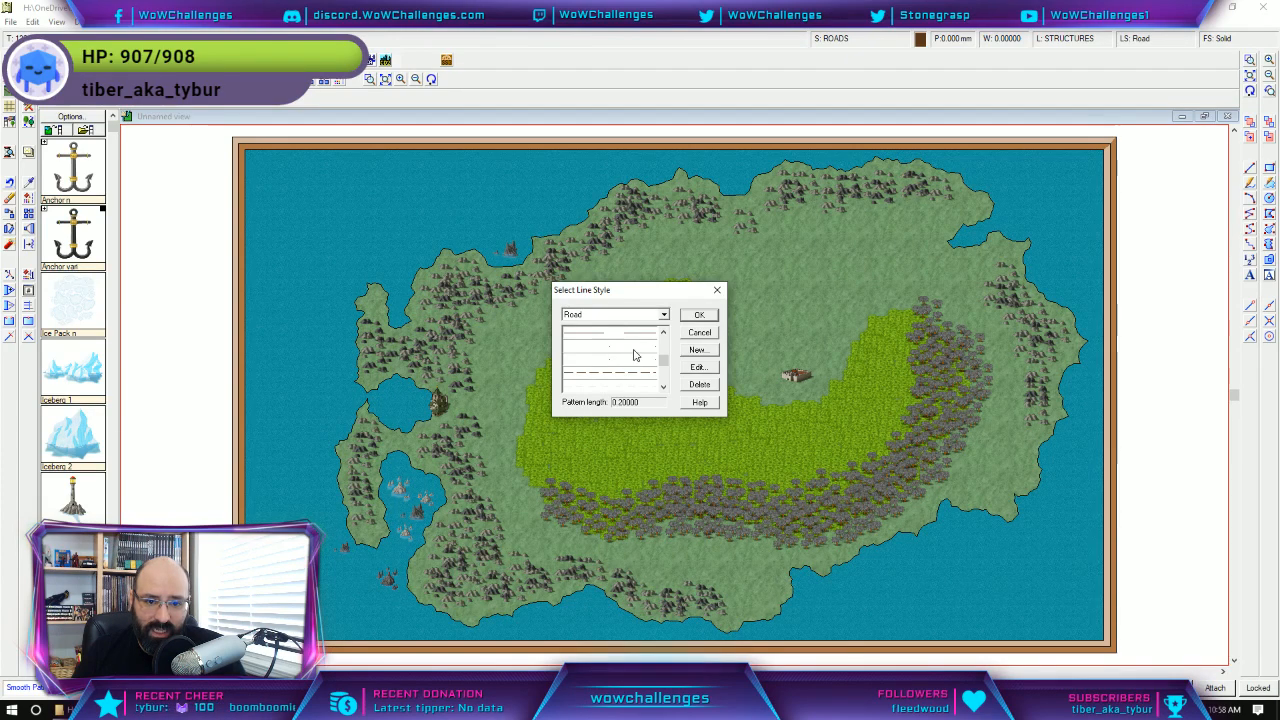
pyautogui.scroll(-2, 634, 356)
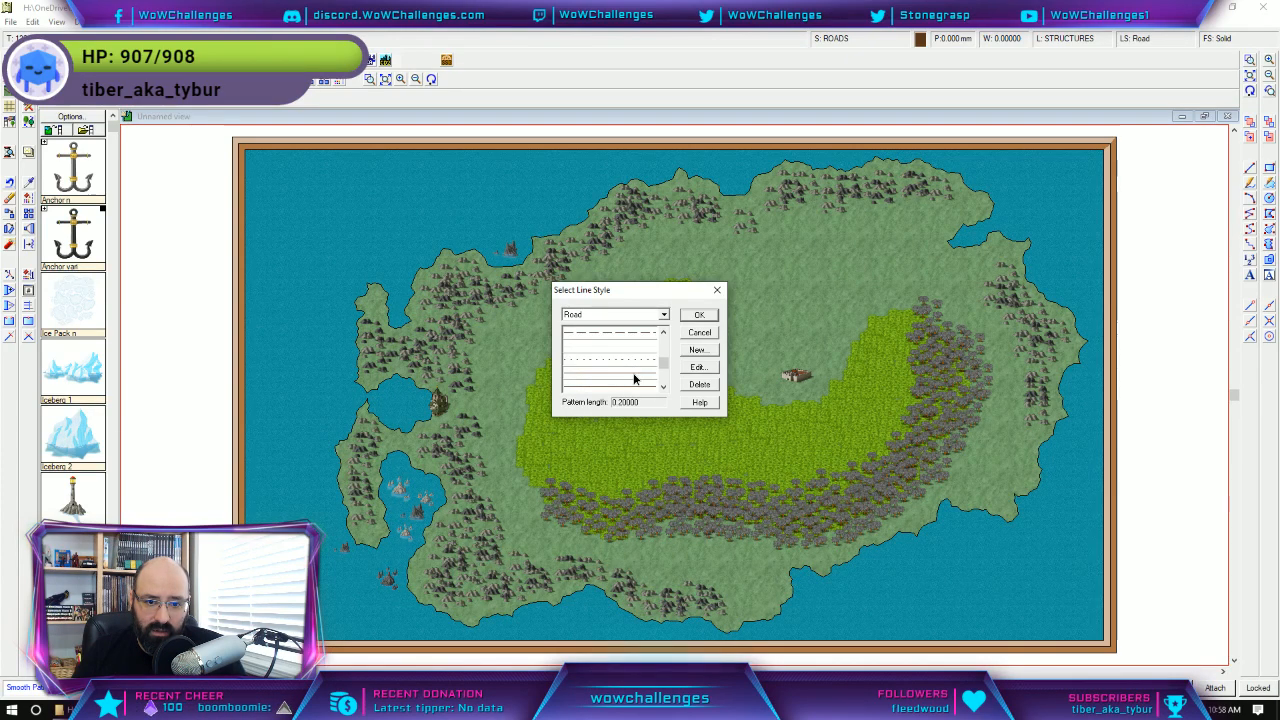
pyautogui.click(633, 379)
pyautogui.scroll(-4, 633, 379)
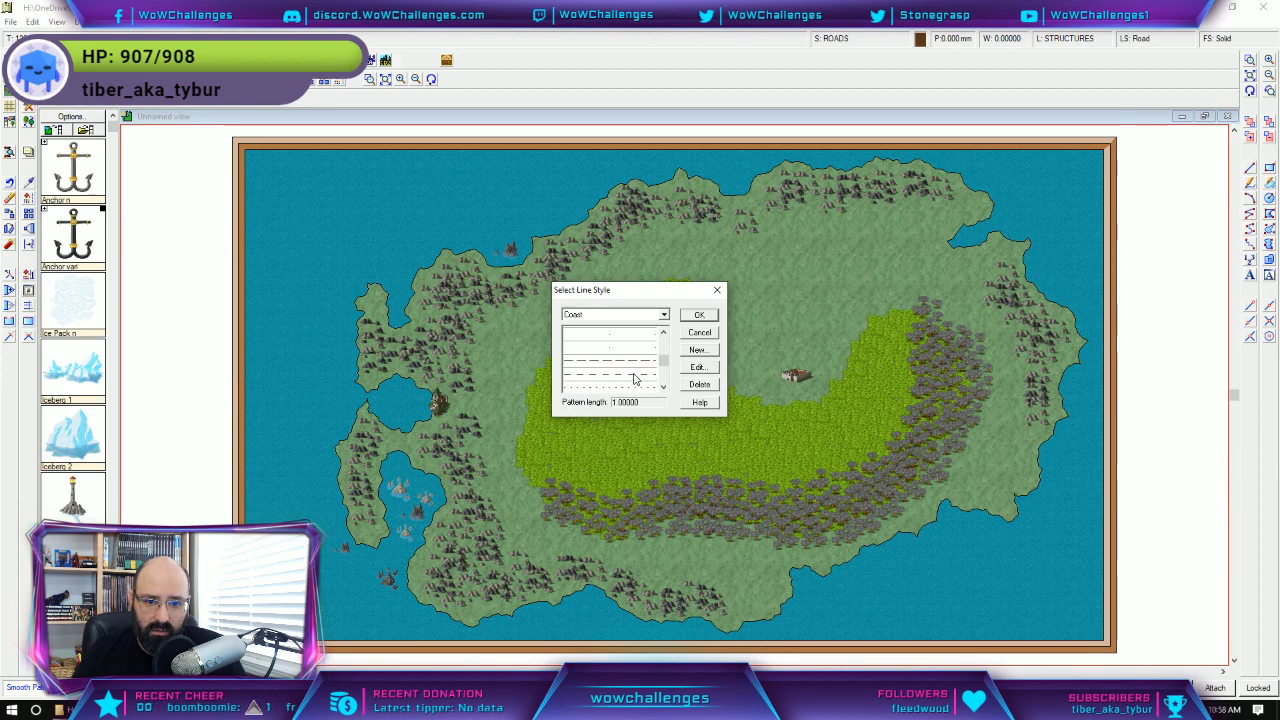
pyautogui.scroll(-1, 634, 379)
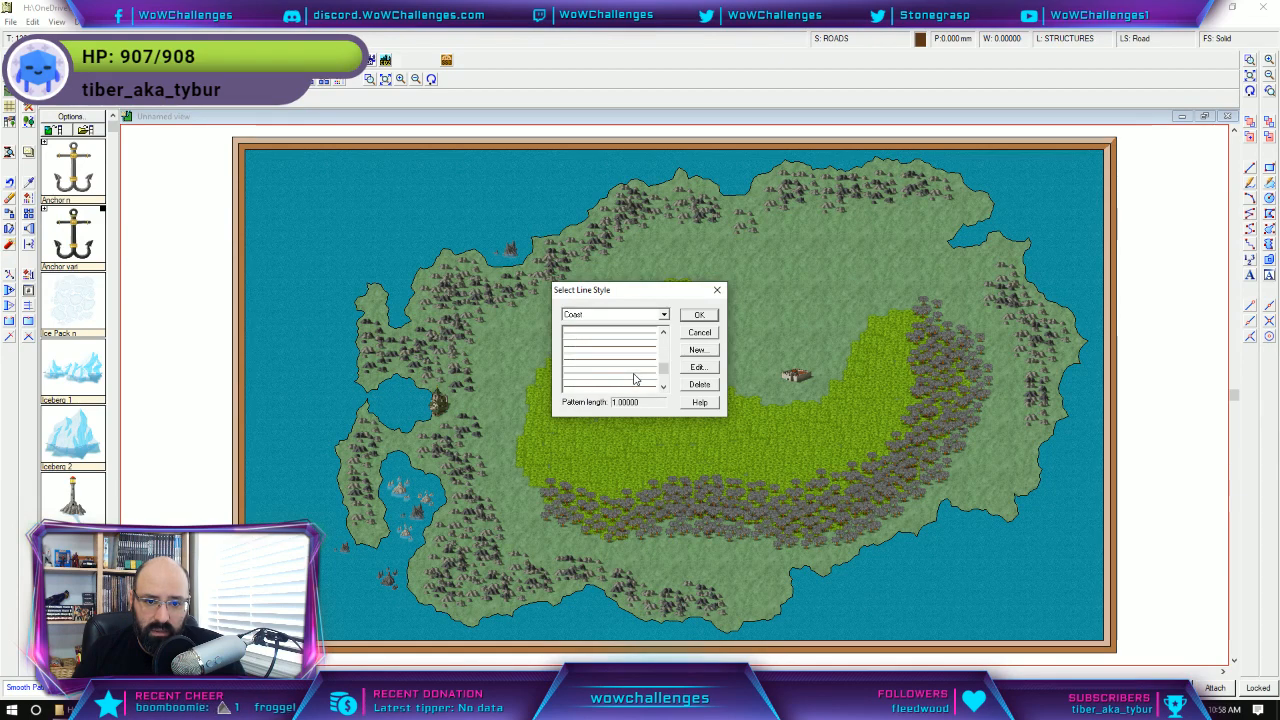
pyautogui.click(631, 366)
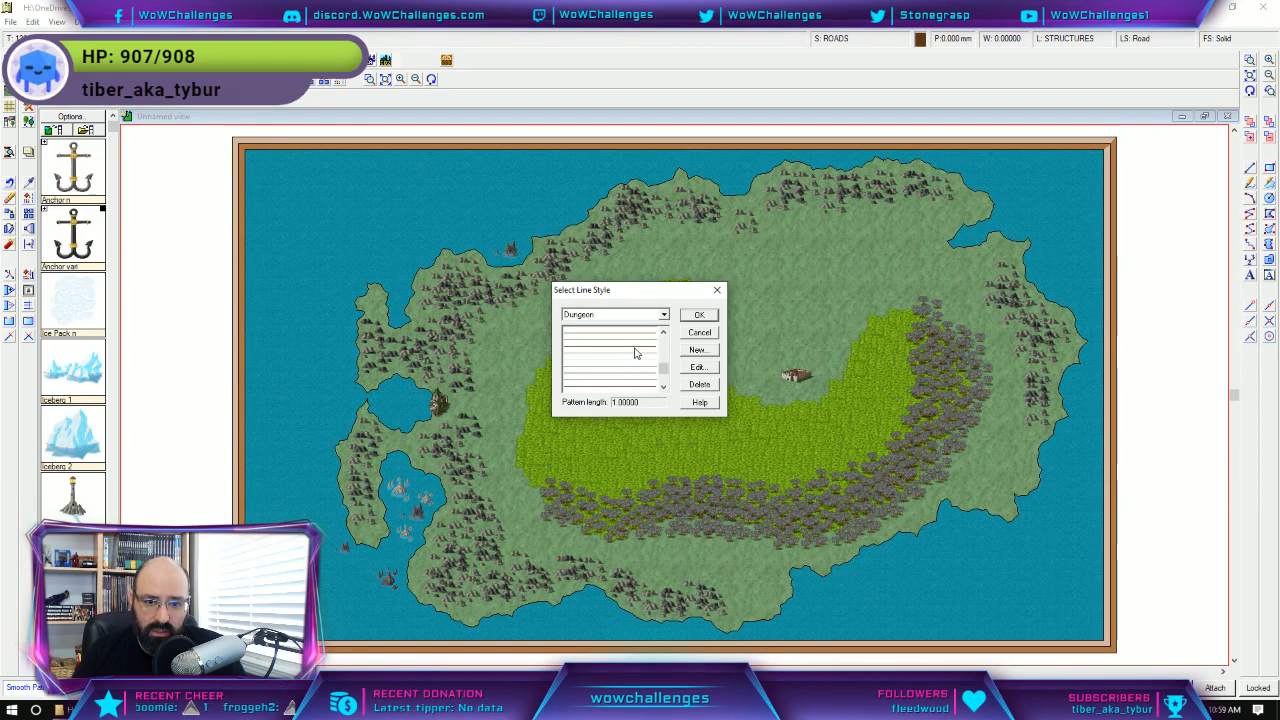
pyautogui.click(688, 315)
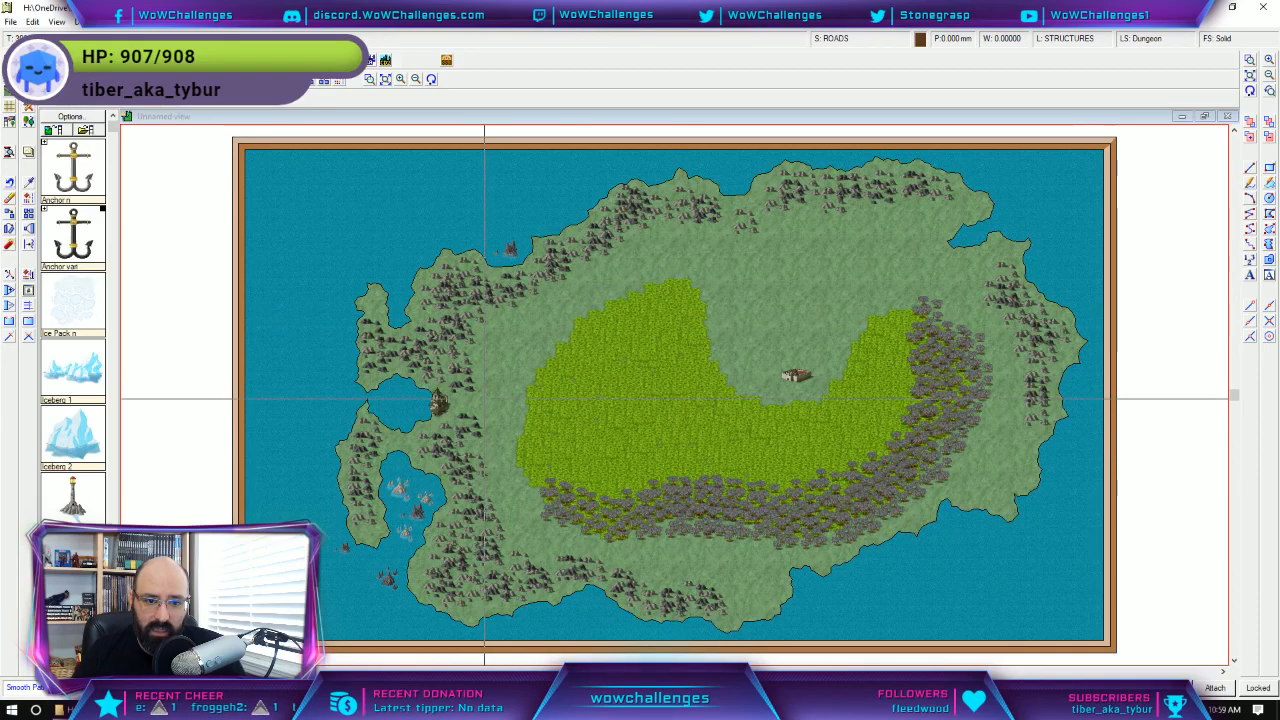
# Draw a curved Dungeon-style road from the western bay settlement across the grassland to the central town, and undo it.
pyautogui.click(452, 401)
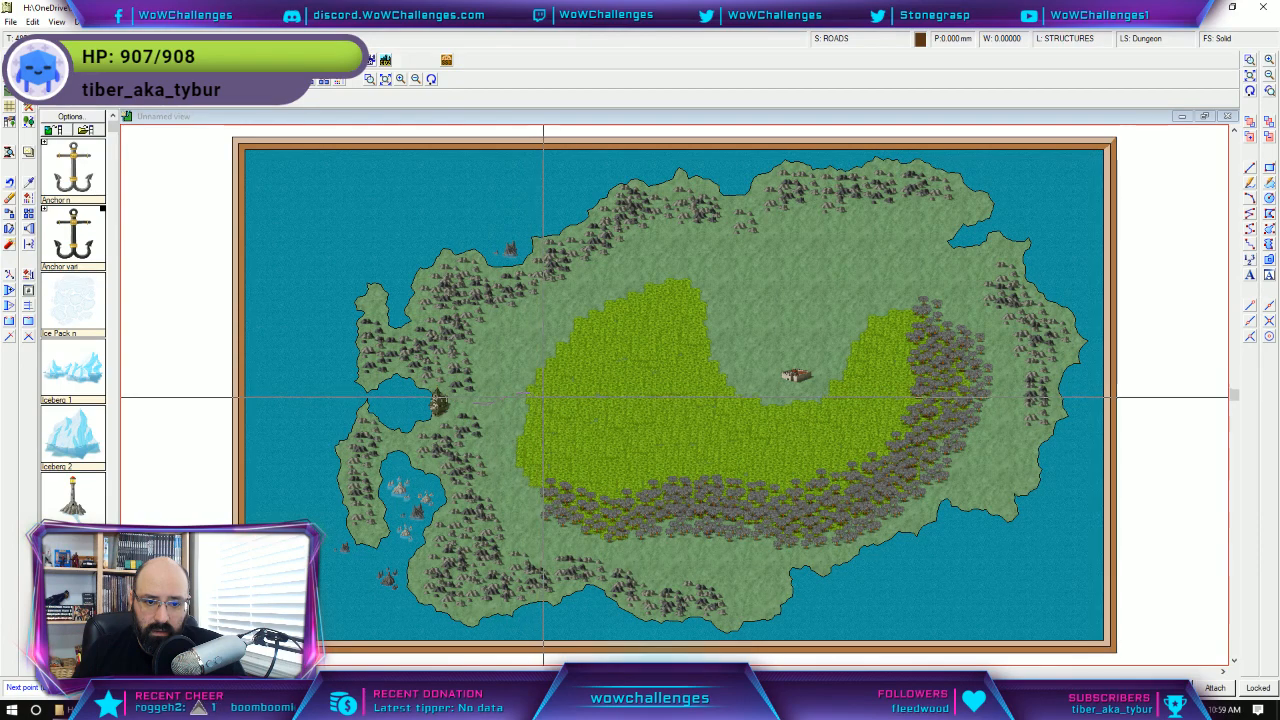
pyautogui.click(653, 425)
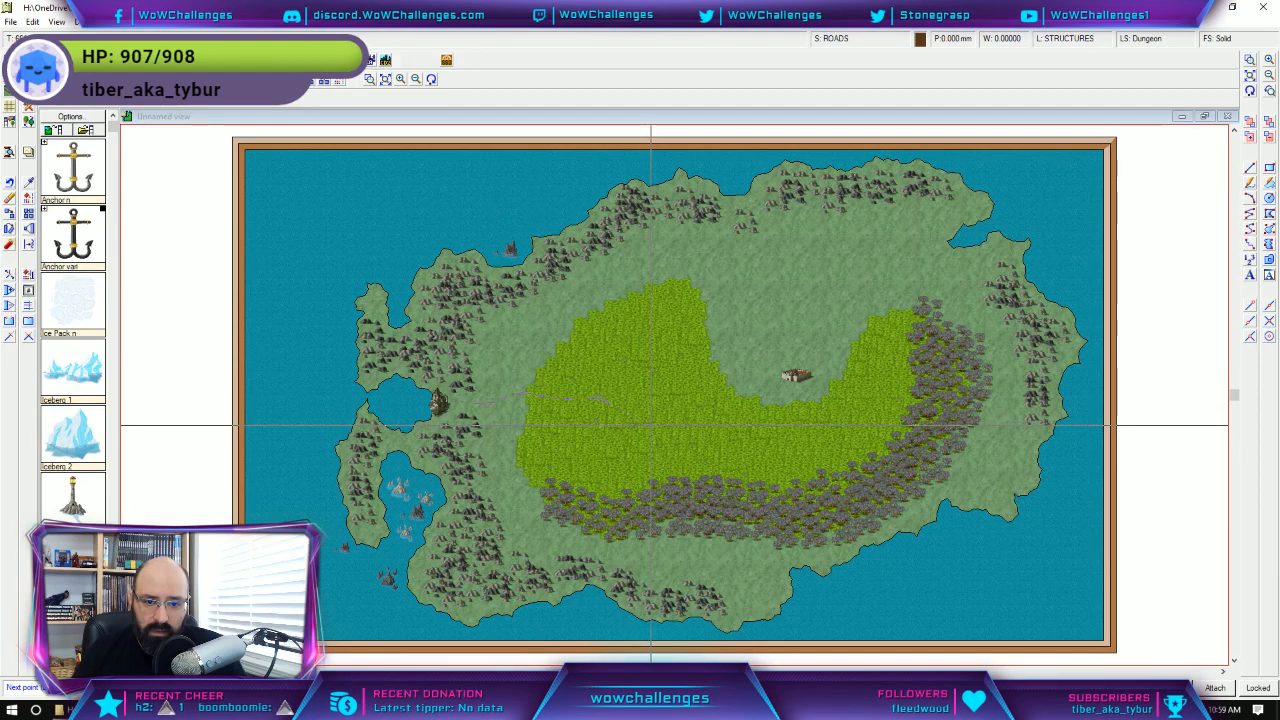
pyautogui.click(706, 421)
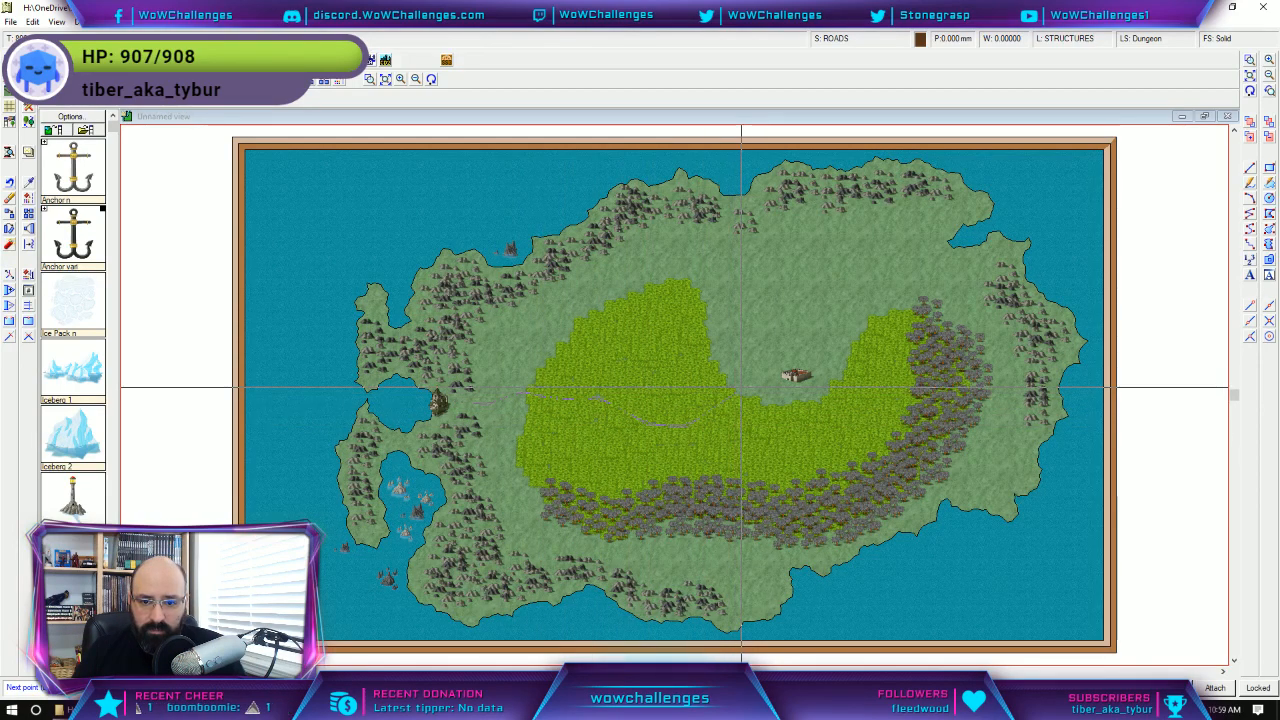
pyautogui.click(783, 380)
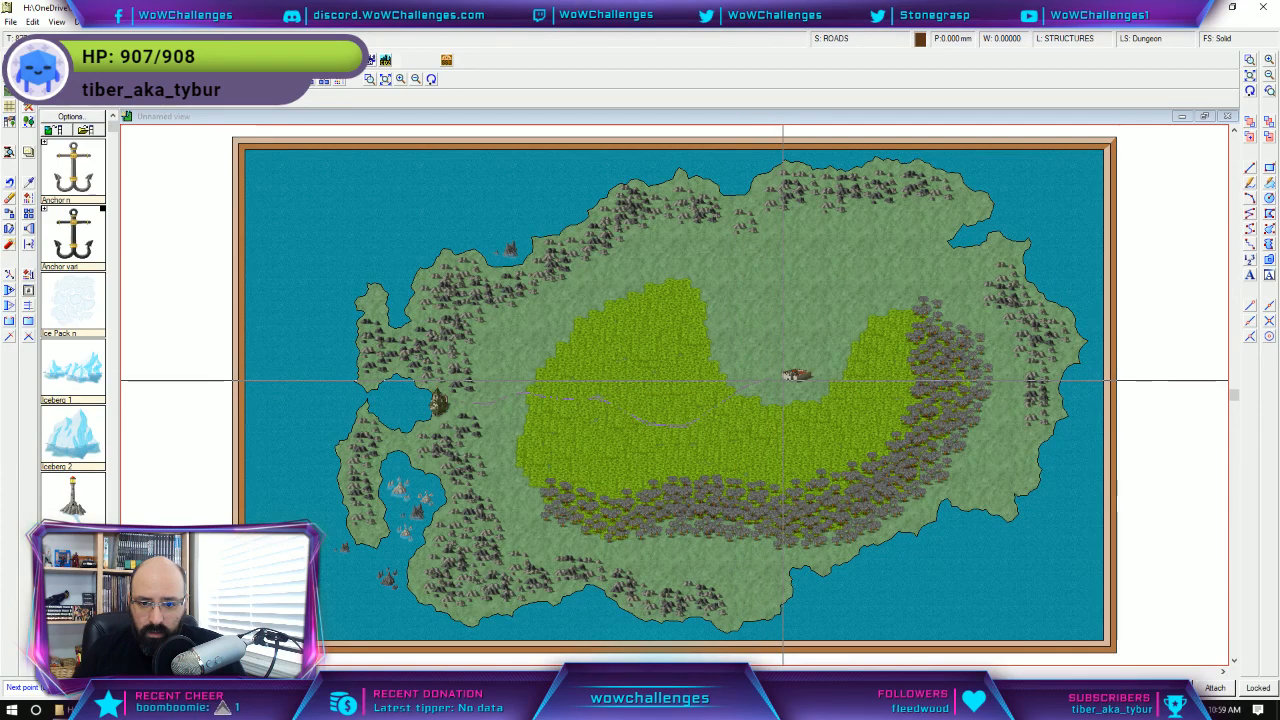
pyautogui.rightClick(783, 380)
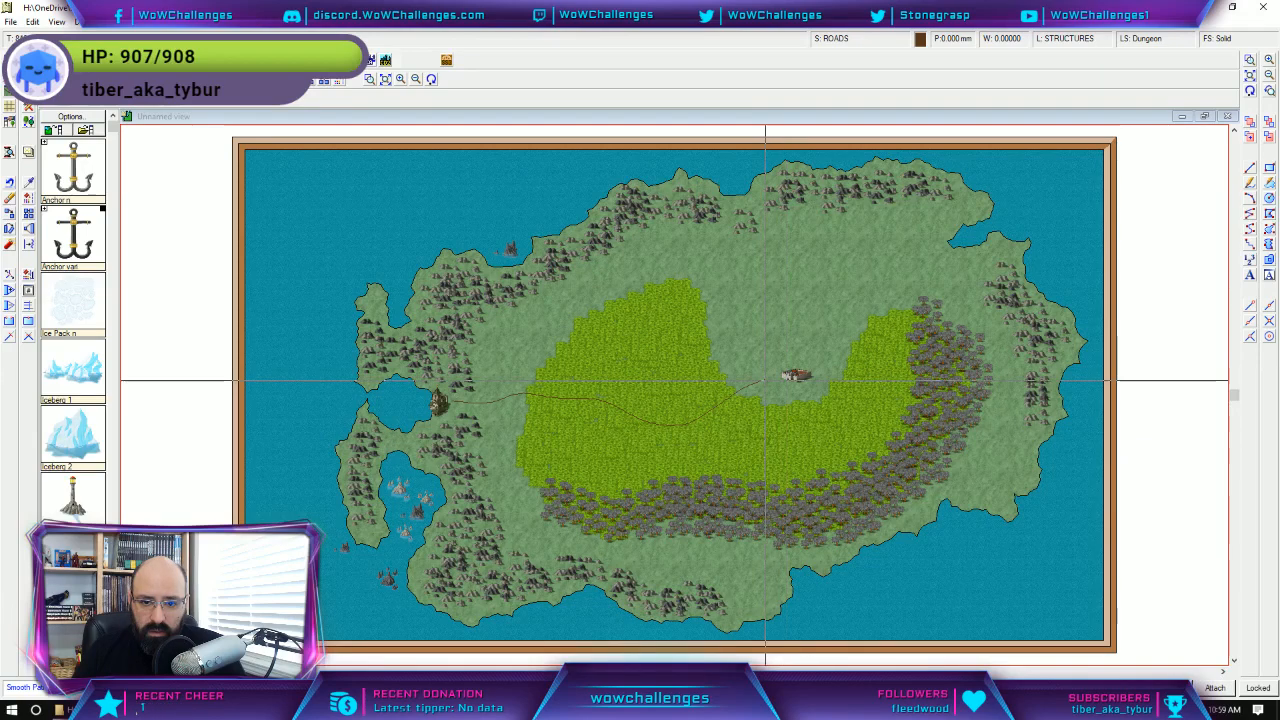
pyautogui.click(765, 380)
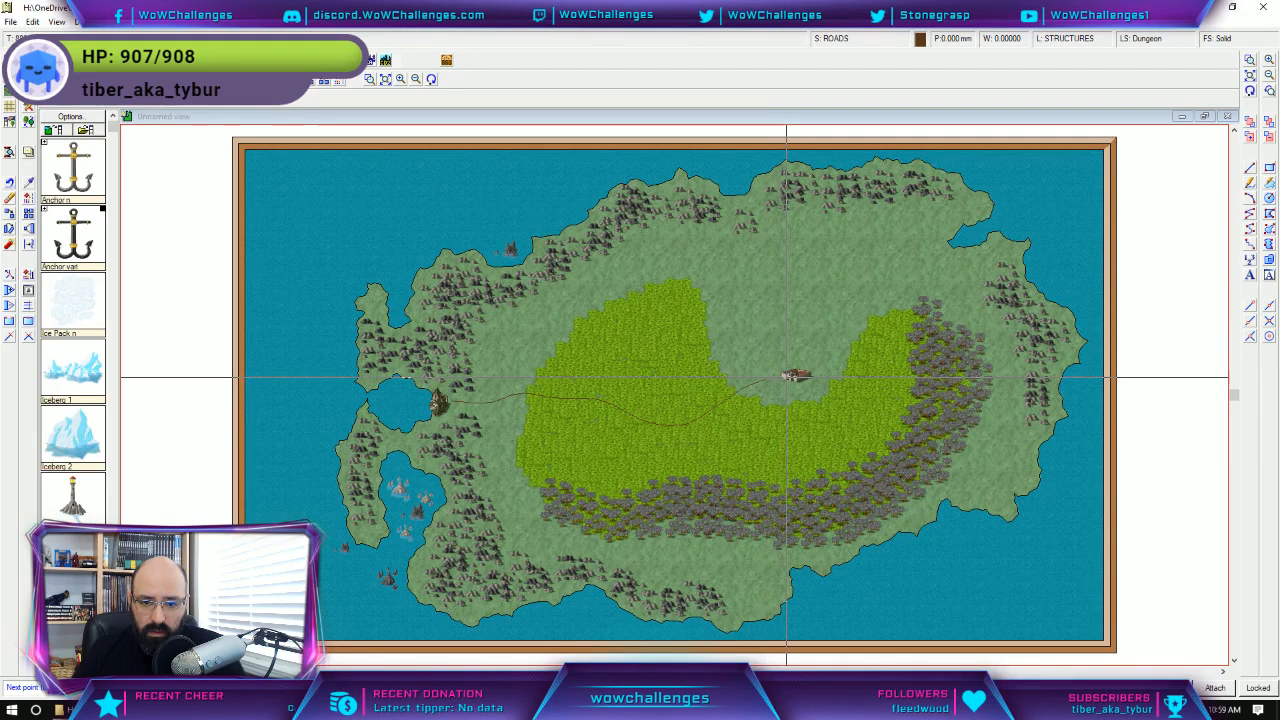
pyautogui.rightClick(786, 377)
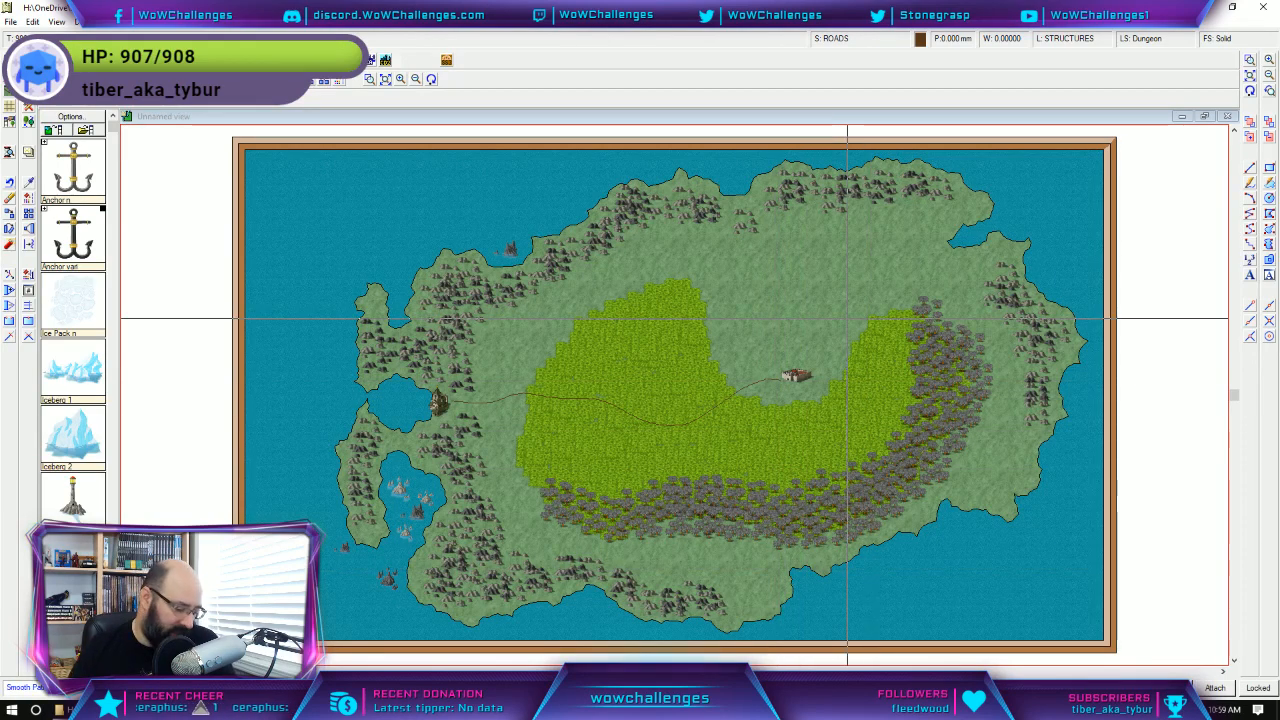
pyautogui.press('Escape')
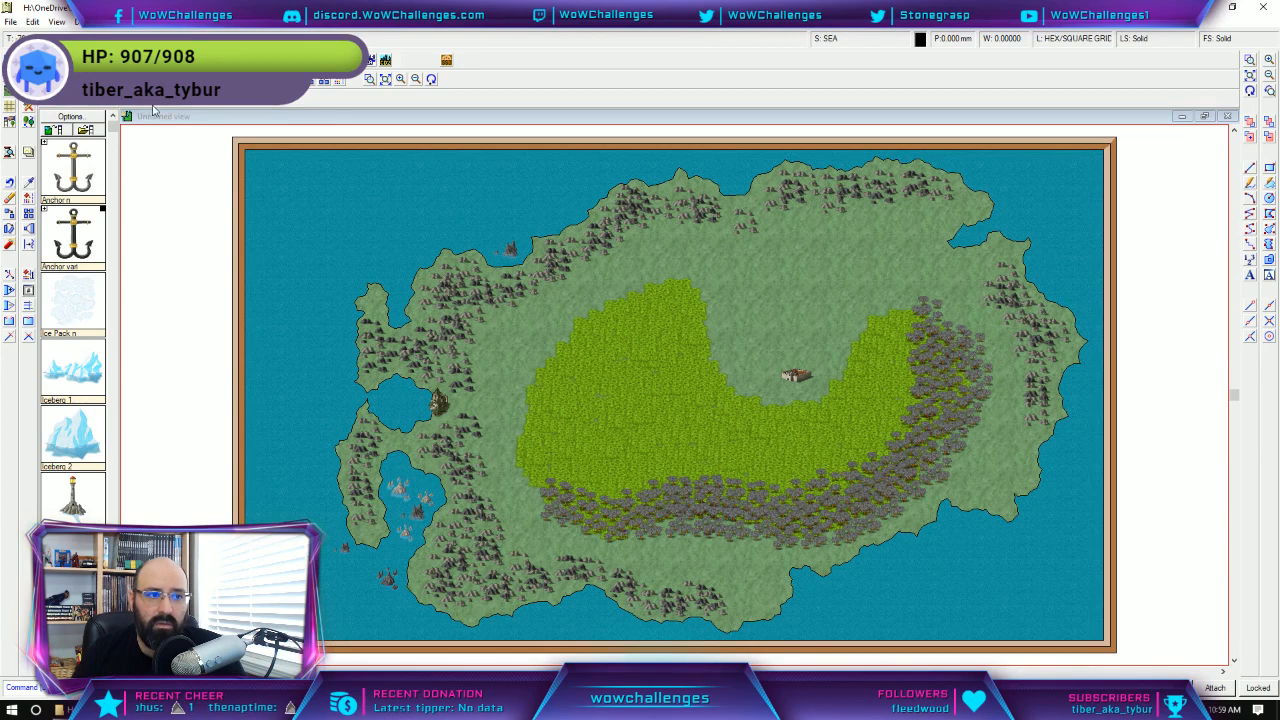
# Restart the default road tool and draw a curved Road-style path from the western bay settlement to the central town.
pyautogui.click(11, 93)
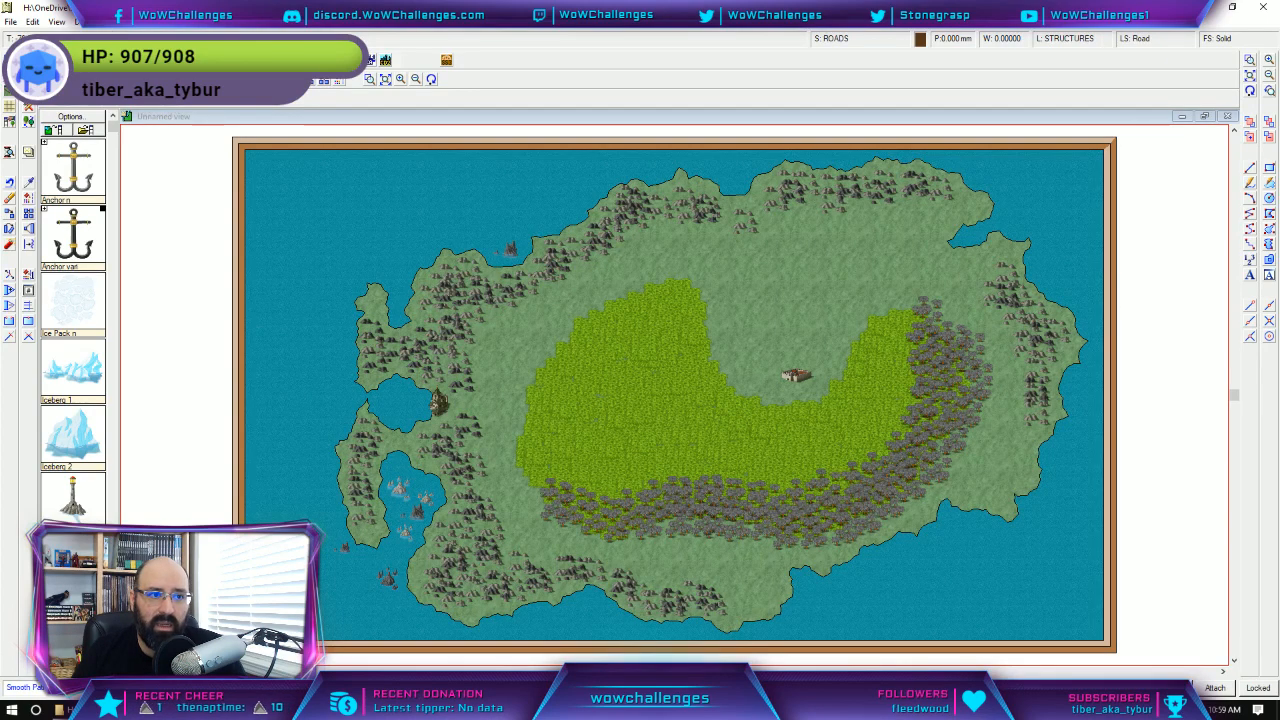
pyautogui.click(108, 22)
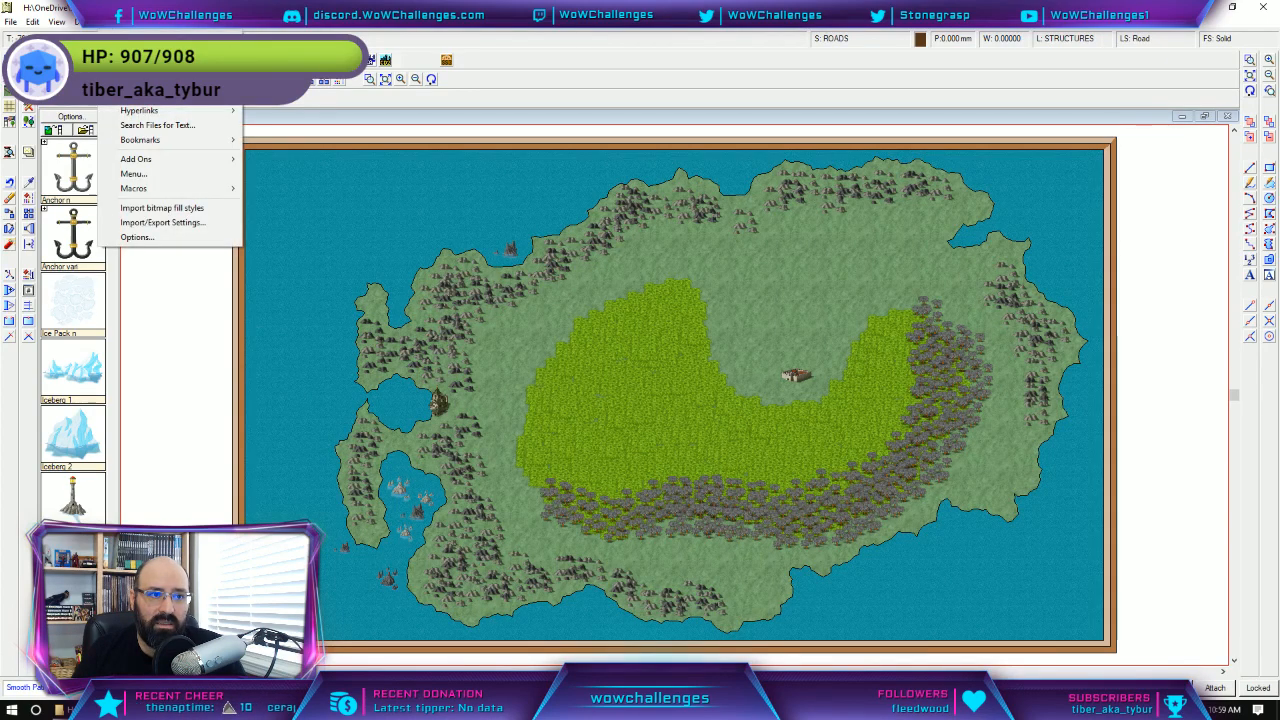
pyautogui.moveTo(141, 22)
pyautogui.click(523, 28)
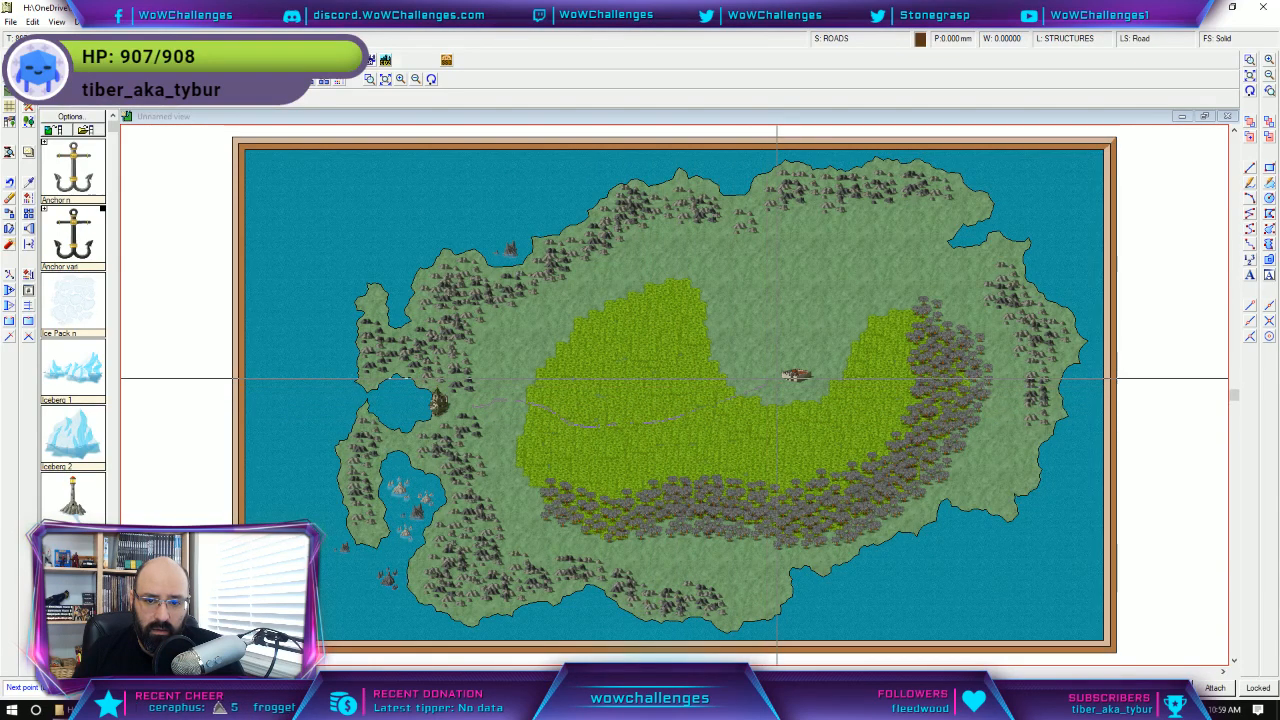
pyautogui.click(784, 380)
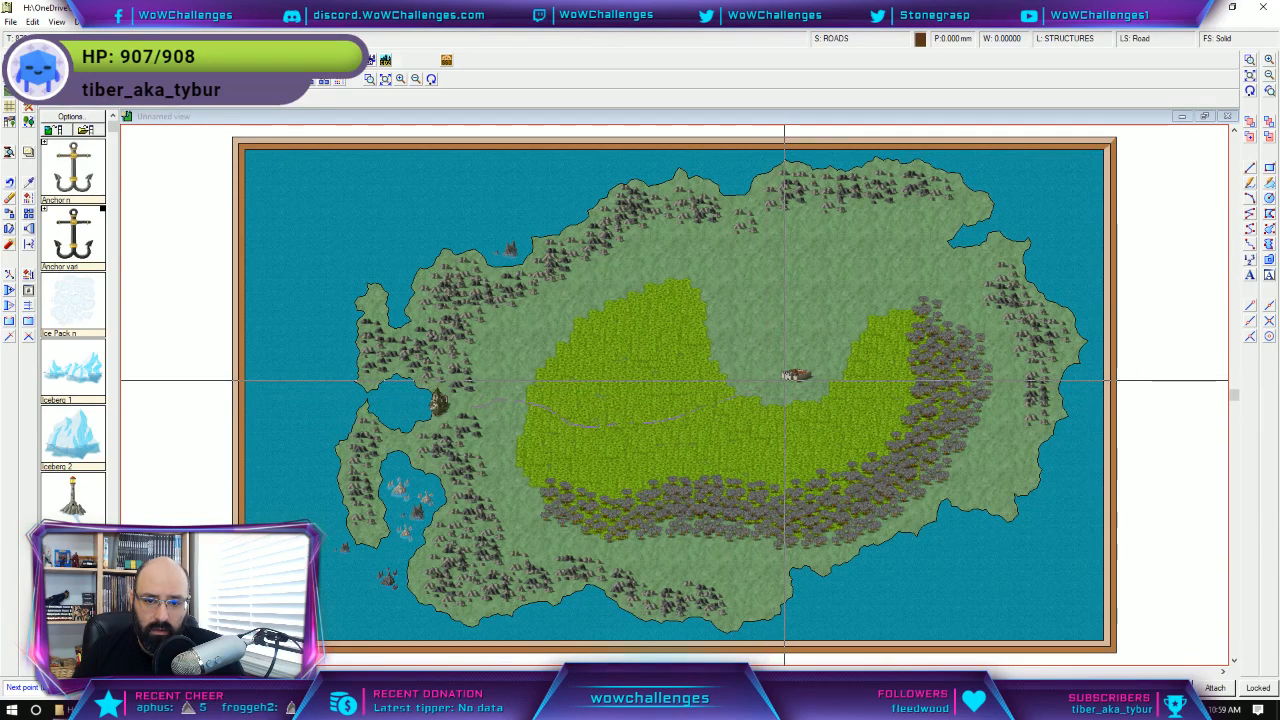
pyautogui.rightClick(784, 380)
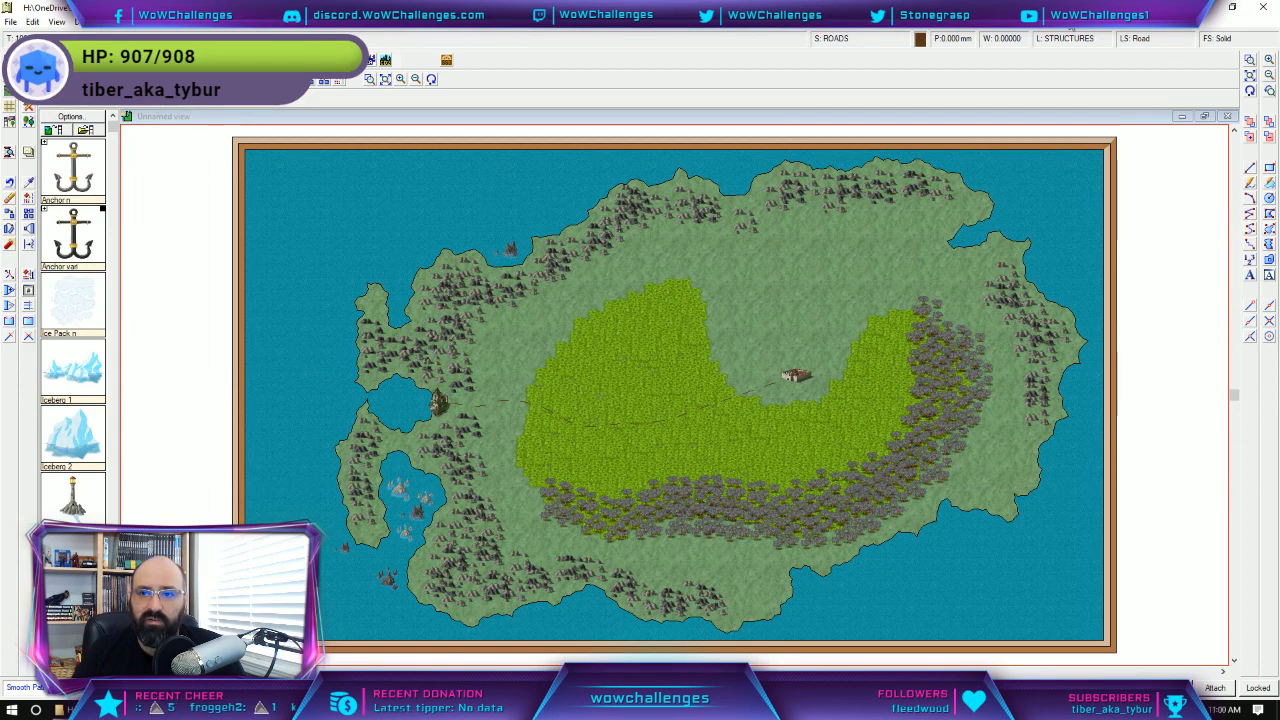
# Set the road tool's line style to Coast, and undo the dashed road between the western settlement and the central town.
pyautogui.click(1095, 38)
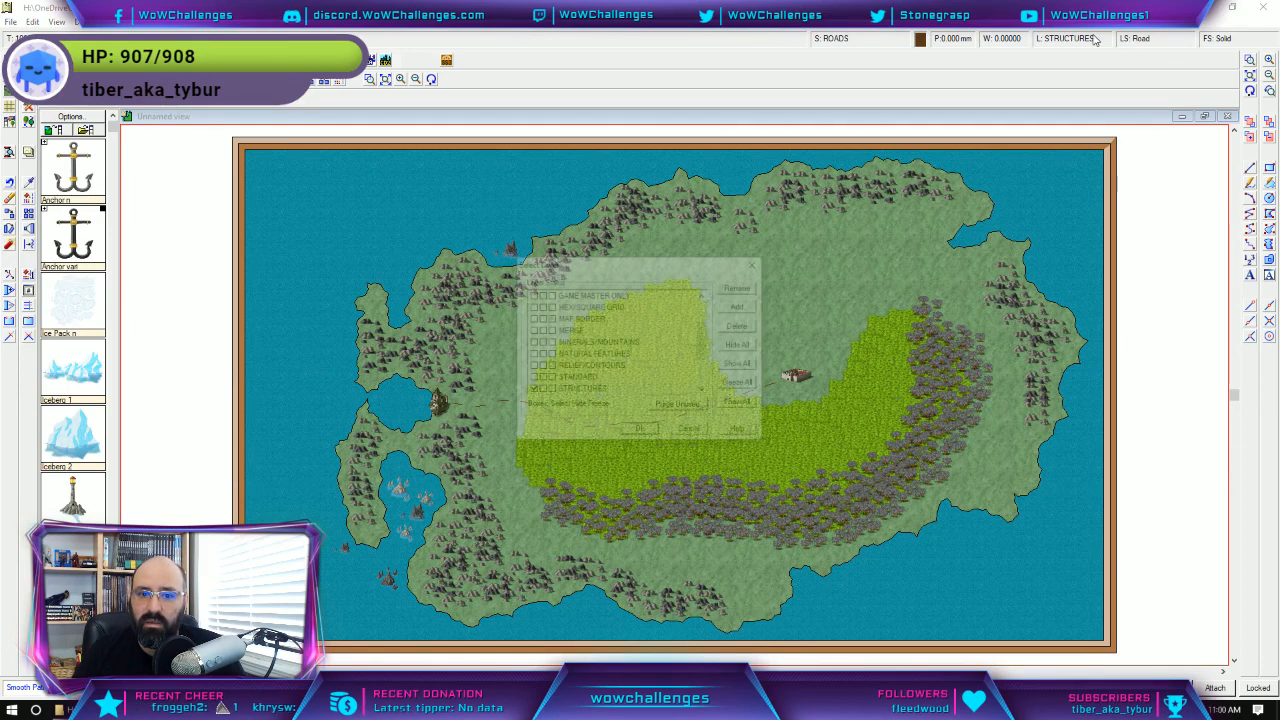
pyautogui.click(691, 431)
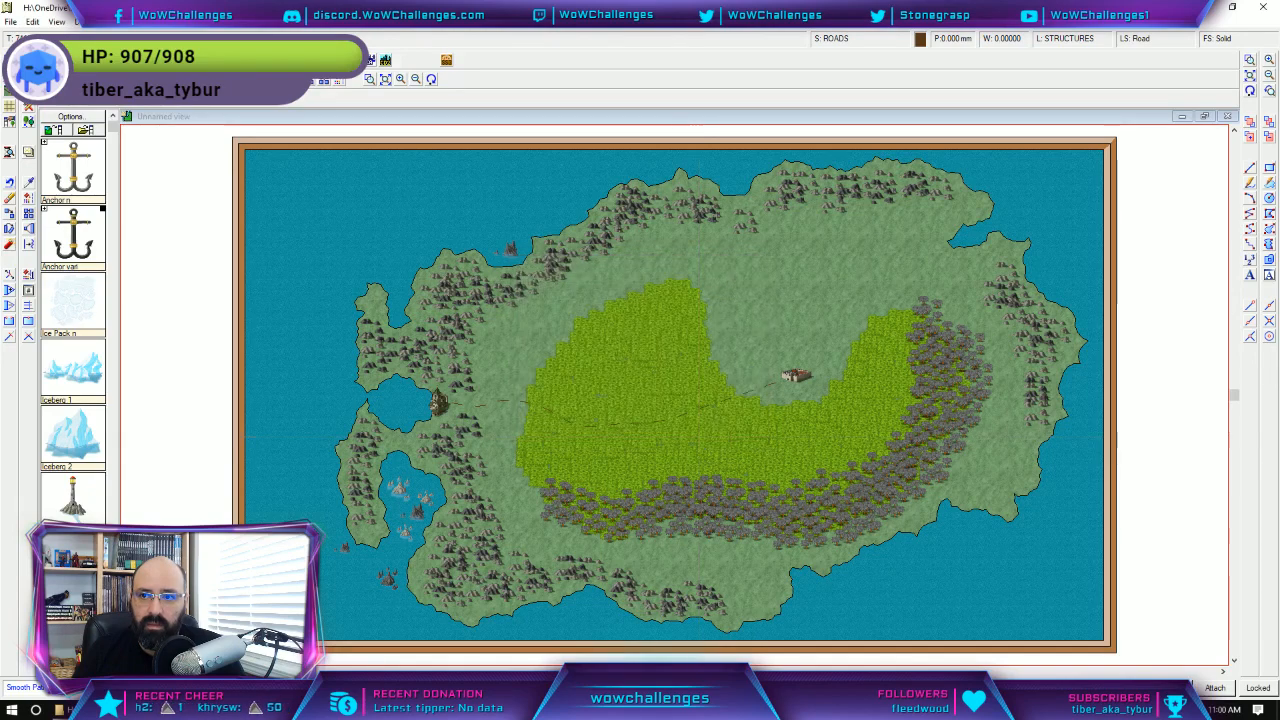
pyautogui.click(1140, 38)
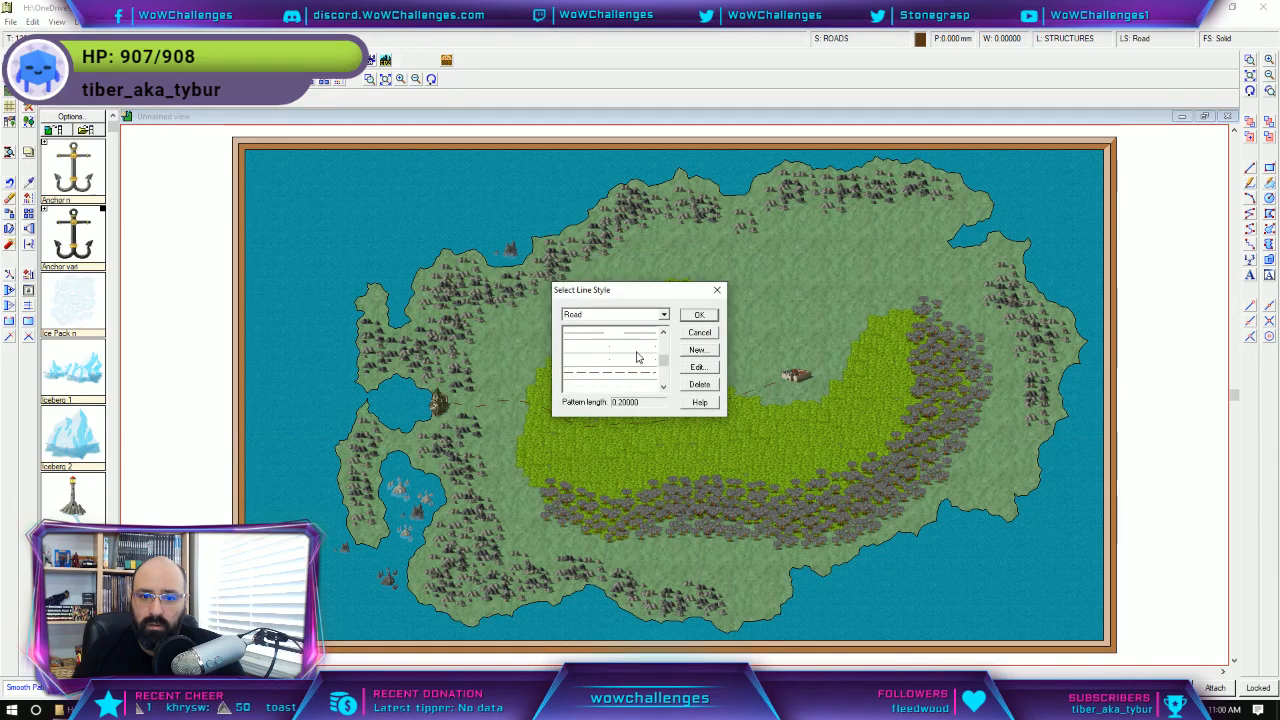
pyautogui.scroll(-3, 640, 357)
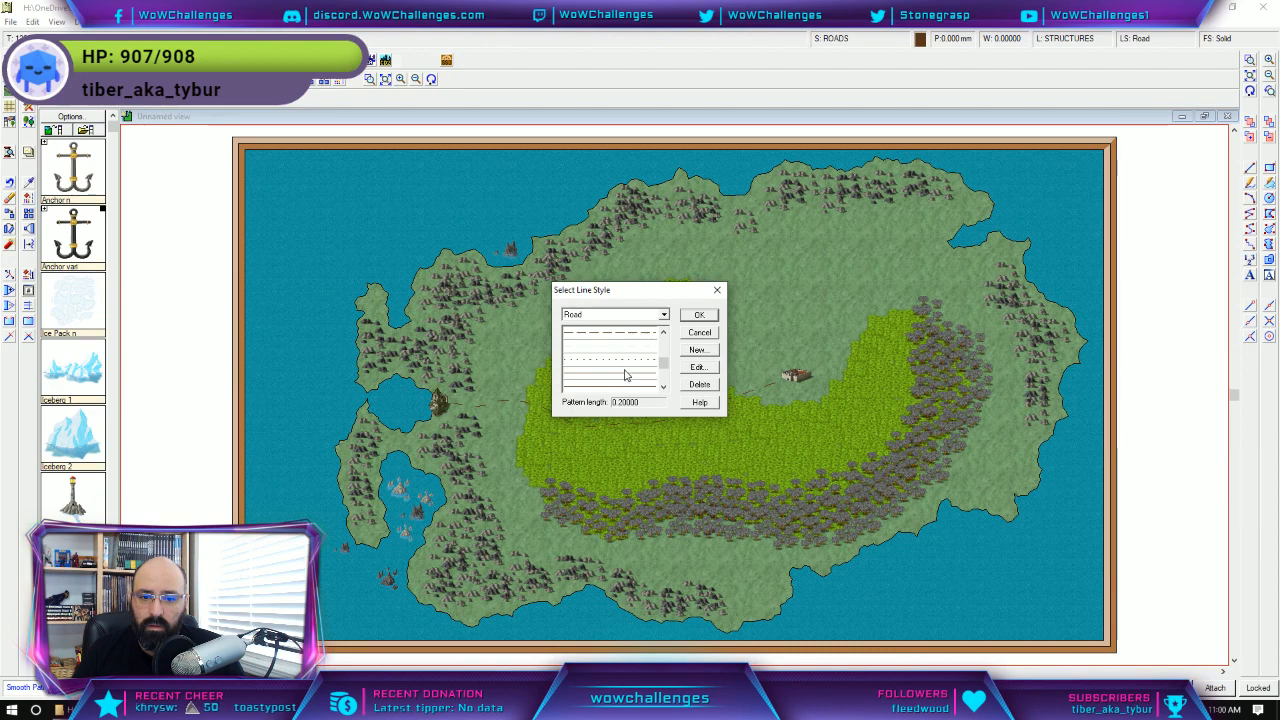
pyautogui.click(626, 378)
pyautogui.click(699, 314)
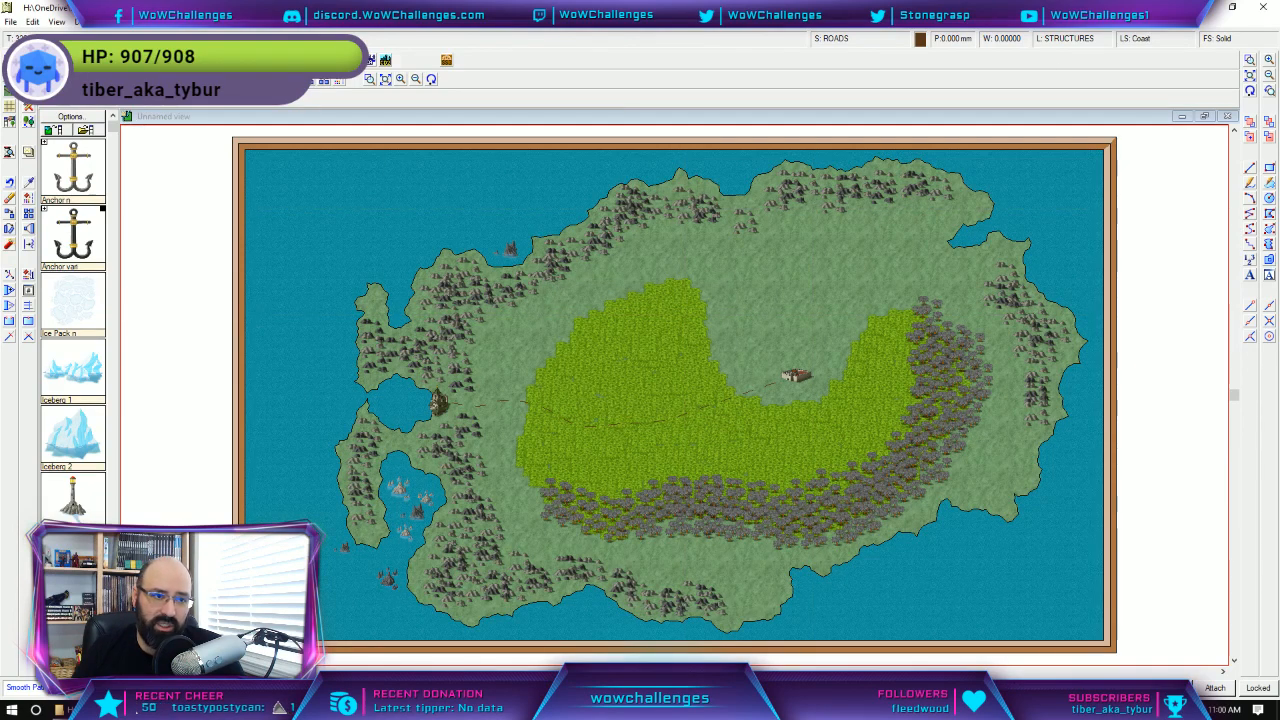
pyautogui.press('Escape')
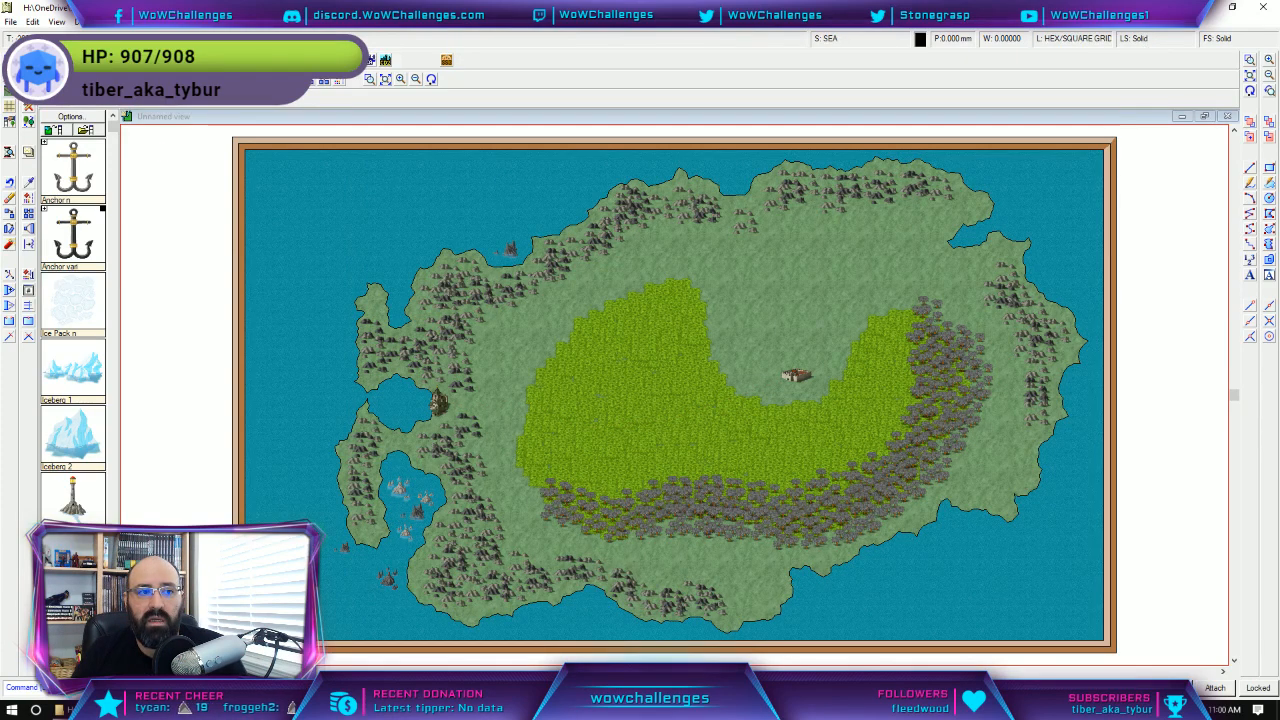
# Restart the default road tool and set its line style to Dungeon.
pyautogui.click(28, 91)
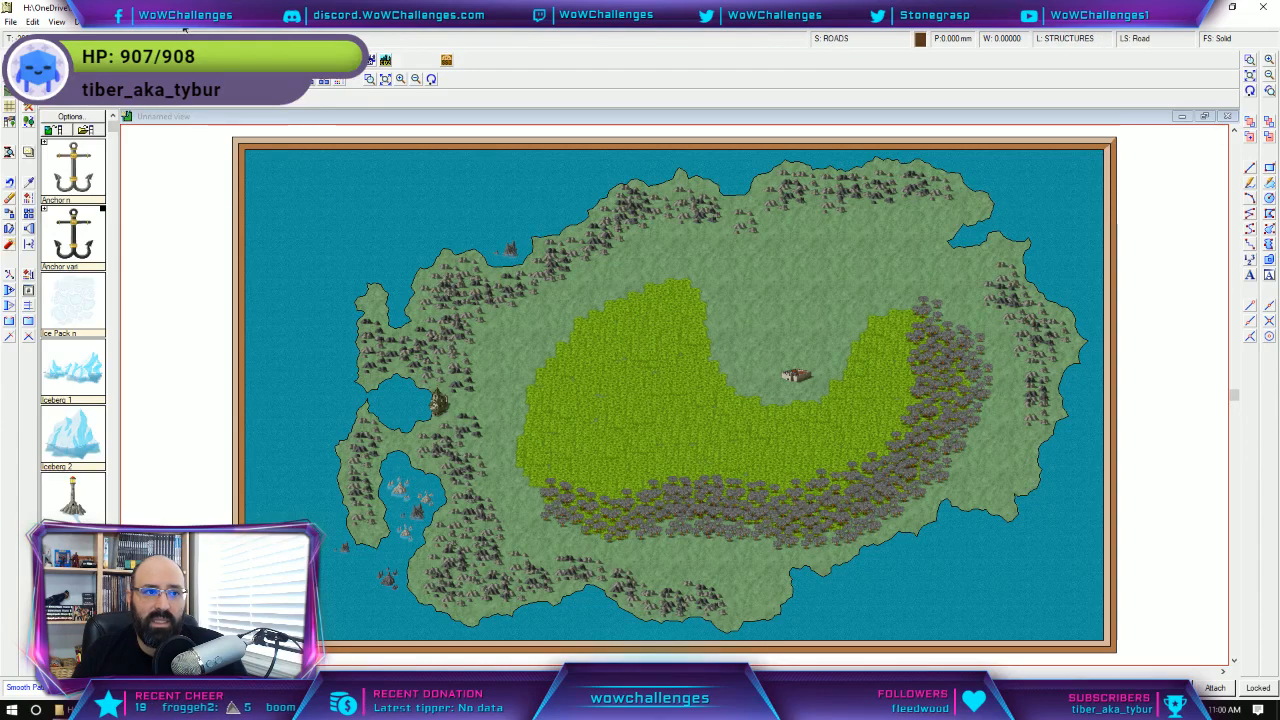
pyautogui.click(182, 24)
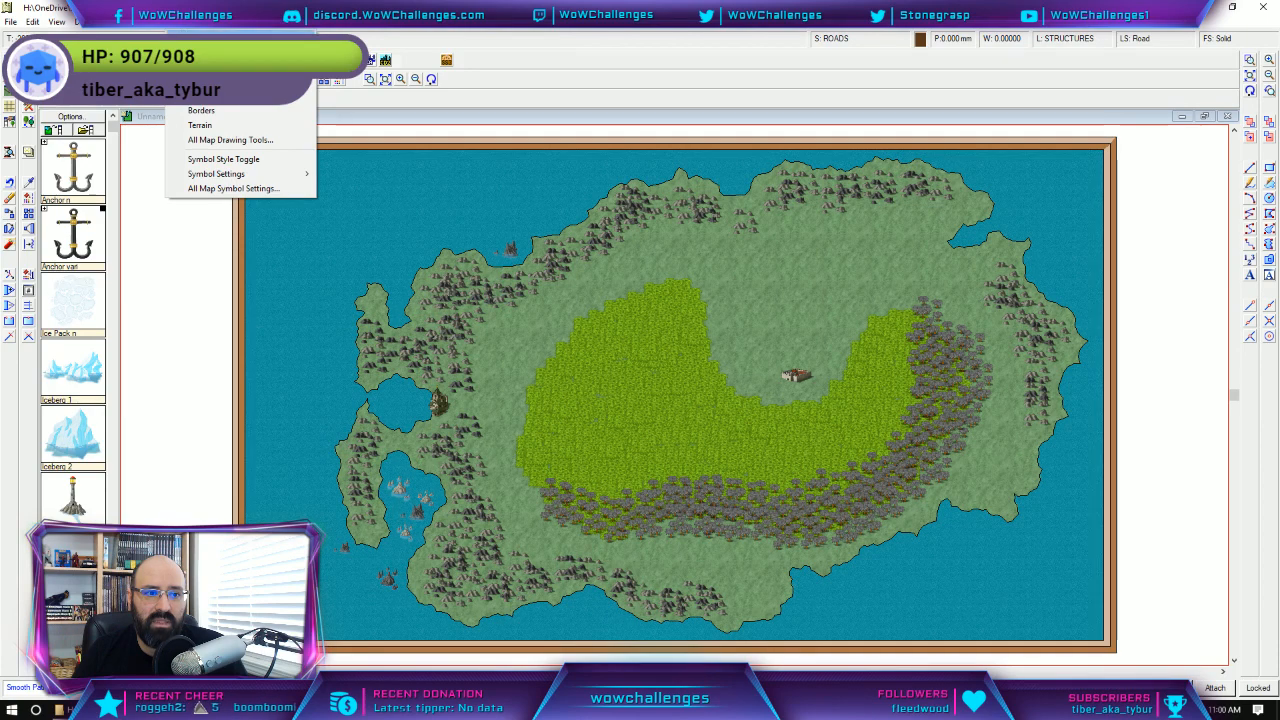
pyautogui.moveTo(114, 29)
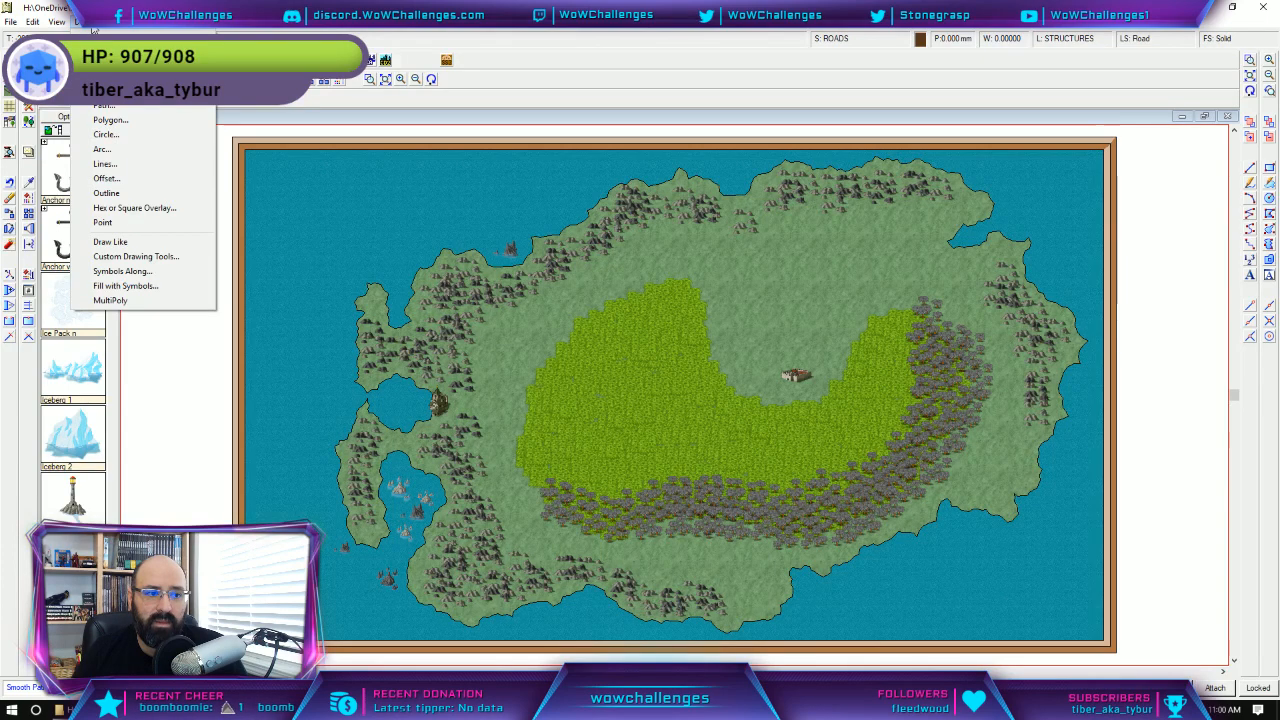
pyautogui.moveTo(50, 22)
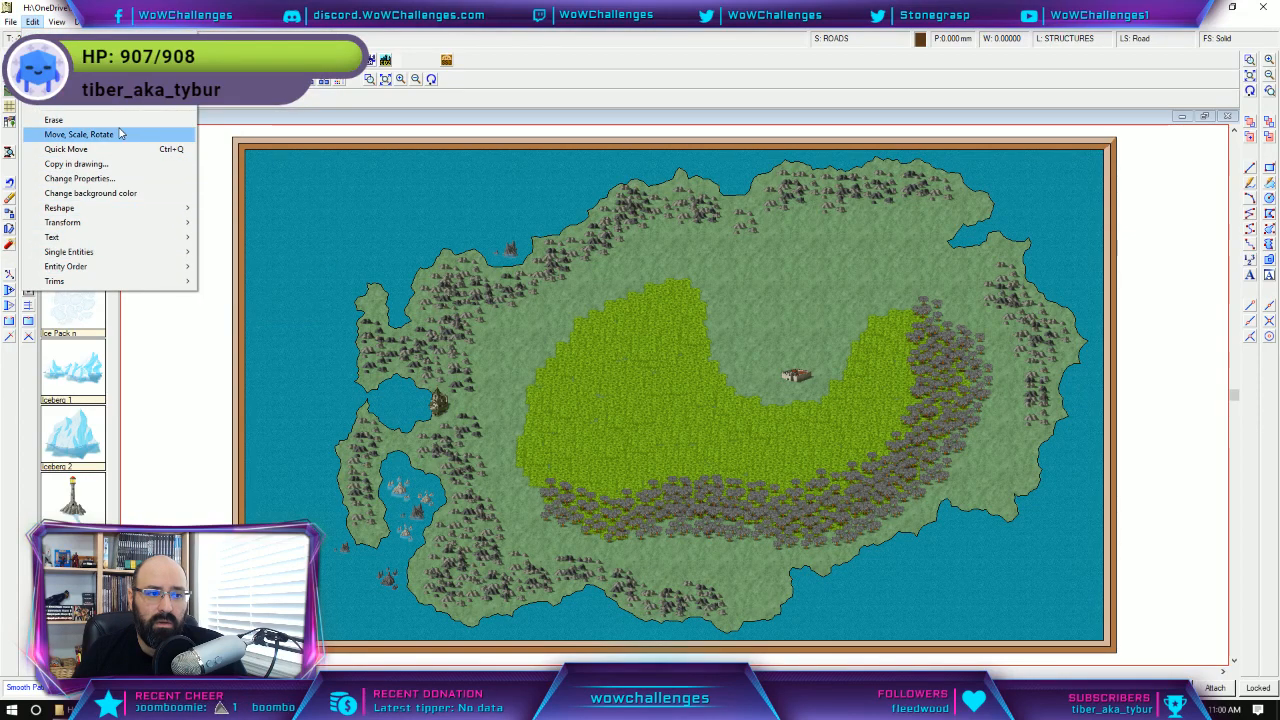
pyautogui.click(1140, 40)
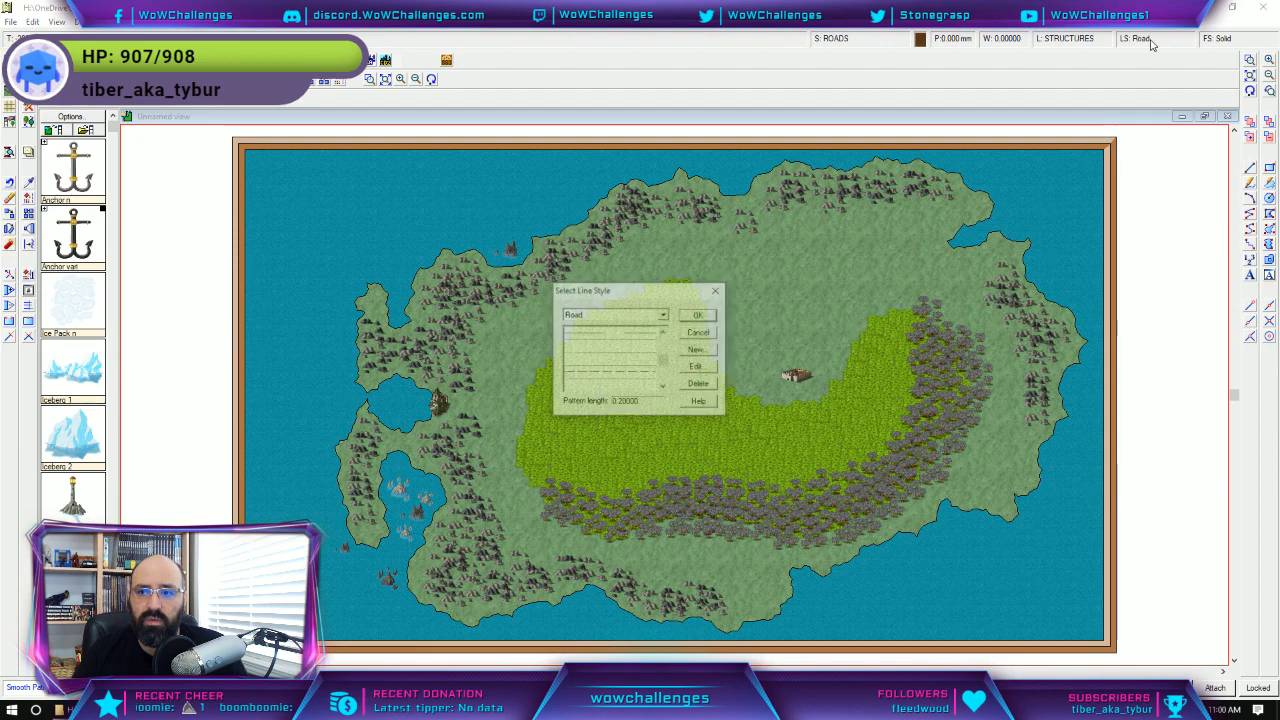
pyautogui.click(663, 315)
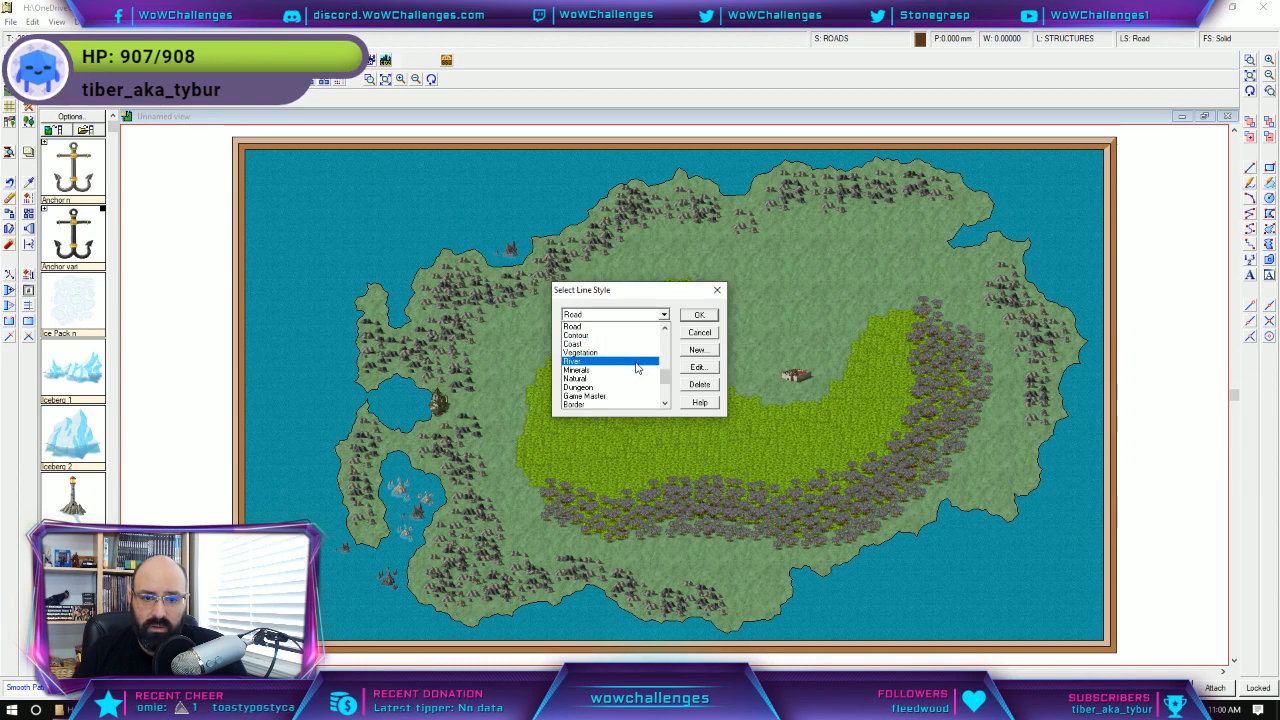
pyautogui.scroll(-1, 636, 370)
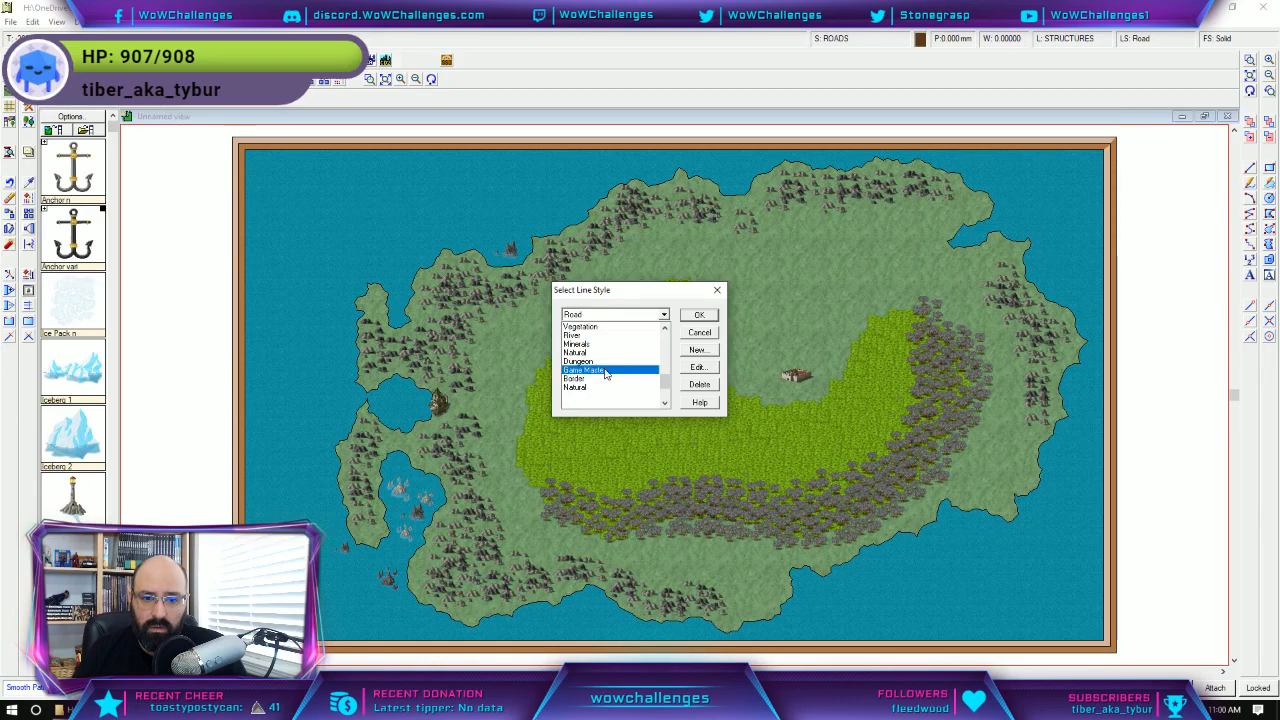
pyautogui.click(590, 361)
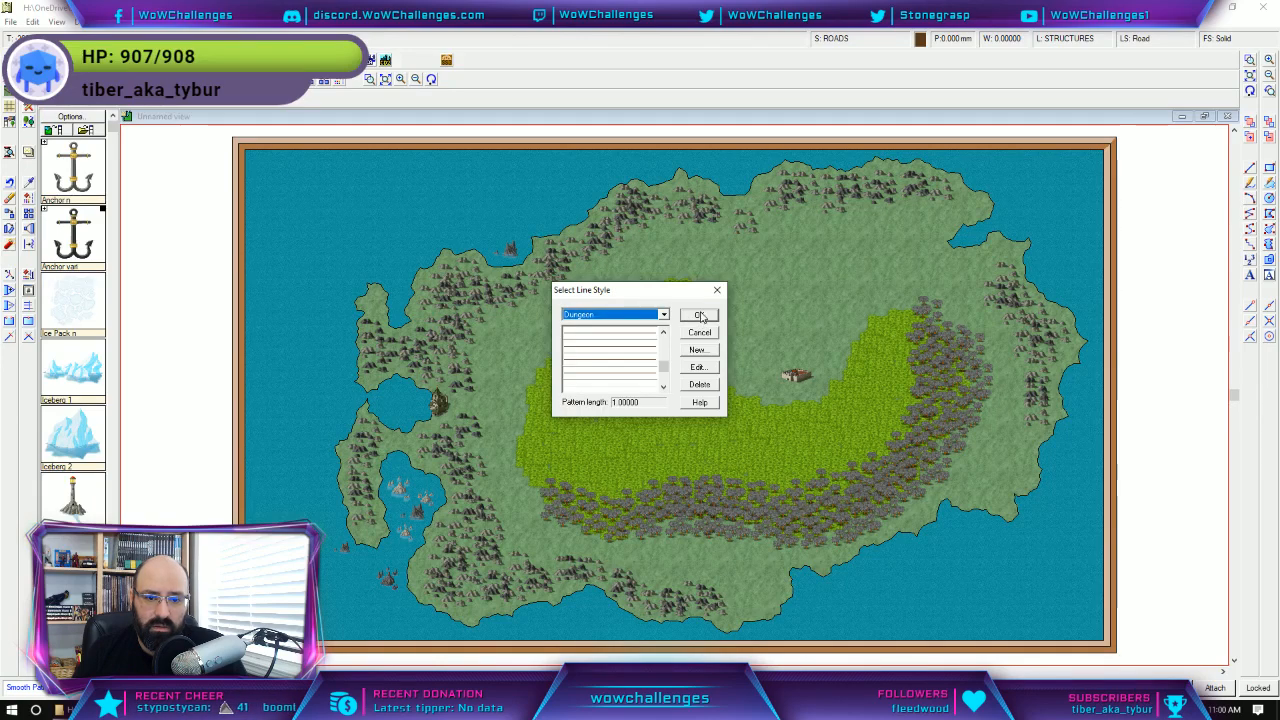
pyautogui.click(699, 315)
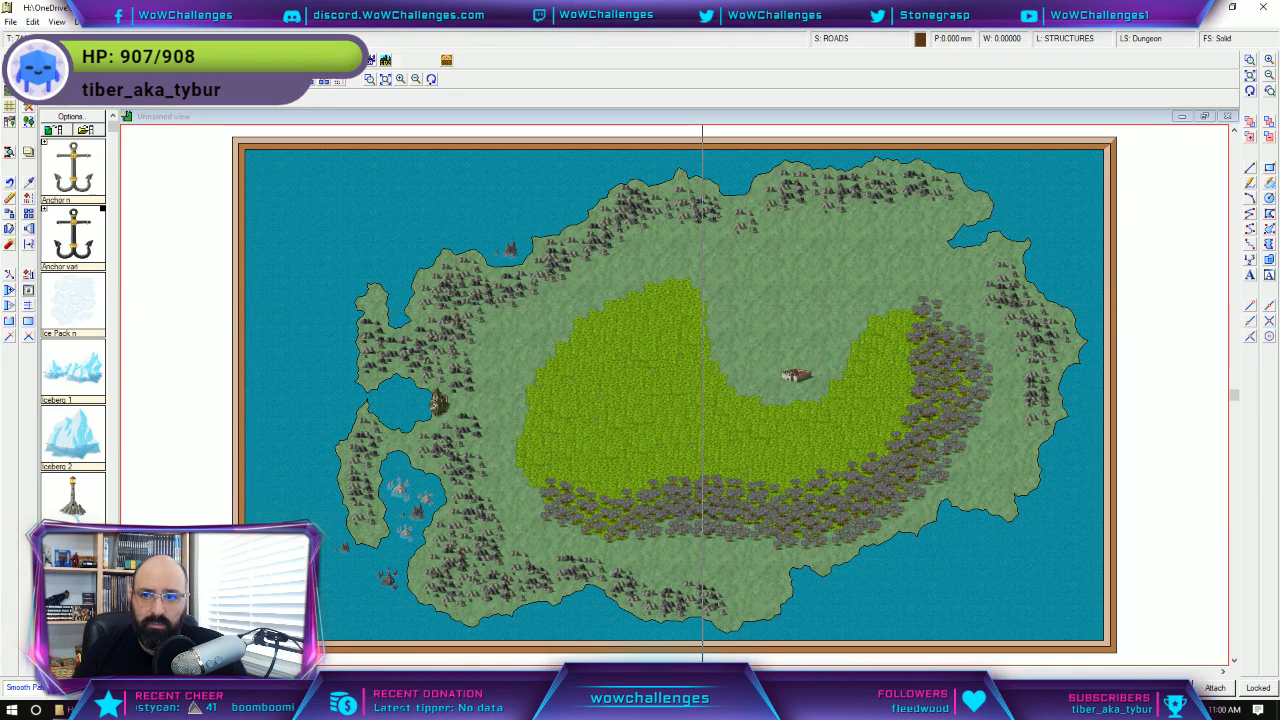
# Keep the Dungeon line style and set the line width for new entities to 2.
pyautogui.click(1140, 38)
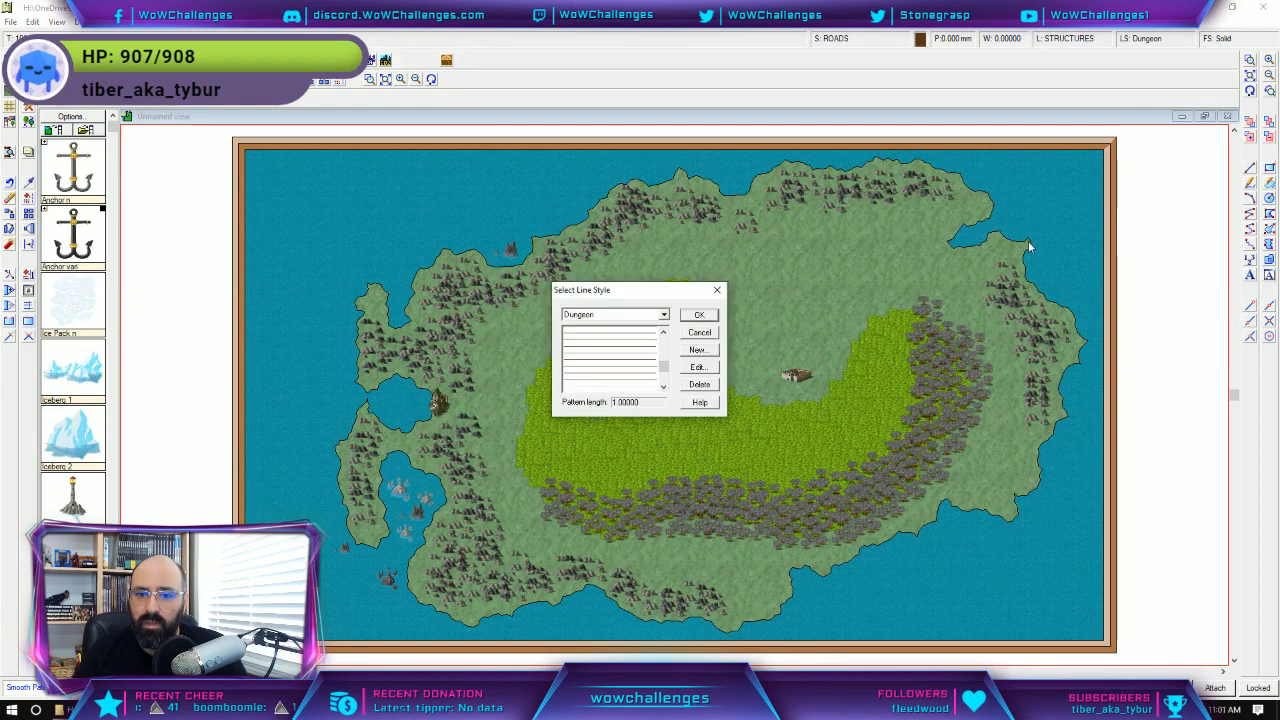
pyautogui.click(699, 315)
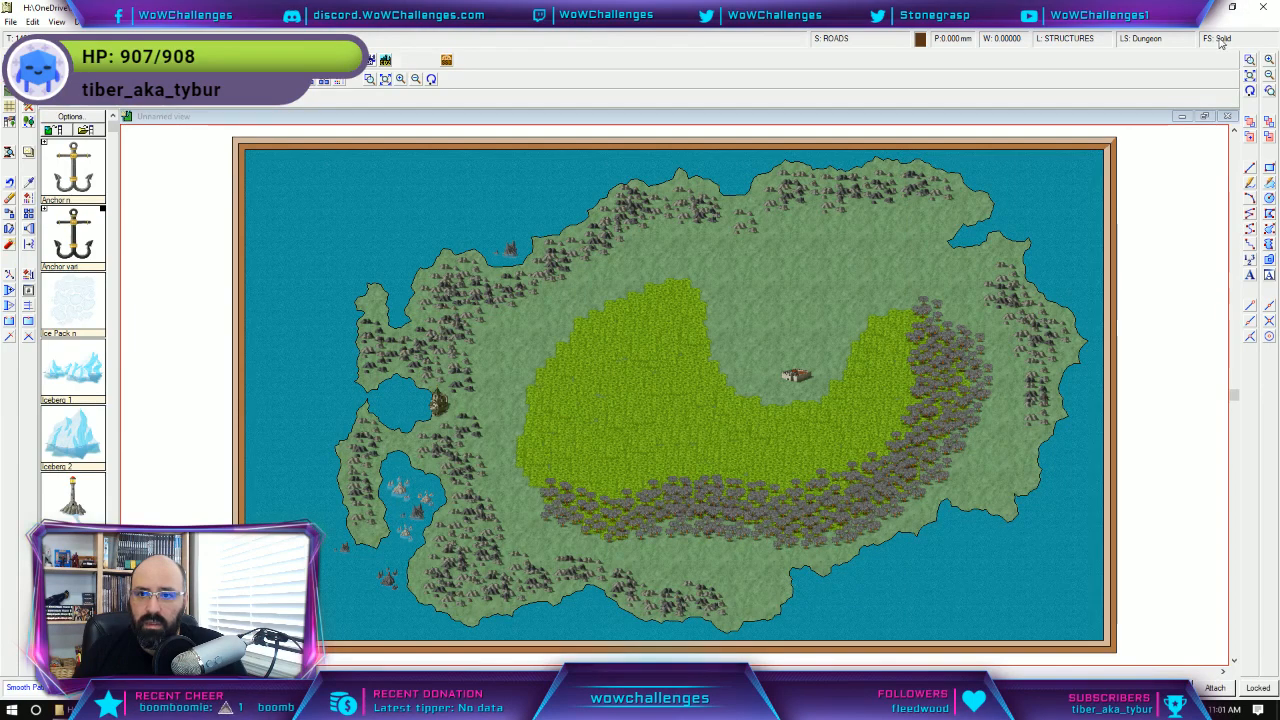
pyautogui.click(1010, 38)
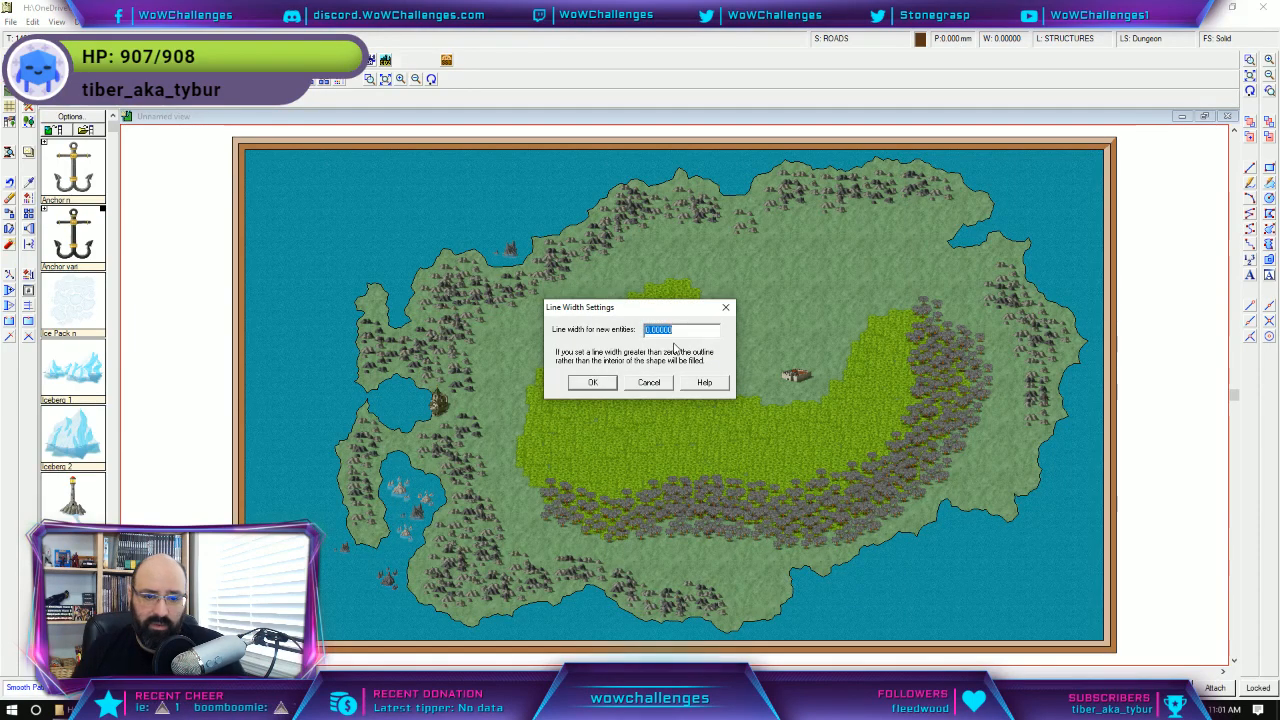
pyautogui.click(611, 383)
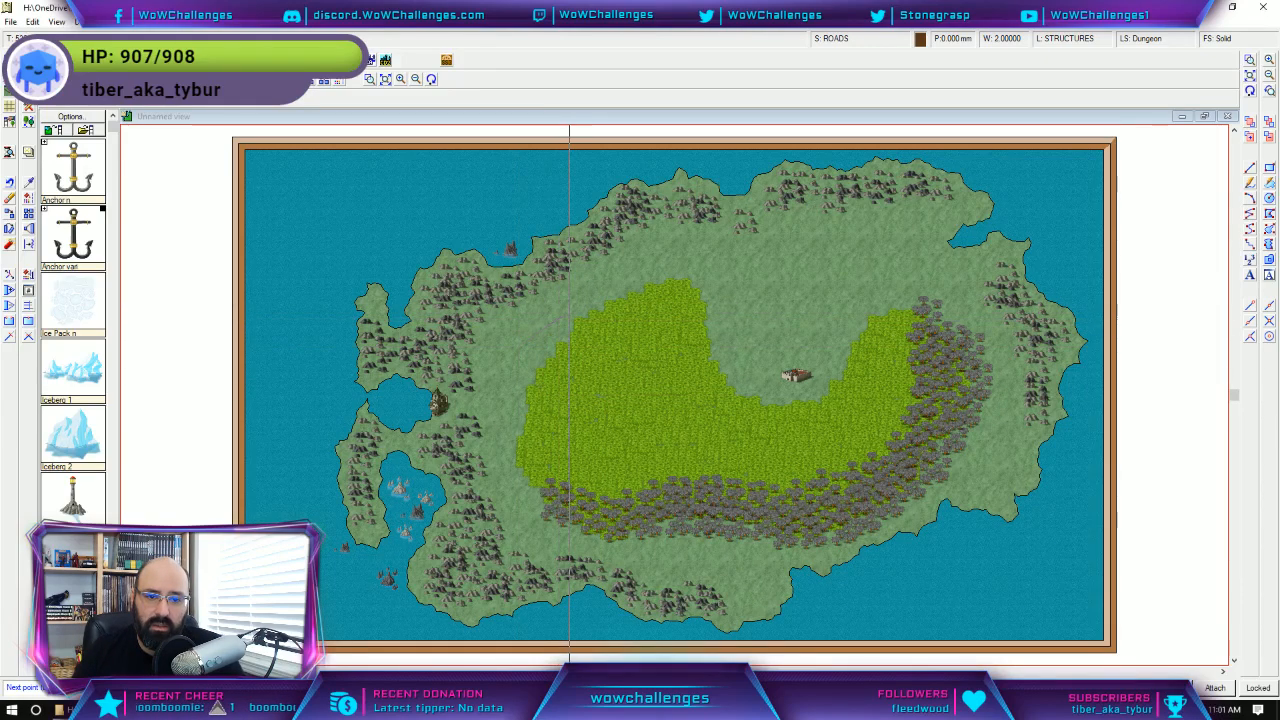
# Draw a short curved test road across the northwestern edge of the bright grassland, and undo it.
pyautogui.click(569, 327)
pyautogui.click(599, 336)
pyautogui.rightClick(622, 350)
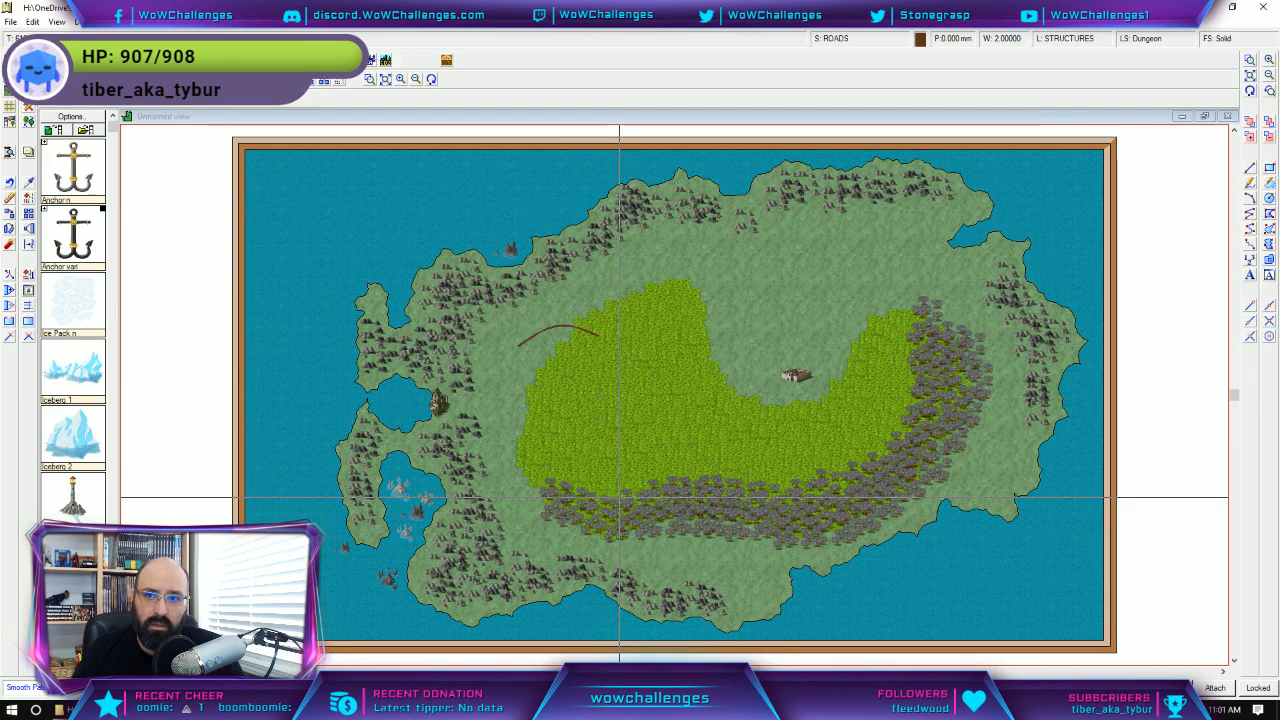
pyautogui.hotkey('ctrl', 'z')
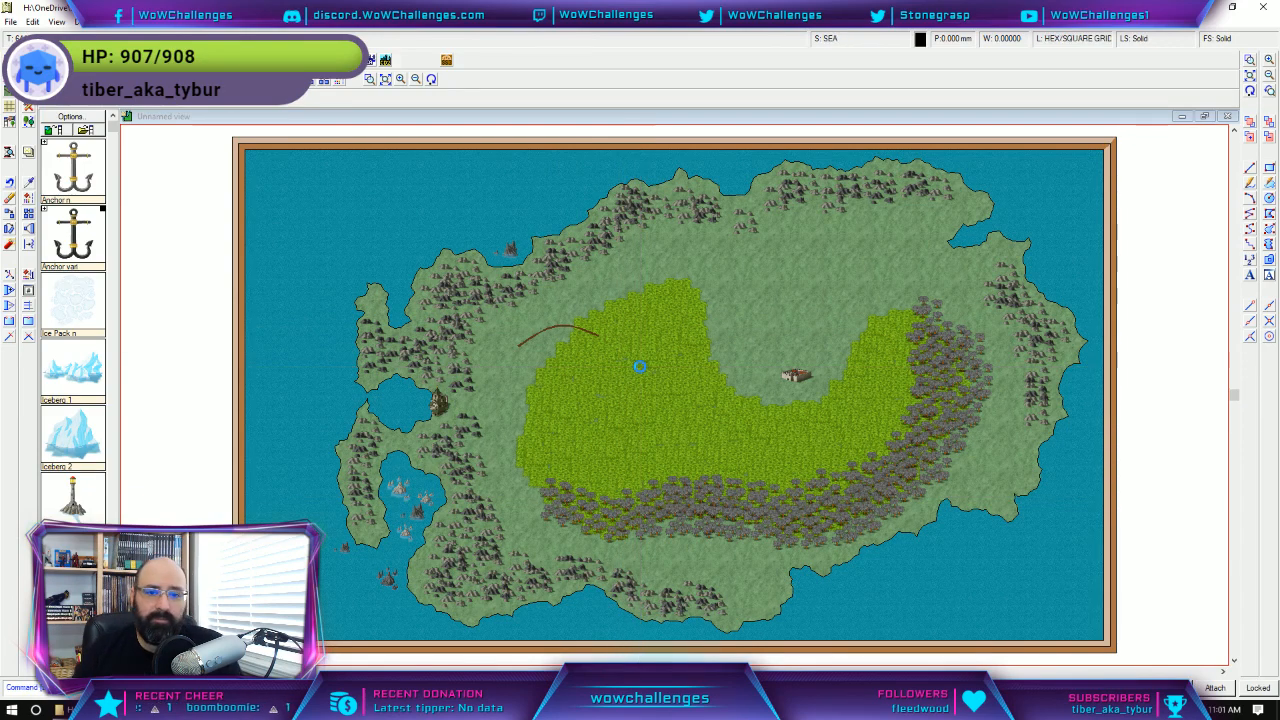
pyautogui.click(1138, 39)
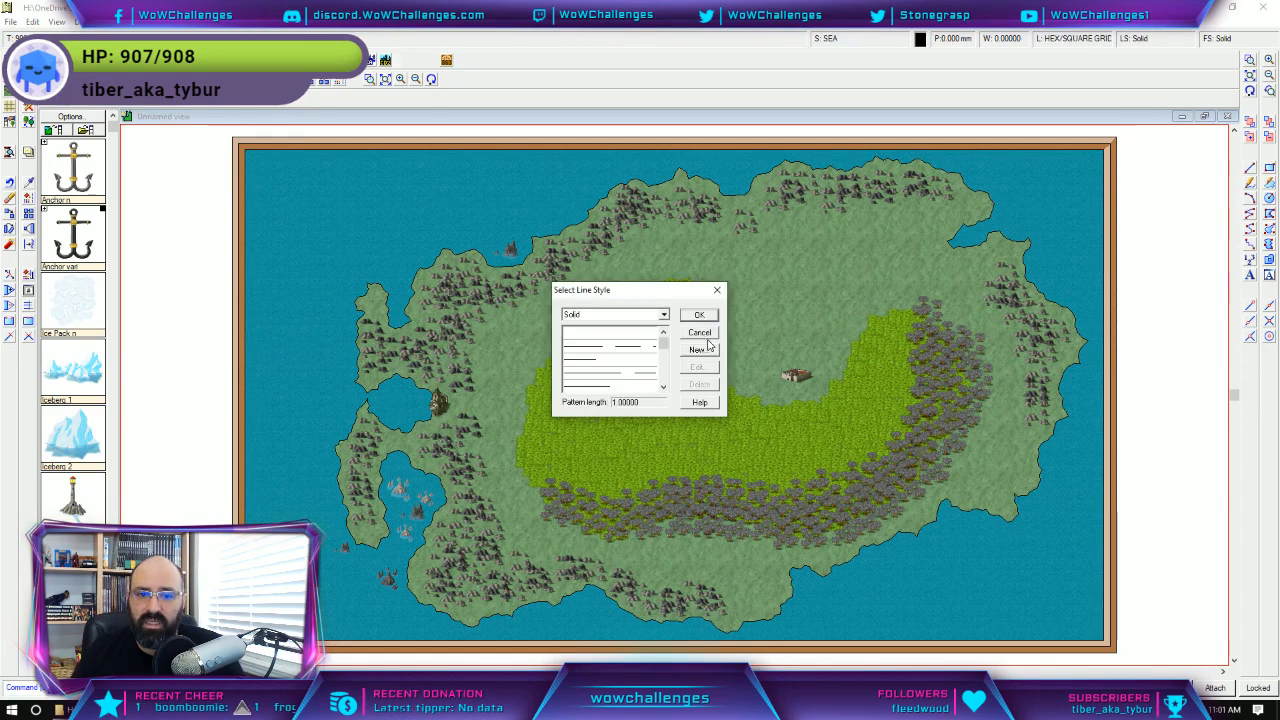
pyautogui.scroll(-2, 614, 362)
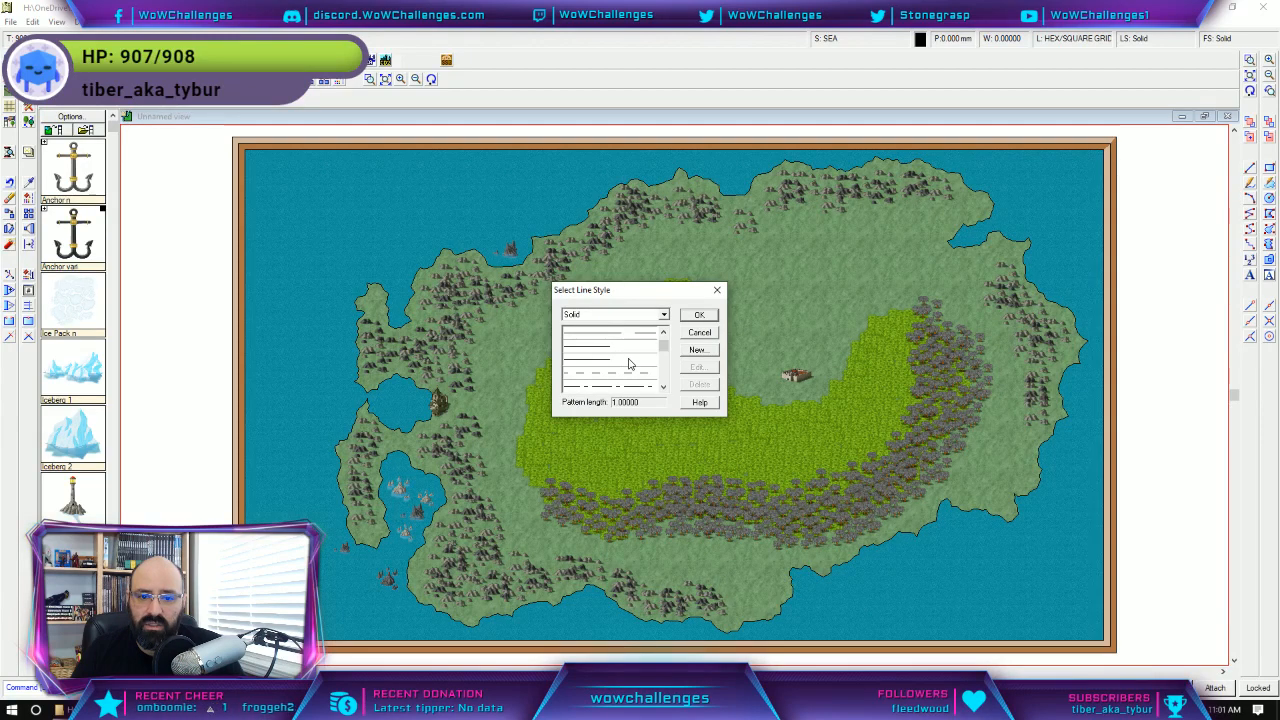
pyautogui.click(663, 315)
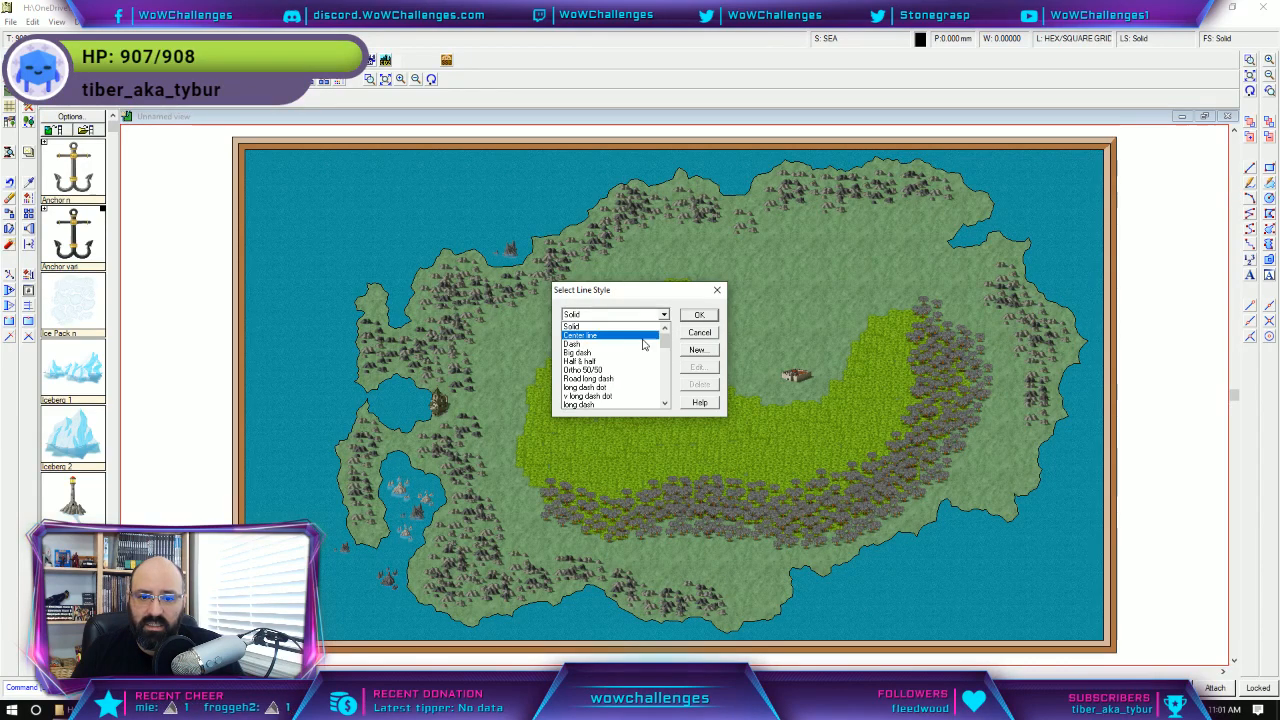
pyautogui.click(717, 291)
pyautogui.click(717, 291)
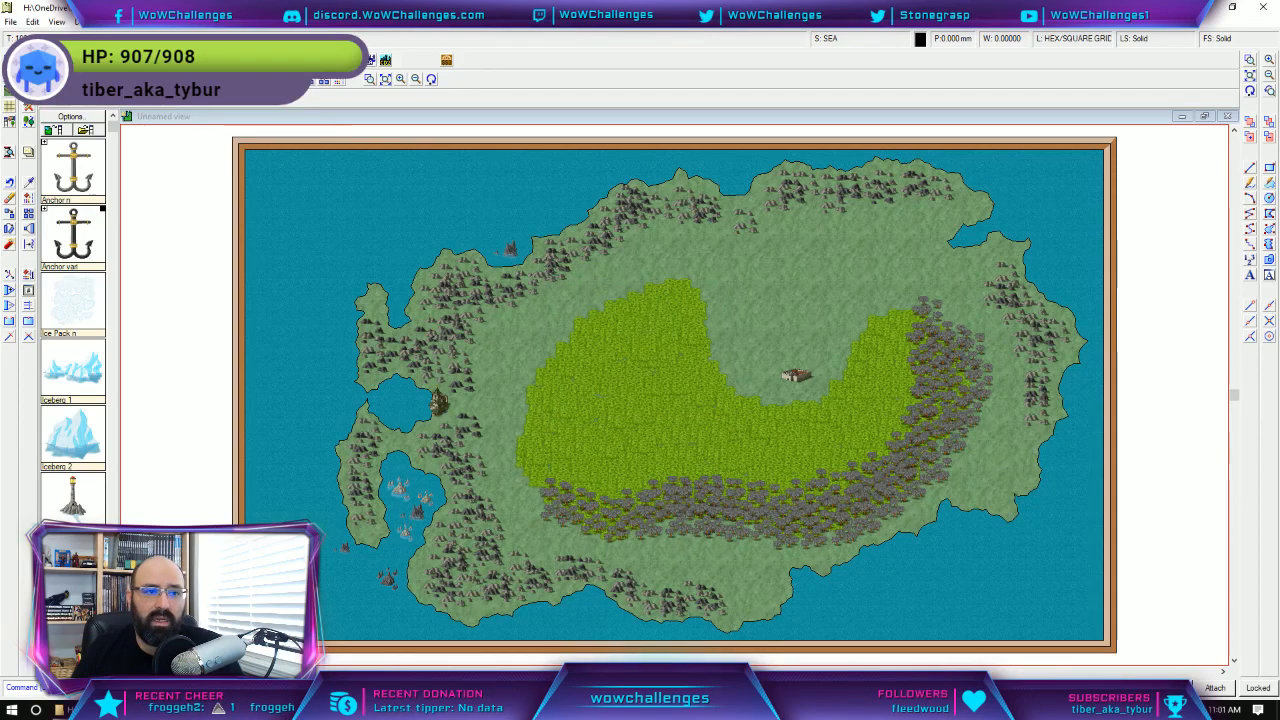
# Activate the default road tool again and change its line style from Road to Dungeon.
pyautogui.click(28, 76)
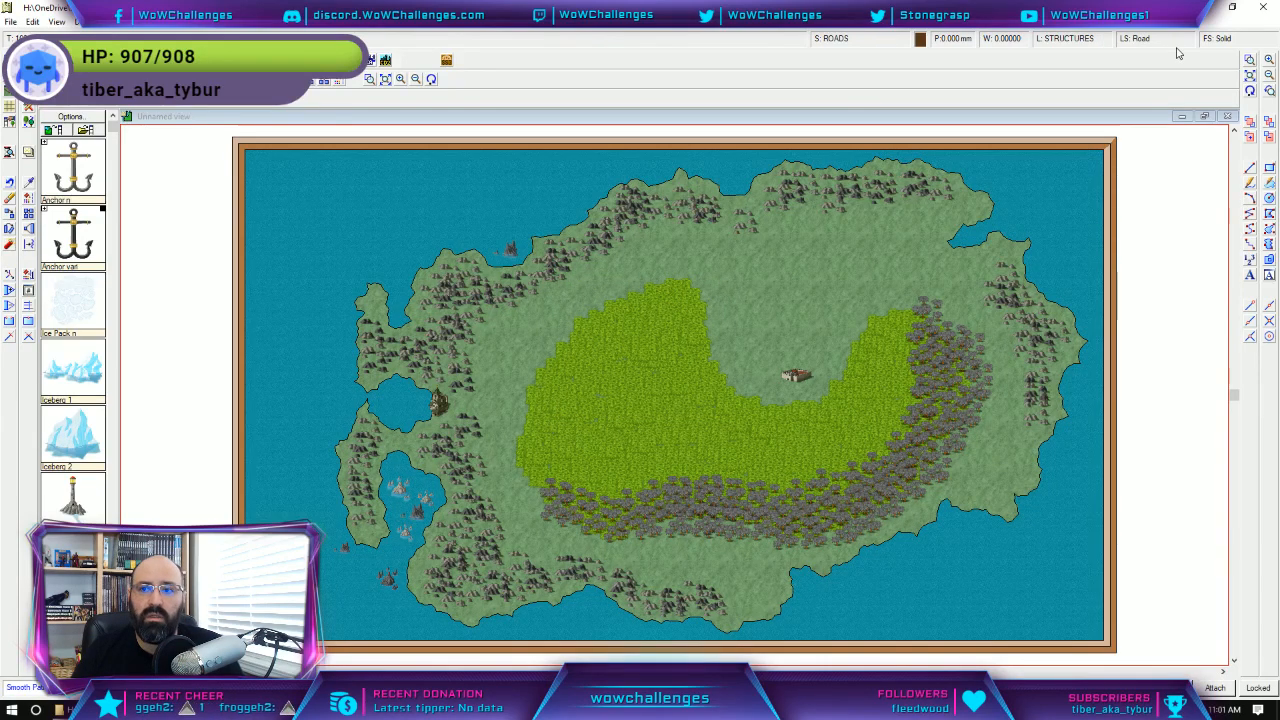
pyautogui.click(1143, 41)
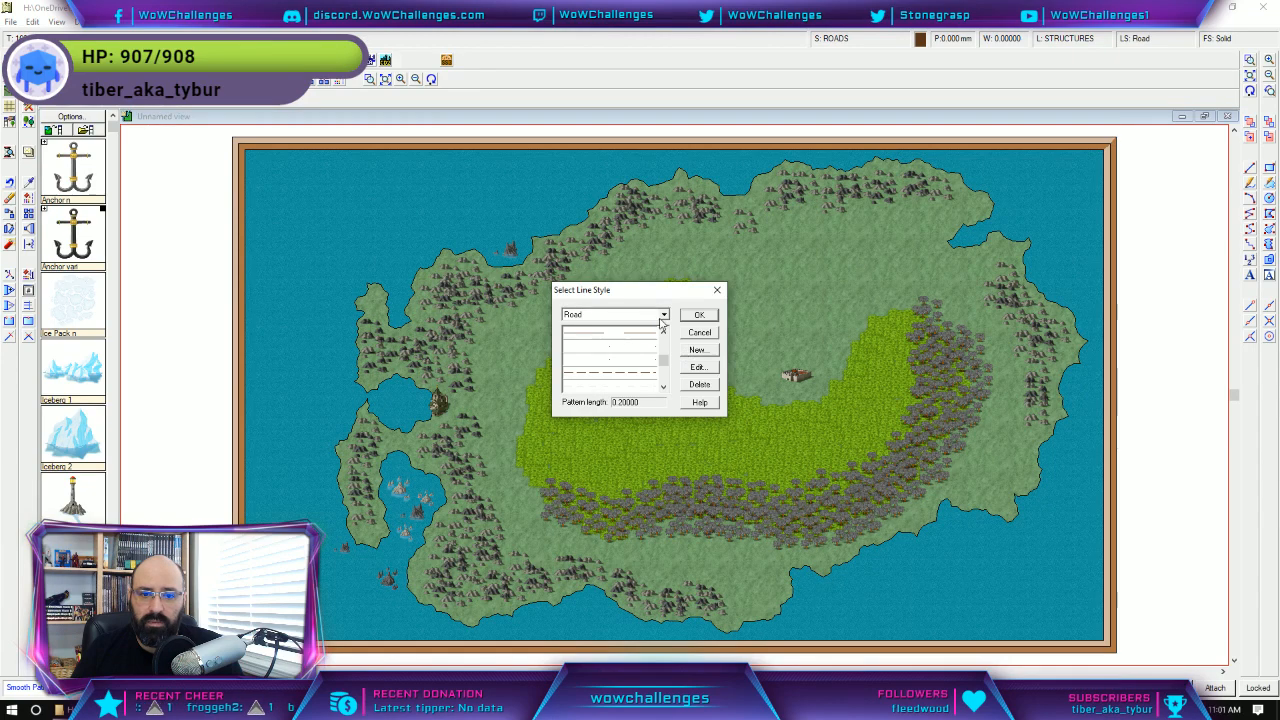
pyautogui.click(663, 314)
pyautogui.click(612, 379)
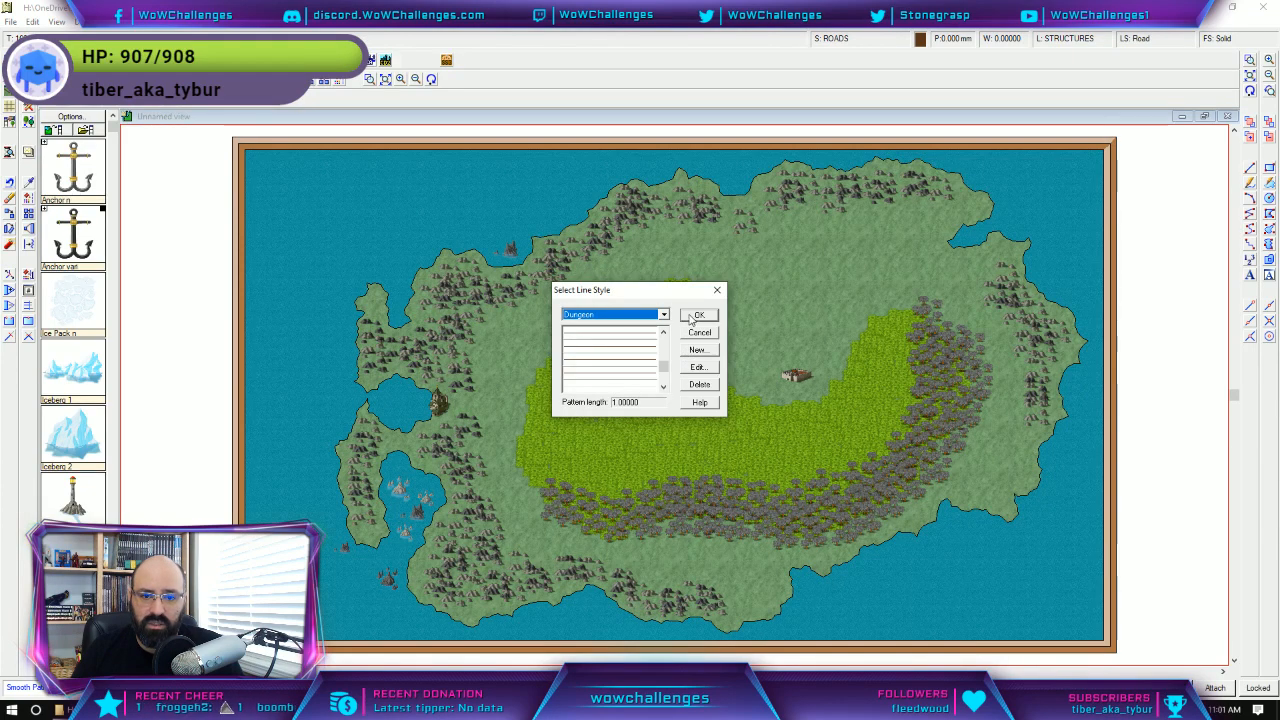
pyautogui.click(699, 316)
# Set the road tool's pen thickness to 2 mm.
pyautogui.click(960, 40)
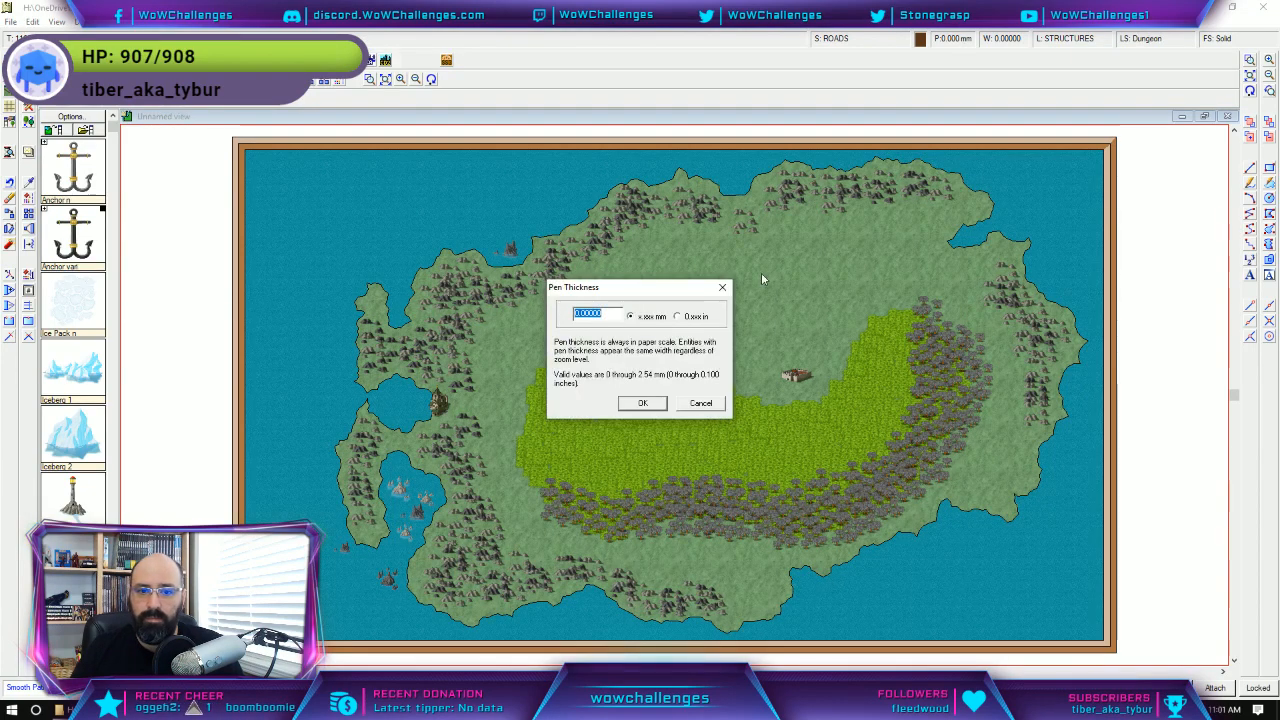
pyautogui.write('1')
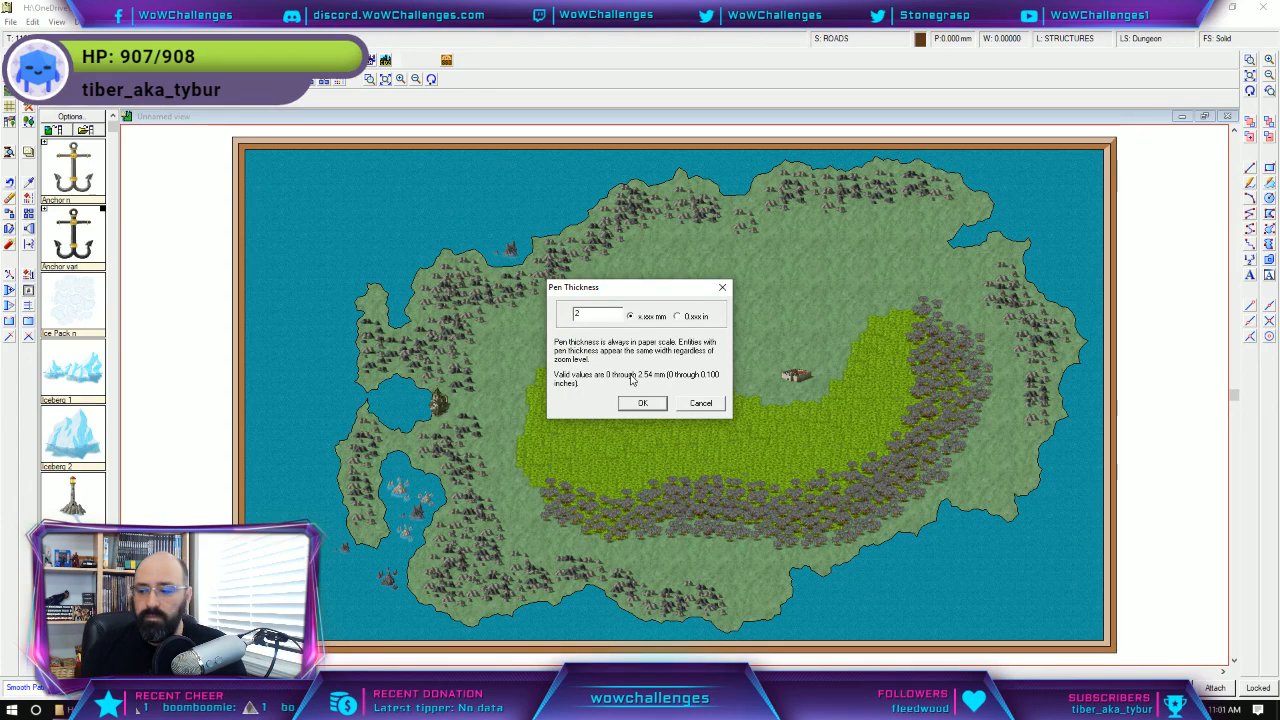
pyautogui.click(636, 404)
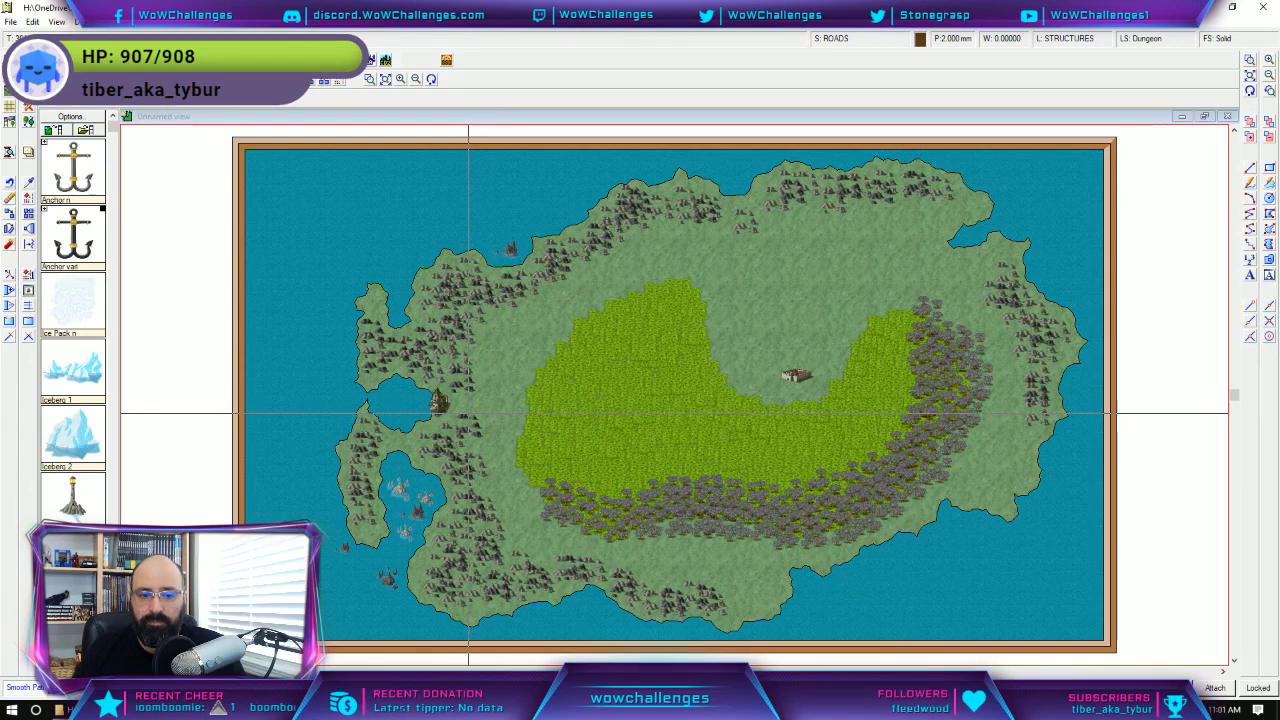
# Draw a curved road from the western bay settlement through the bright grassland to the central town.
pyautogui.click(449, 403)
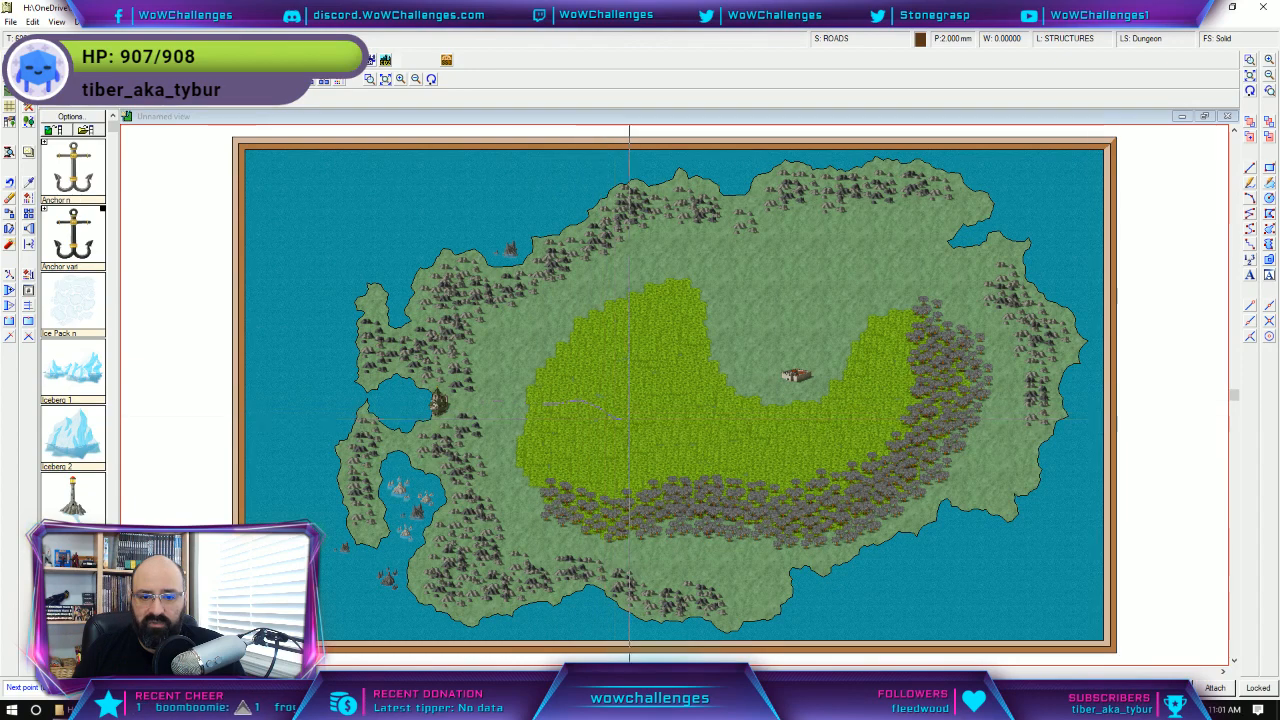
pyautogui.click(783, 378)
pyautogui.rightClick(783, 378)
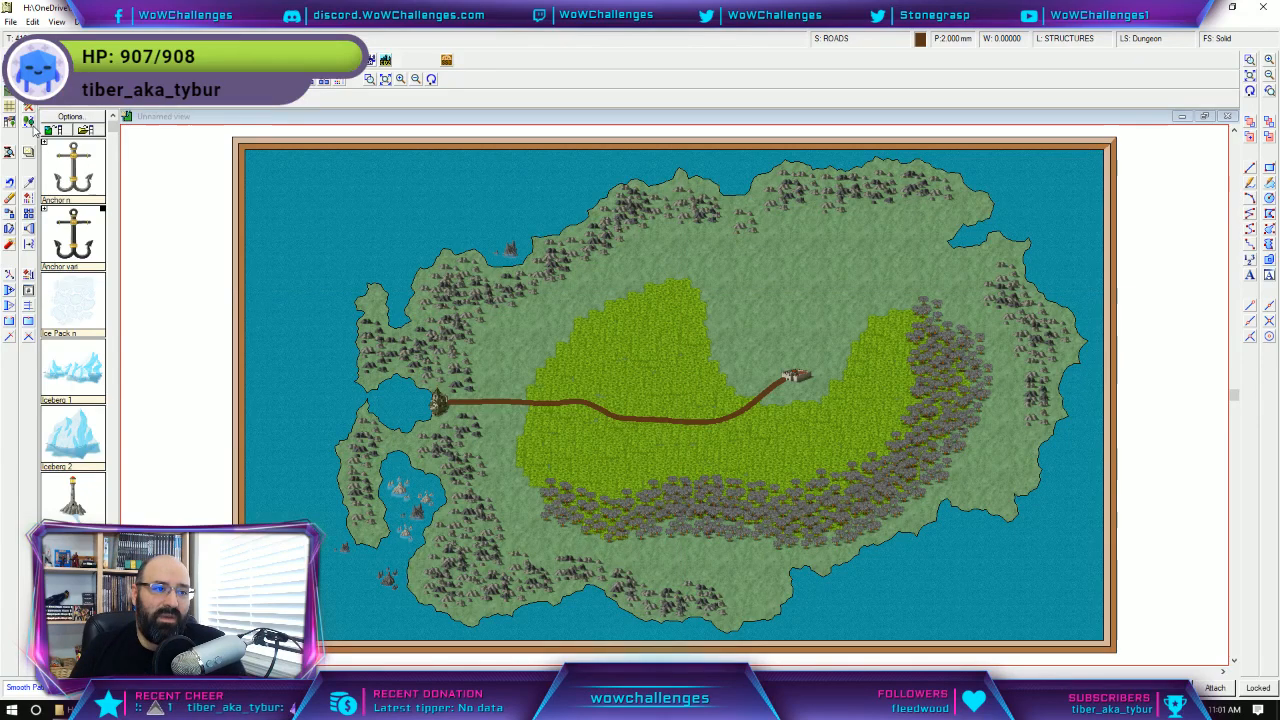
# Set the line width for new entities to 1 and save the map.
pyautogui.click(32, 22)
pyautogui.moveTo(57, 22)
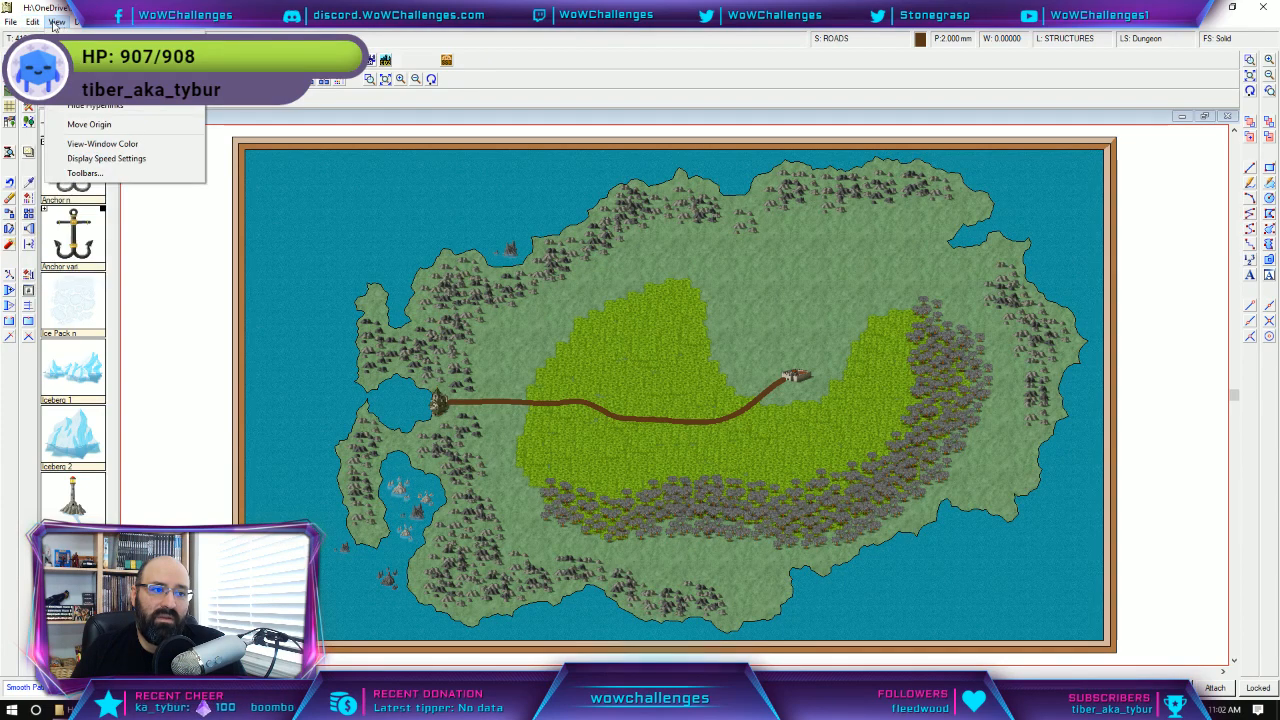
pyautogui.moveTo(15, 22)
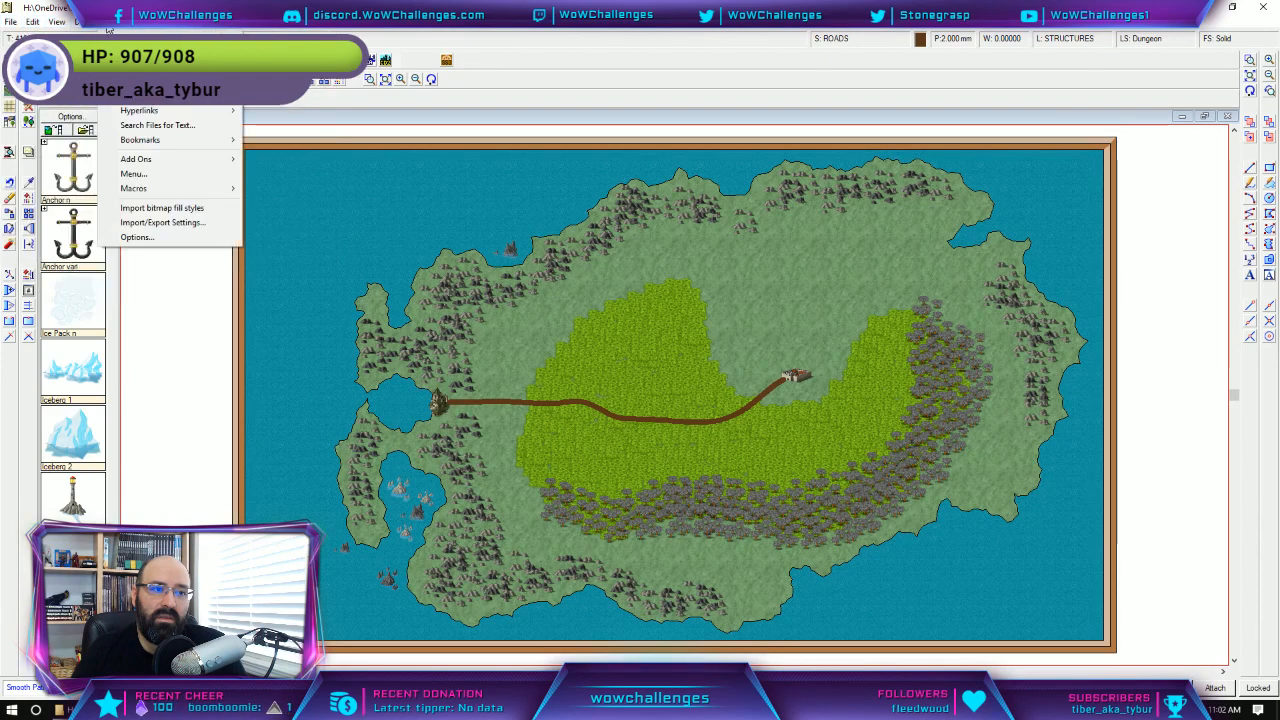
pyautogui.moveTo(243, 22)
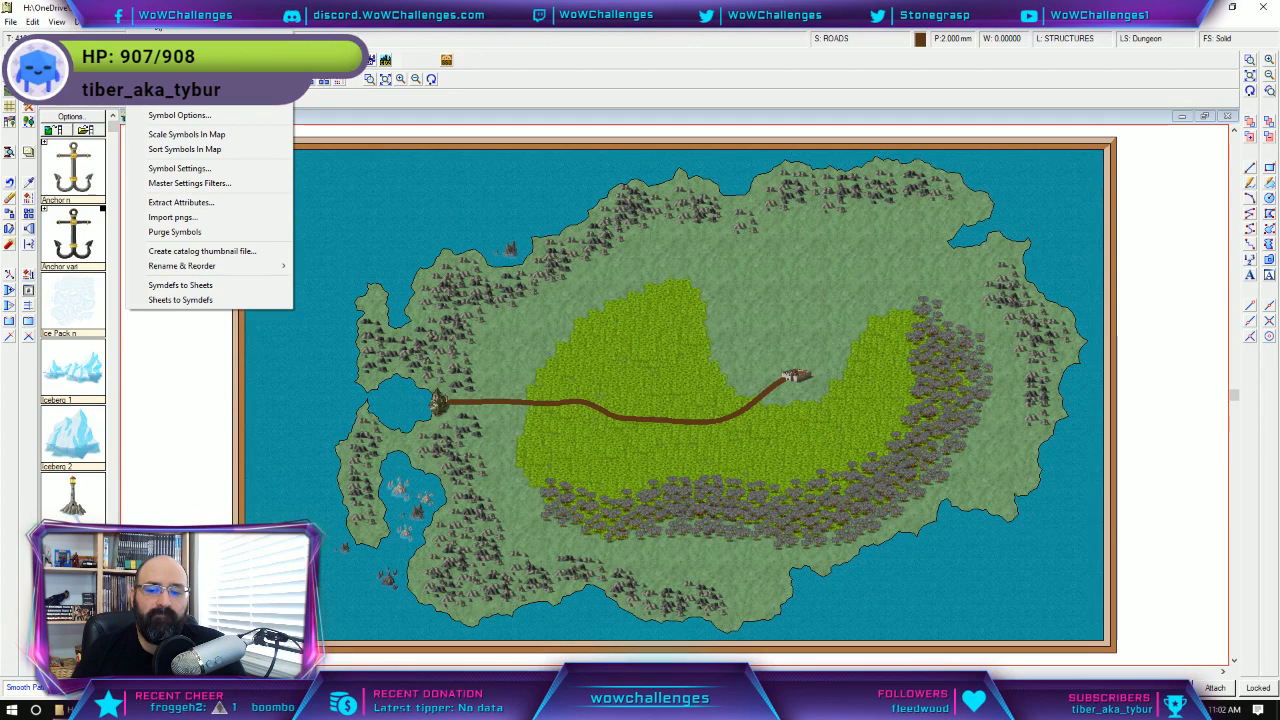
pyautogui.moveTo(110, 30)
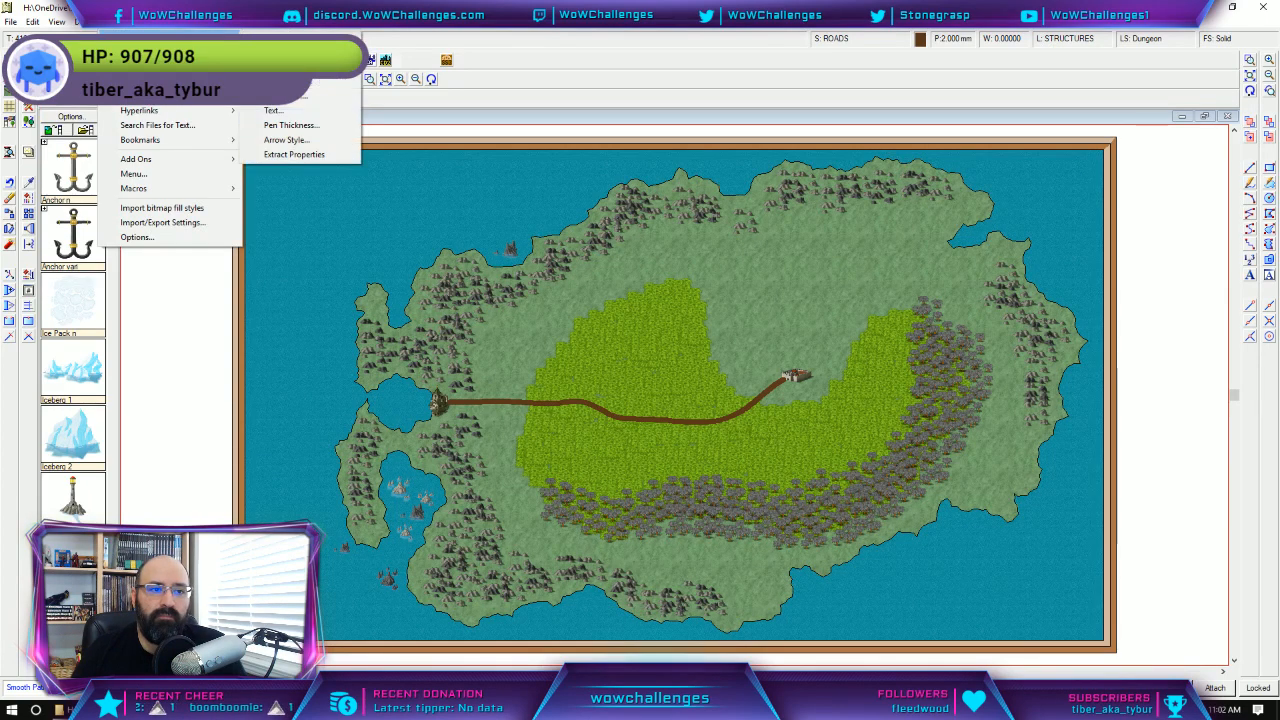
pyautogui.click(305, 95)
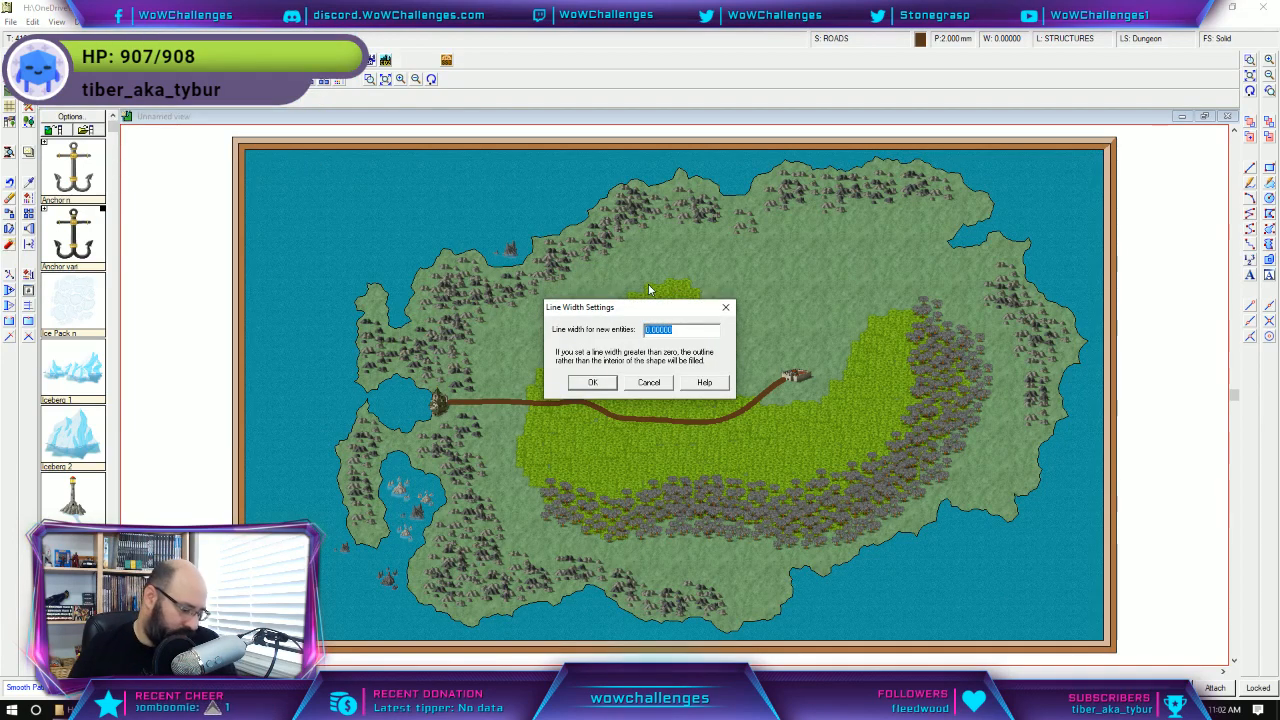
pyautogui.write('1')
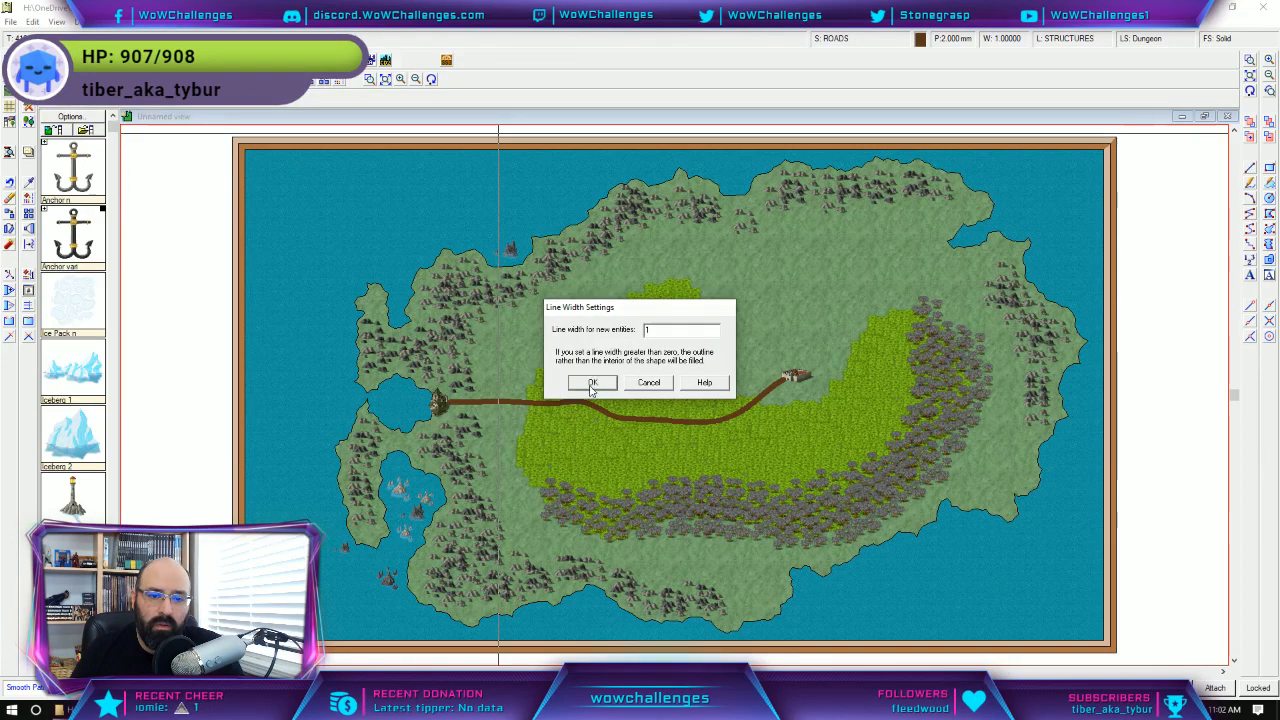
pyautogui.click(591, 385)
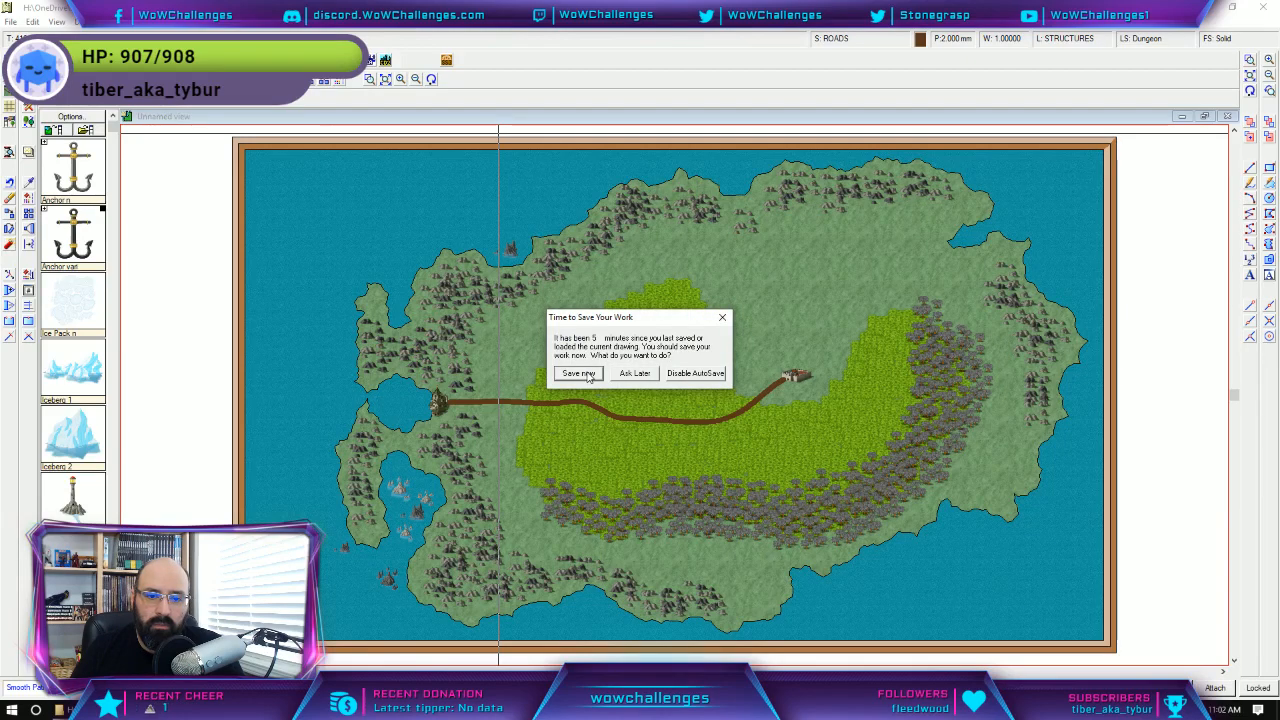
pyautogui.click(580, 373)
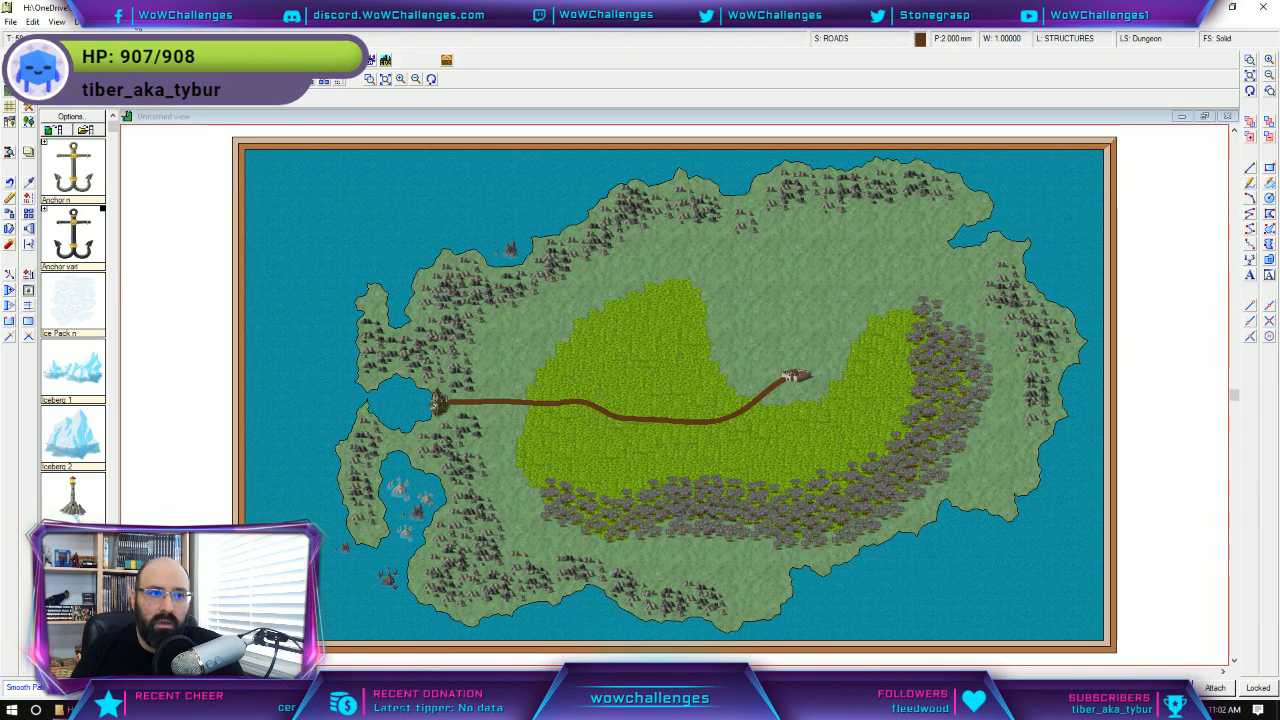
# Undo the last road drawn between the western bay settlement and the central town.
pyautogui.click(133, 28)
pyautogui.moveTo(116, 29)
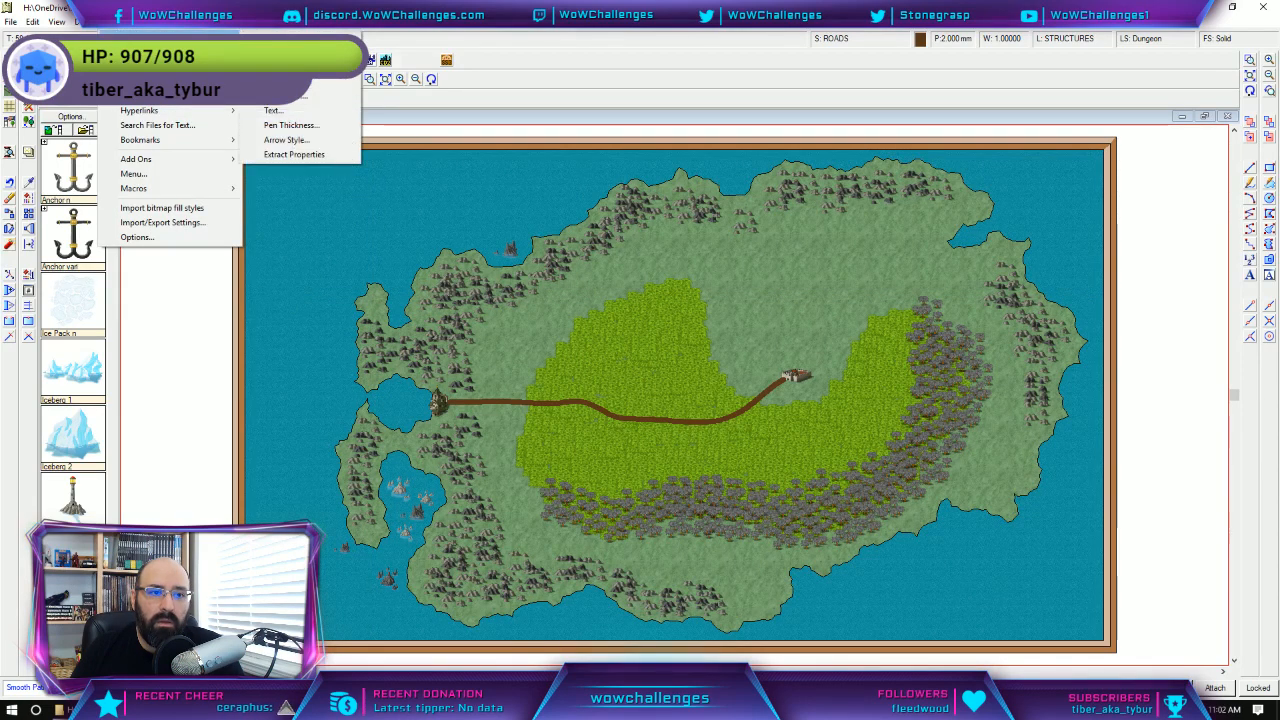
pyautogui.click(603, 57)
pyautogui.hotkey('ctrl', 'z')
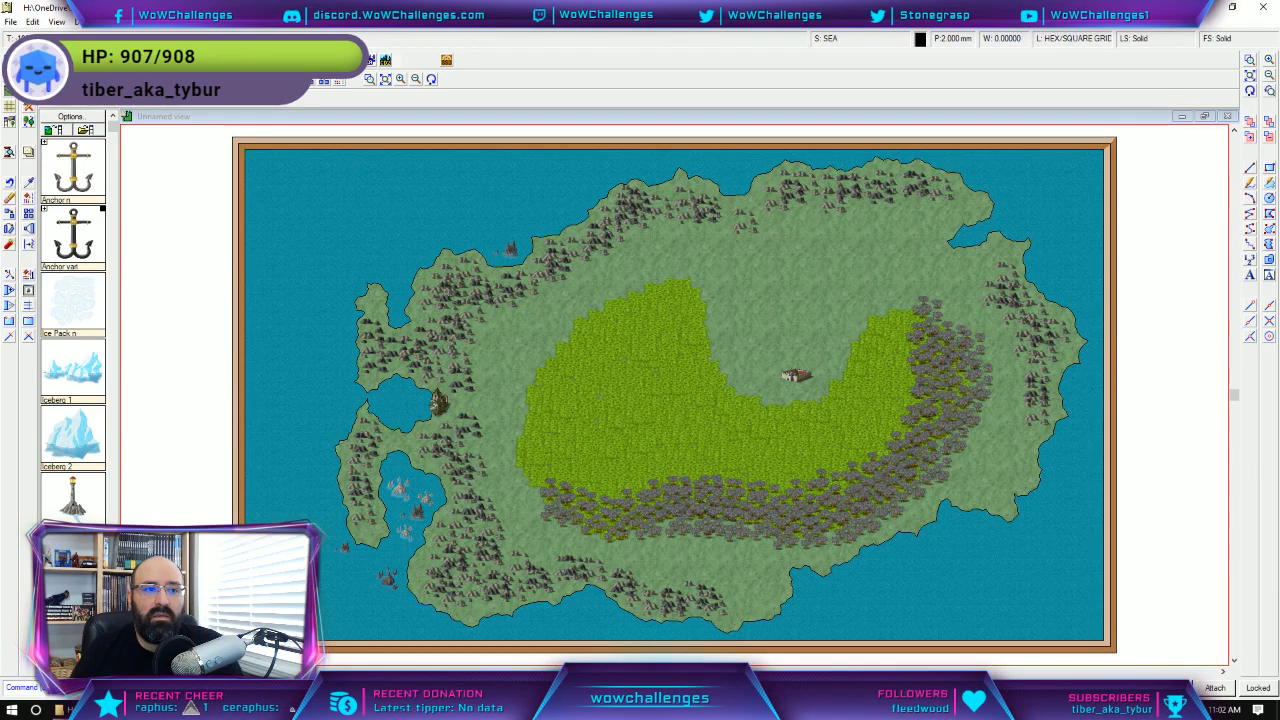
# Activate the default road tool again and change its line style from Road to Dungeon.
pyautogui.click(28, 77)
pyautogui.click(1136, 40)
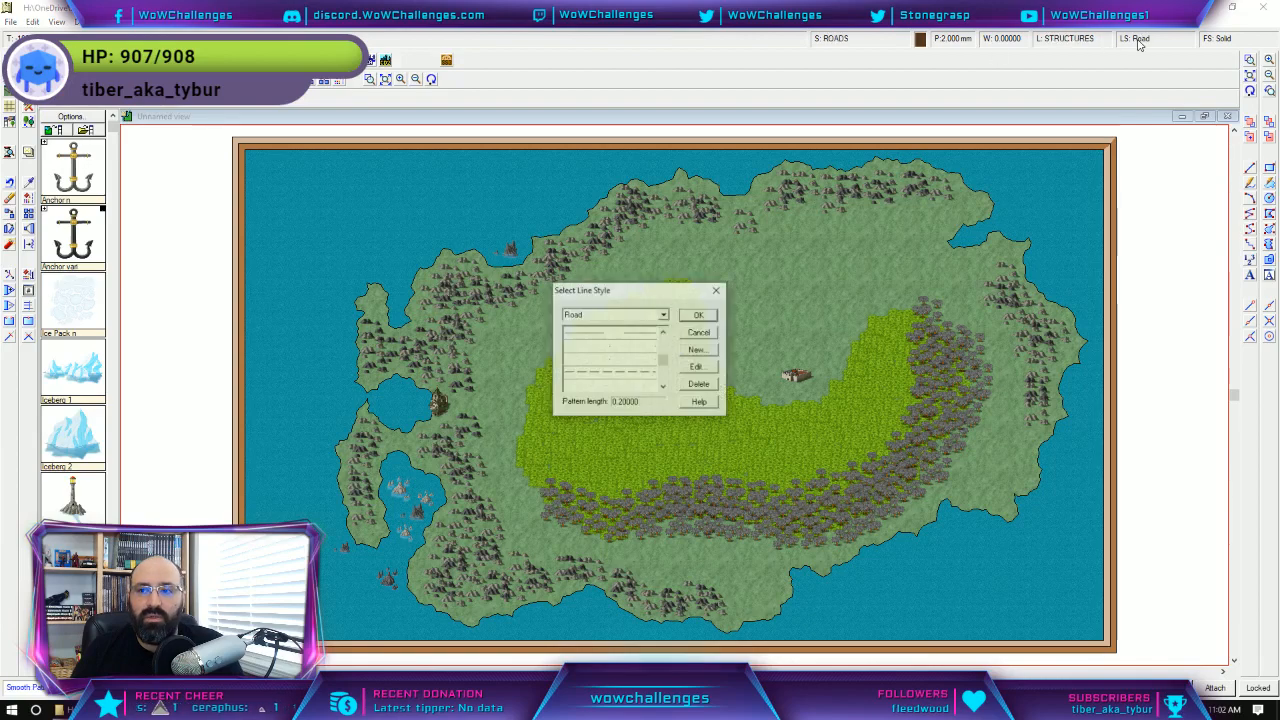
pyautogui.click(663, 315)
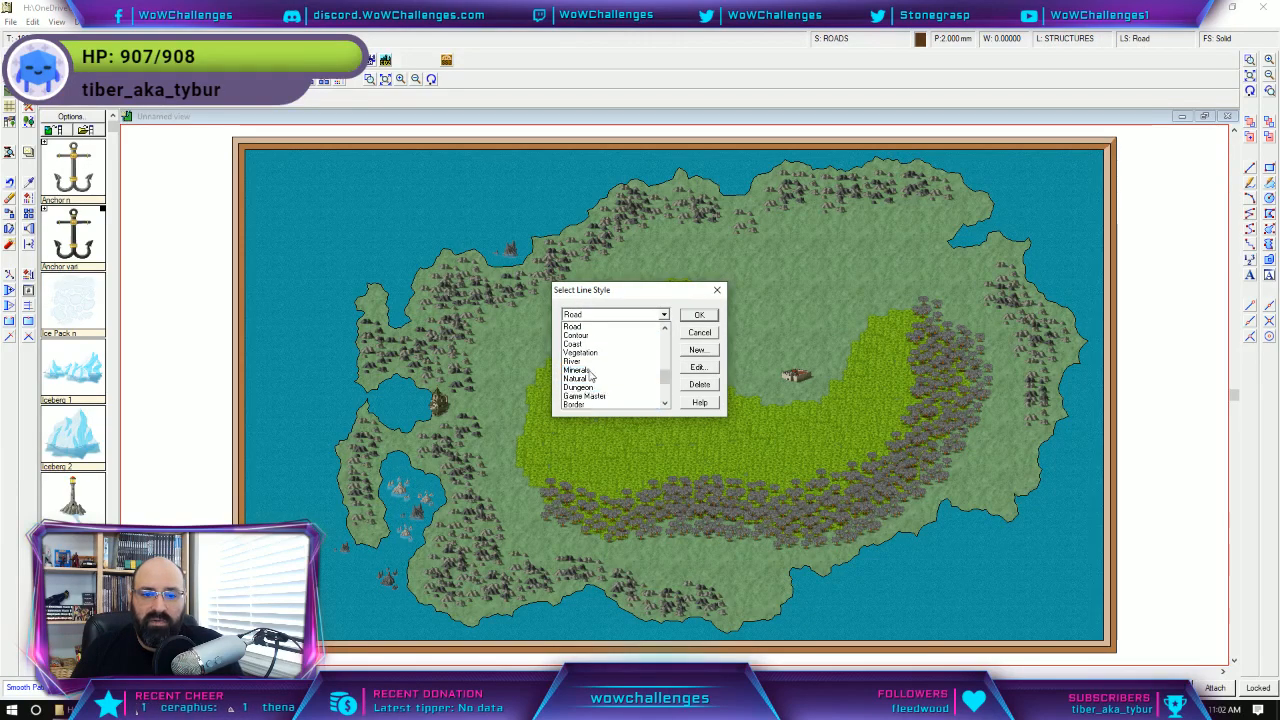
pyautogui.click(593, 387)
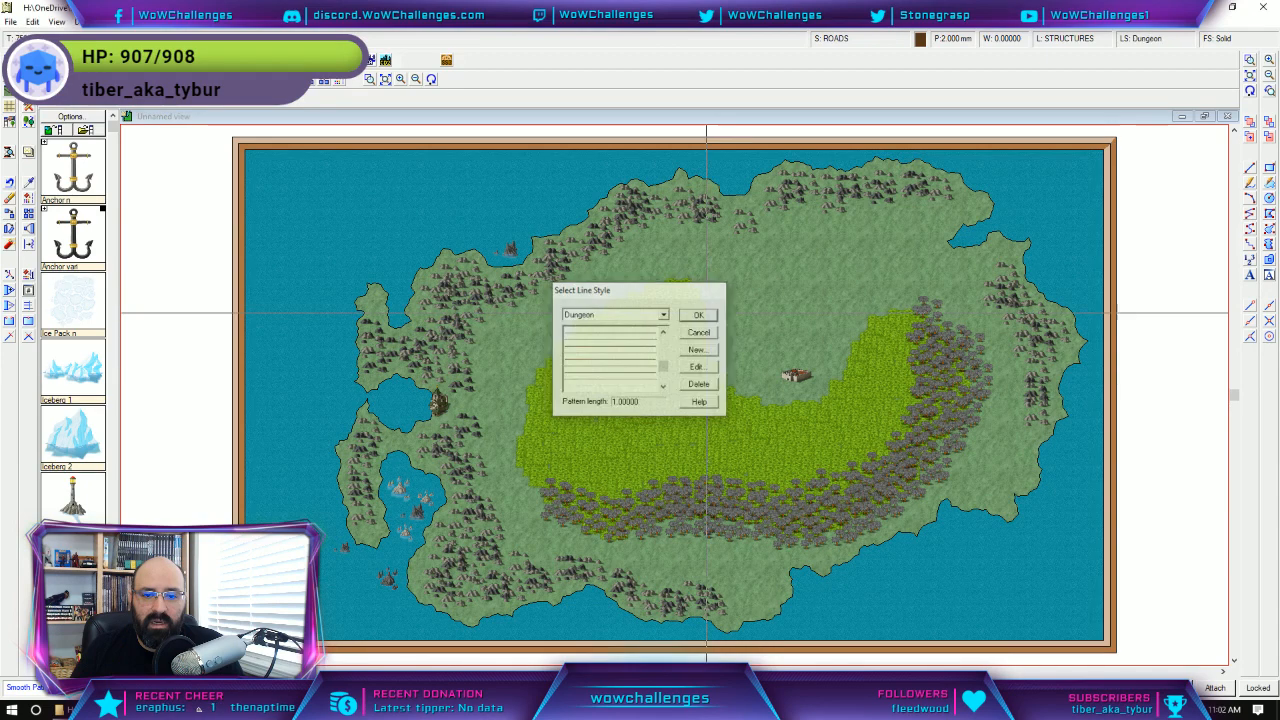
pyautogui.click(700, 316)
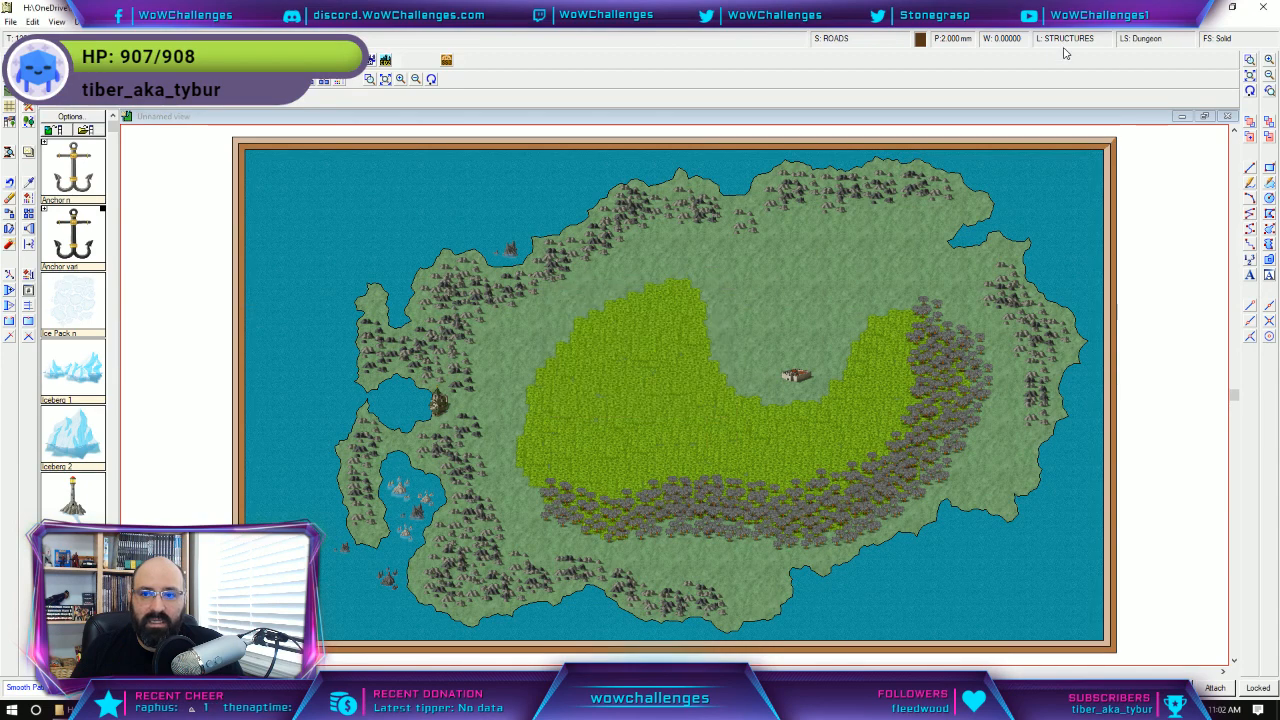
# Draw a curved road with 1 mm pen thickness from the western bay settlement through the bright grassland to the central town.
pyautogui.click(955, 40)
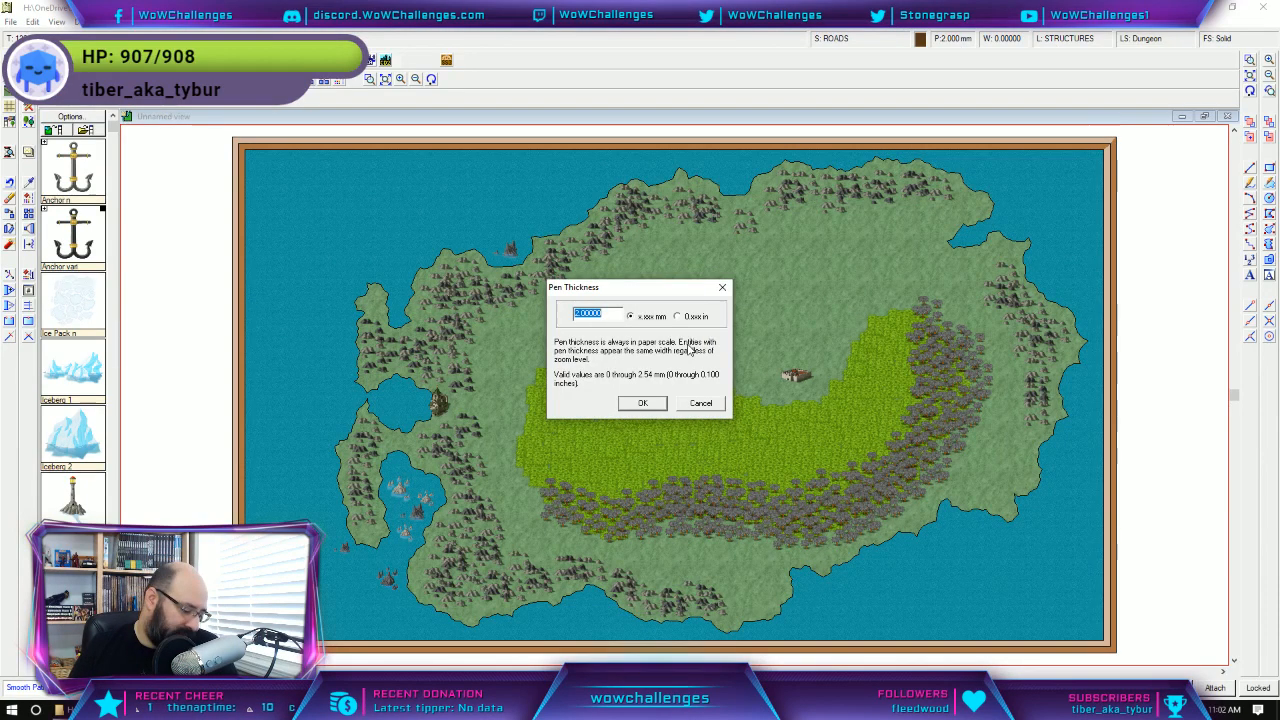
pyautogui.write('1')
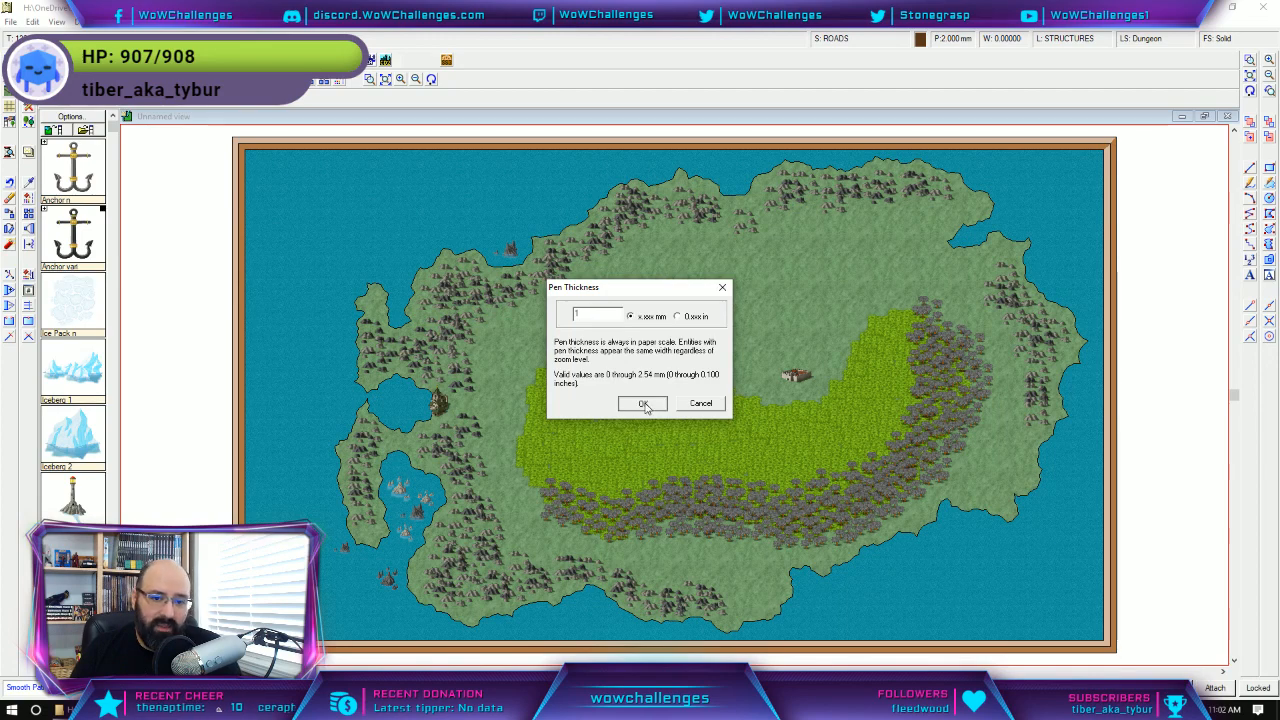
pyautogui.click(645, 404)
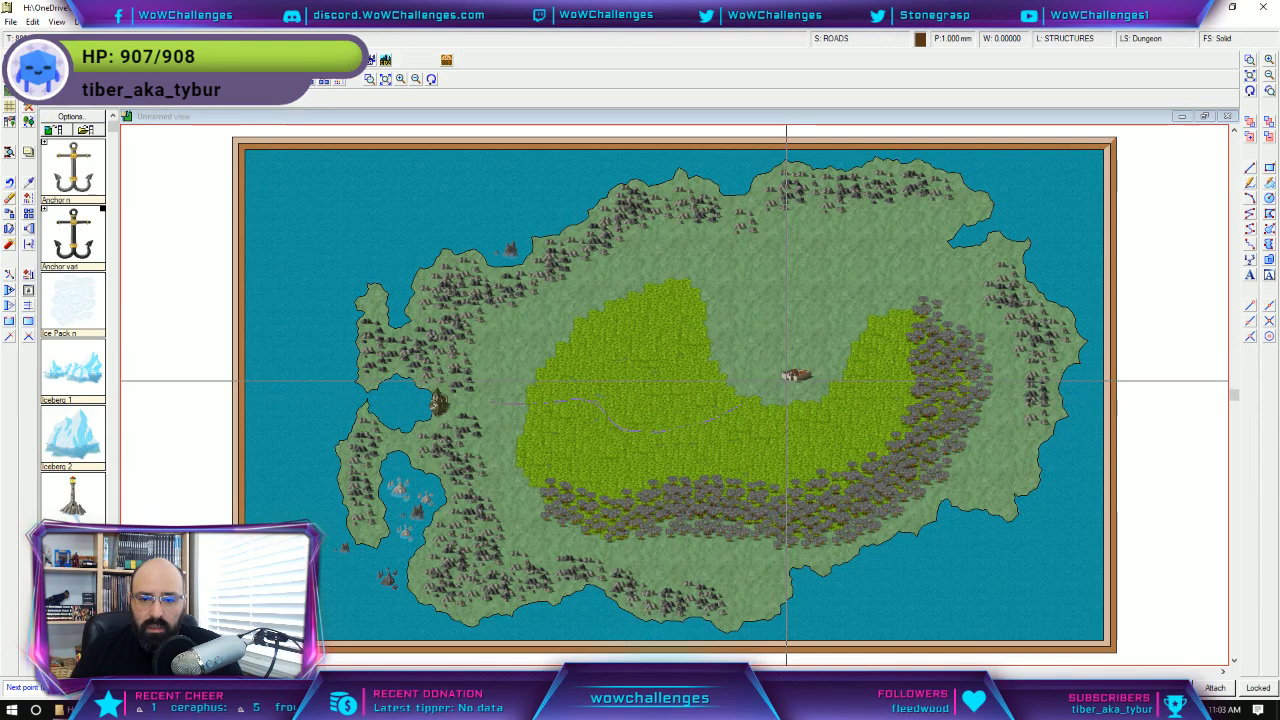
pyautogui.click(782, 383)
pyautogui.rightClick(782, 383)
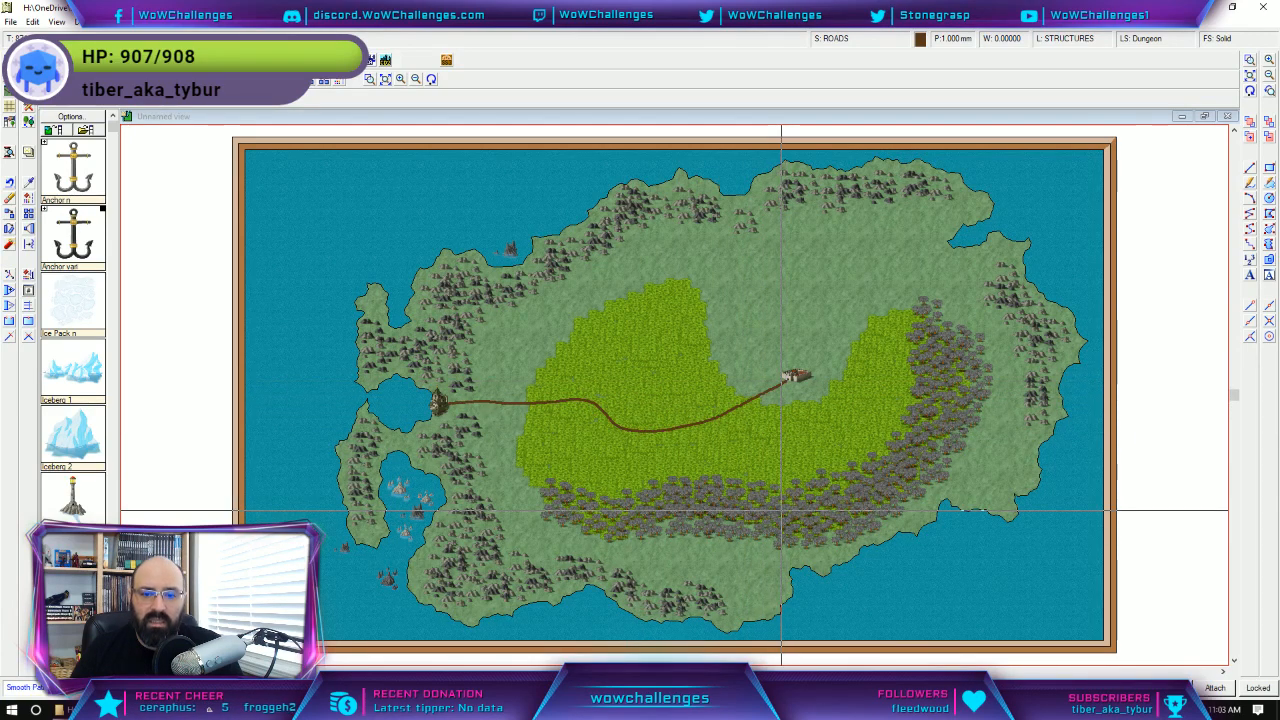
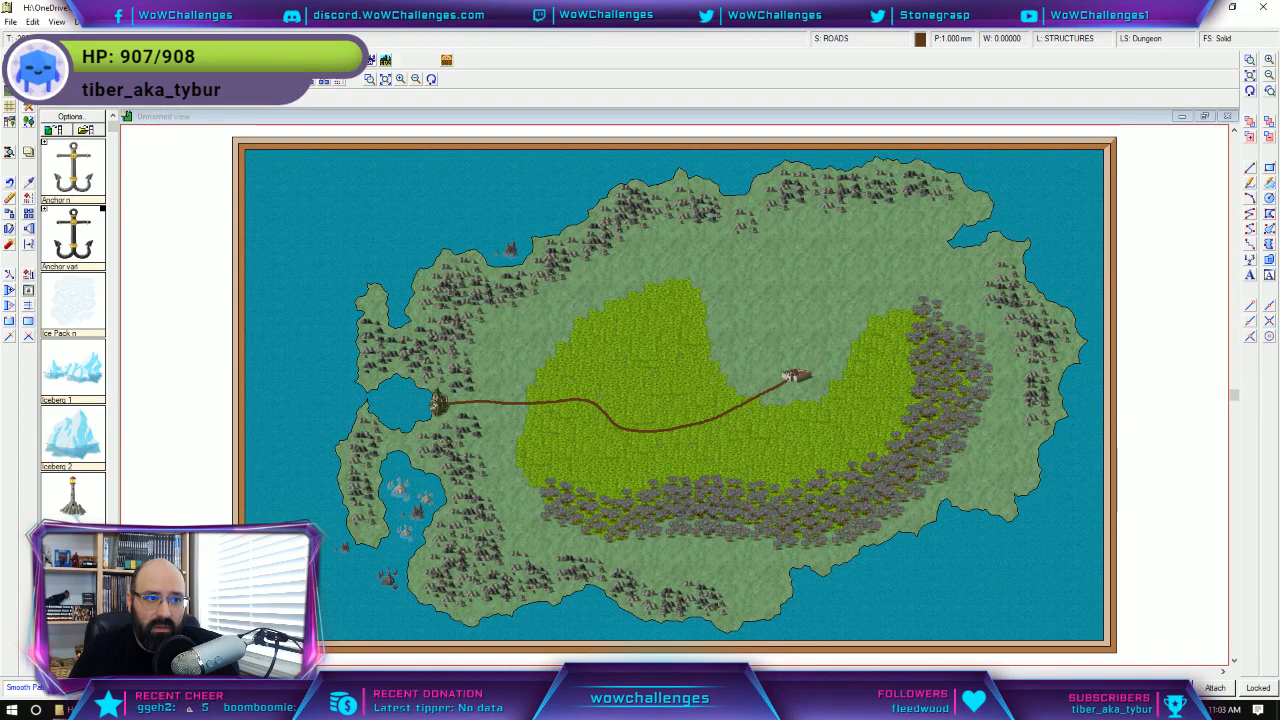
# Draw a chain of four small lakes on the green land north of the central town using the default sea tool with water normal Bitmap fill.
pyautogui.click(150, 62)
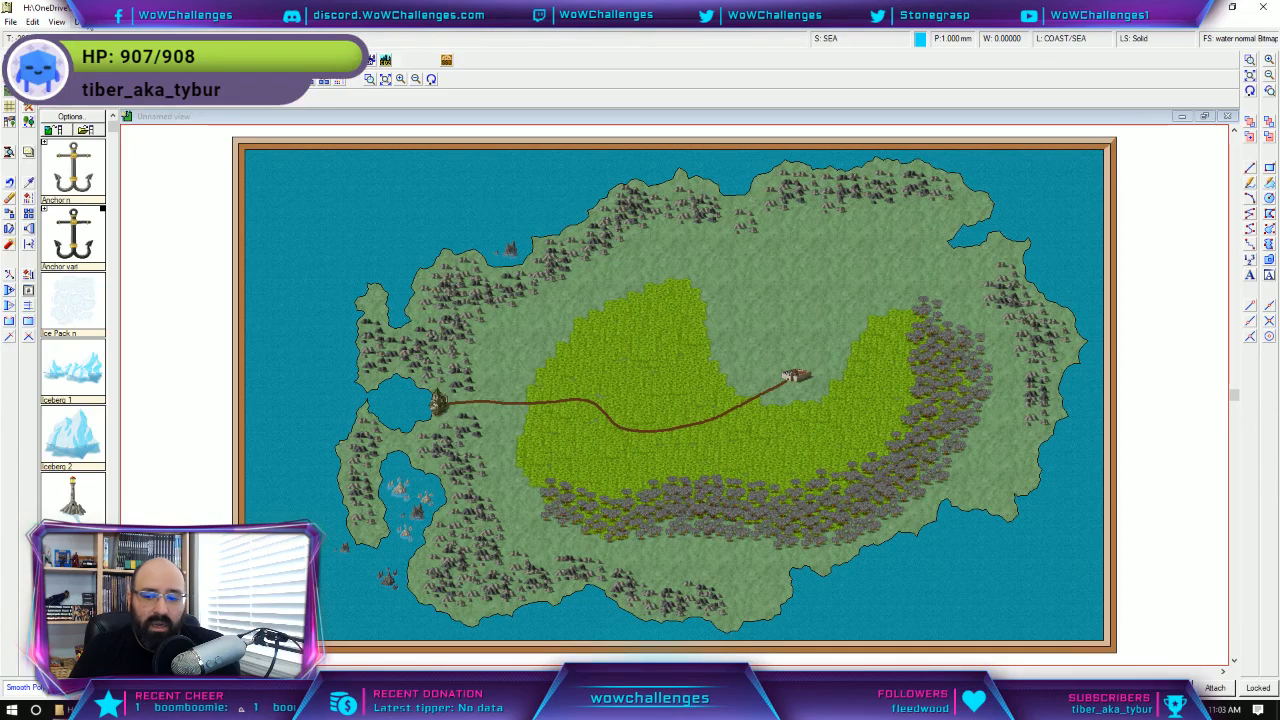
pyautogui.click(83, 24)
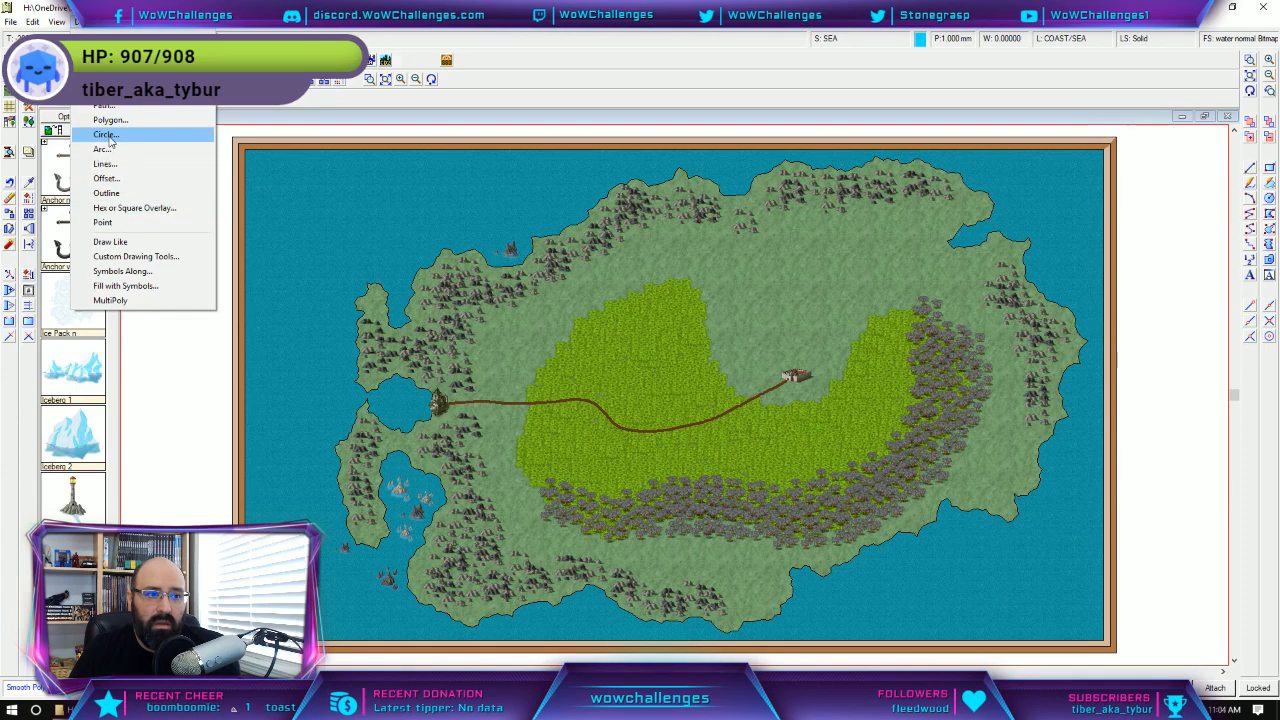
pyautogui.press('Escape')
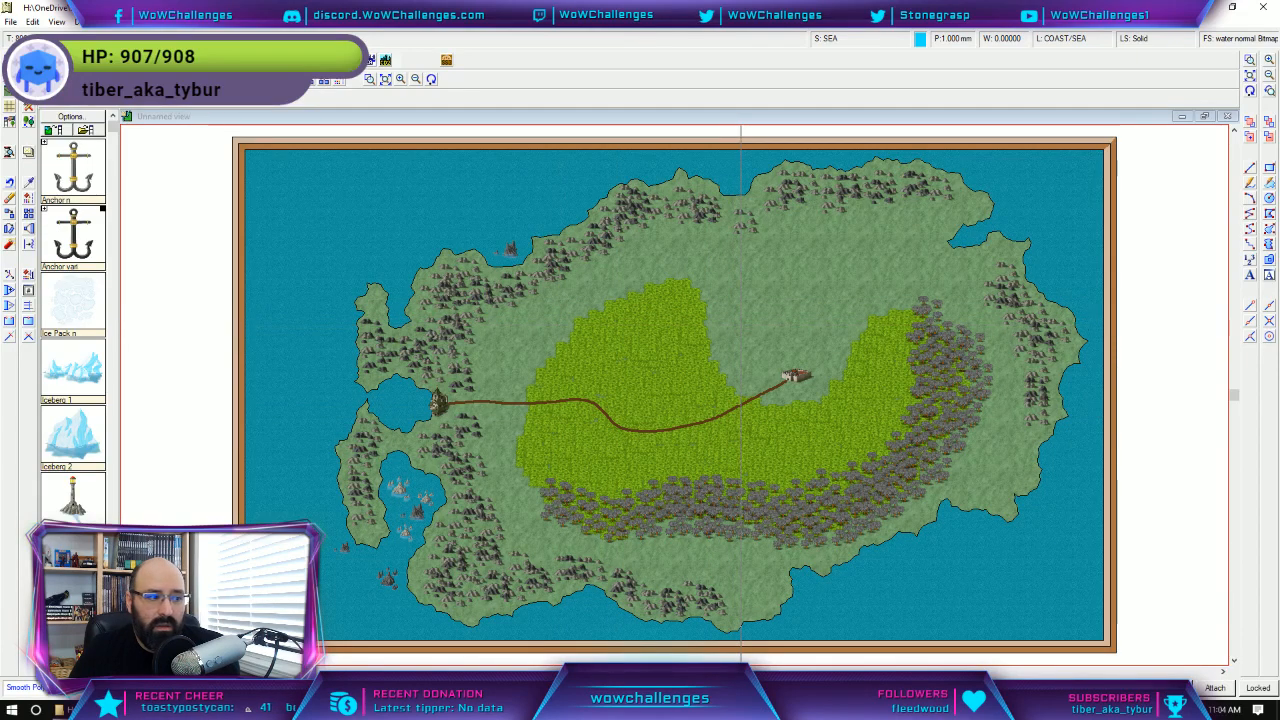
pyautogui.click(736, 326)
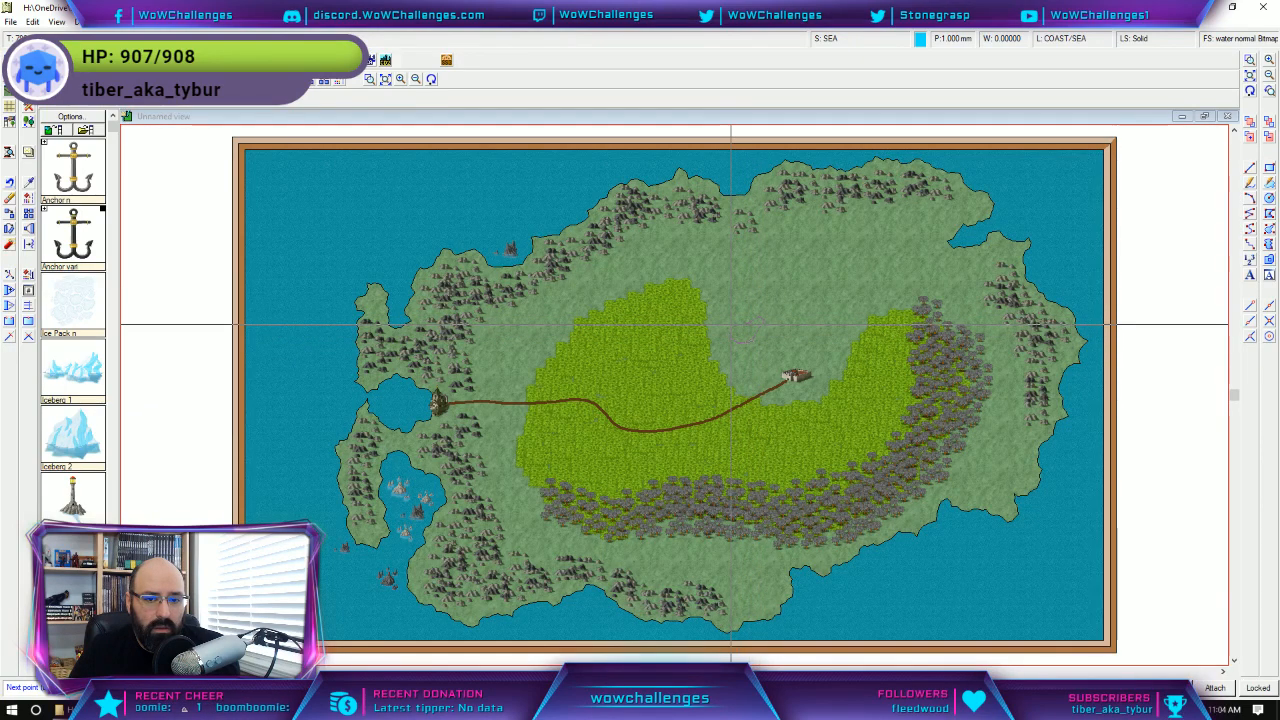
pyautogui.rightClick(733, 325)
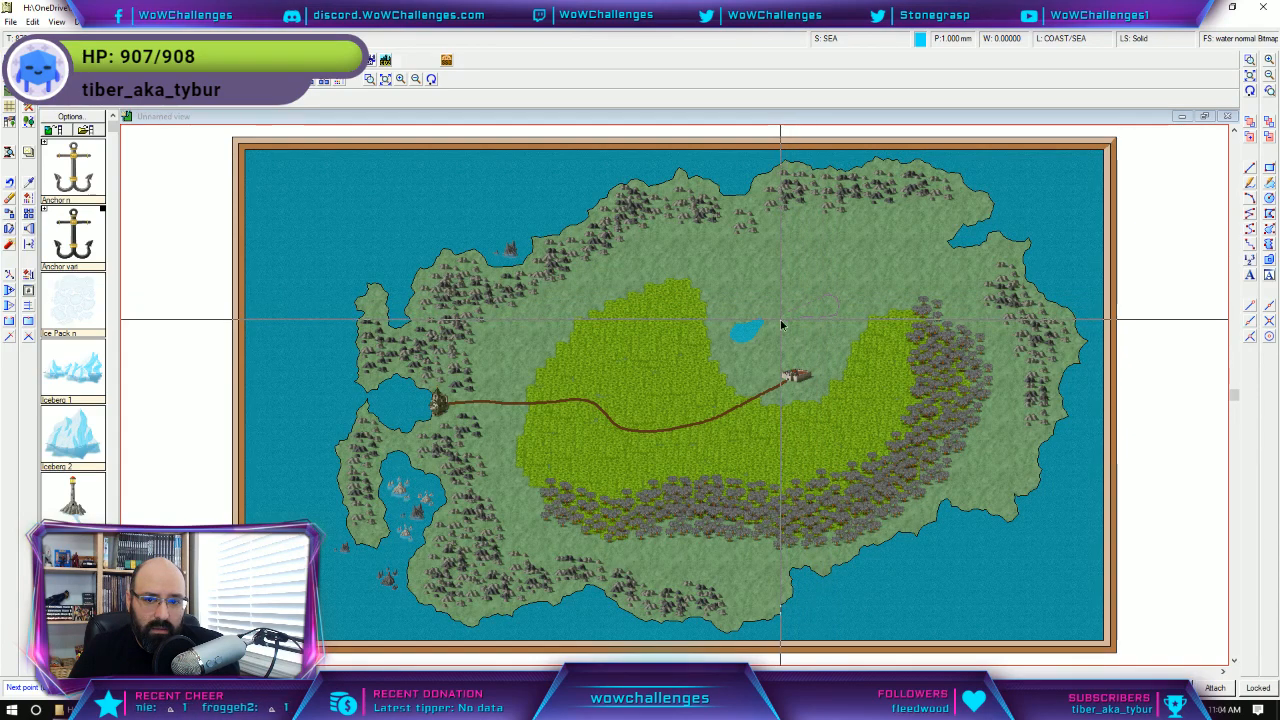
pyautogui.rightClick(783, 313)
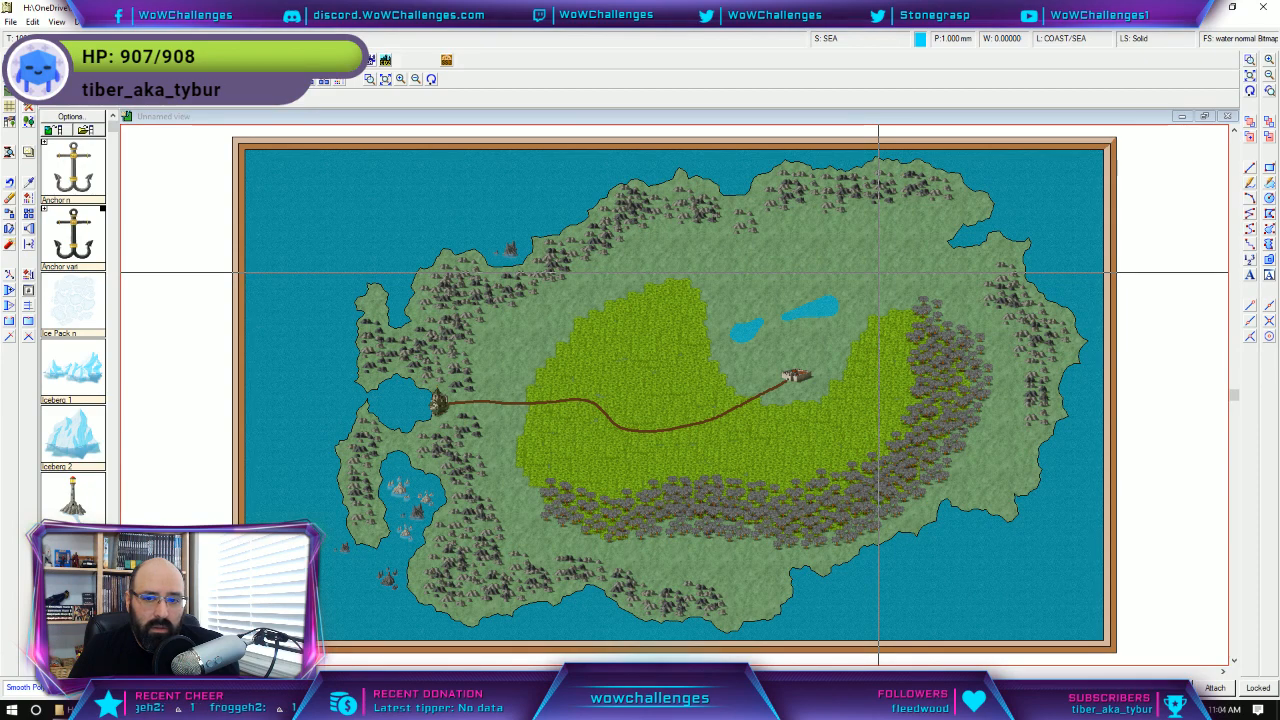
pyautogui.click(876, 275)
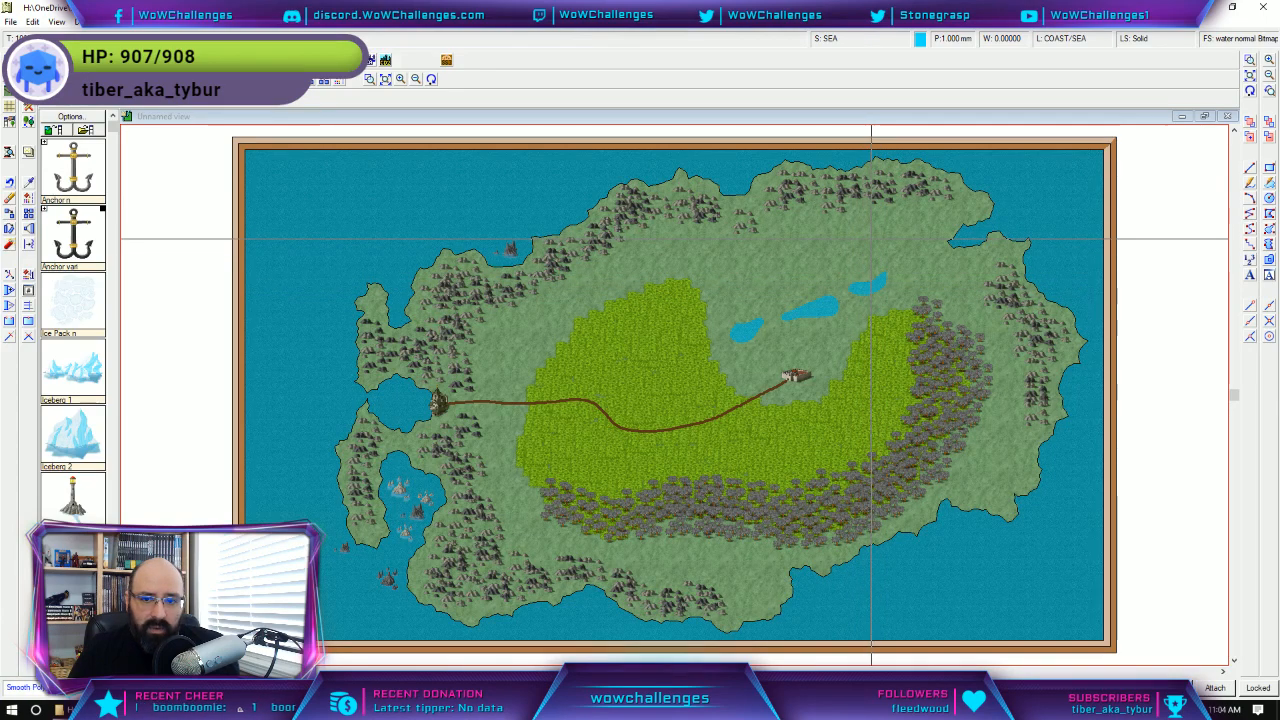
pyautogui.click(868, 239)
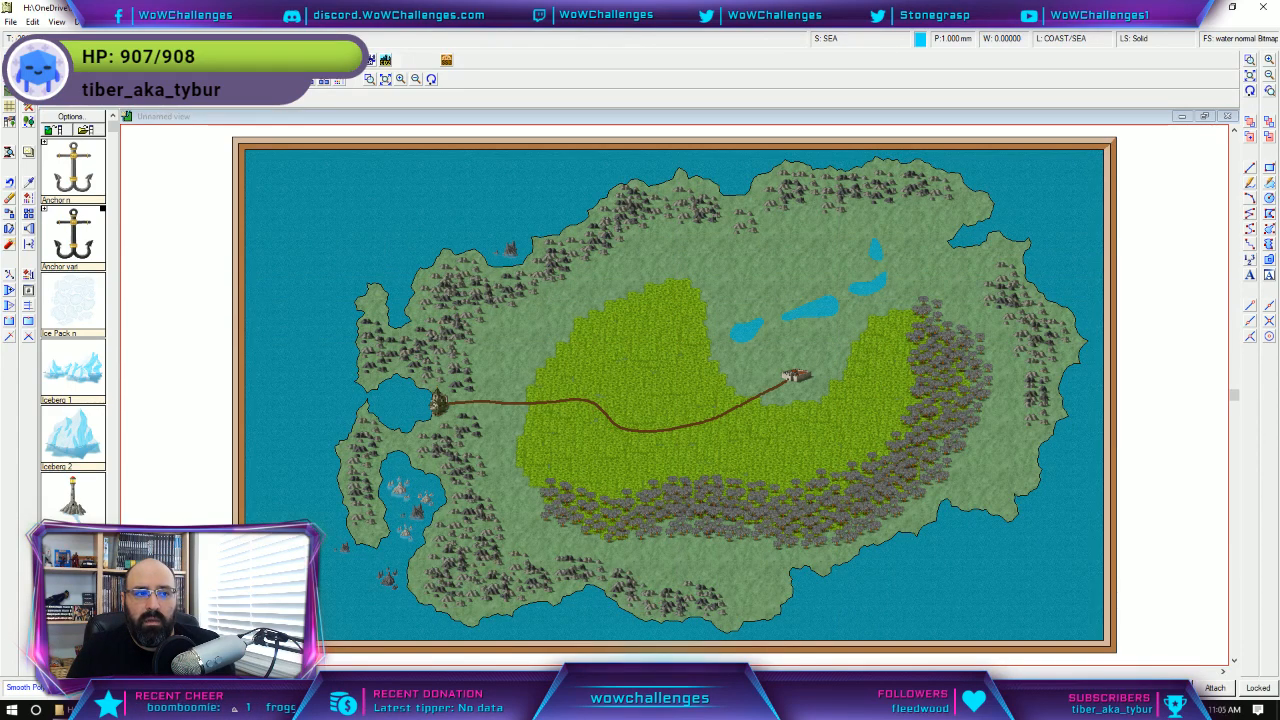
pyautogui.click(72, 62)
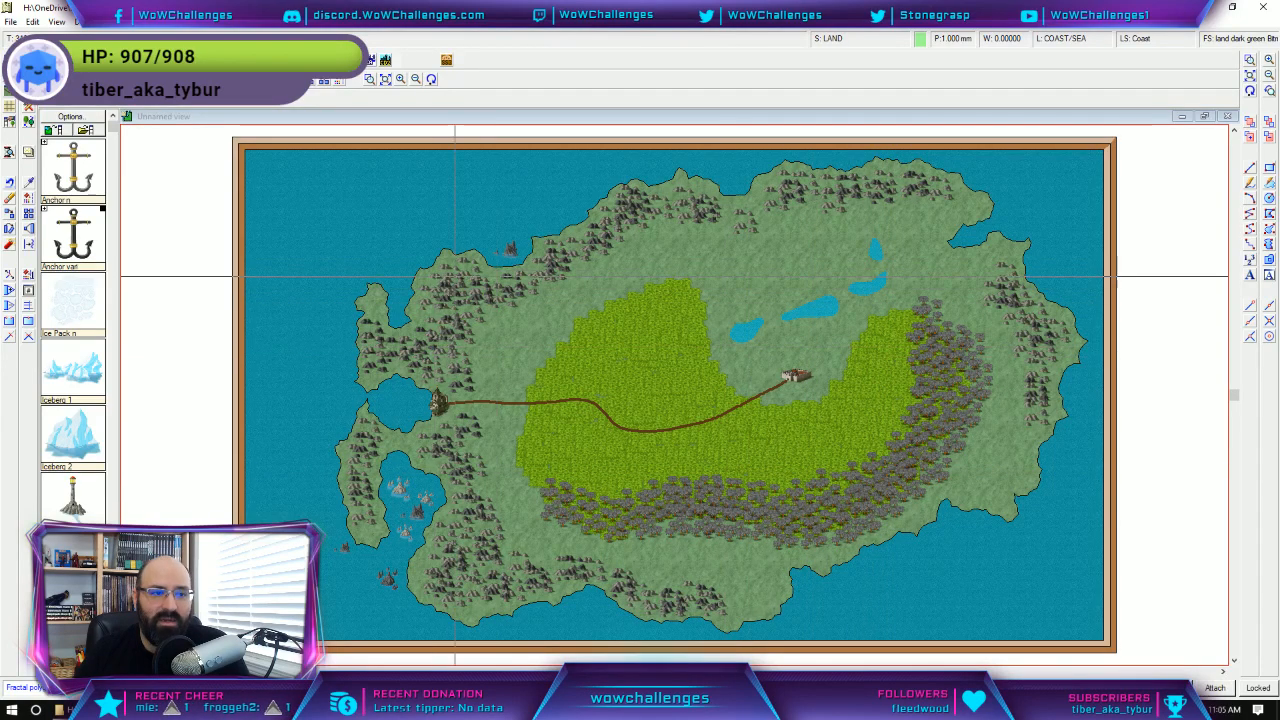
pyautogui.press('Escape')
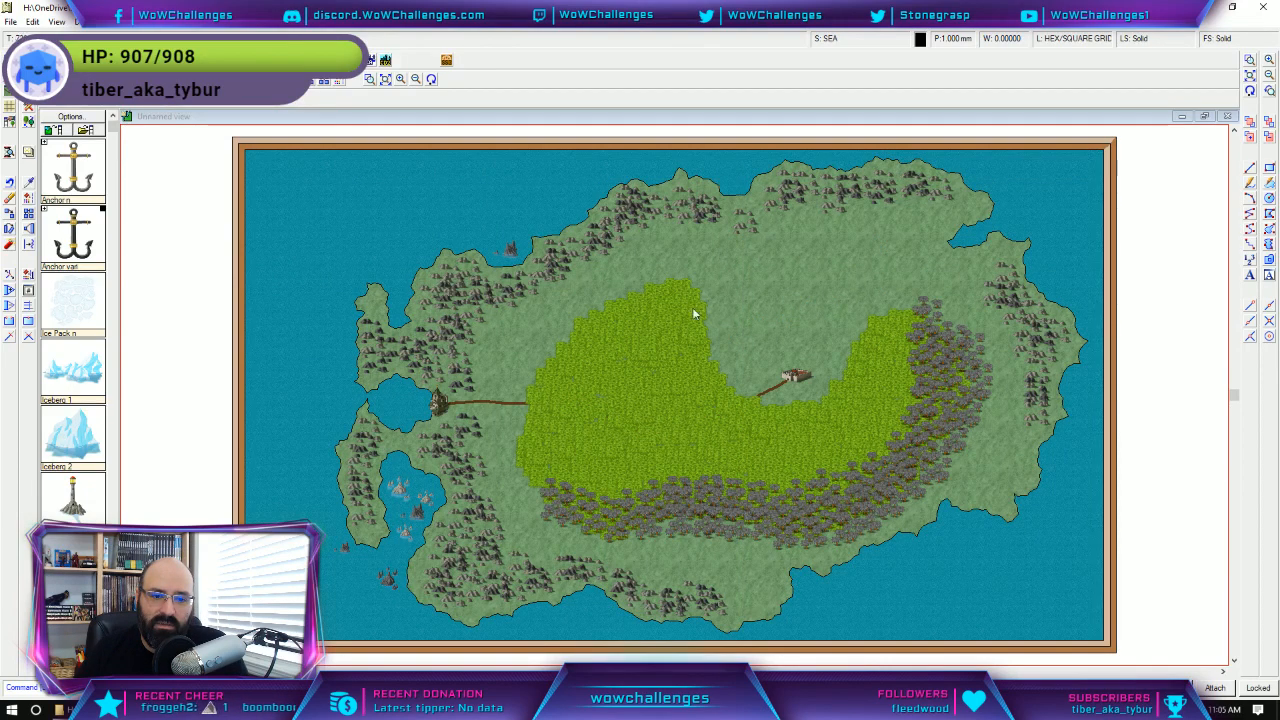
pyautogui.rightClick(494, 402)
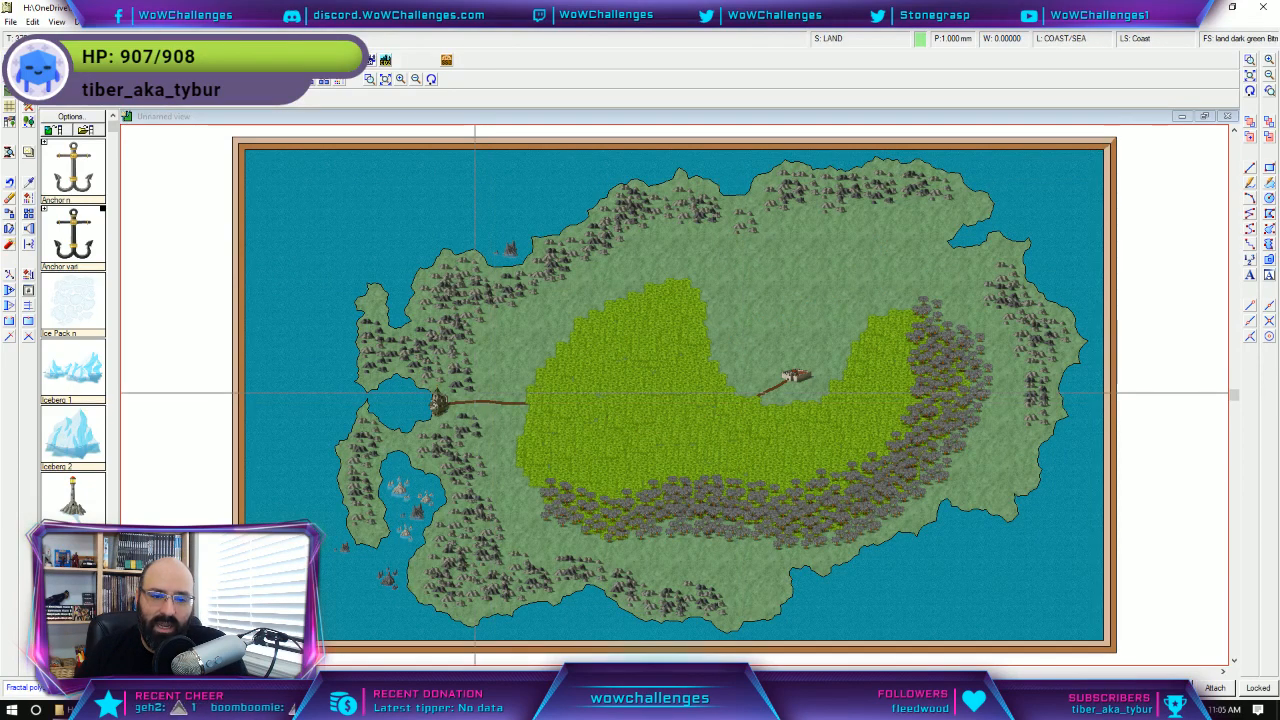
pyautogui.click(66, 23)
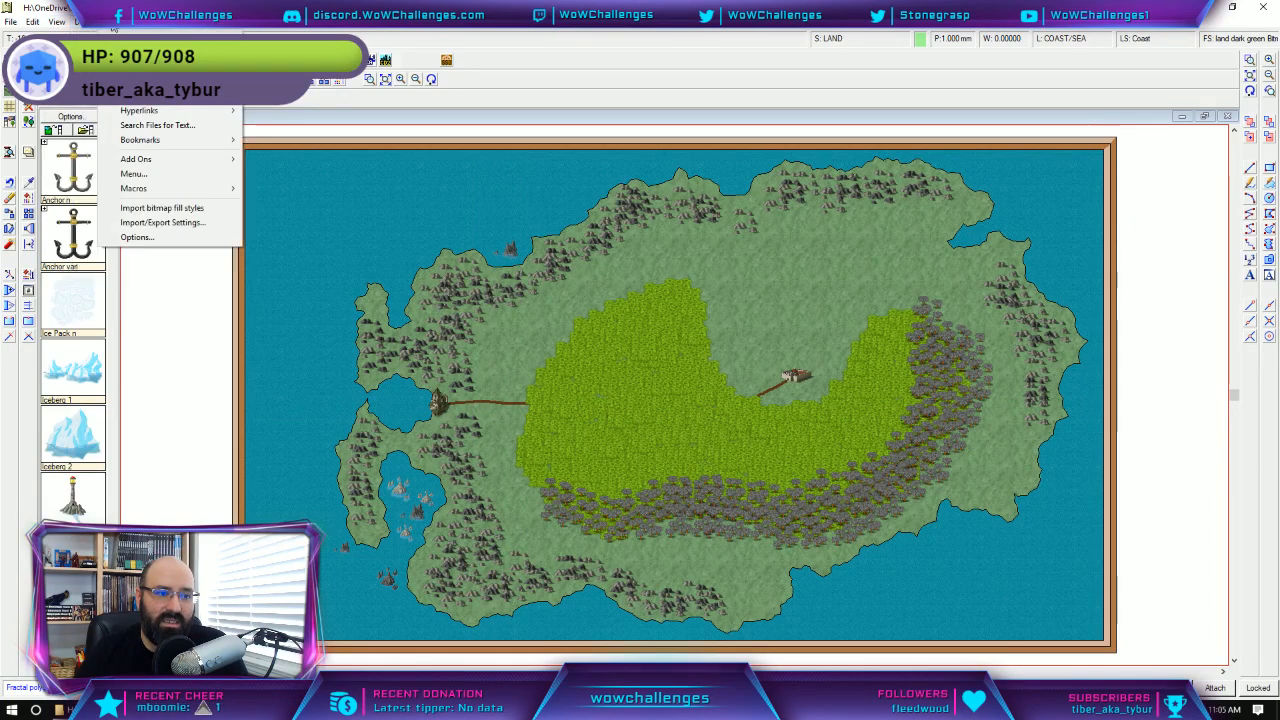
pyautogui.click(739, 30)
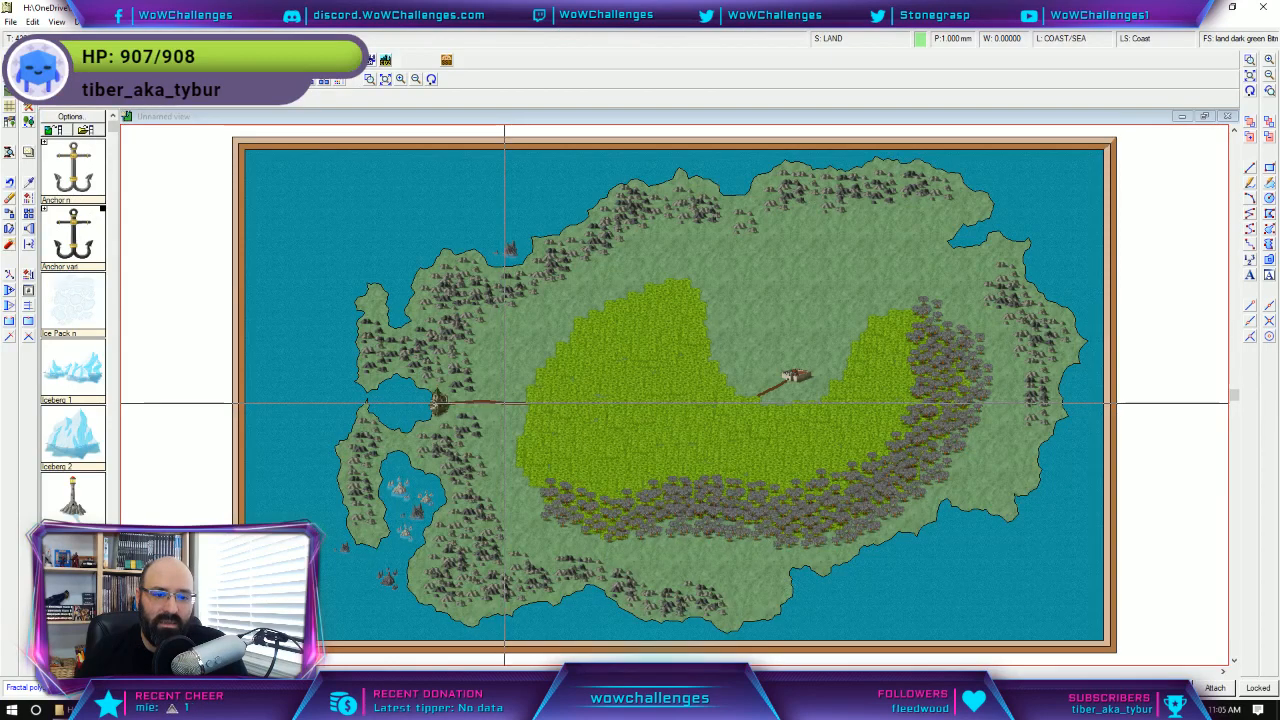
pyautogui.press('Escape')
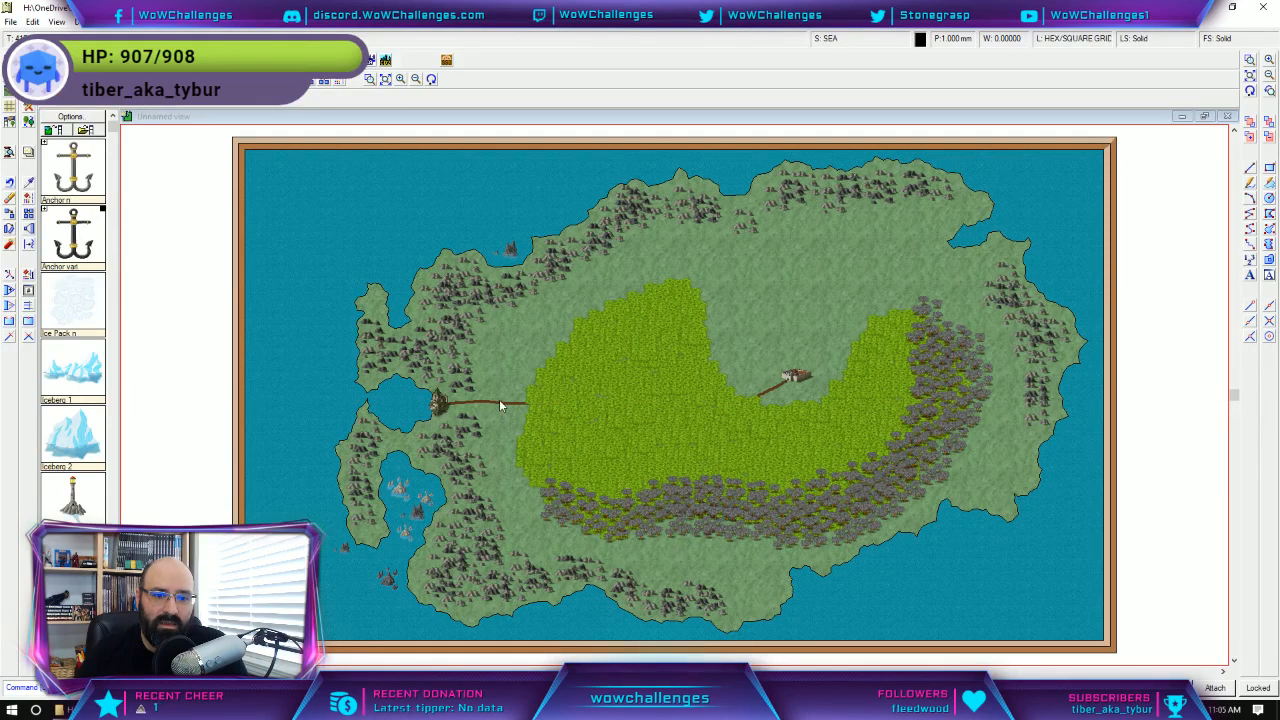
# Restart the default land tool and select water normal Bitmap as its fill style.
pyautogui.rightClick(502, 403)
pyautogui.click(502, 403)
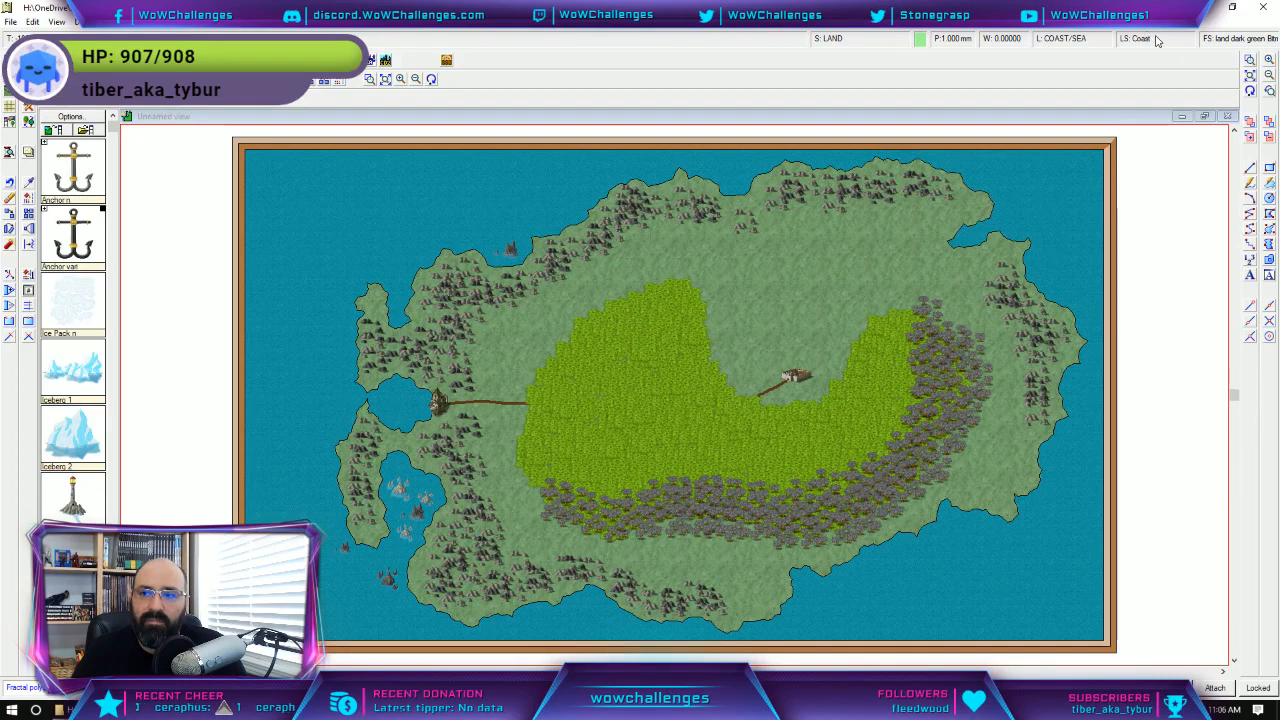
pyautogui.click(1252, 39)
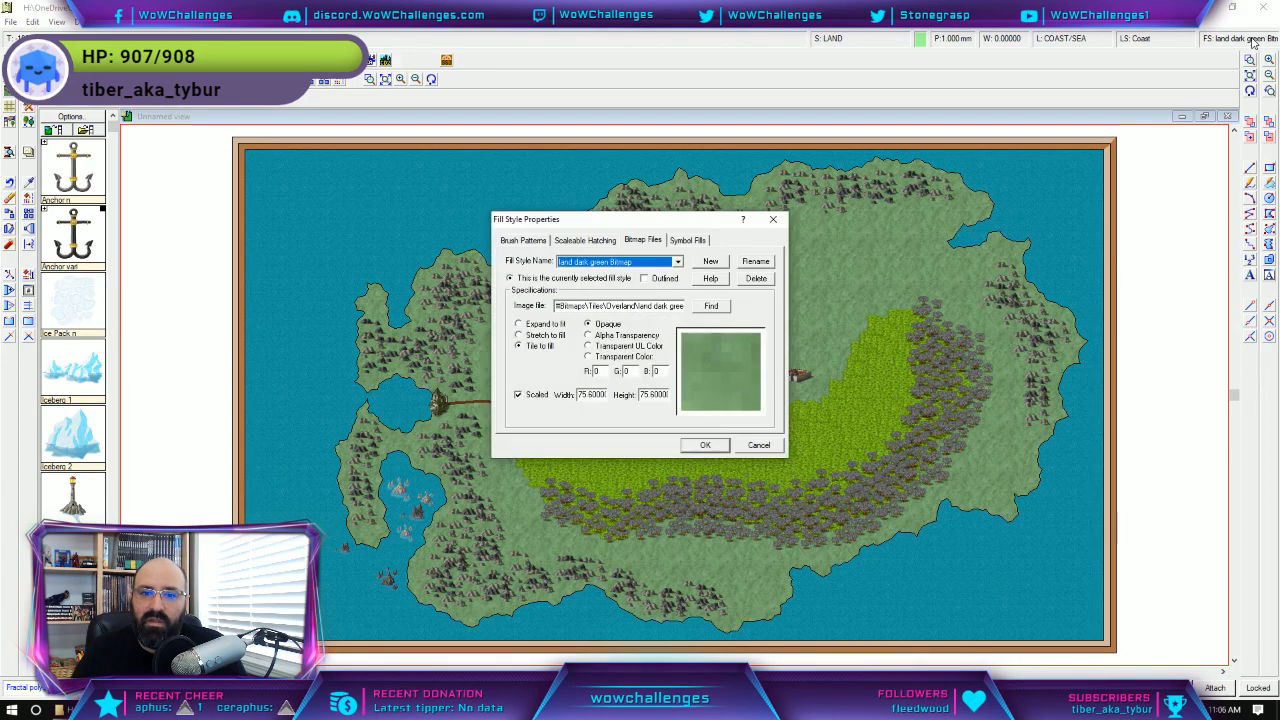
pyautogui.click(678, 265)
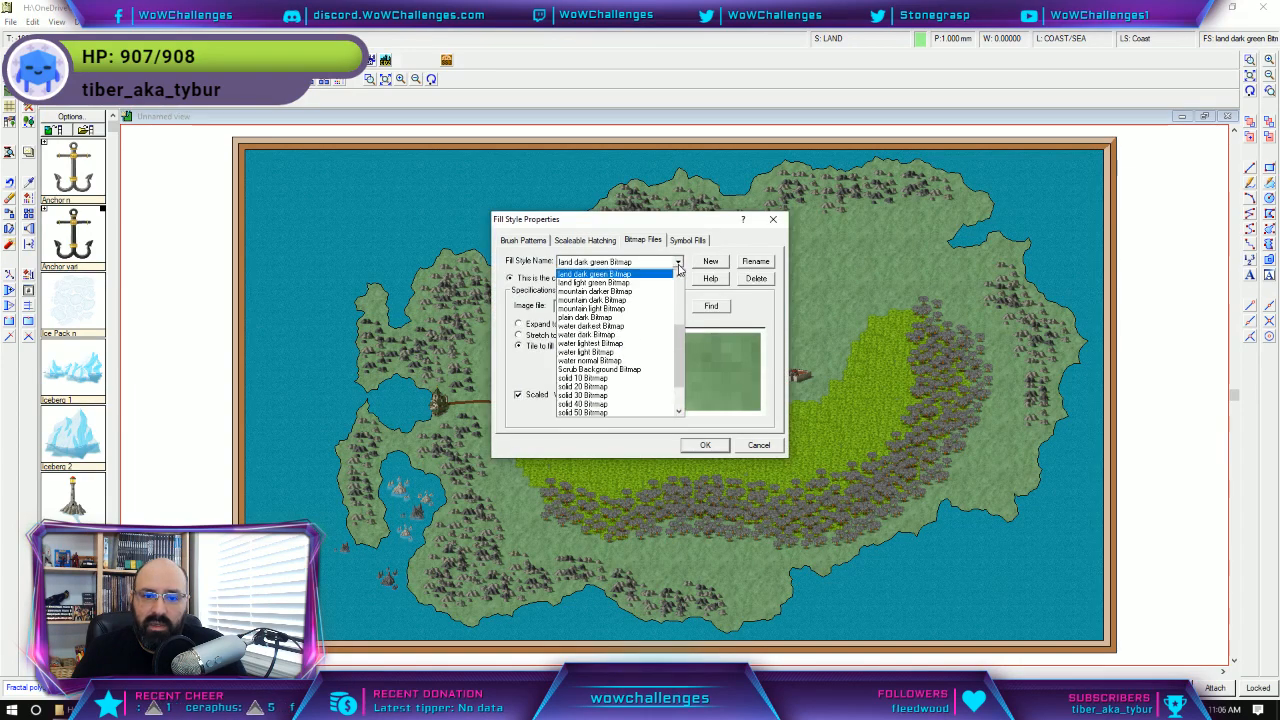
pyautogui.click(624, 361)
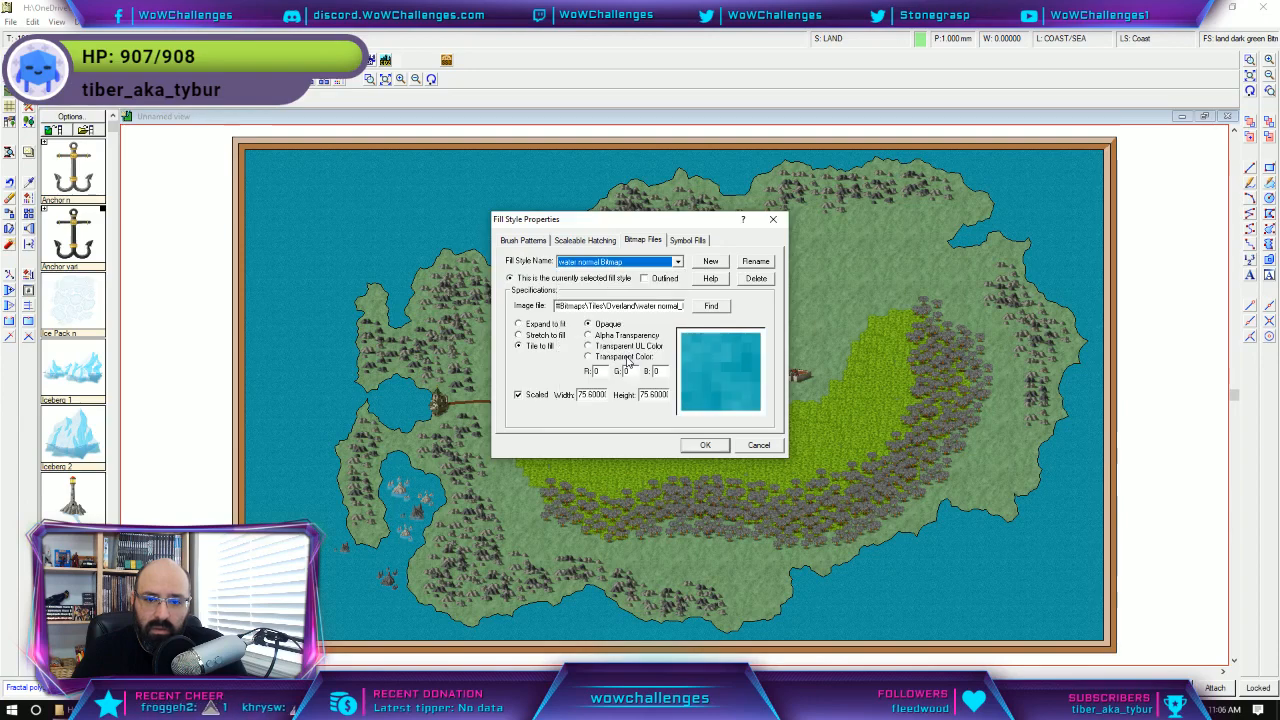
# Preview Water Bitmap and water dark Bitmap, and select water light Bitmap as the land tool's fill style.
pyautogui.click(677, 263)
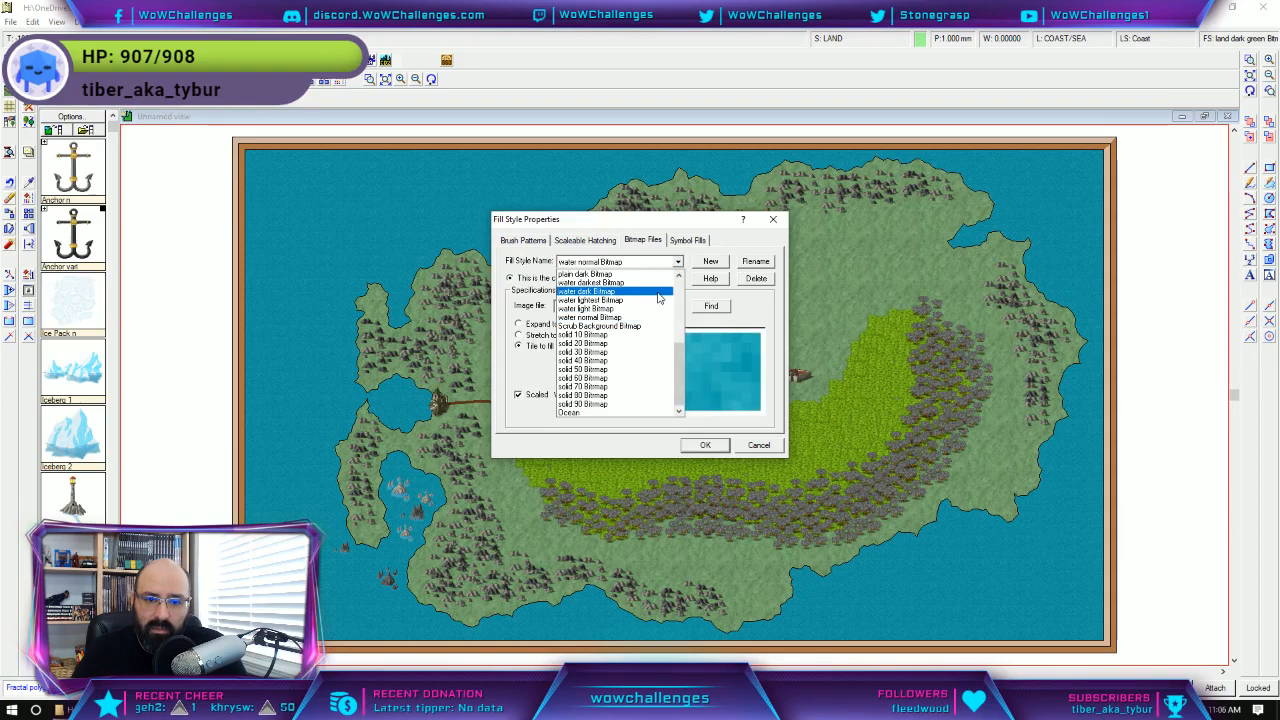
pyautogui.scroll(2, 640, 305)
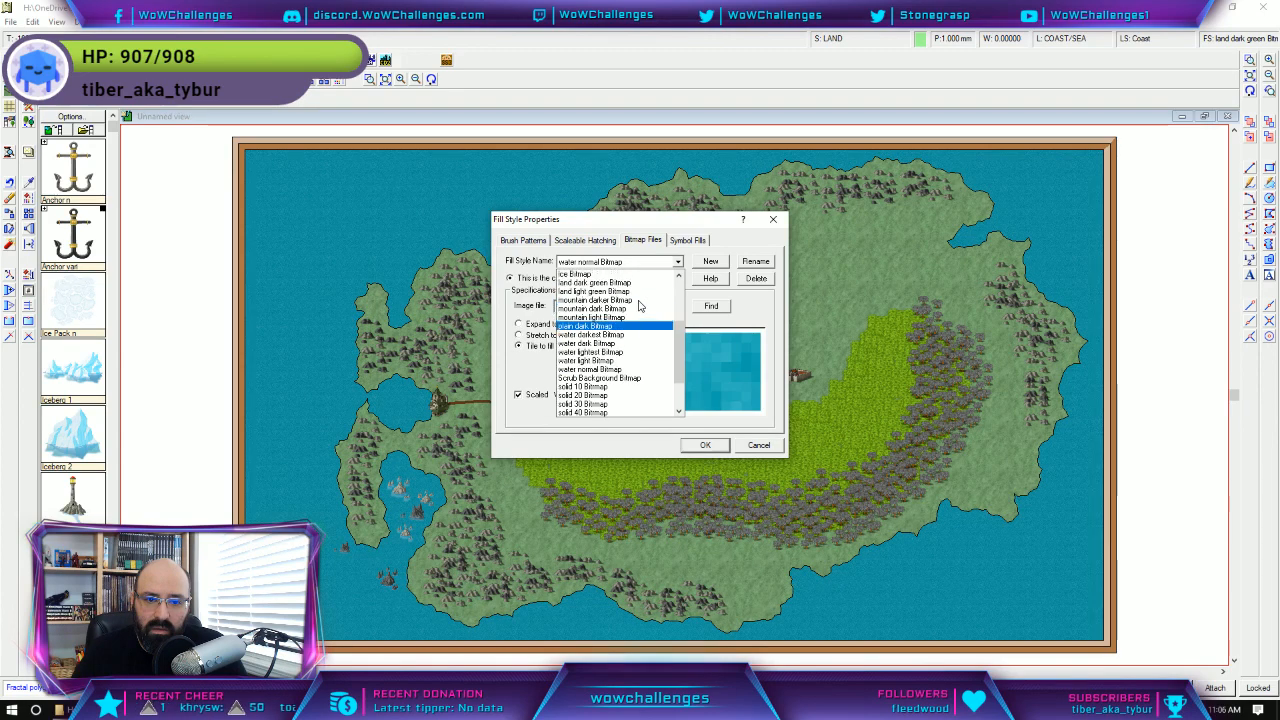
pyautogui.scroll(2, 640, 305)
pyautogui.scroll(1, 640, 305)
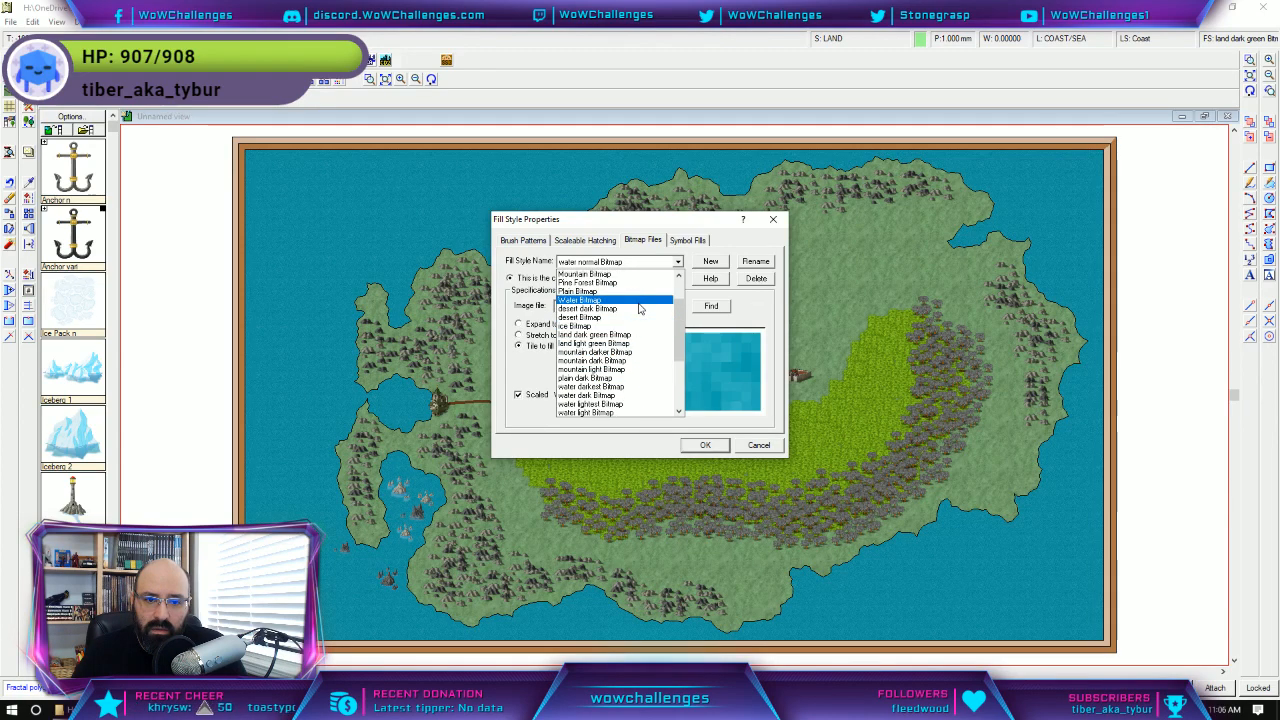
pyautogui.click(632, 307)
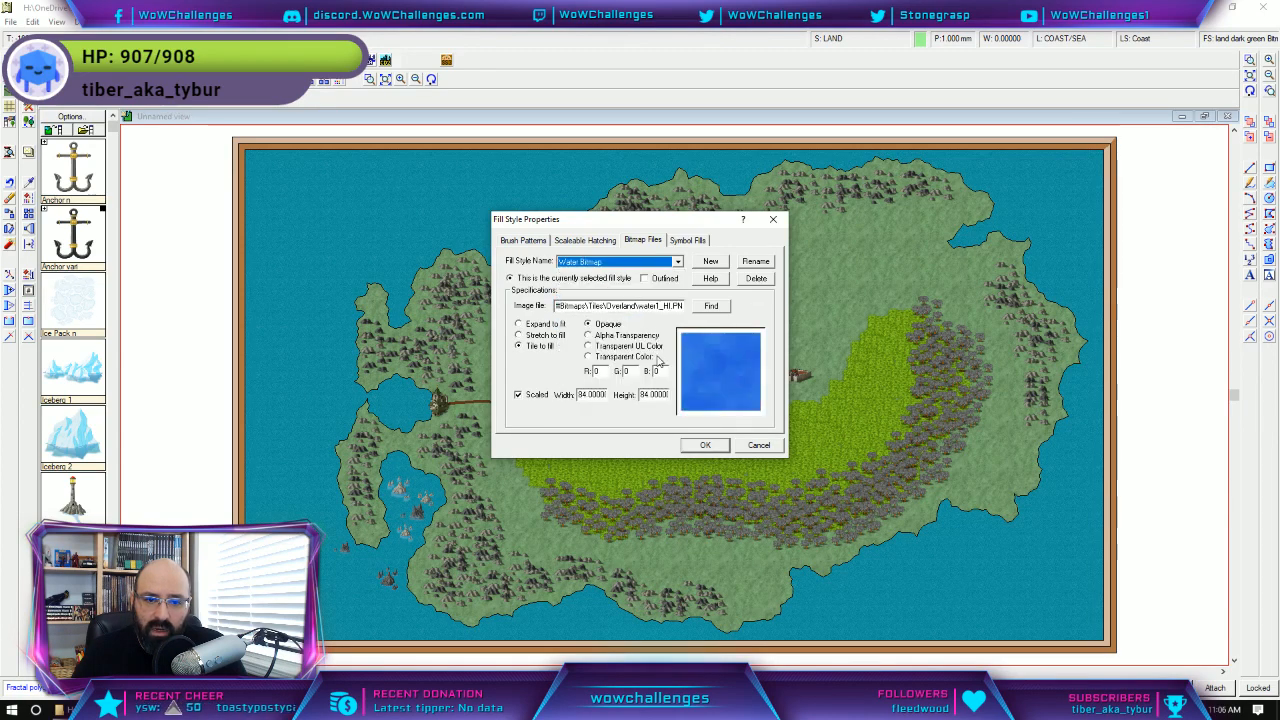
pyautogui.click(678, 262)
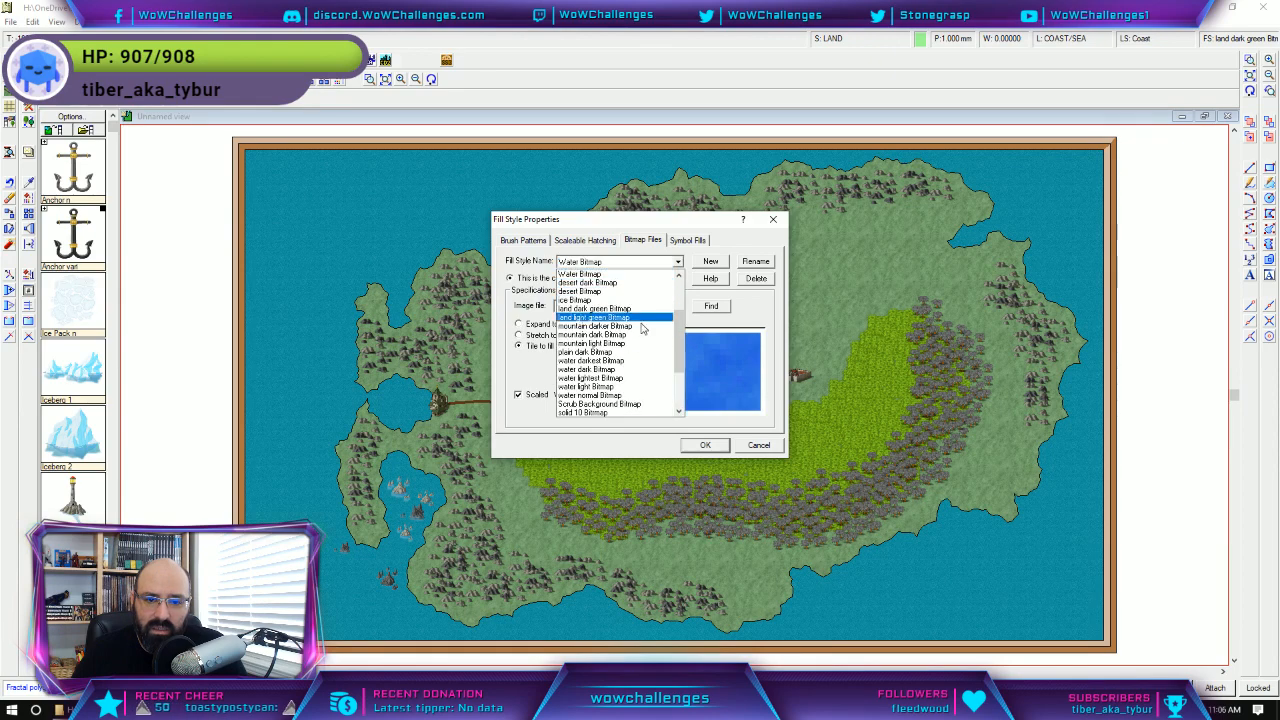
pyautogui.click(626, 370)
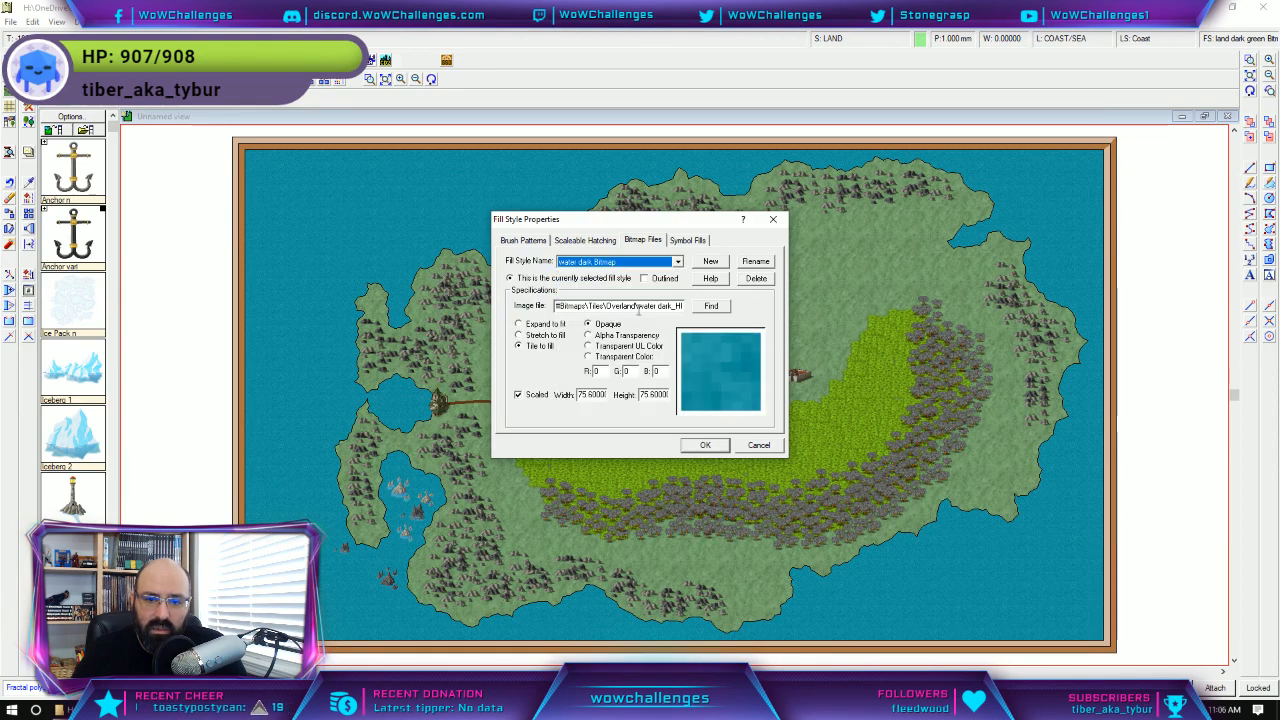
pyautogui.click(678, 262)
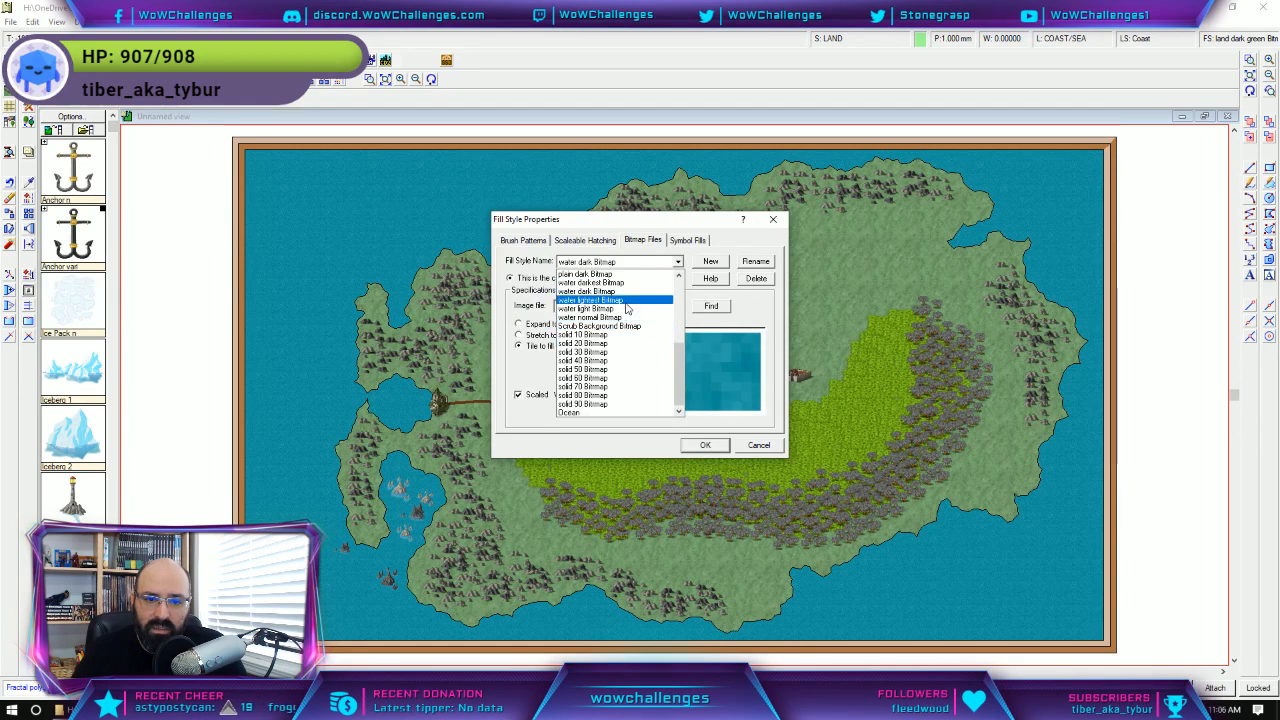
pyautogui.click(627, 310)
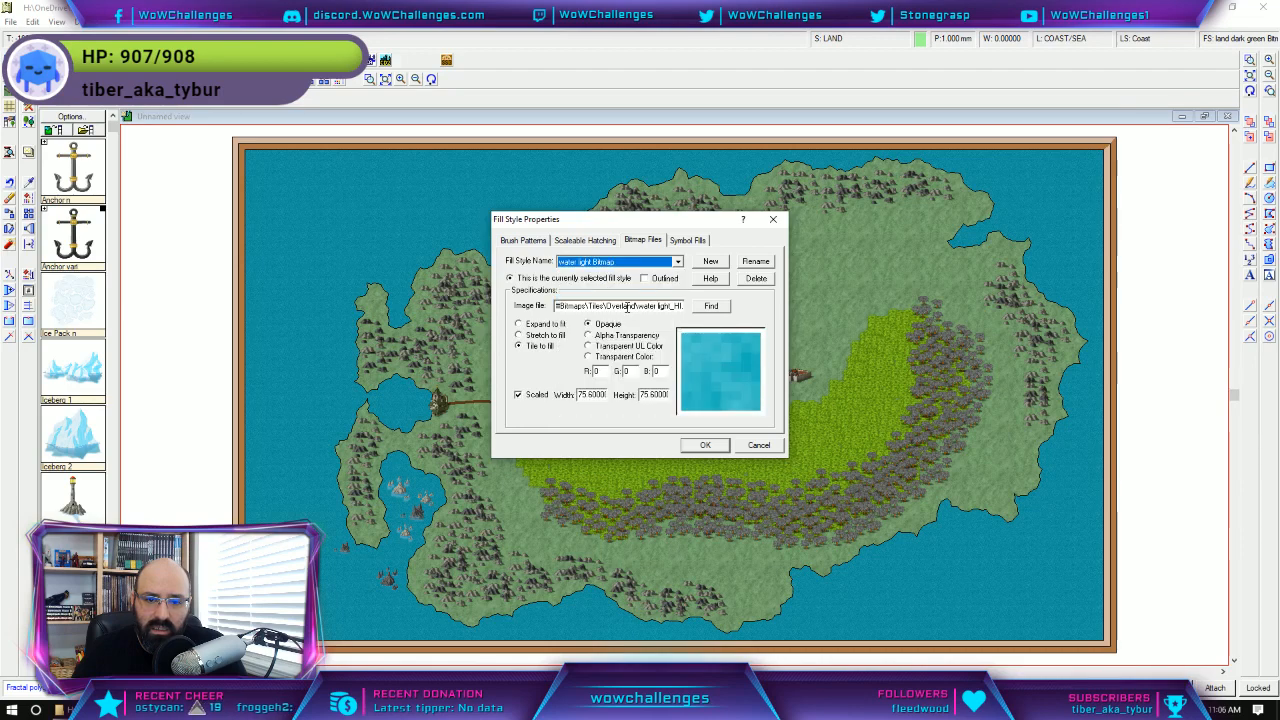
pyautogui.click(703, 446)
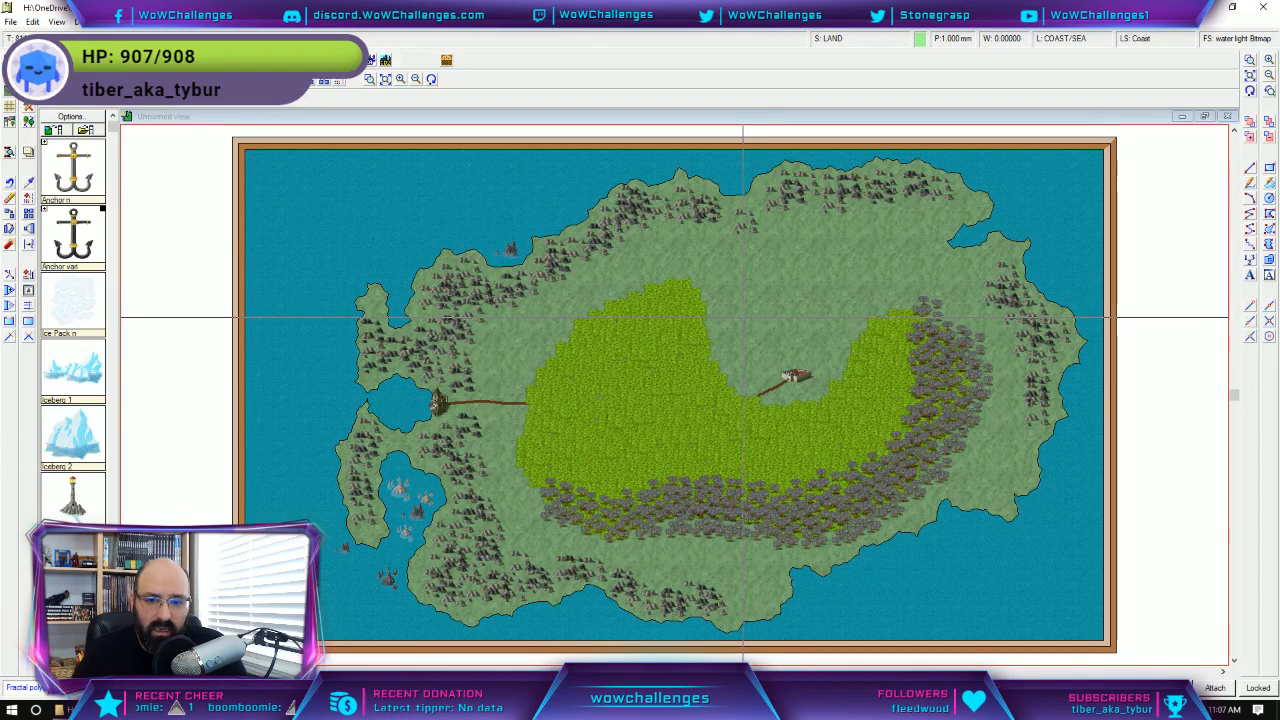
# Try drawing a small lake with water light Bitmap fill on the green land northwest of the central town.
pyautogui.click(740, 312)
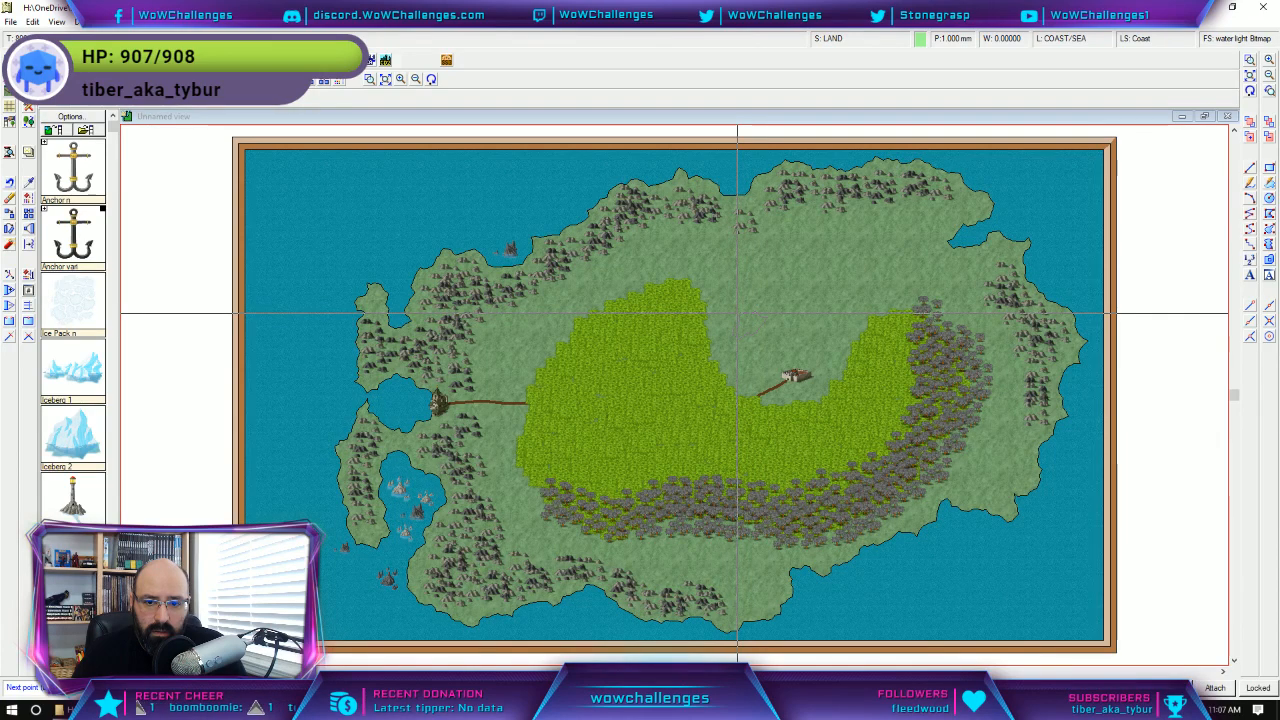
pyautogui.rightClick(737, 310)
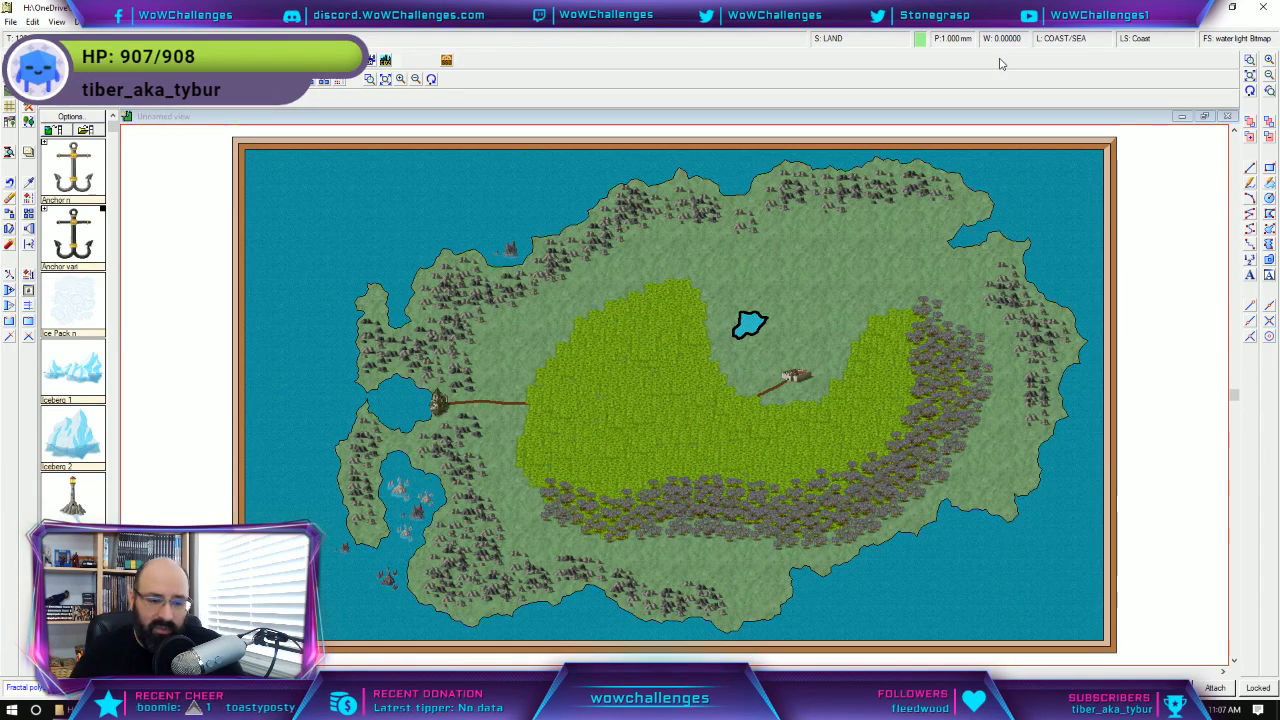
pyautogui.press('Escape')
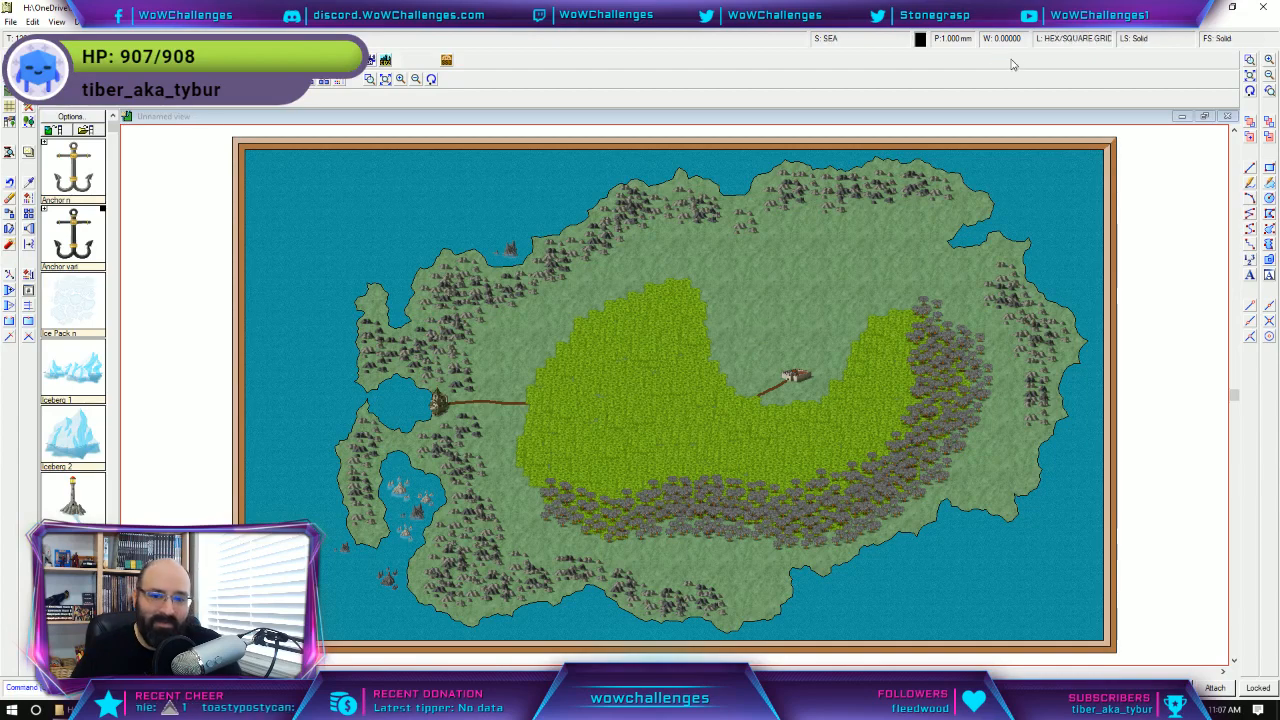
# Set the pen thickness to 0 mm and restart the default land tool with water normal Bitmap fill, postponing the save reminder.
pyautogui.click(953, 39)
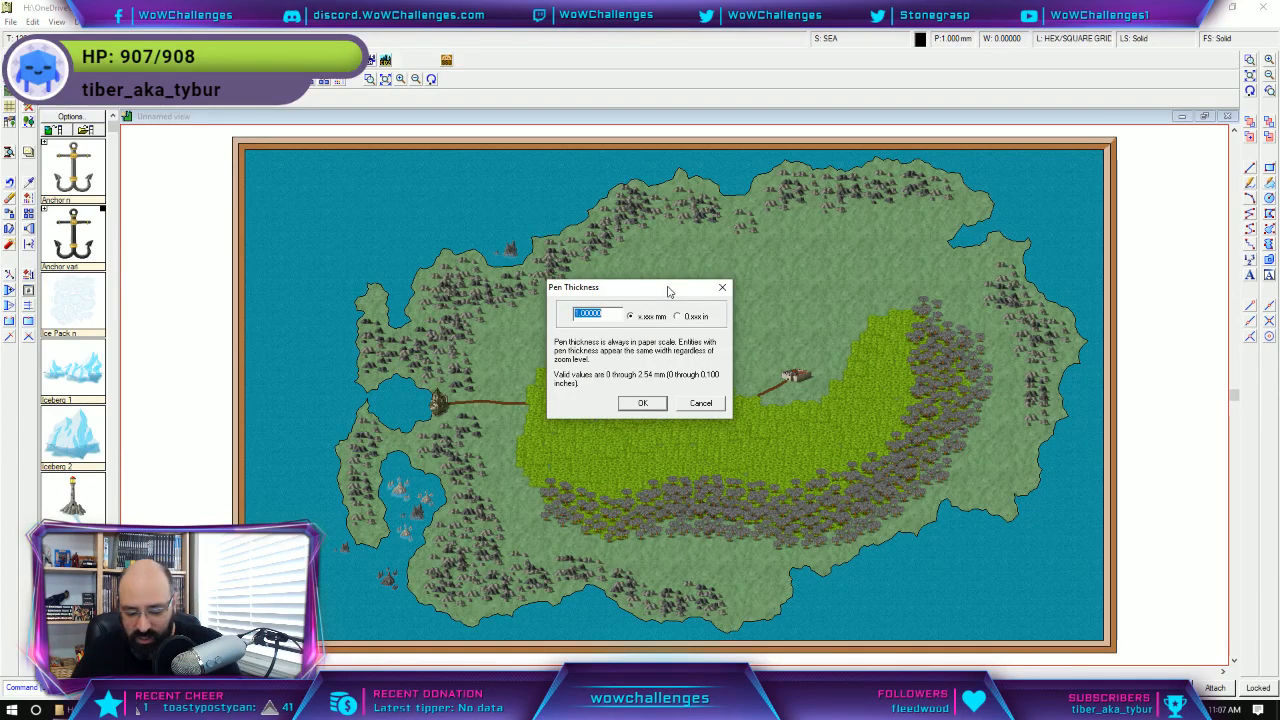
pyautogui.click(638, 404)
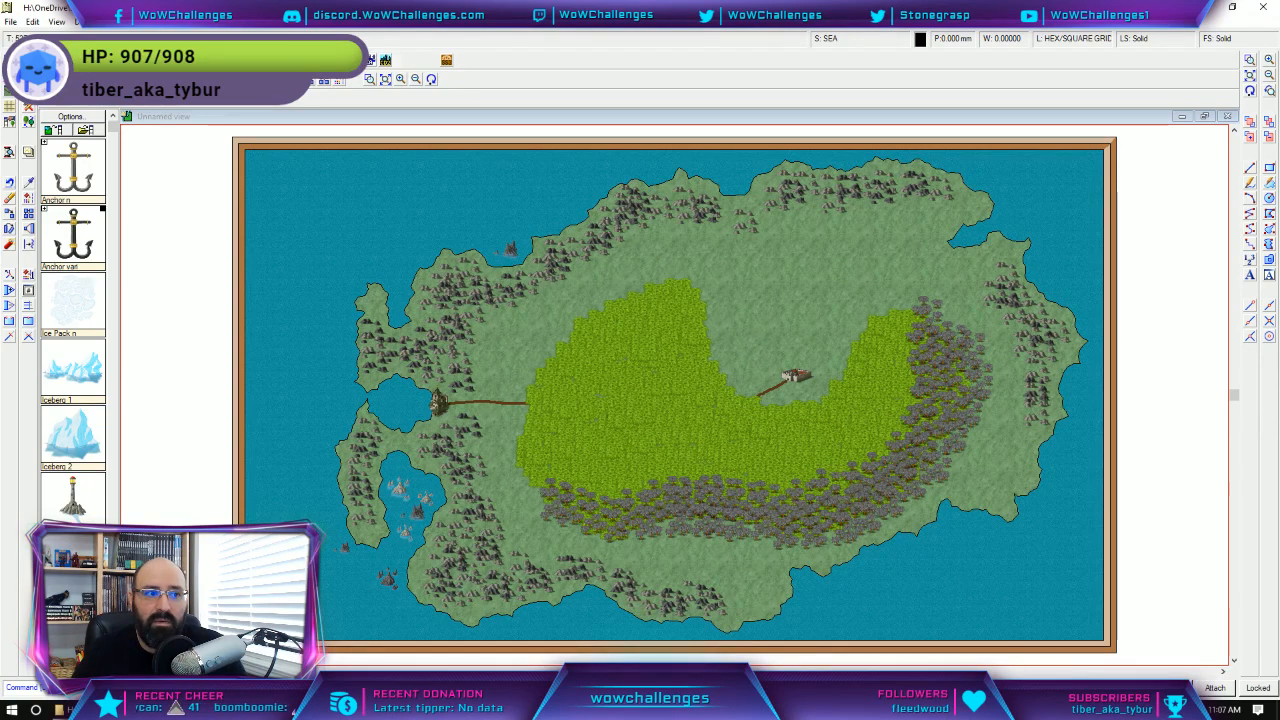
pyautogui.click(10, 62)
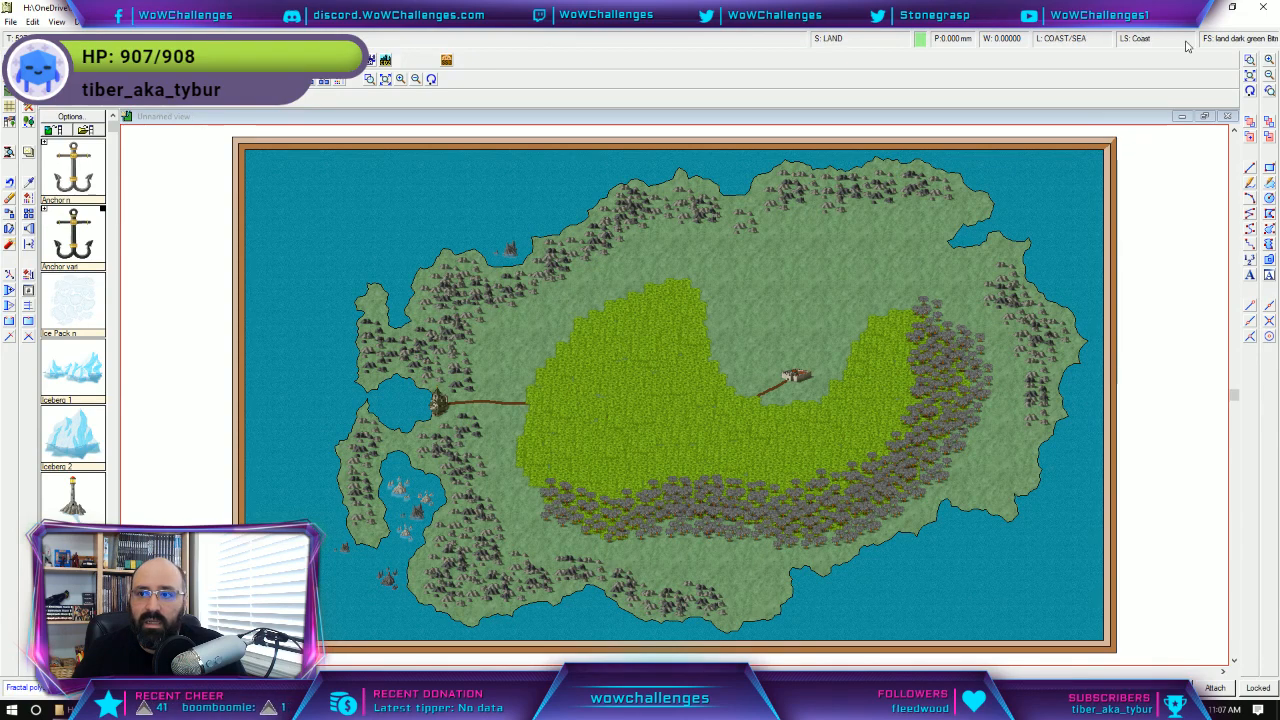
pyautogui.click(1245, 39)
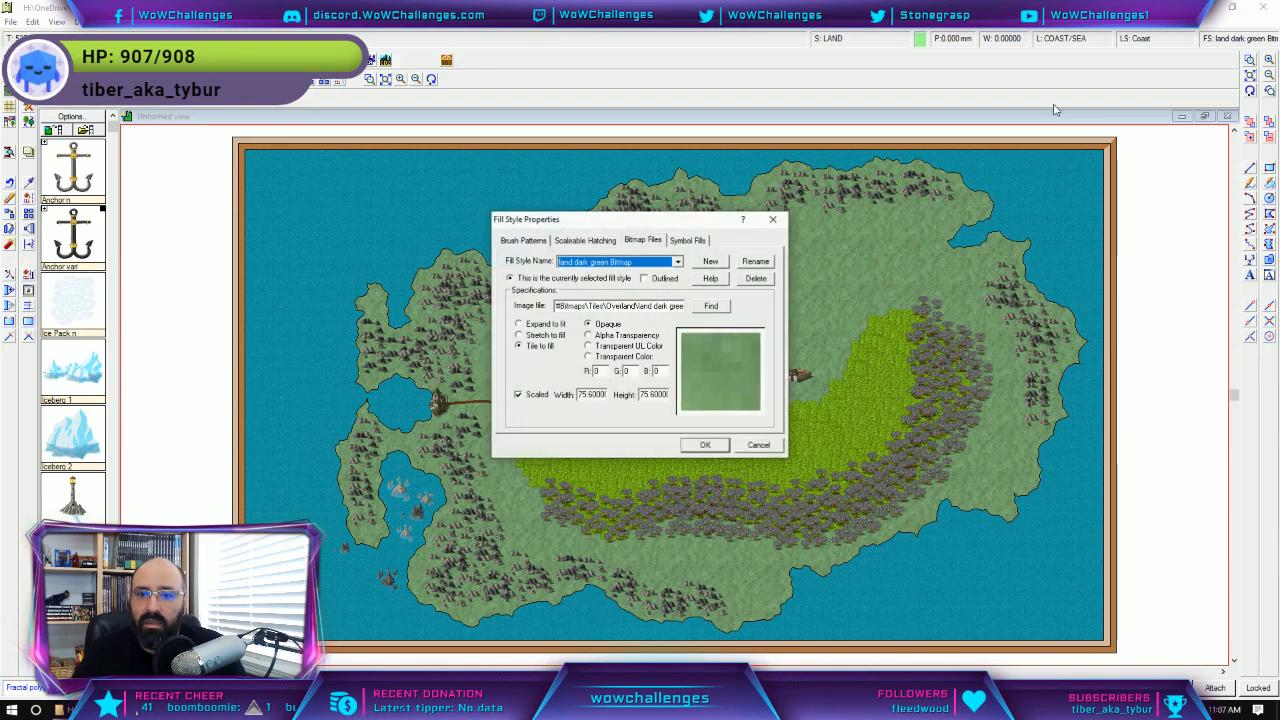
pyautogui.click(624, 264)
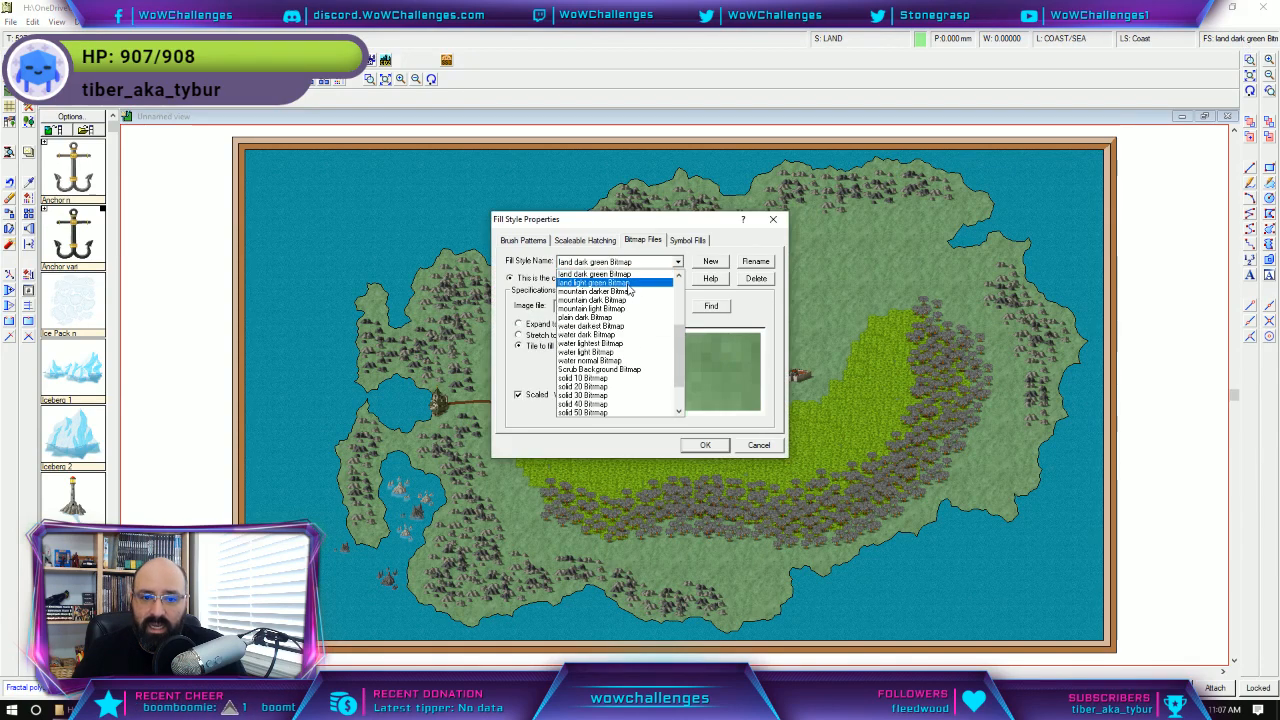
pyautogui.click(612, 362)
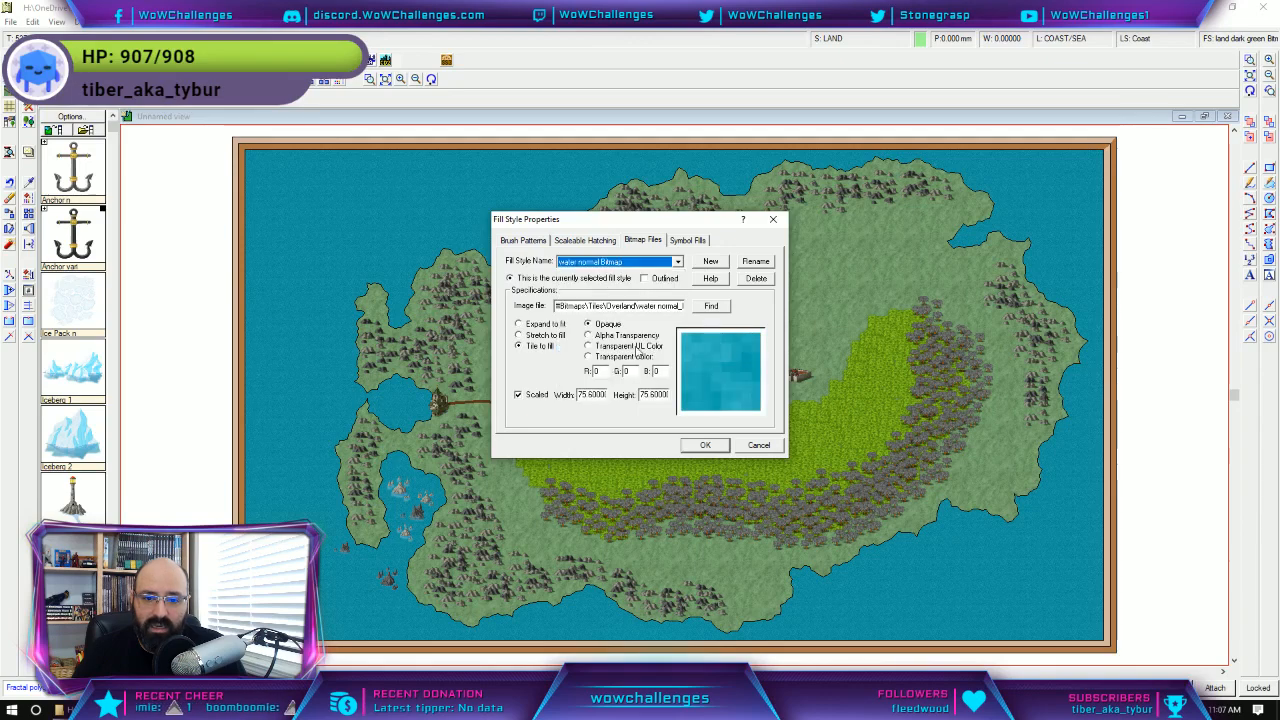
pyautogui.click(703, 446)
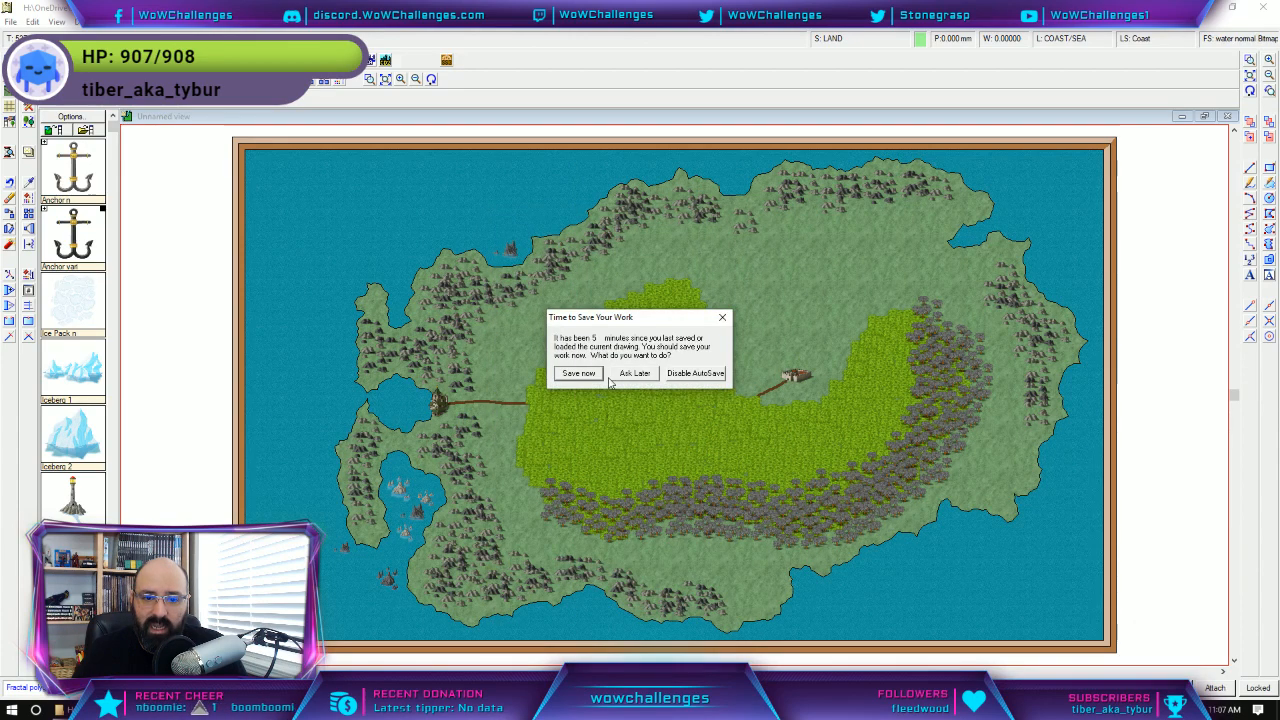
pyautogui.click(633, 373)
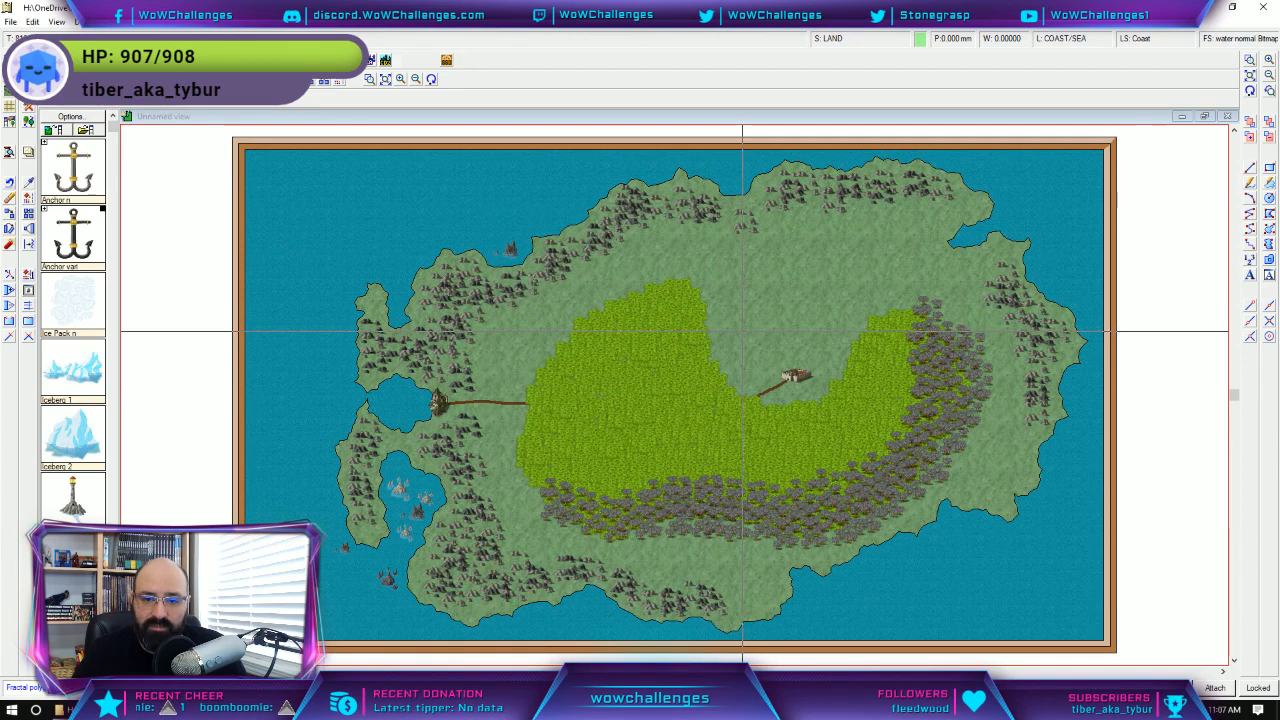
# Draw four small fractal lakes with water normal Bitmap fill, from northwest of the central town toward the island's northeast.
pyautogui.click(748, 344)
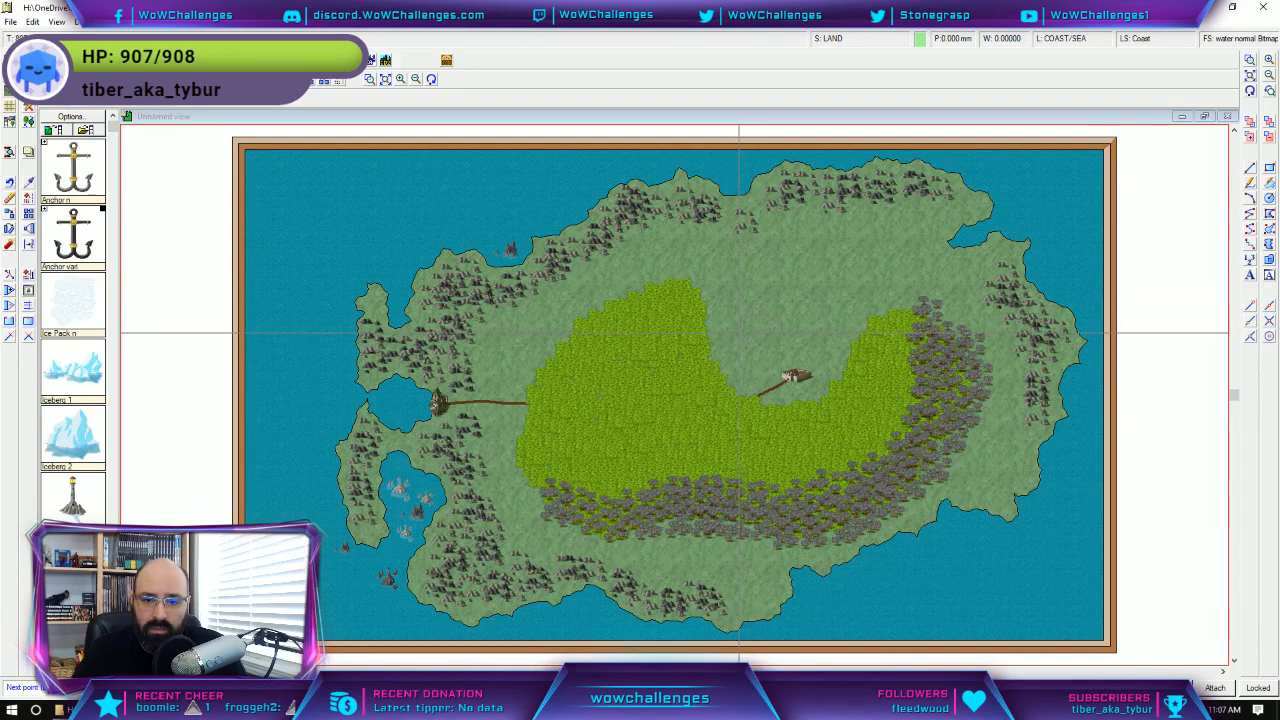
pyautogui.rightClick(744, 334)
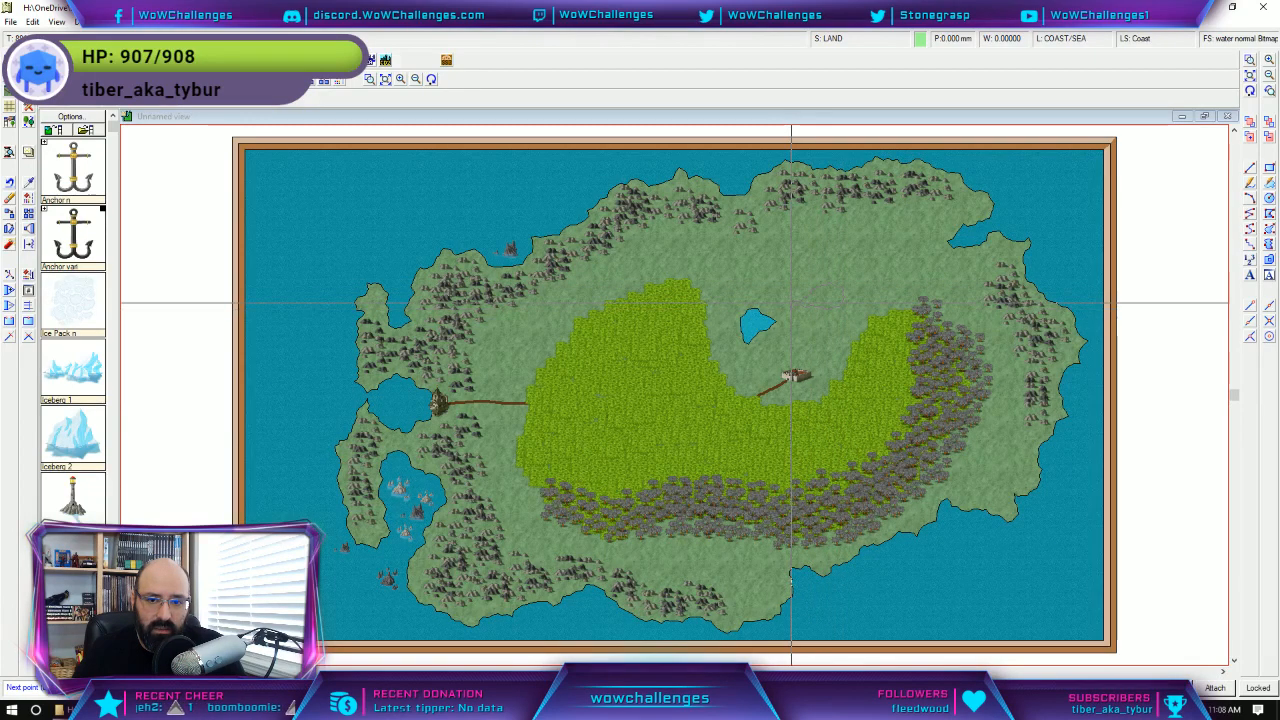
pyautogui.rightClick(790, 302)
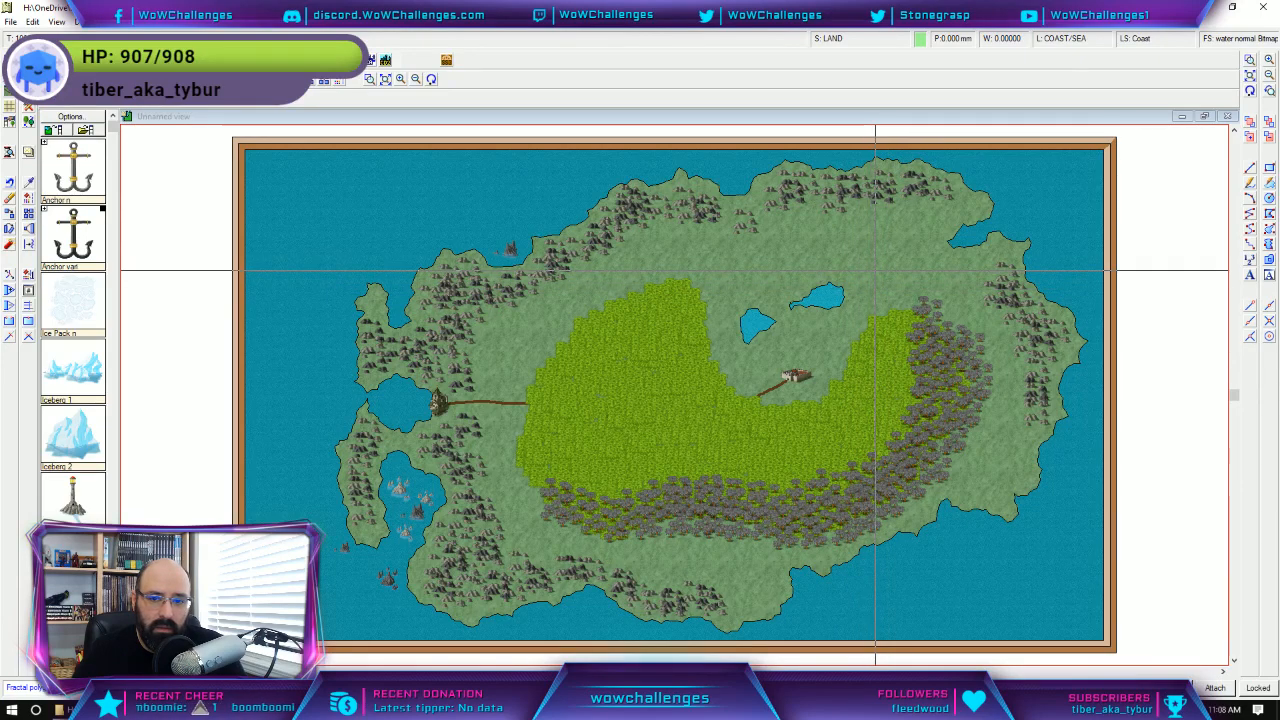
pyautogui.click(870, 271)
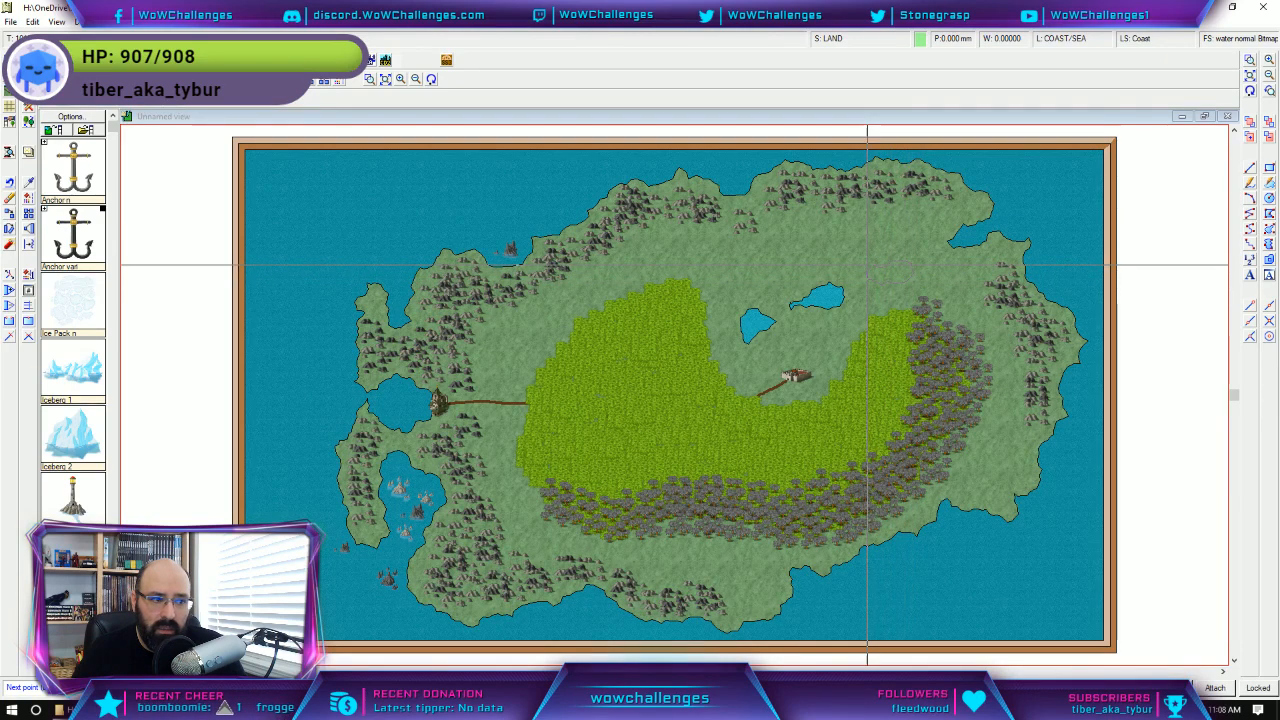
pyautogui.rightClick(867, 265)
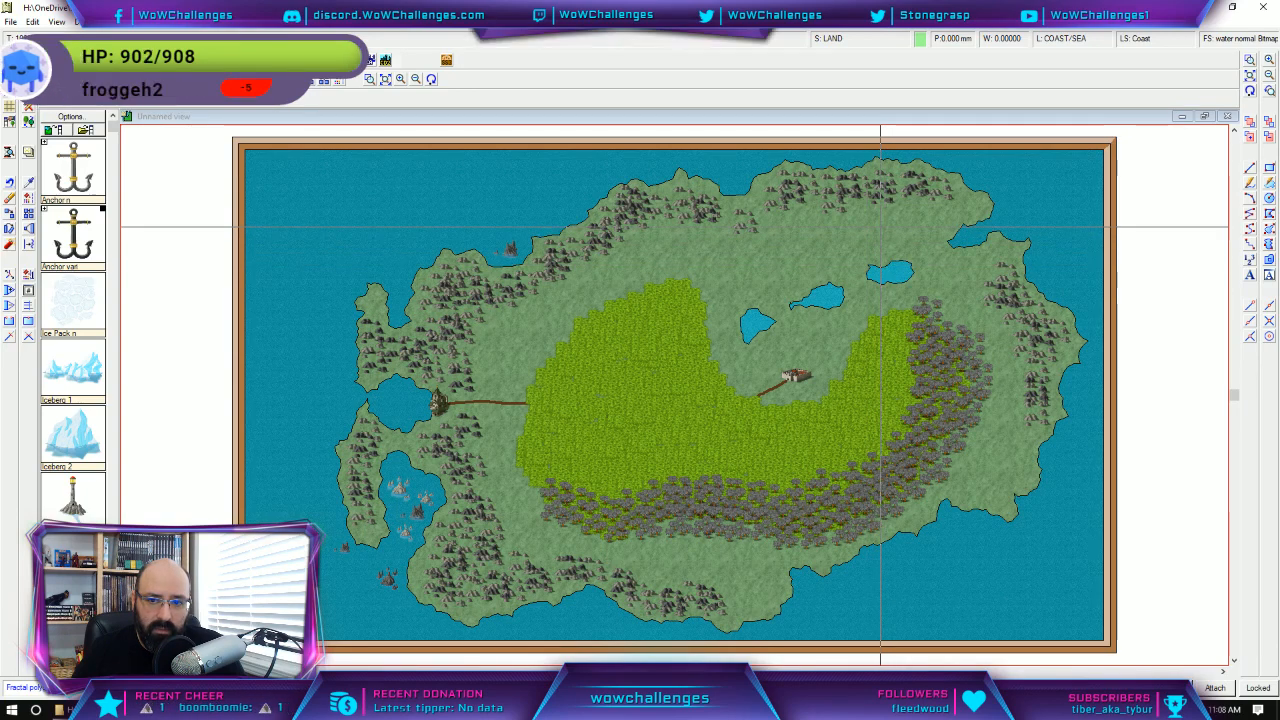
pyautogui.click(877, 235)
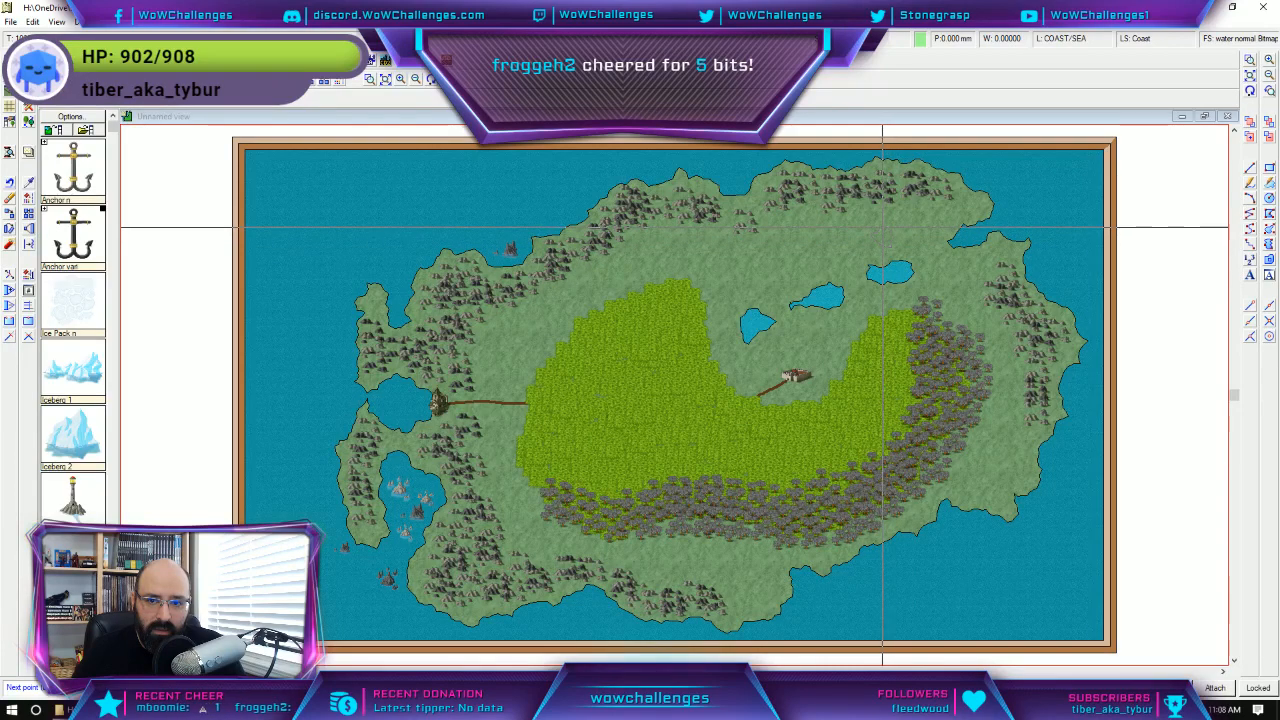
pyautogui.rightClick(881, 227)
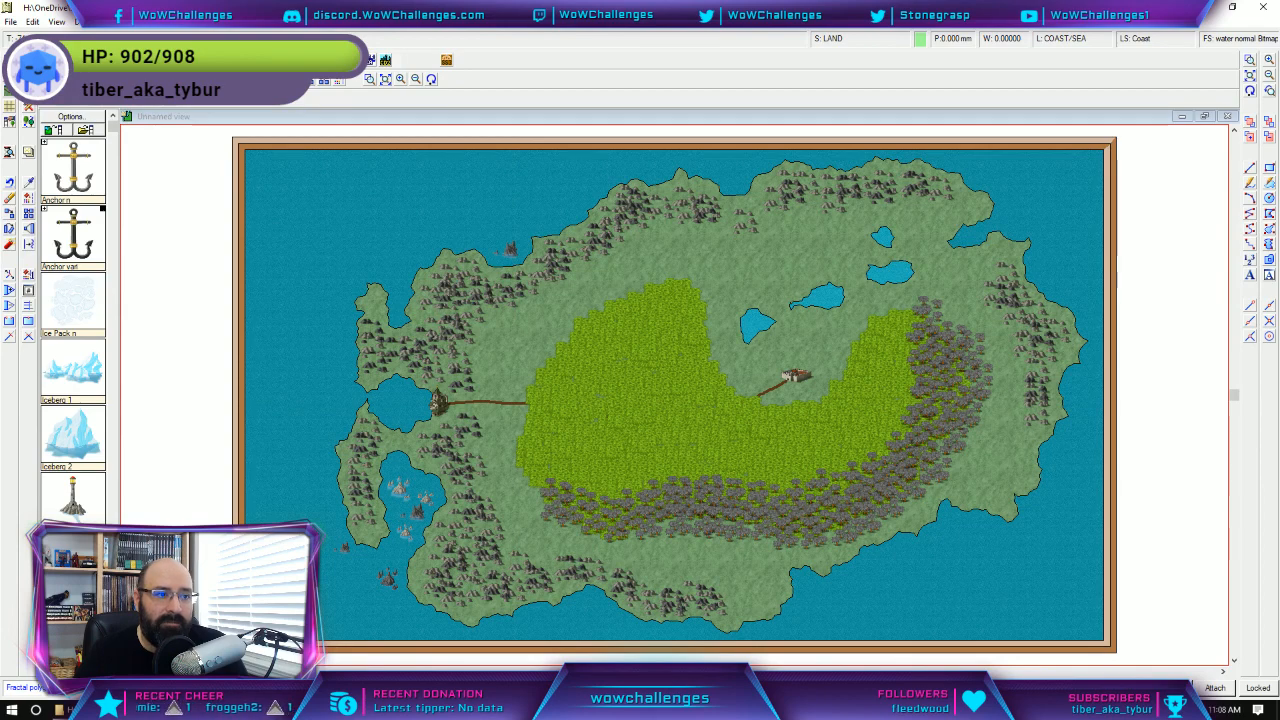
# Select the road between the western settlement and the central town, and open the Select Layer settings.
pyautogui.click(12, 199)
pyautogui.click(505, 405)
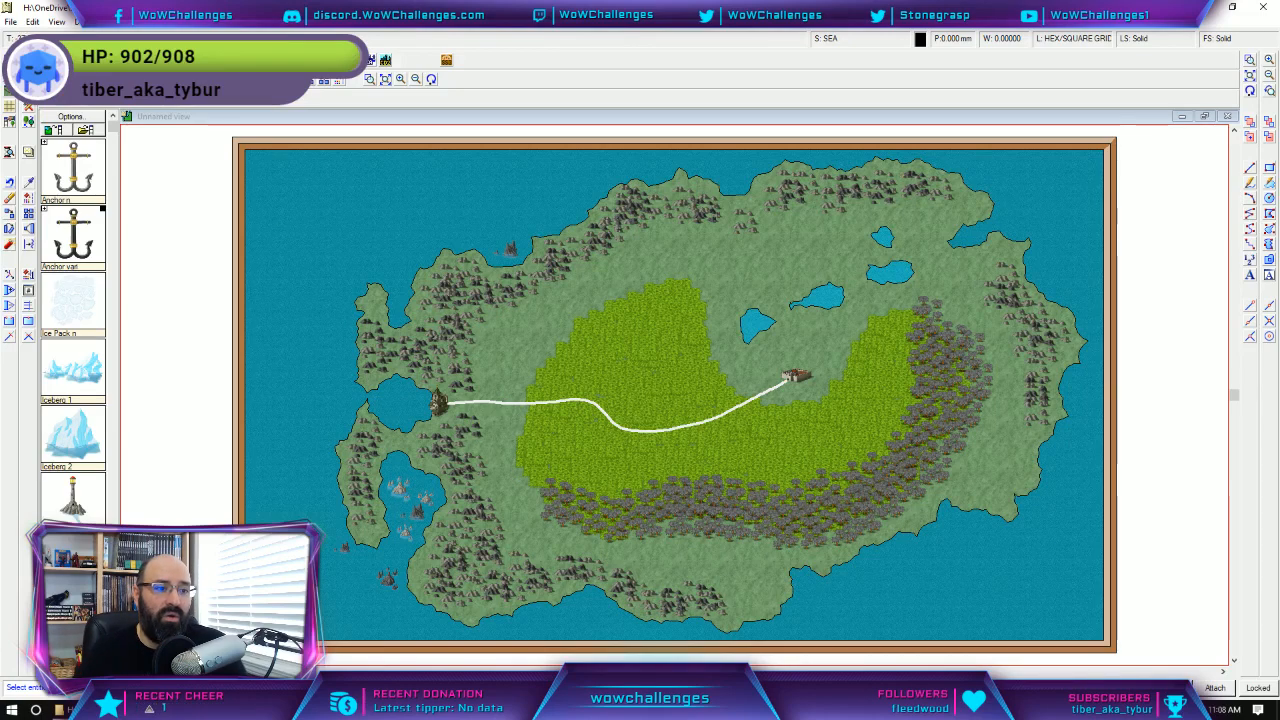
pyautogui.click(55, 22)
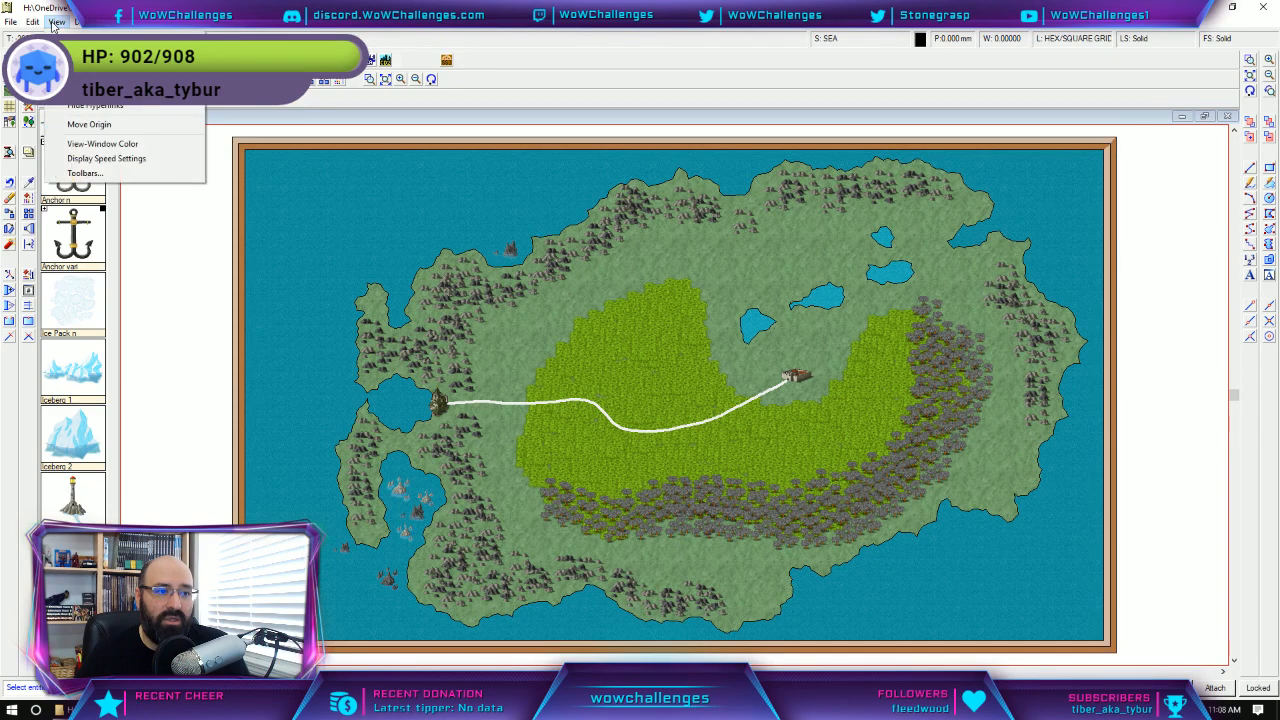
pyautogui.moveTo(80, 22)
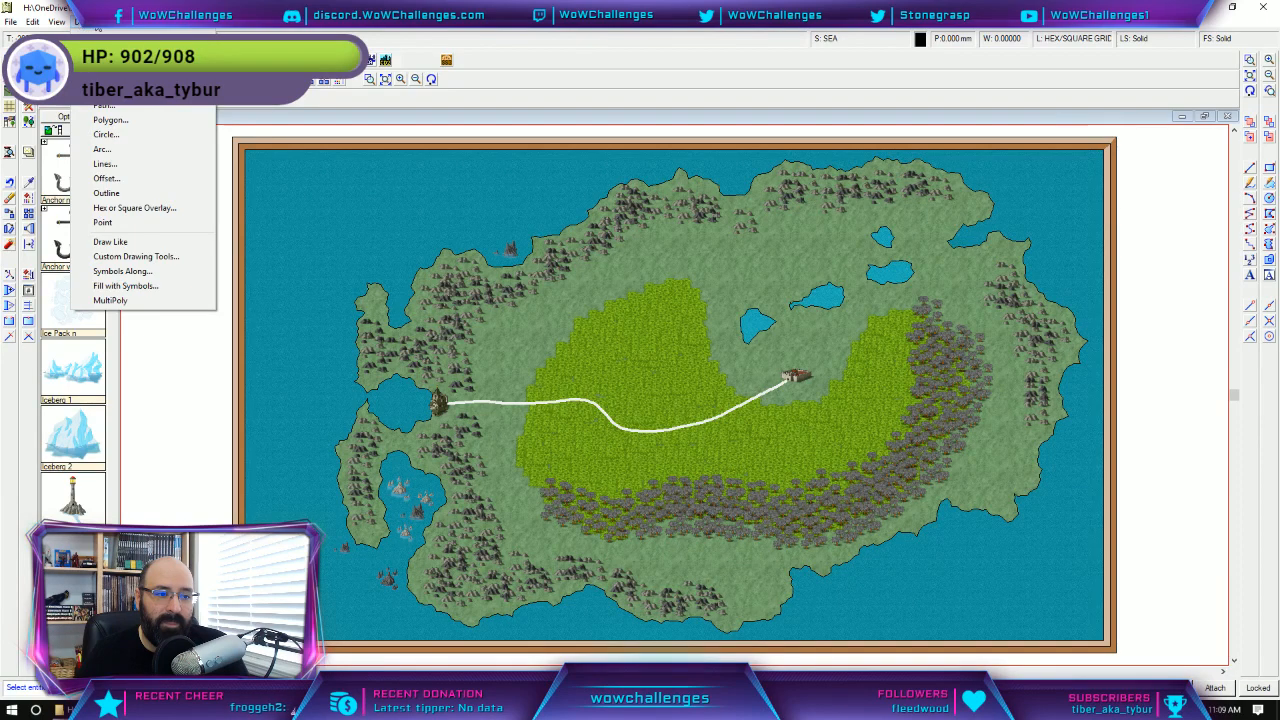
pyautogui.moveTo(150, 37)
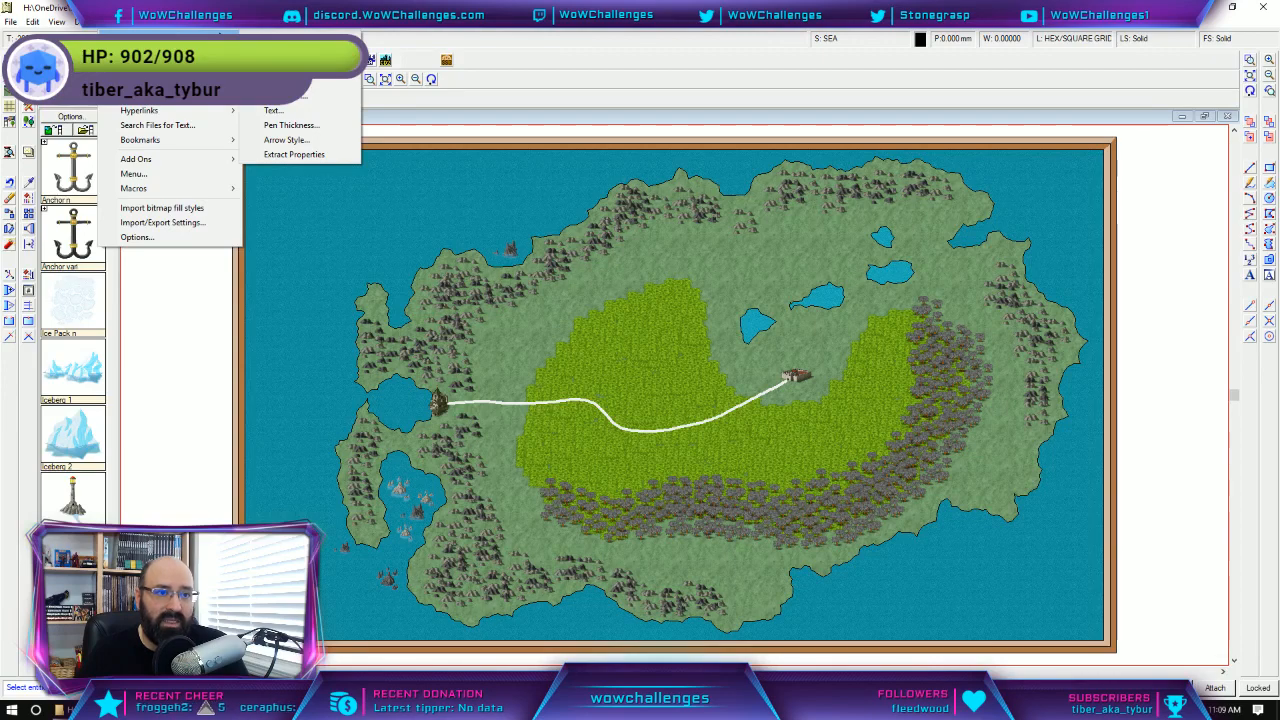
pyautogui.moveTo(219, 24)
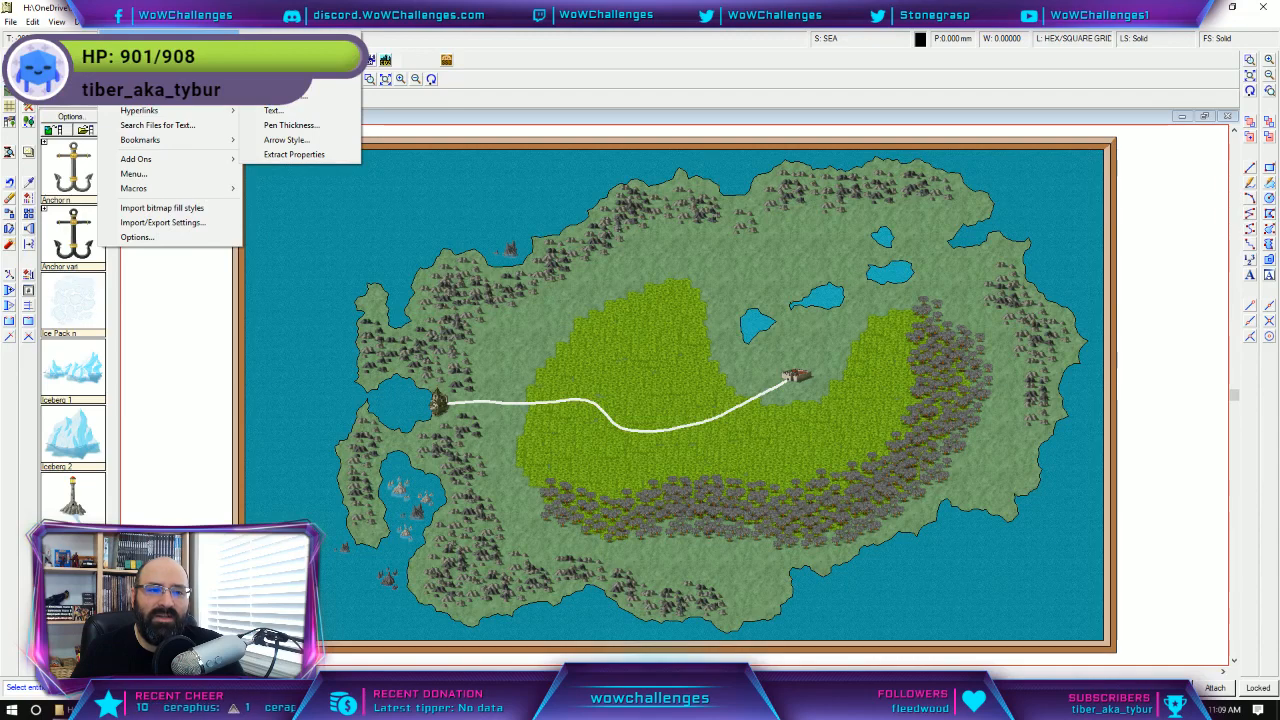
pyautogui.click(116, 23)
pyautogui.click(116, 23)
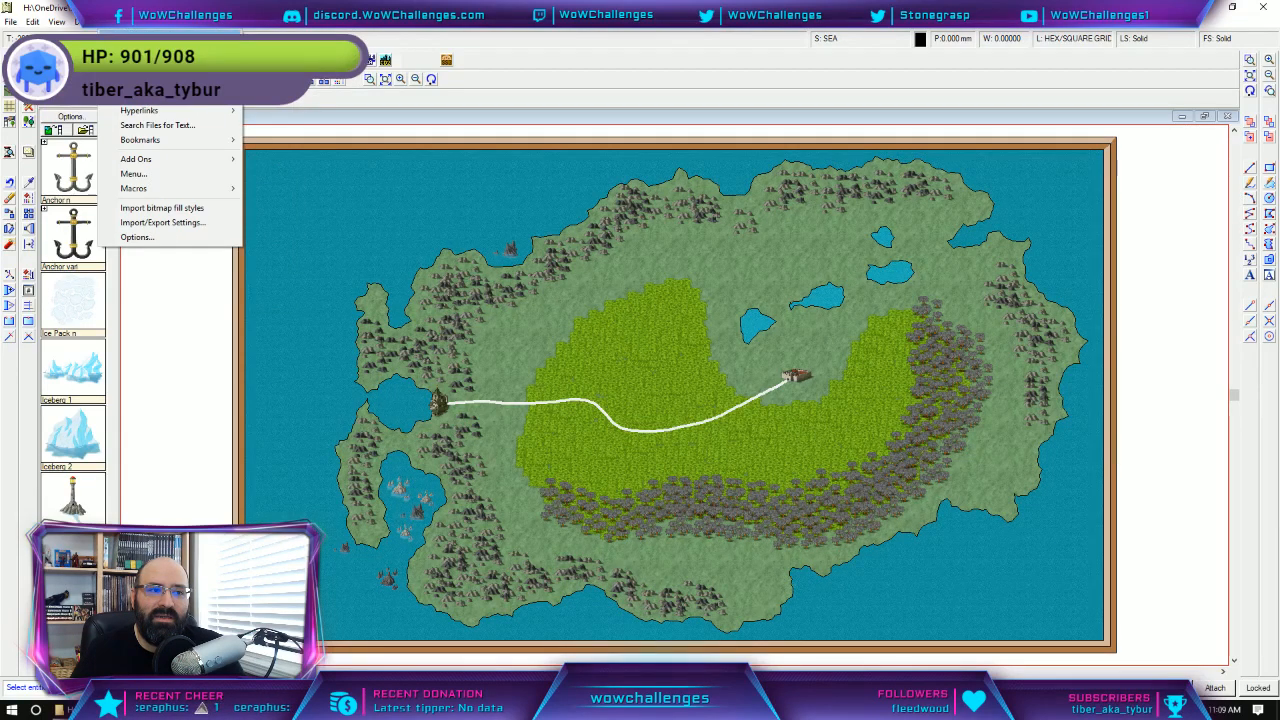
pyautogui.moveTo(180, 34)
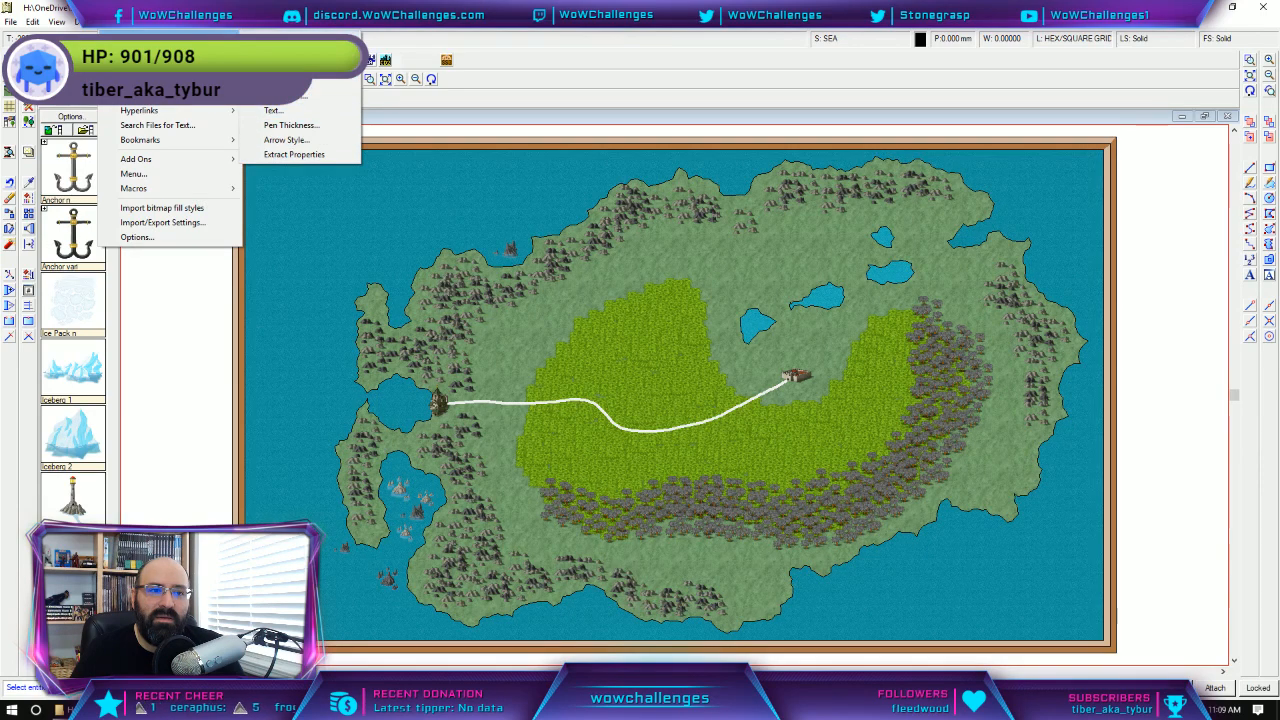
pyautogui.click(285, 53)
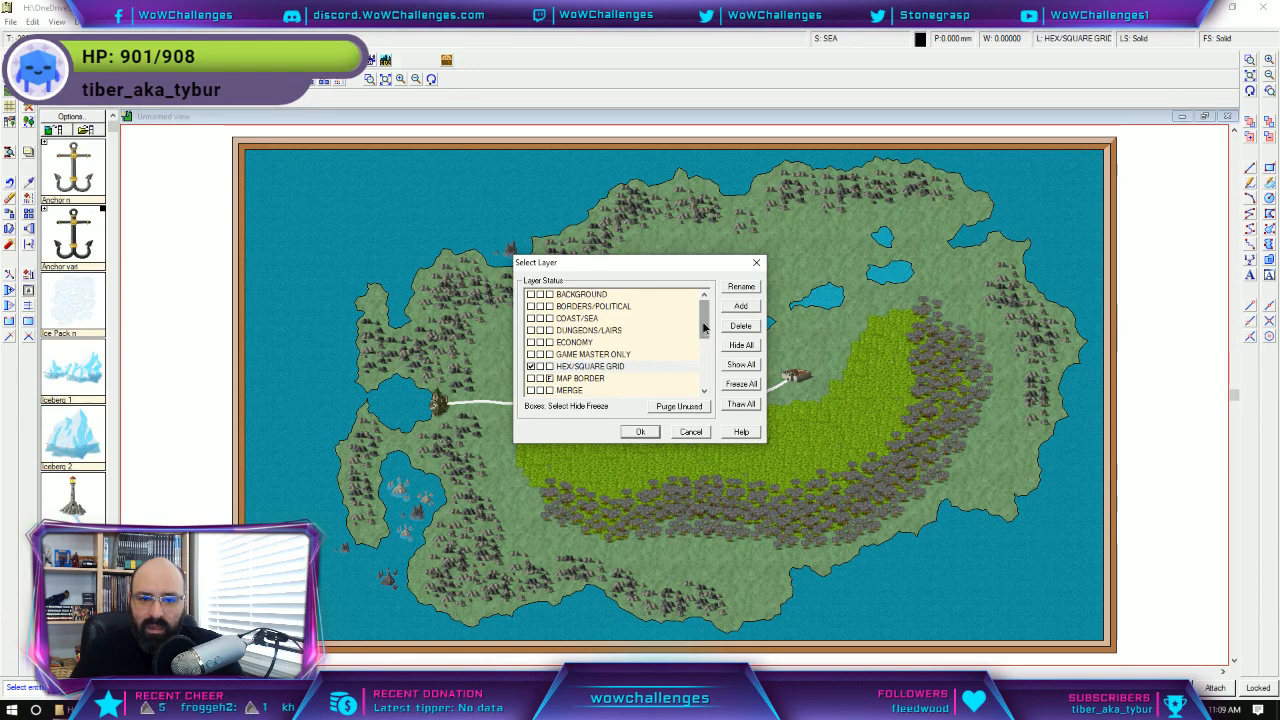
# Review the available layers and their select, hide and freeze states.
pyautogui.moveTo(704, 327)
pyautogui.mouseDown()
pyautogui.moveTo(709, 385)
pyautogui.moveTo(711, 326)
pyautogui.mouseUp()
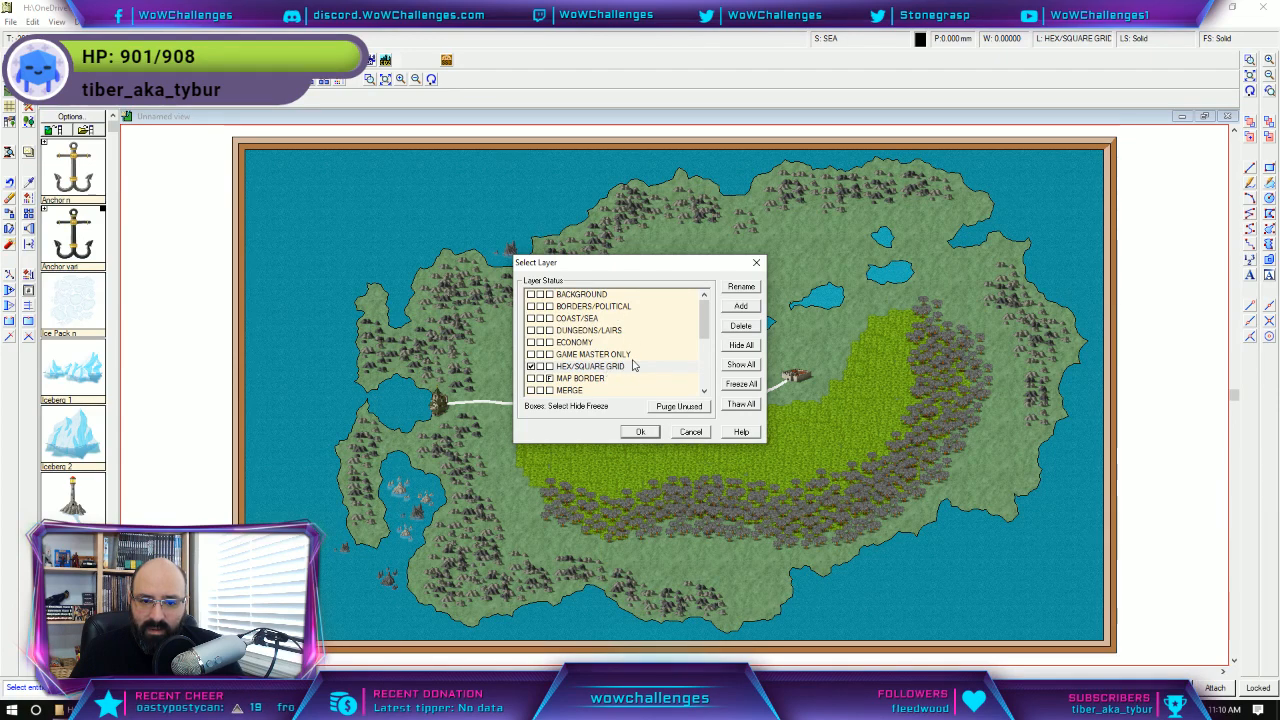
pyautogui.scroll(-3, 632, 366)
pyautogui.scroll(-3, 632, 366)
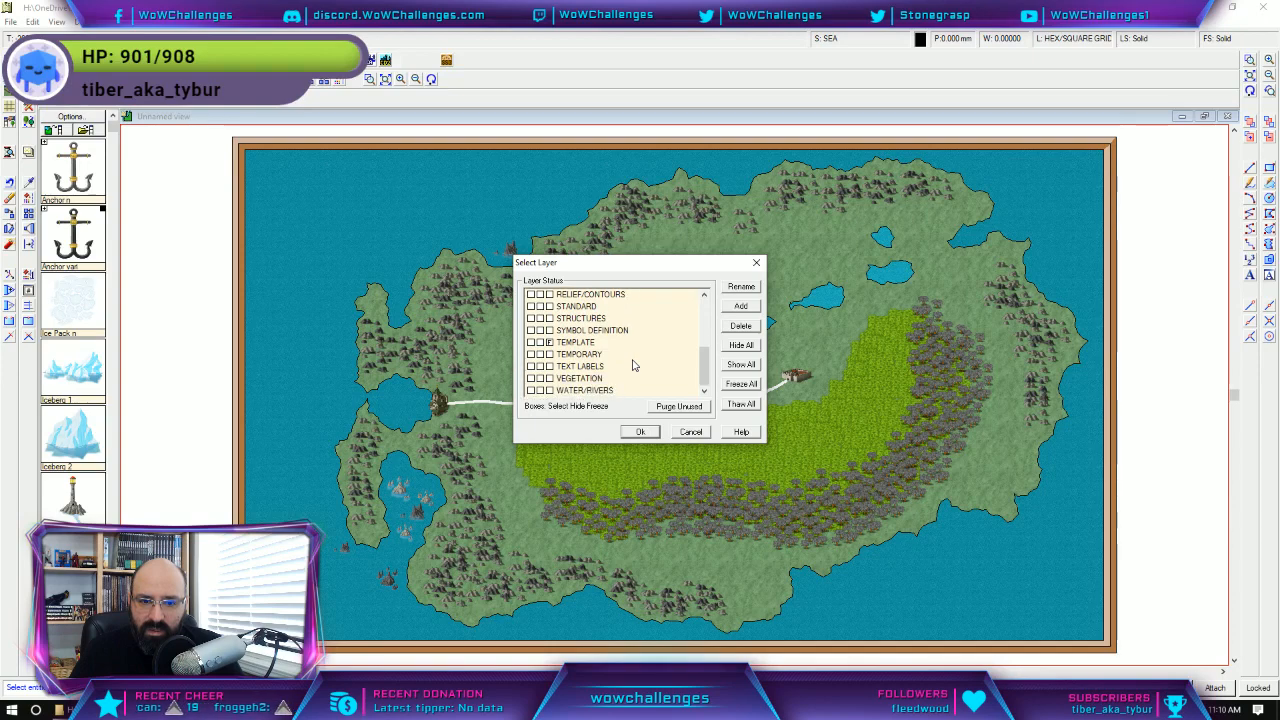
pyautogui.scroll(6, 632, 366)
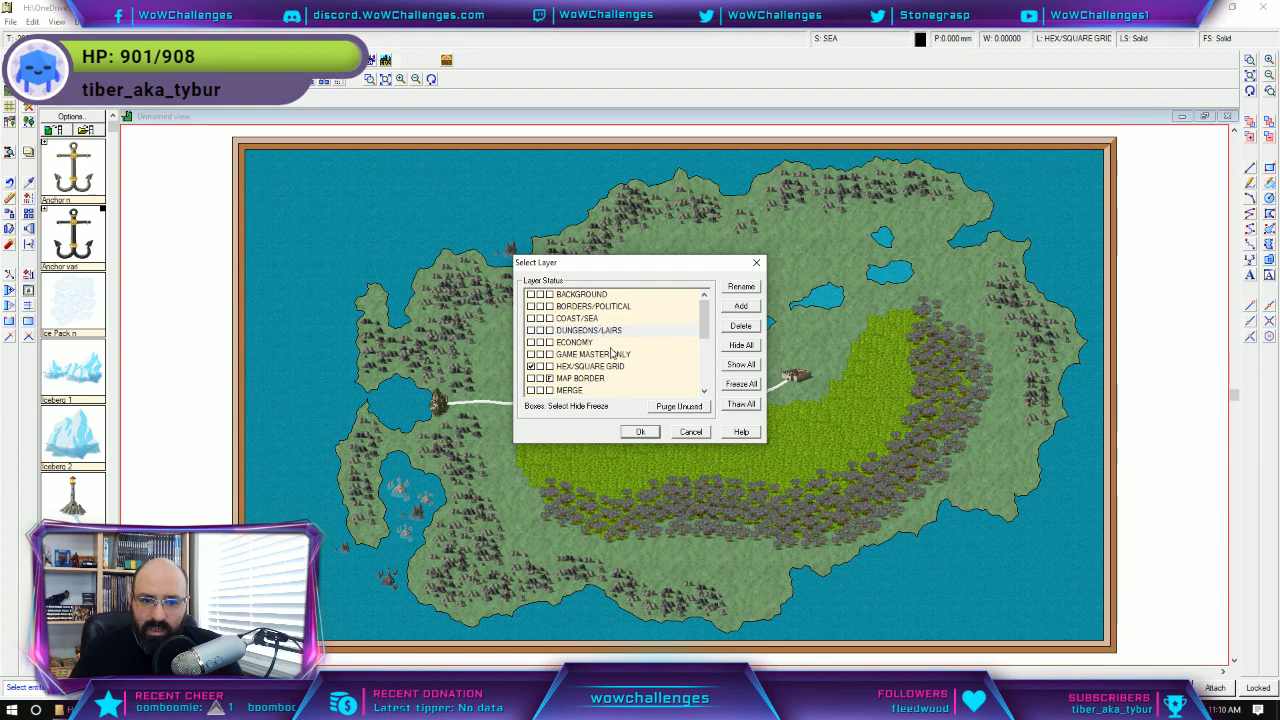
pyautogui.scroll(-1, 612, 352)
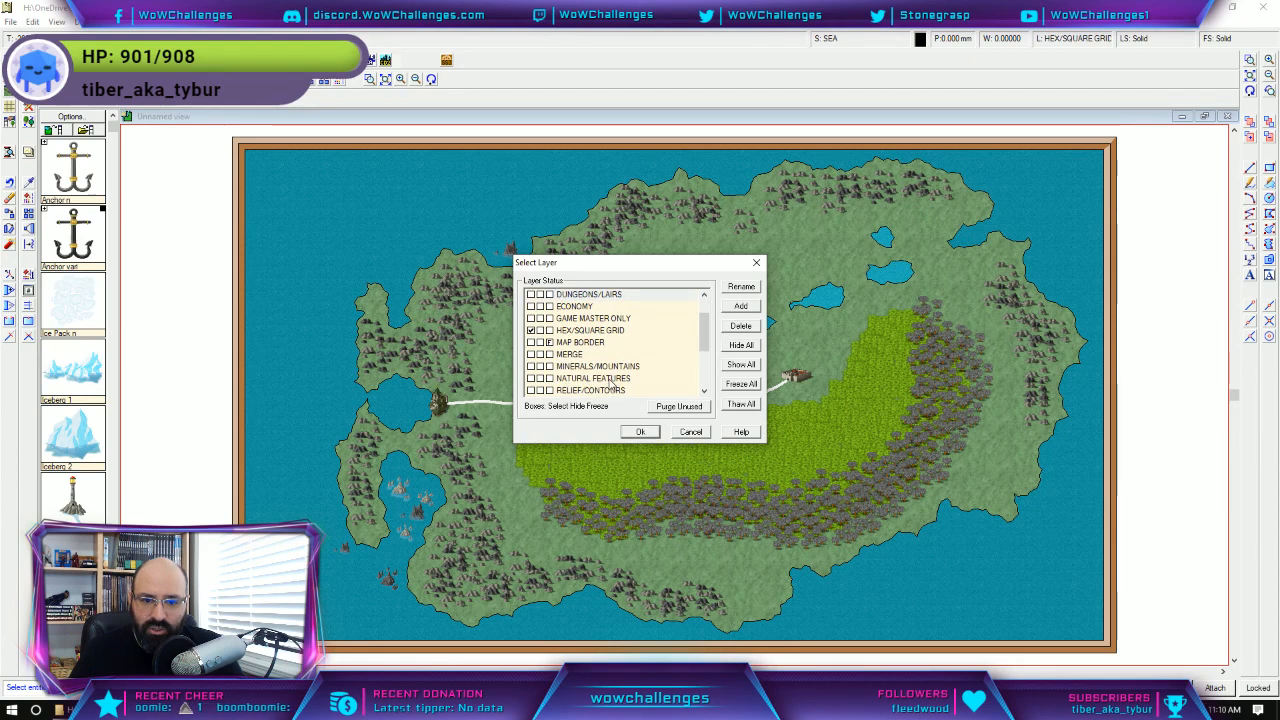
pyautogui.scroll(-3, 618, 355)
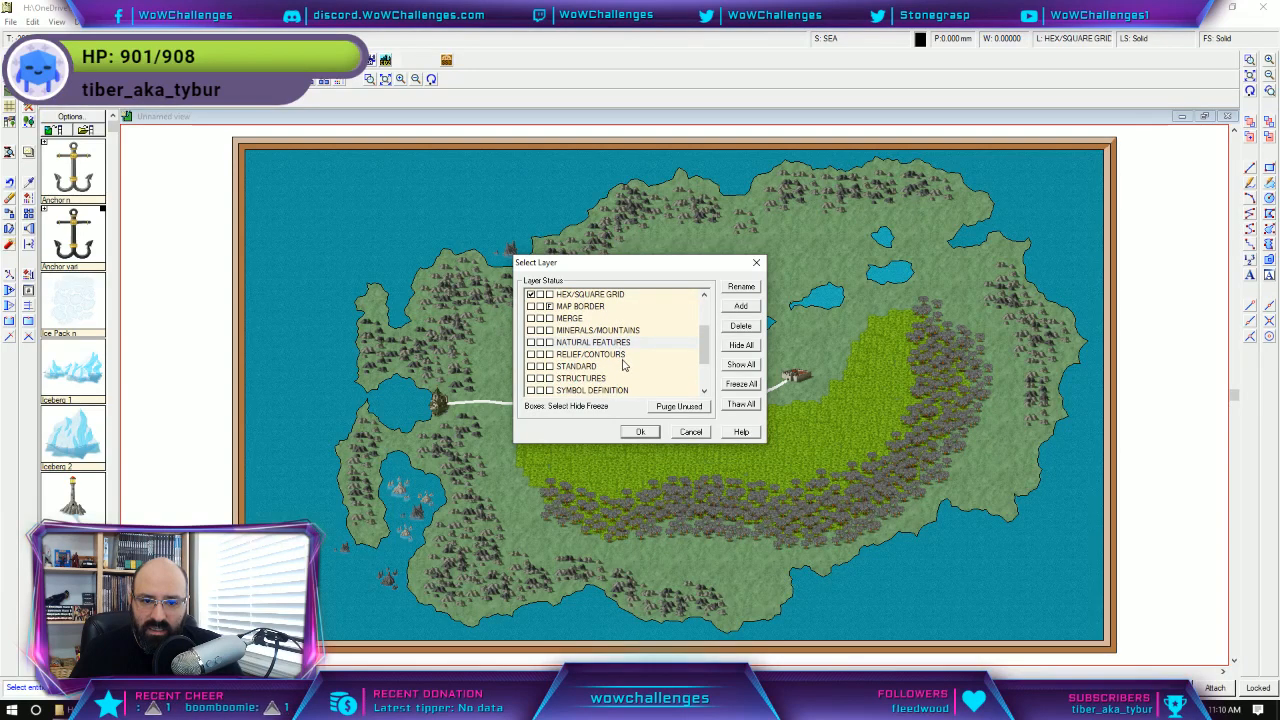
pyautogui.scroll(3, 620, 360)
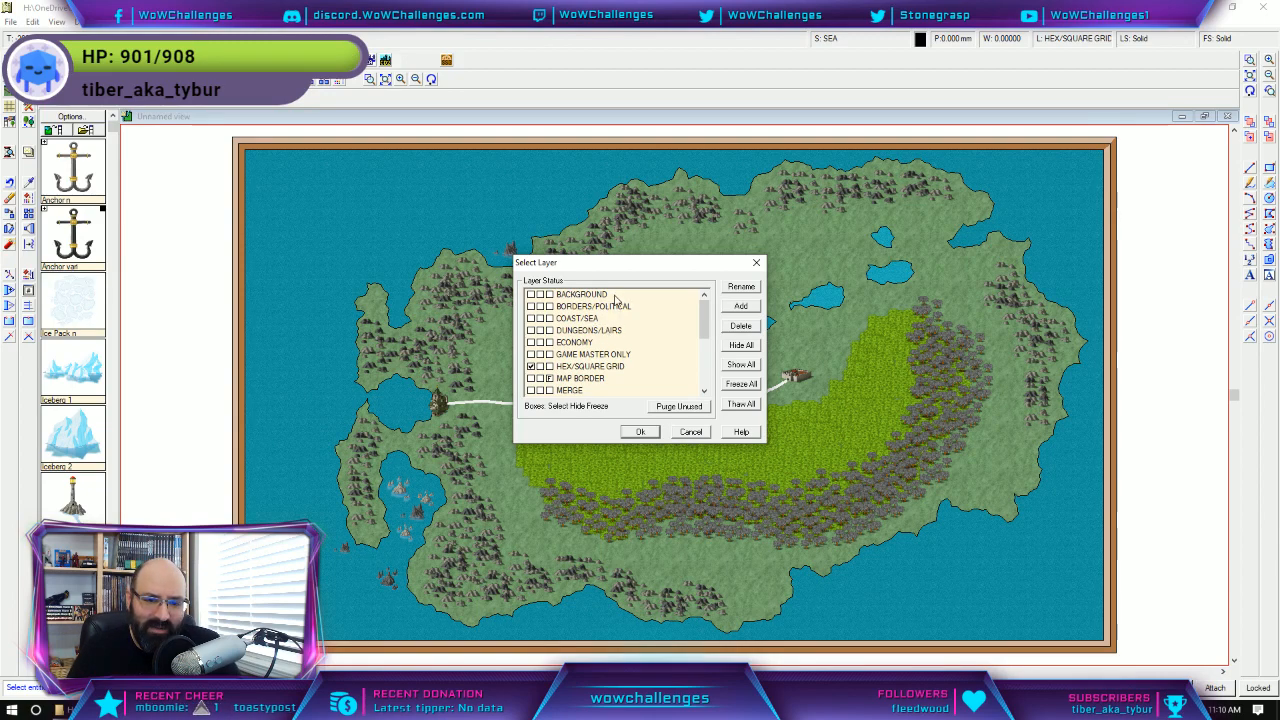
pyautogui.scroll(-1, 620, 330)
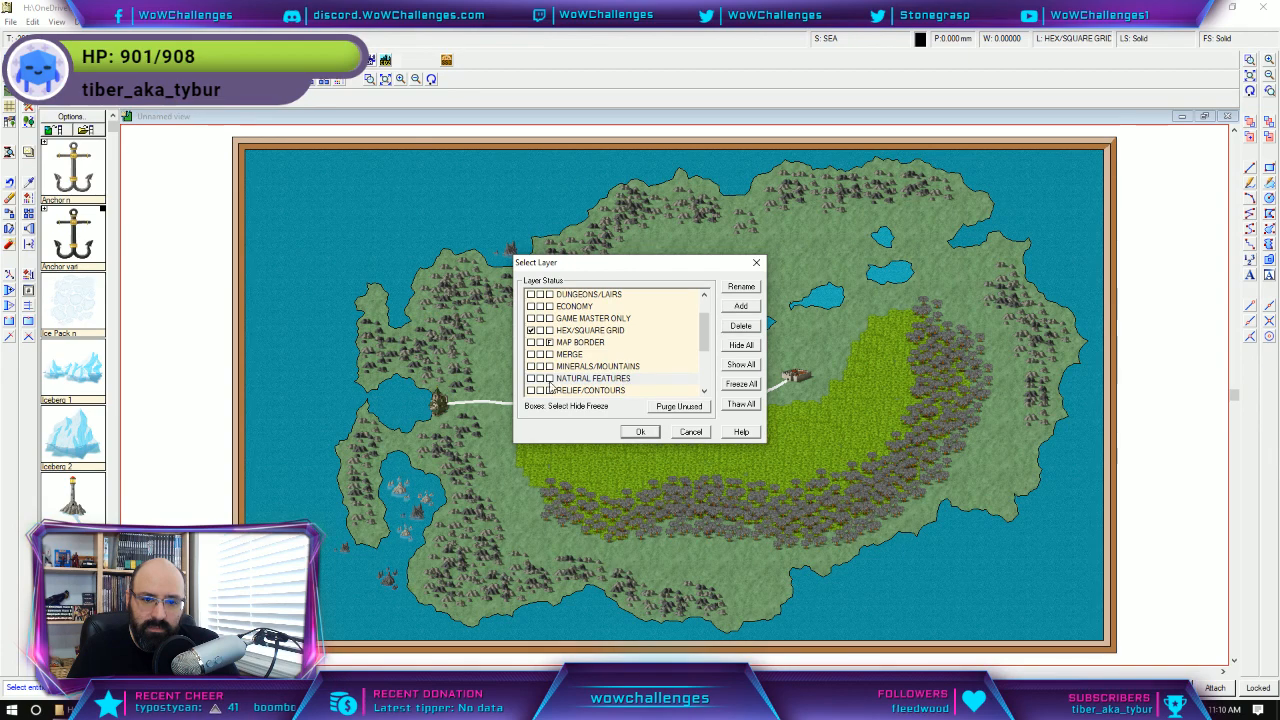
# Try making NATURAL FEATURES the active layer, with the layer dialog moved aside to uncover the road.
pyautogui.click(531, 378)
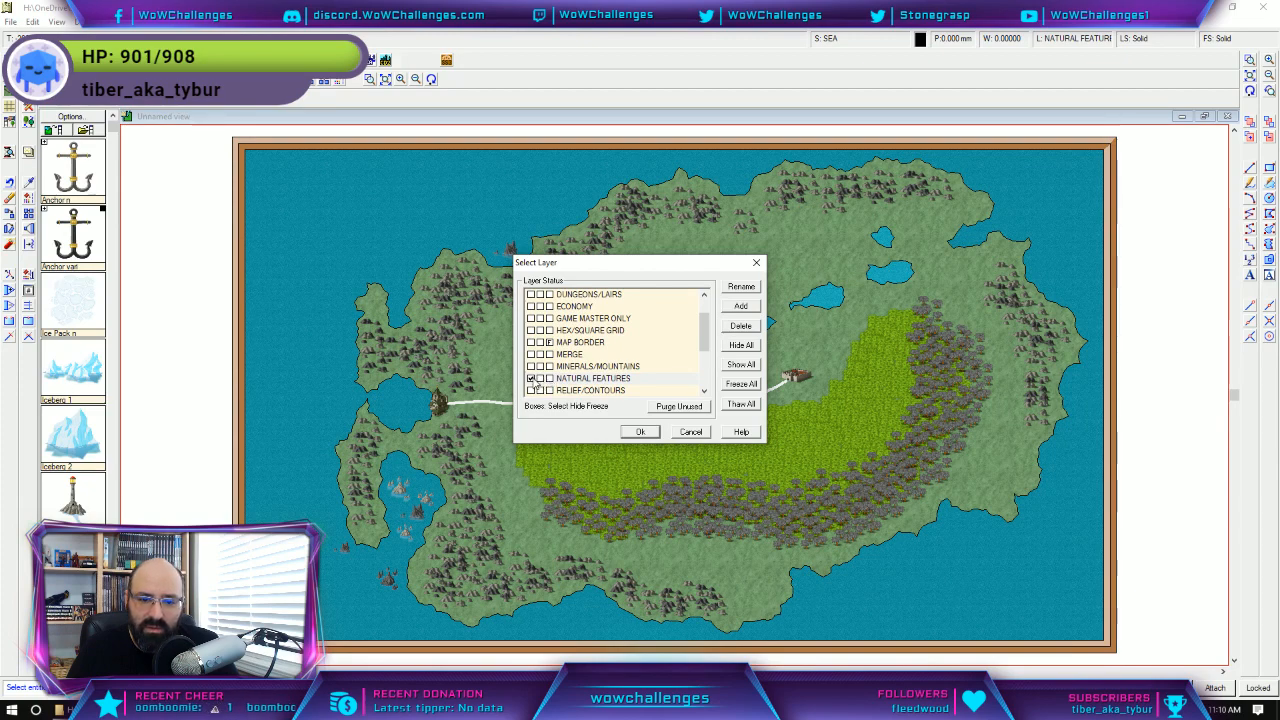
pyautogui.moveTo(655, 266); pyautogui.dragTo(889, 287)
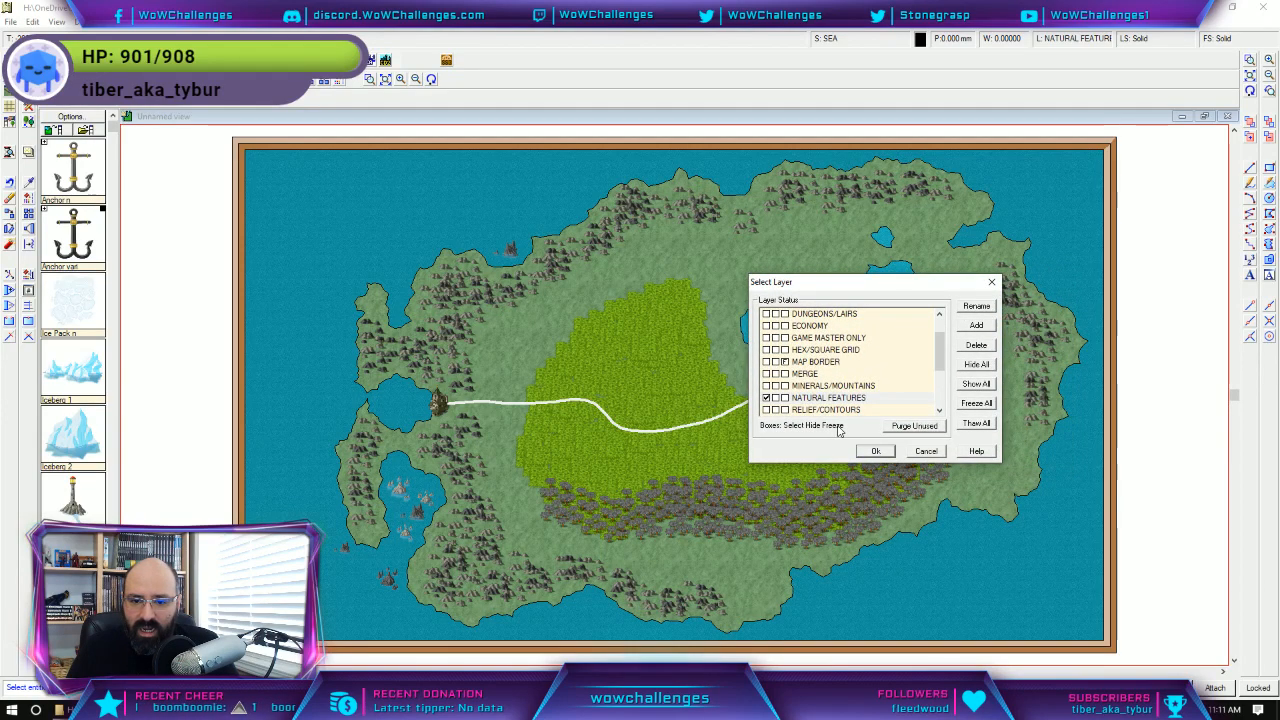
pyautogui.click(766, 398)
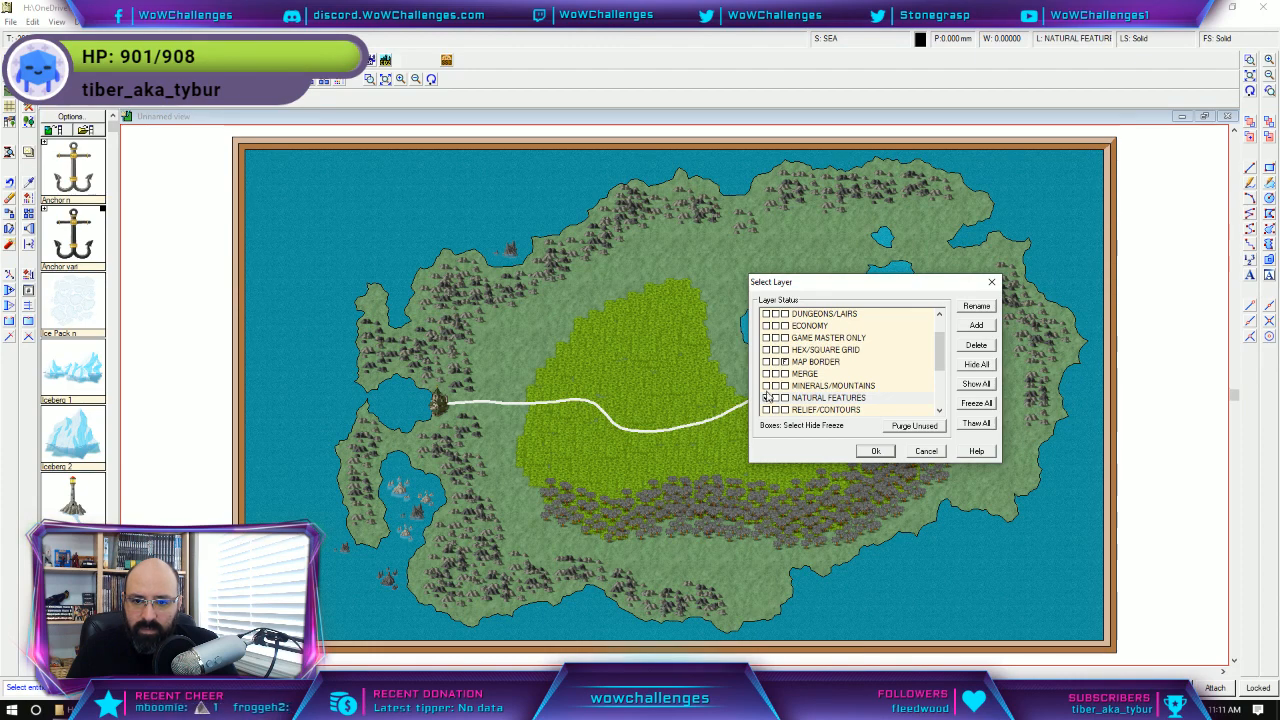
pyautogui.click(766, 398)
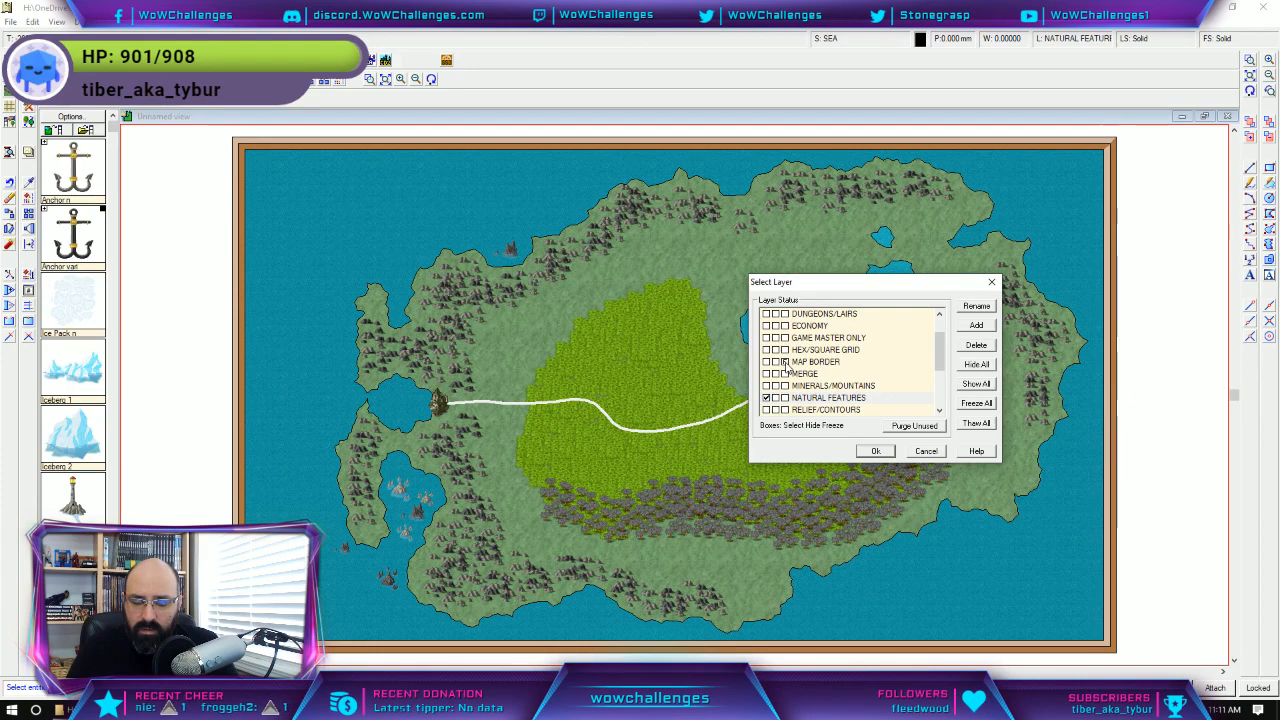
pyautogui.click(785, 362)
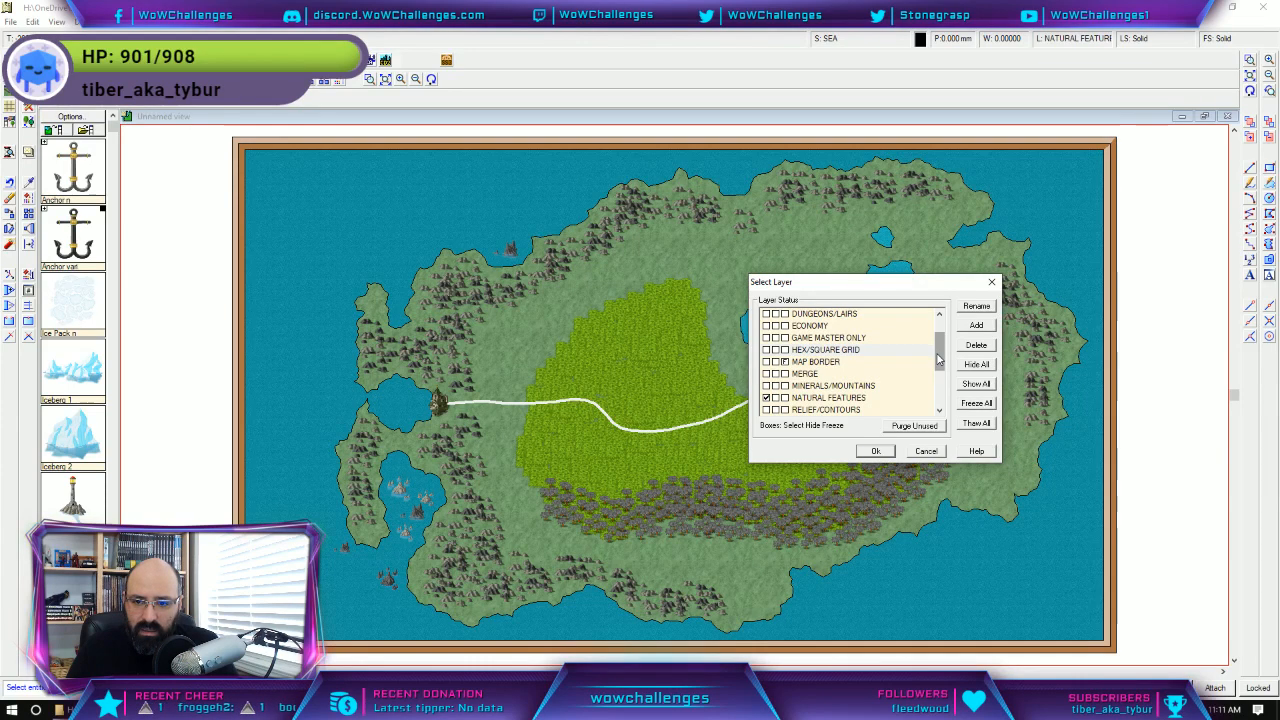
# Examine the whole layer list from BACKGROUND to WATER/RIVERS, and cancel both the layer choice and the road selection.
pyautogui.moveTo(938, 358); pyautogui.dragTo(960, 400)
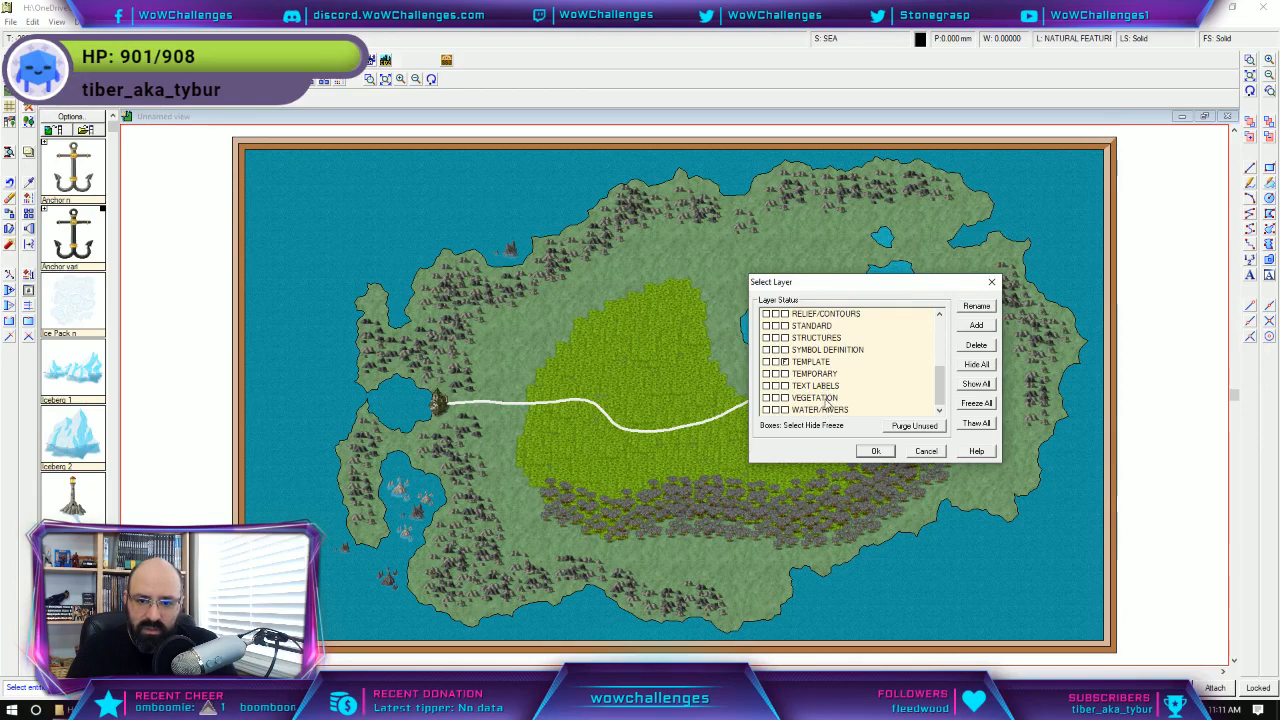
pyautogui.click(940, 315)
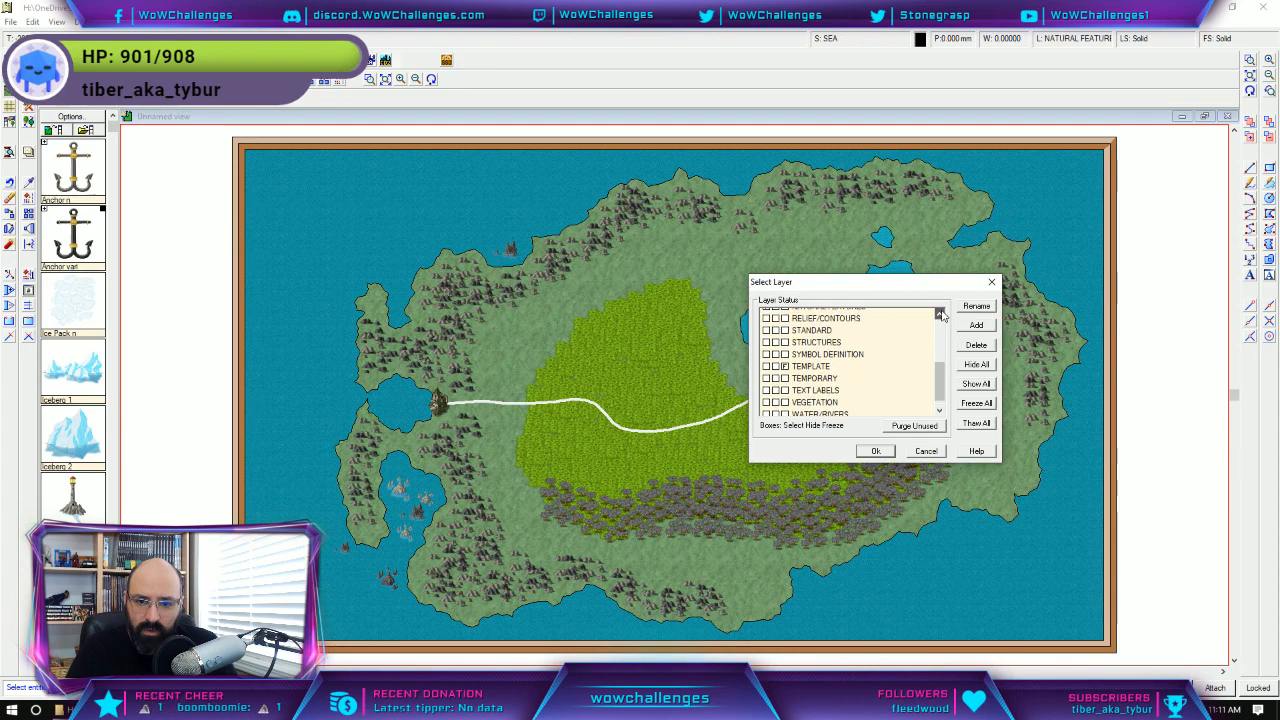
pyautogui.click(940, 315)
pyautogui.click(940, 315)
pyautogui.click(940, 315)
pyautogui.click(940, 315)
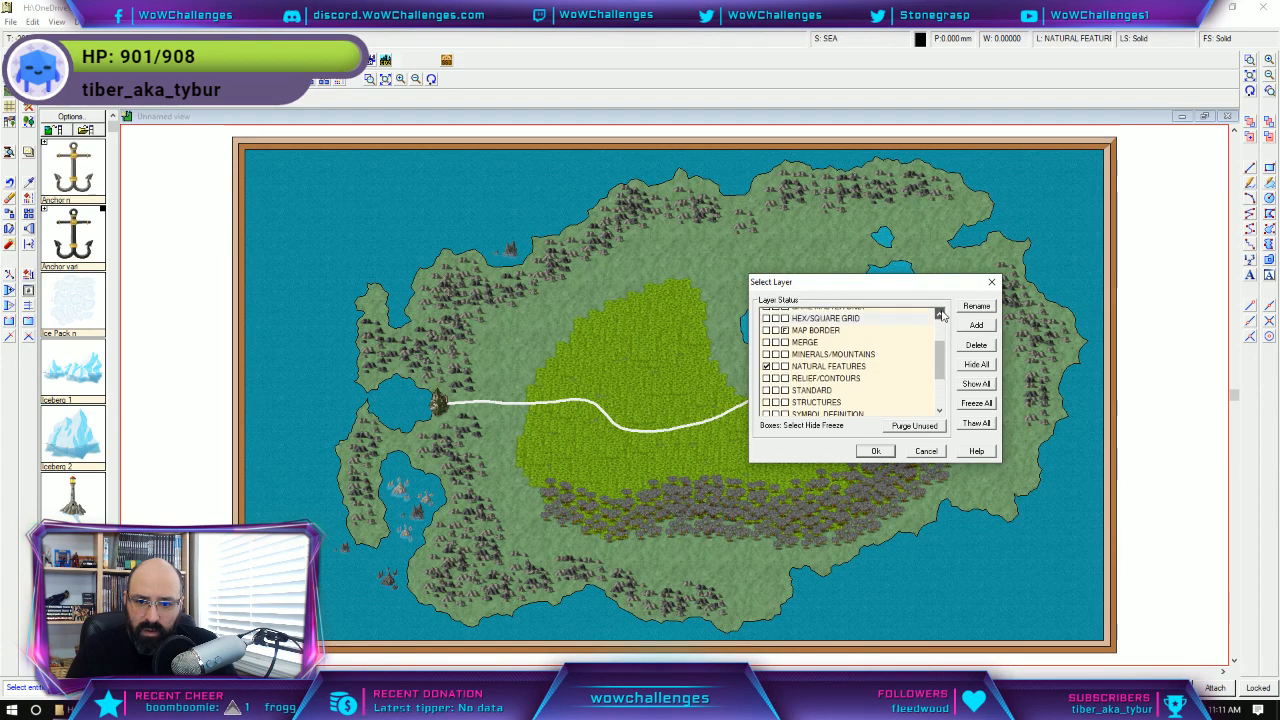
pyautogui.click(940, 315)
pyautogui.click(940, 315)
pyautogui.click(940, 315)
pyautogui.click(940, 315)
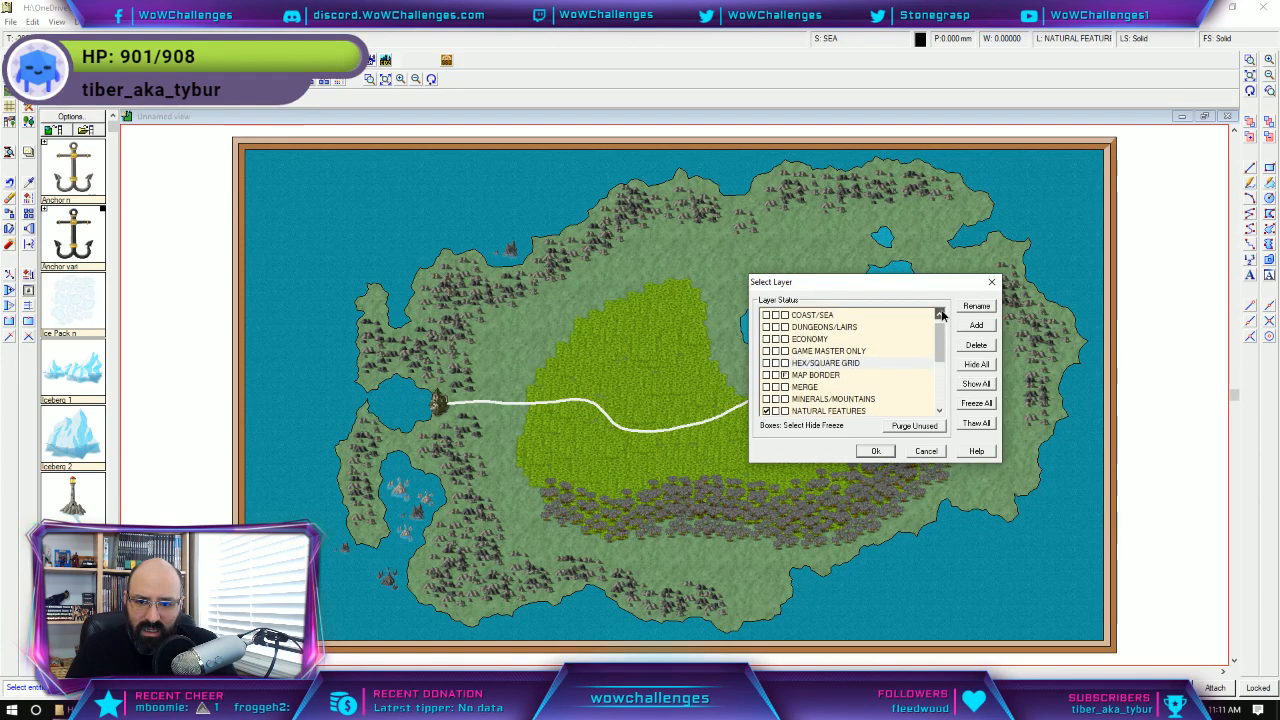
pyautogui.click(940, 315)
pyautogui.click(940, 315)
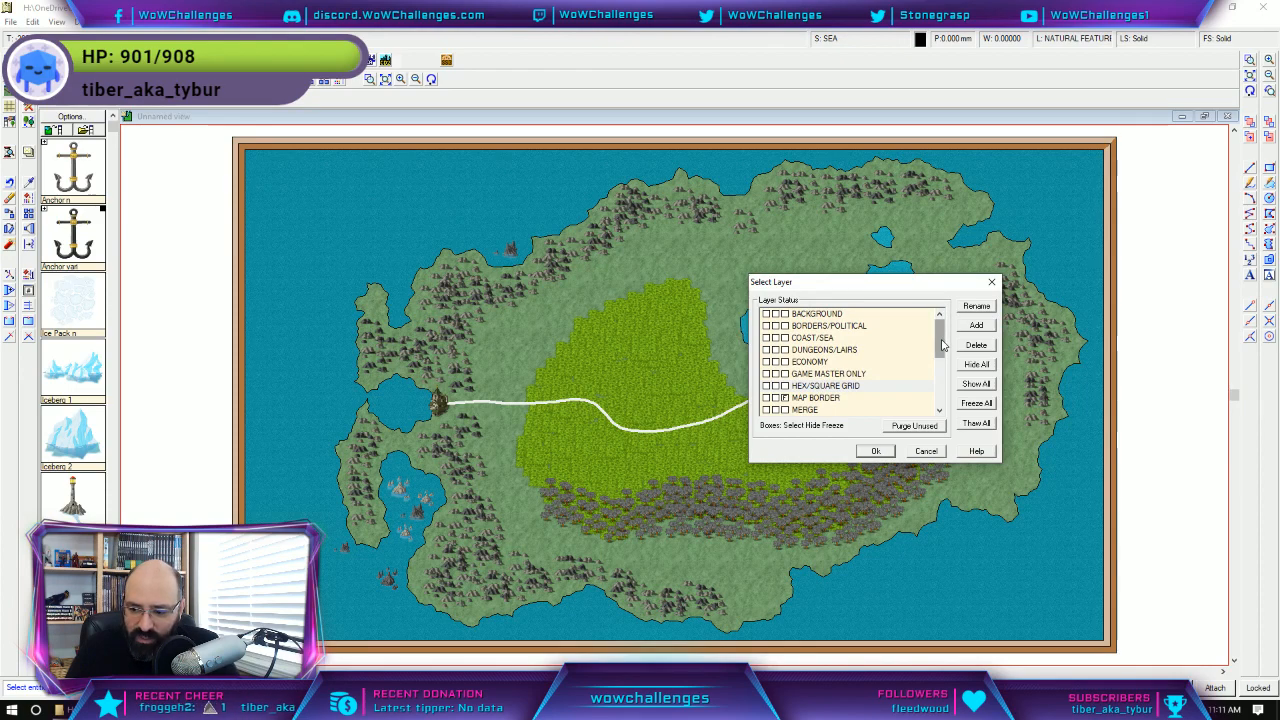
pyautogui.moveTo(942, 345); pyautogui.dragTo(950, 399)
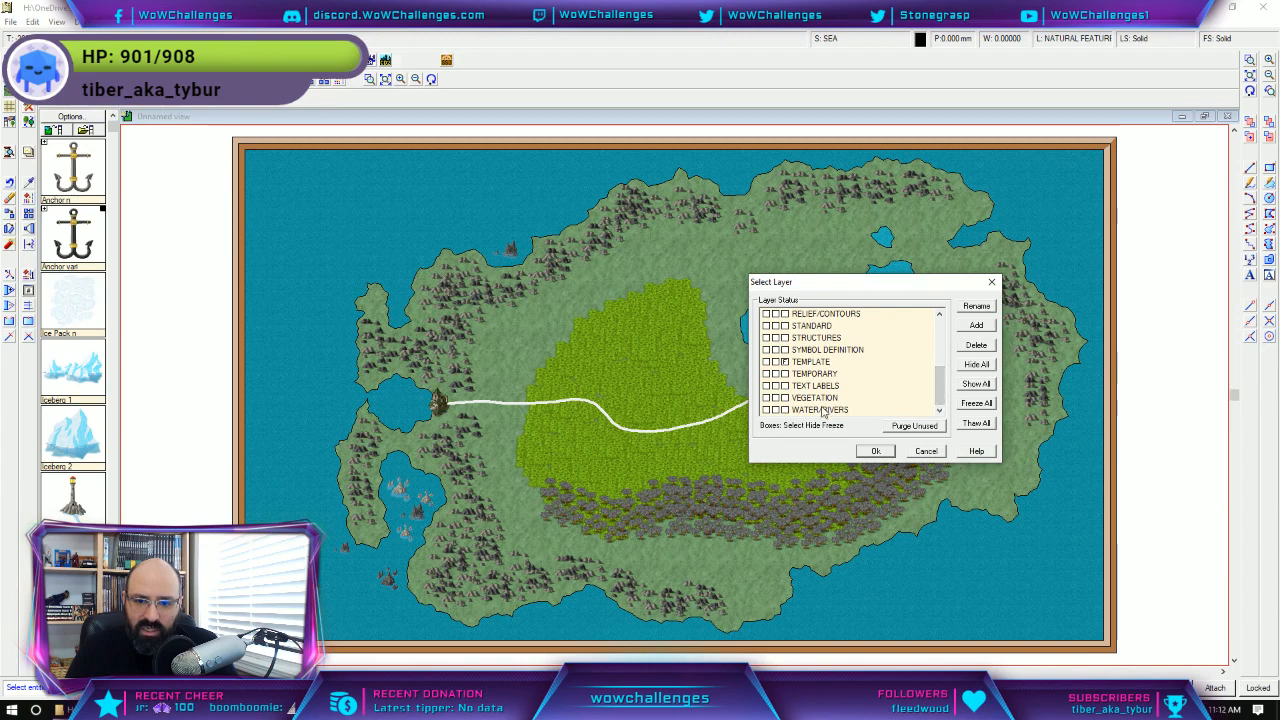
pyautogui.scroll(1, 856, 401)
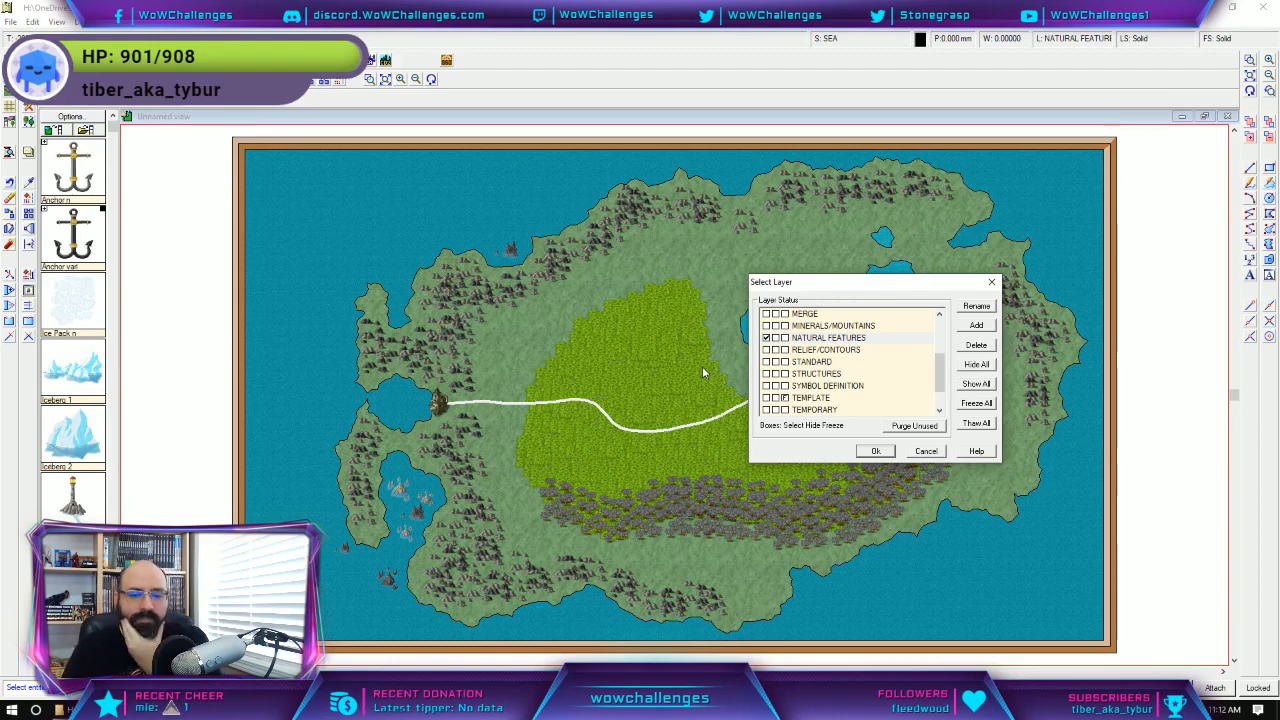
pyautogui.scroll(2, 846, 345)
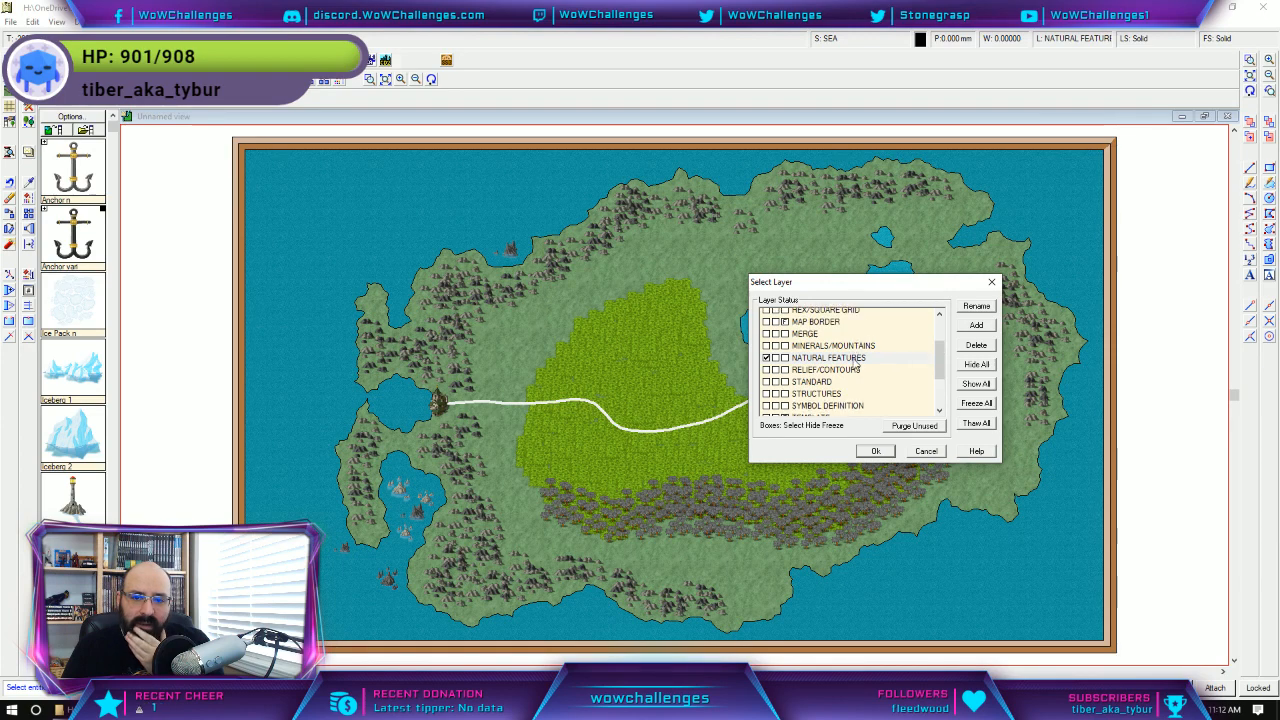
pyautogui.scroll(1, 840, 338)
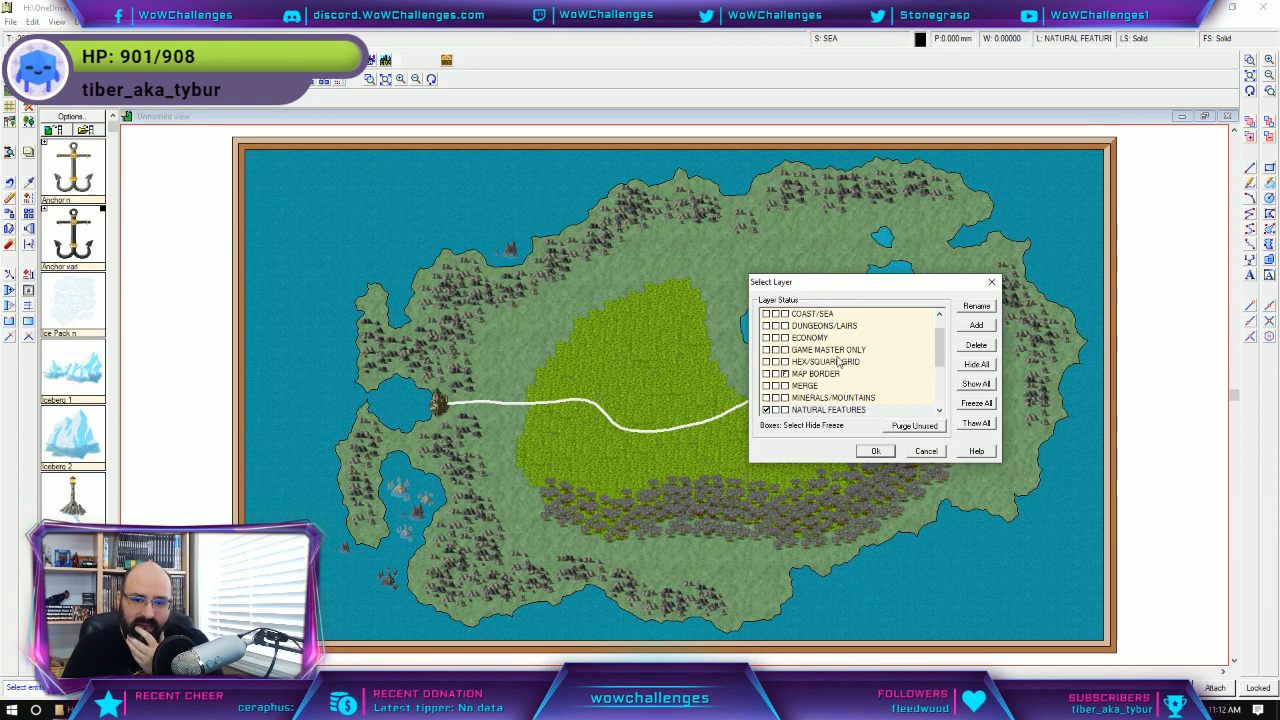
pyautogui.scroll(1, 838, 364)
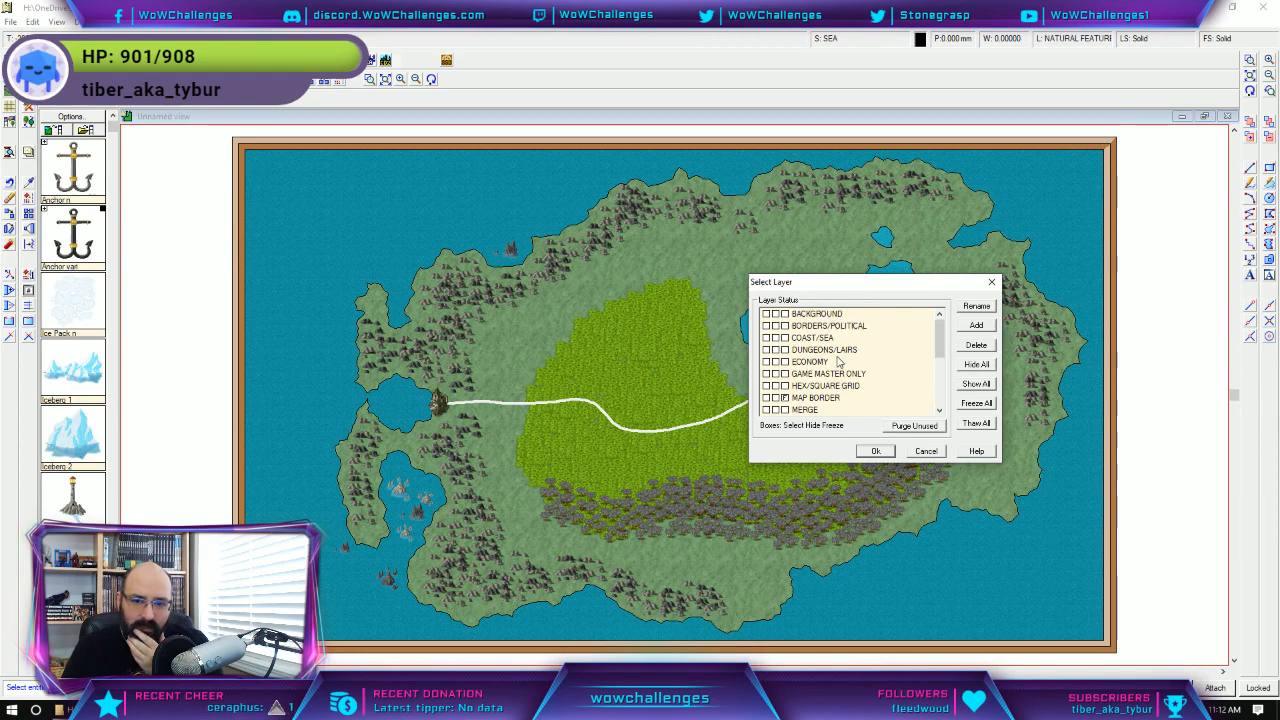
pyautogui.scroll(-3, 838, 364)
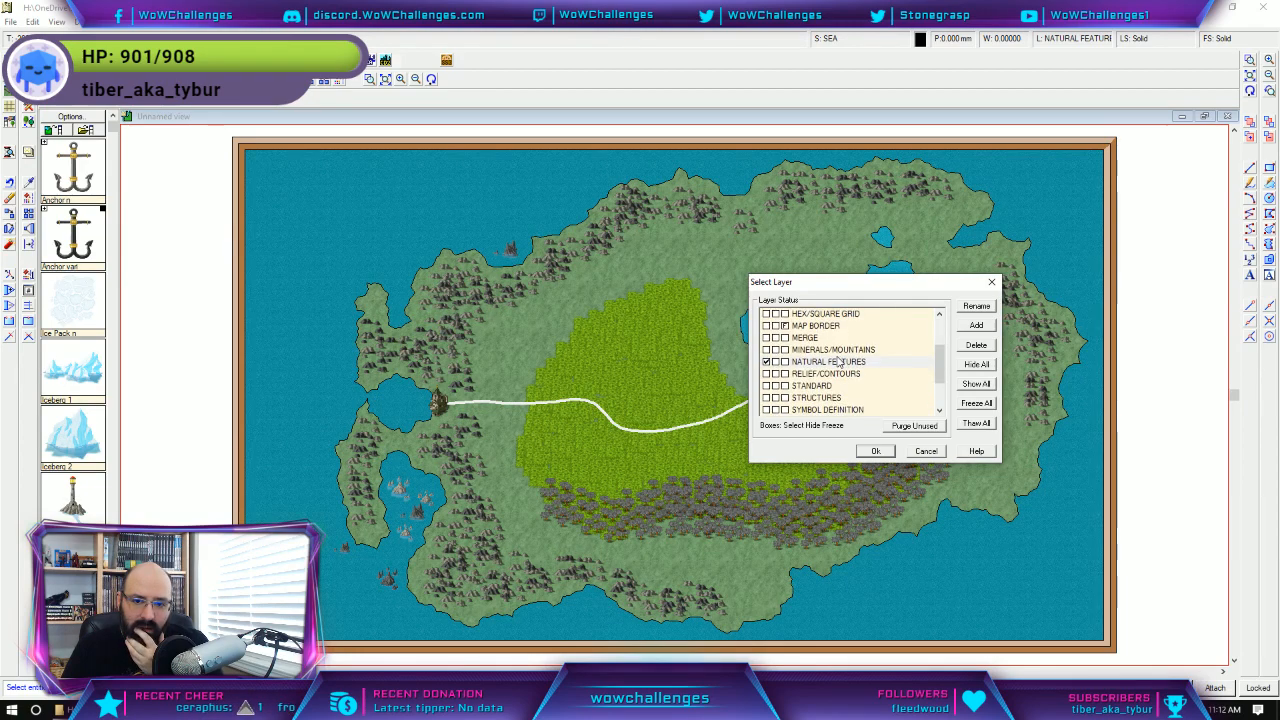
pyautogui.click(924, 451)
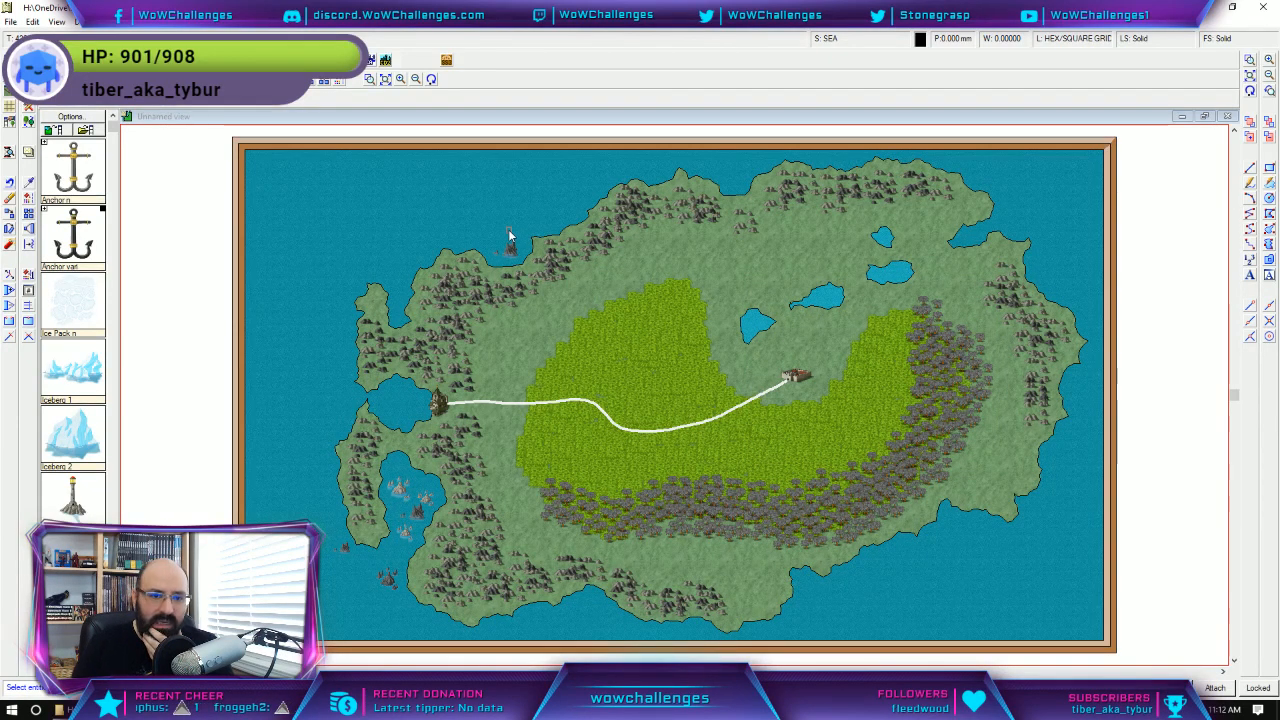
pyautogui.rightClick(507, 407)
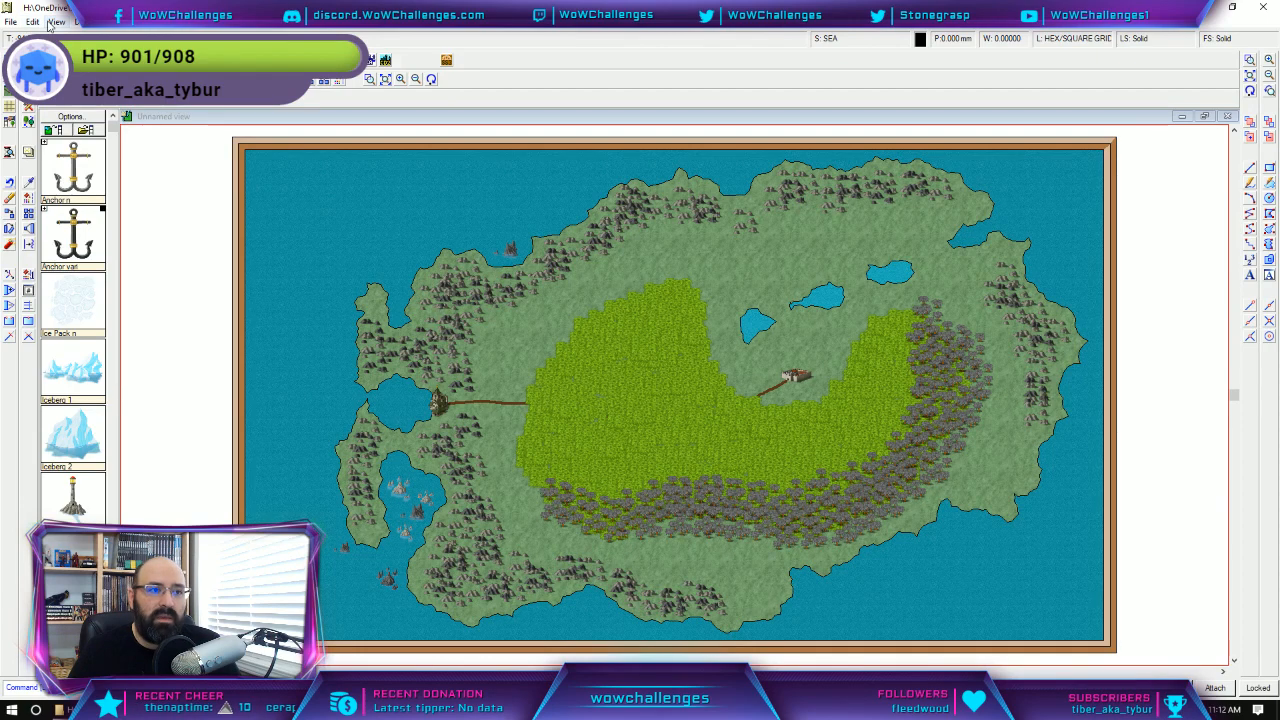
# Save the island map through the save reminder.
pyautogui.click(36, 22)
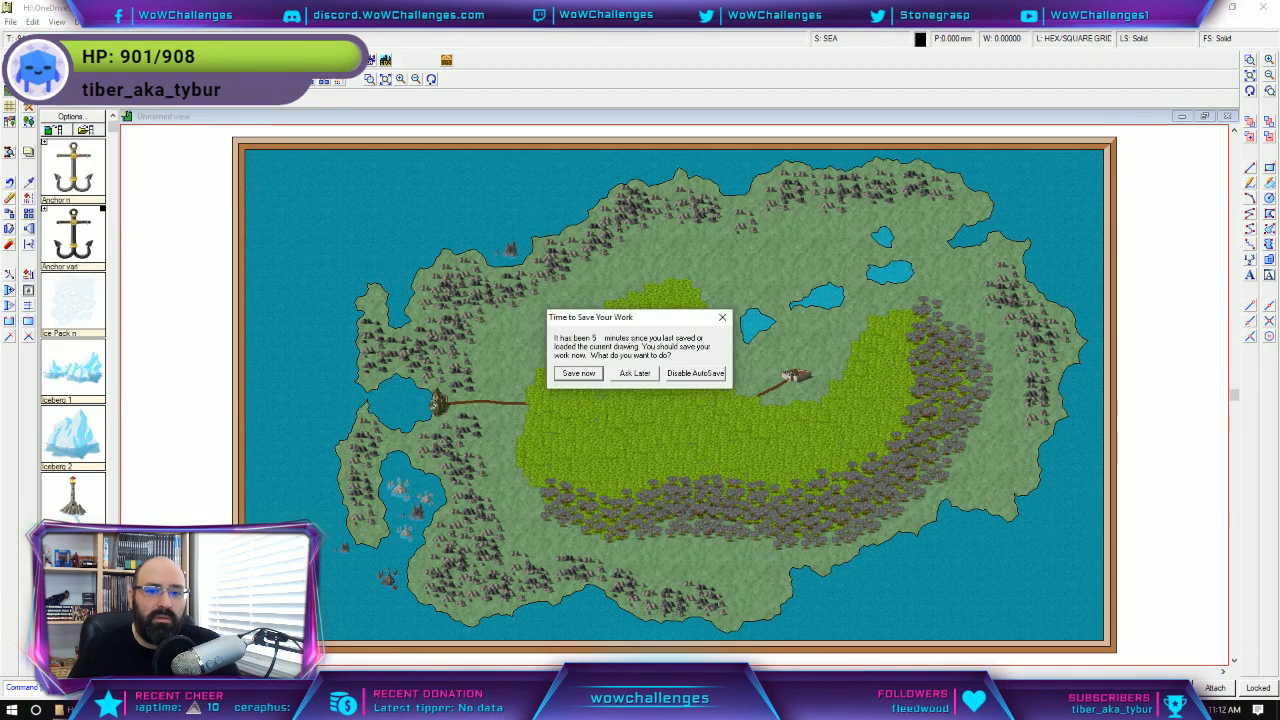
pyautogui.click(577, 376)
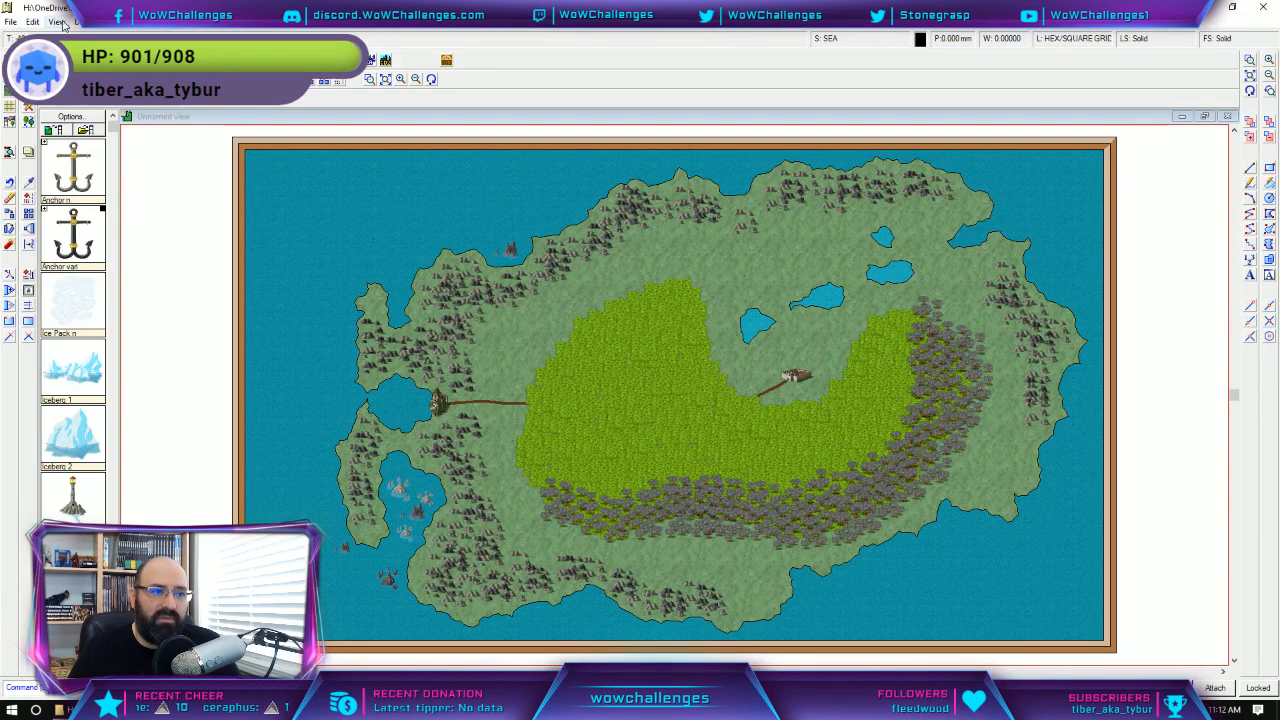
# Look through the editing, view and tool commands, including Reshape, Transform and Trims, for a way to change the road's display order.
pyautogui.click(34, 22)
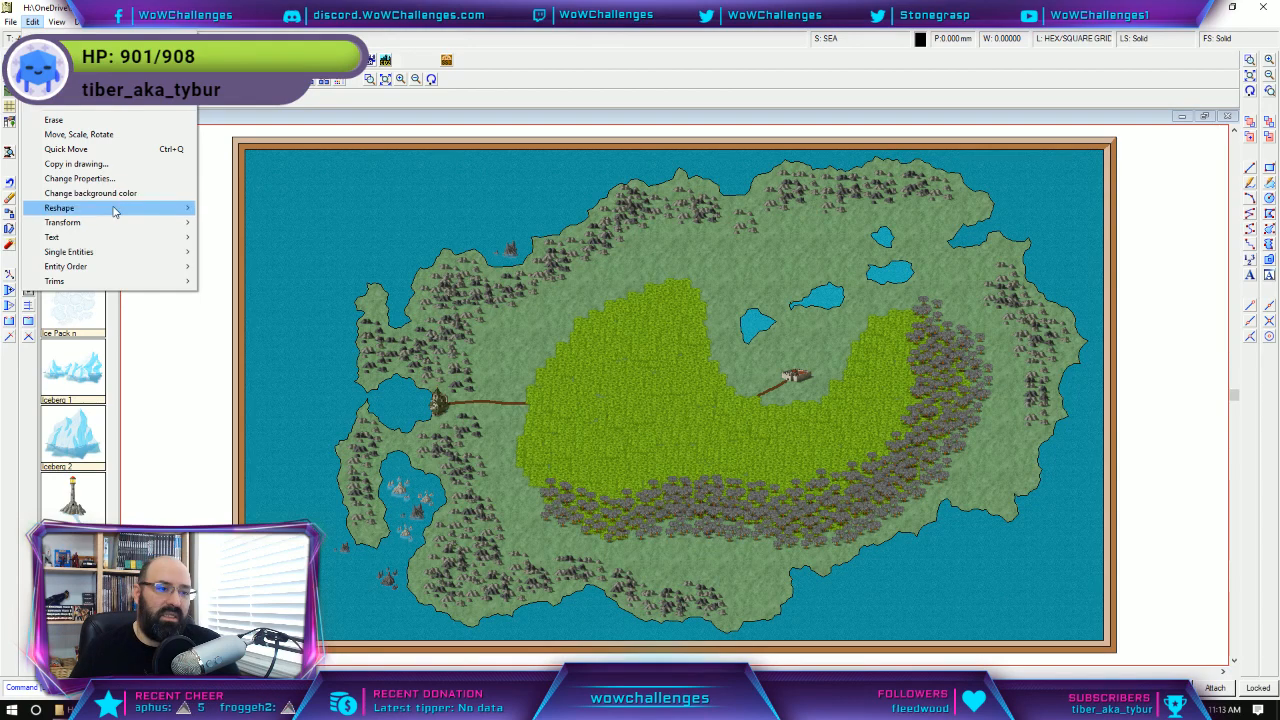
pyautogui.moveTo(121, 283)
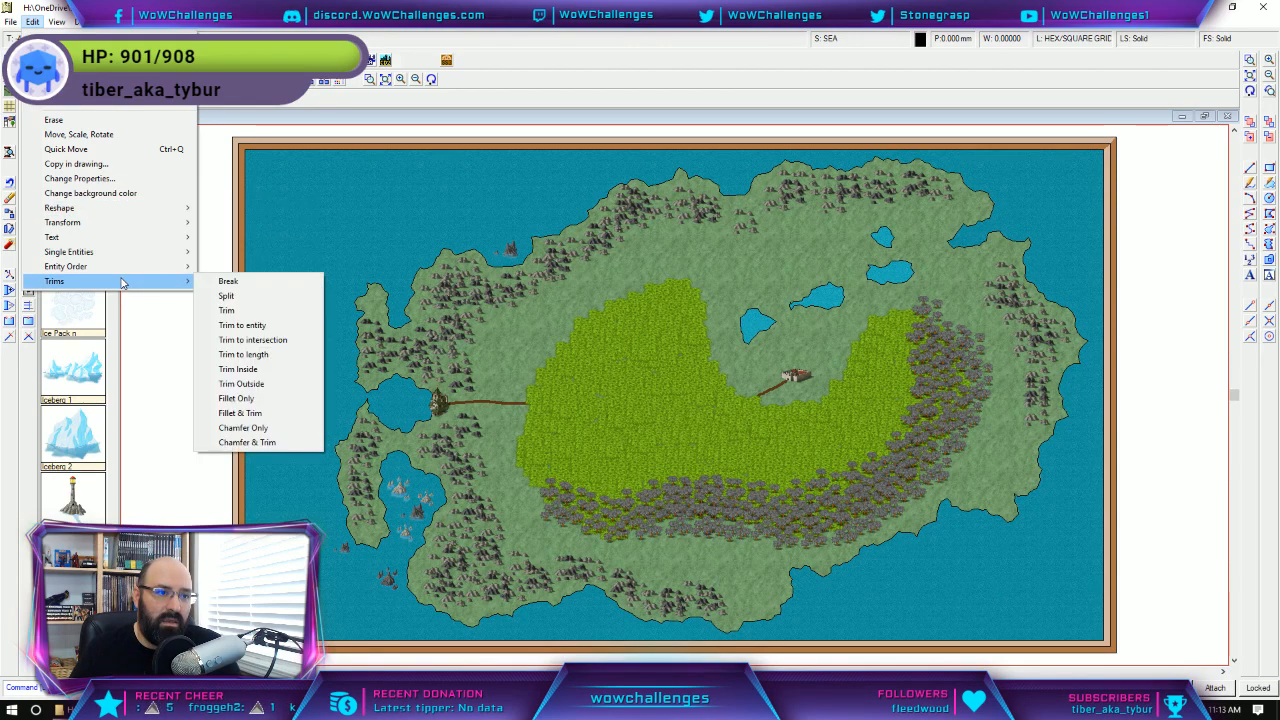
pyautogui.click(561, 73)
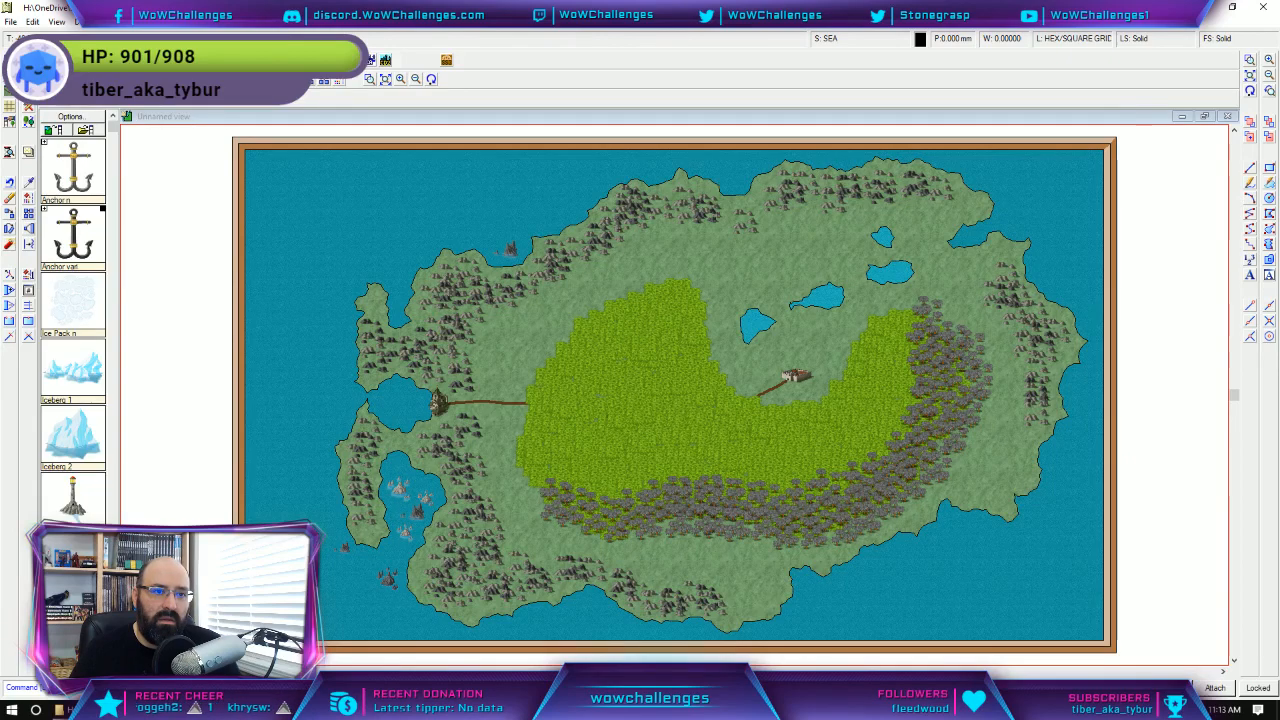
pyautogui.click(308, 81)
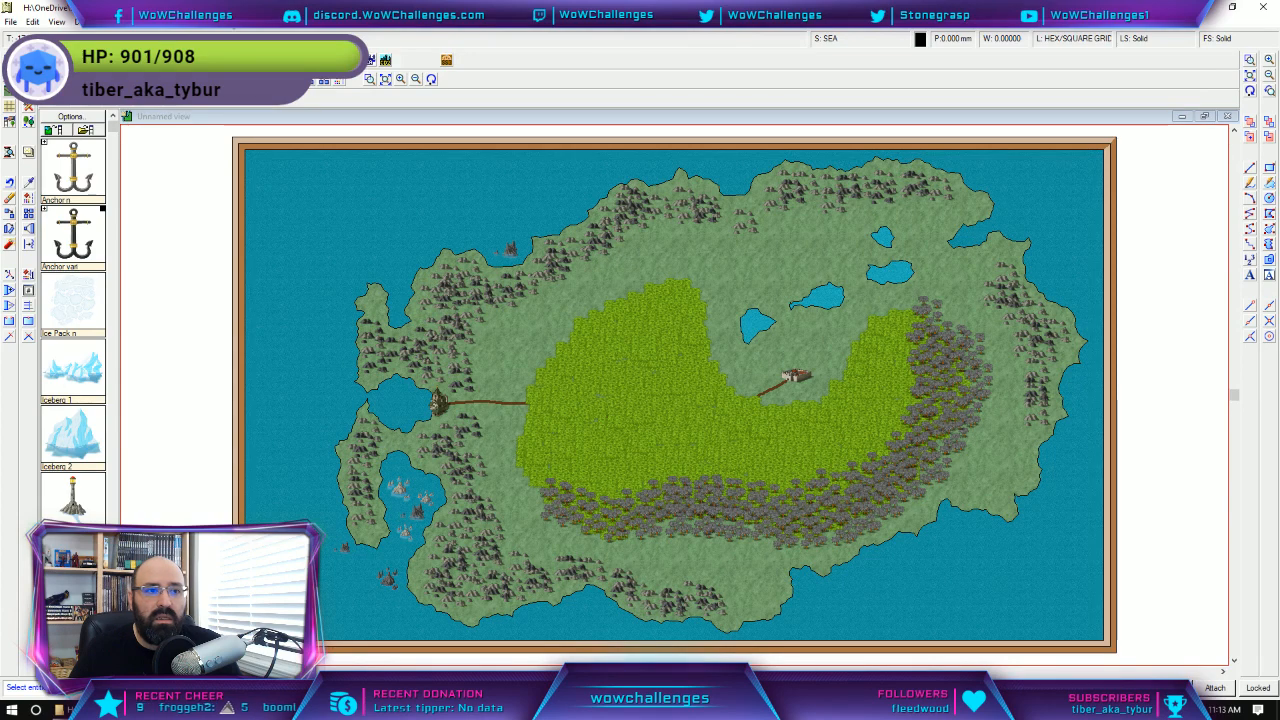
pyautogui.click(124, 26)
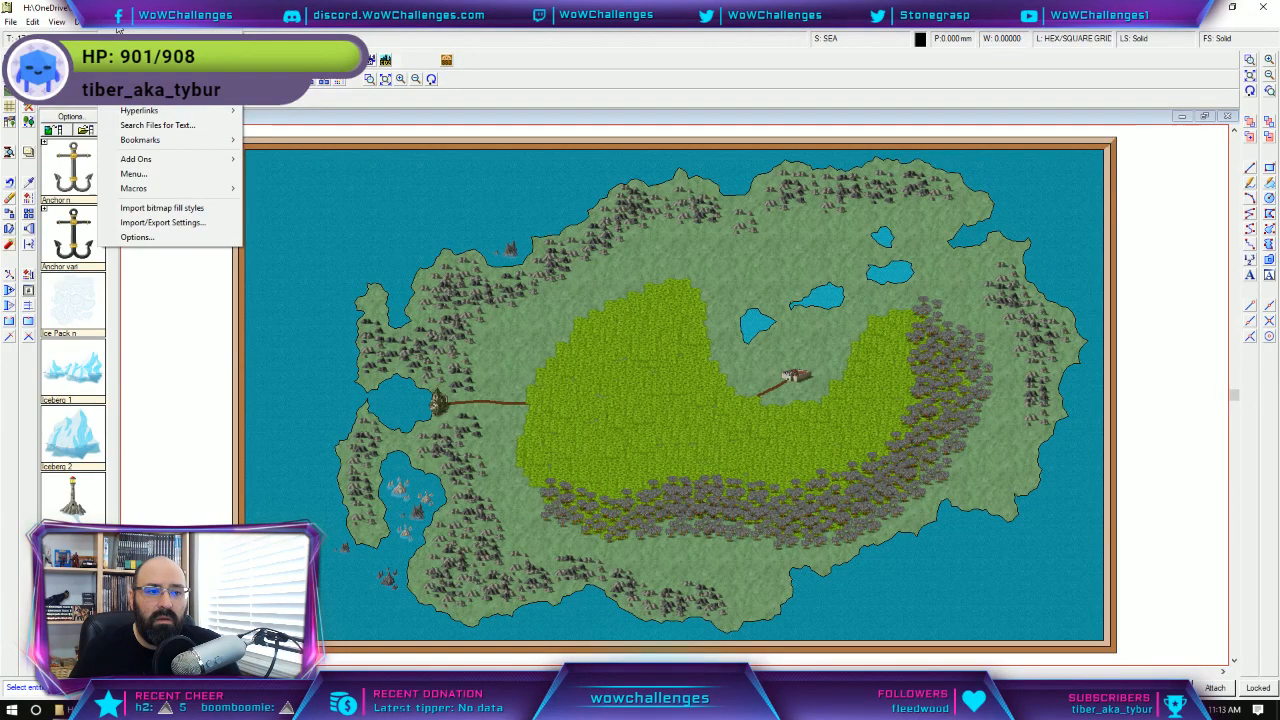
pyautogui.moveTo(84, 22)
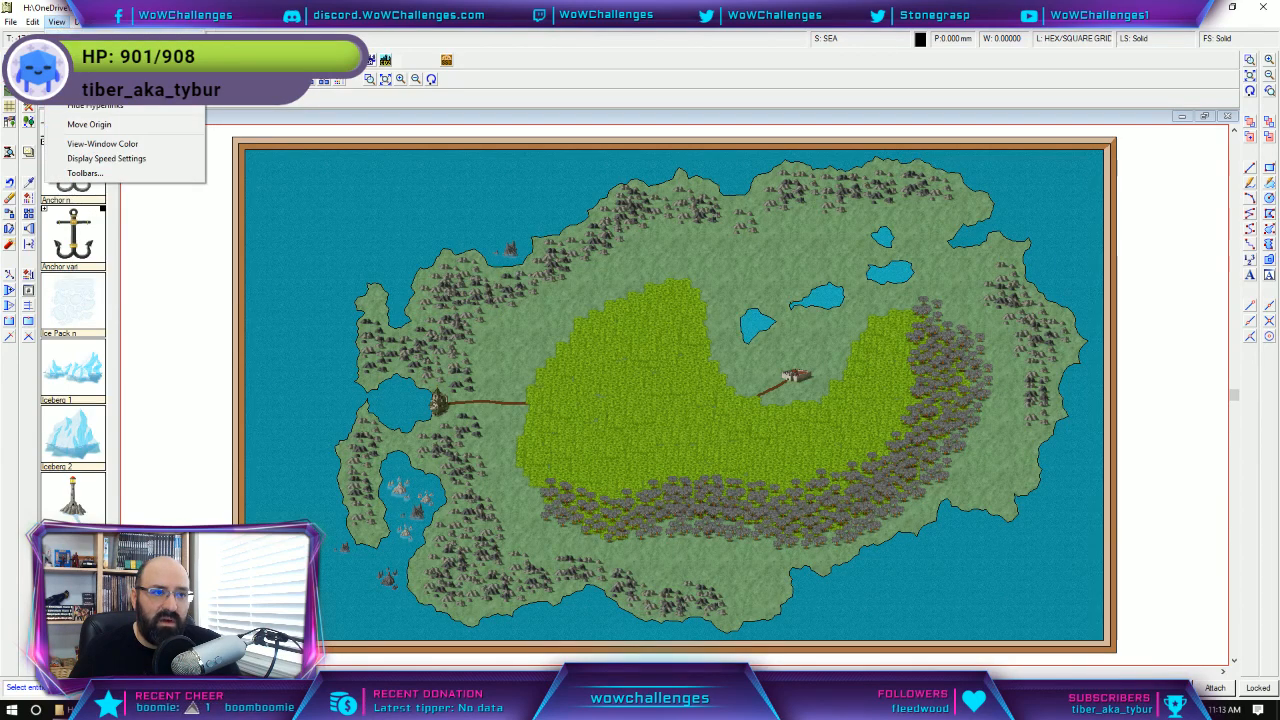
pyautogui.moveTo(80, 52)
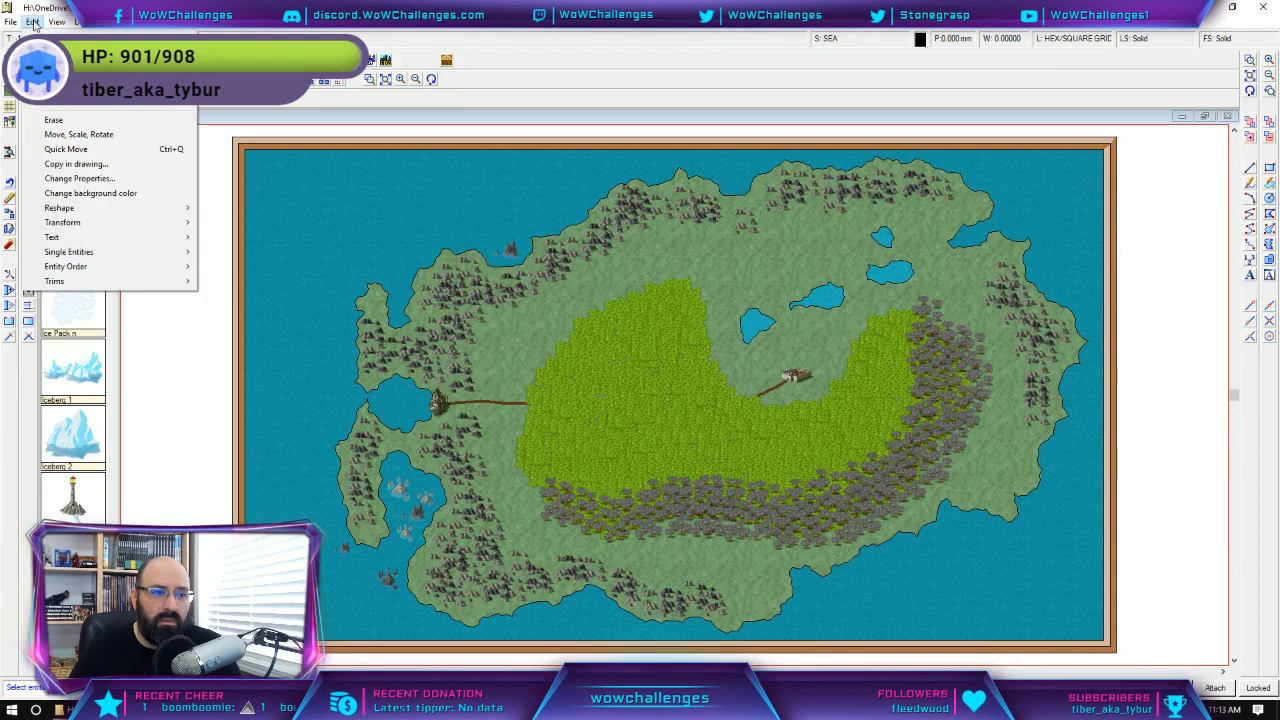
pyautogui.moveTo(108, 210)
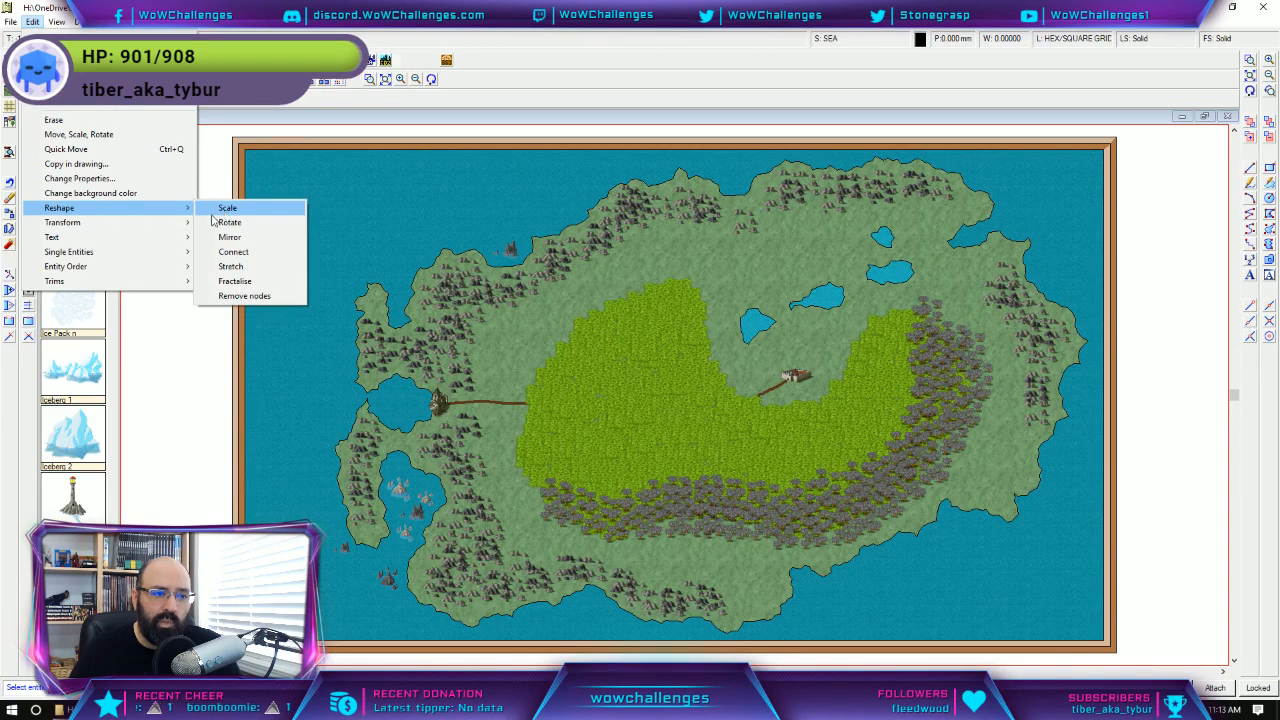
pyautogui.moveTo(157, 224)
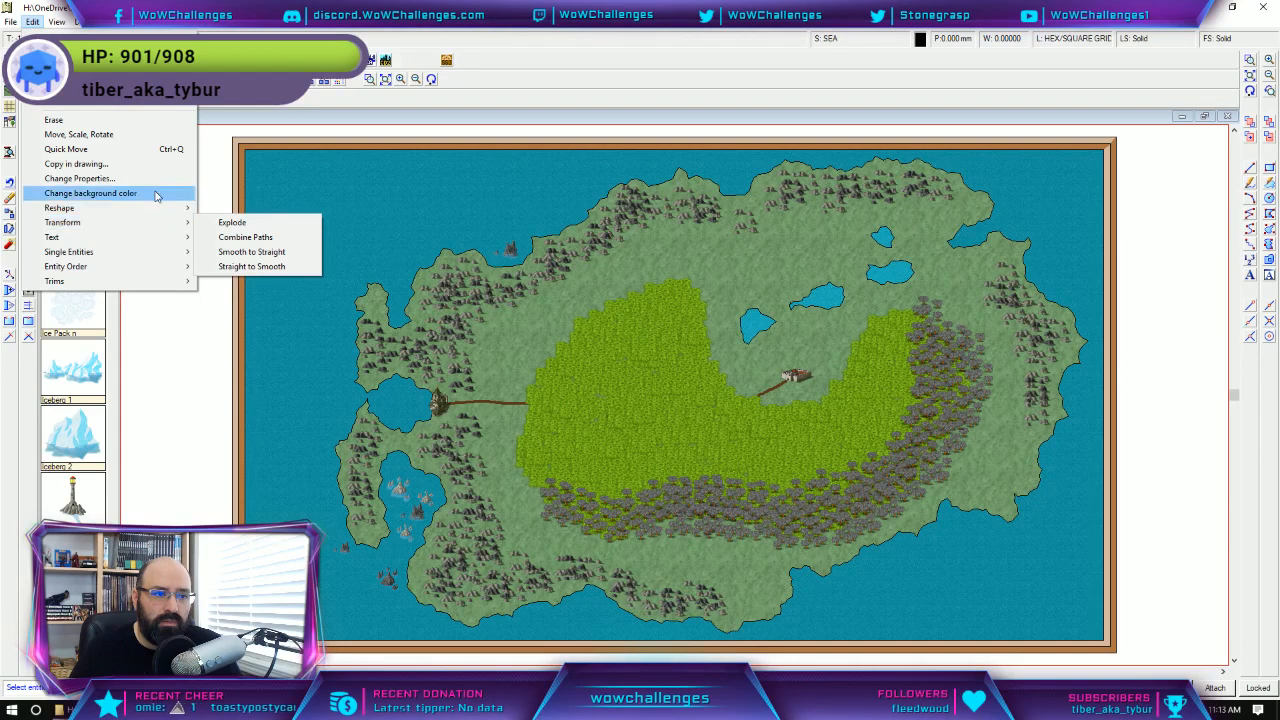
# Try to change the properties of the road between the two settlements, and abandon the command.
pyautogui.click(154, 179)
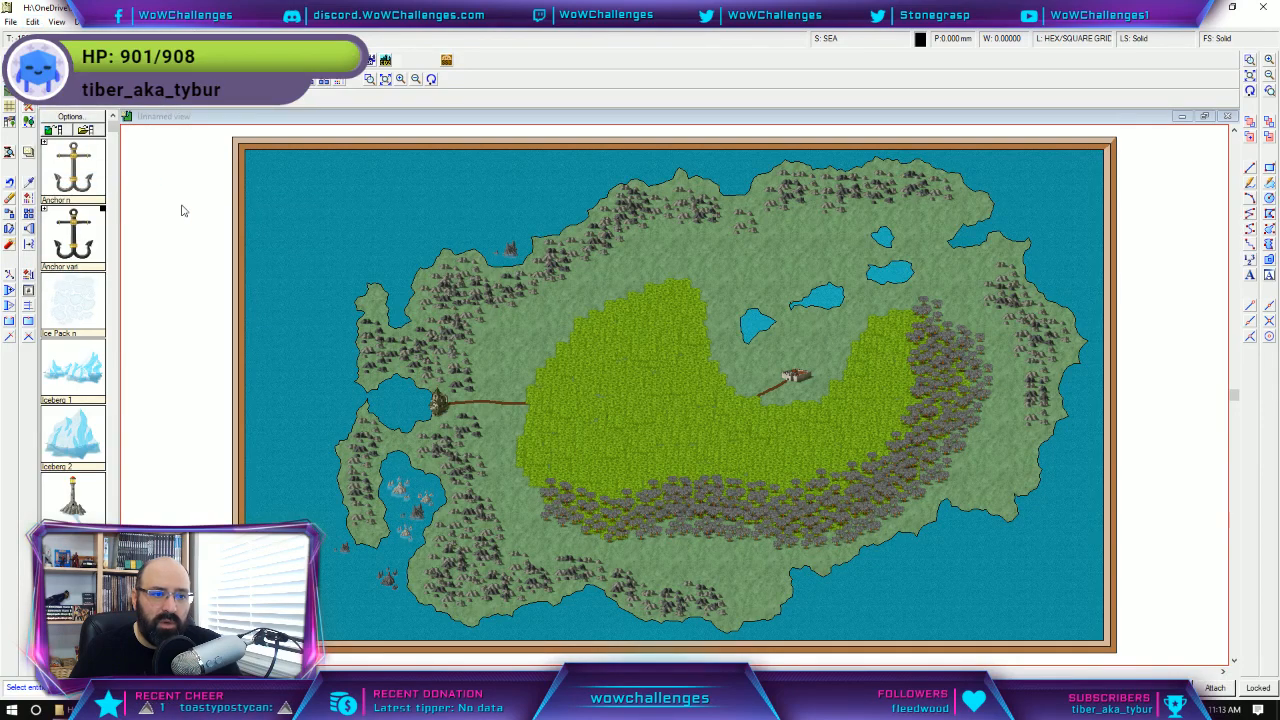
pyautogui.click(486, 401)
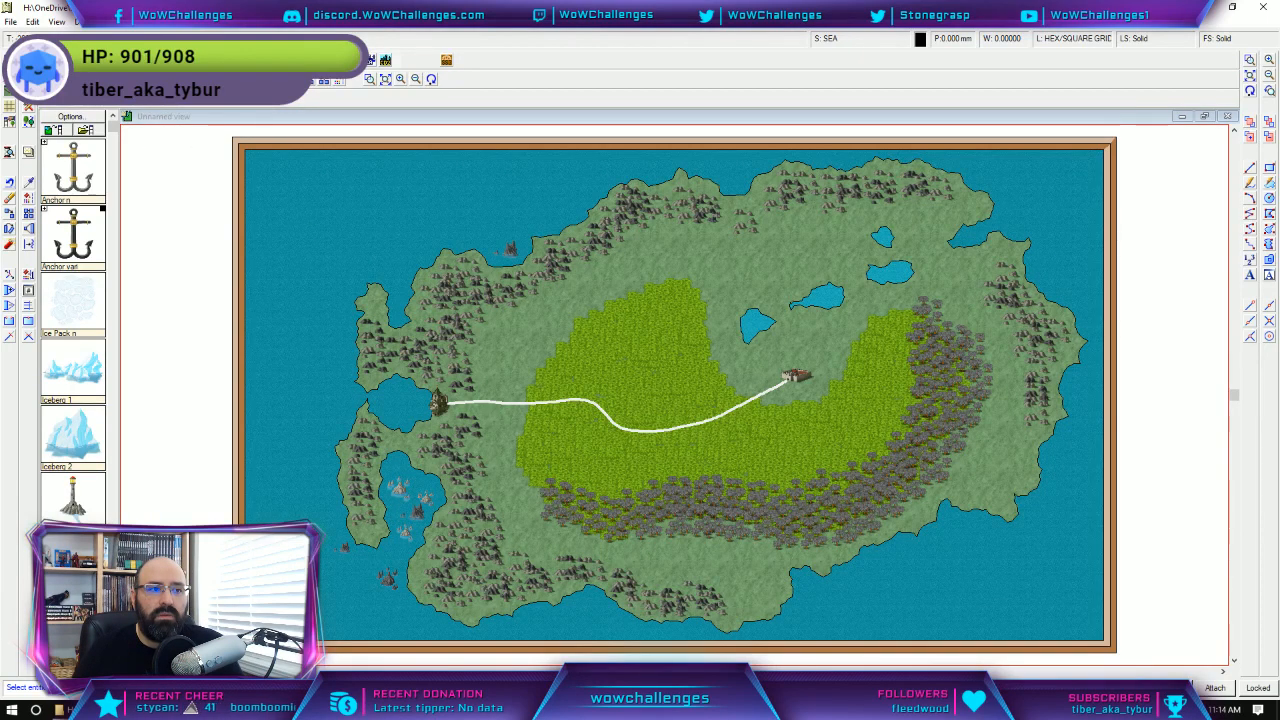
pyautogui.click(10, 61)
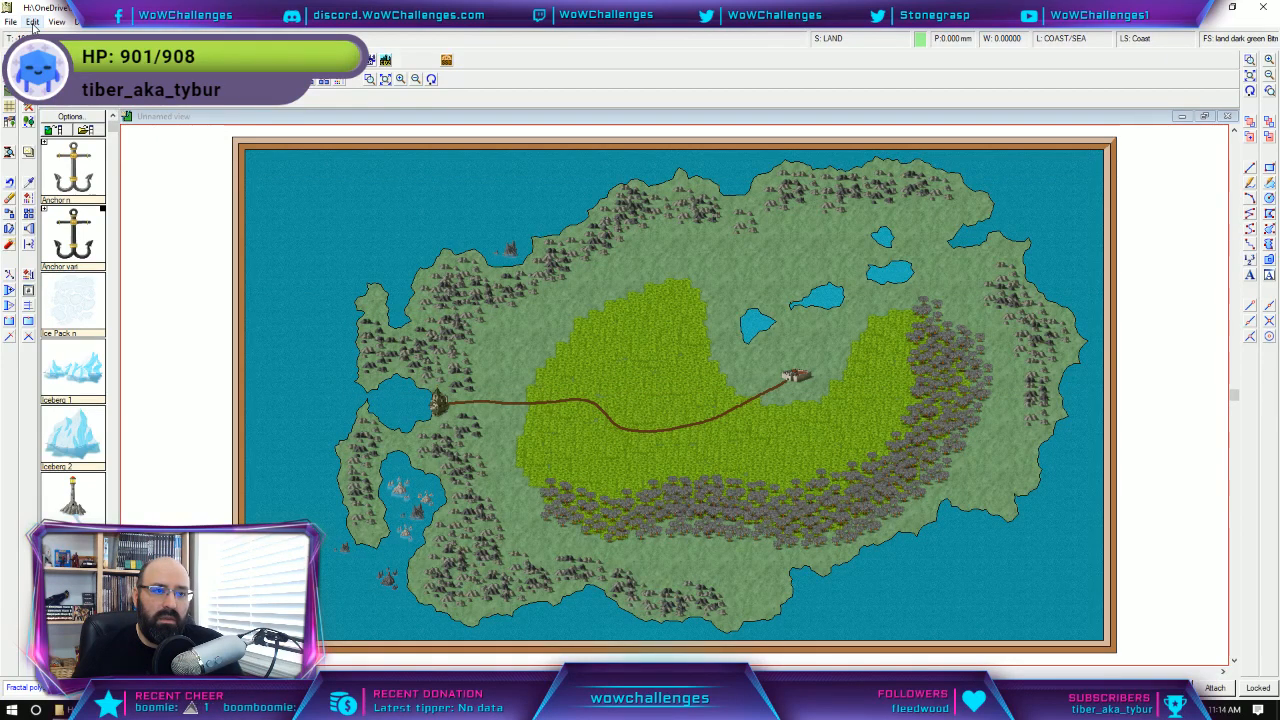
pyautogui.click(10, 95)
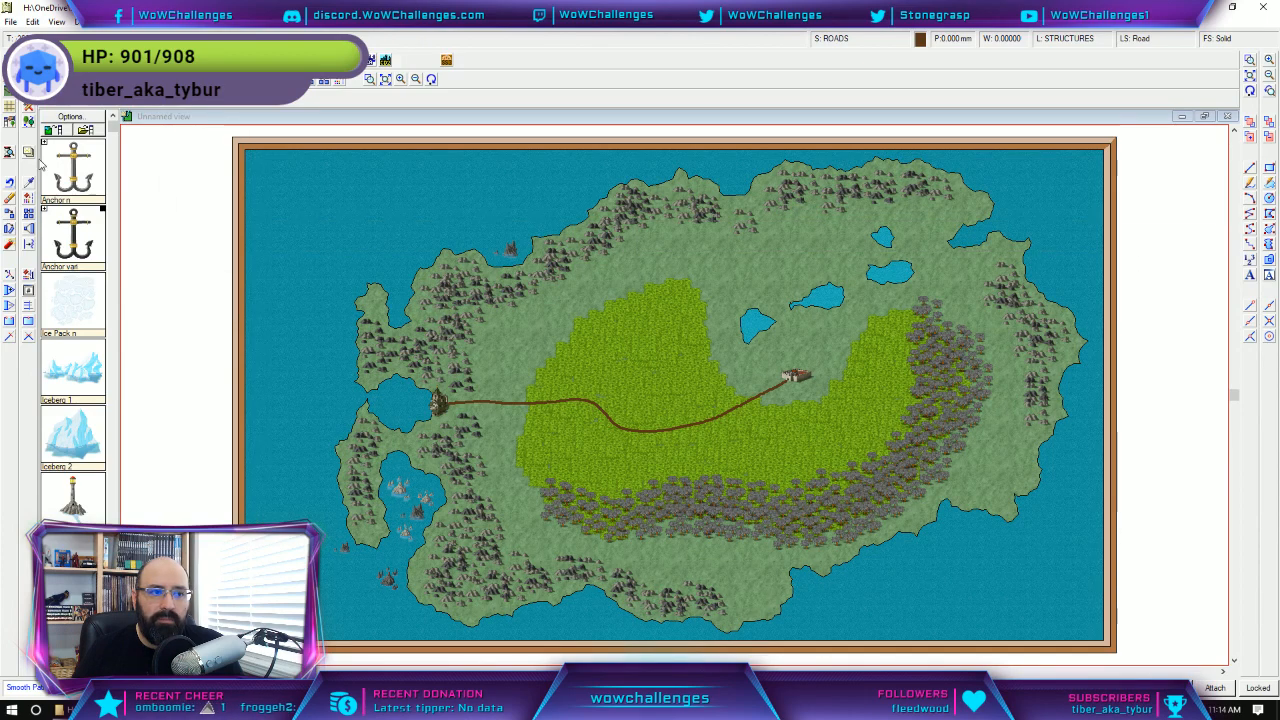
# Try placing the text label Irongate just above the road near the western settlement, and undo it.
pyautogui.click(1250, 275)
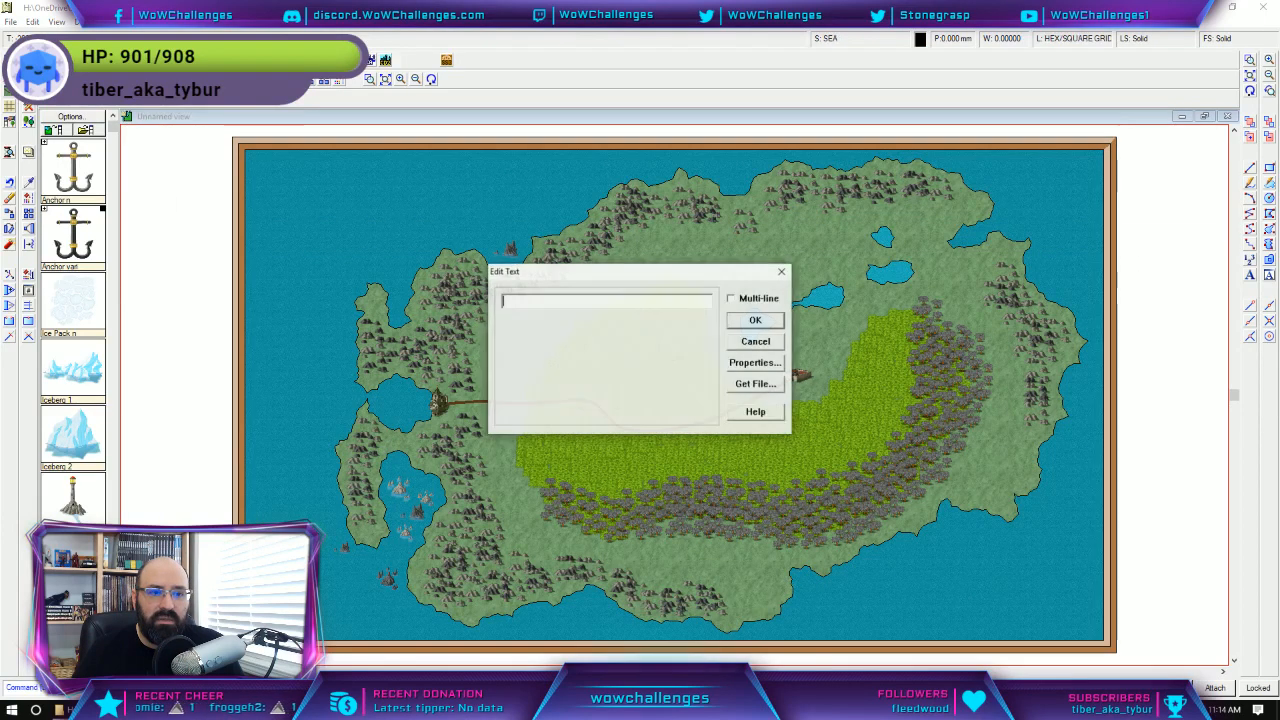
pyautogui.moveTo(703, 270); pyautogui.dragTo(513, 187)
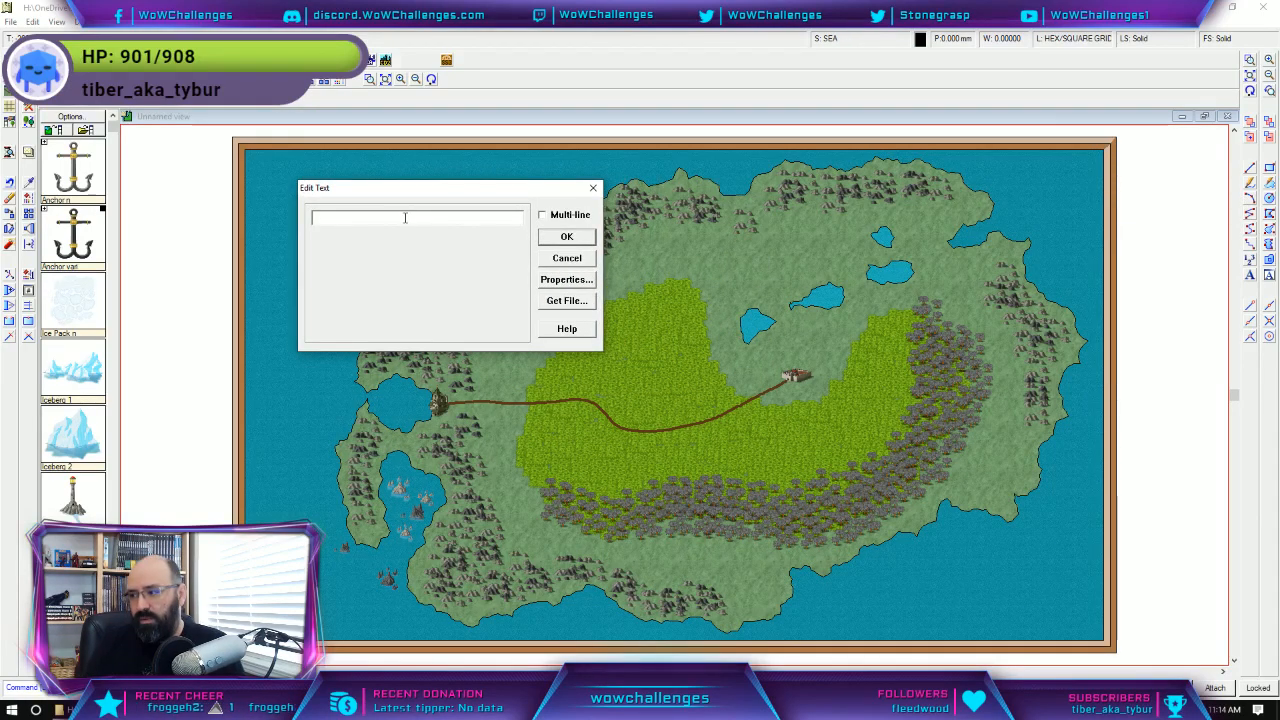
pyautogui.write('Irongate')
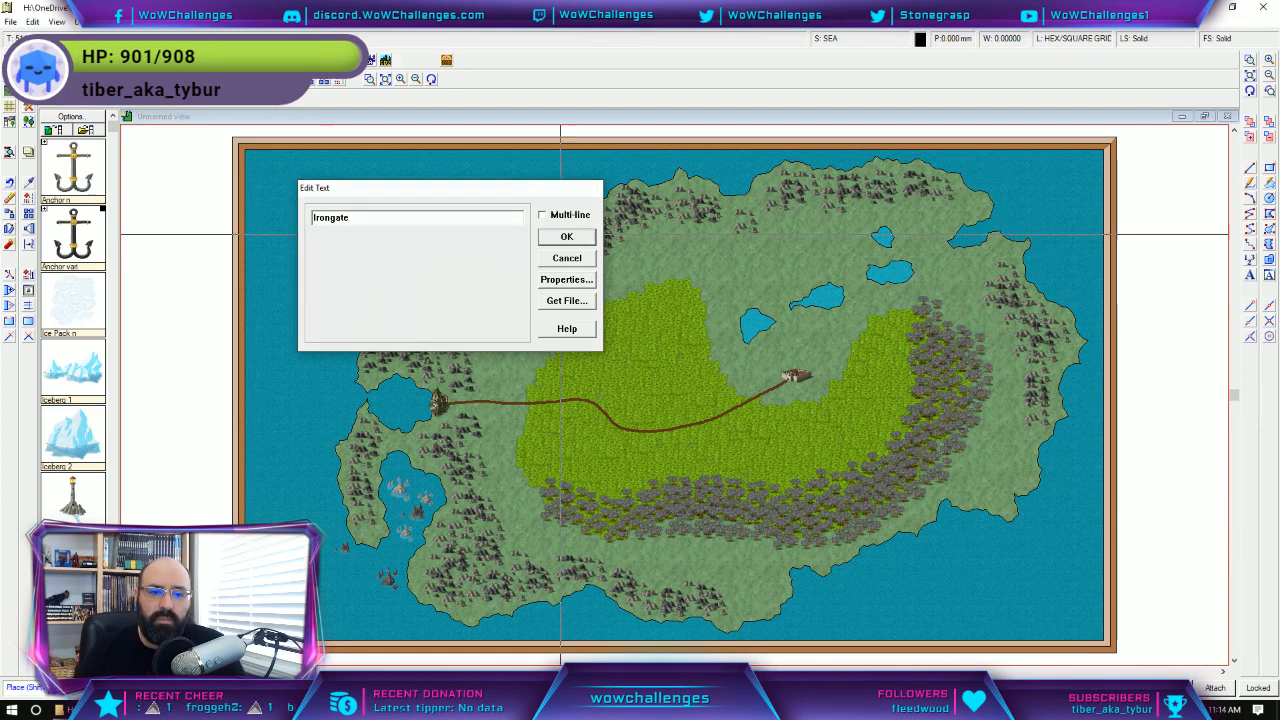
pyautogui.press('Return')
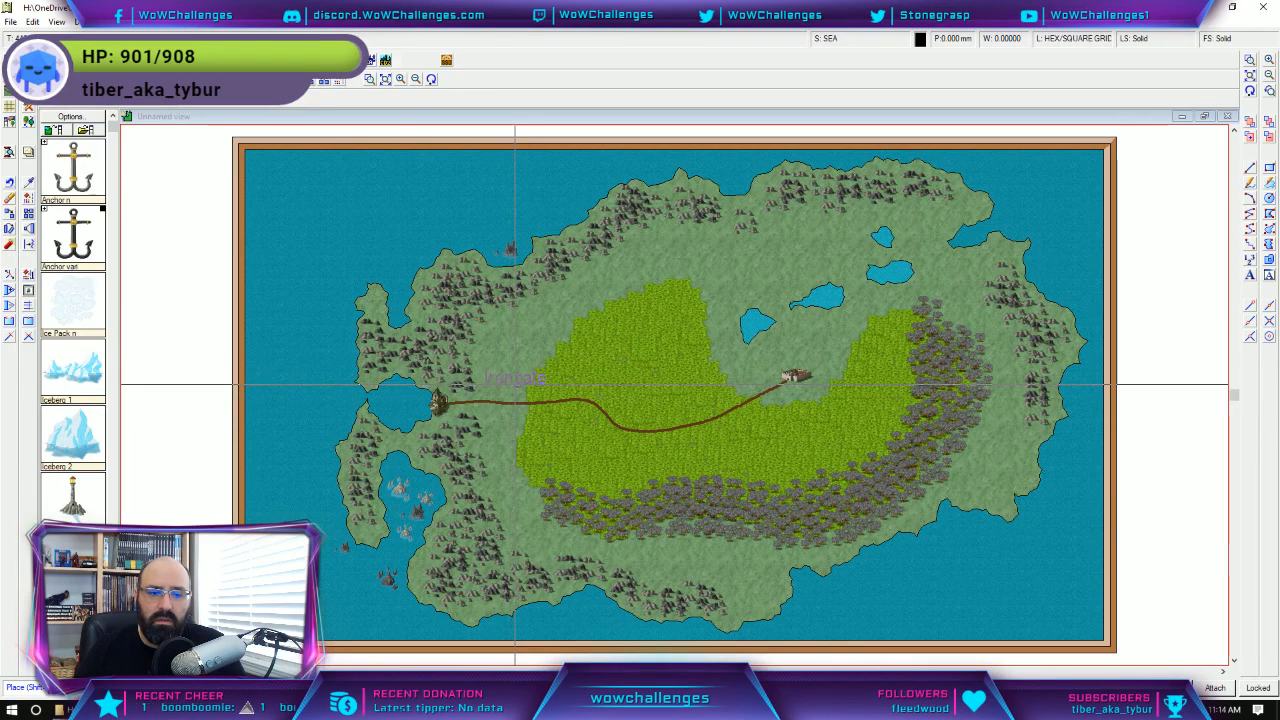
pyautogui.click(515, 384)
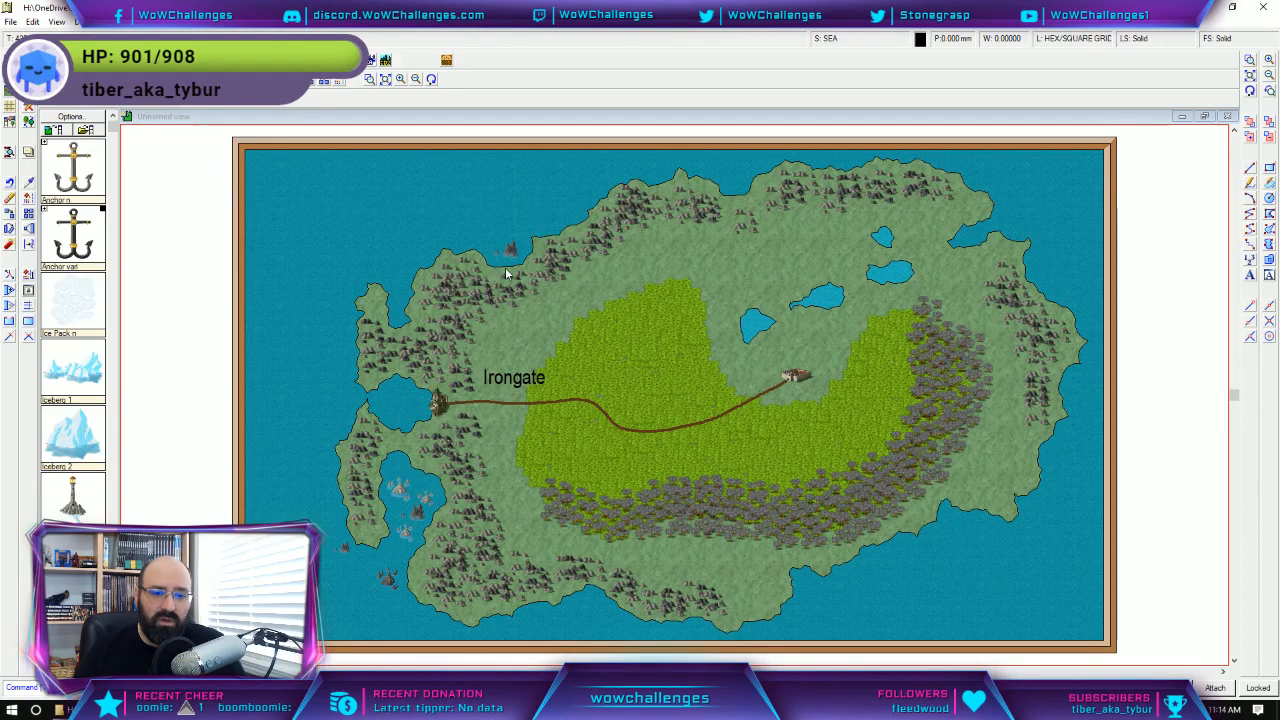
pyautogui.hotkey('ctrl', 'z')
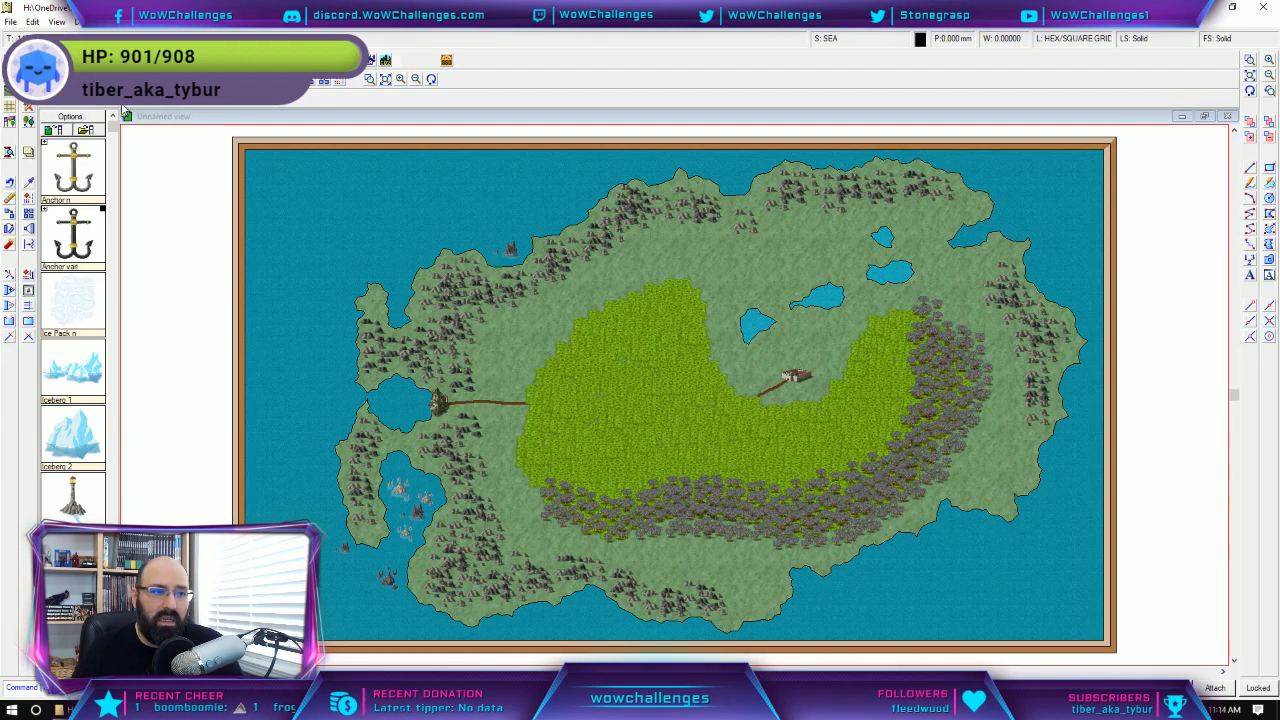
pyautogui.click(10, 62)
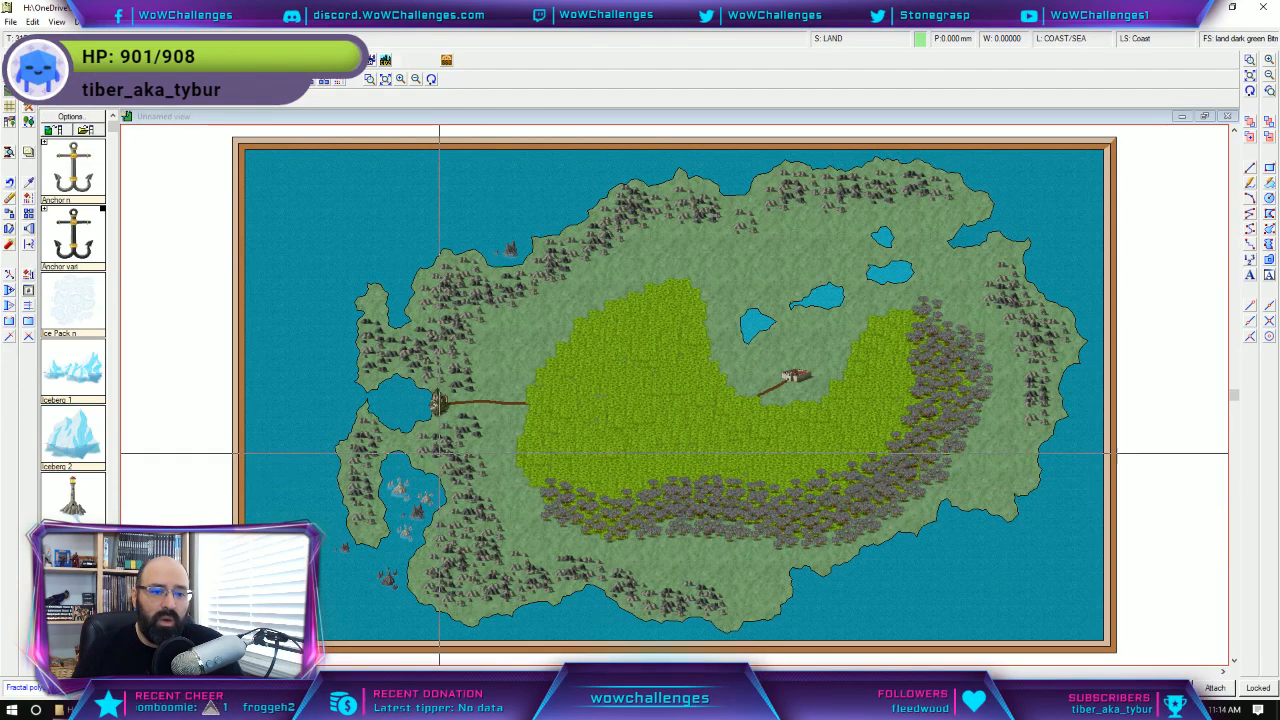
pyautogui.click(367, 228)
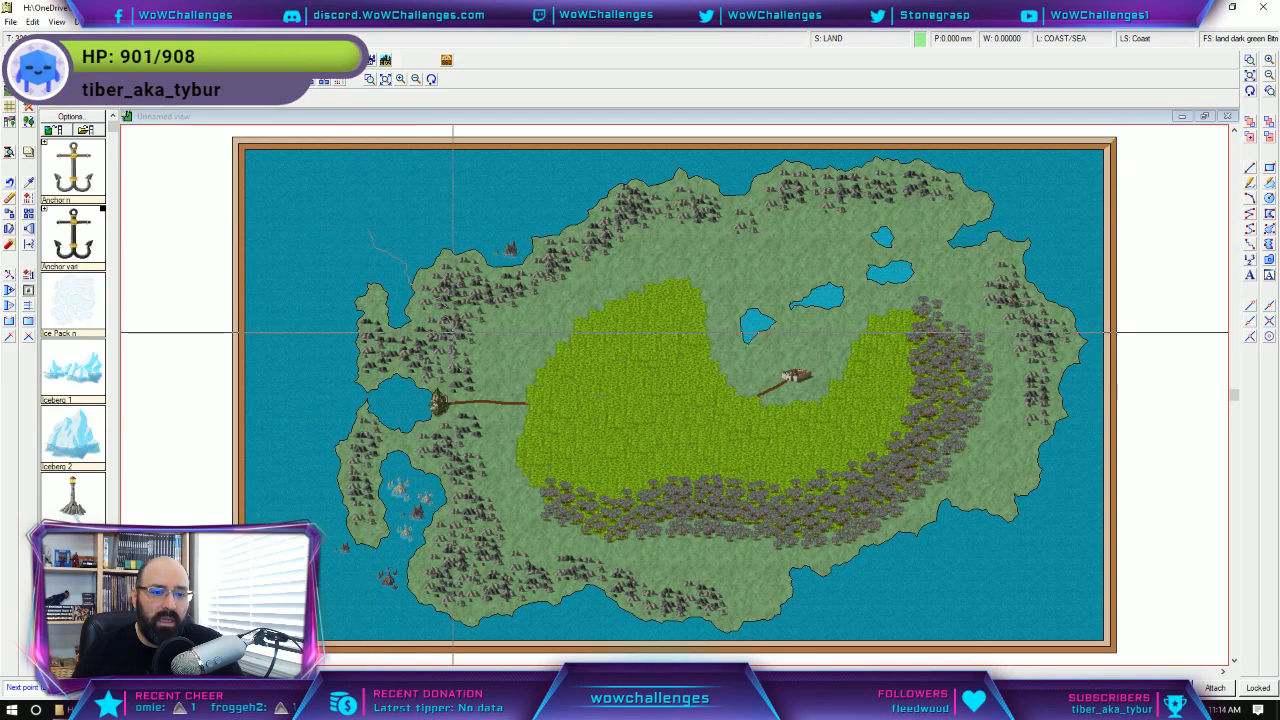
pyautogui.press('Escape')
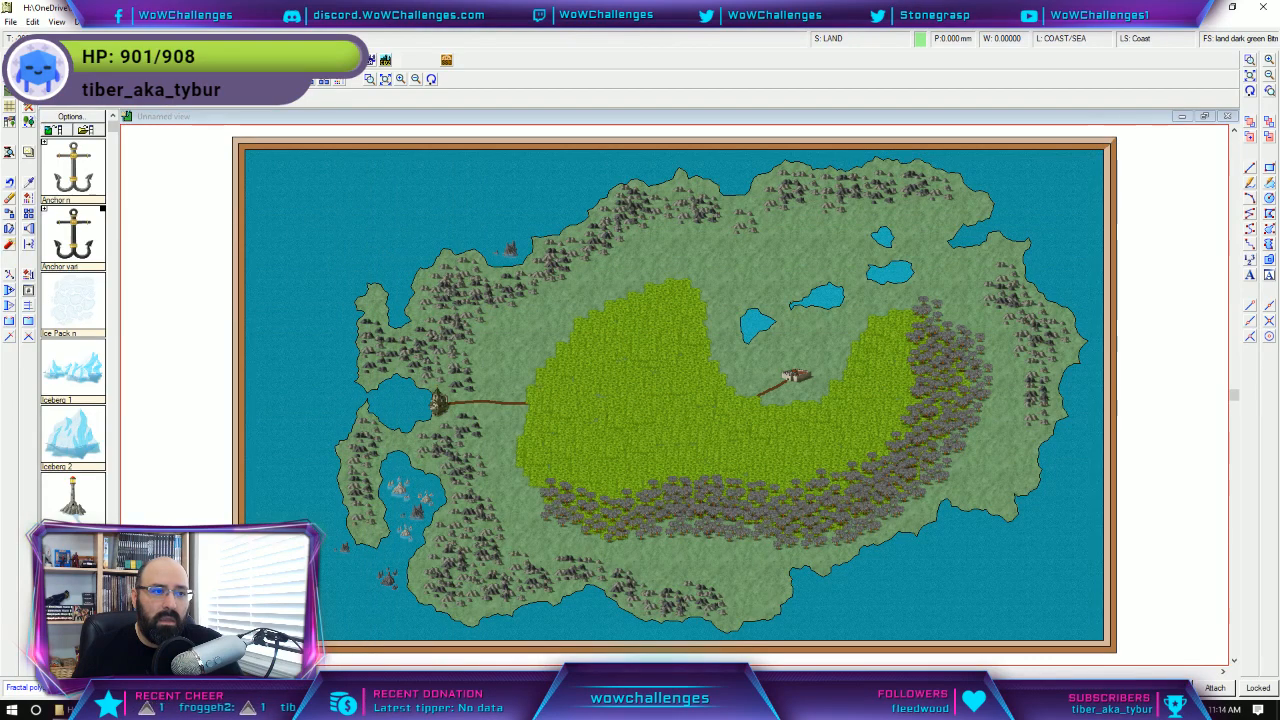
pyautogui.click(28, 106)
pyautogui.click(375, 217)
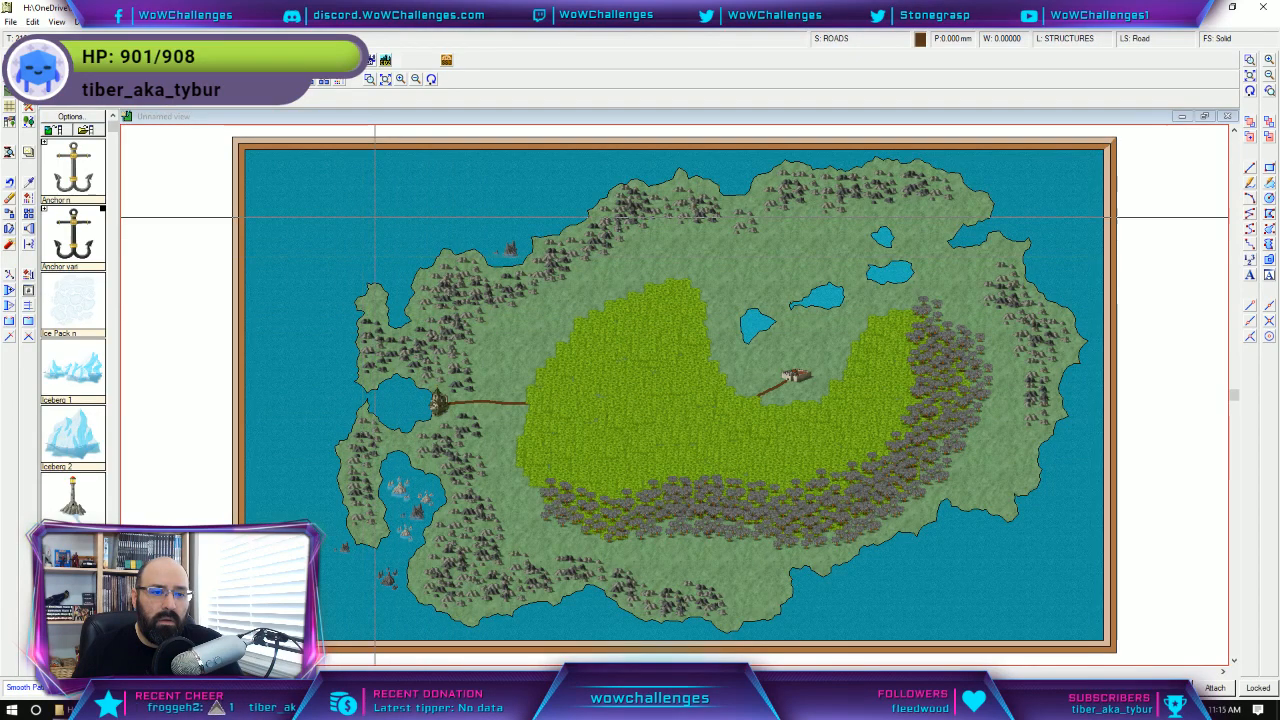
pyautogui.click(433, 212)
pyautogui.rightClick(433, 212)
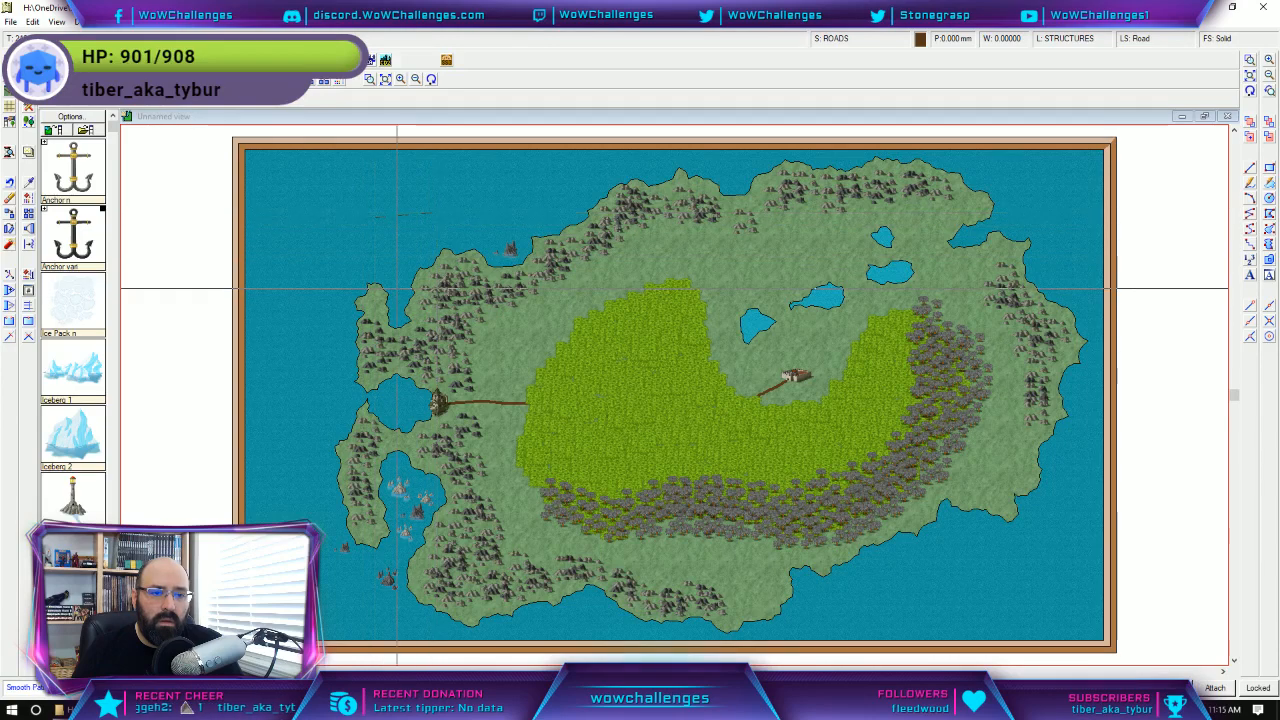
pyautogui.press('Escape')
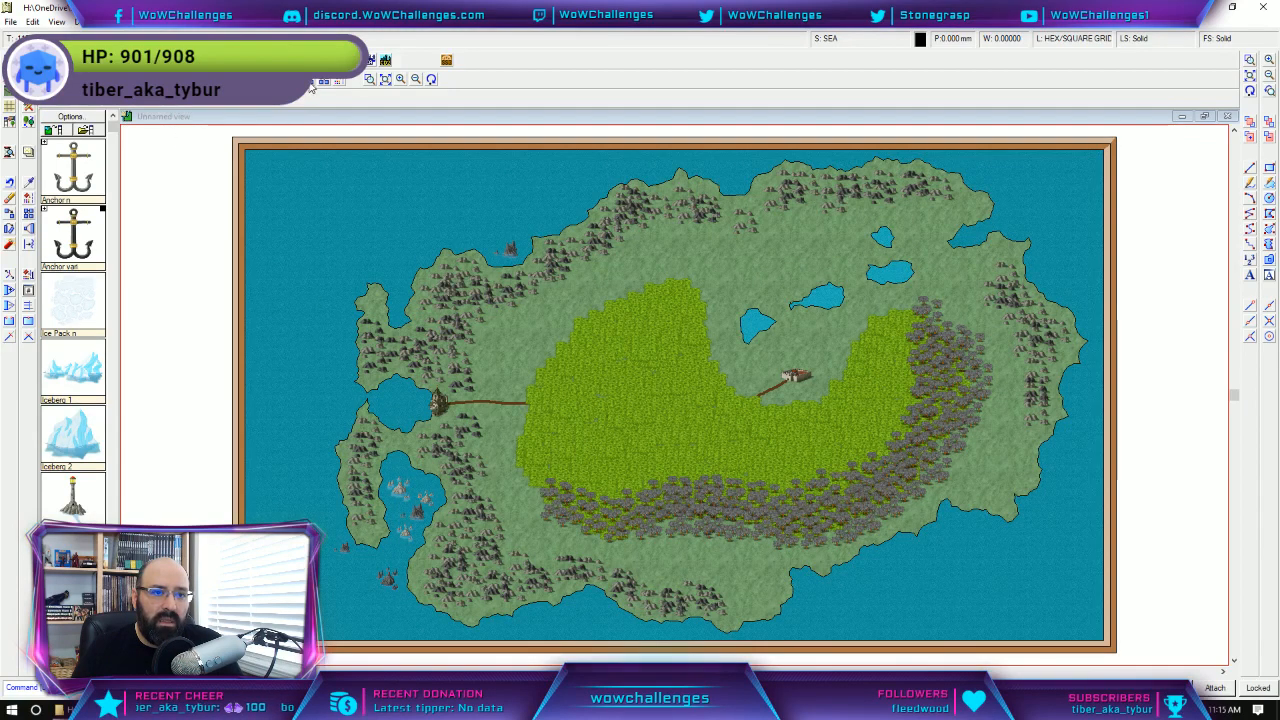
# Select the road and try the layer option among the selection choices, including Combine, and leave the command.
pyautogui.click(495, 404)
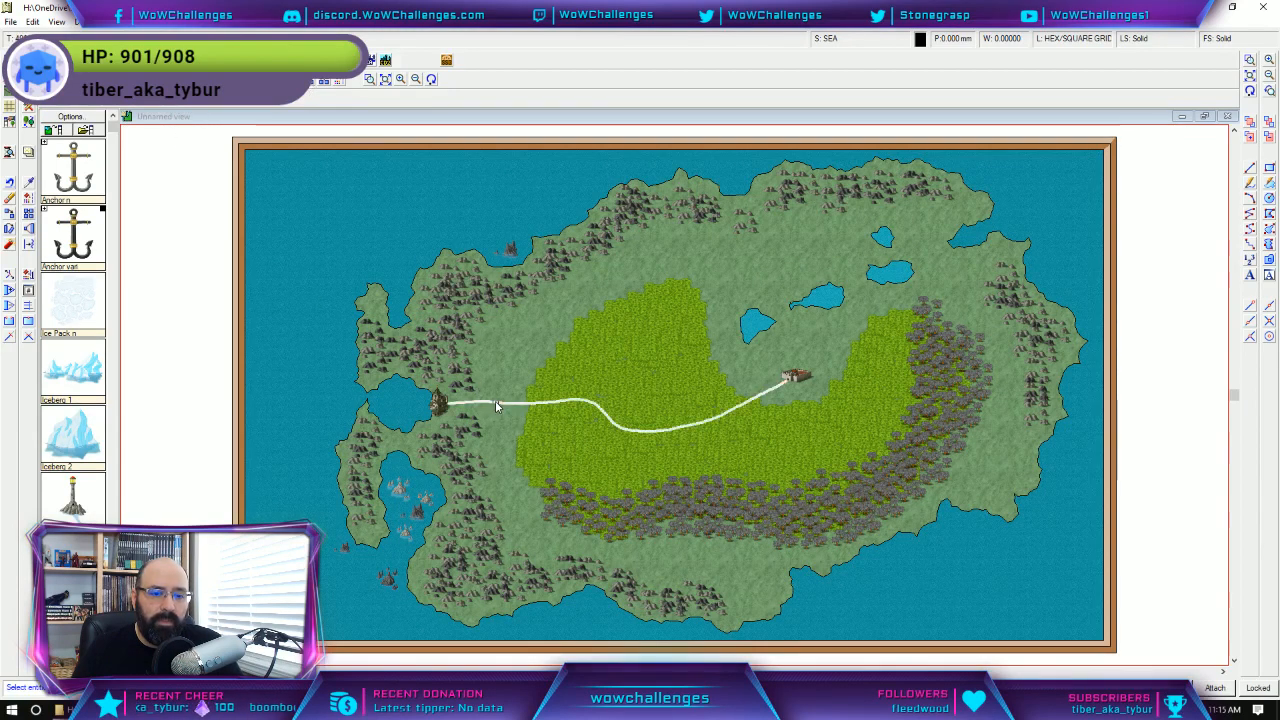
pyautogui.click(340, 167)
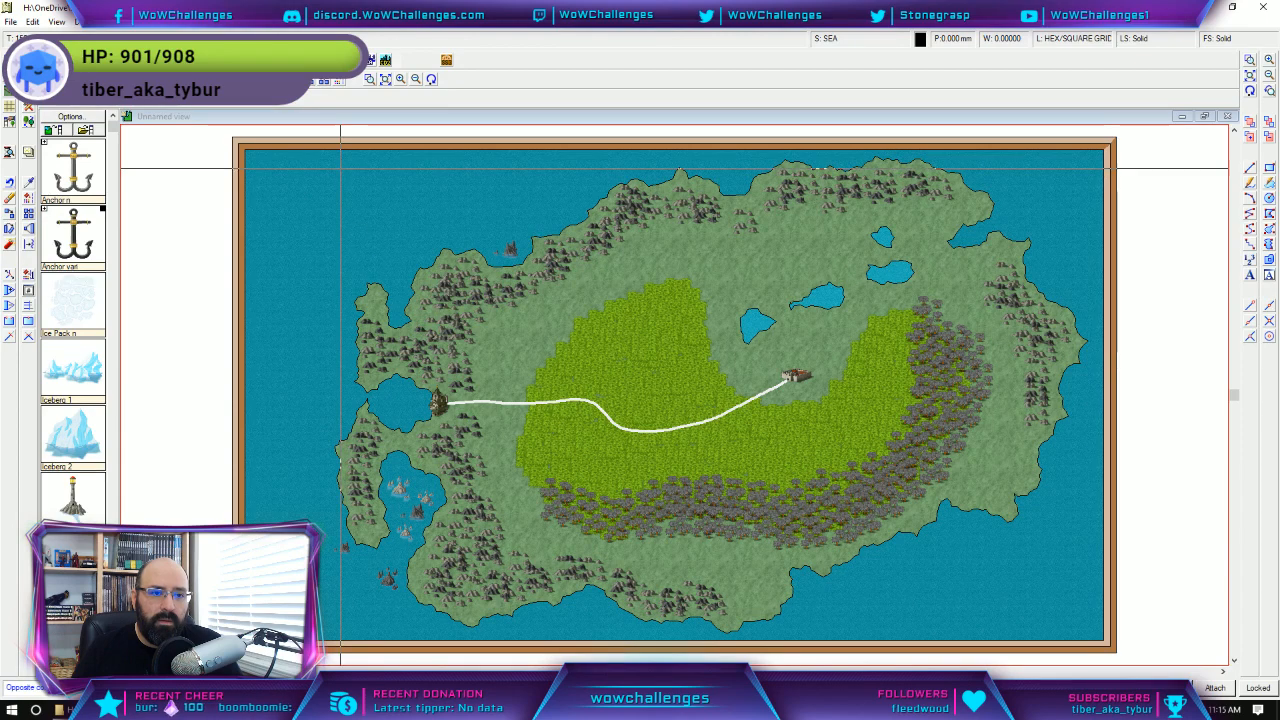
pyautogui.rightClick(340, 181)
pyautogui.click(340, 214)
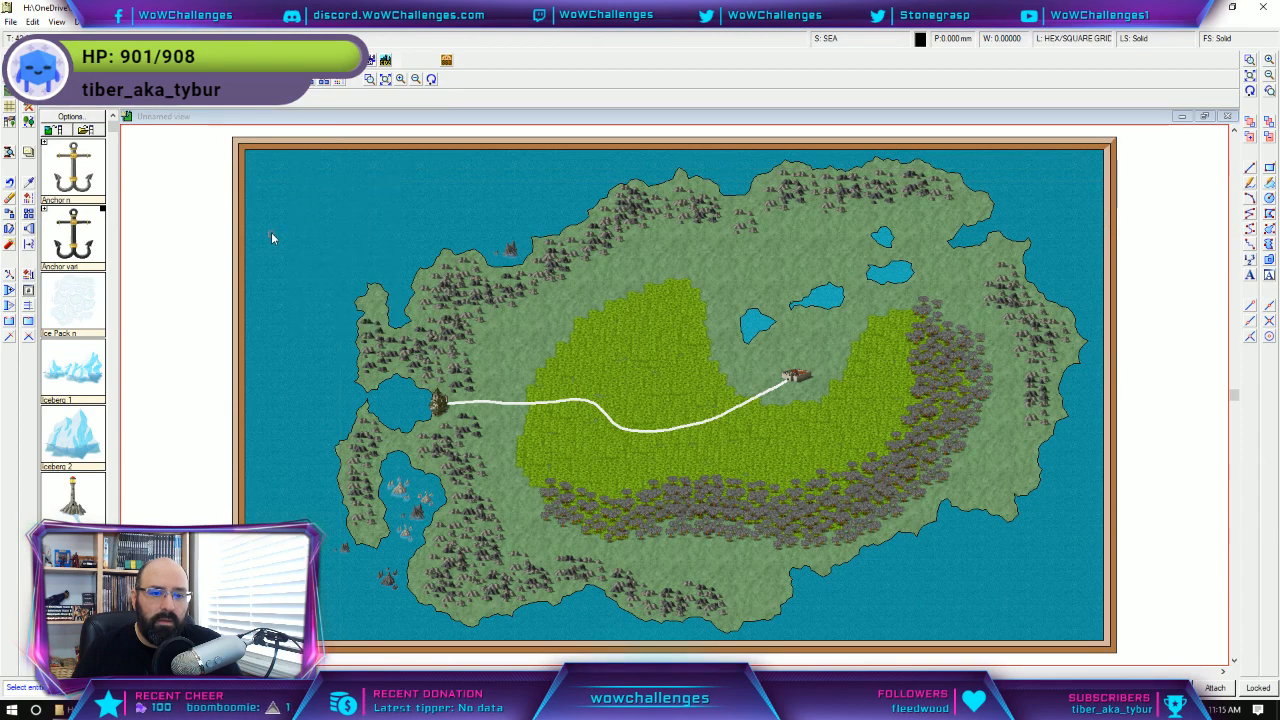
pyautogui.rightClick(340, 170)
pyautogui.moveTo(370, 204)
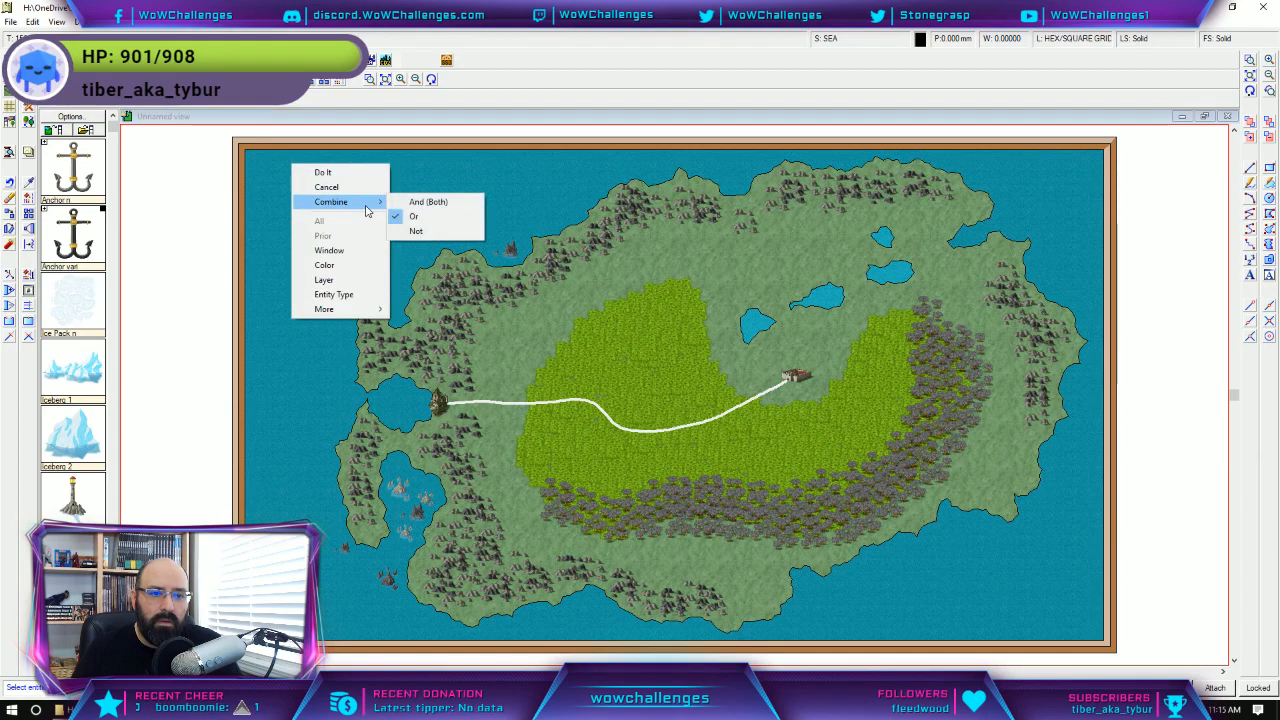
pyautogui.click(362, 282)
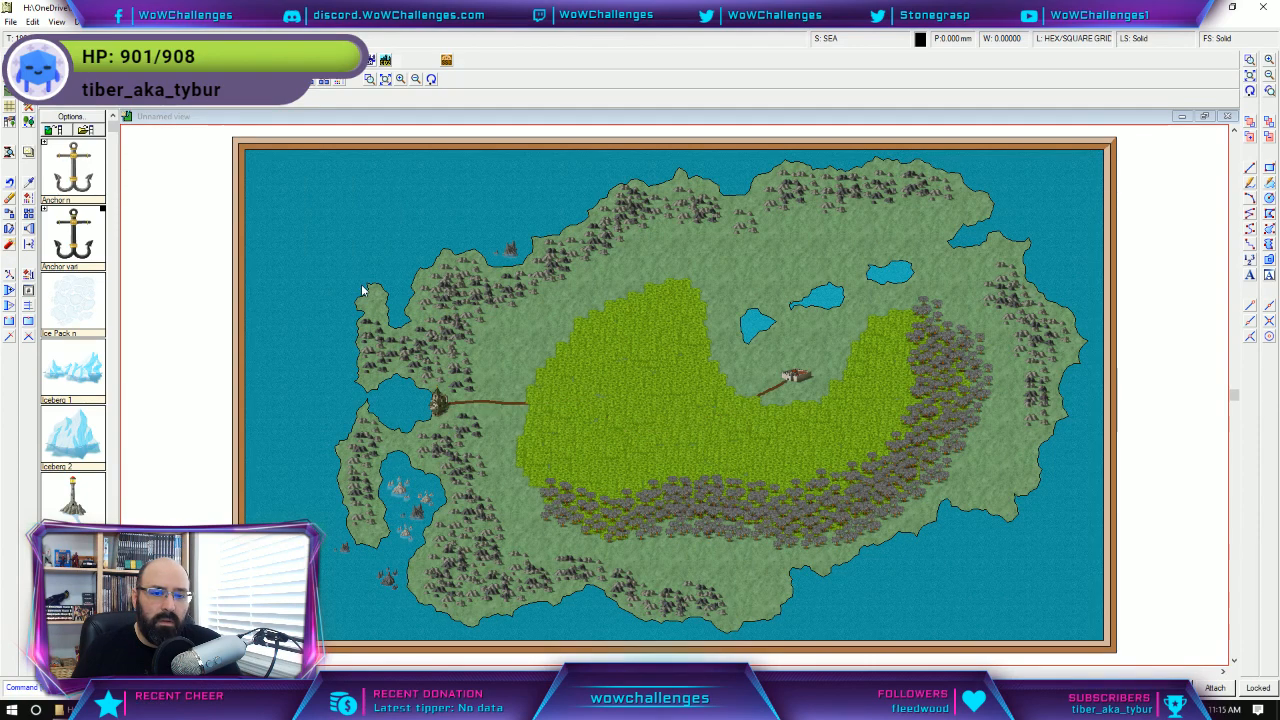
# Select the road between the two settlements and try the Move, Scale, Rotate command on it.
pyautogui.click(32, 21)
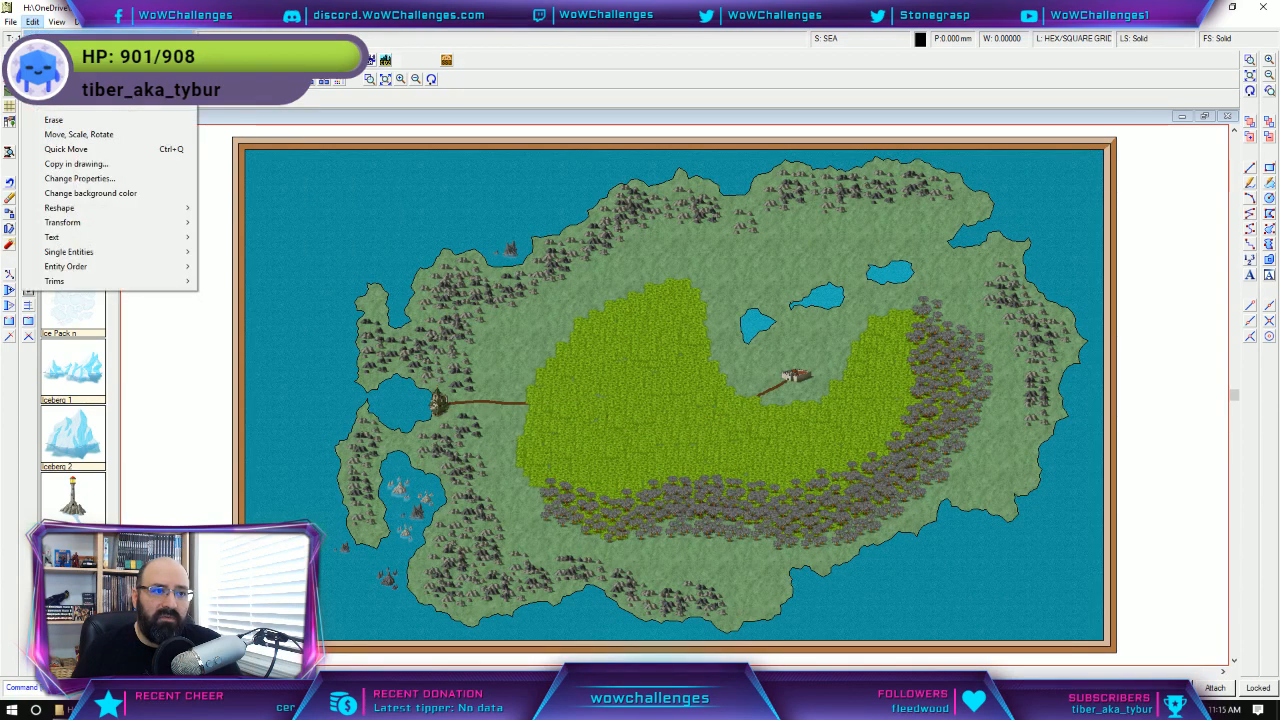
pyautogui.click(50, 31)
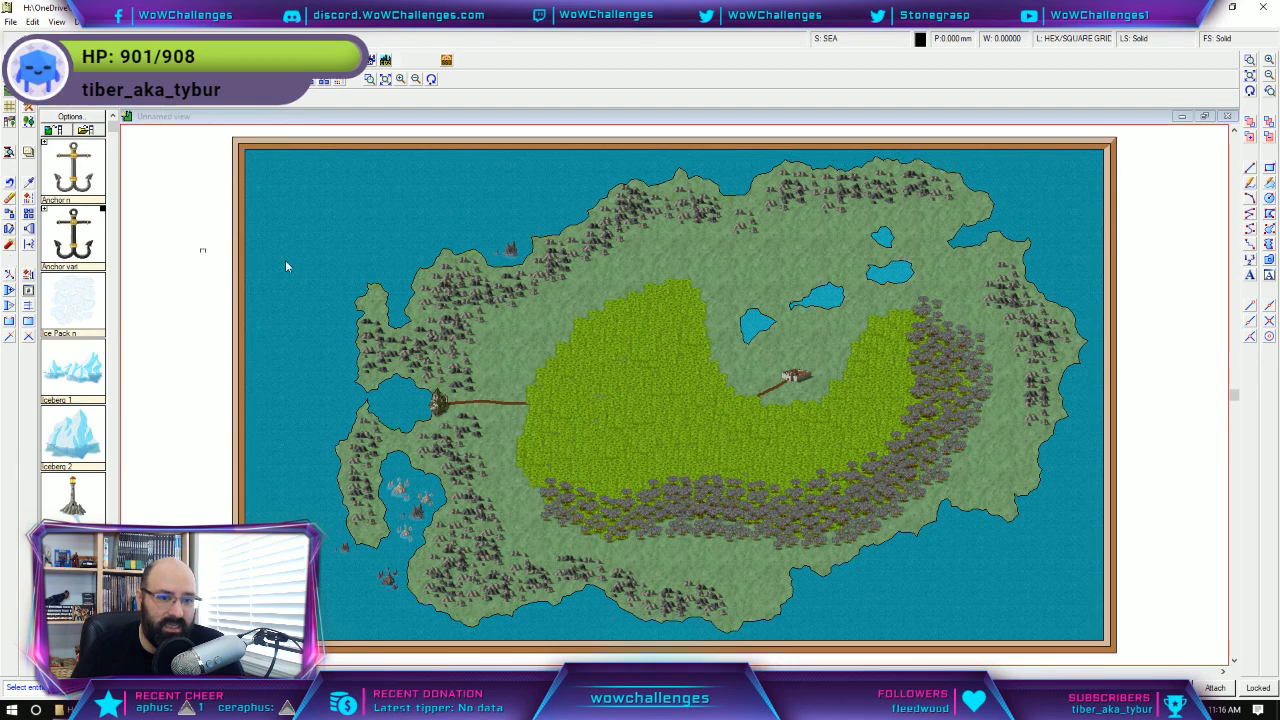
pyautogui.rightClick(507, 403)
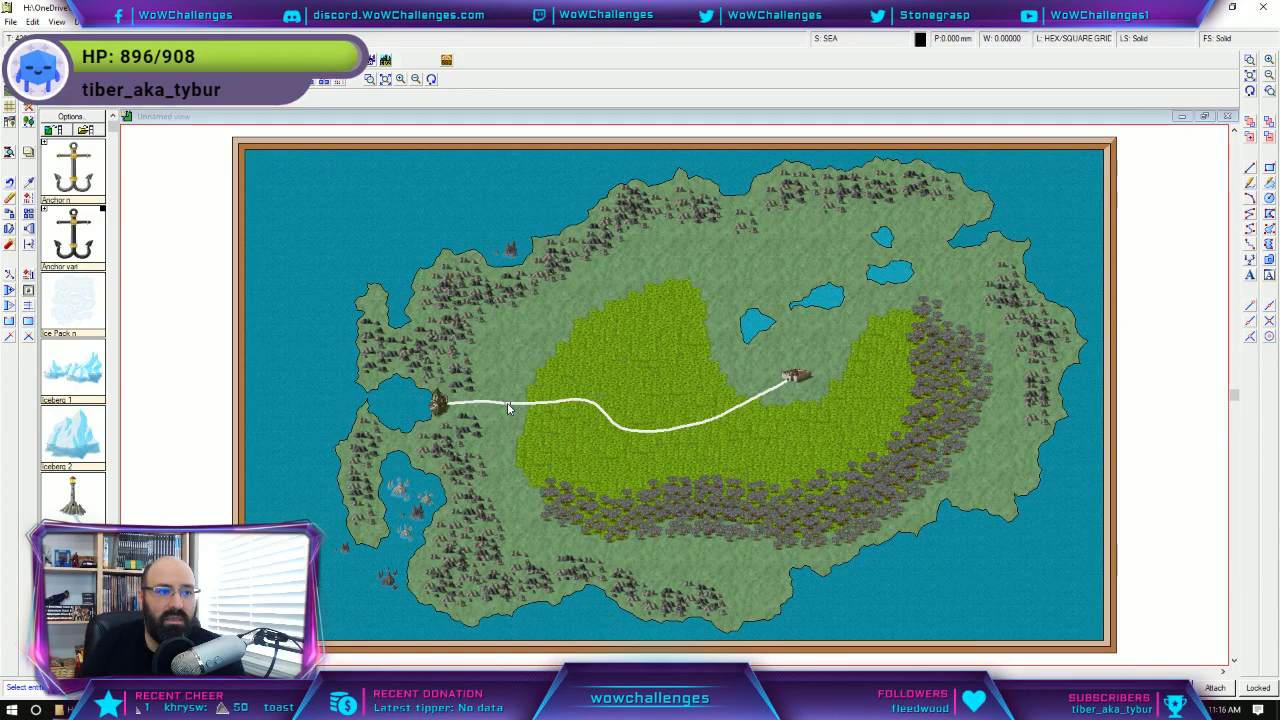
pyautogui.click(32, 21)
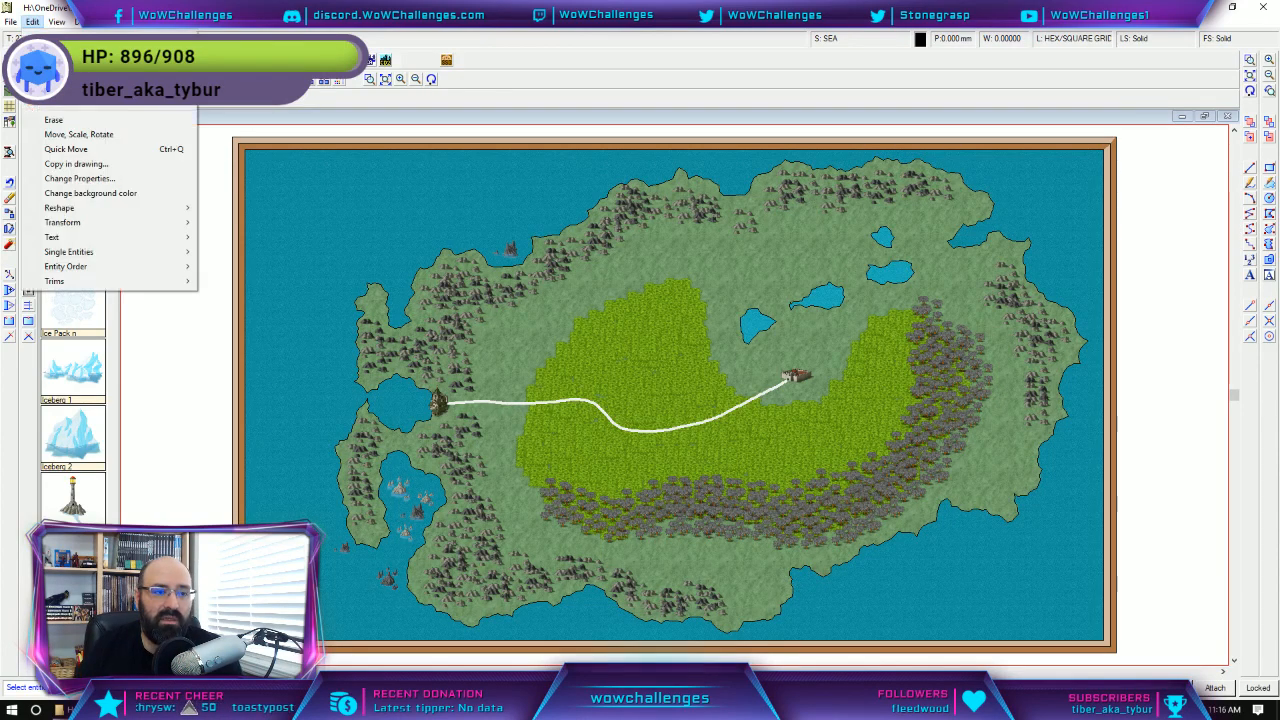
pyautogui.click(113, 134)
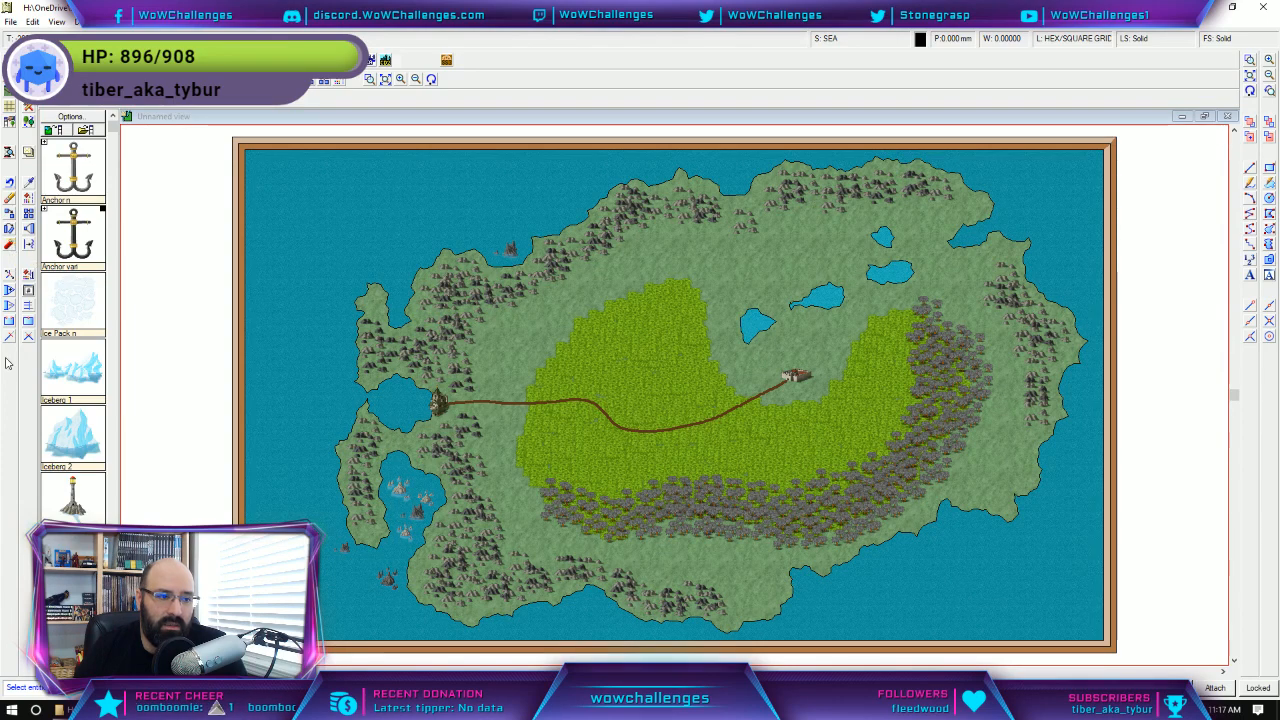
# Reselect the road, try the line style option among the selection choices, and dismiss the screen tools settings.
pyautogui.rightClick(517, 405)
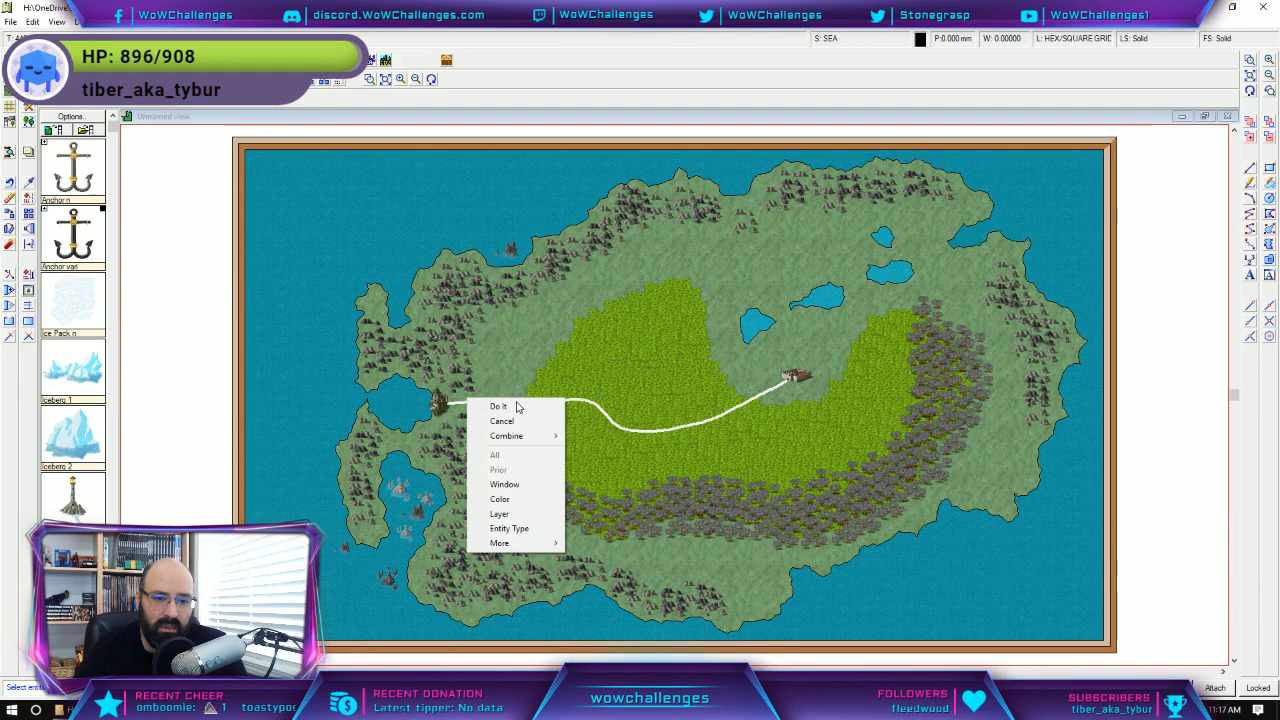
pyautogui.moveTo(523, 436)
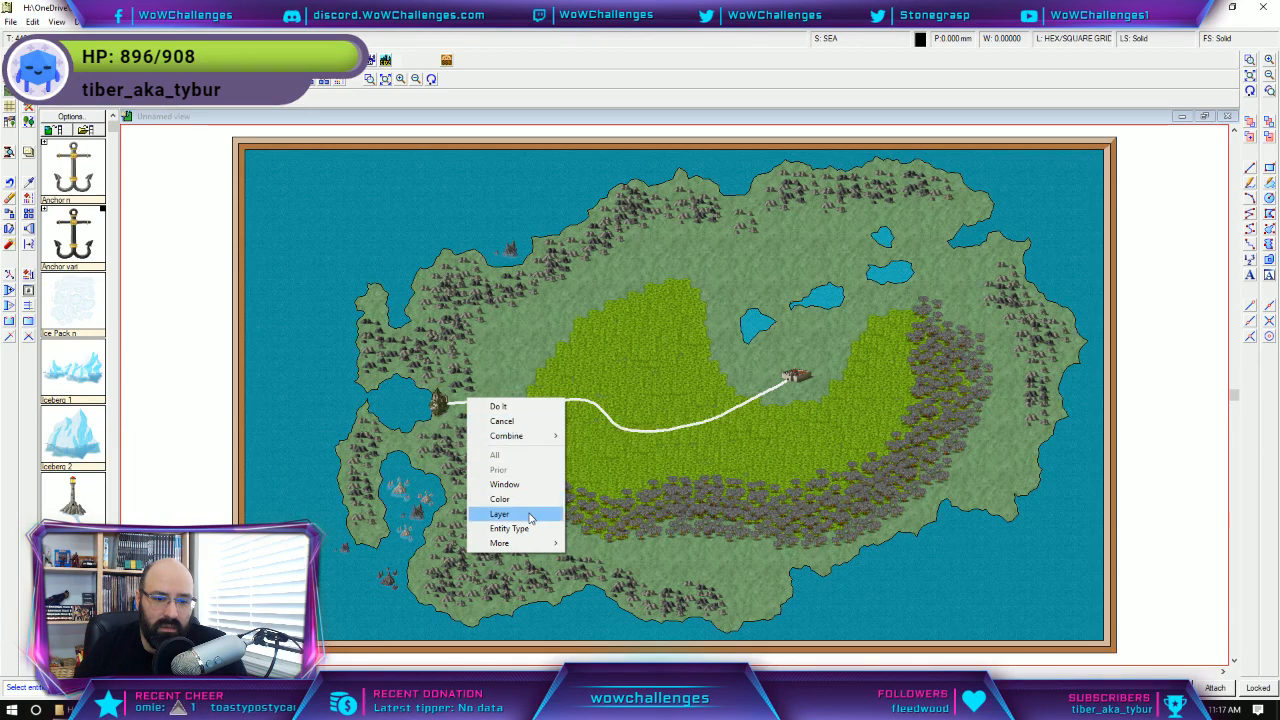
pyautogui.moveTo(538, 546)
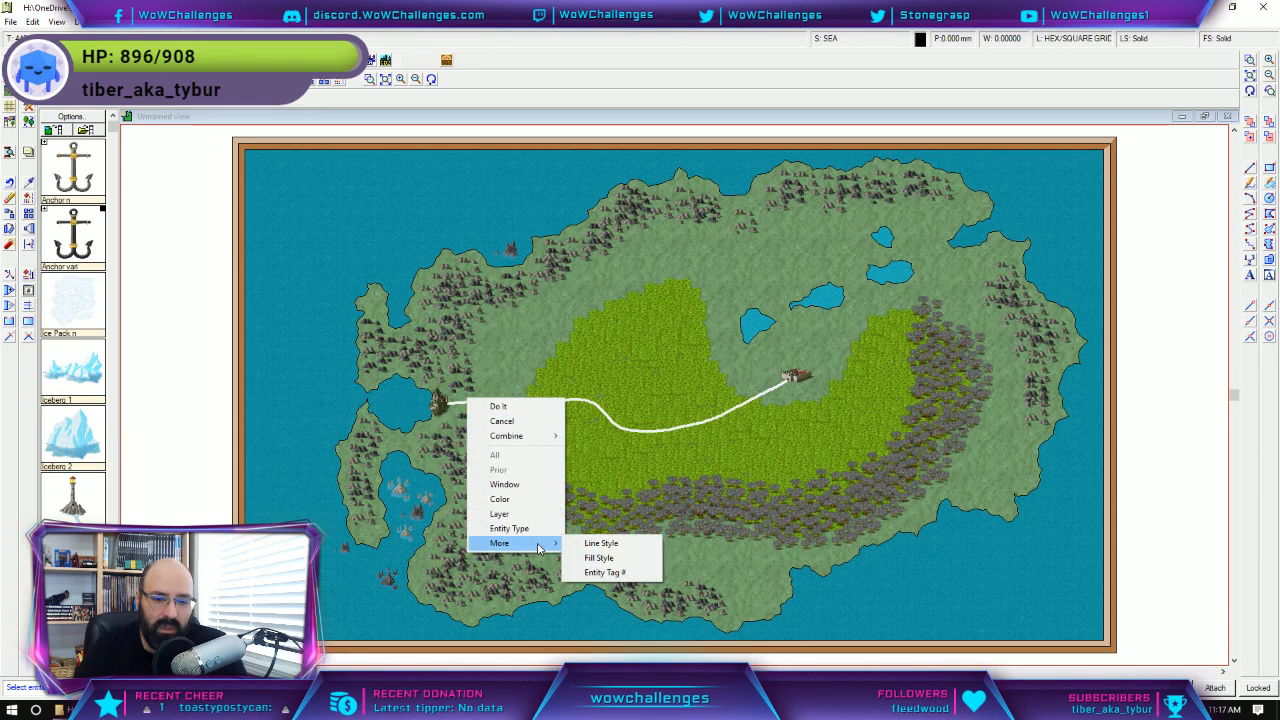
pyautogui.click(601, 543)
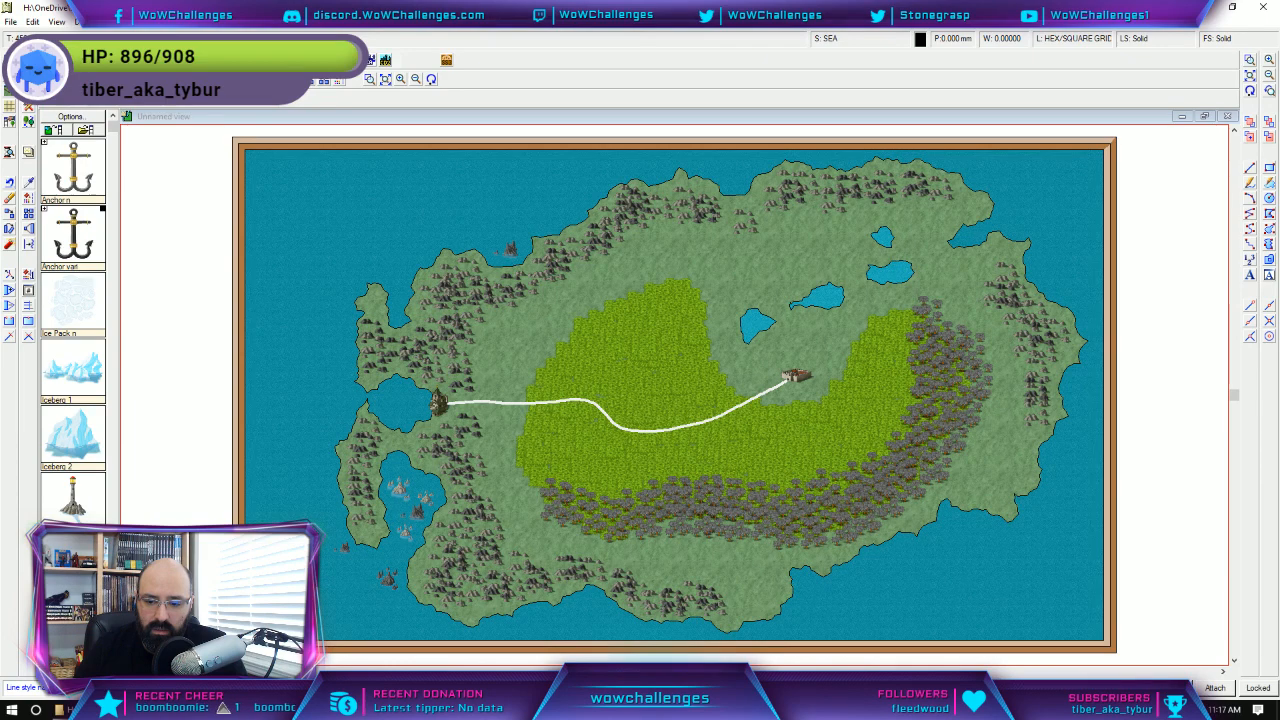
pyautogui.rightClick(100, 688)
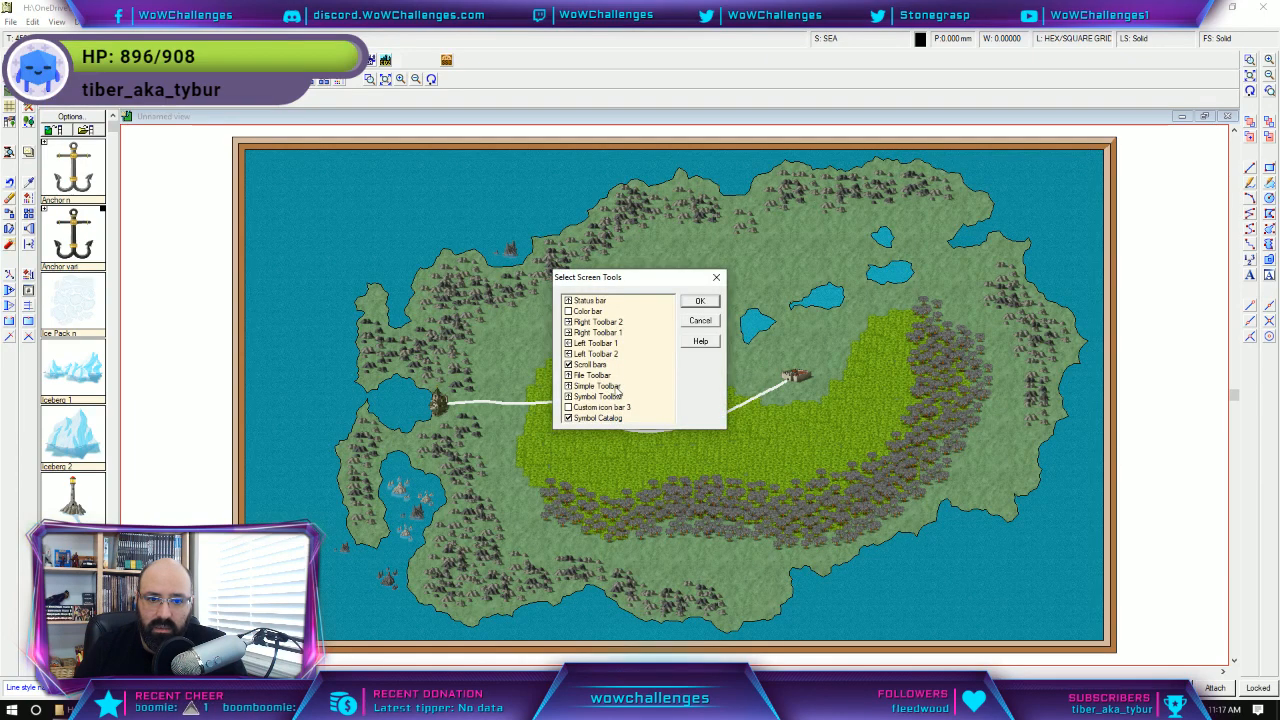
pyautogui.click(699, 321)
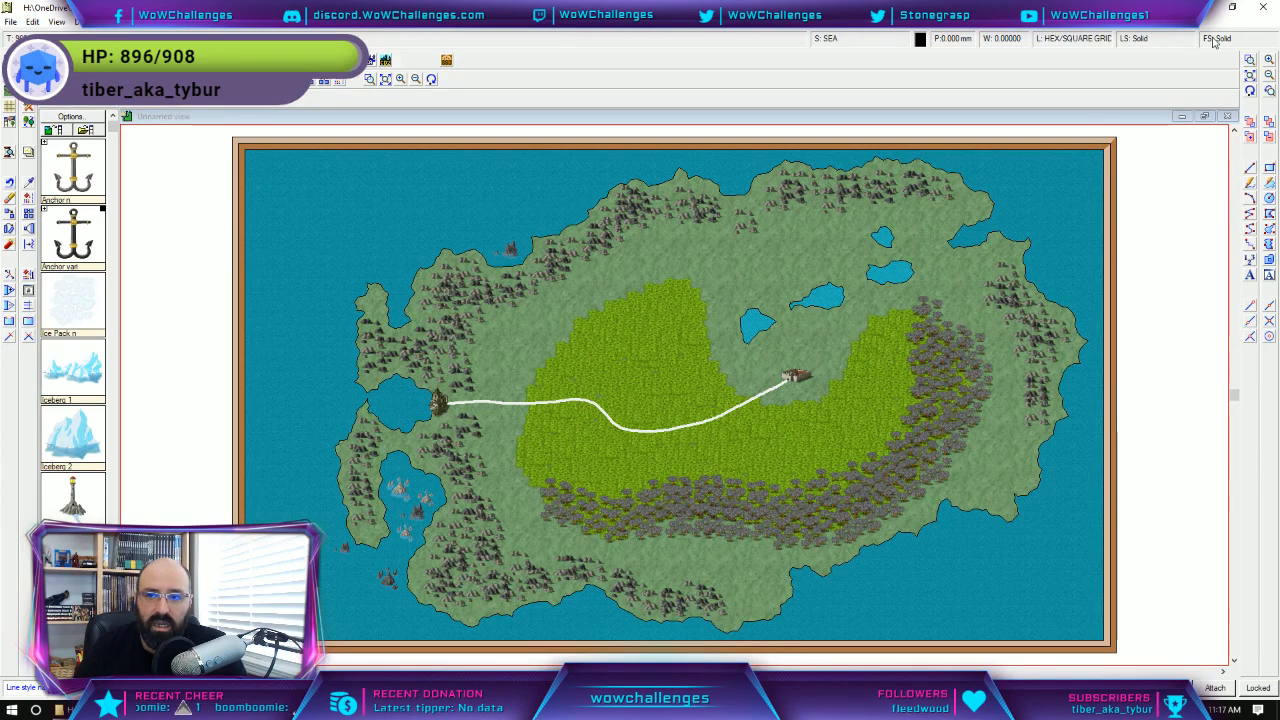
# Look through the Select Layer list for a layer setting that could affect the road, keeping the current layer.
pyautogui.click(1075, 40)
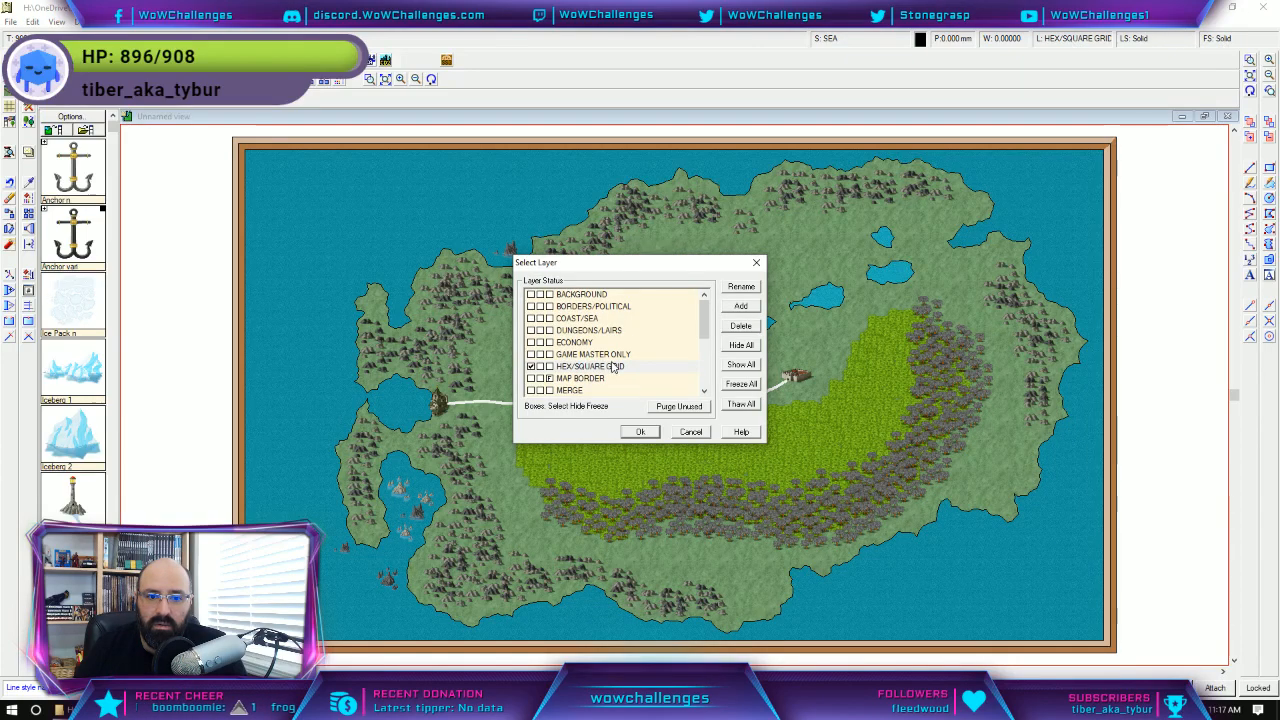
pyautogui.scroll(-2, 612, 366)
pyautogui.scroll(-2, 606, 369)
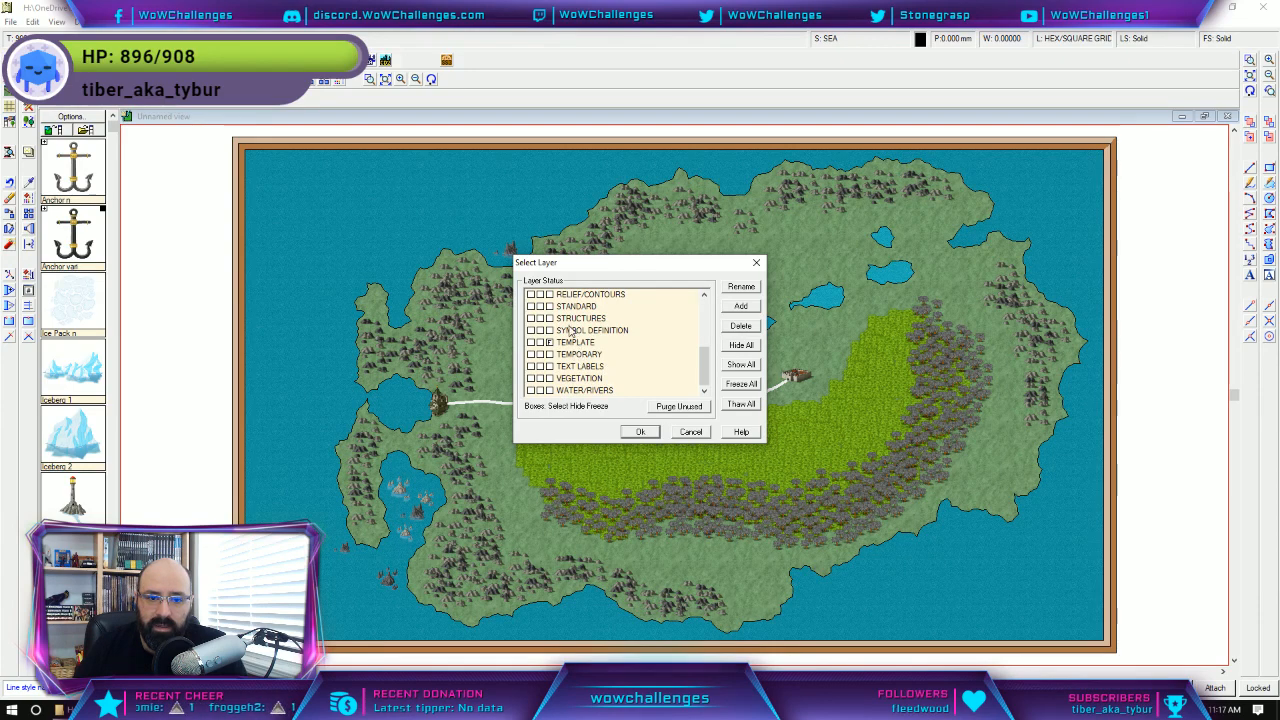
pyautogui.scroll(2, 586, 360)
pyautogui.scroll(3, 588, 357)
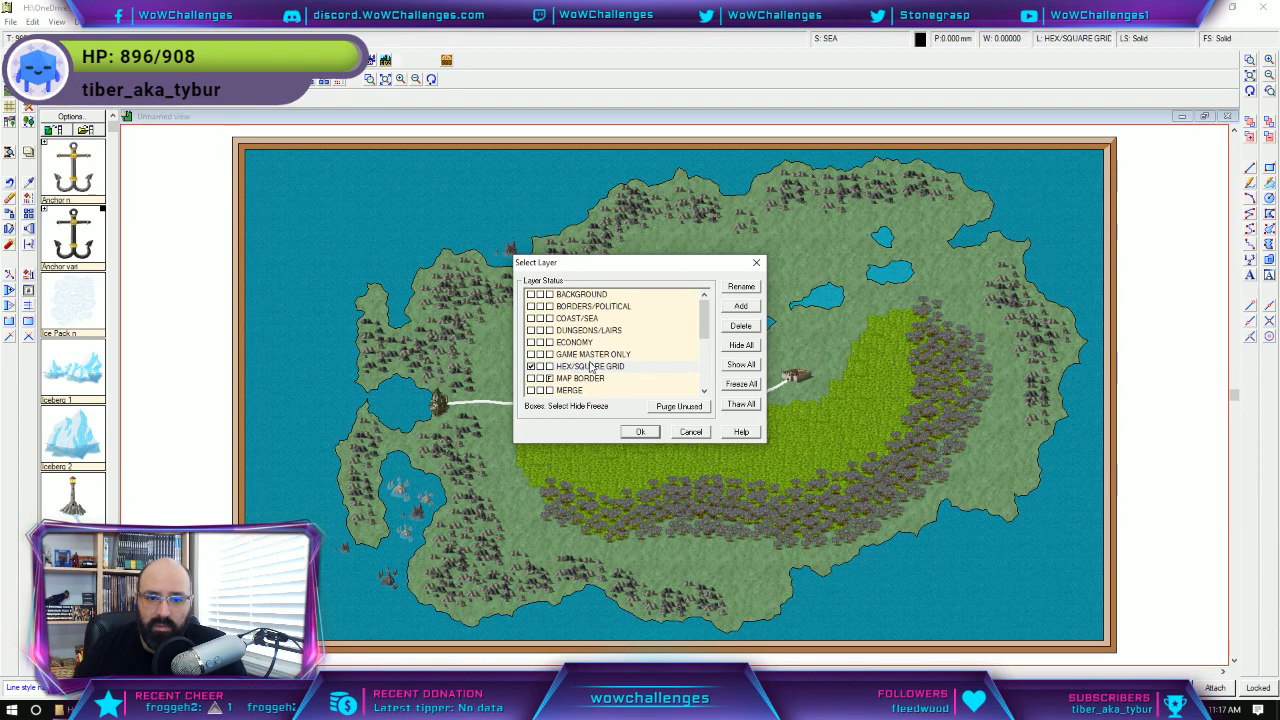
pyautogui.click(641, 432)
pyautogui.click(598, 373)
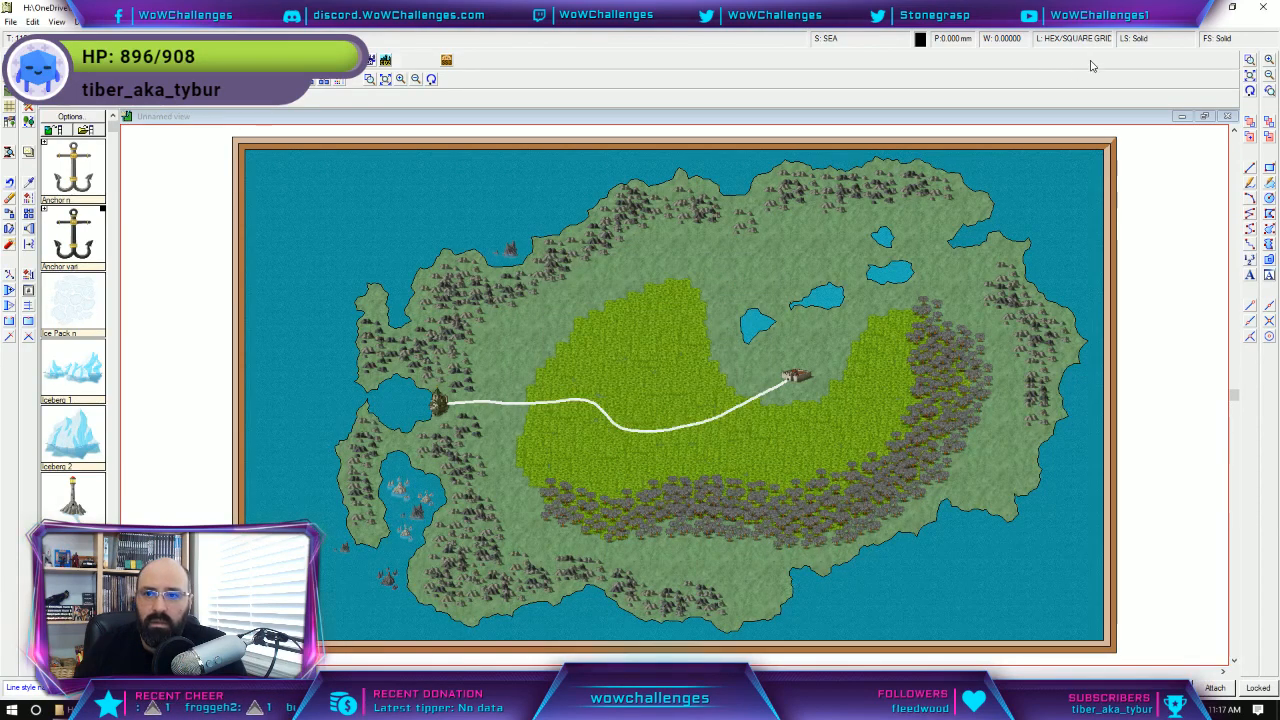
# Try choosing the Dash line style for the pending road selection, cancel it, and abandon the command.
pyautogui.click(1143, 40)
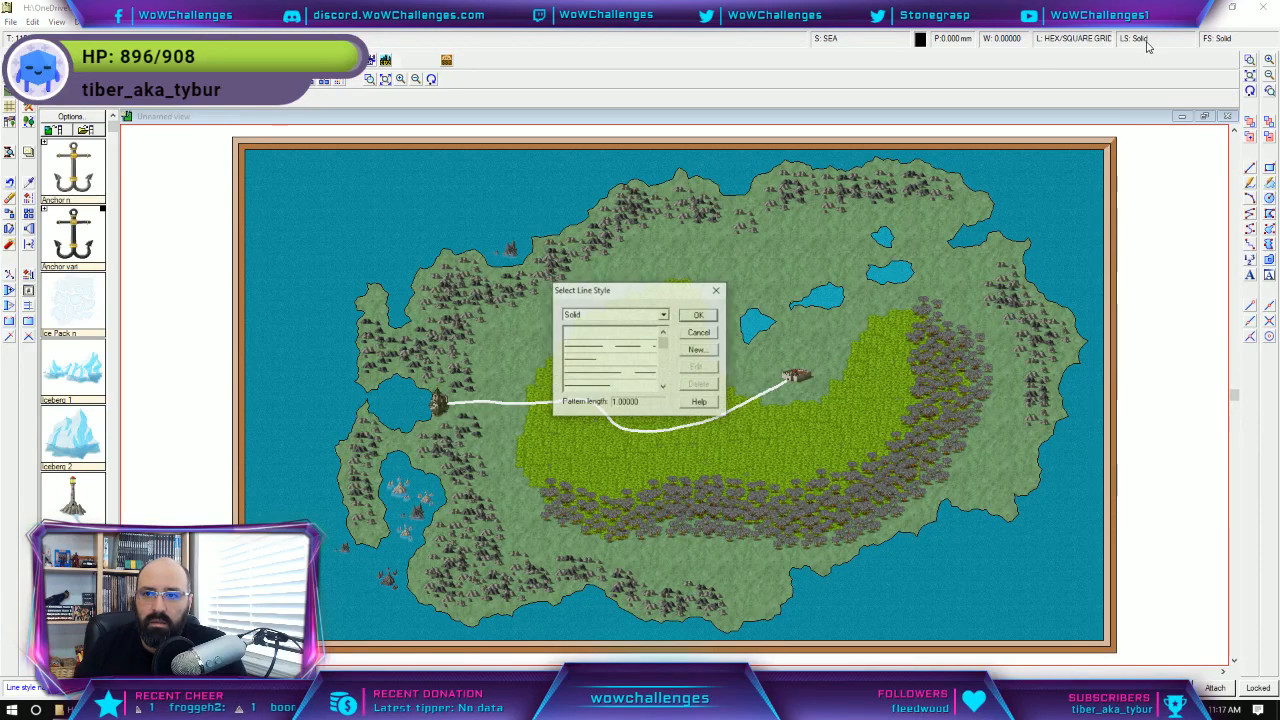
pyautogui.click(662, 314)
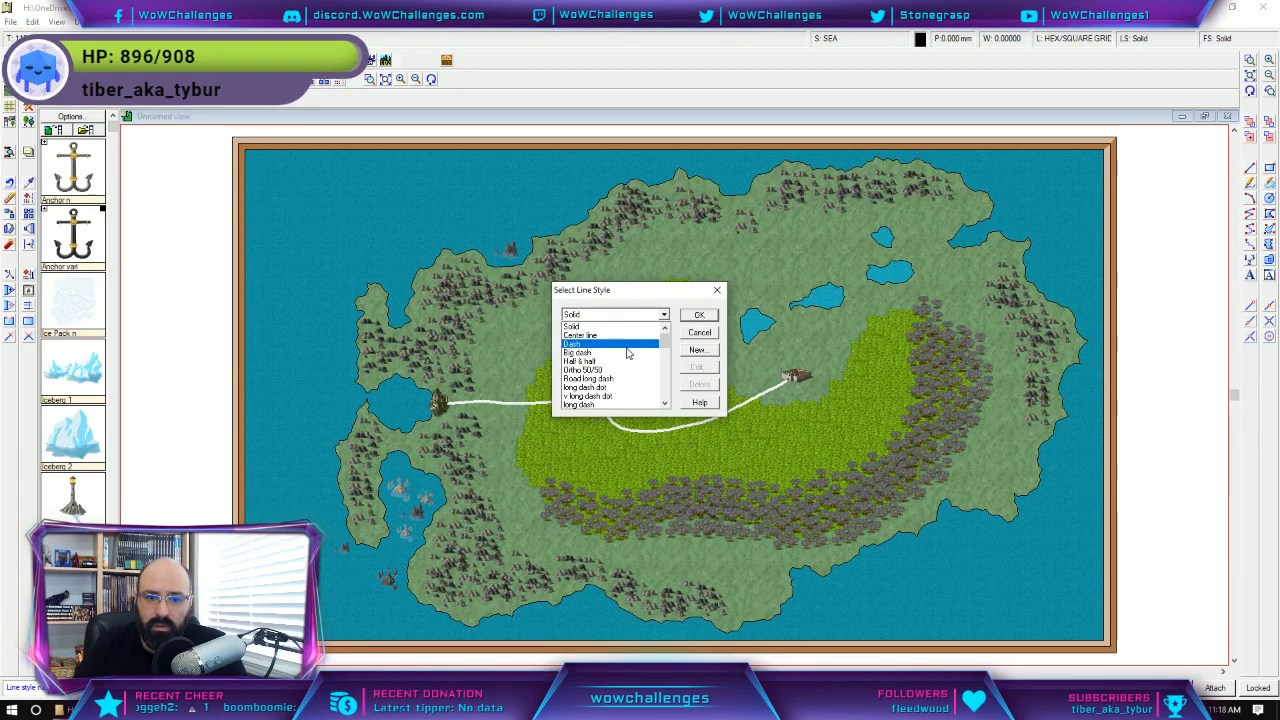
pyautogui.click(627, 344)
pyautogui.click(698, 332)
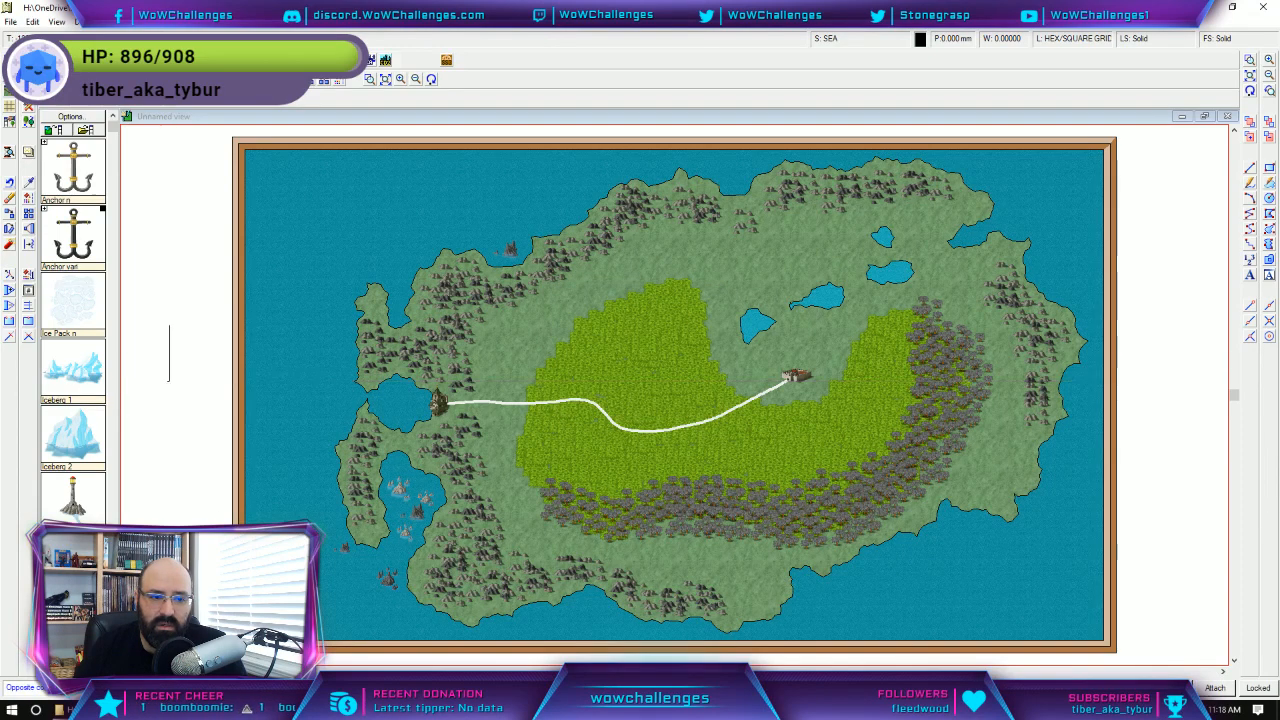
pyautogui.rightClick(134, 281)
pyautogui.click(180, 300)
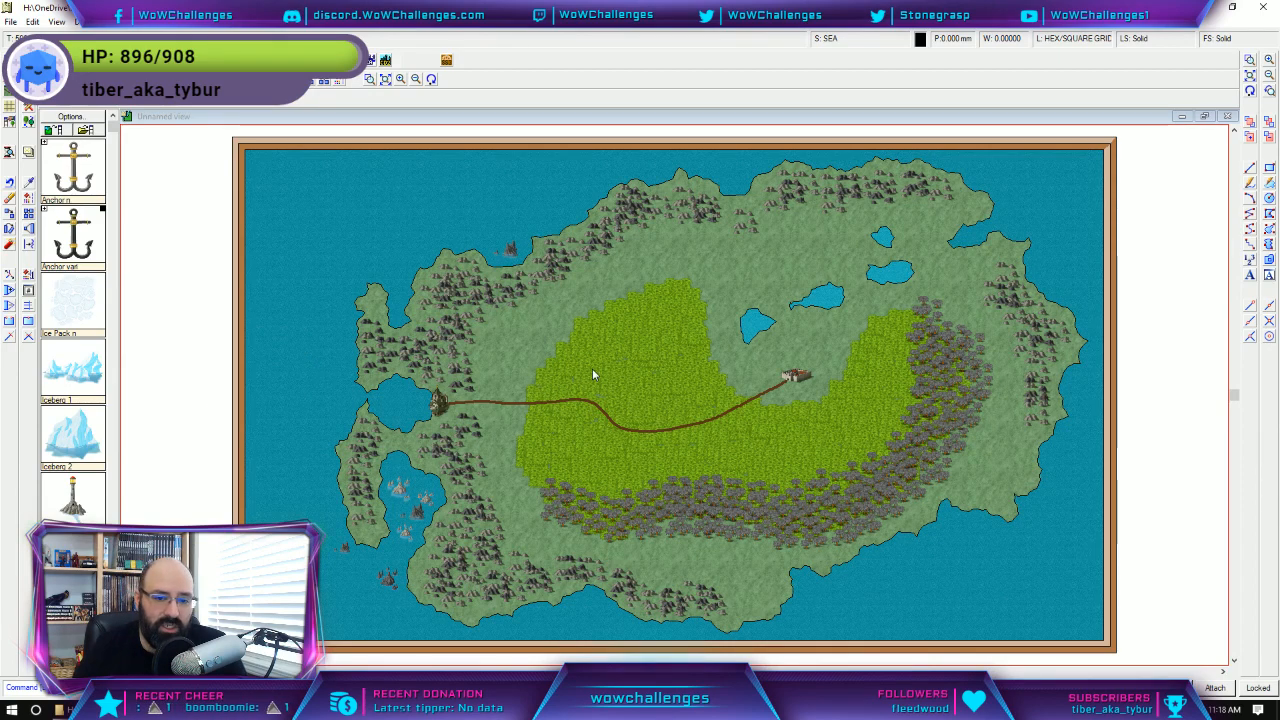
pyautogui.click(110, 22)
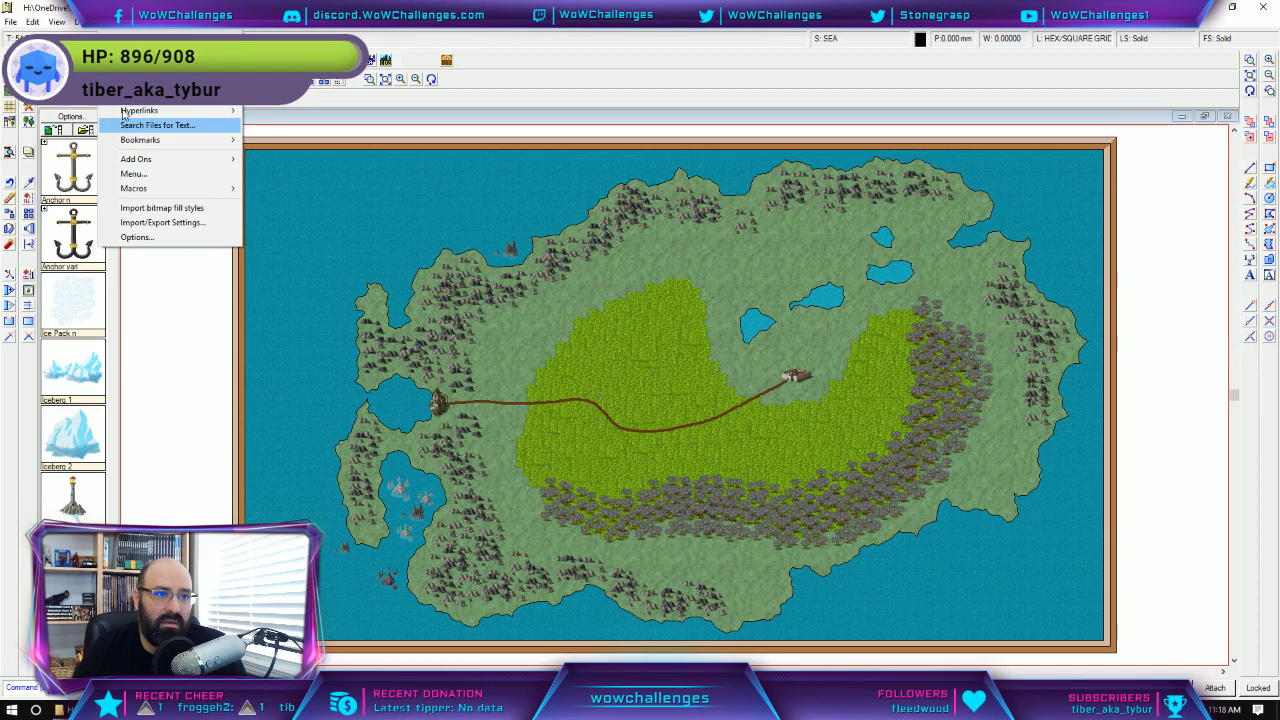
pyautogui.moveTo(84, 22)
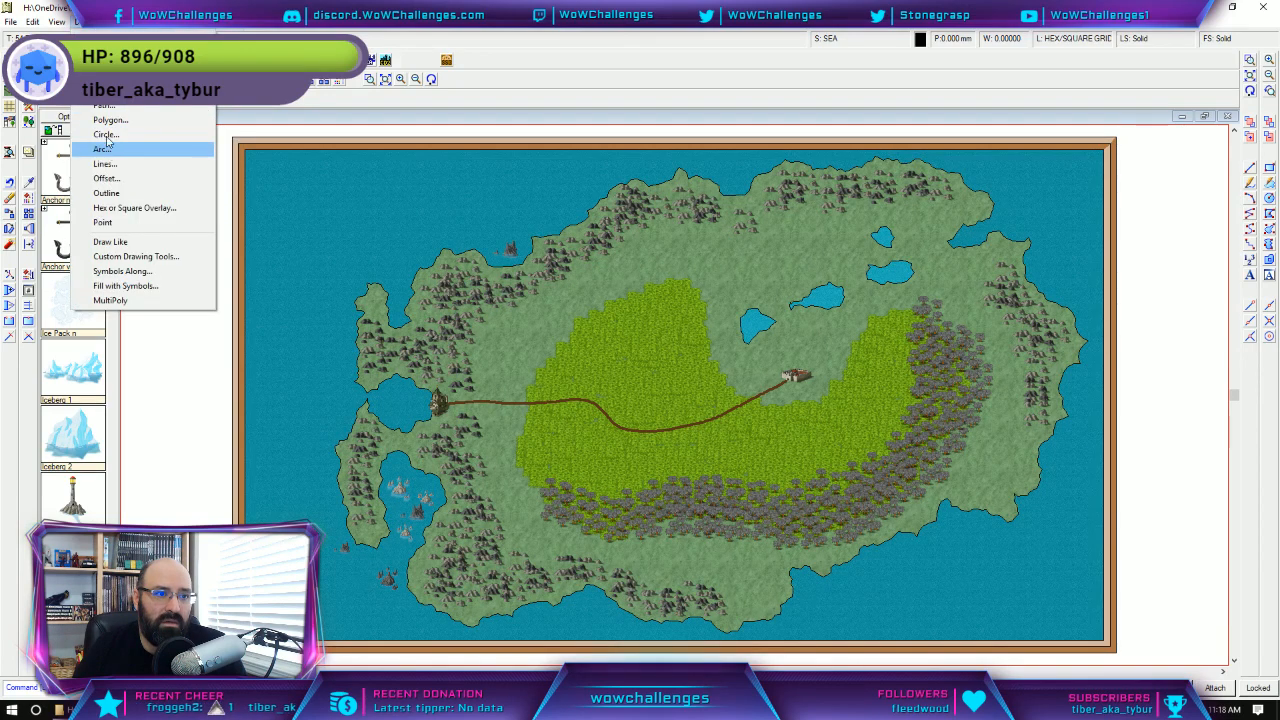
pyautogui.moveTo(171, 27)
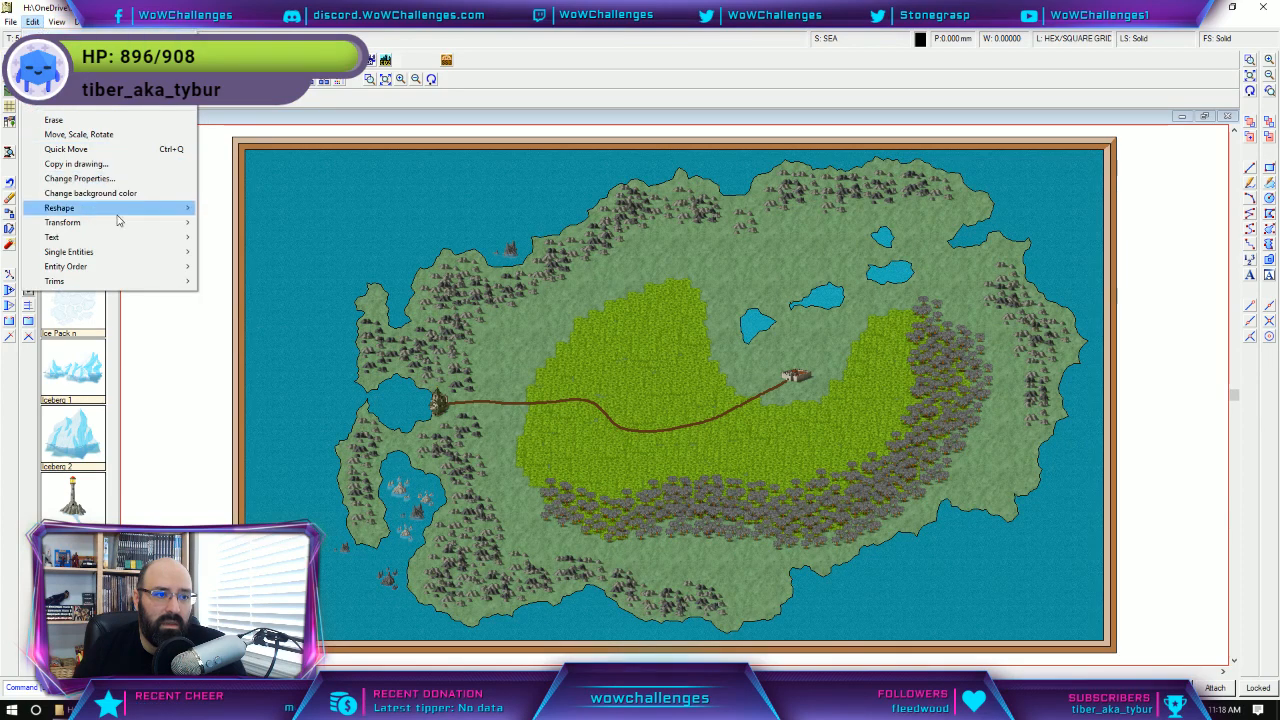
pyautogui.moveTo(118, 224)
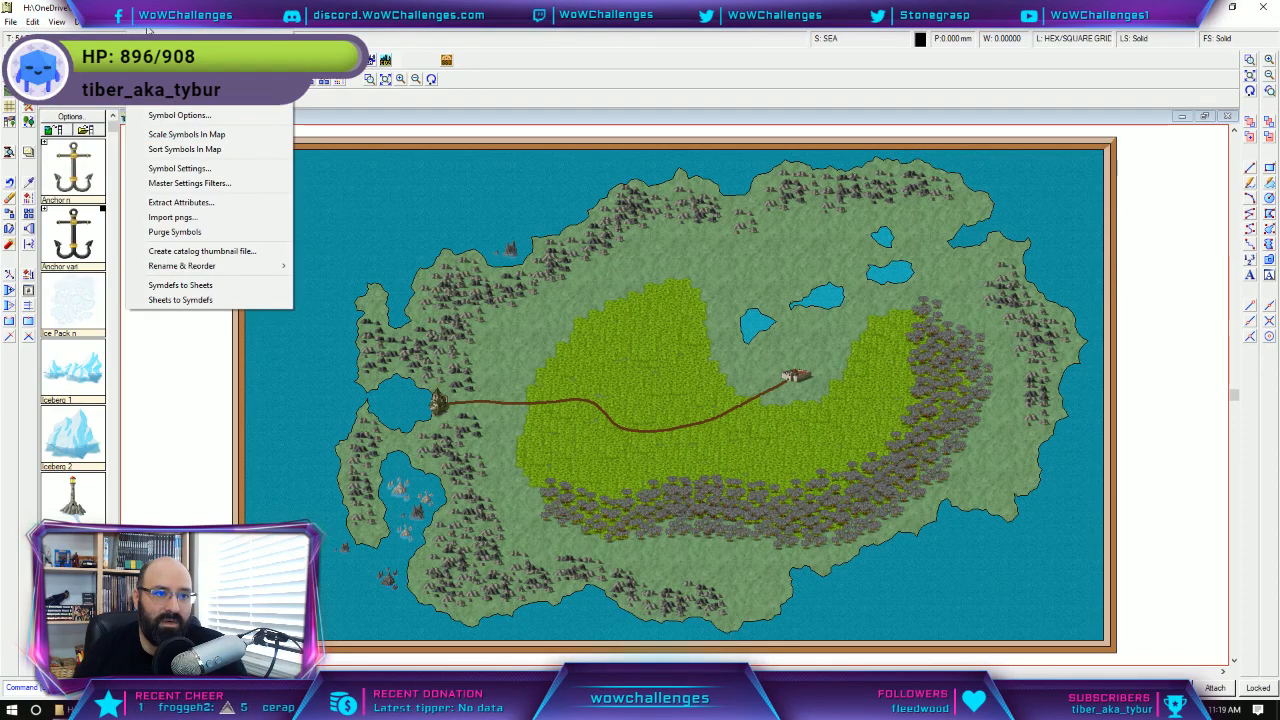
pyautogui.click(415, 29)
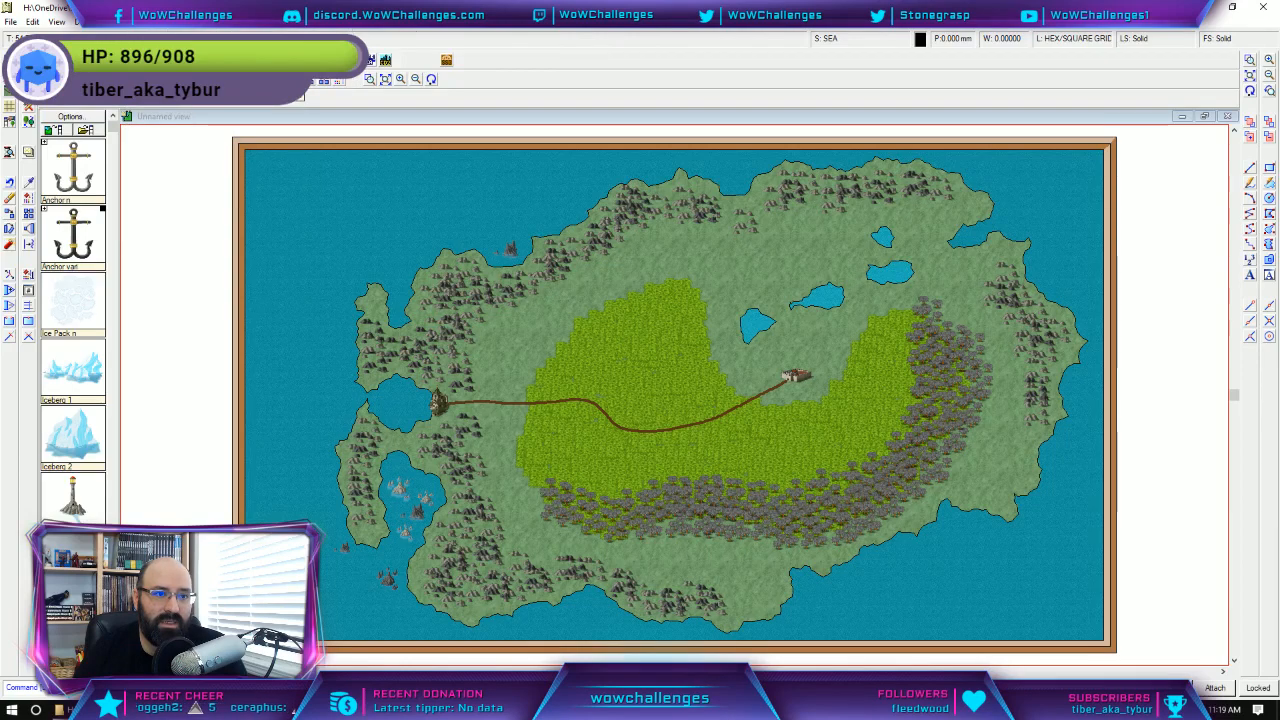
# Open the drawing sheets and effects settings and make ROADS the current sheet.
pyautogui.click(300, 62)
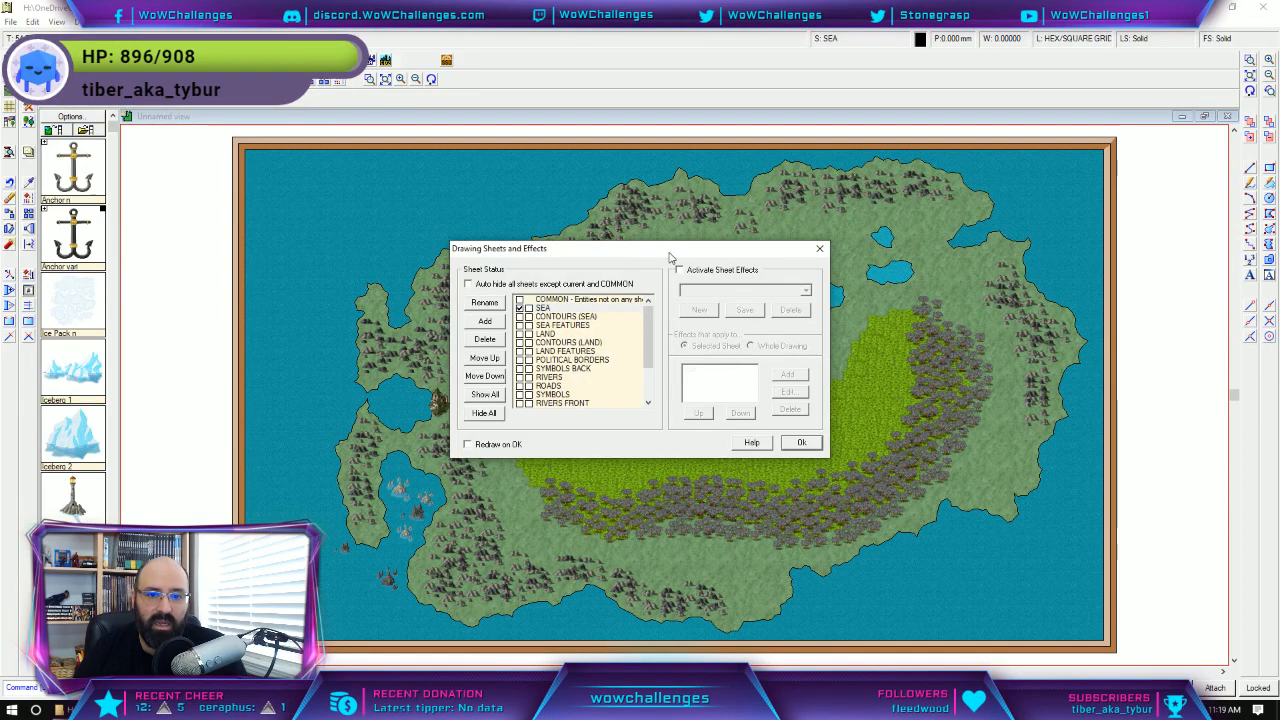
pyautogui.moveTo(669, 248)
pyautogui.mouseDown()
pyautogui.moveTo(605, 205)
pyautogui.moveTo(561, 106)
pyautogui.mouseUp()
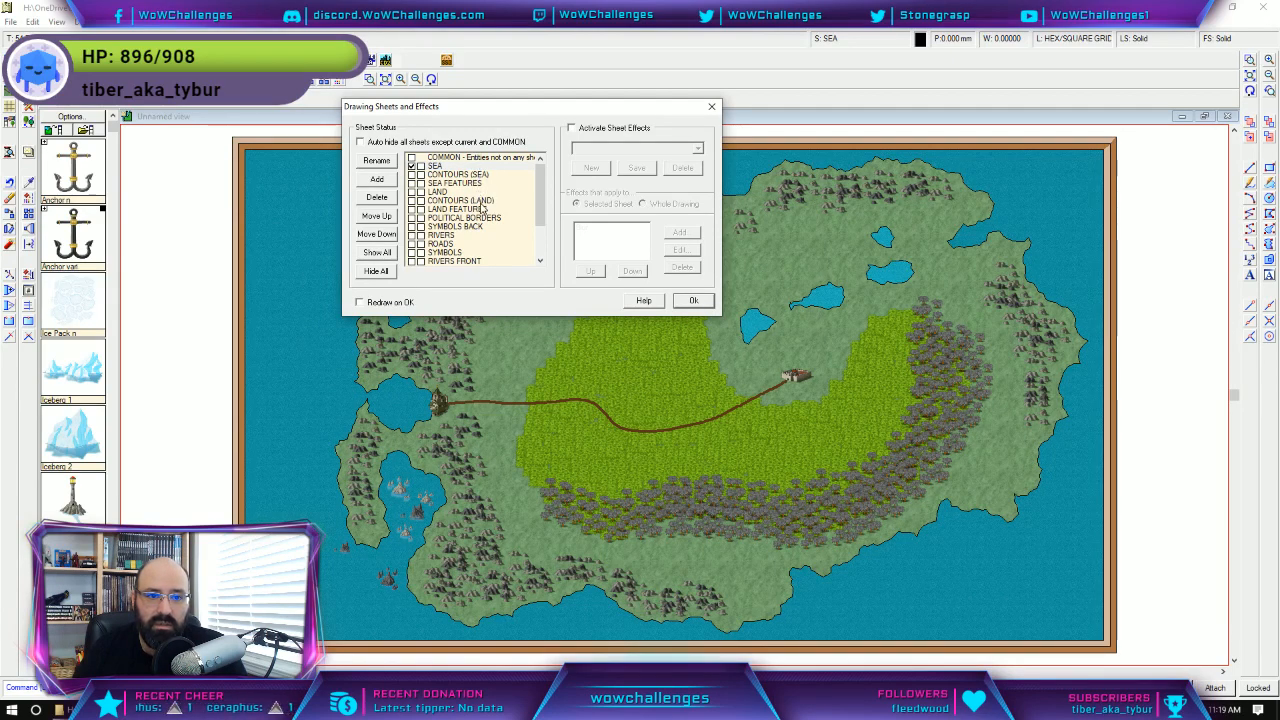
pyautogui.scroll(-1, 481, 207)
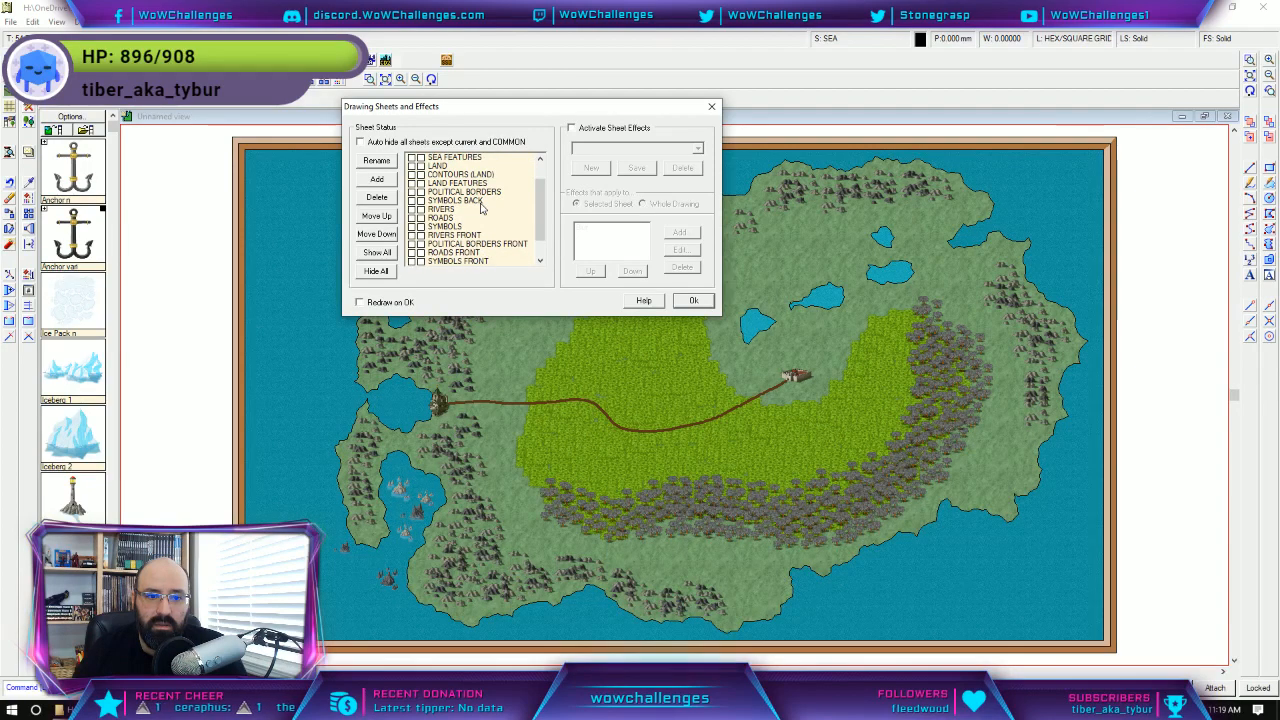
pyautogui.click(411, 218)
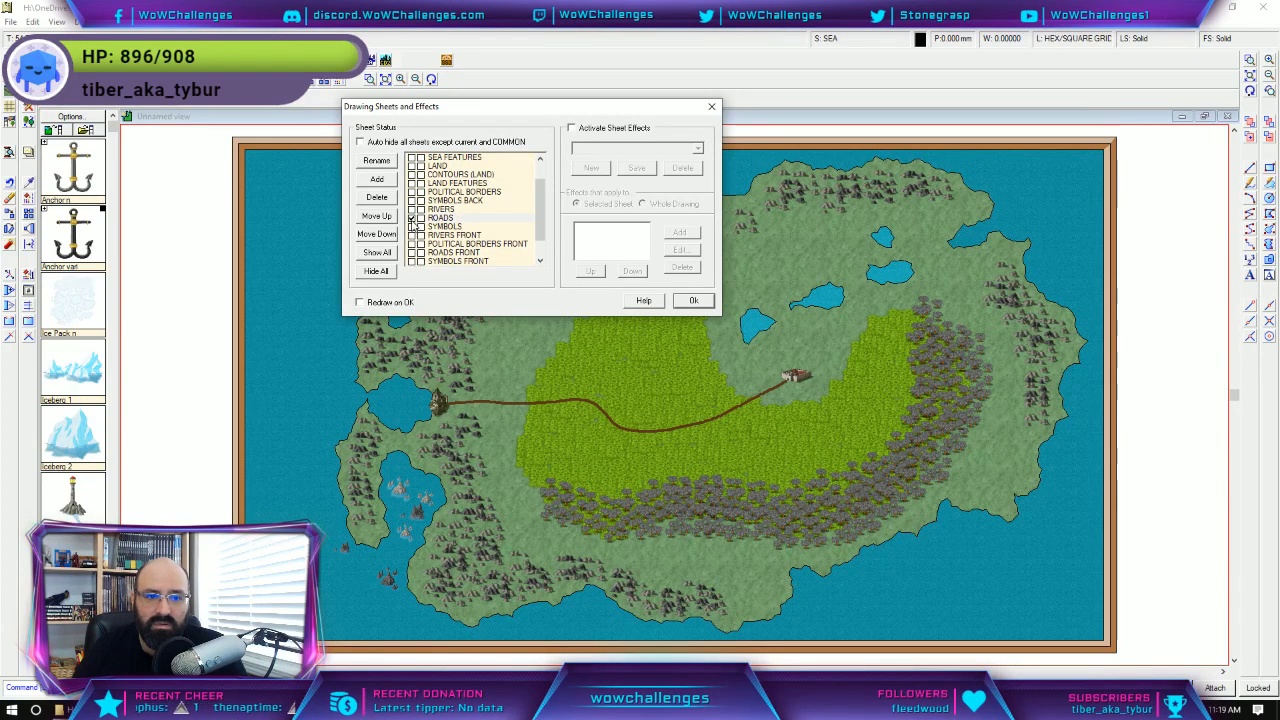
pyautogui.scroll(2, 430, 240)
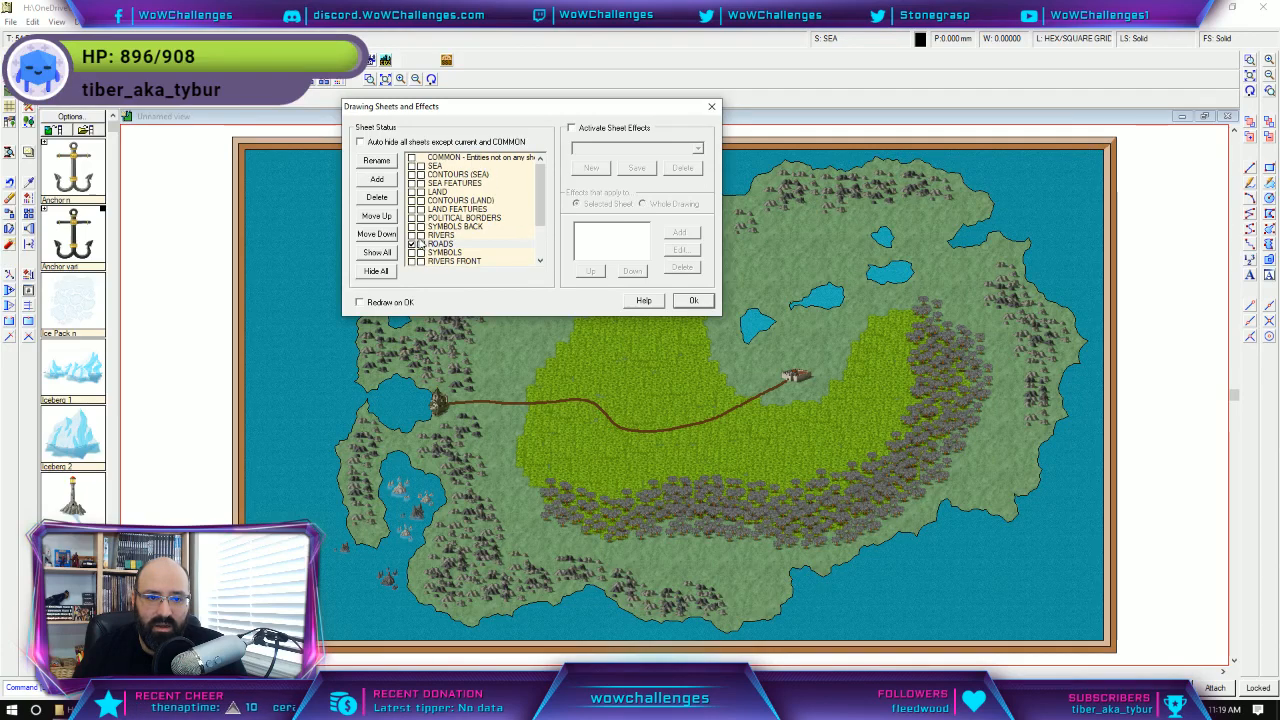
pyautogui.click(411, 244)
pyautogui.click(411, 244)
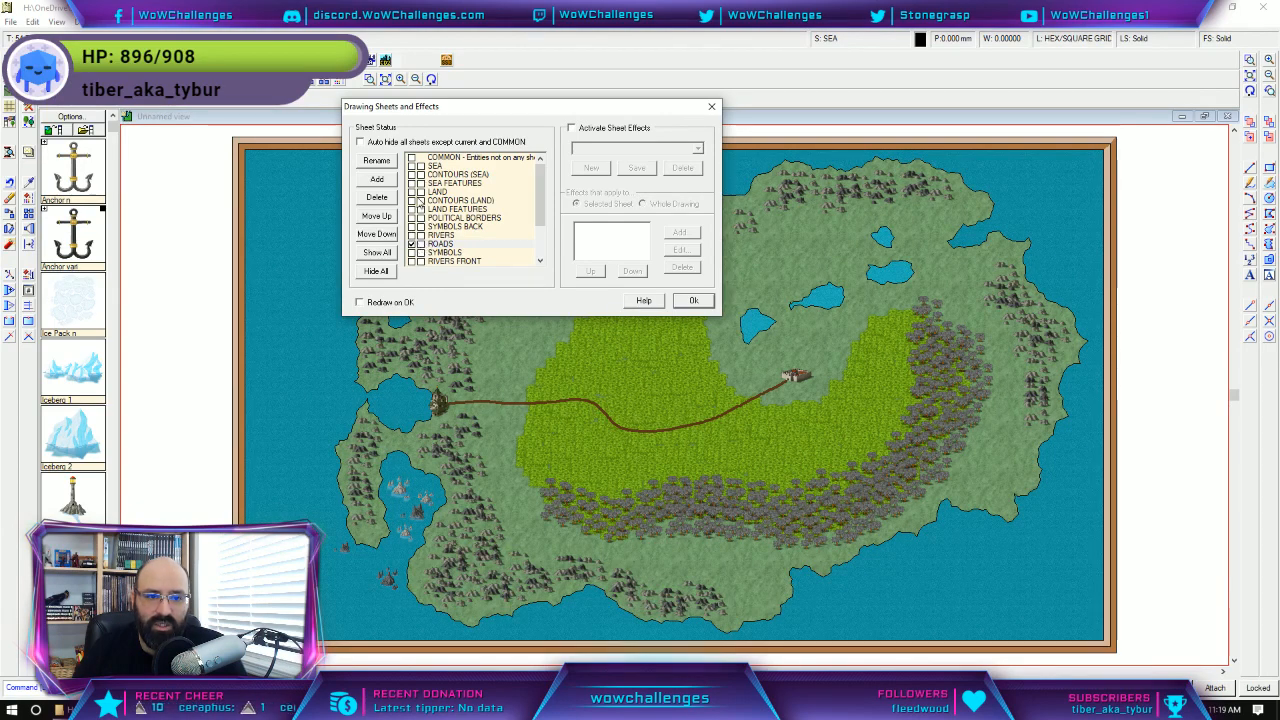
pyautogui.scroll(-2, 431, 212)
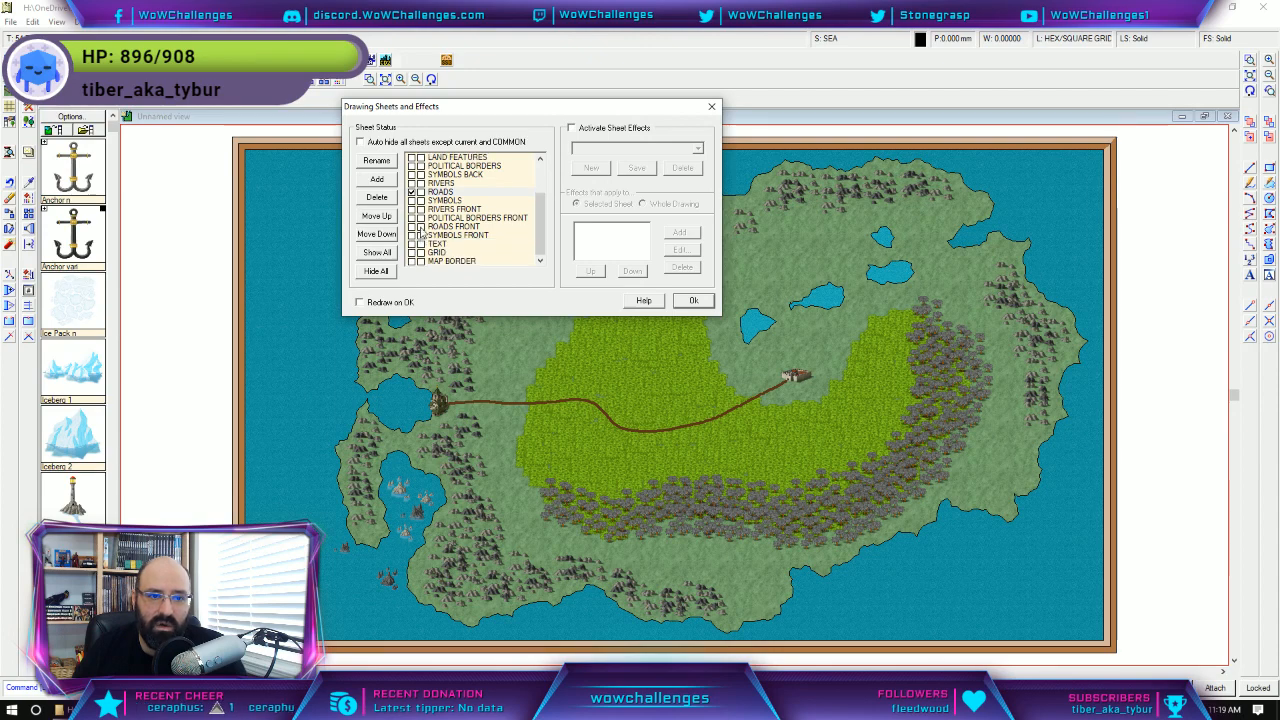
pyautogui.scroll(3, 422, 235)
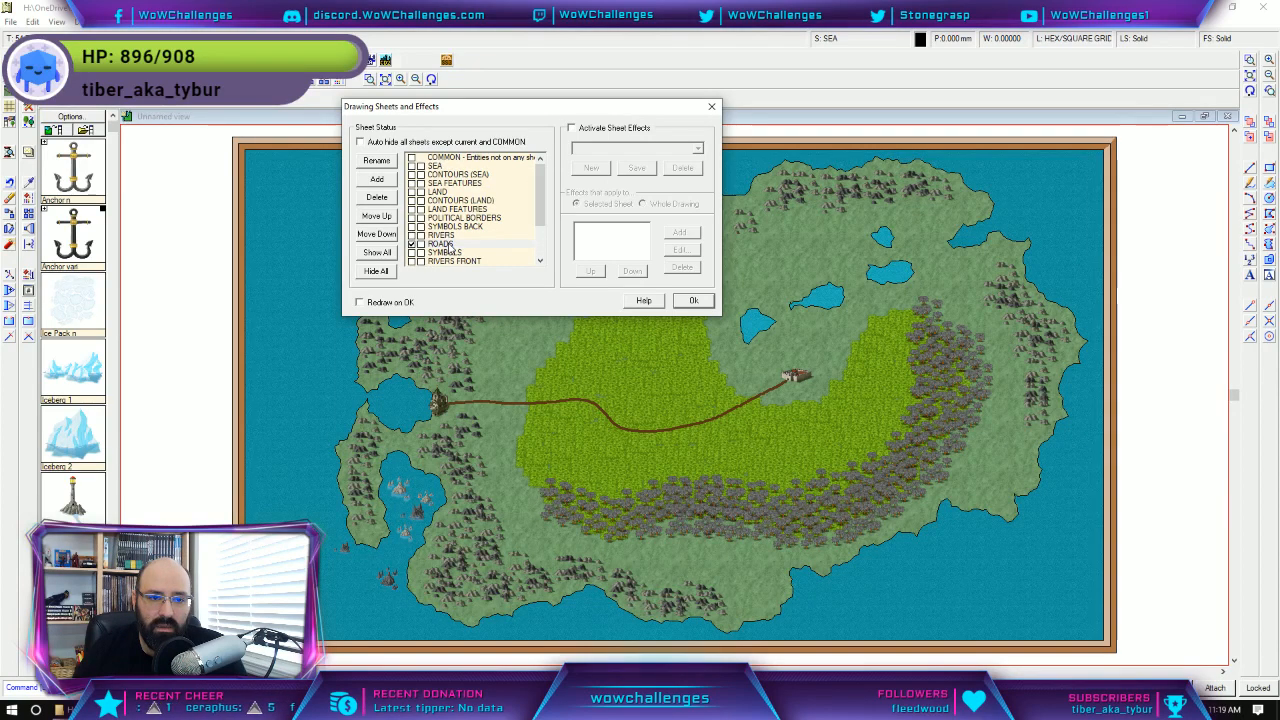
# Move the ROADS sheet up the sheet order to directly below COMMON and apply the change.
pyautogui.click(388, 219)
pyautogui.click(388, 219)
pyautogui.click(388, 219)
pyautogui.click(388, 219)
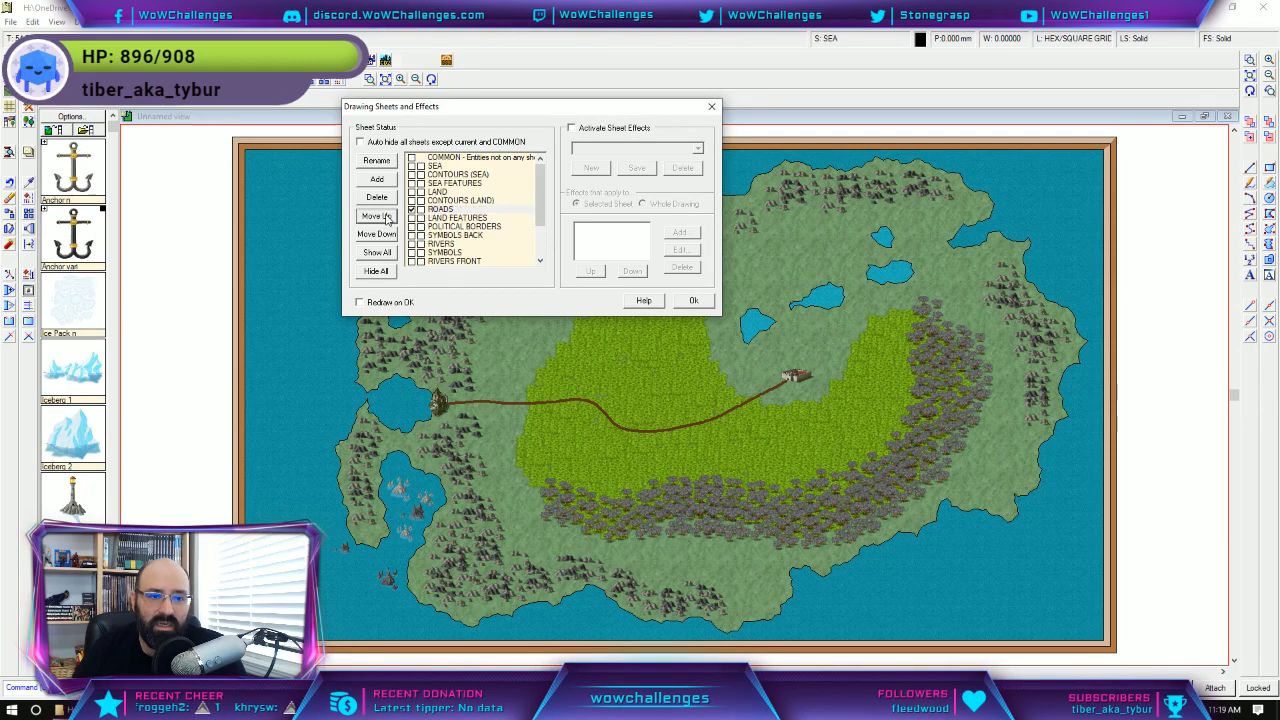
pyautogui.click(388, 219)
pyautogui.click(388, 219)
pyautogui.click(388, 219)
pyautogui.click(388, 219)
pyautogui.click(388, 219)
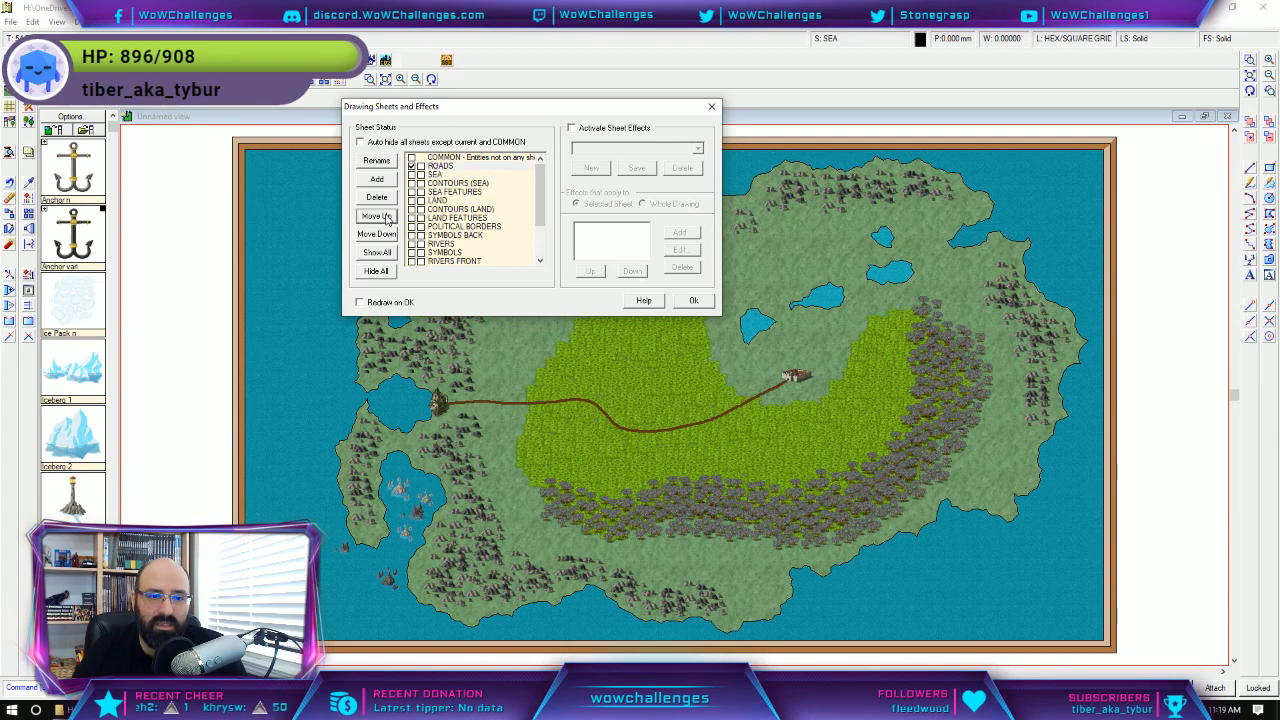
pyautogui.click(690, 301)
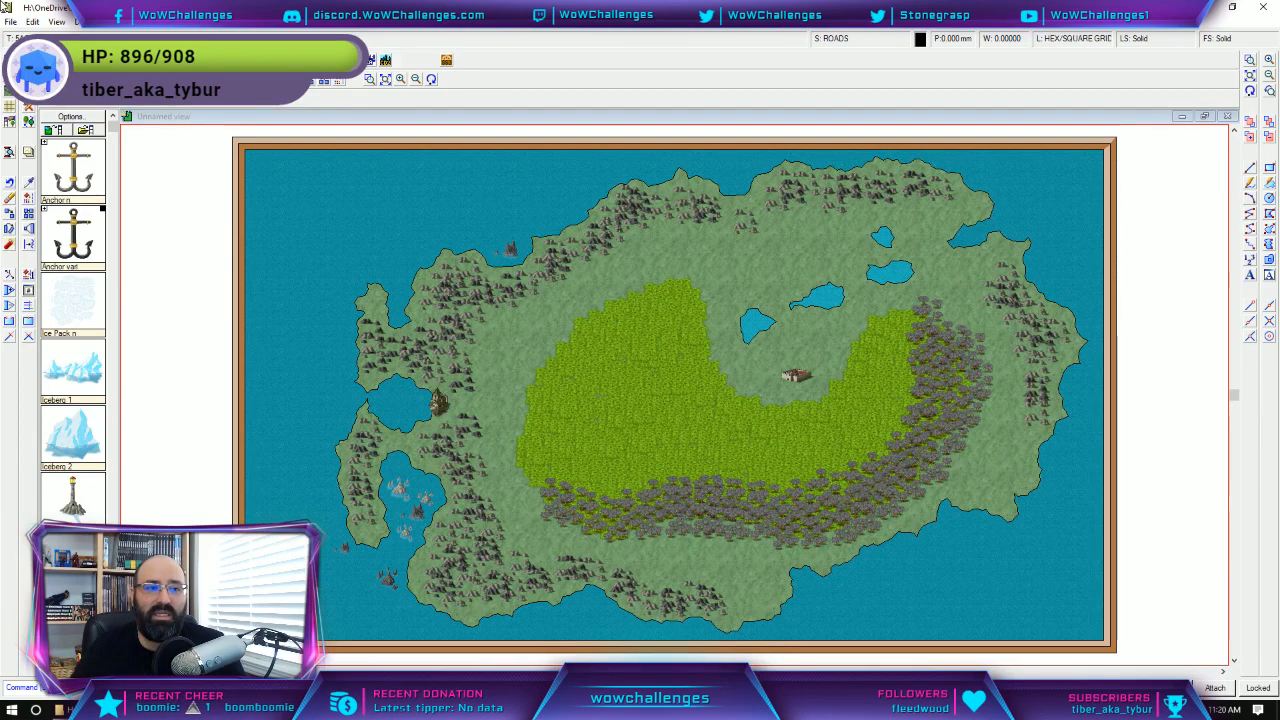
pyautogui.click(83, 27)
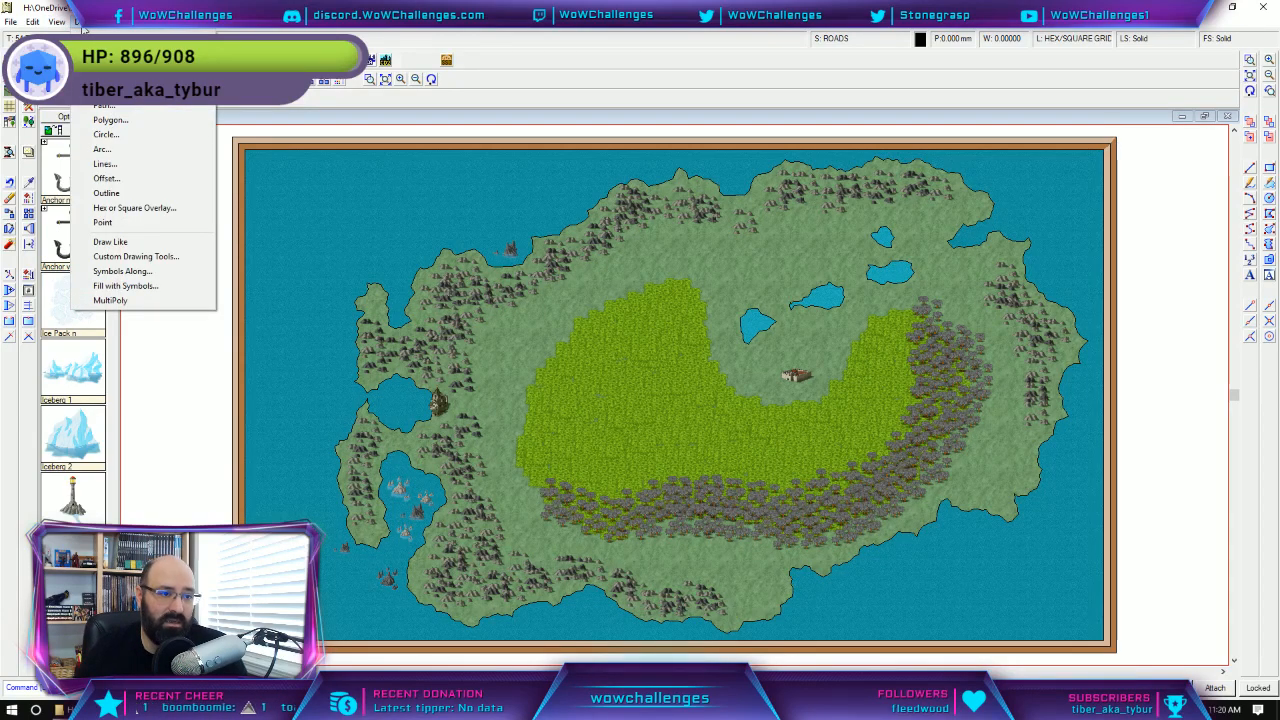
pyautogui.moveTo(66, 22)
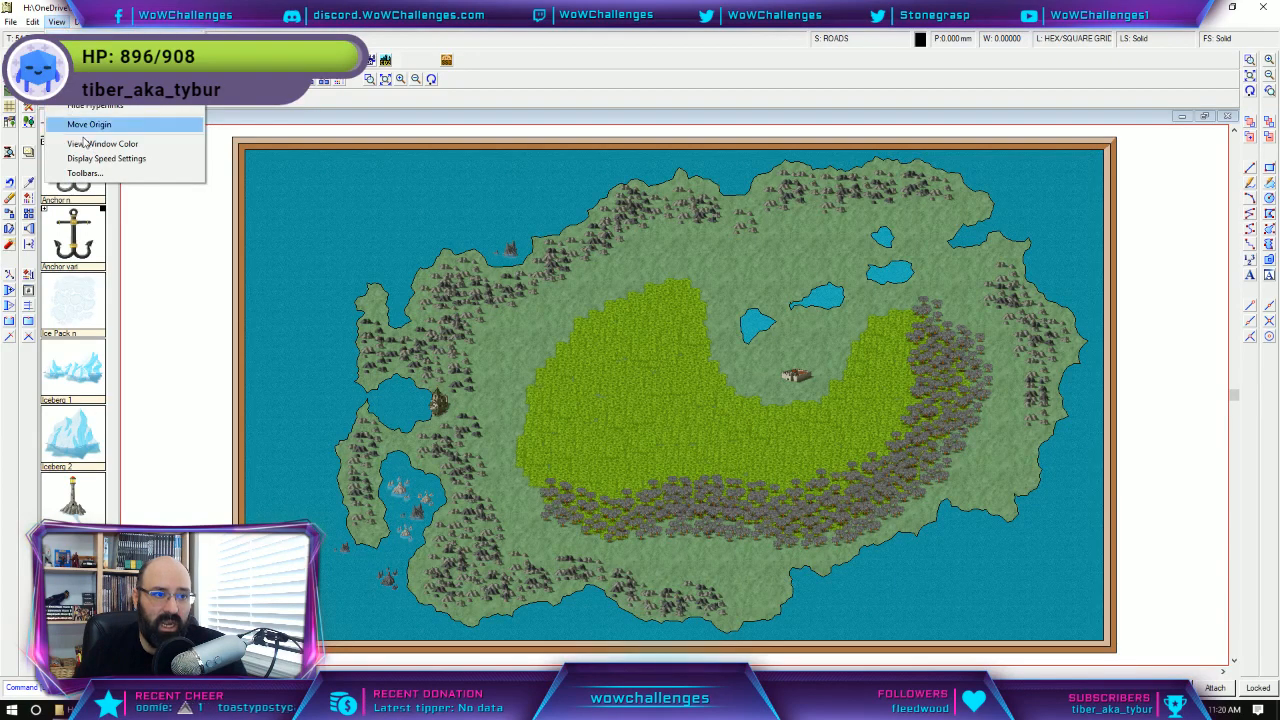
pyautogui.moveTo(2, 80); pyautogui.dragTo(418, 132)
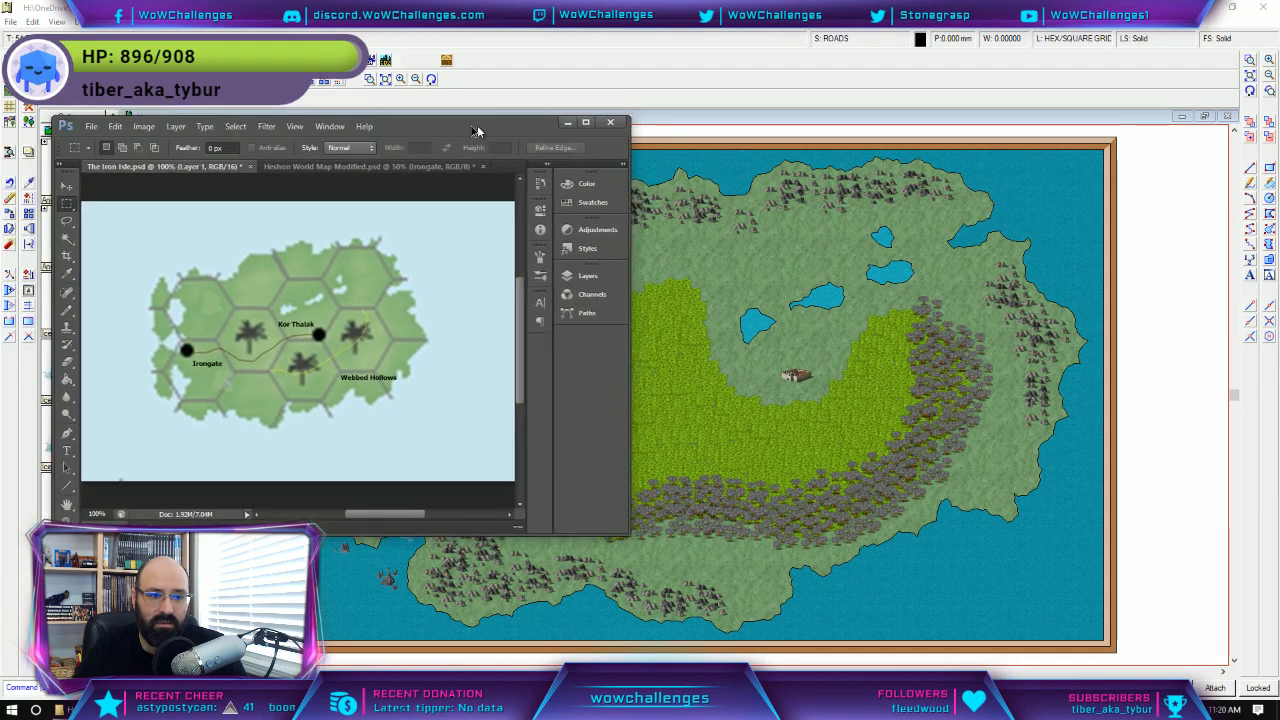
pyautogui.click(506, 129)
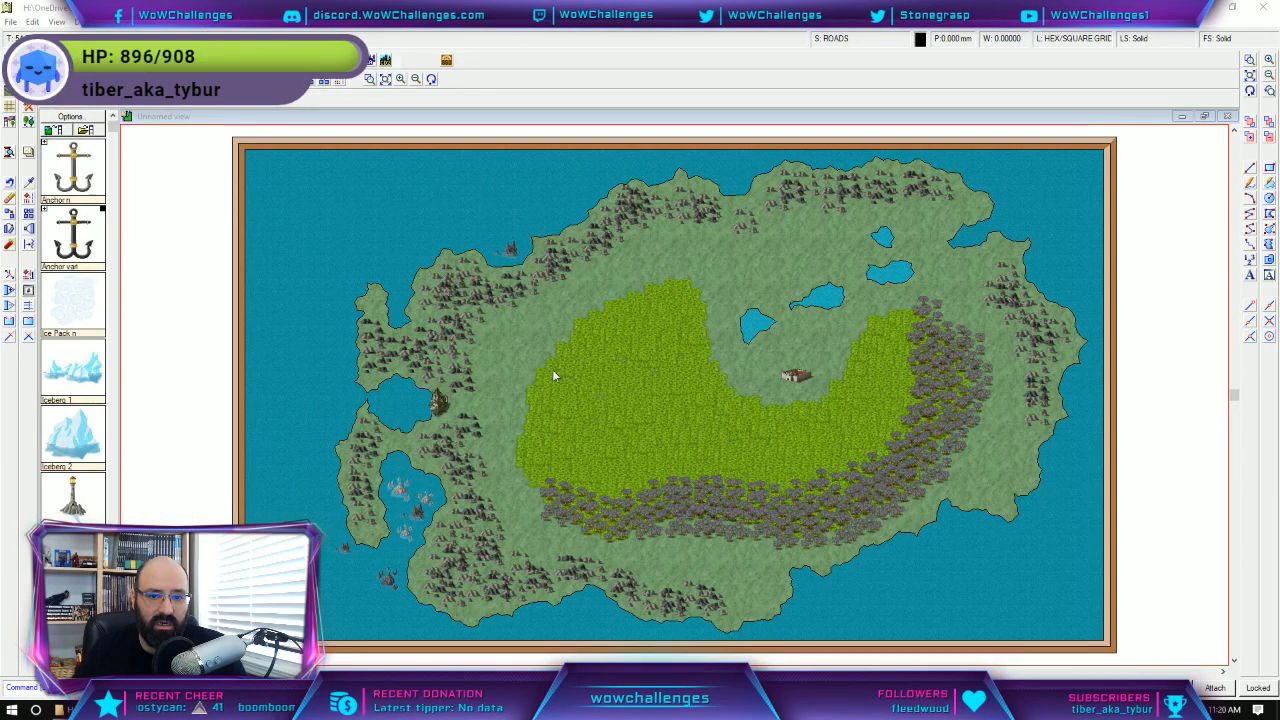
pyautogui.click(80, 22)
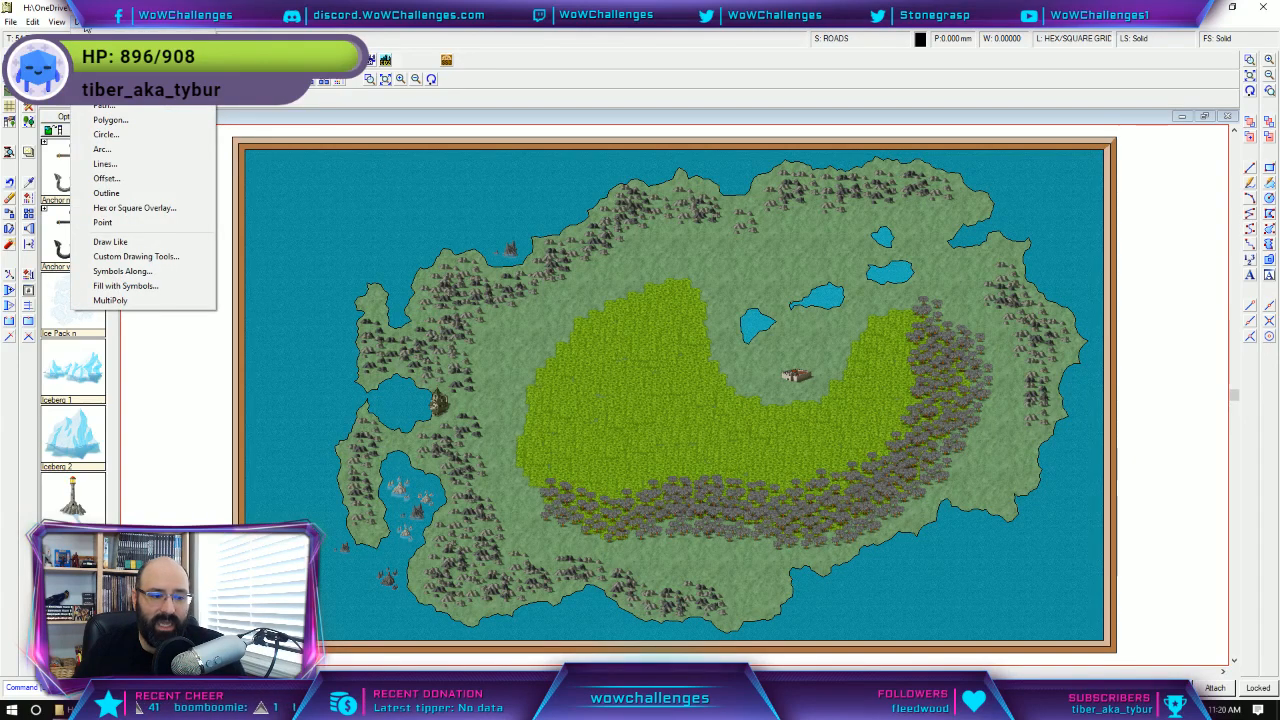
pyautogui.moveTo(79, 23)
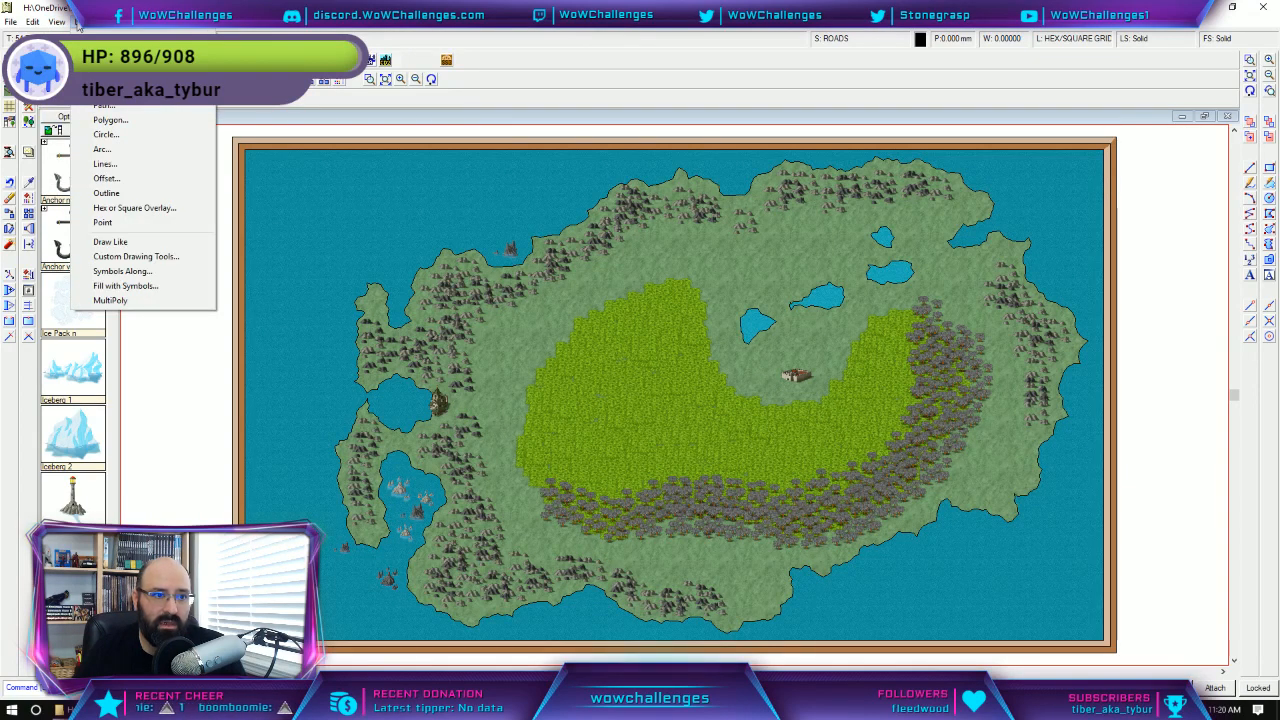
pyautogui.click(79, 24)
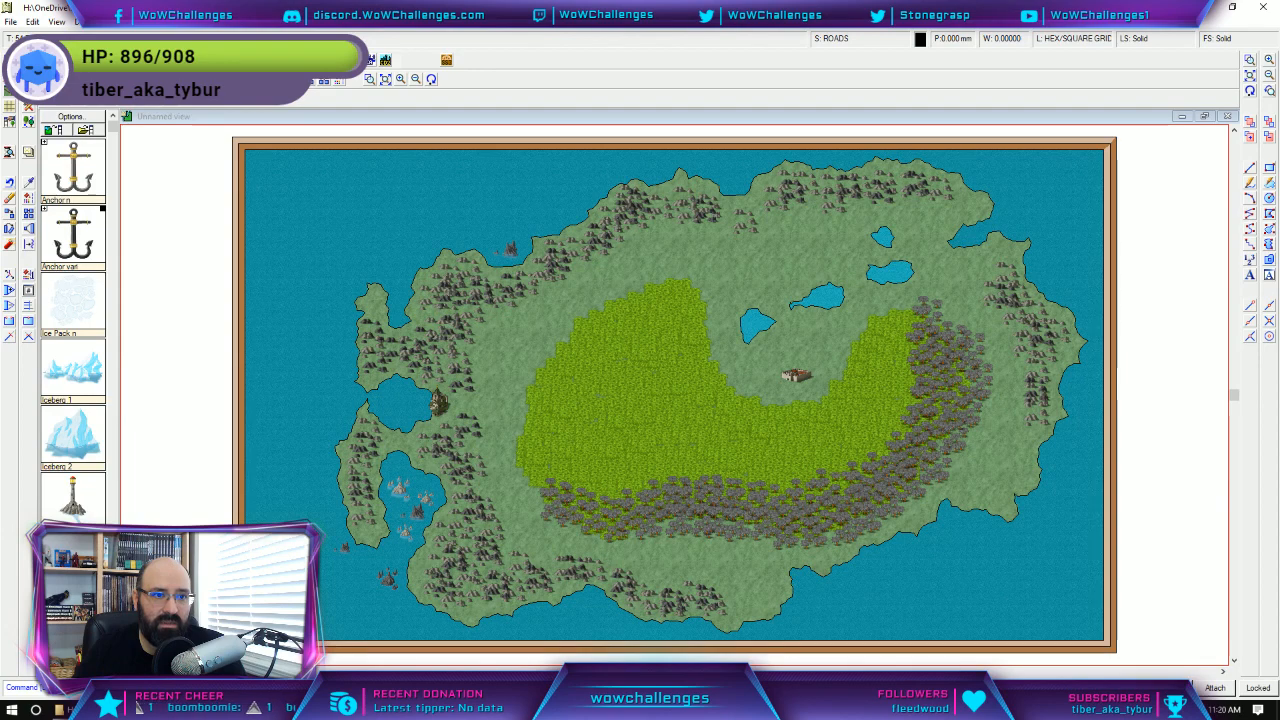
# Open the drawing sheets and effects settings and move the ROADS sheet down the order to directly below SYMBOLS.
pyautogui.click(834, 39)
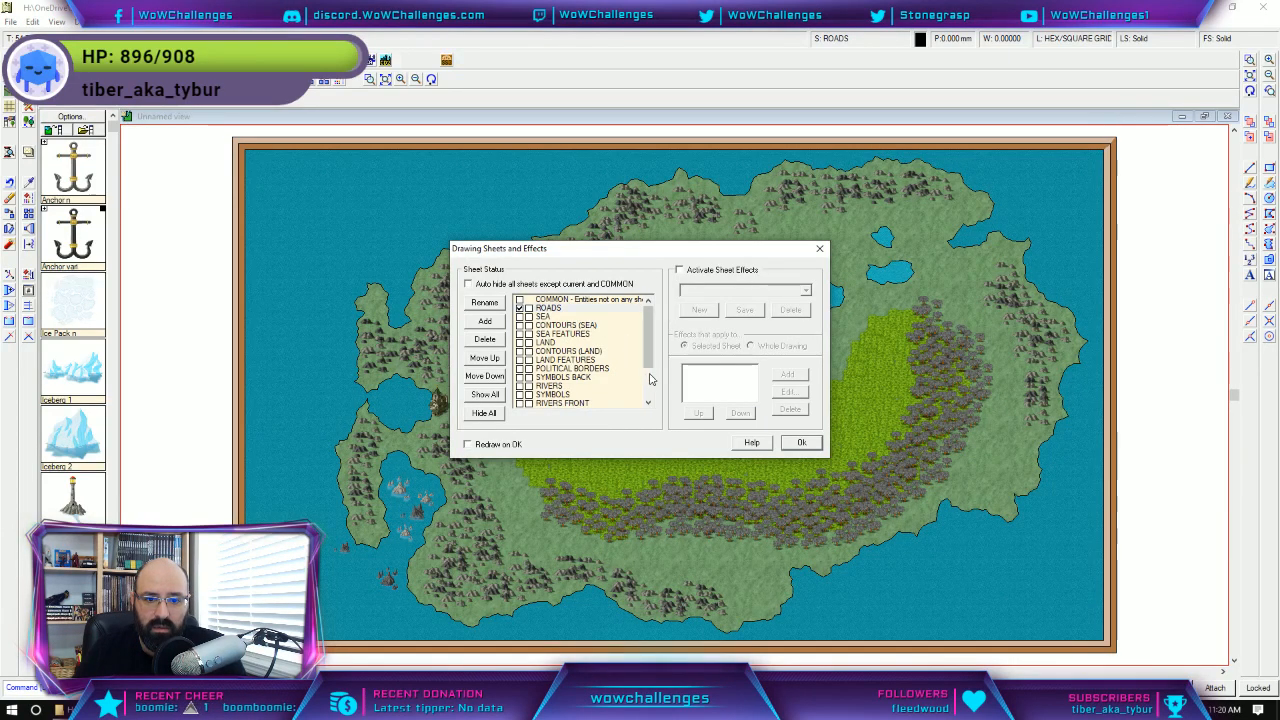
pyautogui.click(484, 376)
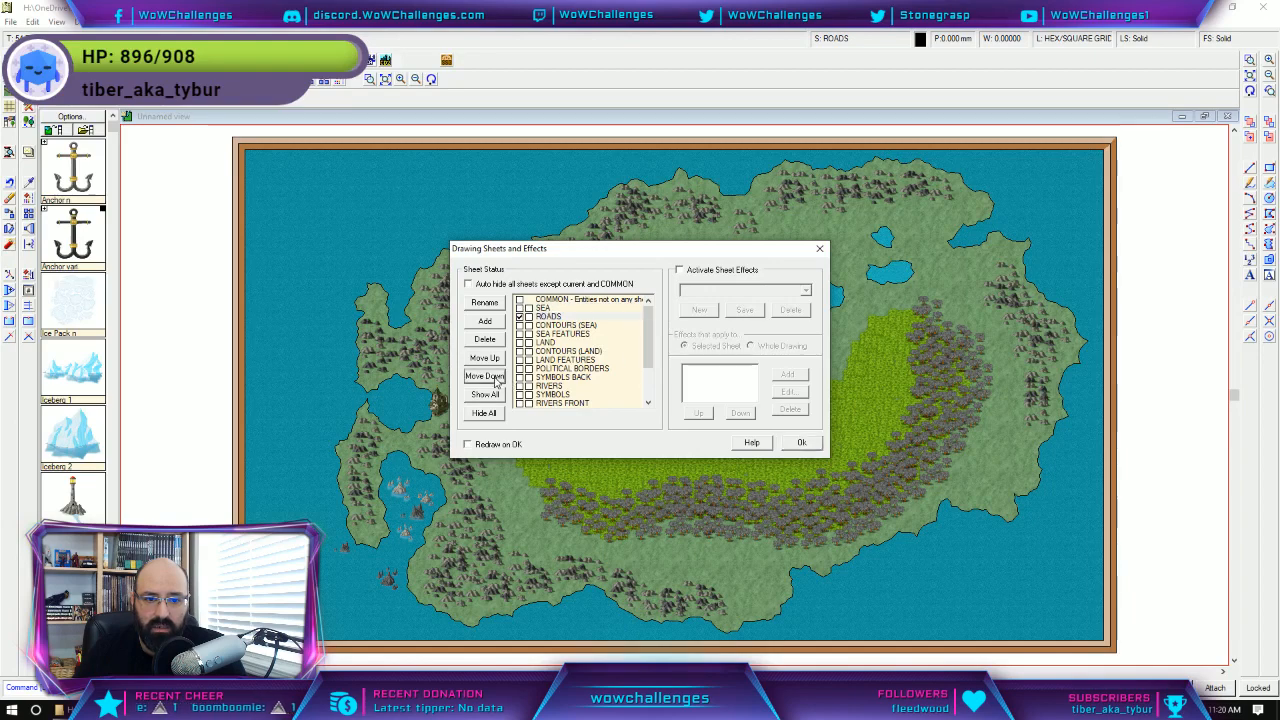
pyautogui.click(484, 376)
pyautogui.click(484, 376)
pyautogui.click(484, 376)
pyautogui.click(484, 376)
pyautogui.click(484, 376)
pyautogui.click(484, 376)
pyautogui.click(484, 376)
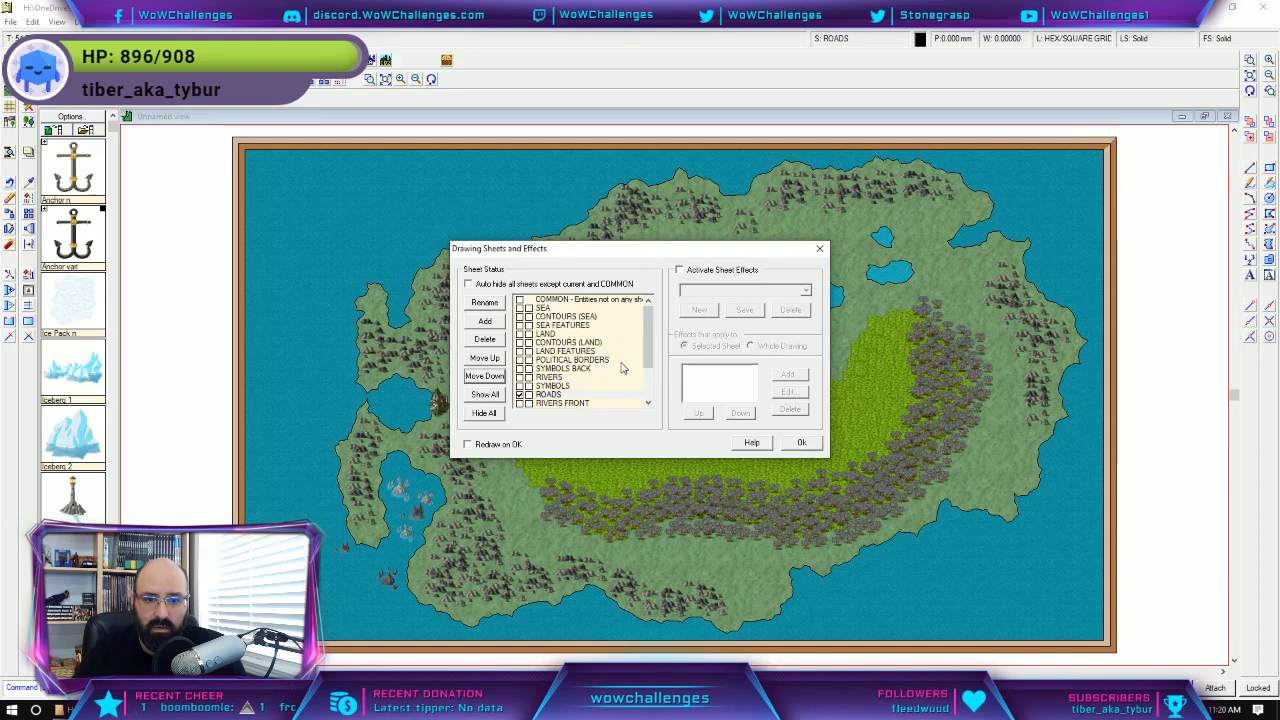
pyautogui.scroll(-2, 585, 370)
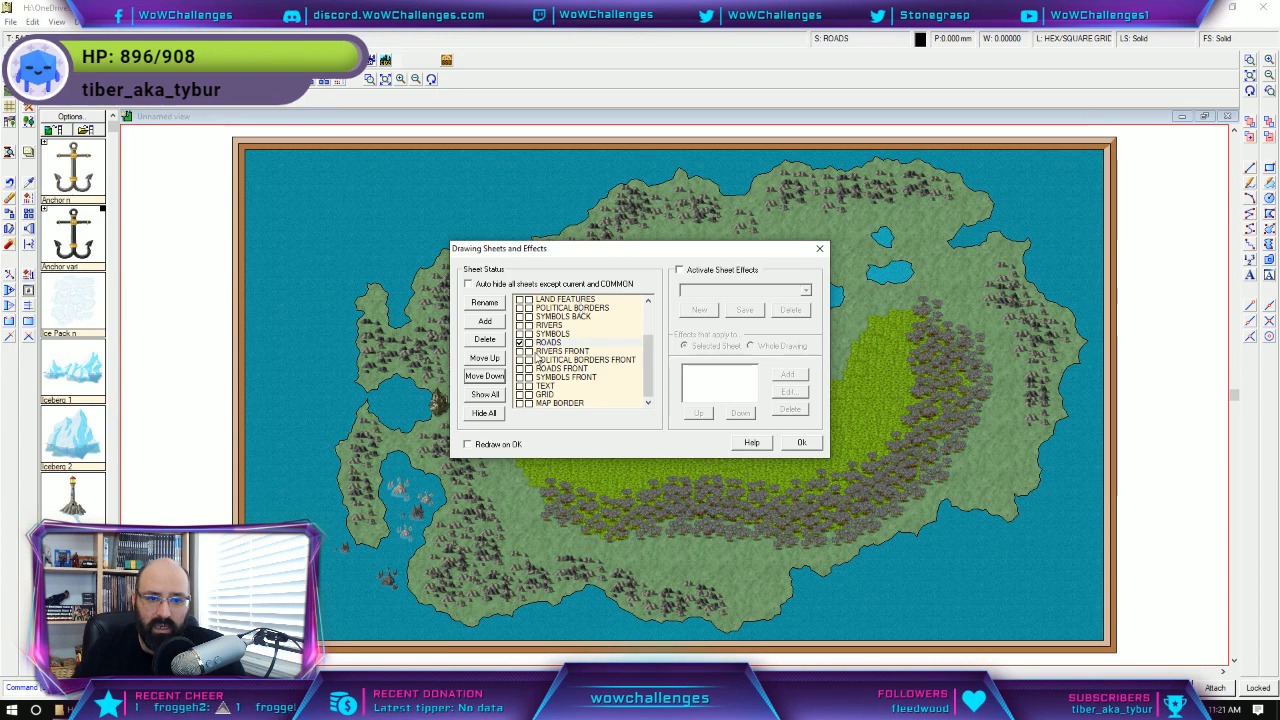
# Move the ROADS sheet further down to directly below POLITICAL BORDERS FRONT, enable Redraw on OK, and apply the sheet order.
pyautogui.click(495, 377)
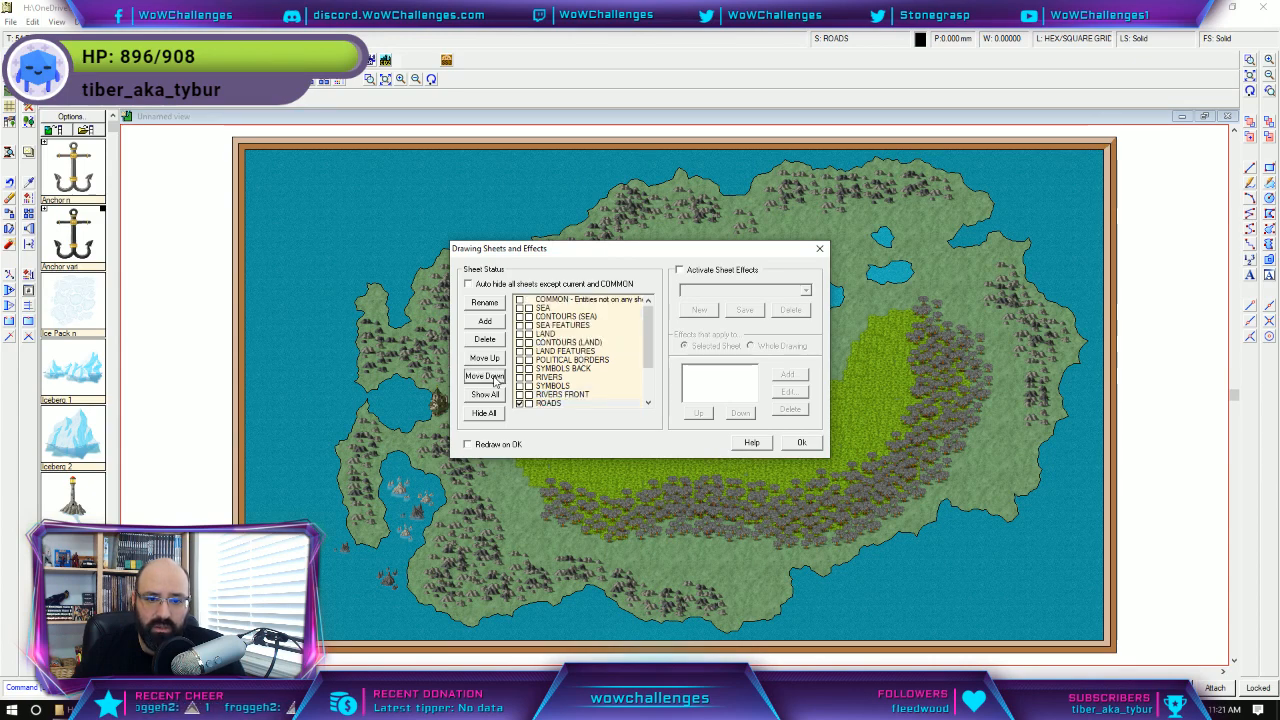
pyautogui.click(495, 377)
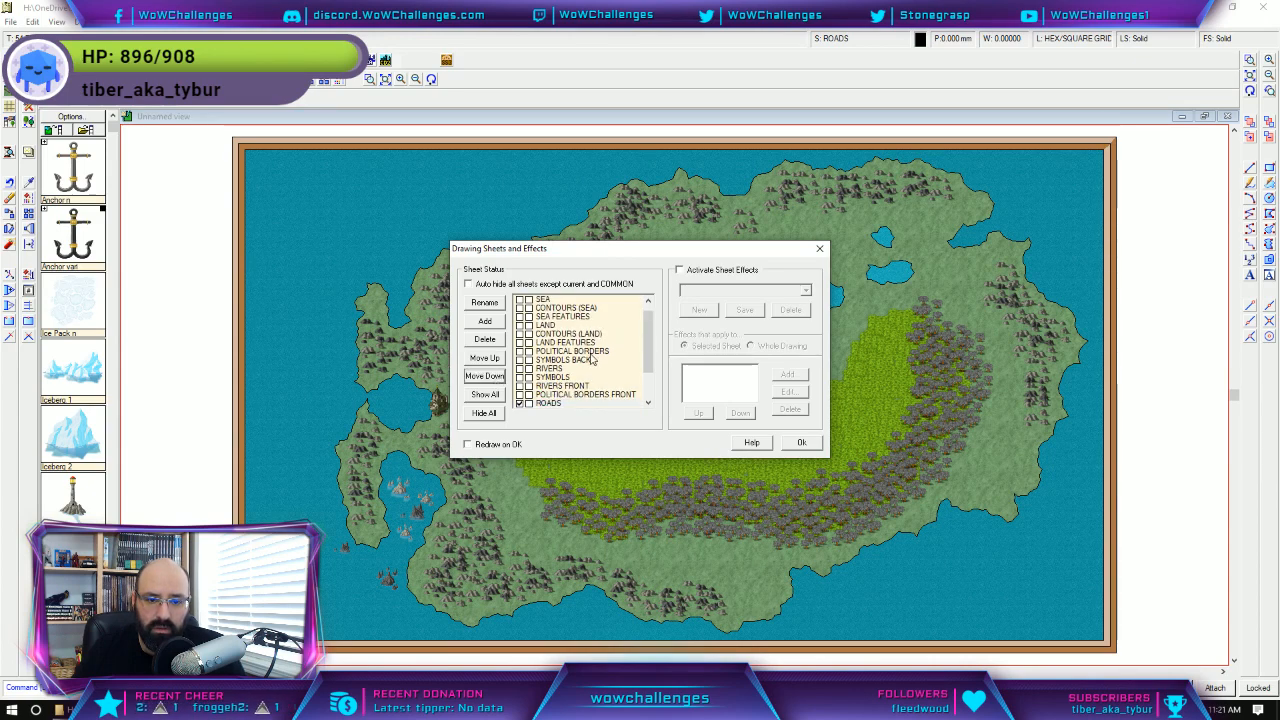
pyautogui.scroll(-2, 604, 362)
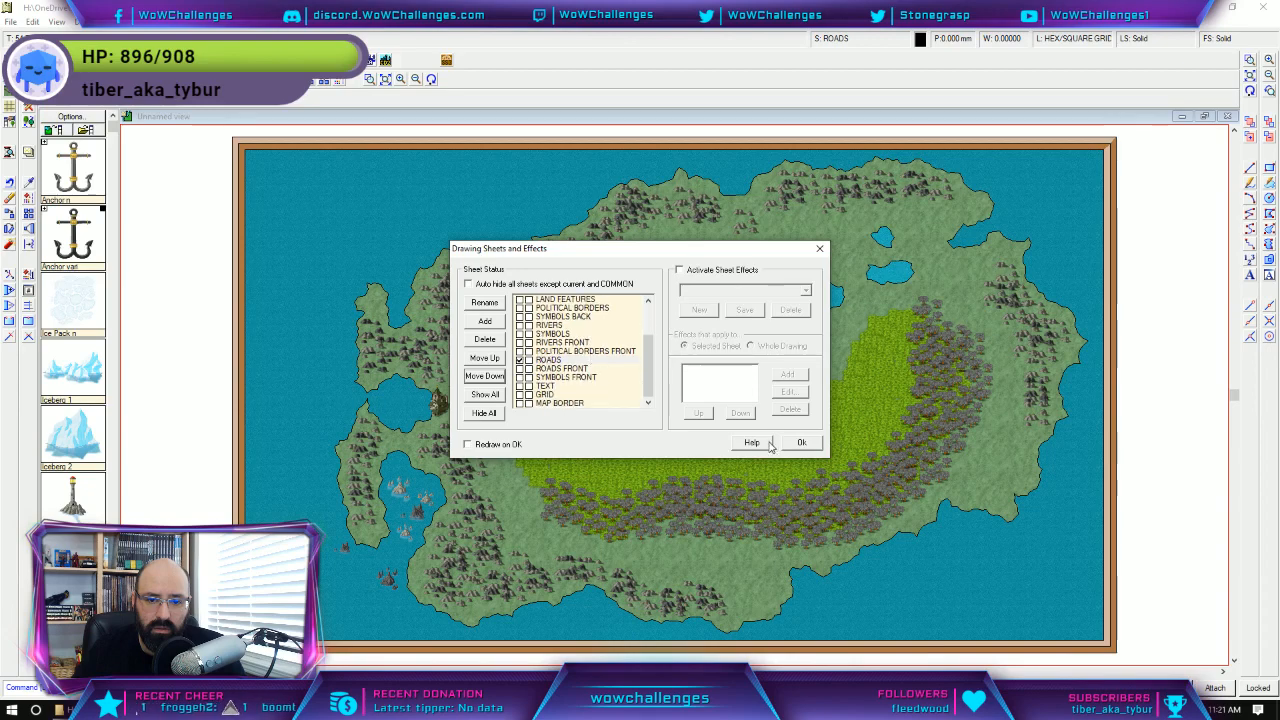
pyautogui.click(800, 444)
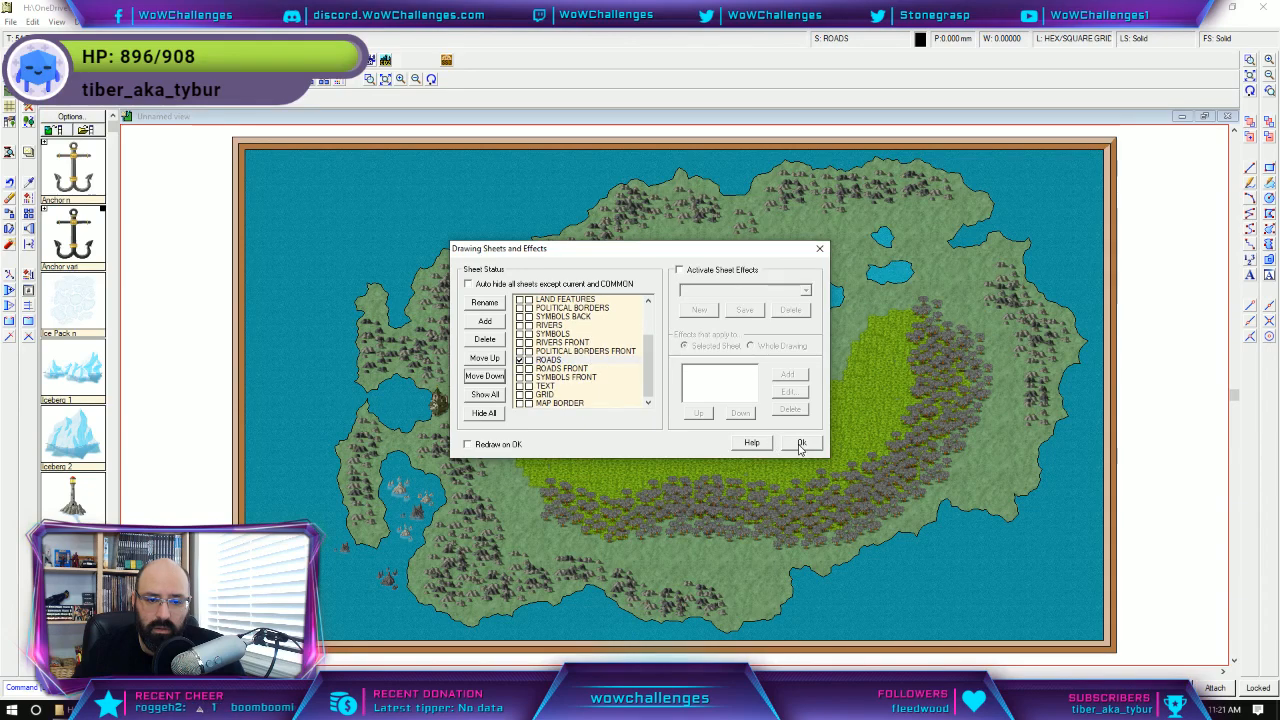
pyautogui.click(494, 445)
pyautogui.click(805, 442)
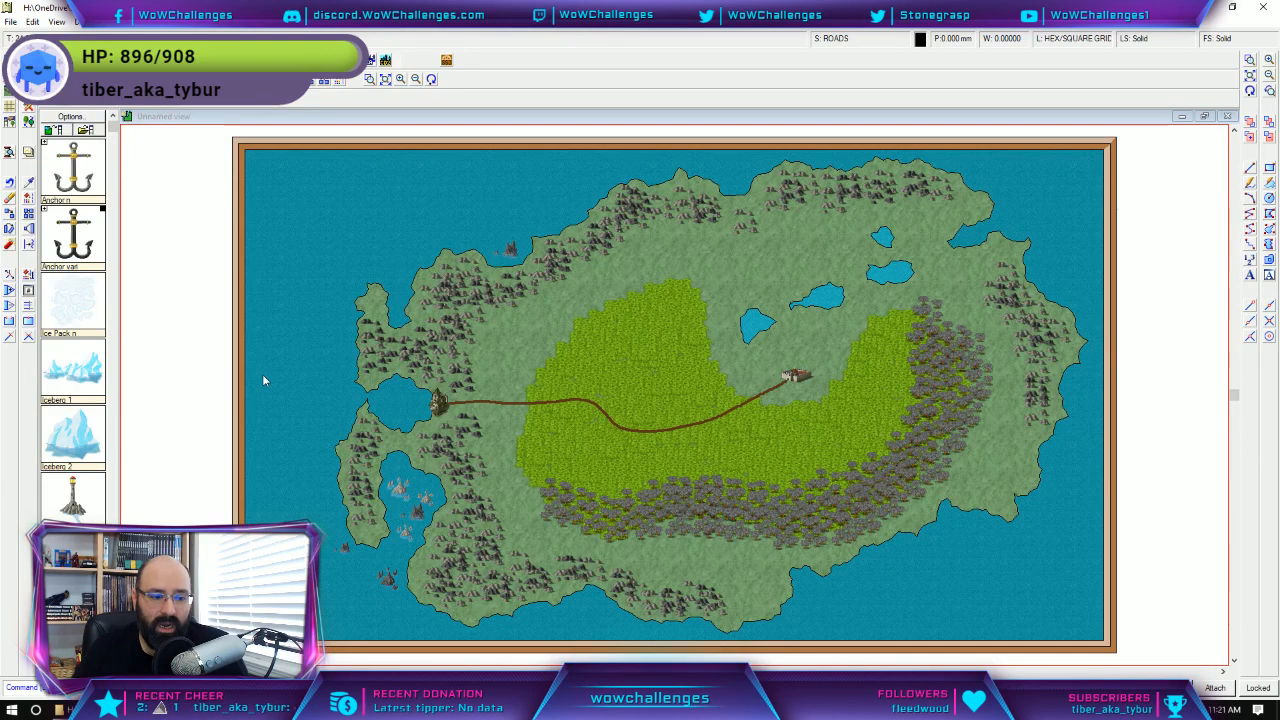
# Try to change the road's properties by selecting it and opening the fill style properties, and cancel that dialog.
pyautogui.rightClick(509, 402)
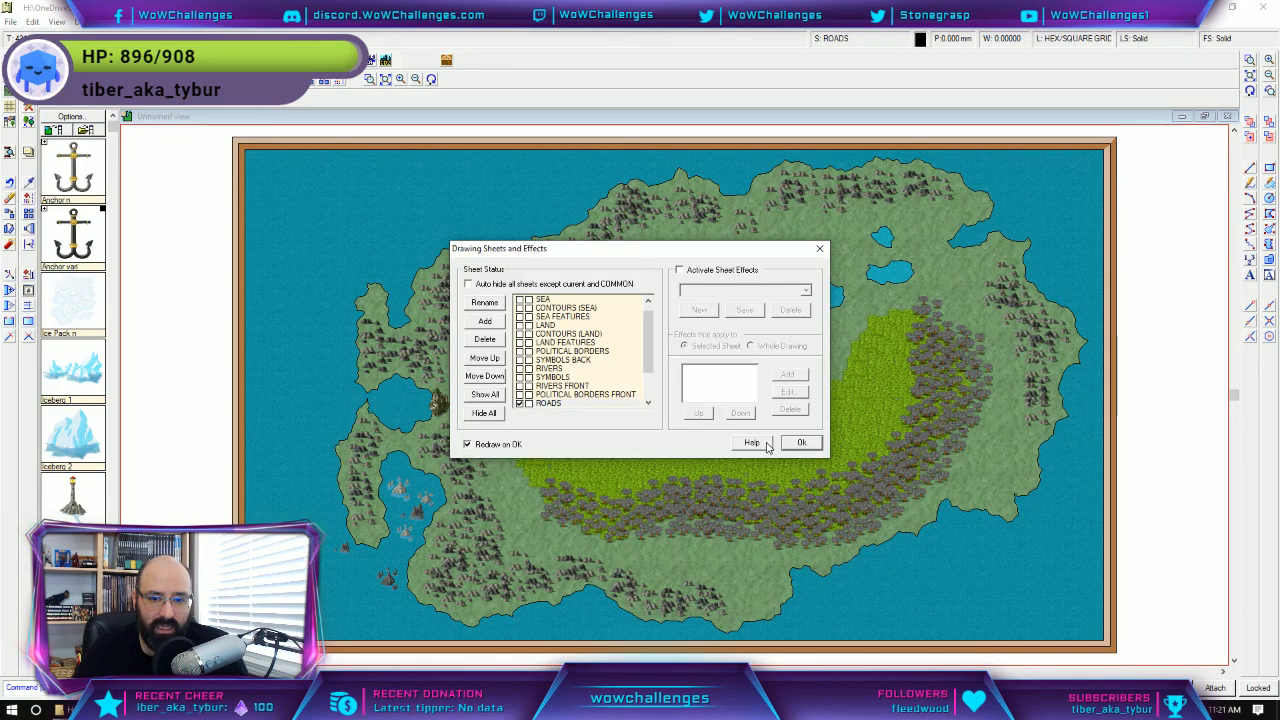
pyautogui.click(819, 250)
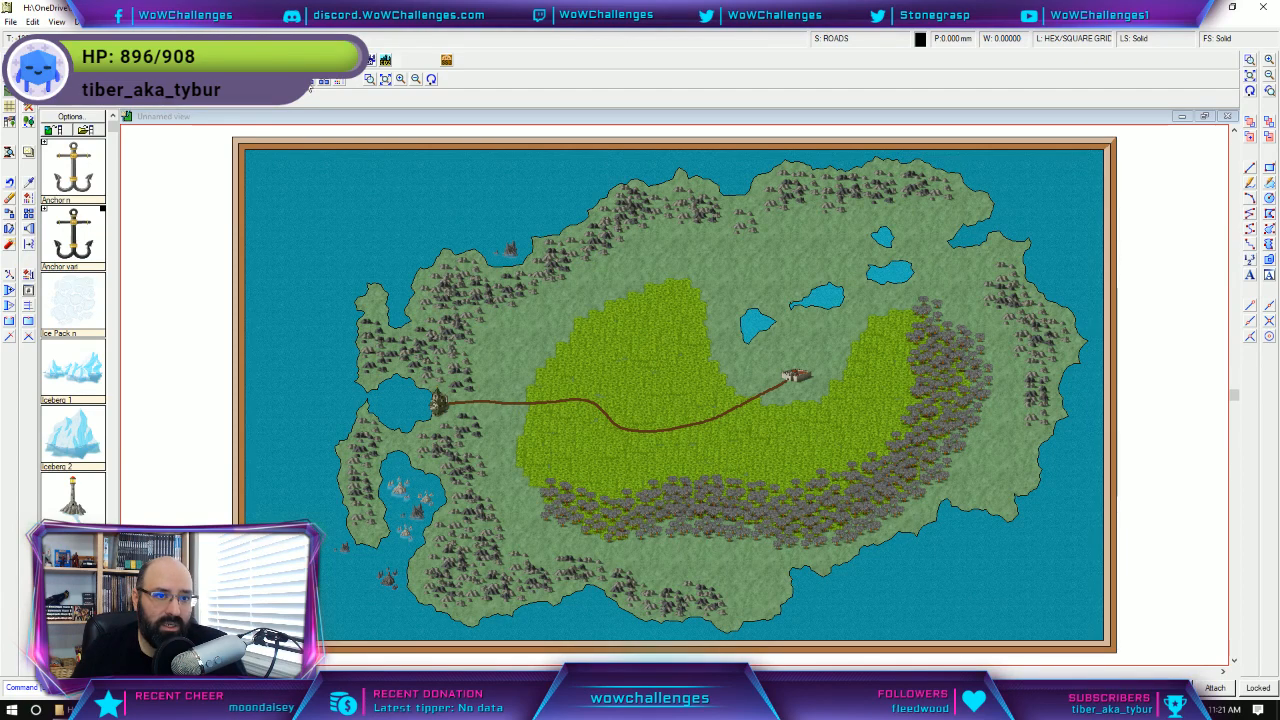
pyautogui.click(9, 199)
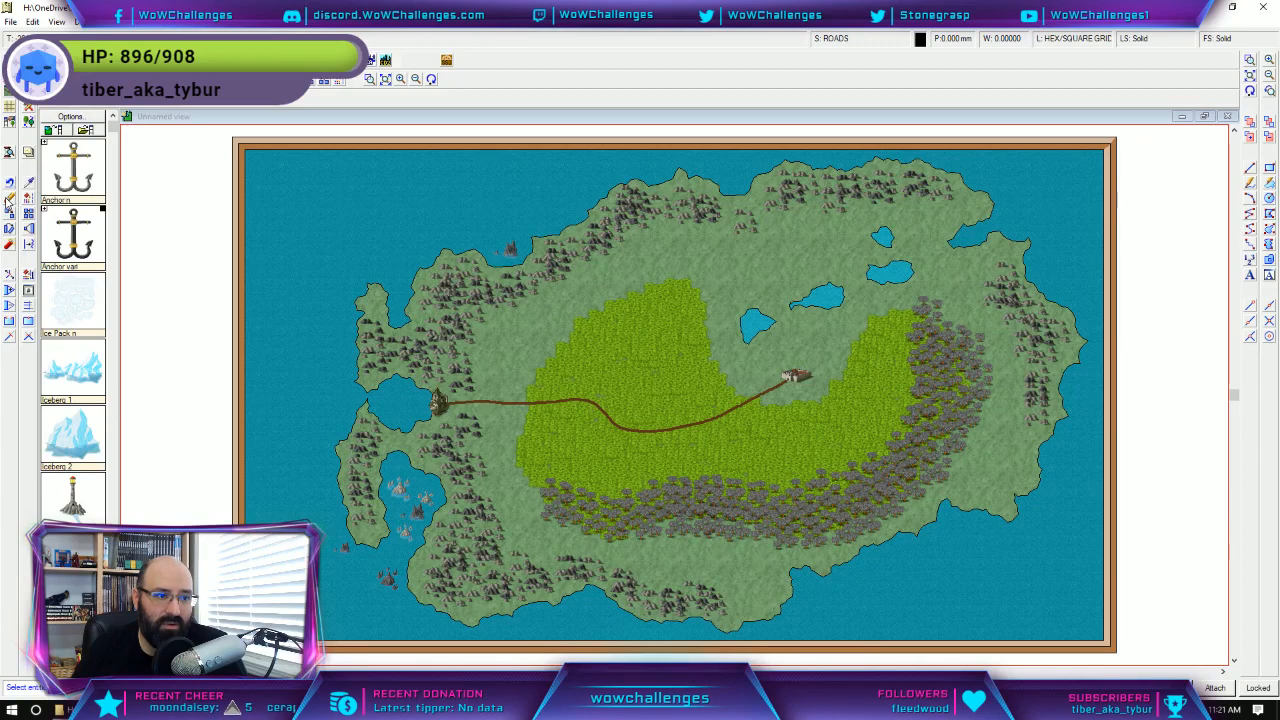
pyautogui.click(494, 401)
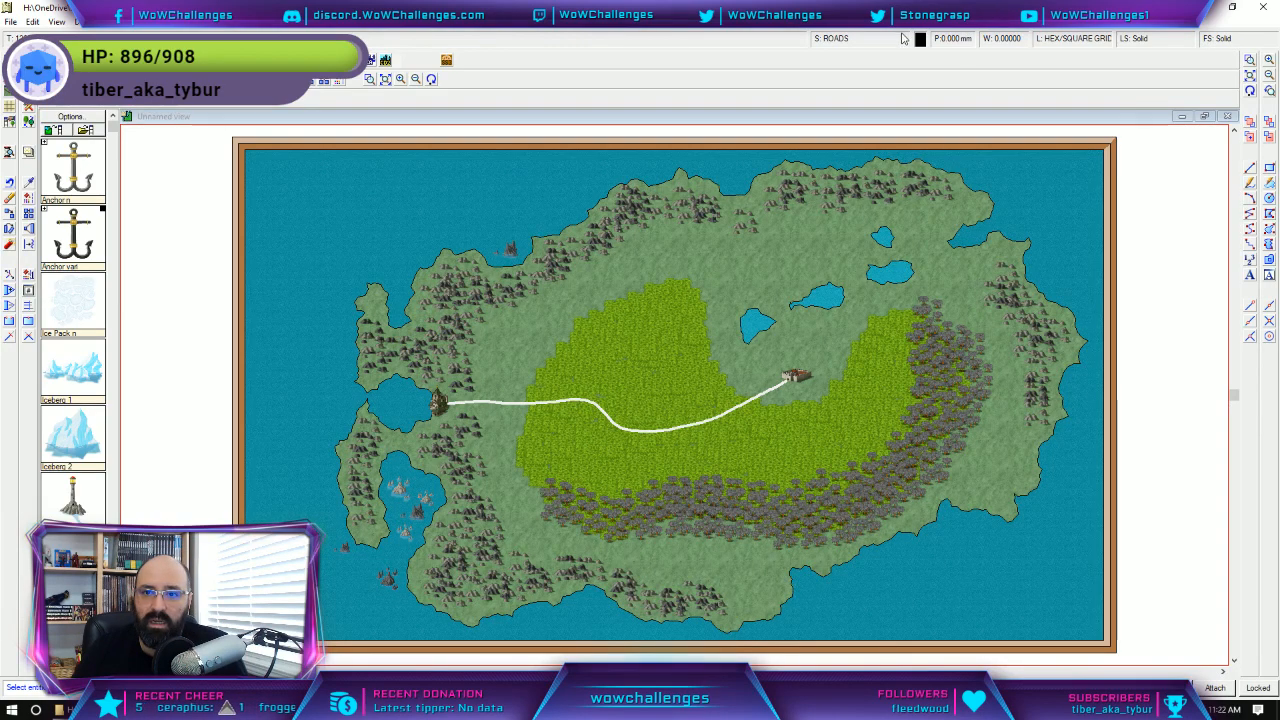
pyautogui.click(1224, 40)
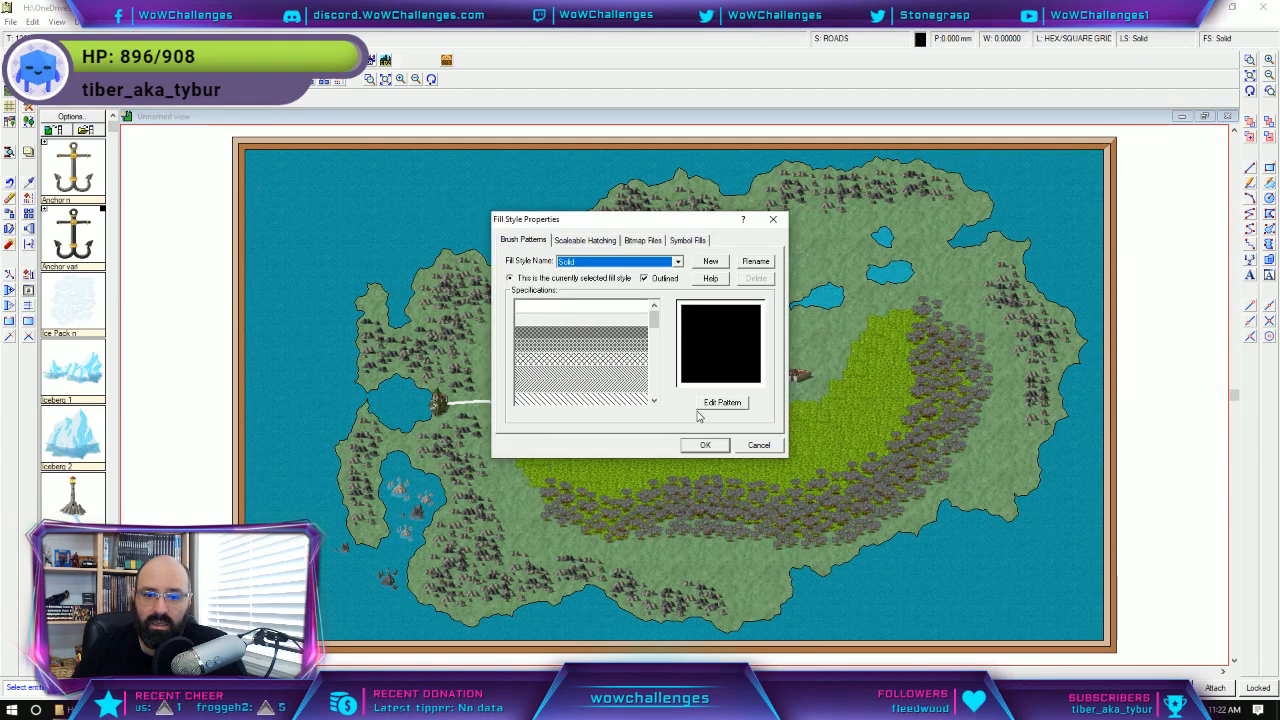
pyautogui.click(758, 445)
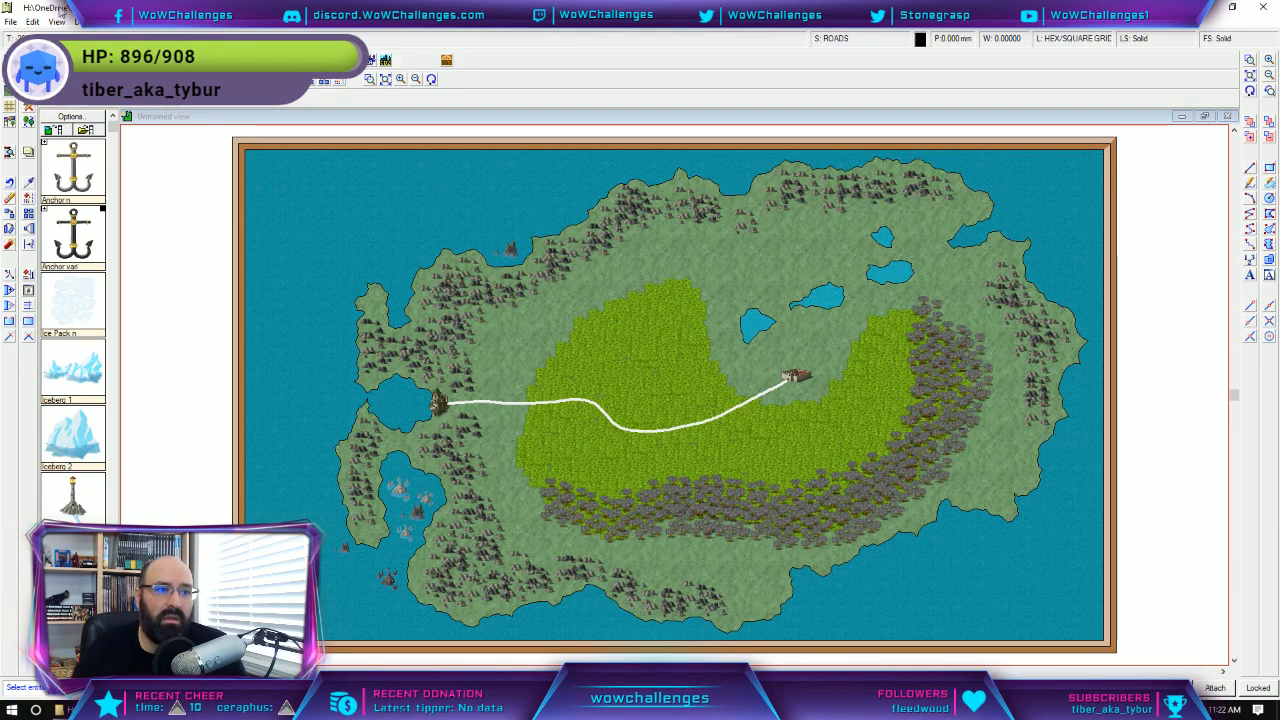
# Try to reshape the road with Dynamic Edit by pulling a node near its western end upward, and leave the command.
pyautogui.click(77, 22)
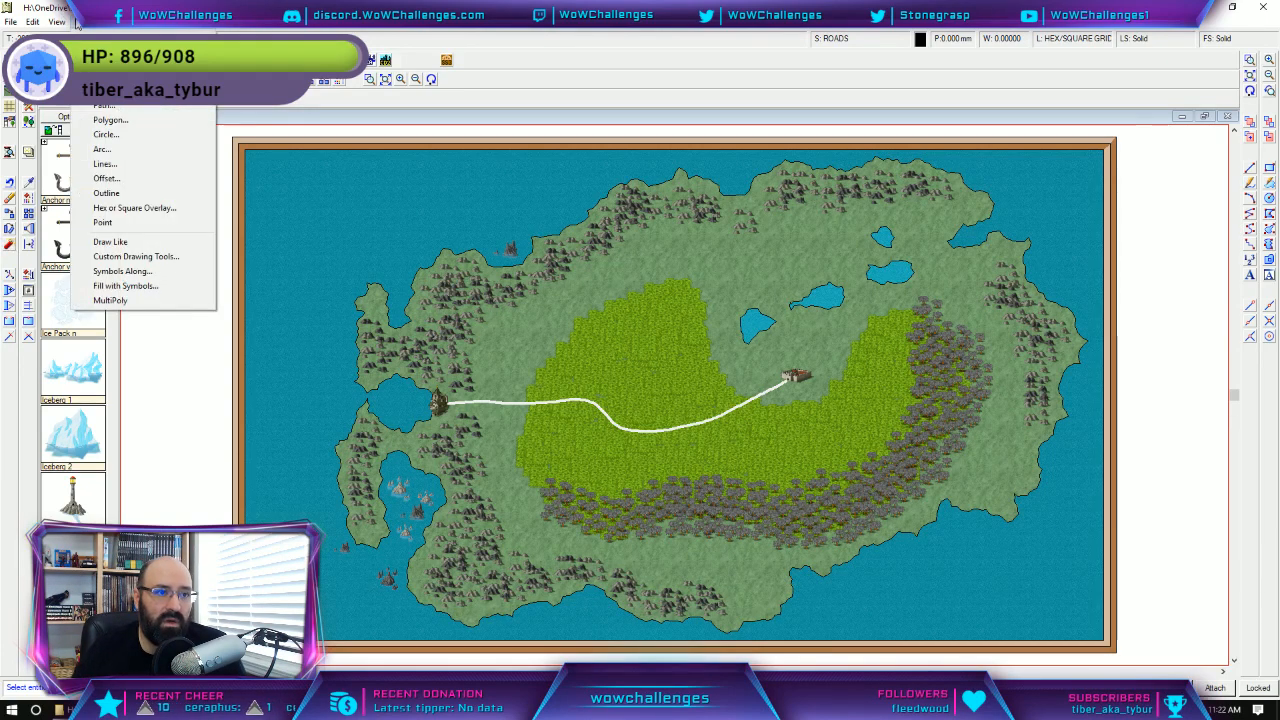
pyautogui.moveTo(34, 22)
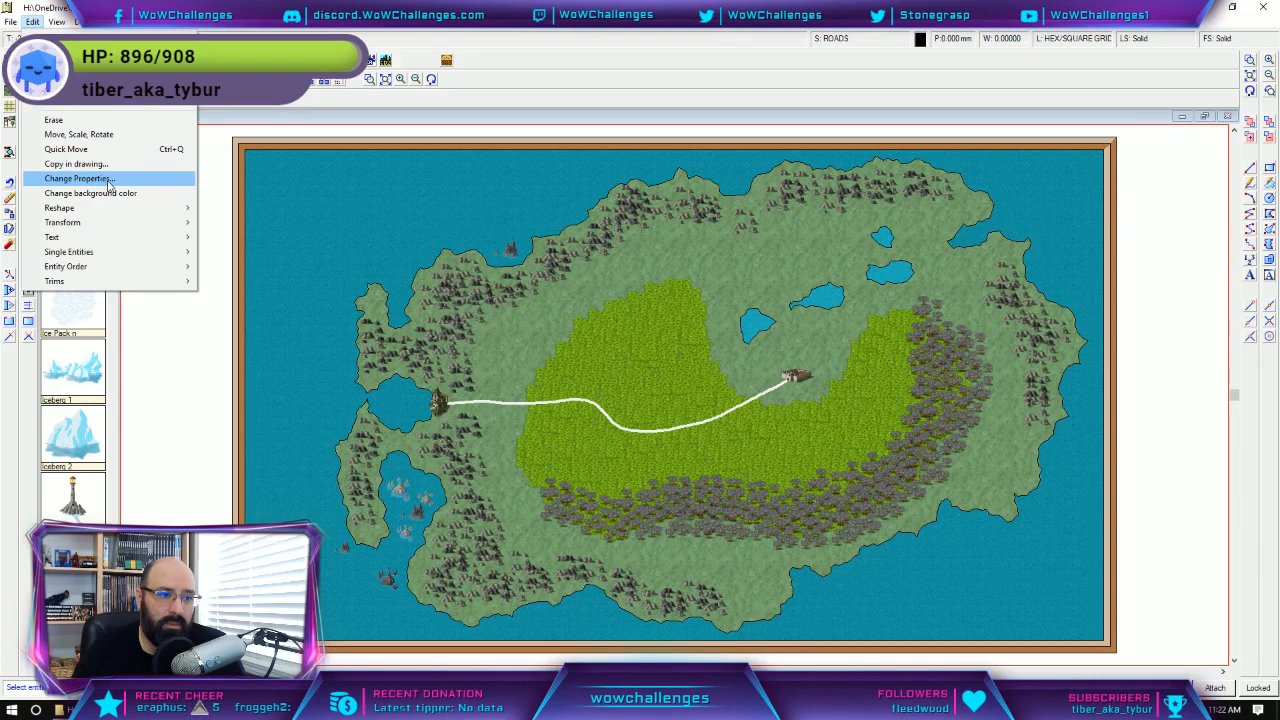
pyautogui.moveTo(120, 253)
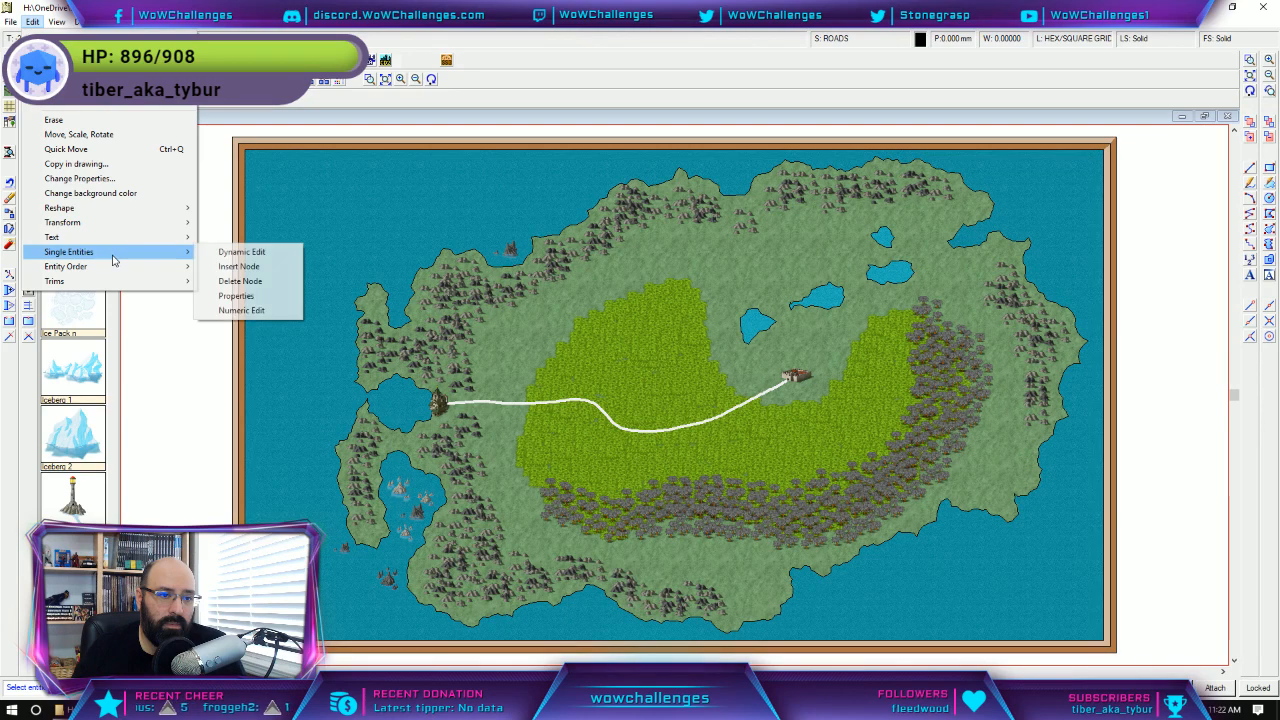
pyautogui.click(226, 252)
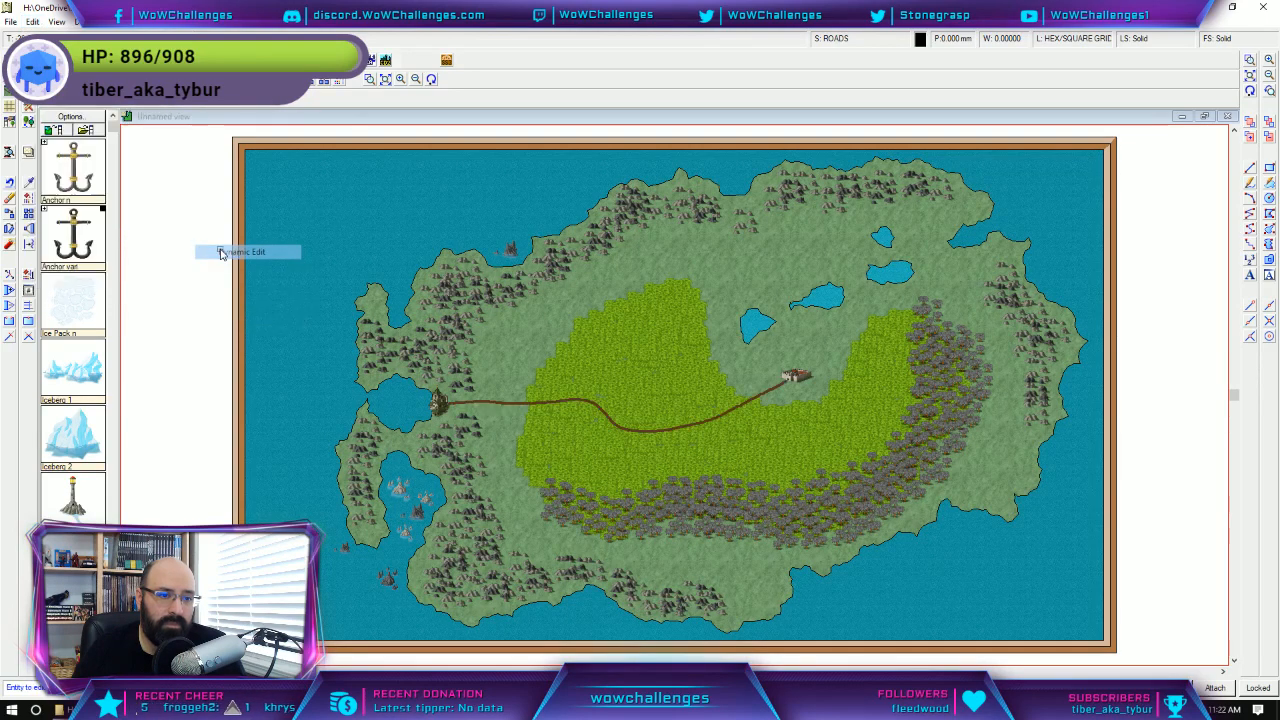
pyautogui.click(501, 402)
pyautogui.click(634, 372)
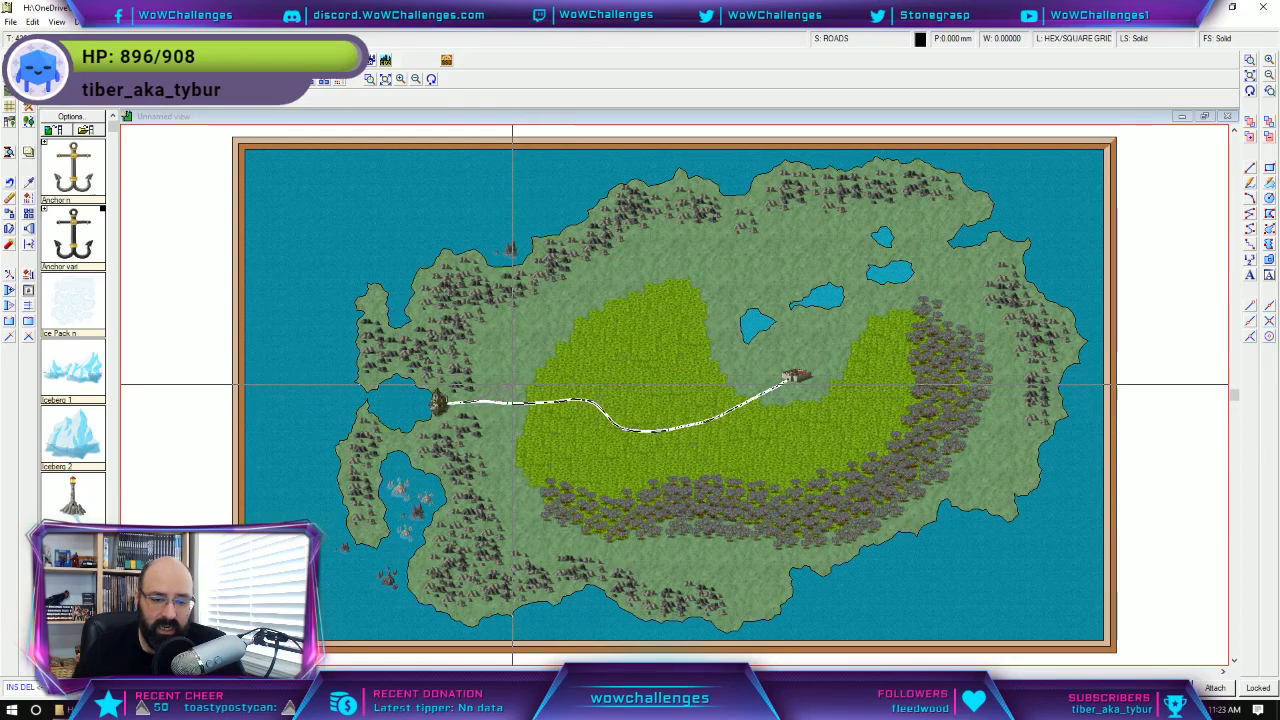
pyautogui.click(513, 384)
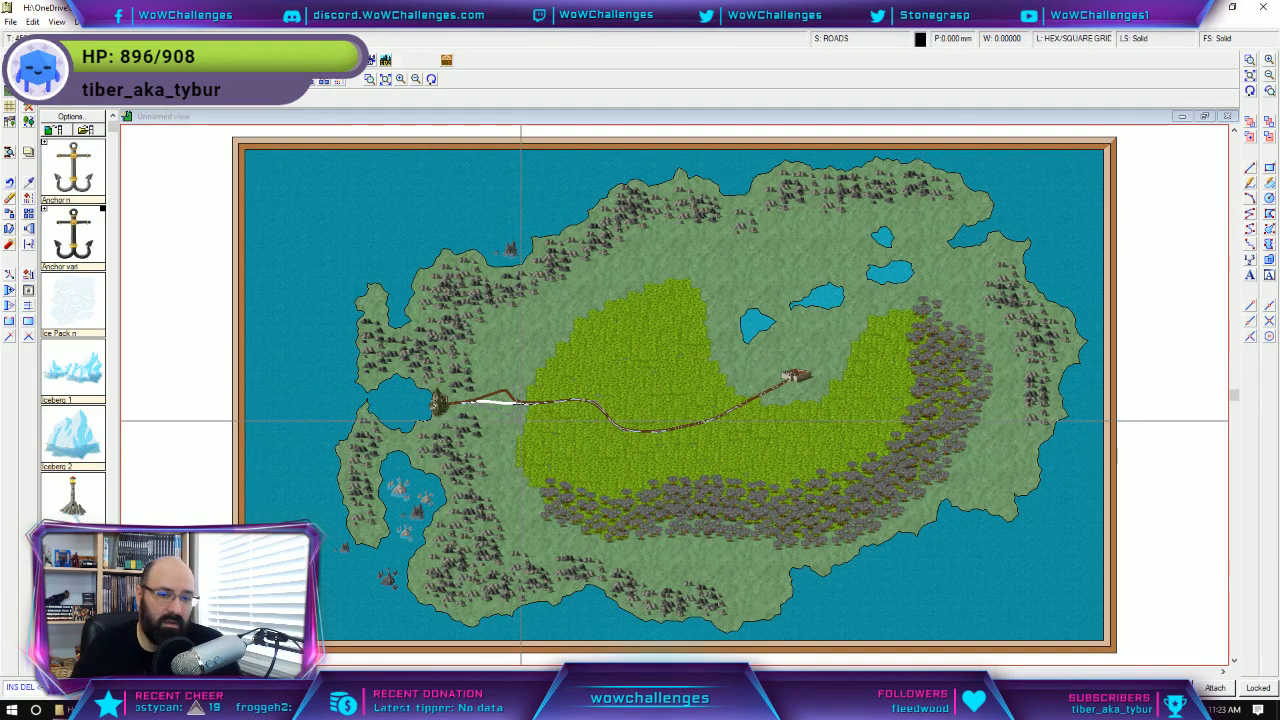
pyautogui.press('Escape')
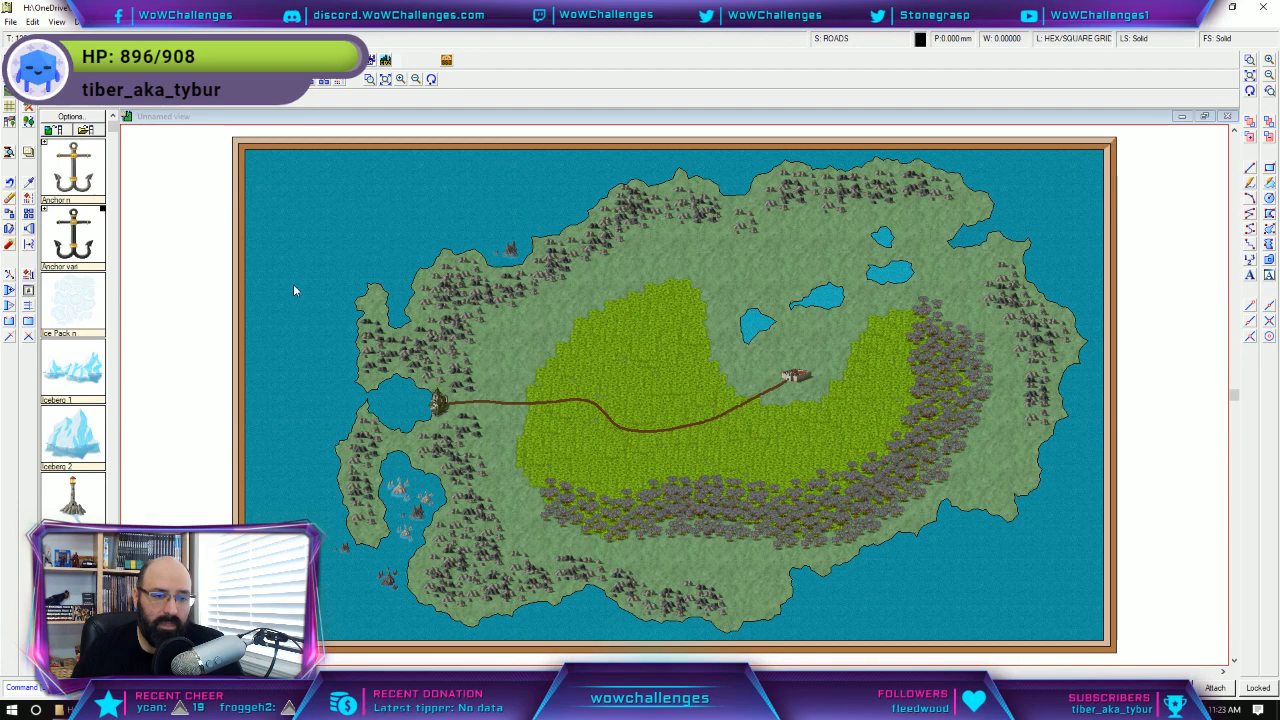
# Open the entity properties of the road connecting the two settlements.
pyautogui.click(32, 21)
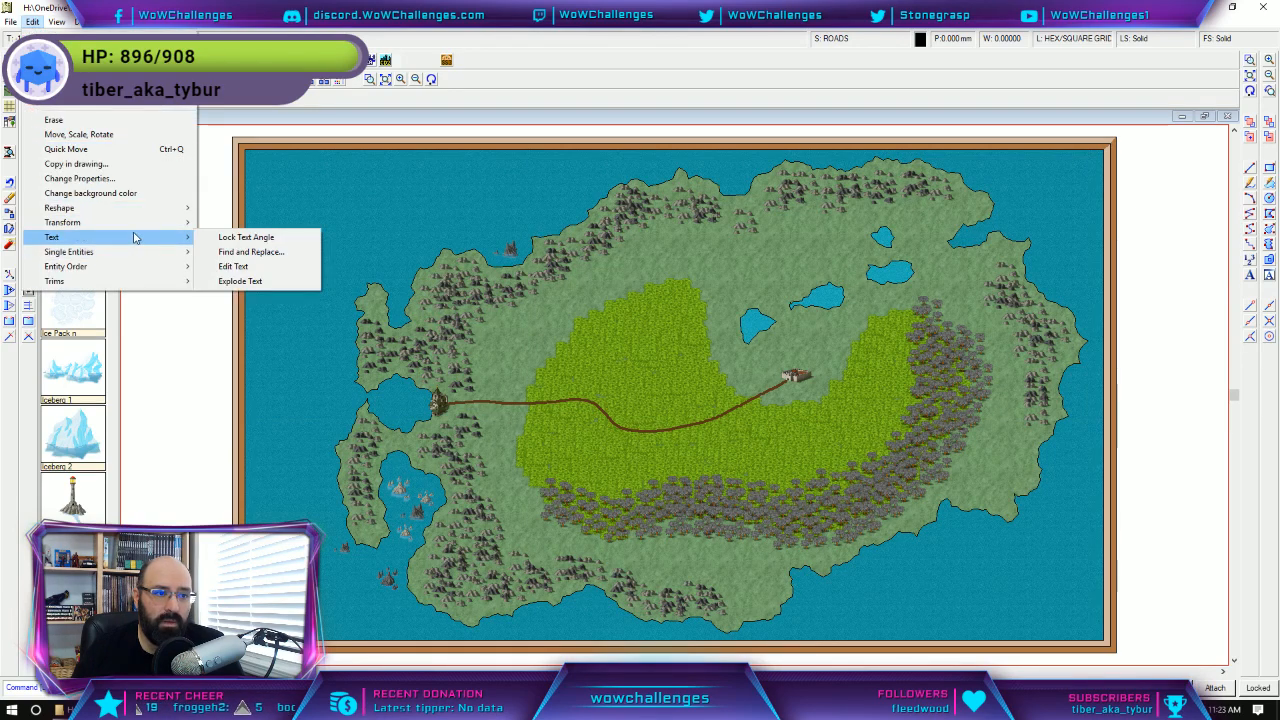
pyautogui.moveTo(153, 254)
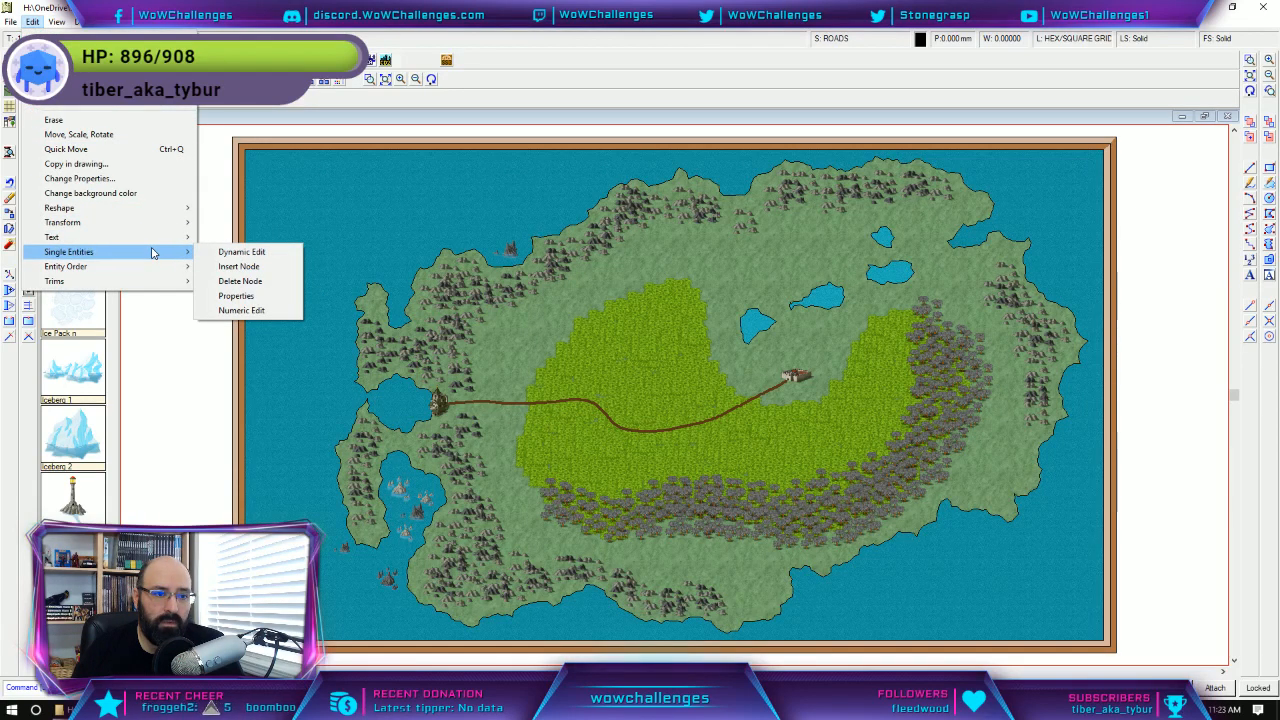
pyautogui.click(250, 284)
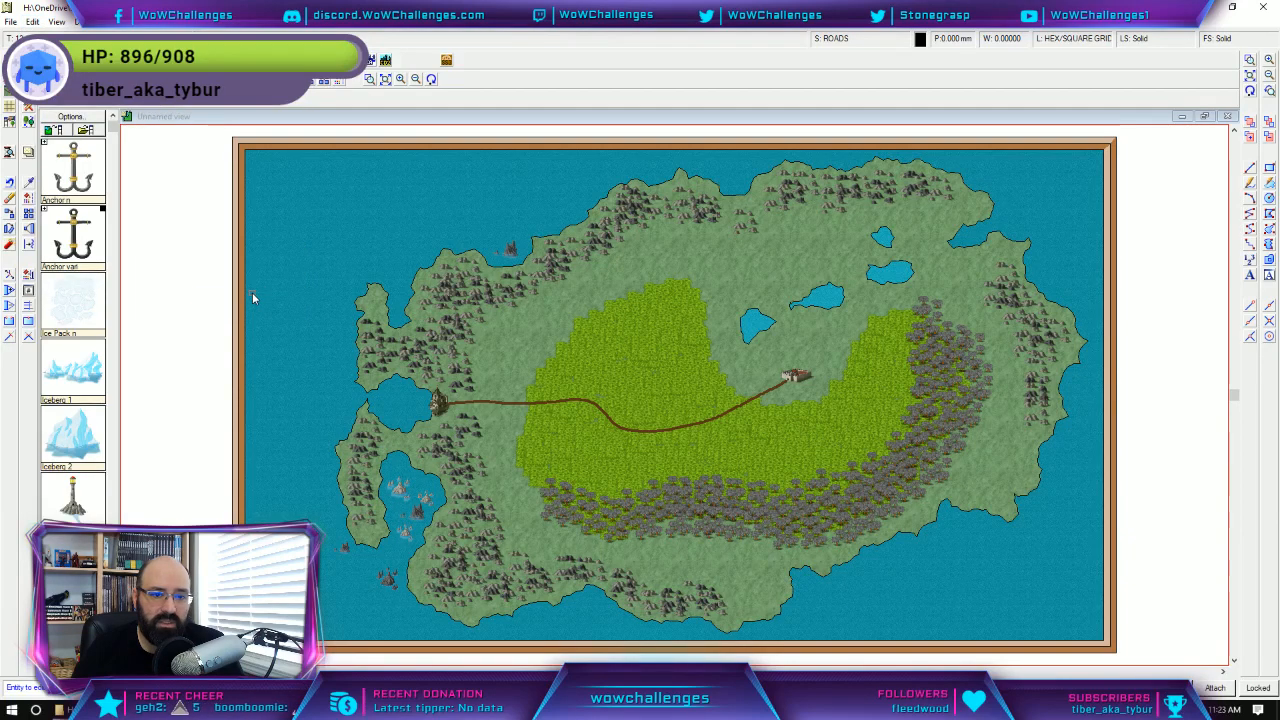
pyautogui.click(520, 404)
pyautogui.click(604, 374)
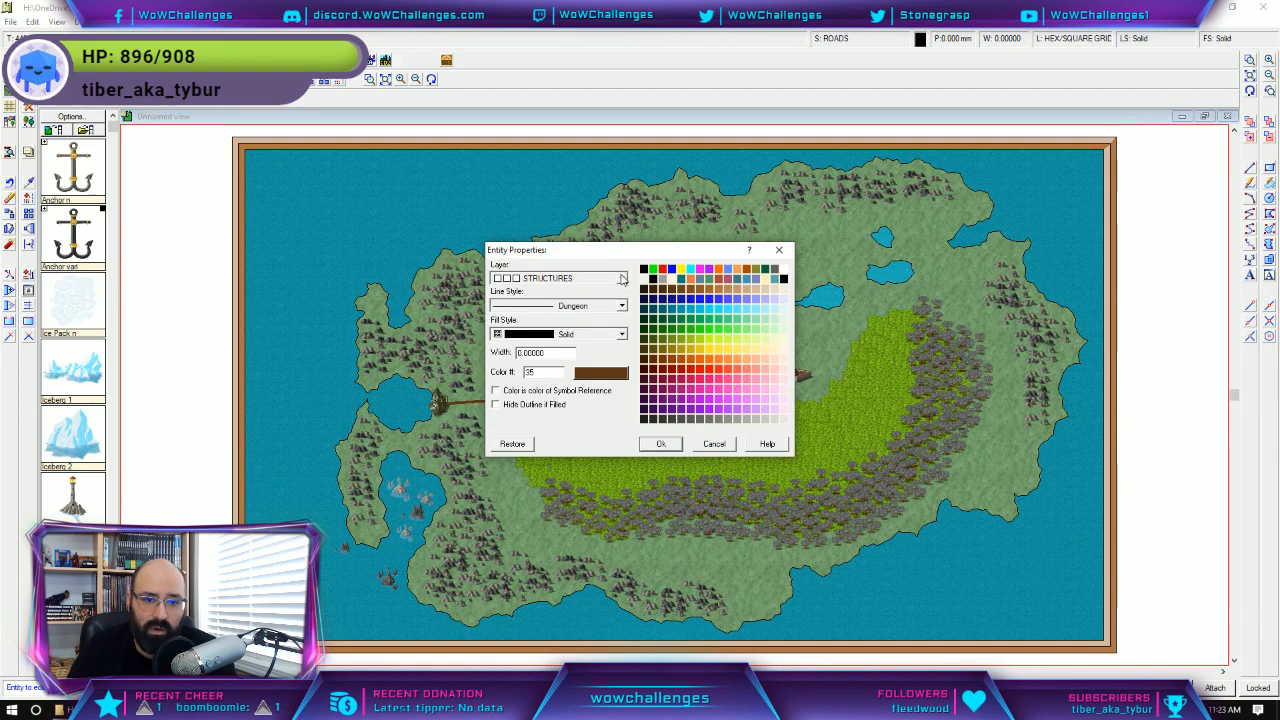
# Examine the layers available for the road in its entity properties, and close the list without choosing another layer.
pyautogui.click(622, 278)
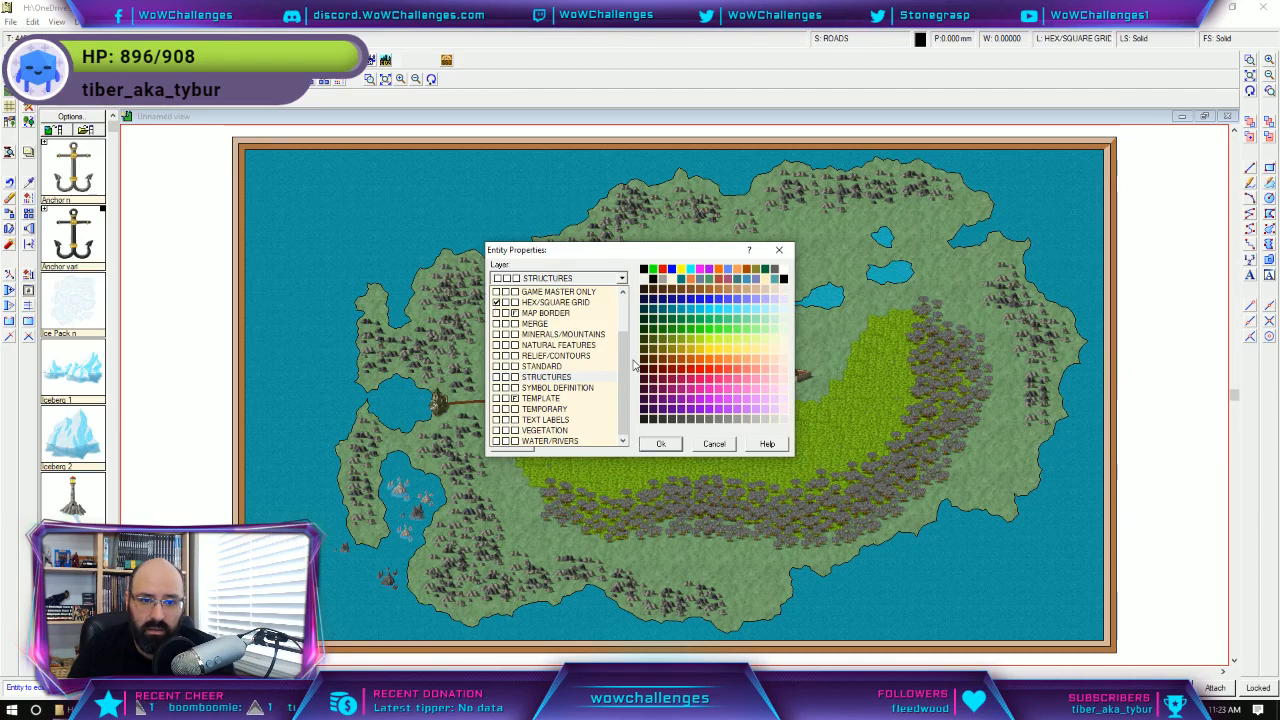
pyautogui.click(621, 278)
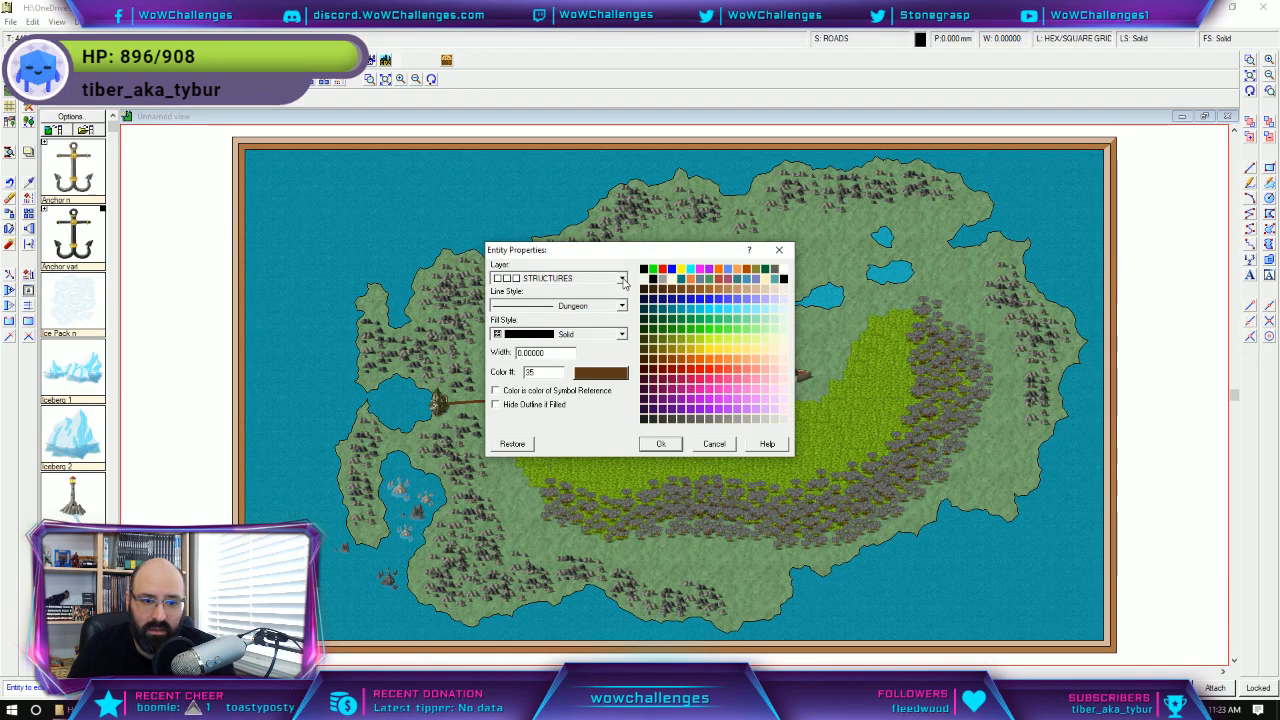
pyautogui.click(621, 279)
pyautogui.scroll(4, 560, 340)
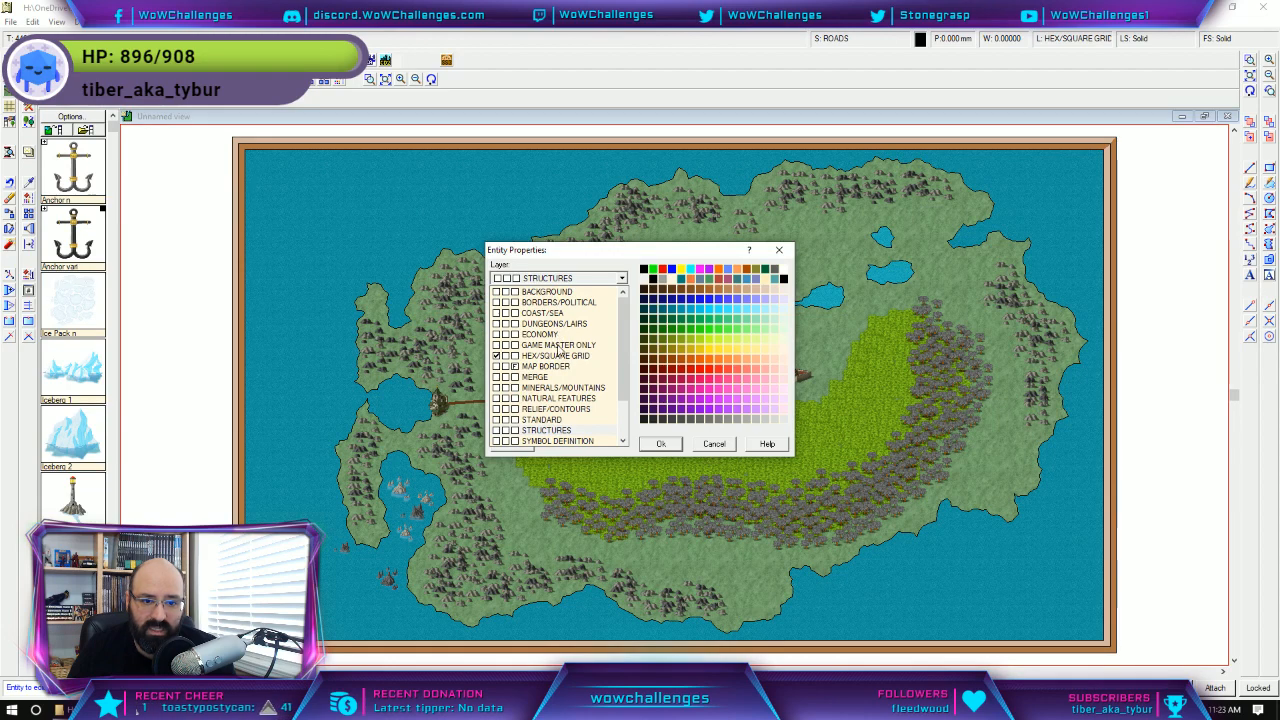
pyautogui.scroll(-1, 560, 345)
pyautogui.scroll(1, 562, 330)
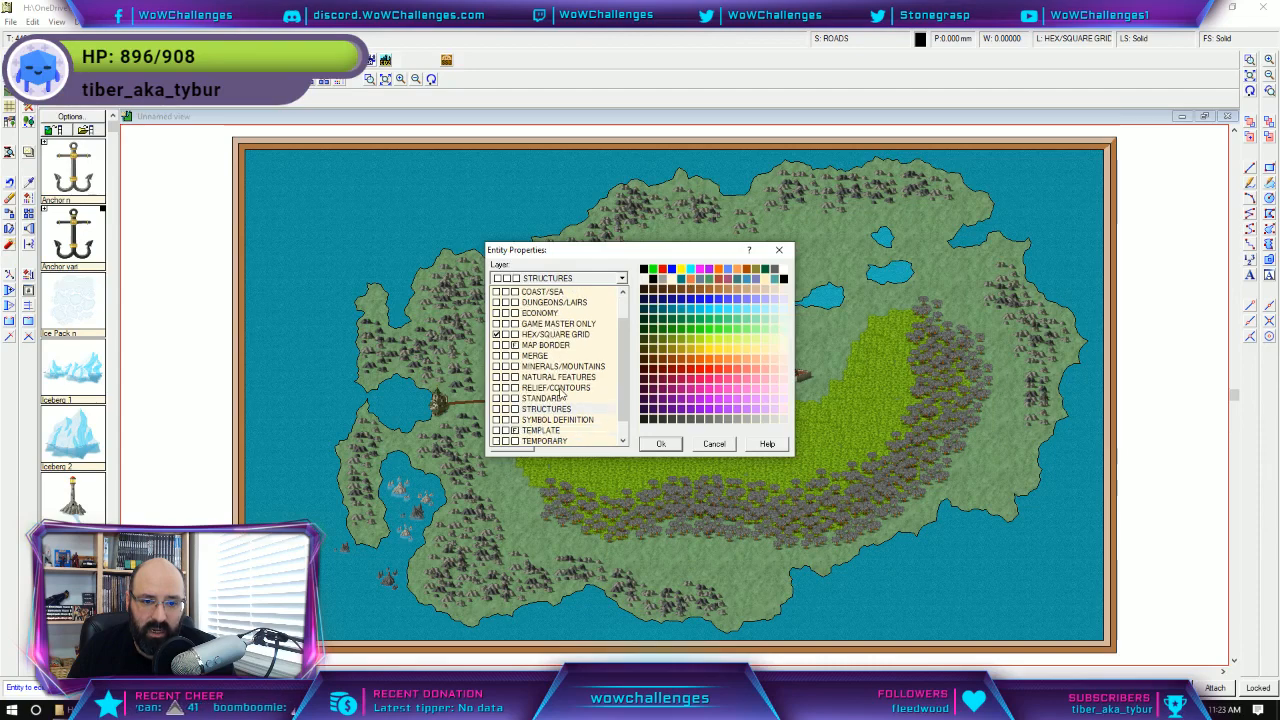
pyautogui.scroll(-2, 558, 400)
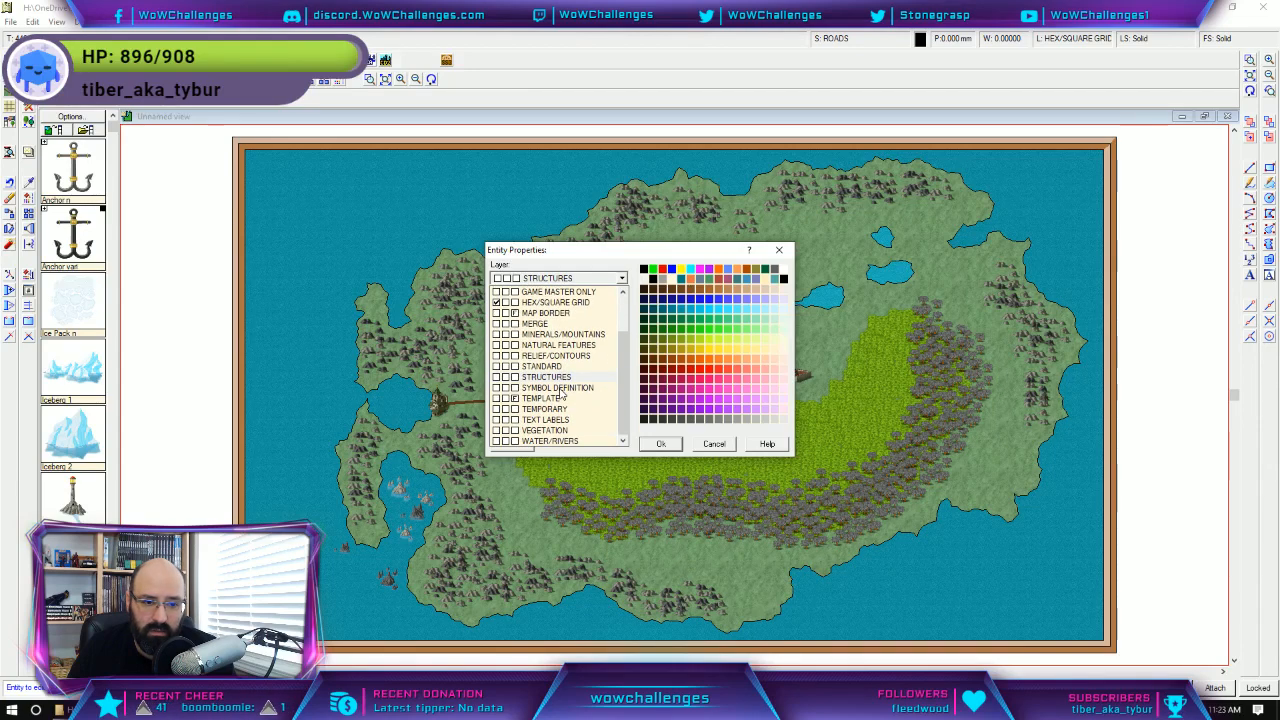
pyautogui.scroll(2, 561, 395)
pyautogui.scroll(-1, 561, 396)
pyautogui.scroll(-1, 561, 395)
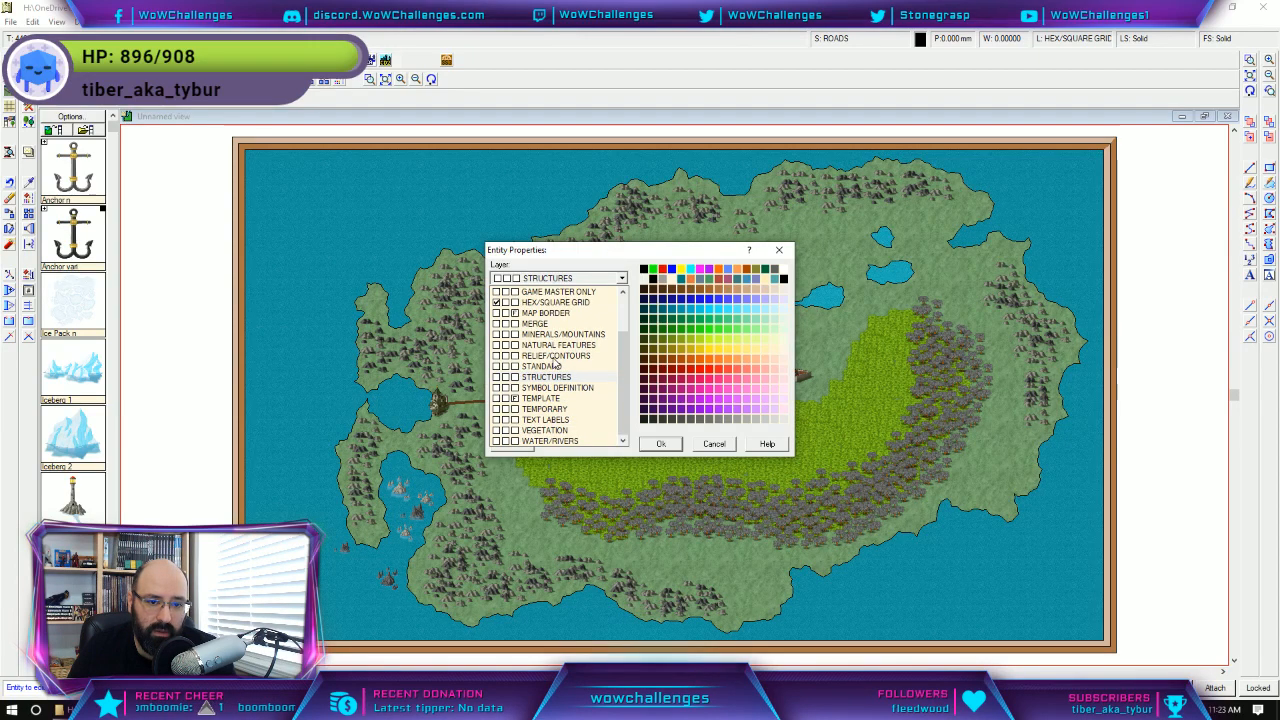
pyautogui.scroll(2, 559, 361)
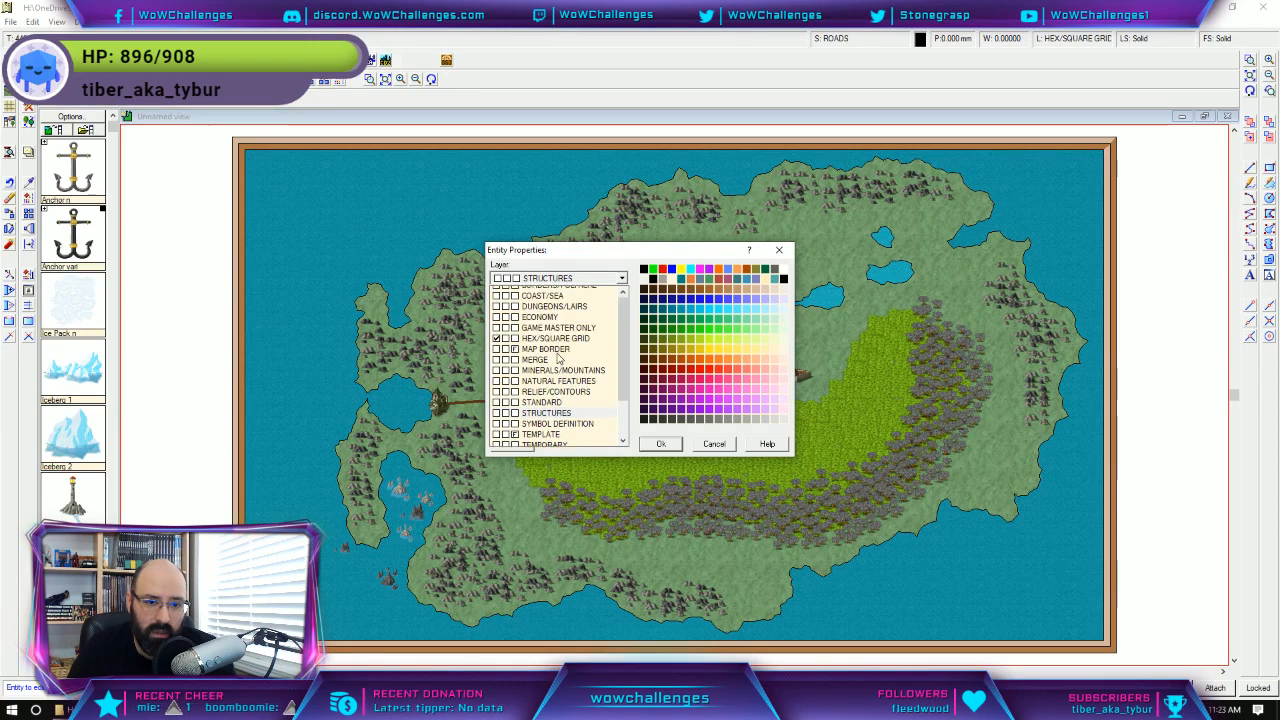
pyautogui.click(714, 447)
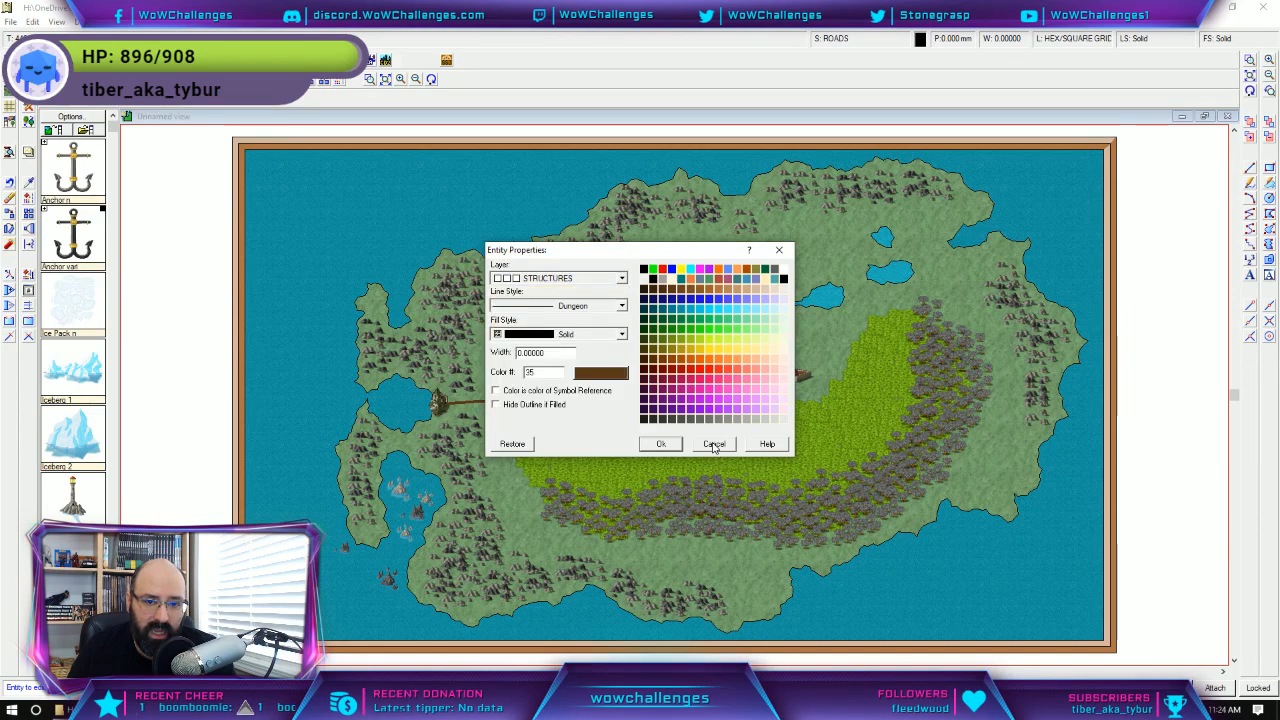
# Set the road's color to dark brown, color number 33, and apply the entity properties.
pyautogui.click(603, 378)
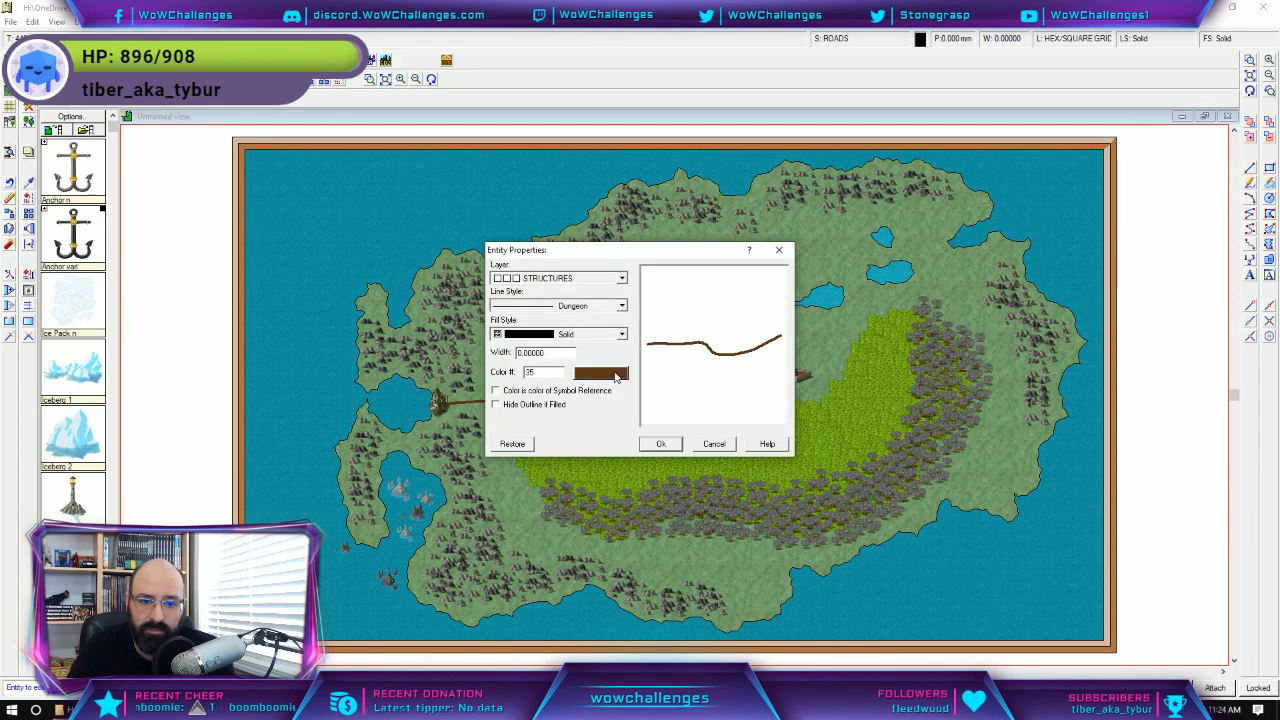
pyautogui.click(616, 376)
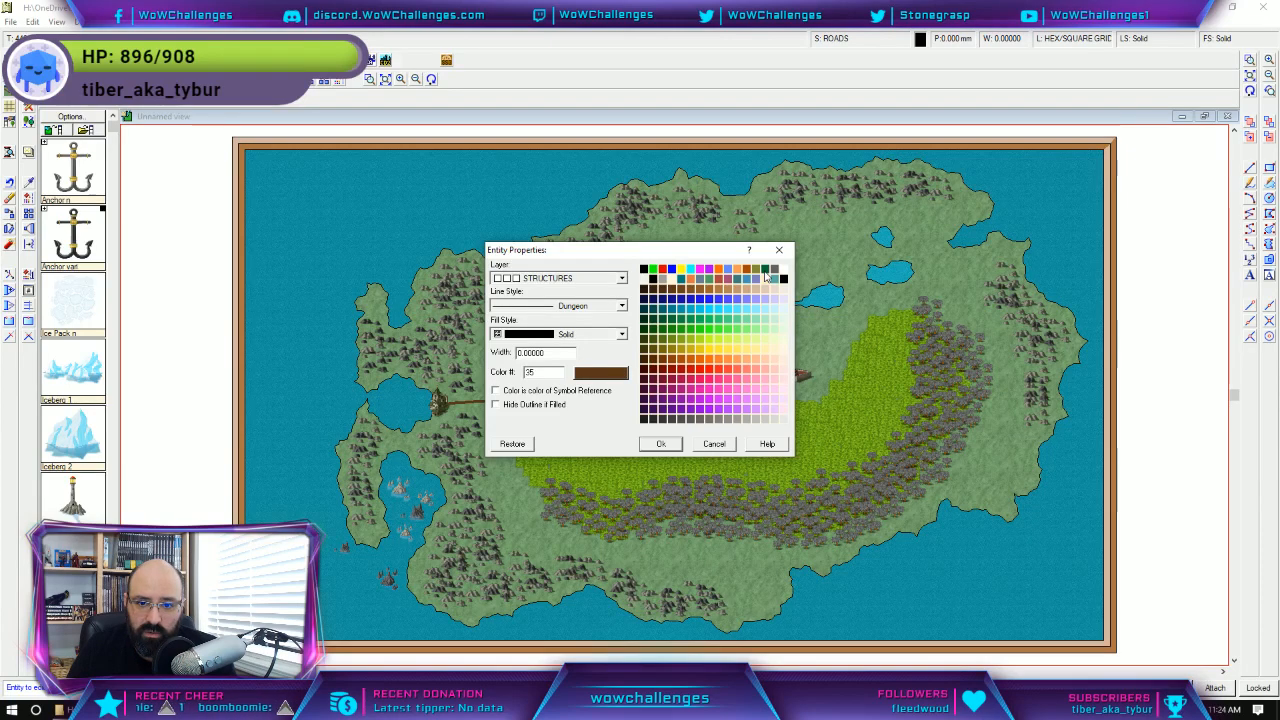
pyautogui.click(657, 293)
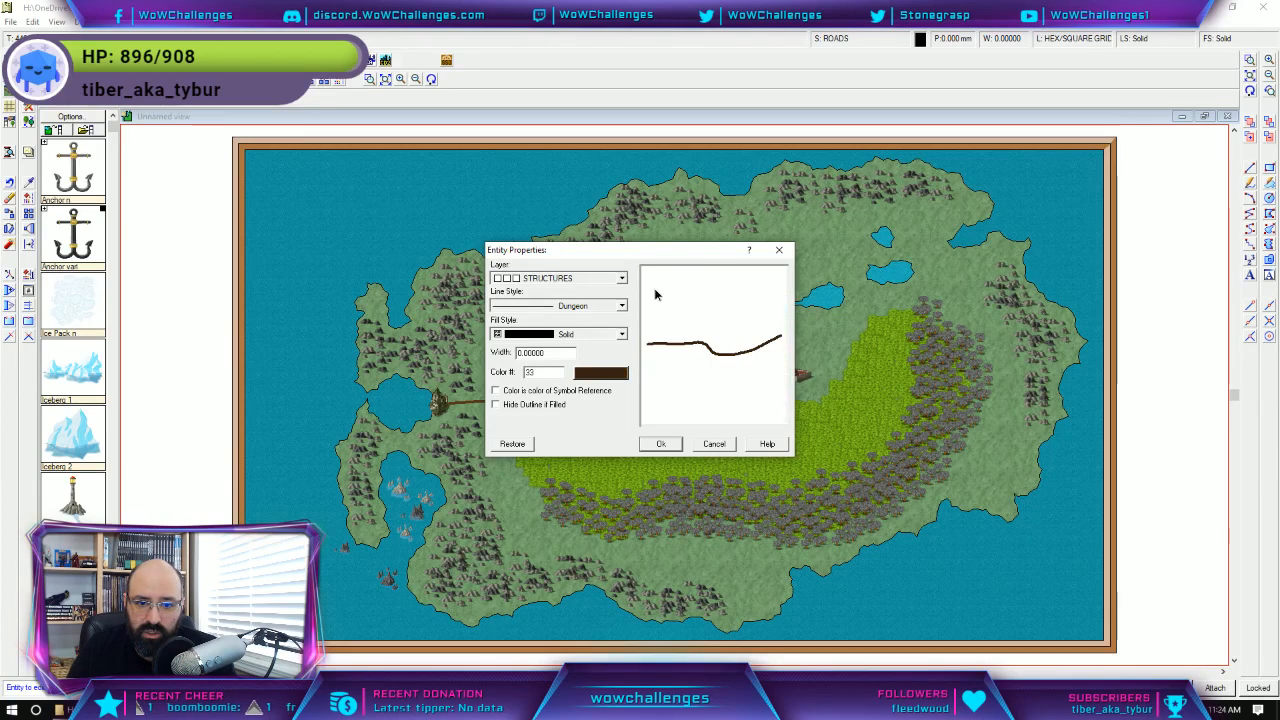
pyautogui.click(665, 443)
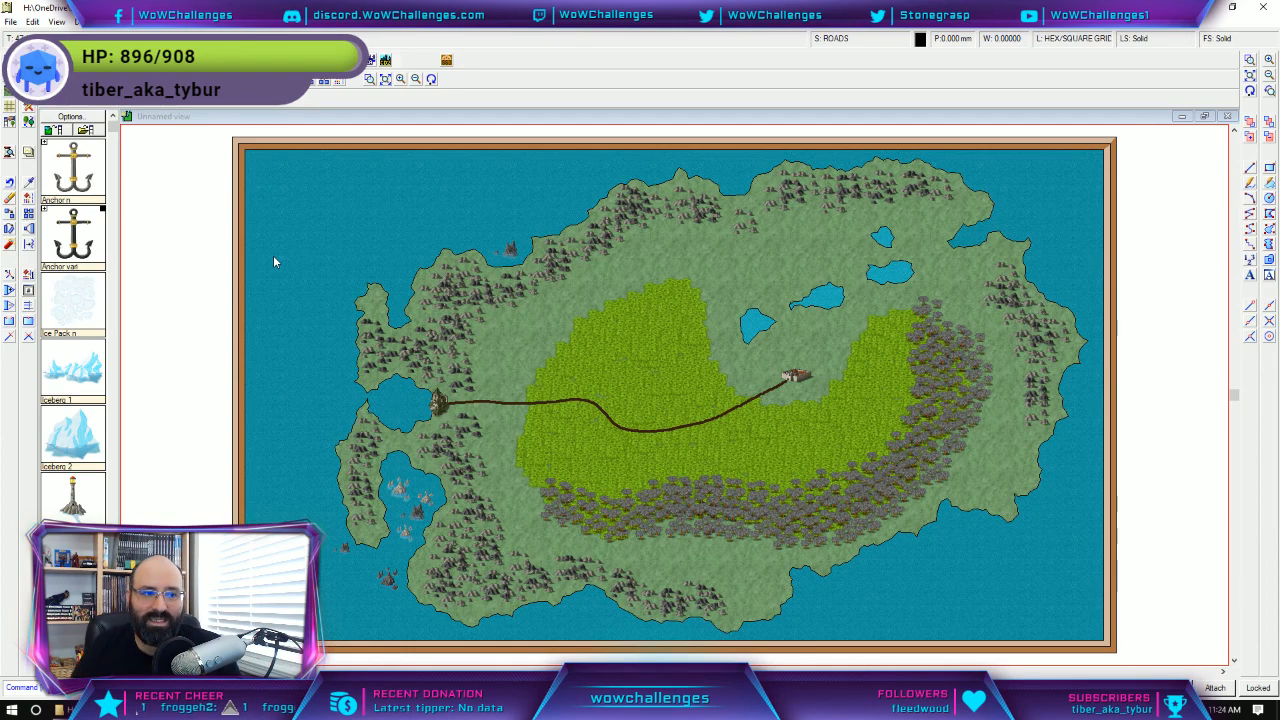
pyautogui.click(33, 21)
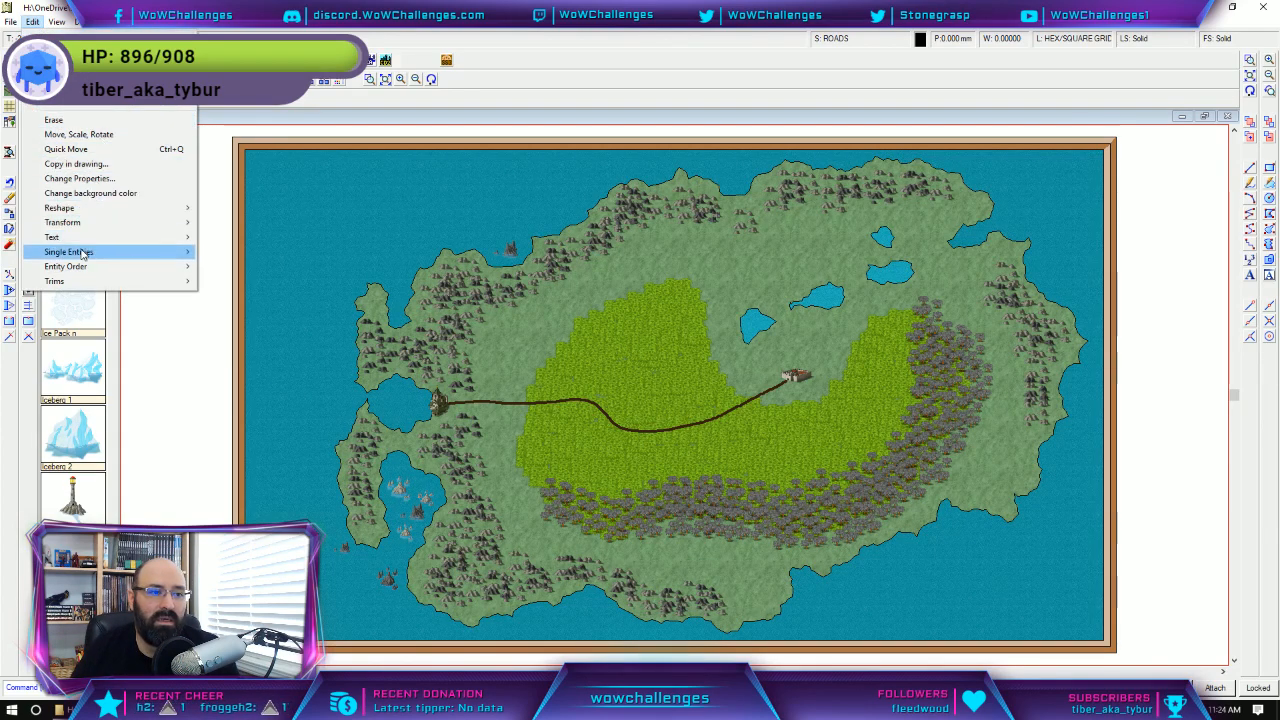
pyautogui.moveTo(153, 260)
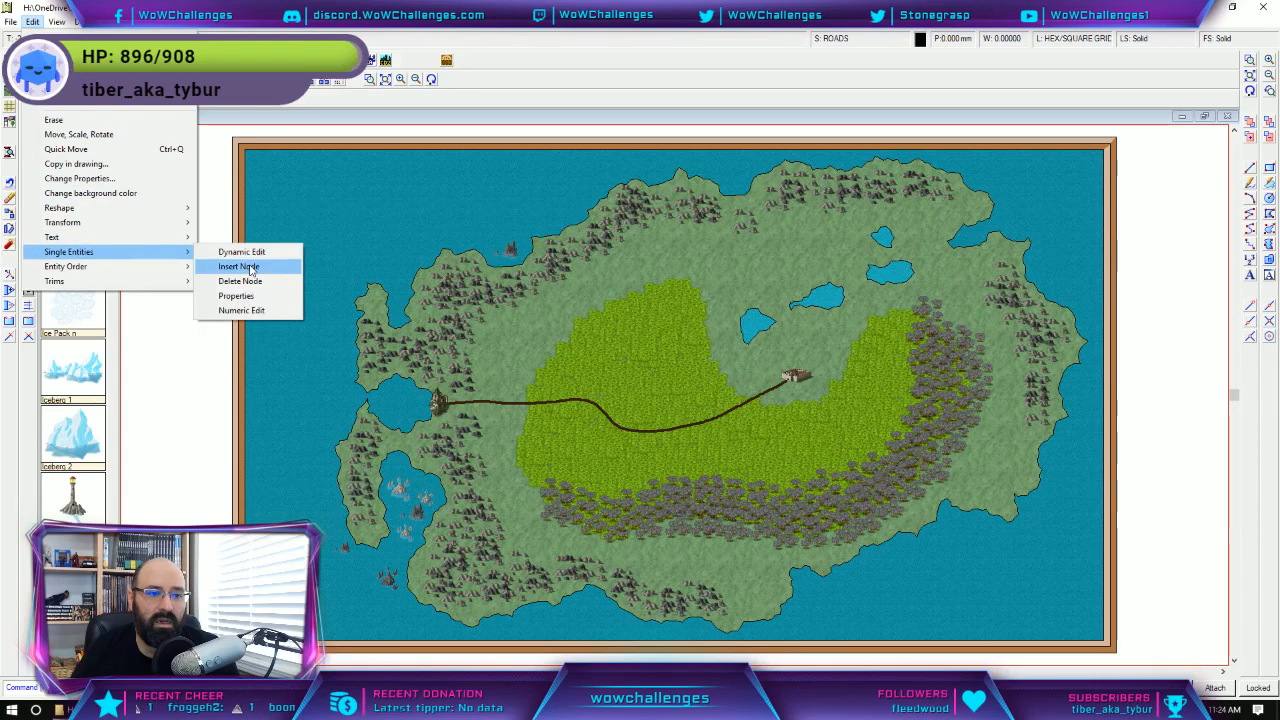
pyautogui.click(252, 294)
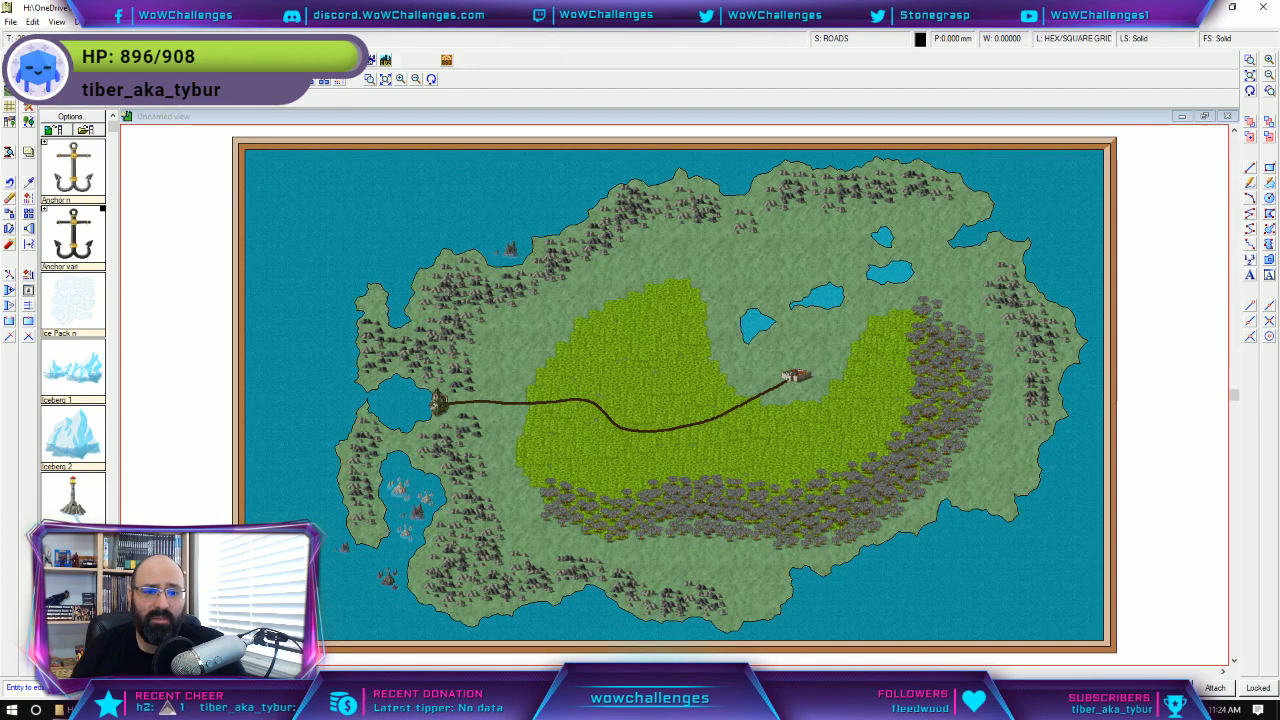
# Switch to Photoshop, select the island's land area in The Iron Isle.psd with the Magic Wand, and move the window off the map.
pyautogui.moveTo(0, 40); pyautogui.dragTo(443, 66)
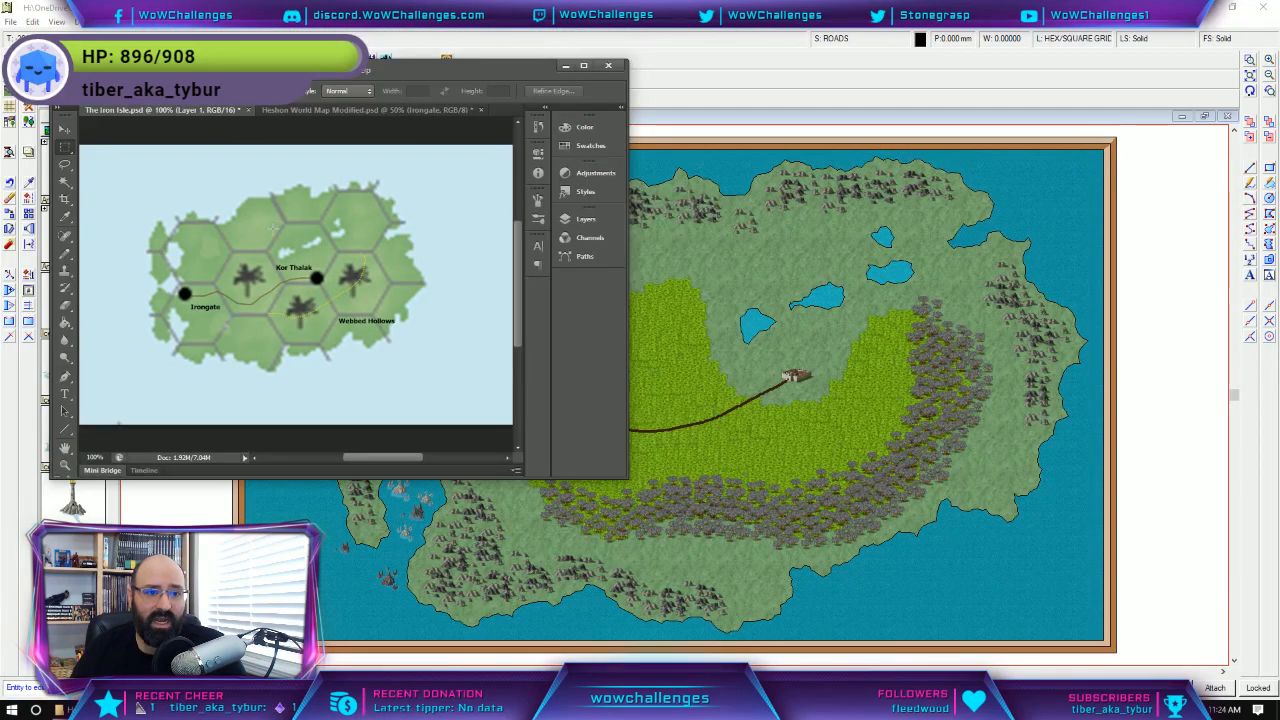
pyautogui.click(64, 182)
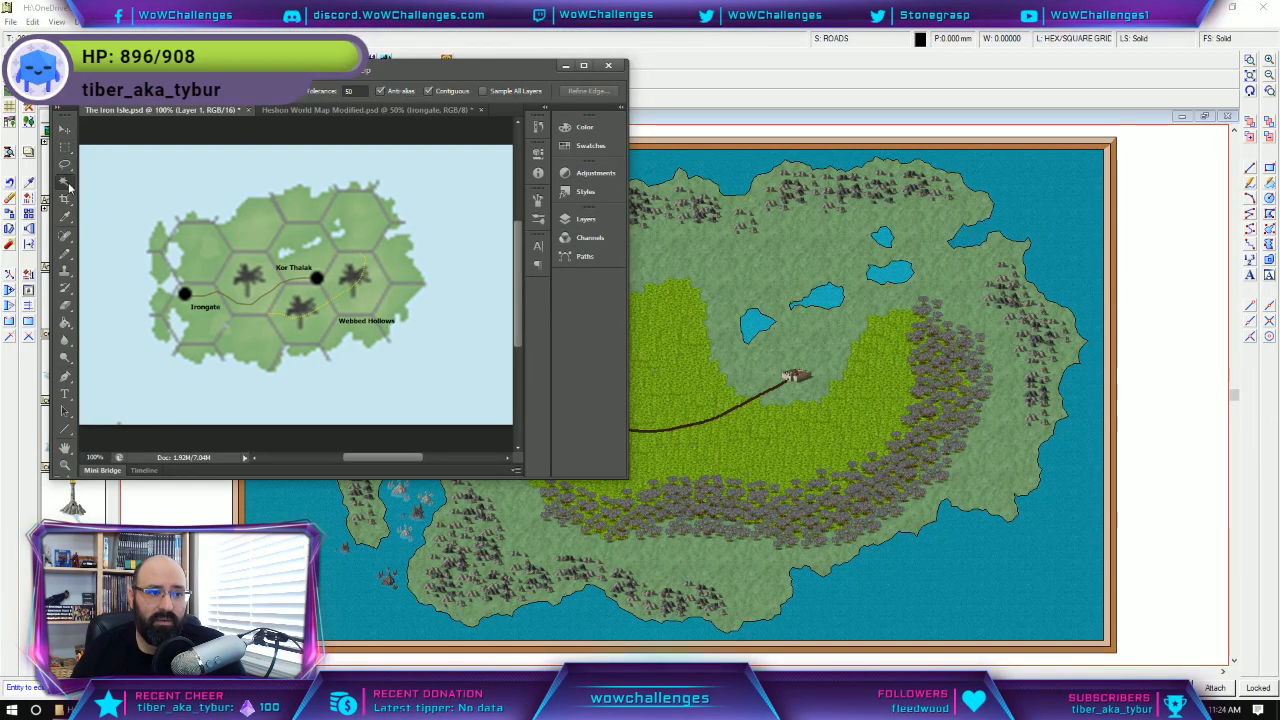
pyautogui.click(248, 238)
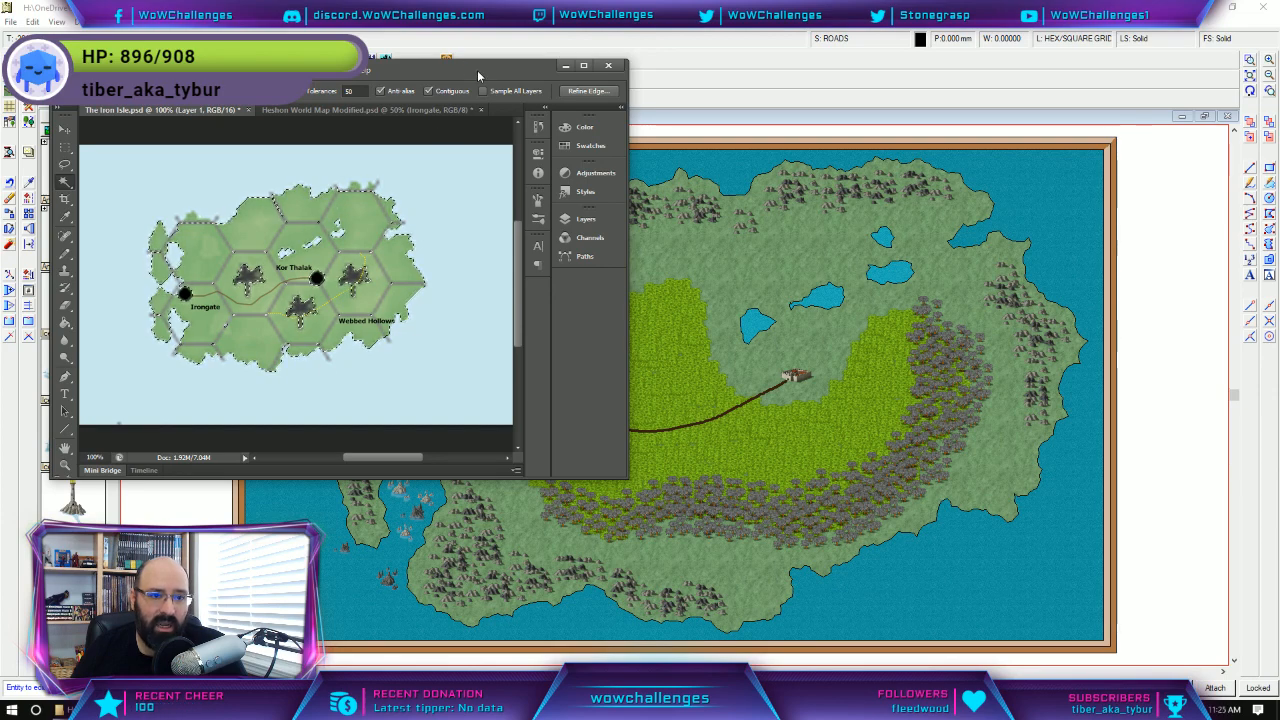
pyautogui.moveTo(477, 71); pyautogui.dragTo(0, 146)
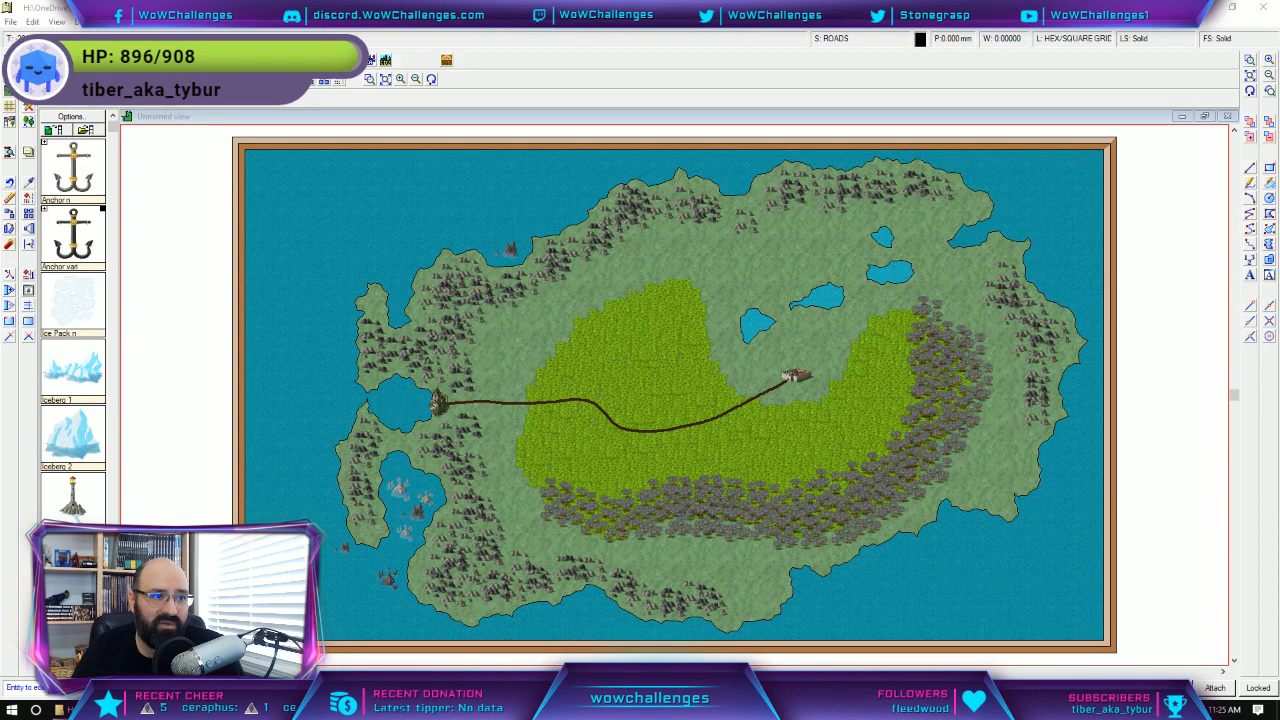
# Draw a small smooth-edged lake on the COAST/SEA layer among the northwestern mountains, just north of the western bay.
pyautogui.click(9, 60)
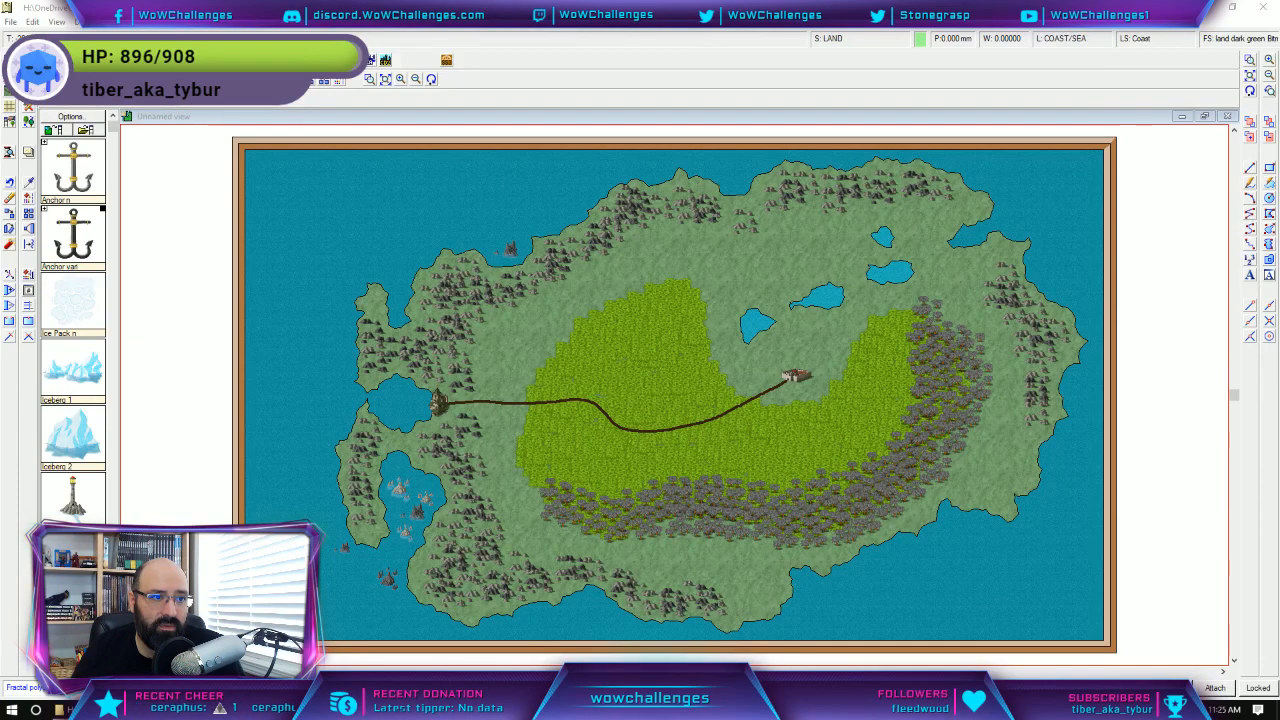
pyautogui.click(28, 60)
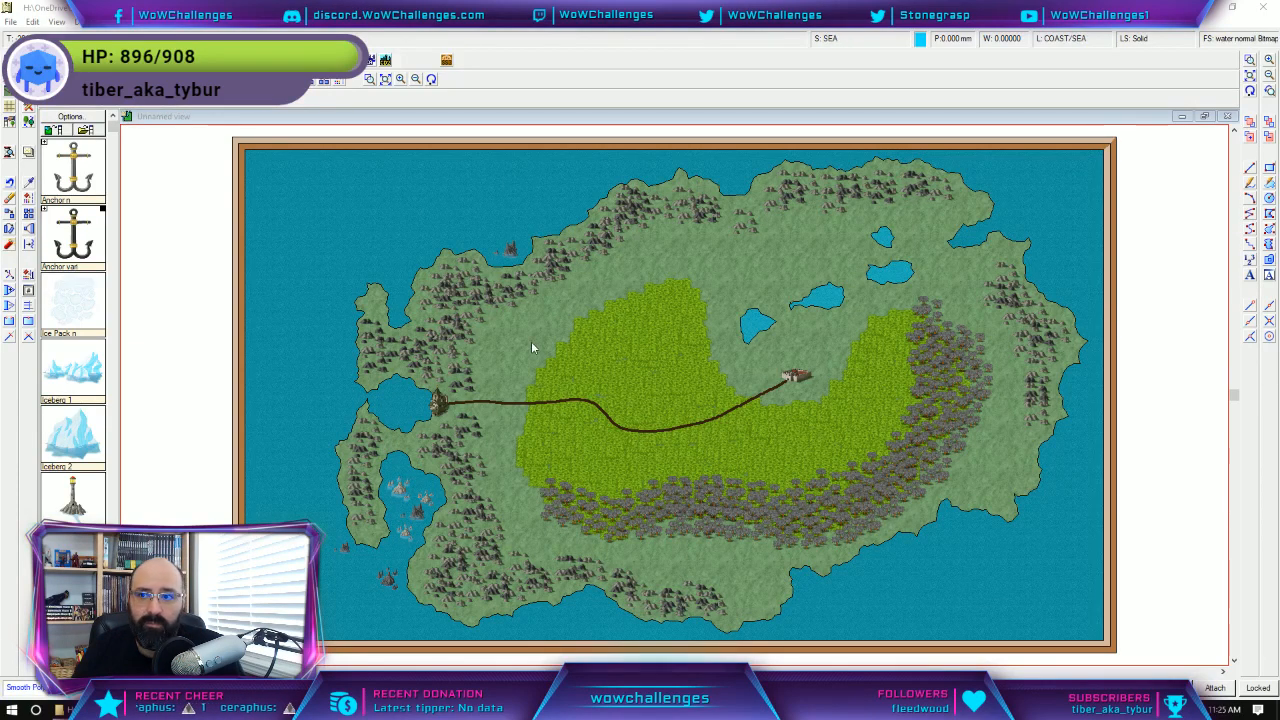
pyautogui.click(404, 338)
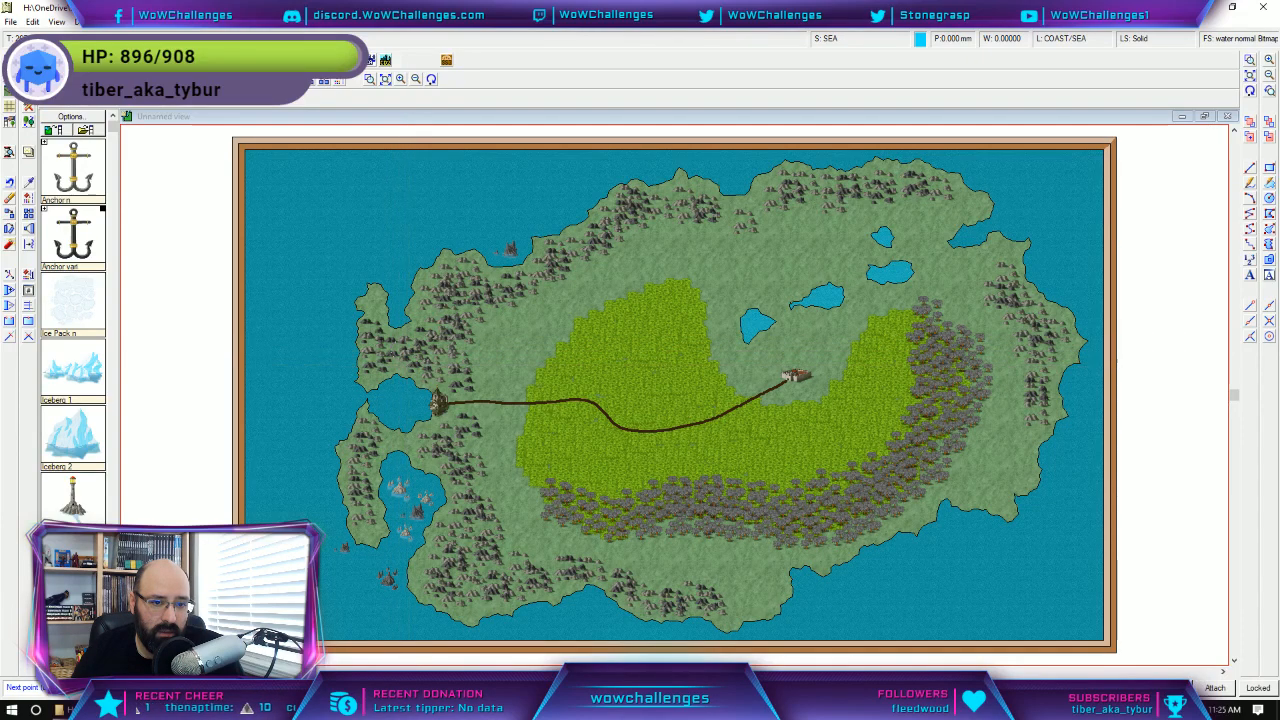
pyautogui.rightClick(391, 339)
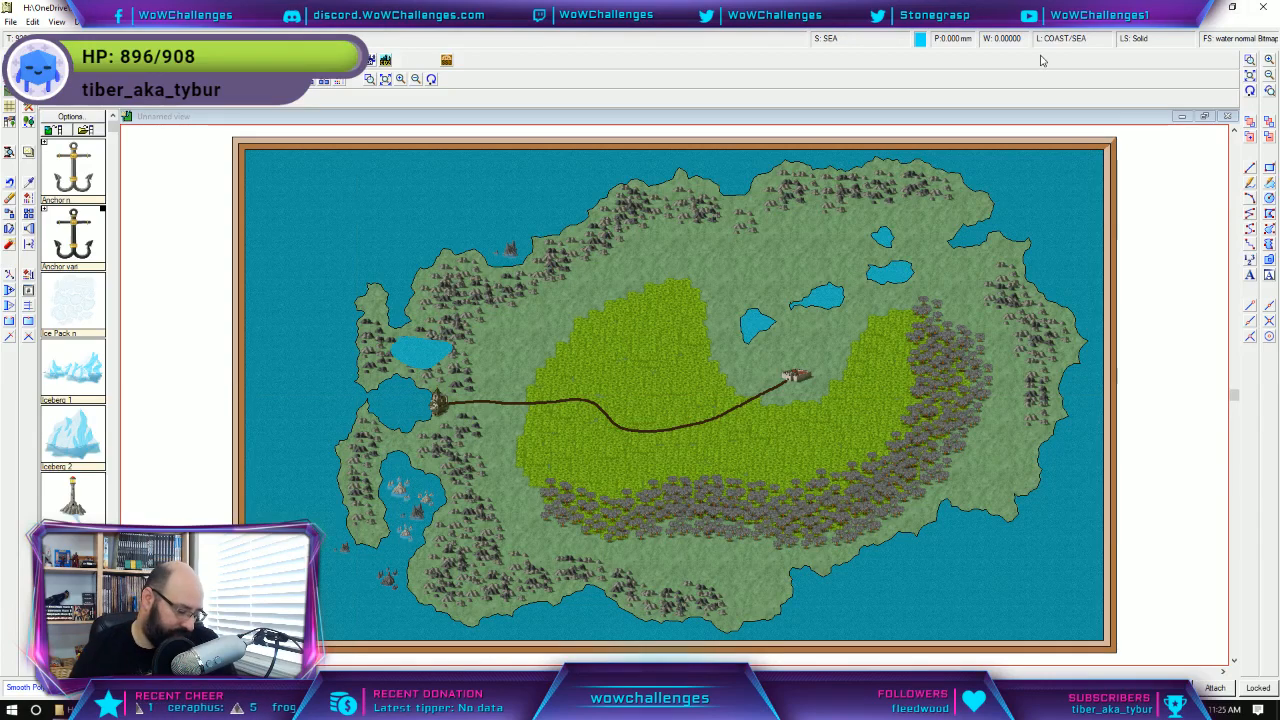
# Try to set the width of the new northwestern lake to 1.00000 in its entity properties, and cancel the dialog.
pyautogui.click(32, 21)
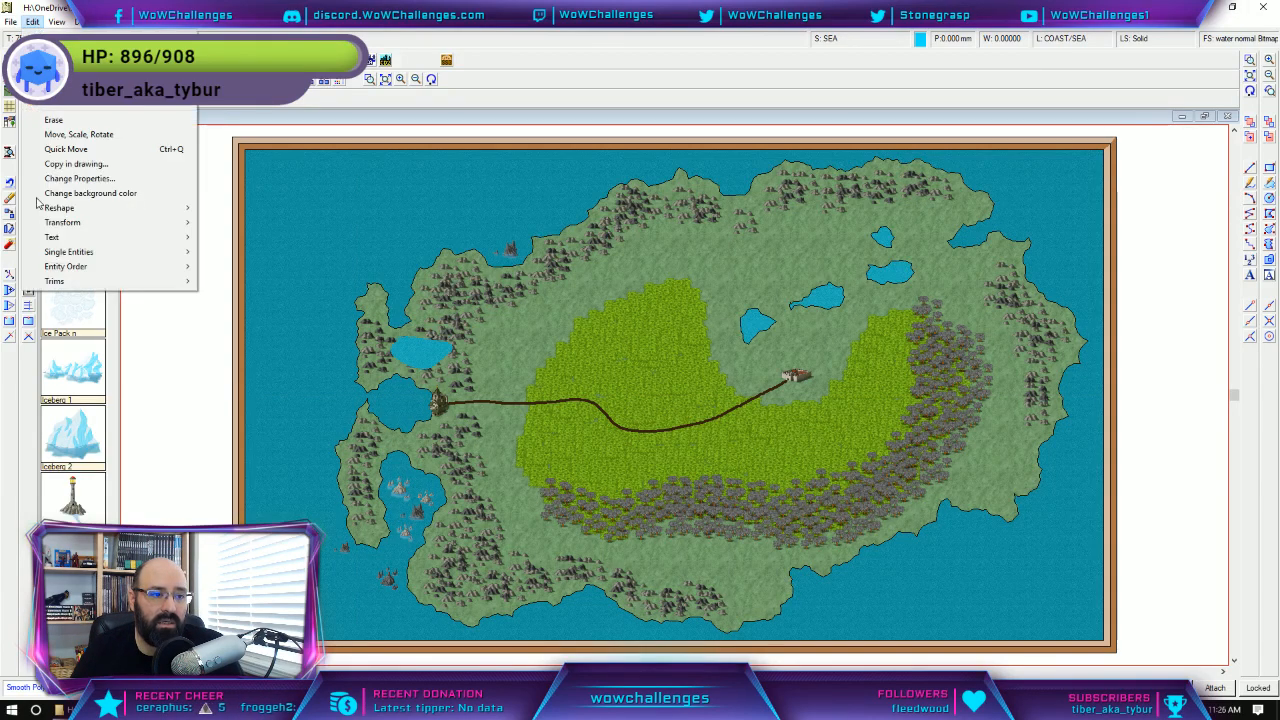
pyautogui.moveTo(127, 267)
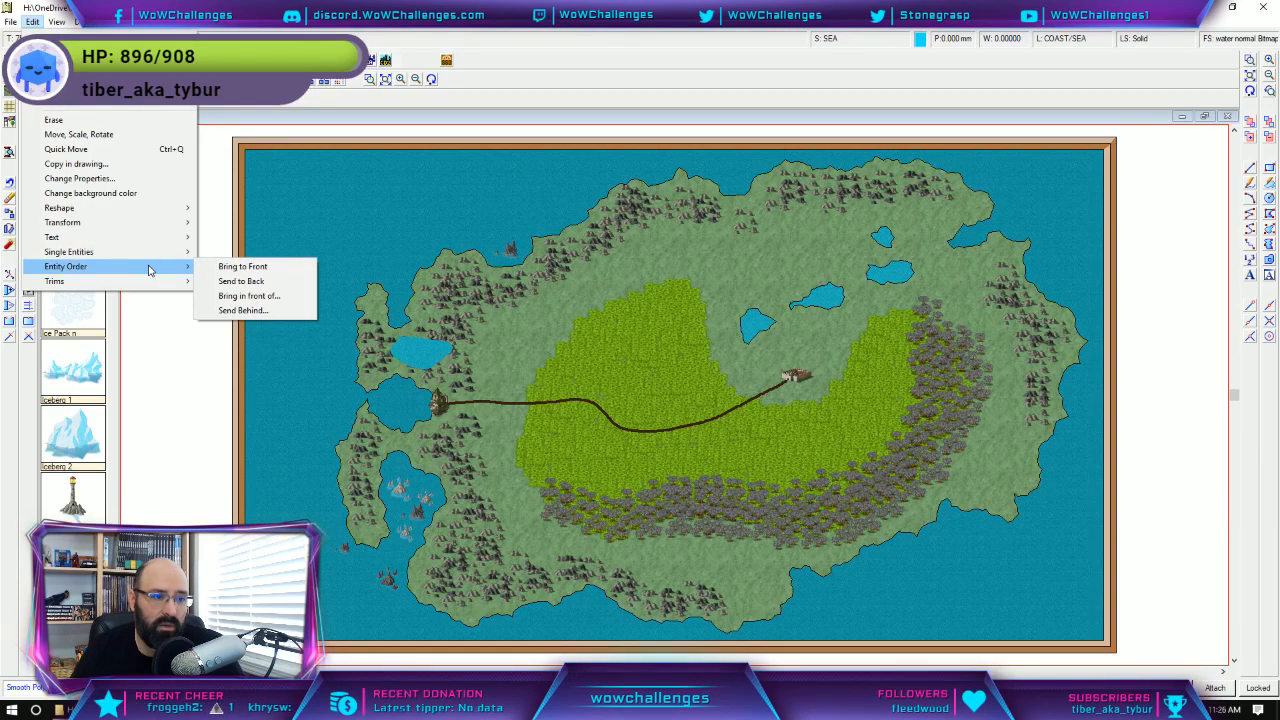
pyautogui.click(243, 296)
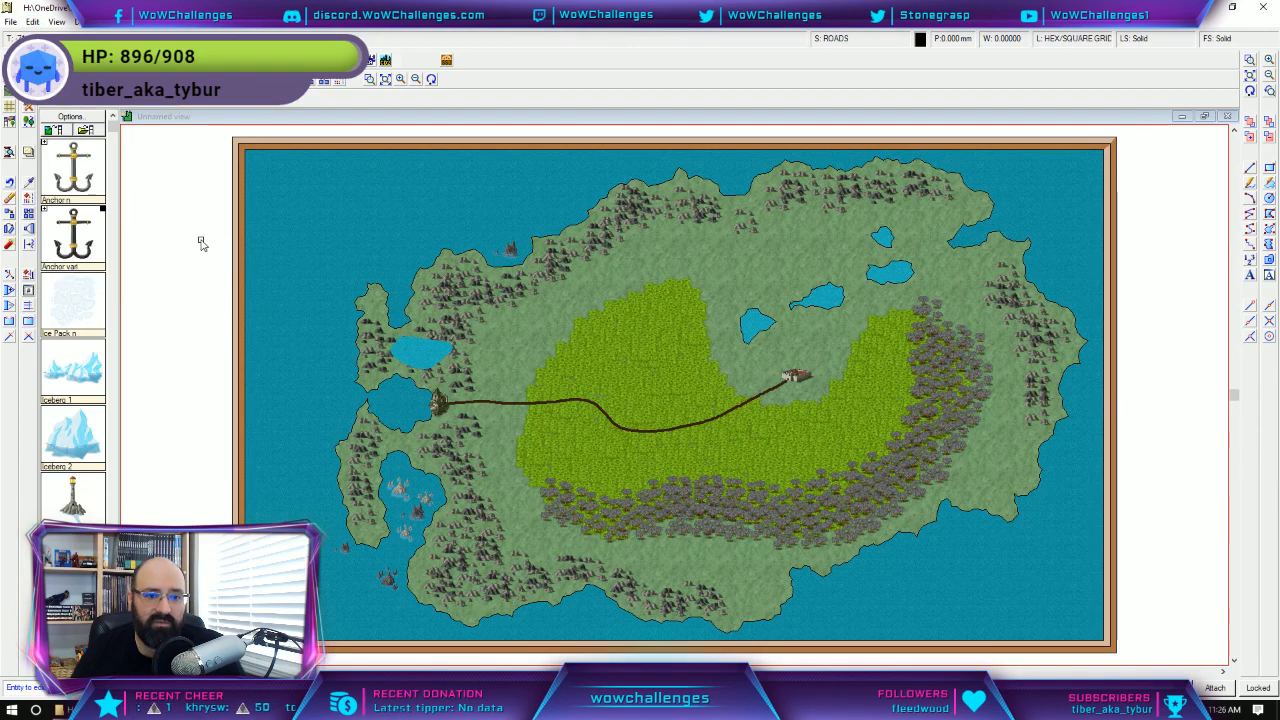
pyautogui.click(413, 338)
pyautogui.rightClick(413, 340)
pyautogui.click(413, 340)
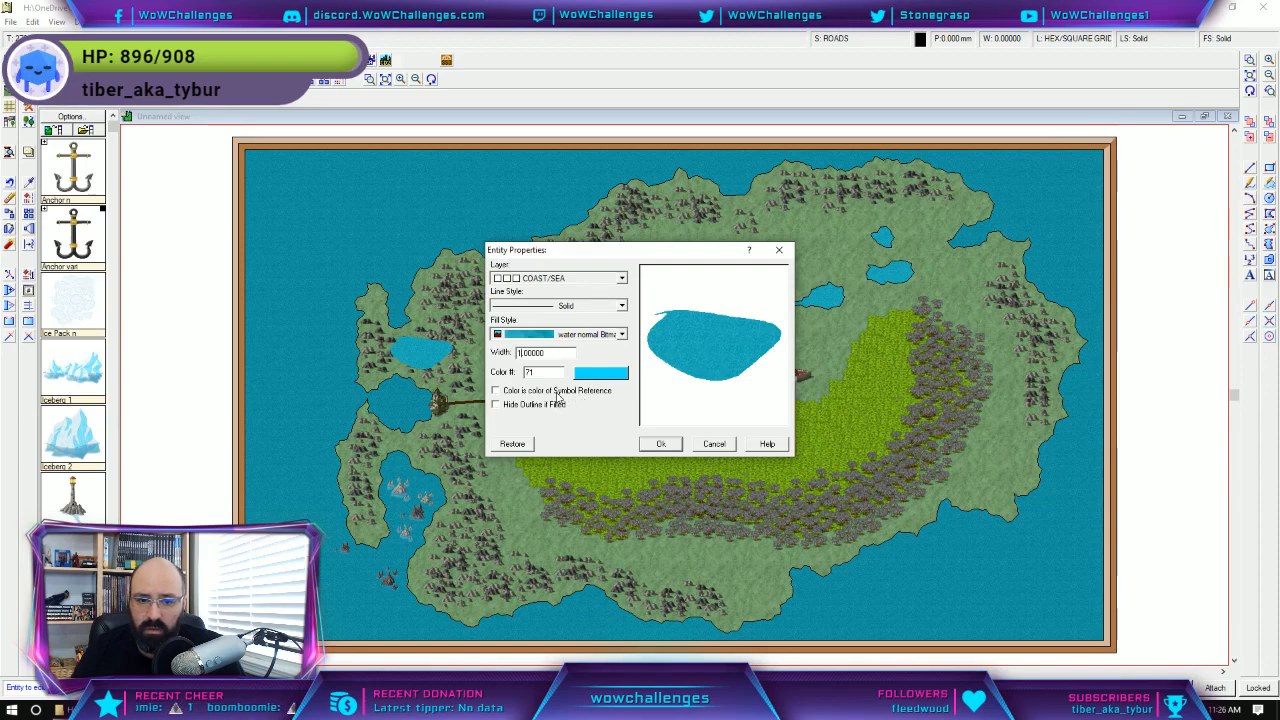
pyautogui.click(495, 388)
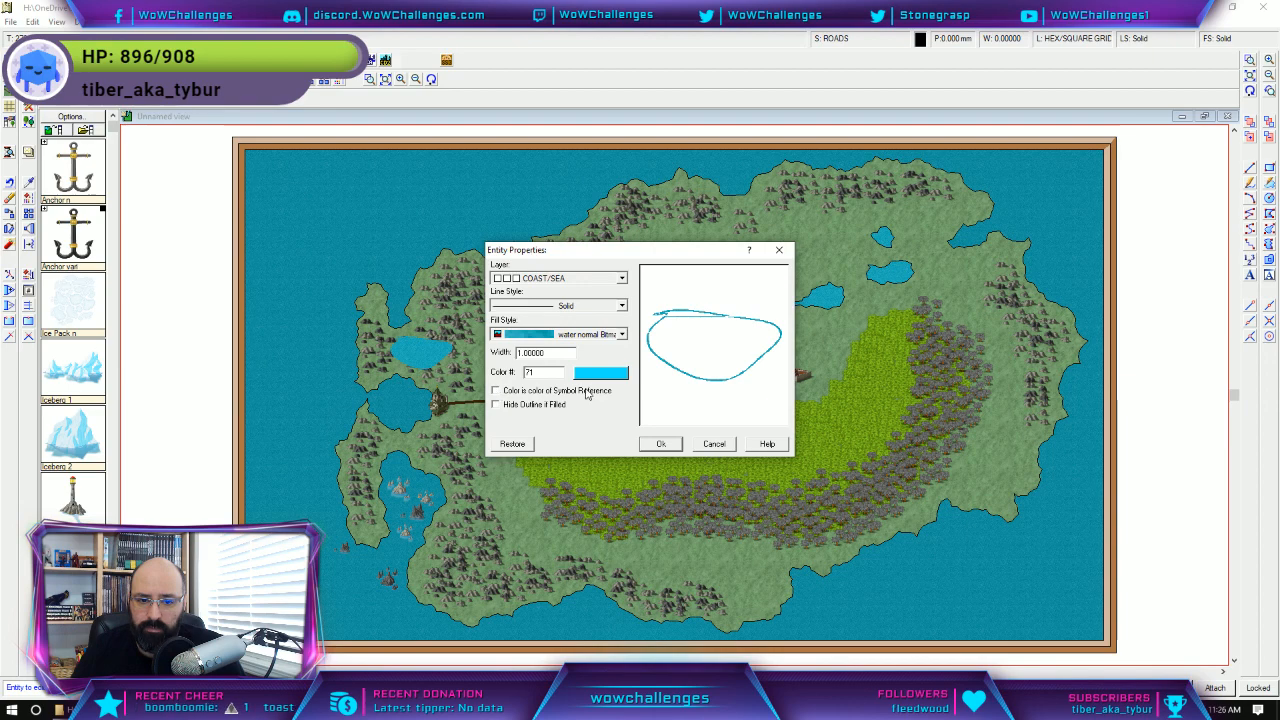
pyautogui.click(714, 447)
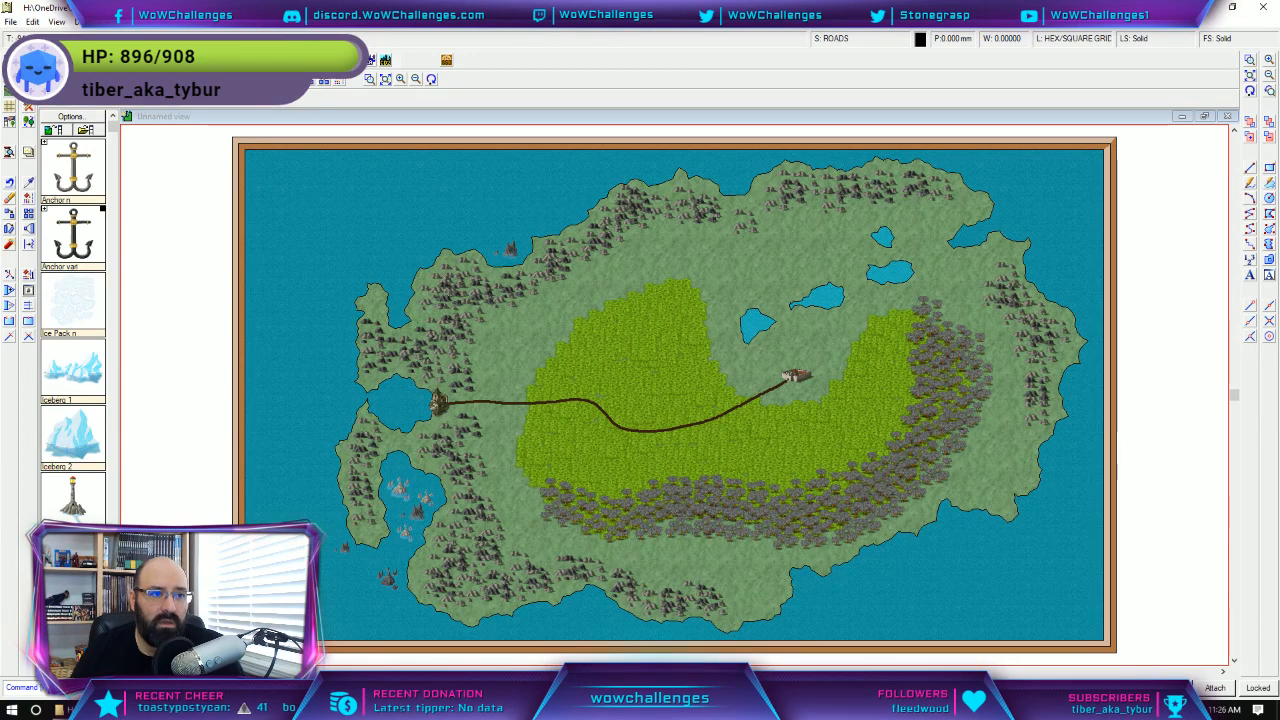
# Try to draw a small smooth-edged lake with the water normal Bitmap fill on the northwestern edge of the bright green plain.
pyautogui.click(28, 75)
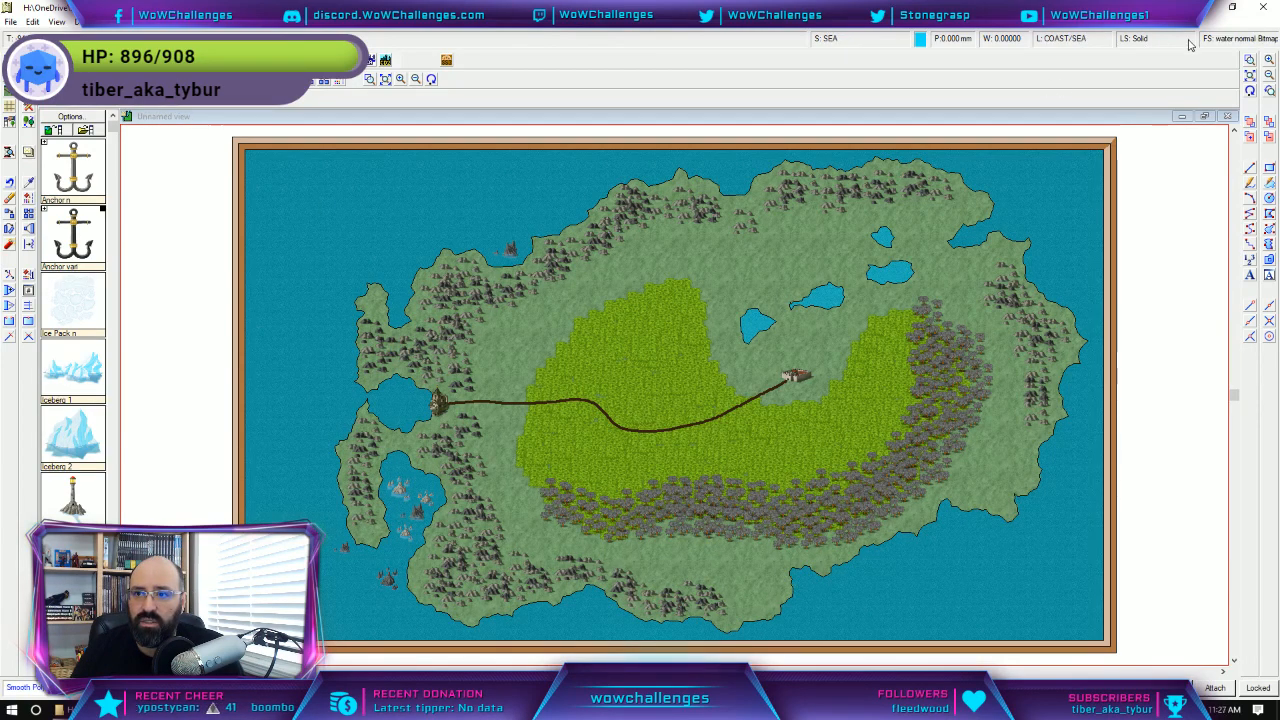
pyautogui.click(1233, 42)
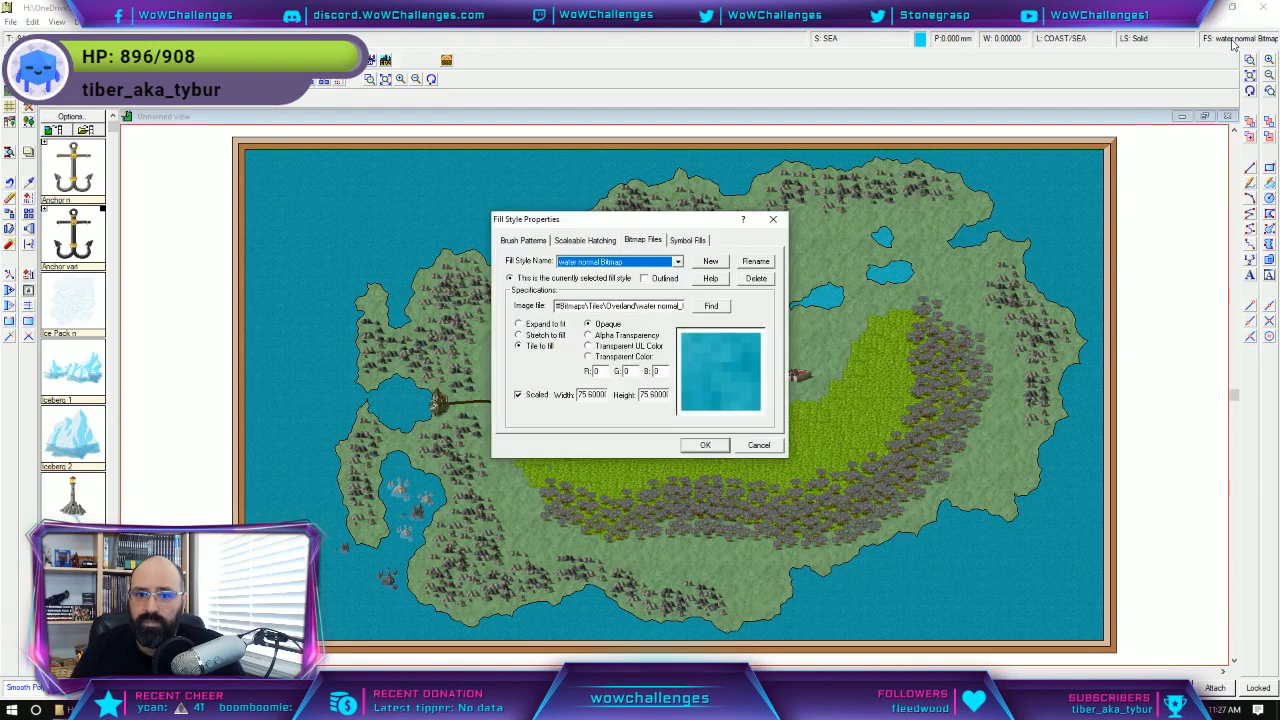
pyautogui.click(677, 262)
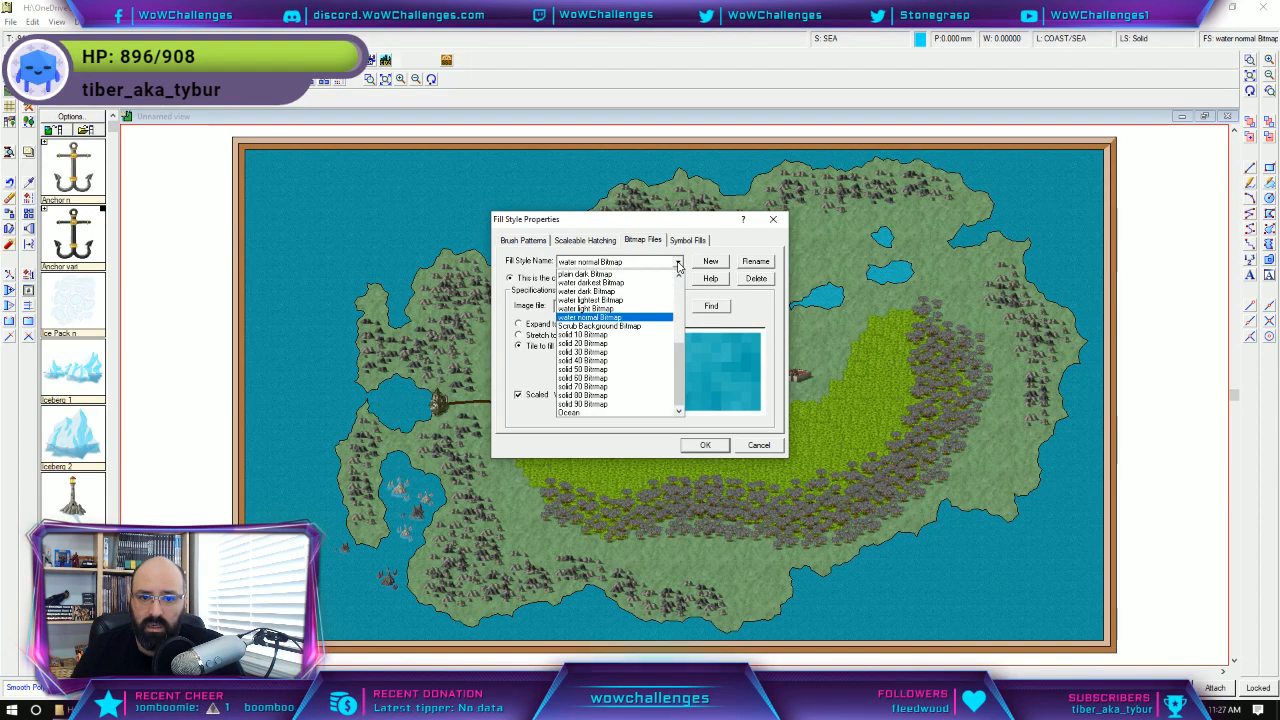
pyautogui.click(630, 318)
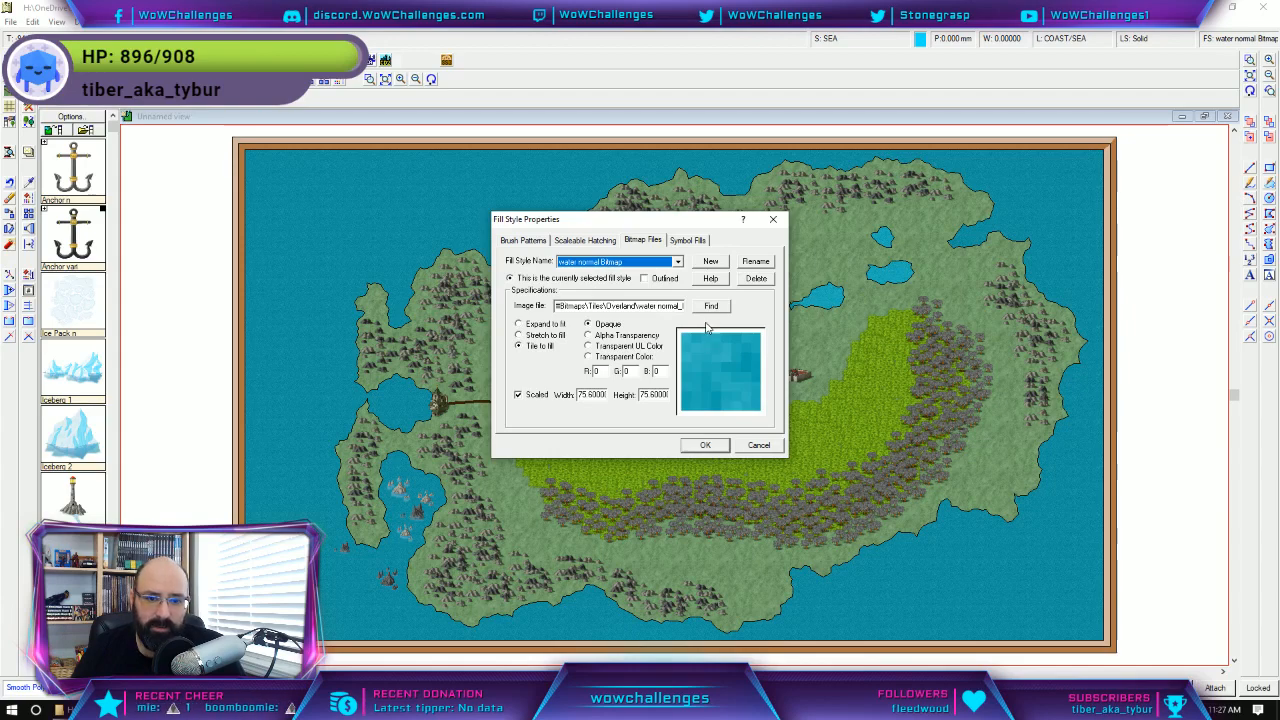
pyautogui.moveTo(676, 228); pyautogui.dragTo(548, 228)
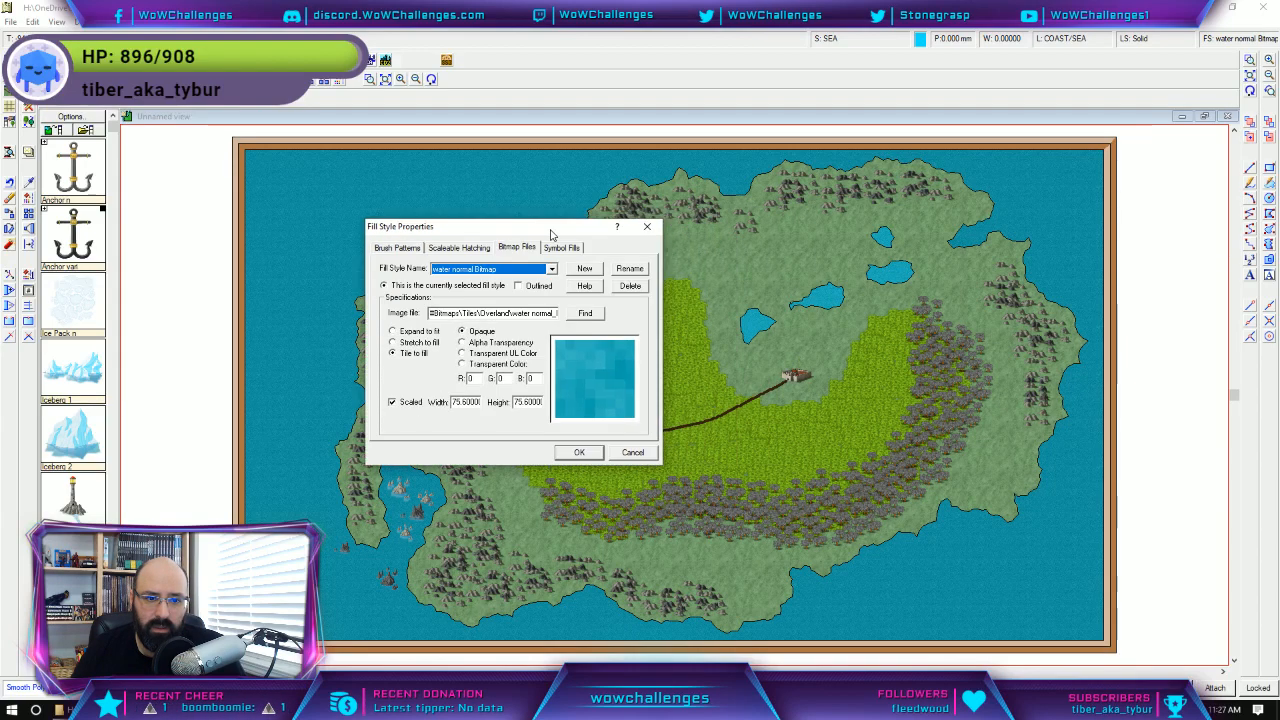
pyautogui.click(577, 445)
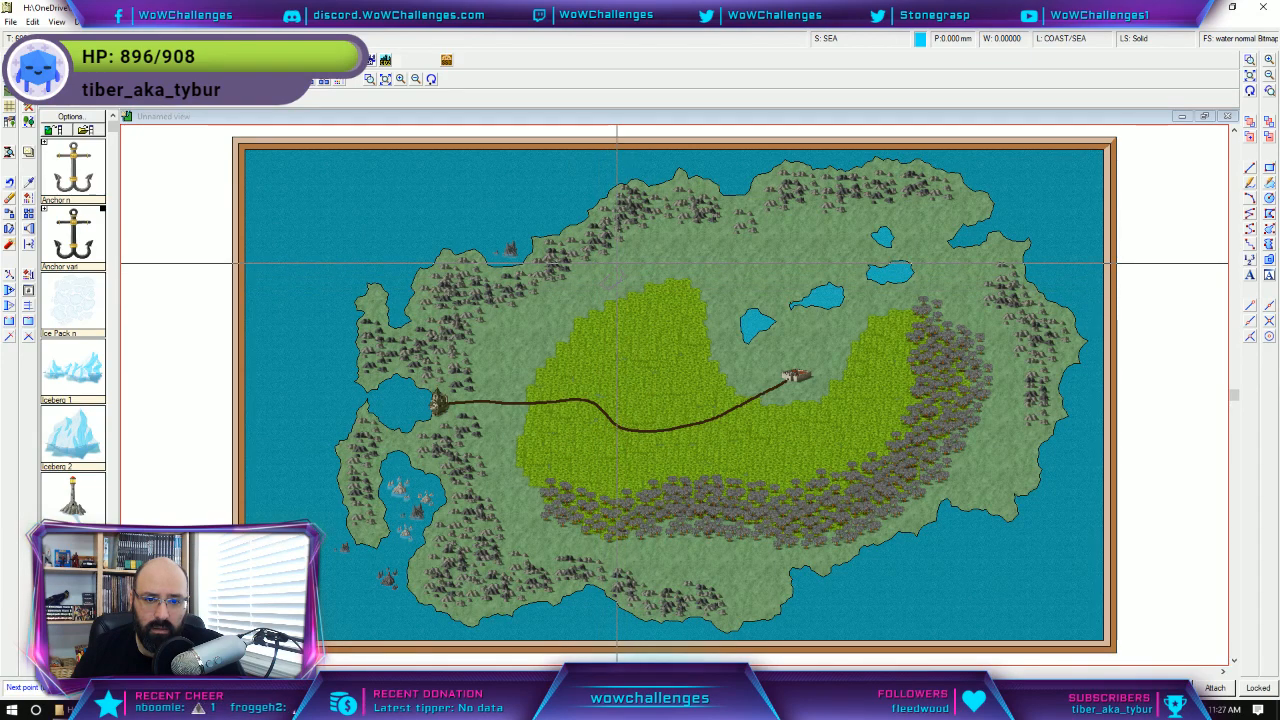
pyautogui.rightClick(617, 264)
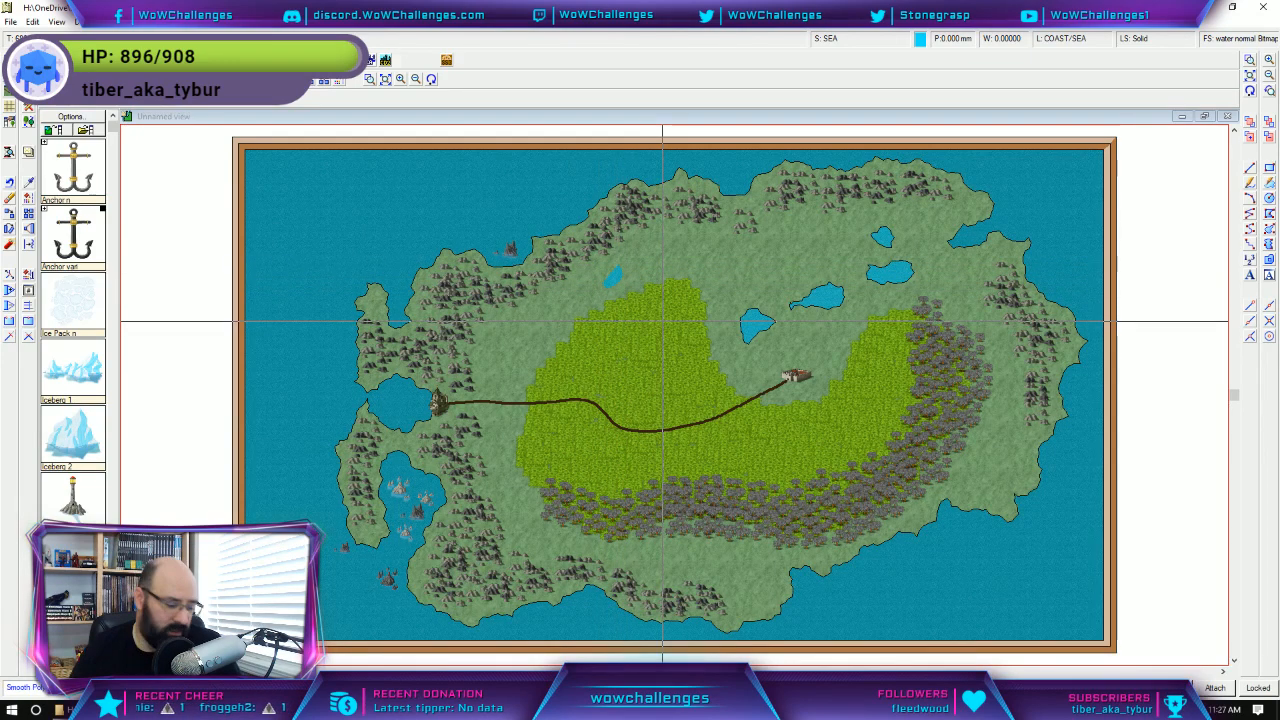
pyautogui.press('Escape')
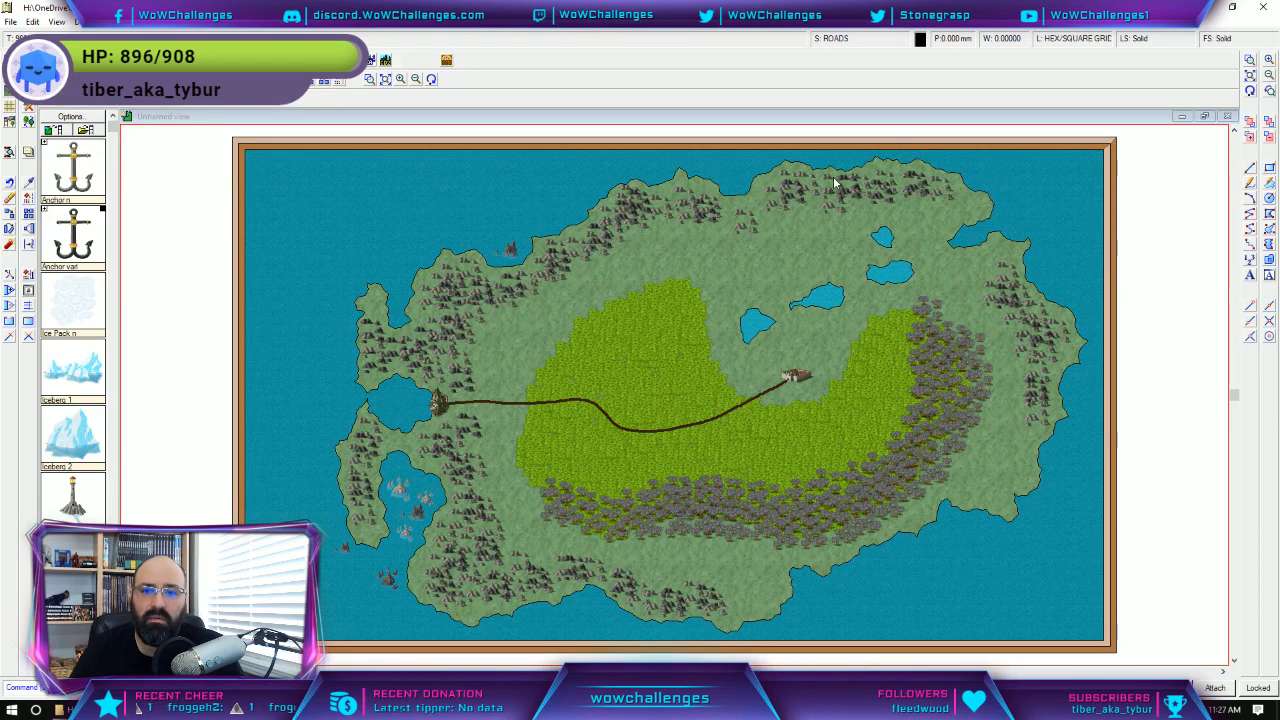
# Try to draw a small smooth-edged lake near the northern tip of the bright green plain with the line width set to 1.
pyautogui.click(28, 76)
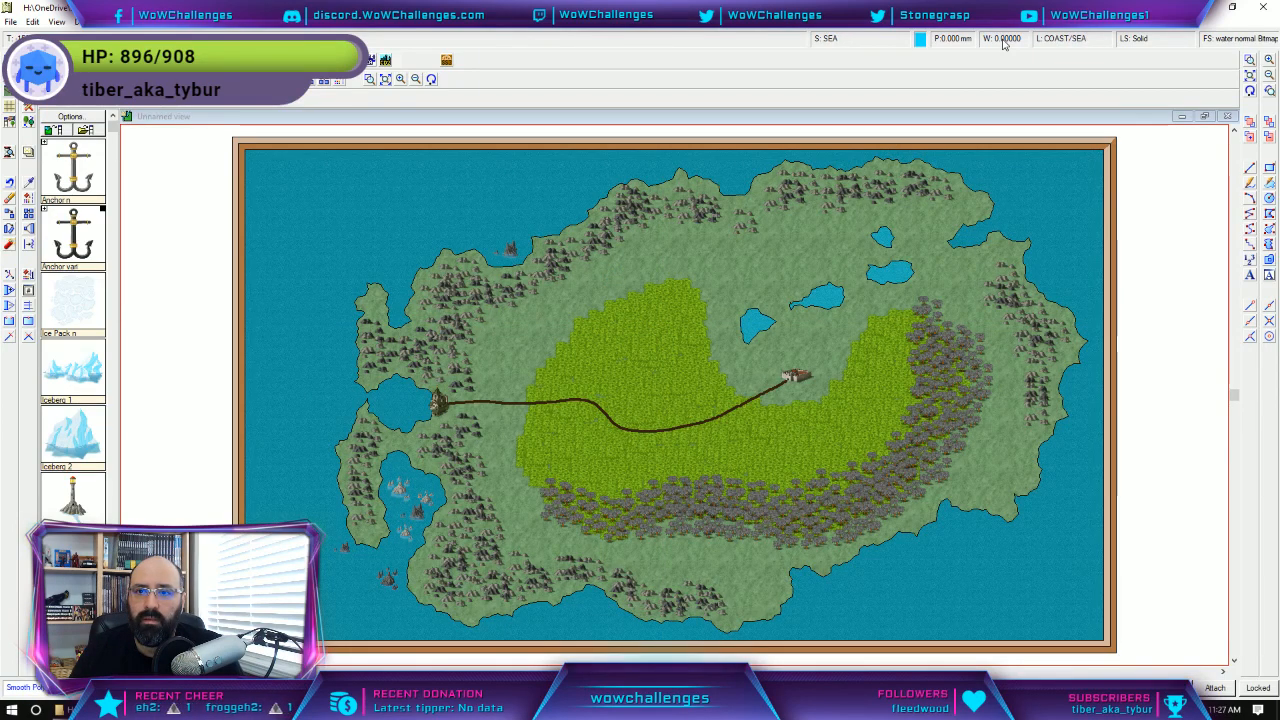
pyautogui.click(1150, 39)
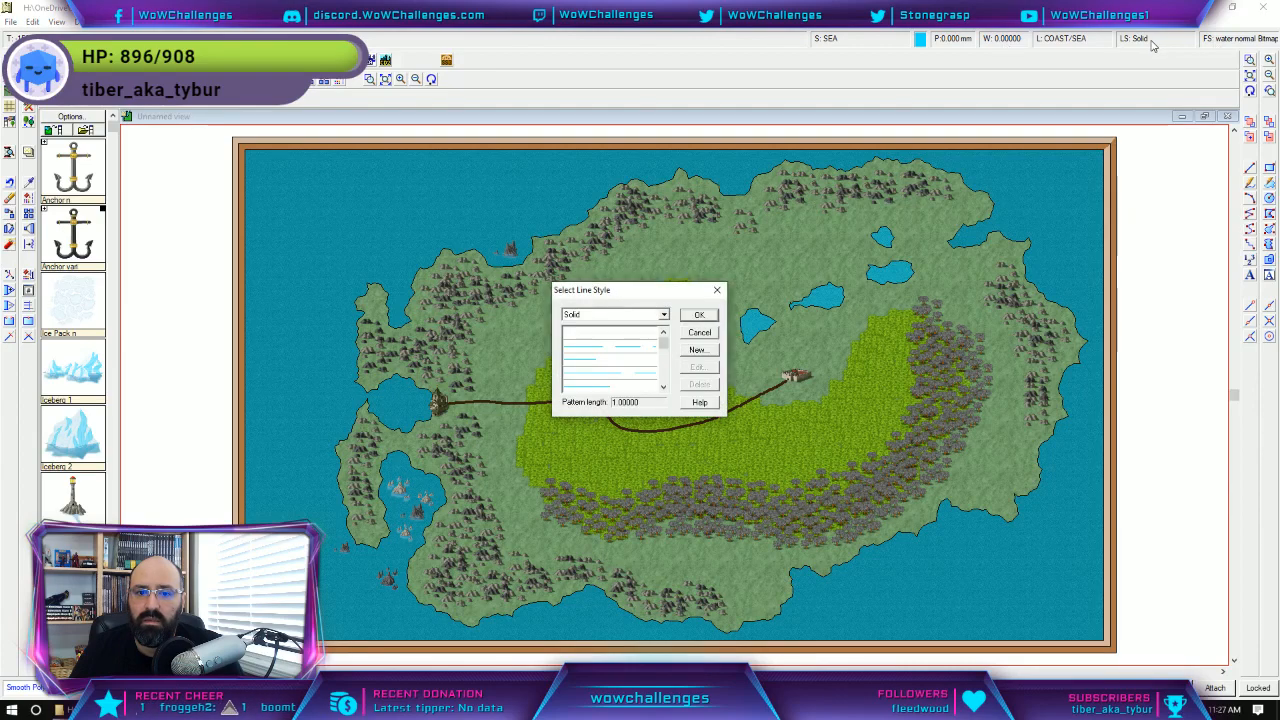
pyautogui.click(699, 333)
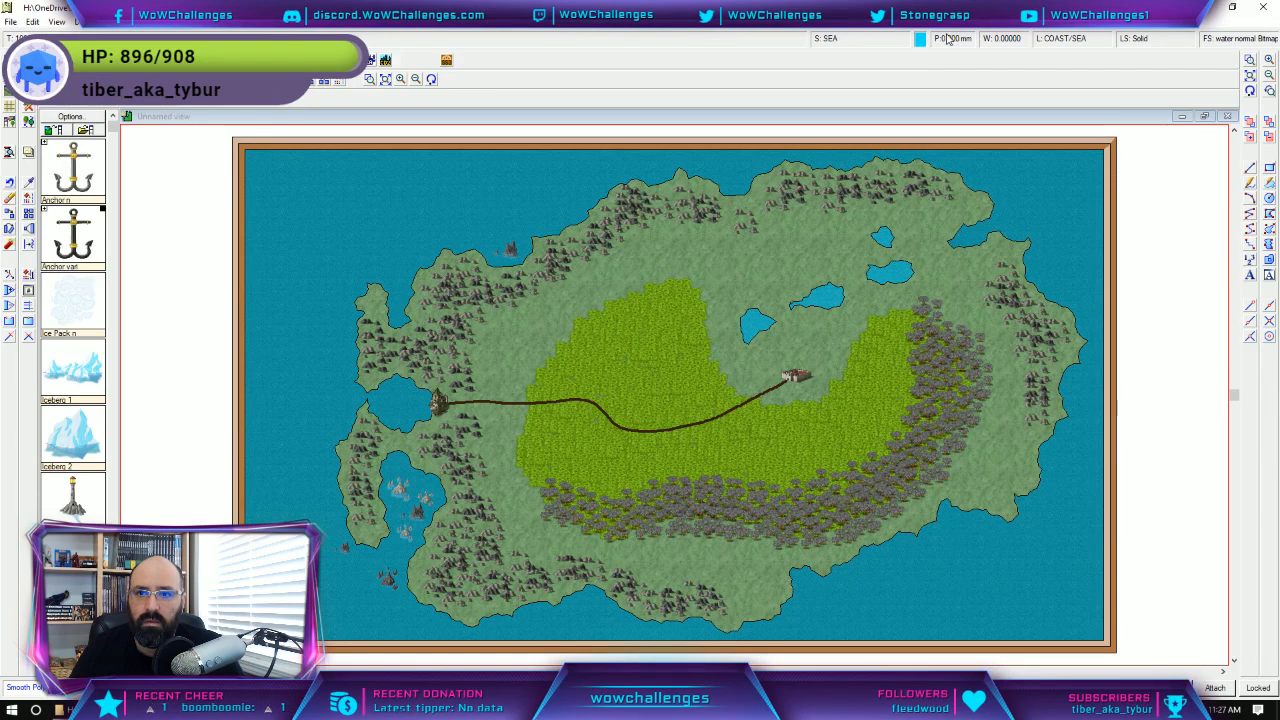
pyautogui.click(1003, 39)
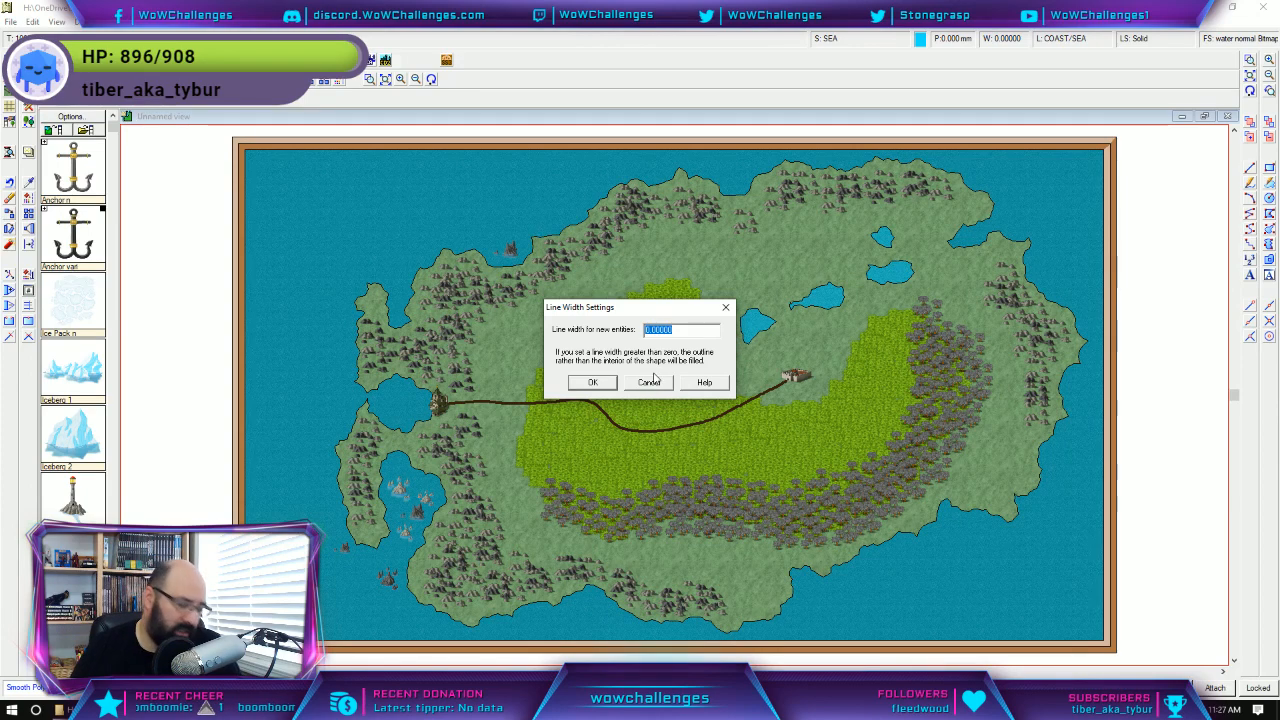
pyautogui.write('1')
pyautogui.press('Return')
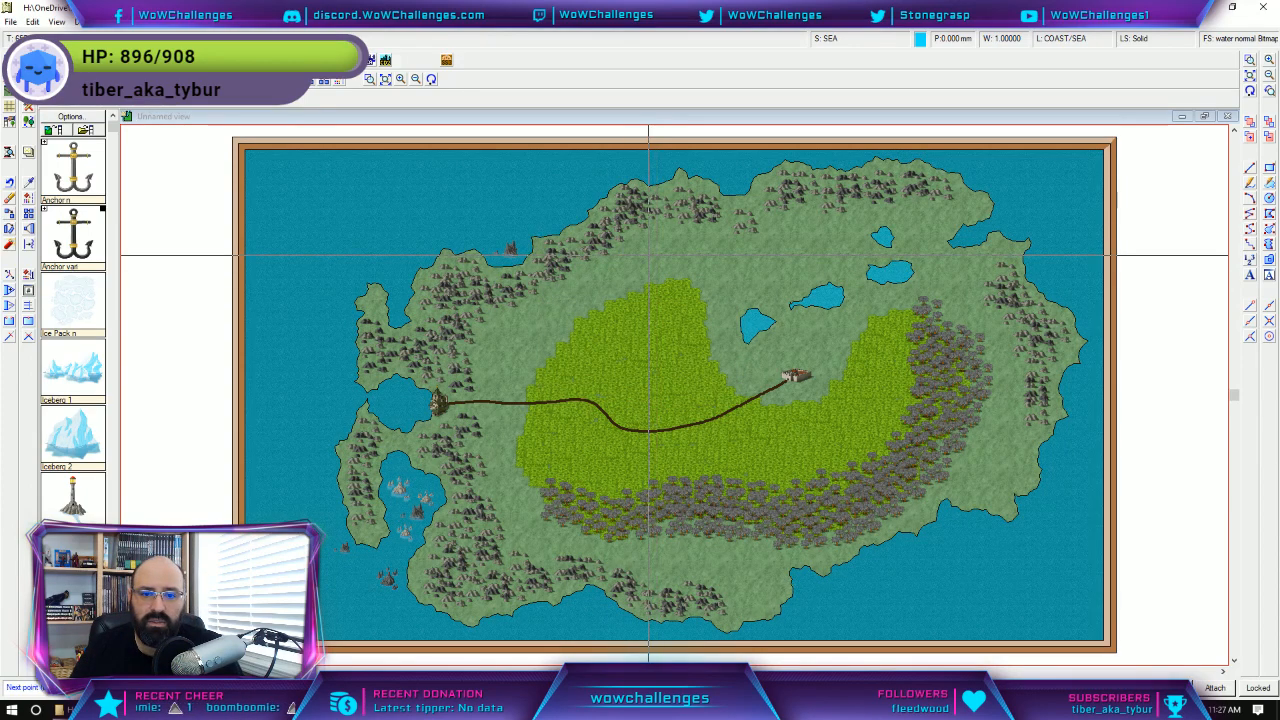
pyautogui.click(640, 269)
pyautogui.rightClick(638, 267)
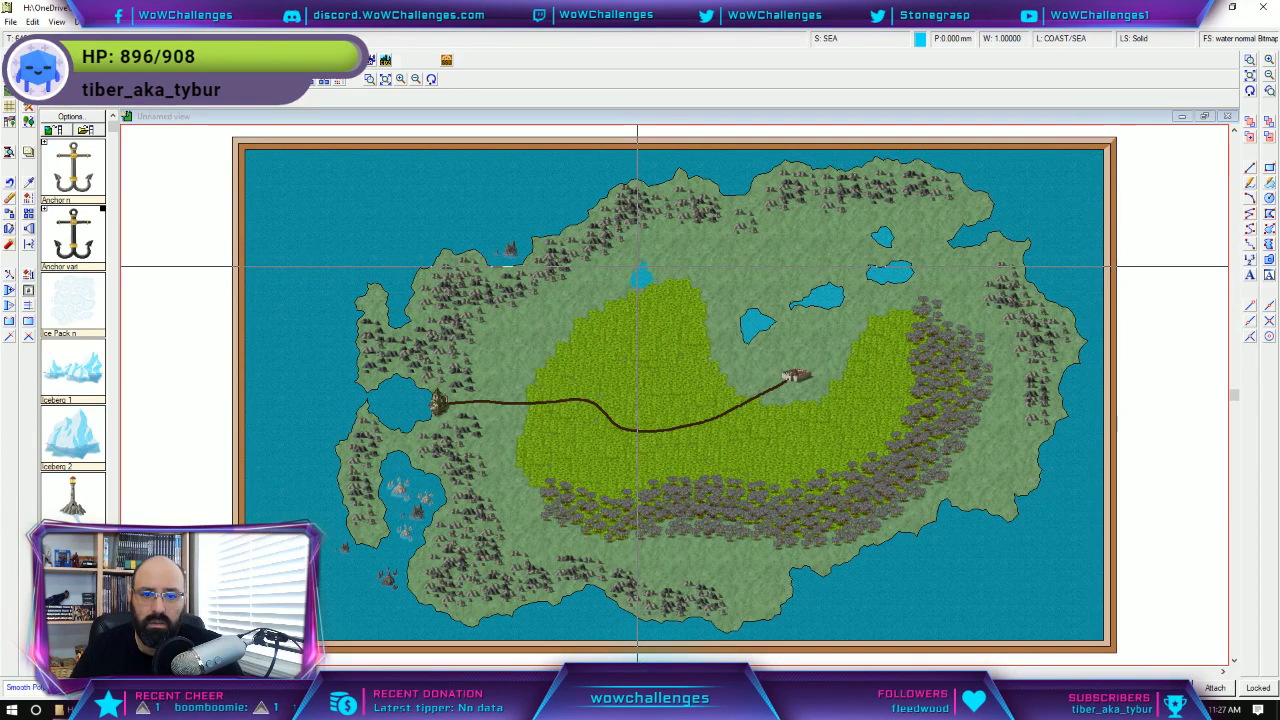
pyautogui.press('Escape')
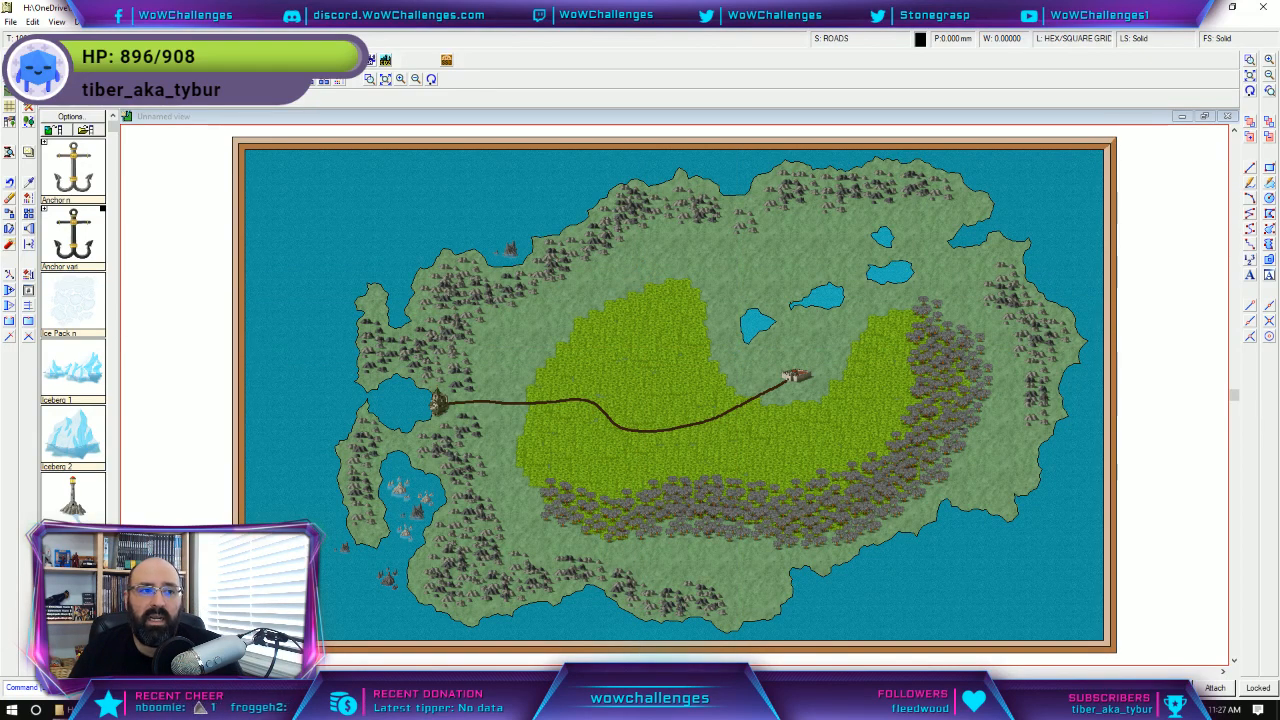
# Draw a fractal land-outlined lake with the water light Bitmap fill among the northwestern mountains, just north of the western bay.
pyautogui.click(28, 76)
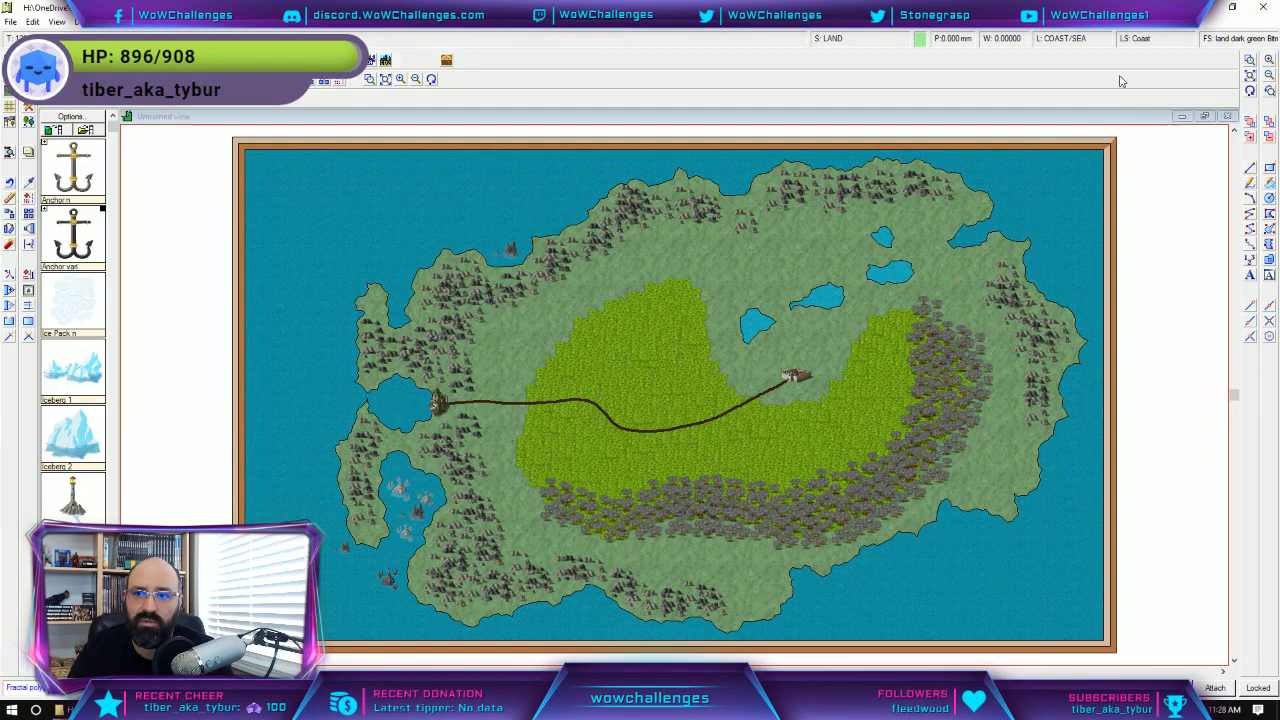
pyautogui.click(1218, 42)
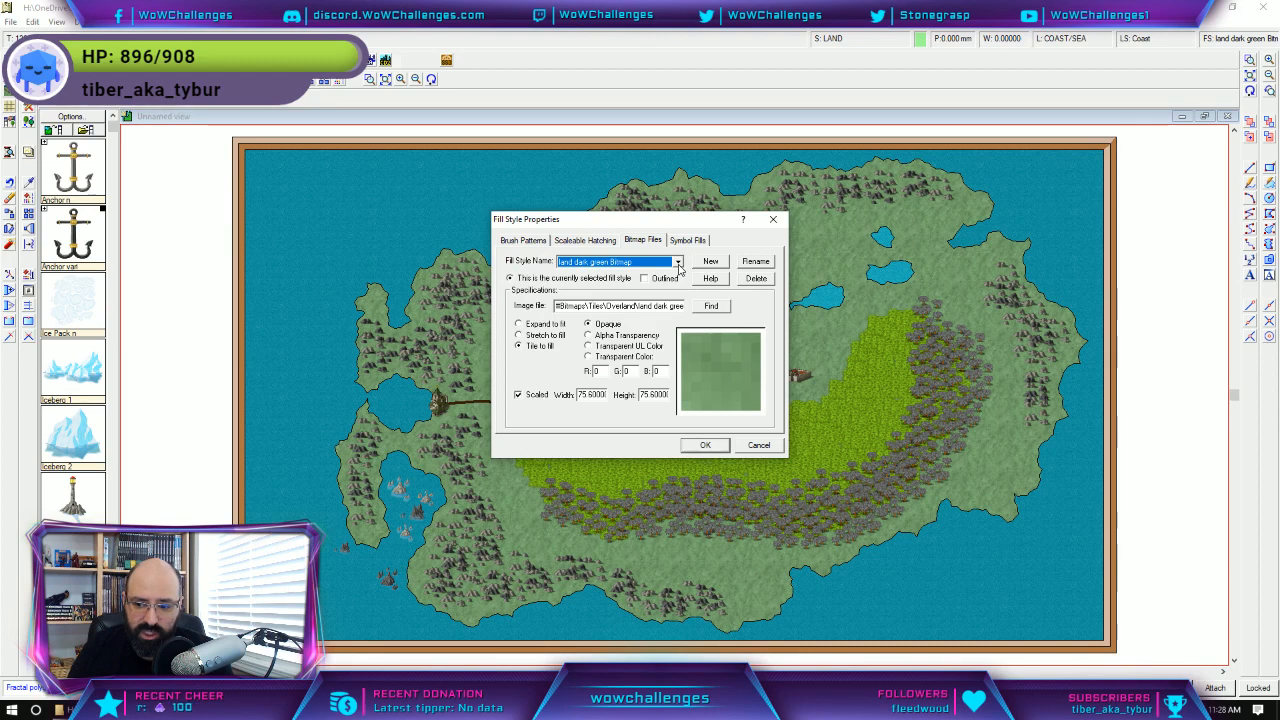
pyautogui.click(678, 263)
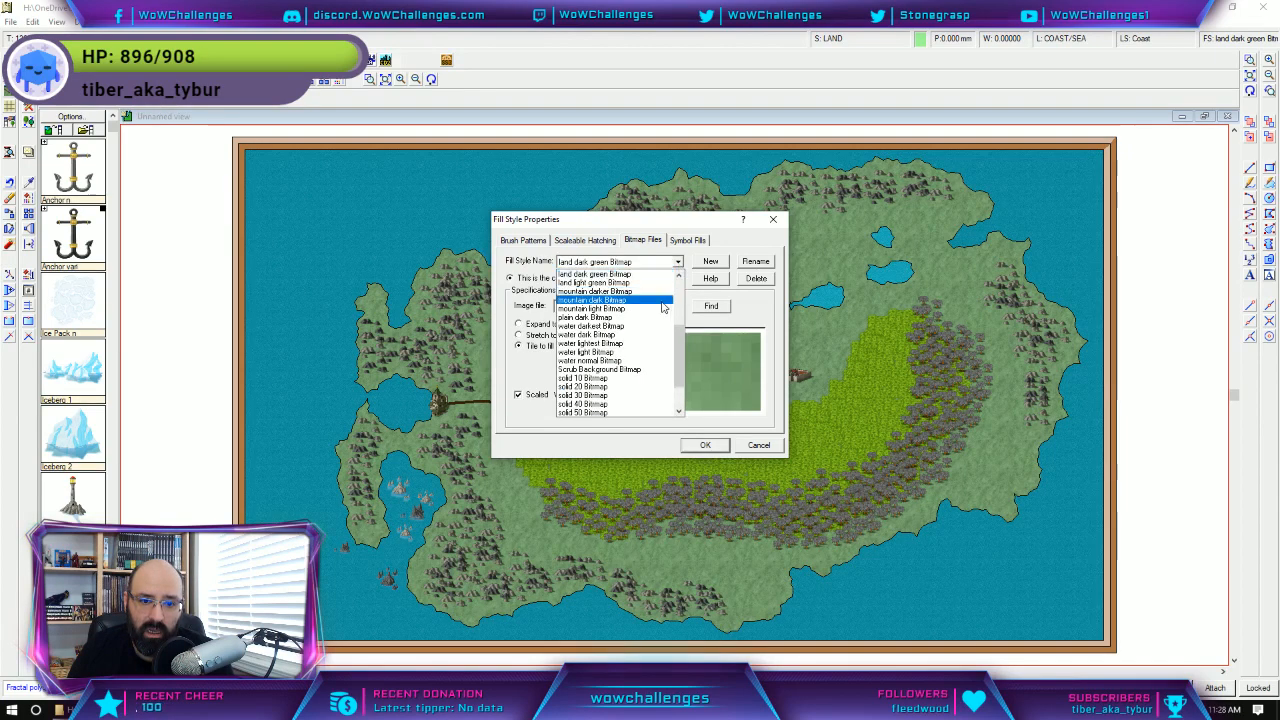
pyautogui.click(600, 352)
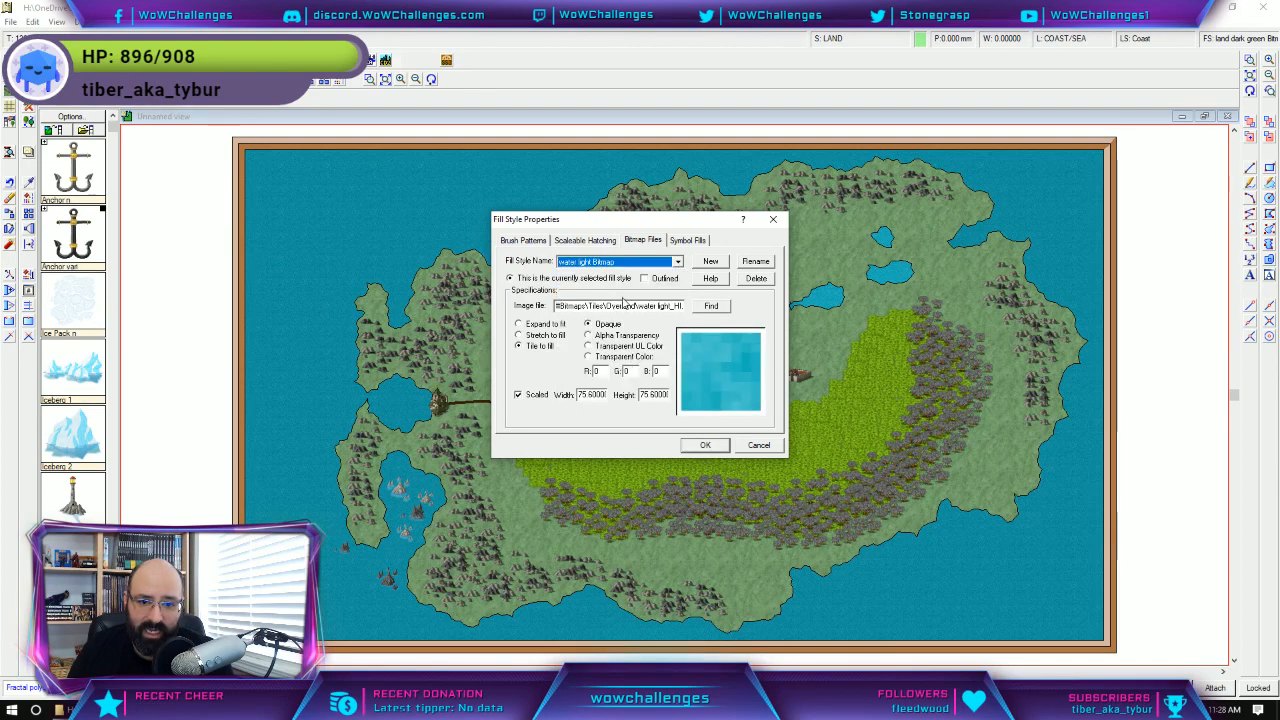
pyautogui.click(708, 446)
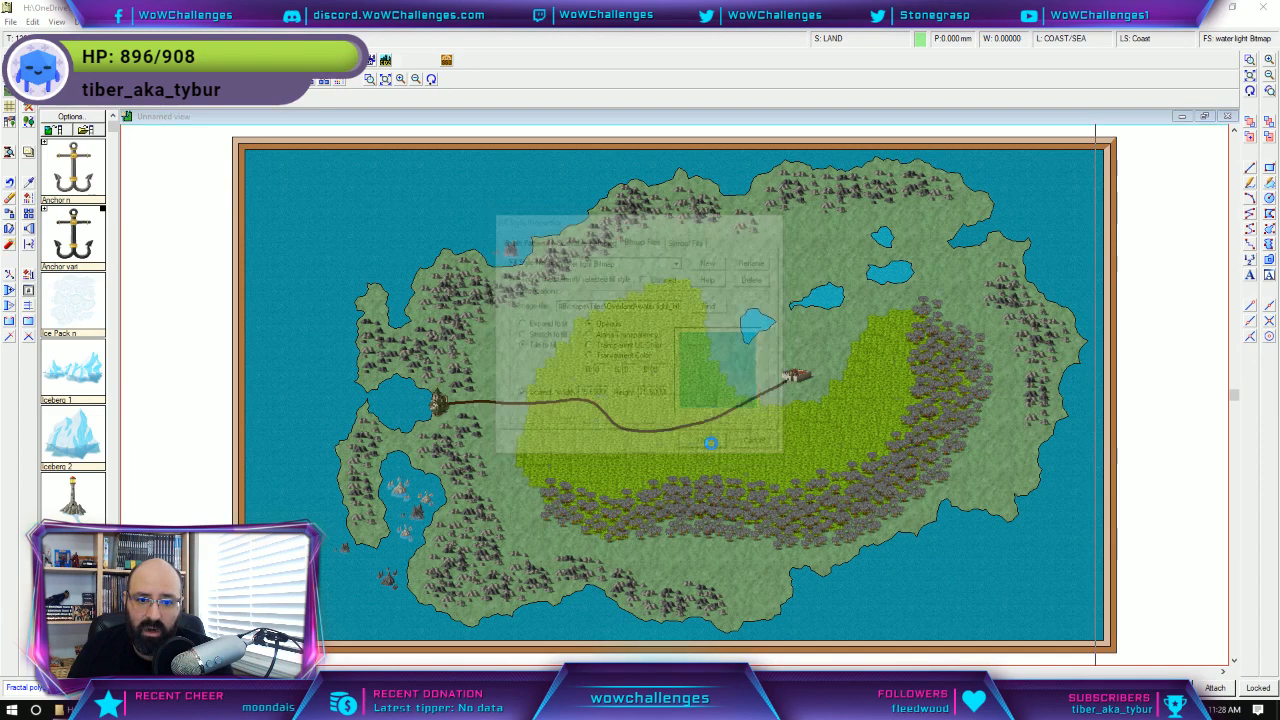
pyautogui.click(579, 373)
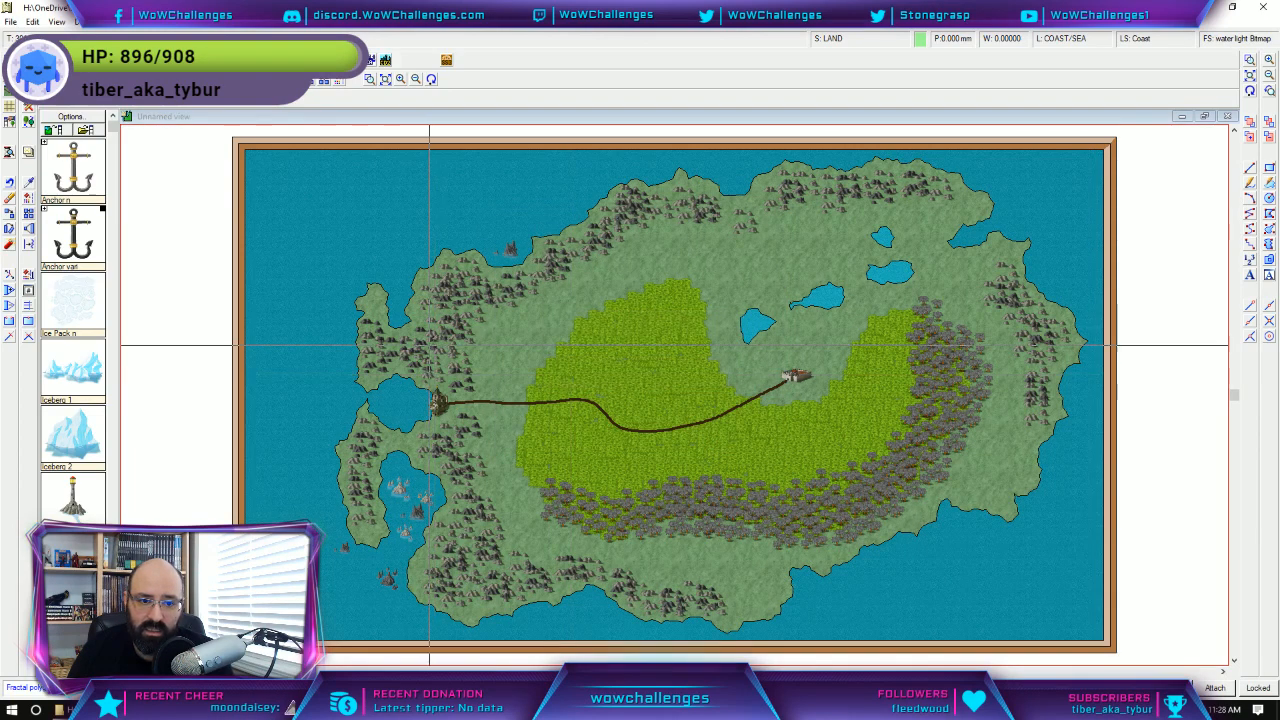
pyautogui.click(415, 338)
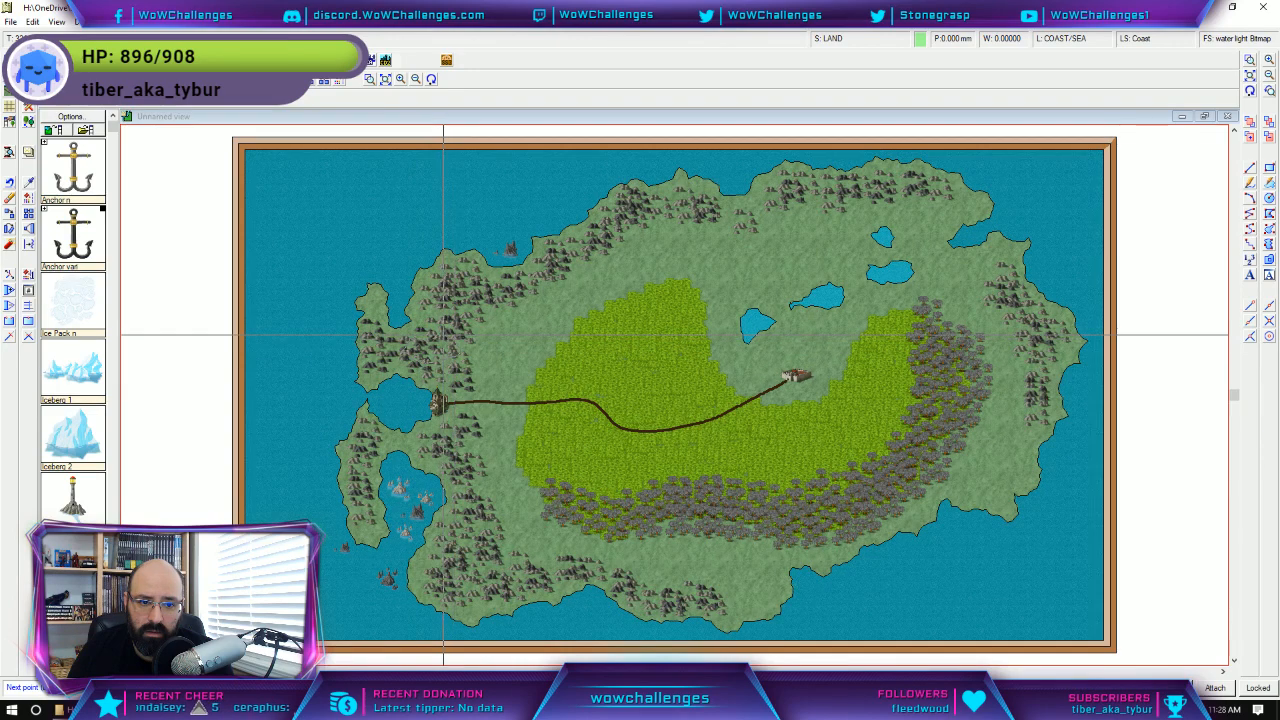
pyautogui.rightClick(409, 341)
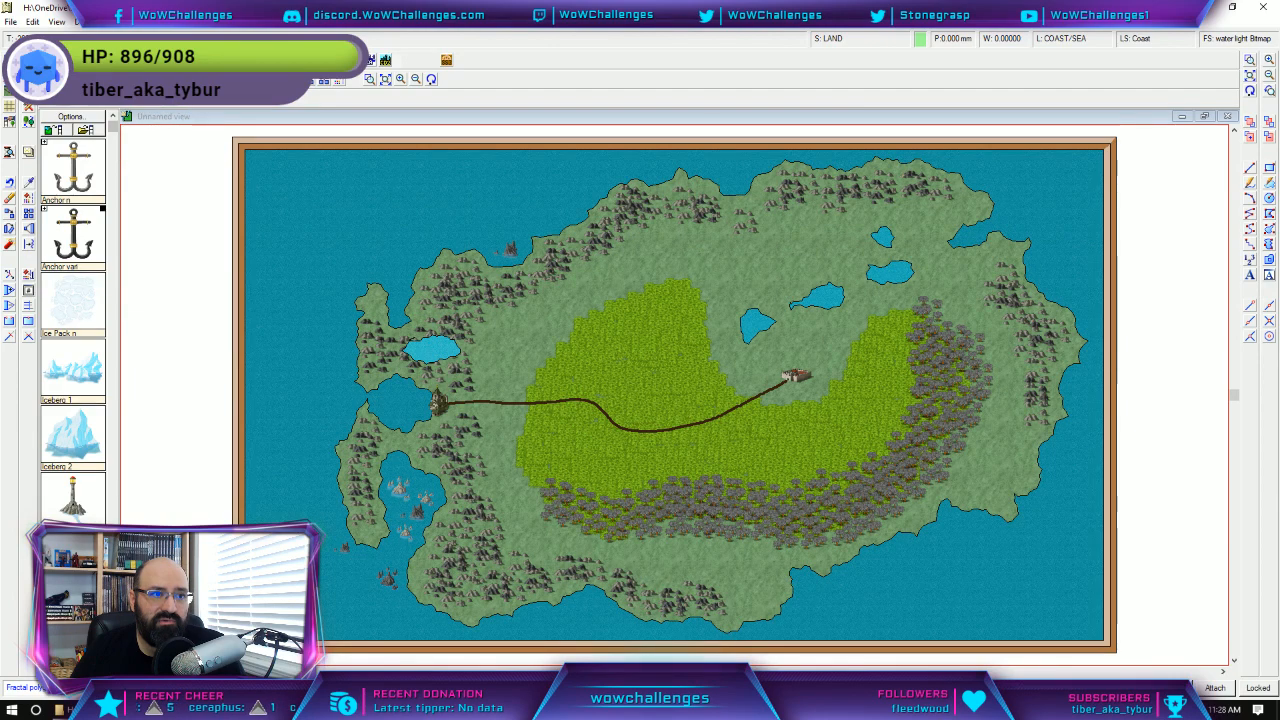
pyautogui.click(33, 21)
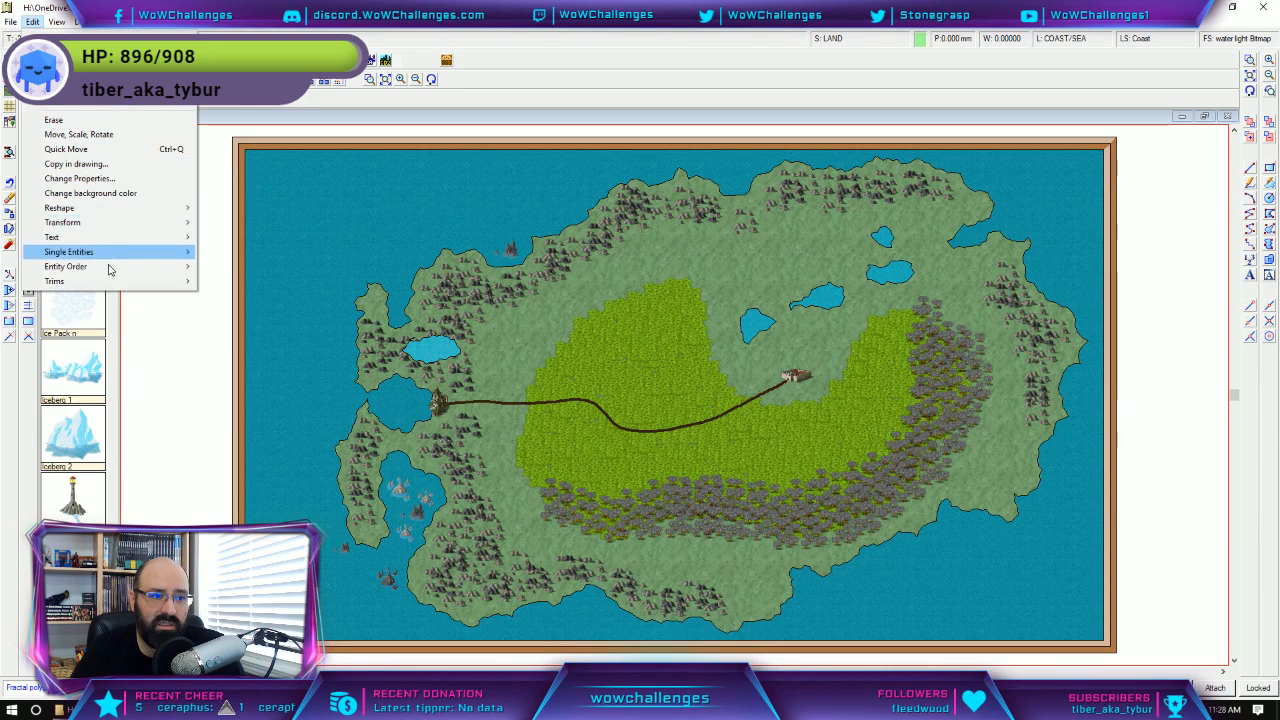
pyautogui.moveTo(152, 274)
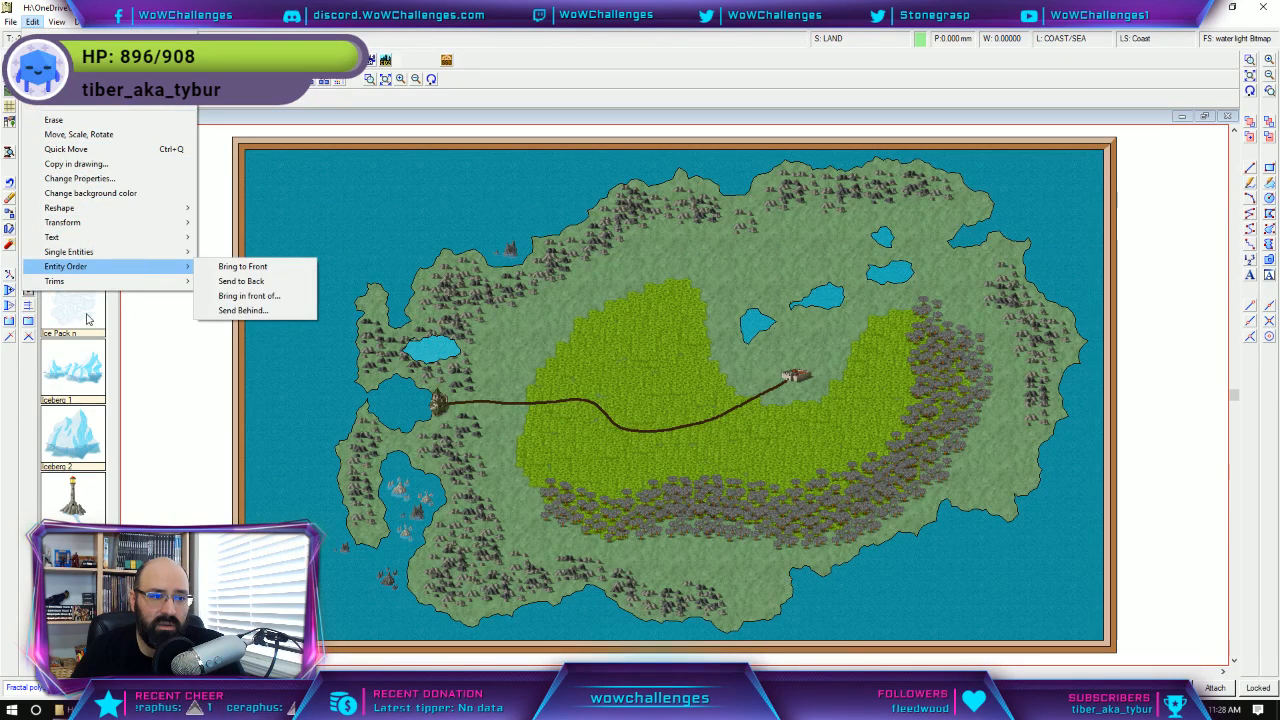
pyautogui.click(20, 387)
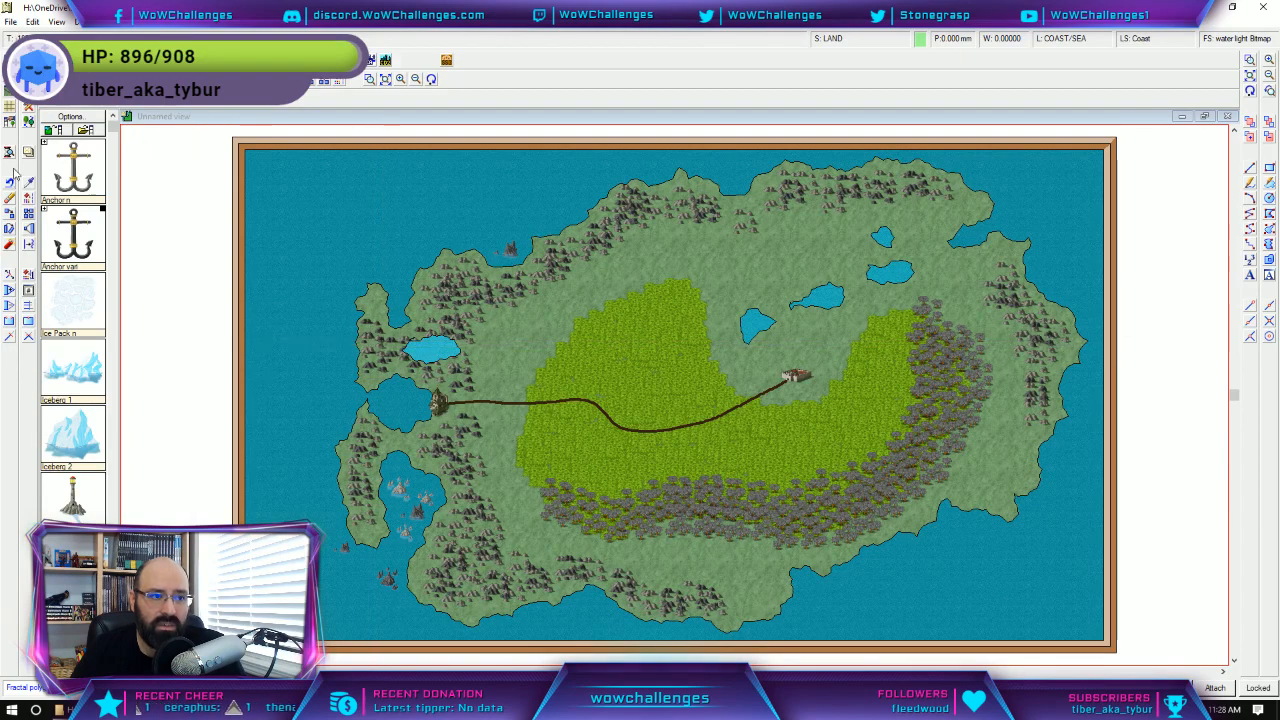
pyautogui.click(9, 213)
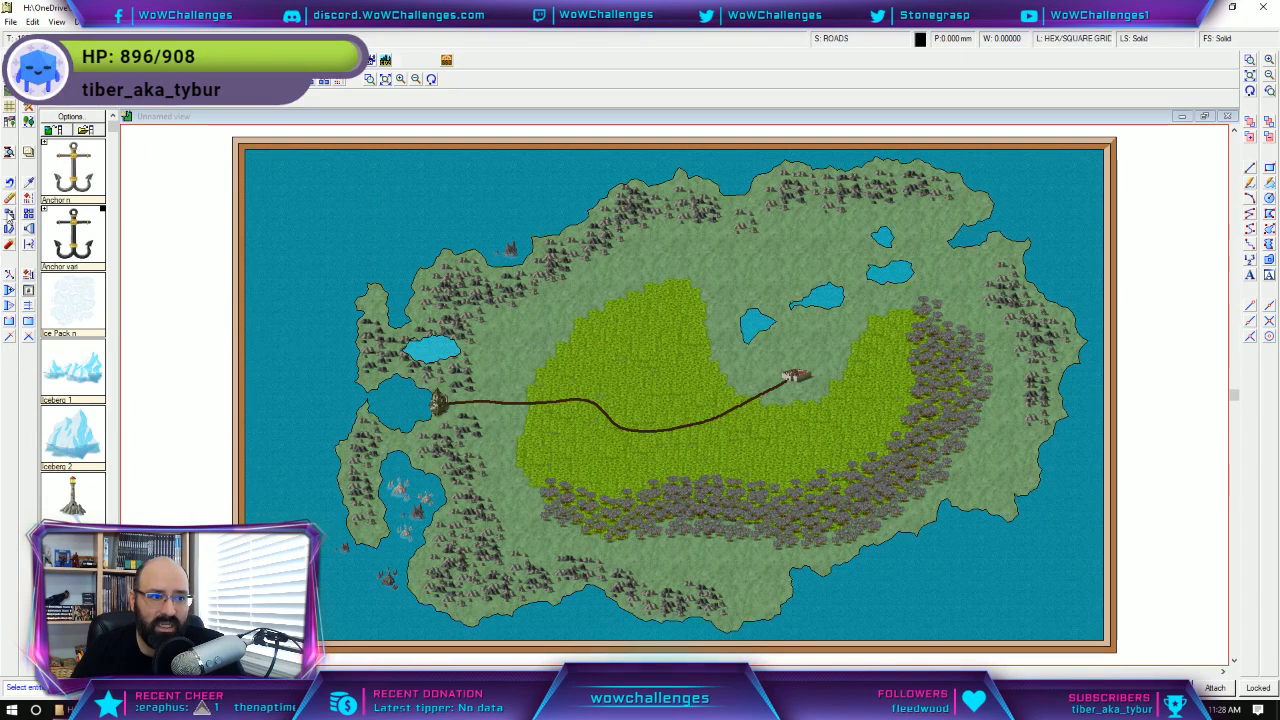
pyautogui.click(401, 345)
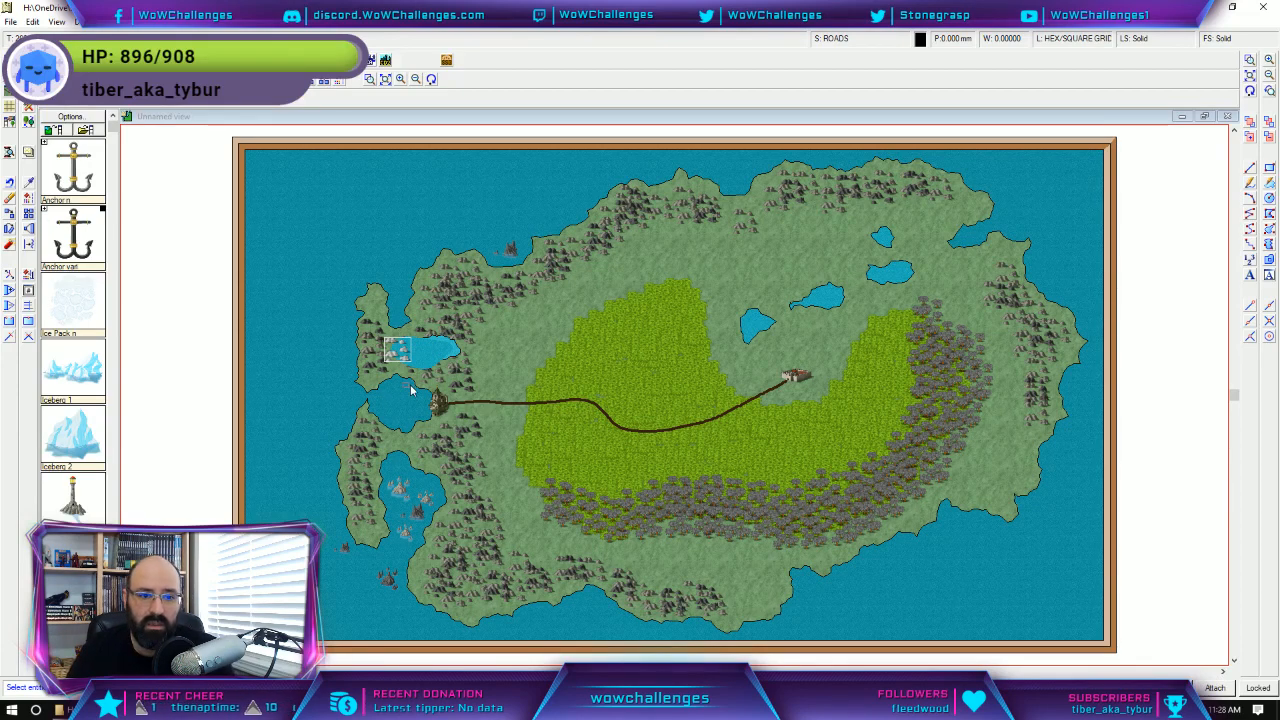
pyautogui.click(425, 358)
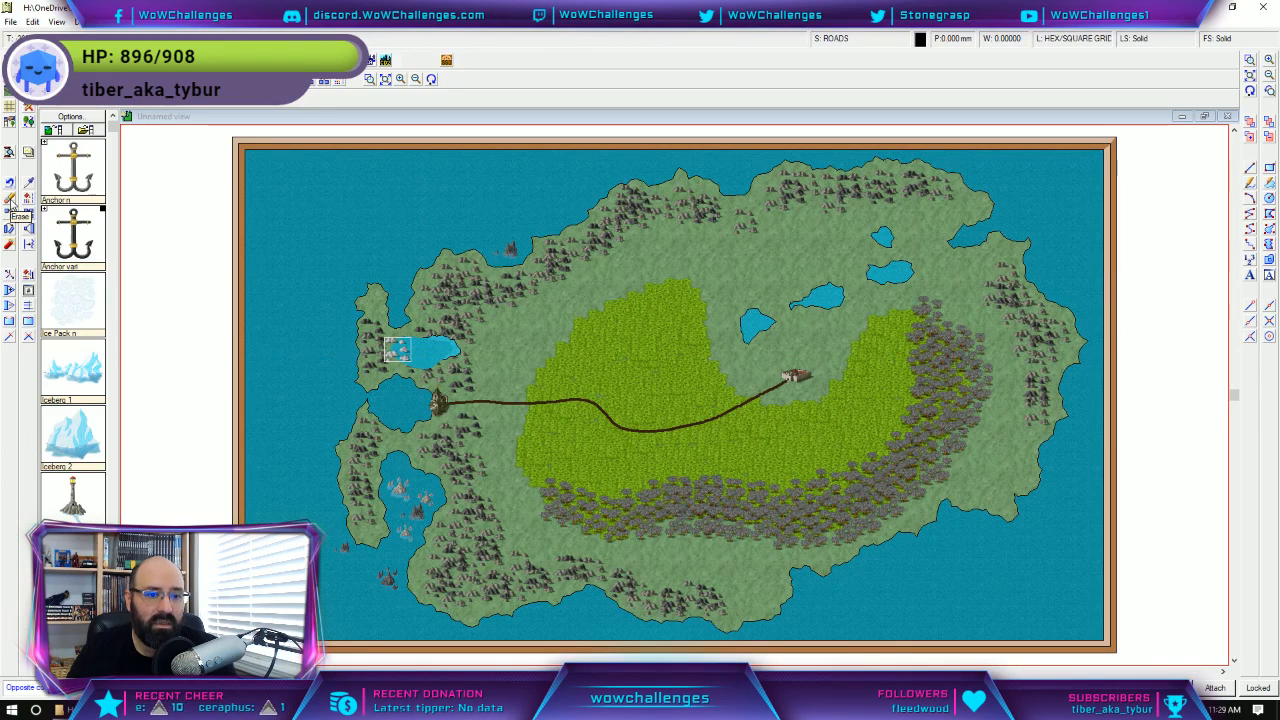
# Try to erase the mountain symbols overlapping the new northwestern lake, extending the selection to the mountains around its shore.
pyautogui.click(34, 22)
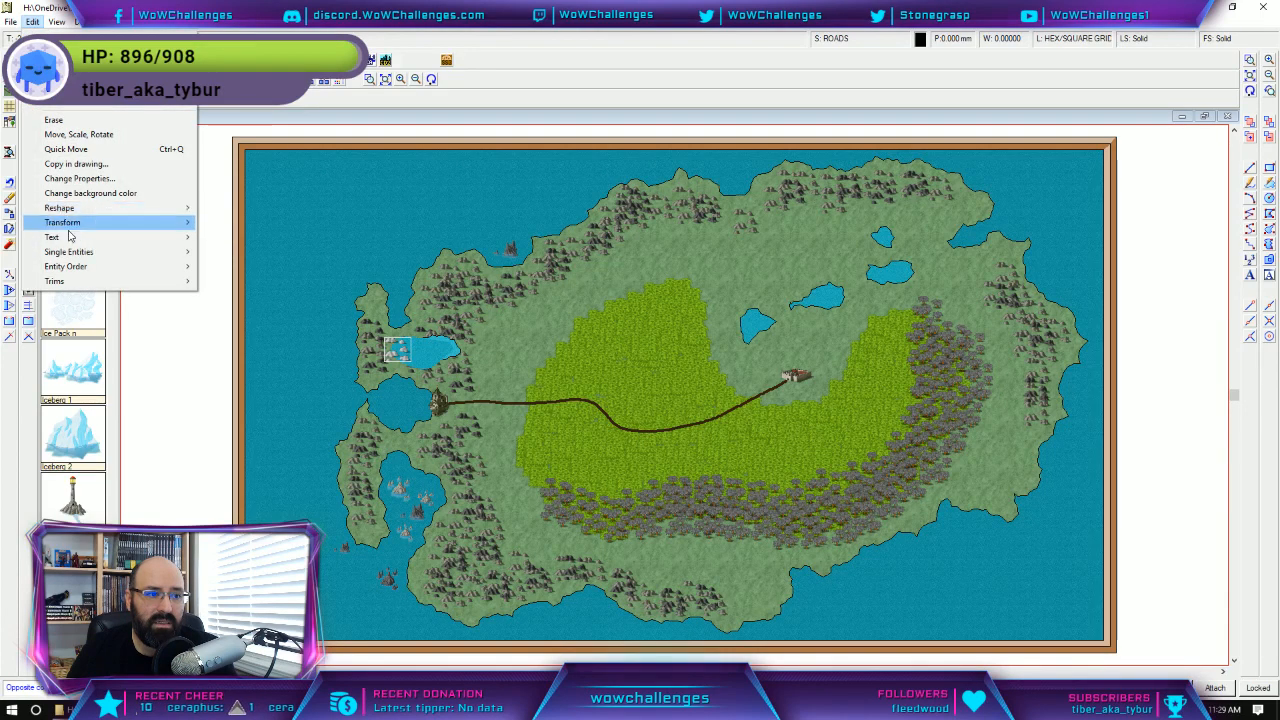
pyautogui.click(132, 149)
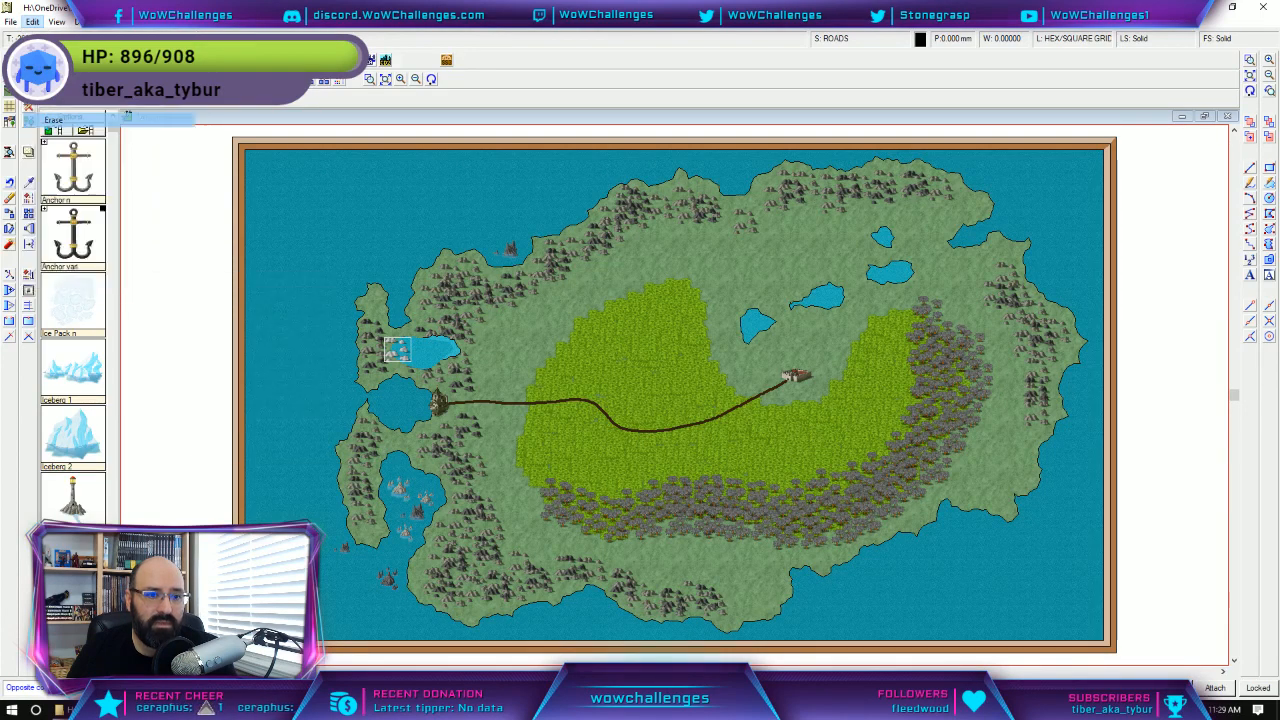
pyautogui.click(33, 22)
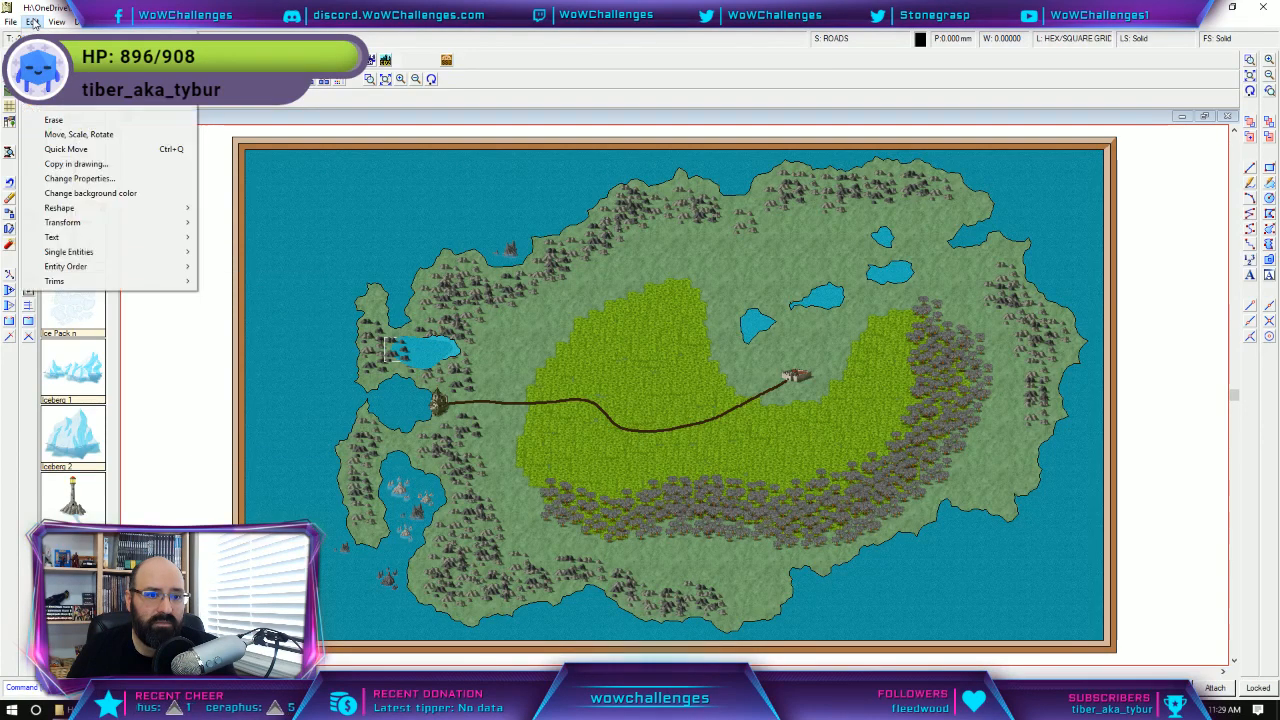
pyautogui.click(69, 120)
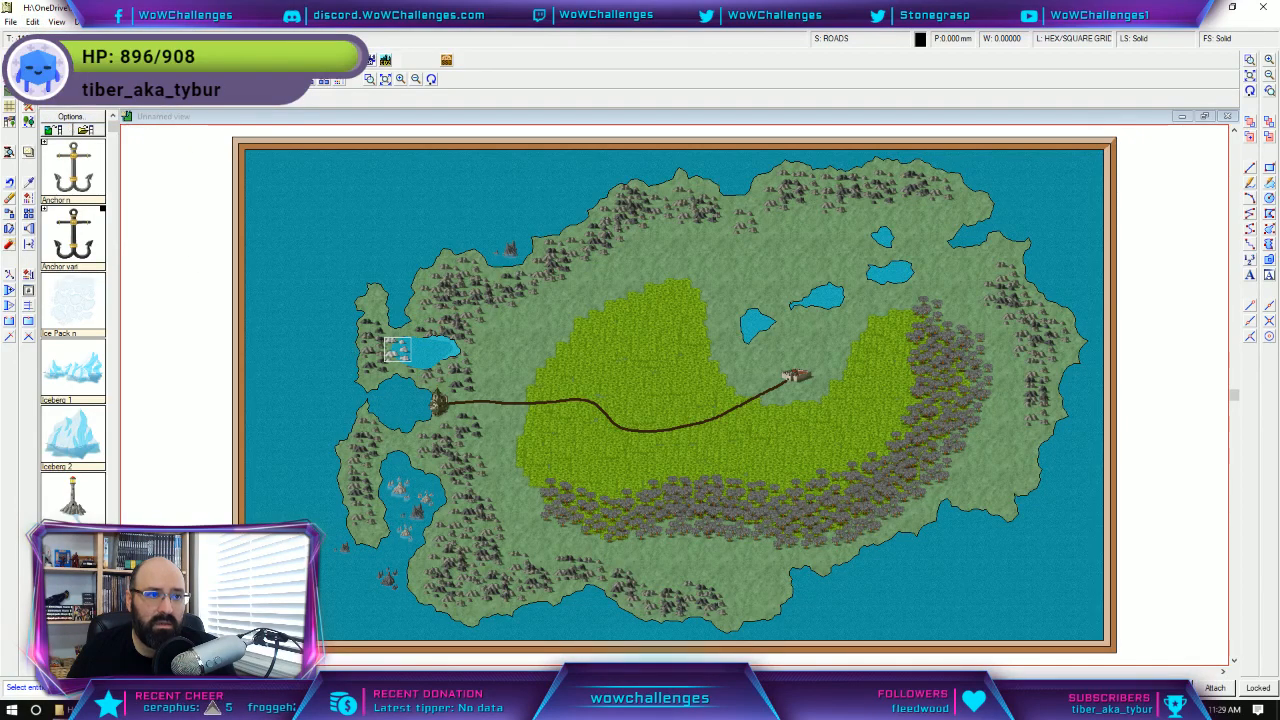
pyautogui.click(32, 21)
pyautogui.click(66, 129)
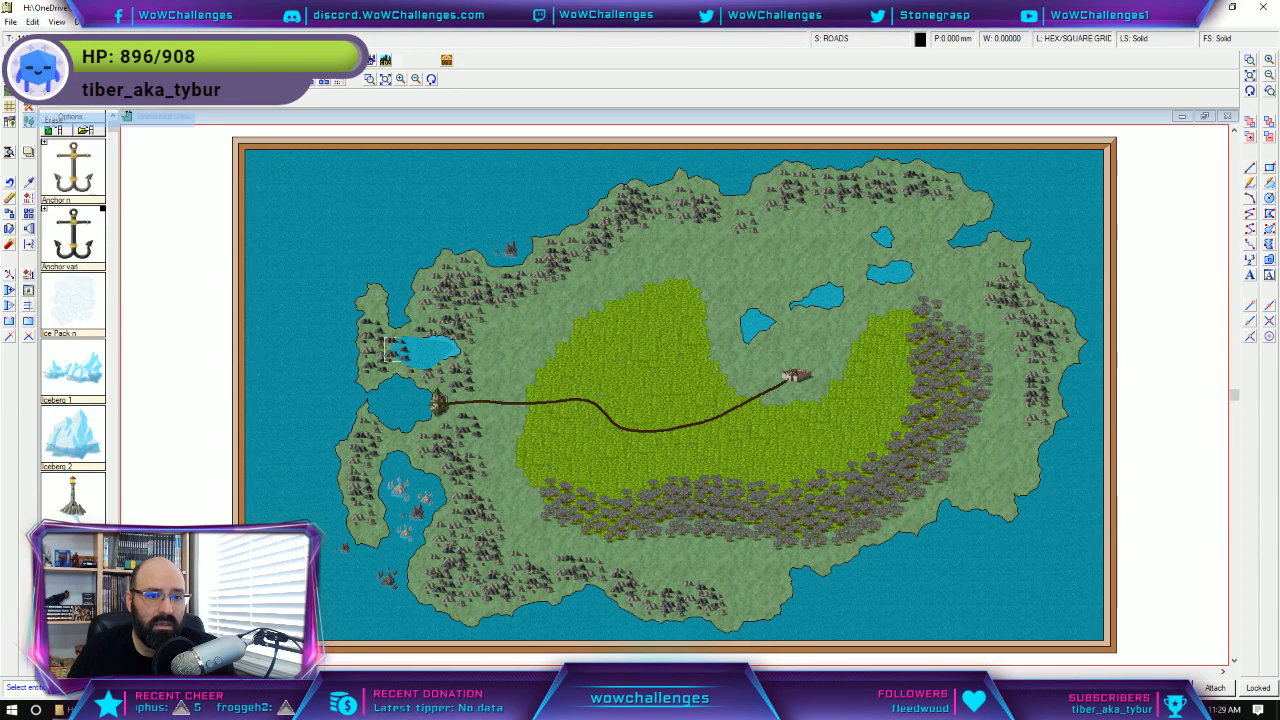
pyautogui.click(440, 346)
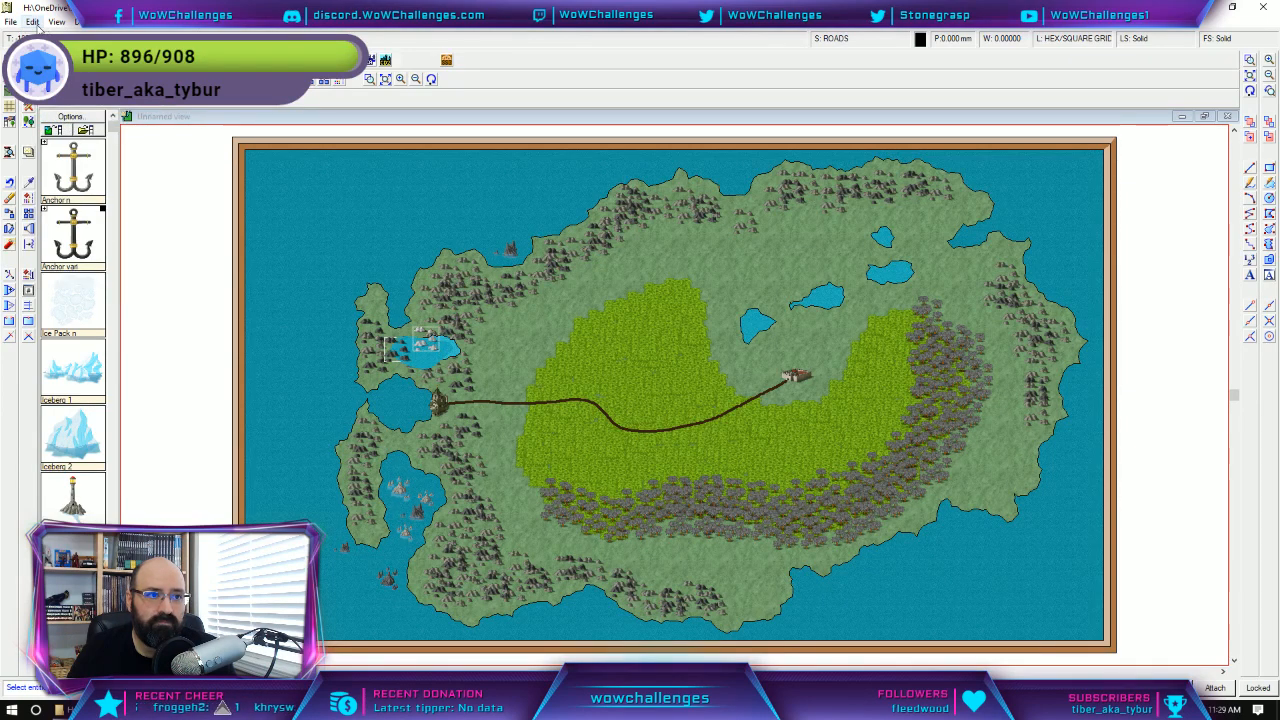
pyautogui.click(32, 21)
pyautogui.click(66, 119)
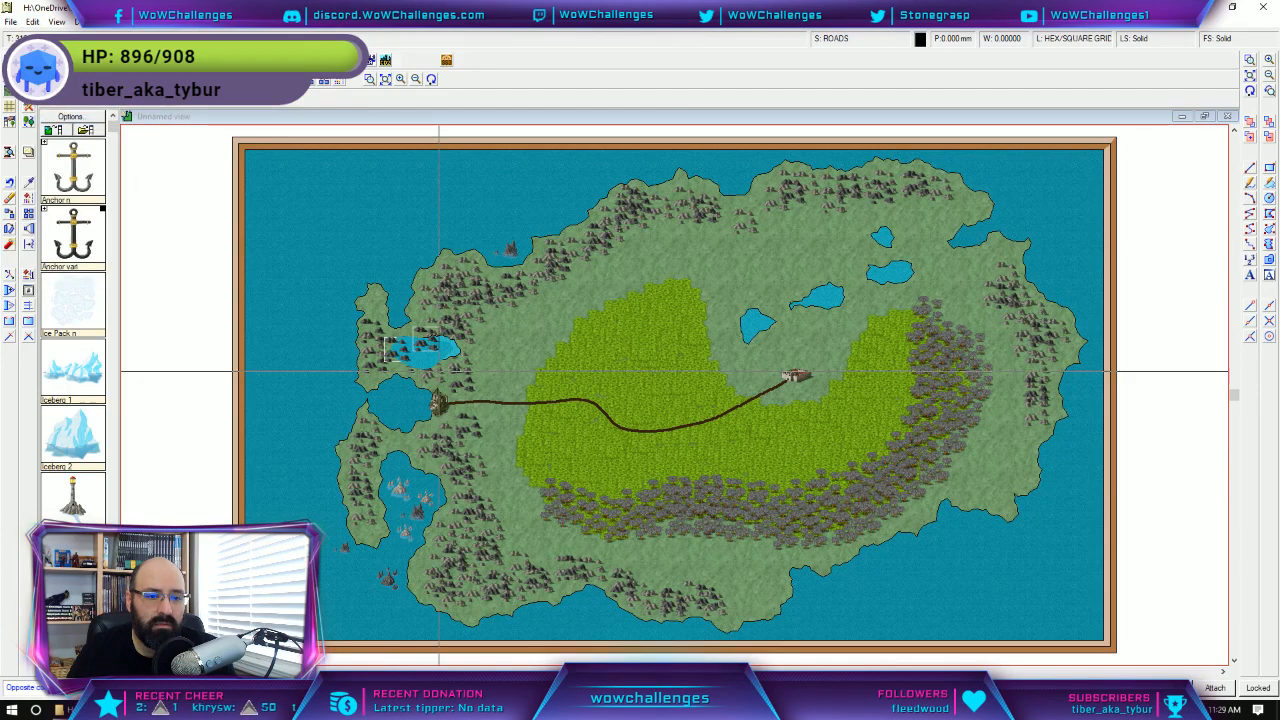
pyautogui.click(443, 369)
pyautogui.click(478, 357)
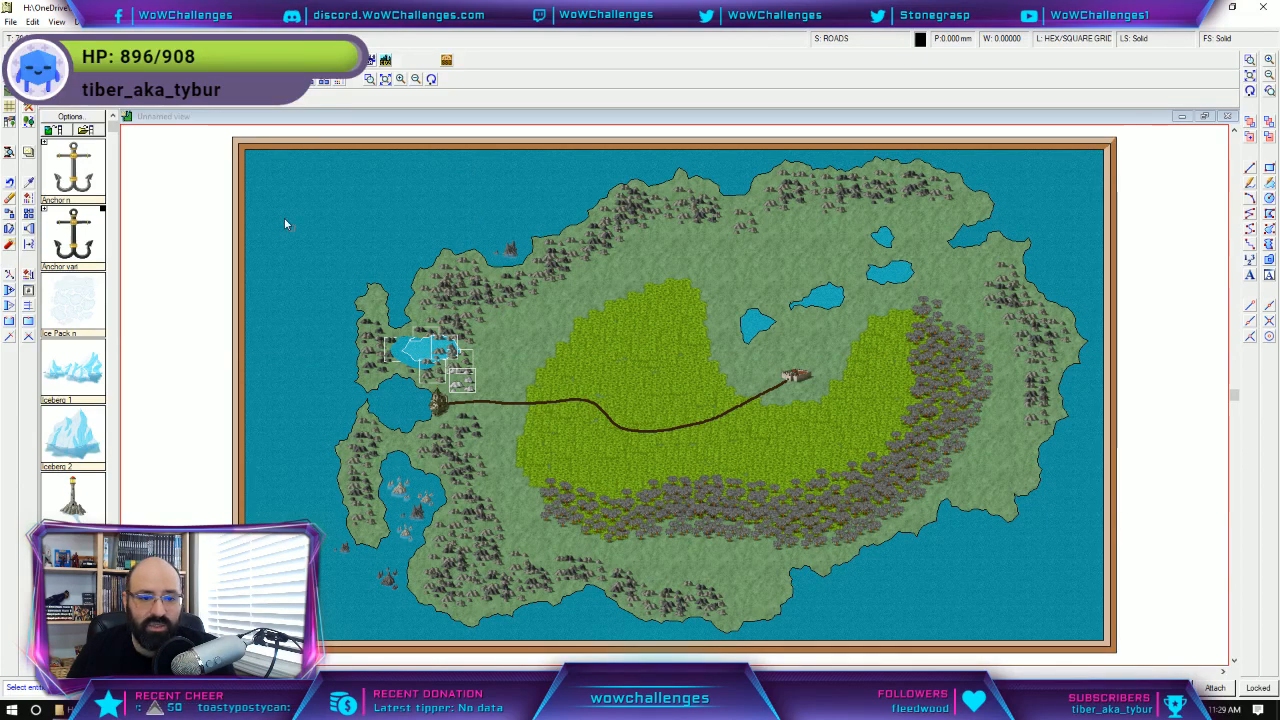
pyautogui.click(33, 21)
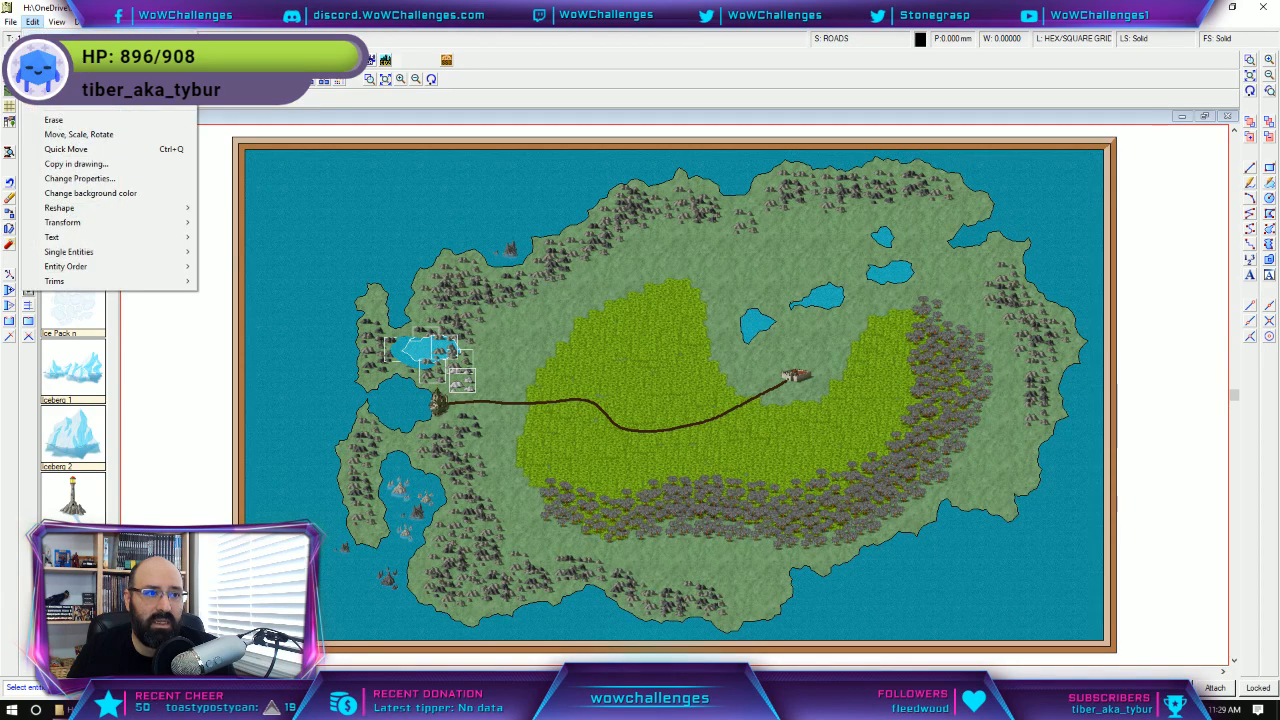
pyautogui.click(89, 122)
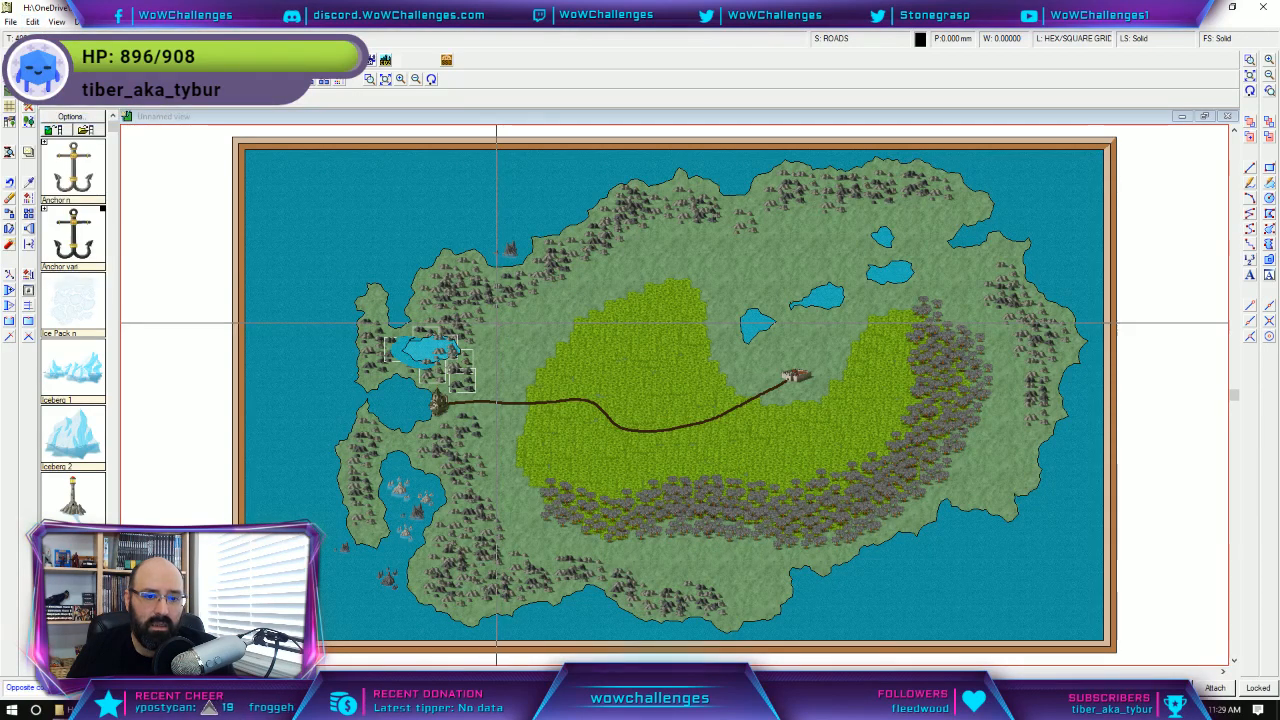
pyautogui.click(490, 395)
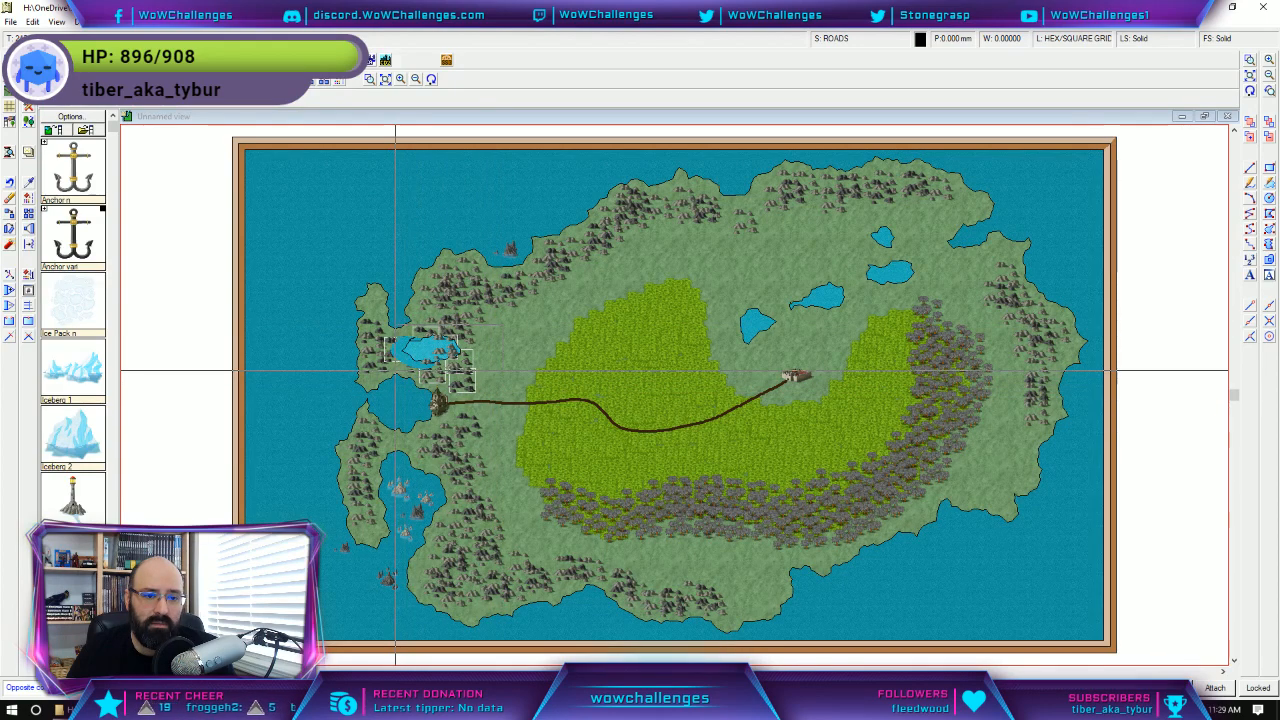
pyautogui.click(370, 376)
pyautogui.click(587, 352)
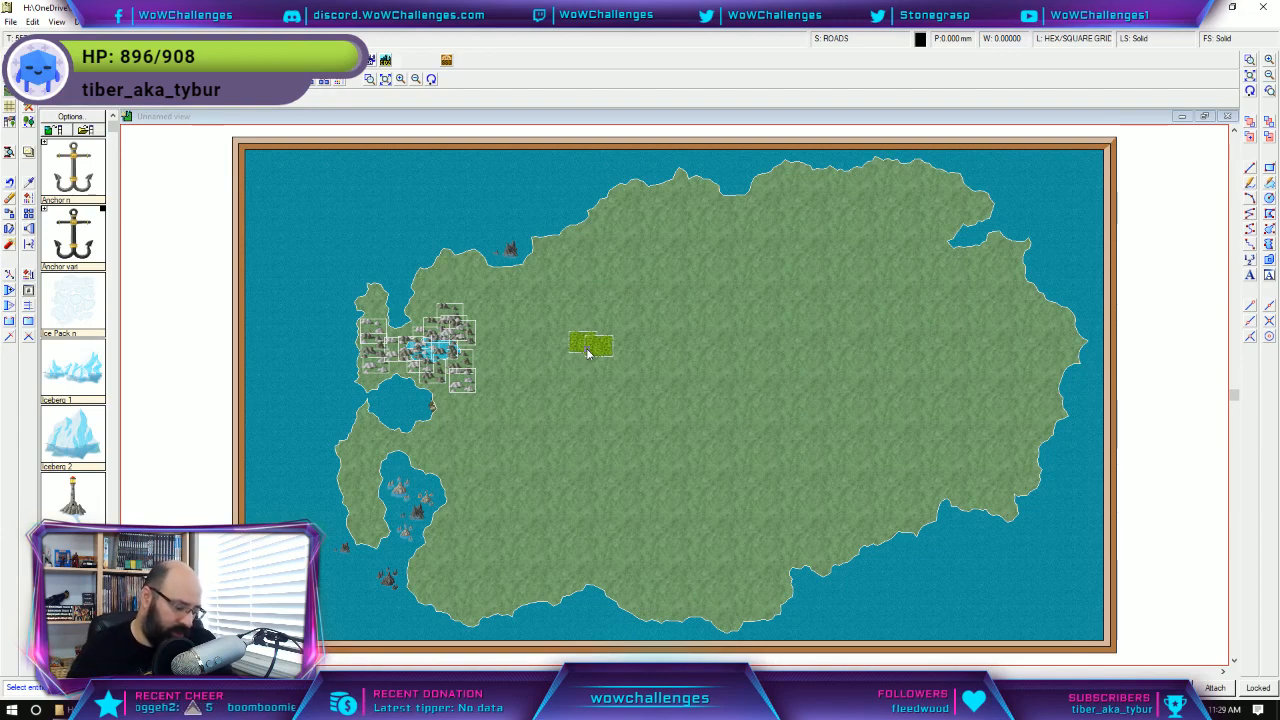
# Undo the drawing of the new northwestern lake, and redo it to restore the lake.
pyautogui.click(33, 21)
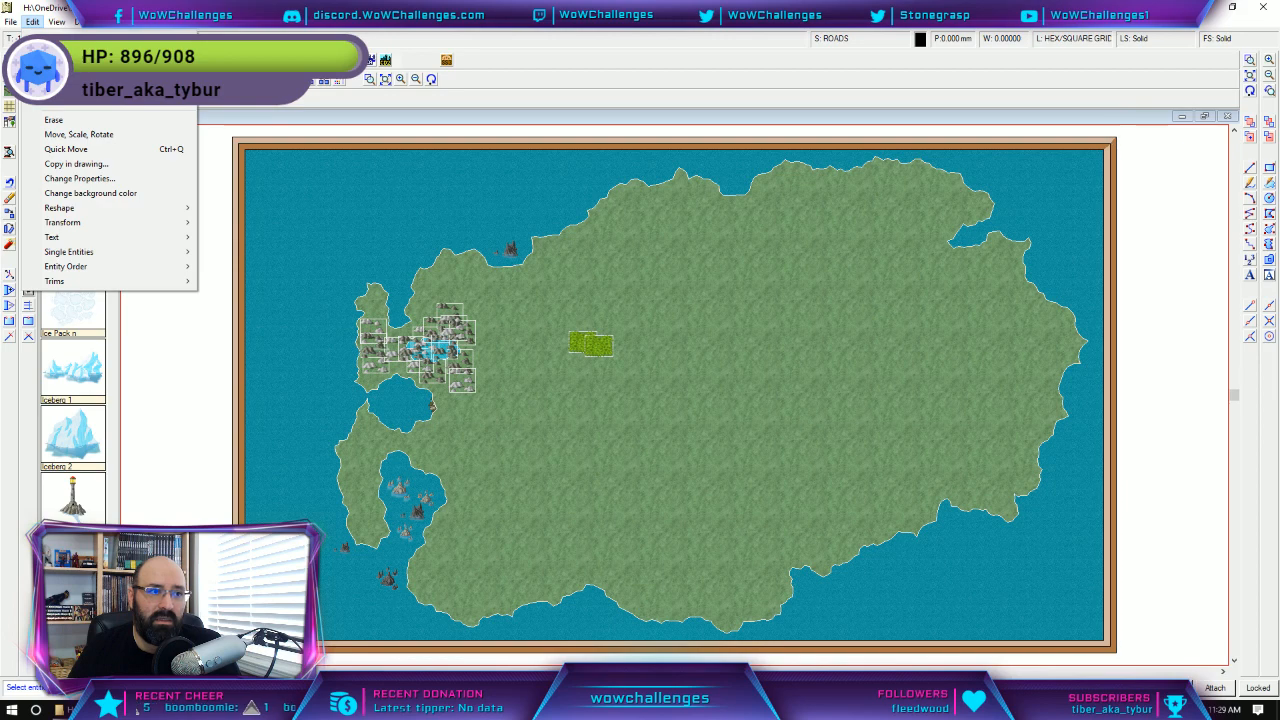
pyautogui.click(141, 21)
pyautogui.click(36, 22)
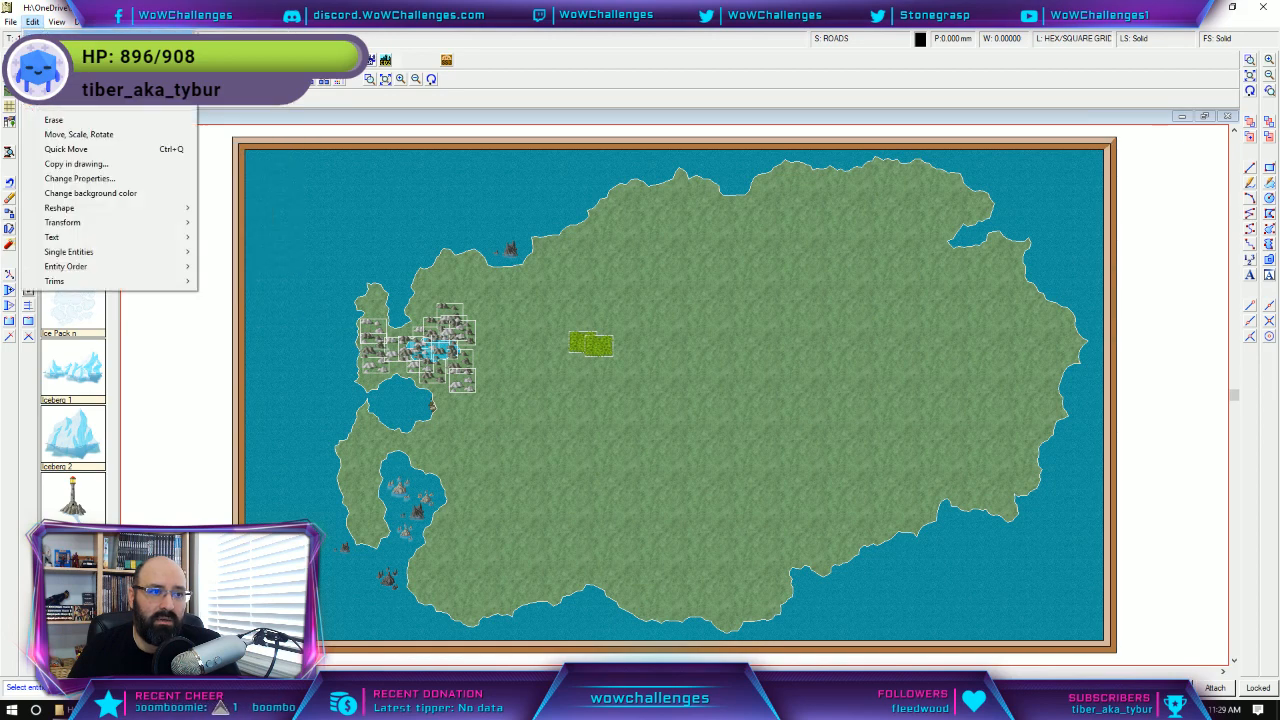
pyautogui.click(46, 37)
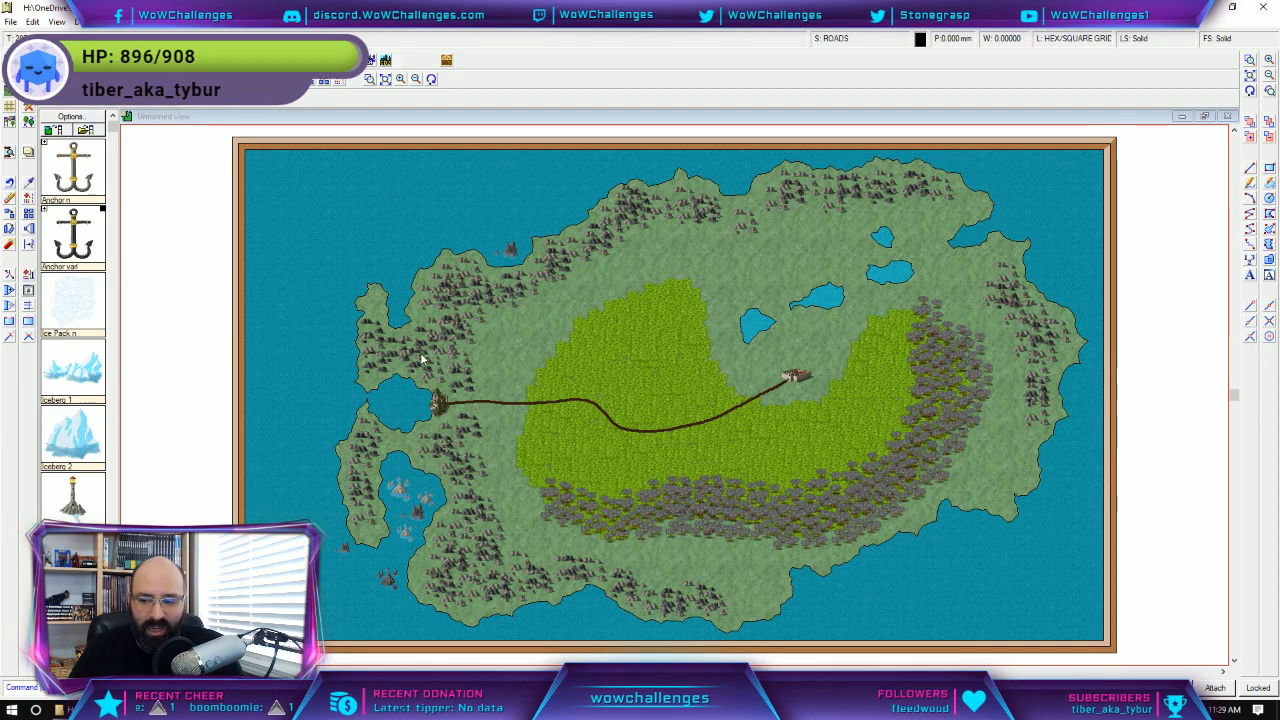
pyautogui.click(33, 22)
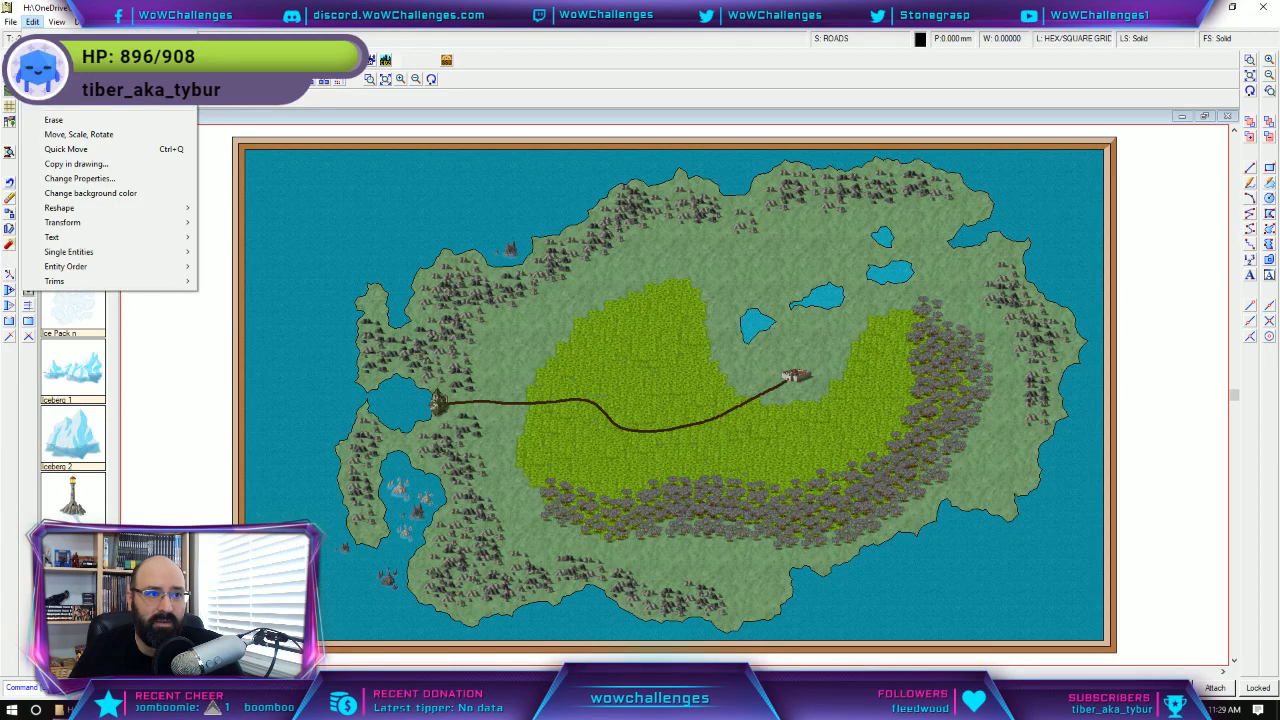
pyautogui.click(70, 105)
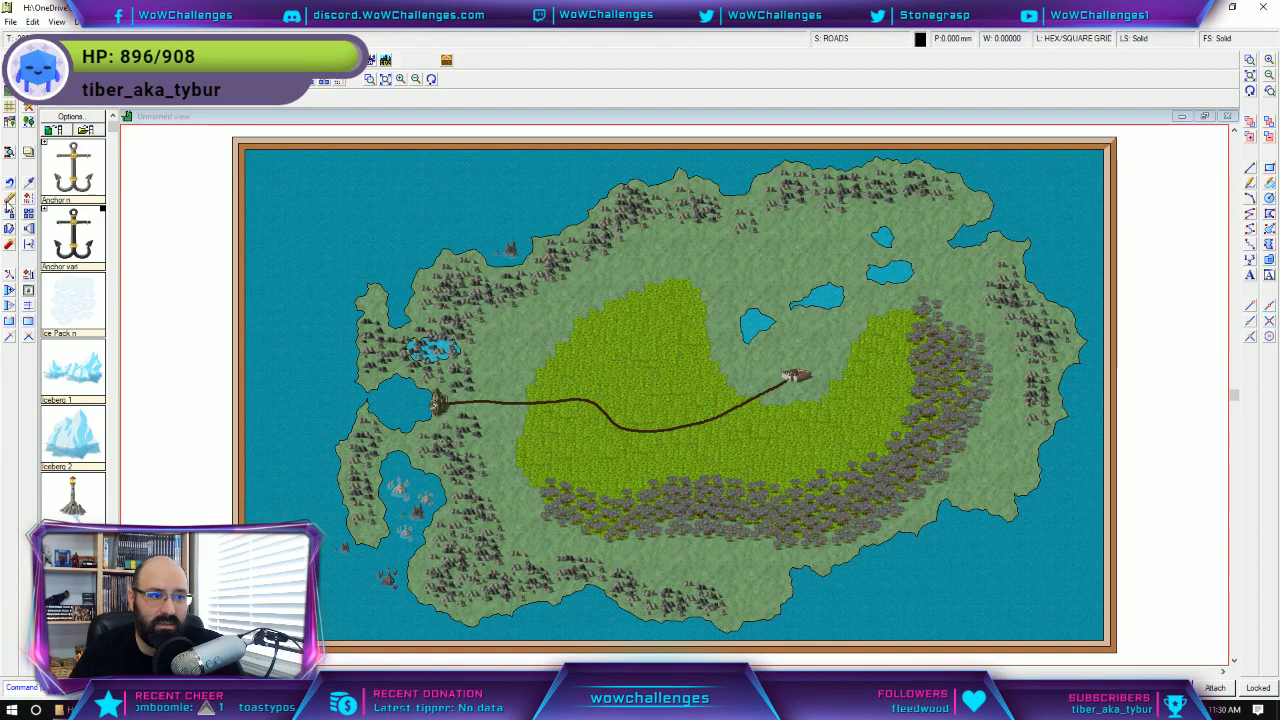
# Try to erase individually picked mountain symbols on the new northwestern lake and along its northern, eastern and southern shores.
pyautogui.click(399, 343)
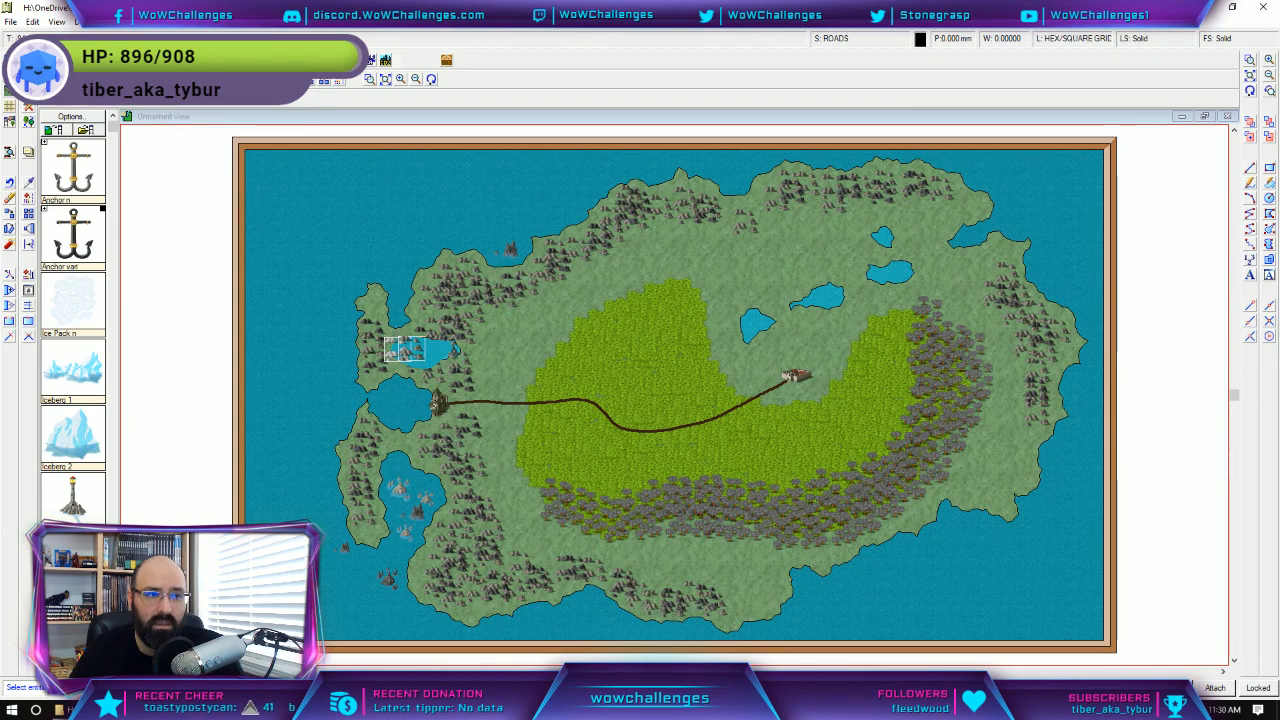
pyautogui.click(32, 21)
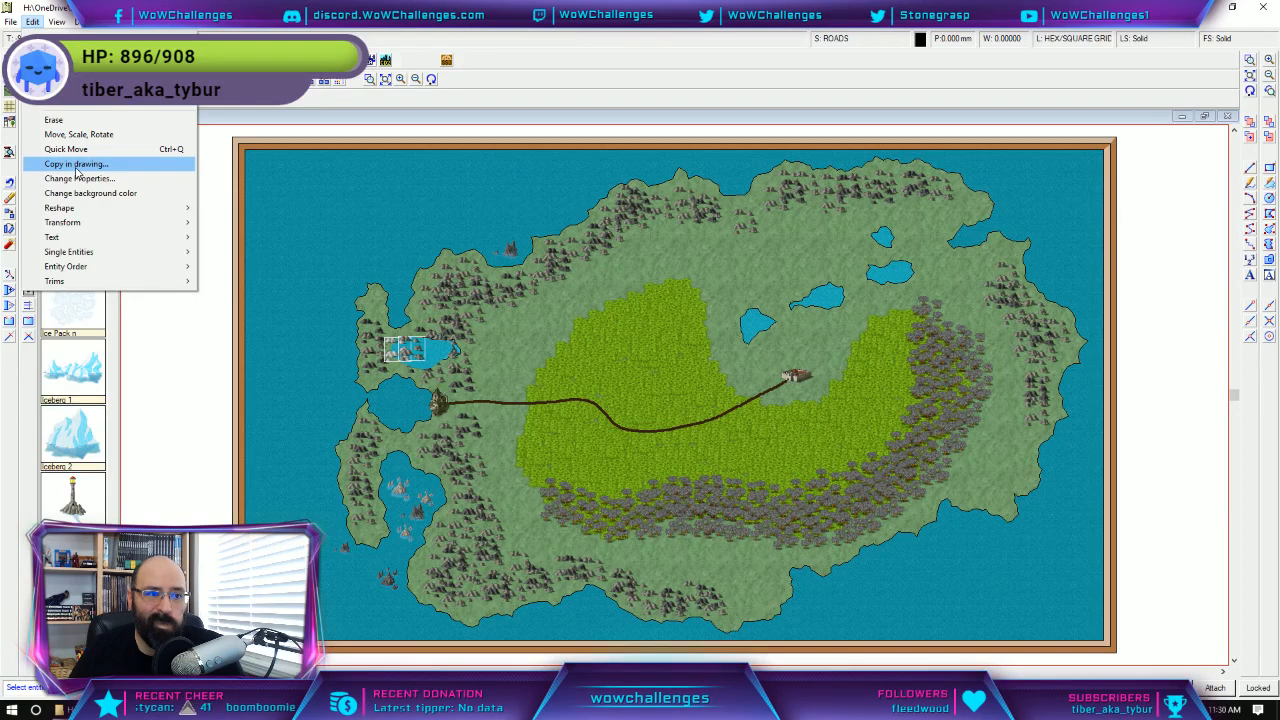
pyautogui.moveTo(104, 207)
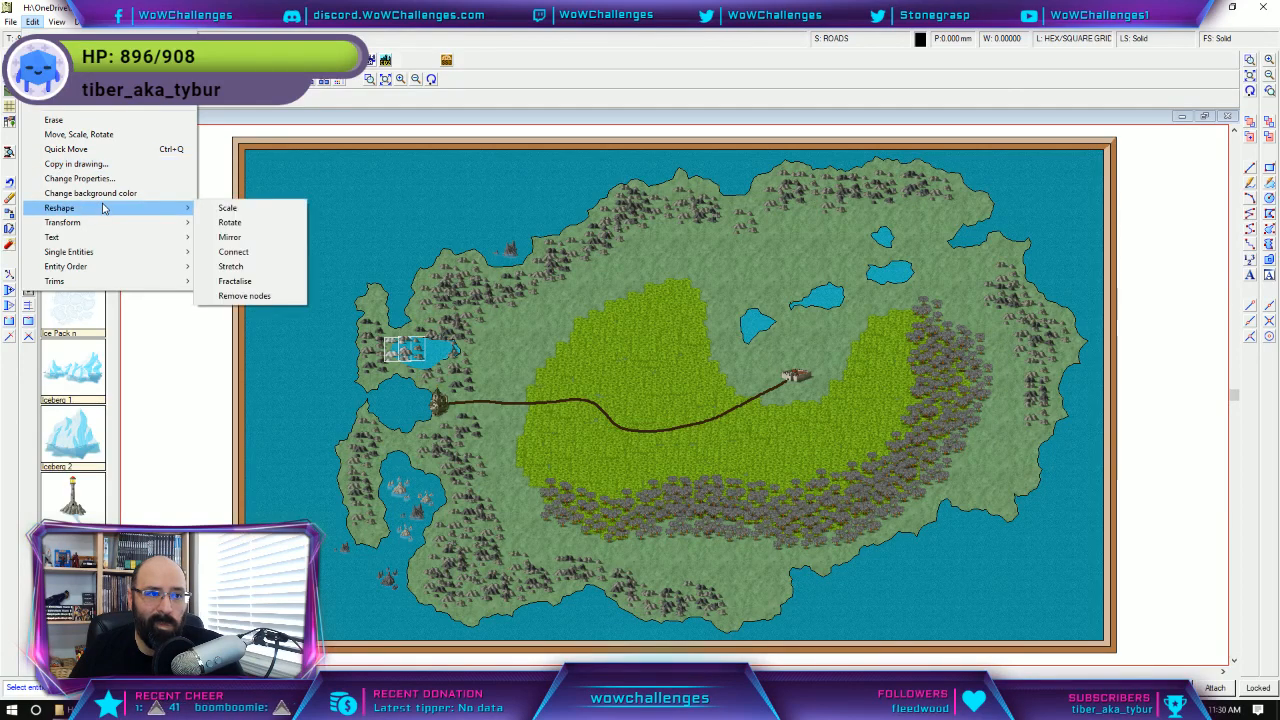
pyautogui.click(84, 76)
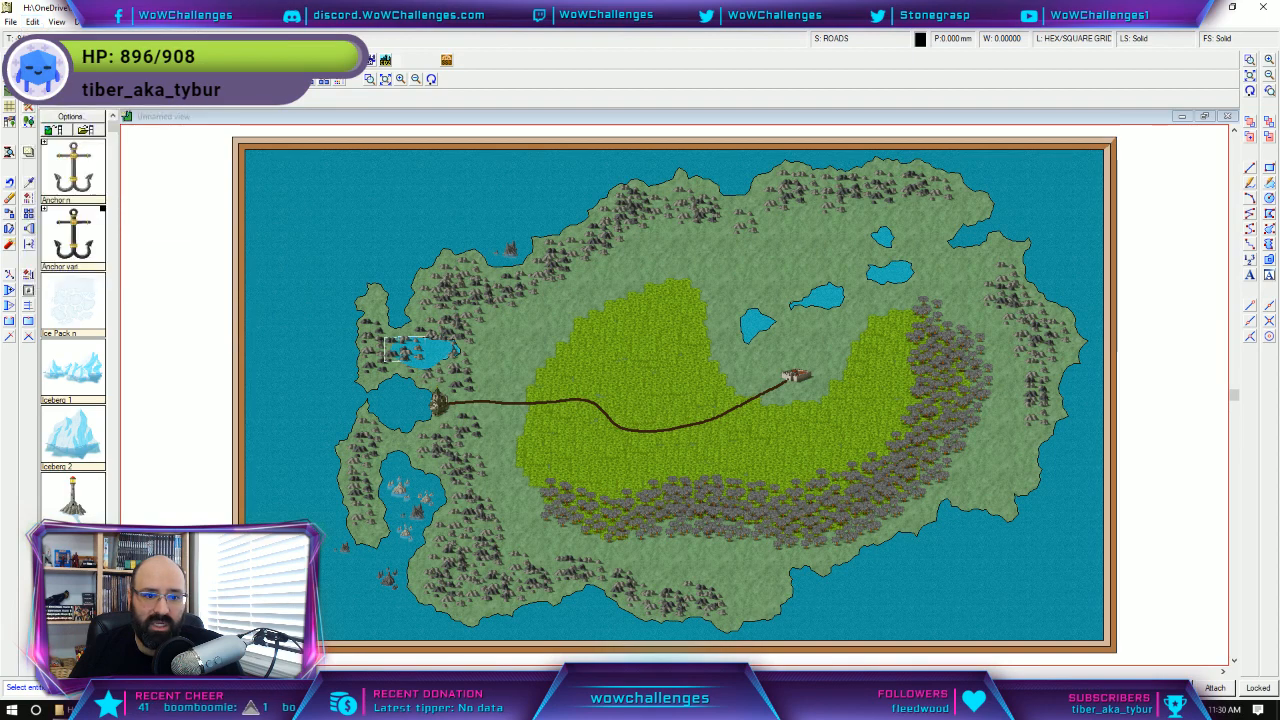
pyautogui.click(33, 22)
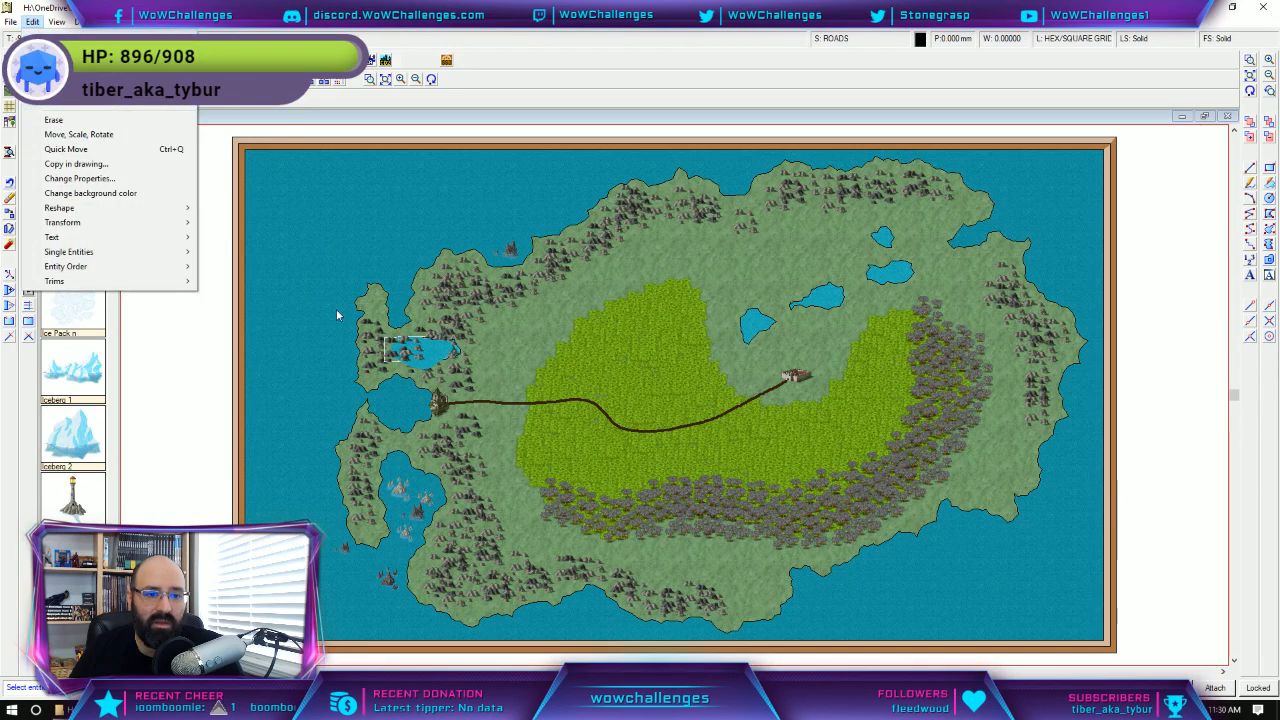
pyautogui.click(385, 345)
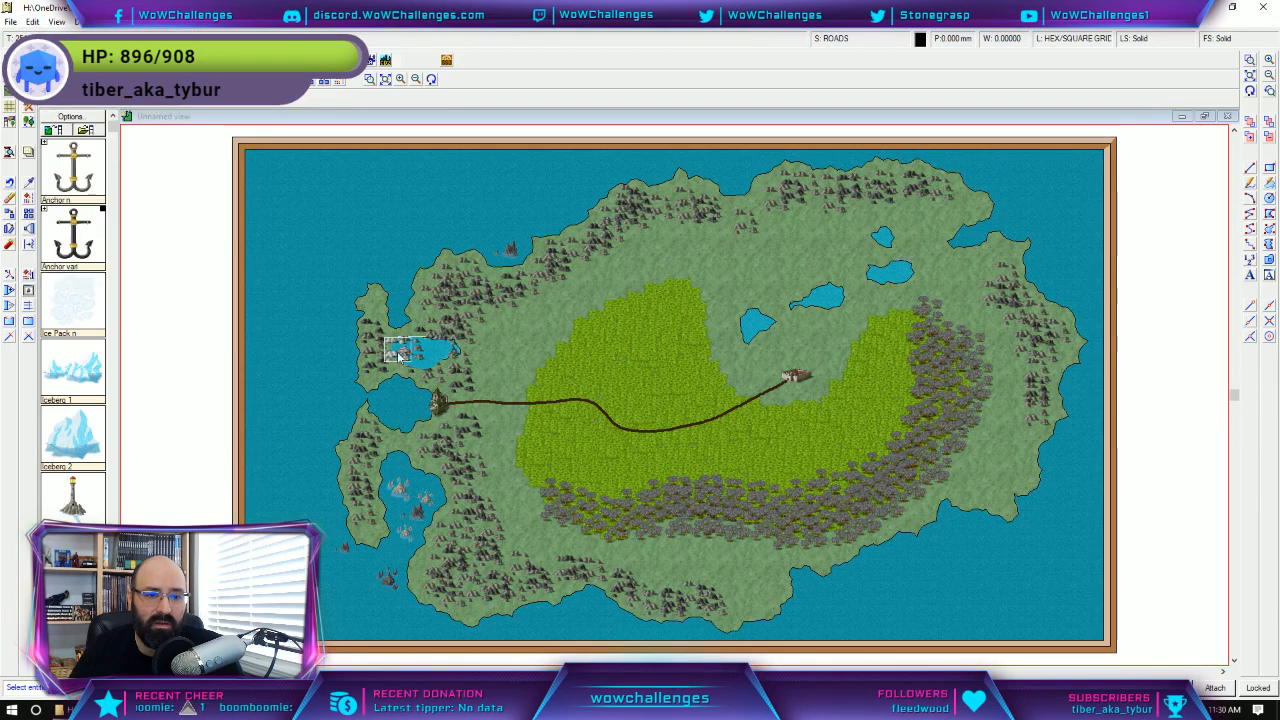
pyautogui.click(420, 355)
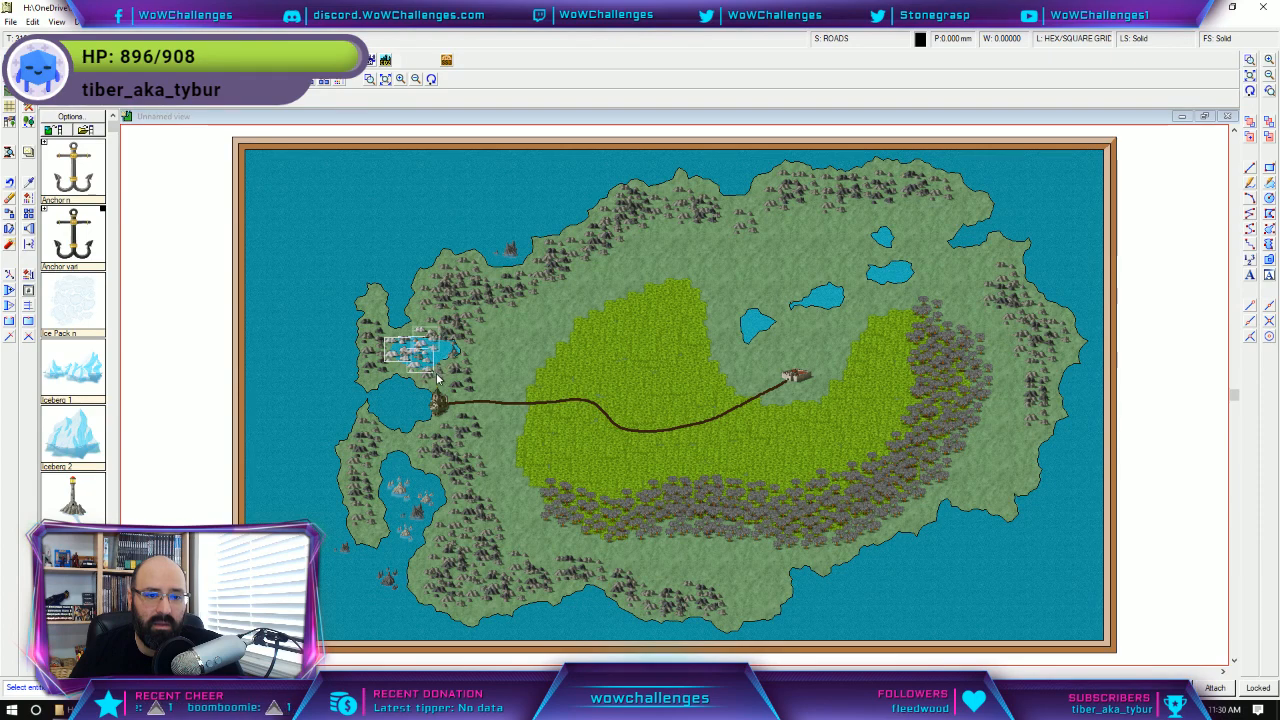
pyautogui.click(451, 374)
pyautogui.click(453, 338)
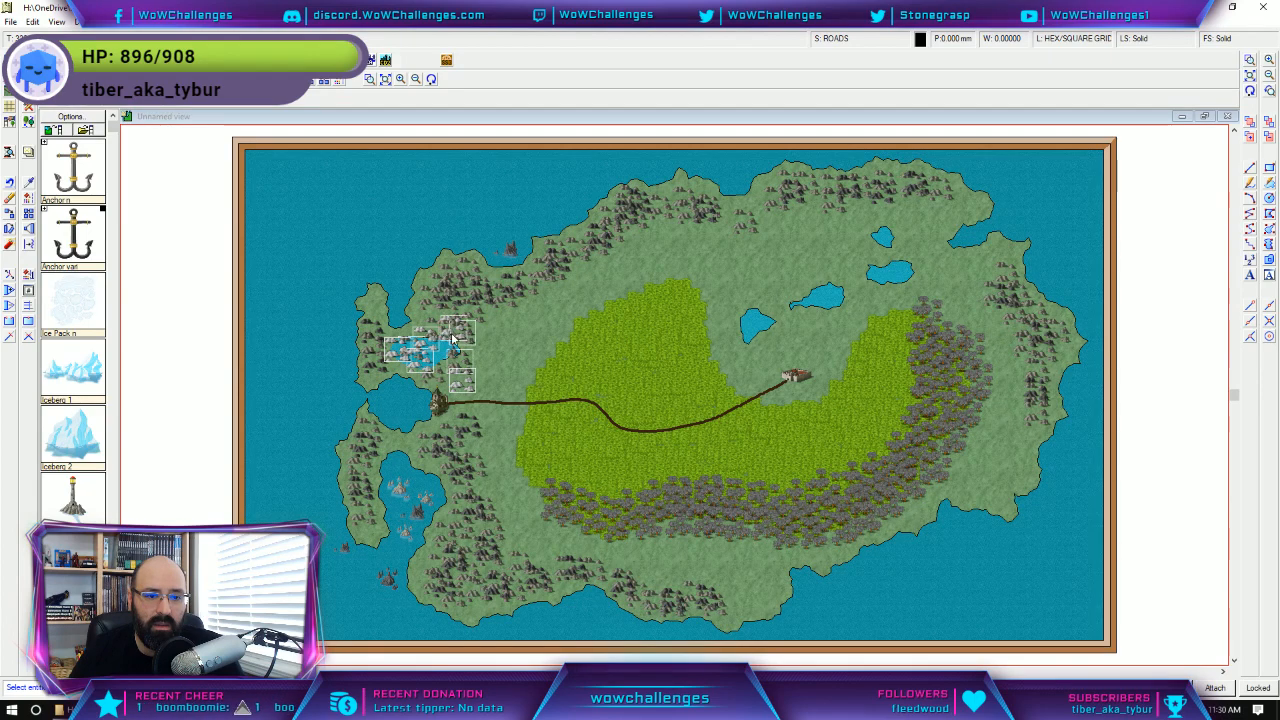
pyautogui.click(439, 366)
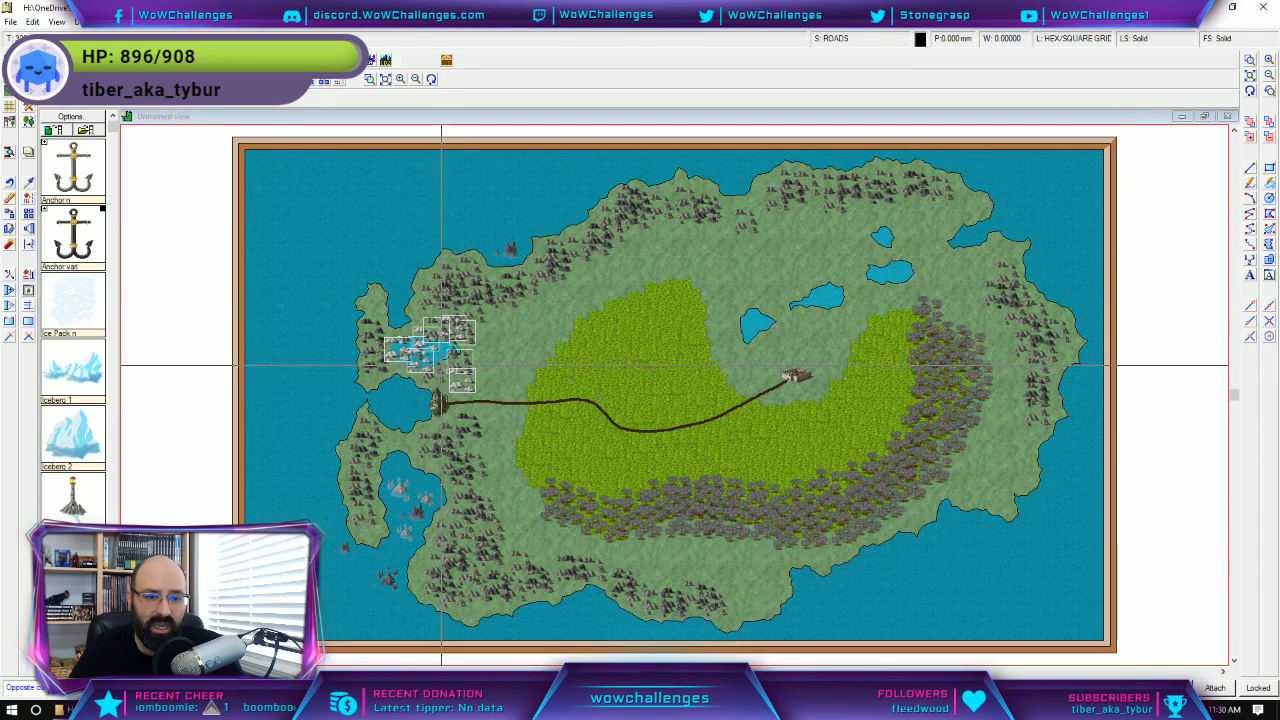
pyautogui.click(32, 22)
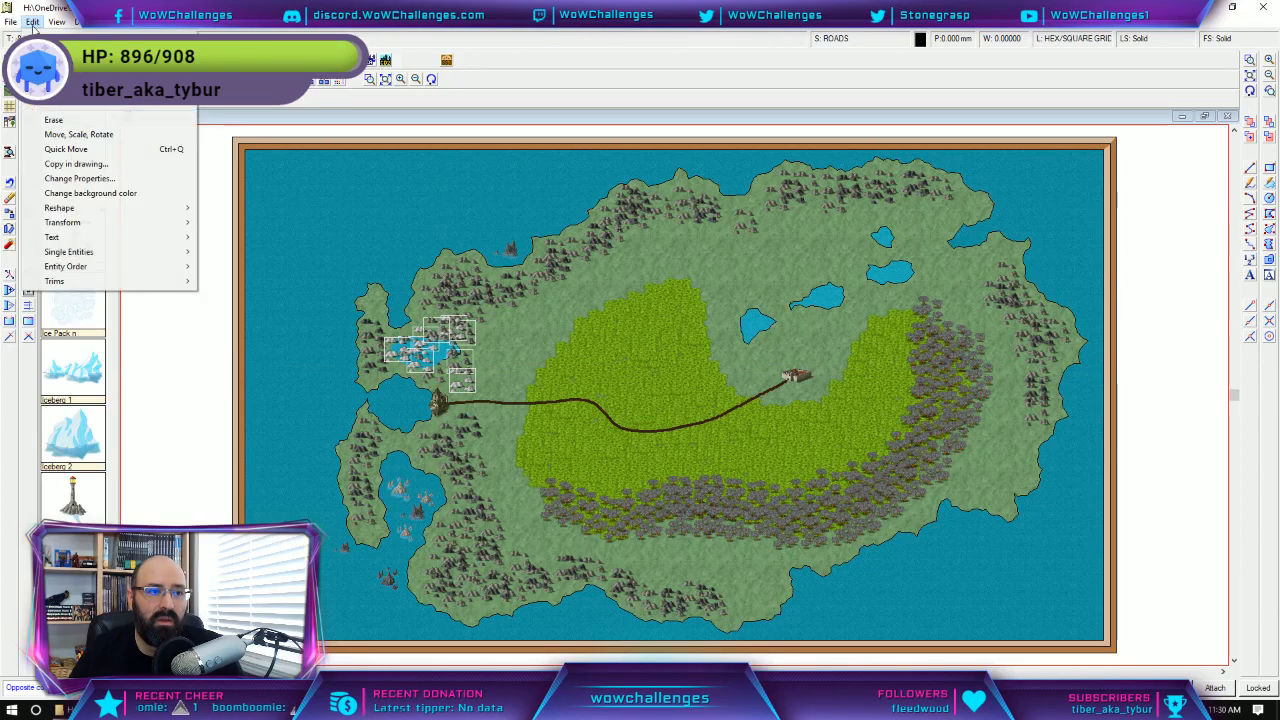
pyautogui.click(30, 32)
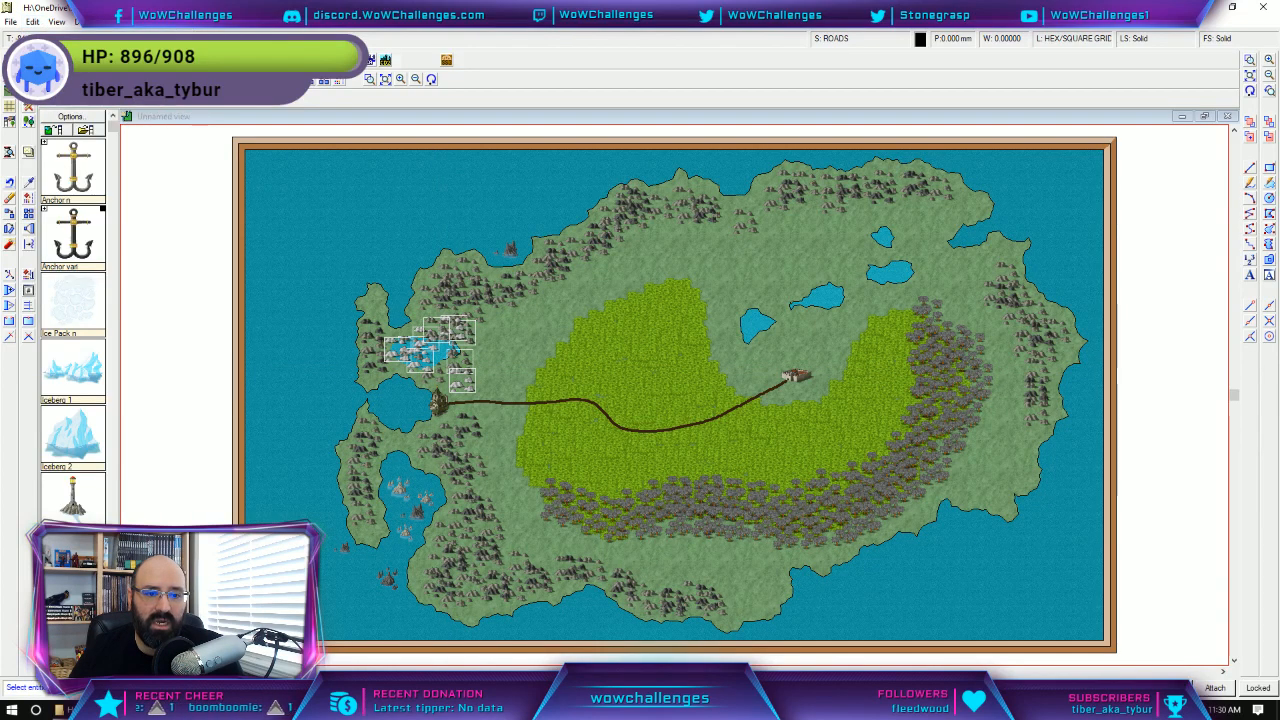
pyautogui.click(32, 22)
pyautogui.click(78, 117)
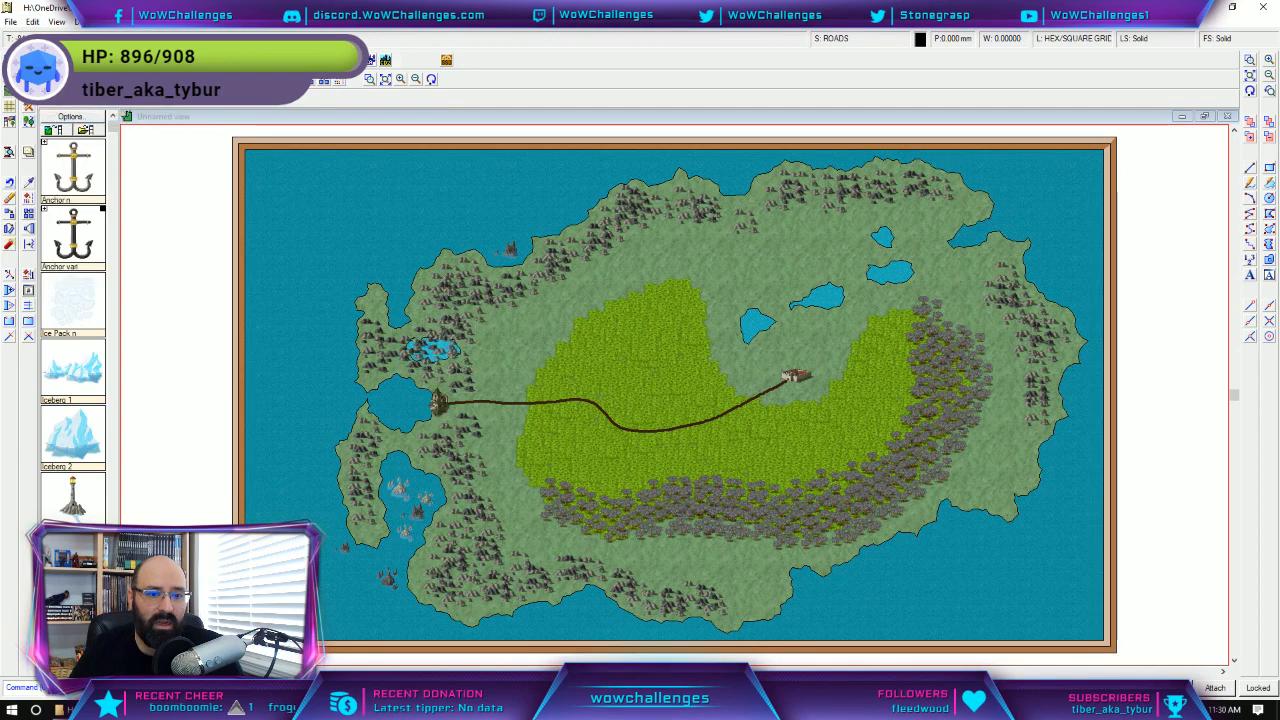
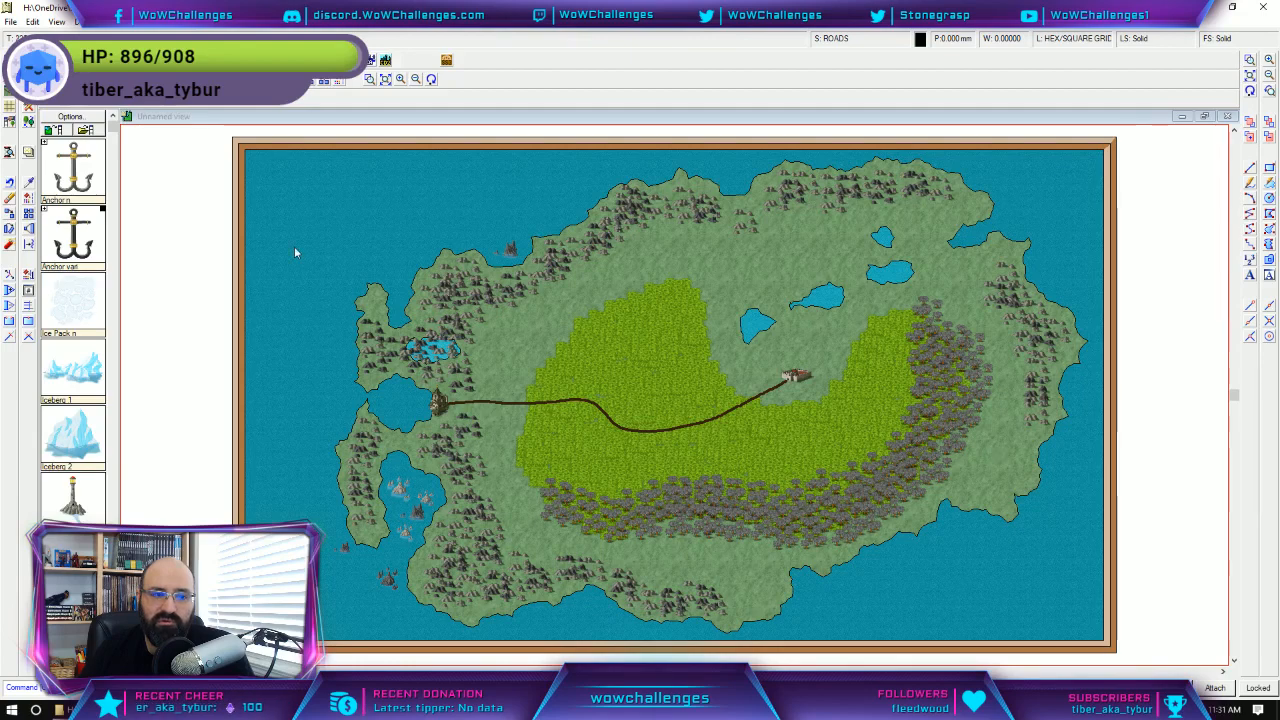
pyautogui.click(32, 21)
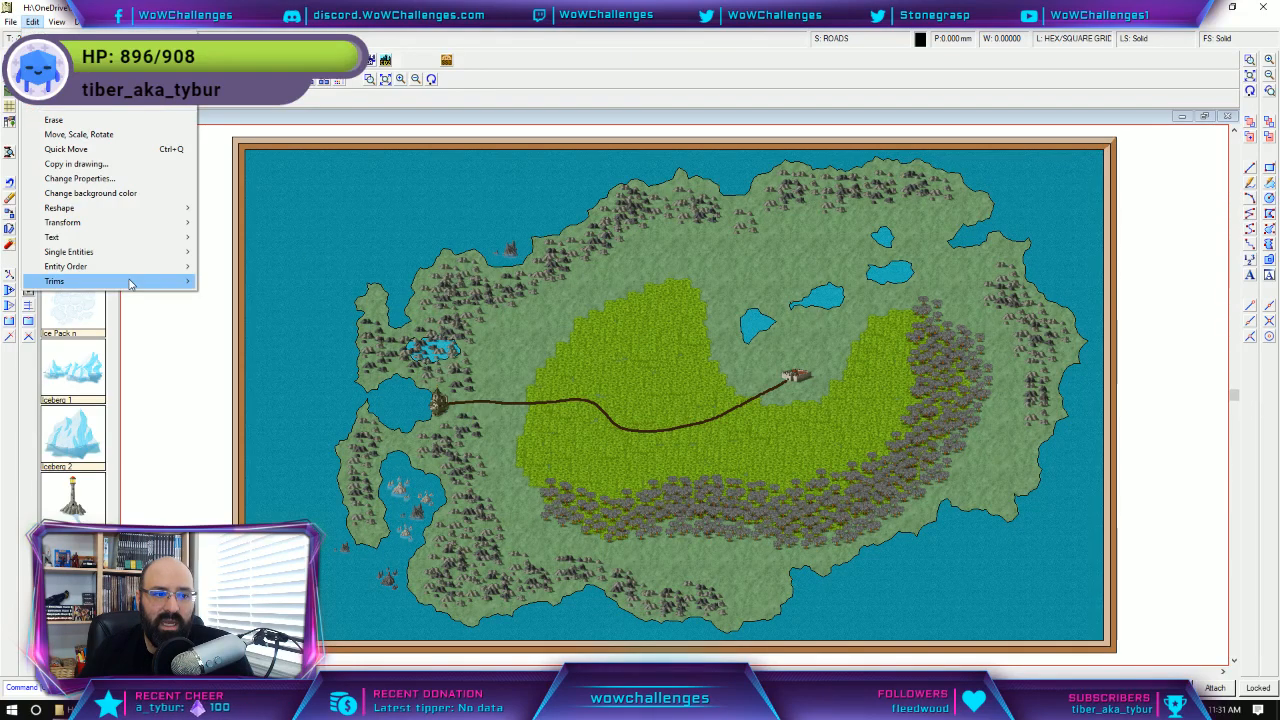
# Set the width of the road between the two settlements to 0.5 in its entity properties and recheck the entry.
pyautogui.click(9, 411)
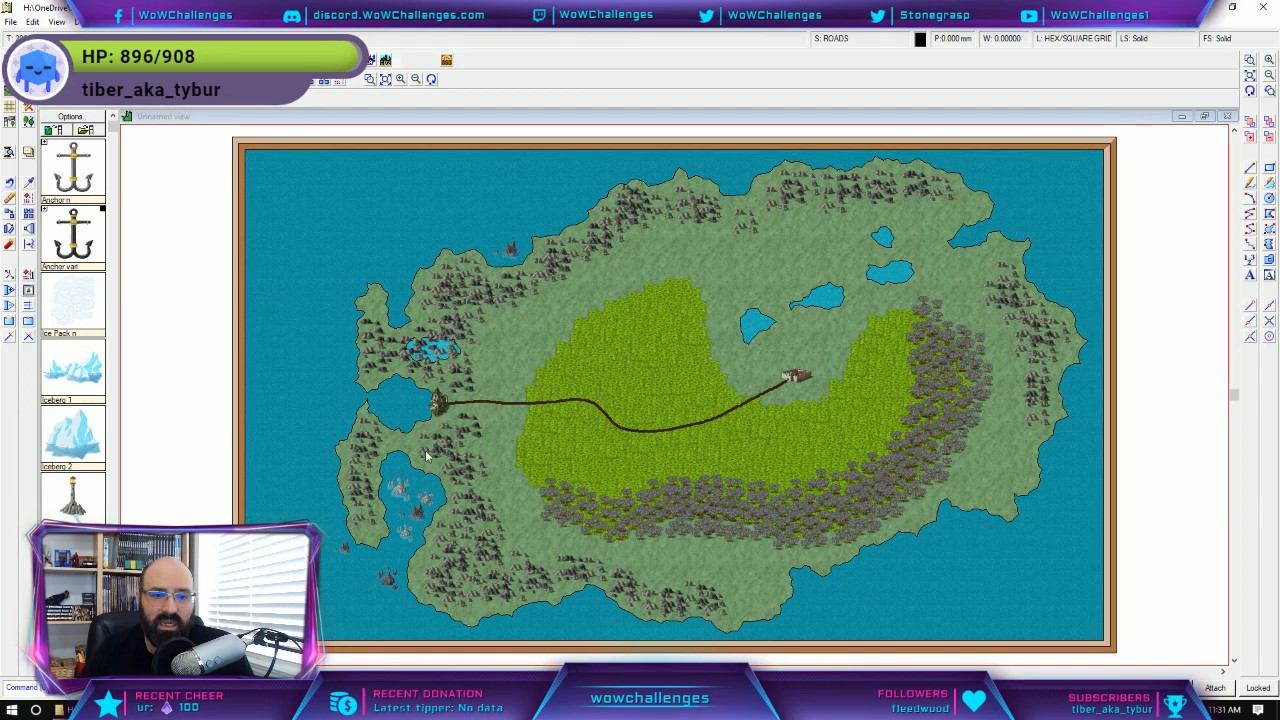
pyautogui.click(508, 401)
pyautogui.click(32, 21)
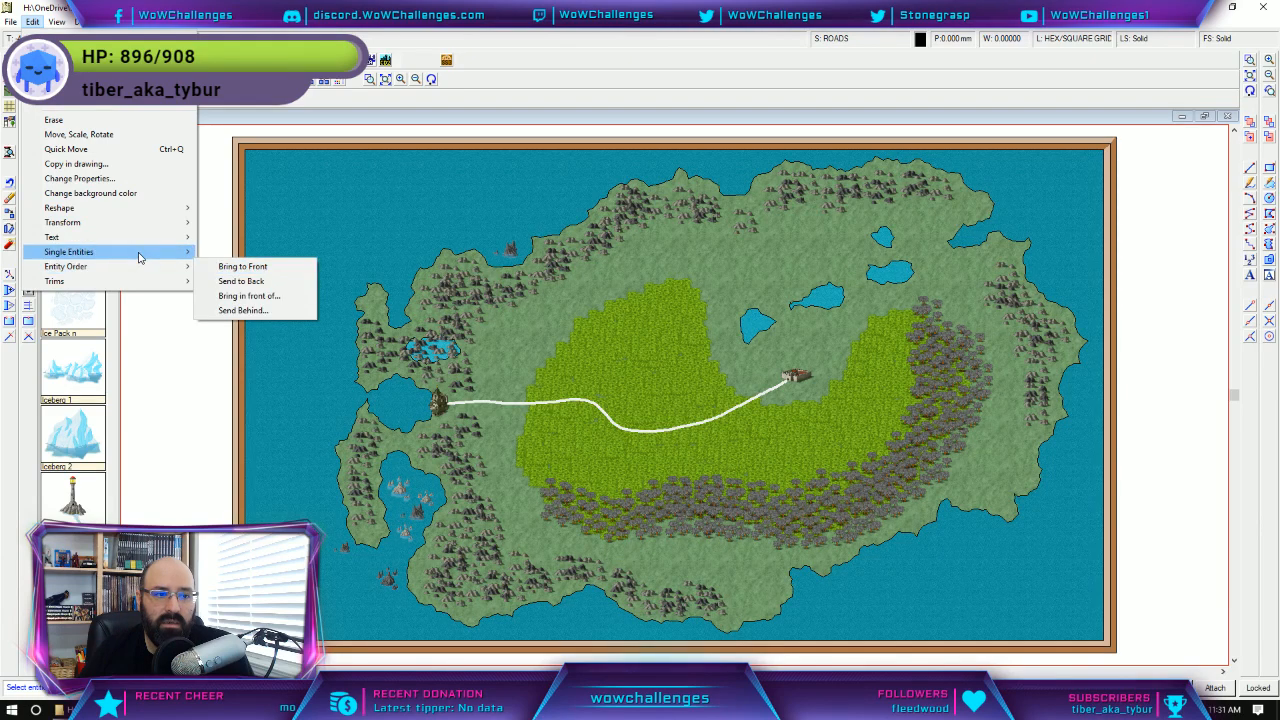
pyautogui.moveTo(142, 258)
pyautogui.click(256, 297)
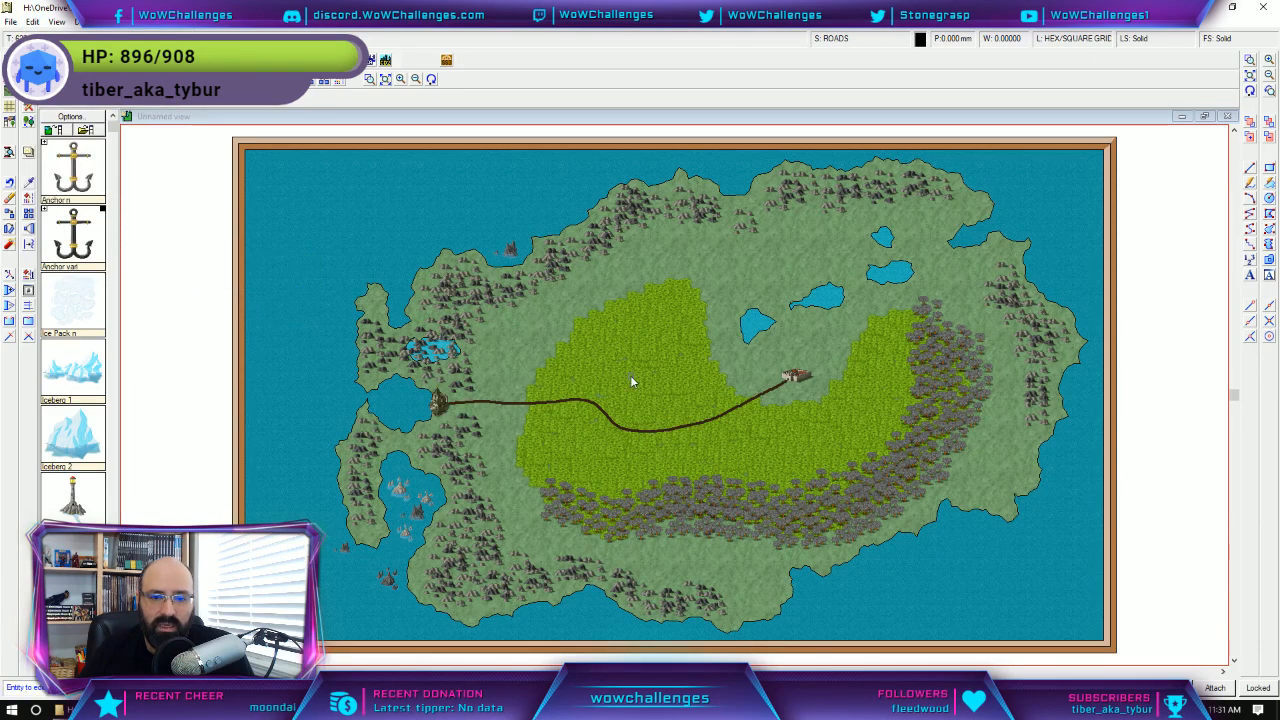
pyautogui.click(509, 401)
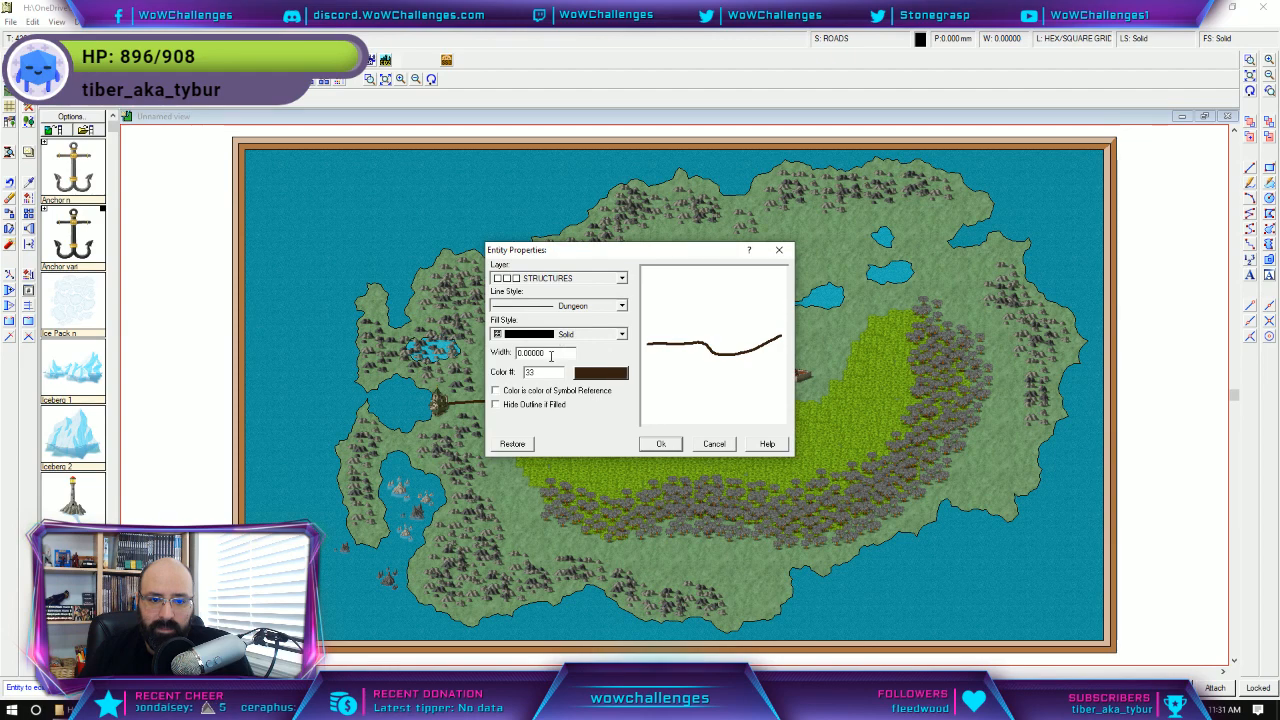
pyautogui.doubleClick(550, 356)
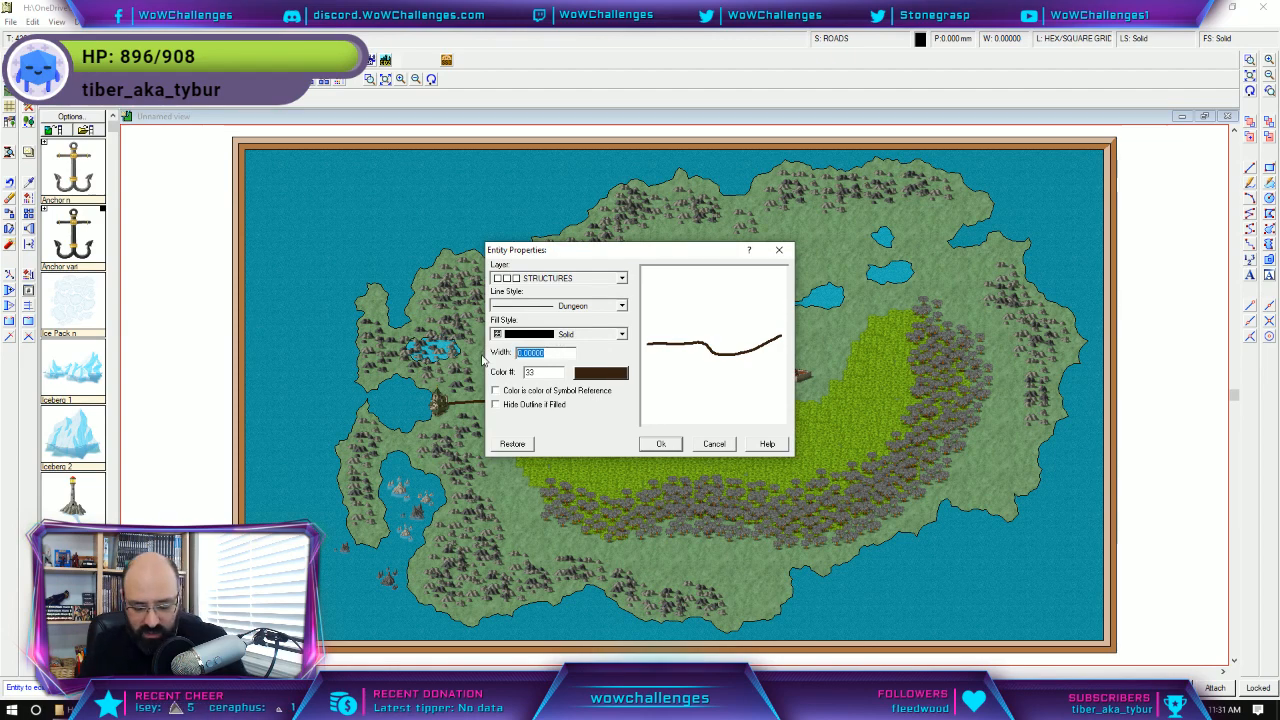
pyautogui.write('0.5')
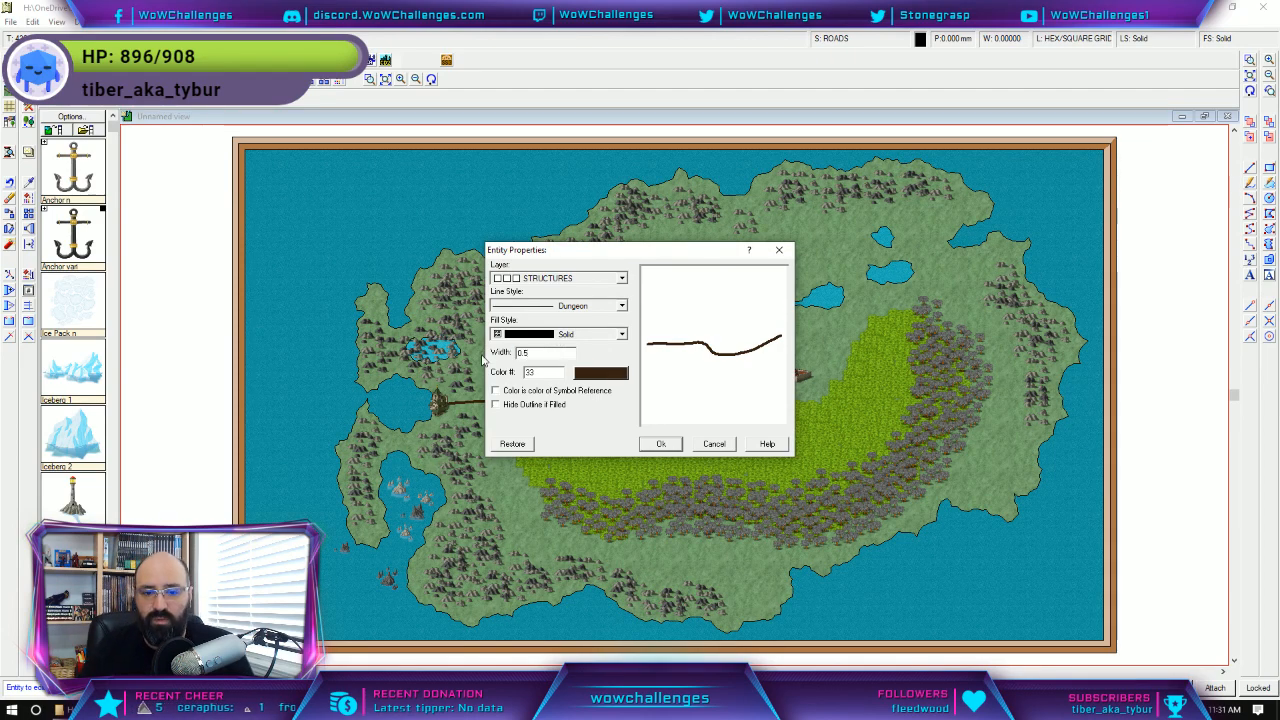
pyautogui.click(658, 444)
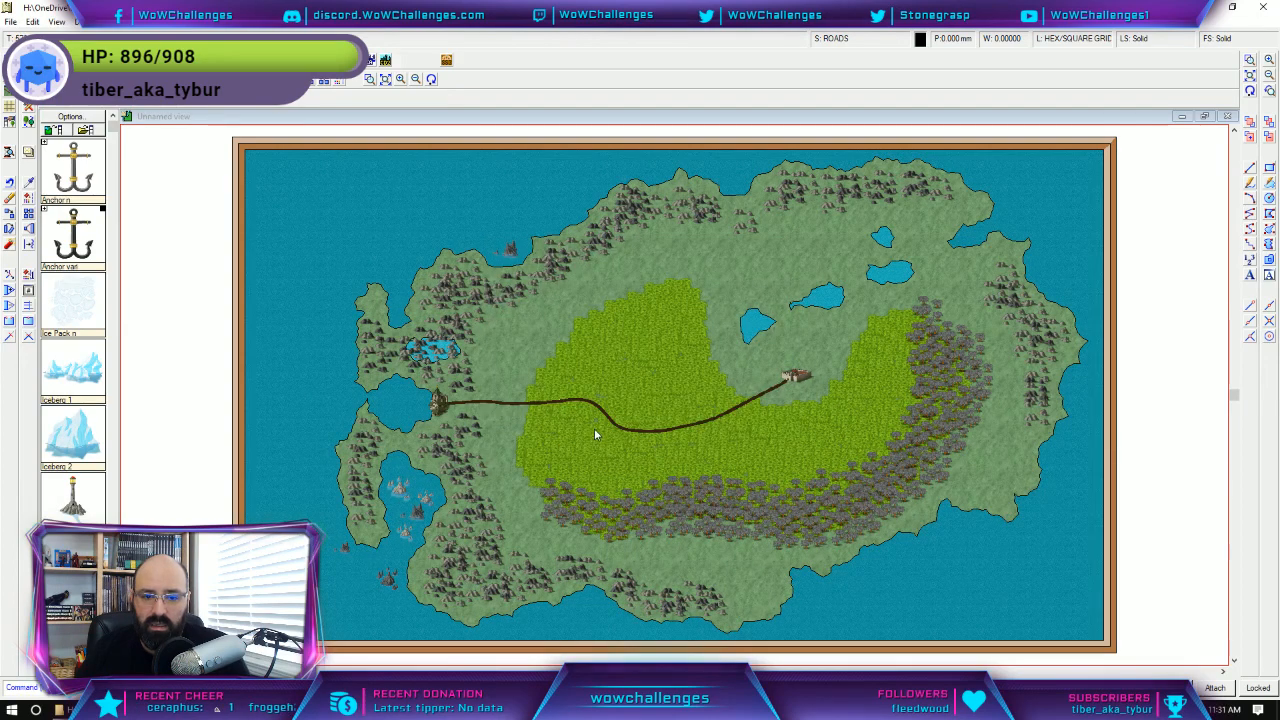
pyautogui.rightClick(512, 406)
pyautogui.click(512, 404)
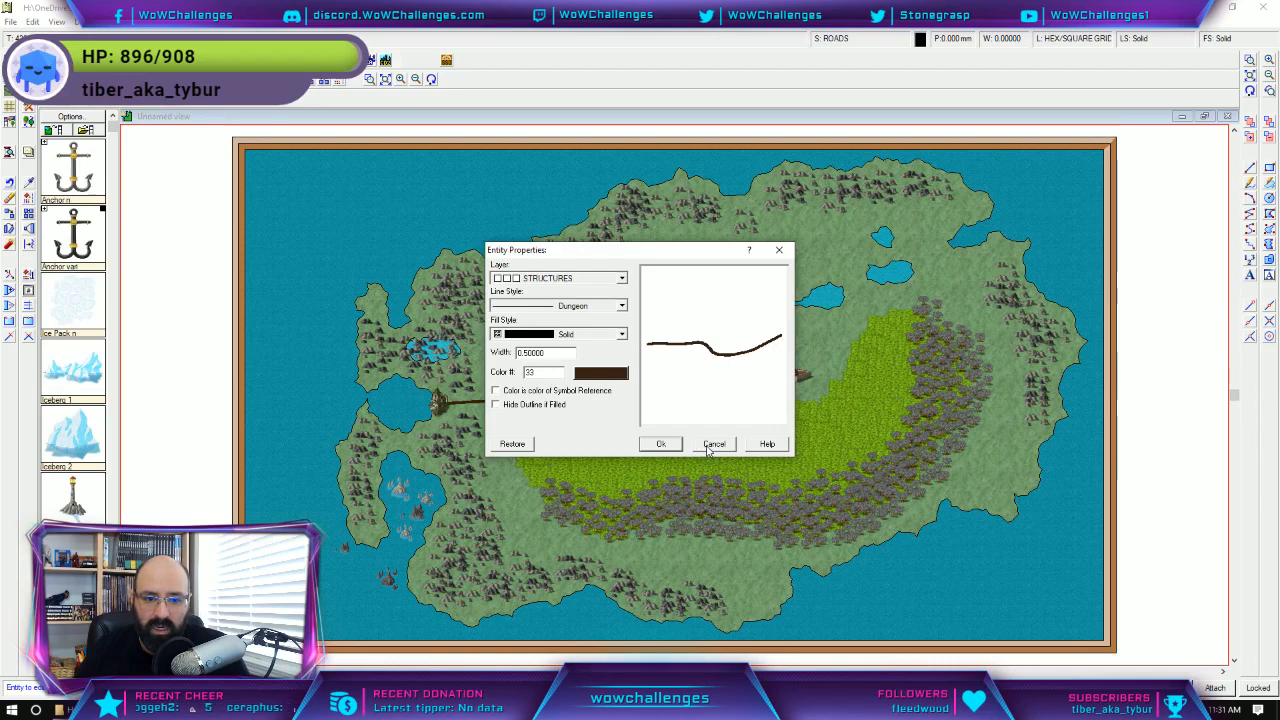
pyautogui.click(662, 444)
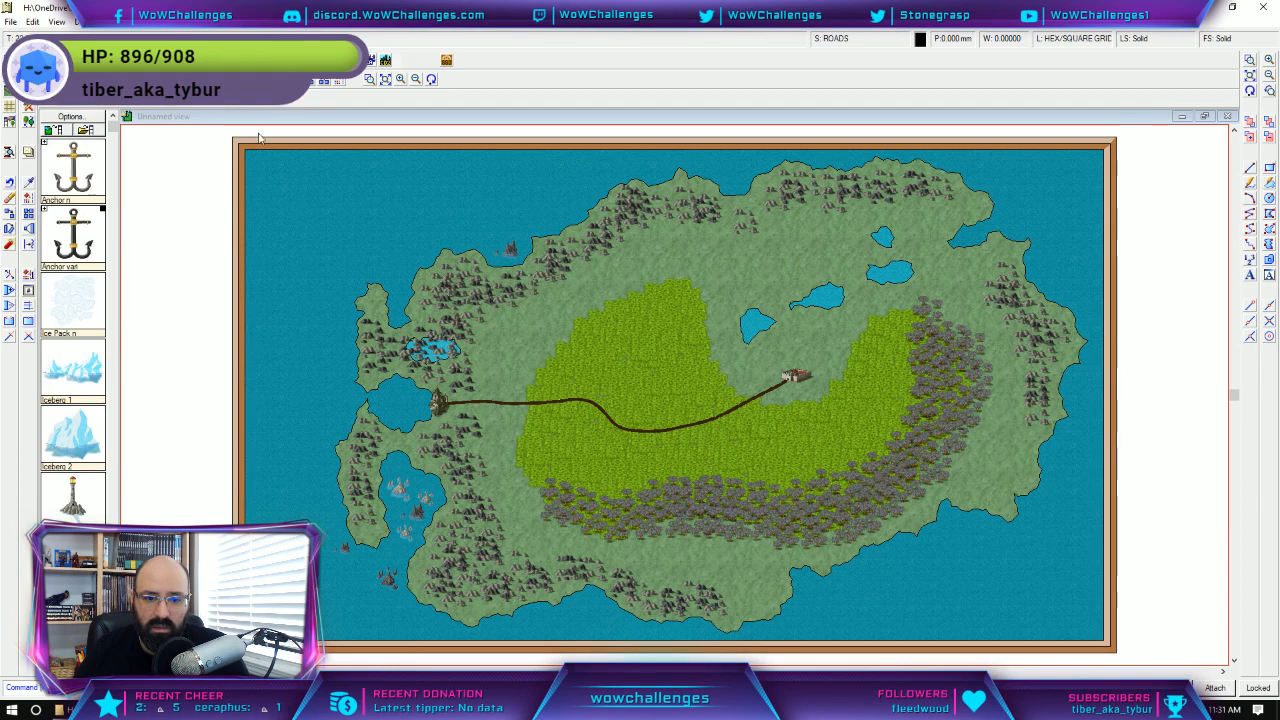
pyautogui.click(32, 21)
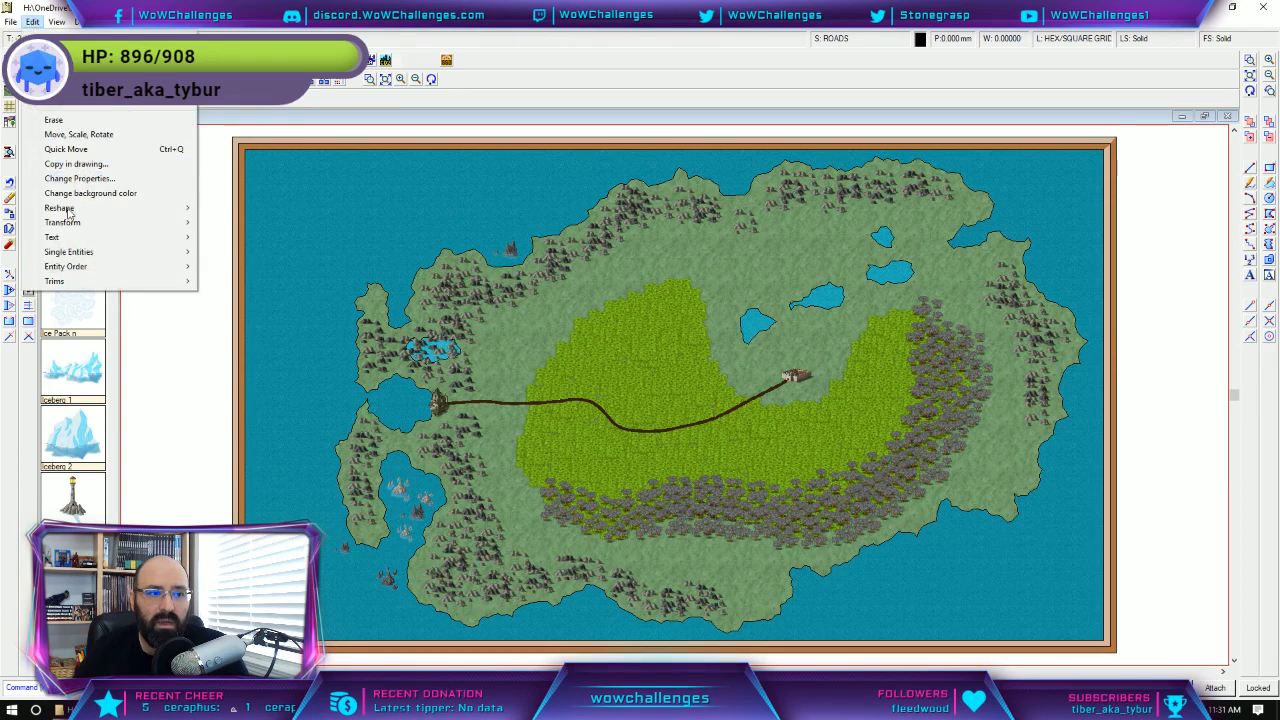
pyautogui.moveTo(160, 252)
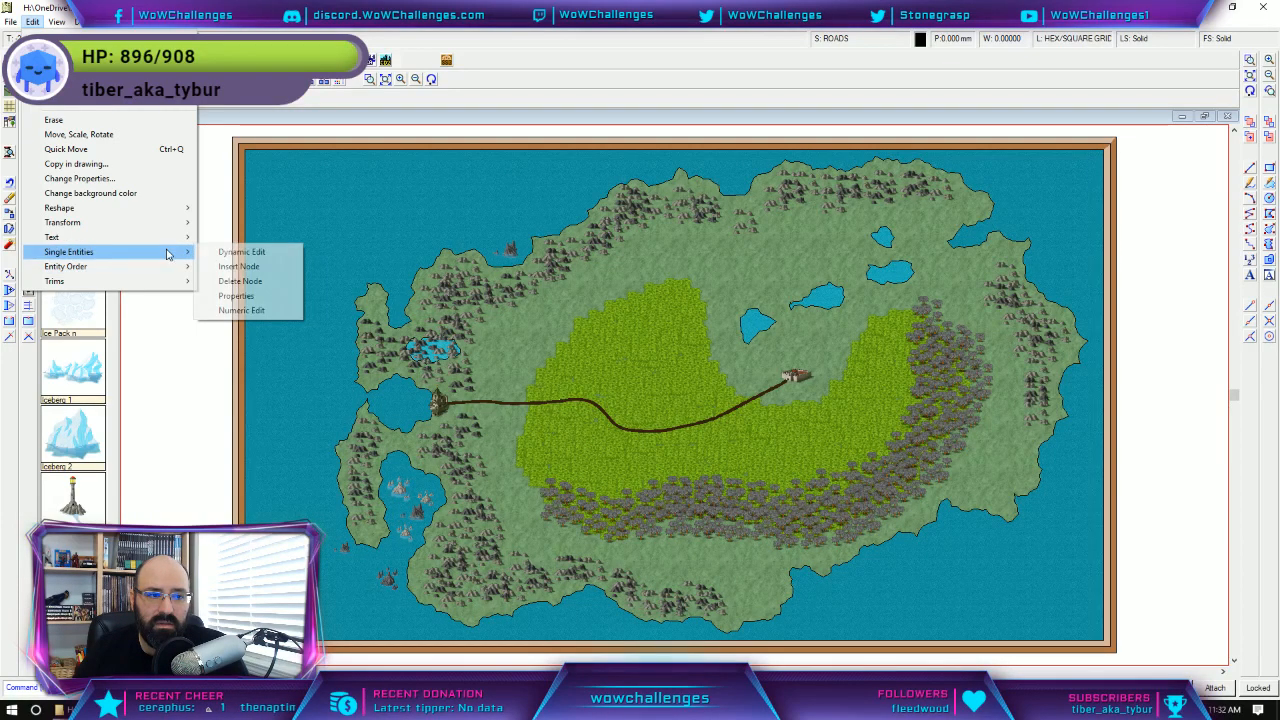
pyautogui.click(241, 253)
pyautogui.click(512, 403)
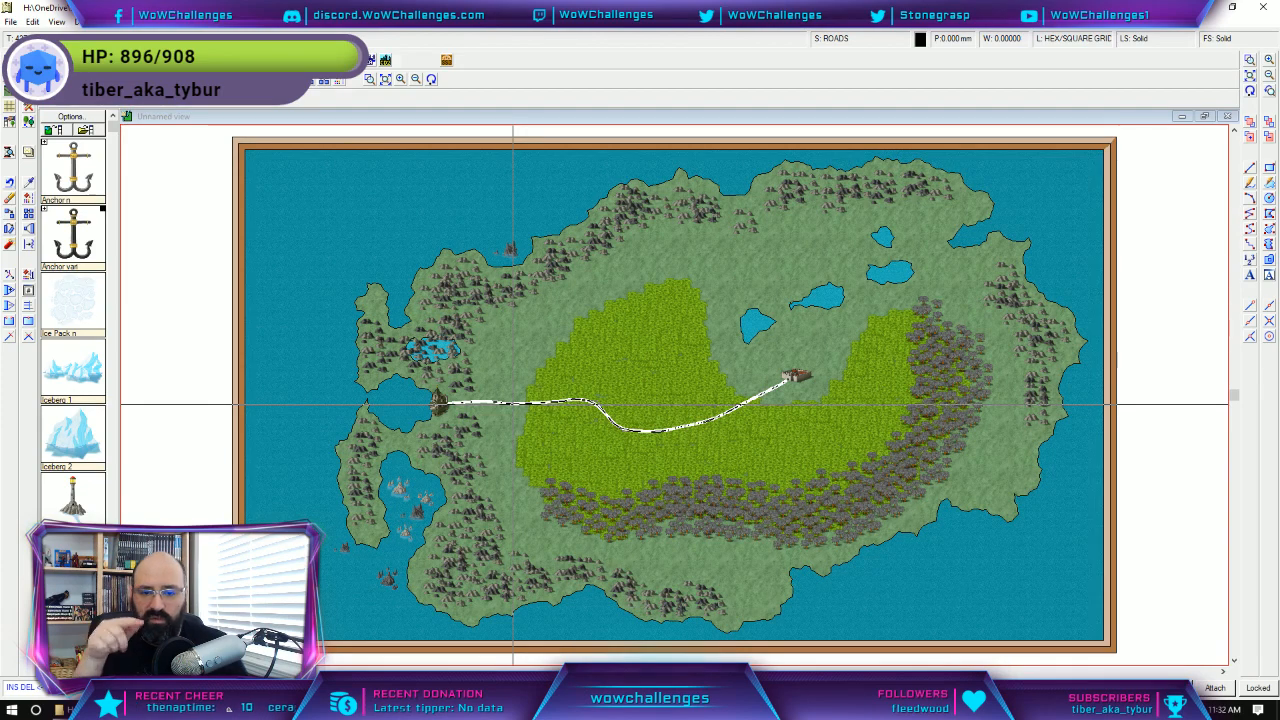
pyautogui.press('Escape')
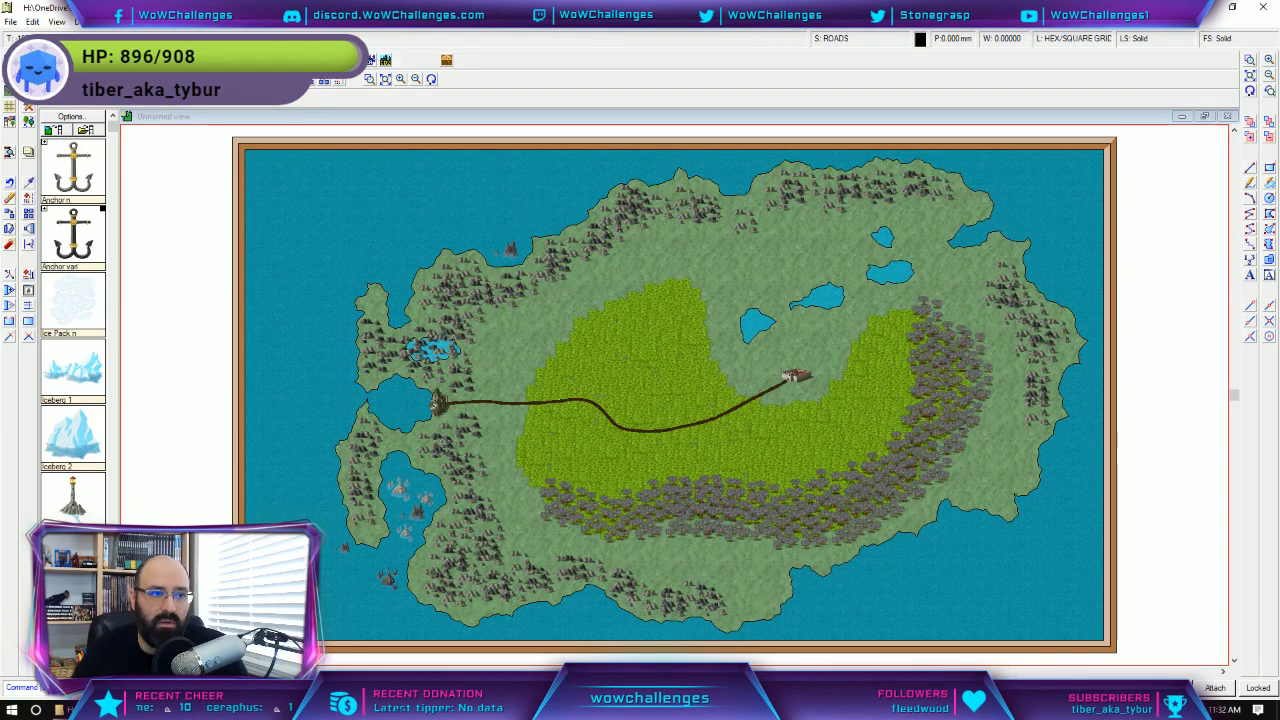
# Start Dynamic Edit for single entities and set the line width for new entities to 0.5.
pyautogui.click(32, 21)
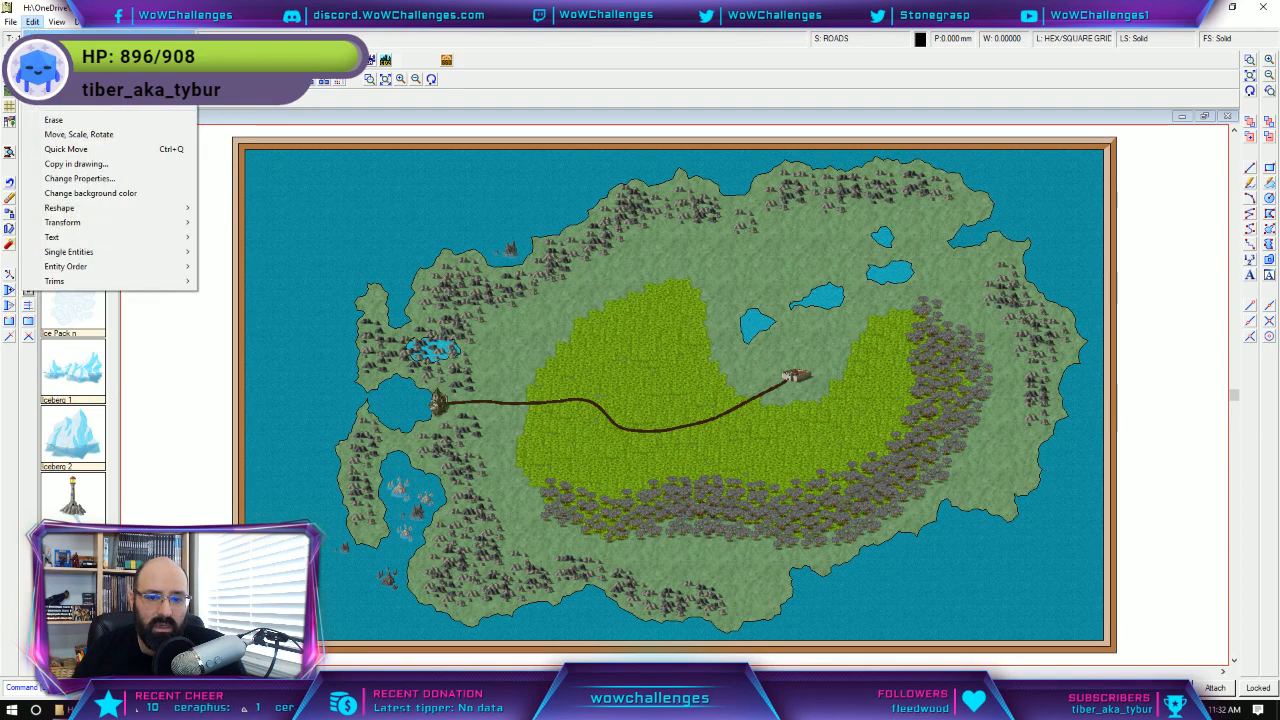
pyautogui.moveTo(138, 254)
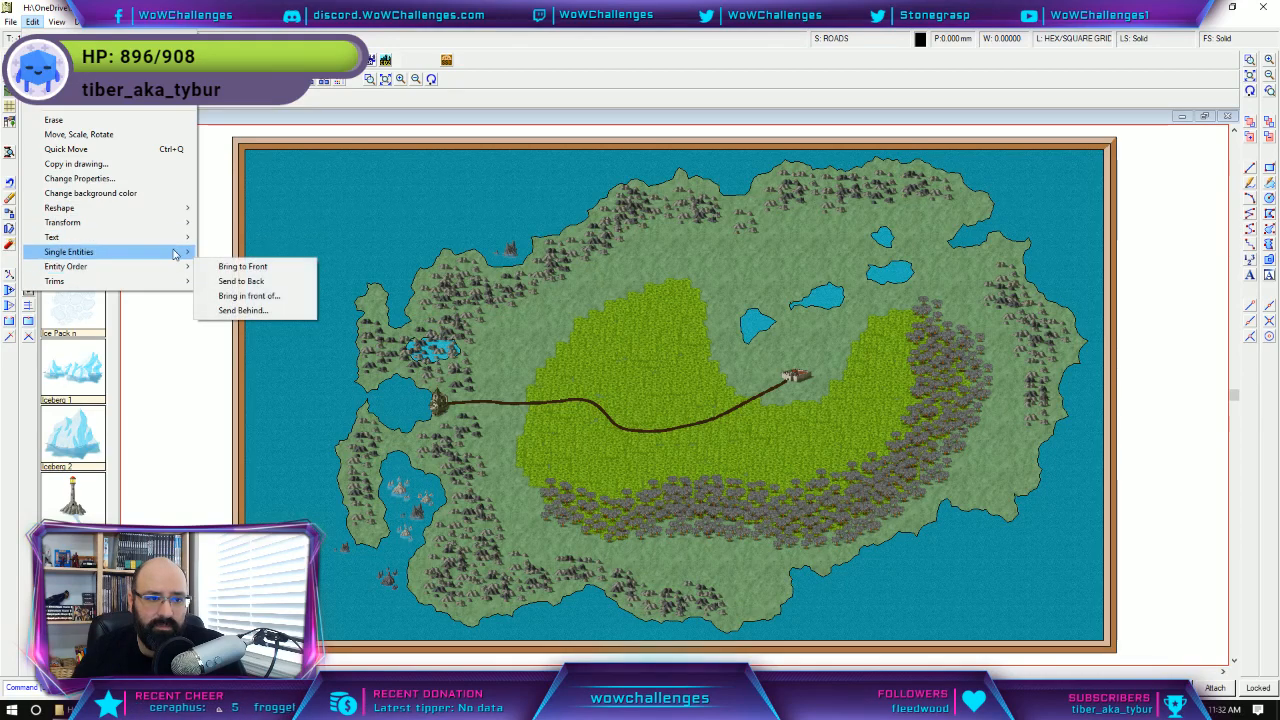
pyautogui.click(210, 255)
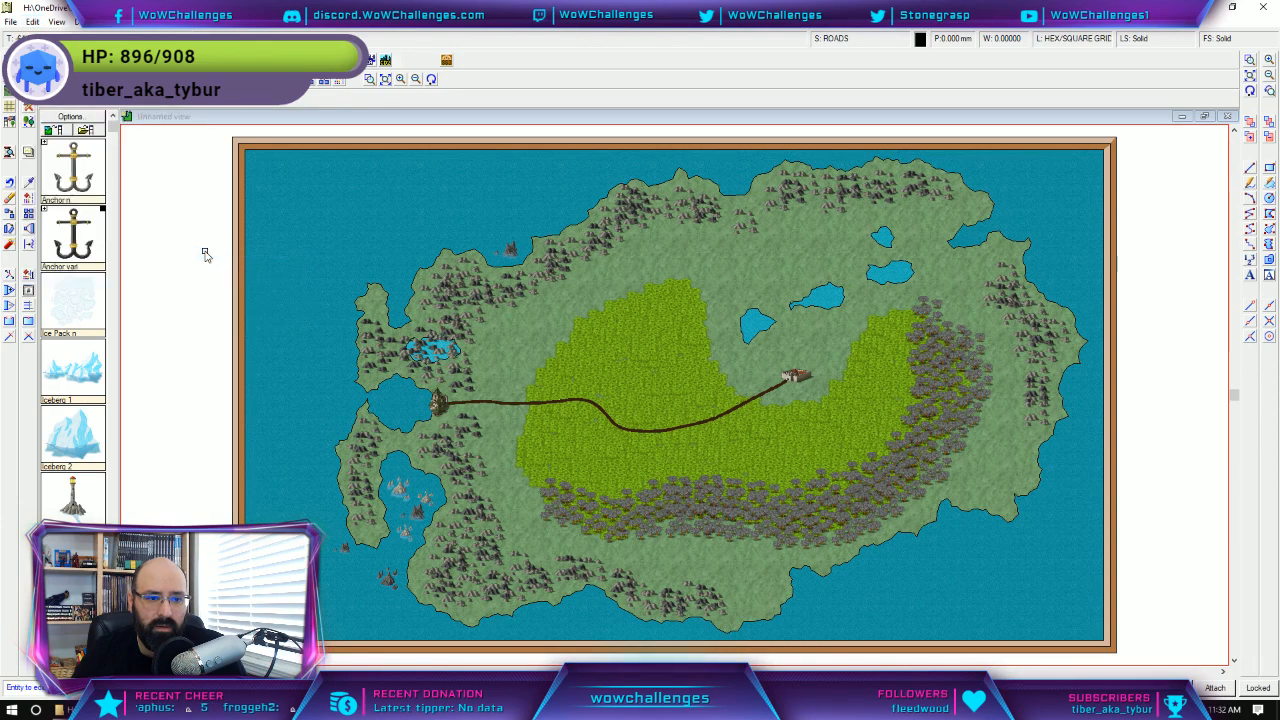
pyautogui.click(1016, 40)
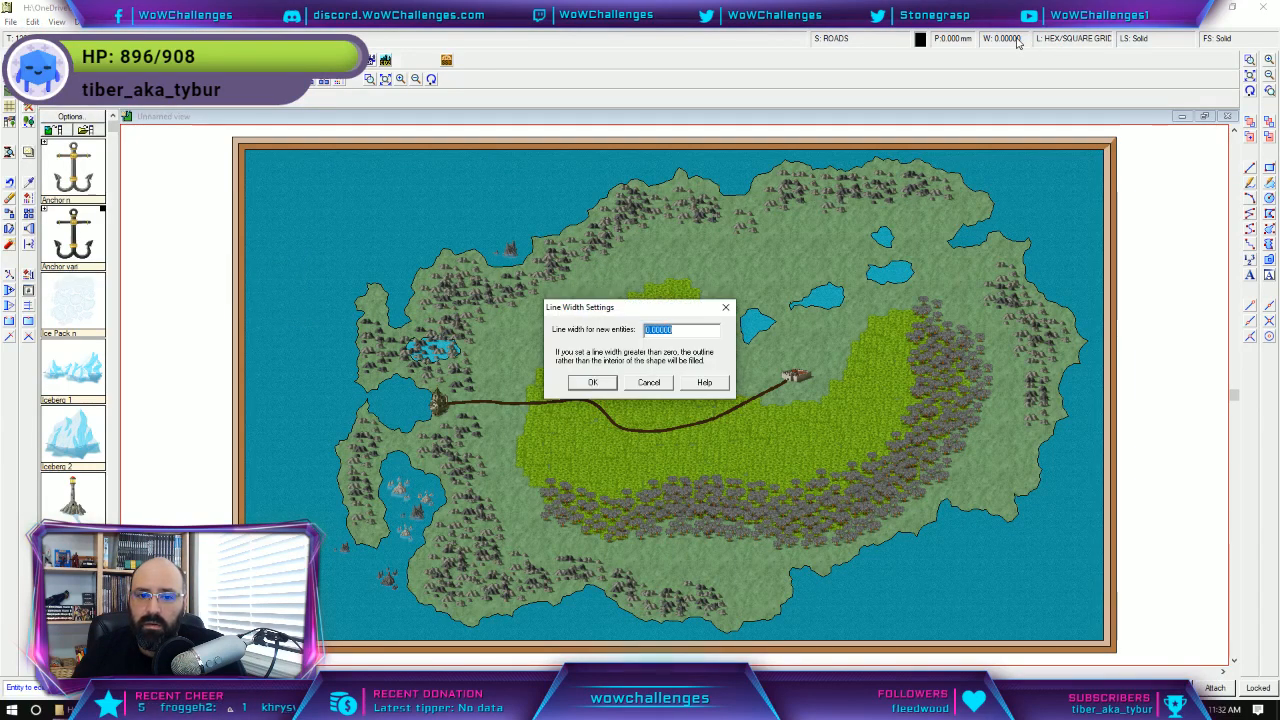
pyautogui.write('0')
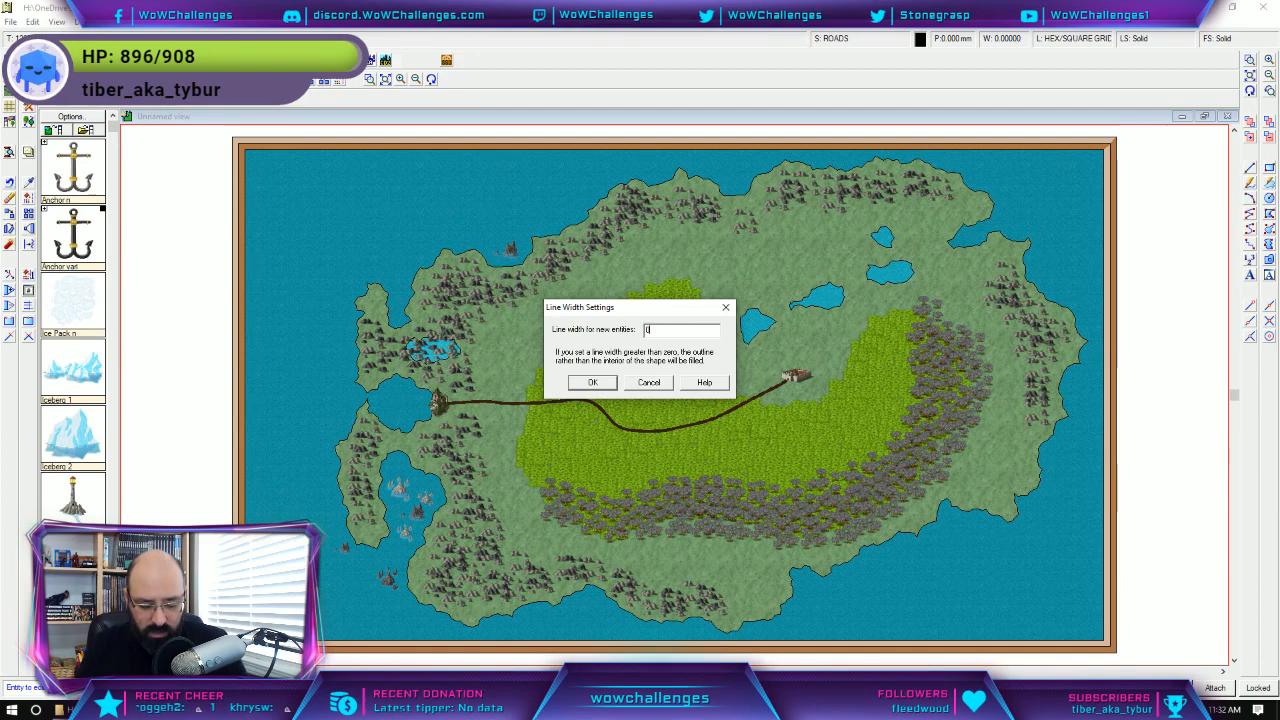
pyautogui.write('.5')
pyautogui.press('Return')
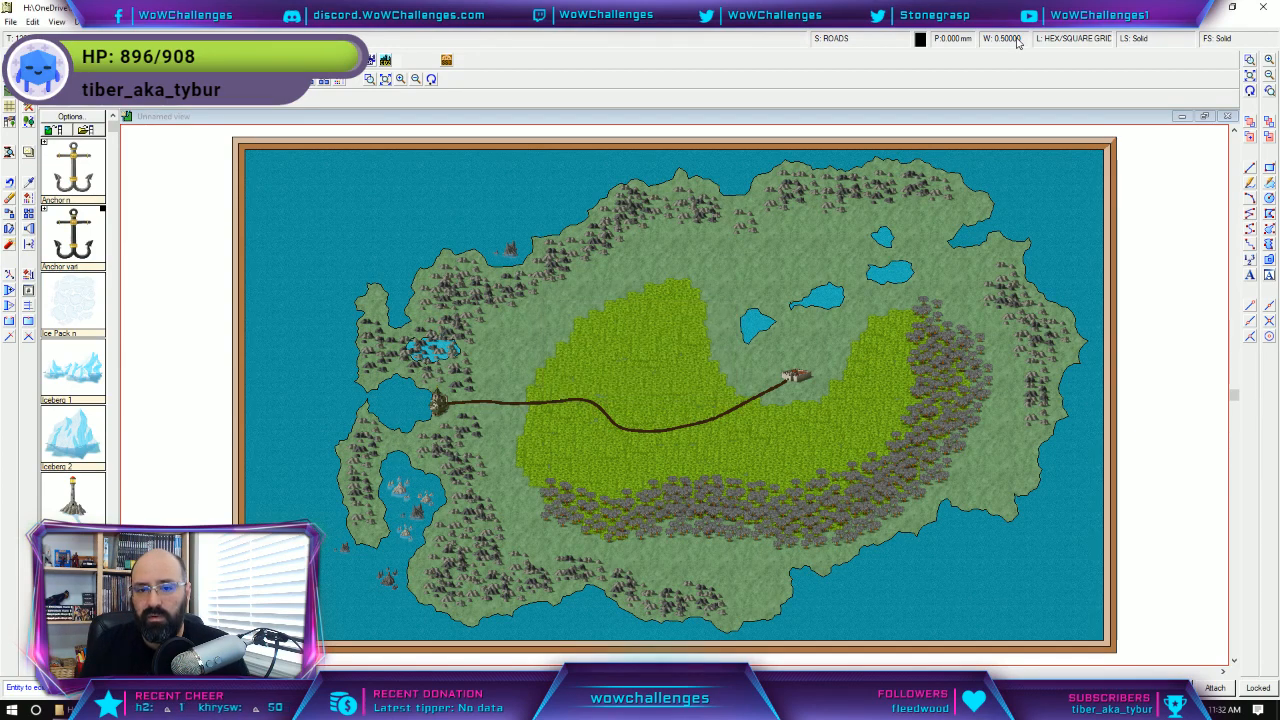
# Try to bend the western stretch of the road northward with Dynamic Edit.
pyautogui.click(516, 404)
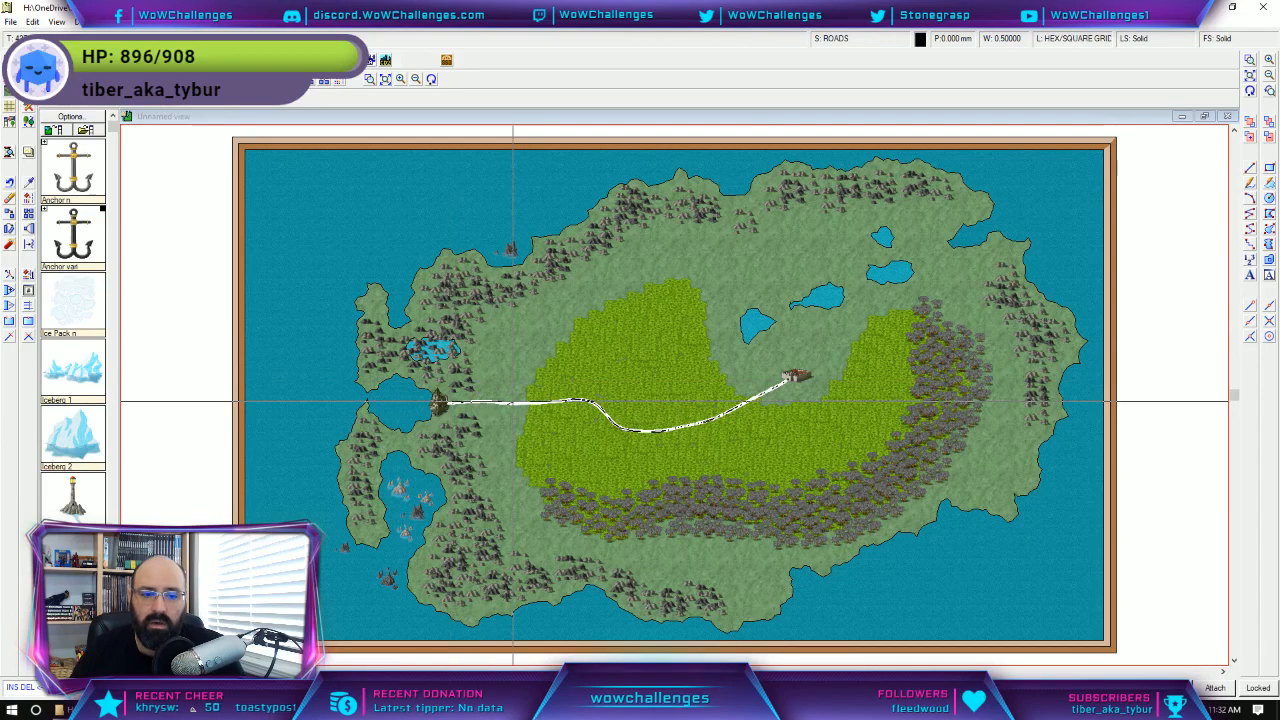
pyautogui.click(517, 364)
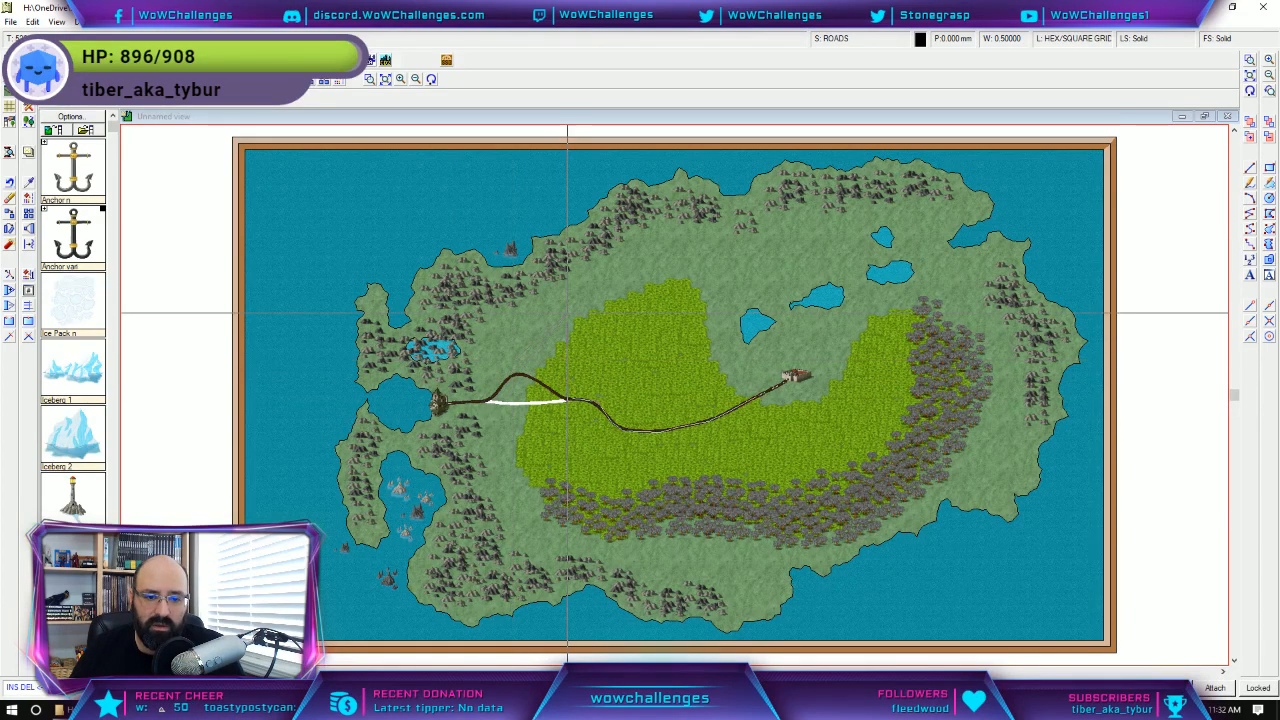
pyautogui.rightClick(526, 501)
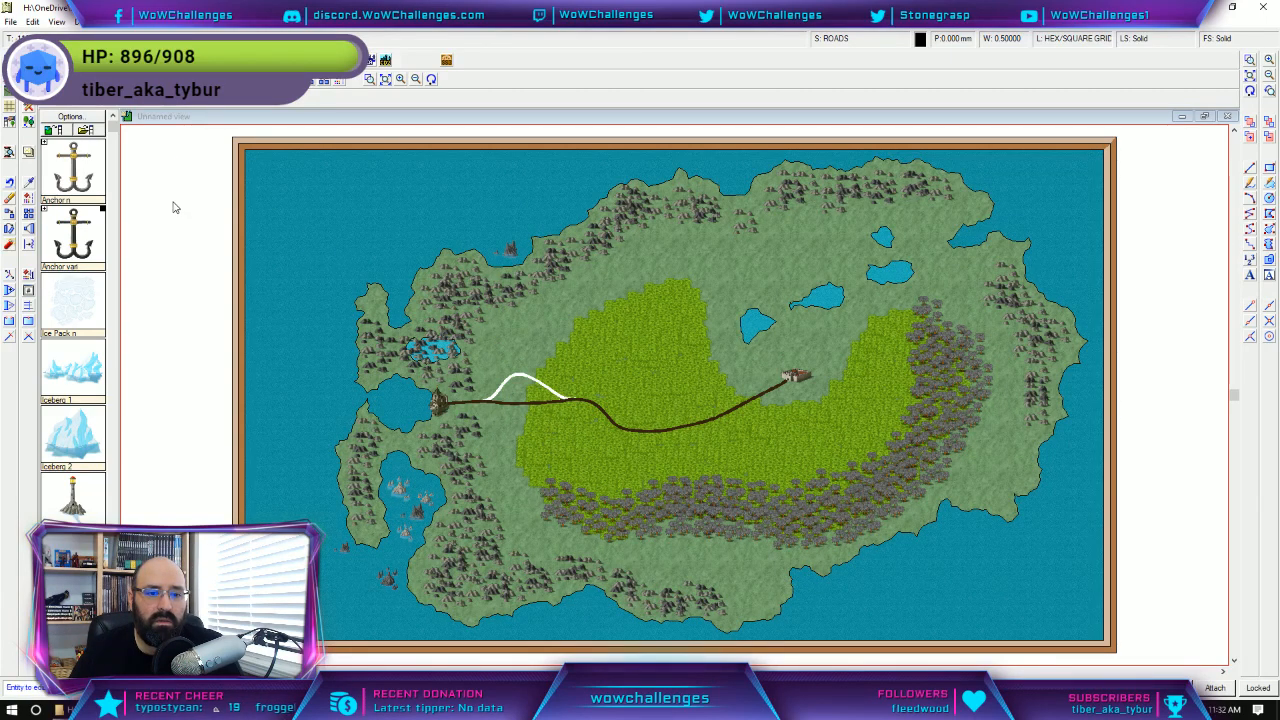
pyautogui.click(78, 21)
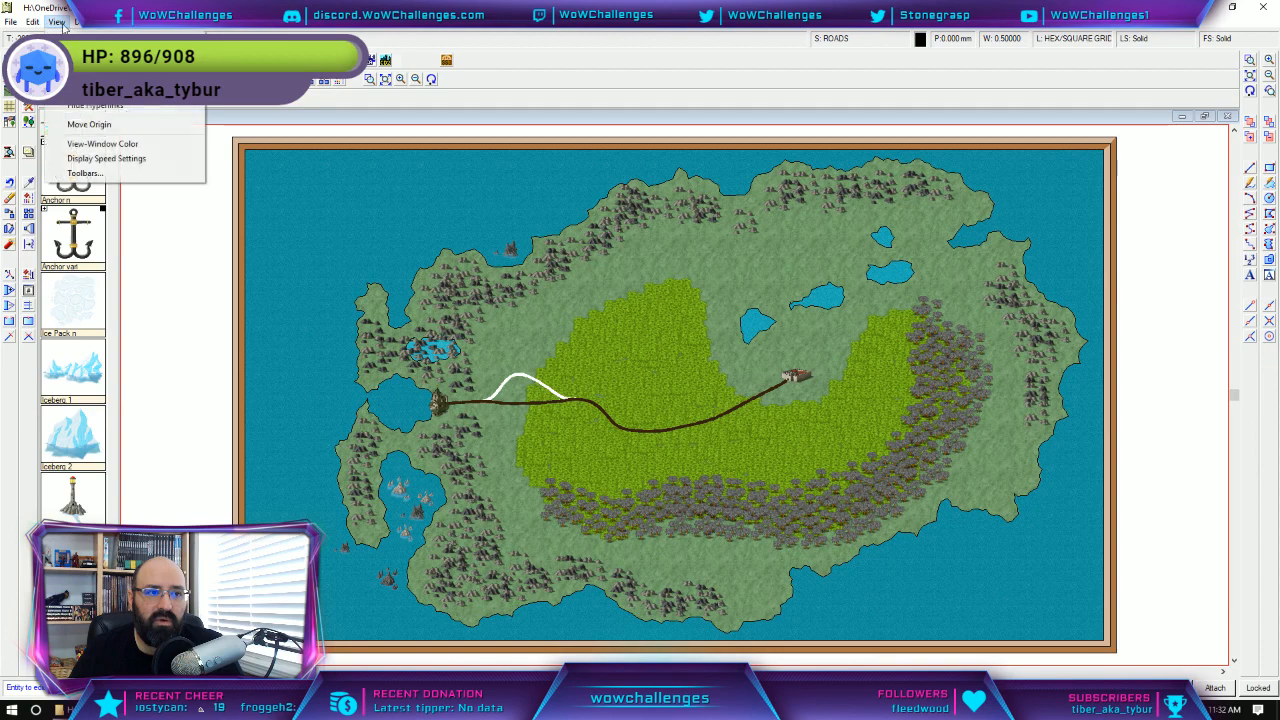
pyautogui.click(66, 34)
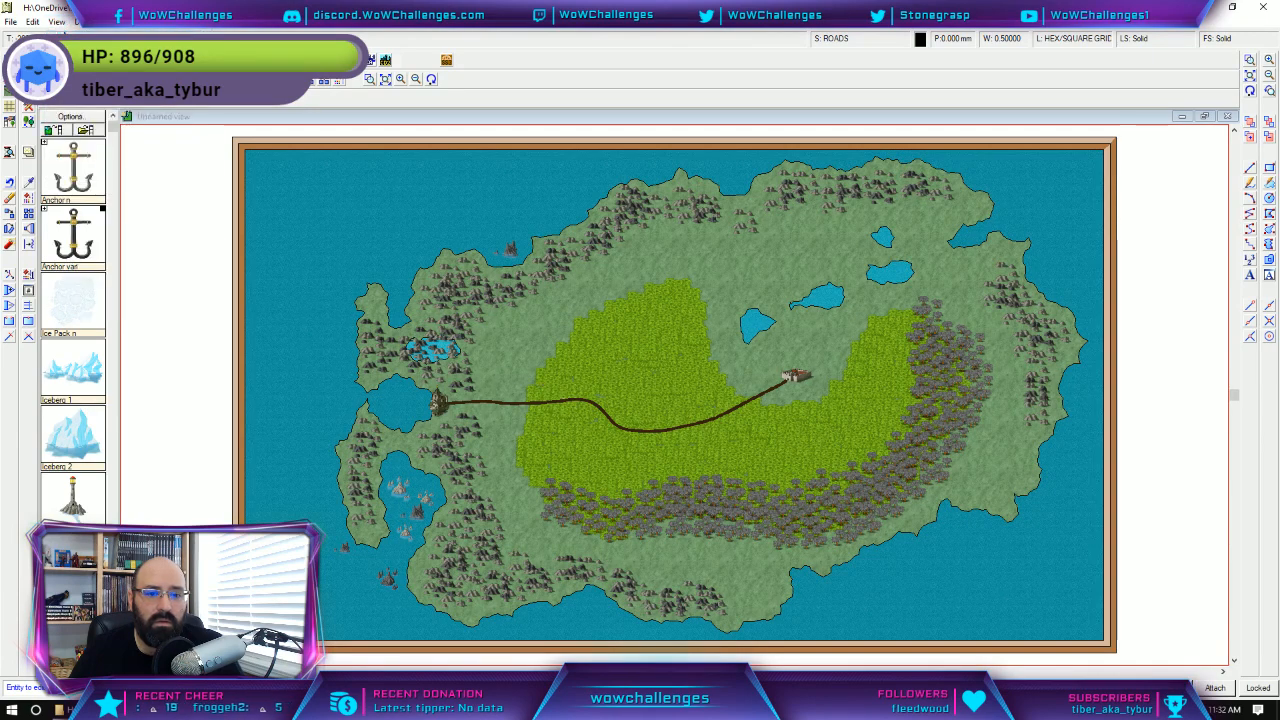
# Set the road's width to 1.00000 and its fill style to Halftone in its entity properties.
pyautogui.click(33, 21)
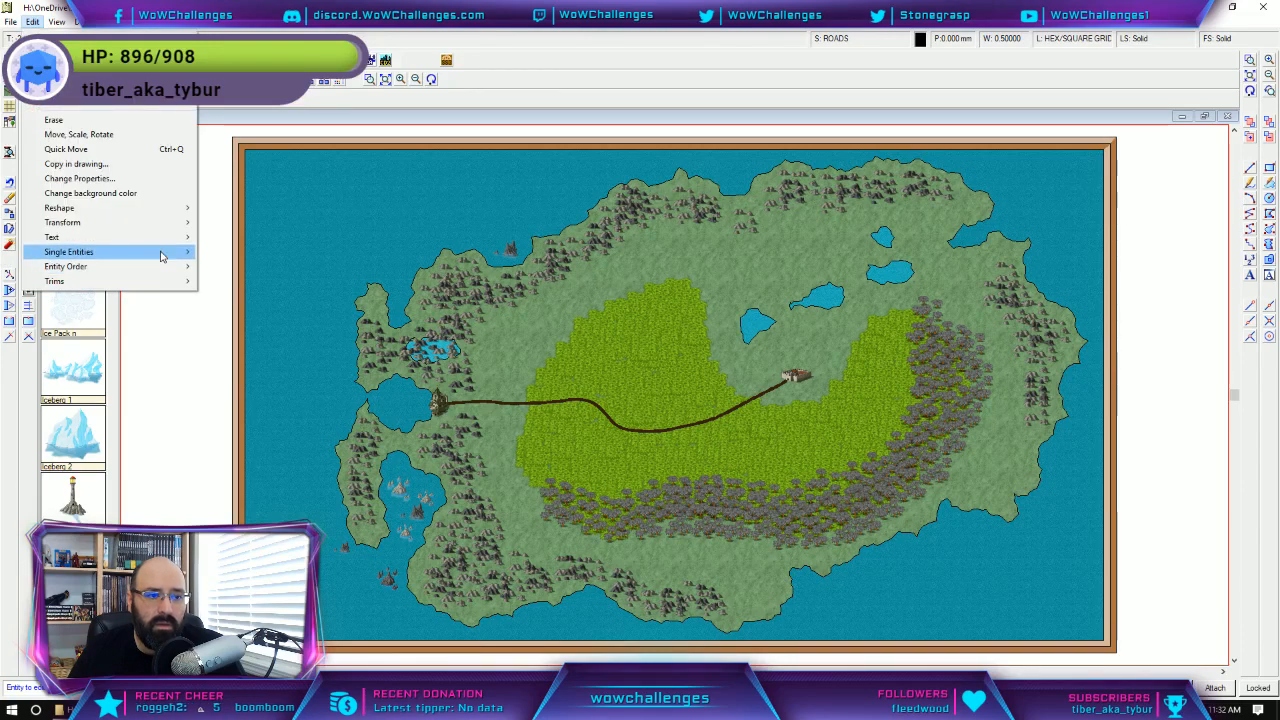
pyautogui.moveTo(160, 266)
pyautogui.click(238, 298)
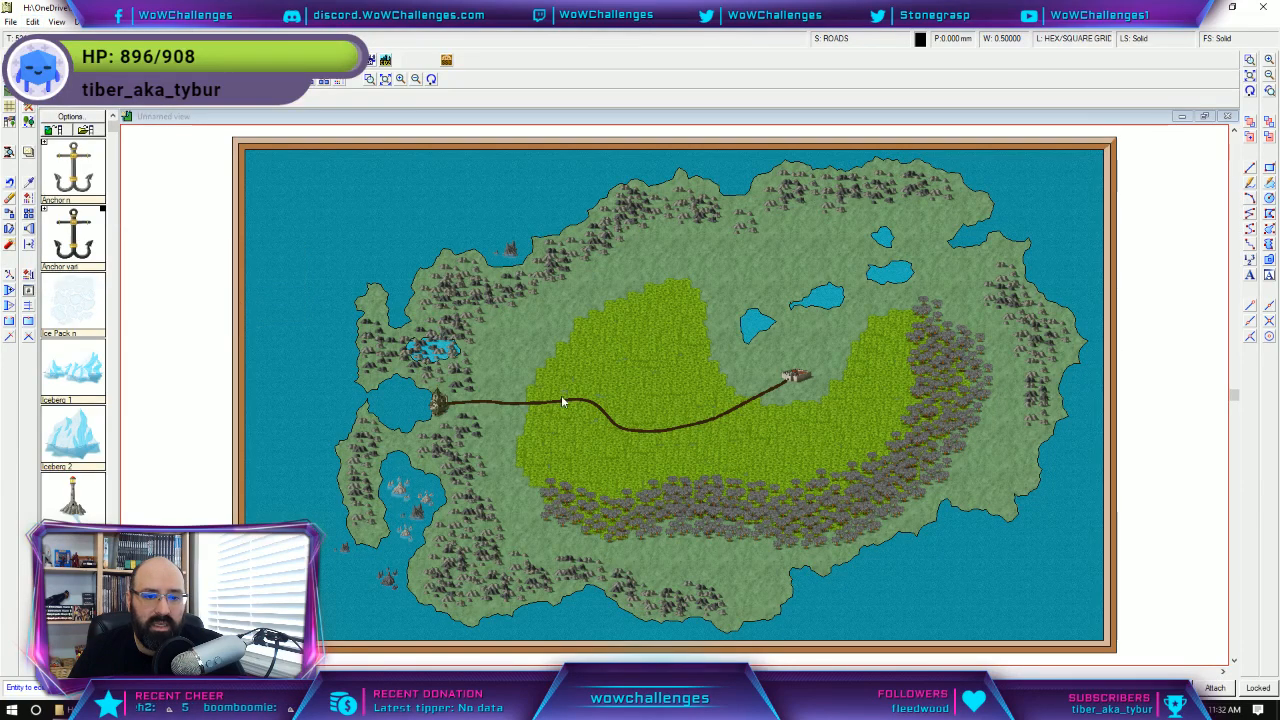
pyautogui.click(520, 403)
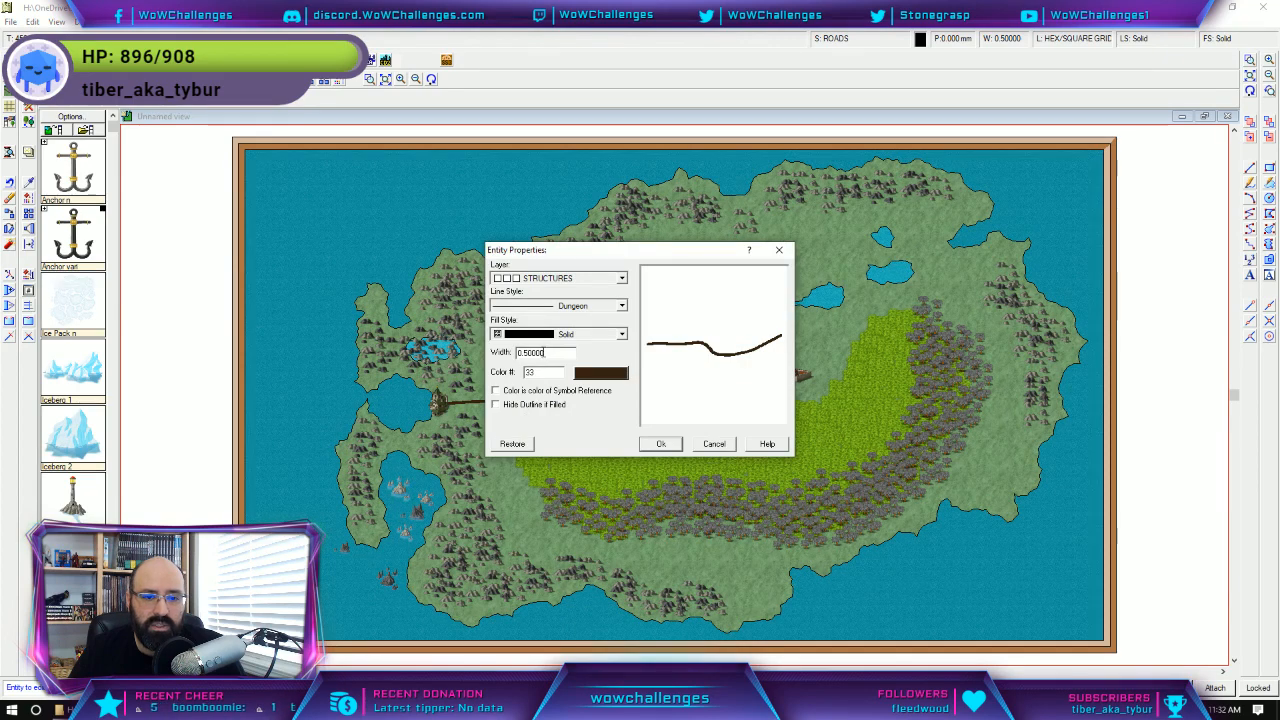
pyautogui.doubleClick(538, 352)
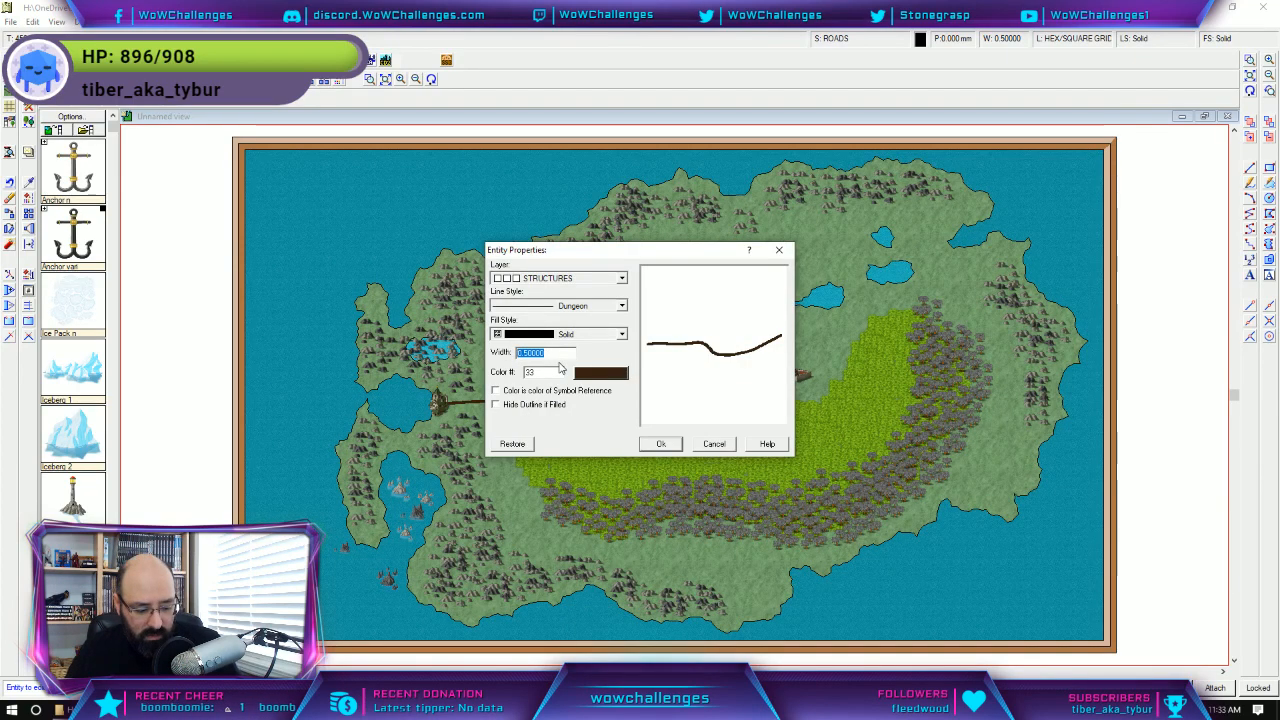
pyautogui.write('1.00000')
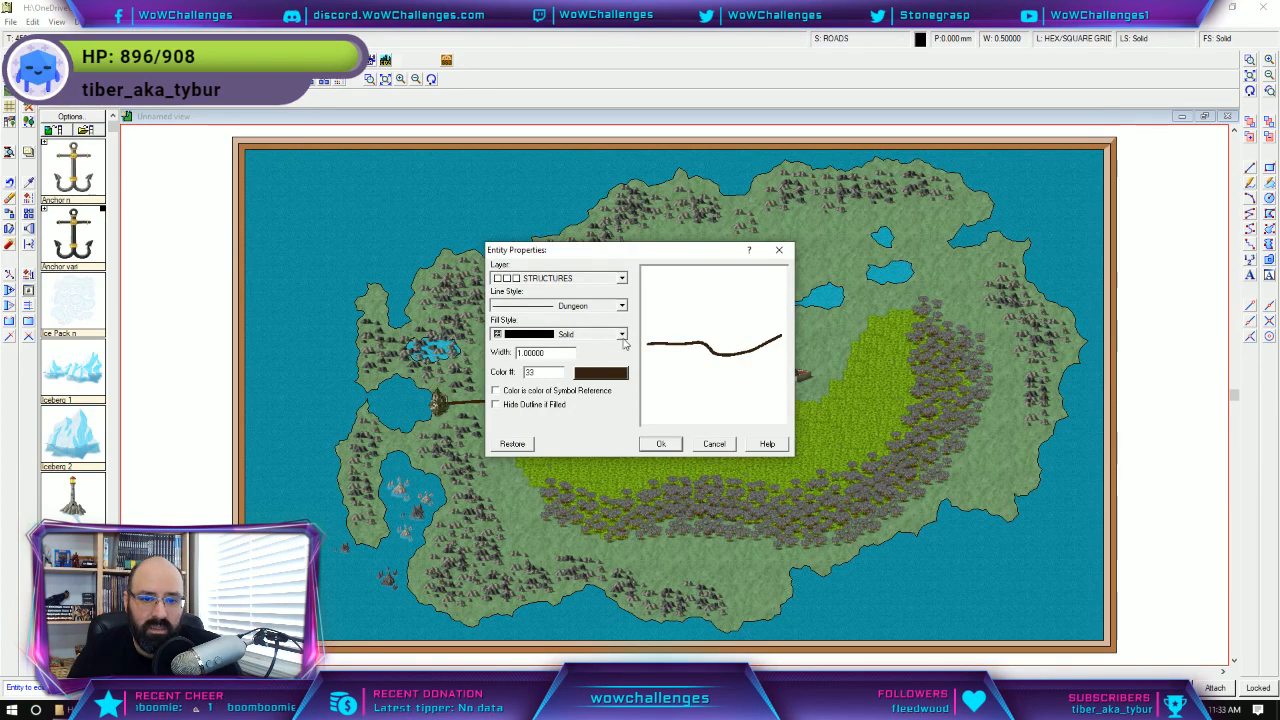
pyautogui.click(621, 335)
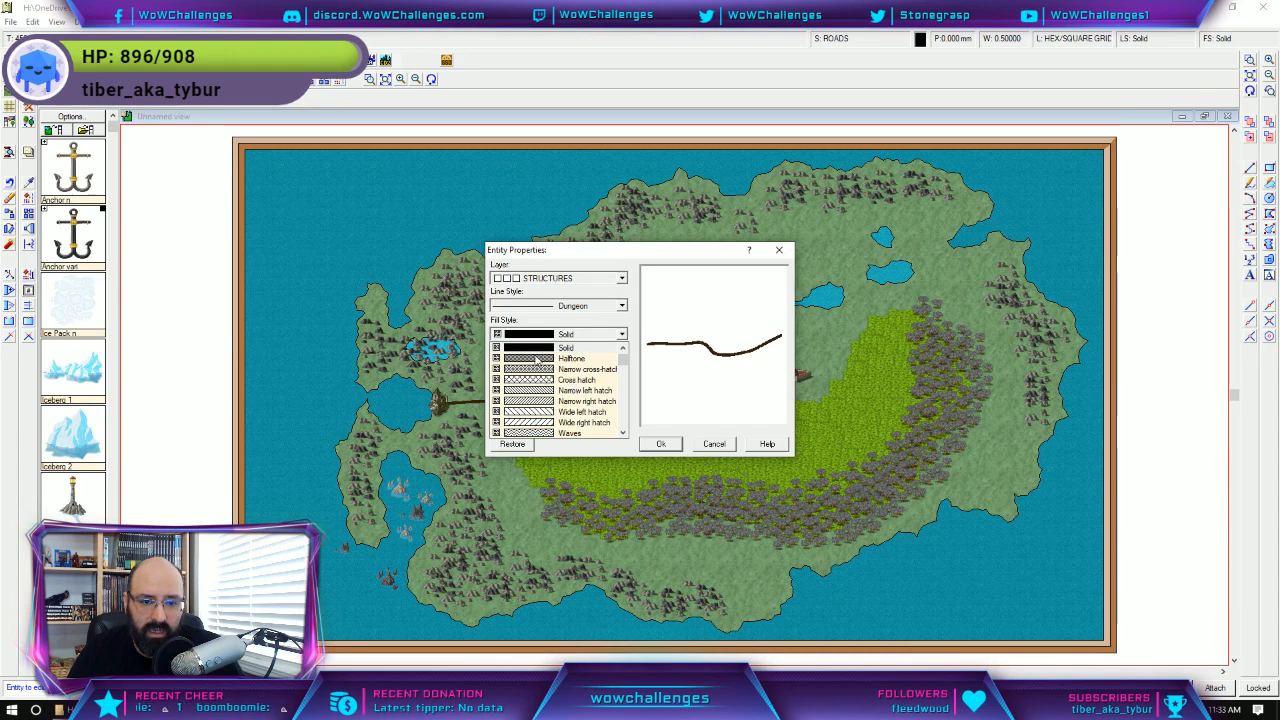
pyautogui.click(537, 359)
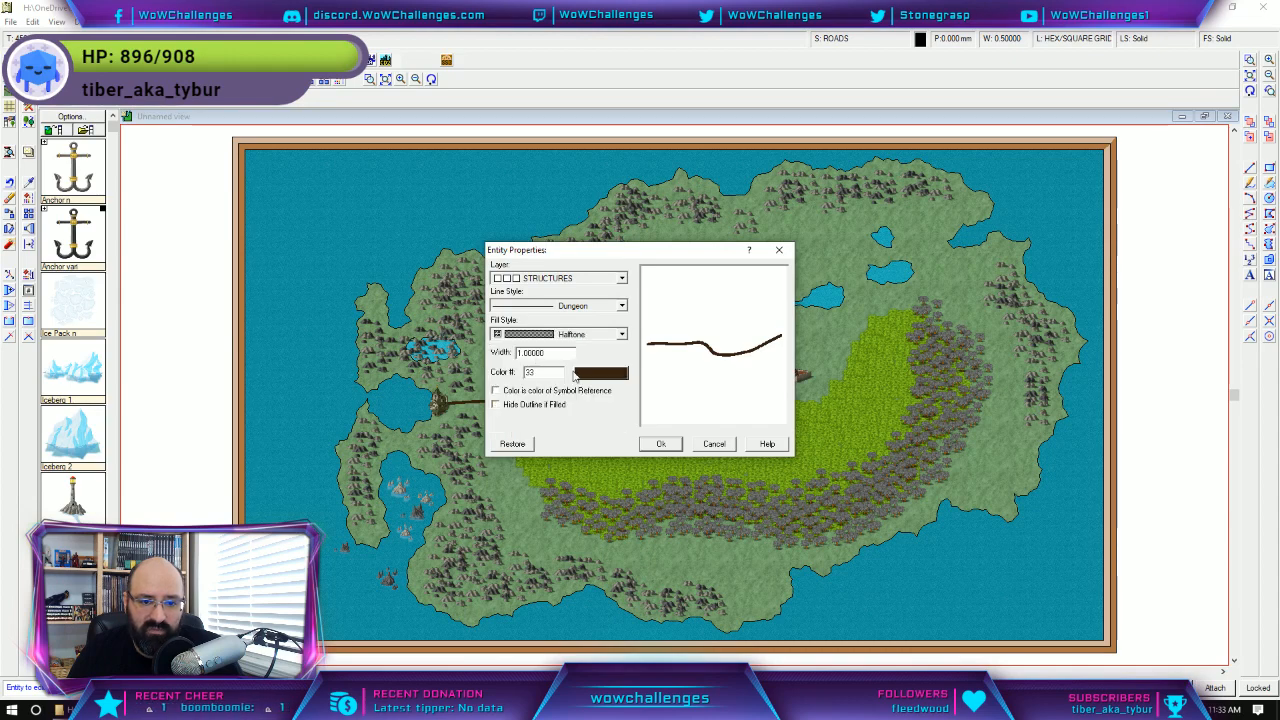
pyautogui.click(664, 443)
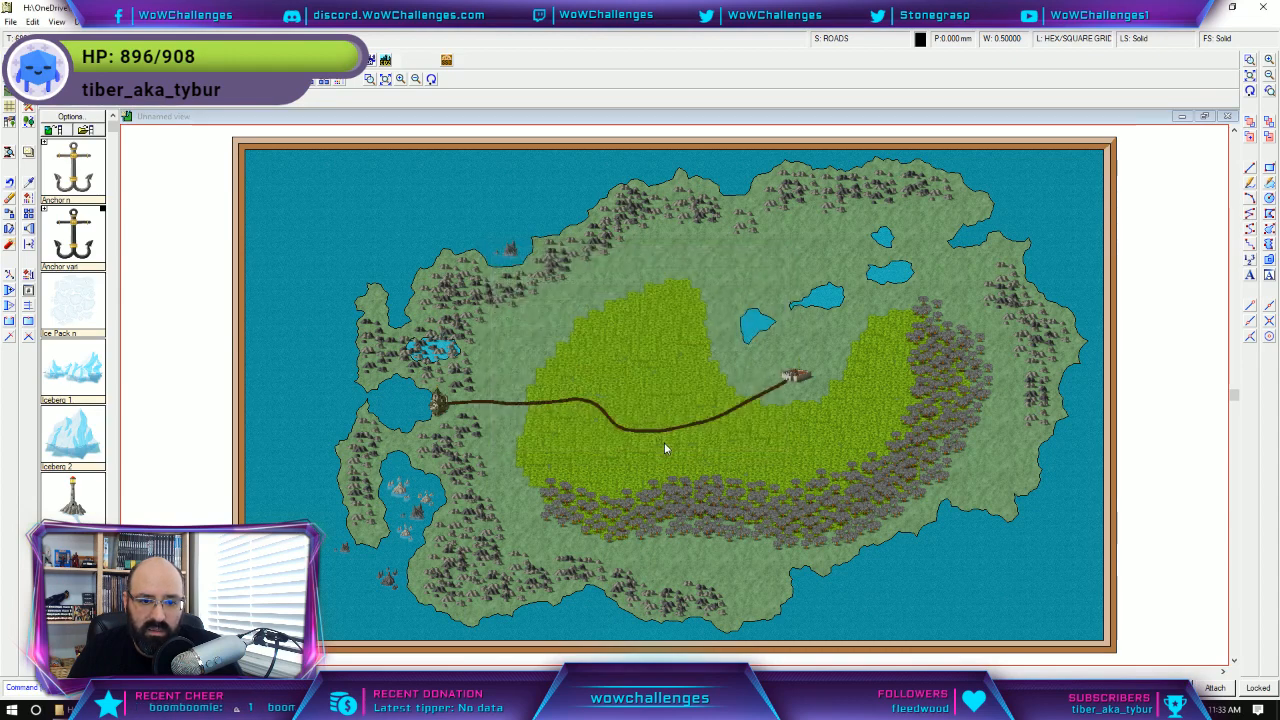
# Set the road's line style to Road and its width to 0.5 in its entity properties.
pyautogui.rightClick(516, 404)
pyautogui.click(513, 402)
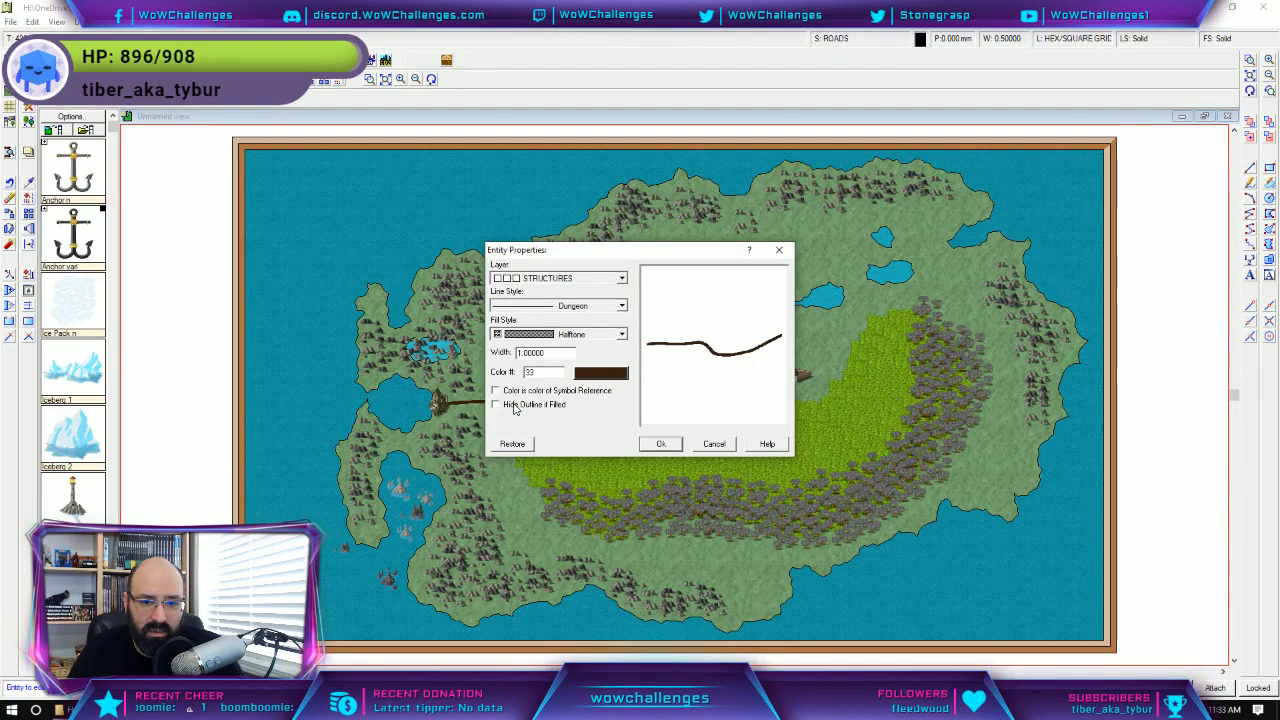
pyautogui.moveTo(645, 252); pyautogui.dragTo(785, 293)
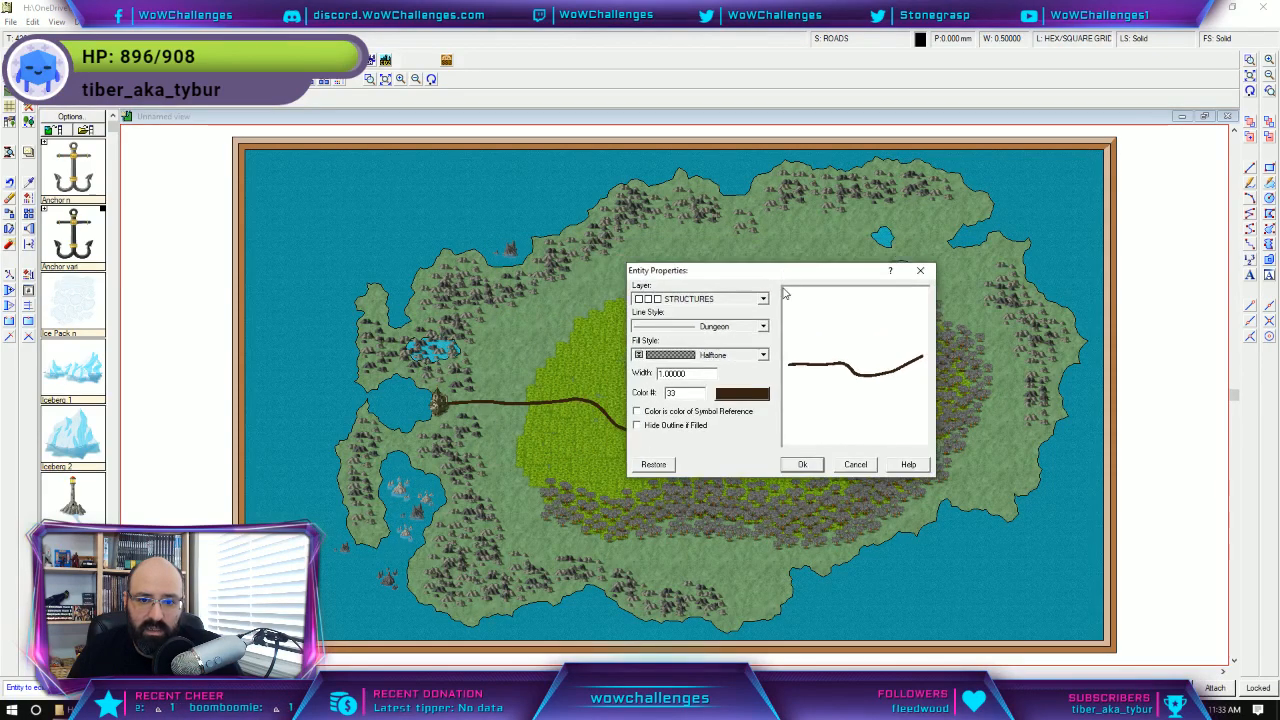
pyautogui.click(762, 328)
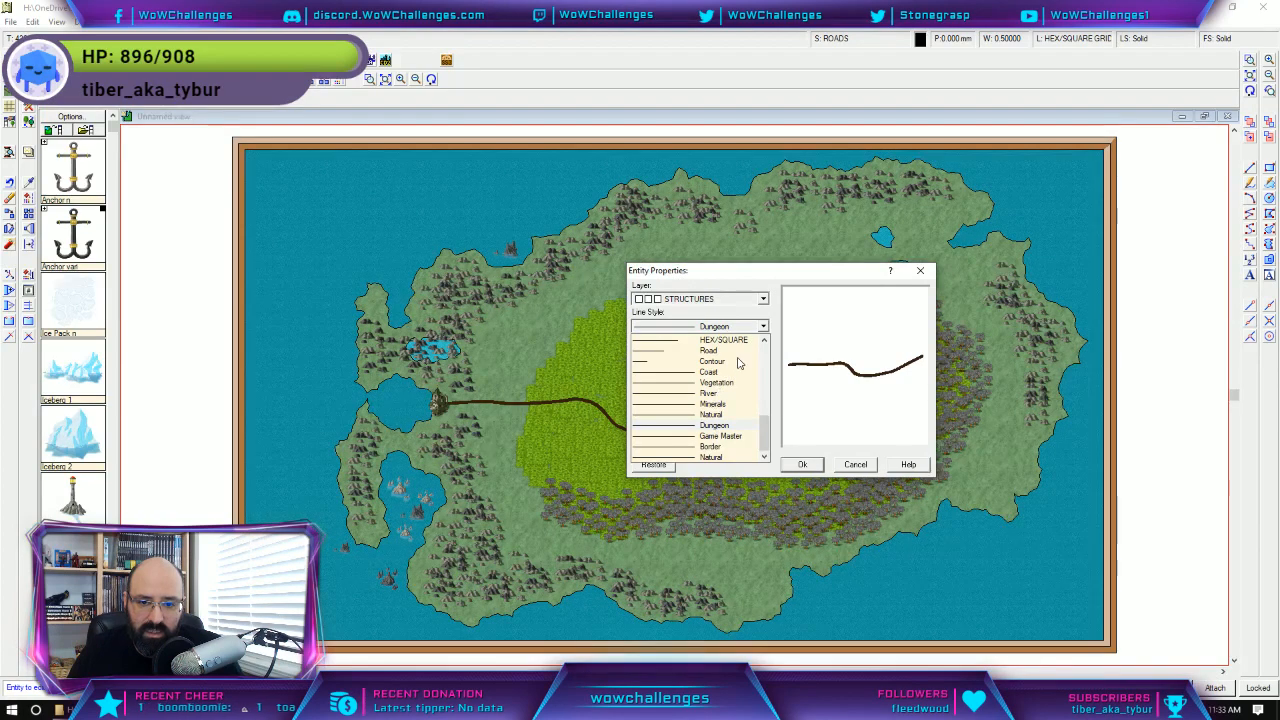
pyautogui.click(710, 350)
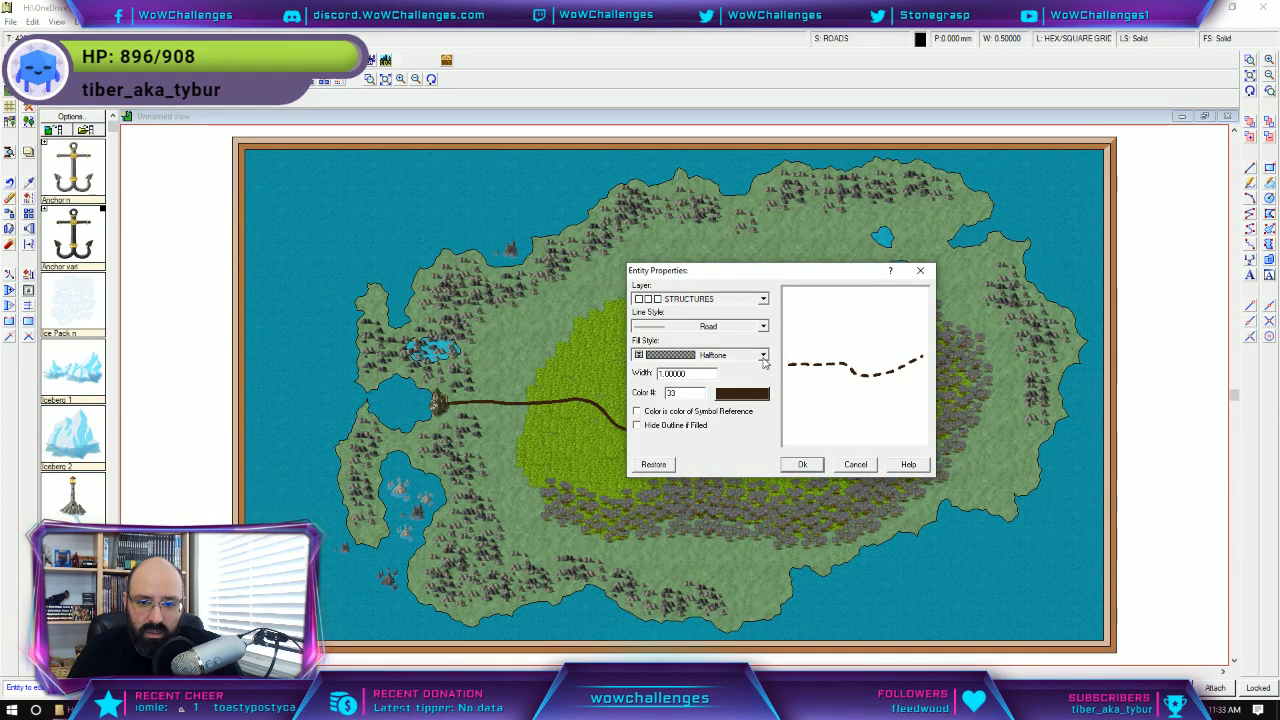
pyautogui.doubleClick(697, 374)
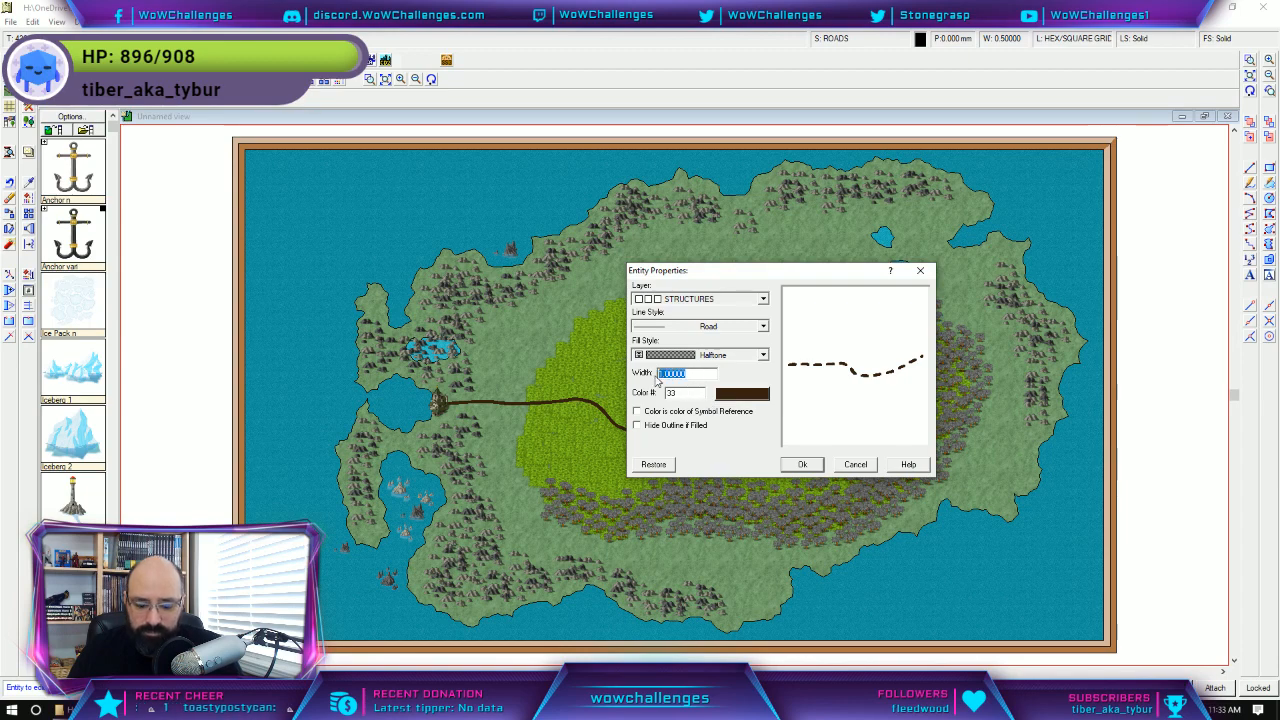
pyautogui.write('0.5')
pyautogui.press('Tab')
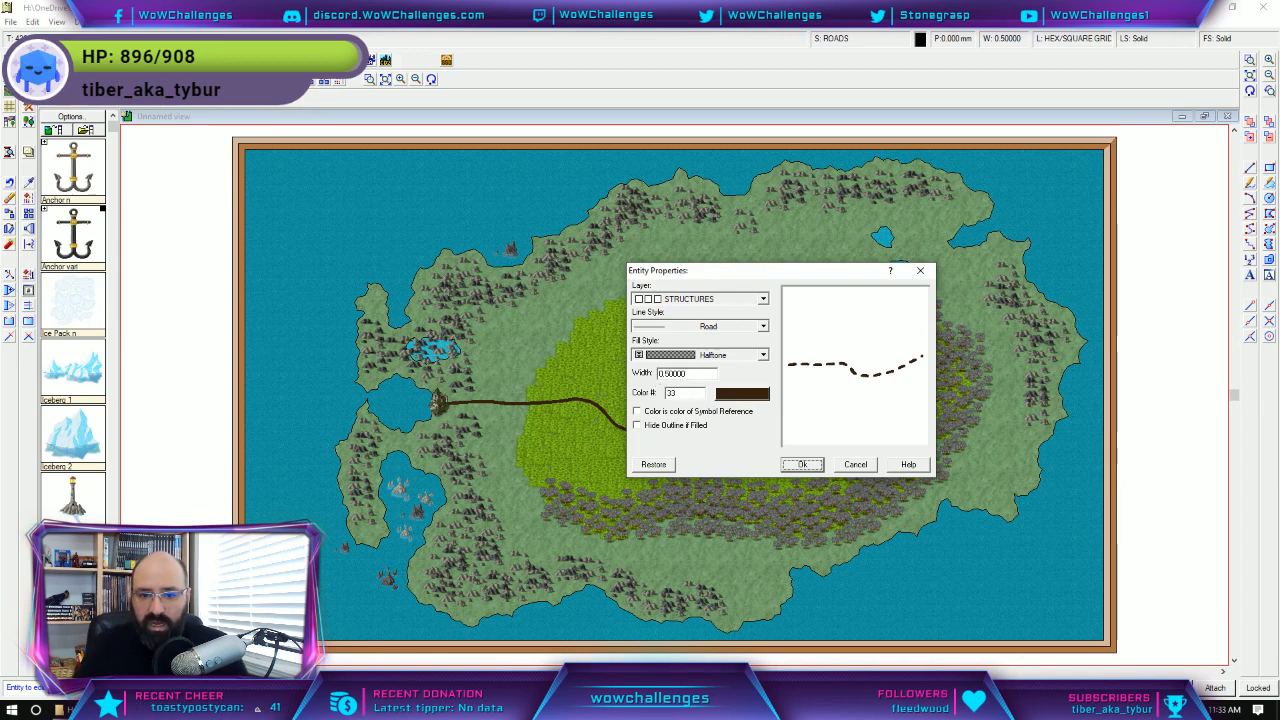
# Preview the Contour line style on the road, switch back to Road, apply the properties and answer the save reminder.
pyautogui.click(737, 329)
pyautogui.click(704, 362)
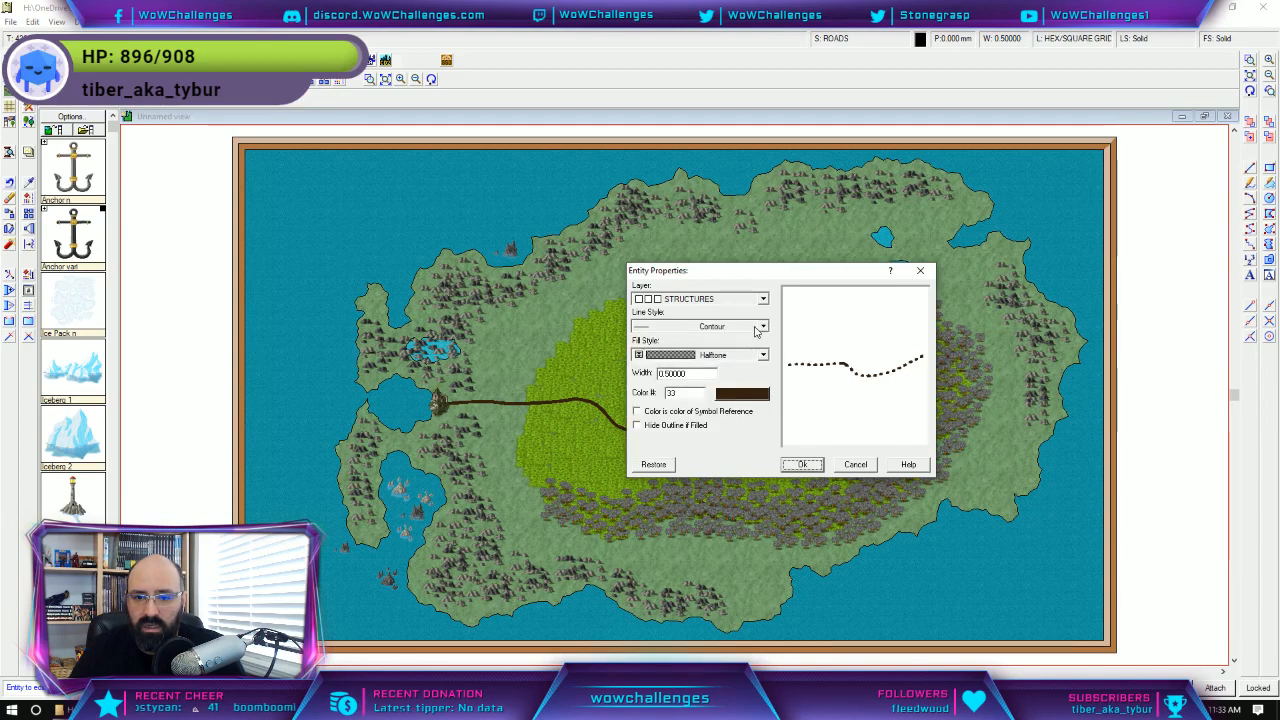
pyautogui.click(762, 326)
pyautogui.click(709, 351)
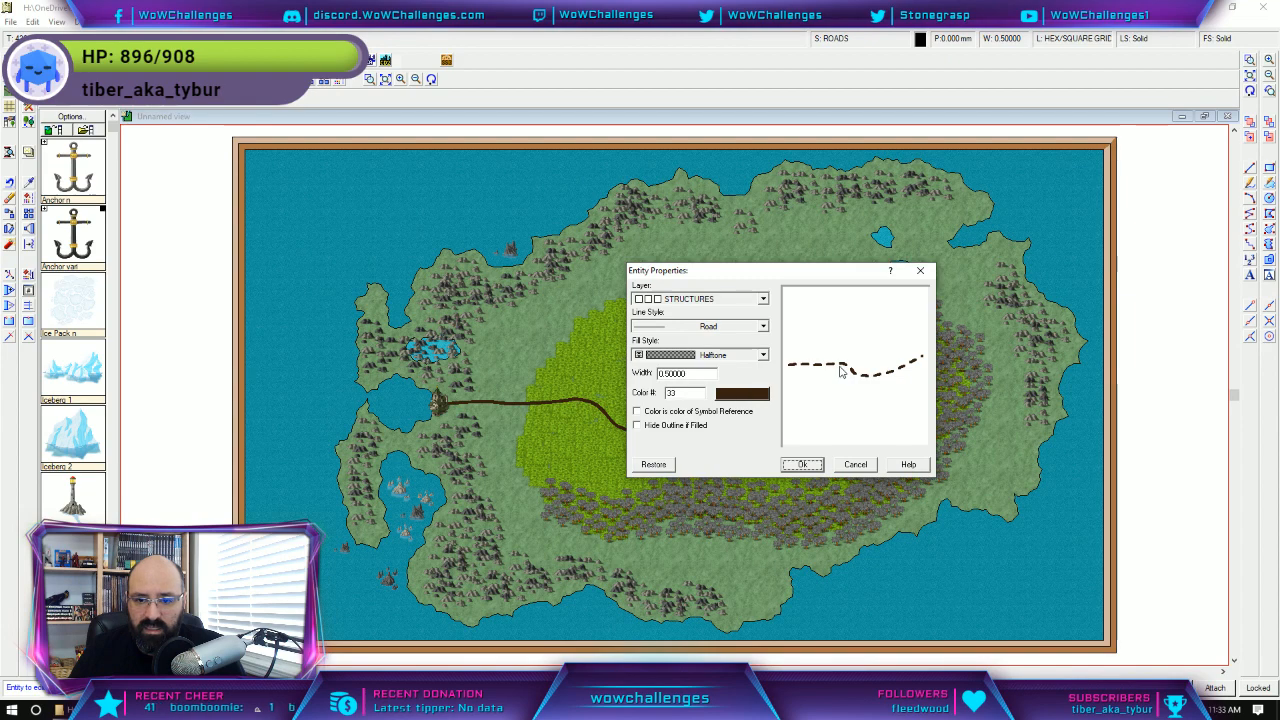
pyautogui.click(797, 465)
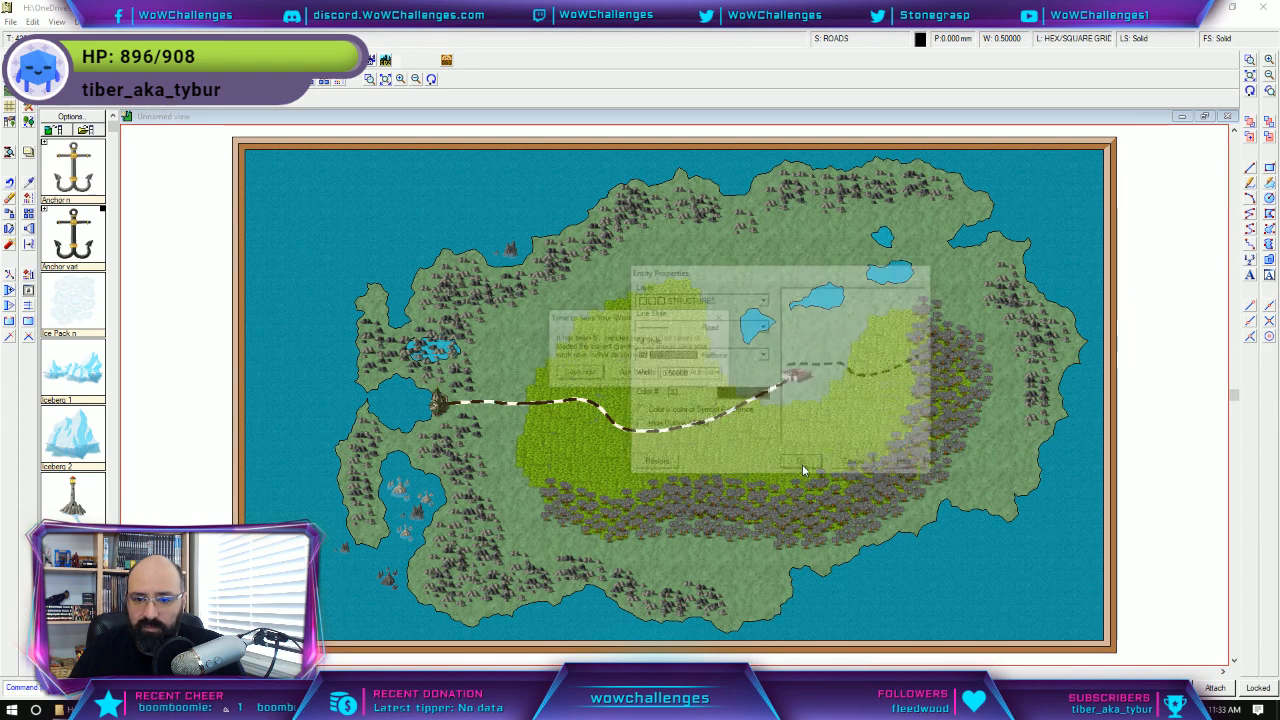
pyautogui.click(574, 373)
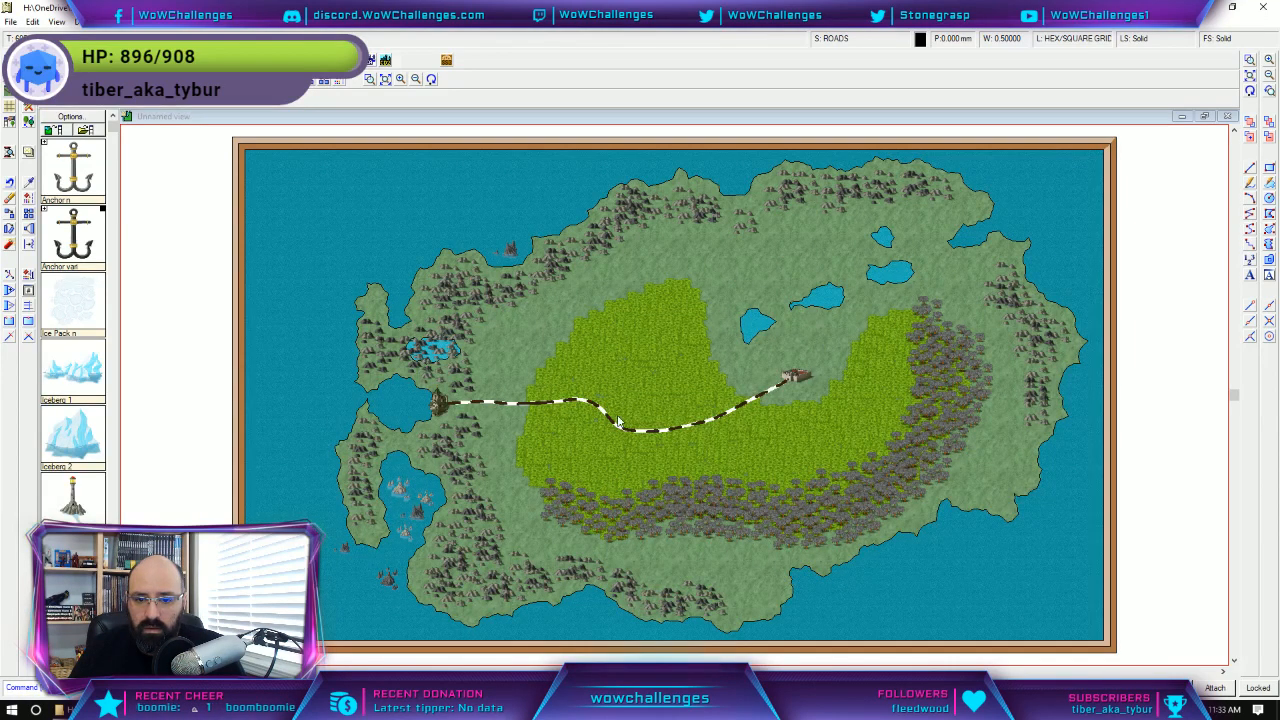
# Review the dashed road's entity properties and close them without changes.
pyautogui.click(77, 21)
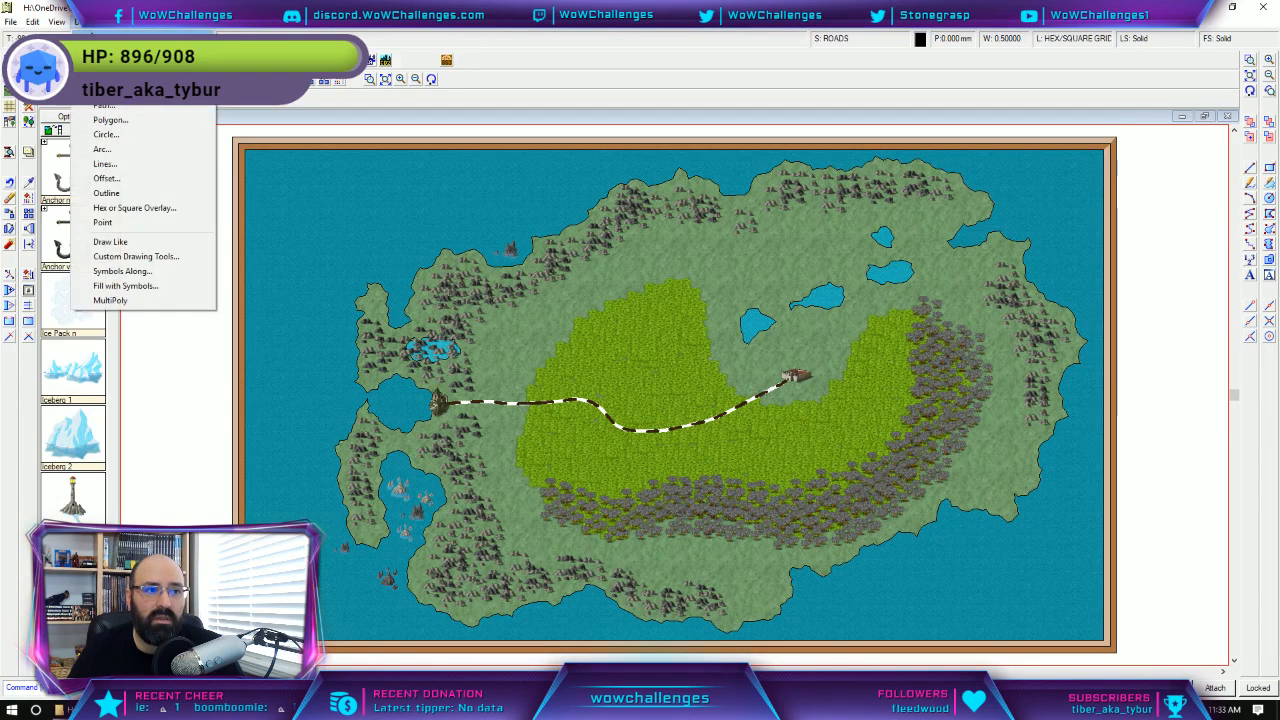
pyautogui.click(64, 36)
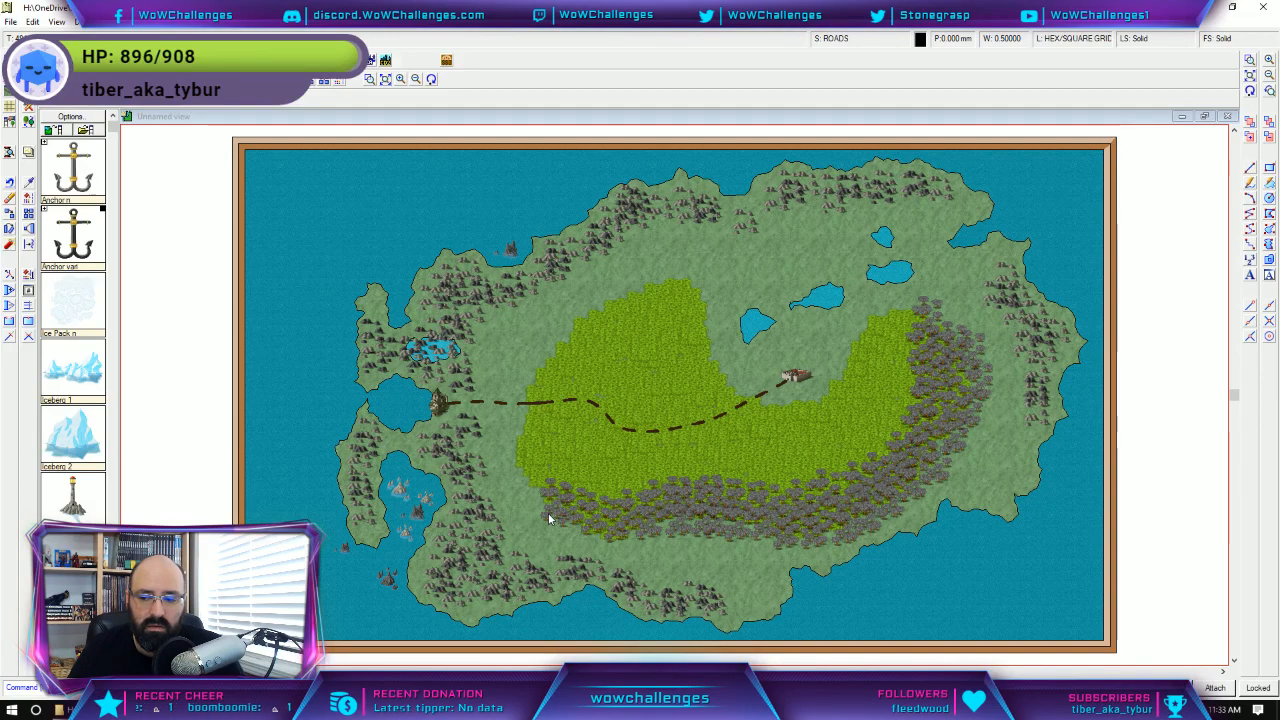
pyautogui.doubleClick(522, 402)
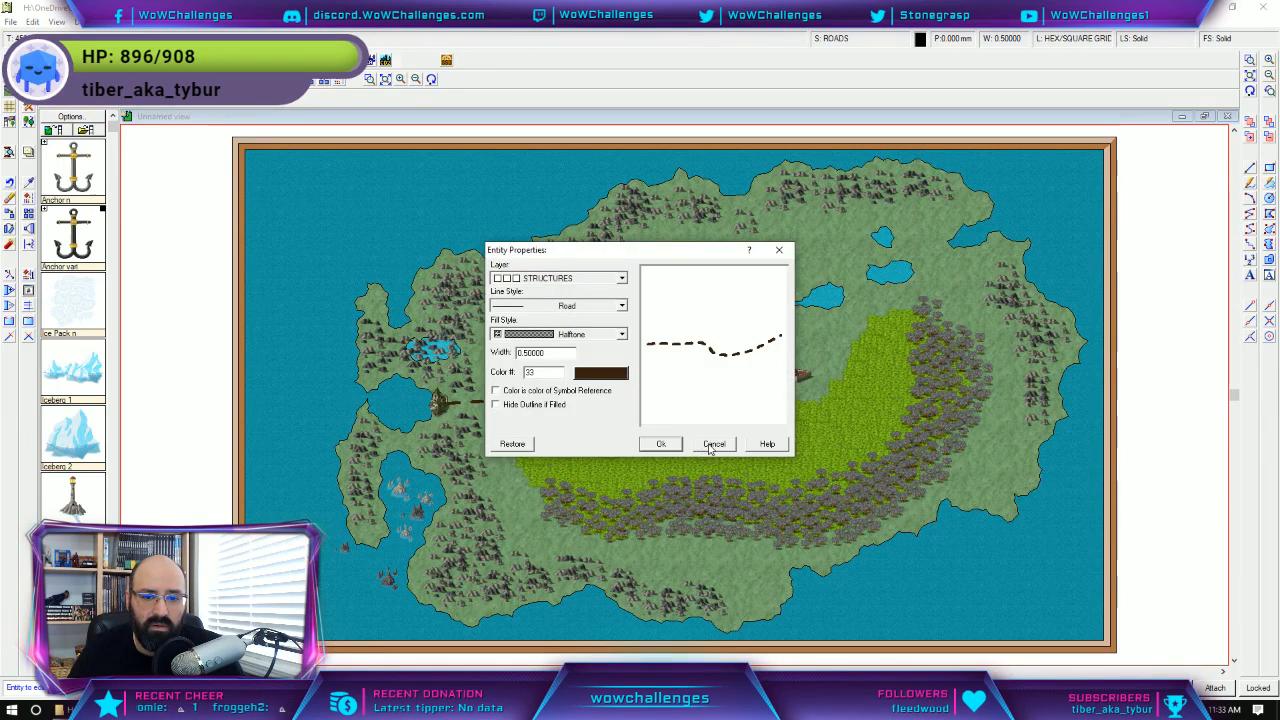
pyautogui.click(713, 444)
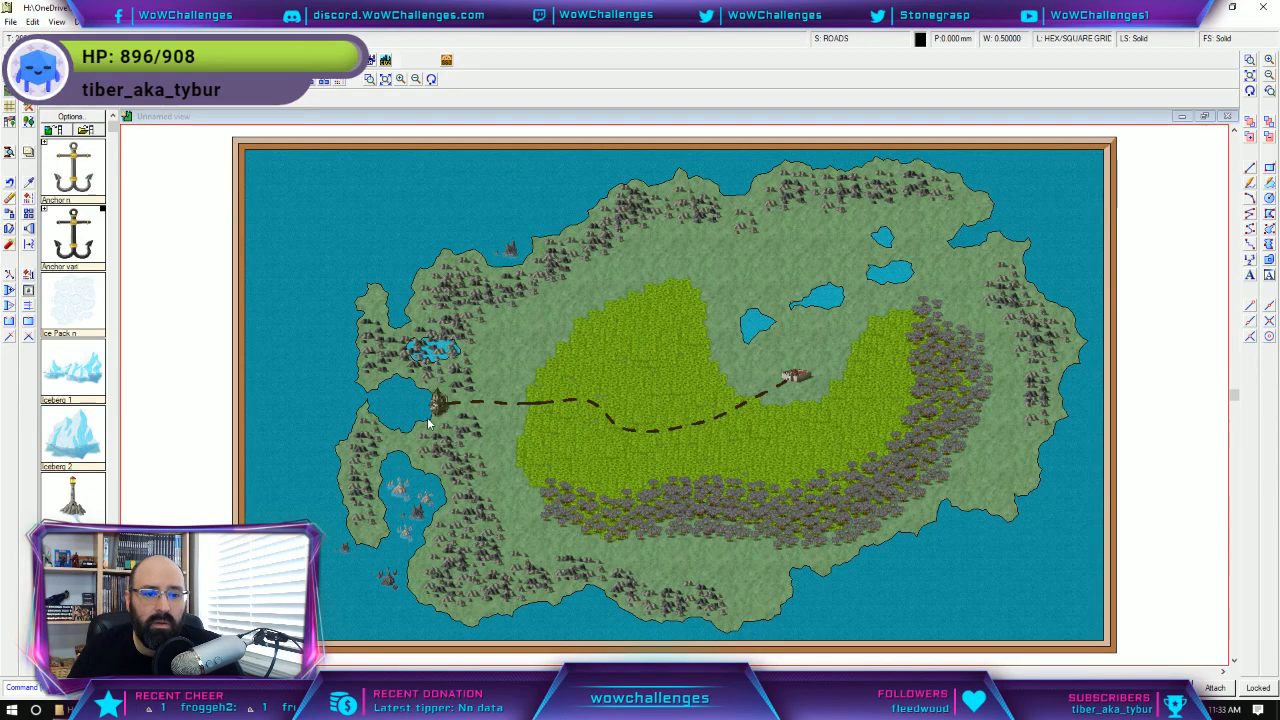
pyautogui.doubleClick(504, 403)
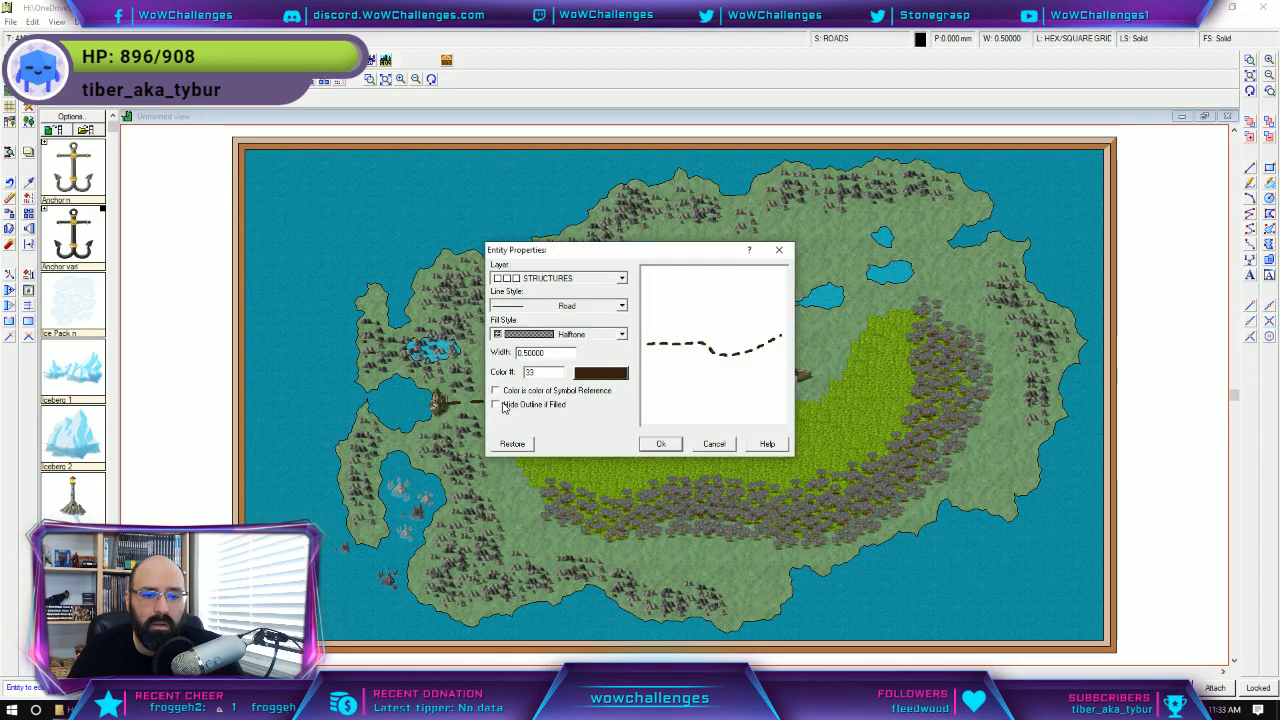
pyautogui.click(699, 443)
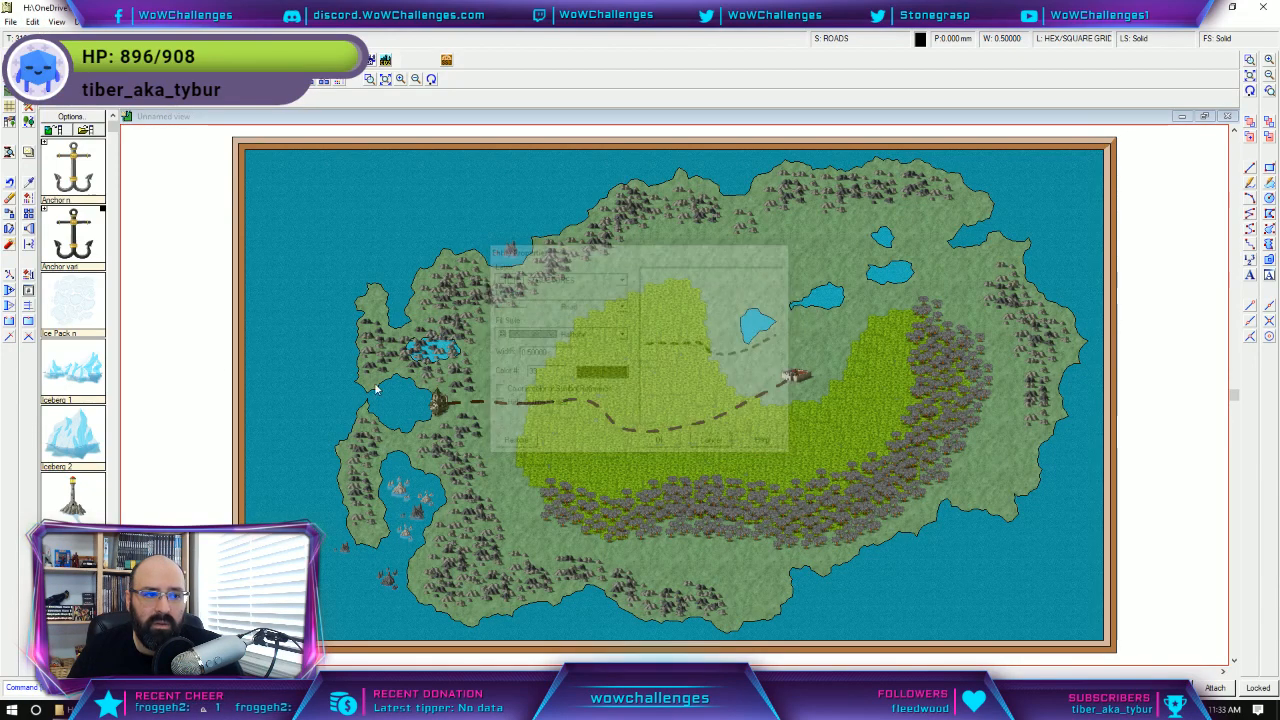
# Try to erase the dashed road between the two settlements and look for a command that completes the selection.
pyautogui.click(10, 198)
pyautogui.click(502, 404)
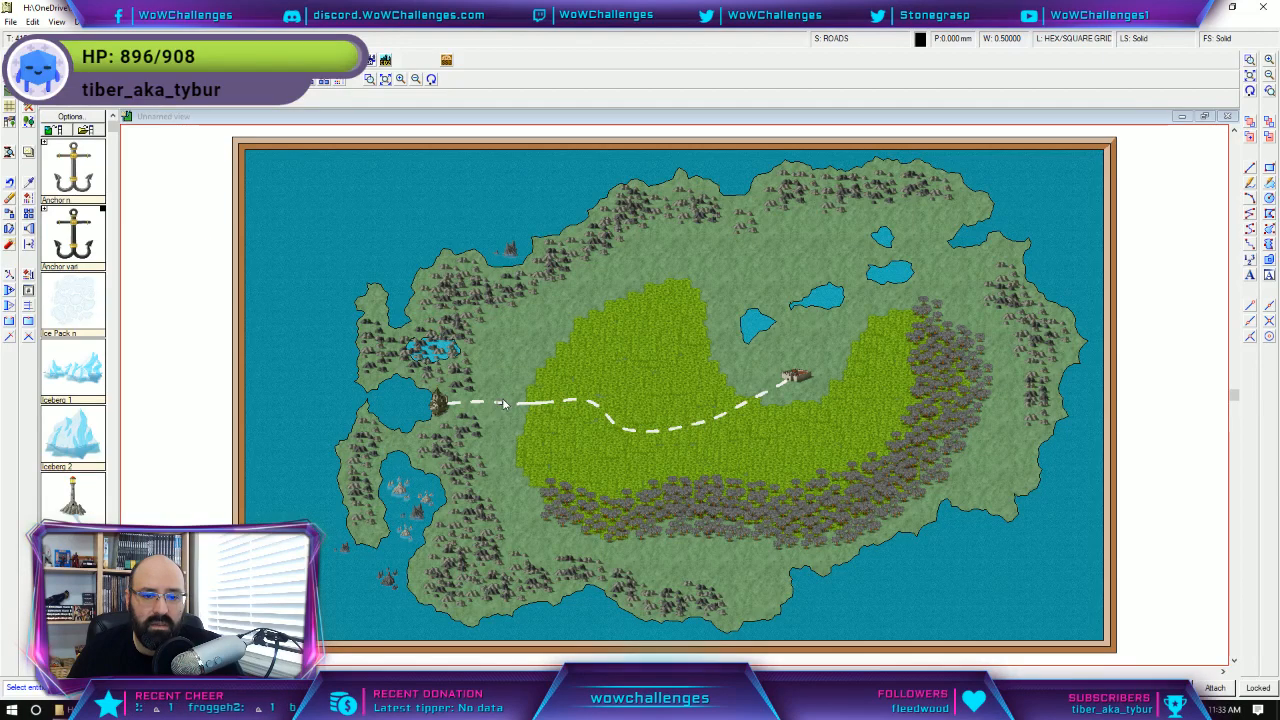
pyautogui.click(35, 21)
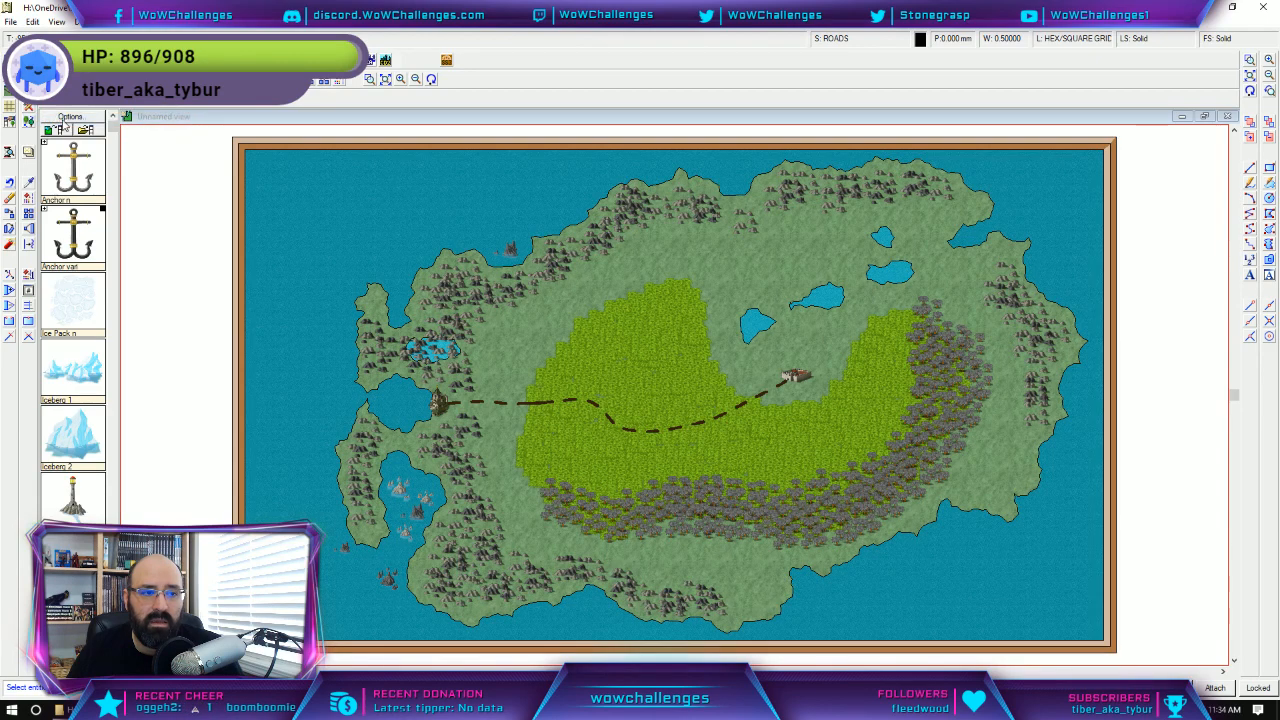
pyautogui.click(82, 22)
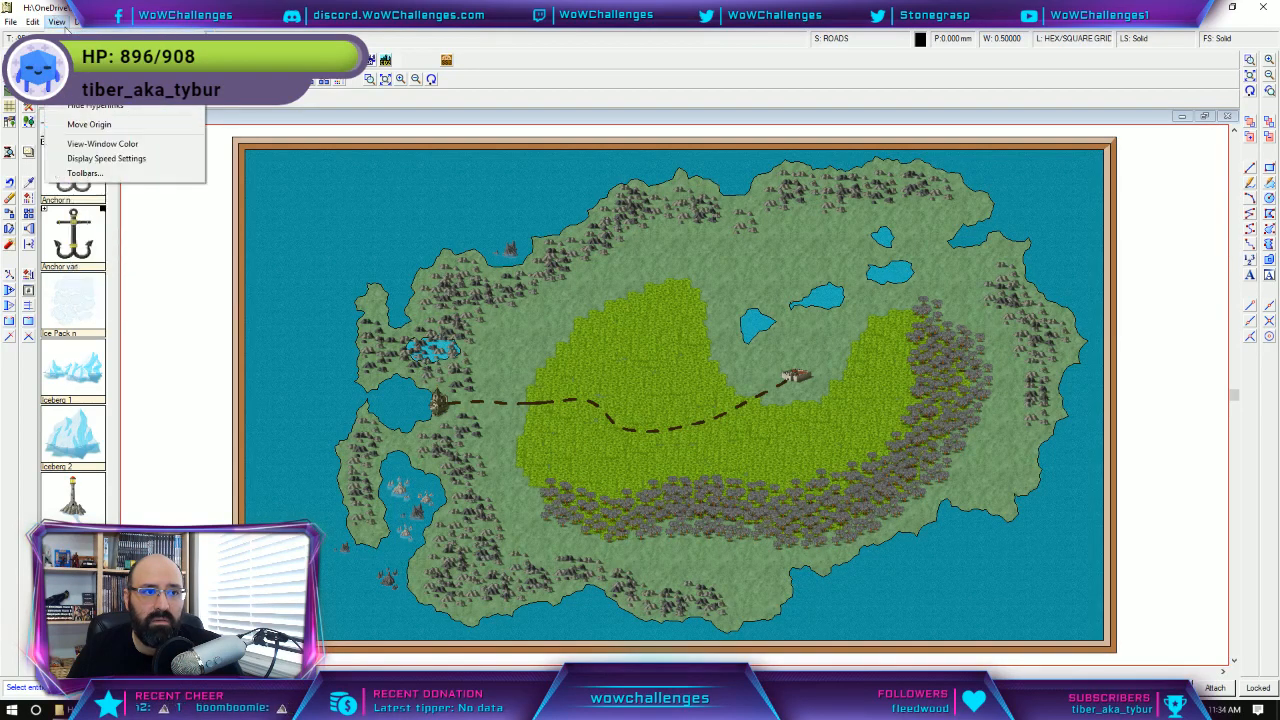
pyautogui.click(57, 22)
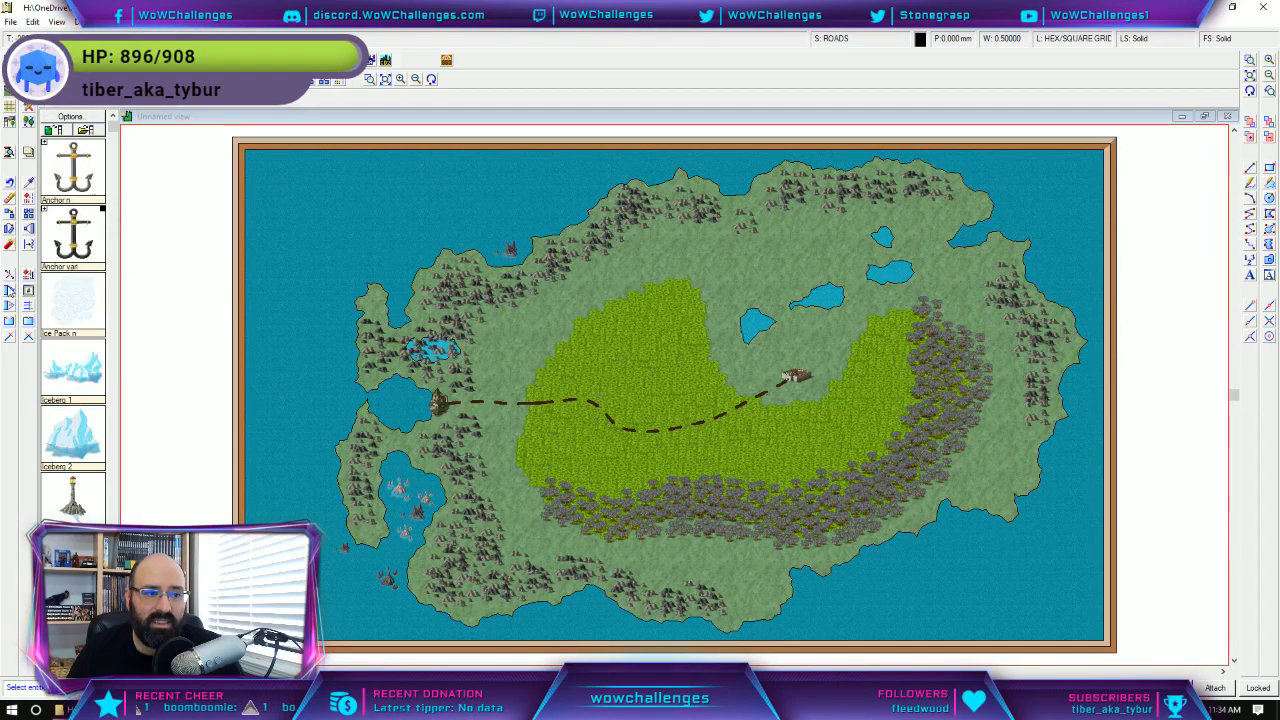
pyautogui.click(501, 400)
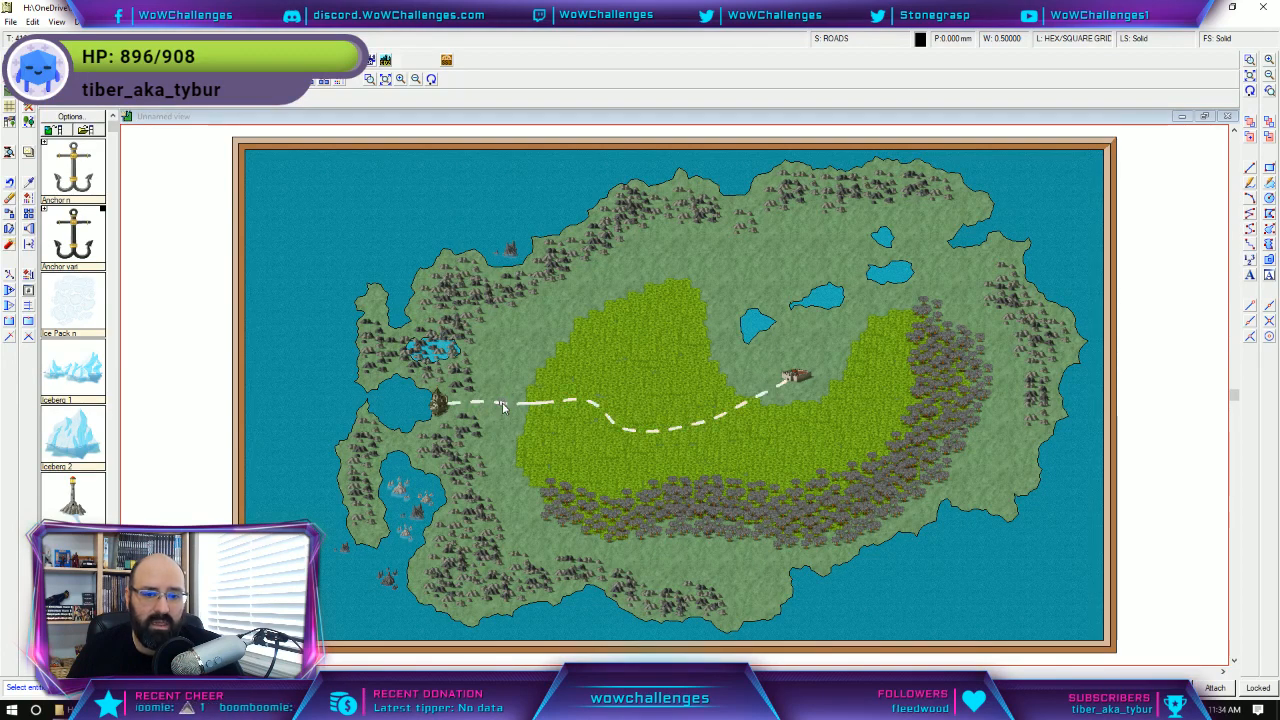
pyautogui.click(56, 22)
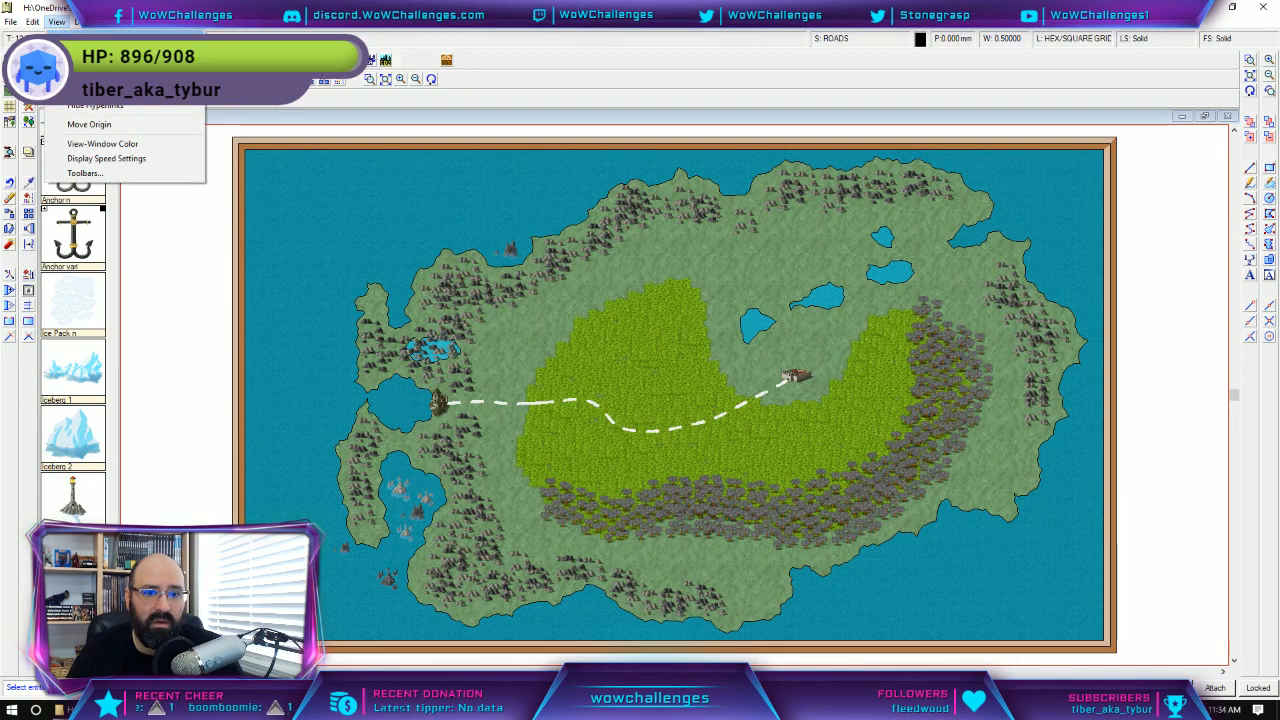
pyautogui.click(56, 22)
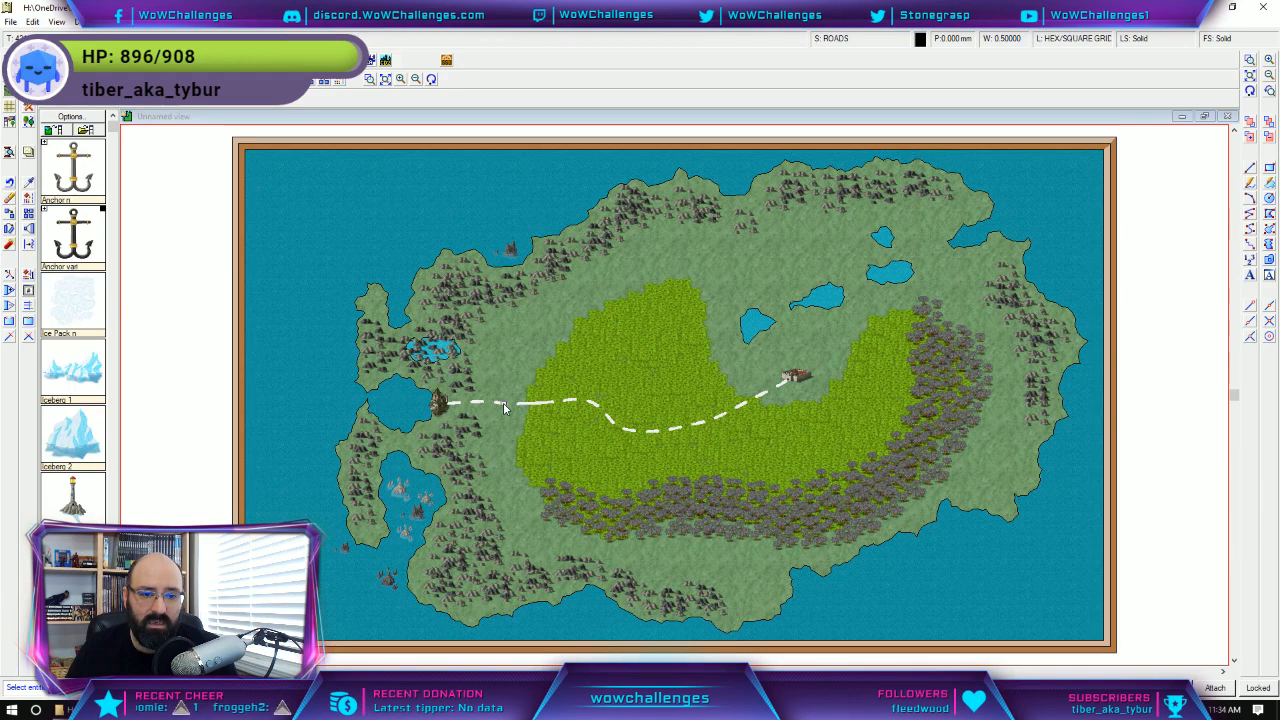
pyautogui.click(32, 21)
pyautogui.click(16, 353)
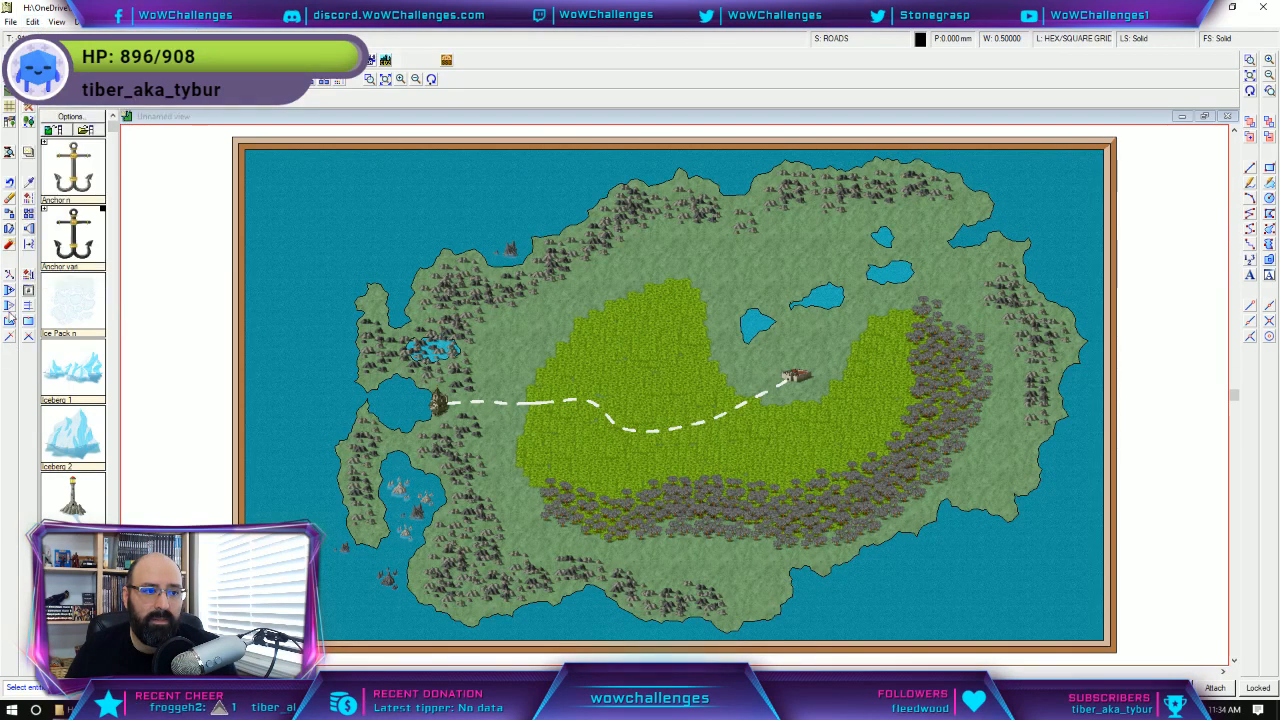
# Restart Erase and reselect the dashed road at its western stretch.
pyautogui.click(8, 195)
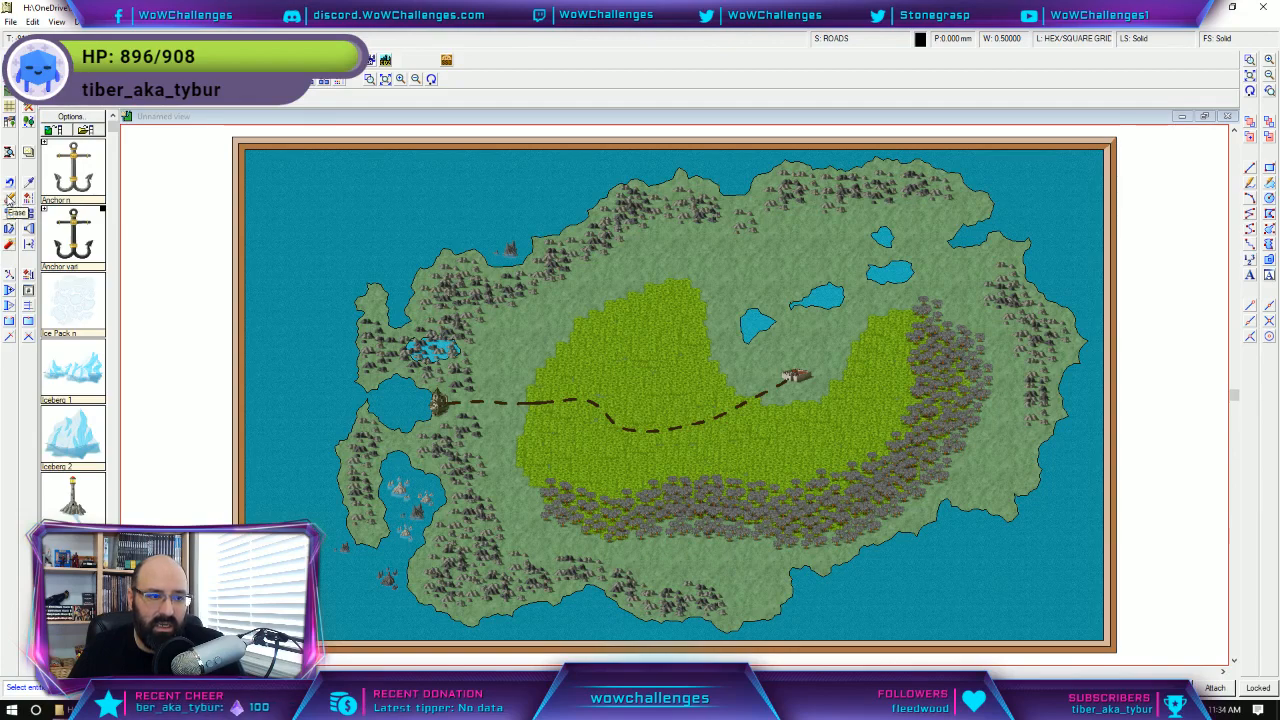
pyautogui.click(527, 404)
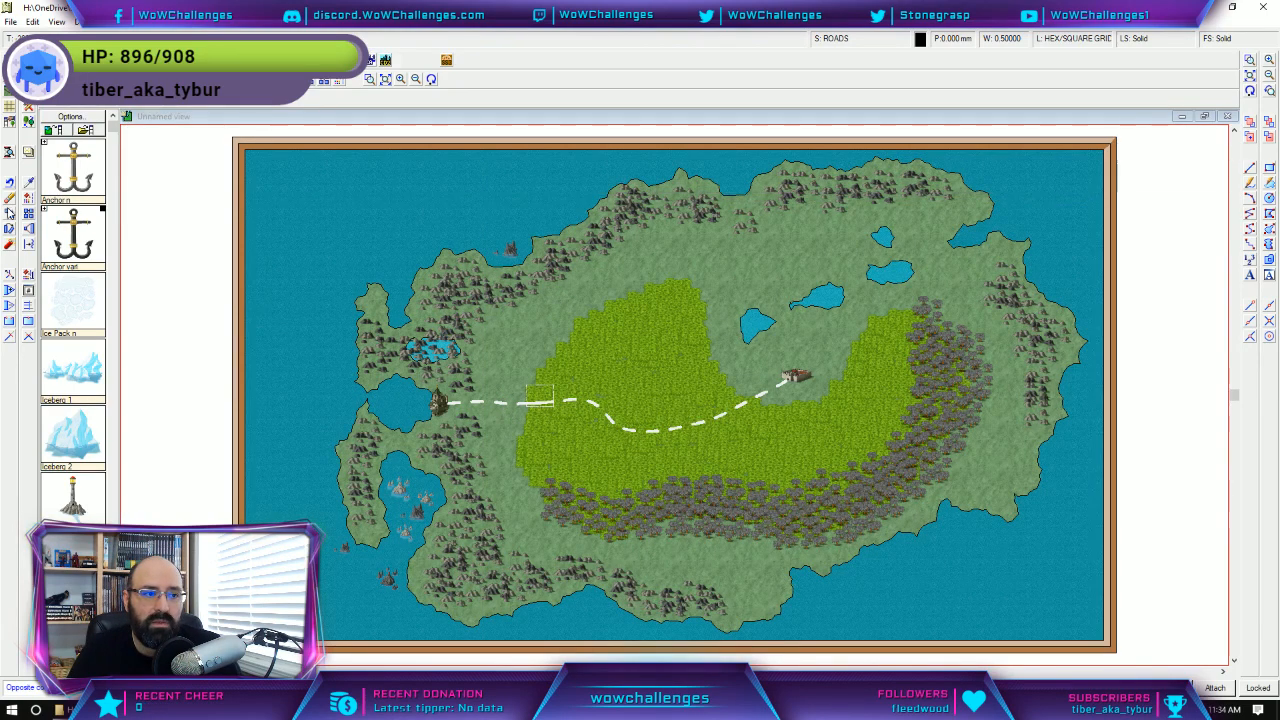
pyautogui.click(10, 200)
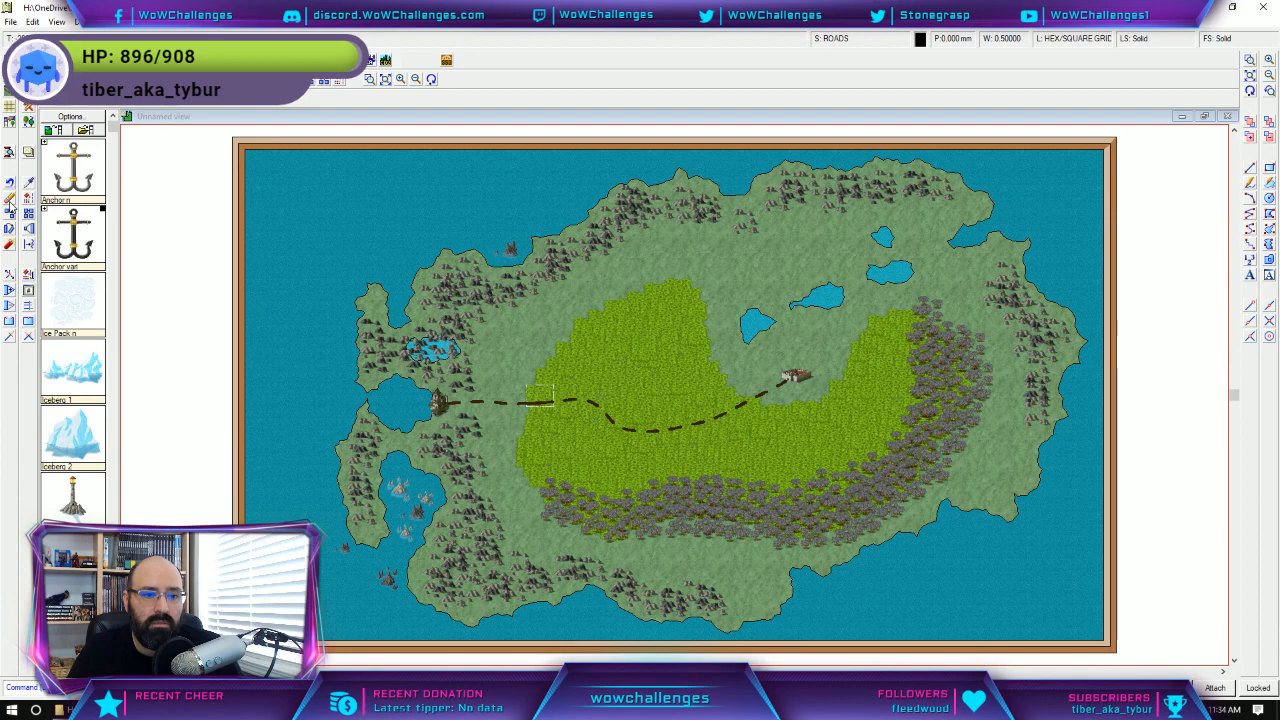
pyautogui.click(503, 402)
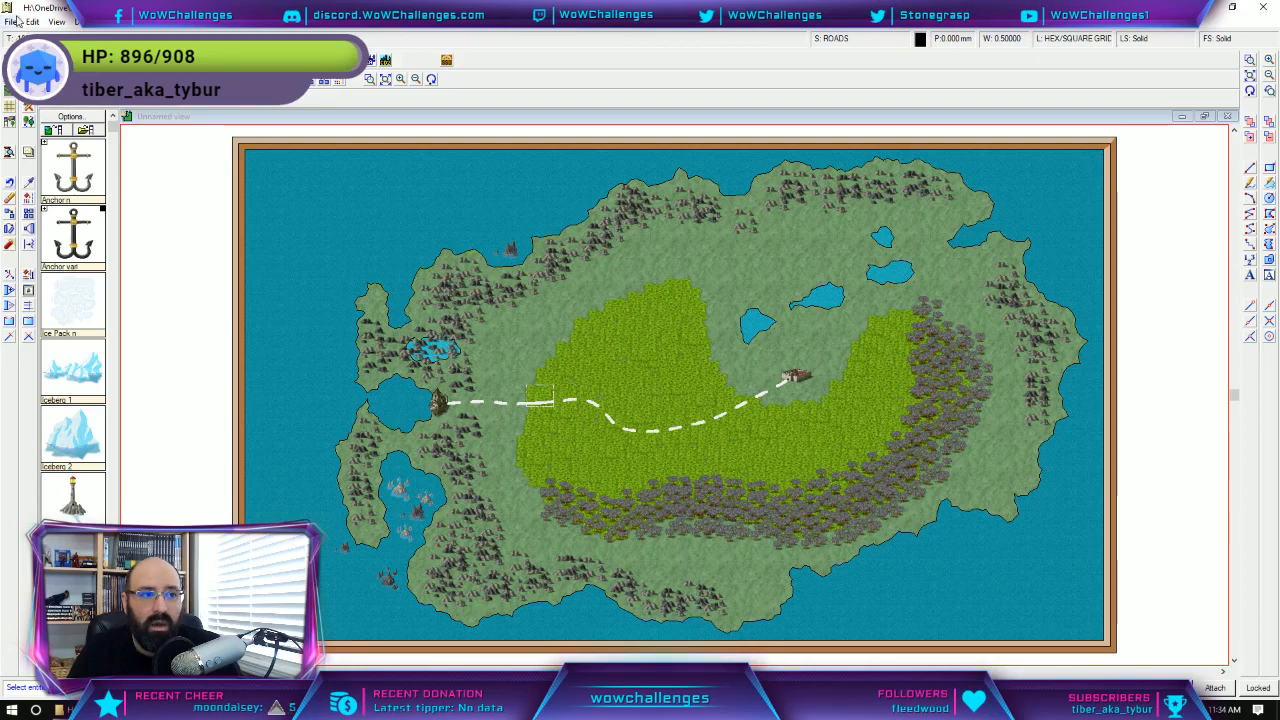
# Try to start Change Properties on the dashed road.
pyautogui.click(58, 21)
pyautogui.moveTo(40, 22)
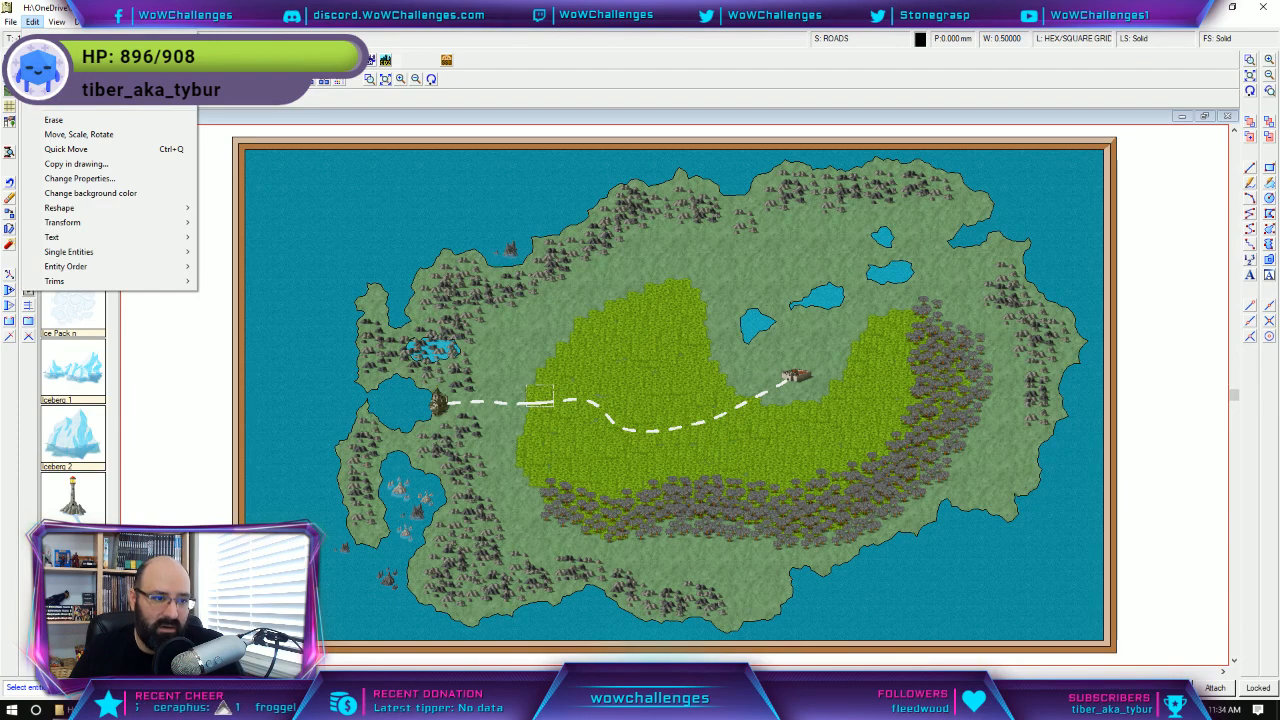
pyautogui.moveTo(88, 253)
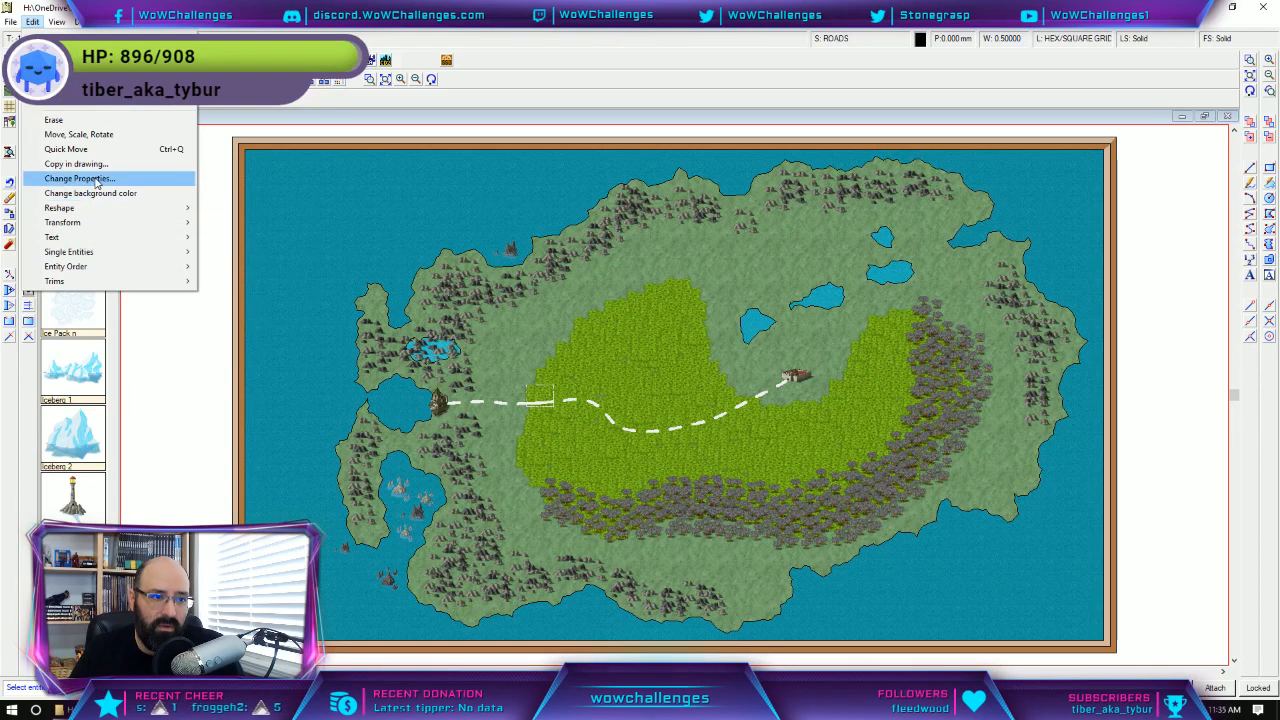
pyautogui.click(98, 178)
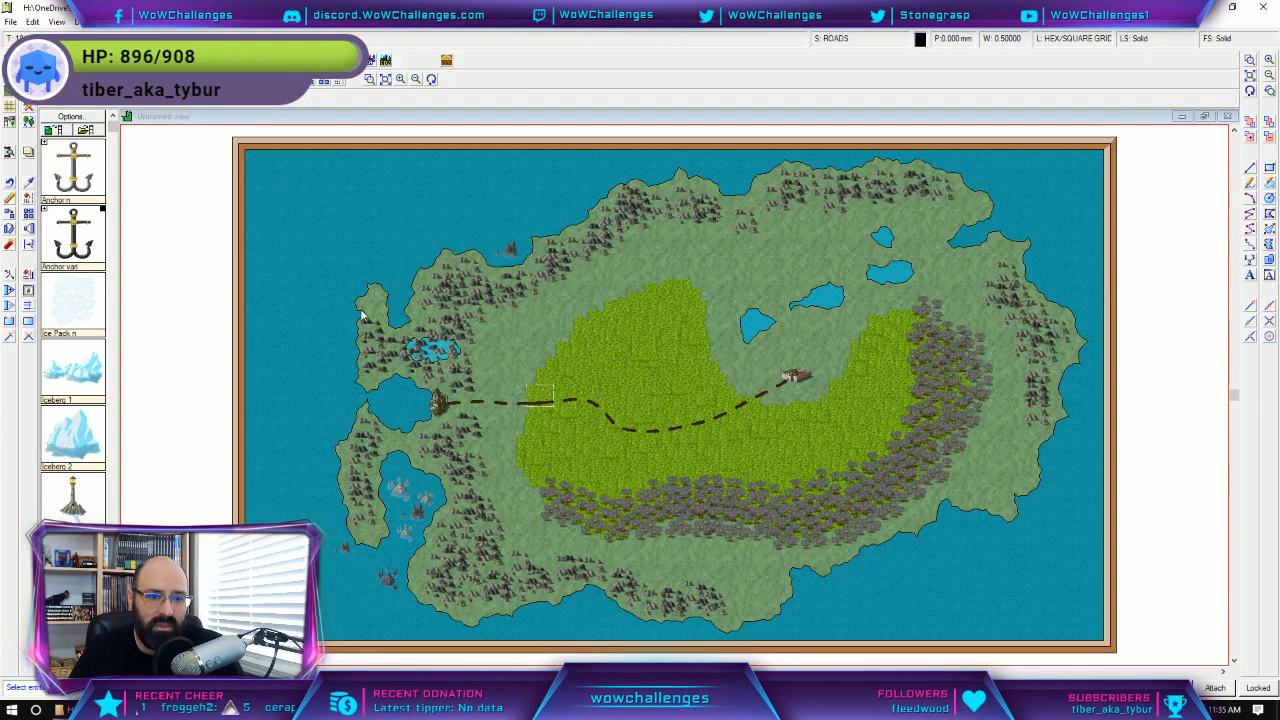
pyautogui.click(500, 404)
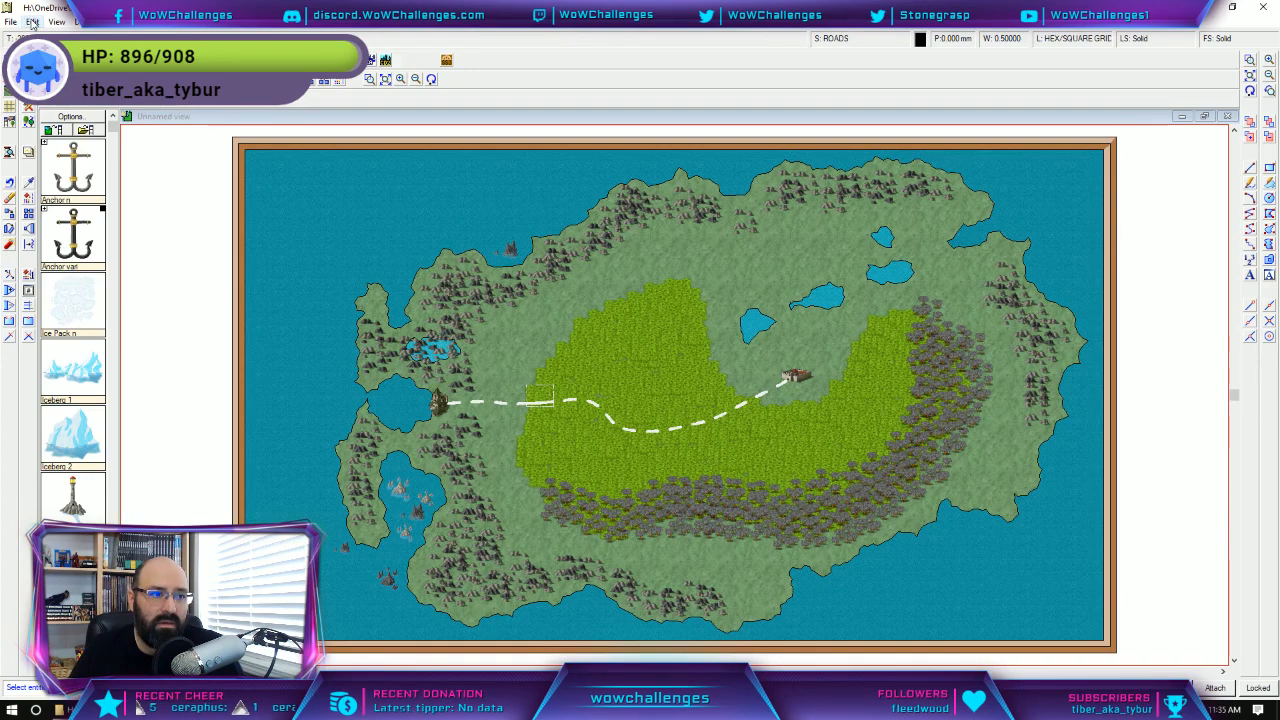
# Erase the dashed road between the two settlements and redraw the map view.
pyautogui.click(13, 198)
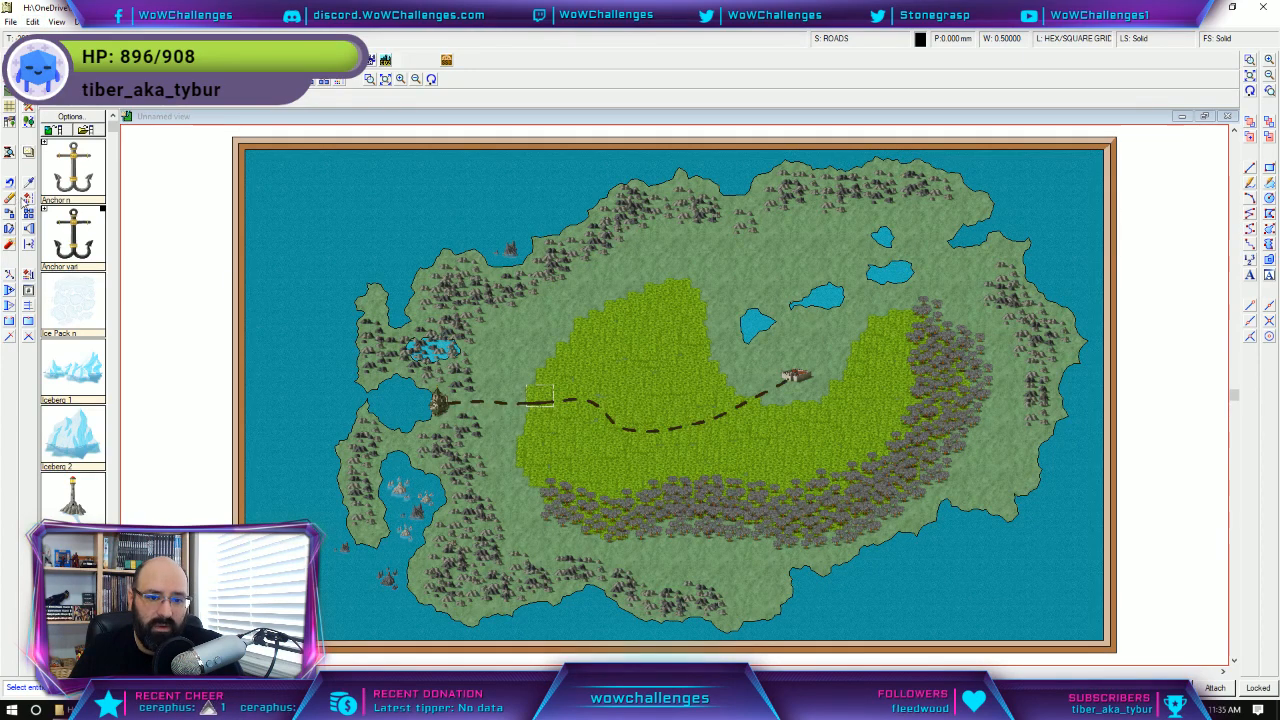
pyautogui.click(504, 404)
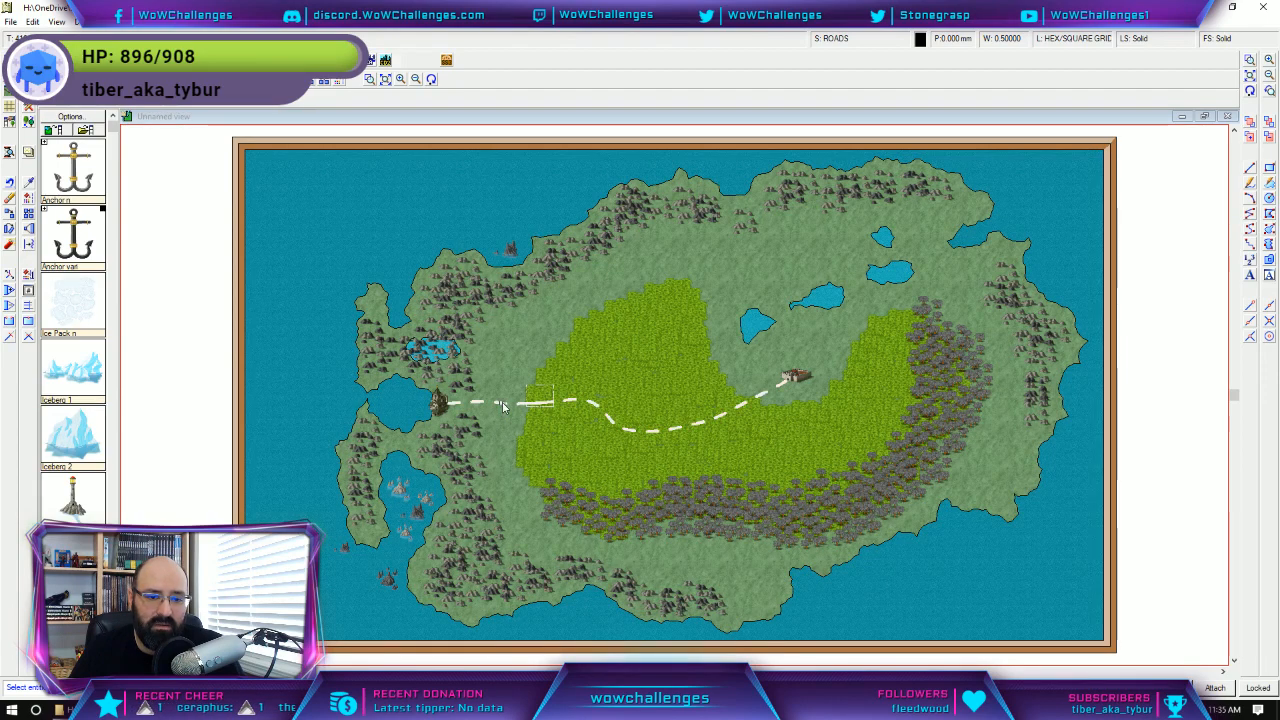
pyautogui.rightClick(504, 405)
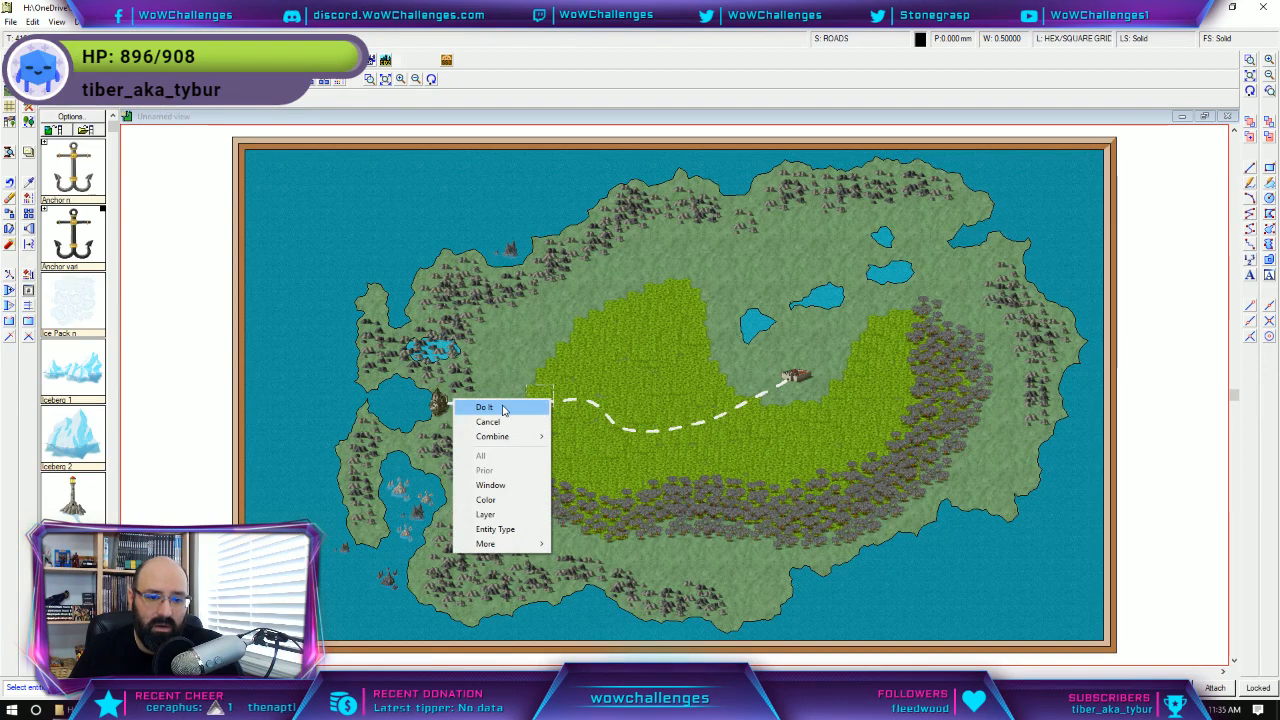
pyautogui.click(503, 408)
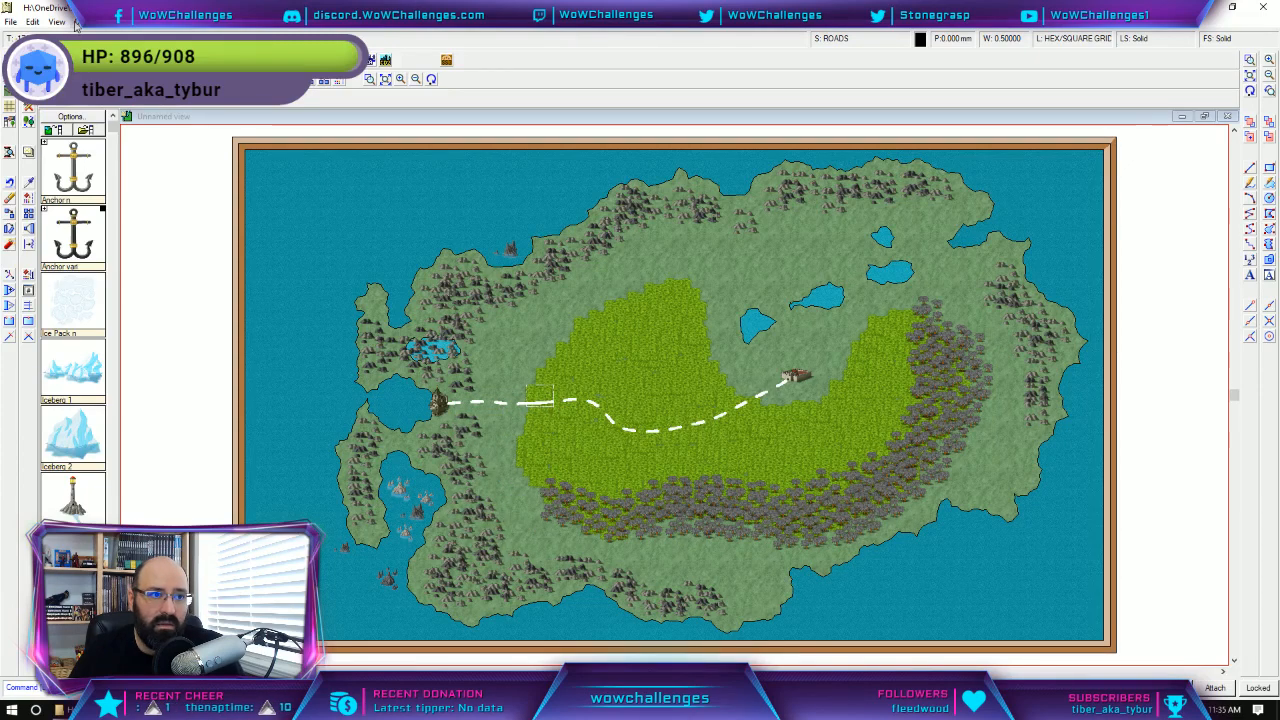
pyautogui.click(78, 21)
pyautogui.click(70, 37)
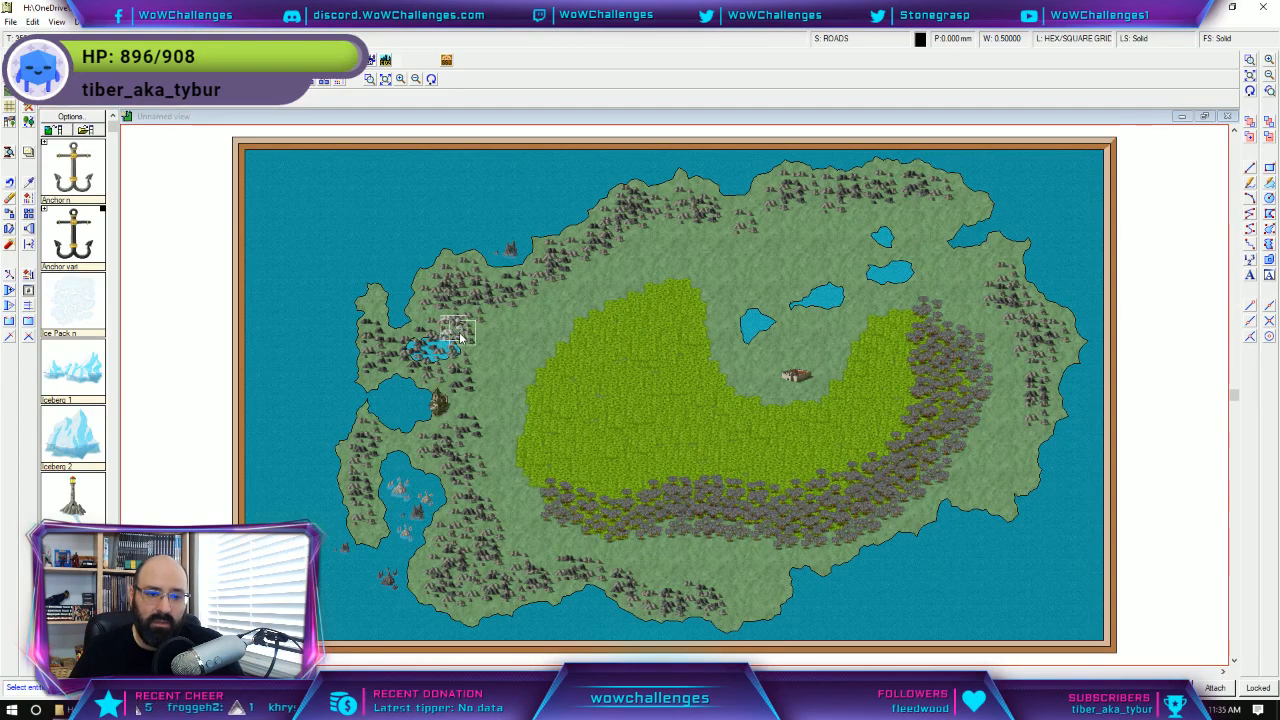
# Erase the mountain symbols around the small lake north of the western settlement and redraw the map view.
pyautogui.click(459, 369)
pyautogui.click(406, 360)
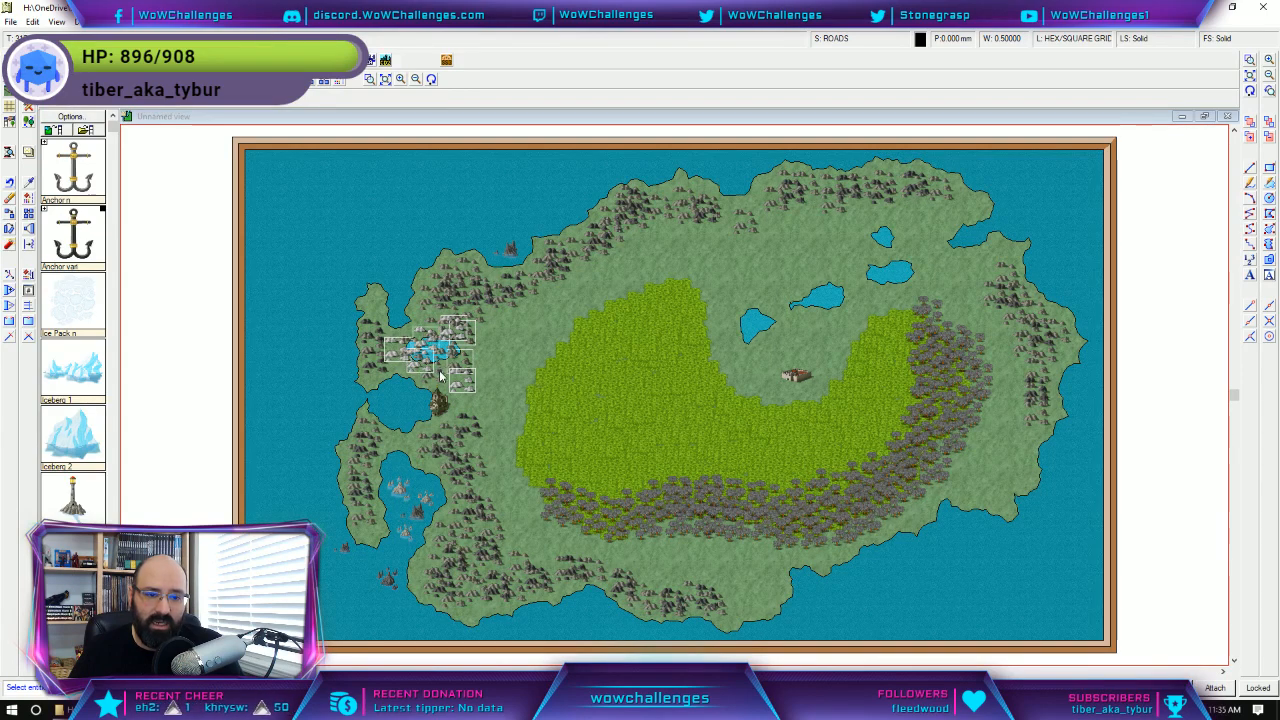
pyautogui.rightClick(431, 372)
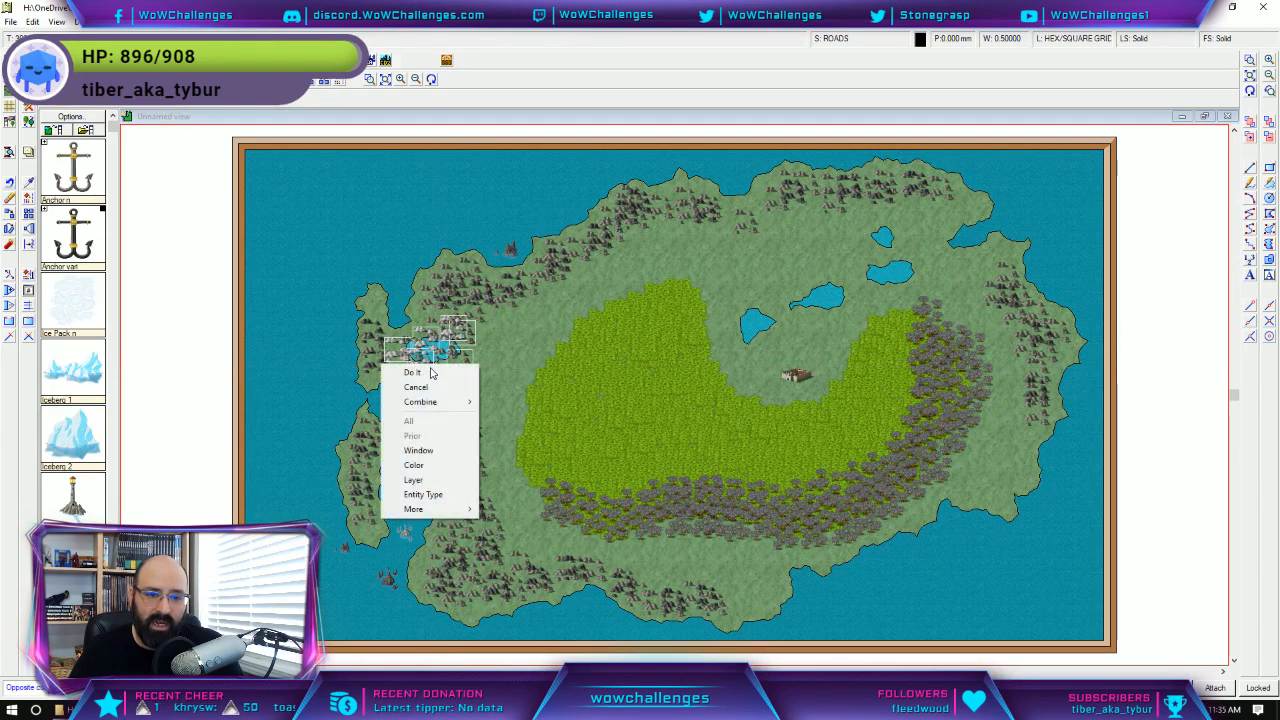
pyautogui.click(431, 372)
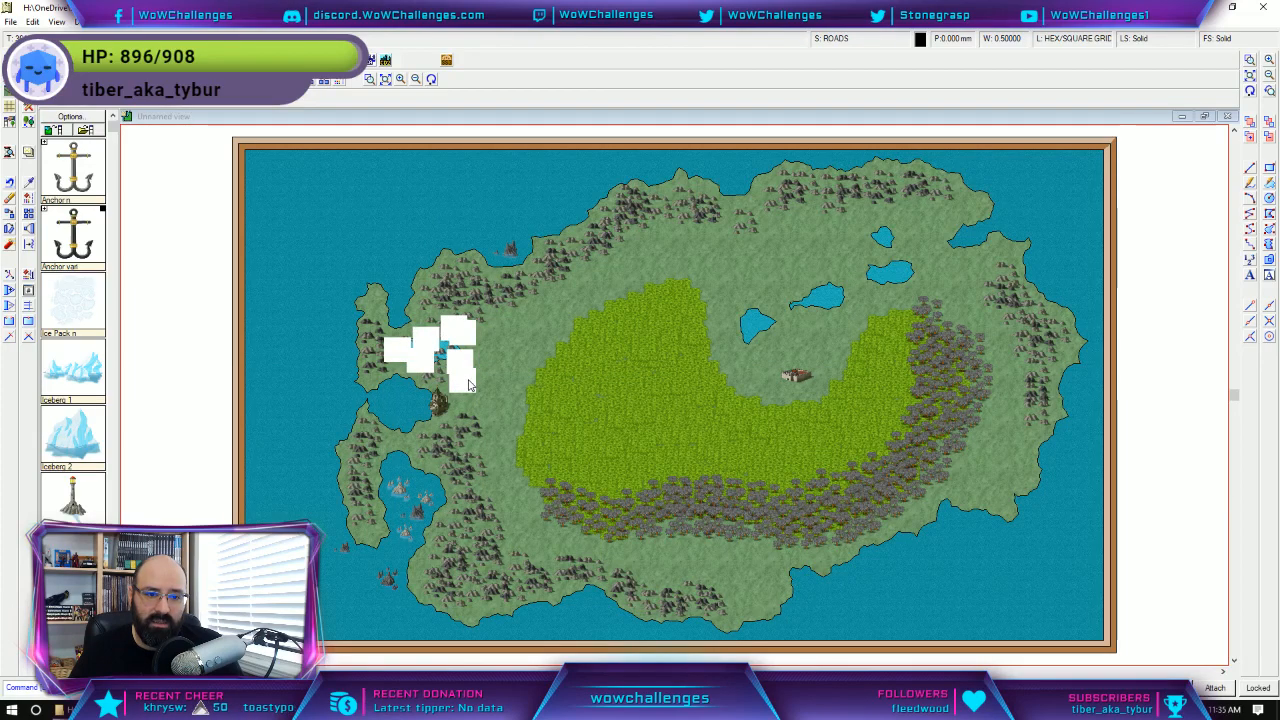
pyautogui.click(57, 22)
pyautogui.click(66, 36)
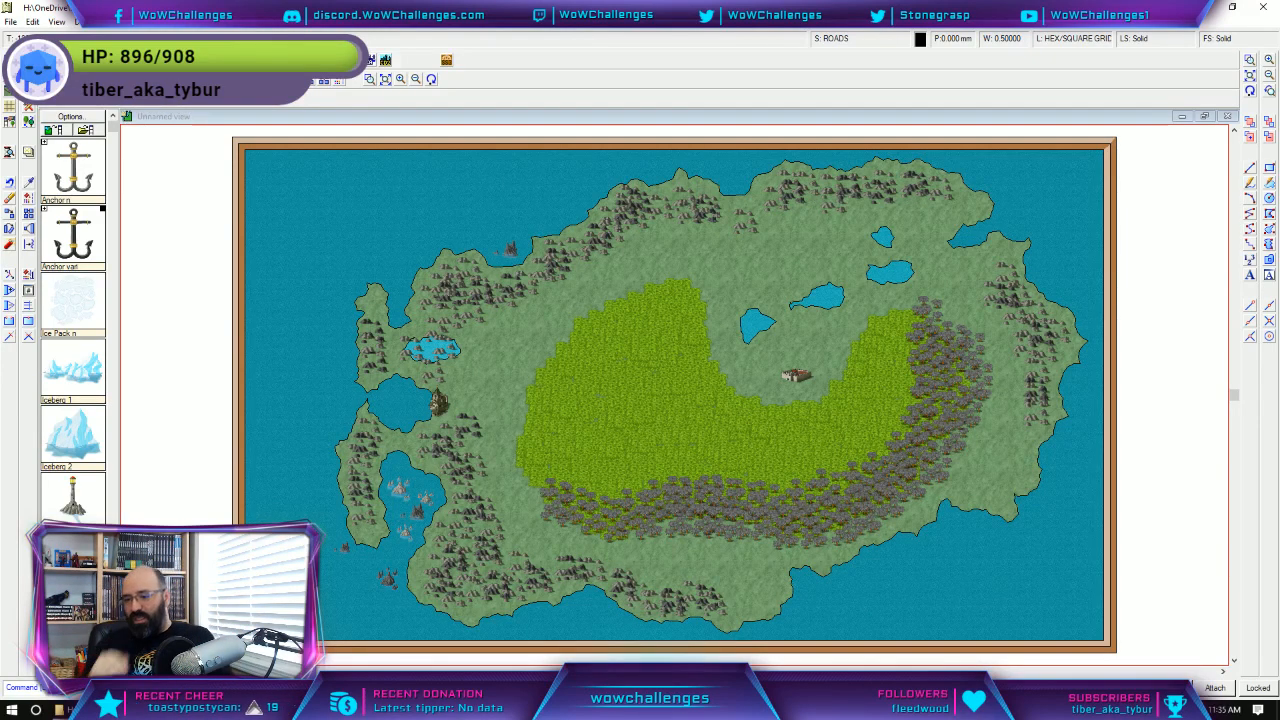
# Erase the small lake north of the western settlement with the remaining mountains over it, and redraw the map view.
pyautogui.click(408, 344)
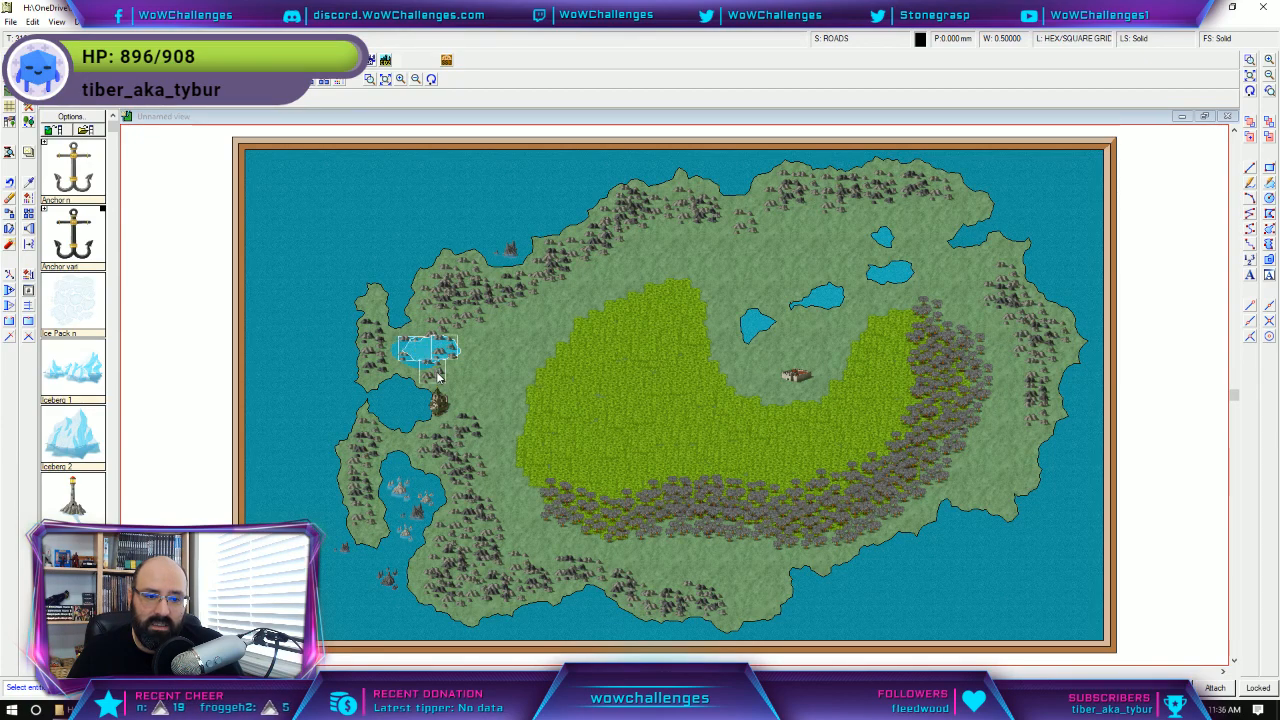
pyautogui.rightClick(436, 376)
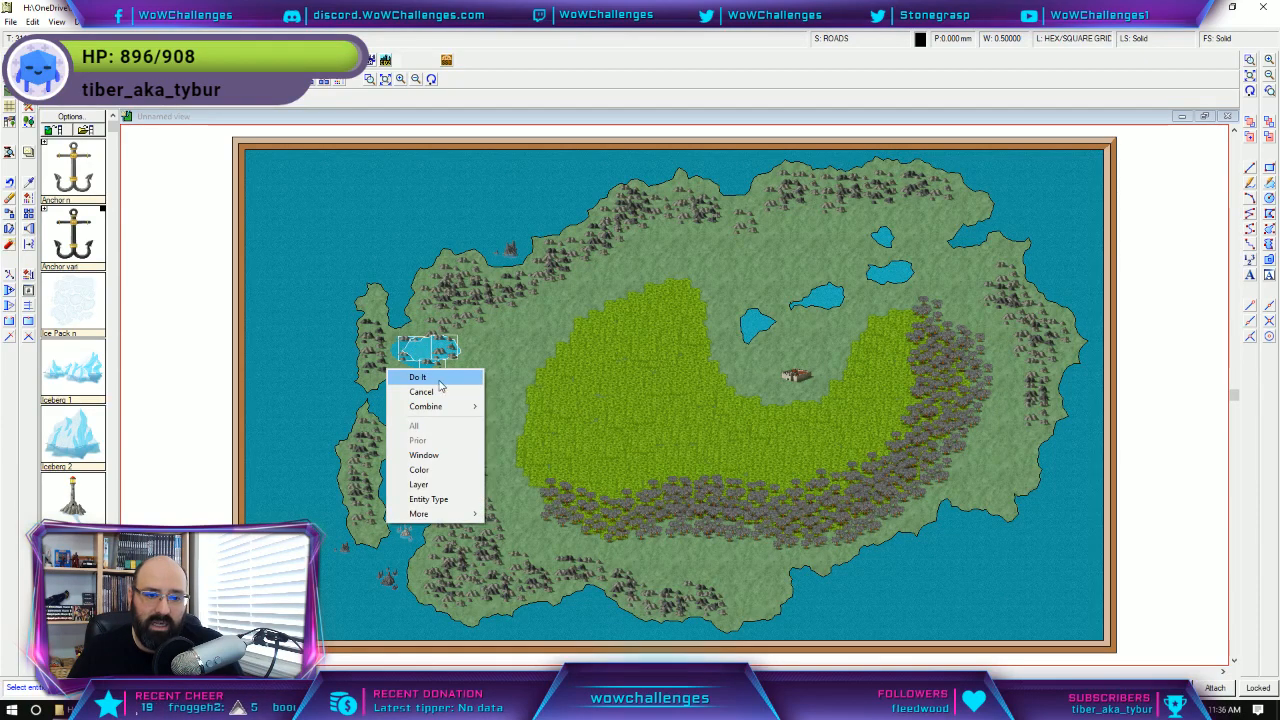
pyautogui.click(437, 381)
pyautogui.click(57, 22)
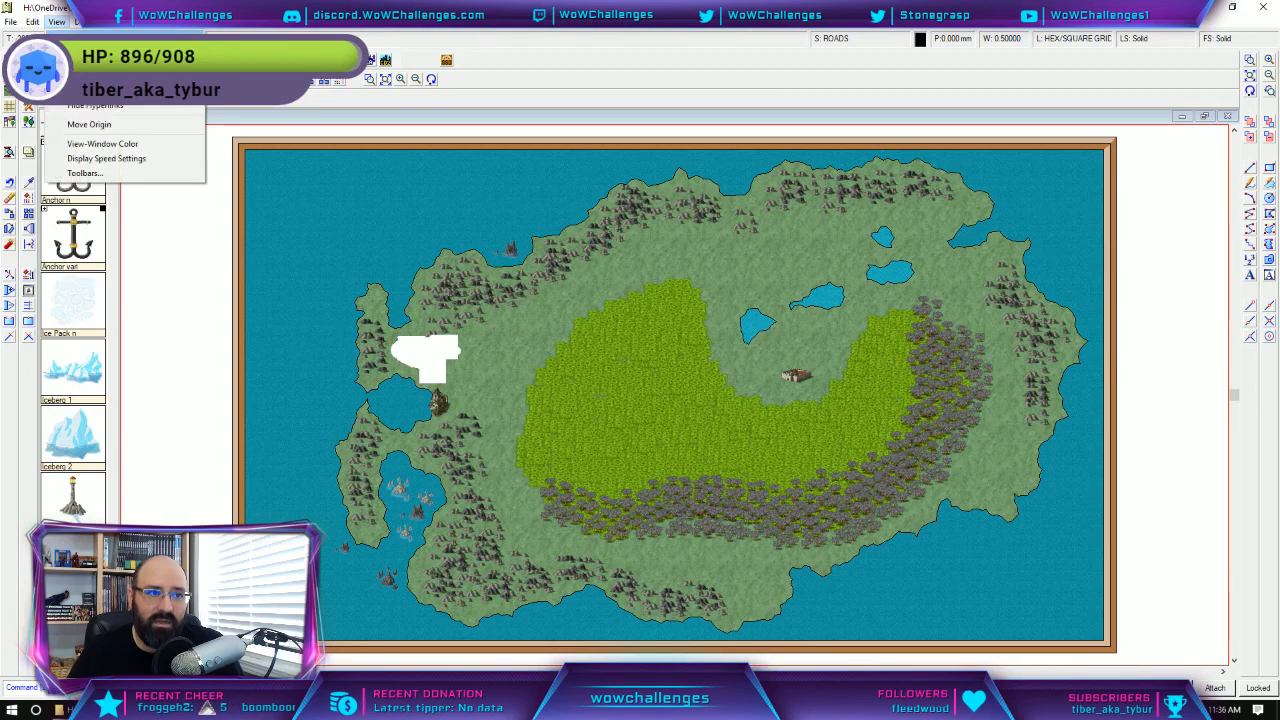
pyautogui.click(76, 43)
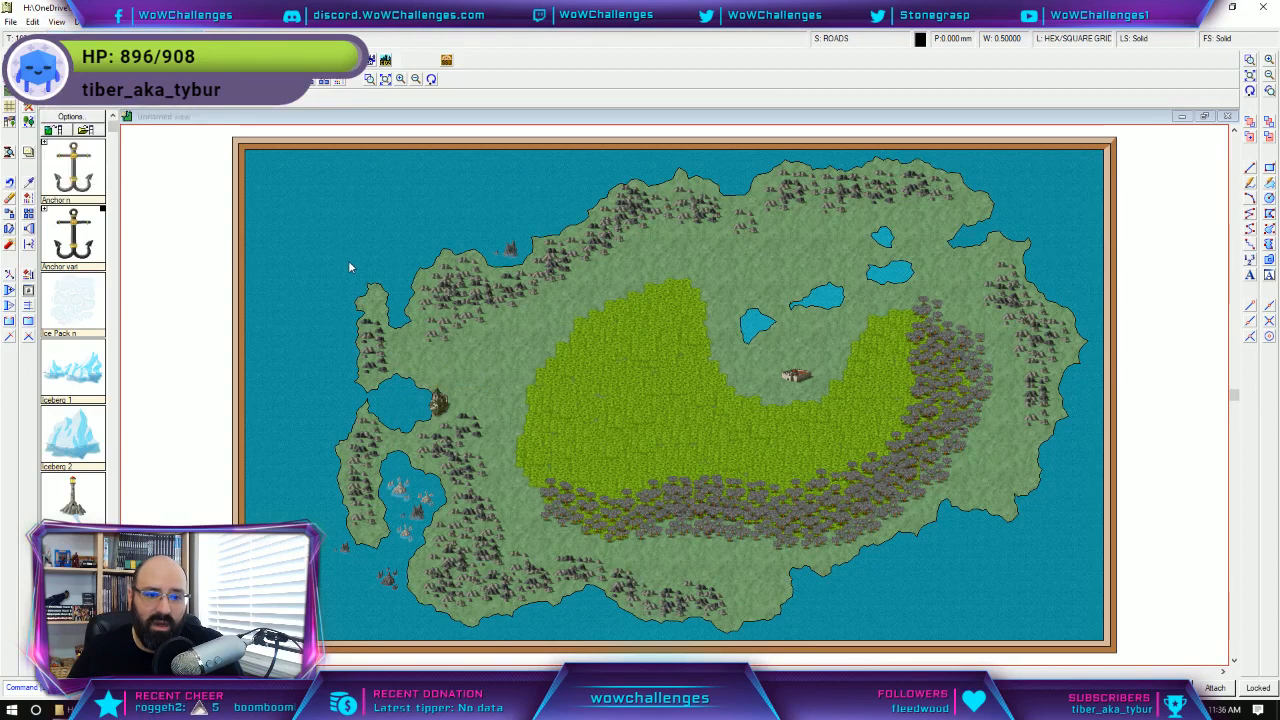
# Erase the stray mountain symbol just north of the cleared lake area.
pyautogui.rightClick(446, 331)
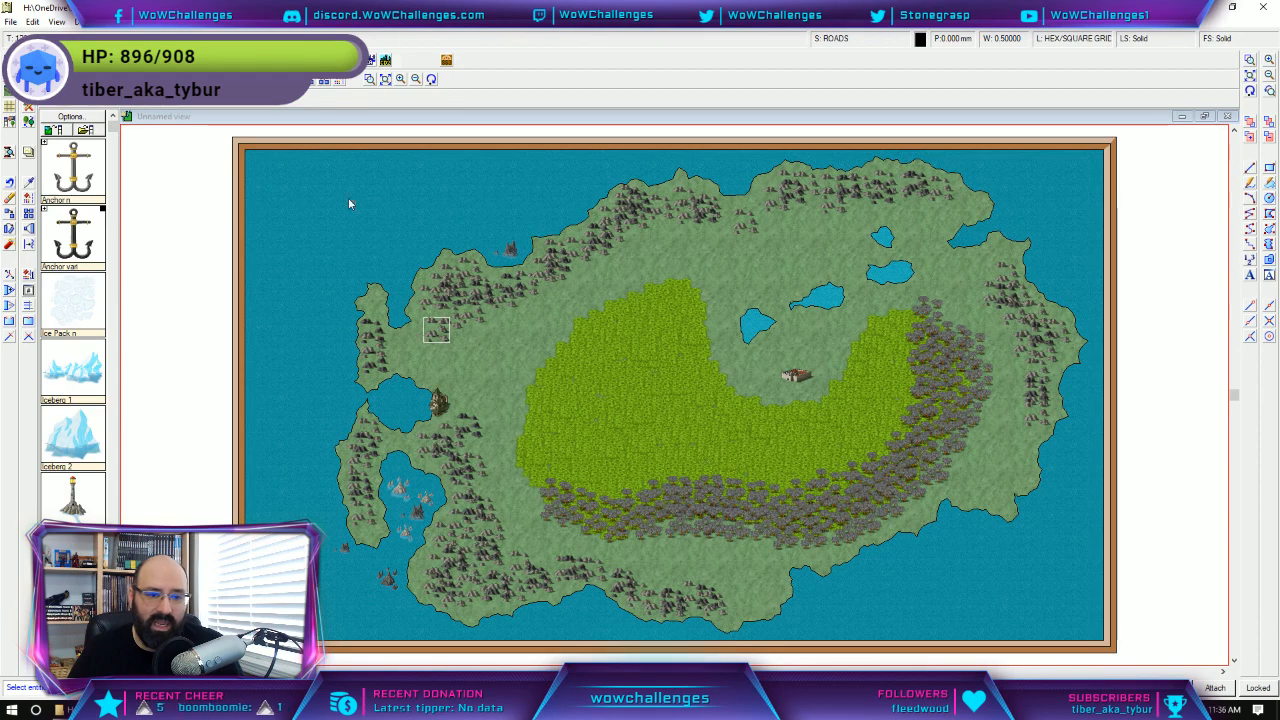
pyautogui.rightClick(445, 330)
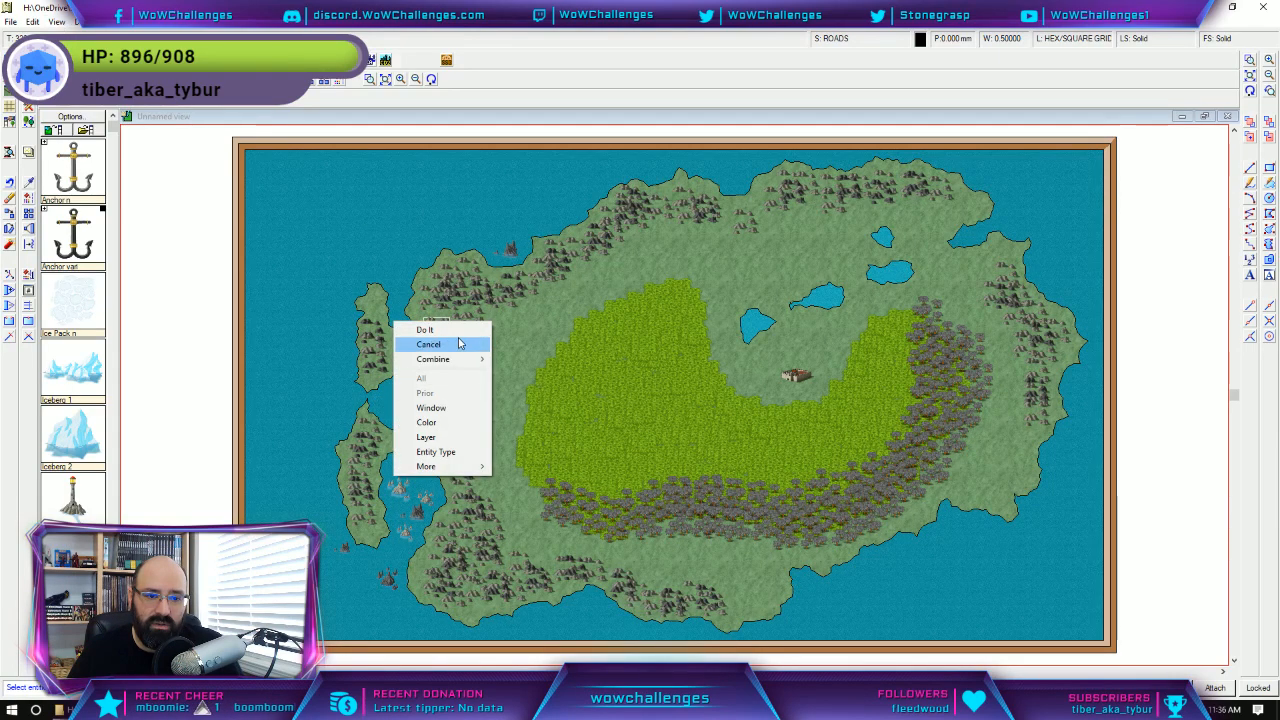
pyautogui.click(457, 344)
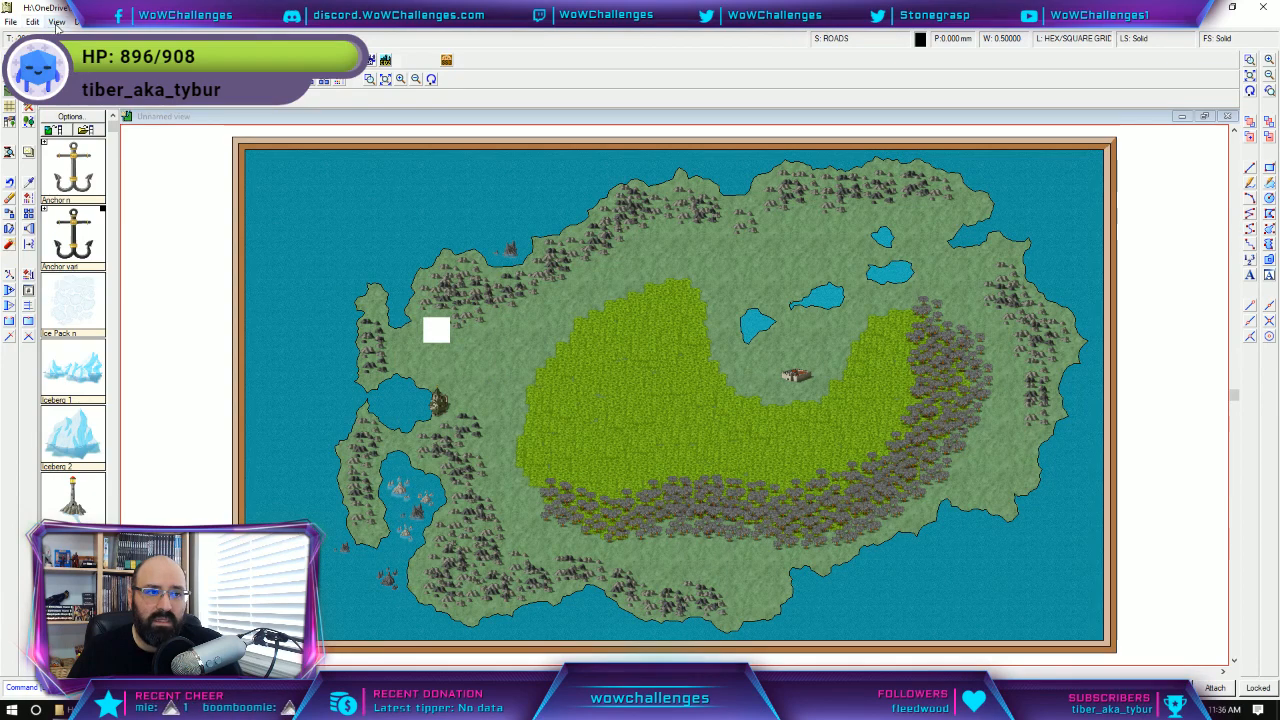
pyautogui.click(56, 22)
pyautogui.press('Escape')
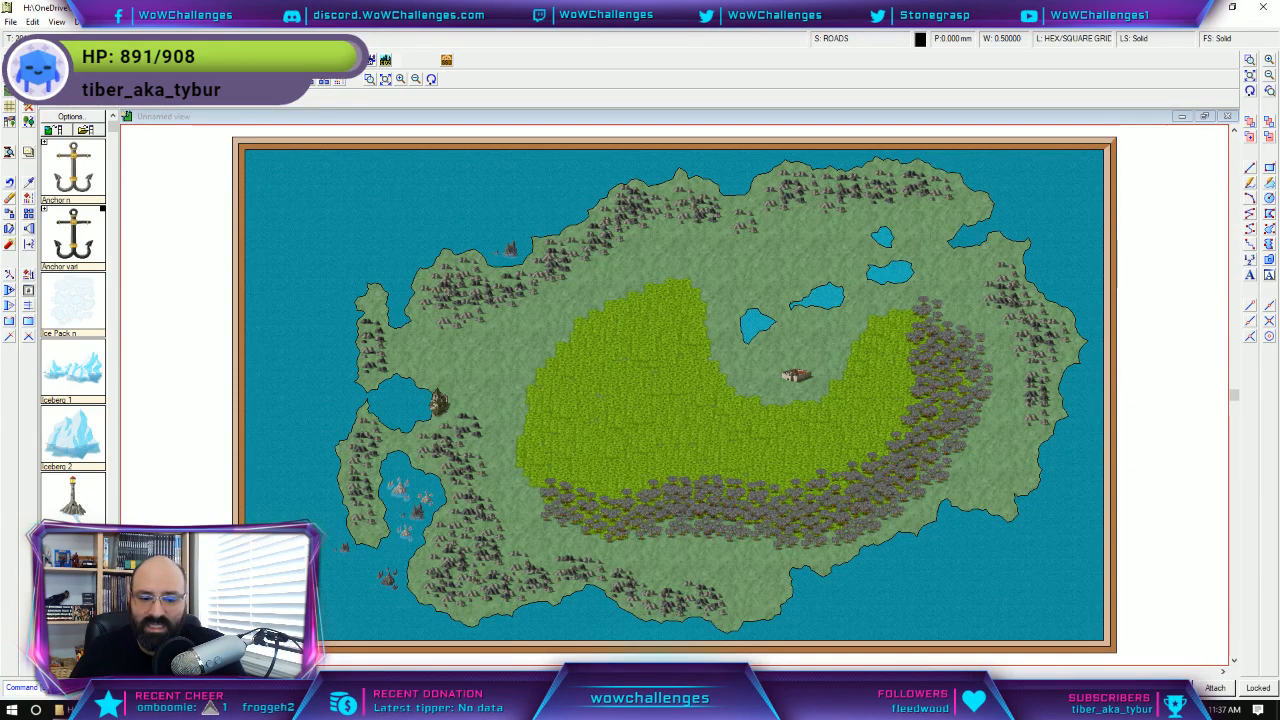
# Switch to the Word document, review the Island of DEATH notes and the hex map picture, and return to the map.
pyautogui.hotkey('alt', 'Tab')
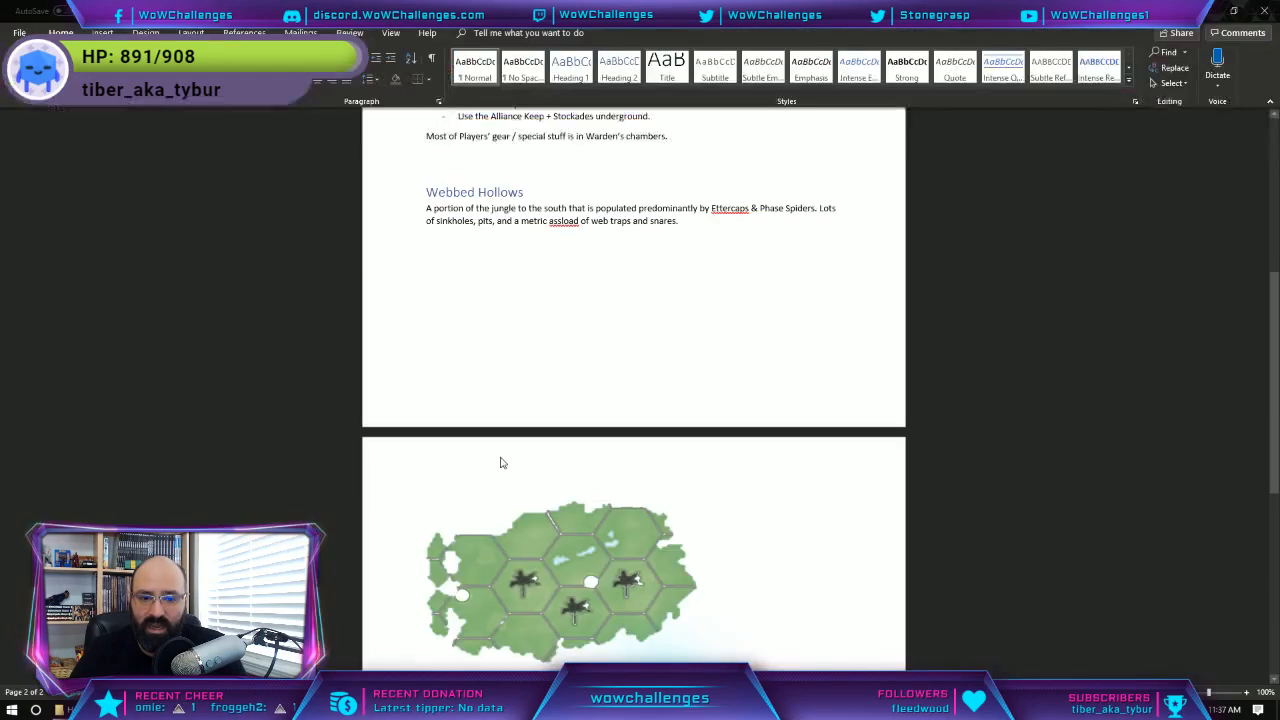
pyautogui.scroll(2, 587, 368)
pyautogui.scroll(-3, 587, 368)
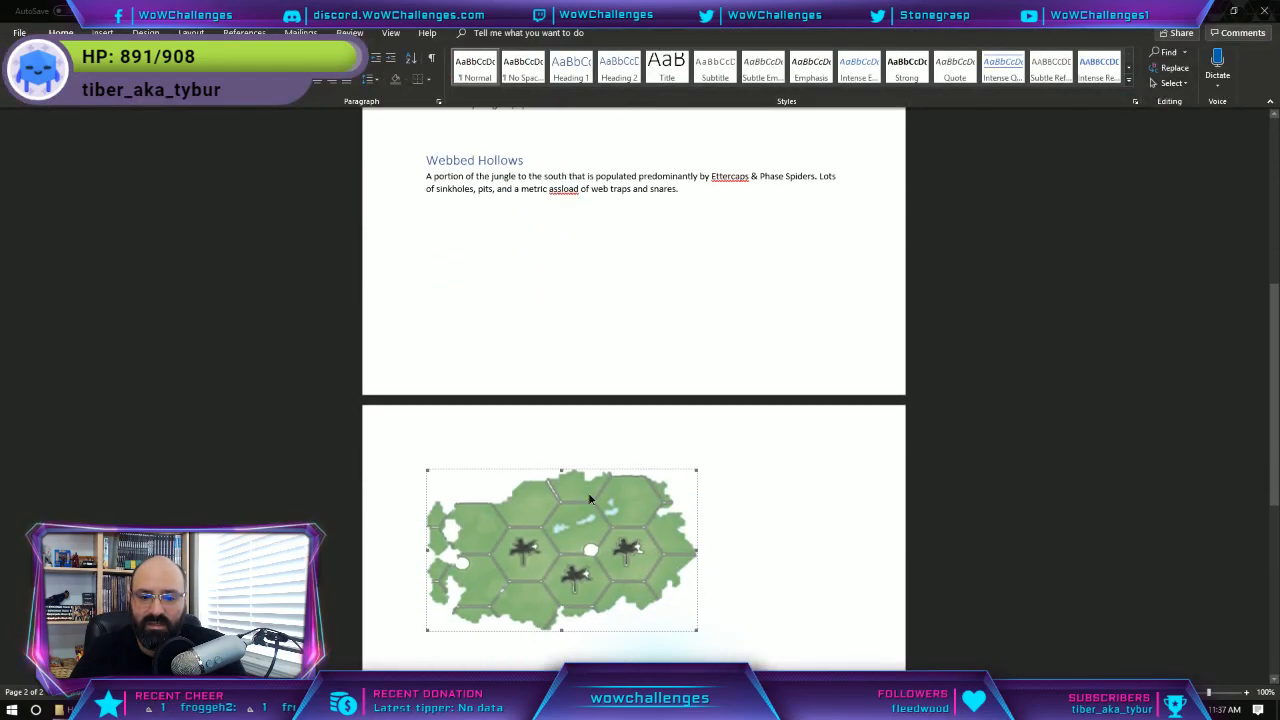
pyautogui.scroll(5, 590, 497)
pyautogui.scroll(2, 590, 493)
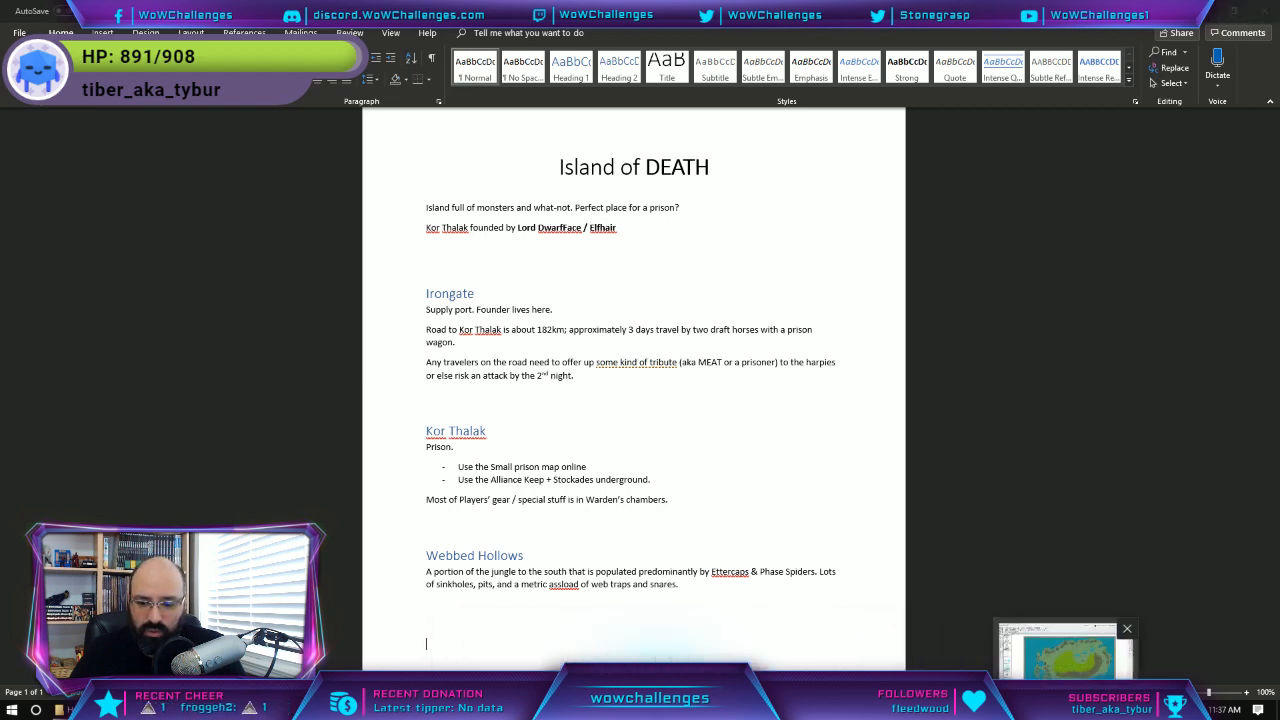
pyautogui.click(1064, 709)
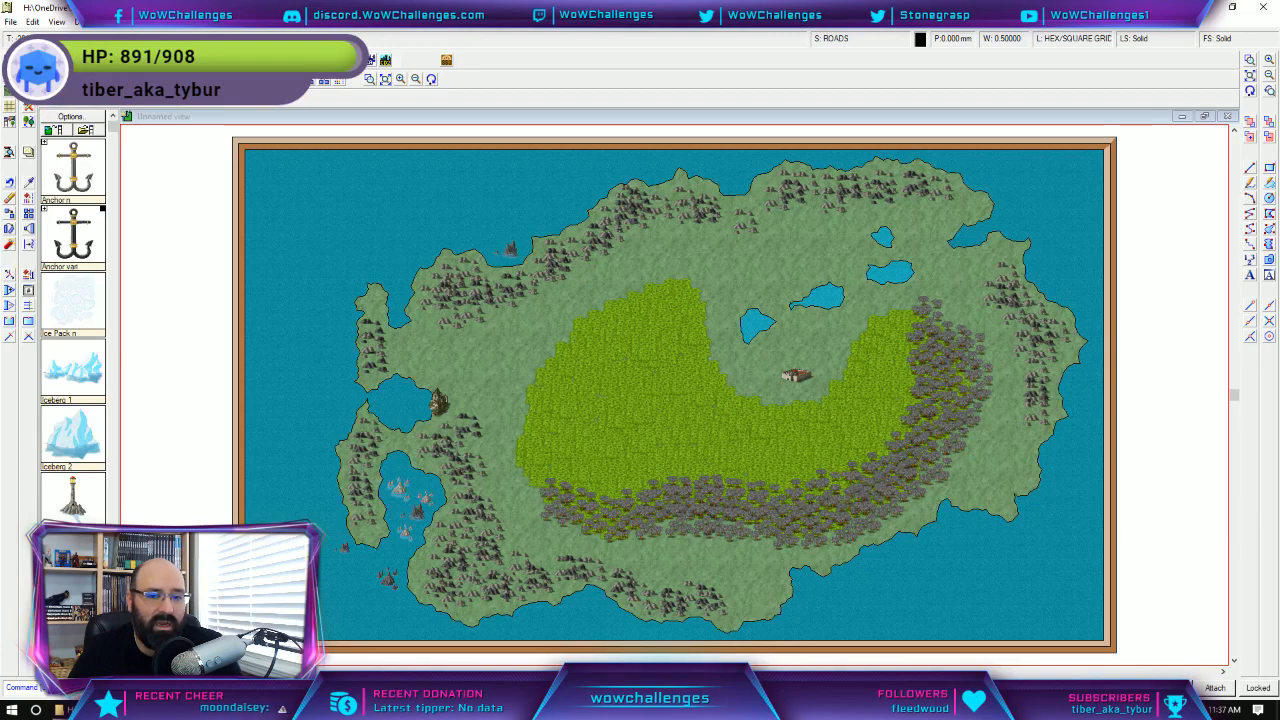
# Try to draw a small fractal lake with the water light Bitmap fill north of the western settlement.
pyautogui.click(10, 61)
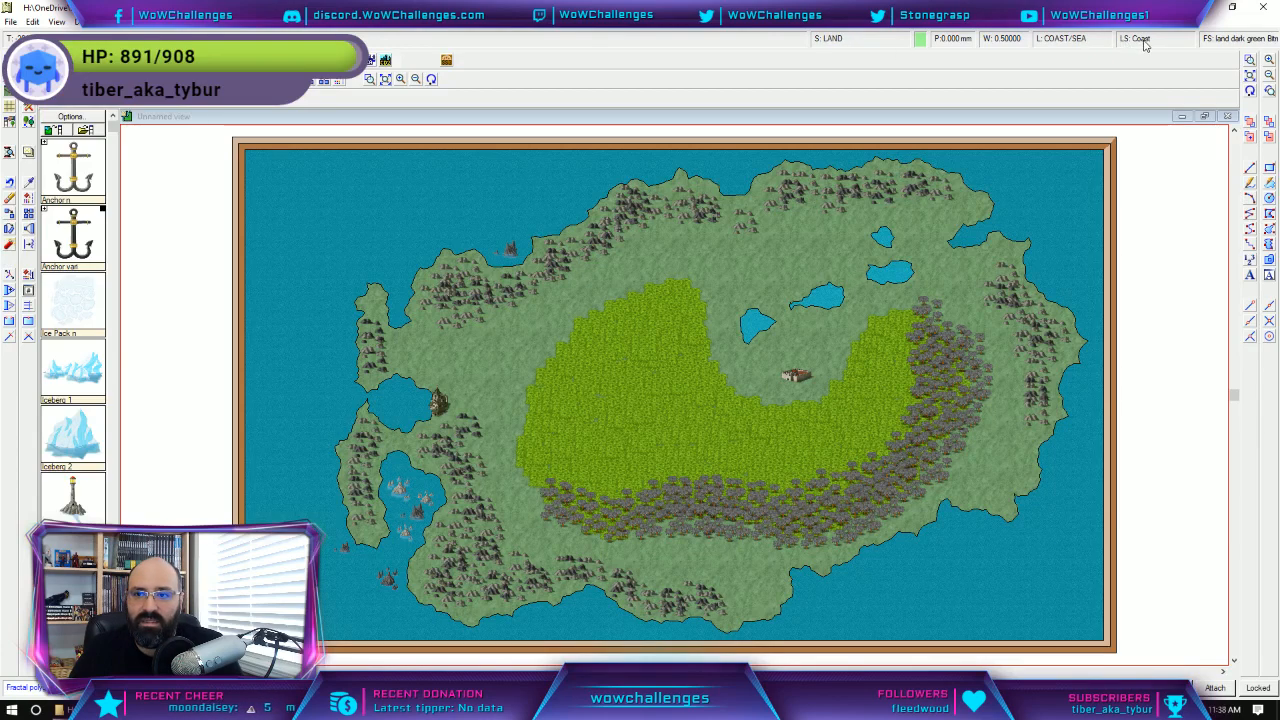
pyautogui.click(1228, 40)
pyautogui.click(631, 265)
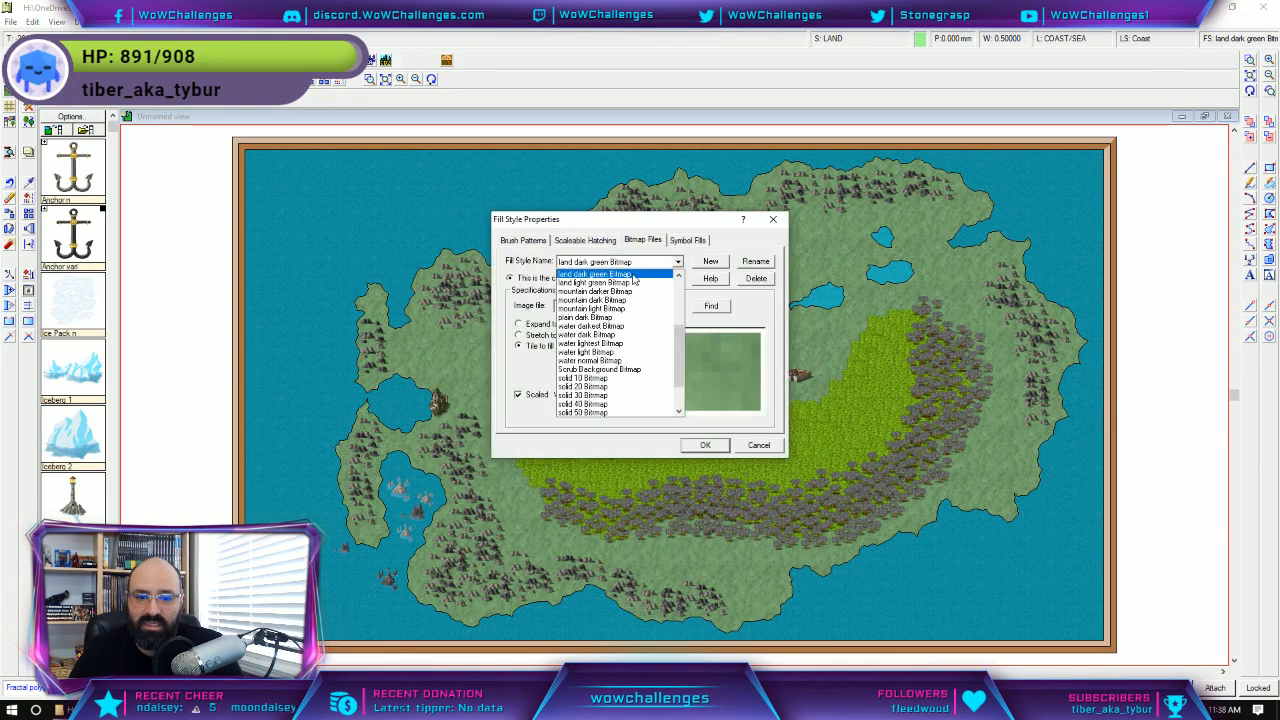
pyautogui.click(617, 352)
pyautogui.click(706, 446)
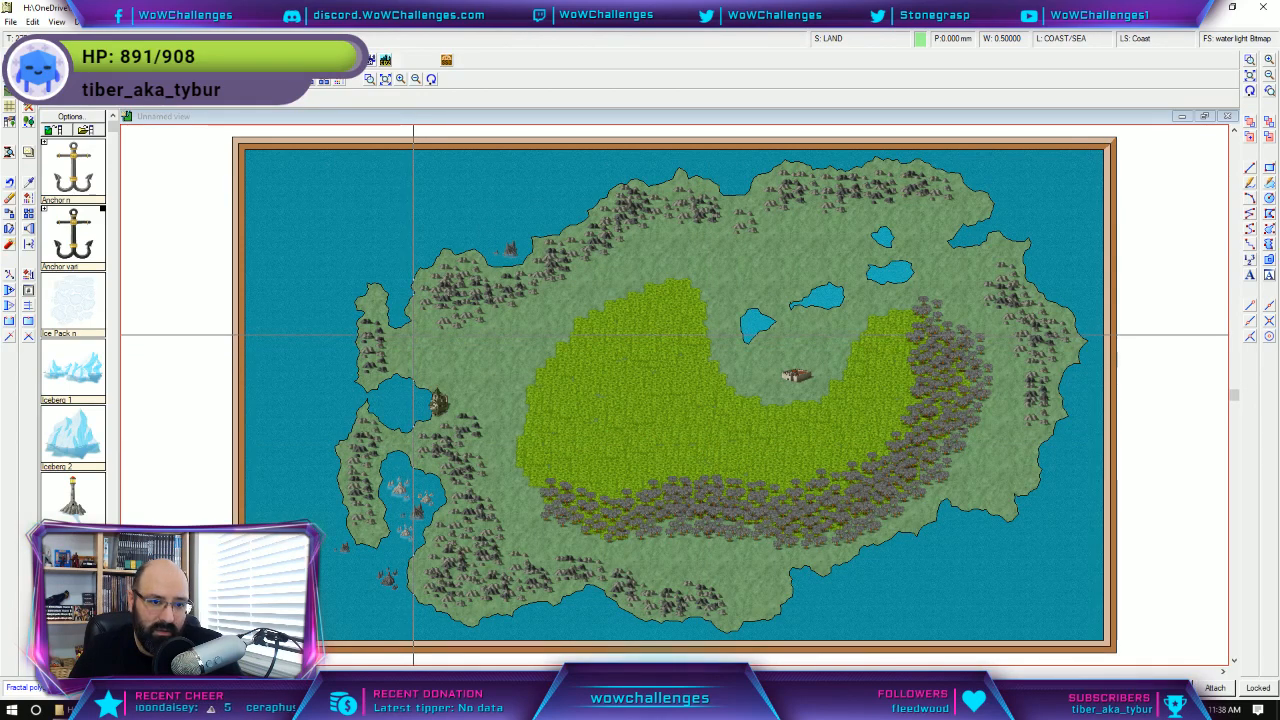
pyautogui.click(414, 340)
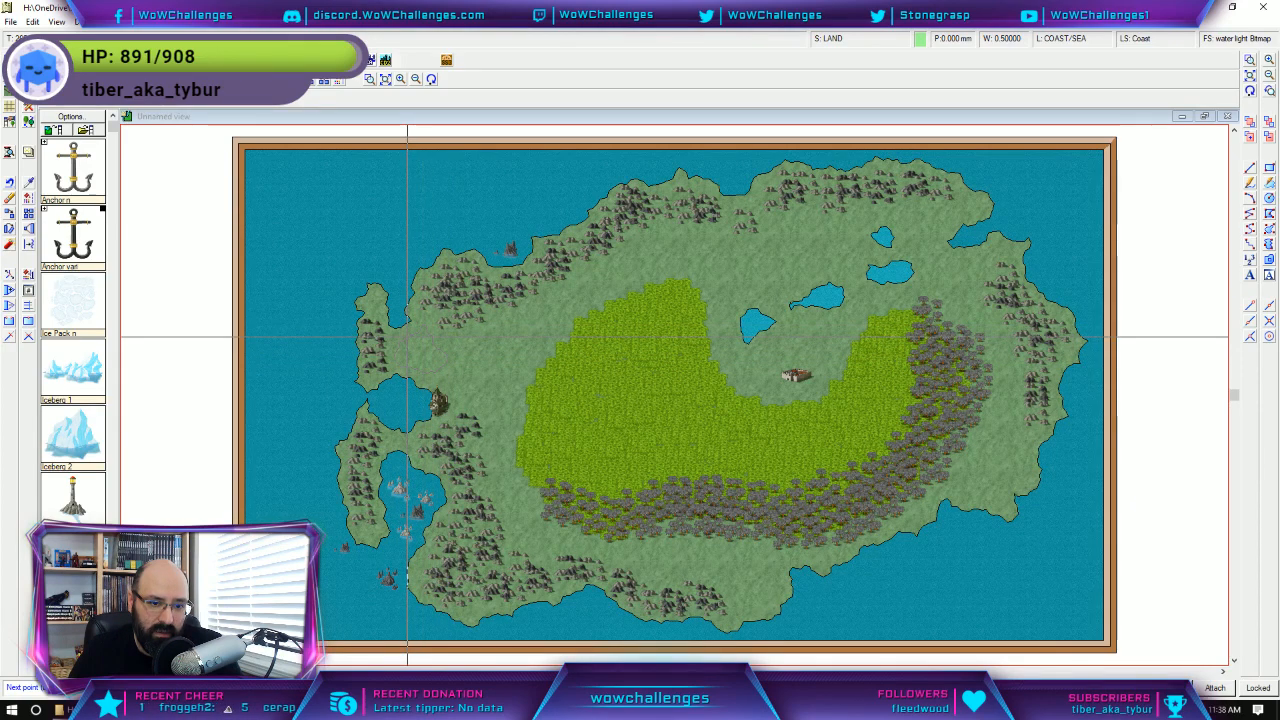
pyautogui.rightClick(407, 337)
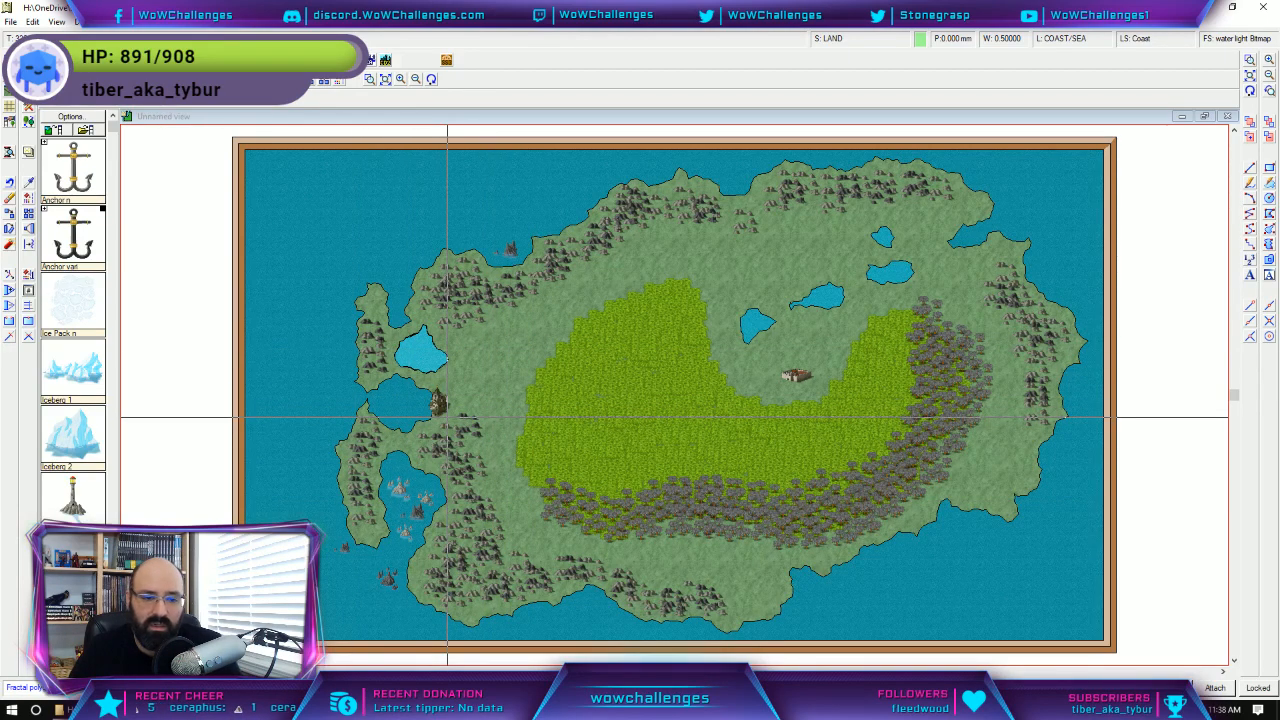
pyautogui.press('Escape')
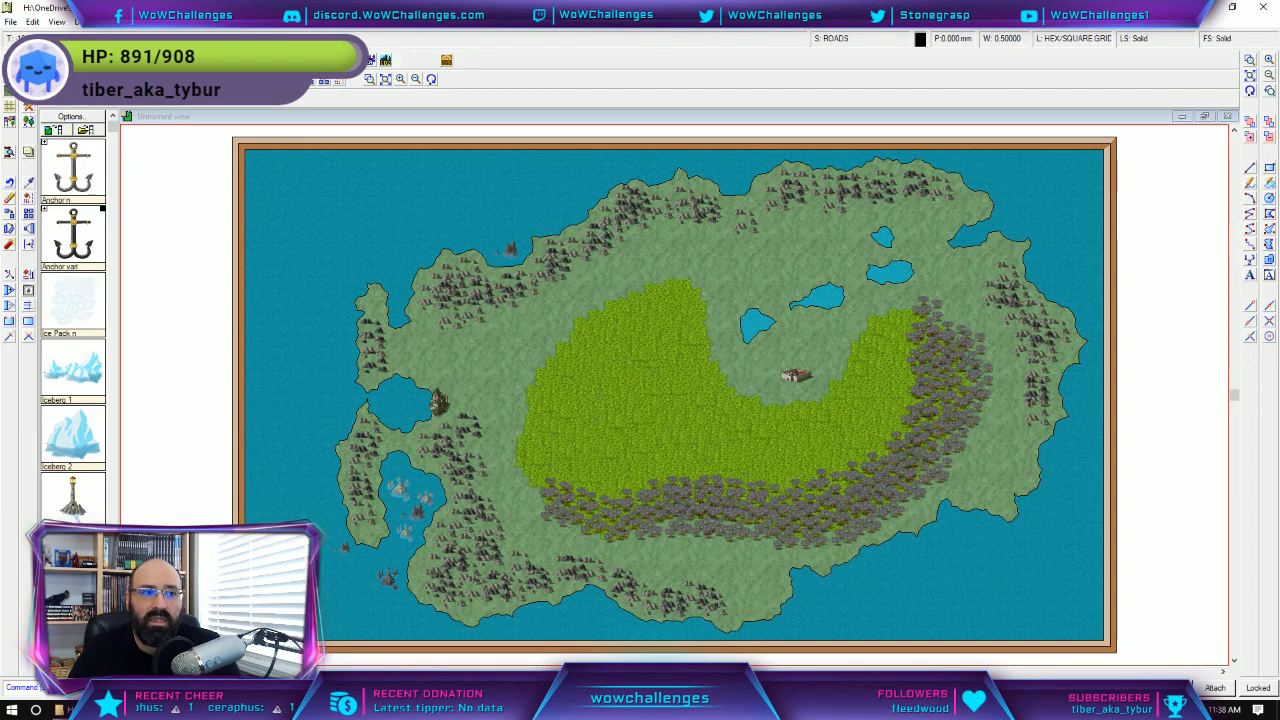
# Restart the fractal land tool with line width 0 and the water light Bitmap fill style.
pyautogui.click(10, 62)
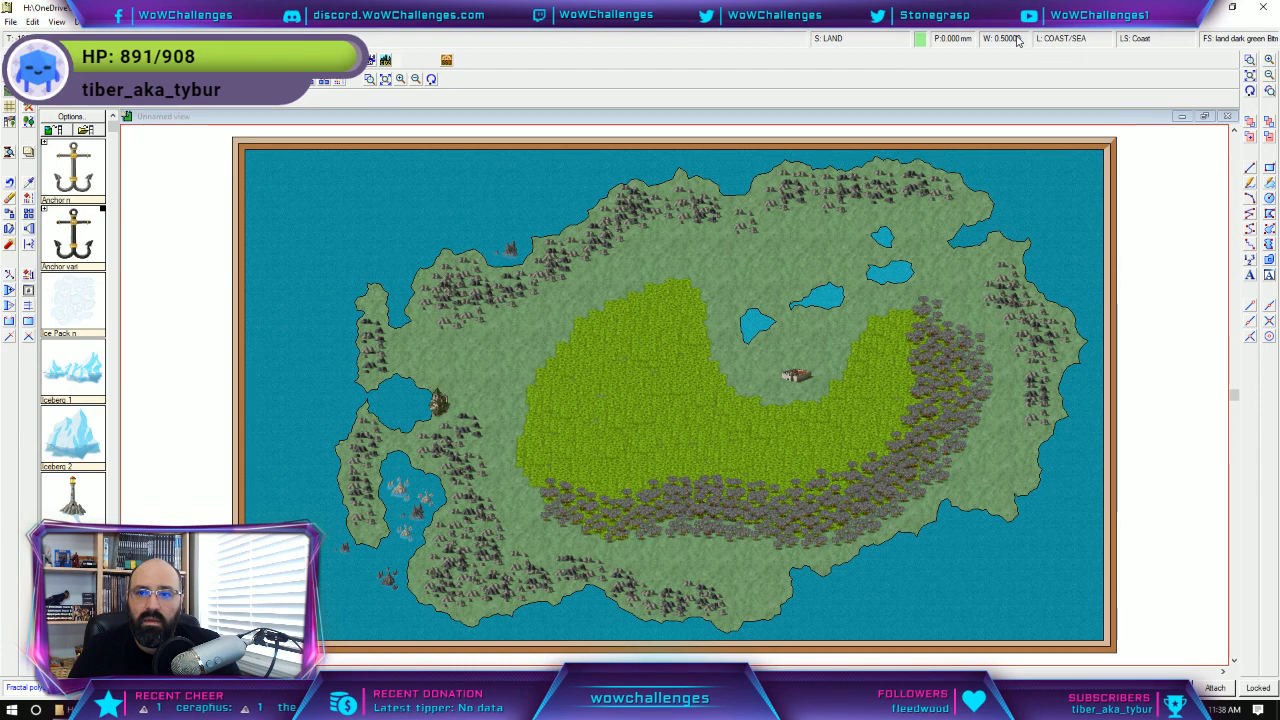
pyautogui.click(1017, 40)
pyautogui.write('0')
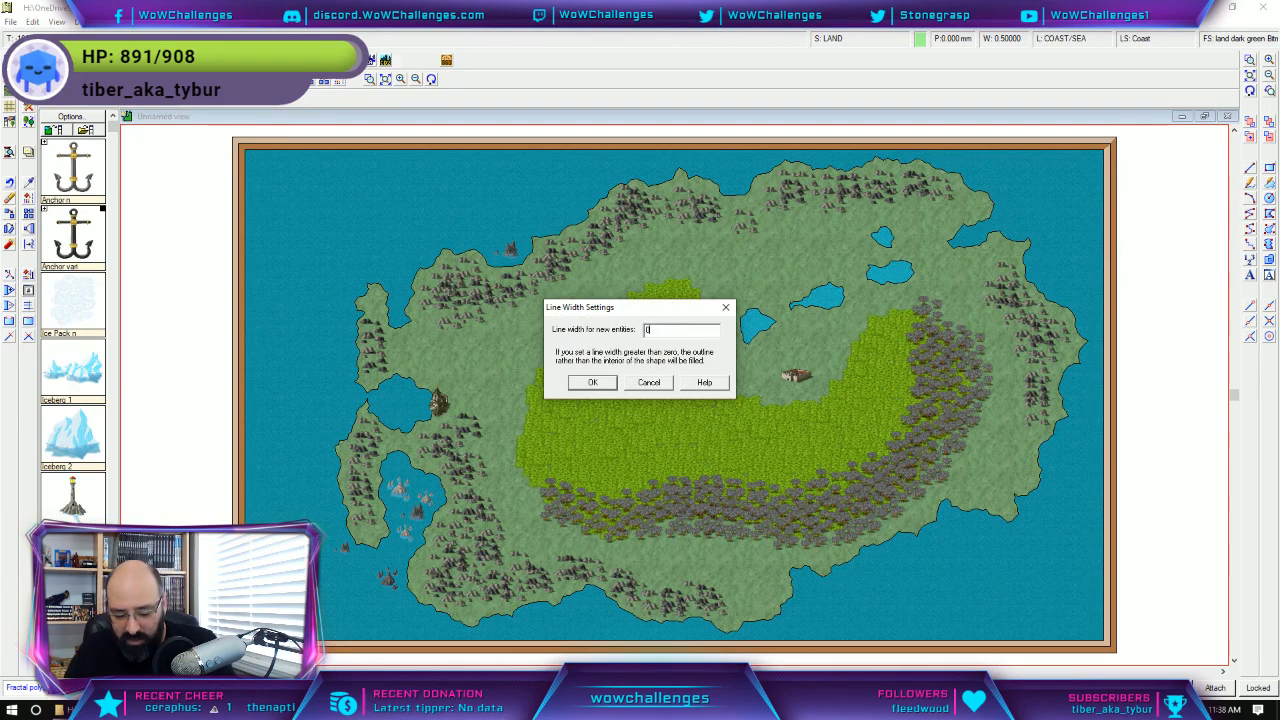
pyautogui.press('Return')
pyautogui.click(1235, 38)
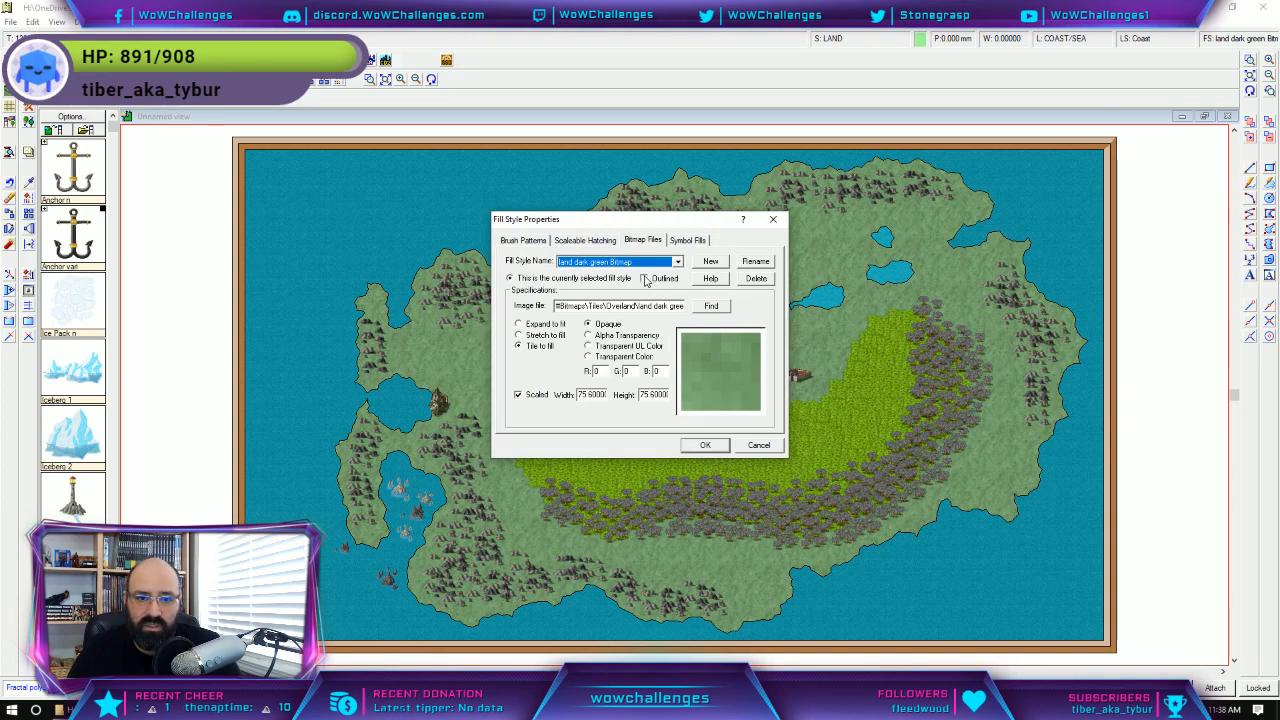
pyautogui.click(650, 262)
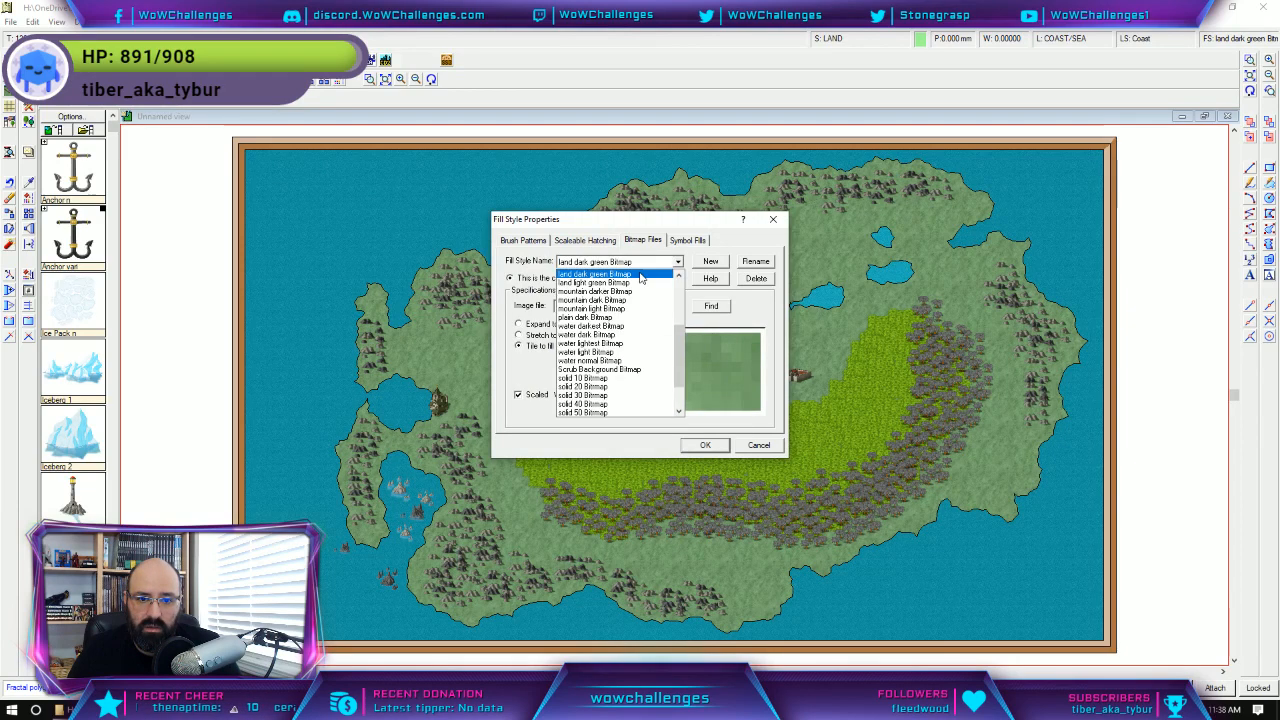
pyautogui.click(627, 354)
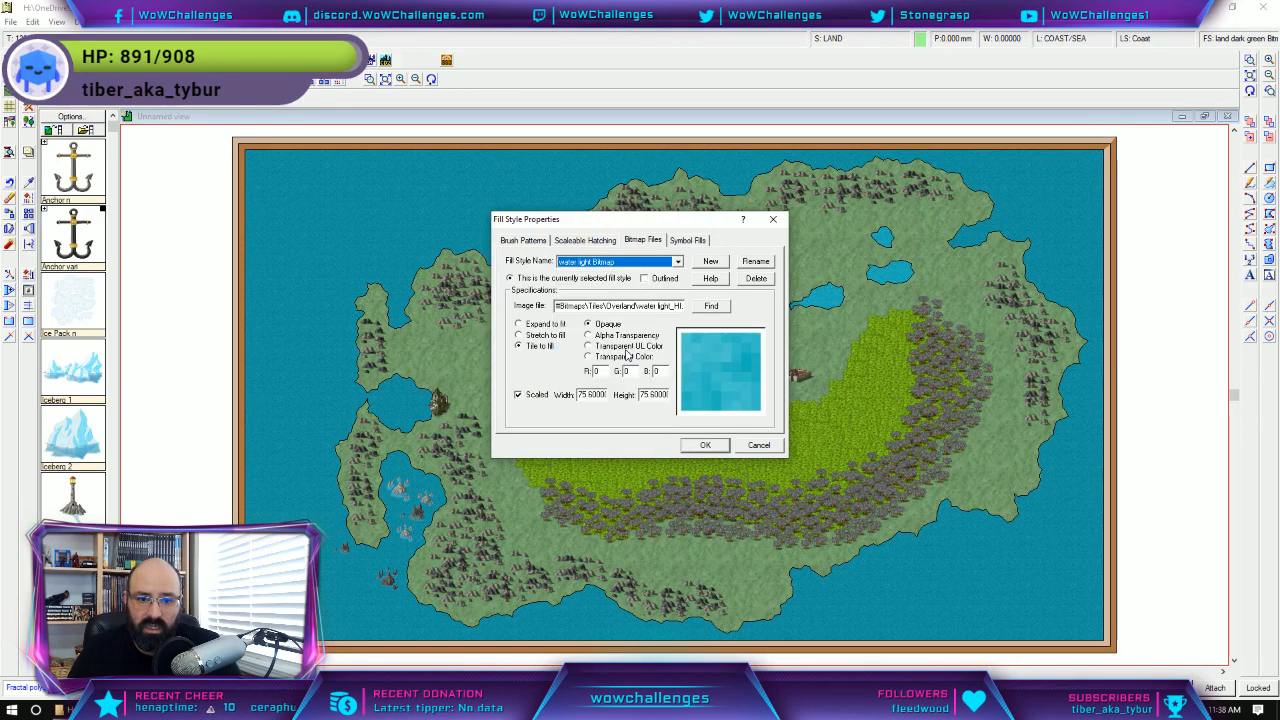
pyautogui.click(707, 444)
# Draw a small fractal lake in the cleared area north of the western settlement.
pyautogui.click(578, 373)
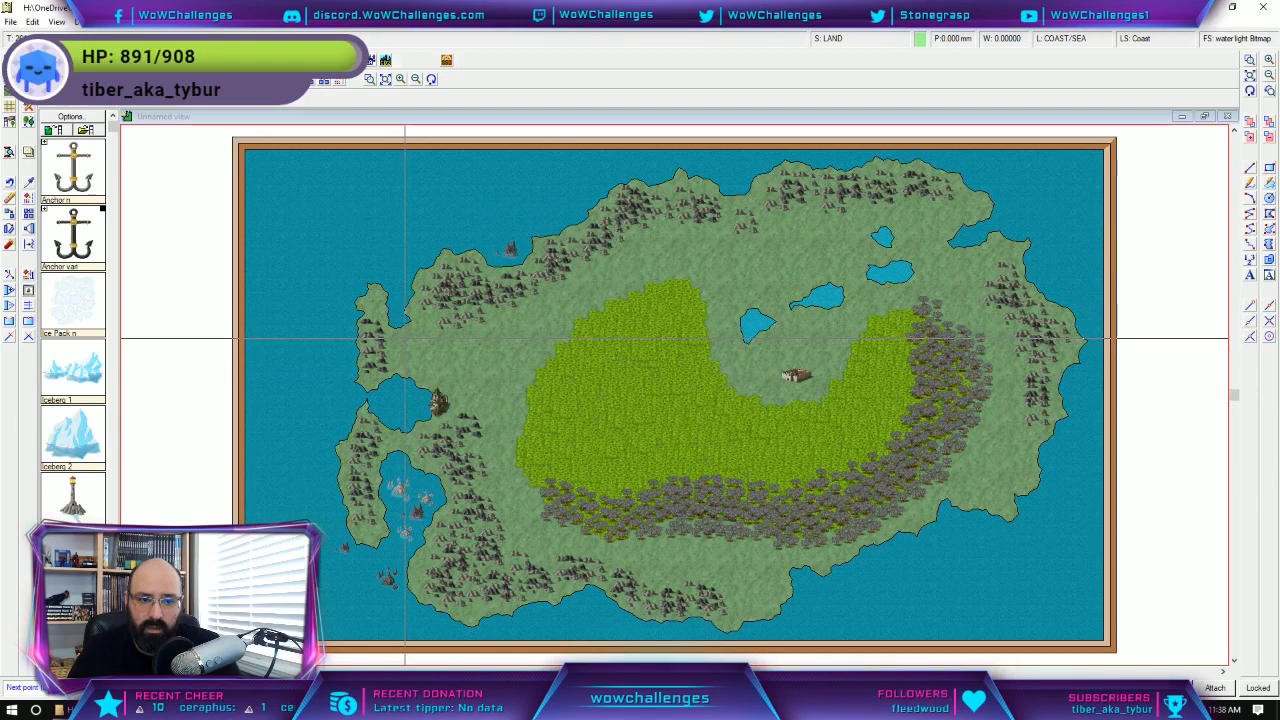
pyautogui.click(399, 350)
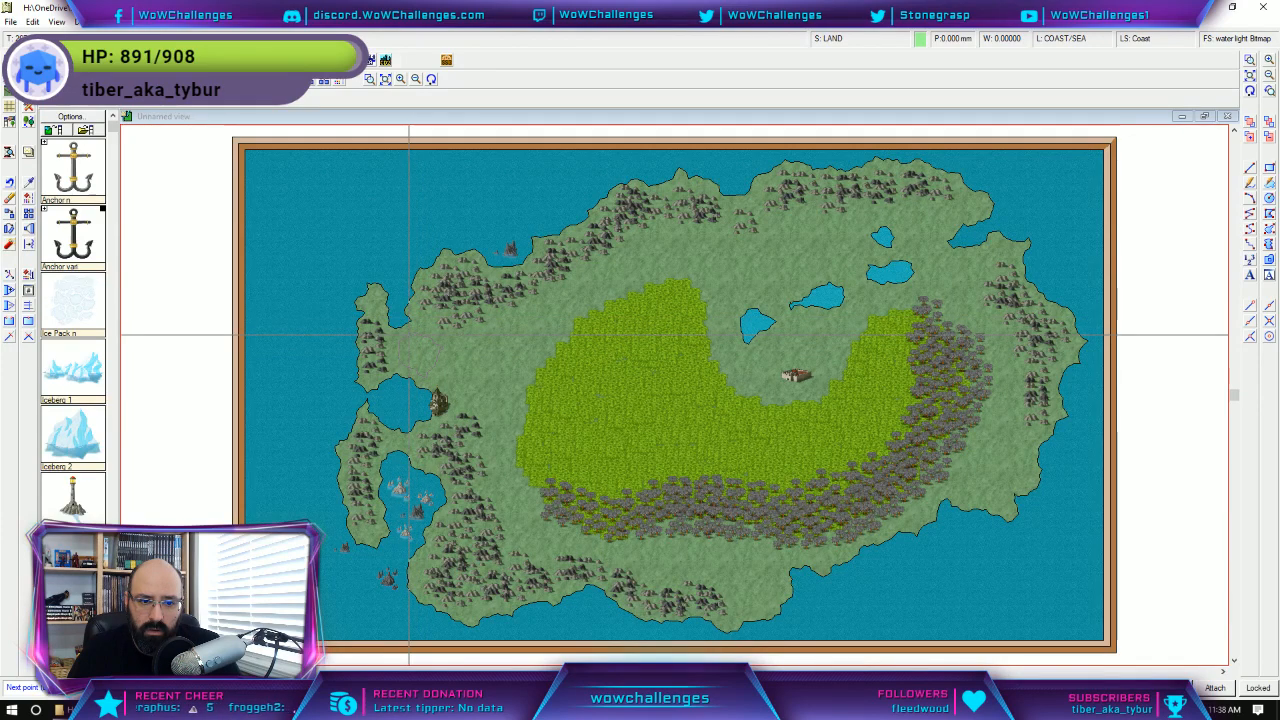
pyautogui.rightClick(409, 335)
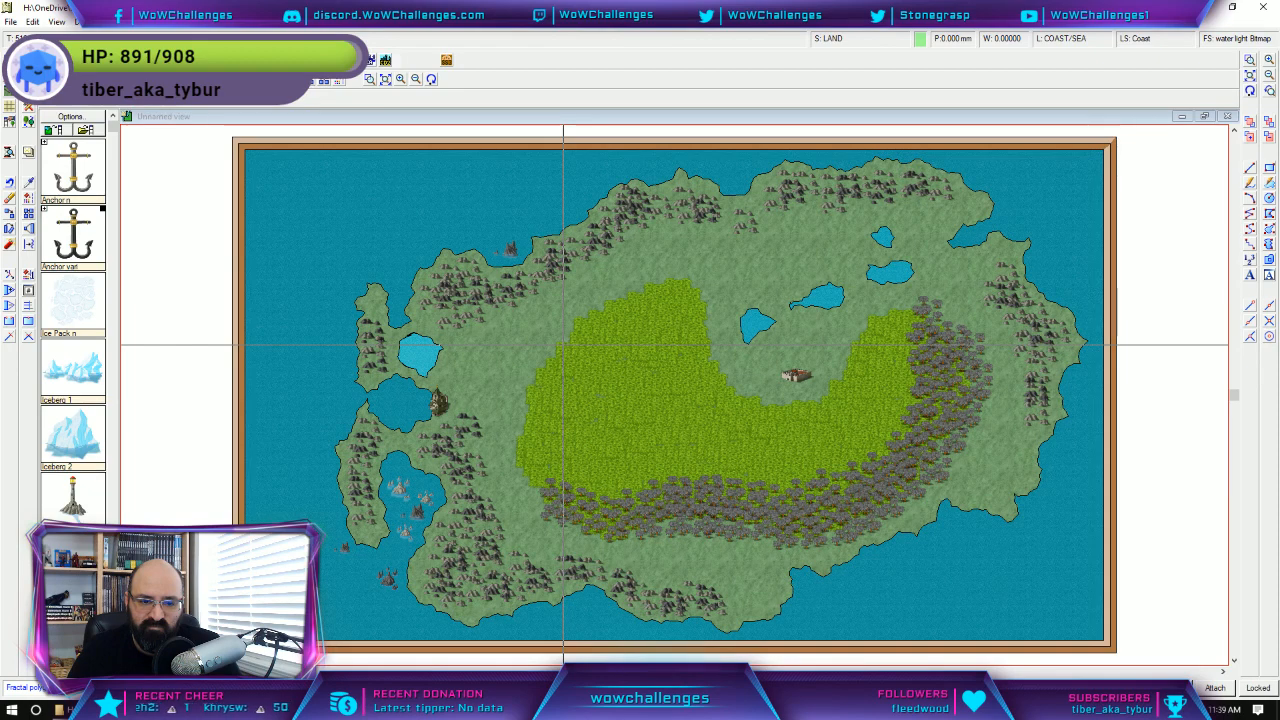
# Undo the last lake and restart the fractal land tool with the water lightest Bitmap fill style.
pyautogui.hotkey('ctrl', 'z')
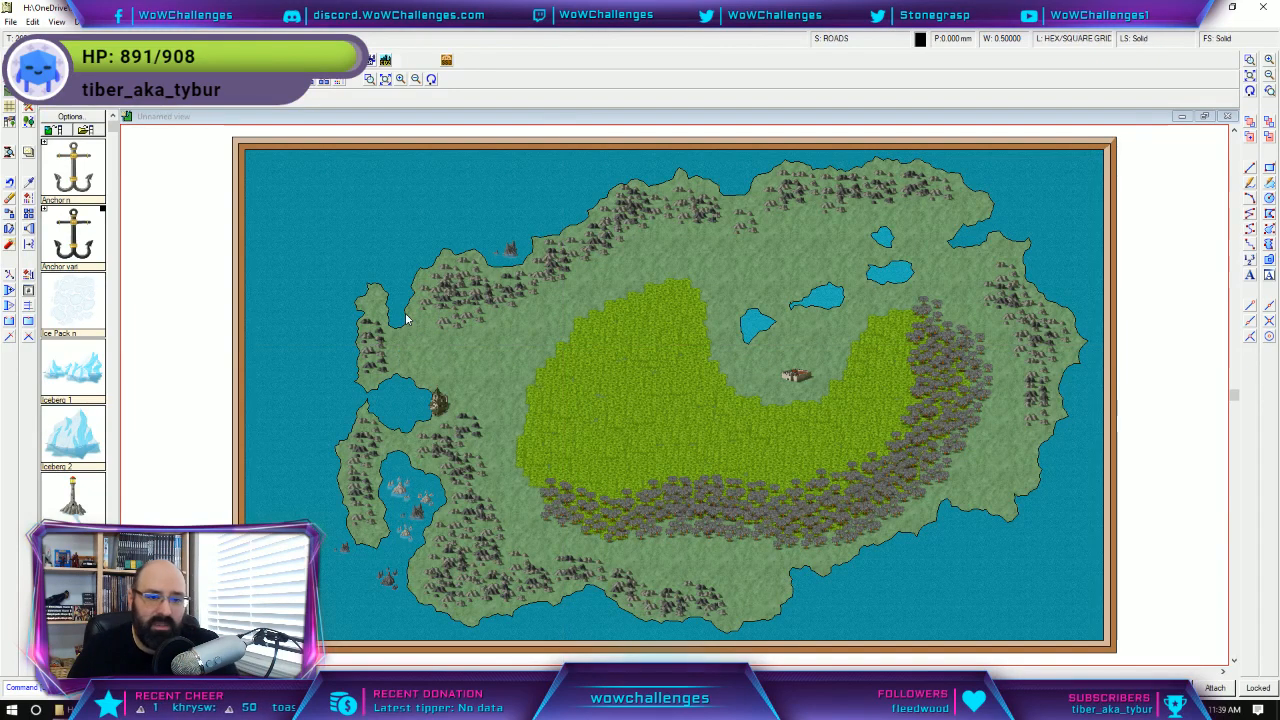
pyautogui.rightClick(408, 337)
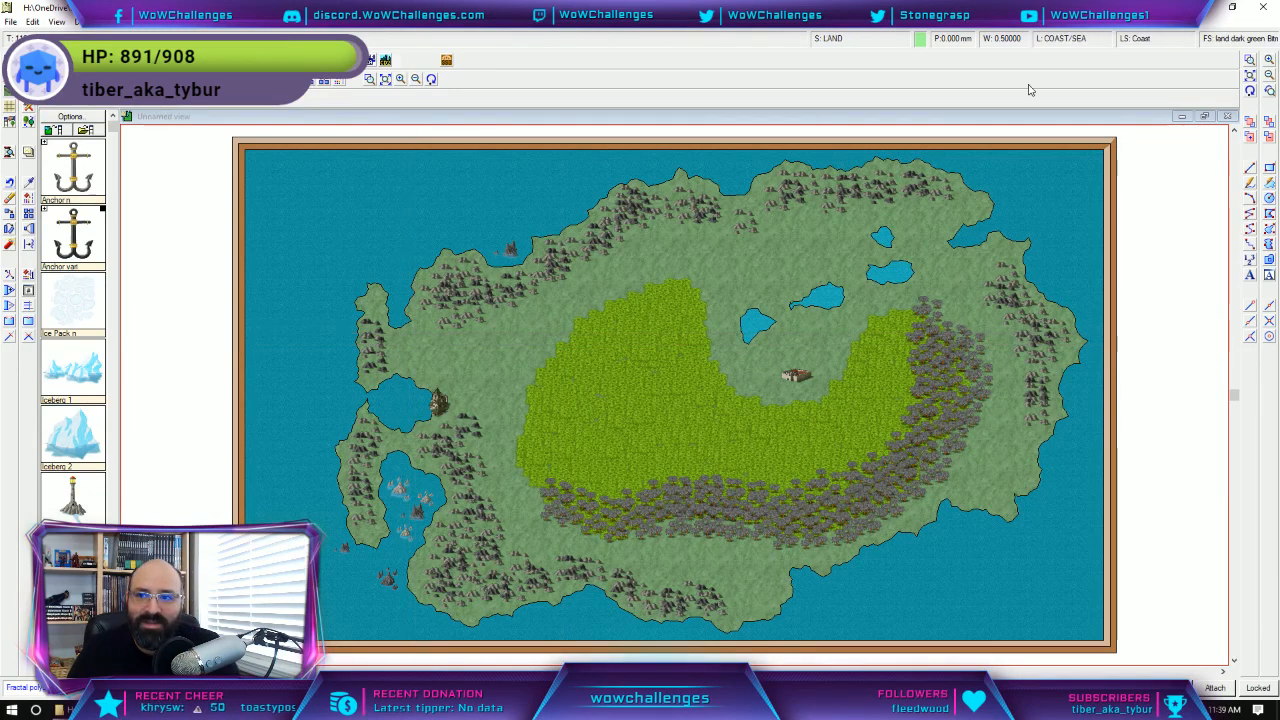
pyautogui.click(1230, 40)
pyautogui.click(662, 262)
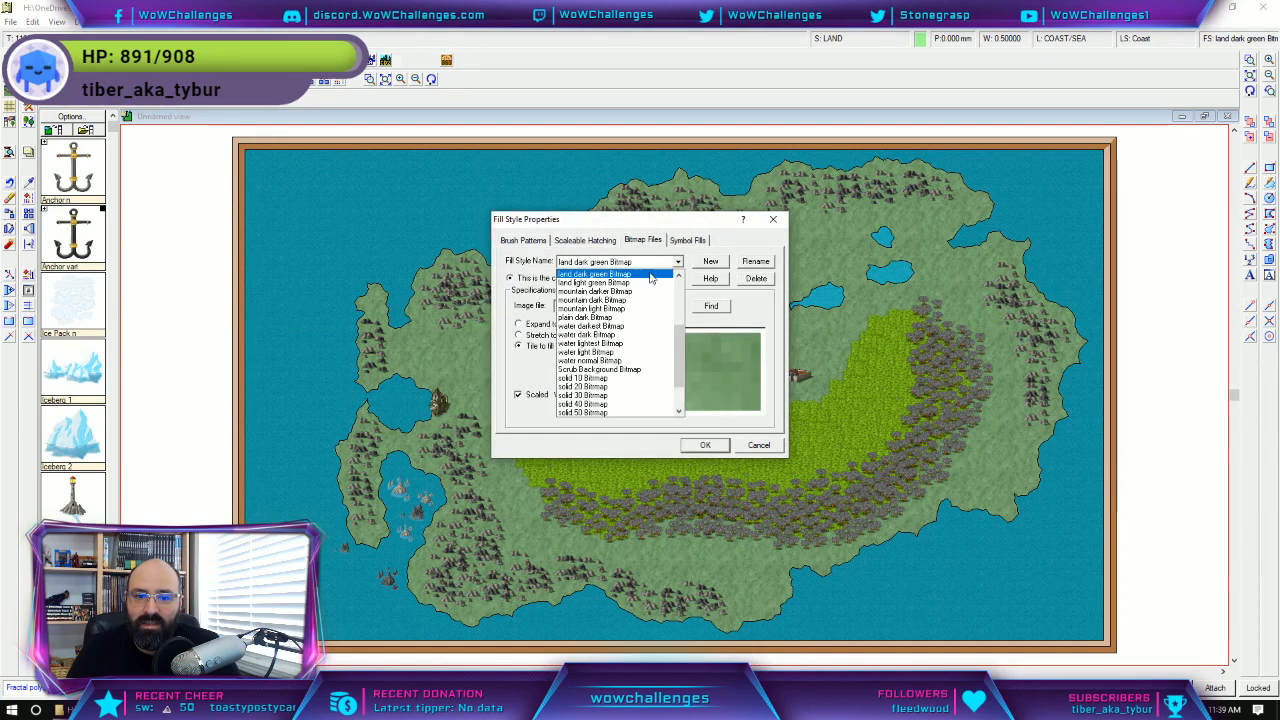
pyautogui.click(609, 344)
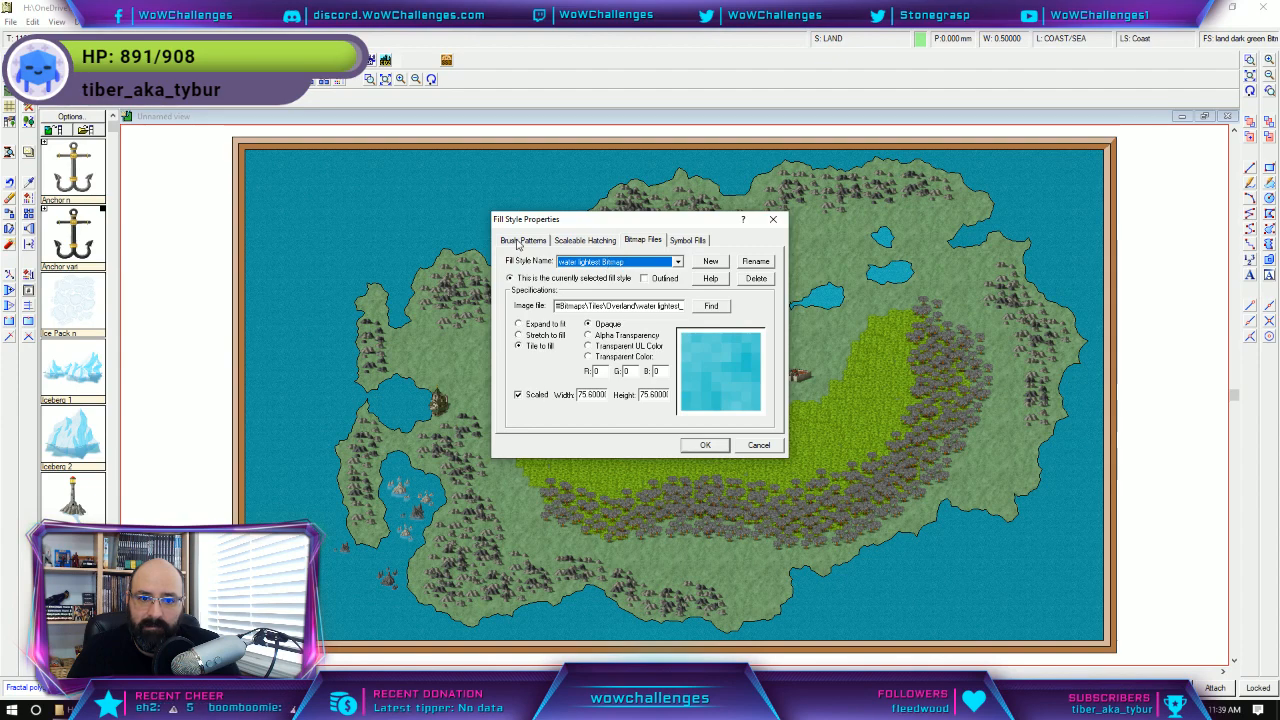
pyautogui.click(706, 445)
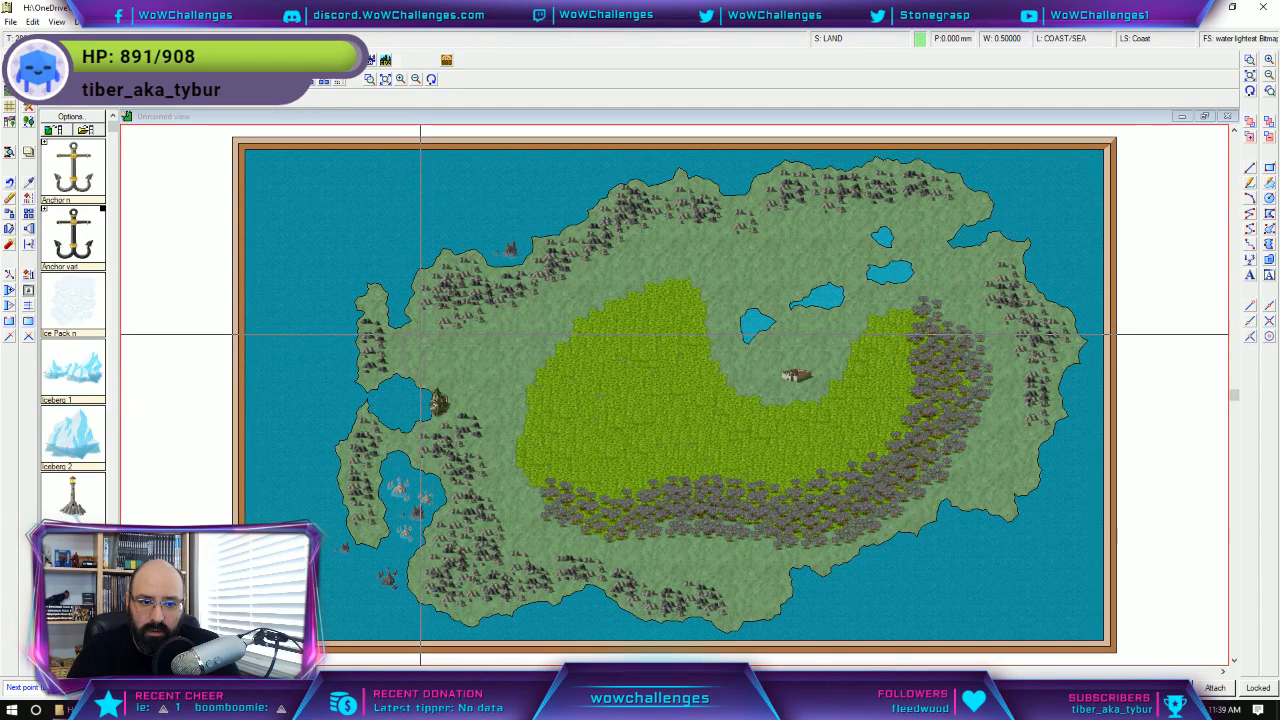
# Try a small fractal lake north of the western settlement, end the tool and undo the lake.
pyautogui.click(417, 348)
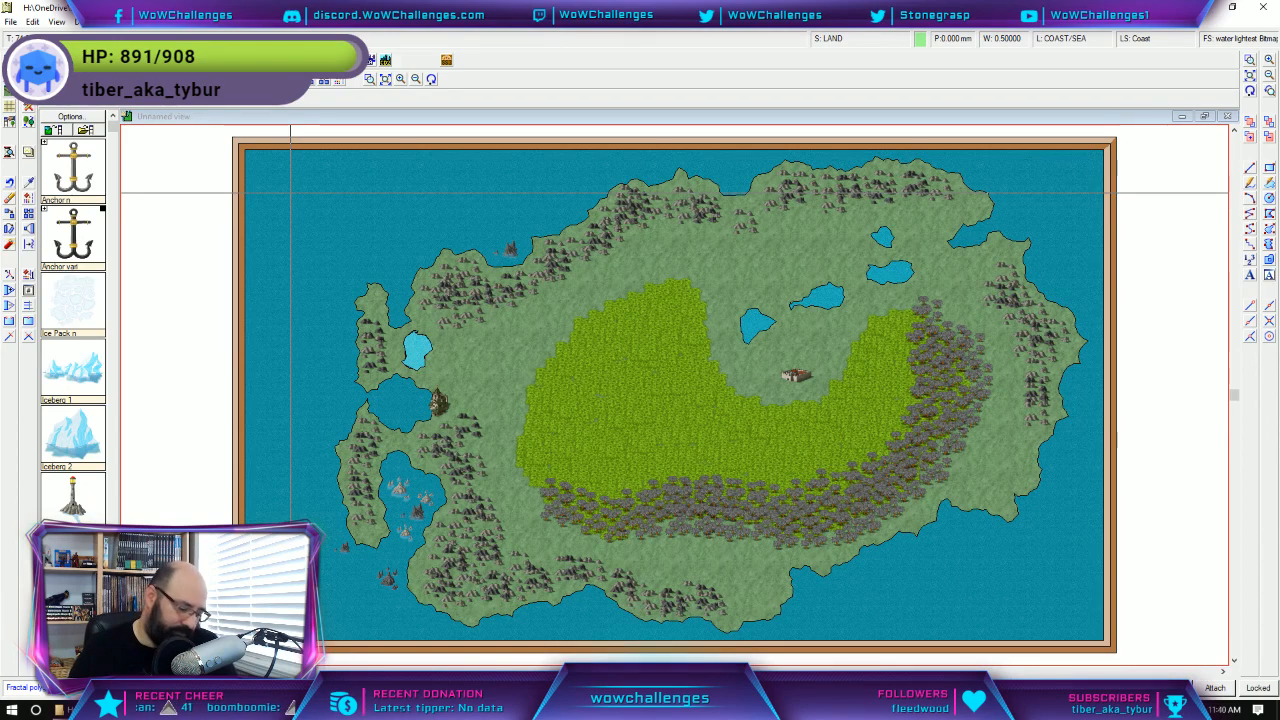
pyautogui.press('Escape')
pyautogui.hotkey('ctrl', 'z')
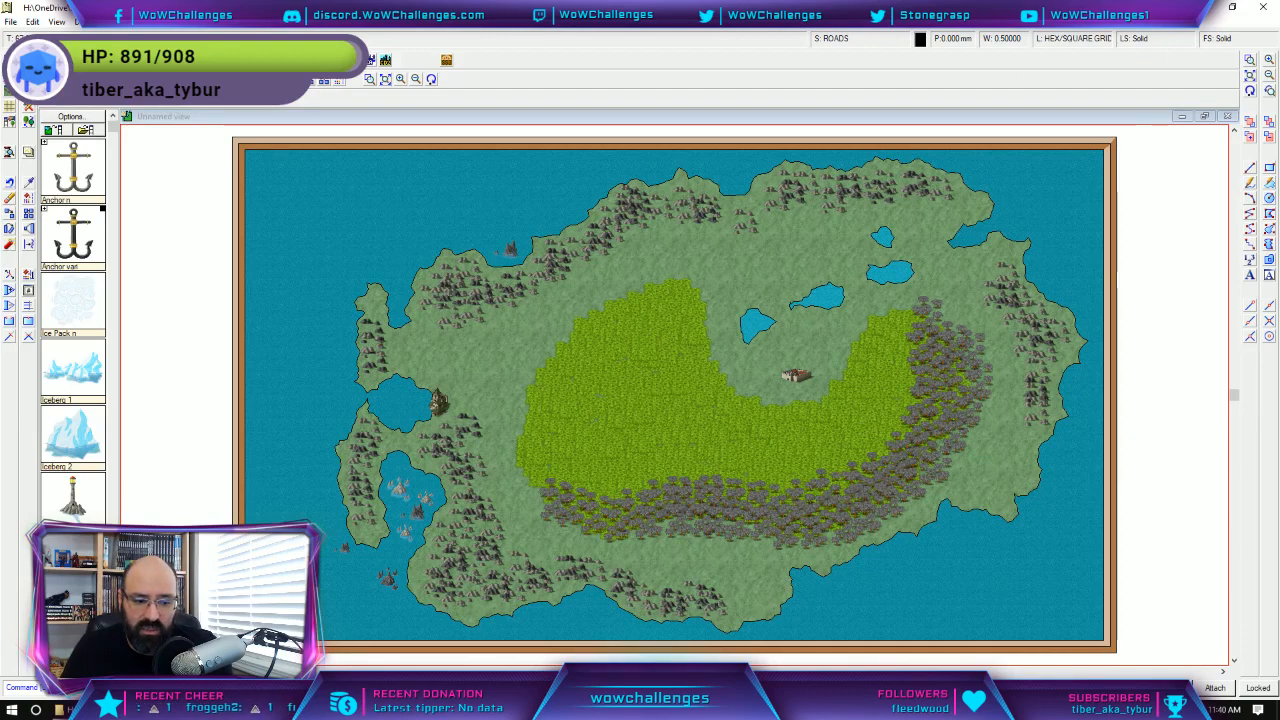
# Switch to the Island of DEATH Word document, reduce its window, and place it over the eastern part of the map.
pyautogui.hotkey('alt', 'Tab')
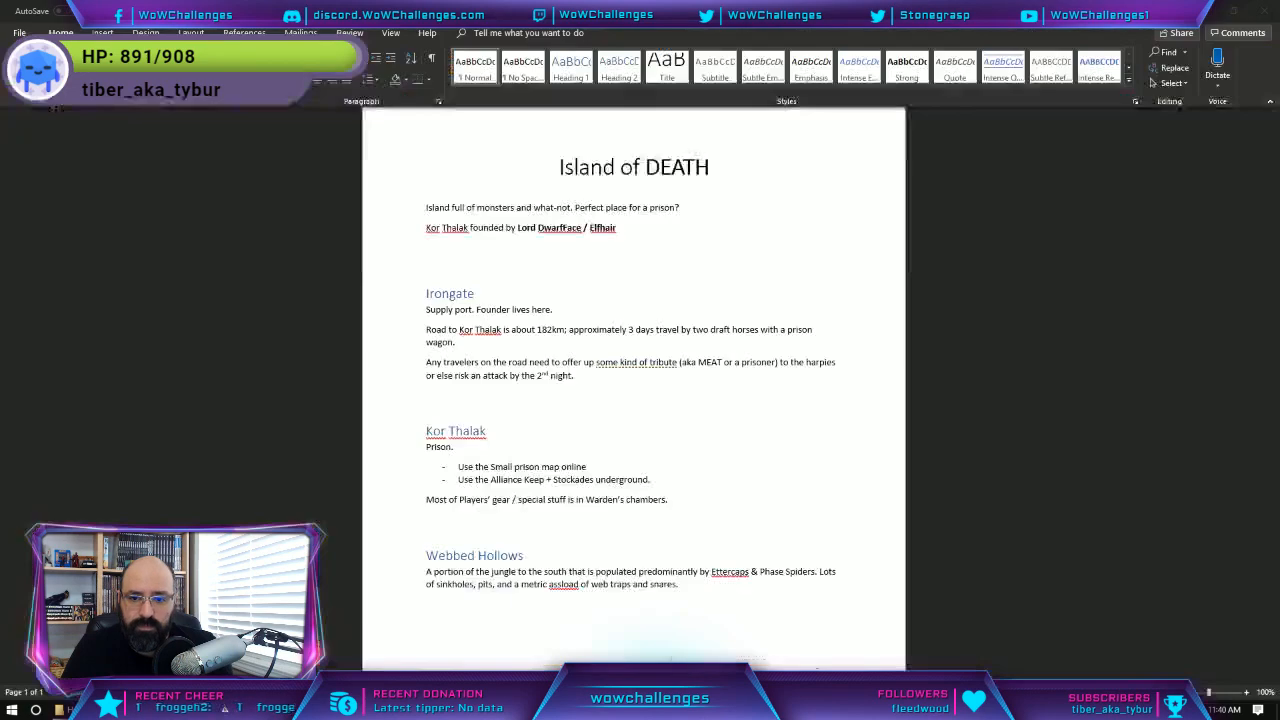
pyautogui.click(1234, 11)
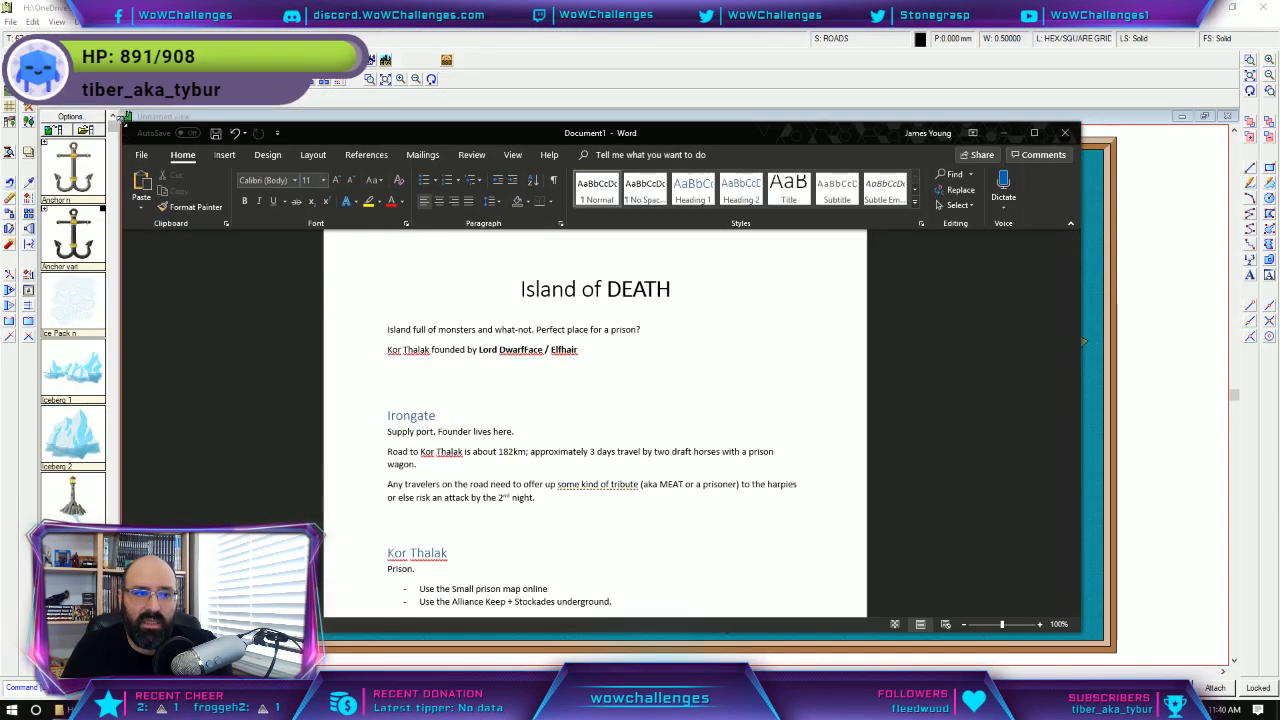
pyautogui.moveTo(122, 120); pyautogui.dragTo(472, 78)
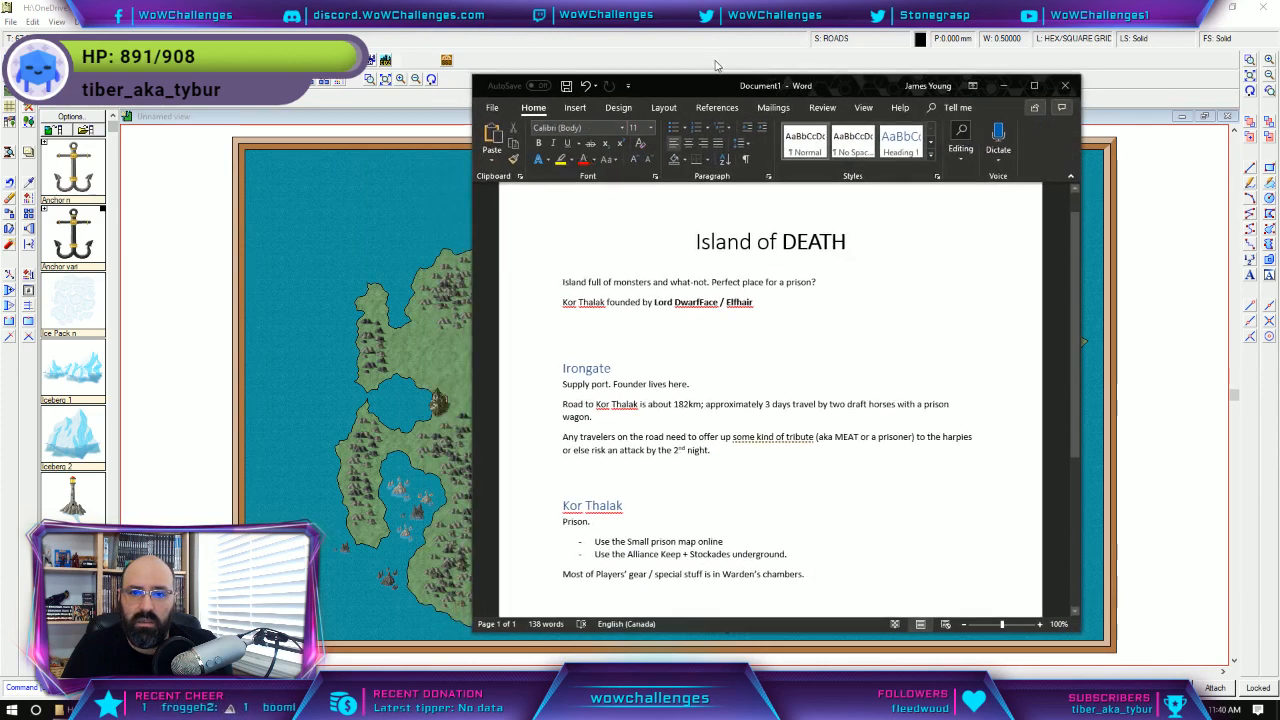
pyautogui.moveTo(866, 89); pyautogui.dragTo(1045, 95)
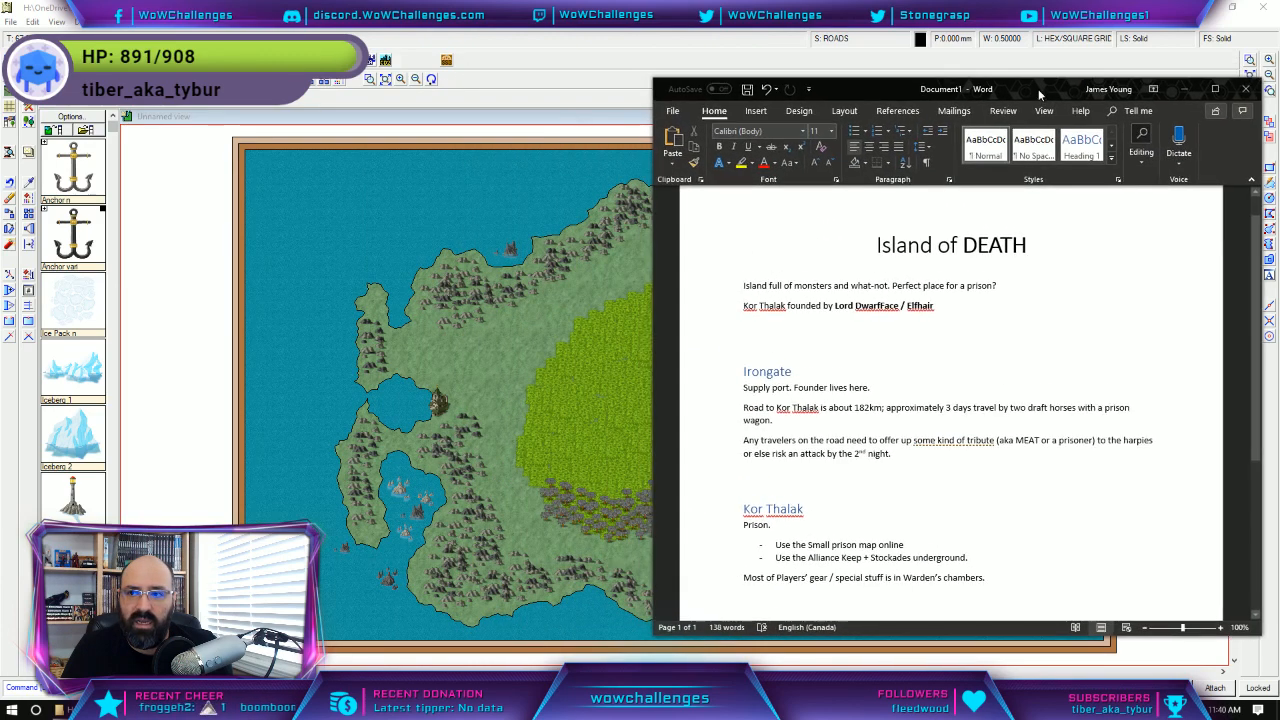
# Shrink the map program's window so the whole island shows beside the Word document, and bring Word back to the front.
pyautogui.hotkey('alt', 'Tab')
pyautogui.click(1236, 9)
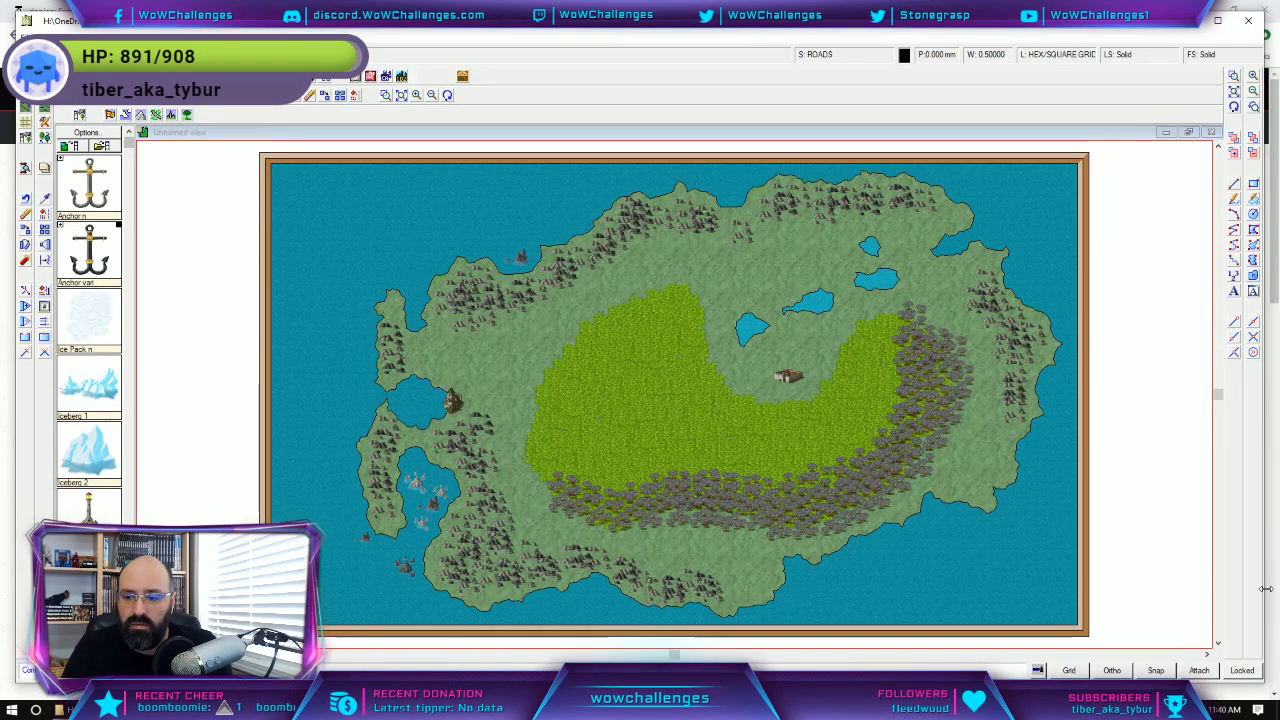
pyautogui.moveTo(1272, 688); pyautogui.dragTo(748, 535)
pyautogui.click(1015, 90)
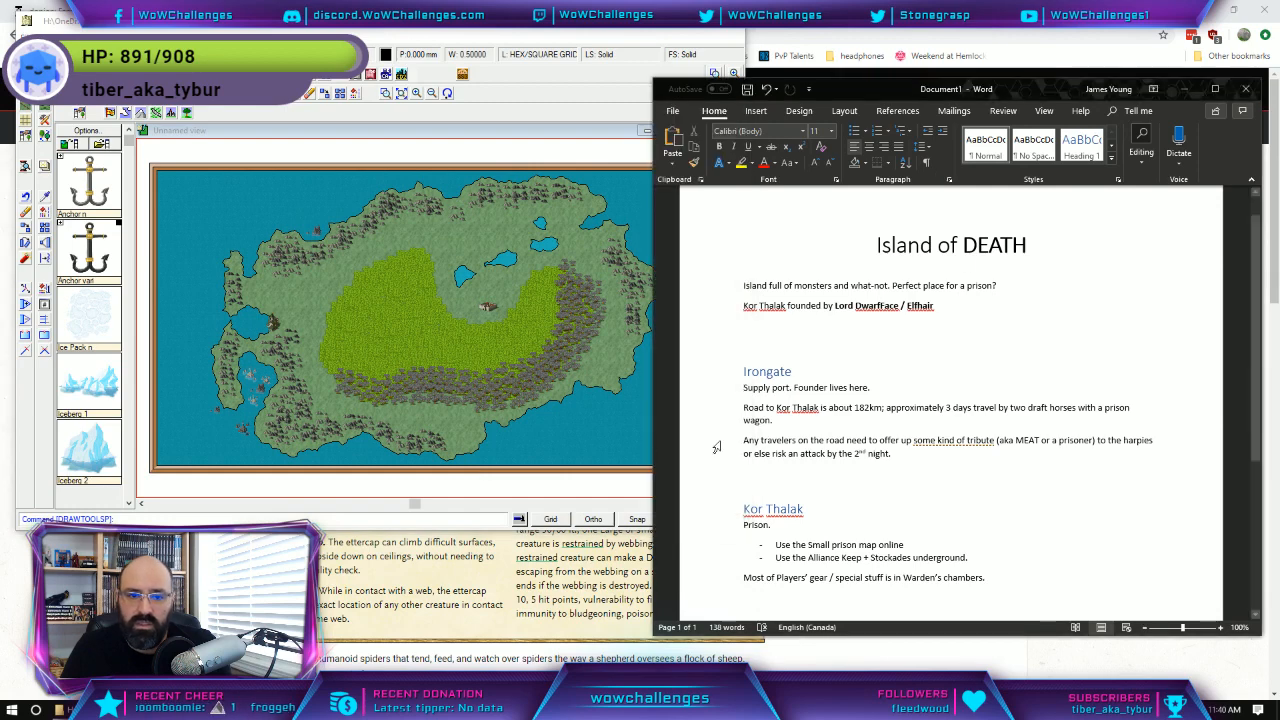
pyautogui.moveTo(1037, 95); pyautogui.dragTo(1043, 96)
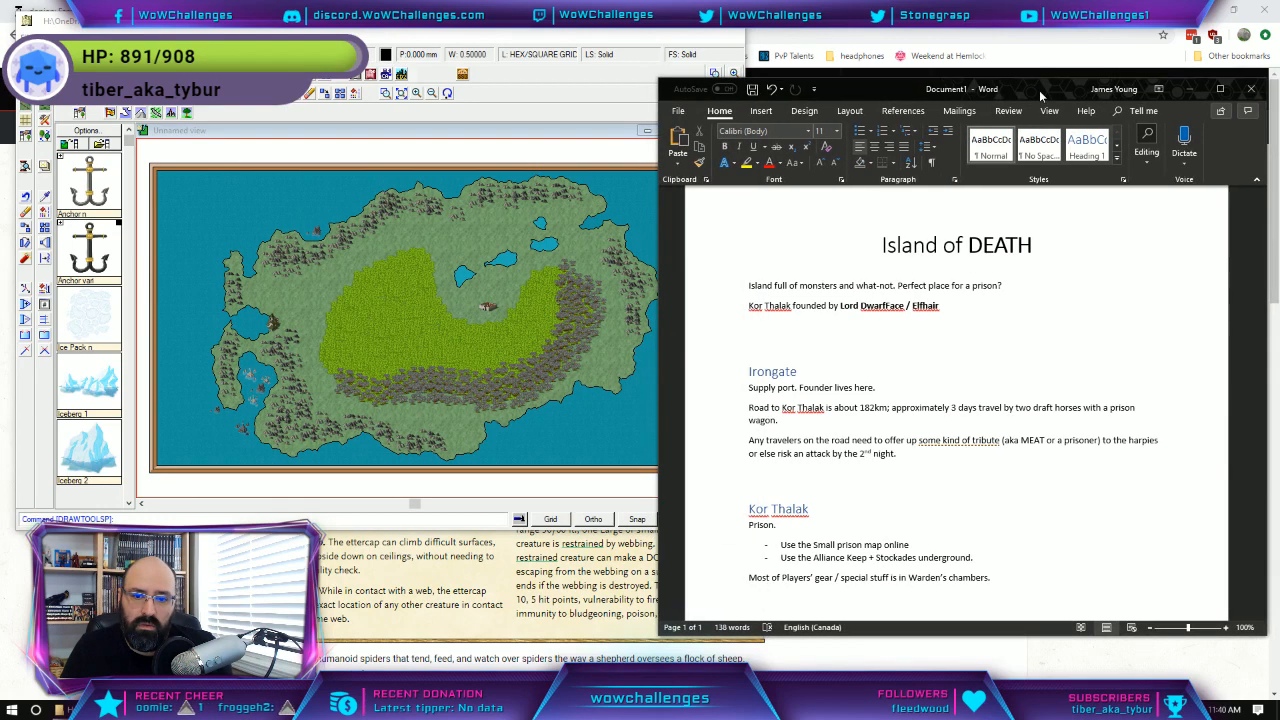
# Insert an empty line between the Kor Thalak notes and the Webbed Hollows heading.
pyautogui.scroll(-4, 865, 482)
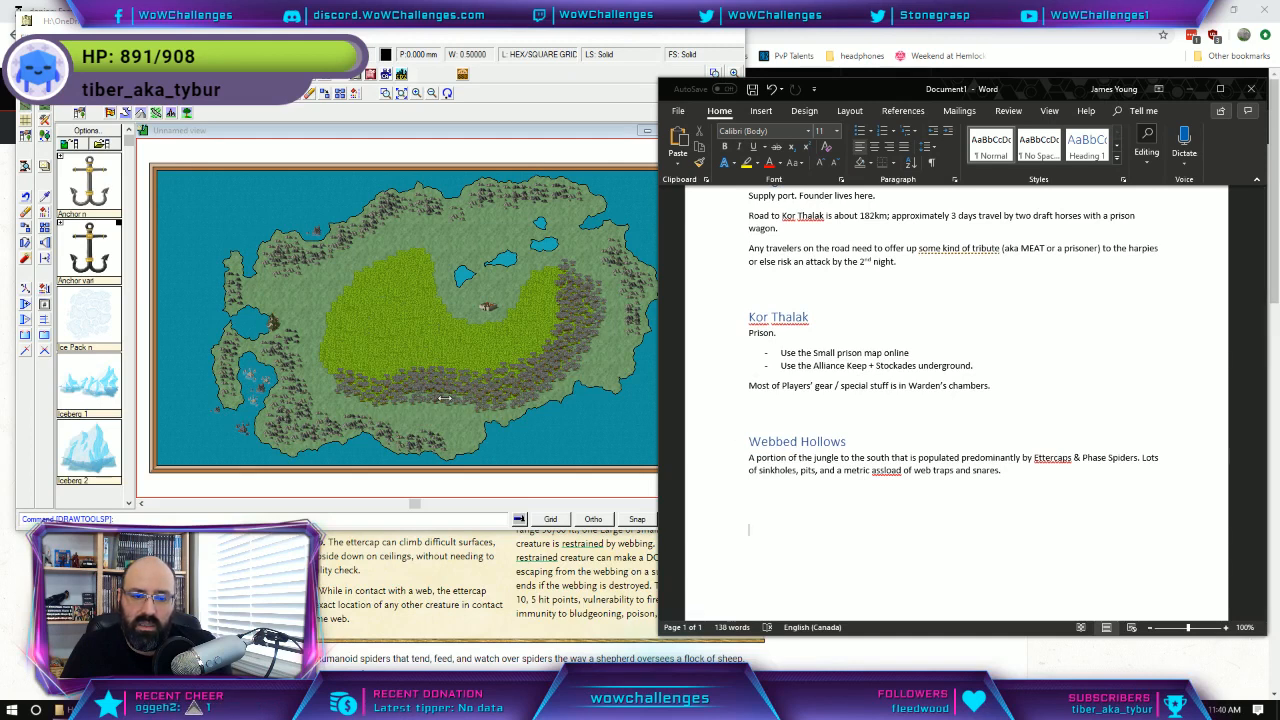
pyautogui.click(868, 521)
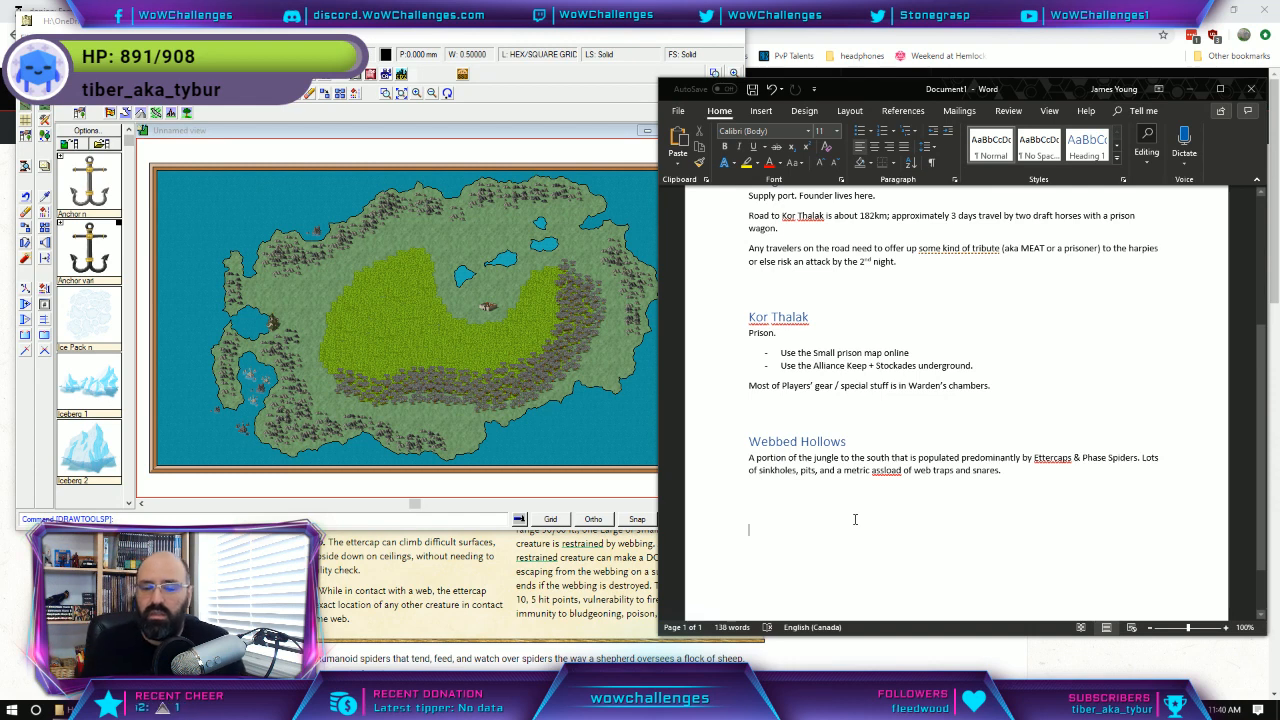
pyautogui.press('Up')
pyautogui.press('Up')
pyautogui.press('Up')
pyautogui.press('Up')
pyautogui.press('Up')
pyautogui.press('Up')
pyautogui.press('Up')
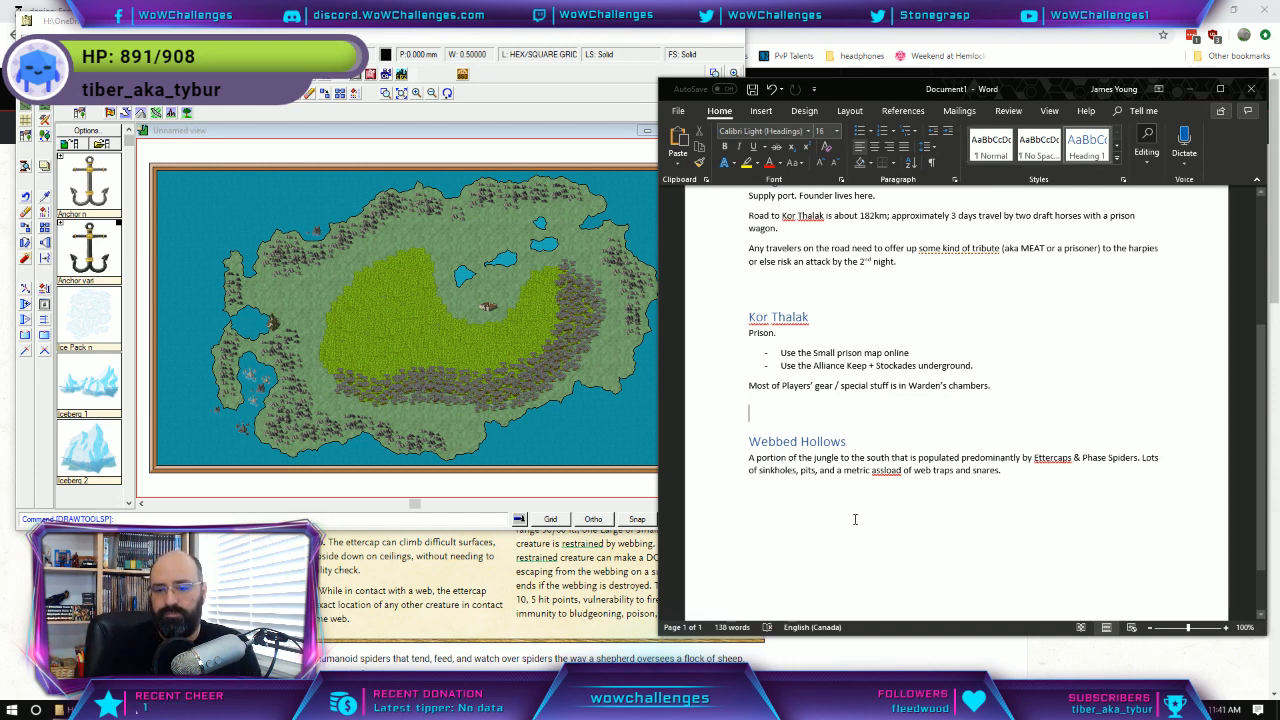
pyautogui.press('Down')
pyautogui.press('Return')
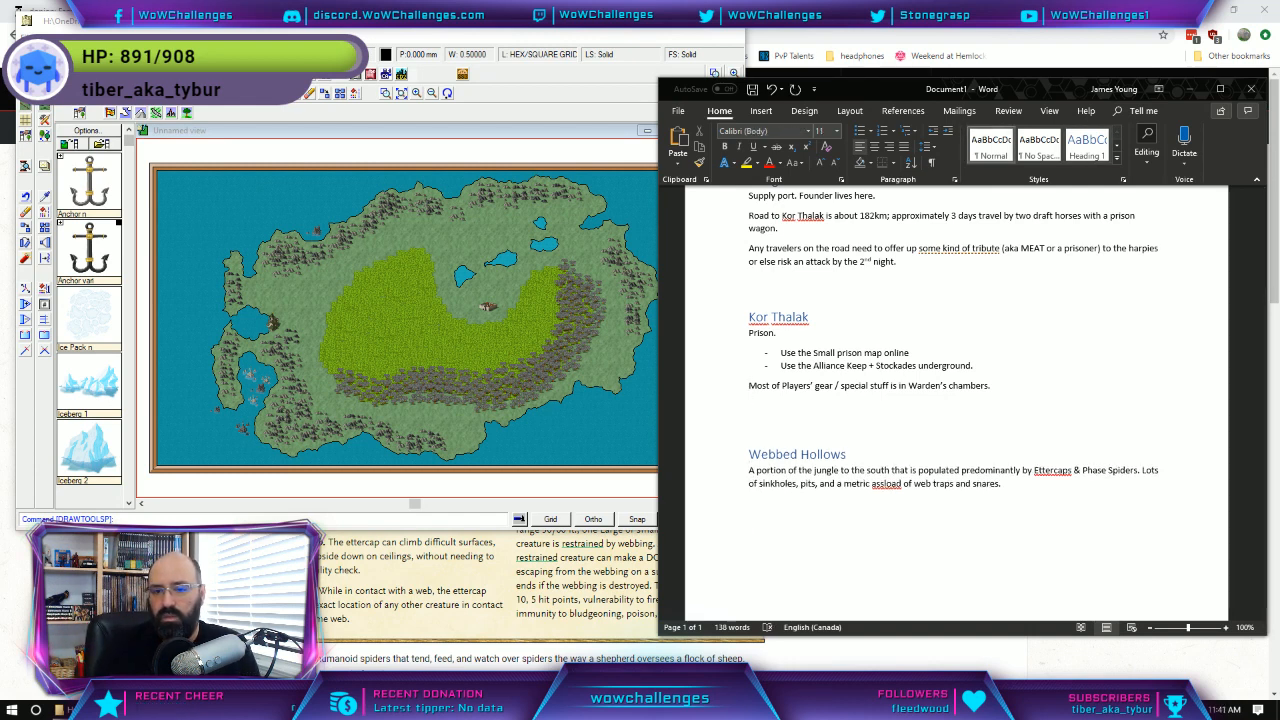
pyautogui.write('on')
pyautogui.press('BackSpace')
pyautogui.press('BackSpace')
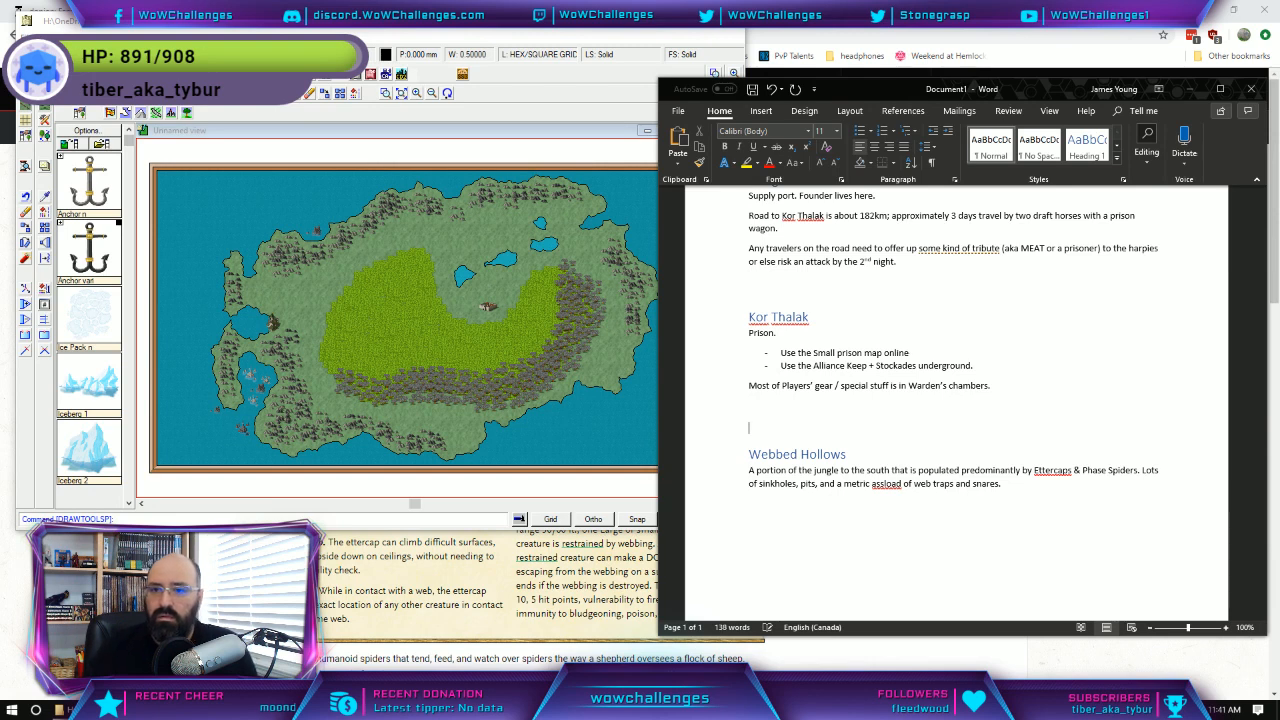
# Add the heading "UNNAMED JUNGLE" in Heading 1 style above Webbed Hollows.
pyautogui.click(1088, 147)
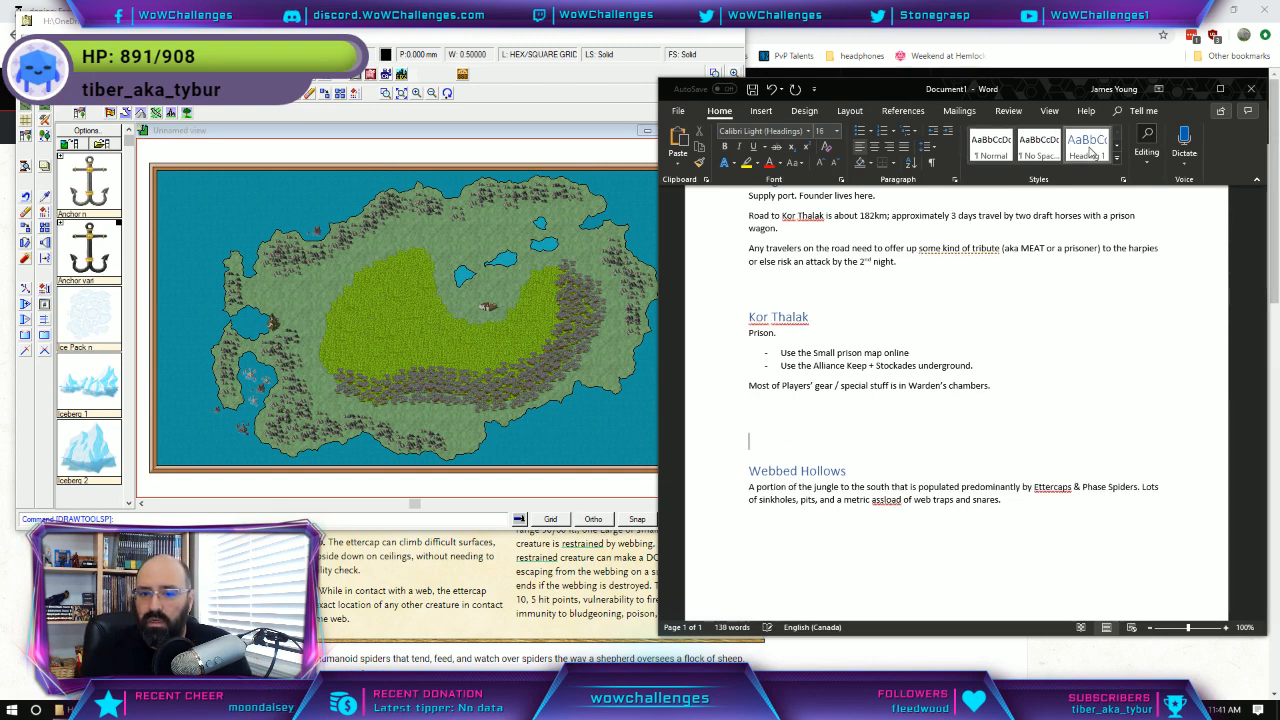
pyautogui.write('JUN')
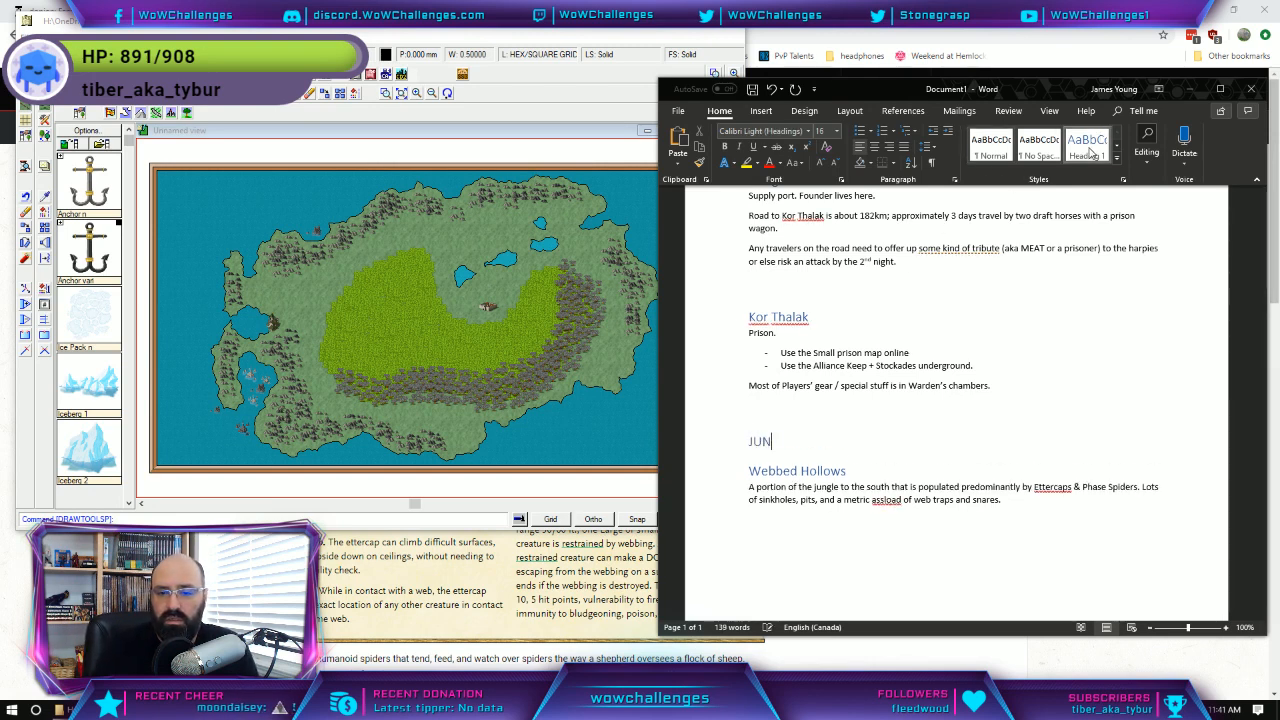
pyautogui.write('GLE')
pyautogui.write('UNNAMED')
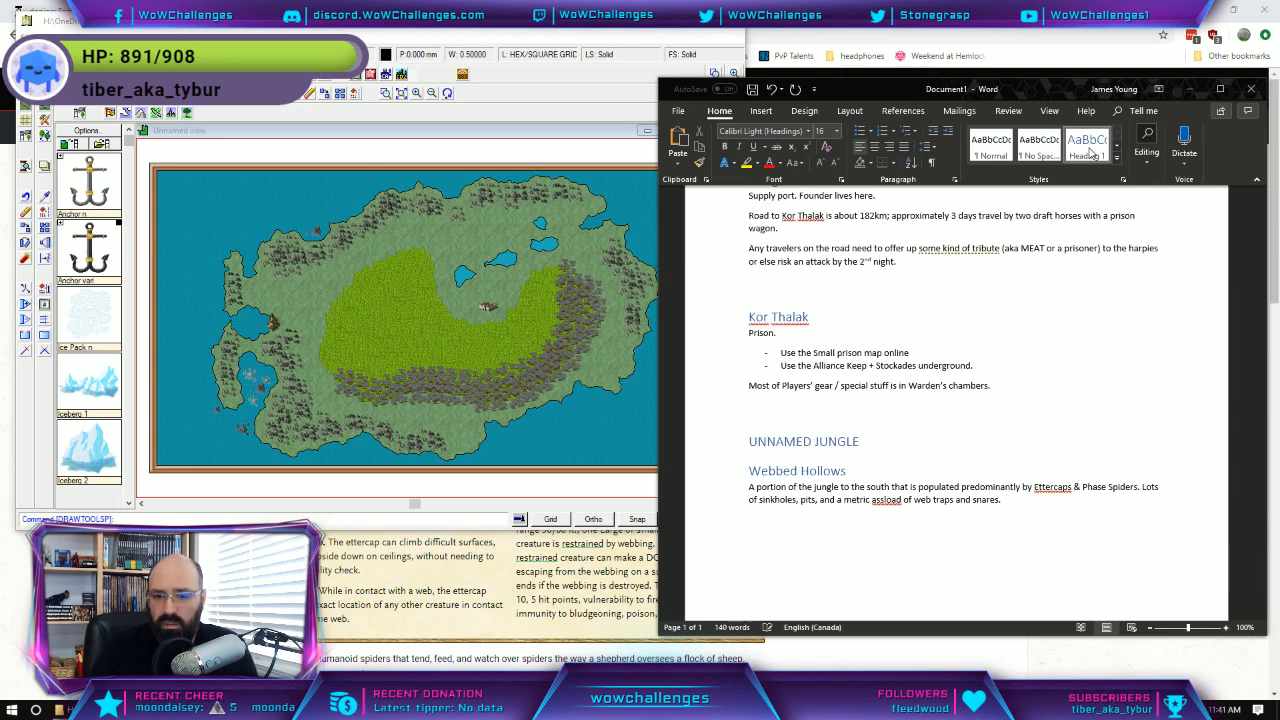
# Start the description under the UNNAMED JUNGLE heading with "Filled with Harpies.".
pyautogui.press('End')
pyautogui.press('Return')
pyautogui.write('F')
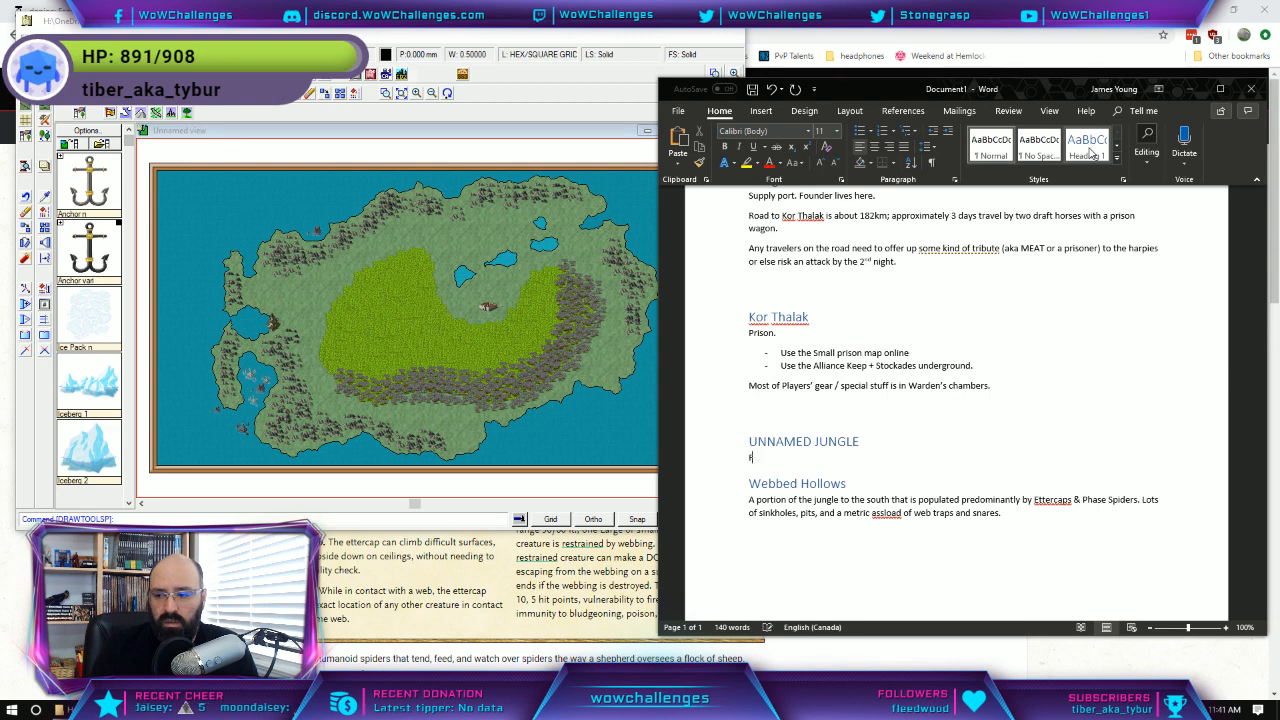
pyautogui.write('illed with Harpies. Generall')
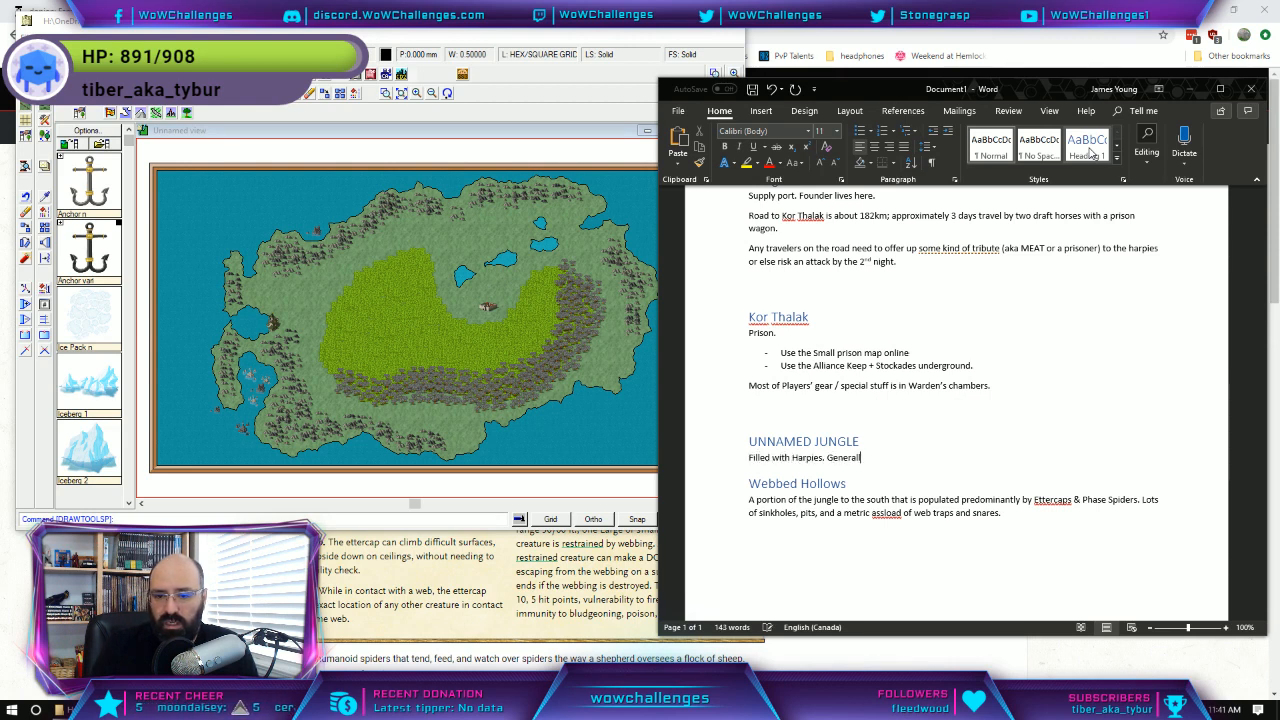
pyautogui.press('BackSpace')
pyautogui.press('BackSpace')
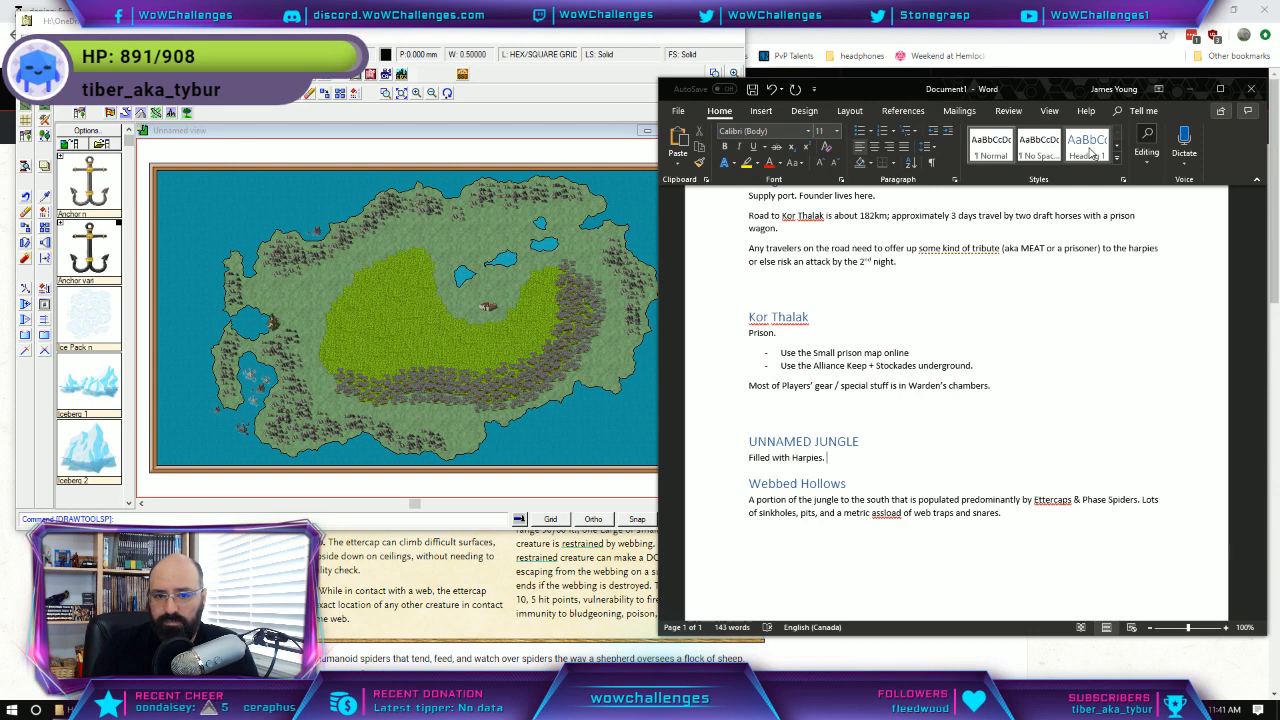
pyautogui.write('Tra')
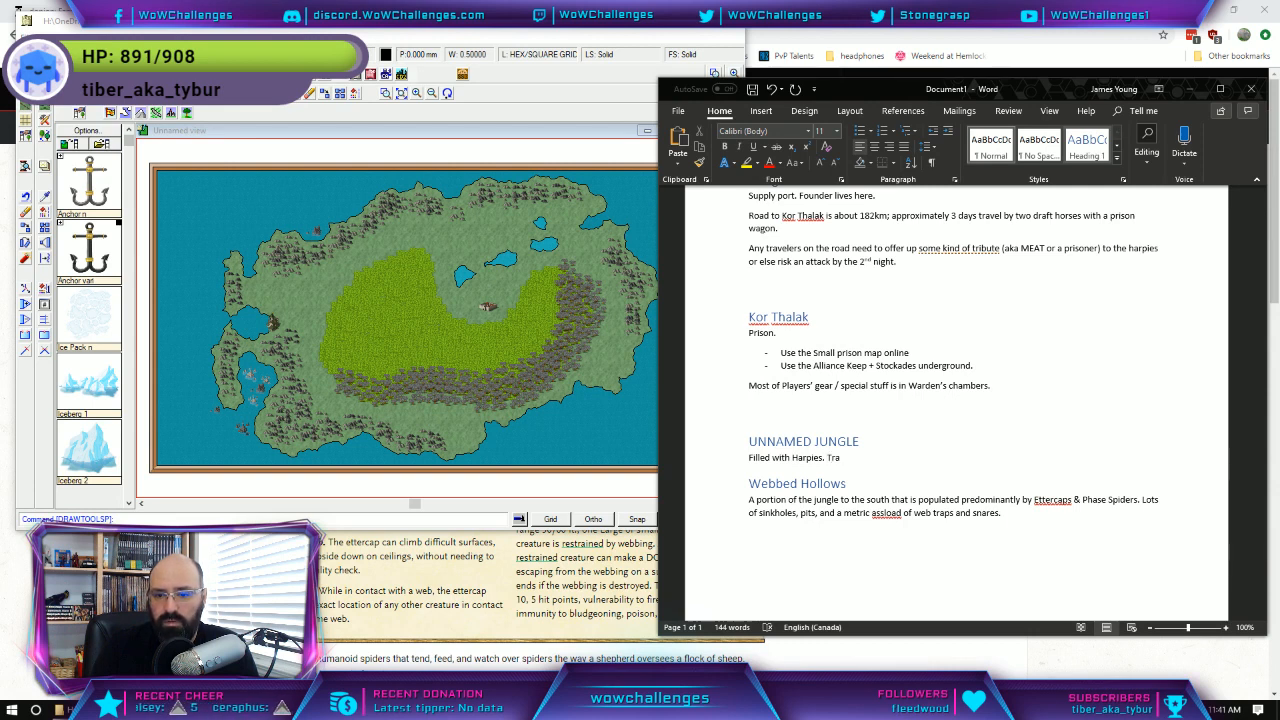
pyautogui.press('BackSpace')
pyautogui.press('BackSpace')
pyautogui.press('BackSpace')
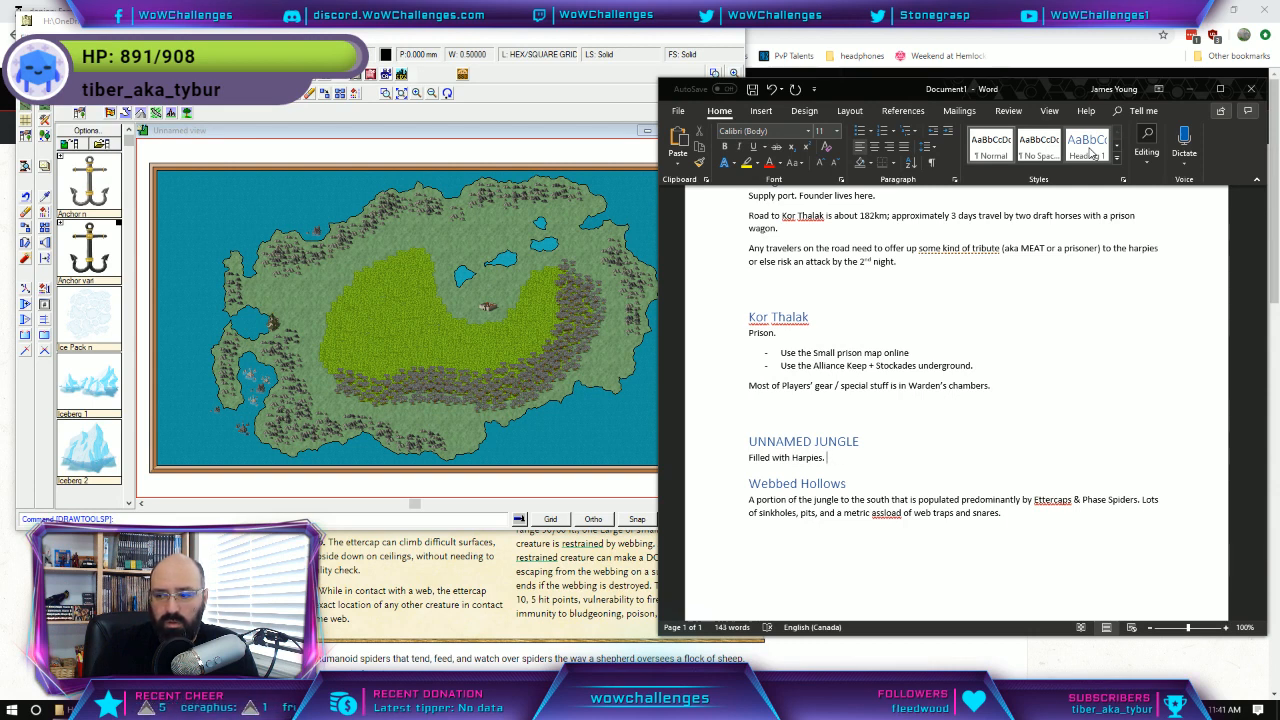
# Continue the UNNAMED JUNGLE description with "Need to leave offering / tribute / meat to be left alone for 1d4+1 days.".
pyautogui.write('Need to l')
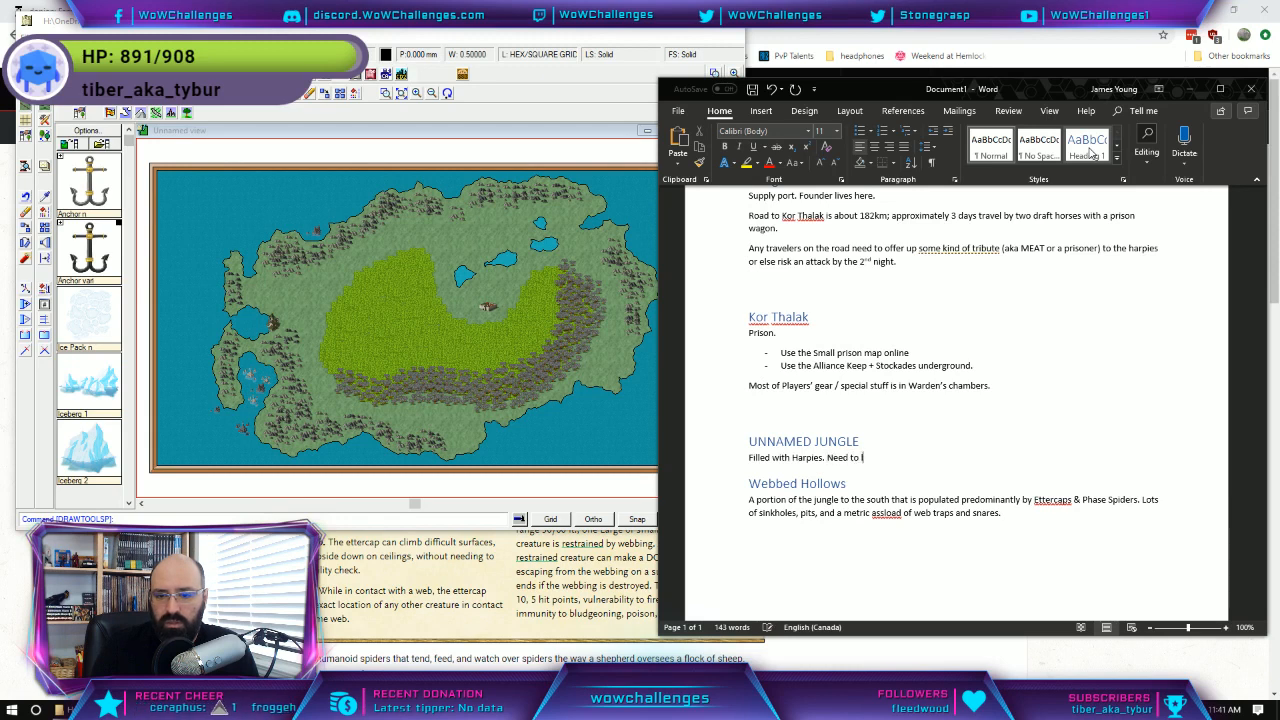
pyautogui.write('eave ')
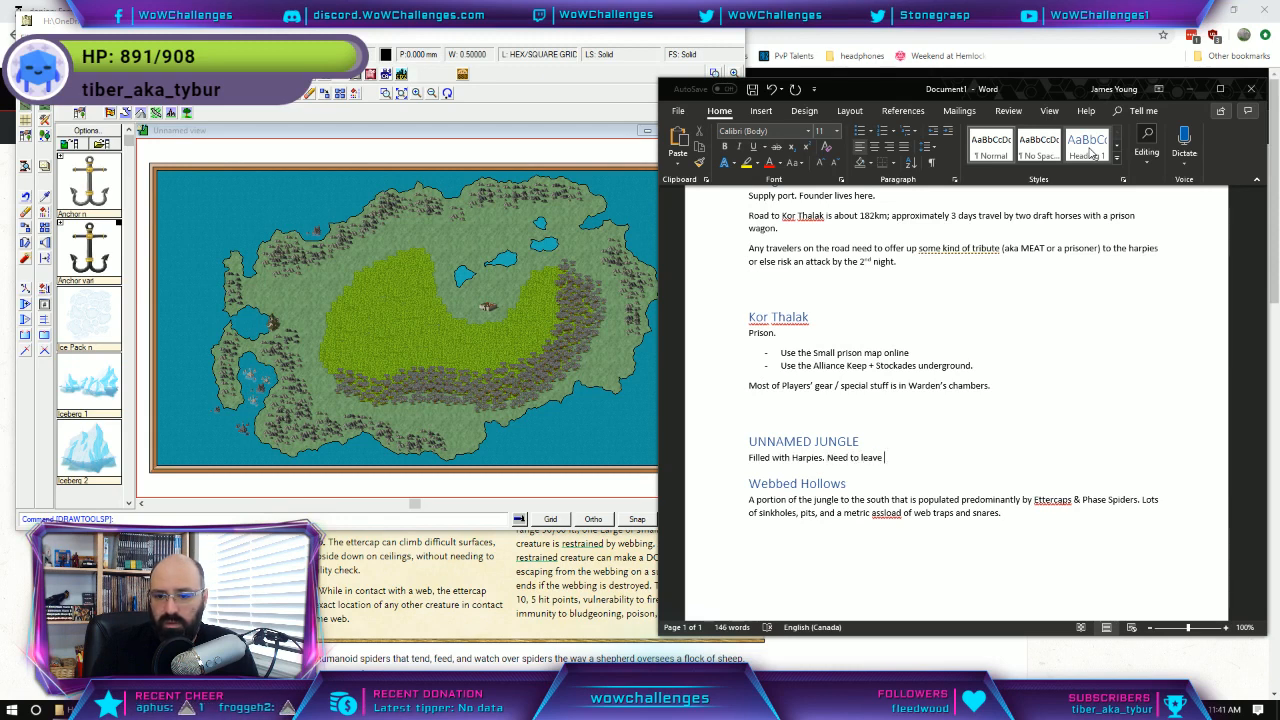
pyautogui.write('offering /')
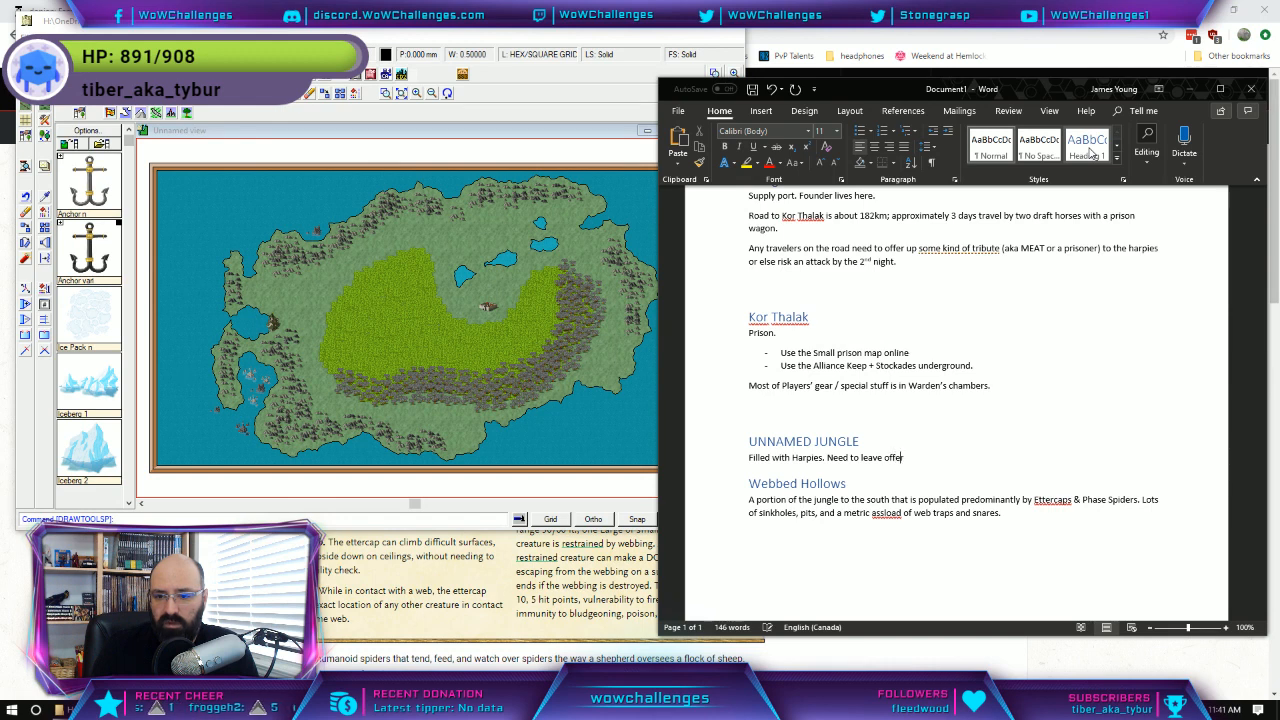
pyautogui.write(' tribute / ')
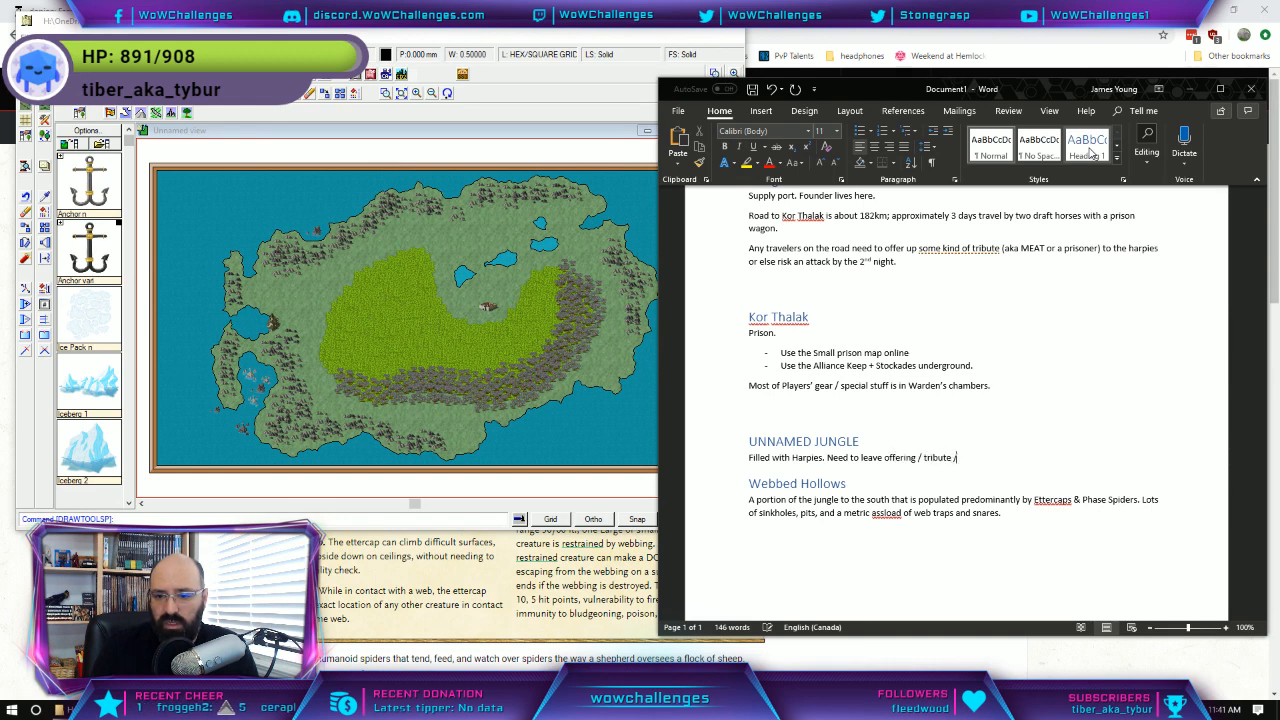
pyautogui.write('meat')
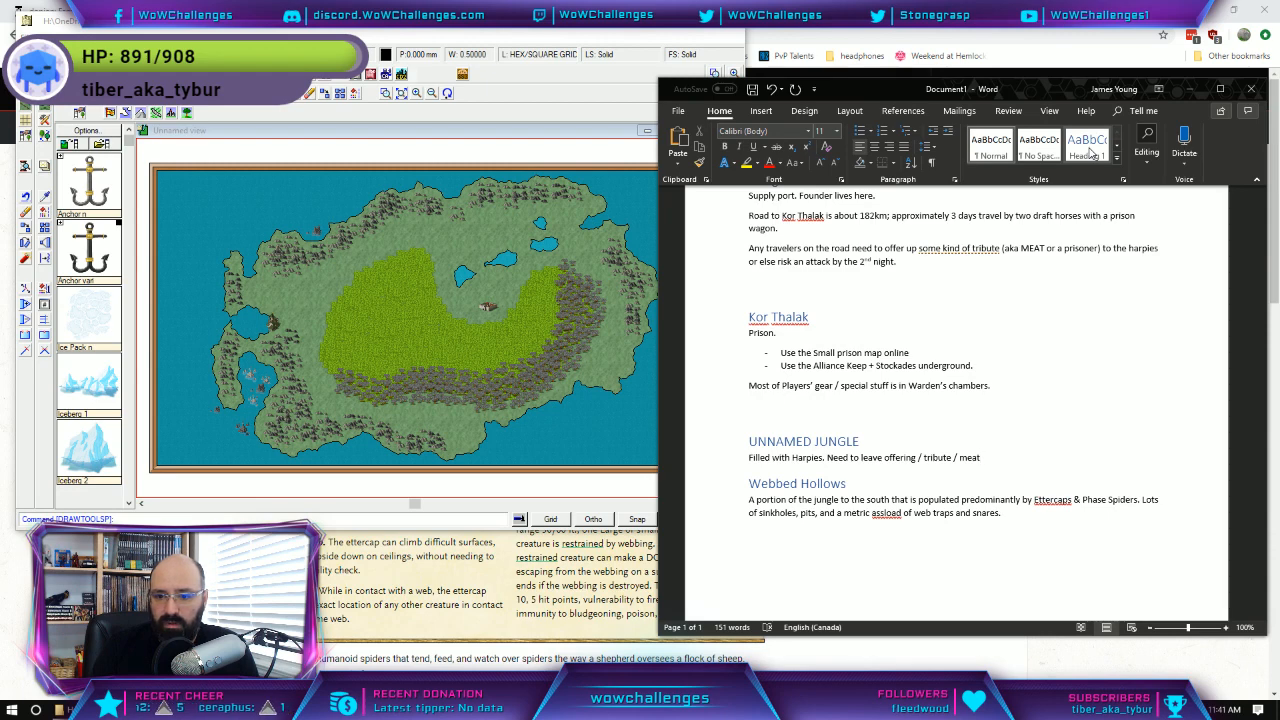
pyautogui.write(' to be left al')
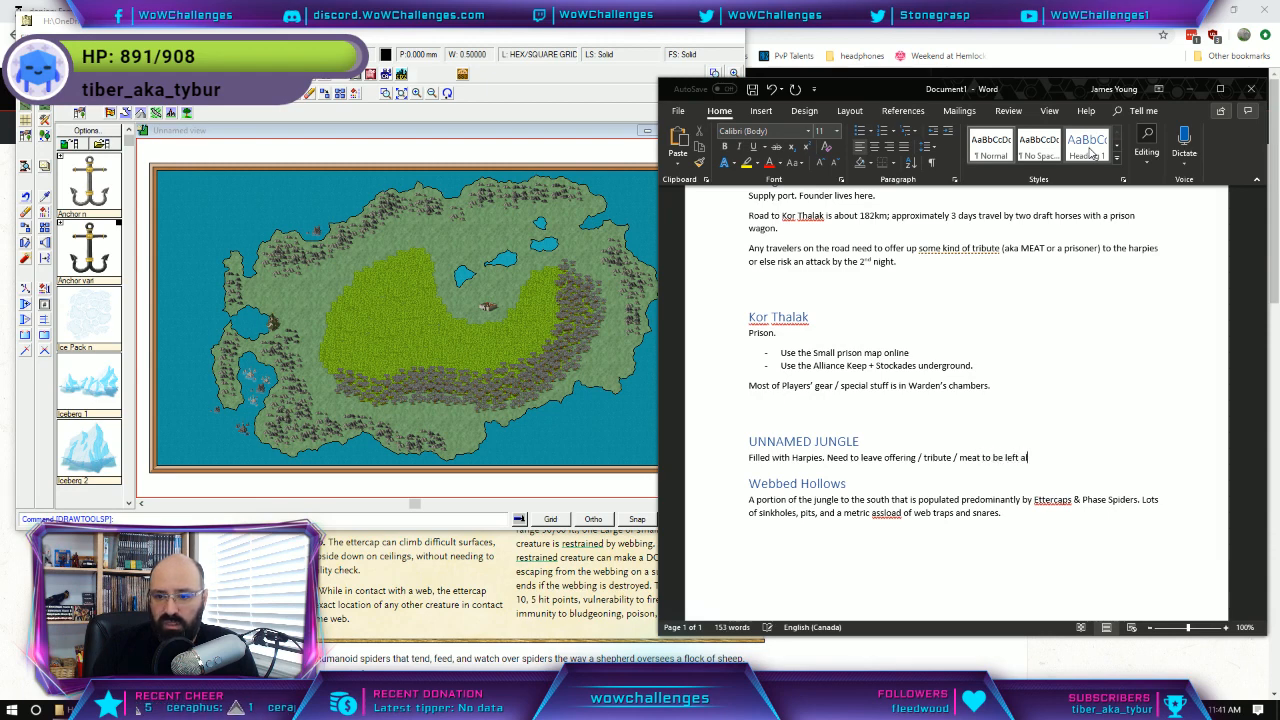
pyautogui.write('one for')
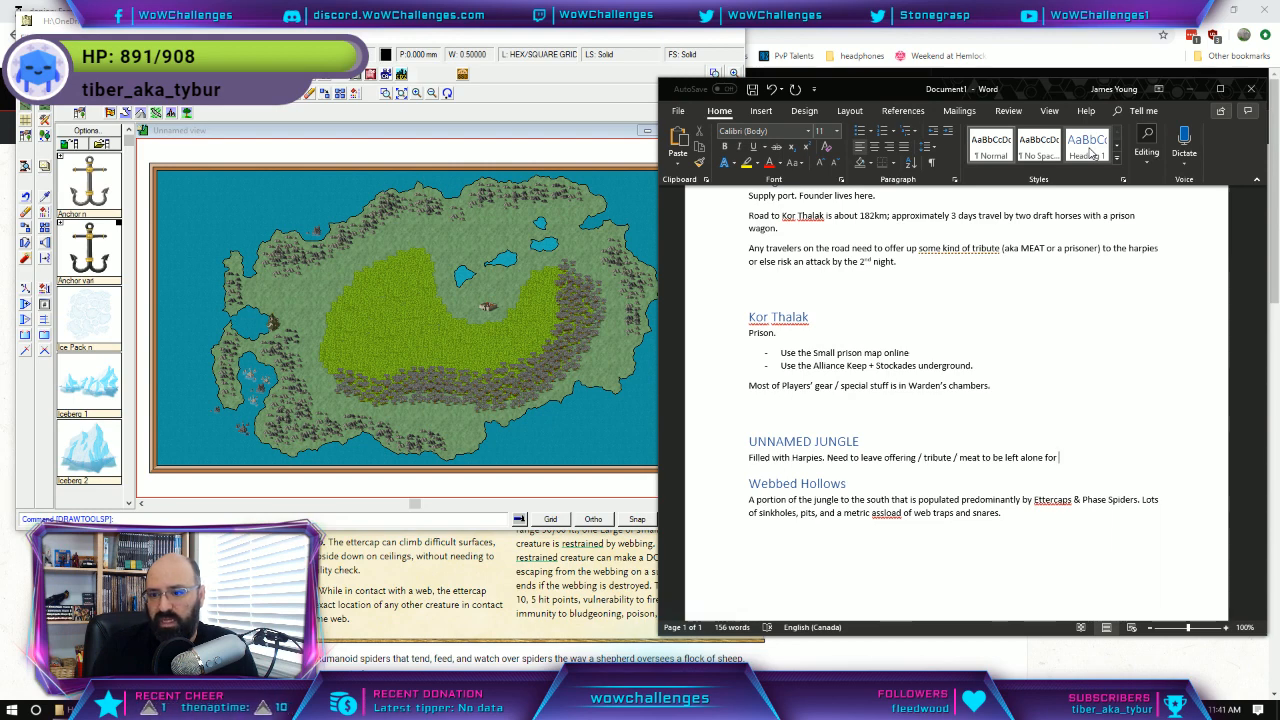
pyautogui.write('10')
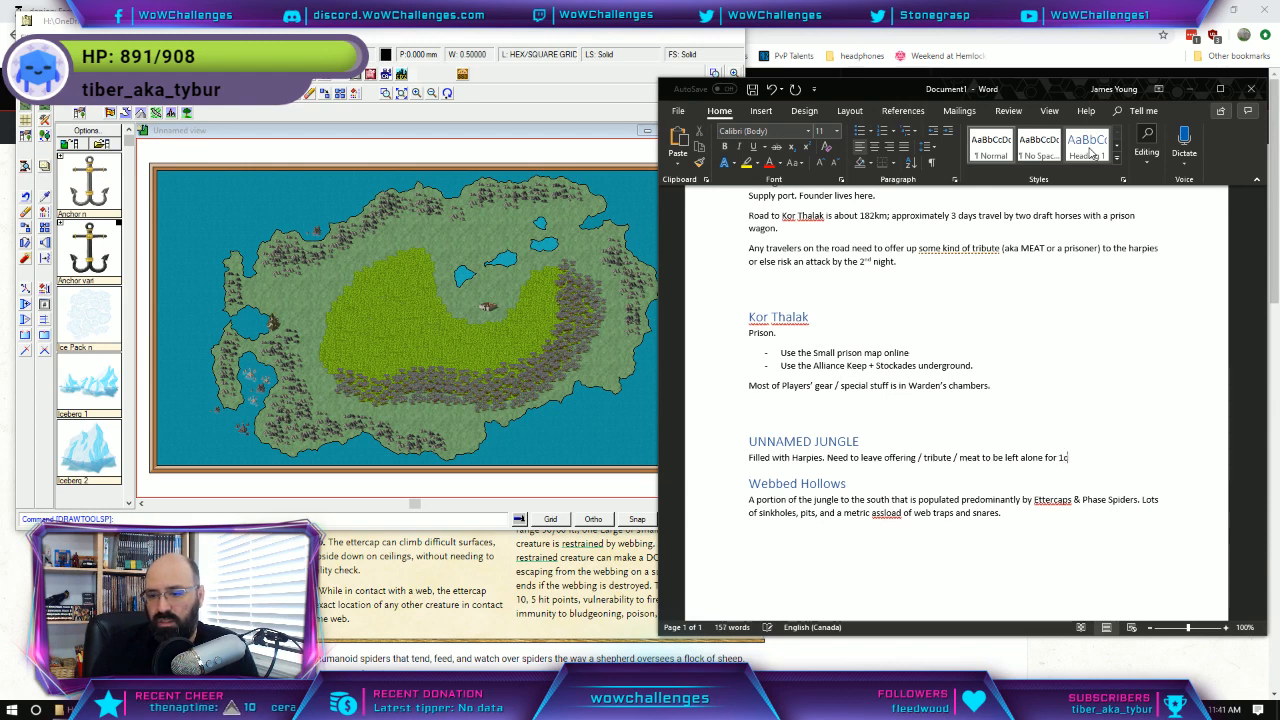
pyautogui.press('BackSpace')
pyautogui.write('d4 days.')
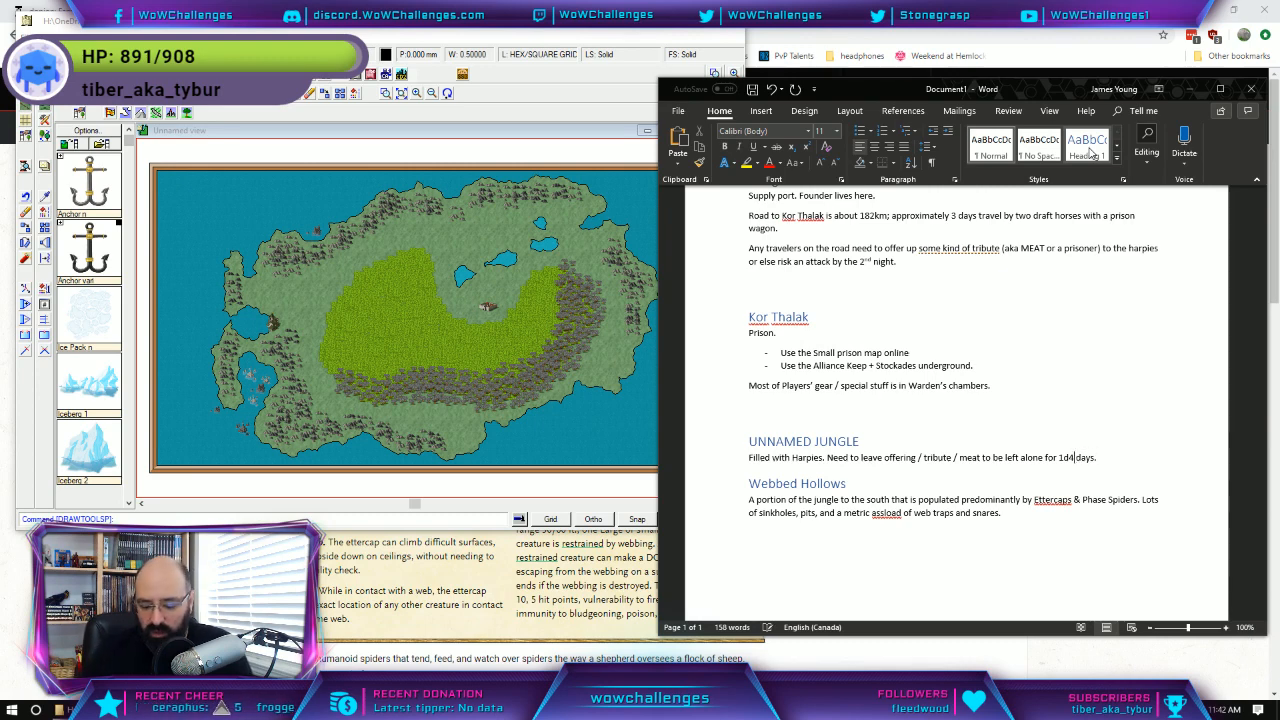
pyautogui.write('+1')
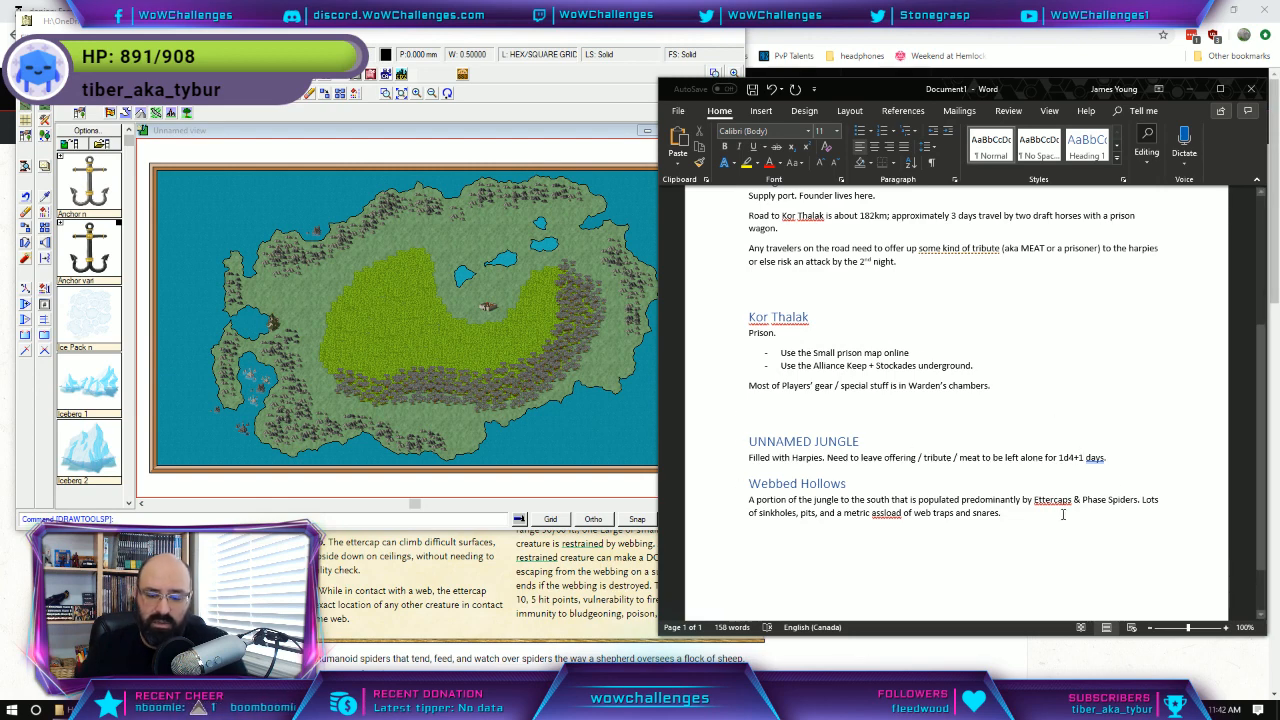
# Add empty lines below the Webbed Hollows description and set the last one to Heading 1 style.
pyautogui.press('Return')
pyautogui.press('Return')
pyautogui.press('Return')
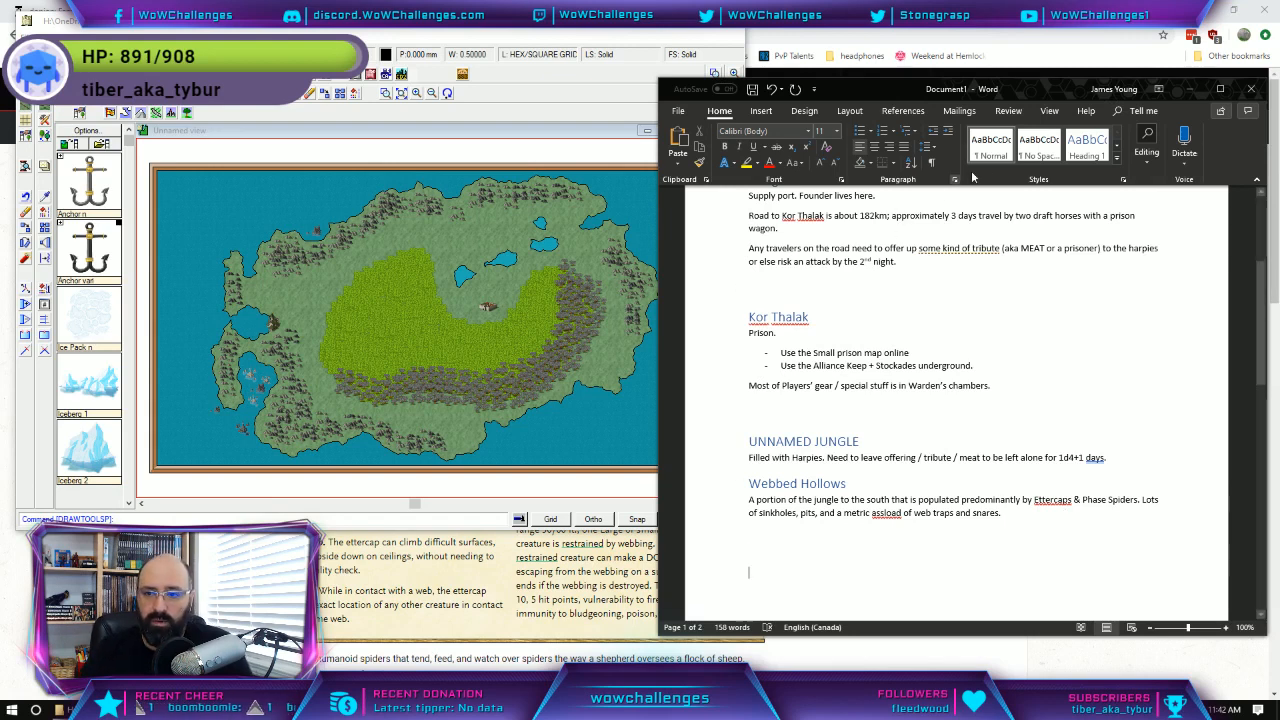
pyautogui.hotkey('ctrl', 'alt', '1')
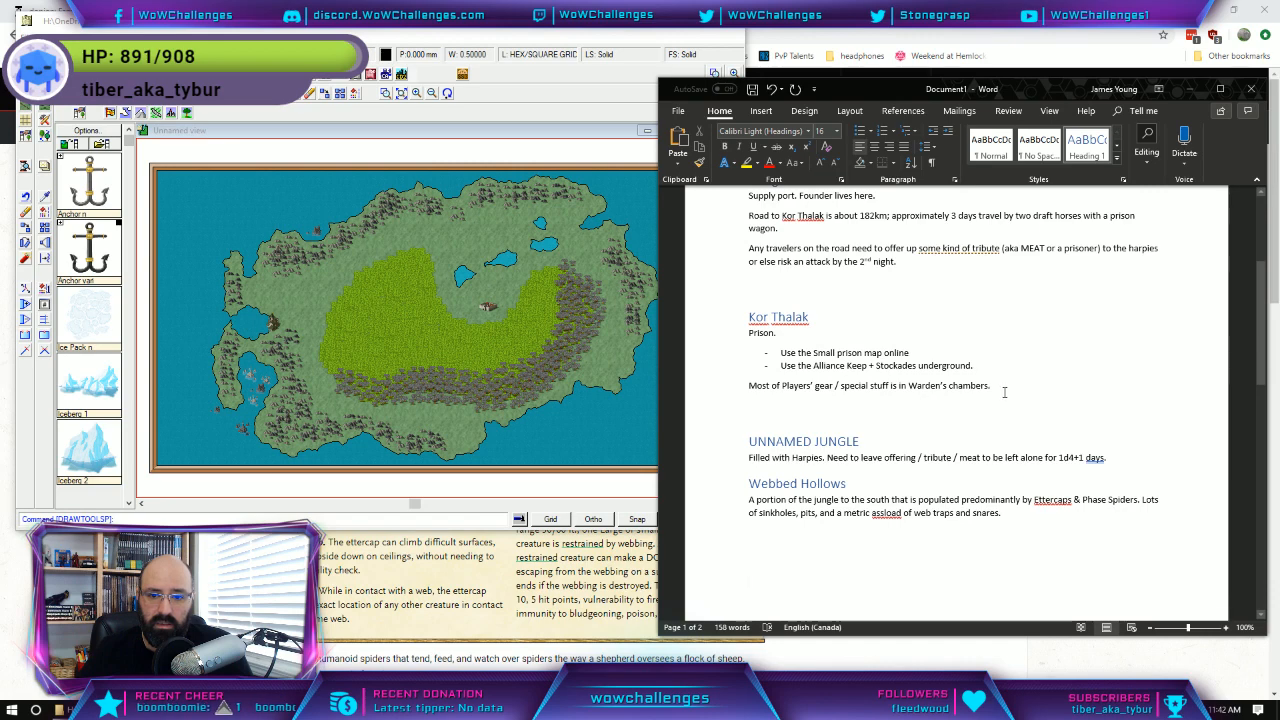
# Start a new paragraph reading "Population" at the end of the Irongate notes.
pyautogui.scroll(2, 1003, 390)
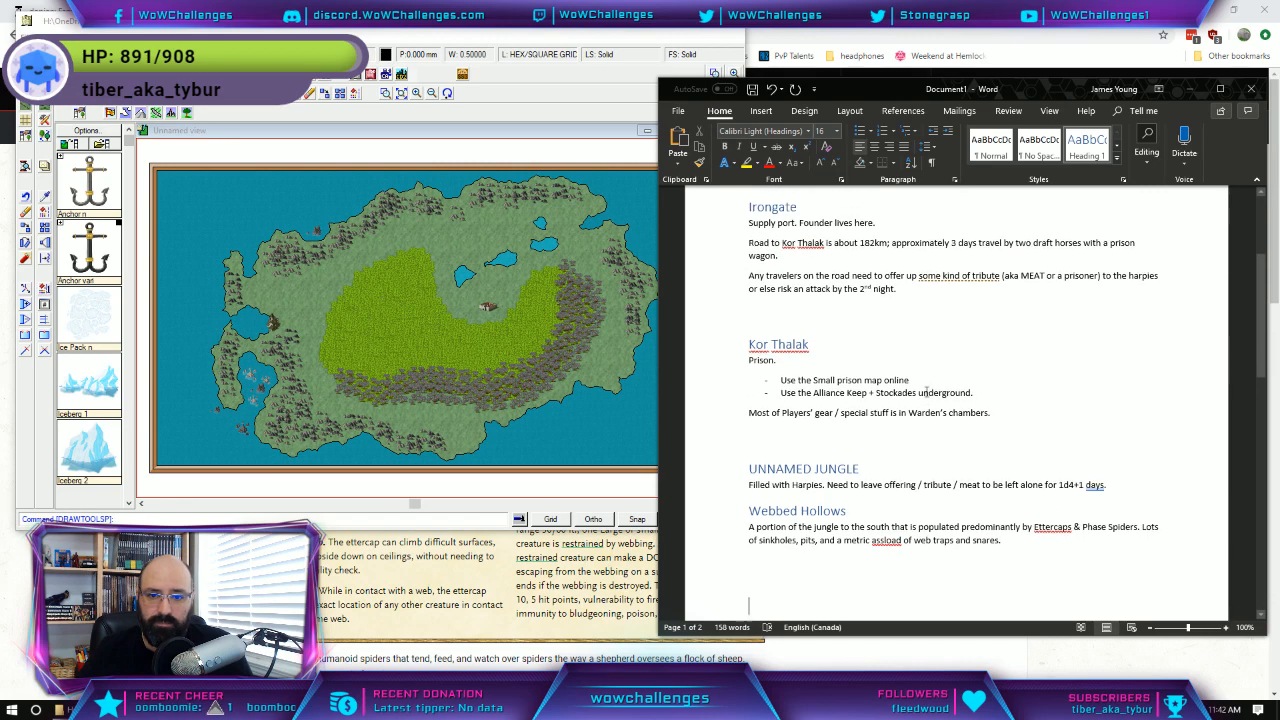
pyautogui.click(916, 329)
pyautogui.press('Return')
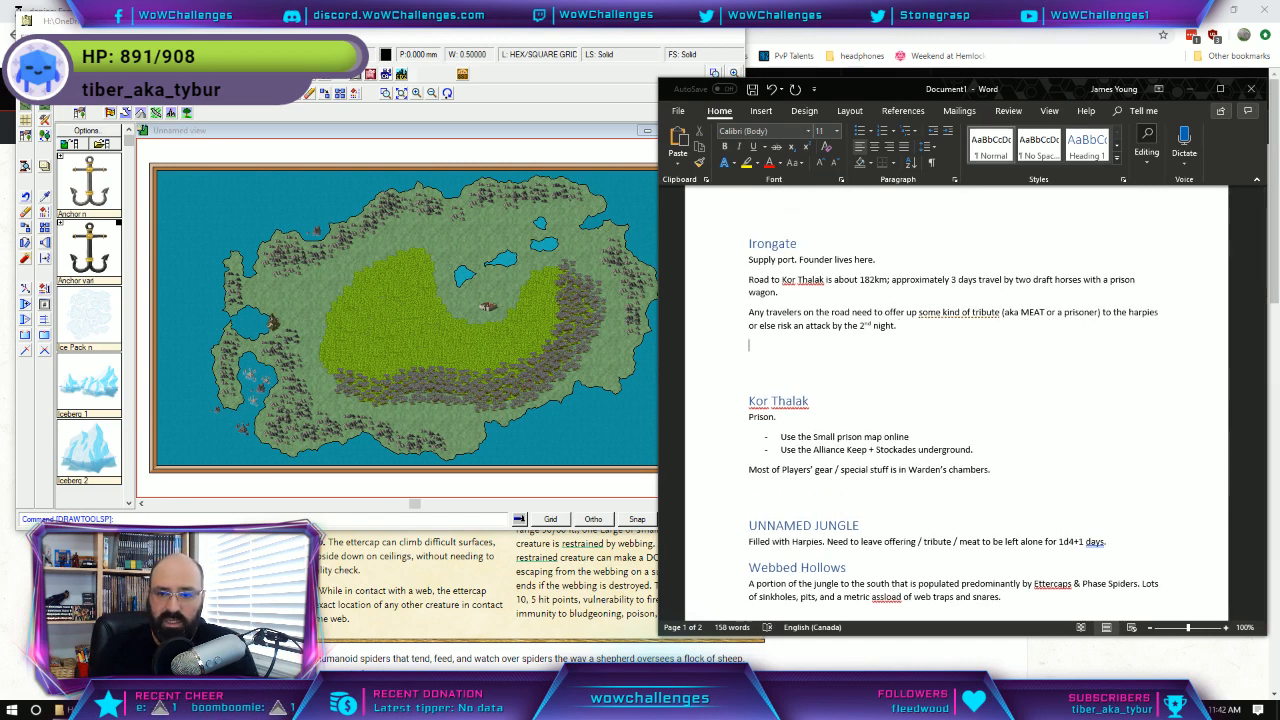
pyautogui.write('Populati')
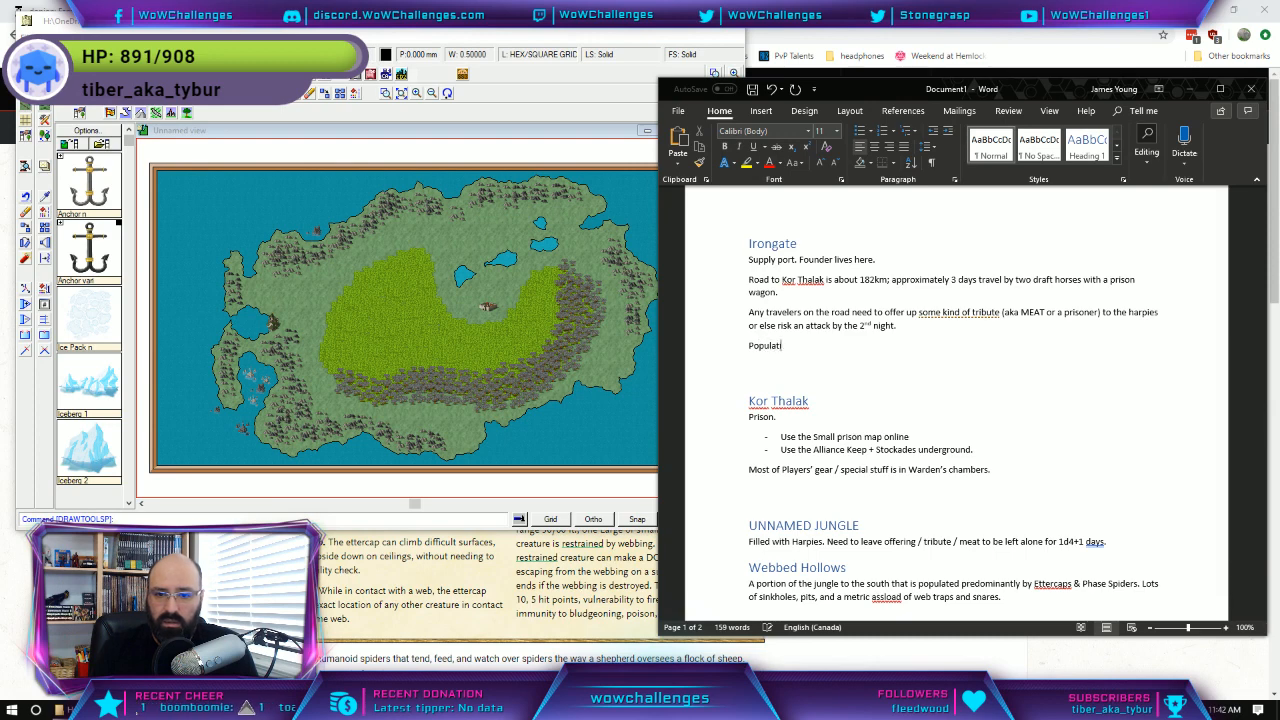
pyautogui.write('on')
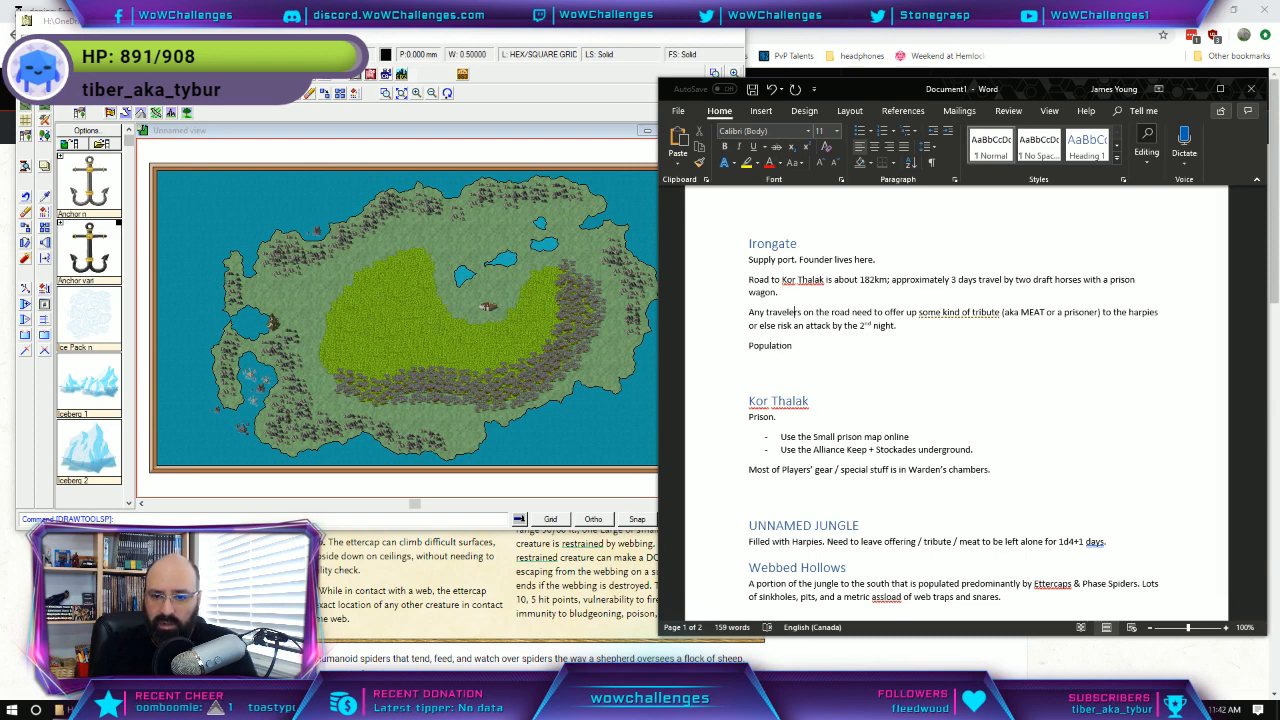
# Put the jungle's offering sentence in its own paragraph and reword its beginning to "Any travelers need to leave offering".
pyautogui.moveTo(748, 312); pyautogui.dragTo(921, 328)
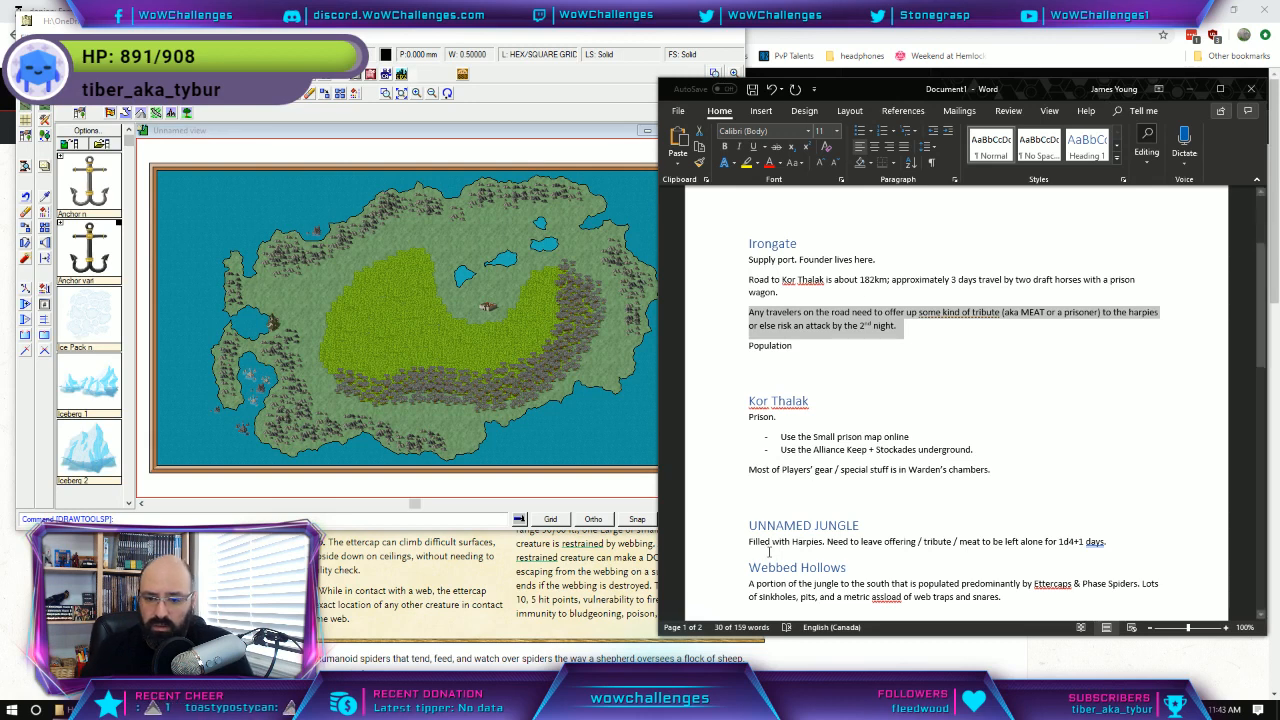
pyautogui.click(827, 541)
pyautogui.press('Return')
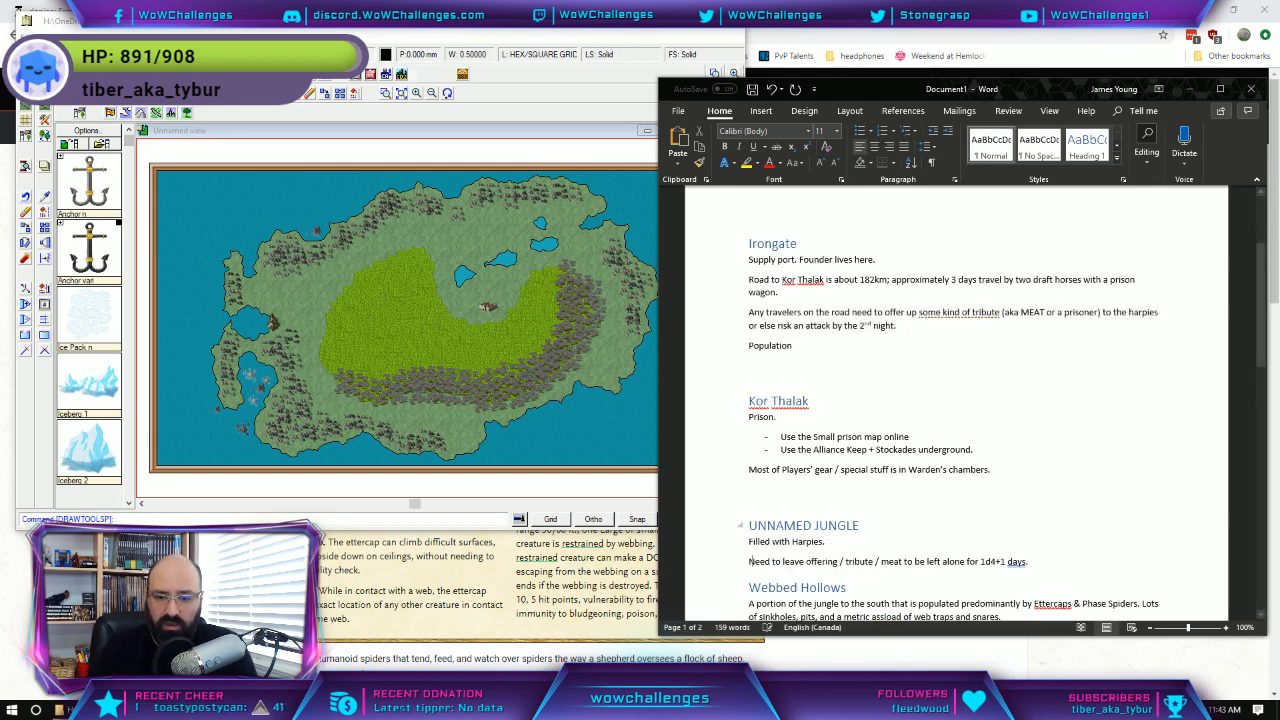
pyautogui.write('Any travelers')
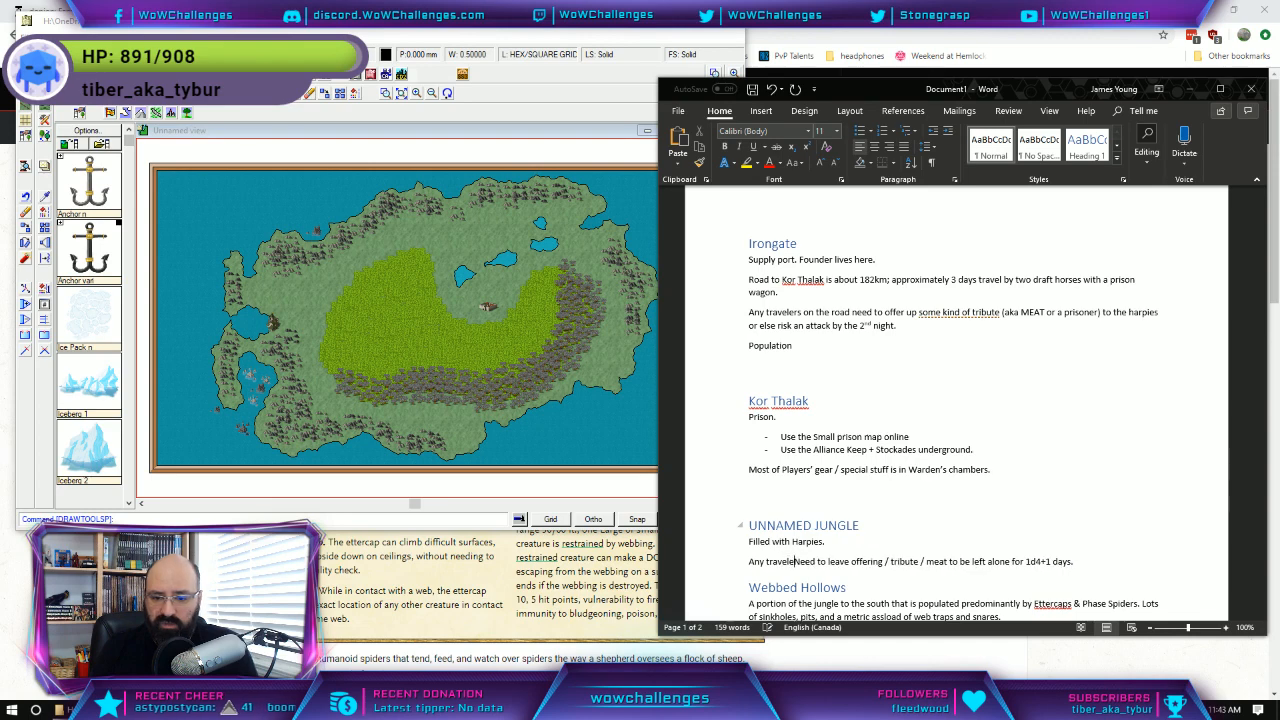
pyautogui.press('Delete')
pyautogui.write('n')
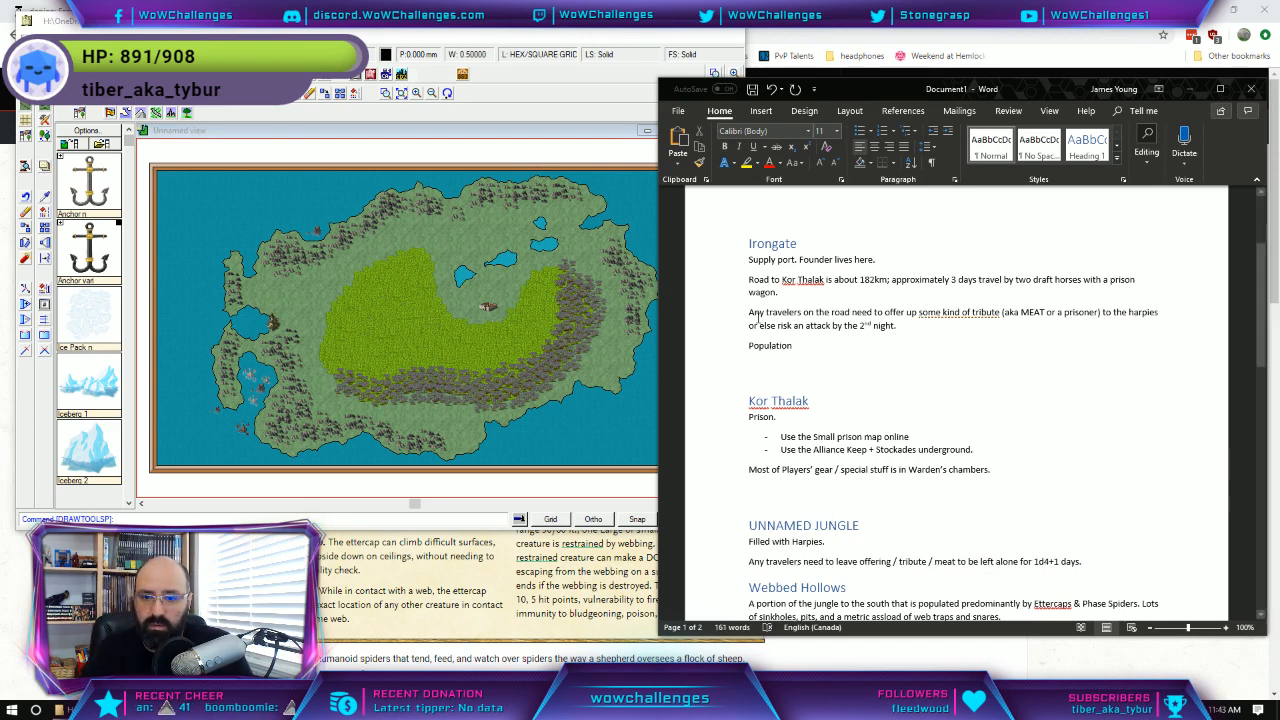
# Delete the travelers' tribute paragraph from the Irongate notes and complete the population line as "Population ~ 2000.".
pyautogui.moveTo(757, 312); pyautogui.dragTo(914, 330)
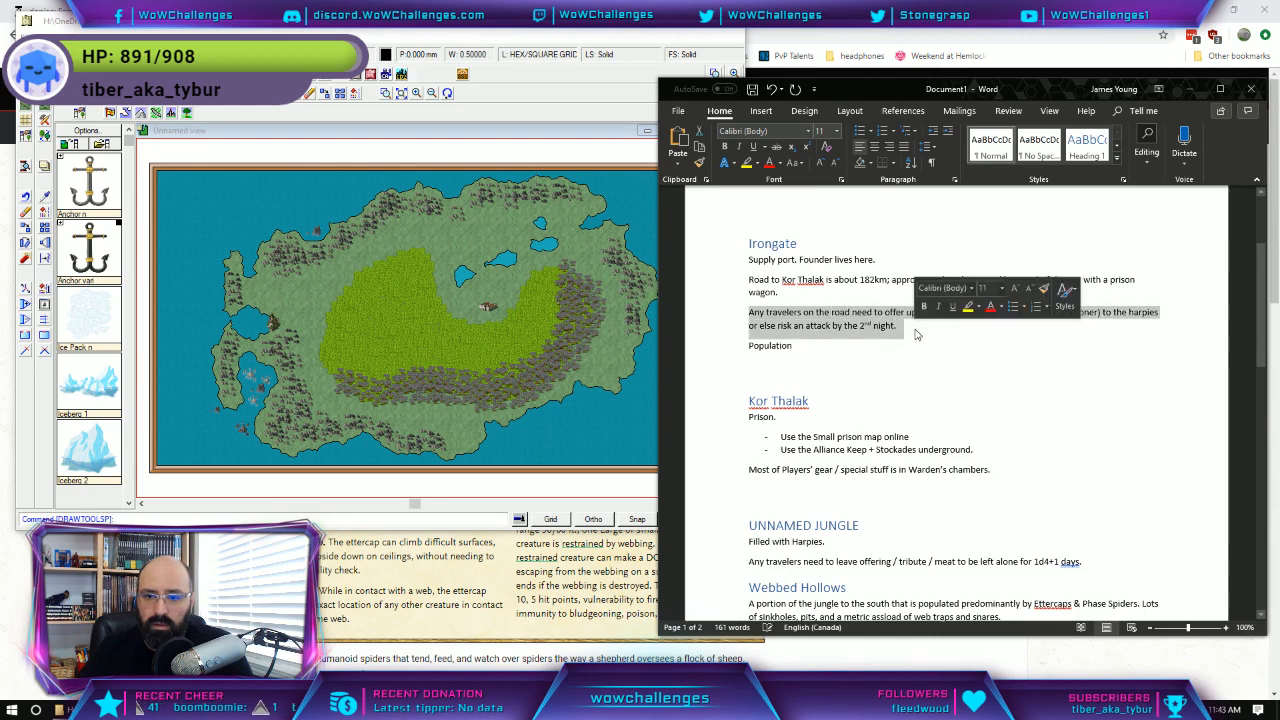
pyautogui.press('Delete')
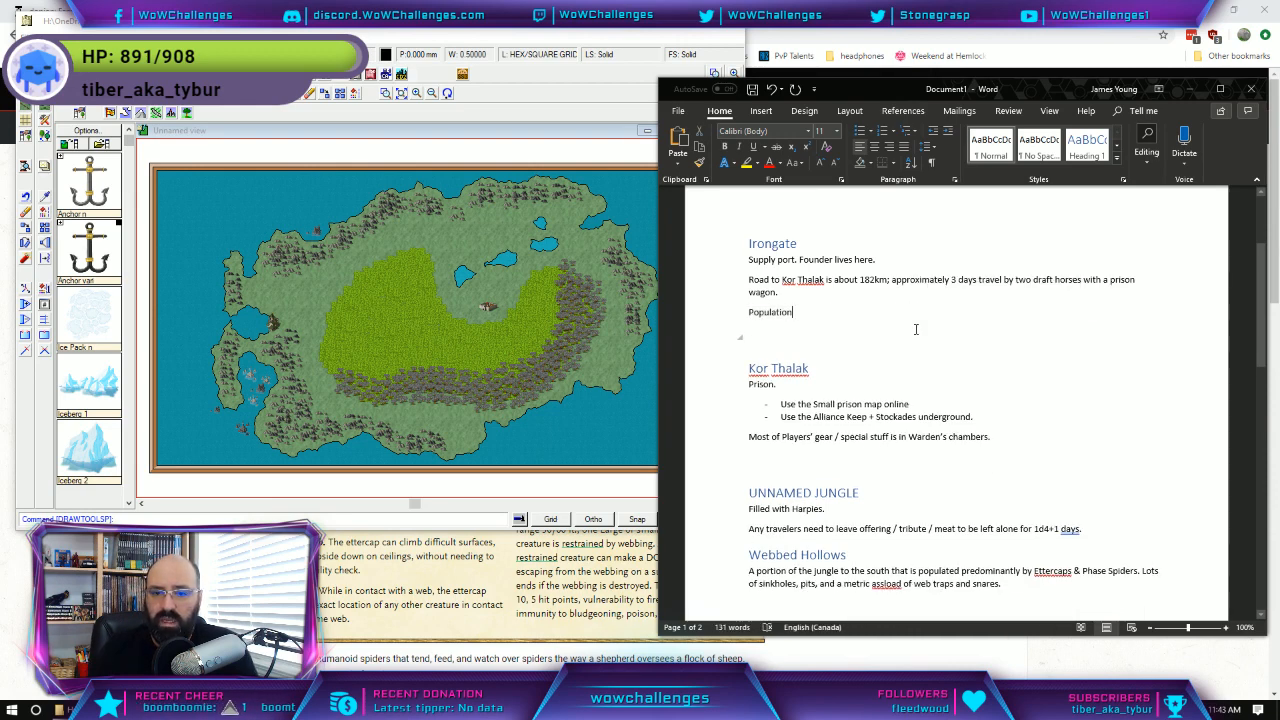
pyautogui.write('!')
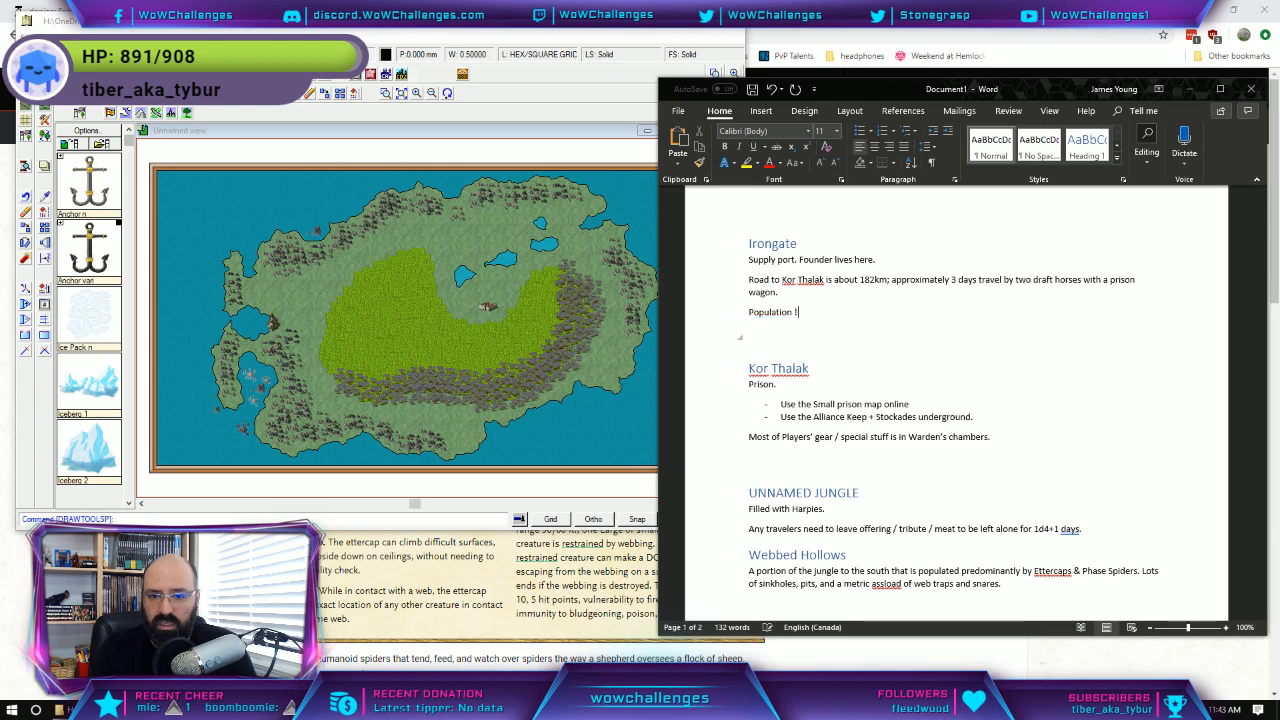
pyautogui.press('BackSpace')
pyautogui.write('~')
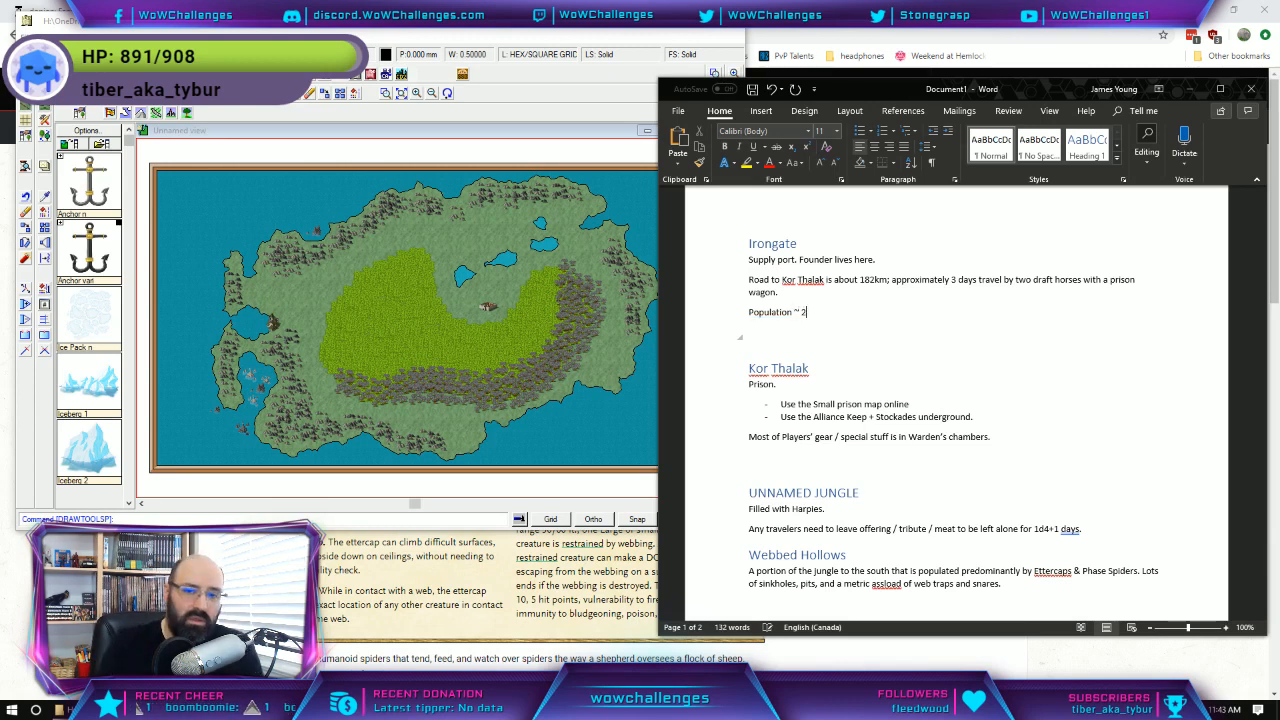
pyautogui.write(' 2000.')
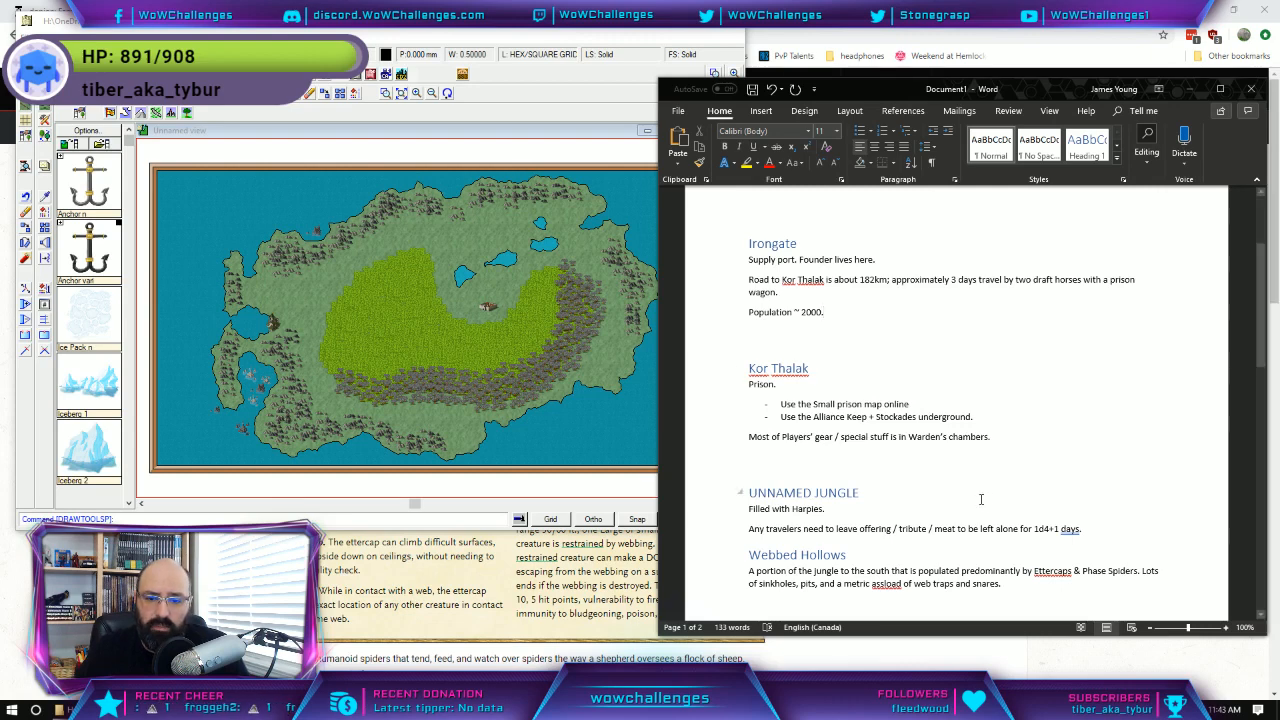
# Insert more empty lines below the Webbed Hollows description at the end of the document.
pyautogui.scroll(-1, 967, 494)
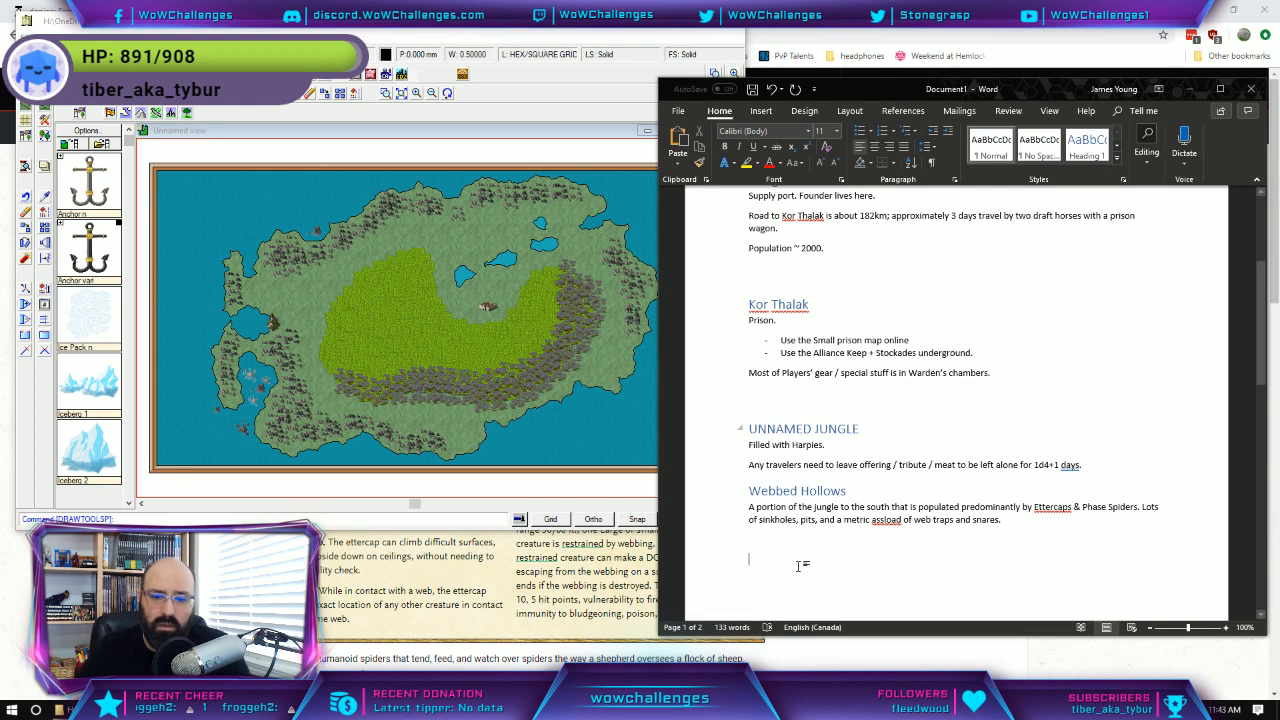
pyautogui.press('Return')
pyautogui.press('Return')
pyautogui.press('Return')
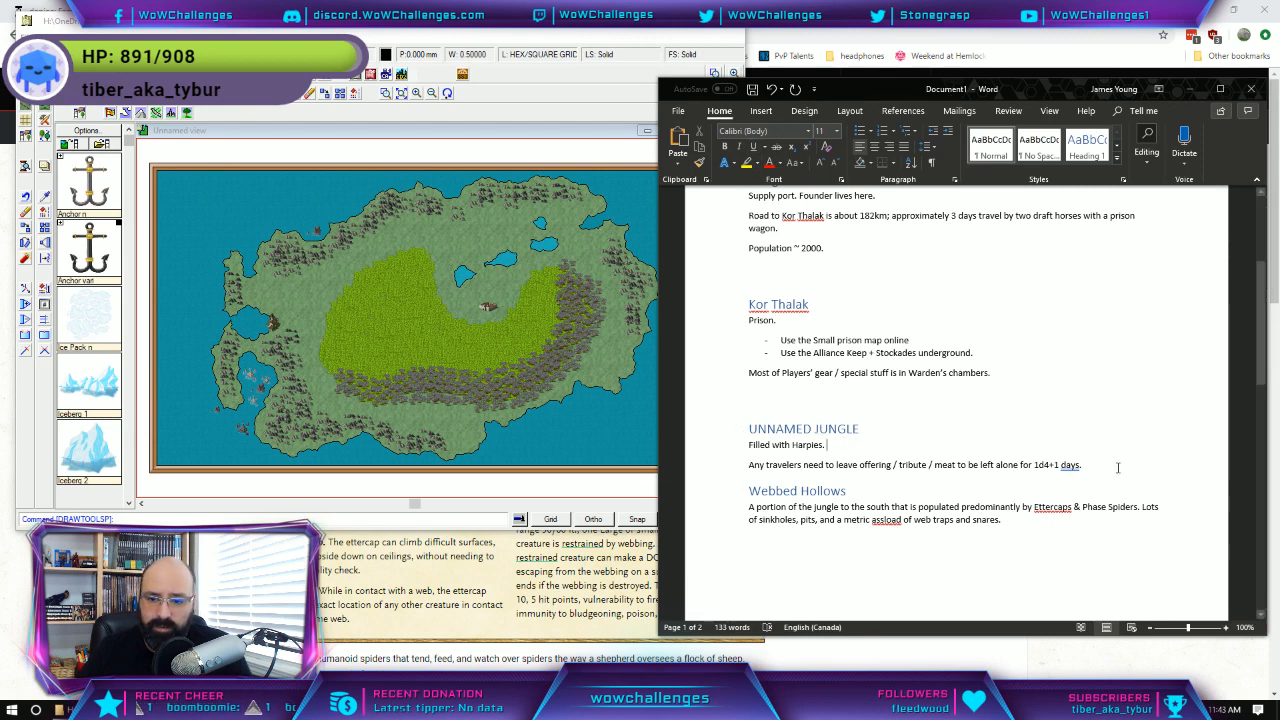
# Rejoin the travelers sentence to the Harpies line under UNNAMED JUNGLE and add the line "Random: Tigers, Panthers" beneath it.
pyautogui.press('Delete')
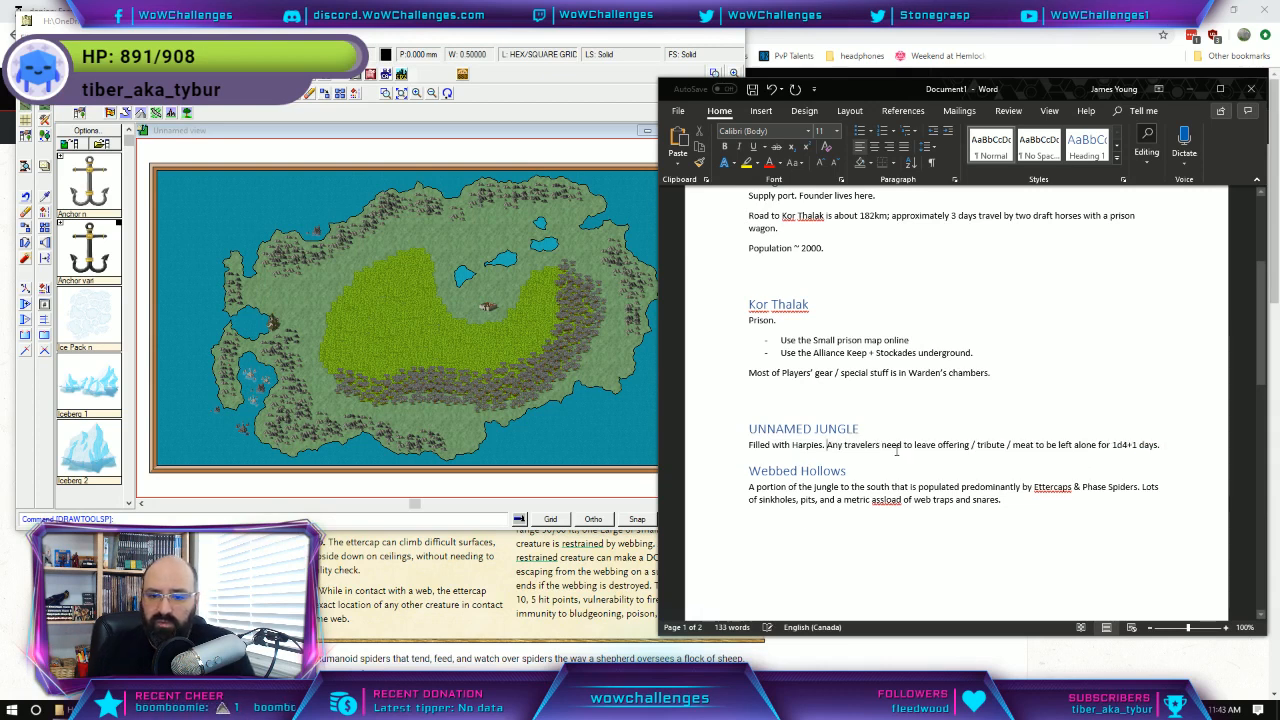
pyautogui.press('End')
pyautogui.press('Return')
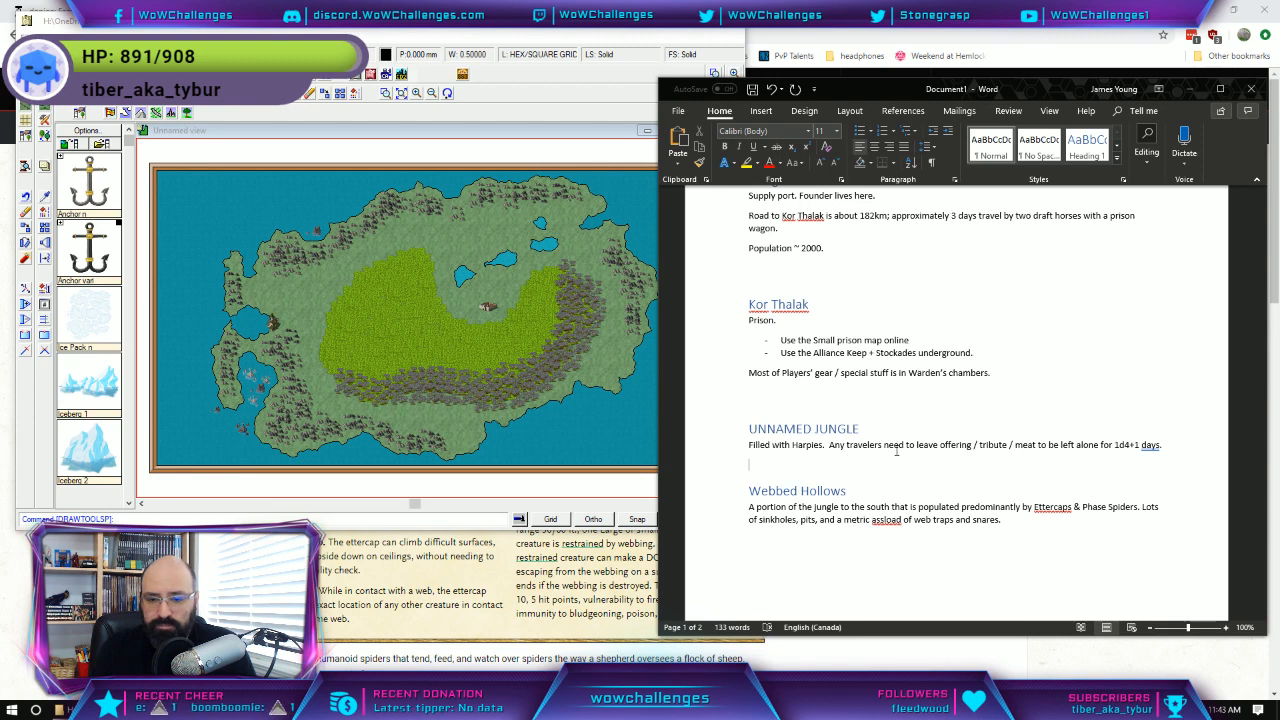
pyautogui.write('Tigers')
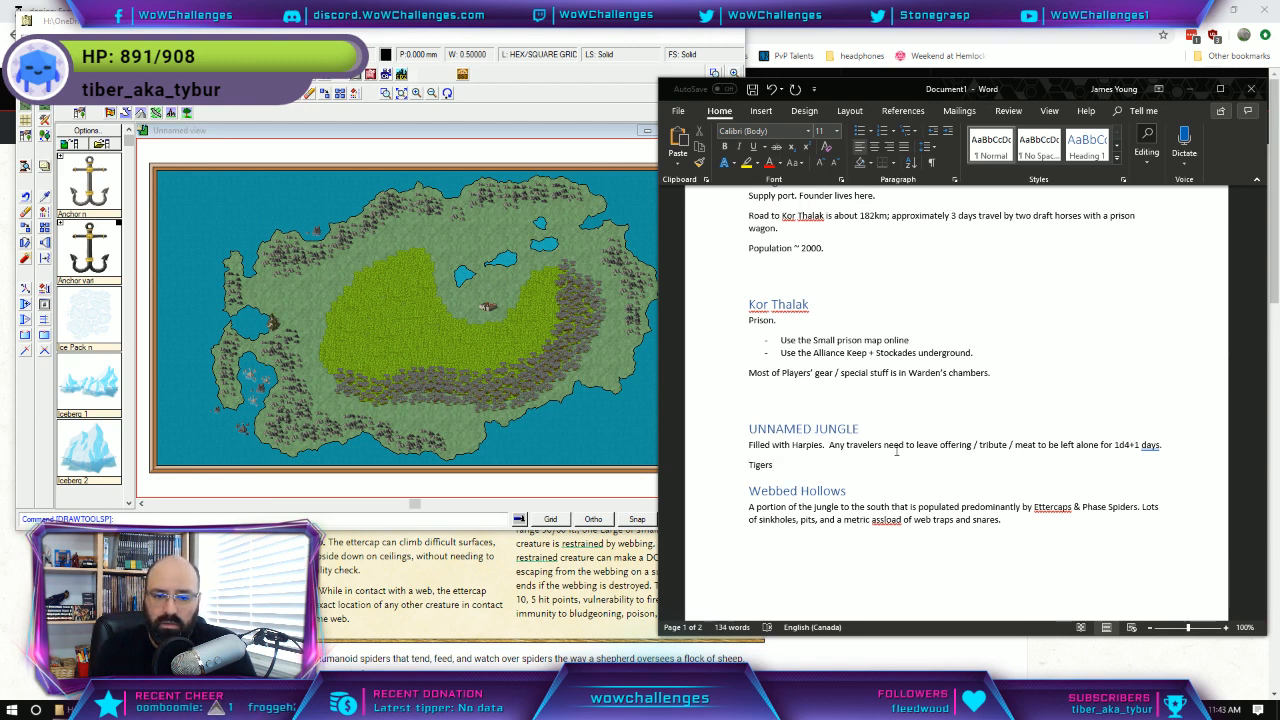
pyautogui.press('Home')
pyautogui.write('Ran')
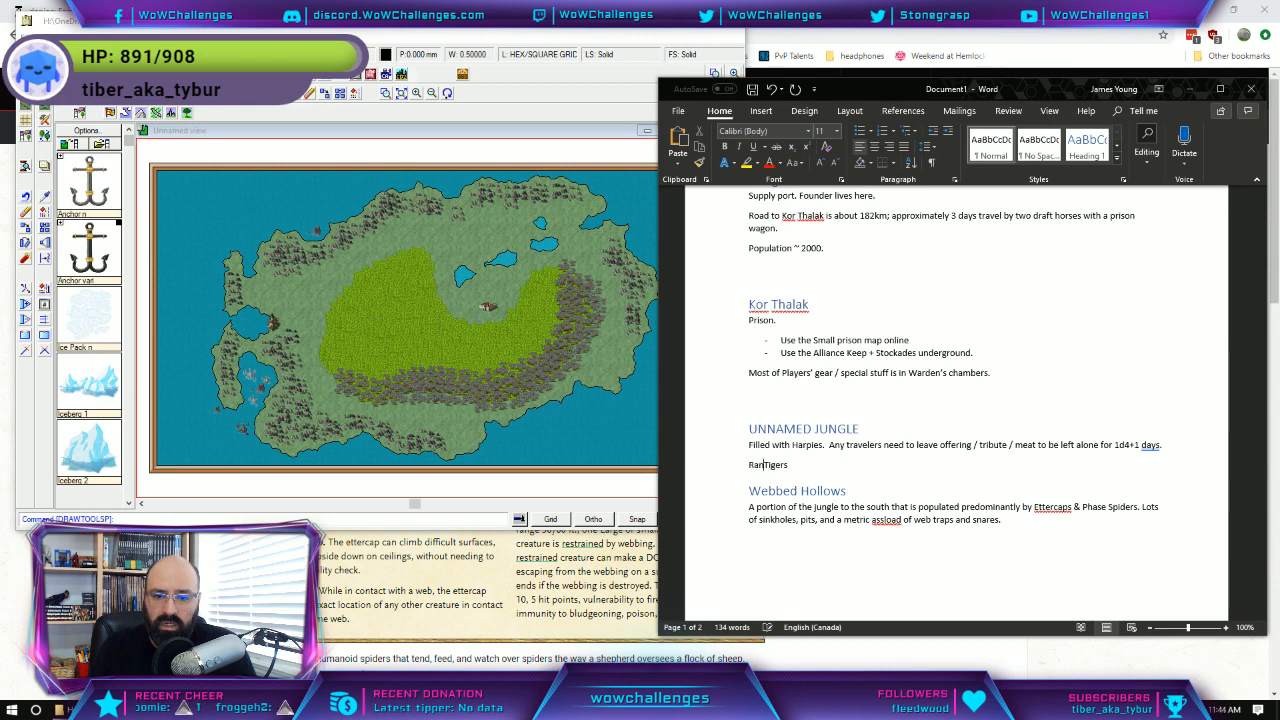
pyautogui.write('dom:')
pyautogui.write(', P')
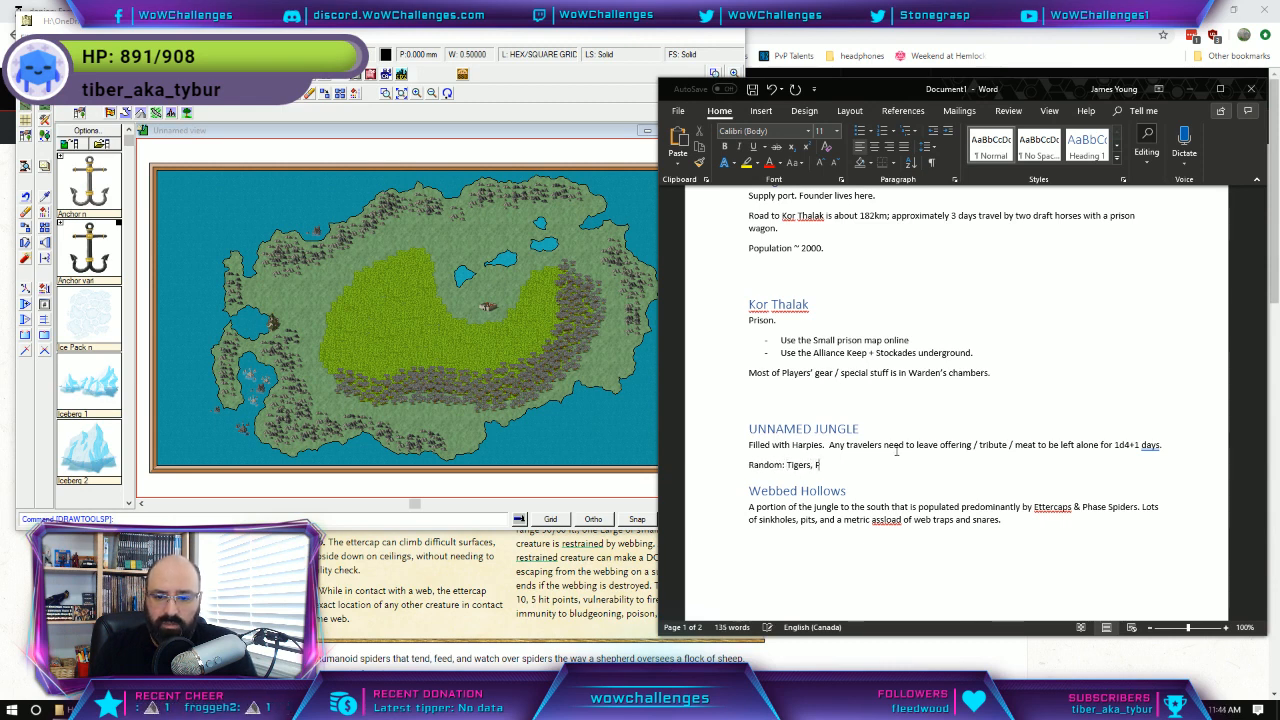
pyautogui.write('anthers,')
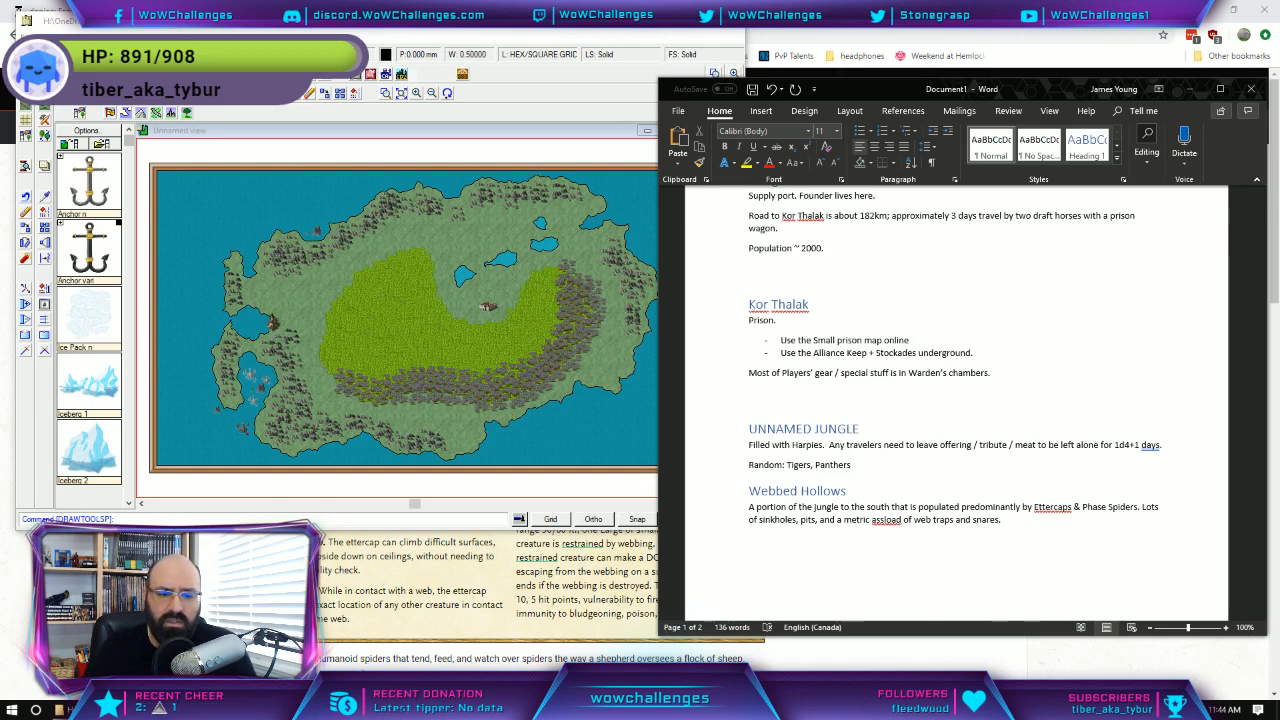
# Switch to D&D Beyond in the browser, search for "Panther" and open the Panther monster entry.
pyautogui.click(932, 30)
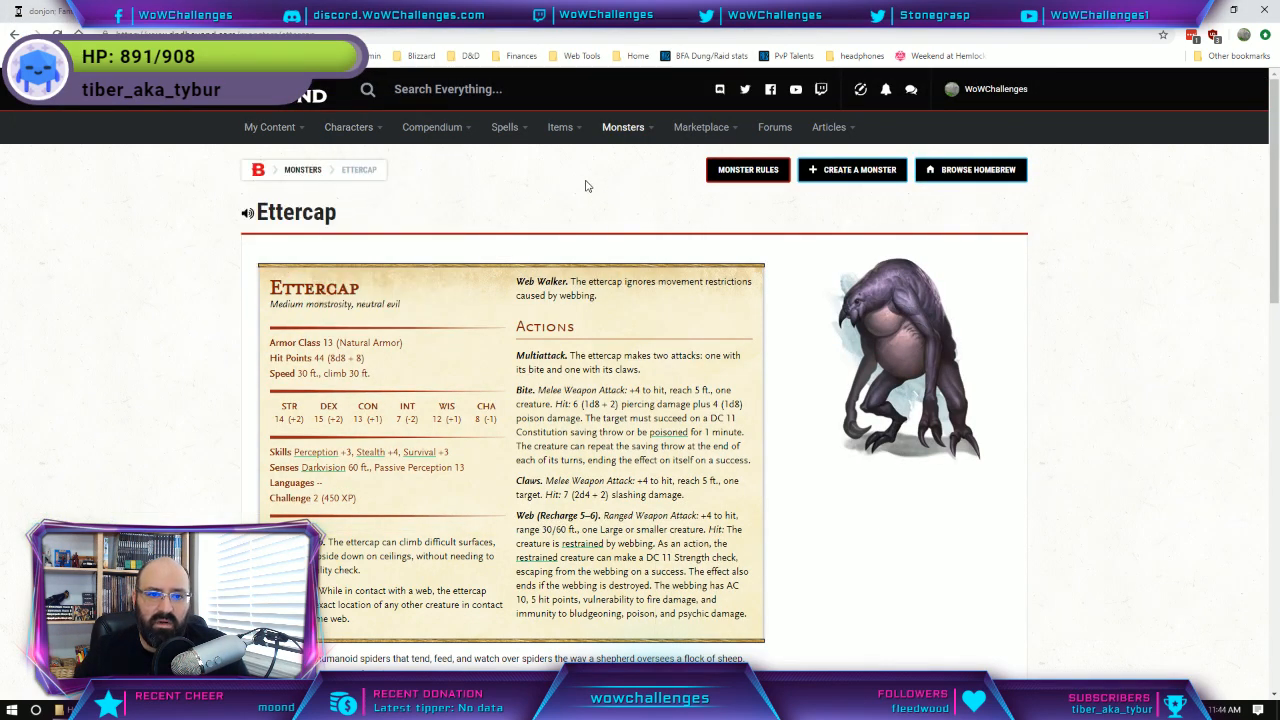
pyautogui.moveTo(572, 136)
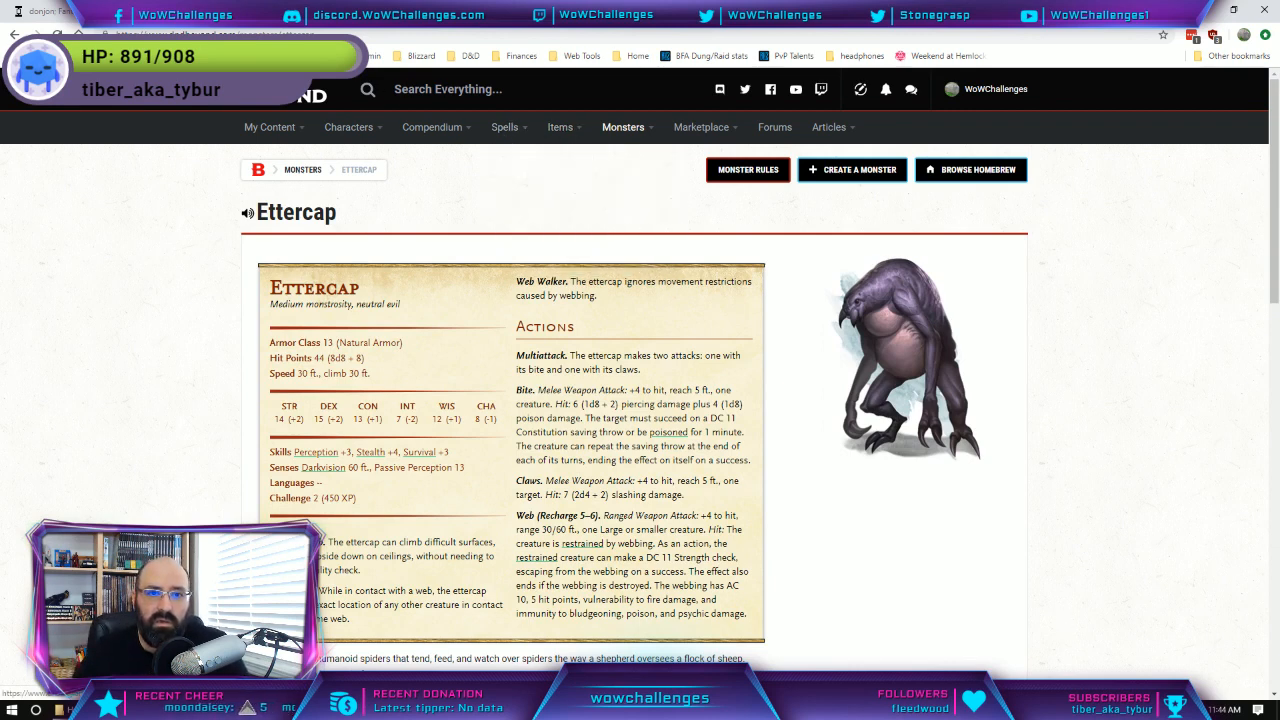
pyautogui.click(562, 14)
pyautogui.scroll(5, 348, 230)
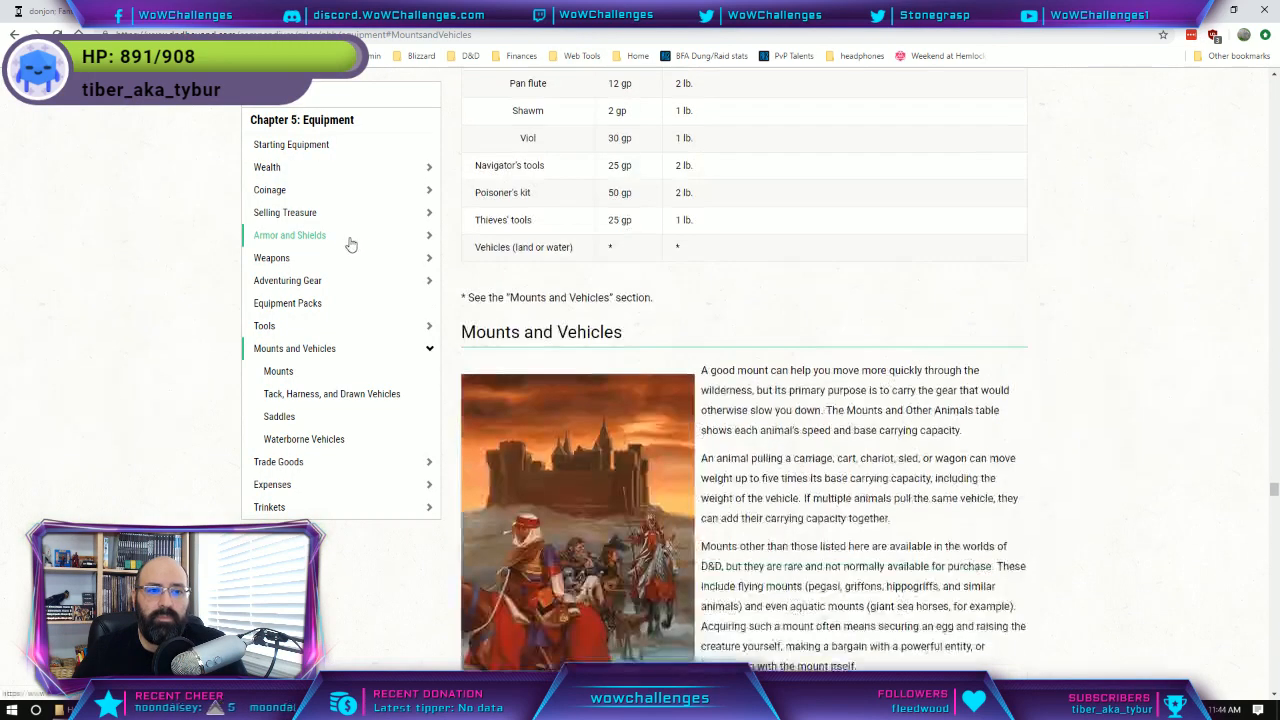
pyautogui.click(300, 118)
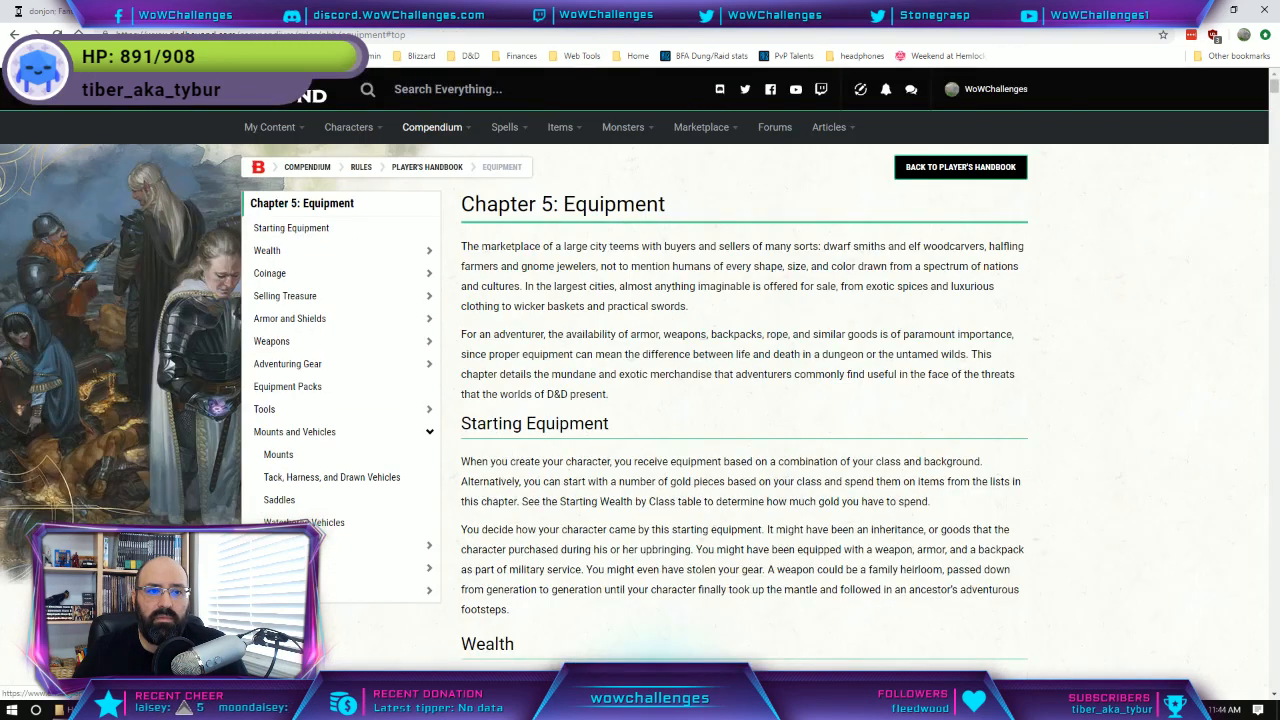
pyautogui.click(398, 90)
pyautogui.write('Panther')
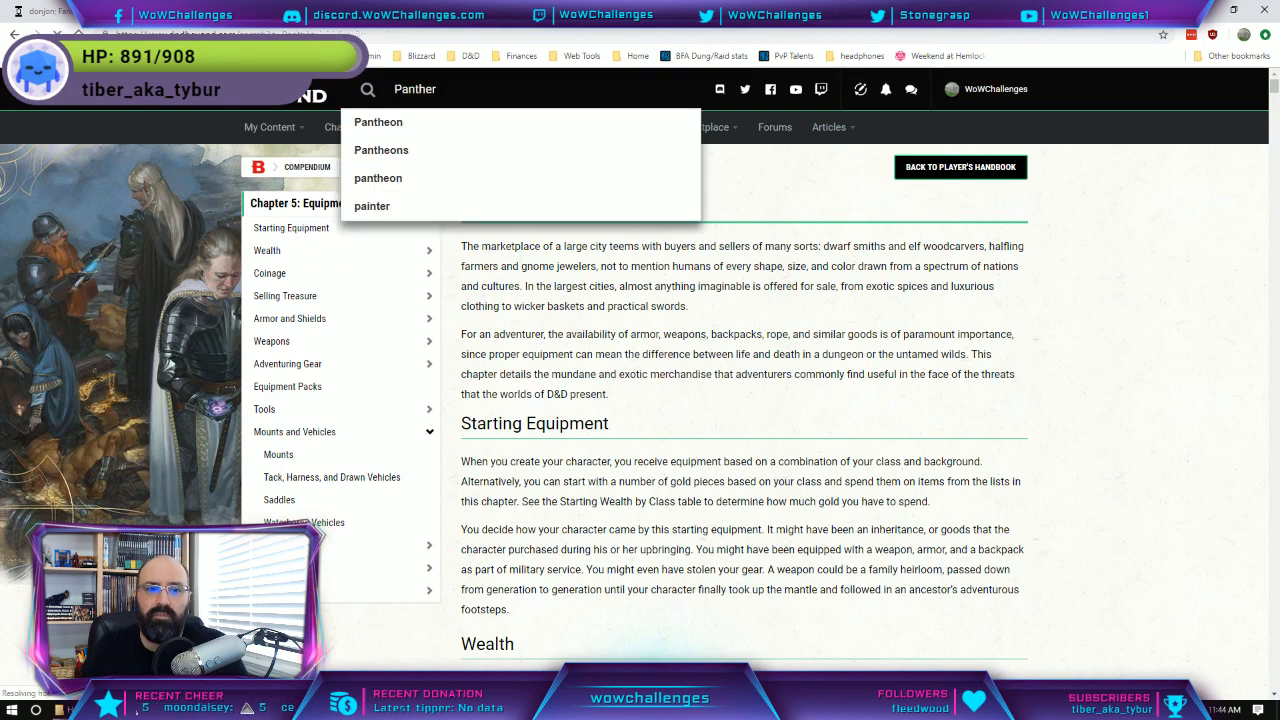
pyautogui.press('Return')
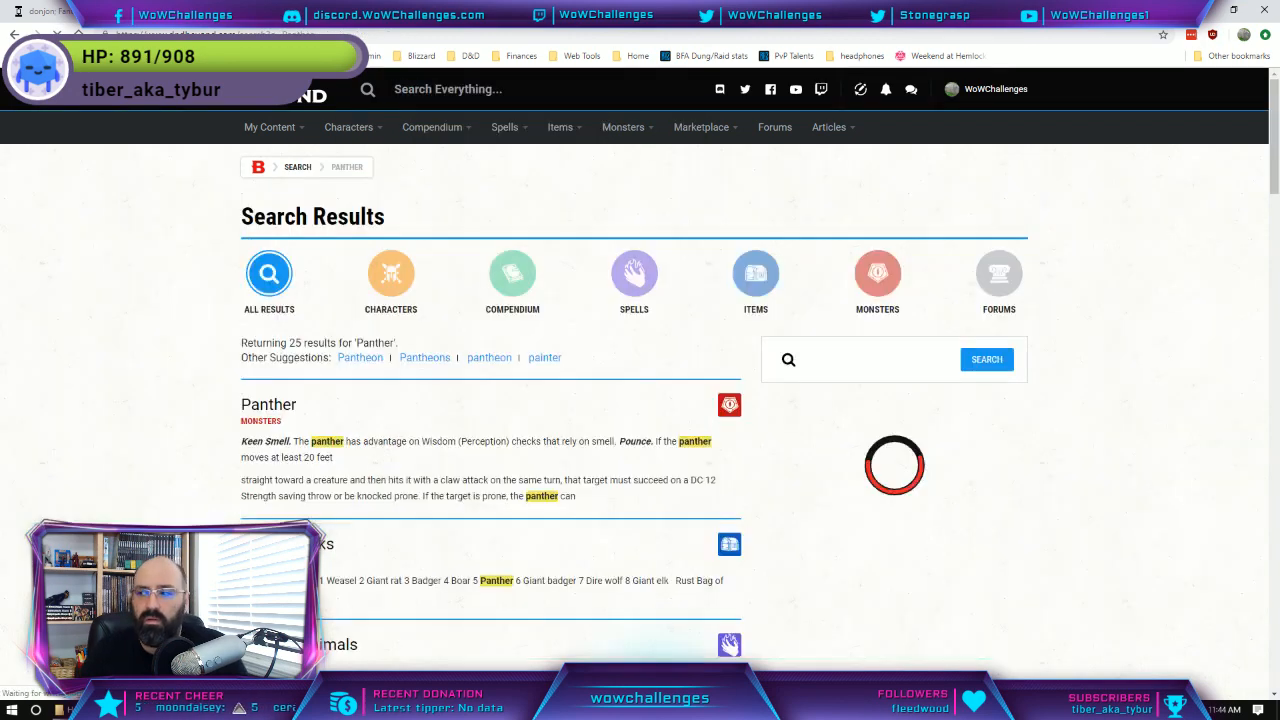
pyautogui.click(262, 405)
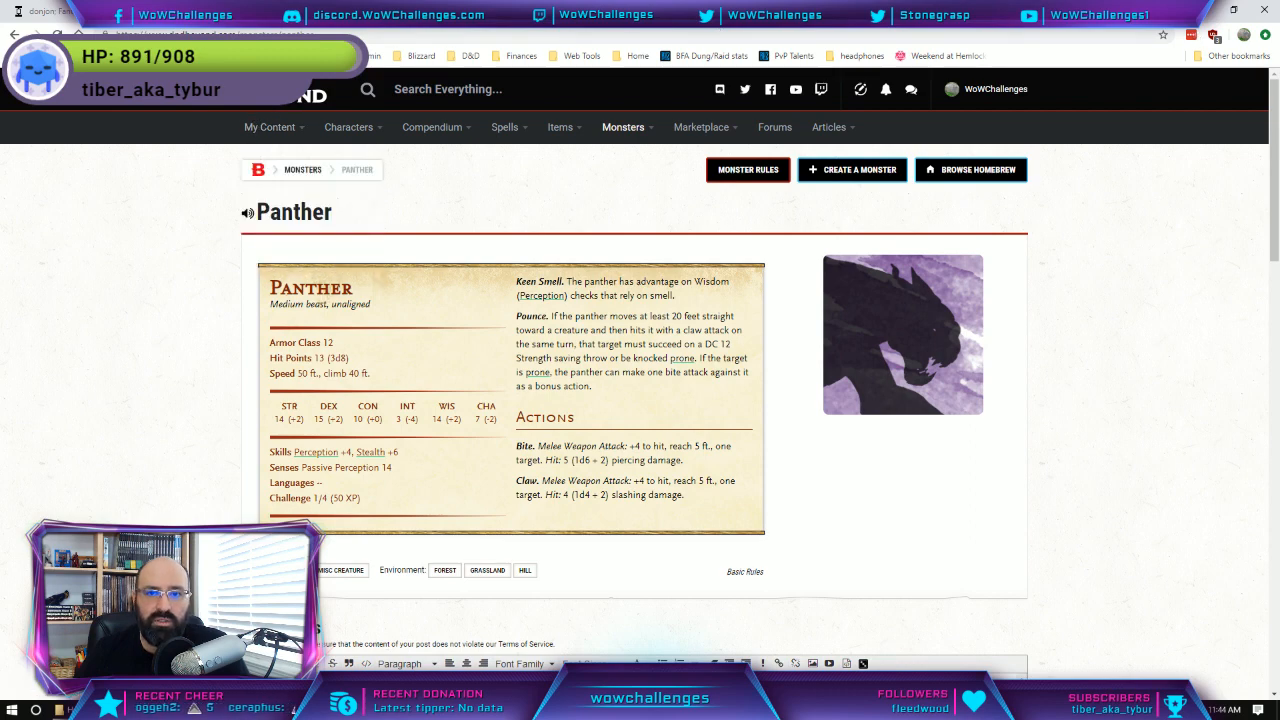
# Search D&D Beyond for "Tiger" and open the Tiger monster entry.
pyautogui.click(304, 92)
pyautogui.click(504, 92)
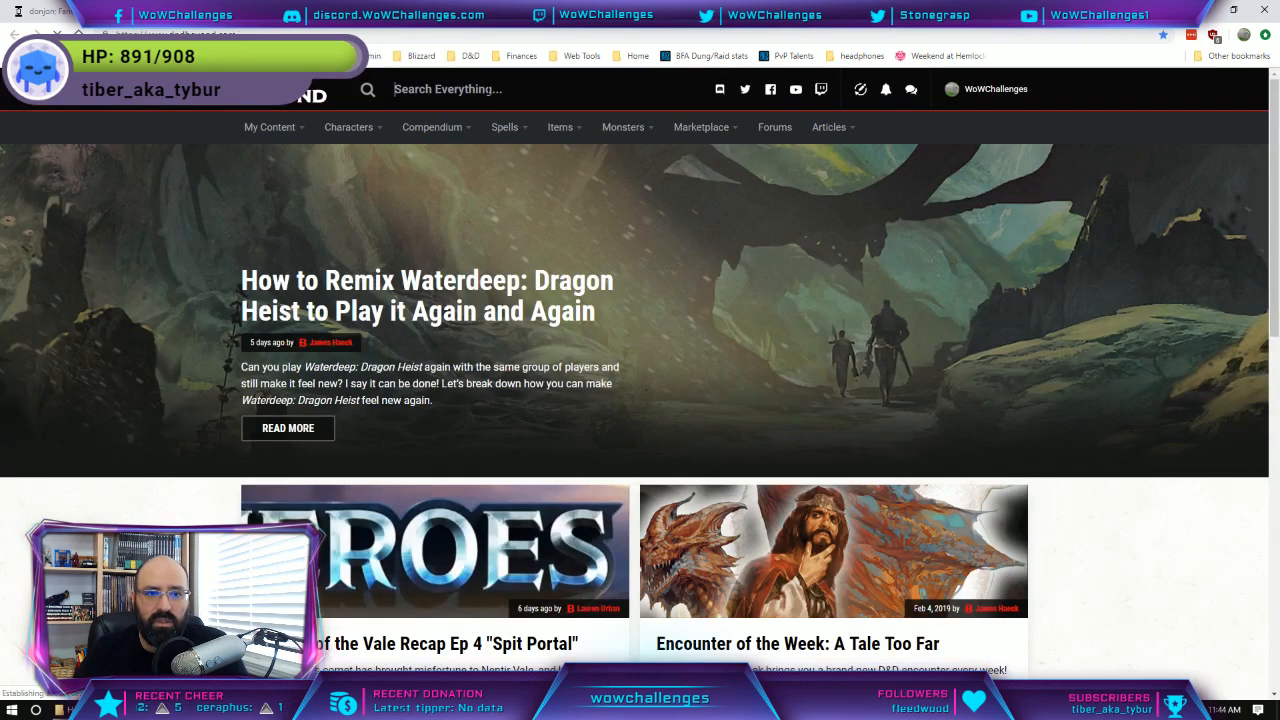
pyautogui.write('Tiger')
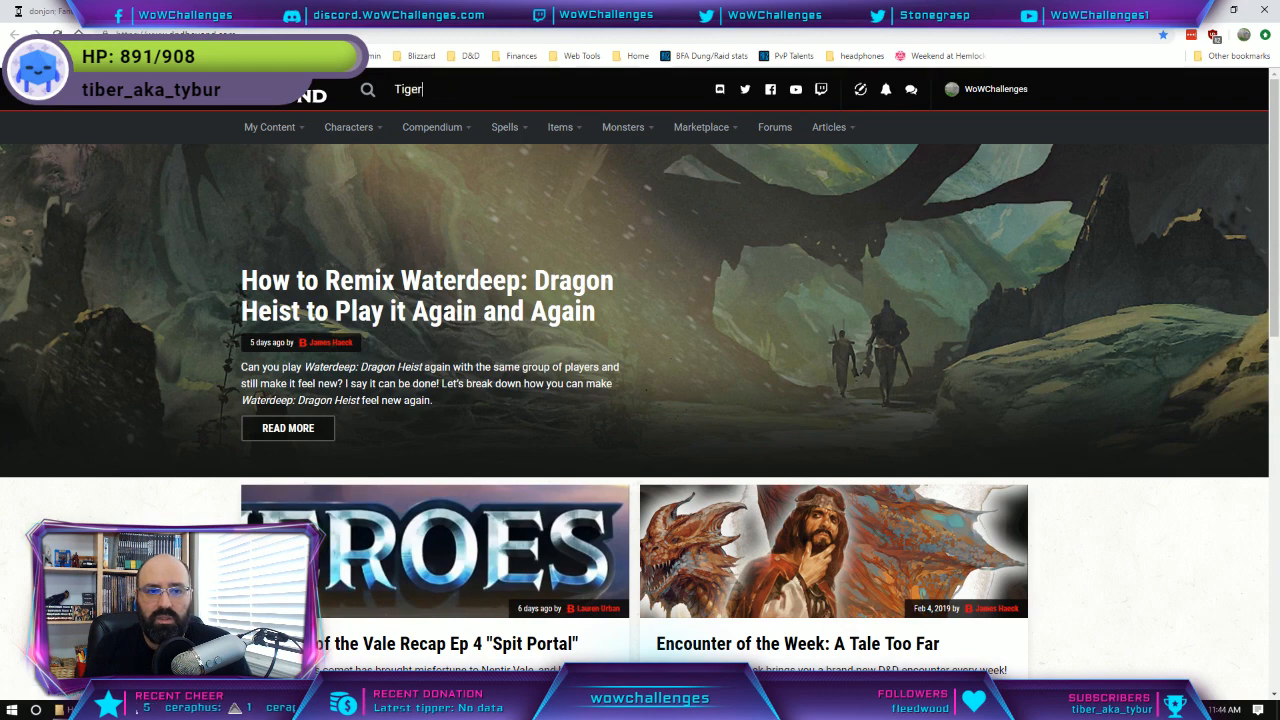
pyautogui.press('Return')
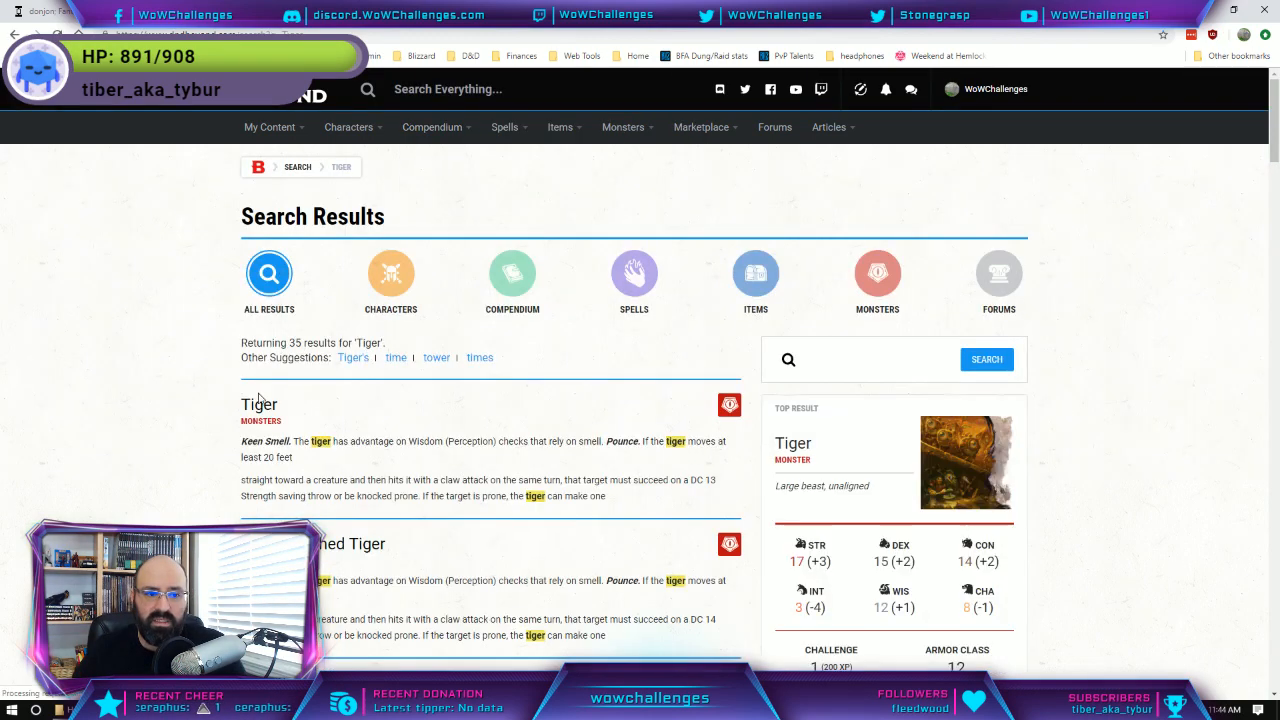
pyautogui.click(268, 406)
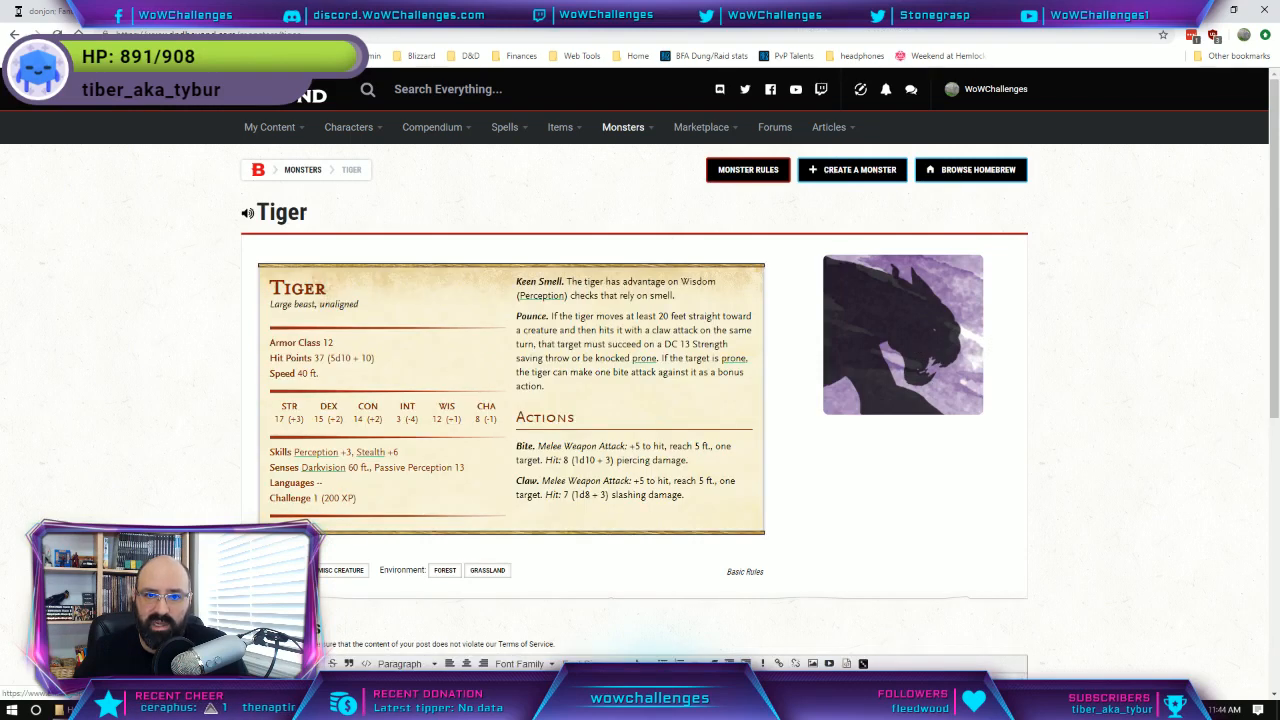
# Return to the Ettercap entry and check the island map before going back to the browser.
pyautogui.click(750, 10)
pyautogui.click(880, 10)
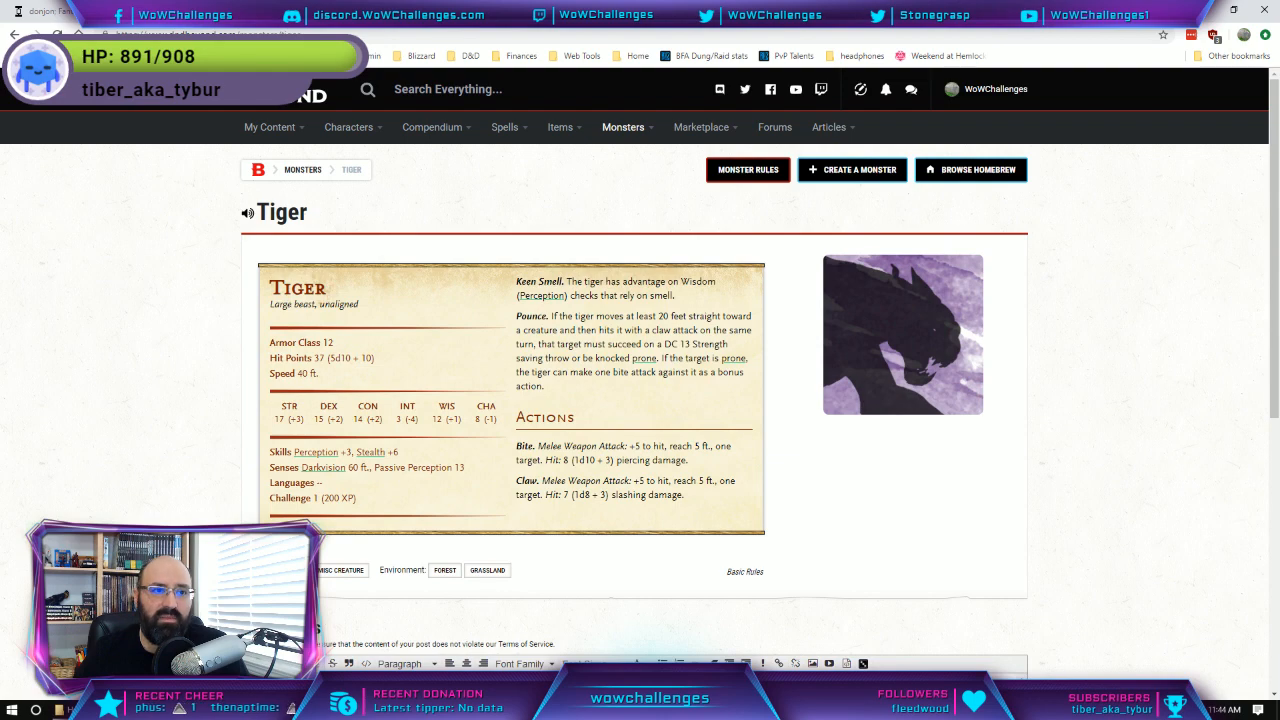
pyautogui.click(940, 10)
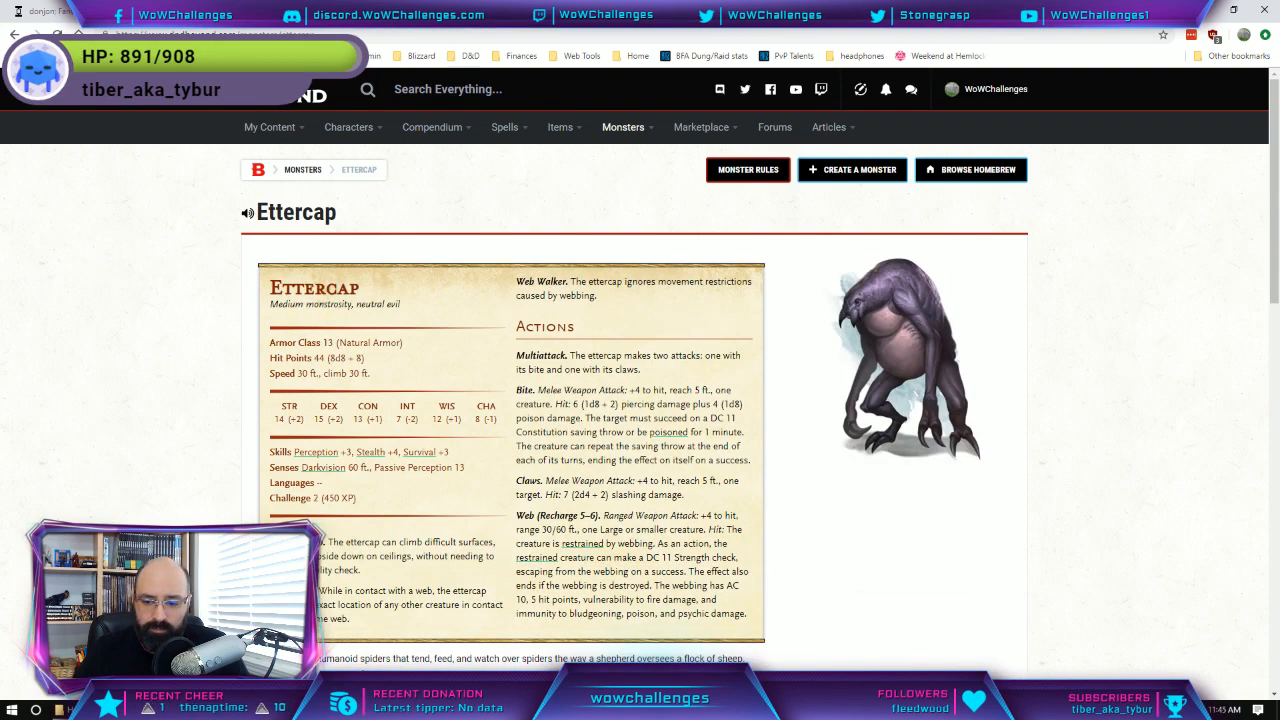
pyautogui.moveTo(1066, 709)
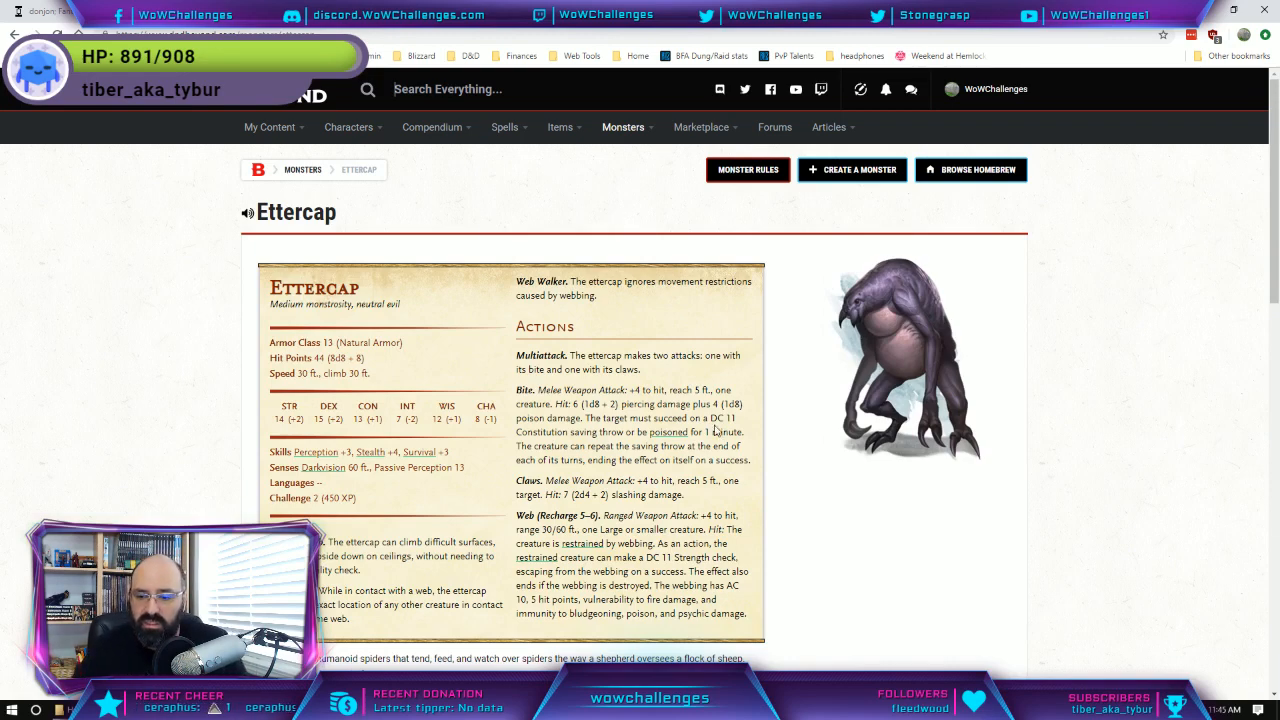
pyautogui.click(760, 710)
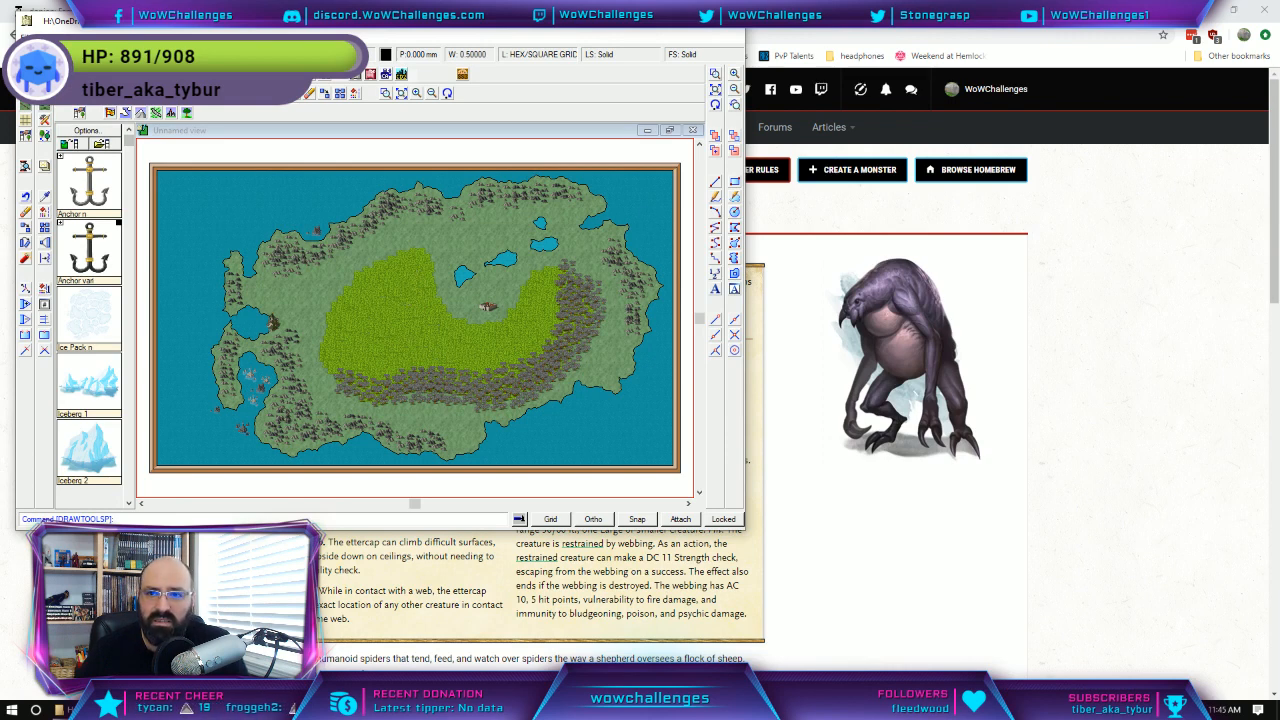
pyautogui.hotkey('alt', 'Tab')
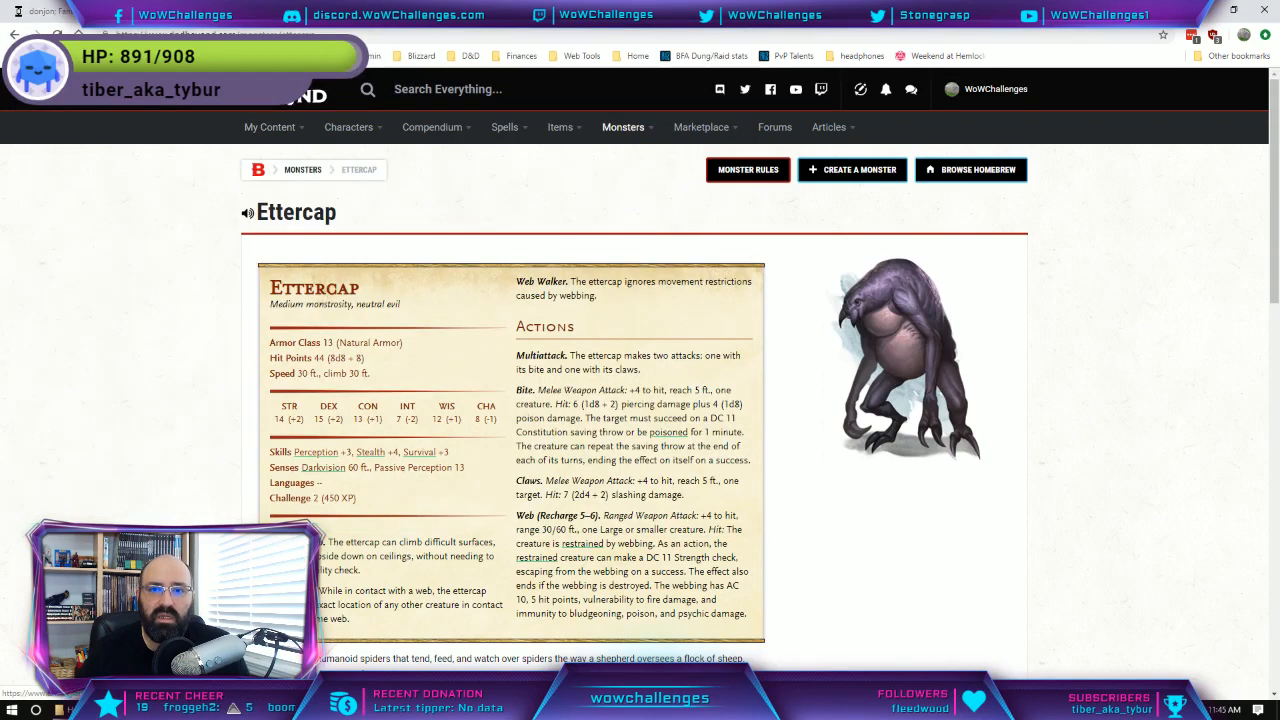
# Search D&D Beyond for "Anaconda" from its home page.
pyautogui.click(284, 94)
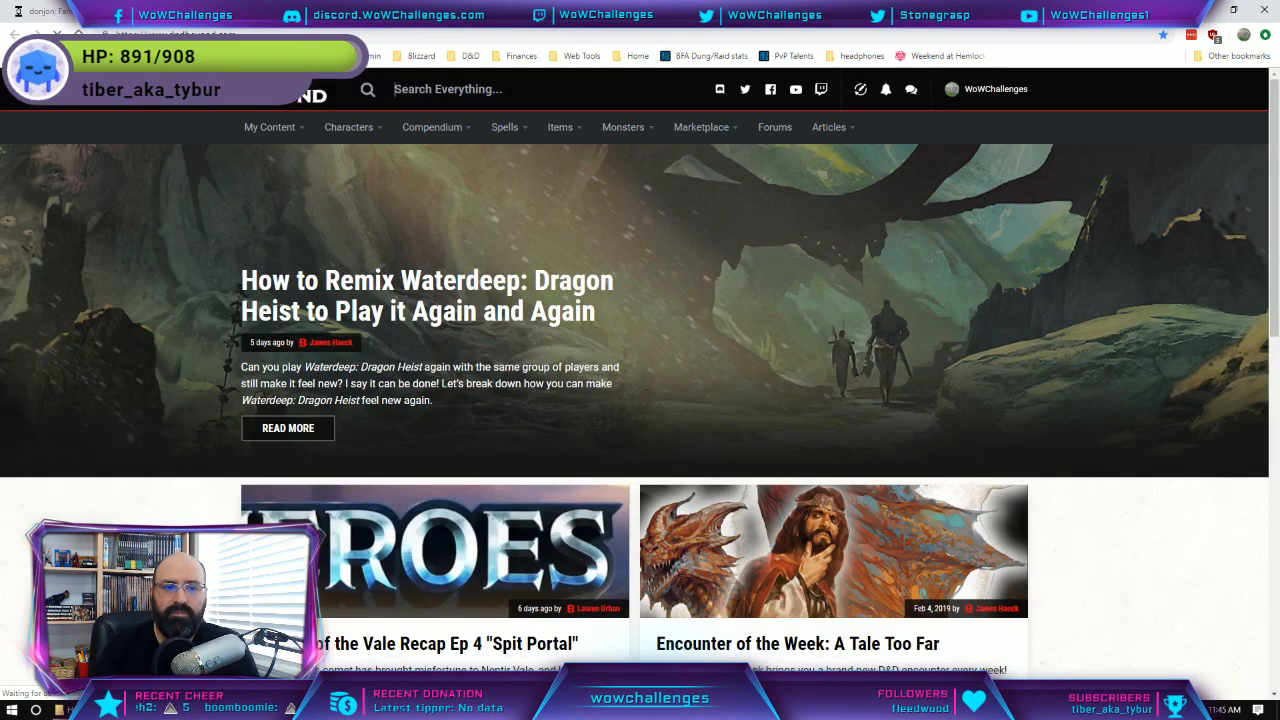
pyautogui.write('Anaconda')
pyautogui.press('Return')
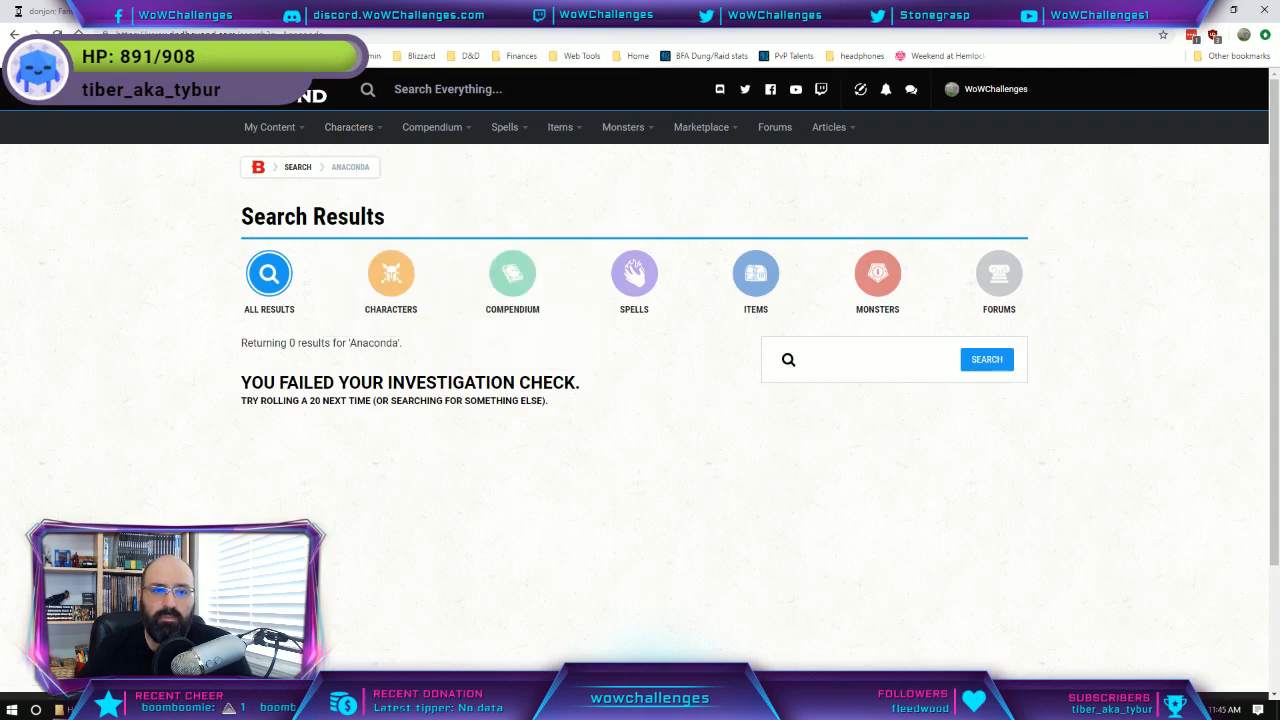
# Search D&D Beyond for "Giant Snake" and view the Giant Constrictor Snake and Giant Poisonous Snake entries.
pyautogui.write('Gian')
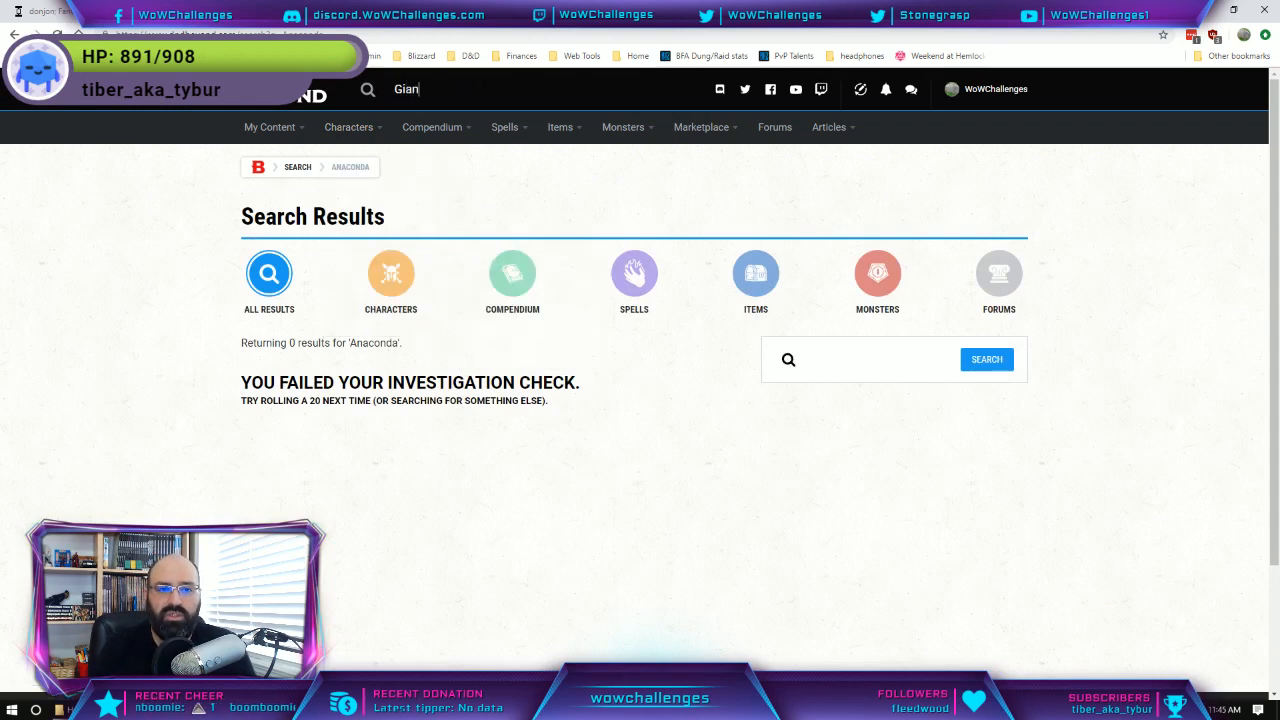
pyautogui.write('t Snake')
pyautogui.press('Return')
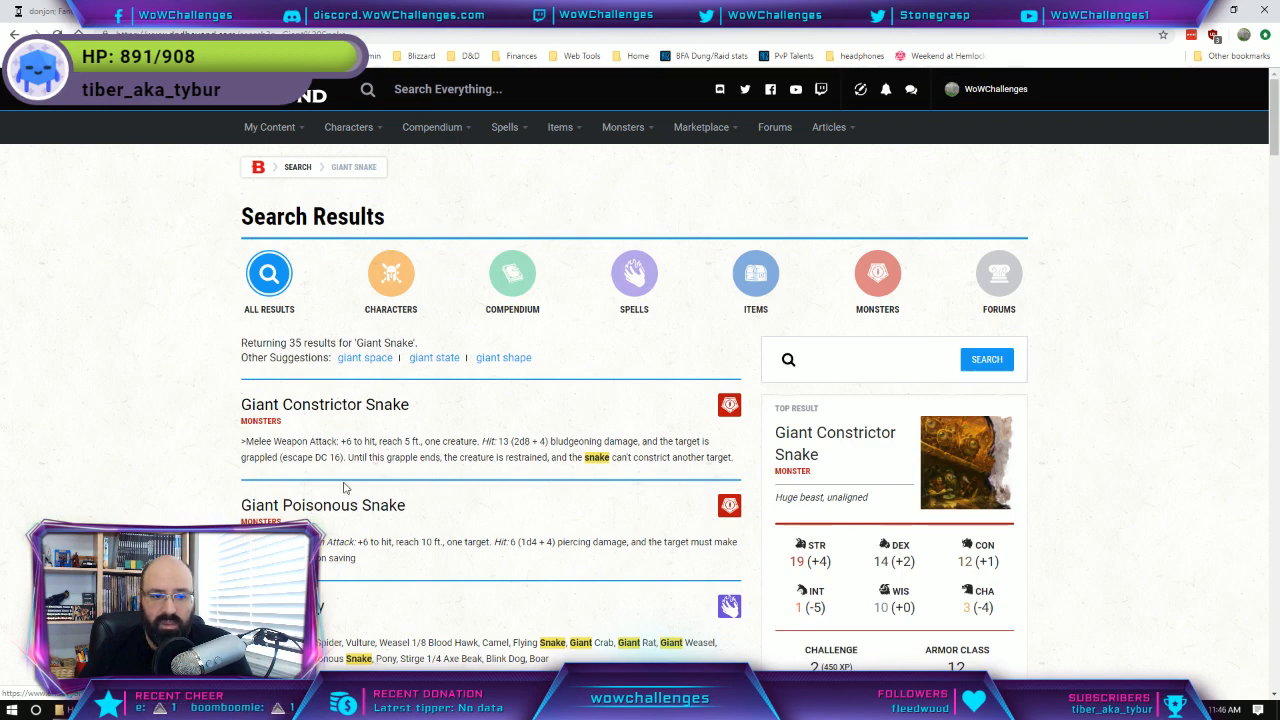
pyautogui.click(337, 405)
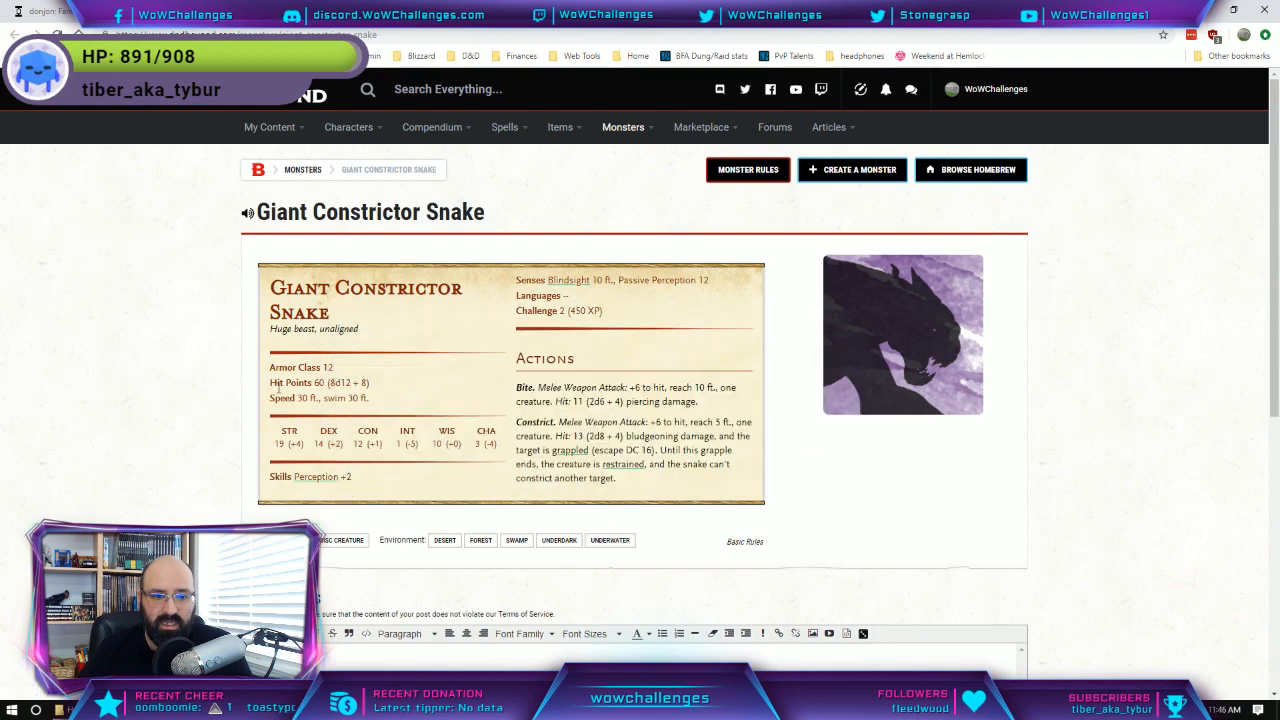
pyautogui.click(410, 11)
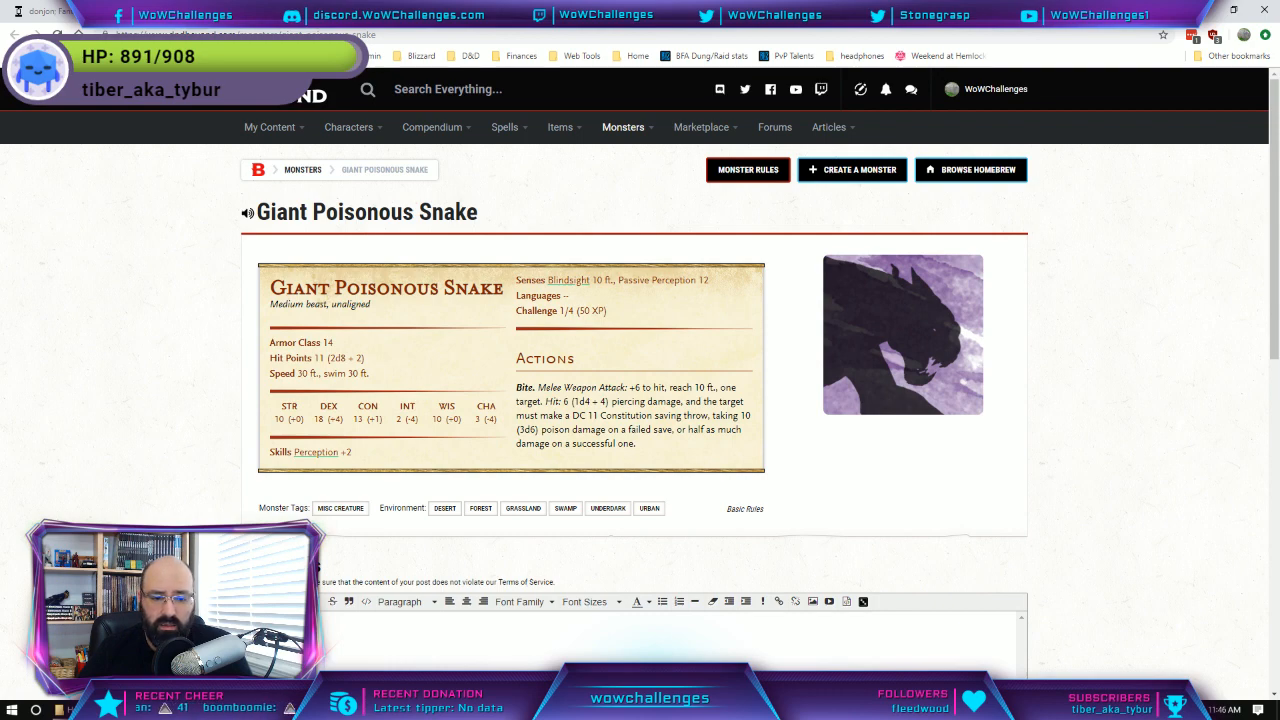
# Switch to Word and extend the Random line under UNNAMED JUNGLE with "Giant Constrictor Snakes, Giant Poisonous Snakes".
pyautogui.hotkey('alt', 'Tab')
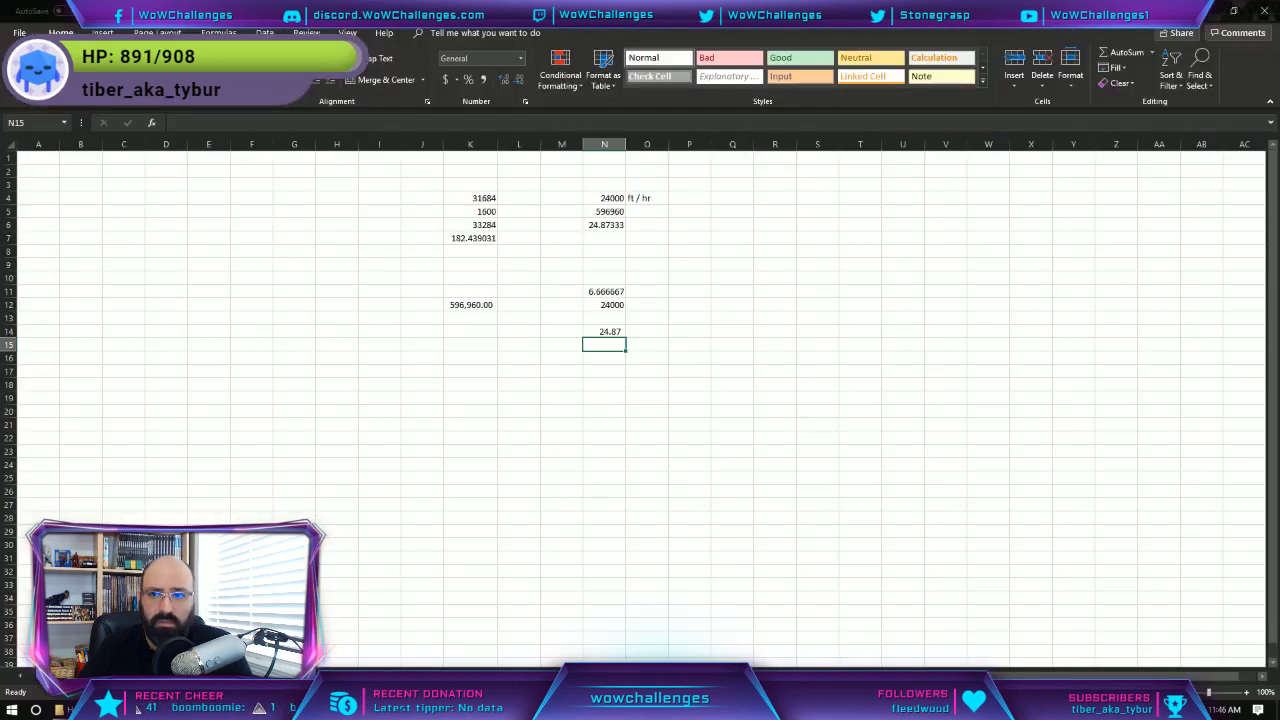
pyautogui.hotkey('alt', 'Tab')
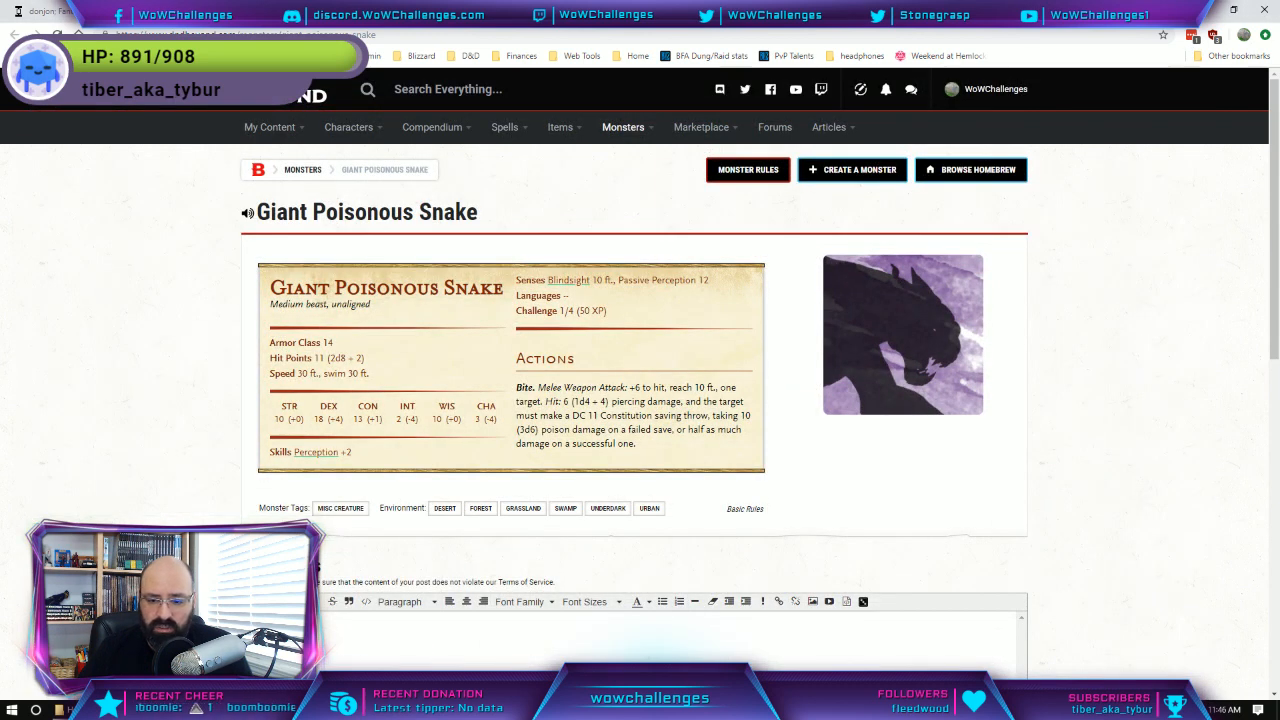
pyautogui.hotkey('alt', 'Tab')
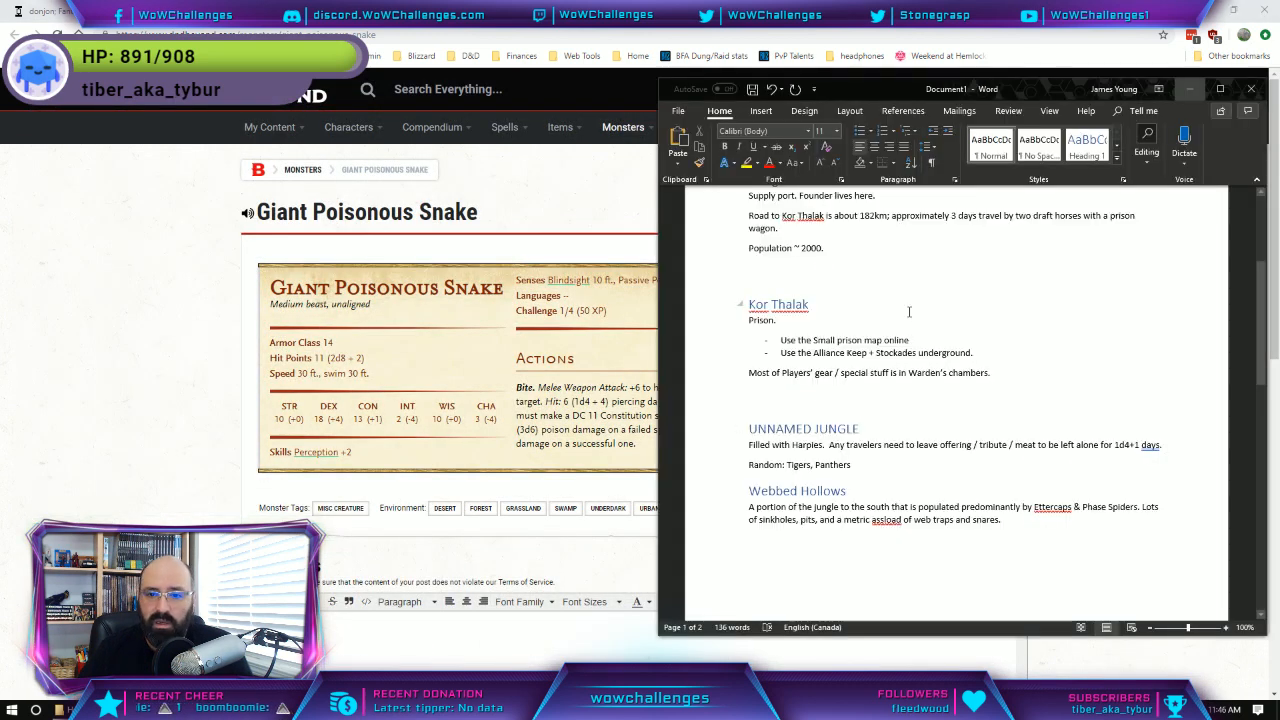
pyautogui.click(866, 463)
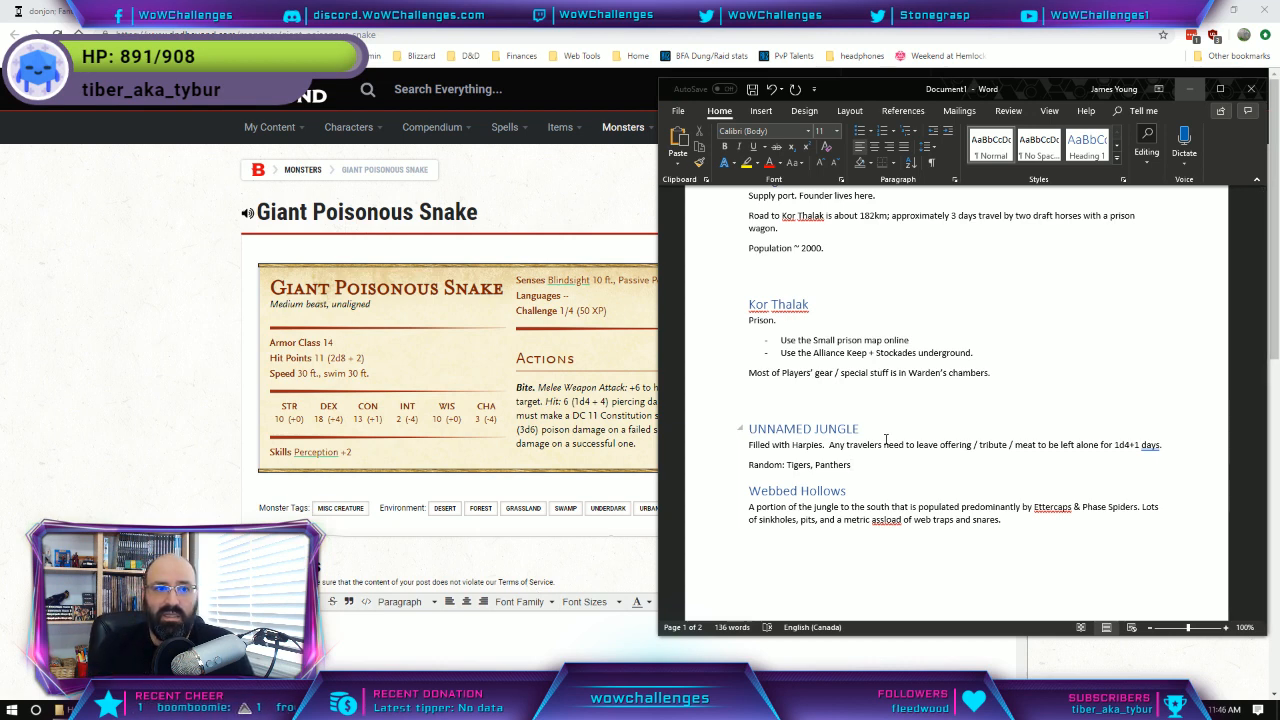
pyautogui.write('Giant Constri')
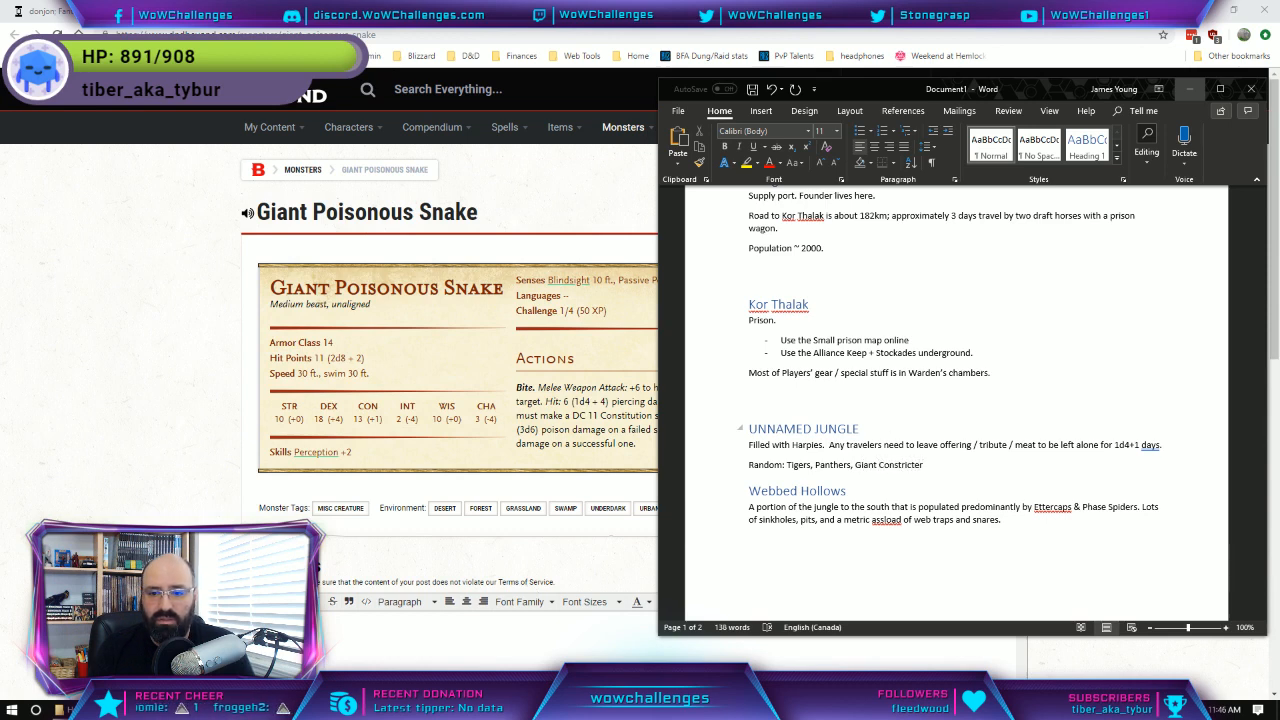
pyautogui.write('ctor Sna')
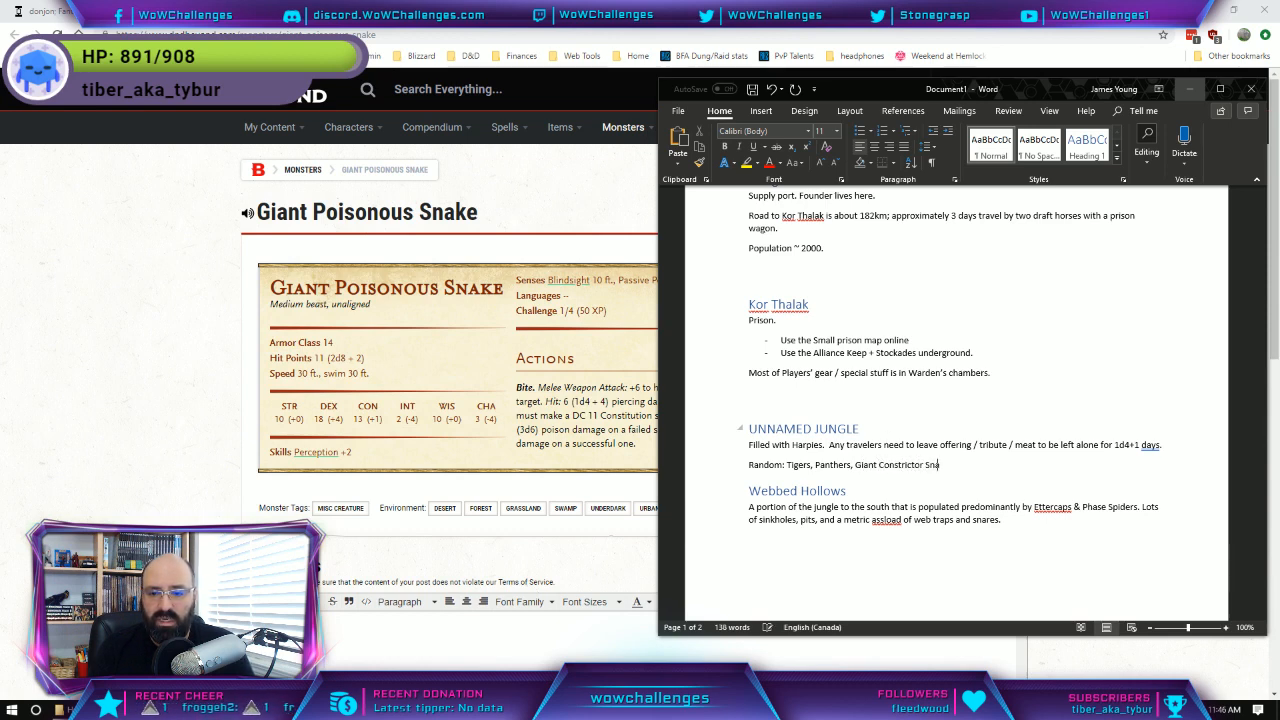
pyautogui.write('kes, Giane Po')
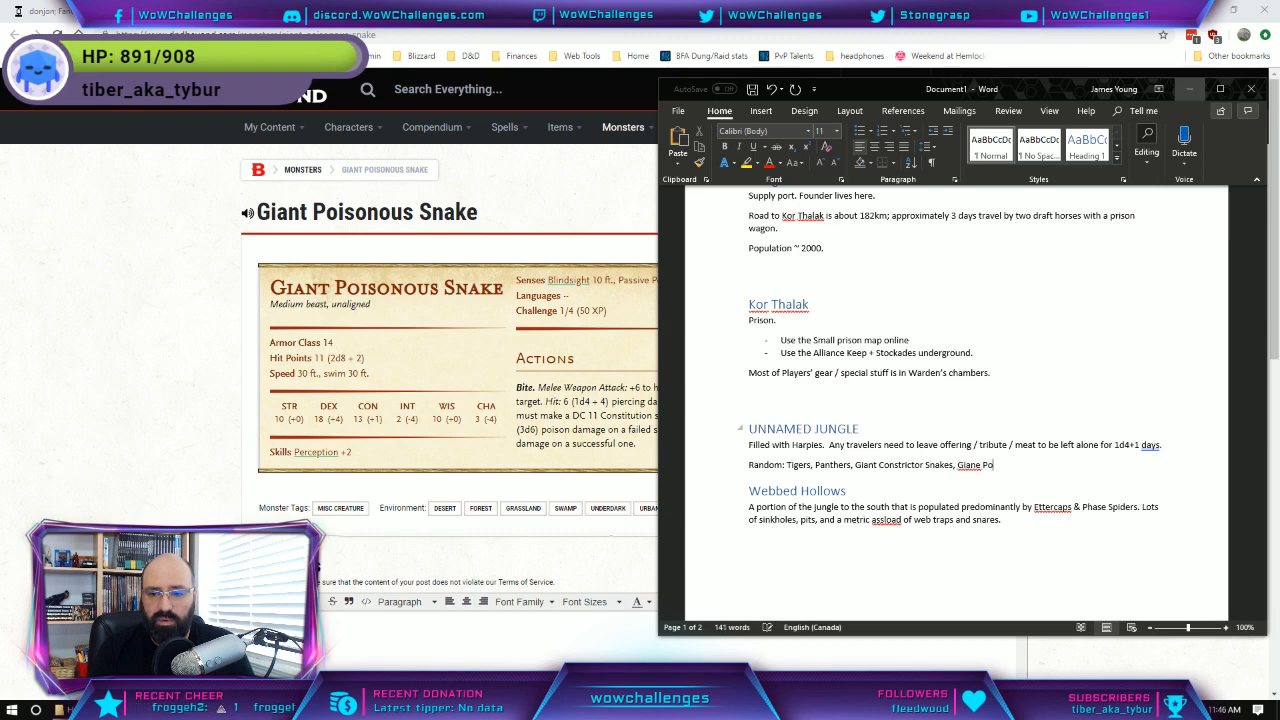
pyautogui.press('BackSpace')
pyautogui.press('BackSpace')
pyautogui.press('BackSpace')
pyautogui.press('BackSpace')
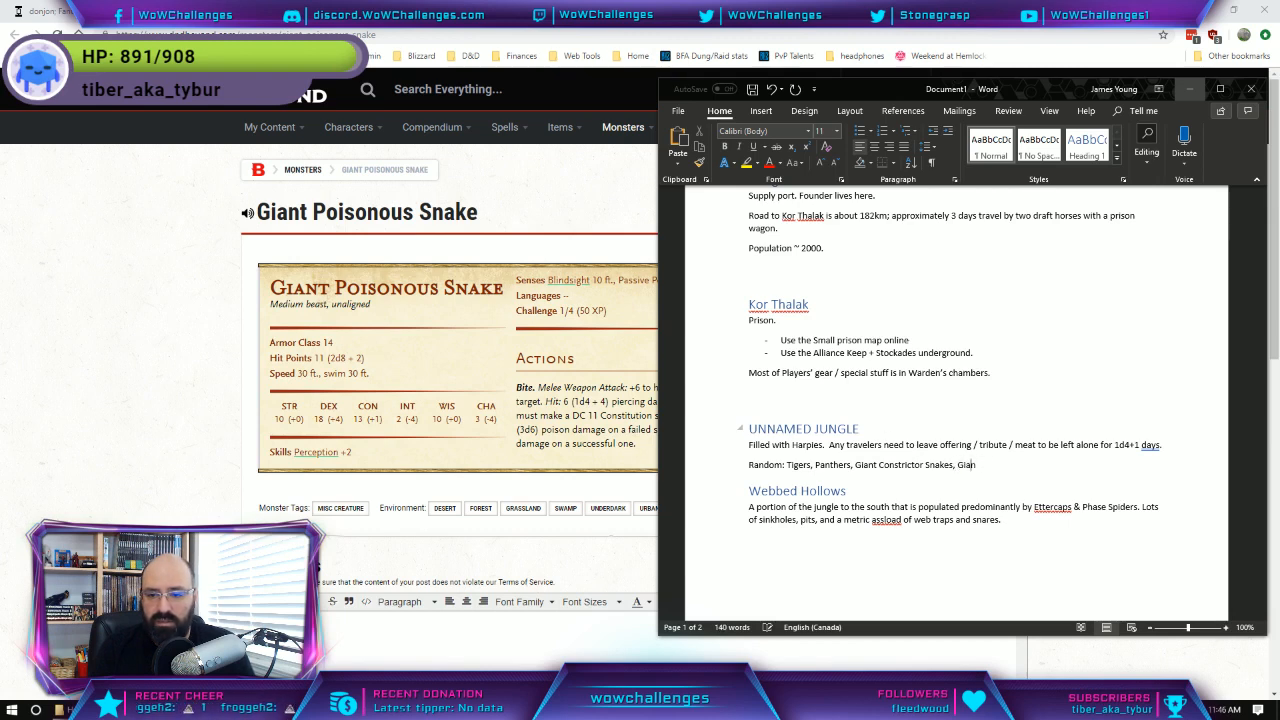
pyautogui.write('t Poisonous')
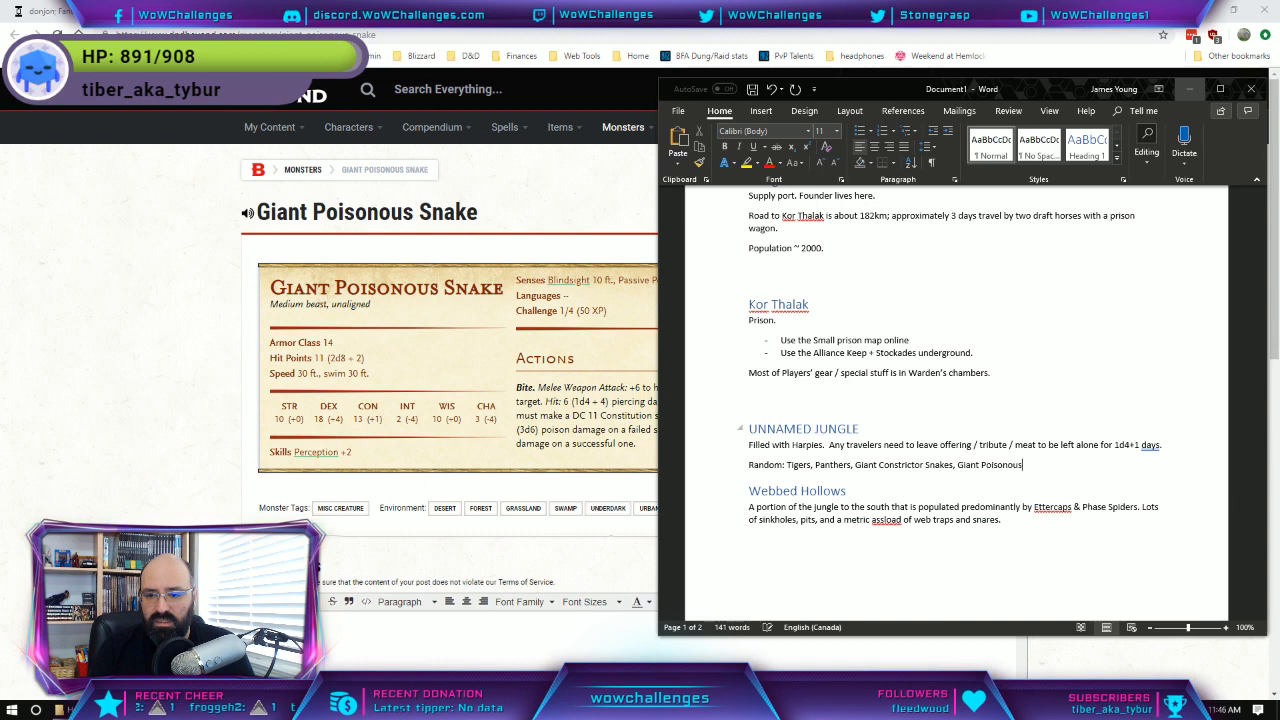
pyautogui.write(' Snakes')
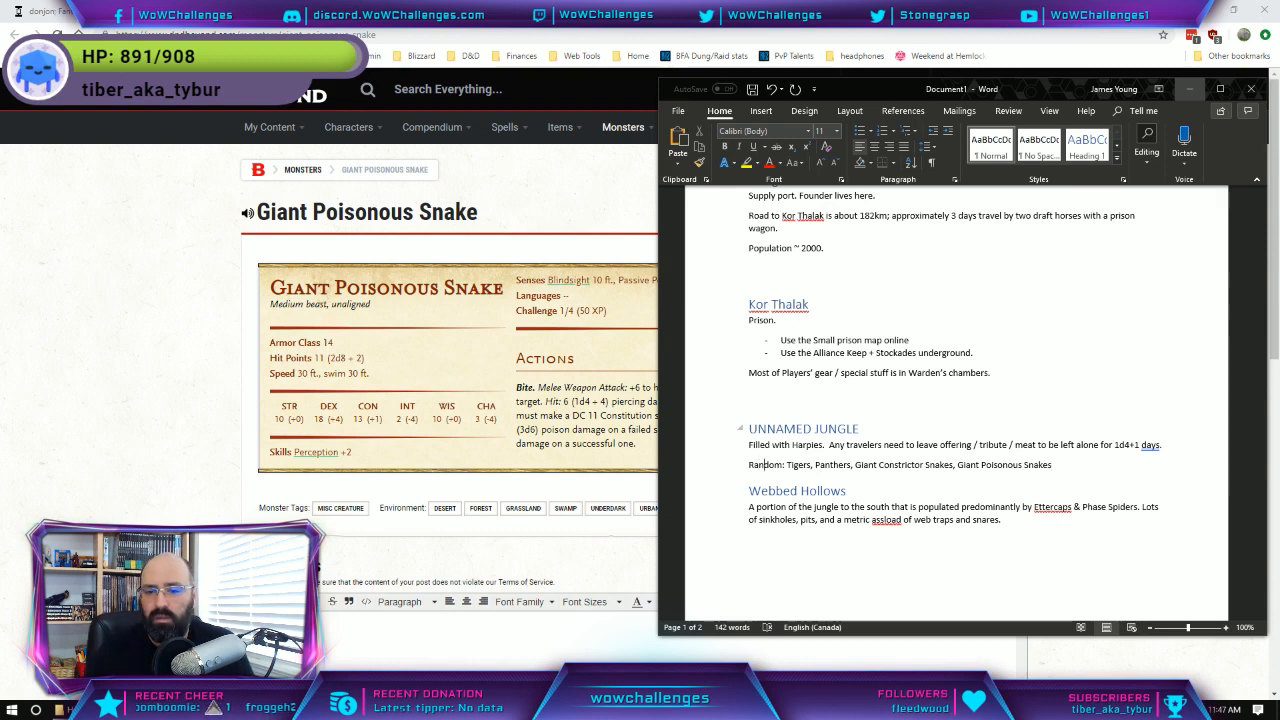
# Reword the label of the jungle's random encounter line as "Random Table d12:".
pyautogui.write('T')
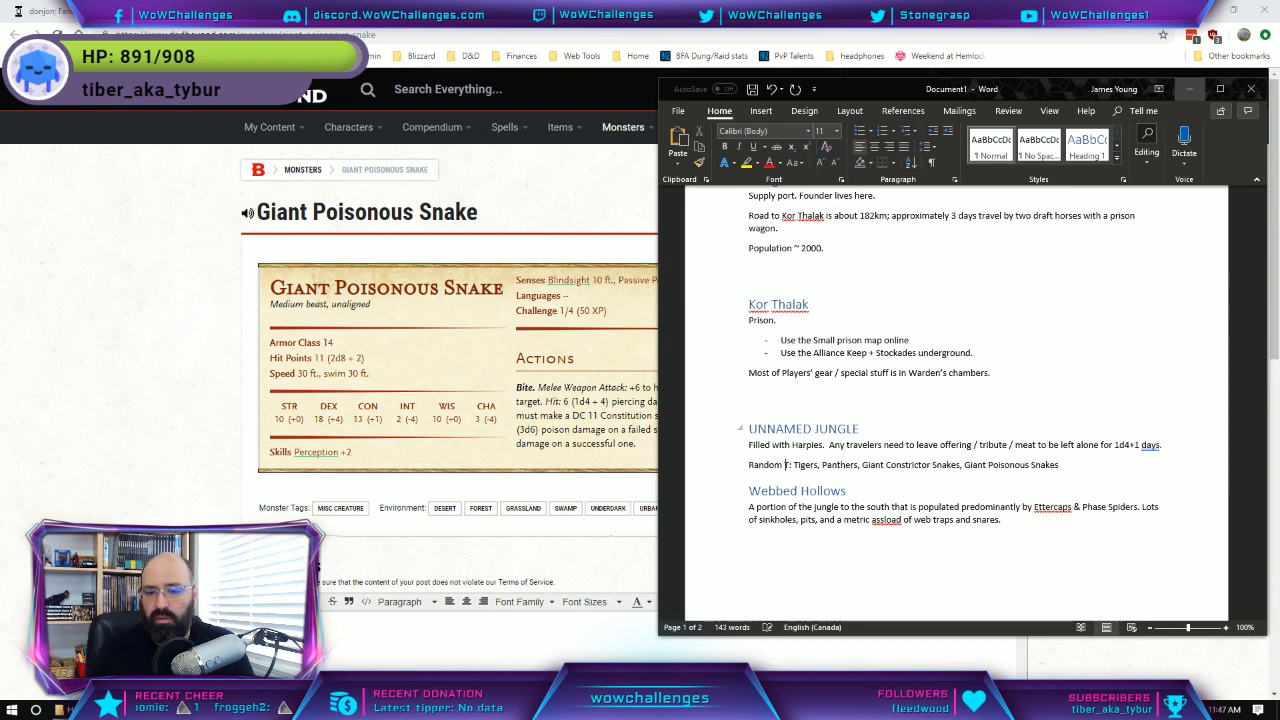
pyautogui.write('able of')
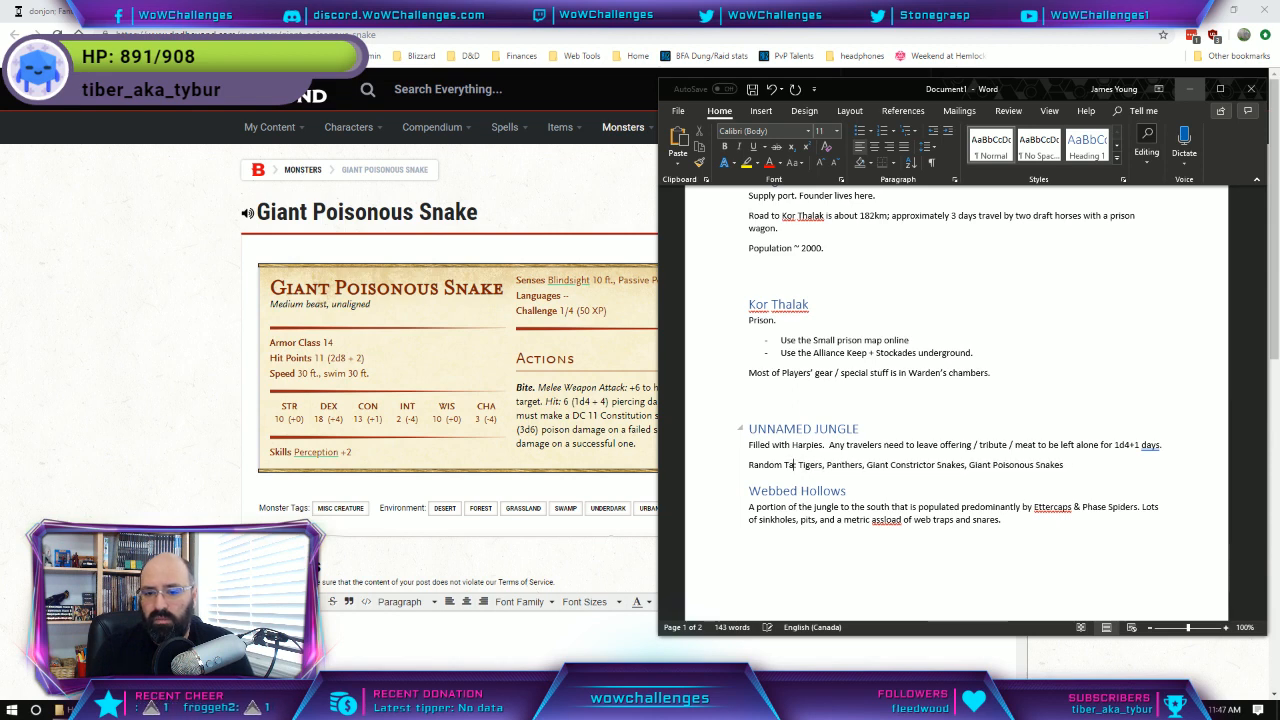
pyautogui.write('12:')
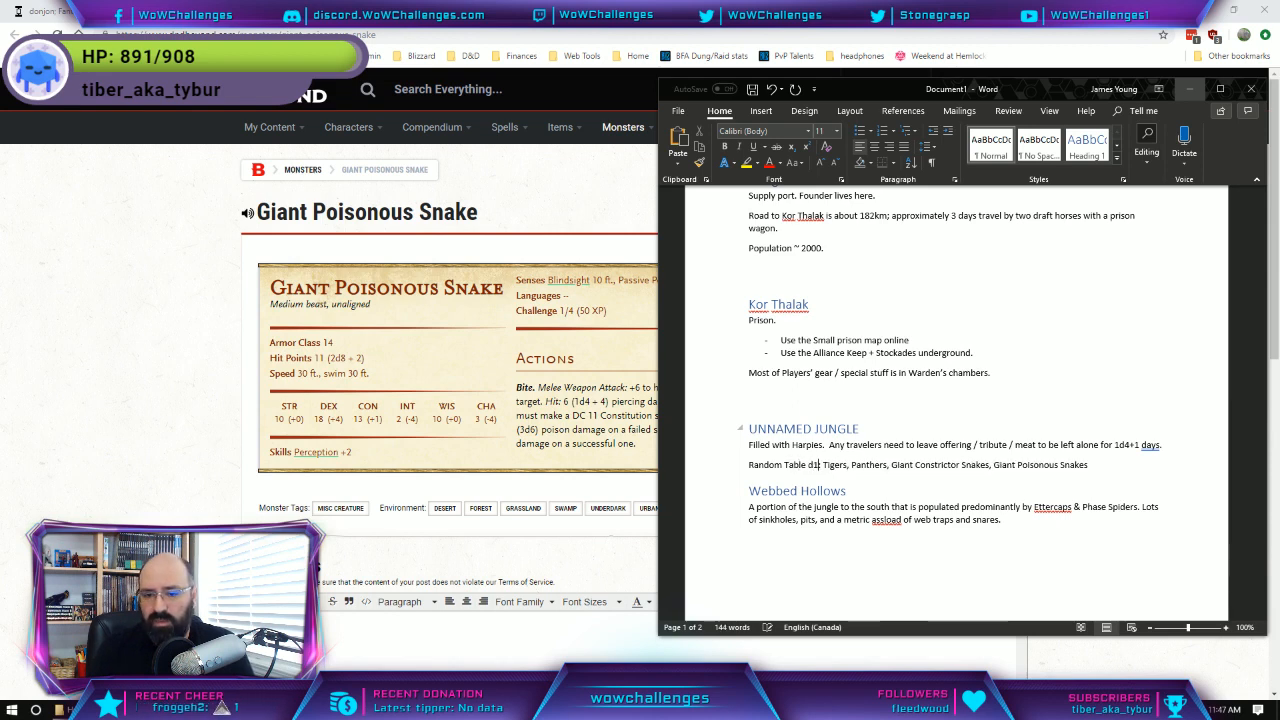
# Change the dice in the jungle's random table label to "d8+d12".
pyautogui.press('BackSpace')
pyautogui.press('BackSpace')
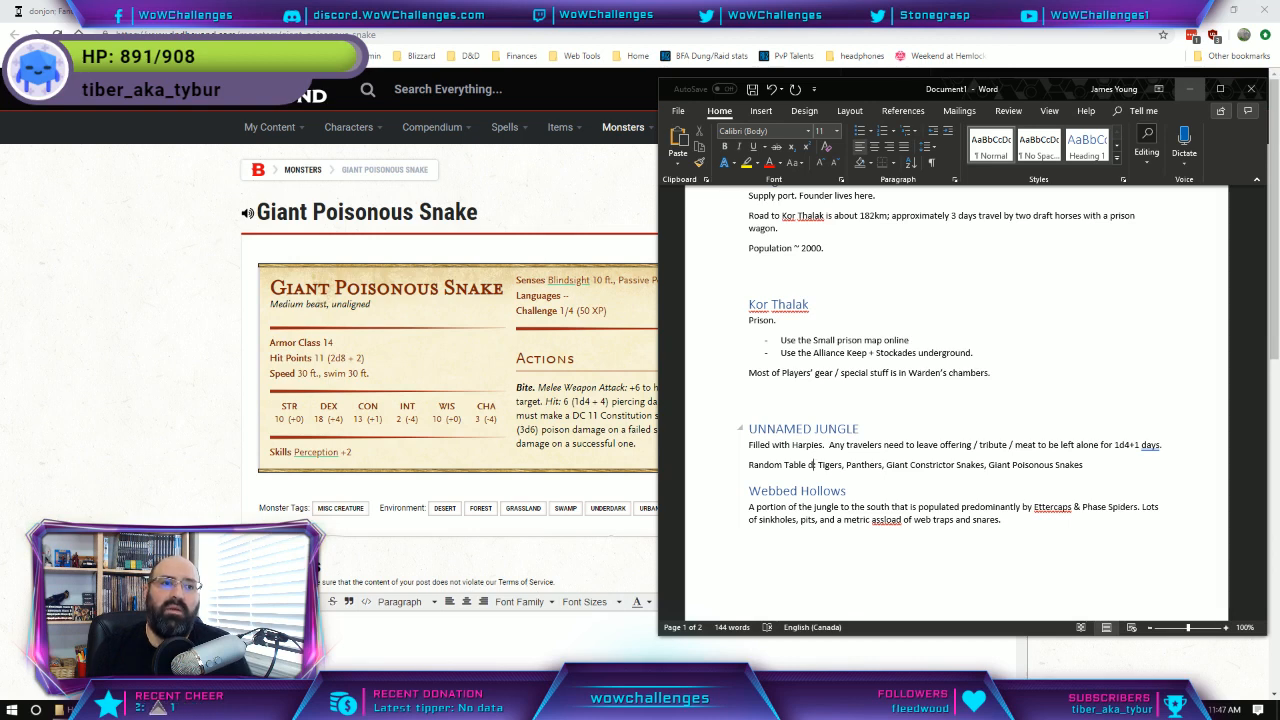
pyautogui.write('8')
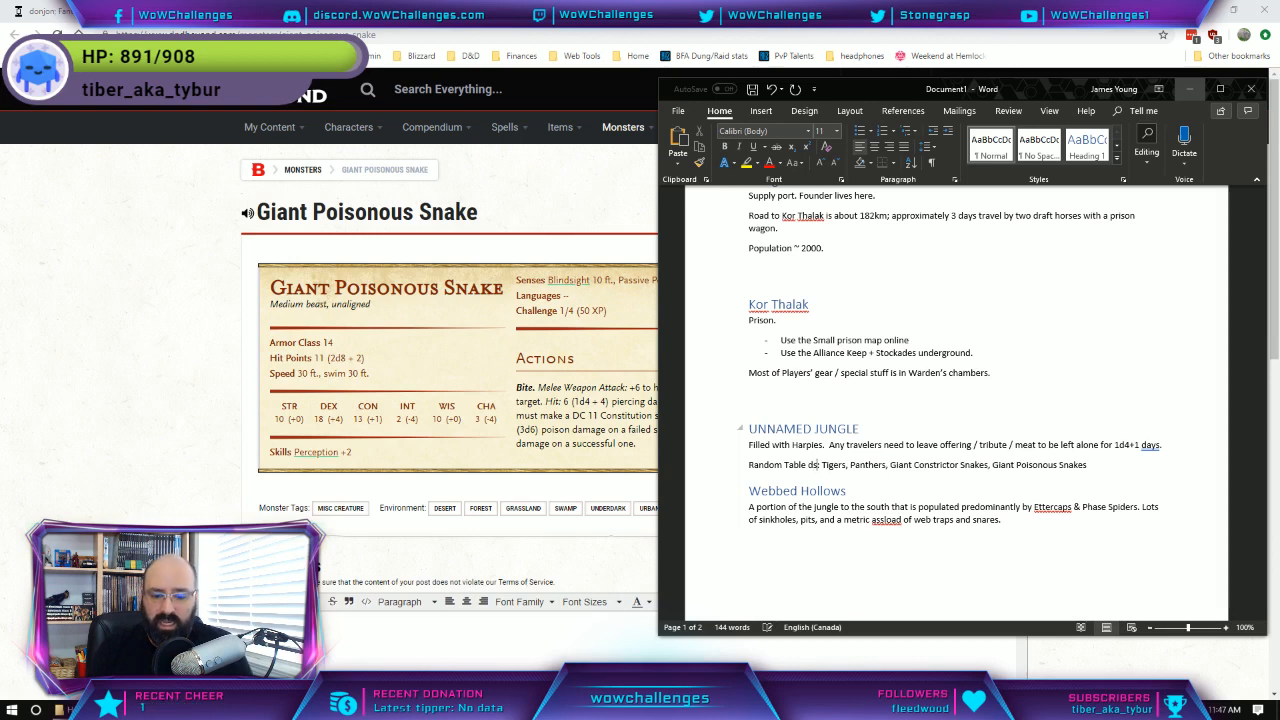
pyautogui.press('BackSpace')
pyautogui.write('+d12')
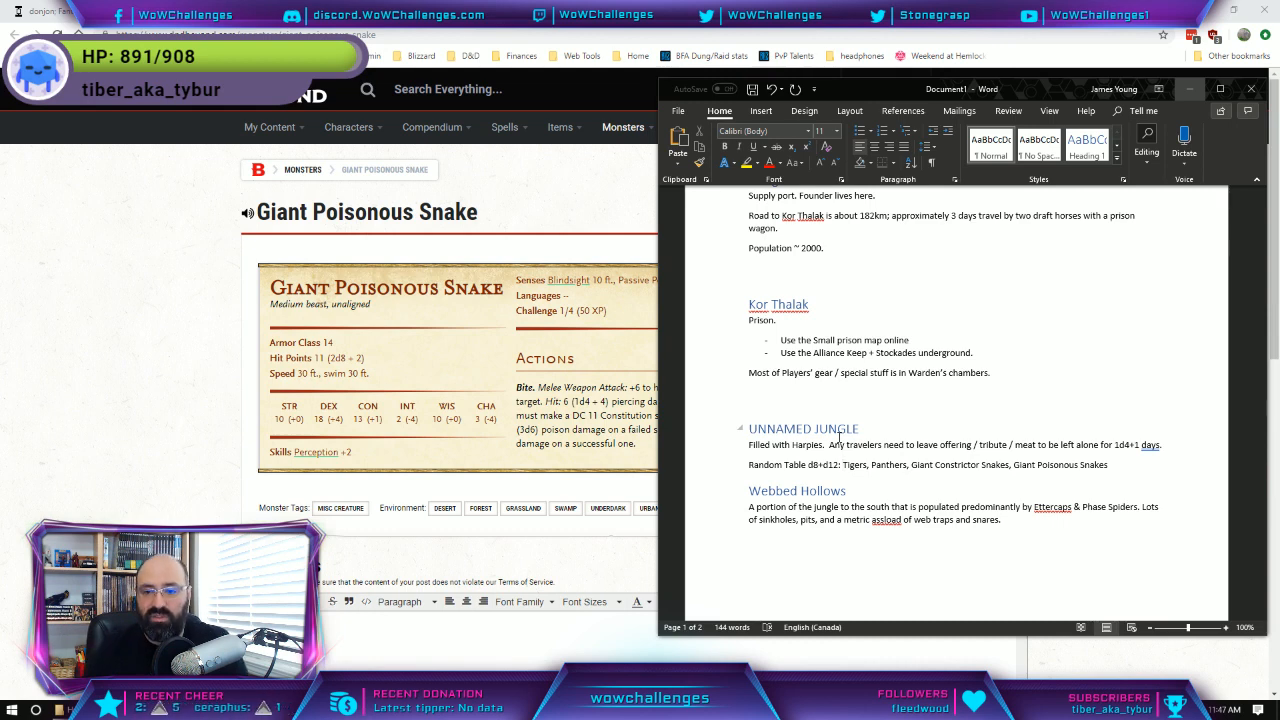
# Move the creature names onto their own line and reword the label above them as "Random Table d12".
pyautogui.press('Return')
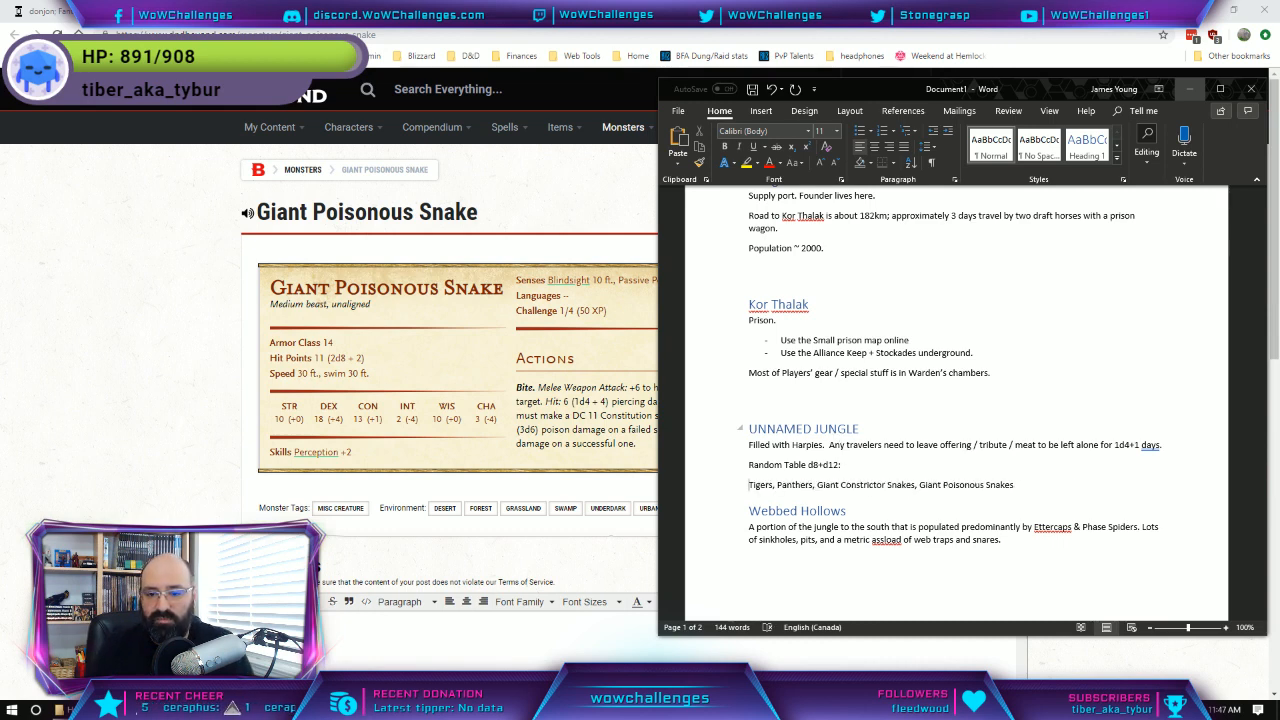
pyautogui.click(749, 445)
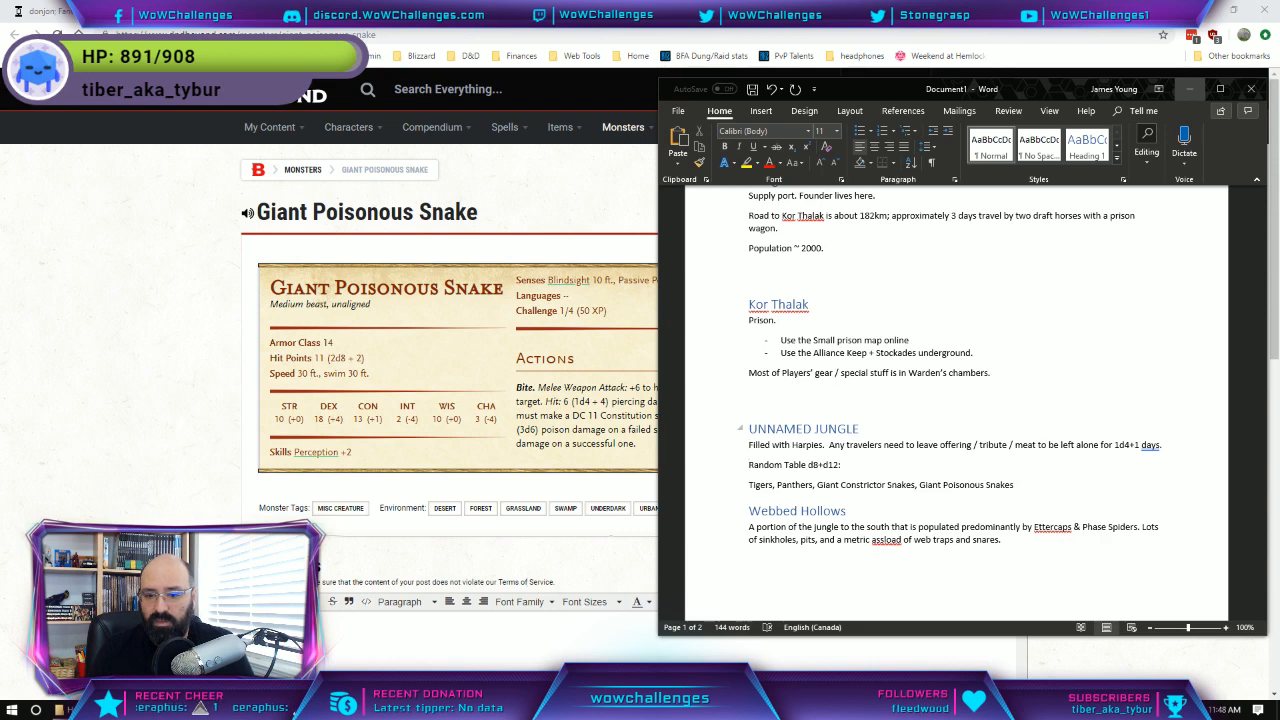
pyautogui.press('BackSpace')
pyautogui.press('BackSpace')
pyautogui.press('BackSpace')
pyautogui.press('BackSpace')
pyautogui.press('BackSpace')
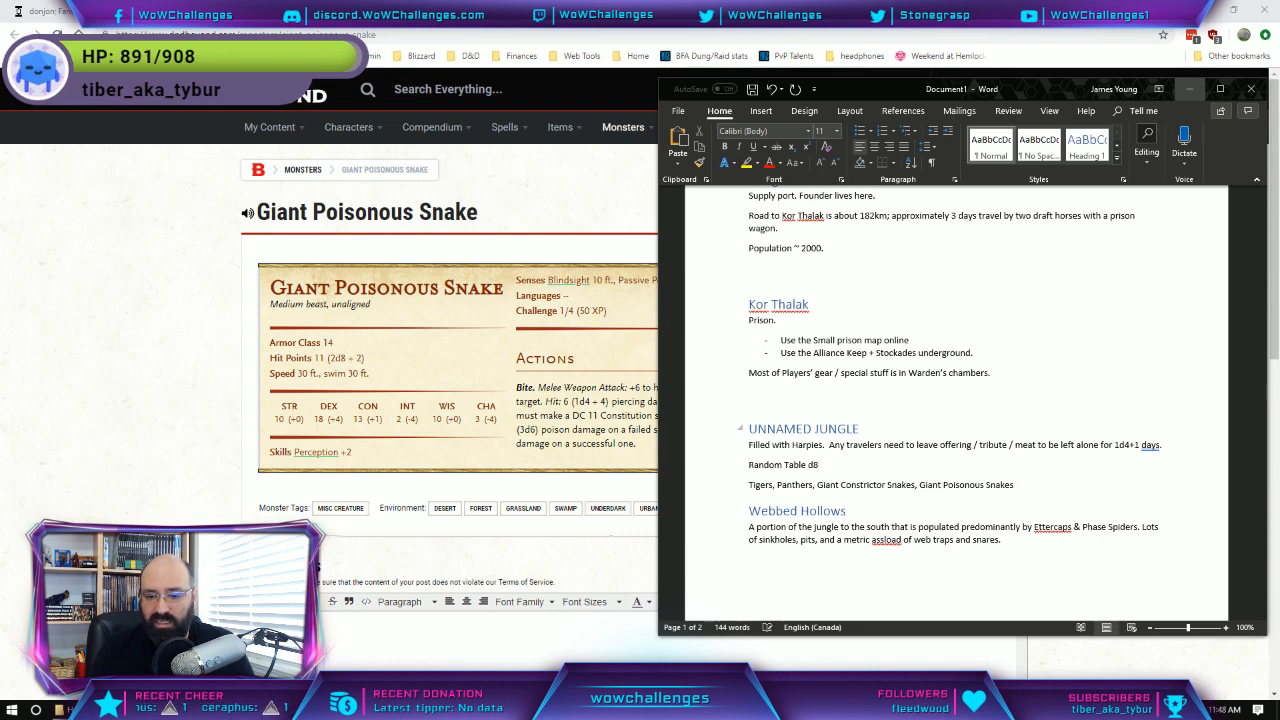
pyautogui.press('BackSpace')
pyautogui.write('12')
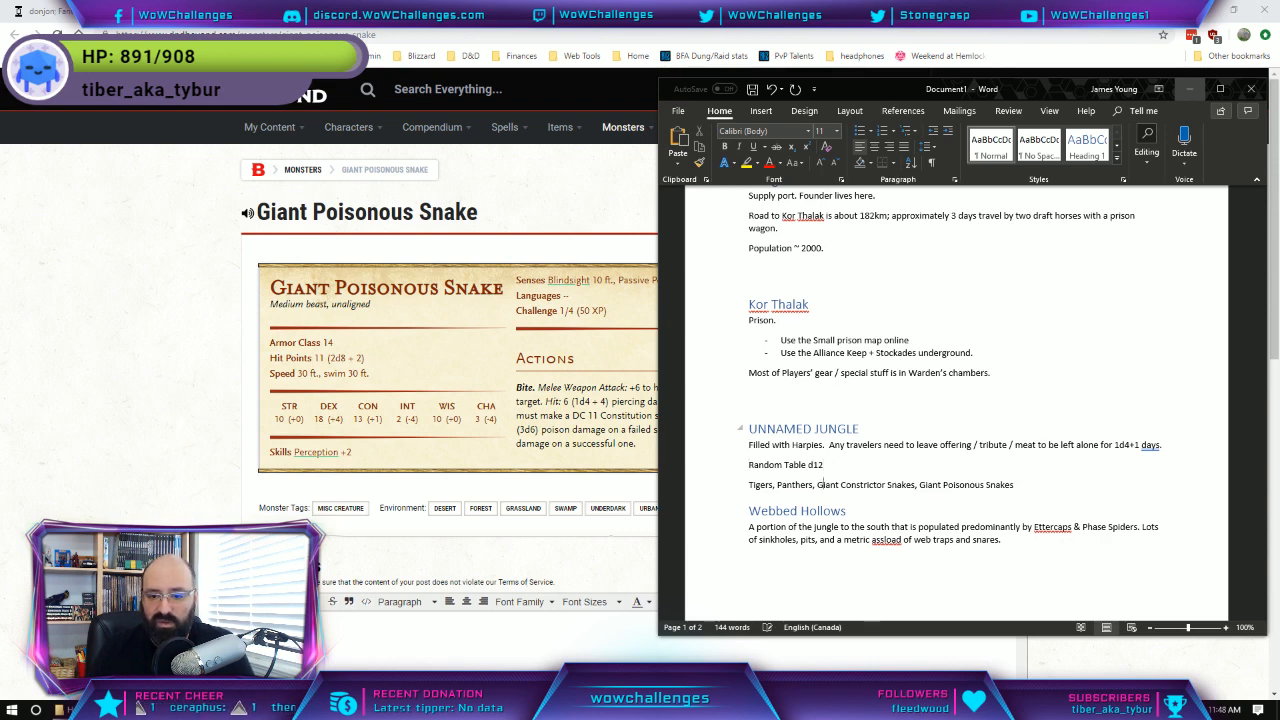
# Place the creature names directly beneath the "Random Table d12" label, starting the line with a dash.
pyautogui.press('Down')
pyautogui.press('Up')
pyautogui.press('Left')
pyautogui.press('Left')
pyautogui.press('Left')
pyautogui.press('Left')
pyautogui.press('Left')
pyautogui.press('Left')
pyautogui.press('Left')
pyautogui.press('Left')
pyautogui.press('Left')
pyautogui.press('Left')
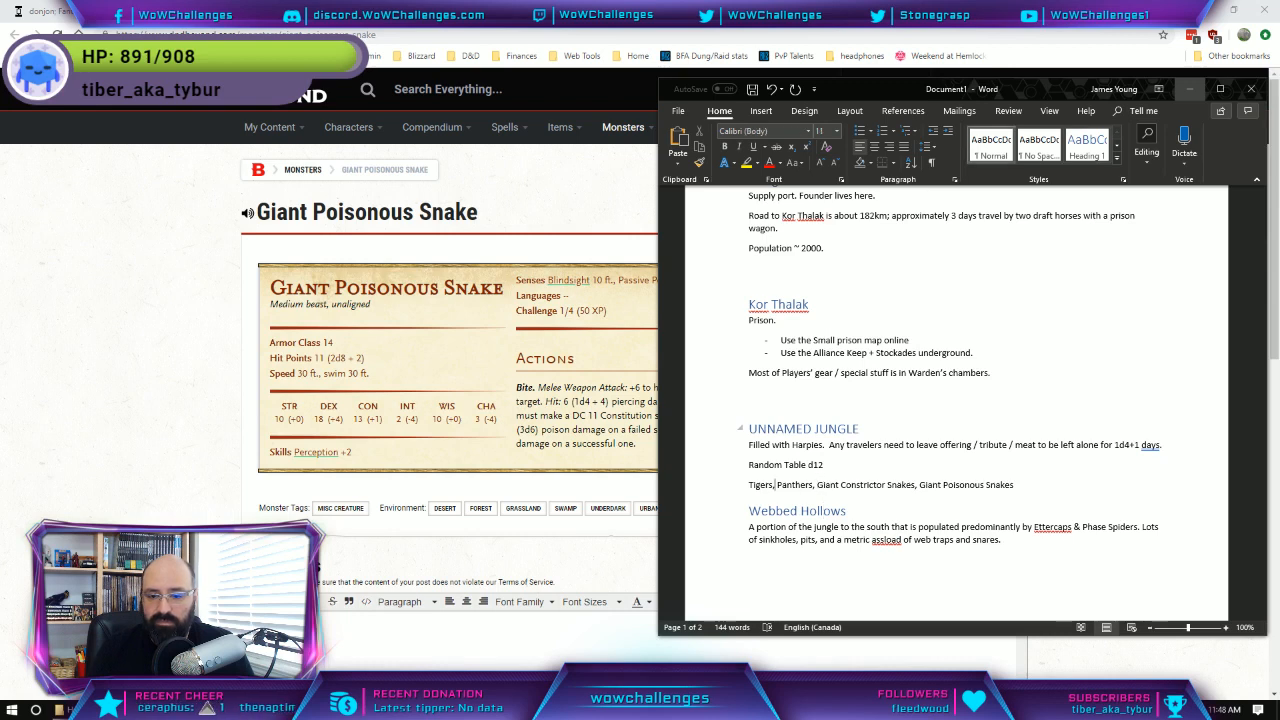
pyautogui.press('BackSpace')
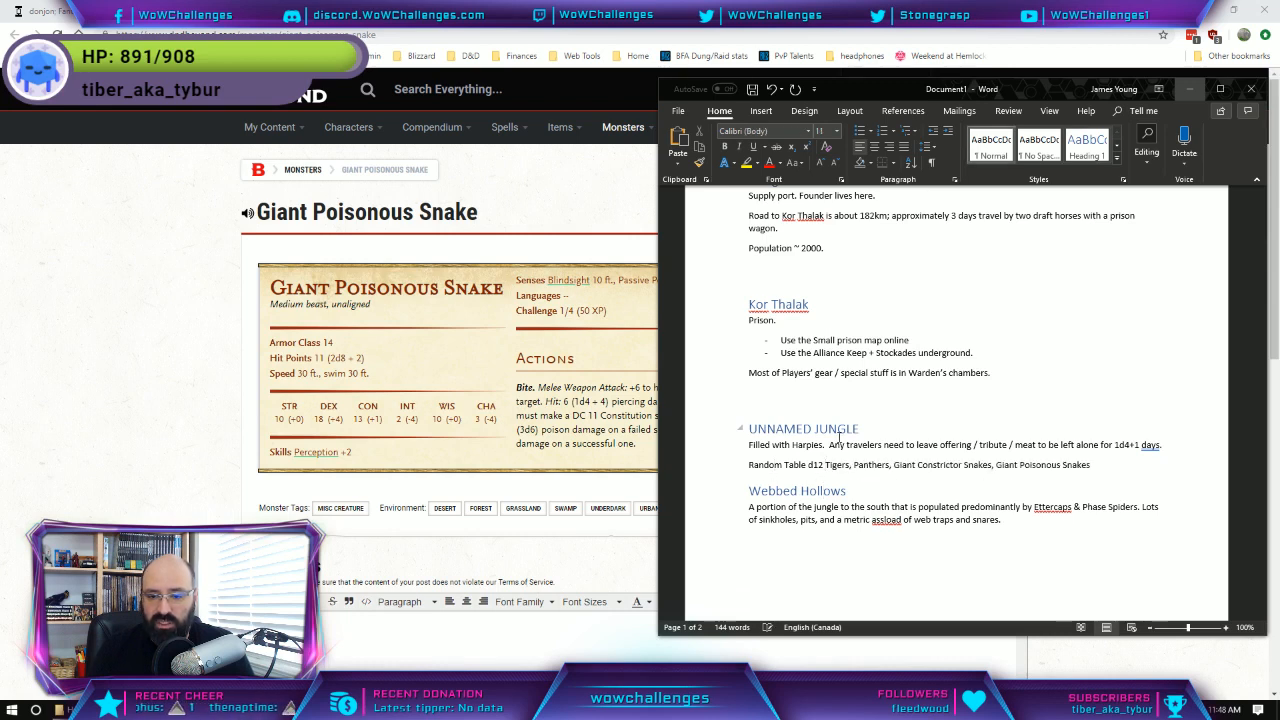
pyautogui.press('Return')
pyautogui.write('-')
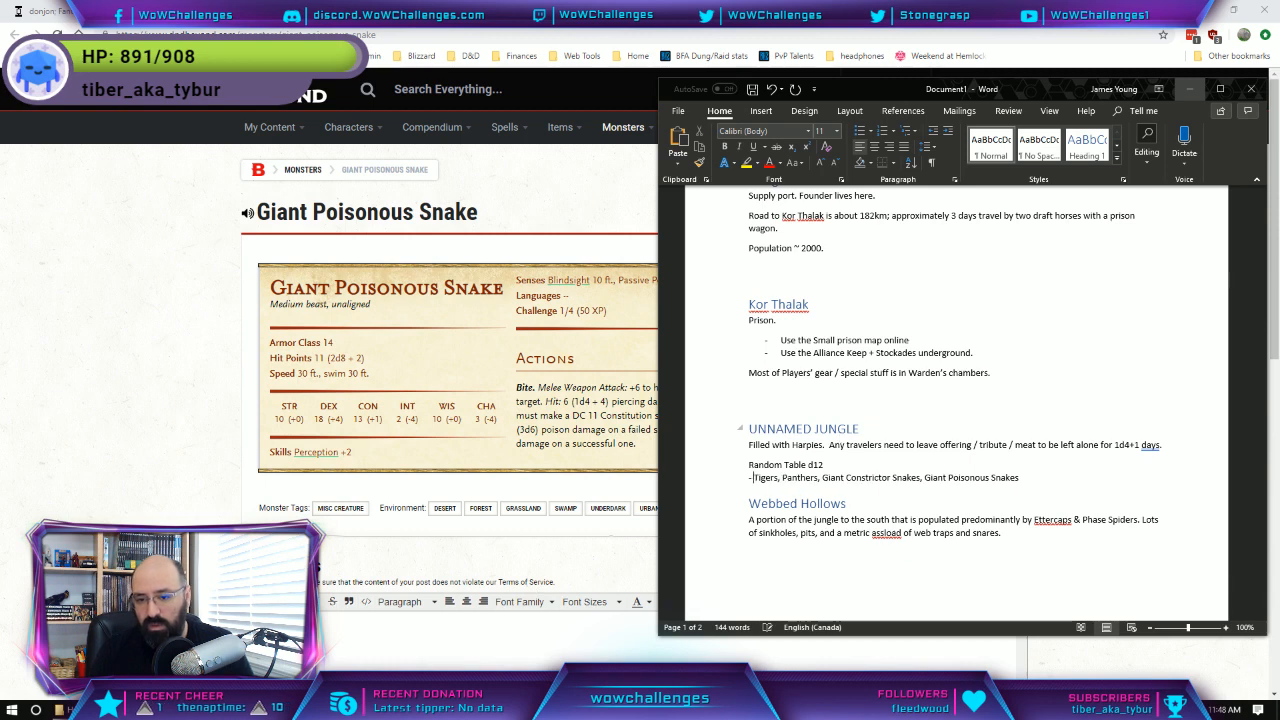
# Split Tigers and Panthers onto separate lines, each starting with a dash and without the comma after Tigers.
pyautogui.press('Right')
pyautogui.press('Right')
pyautogui.press('Right')
pyautogui.press('Right')
pyautogui.press('Right')
pyautogui.press('BackSpace')
pyautogui.press('BackSpace')
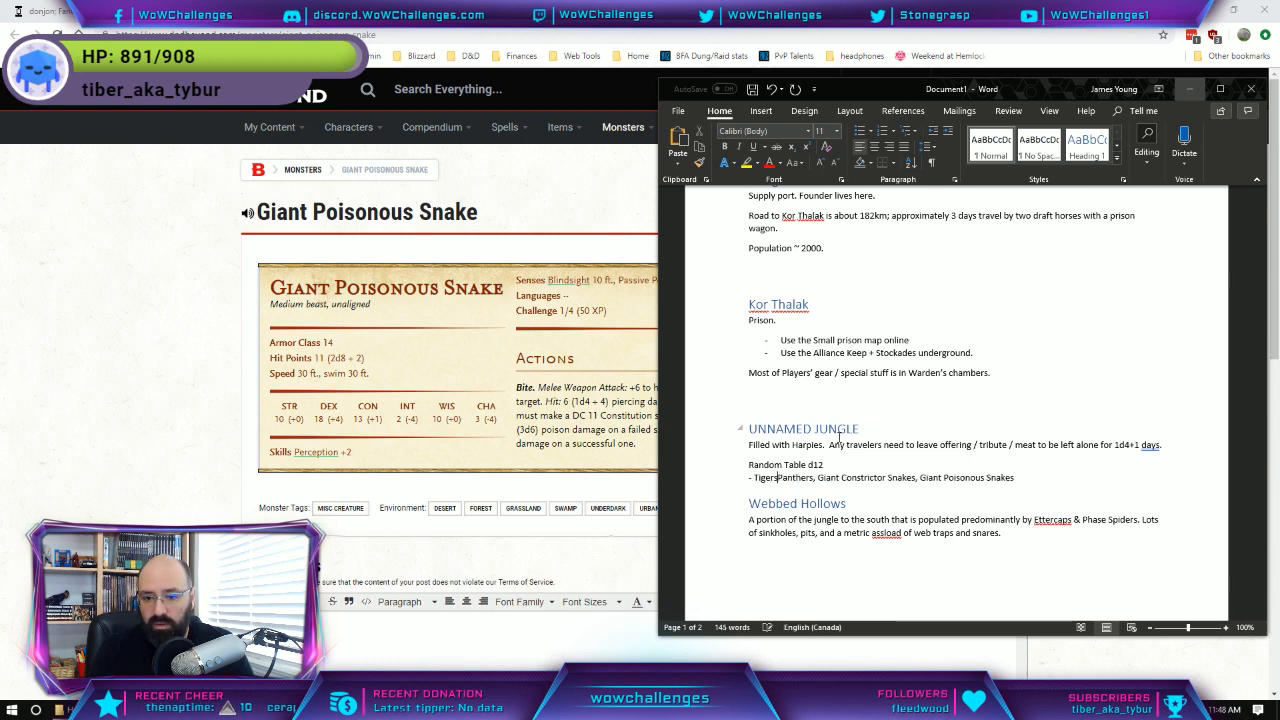
pyautogui.press('Return')
pyautogui.press('BackSpace')
pyautogui.hotkey('shift', 'Return')
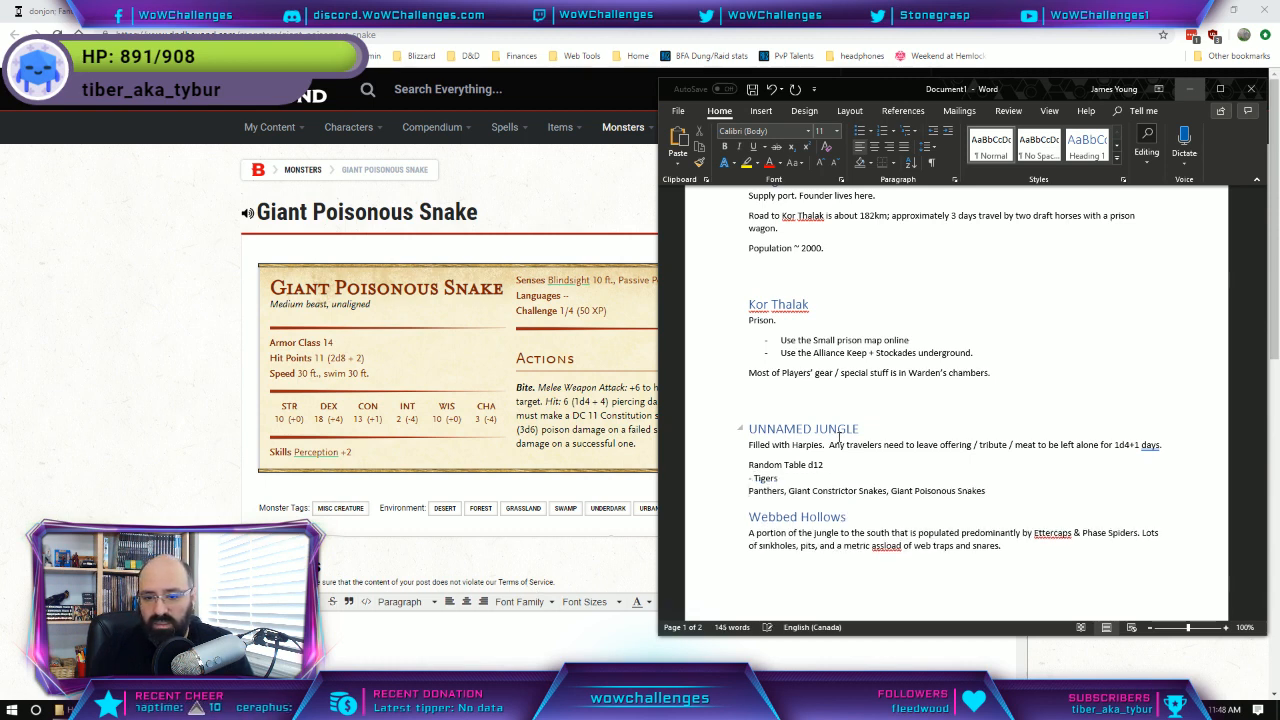
pyautogui.write('-')
# Move "Giant Constrictor Snakes, Giant Poisonous Snakes" onto a separate dashed line below Panthers.
pyautogui.press('Right')
pyautogui.press('Right')
pyautogui.press('Right')
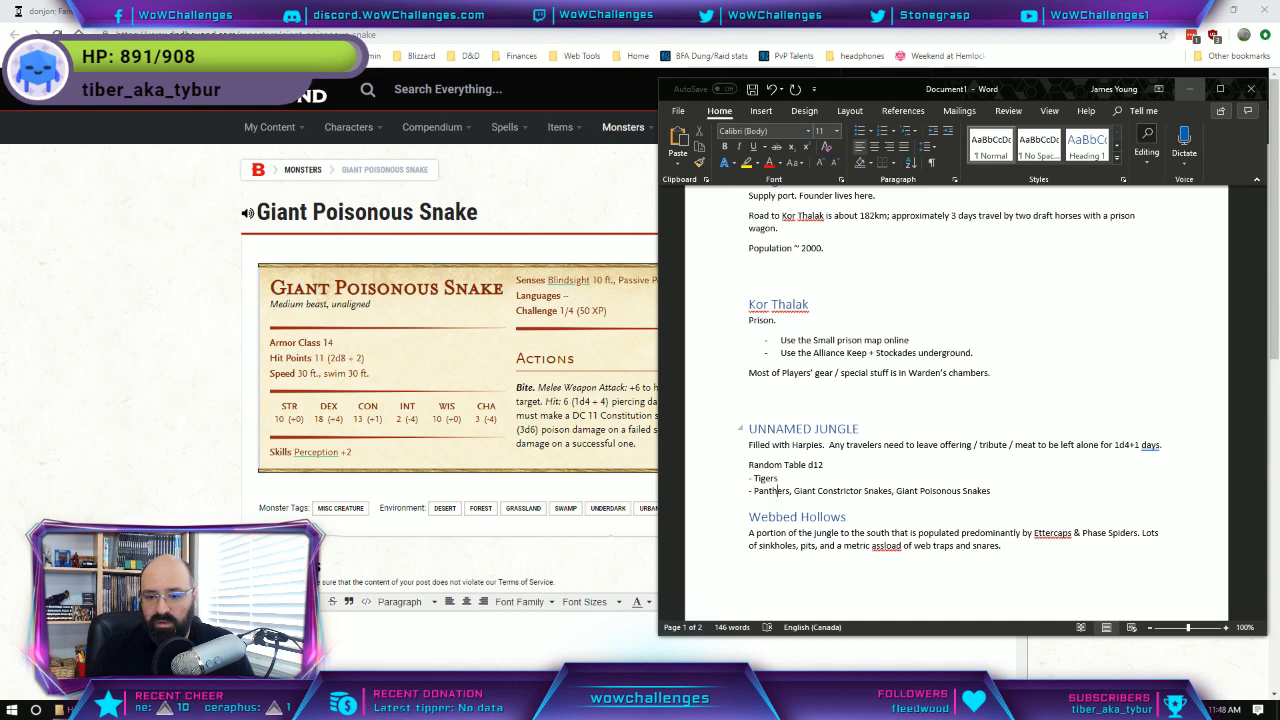
pyautogui.press('Delete')
pyautogui.press('Delete')
pyautogui.hotkey('shift', 'Return')
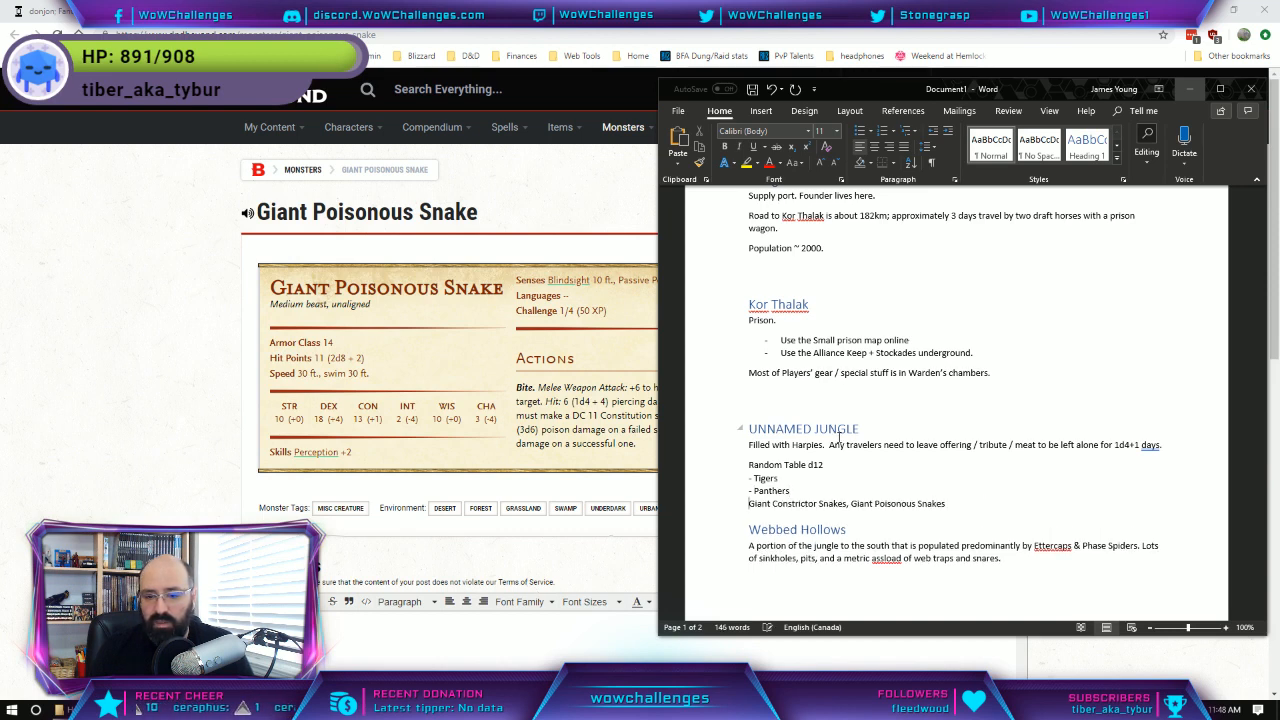
pyautogui.write('-')
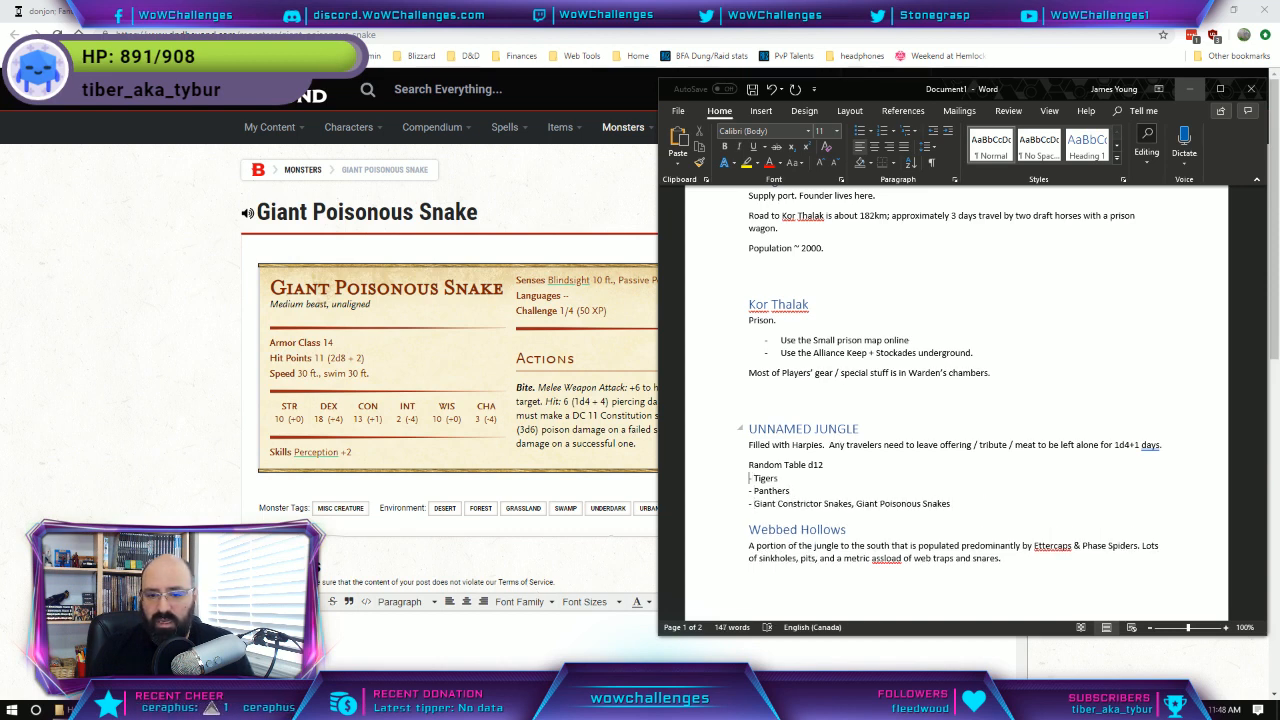
# Start a dash-bulleted list under "Random Table d12" with the entries "Tigers" and "Panthers".
pyautogui.press('Return')
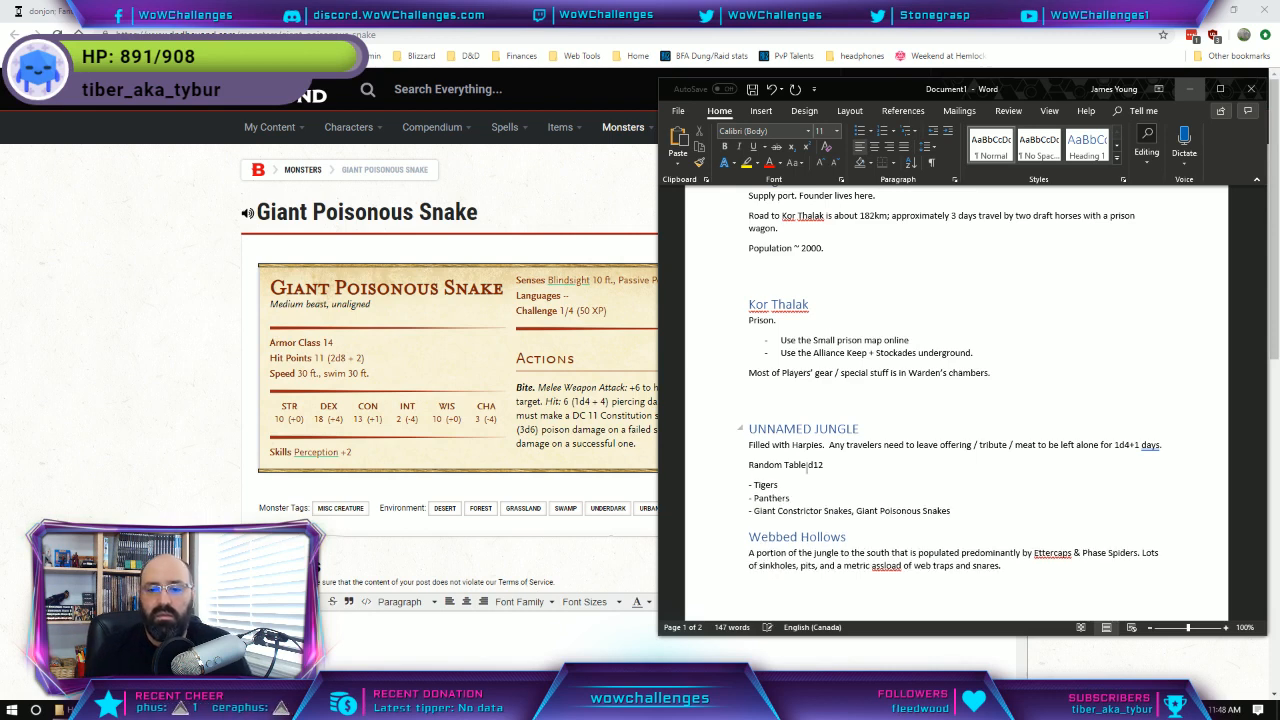
pyautogui.press('Return')
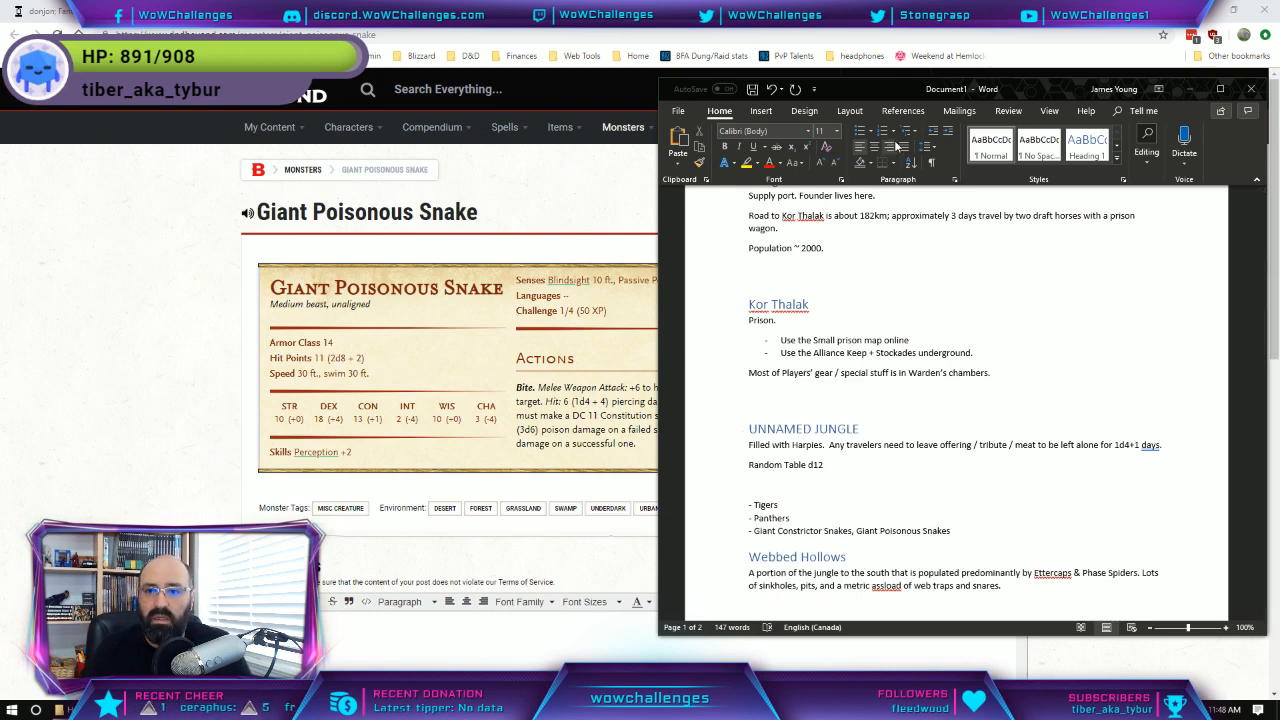
pyautogui.click(860, 132)
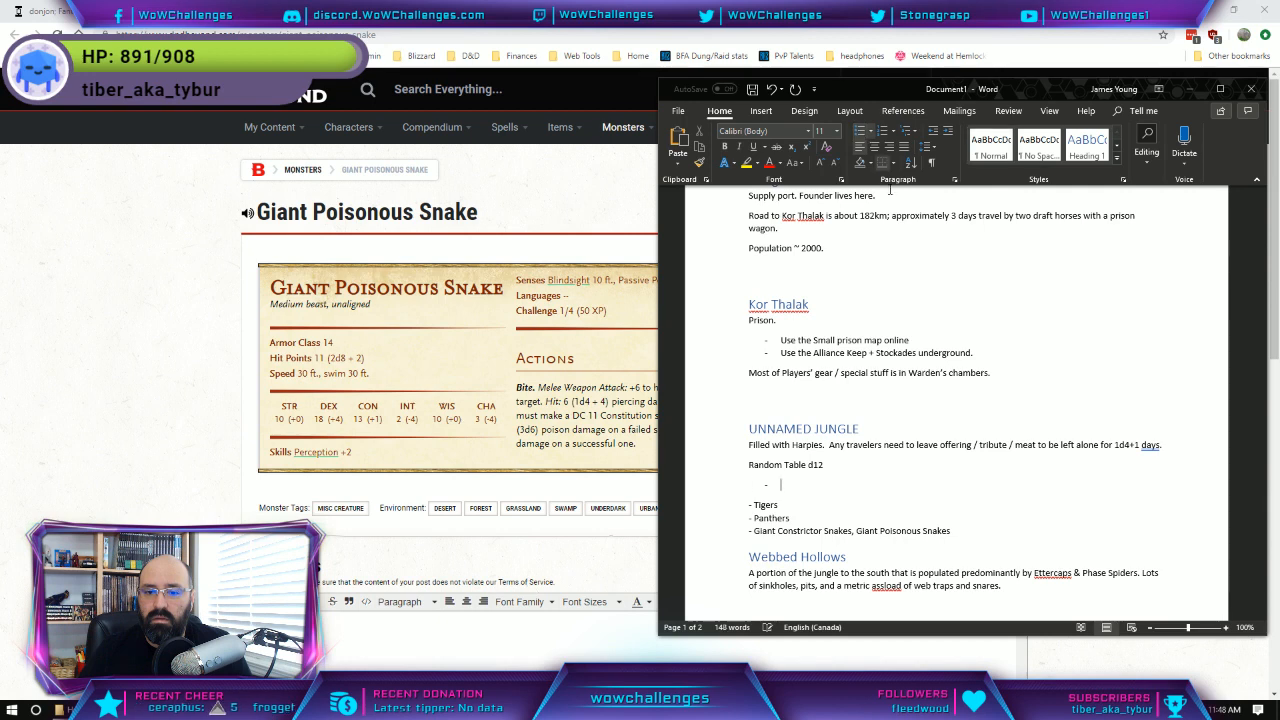
pyautogui.write('Tigers')
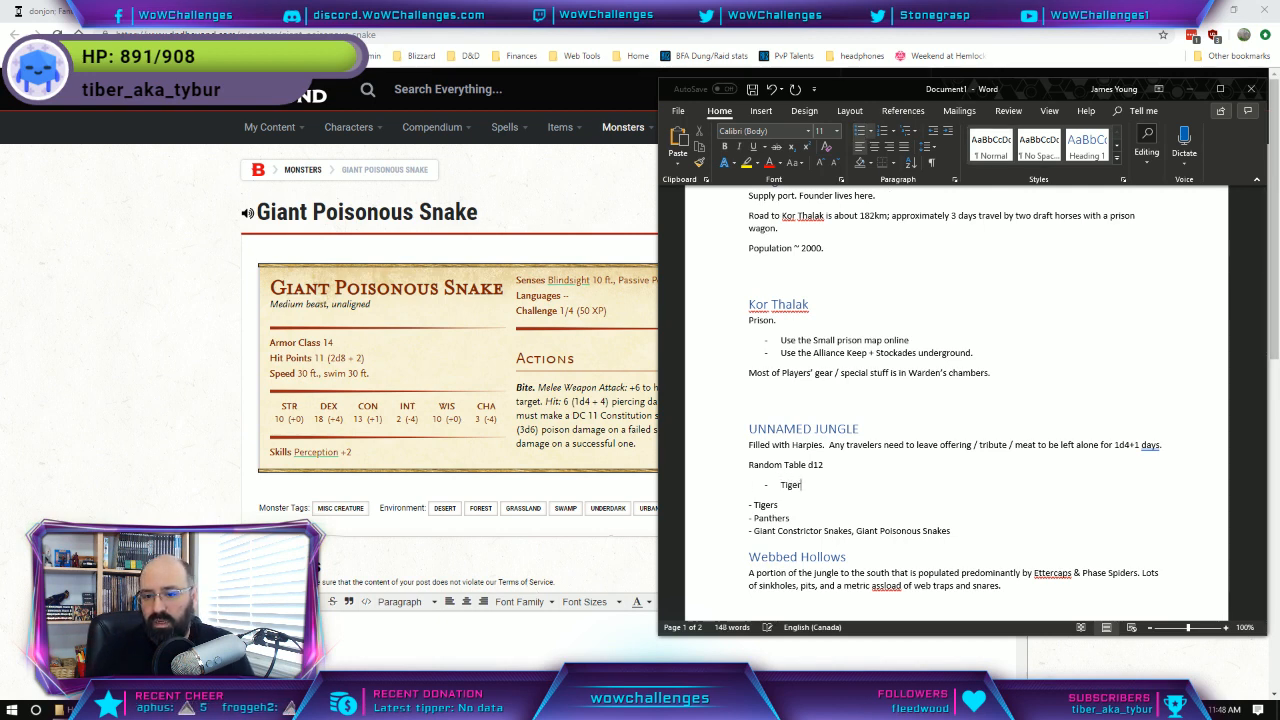
pyautogui.press('Return')
pyautogui.write('Panthers')
pyautogui.press('Return')
# Add "Giant Constrictor Snakes" and "Giant Poisonous Snakes" to the bulleted random table list.
pyautogui.write('Gi')
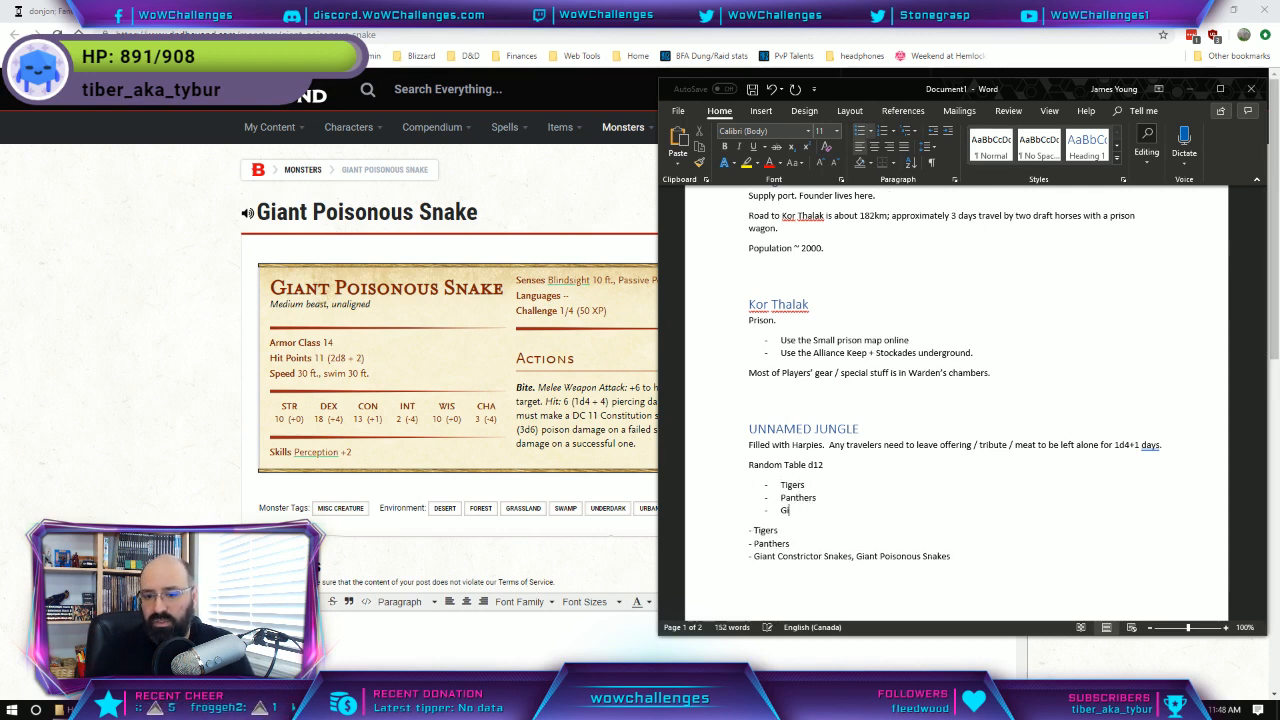
pyautogui.write('ant Constrict')
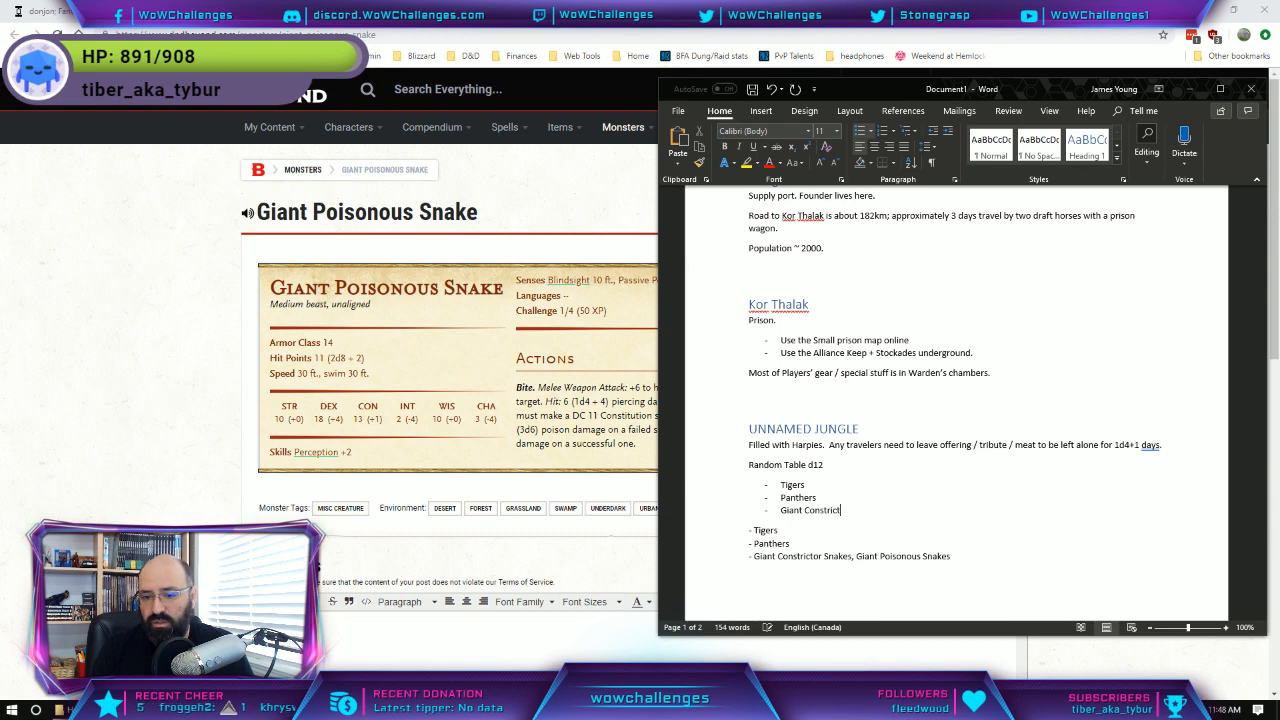
pyautogui.write('or Snakes')
pyautogui.press('Return')
pyautogui.write('Giant ')
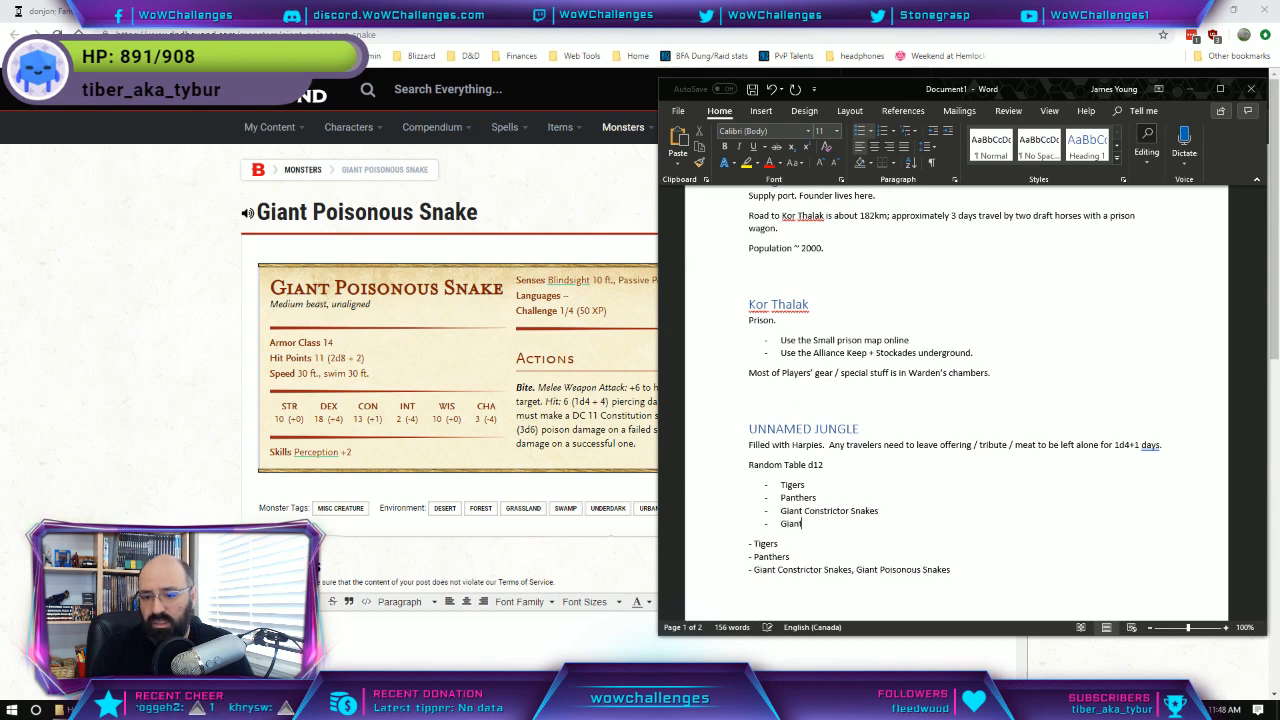
pyautogui.write('Poisonou')
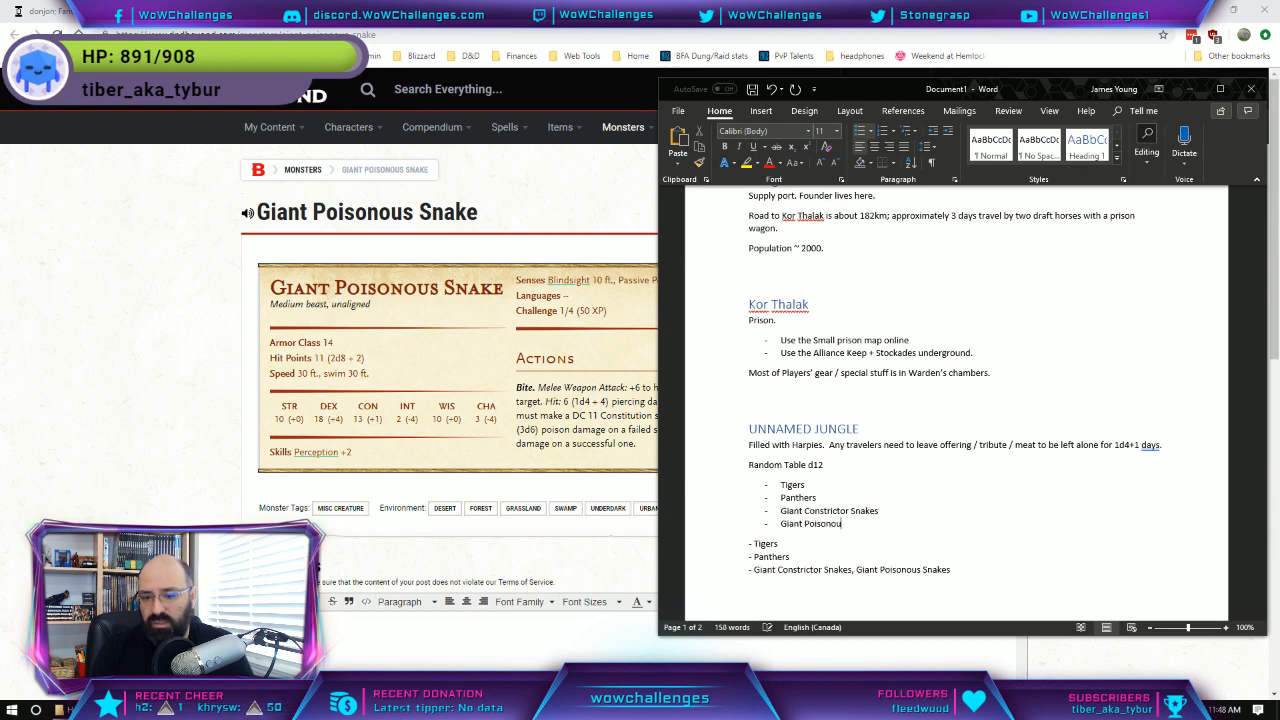
pyautogui.write('s Snakes')
pyautogui.press('Return')
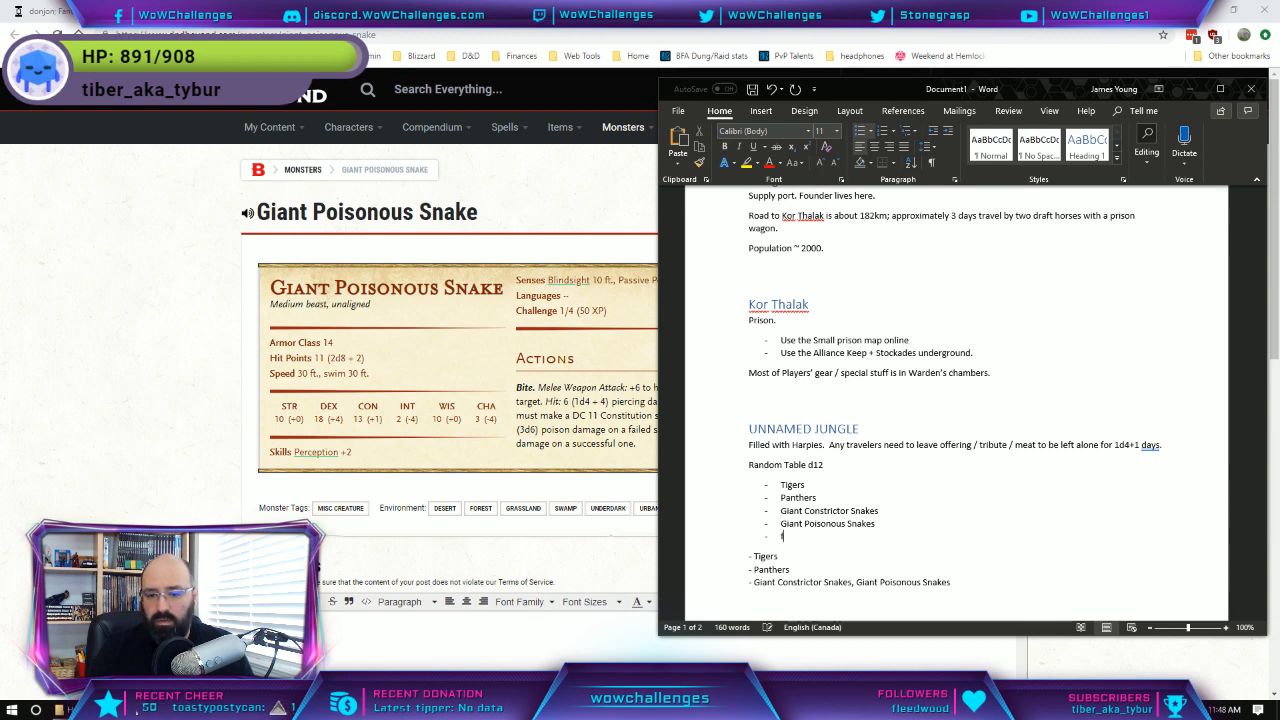
# Add the placeholder bullets "Fds", "Fdsf" and "Fdsfds" below Giant Poisonous Snakes, followed by an empty bullet.
pyautogui.write('ds')
pyautogui.press('Return')
pyautogui.write('Fdsf')
pyautogui.press('Return')
pyautogui.write('Fdsfds')
pyautogui.press('Return')
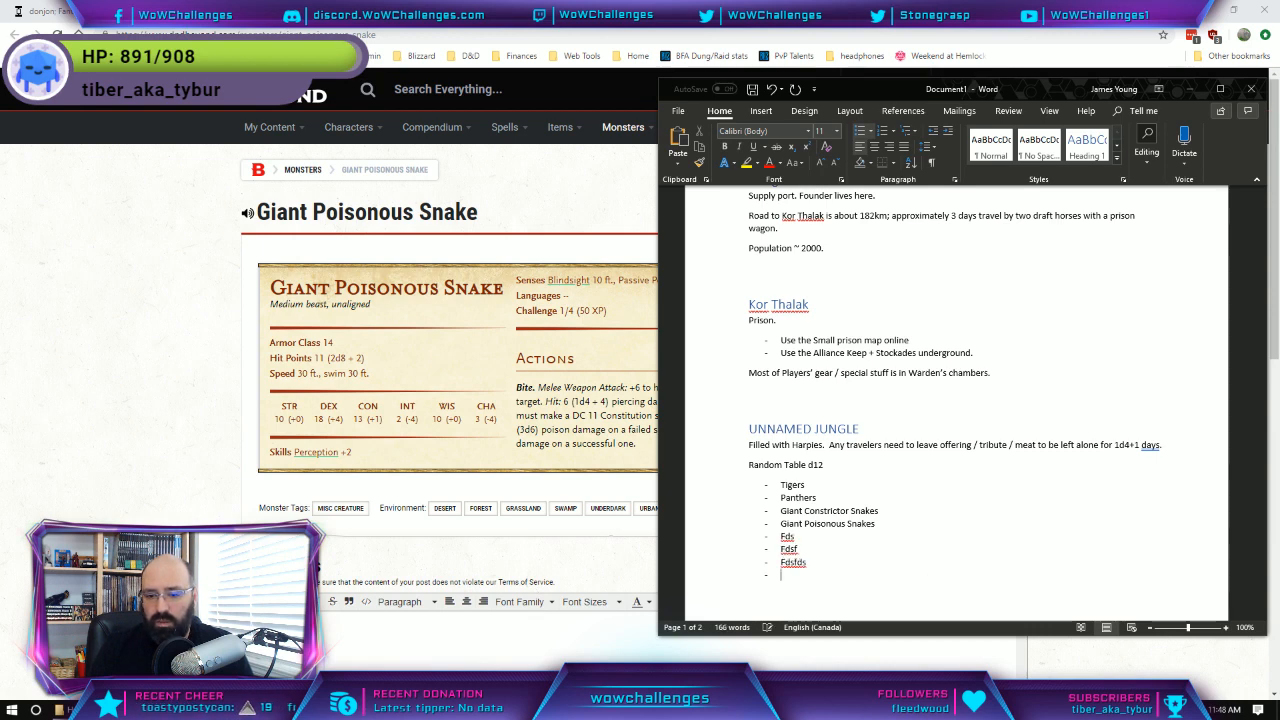
# Delete the old manually dashed creature lines above the Webbed Hollows heading.
pyautogui.scroll(-3, 990, 320)
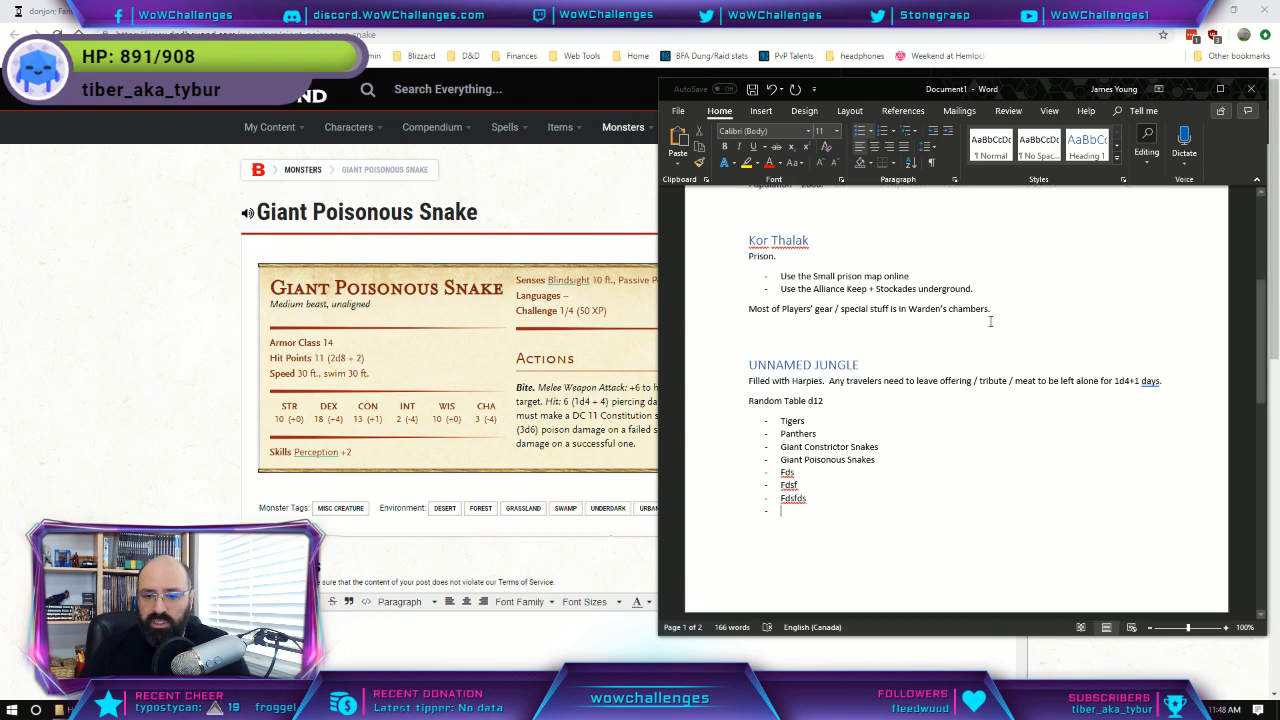
pyautogui.scroll(-3, 986, 327)
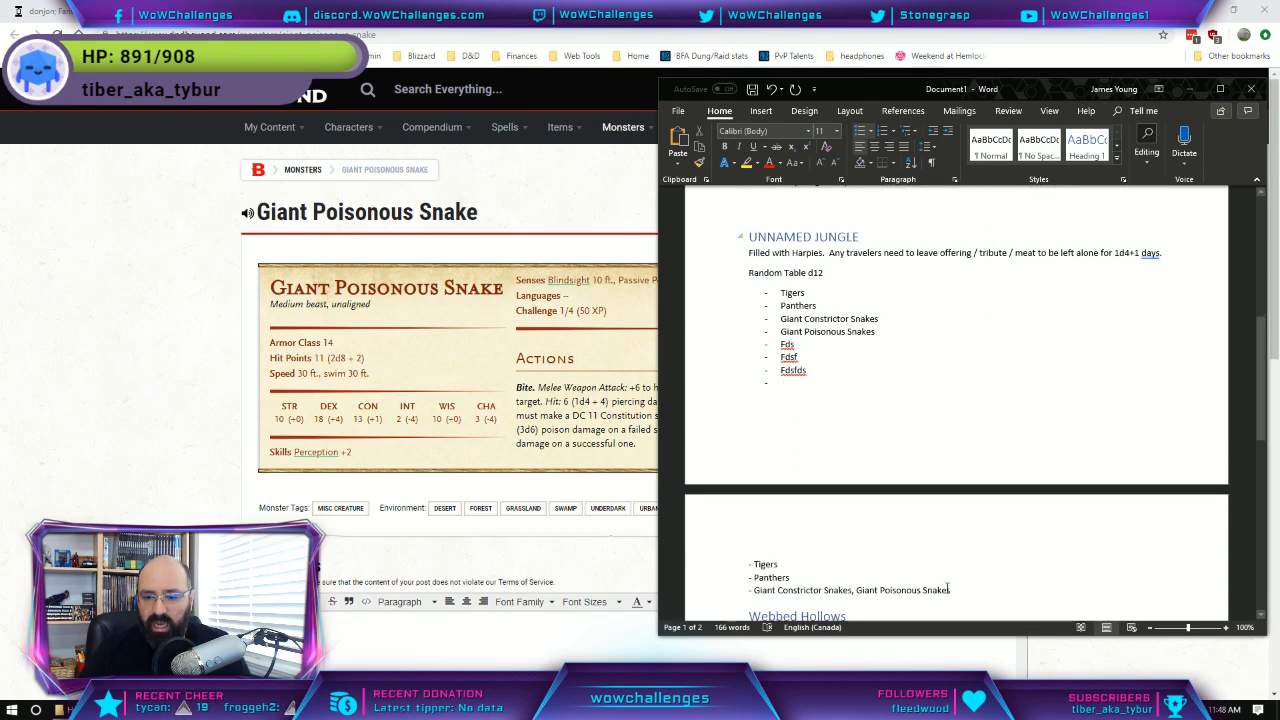
pyautogui.moveTo(950, 590); pyautogui.dragTo(748, 562)
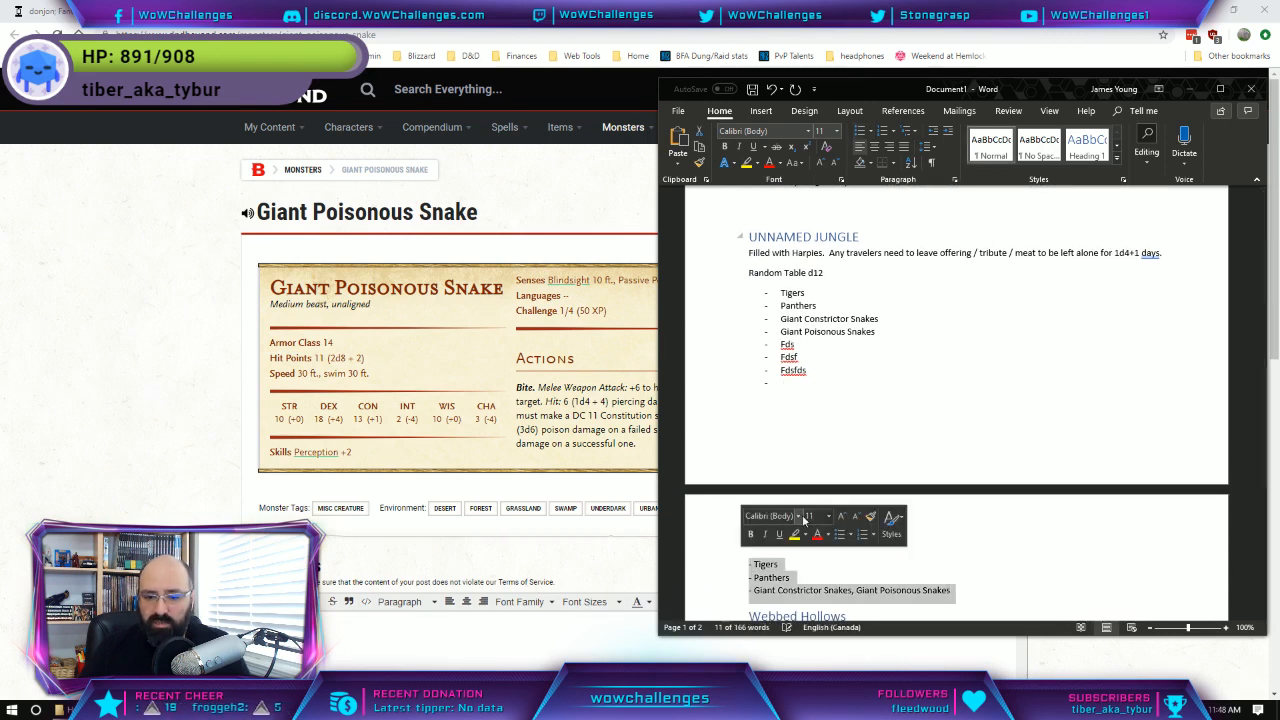
pyautogui.press('BackSpace')
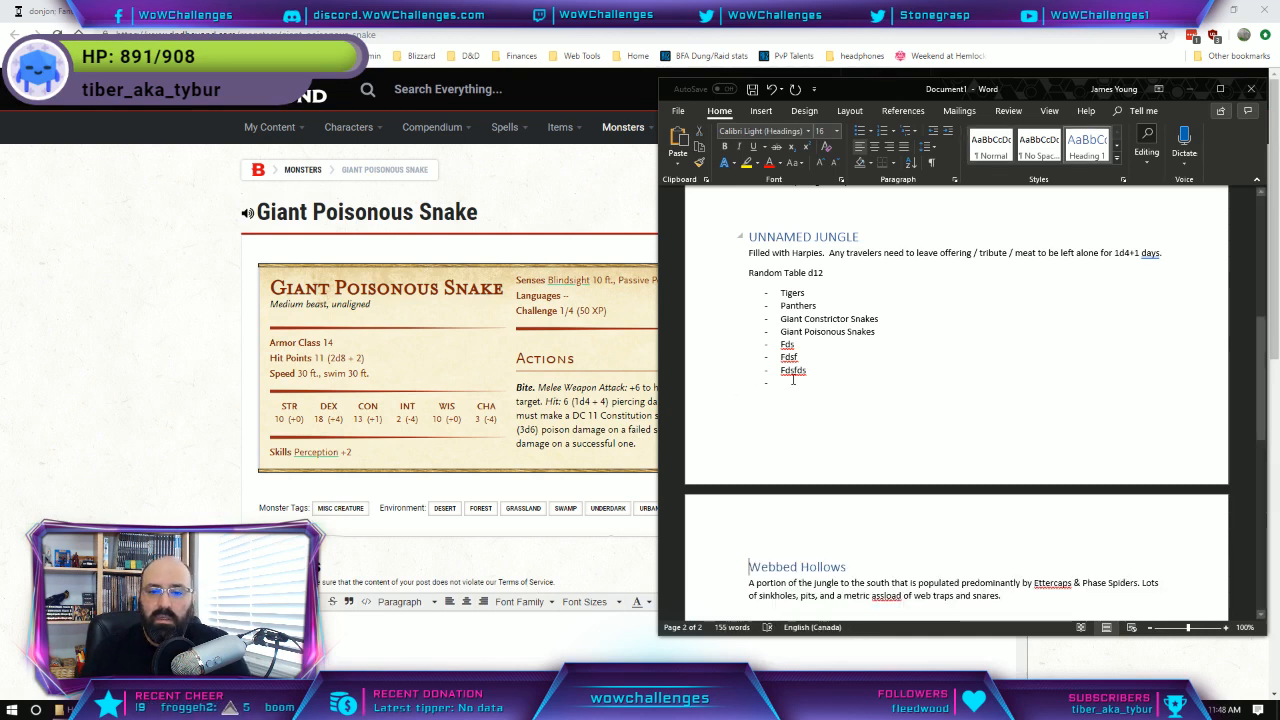
# Fill the empty last bullet of the random table list with "Parrots (non)".
pyautogui.click(797, 380)
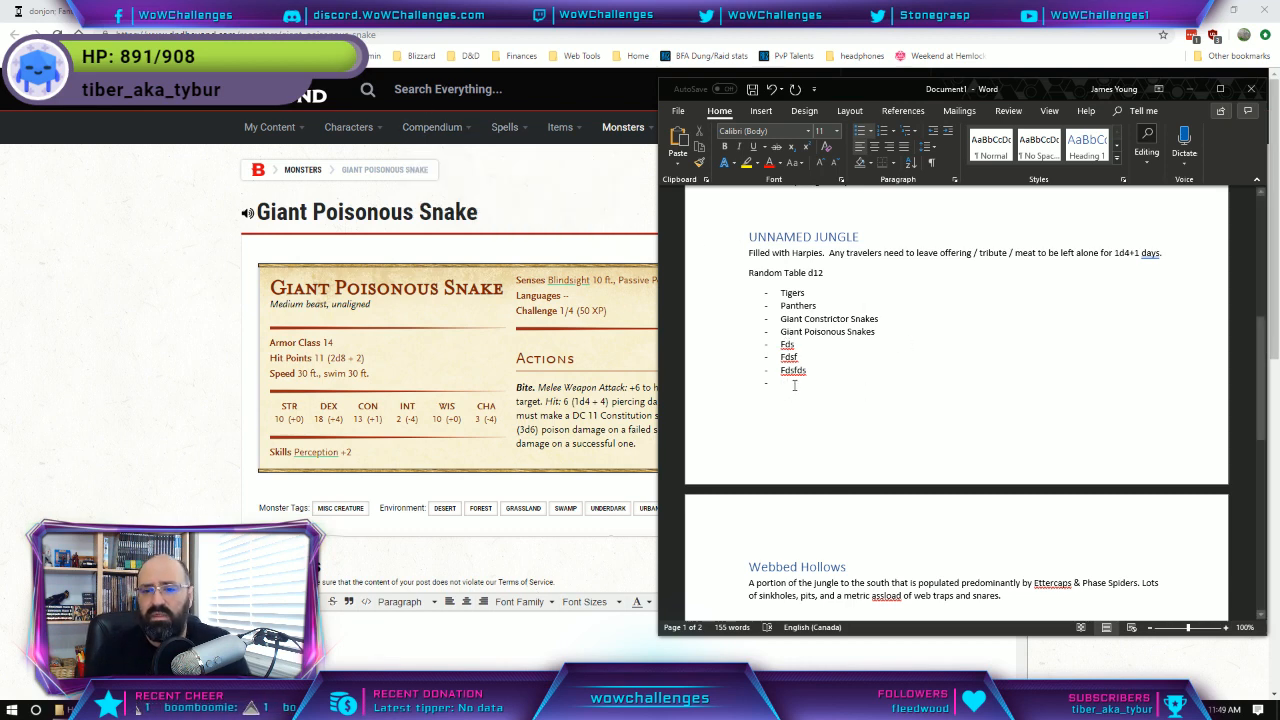
pyautogui.write('Parrots')
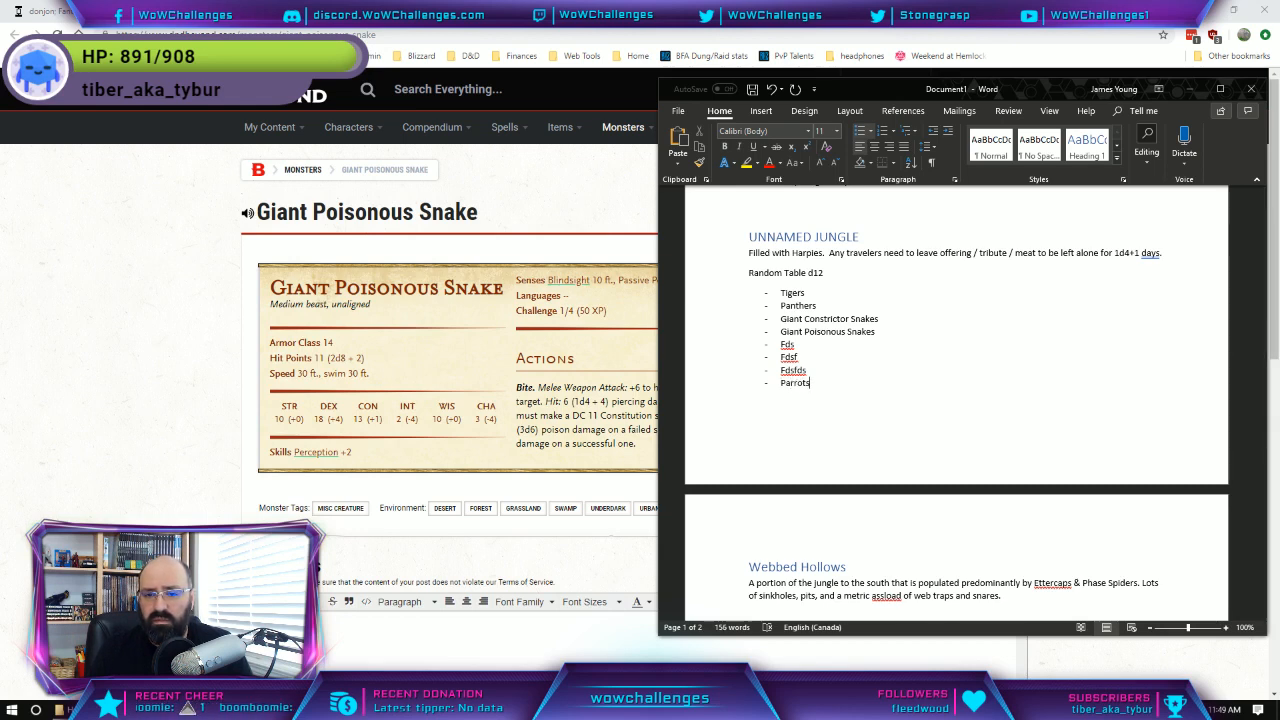
pyautogui.write(' (')
pyautogui.press('BackSpace')
pyautogui.press('BackSpace')
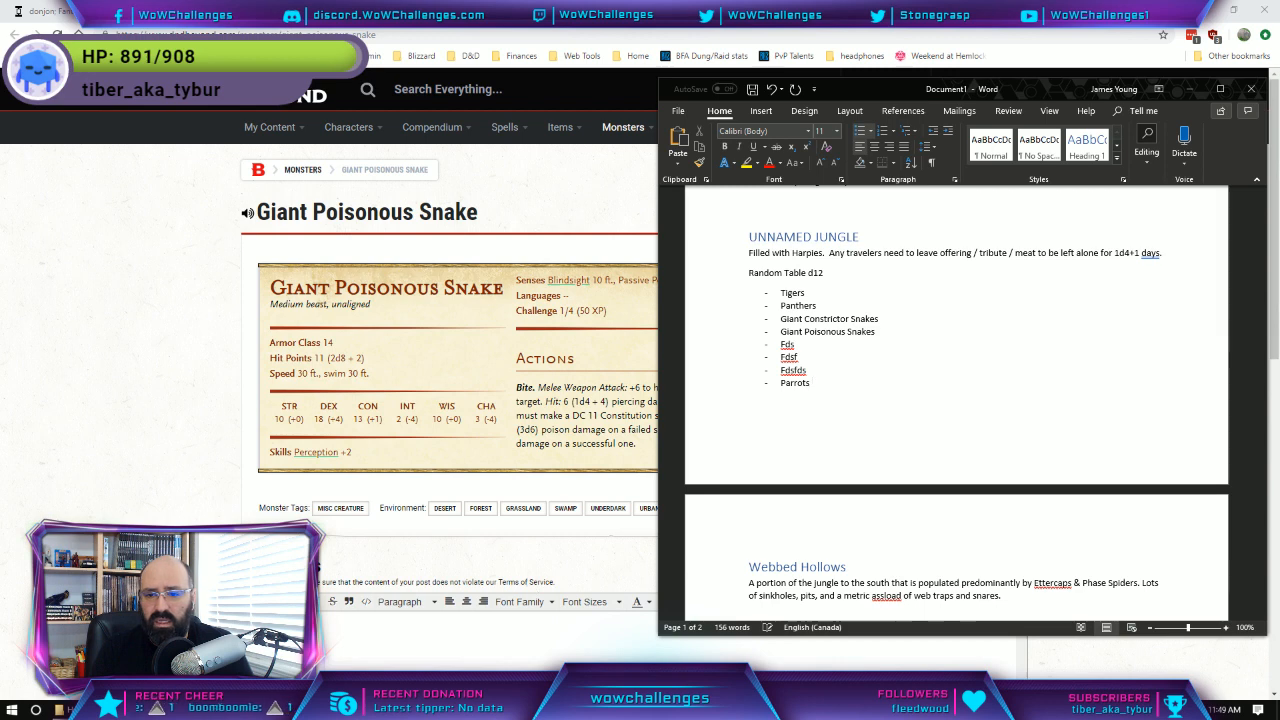
pyautogui.write('and')
pyautogui.press('BackSpace')
pyautogui.press('BackSpace')
pyautogui.press('BackSpace')
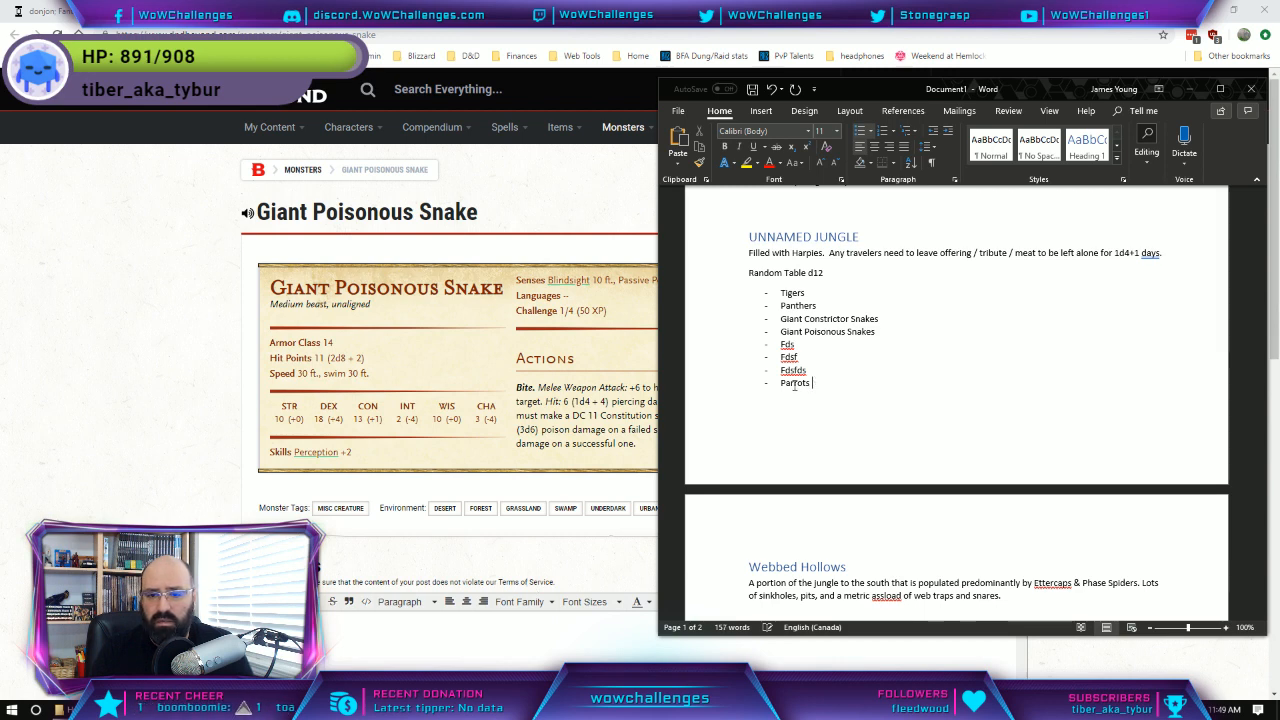
pyautogui.write('(non)')
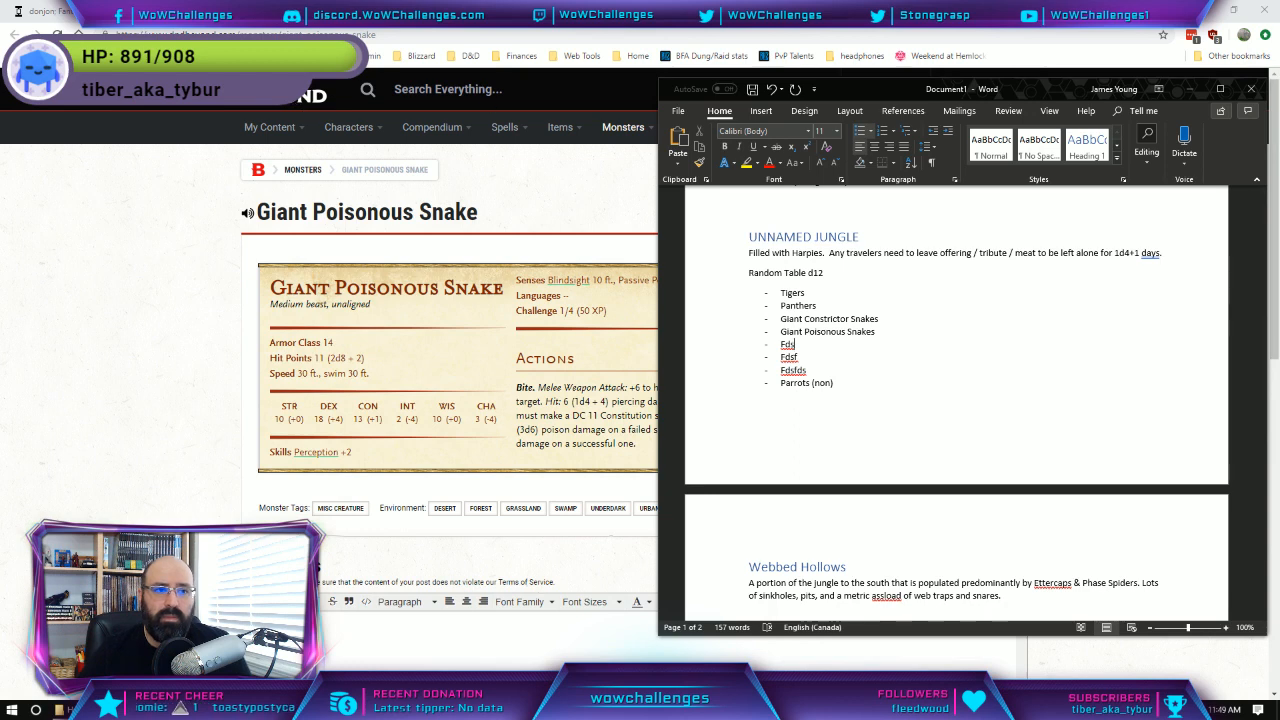
# Switch to D&D Beyond in the browser, search for "Spider" and look through the results.
pyautogui.click(568, 205)
pyautogui.hotkey('alt', 'Left')
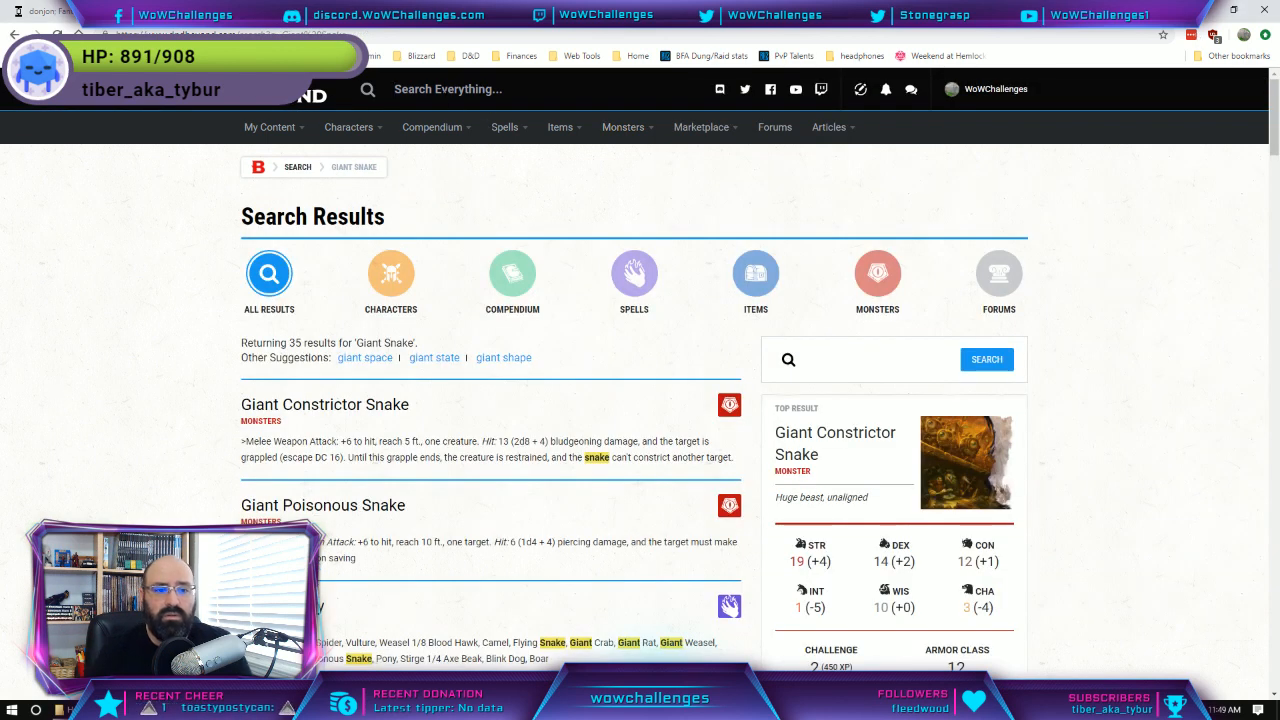
pyautogui.write('Spider')
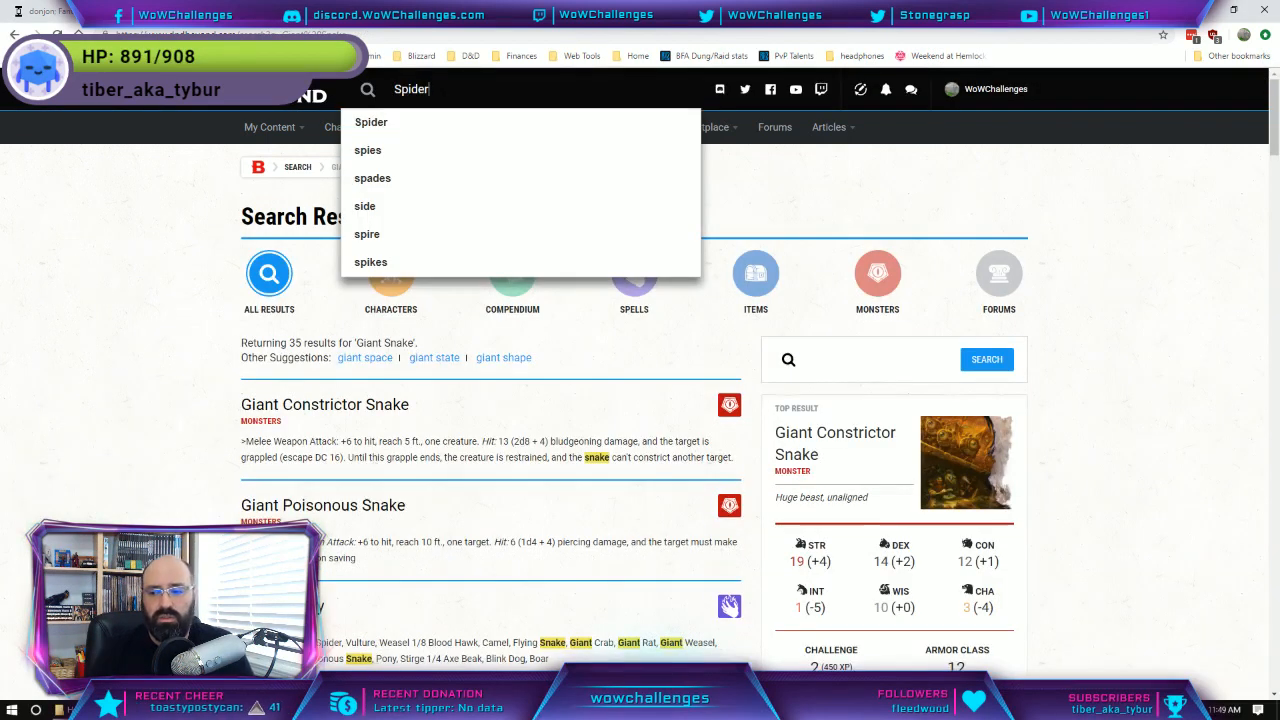
pyautogui.press('Return')
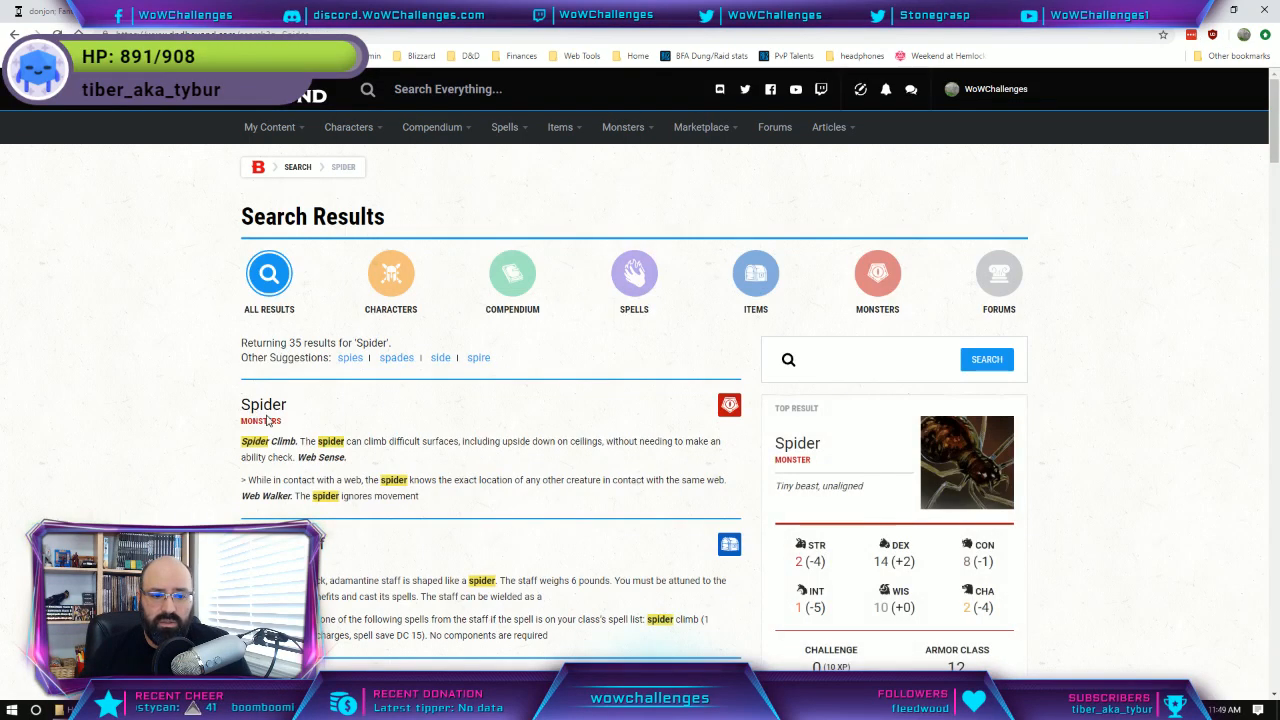
pyautogui.scroll(-4, 267, 421)
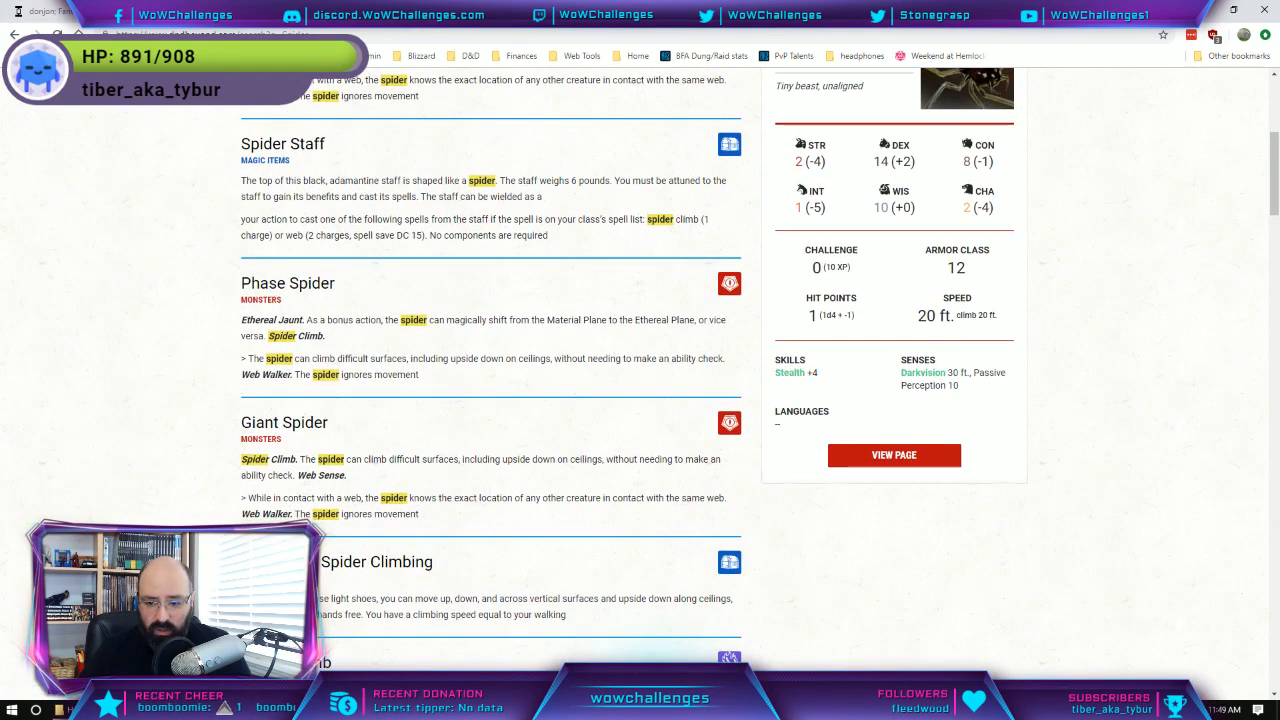
# Glance at the island map, then open the Giant Spider monster page from the D&D Beyond results.
pyautogui.click(780, 709)
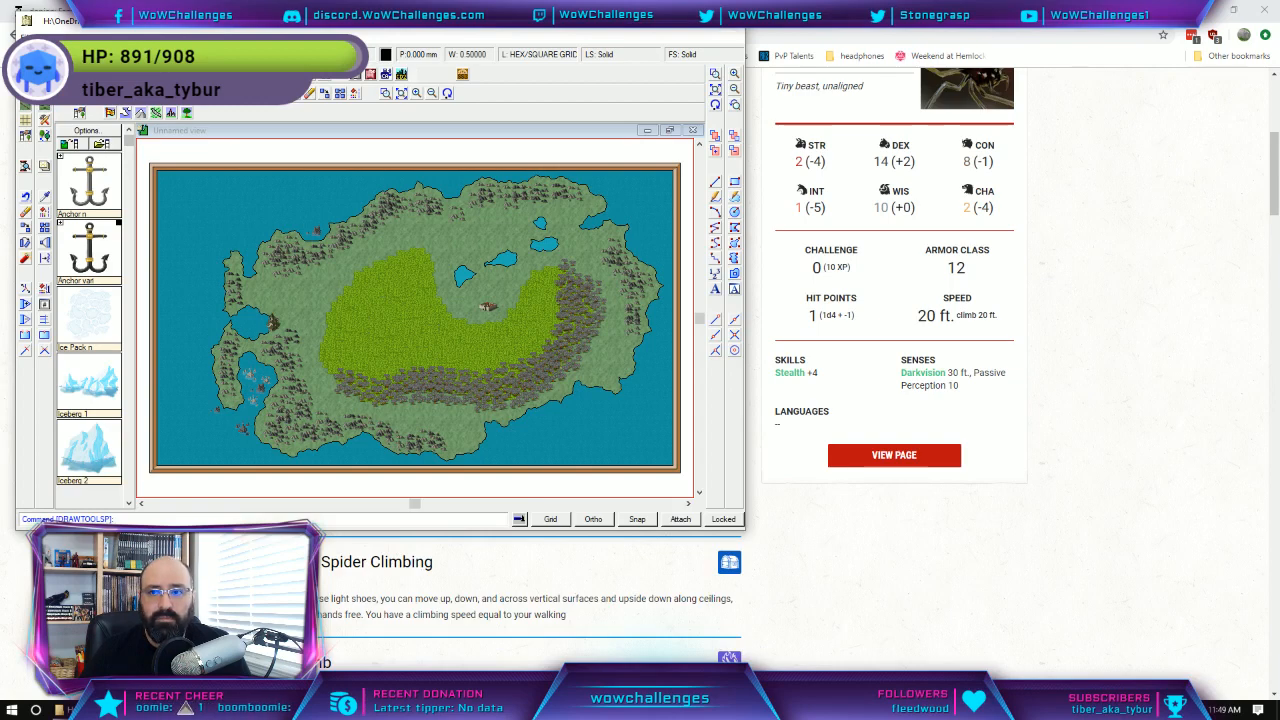
pyautogui.hotkey('alt', 'Tab')
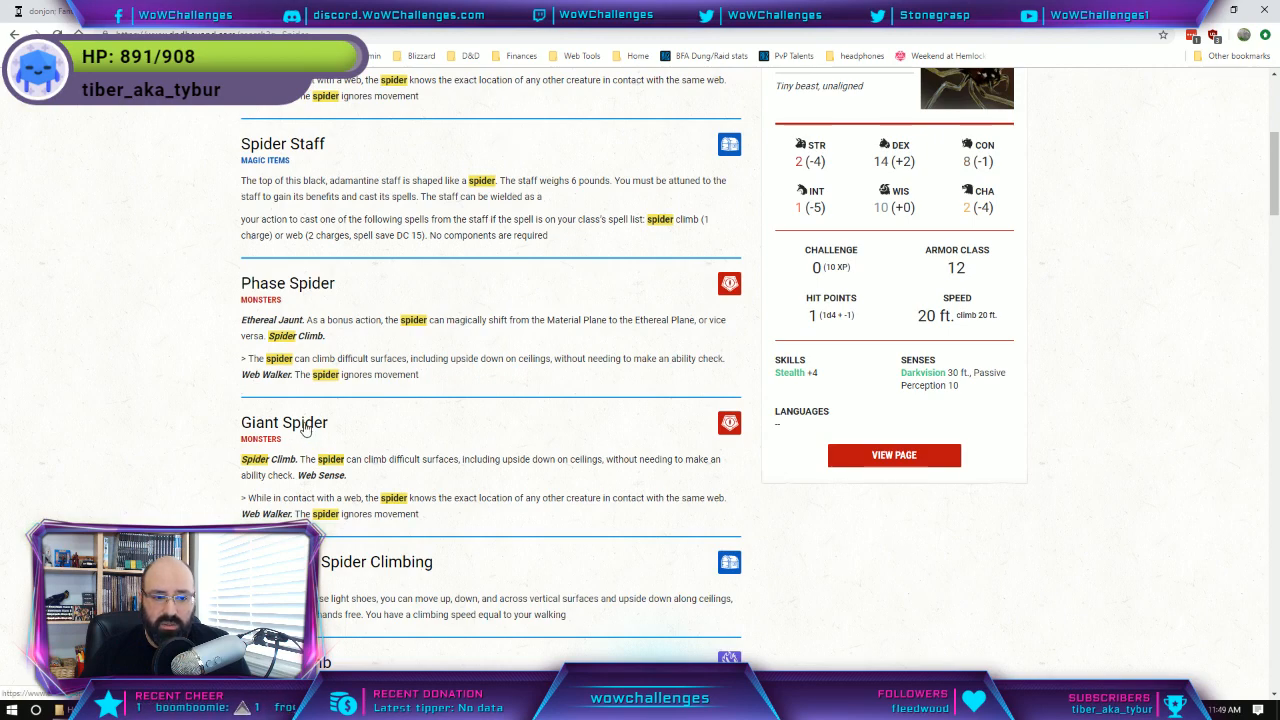
pyautogui.scroll(1, 305, 427)
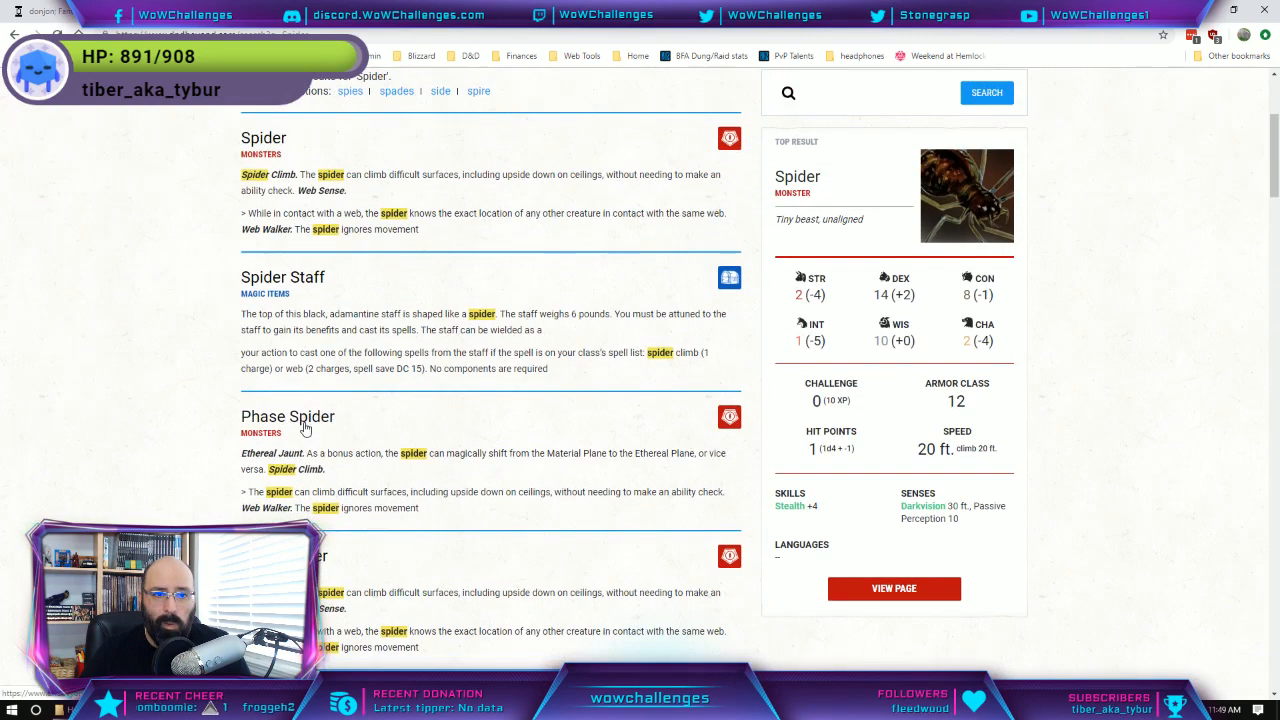
pyautogui.scroll(-1, 305, 427)
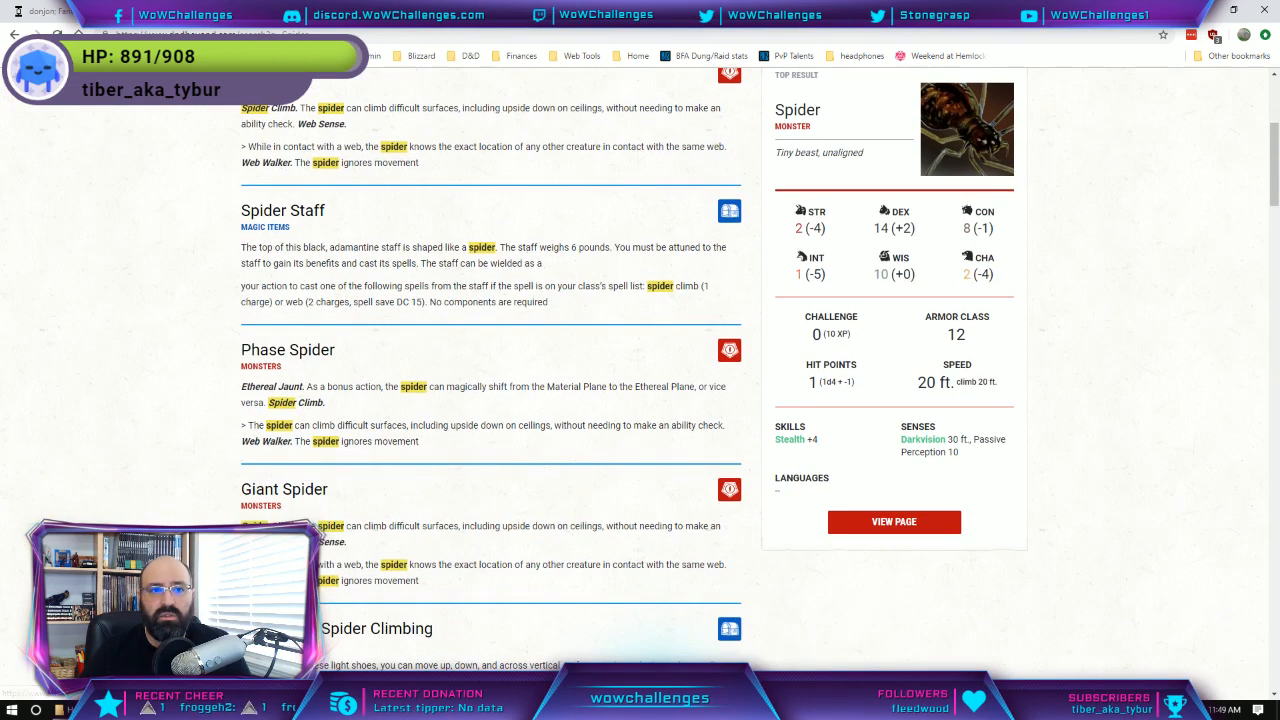
pyautogui.click(450, 11)
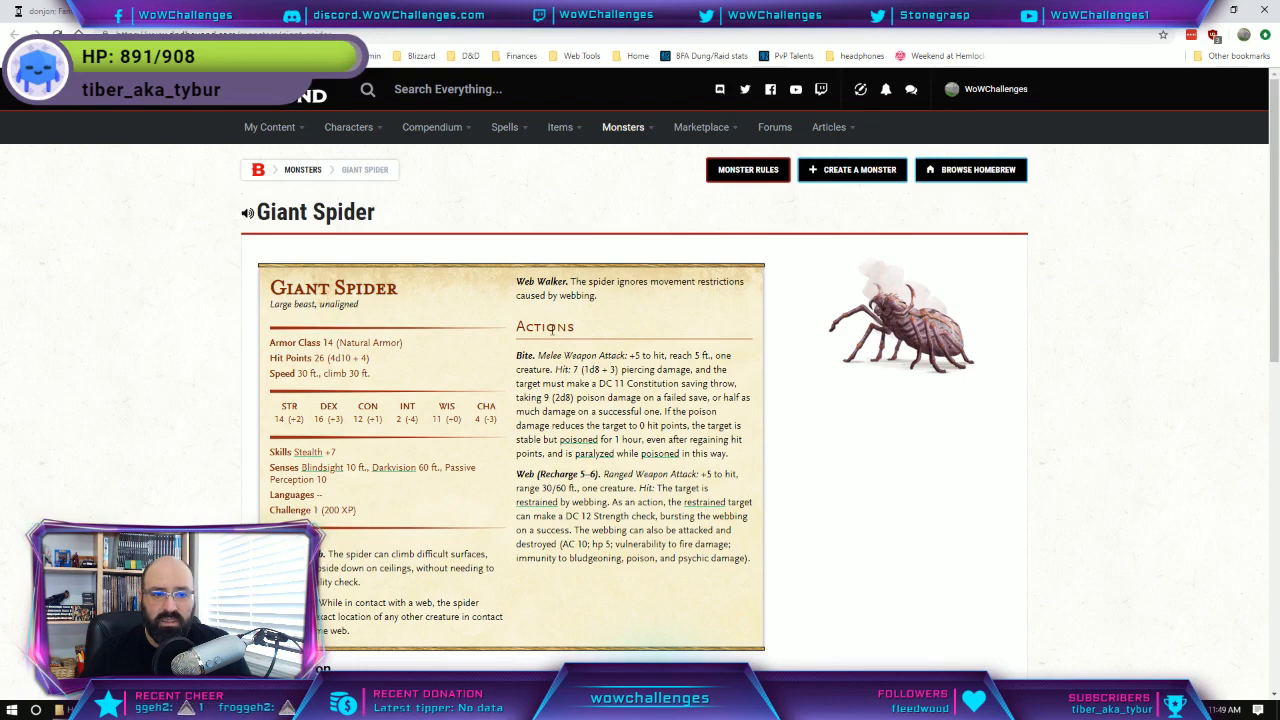
# Switch to Word and replace the placeholder bullet "Fds" with "Giant Spiders".
pyautogui.hotkey('alt', 'Tab')
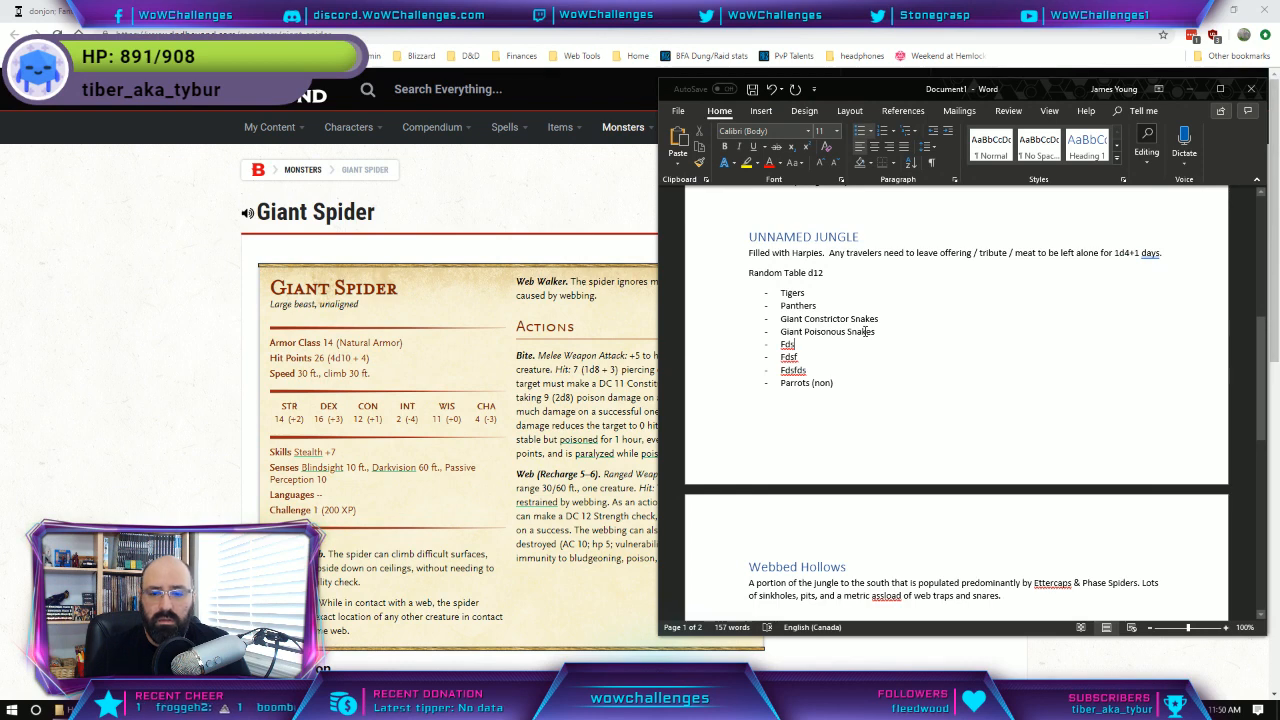
pyautogui.press('BackSpace')
pyautogui.press('BackSpace')
pyautogui.press('BackSpace')
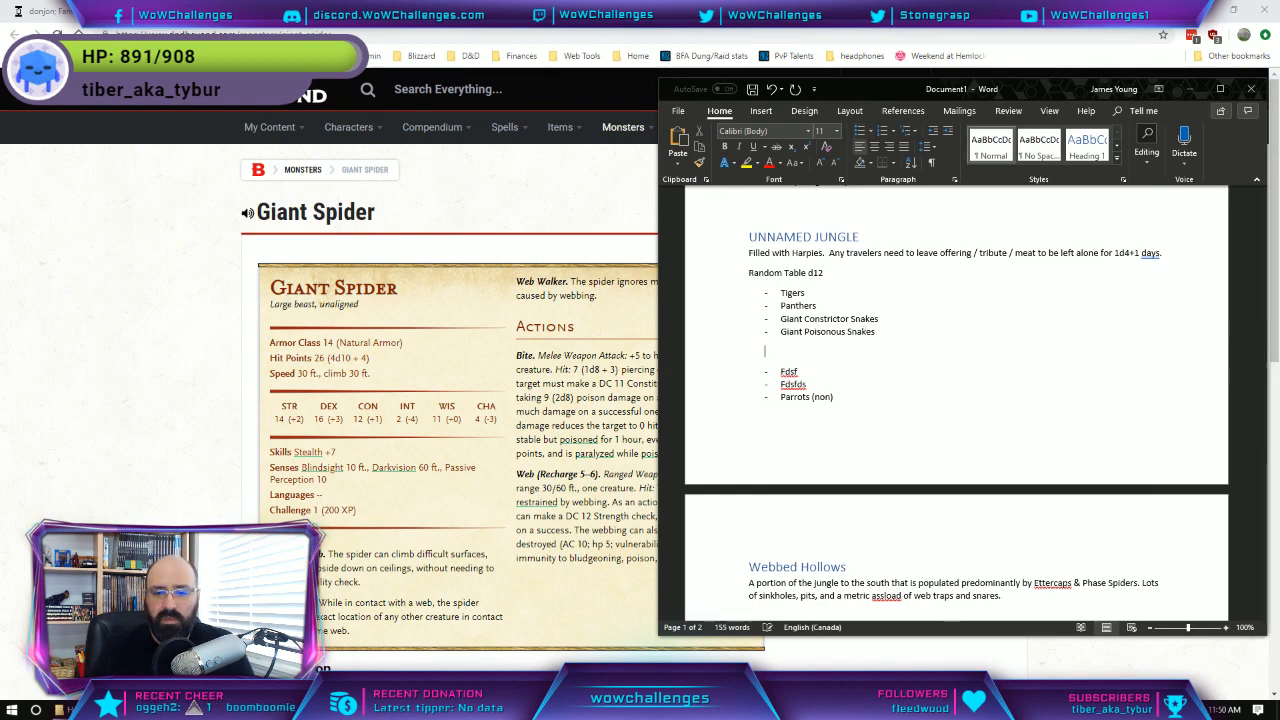
pyautogui.press('BackSpace')
pyautogui.press('Return')
pyautogui.write('Gia')
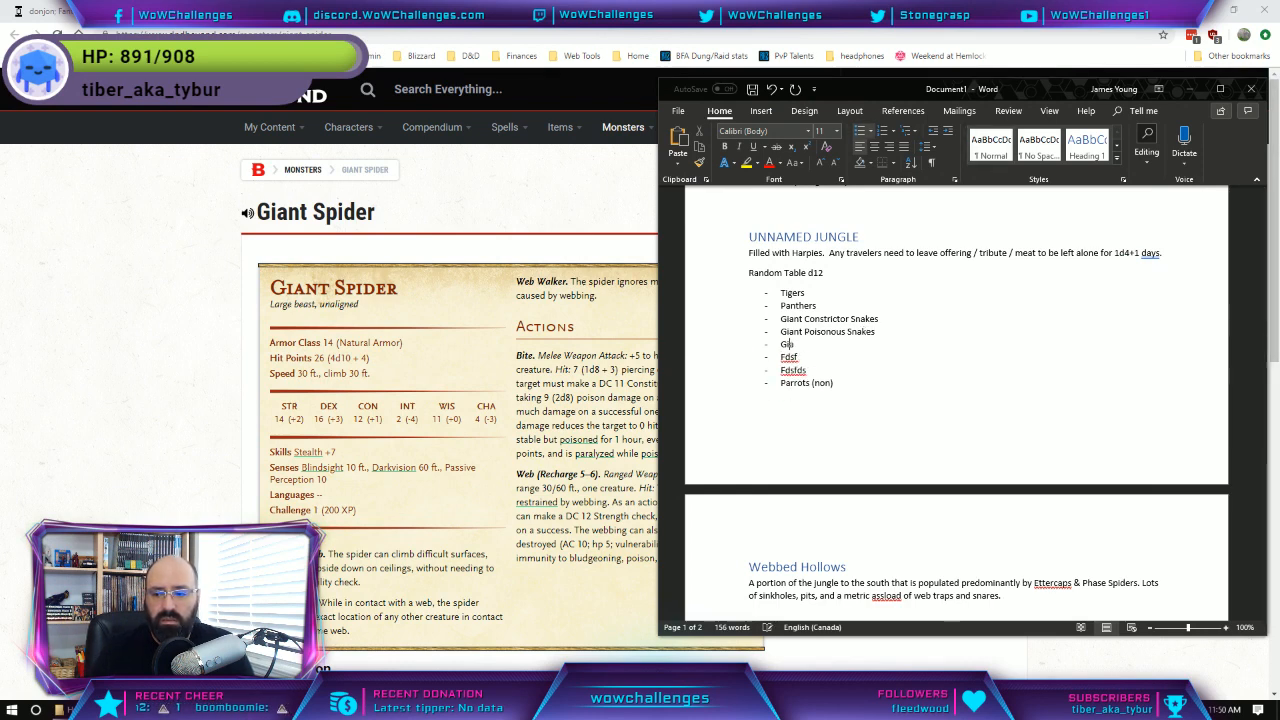
pyautogui.write('nt Spiders')
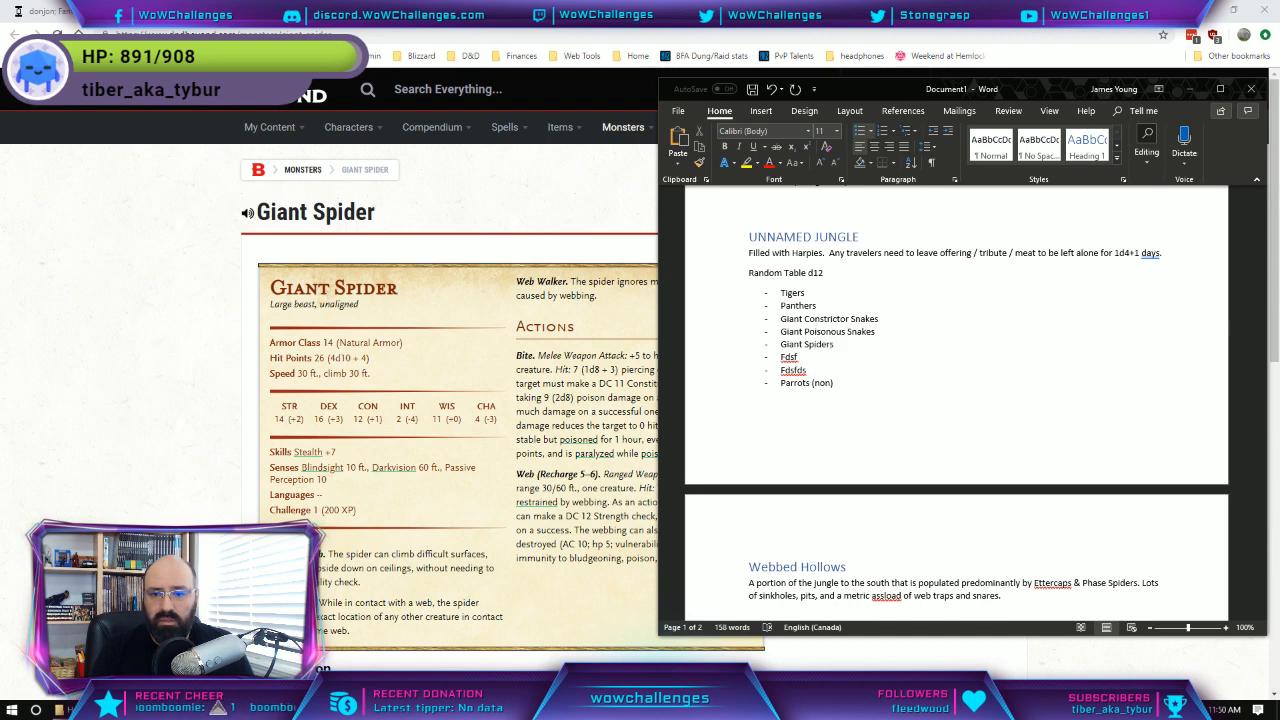
# Make the creature names singular: Giant Spider, Giant Poisonous Snake, Giant Constrictor Snake, Panther, Tiger and Parrot.
pyautogui.press('BackSpace')
pyautogui.press('Up')
pyautogui.press('End')
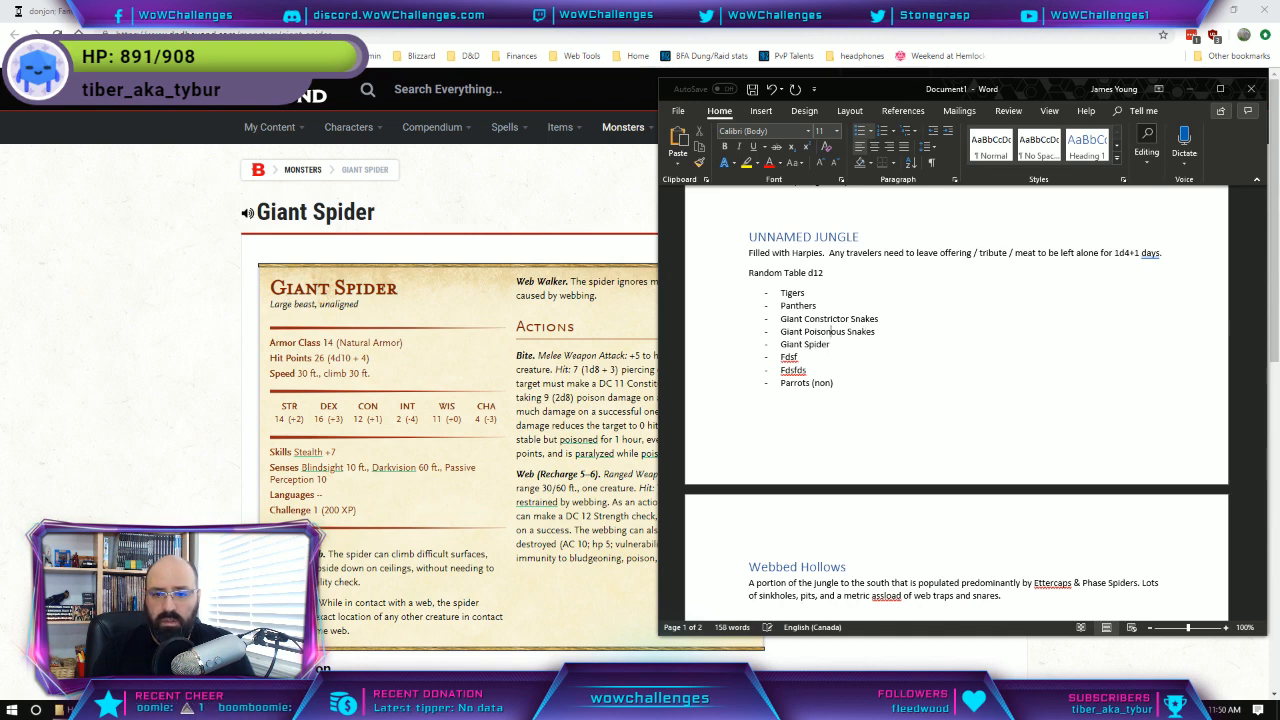
pyautogui.press('BackSpace')
pyautogui.press('Up')
pyautogui.press('End')
pyautogui.press('BackSpace')
pyautogui.press('Up')
pyautogui.press('End')
pyautogui.press('BackSpace')
pyautogui.press('Up')
pyautogui.press('End')
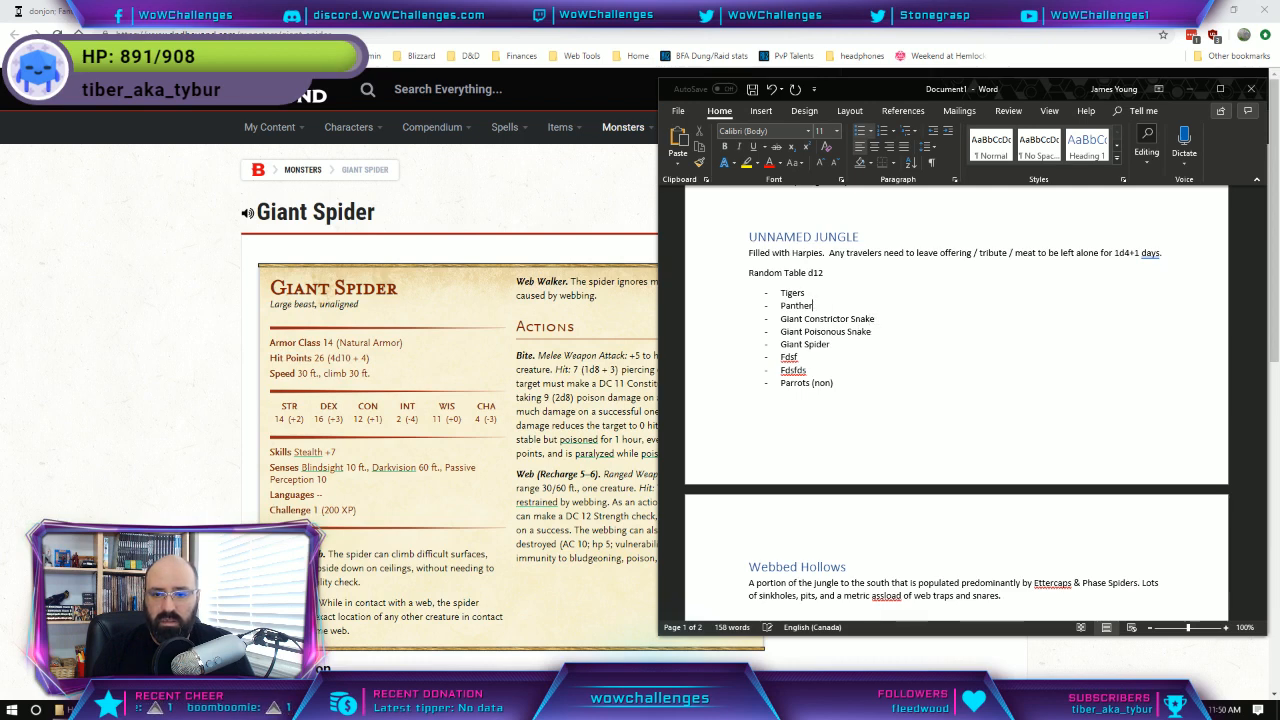
pyautogui.press('BackSpace')
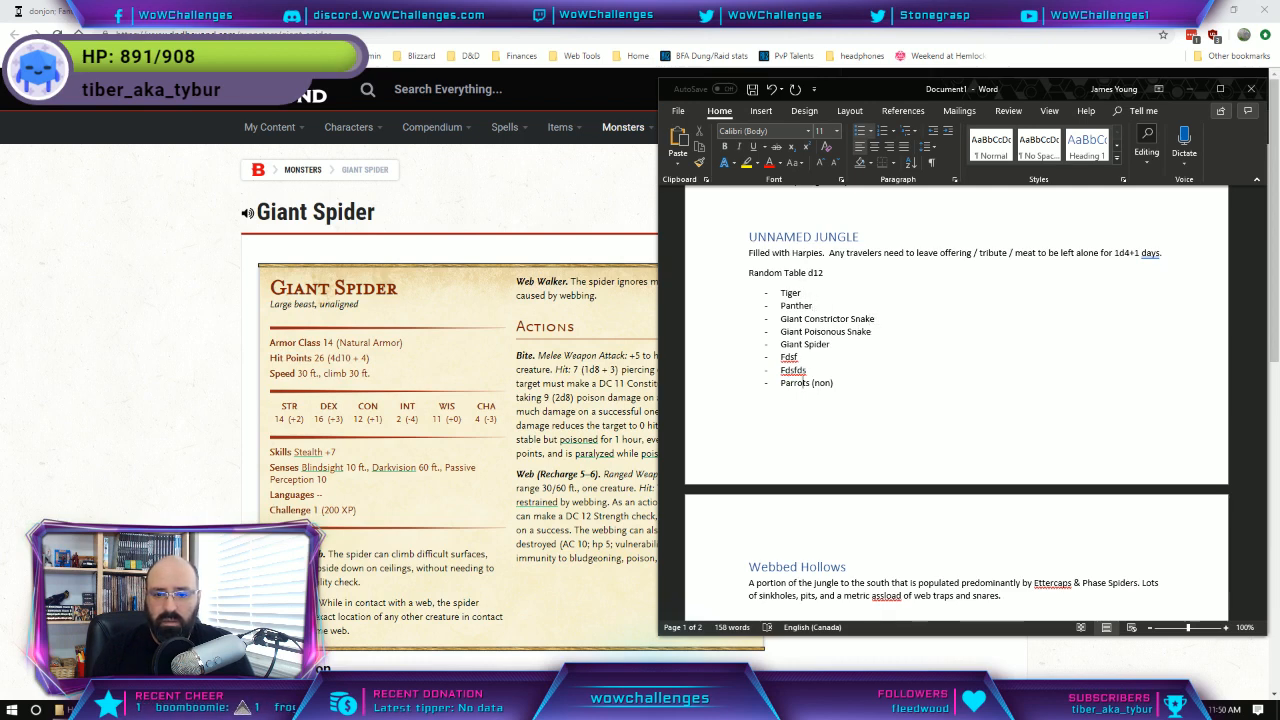
pyautogui.click(810, 383)
pyautogui.press('BackSpace')
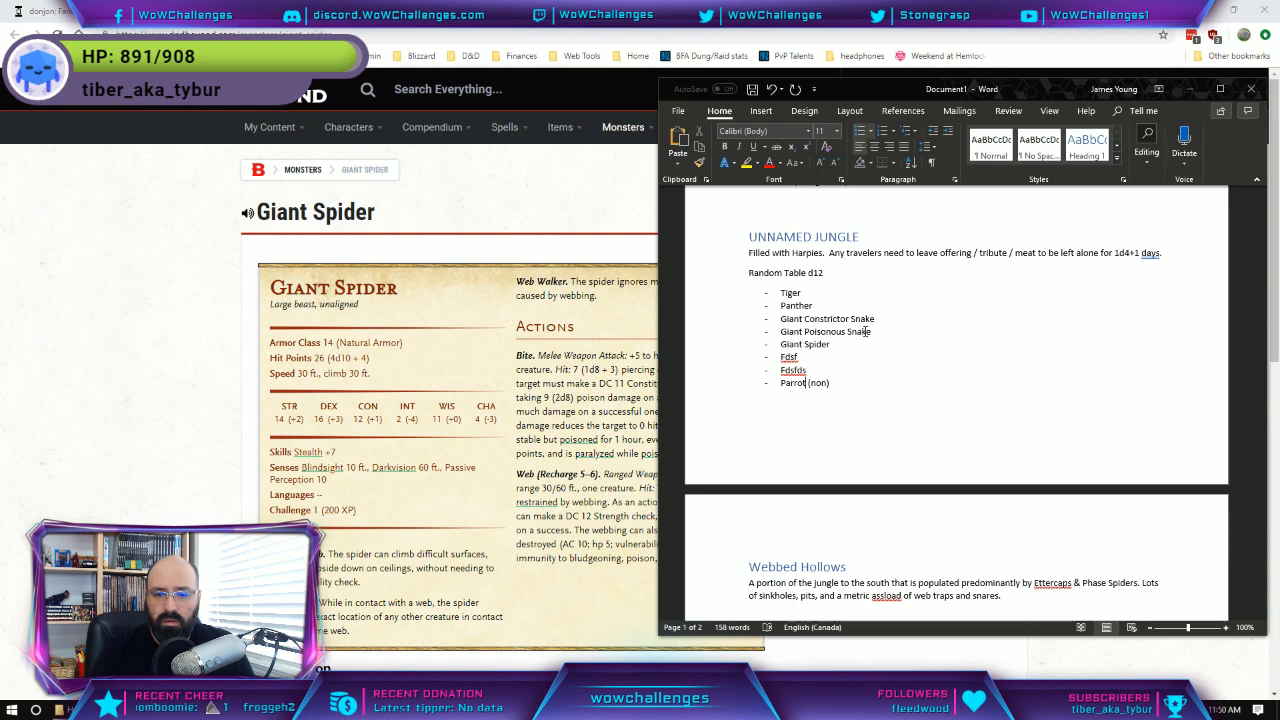
# Delete the placeholder bullet "Fdsf" and leave an unbulleted blank line below Giant Spider.
pyautogui.click(798, 357)
pyautogui.press('BackSpace')
pyautogui.press('BackSpace')
pyautogui.press('BackSpace')
pyautogui.press('BackSpace')
pyautogui.press('BackSpace')
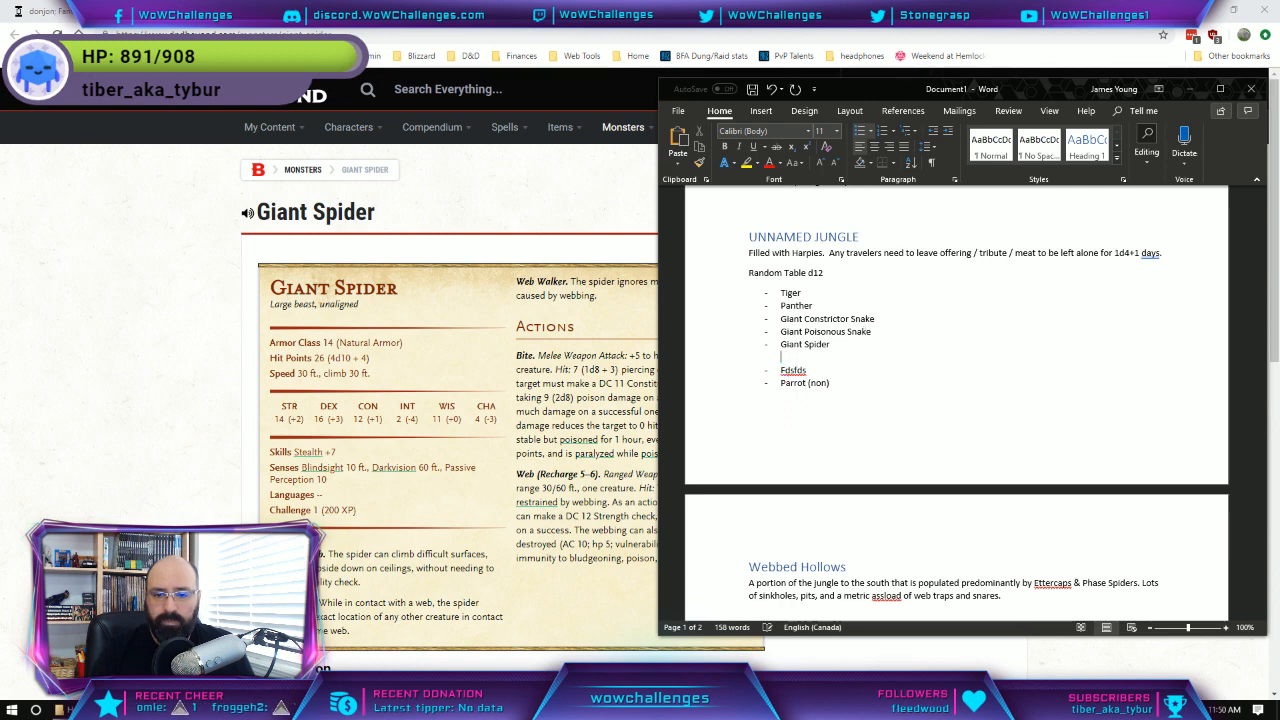
pyautogui.press('Return')
pyautogui.press('BackSpace')
pyautogui.press('BackSpace')
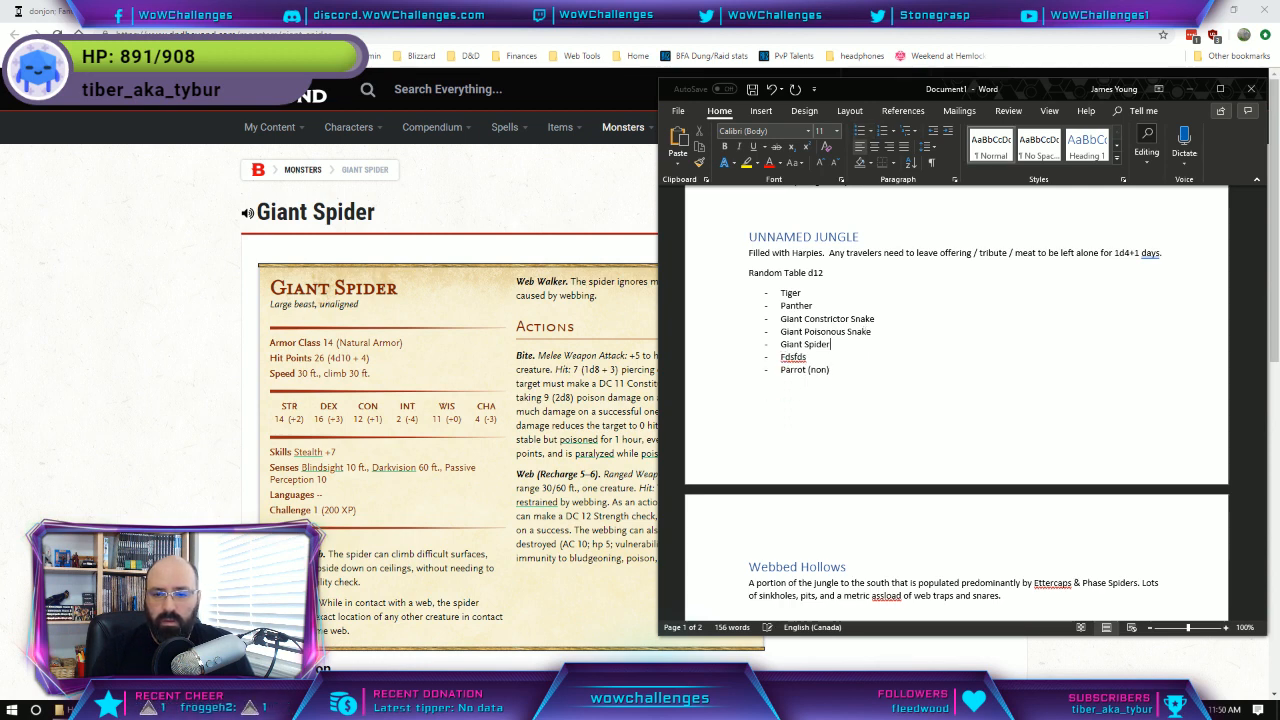
pyautogui.press('Return')
pyautogui.press('Return')
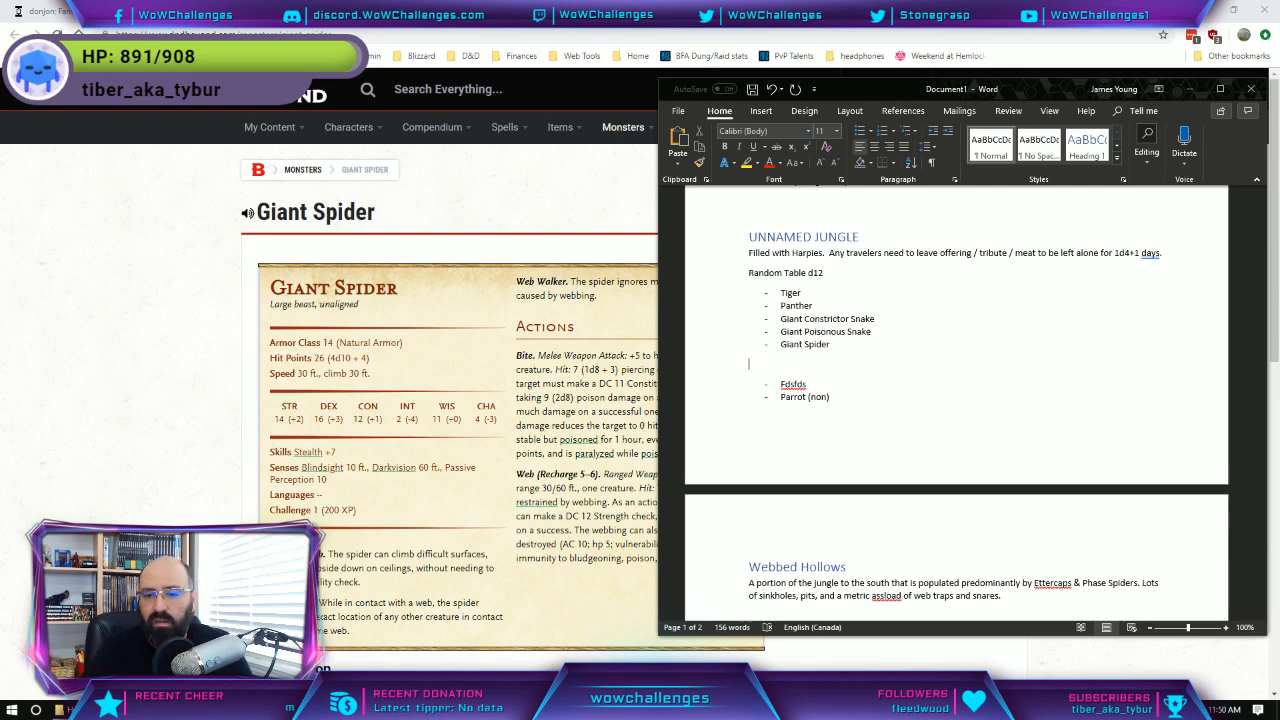
pyautogui.click(788, 397)
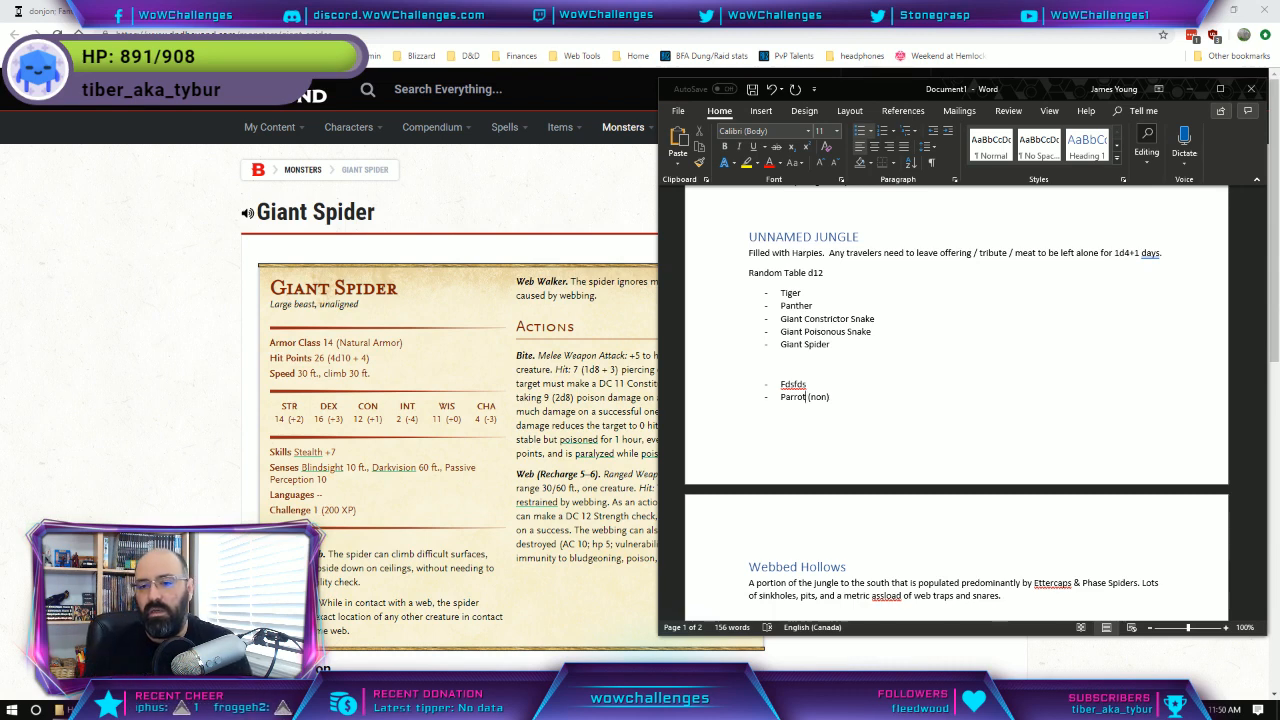
pyautogui.hotkey('shift', 'End')
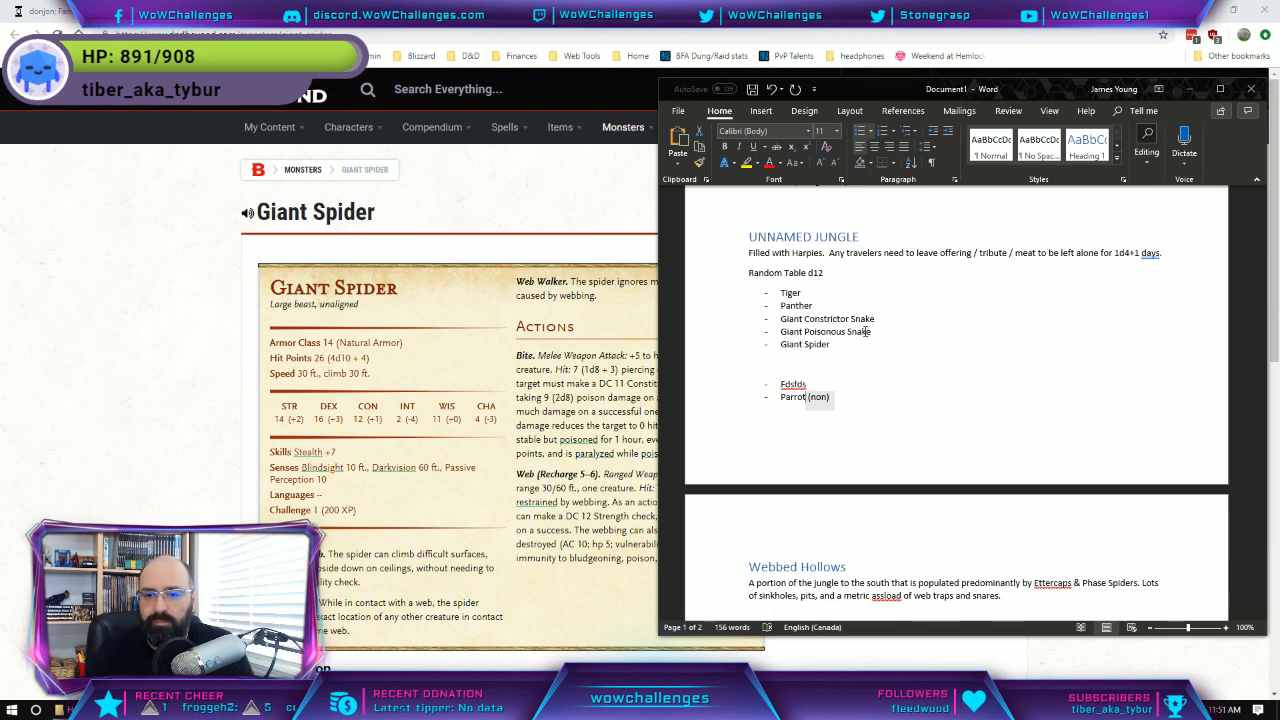
pyautogui.press('Delete')
pyautogui.press('Return')
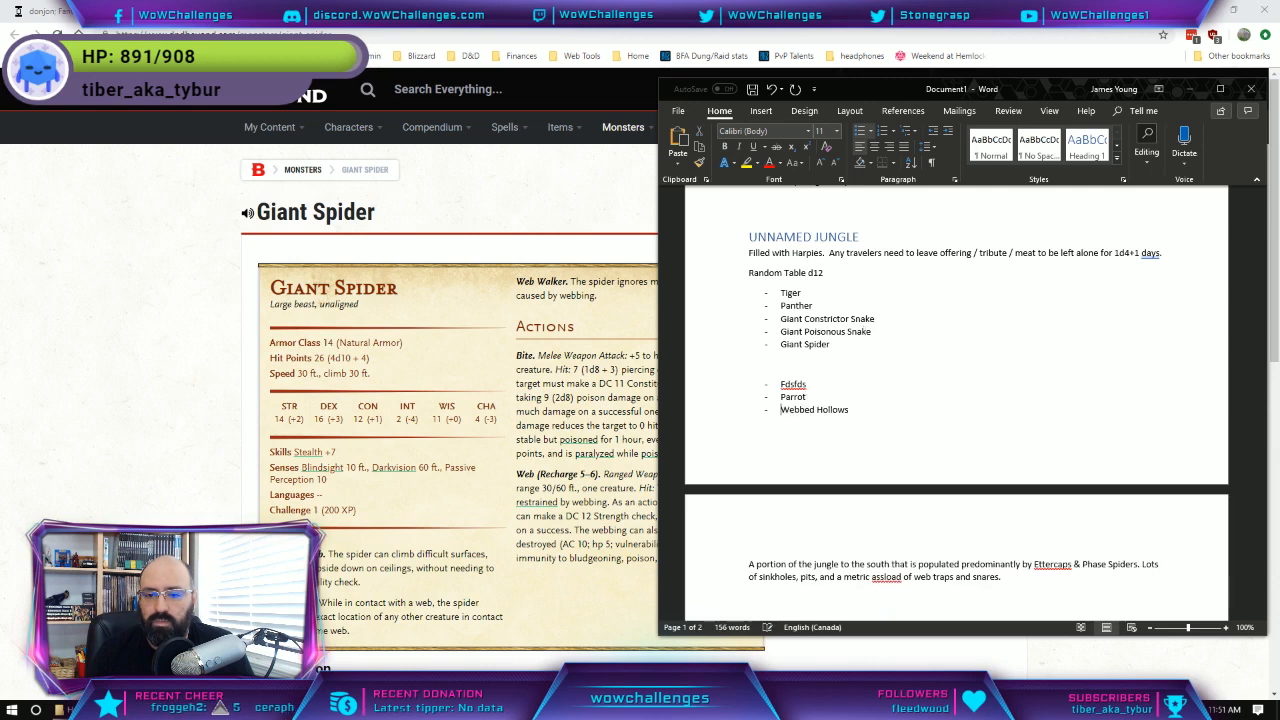
pyautogui.hotkey('ctrl', 'Return')
pyautogui.hotkey('ctrl', 'z')
pyautogui.hotkey('ctrl', 'z')
pyautogui.hotkey('ctrl', 'z')
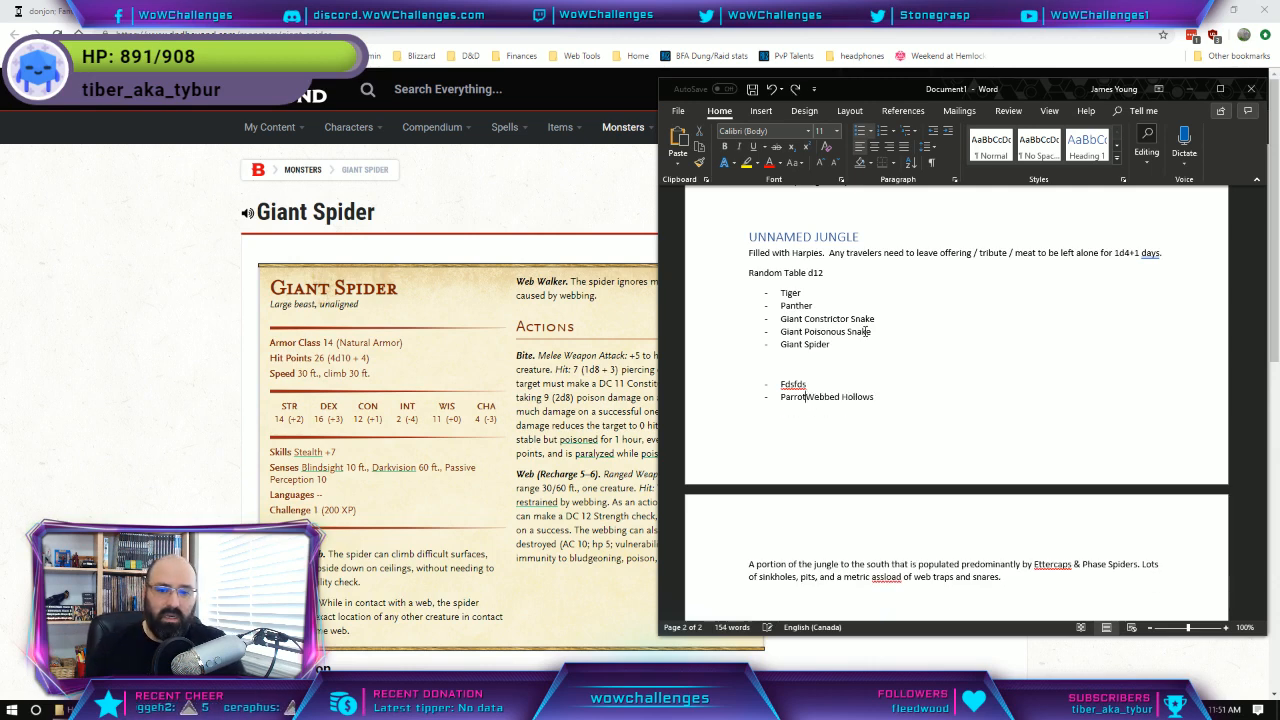
# End the bulleted list after "Parrot (non)" with an unbulleted blank line above the Webbed Hollows heading.
pyautogui.press('Up')
pyautogui.press('Down')
pyautogui.press('End')
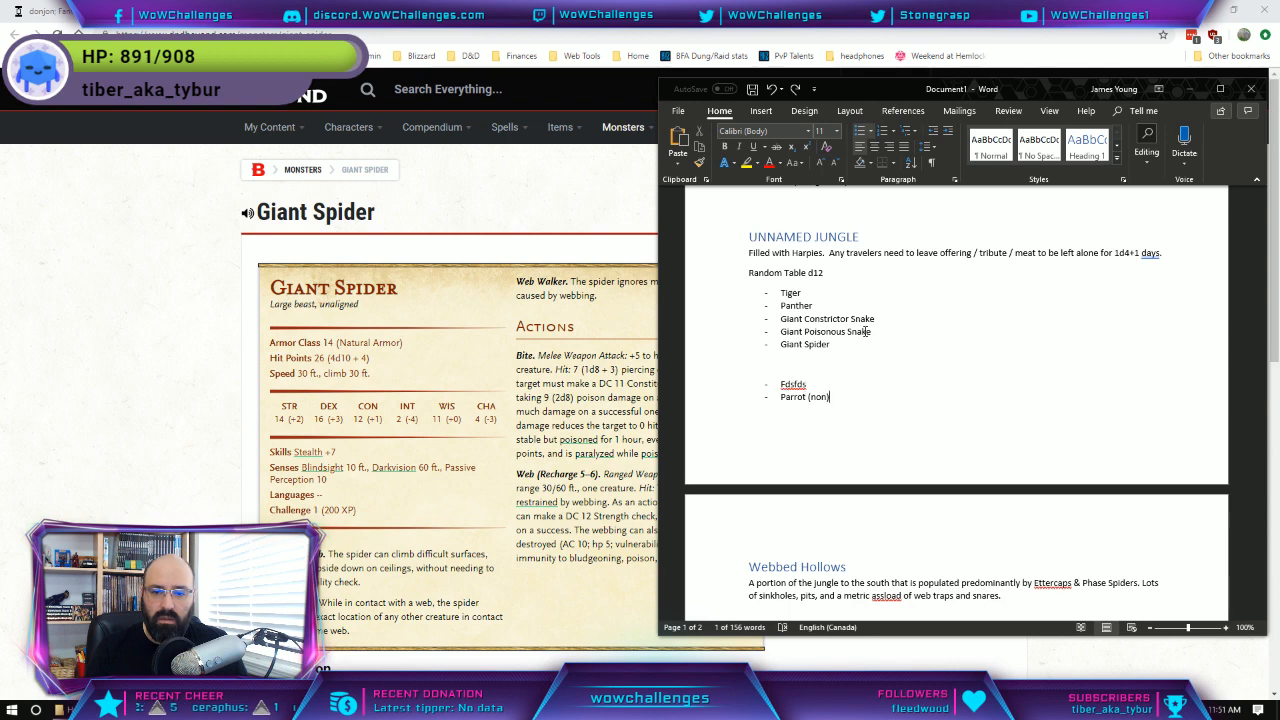
pyautogui.press('Return')
pyautogui.press('Return')
# Delete the remaining placeholder bullet "Fdsfds" above "Parrot (non)".
pyautogui.press('Up')
pyautogui.press('Up')
pyautogui.press('Up')
pyautogui.press('Down')
pyautogui.press('Down')
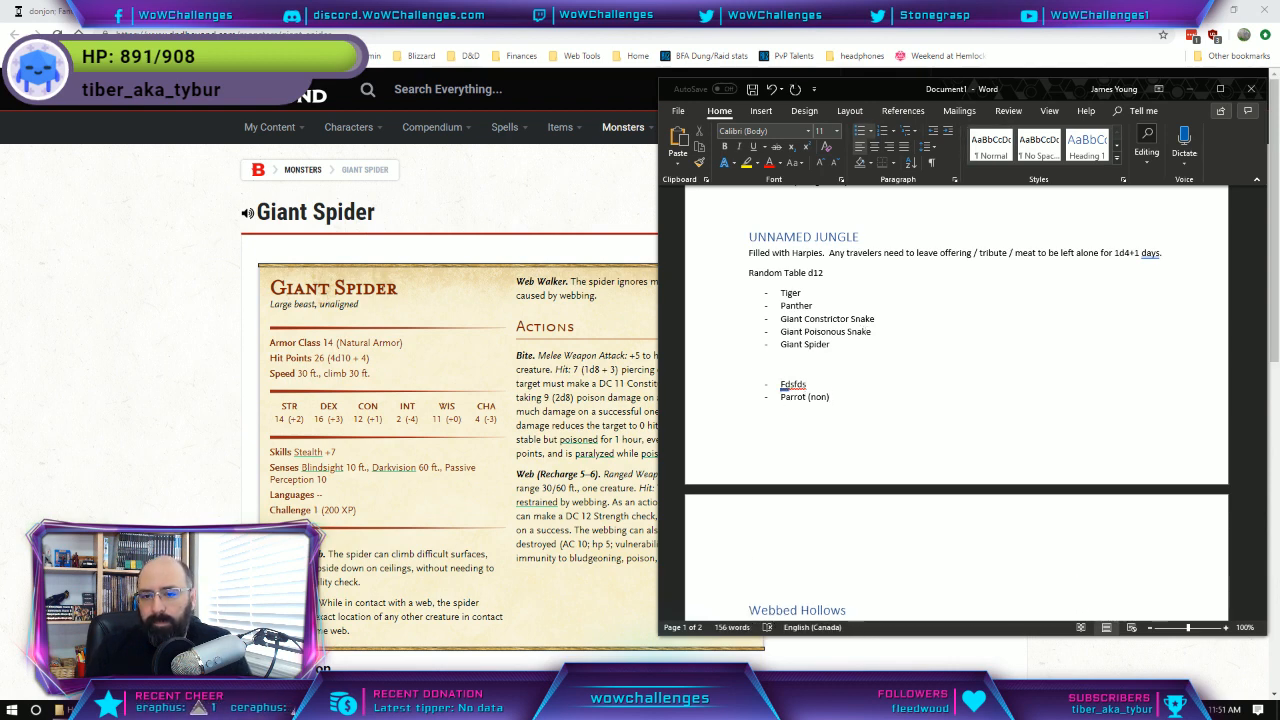
pyautogui.hotkey('shift', 'Down')
pyautogui.press('Delete')
# Add a "Harpy" bullet directly below Giant Spider in the random table list.
pyautogui.press('Up')
pyautogui.press('Up')
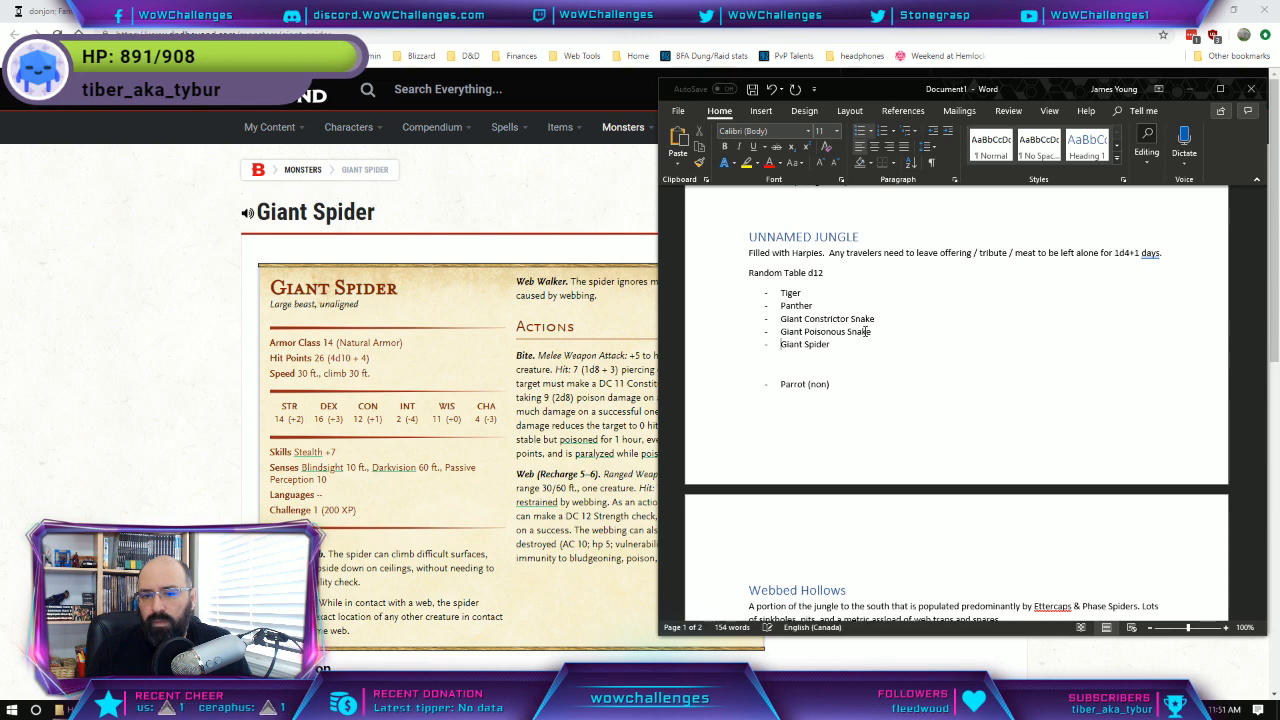
pyautogui.press('Down')
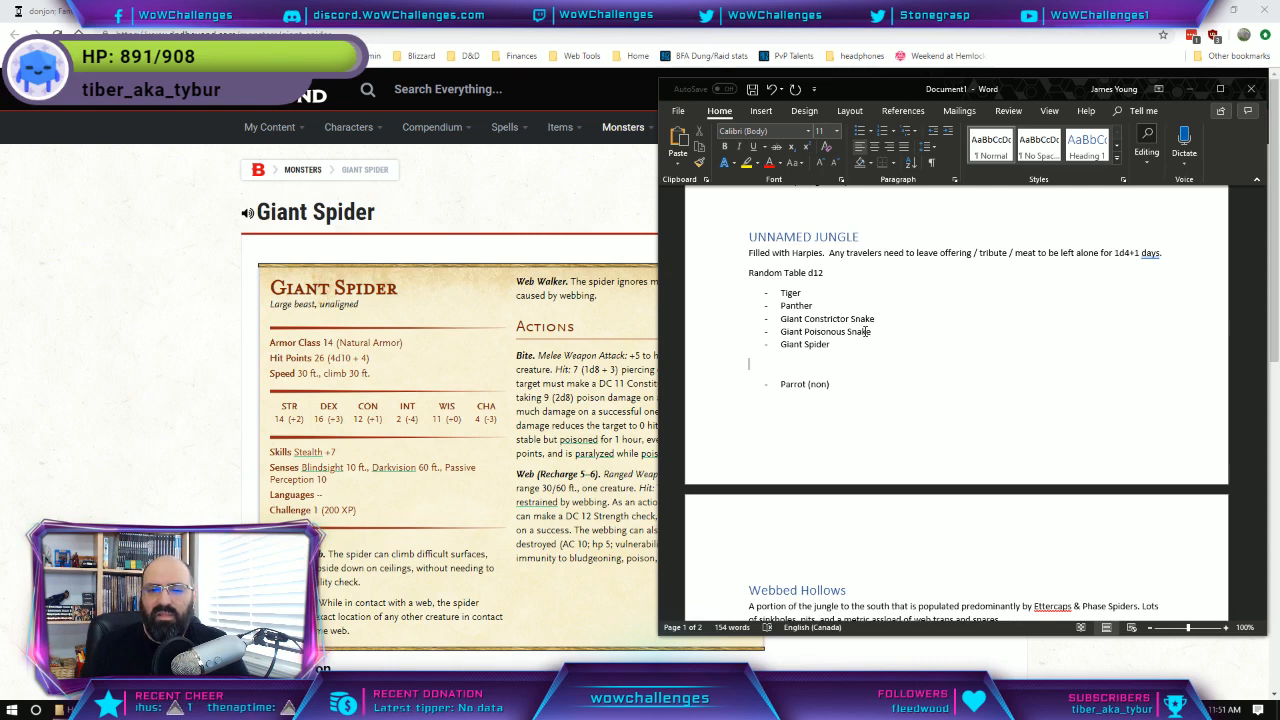
pyautogui.press('Up')
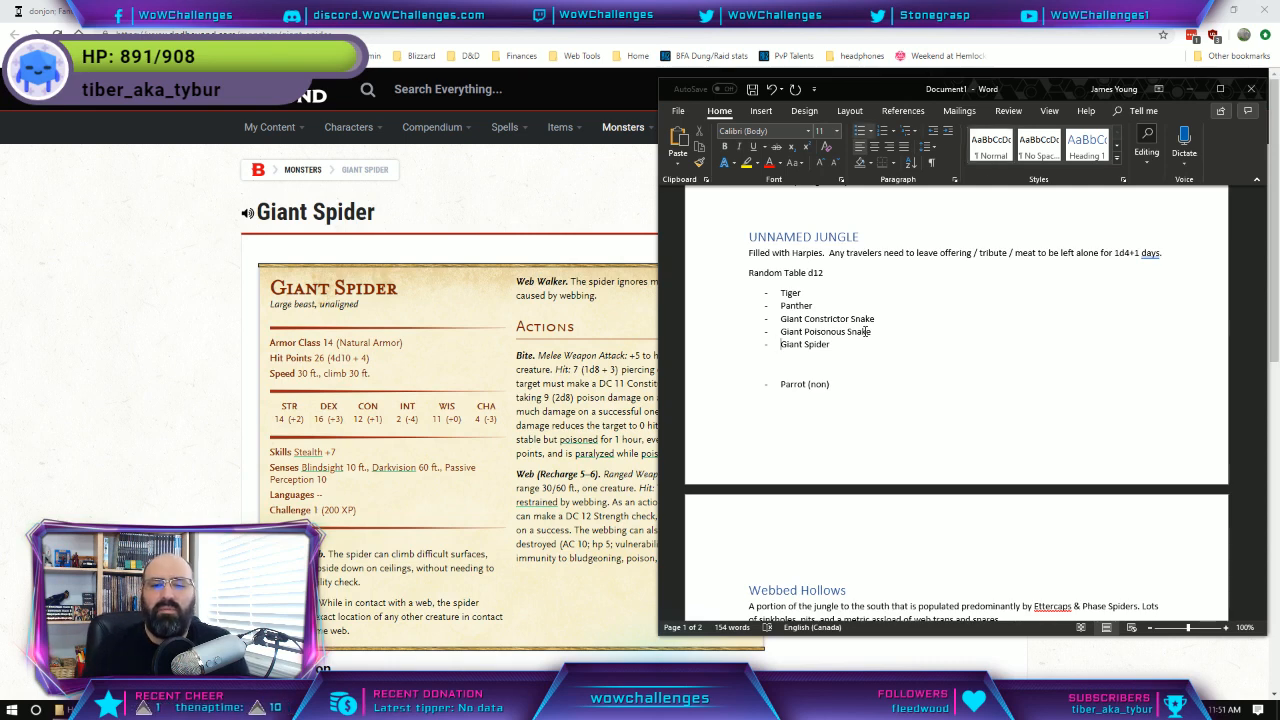
pyautogui.press('Return')
pyautogui.write('Harpy')
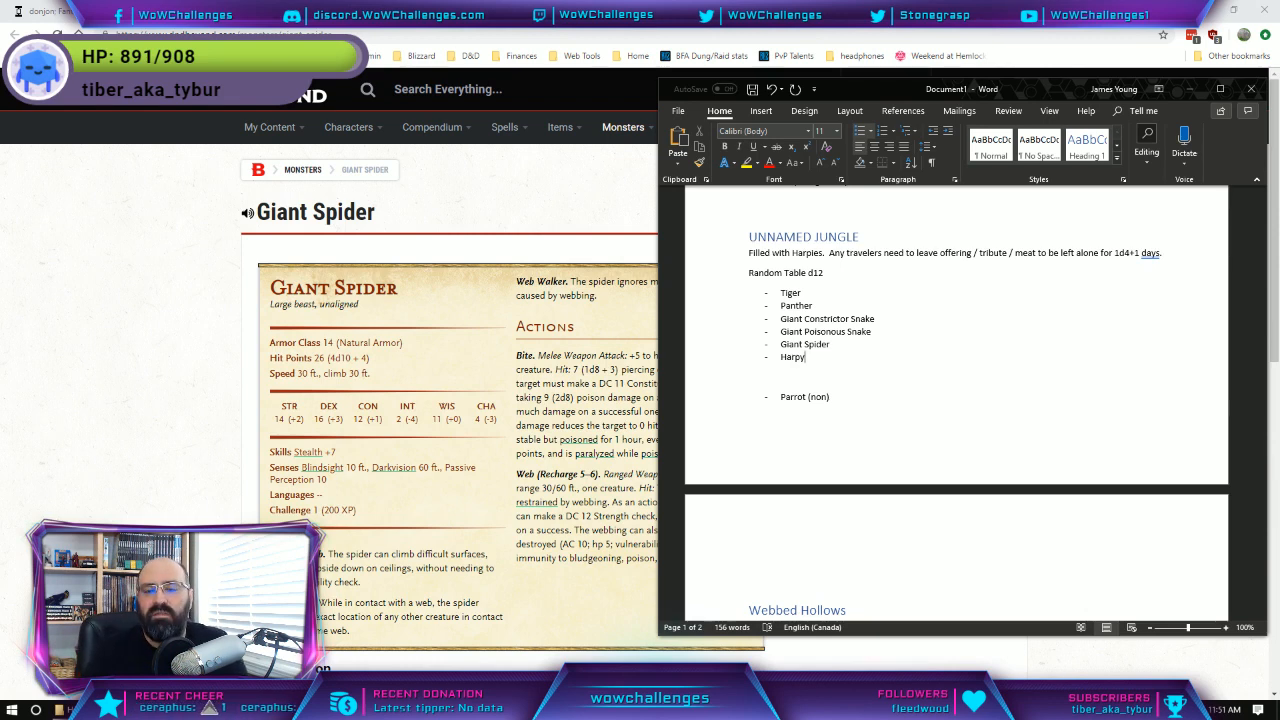
# Add an empty bullet after "Parrot (non)" at the end of the list.
pyautogui.press('Down')
pyautogui.press('Down')
pyautogui.press('End')
pyautogui.press('Return')
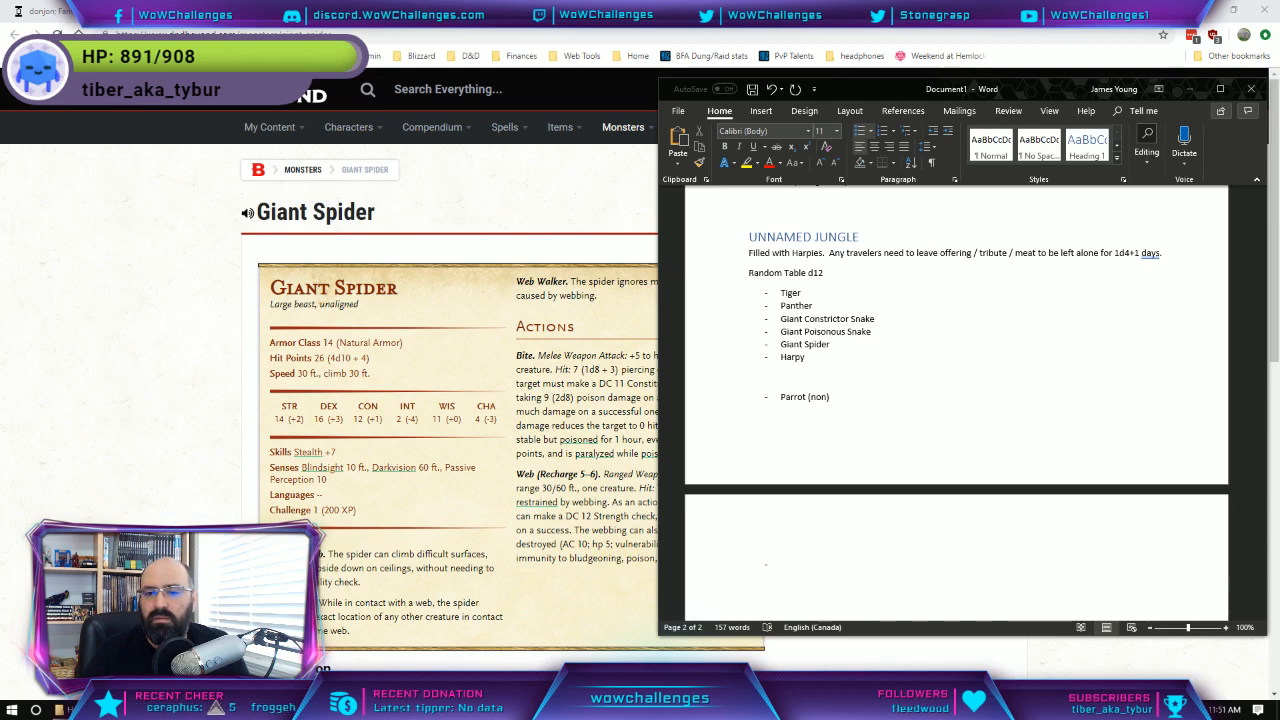
# Insert a "Non-Issue" bullet before "Parrot (non)" and demote "Parrot (non)" to a sub-bullet beneath it.
pyautogui.press('Up')
pyautogui.press('Up')
pyautogui.press('Down')
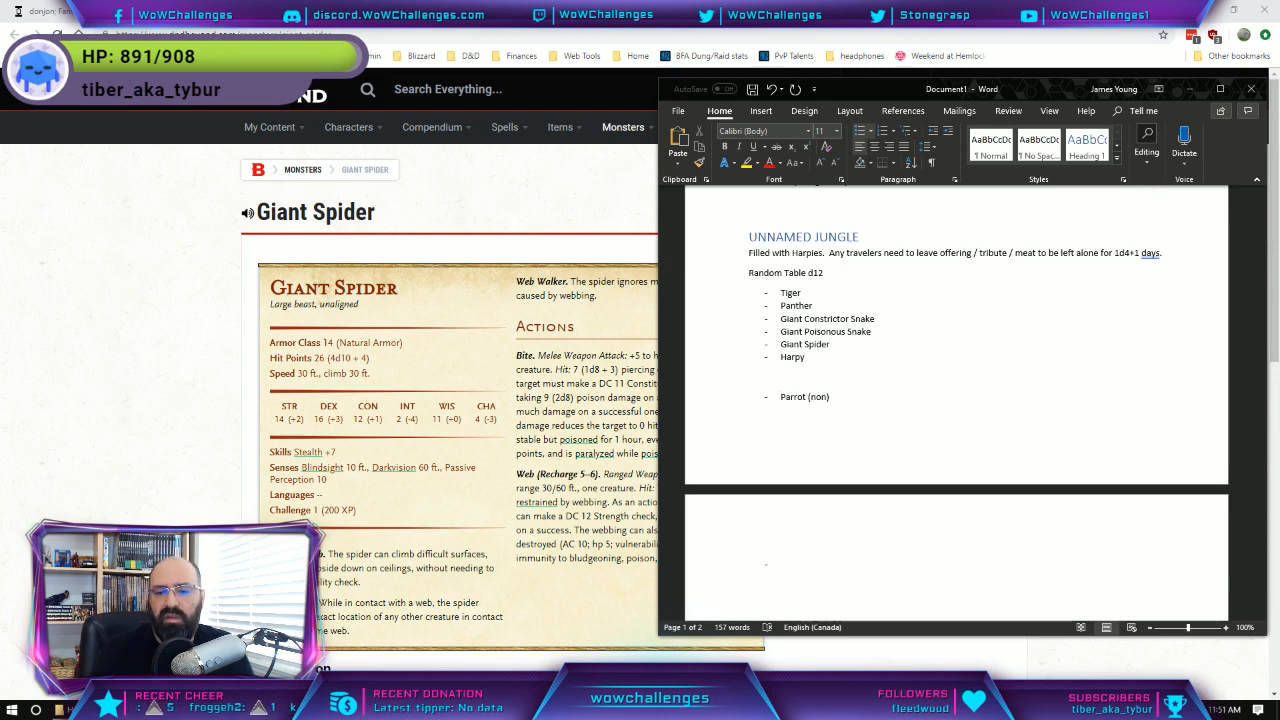
pyautogui.write('Non-')
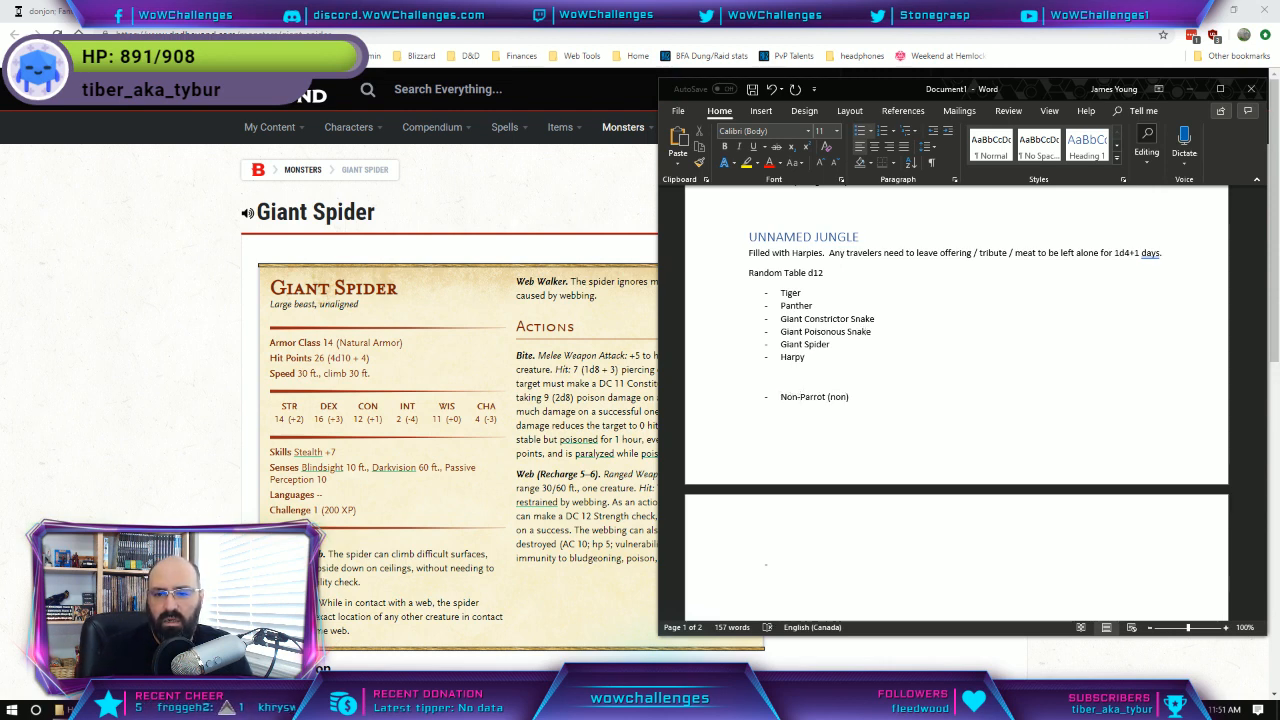
pyautogui.write('Issue')
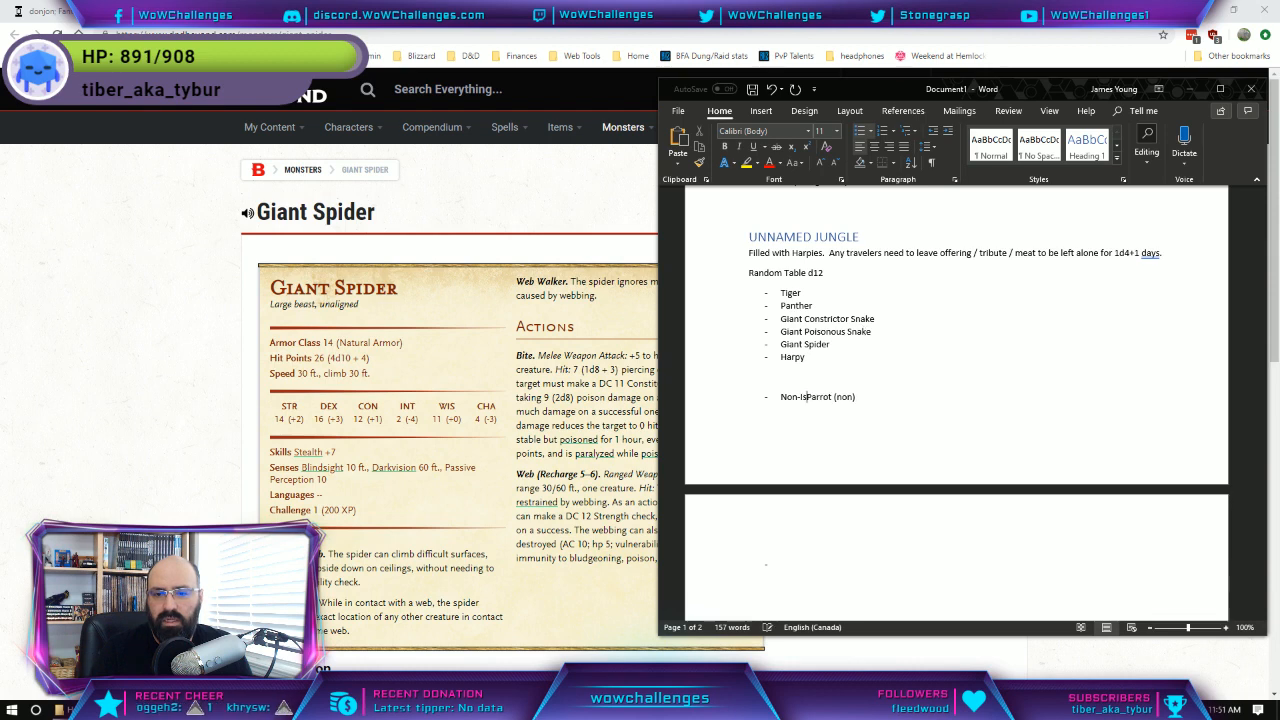
pyautogui.press('Return')
pyautogui.press('Tab')
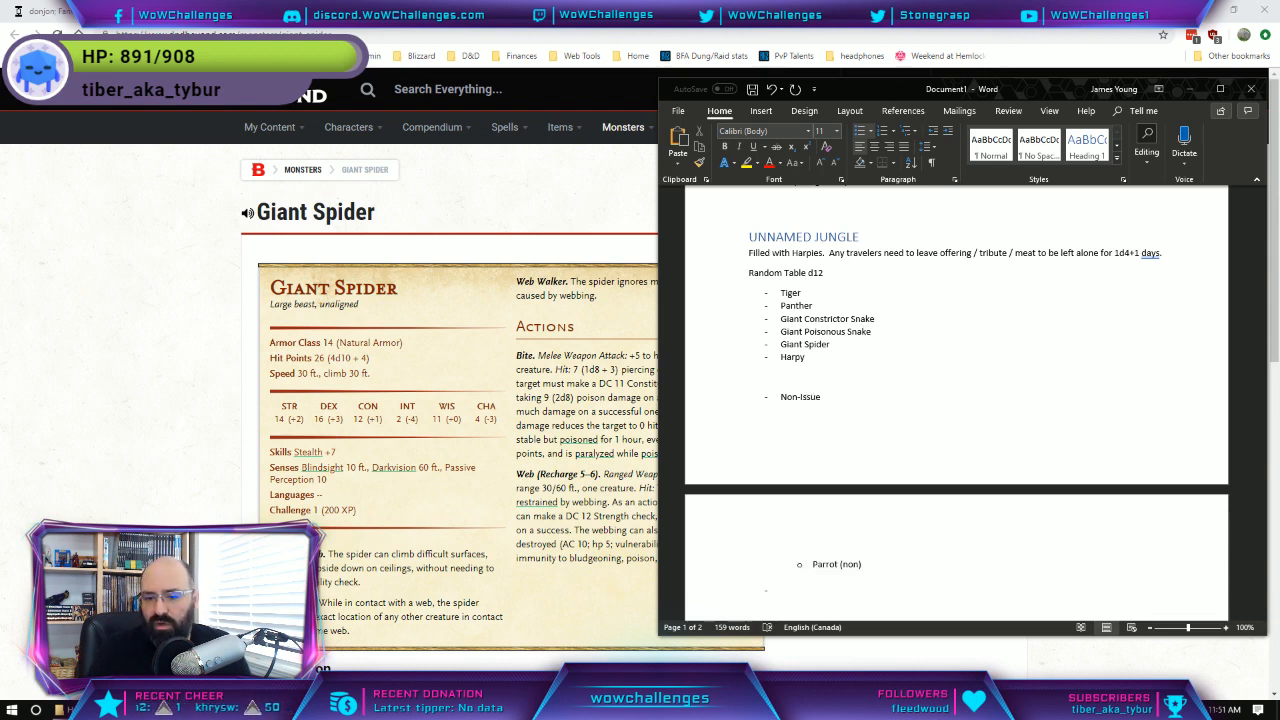
# Shorten the "Parrot (non)" sub-bullet to "Parrot" and add a "Sloth" sub-bullet directly below it.
pyautogui.press('BackSpace')
pyautogui.press('BackSpace')
pyautogui.press('BackSpace')
pyautogui.press('BackSpace')
pyautogui.press('BackSpace')
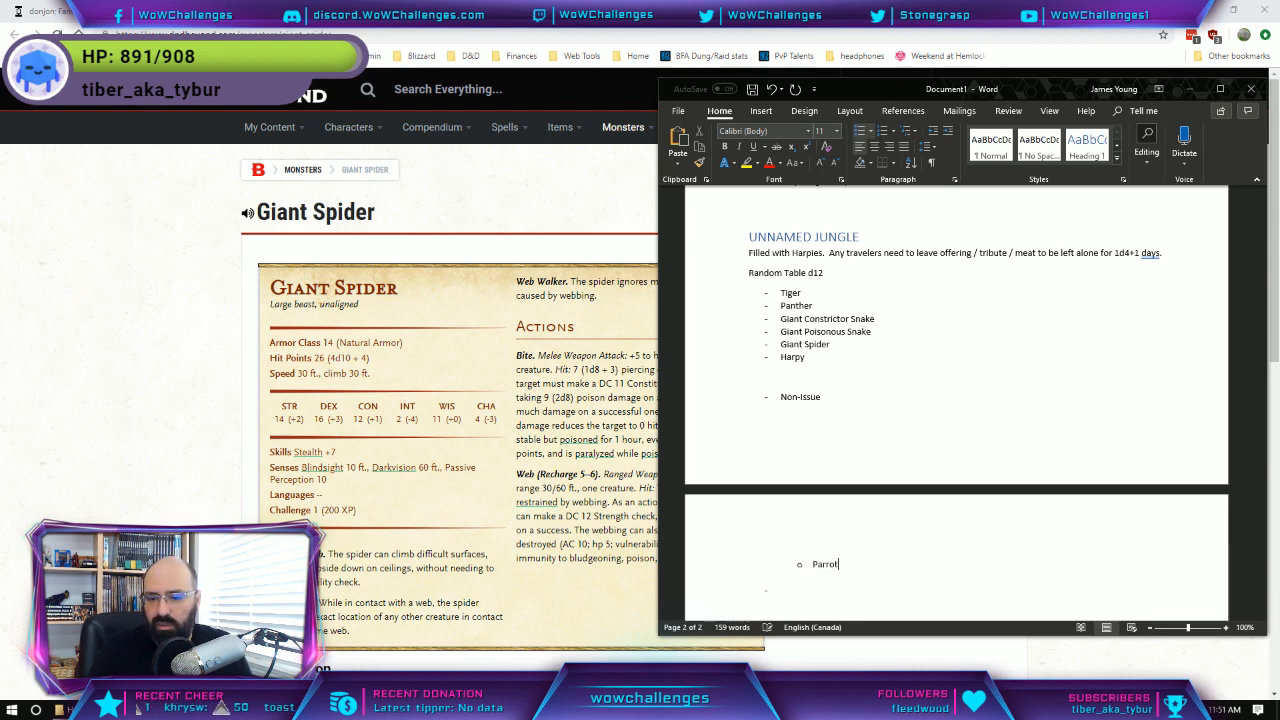
pyautogui.write('Sloth Bu')
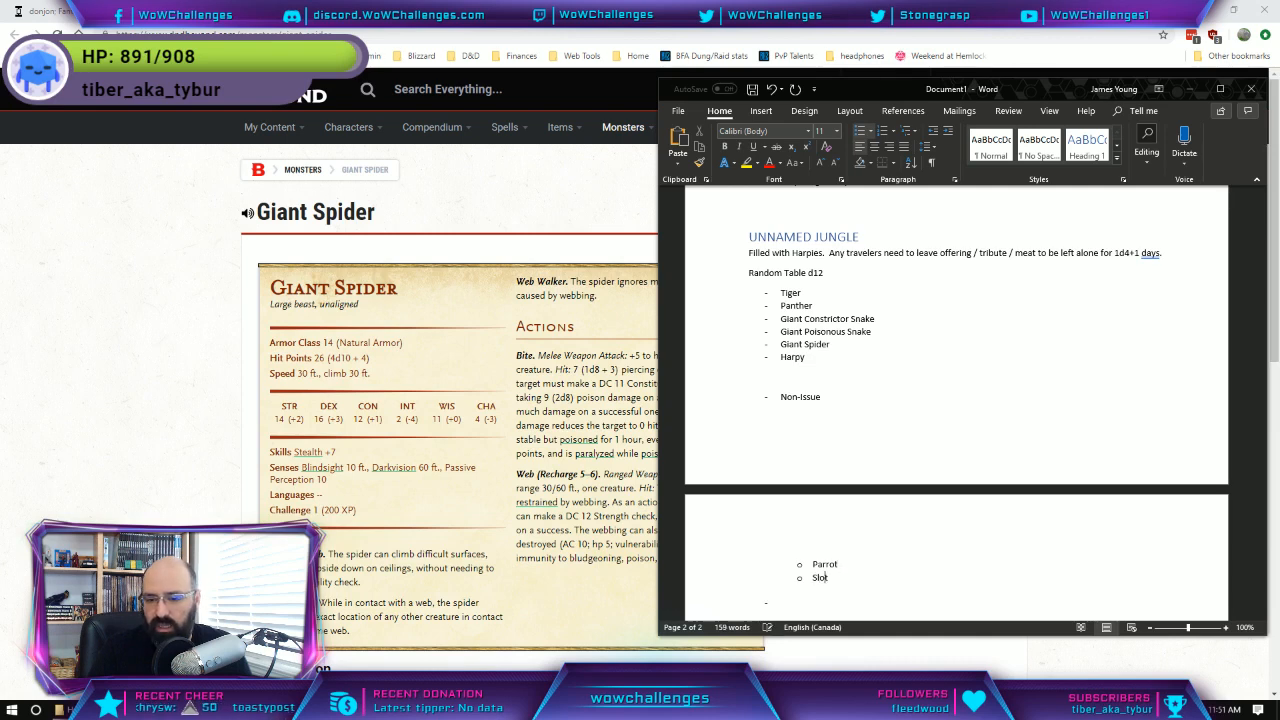
pyautogui.press('BackSpace')
pyautogui.press('BackSpace')
pyautogui.press('BackSpace')
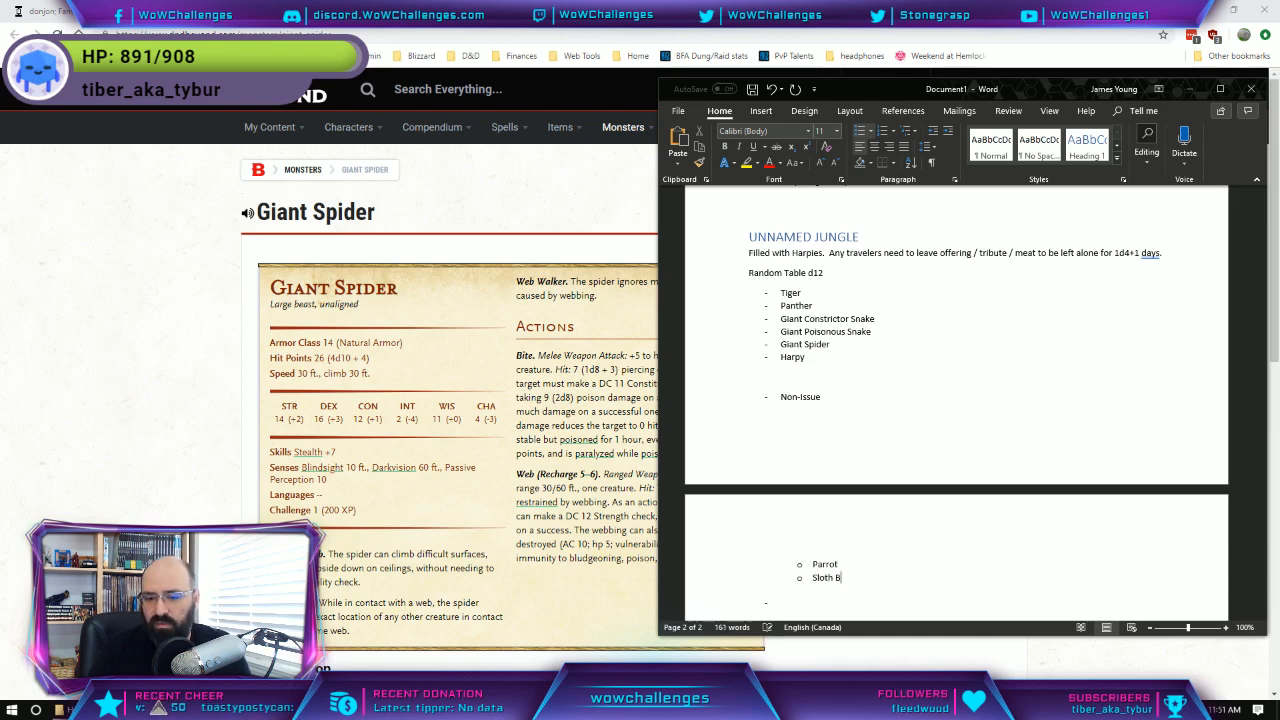
# Add "Butterflies" and "Dart Frogs" sub-bullets below Sloth, followed by an empty sub-bullet.
pyautogui.press('Return')
pyautogui.write('Butterflies')
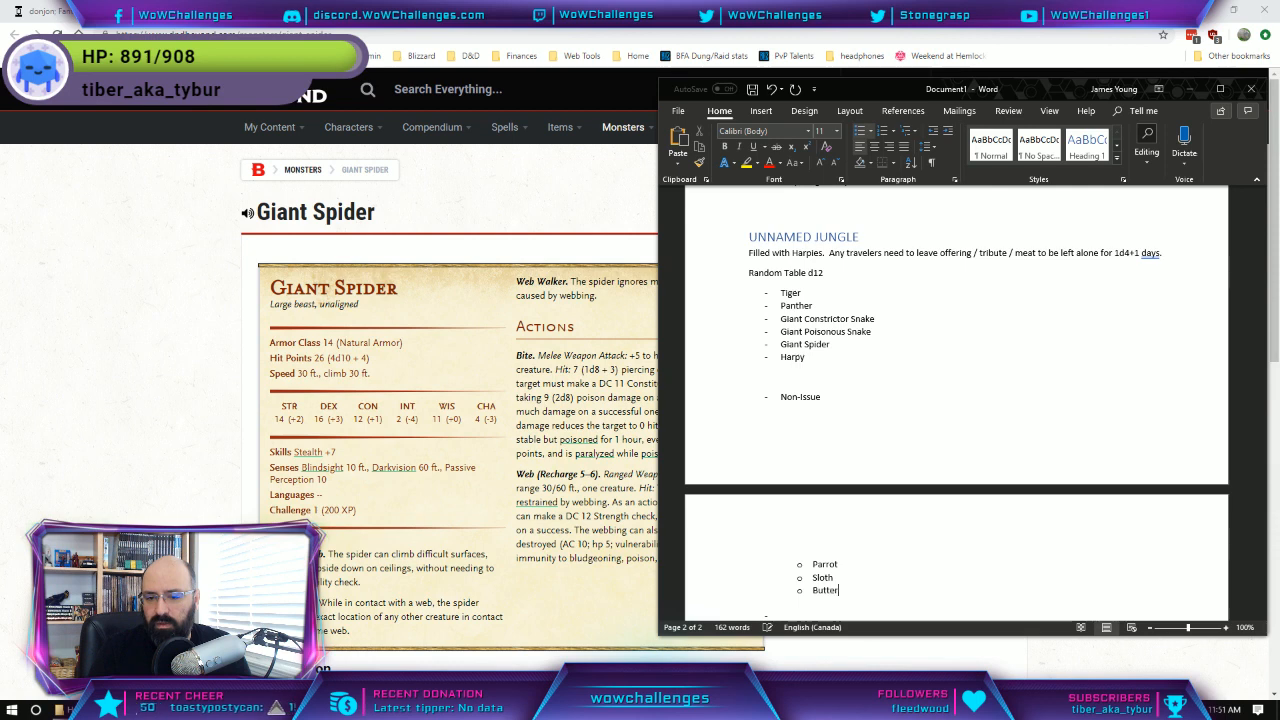
pyautogui.press('Return')
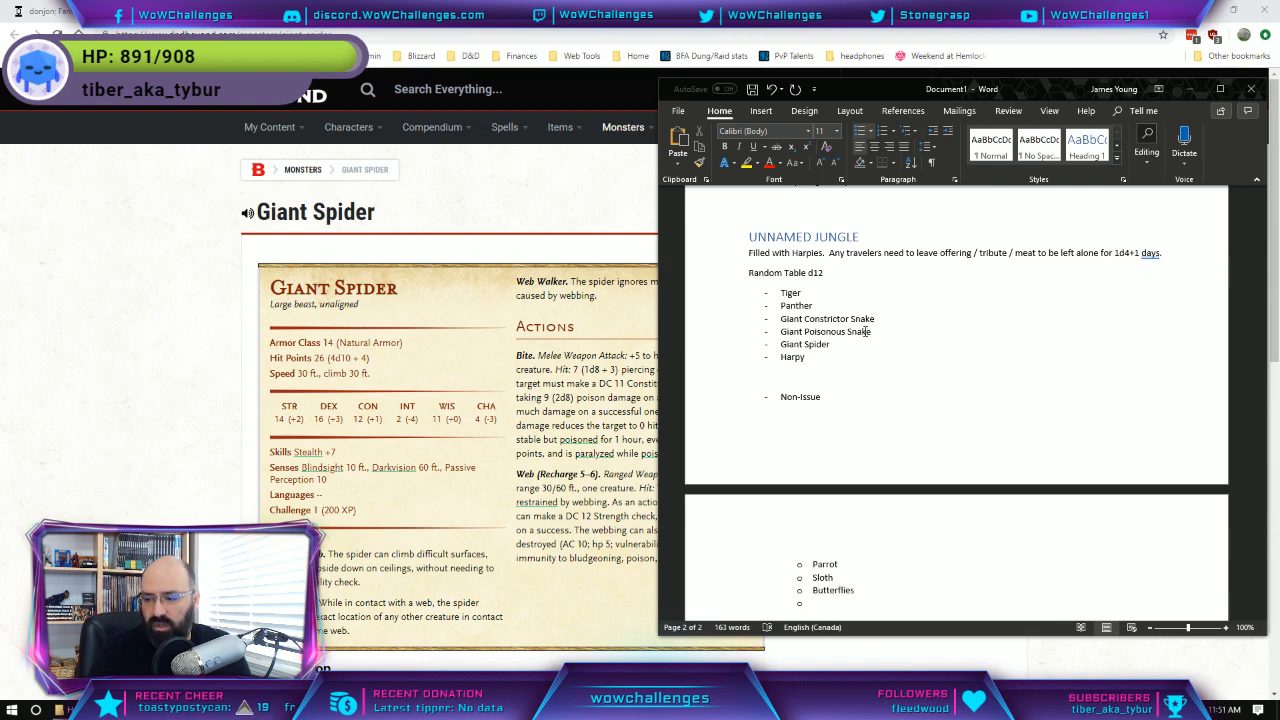
pyautogui.write('Dart F')
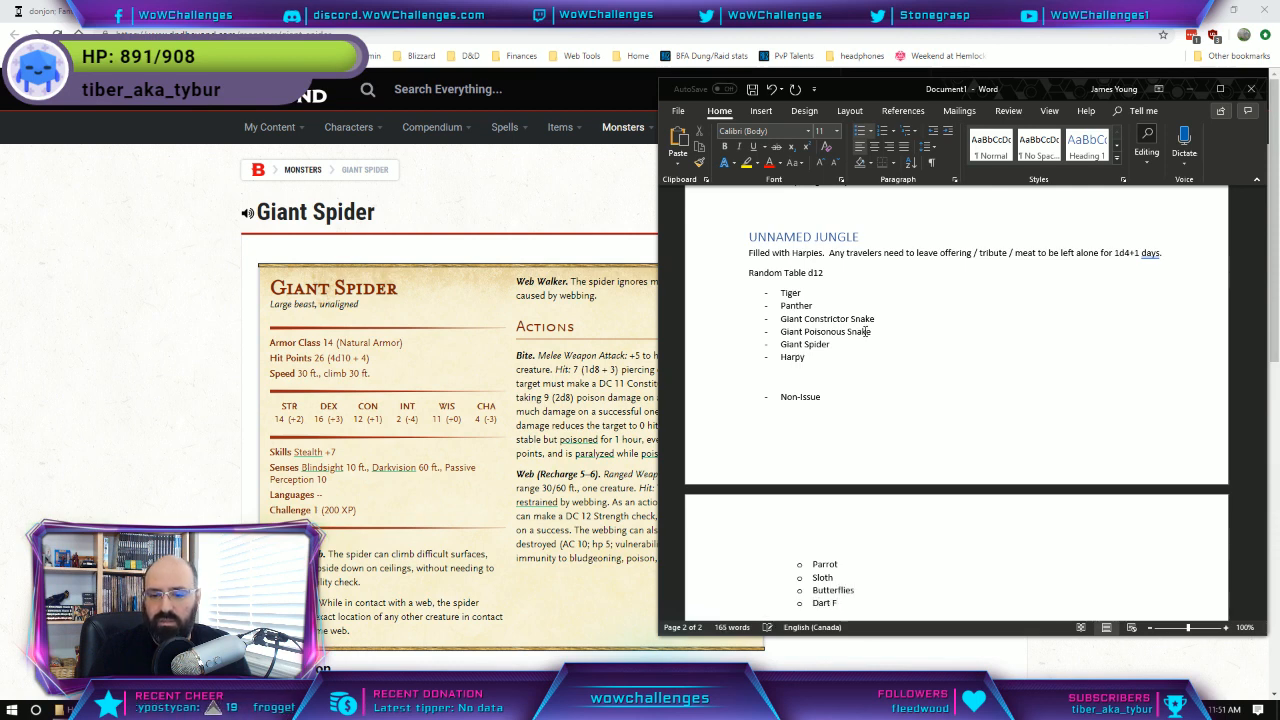
pyautogui.write('rogs')
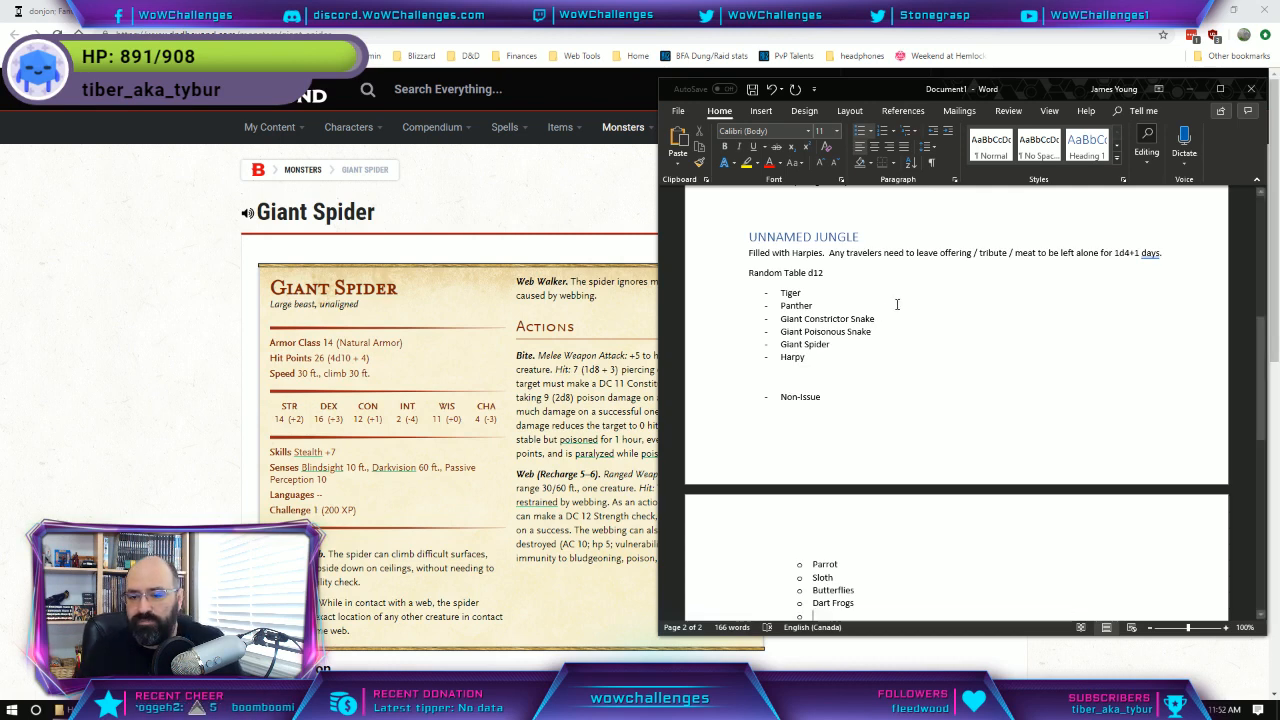
pyautogui.scroll(-2, 966, 406)
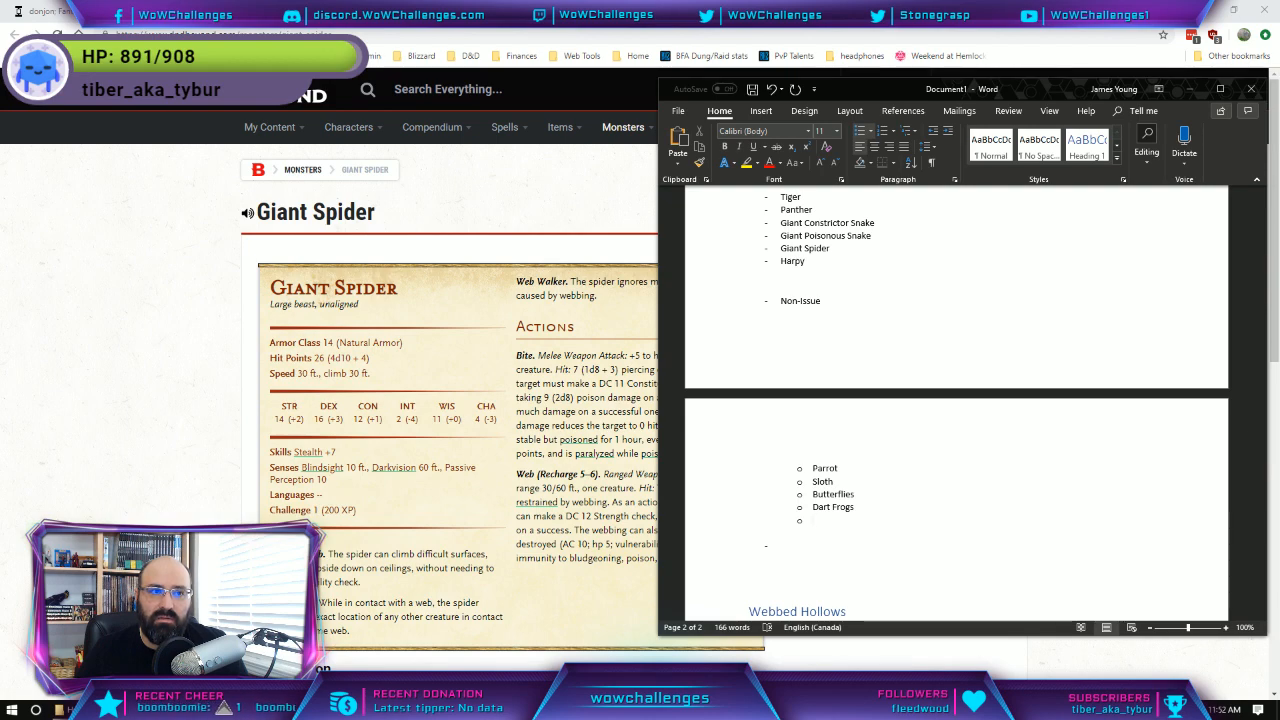
# Switch to D&D Beyond, search for "Ants" and restrict the results to monsters.
pyautogui.click(14, 36)
pyautogui.scroll(4, 507, 260)
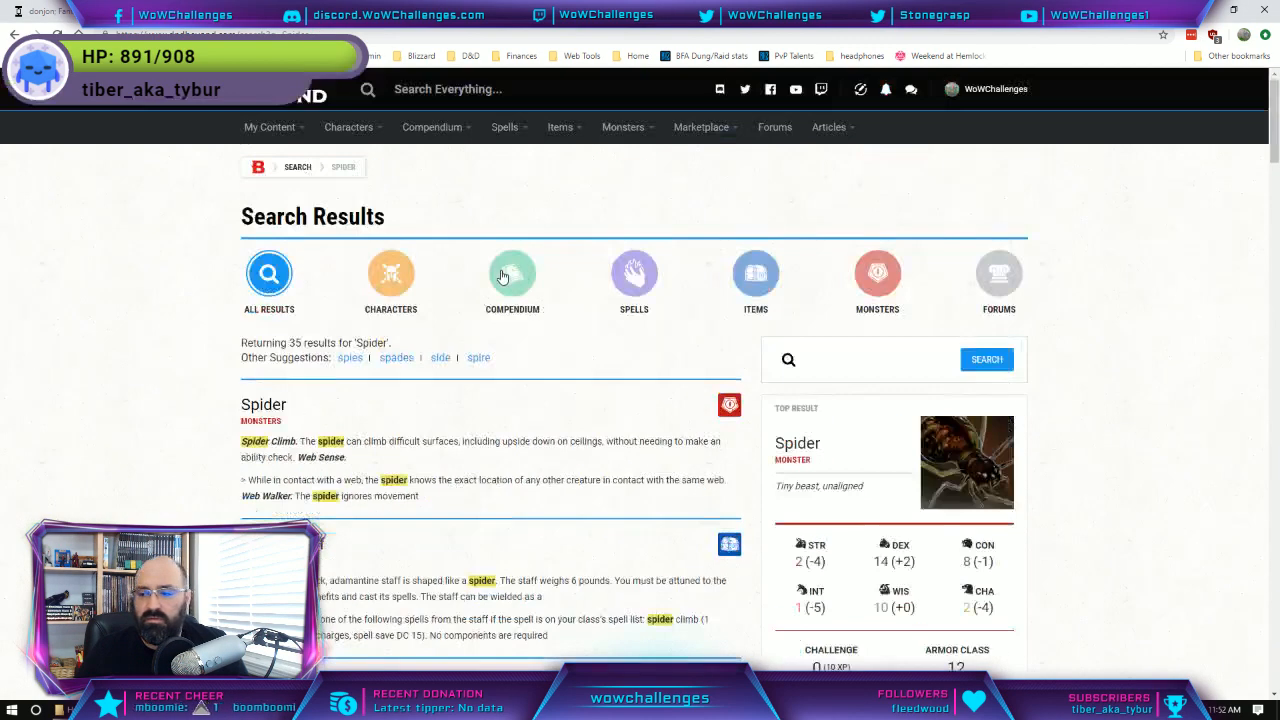
pyautogui.click(449, 95)
pyautogui.write('Ant')
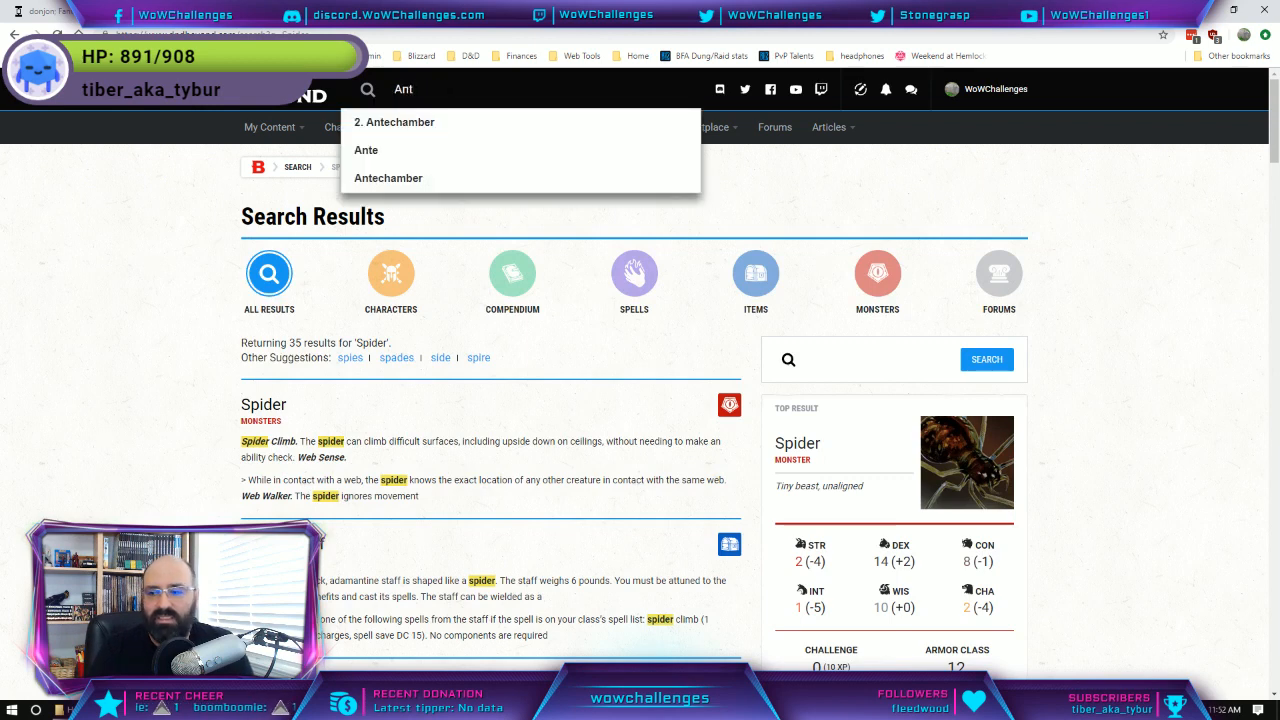
pyautogui.write('s')
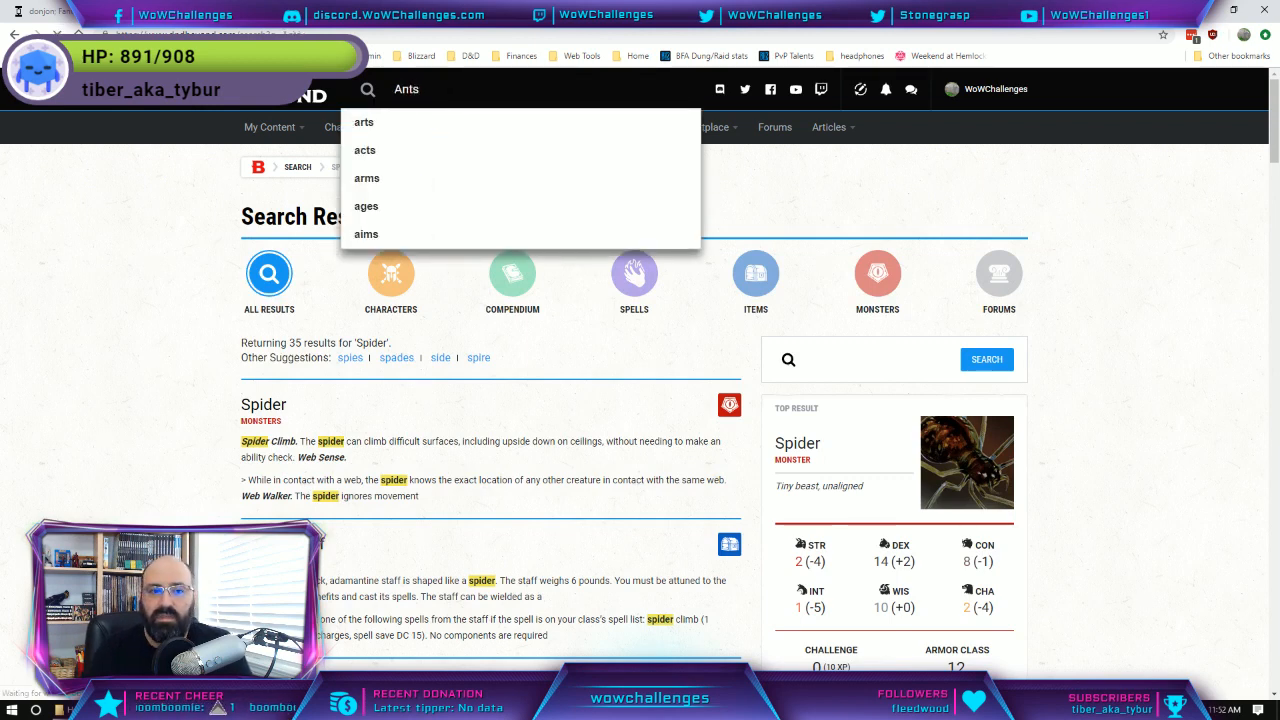
pyautogui.press('Return')
pyautogui.scroll(-5, 377, 427)
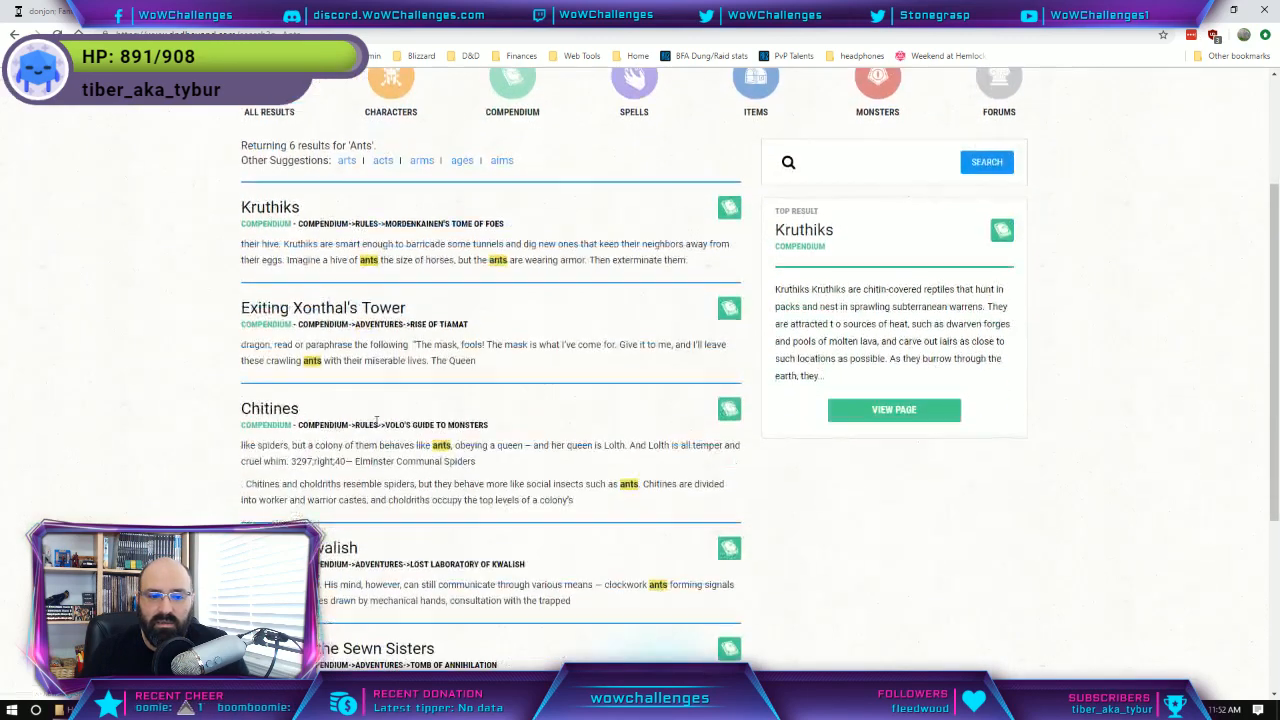
pyautogui.scroll(5, 377, 427)
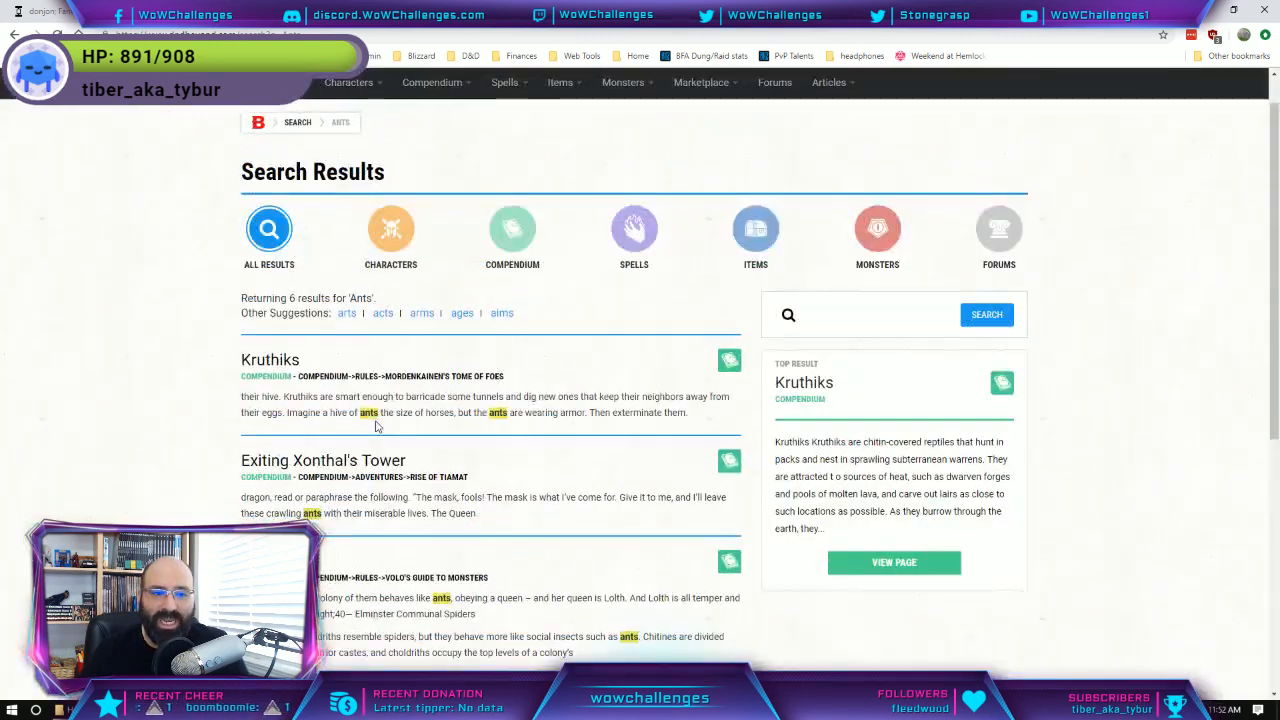
pyautogui.scroll(1, 377, 427)
pyautogui.click(869, 285)
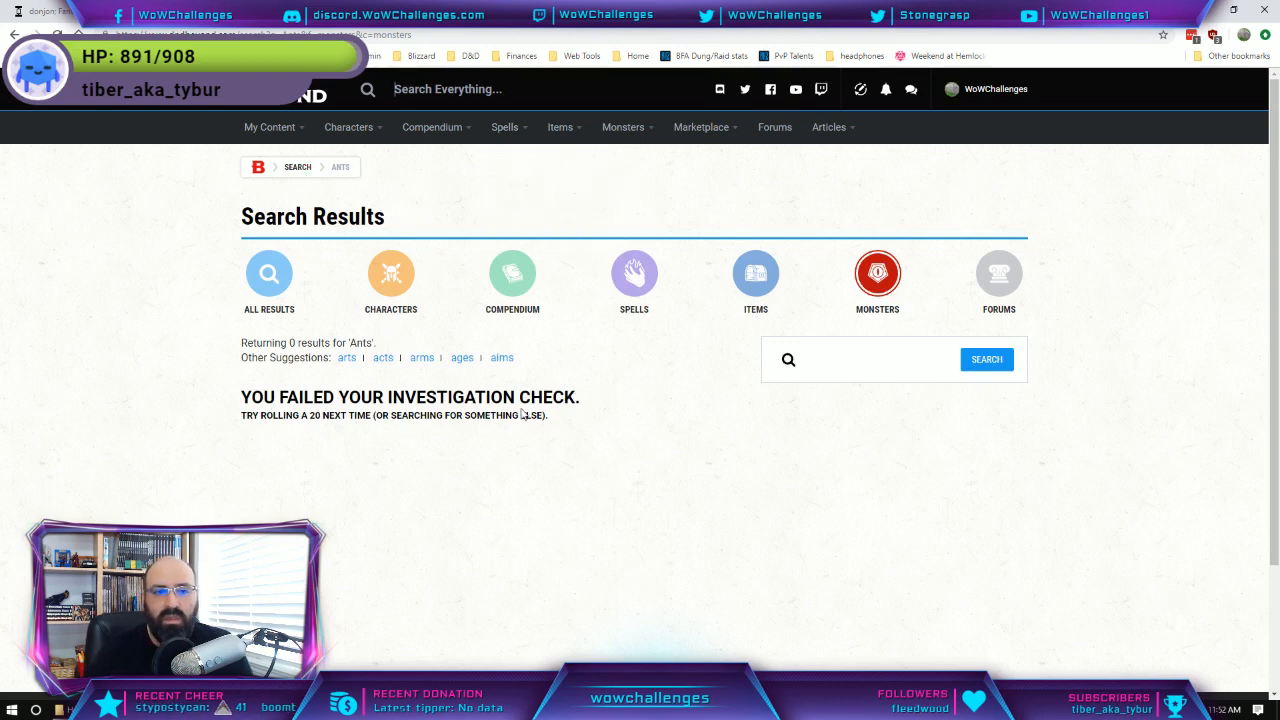
# Search for "Ankheg" and open its monster page to view the stat block.
pyautogui.write('Ankheg')
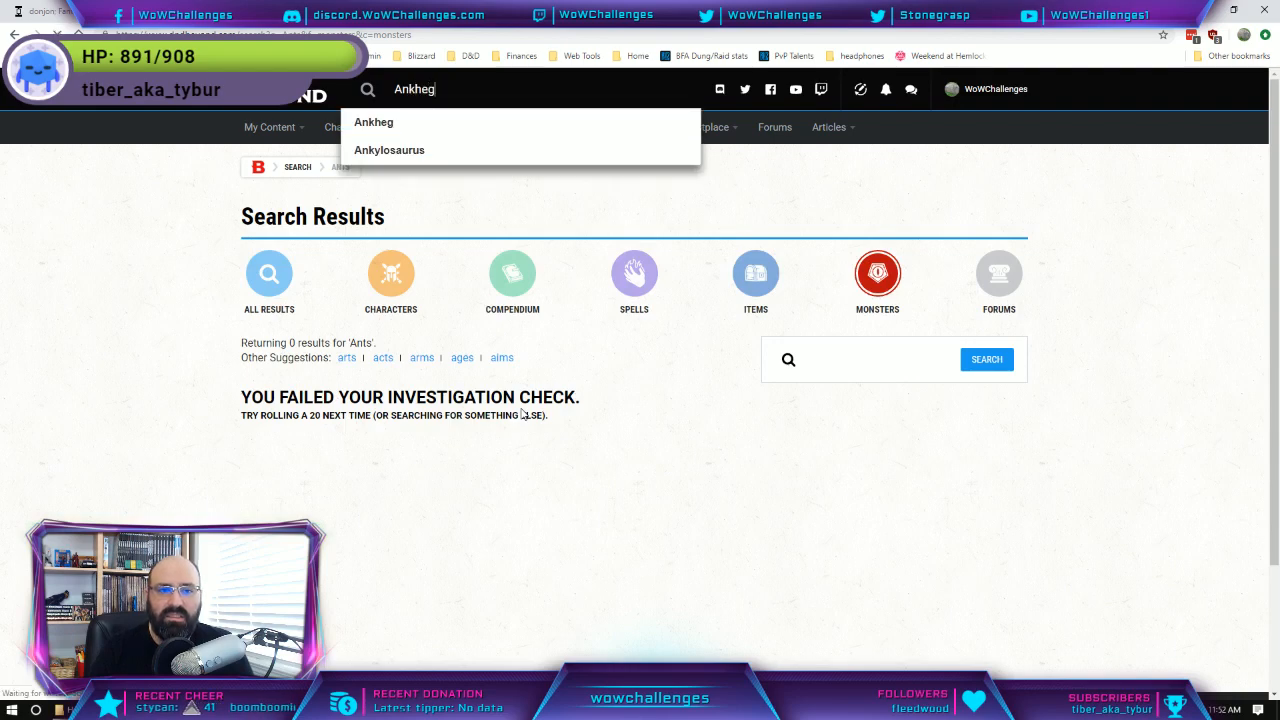
pyautogui.press('Return')
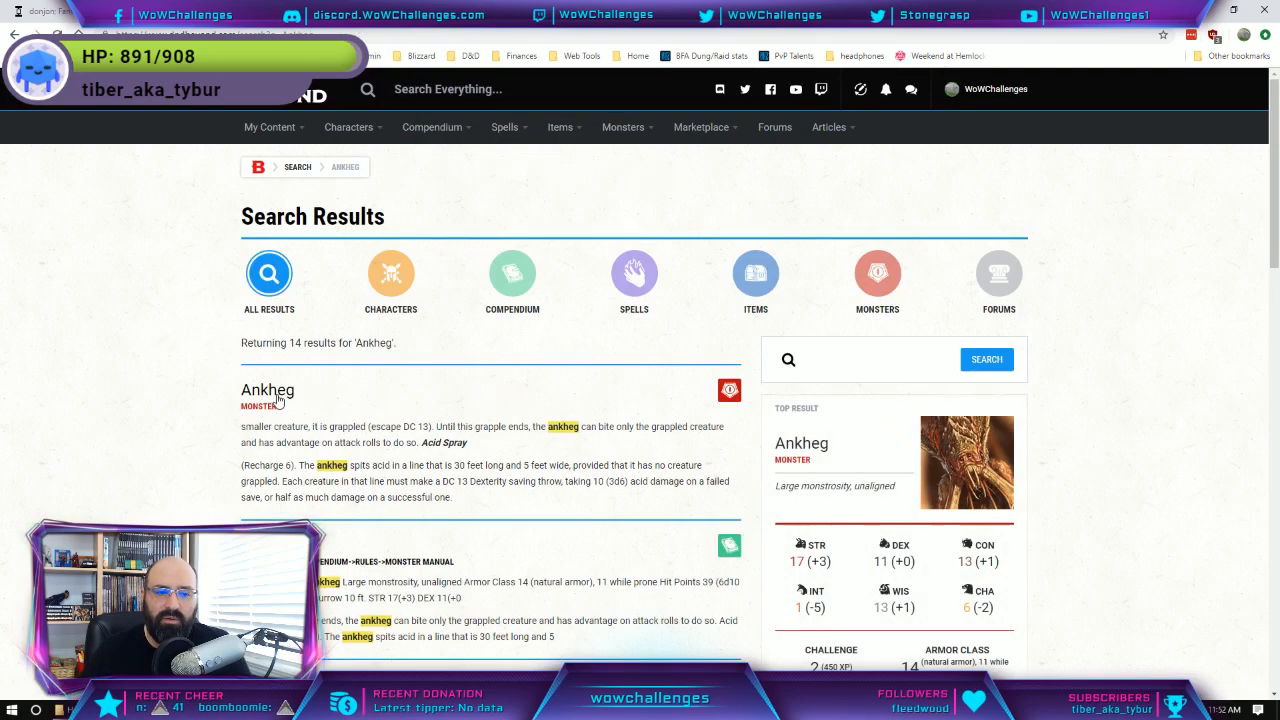
pyautogui.click(279, 392)
pyautogui.scroll(-2, 476, 369)
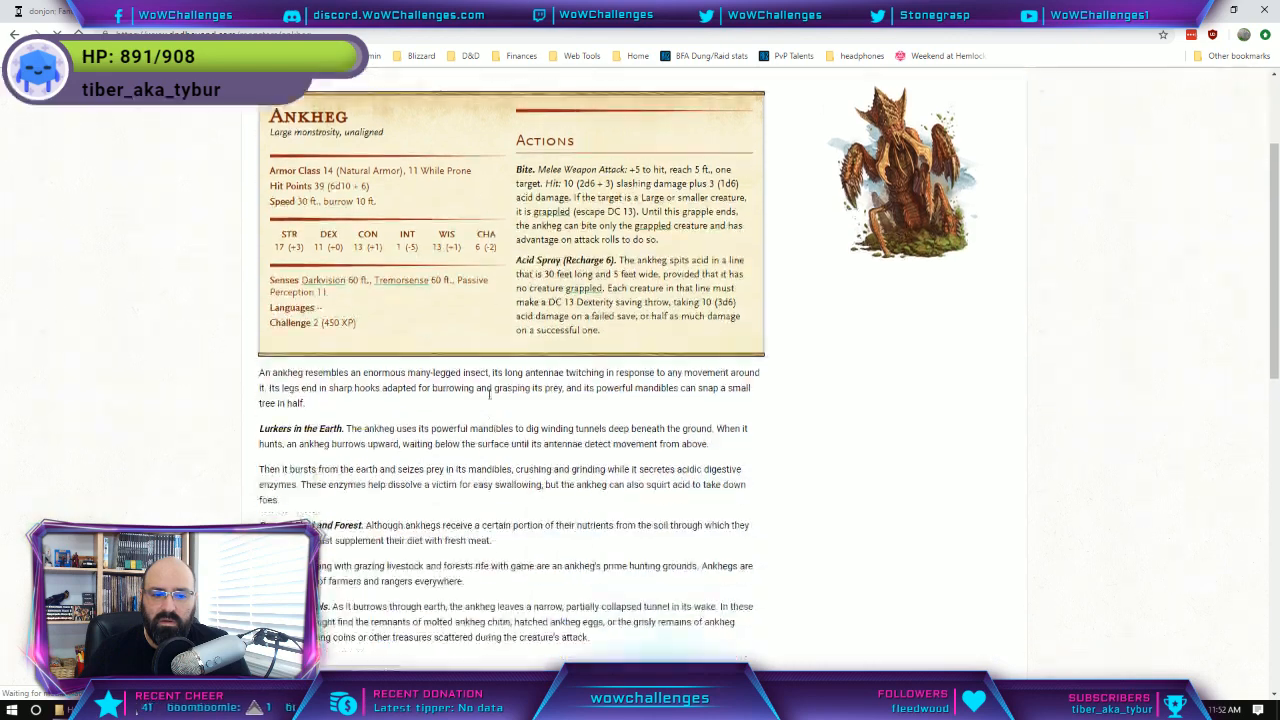
pyautogui.scroll(1, 566, 383)
pyautogui.scroll(1, 566, 383)
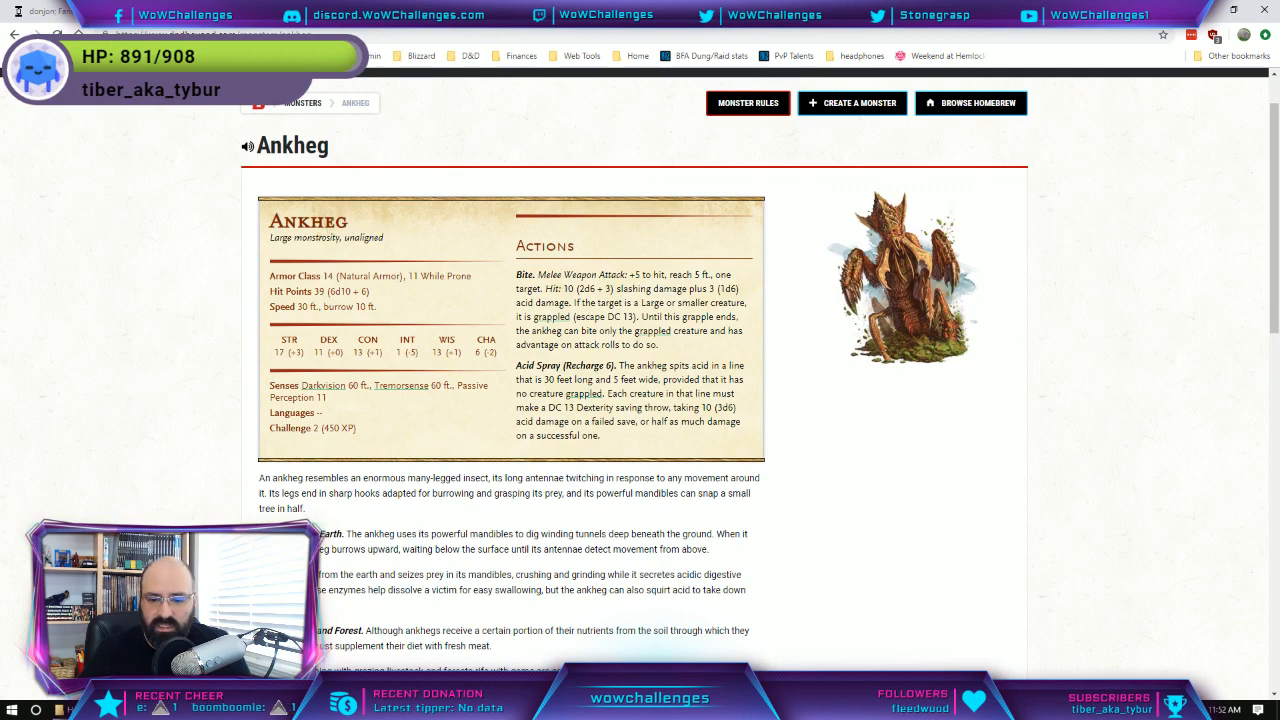
# Switch back to Word and add an "Ankheg" bullet directly below Harpy in the random table list.
pyautogui.hotkey('alt', 'Tab')
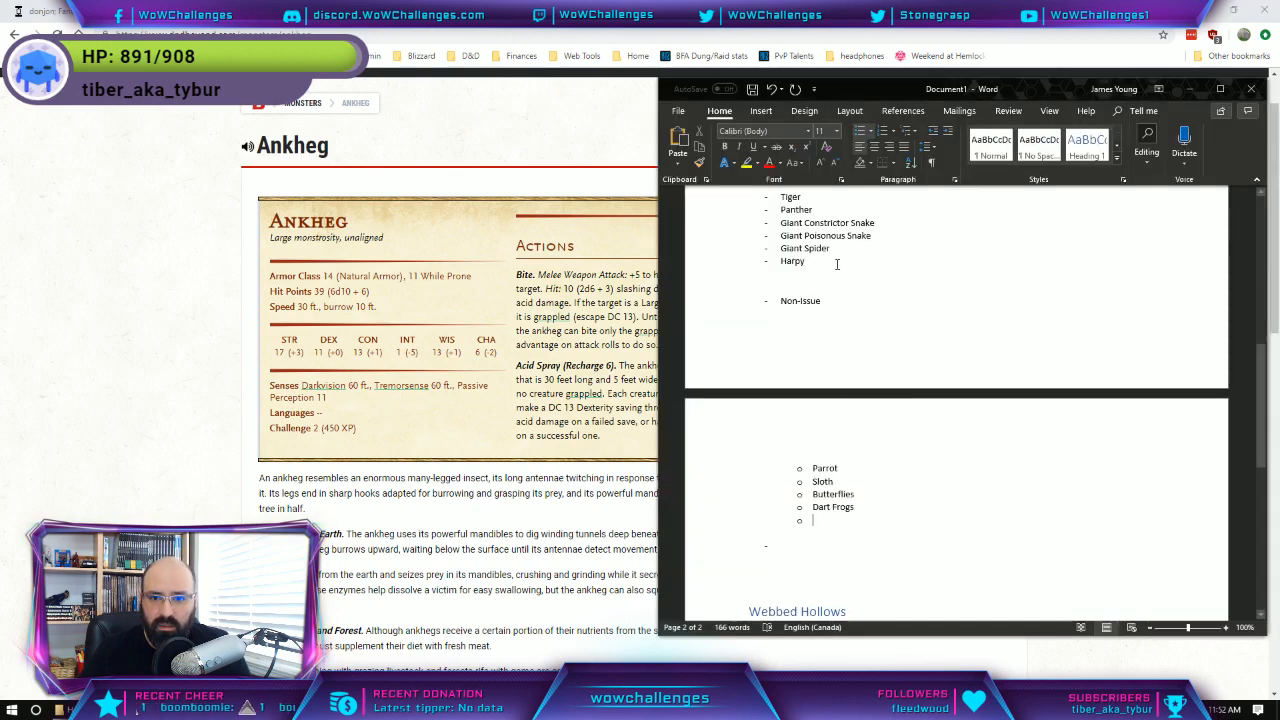
pyautogui.click(872, 254)
pyautogui.press('Return')
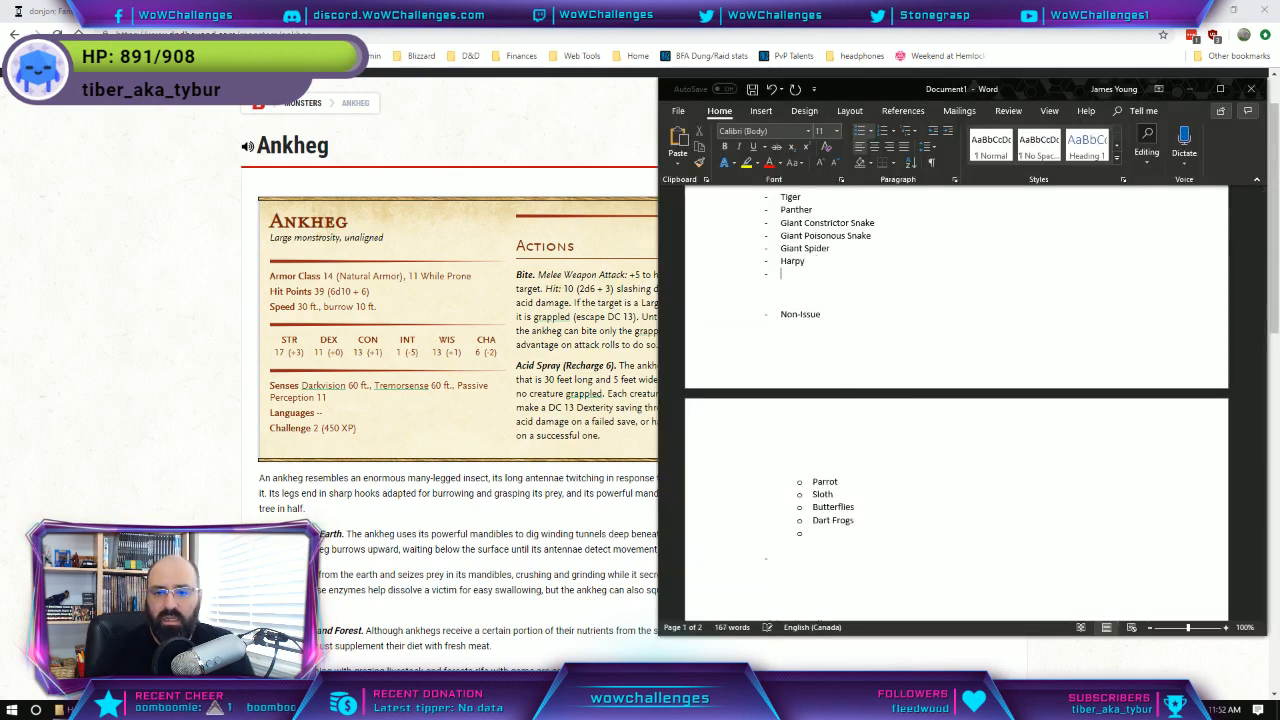
pyautogui.write('Ankheg')
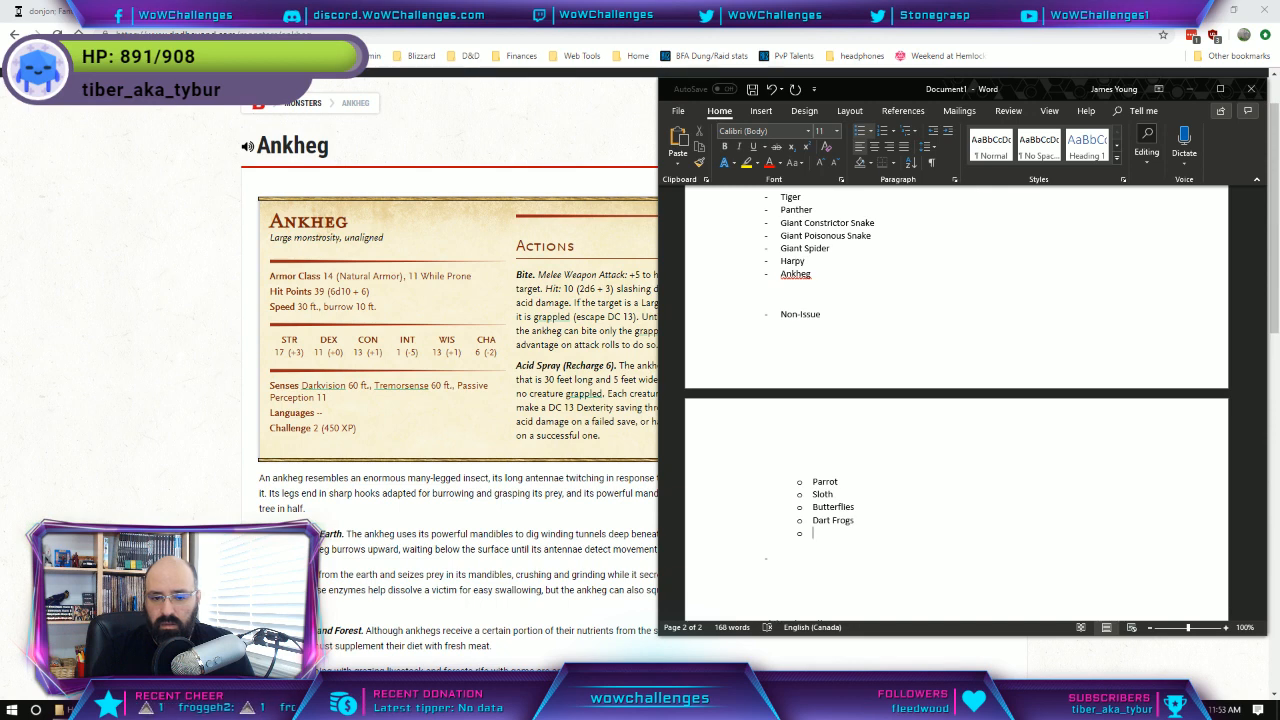
# Add "Ants" and "Anteater" sub-bullets below Dart Frogs.
pyautogui.write('Ants')
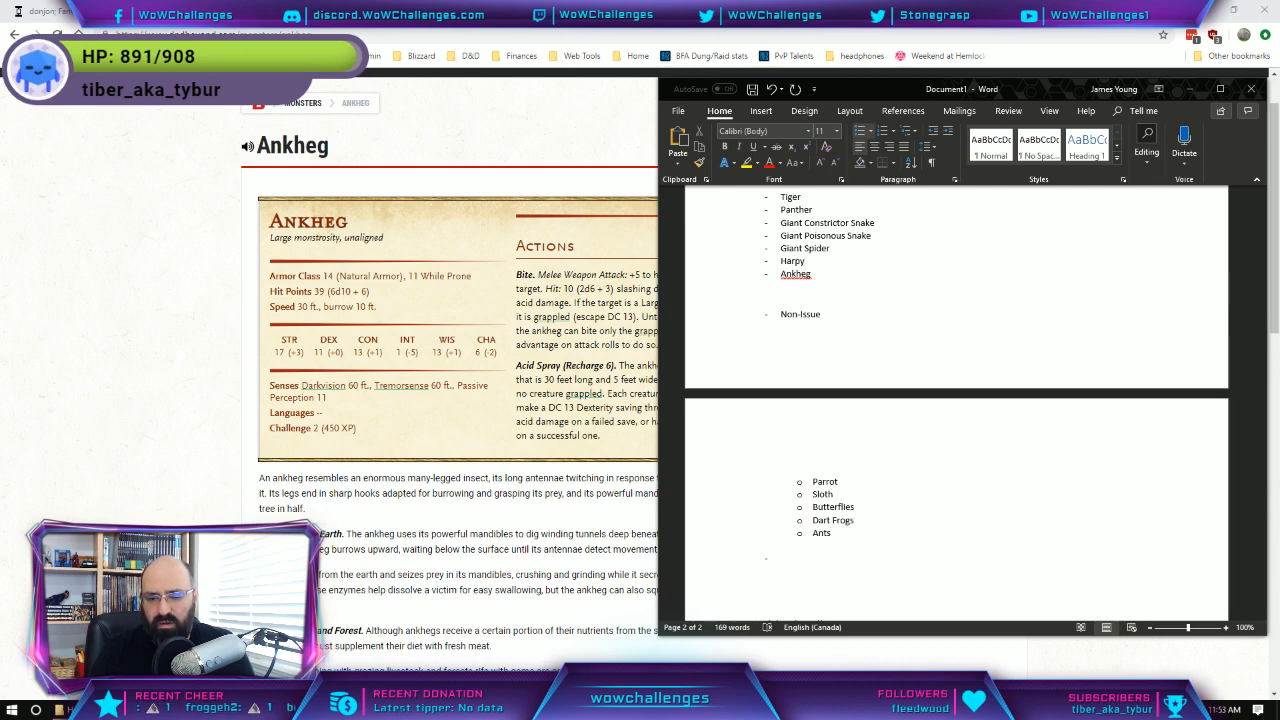
pyautogui.press('Return')
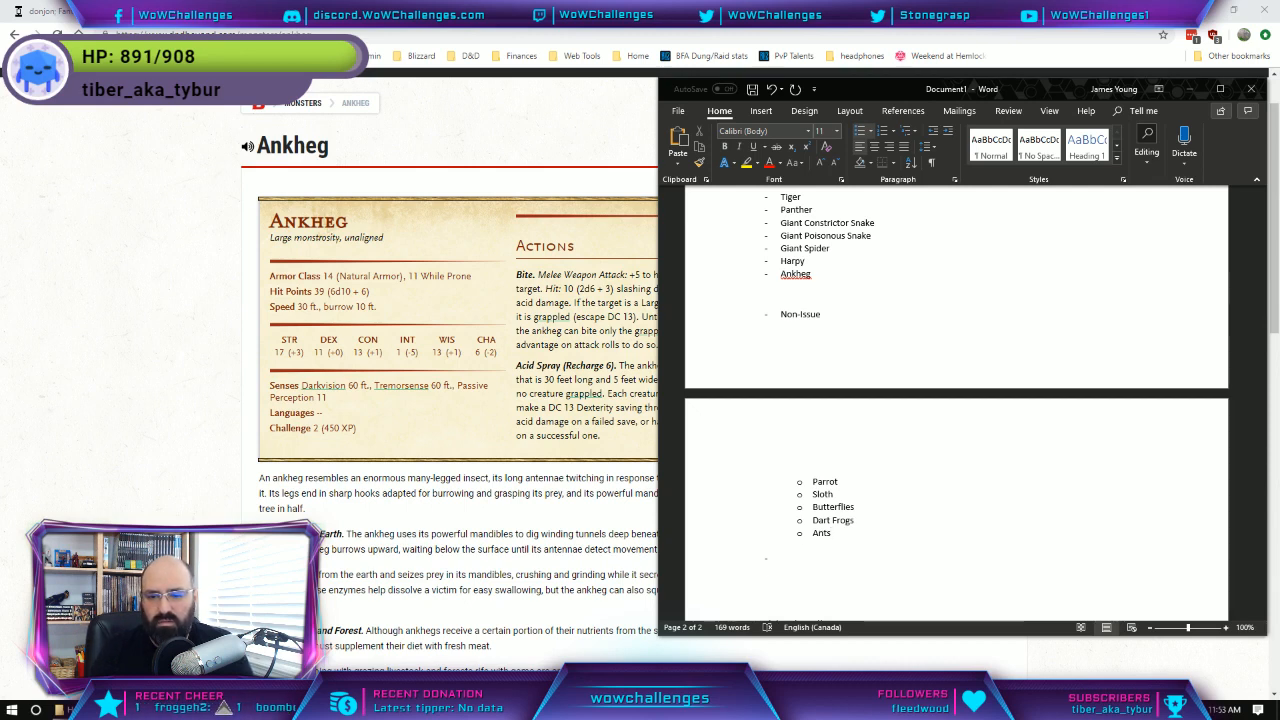
pyautogui.write('Anteater')
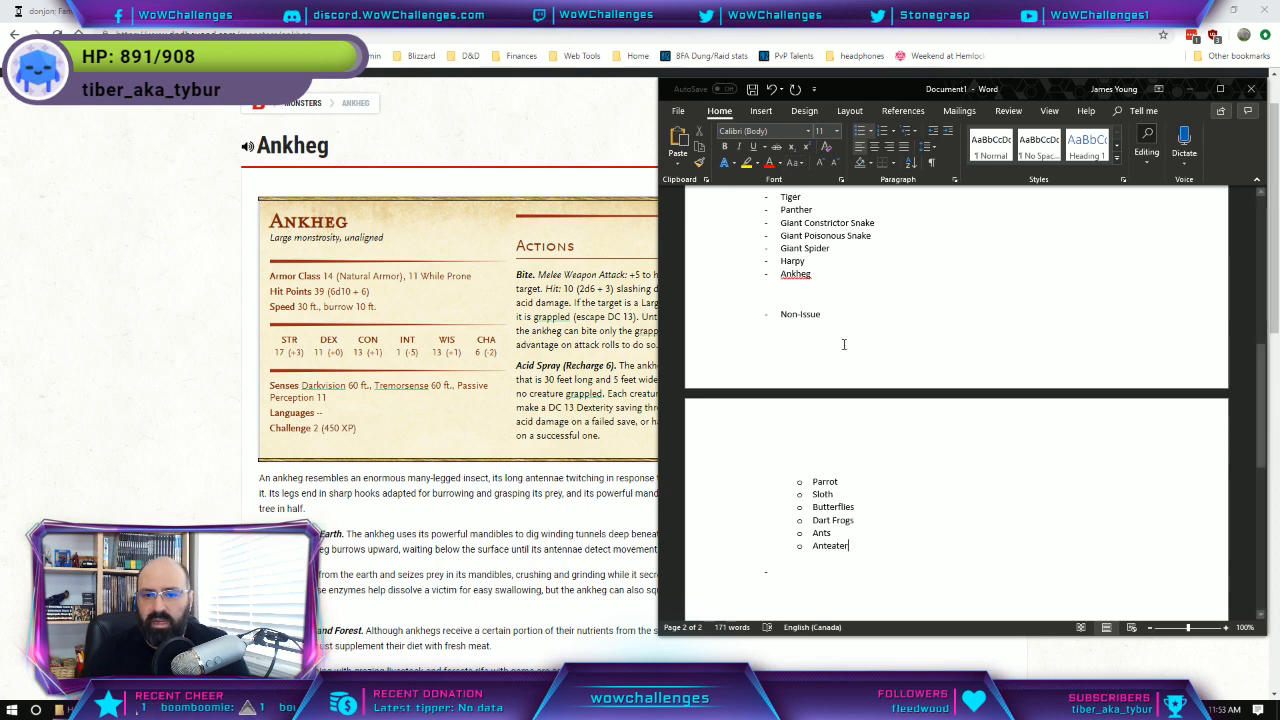
# Change the "Non-Issue" bullet text to "Non-Lethal".
pyautogui.scroll(1, 787, 283)
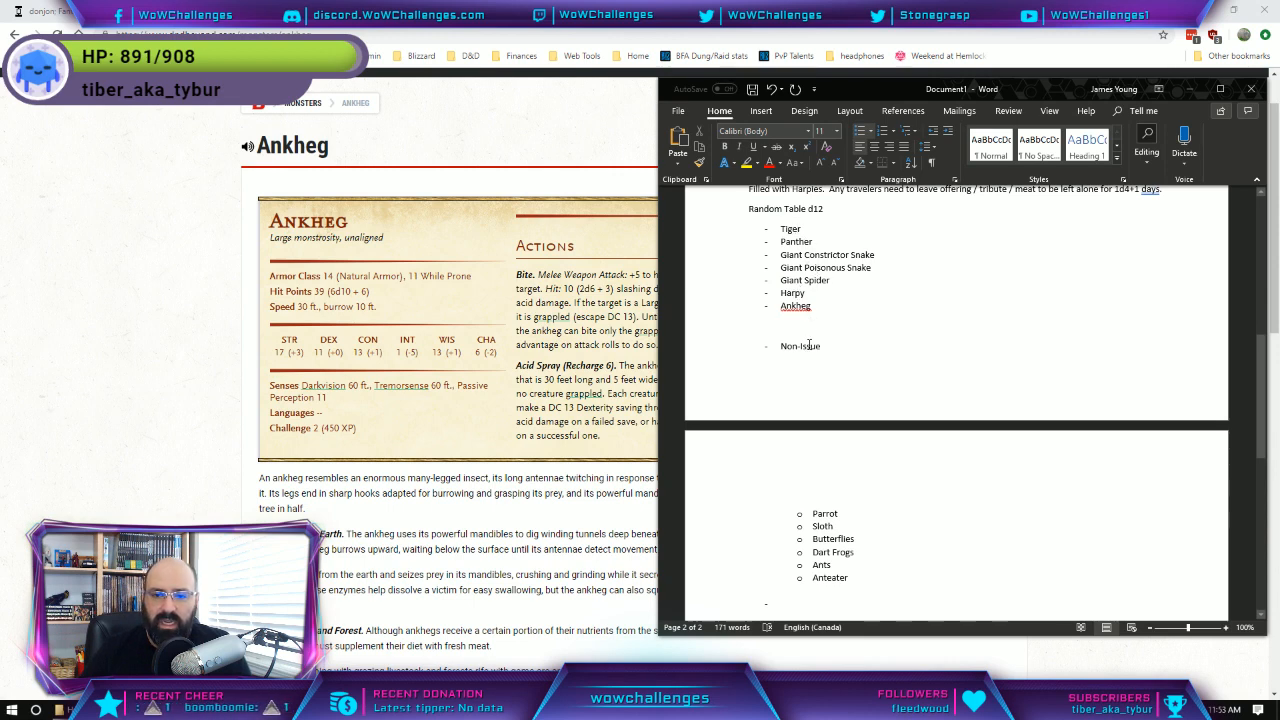
pyautogui.doubleClick(809, 345)
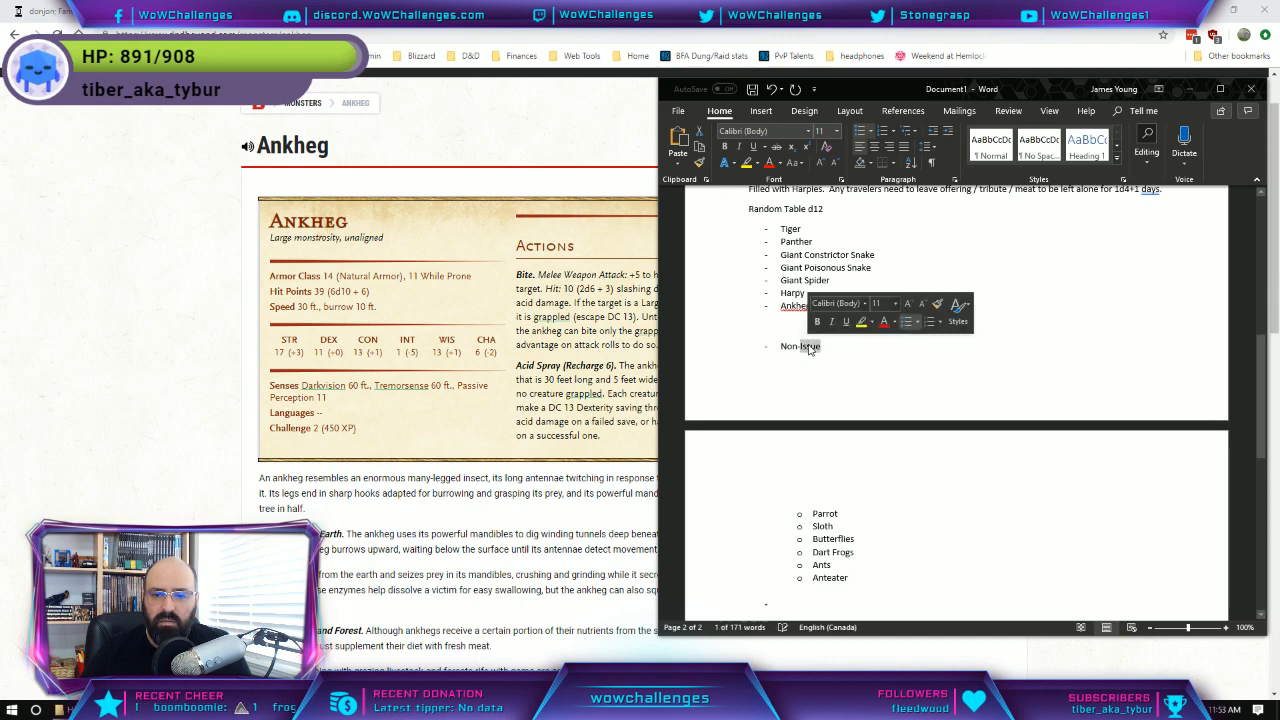
pyautogui.doubleClick(791, 346)
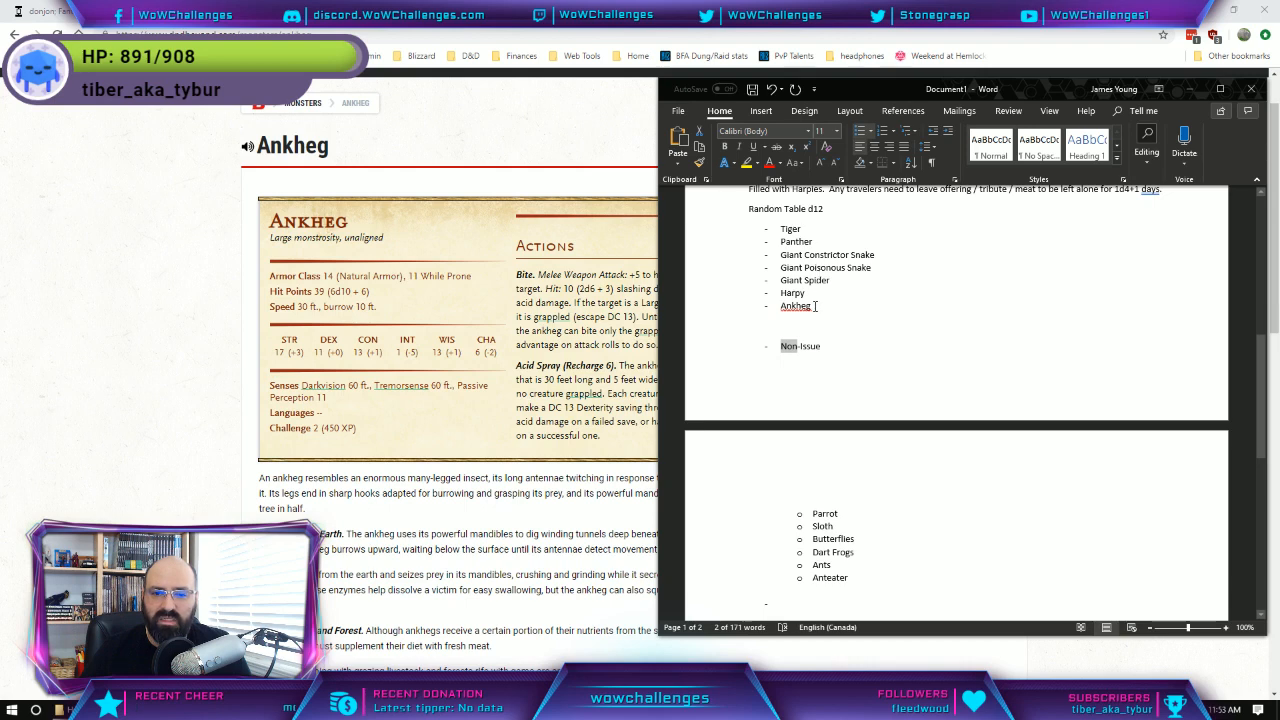
pyautogui.click(816, 306)
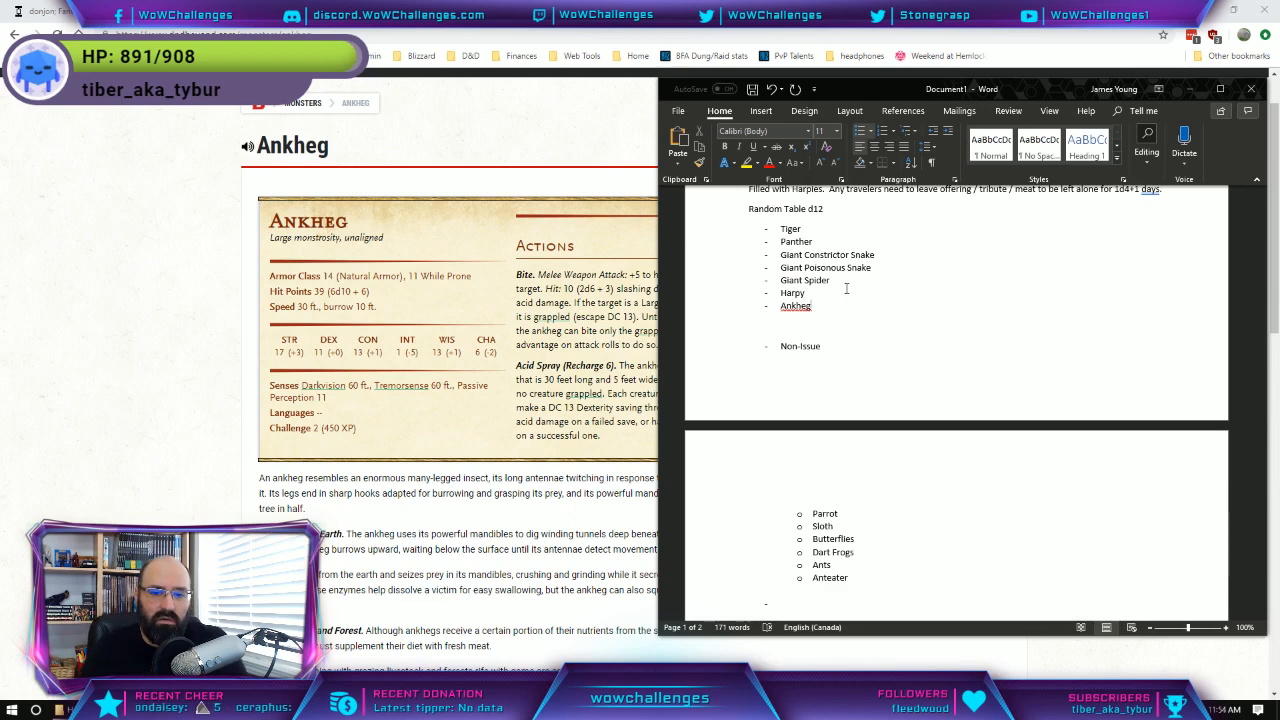
pyautogui.doubleClick(806, 347)
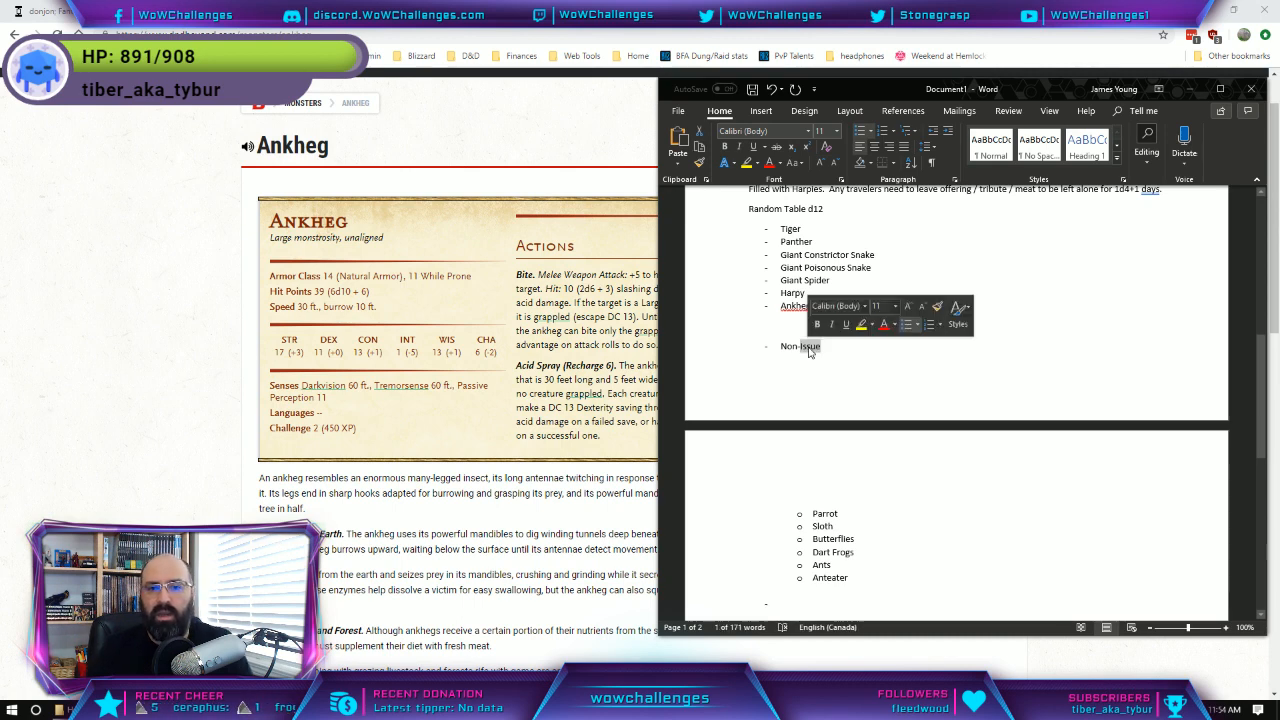
pyautogui.write('Lethal')
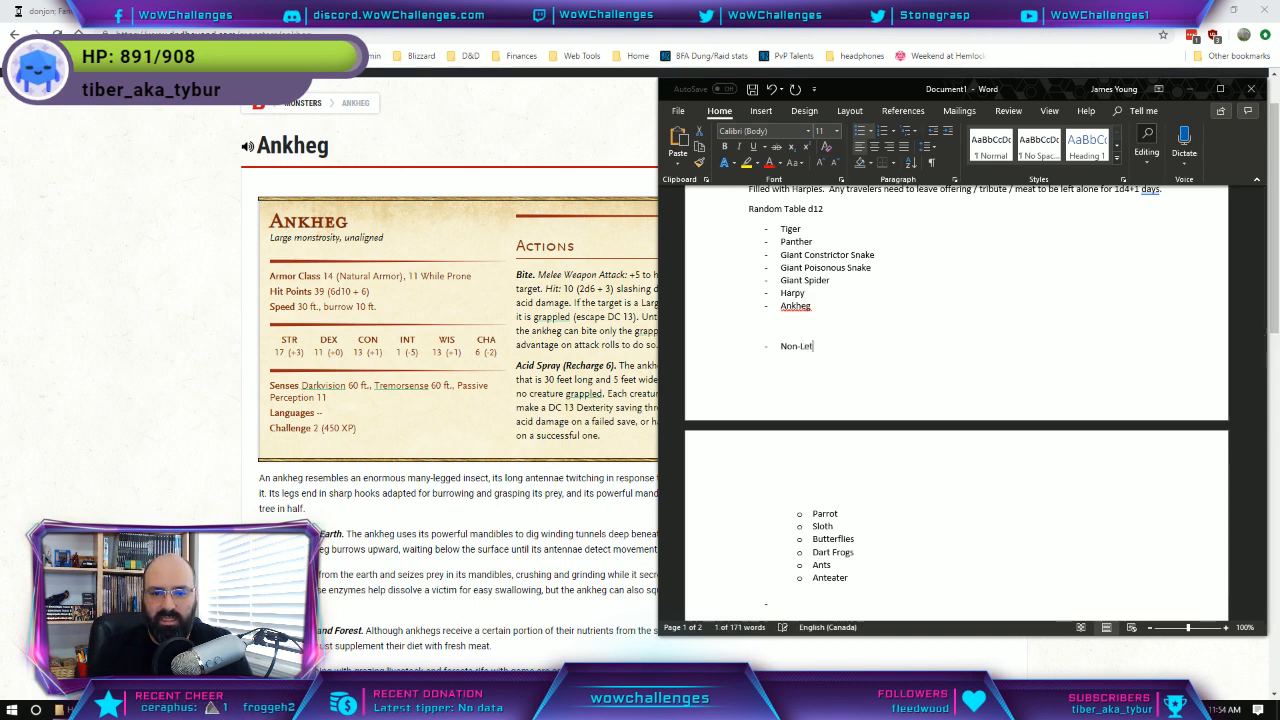
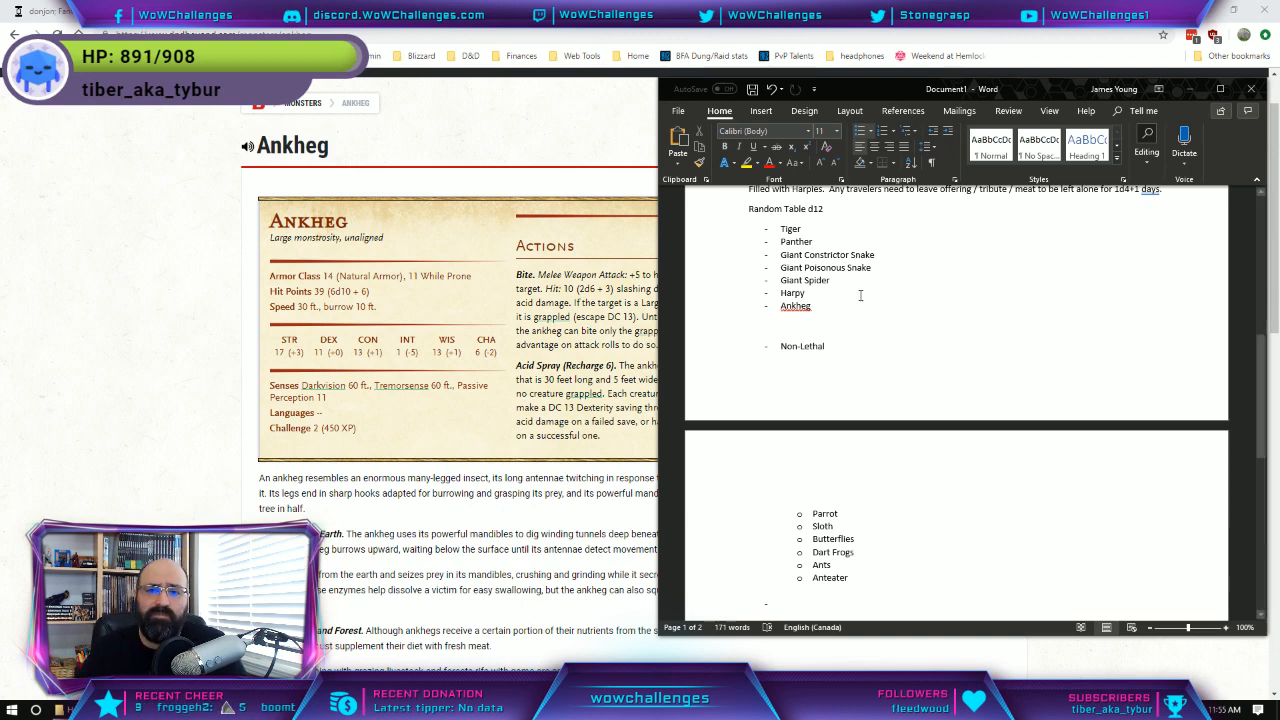
# Switch to D&D Beyond and open the official monsters listing from the Ankheg page.
pyautogui.click(362, 146)
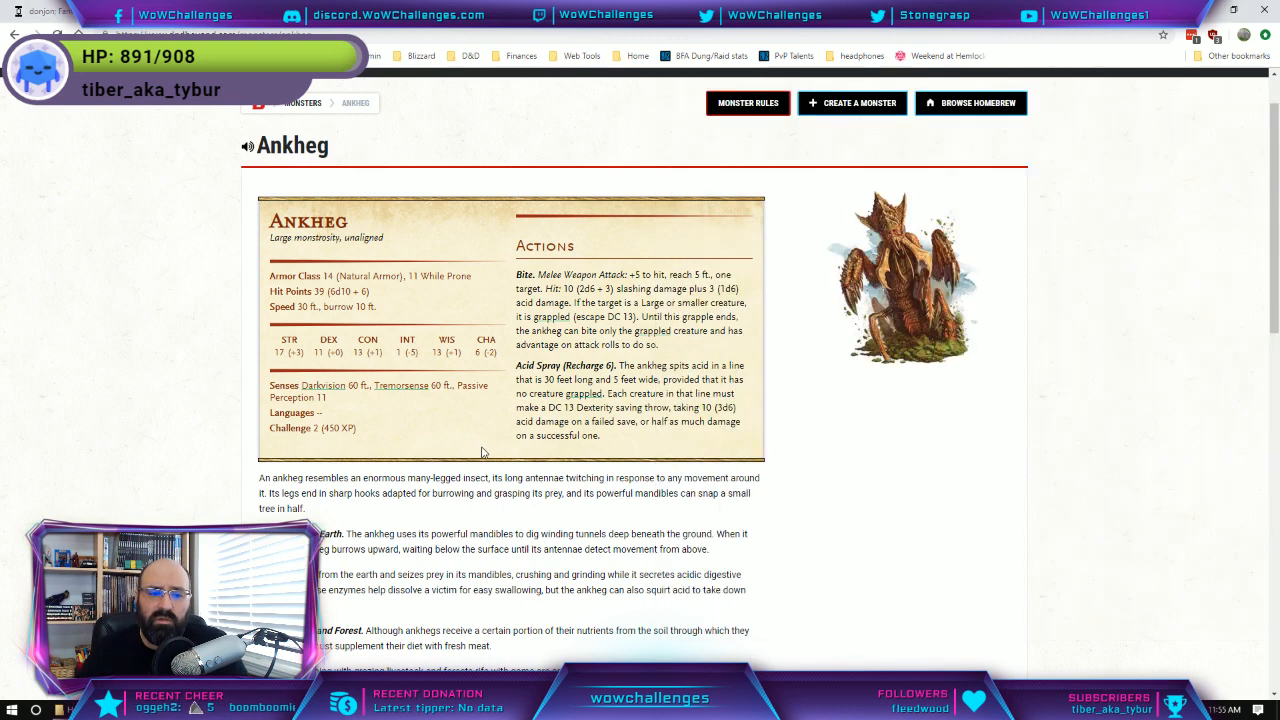
pyautogui.scroll(-4, 484, 452)
pyautogui.scroll(5, 481, 451)
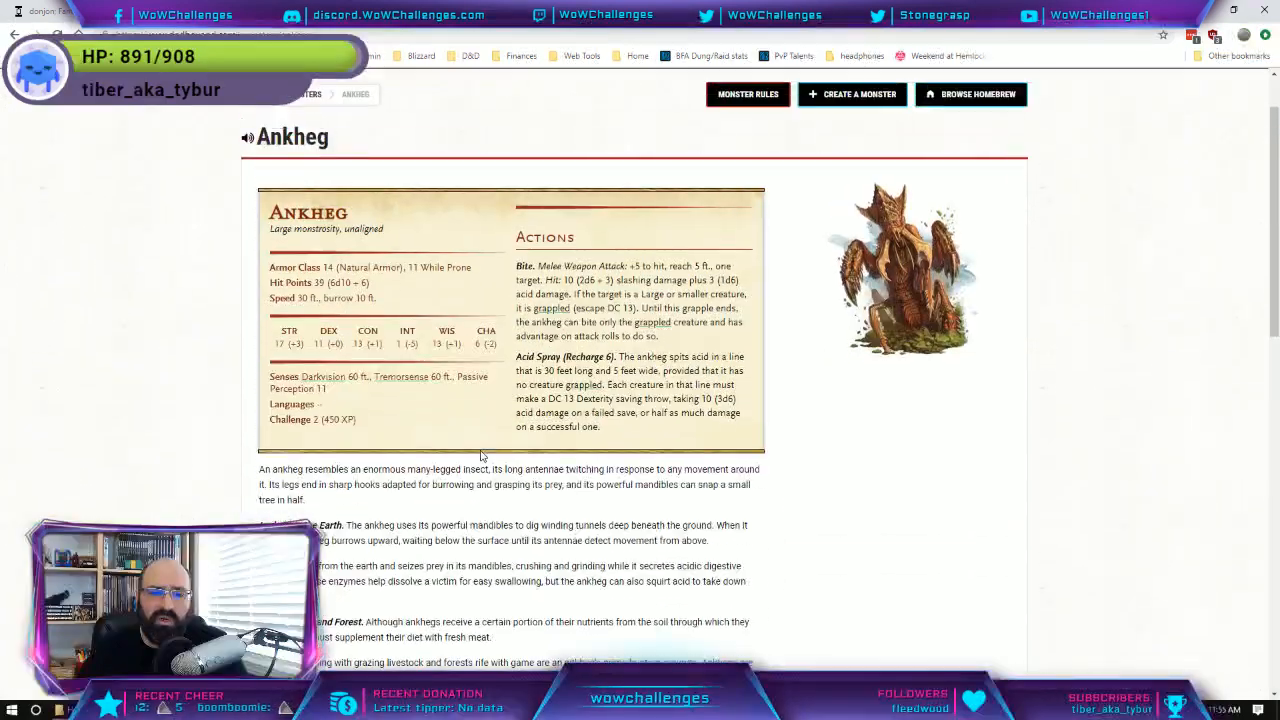
pyautogui.moveTo(408, 147)
pyautogui.moveTo(612, 134)
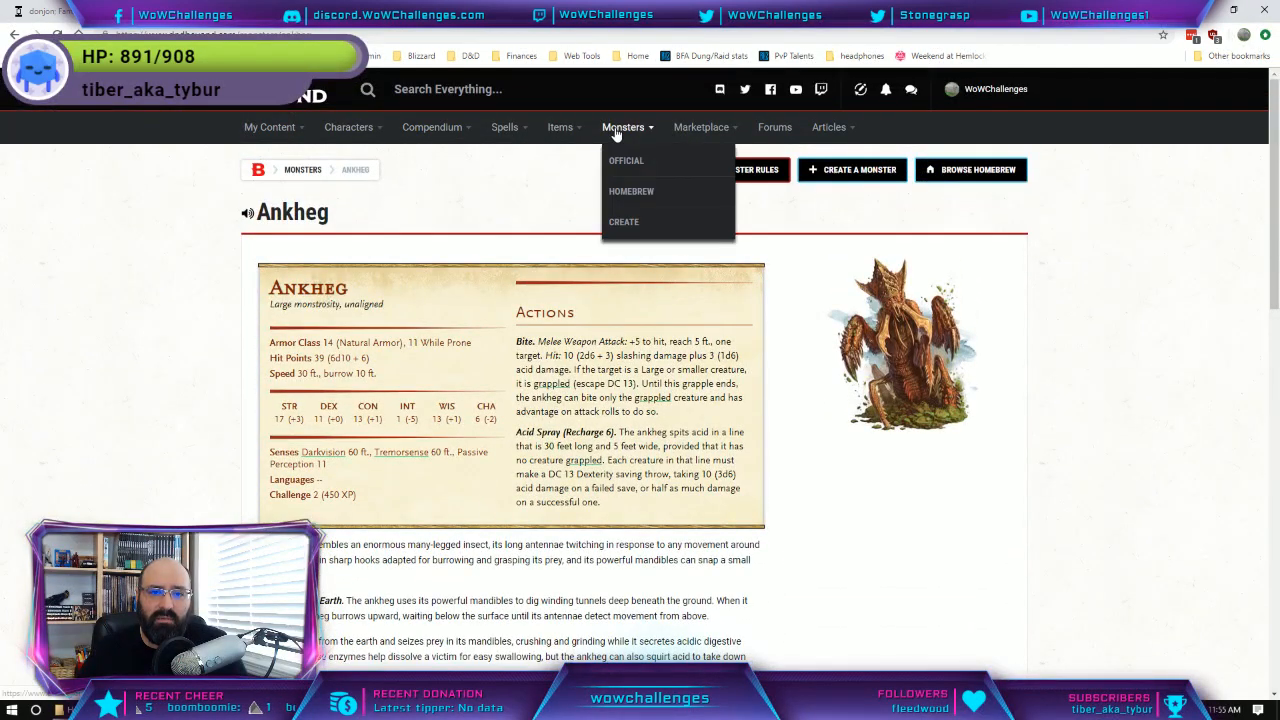
pyautogui.click(614, 176)
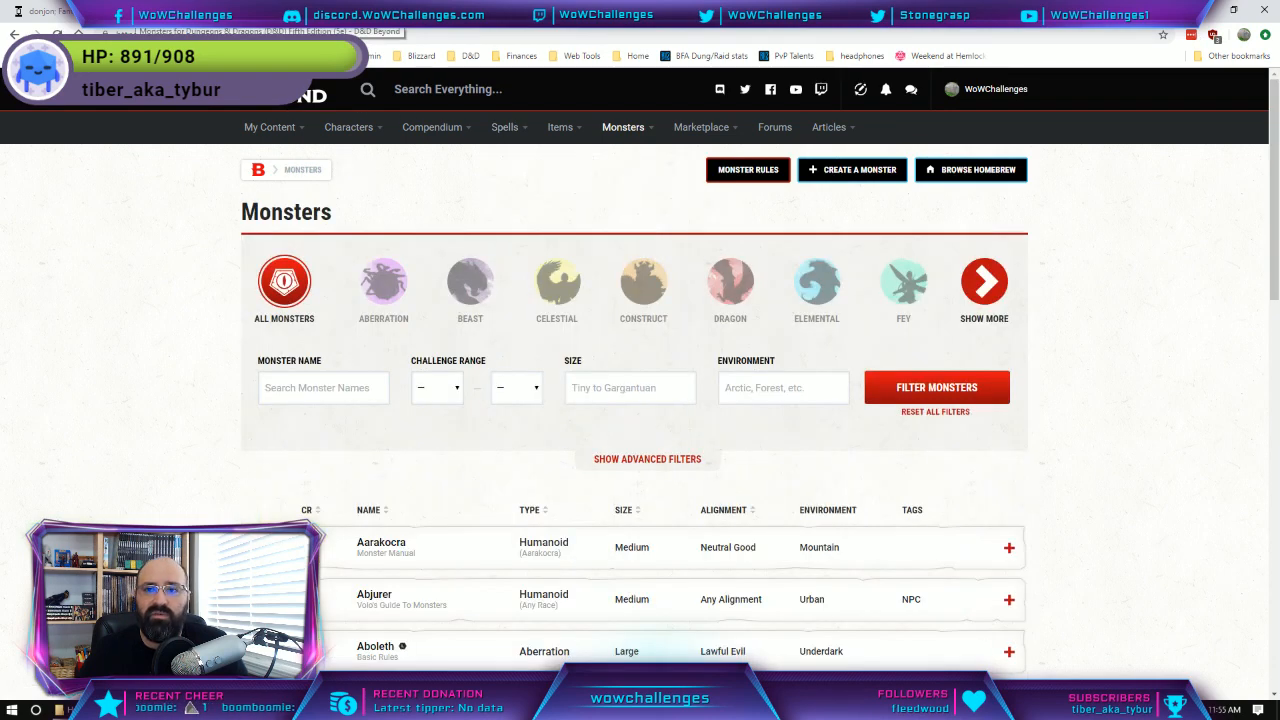
# Browse the first three pages of the monsters listing for creatures suited to the jungle encounter table.
pyautogui.scroll(-5, 452, 505)
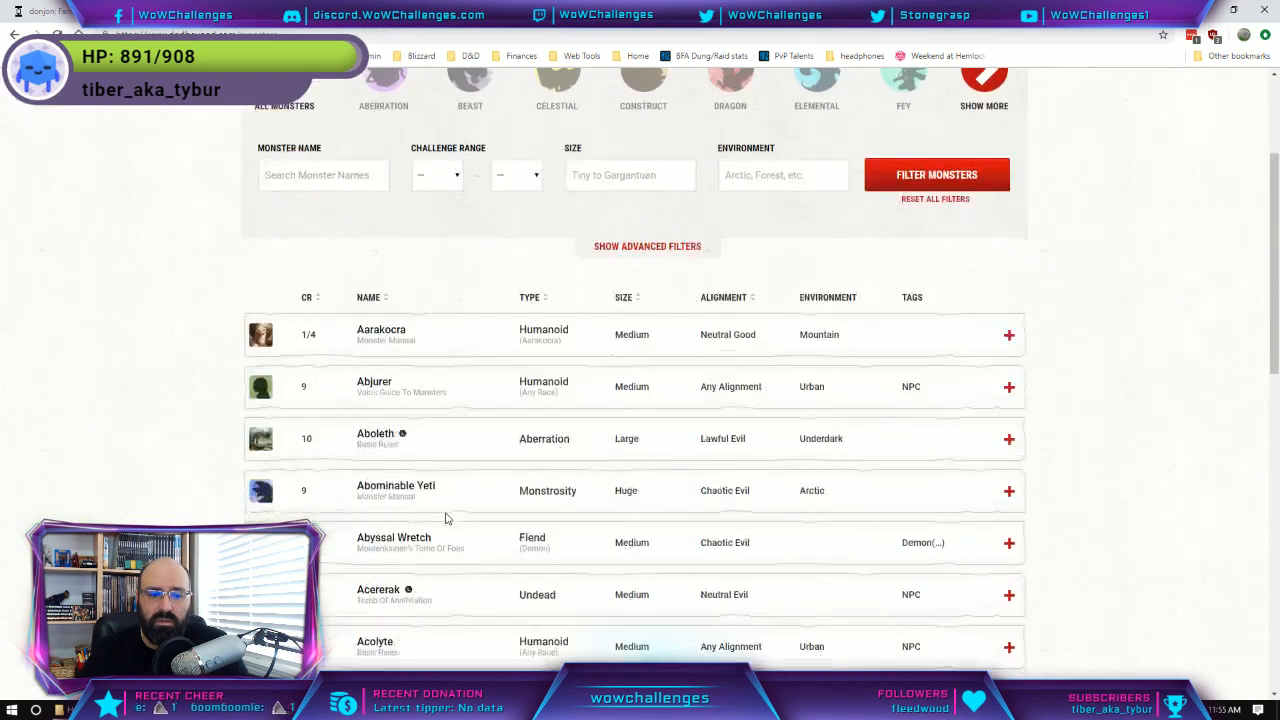
pyautogui.scroll(-6, 435, 415)
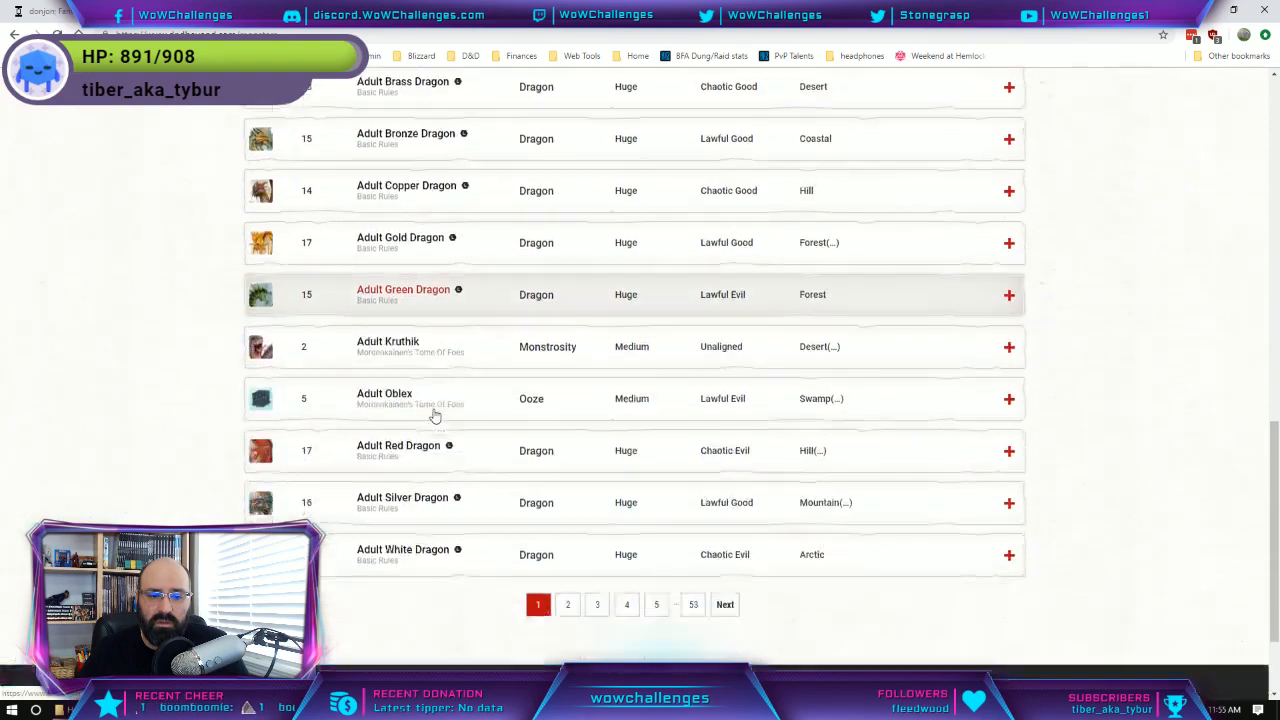
pyautogui.click(725, 473)
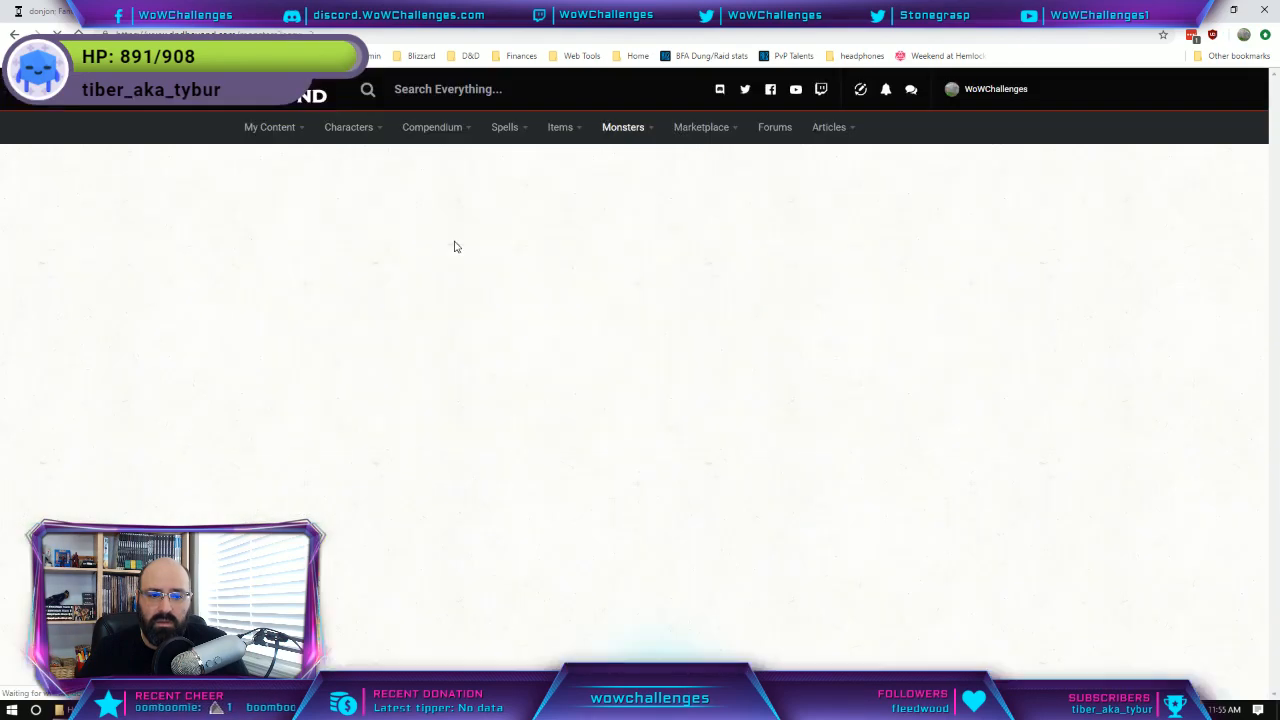
pyautogui.scroll(-8, 447, 398)
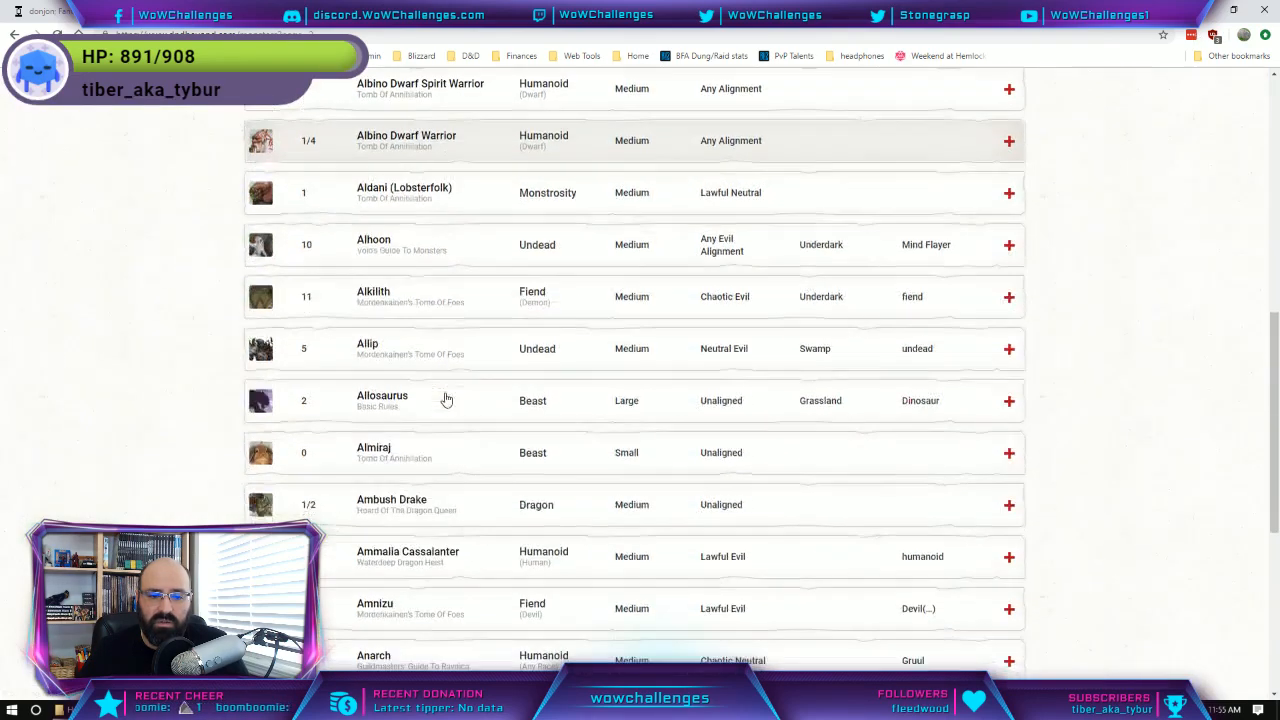
pyautogui.scroll(-3, 417, 425)
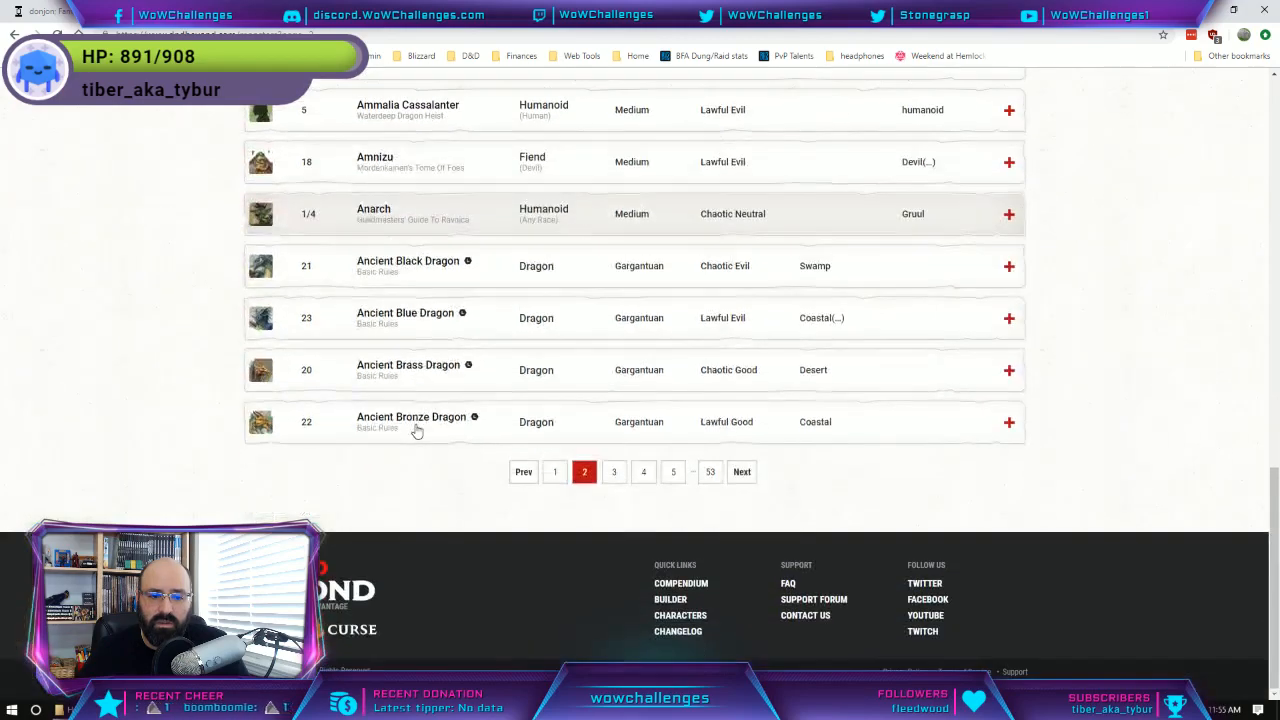
pyautogui.click(752, 478)
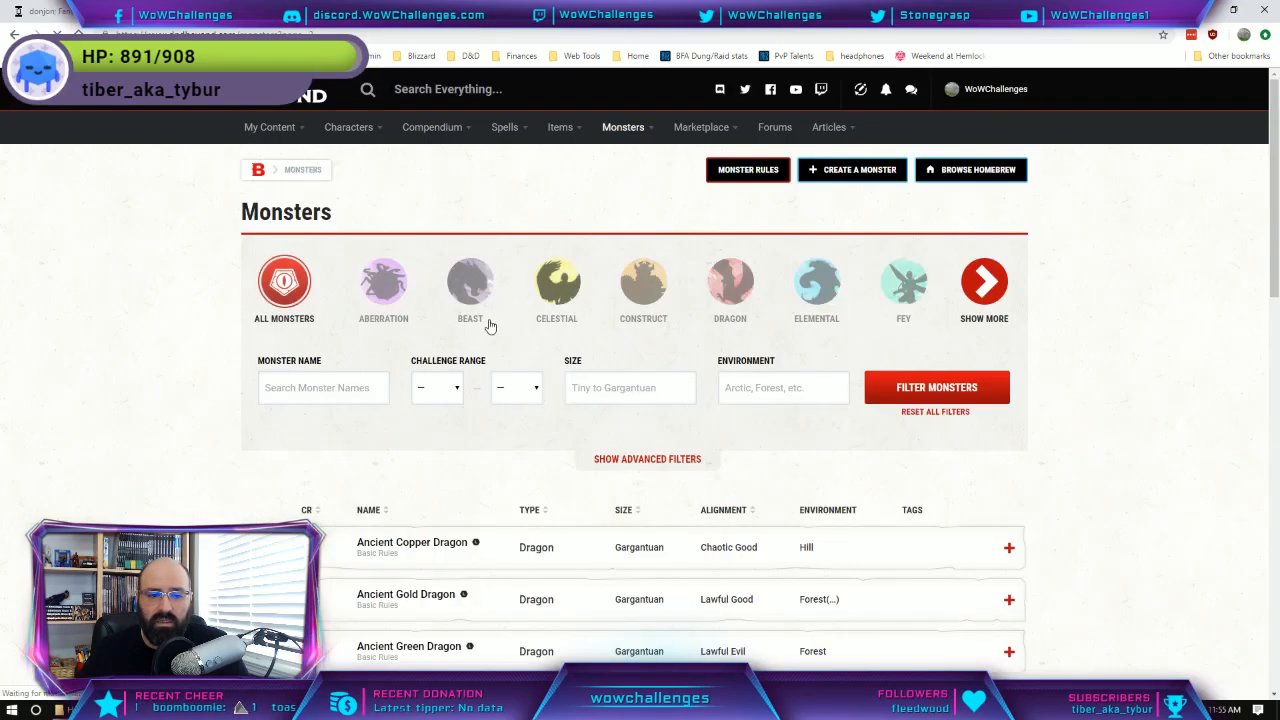
pyautogui.scroll(-4, 480, 380)
pyautogui.scroll(-2, 477, 391)
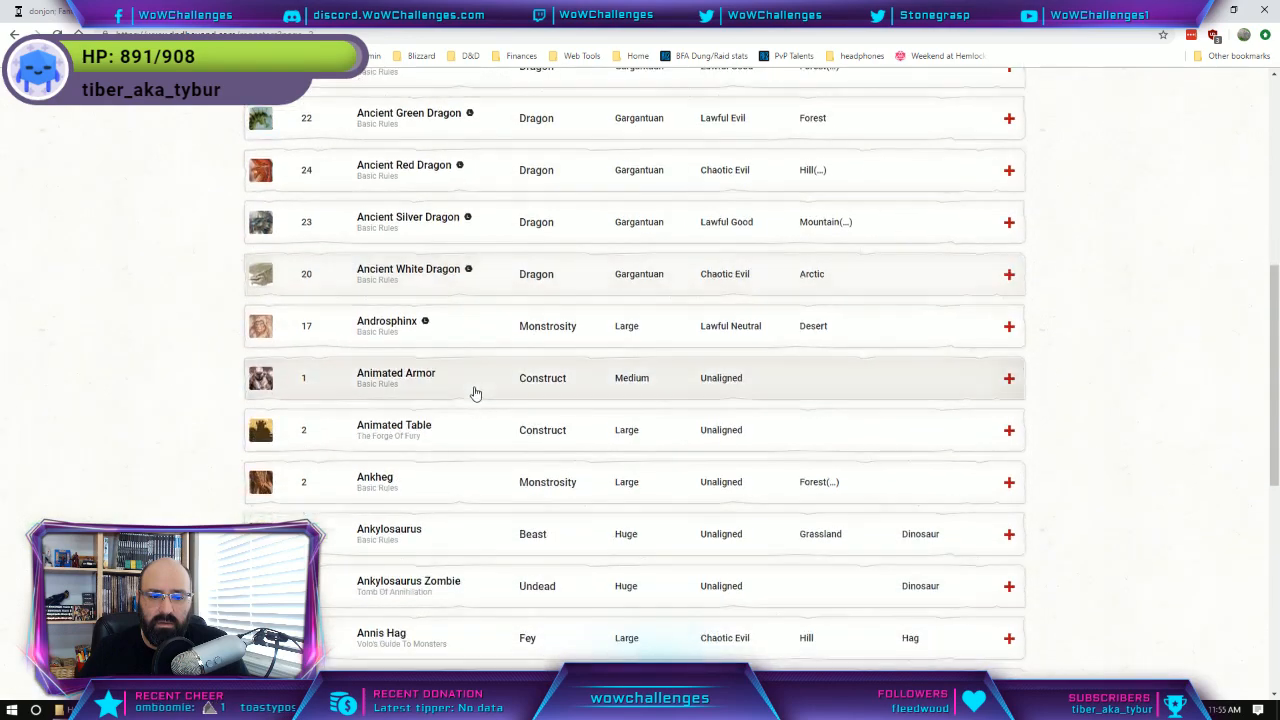
# Open the Ankheg entry from the monsters listing to view its stat block.
pyautogui.click(375, 478)
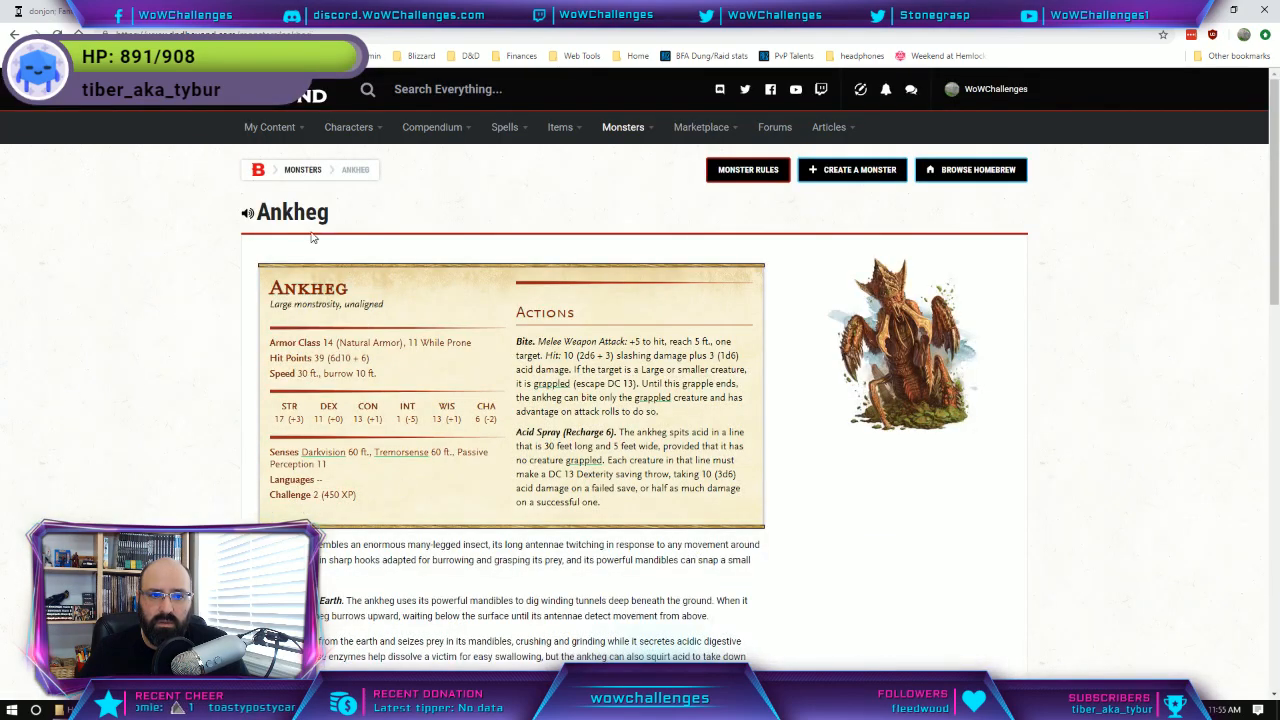
pyautogui.hotkey('alt', 'Left')
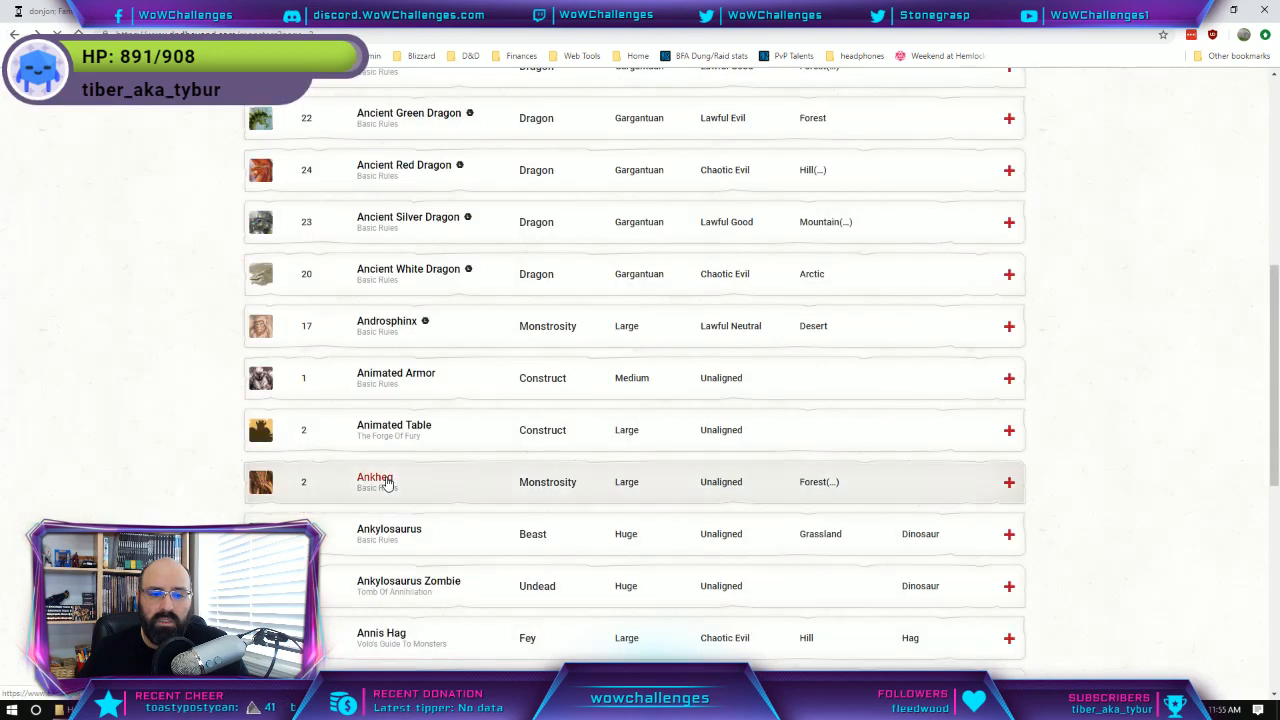
pyautogui.click(388, 483)
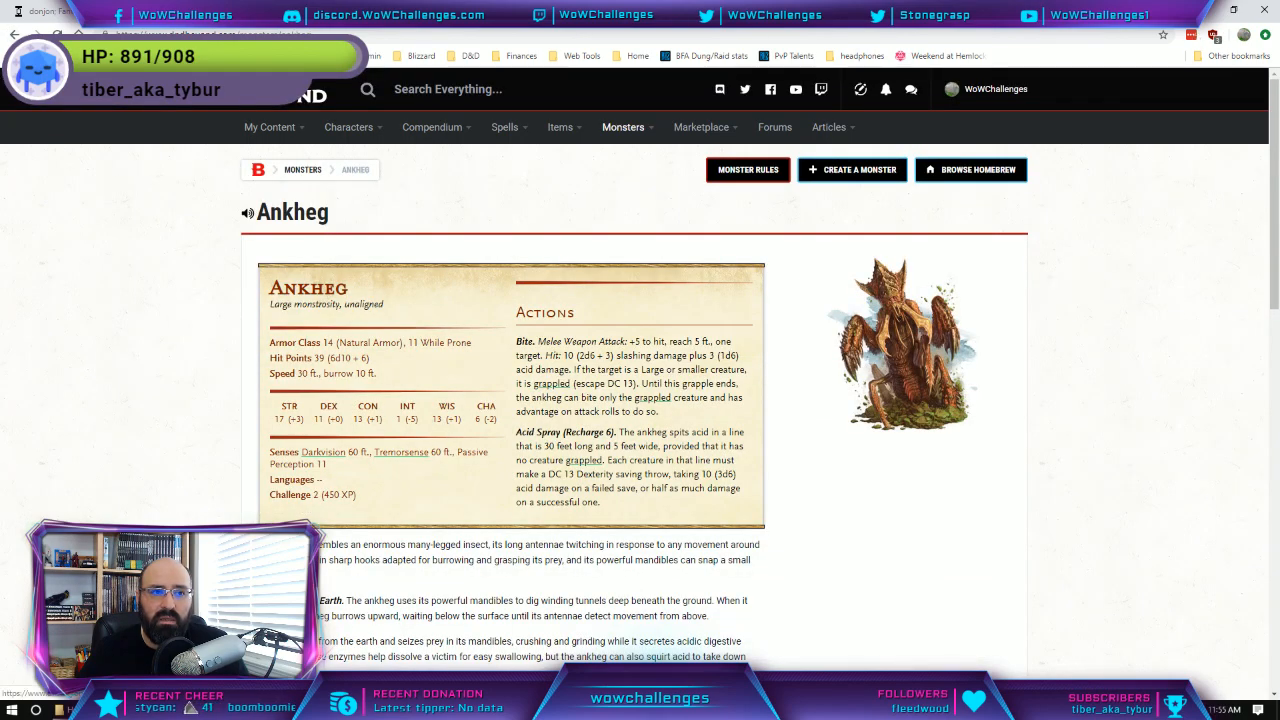
# Reopen the official monsters listing from the site's home page and look over its advanced filters.
pyautogui.click(290, 92)
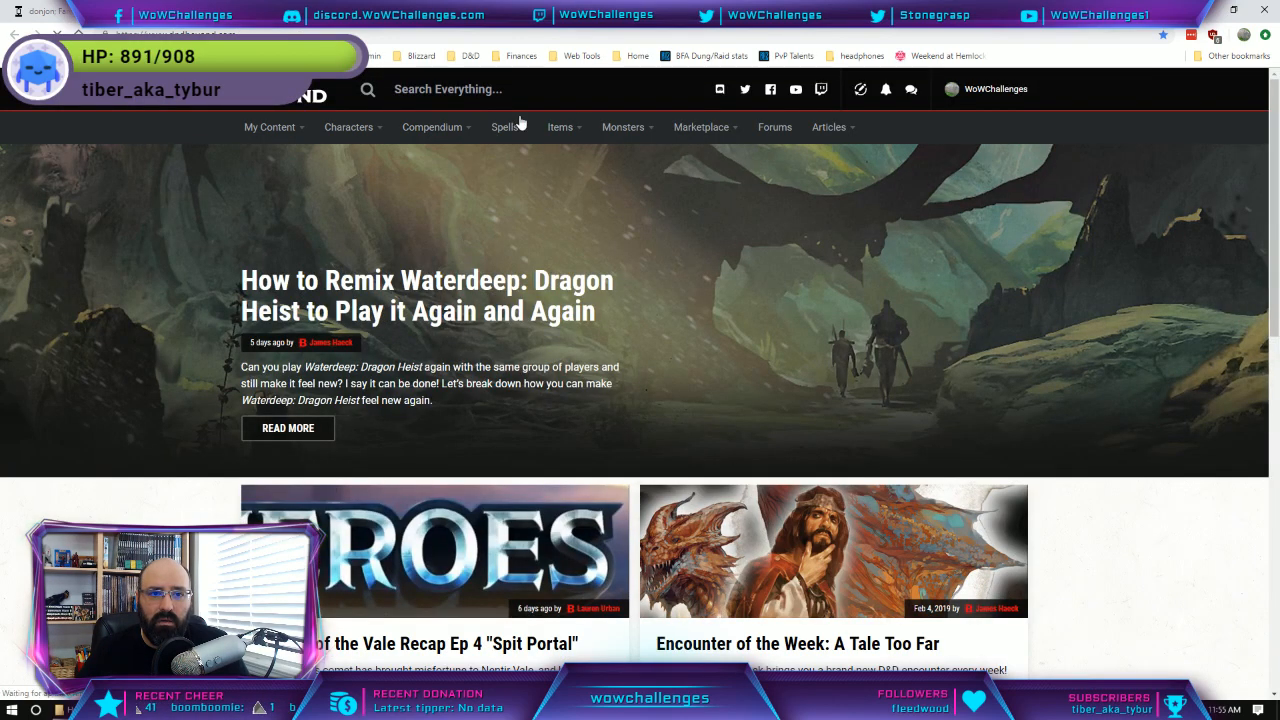
pyautogui.moveTo(630, 135)
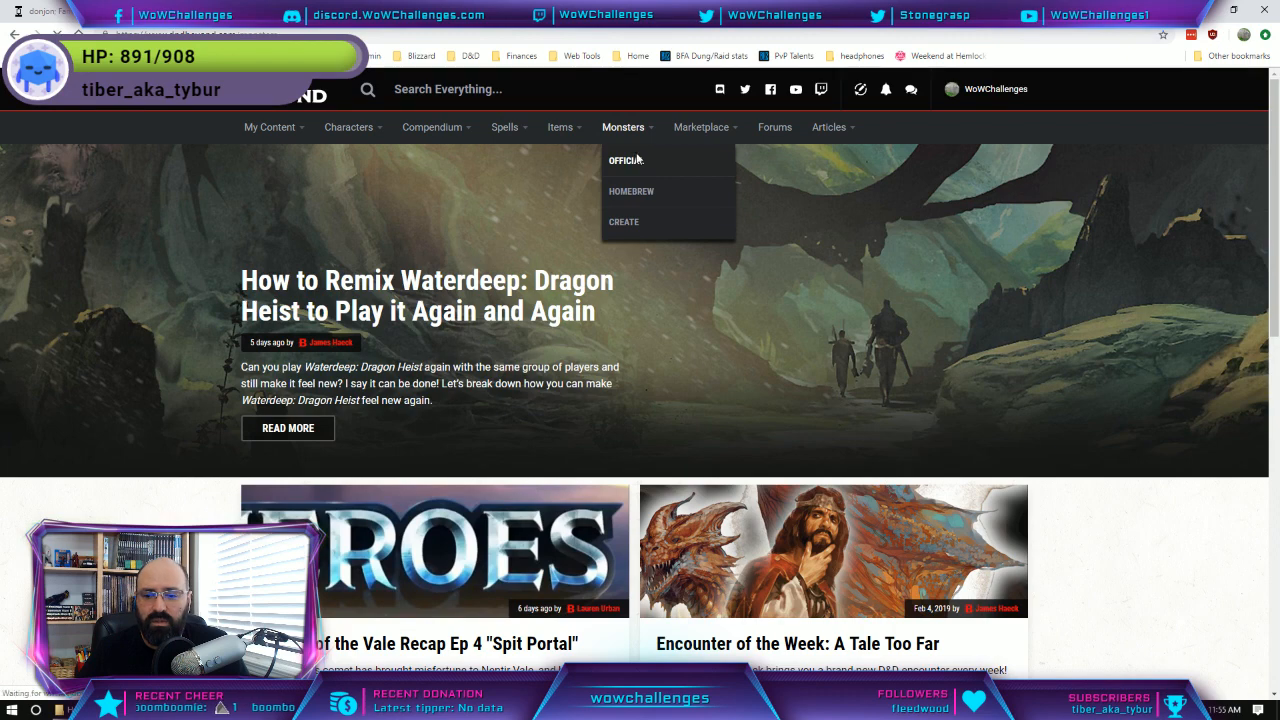
pyautogui.click(637, 160)
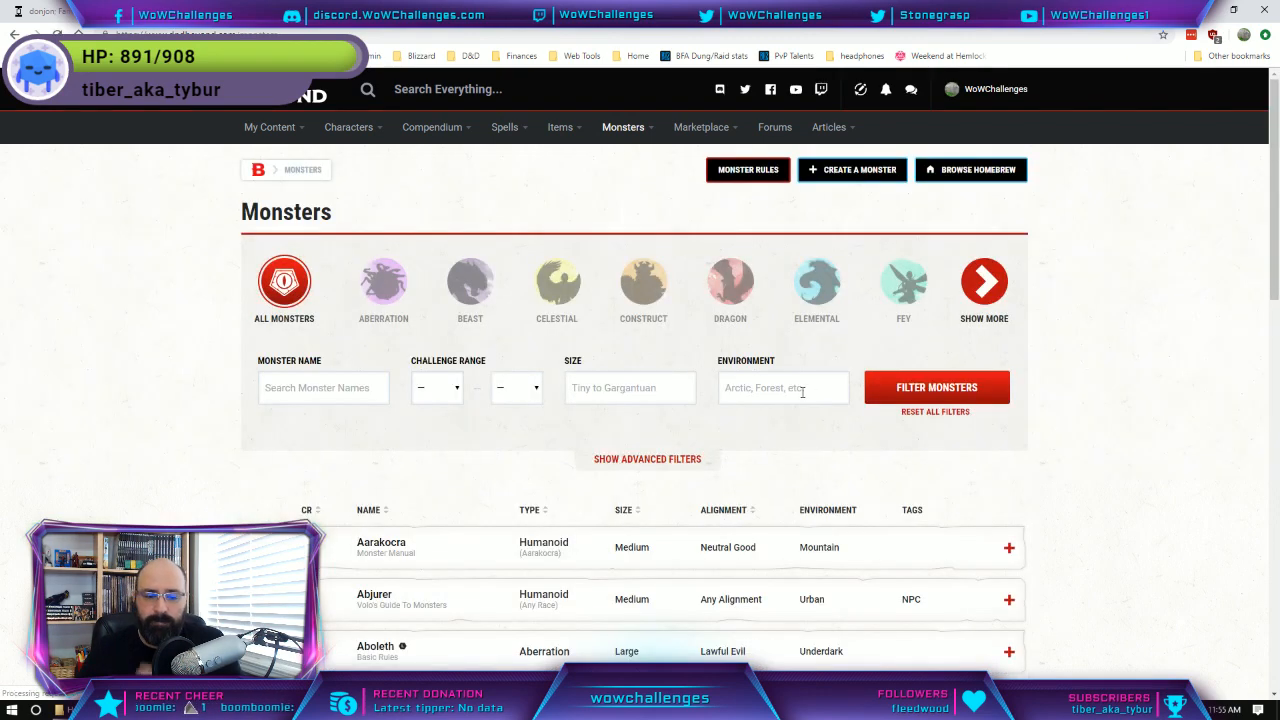
pyautogui.click(688, 459)
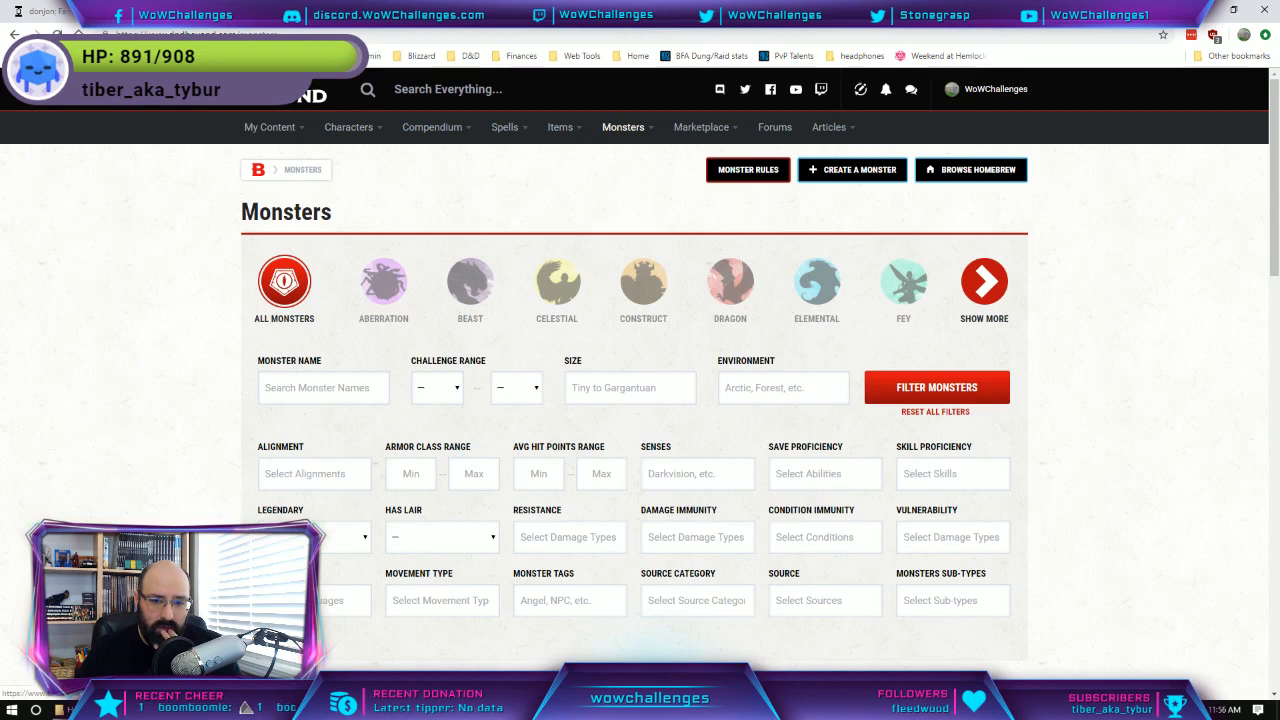
pyautogui.click(648, 670)
# Filter the monsters listing by the Forest environment.
pyautogui.click(766, 385)
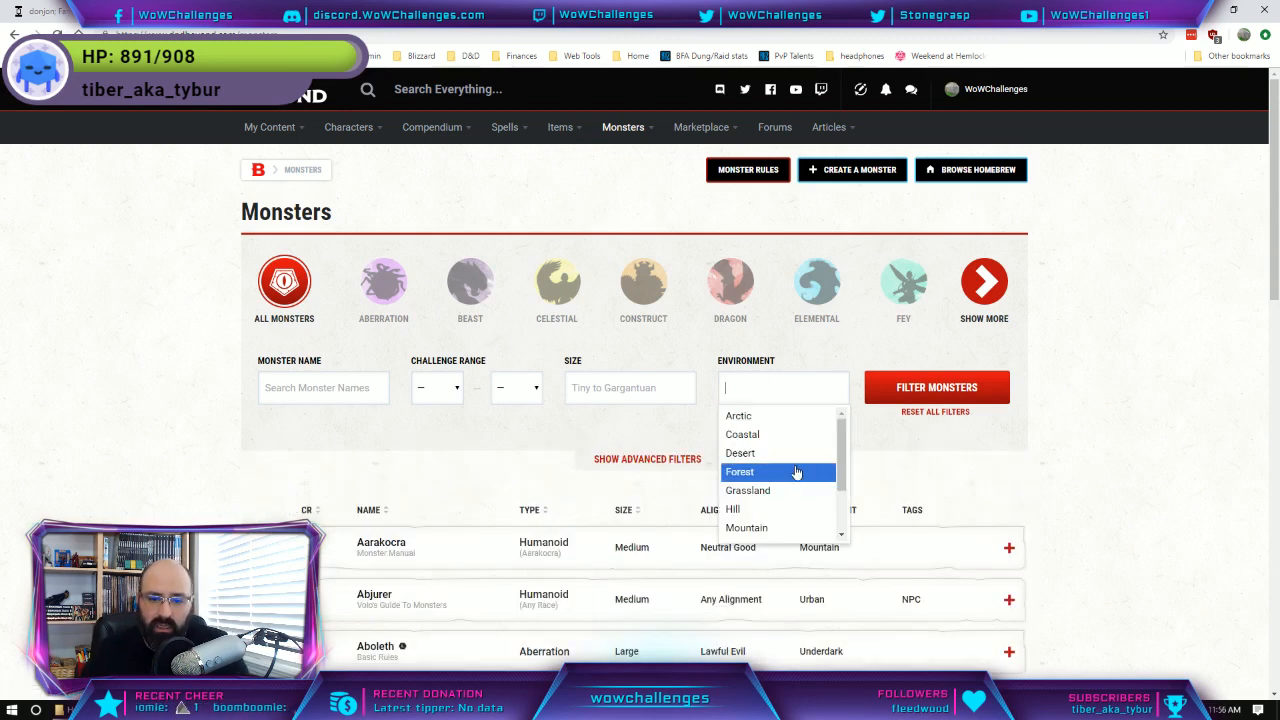
pyautogui.scroll(-2, 797, 477)
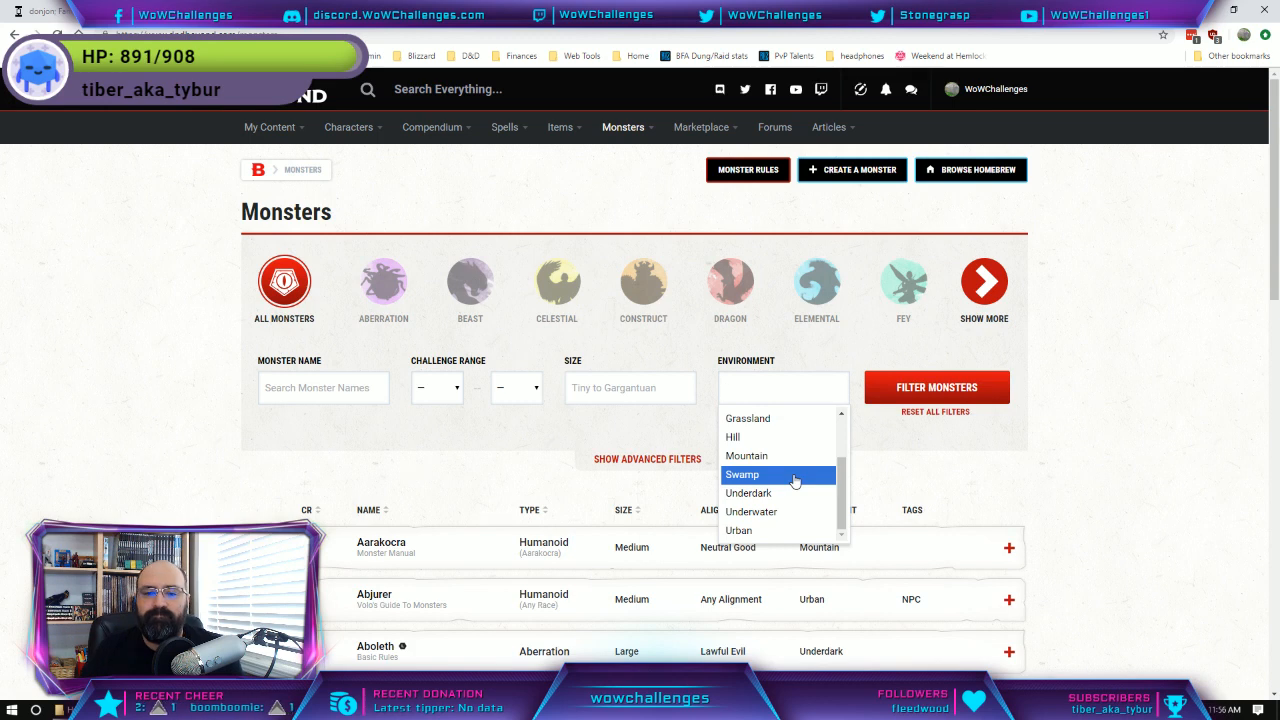
pyautogui.scroll(3, 794, 481)
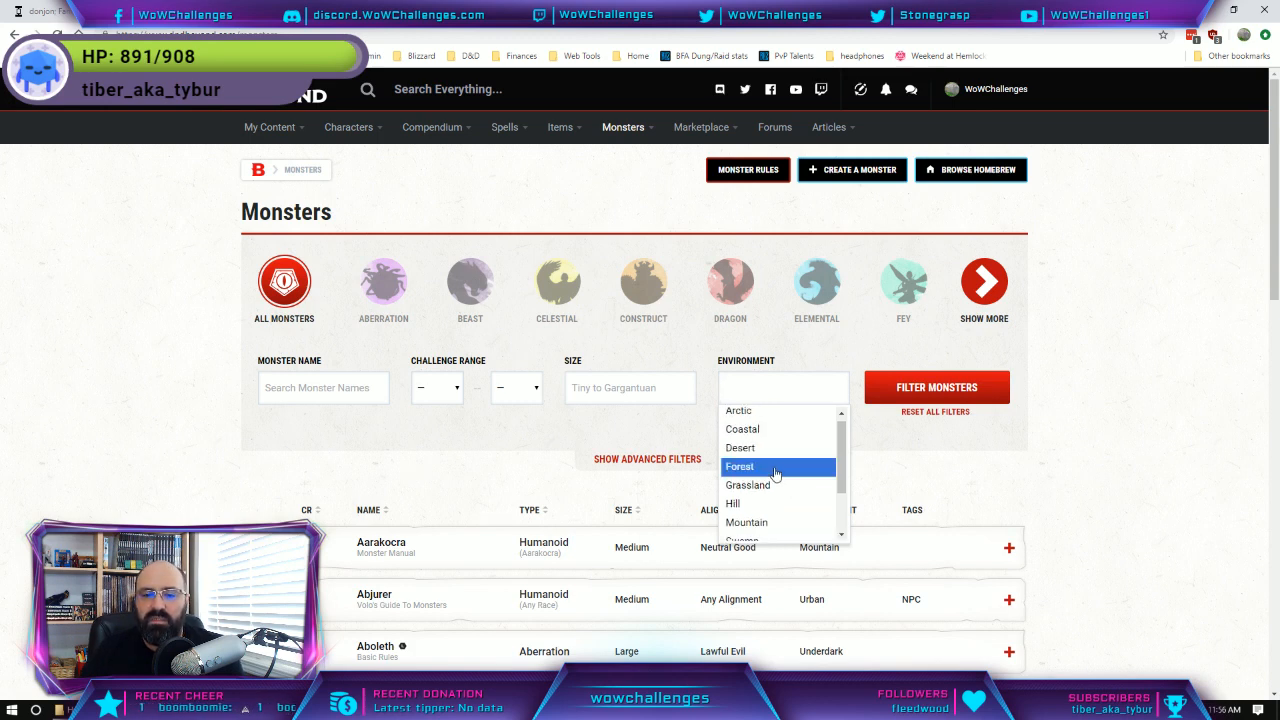
pyautogui.click(778, 467)
pyautogui.click(888, 387)
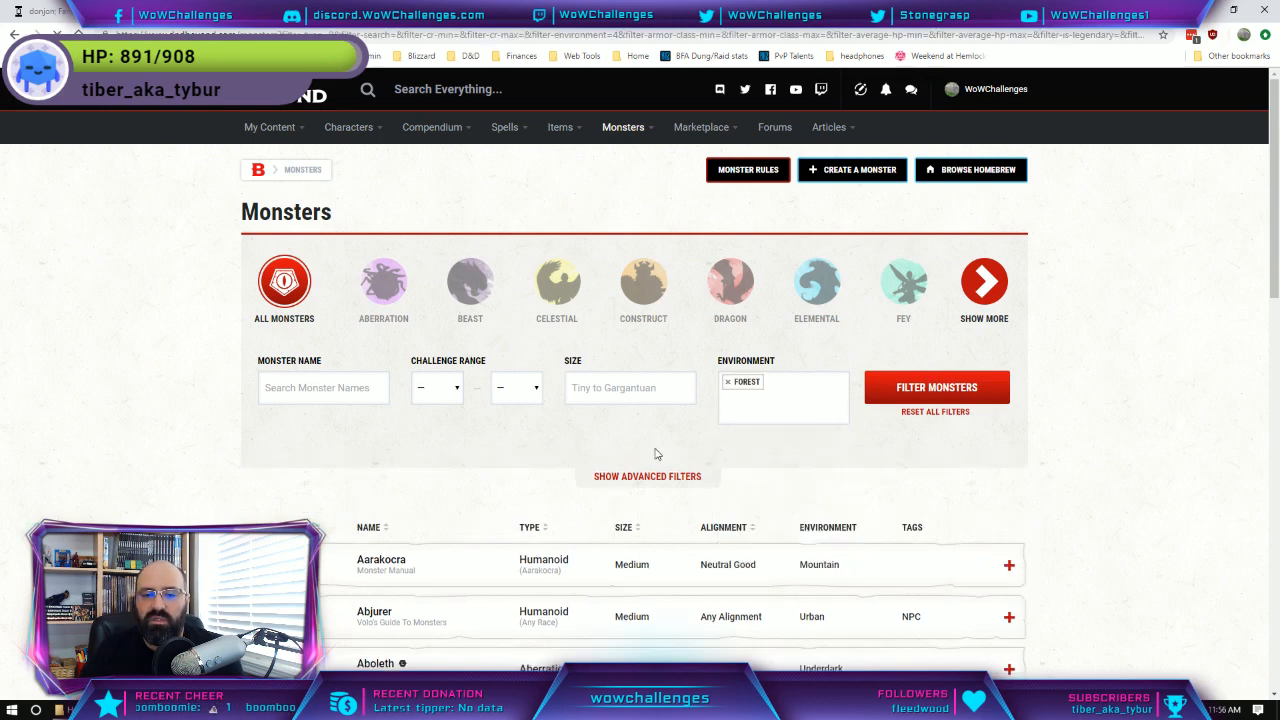
# Narrow the Forest monsters to a challenge range of 1/4 to 5.
pyautogui.click(440, 388)
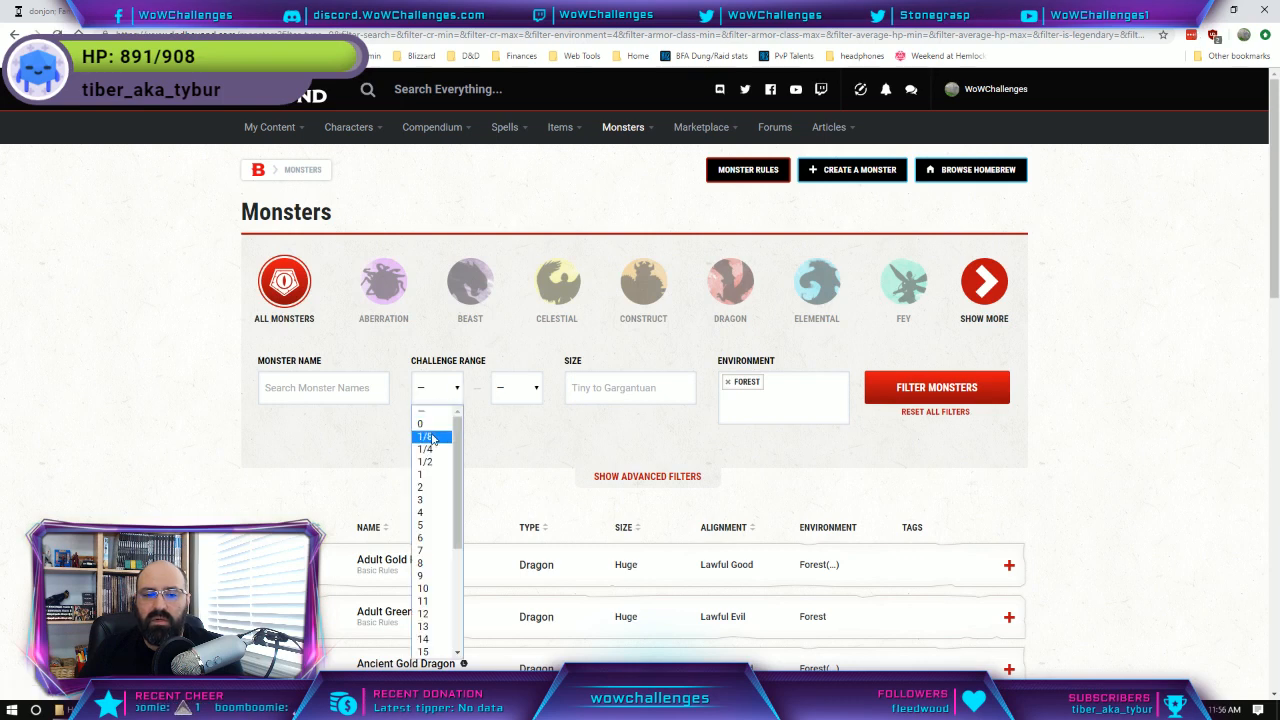
pyautogui.click(424, 449)
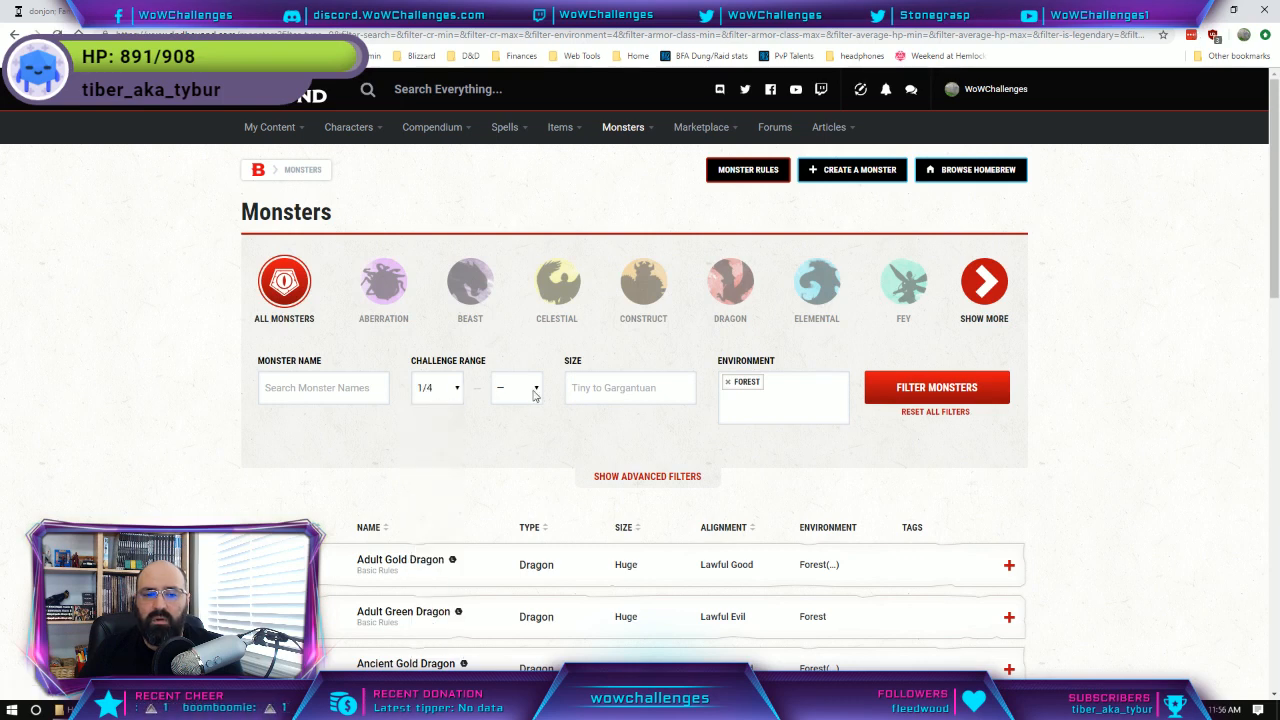
pyautogui.click(533, 395)
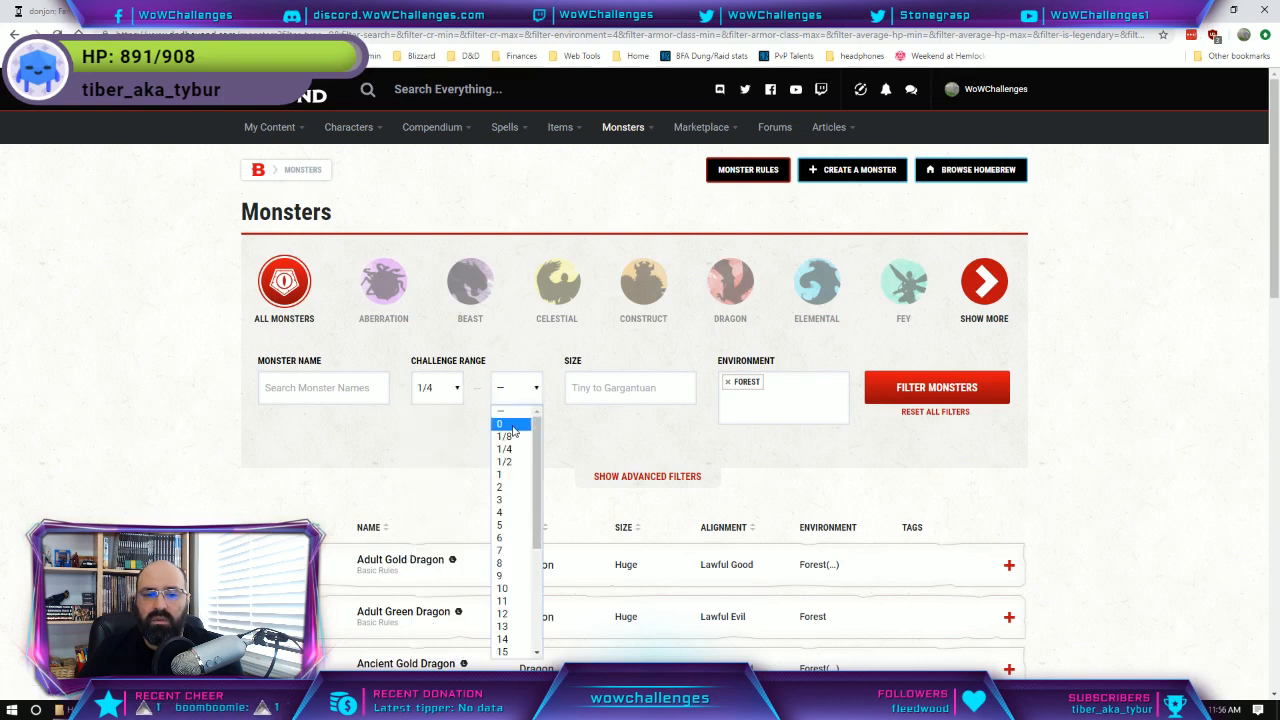
pyautogui.click(513, 527)
pyautogui.click(948, 396)
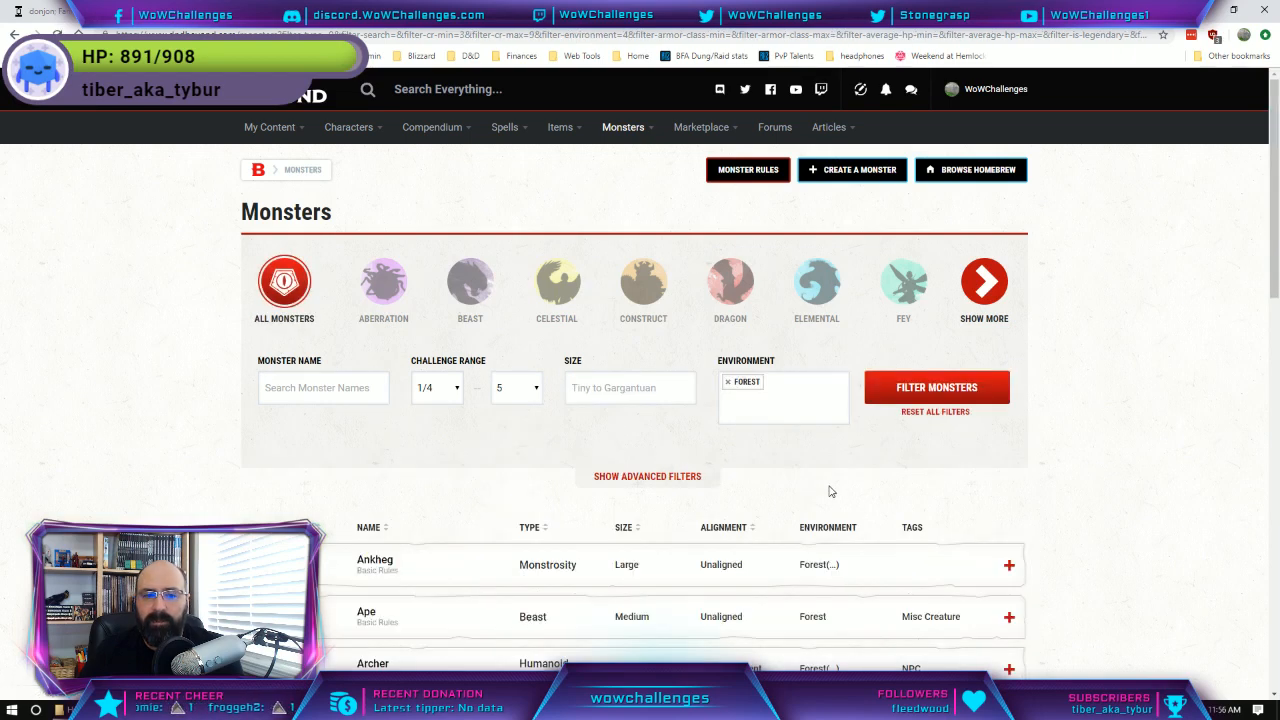
# Look through the filtered monsters and try to exclude arctic creatures by entering "-Arctic" as an additional environment.
pyautogui.scroll(-10, 1108, 482)
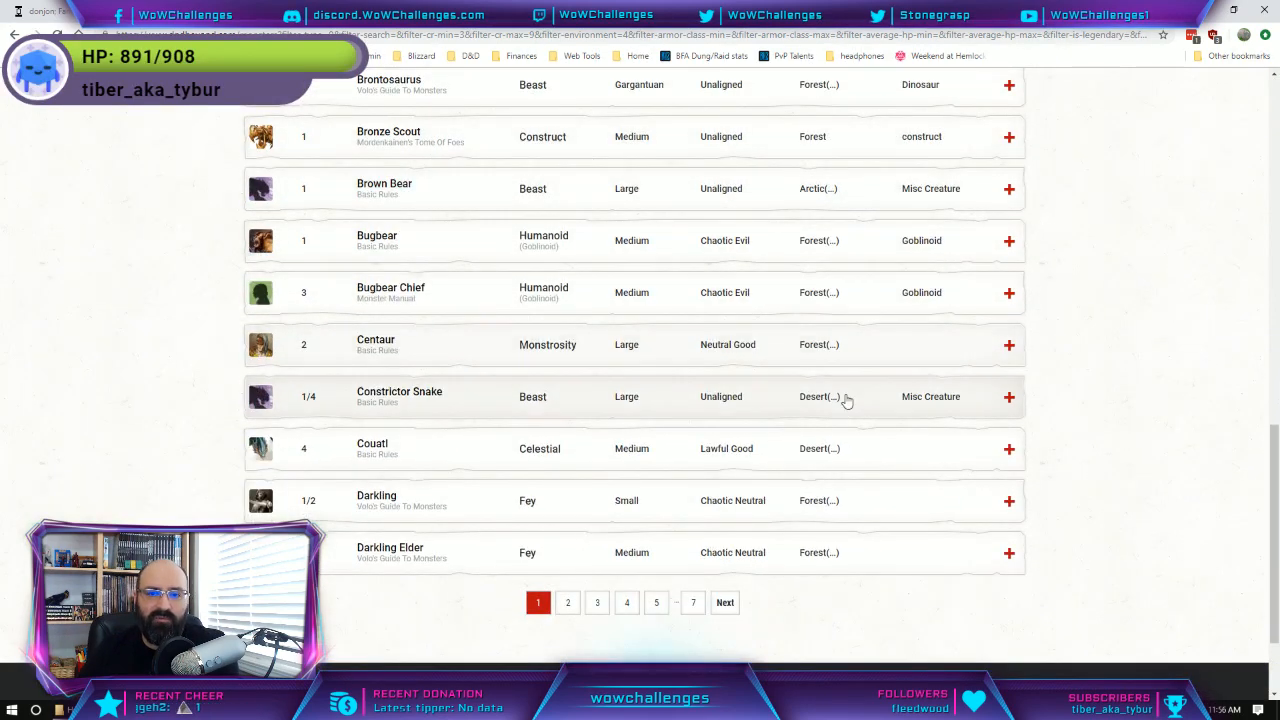
pyautogui.scroll(1, 843, 408)
pyautogui.scroll(4, 842, 414)
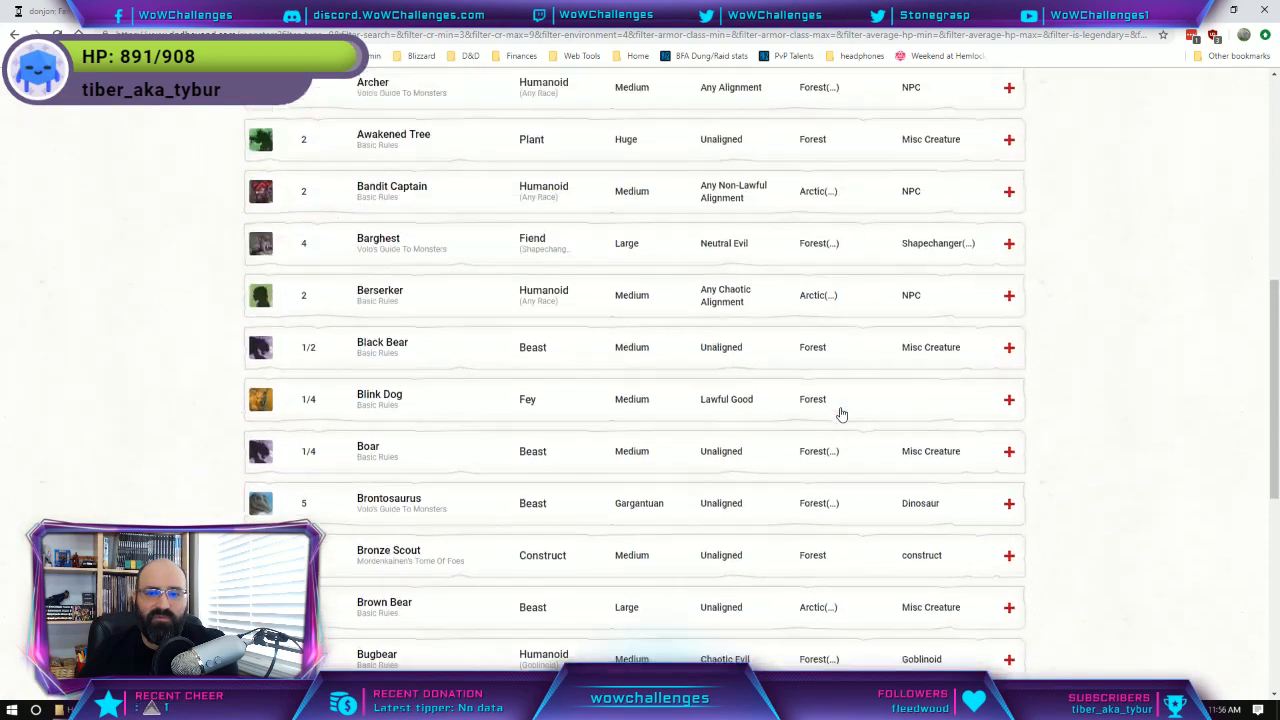
pyautogui.scroll(4, 842, 414)
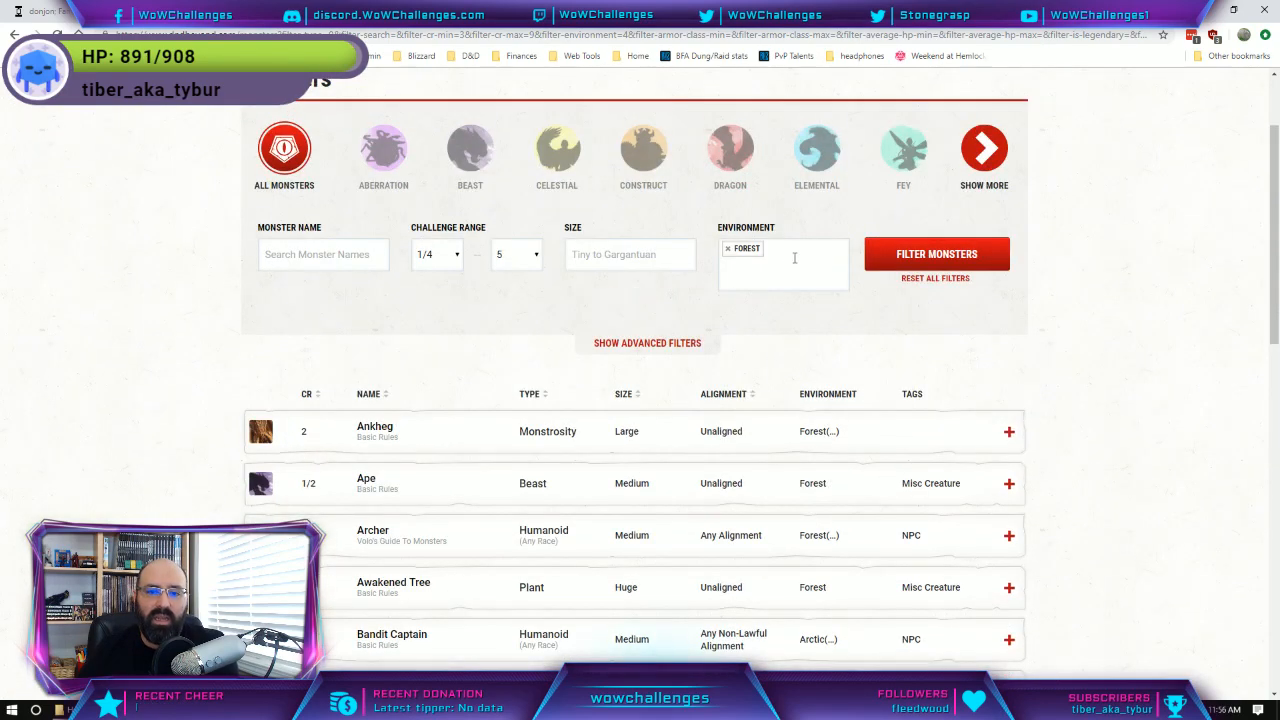
pyautogui.click(794, 258)
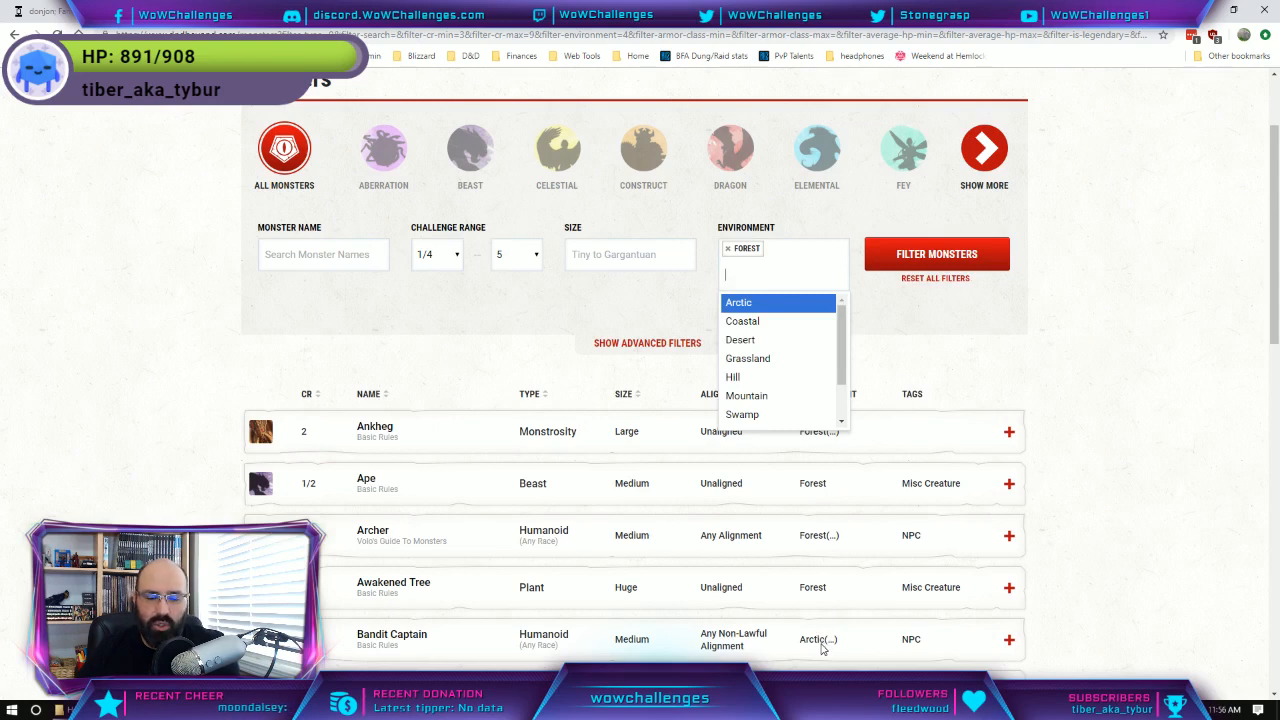
pyautogui.click(771, 279)
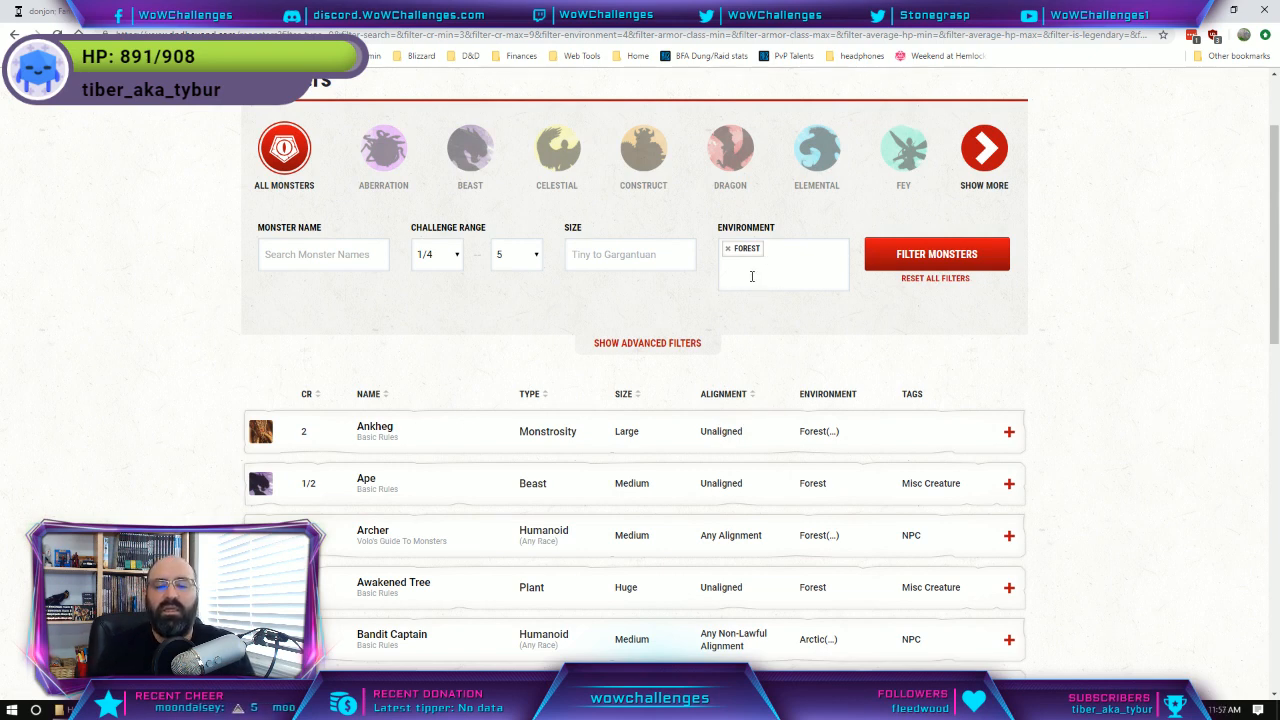
pyautogui.click(752, 276)
pyautogui.write('Arct')
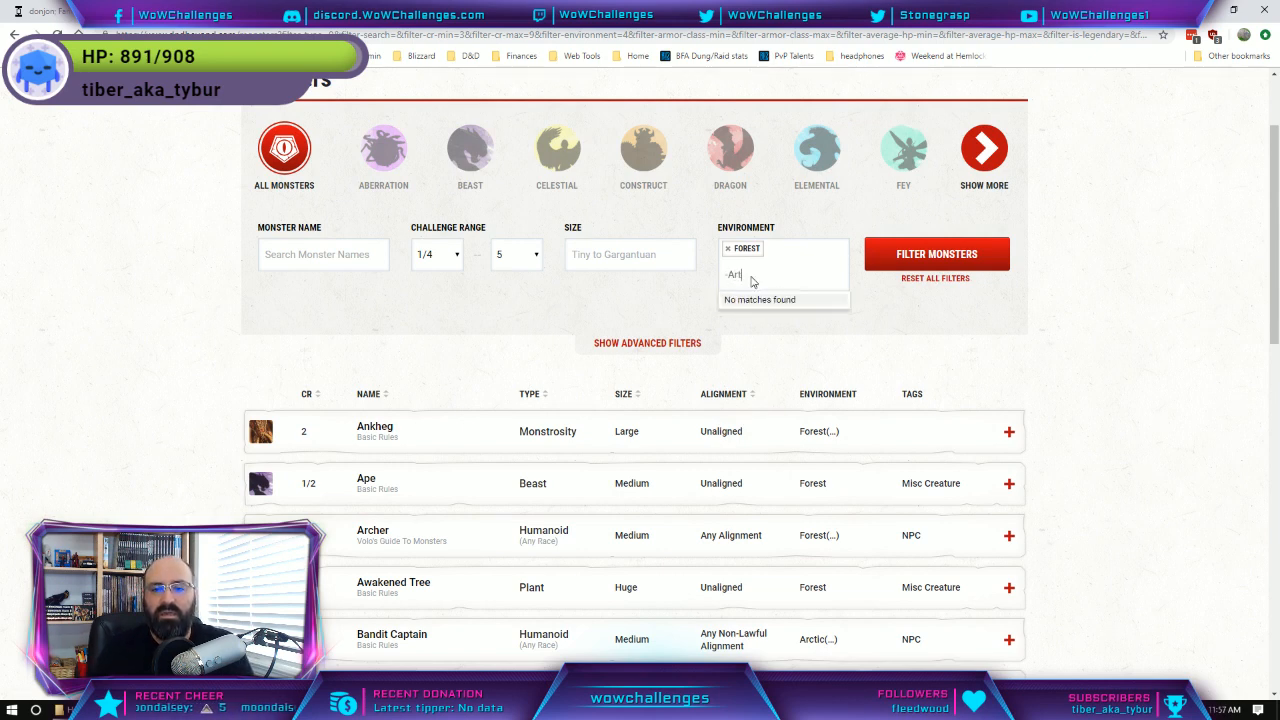
pyautogui.write('ic')
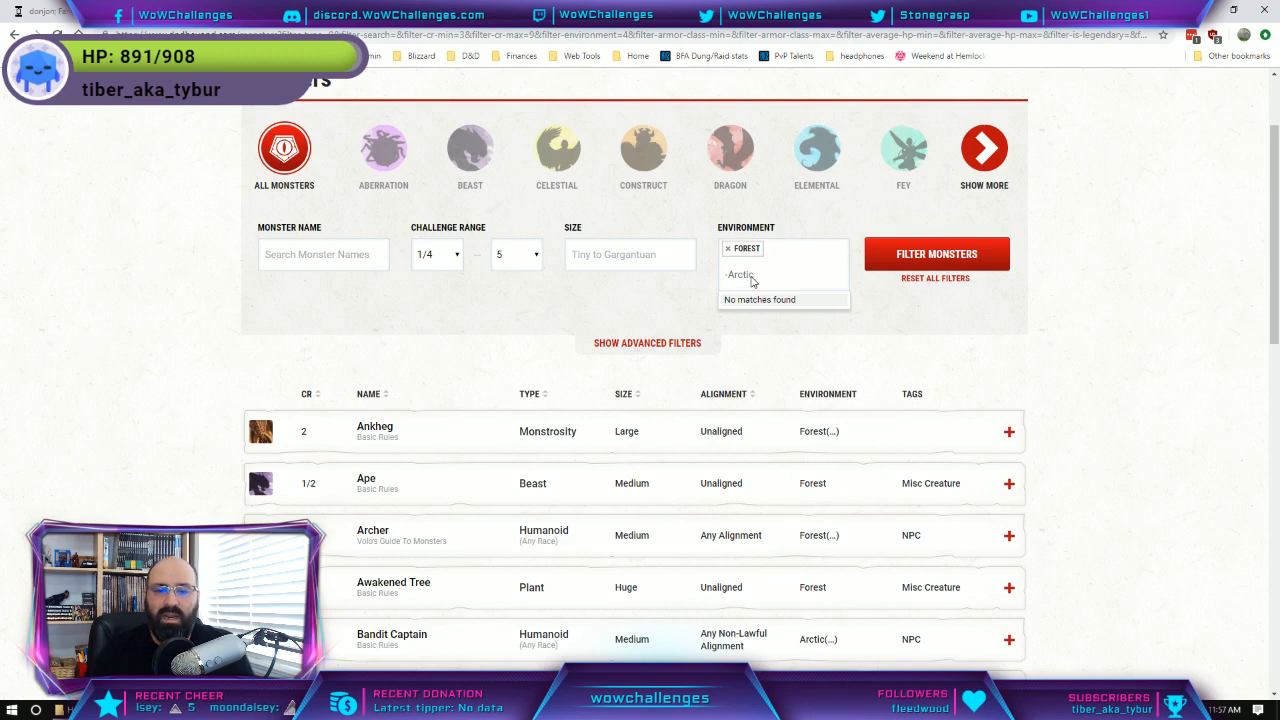
# Try "Jungle" as an additional environment, then clear the entry so only Forest stays selected.
pyautogui.doubleClick(752, 278)
pyautogui.write('Jungle')
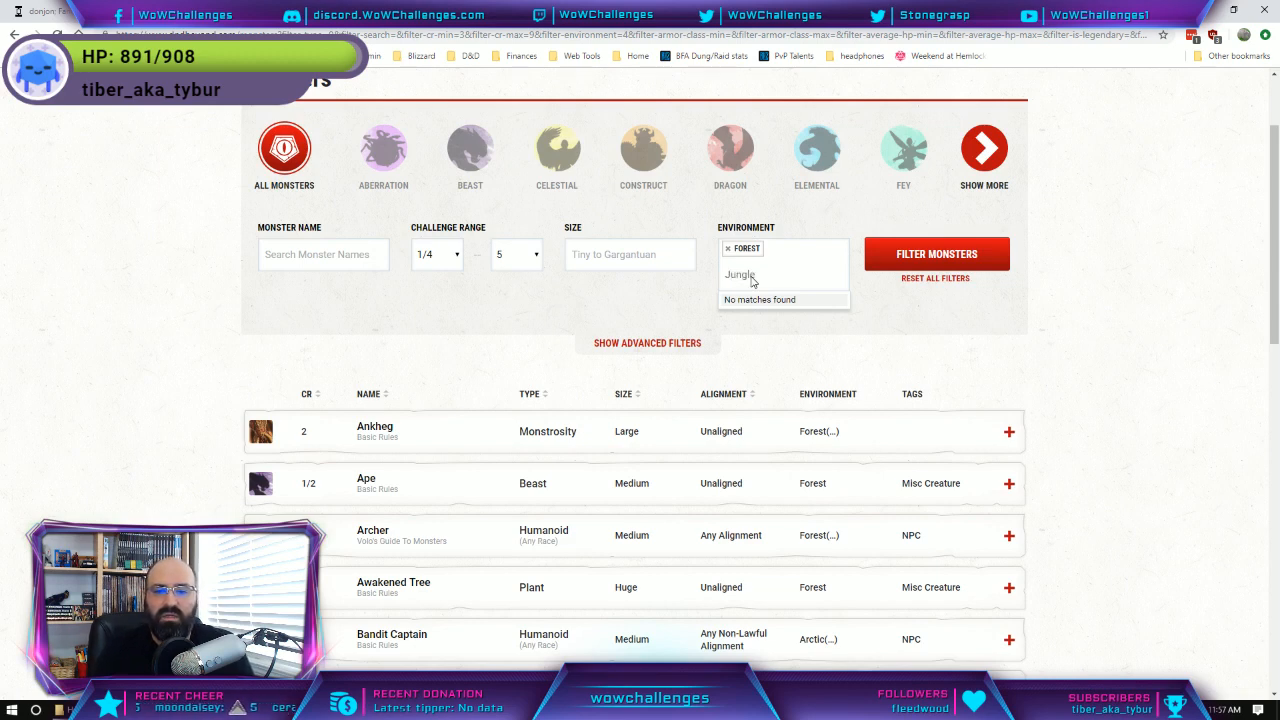
pyautogui.doubleClick(752, 278)
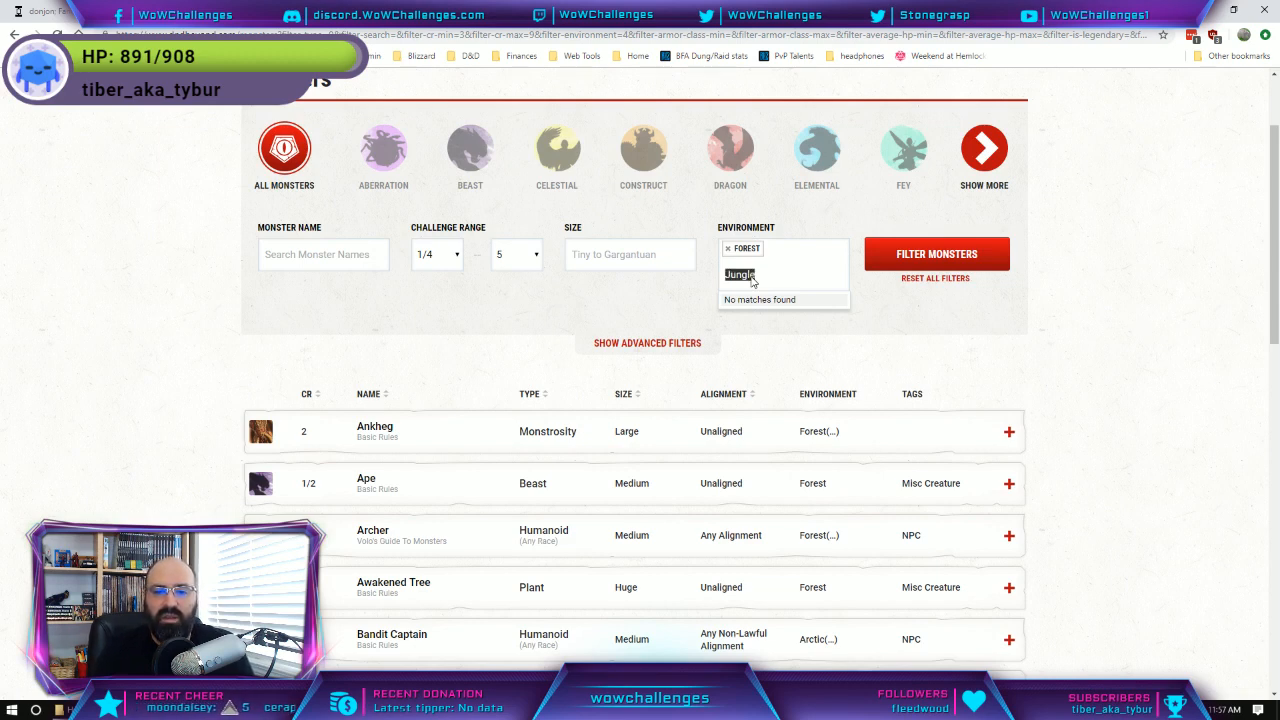
pyautogui.write('Arc')
pyautogui.doubleClick(752, 278)
pyautogui.press('BackSpace')
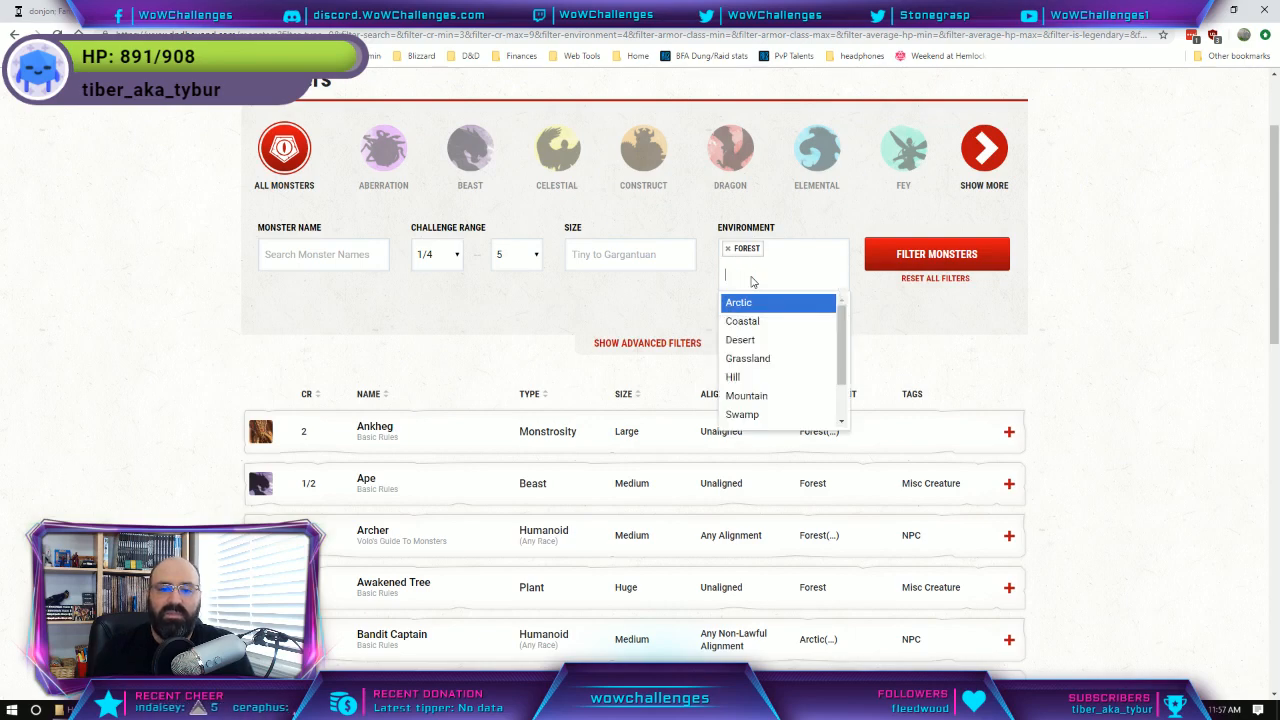
pyautogui.press('Escape')
pyautogui.scroll(-2, 715, 360)
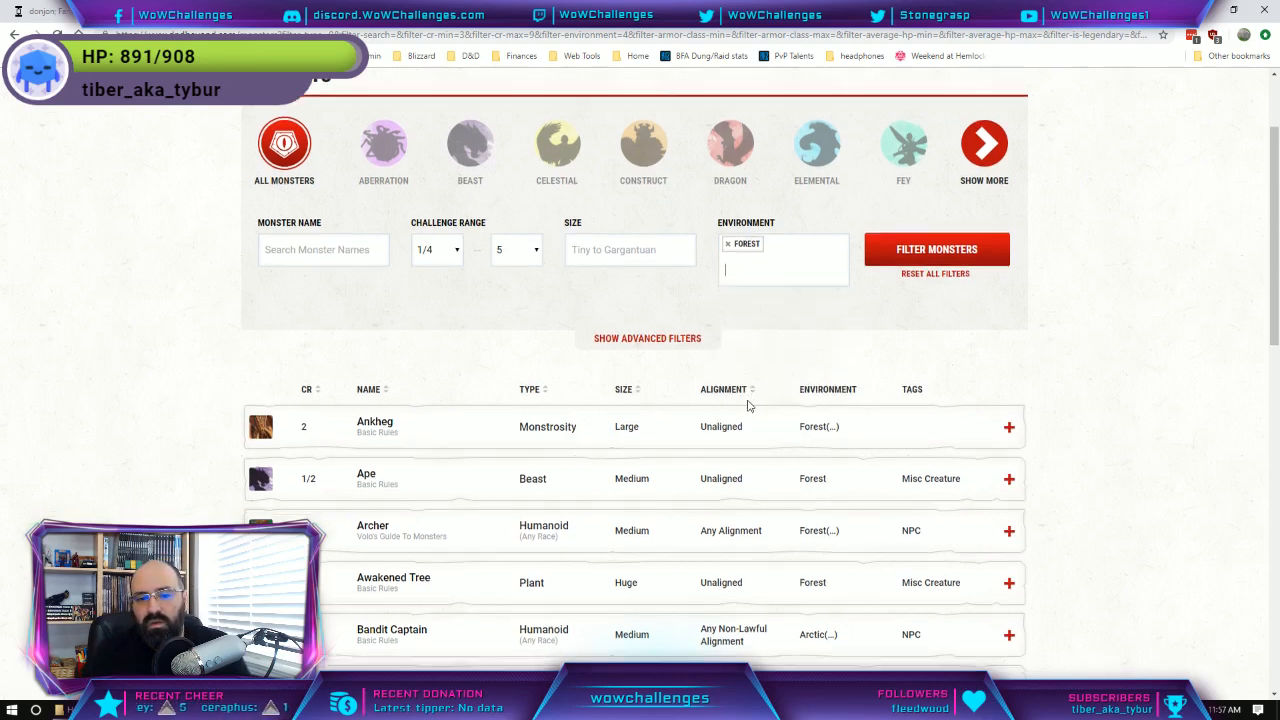
pyautogui.scroll(3, 560, 354)
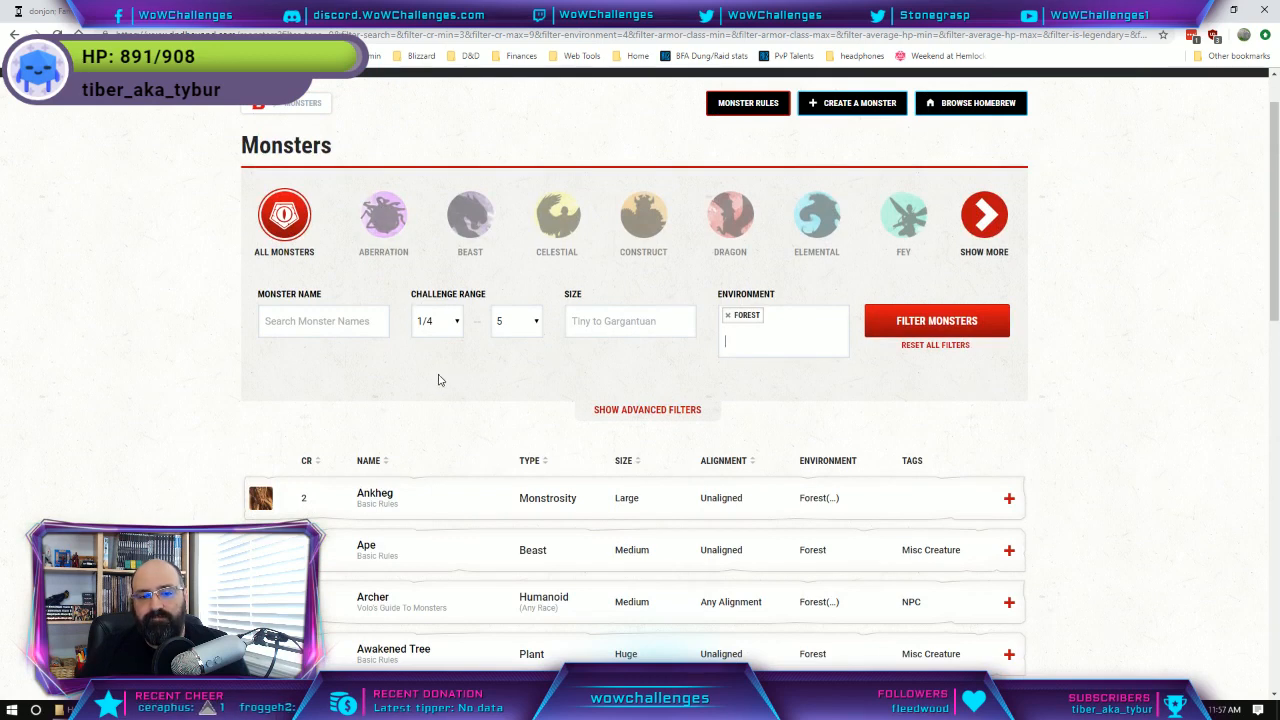
pyautogui.scroll(-1, 445, 400)
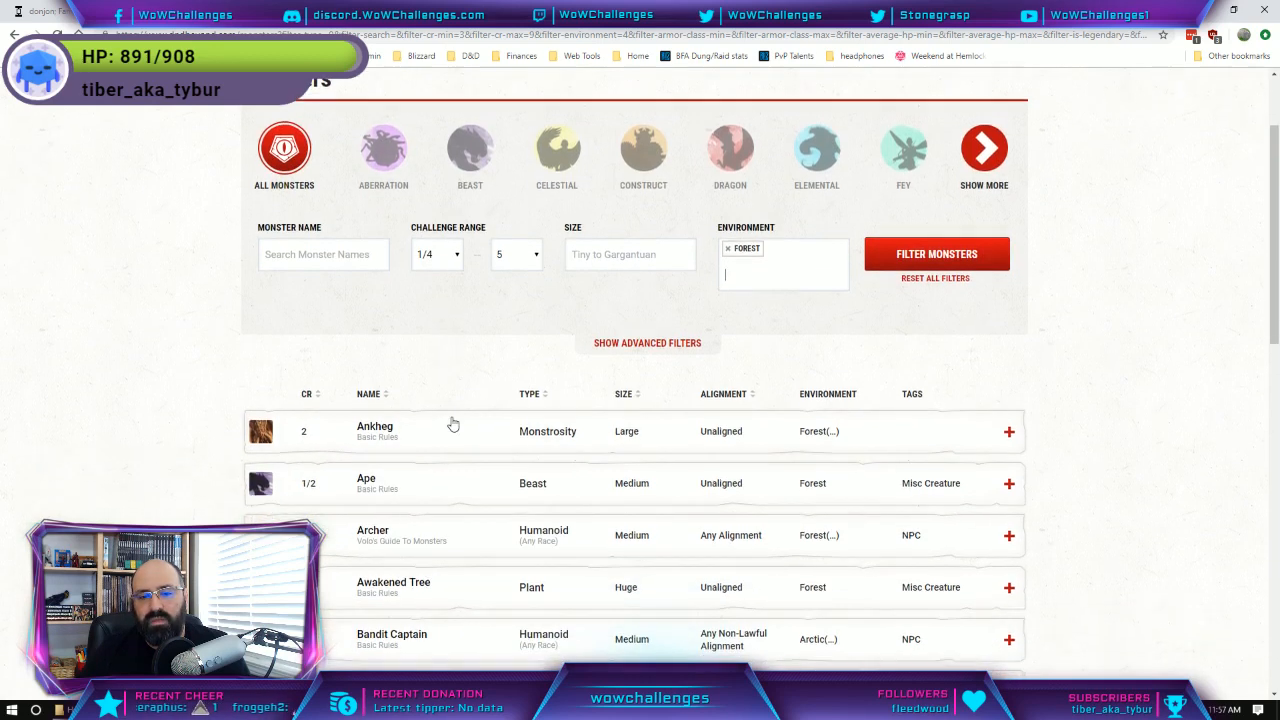
# Expand the Ape entry to examine its stat block, and look through the rest of the first page of Forest monsters.
pyautogui.click(466, 498)
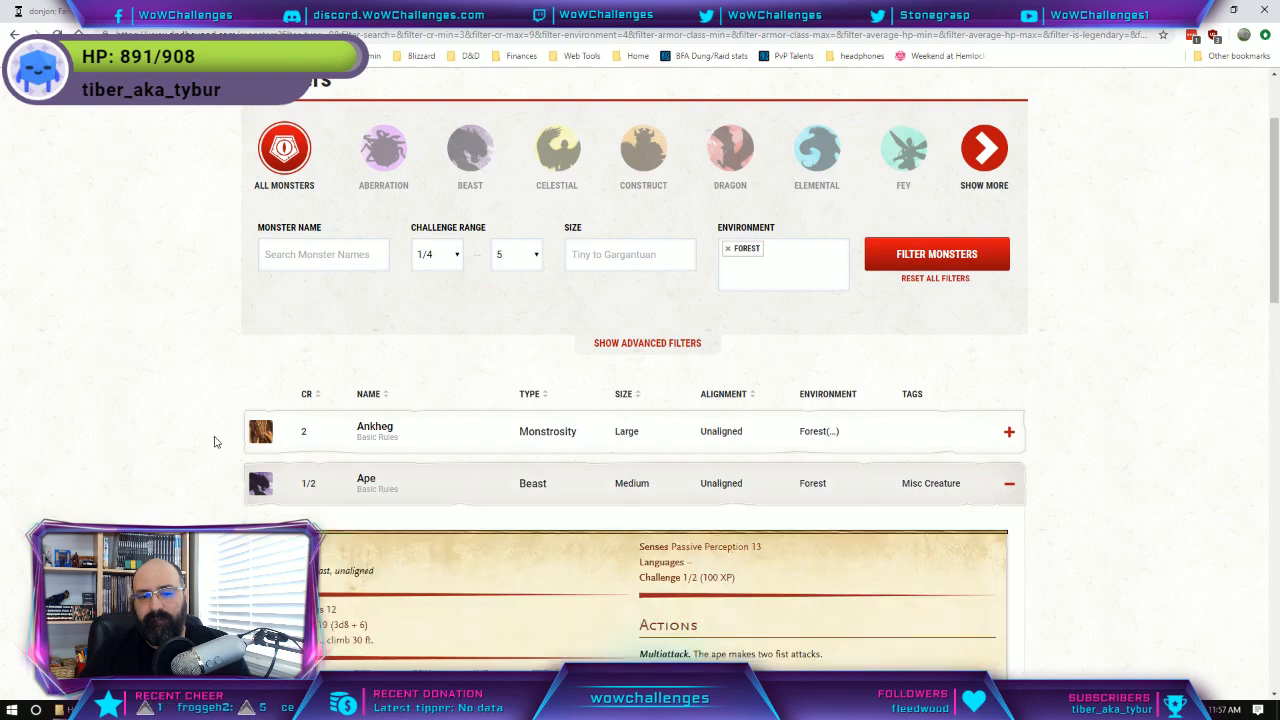
pyautogui.scroll(-3, 214, 442)
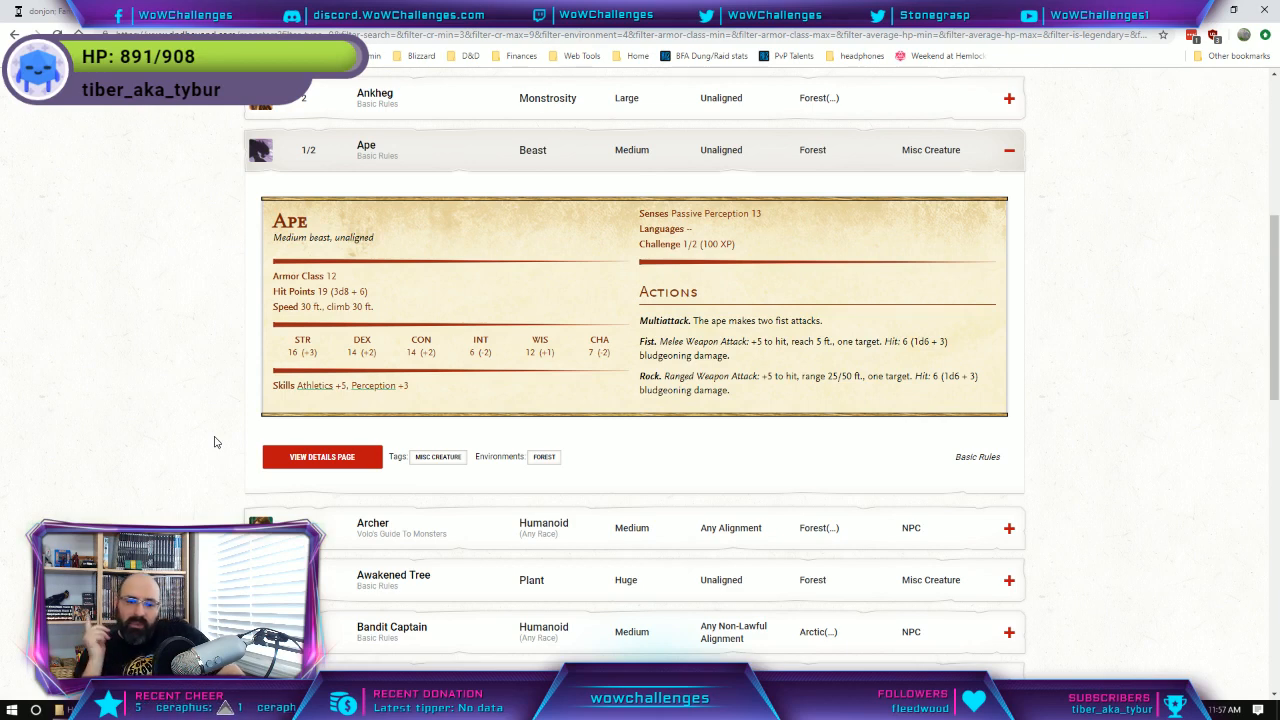
pyautogui.scroll(-10, 646, 410)
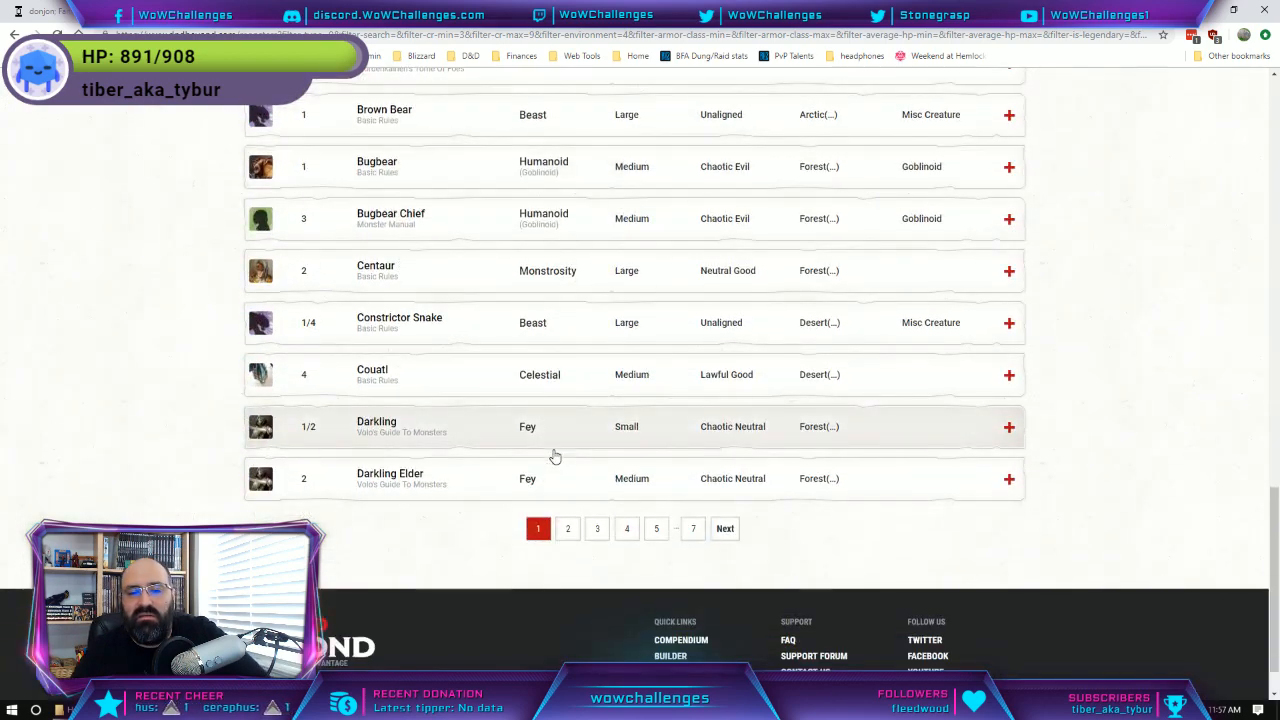
# Look through pages 2 and 3 of the Forest monsters for creatures that suit the jungle encounter table.
pyautogui.click(725, 535)
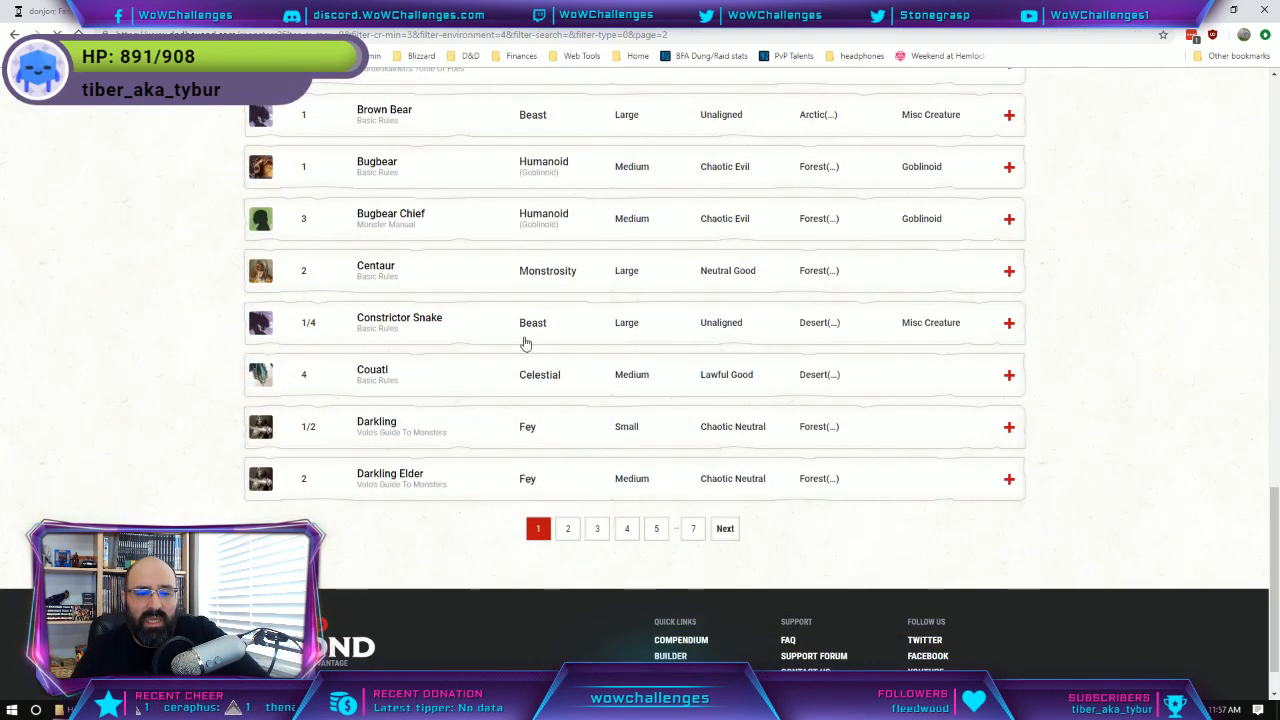
pyautogui.scroll(-3, 572, 425)
pyautogui.scroll(-5, 573, 428)
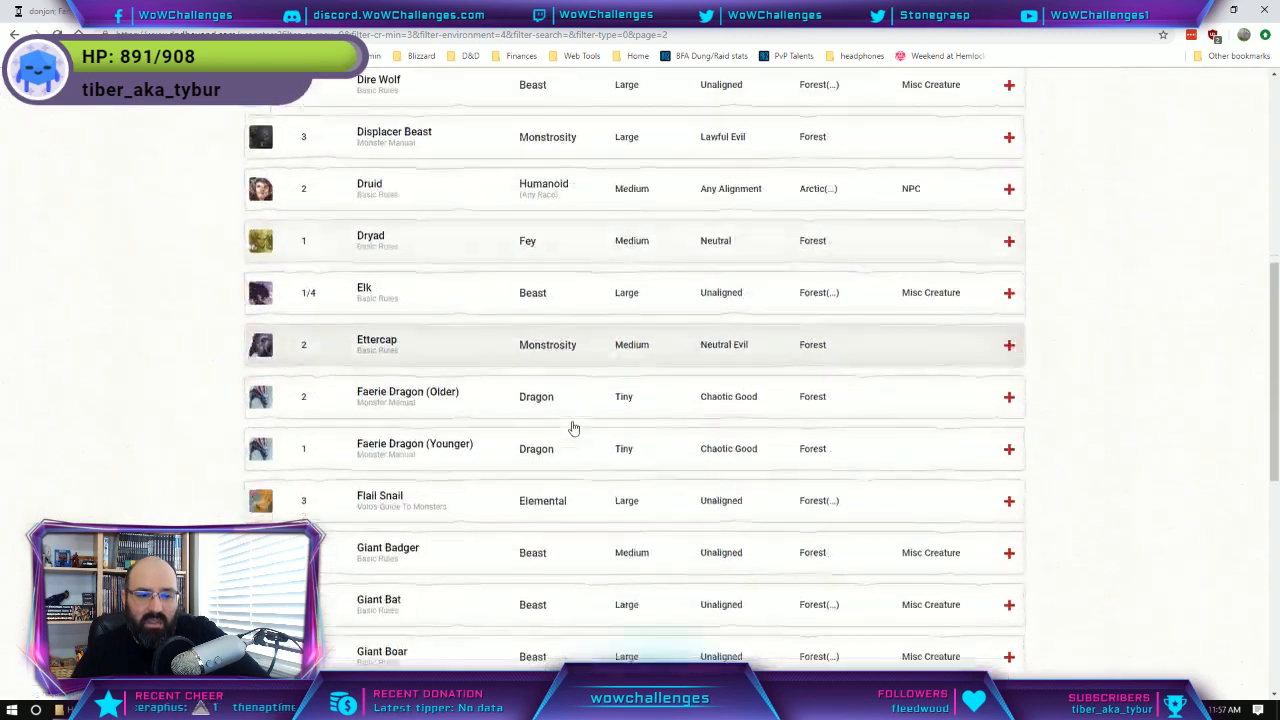
pyautogui.scroll(-2, 573, 428)
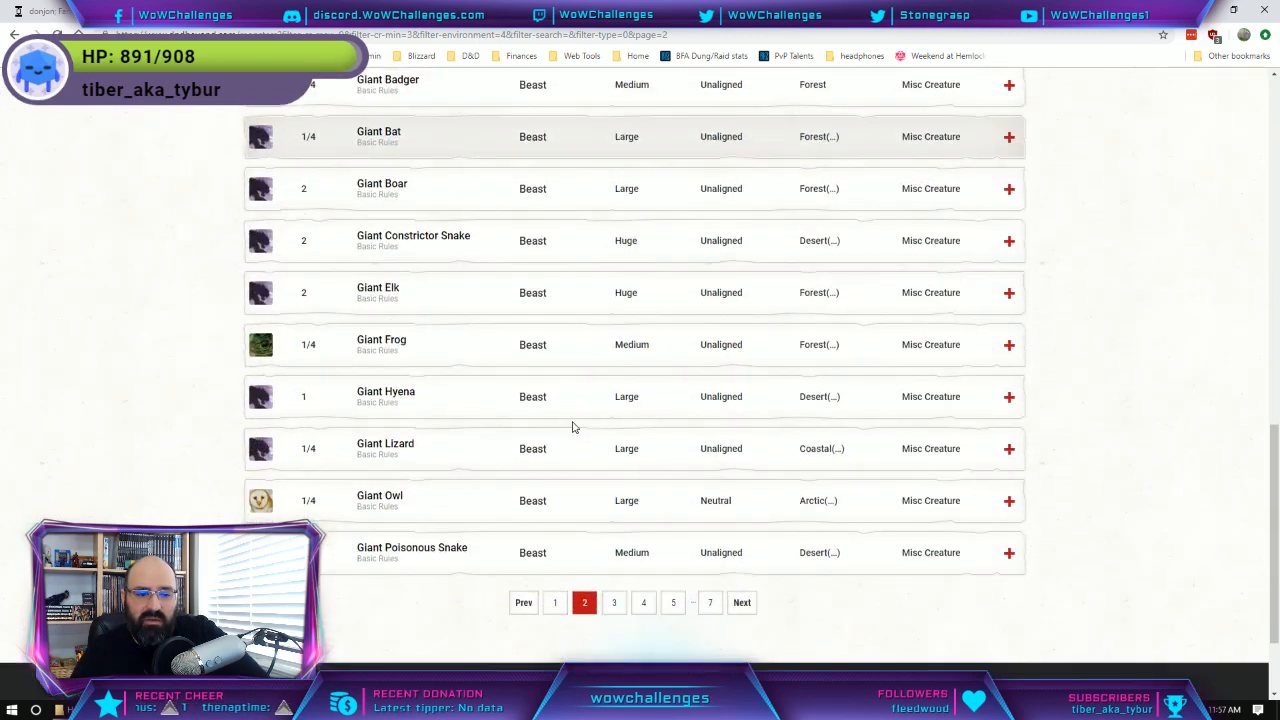
pyautogui.click(746, 603)
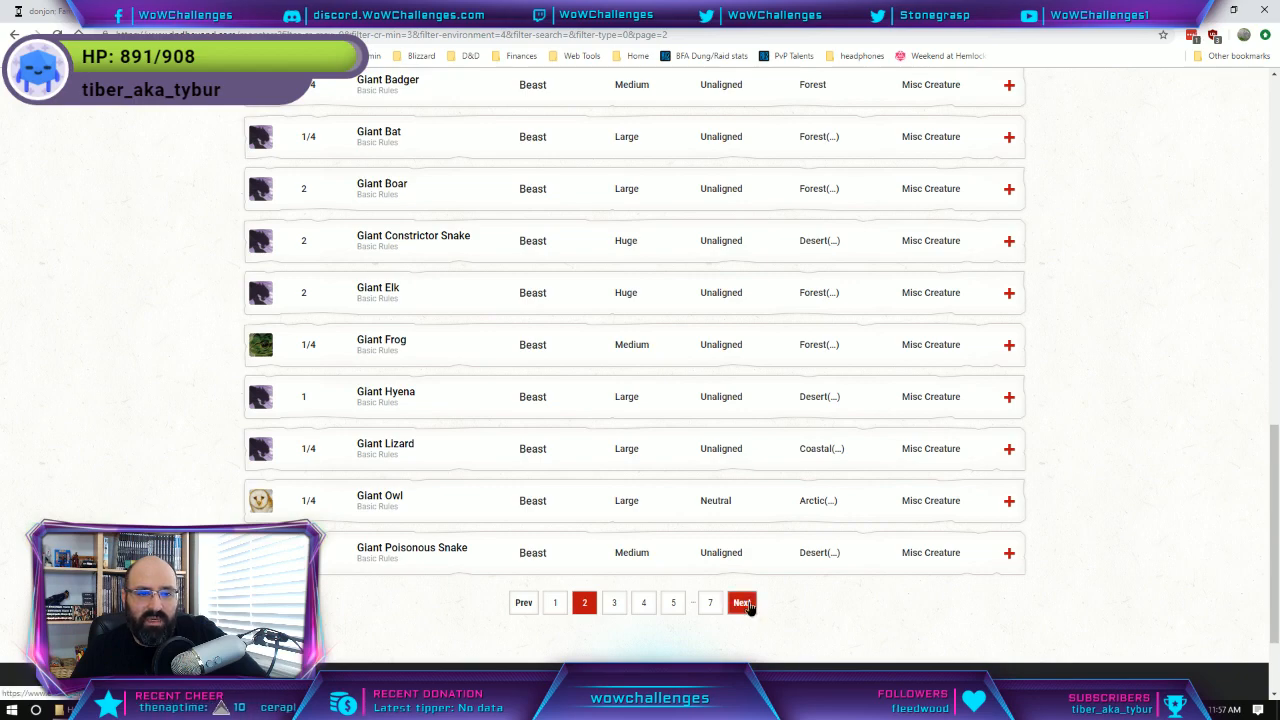
pyautogui.scroll(-4, 513, 474)
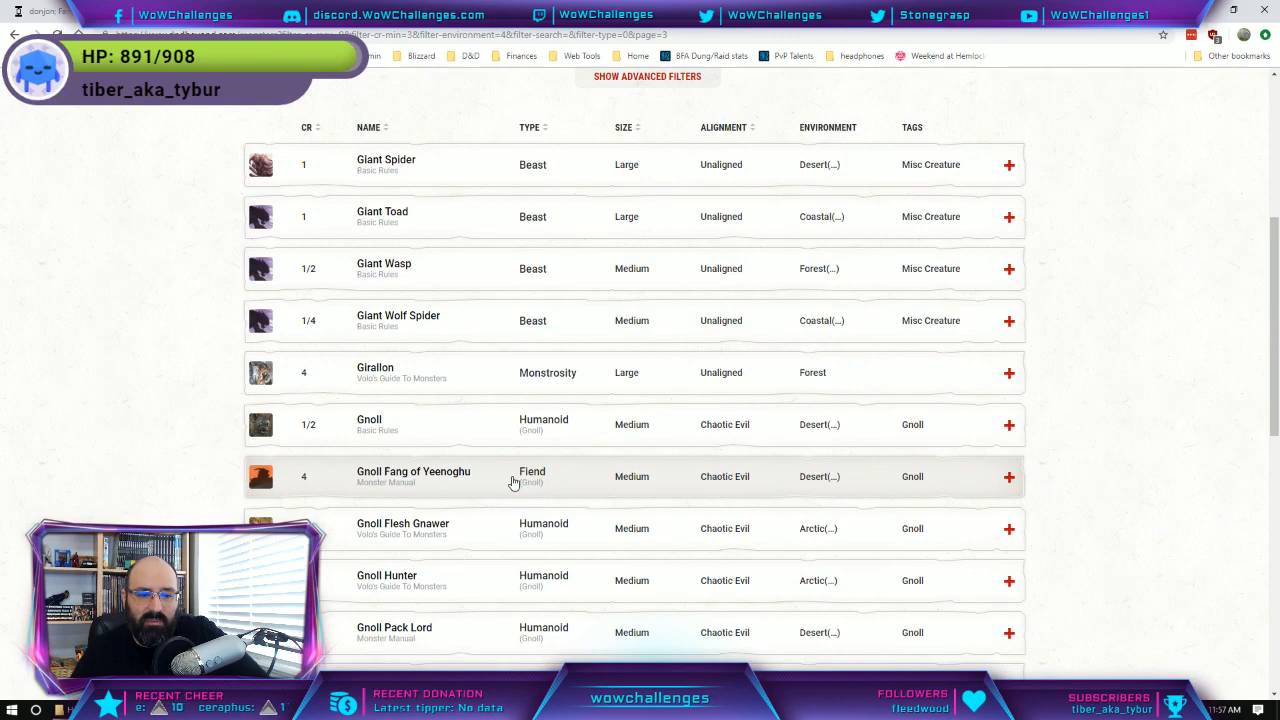
pyautogui.scroll(-4, 513, 483)
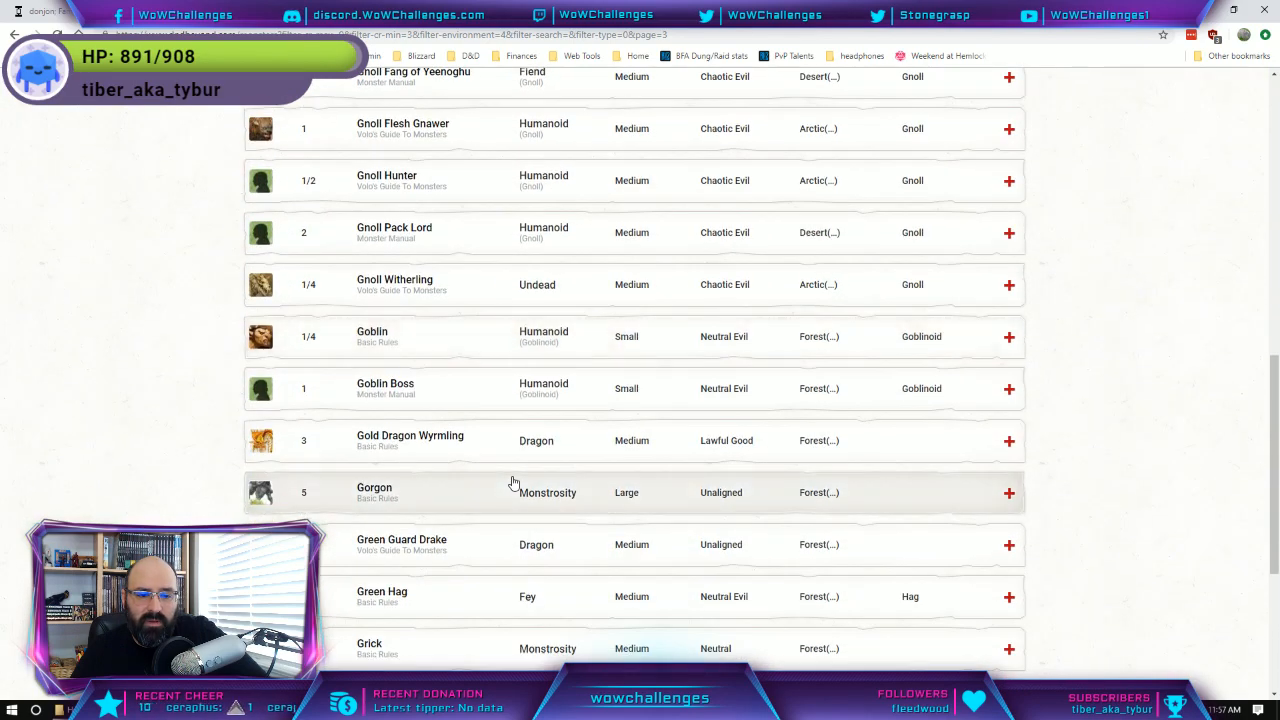
pyautogui.scroll(-1, 513, 482)
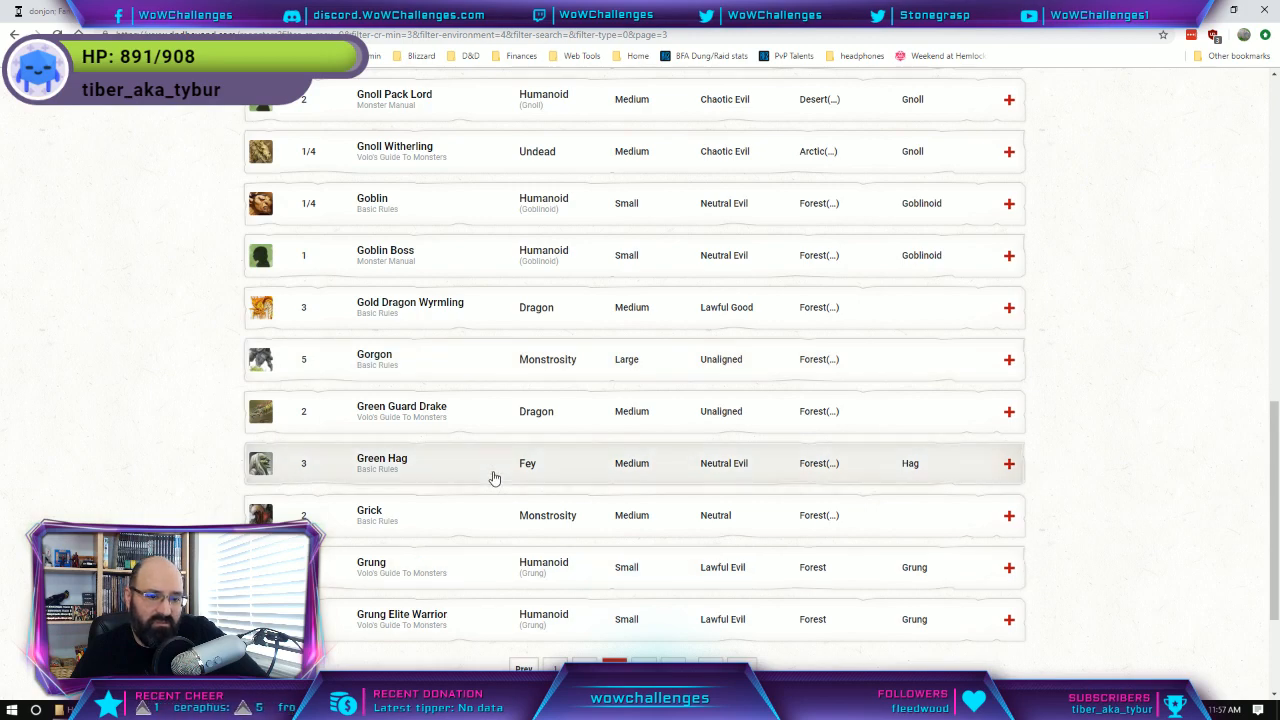
# Remove Forest from the environment filter and search the whole site for "Gorilla".
pyautogui.scroll(9, 493, 478)
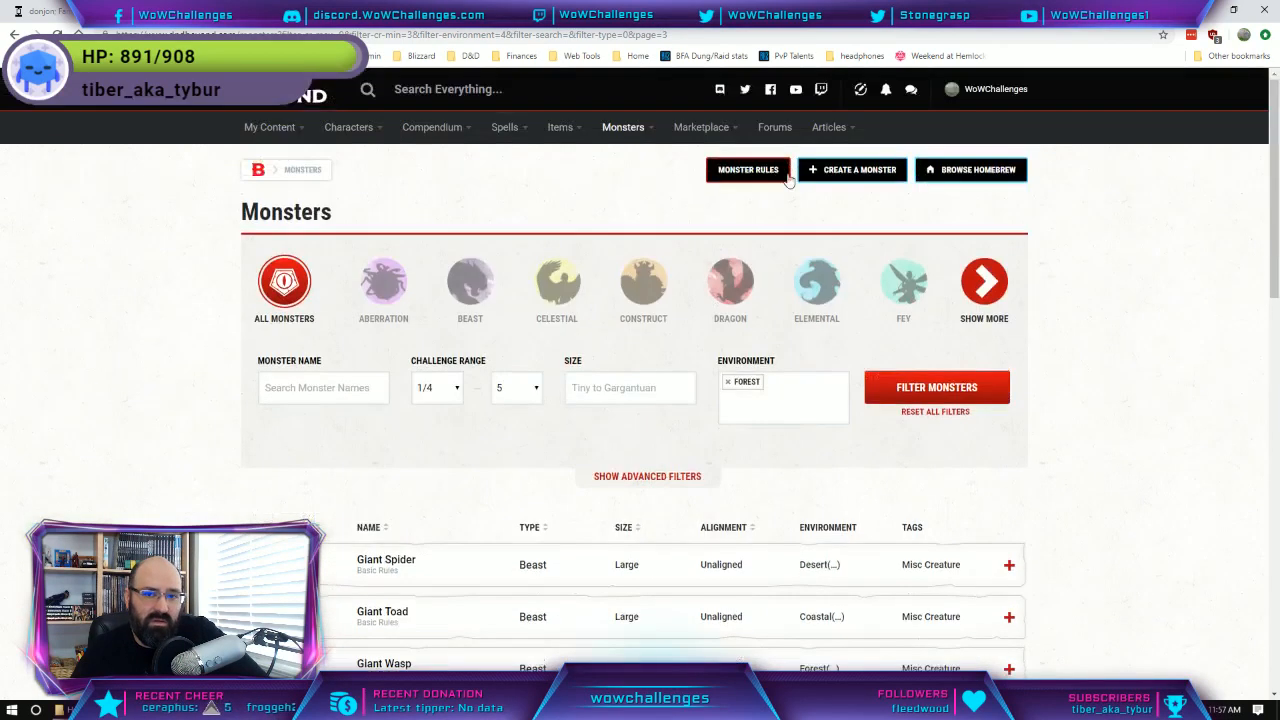
pyautogui.click(727, 383)
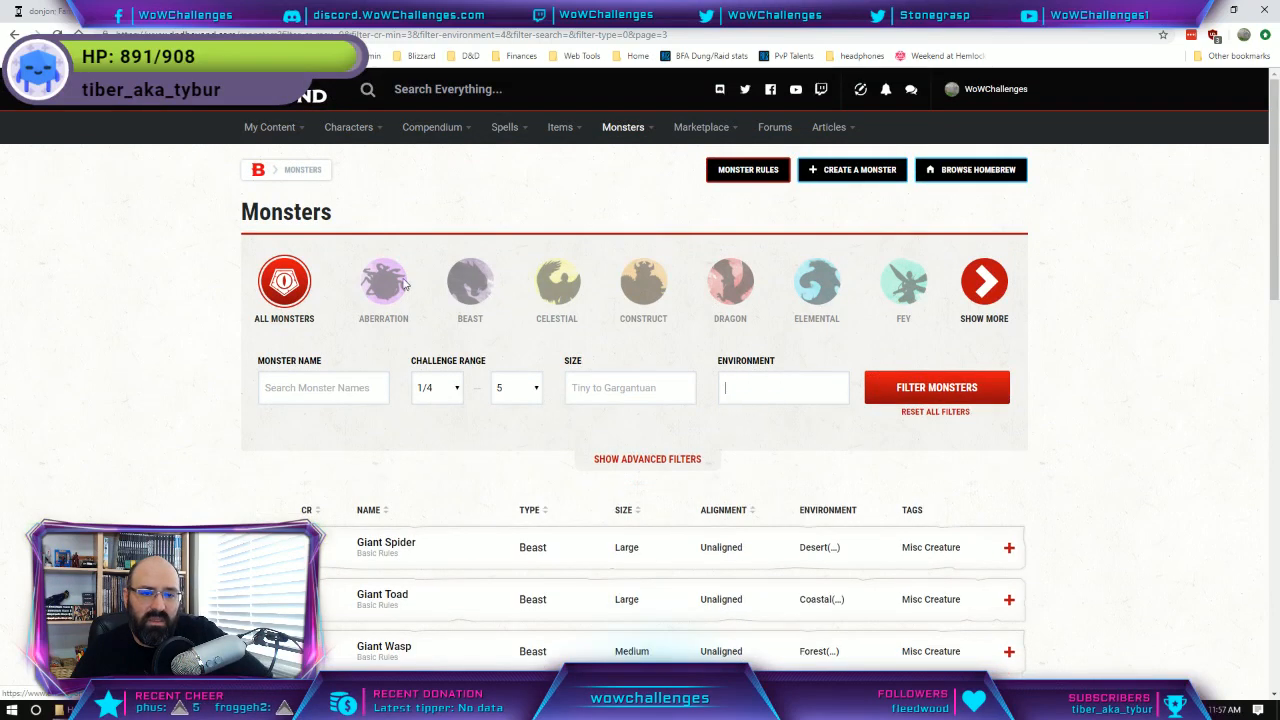
pyautogui.click(440, 90)
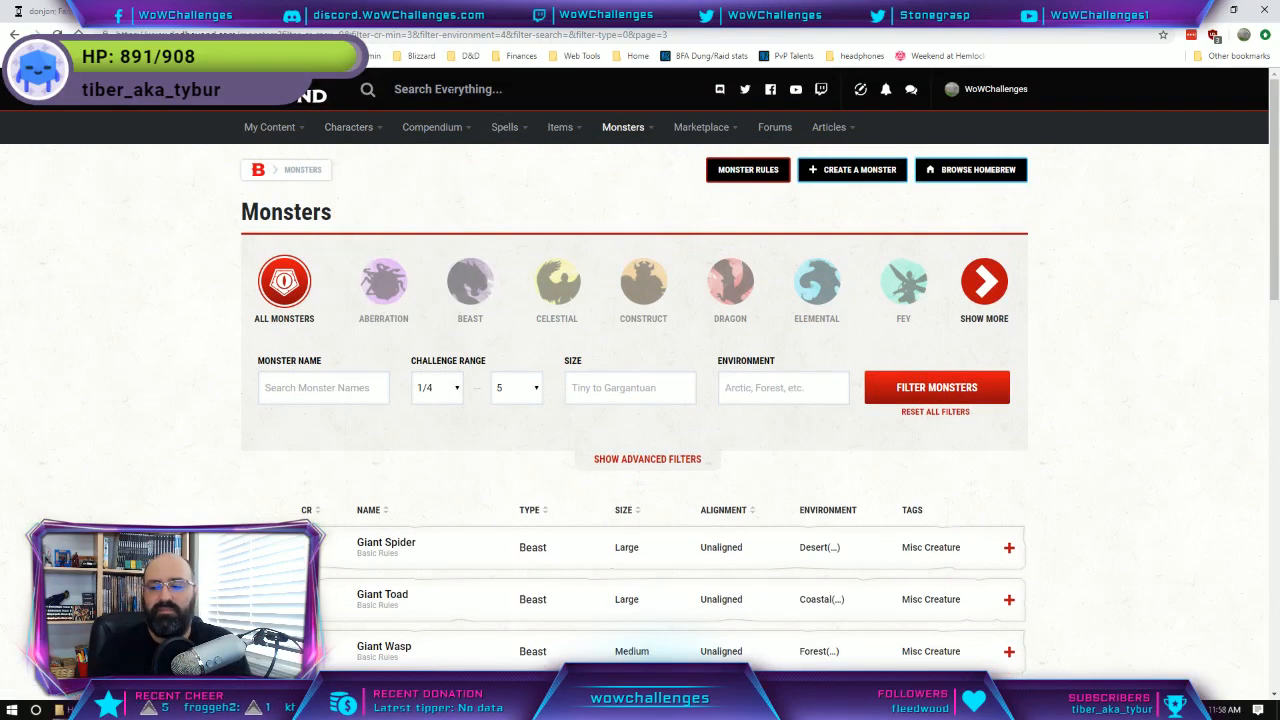
pyautogui.write('Gorilla')
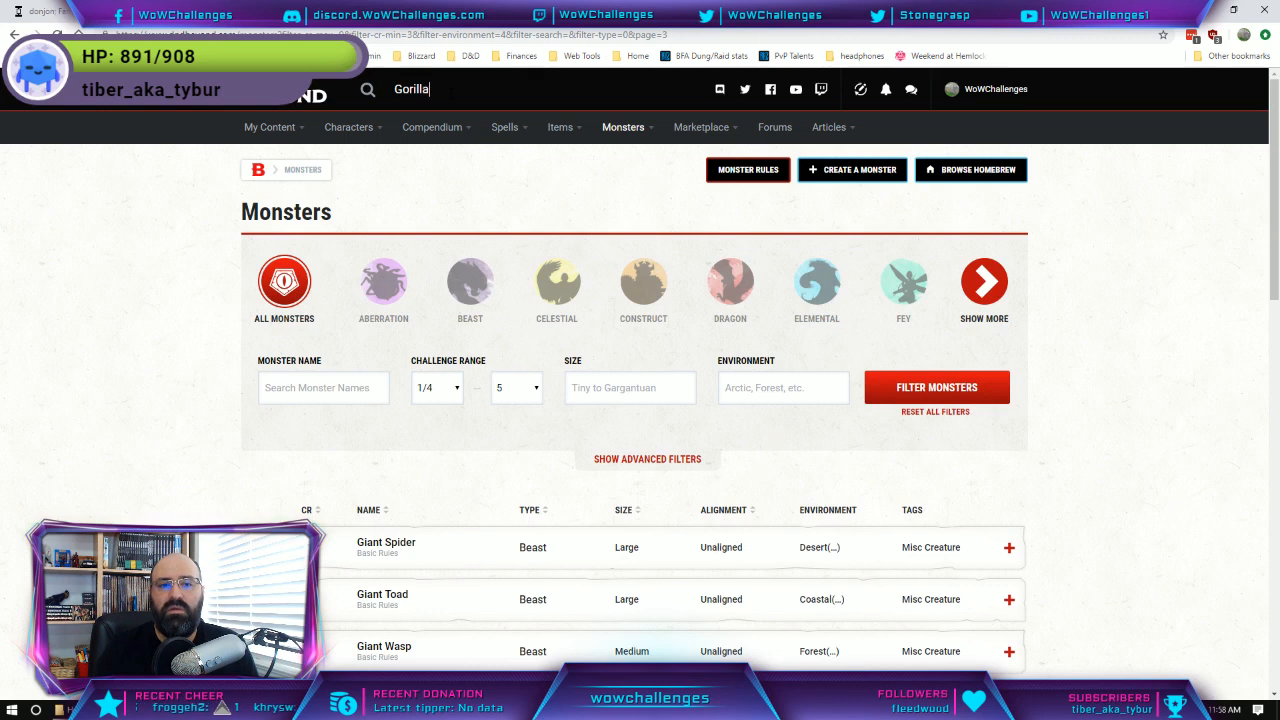
pyautogui.press('Return')
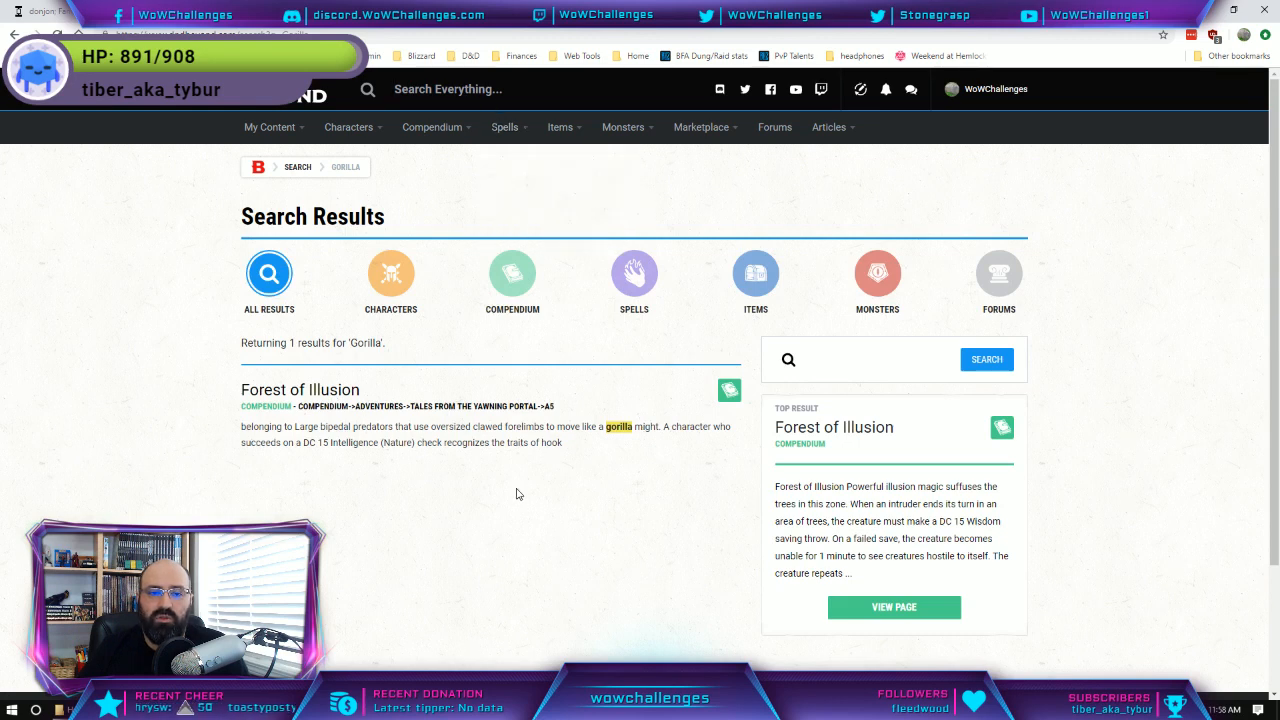
# Search the site for "Giant Ape" and open its monster page to read the stat block.
pyautogui.write('Ape')
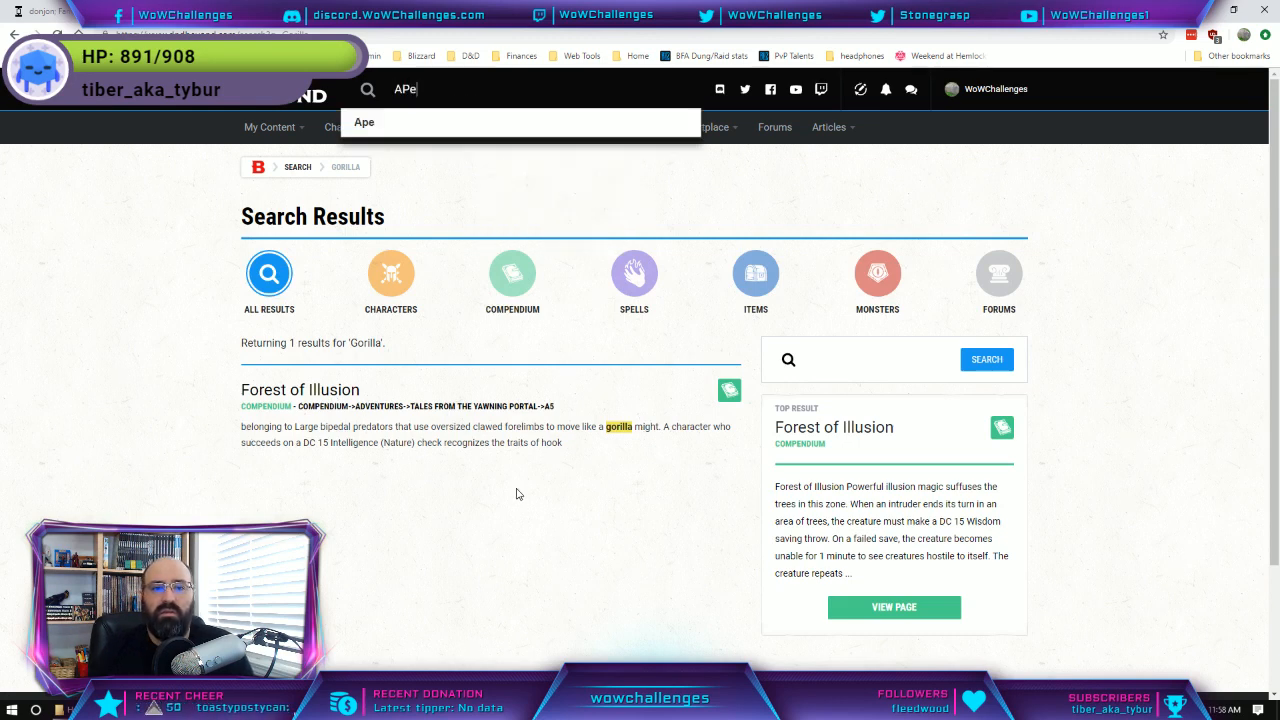
pyautogui.press('BackSpace')
pyautogui.press('BackSpace')
pyautogui.press('BackSpace')
pyautogui.write('Giant Ap')
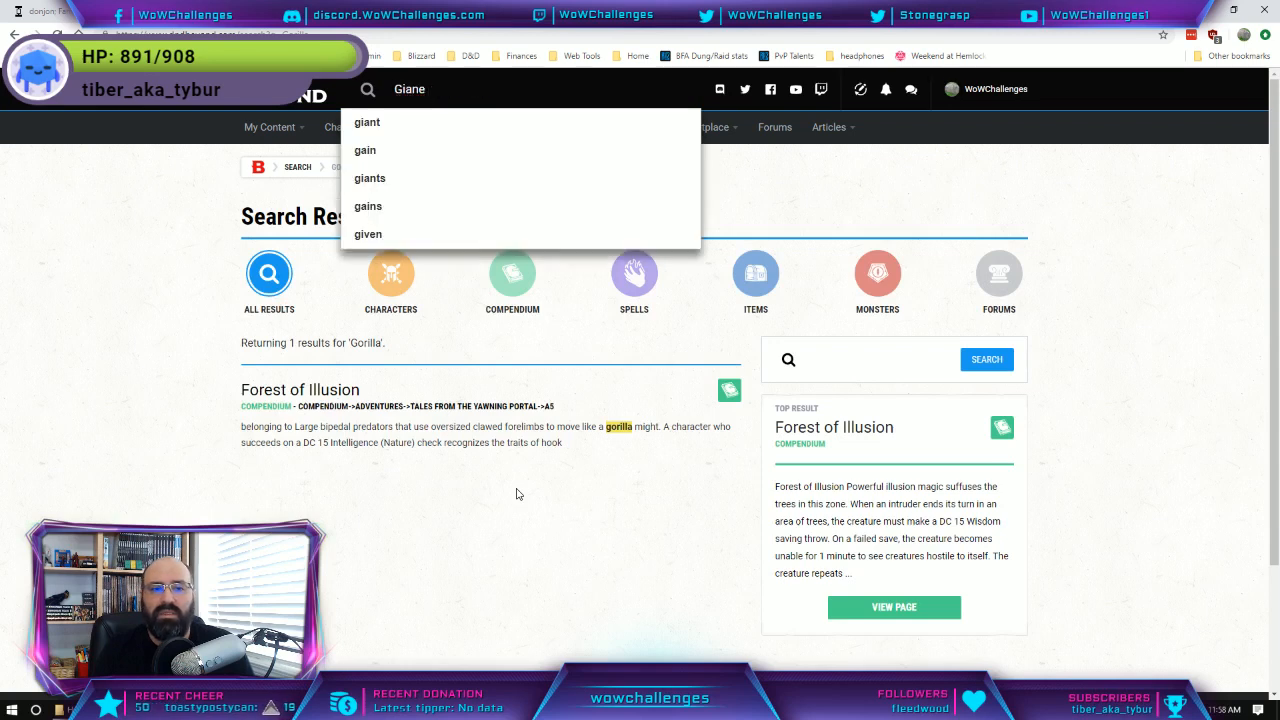
pyautogui.write('e')
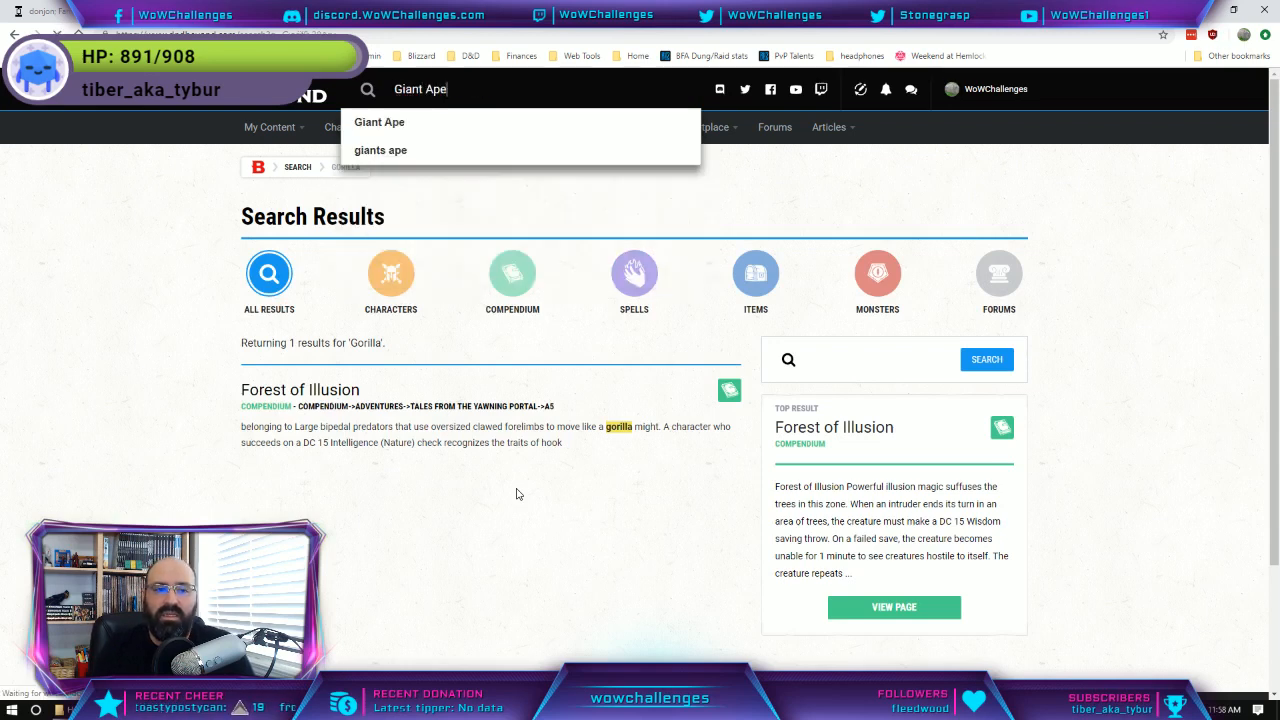
pyautogui.press('Return')
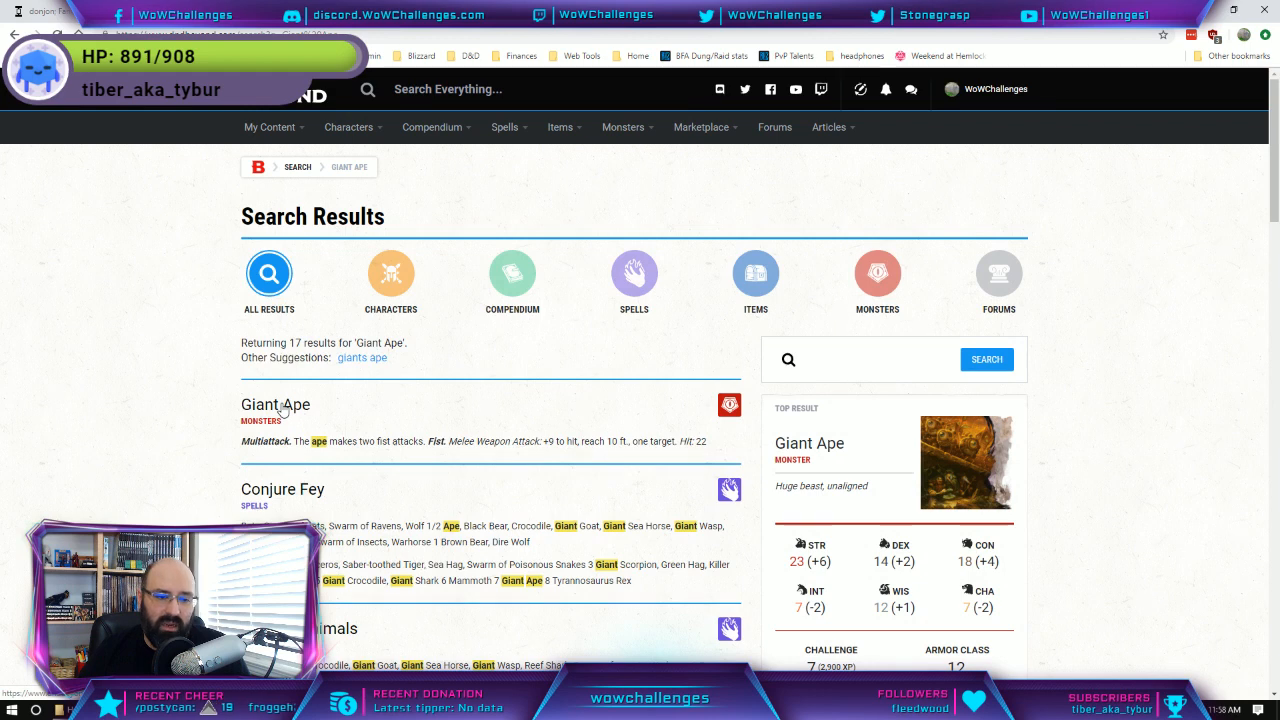
pyautogui.click(283, 407)
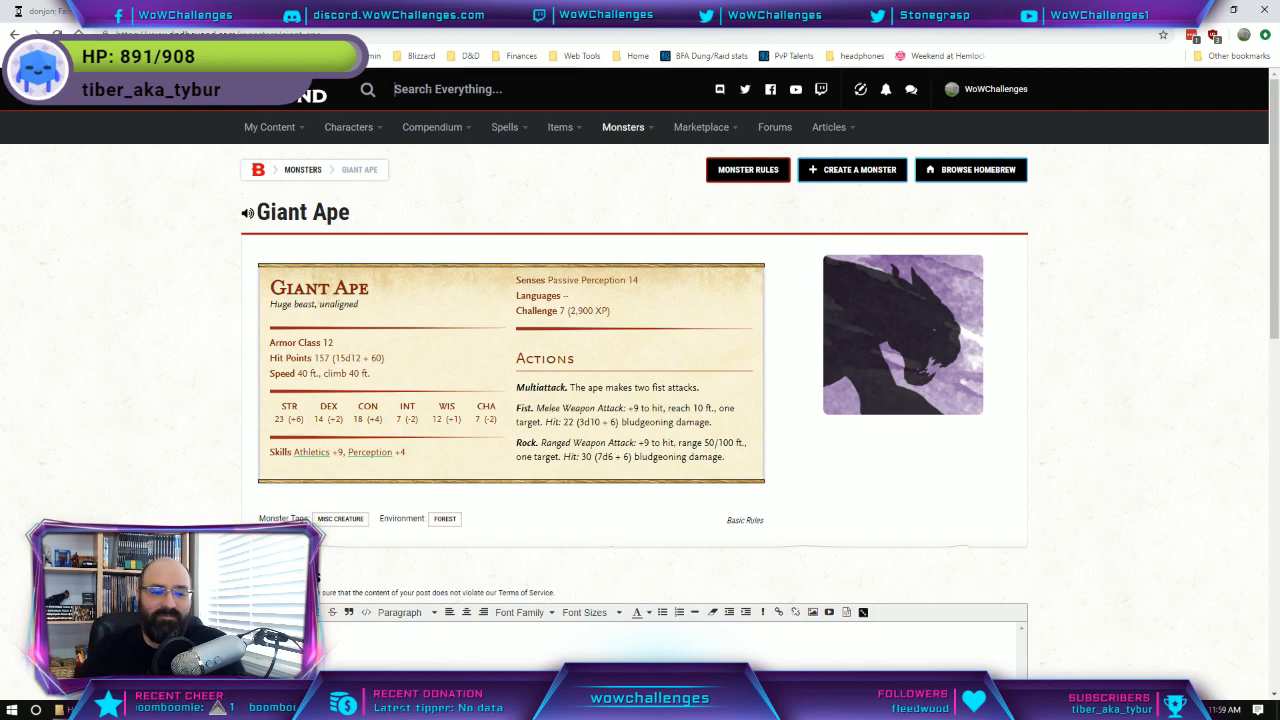
# Search the site for "Ape" and open the regular Ape's monster page.
pyautogui.write('Ape')
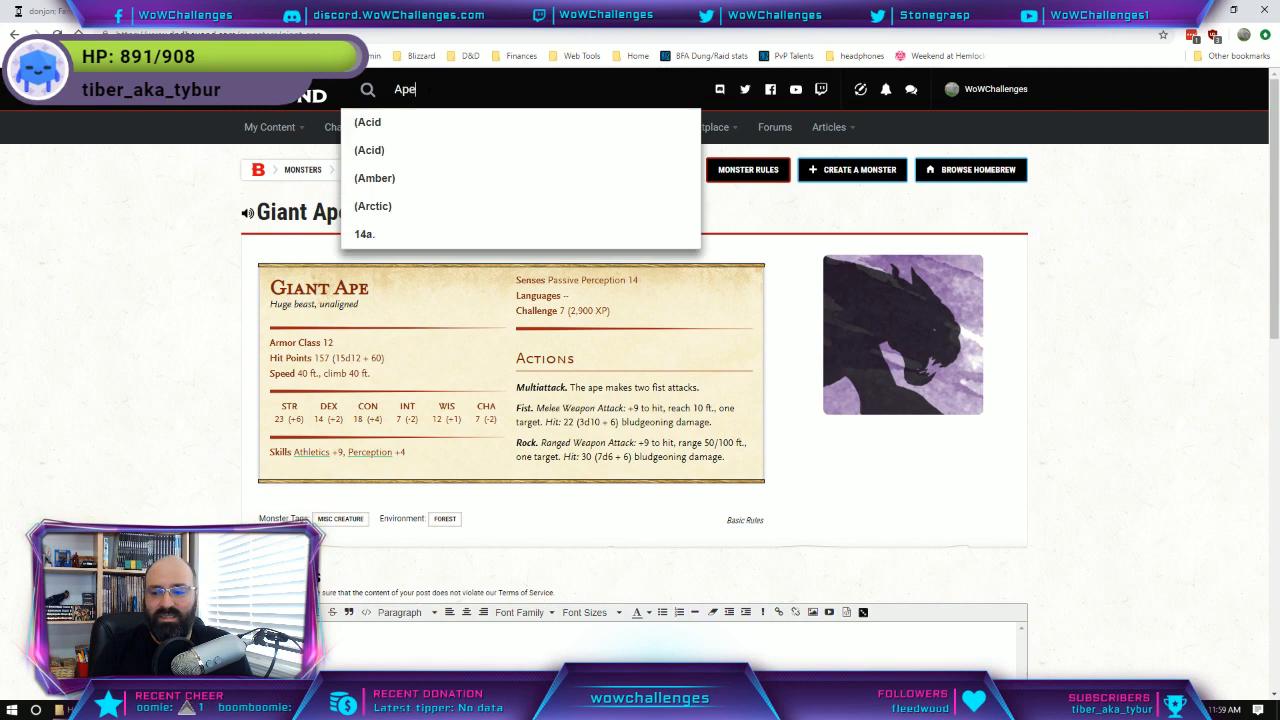
pyautogui.press('Return')
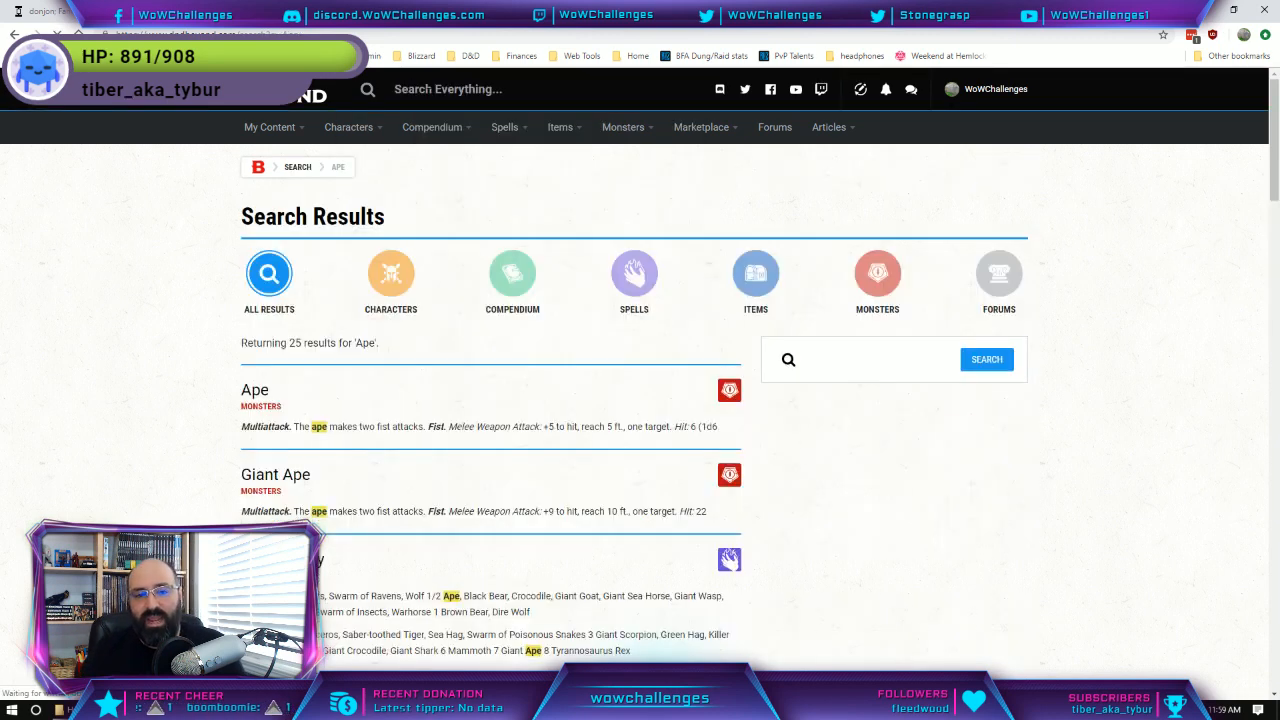
pyautogui.click(259, 396)
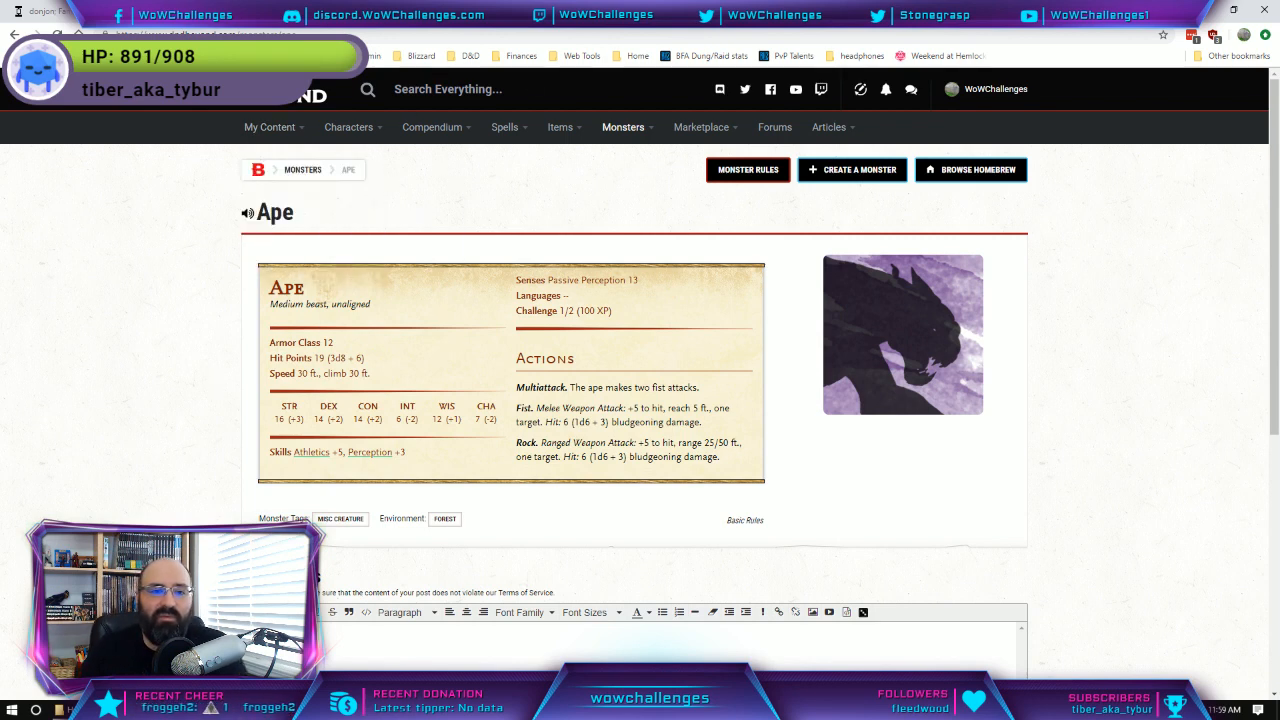
# Search the site for "Giant Bat" and view its monster page.
pyautogui.click(500, 100)
pyautogui.write('G')
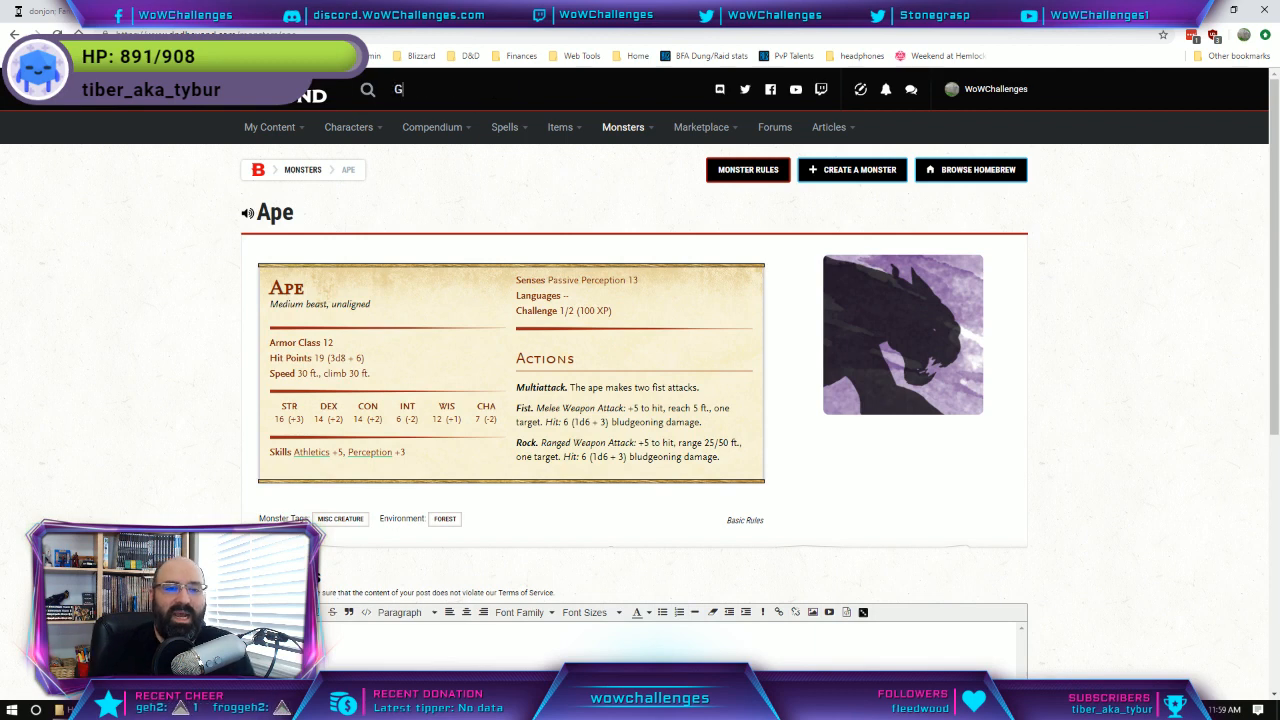
pyautogui.write('iant Bat')
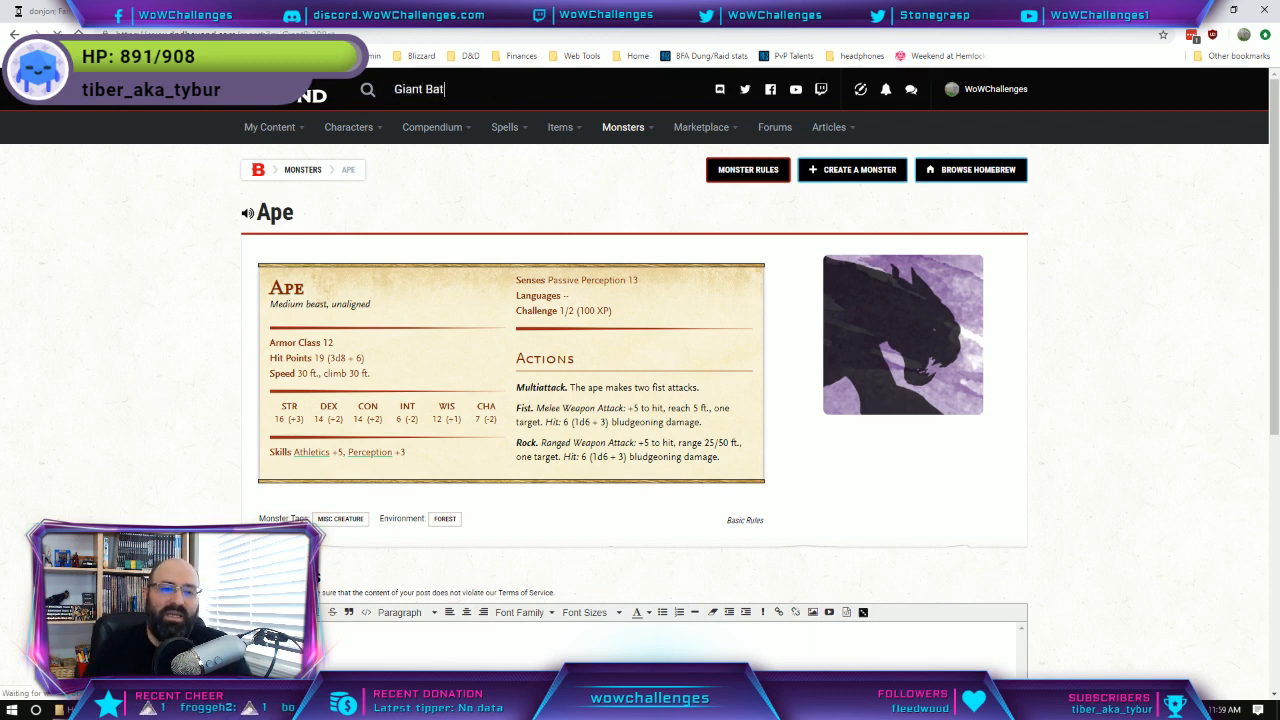
pyautogui.press('Return')
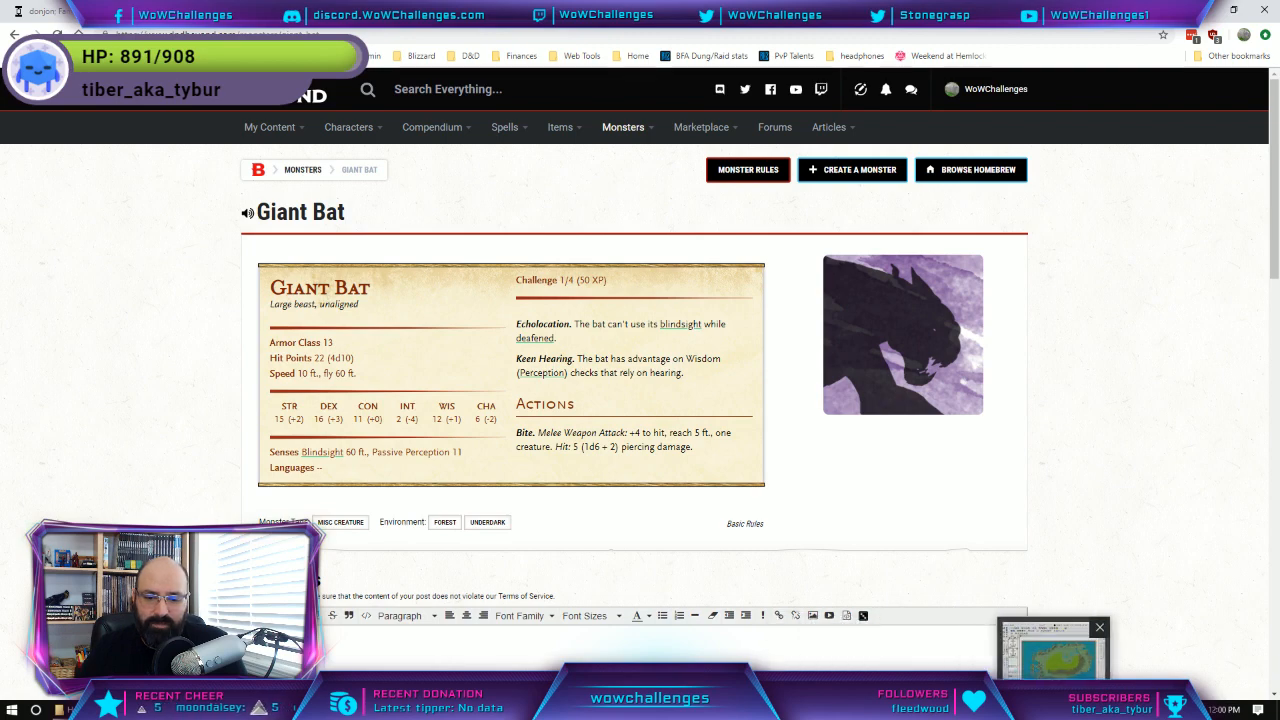
# Switch to the map-drawing program to examine the island map, and return to the Giant Bat page in the browser.
pyautogui.click(1053, 709)
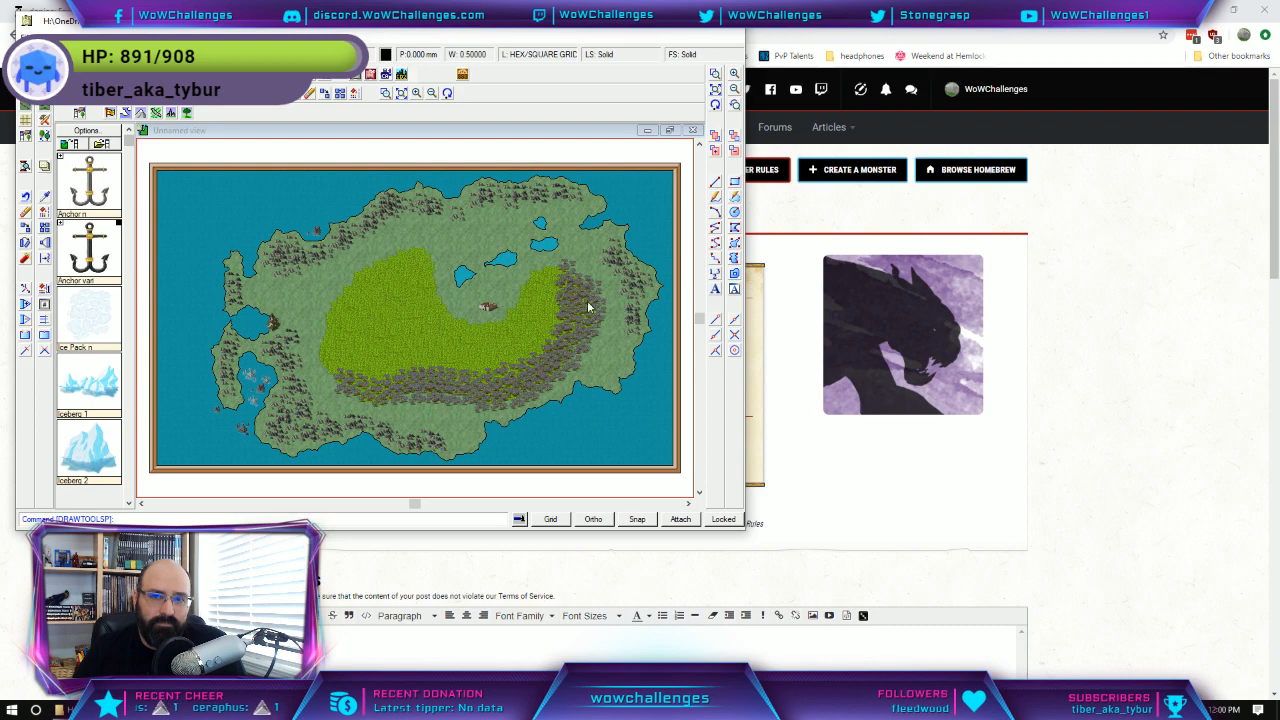
pyautogui.click(666, 20)
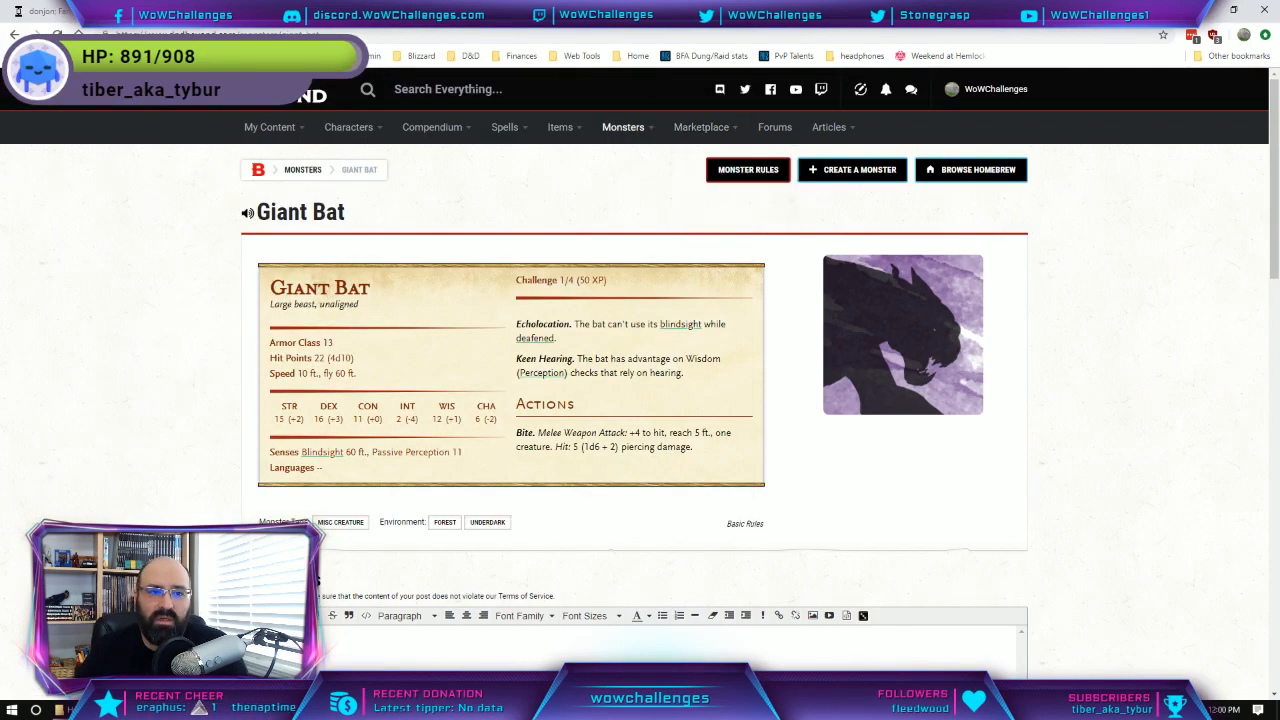
# Search D&D Beyond for "Crocodile" and open the Crocodile monster page.
pyautogui.click(14, 35)
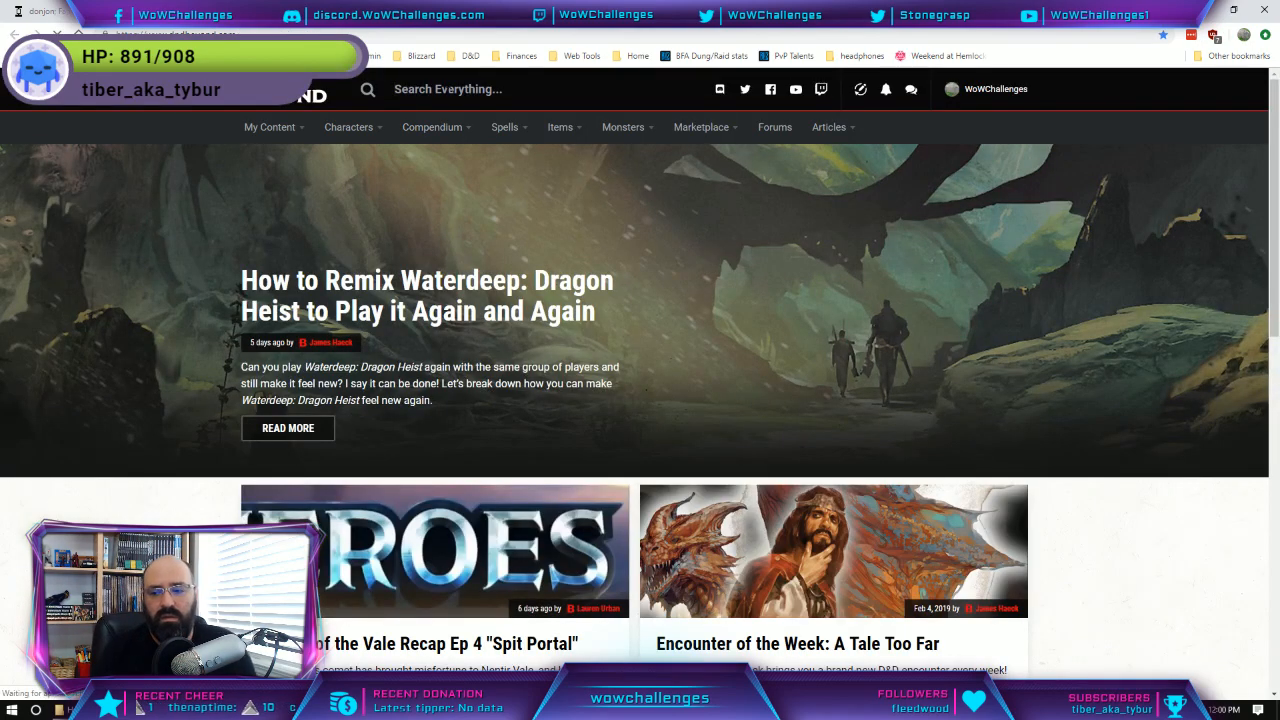
pyautogui.click(448, 90)
pyautogui.write('Croco')
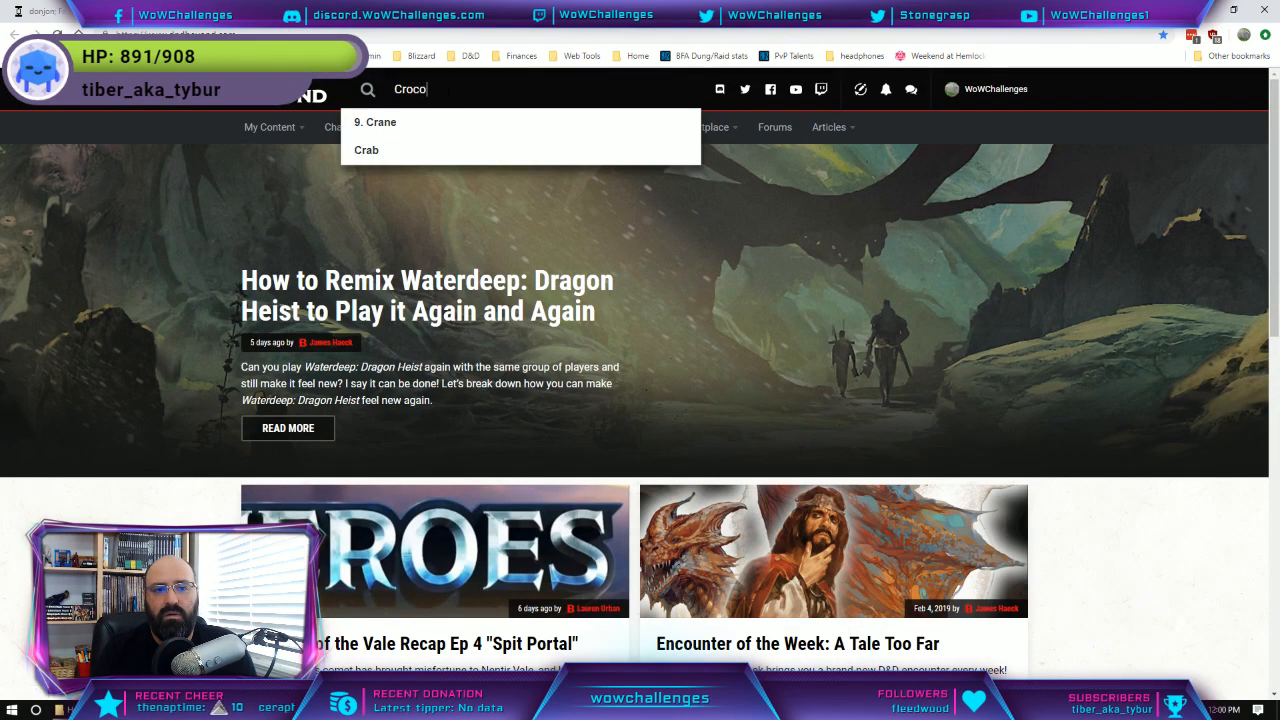
pyautogui.write('file')
pyautogui.press('Return')
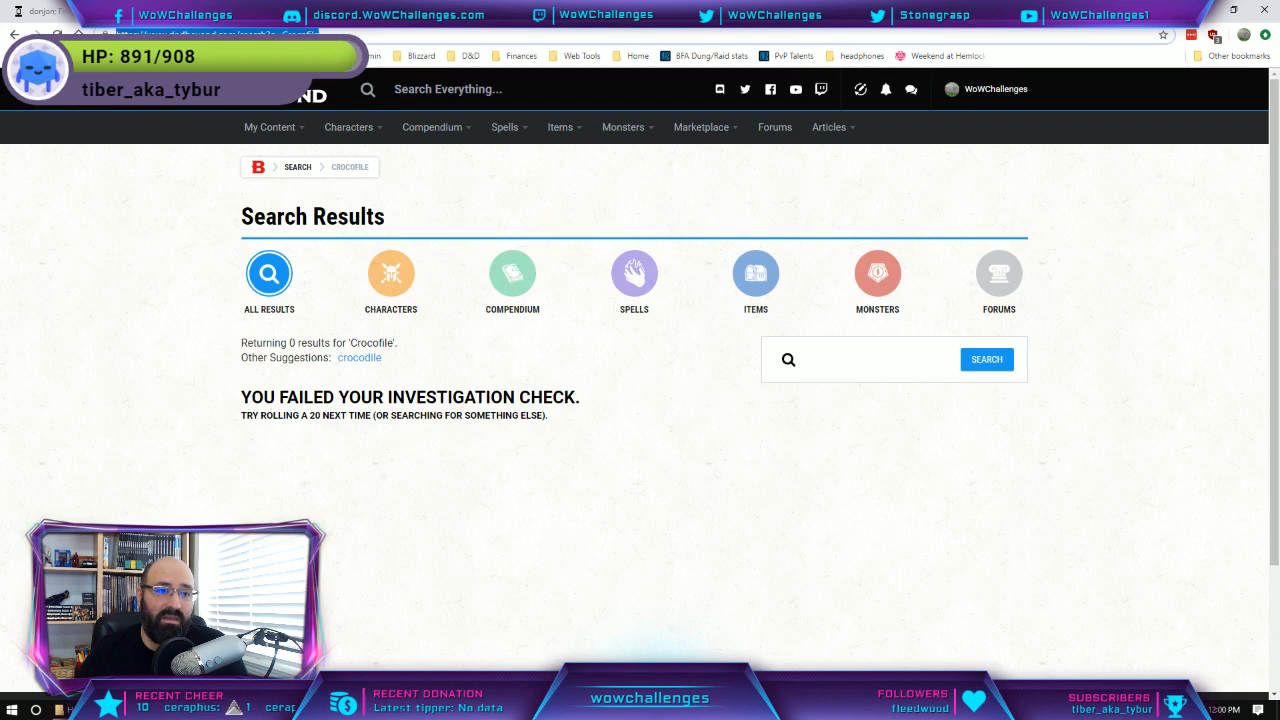
pyautogui.click(335, 33)
pyautogui.press('Return')
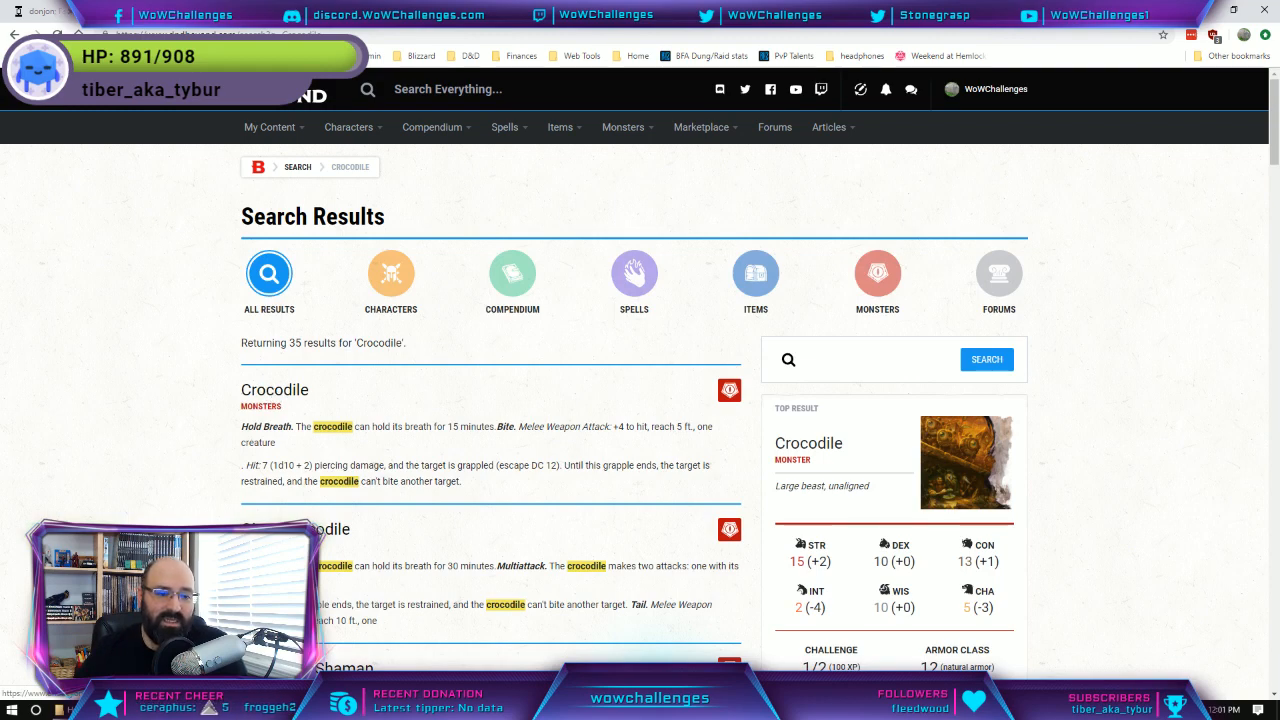
pyautogui.click(275, 390)
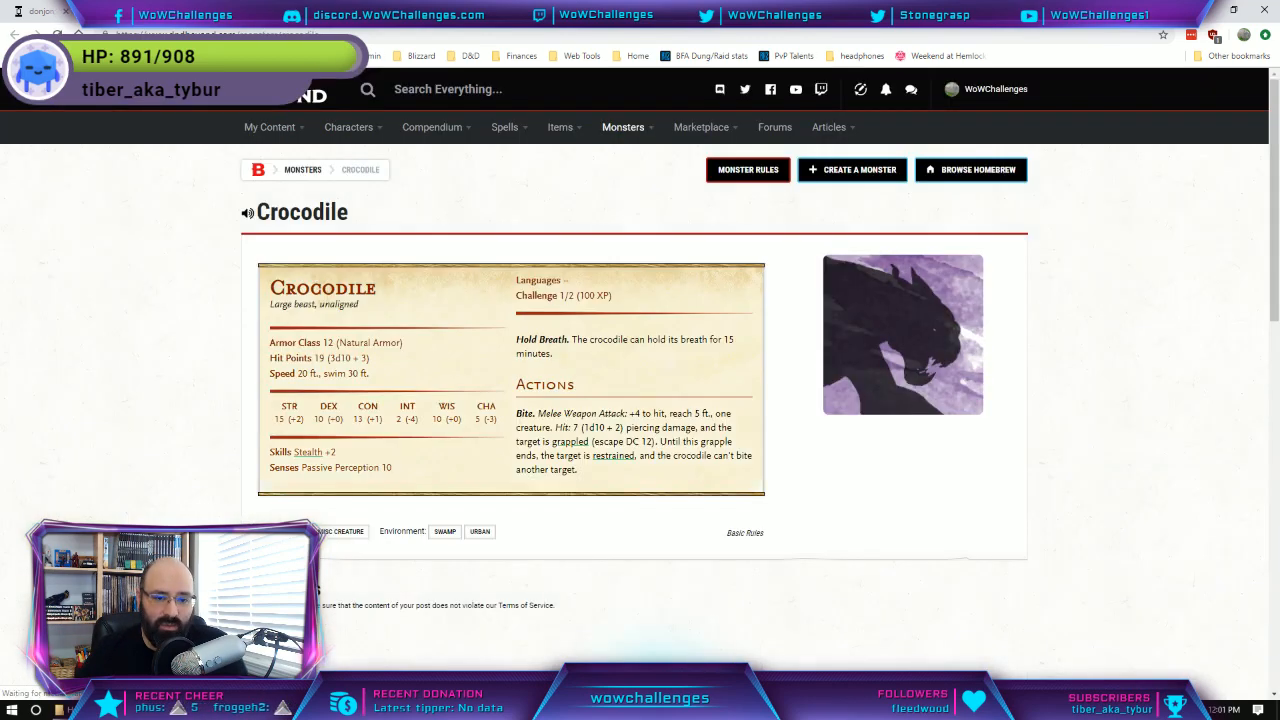
# Examine the Giant Crocodile's stat block and return to the Crocodile page for comparison.
pyautogui.hotkey('ctrl', 'Tab')
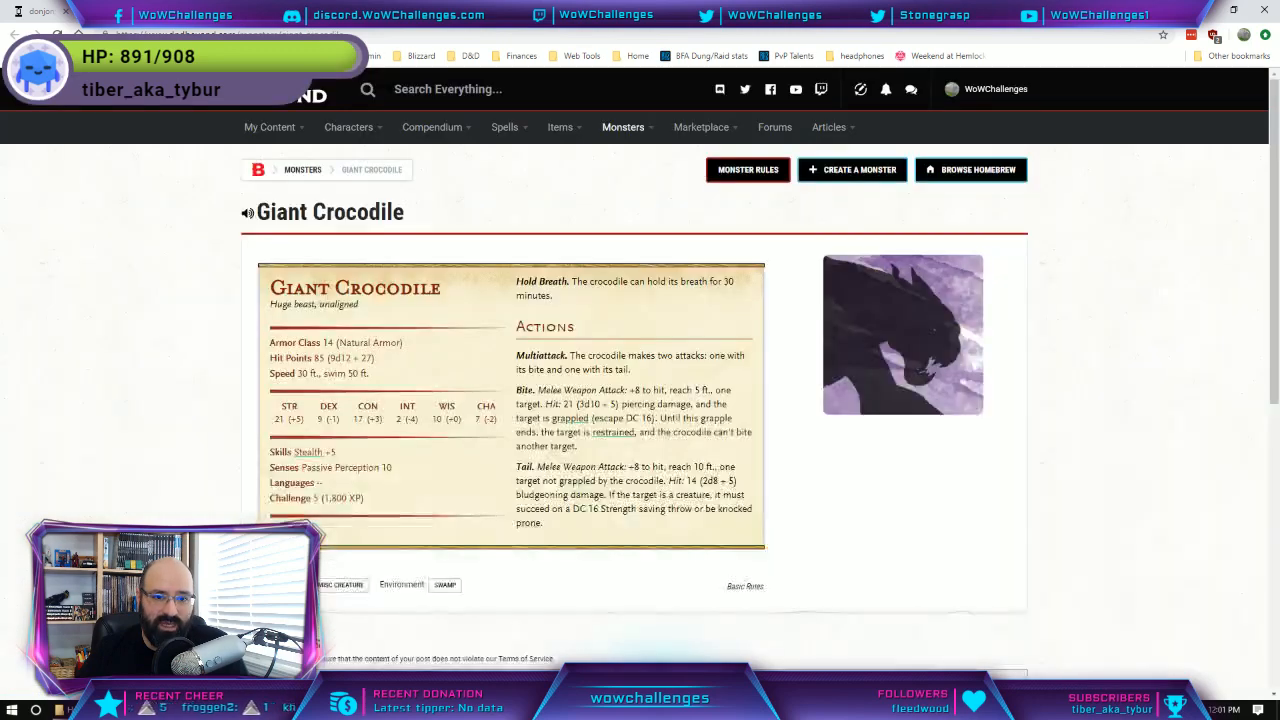
pyautogui.moveTo(350, 130)
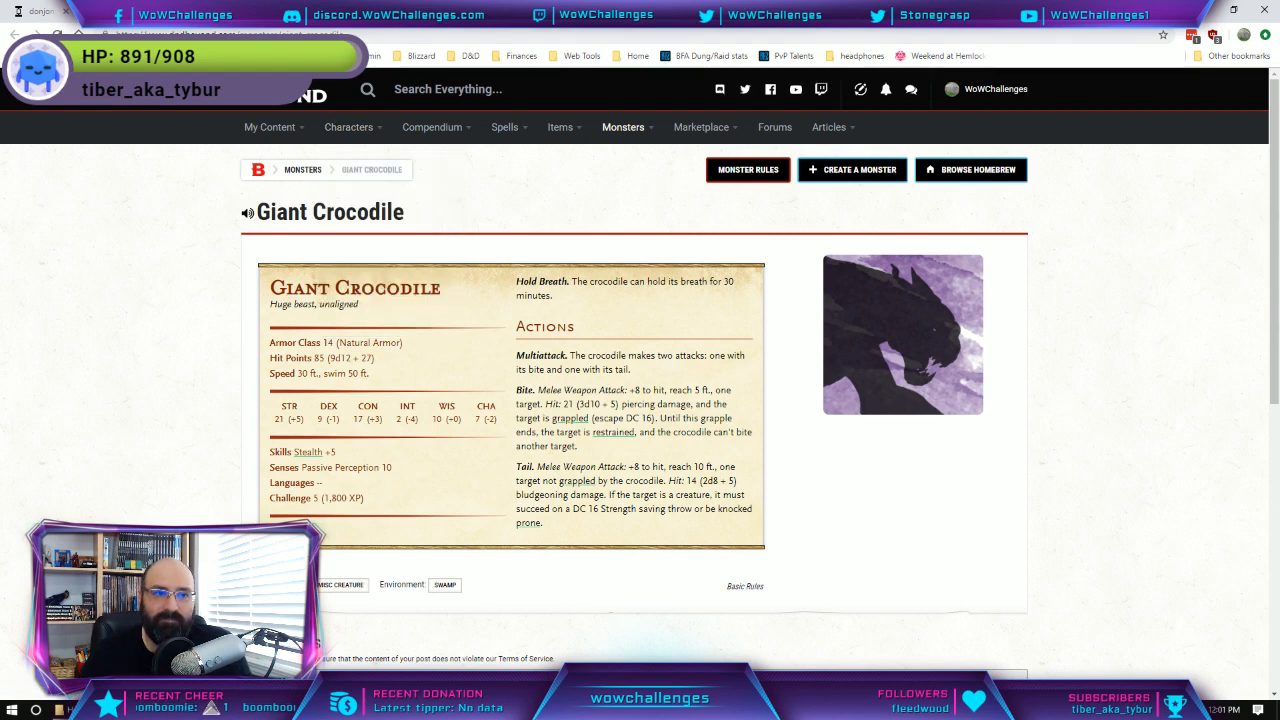
pyautogui.click(169, 12)
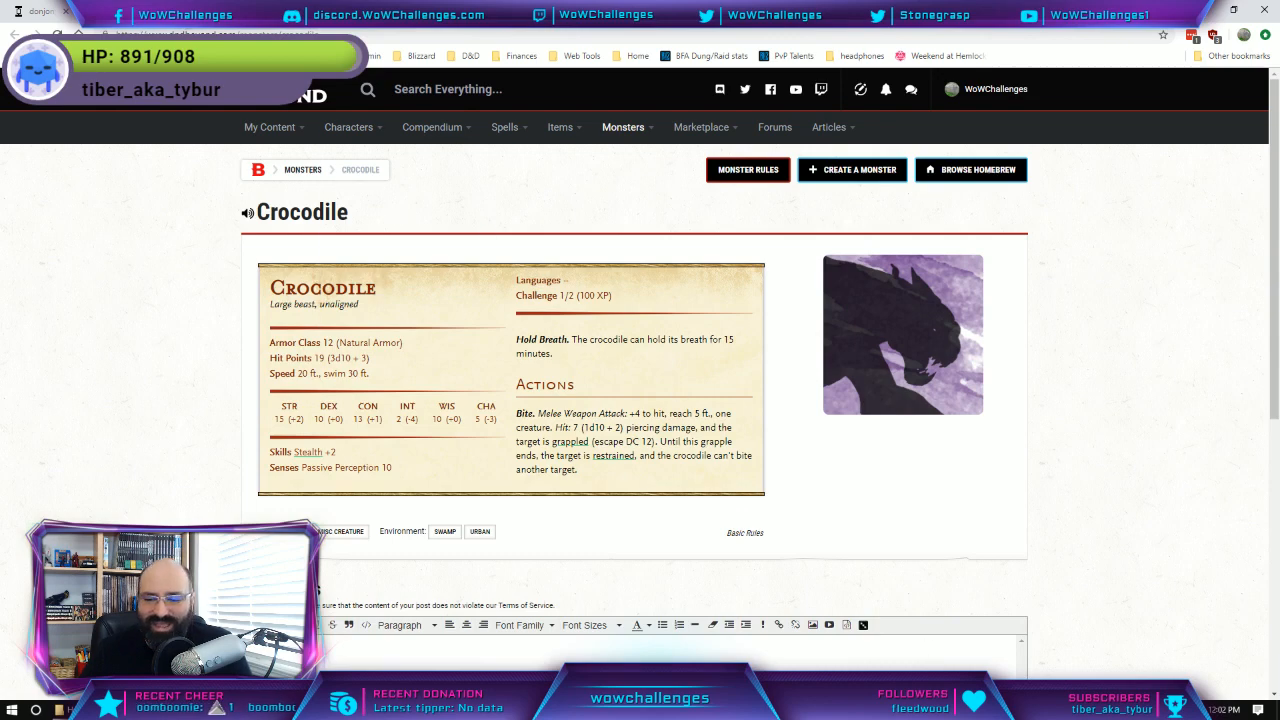
# Bring up the island map and move the streaming software's window onto this screen.
pyautogui.click(1068, 709)
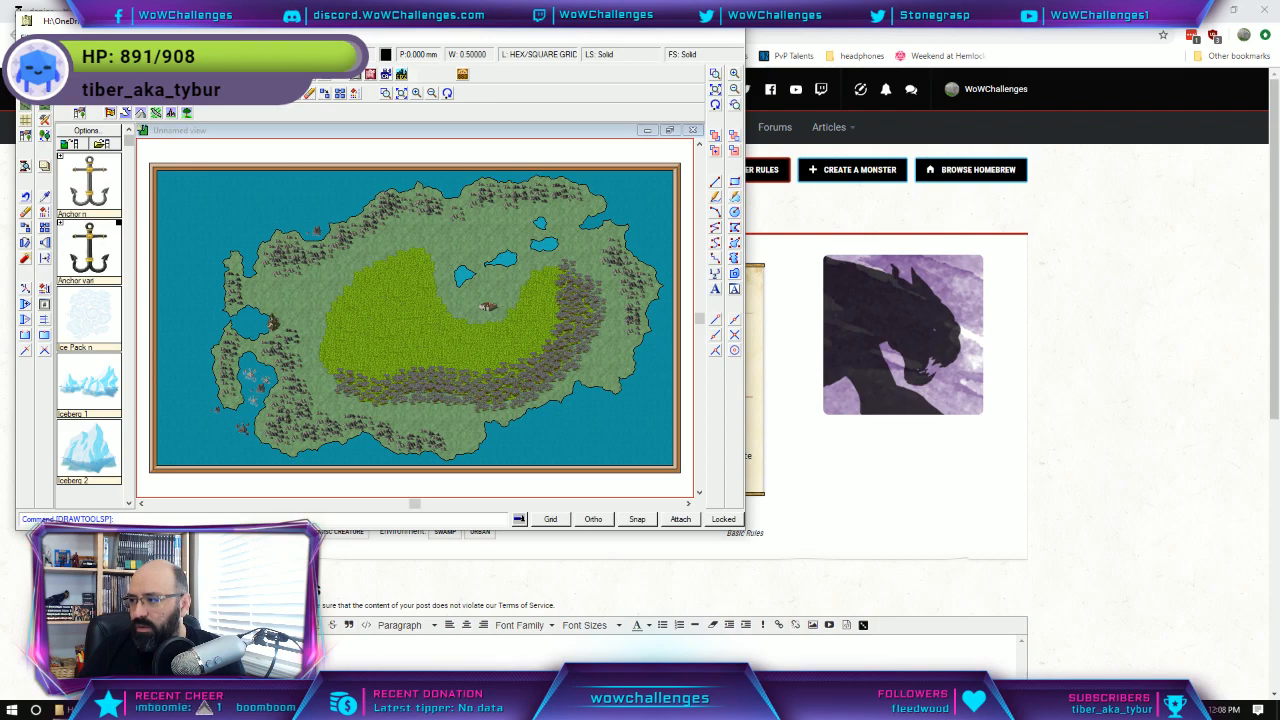
pyautogui.moveTo(1279, 105); pyautogui.dragTo(600, 88)
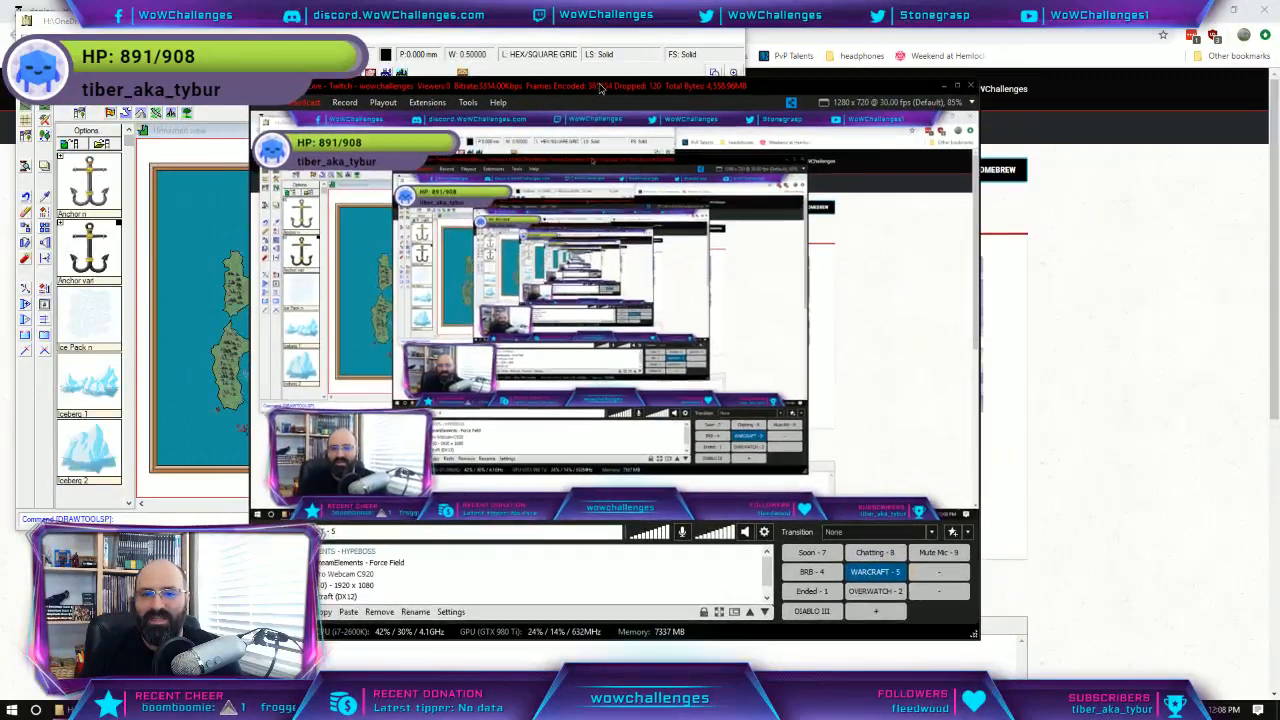